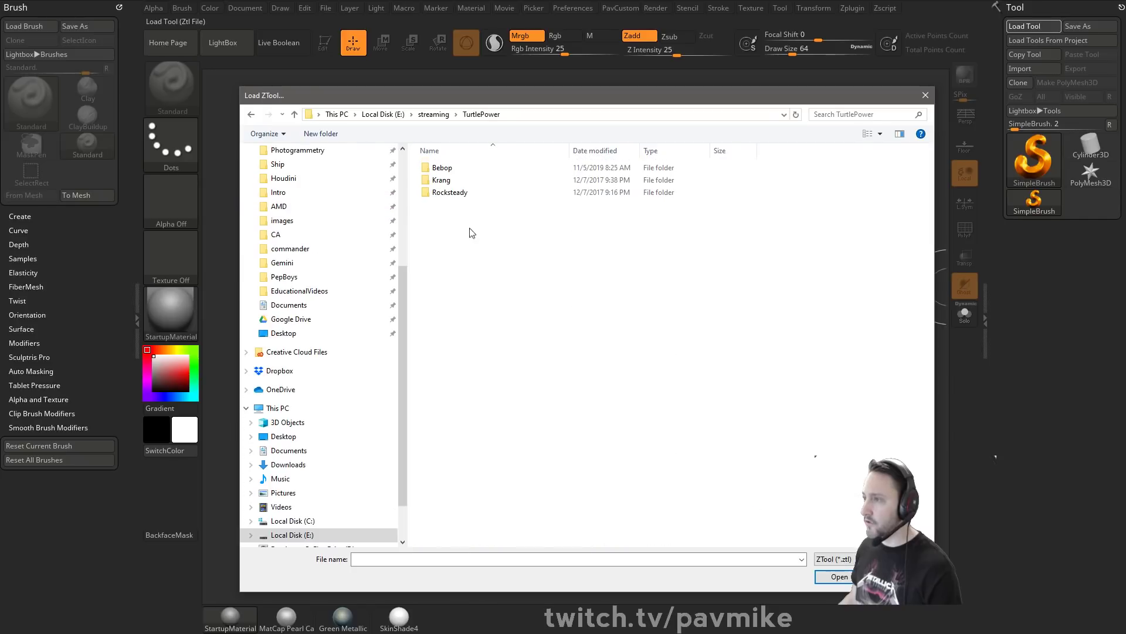
Load the BebopBlockout ZTool from the Bebop folder and draw it on the canvas in Edit mode.
double_click(462, 169)
double_click(466, 168)
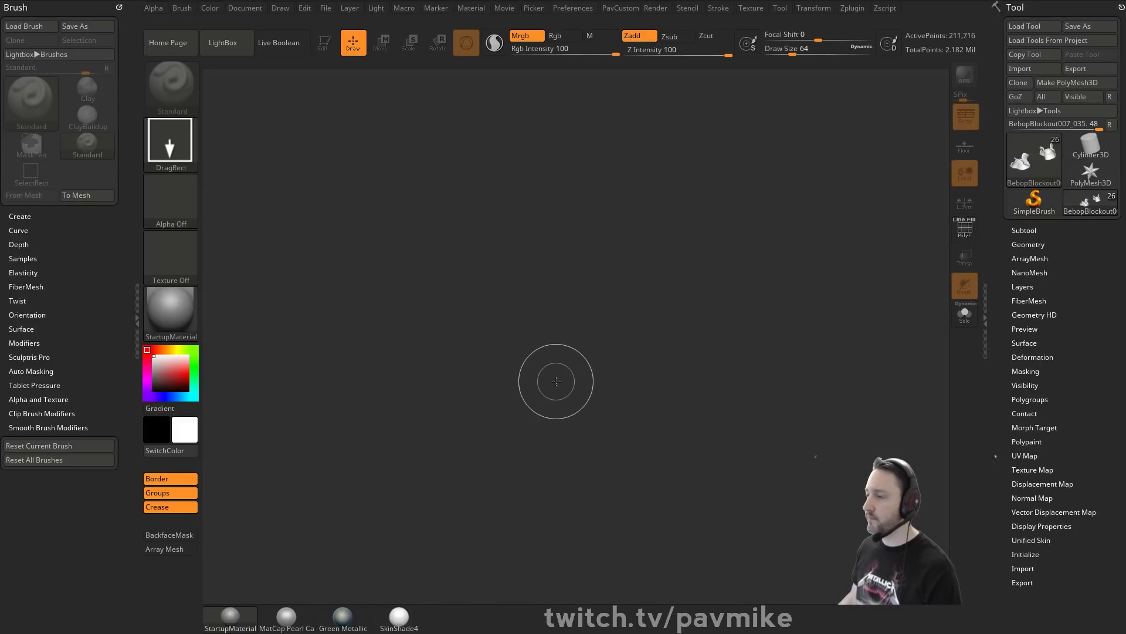
left_click_drag(552, 375, 554, 429)
left_click(325, 43)
Select the upper body subtool and isolate it to view it from behind, with all subtools shown again at the end.
right_click_drag(654, 246, 763, 463, "ctrl")
key("s")
left_click_drag(743, 244, 734, 249)
mouse_move(734, 248)
right_mouse_down()
mouse_move(768, 226)
mouse_move(752, 244)
mouse_move(823, 280)
mouse_move(711, 281)
right_mouse_up()
left_click(611, 279, "alt")
right_click_drag(860, 292, 752, 286, "alt")
left_click(961, 315)
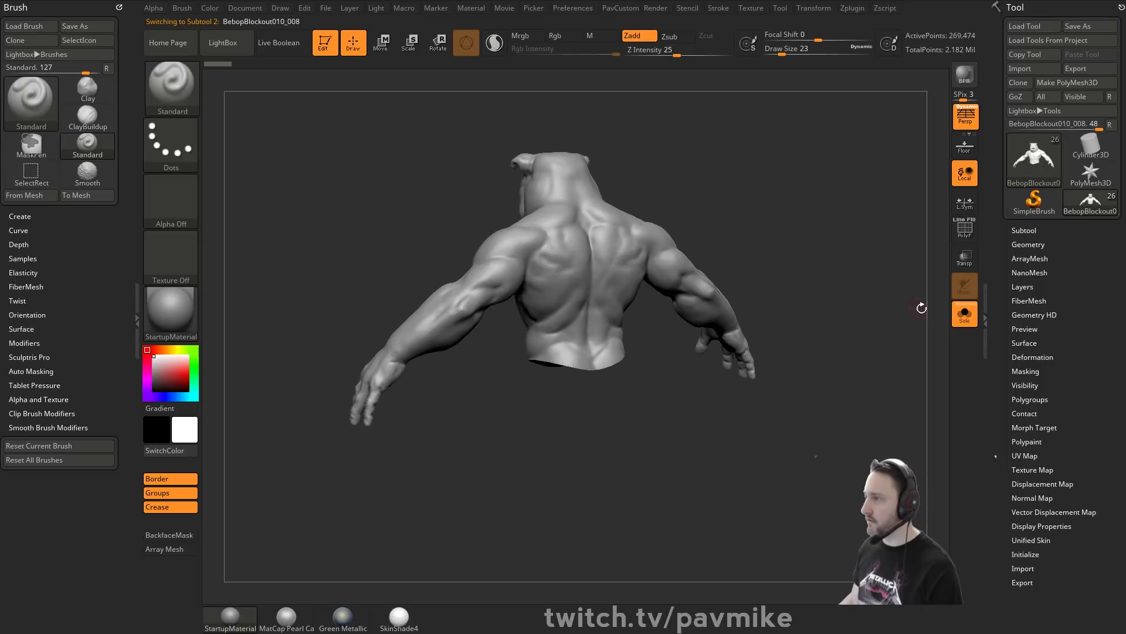
left_click(963, 315)
left_click_drag(840, 279, 924, 278)
Select the legs subtool, reselect the upper body subtool and display its wireframe with polygroups.
left_click(581, 403, "alt")
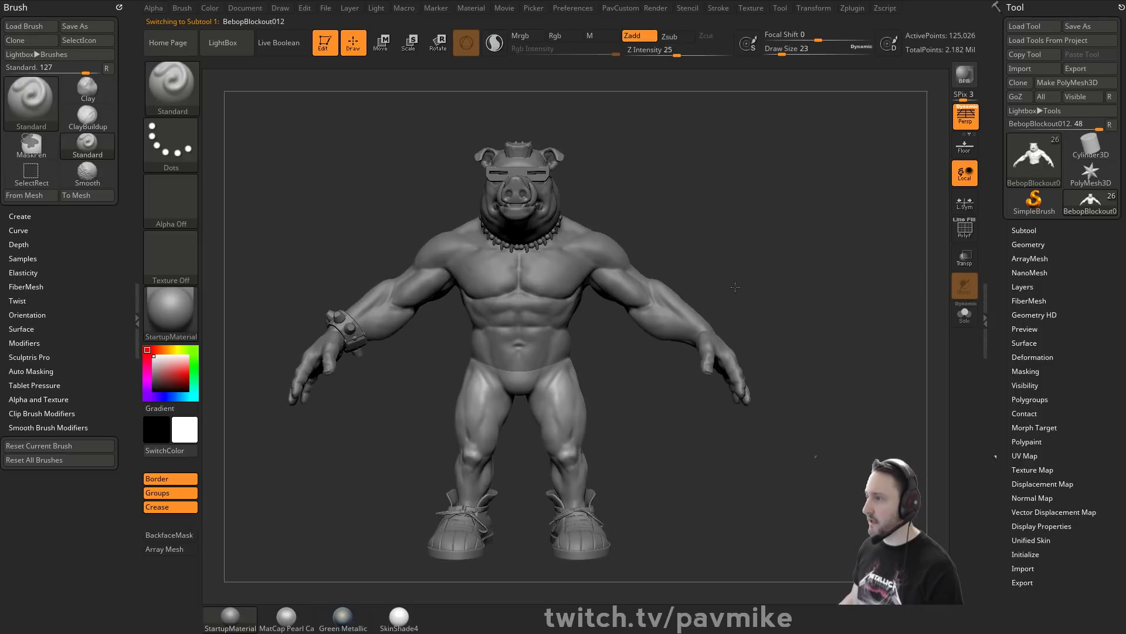
right_click_drag(792, 267, 764, 262)
right_click_drag(765, 262, 763, 434, "ctrl")
left_click(610, 346, "alt")
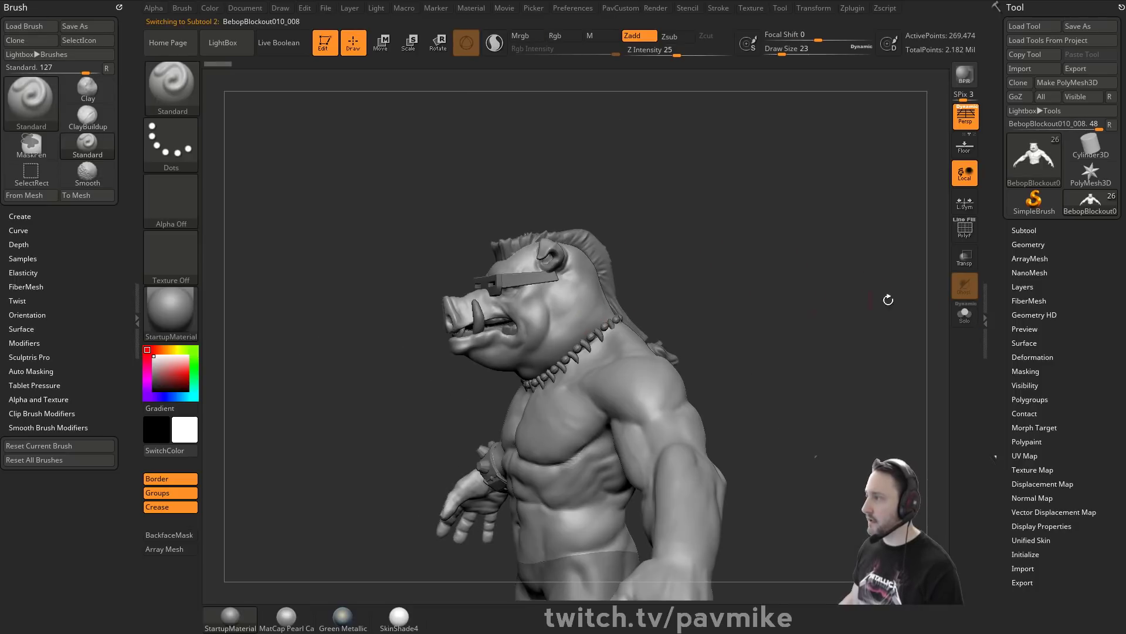
left_click(955, 233)
Examine the topology and polygroups of the head, torso and hands from several angles.
right_click_drag(744, 287, 636, 302)
right_click_drag(683, 246, 785, 303)
key("s")
left_click_drag(782, 318, 788, 315)
key("space")
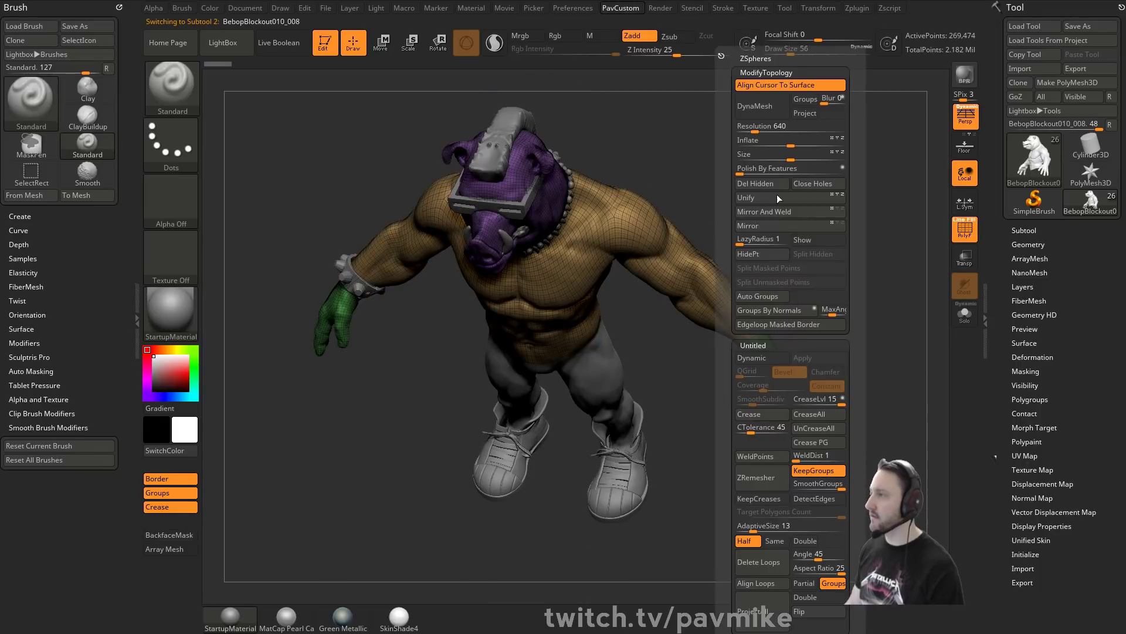
key("s")
left_click_drag(810, 268, 800, 267)
key("s")
mouse_move(802, 268)
right_mouse_down("shift")
mouse_move(810, 238)
mouse_move(822, 250)
mouse_move(828, 232)
mouse_move(776, 251)
mouse_move(718, 249)
mouse_move(714, 297)
right_mouse_up("shift")
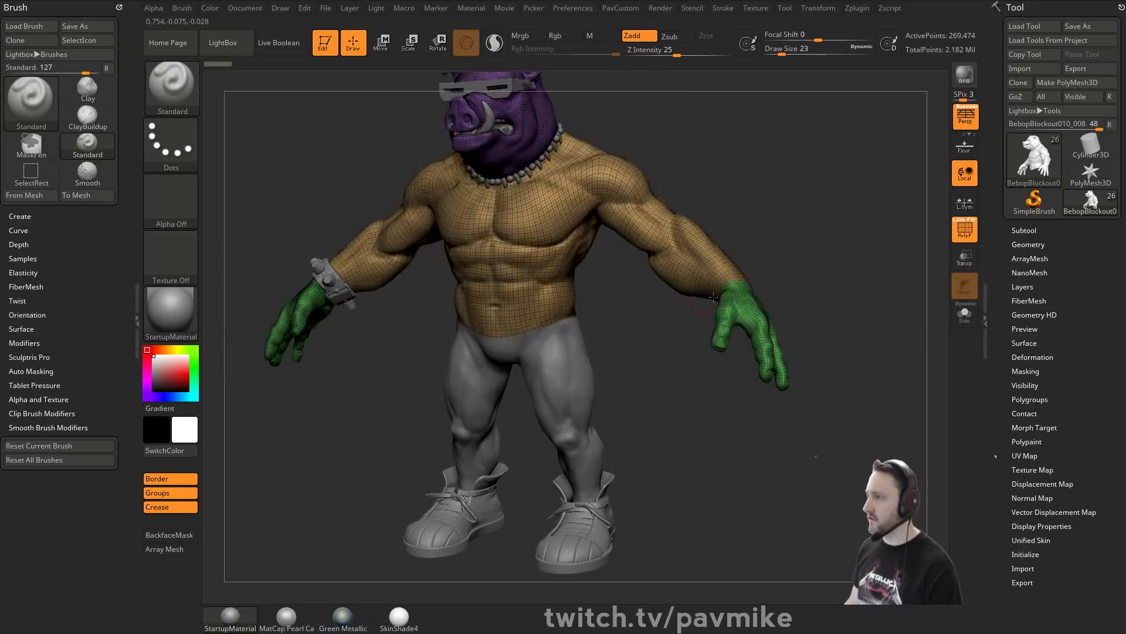
mouse_move(781, 269)
right_mouse_down()
mouse_move(797, 257)
mouse_move(780, 258)
right_mouse_up()
mouse_move(777, 182)
right_mouse_down("alt")
mouse_move(794, 290)
mouse_move(784, 264)
mouse_move(809, 209)
mouse_move(783, 202)
right_mouse_up("alt")
mouse_move(784, 203)
right_mouse_down("alt")
mouse_move(786, 289)
mouse_move(762, 274)
mouse_move(789, 279)
mouse_move(764, 307)
right_mouse_up("alt")
key("[")
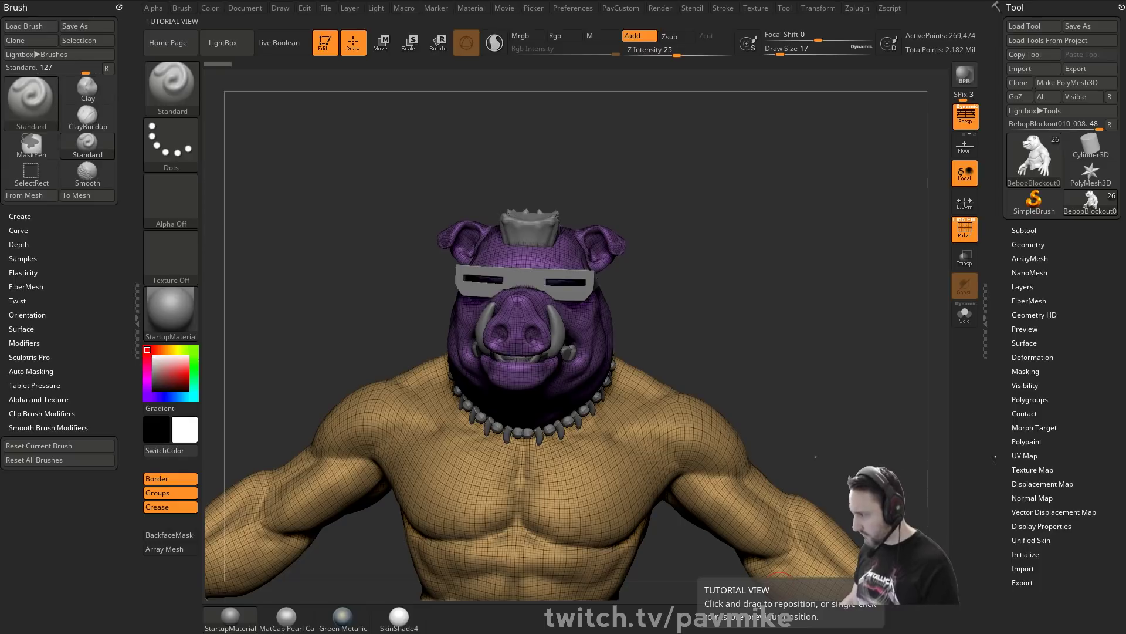
Switch to the browser, copy the link of the video "Pavwork 30 Polygroup Head ZRemesh and Cleanup", and return to ZBrush.
left_click_drag(645, 633, 743, 56)
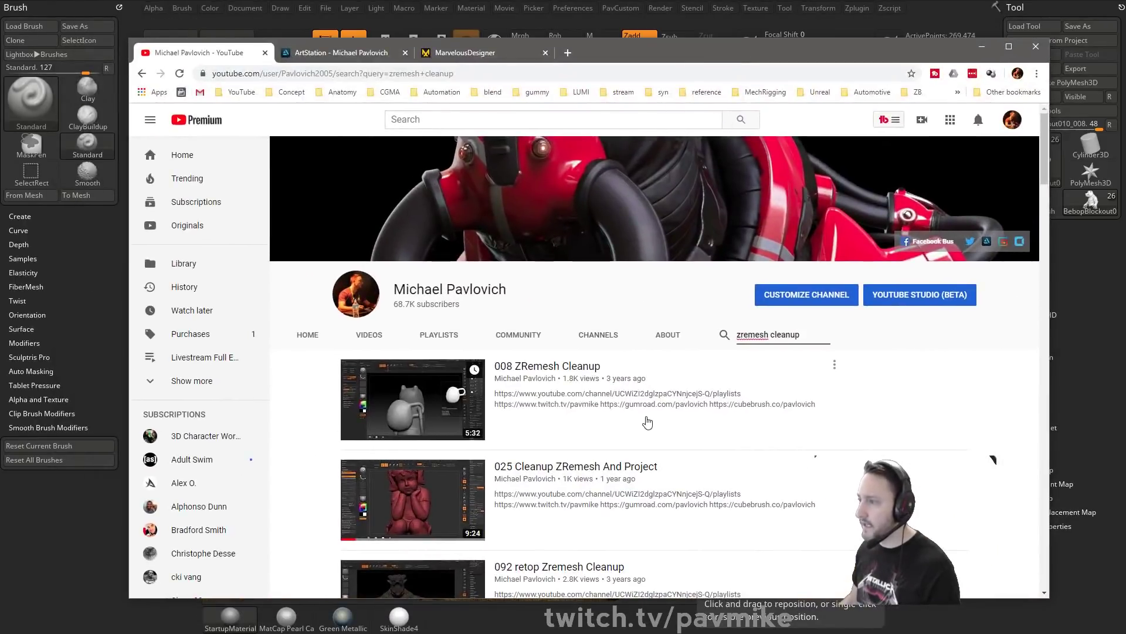
scroll(648, 422, "down", 5)
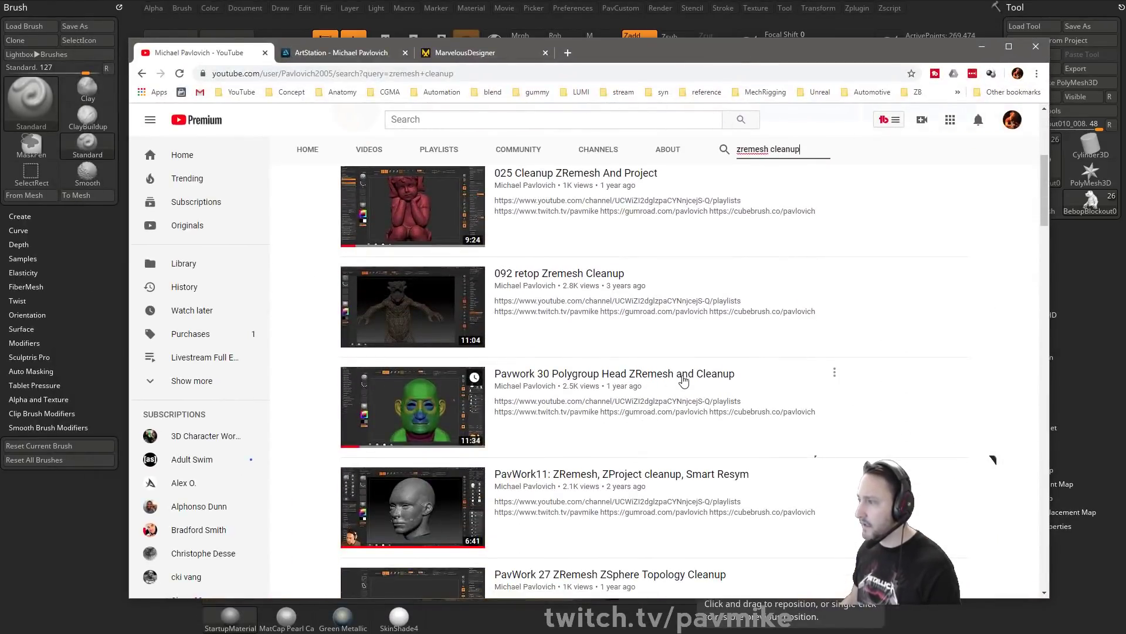
right_click(690, 376)
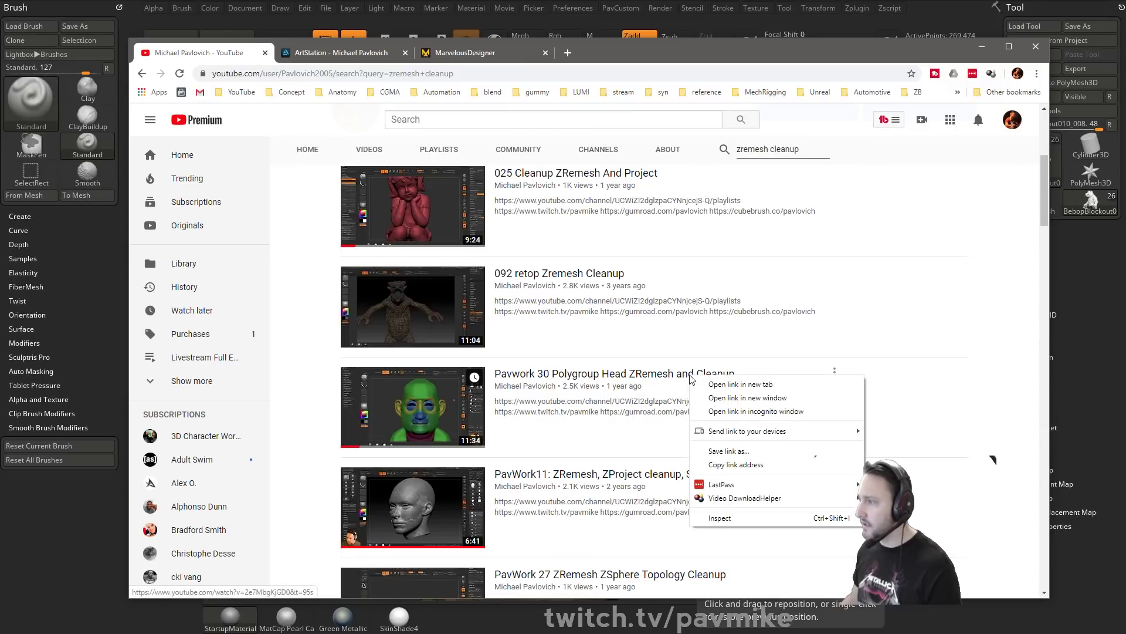
left_click(731, 464)
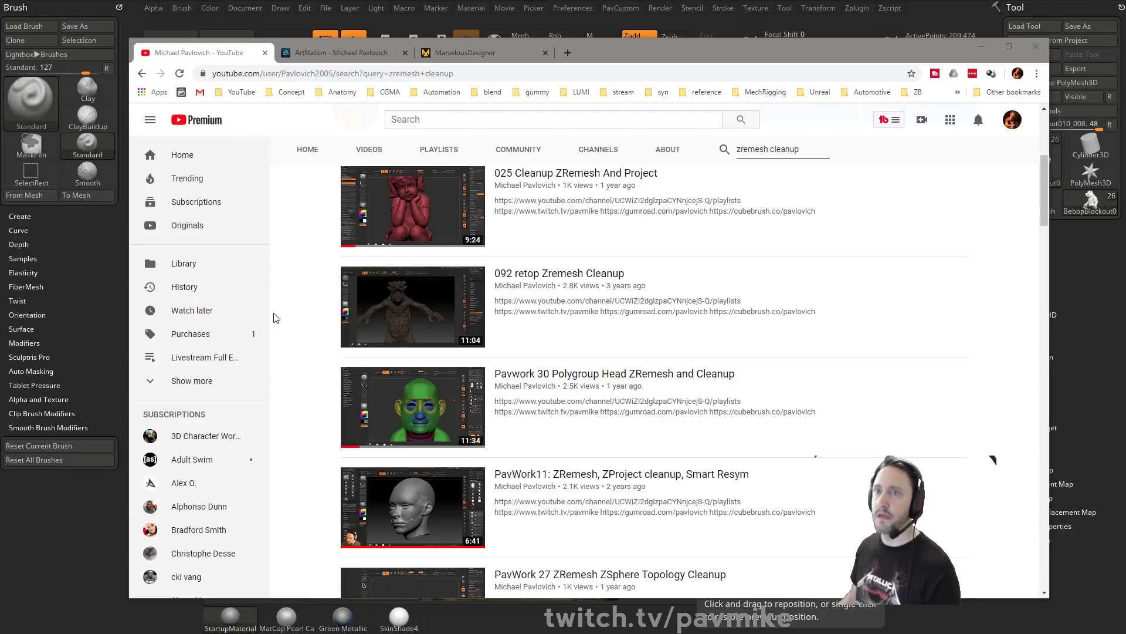
left_click_drag(706, 56, 0, 56)
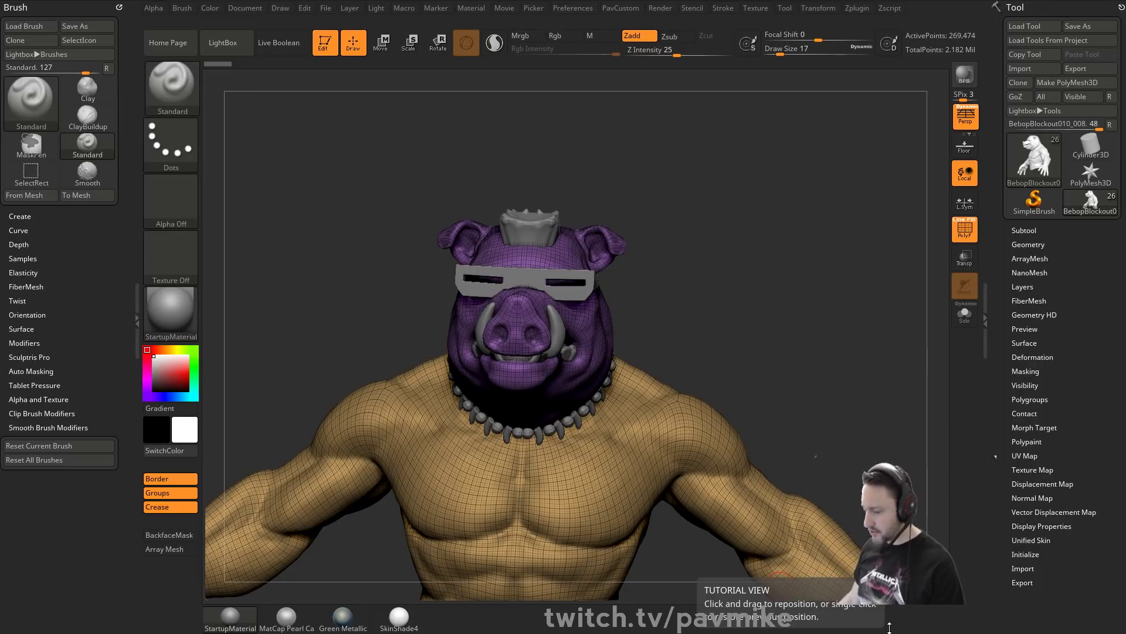
Turn off the wireframe display and frame the model.
key("shift+f")
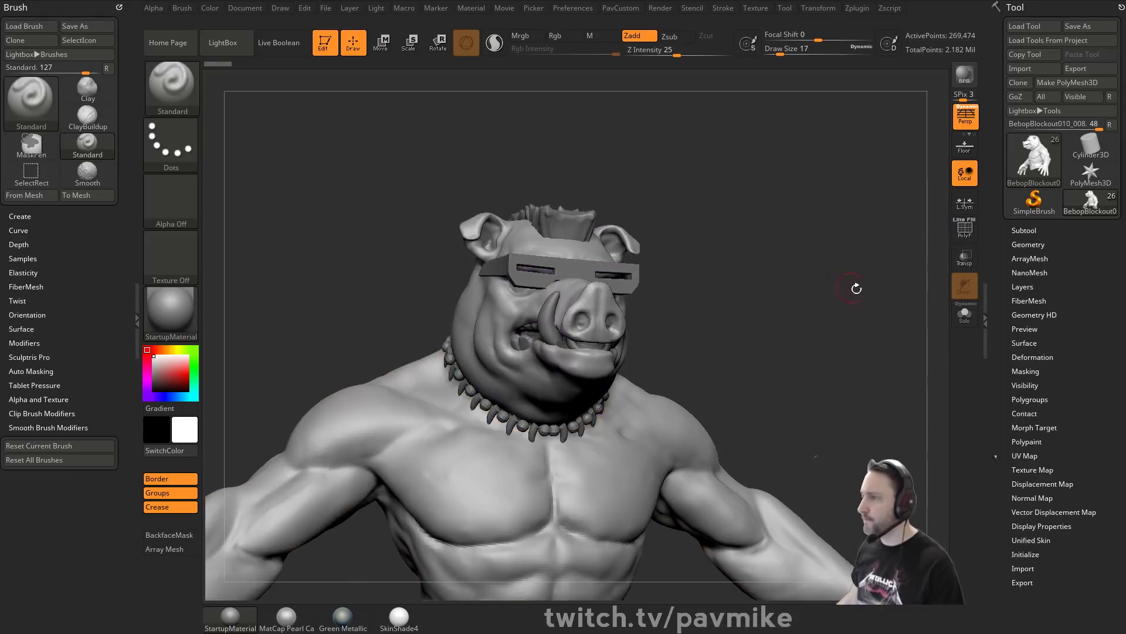
key("f")
left_click_drag(869, 234, 826, 251)
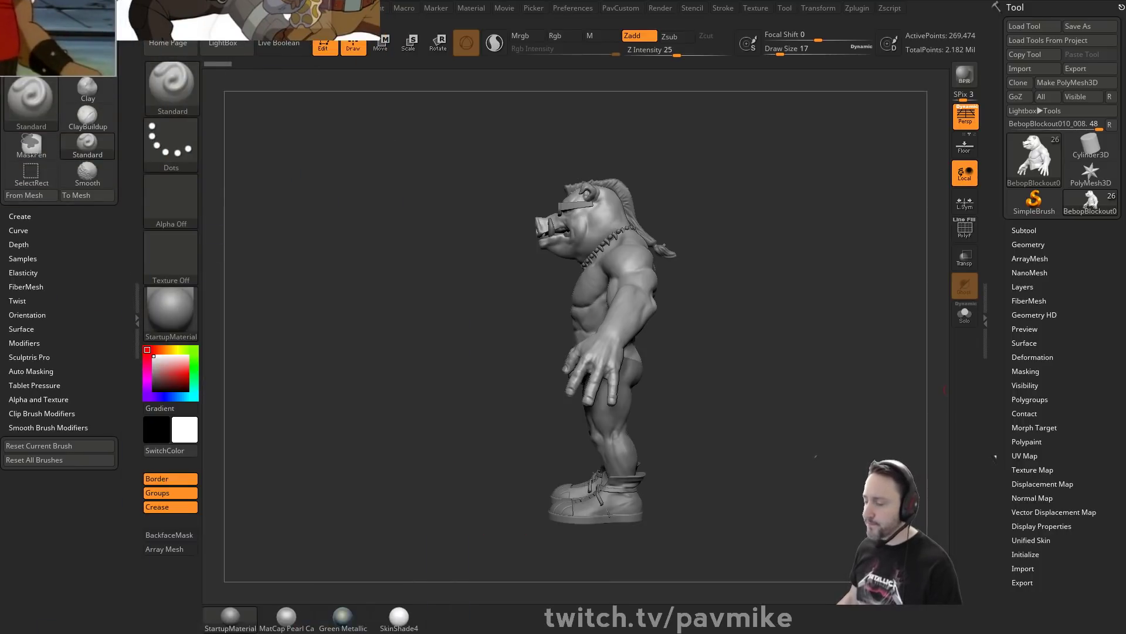
Bring the Bebop character reference image over the canvas and compare it with the blockout.
left_click_drag(637, 535, 680, 599)
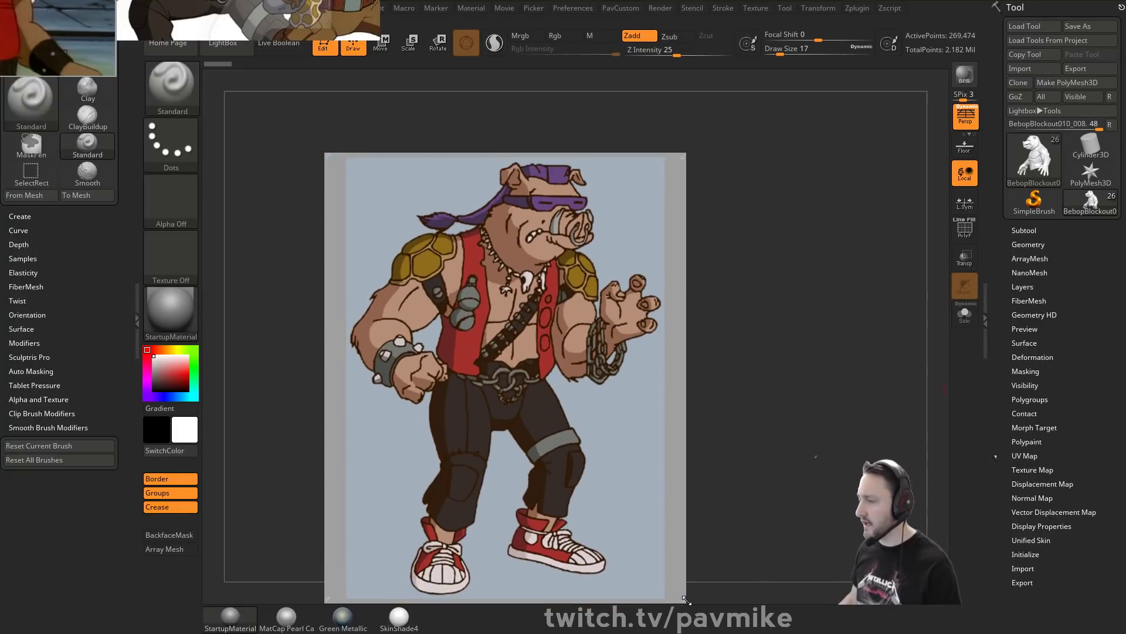
left_click_drag(551, 369, 579, 321)
left_click_drag(557, 269, 578, 315)
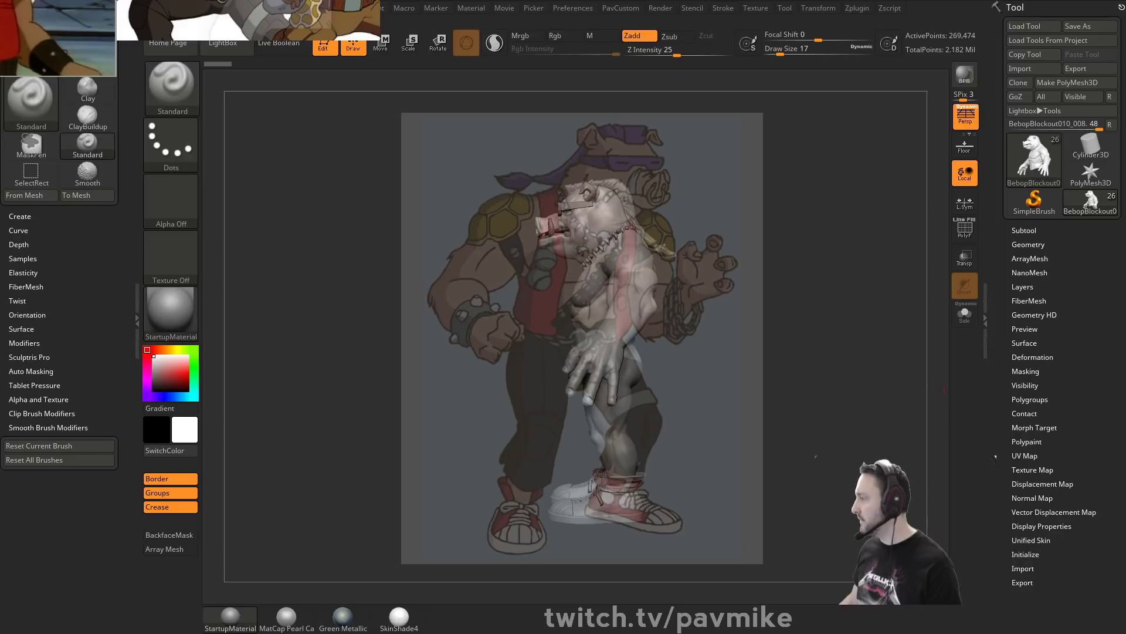
left_click_drag(623, 298, 581, 287)
mouse_move(796, 266)
left_mouse_down()
mouse_move(807, 260)
mouse_move(798, 267)
left_mouse_up()
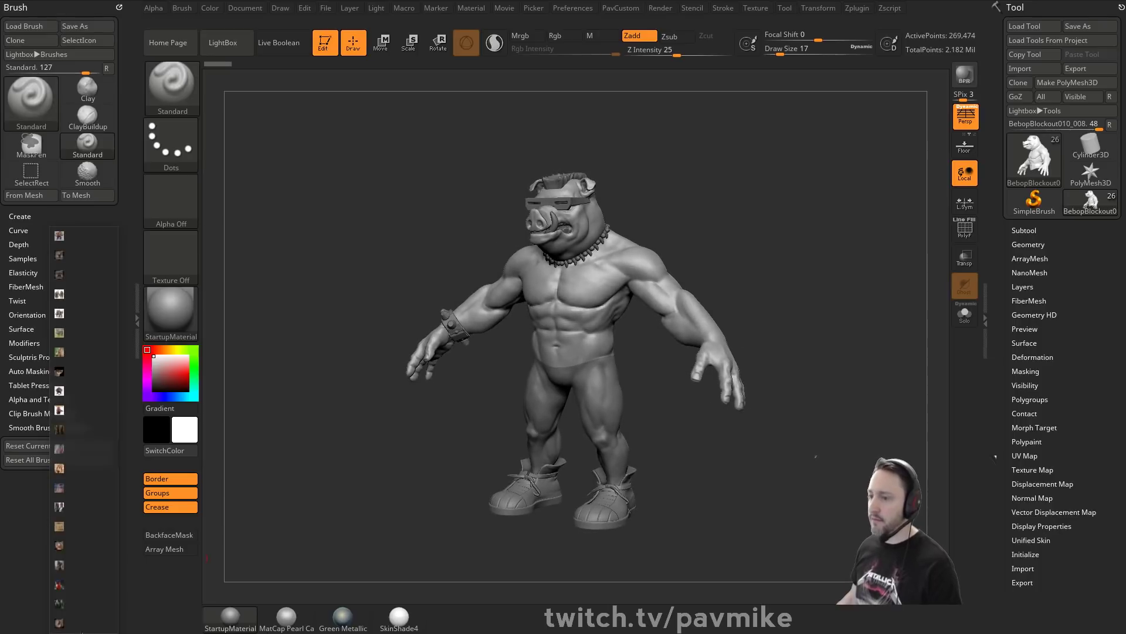
Clear the reference image windows away from the sculpting area and return to the model.
left_click_drag(390, 444, 286, 506)
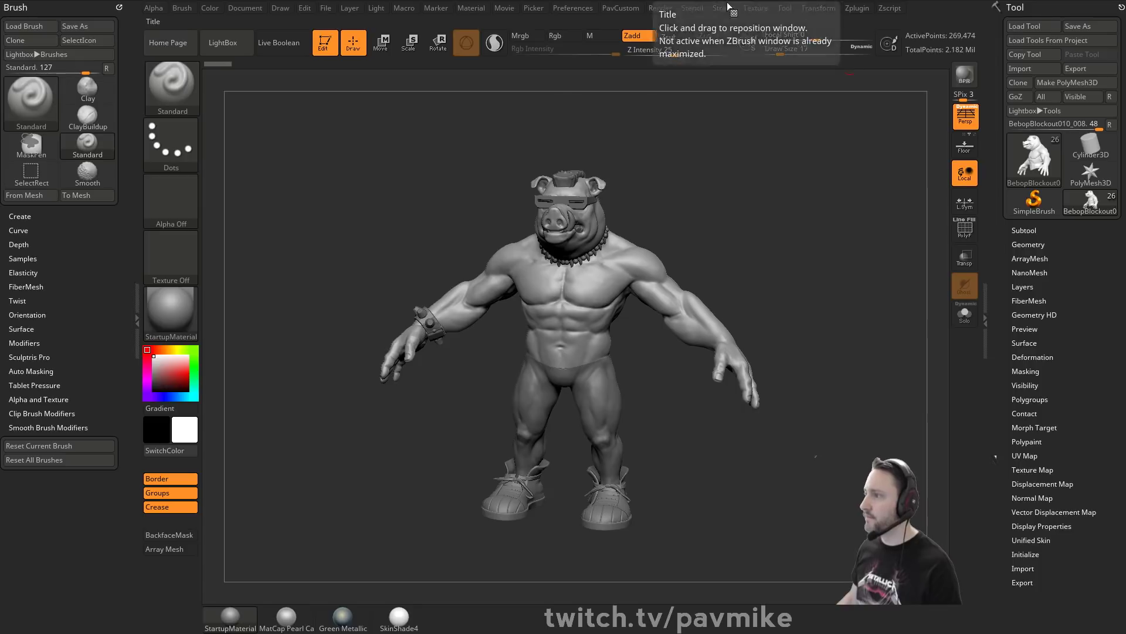
mouse_move(84, 631)
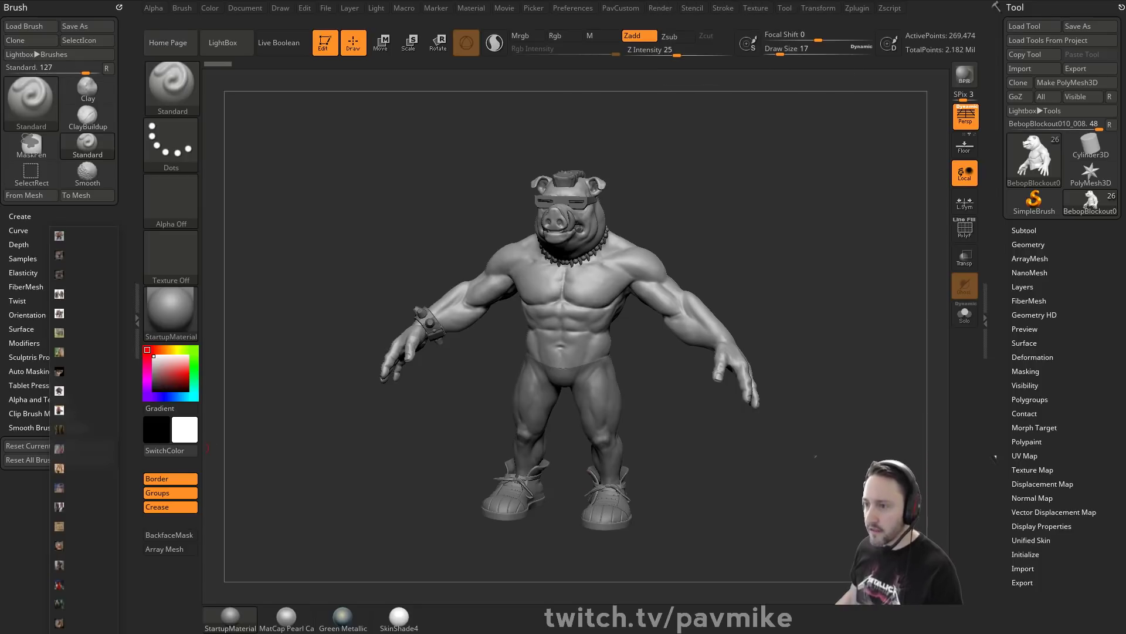
left_click(1087, 2)
left_click_drag(596, 252, 0, 254)
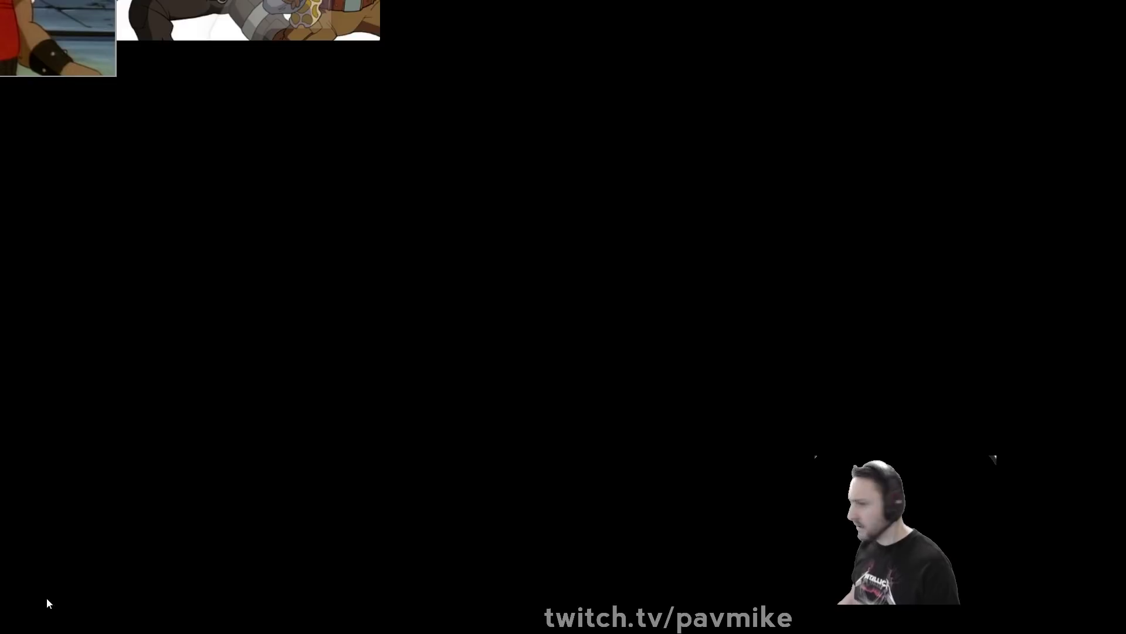
key("alt+Tab")
Turn the model to a side view and consult the Bebop reference image again for its clothing.
mouse_move(718, 218)
left_mouse_down("shift")
mouse_move(759, 204)
mouse_move(773, 229)
left_mouse_up("shift")
left_click_drag(773, 229, 749, 216)
key("s")
left_click(749, 216)
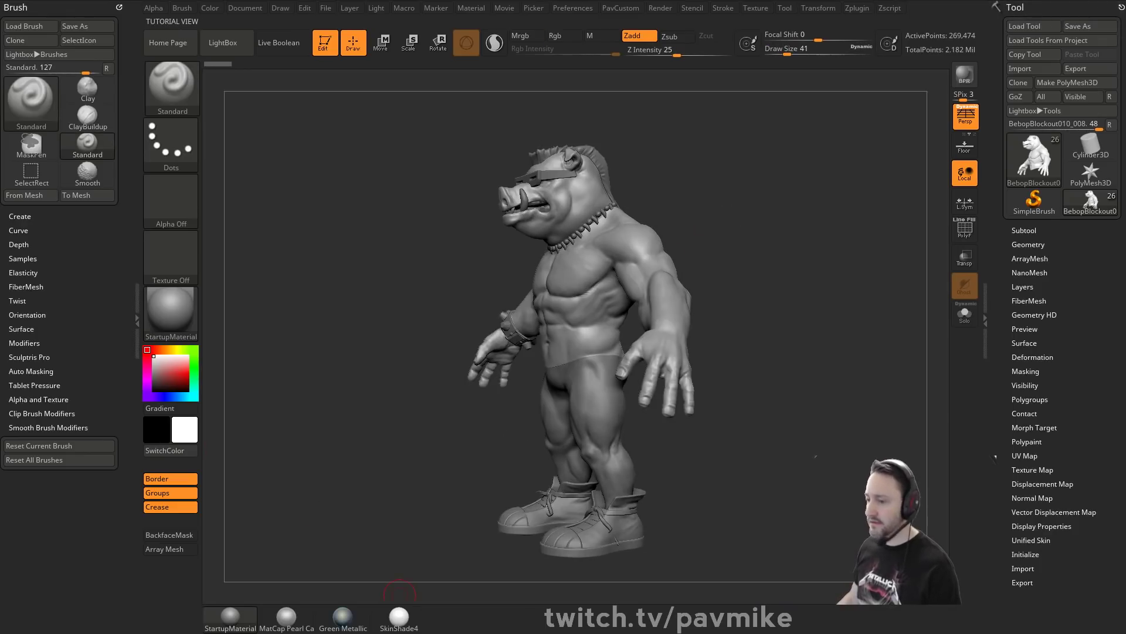
mouse_move(405, 633)
left_mouse_down()
mouse_move(443, 203)
mouse_move(435, 189)
left_mouse_up()
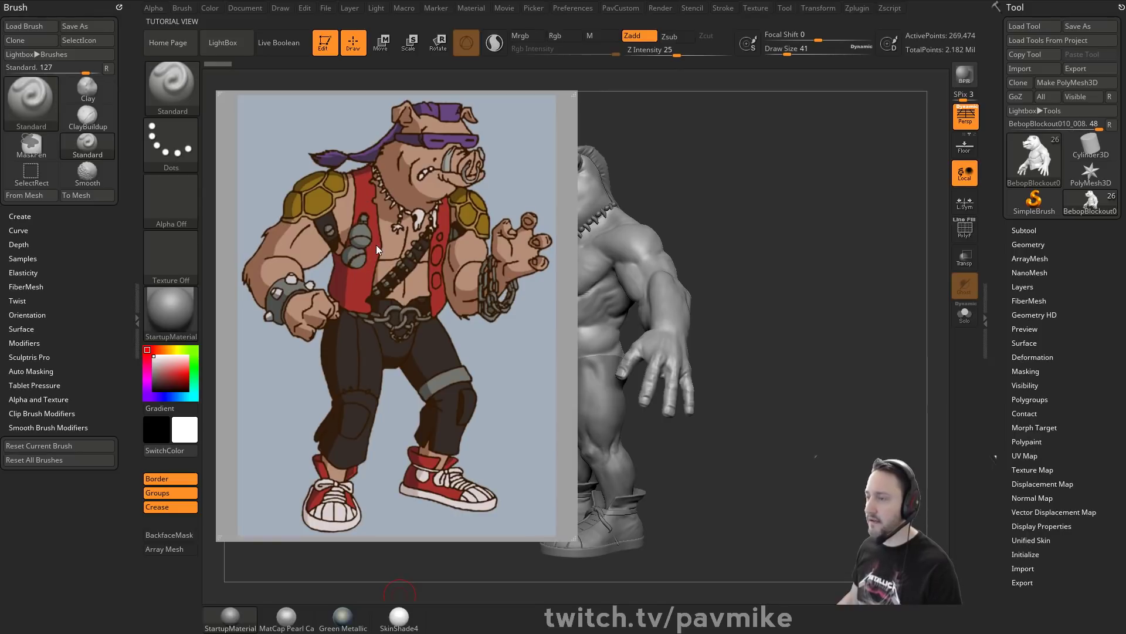
left_click_drag(402, 186, 405, 633)
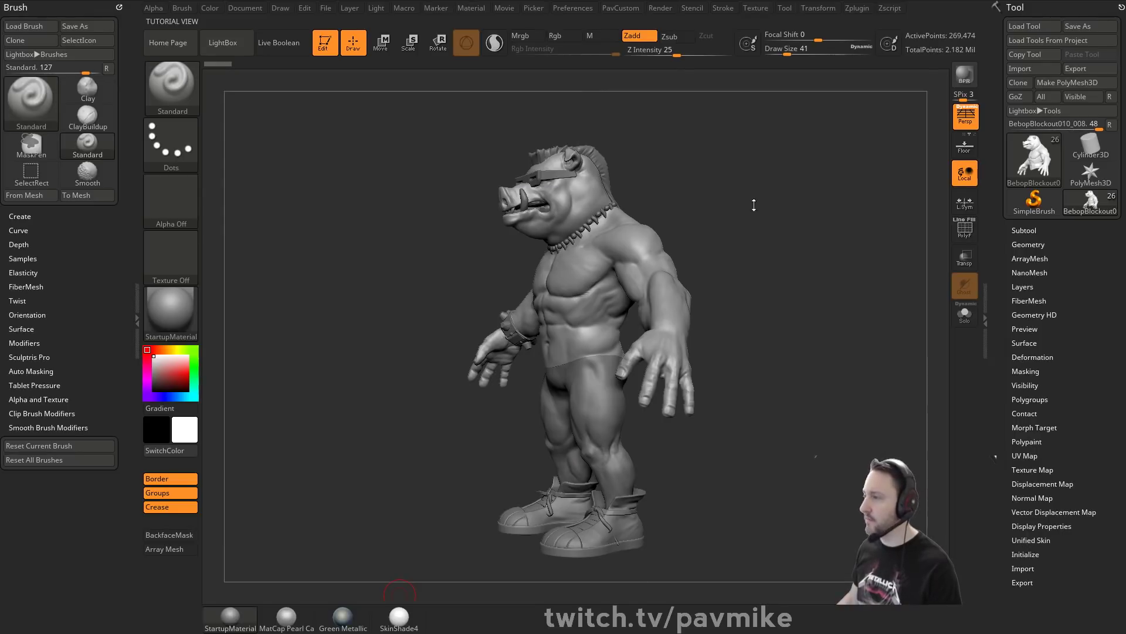
left_click_drag(753, 205, 846, 206)
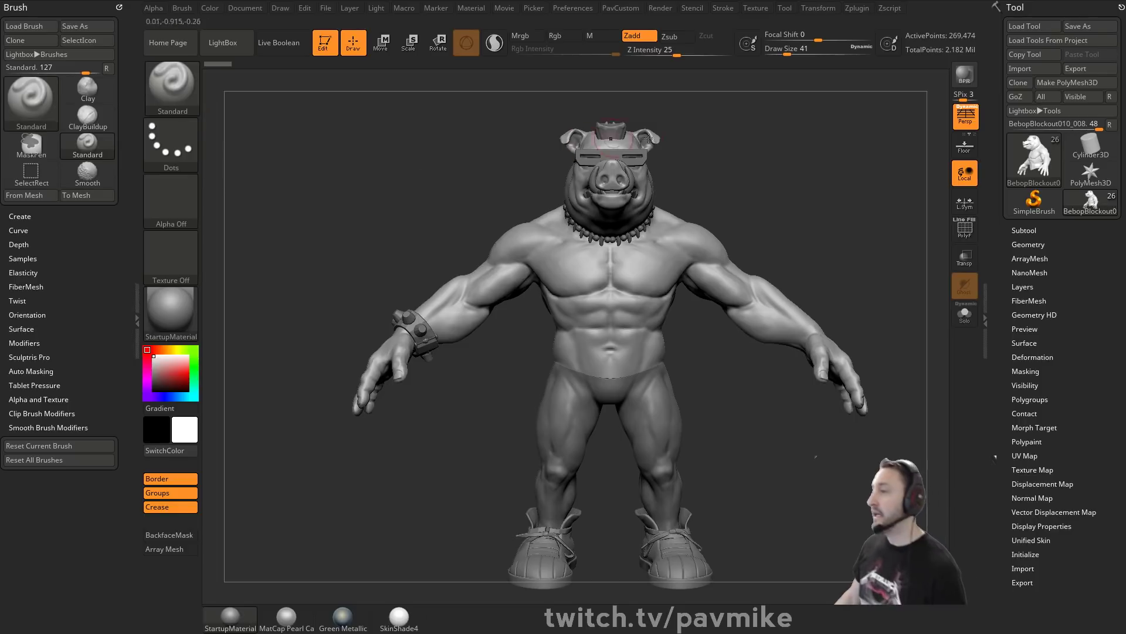
mouse_move(833, 166)
left_mouse_down()
mouse_move(814, 165)
mouse_move(786, 211)
mouse_move(812, 217)
mouse_move(786, 228)
left_mouse_up()
key("s")
left_click(800, 196)
key("s")
left_click(804, 215)
key("s")
Open the subtool list and leave only the upper body and legs subtools visible.
left_click(1023, 230)
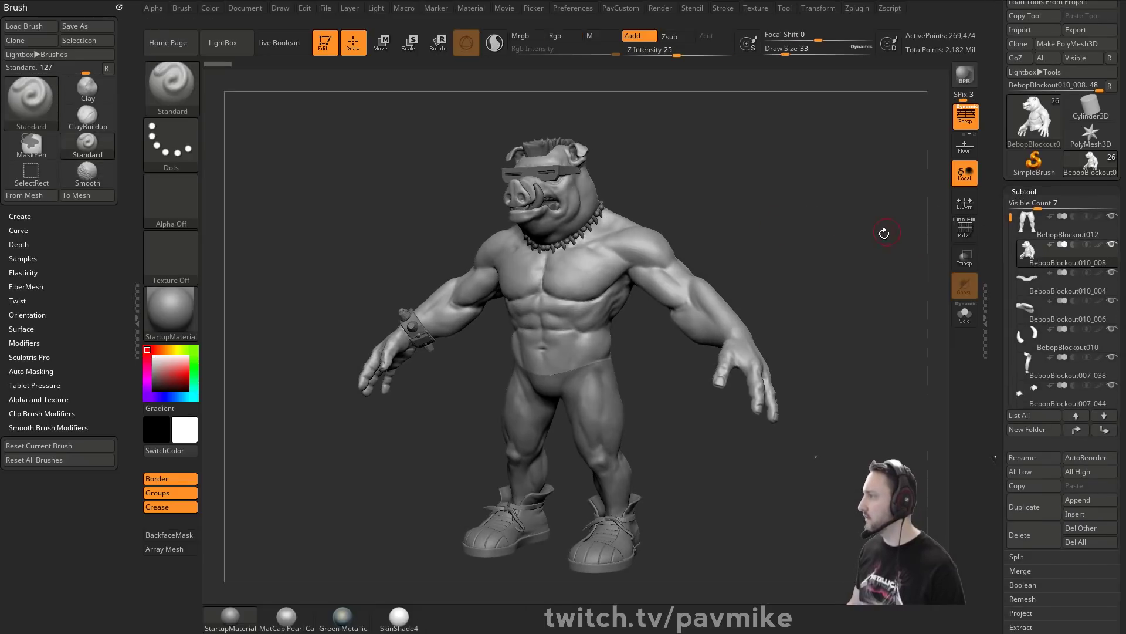
left_click_drag(884, 232, 858, 224)
mouse_move(755, 268)
left_mouse_down()
mouse_move(794, 257)
mouse_move(797, 241)
left_mouse_up()
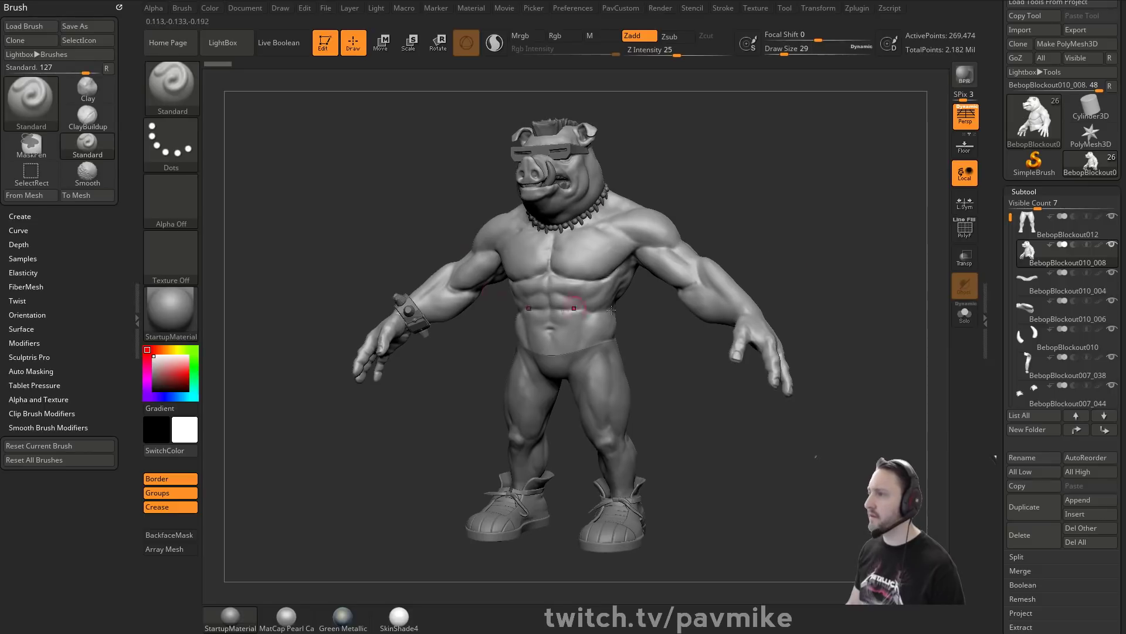
left_click(1112, 248, "shift")
left_click(1111, 218)
Merge the visible upper body and legs subtools into a new tool and switch to it.
left_click_drag(850, 226, 853, 258)
scroll(1056, 352, "down", 4)
left_click(1020, 374)
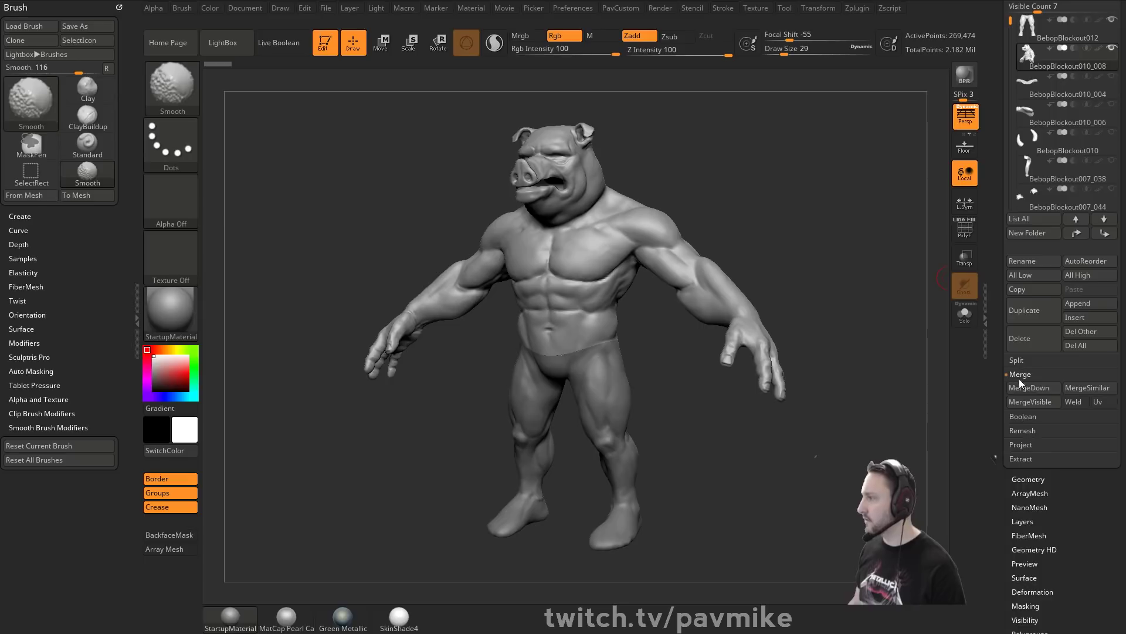
left_click(1030, 402)
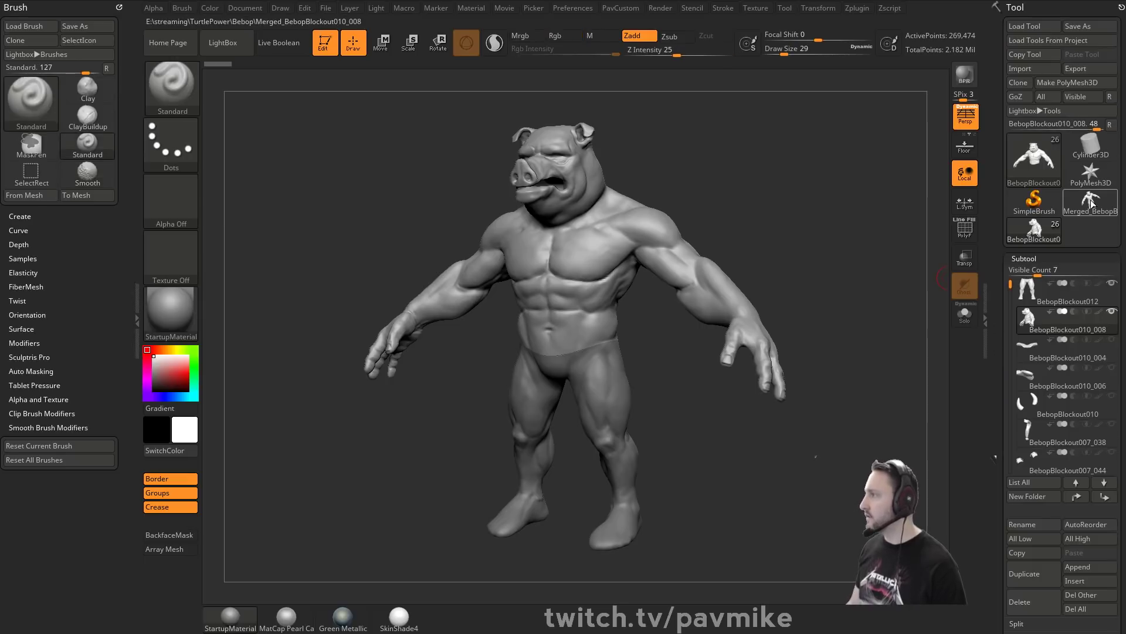
left_click_drag(871, 256, 852, 278)
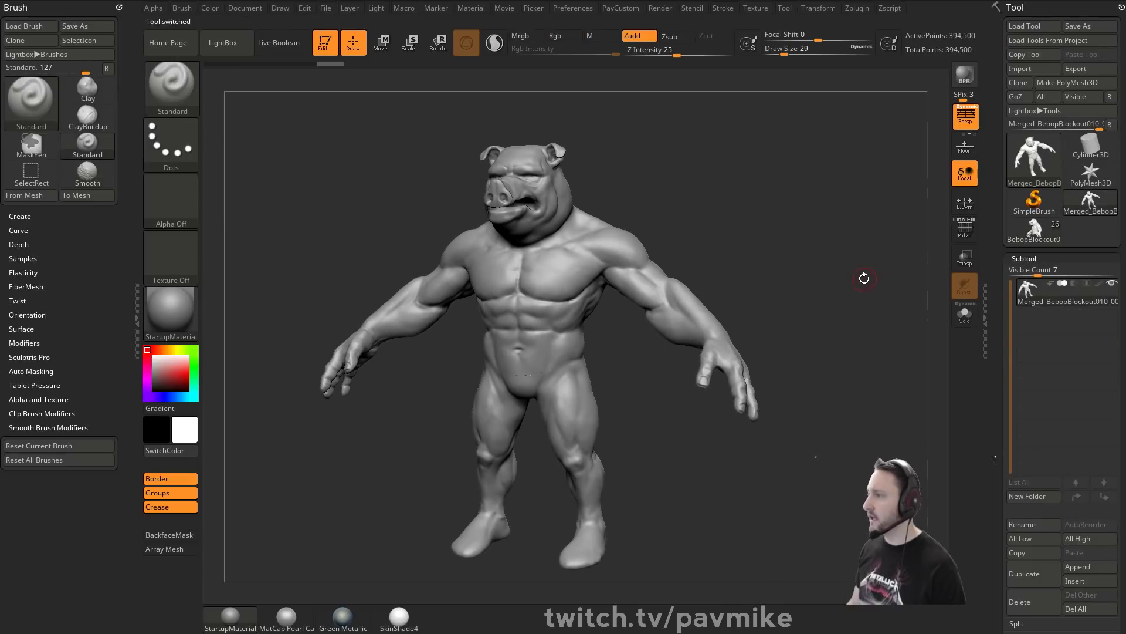
Try DynaMesh on the merged body at resolution 128 with blur 0, and undo it.
key("2")
left_click(908, 100)
type("0")
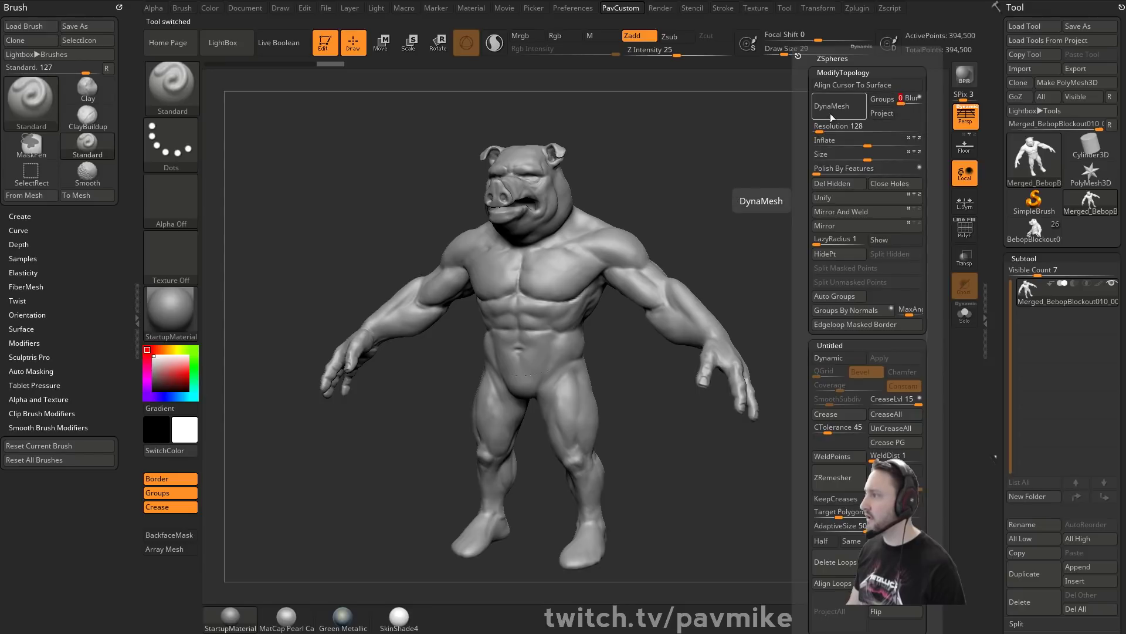
left_click(831, 114)
left_click(786, 138)
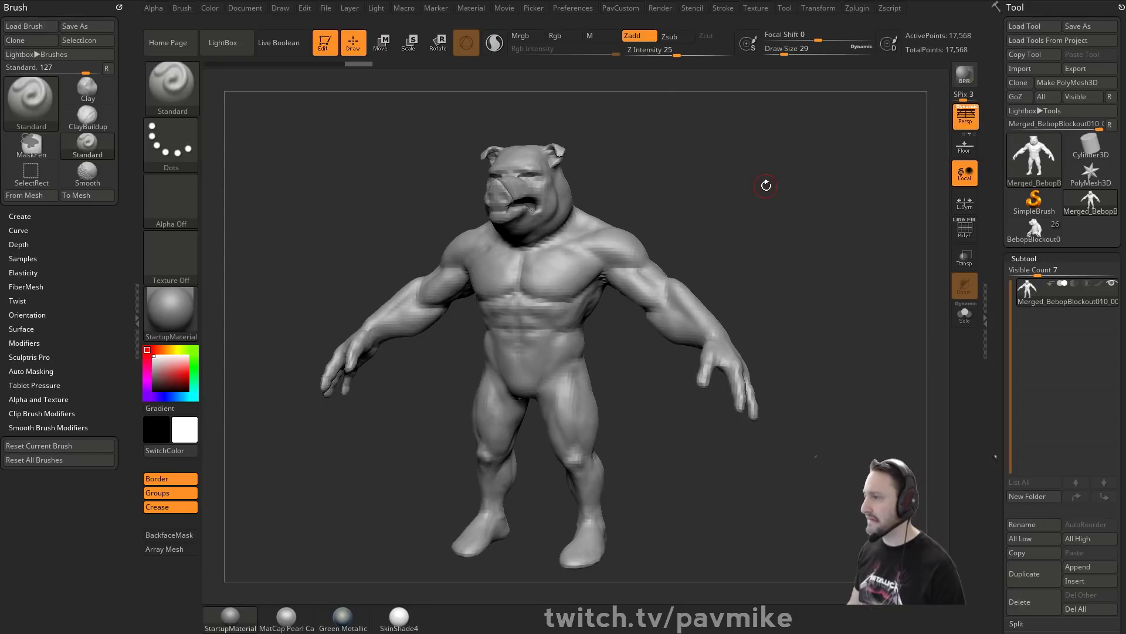
key("ctrl+z")
DynaMesh the merged body at resolution 384 without freezing subdivision levels, and apply Mirror And Weld to it.
key("3")
left_click(755, 128)
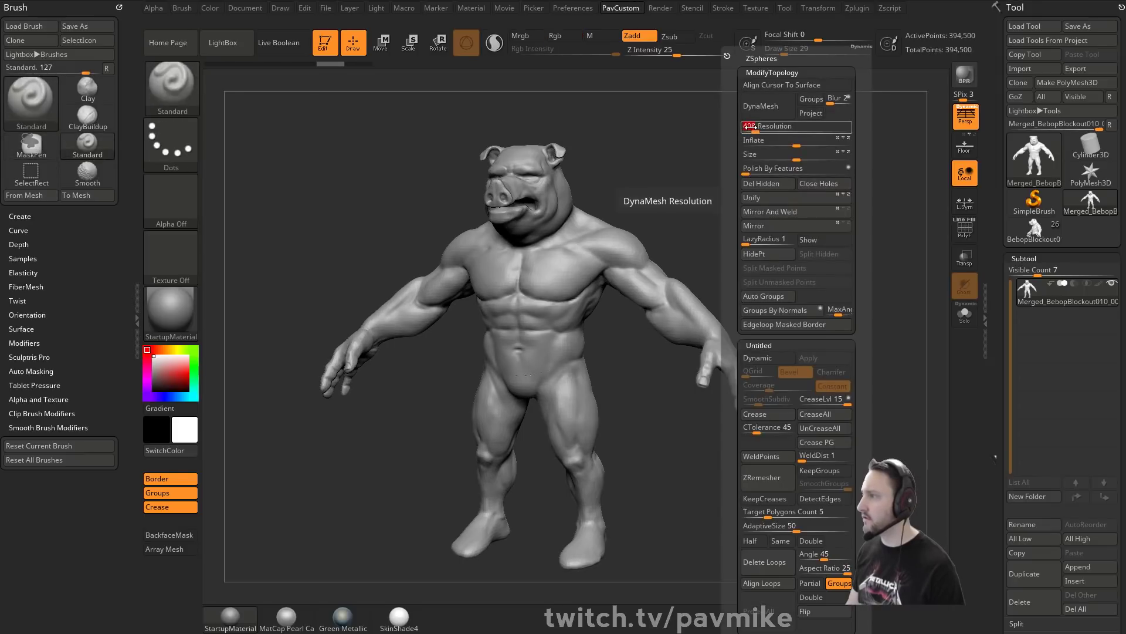
left_click(785, 104)
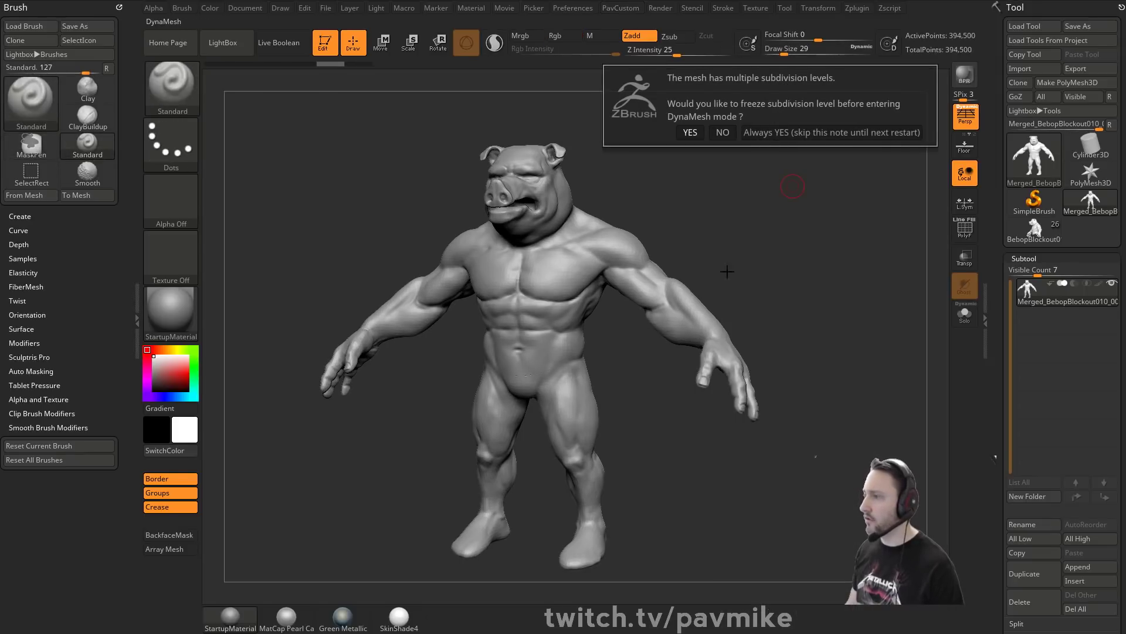
left_click(724, 130)
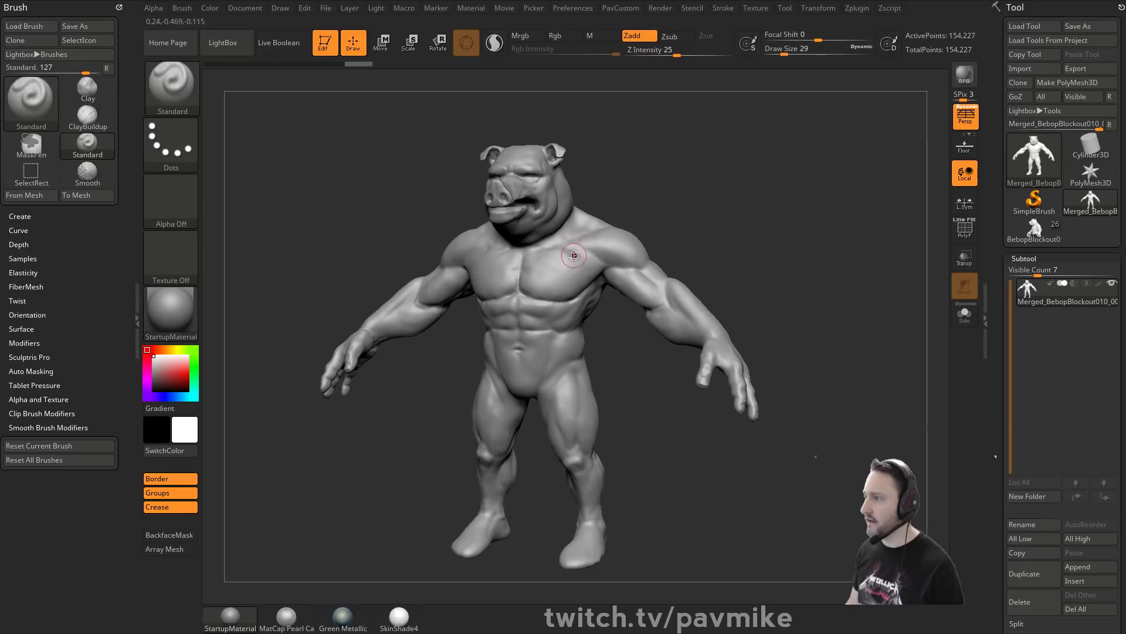
key("3")
left_click(583, 211)
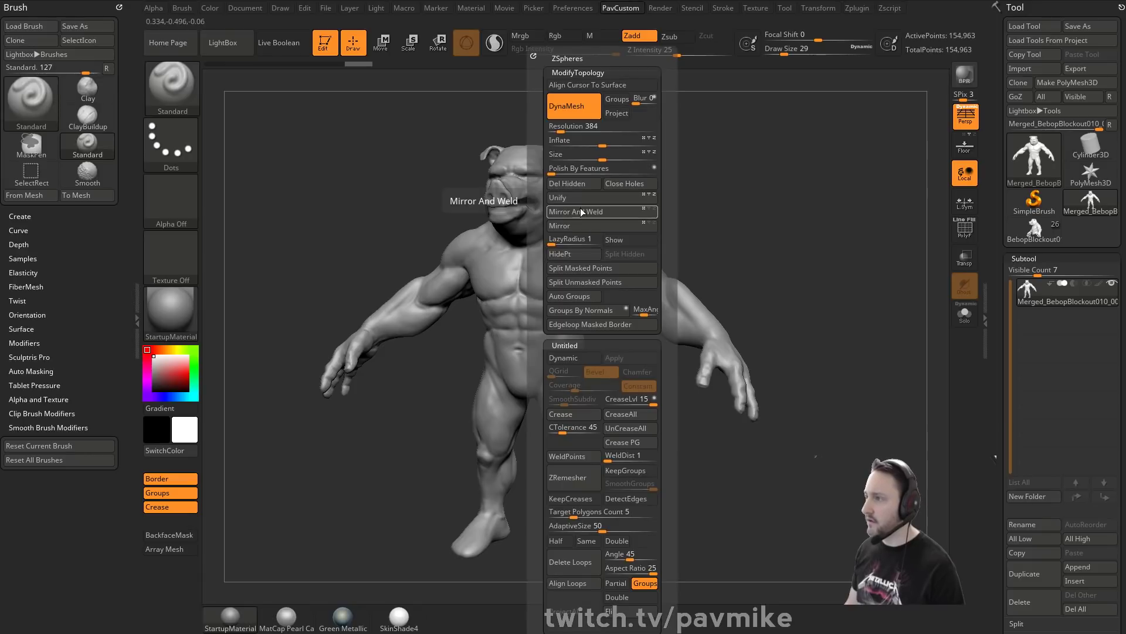
left_click_drag(654, 208, 659, 201, "shift")
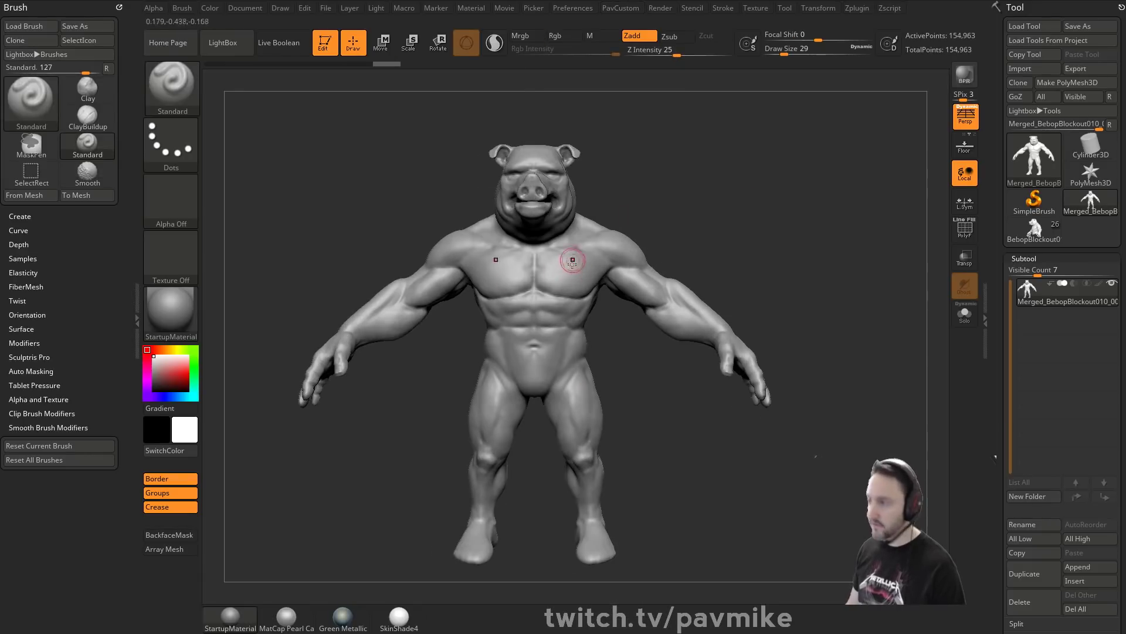
left_click(965, 229)
left_click(965, 228)
left_click_drag(880, 228, 848, 247)
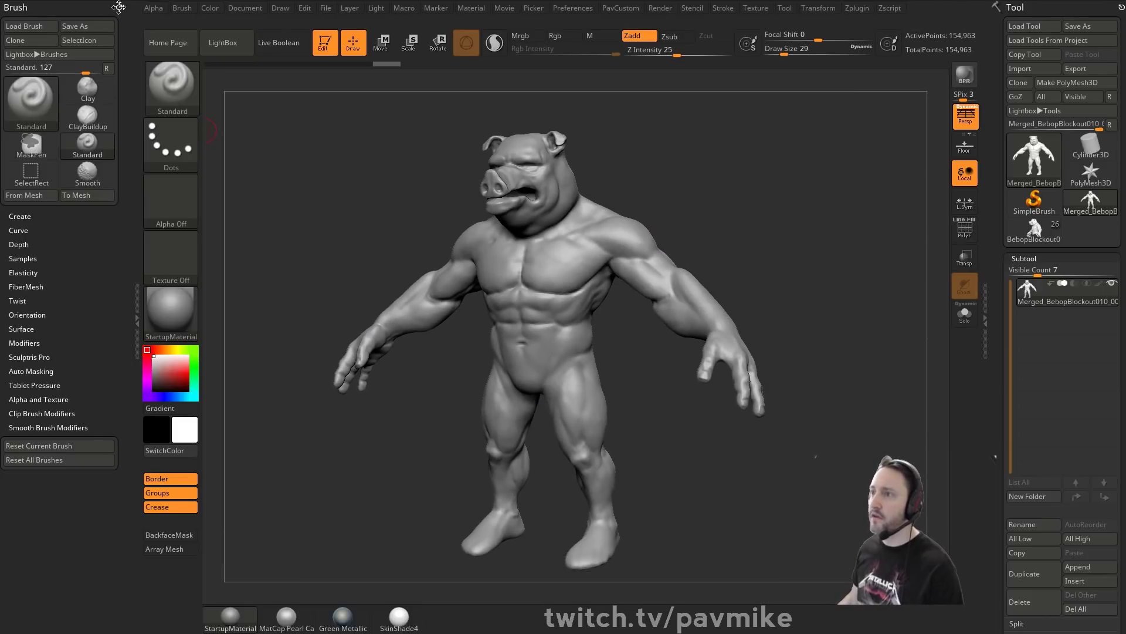
Pre-process the merged body with Decimation Master and decimate it to 85 k polys.
left_click(129, 28)
left_click(851, 11)
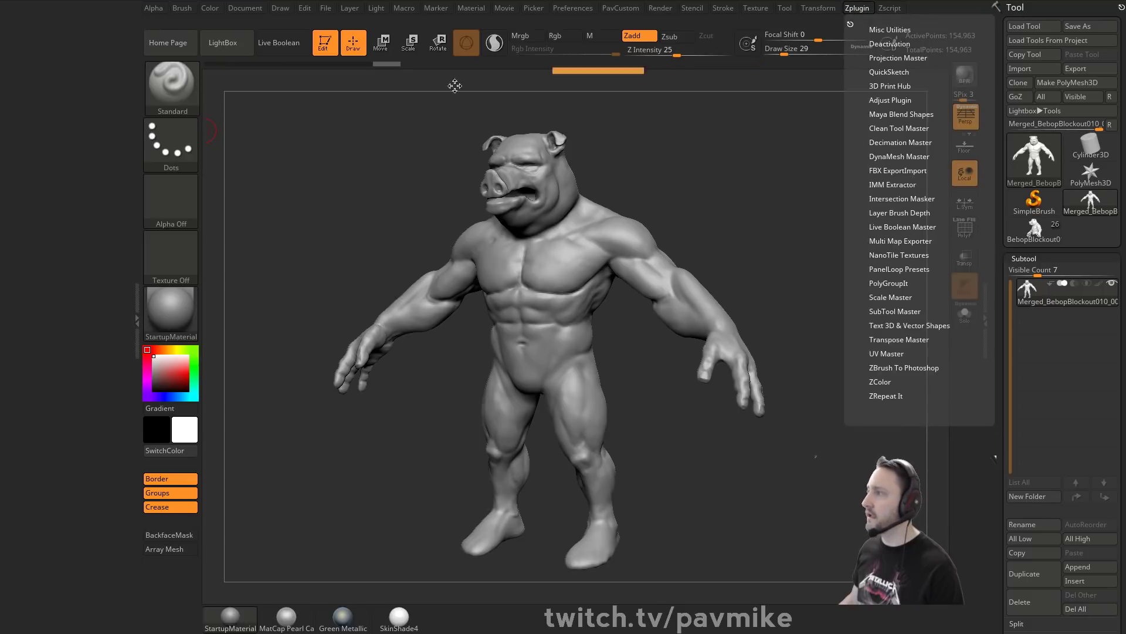
left_click(850, 23)
left_click(51, 139)
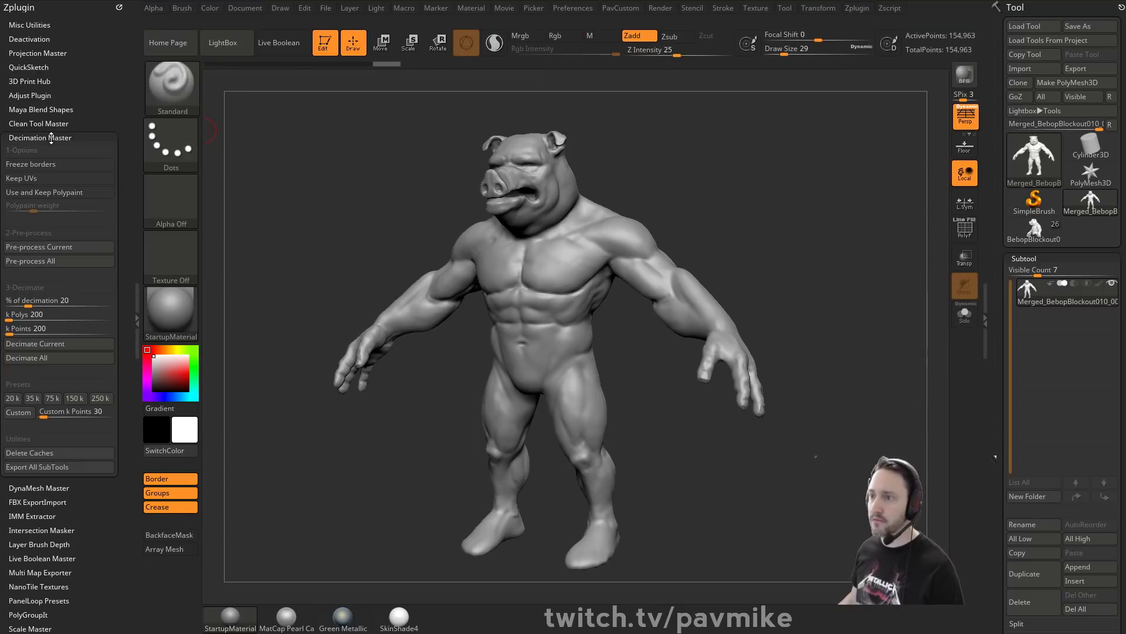
left_click(55, 247)
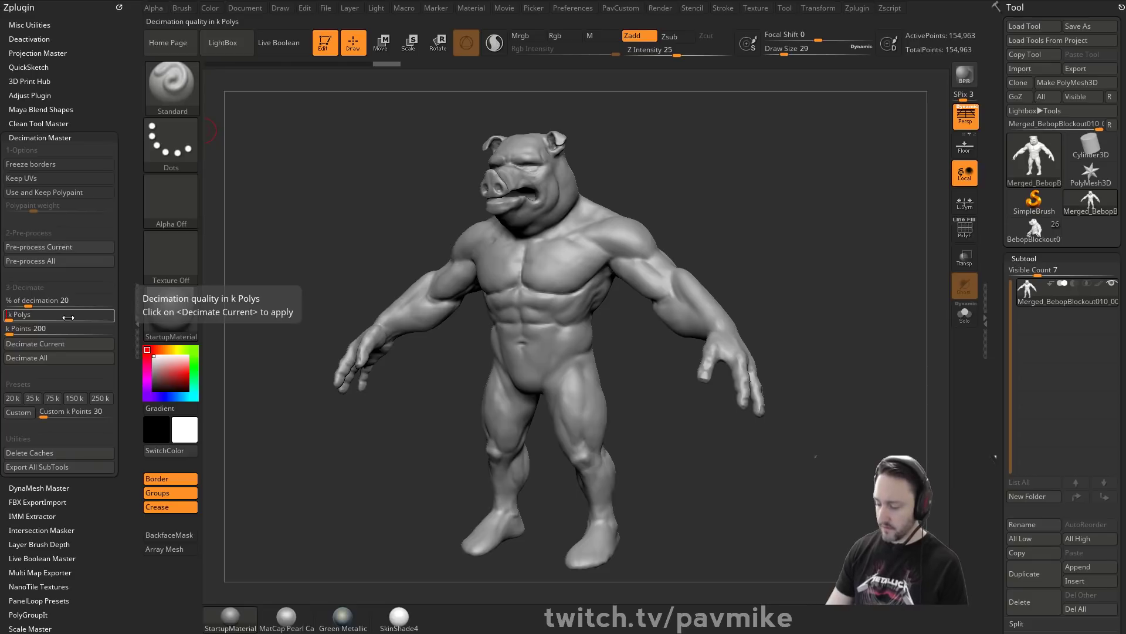
type("85")
left_click(36, 343)
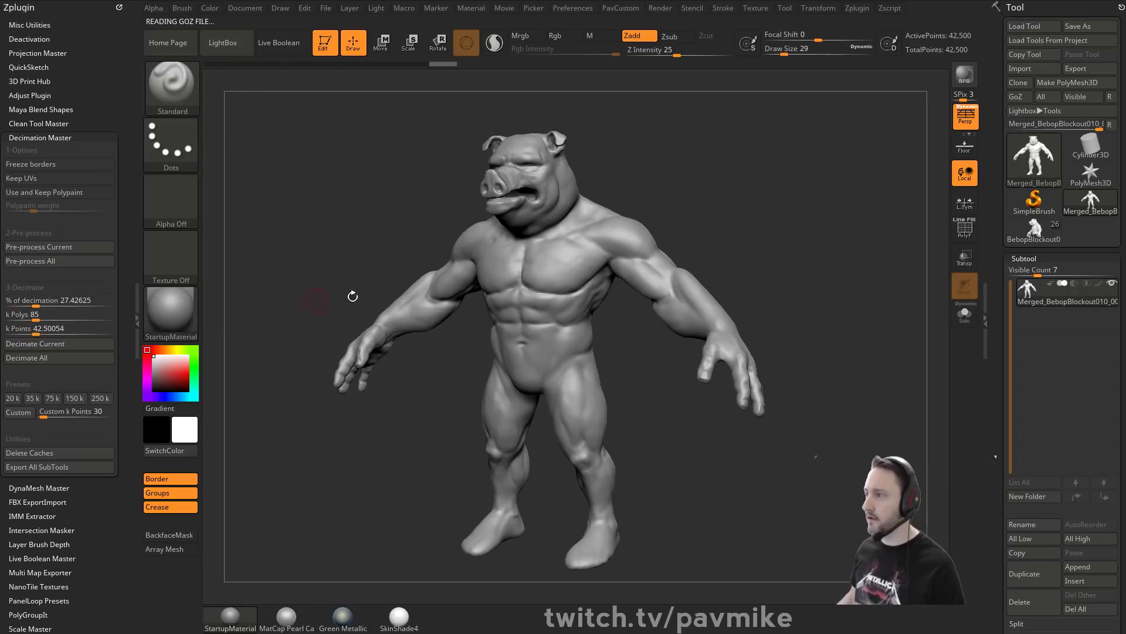
Examine the decimated body's wireframe and surface, close up on the head and torso and from several angles.
left_click(965, 229)
mouse_move(812, 247)
left_mouse_down("shift")
mouse_move(865, 236)
mouse_move(833, 232)
mouse_move(786, 117)
mouse_move(800, 196)
mouse_move(848, 206)
left_mouse_up("shift")
left_click(964, 230)
key("s")
left_click_drag(848, 205, 795, 235, "alt")
key("bracketright")
key("bracketright")
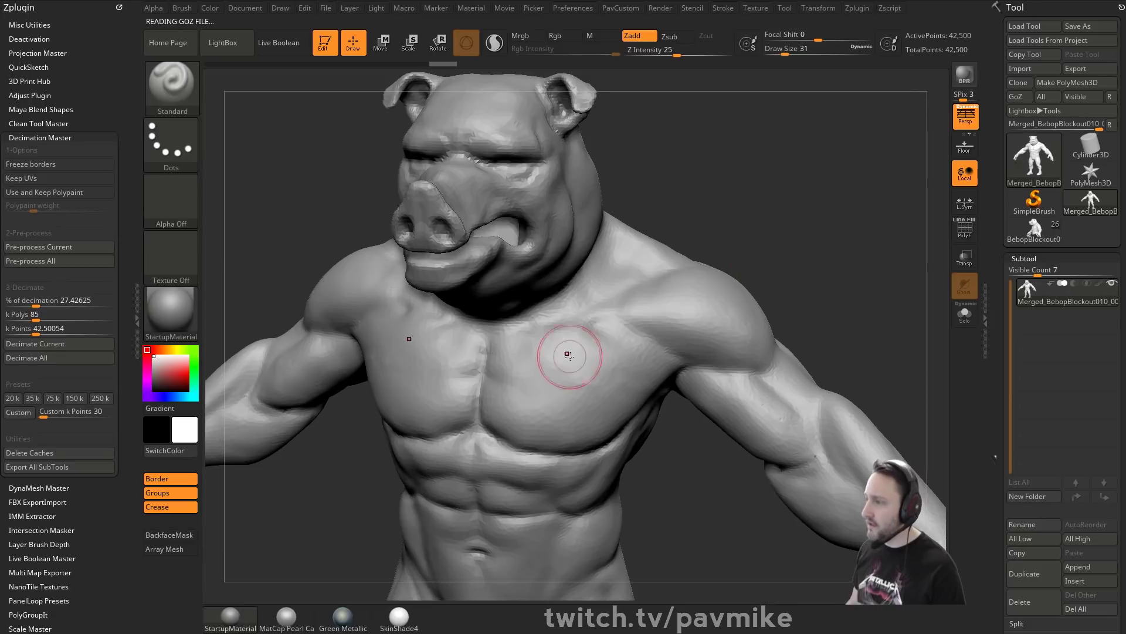
key("s")
mouse_move(771, 273)
left_mouse_down()
mouse_move(743, 203)
mouse_move(776, 245)
left_mouse_up()
left_click_drag(806, 352, 828, 241, "alt")
key("s")
mouse_move(826, 246)
left_mouse_down("alt")
mouse_move(841, 227)
mouse_move(815, 234)
mouse_move(817, 247)
mouse_move(839, 244)
left_mouse_up("alt")
key("s")
key("s")
left_click_drag(836, 243, 829, 243)
mouse_move(835, 249)
left_mouse_down("alt")
mouse_move(847, 244)
mouse_move(772, 246)
mouse_move(779, 229)
left_mouse_up("alt")
key("s")
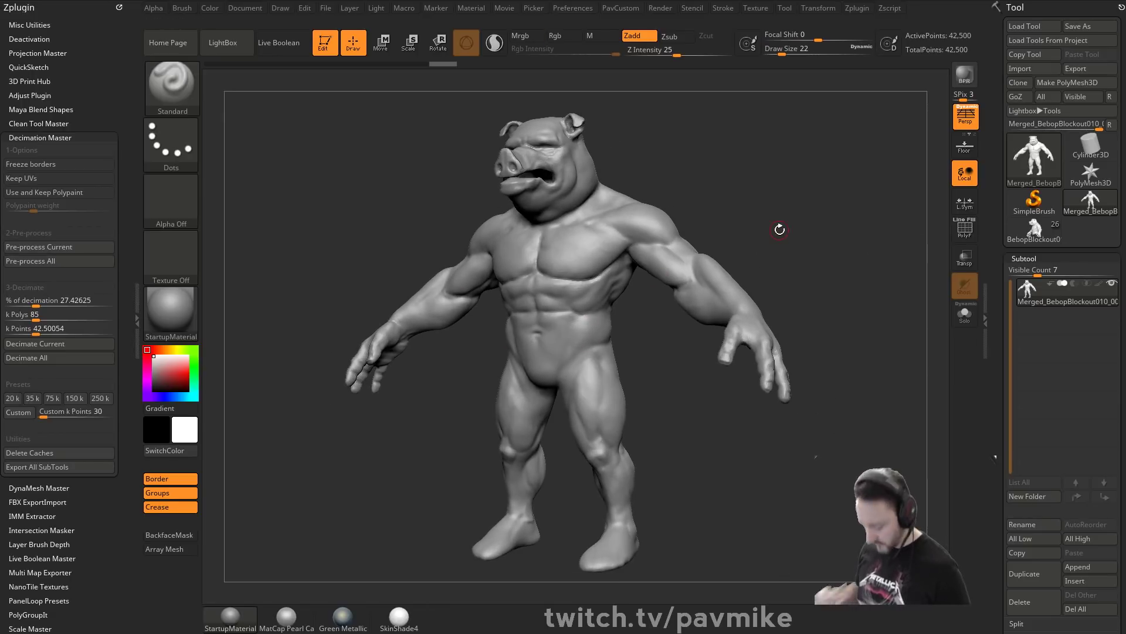
left_click_drag(766, 130, 772, 187)
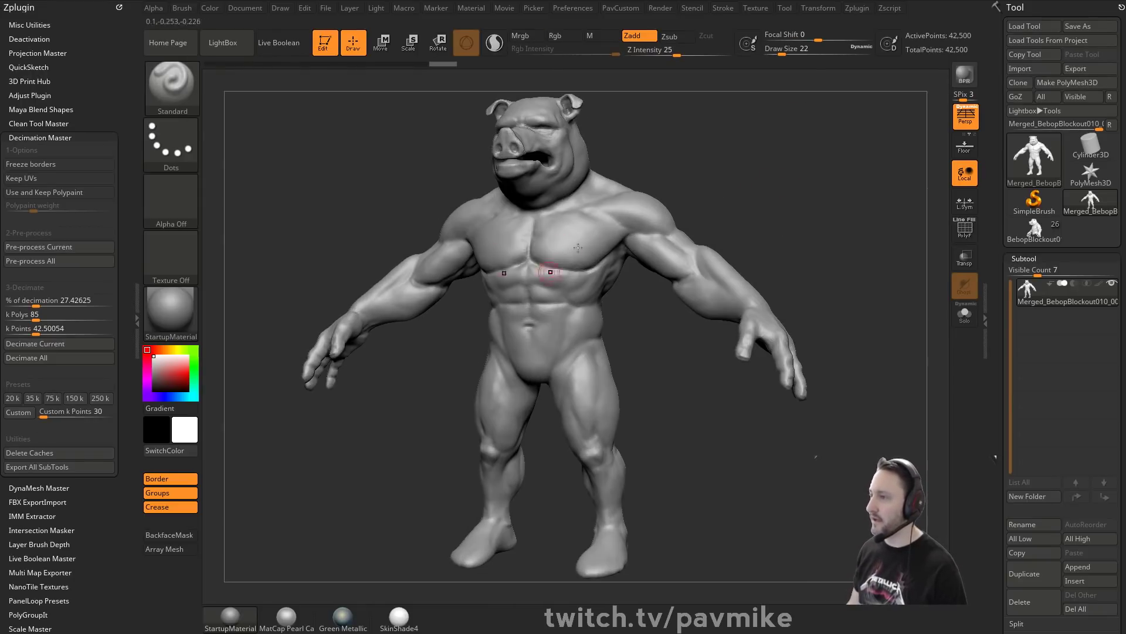
left_click_drag(694, 186, 727, 297, "shift")
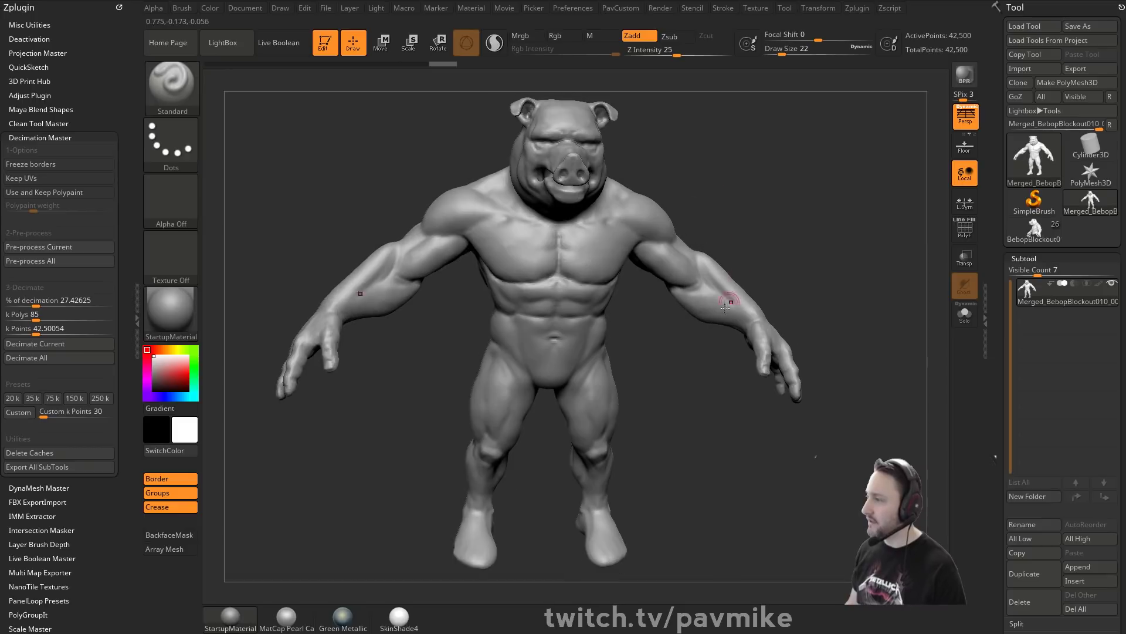
mouse_move(810, 257)
left_mouse_down()
mouse_move(836, 263)
mouse_move(733, 231)
mouse_move(756, 259)
mouse_move(802, 246)
left_mouse_up()
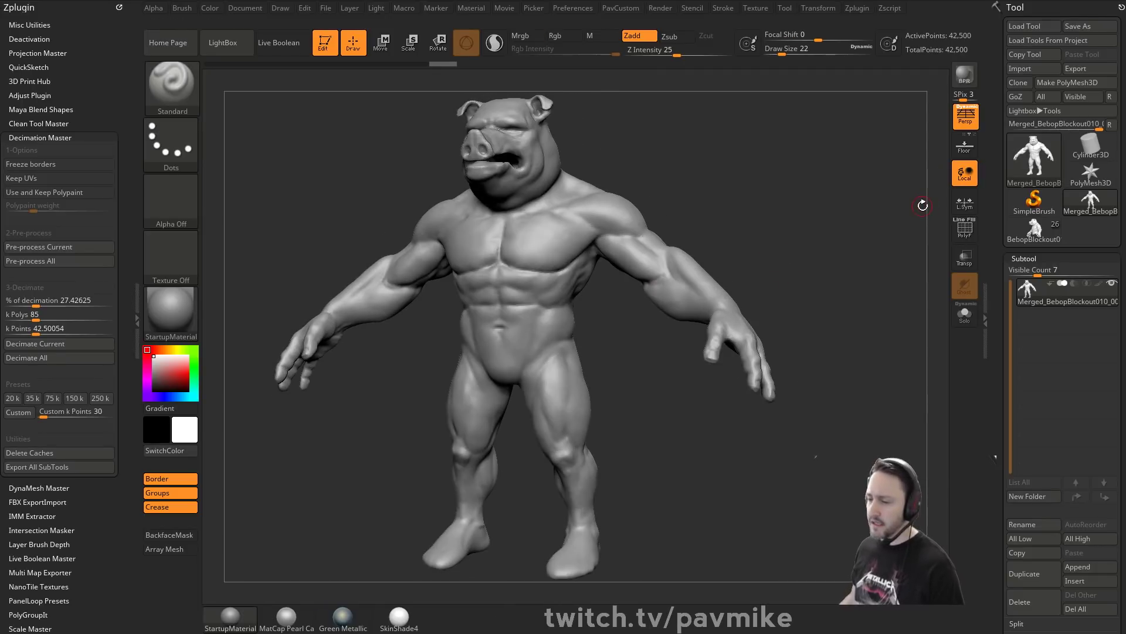
Export the decimated body to the Desktop as the OBJ file BebopAvatar, replacing the existing file of that name.
left_click(1089, 69)
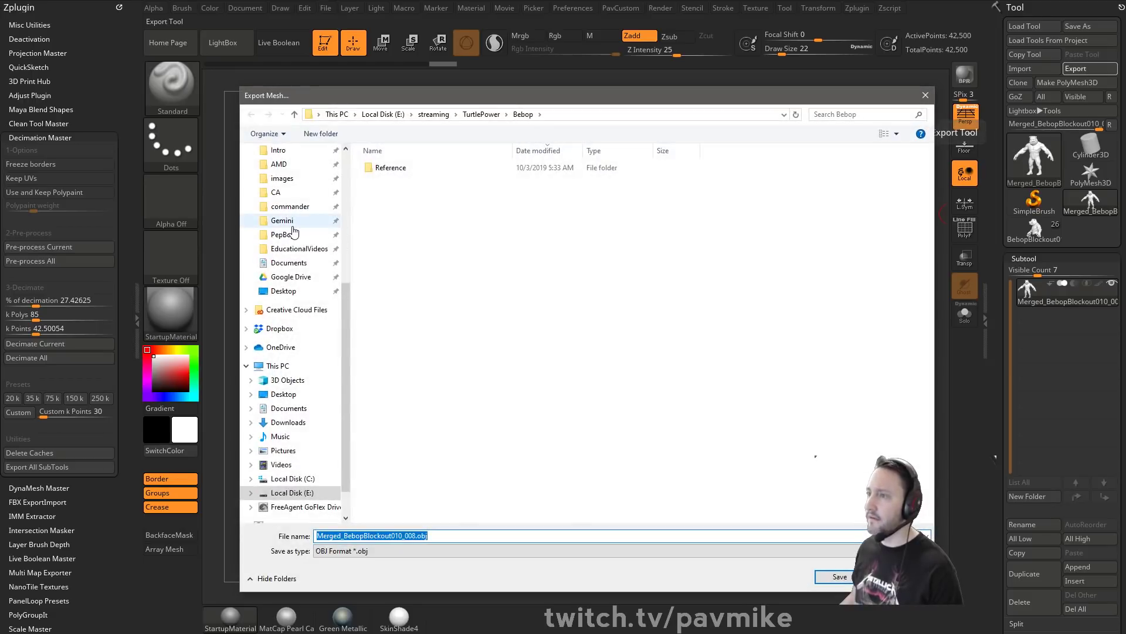
left_click(286, 291)
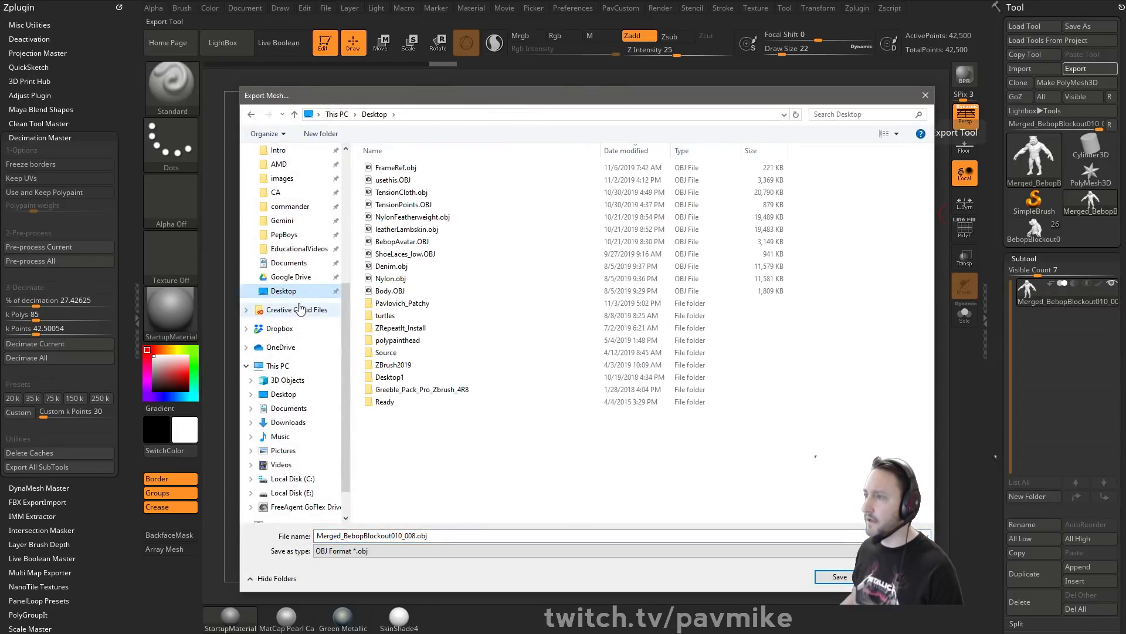
left_click(444, 537)
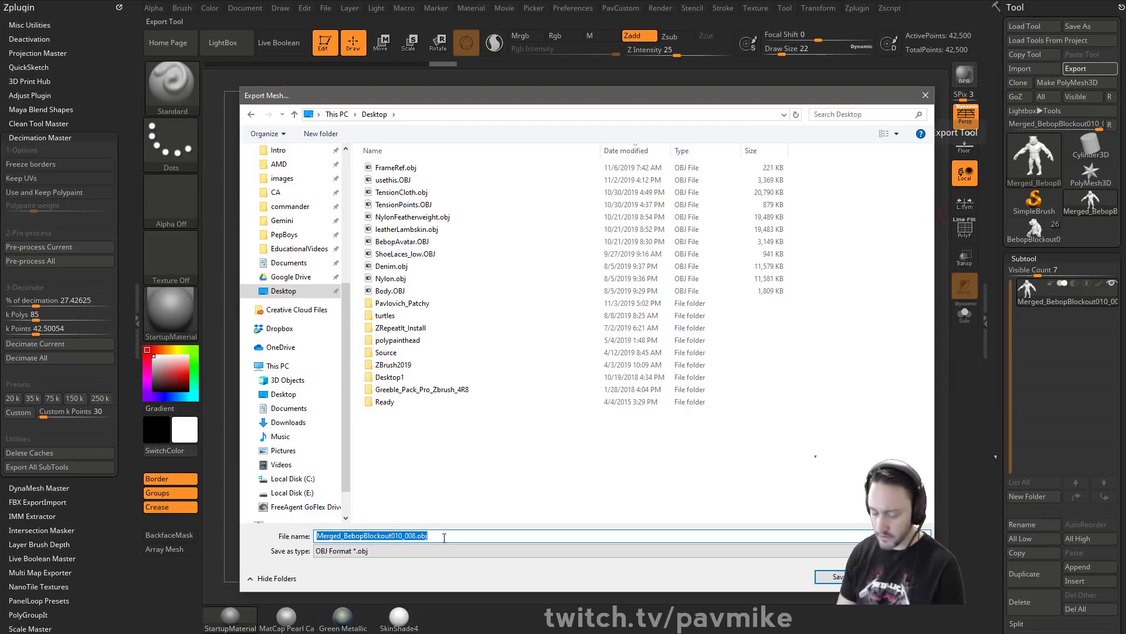
type("BebopAvatar")
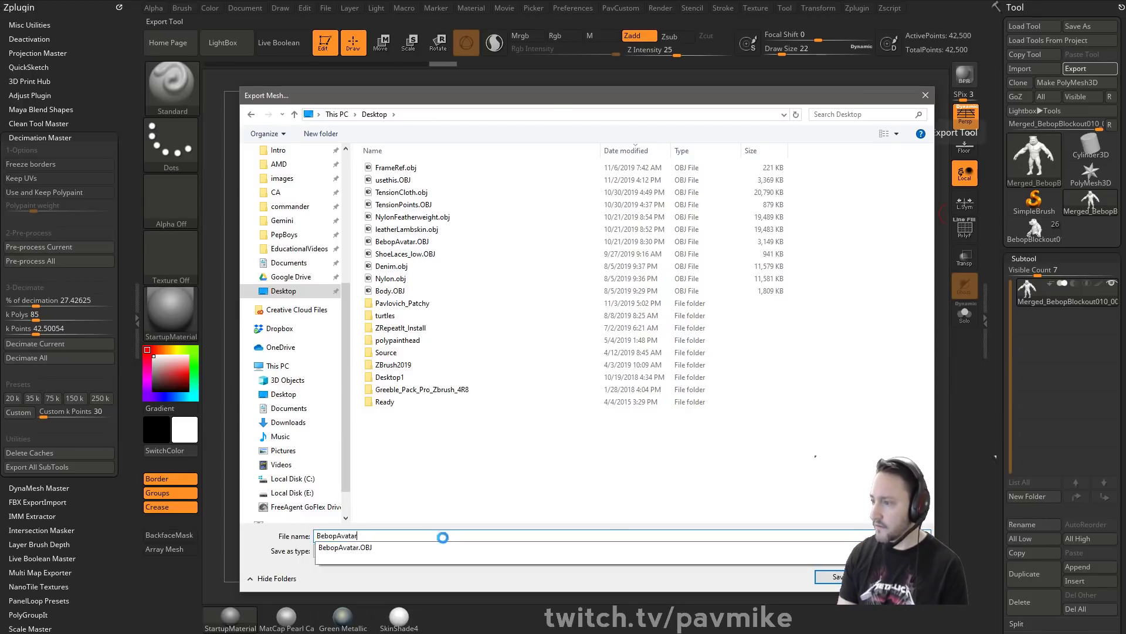
key("Return")
left_click(594, 250)
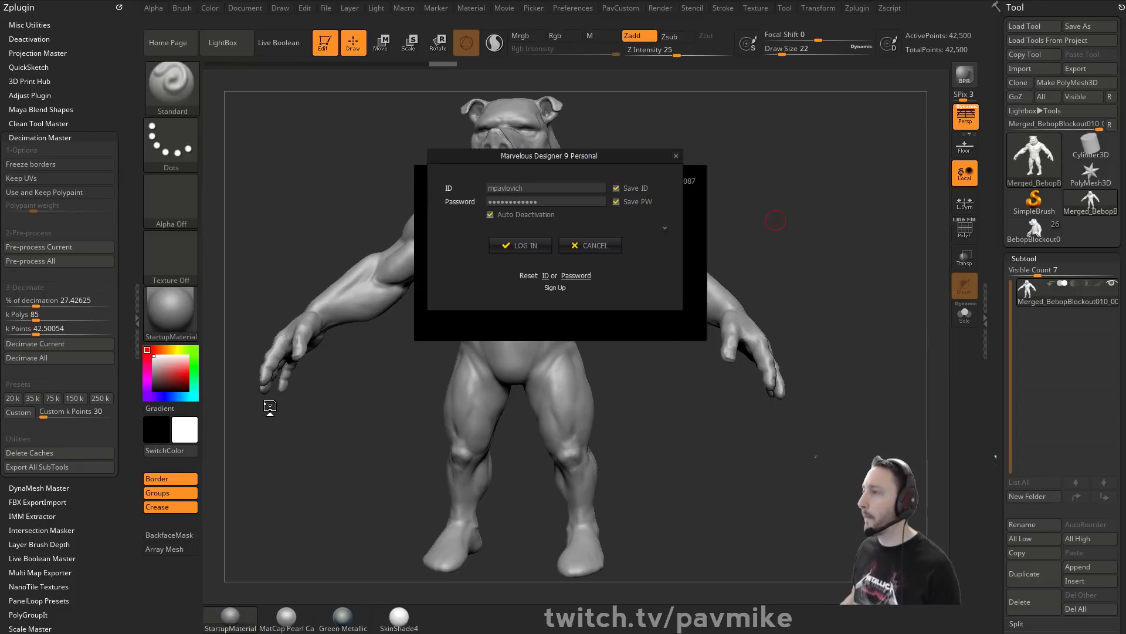
Log in to Marvelous Designer 9 with the saved credentials and import BebopAvatar.OBJ from the Desktop as an avatar with Auto Scale.
left_click(520, 246)
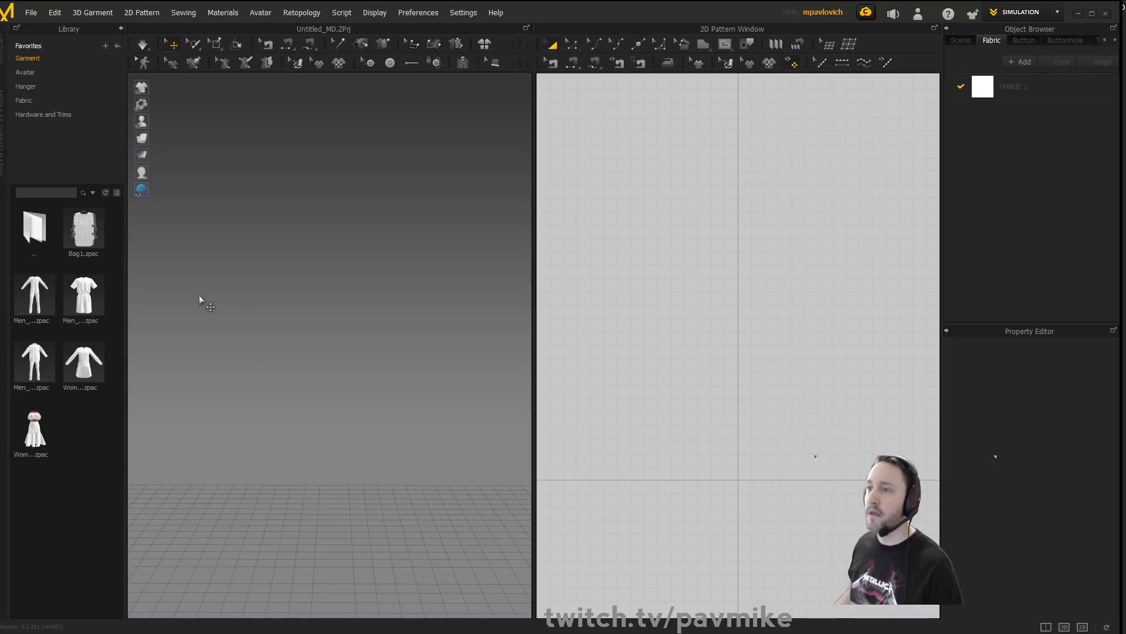
left_click(35, 12)
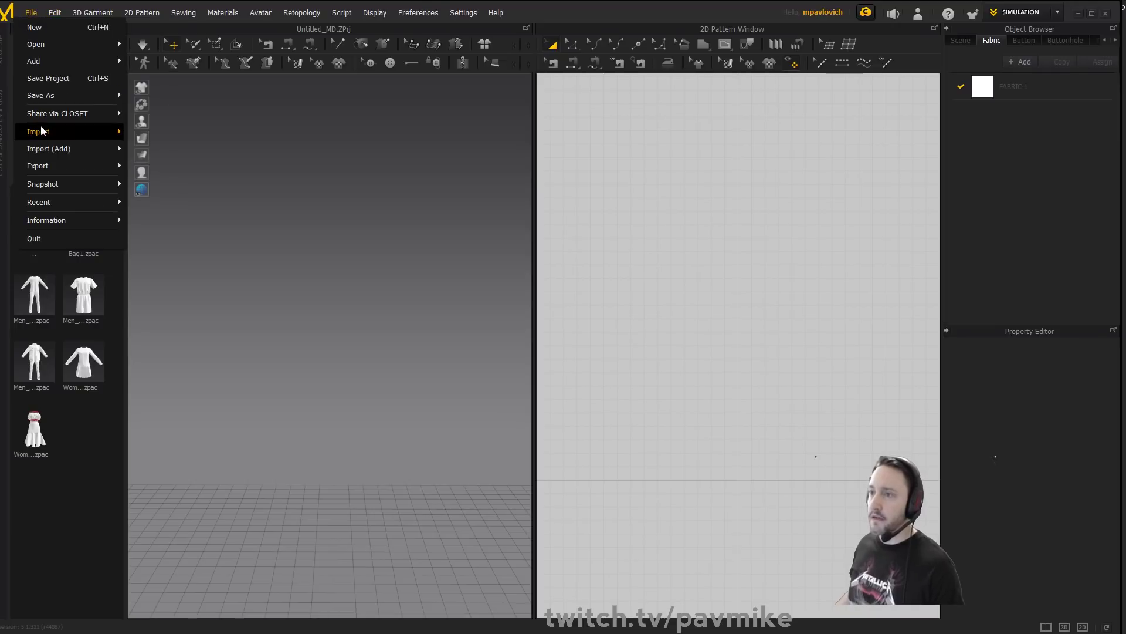
mouse_move(71, 132)
left_click(192, 133)
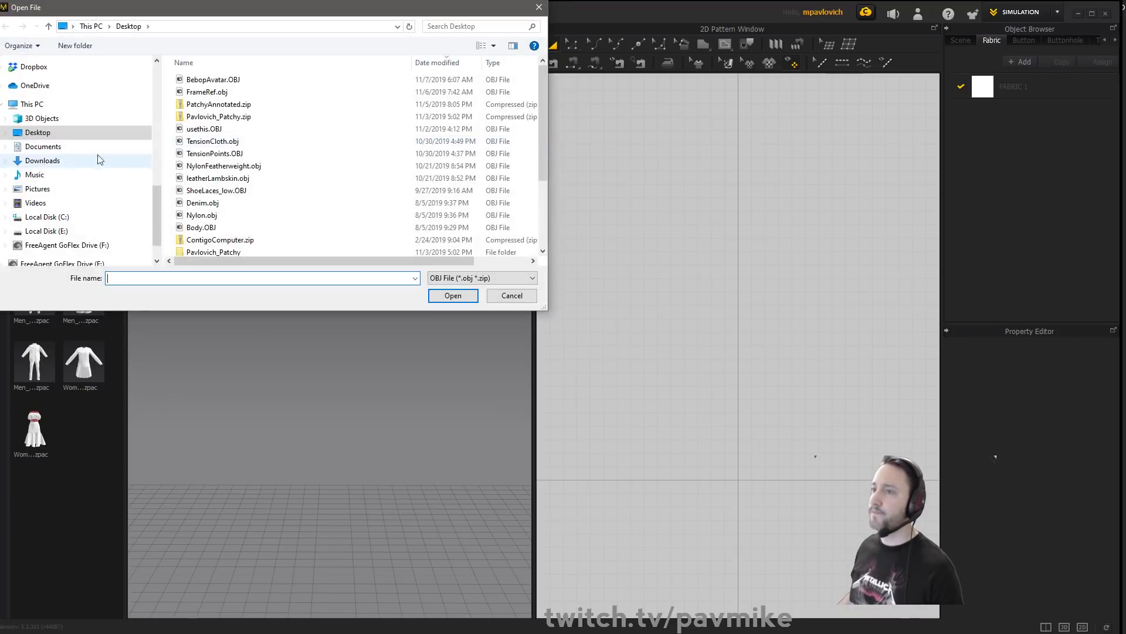
double_click(245, 80)
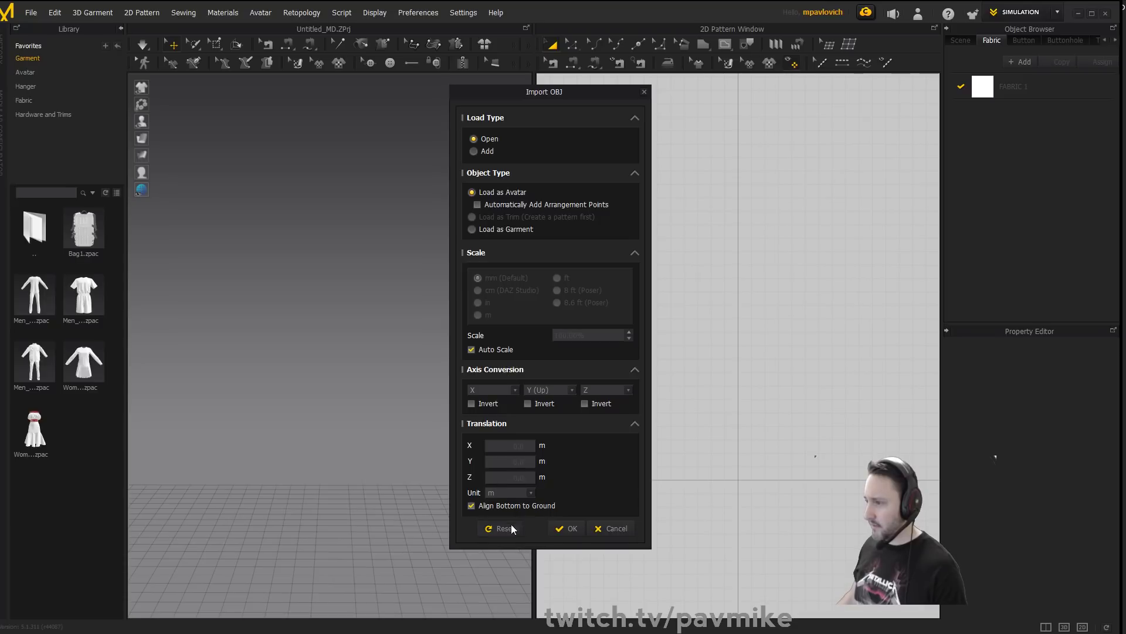
left_click(567, 528)
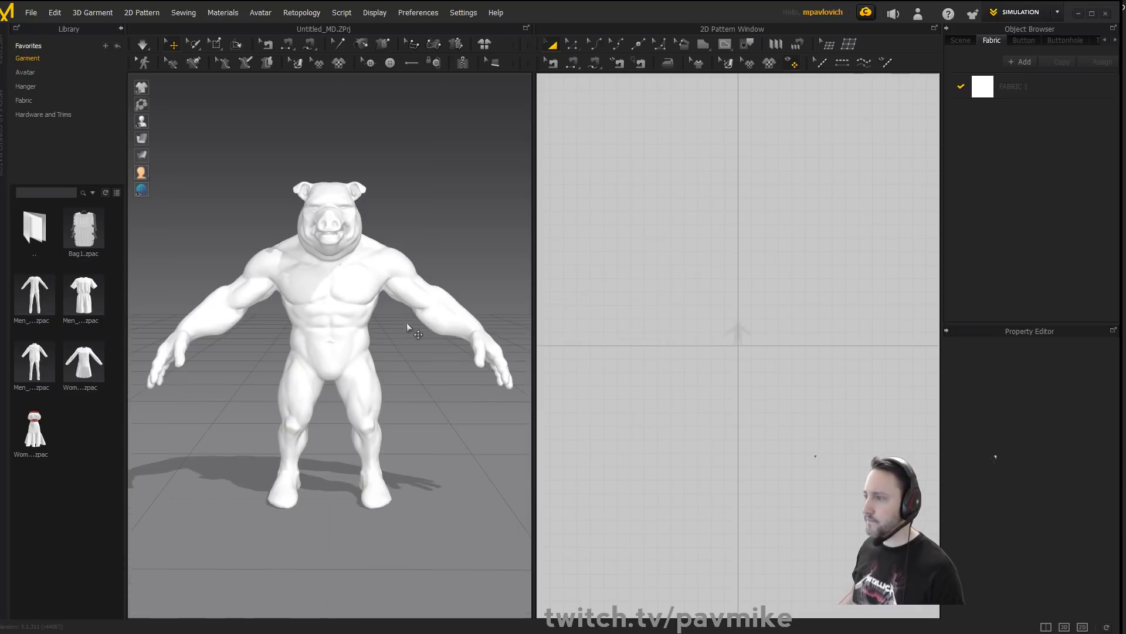
Examine the imported avatar from several angles in 3D and its silhouette in the 2D pattern view.
mouse_move(460, 302)
right_mouse_down()
mouse_move(443, 316)
mouse_move(452, 308)
right_mouse_up()
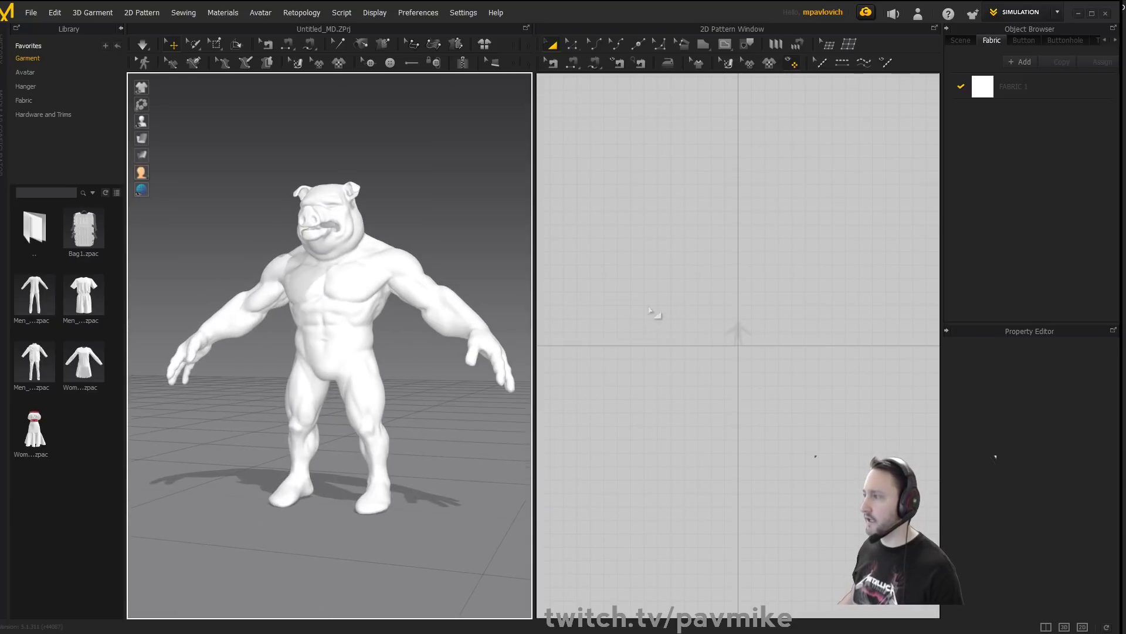
scroll(889, 349, "down", 5)
middle_click_drag(766, 252, 767, 286)
scroll(643, 324, "up", 3)
left_click(338, 293)
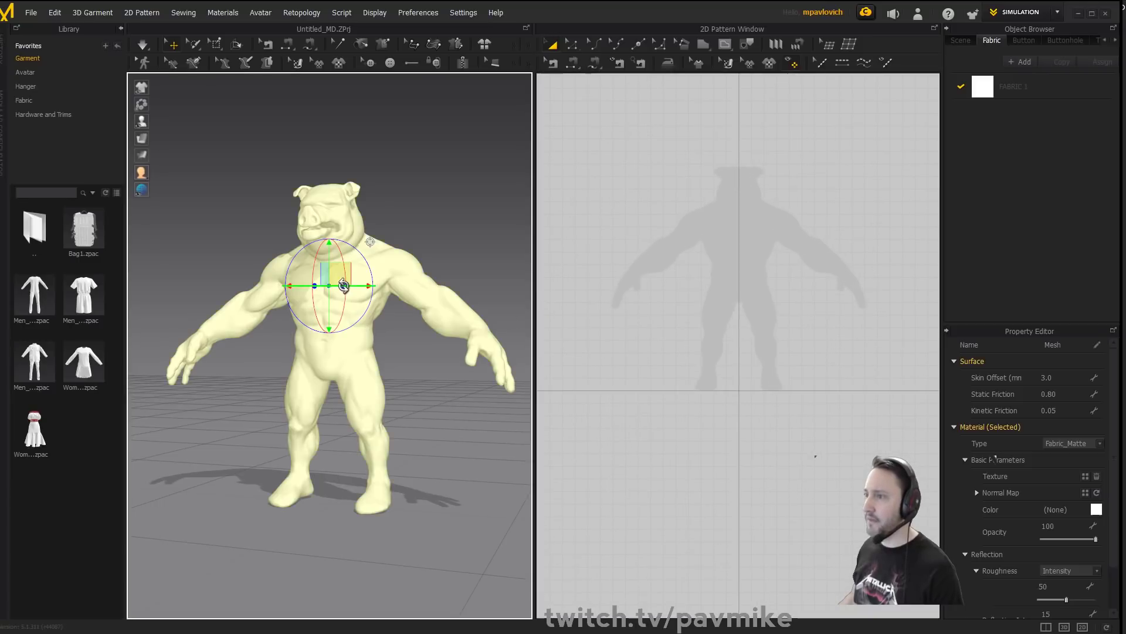
right_click_drag(346, 289, 413, 284)
middle_click_drag(412, 284, 417, 292)
scroll(417, 291, "down", 3)
right_click_drag(417, 291, 355, 294)
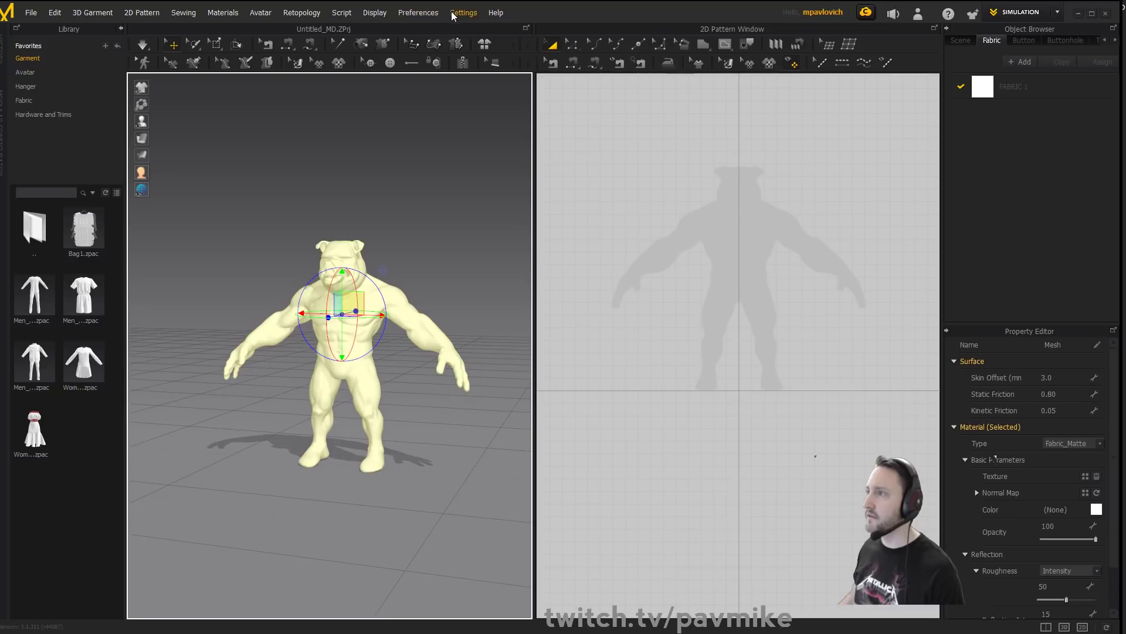
Look through the avatar commands and the selected avatar's surface and material properties.
left_click(469, 13)
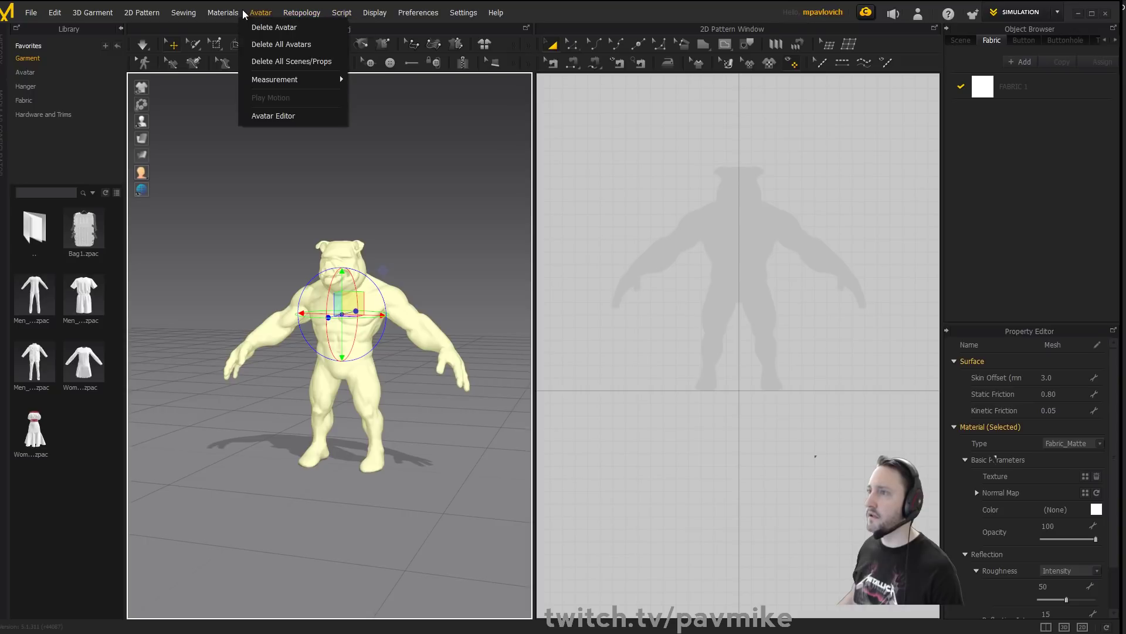
mouse_move(339, 13)
left_click(253, 193)
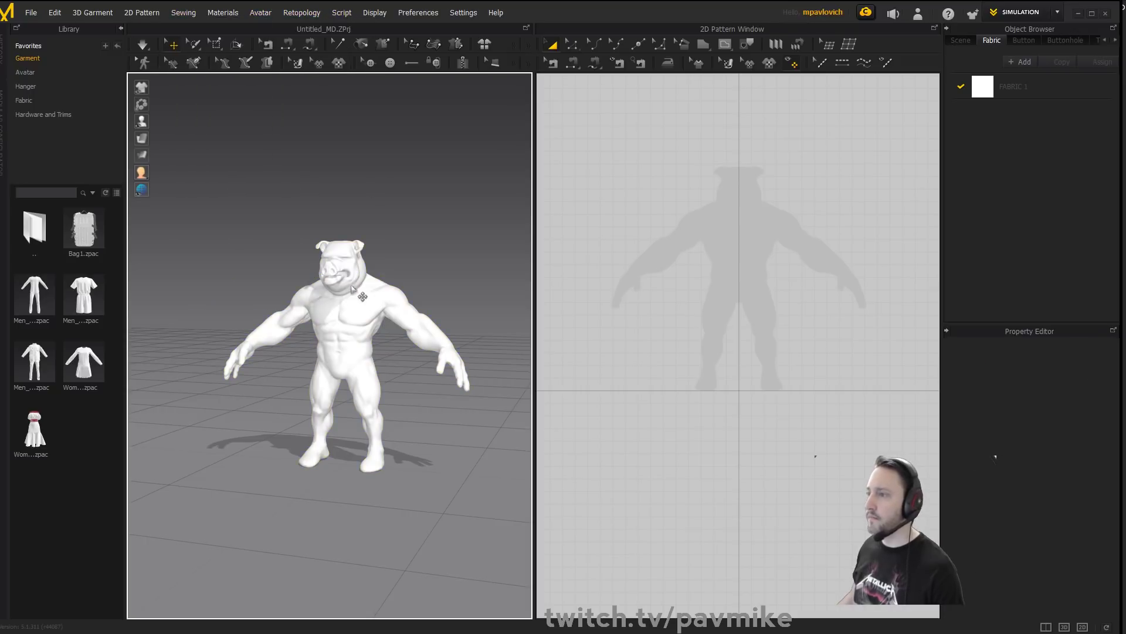
right_click_drag(354, 289, 368, 291)
left_click(361, 306)
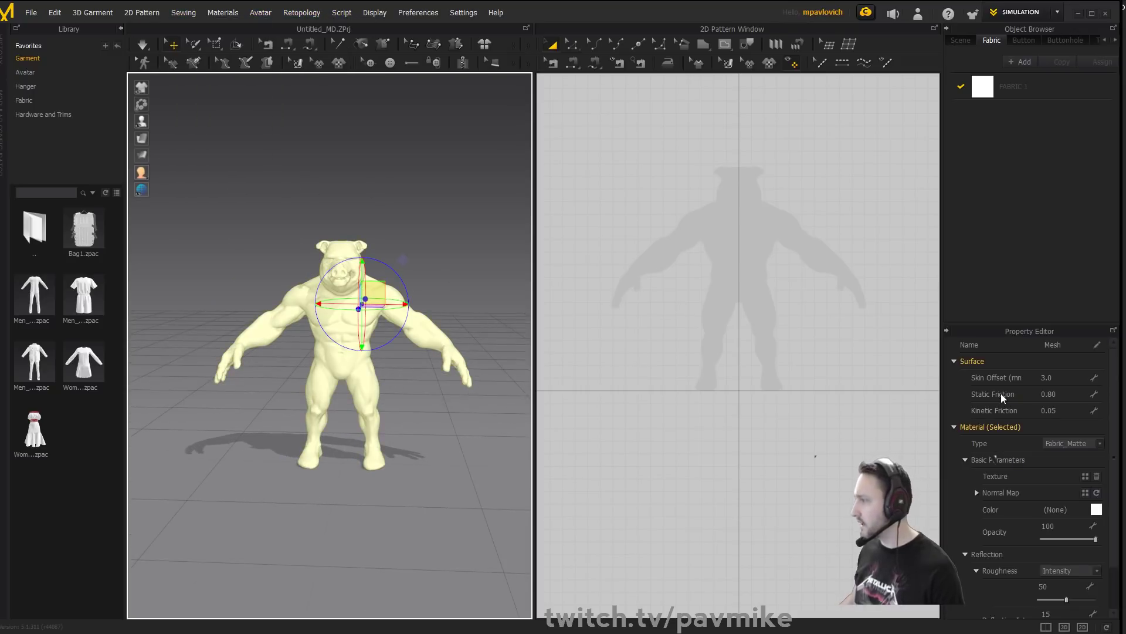
scroll(1043, 417, "down", 2)
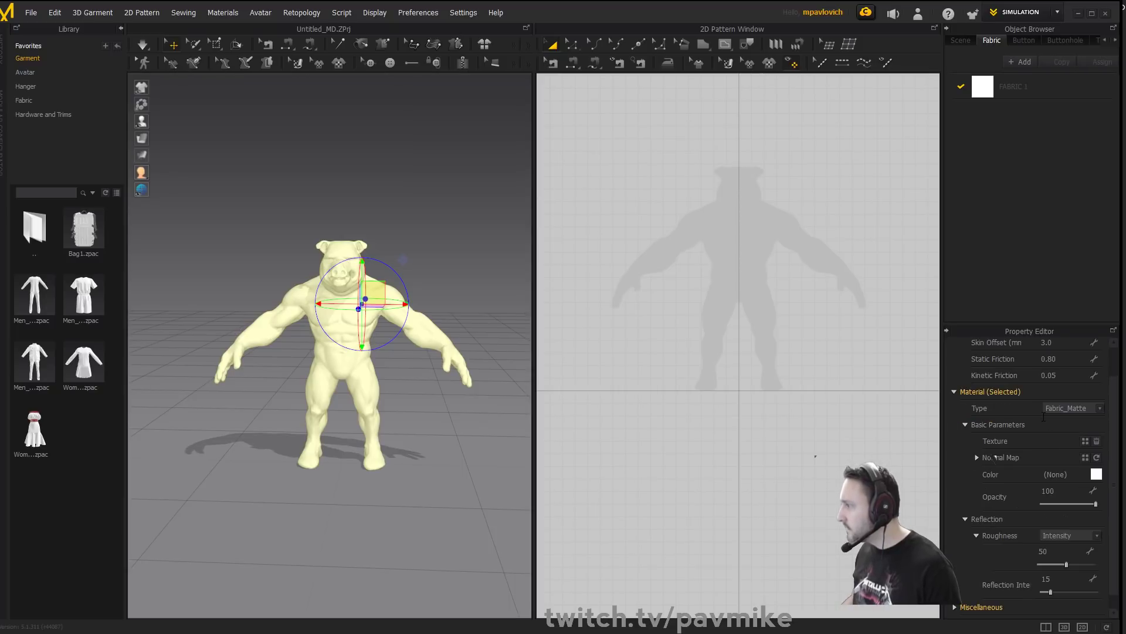
scroll(1033, 418, "down", 1)
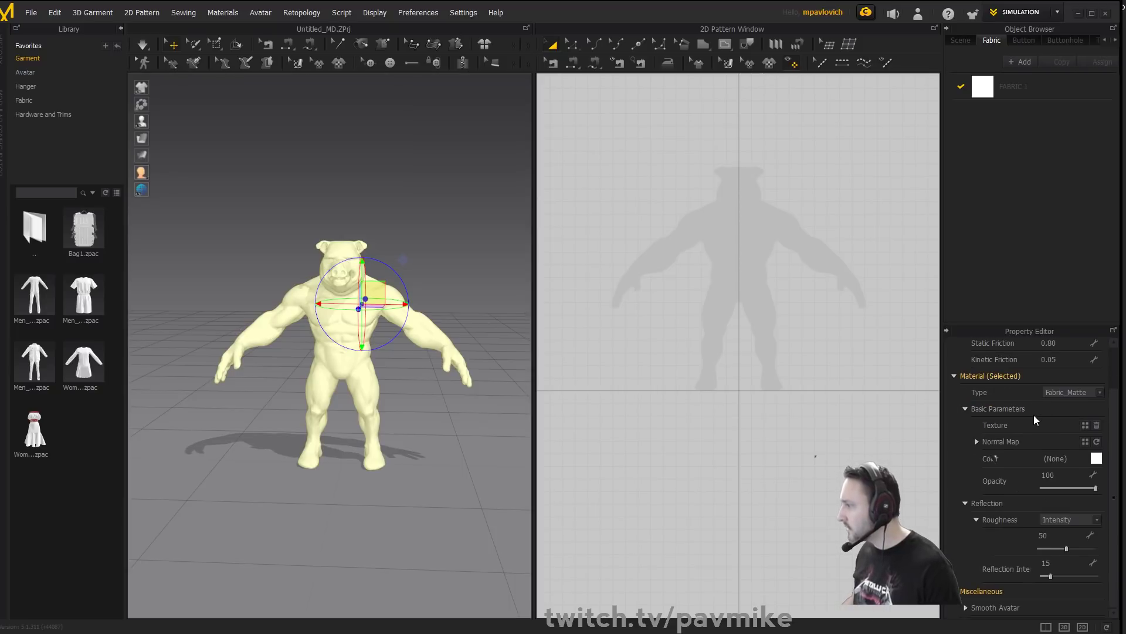
scroll(721, 352, "up", 2)
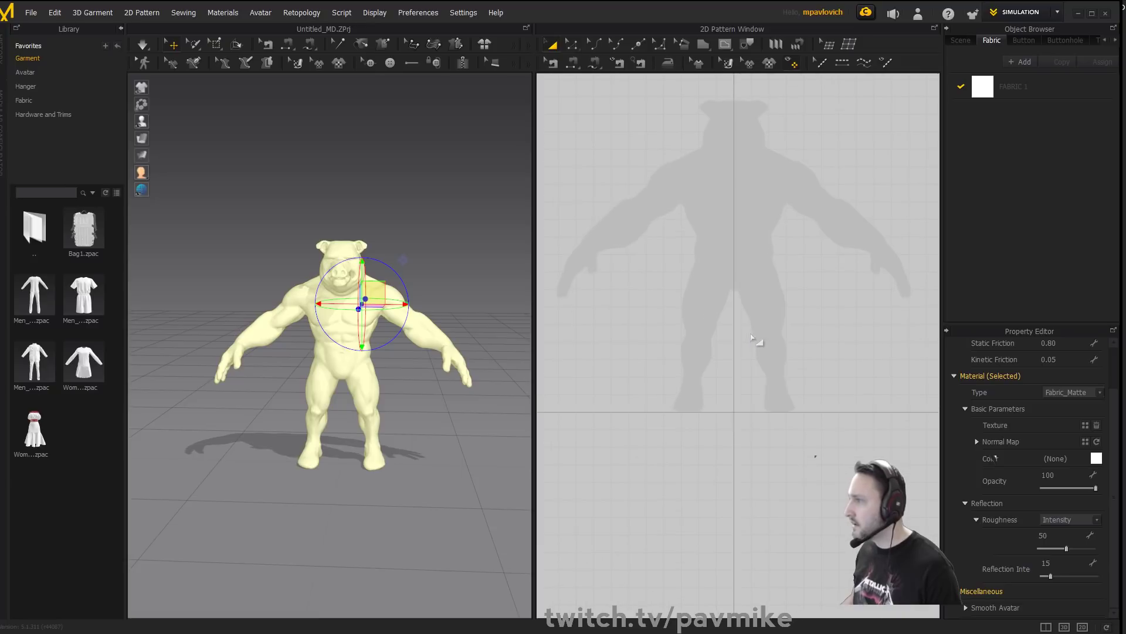
scroll(757, 343, "up", 2)
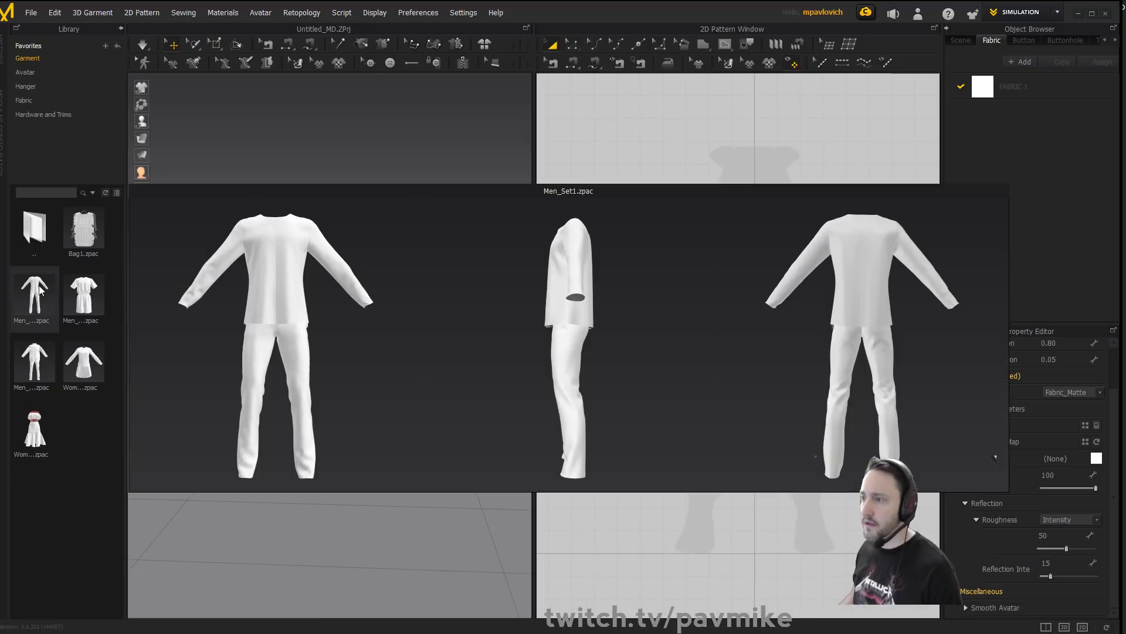
Load the Men_Set1.zpac garment without its avatar pose and size, and compare its scale with the imported avatar.
double_click(40, 289)
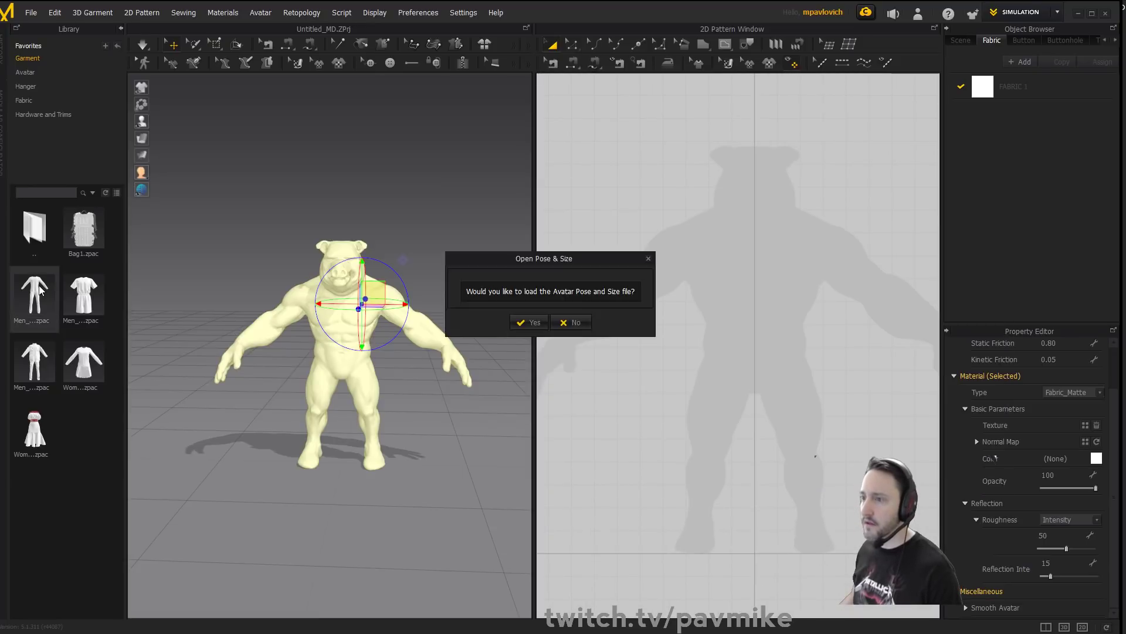
left_click(557, 323)
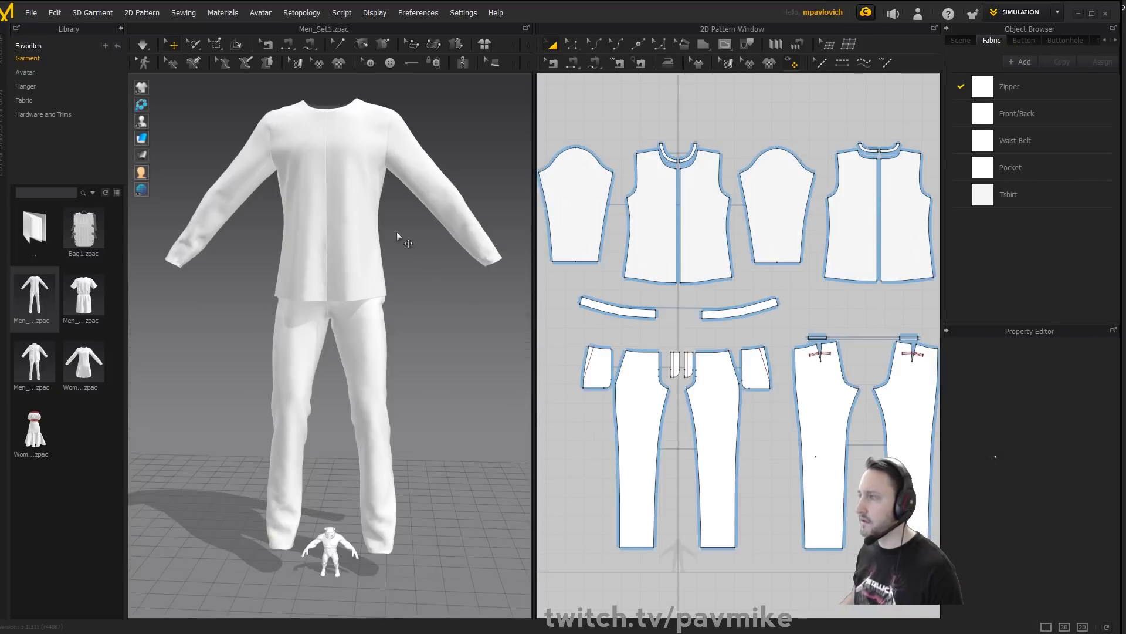
scroll(417, 279, "down", 5)
scroll(428, 270, "up", 10)
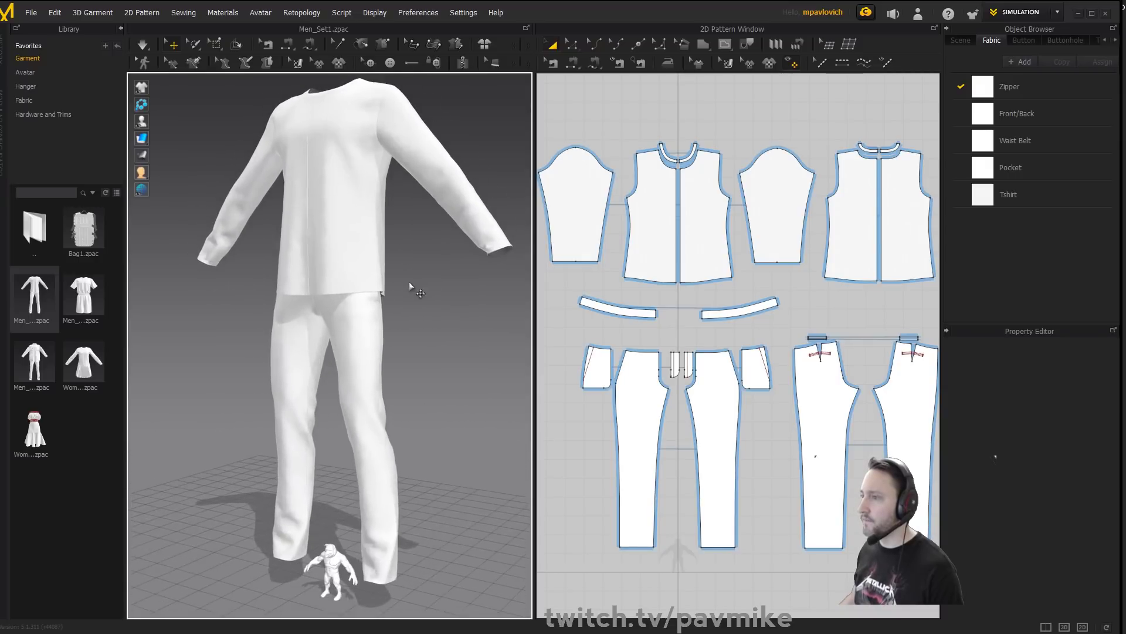
middle_click_drag(428, 271, 385, 244)
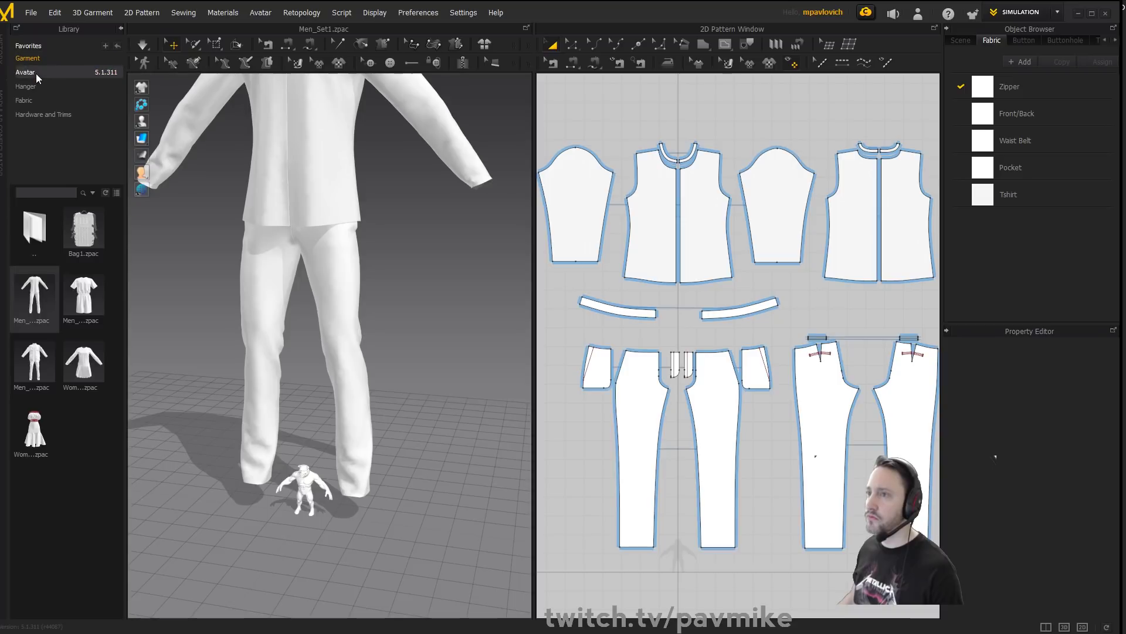
Select the small Bebop avatar at the garment's feet and examine its size and its surface and material properties.
right_click_drag(314, 474, 325, 432)
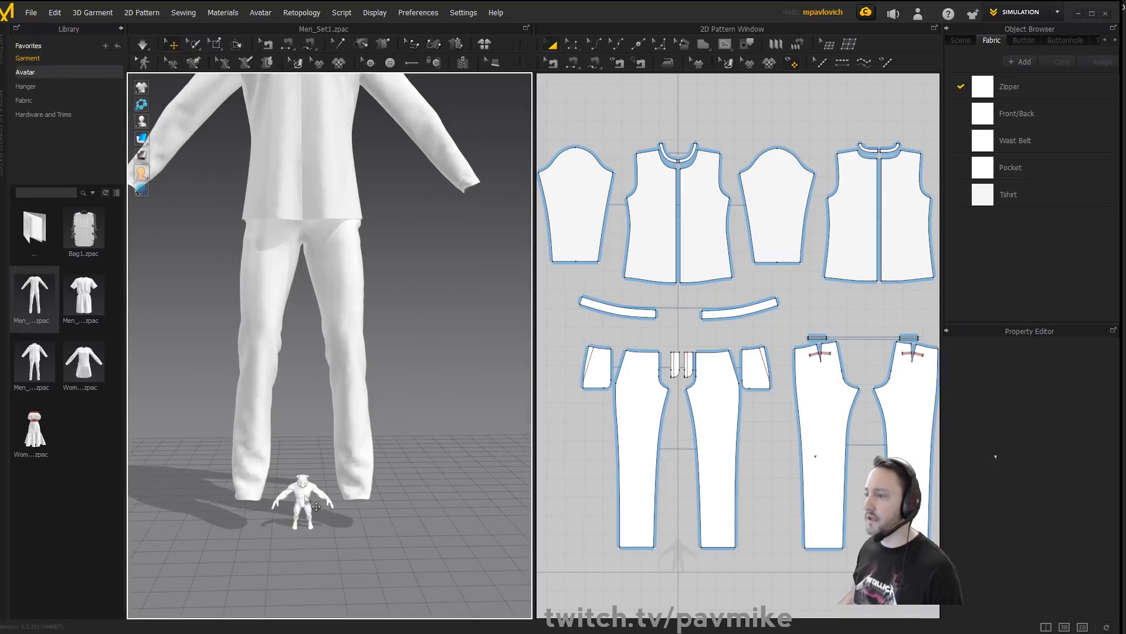
left_click(307, 494)
middle_click_drag(309, 371, 317, 397)
right_click_drag(317, 397, 291, 385)
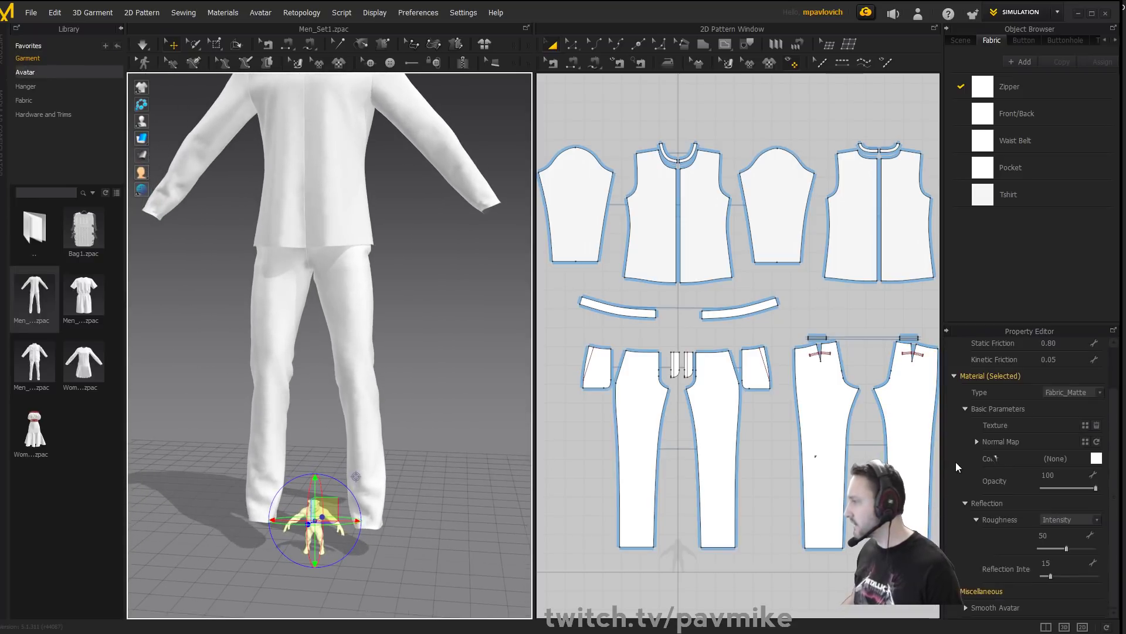
scroll(955, 462, "up", 2)
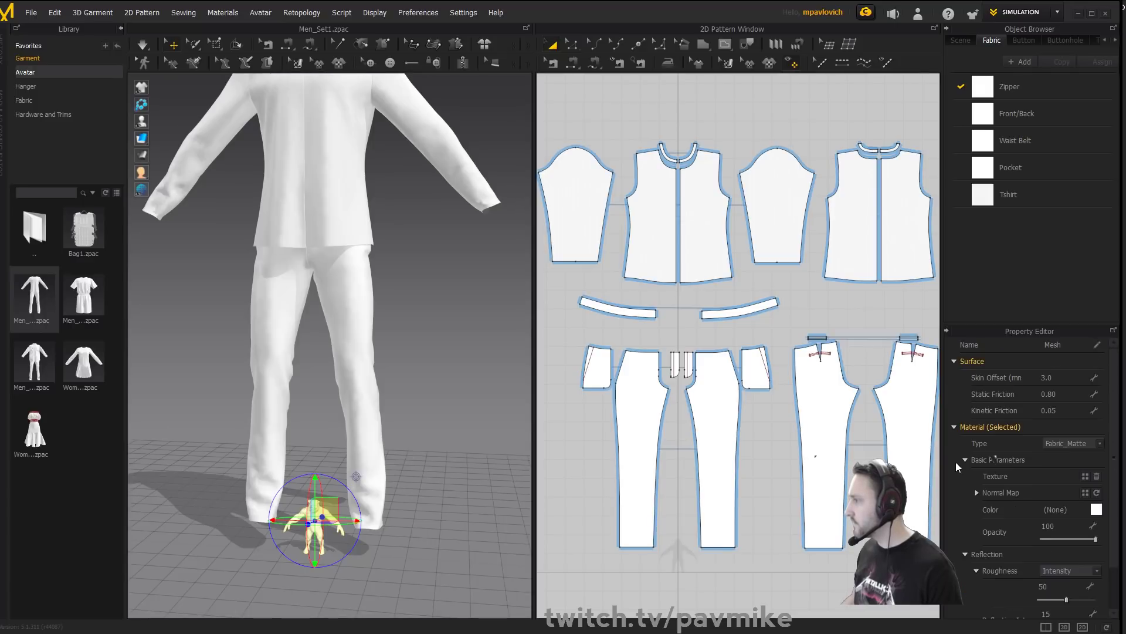
scroll(956, 462, "down", 2)
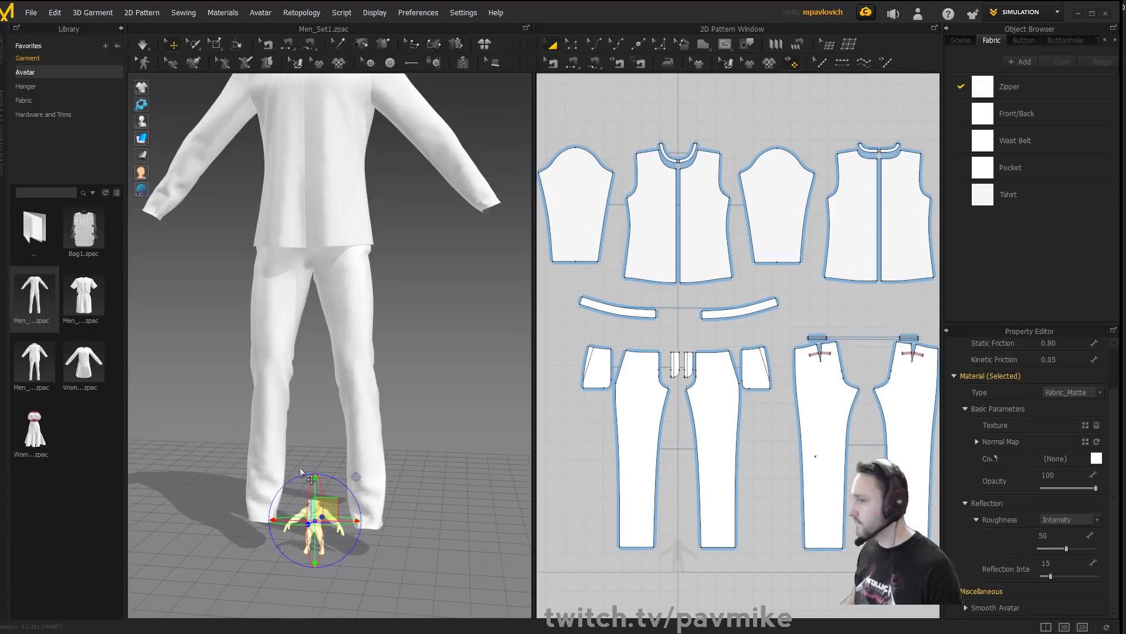
scroll(335, 309, "up", 6)
scroll(428, 378, "down", 6)
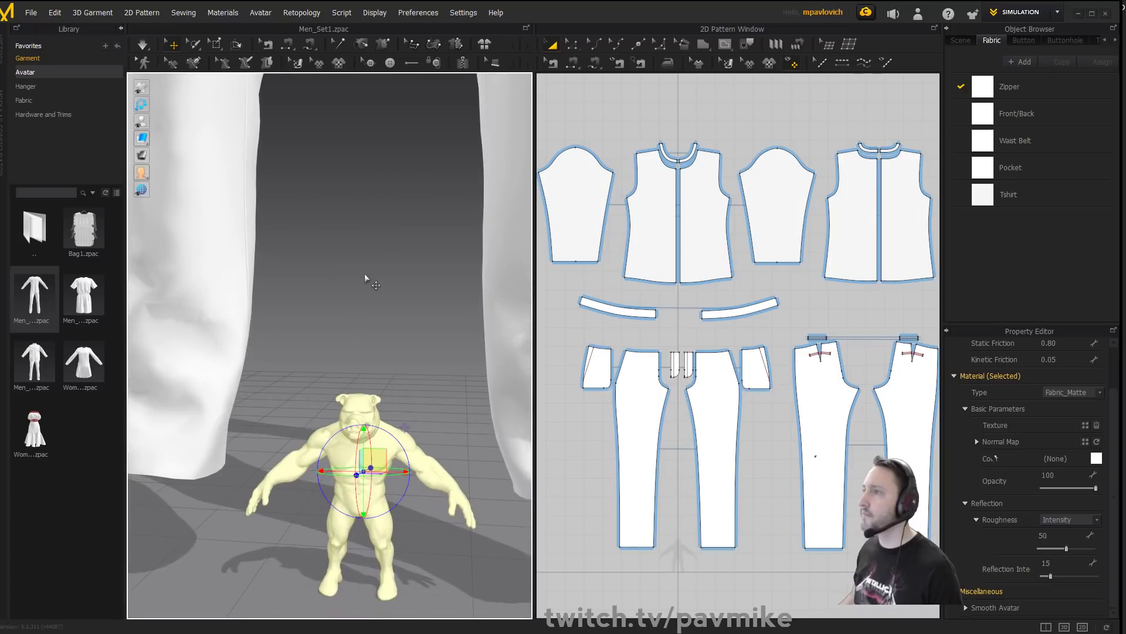
Look through the View Controls and 3D pages of the User Settings for avatar scaling or gizmo options.
left_click(457, 15)
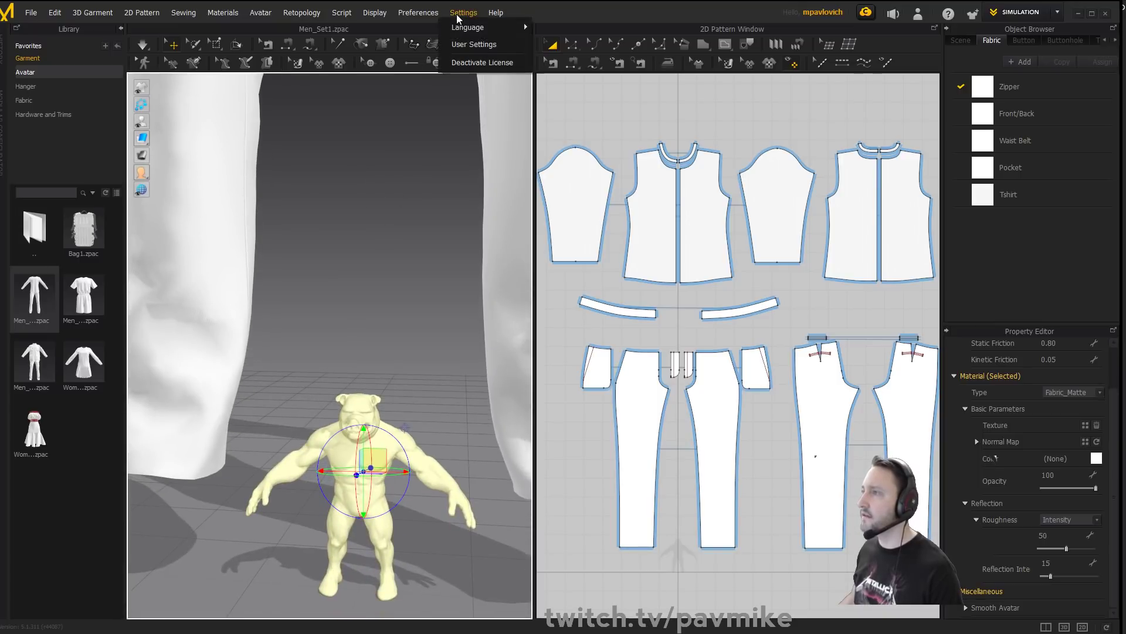
left_click(470, 42)
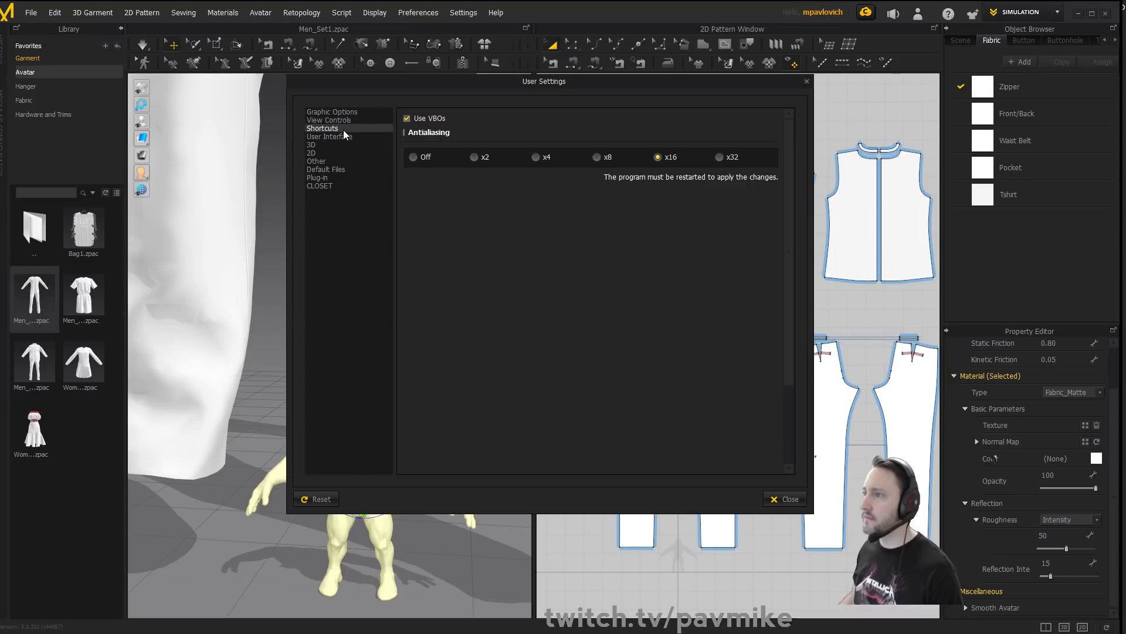
left_click(344, 120)
left_click(341, 145)
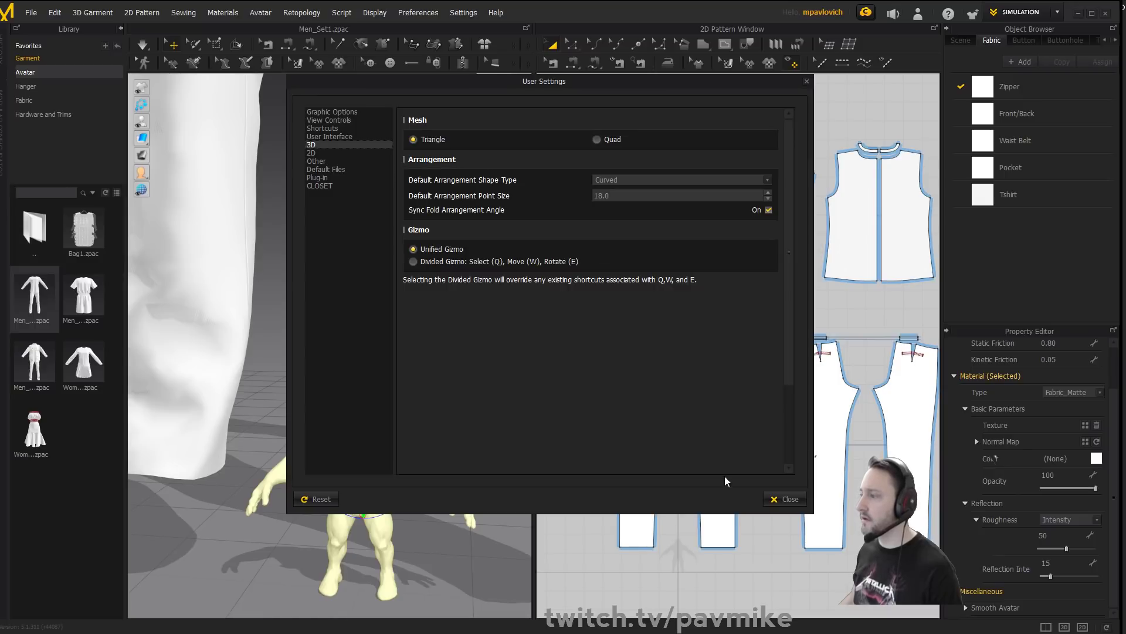
left_click(786, 499)
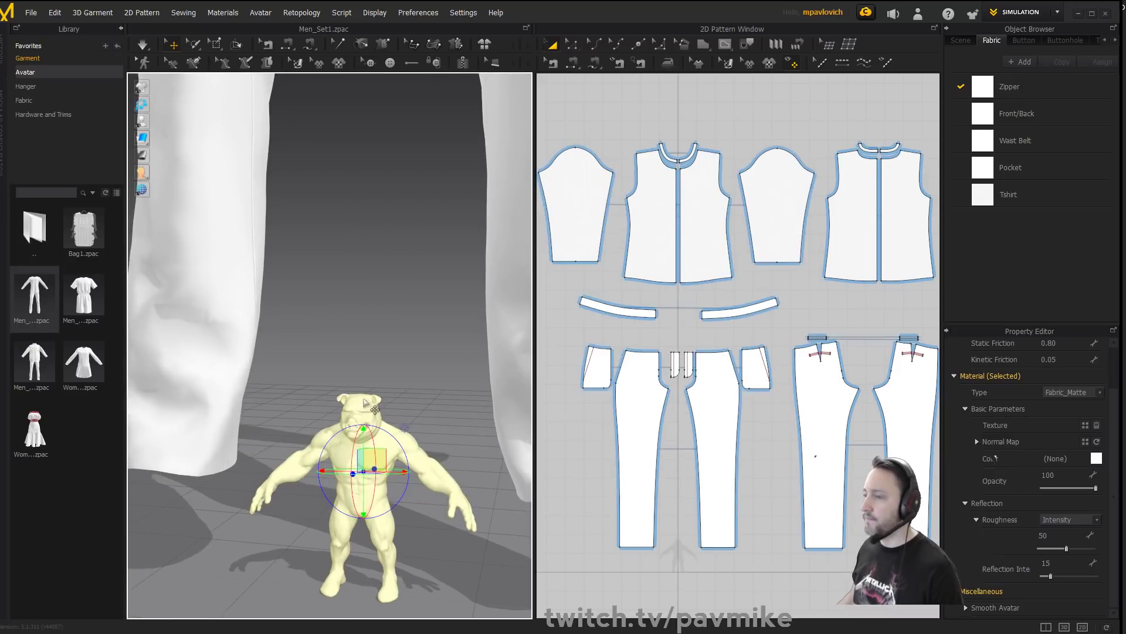
Try to move the Bebop avatar with its gizmo, undo that, and compare its size with the whole garment.
left_click_drag(370, 463, 369, 428)
key("ctrl+z")
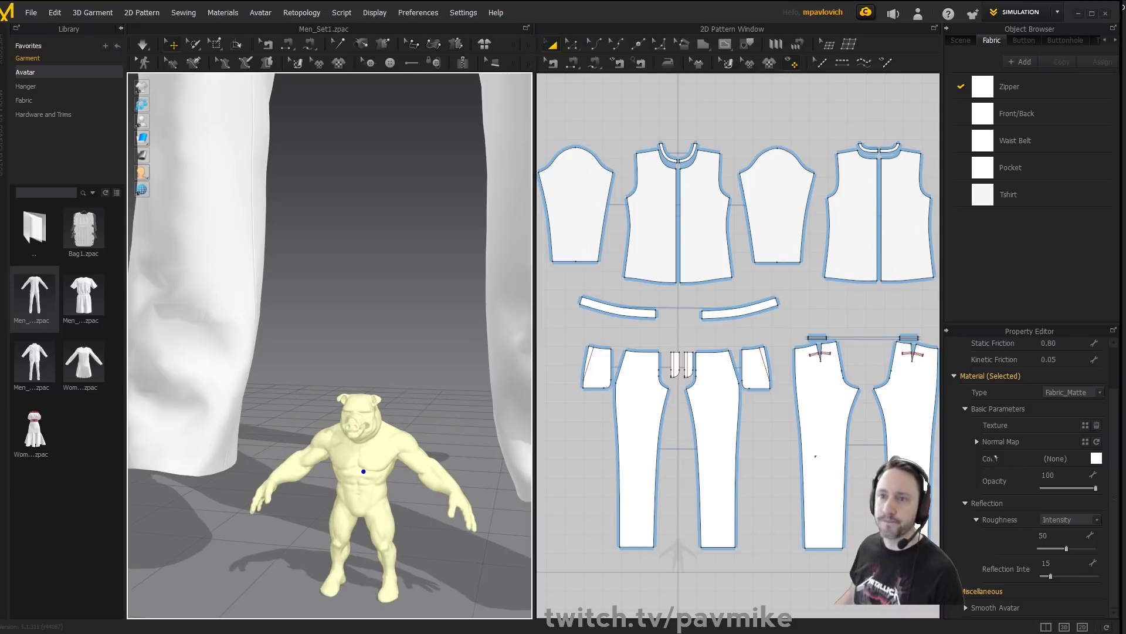
scroll(381, 300, "down", 4)
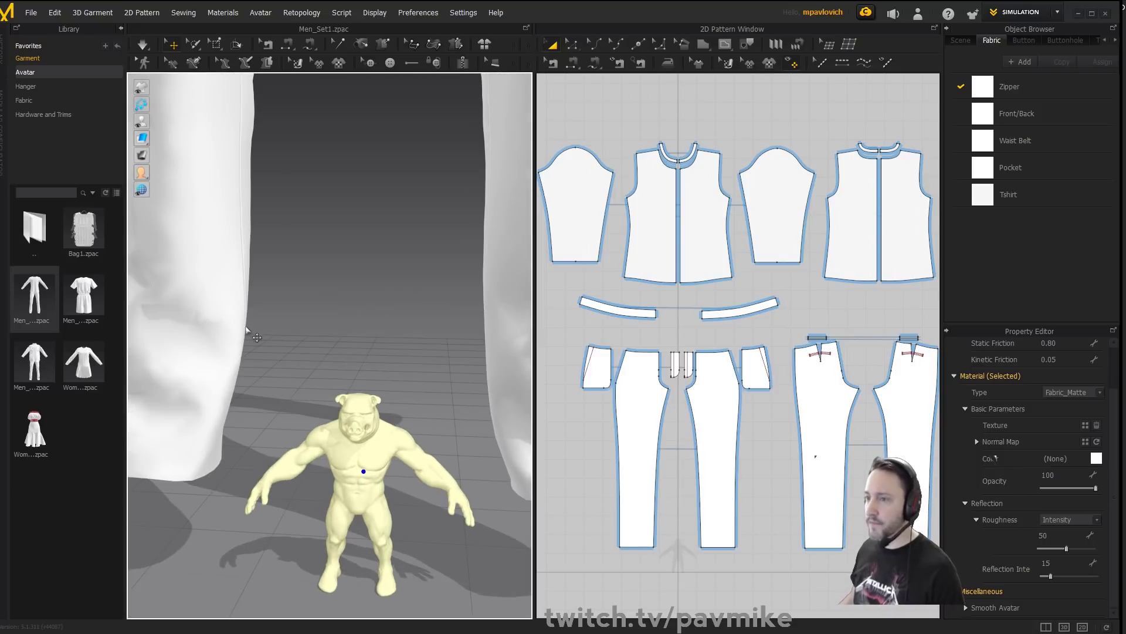
scroll(327, 279, "down", 5)
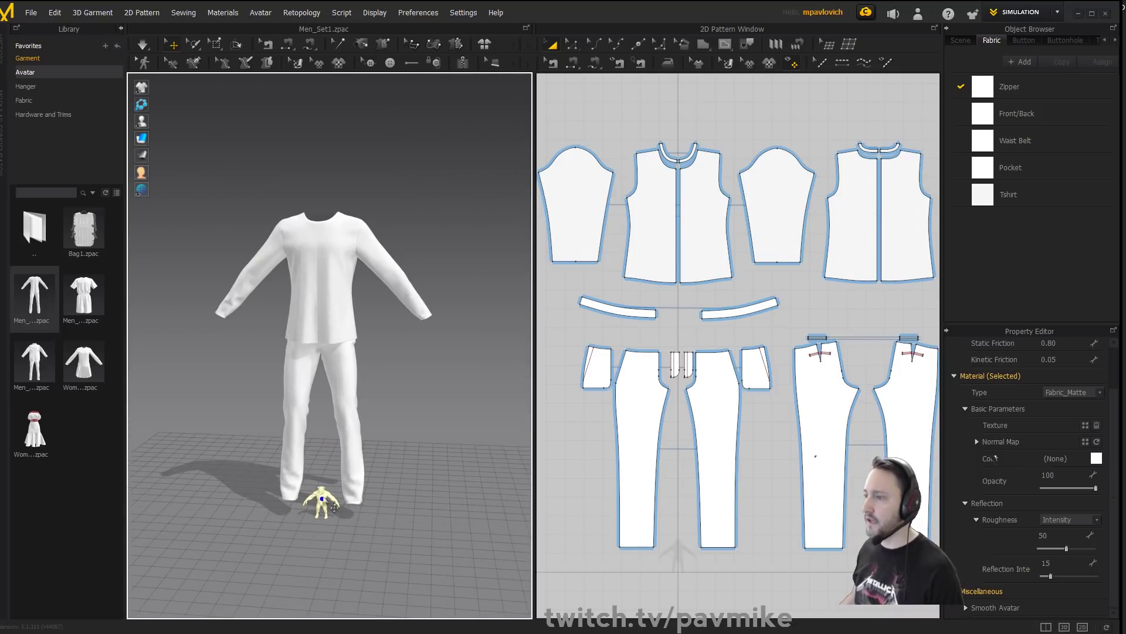
right_click_drag(407, 386, 389, 401)
right_click_drag(415, 246, 432, 245)
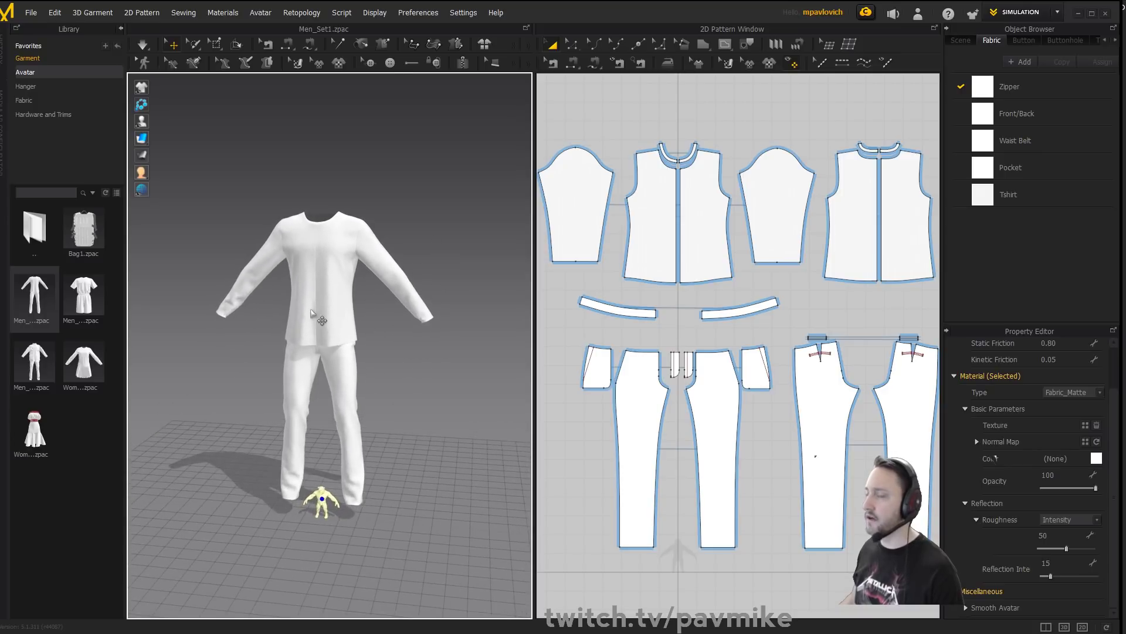
Load the default Male_A avatar from the library with the Open load type, replacing the Bebop avatar, and select its head.
left_click(27, 72)
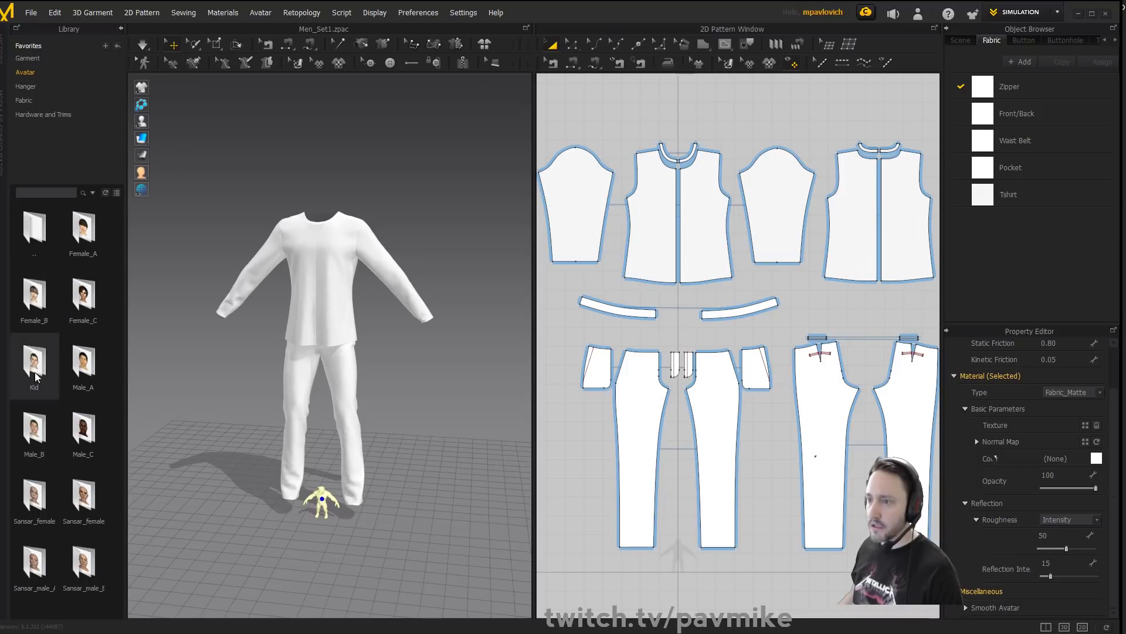
double_click(84, 365)
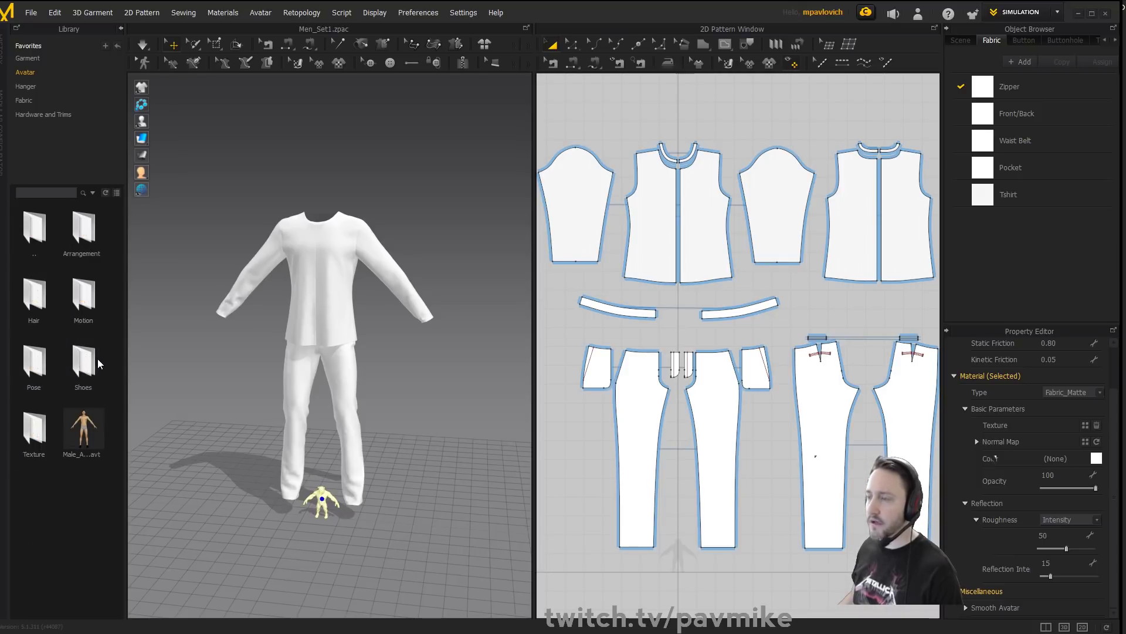
double_click(101, 415)
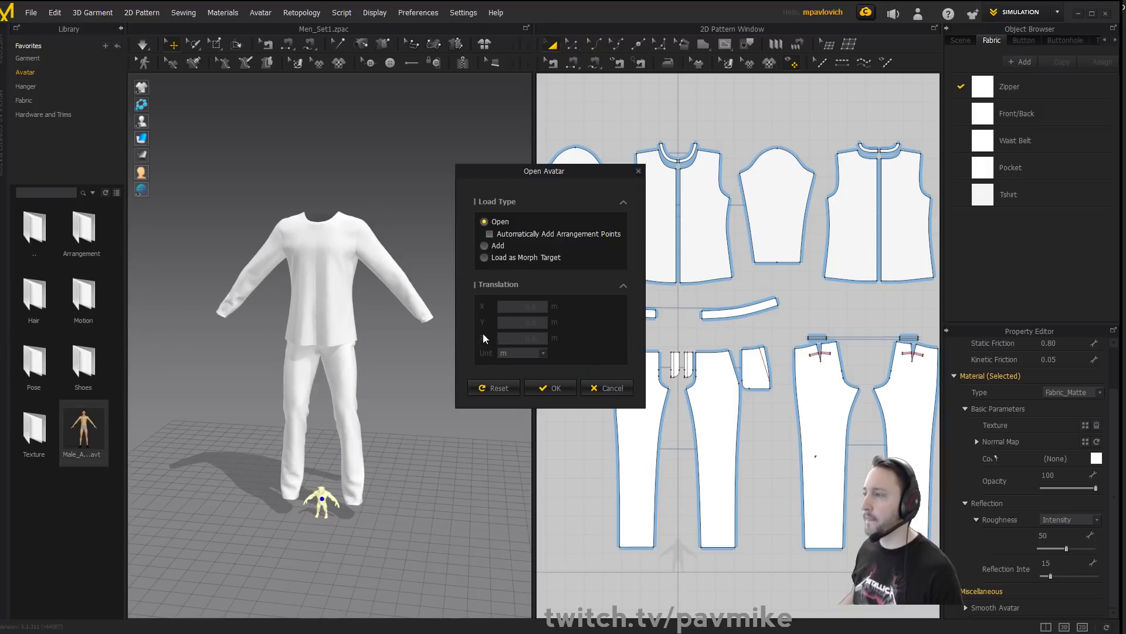
left_click(542, 388)
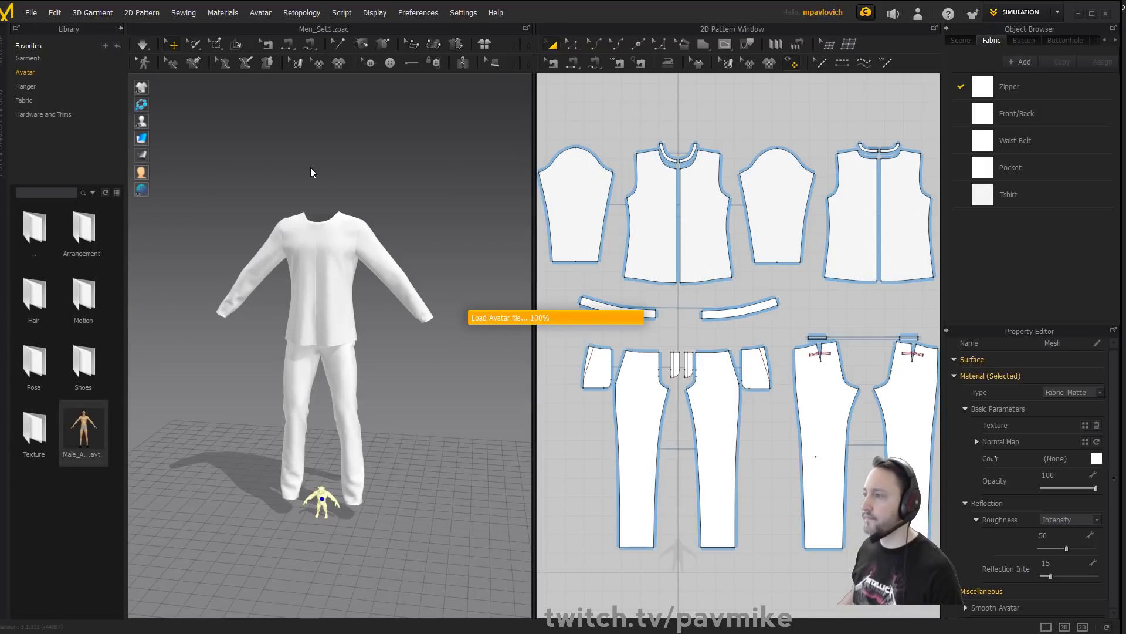
mouse_move(325, 168)
right_mouse_down()
mouse_move(397, 166)
mouse_move(338, 182)
right_mouse_up()
left_click(338, 183)
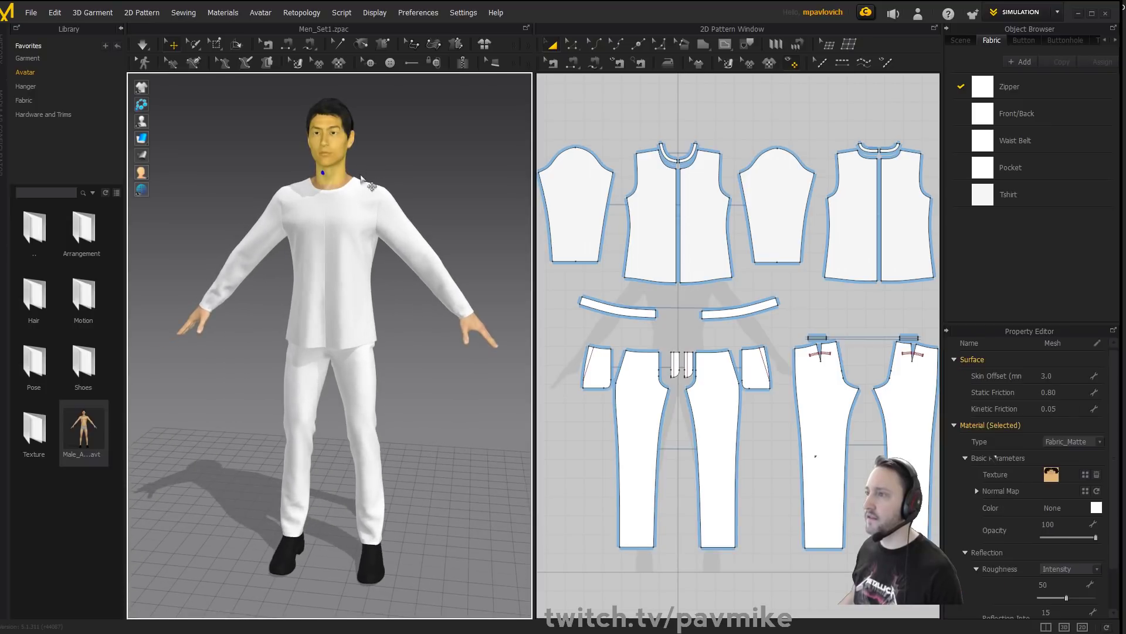
Export only the avatar to the Desktop as the OBJ marvelousavatar, as a single welded, thin object in mm scale.
left_click(33, 13)
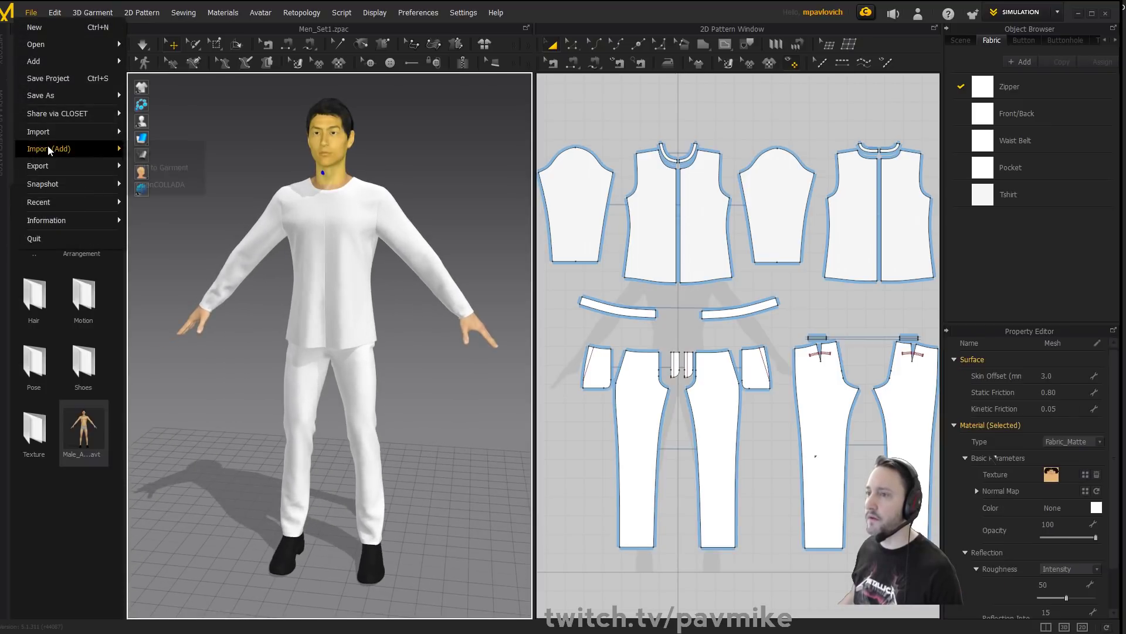
mouse_move(52, 170)
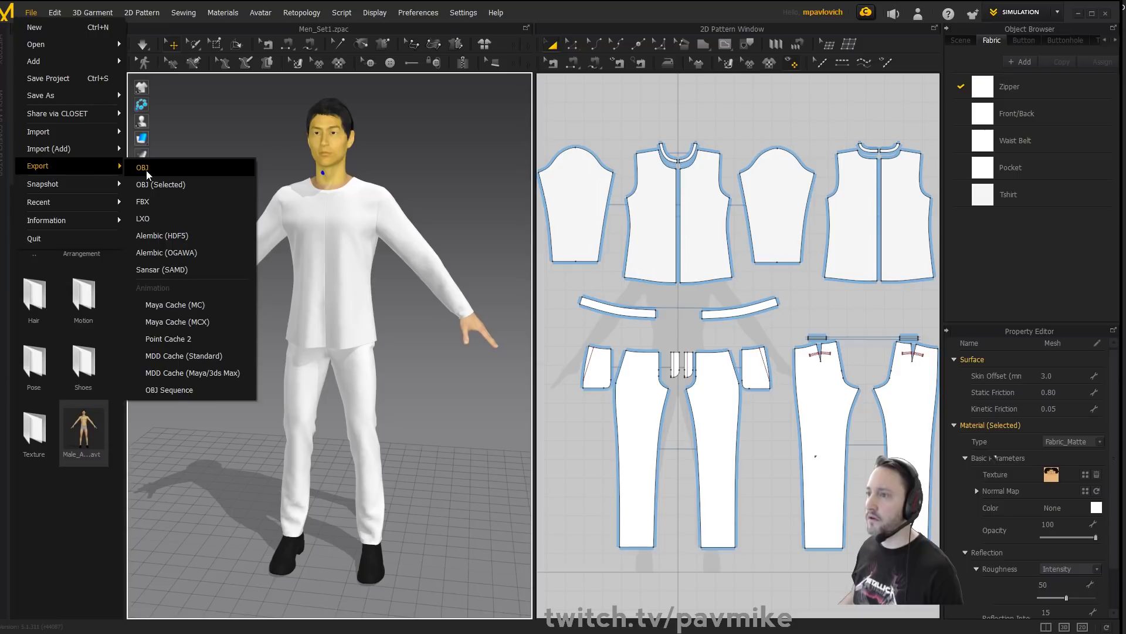
left_click(146, 170)
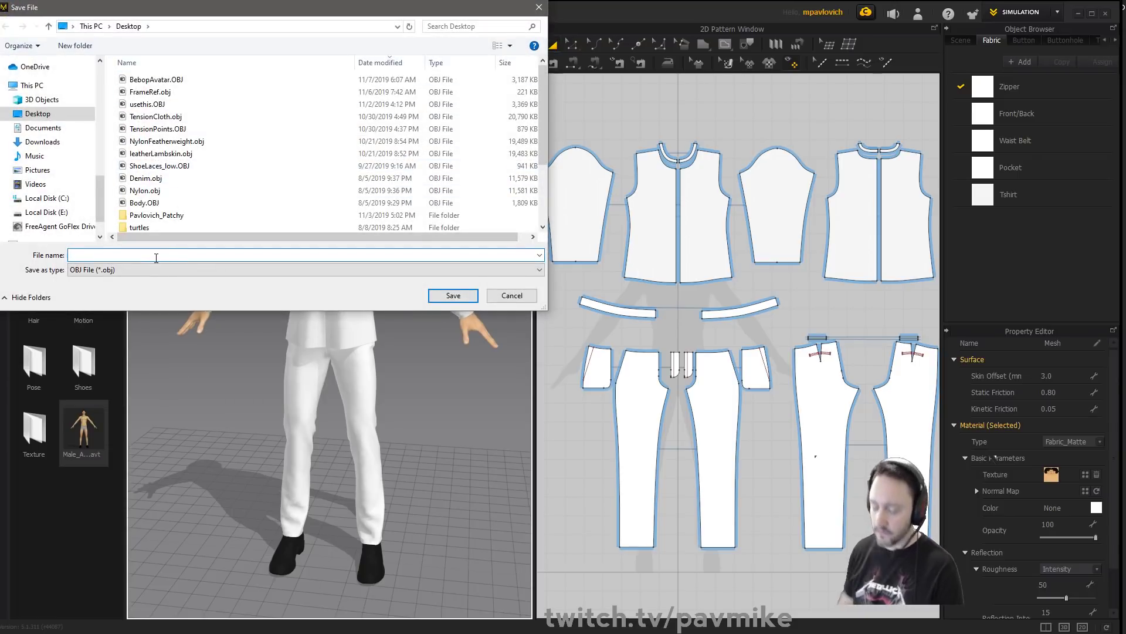
type("marvelousavatar")
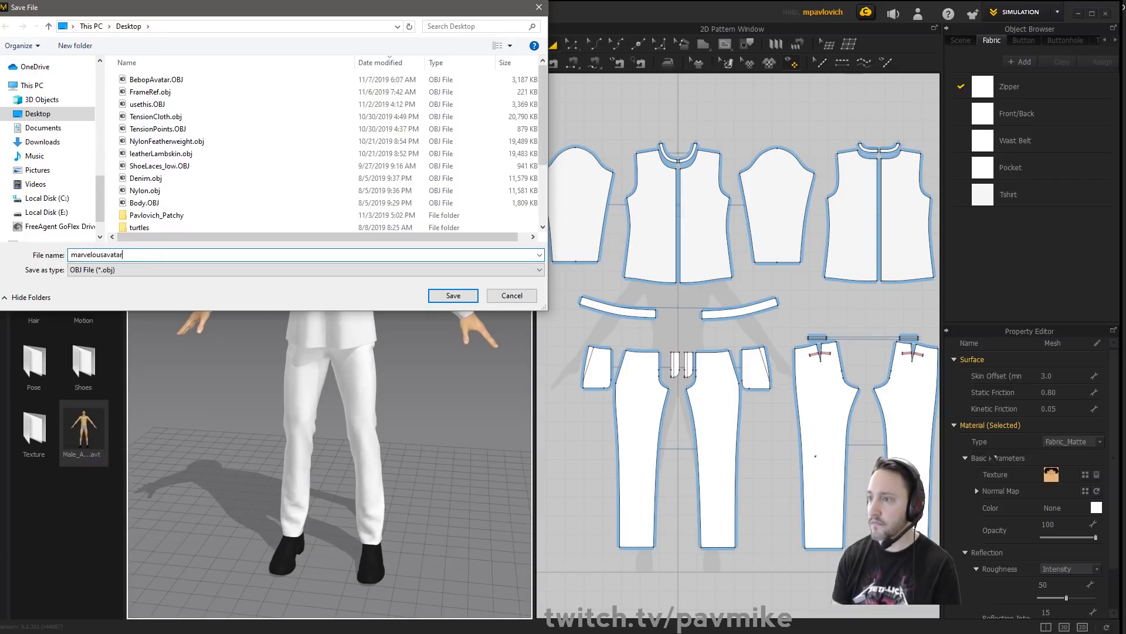
key("Return")
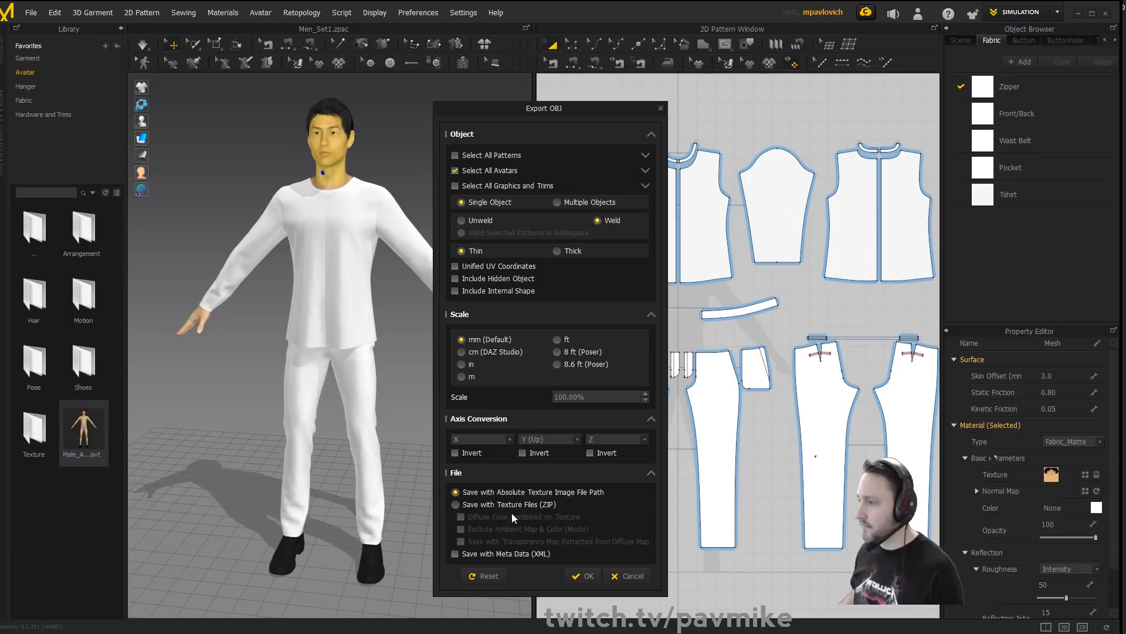
left_click(587, 576)
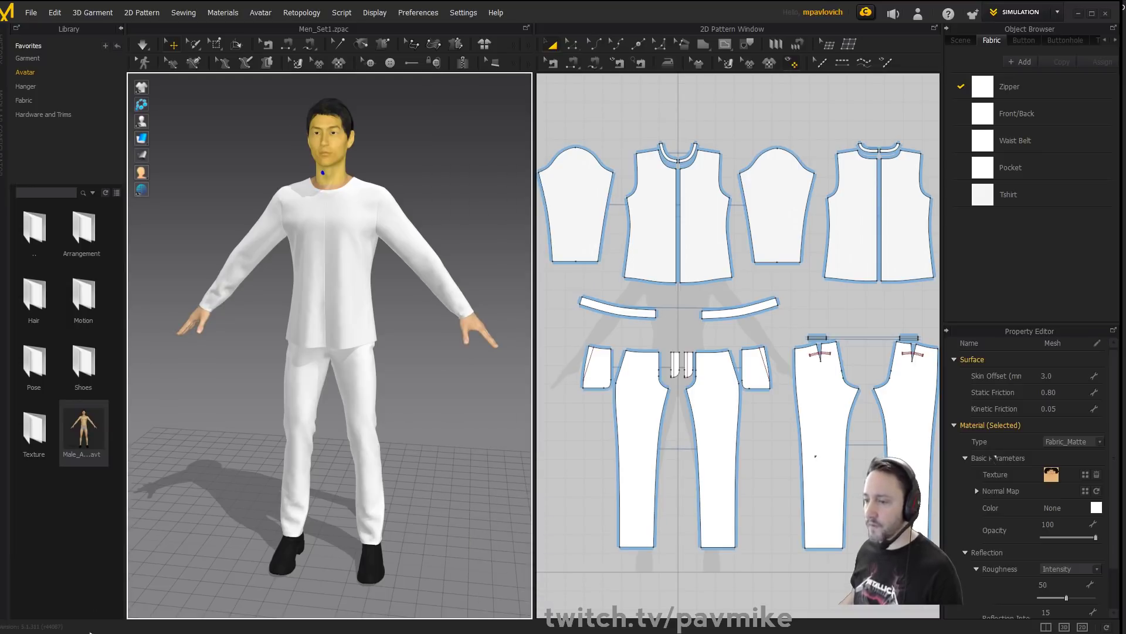
Switch to ZBrush, leave Edit mode for 2.5D with Always Switch, and clear the Bebop body from the canvas.
key("alt+Tab")
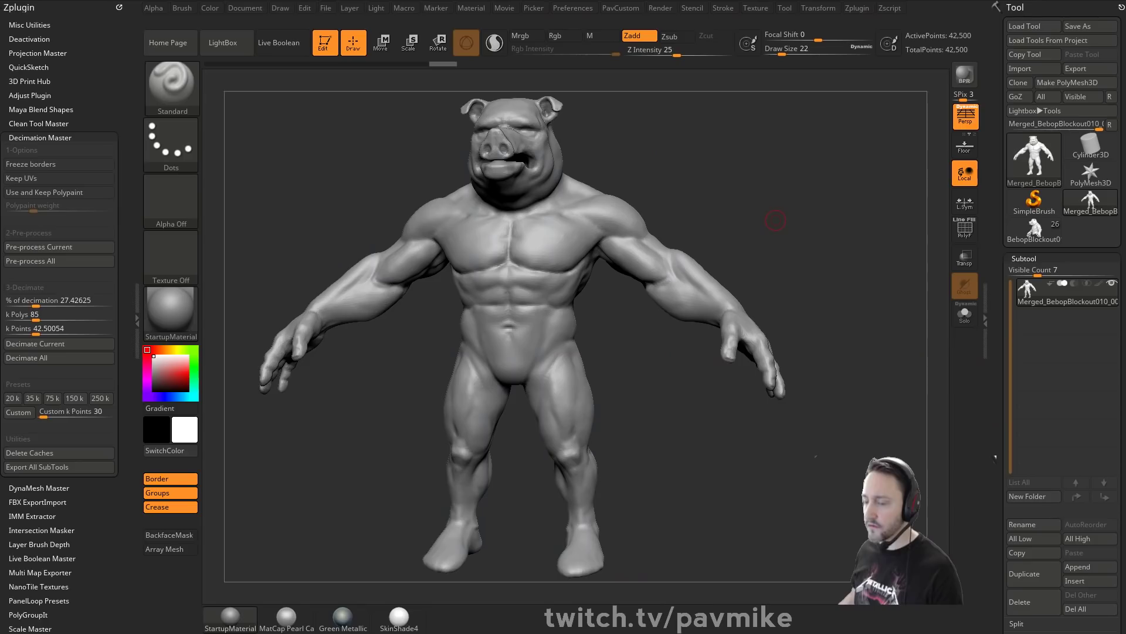
left_click(326, 43)
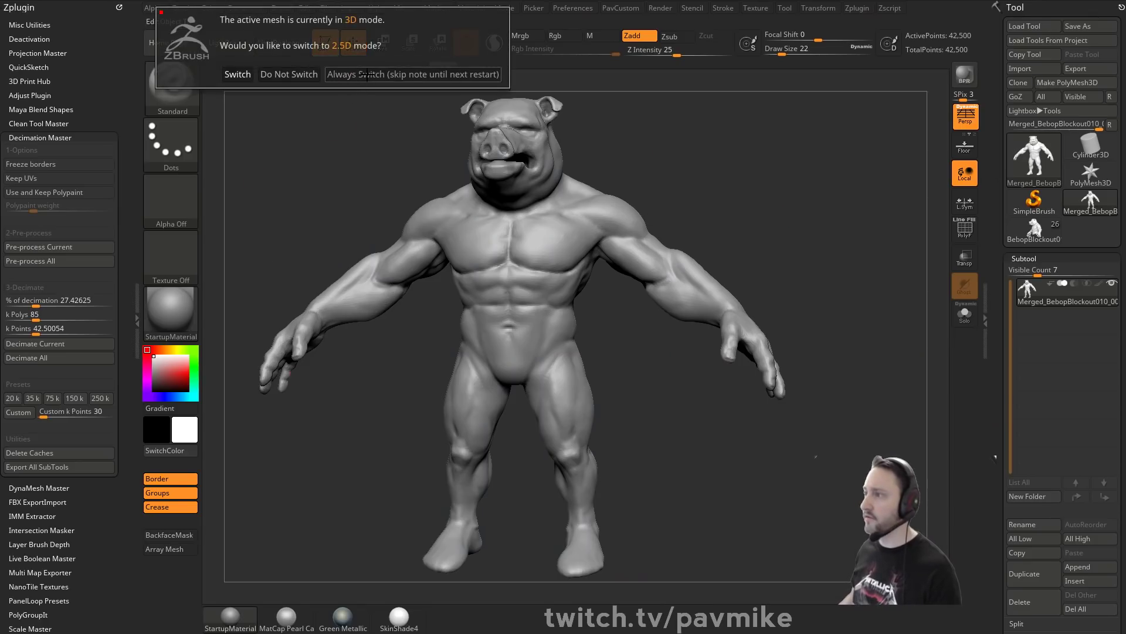
left_click(412, 75)
key("ctrl+n")
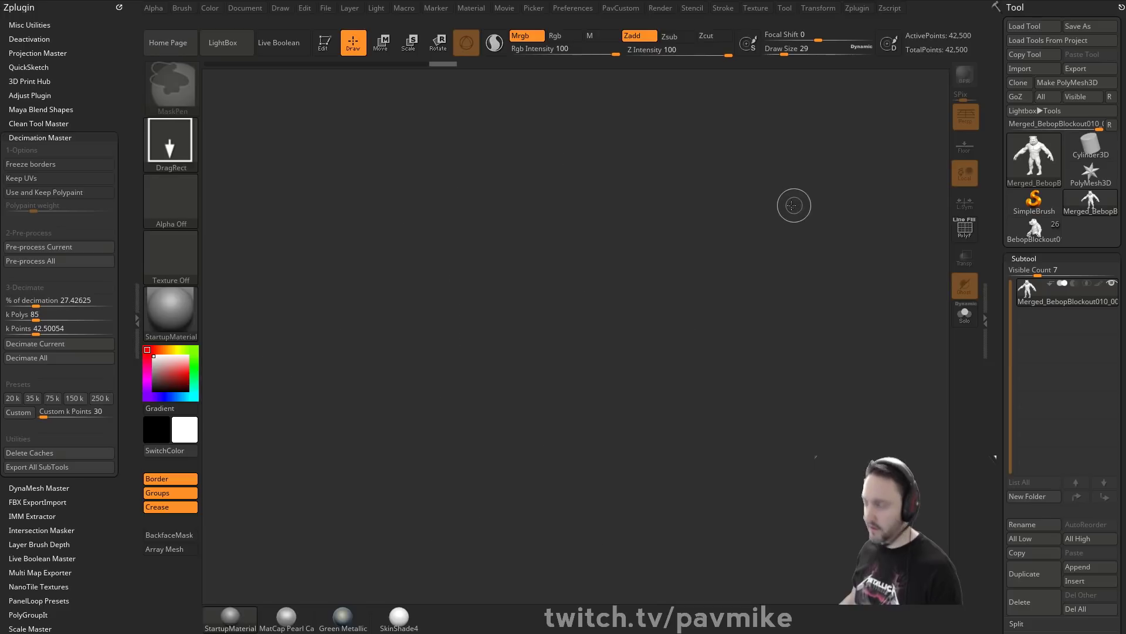
Import marvelousavatar.obj from the Desktop as a new tool, place it on the canvas in Edit mode, and frame it.
left_click(1034, 200)
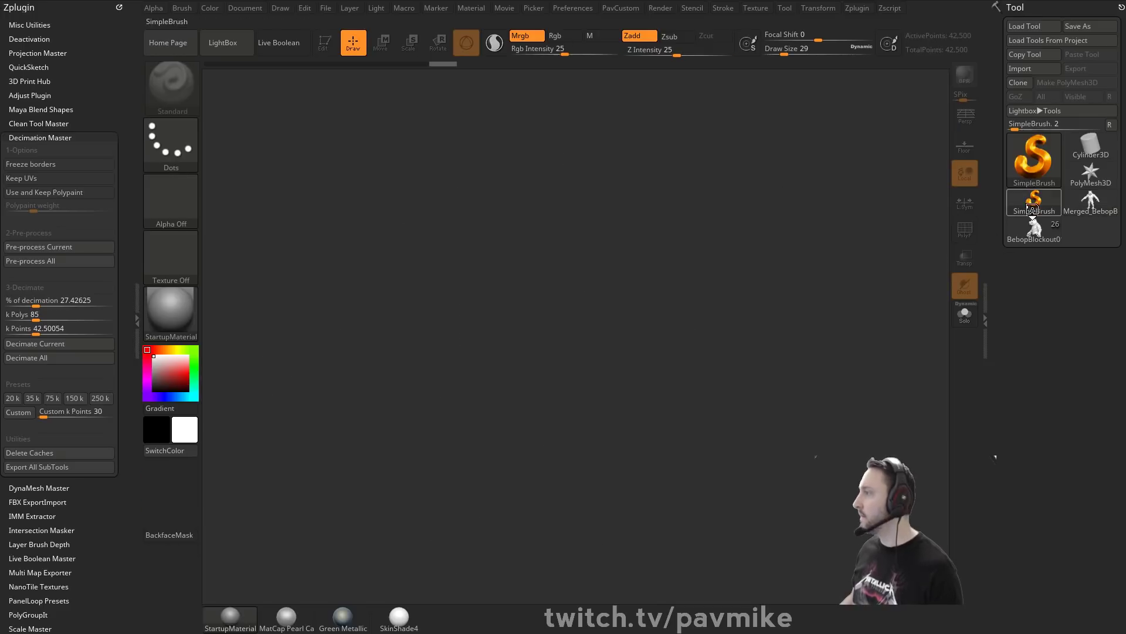
left_click(1021, 68)
double_click(490, 167)
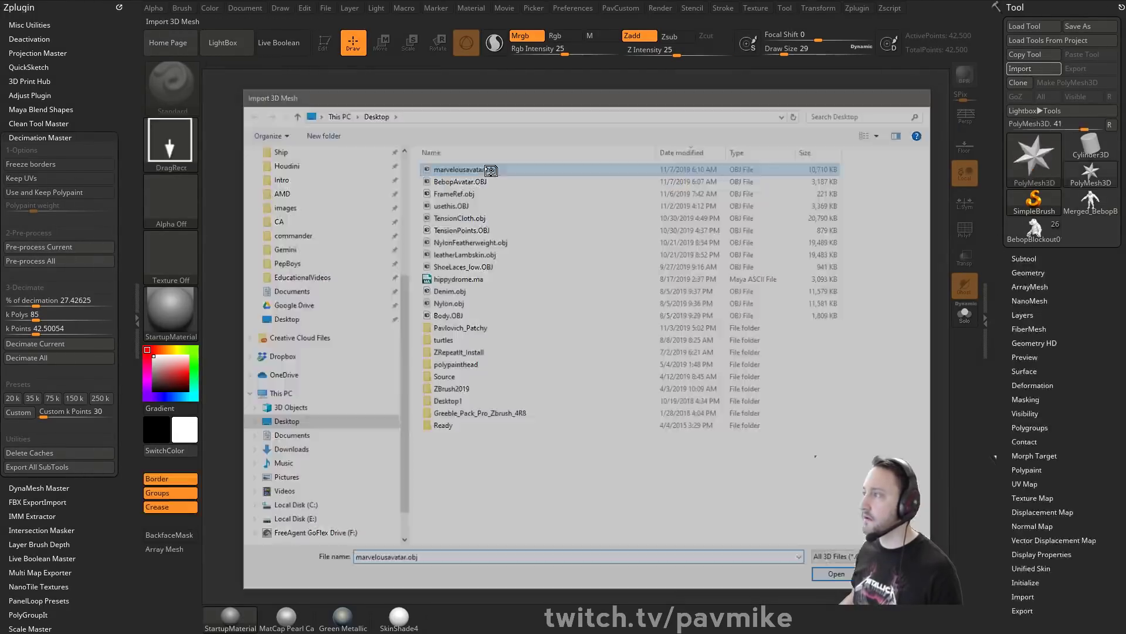
left_click(325, 44)
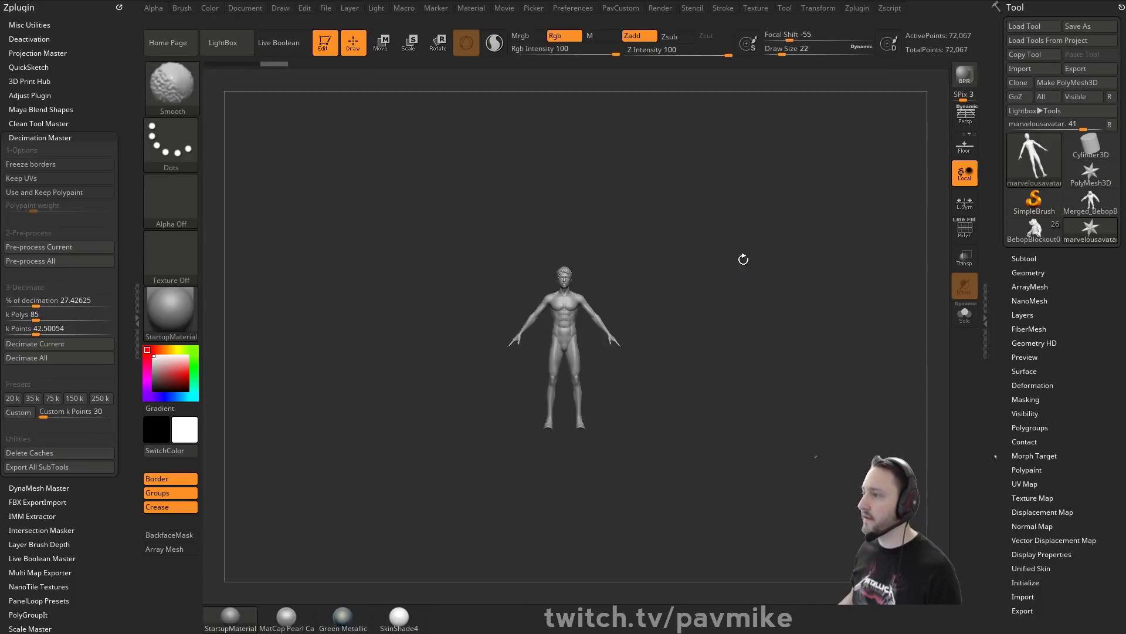
key("f")
key("s")
left_click_drag(777, 322, 768, 322)
left_click_drag(769, 323, 753, 277, "alt")
Expand the Position and Size settings in the avatar mesh's Geometry and check its dimensions.
scroll(1033, 399, "down", 3)
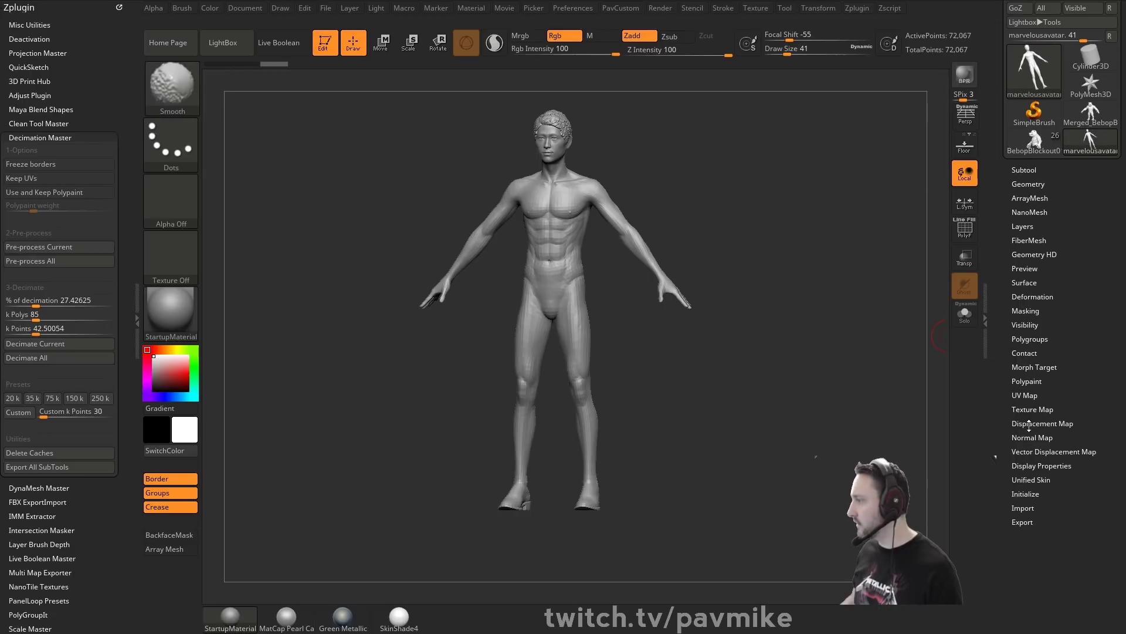
left_click(1028, 184)
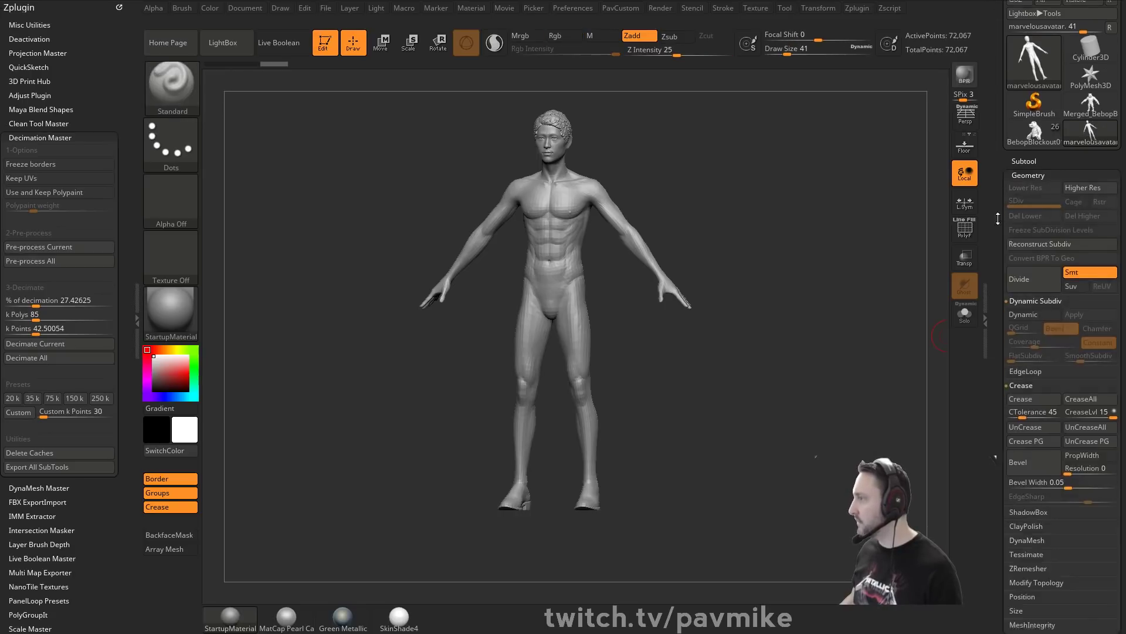
scroll(1032, 322, "down", 3)
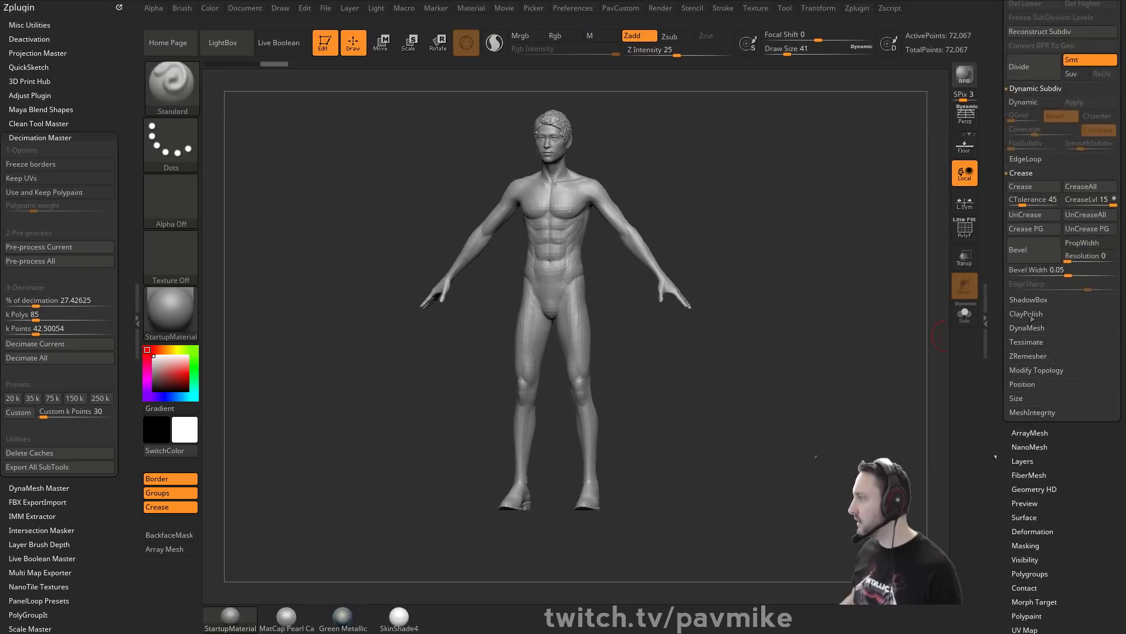
left_click(1021, 371, "shift")
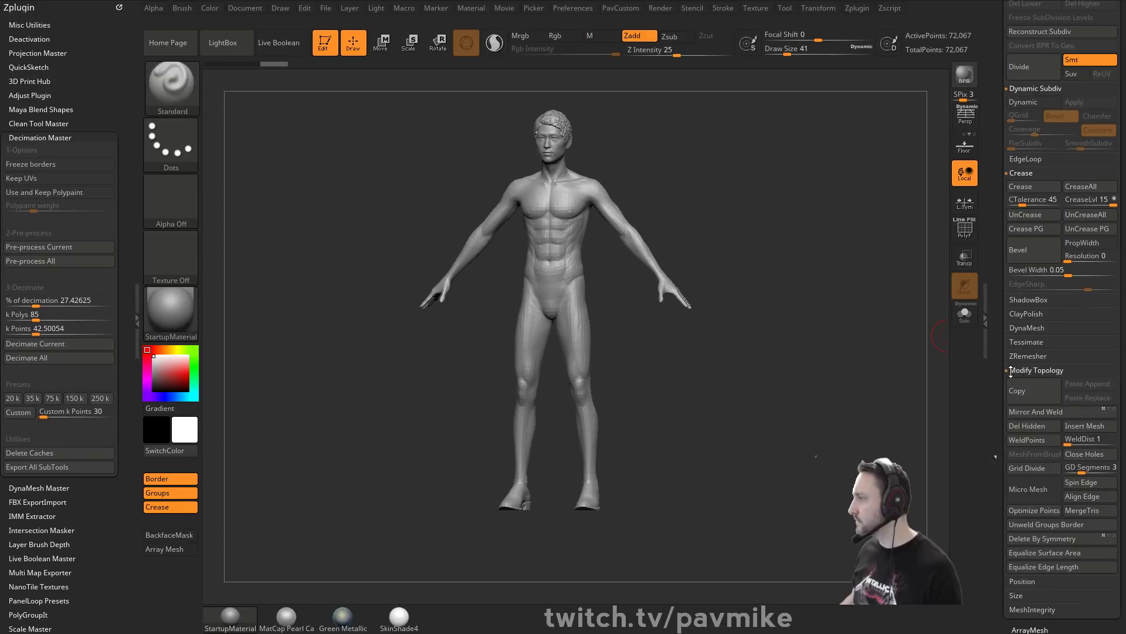
left_click(1013, 372, "shift")
left_click(1018, 385, "shift")
left_click(1018, 439, "shift")
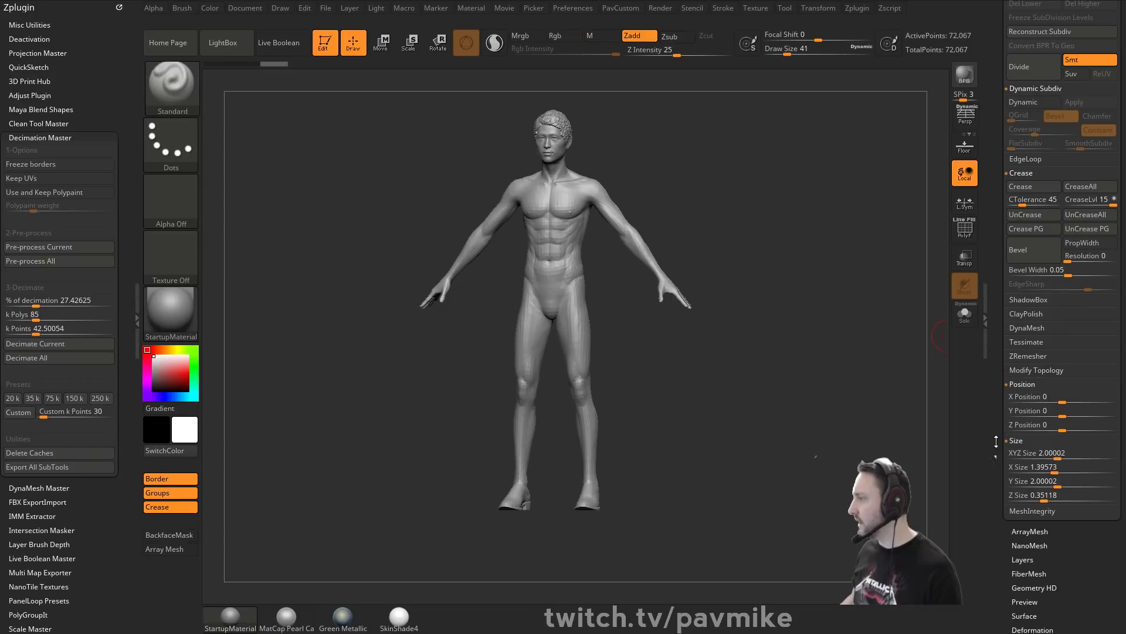
scroll(1001, 346, "down", 8)
left_click(1047, 197)
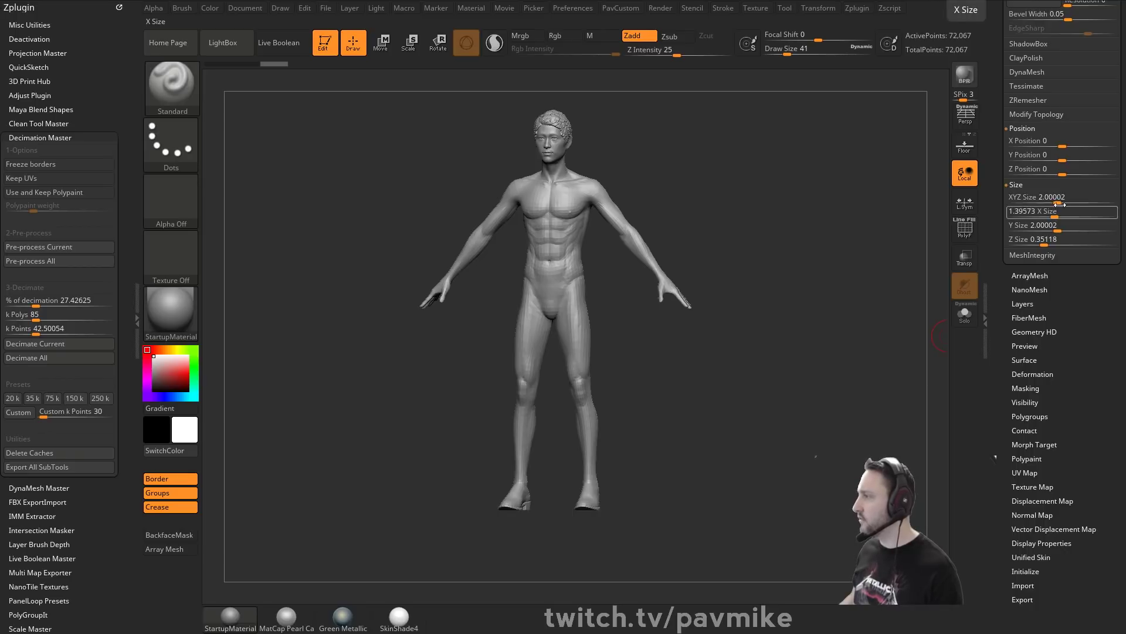
left_click_drag(999, 435, 1004, 346)
left_click_drag(838, 321, 842, 320, "shift")
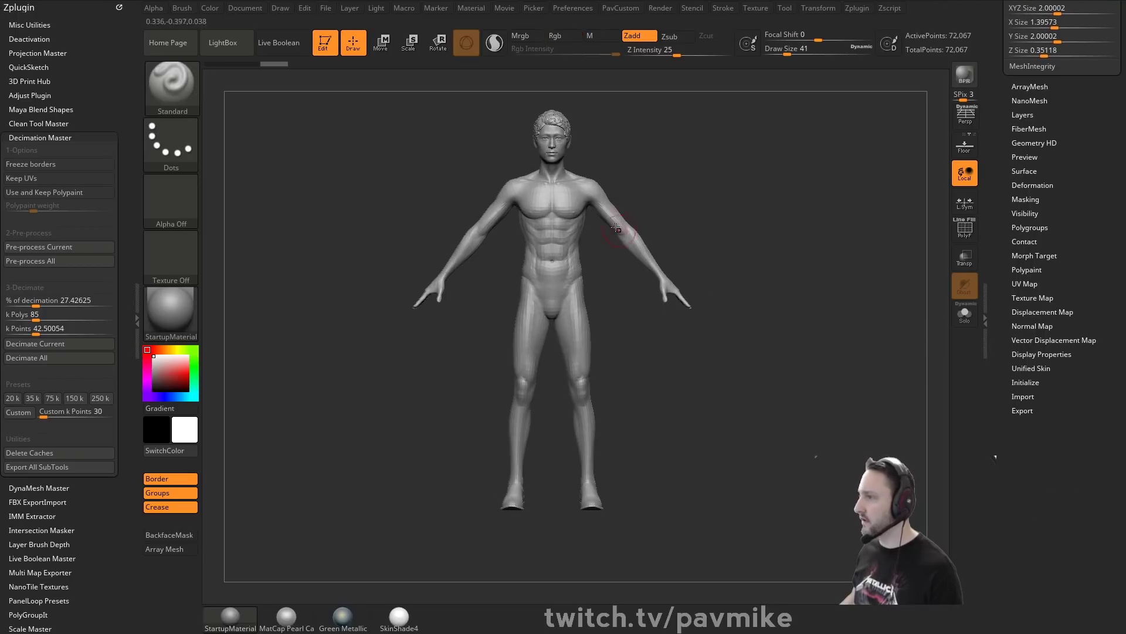
mouse_move(634, 211)
left_mouse_down()
mouse_move(679, 218)
mouse_move(650, 230)
mouse_move(659, 232)
left_mouse_up()
key("s")
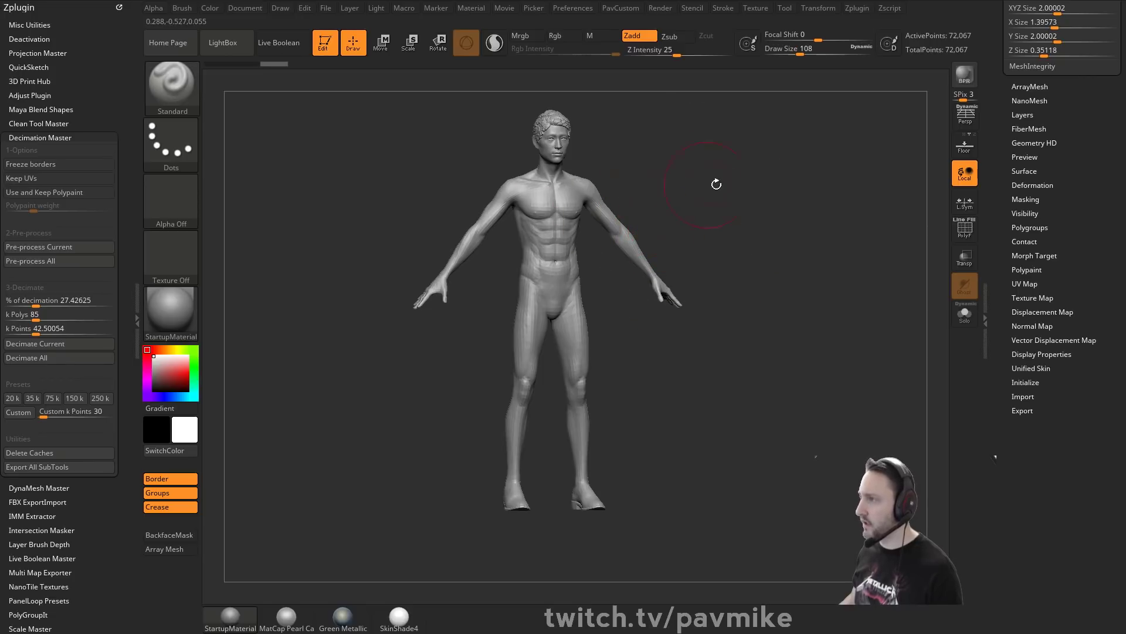
left_click_drag(716, 181, 650, 191)
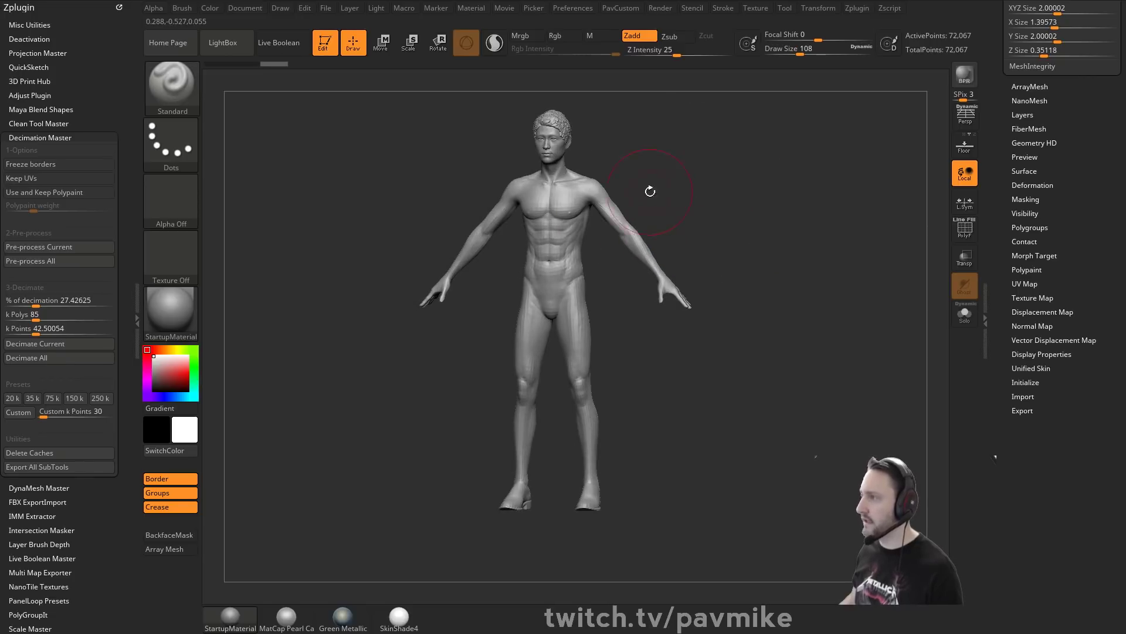
Check the Dynamic Brush Scale in the Draw preferences and the avatar's scale and offsets in its Export settings.
left_click(573, 8)
key("shift")
left_click(586, 247)
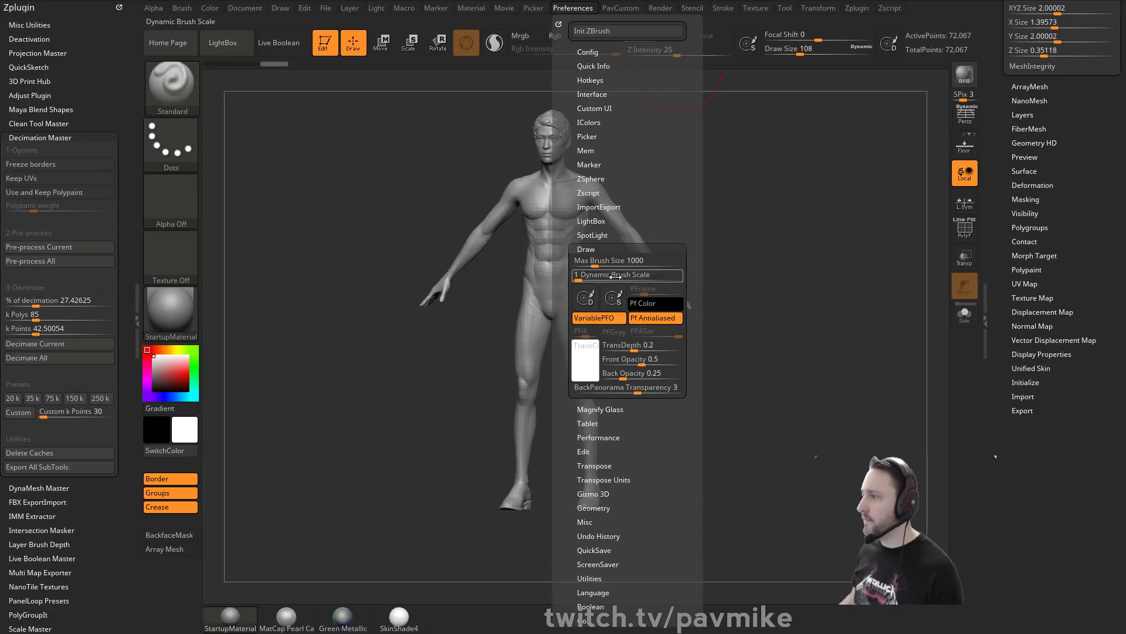
mouse_move(730, 206)
left_mouse_down("alt")
mouse_move(755, 238)
mouse_move(731, 219)
left_mouse_up("alt")
key("s")
key("s")
key("shift")
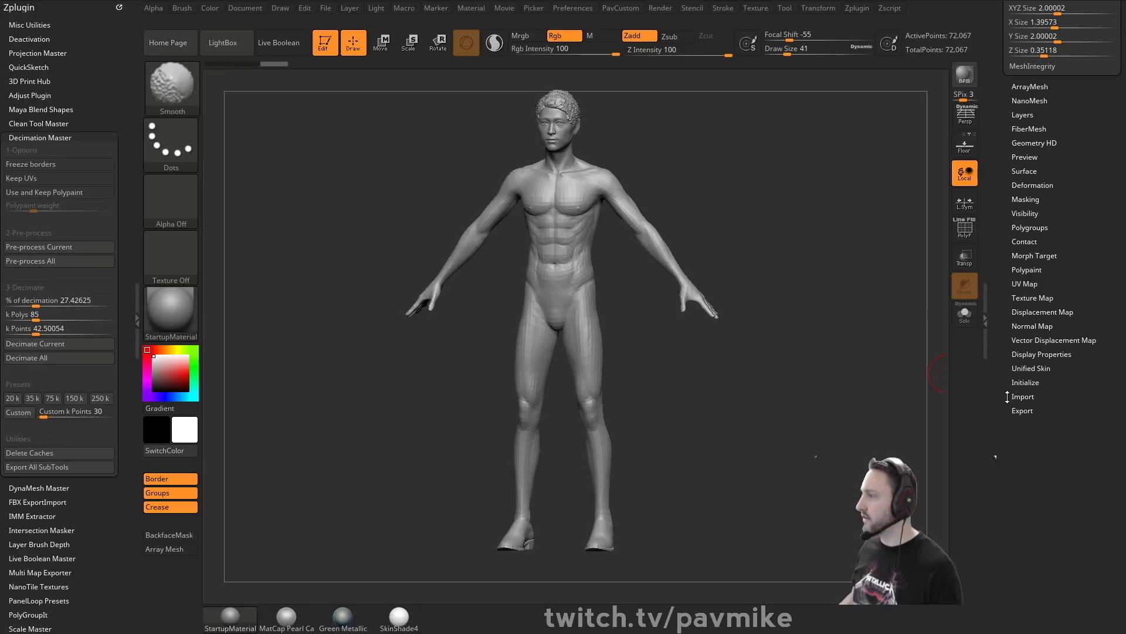
left_click(1022, 410)
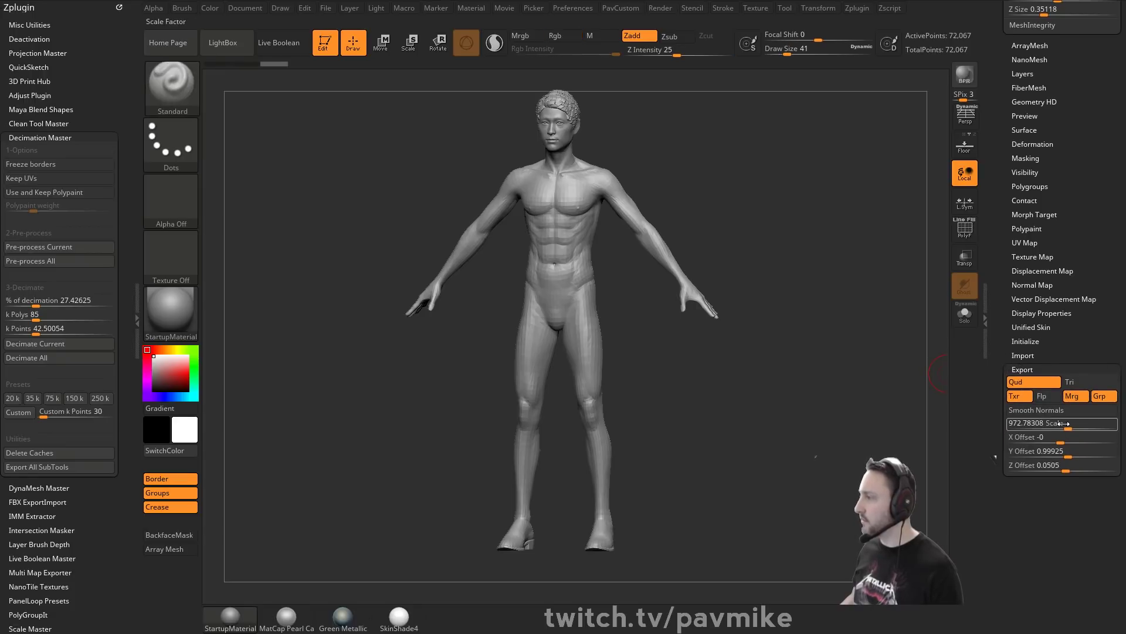
Append the merged Bebop body to the marvelousavatar tool as a subtool and make it the active subtool.
left_click_drag(999, 184, 1006, 352)
left_click(1050, 259)
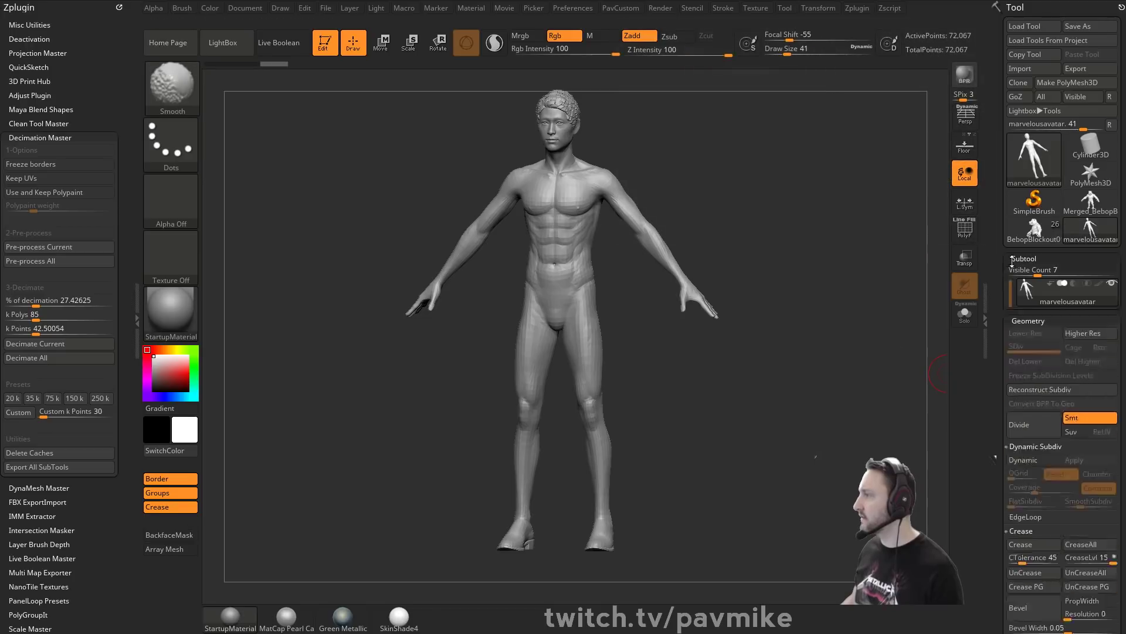
left_click(1075, 406)
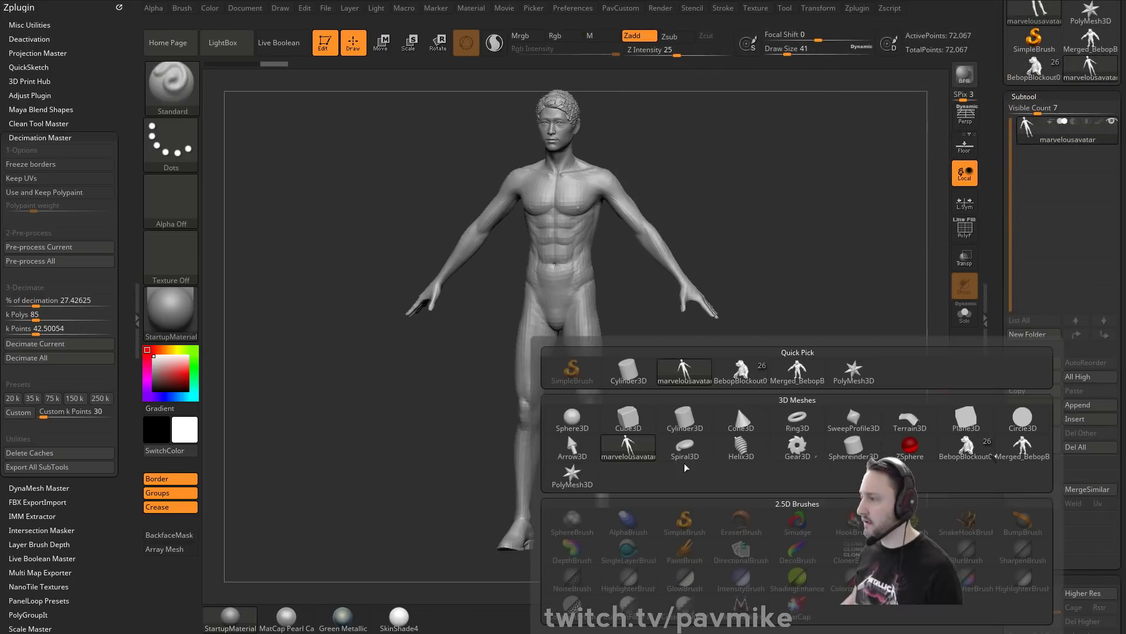
left_click(1036, 452)
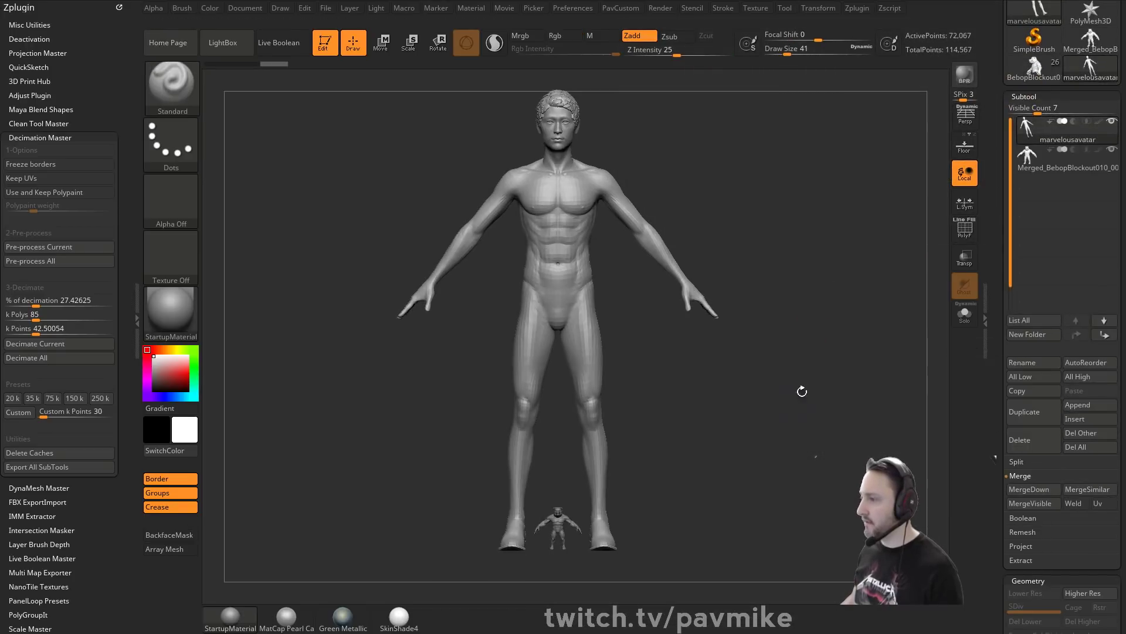
key("s")
left_click(686, 437)
mouse_move(762, 402)
left_mouse_down("alt")
mouse_move(719, 414)
mouse_move(714, 442)
mouse_move(663, 473)
left_mouse_up("alt")
left_click_drag(702, 434, 682, 464, "alt")
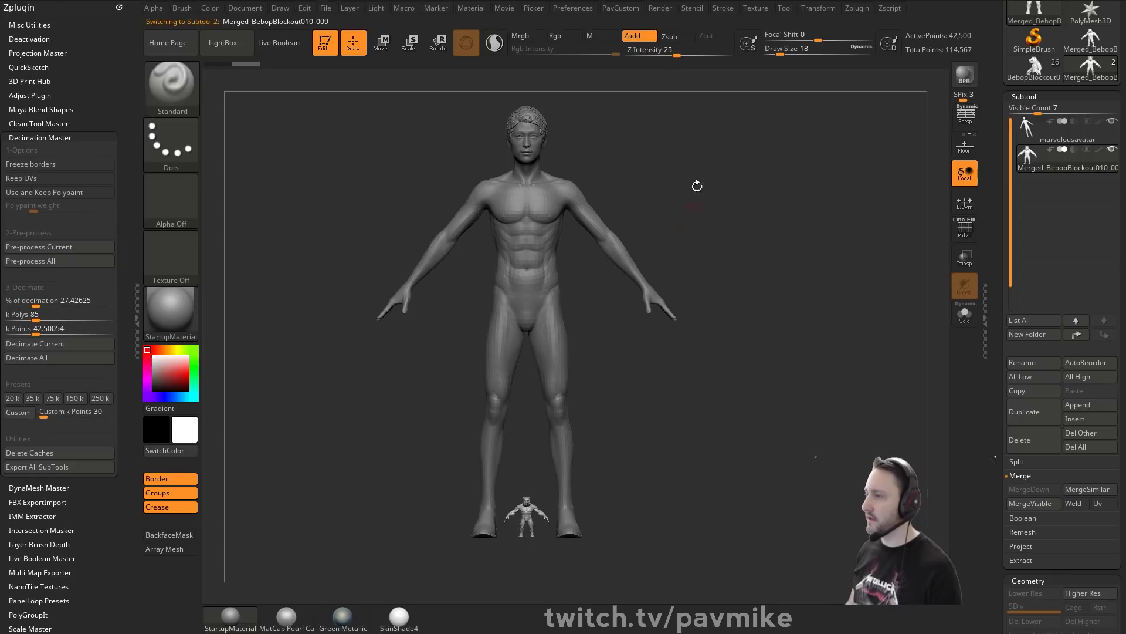
Move the transform pivot down to foot level, scale the Bebop body up towards the avatar's height, and level its feet with the avatar's.
left_click_drag(737, 229, 769, 294, "alt")
left_click_drag(712, 362, 714, 317, "alt")
key("w")
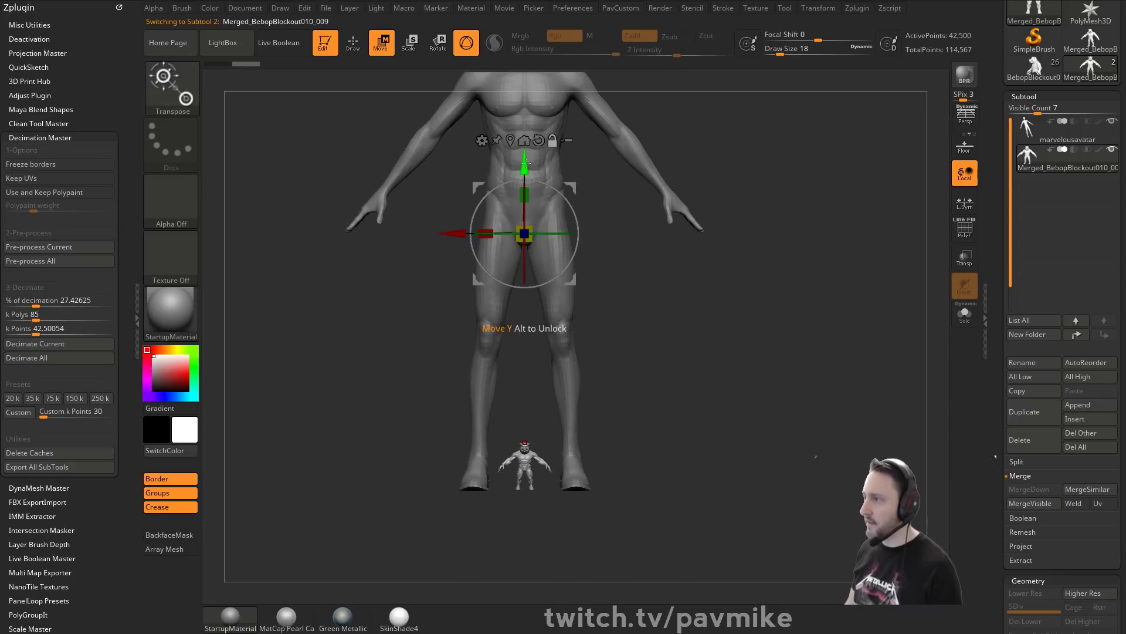
left_click_drag(526, 163, 525, 417, "alt")
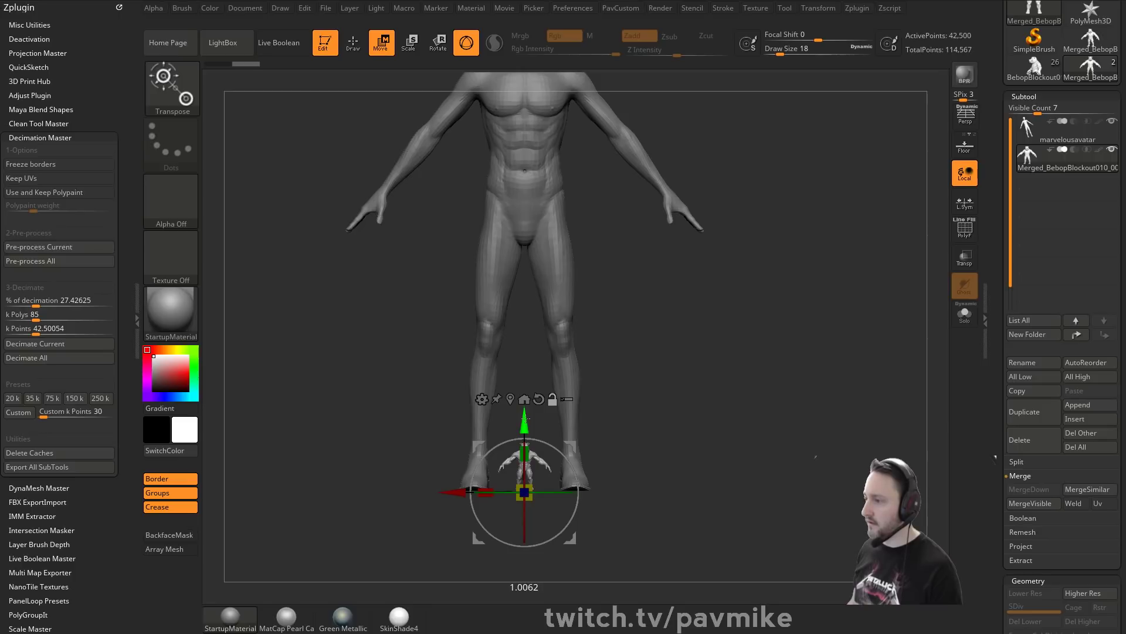
left_click_drag(524, 493, 684, 398)
left_click_drag(513, 373, 513, 399)
In side view, place the transform pivot under the Bebop body's feet and scale the body up slightly to match the avatar's height.
left_click_drag(651, 411, 569, 419, "shift")
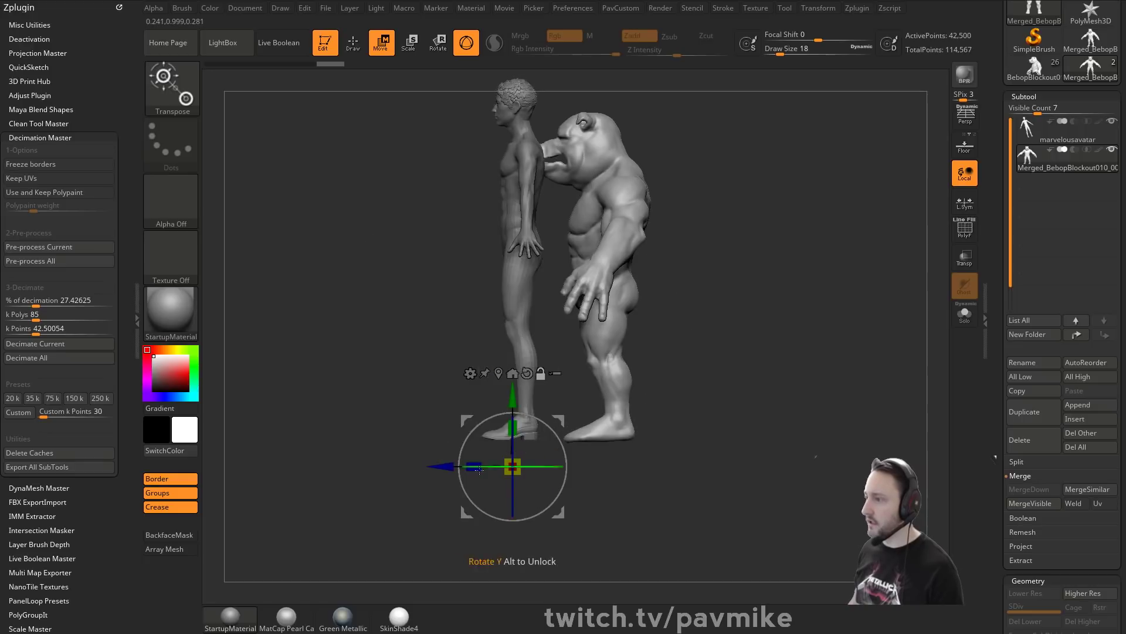
left_click_drag(449, 467, 541, 467, "alt")
left_click_drag(607, 403, 607, 377, "alt")
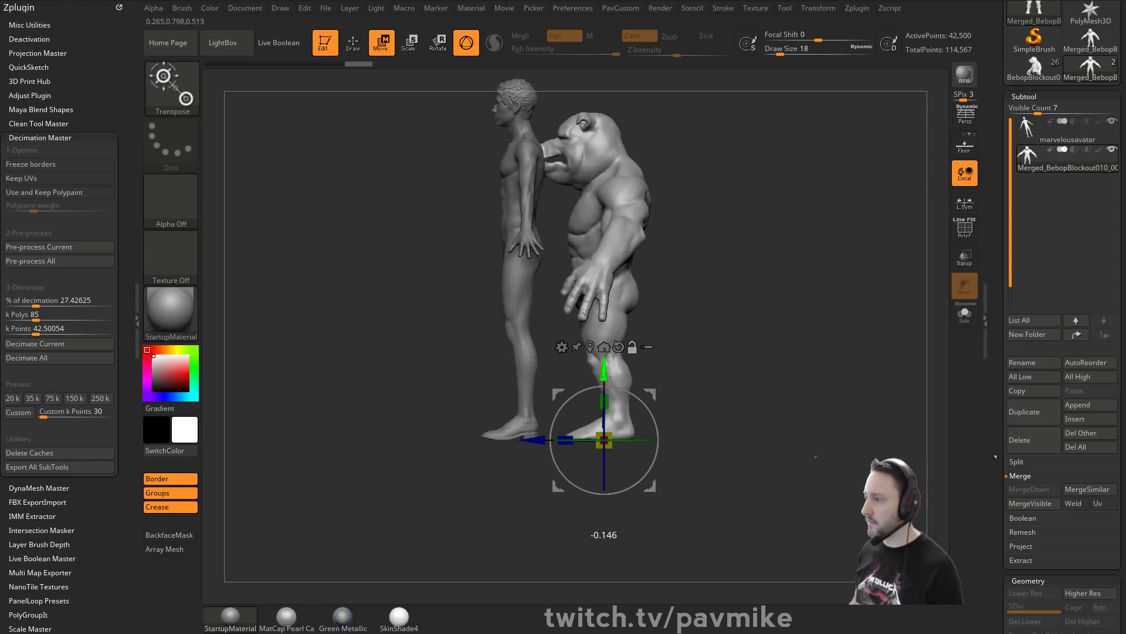
left_click_drag(609, 440, 616, 439)
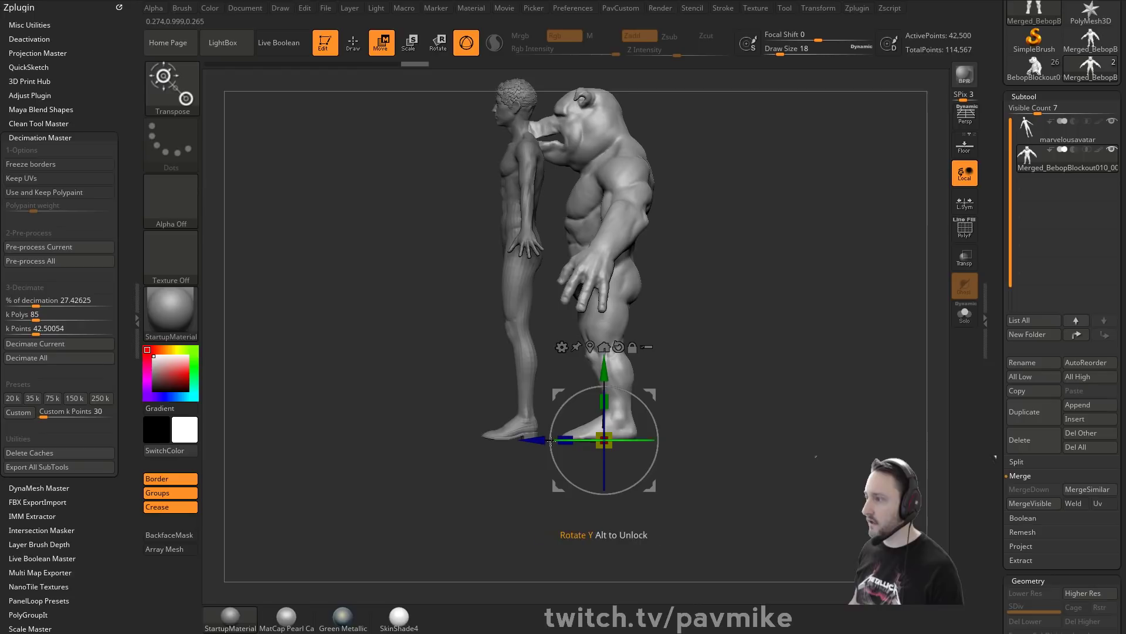
Move the Bebop body forward along Z until it overlaps the avatar, and return to Draw mode in front view.
left_click_drag(535, 440, 455, 439)
mouse_move(637, 393)
left_mouse_down("shift")
mouse_move(703, 374)
mouse_move(699, 394)
mouse_move(676, 397)
left_mouse_up("shift")
key("q")
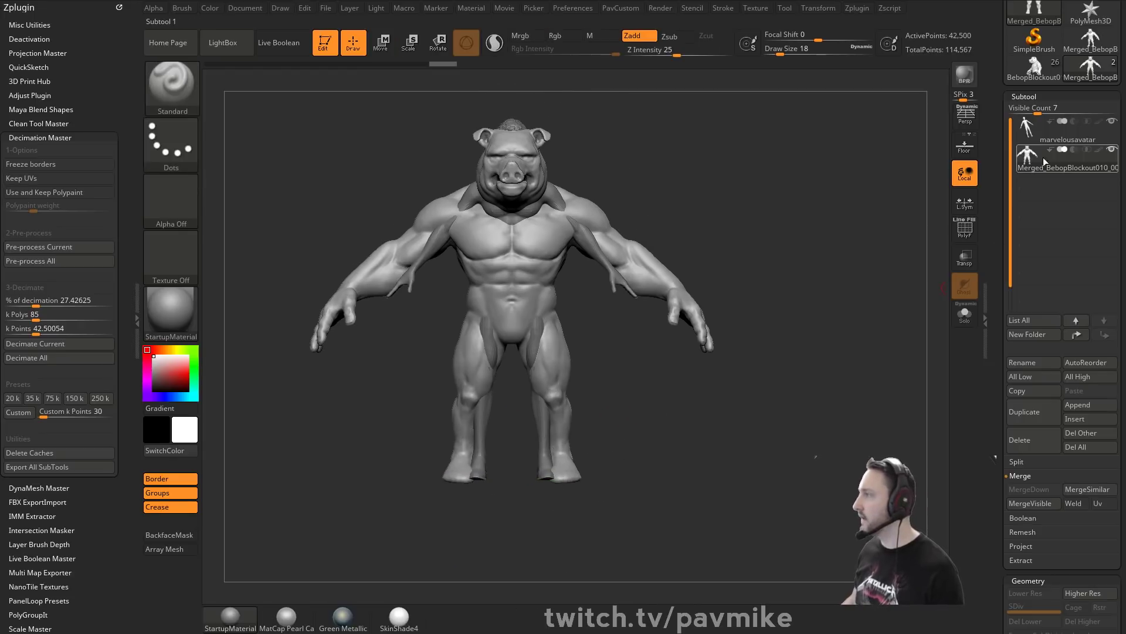
Delete the marvelousavatar subtool and apply Mirror And Weld to the remaining Bebop body.
left_click(1052, 133)
scroll(1051, 383, "down", 2)
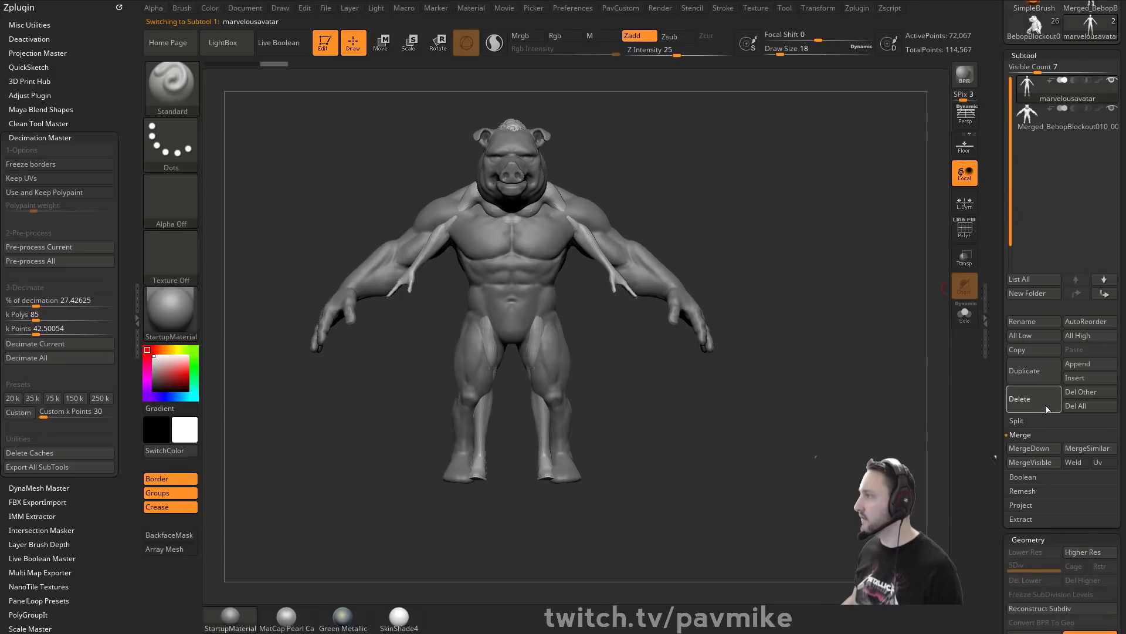
left_click(1047, 409)
left_click(1023, 431)
key("space")
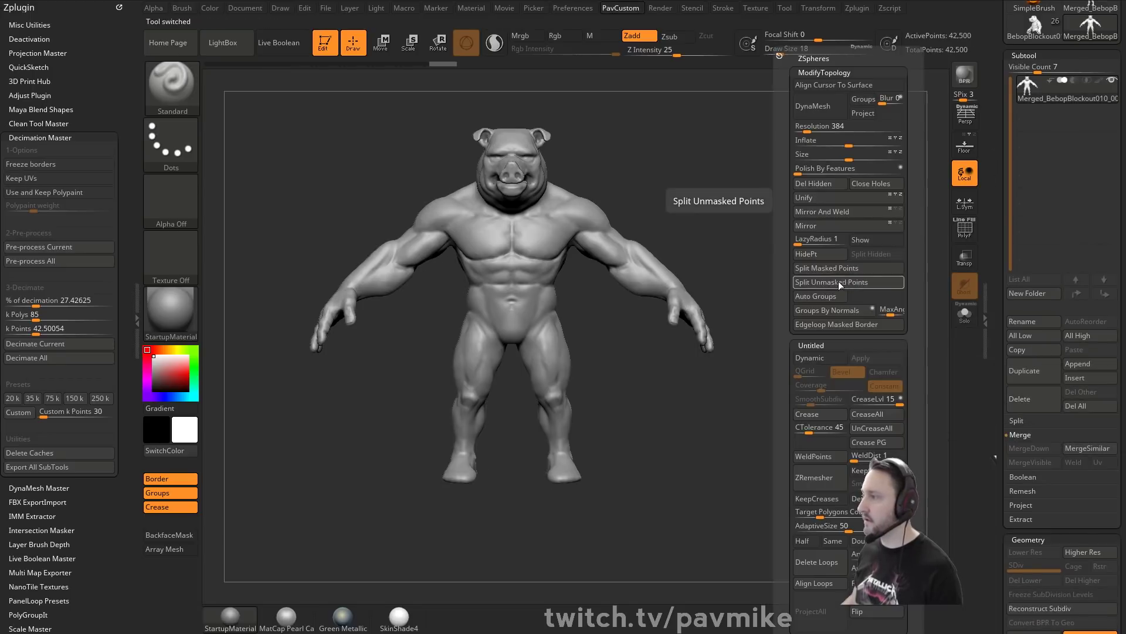
left_click(836, 211)
Export the scaled Bebop body to the Desktop, overwriting BebopAvatar.OBJ.
left_click_drag(997, 196, 1001, 397)
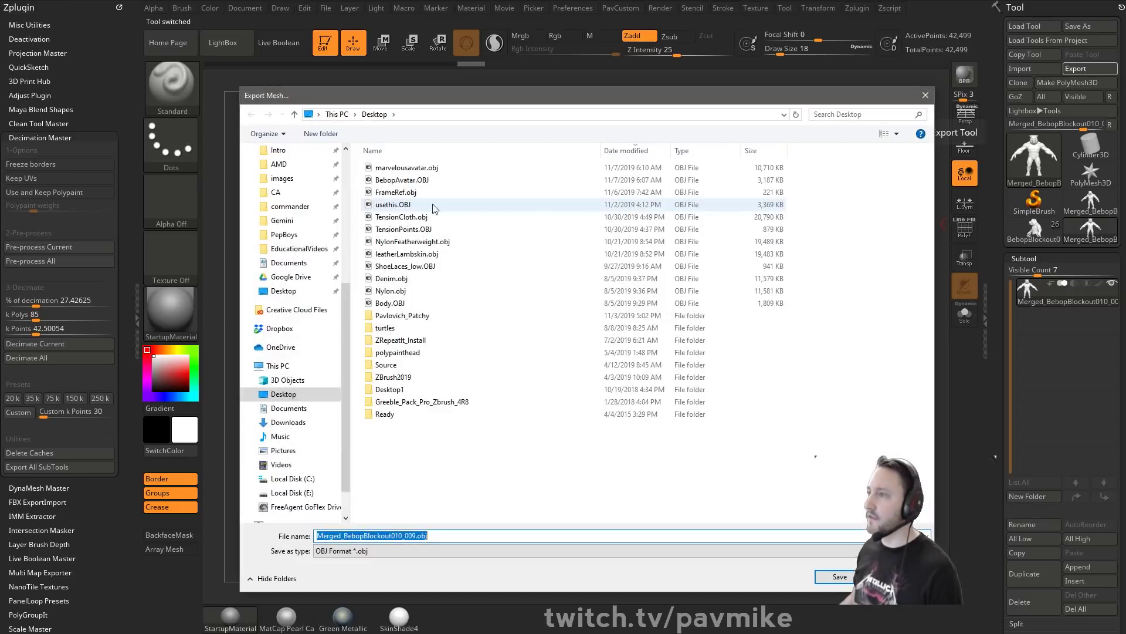
double_click(402, 179)
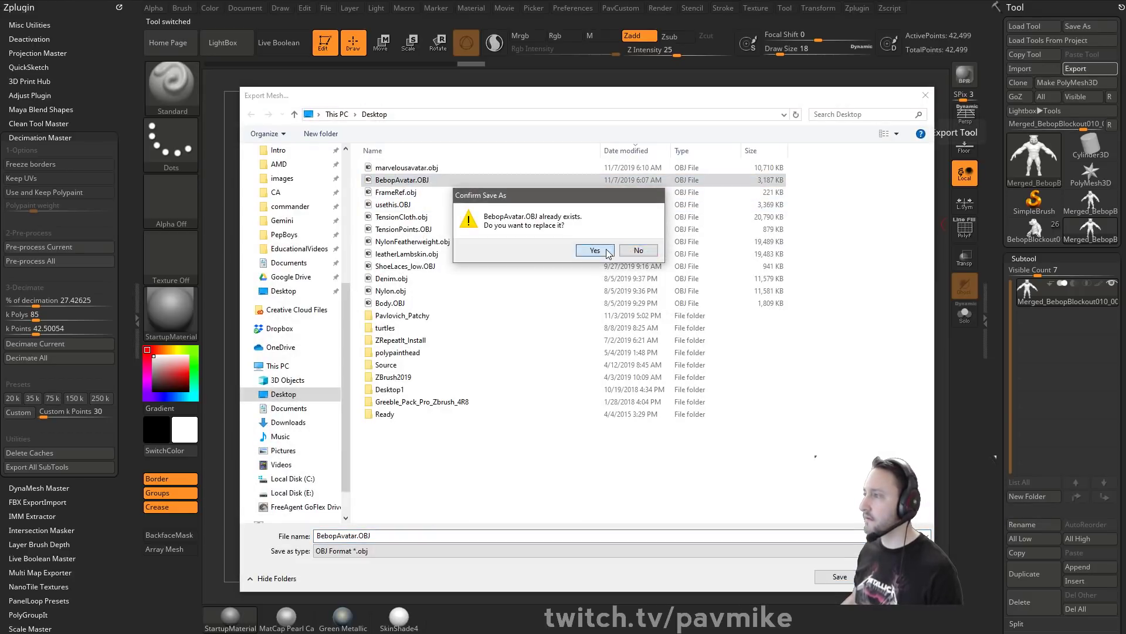
left_click(607, 251)
Switch to Marvelous Designer, start a new project without the clothing set, and delete all avatars.
key("alt+Tab")
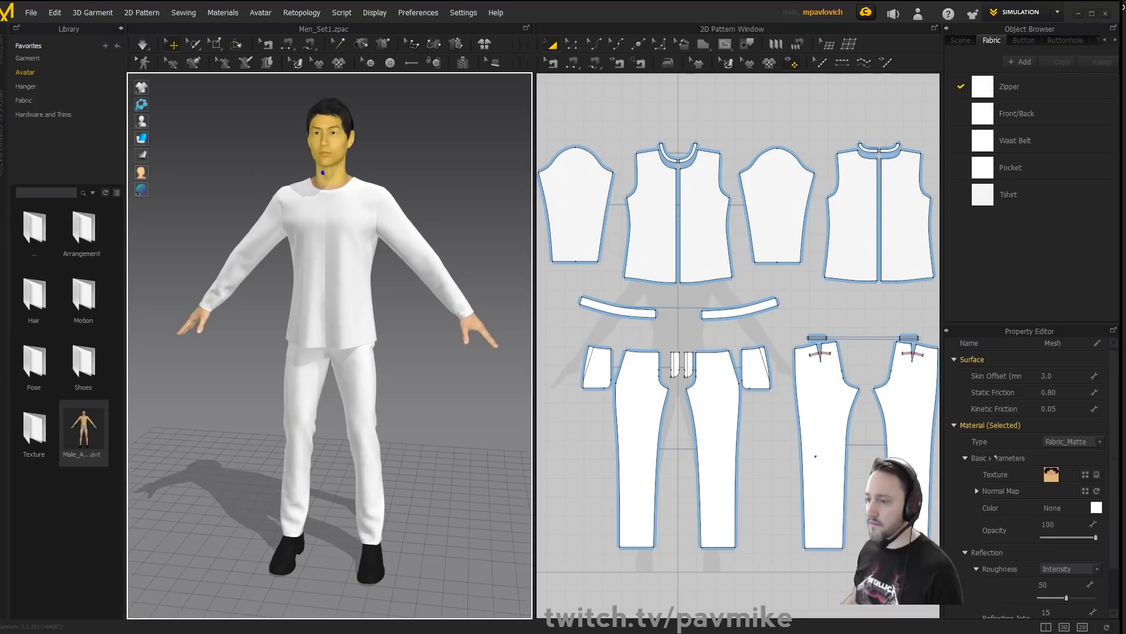
left_click(31, 12)
left_click(38, 27)
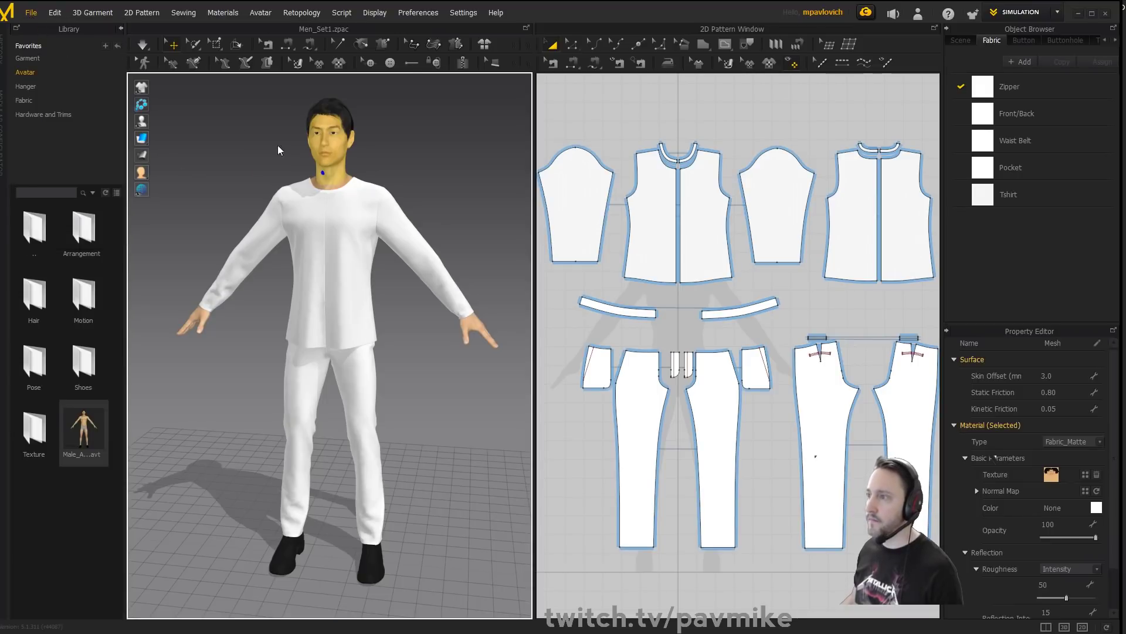
left_click(31, 12)
left_click(30, 12)
left_click(260, 12)
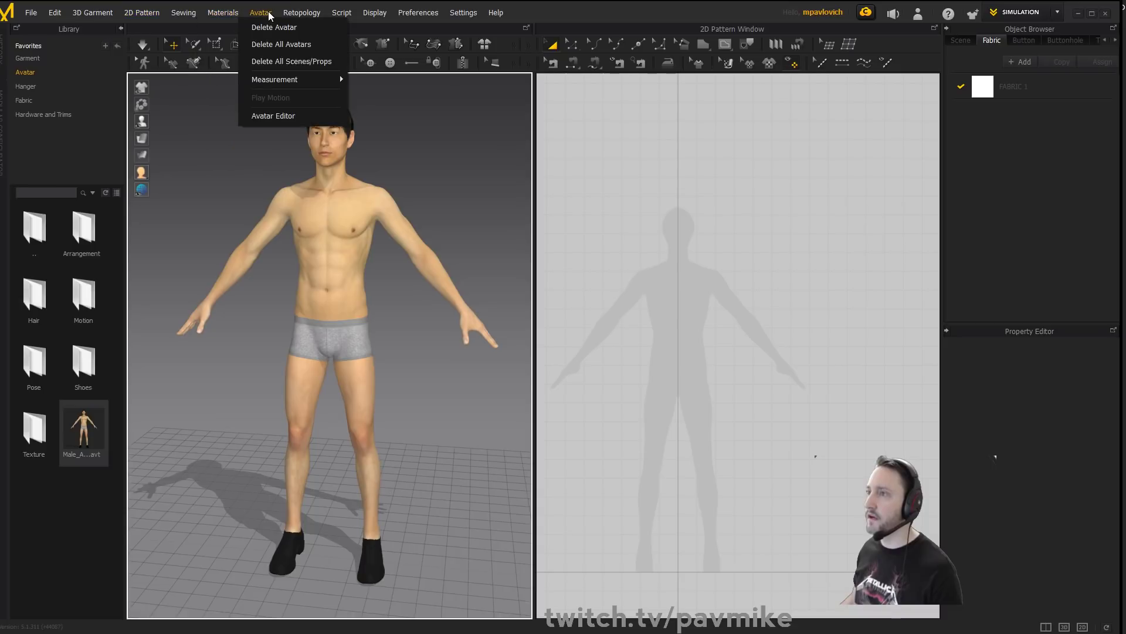
left_click(271, 44)
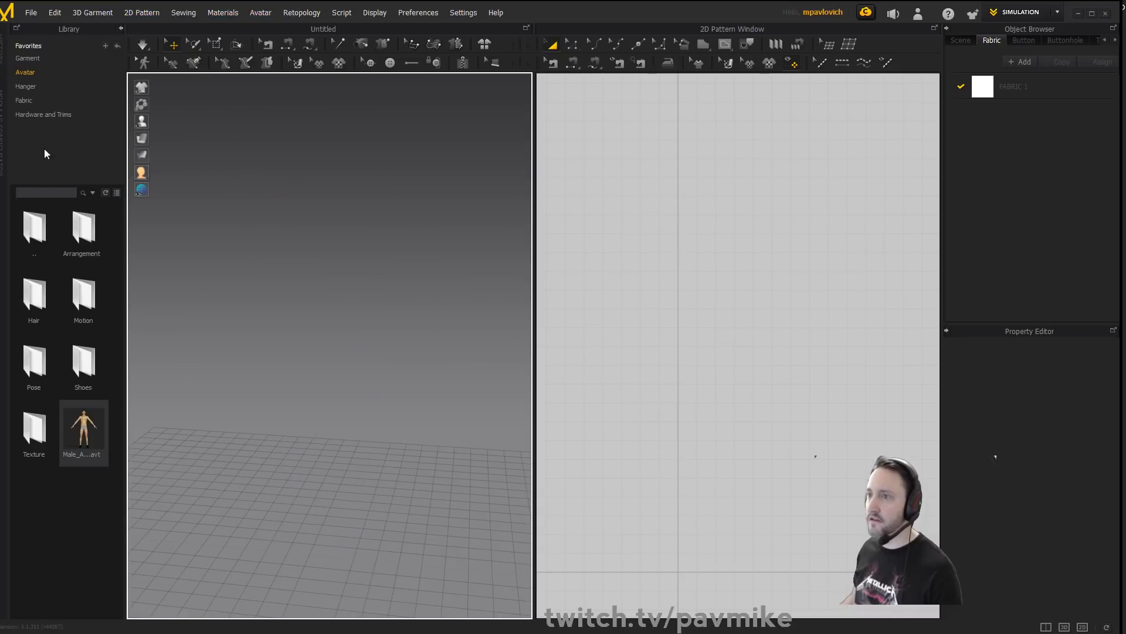
Import BebopAvatar.OBJ from the Desktop as an avatar with Auto Scale off and the scale at mm (Default).
left_click(33, 14)
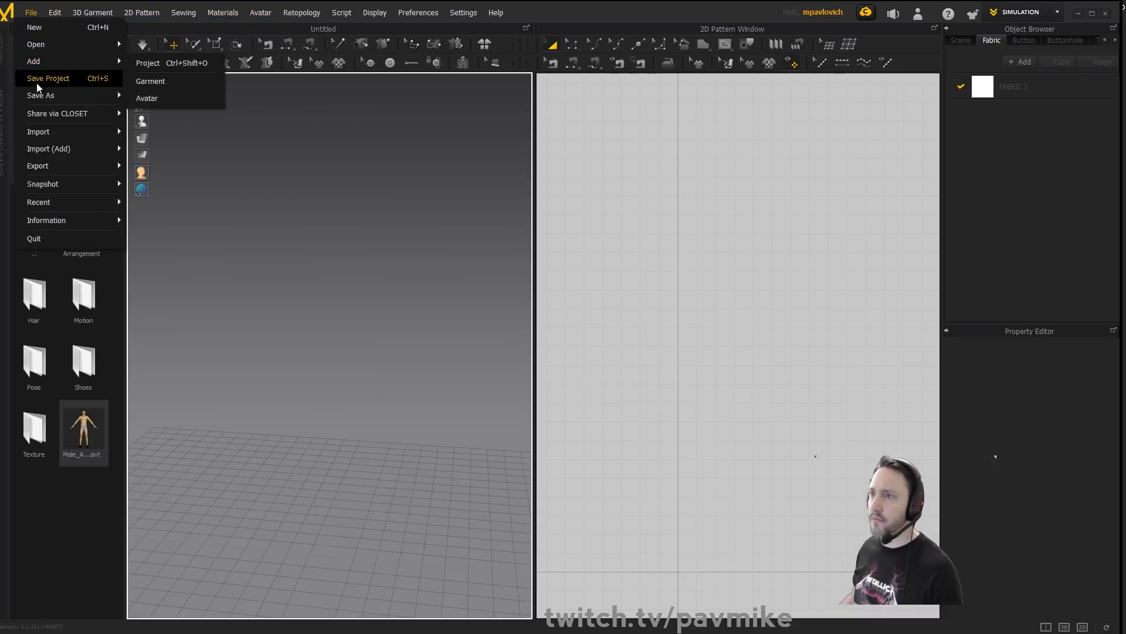
mouse_move(88, 132)
left_click(140, 134)
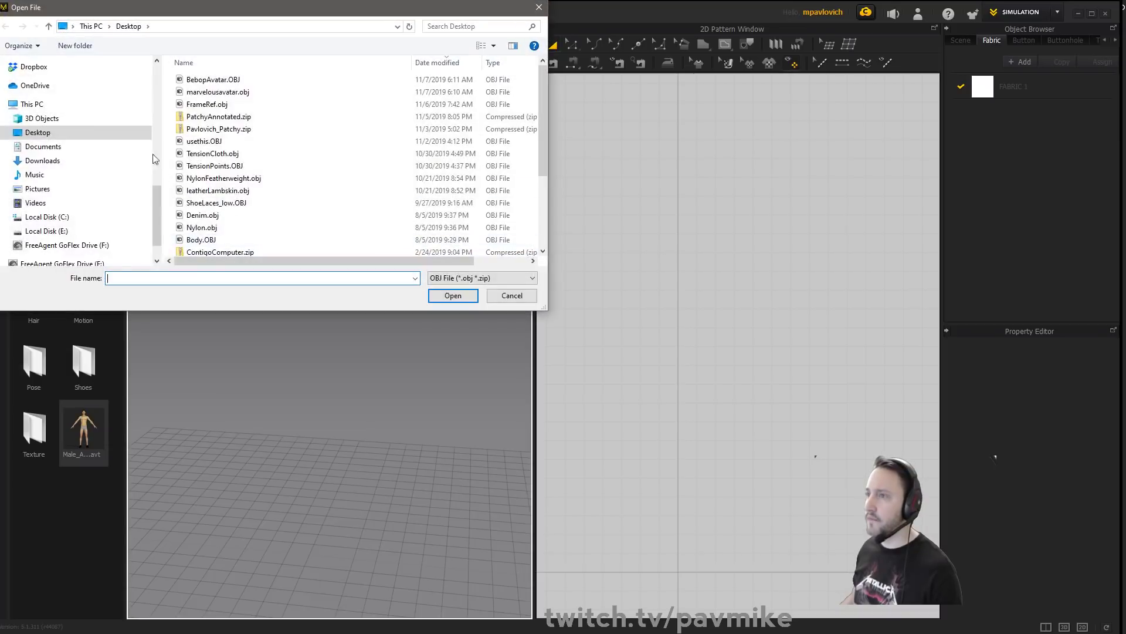
double_click(219, 83)
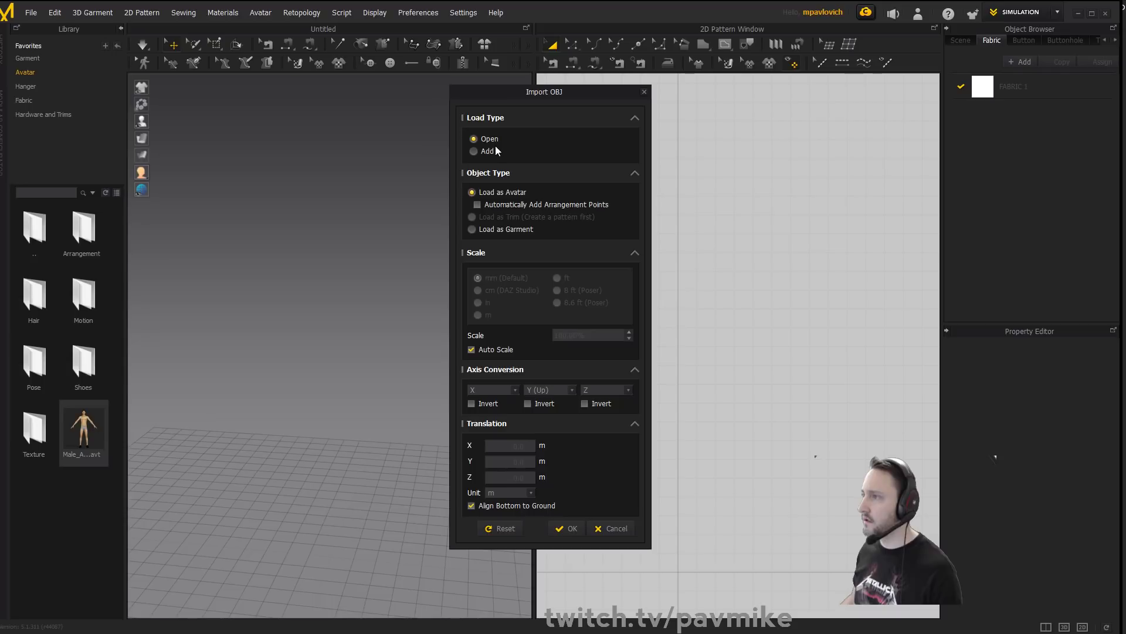
left_click(471, 350)
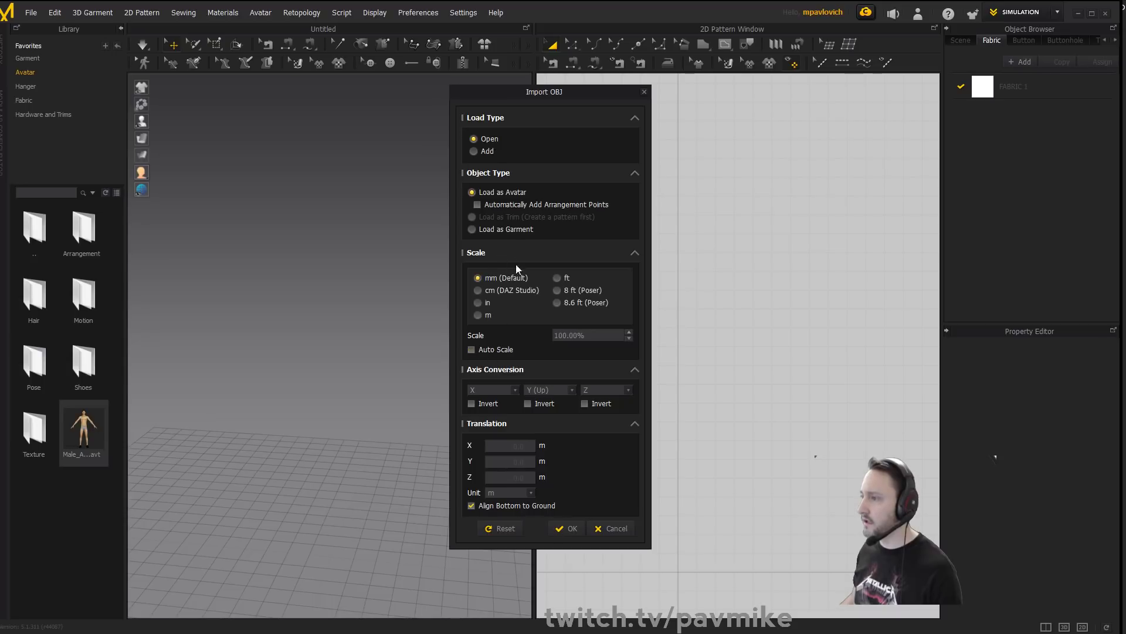
left_click(570, 529)
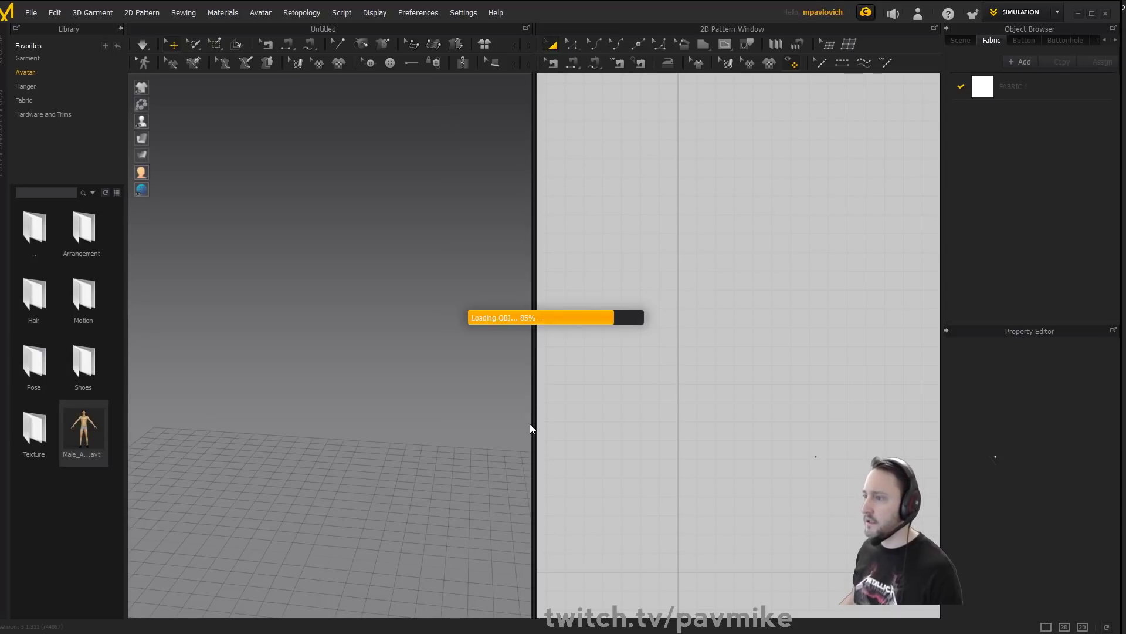
Examine the imported Bebop avatar in the 3D view and its silhouette in the 2D pattern view.
left_click_drag(399, 418, 405, 407, "alt")
right_click_drag(404, 407, 434, 431, "alt")
left_click_drag(434, 431, 443, 442, "alt")
right_click_drag(806, 354, 789, 337, "alt")
middle_click_drag(789, 337, 797, 408, "alt")
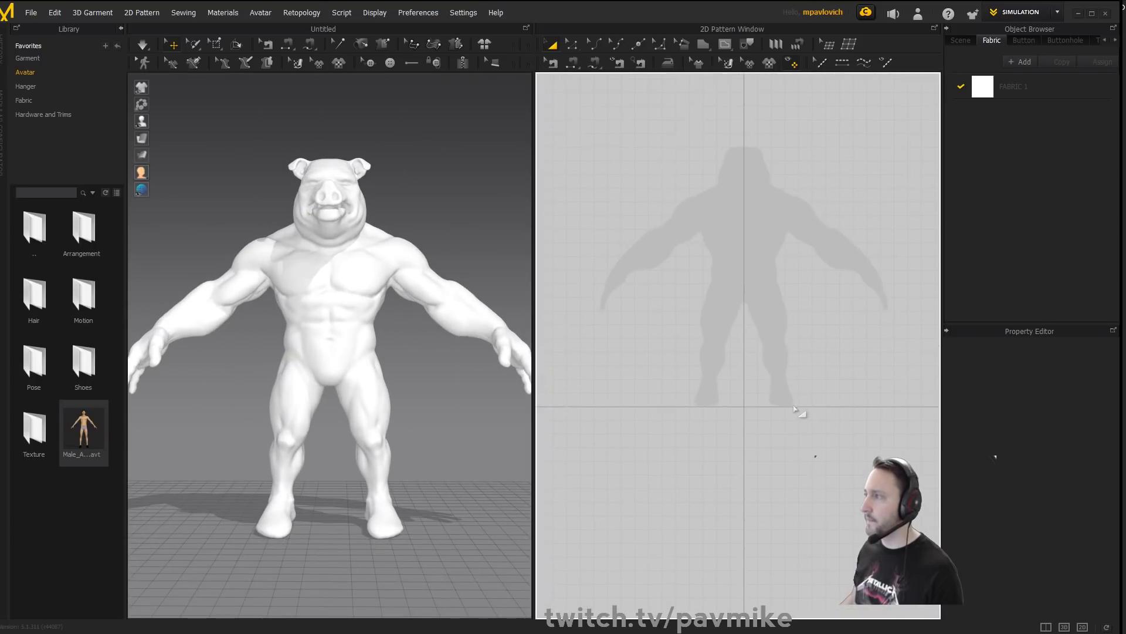
right_click_drag(797, 407, 811, 401, "alt")
middle_click_drag(811, 401, 803, 417, "alt")
right_click_drag(804, 416, 794, 405, "alt")
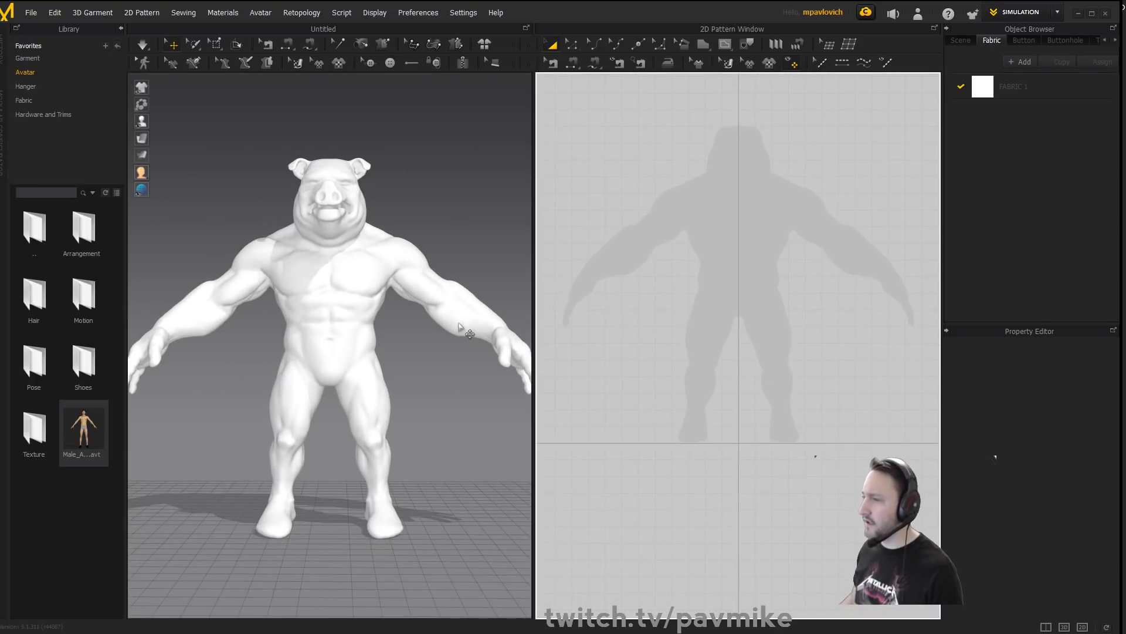
middle_click_drag(439, 349, 447, 369, "alt")
left_click_drag(447, 369, 422, 365, "alt")
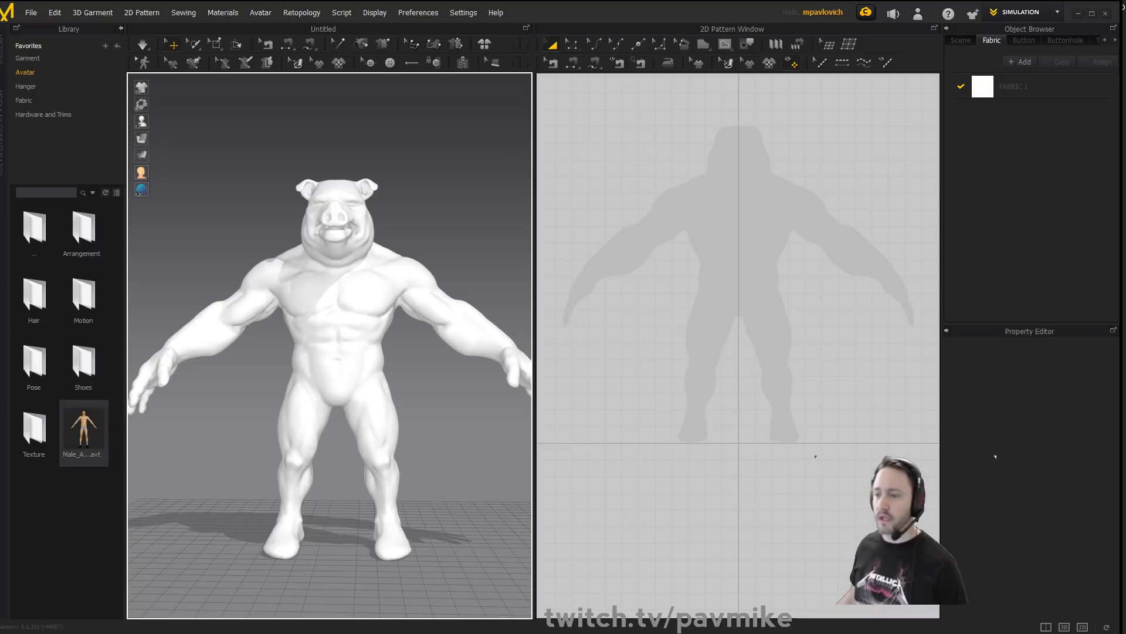
Switch to ZBrush and review the Scale Master plugin's scaling and unit export options.
key("alt+Tab")
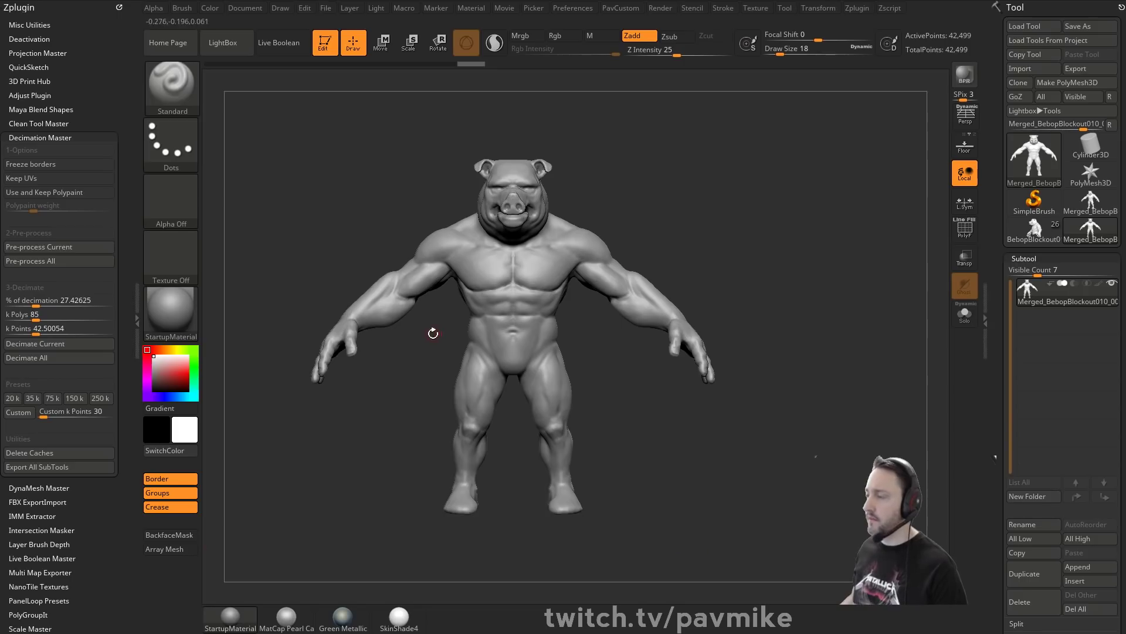
left_click_drag(620, 189, 759, 209)
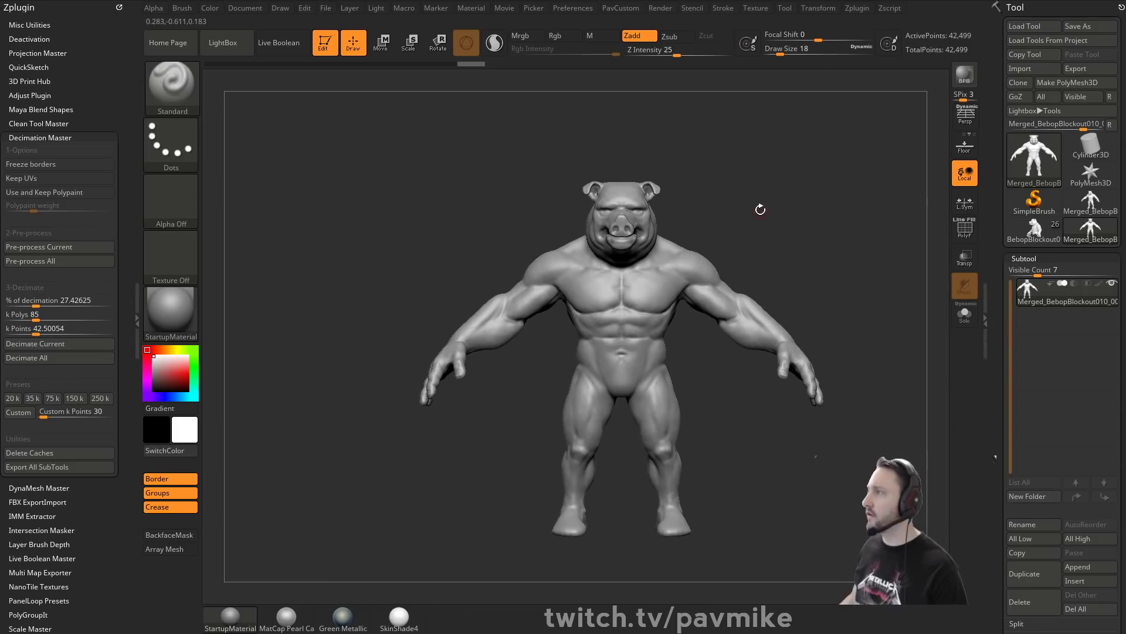
left_click(857, 8)
left_click_drag(680, 51, 58, 118)
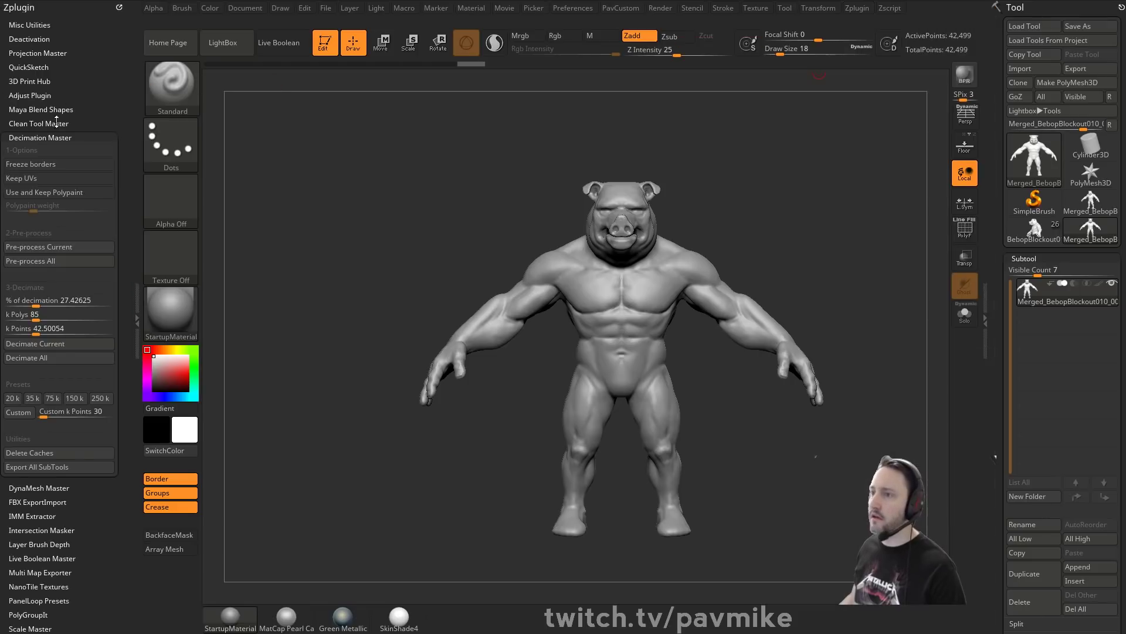
left_click(34, 137)
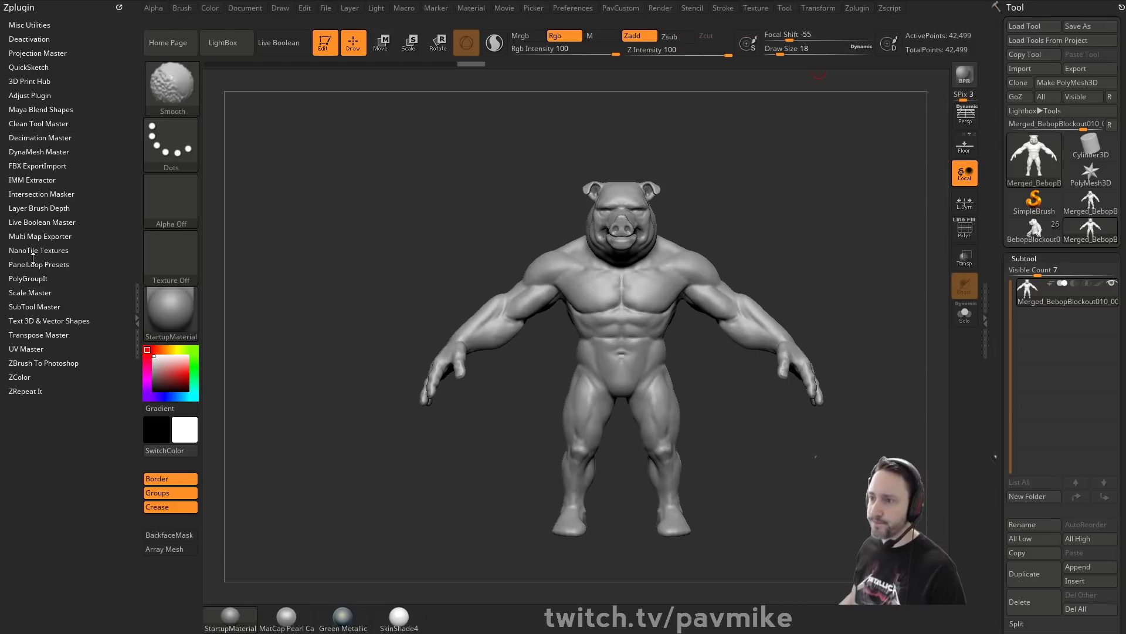
left_click(29, 292)
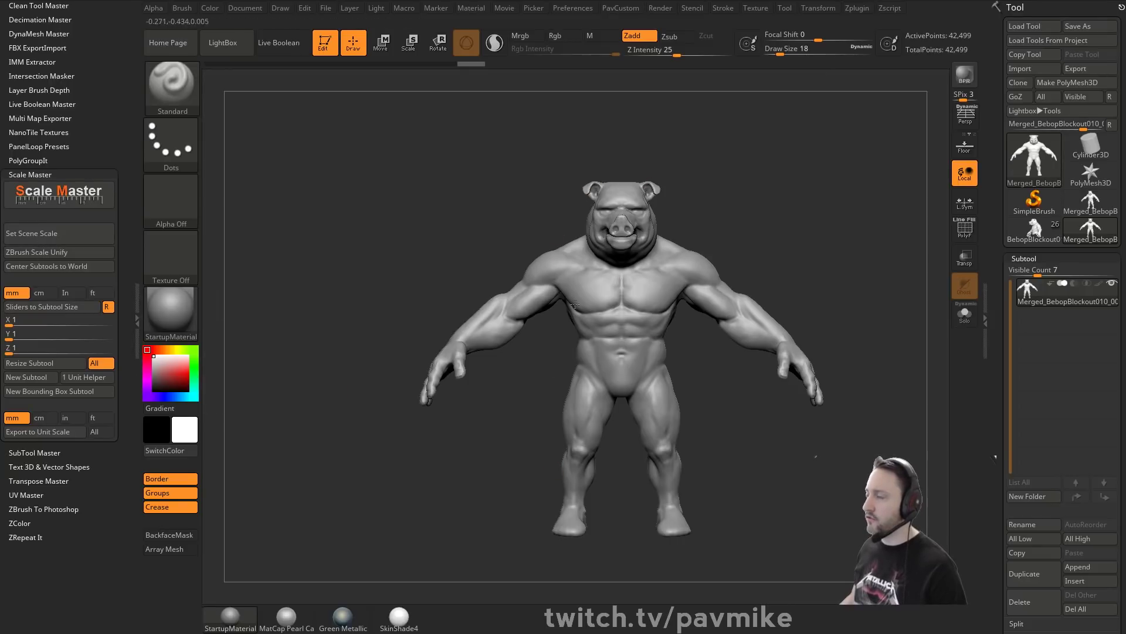
left_click_drag(710, 165, 733, 214)
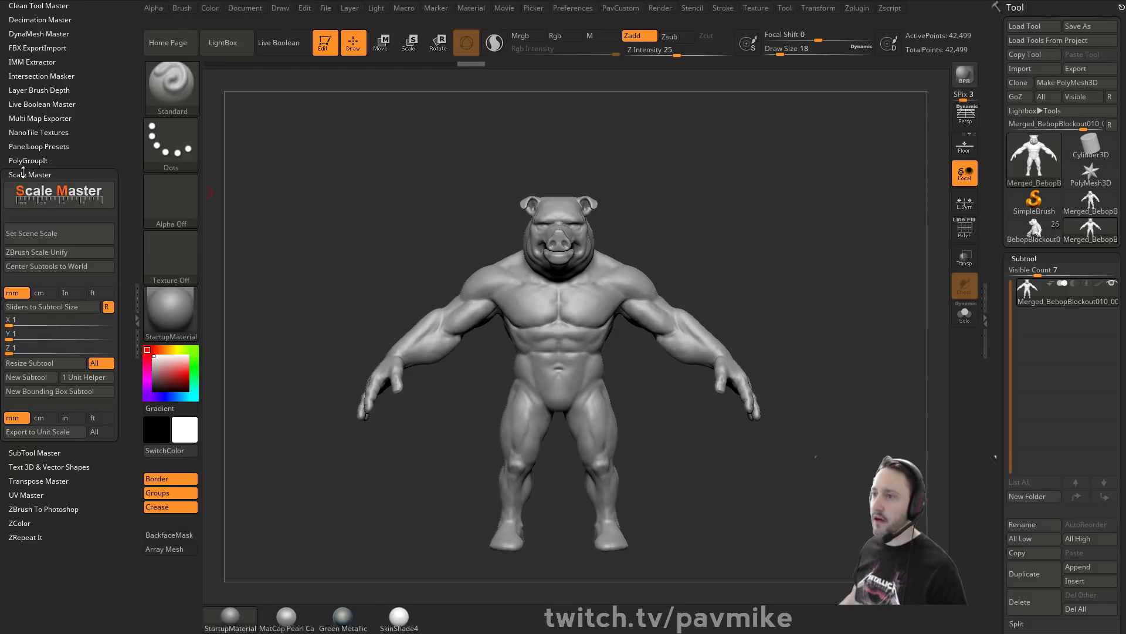
left_click_drag(708, 245, 670, 249, "alt")
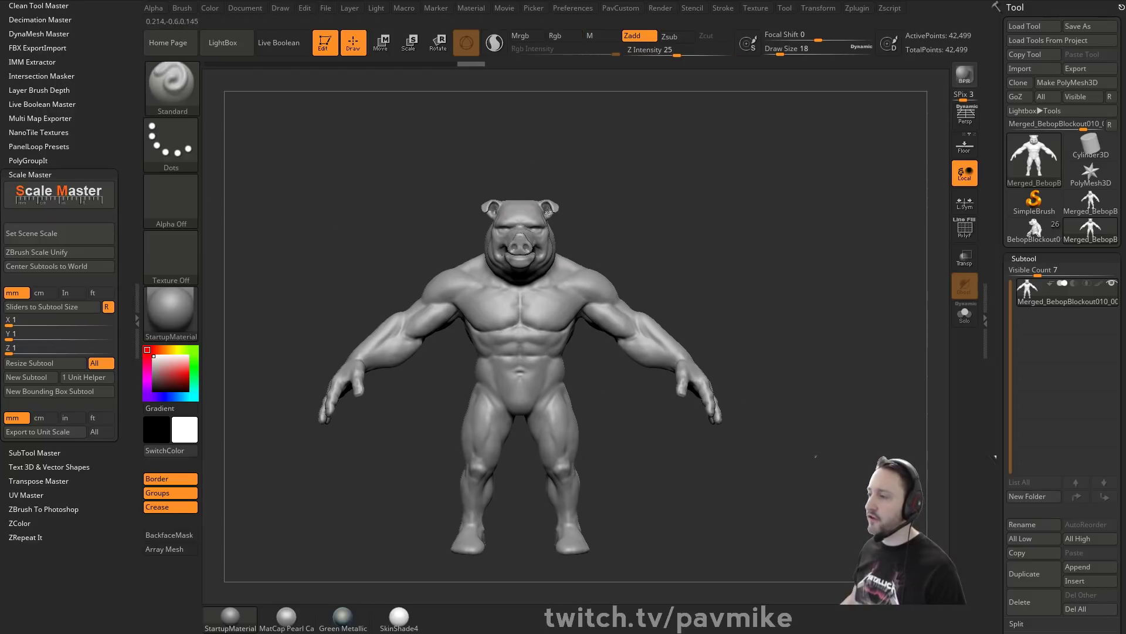
left_click(31, 175)
View the multi-subtool Bebop blockout, return to the merged Bebop body, and orient it to the front.
left_click(1035, 234)
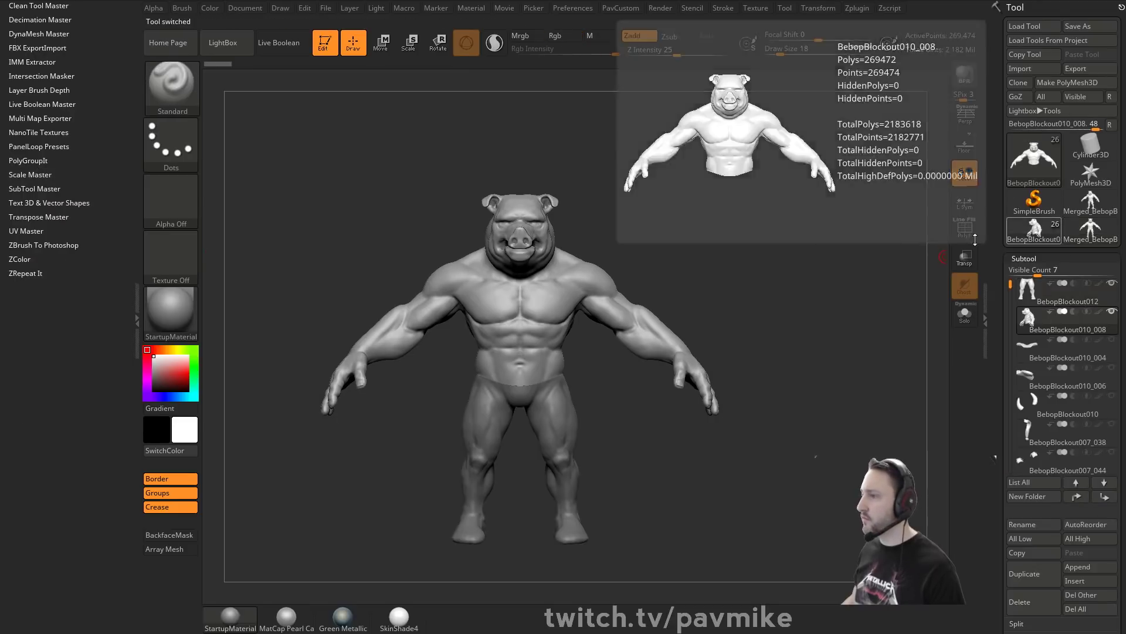
left_click(1096, 244)
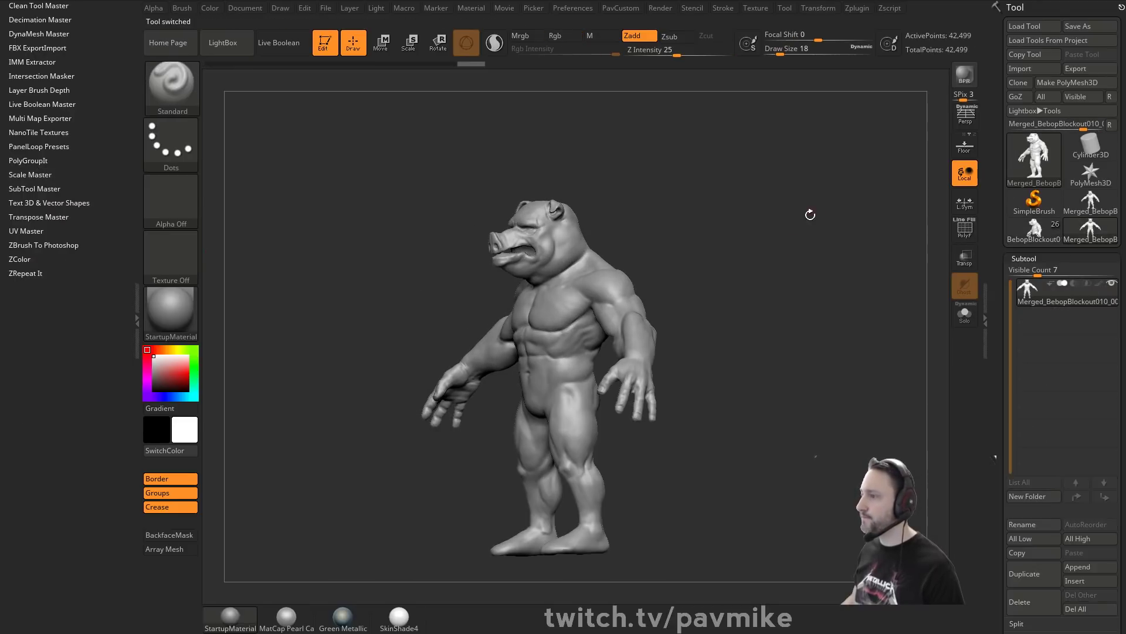
left_click_drag(810, 215, 862, 216, "shift")
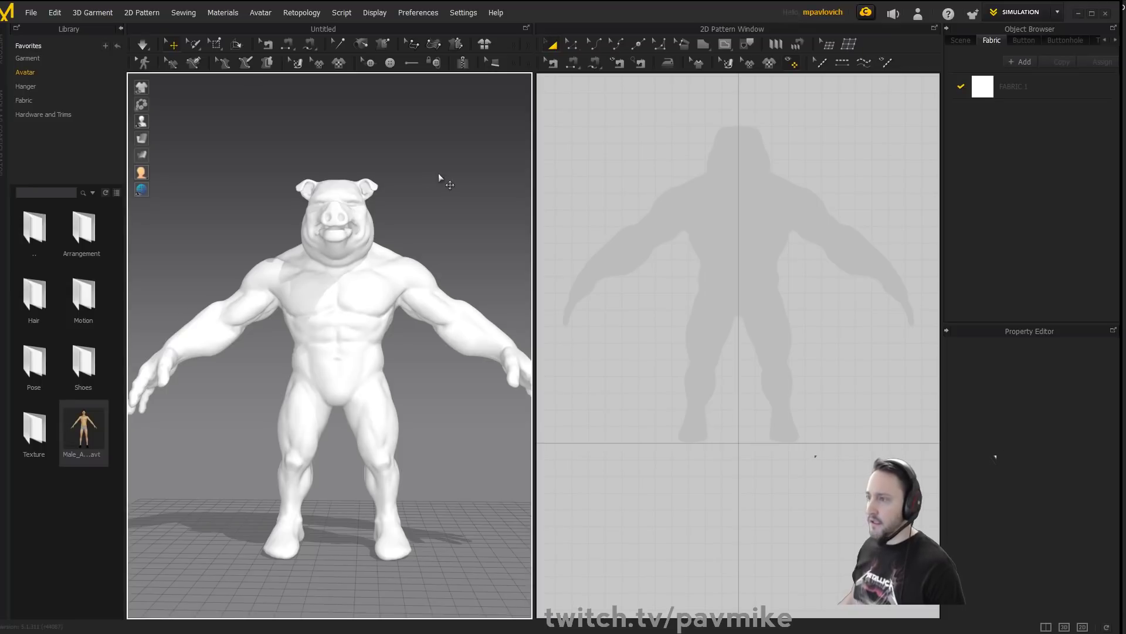
Switch to Marvelous Designer and set the Bebop avatar's material color to warm grey A4A19D.
left_click(360, 272)
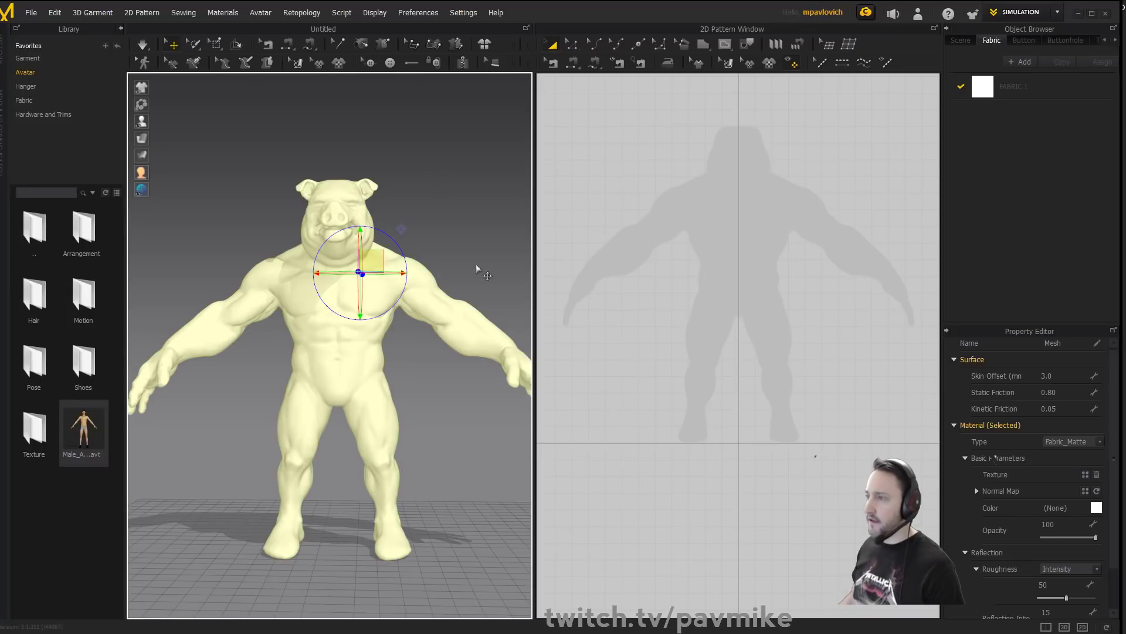
left_click(1096, 508)
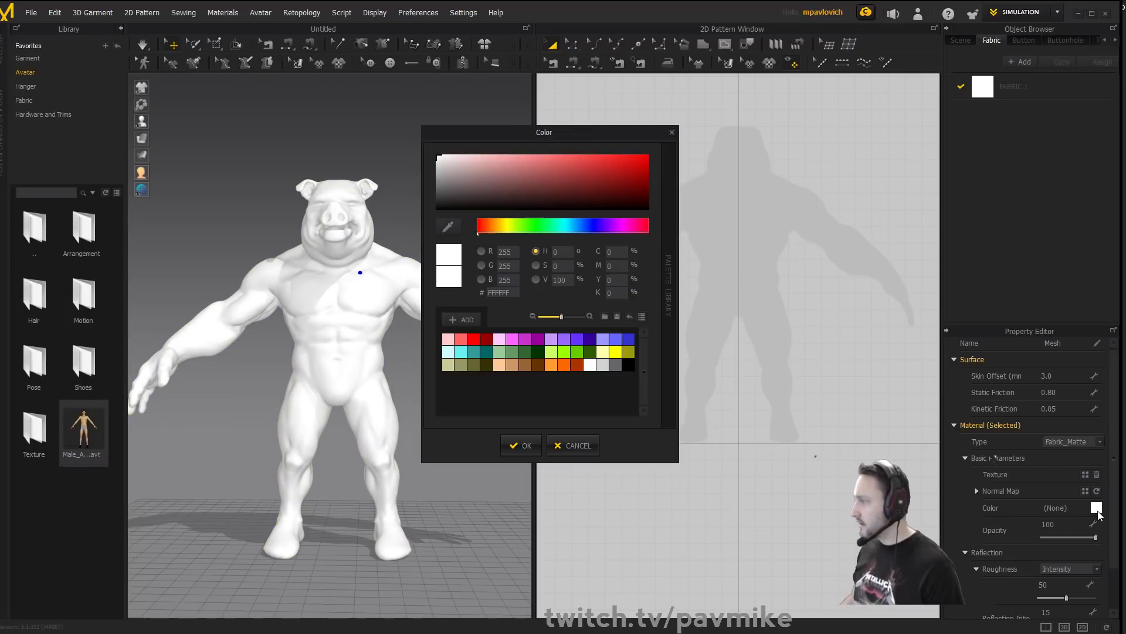
left_click_drag(442, 185, 447, 175)
left_click_drag(493, 226, 495, 234)
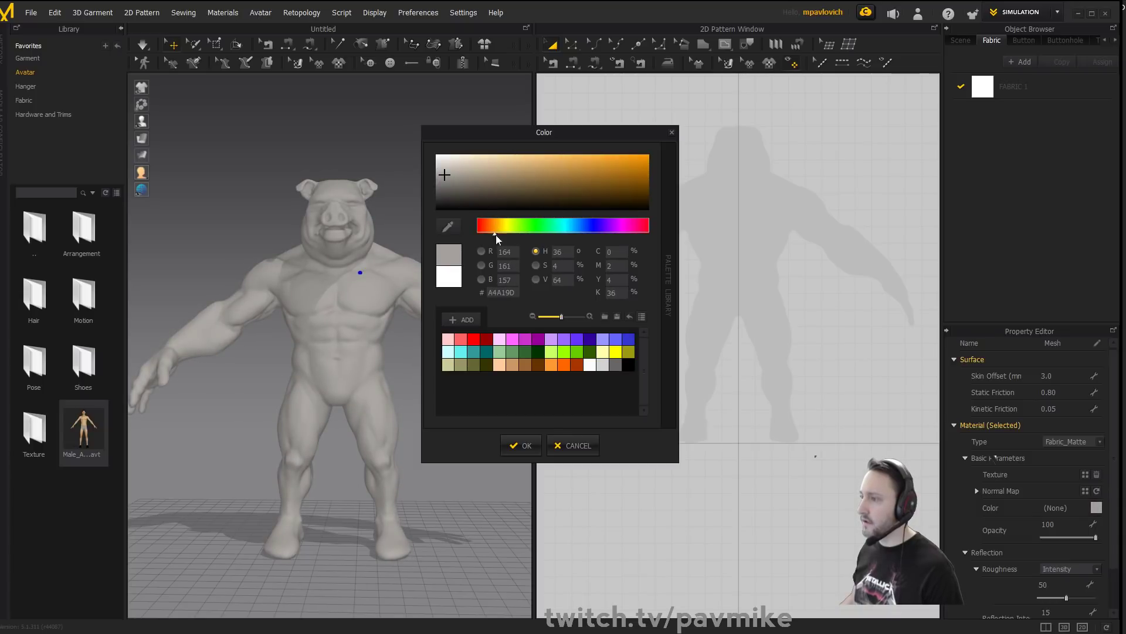
left_click(521, 445)
right_click_drag(410, 178, 399, 185)
left_click(417, 161)
scroll(428, 169, "down", 2)
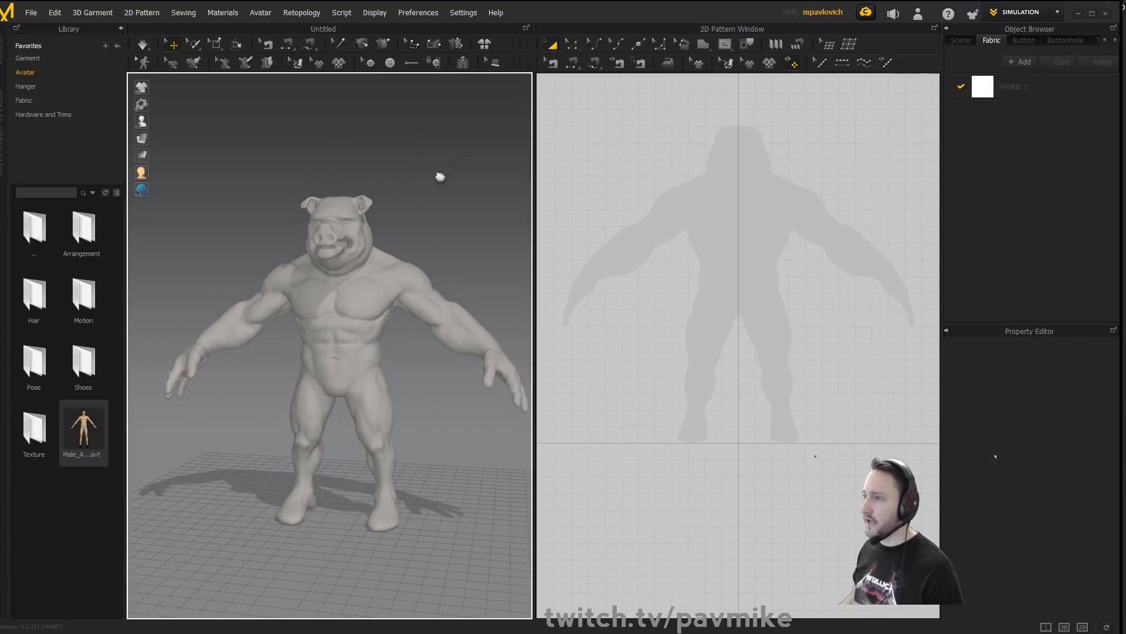
middle_click_drag(440, 176, 460, 161)
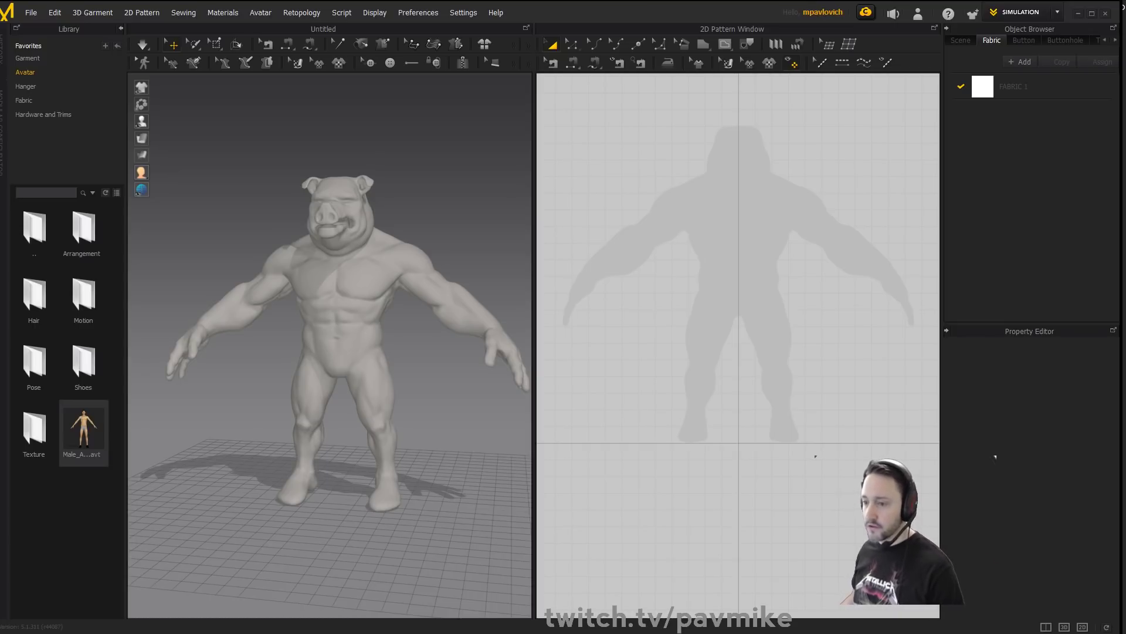
Switch to ZBrush, leave Edit mode, and clear the Bebop body from the canvas.
key("alt+Tab")
left_click(328, 45)
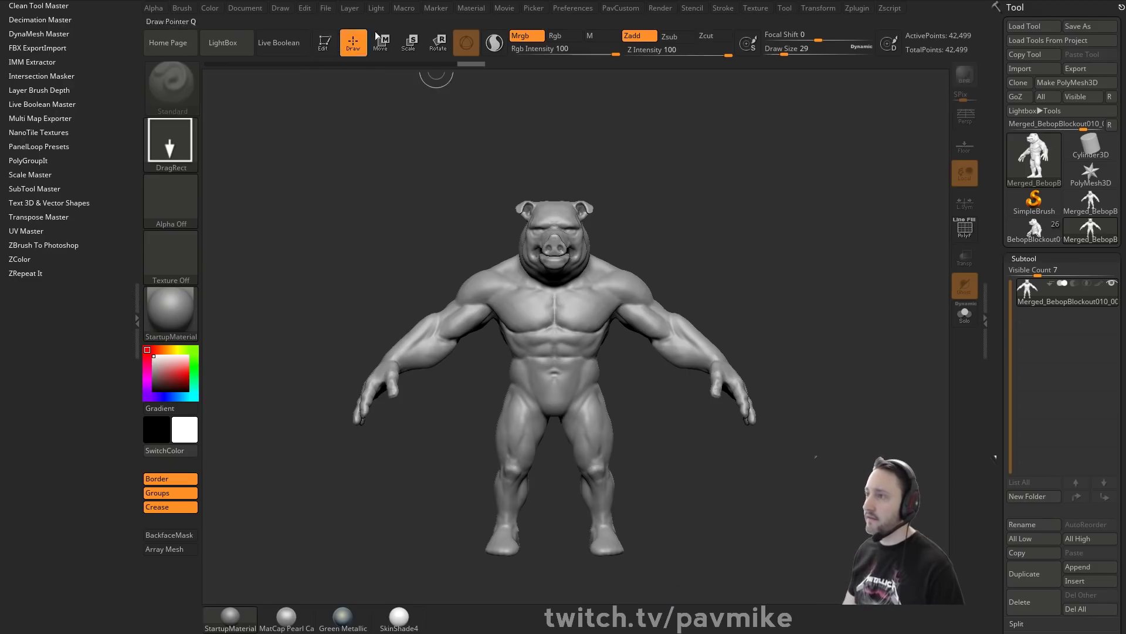
key("ctrl+n")
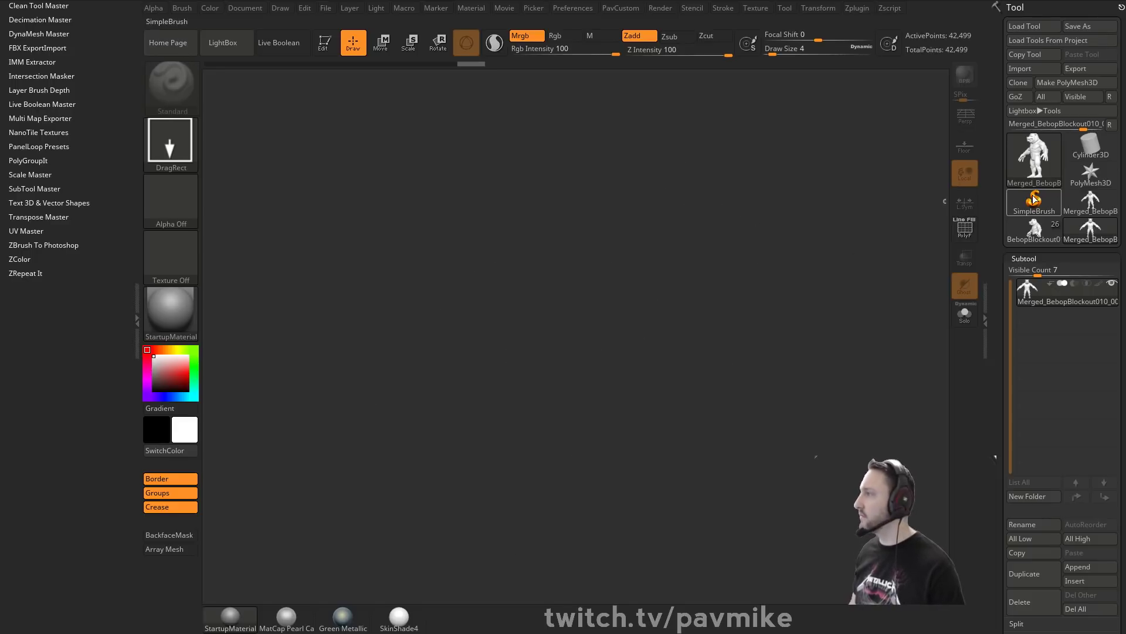
Draw a Sphere3D on the canvas, make it editable, and convert it to a PolyMesh3D.
left_click(1034, 203)
left_click(1017, 168)
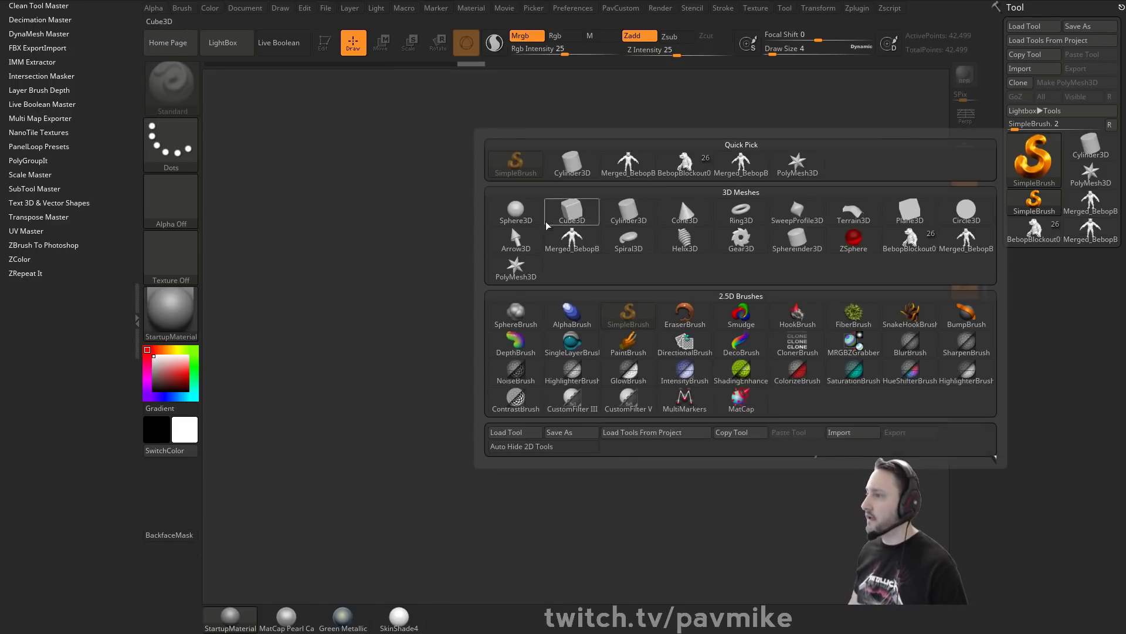
left_click(517, 214)
left_click_drag(467, 323, 467, 415)
left_click(324, 43)
left_click(1066, 82)
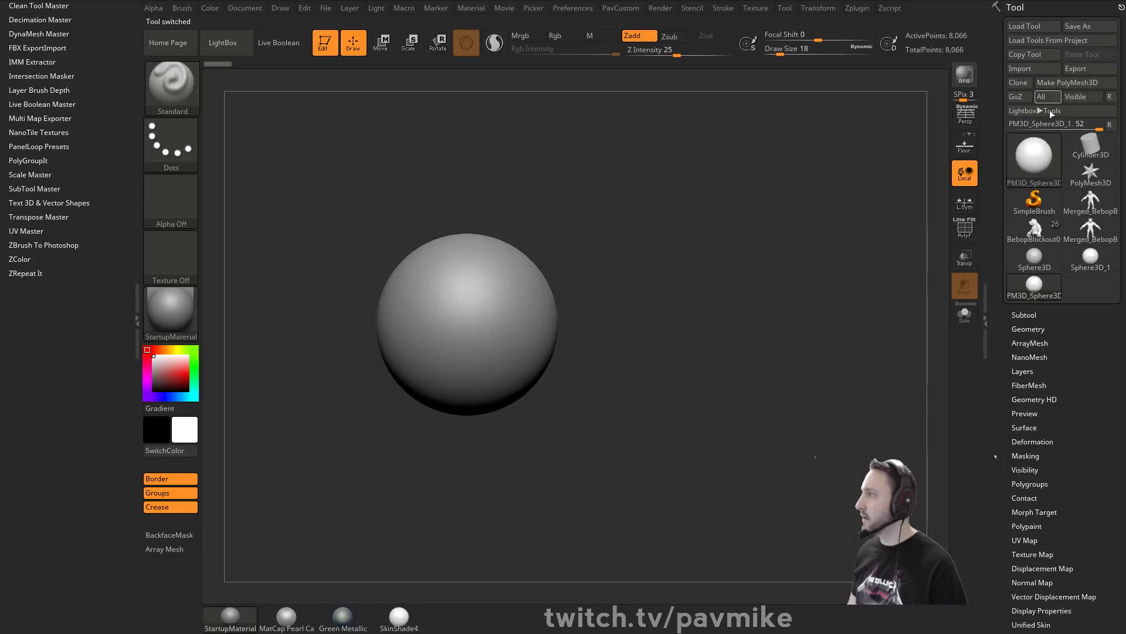
Initialize the sphere as a QSphere with X, Y and Z resolution 2 and turn on PolyFrame display.
left_click(996, 352)
left_click(1027, 258, "shift")
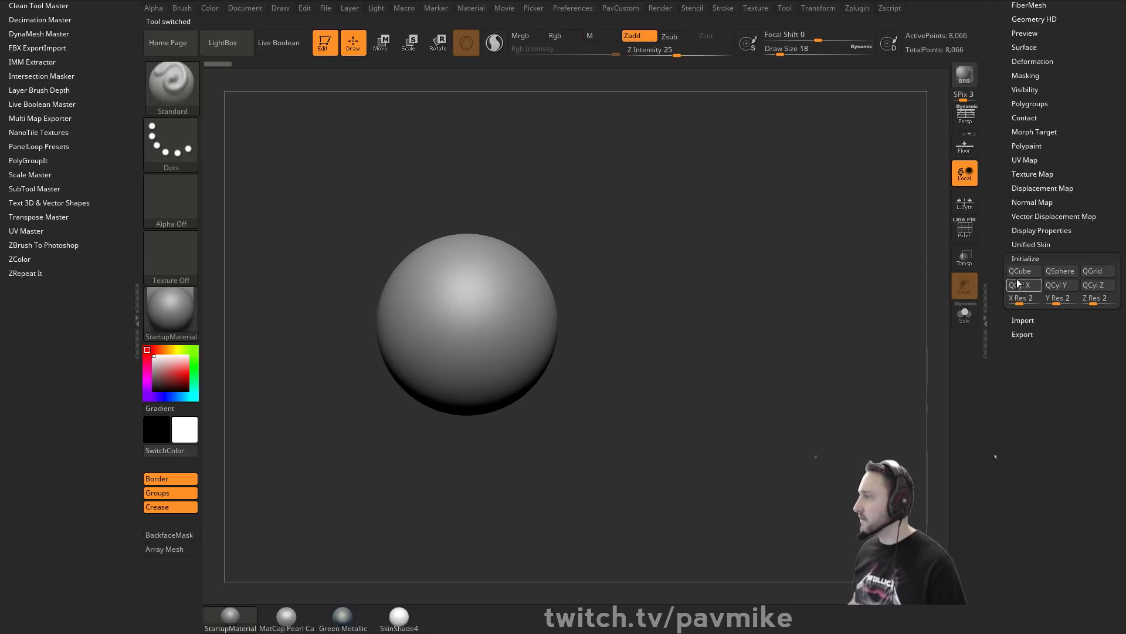
left_click(1034, 255, "shift")
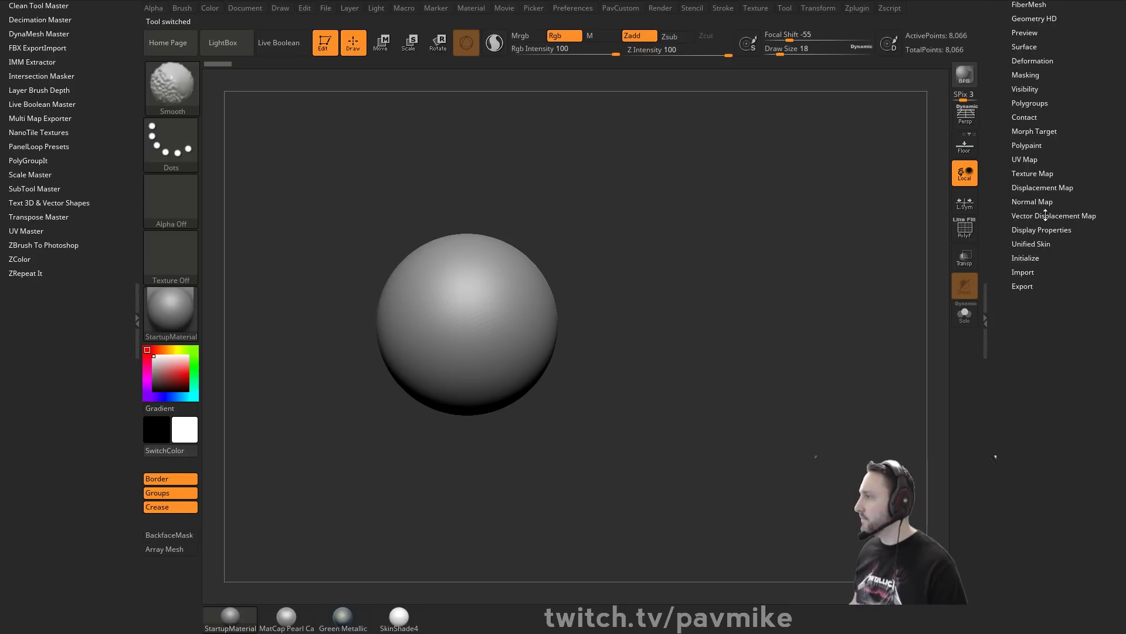
left_click(1024, 257)
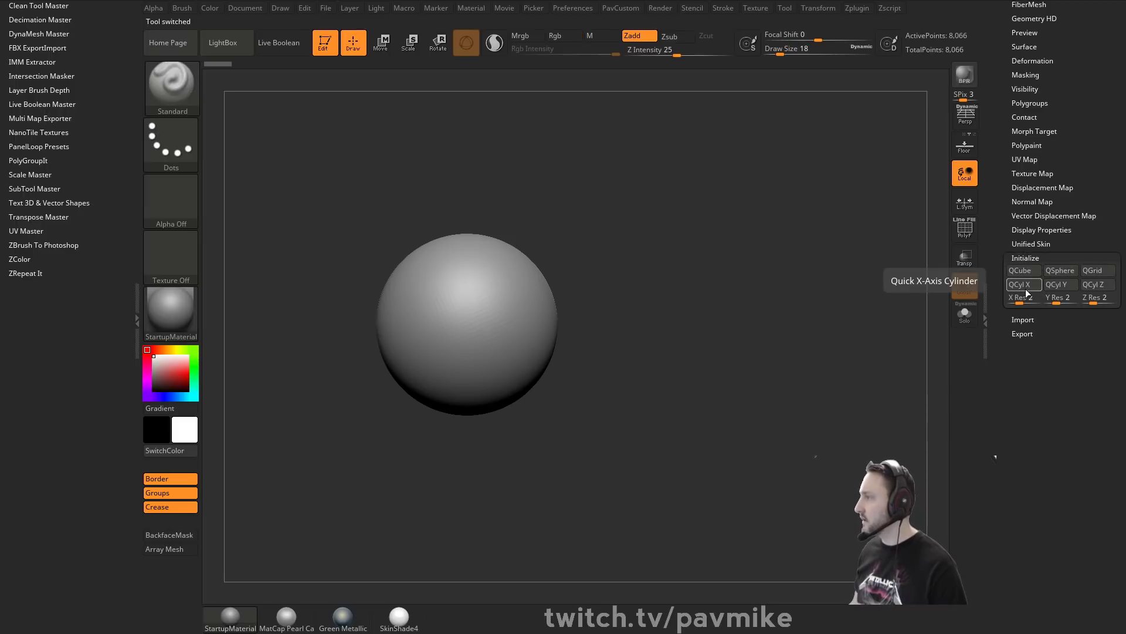
left_click(1062, 276)
left_click_drag(801, 287, 839, 352)
left_click(965, 230)
left_click_drag(909, 248, 835, 303, "alt")
left_click_drag(1000, 101, 991, 295)
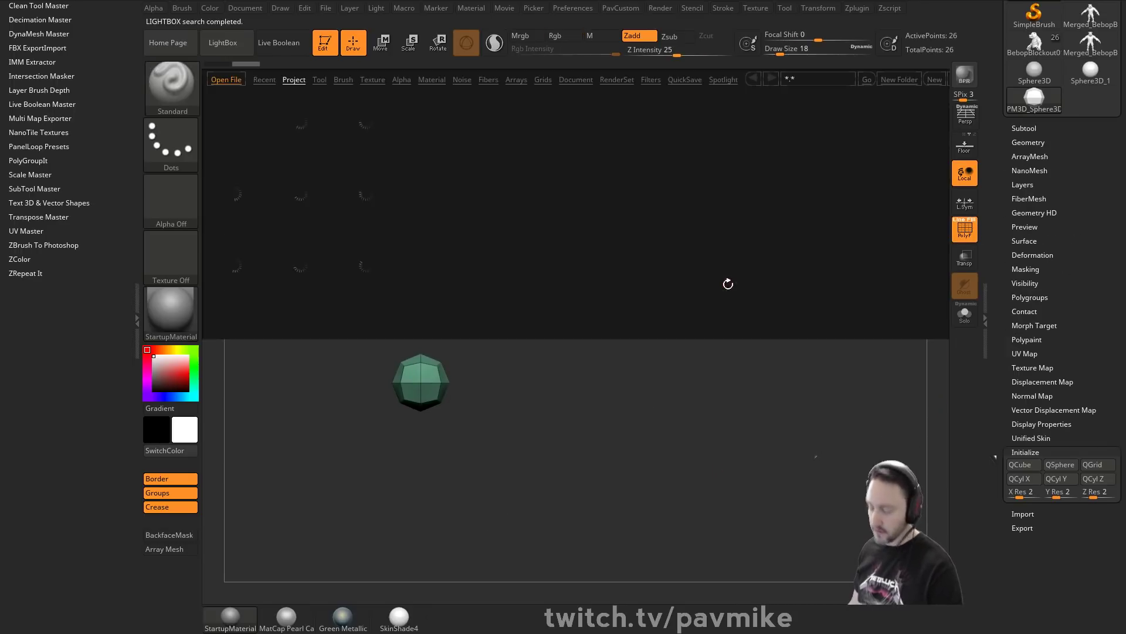
Apply the ArrayMesh03 preset from LightBox to the low-poly sphere and inspect the spiral array from several angles.
left_click(404, 81)
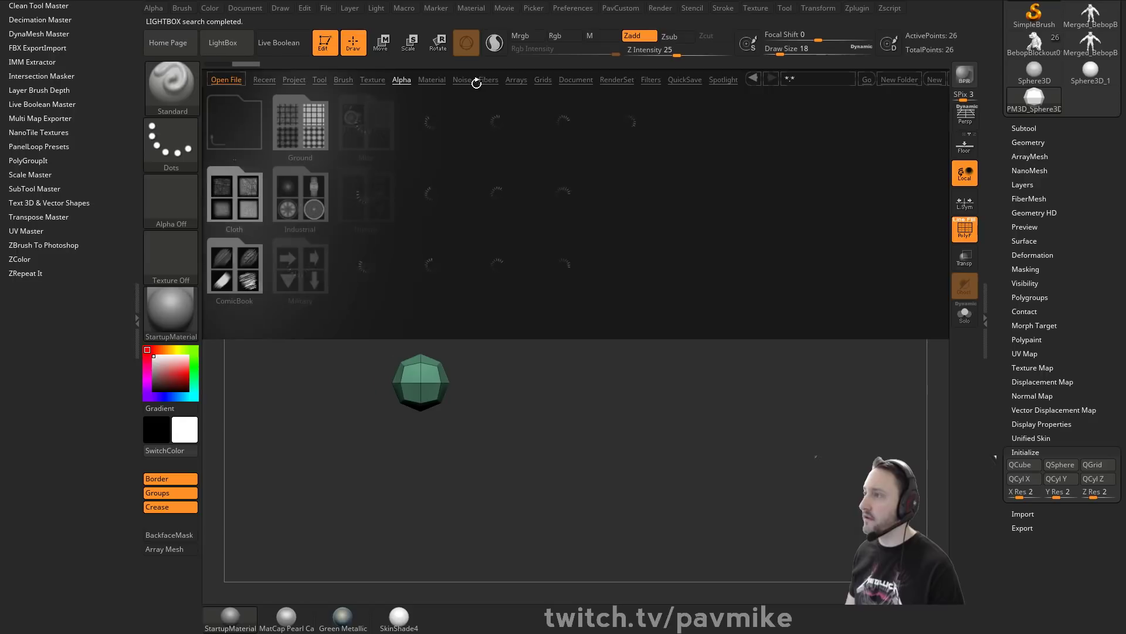
left_click(518, 81)
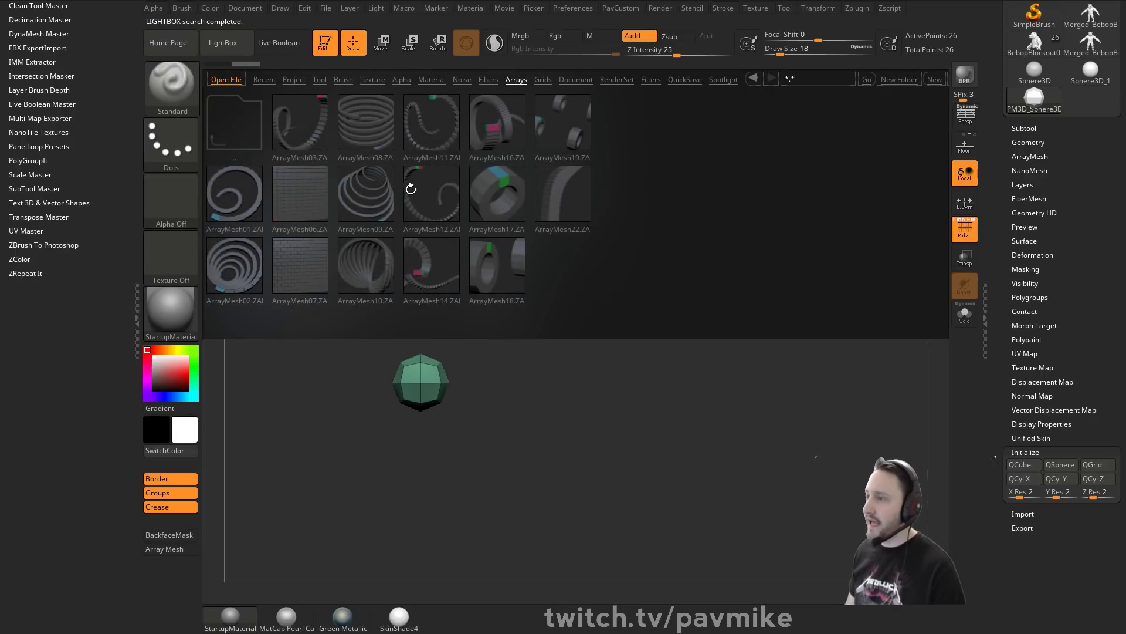
double_click(302, 127)
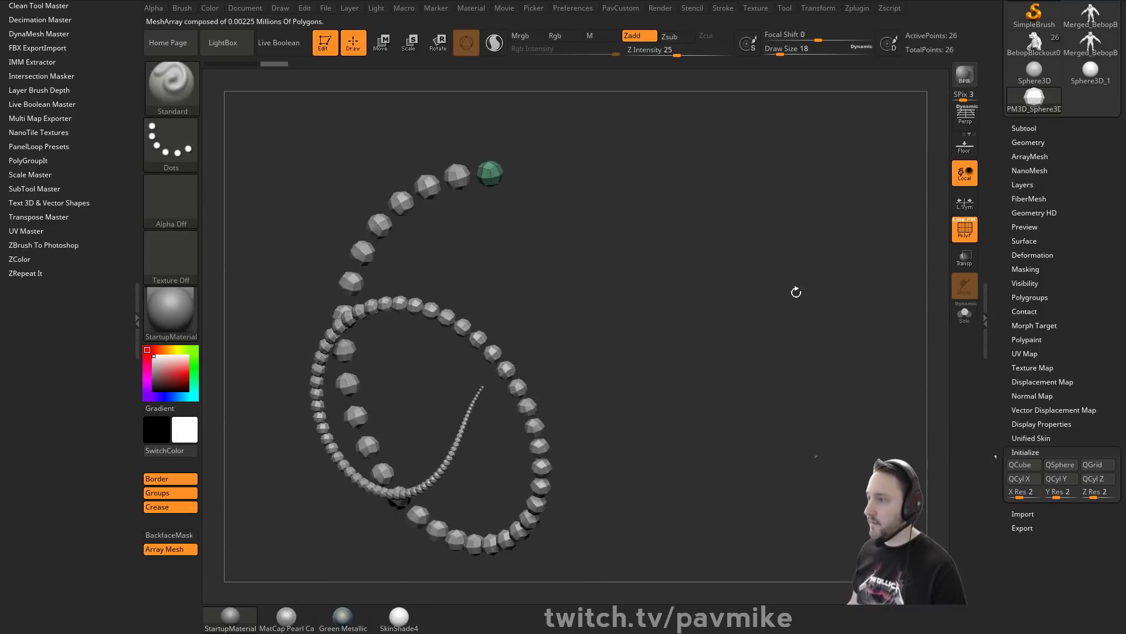
left_click_drag(818, 337, 812, 319)
left_click_drag(754, 252, 692, 329)
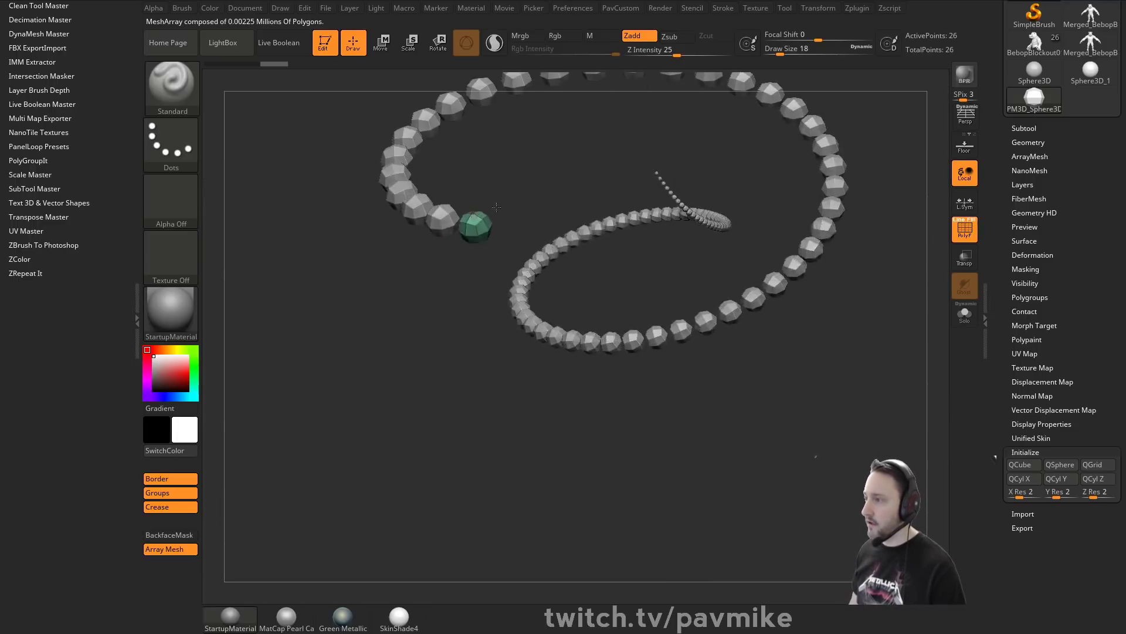
left_click_drag(754, 207, 690, 233)
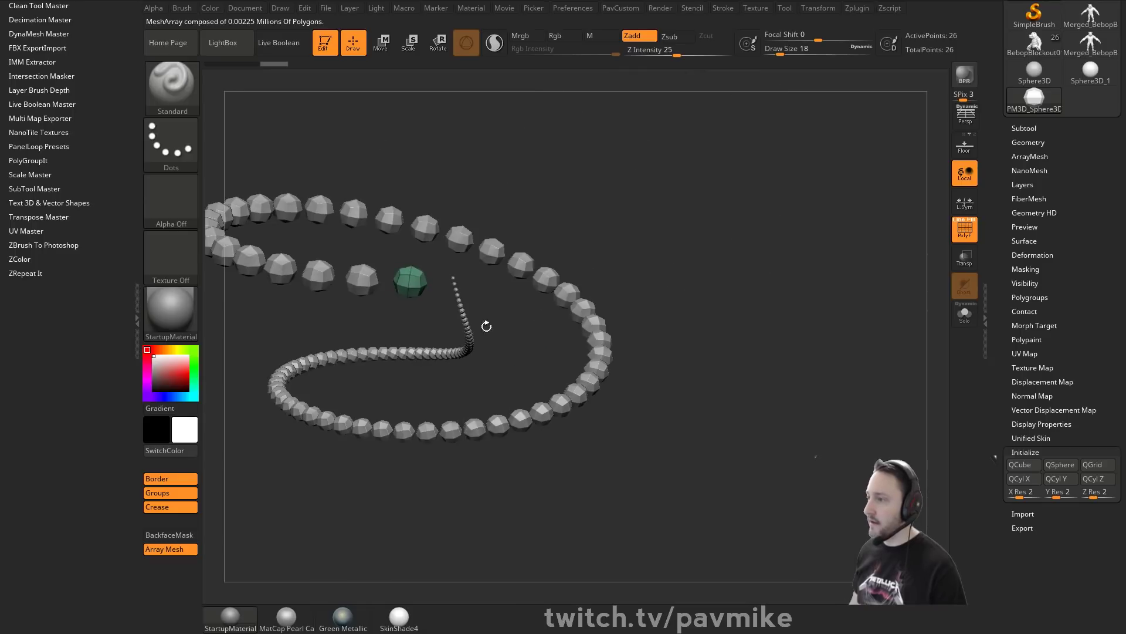
left_click_drag(487, 326, 624, 220)
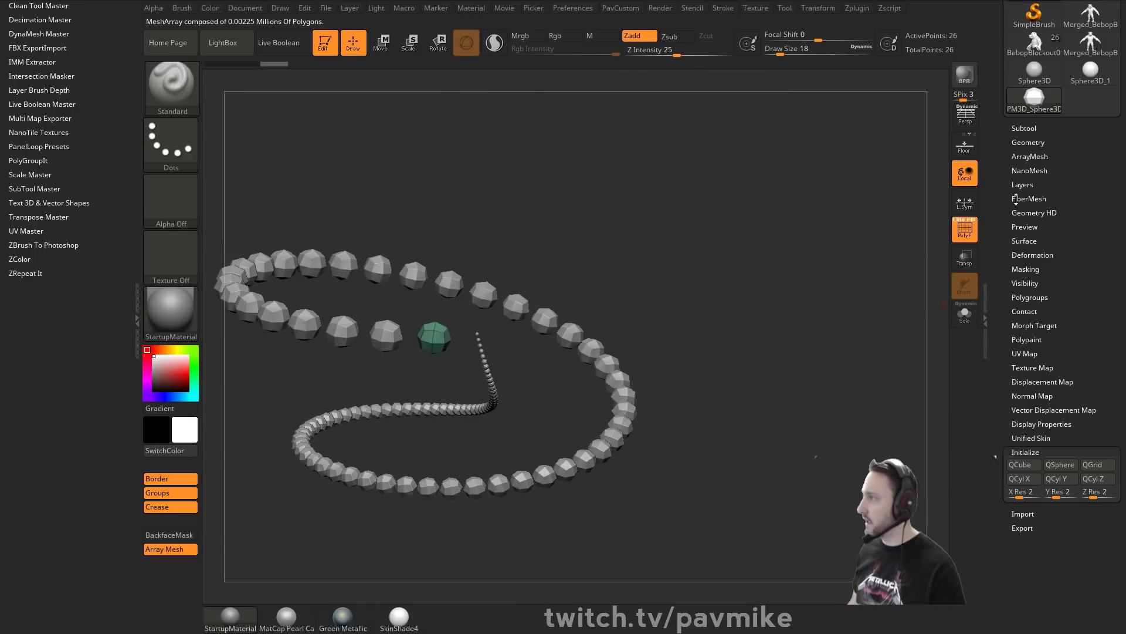
Turn off Array Mesh for the low-poly sphere.
left_click(1030, 156)
left_click(1028, 197)
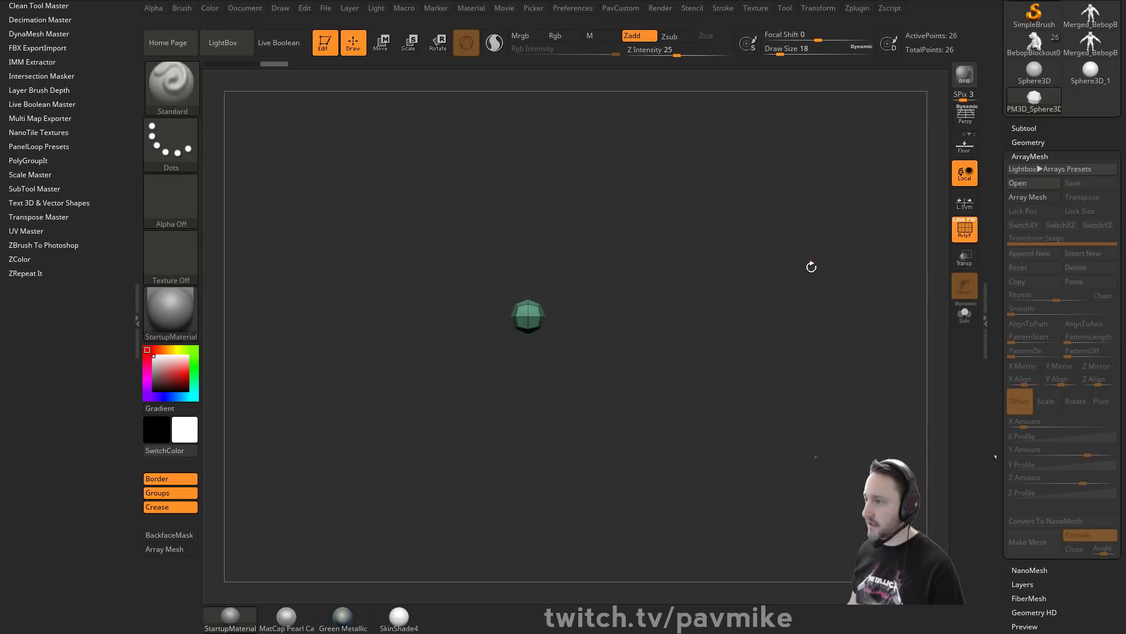
Create a new InsertMesh brush from the low-poly sphere.
key("b")
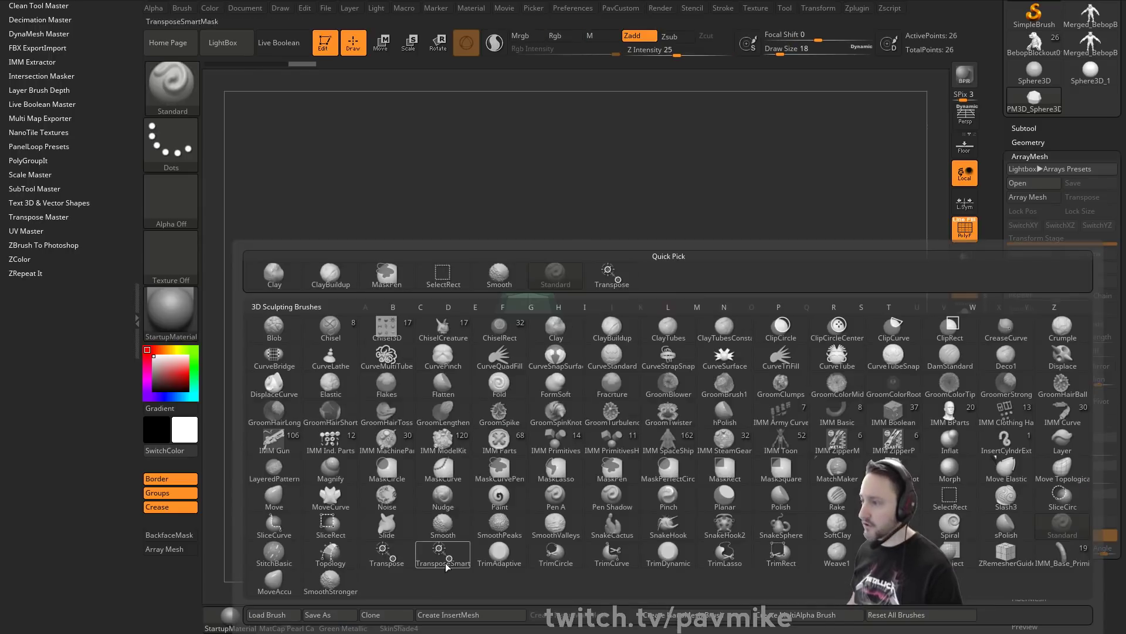
left_click(440, 615)
left_click(496, 210)
Turn on Curve Mode for the InsertMesh brush and set its draw size to 46.
left_click(724, 8)
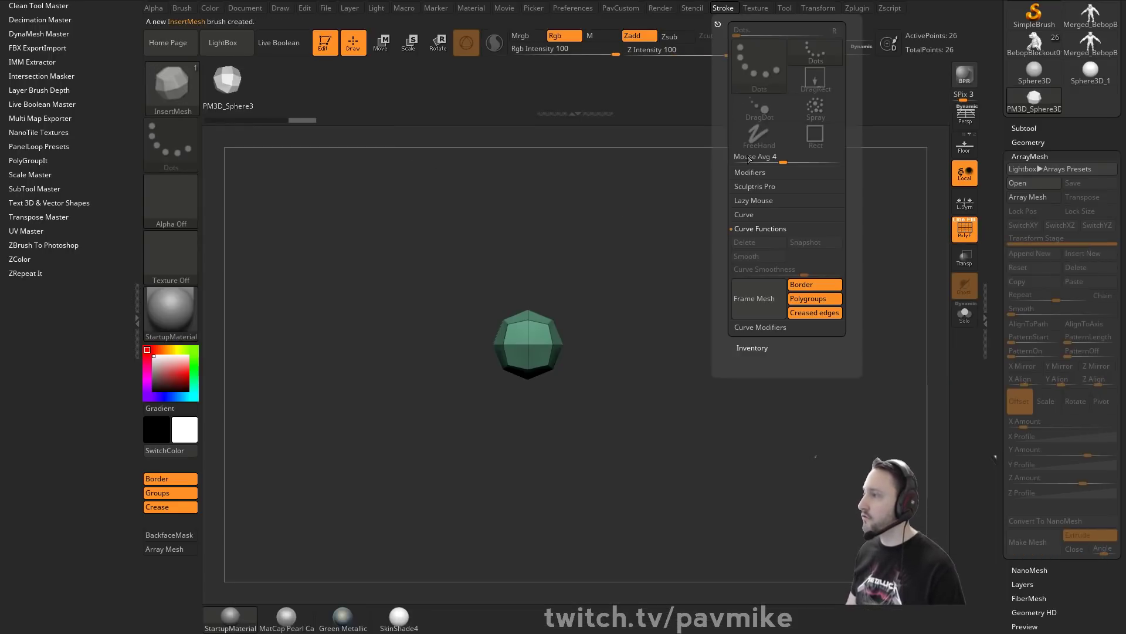
left_click(748, 214)
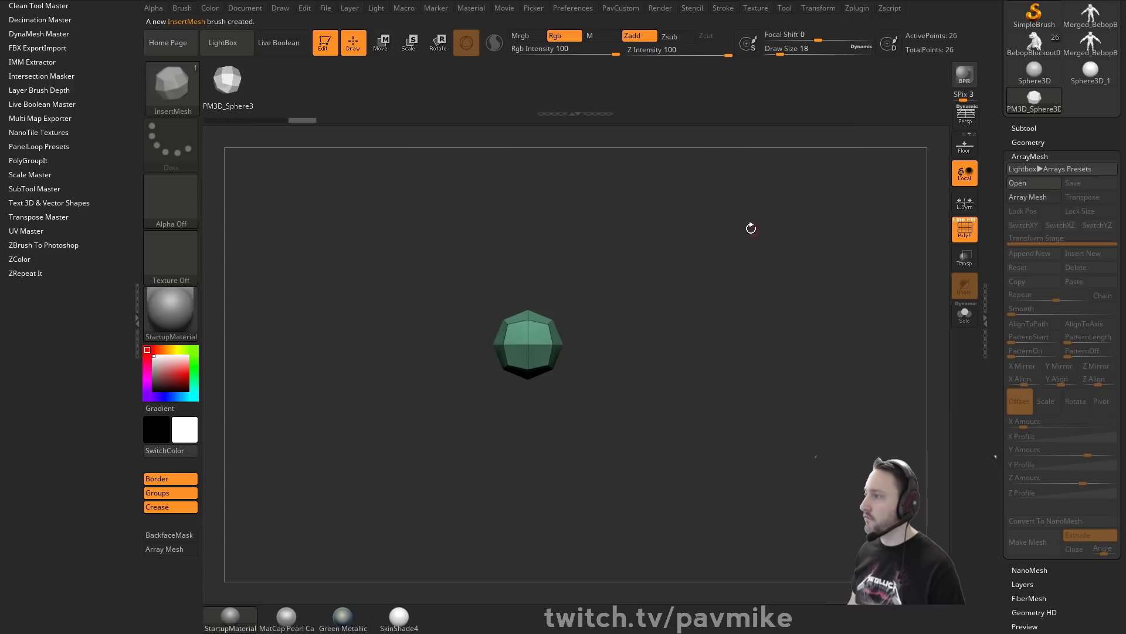
left_click(717, 12)
left_click(749, 229)
mouse_move(681, 252)
left_mouse_down("alt")
mouse_move(578, 291)
mouse_move(595, 294)
left_mouse_up("alt")
key("s")
Check the brush's curve modifiers and draw a curved strand of spheres outward from the low-poly sphere.
left_click(723, 8)
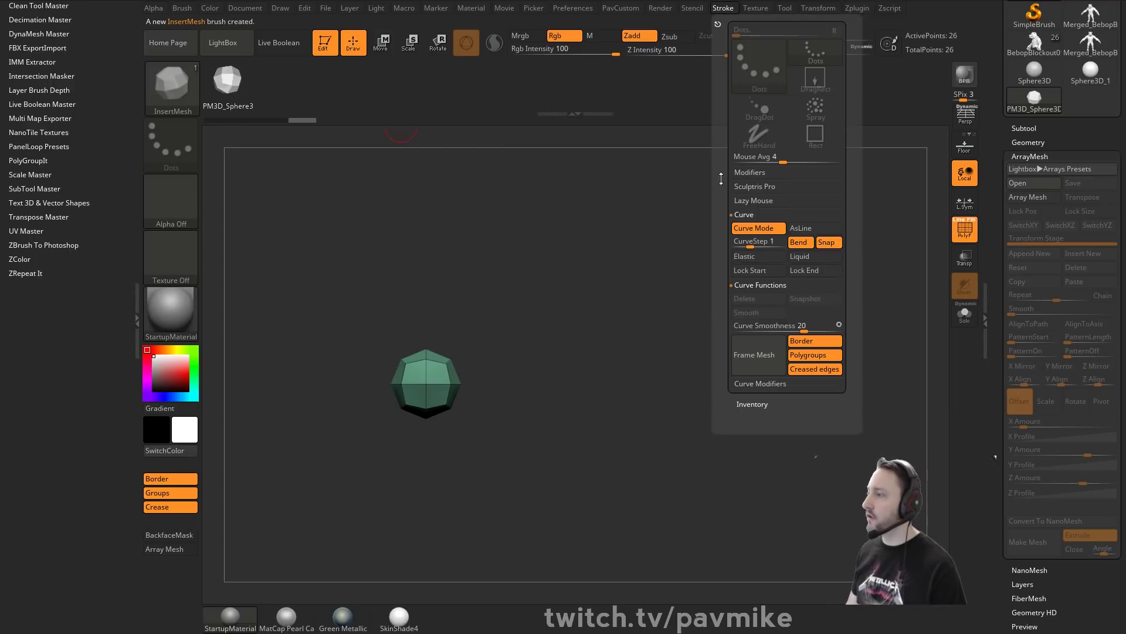
key("shift")
left_click(752, 386)
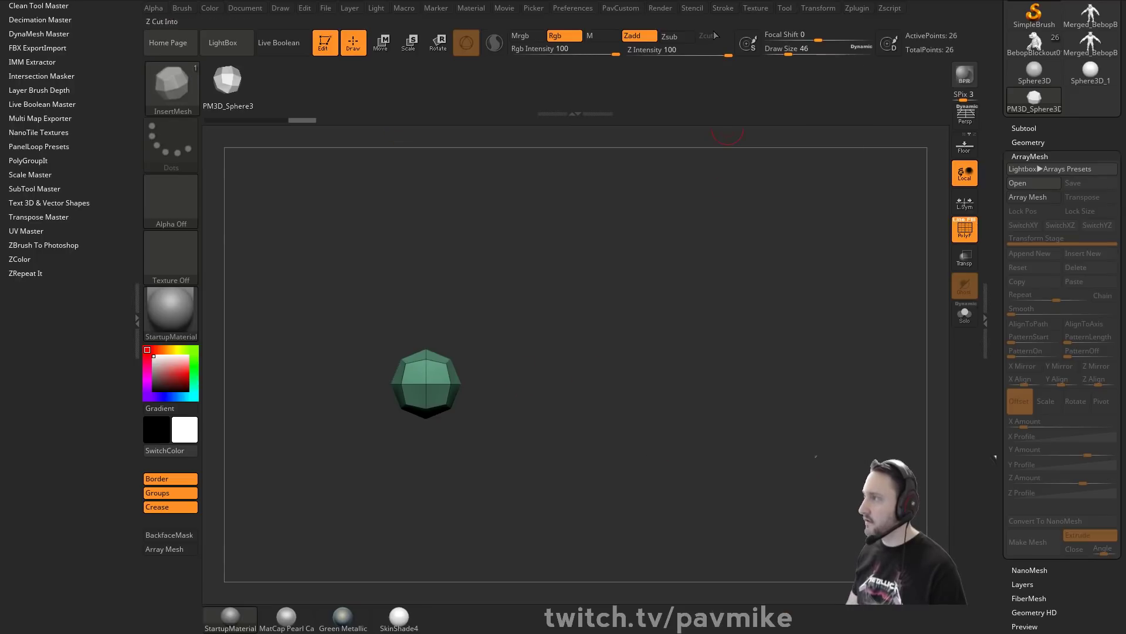
left_click(723, 9)
left_click_drag(732, 515, 732, 405)
left_click_drag(842, 405, 842, 528)
left_click_drag(599, 336, 505, 316, "alt")
mouse_move(352, 357)
left_mouse_down()
mouse_move(433, 358)
mouse_move(645, 240)
left_mouse_up()
Release the curve of the bead strand and reduce the brush draw size to 20.
key("s")
left_click_drag(690, 355, 692, 355)
mouse_move(674, 358)
left_mouse_down("alt")
mouse_move(576, 420)
mouse_move(601, 355)
left_mouse_up("alt")
left_click(268, 437)
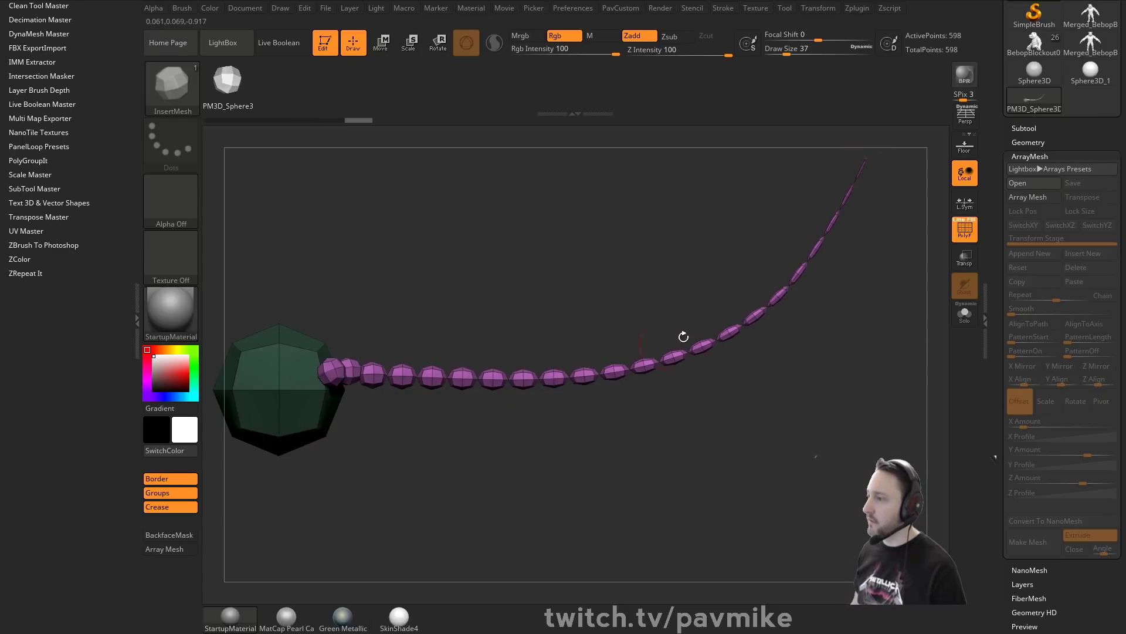
mouse_move(861, 259)
left_mouse_down()
mouse_move(935, 287)
mouse_move(875, 307)
left_mouse_up()
left_click_drag(794, 245, 844, 230)
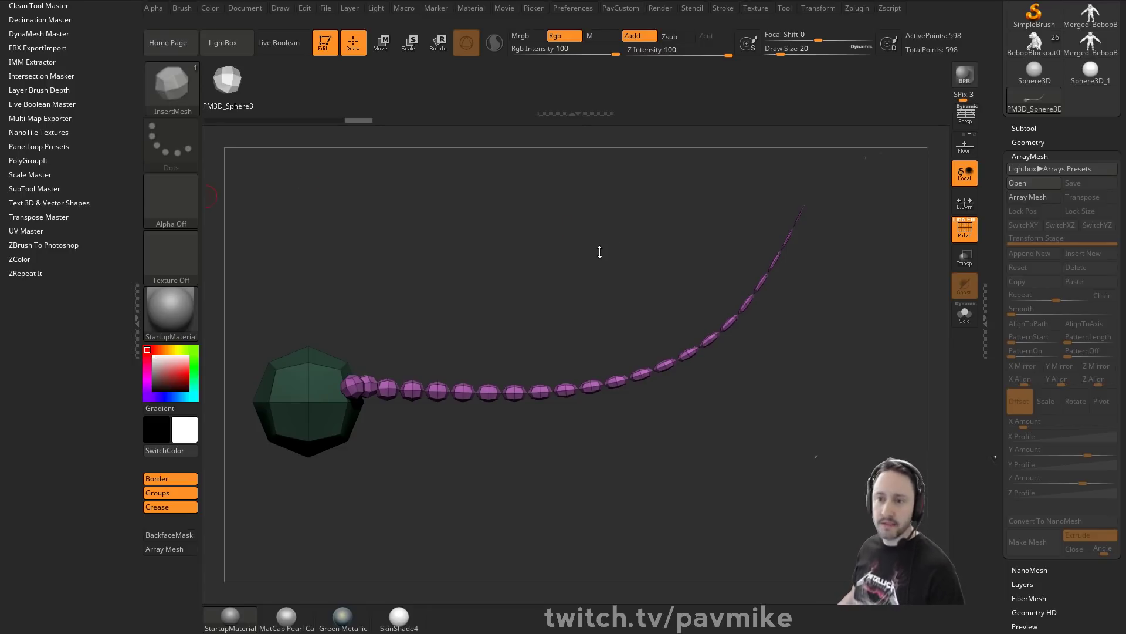
left_click_drag(589, 250, 614, 254, "alt")
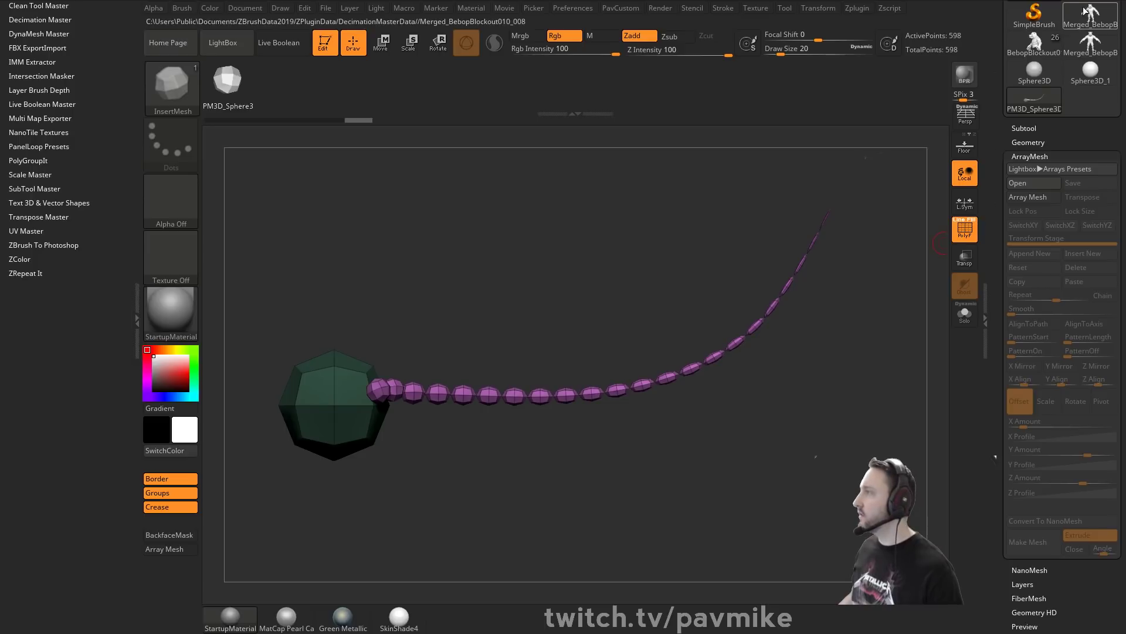
Switch to Marvelous Designer and look over the New in MD 9 highlighted features page in the browser.
key("alt+Tab")
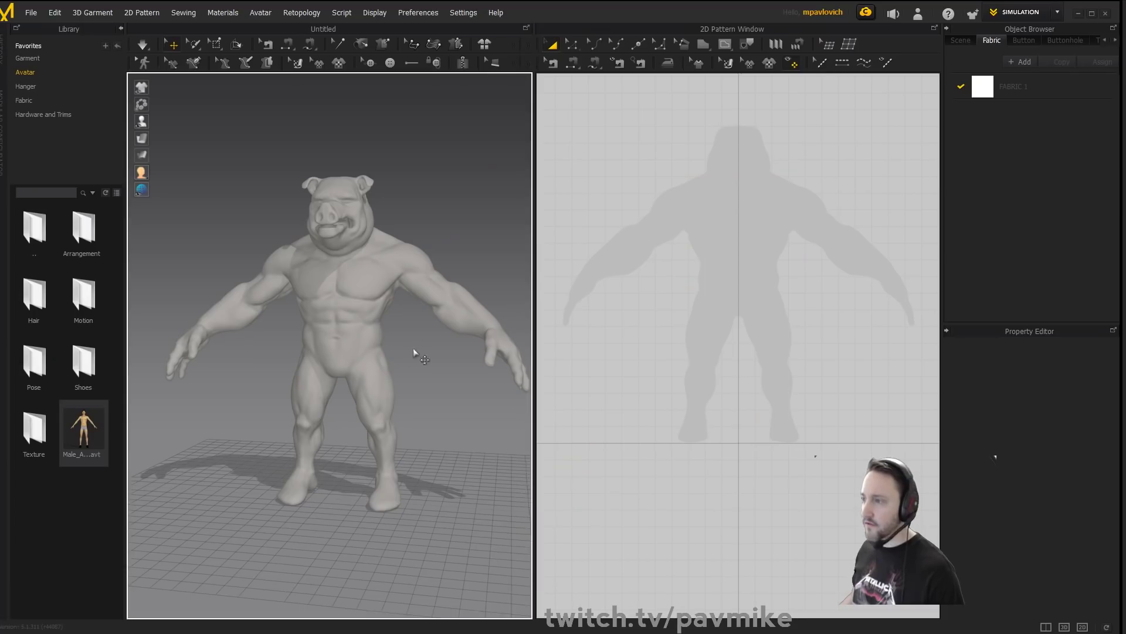
mouse_move(423, 213)
right_mouse_down()
mouse_move(415, 209)
mouse_move(437, 217)
right_mouse_up()
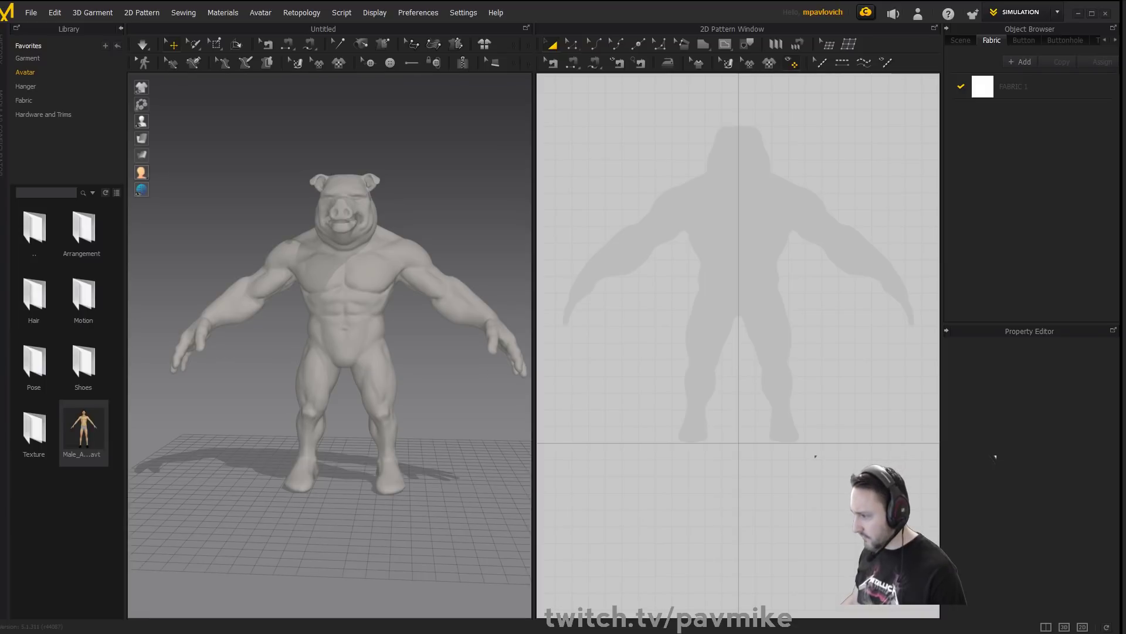
left_click_drag(450, 2, 637, 0)
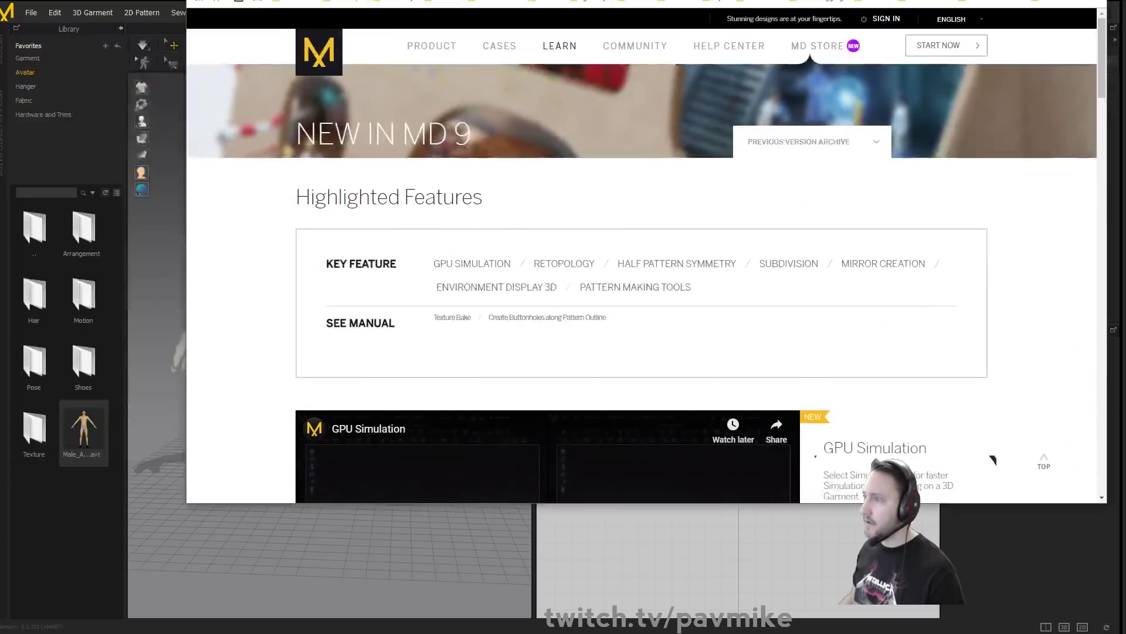
scroll(567, 201, "down", 6)
scroll(568, 204, "up", 1)
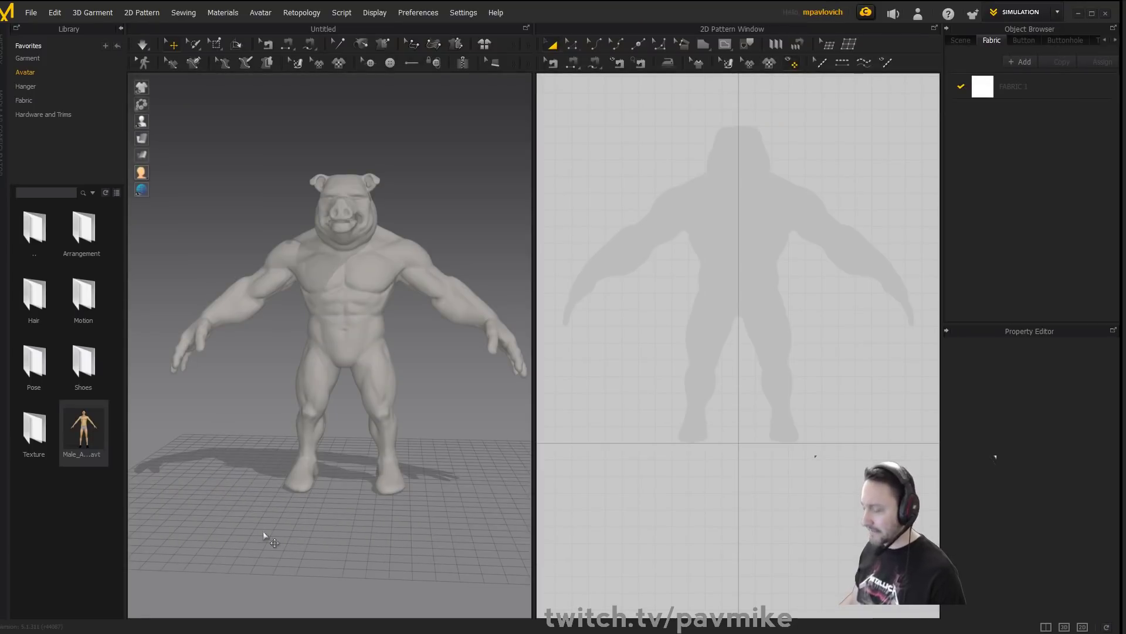
right_click_drag(387, 173, 383, 183)
middle_click_drag(403, 168, 402, 188)
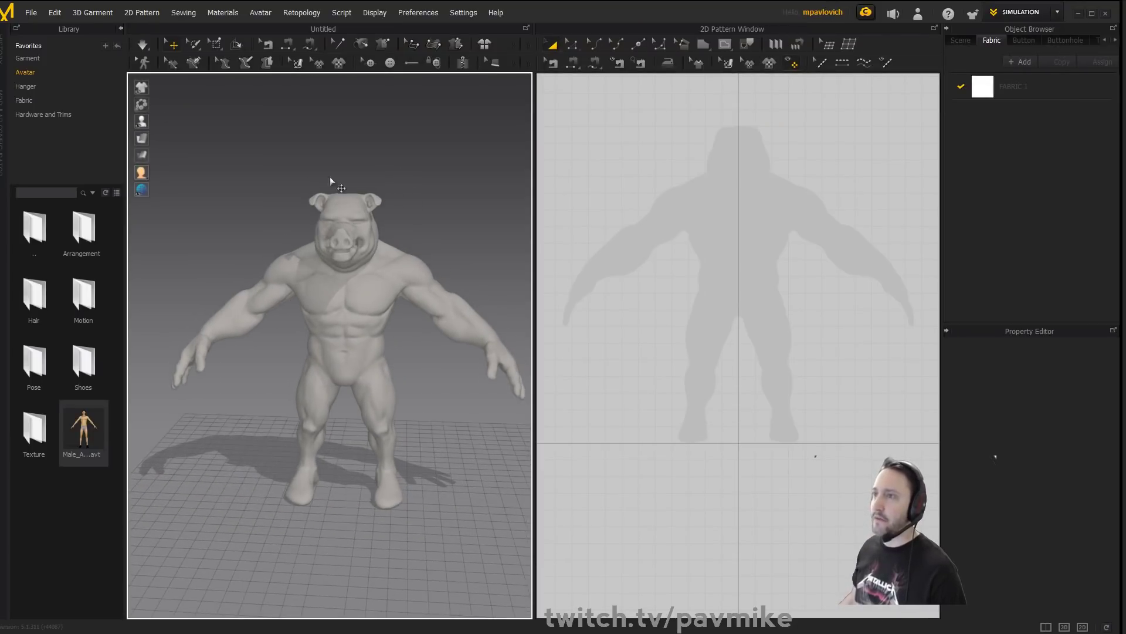
left_click(704, 43)
left_click(627, 346)
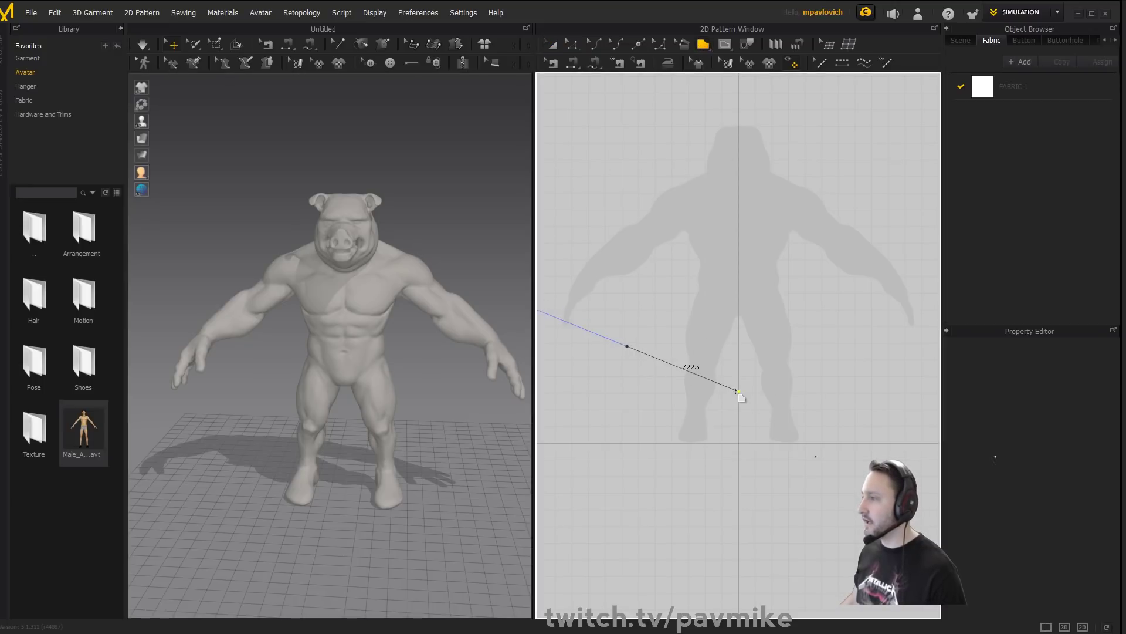
key("Escape")
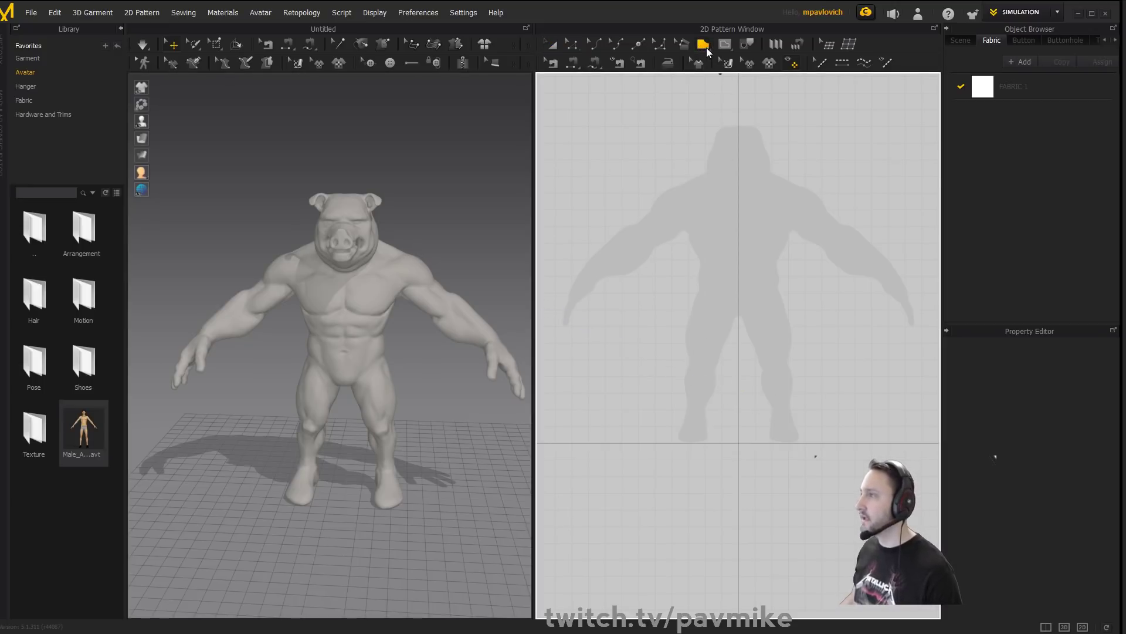
Draw a rectangular pattern with an outline of about 2380 mm and place it in 3D upright above the avatar's head.
left_click_drag(706, 48, 724, 93)
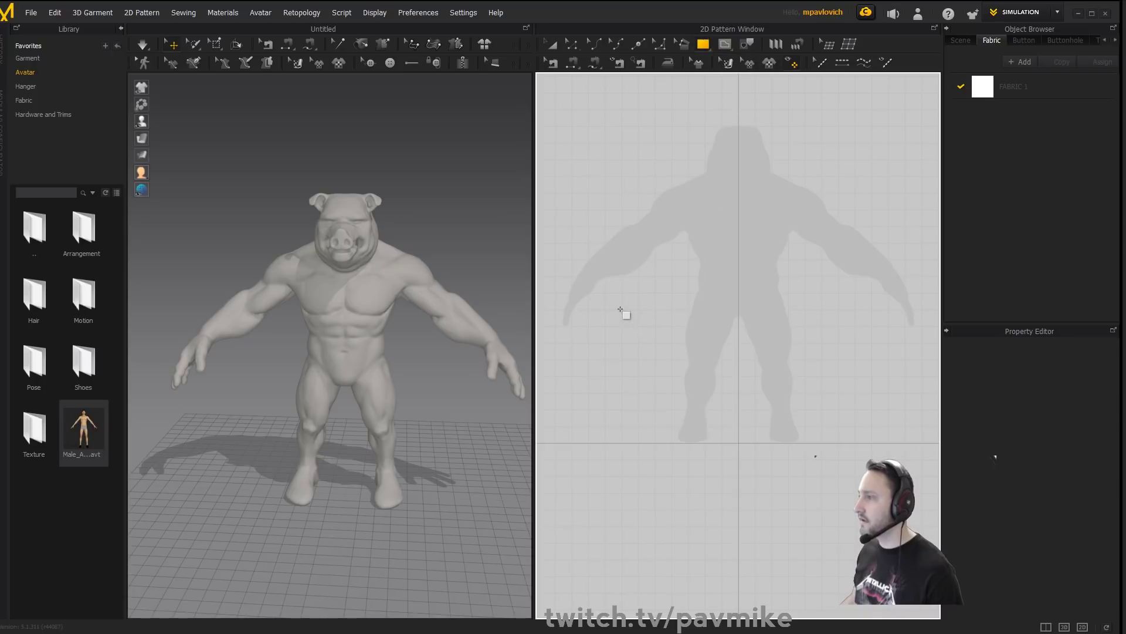
left_click_drag(620, 309, 747, 381)
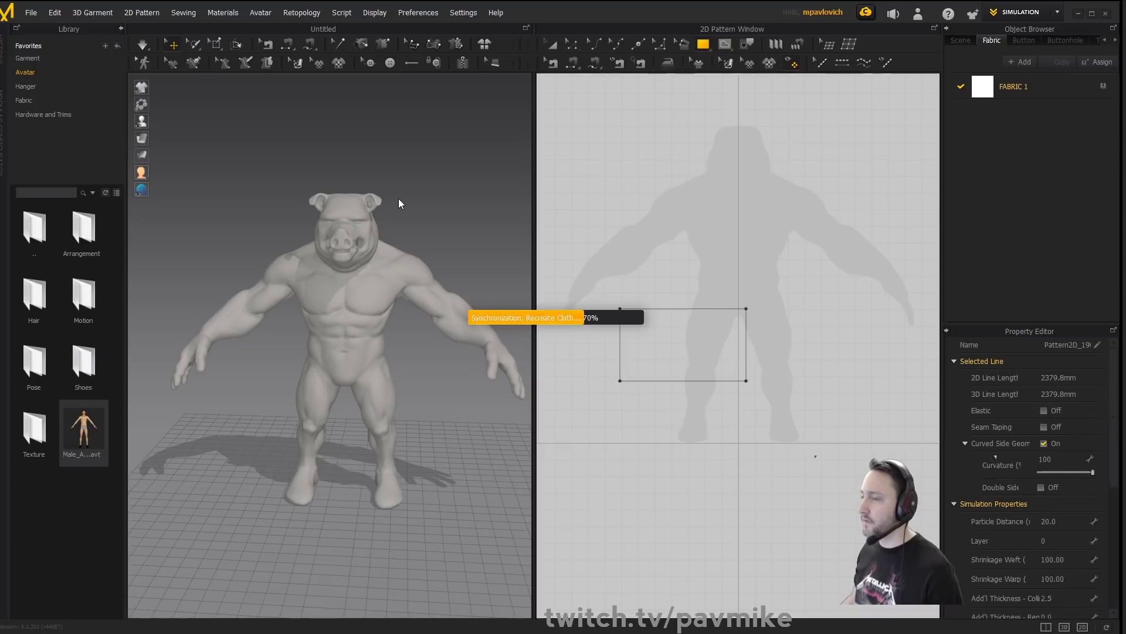
right_click_drag(418, 224, 352, 200)
key("e")
left_click_drag(303, 391, 343, 197)
right_click_drag(343, 196, 416, 230)
left_click_drag(238, 189, 282, 173)
right_click_drag(282, 172, 259, 178)
left_click_drag(268, 170, 320, 171)
right_click_drag(319, 171, 213, 177)
left_click_drag(246, 170, 274, 178)
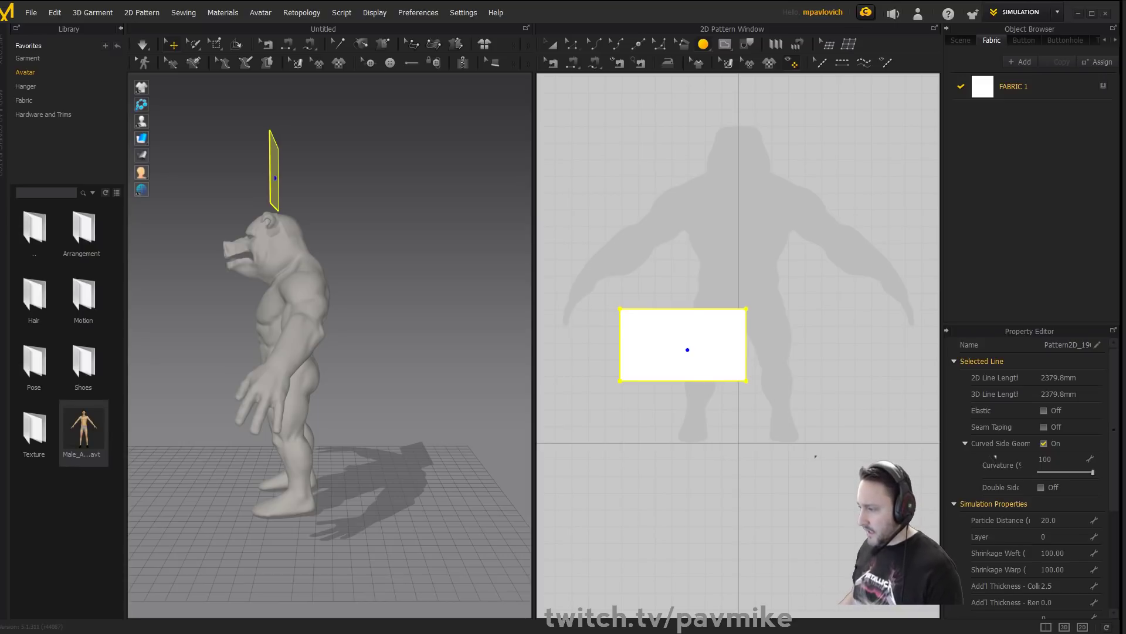
Switch to the browser and look through the Fusion 360 Quickstart playlist on YouTube in a new tab.
left_click_drag(707, 633, 725, 21)
scroll(604, 258, "down", 5)
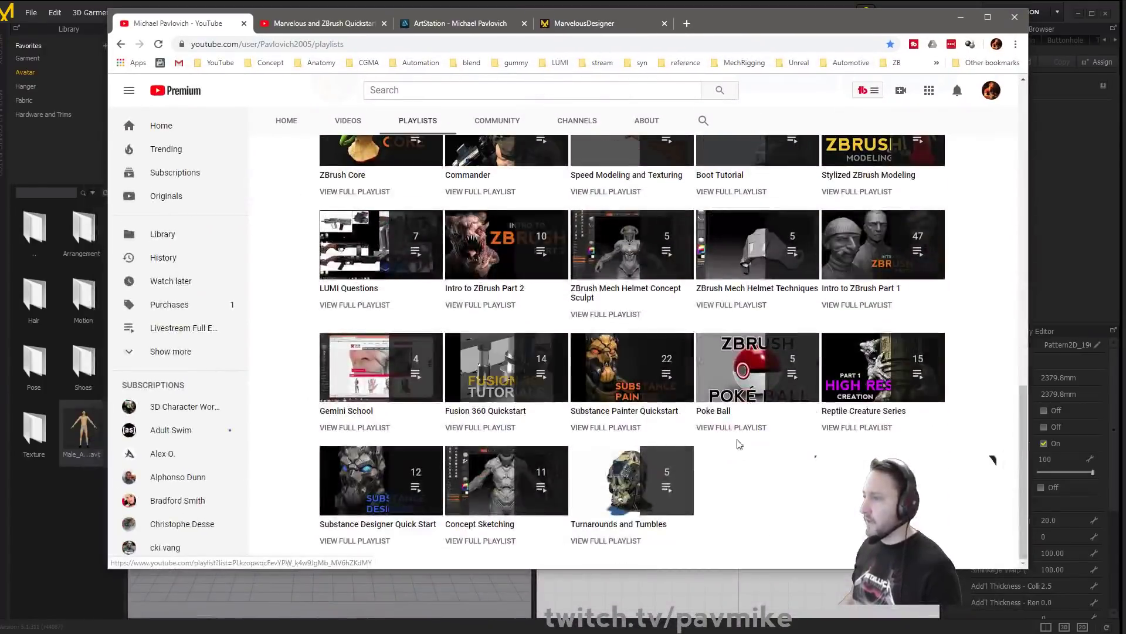
right_click(492, 430)
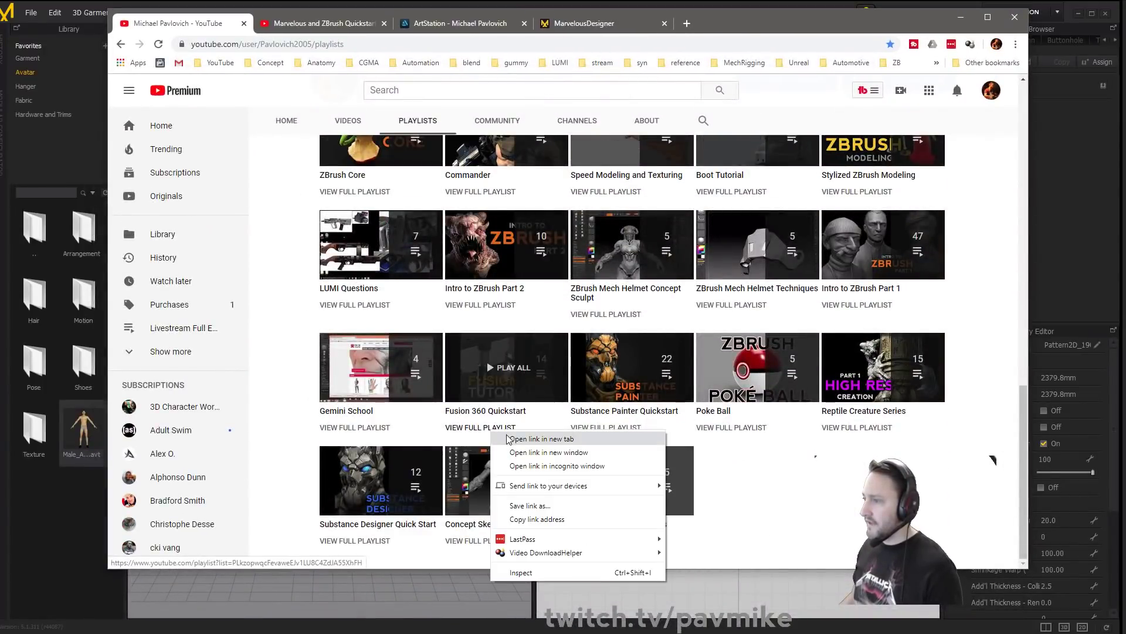
left_click(541, 439)
left_click(437, 24)
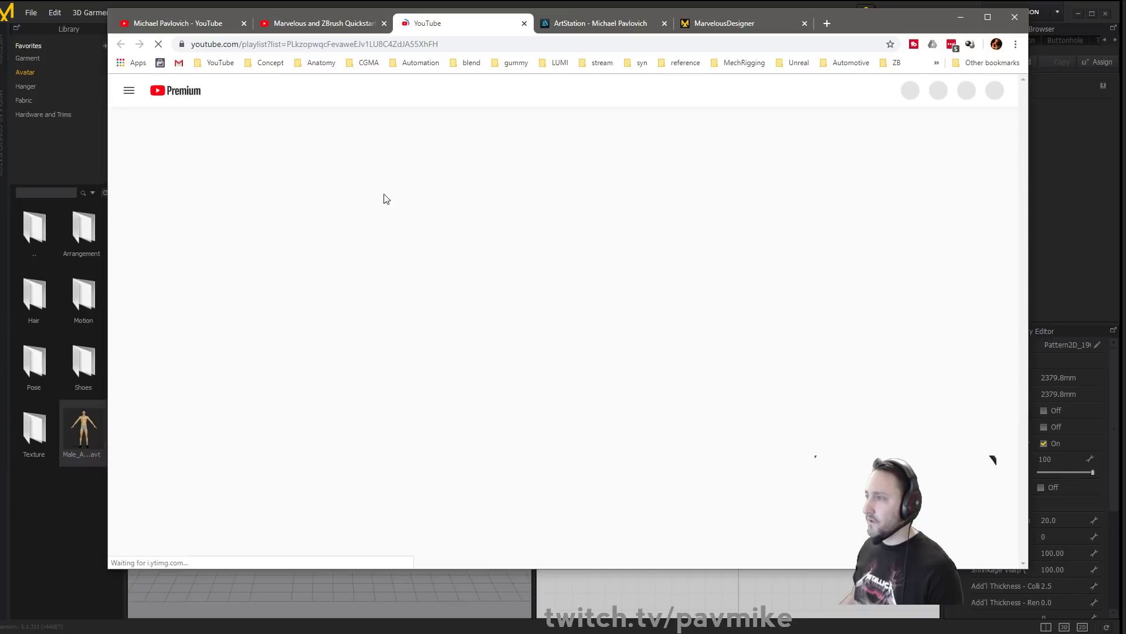
scroll(622, 212, "down", 3)
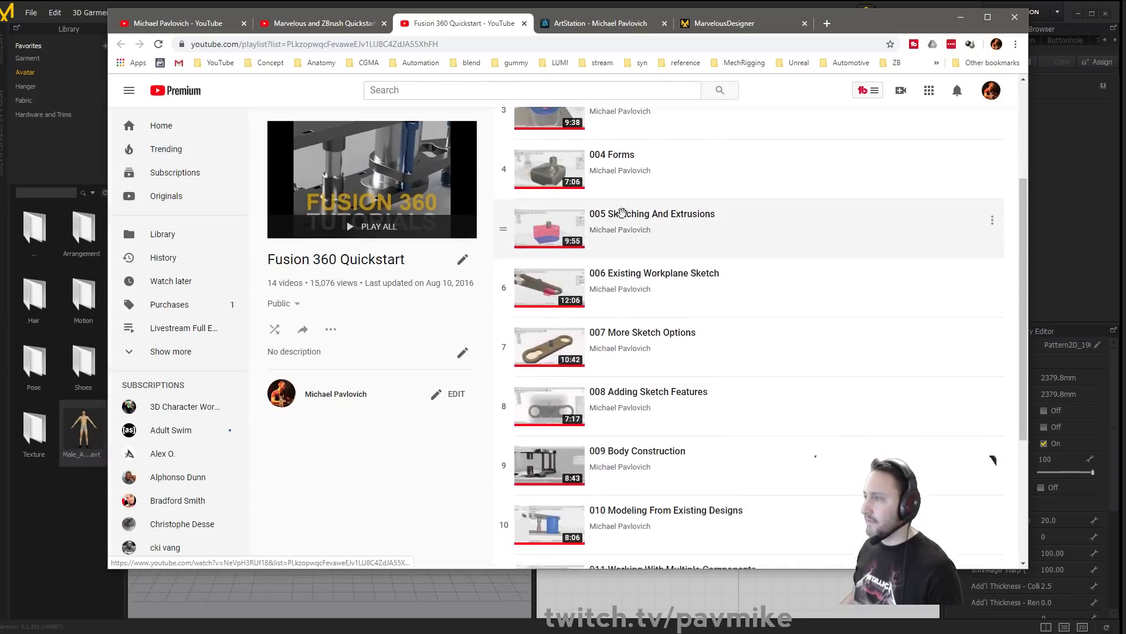
scroll(622, 213, "down", 4)
scroll(706, 422, "up", 8)
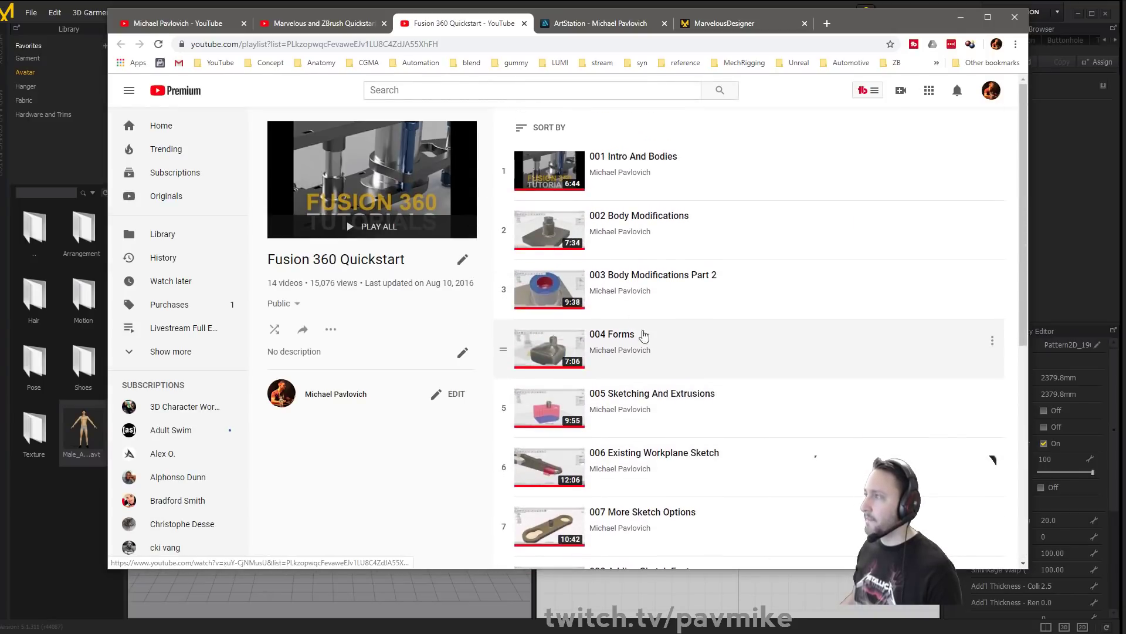
left_click(451, 46)
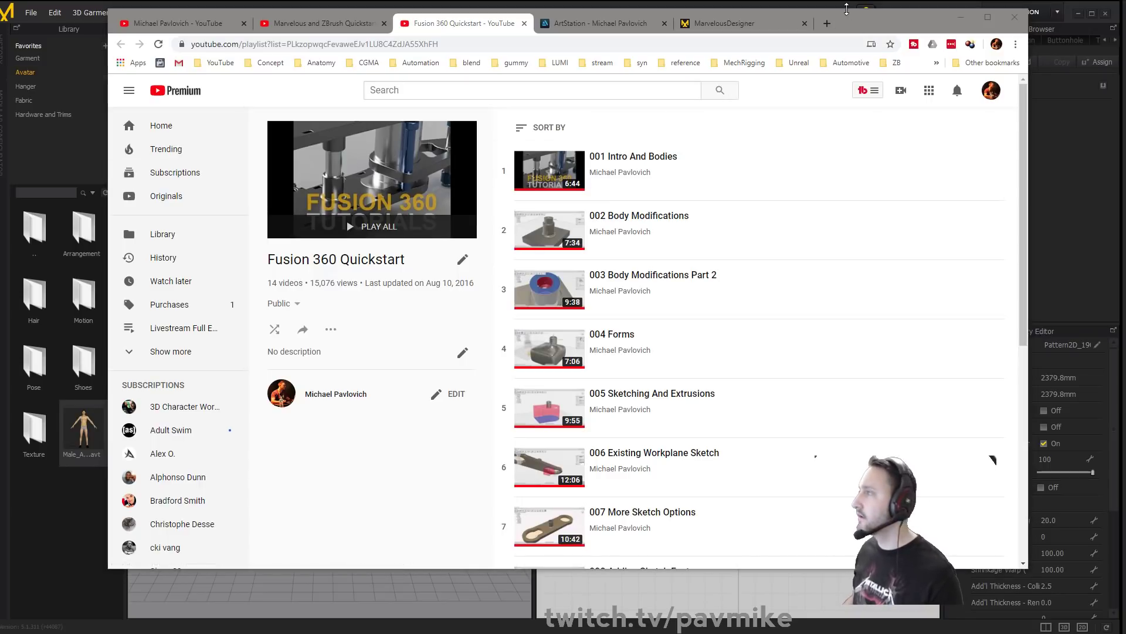
key("alt+Tab")
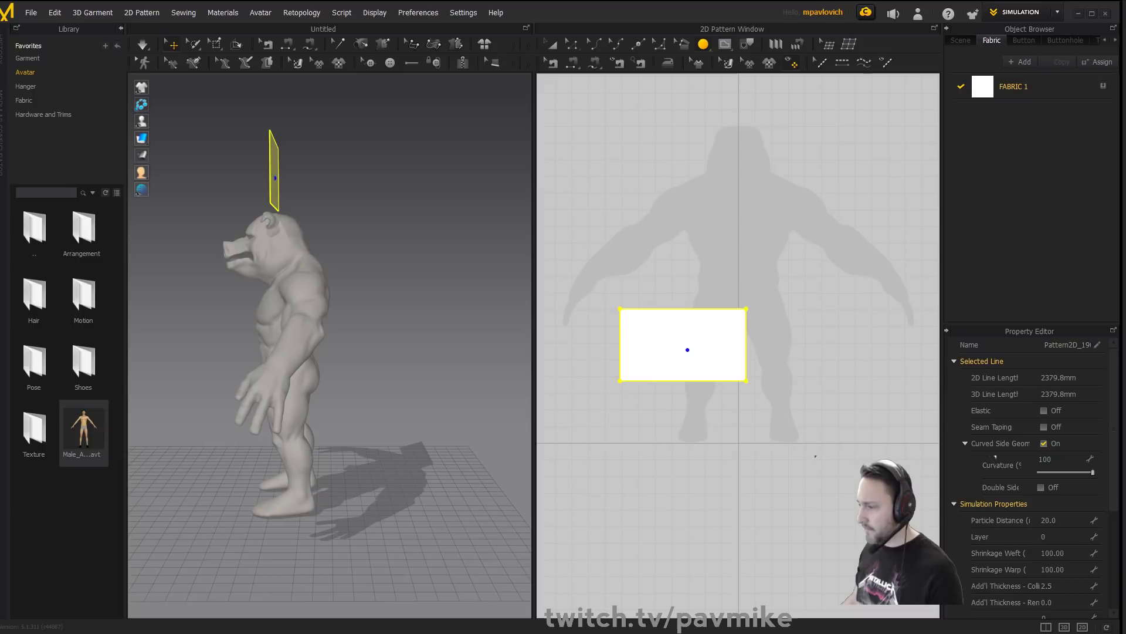
Rotate the rectangular pattern in Marvelous Designer so it lies flat above the avatar's head.
mouse_move(877, 633)
left_mouse_down()
mouse_move(867, 153)
mouse_move(851, 40)
mouse_move(898, 633)
left_mouse_up()
scroll(587, 343, "down", 3)
scroll(411, 311, "up", 5)
right_click_drag(381, 267, 319, 240)
left_click(312, 228)
scroll(398, 270, "up", 5)
right_click_drag(393, 276, 420, 280)
scroll(420, 280, "down", 3)
middle_click_drag(420, 280, 420, 305)
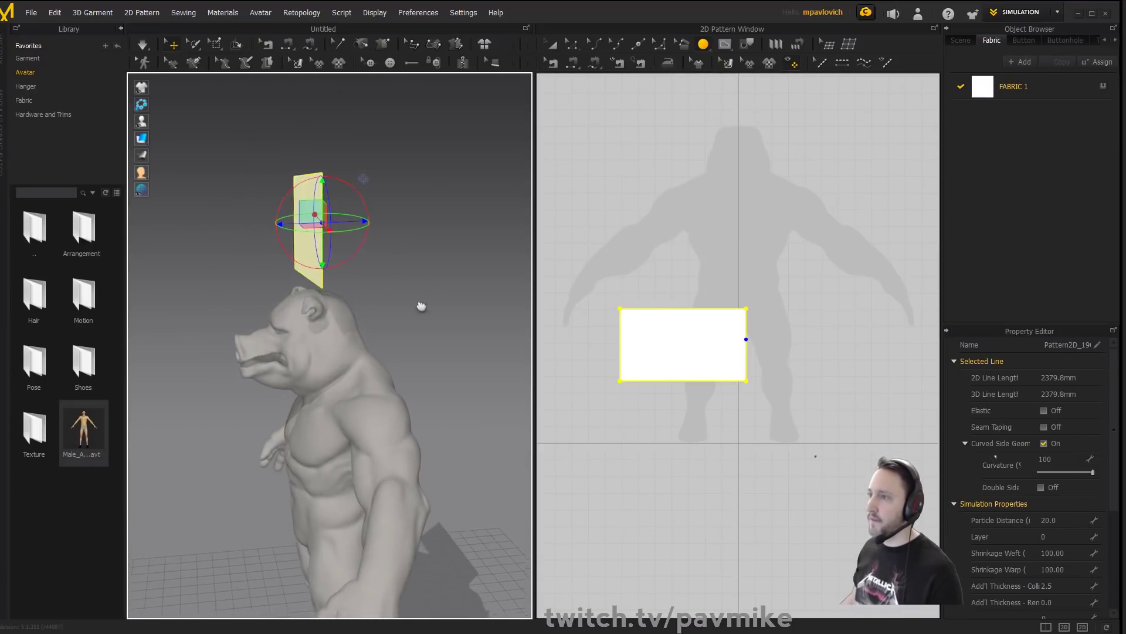
key("6")
left_click_drag(347, 187, 377, 252)
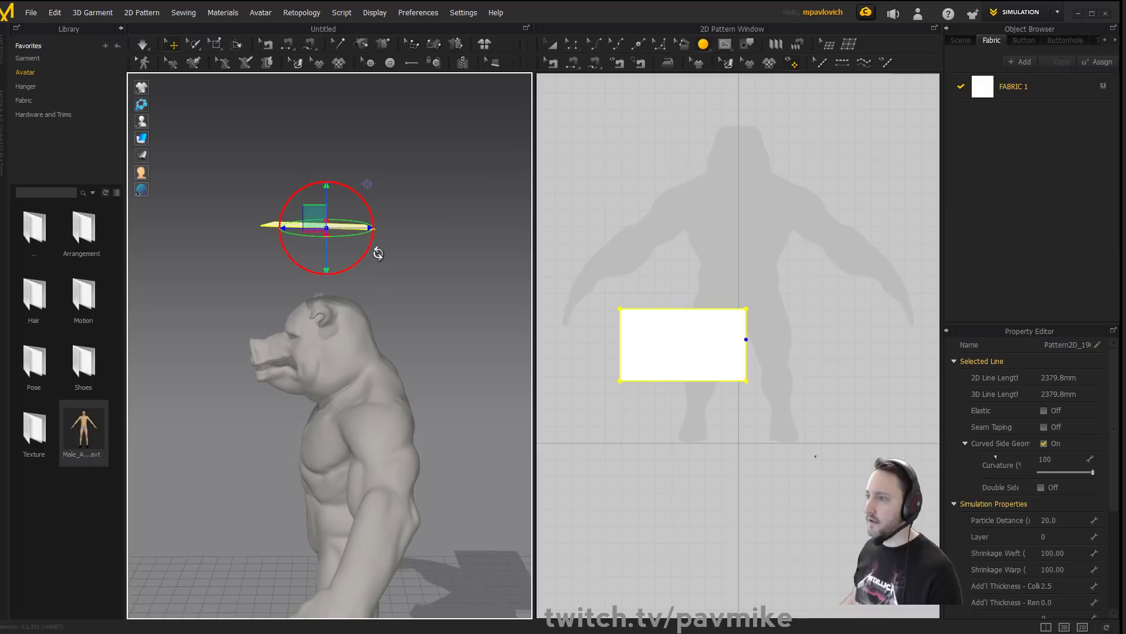
right_click_drag(377, 252, 488, 270)
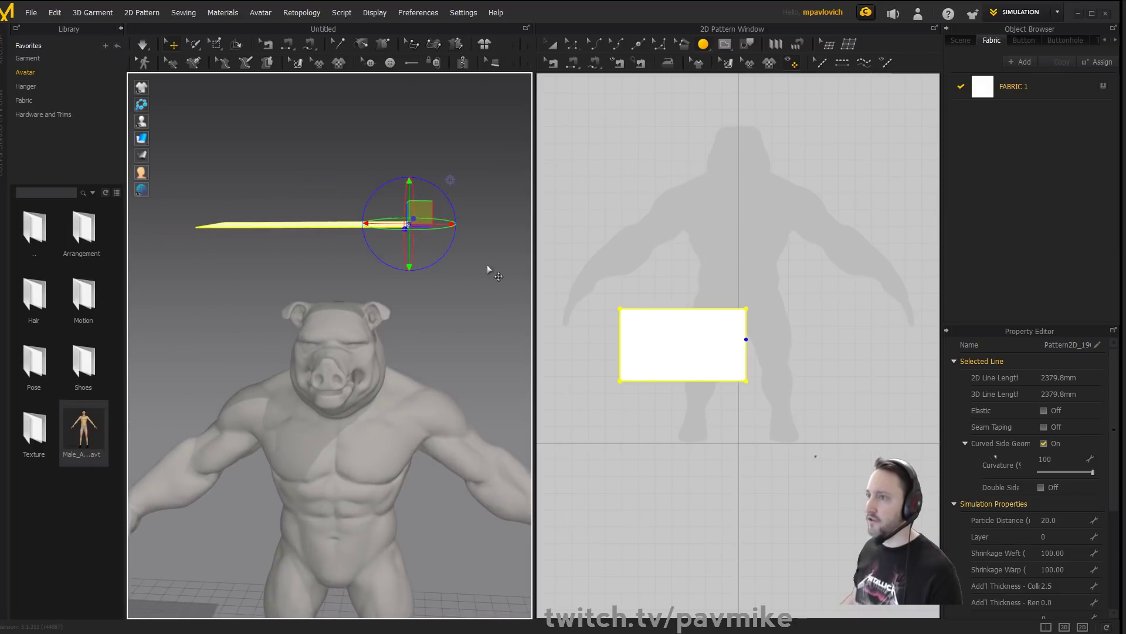
Try draping the pattern over the avatar's head with Simulate (Normal), tugging the cloth, and undo the drape.
left_click(149, 51)
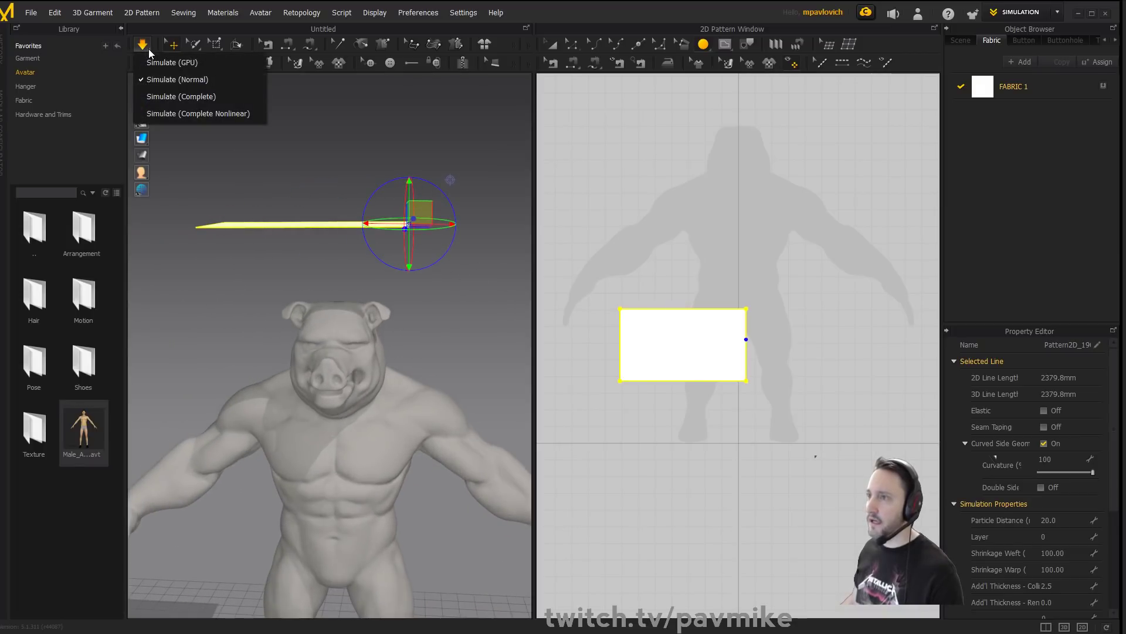
left_click(176, 79)
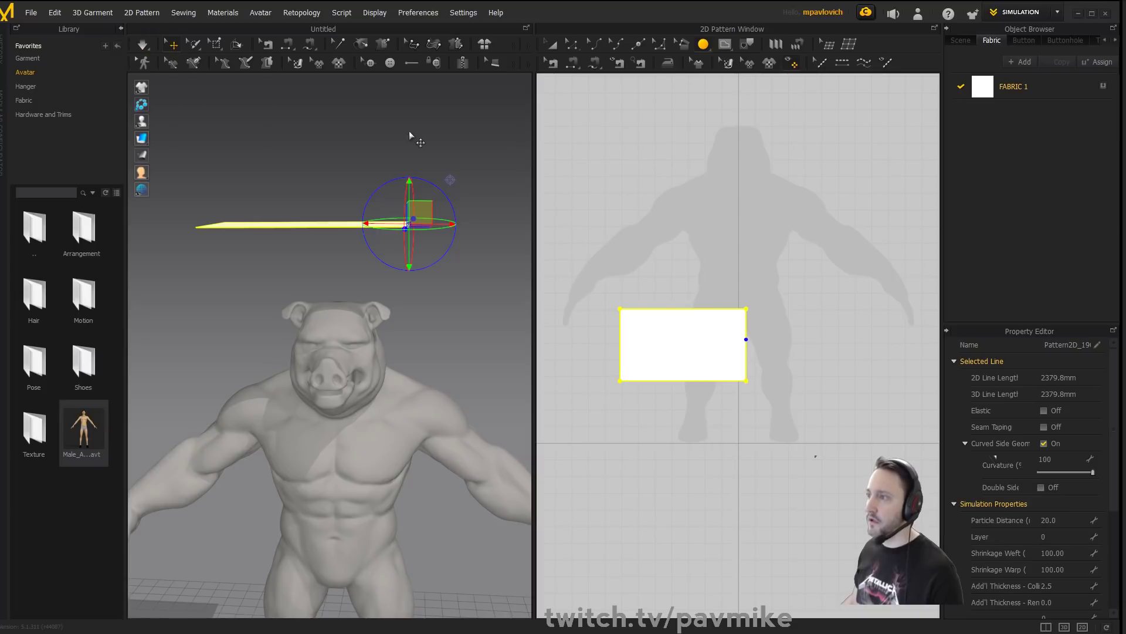
key("space")
right_click_drag(419, 132, 401, 158)
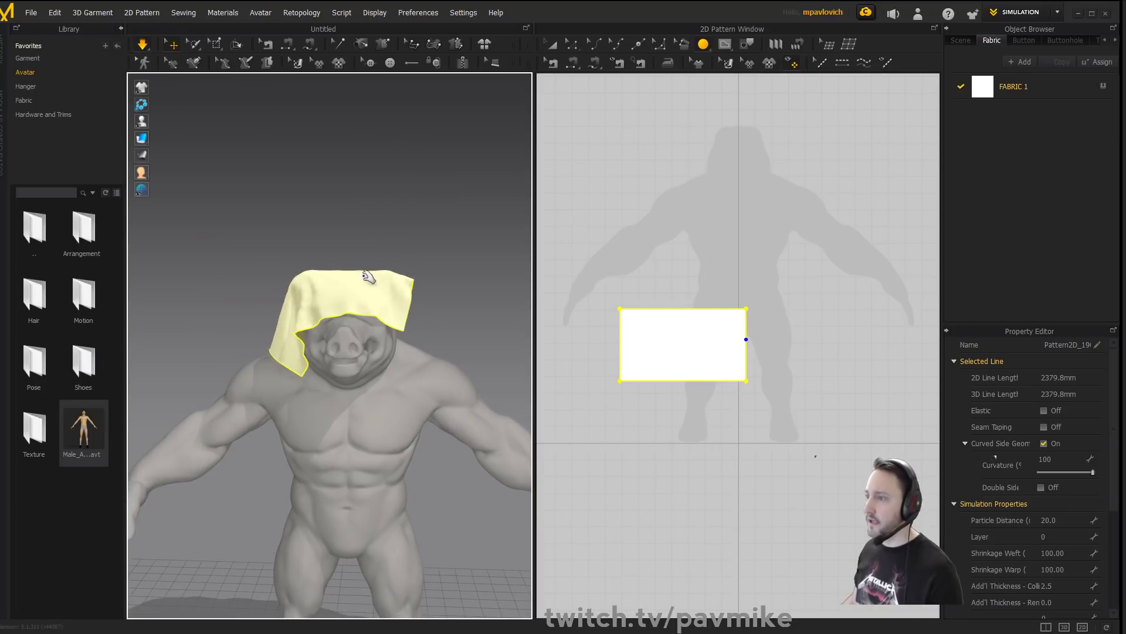
left_click_drag(399, 278, 411, 278)
right_click_drag(432, 242, 419, 241)
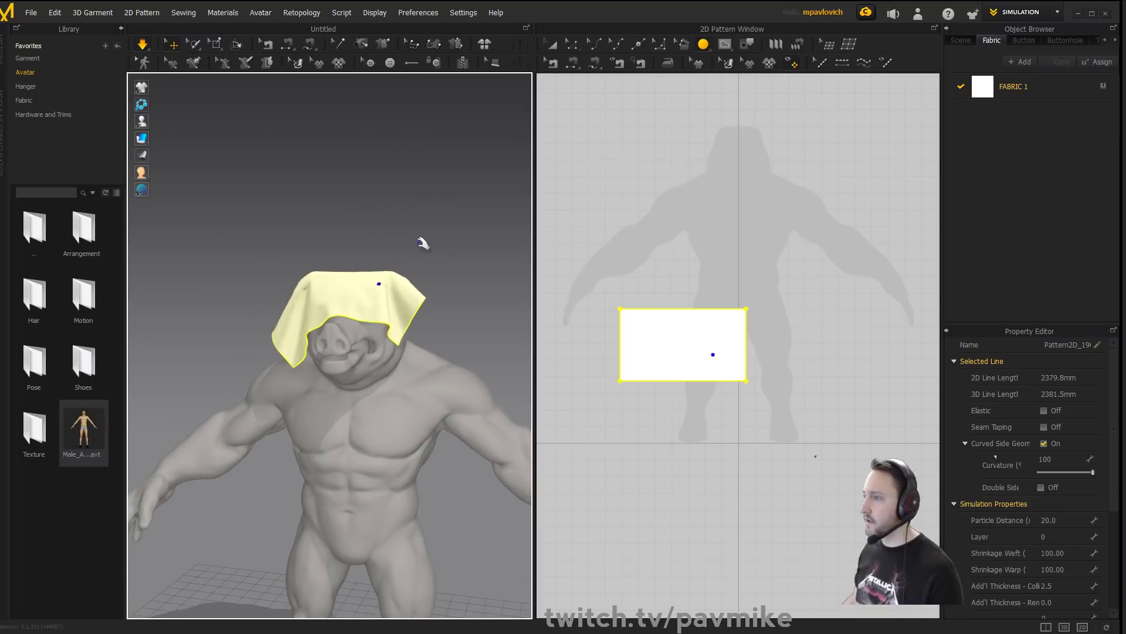
key("ctrl+z")
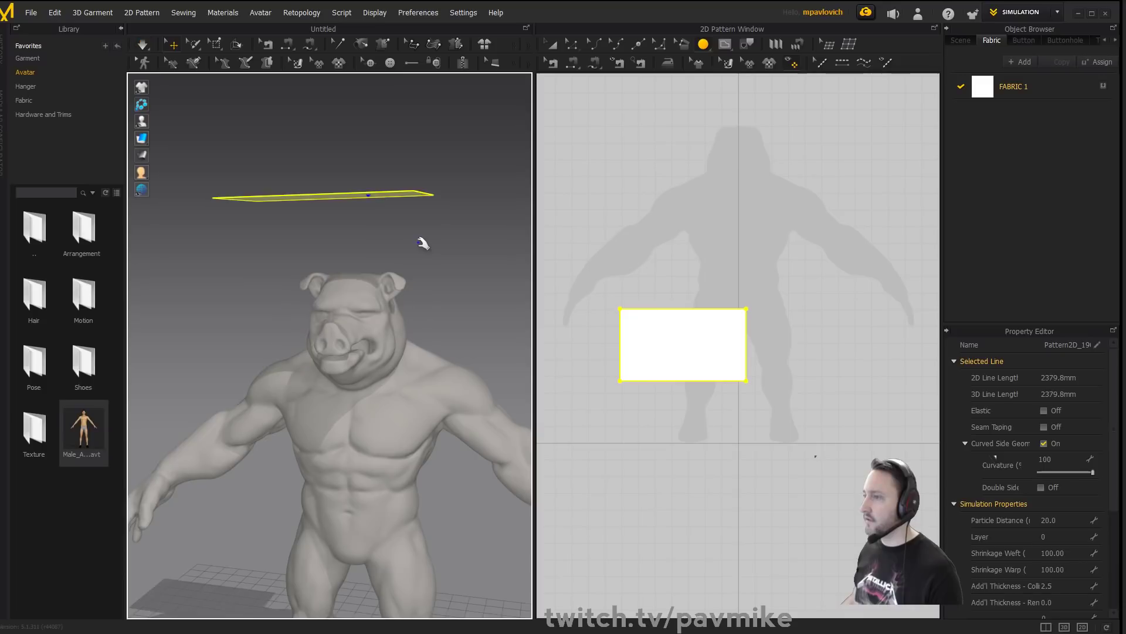
Set the rectangular pattern's particle distance to 8.
scroll(1056, 485, "down", 2)
left_click(1058, 485)
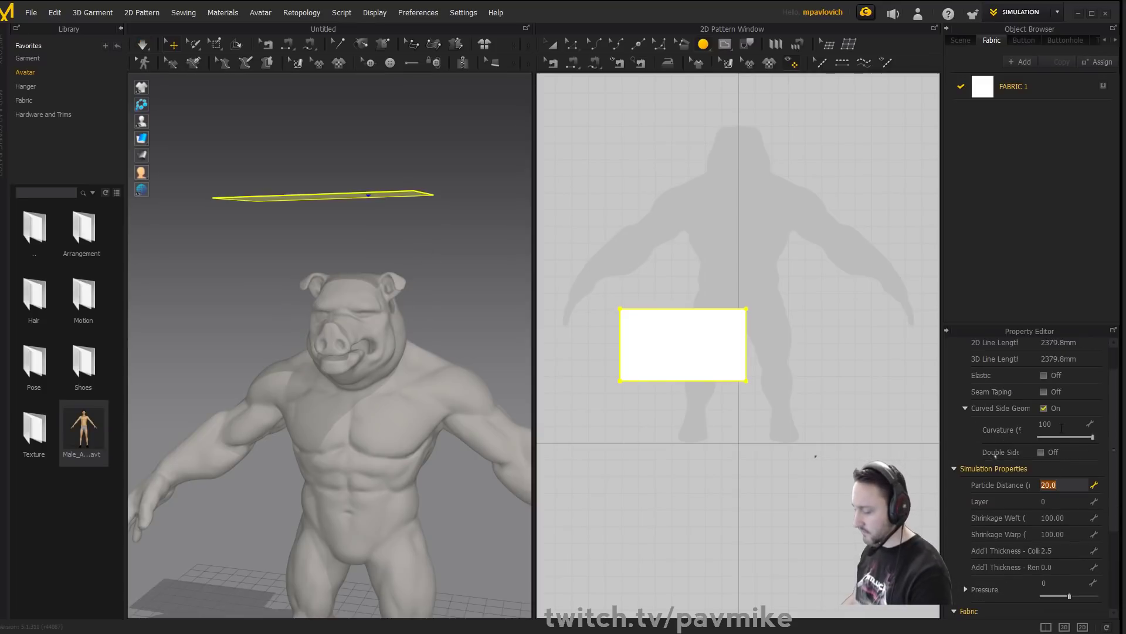
type("8")
key("Return")
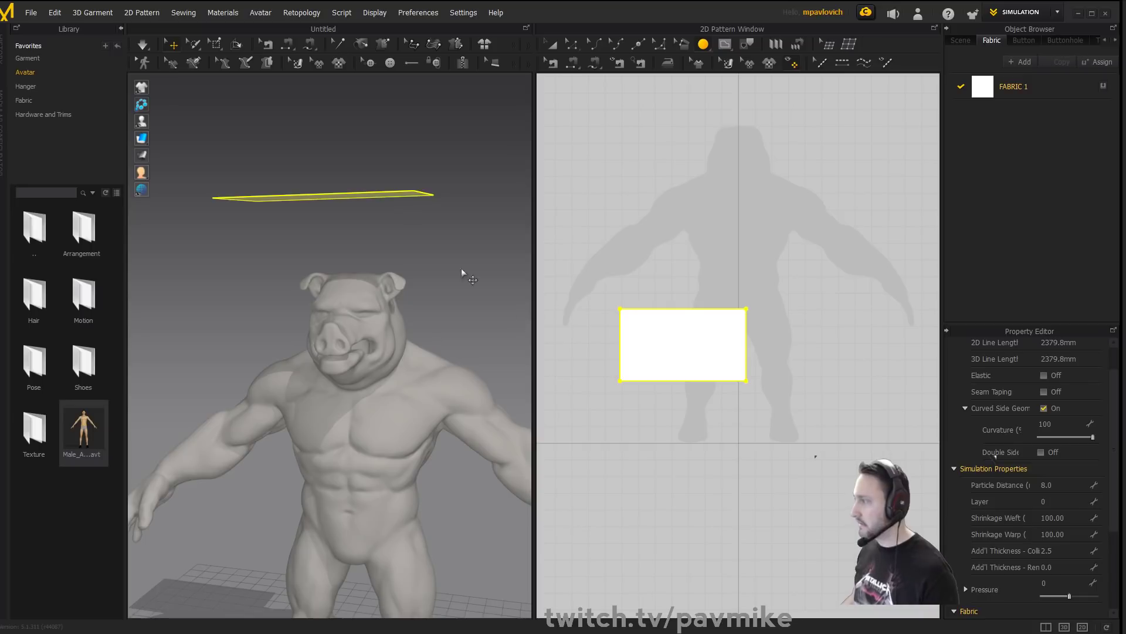
Simulate the finer rectangular pattern so it falls and drapes over the avatar's head.
right_click_drag(461, 272, 350, 138)
key("space")
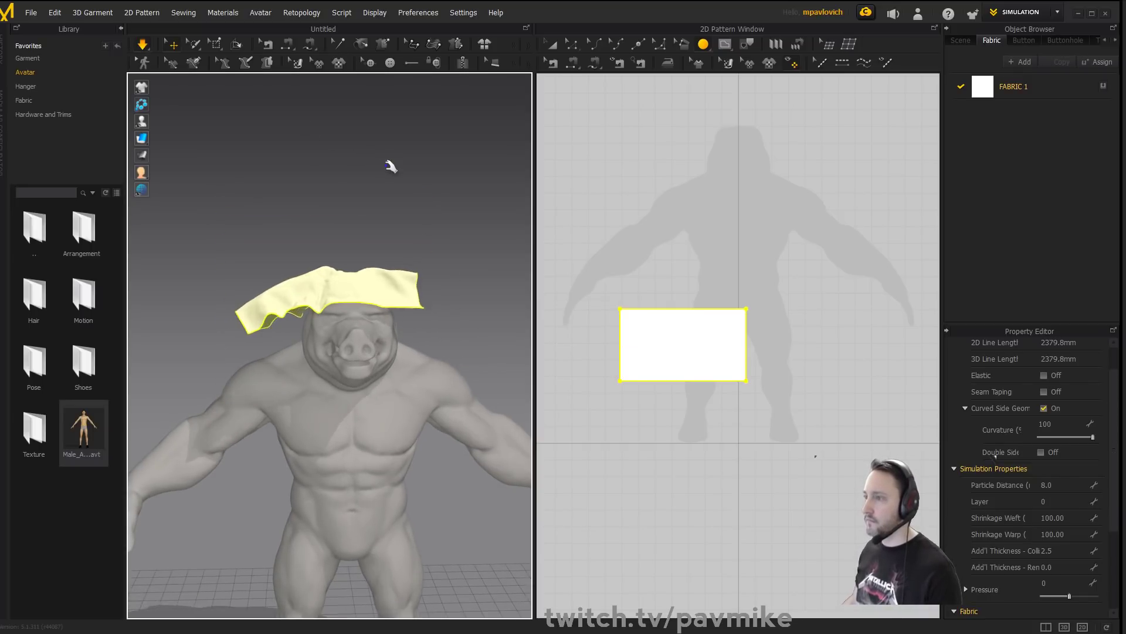
right_click_drag(390, 169, 363, 164)
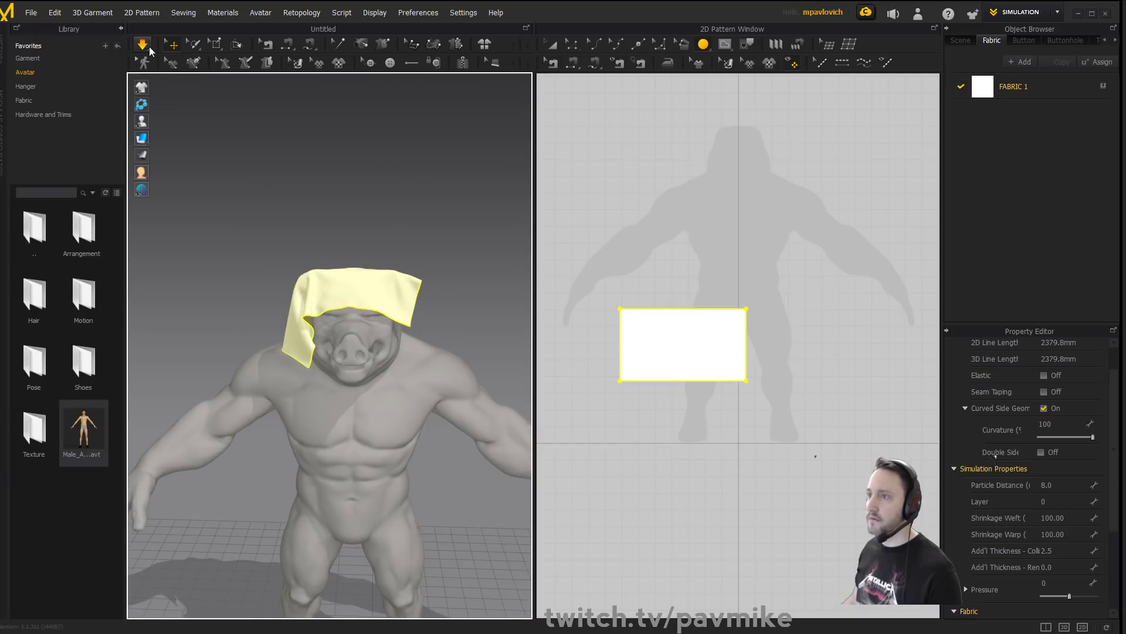
Undo the drape and shift the flat rectangular pattern sideways so it is centred above the avatar's head.
left_click(149, 47)
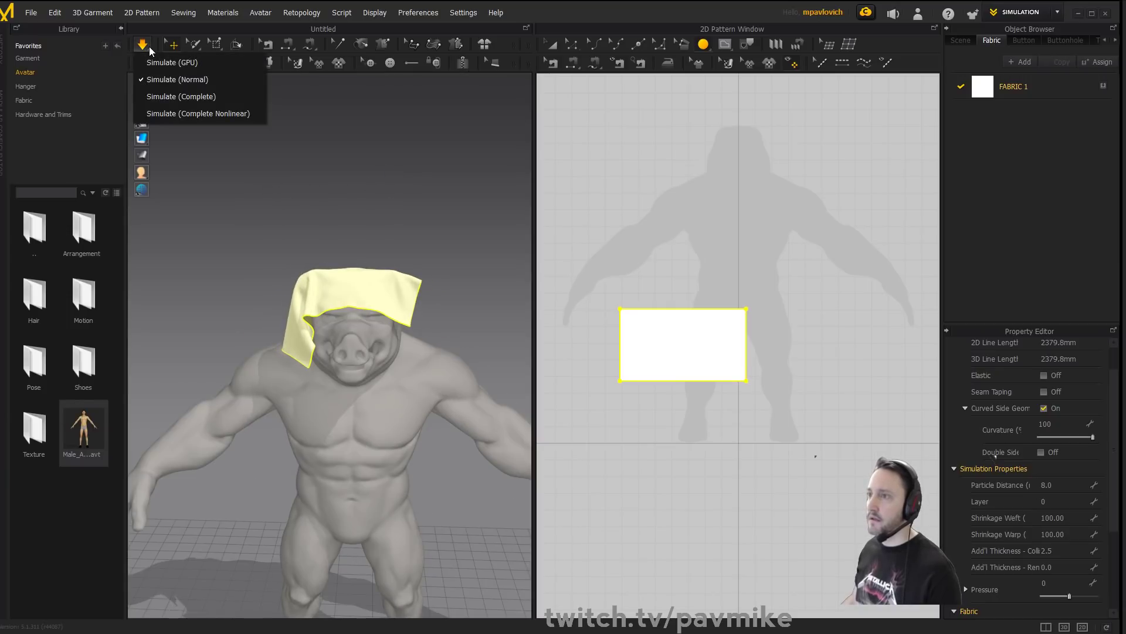
left_click(149, 47)
right_click_drag(427, 226, 411, 229)
key("ctrl+z")
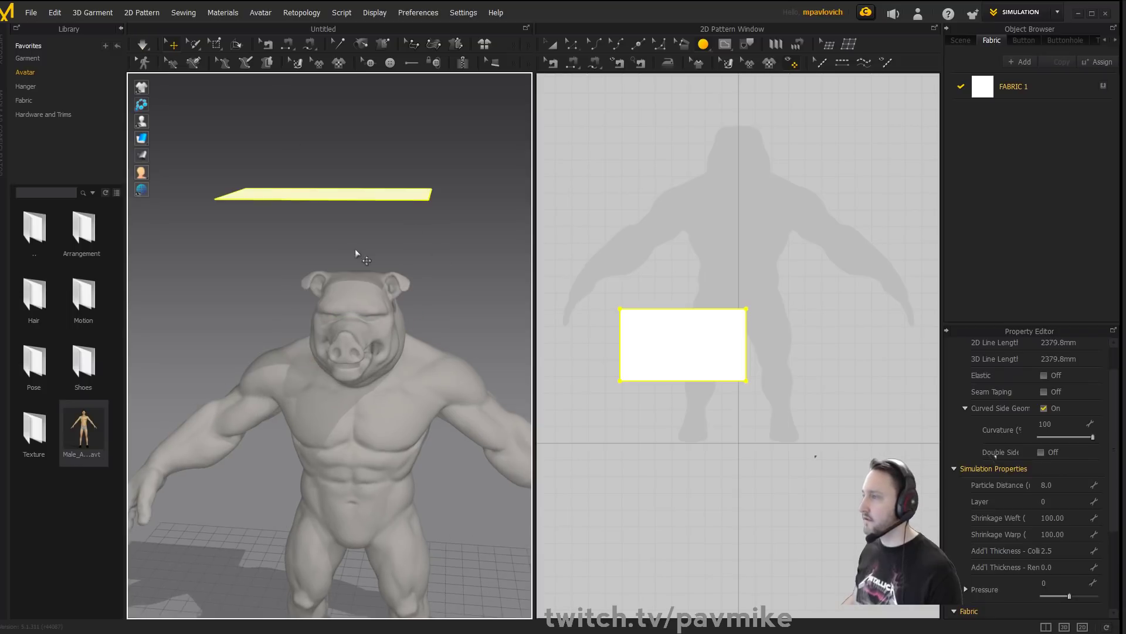
left_click_drag(321, 195, 353, 200)
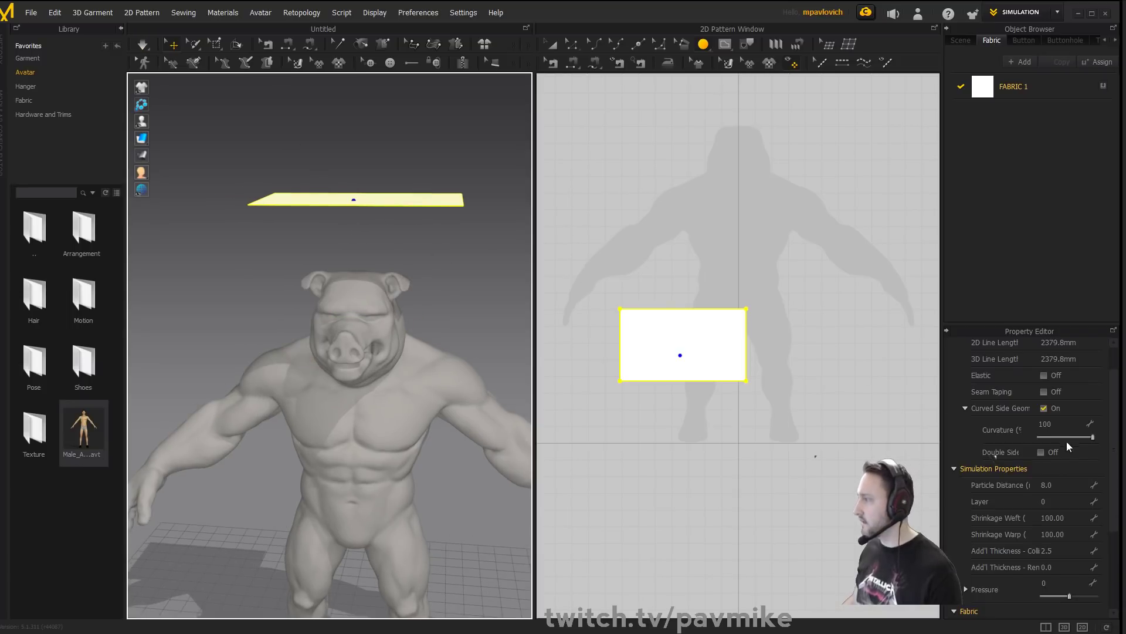
Set the rectangular pattern's particle distance to 5 and simulate it so it drapes over the avatar's head.
left_click(1055, 484)
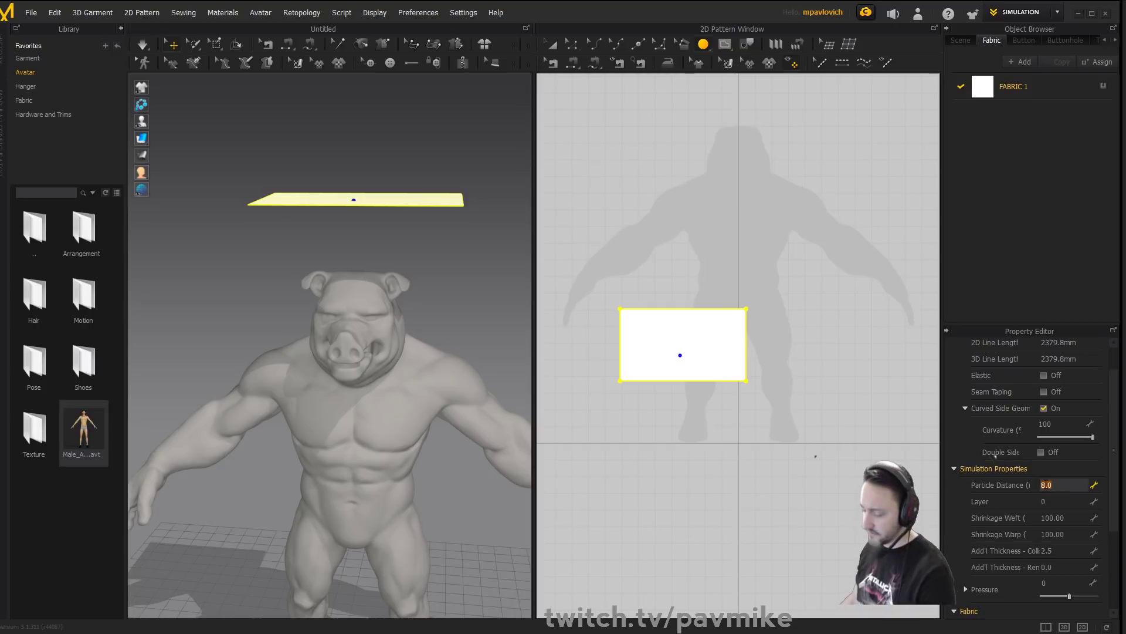
key("Return")
right_click_drag(399, 139, 408, 134)
key("space")
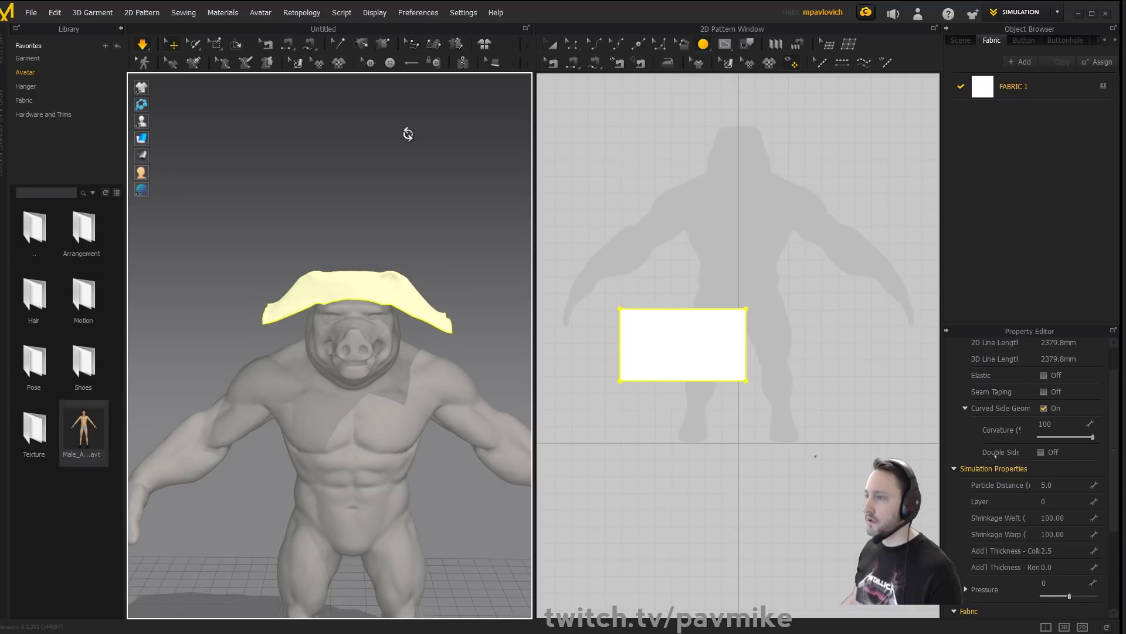
right_click_drag(440, 158, 399, 178)
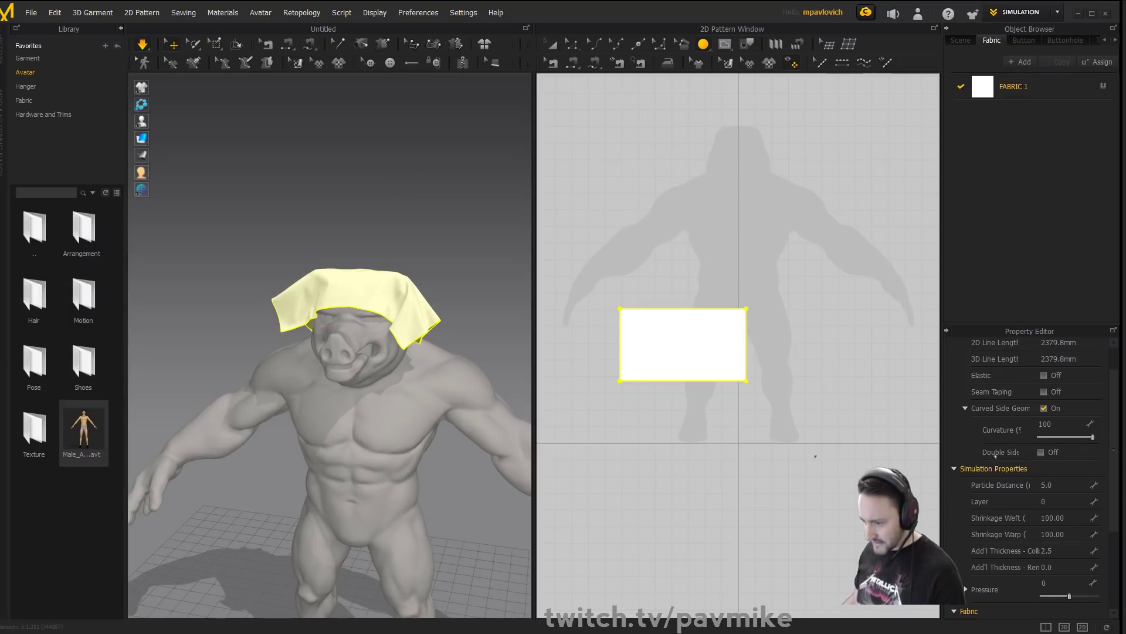
Check the per-core CPU load in Task Manager while the cloth simulates, and move its window out of the way.
key("ctrl+shift+Escape")
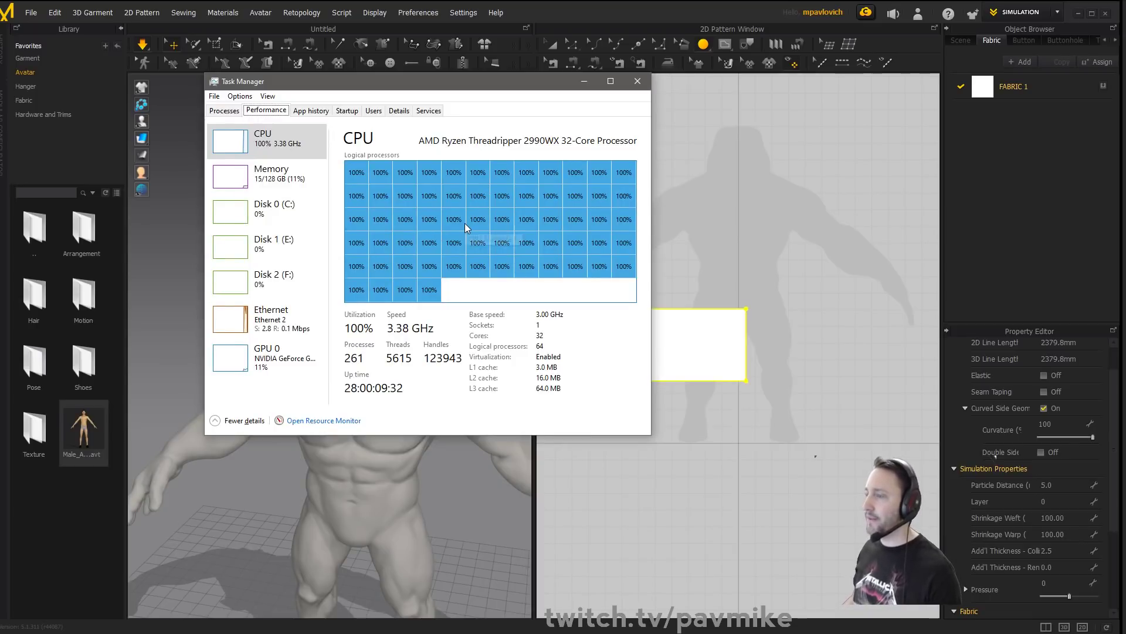
left_click_drag(447, 92, 756, 86)
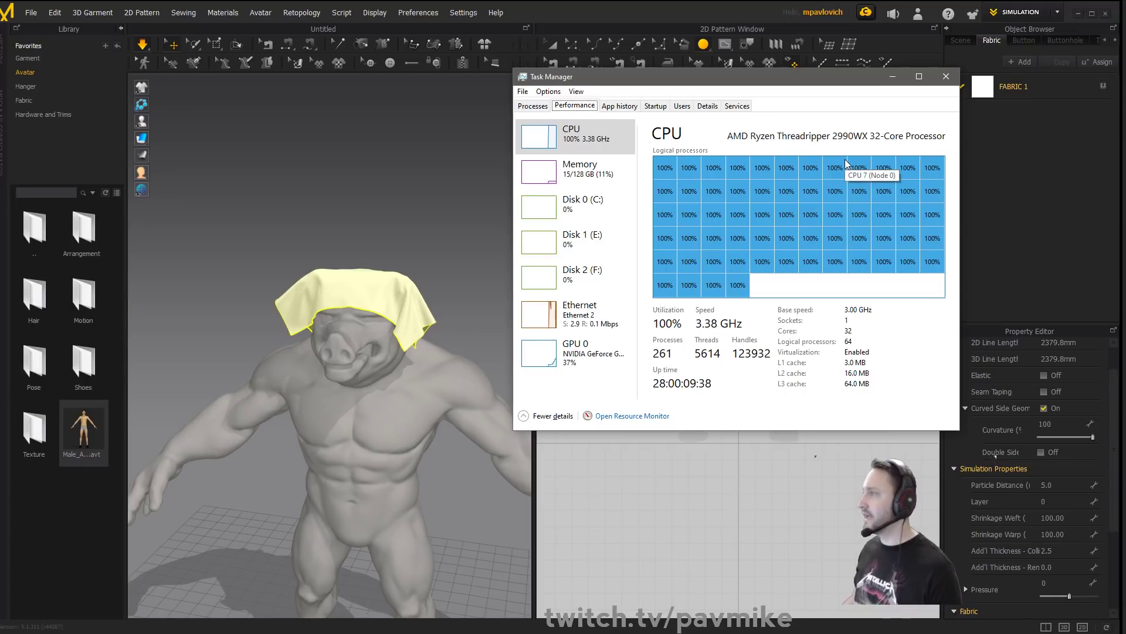
left_click_drag(777, 81, 640, 633)
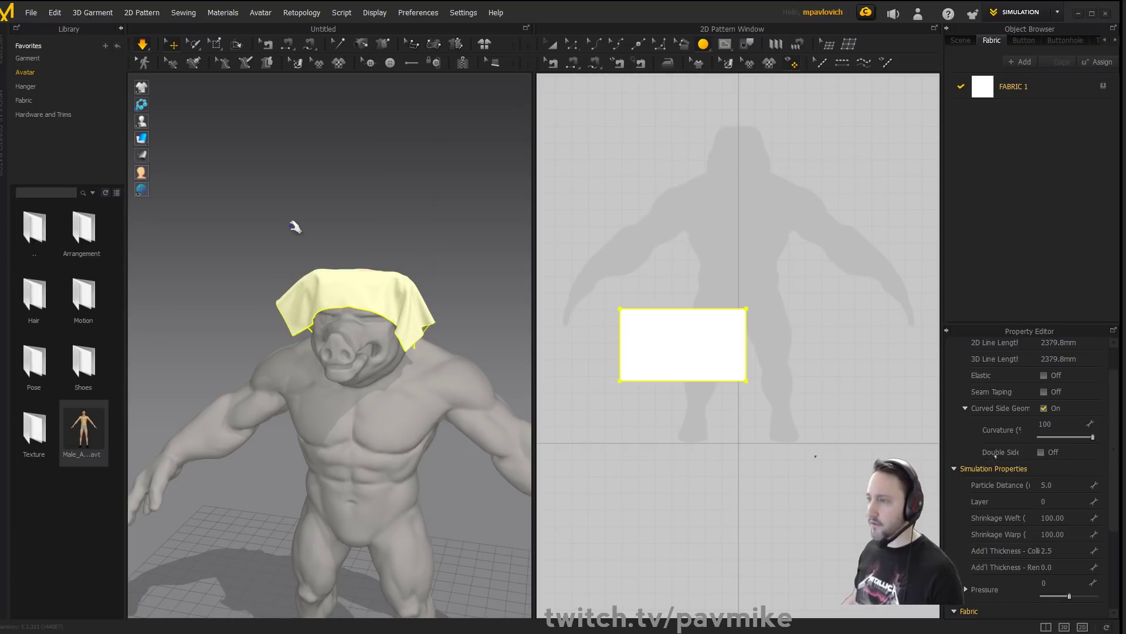
Undo the Normal-mode drape to return the rectangular pattern to its flat position above the head.
right_click_drag(295, 227, 373, 299)
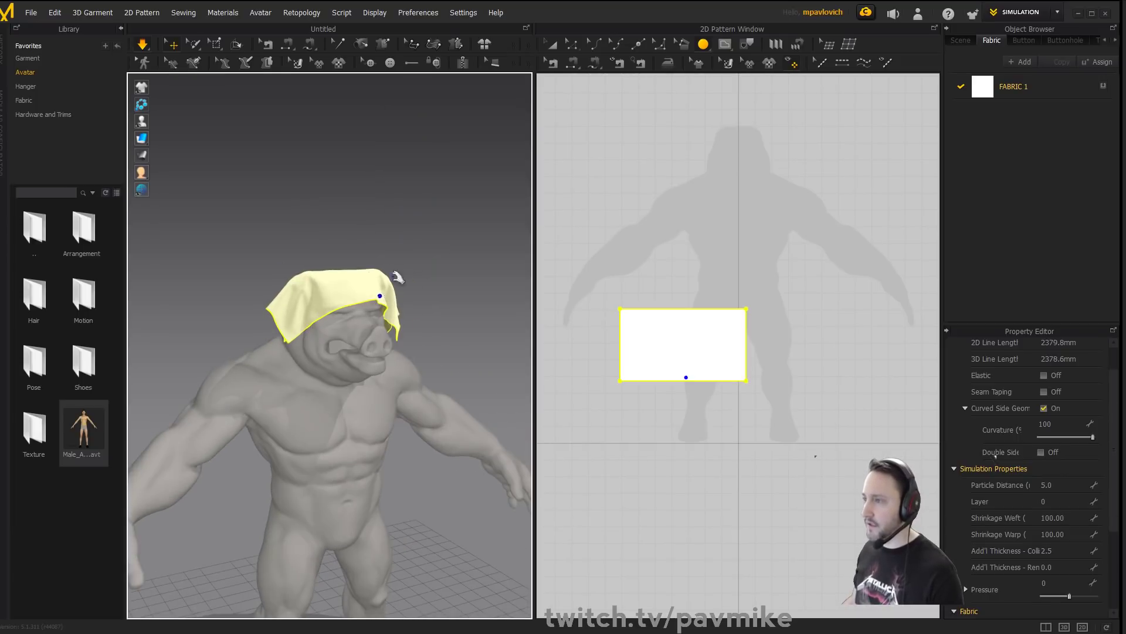
right_click_drag(447, 241, 397, 216)
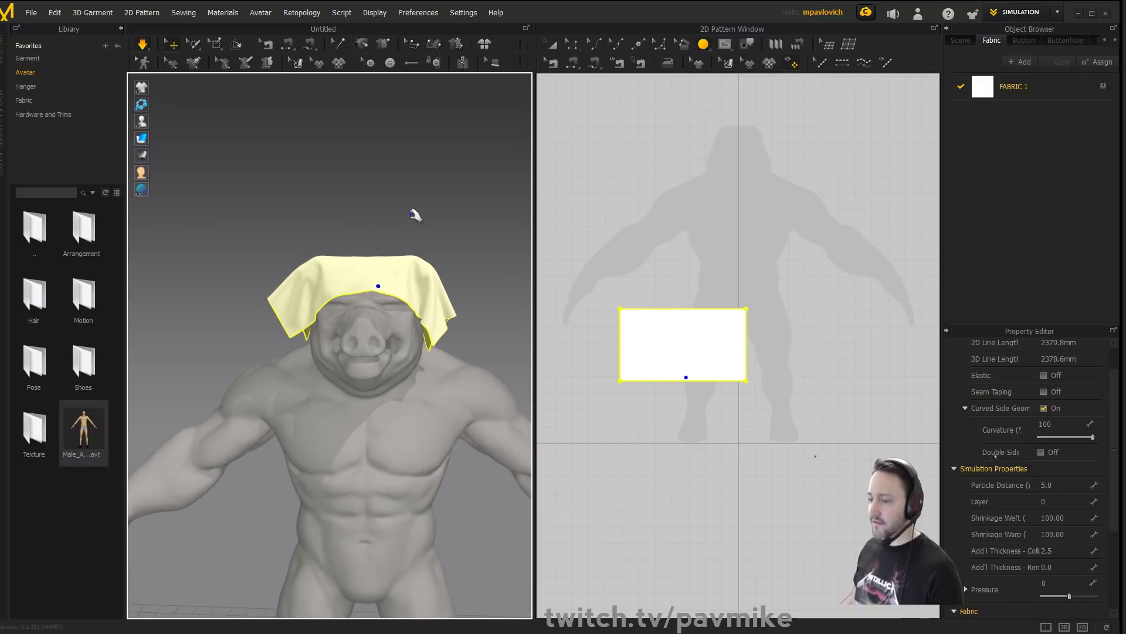
right_click_drag(364, 447, 304, 187)
key("ctrl+z")
Switch the simulation mode to Simulate (GPU) and drape the rectangular pattern over the avatar's head.
left_click(144, 47)
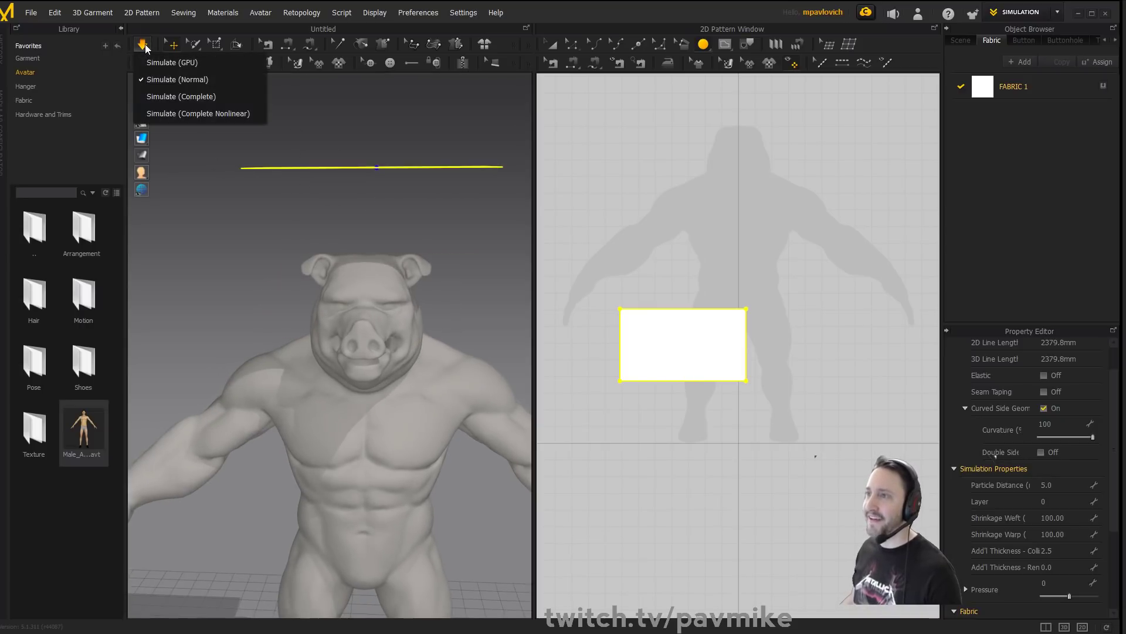
left_click(172, 66)
right_click_drag(326, 140, 364, 151)
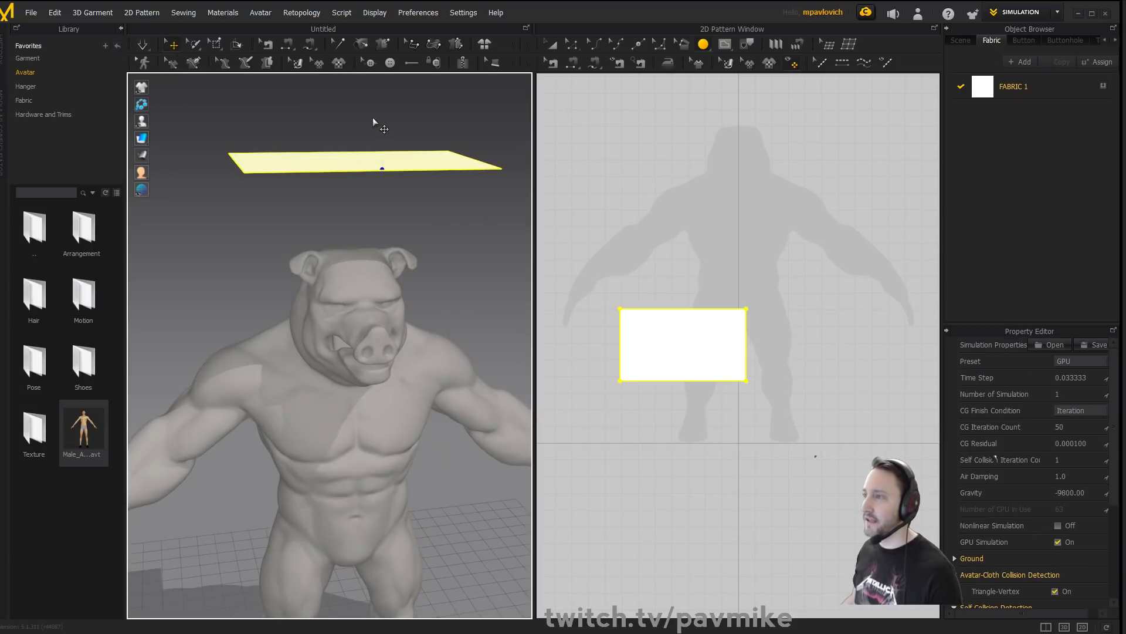
key("space")
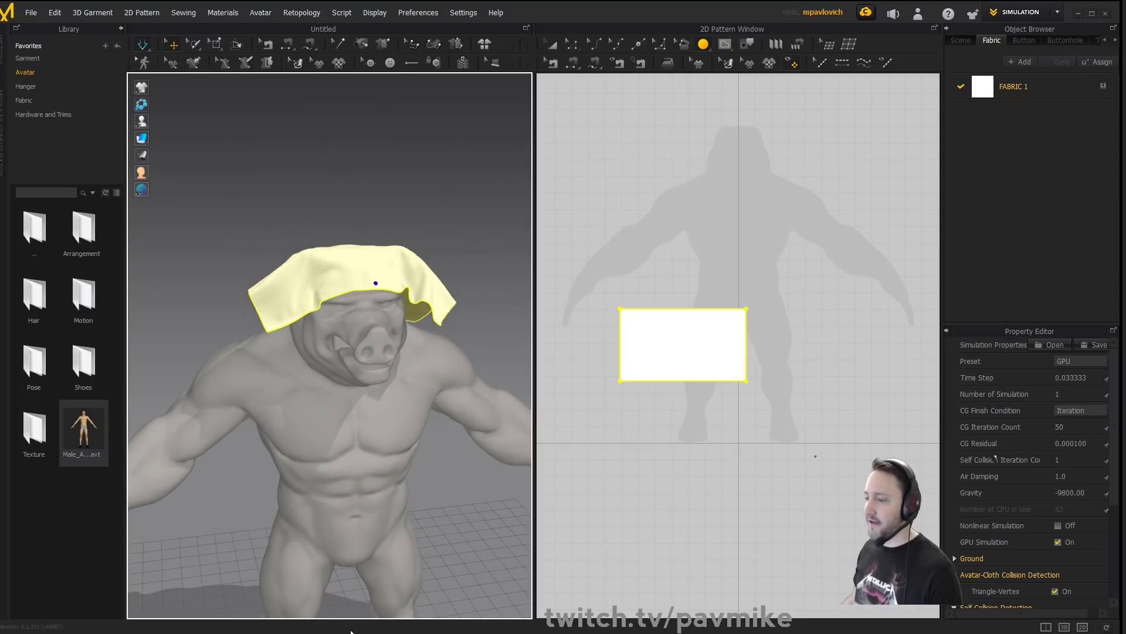
Check the processor and graphics card load in Task Manager during the GPU simulation, and close it.
key("ctrl+shift+Escape")
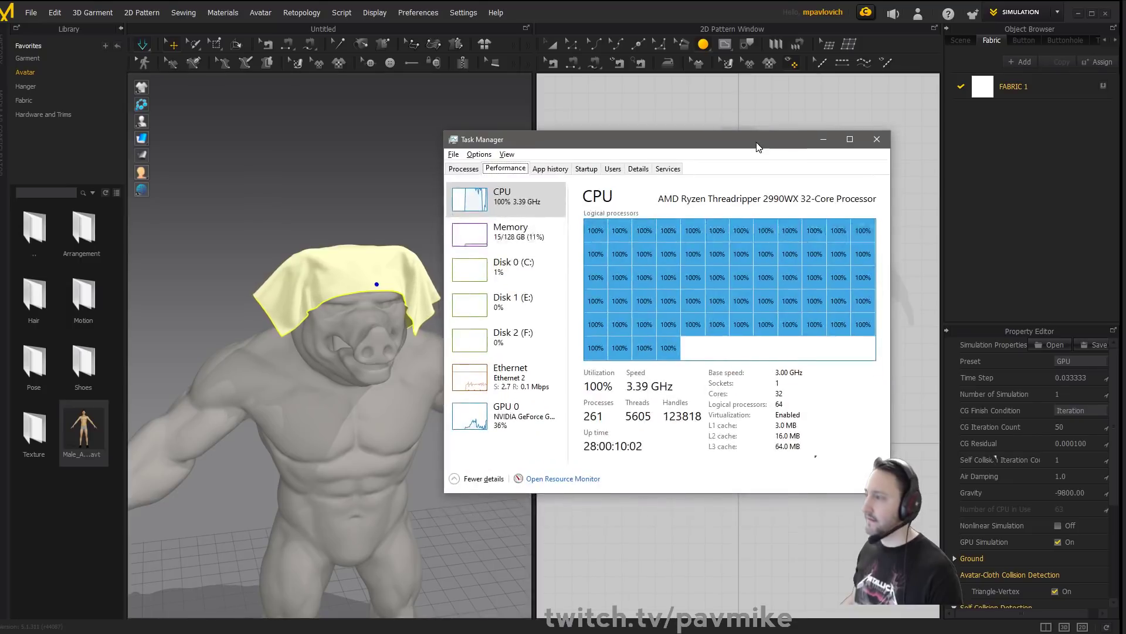
left_click(877, 139)
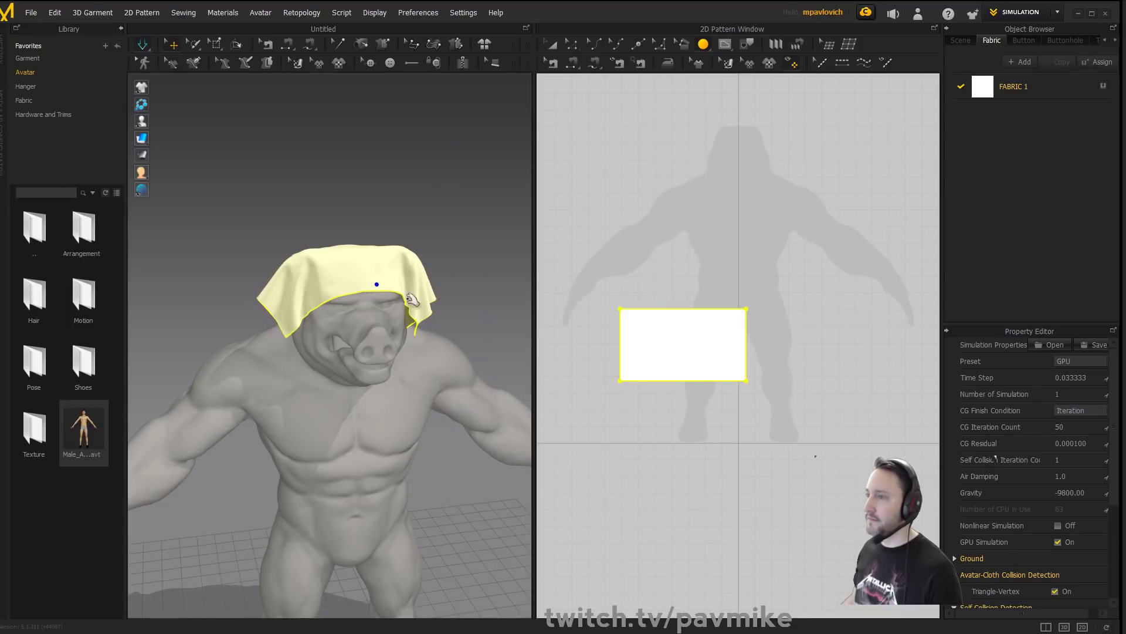
Tug the cloth's front edge above the avatar's brow while the GPU simulation runs.
right_click_drag(413, 299, 373, 281)
left_click_drag(375, 283, 412, 244)
right_click_drag(412, 244, 449, 253)
left_click_drag(389, 267, 470, 282)
right_click_drag(470, 283, 368, 247)
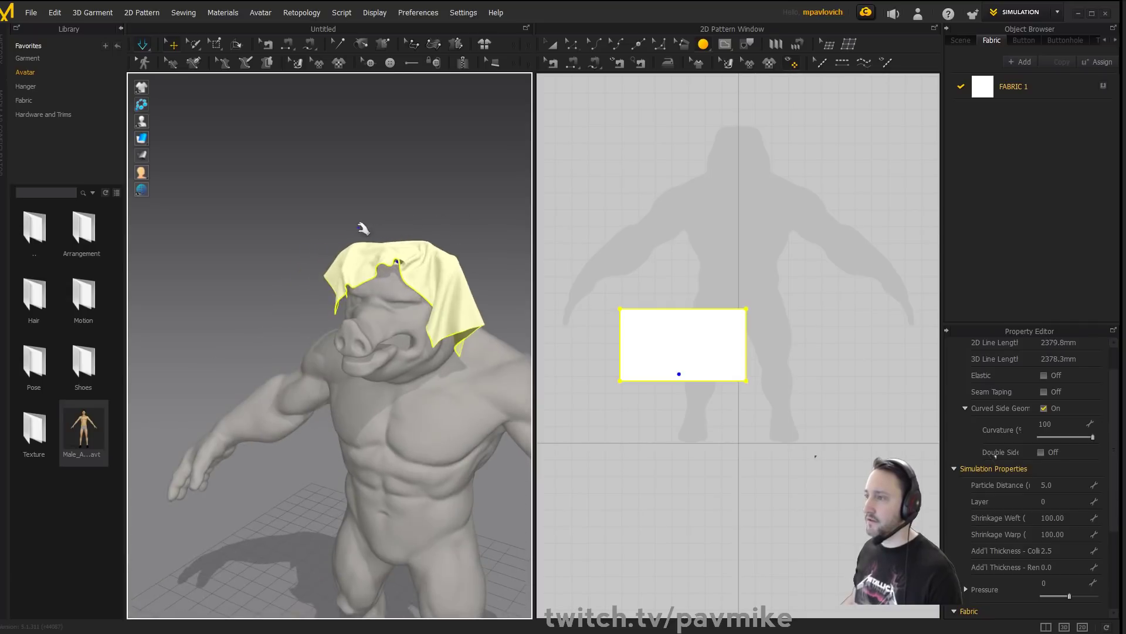
Switch to Simulate (Normal) and pull the cloth's front edge forward over the snout.
left_click(141, 44)
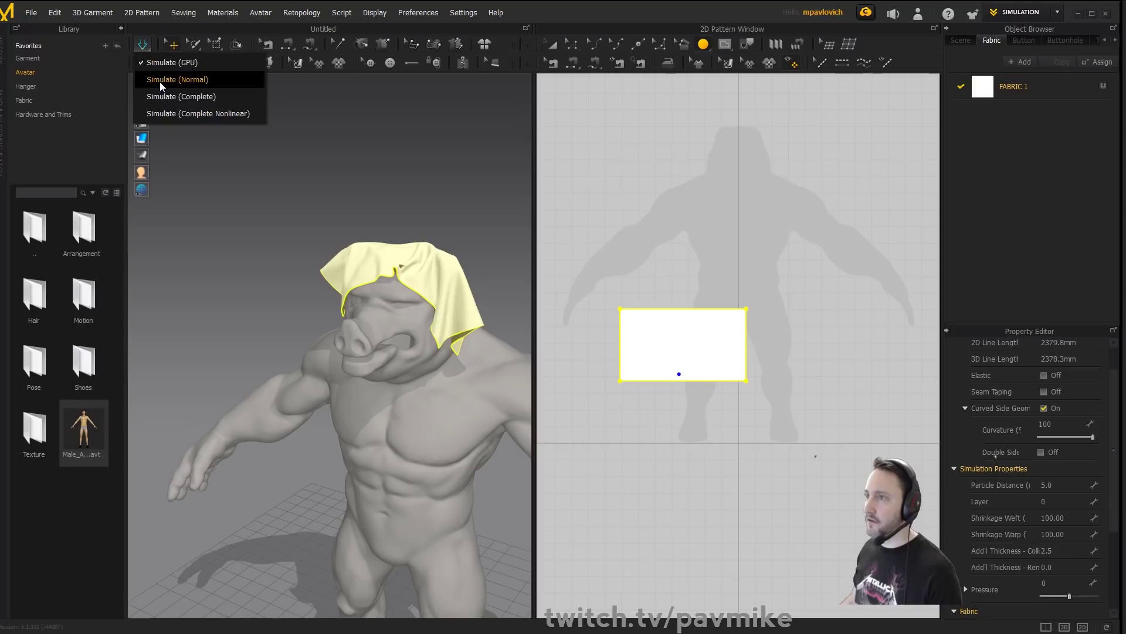
left_click(160, 81)
right_click_drag(372, 220, 417, 244)
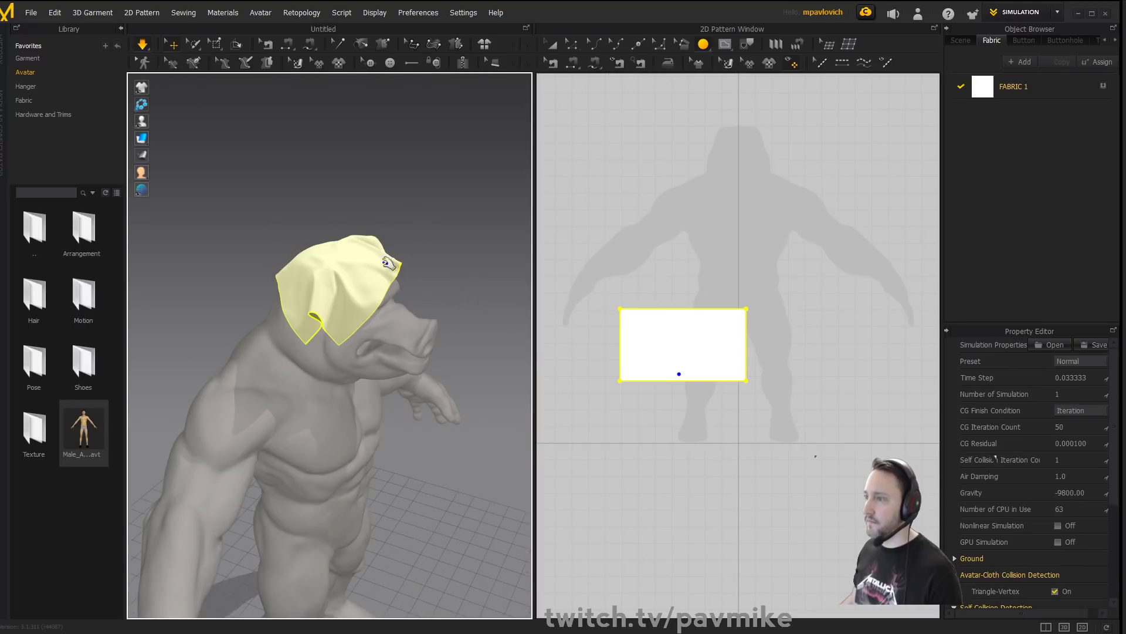
left_click_drag(406, 271, 441, 276)
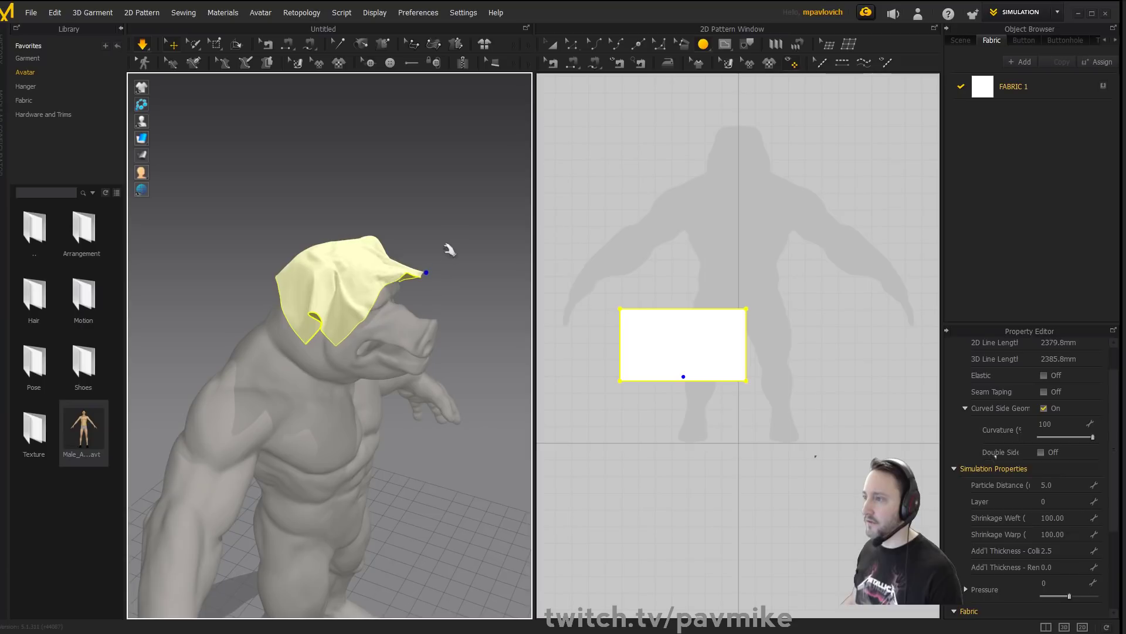
Examine the cloth's folds and fit on the avatar's head from the front, both sides, near and far.
right_click_drag(410, 203, 252, 206)
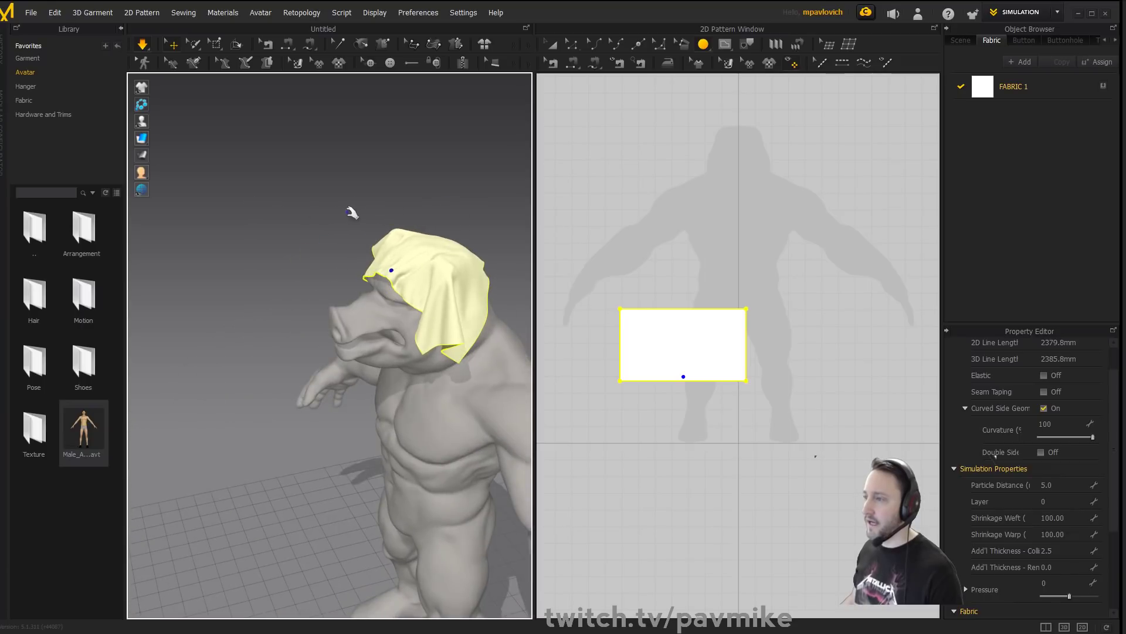
right_click_drag(352, 214, 393, 180)
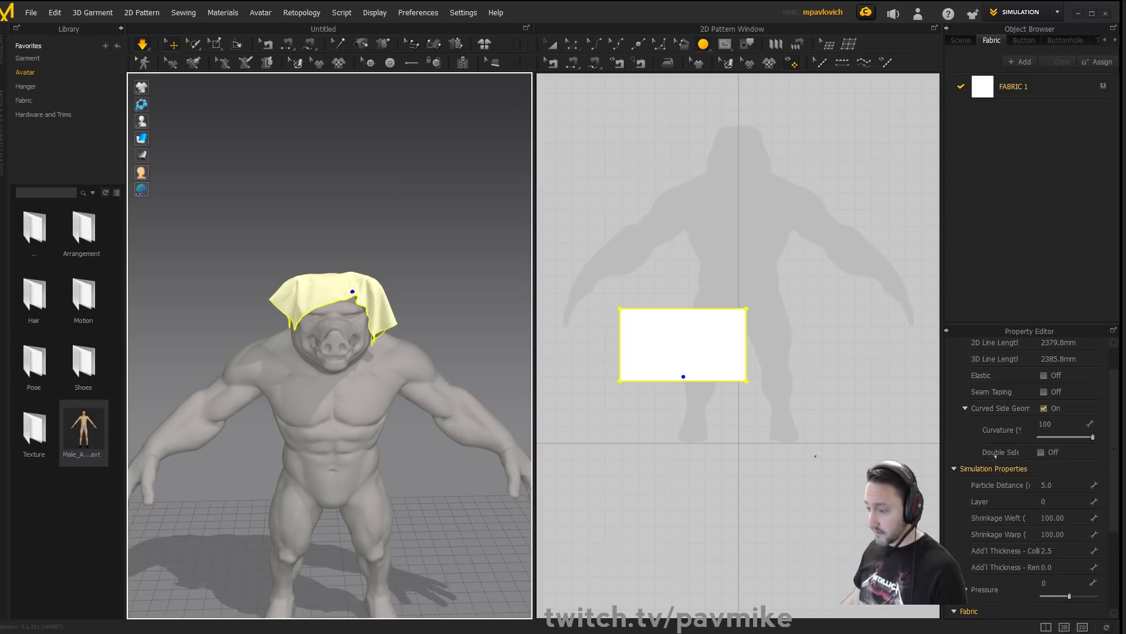
middle_click_drag(317, 163, 336, 153)
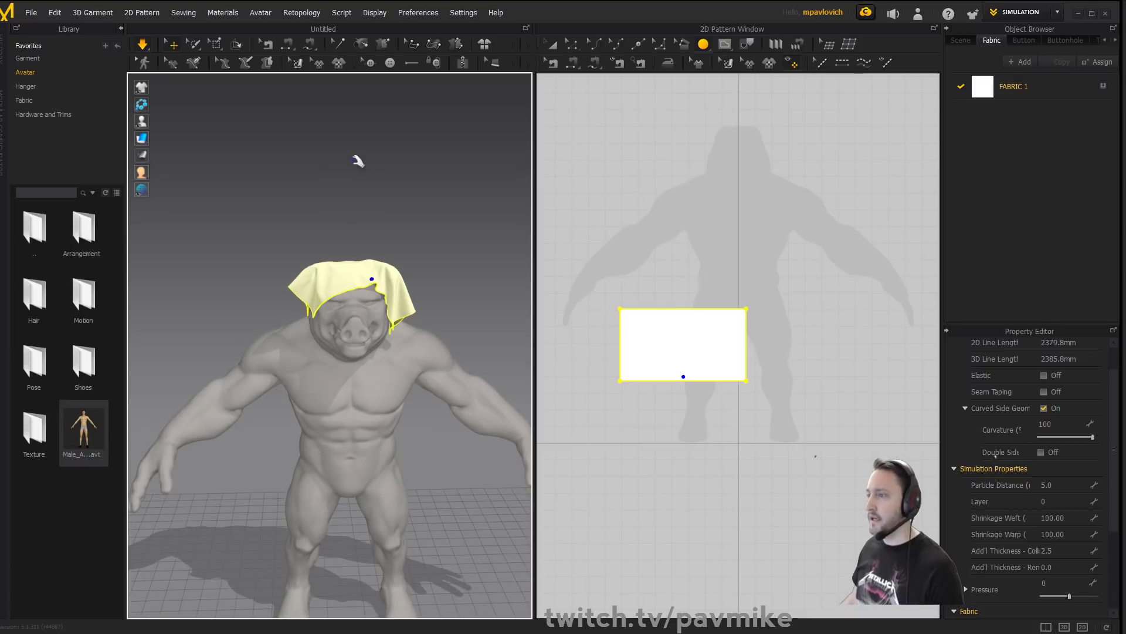
scroll(383, 175, "up", 4)
right_click_drag(367, 171, 342, 167)
scroll(389, 167, "down", 2)
middle_click_drag(407, 175, 372, 171)
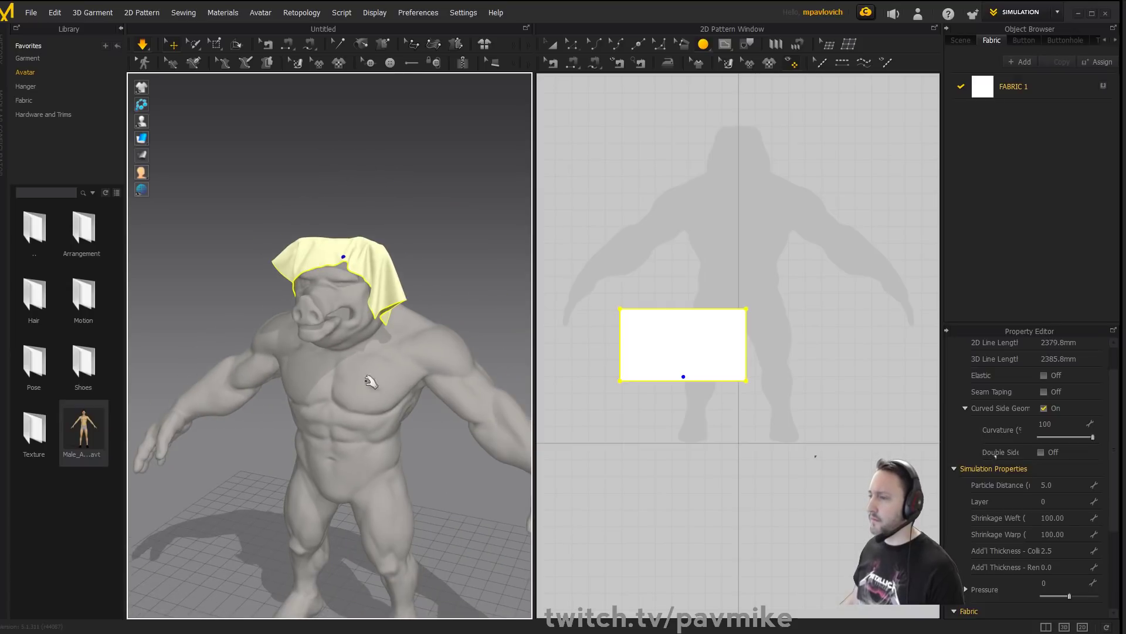
right_click_drag(444, 234, 425, 262)
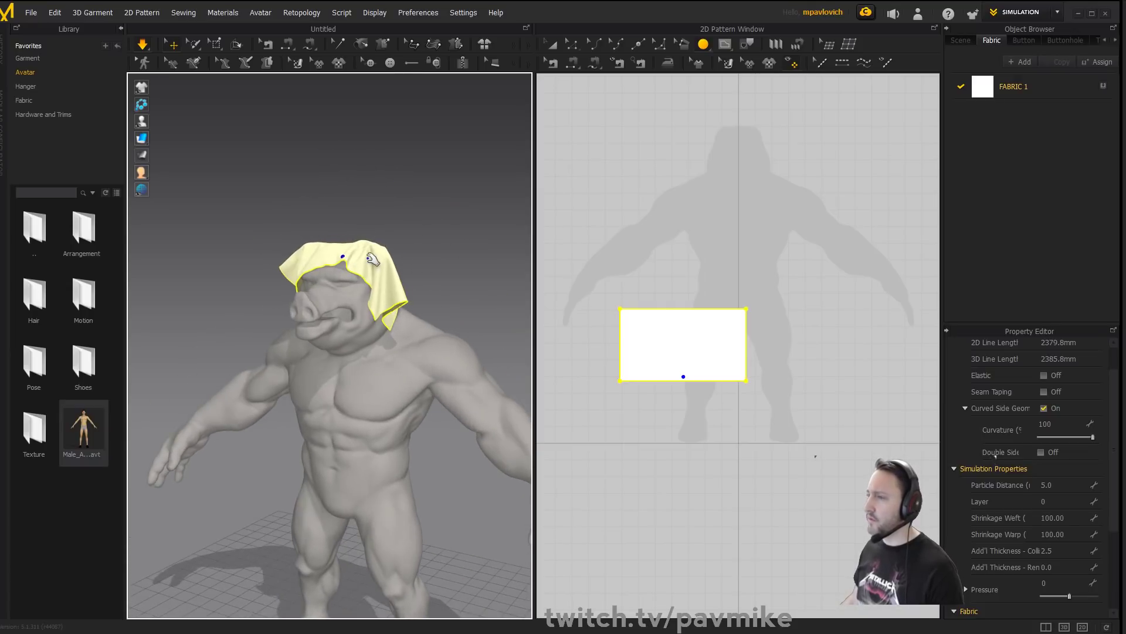
scroll(283, 158, "down", 3)
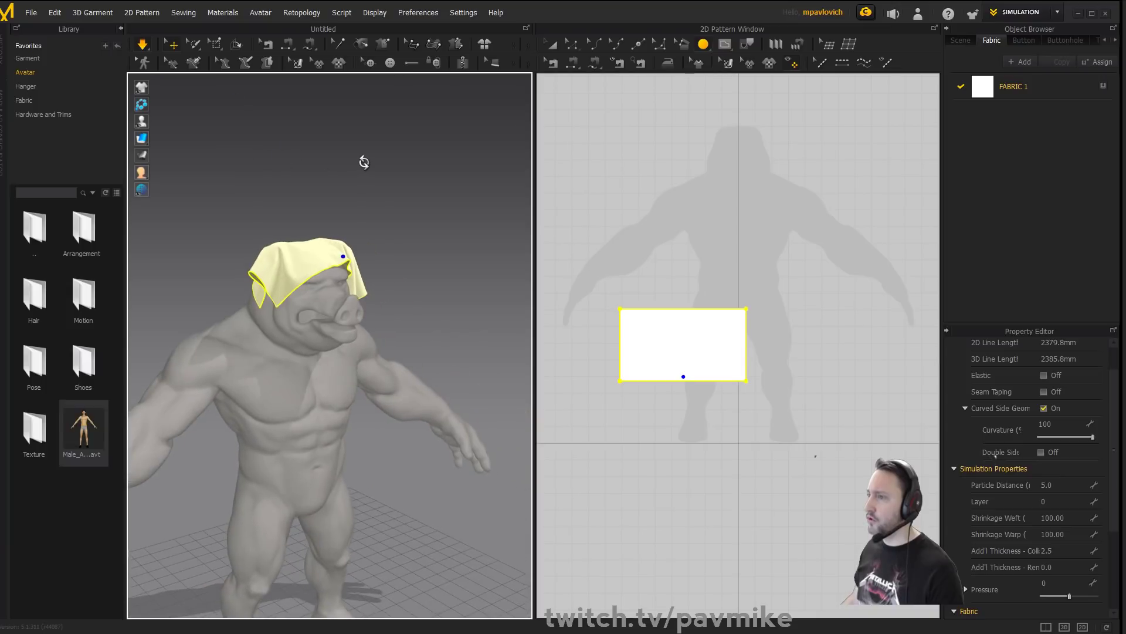
right_click_drag(398, 463, 207, 386)
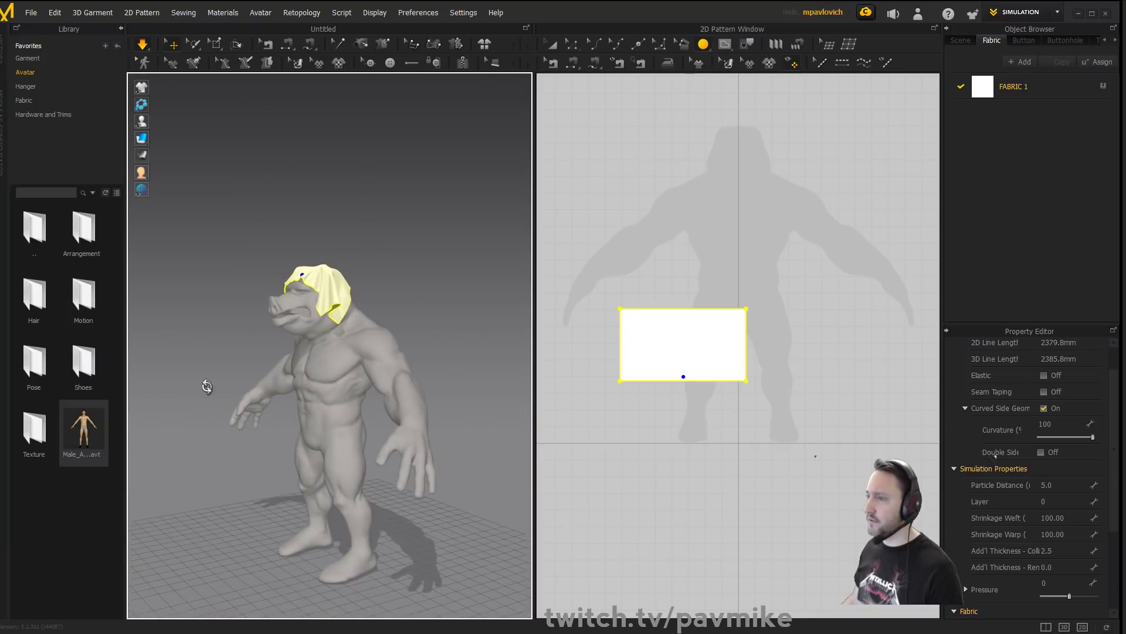
right_click_drag(261, 420, 605, 484)
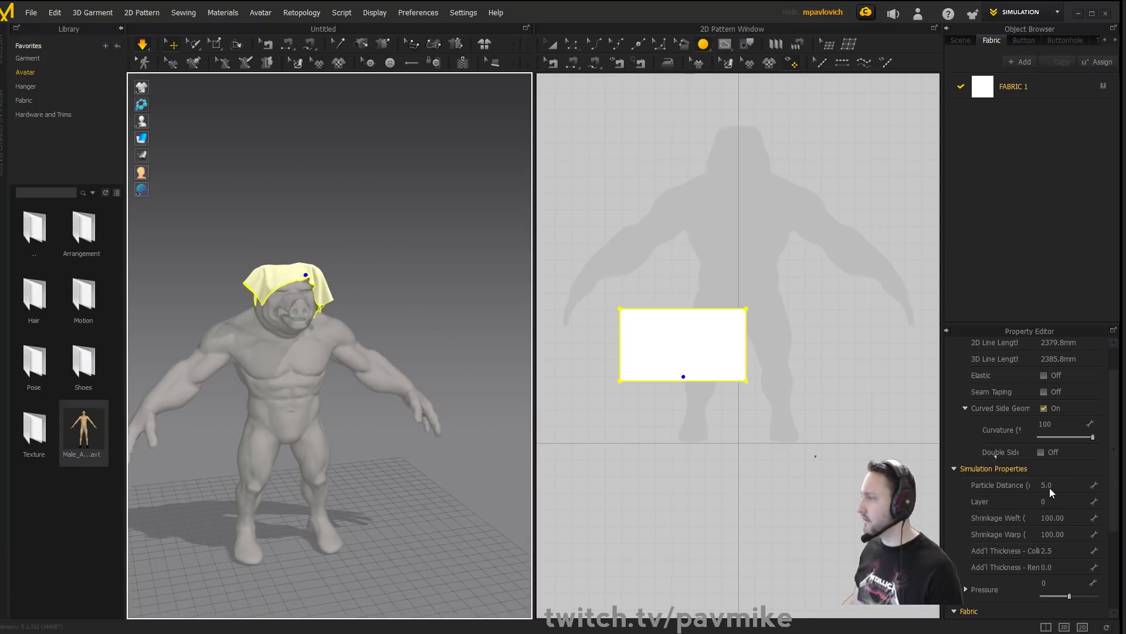
right_click_drag(521, 352, 312, 385)
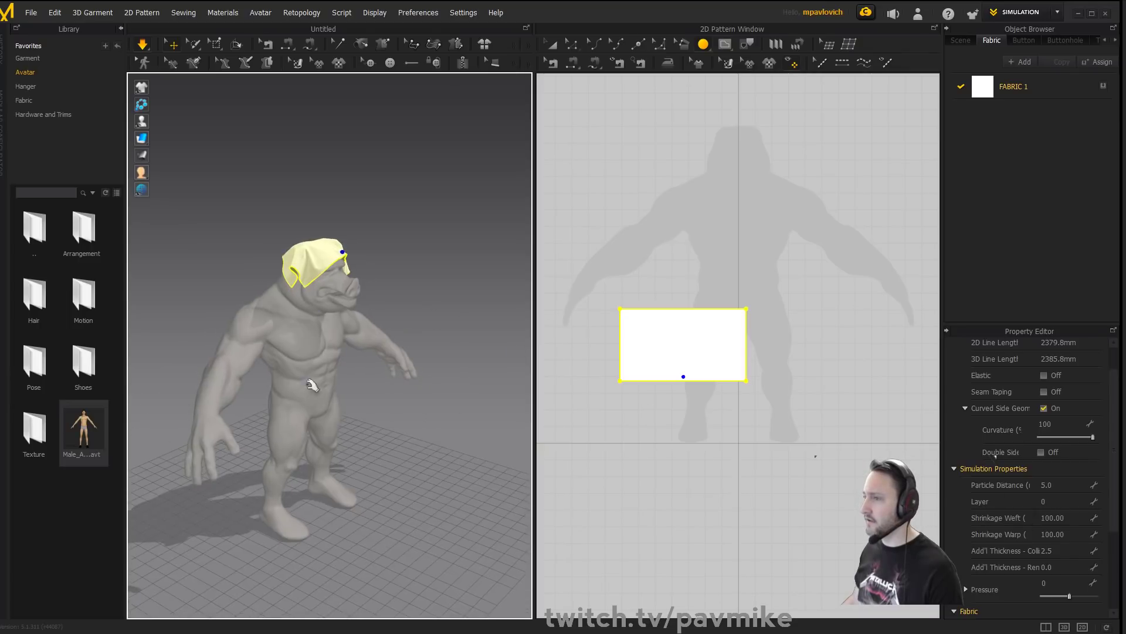
right_click_drag(433, 413, 397, 400)
scroll(387, 369, "up", 3)
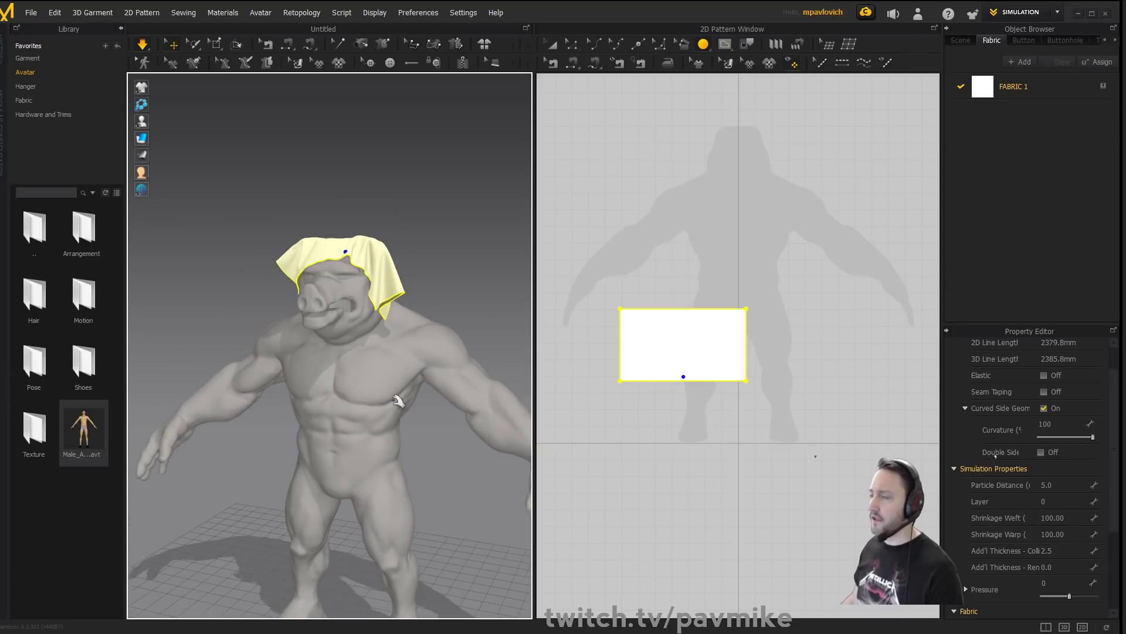
scroll(410, 399, "up", 1)
middle_click_drag(414, 398, 407, 421)
right_click_drag(407, 421, 217, 129)
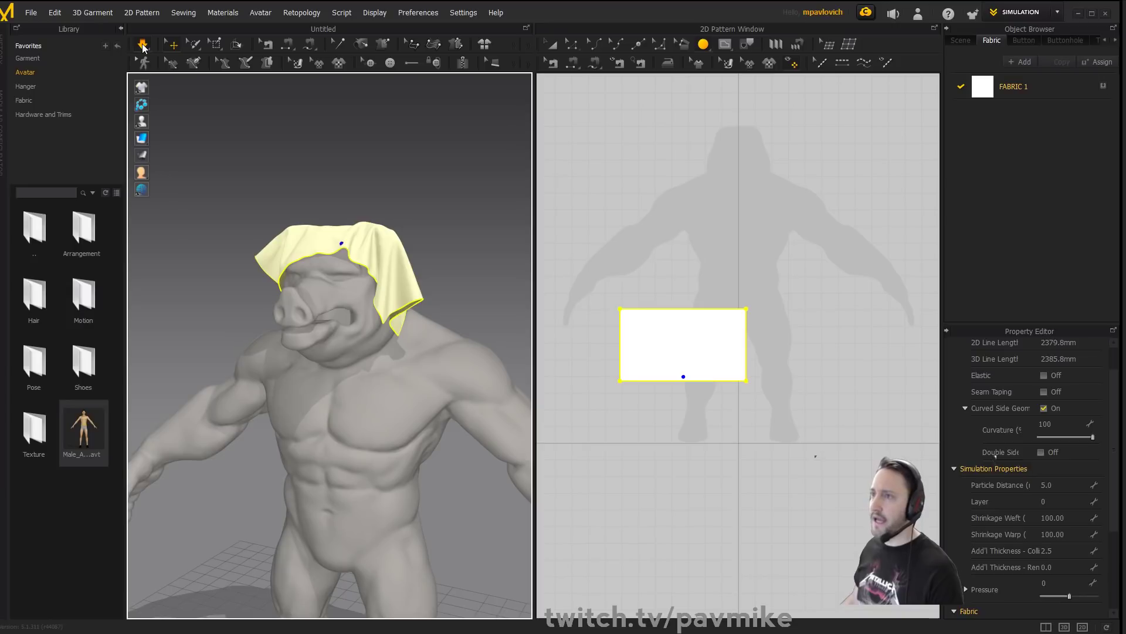
Switch back to Simulate (GPU) and tug the cloth's front edge to rearrange the drape across the forehead.
left_click(142, 44)
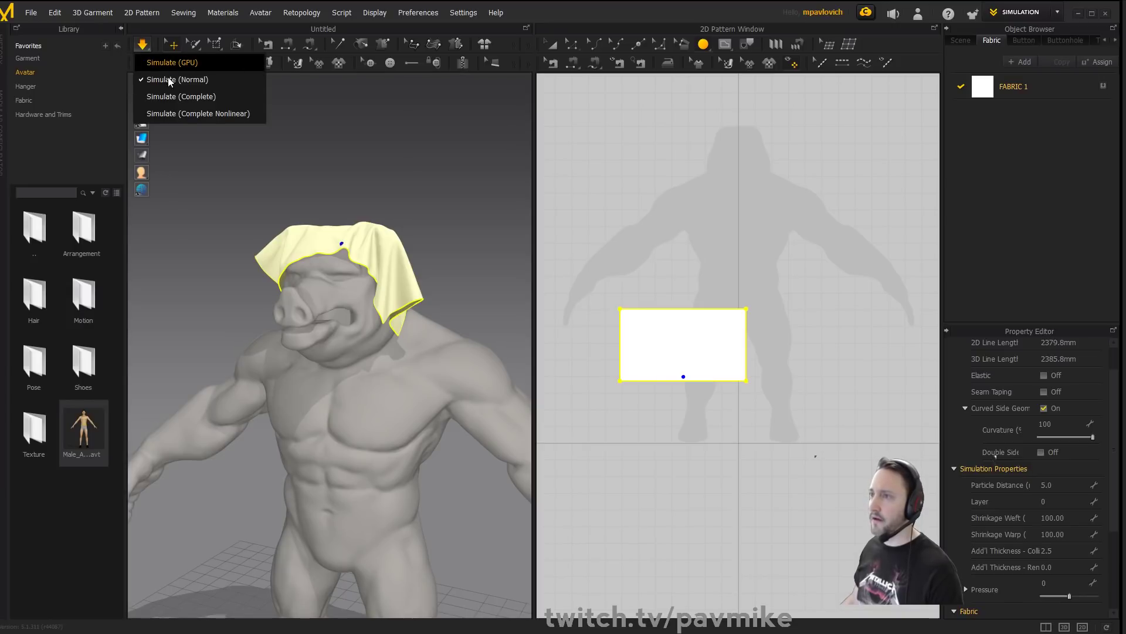
left_click(171, 62)
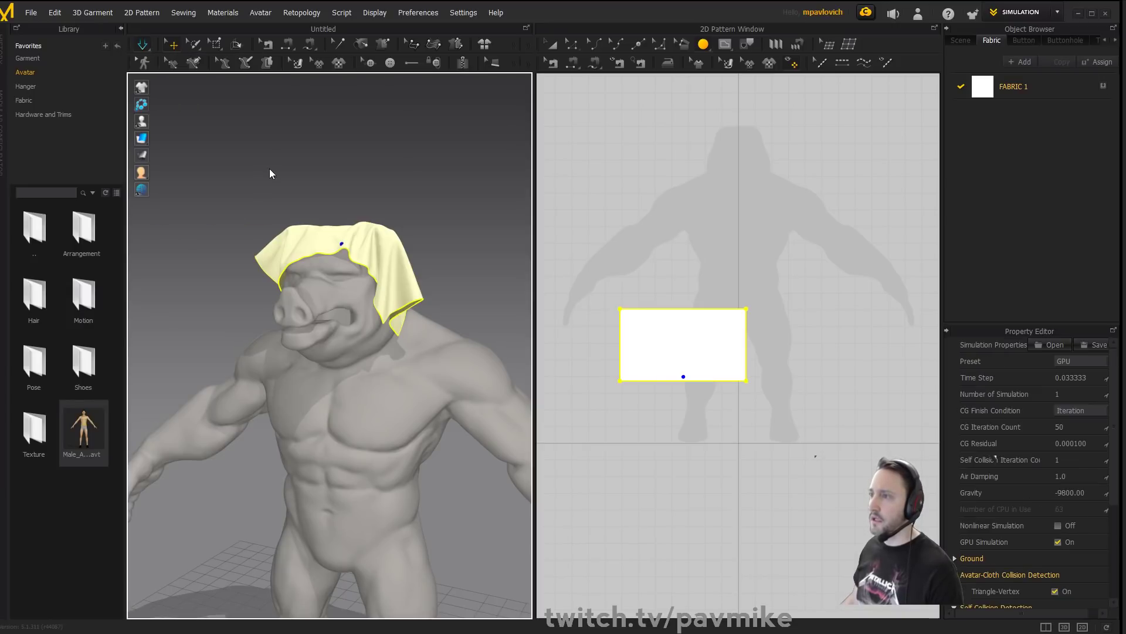
right_click_drag(355, 200, 337, 215)
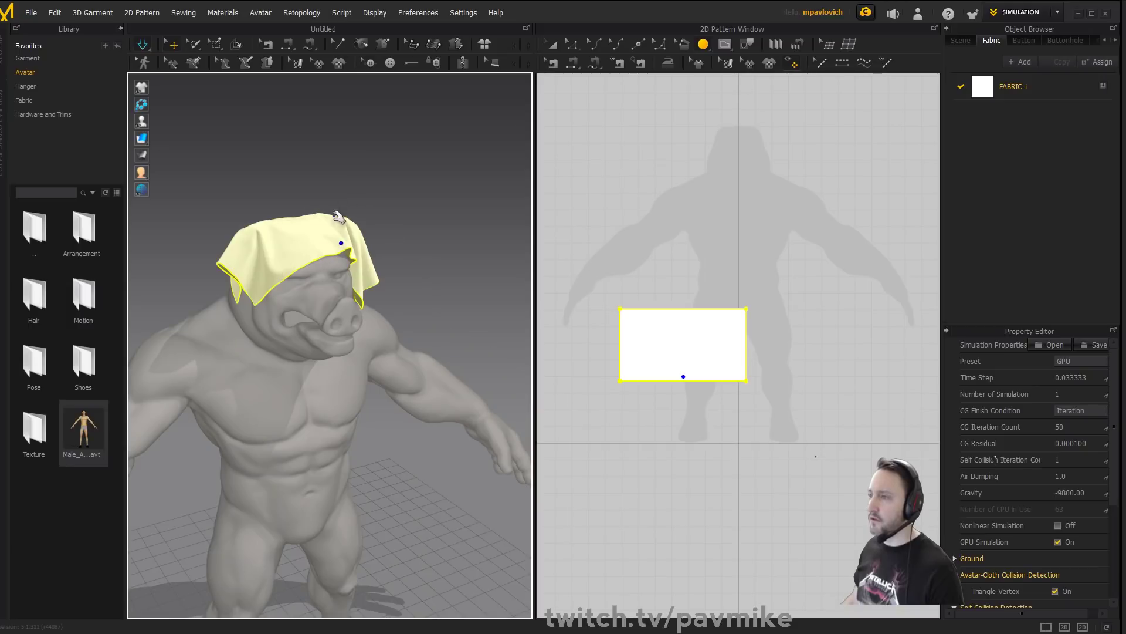
left_click_drag(340, 242, 387, 266)
right_click_drag(404, 245, 311, 245)
left_click_drag(293, 254, 321, 240)
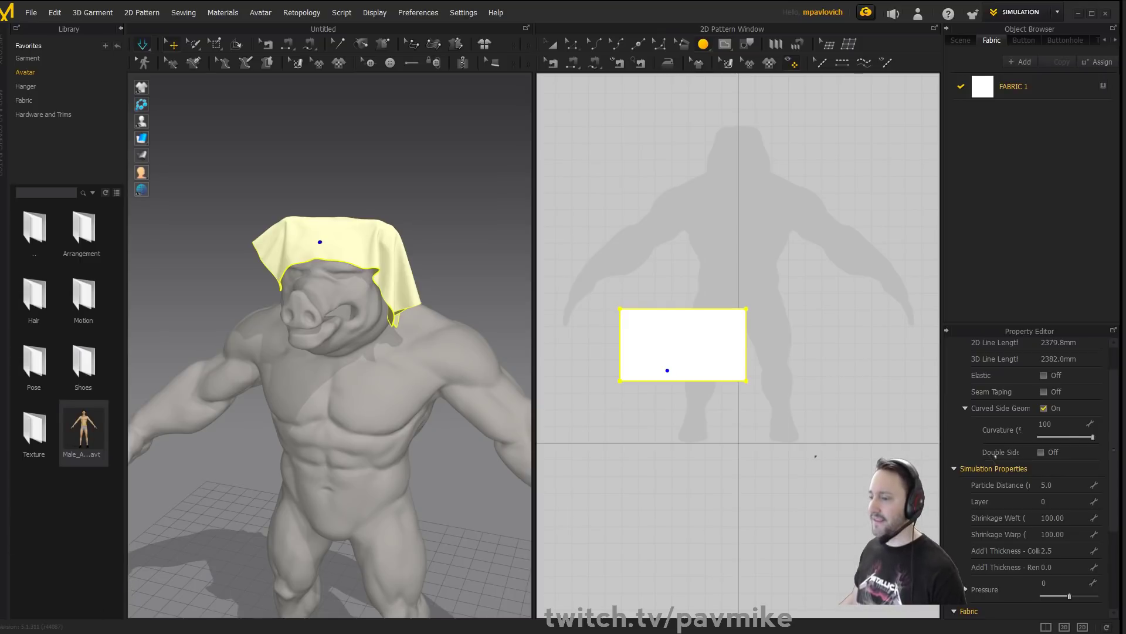
Check the load on the CPU's logical processors in Task Manager while the cloth simulation runs.
left_click_drag(493, 633, 495, 131)
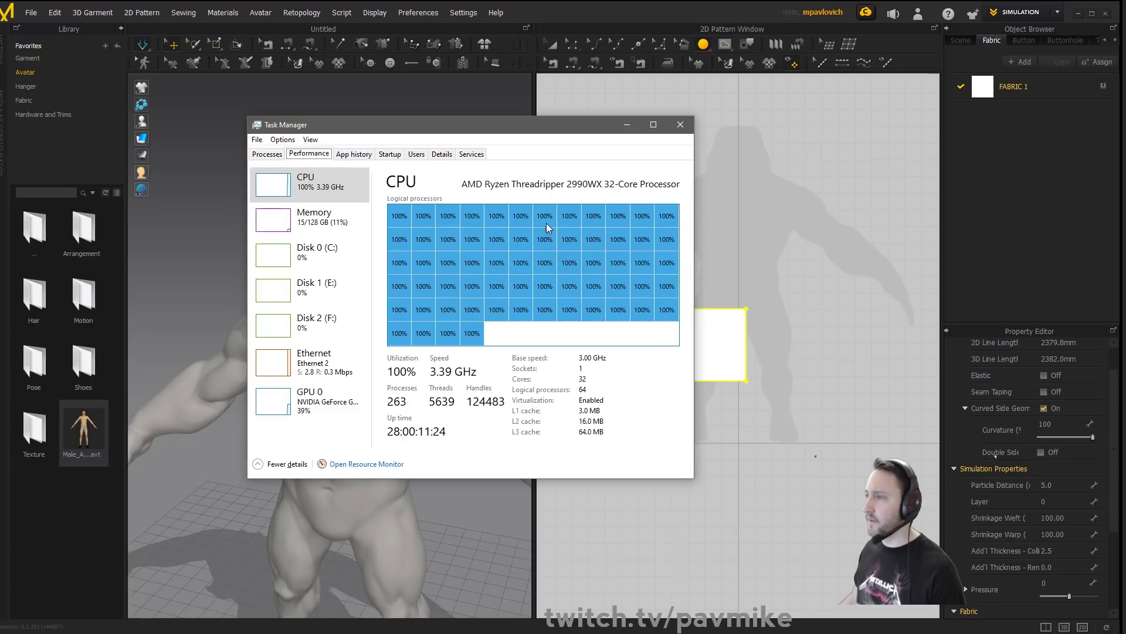
left_click_drag(542, 128, 552, 633)
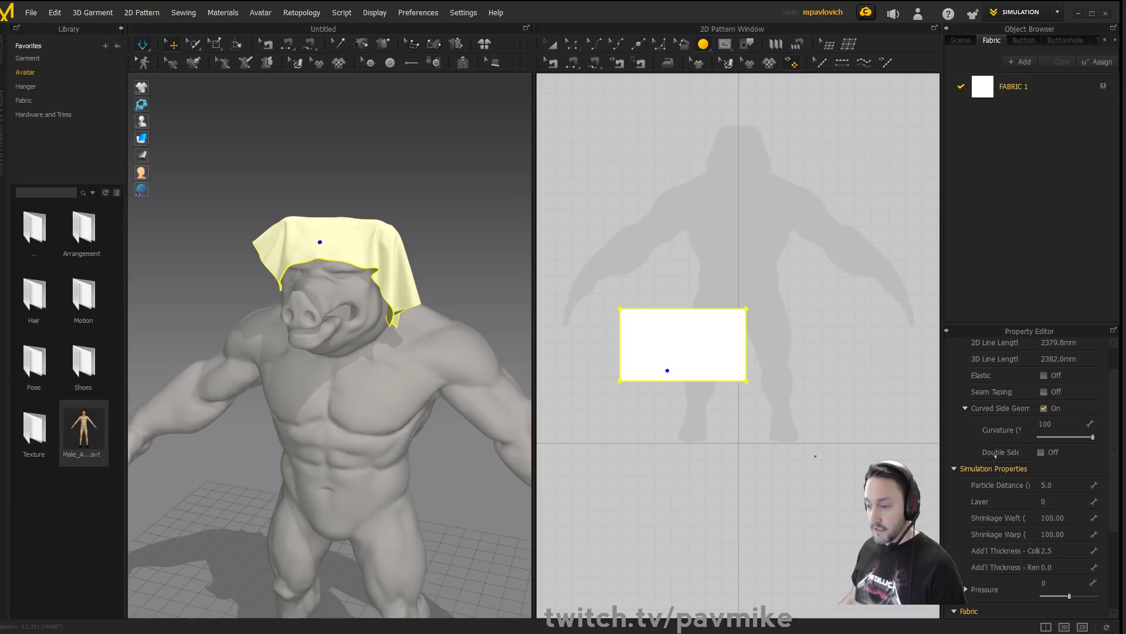
right_click_drag(364, 166, 392, 163)
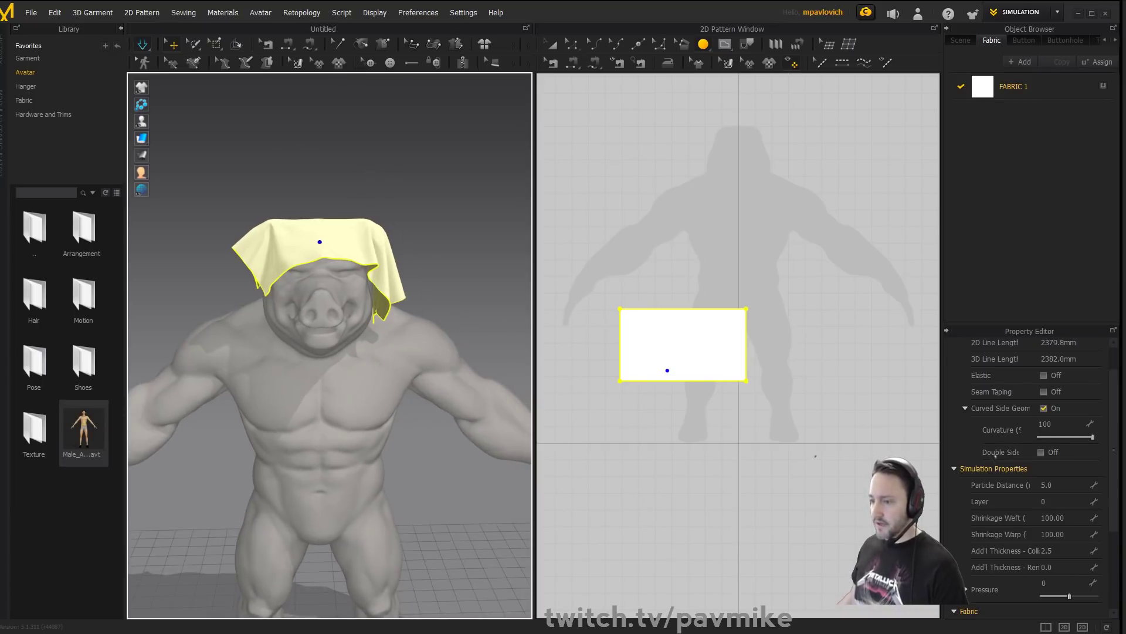
left_click_drag(592, 633, 592, 233)
left_click(148, 46)
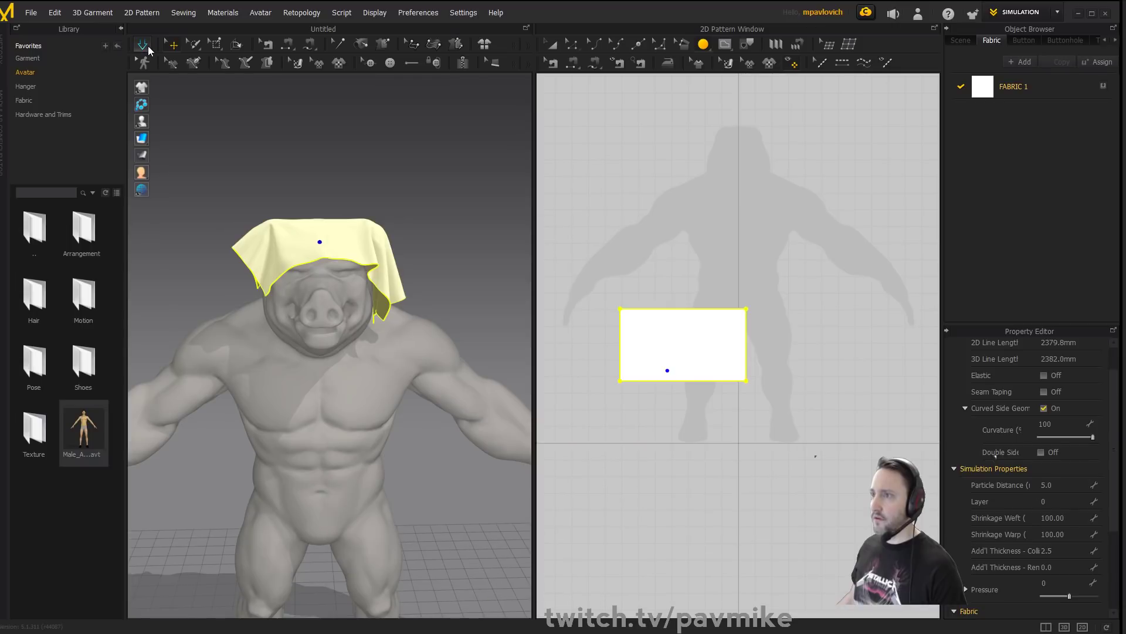
key("alt+Tab")
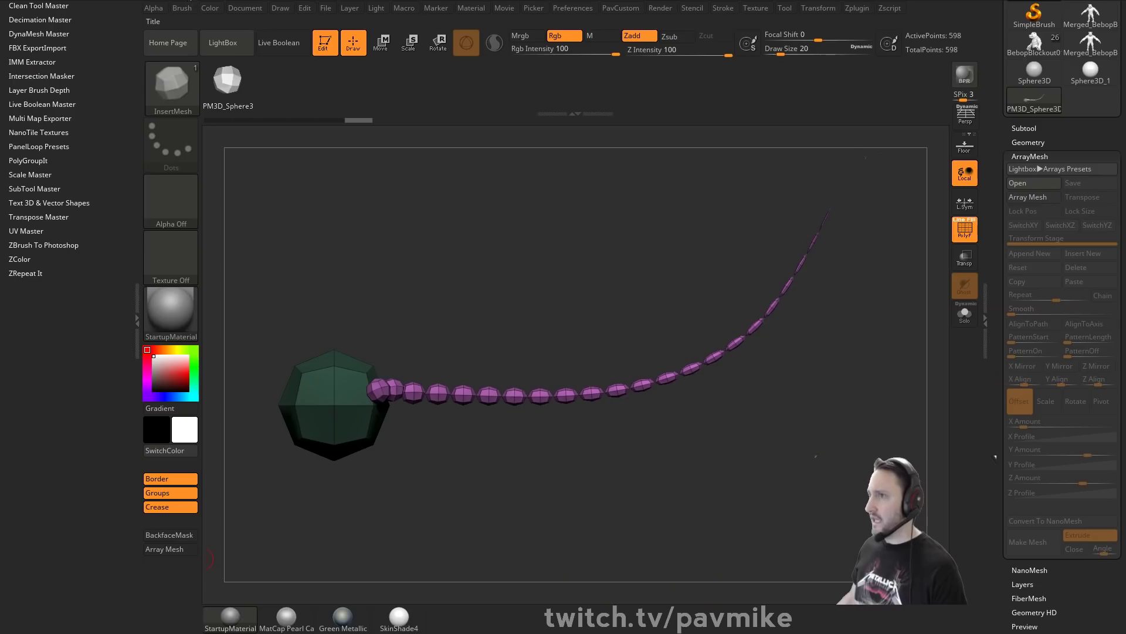
key("alt+Tab")
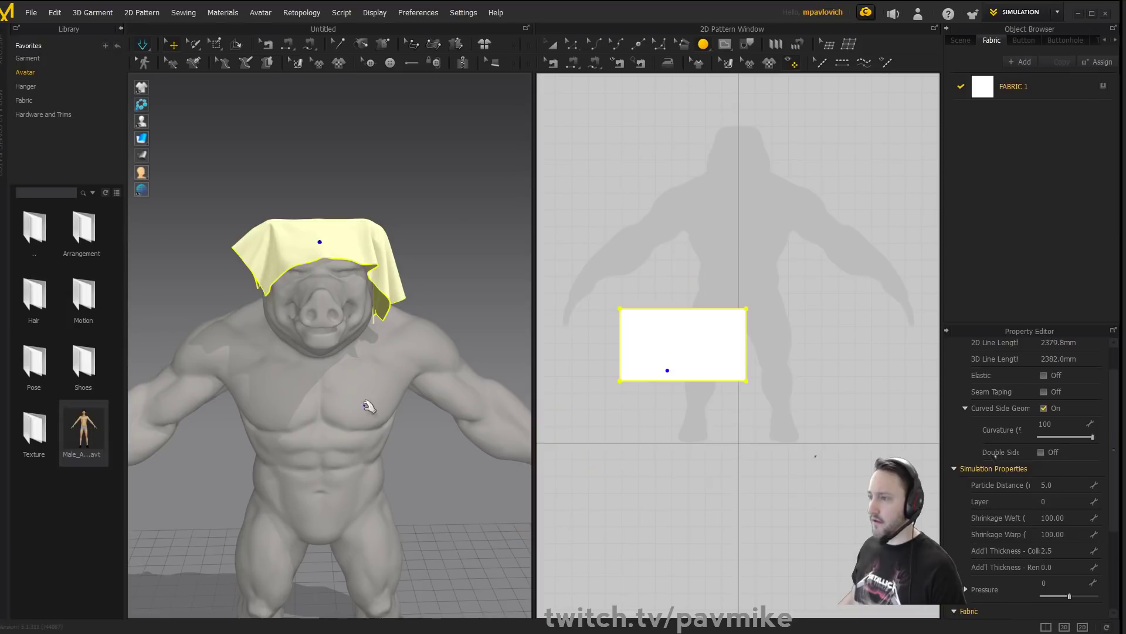
key("ctrl+shift+Escape")
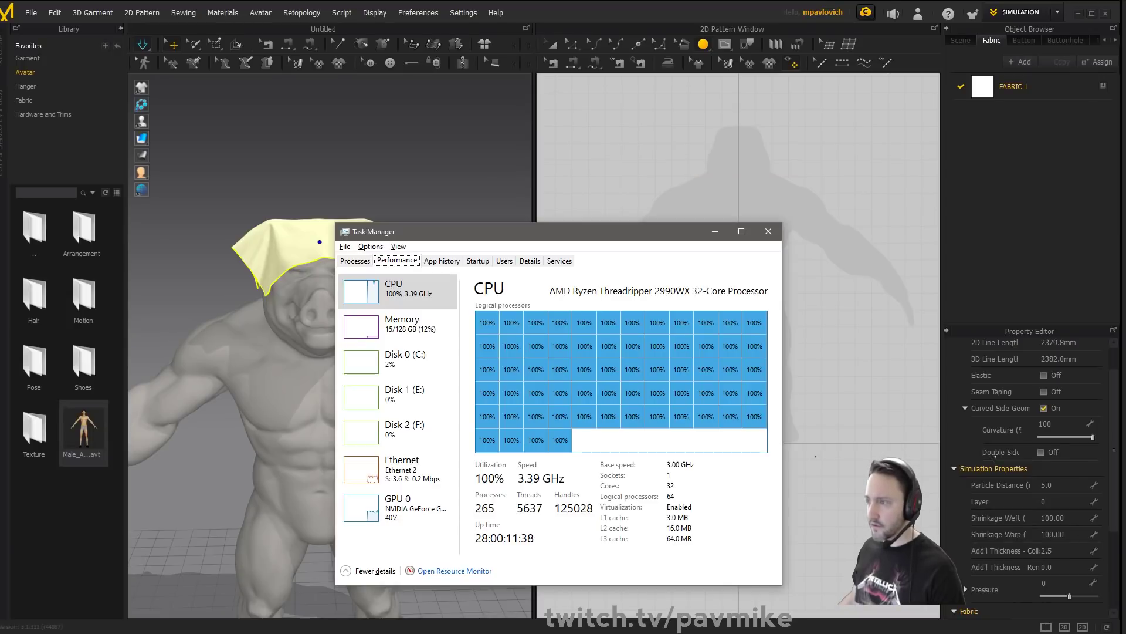
left_click_drag(517, 236, 518, 633)
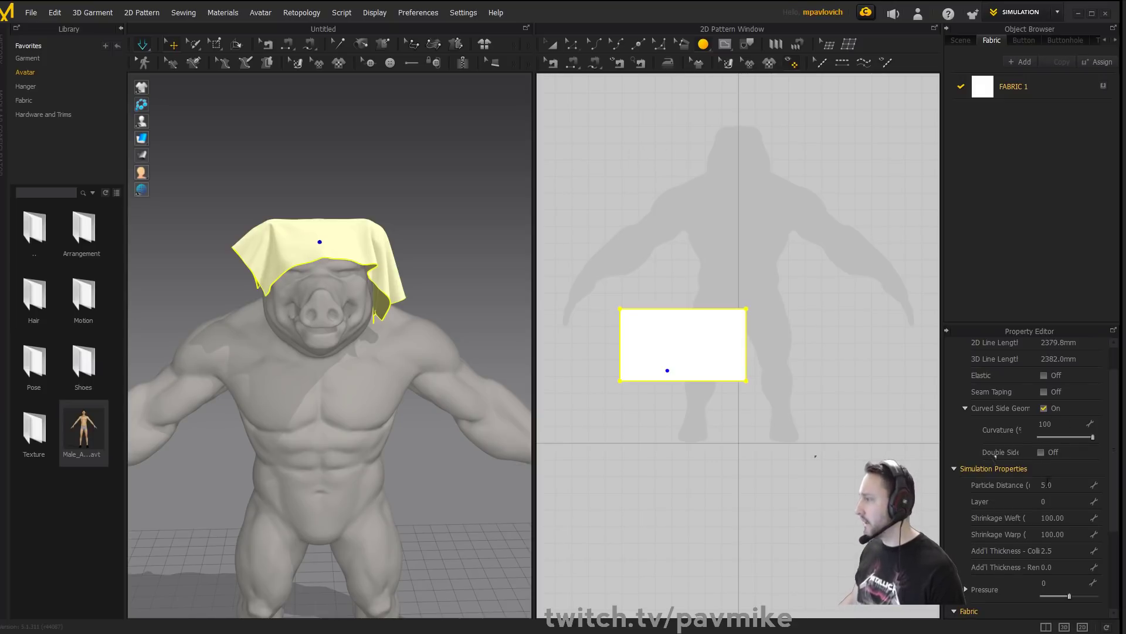
Set the cloth's particle distance to 10 and pull its side outward from the avatar's head in the simulation.
type("10")
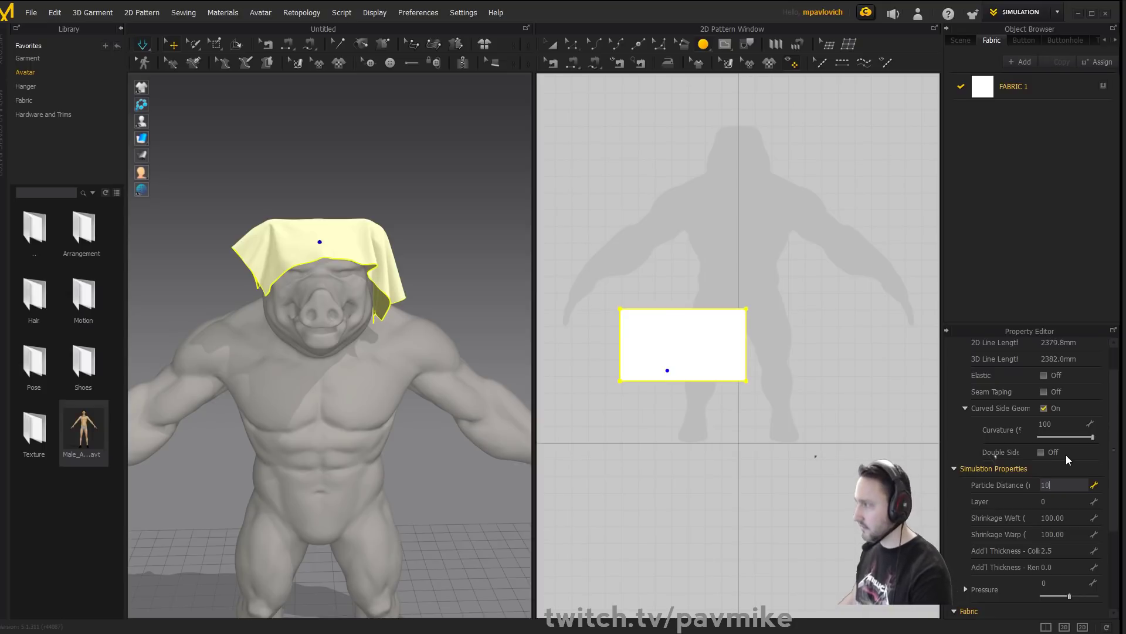
key("Return")
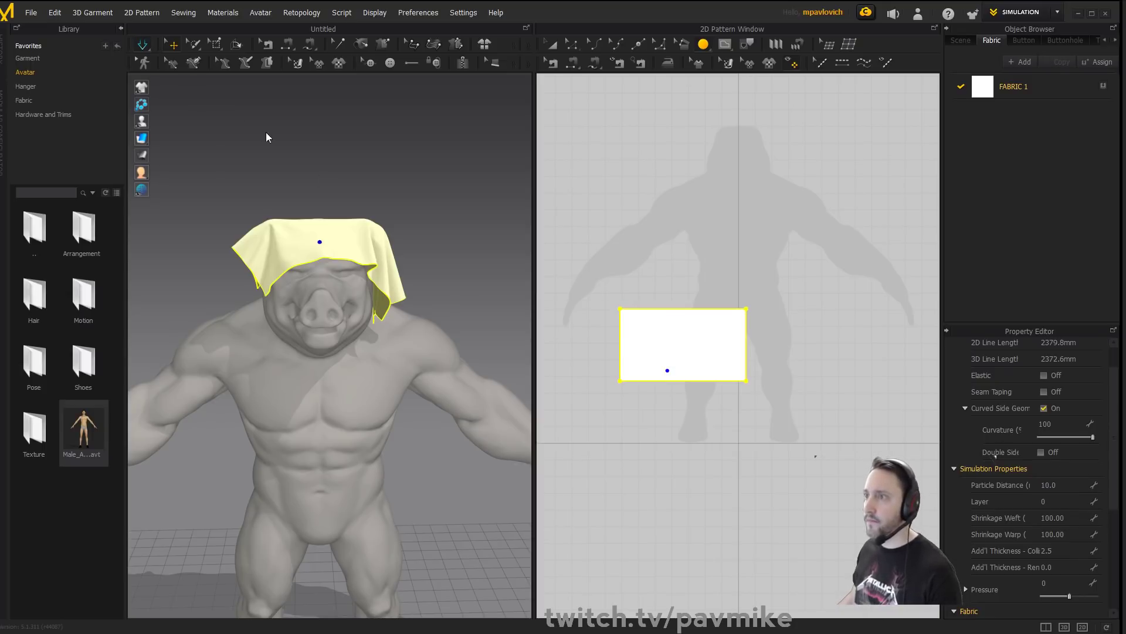
right_click_drag(257, 129, 239, 161)
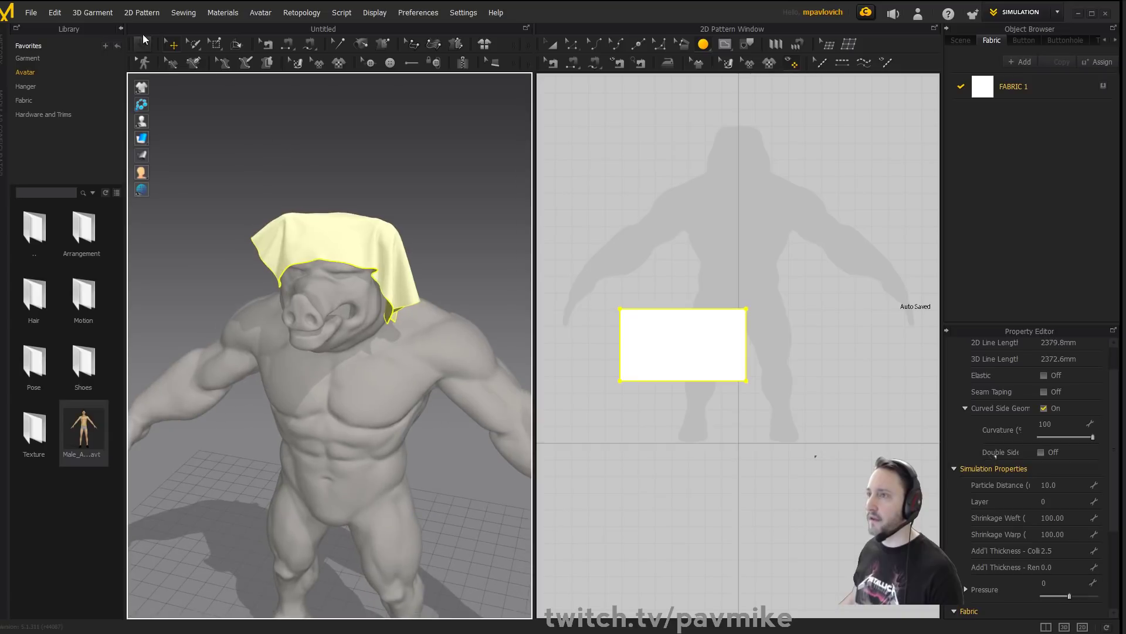
left_click(143, 42)
left_click_drag(288, 224, 241, 238)
right_click_drag(382, 188, 392, 170)
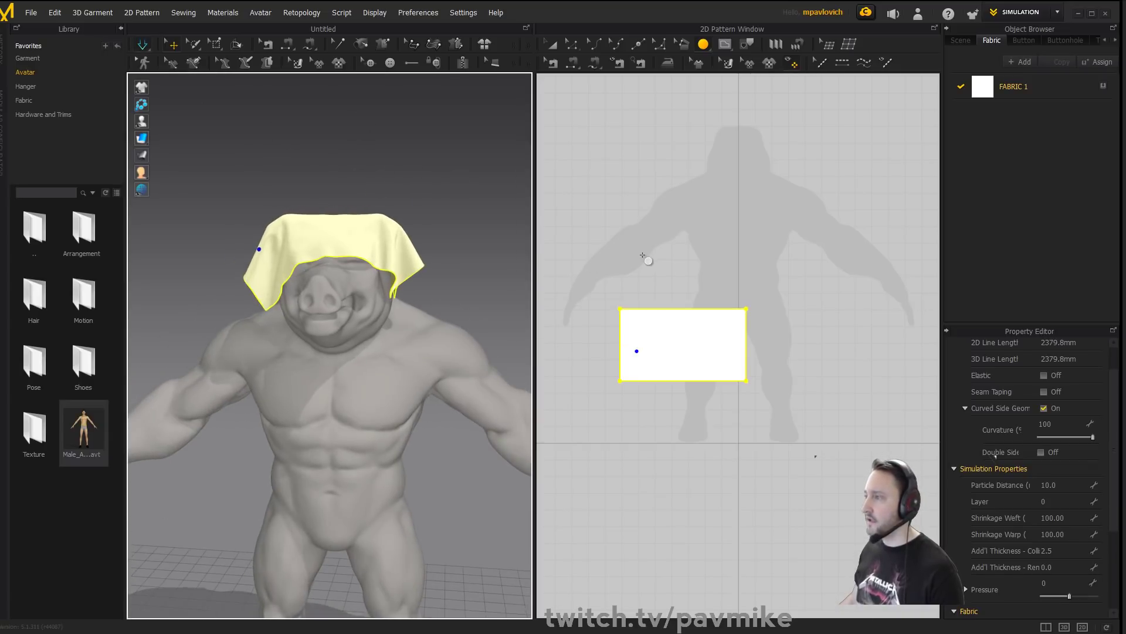
Enlarge the rectangular pattern from its corner to a 2D outline length of about 3583 mm.
scroll(673, 235, "up", 3)
scroll(673, 236, "down", 2)
middle_click_drag(667, 193, 702, 168)
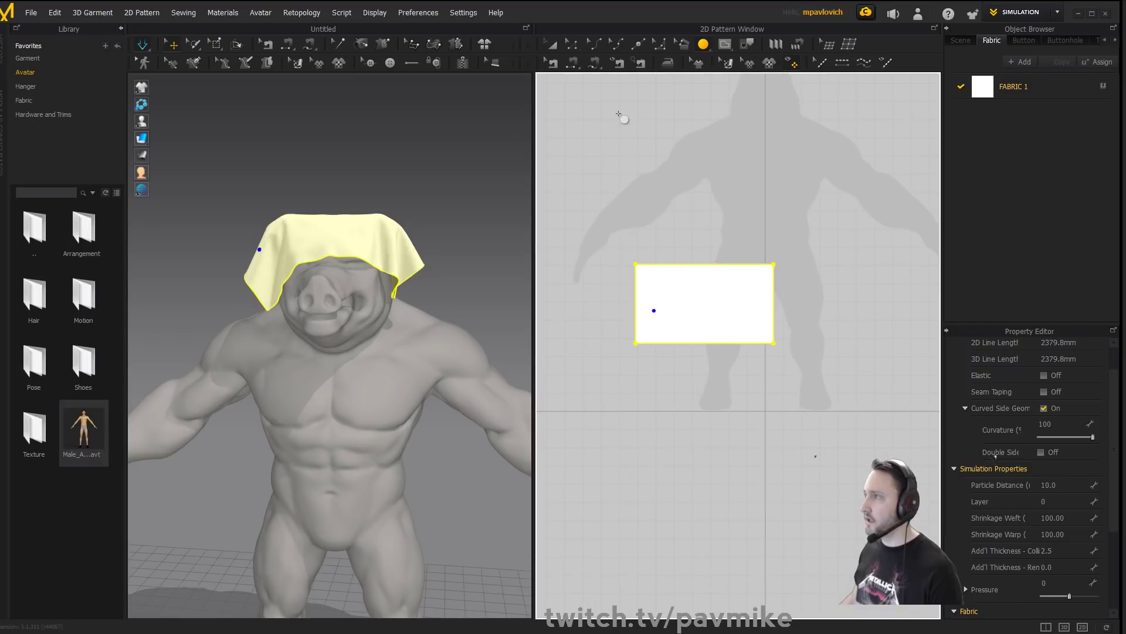
left_click(551, 45)
left_click_drag(784, 252, 889, 212)
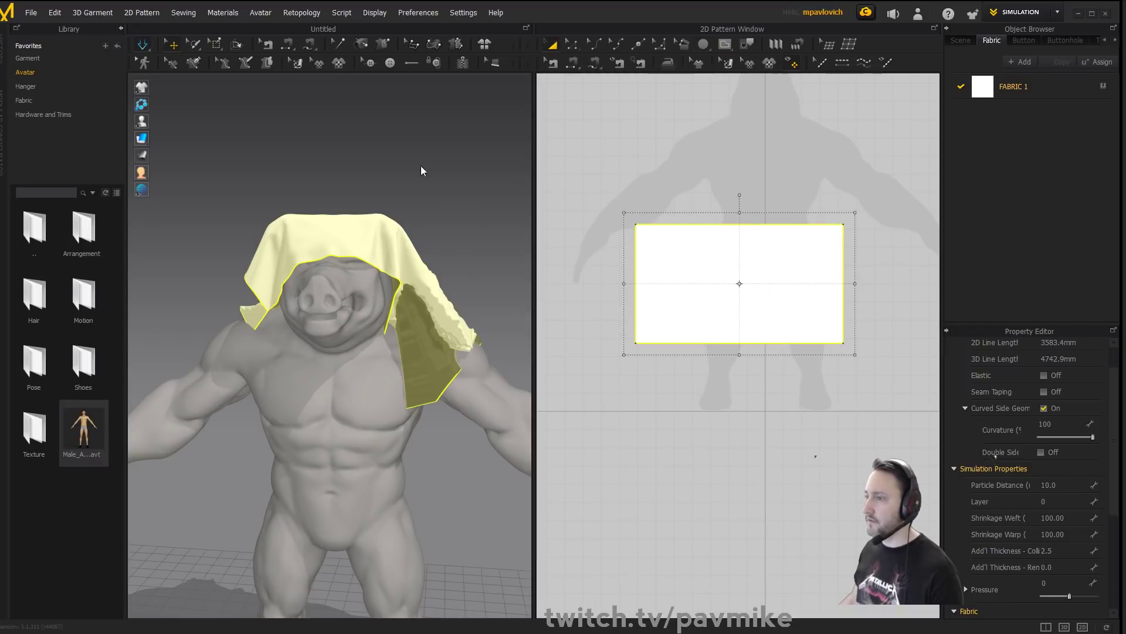
Tug the enlarged cloth down over the side of the avatar's head and shoulder in the GPU simulation.
mouse_move(403, 172)
right_mouse_down()
mouse_move(448, 201)
mouse_move(393, 137)
mouse_move(420, 159)
right_mouse_up()
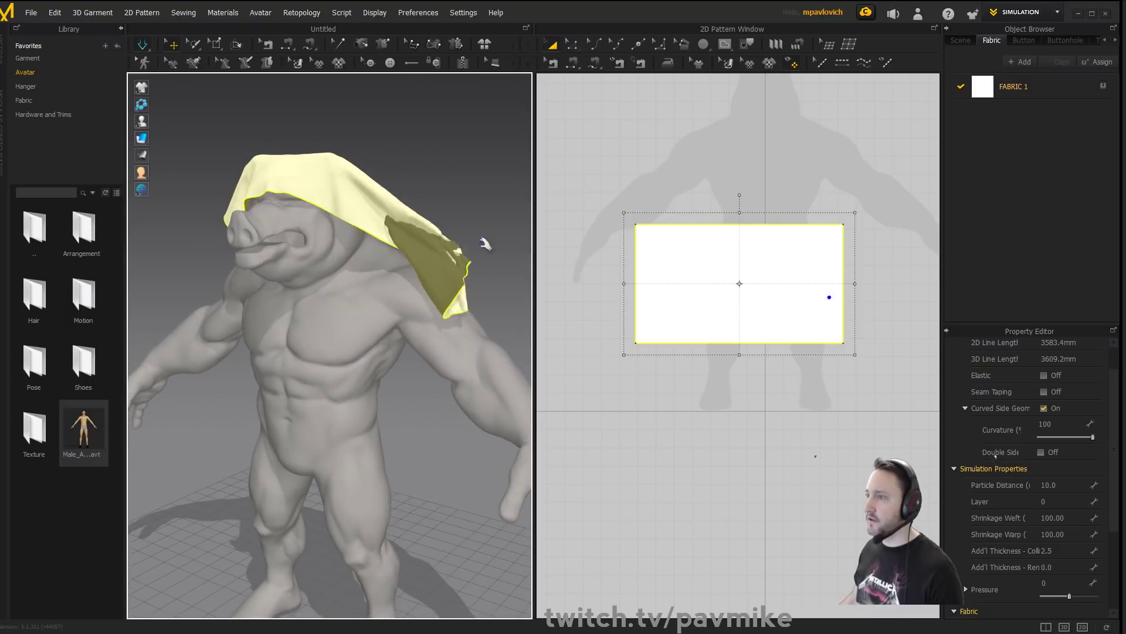
right_click_drag(485, 241, 408, 313)
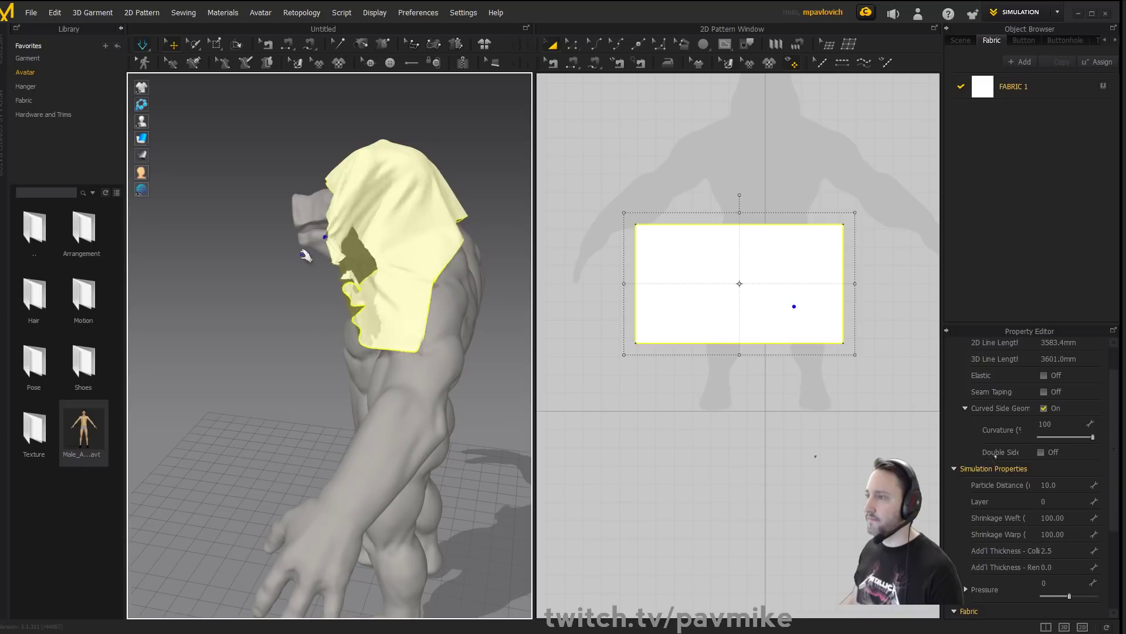
right_click_drag(433, 289, 234, 162)
Switch to Simulate (Normal) and pull the hanging side of the cloth until it drapes smoothly over the avatar's shoulder.
left_click(142, 44)
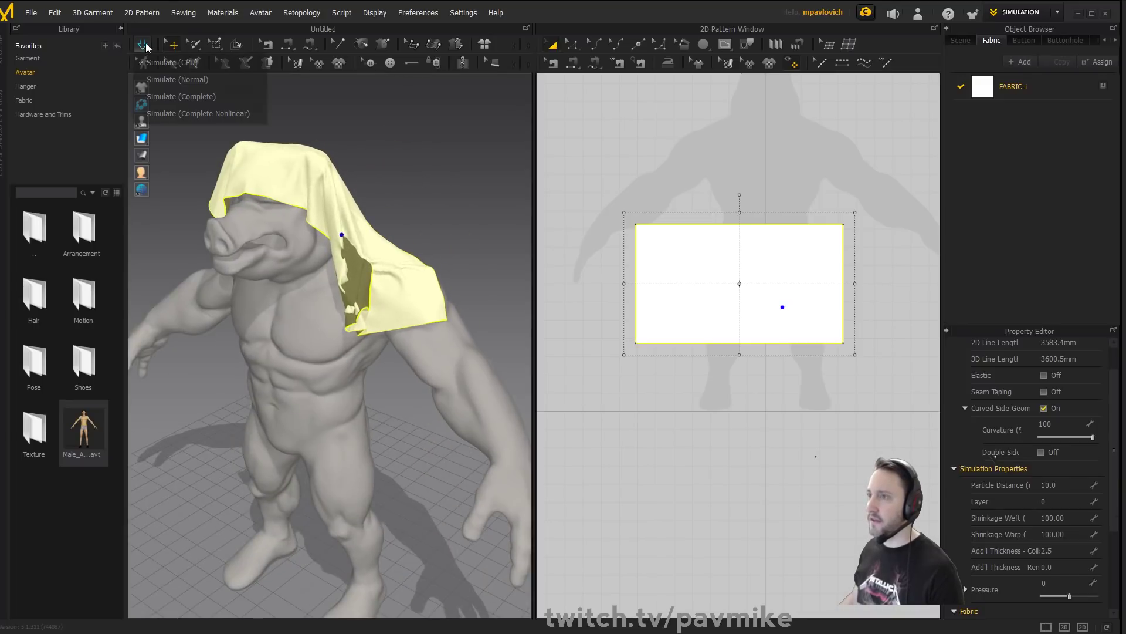
left_click(170, 74)
right_click_drag(389, 206, 381, 186)
left_click_drag(362, 281, 412, 174)
right_click_drag(415, 176, 477, 194)
left_click_drag(364, 301, 377, 301)
left_click_drag(344, 260, 341, 292)
right_click_drag(380, 196, 272, 191)
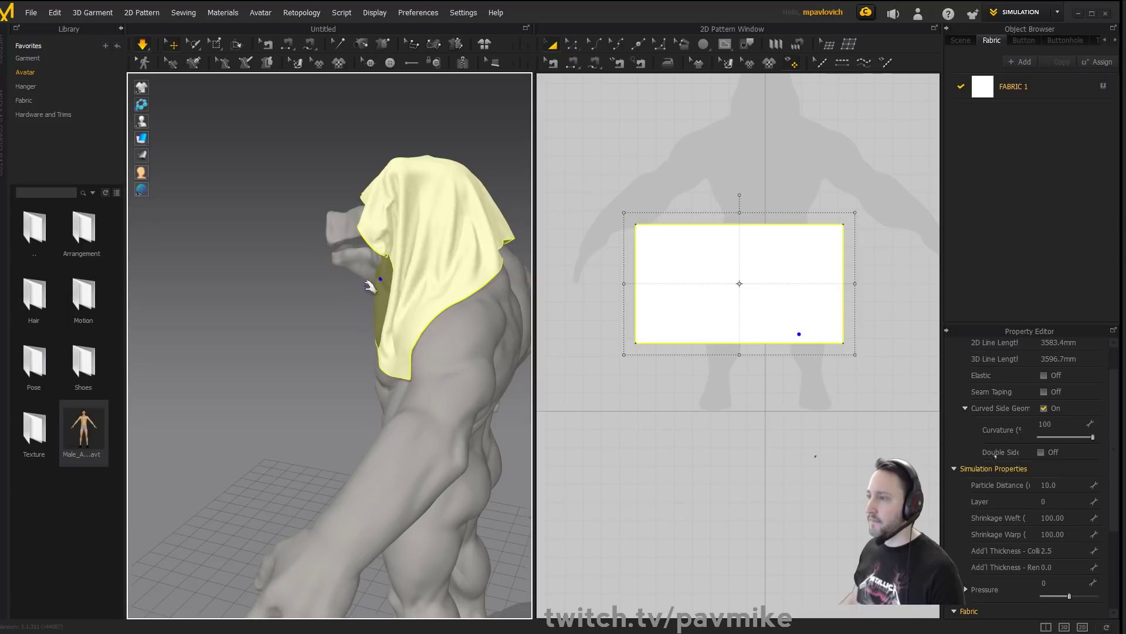
right_click_drag(322, 300, 378, 283)
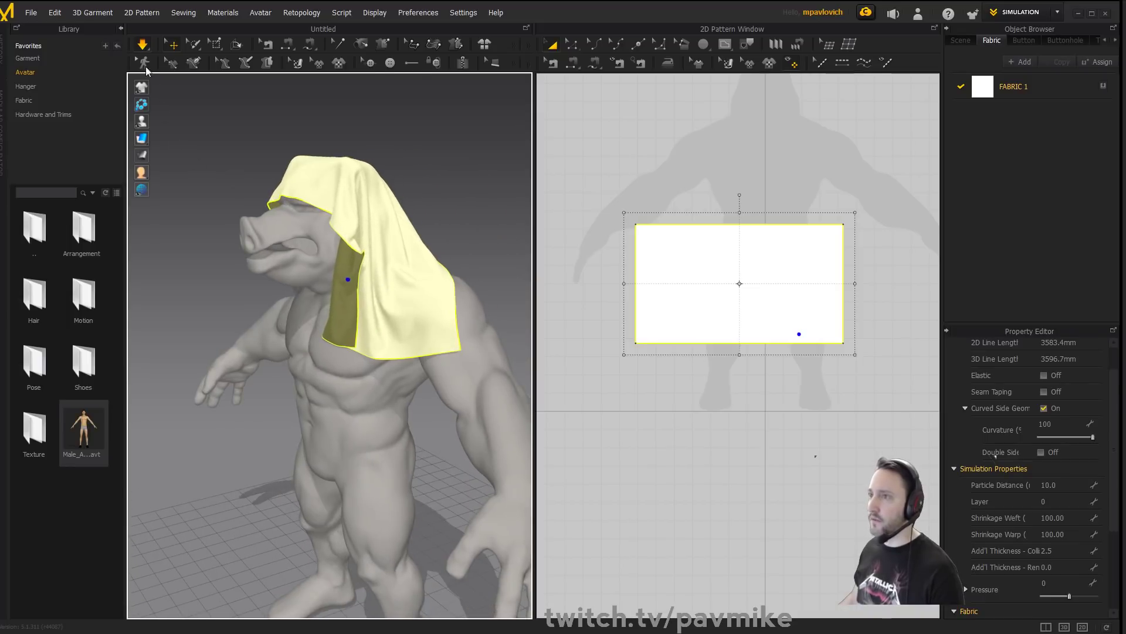
Switch back to Simulate (GPU) and tug the cloth's hanging front edge beside the avatar's face.
left_click(144, 50)
left_click(156, 65)
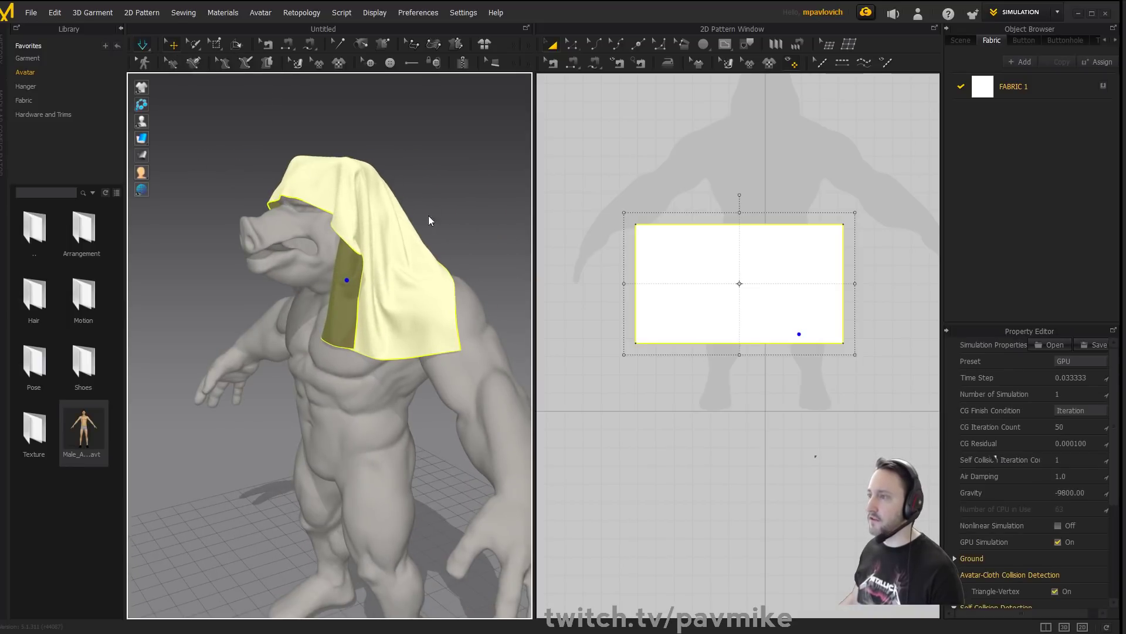
right_click_drag(487, 174, 427, 187)
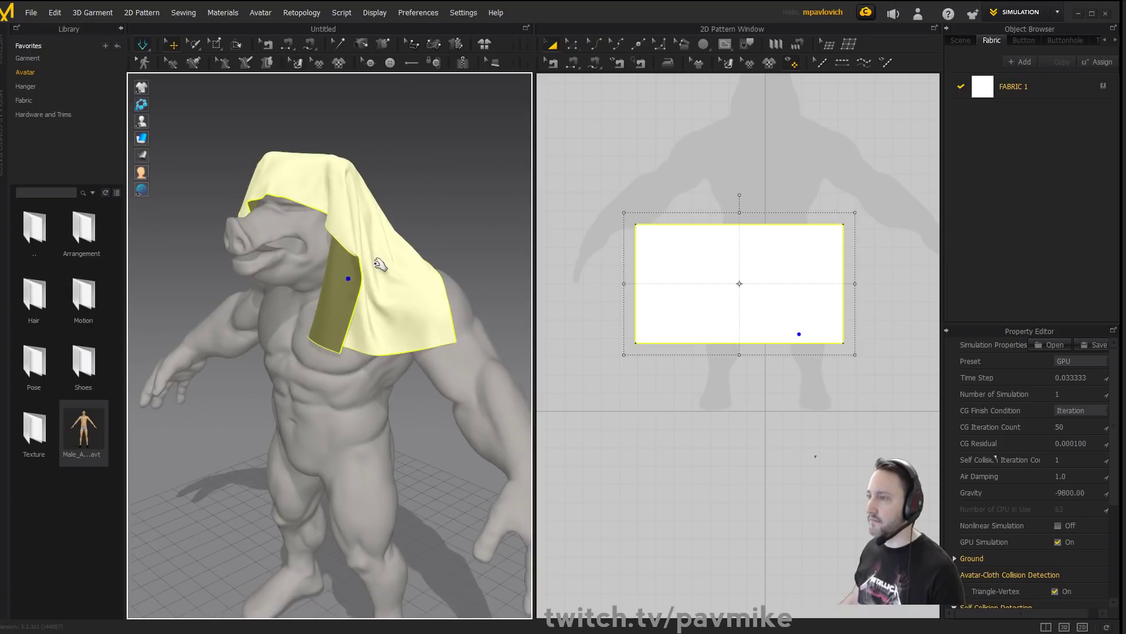
left_click_drag(348, 256, 347, 197)
right_click_drag(433, 281, 352, 229)
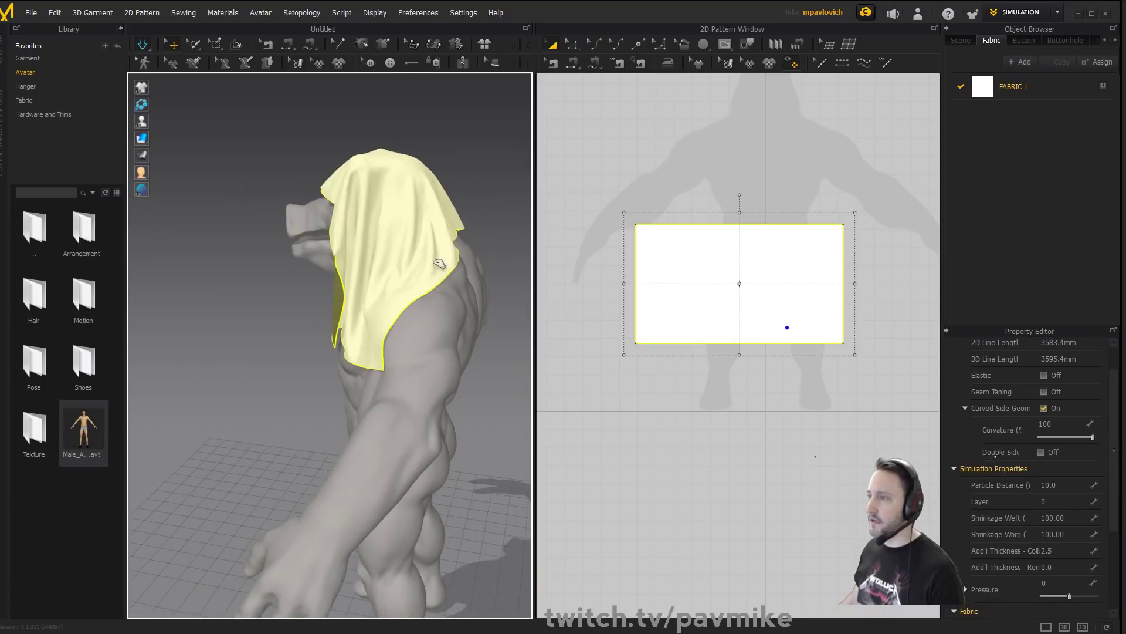
Pull the cloth around the avatar's shoulder and back to test its response, and inspect the resulting folds.
left_click_drag(438, 264, 416, 151)
right_click_drag(371, 144, 415, 164)
middle_click_drag(415, 163, 375, 165)
left_click_drag(375, 304, 427, 287)
right_click_drag(437, 242, 297, 246)
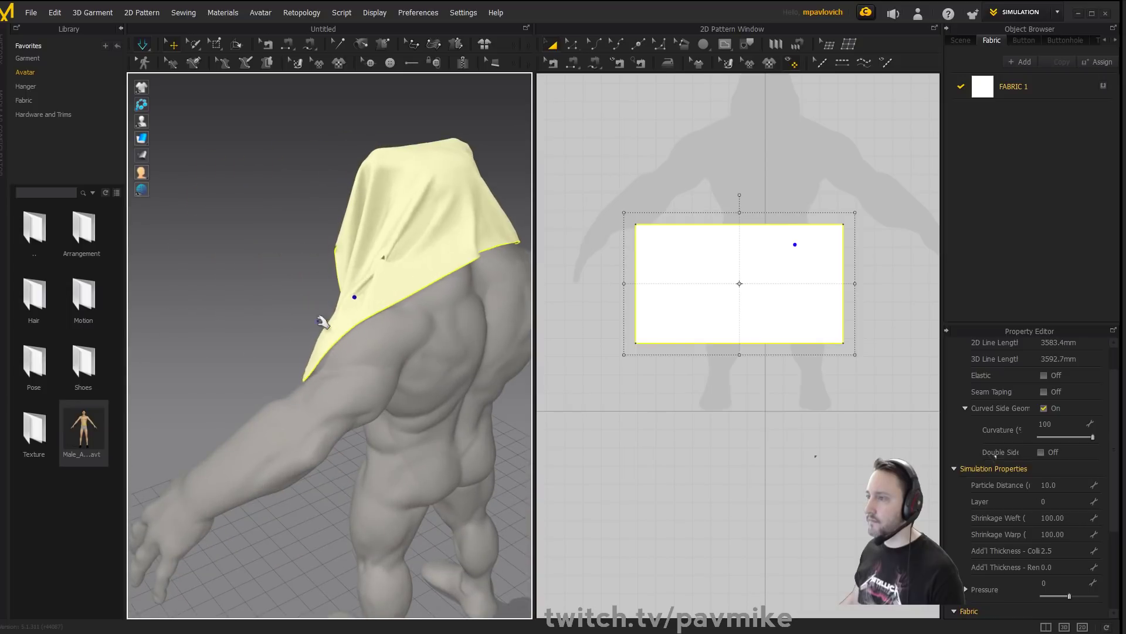
right_click_drag(327, 319, 358, 281)
scroll(661, 143, "up", 2)
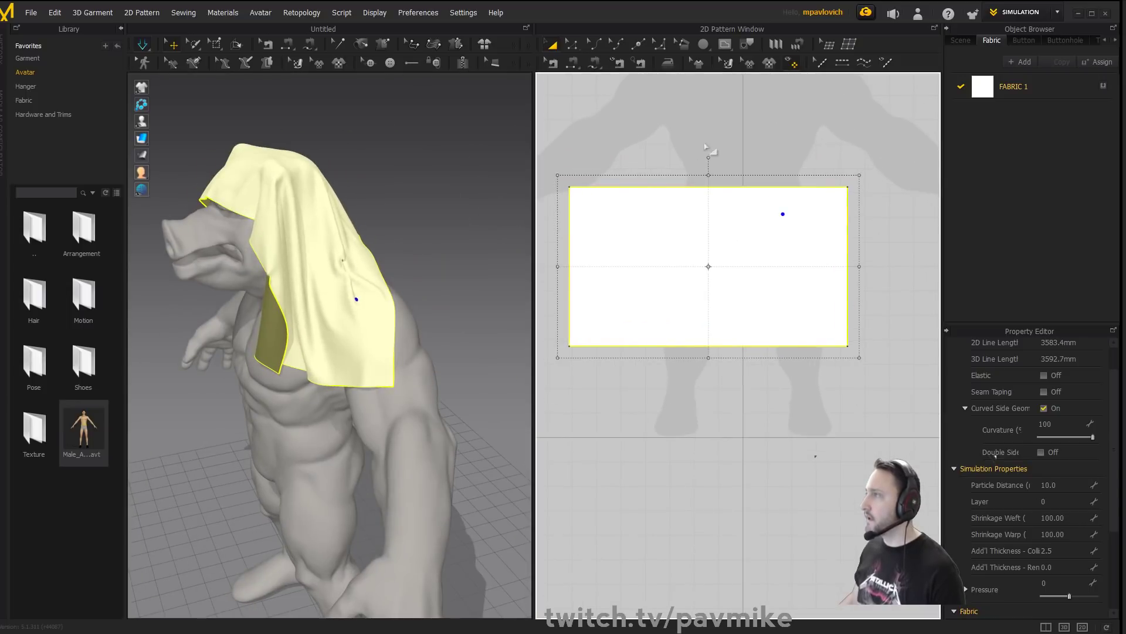
right_click_drag(409, 155, 352, 176)
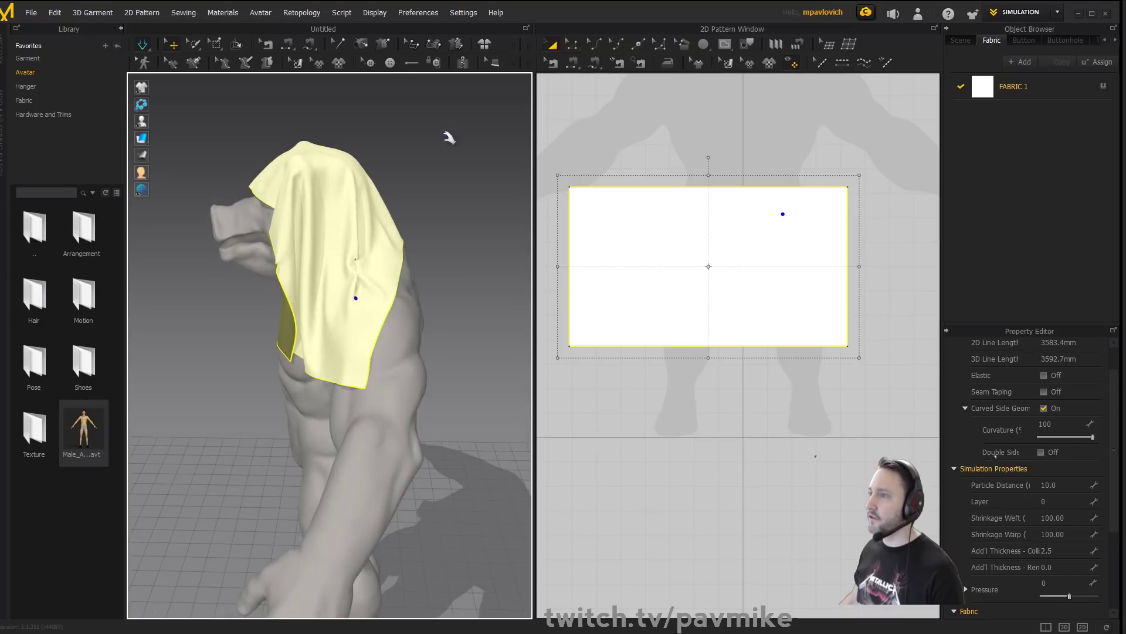
right_click_drag(449, 138, 465, 116)
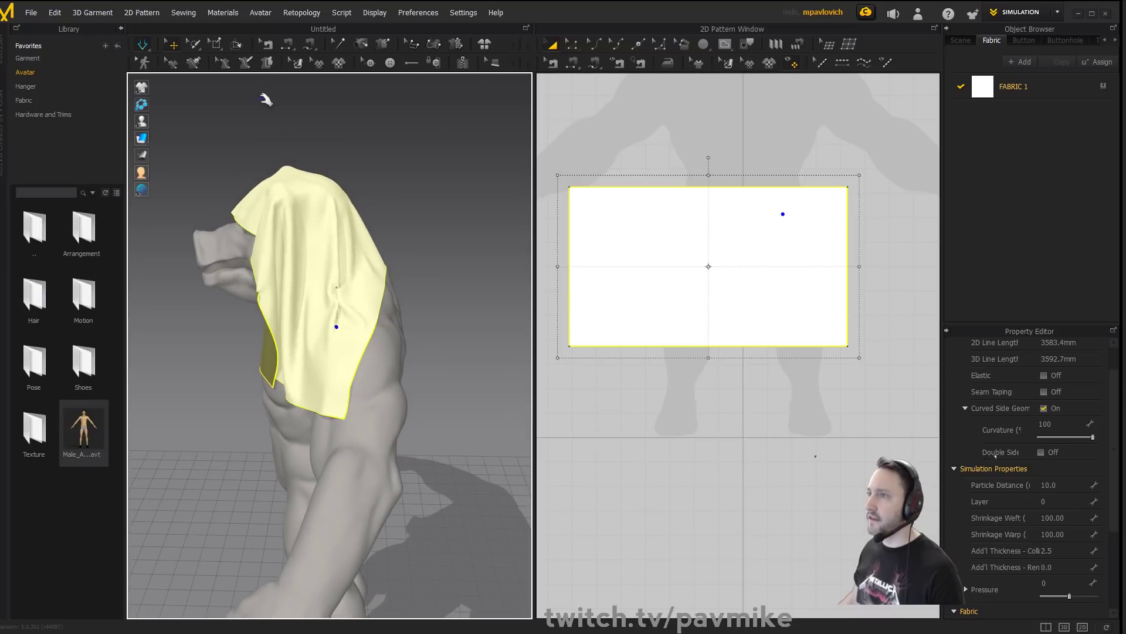
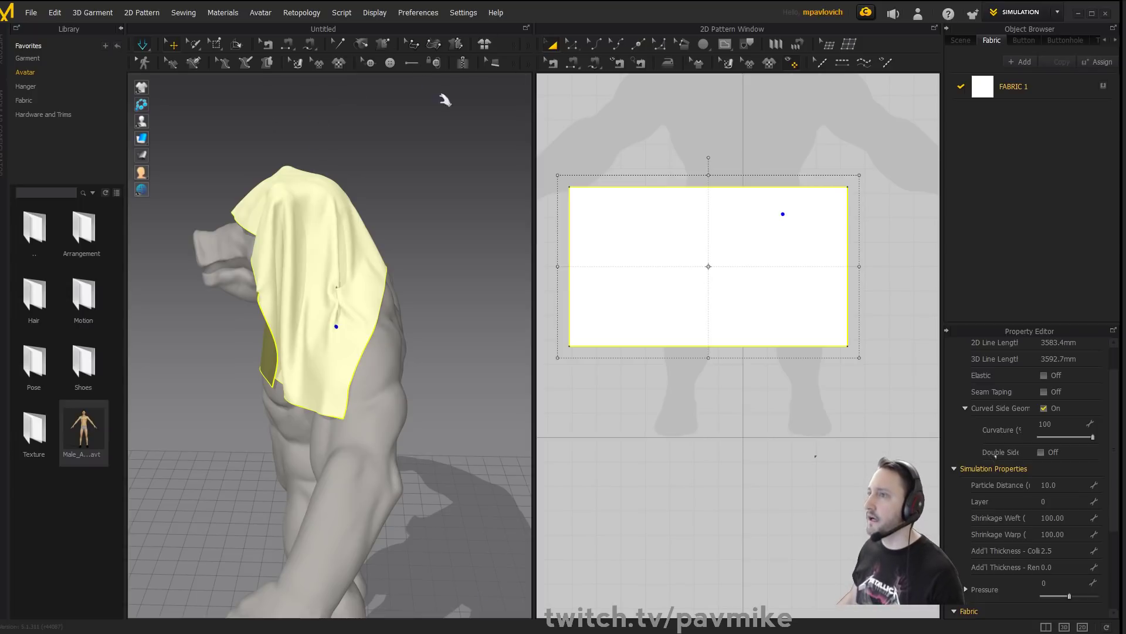
Draw the first retopology quad in the upper-left corner of the rectangular 2D pattern.
left_click(849, 44)
scroll(701, 133, "up", 2)
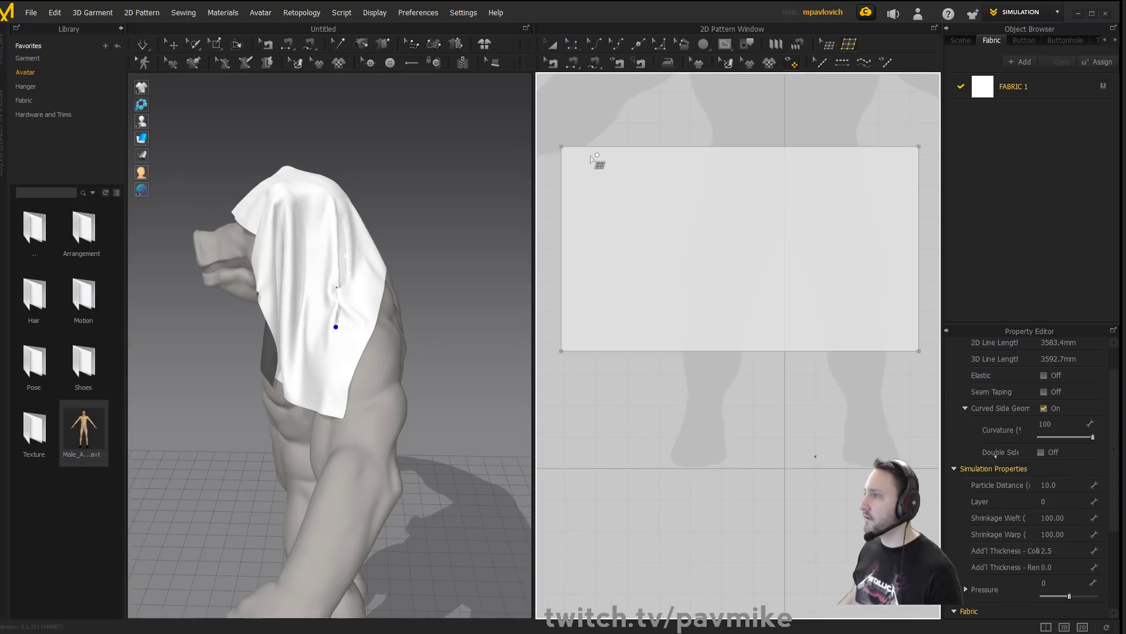
left_click(562, 227)
left_click(655, 227)
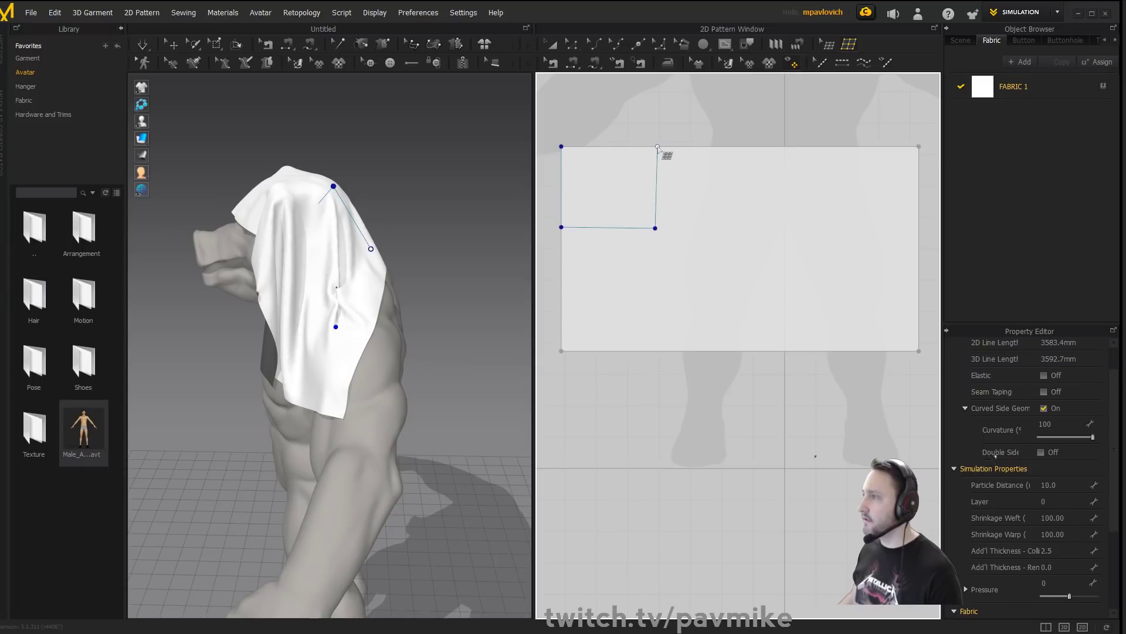
left_click(654, 146)
left_click(564, 146)
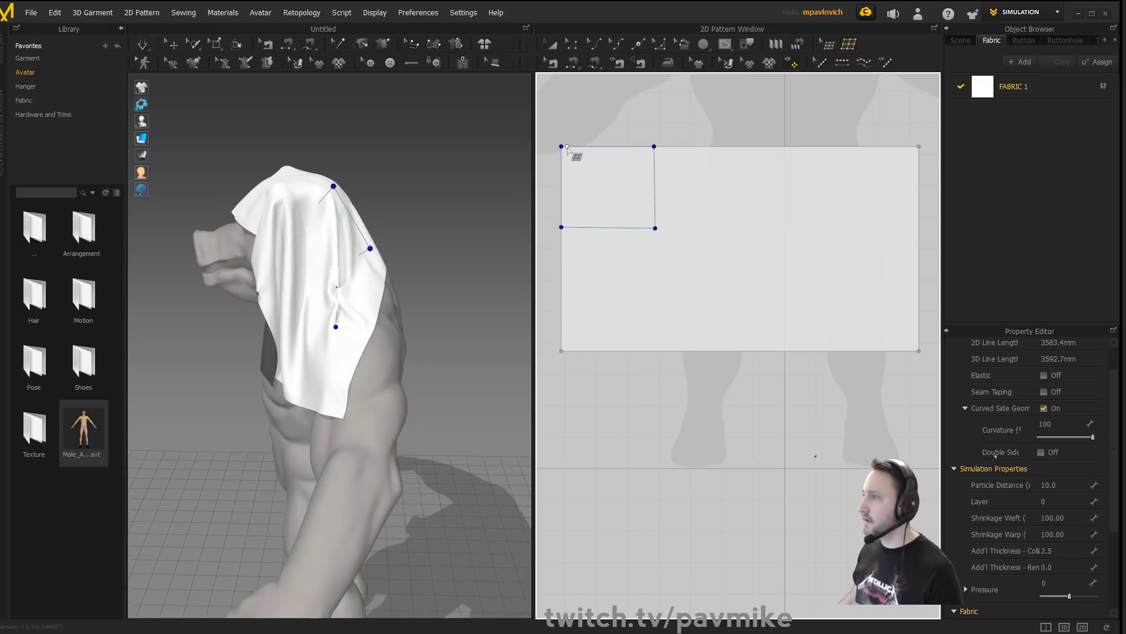
Outline a retopology strip from the first quad across the pattern to its right edge and back along the top edge.
left_click(655, 227)
left_click(722, 230)
left_click(805, 228)
left_click(862, 230)
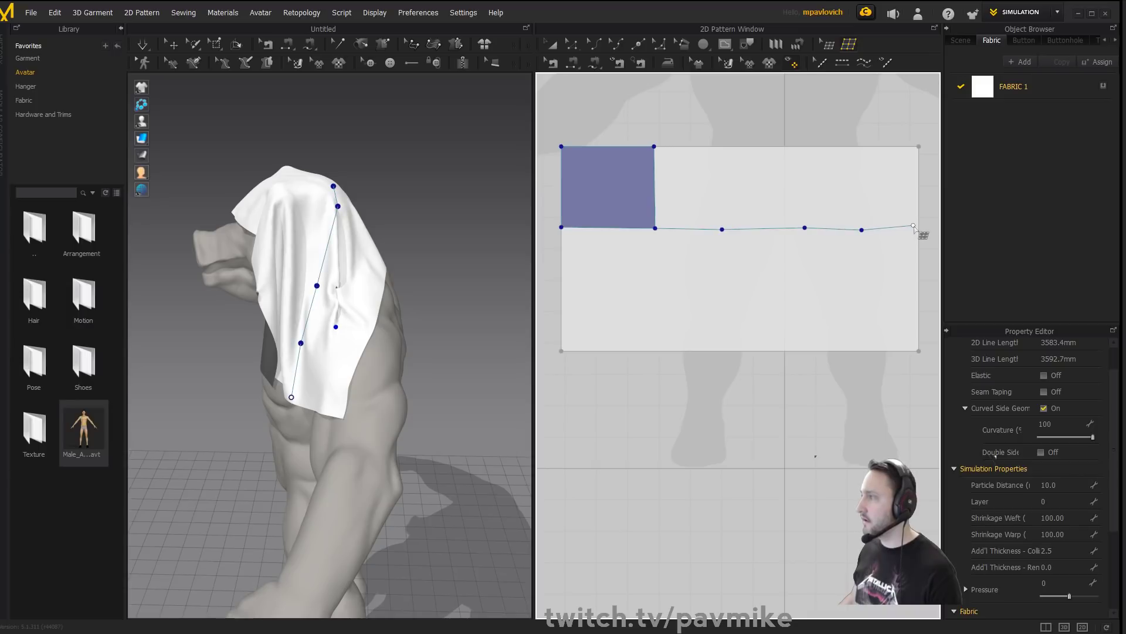
left_click(918, 227)
left_click(919, 146)
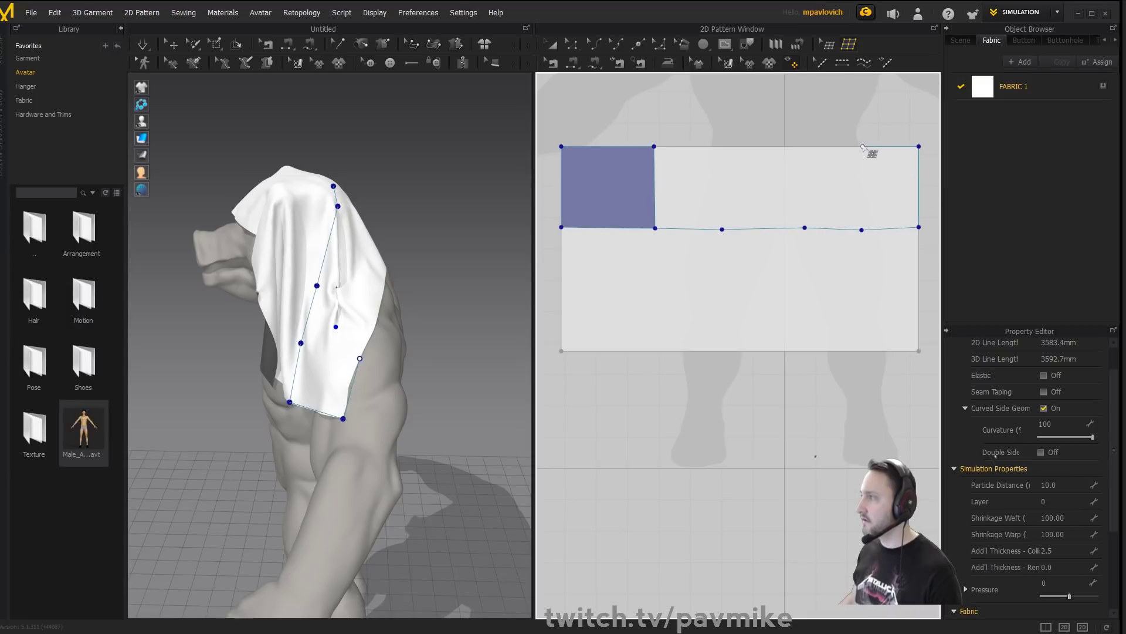
left_click(863, 146)
left_click(804, 146)
left_click(720, 146)
left_click(655, 146)
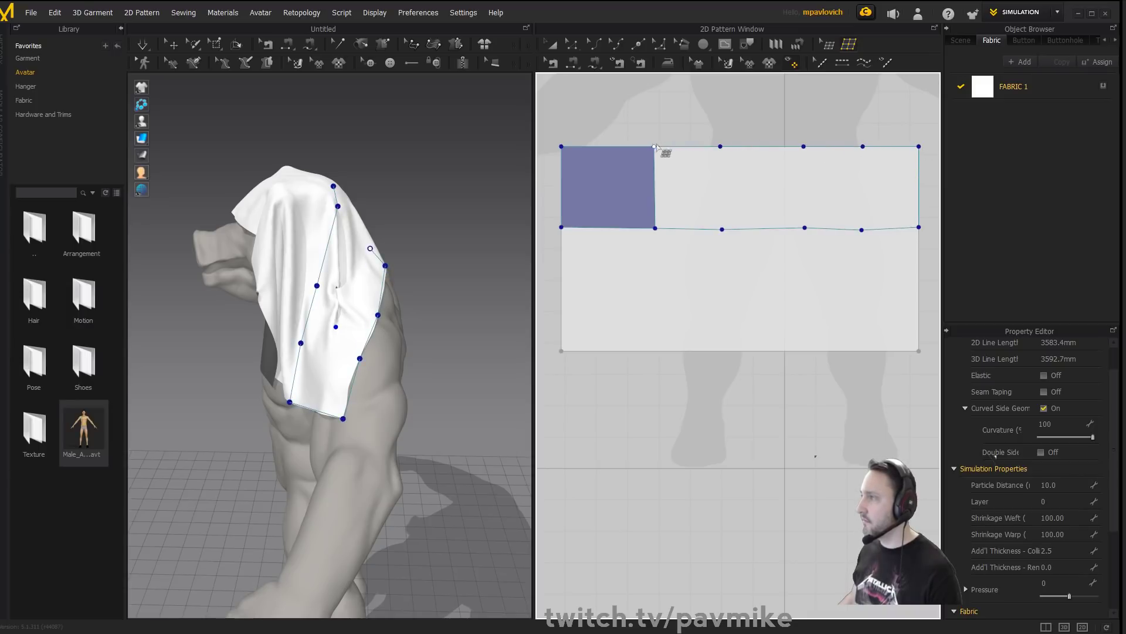
Divide the retopology strip along the pattern's upper edge into quads by joining its upper and lower points.
left_click(720, 146)
left_click(722, 229)
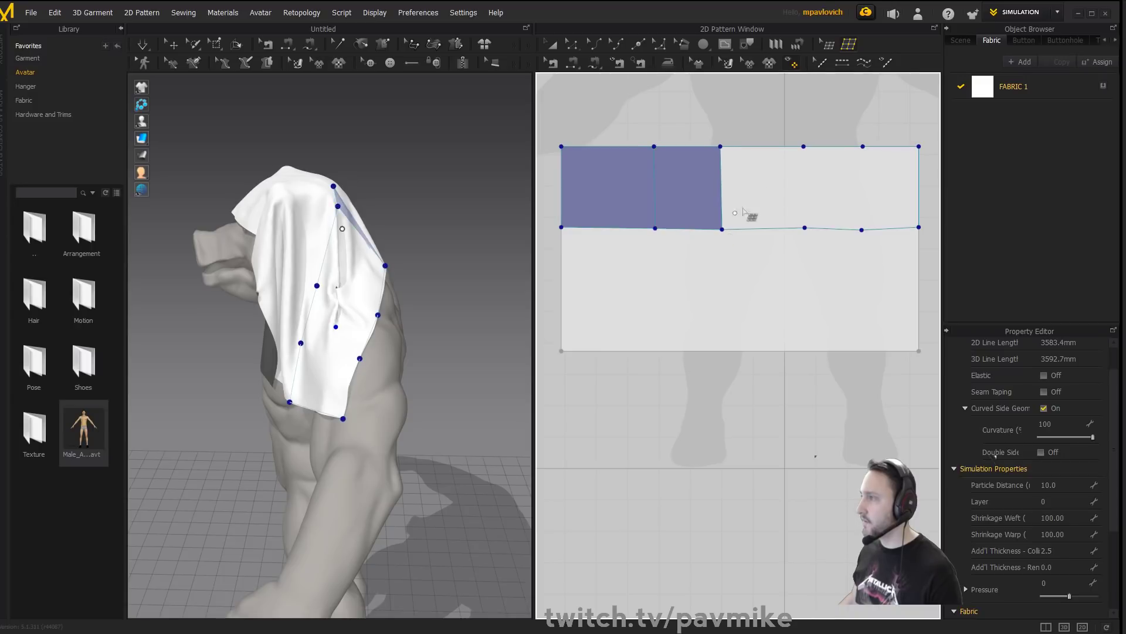
left_click(804, 147)
left_click(805, 228)
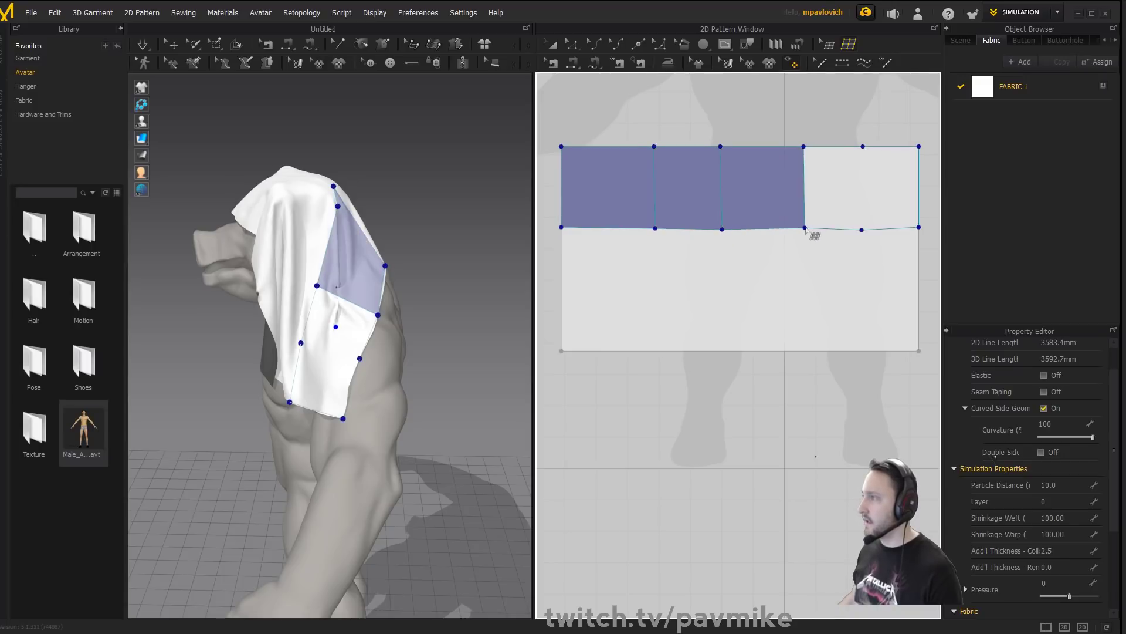
left_click(862, 146)
left_click(862, 229)
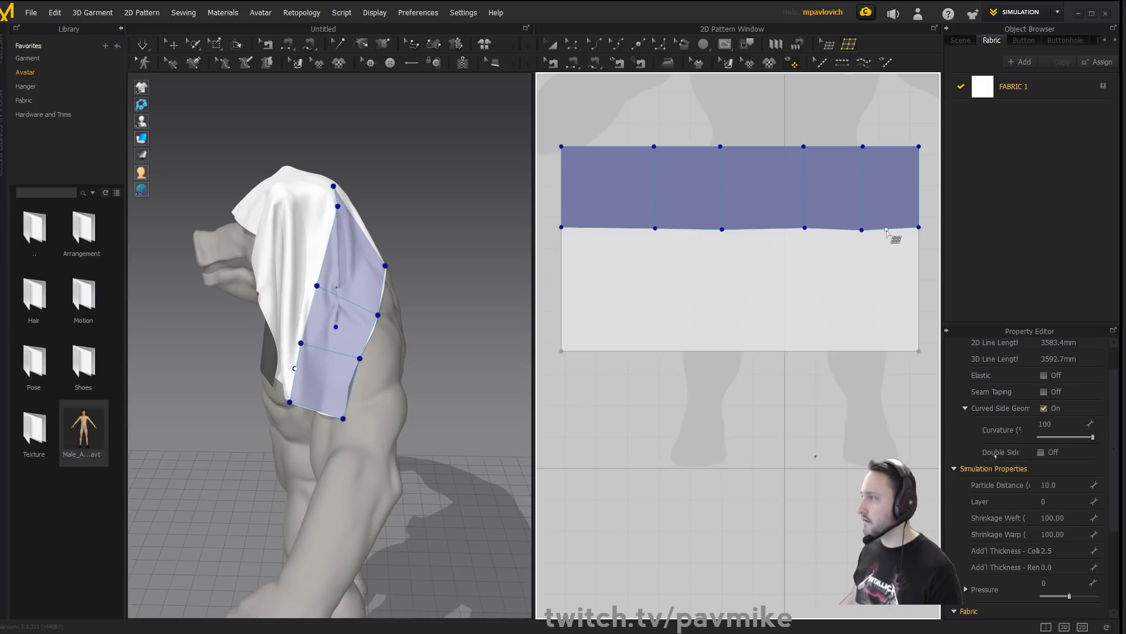
Extrude the lower edge of the strip's rightmost quad into a column of three quads reaching the pattern's bottom edge.
left_click(830, 46)
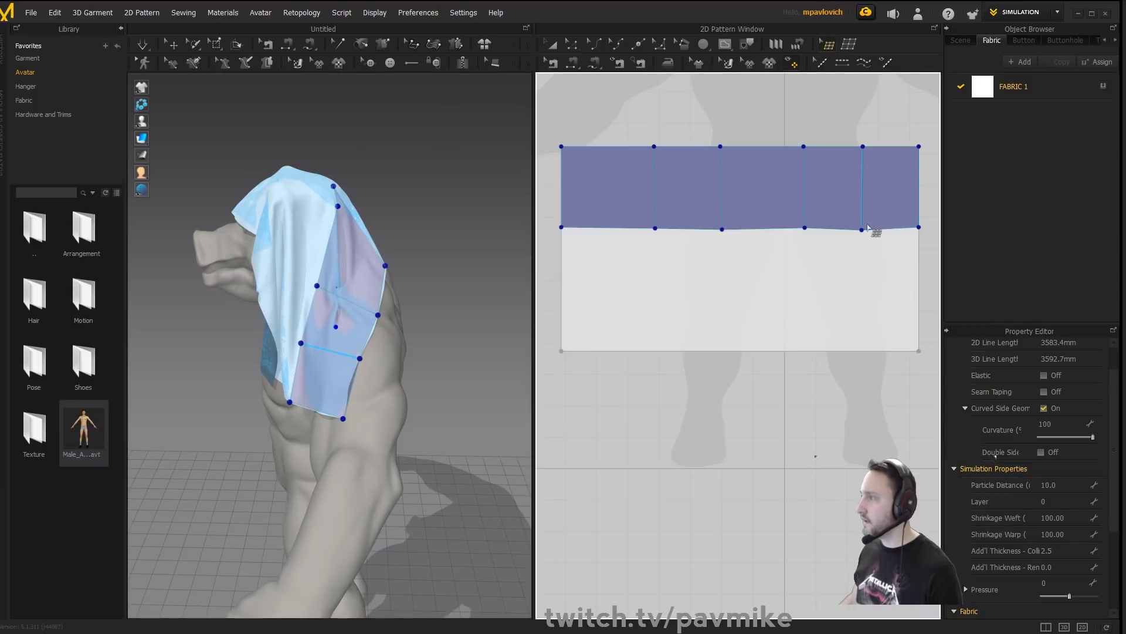
left_click_drag(880, 229, 861, 425)
left_click(919, 350)
left_click(861, 425)
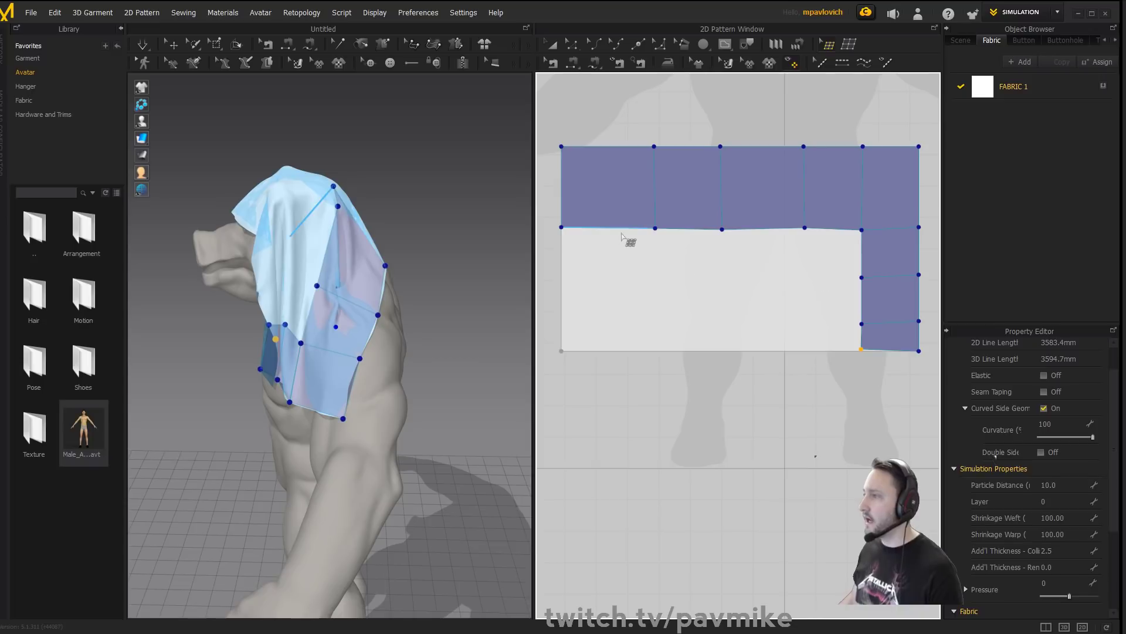
Select the first row's remaining lower edges together and extrude them downward into a second row of quads.
left_click_drag(621, 233, 620, 249)
key("ctrl+z")
left_click(643, 230)
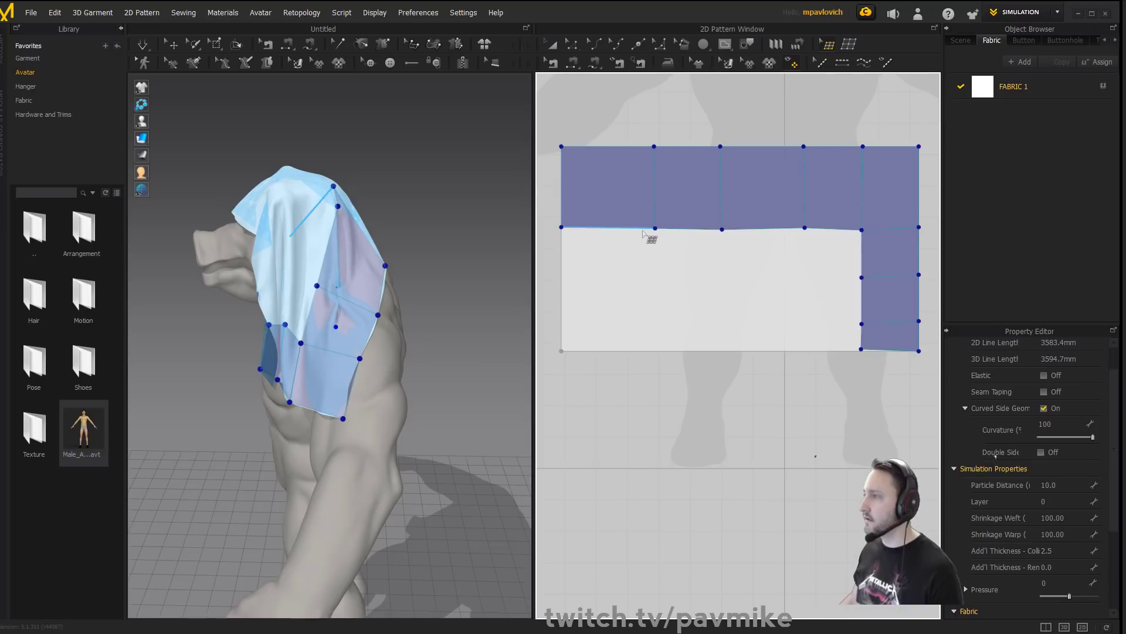
left_click(754, 230, "shift")
left_click(819, 229, "shift")
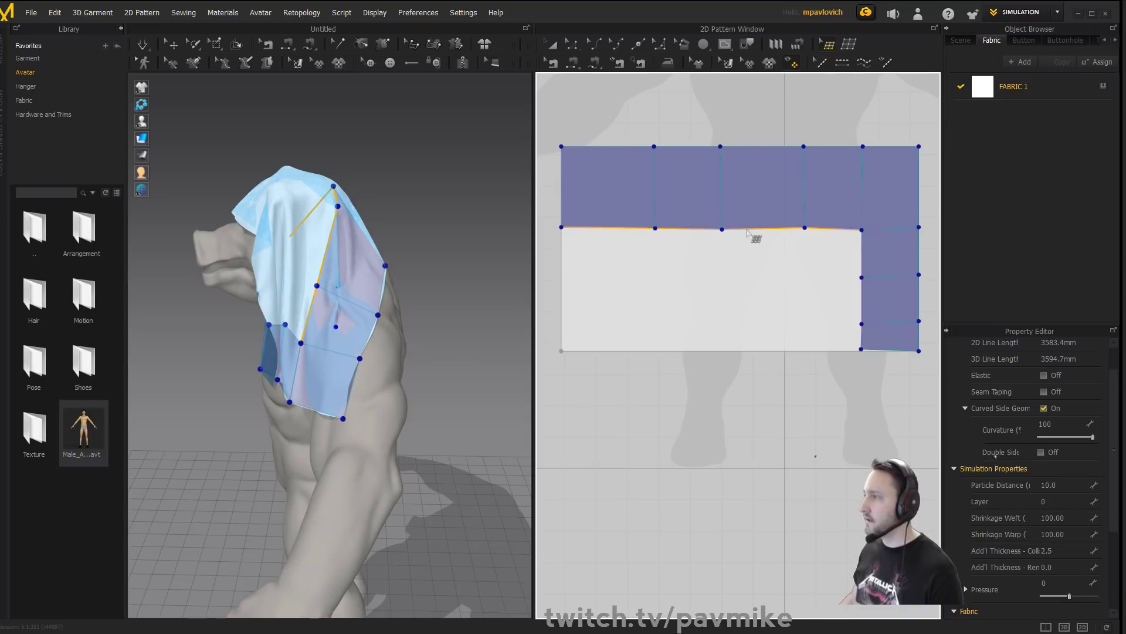
left_click_drag(747, 229, 745, 276)
Merge the overlapping points where the second row meets the right column, and apply Merge All with a 3 mm length.
left_click_drag(862, 278, 865, 279)
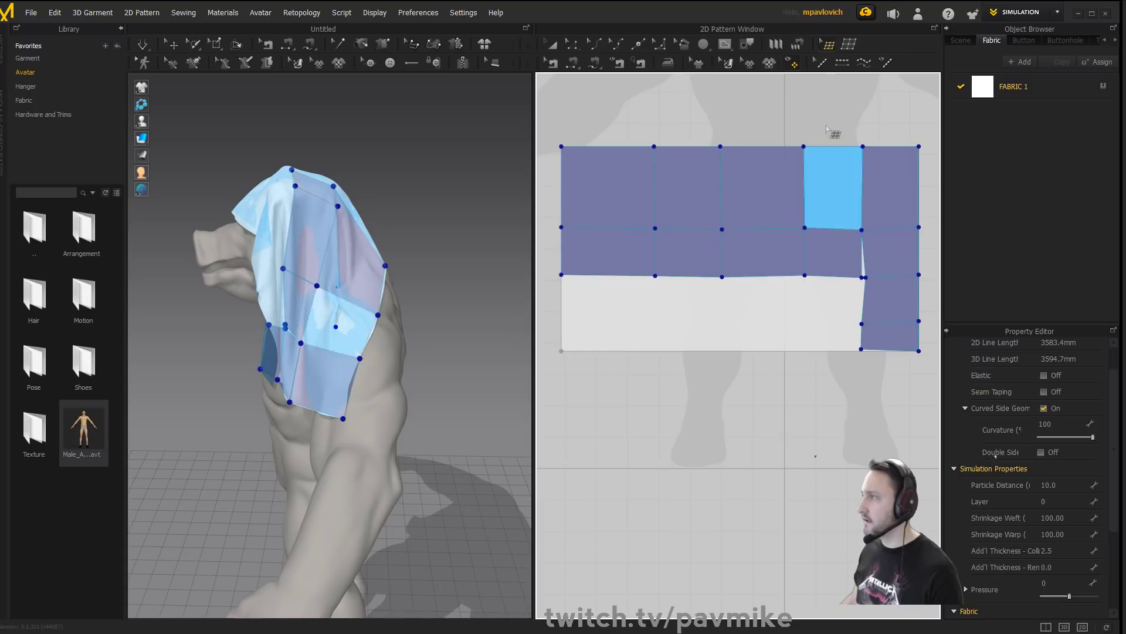
right_click(865, 279)
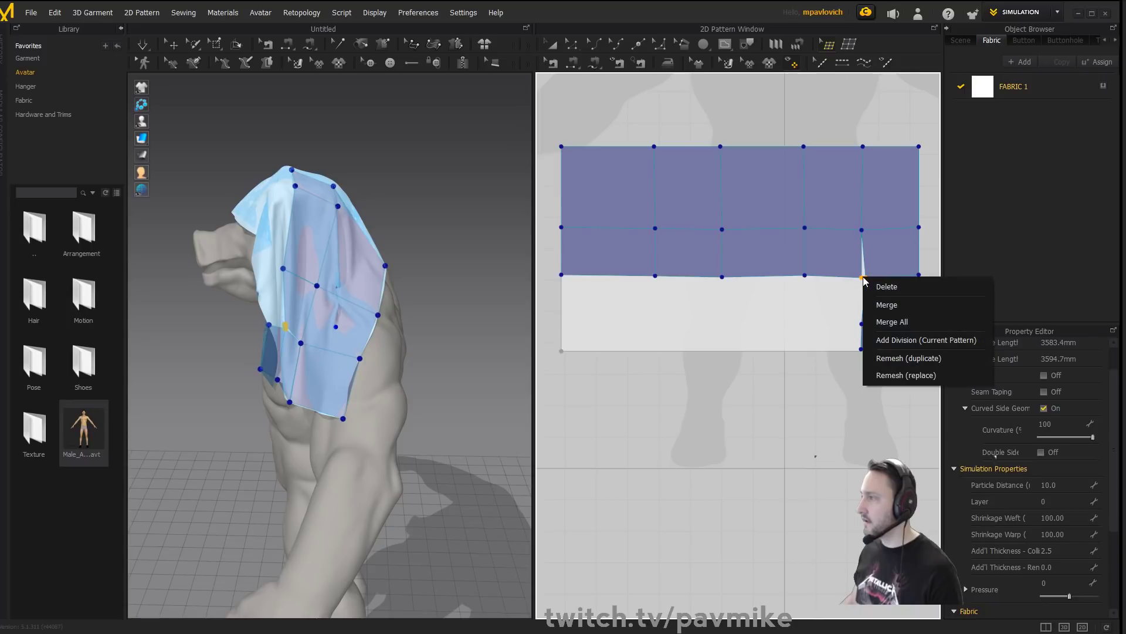
left_click(889, 237)
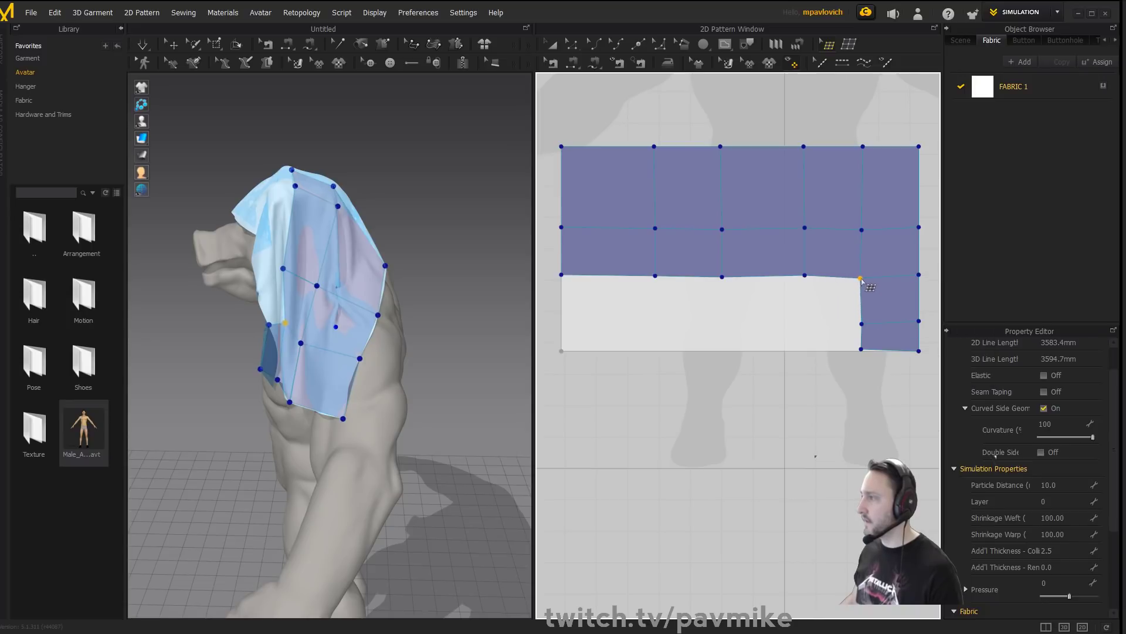
right_click(643, 110)
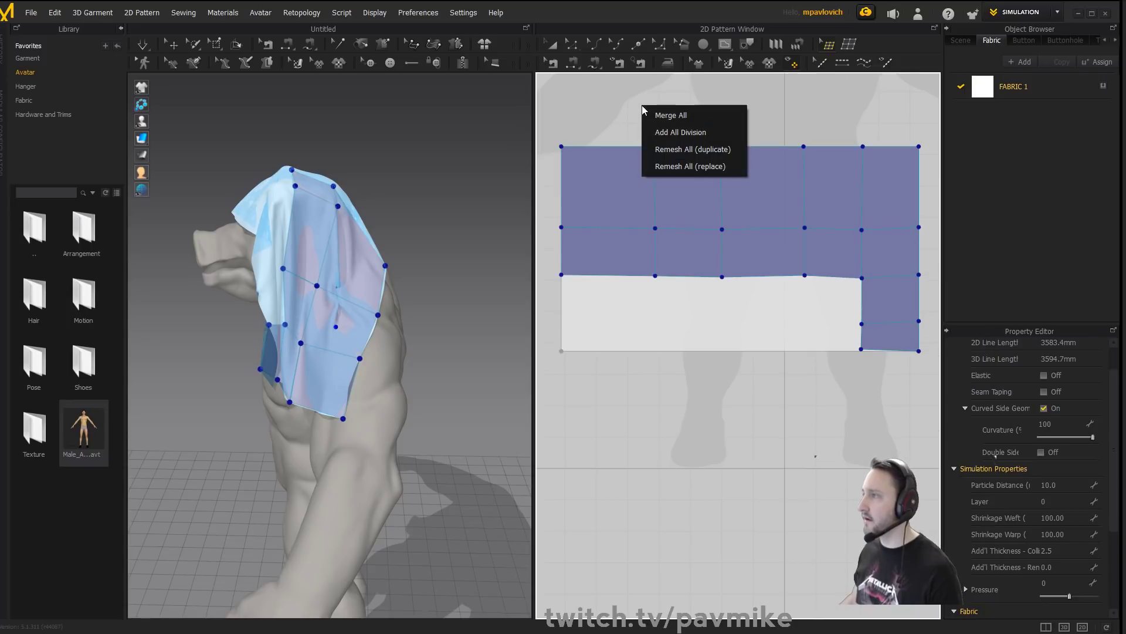
left_click(685, 111)
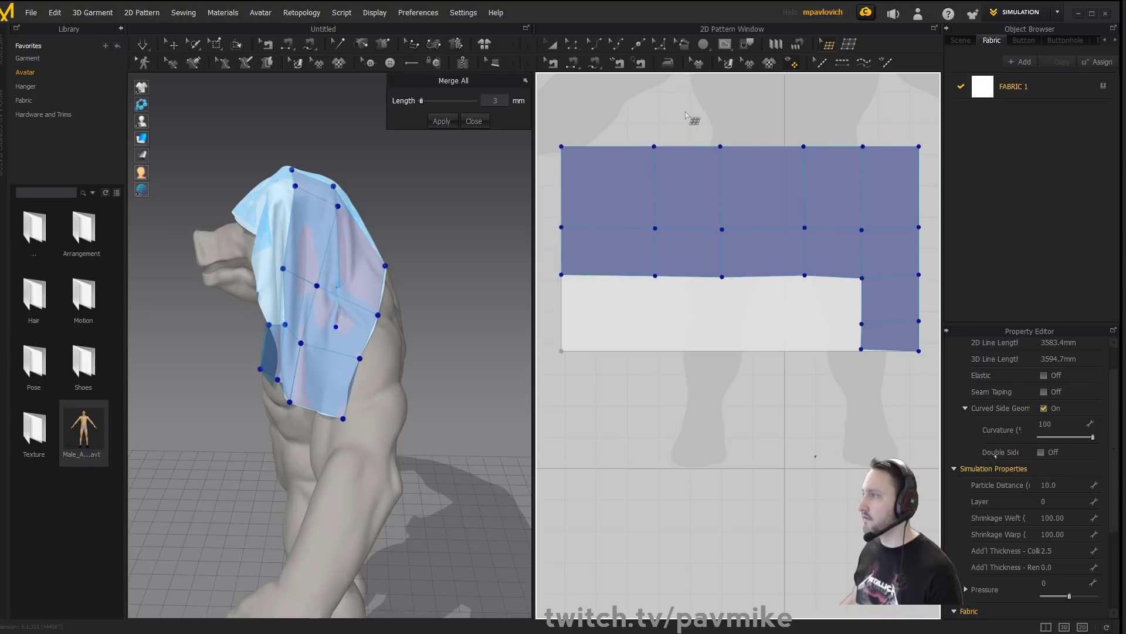
left_click(447, 122)
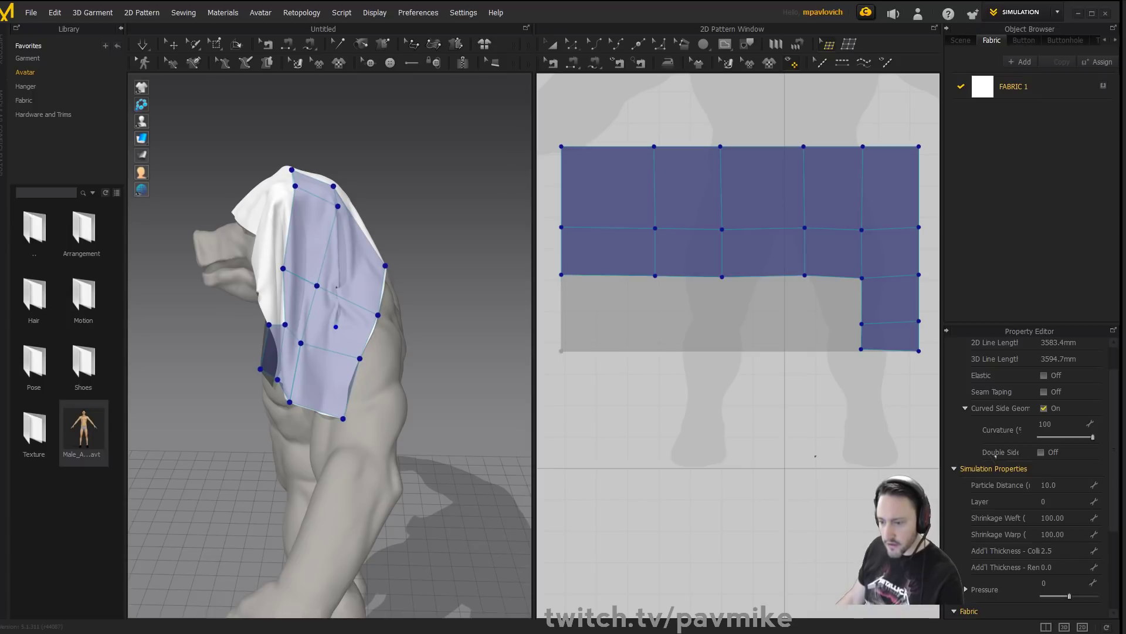
Select the second row's lower edges beside the right column and extrude them downward into a third row of quads.
left_click(606, 276)
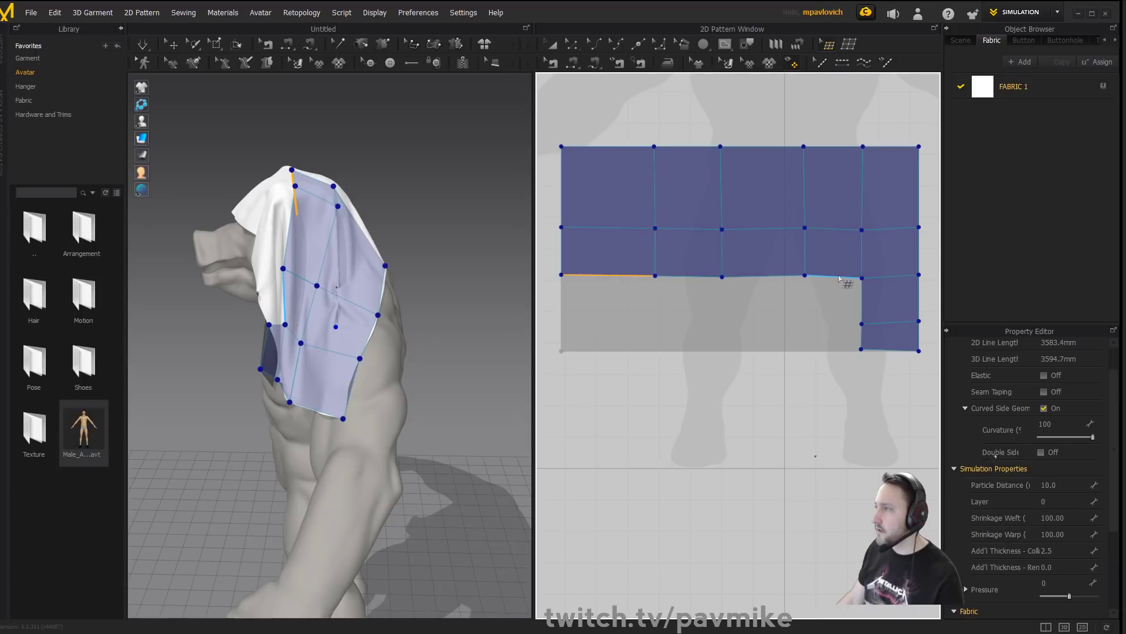
left_click(862, 291)
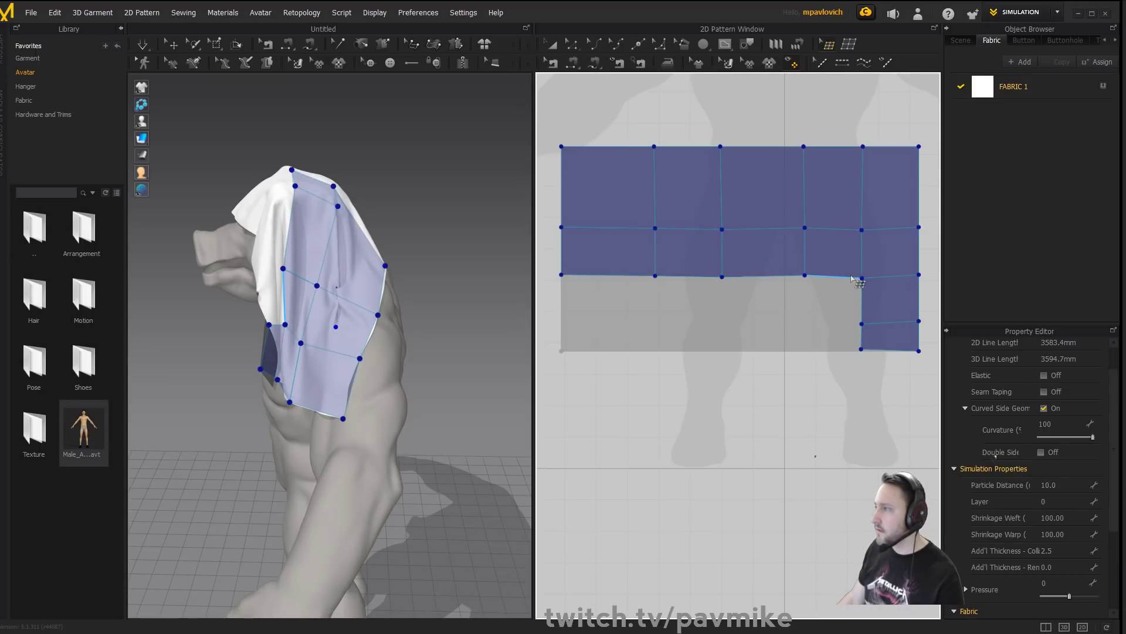
left_click(852, 278)
left_click(679, 279, "shift")
left_click(636, 279, "shift")
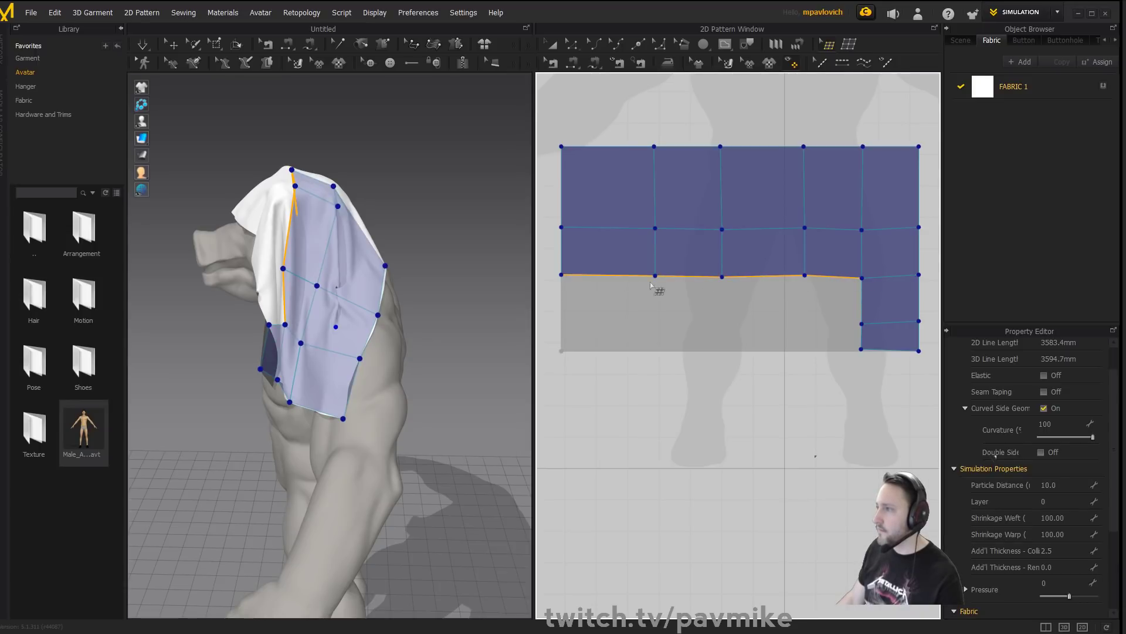
left_click_drag(676, 278, 674, 324, "shift")
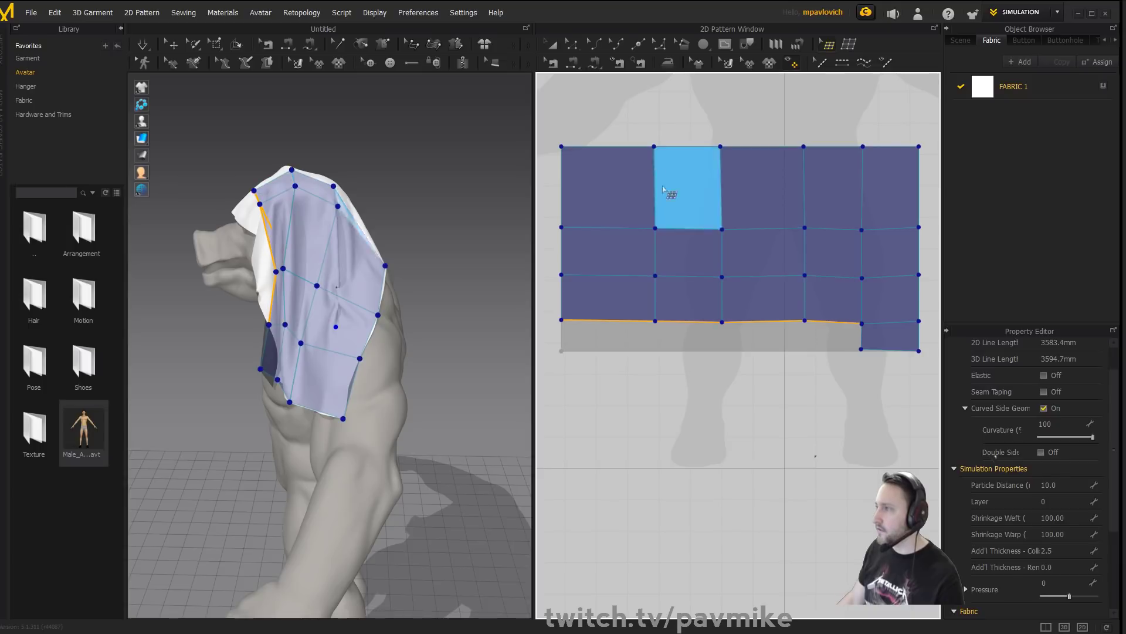
Select all retopology points on the pattern and delete the whole retopology mesh.
left_click(668, 130)
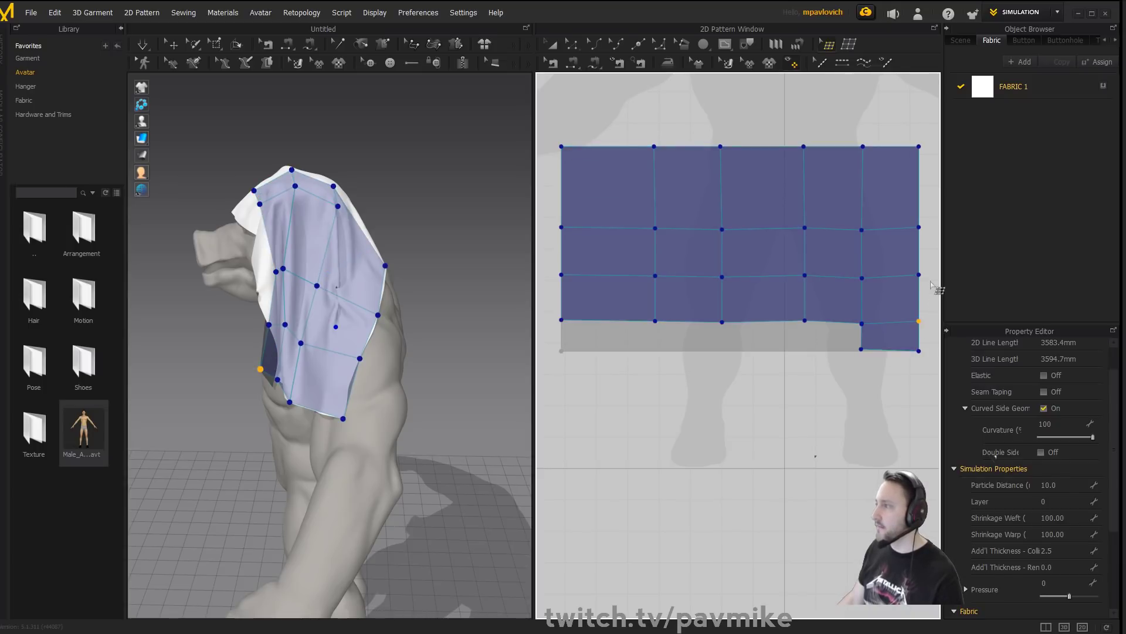
left_click_drag(552, 117, 926, 392)
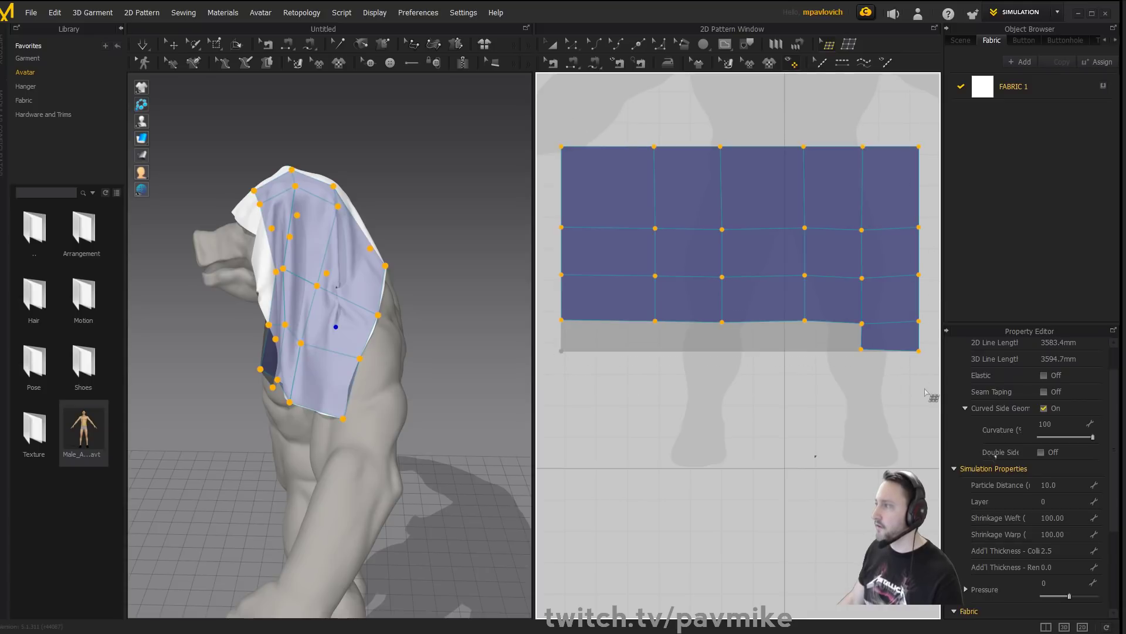
left_click(926, 393)
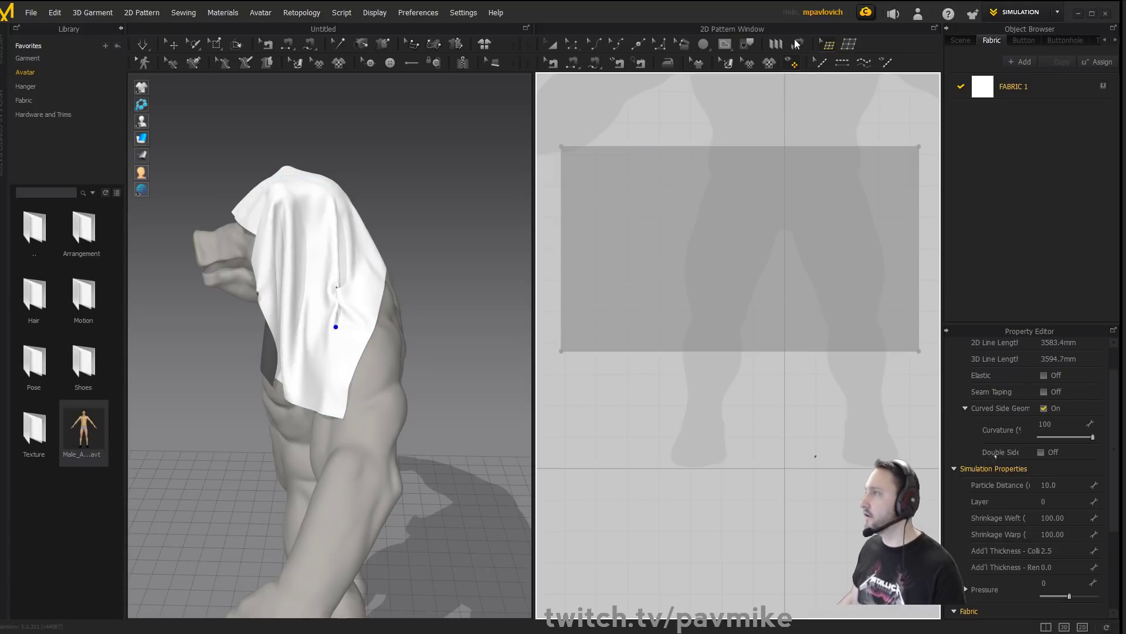
Draw one retopology quad covering the entire rectangular pattern from corner to corner.
left_click(847, 45)
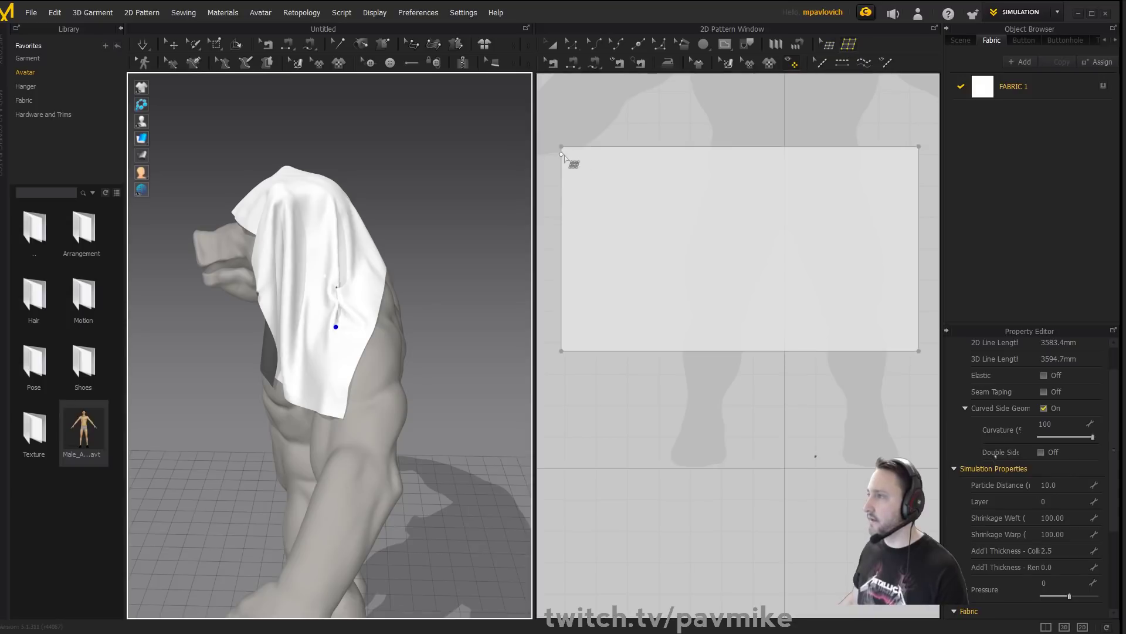
left_click(562, 148)
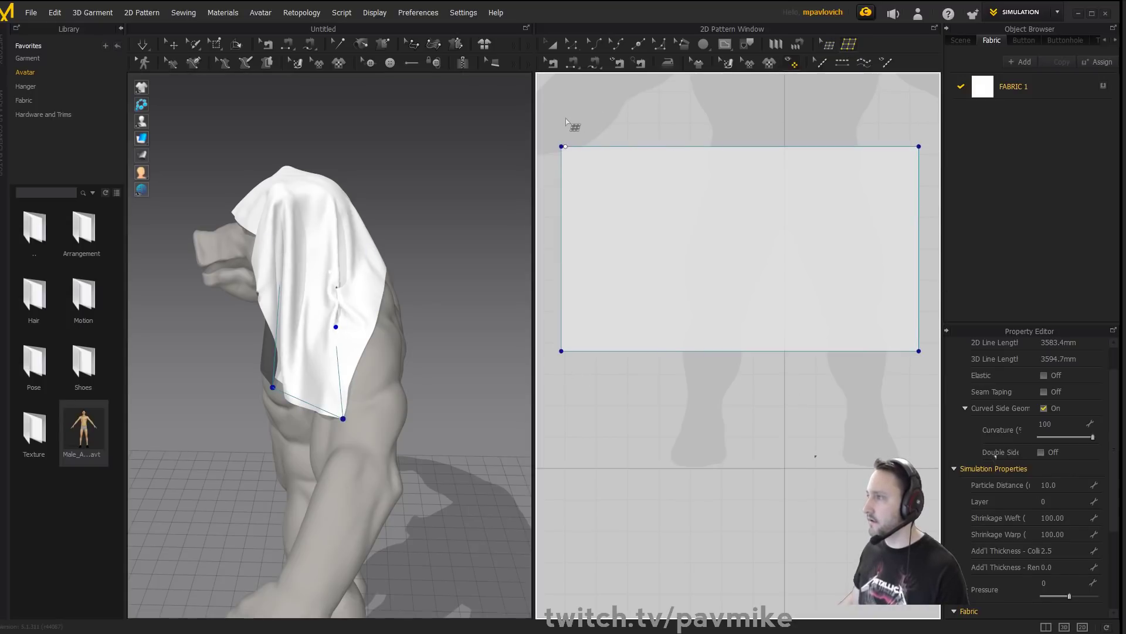
left_click(562, 121)
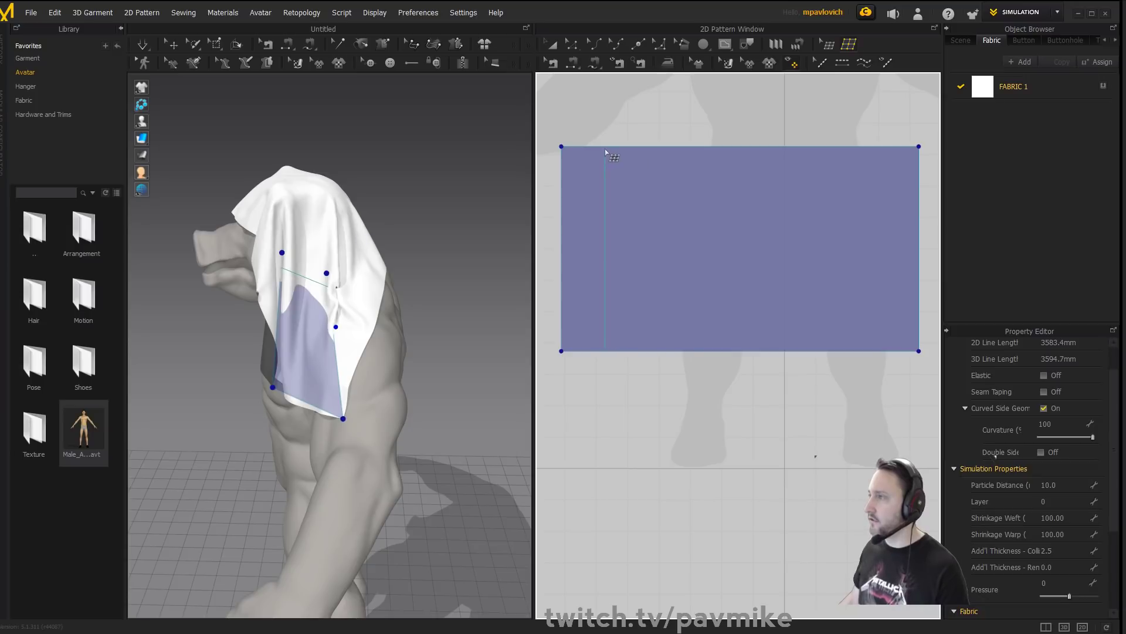
Cut the full-pattern quad with four vertical and three horizontal division lines placed by hand.
left_click(605, 148)
left_click(664, 147)
left_click(732, 148)
left_click(786, 148)
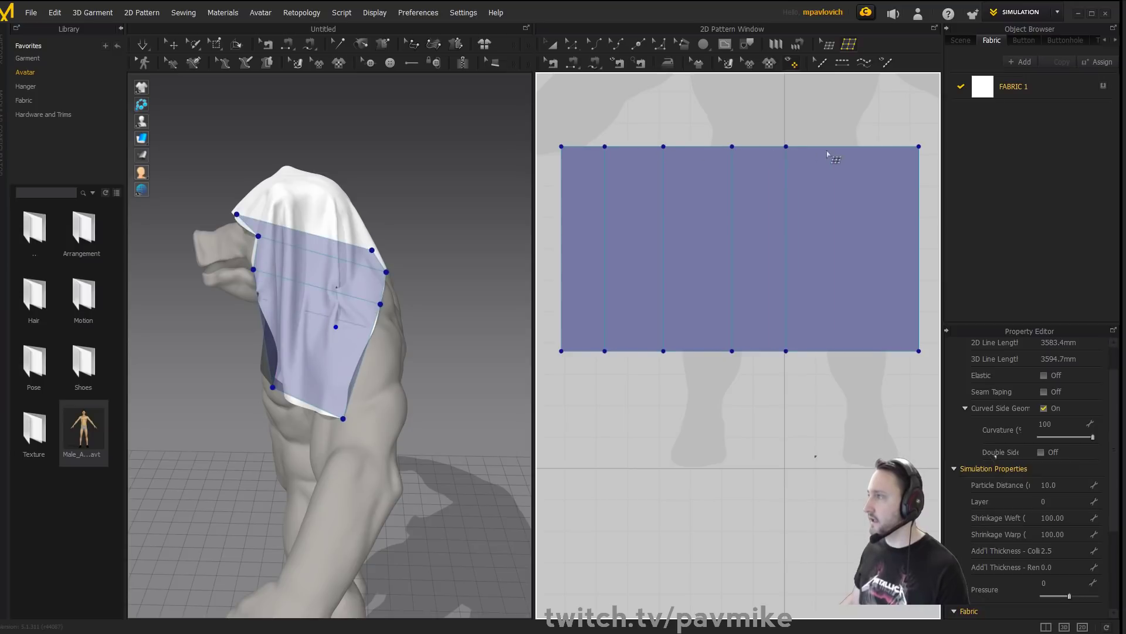
left_click(566, 210)
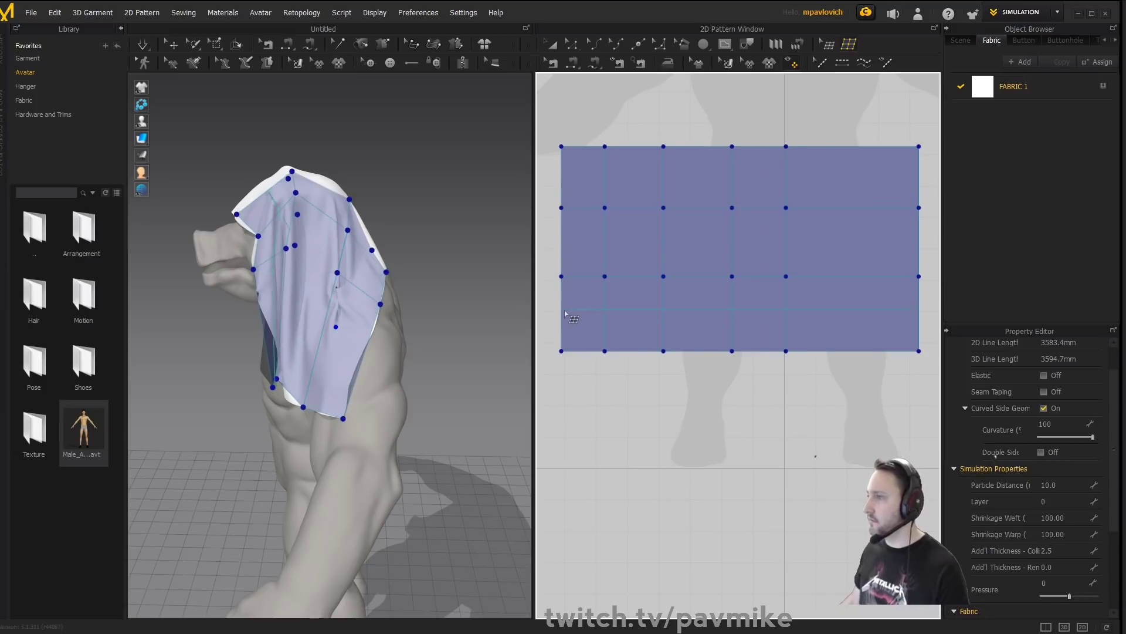
left_click(561, 310)
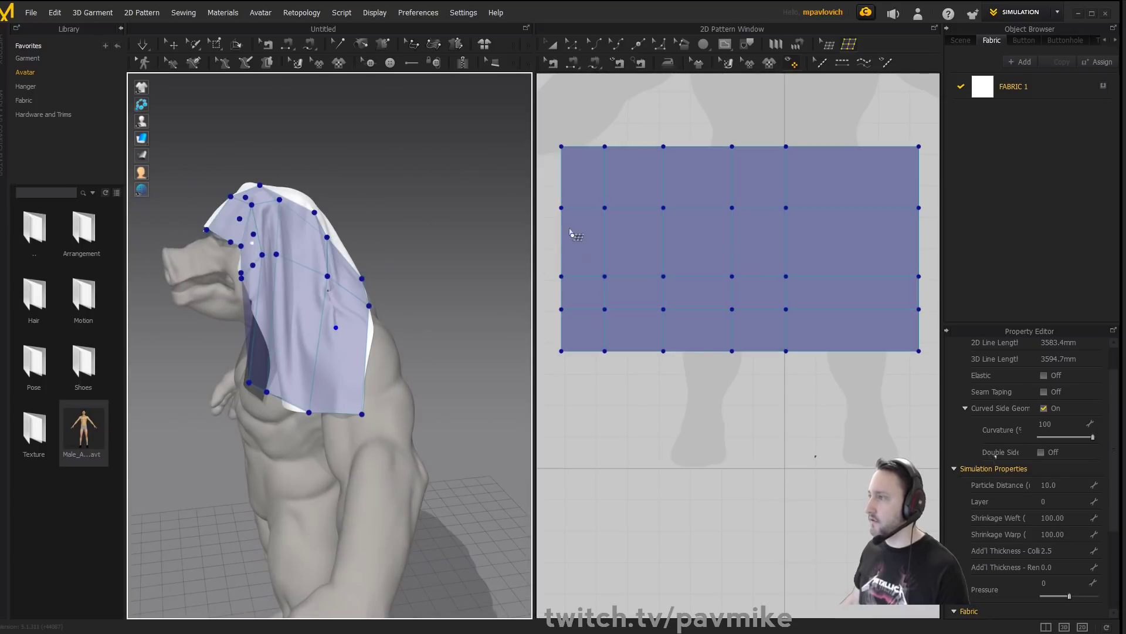
Undo the hand-placed horizontal and vertical divisions back to the single full-pattern quad.
key("ctrl+z")
key("ctrl+z")
key("ctrl+z")
key("ctrl+z")
key("ctrl+z")
key("ctrl+z")
key("ctrl+z")
key("ctrl+z")
key("ctrl+z")
key("ctrl+z")
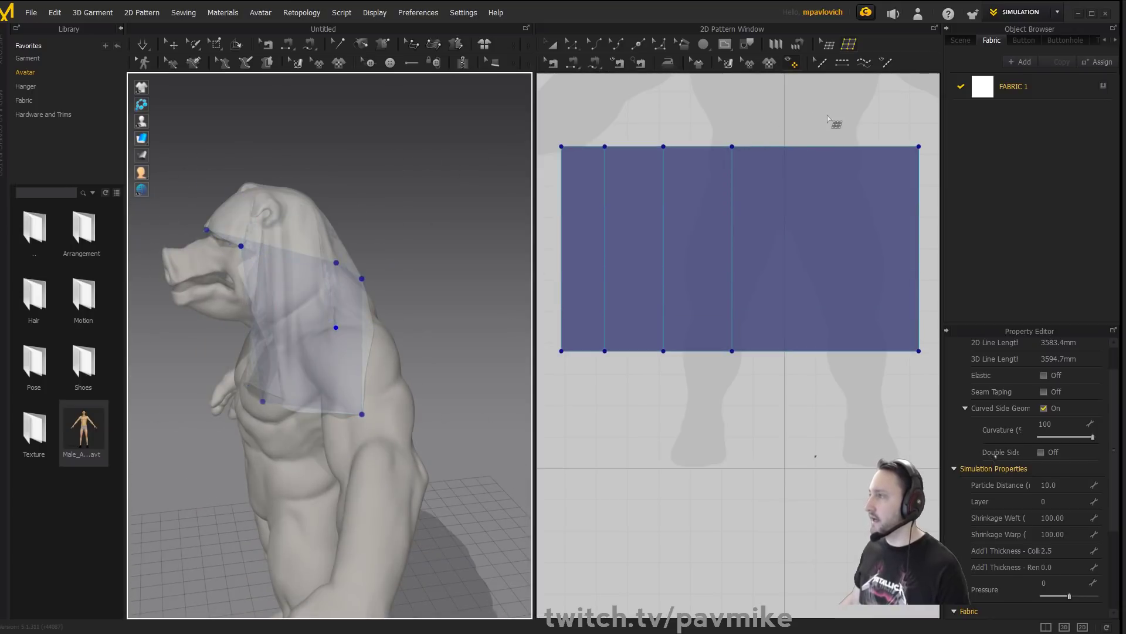
Switch to editing the retopology and apply Add All Division four times to subdivide the quad into a 16 by 16 grid.
right_click(727, 94)
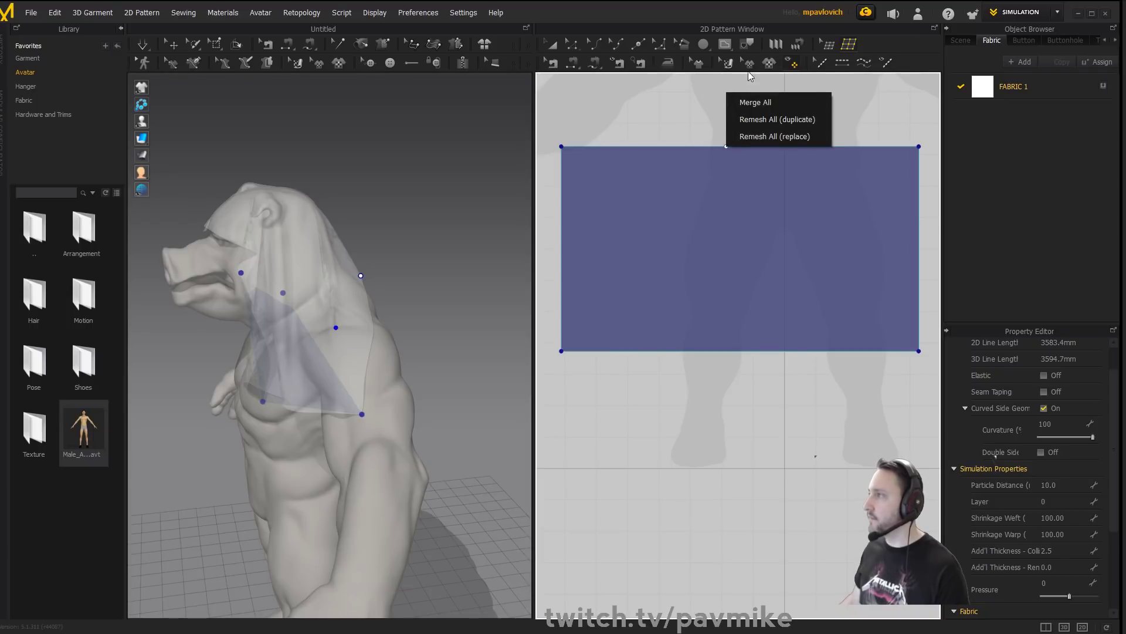
left_click(828, 46)
right_click(706, 118)
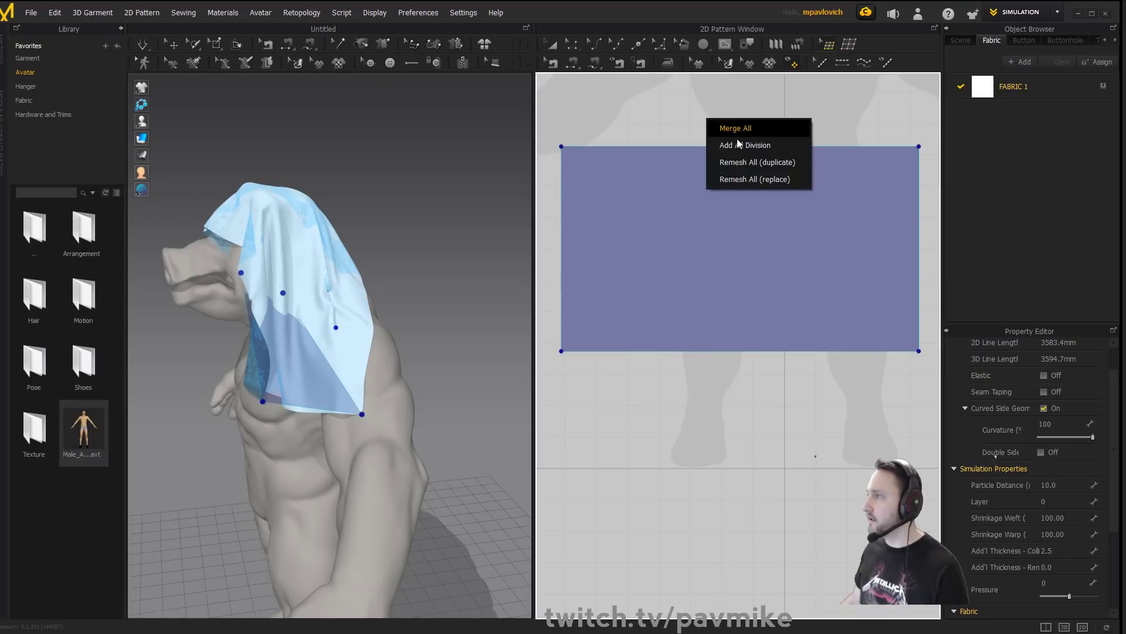
left_click(737, 144)
right_click(730, 108)
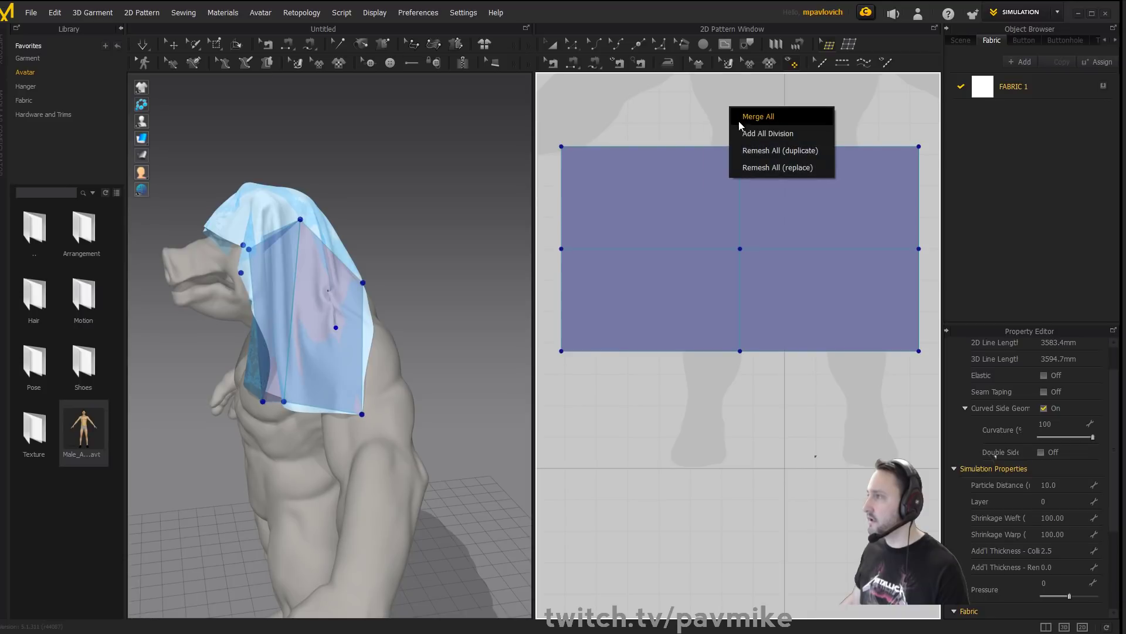
left_click(740, 133)
right_click(737, 102)
left_click(745, 129)
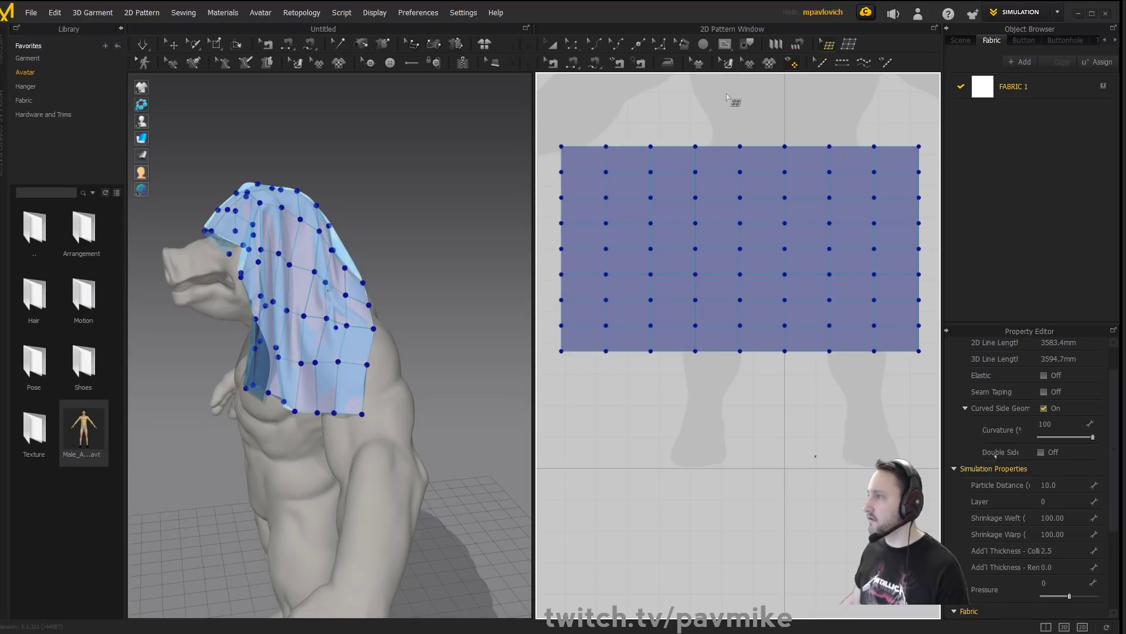
right_click(727, 96)
left_click(736, 122)
Inspect the subdivided grid on the draped cloth and apply Remesh All (duplicate).
right_click_drag(388, 141, 423, 178)
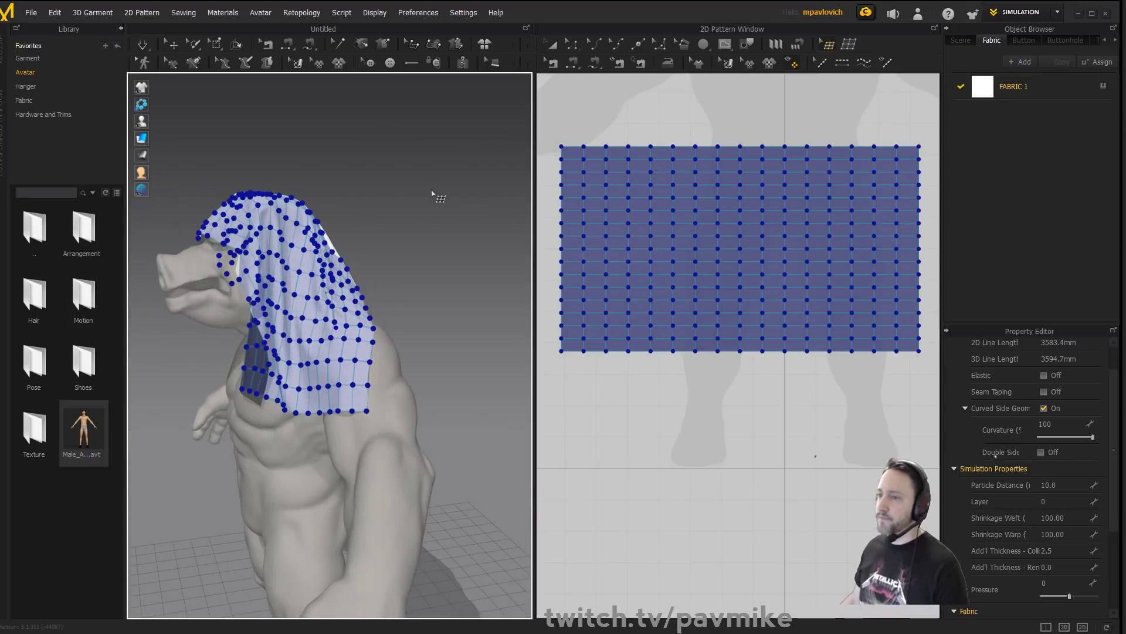
mouse_move(425, 279)
right_mouse_down()
mouse_move(452, 272)
mouse_move(234, 272)
mouse_move(433, 259)
right_mouse_up()
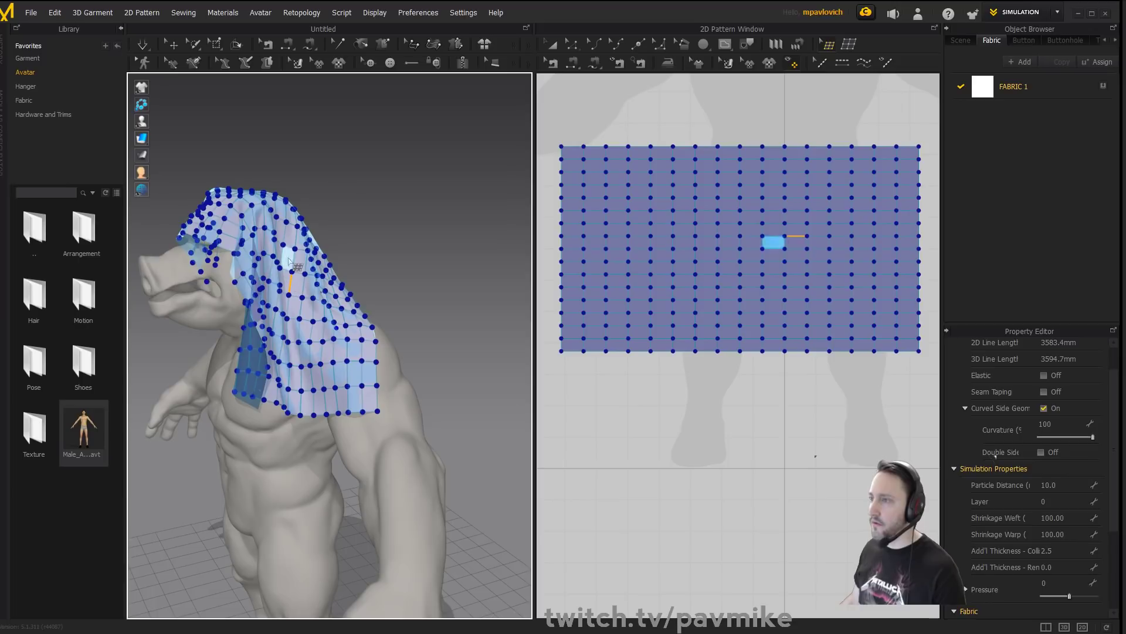
right_click(626, 141)
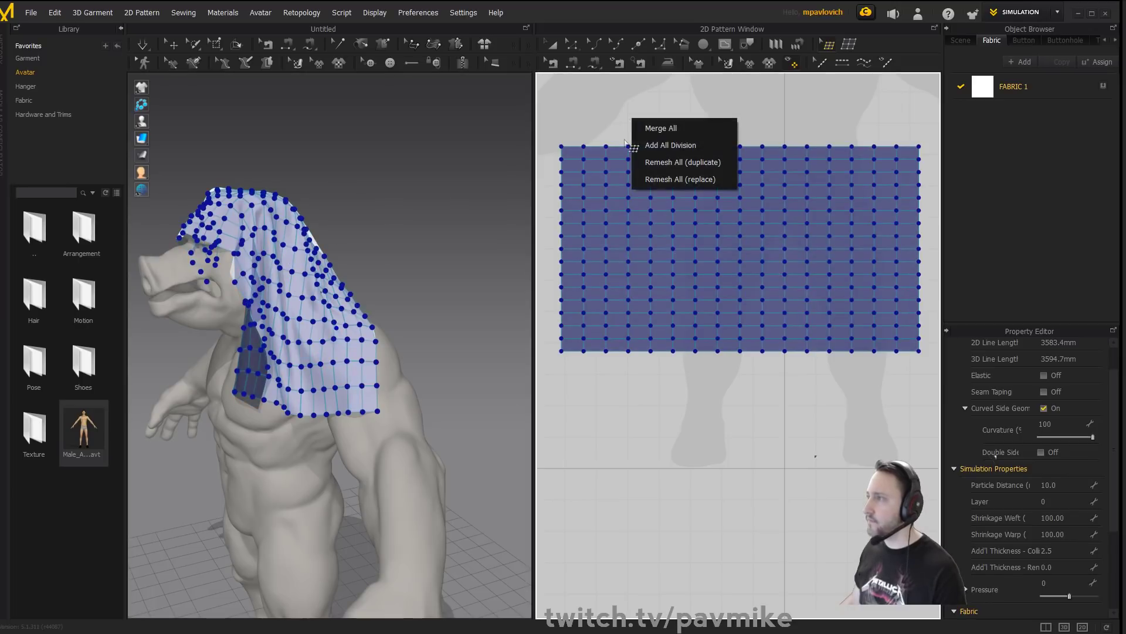
left_click(680, 164)
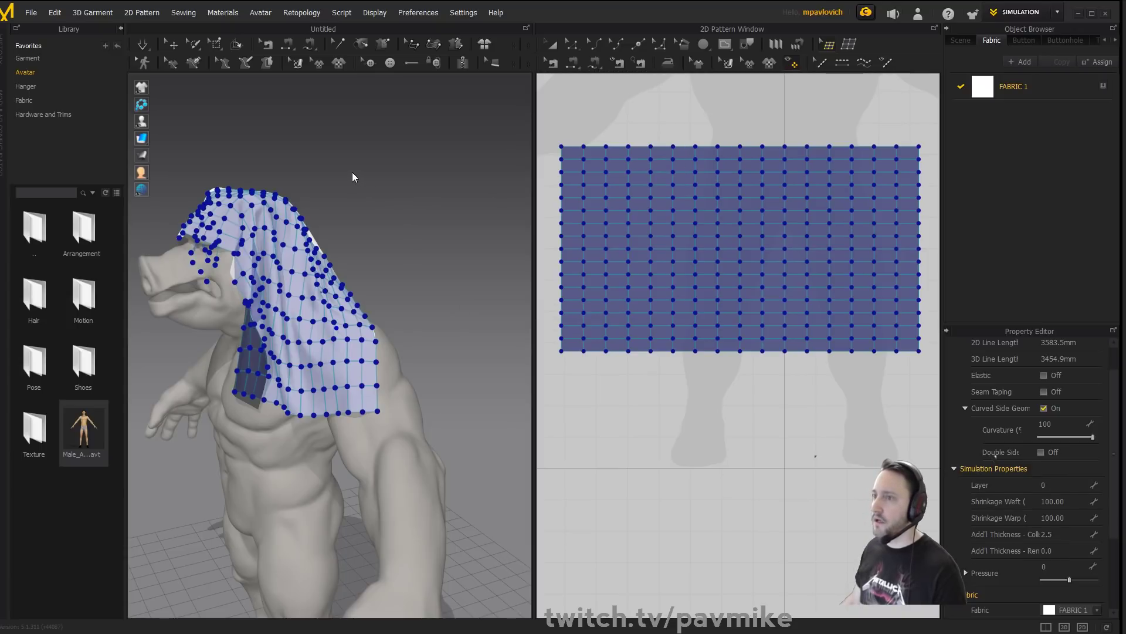
Leave the retopology editing and switch to the Select/Move tool for the draped cloth.
left_click(405, 178)
scroll(377, 163, "down", 3)
right_click_drag(377, 162, 437, 152)
left_click(172, 45)
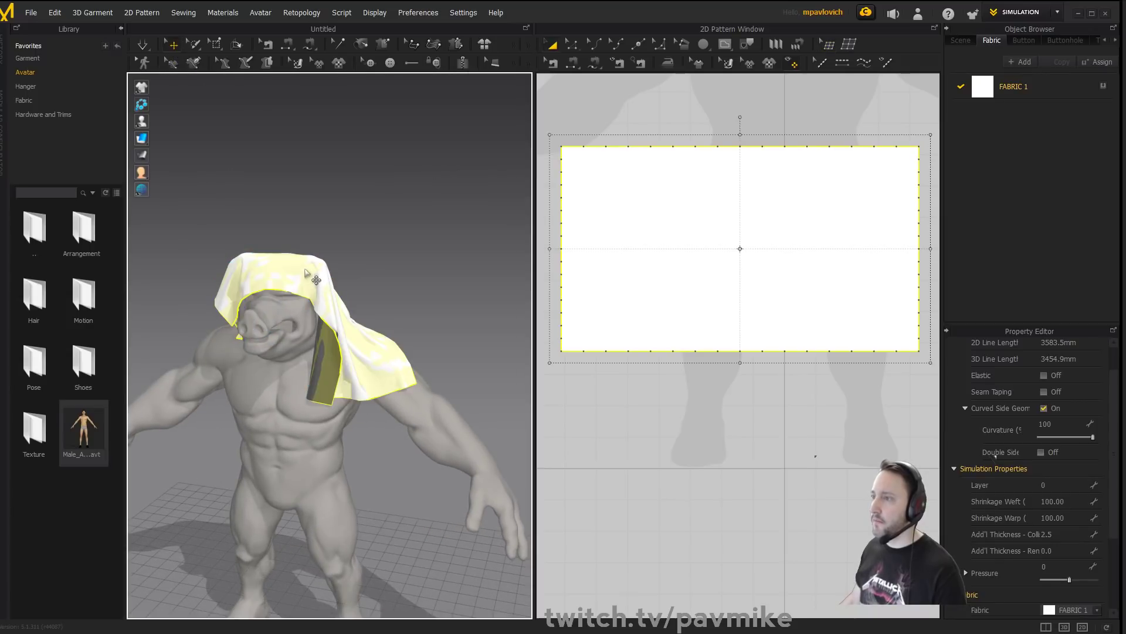
left_click_drag(306, 269, 408, 175)
key("ctrl+z")
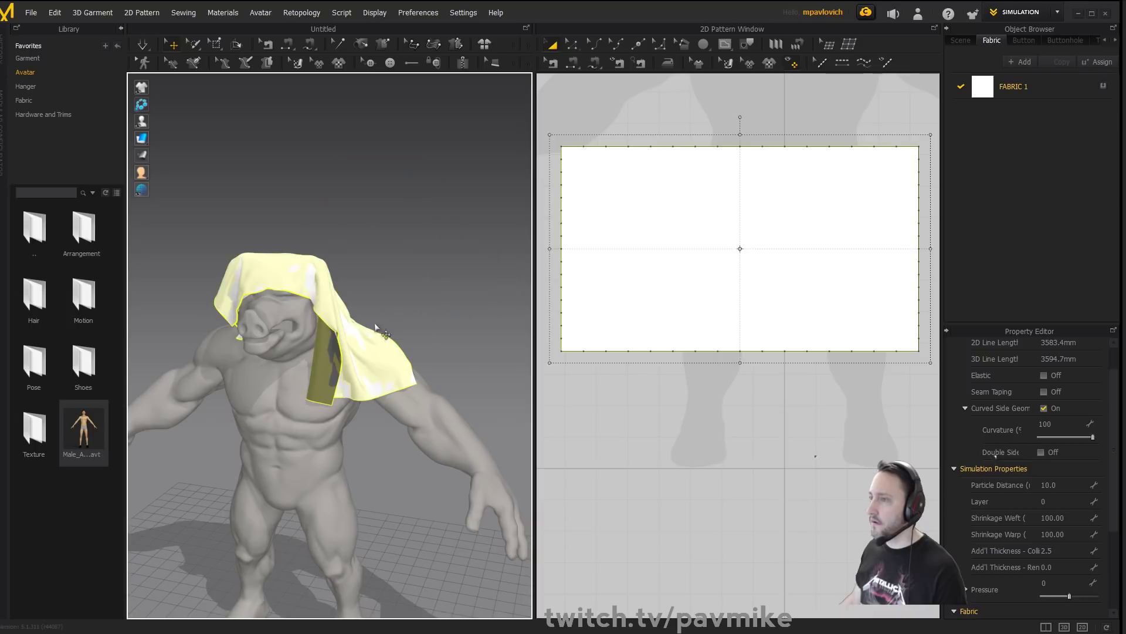
left_click(353, 388)
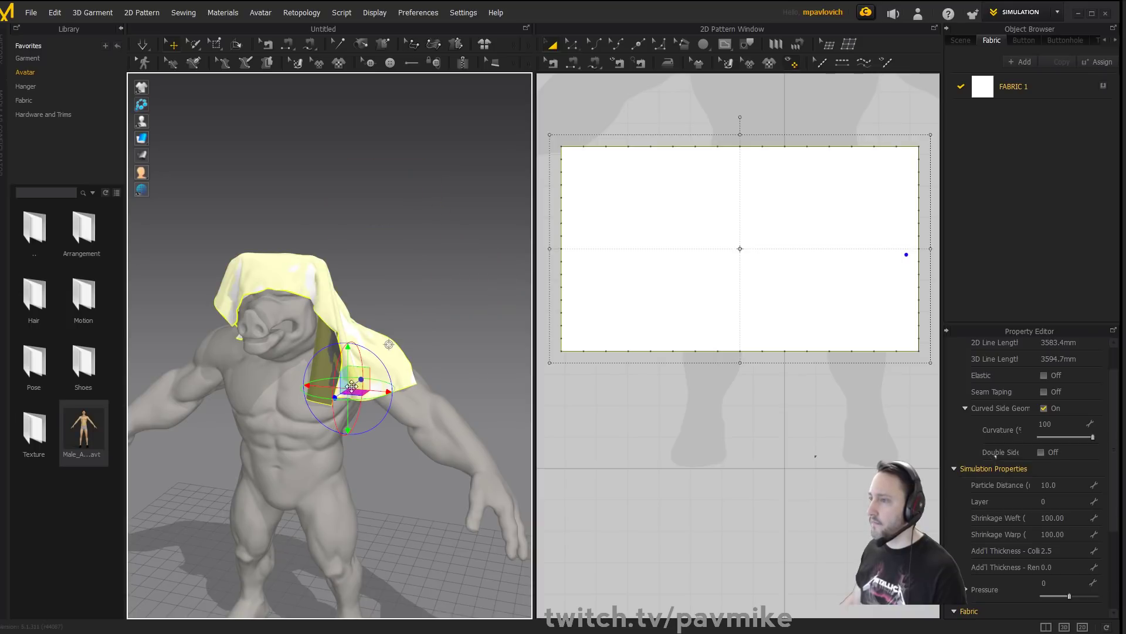
left_click_drag(372, 366, 452, 277)
key("ctrl+z")
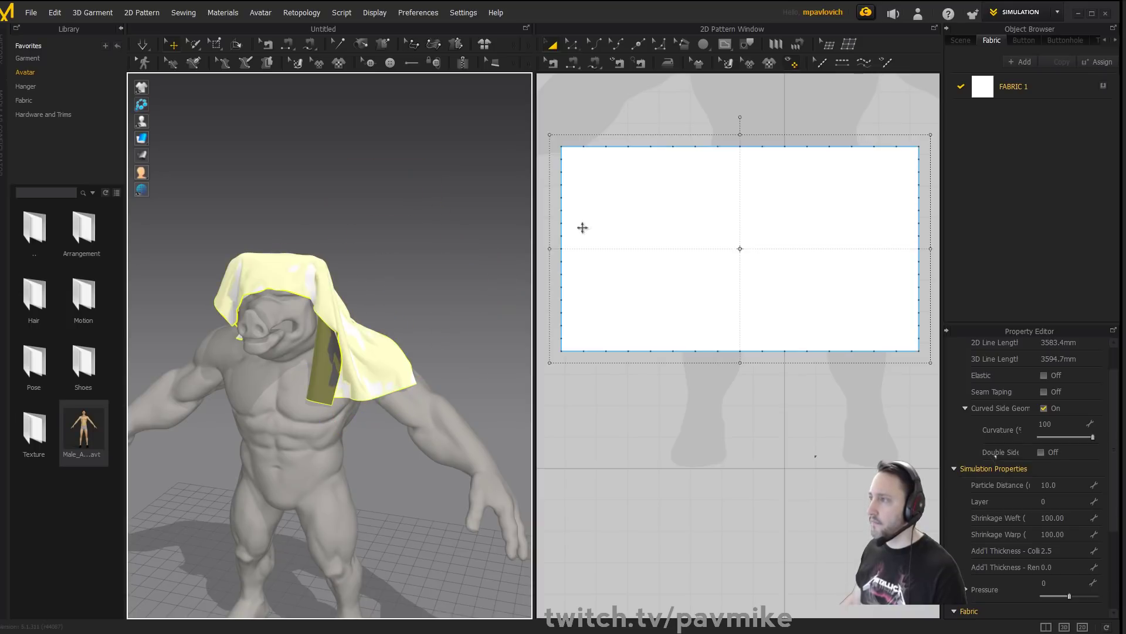
Select the remeshed cloth copy and move it up and away from the original on the avatar's head.
left_click(641, 197)
left_click_drag(334, 307, 446, 204)
right_click_drag(234, 181, 248, 178)
Display the garments as mesh and compare the original cloth's triangulation with the quads of the remeshed copy.
mouse_move(143, 139)
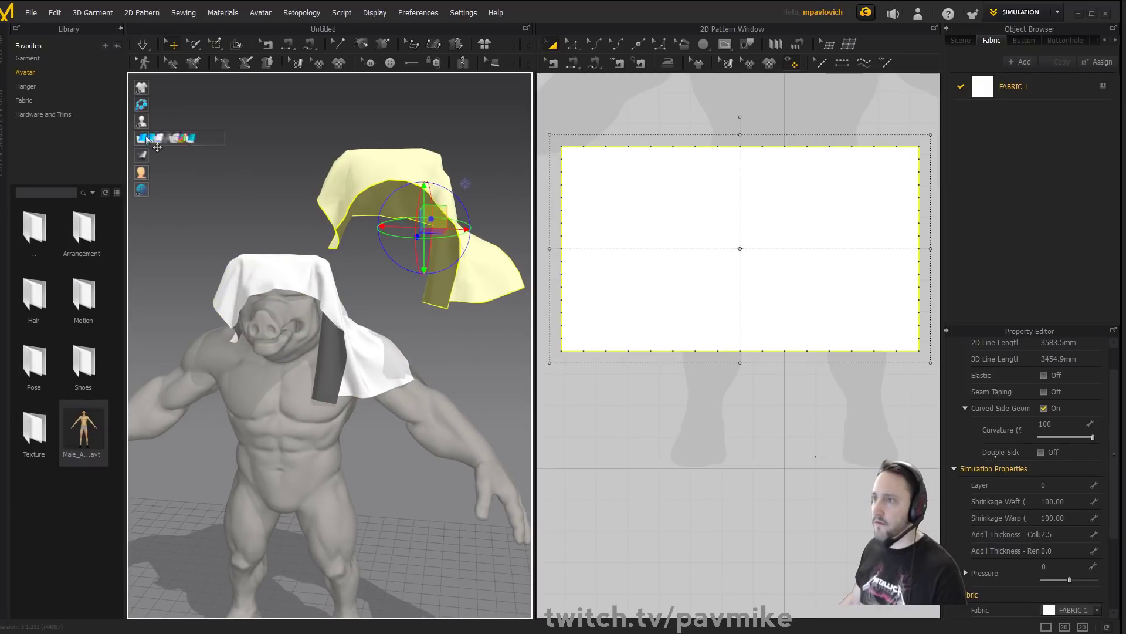
left_click(207, 138)
right_click_drag(211, 144, 353, 235)
scroll(312, 159, "up", 1)
scroll(316, 199, "up", 2)
scroll(316, 200, "up", 1)
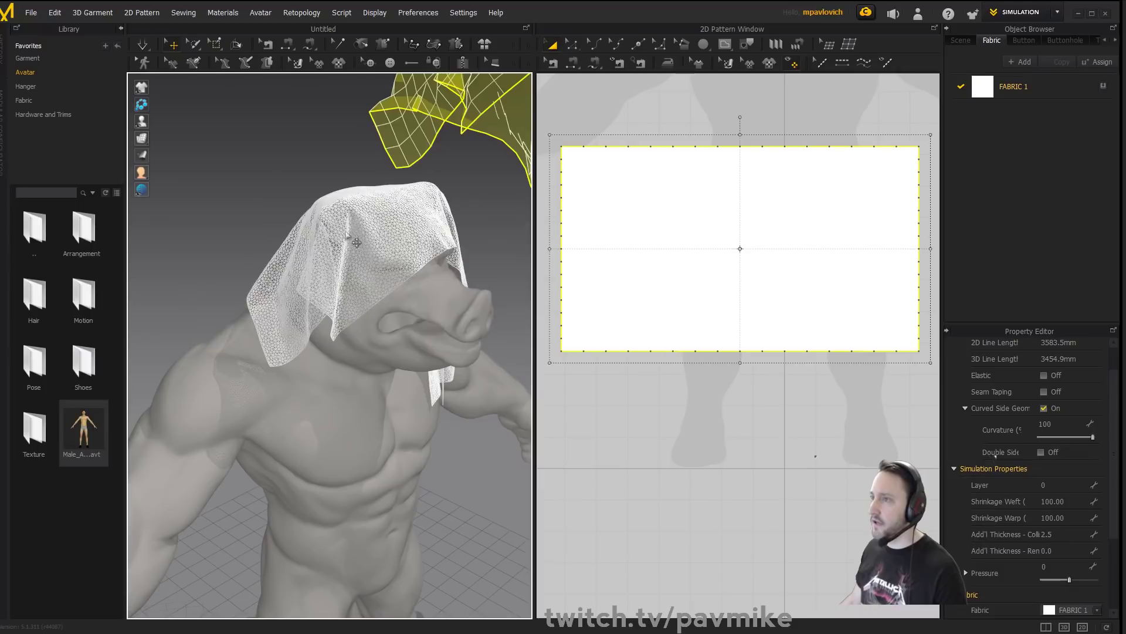
scroll(352, 224, "up", 3)
left_click(343, 176)
scroll(382, 176, "down", 3)
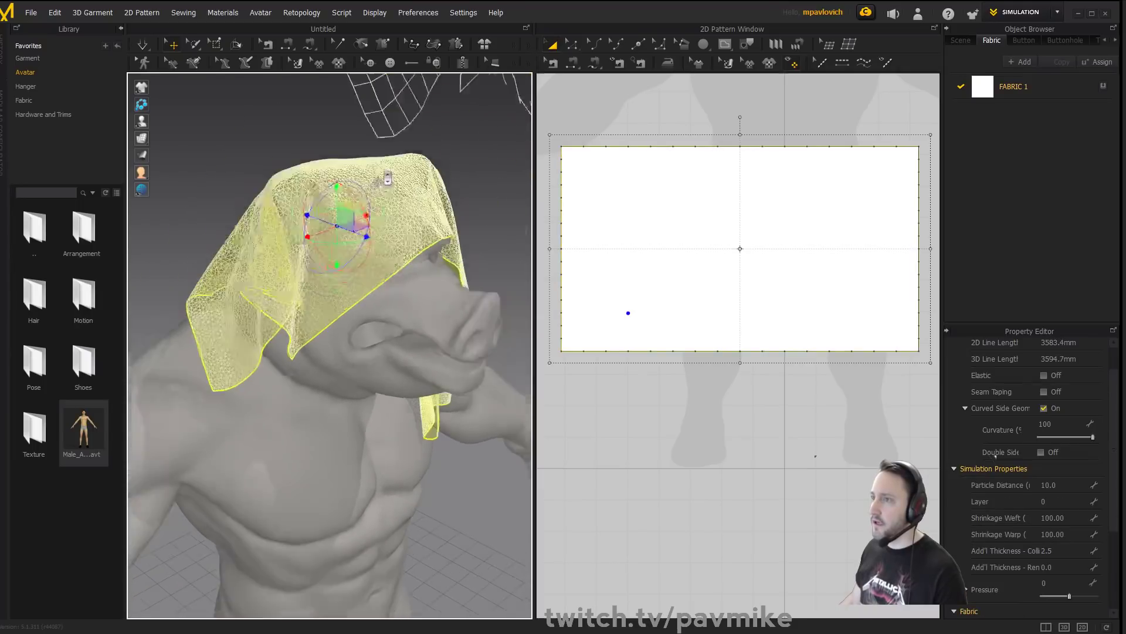
right_click_drag(382, 176, 296, 166)
middle_click_drag(296, 165, 206, 176)
Return the garment display from mesh to a solid surface and frame the whole avatar with both cloths.
mouse_move(143, 141)
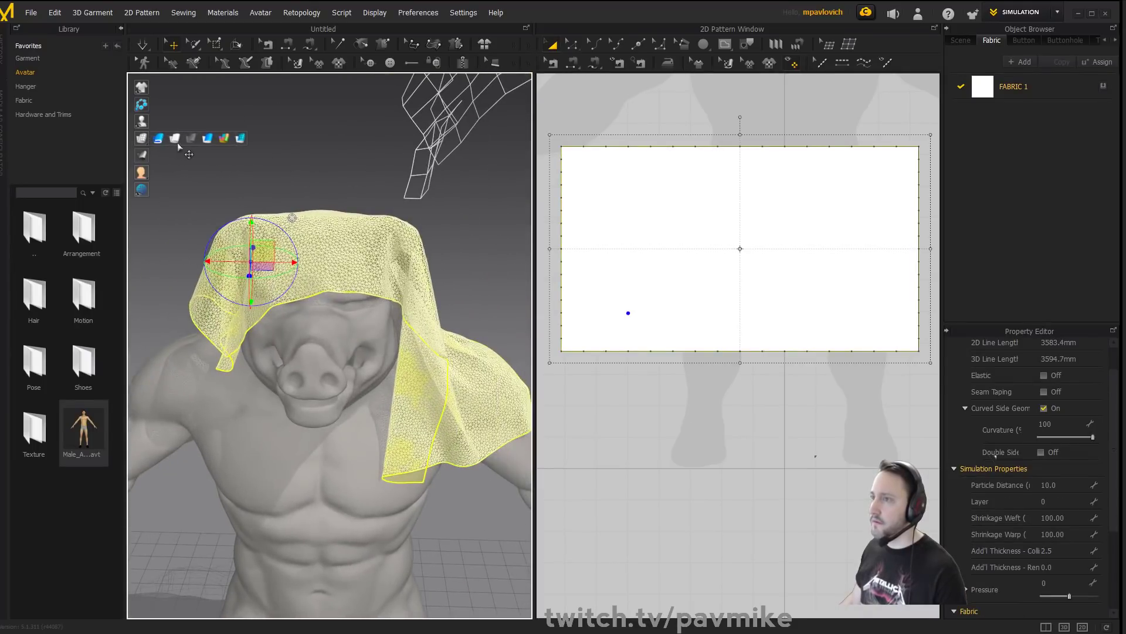
left_click(210, 138)
scroll(275, 151, "down", 5)
mouse_move(274, 151)
right_mouse_down()
mouse_move(206, 150)
mouse_move(278, 144)
mouse_move(260, 167)
right_mouse_up()
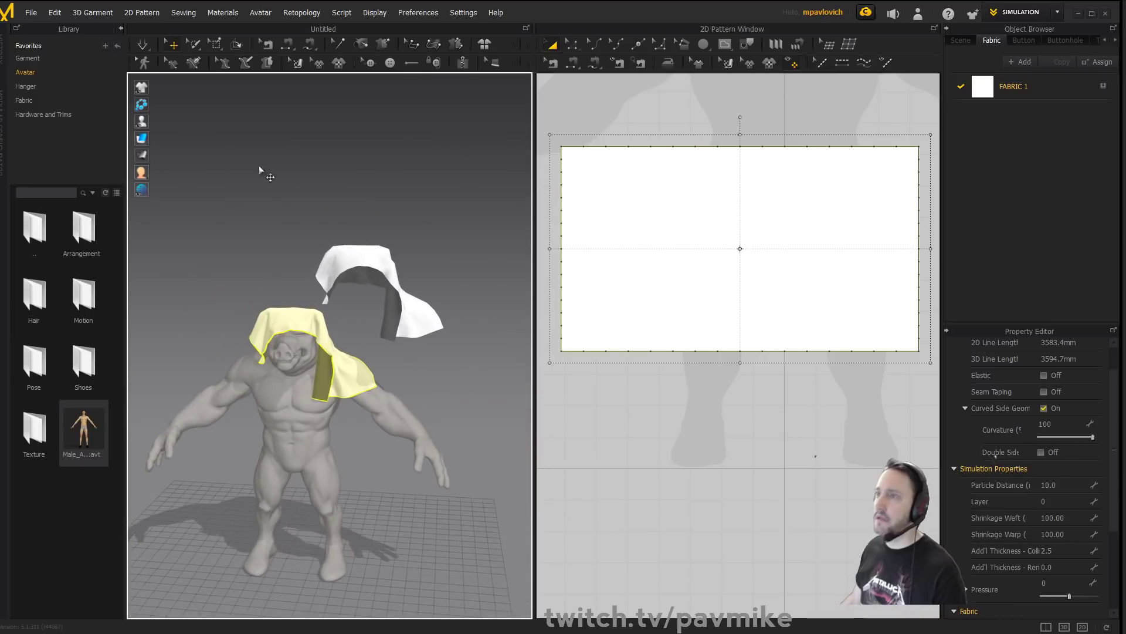
Run the simulation with the GPU preset so the remeshed copy drops to the floor.
left_click(143, 46)
left_click(148, 61)
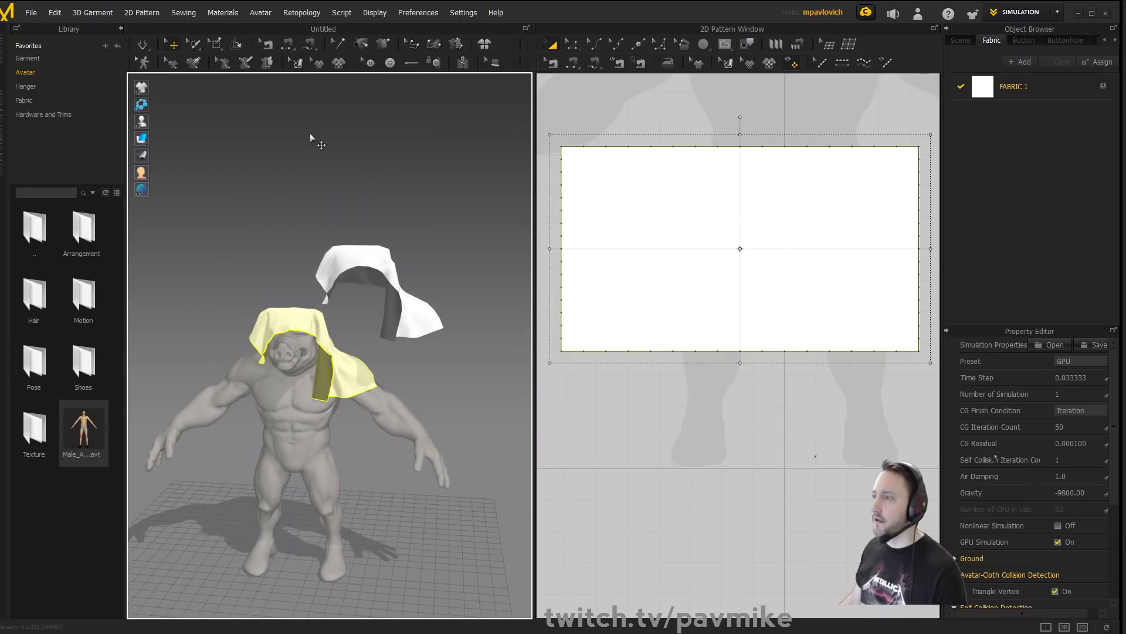
right_click_drag(266, 151, 384, 225)
middle_click_drag(384, 226, 359, 168)
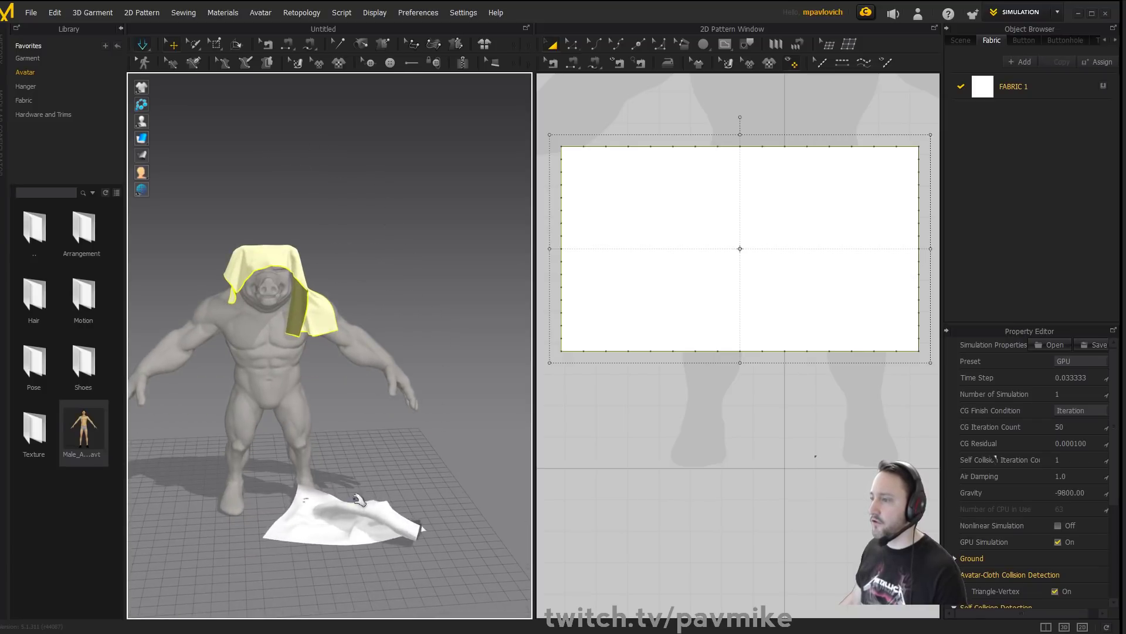
right_click_drag(412, 483, 405, 297)
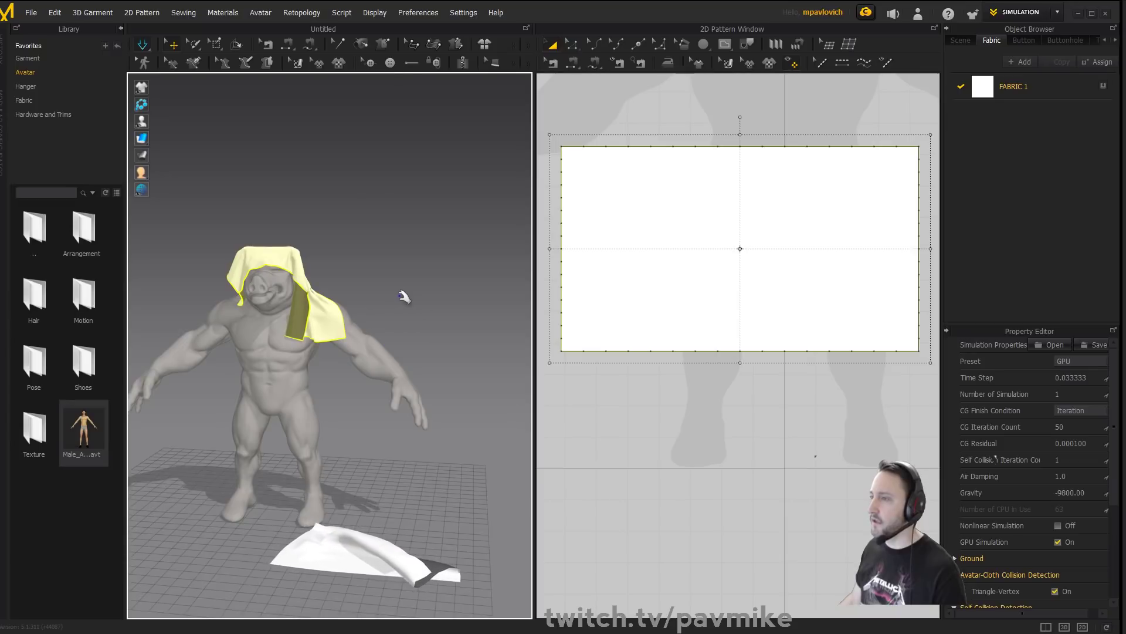
middle_click_drag(453, 377, 397, 300)
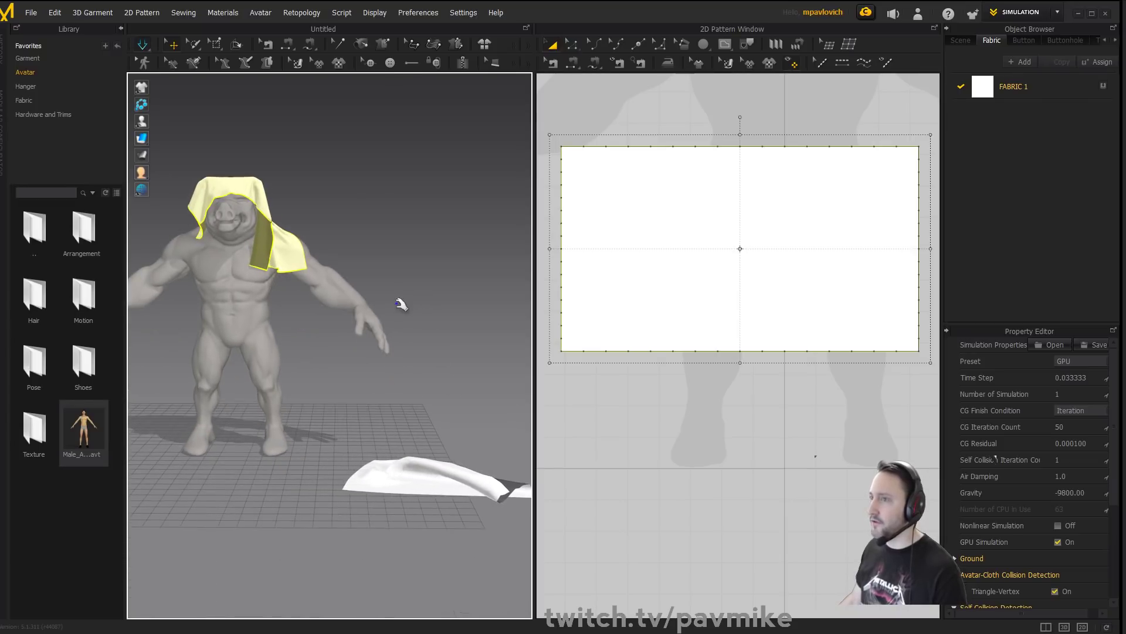
Simulate the cloth with the Normal preset and switch the simulation back to GPU.
left_click(145, 44)
left_click(159, 81)
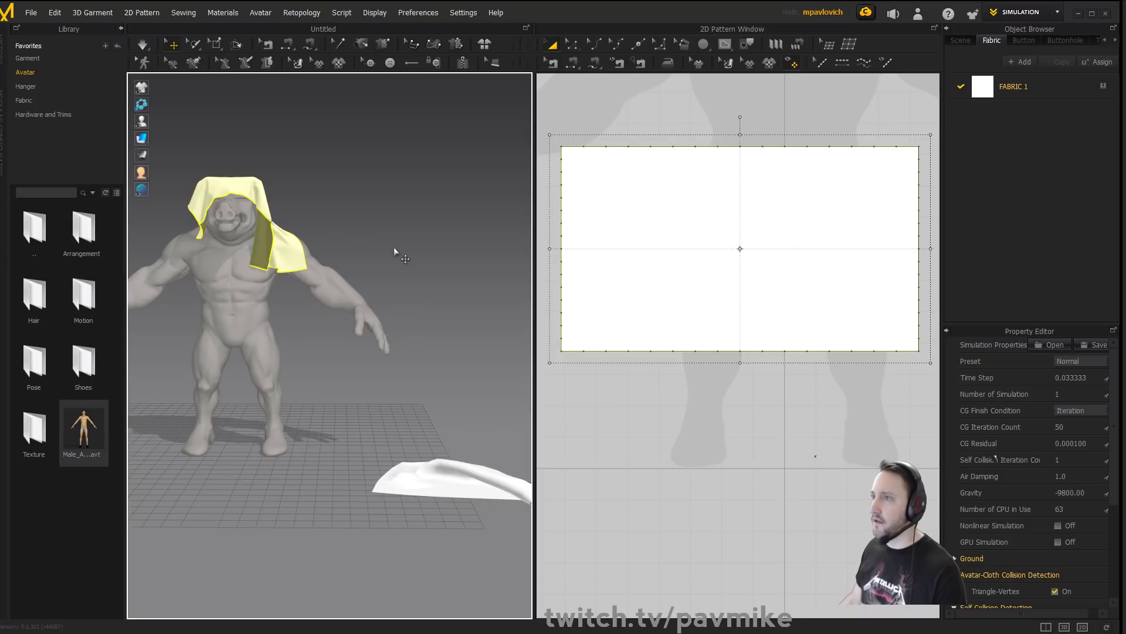
right_click_drag(395, 246, 259, 181)
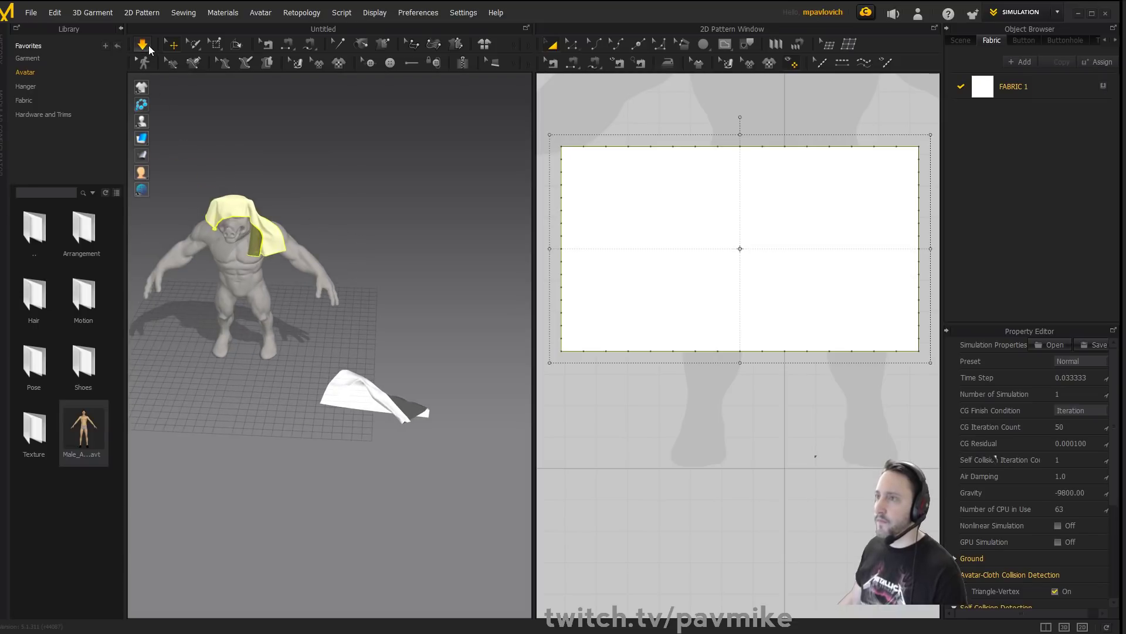
left_click(149, 50)
left_click(160, 64)
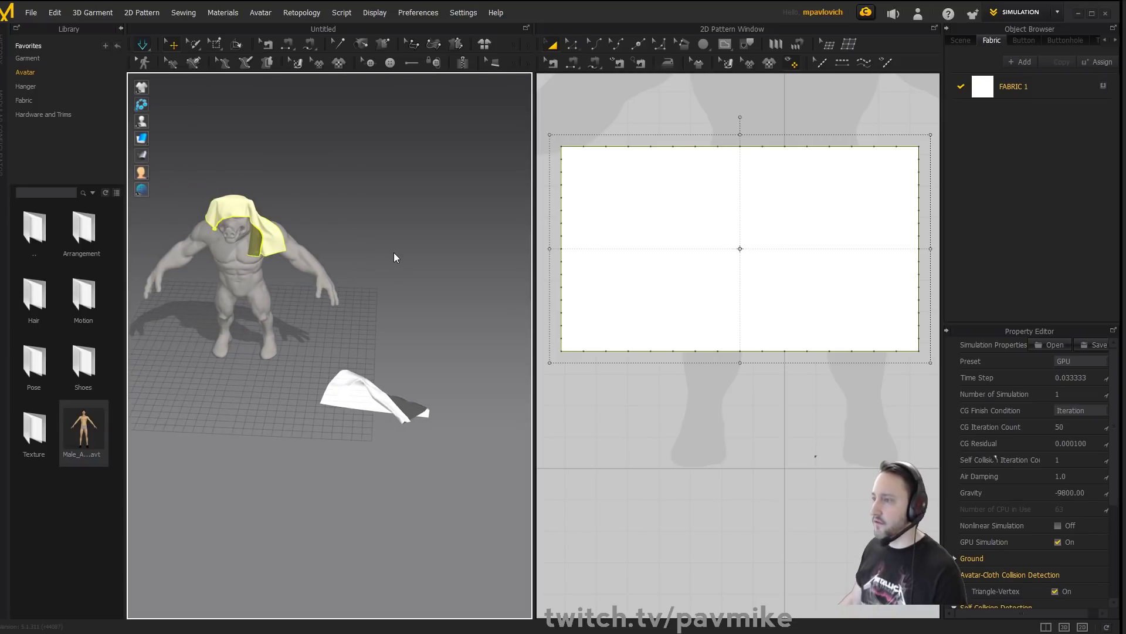
Delete the remeshed cloth copy lying on the floor.
left_click(373, 402)
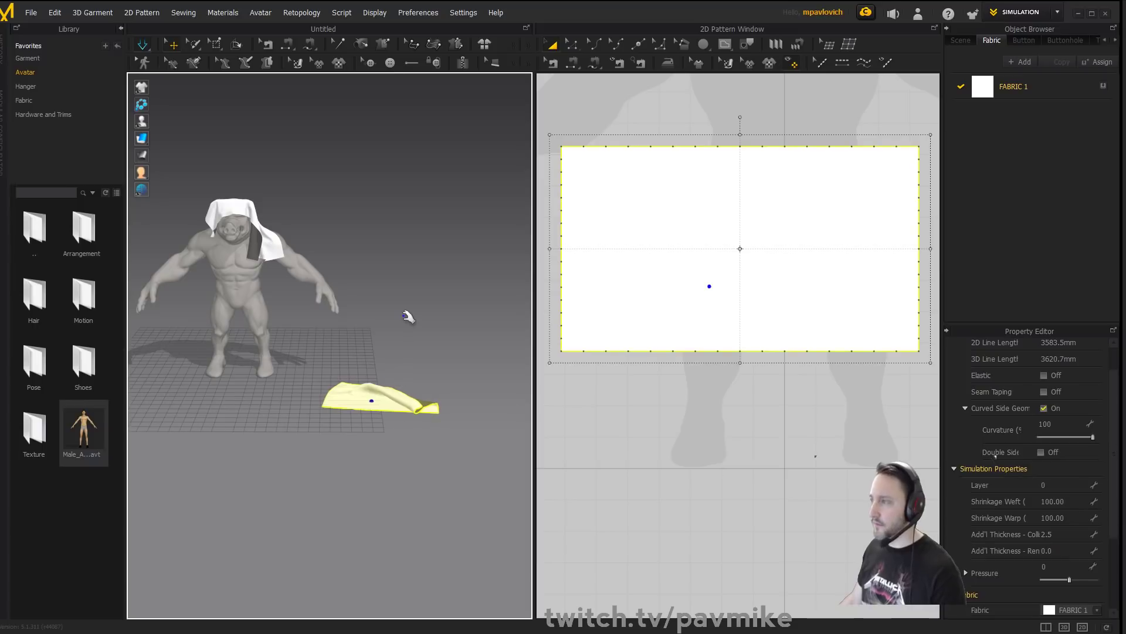
key("Delete")
right_click_drag(465, 294, 449, 239)
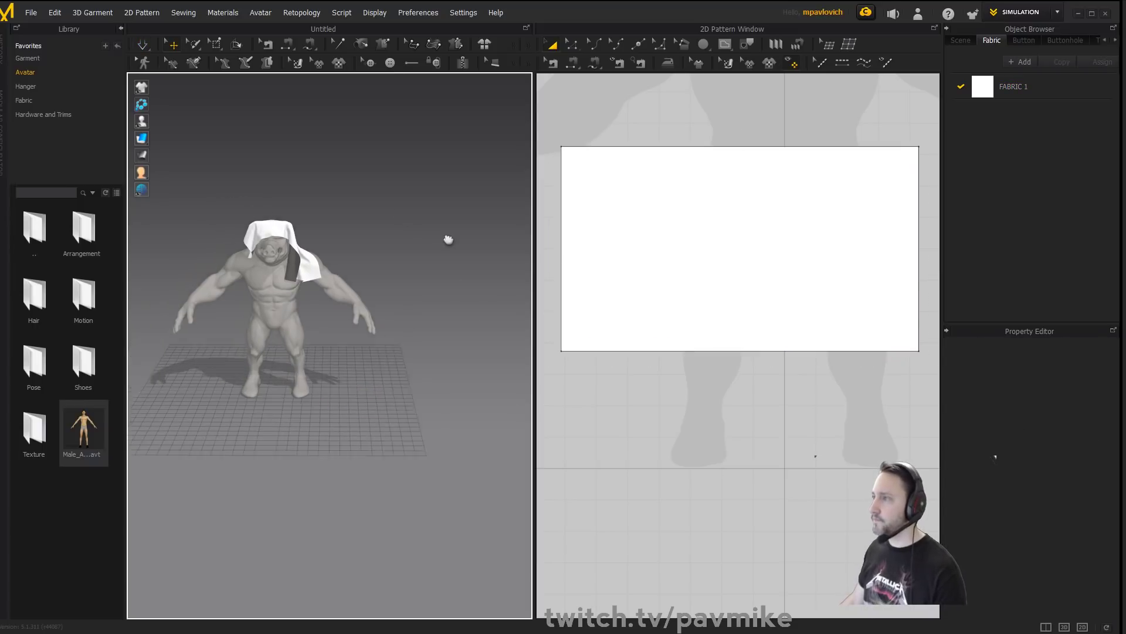
Delete the original rectangular pattern draped over the avatar's head.
left_click(288, 247)
scroll(403, 188, "up", 3)
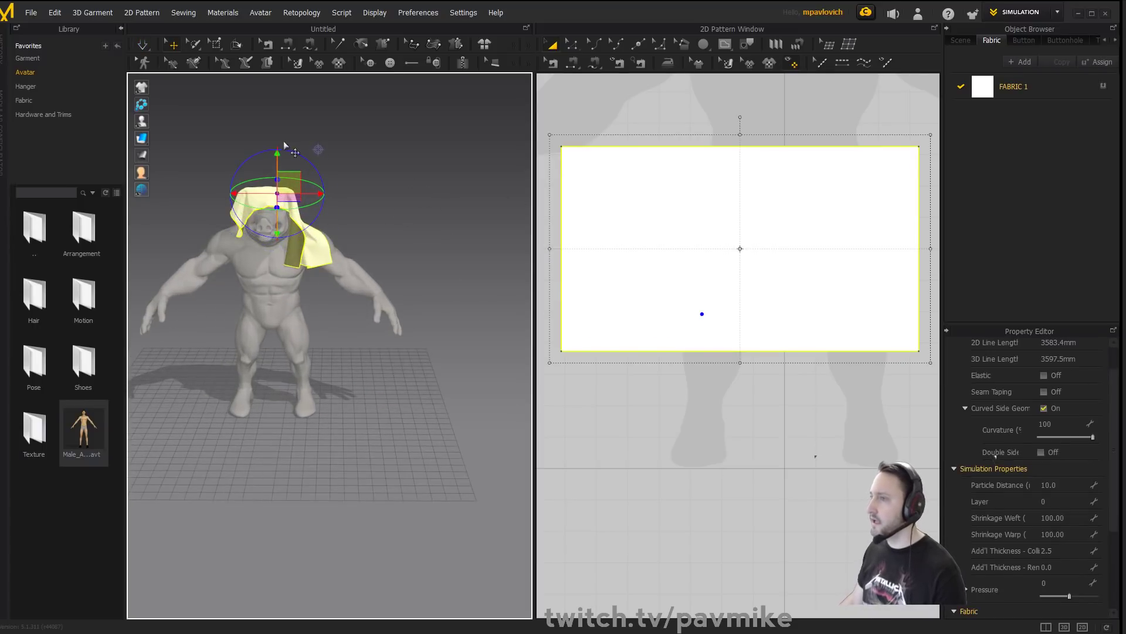
scroll(284, 145, "up", 3)
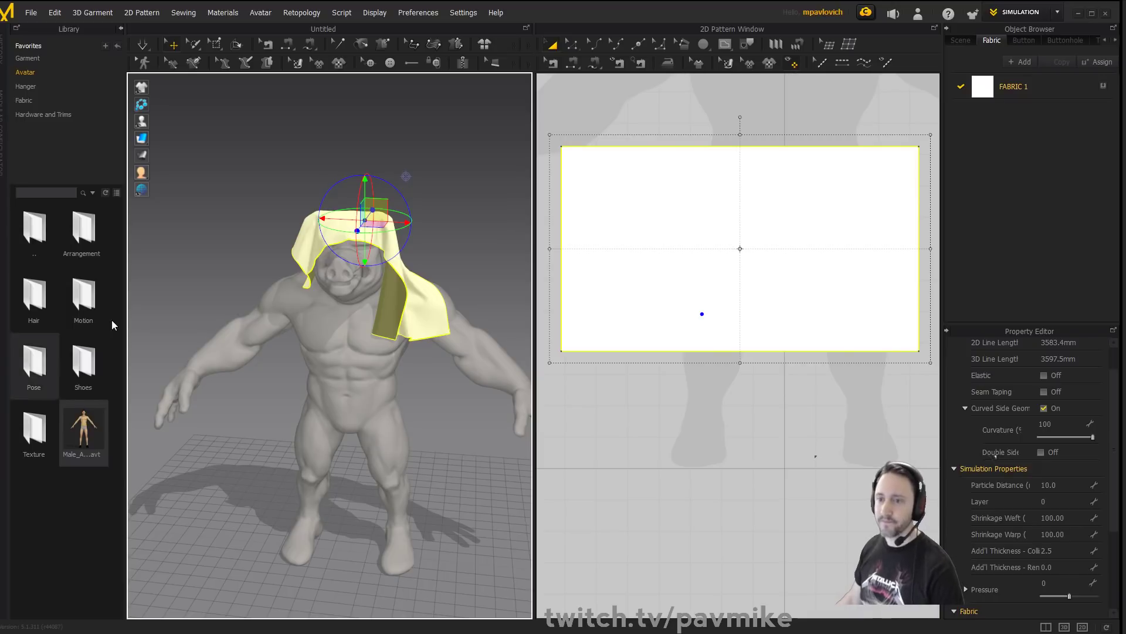
right_click_drag(404, 178, 412, 146)
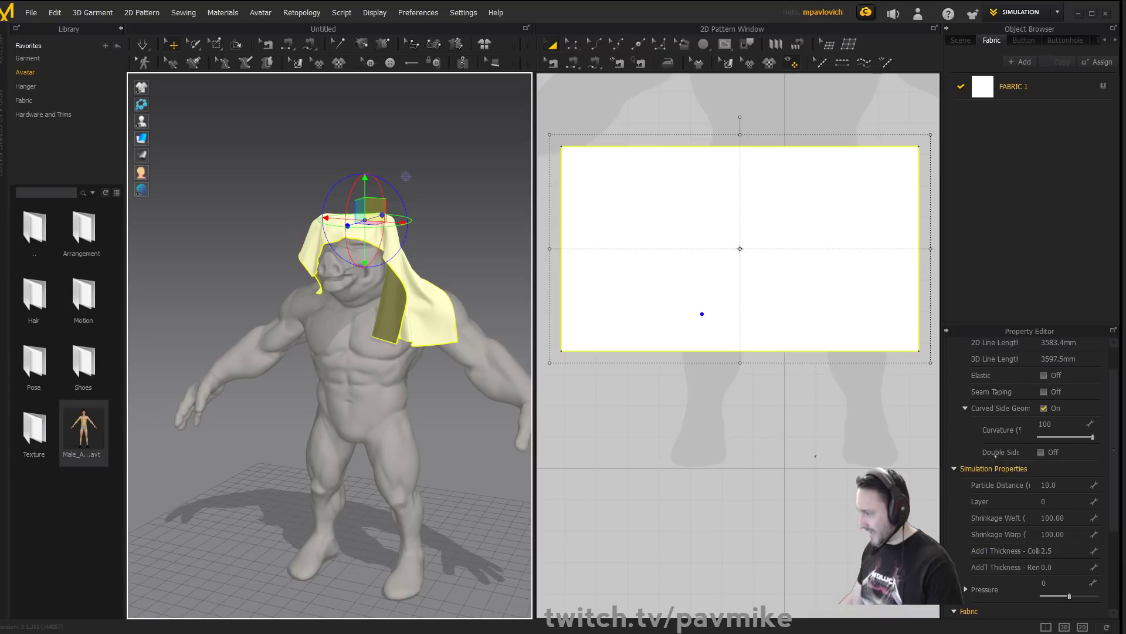
left_click_drag(1033, 136, 1015, 91)
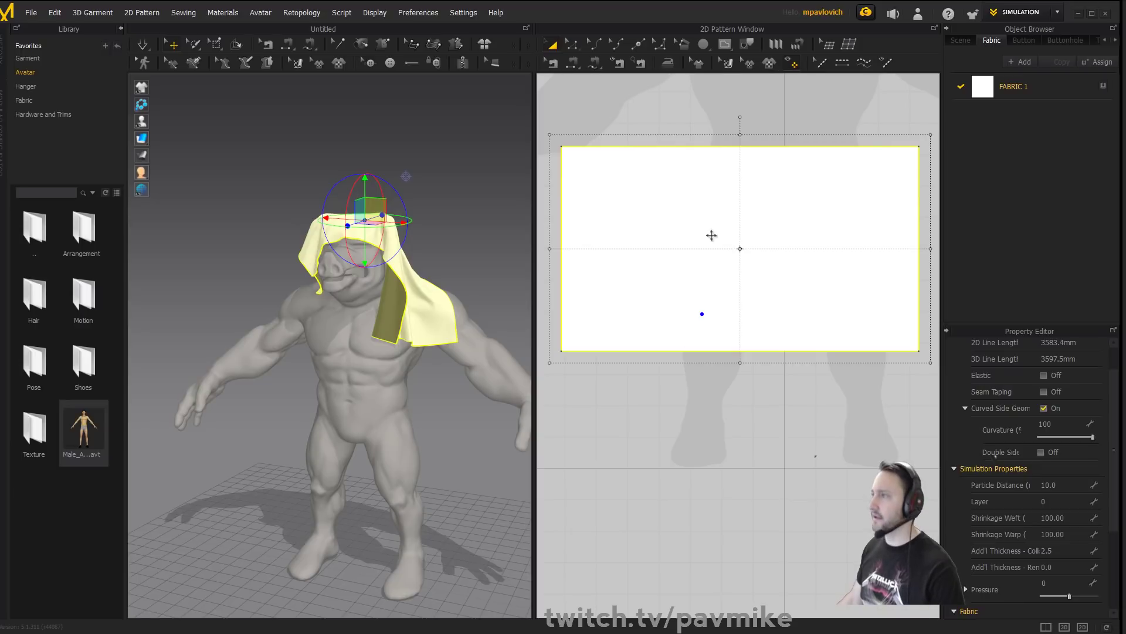
key("Delete")
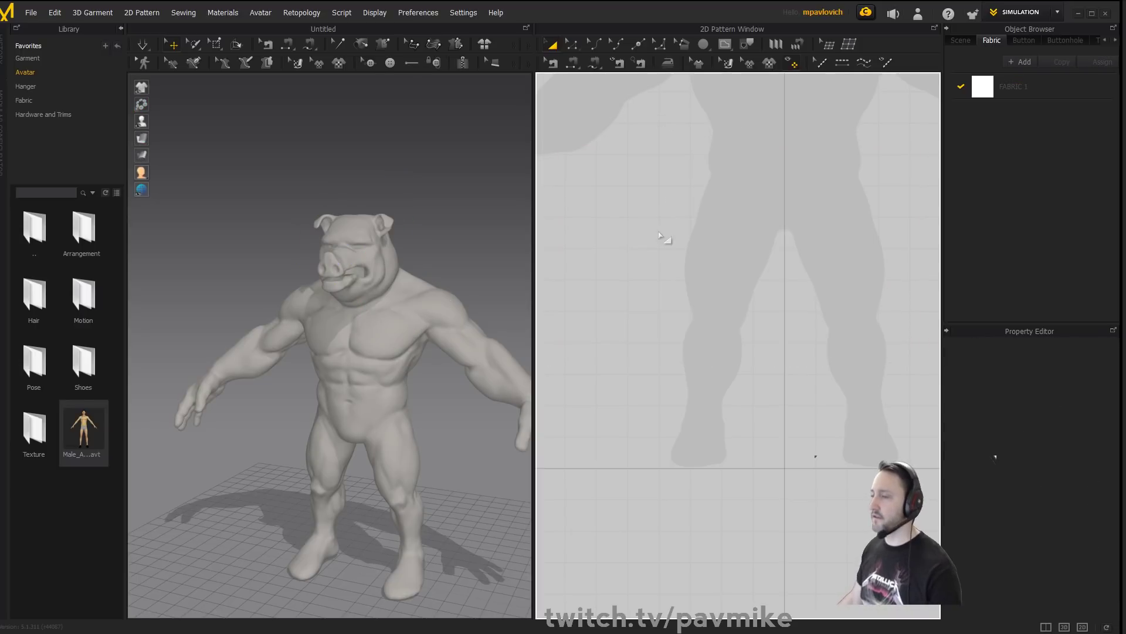
Start the Polygon pattern tool and check the vest on the Bebop reference image before centring the avatar's upper-body silhouette.
scroll(671, 235, "down", 5)
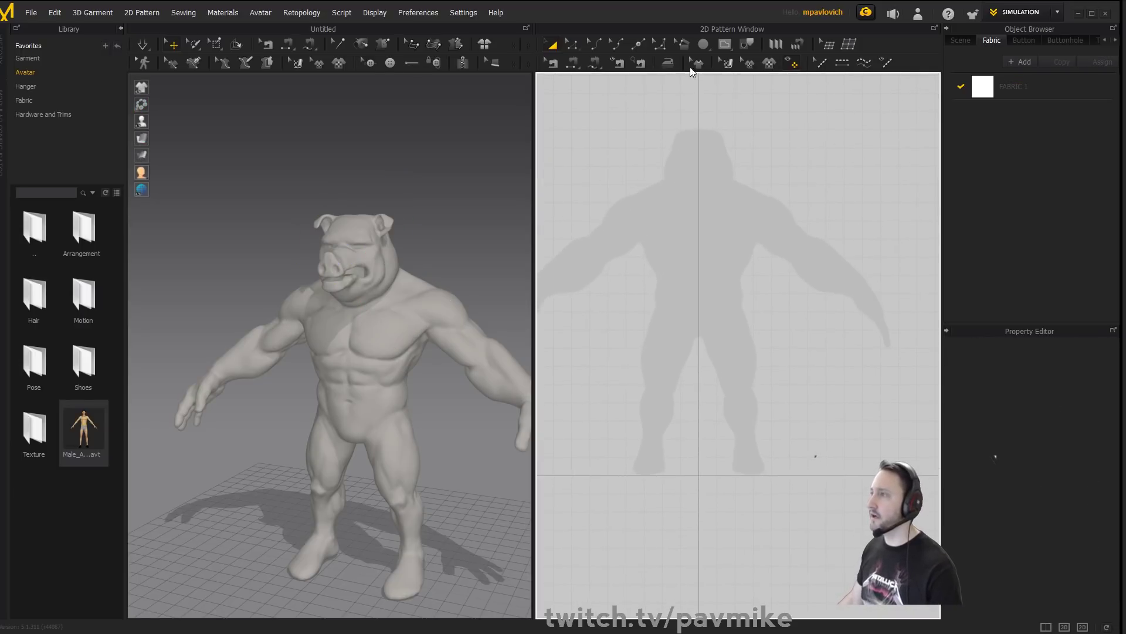
left_click(731, 45)
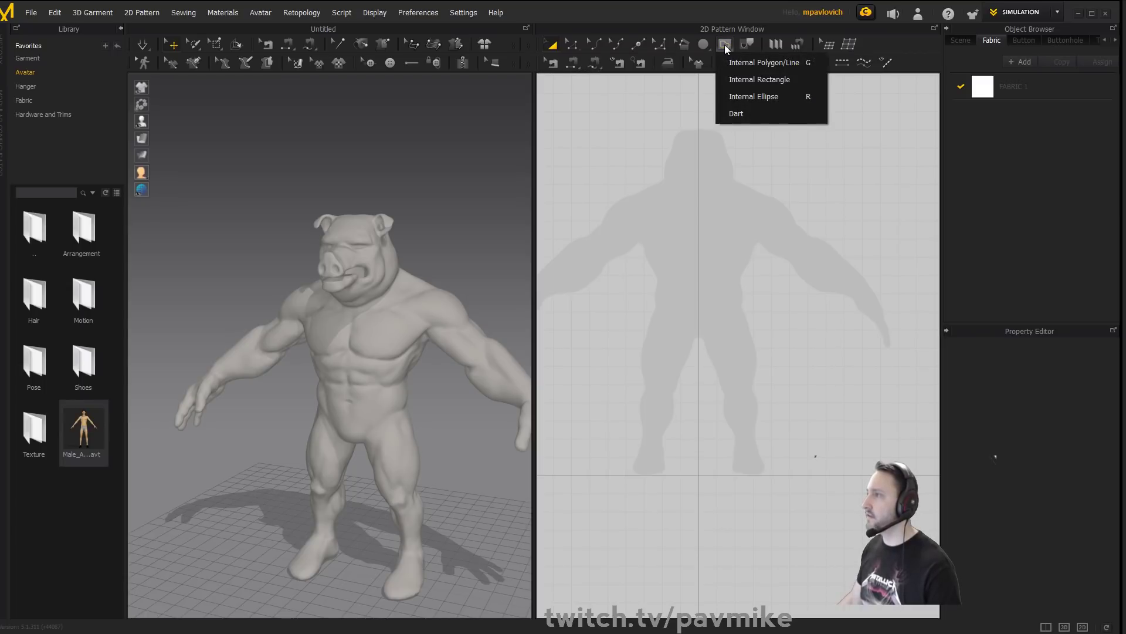
left_click(705, 44)
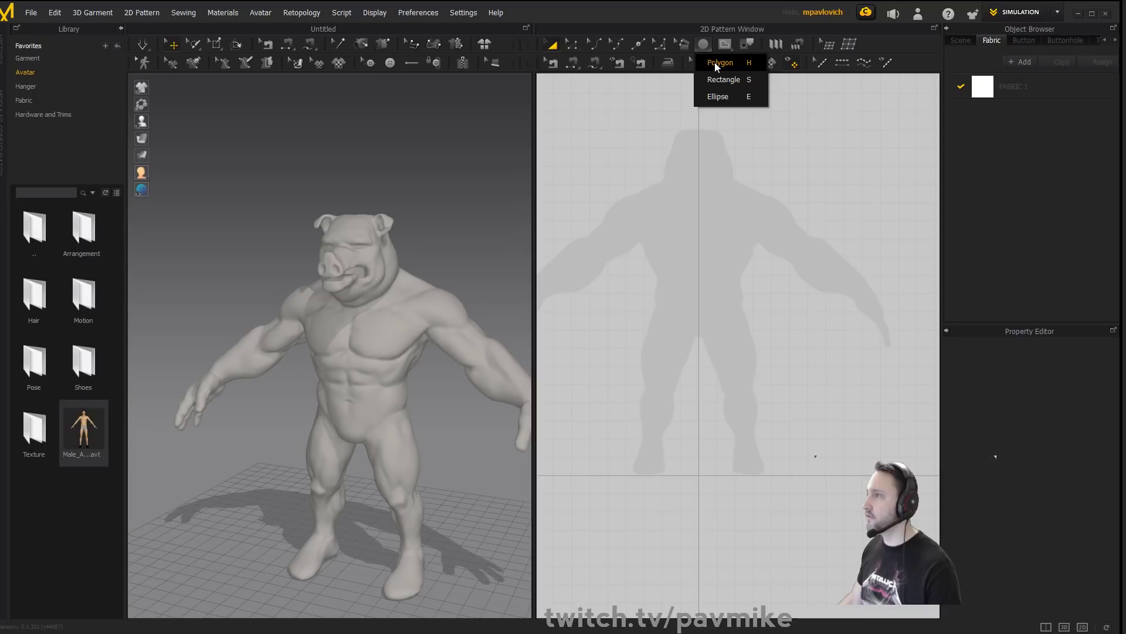
left_click(717, 62)
scroll(799, 241, "up", 3)
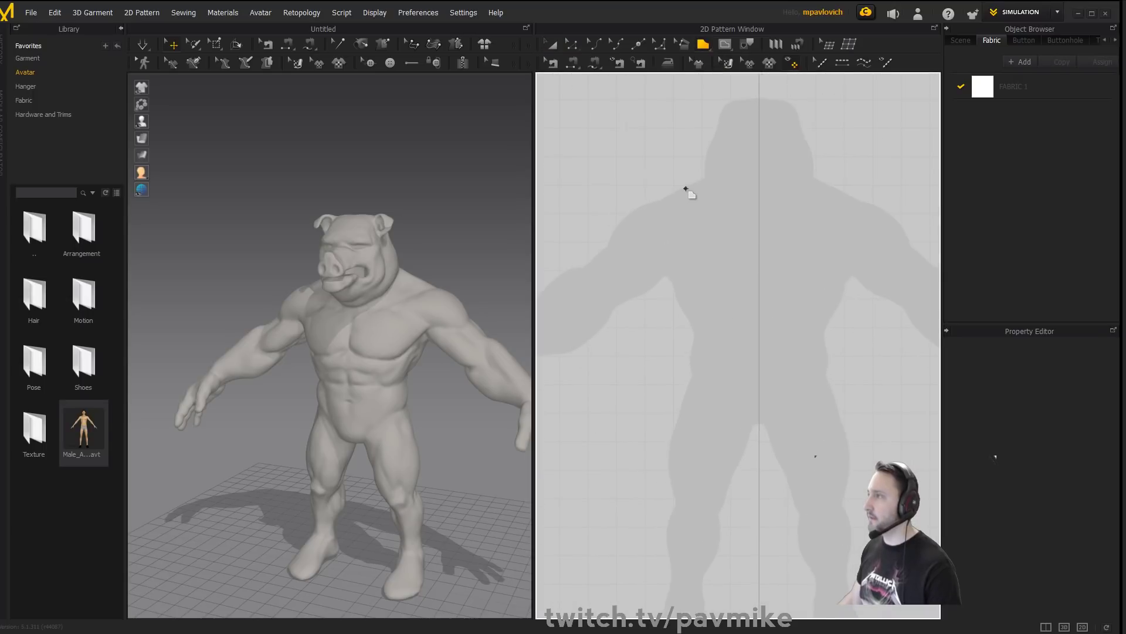
left_click_drag(434, 633, 307, 181)
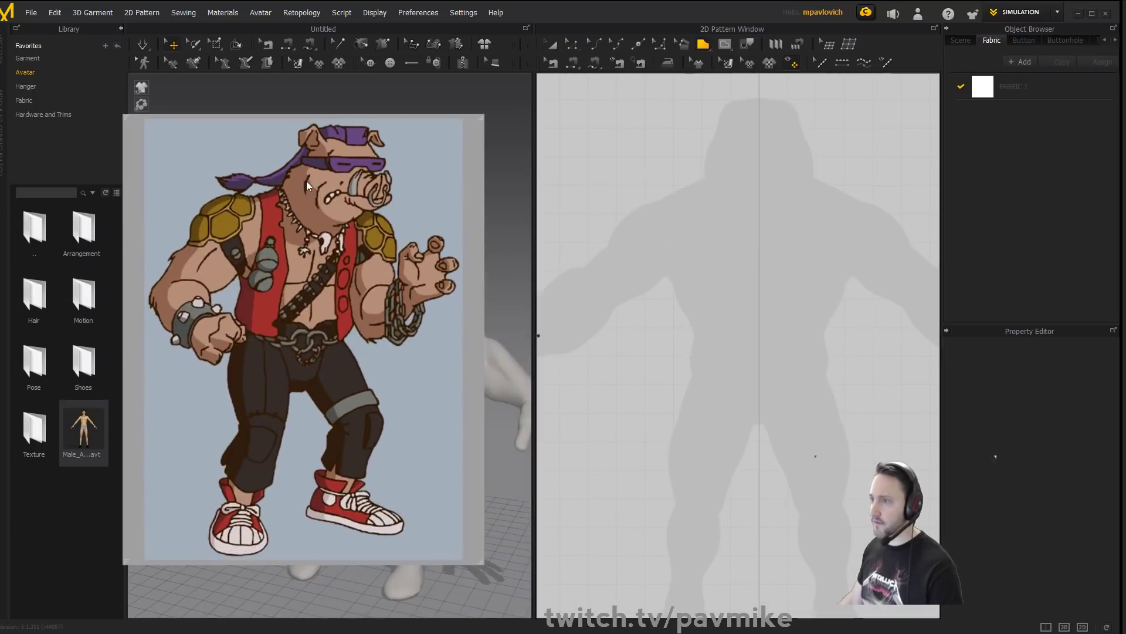
left_click_drag(298, 268, 434, 633)
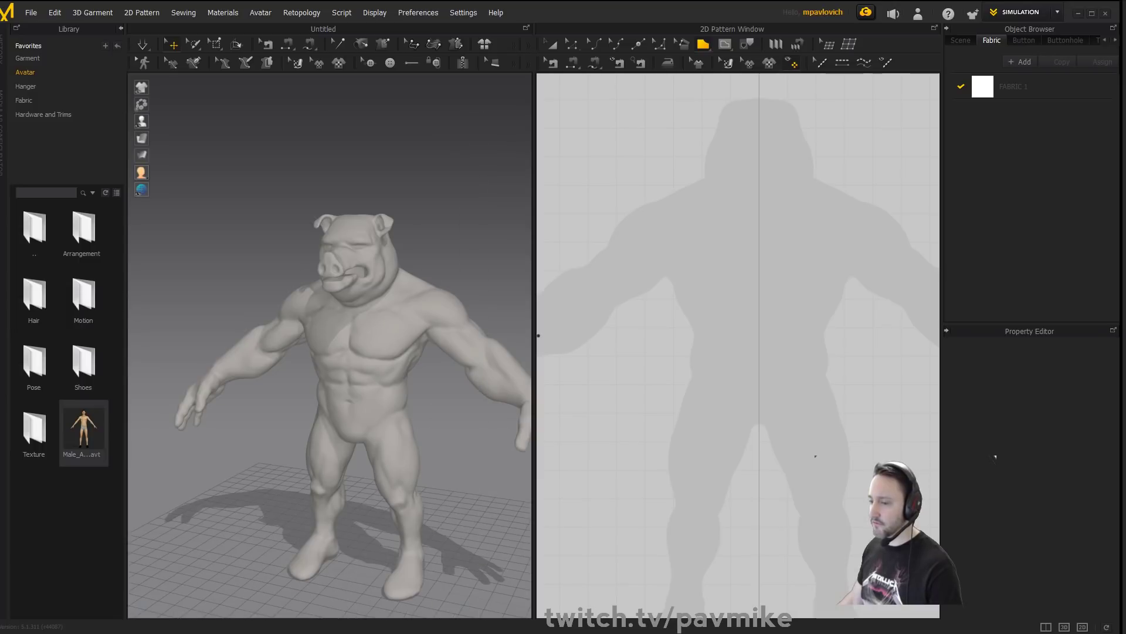
middle_click_drag(707, 163, 696, 191)
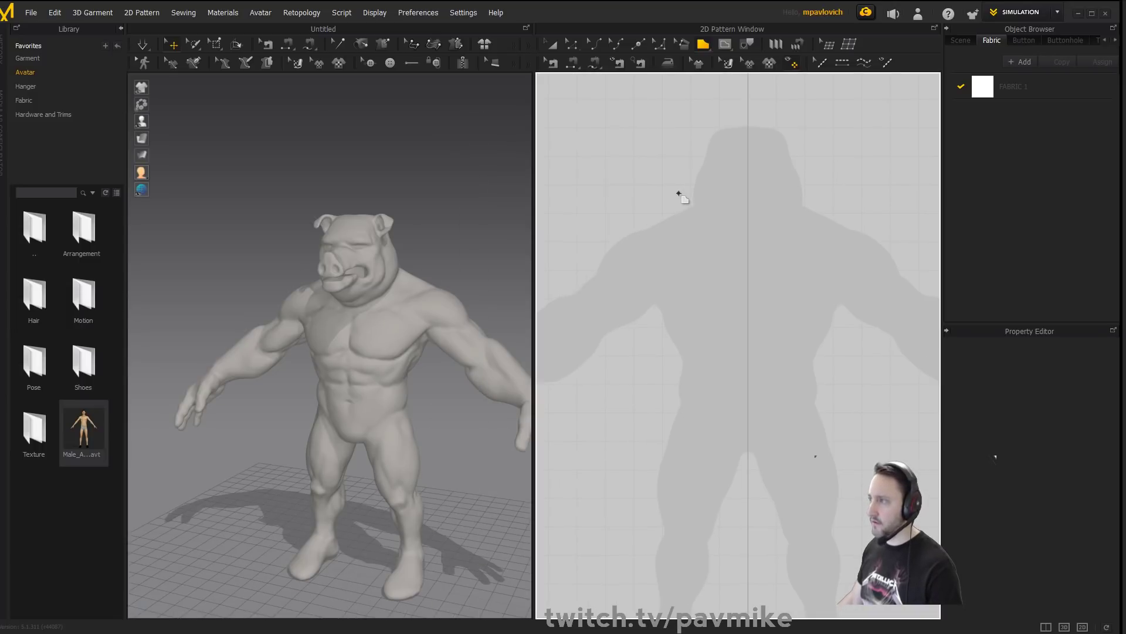
Draw the vest's half-front panel as a closed polygon, with about a 340 mm neckline, 387 mm centre edge, 257 mm hem and 214 mm lower side.
left_click(679, 193)
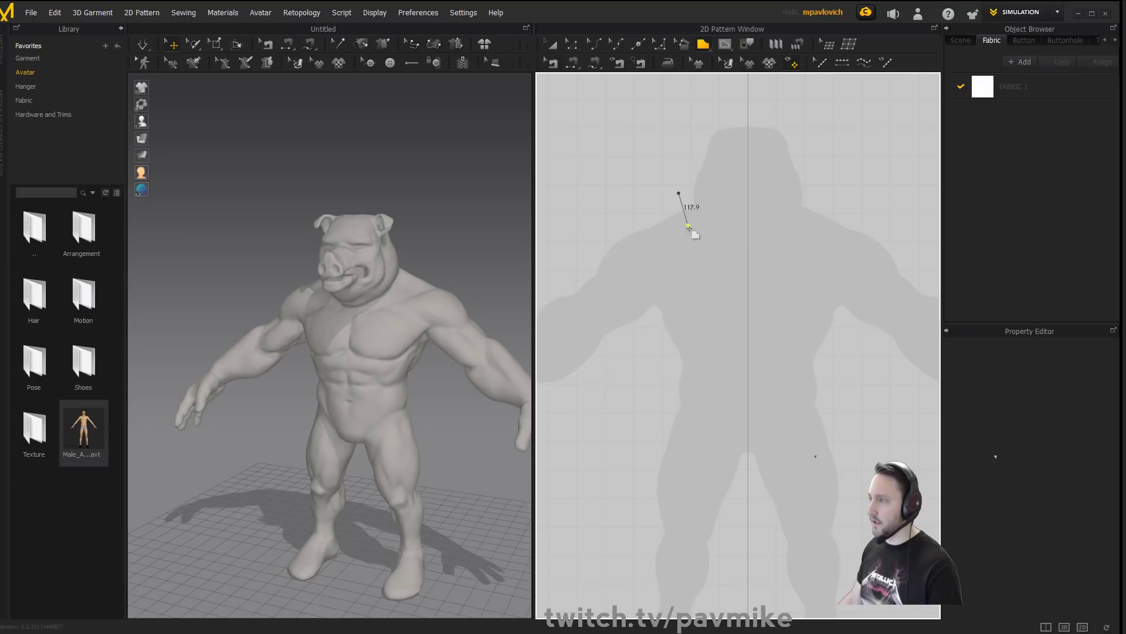
left_click(719, 281)
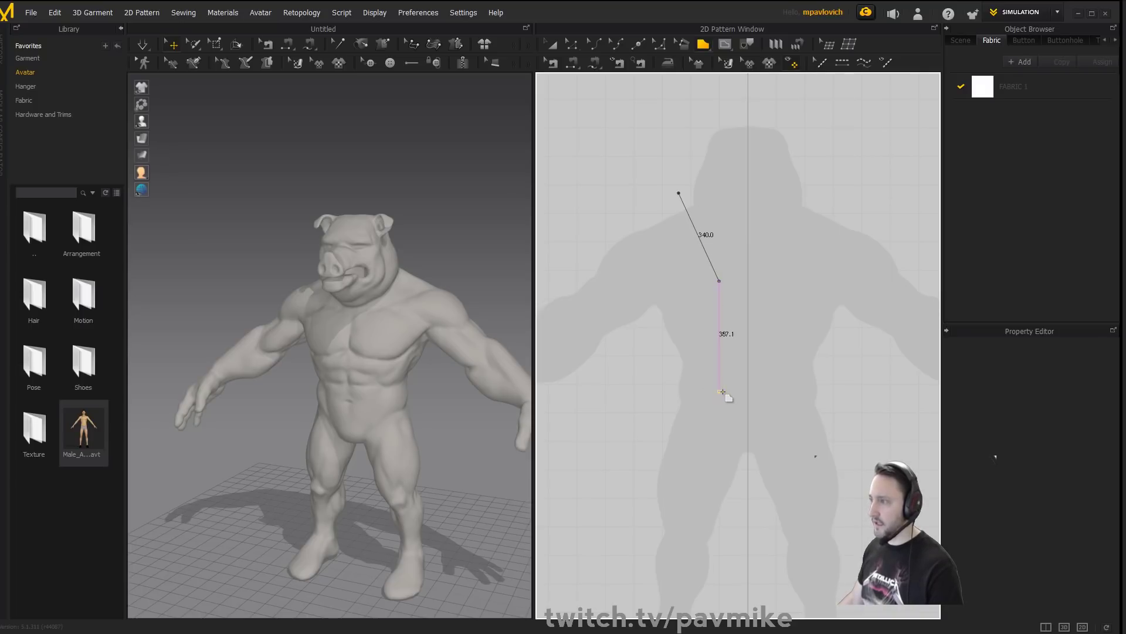
left_click(719, 392)
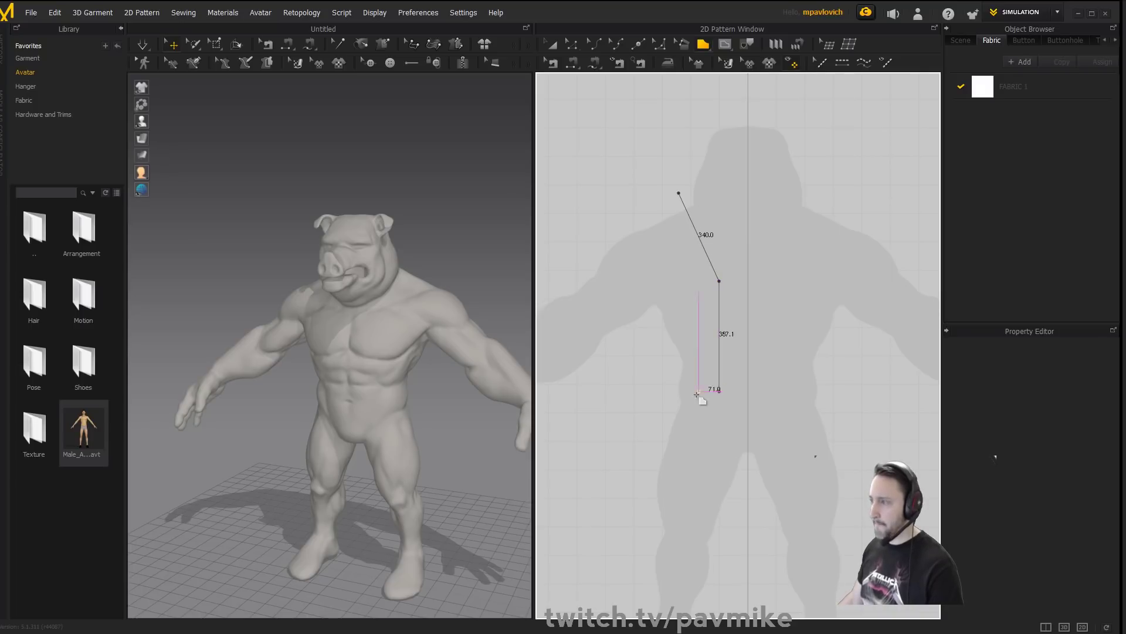
left_click(646, 391)
left_click(646, 330)
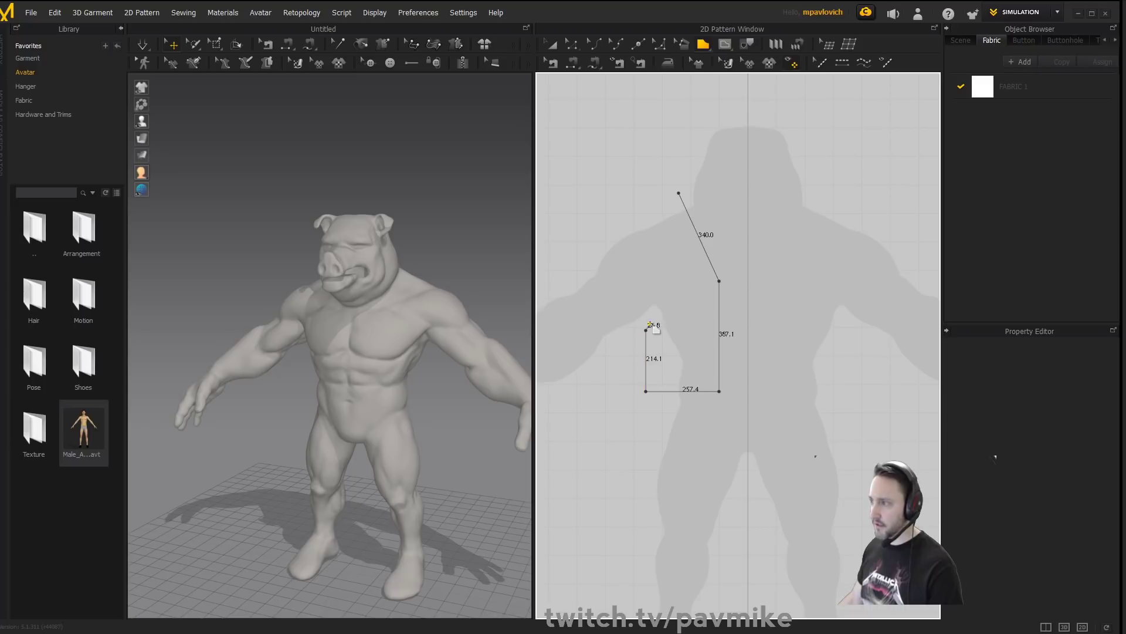
left_click(660, 303)
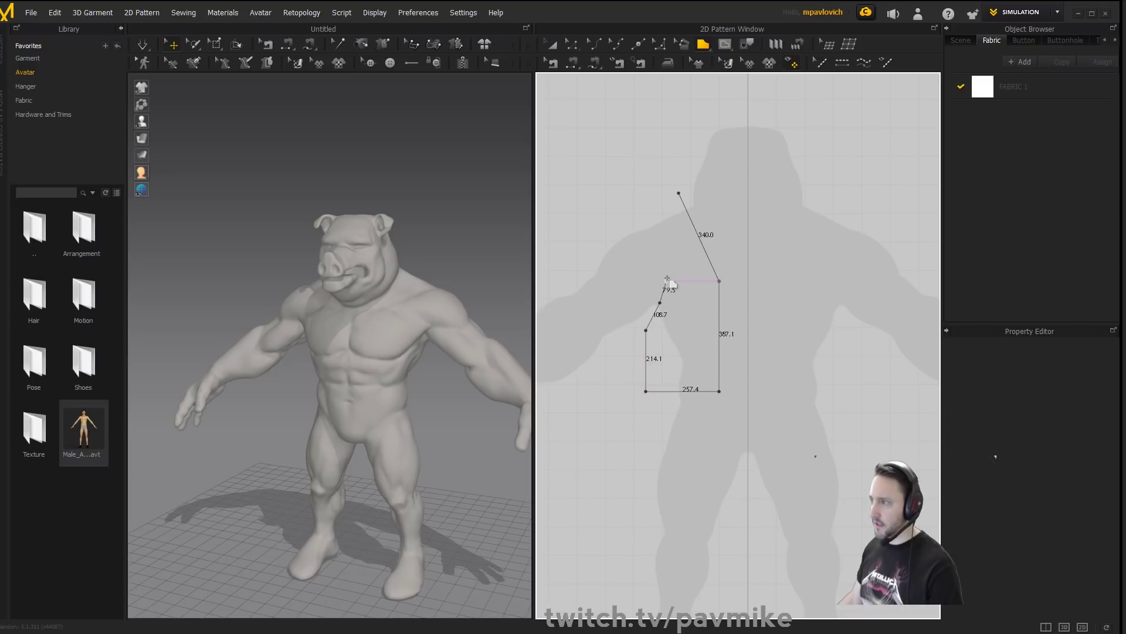
left_click(666, 247)
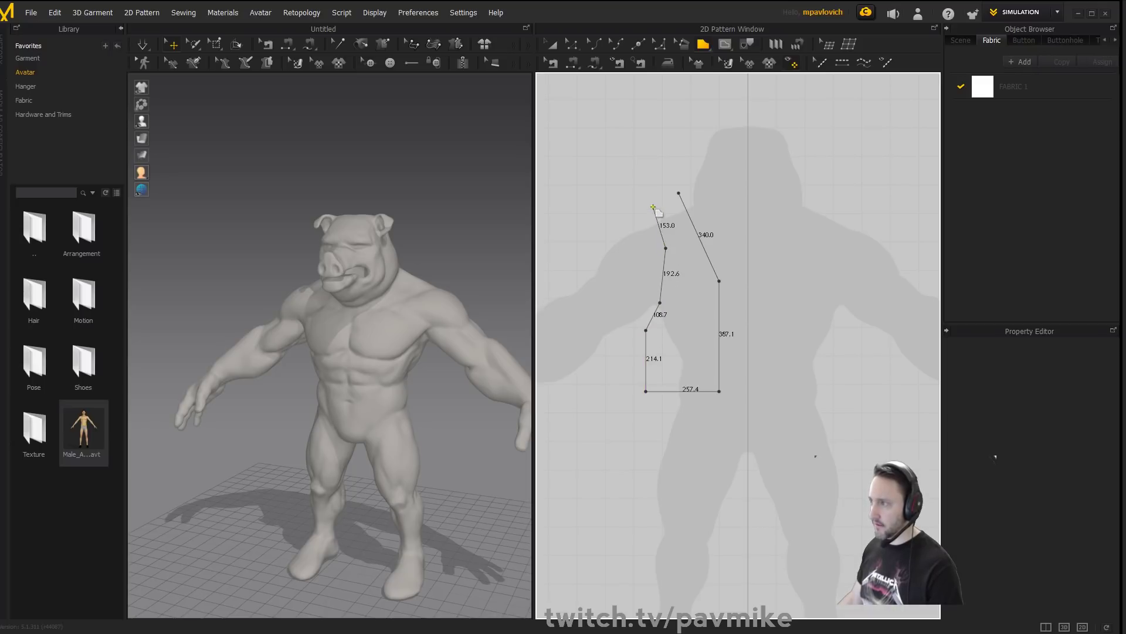
left_click(653, 206)
left_click(678, 194)
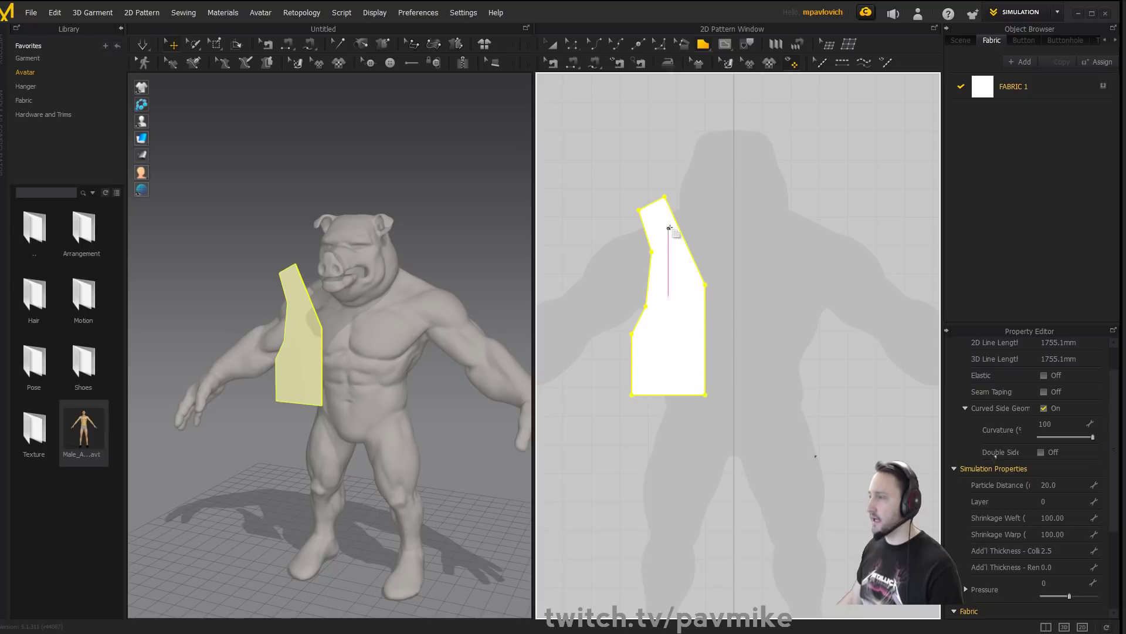
Copy the vest front panel and mirror-paste it level with the original on the other side of the avatar's centre line.
middle_click_drag(799, 252, 778, 254)
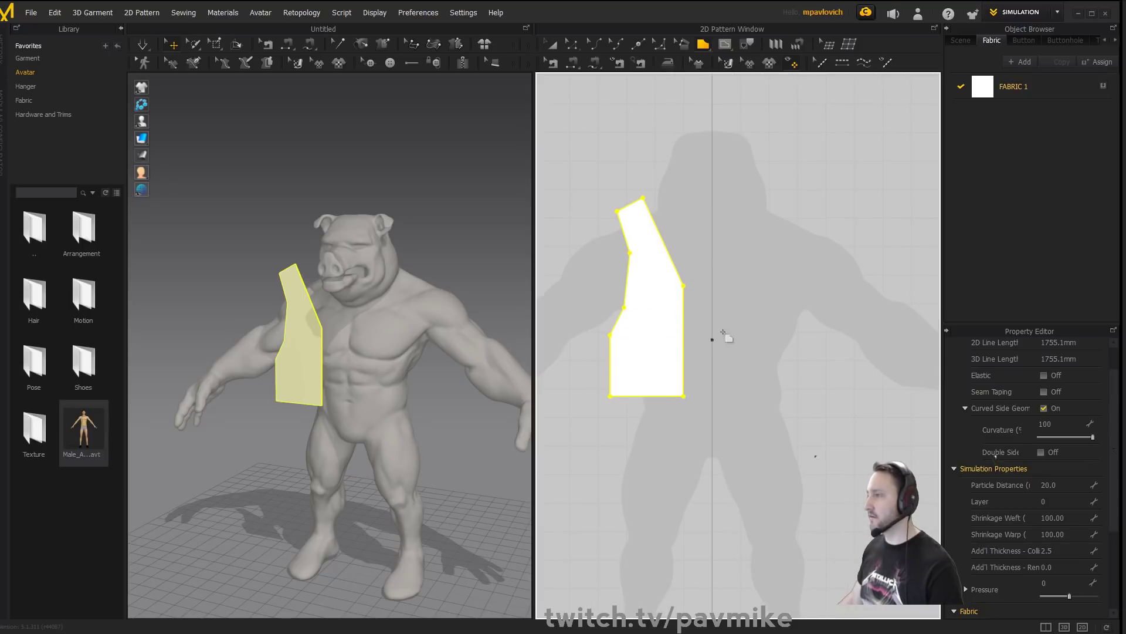
mouse_move(817, 299)
middle_mouse_down()
mouse_move(829, 294)
mouse_move(804, 303)
middle_mouse_up()
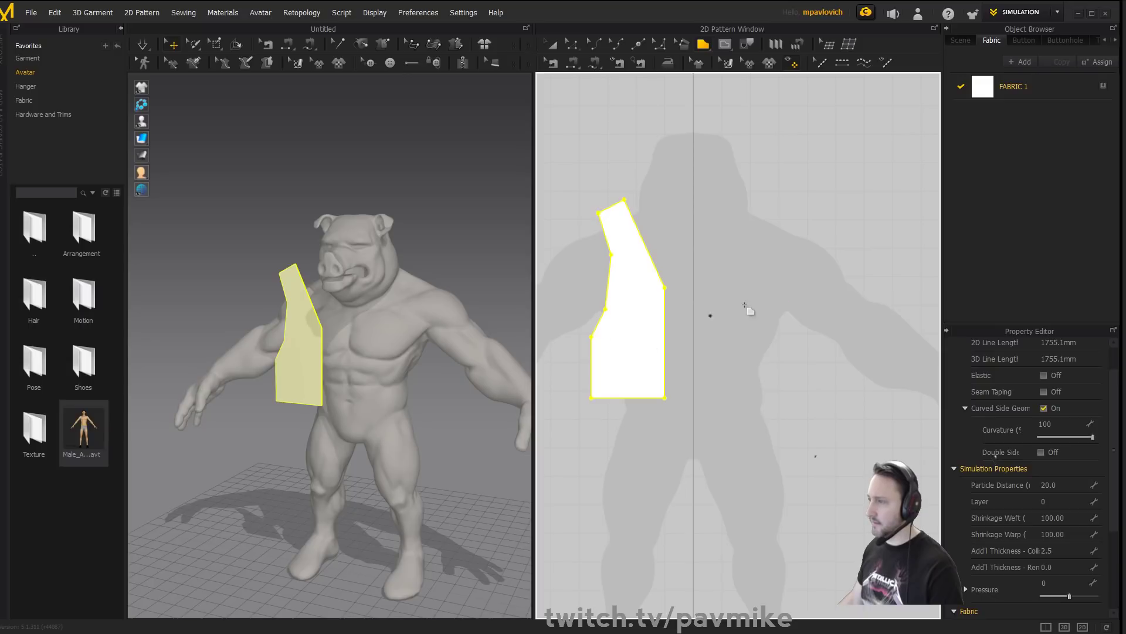
middle_click_drag(795, 273, 805, 284)
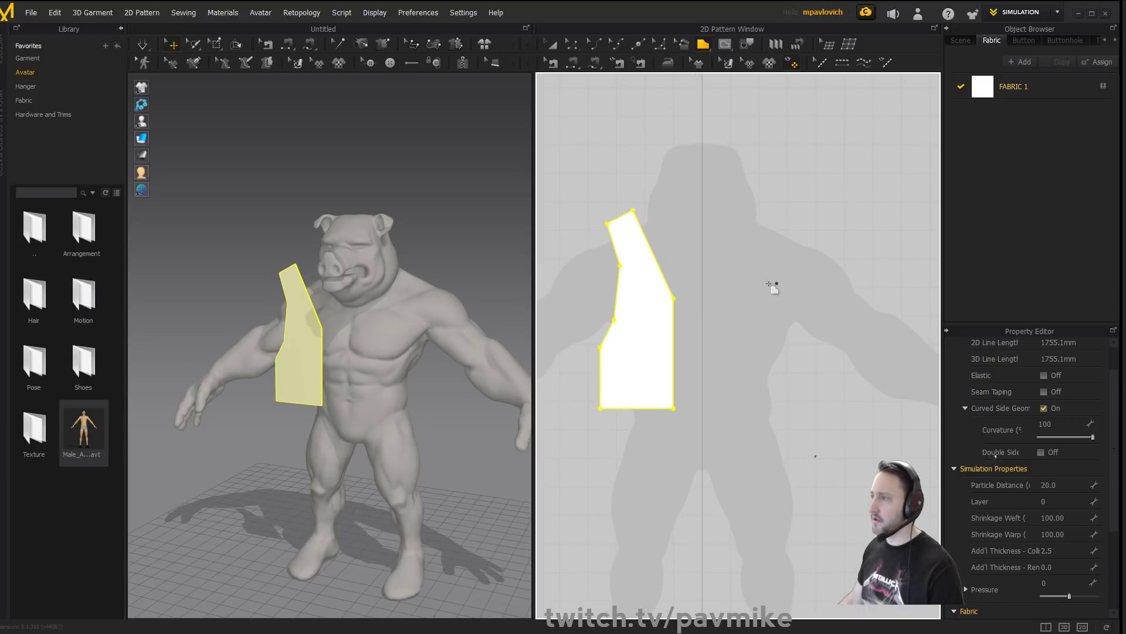
scroll(730, 267, "down", 2)
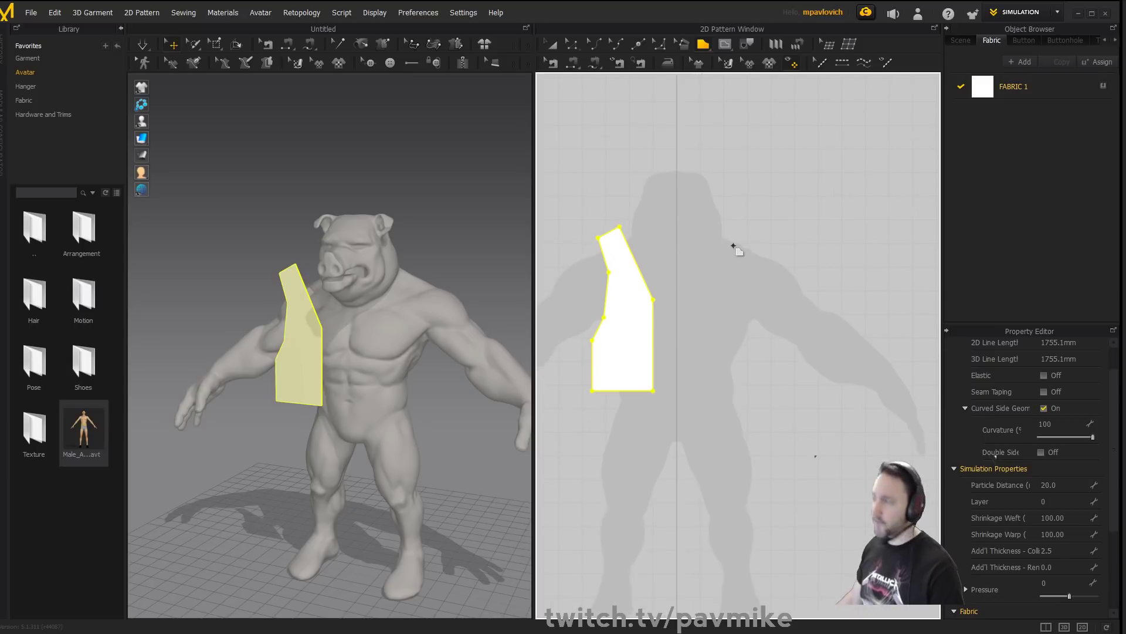
left_click(636, 292)
right_click(630, 277)
left_click(624, 188)
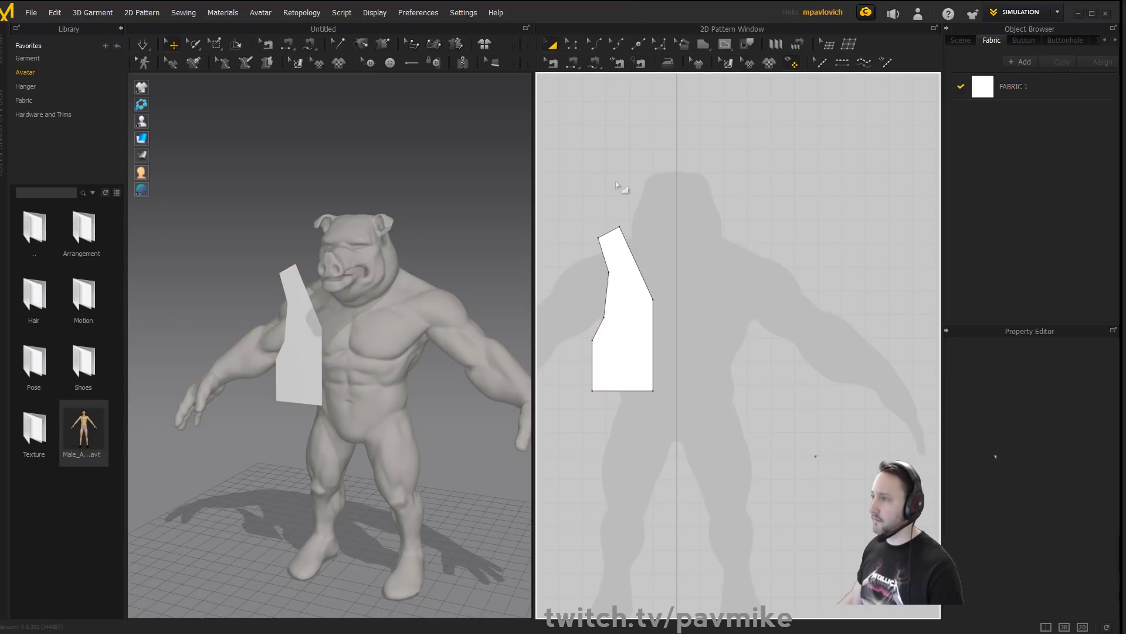
left_click(617, 278)
right_click(837, 253)
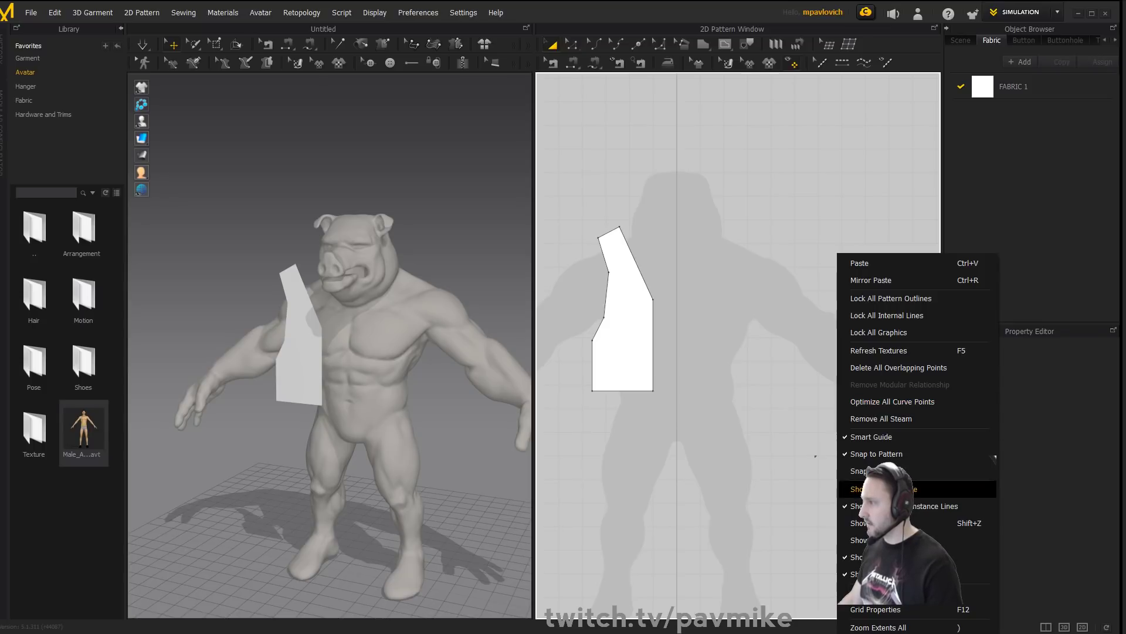
right_click(776, 183)
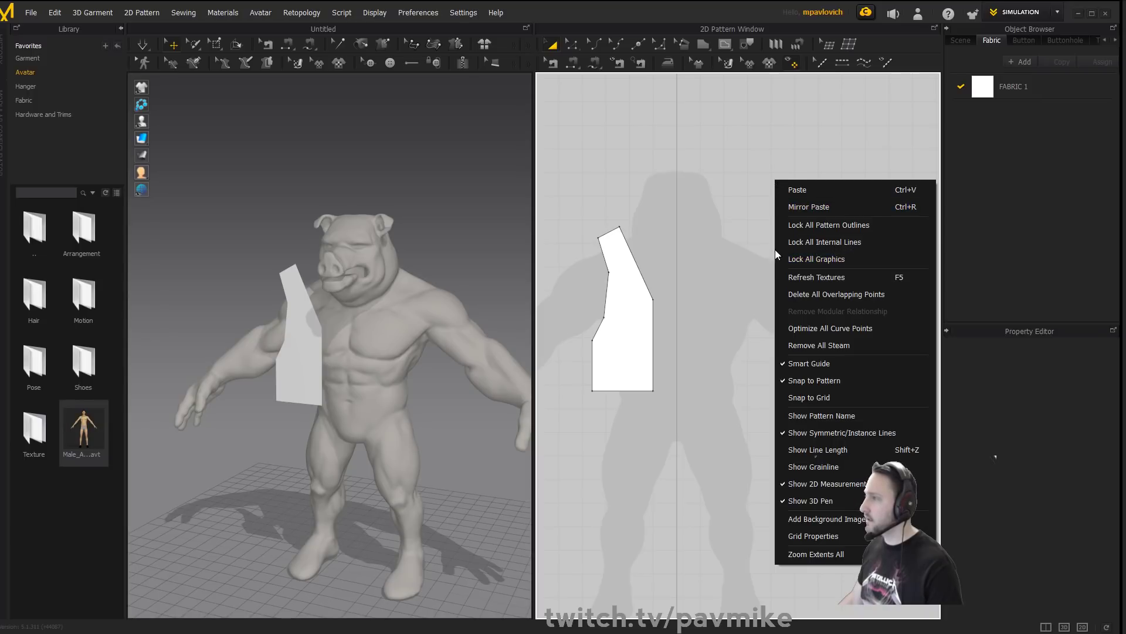
left_click(791, 207)
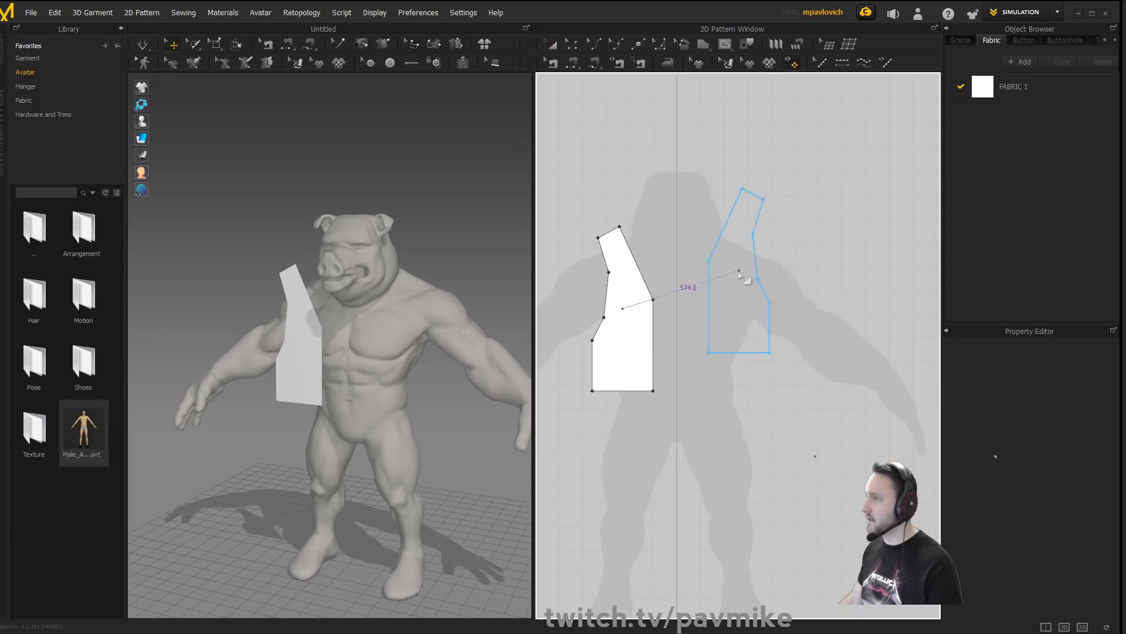
left_click(737, 317)
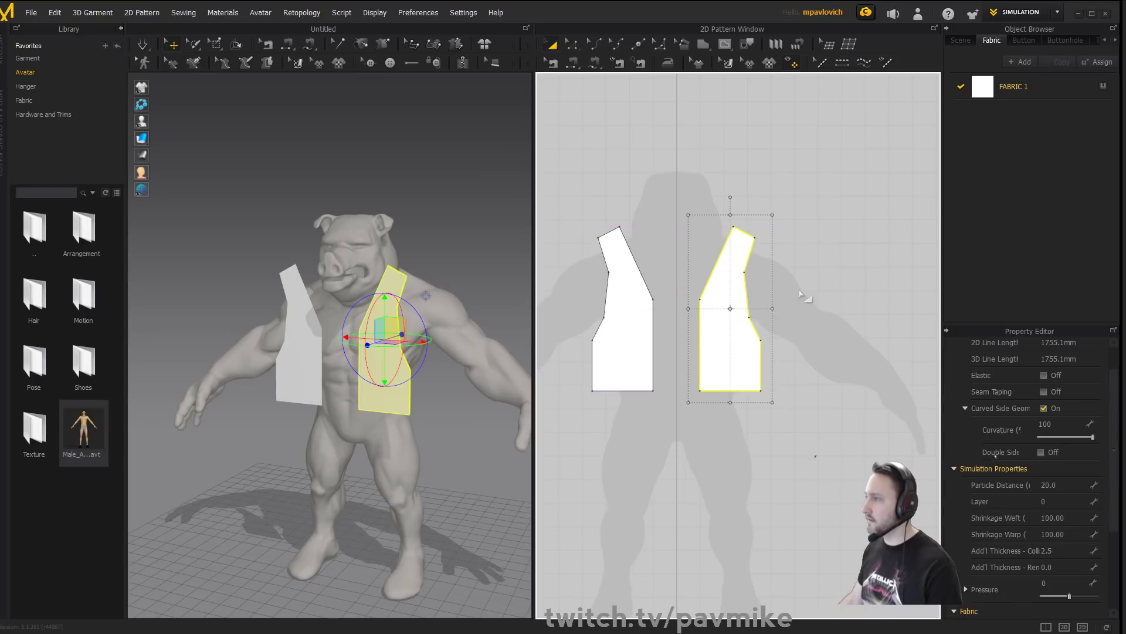
Deselect both vest front panels and bring up the paste and display options for the empty pattern area beside them.
left_click(806, 227)
left_click(628, 290)
left_click(718, 277)
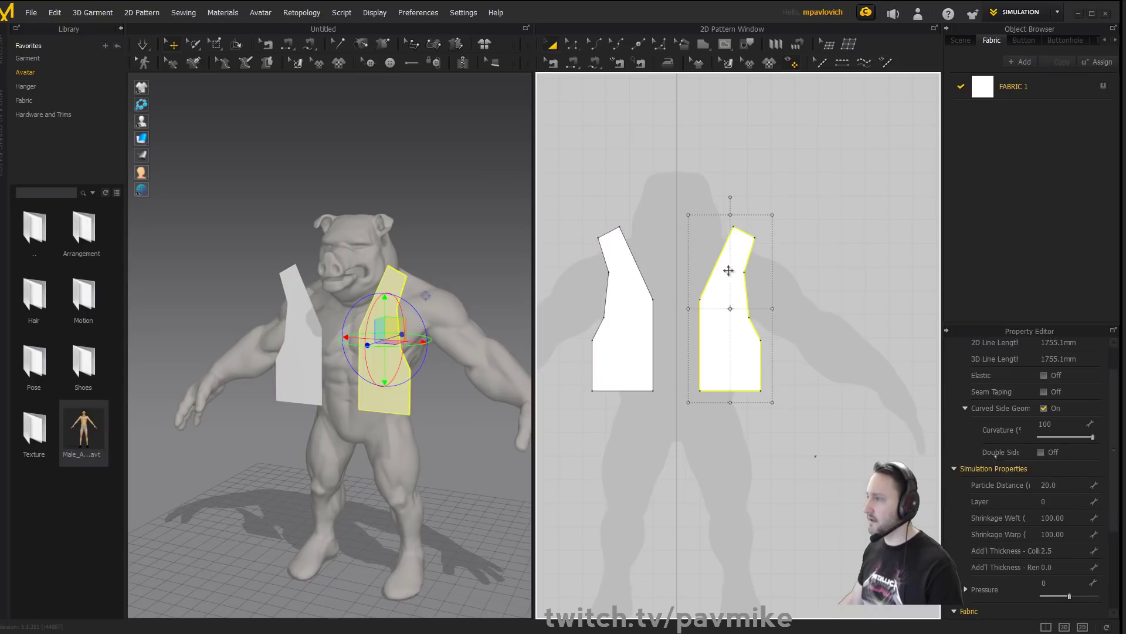
right_click(814, 217)
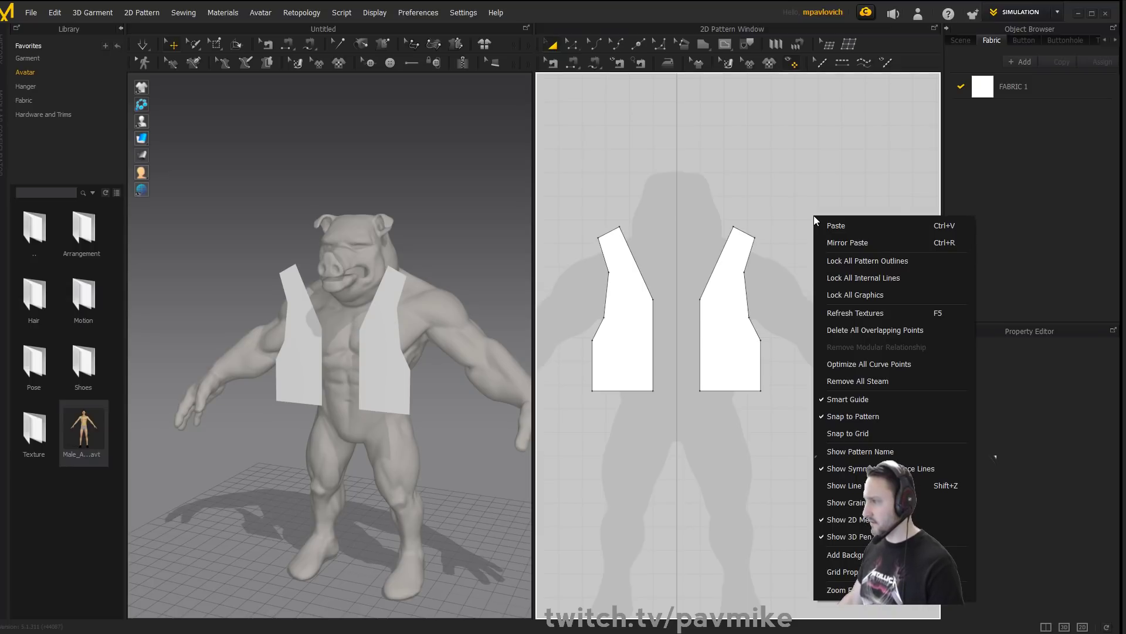
Try moving the inner shoulder points of the two vest front pieces and undo the moves.
left_click(747, 215)
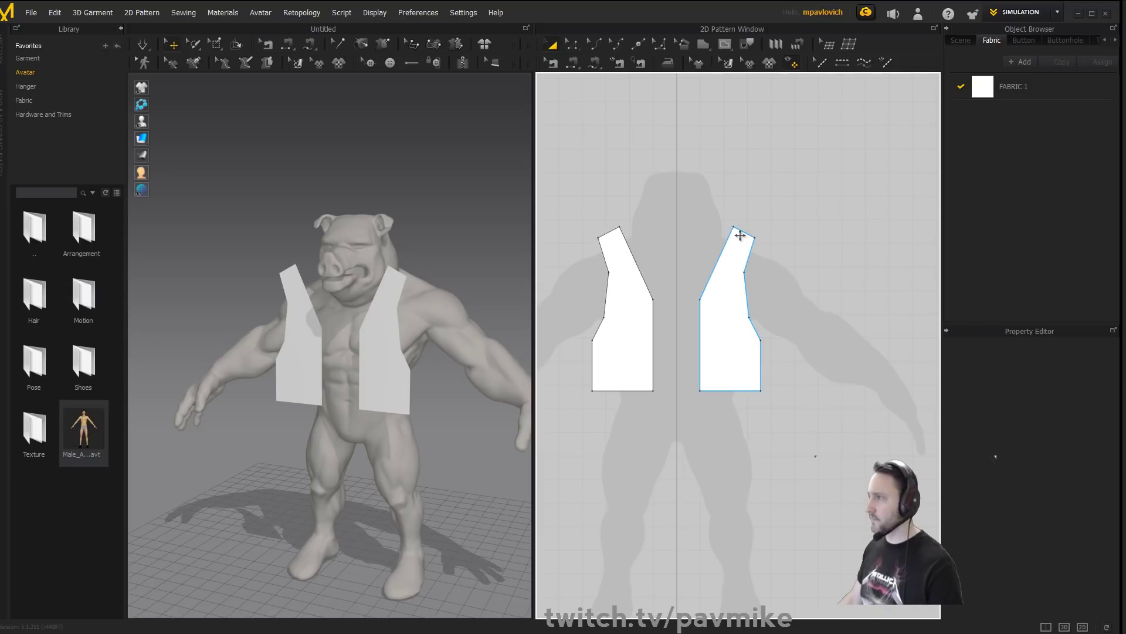
key("z")
left_click(734, 227)
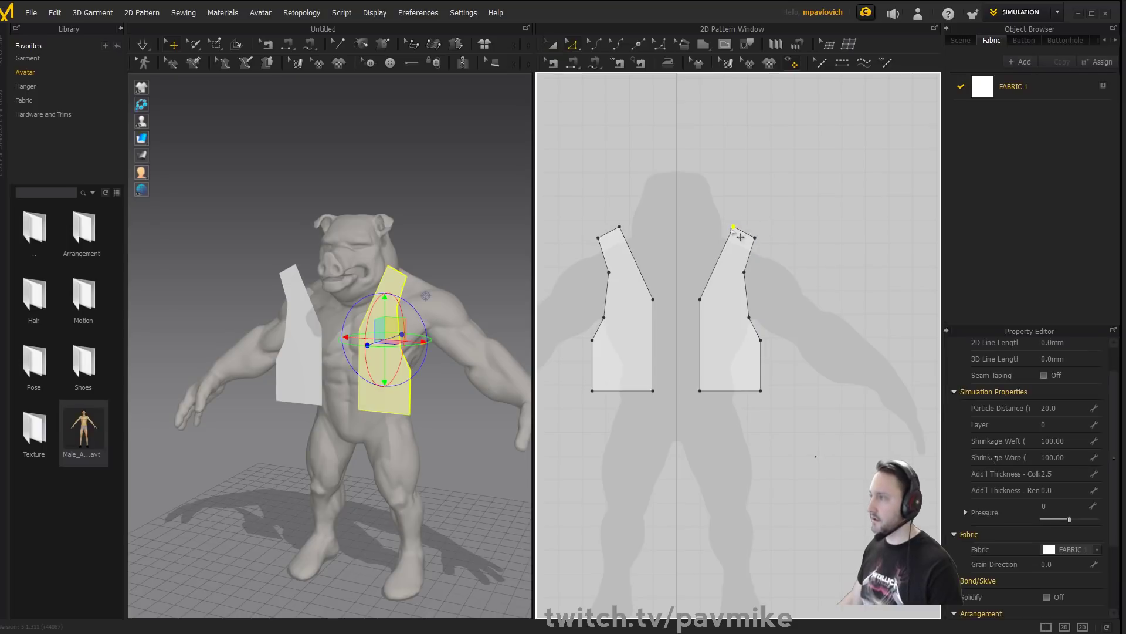
mouse_move(619, 227)
left_mouse_down("shift")
mouse_move(620, 198)
mouse_move(620, 212)
left_mouse_up("shift")
key("ctrl+z")
left_click(620, 227)
key("ctrl+z")
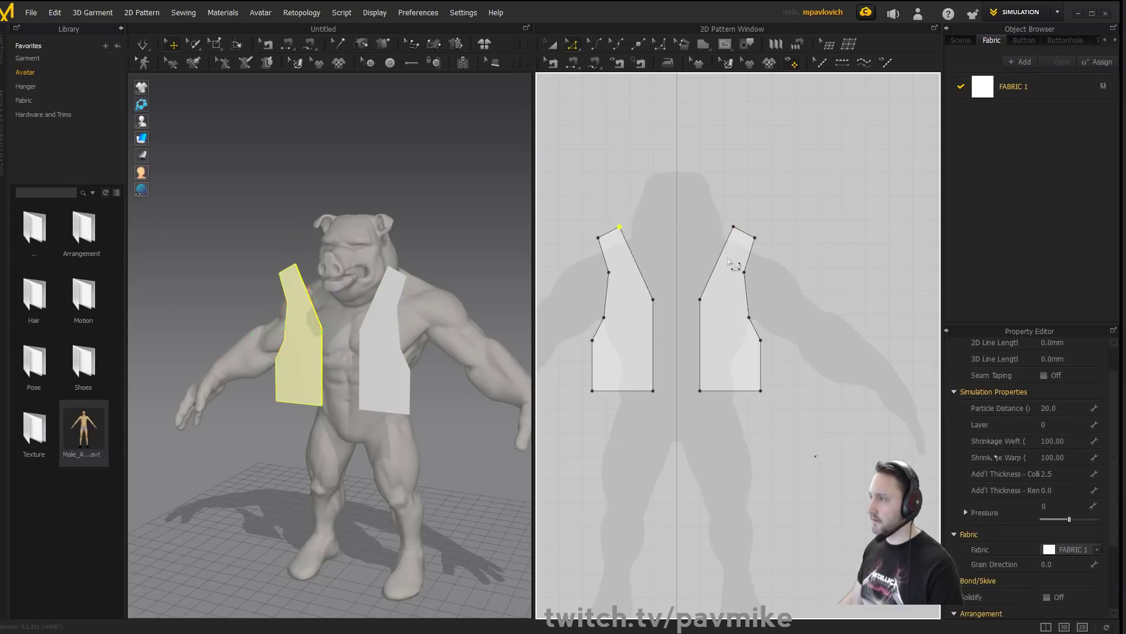
Delete the vest front piece on the avatar's left side, keeping only the one on its right side.
left_click(728, 259)
key("space")
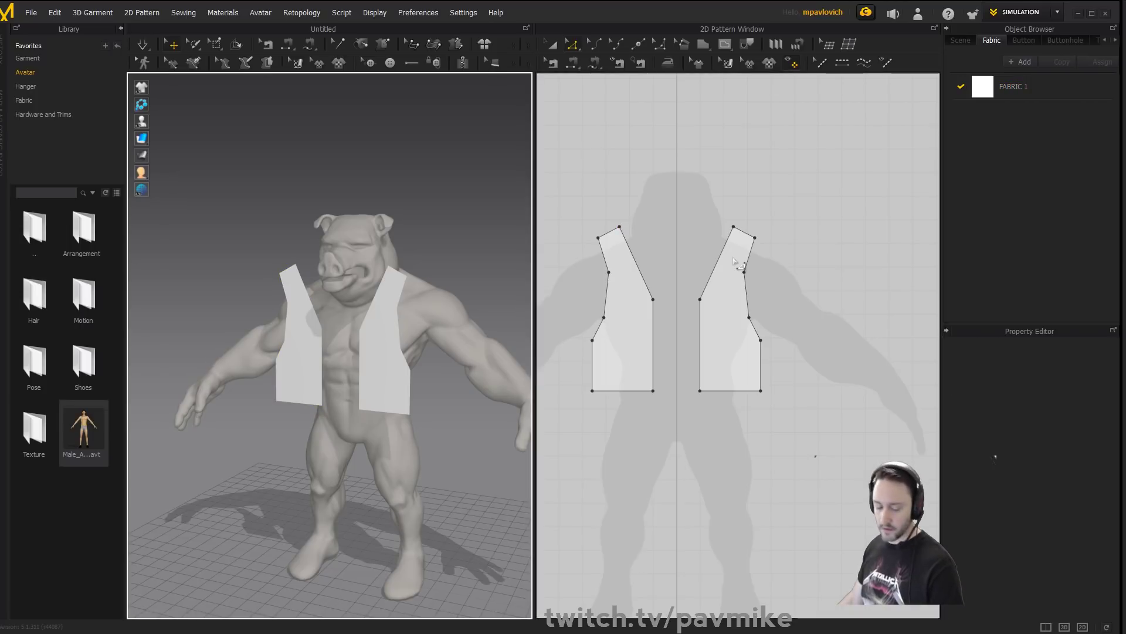
key("a")
left_click(729, 269)
key("Delete")
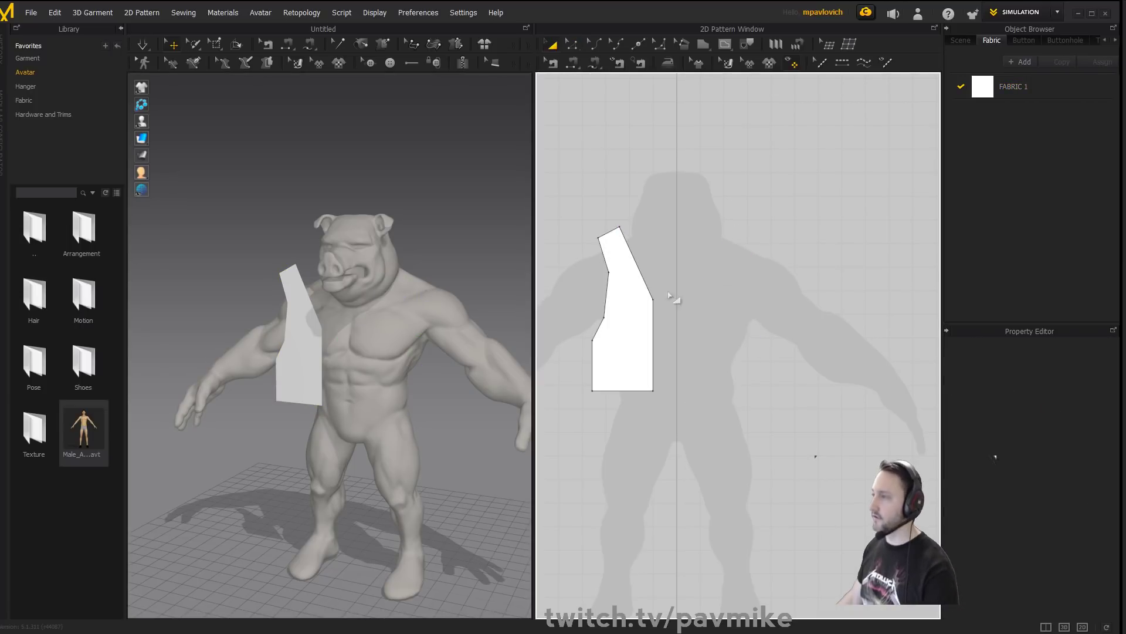
Create a symmetric pattern from the remaining front piece and place it on the opposite side of the avatar's centre line.
left_click(644, 296)
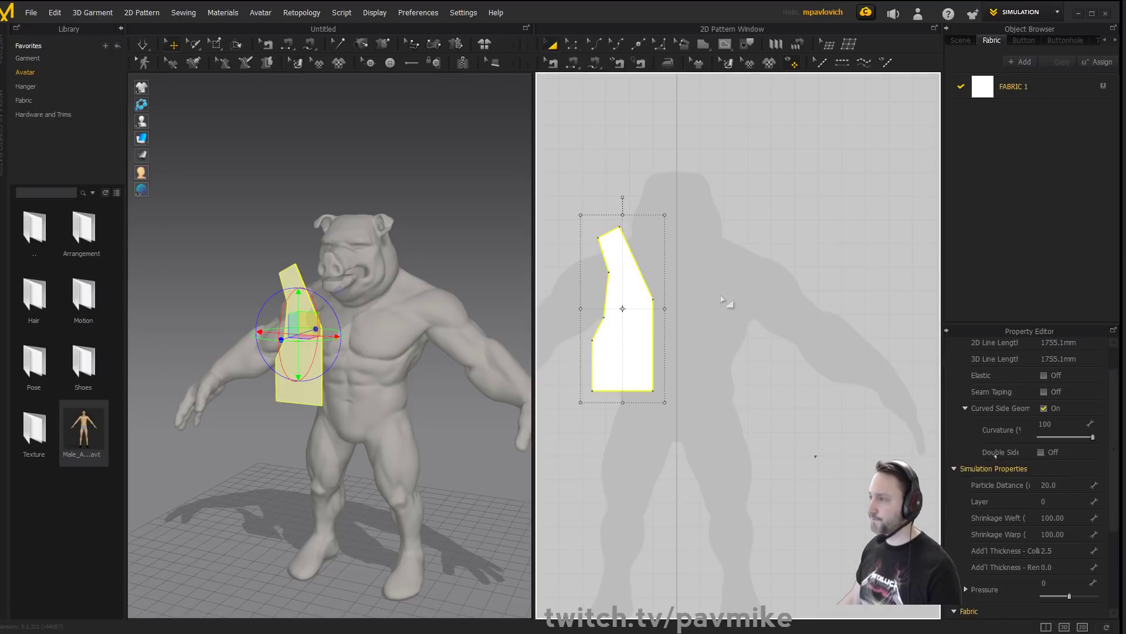
right_click(754, 277)
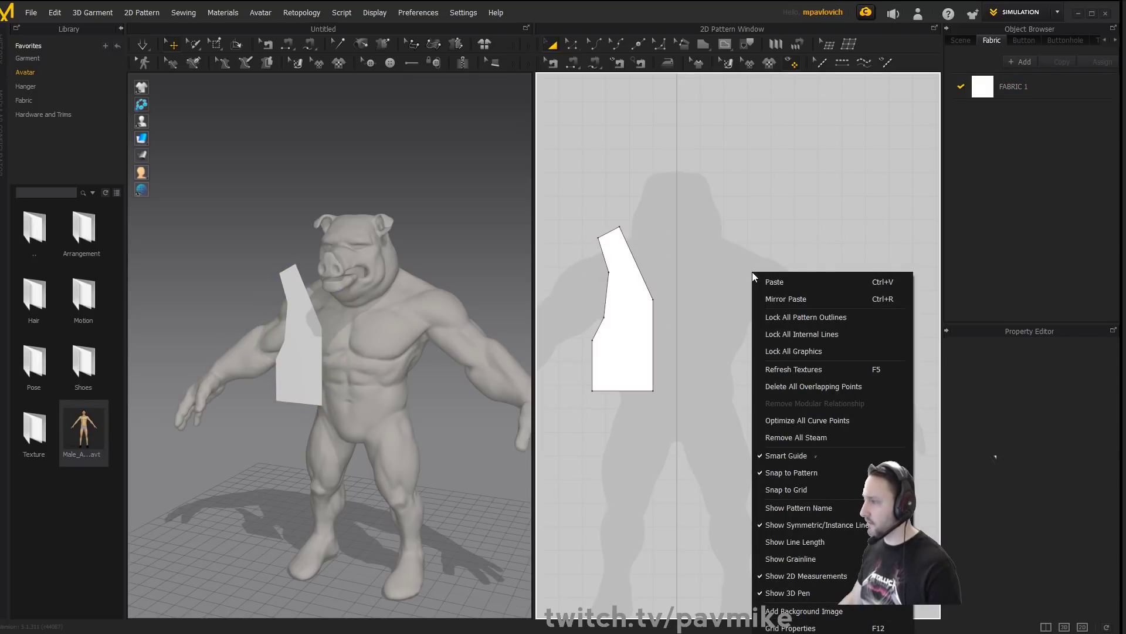
right_click(768, 170)
right_click(763, 165)
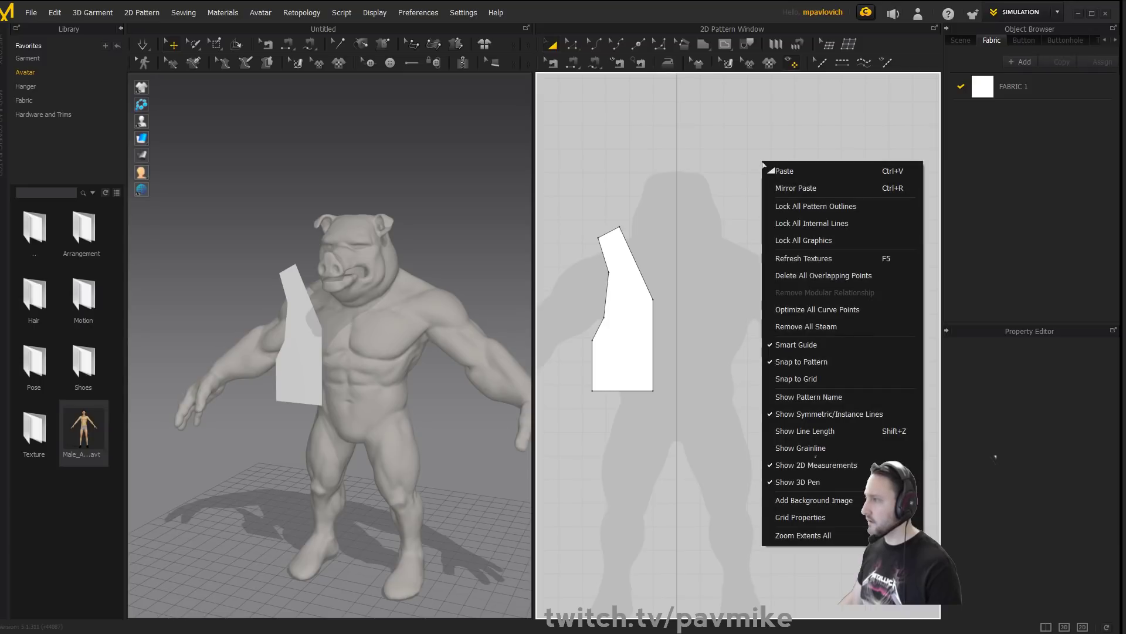
right_click(621, 299)
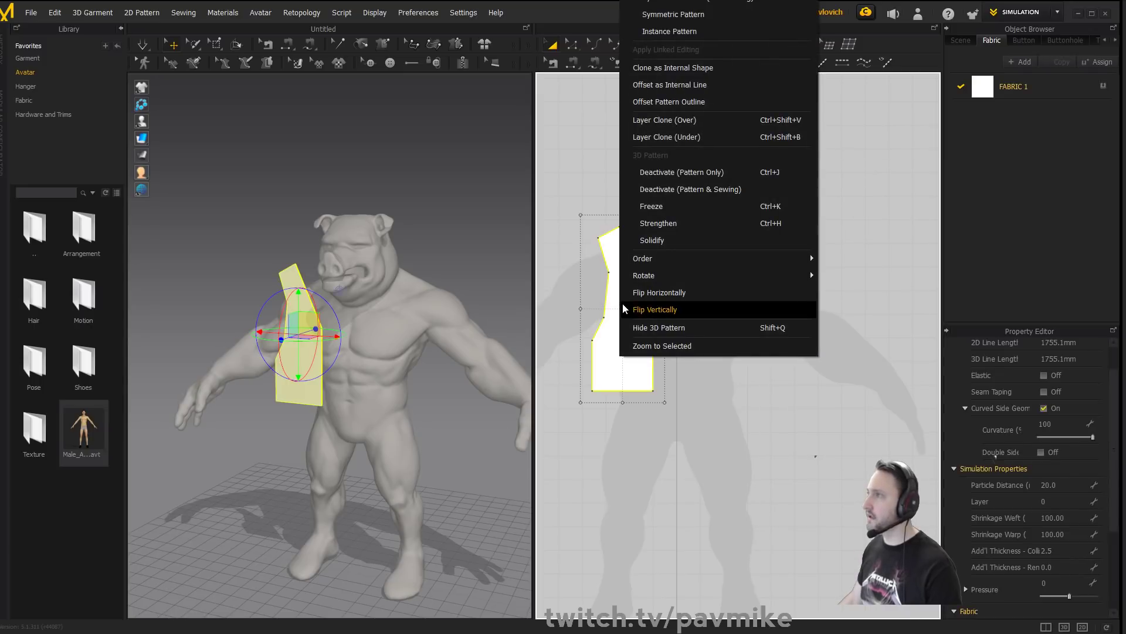
left_click(689, 9)
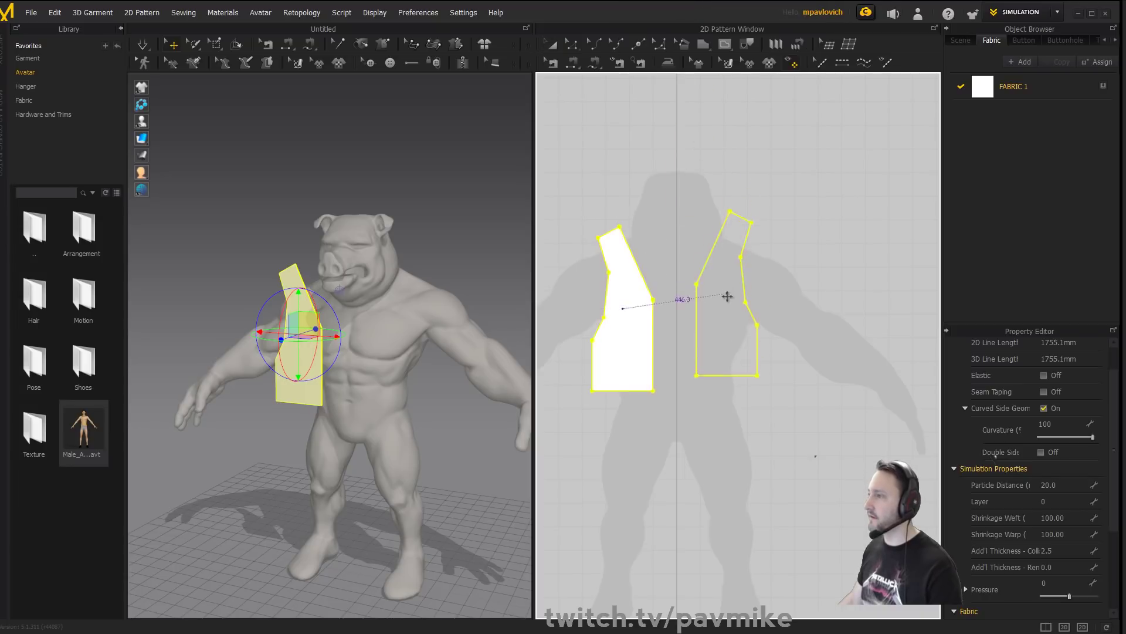
left_click(732, 309)
left_click(798, 169)
scroll(804, 199, "down", 5)
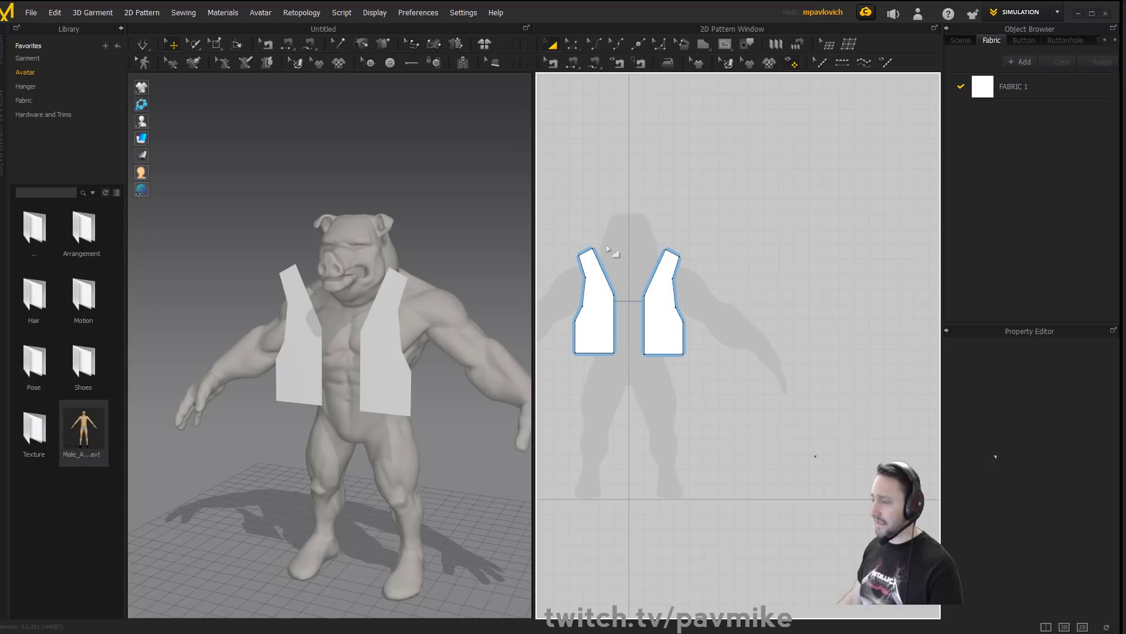
Try raising the inner shoulder point of one linked front piece and undo the move.
key("z")
left_click_drag(591, 249, 593, 233)
key("ctrl+z")
middle_click_drag(764, 259, 842, 242)
left_click(708, 244)
scroll(743, 246, "up", 2)
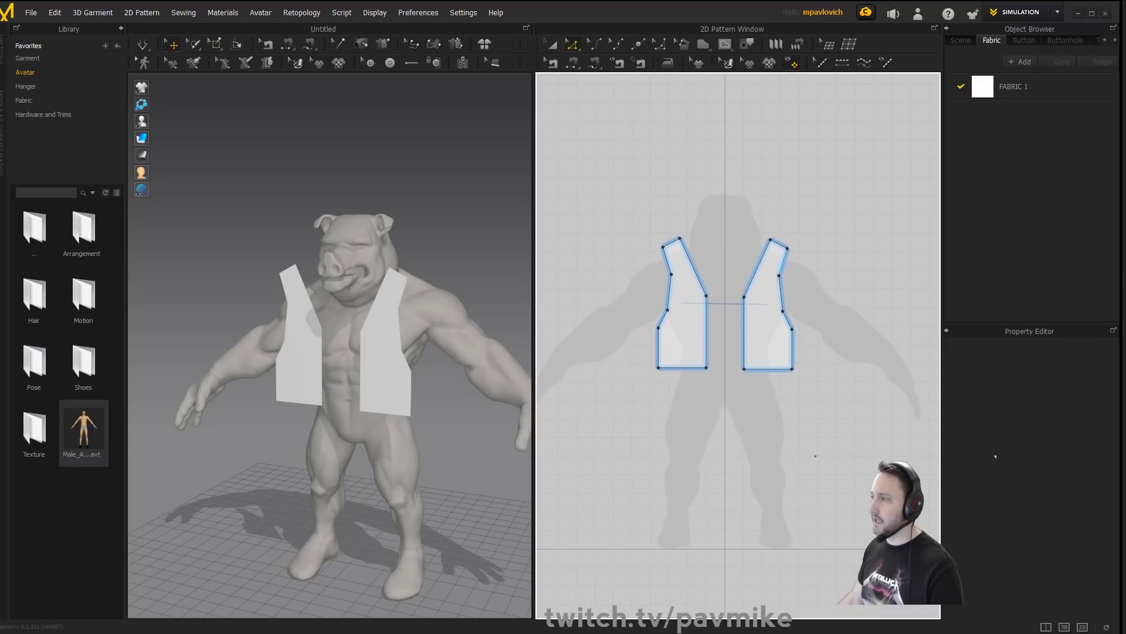
Move both symmetric front pieces together horizontally, clear of the avatar silhouette's torso in the 2D pattern layout.
key("a")
left_click(691, 298)
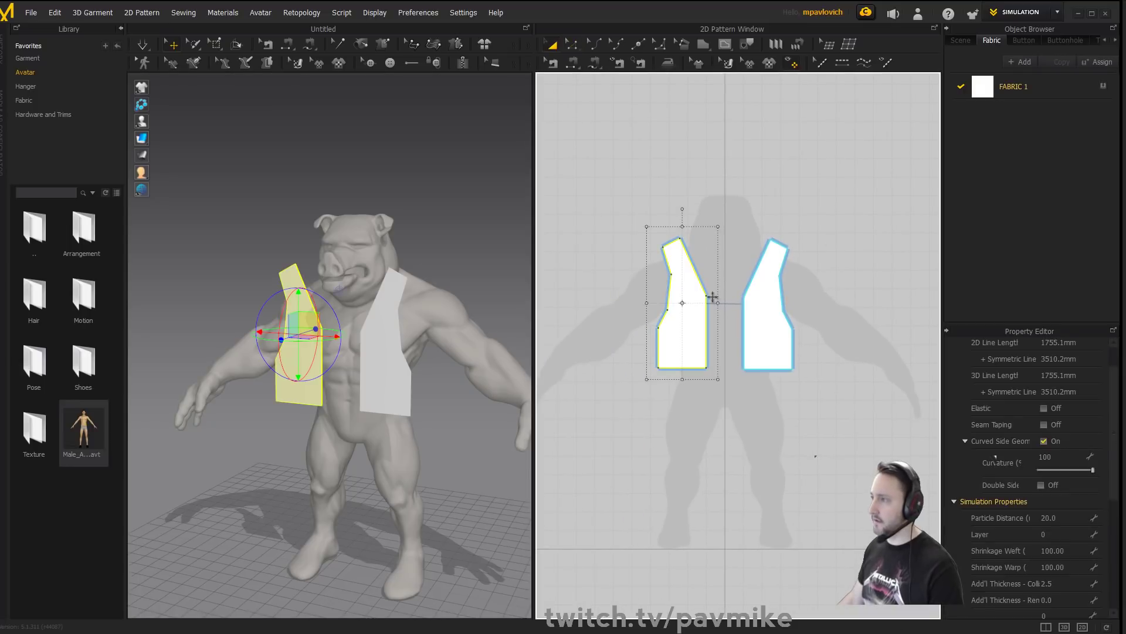
left_click(762, 297, "shift")
left_click_drag(770, 297, 624, 295, "shift")
key("ctrl+z")
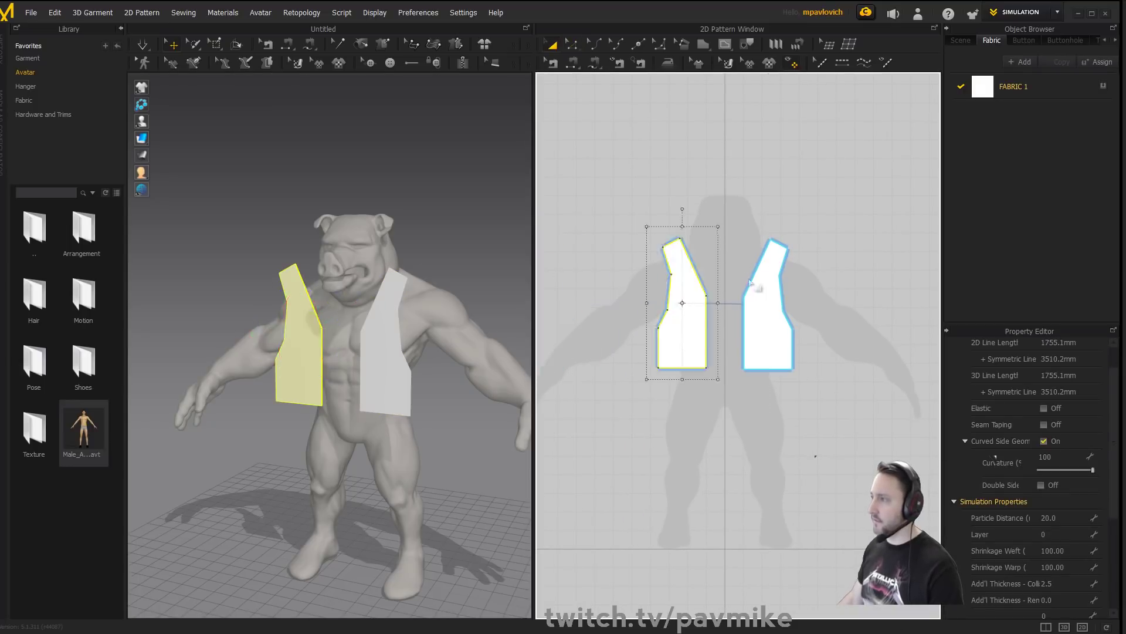
left_click_drag(756, 283, 611, 283, "shift")
left_click(717, 176)
scroll(718, 204, "up", 3)
mouse_move(749, 227)
middle_mouse_down()
mouse_move(772, 226)
mouse_move(734, 241)
middle_mouse_up()
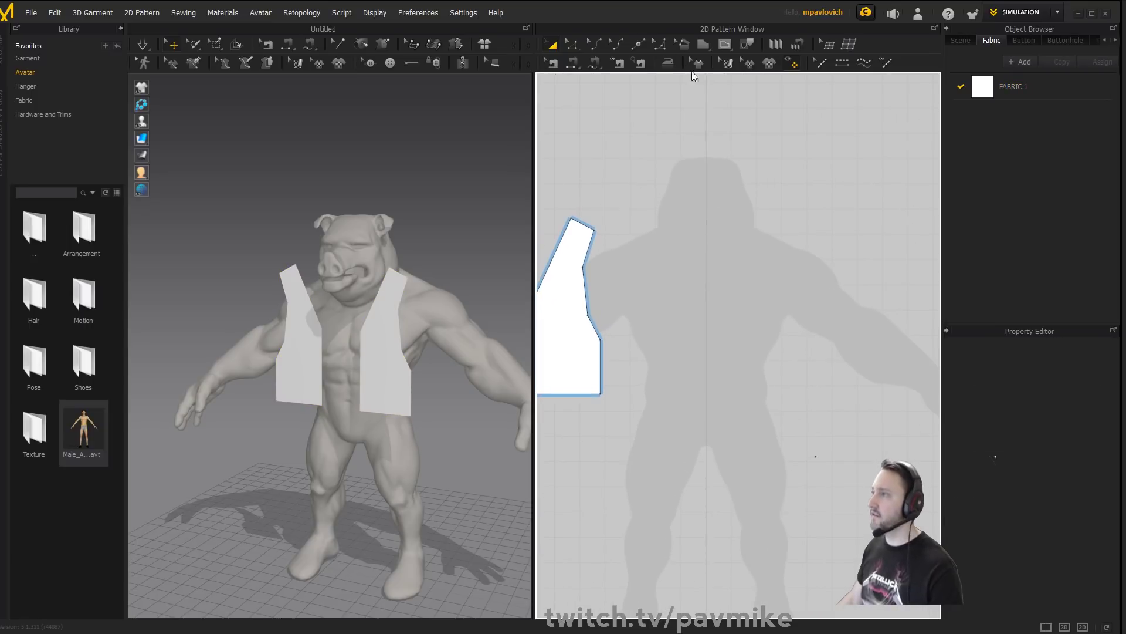
Draw a half back panel polygon along the avatar's centre line, with a centre edge about 598 mm and a hem about 350 mm.
left_click(706, 45)
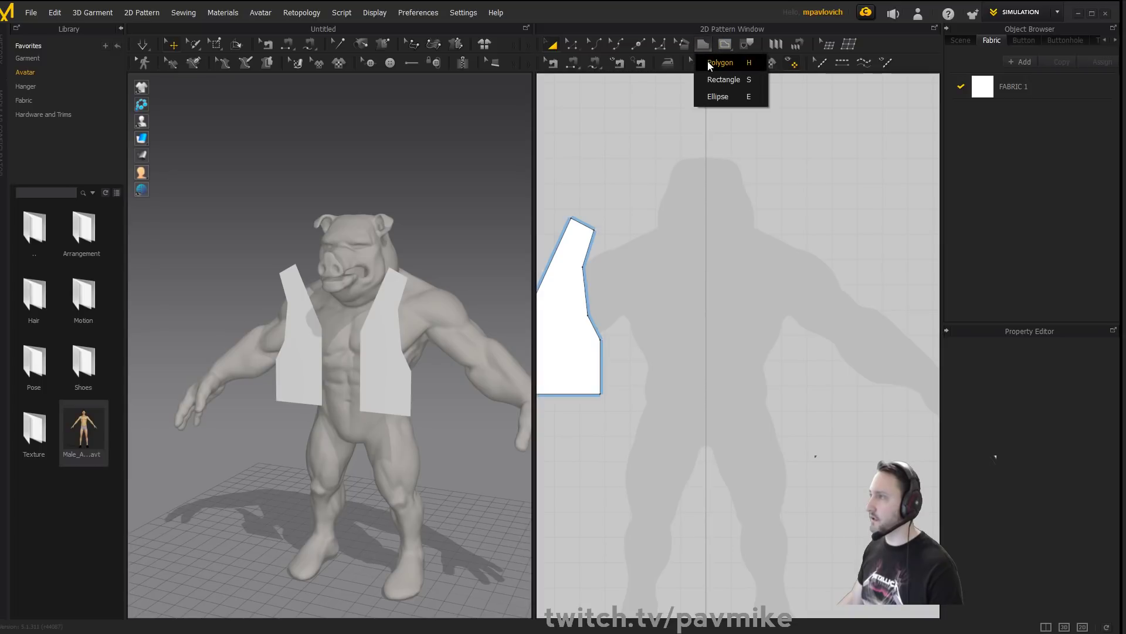
left_click(707, 61)
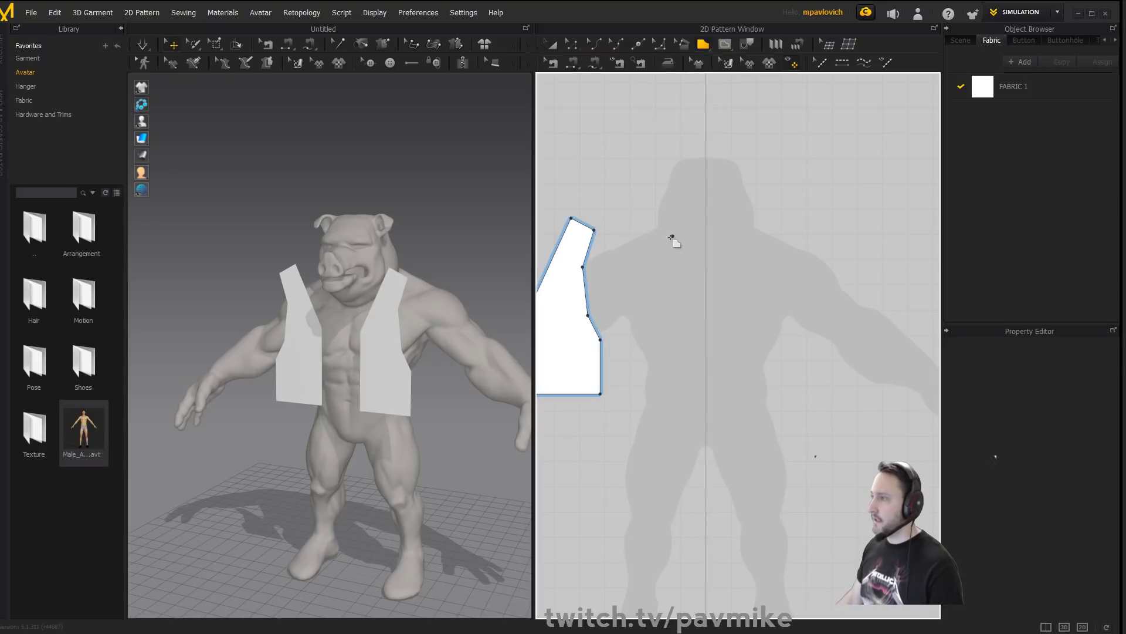
left_click(633, 218)
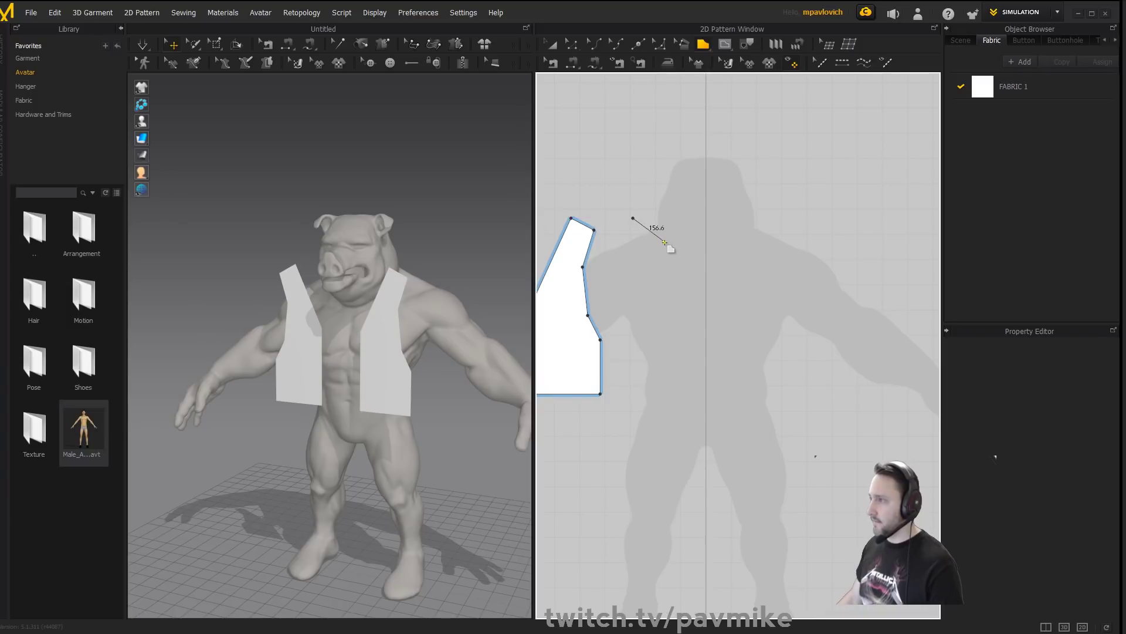
left_click(665, 242)
left_click(705, 242)
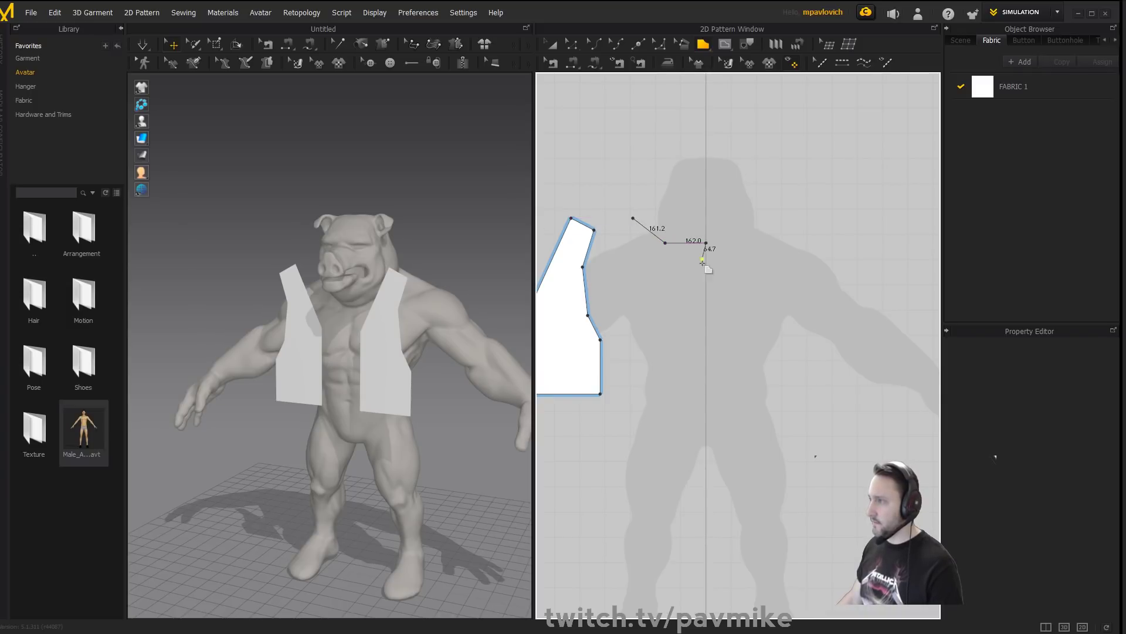
left_click(706, 394)
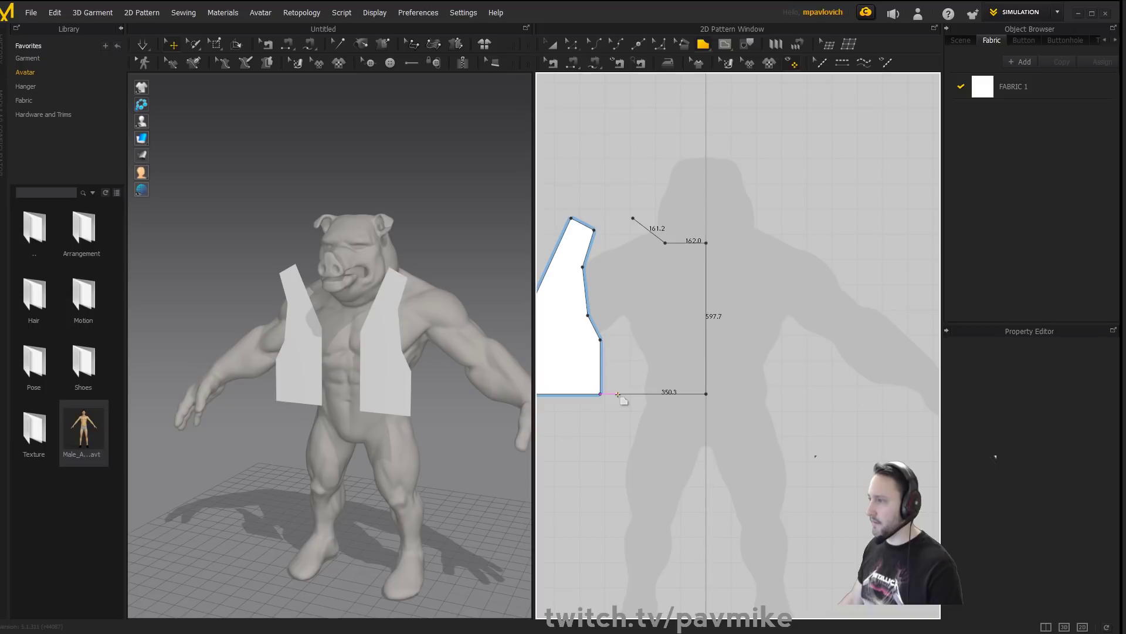
left_click(618, 393)
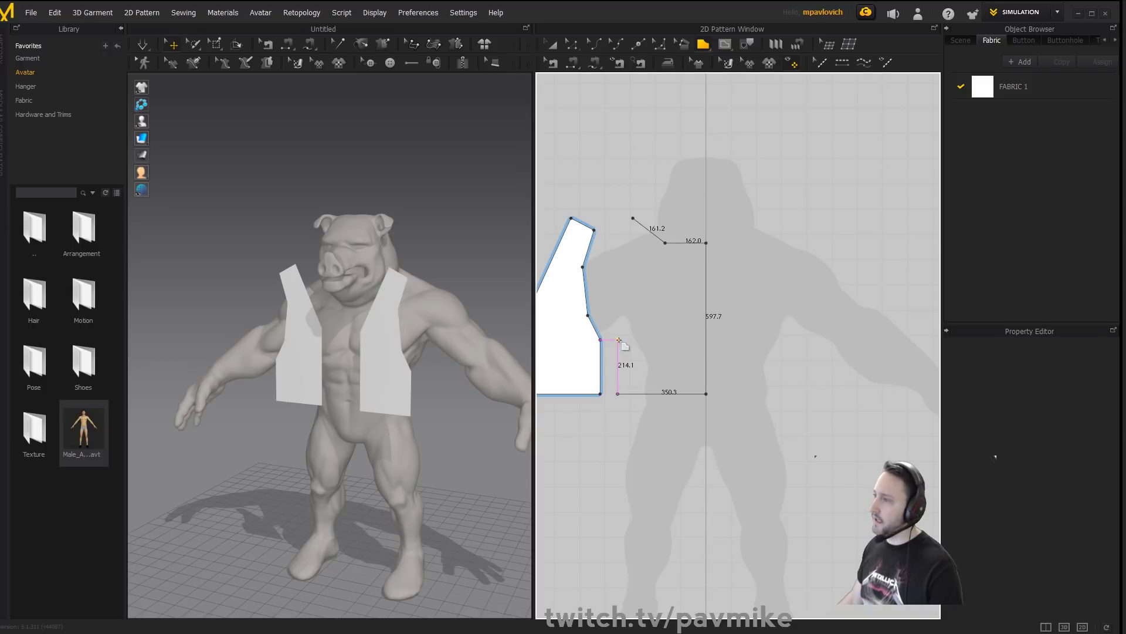
left_click(617, 339)
left_click(633, 315)
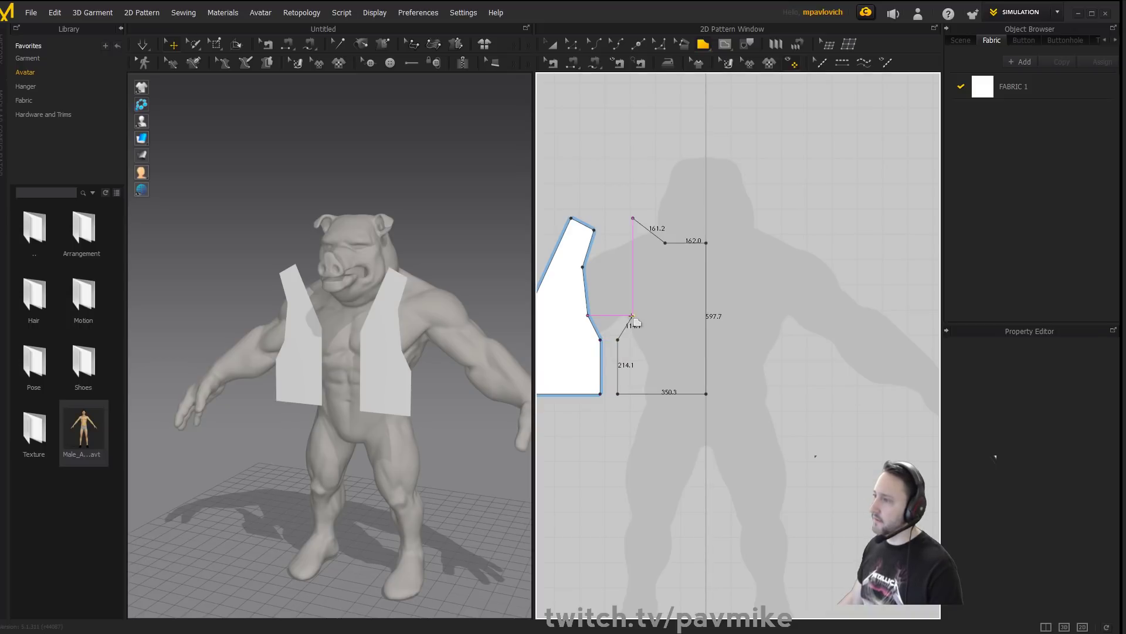
left_click(633, 264)
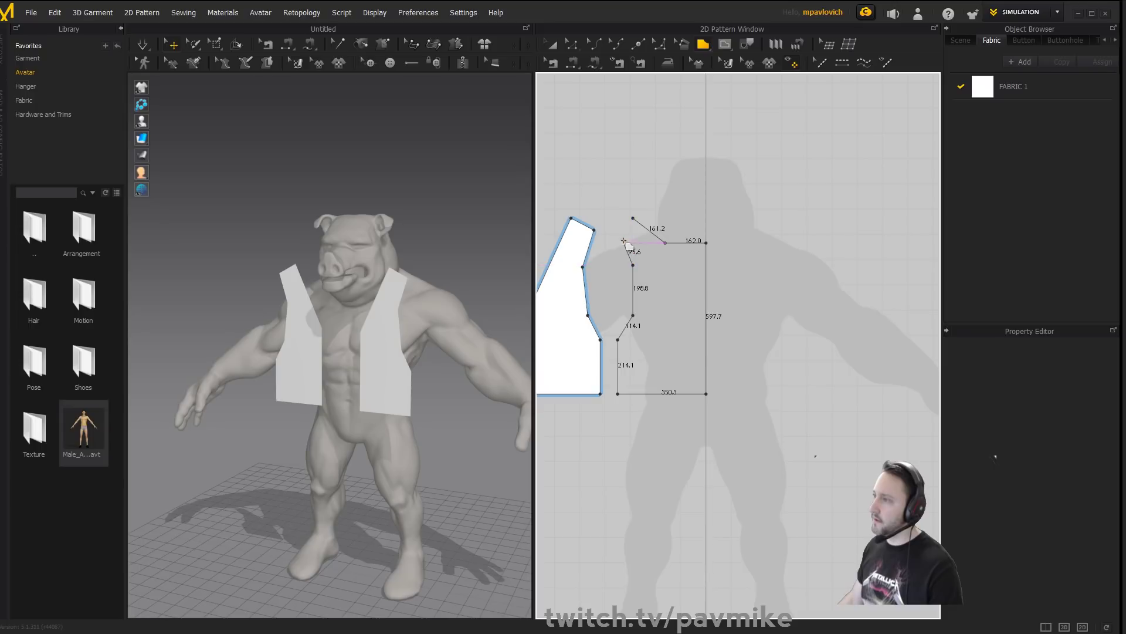
left_click(617, 231)
left_click(632, 220)
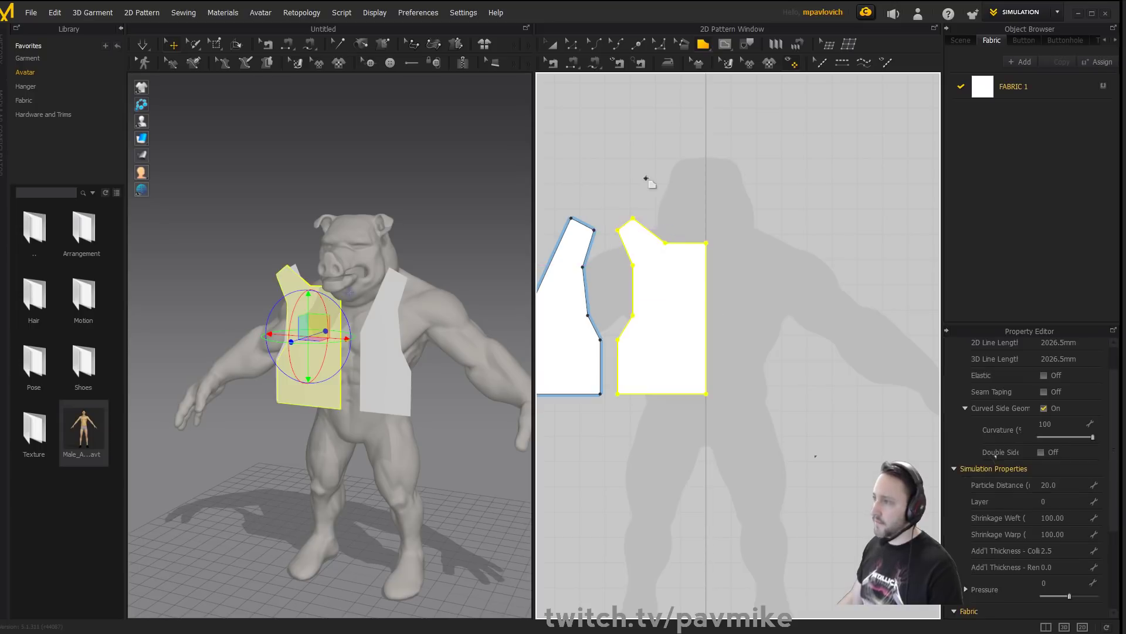
Shift the half back panel's inner shoulder point slightly toward the centre line.
key("z")
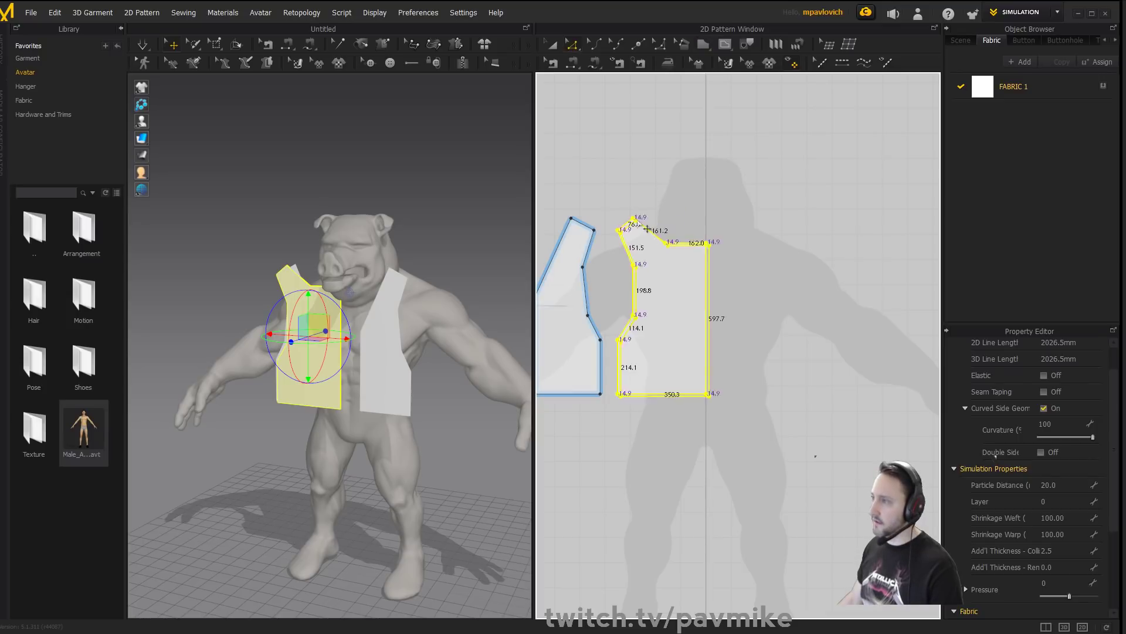
left_click_drag(639, 219, 640, 219)
left_click(640, 213)
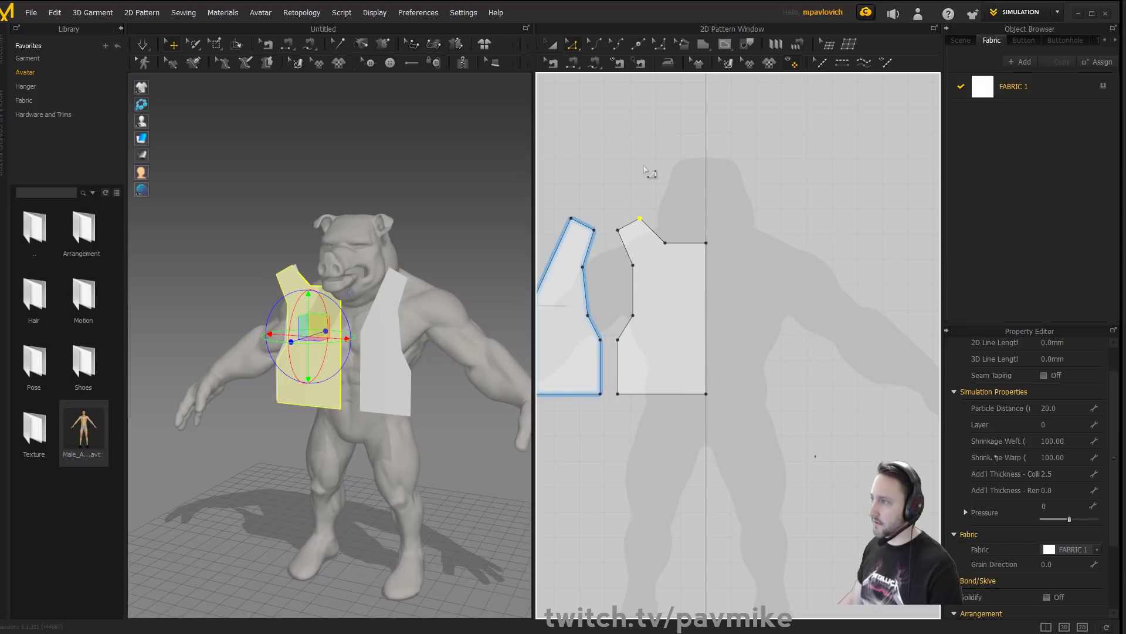
left_click(652, 175)
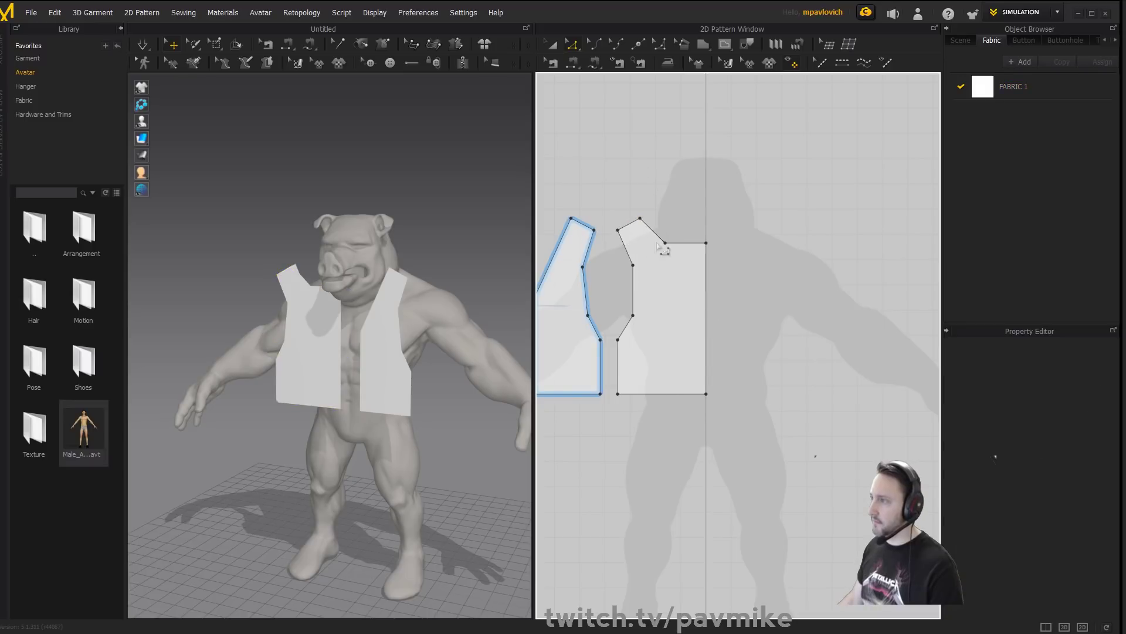
Unfold the half back panel across its centre edge with Unfold Symmetric Editing (with Sewing).
left_click(705, 300)
right_click(705, 299)
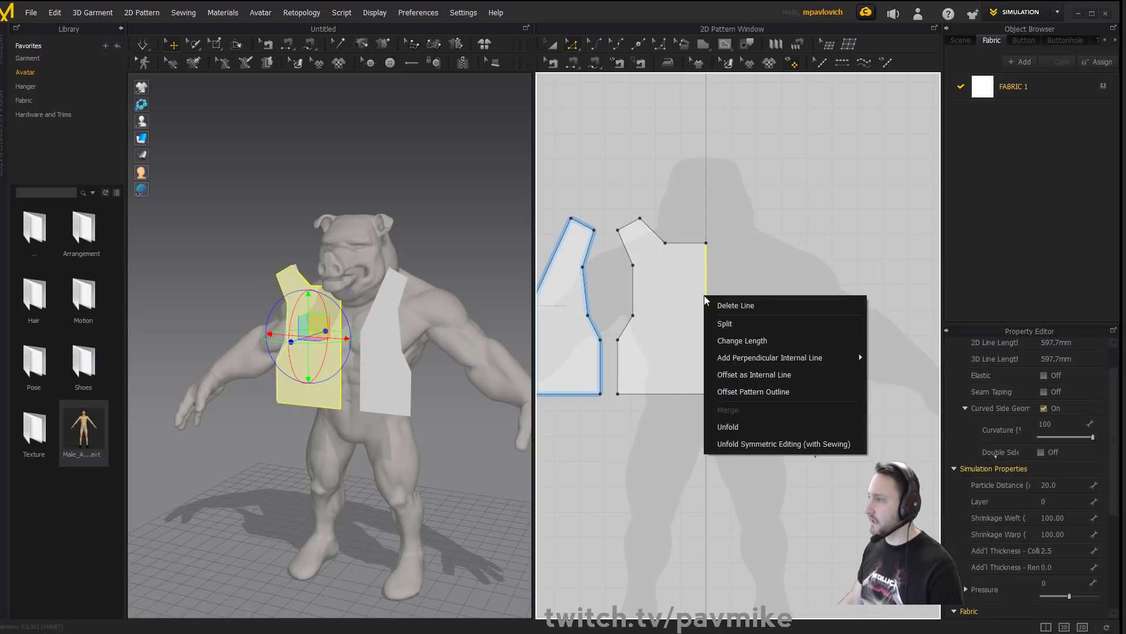
left_click(762, 443)
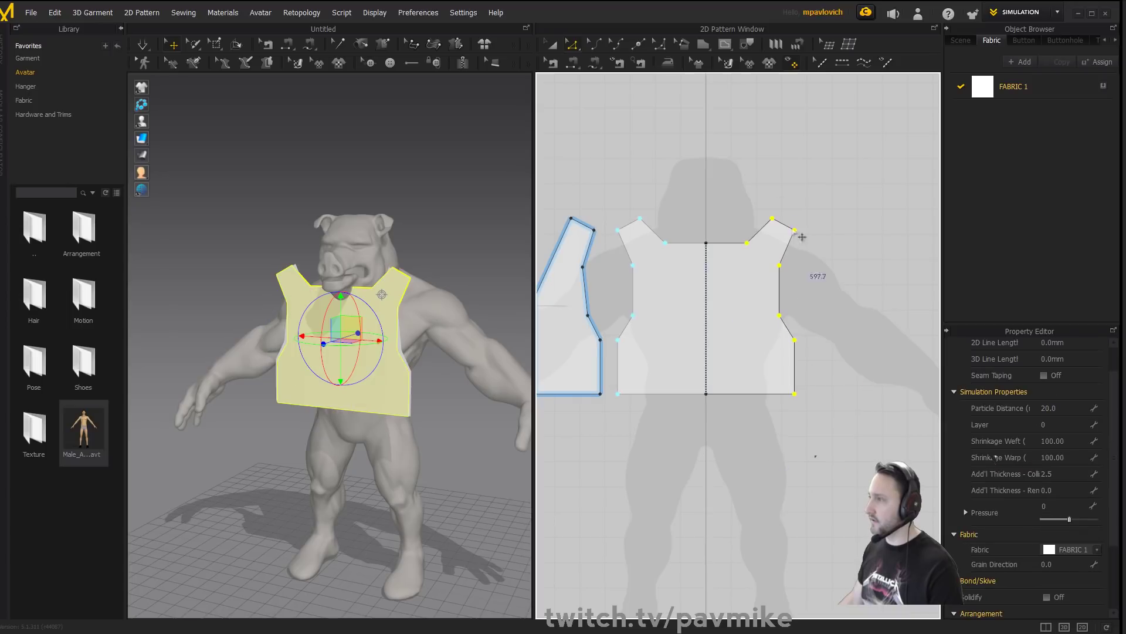
left_click(687, 176)
right_click_drag(686, 176, 732, 168)
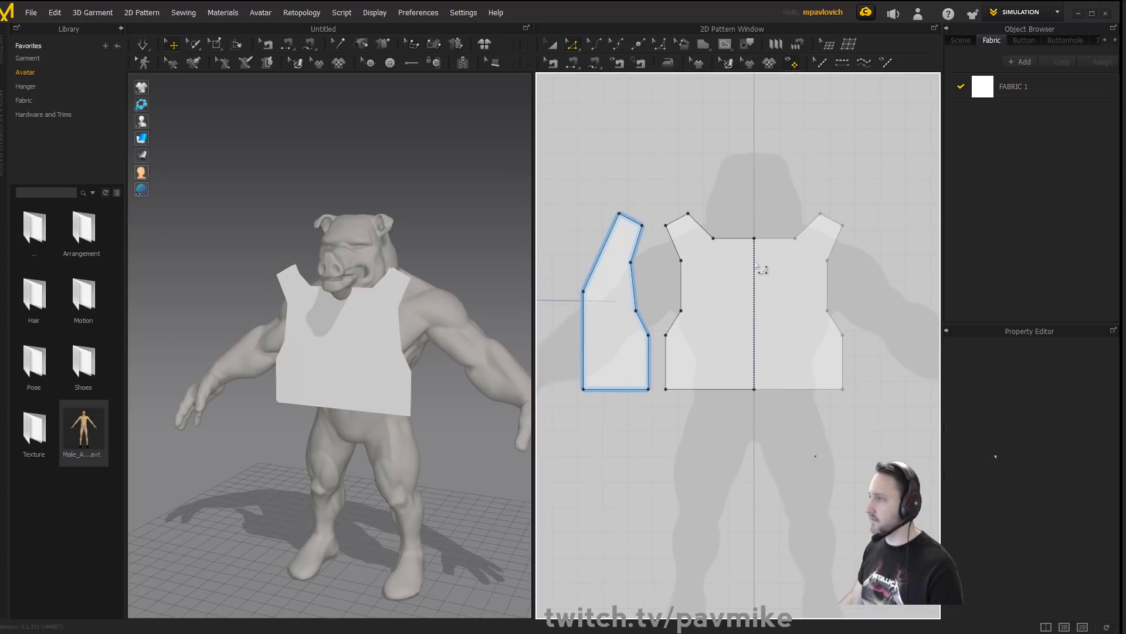
Examine the pattern options available for the unfolded back panel and its centre fold line.
key("a")
left_click(730, 280)
right_click(775, 272)
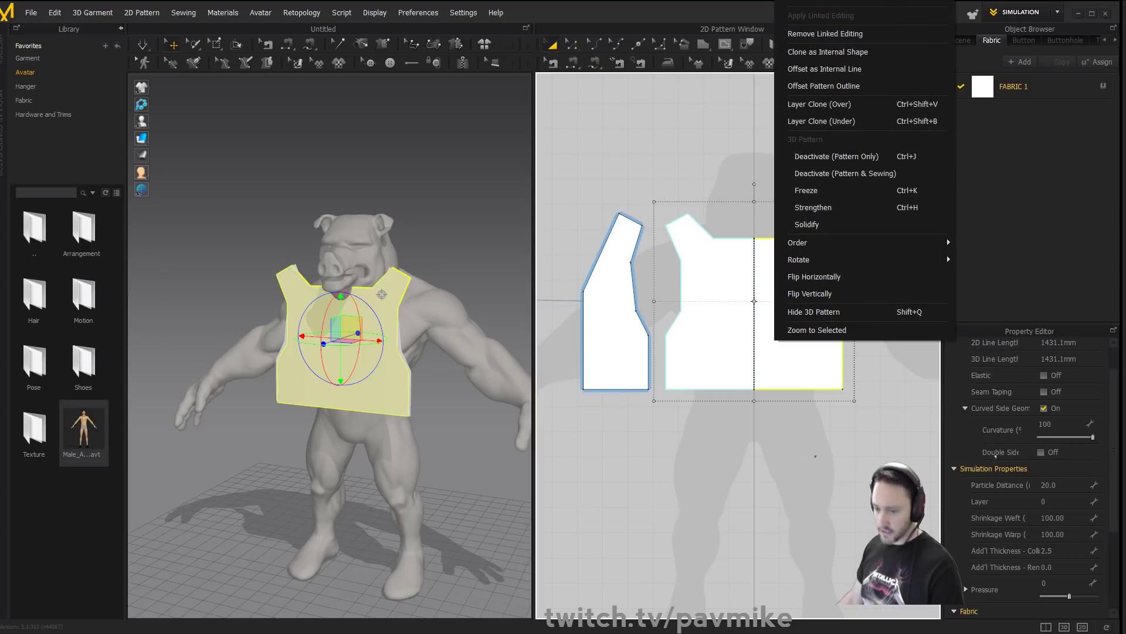
key("Escape")
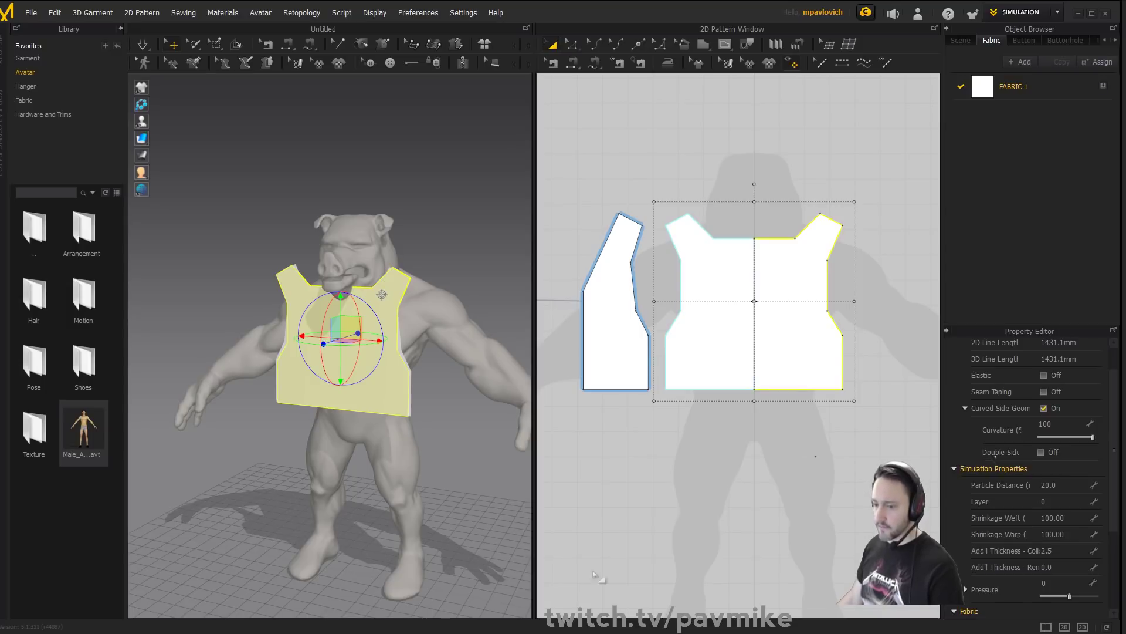
right_click(729, 283)
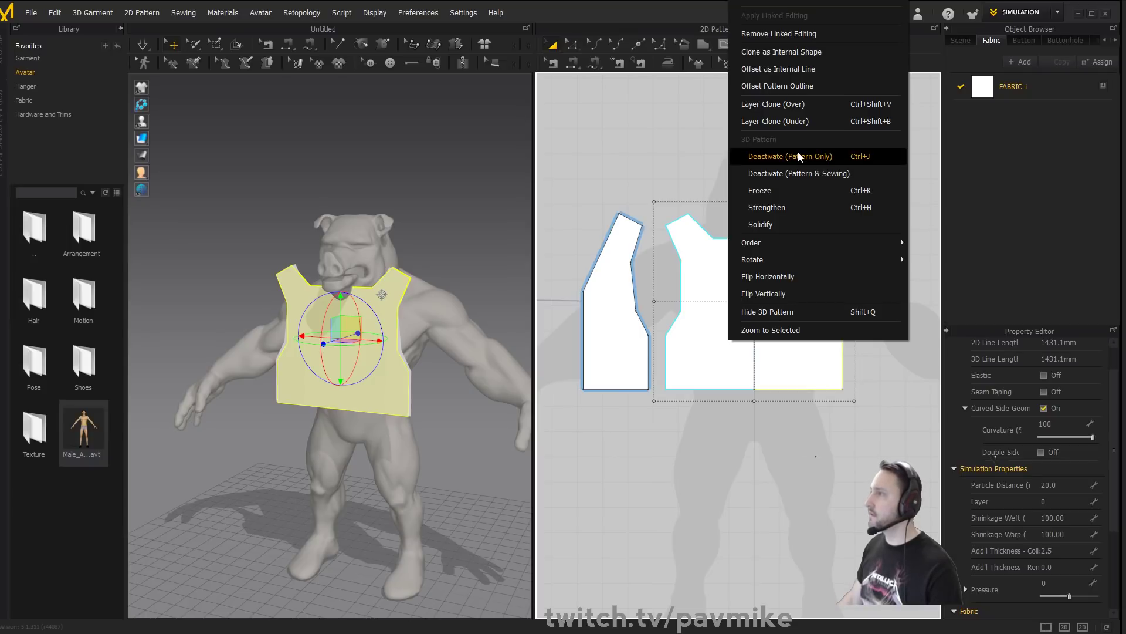
left_click(681, 125)
left_click(753, 343)
right_click(752, 342)
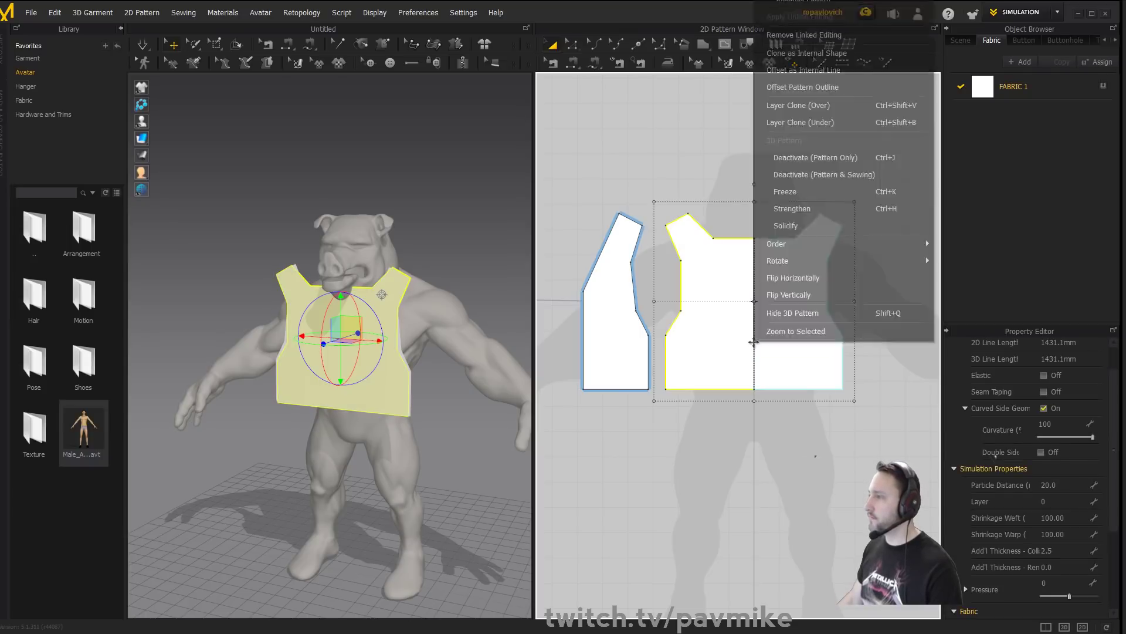
left_click(724, 329)
key("z")
left_click(754, 340)
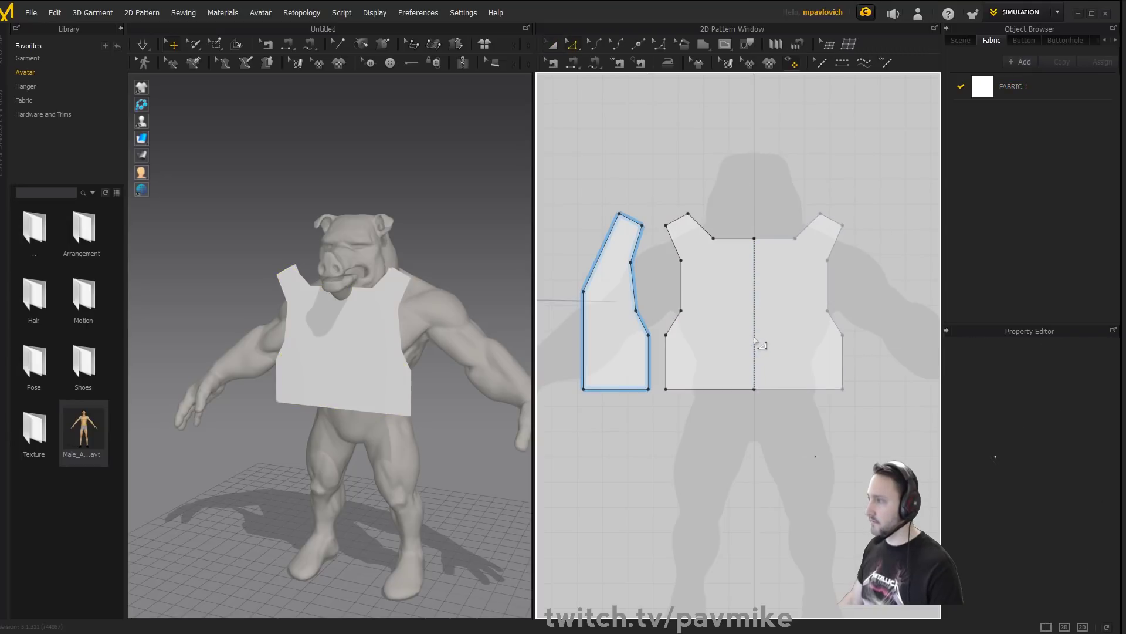
left_click_drag(756, 336, 761, 288)
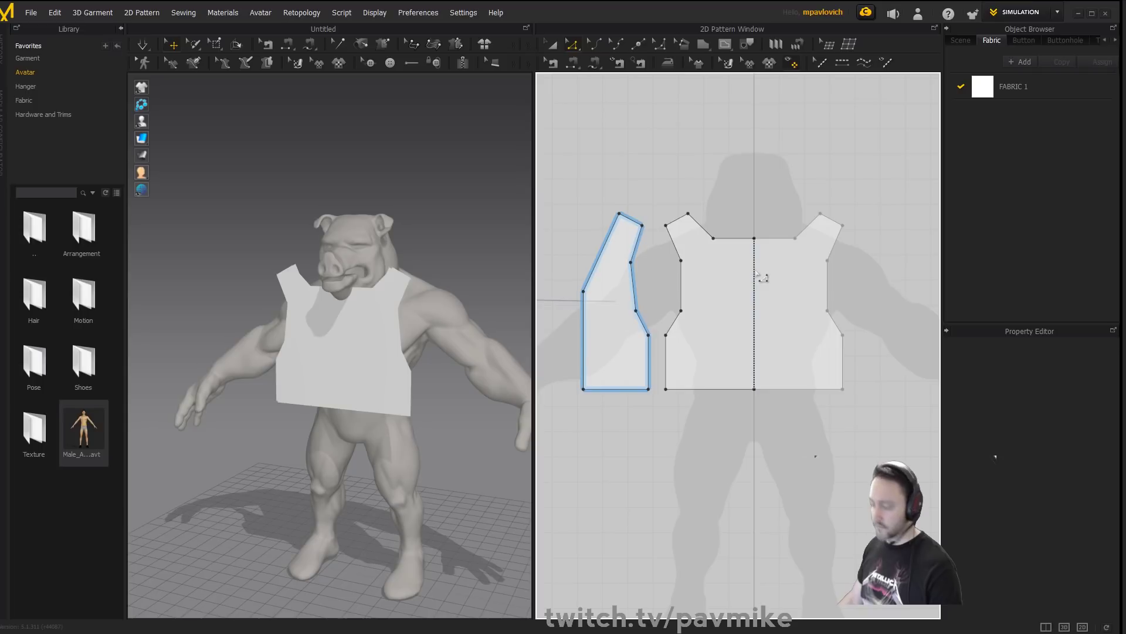
left_click(772, 359)
right_click(773, 360)
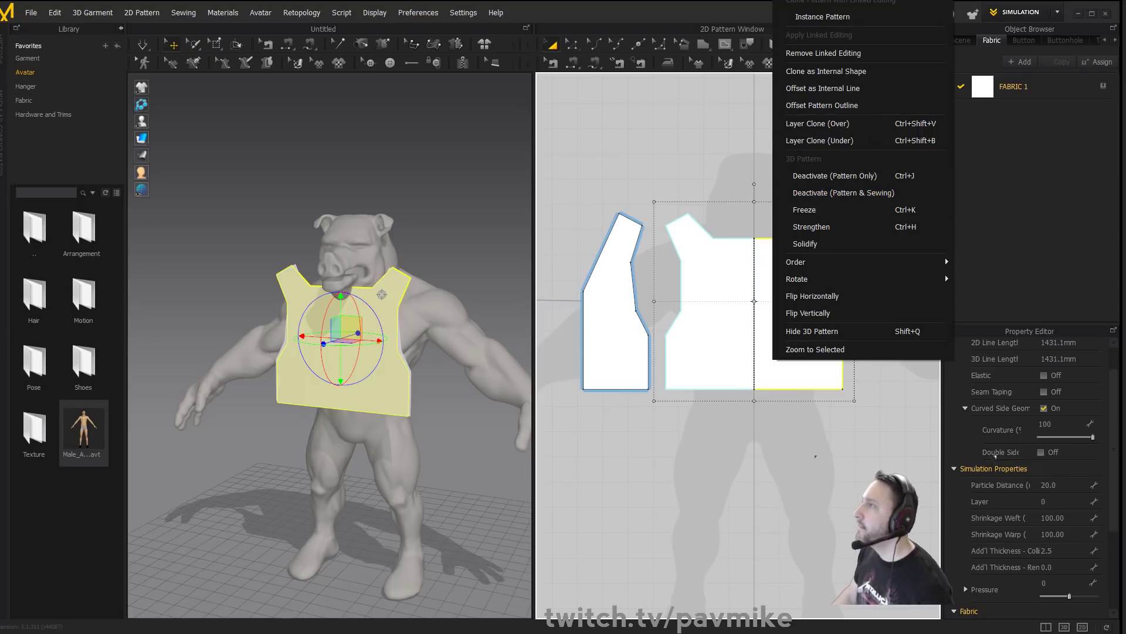
left_click(673, 179)
left_click(673, 180)
Move the back pattern clear of the avatar silhouette and centre the two front pieces over it in the 2D layout.
scroll(755, 217, "down", 3)
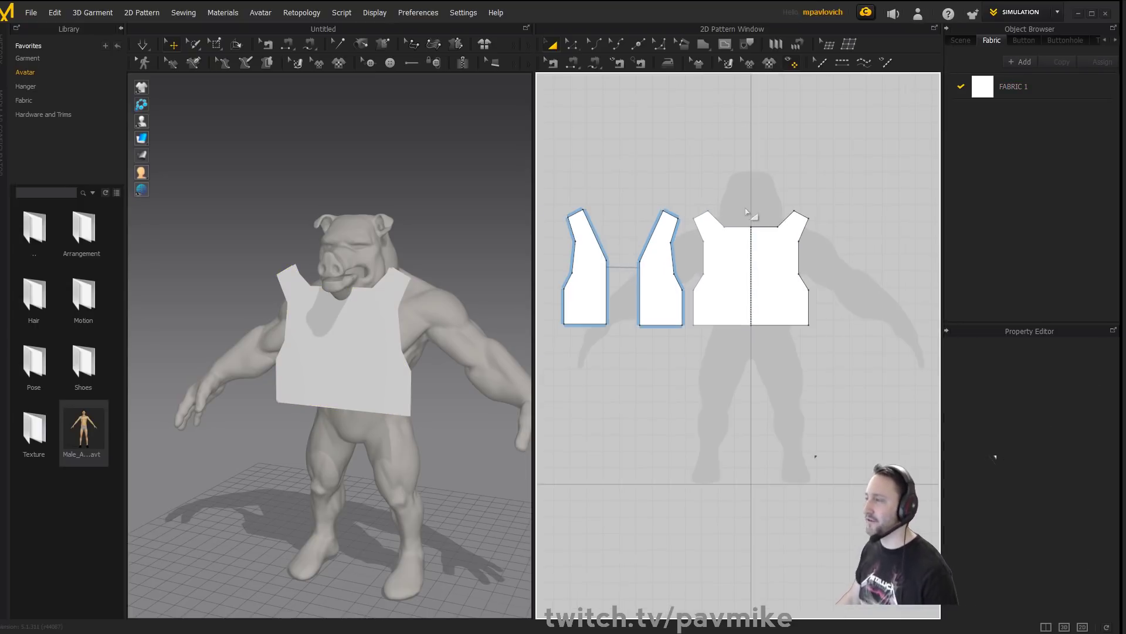
mouse_move(699, 180)
middle_mouse_down()
mouse_move(760, 183)
mouse_move(721, 178)
middle_mouse_up()
right_click_drag(390, 230, 318, 223)
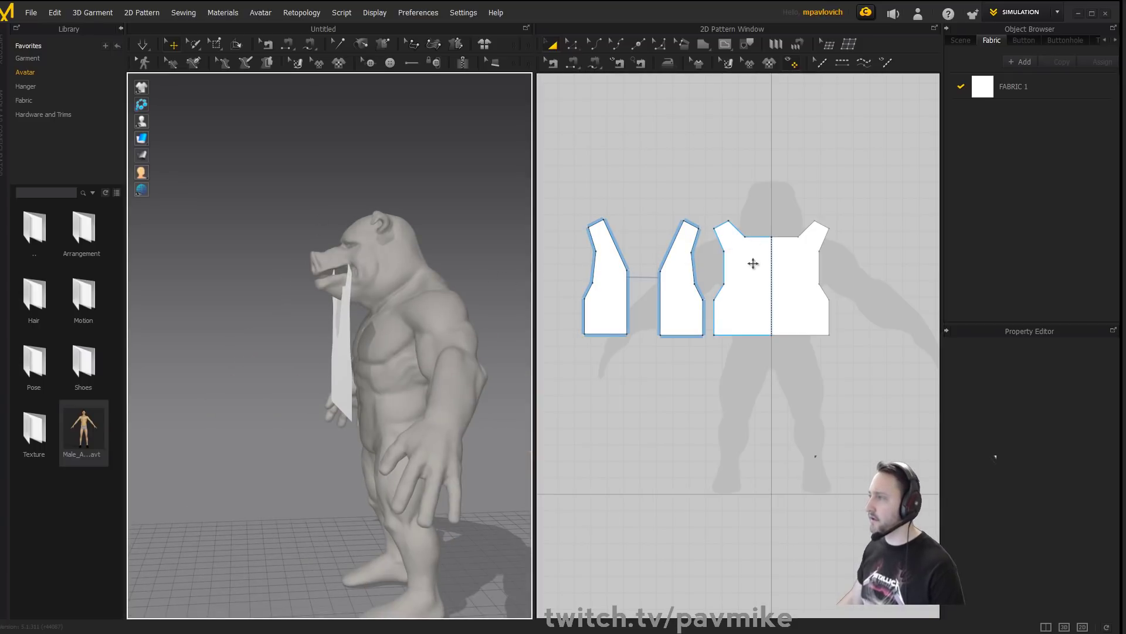
left_click_drag(753, 264, 874, 278)
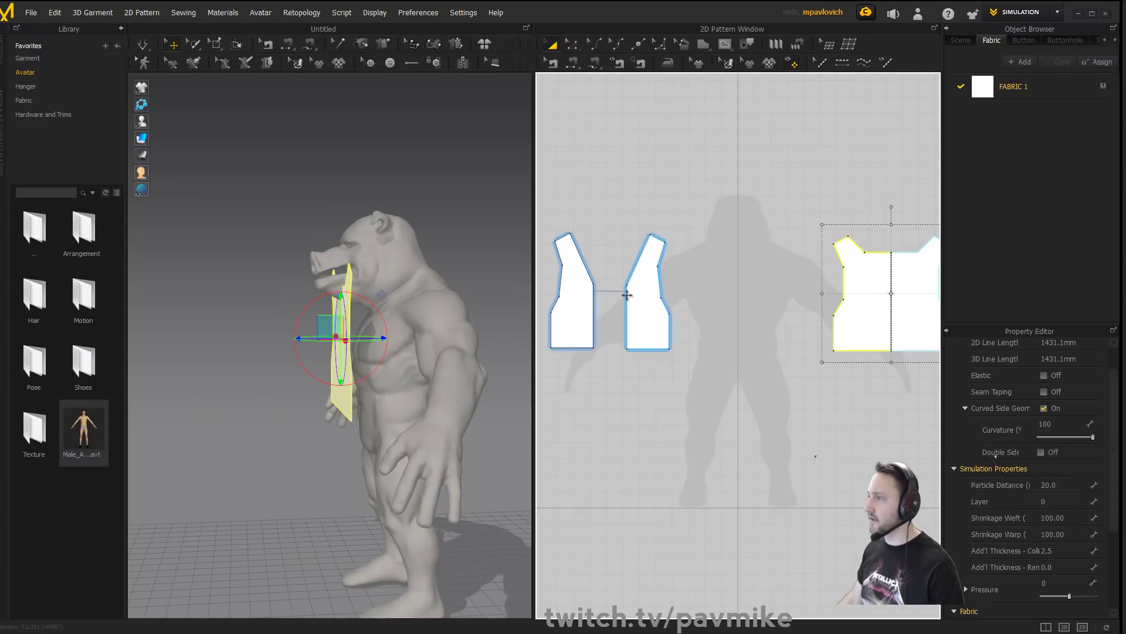
left_click_drag(584, 270, 711, 270)
Position the back panel behind the avatar in 3D and flip it horizontally.
right_click_drag(416, 230, 377, 322)
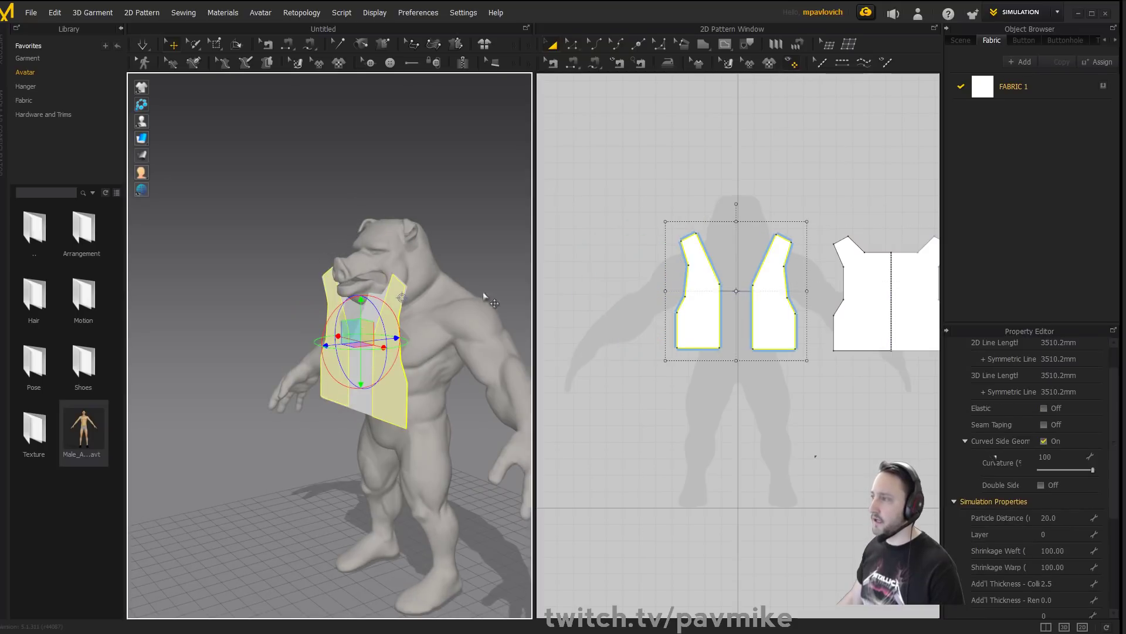
left_click(862, 284)
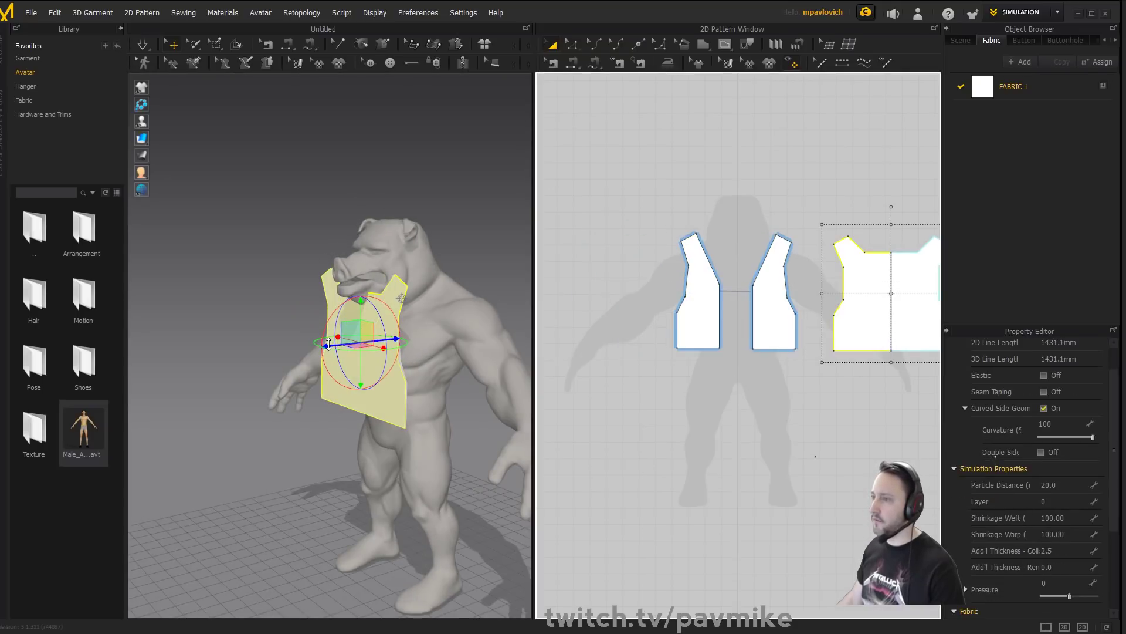
right_click_drag(328, 345, 369, 284)
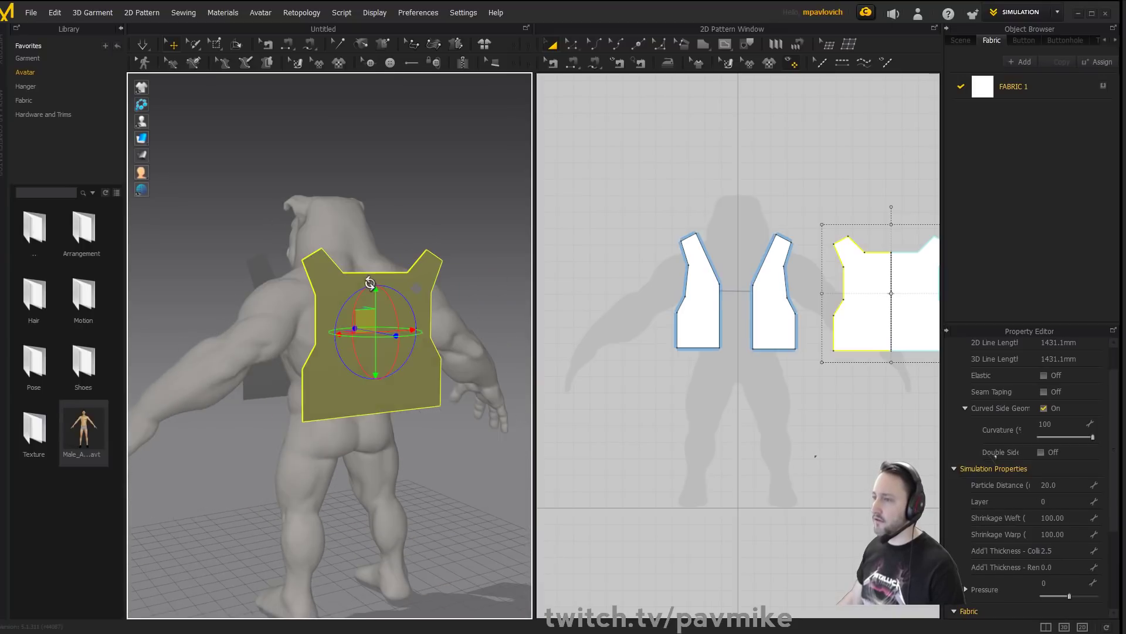
right_click(388, 407)
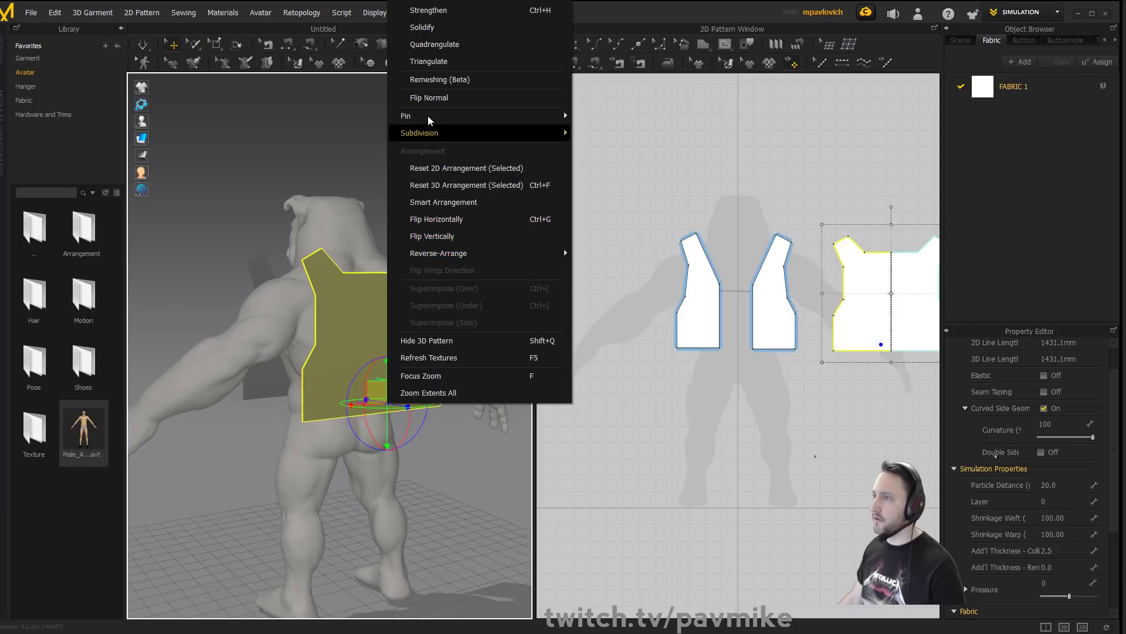
left_click(439, 219)
right_click_drag(439, 217, 463, 209)
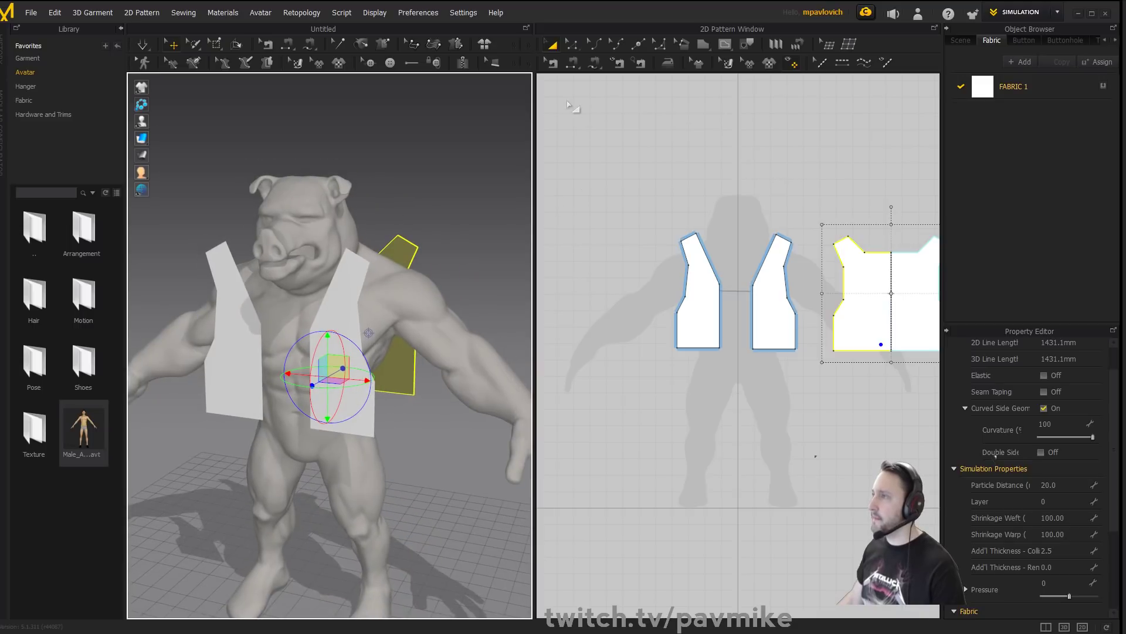
Sew the front pieces' shoulder edges to the matching shoulder edges of the back panel with segment sewing.
left_click(572, 63)
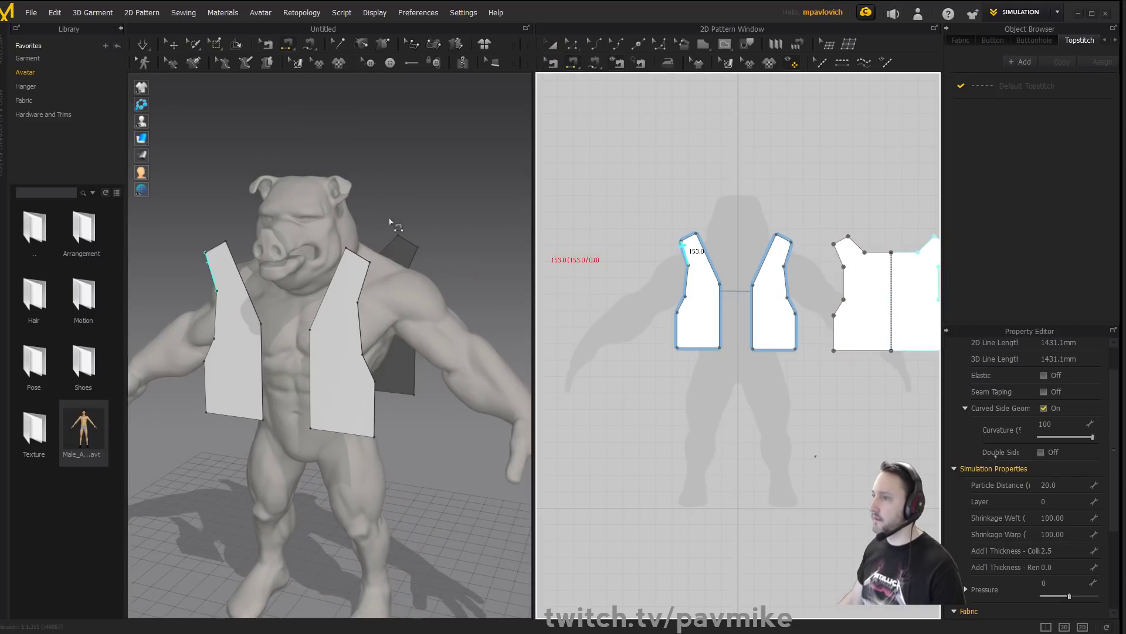
right_click_drag(398, 197, 395, 212)
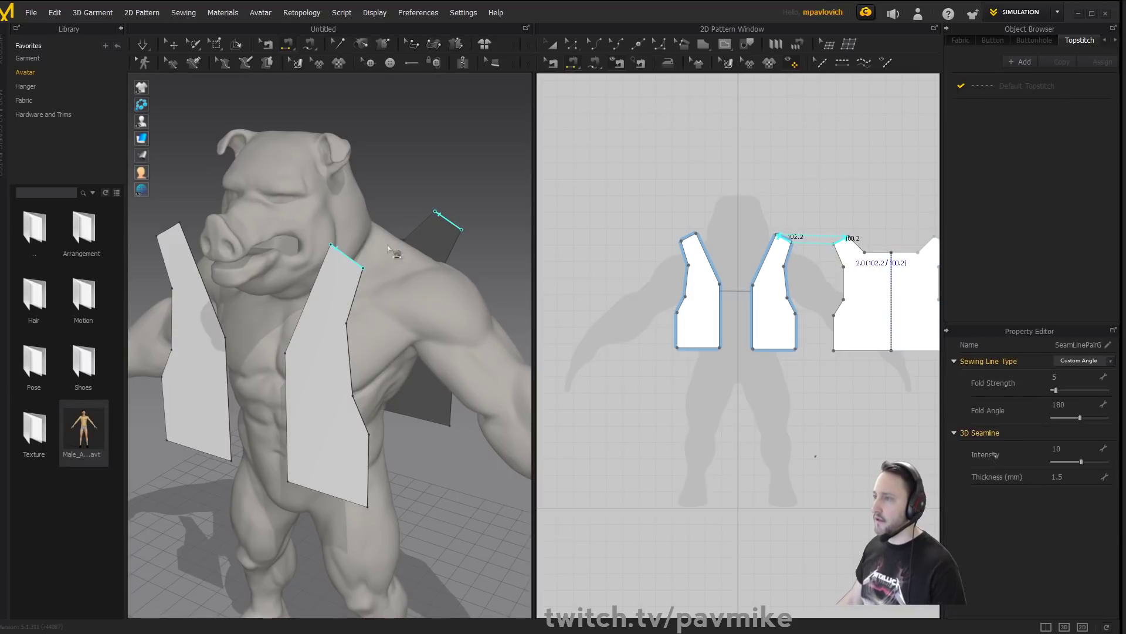
right_click_drag(392, 253, 320, 135)
middle_click_drag(346, 185, 327, 154)
Sew the lower side edges of the front pieces to the matching side edges of the back panel.
right_click_drag(367, 282, 346, 280)
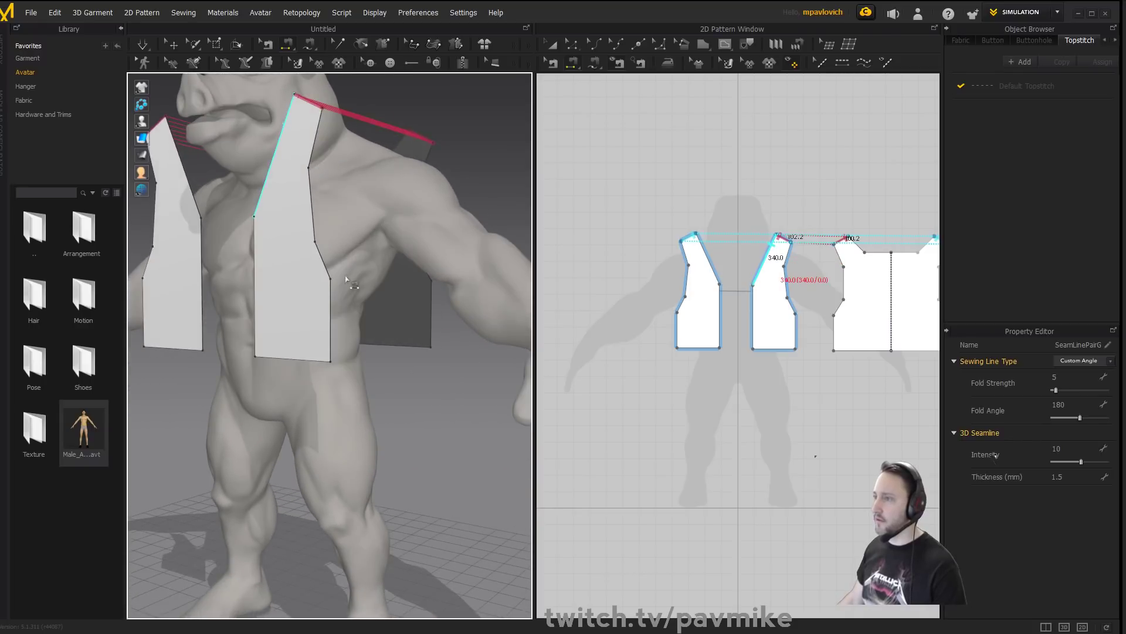
left_click(331, 303)
left_click(431, 299)
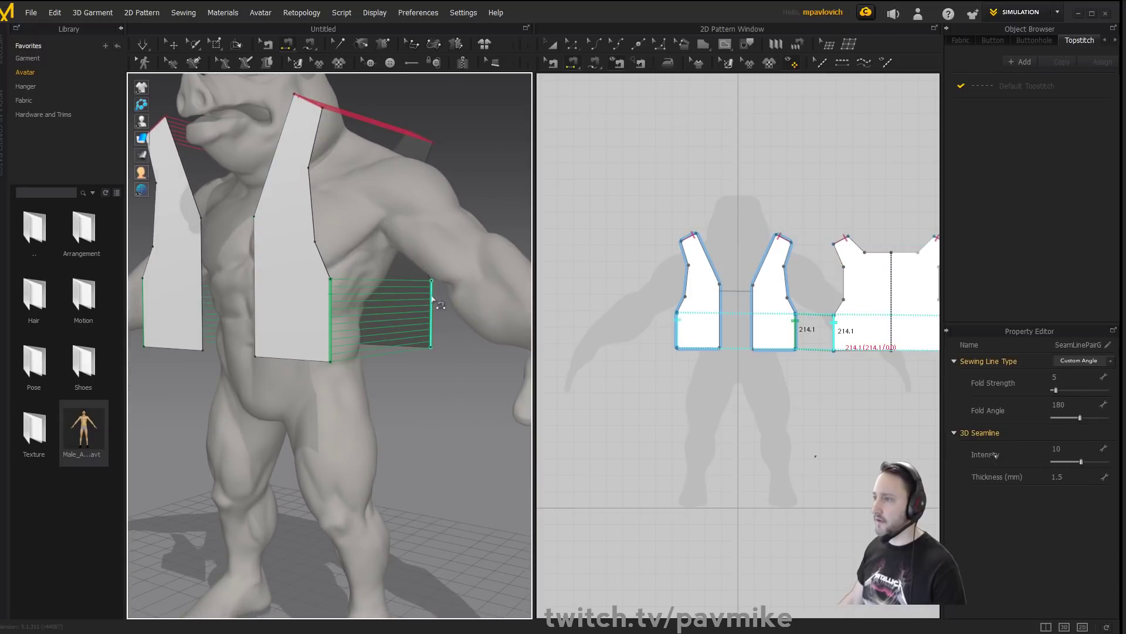
middle_click_drag(761, 210, 673, 214)
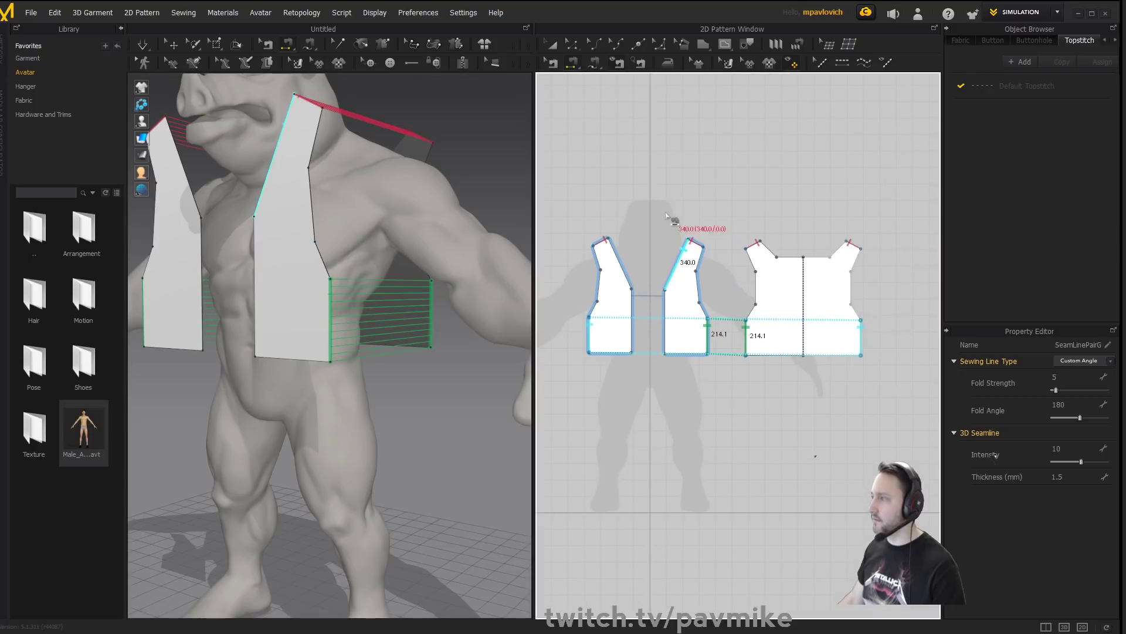
Try to drape the sewn vest on the avatar with GPU simulation.
right_click_drag(412, 234, 280, 165)
right_click_drag(276, 309, 431, 305)
scroll(371, 285, "down", 4)
right_click_drag(367, 282, 409, 270)
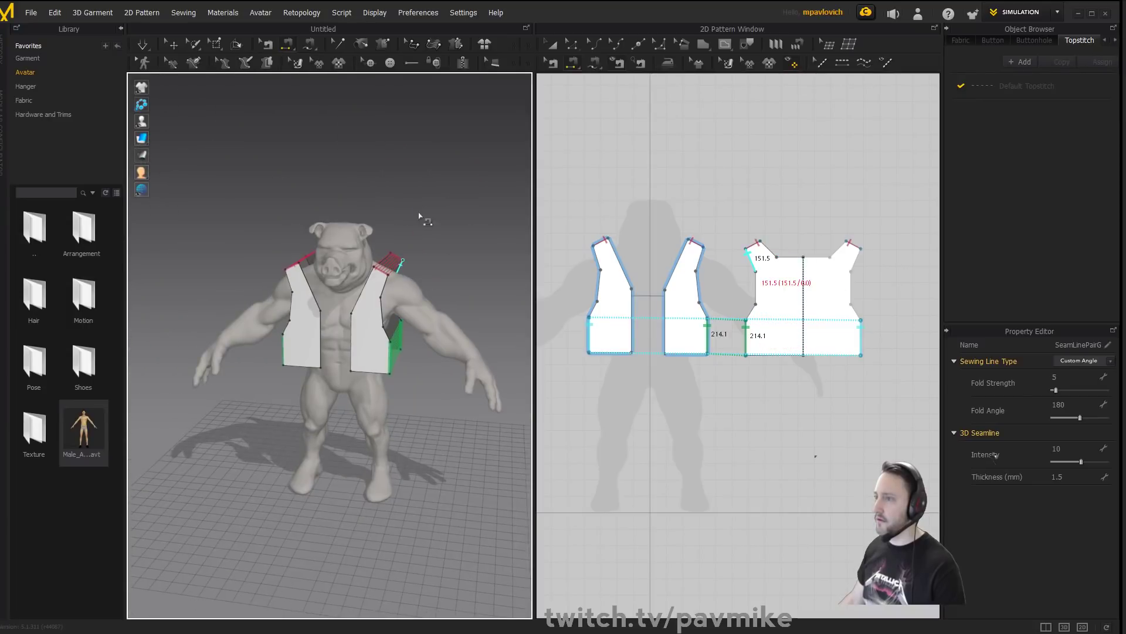
key("space")
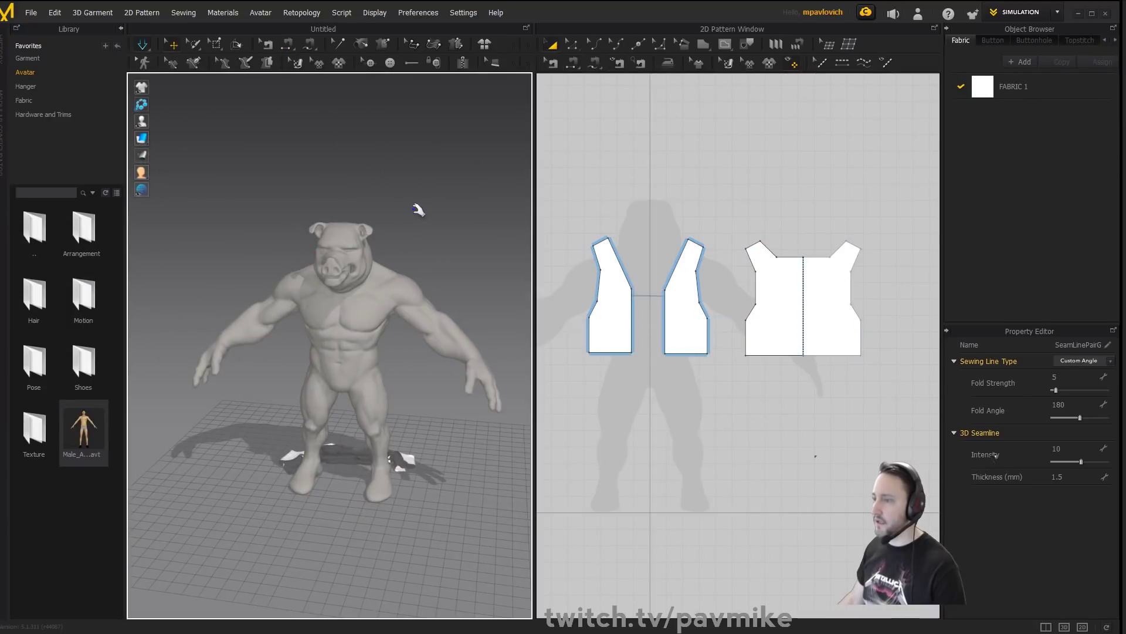
key("ctrl+z")
Drape the sewn vest on the avatar using the Simulate (Normal) mode.
right_click_drag(300, 196, 267, 191)
left_click(146, 49)
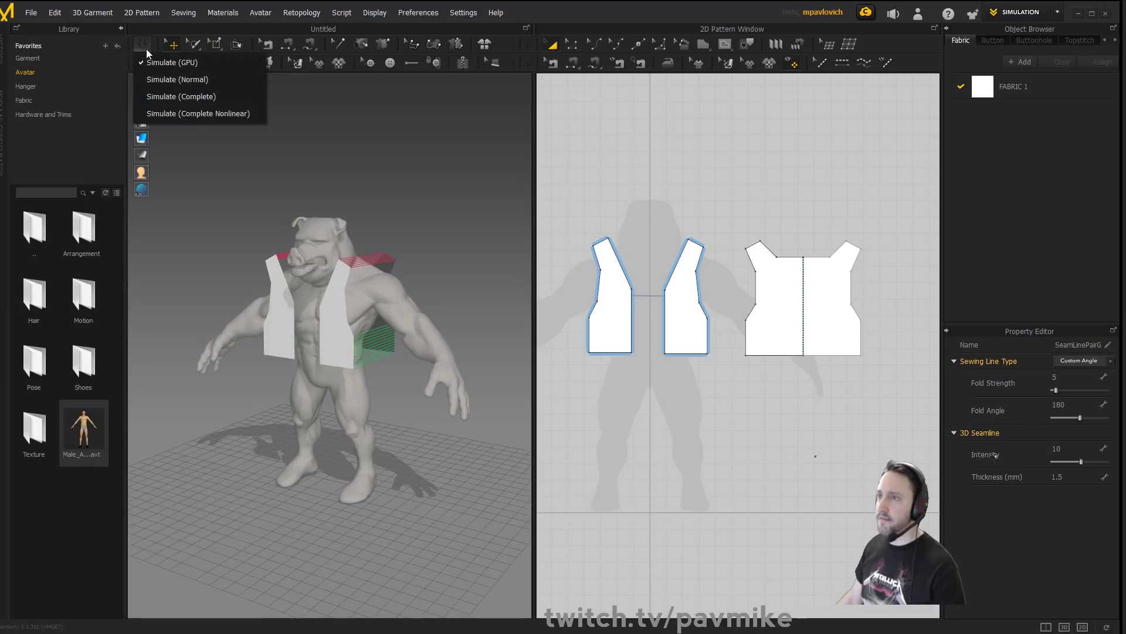
left_click(158, 79)
middle_click_drag(377, 168, 370, 176)
scroll(370, 177, "up", 2)
right_click_drag(379, 180, 374, 188)
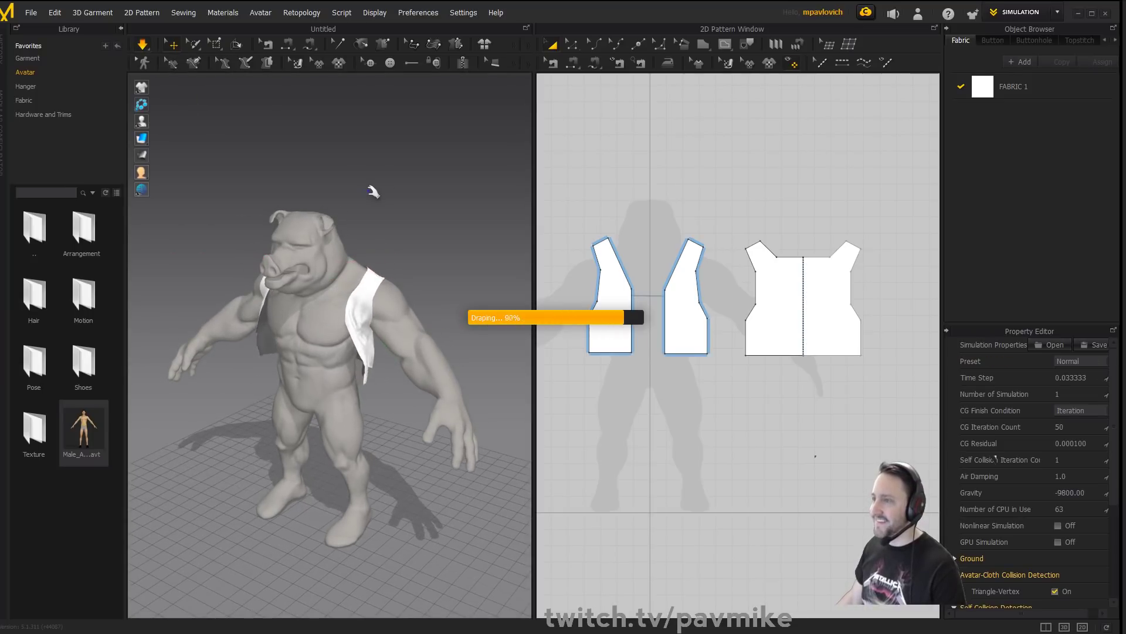
Examine how the draped vest fits the avatar's shoulders, chest and sides from several angles.
right_click_drag(373, 189, 427, 205)
middle_click_drag(382, 214, 360, 184)
scroll(361, 185, "up", 3)
right_click_drag(365, 187, 415, 219)
left_click_drag(380, 226, 413, 219)
mouse_move(390, 223)
right_mouse_down()
mouse_move(236, 200)
mouse_move(383, 176)
mouse_move(252, 181)
mouse_move(340, 198)
mouse_move(377, 221)
mouse_move(387, 204)
right_mouse_up()
left_click(275, 218)
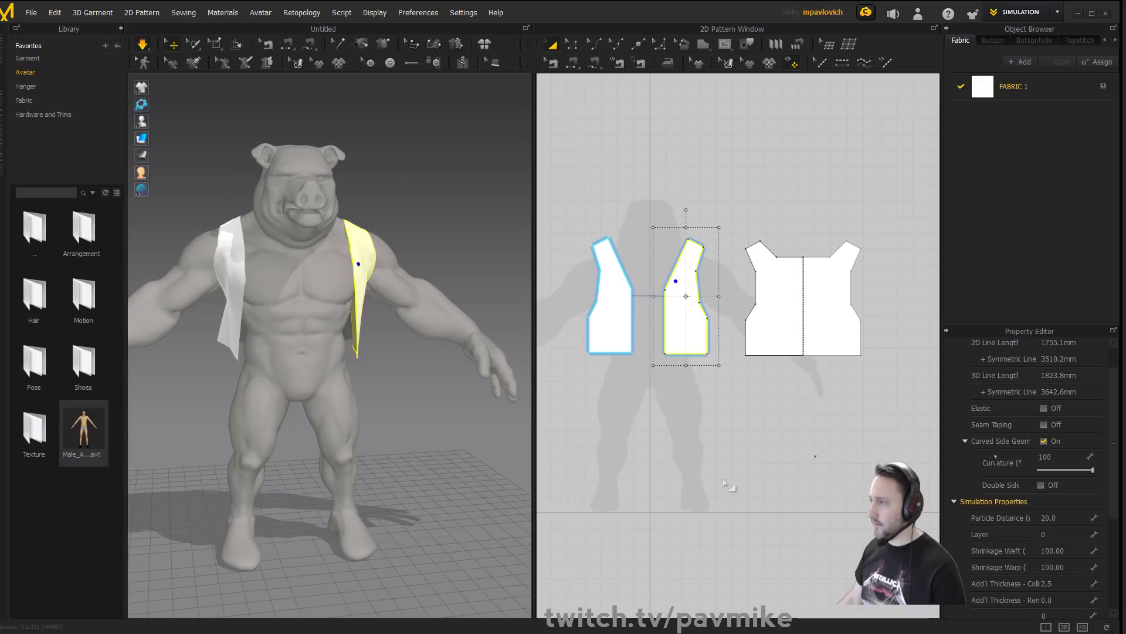
right_click_drag(441, 405, 522, 538)
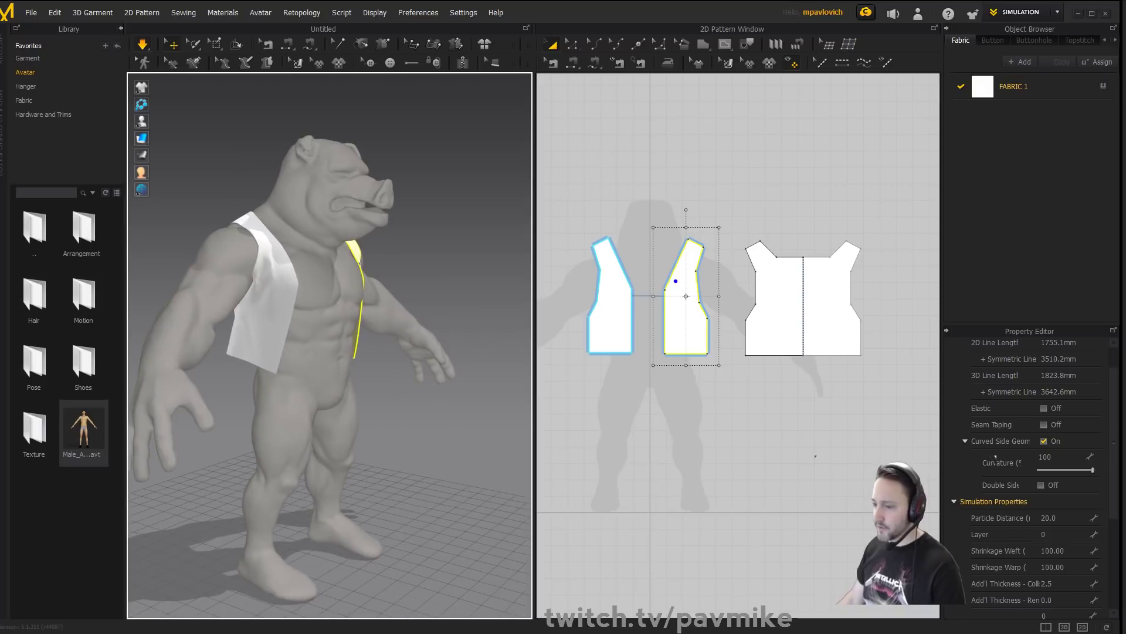
key("alt+Tab")
key("alt+Tab")
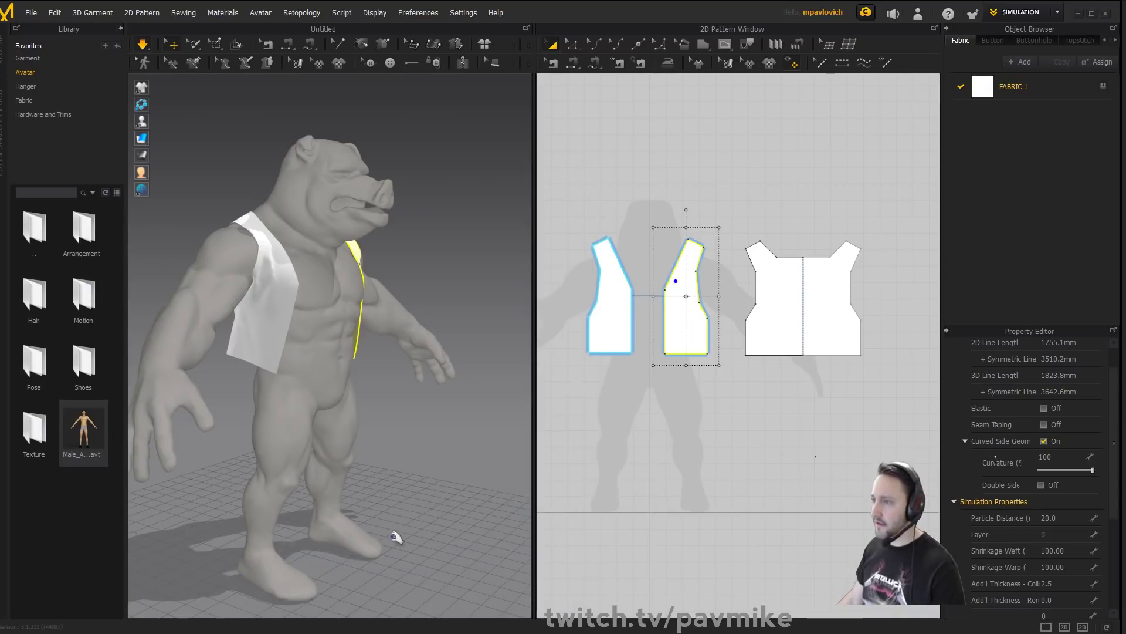
Move the two front pattern pieces farther apart from the centre line in the 2D layout.
scroll(595, 372, "up", 3)
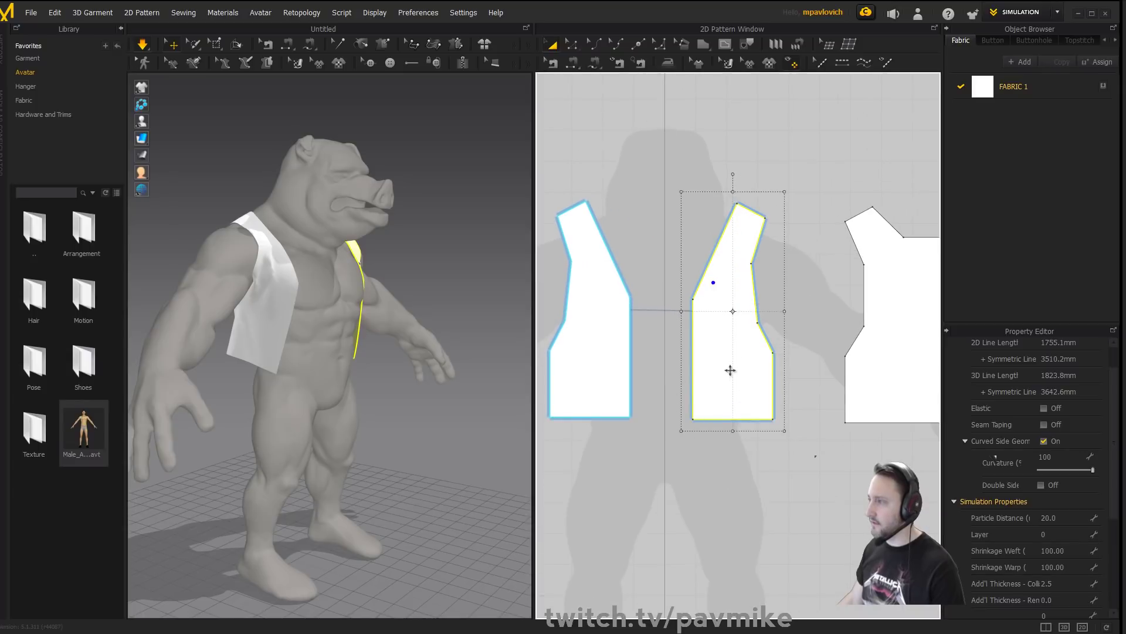
left_click(817, 309)
left_click_drag(726, 359, 752, 359)
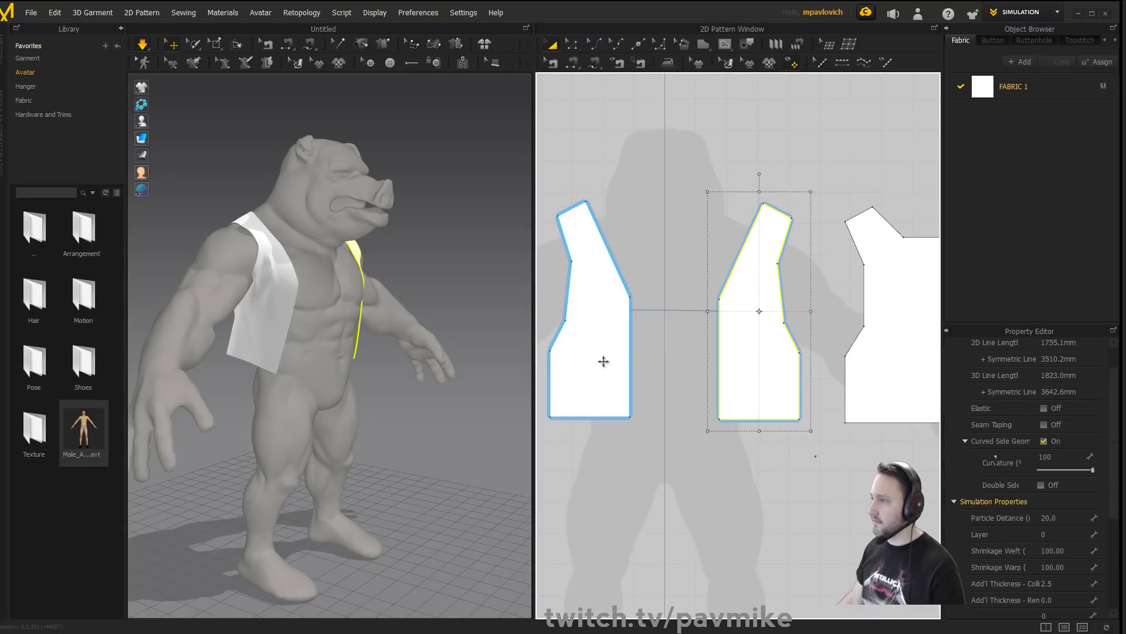
left_click_drag(604, 361, 575, 360)
scroll(622, 336, "down", 2)
left_click(645, 197)
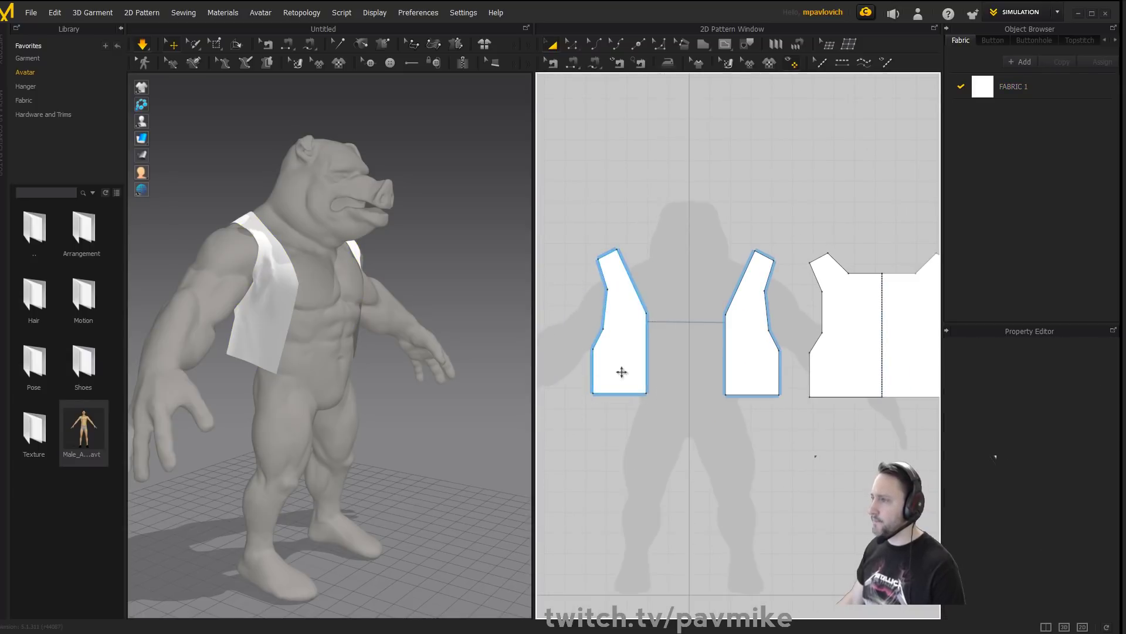
Widen both front pieces by shifting their vertical centre-front edges toward the centre line, and update the draped vest.
scroll(399, 285, "up", 3)
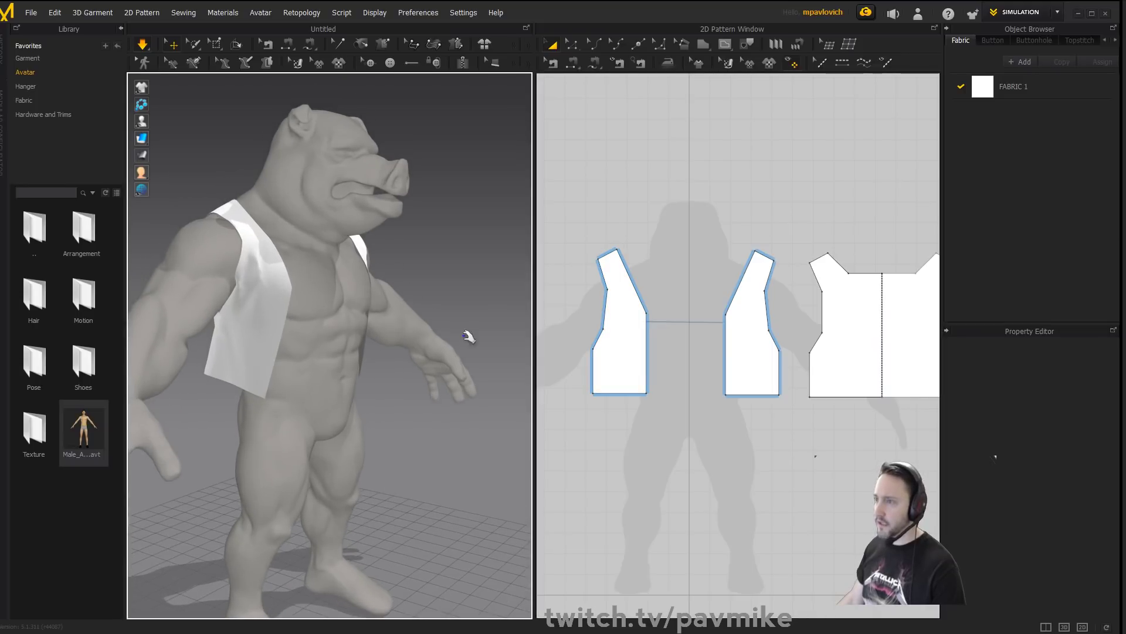
key("z")
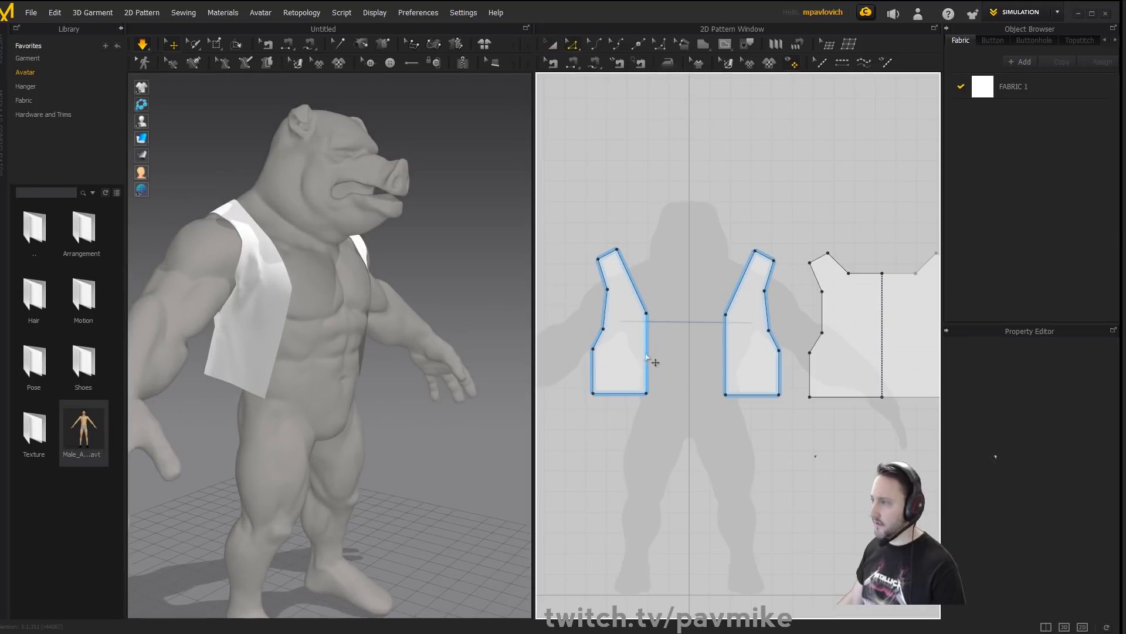
left_click(656, 364)
left_click_drag(658, 354, 659, 356)
key("space")
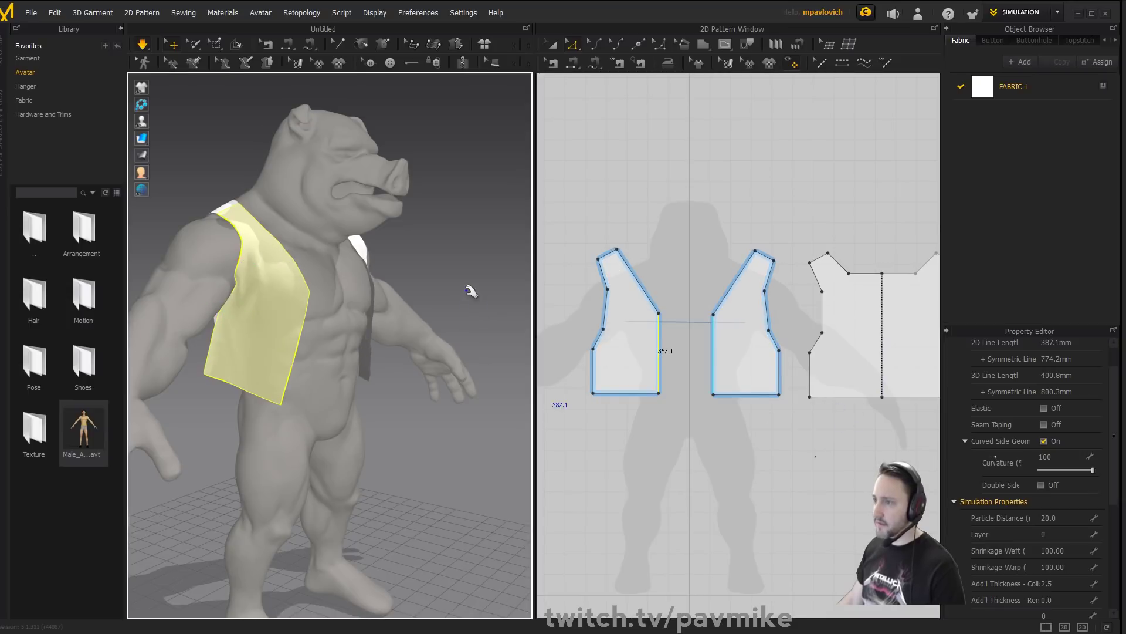
right_click_drag(453, 289, 492, 334)
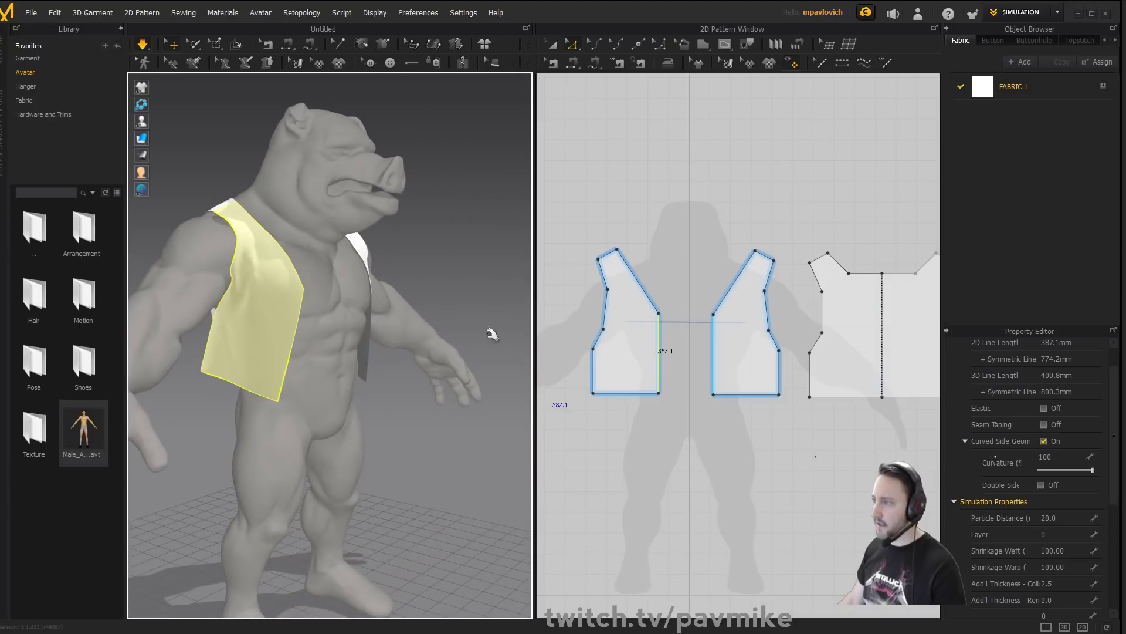
Extend the lower centre-front corners of both front pieces toward the centre line and check the updated drape.
left_click(657, 397)
left_click_drag(658, 395, 663, 395)
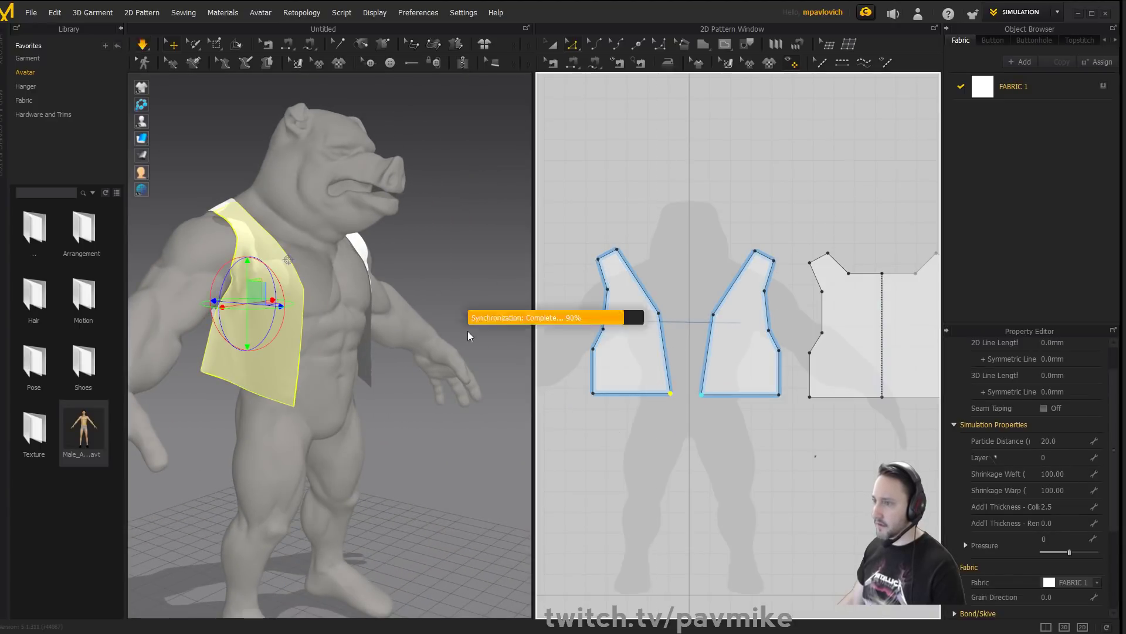
right_click_drag(442, 322, 447, 301)
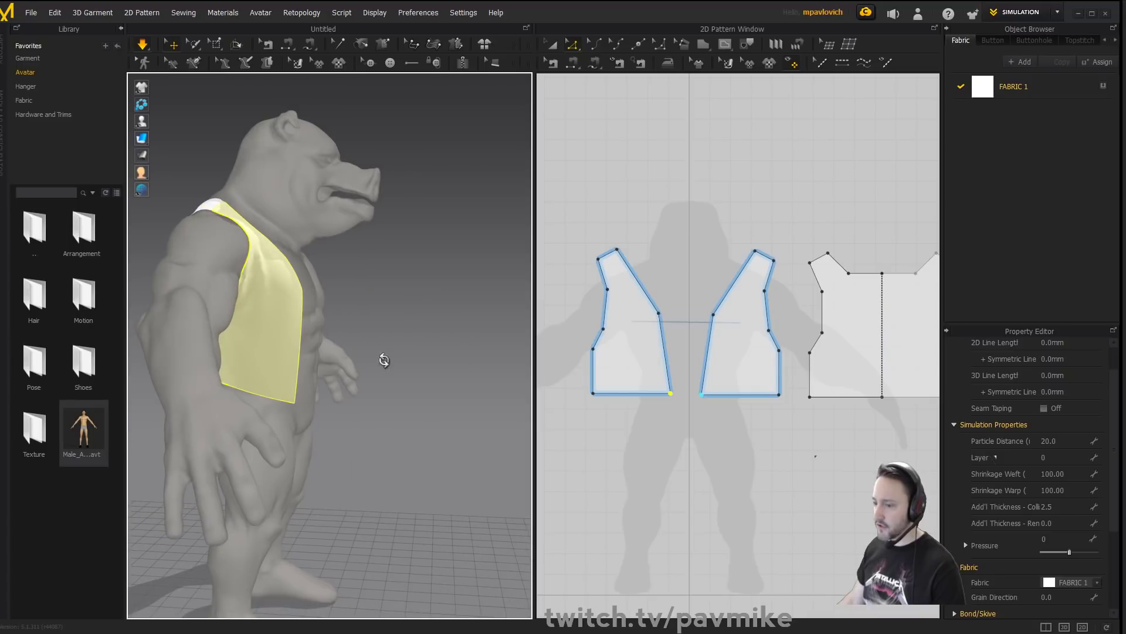
right_click_drag(384, 361, 290, 372)
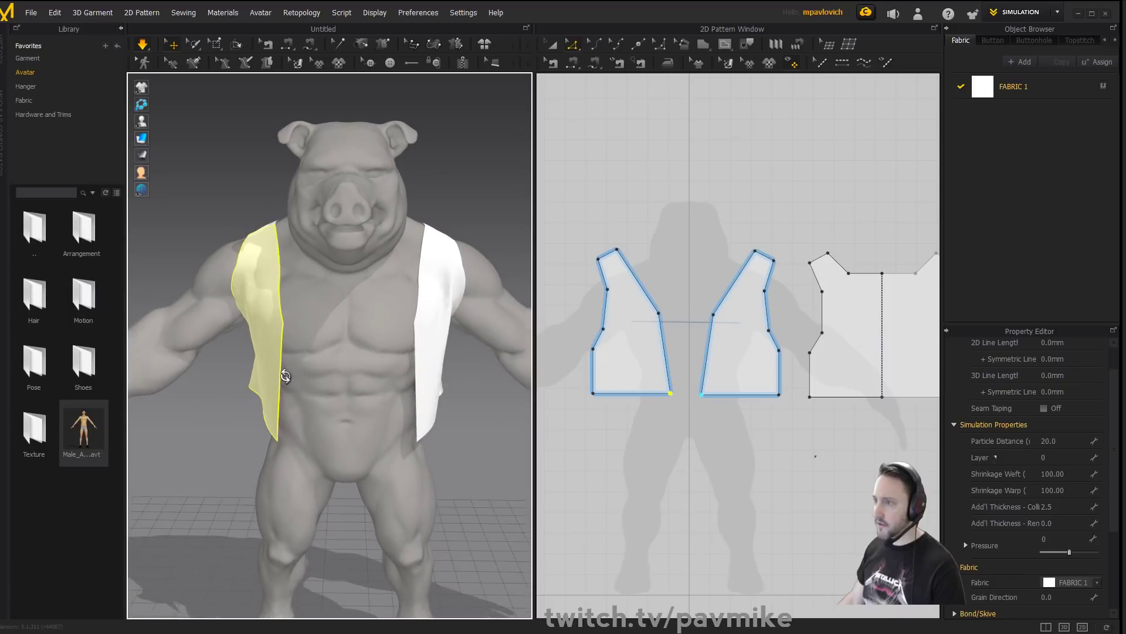
middle_click_drag(678, 272, 712, 268)
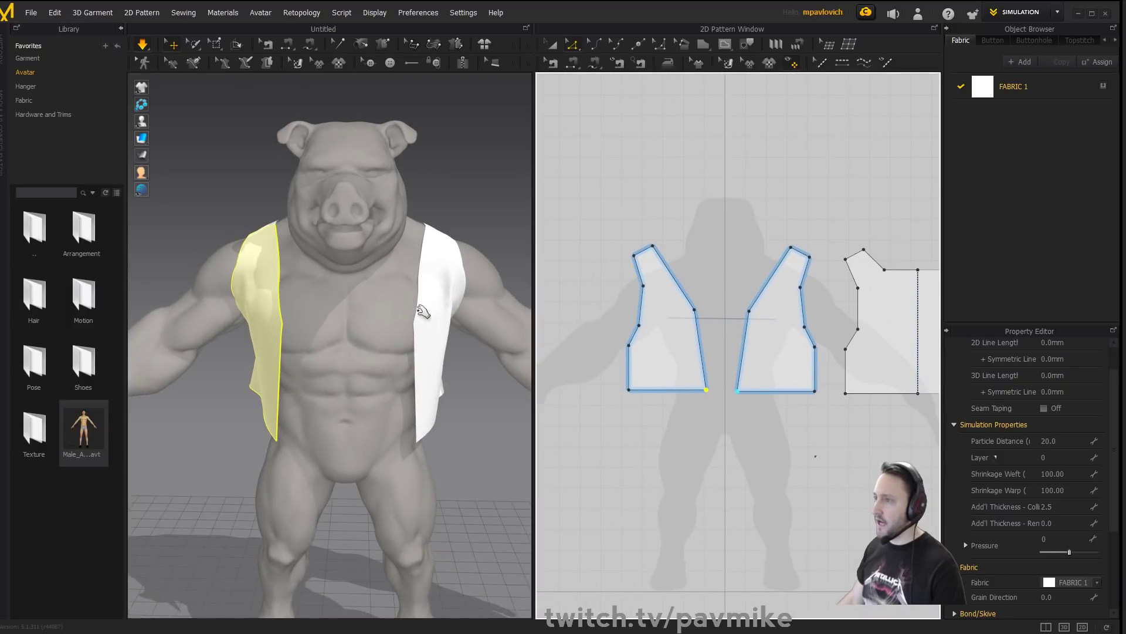
right_click_drag(421, 308, 327, 294)
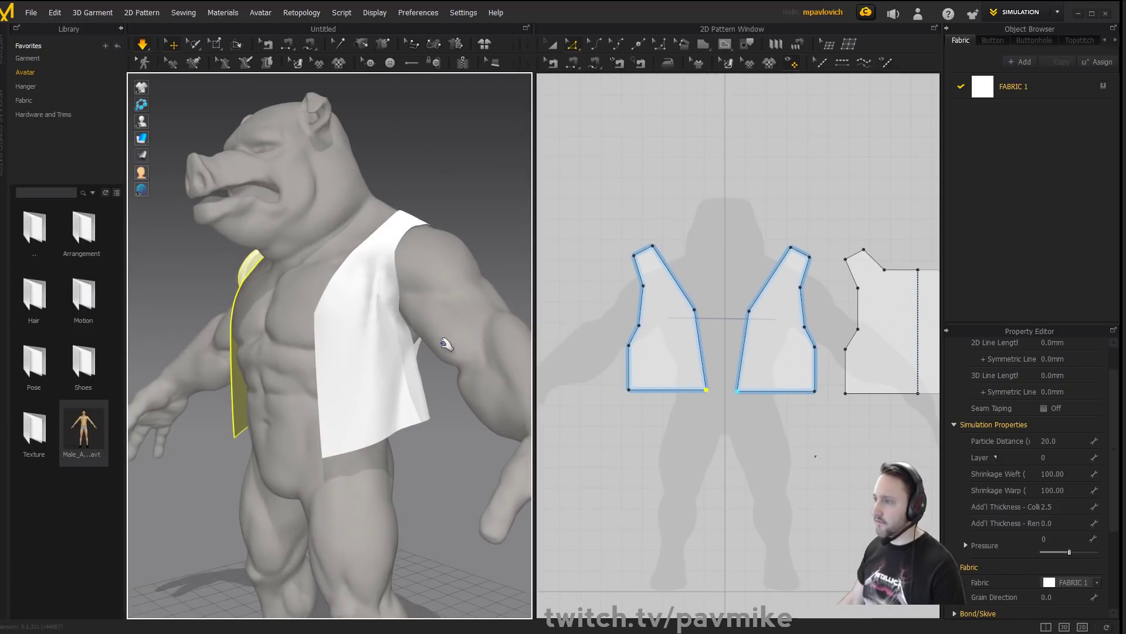
scroll(666, 322, "up", 5)
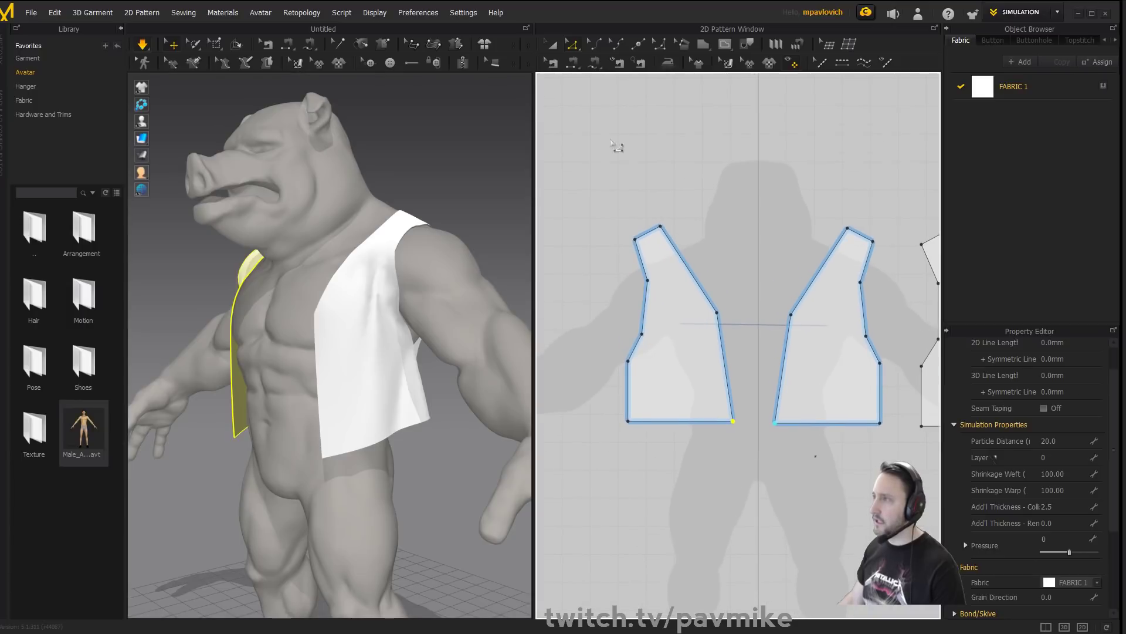
Round the armholes of both front pieces by converting their two inner armhole points to curve points.
right_click(647, 281)
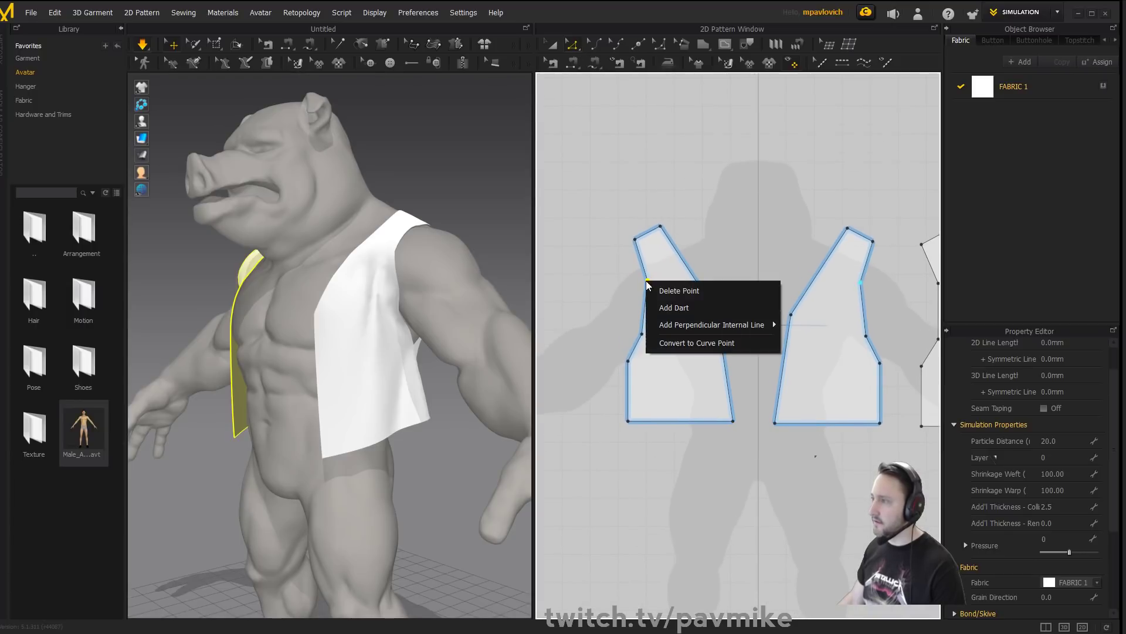
left_click(668, 343)
right_click(642, 332)
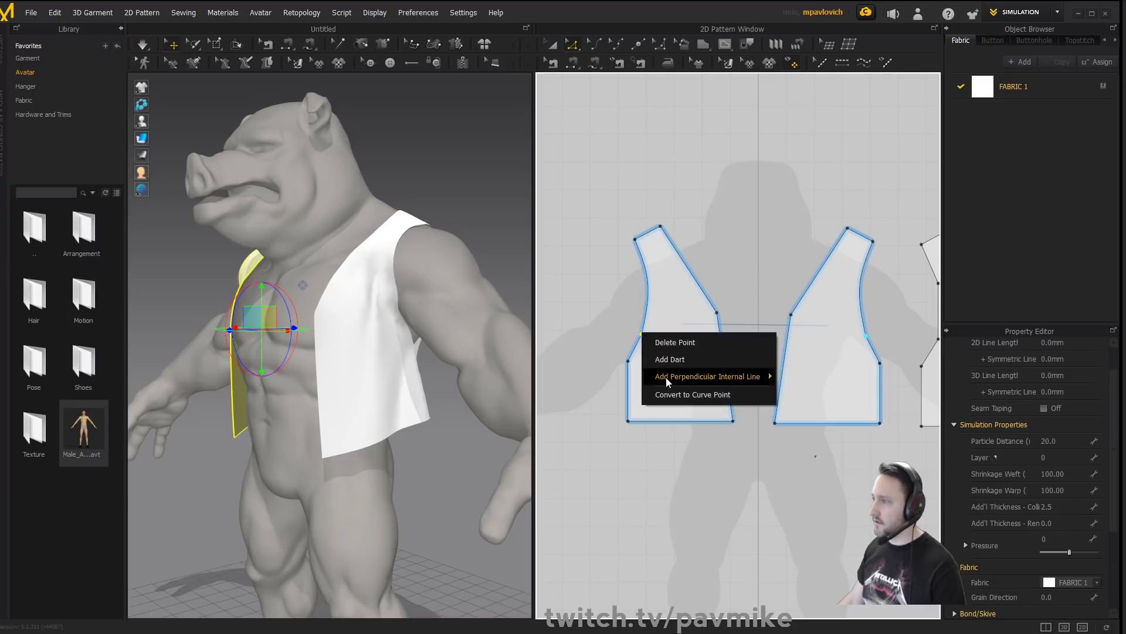
left_click(666, 393)
Round the back panel's armholes by converting the two inner armhole points to curve points.
scroll(741, 334, "down", 4)
middle_click_drag(742, 334, 700, 332)
scroll(552, 332, "up", 3)
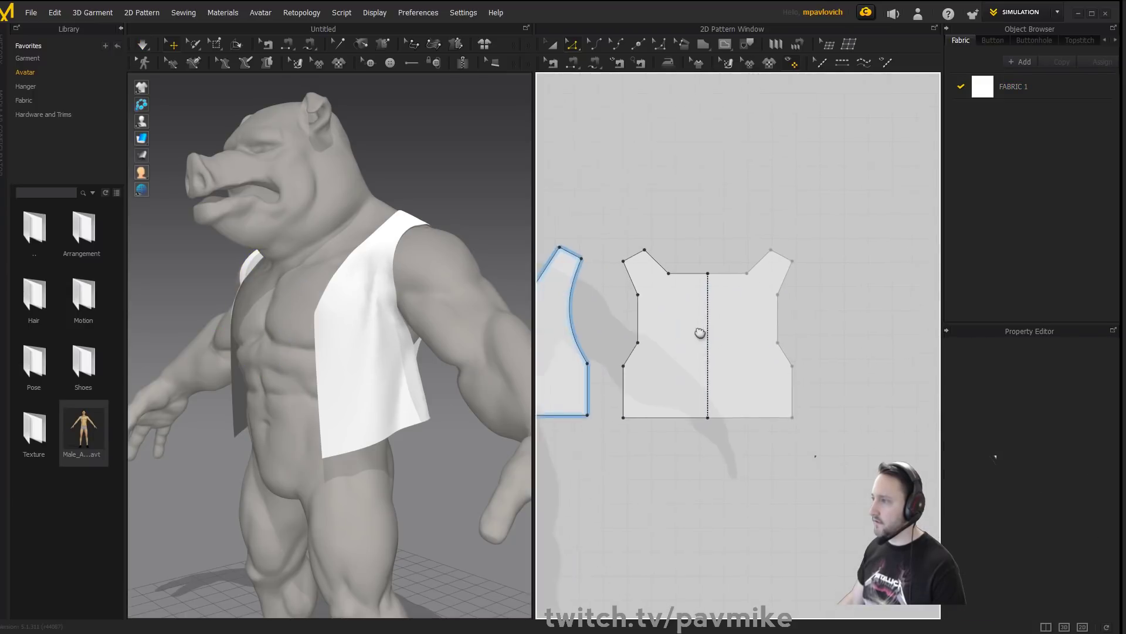
scroll(657, 334, "up", 1)
left_click(635, 287)
right_click(635, 287)
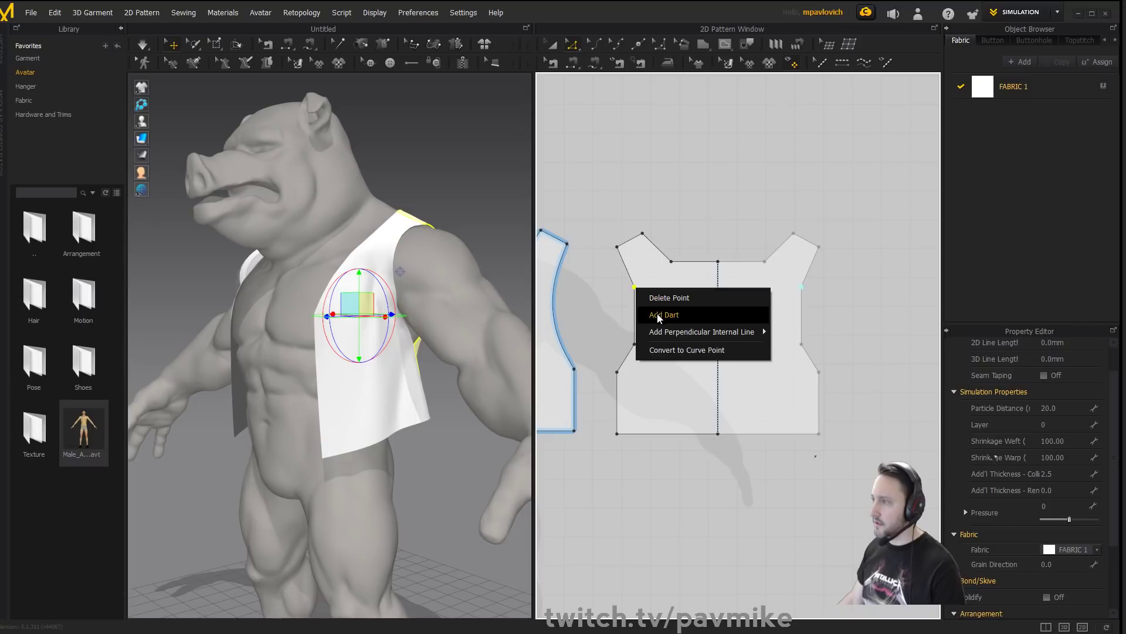
left_click(651, 349)
left_click(635, 344)
right_click(635, 344)
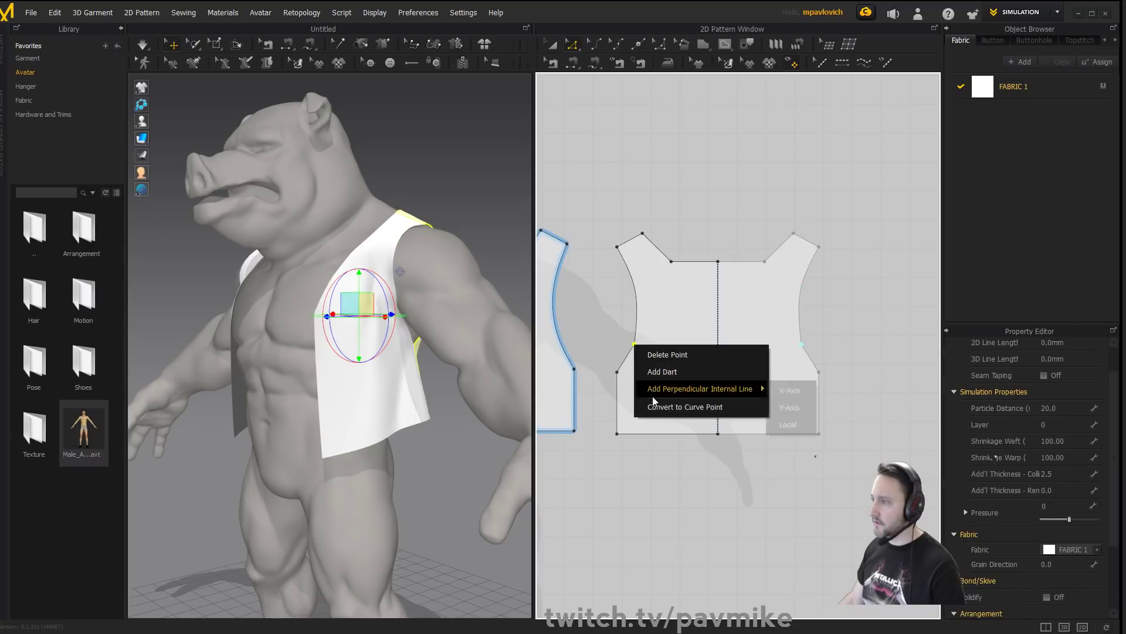
left_click(658, 405)
left_click(678, 395)
Try to round the back panel's neckline by converting its centre point and one neckline corner to curve points, and undo the conversions.
scroll(680, 394, "down", 2)
middle_click_drag(699, 382, 753, 382)
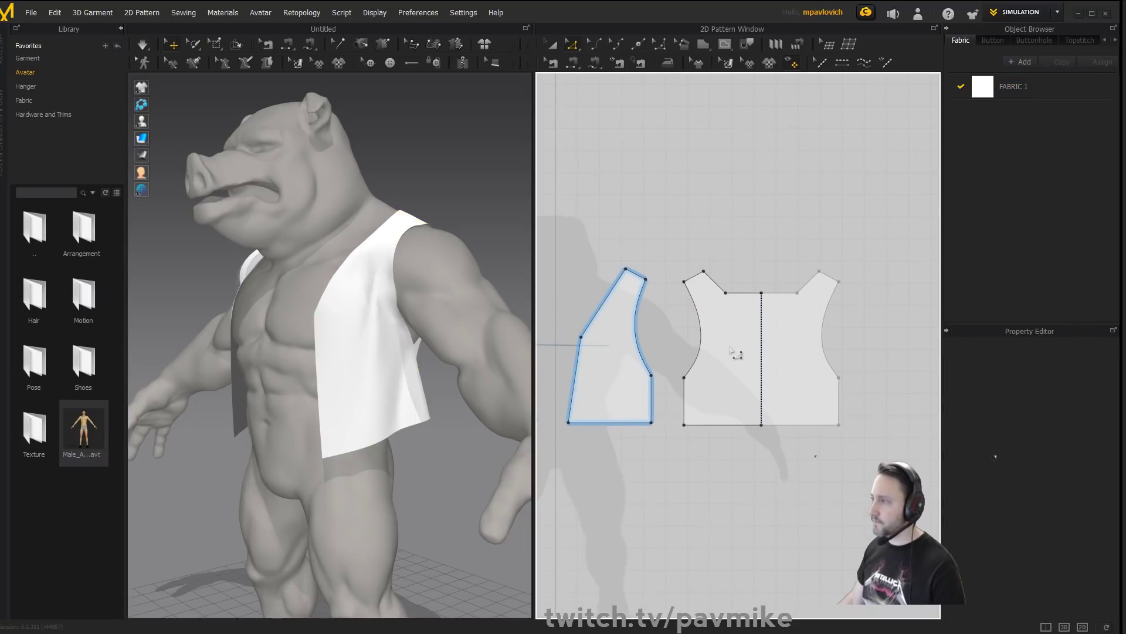
left_click(761, 294)
right_click(762, 293)
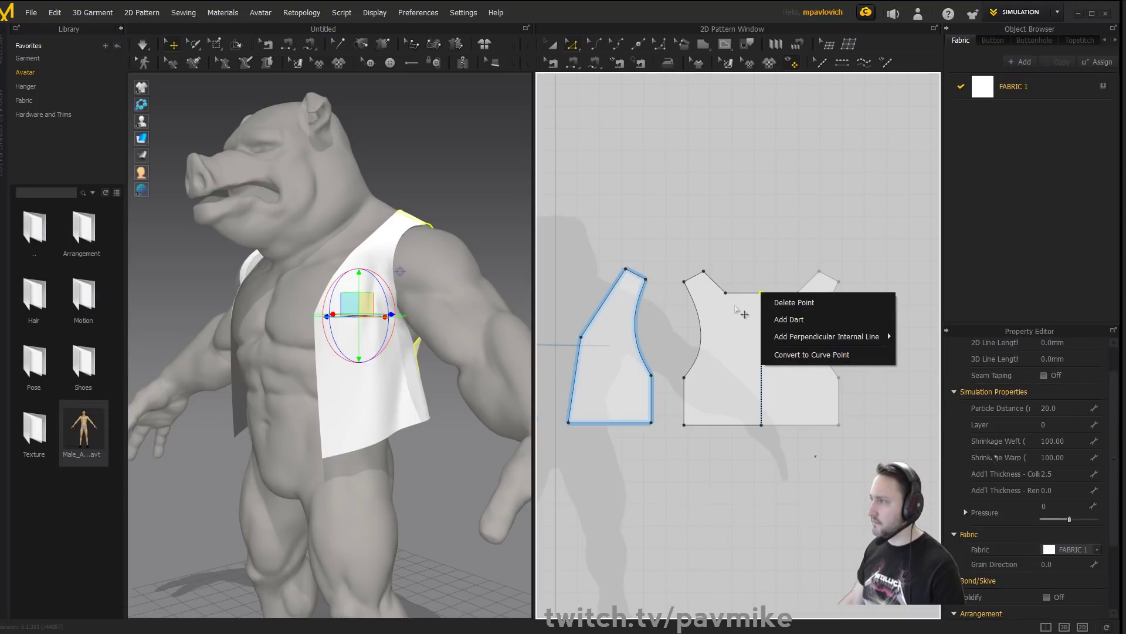
left_click(780, 354)
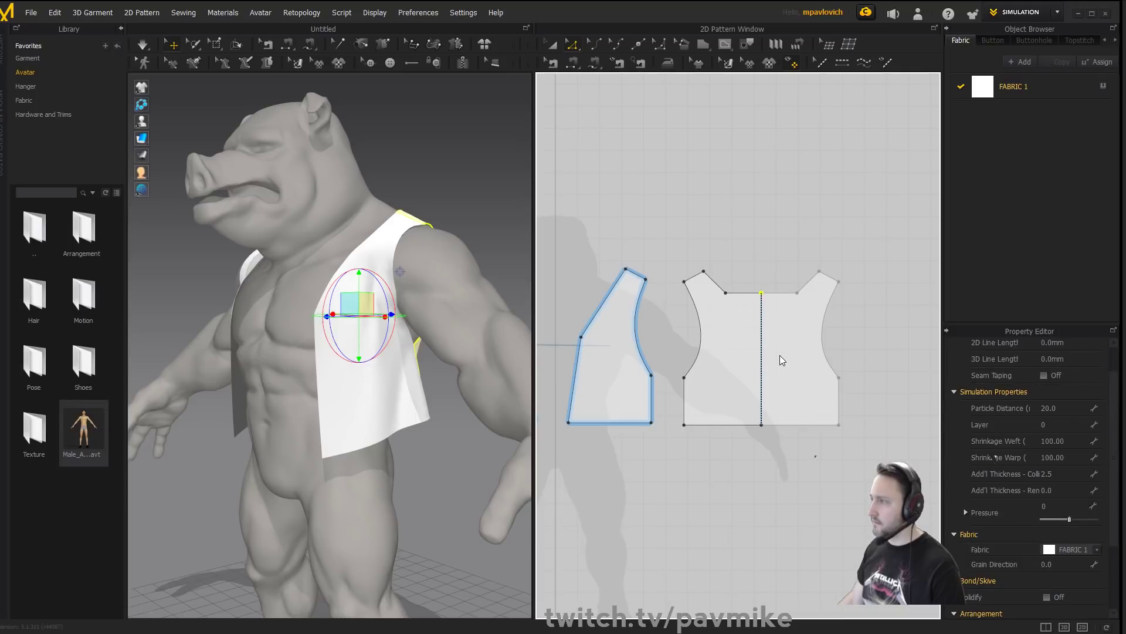
left_click(726, 293)
right_click(728, 296)
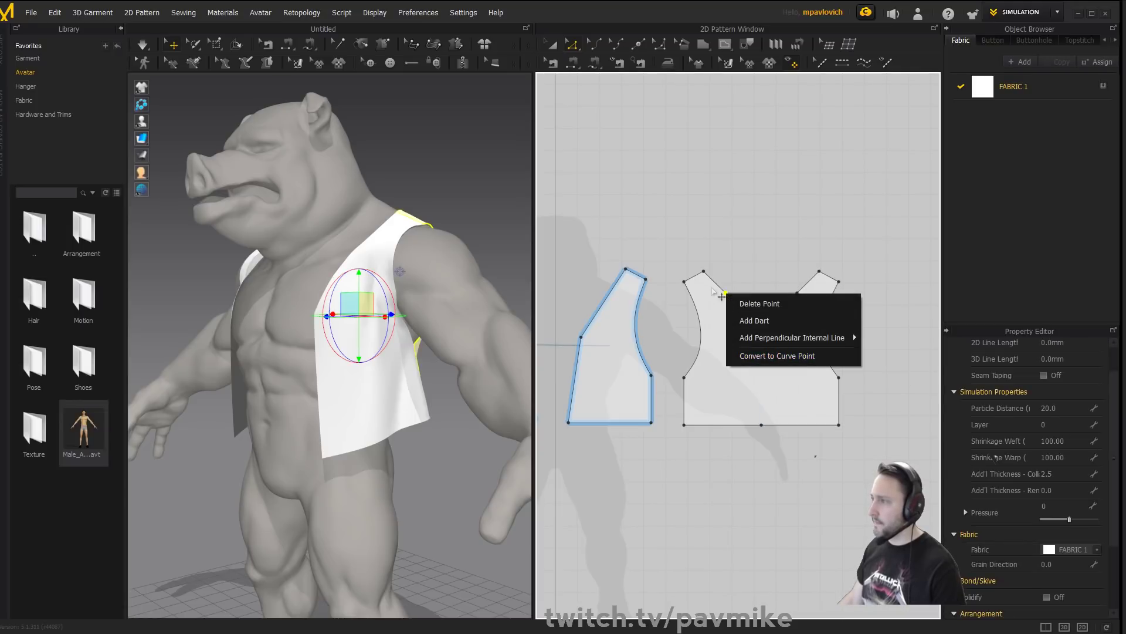
left_click(755, 360)
right_click_drag(517, 301, 417, 291)
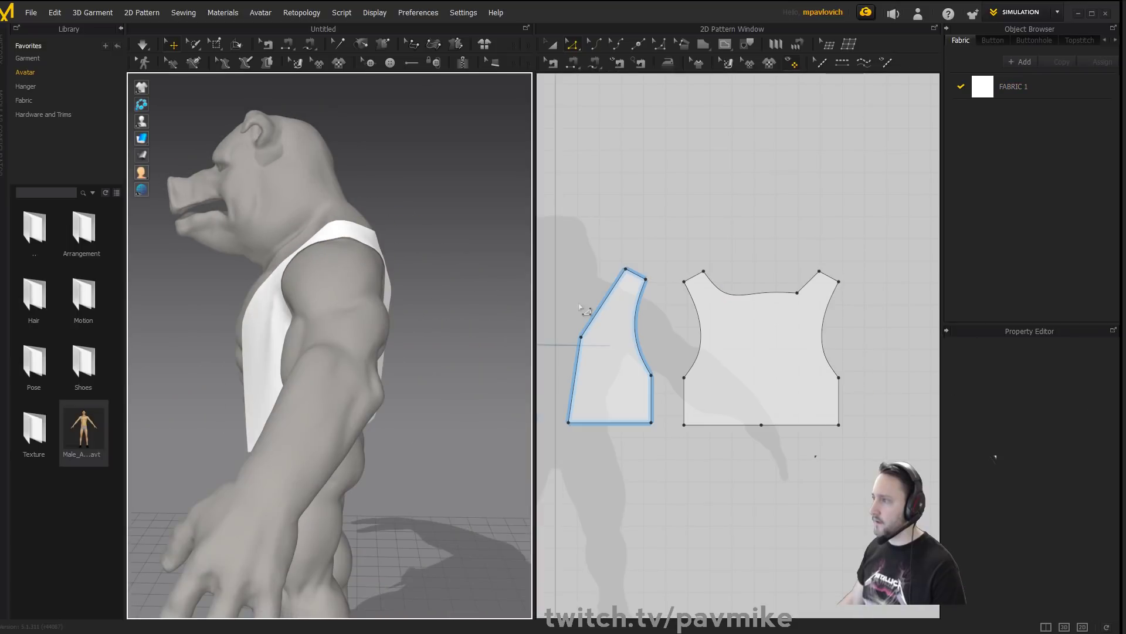
left_click(779, 305)
left_click(783, 310)
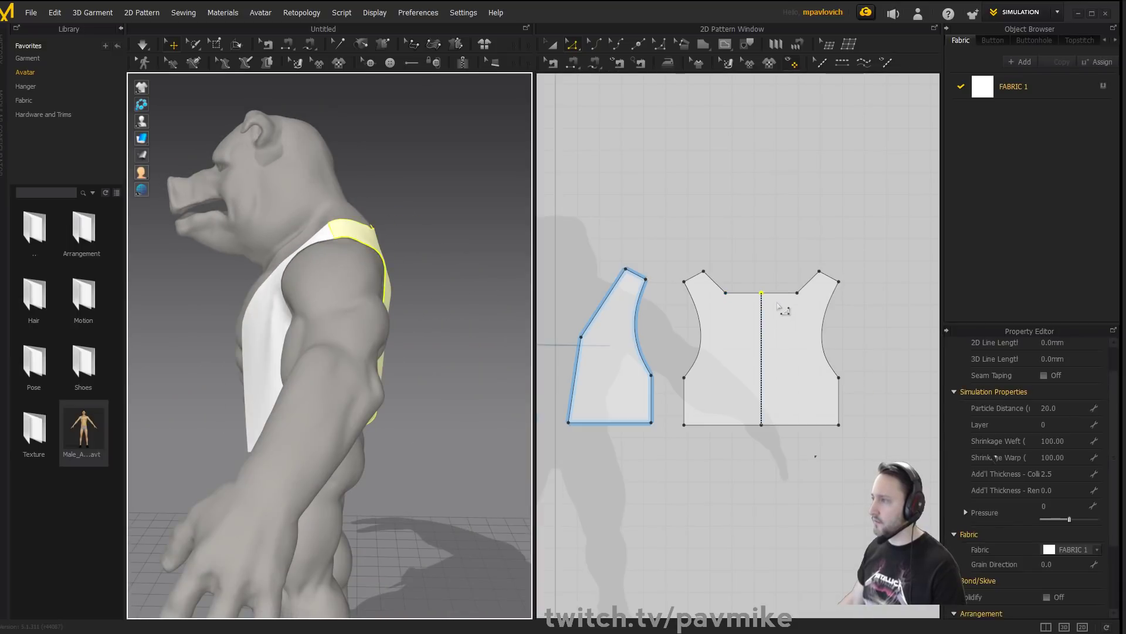
Curve the back panel's neckline by converting only its off-centre corner point to a curve point.
right_click(727, 298)
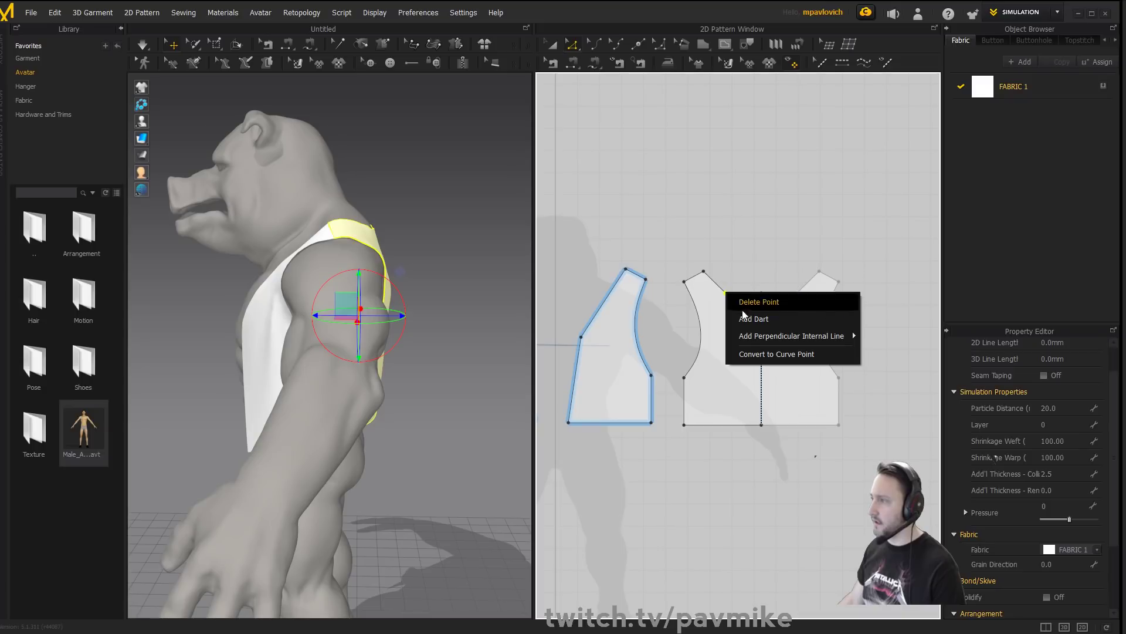
left_click(757, 349)
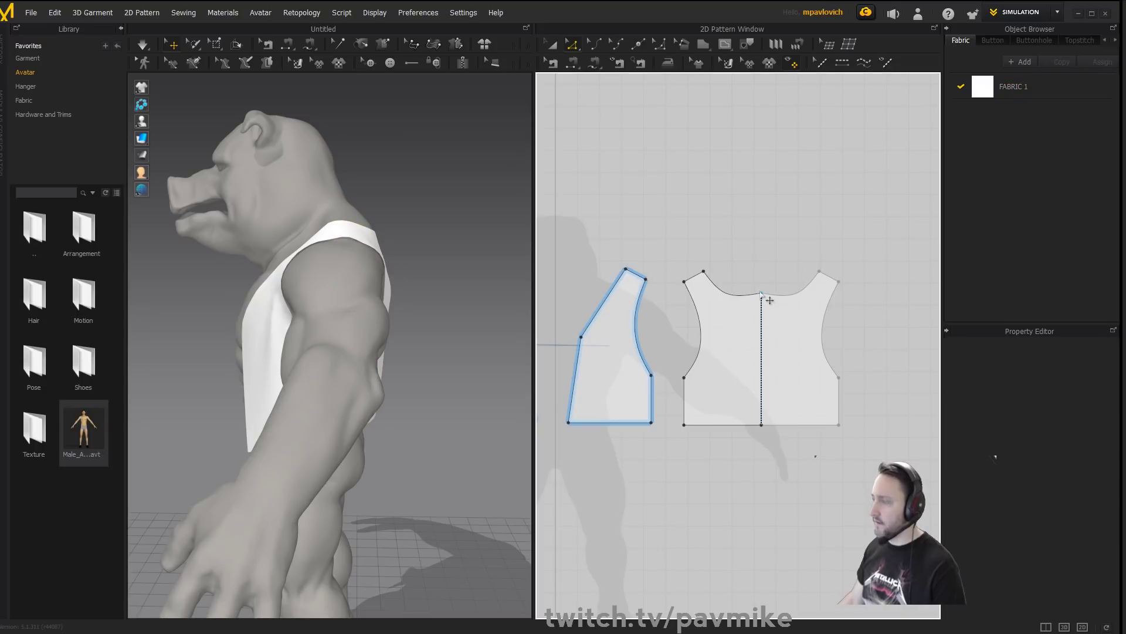
left_click(762, 293)
left_click(730, 295)
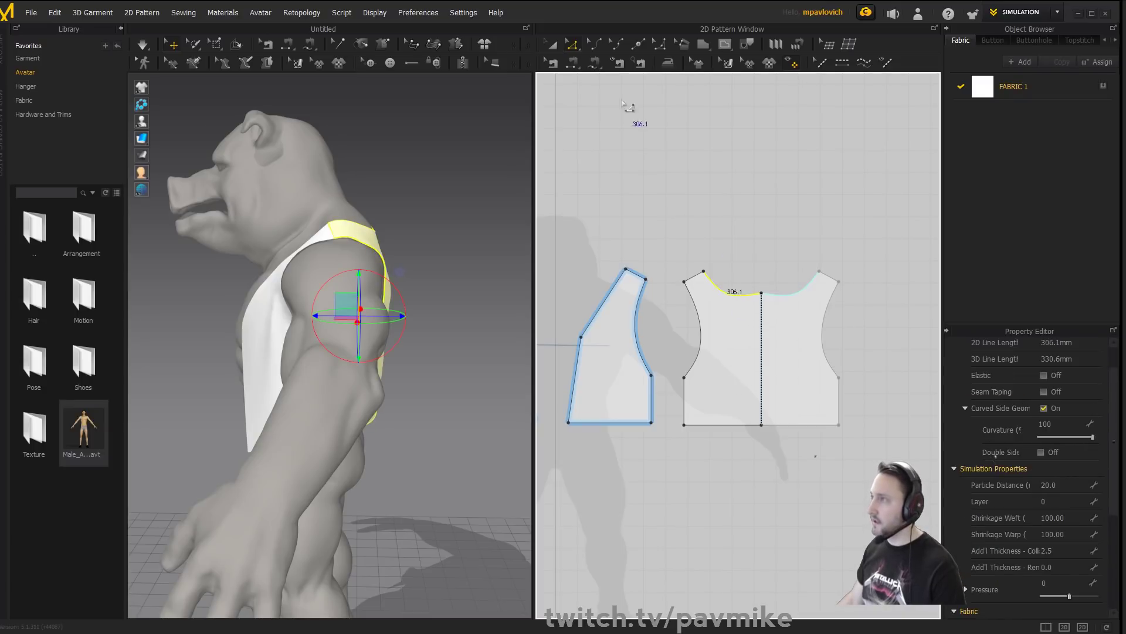
Smooth the back neckline into a shallow arc with the curvature tool, then simulate and check the drape.
key("c")
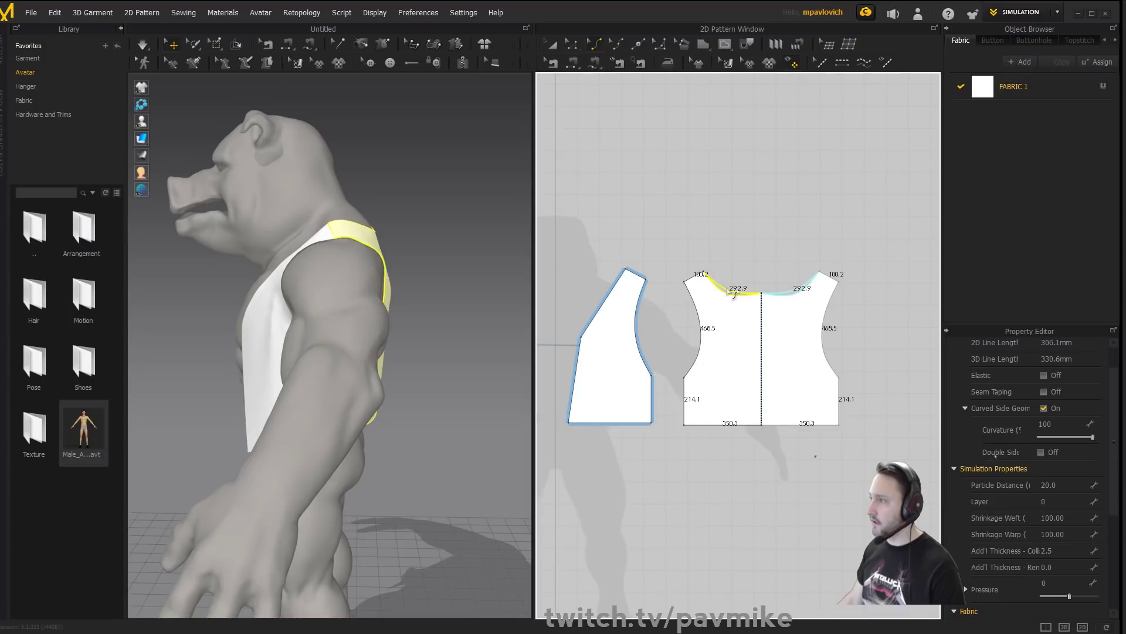
left_click_drag(728, 290, 729, 289)
right_click_drag(457, 235, 302, 229)
key("space")
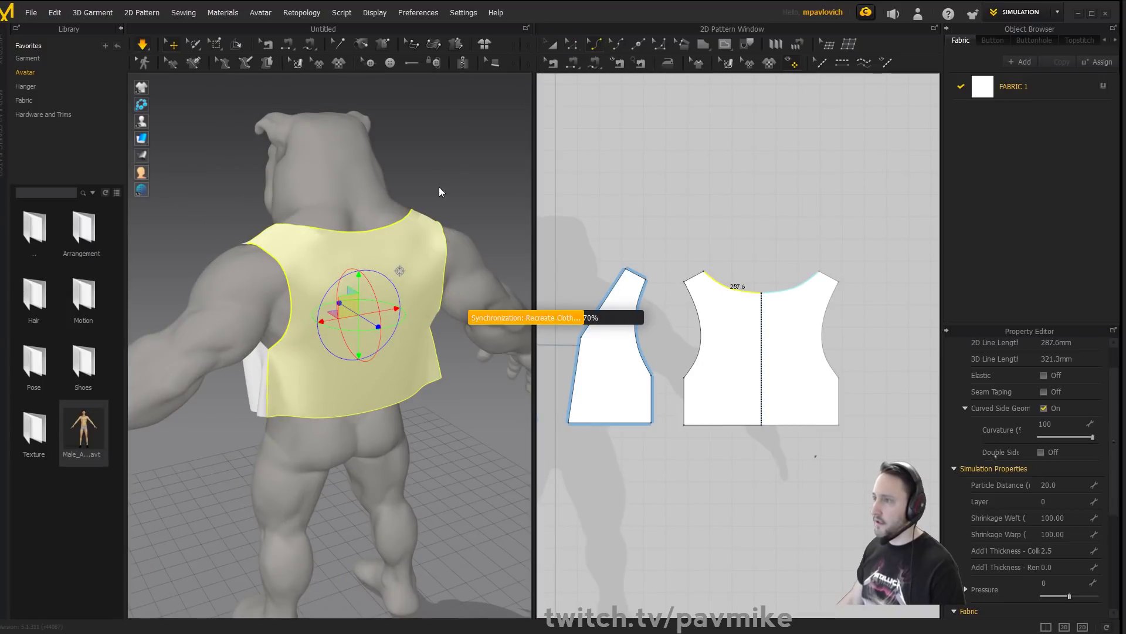
right_click_drag(444, 189, 397, 216)
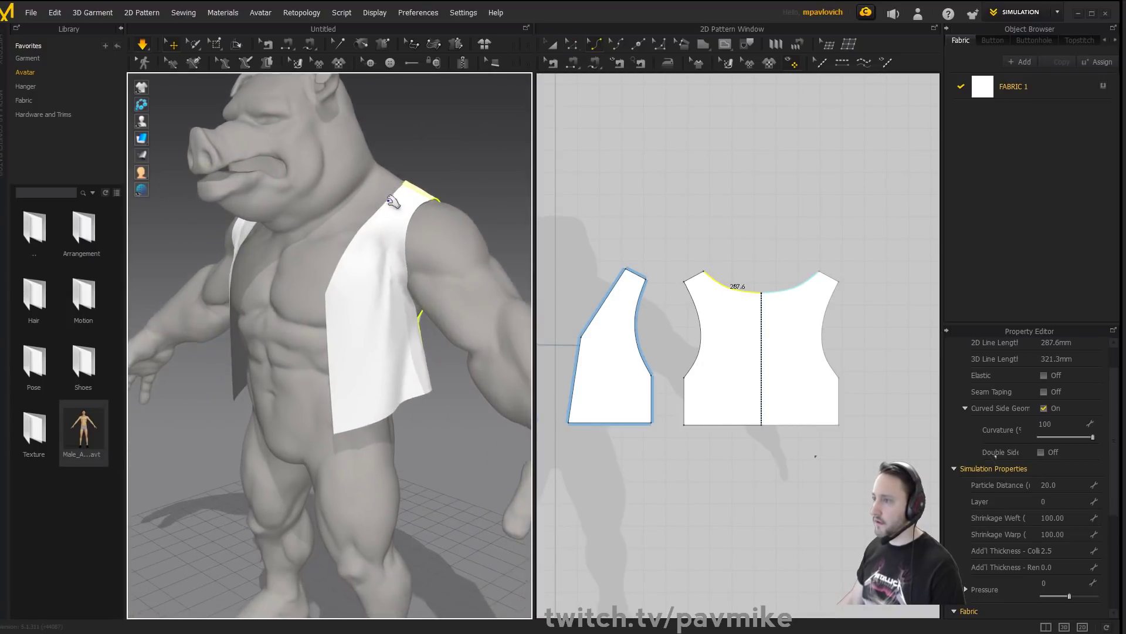
scroll(346, 176, "up", 3)
right_click_drag(346, 176, 283, 286)
scroll(444, 241, "down", 3)
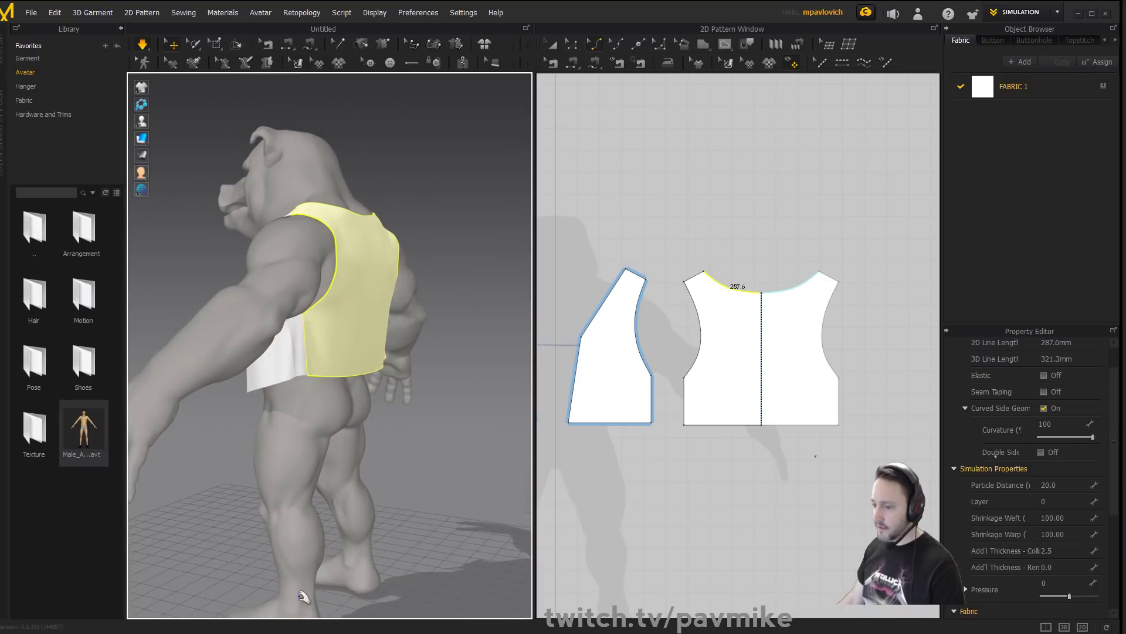
right_click_drag(327, 397, 305, 387)
scroll(305, 387, "up", 1)
Lengthen the side seams by lowering the outer hem corners of the front pieces and back panel together.
scroll(631, 429, "down", 4)
middle_click_drag(631, 428, 699, 431)
scroll(657, 452, "up", 1)
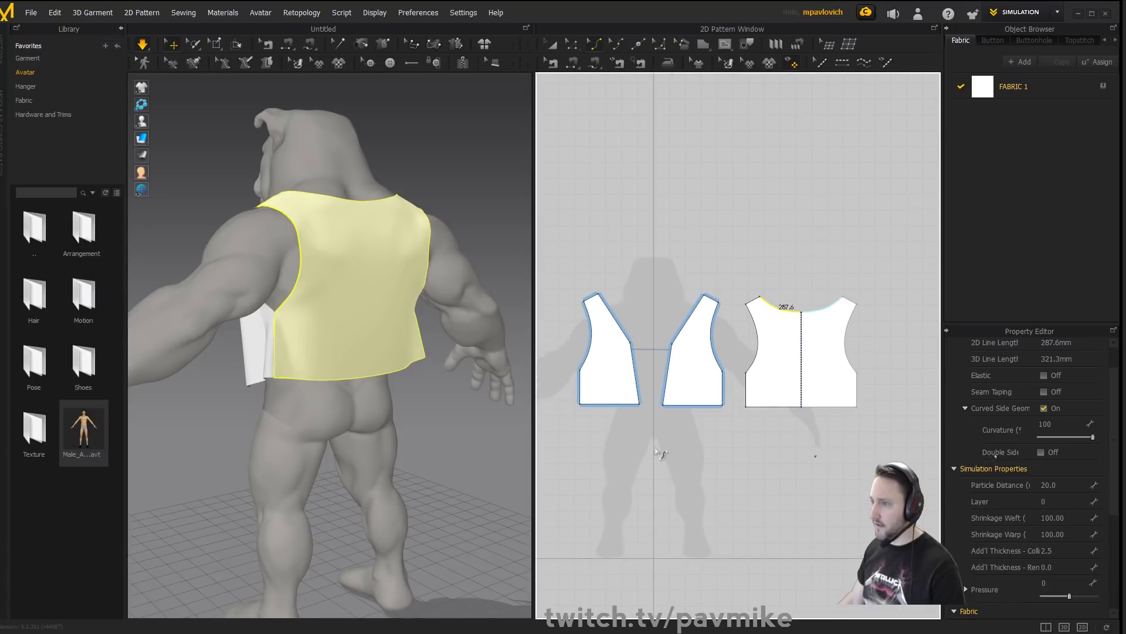
left_click(722, 406)
key("z")
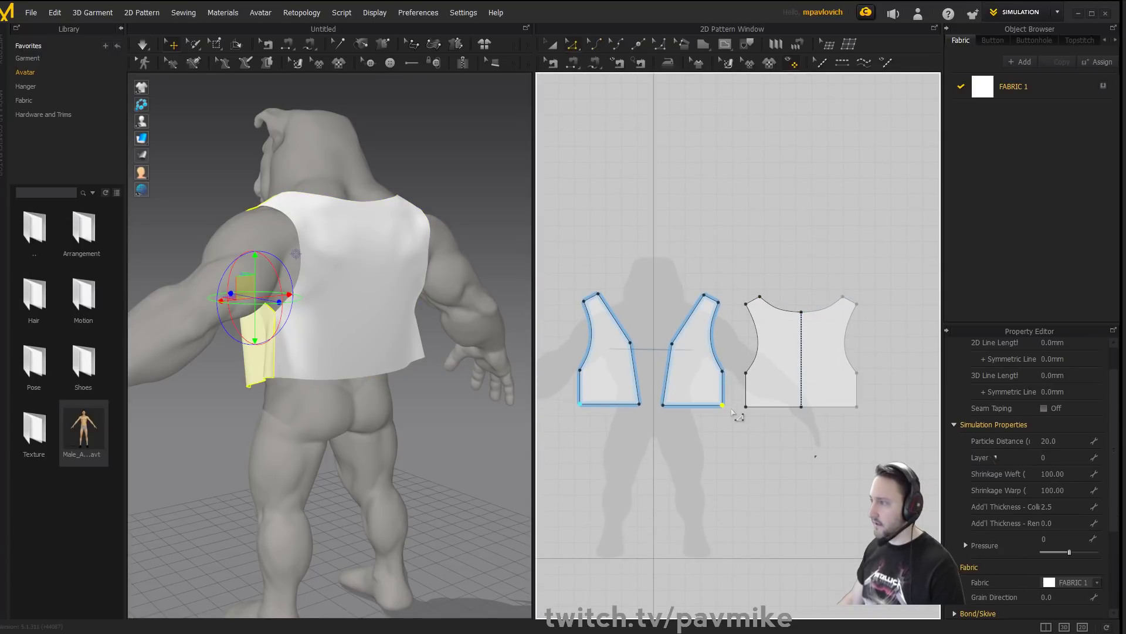
left_click_drag(746, 406, 747, 415, "shift")
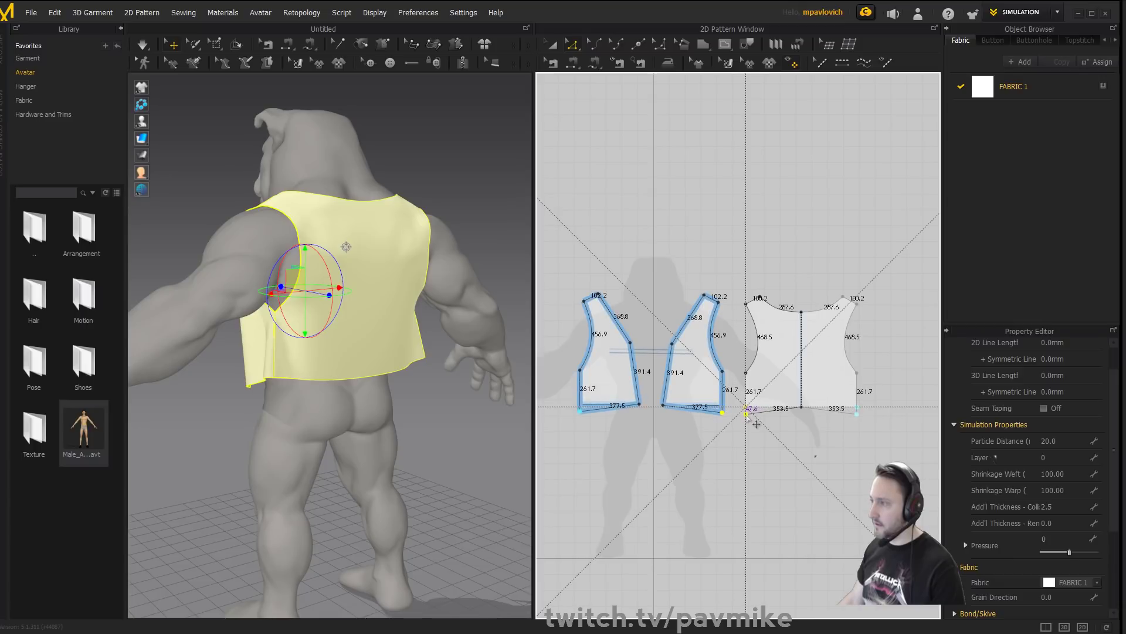
right_click_drag(370, 420, 348, 398)
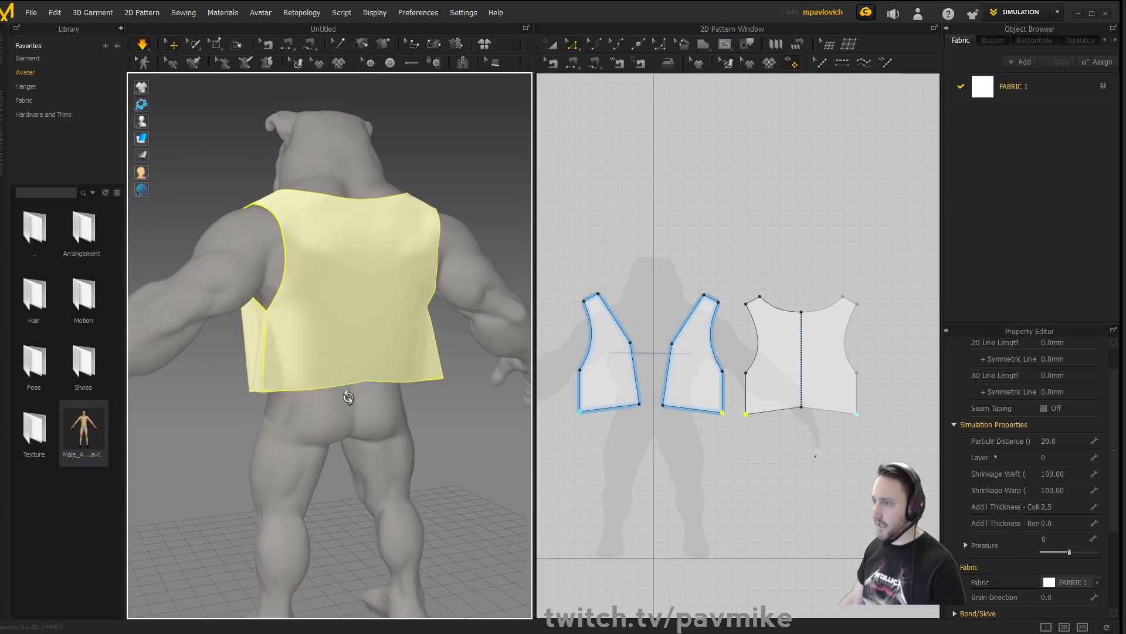
Straighten the back panel's hem by lowering its centre point level with the outer hem corners.
left_click(798, 408)
left_click(801, 412)
left_click_drag(802, 408, 803, 413)
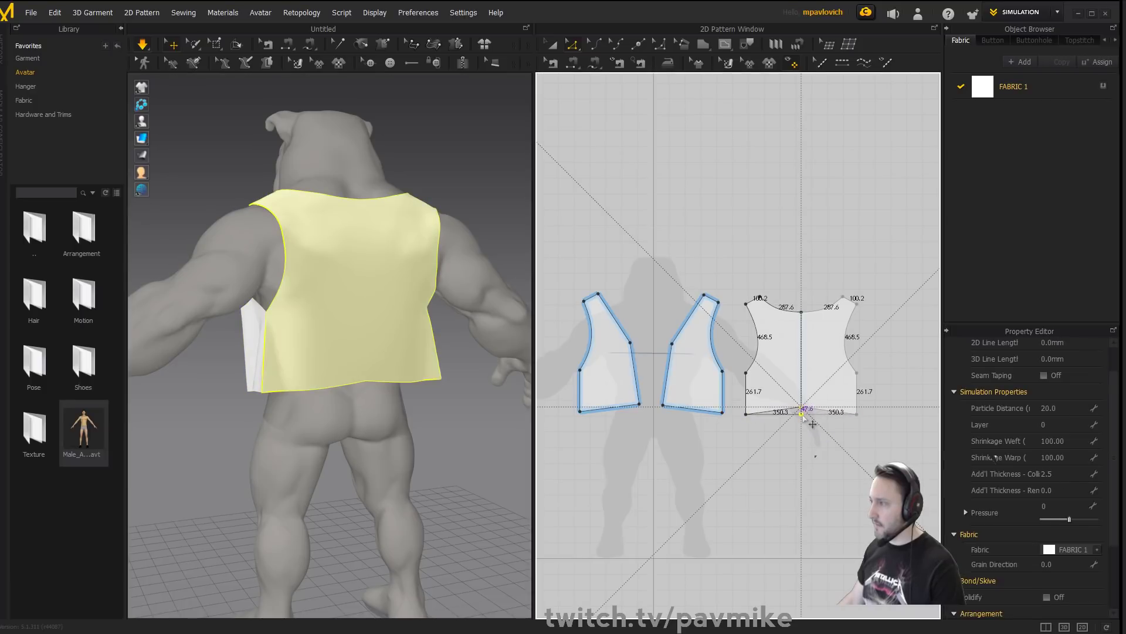
Examine the draped vest's hem, side seams and front opening from the back, sides and front.
mouse_move(409, 430)
right_mouse_down()
mouse_move(327, 422)
mouse_move(455, 424)
right_mouse_up()
mouse_move(297, 393)
right_mouse_down()
mouse_move(315, 414)
mouse_move(457, 412)
right_mouse_up()
middle_click_drag(429, 413, 406, 414)
scroll(393, 399, "down", 3)
right_click_drag(391, 397, 420, 397)
middle_click_drag(400, 384, 393, 414)
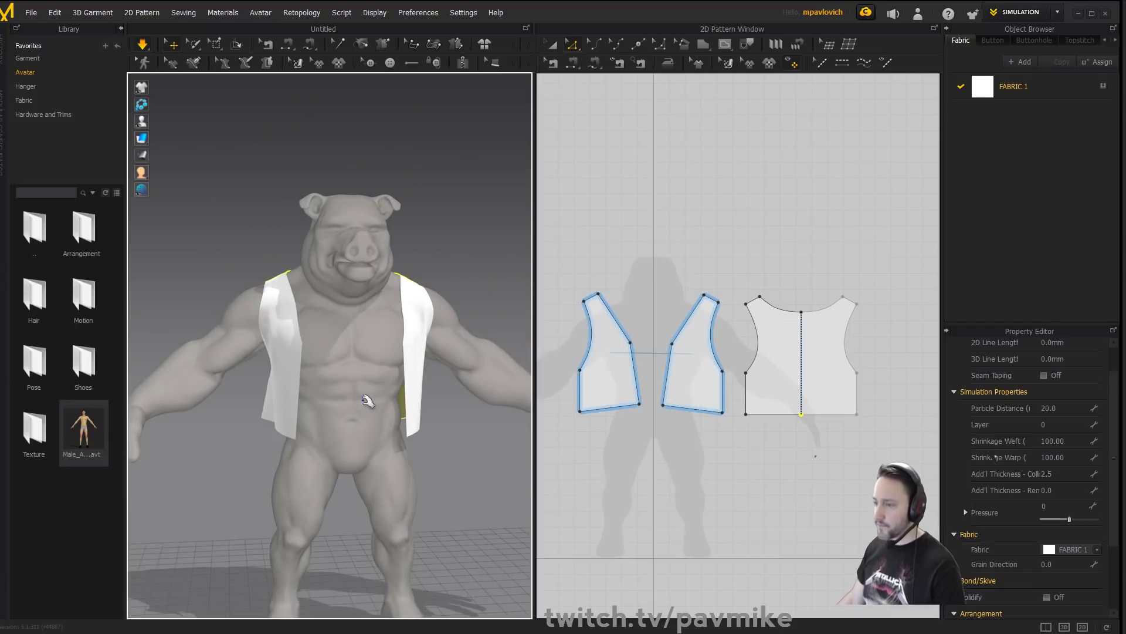
right_click_drag(365, 398, 424, 400)
left_click_drag(382, 376, 412, 382)
right_click_drag(412, 392, 660, 466)
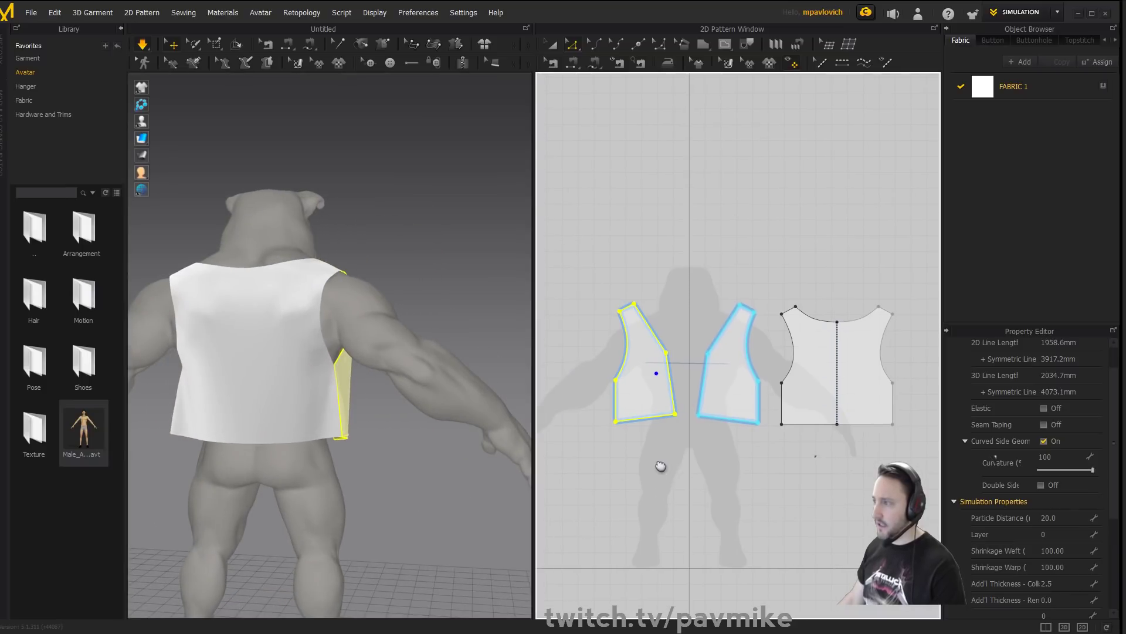
Taper both front pieces at the waist by shifting their outer hem corners inward toward the centre-front edges.
middle_click_drag(655, 451, 679, 466)
scroll(682, 466, "up", 3)
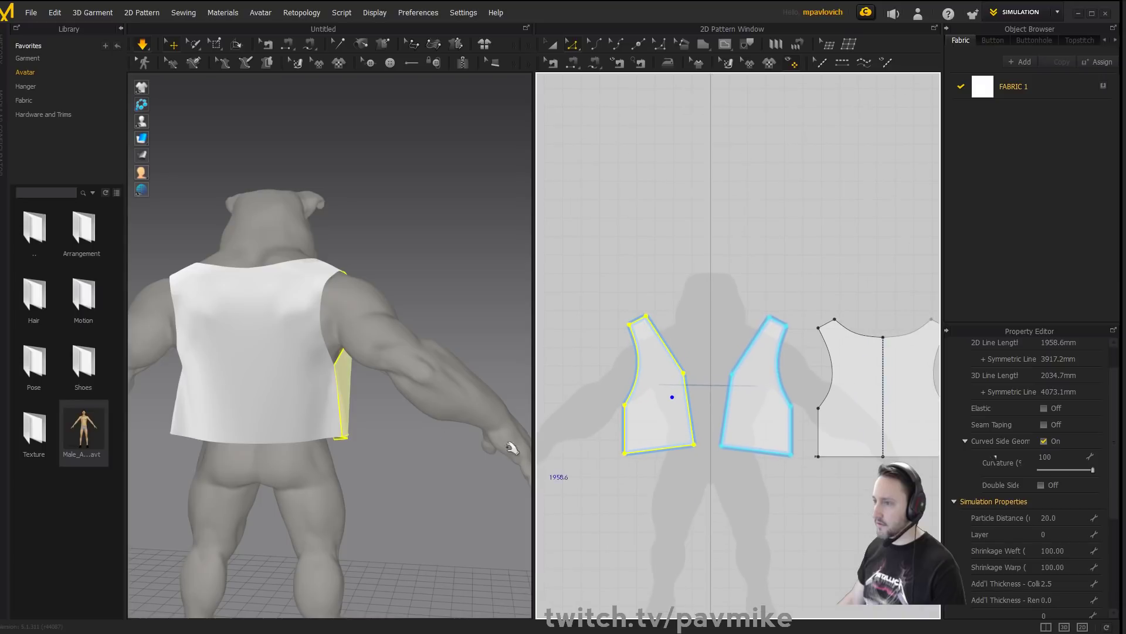
left_click(625, 454)
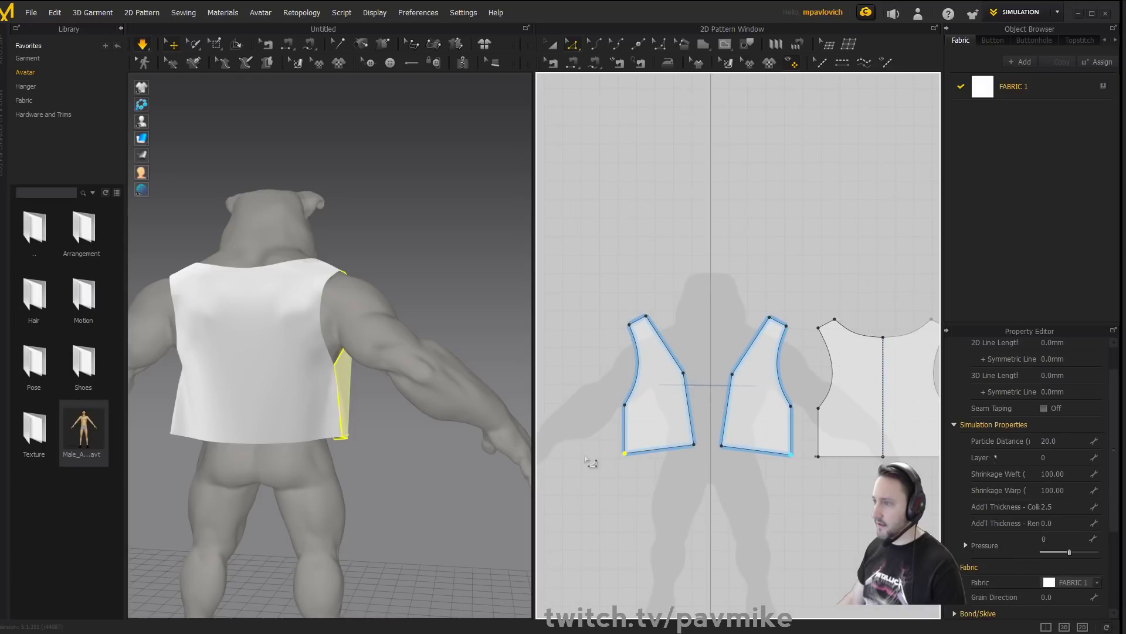
right_click_drag(378, 423, 189, 423)
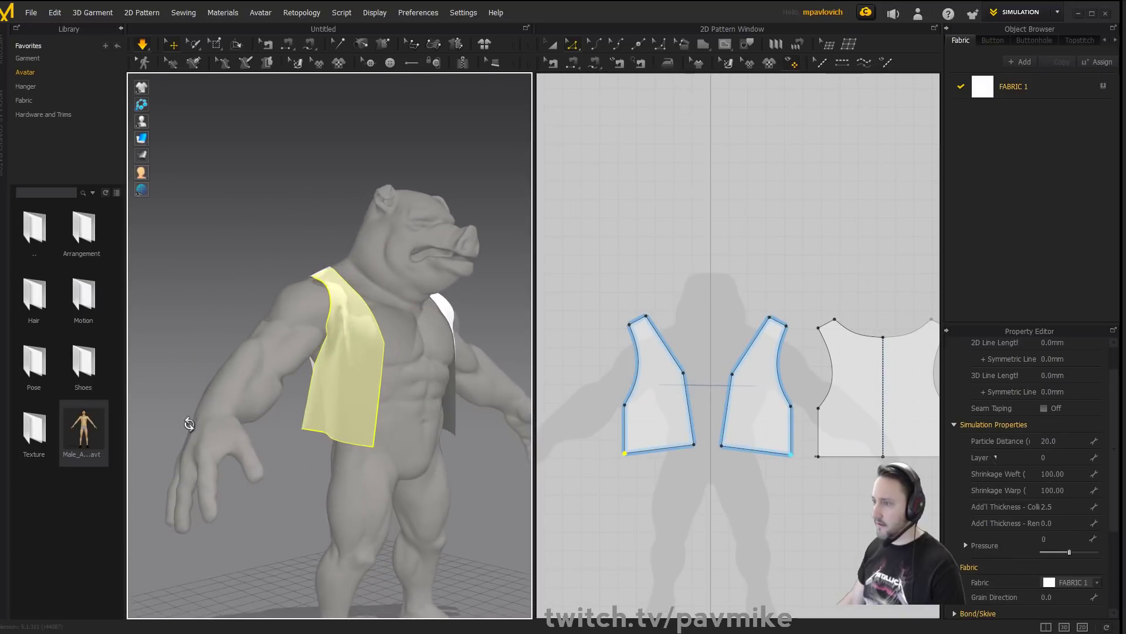
left_click_drag(625, 454, 635, 453)
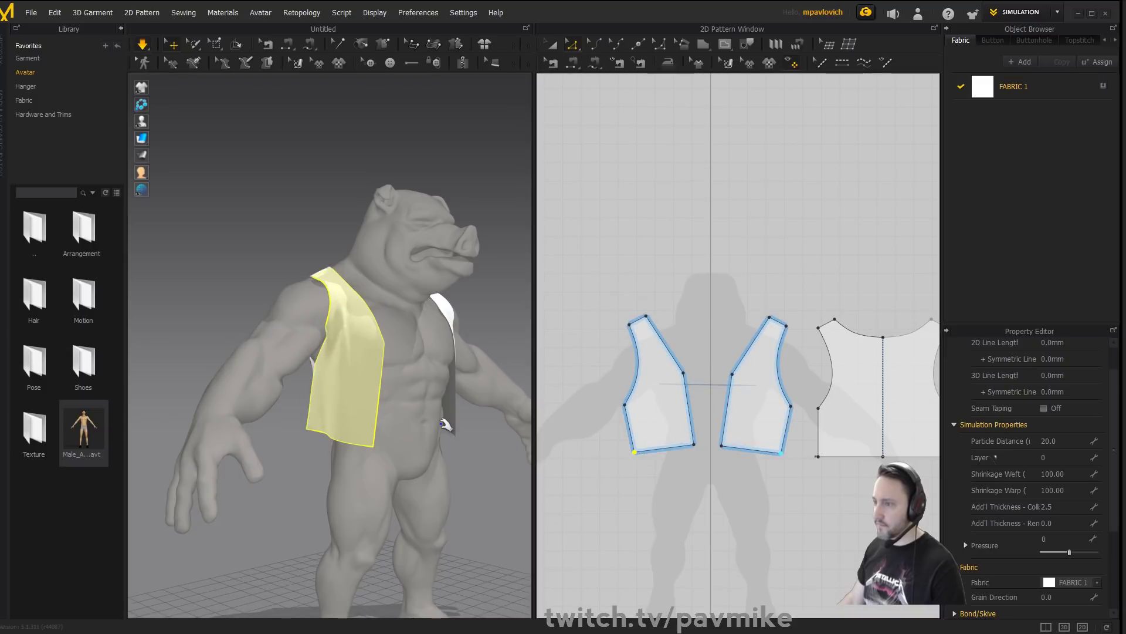
left_click_drag(634, 455, 643, 457)
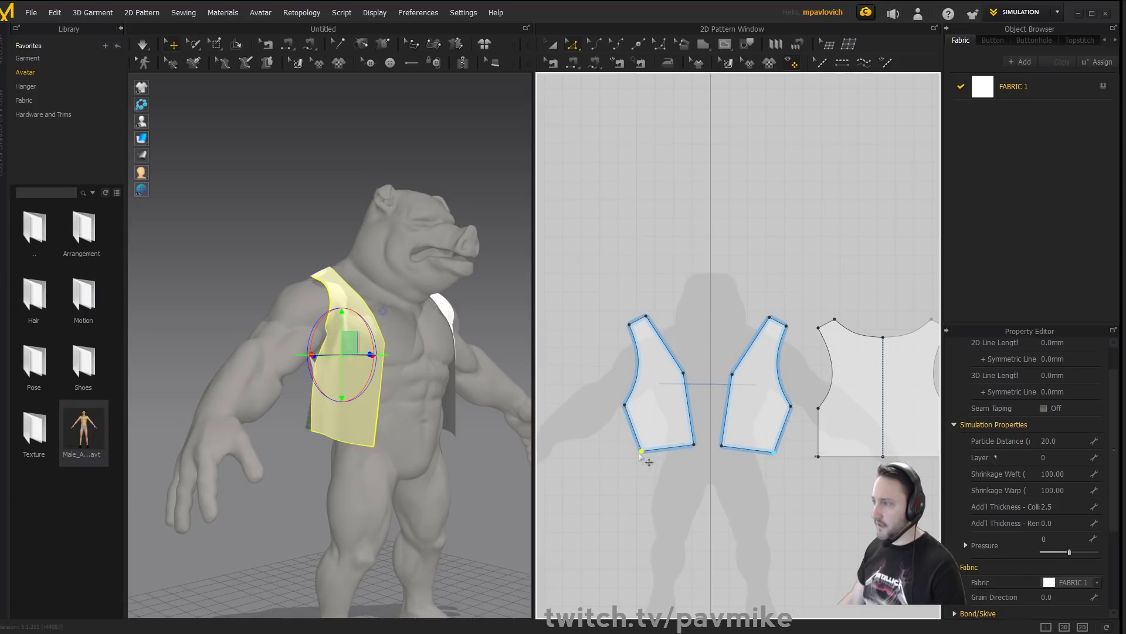
right_click_drag(462, 448, 465, 417)
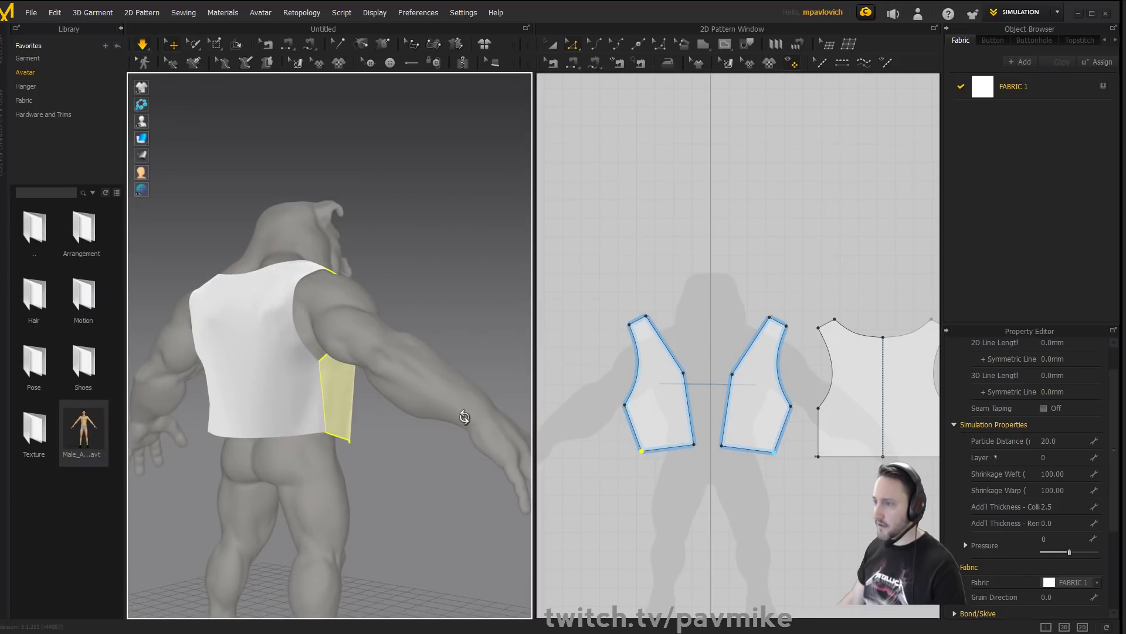
Lower the front pieces' outer hem corners level with the back panel's hem and check the drape from both sides.
left_click_drag(642, 451, 643, 459)
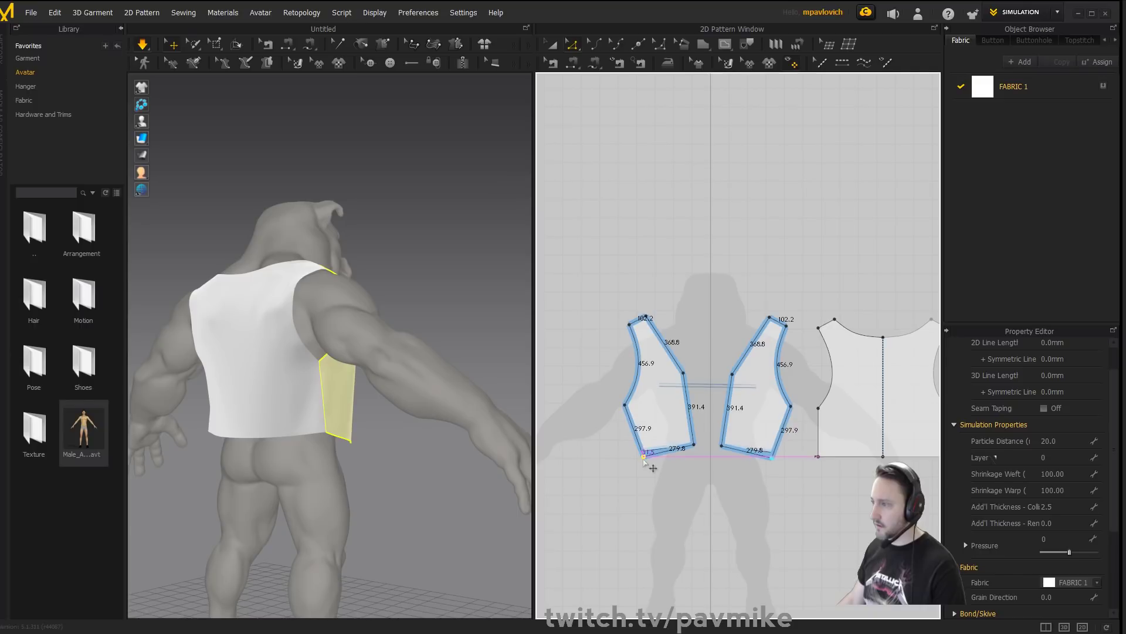
right_click_drag(440, 451, 246, 432)
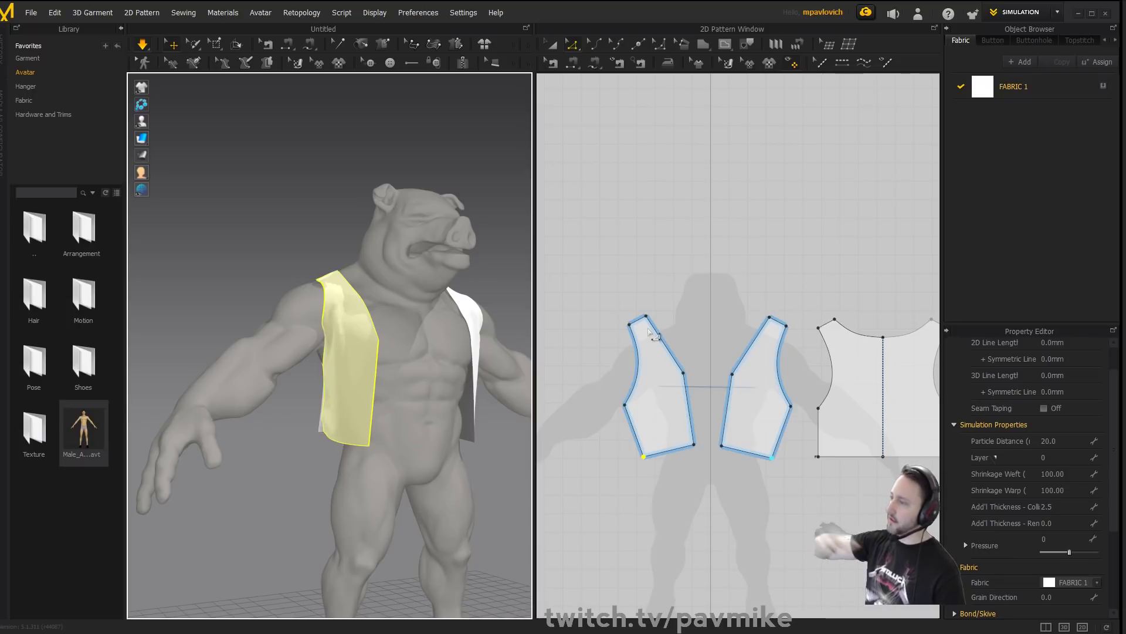
right_click_drag(376, 206, 405, 349)
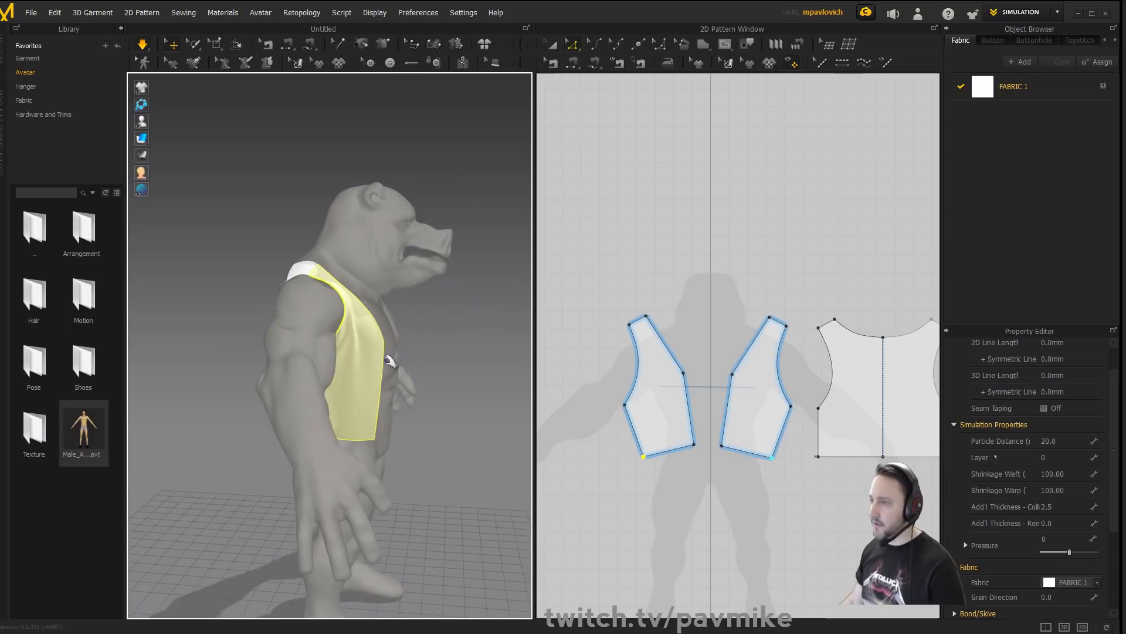
left_click_drag(370, 364, 413, 370)
right_click_drag(417, 372, 415, 318)
mouse_move(363, 417)
left_mouse_down()
mouse_move(354, 426)
mouse_move(370, 432)
left_mouse_up()
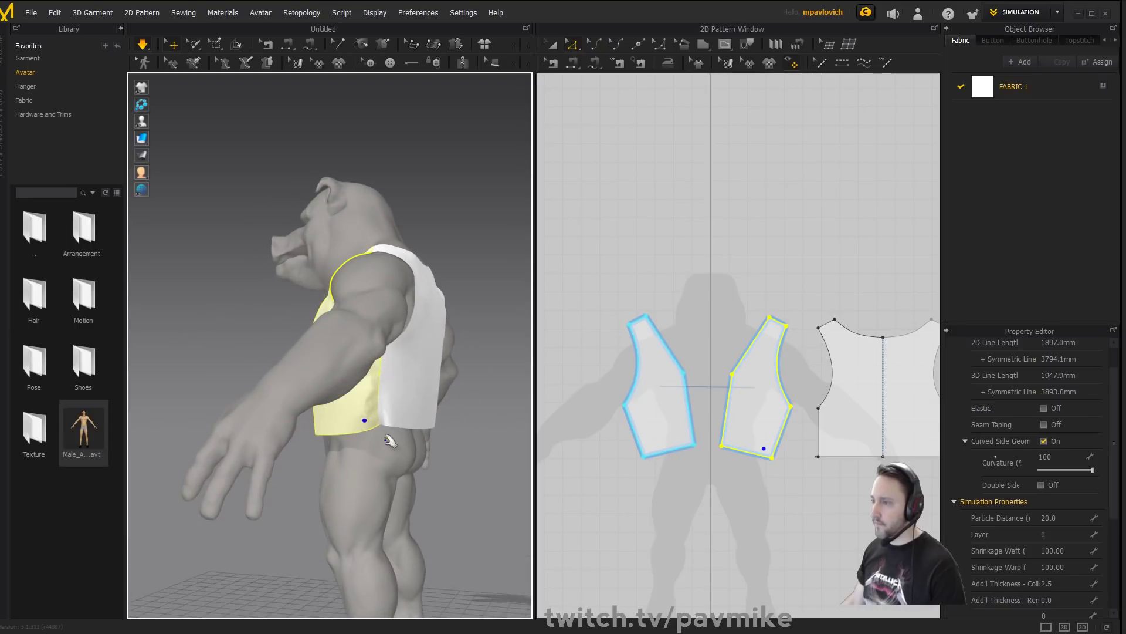
Undo the front pieces' last outer hem corner adjustments until their side edges run straight down again.
middle_click_drag(648, 460, 628, 454)
scroll(663, 464, "up", 2)
scroll(659, 447, "down", 3)
left_click(636, 432)
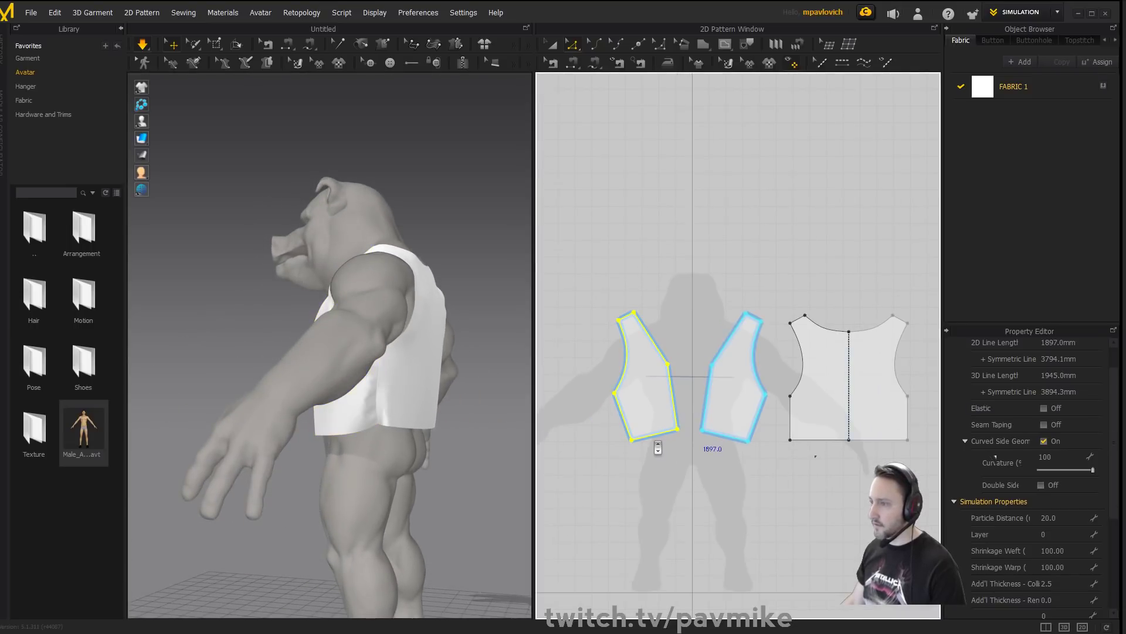
left_click(631, 439)
key("ctrl+z")
key("ctrl+z")
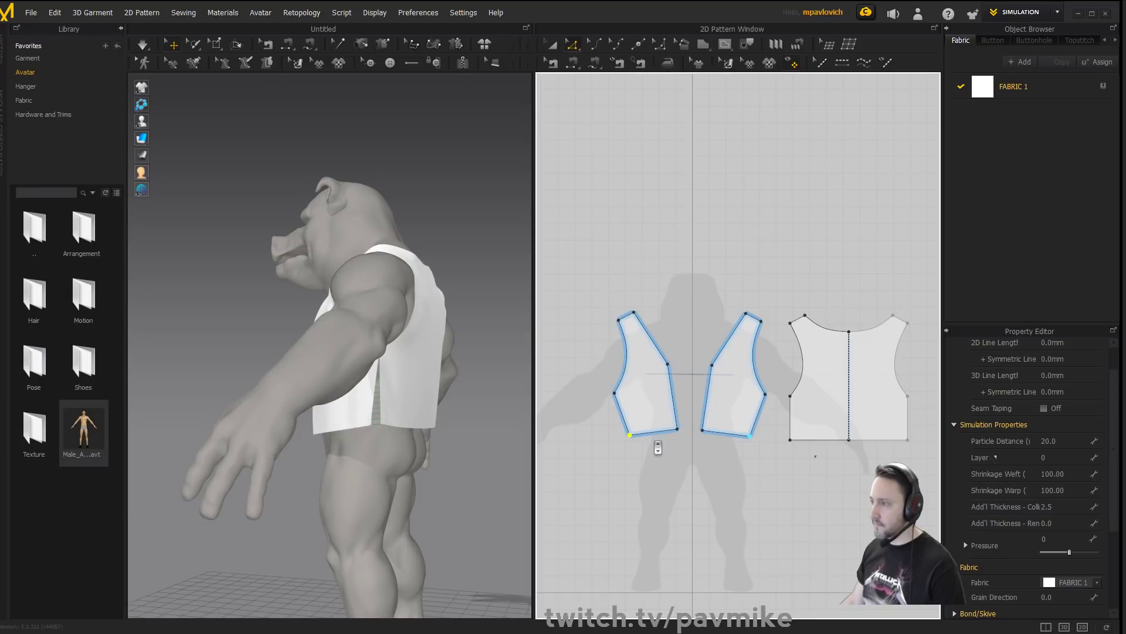
key("ctrl+z")
key("ctrl+z")
key("ctrl+z")
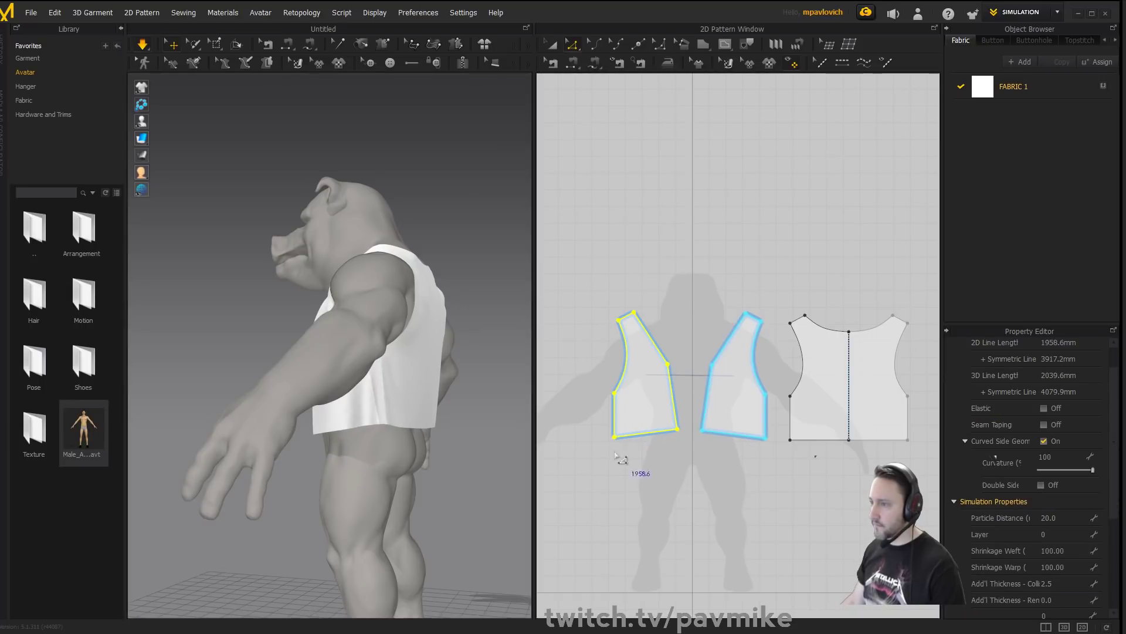
Check how the front and back panels meet at the side hem by tugging the draped cloth from behind.
right_click_drag(482, 434, 377, 432)
left_click(378, 427)
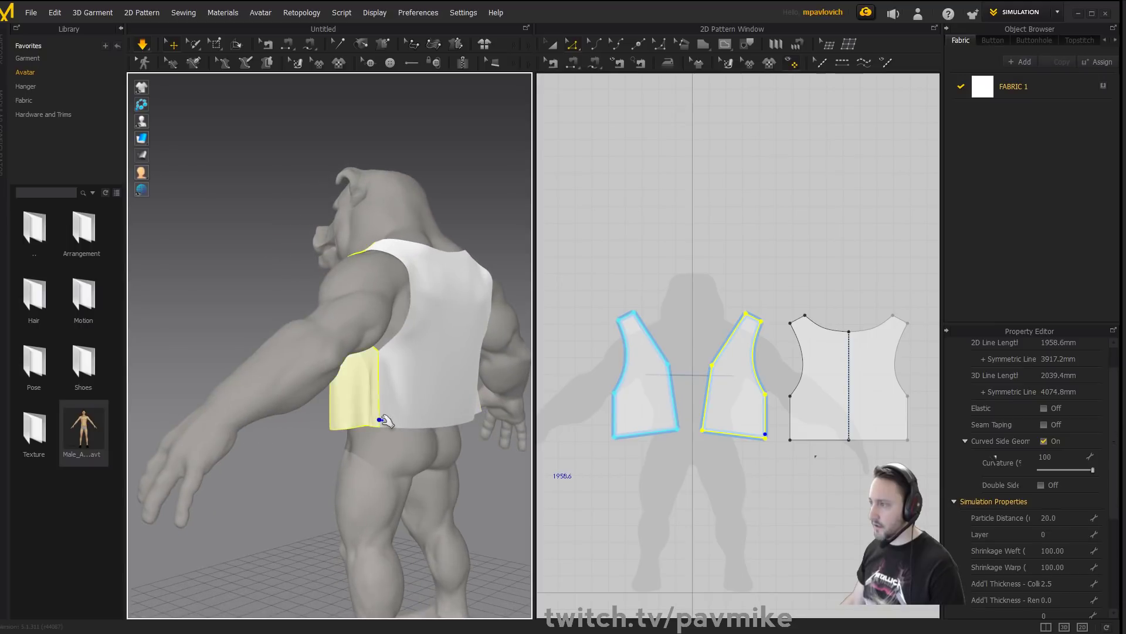
left_click_drag(368, 429, 387, 427)
left_click(389, 421)
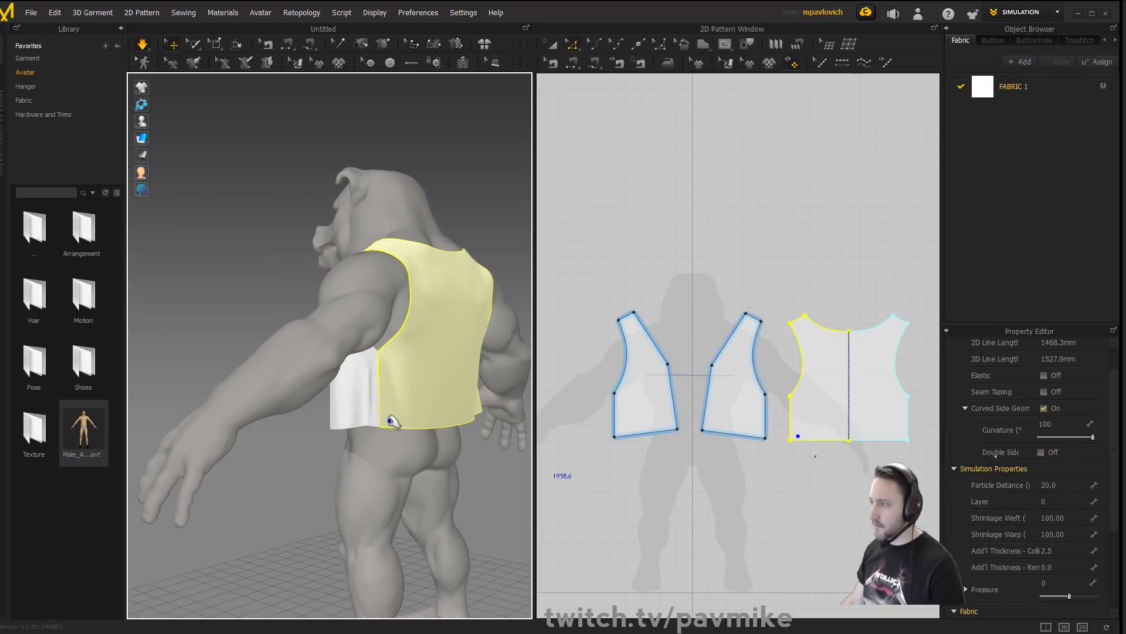
Try to raise the outer hem corners of the front and back panels together by the same small amount.
middle_click_drag(842, 469, 822, 471)
scroll(823, 470, "up", 1)
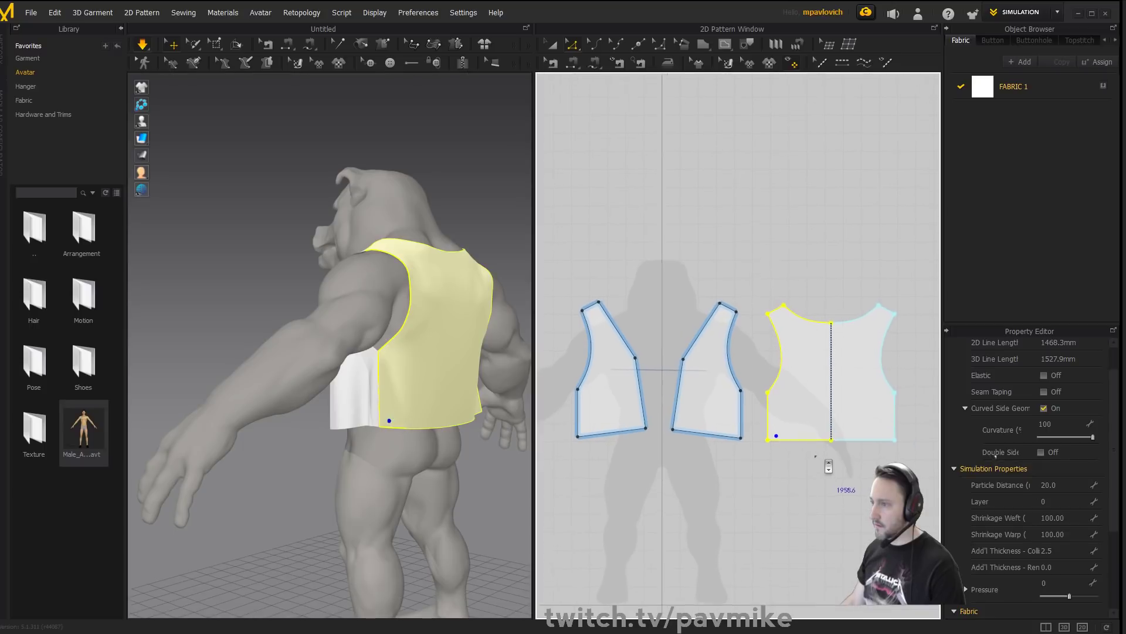
left_click(740, 438)
left_click(768, 441, "shift")
left_click_drag(768, 440, 769, 432, "shift")
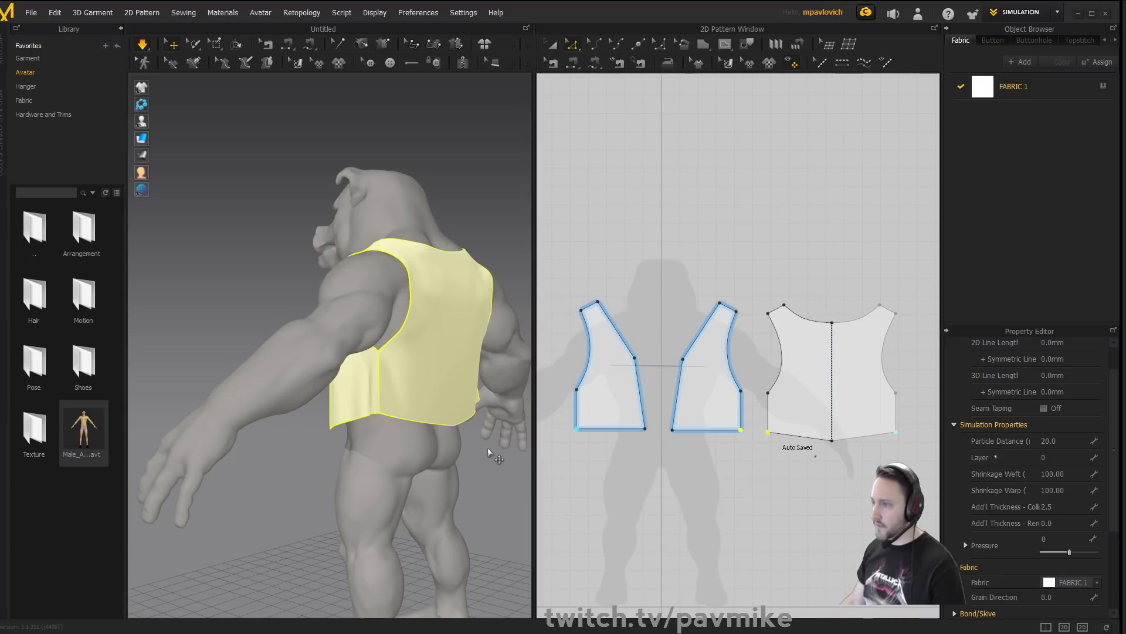
right_click_drag(469, 446, 598, 448)
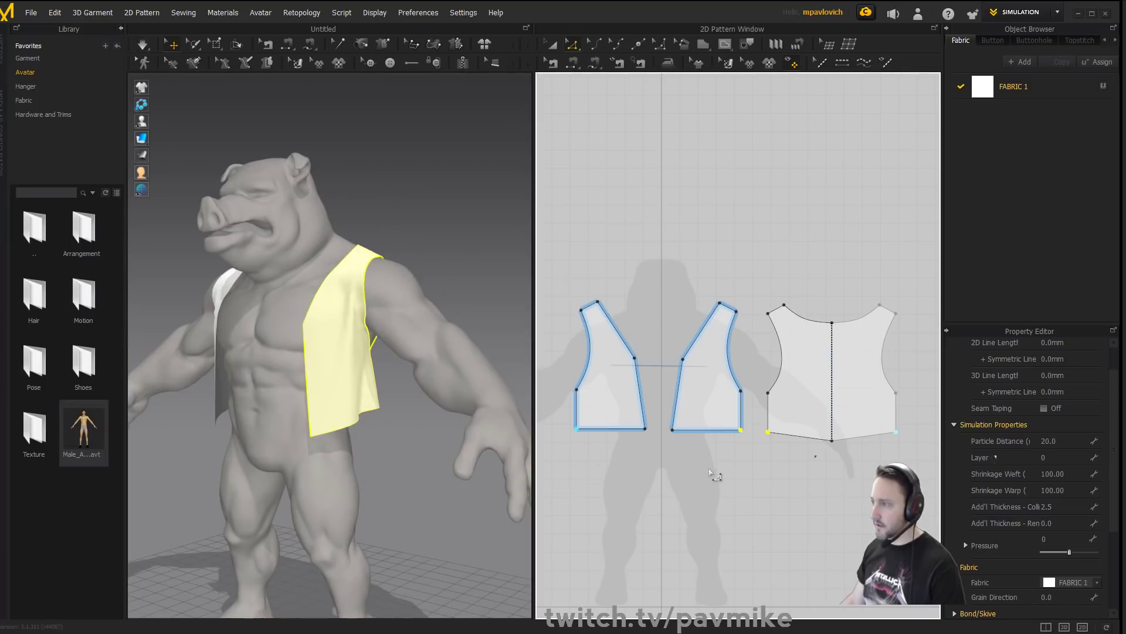
key("ctrl+z")
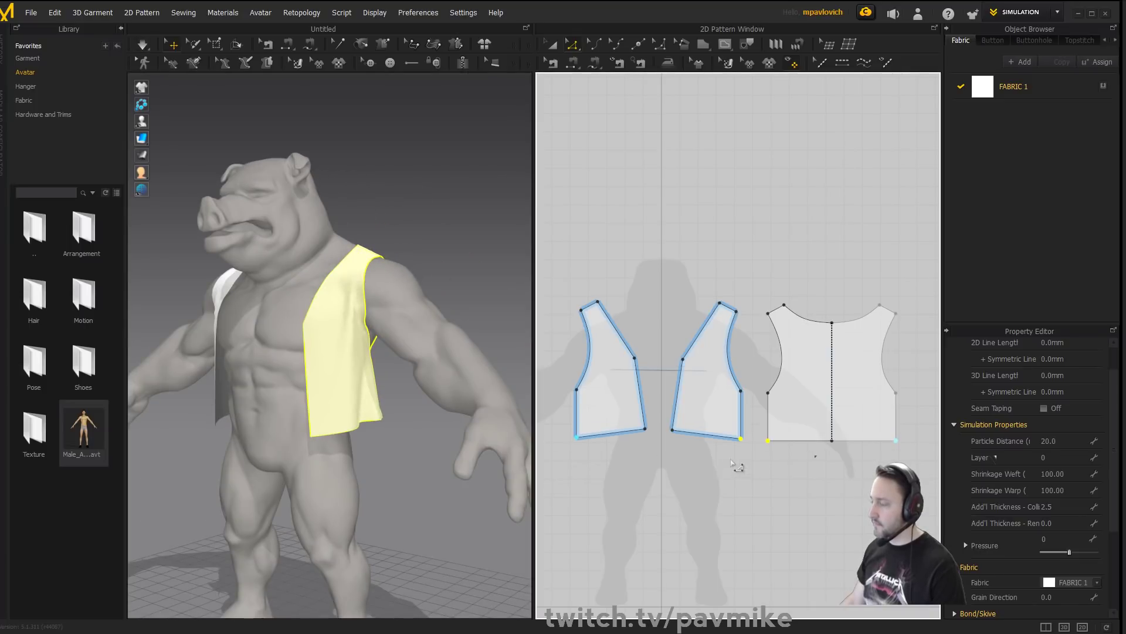
Taper the front and back panels together by shifting their outer hem corners slightly inward, and simulate the drape.
left_click(737, 467)
left_click(741, 439)
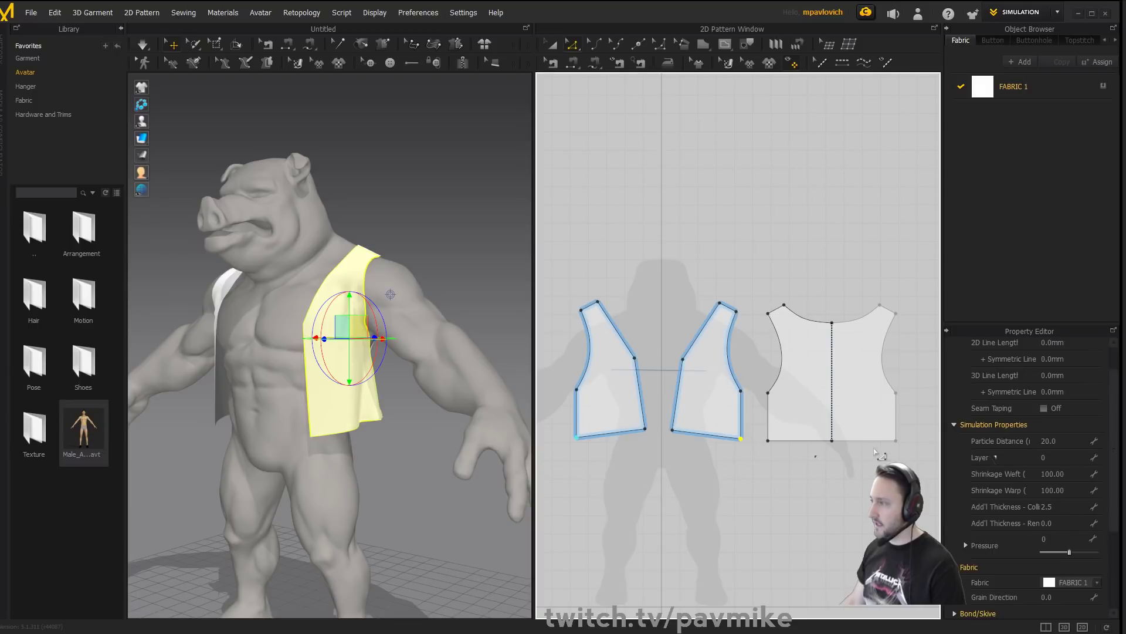
left_click_drag(896, 442, 888, 441, "shift")
right_click_drag(464, 446, 297, 464)
key("space")
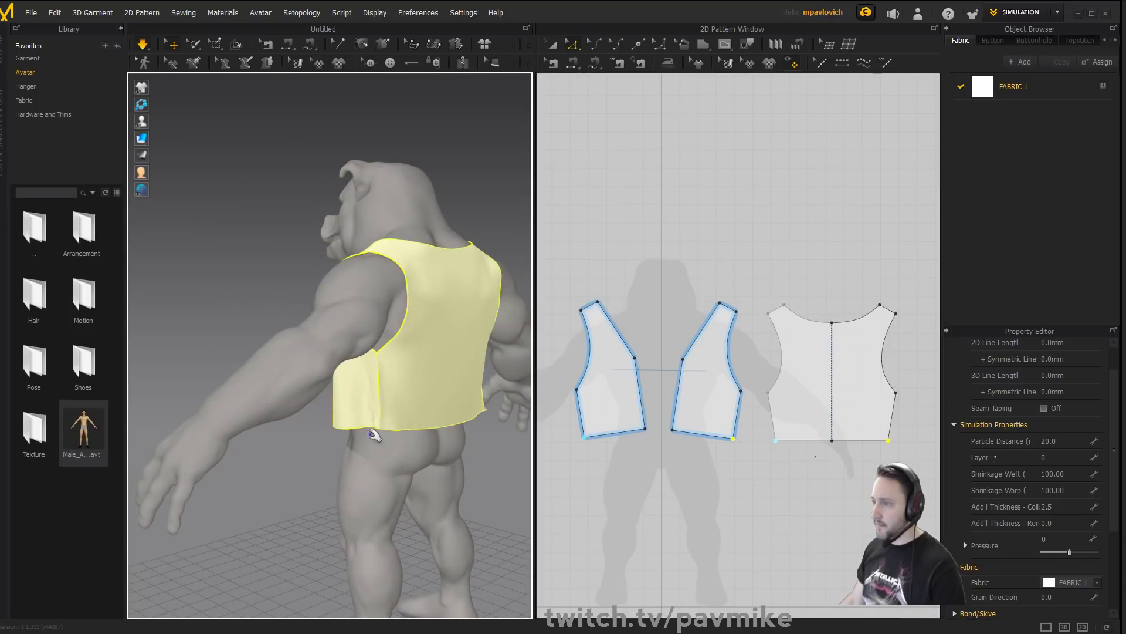
Extend both front pieces' inner hem corners slightly toward the centre line to narrow the opening.
right_click_drag(389, 453, 428, 415)
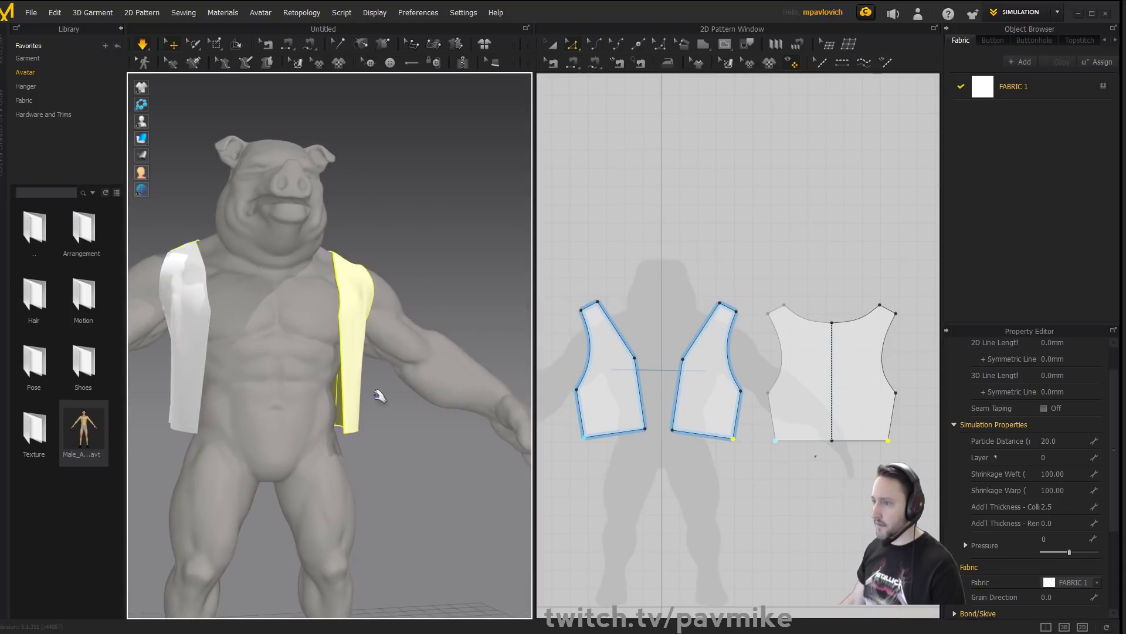
scroll(380, 395, "down", 2)
middle_click_drag(303, 379, 342, 410)
right_click_drag(342, 410, 391, 422)
middle_click_drag(395, 425, 377, 406)
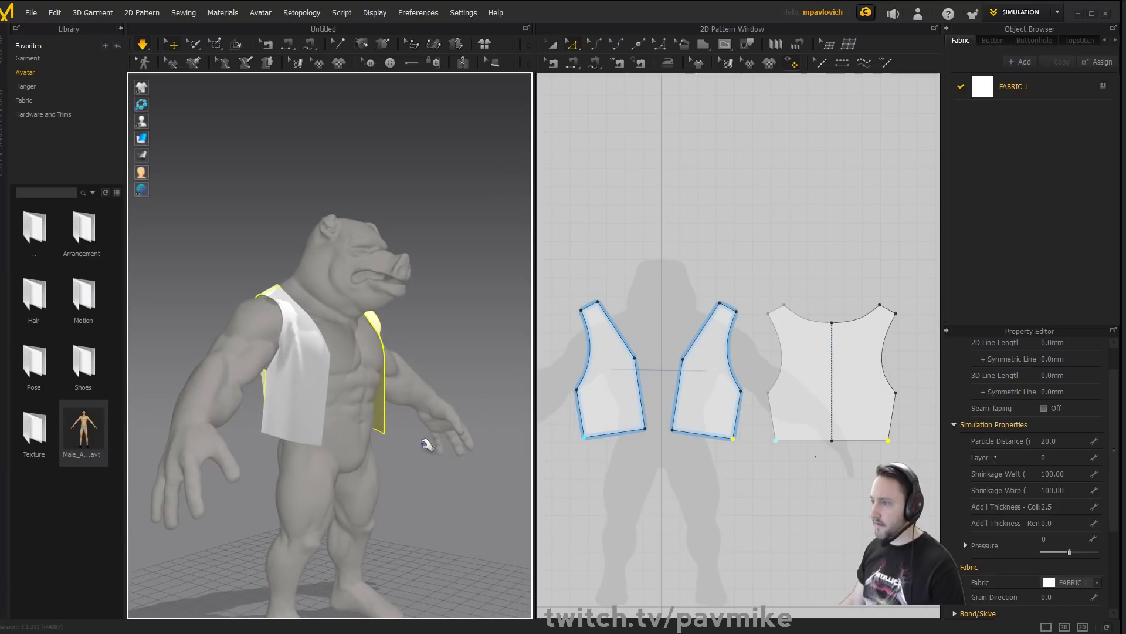
left_click(311, 434)
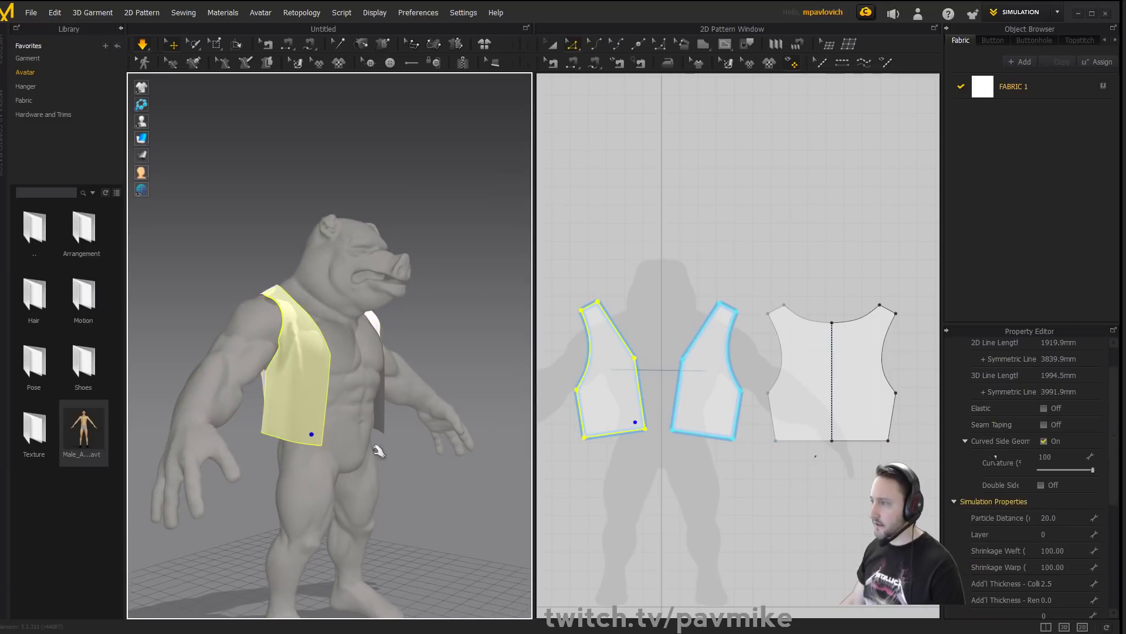
left_click(645, 459)
left_click_drag(647, 430, 651, 429)
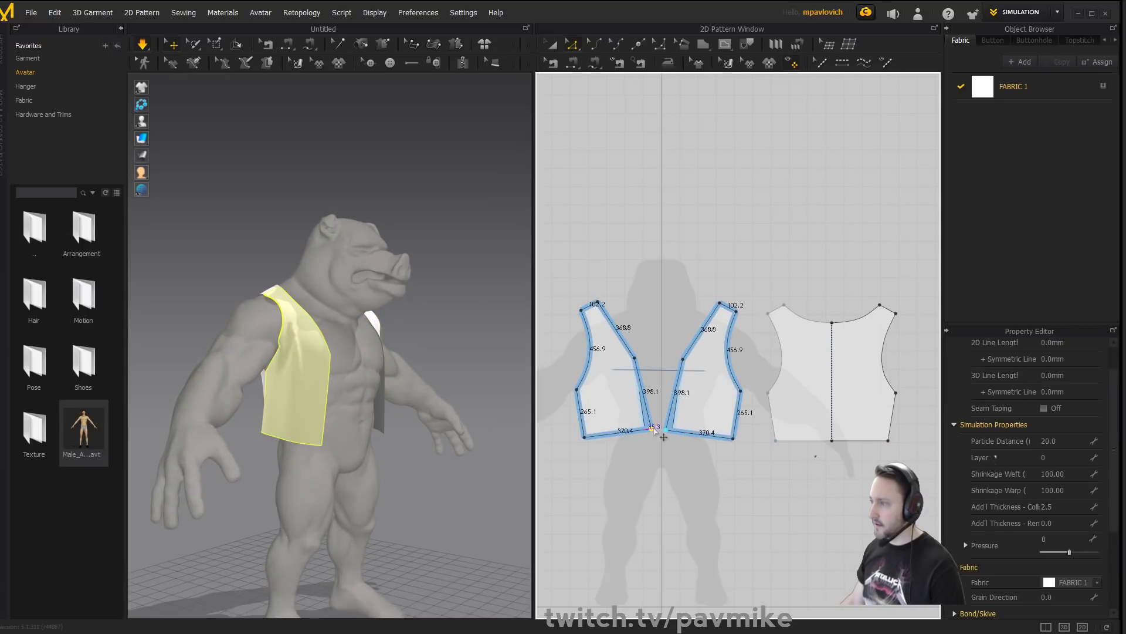
Tug the draped vest around the shoulders and back neckline to seat it closer to the neck.
right_click_drag(438, 350, 358, 345)
left_click(462, 269)
right_click_drag(461, 268, 328, 305)
left_click(318, 308)
left_click_drag(317, 307, 343, 298)
right_click_drag(402, 337, 334, 345)
left_click_drag(424, 321, 392, 302)
right_click_drag(364, 337, 399, 376)
left_click(388, 357)
left_click_drag(385, 356, 390, 351)
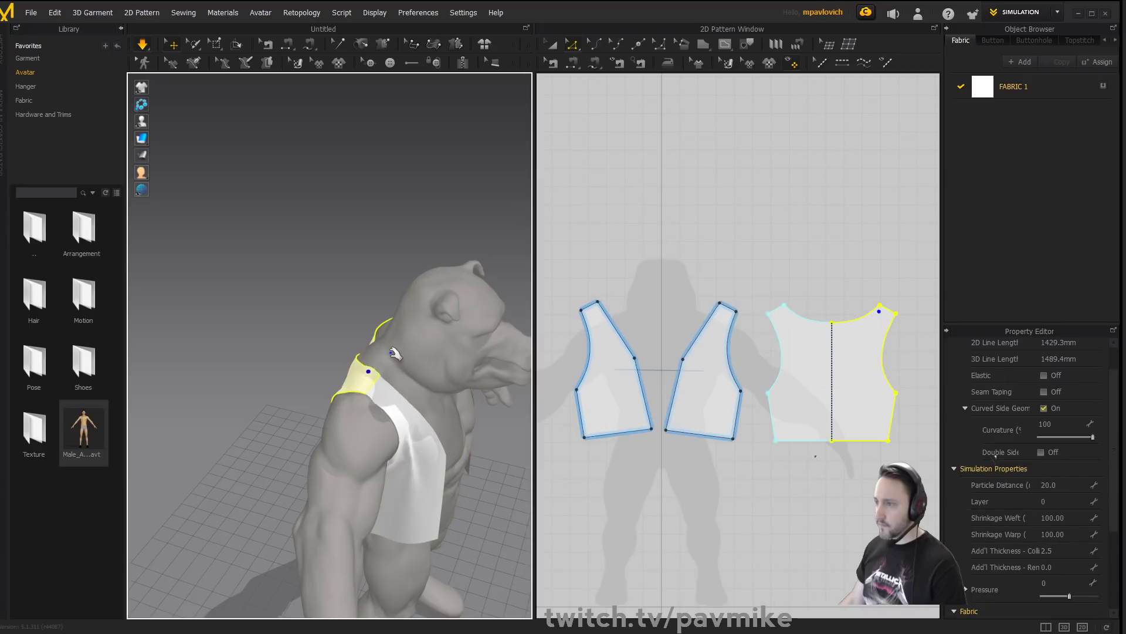
key("8")
middle_click_drag(339, 340, 348, 333)
right_click_drag(352, 333, 329, 468)
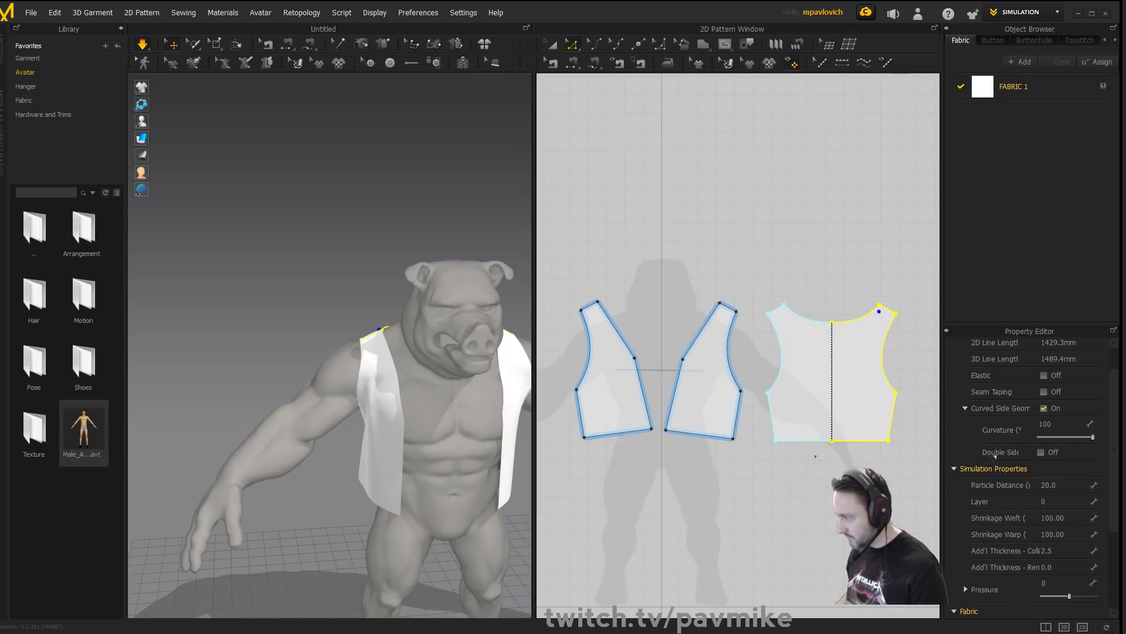
Switch to the web browser and skim the artworks in the ArtStation portfolio.
key("alt+Tab")
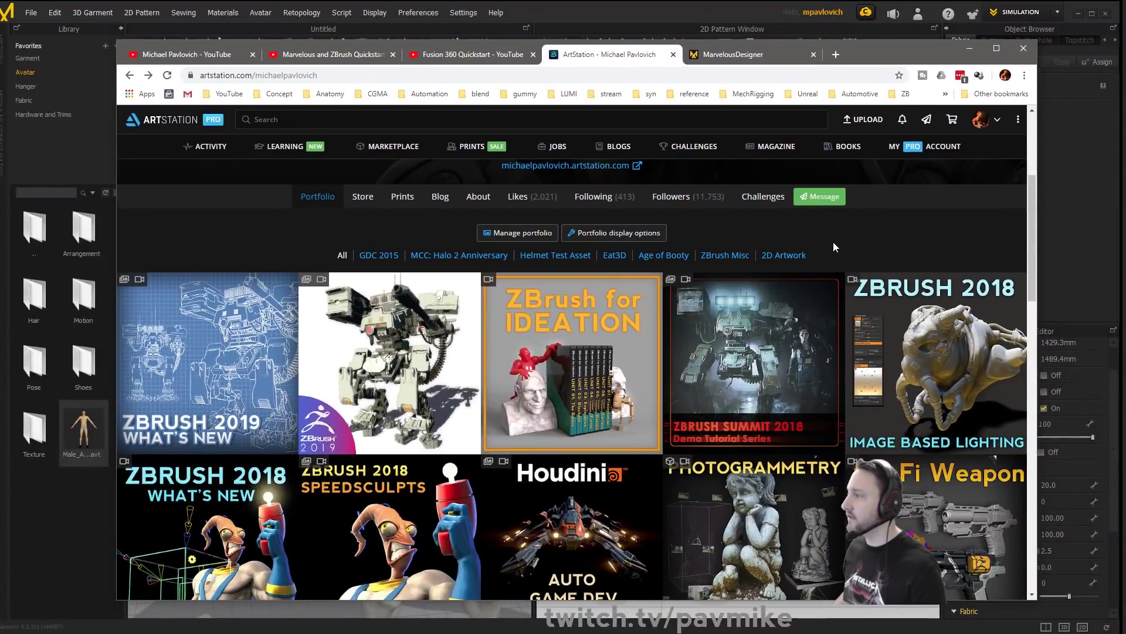
scroll(834, 247, "down", 8)
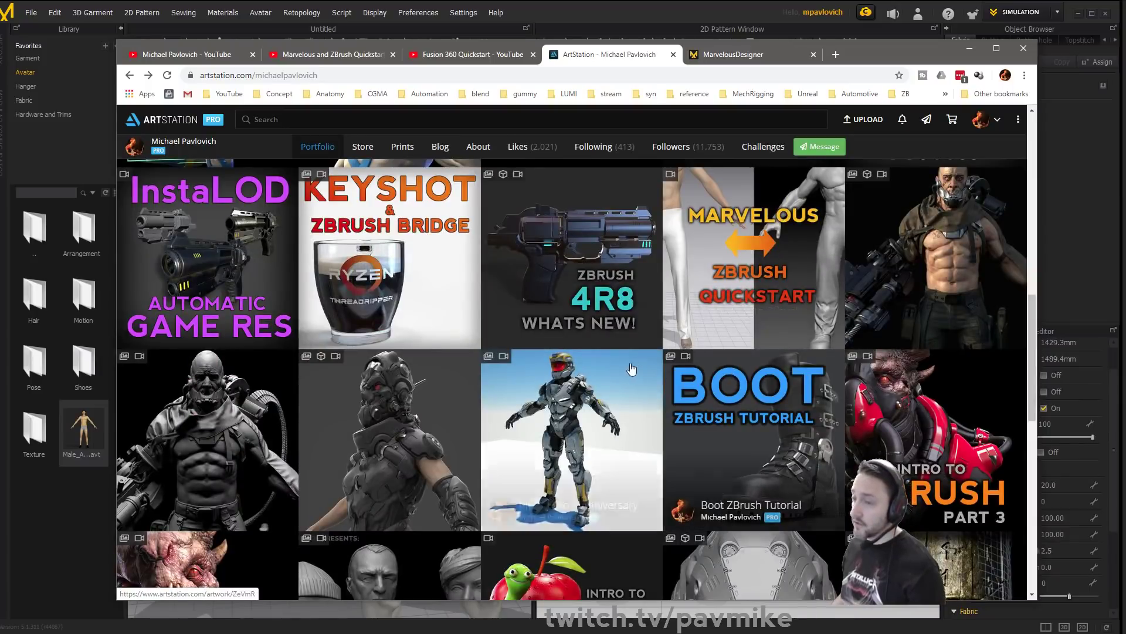
scroll(734, 470, "up", 15)
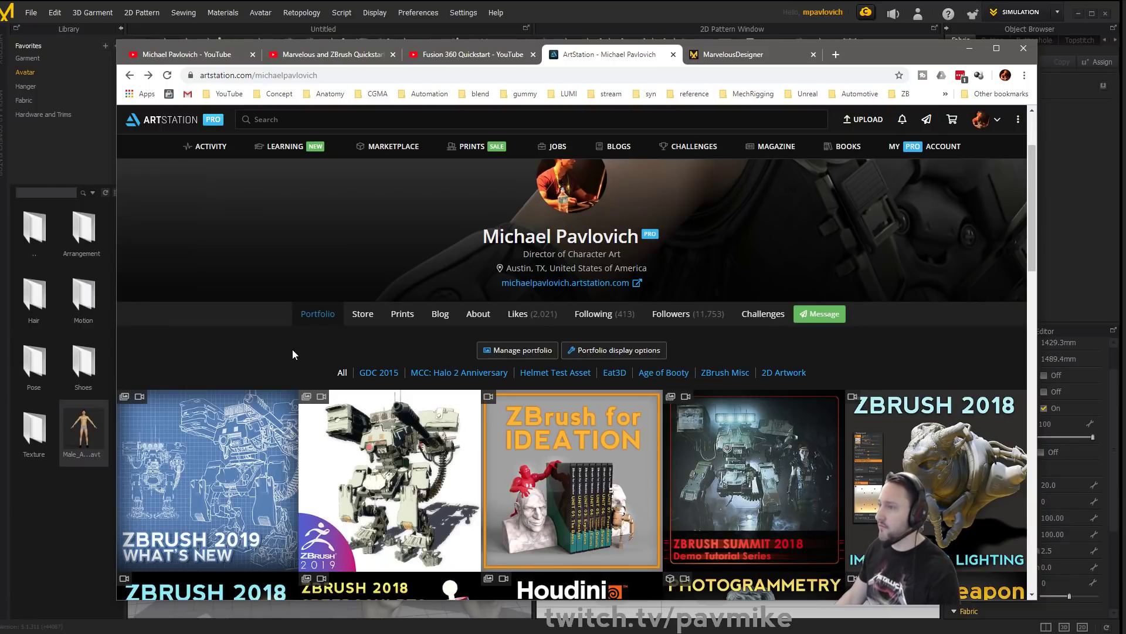
Open the ArtStation profile's blog, skim its career and portfolio articles, select the page address, and return to Marvelous Designer.
left_click(440, 313)
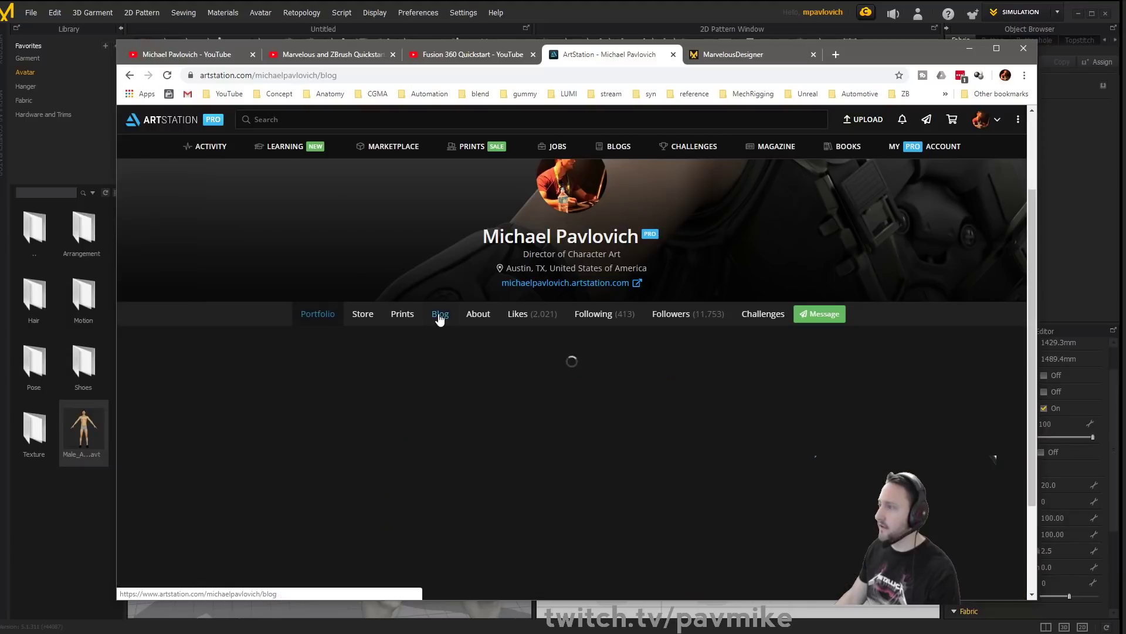
scroll(284, 372, "down", 15)
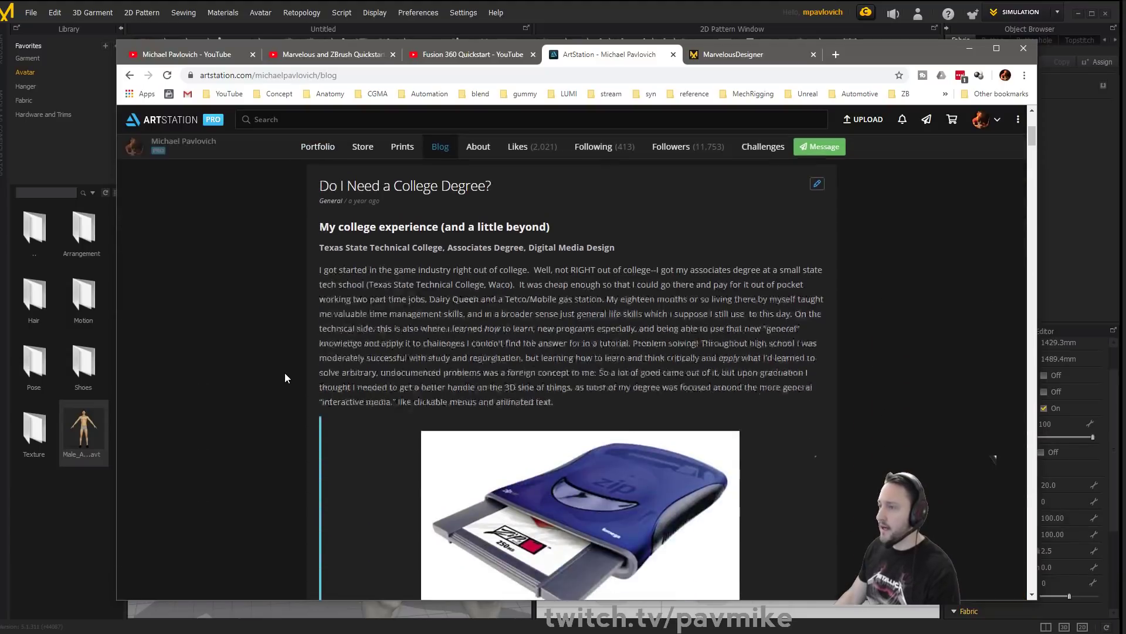
scroll(289, 381, "down", 20)
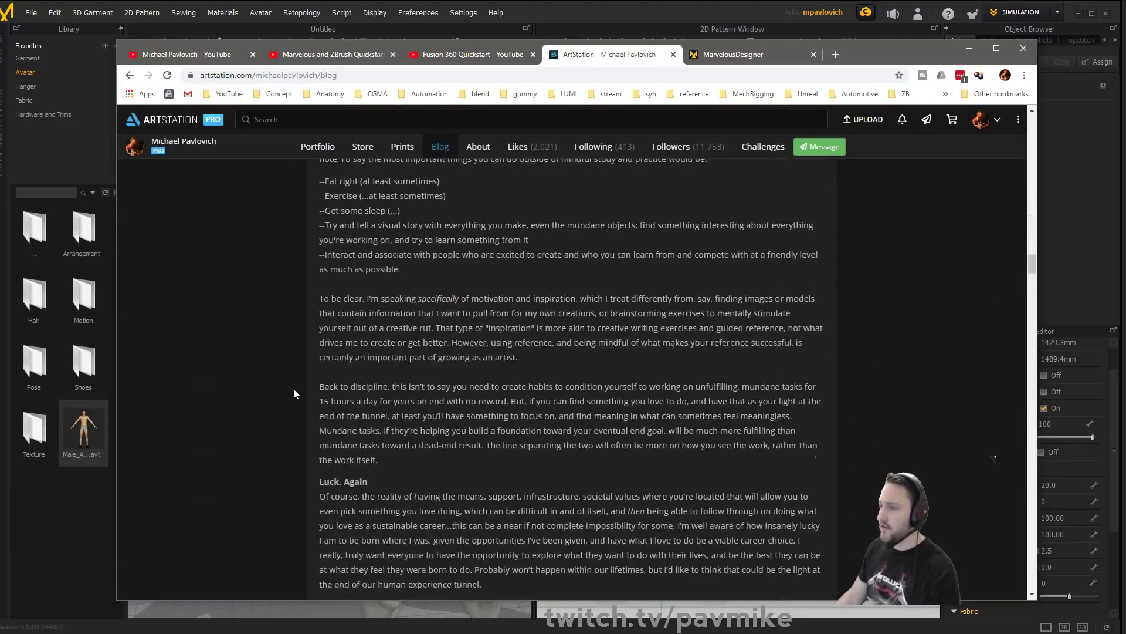
scroll(295, 396, "down", 20)
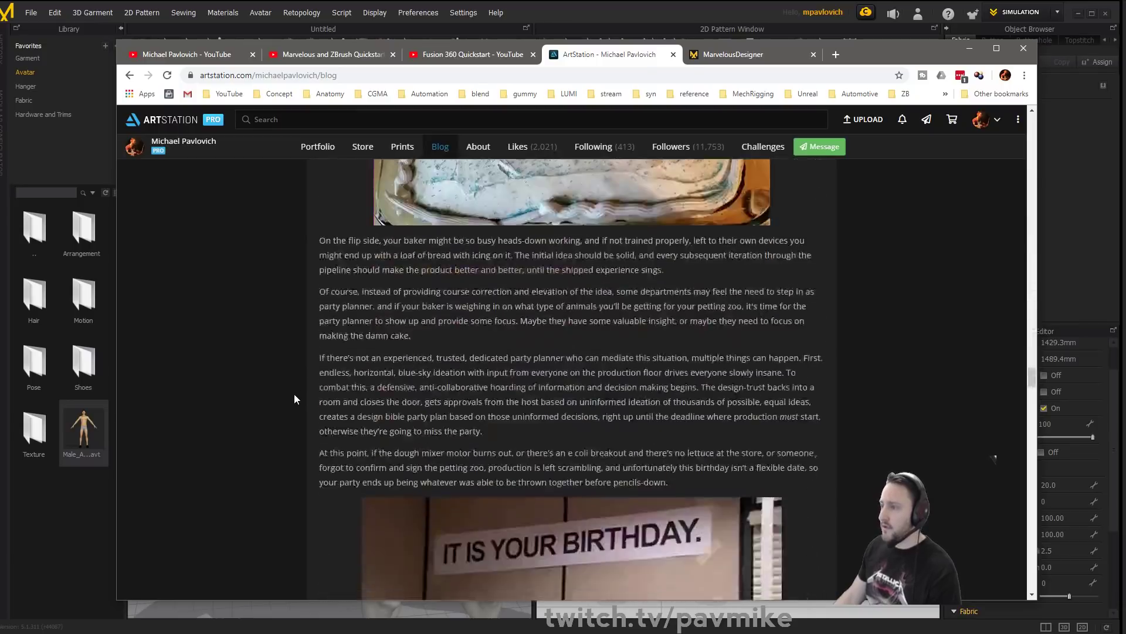
scroll(294, 398, "down", 20)
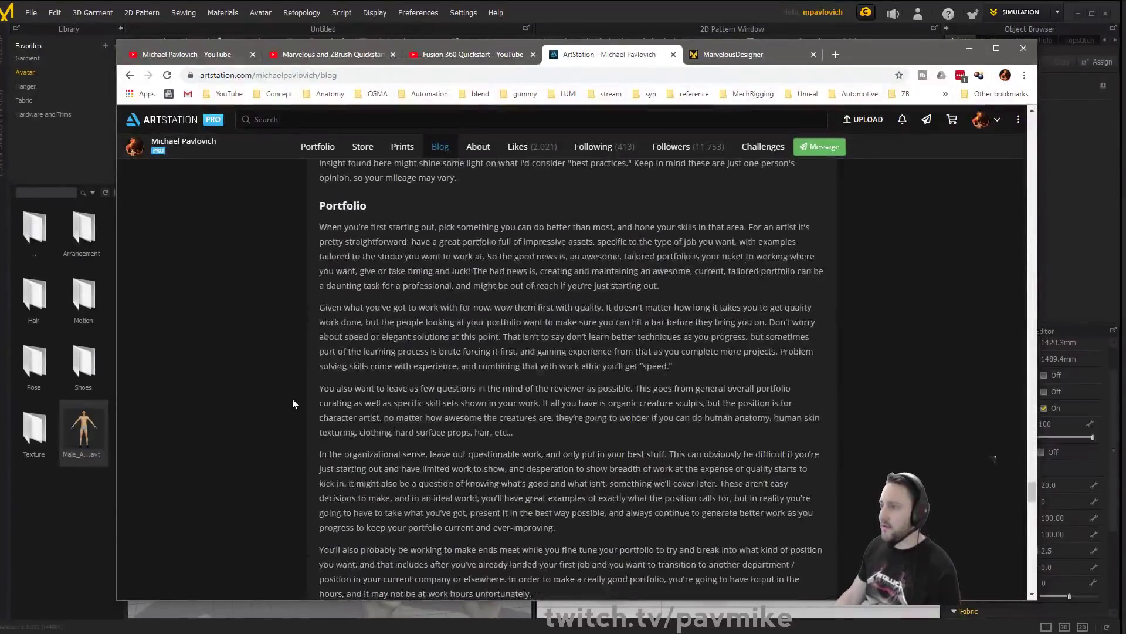
scroll(291, 397, "down", 5)
key("ctrl+l")
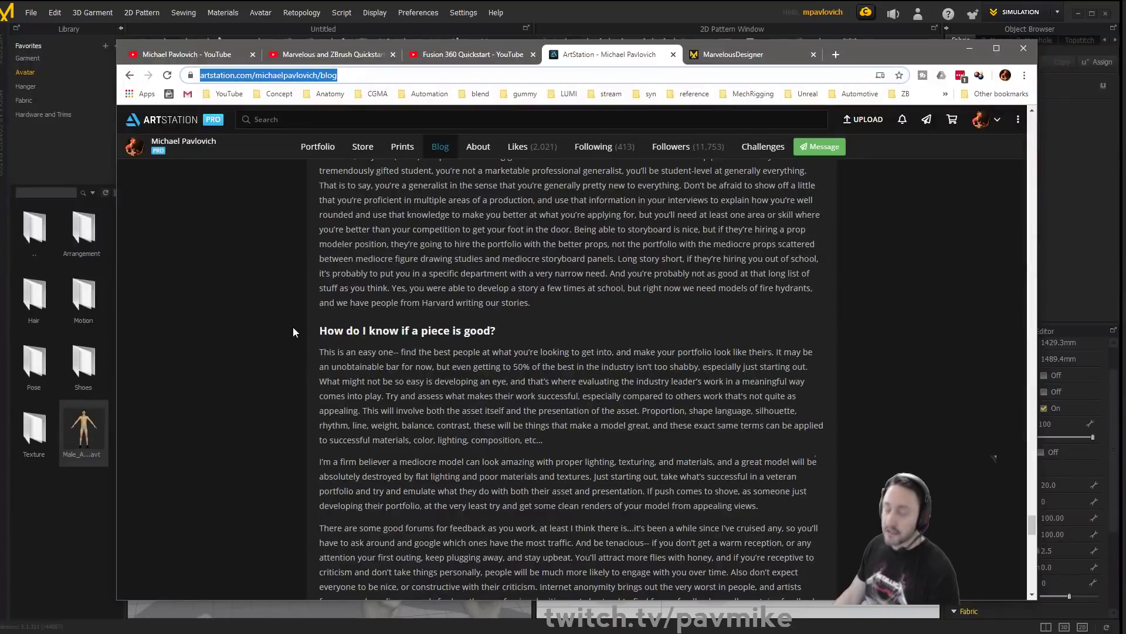
key("alt+Tab")
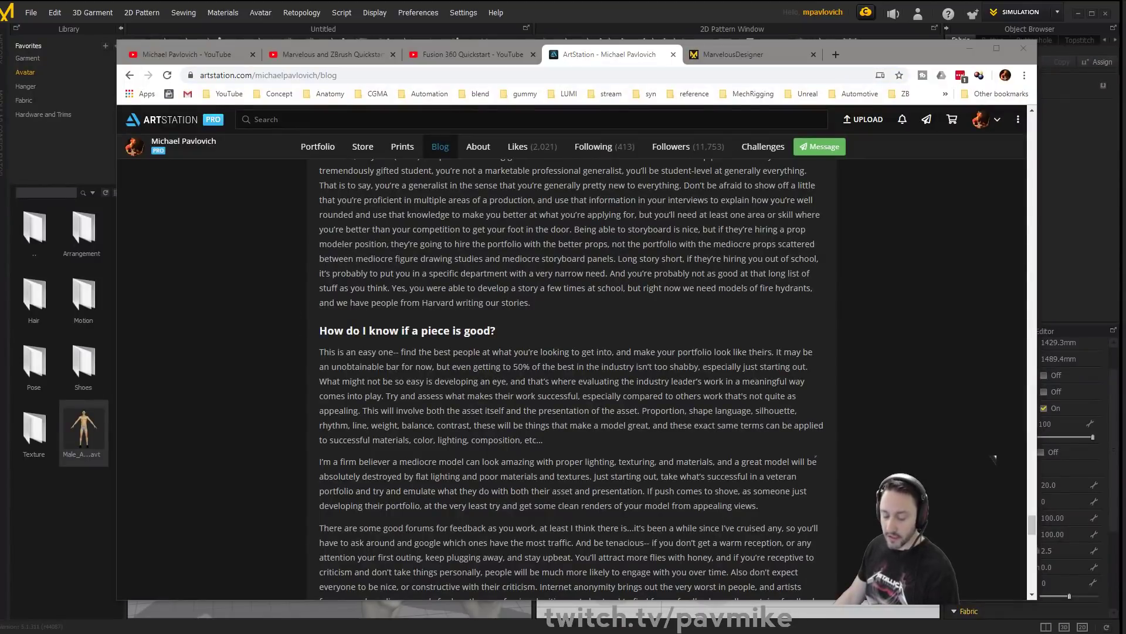
left_click(970, 48)
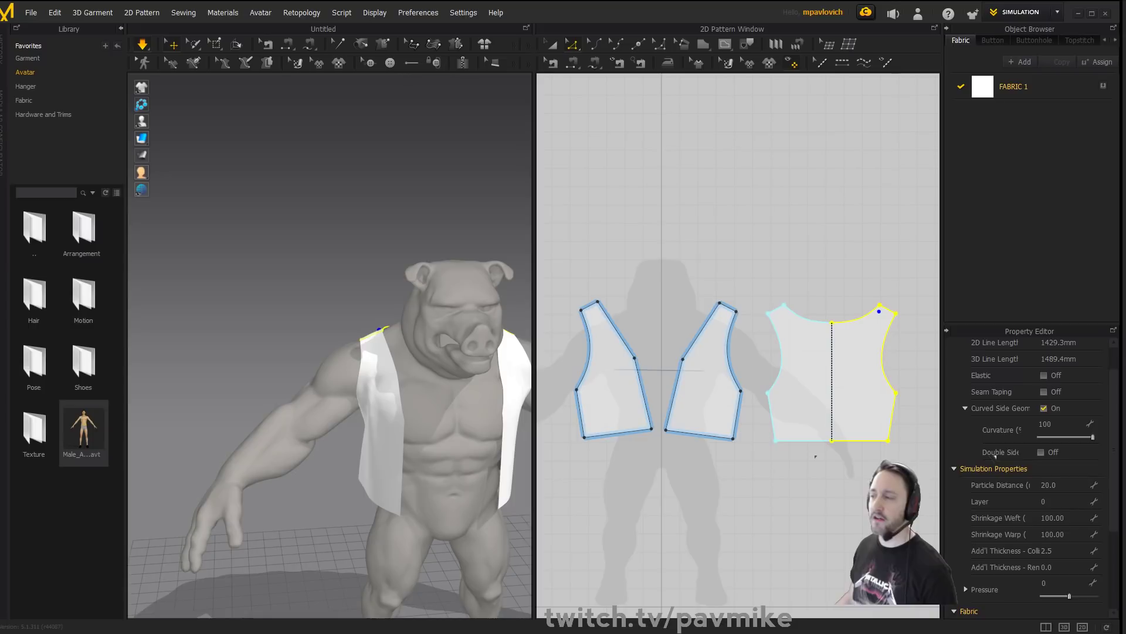
Pull the shoulder end of the front piece on the avatar's left side upward and inward toward the neck.
right_click_drag(312, 278, 248, 224)
scroll(400, 276, "up", 3)
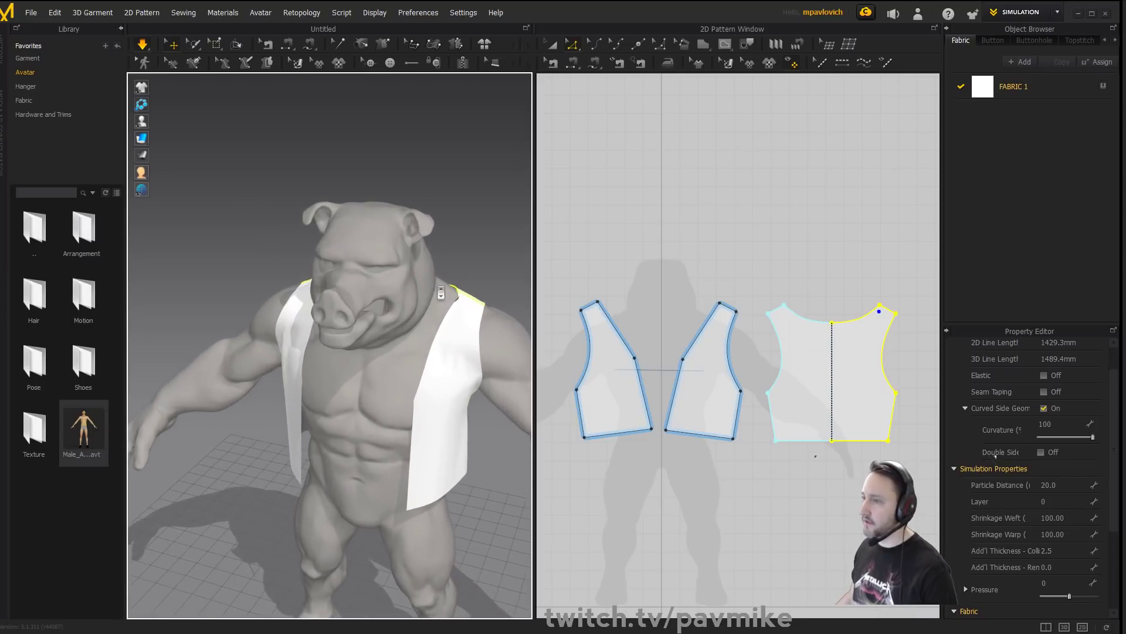
middle_click_drag(440, 294, 362, 292)
left_click_drag(388, 298, 375, 285)
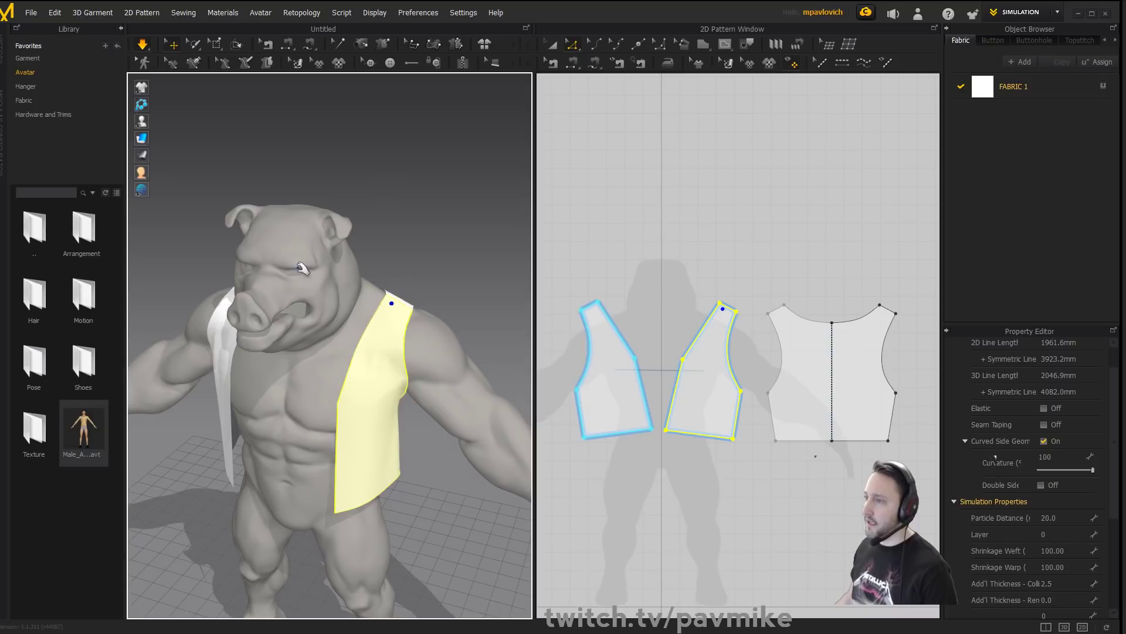
right_click_drag(301, 269, 314, 246)
left_click_drag(390, 297, 369, 275)
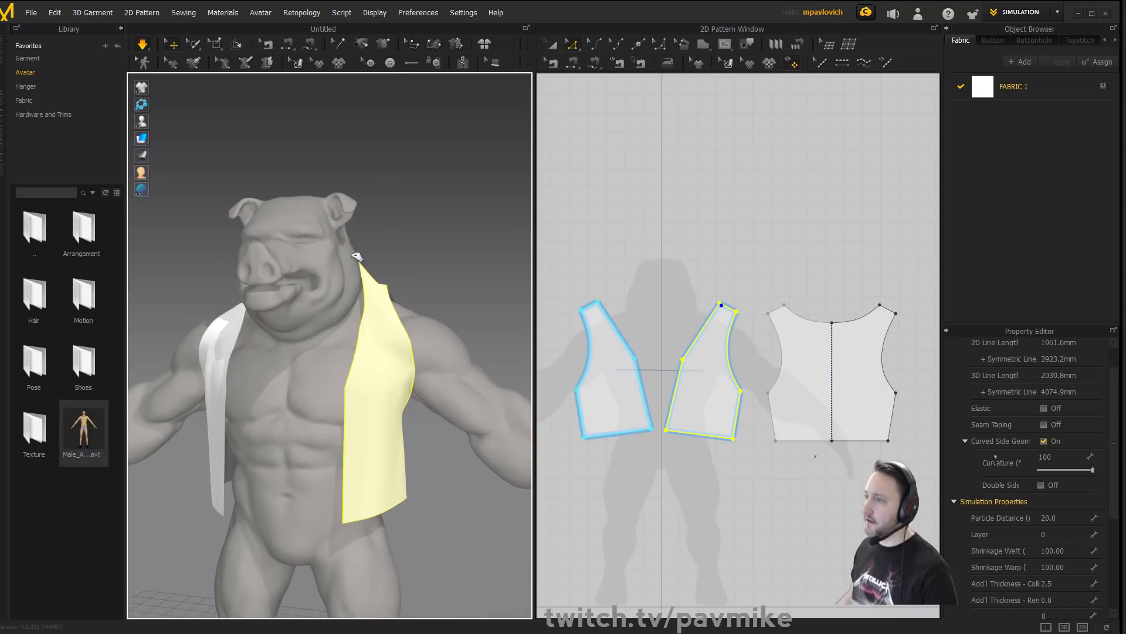
Pull the back panel's left shoulder edge inward toward the neck and check the drape from the back and front.
right_click_drag(433, 314, 197, 325)
middle_click_drag(376, 311, 309, 317)
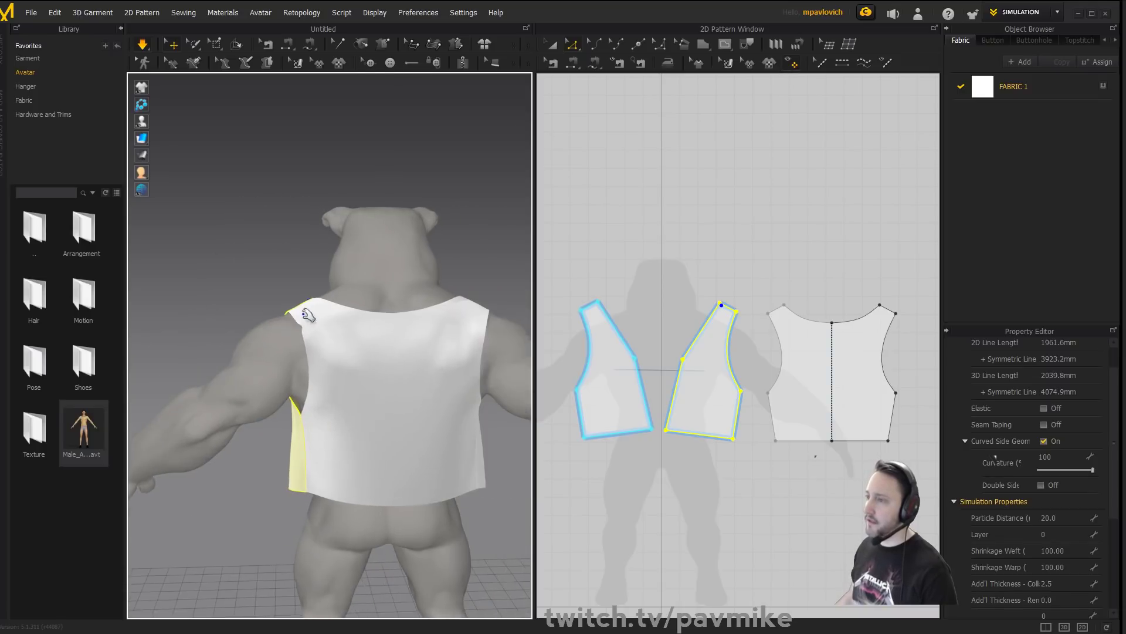
right_click_drag(322, 344, 390, 361)
left_click_drag(358, 339, 373, 339)
right_click_drag(426, 341, 356, 312)
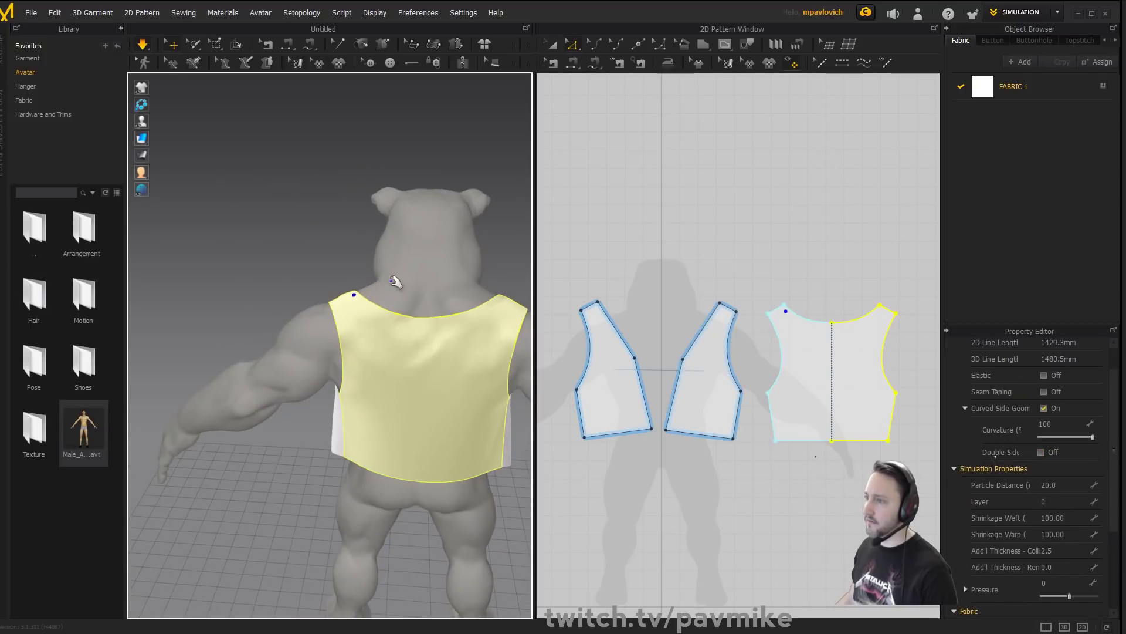
middle_click_drag(392, 281, 347, 271)
right_click_drag(346, 271, 231, 261)
middle_click_drag(230, 261, 356, 237)
scroll(356, 237, "down", 3)
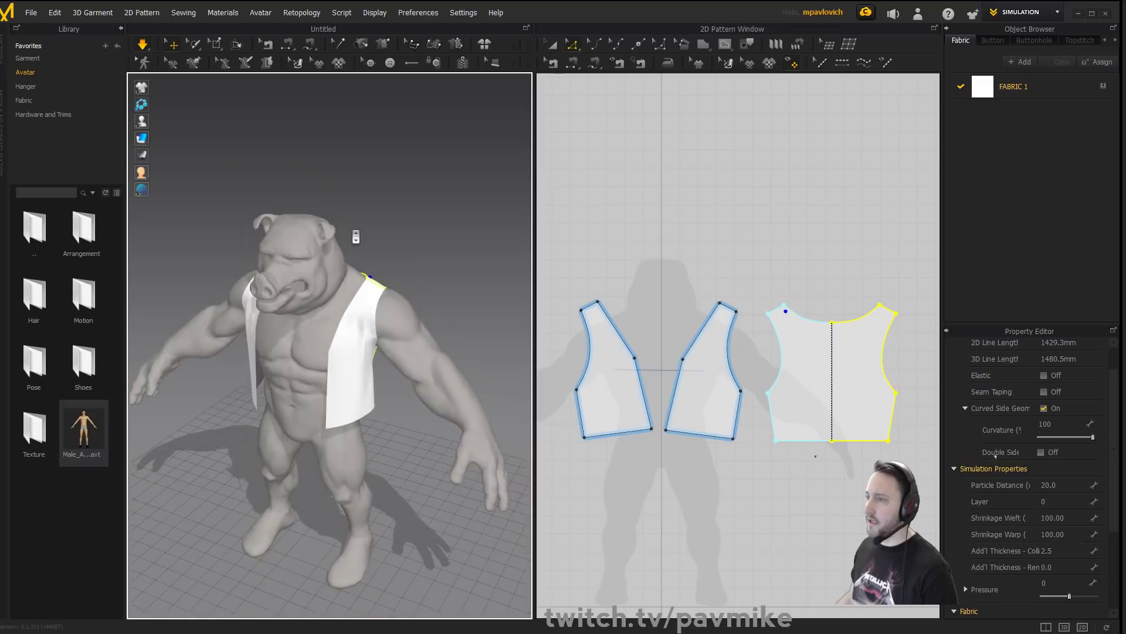
right_click_drag(356, 237, 425, 227)
middle_click_drag(316, 243, 366, 245)
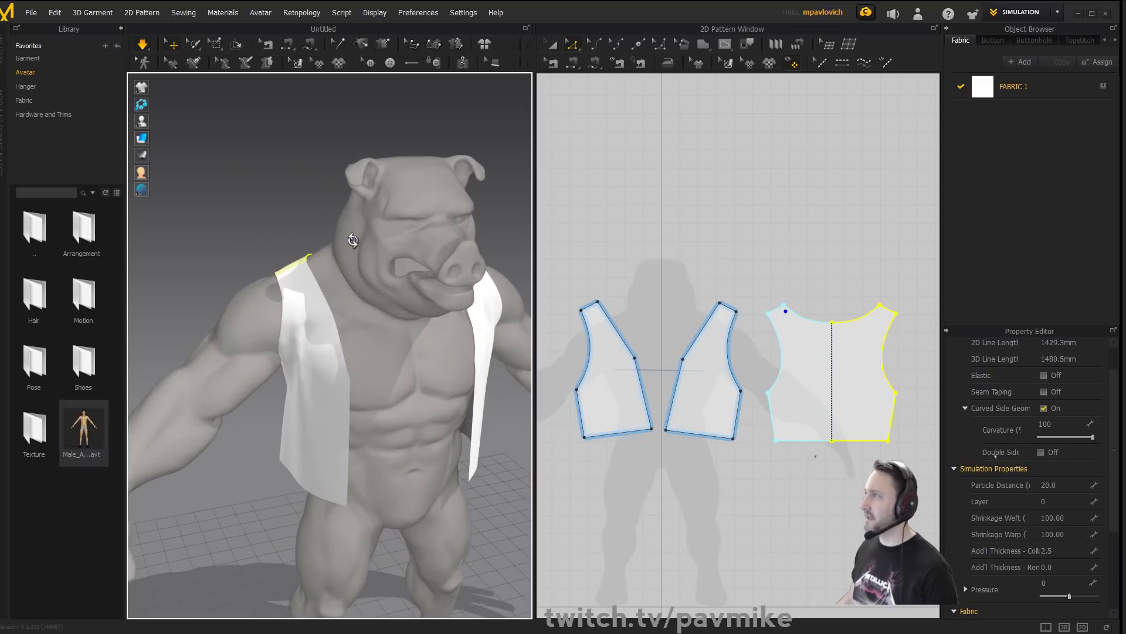
Shift the neck-side shoulder points of the front and back panels together upward and inward toward the neck.
mouse_move(352, 240)
right_mouse_down()
mouse_move(368, 257)
mouse_move(339, 248)
right_mouse_up()
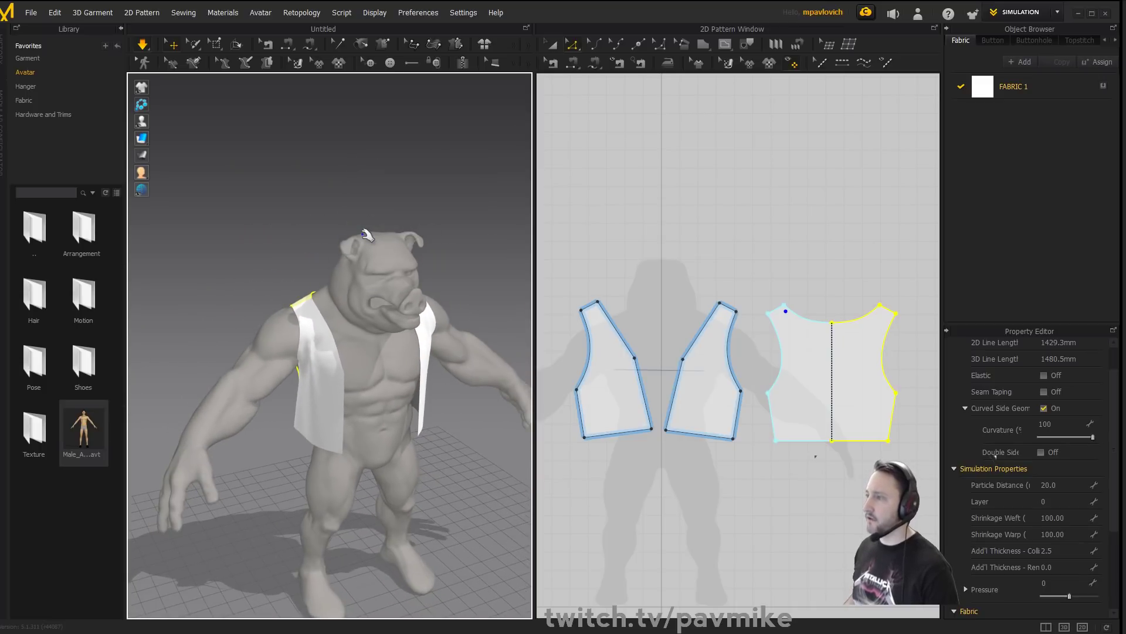
left_click(597, 260)
left_click(600, 304)
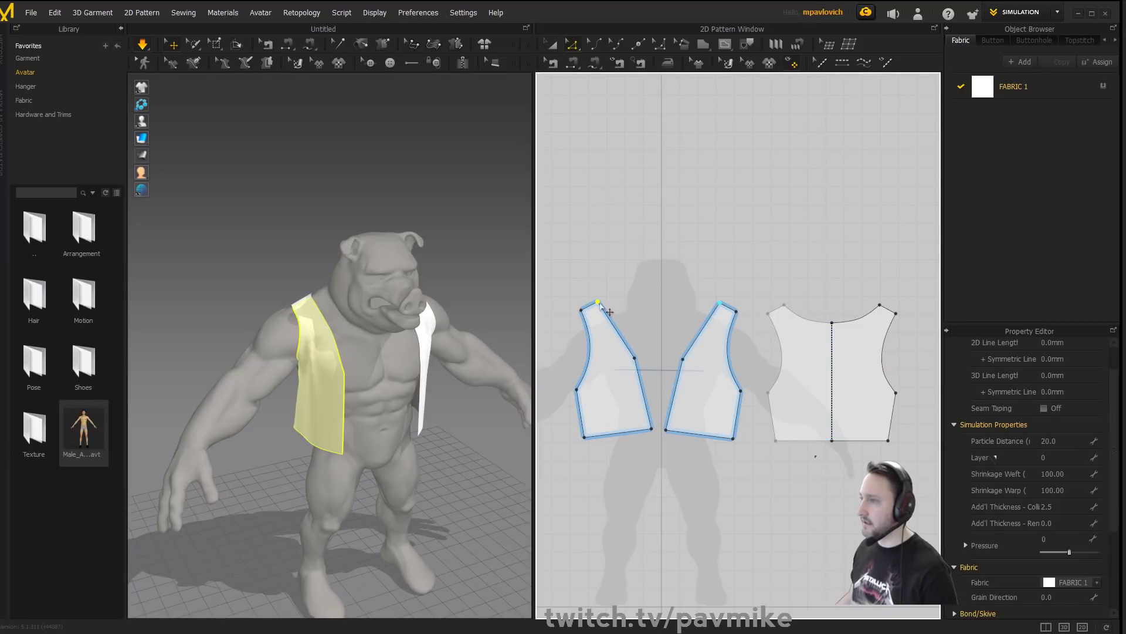
left_click_drag(600, 304, 608, 310)
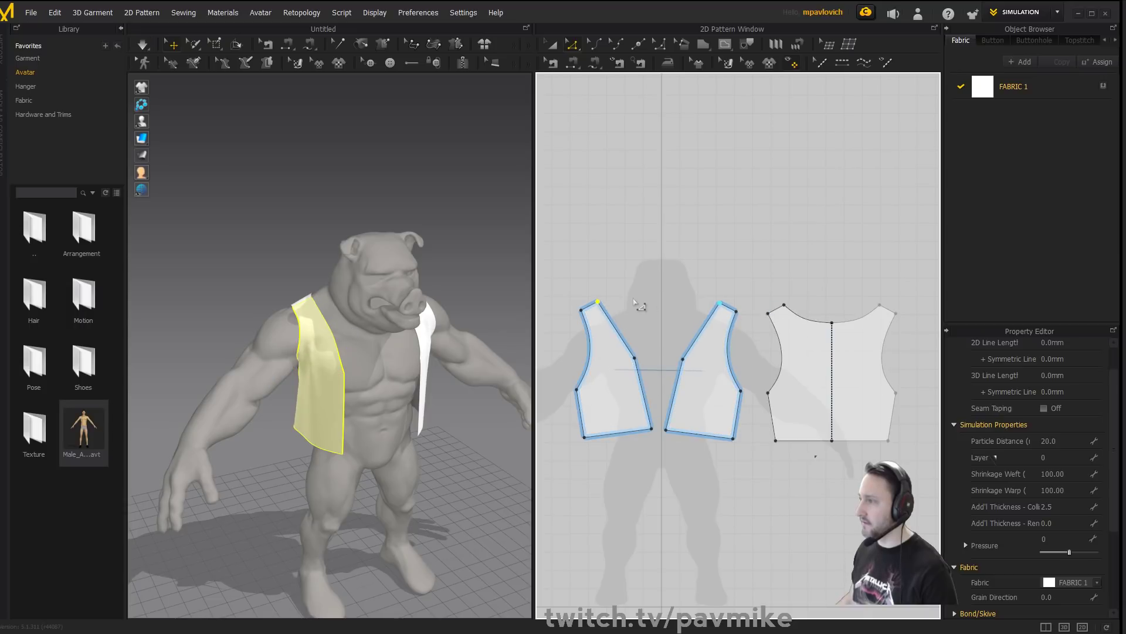
left_click(784, 305, "shift")
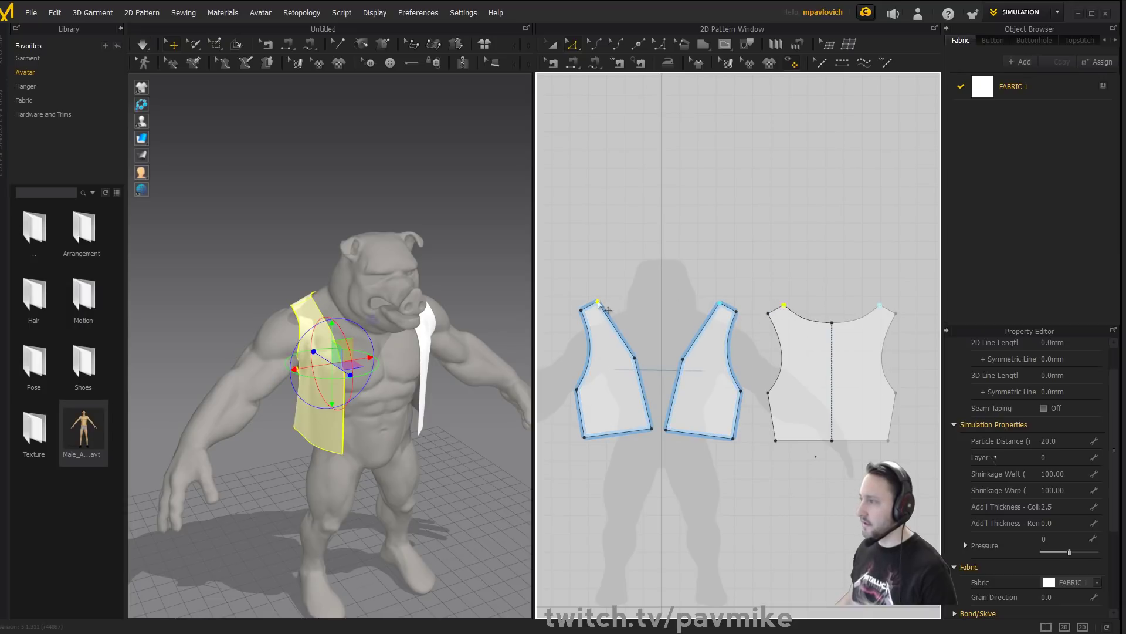
left_click_drag(599, 303, 614, 307)
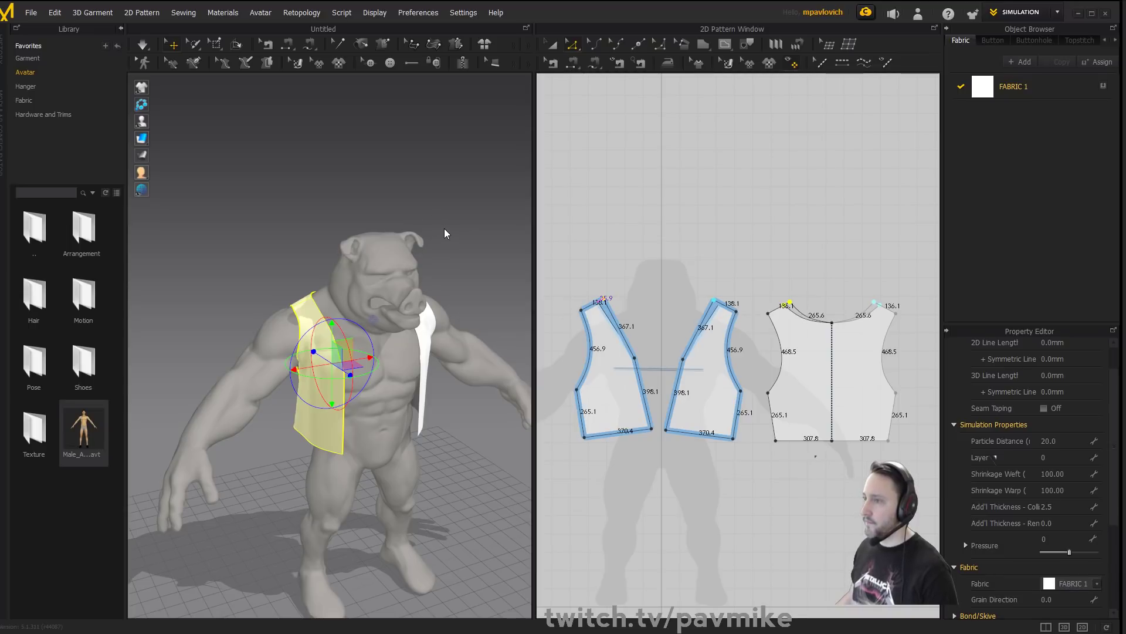
right_click_drag(445, 229, 475, 239)
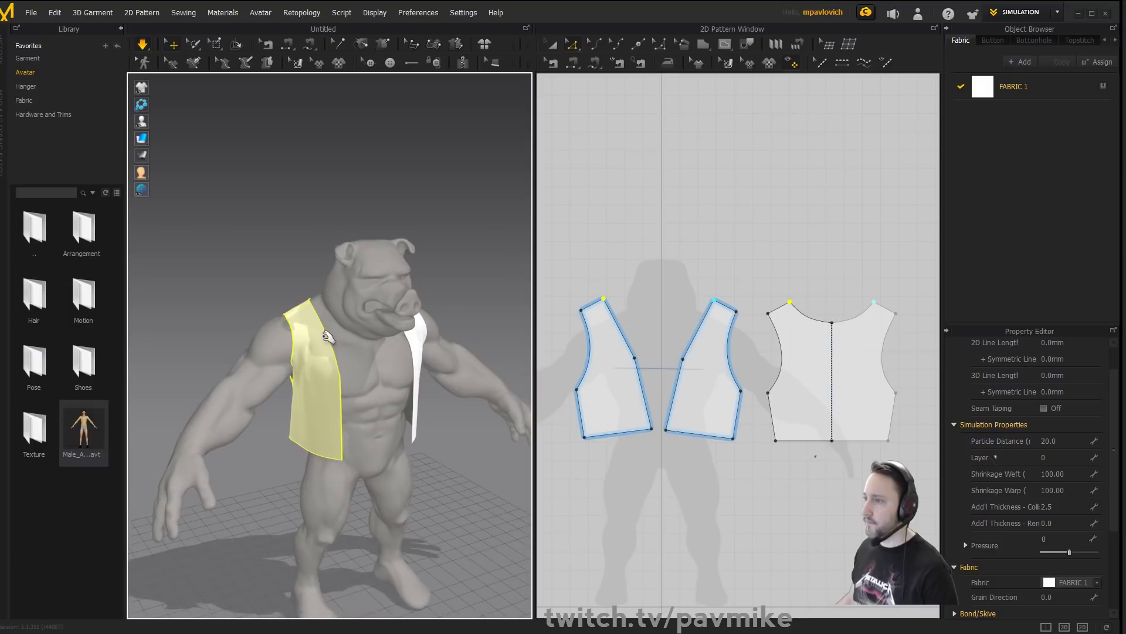
Examine the shoulder drape from the front and back, selecting the front and back pieces beside the shoulder seam.
left_click(296, 319)
scroll(699, 254, "up", 1)
middle_click_drag(678, 250, 643, 273)
right_click_drag(379, 252, 446, 276)
right_click_drag(290, 315, 293, 326)
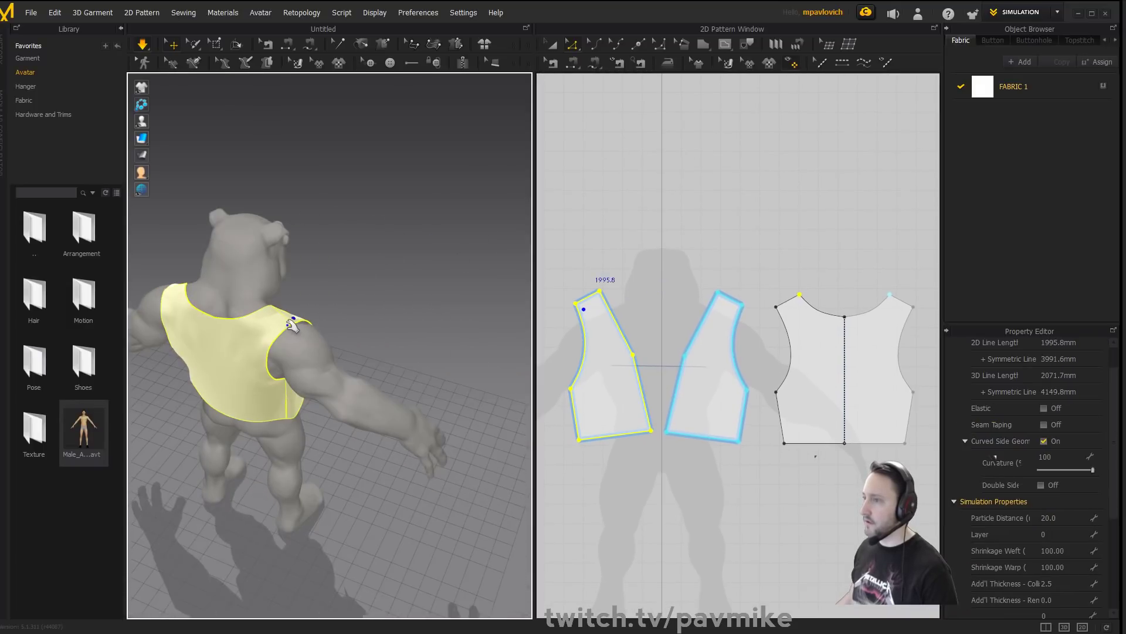
left_click(285, 327, "shift")
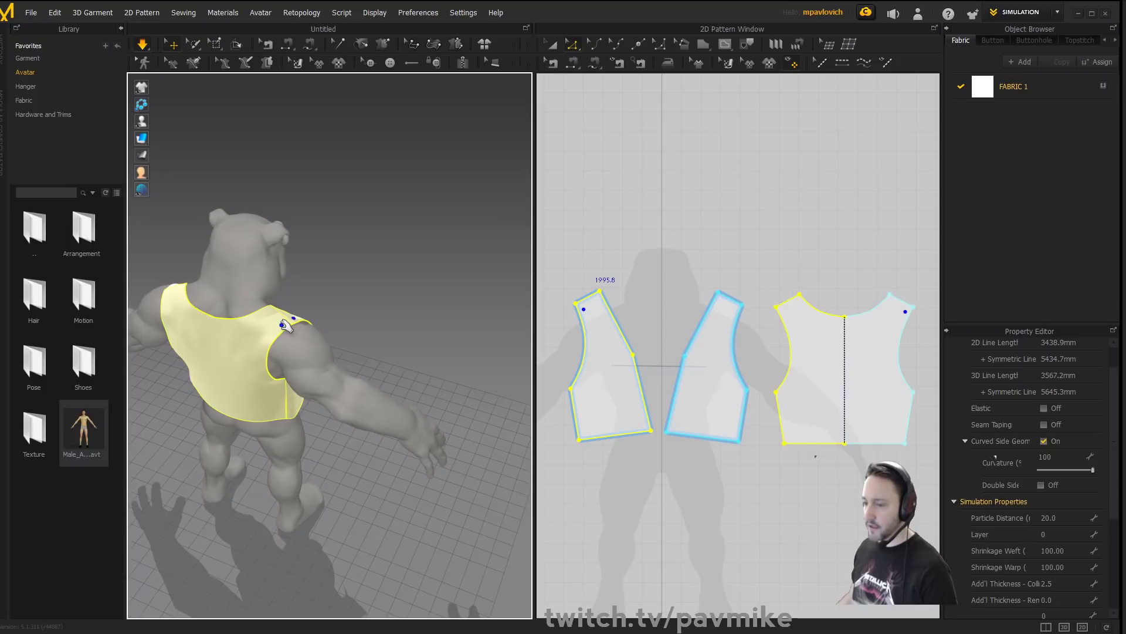
right_click_drag(380, 251, 268, 227)
Move the outer shoulder points of the front and back panels inward together, narrowing the shoulder edge to about 90 mm.
left_click(575, 303)
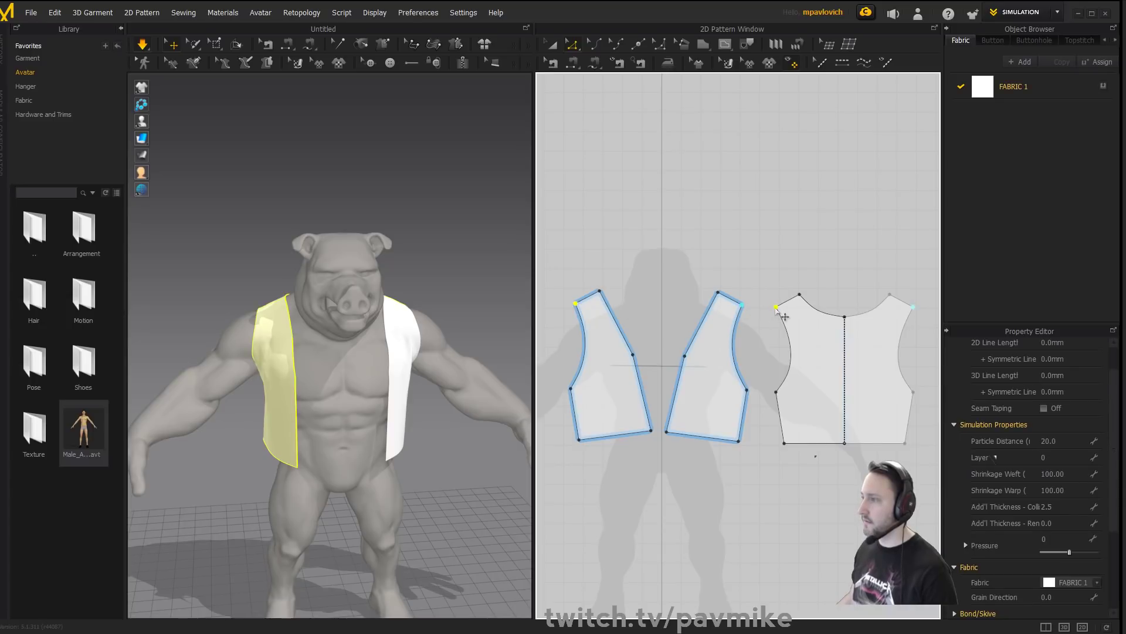
left_click_drag(777, 308, 784, 304)
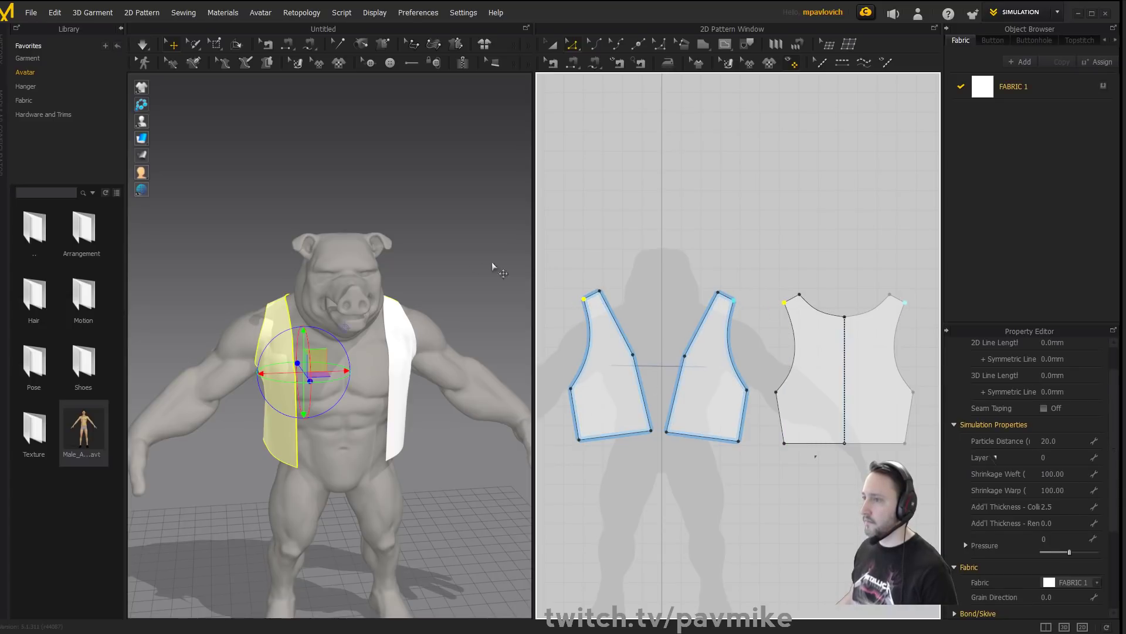
mouse_move(440, 251)
right_mouse_down()
mouse_move(410, 233)
mouse_move(448, 244)
mouse_move(450, 232)
right_mouse_up()
right_click_drag(274, 339, 279, 337)
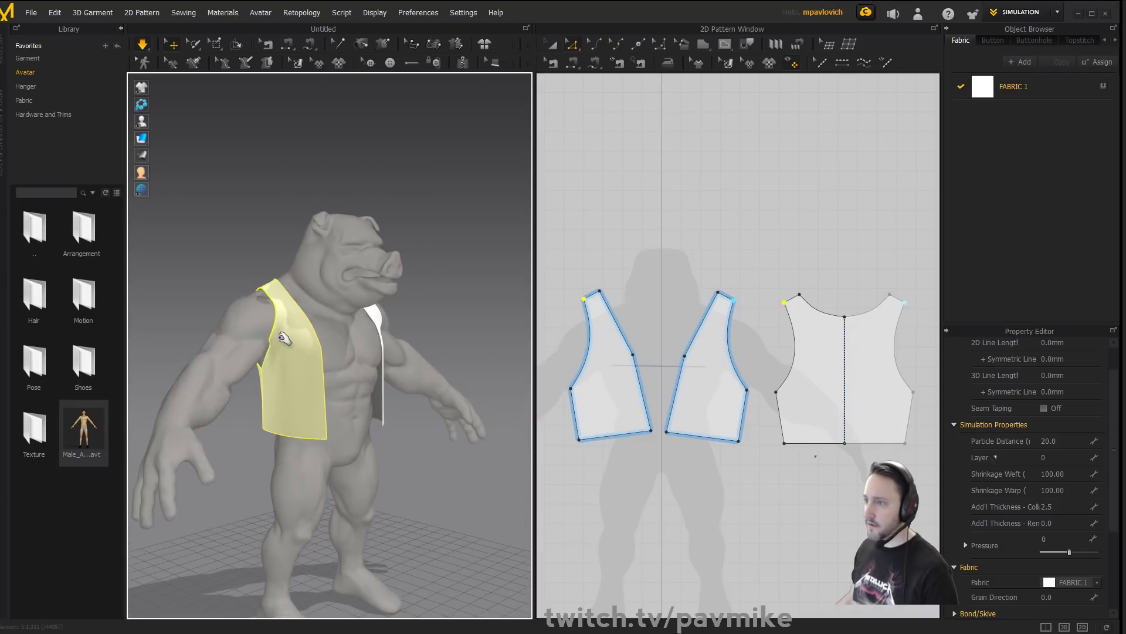
left_click(279, 337)
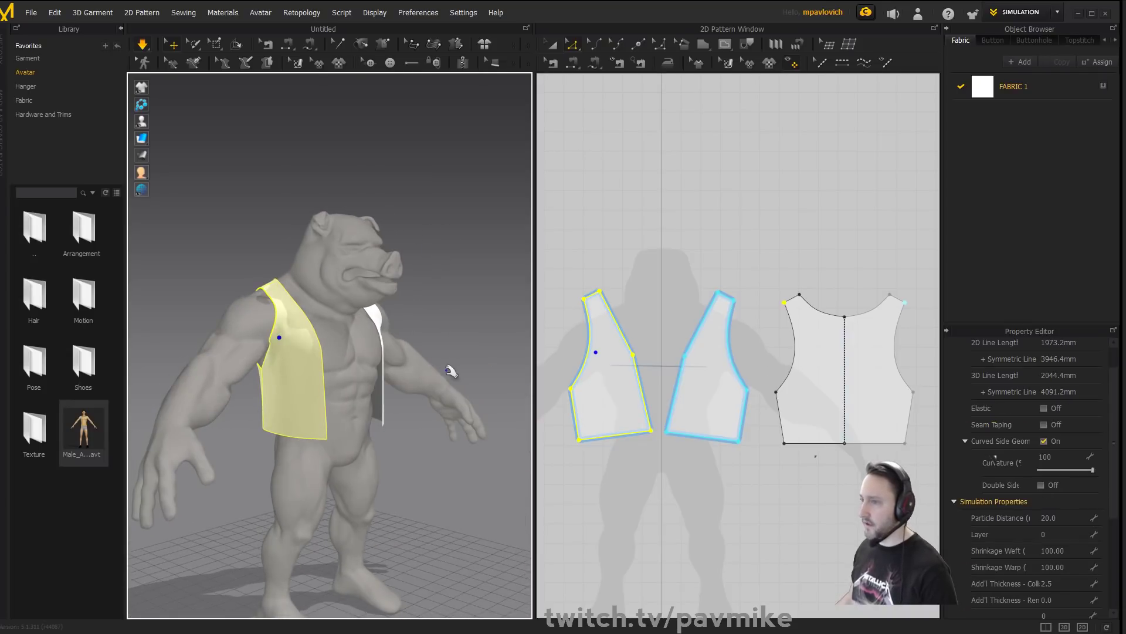
mouse_move(450, 371)
right_mouse_down()
mouse_move(468, 352)
mouse_move(490, 352)
mouse_move(419, 368)
mouse_move(444, 350)
right_mouse_up()
Bend the front piece's armhole edge inward to a length of about 502 mm and switch to editing curve points.
left_click(592, 47)
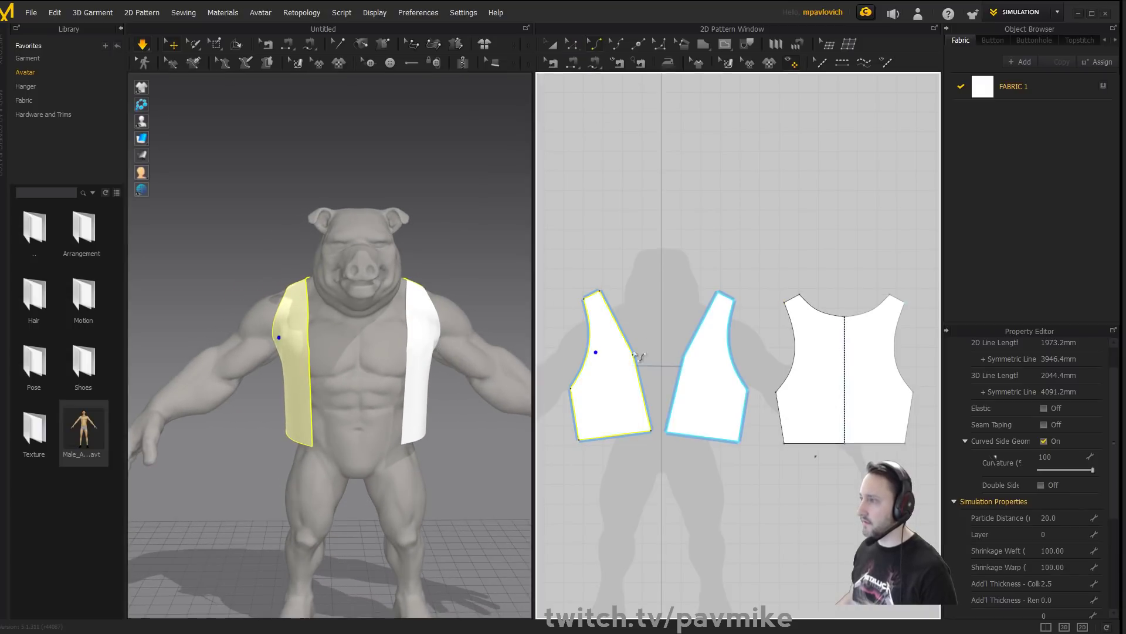
left_click_drag(589, 350, 598, 358)
mouse_move(377, 302)
right_mouse_down()
mouse_move(412, 297)
mouse_move(424, 280)
mouse_move(360, 294)
mouse_move(410, 296)
mouse_move(390, 284)
right_mouse_up()
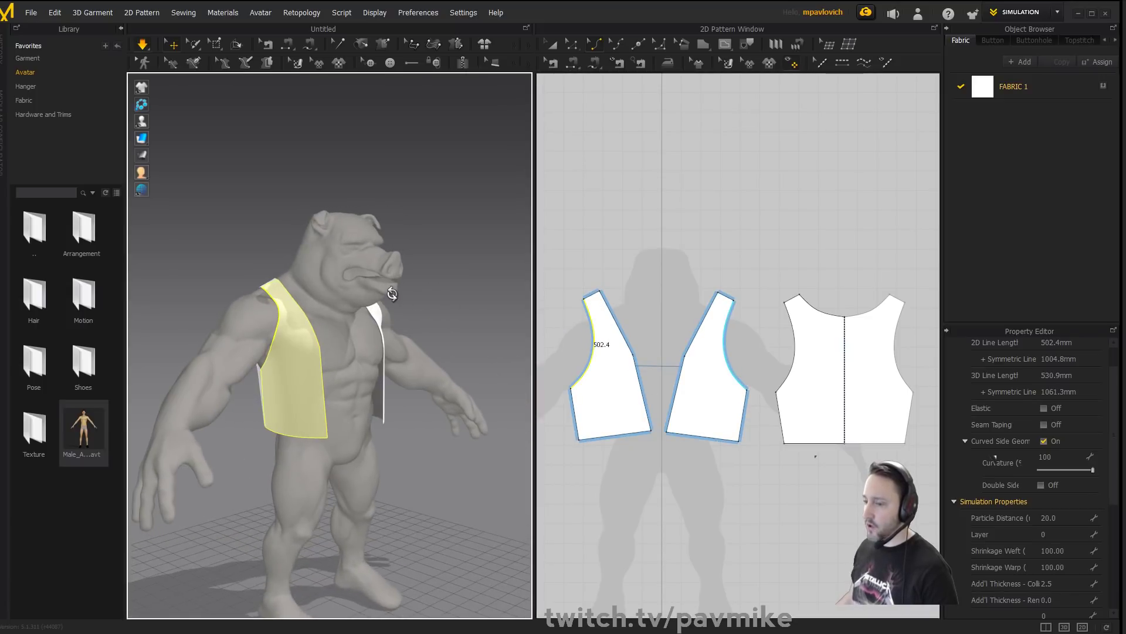
left_click(615, 44)
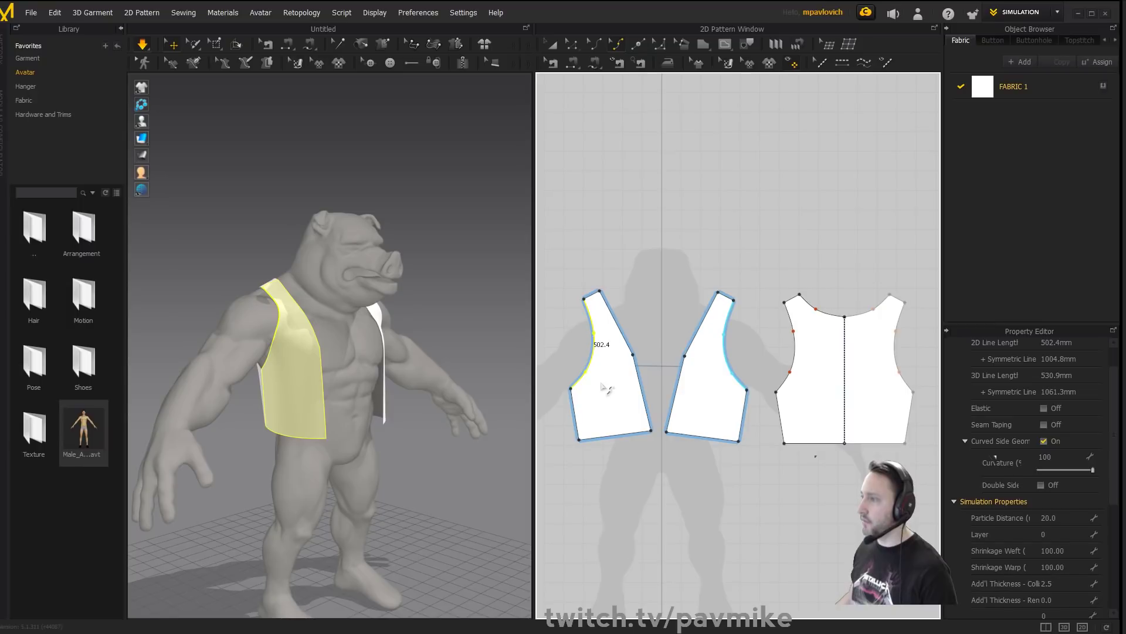
Try to shift the curve points on the front piece's armhole edge.
left_click(605, 348)
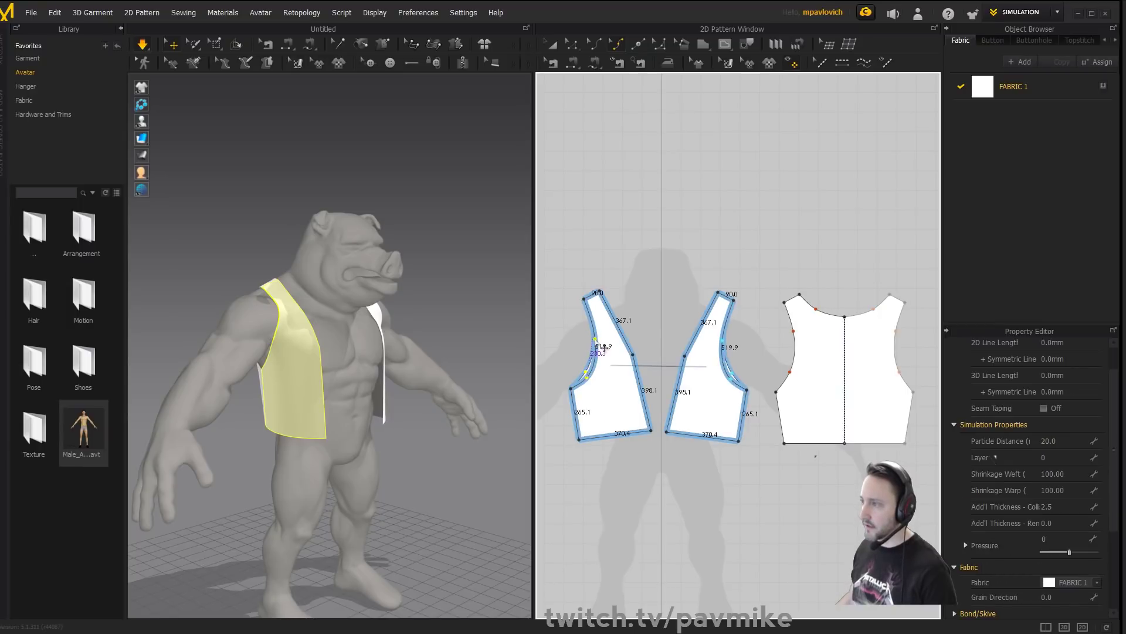
left_click_drag(595, 340, 594, 333)
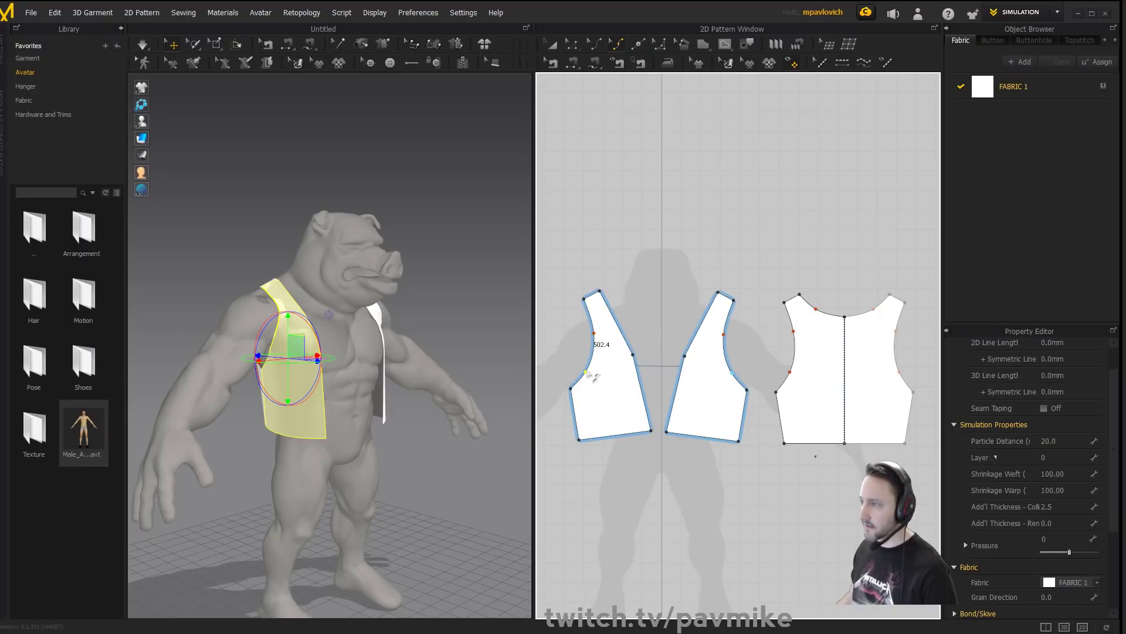
left_click(605, 351)
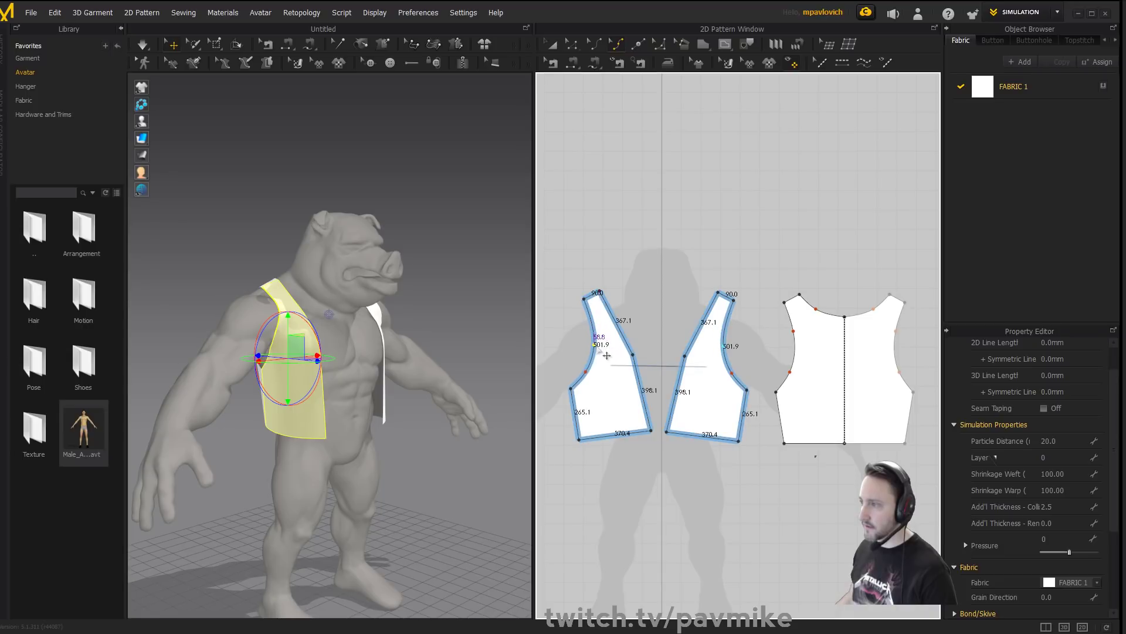
mouse_move(596, 347)
left_mouse_down()
mouse_move(594, 334)
mouse_move(606, 352)
left_mouse_up()
Deepen the front armhole by moving its upper curve point down and inward and its lower curve point inward.
scroll(610, 351, "up", 5)
scroll(740, 320, "down", 3)
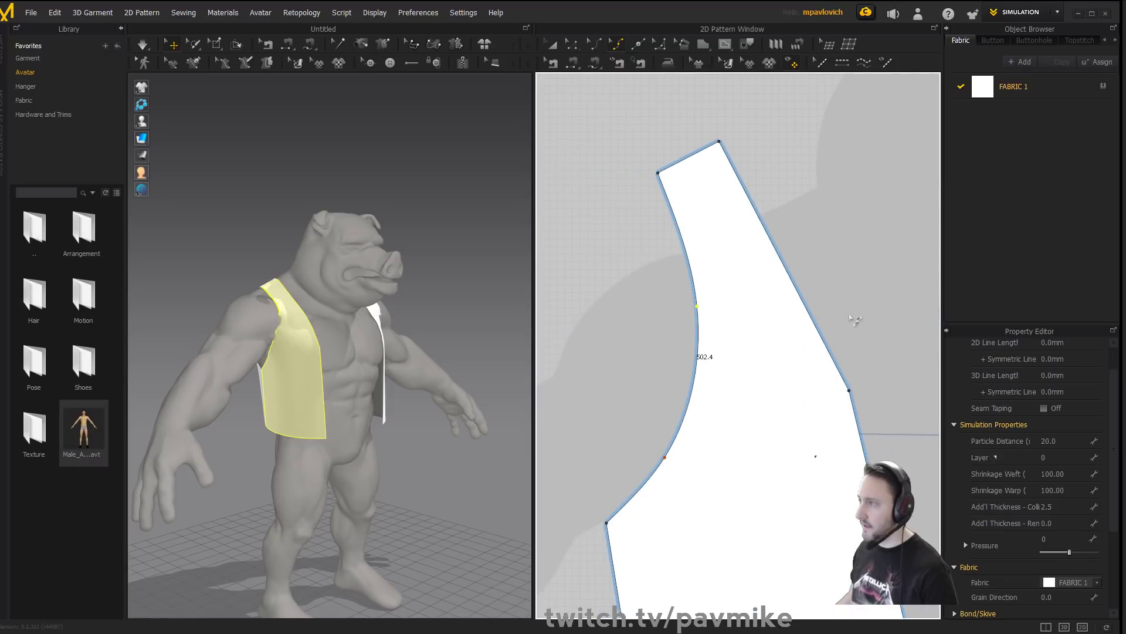
scroll(631, 252, "down", 5)
scroll(635, 271, "up", 4)
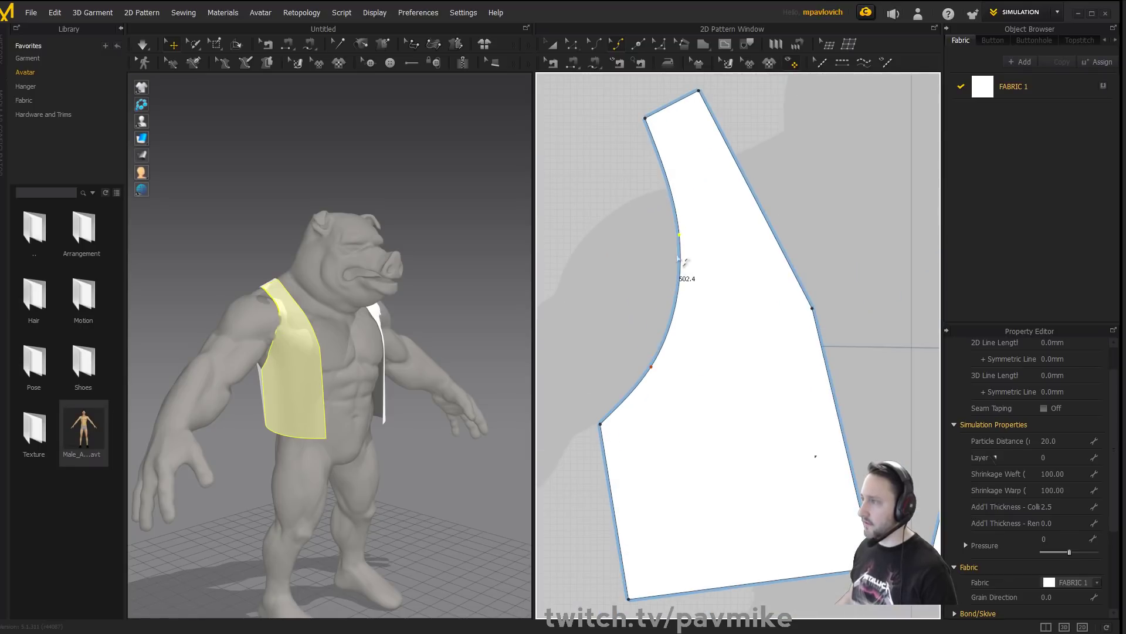
left_click_drag(681, 238, 698, 280)
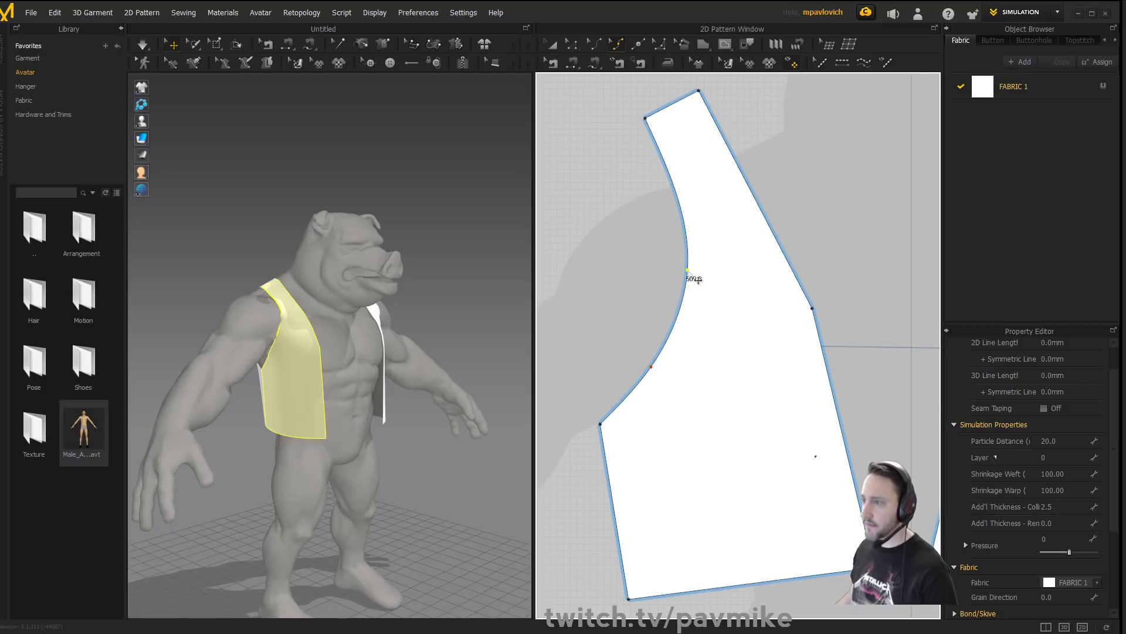
left_click_drag(651, 370, 669, 380)
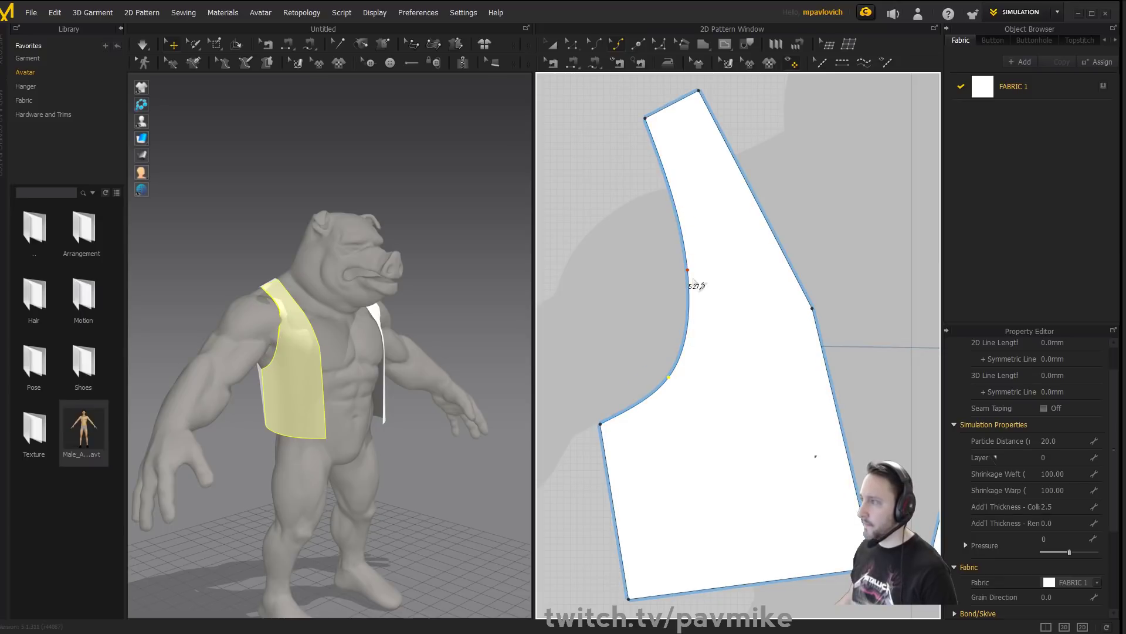
left_click_drag(696, 277, 707, 283)
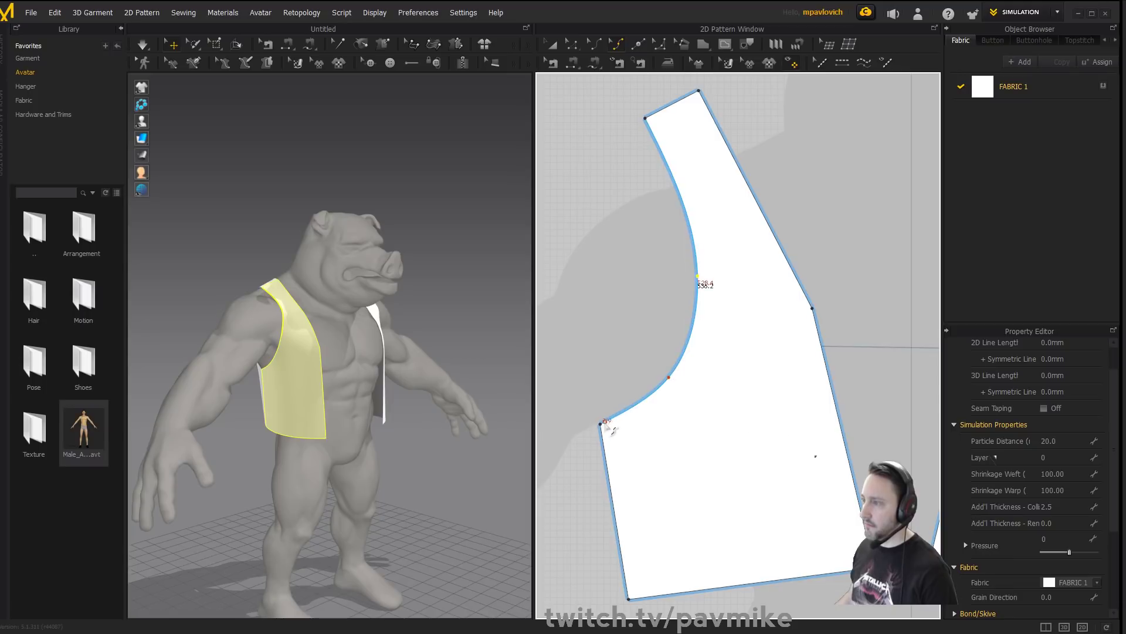
Raise the front piece's underarm corner slightly and resume the simulation.
left_click(599, 418)
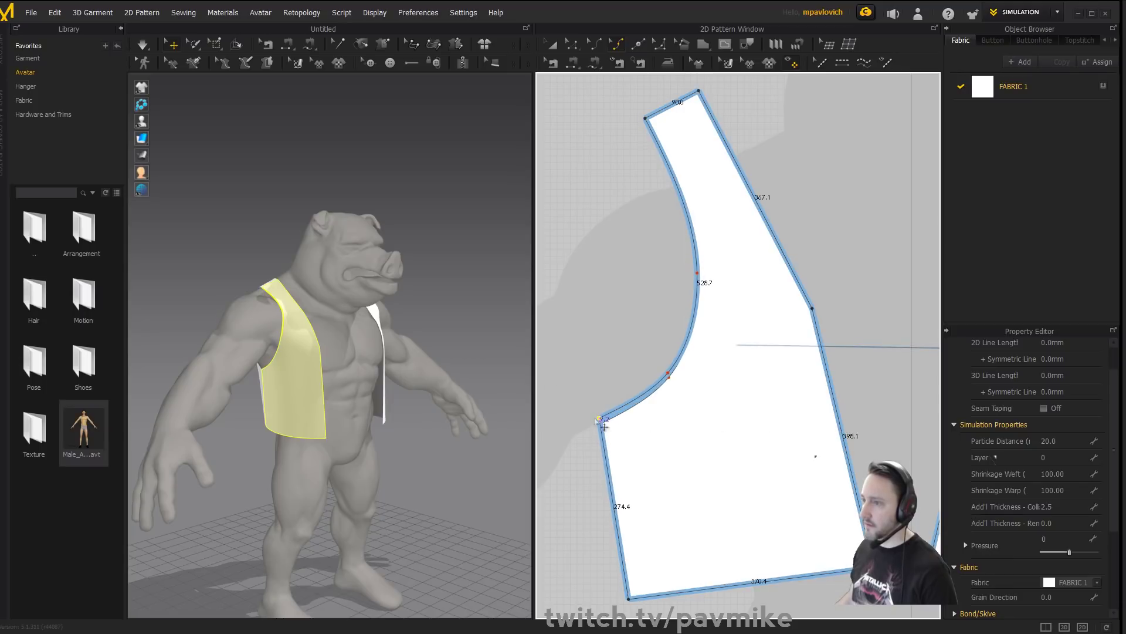
left_click_drag(598, 419, 599, 417)
key("space")
Raise the back panel's underarm corner slightly to match the front, and check the vest's drape around the avatar.
scroll(676, 269, "down", 3)
middle_click_drag(772, 265, 522, 226)
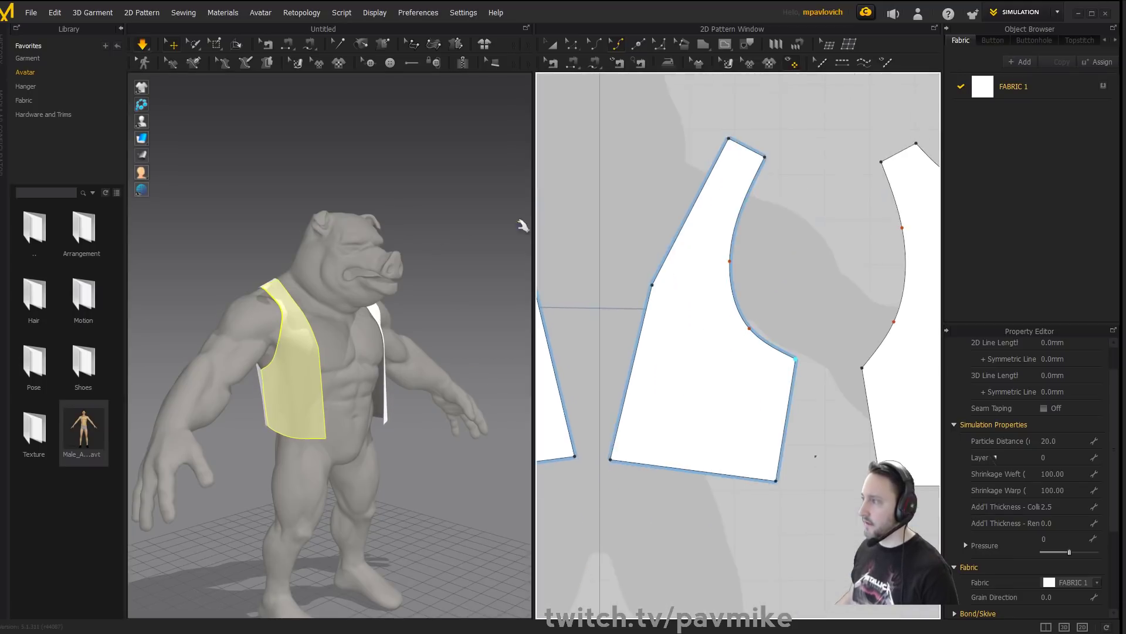
scroll(732, 258, "down", 5)
scroll(732, 259, "up", 2)
middle_click_drag(821, 352, 705, 320)
left_click(716, 332)
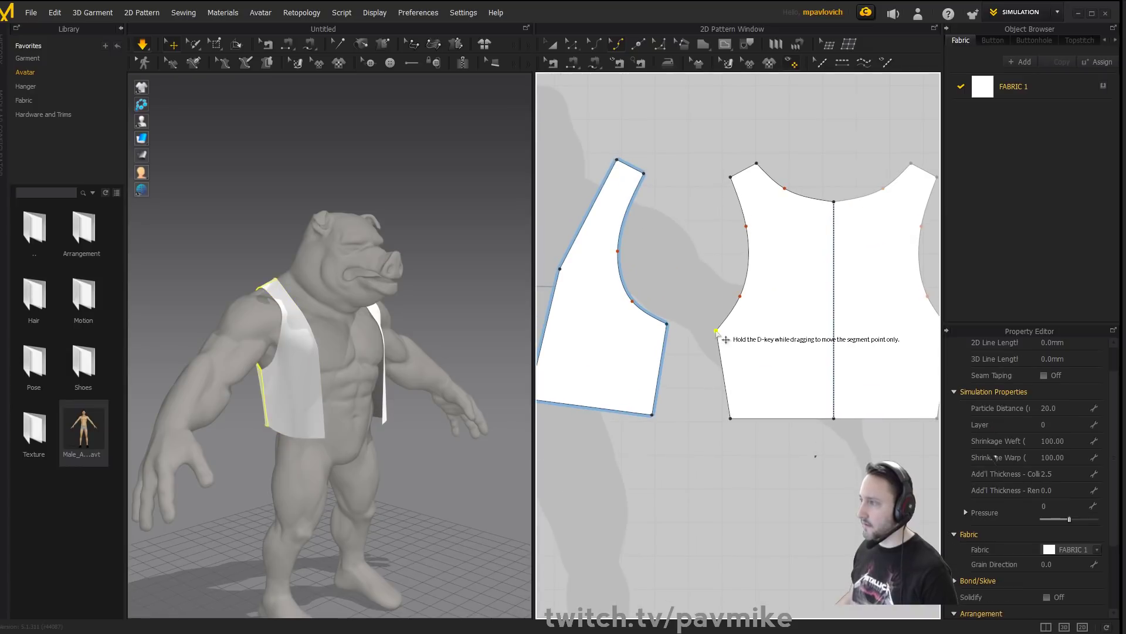
left_click_drag(716, 332, 715, 323)
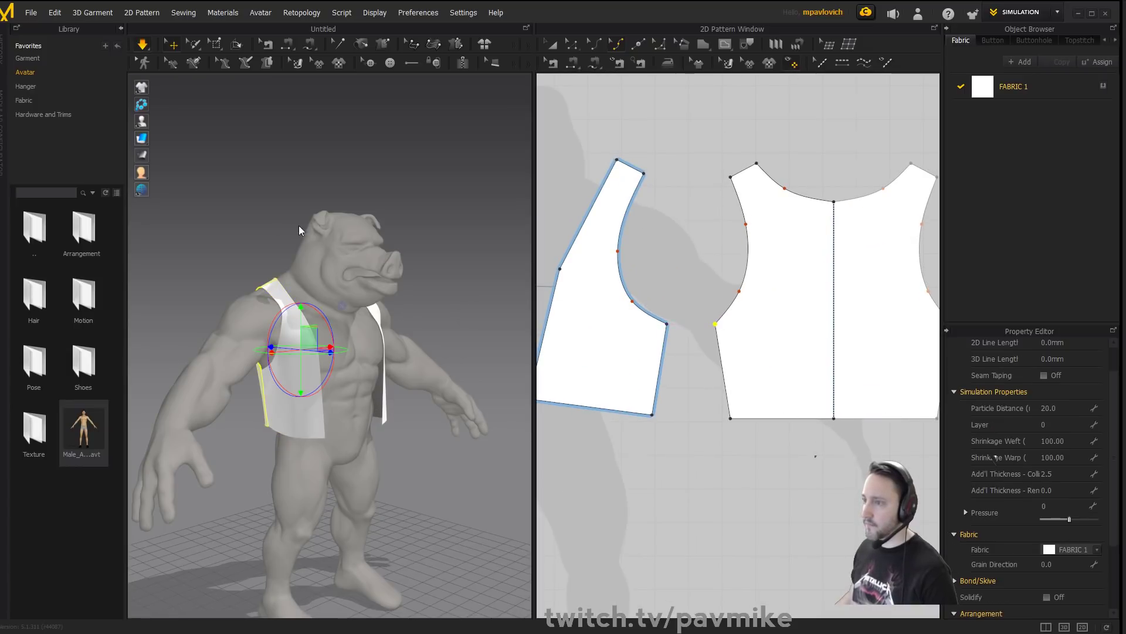
right_click_drag(299, 230, 221, 214)
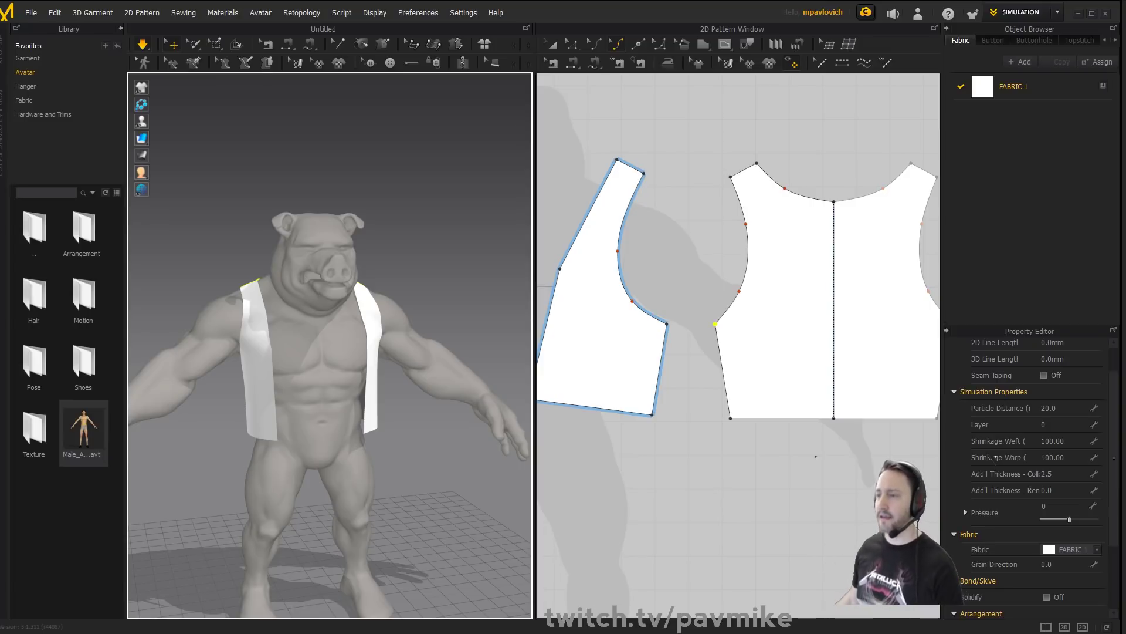
scroll(227, 267, "down", 3)
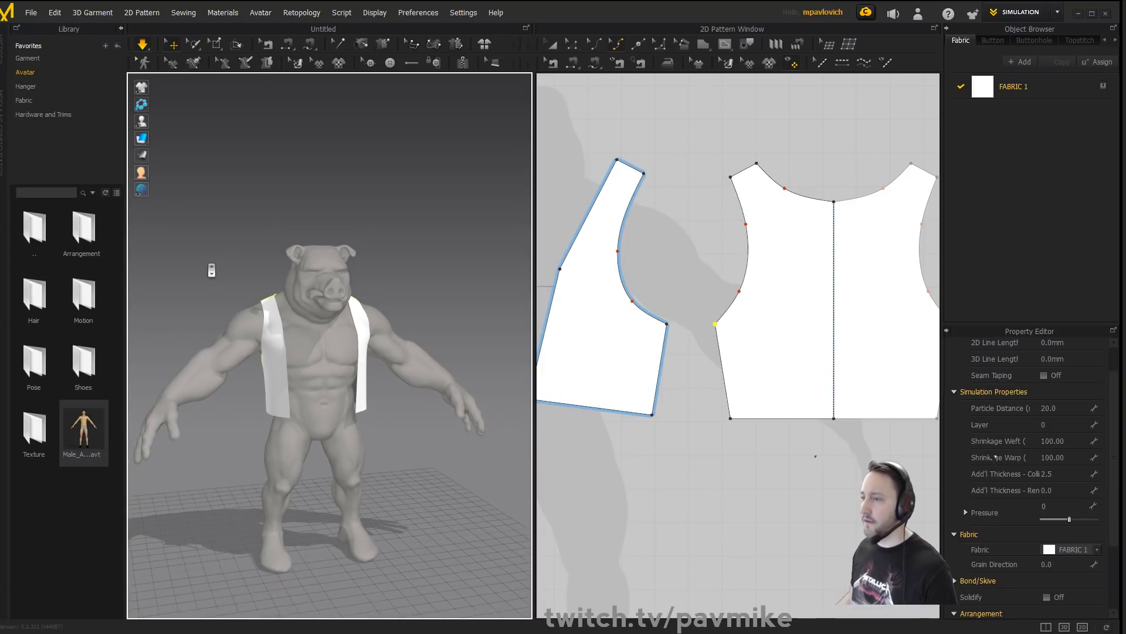
right_click_drag(211, 270, 186, 294)
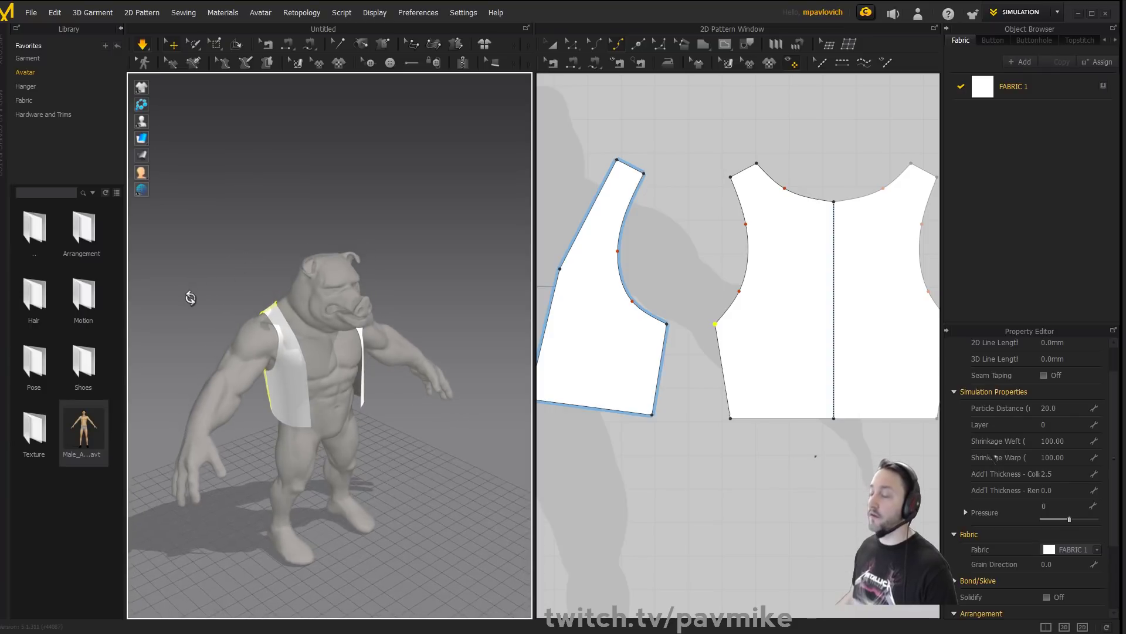
right_click_drag(291, 356, 309, 552)
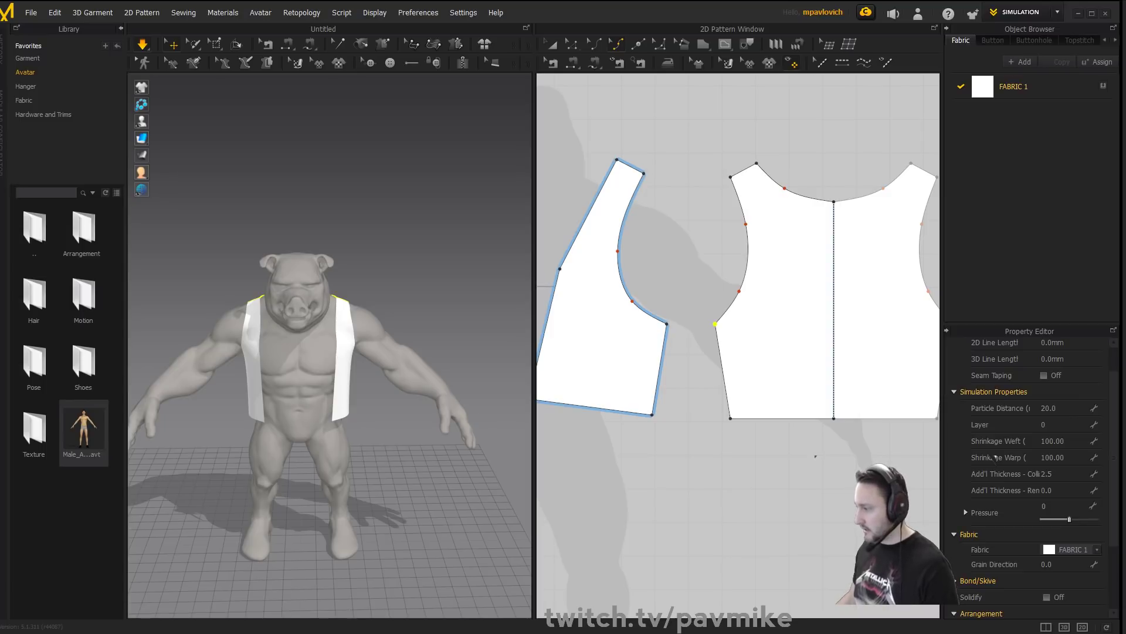
Switch to the web browser, skim the ArtStation Learning course list down to the Intro to ZBrush series, and return to Marvelous Designer.
left_click_drag(586, 633, 873, 36)
scroll(345, 282, "down", 8)
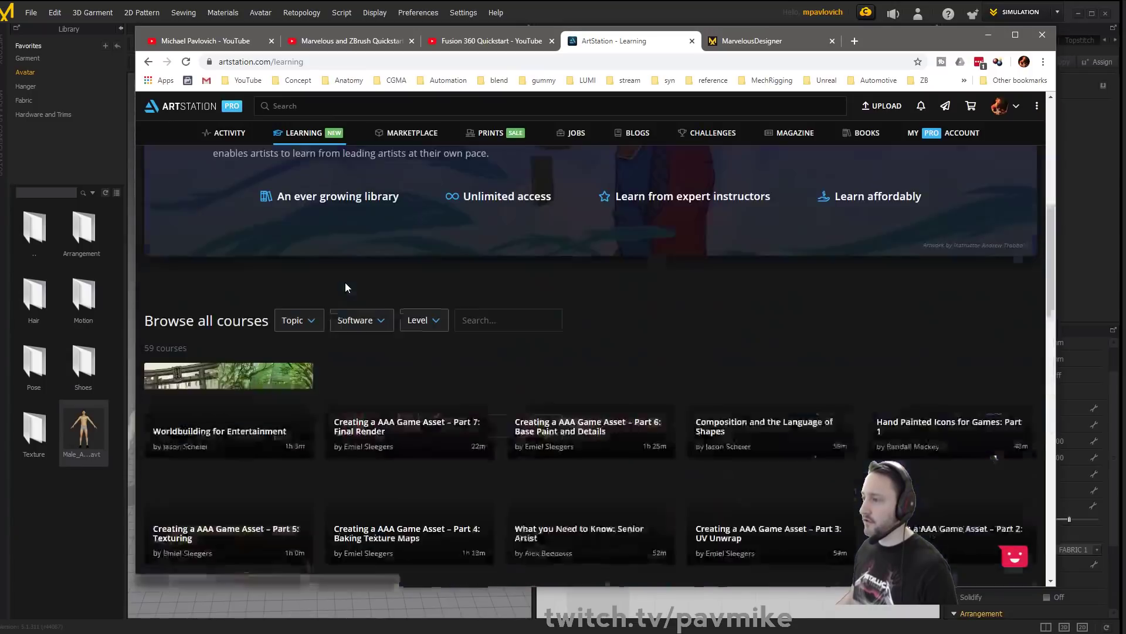
scroll(345, 283, "down", 10)
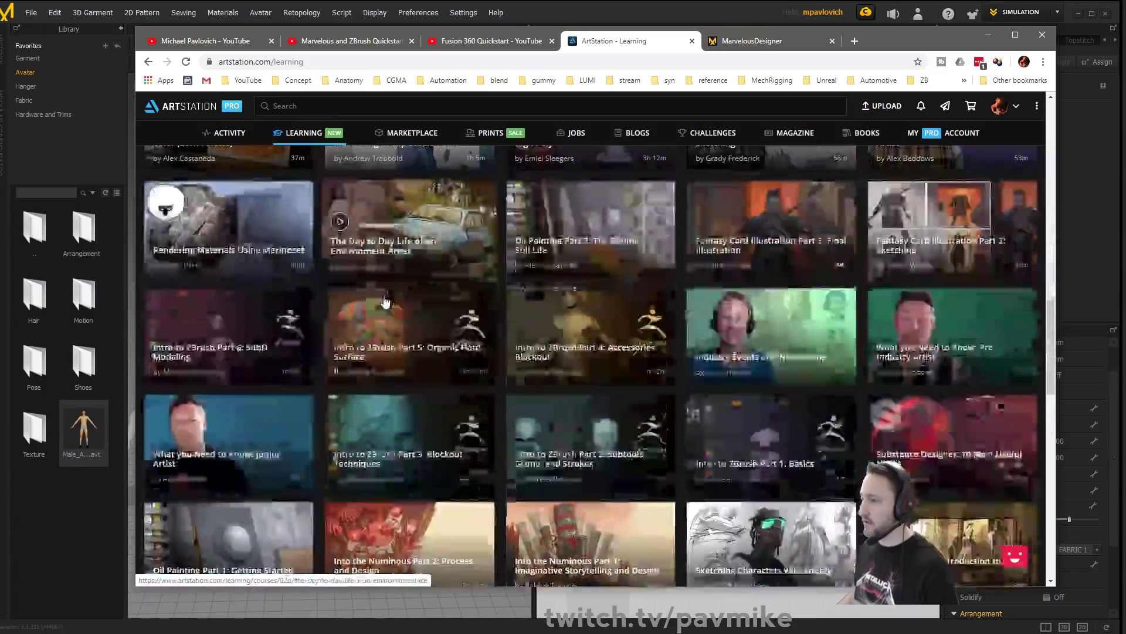
scroll(385, 302, "down", 1)
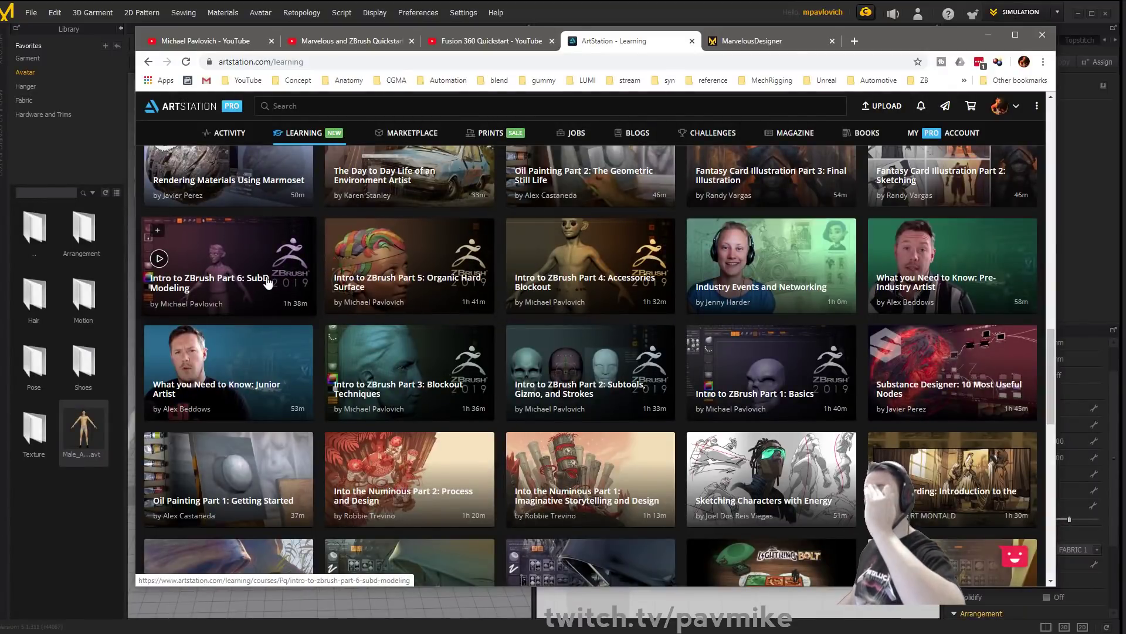
left_click(988, 35)
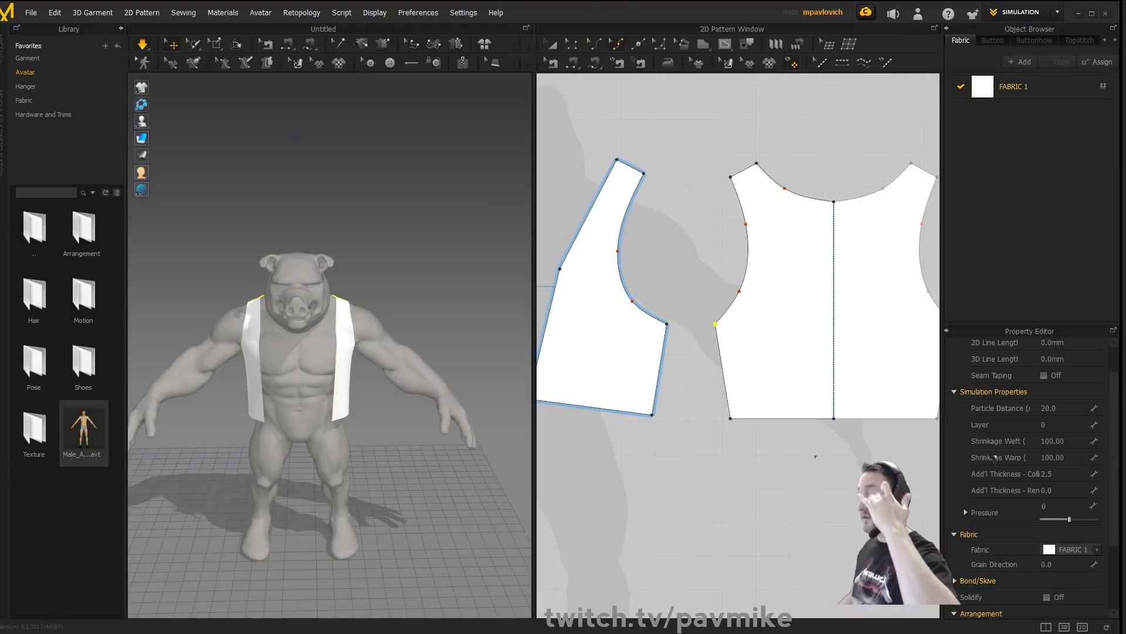
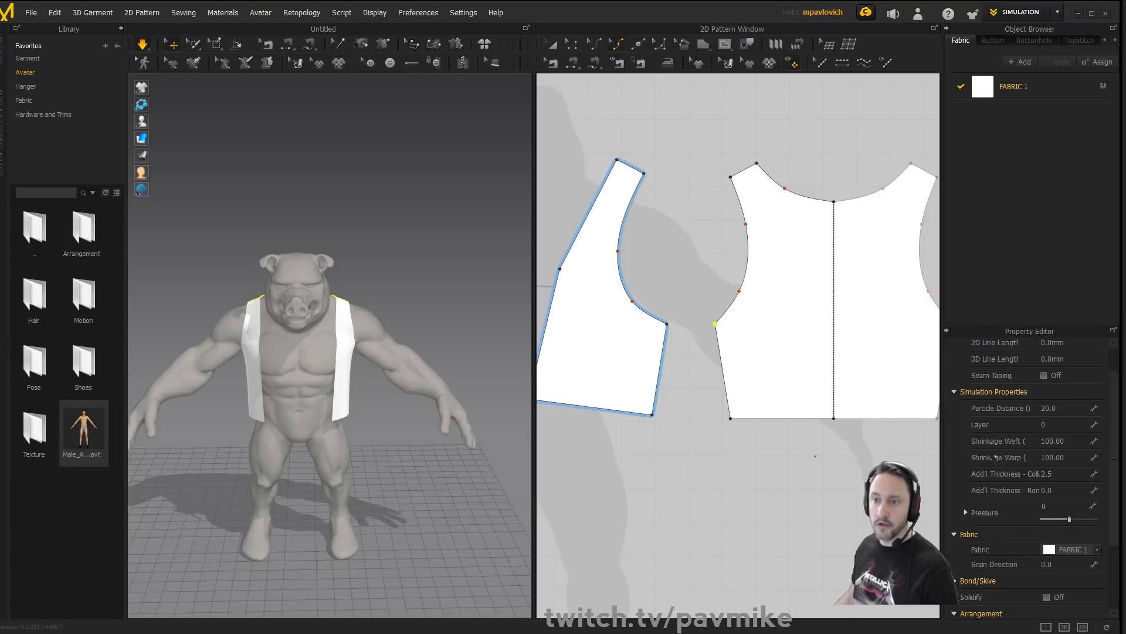
Try the GPU simulation mode on the vest and return the simulation to Normal mode.
right_click_drag(249, 201, 289, 176)
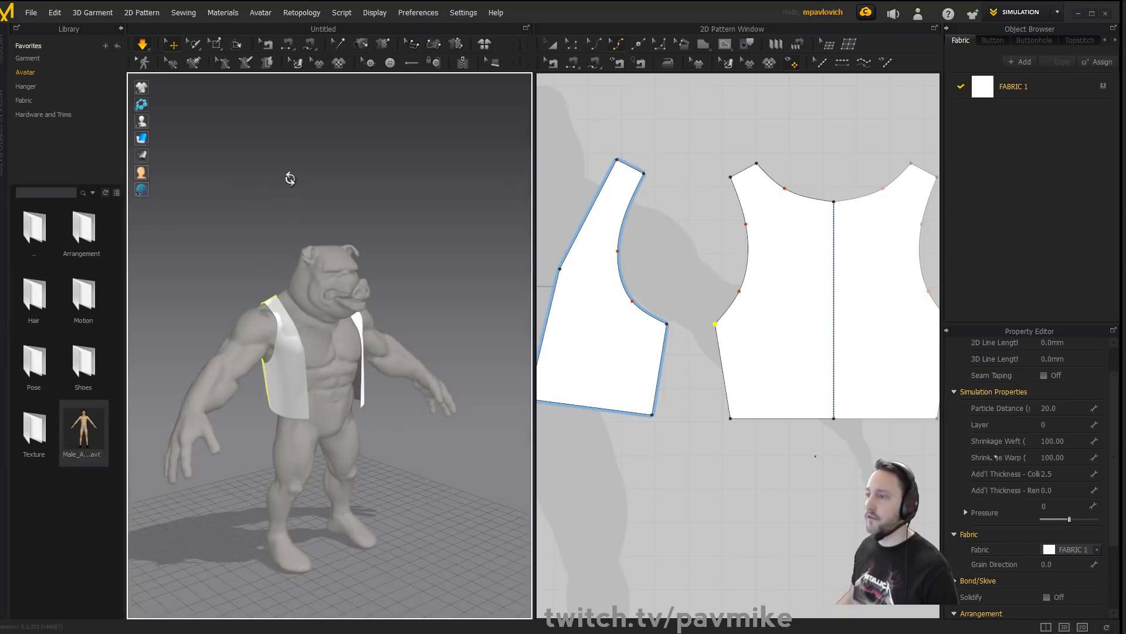
left_click(142, 45)
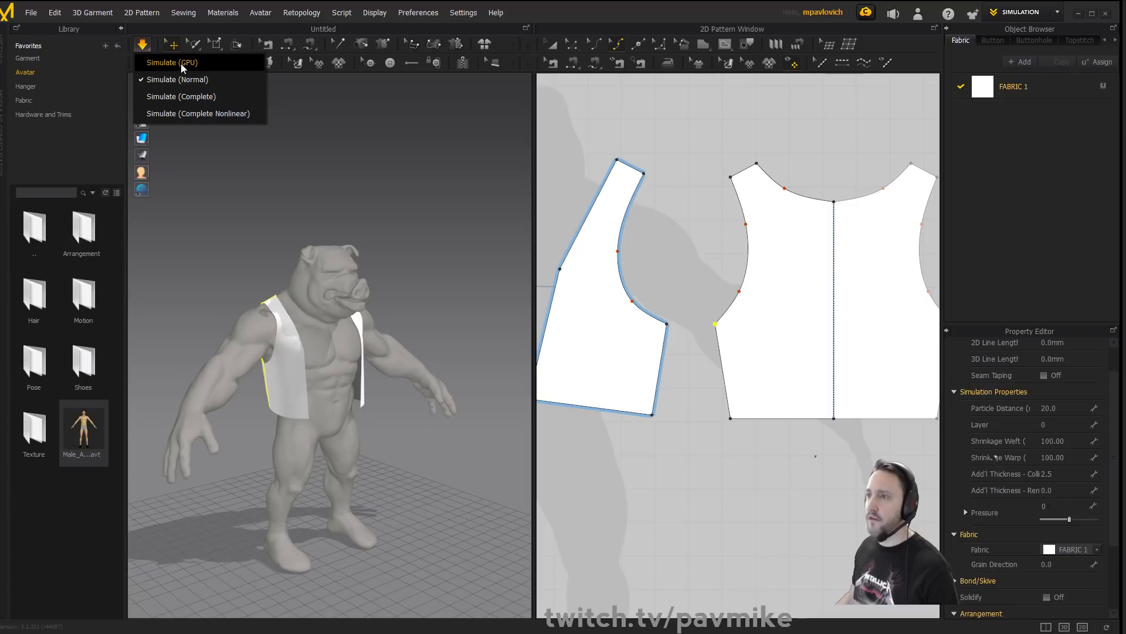
left_click(183, 65)
middle_click_drag(280, 192, 357, 188)
scroll(357, 188, "up", 4)
right_click_drag(357, 188, 235, 158)
left_click(143, 46)
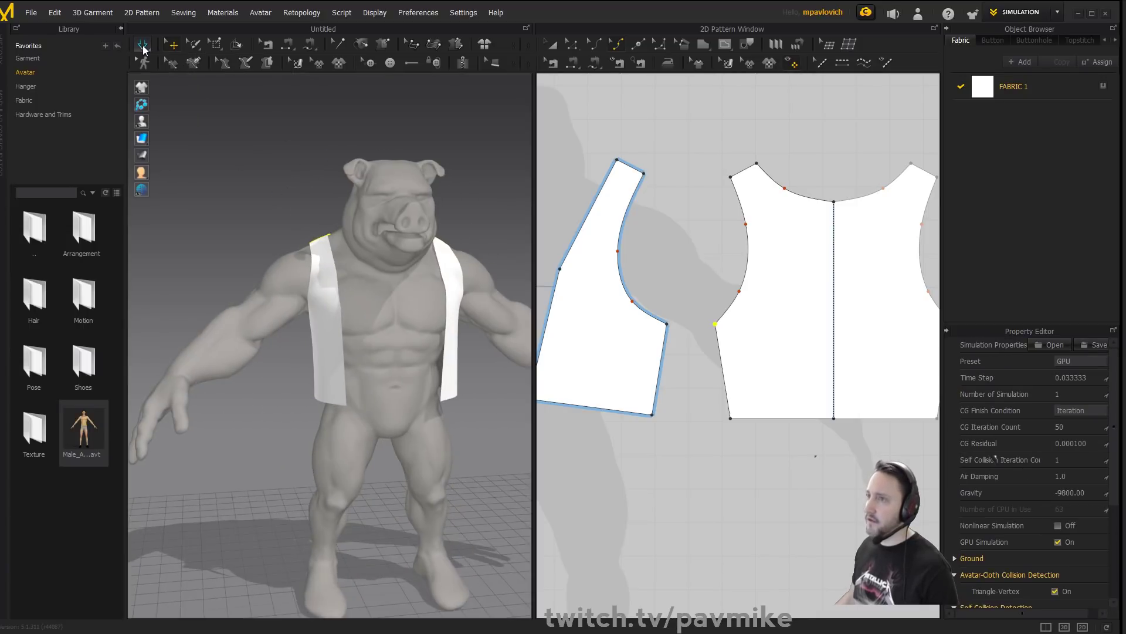
left_click(160, 81)
Open Task Manager to check the CPU load while the vest simulates, and move its window out of view.
scroll(282, 131, "down", 2)
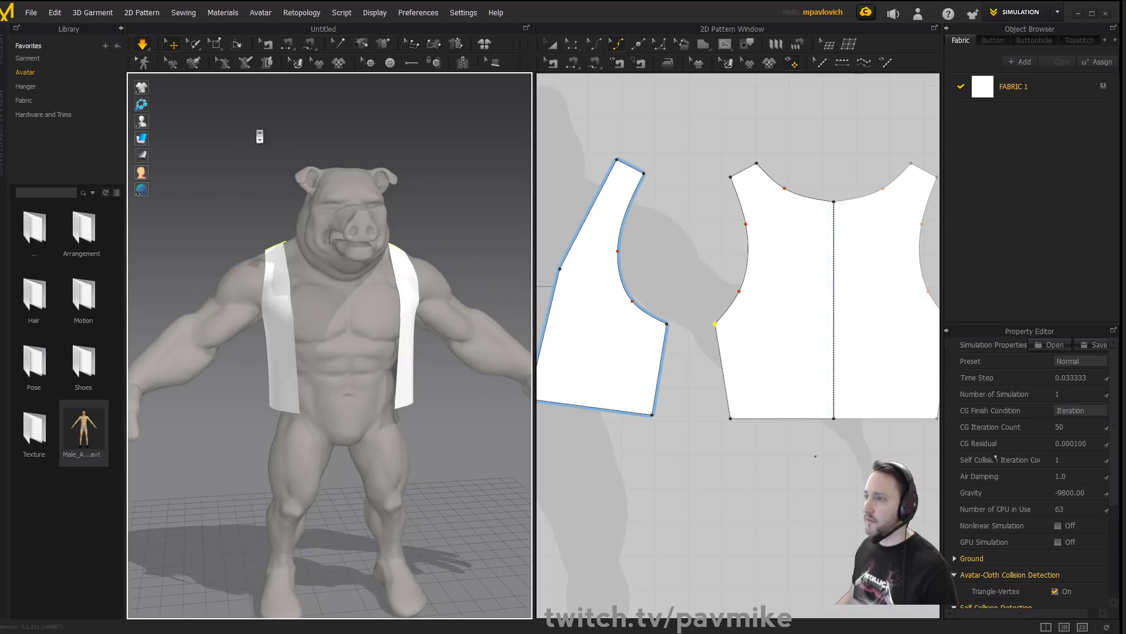
right_click_drag(259, 131, 235, 128)
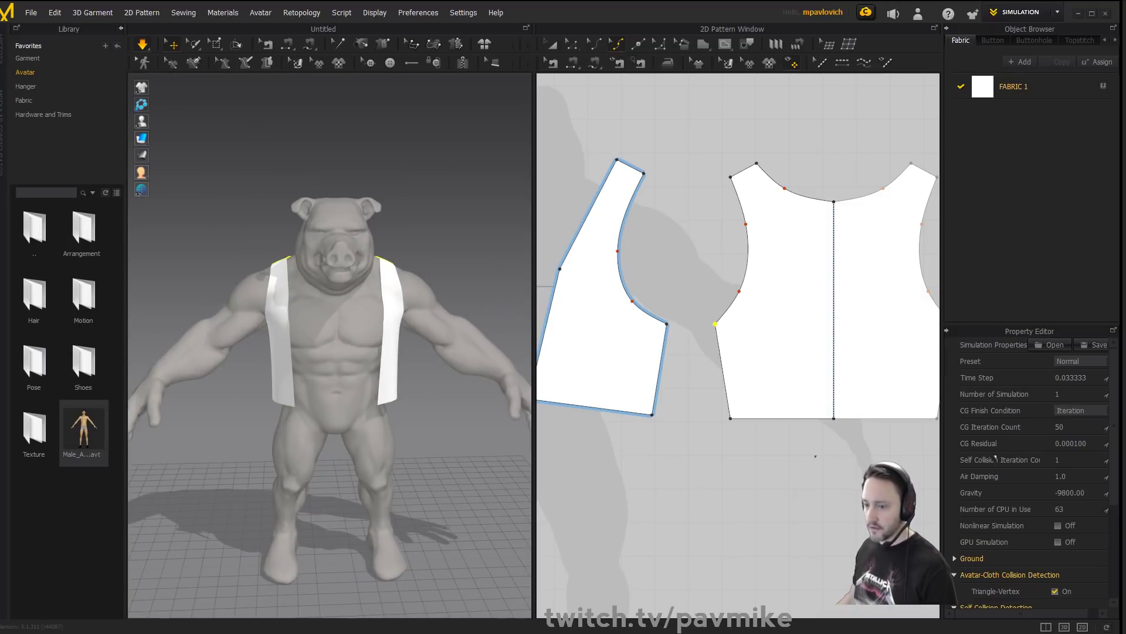
key("ctrl+shift+Escape")
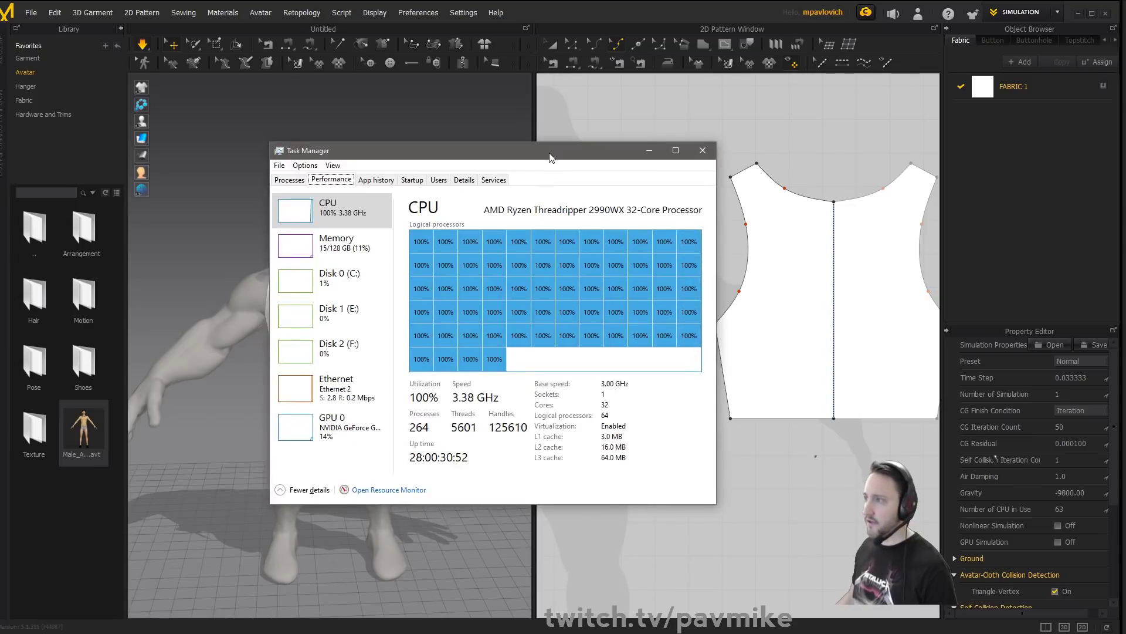
left_click_drag(552, 158, 592, 633)
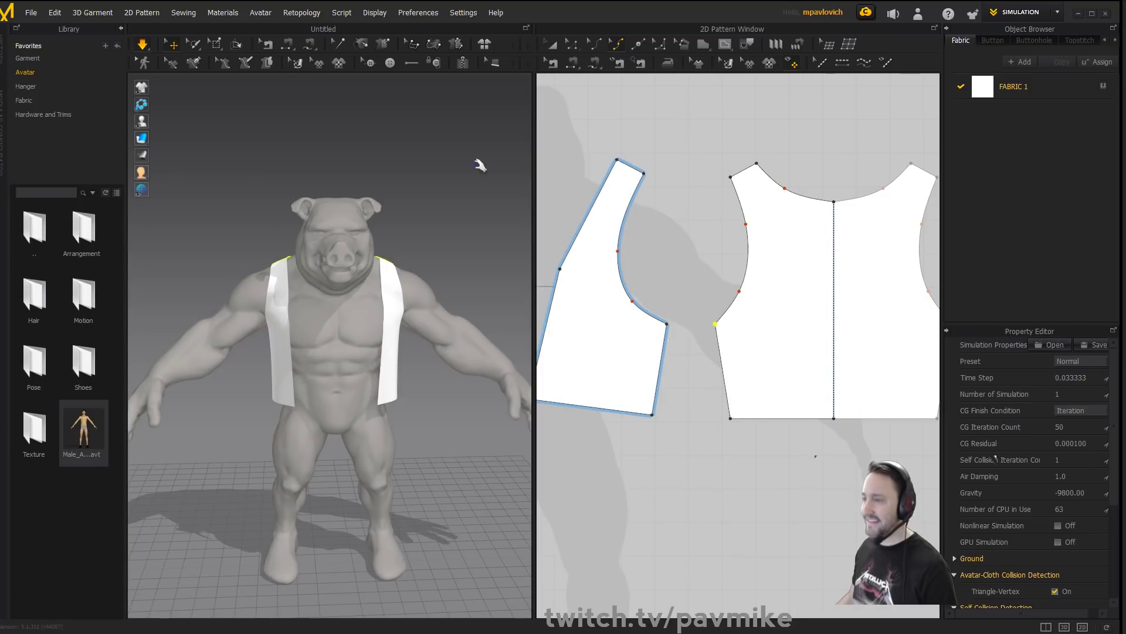
Pause the simulation, set the particle distance of all vest pattern pieces to 10, and resume simulating.
right_click_drag(381, 176, 440, 182)
scroll(441, 183, "down", 1)
scroll(705, 223, "down", 1)
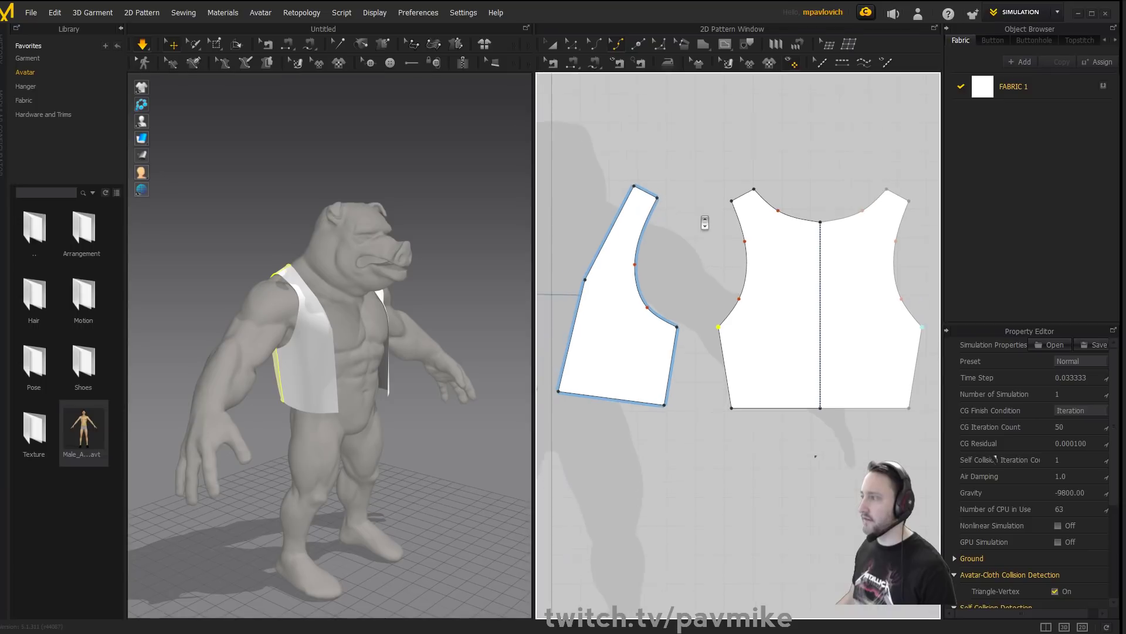
key("space")
scroll(598, 177, "down", 5)
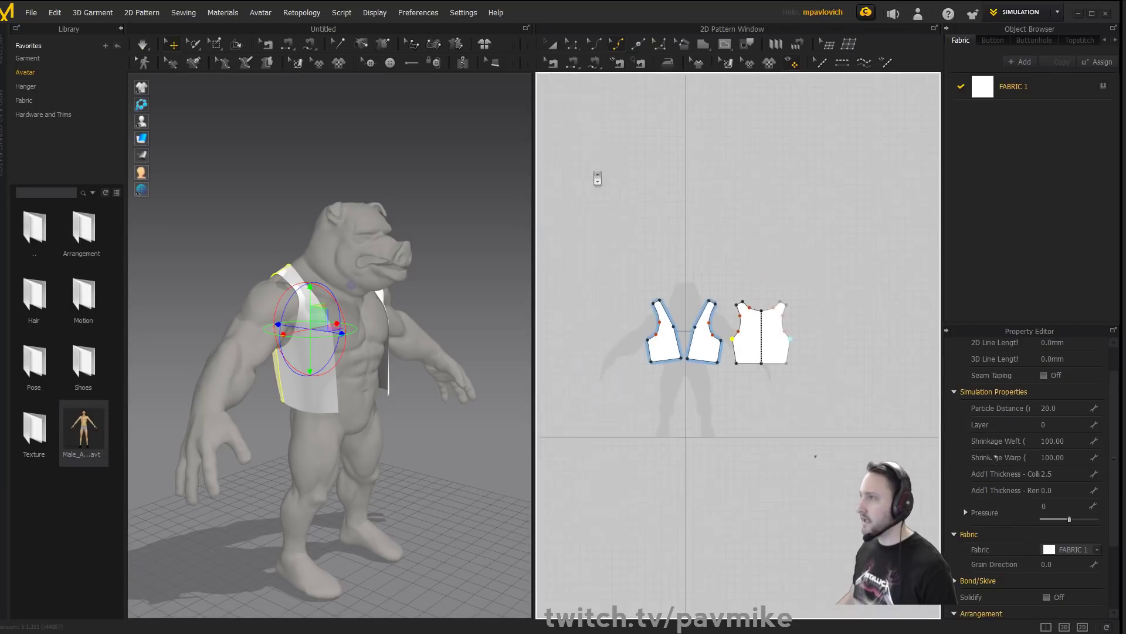
left_click(552, 45)
key("ctrl+a")
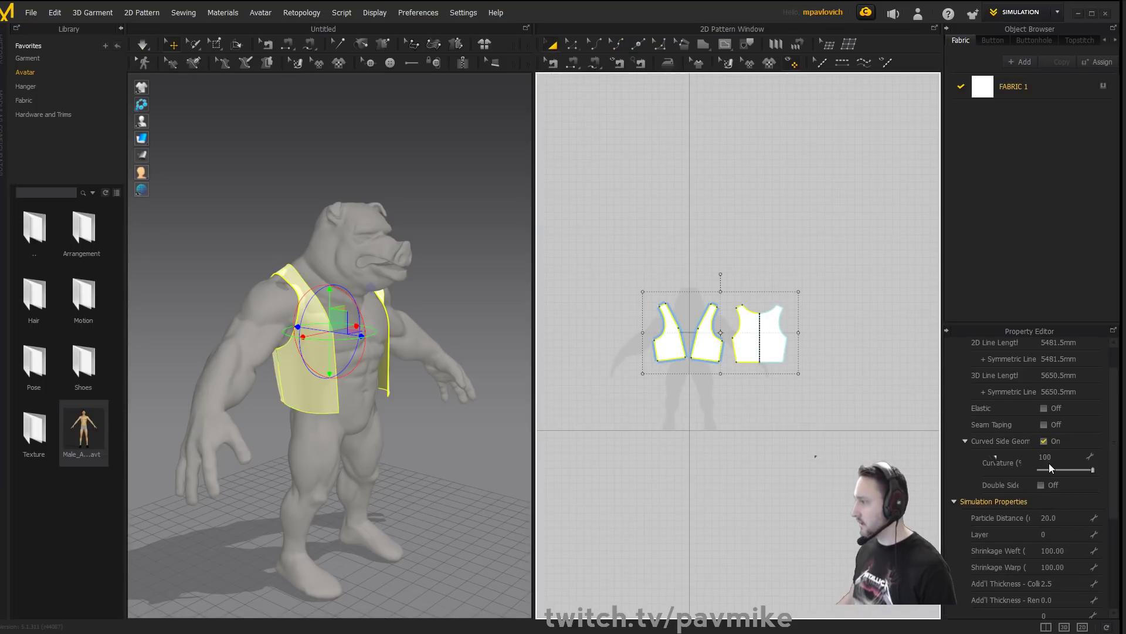
double_click(1050, 517)
type("10")
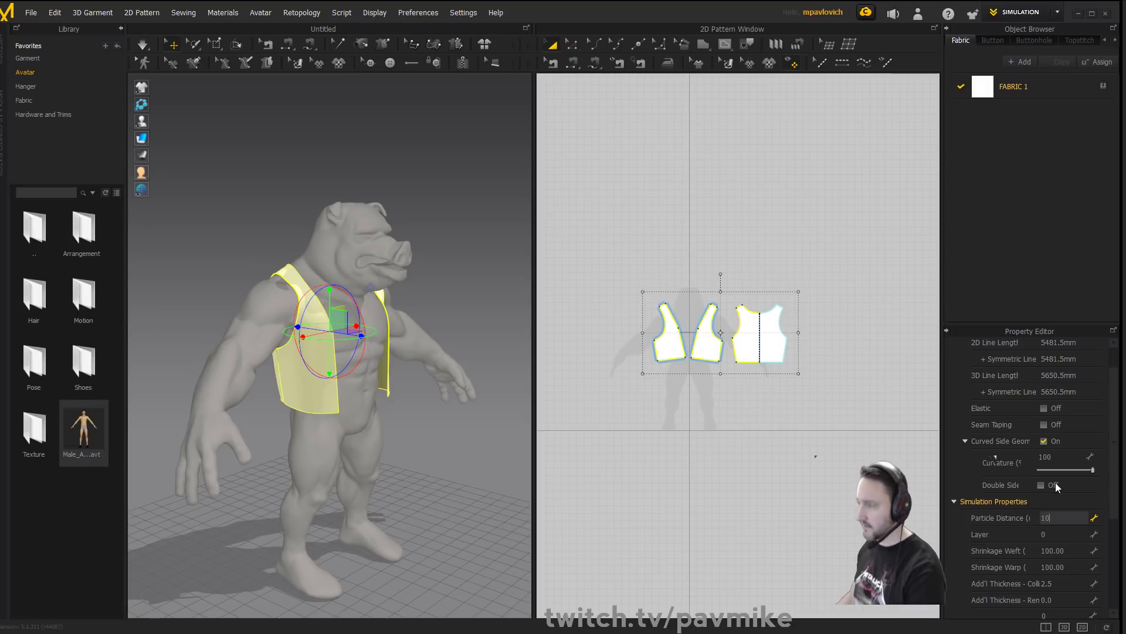
key("Return")
right_click_drag(442, 171, 383, 168)
key("space")
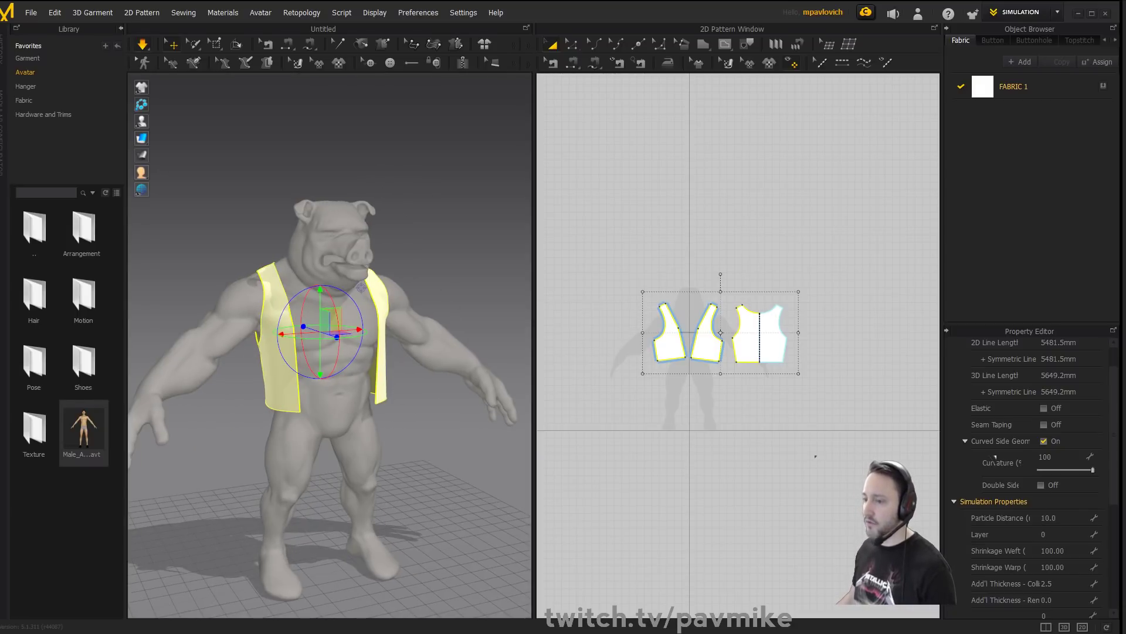
Lower the outer hem corner of the front piece slightly to lengthen its side seam.
right_click_drag(432, 364, 360, 352)
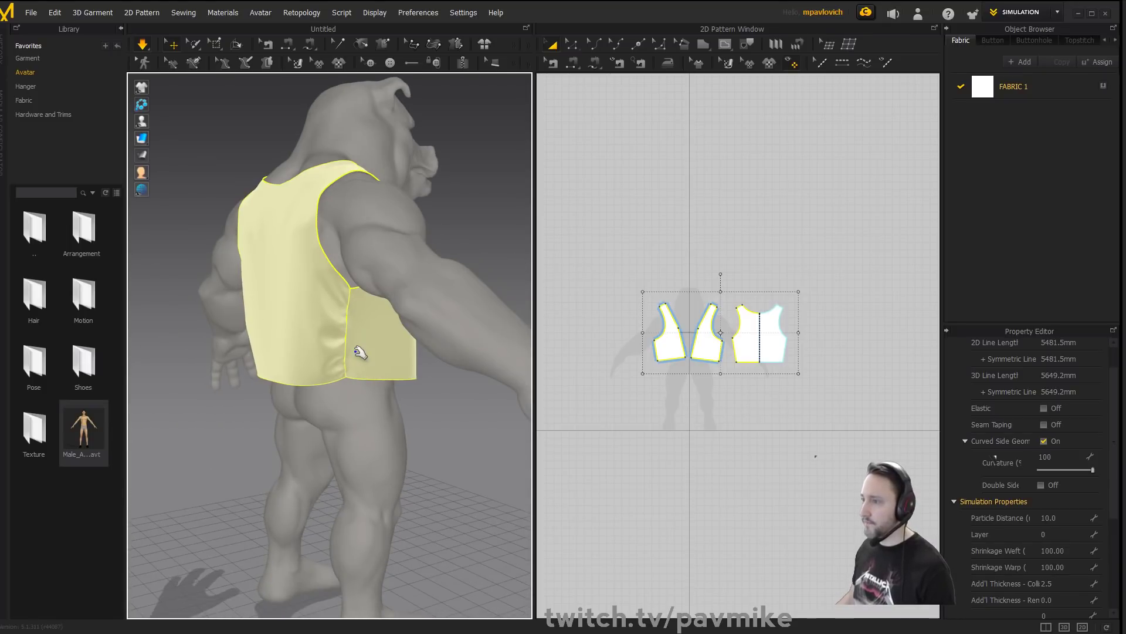
scroll(743, 385, "up", 10)
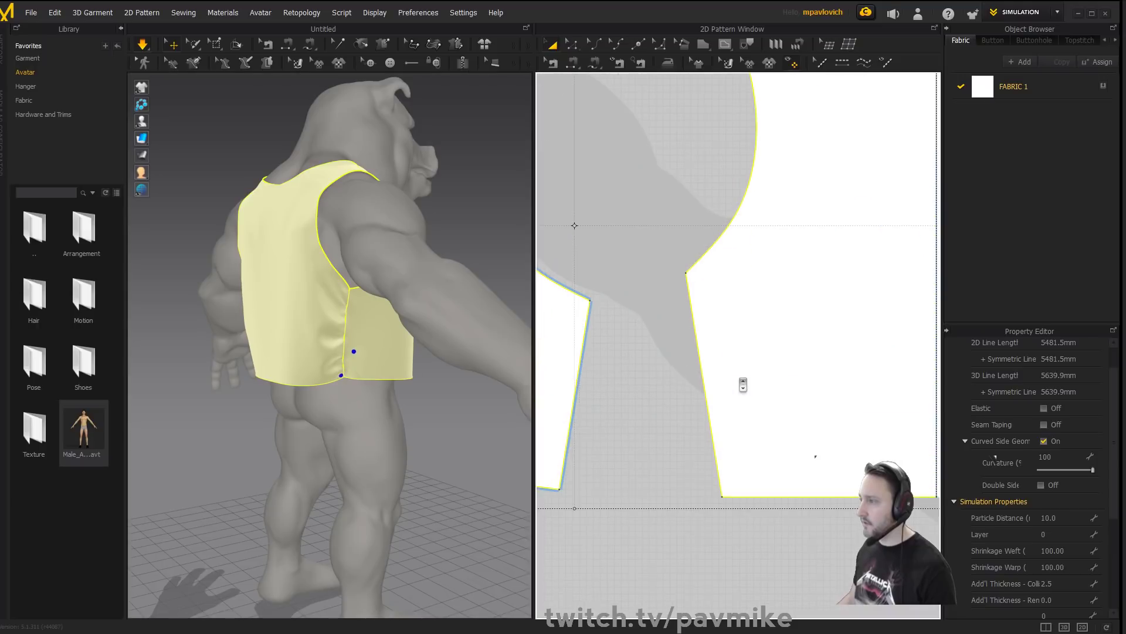
scroll(743, 384, "down", 8)
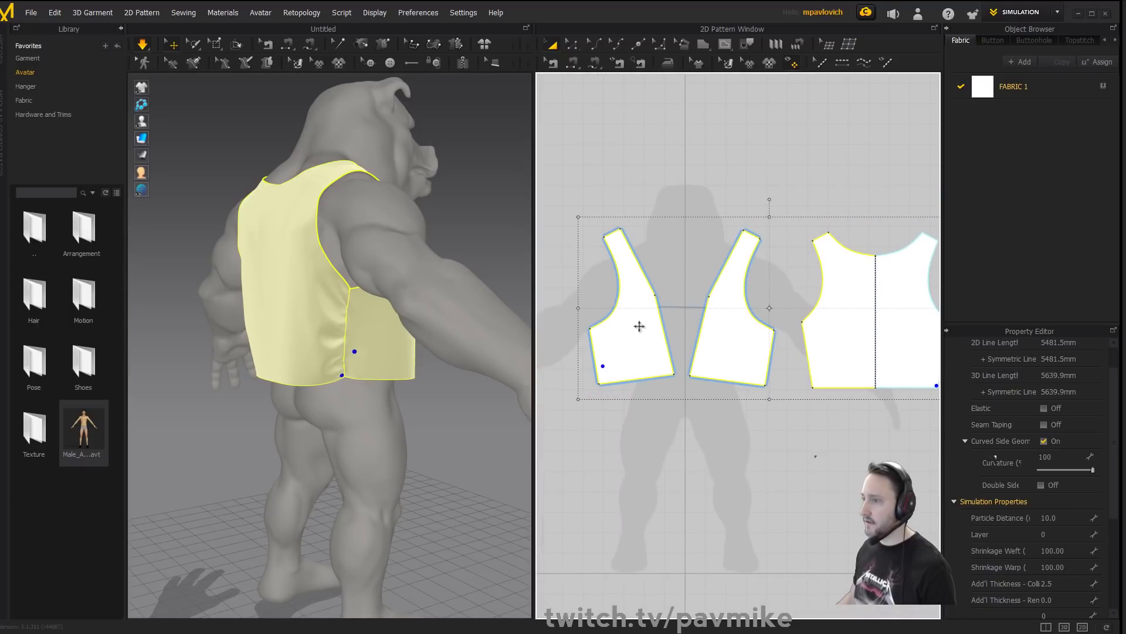
left_click(692, 437)
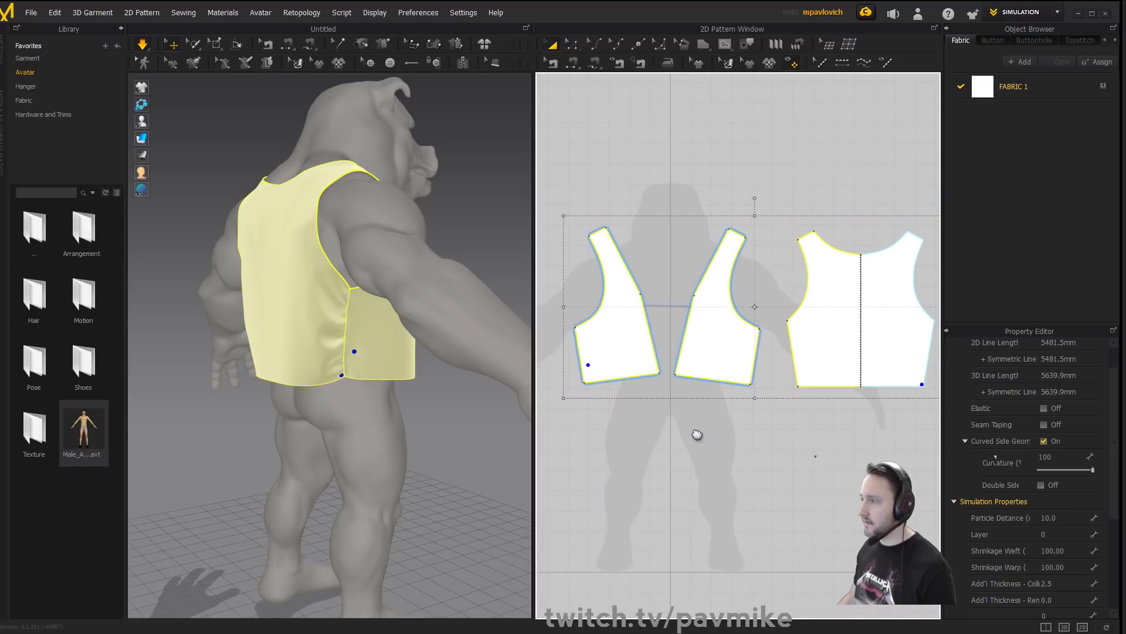
key("z")
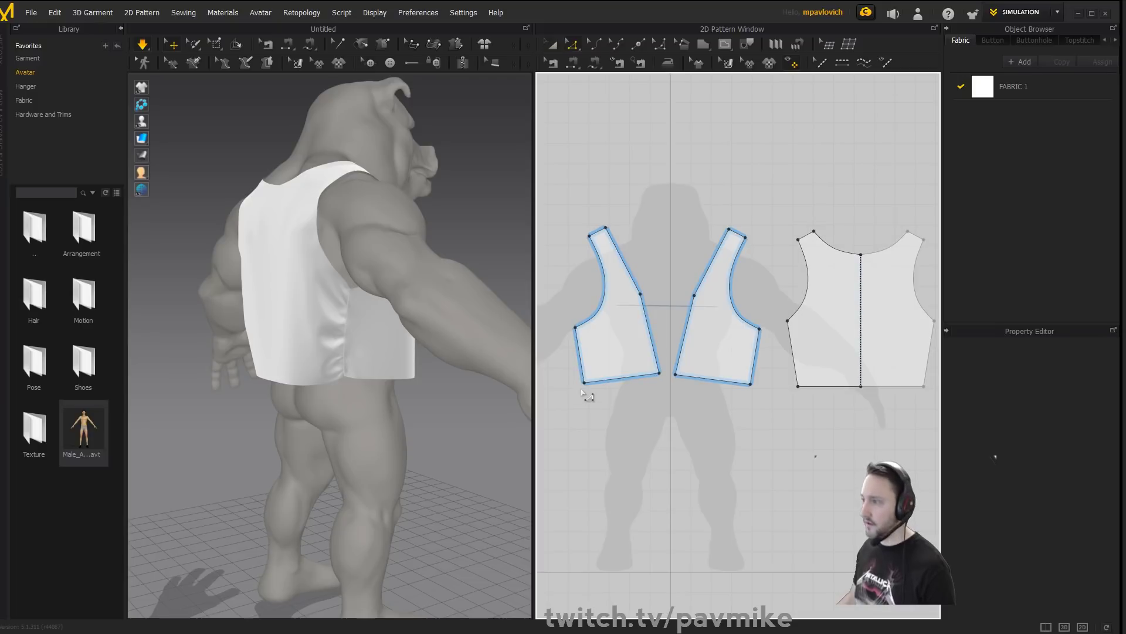
left_click(585, 386)
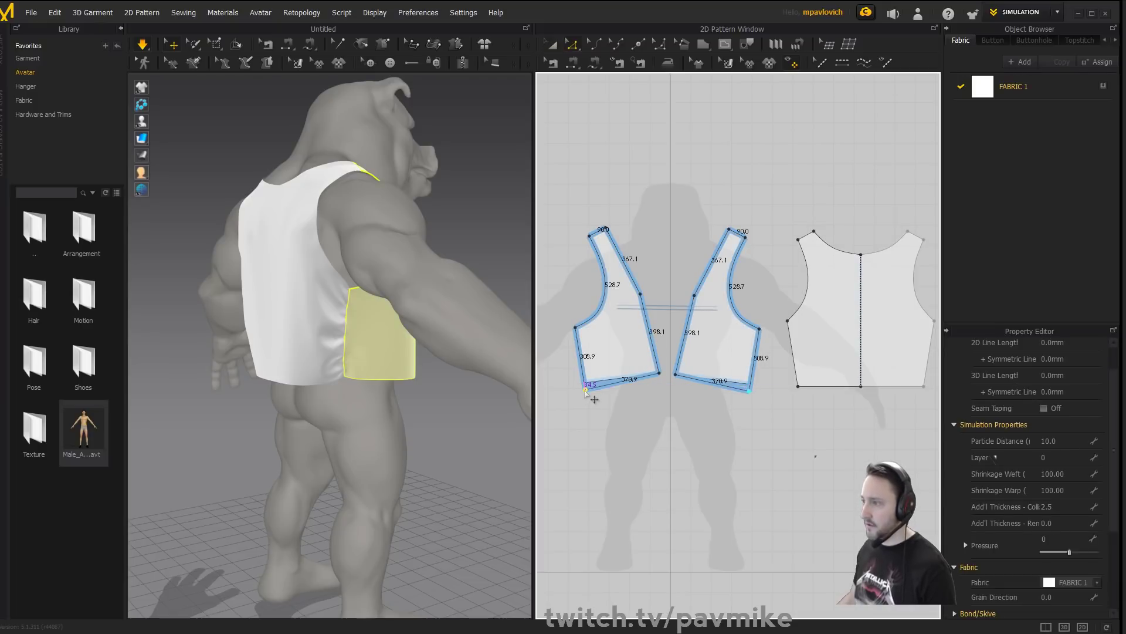
left_click_drag(585, 390, 579, 391)
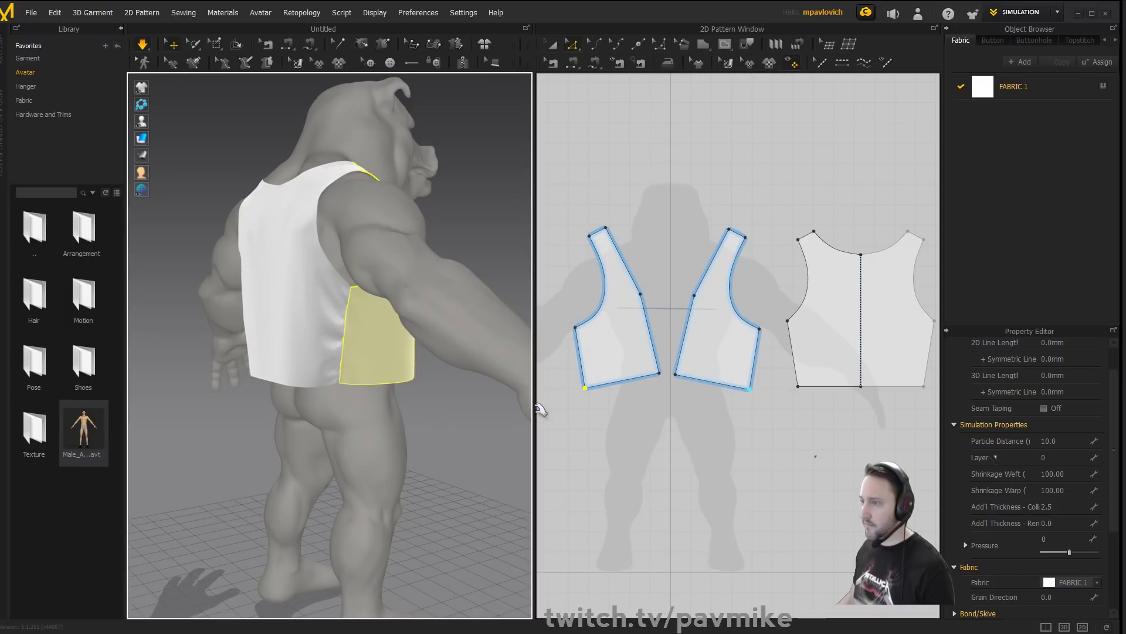
Try lowering the outer hem corner of the back panel, and undo the change.
middle_click_drag(732, 414, 622, 410)
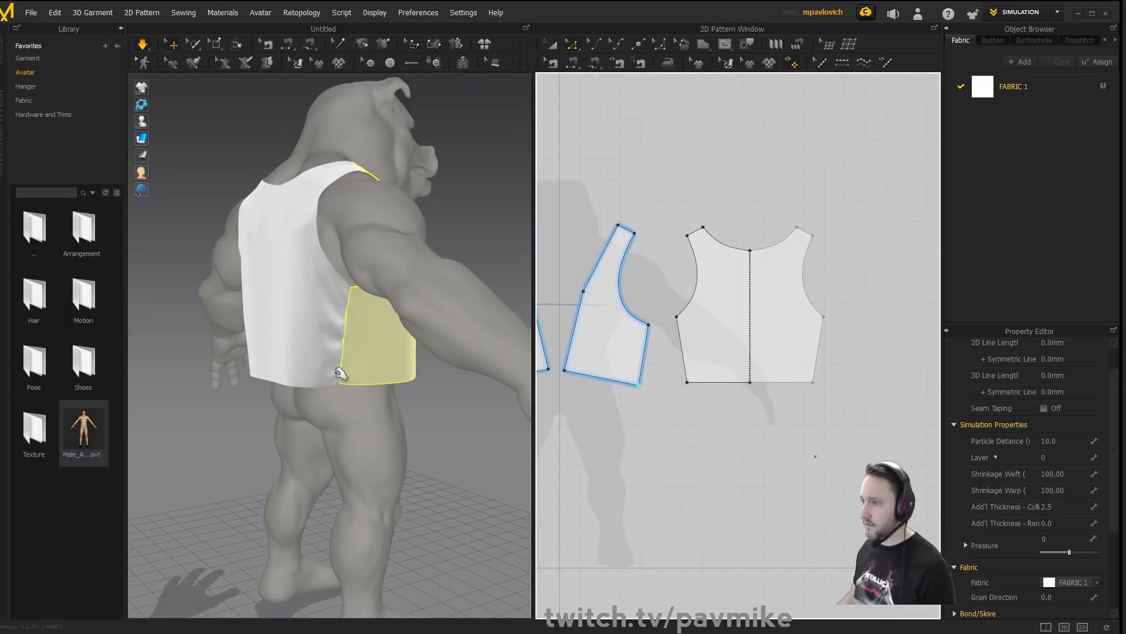
left_click(687, 382)
left_click(813, 383)
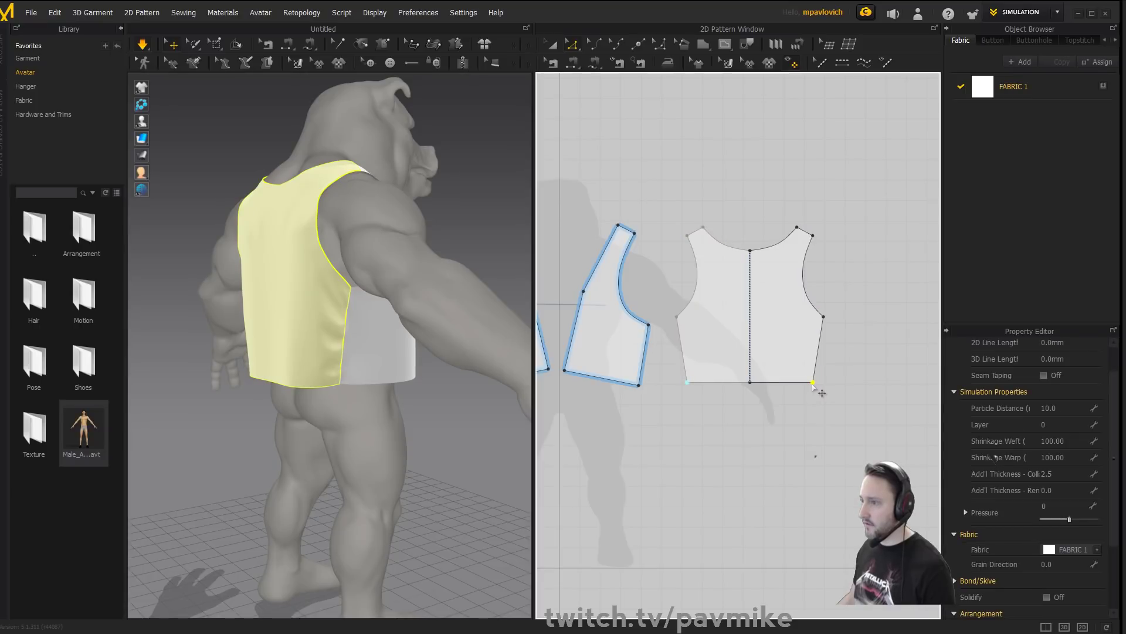
left_click_drag(813, 384, 812, 394)
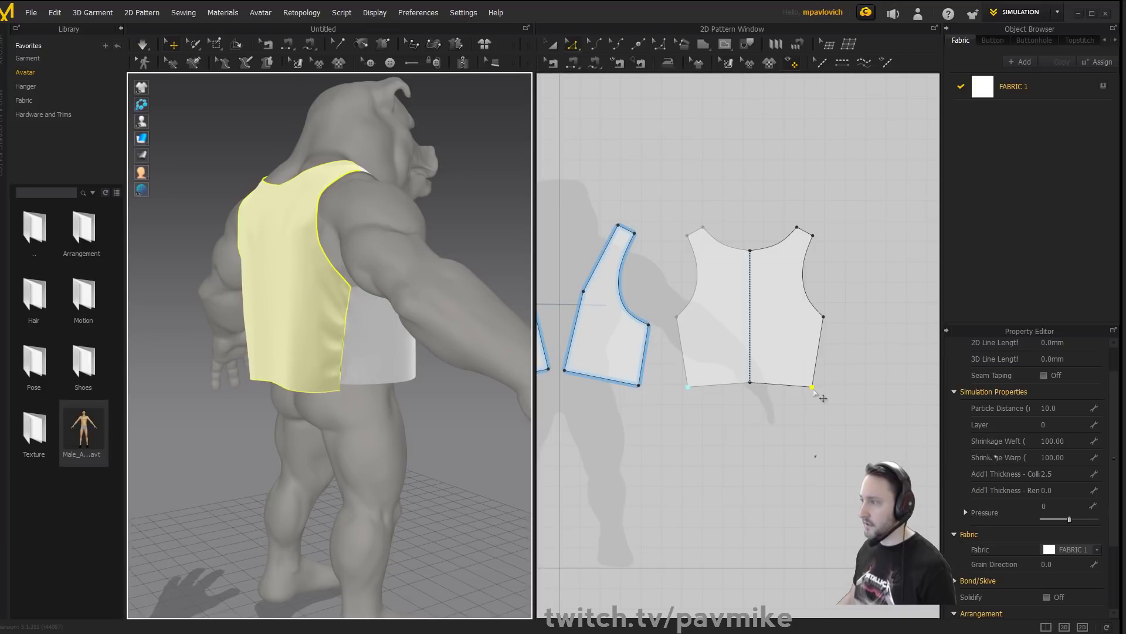
key("ctrl+z")
Raise the back panel's outer hem corner slightly and resume the simulation.
left_click_drag(813, 383, 814, 379)
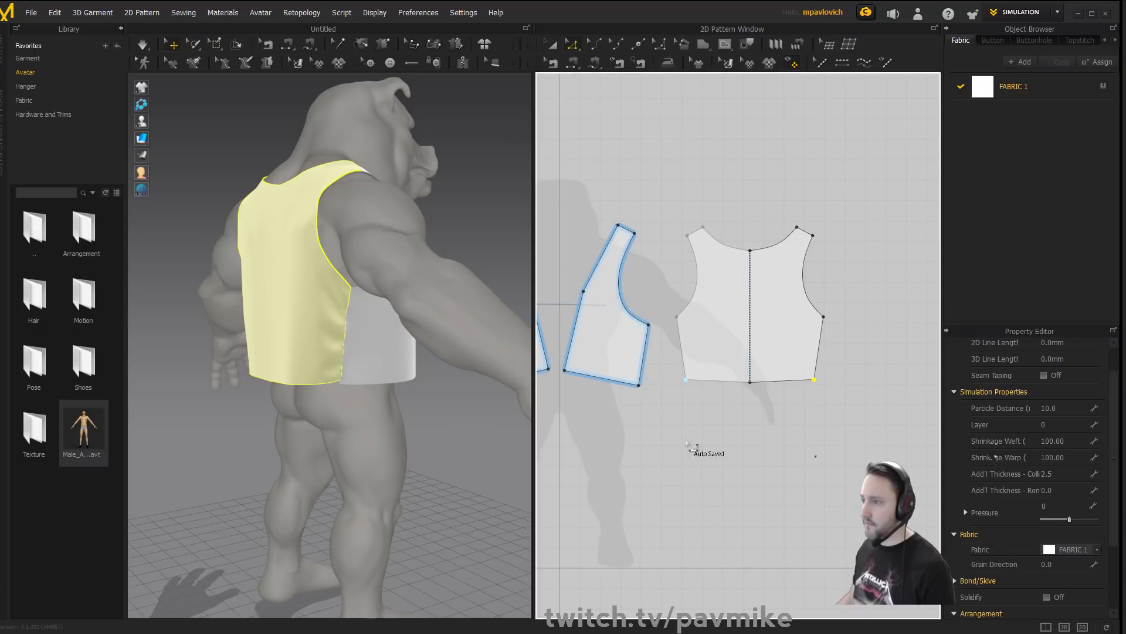
key("space")
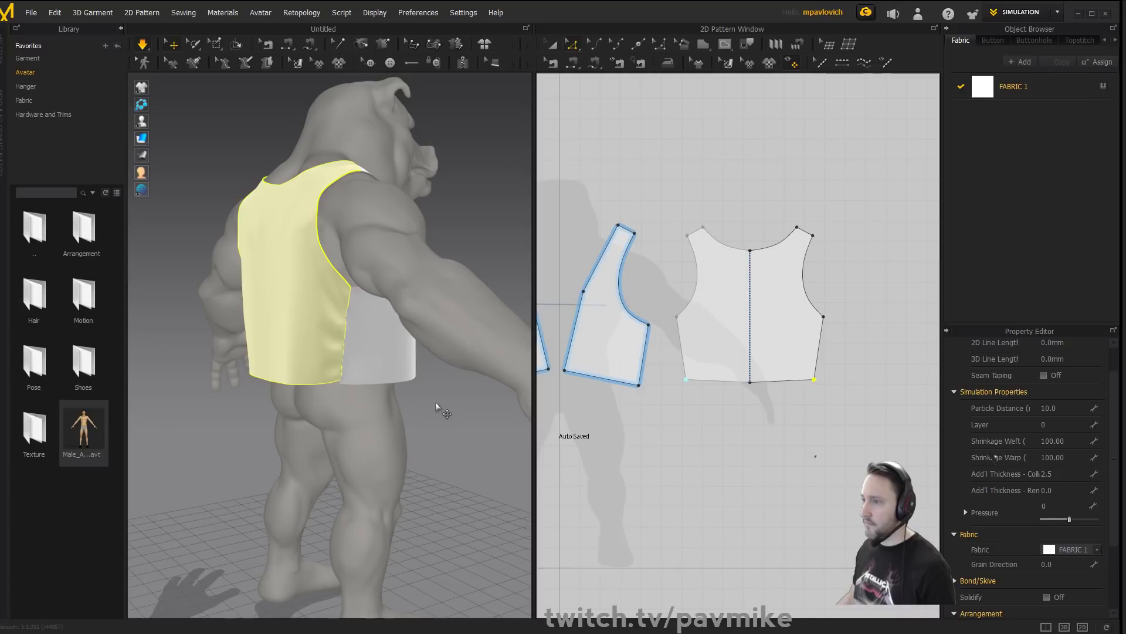
mouse_move(435, 402)
right_mouse_down()
mouse_move(455, 402)
mouse_move(429, 403)
right_mouse_up()
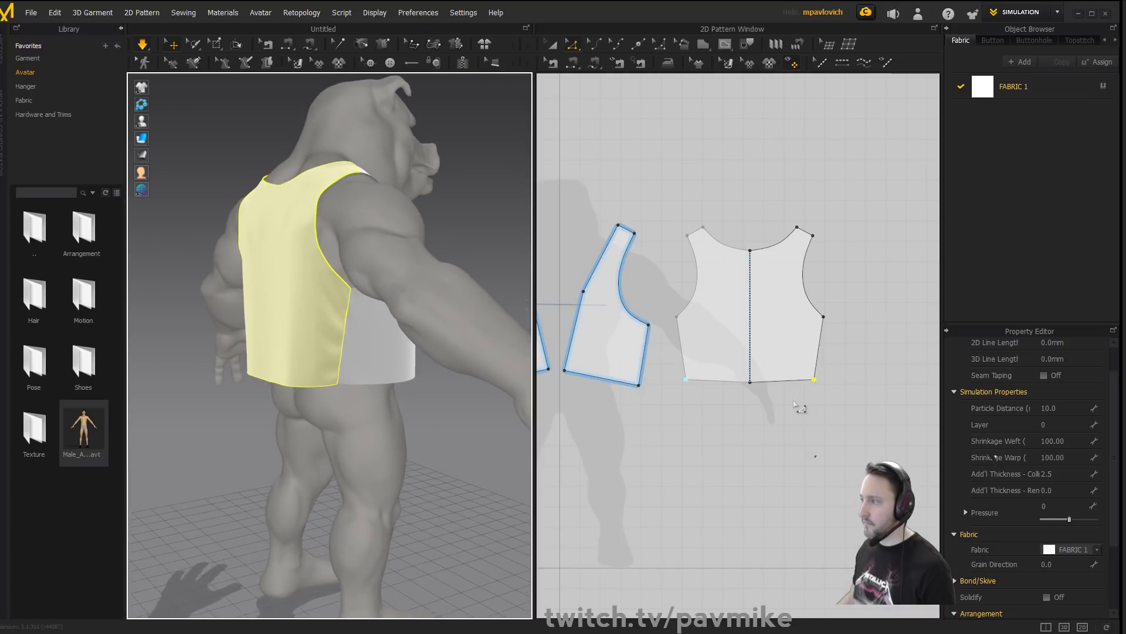
Compare the vest's front drape on the avatar with the pig character reference image, and return to Marvelous Designer.
scroll(799, 408, "down", 3)
middle_click_drag(727, 404, 917, 416)
middle_click_drag(824, 405, 678, 405)
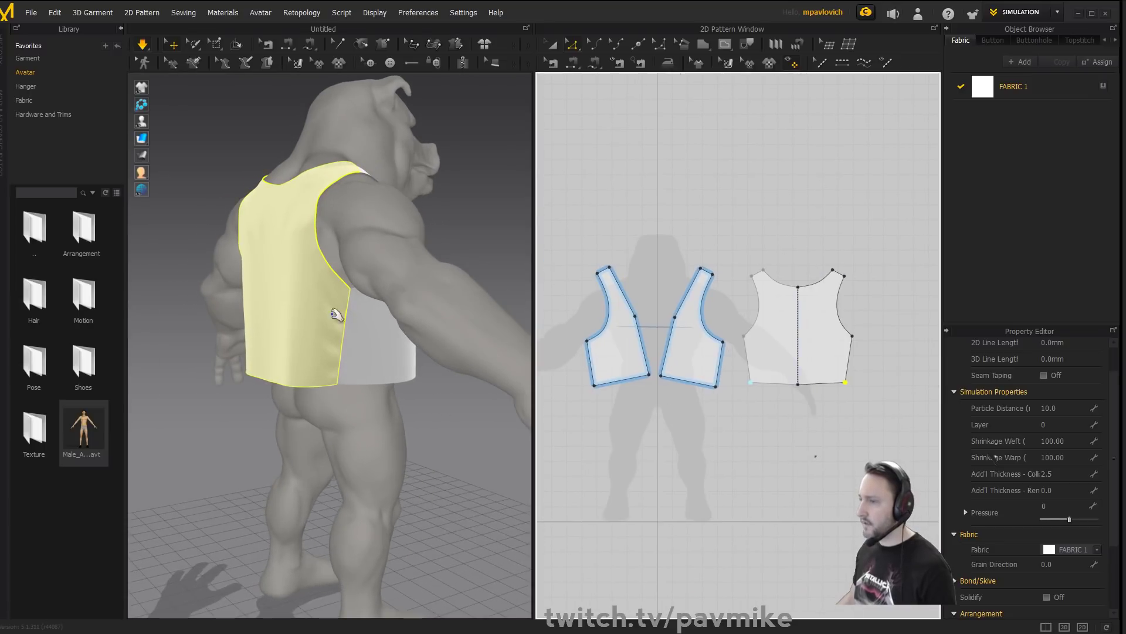
right_click_drag(336, 315, 374, 284)
key("alt+Tab")
right_click_drag(255, 311, 247, 305)
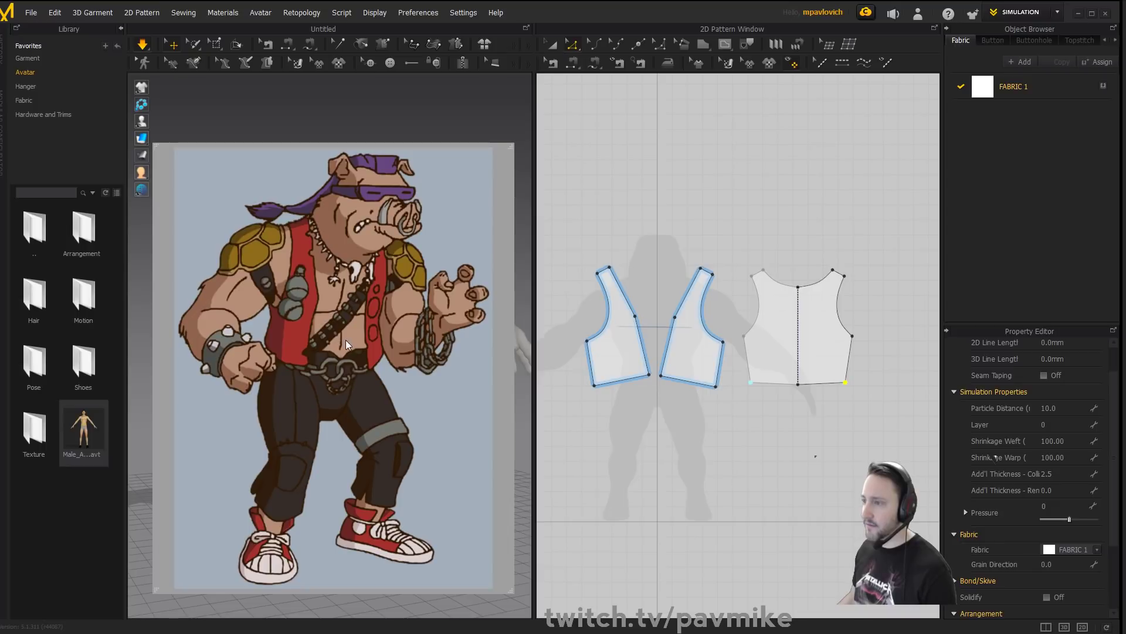
key("alt+Tab")
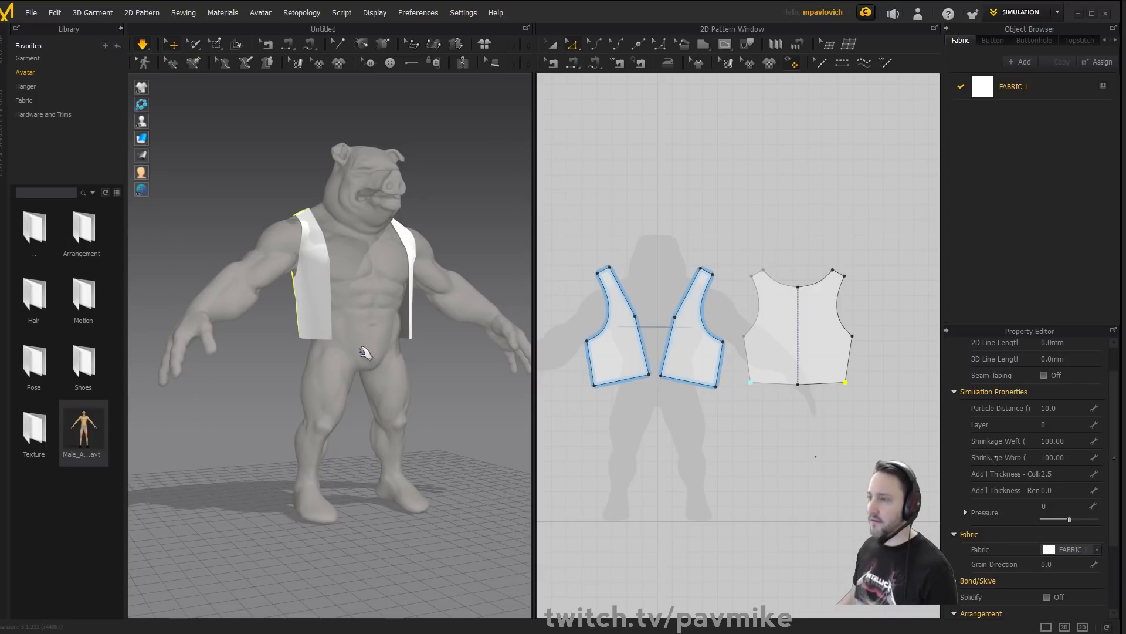
right_click_drag(364, 352, 440, 367)
scroll(339, 364, "up", 3)
right_click_drag(423, 311, 364, 353)
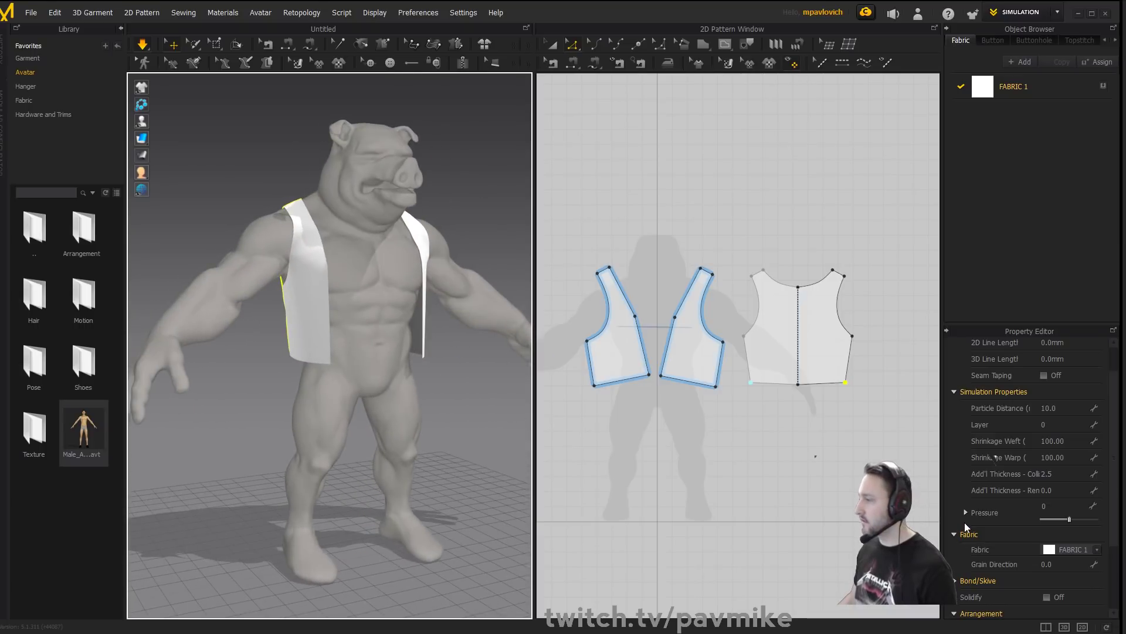
Add a second fabric to the garment's fabric list.
right_click_drag(712, 234, 729, 255)
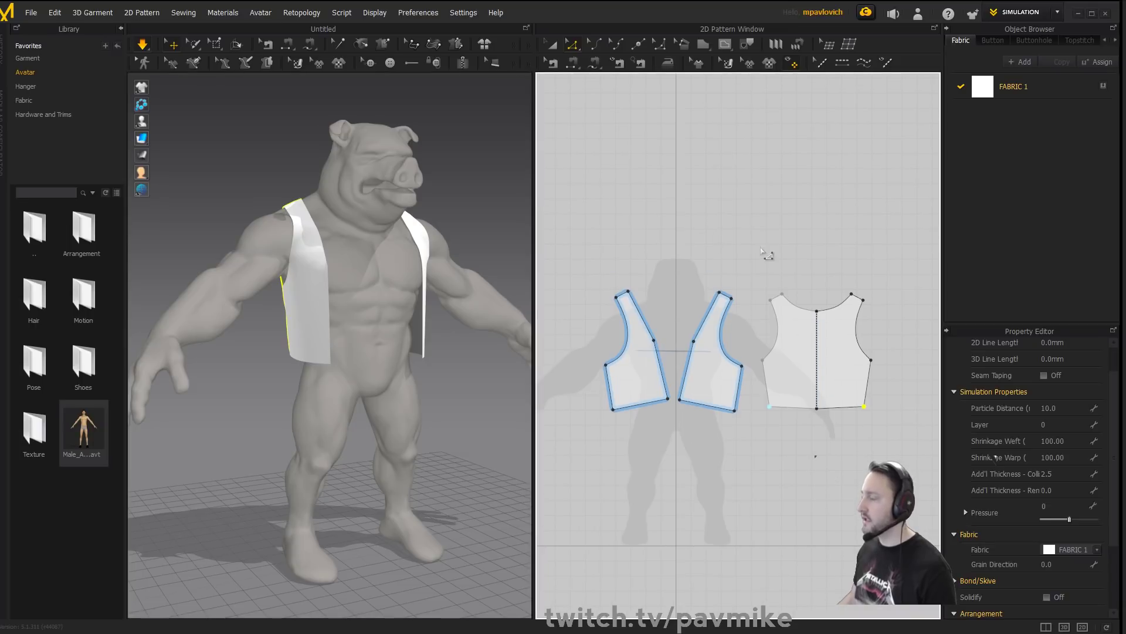
left_click(1025, 86)
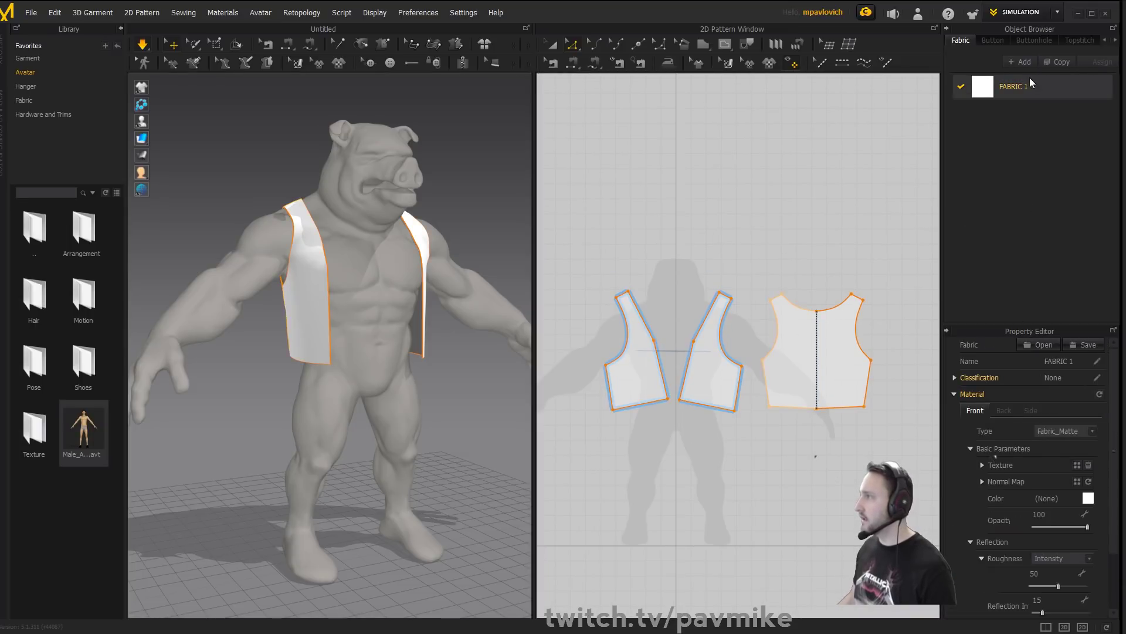
left_click(1021, 62)
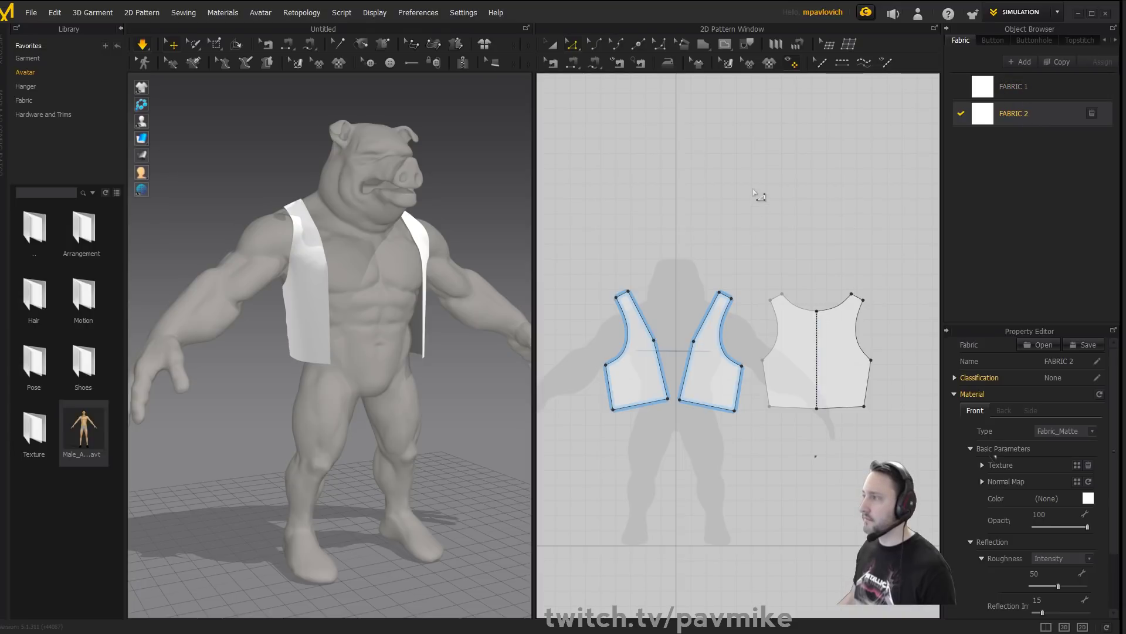
Assign the new fabric to all front and back vest pieces and bring up its properties.
scroll(706, 181, "down", 2)
left_click_drag(596, 212, 863, 447)
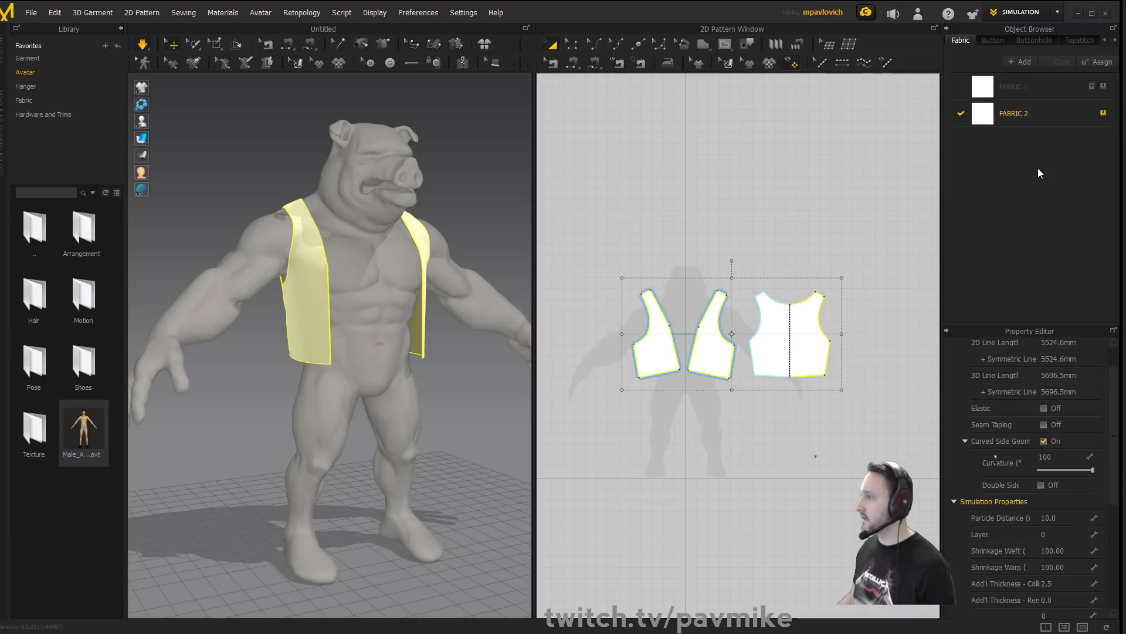
left_click(779, 231)
left_click(991, 118)
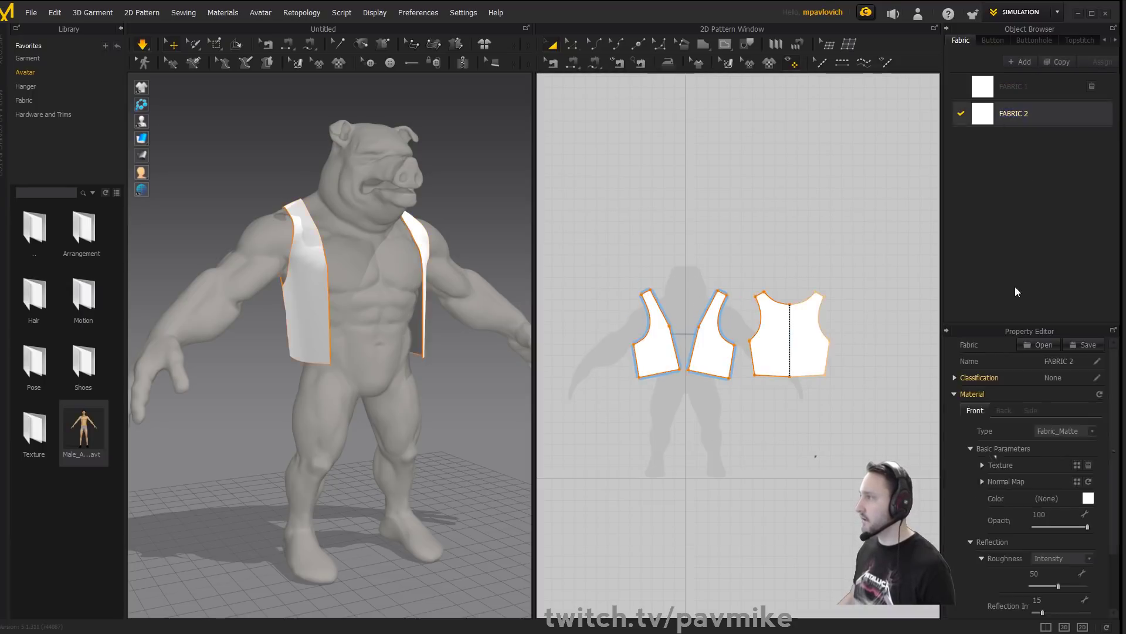
Change the FABRIC 2 colour to a light red and deselect the fabric.
left_click(1087, 498)
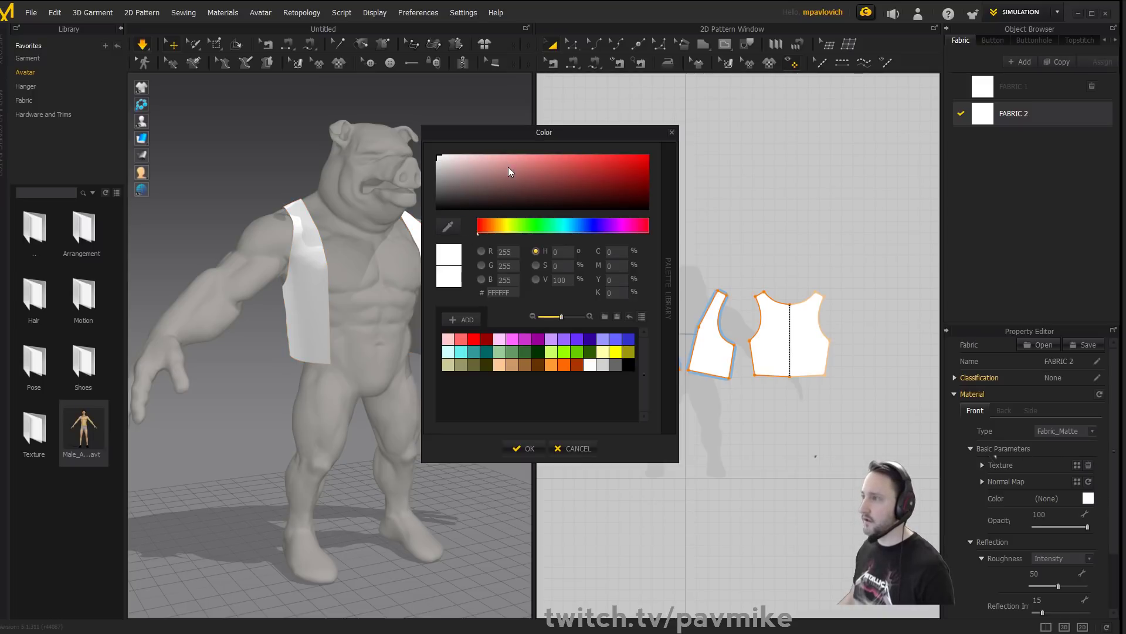
left_click_drag(509, 172, 538, 155)
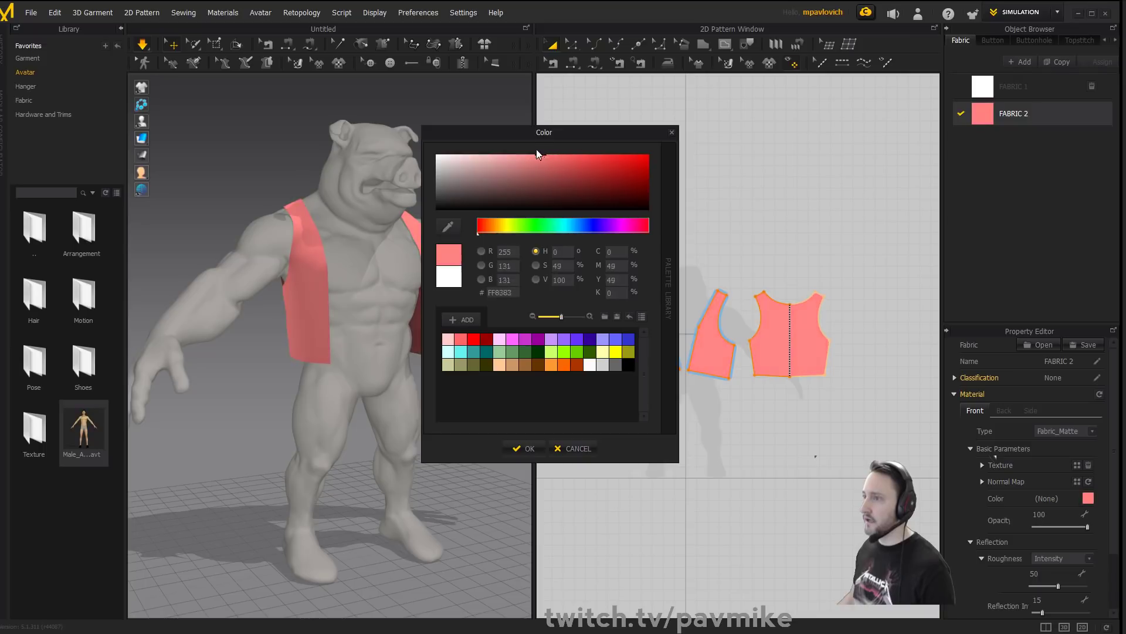
left_click(524, 448)
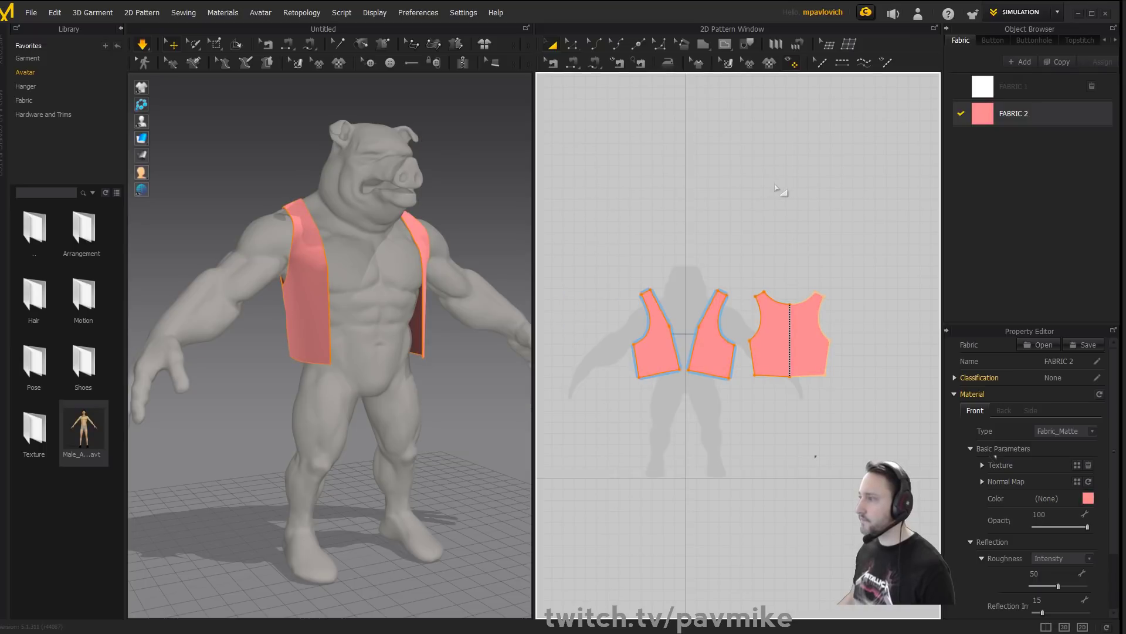
left_click(774, 188)
scroll(711, 219, "up", 5)
Save the project as Vest in the streaming > TurtlePower > Bebop folder.
left_click(31, 13)
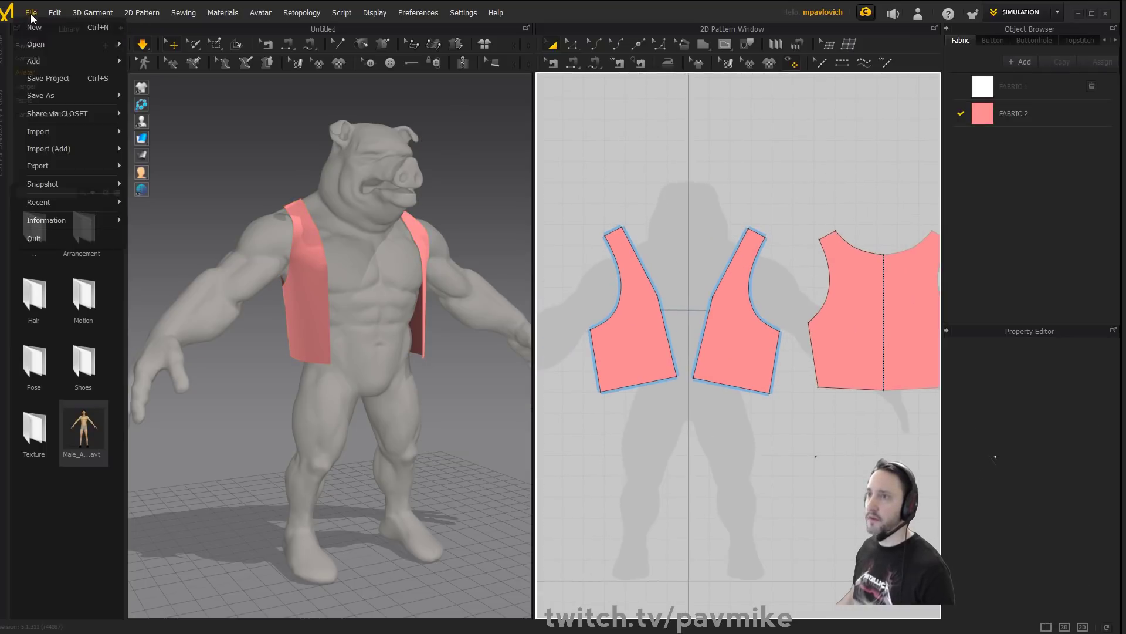
left_click(48, 78)
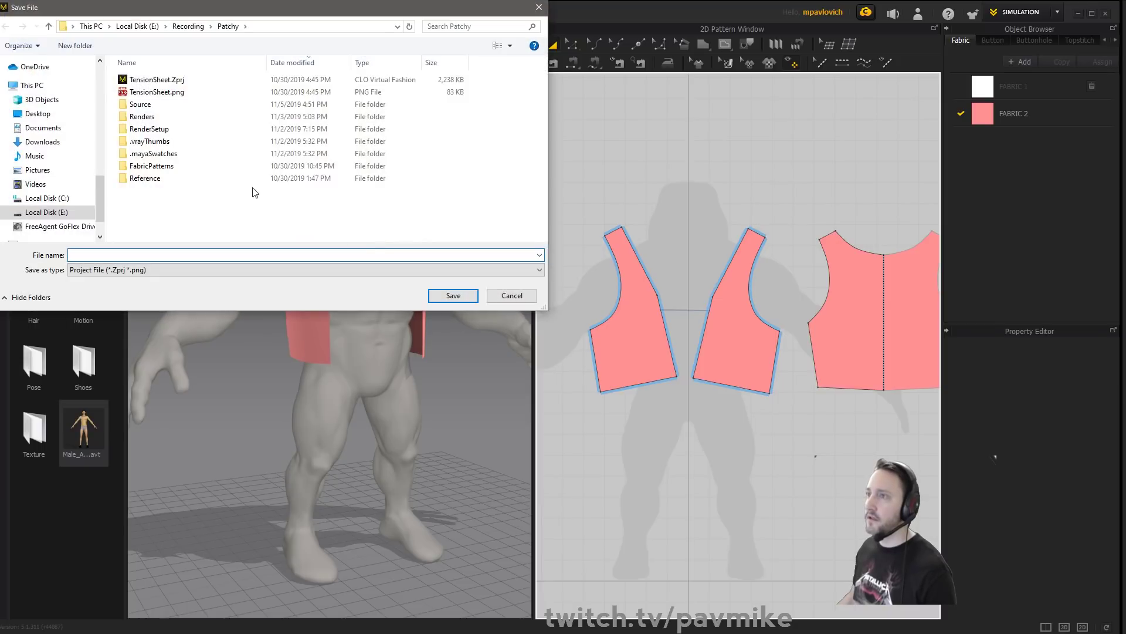
scroll(51, 134, "up", 5)
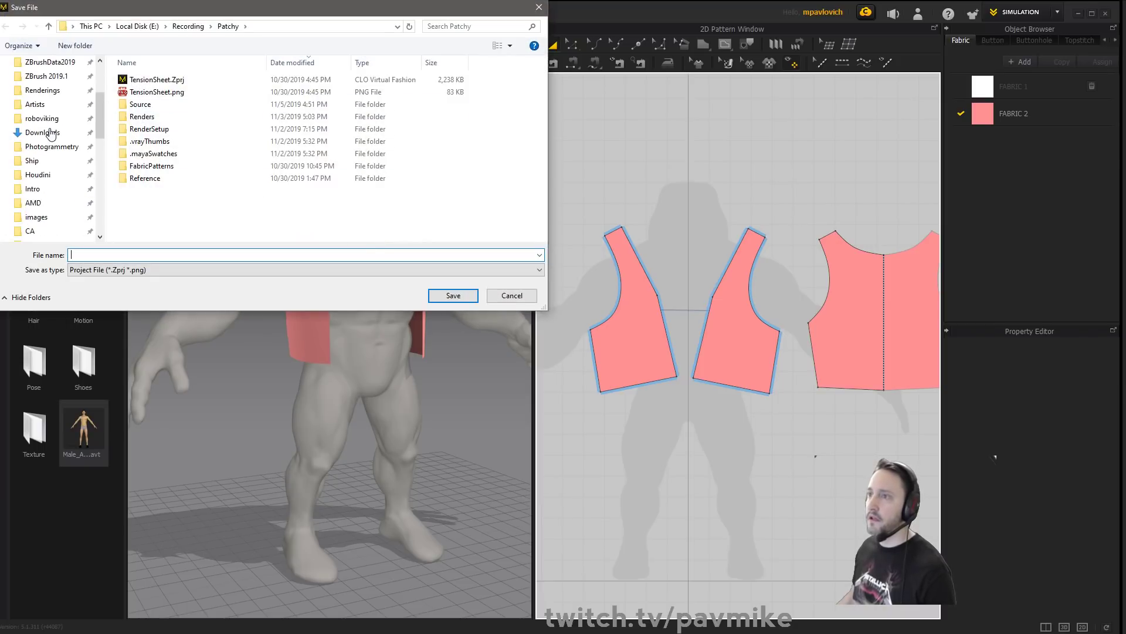
scroll(51, 134, "up", 3)
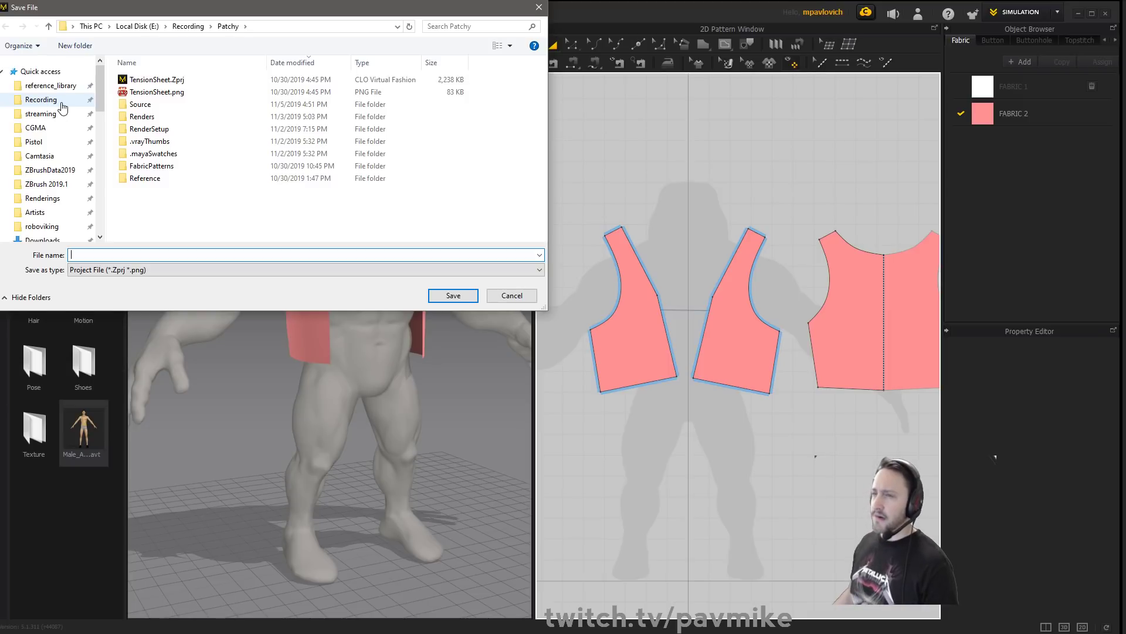
left_click(41, 113)
scroll(151, 184, "down", 9)
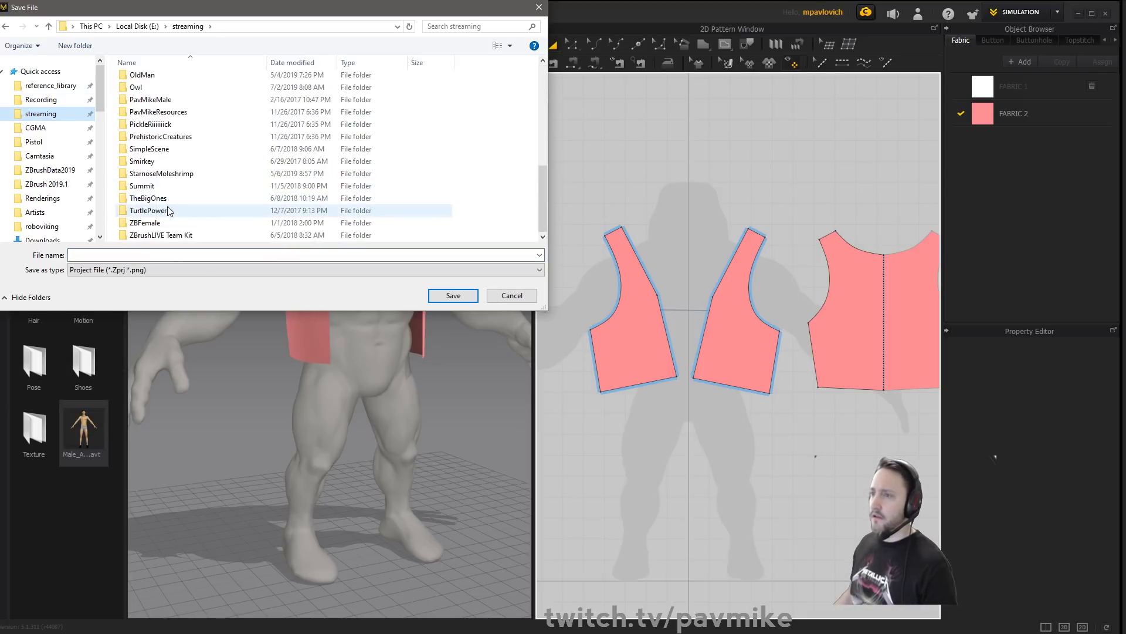
double_click(169, 210)
double_click(162, 82)
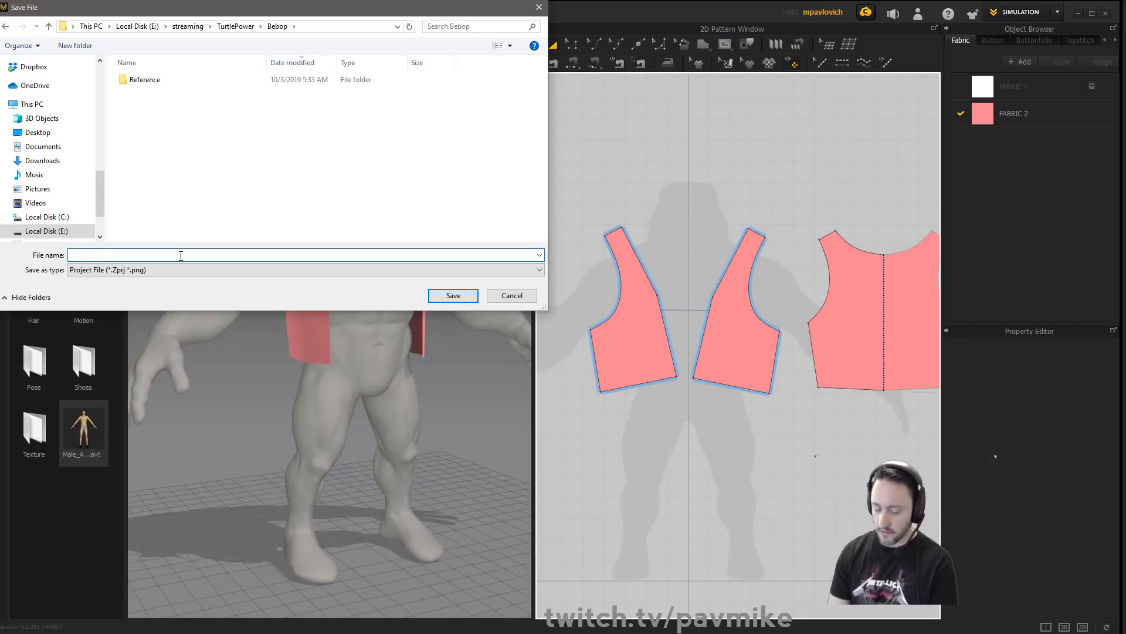
type("Vest")
key("Return")
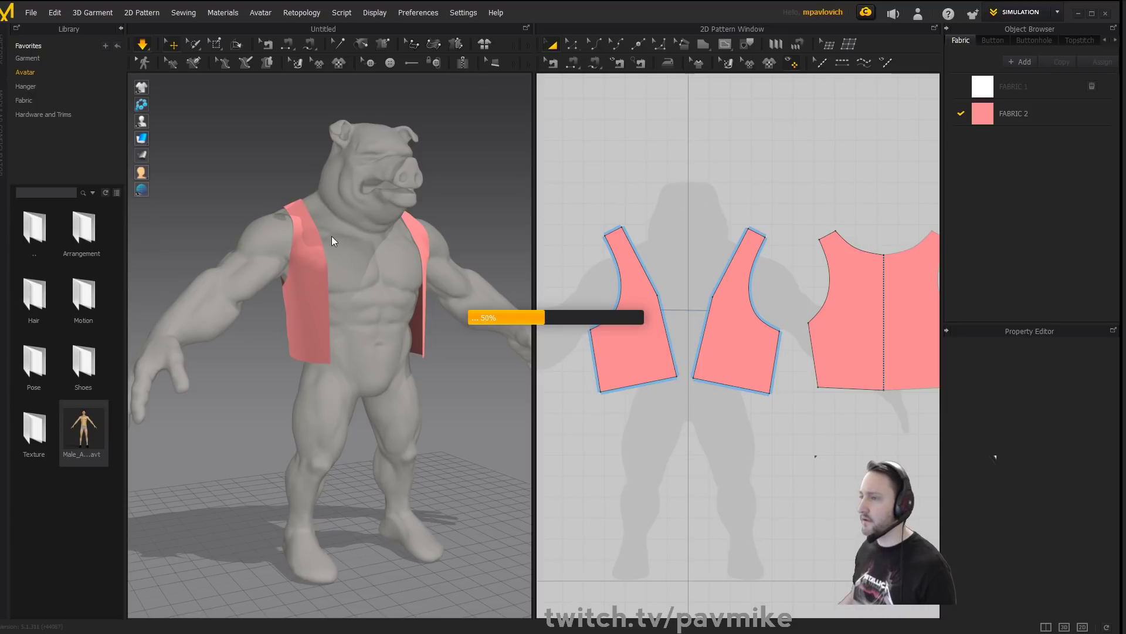
Set the particle distance of all front and back vest pieces to 5.
scroll(307, 221, "up", 5)
right_click_drag(326, 264, 273, 270)
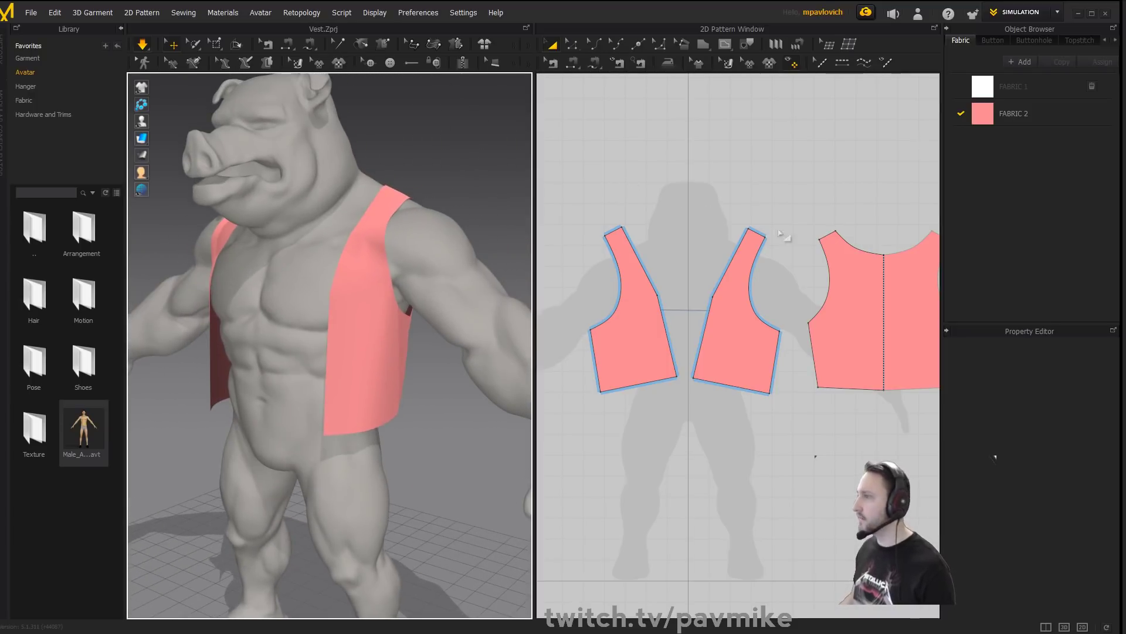
left_click(1004, 115)
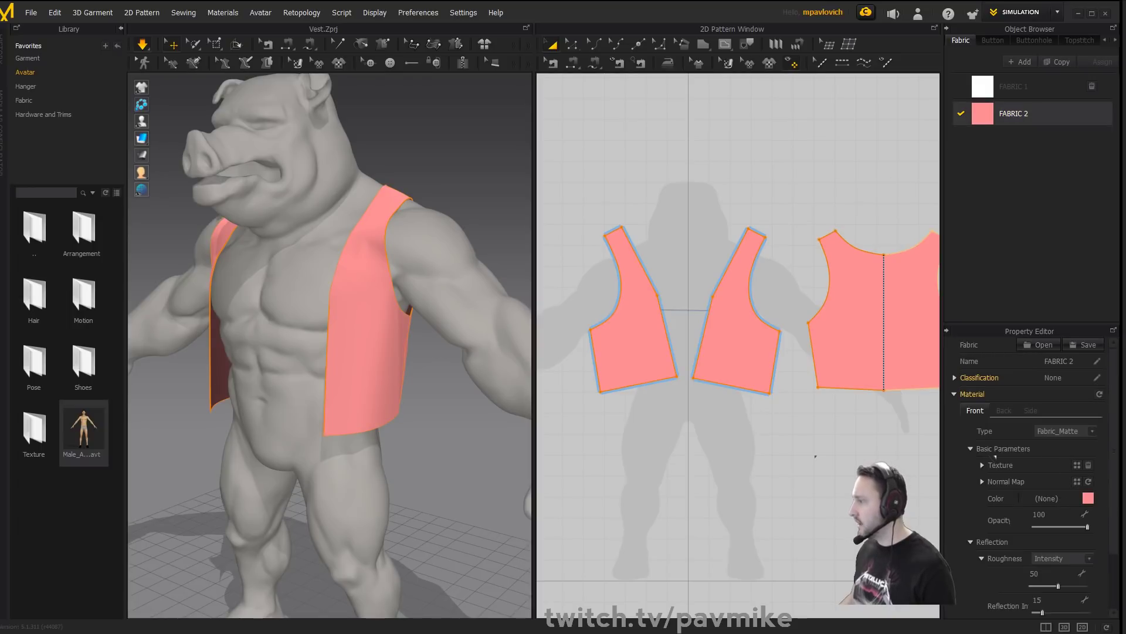
scroll(618, 297, "down", 2)
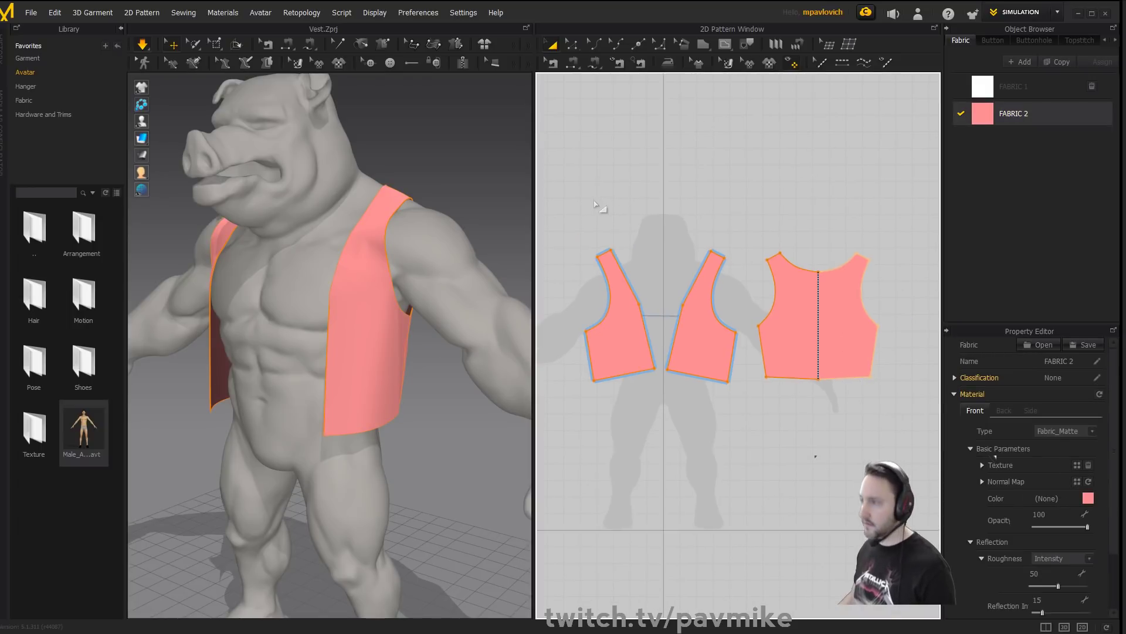
left_click_drag(572, 203, 869, 424)
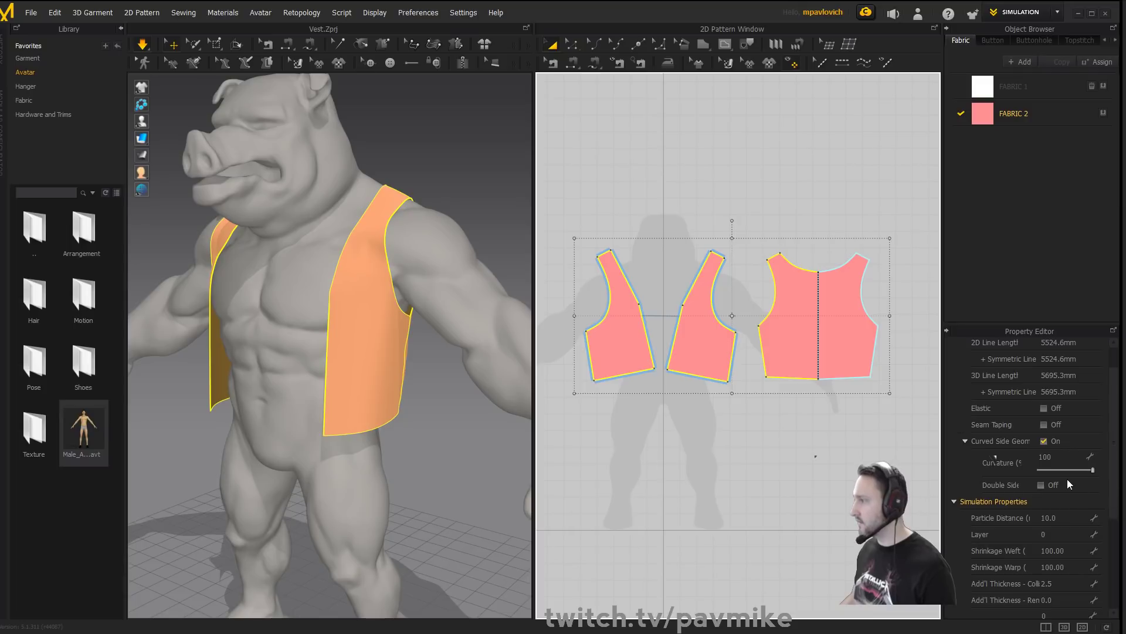
left_click(1062, 517)
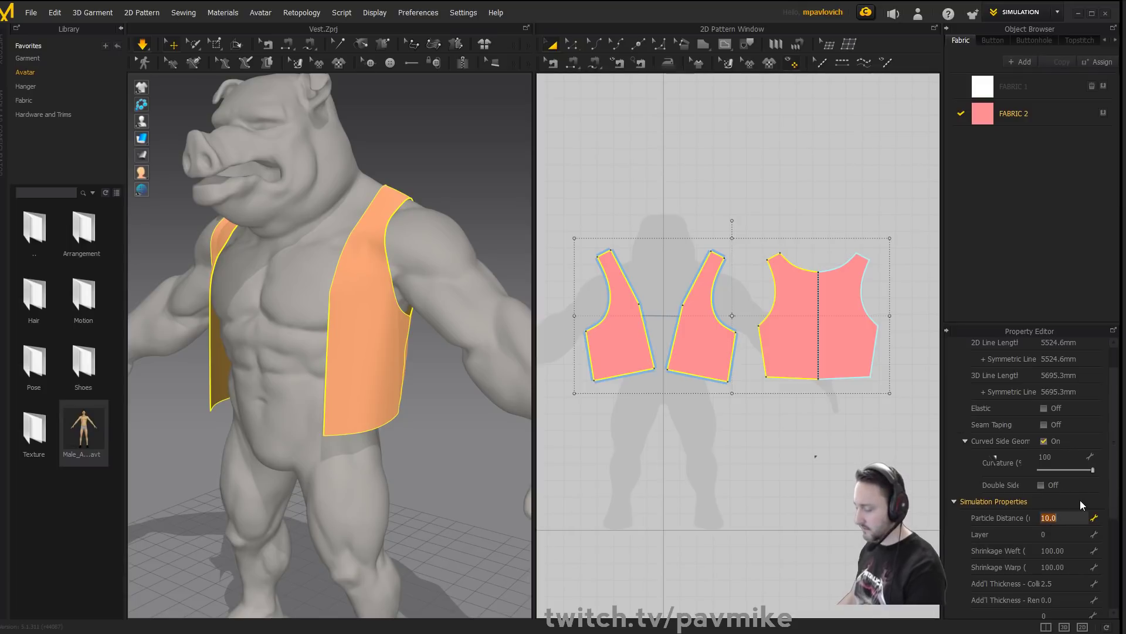
type("5")
key("Return")
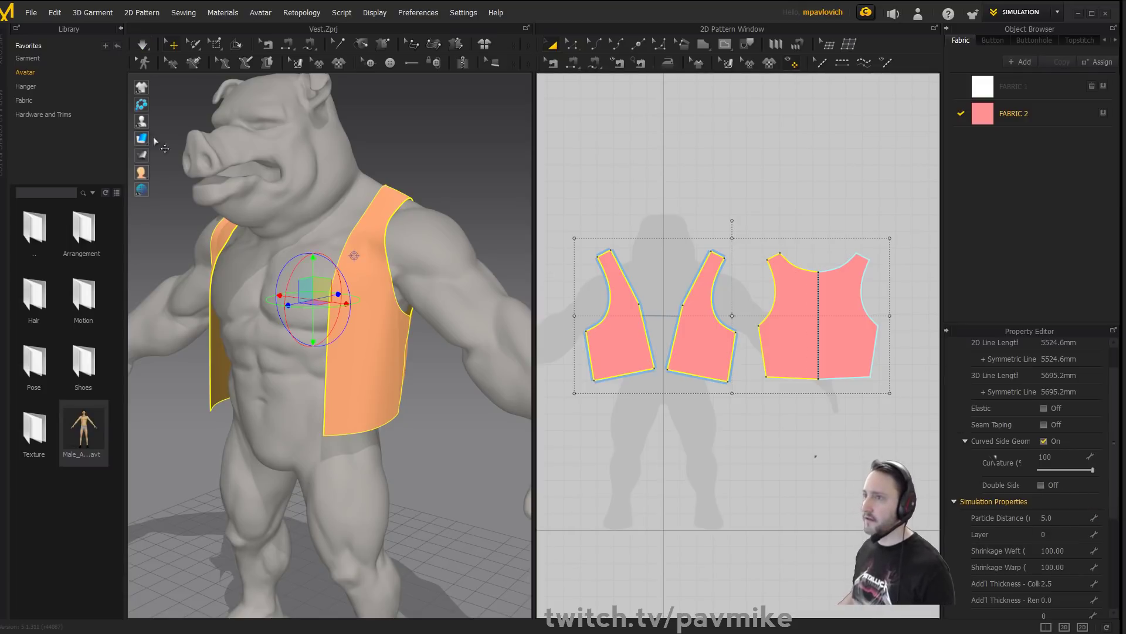
Switch the simulation to the GPU preset, run it, and tug the vest's front panel on the avatar's right side.
left_click(139, 44)
left_click(155, 63)
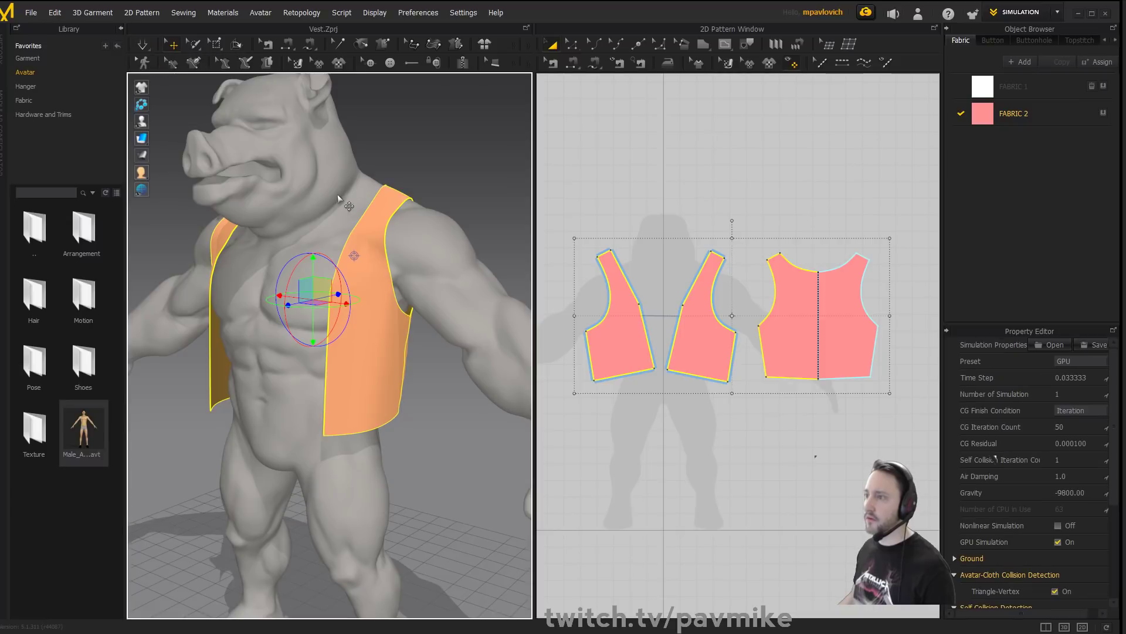
right_click_drag(399, 144, 456, 157)
key("space")
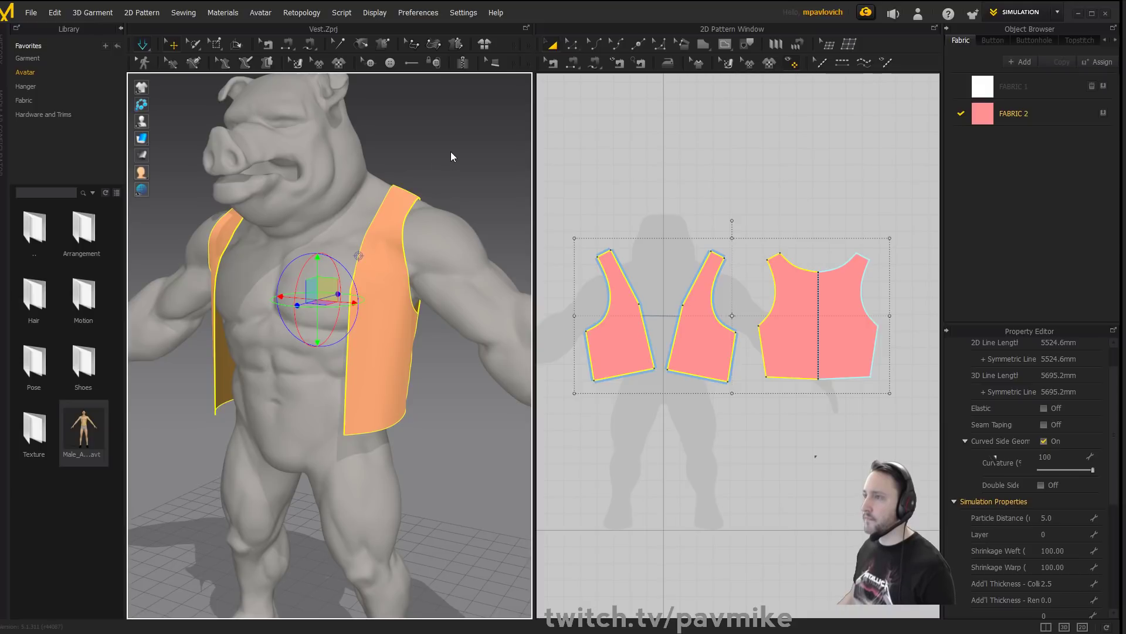
right_click_drag(467, 154, 317, 258)
left_click(482, 146)
left_click(259, 285)
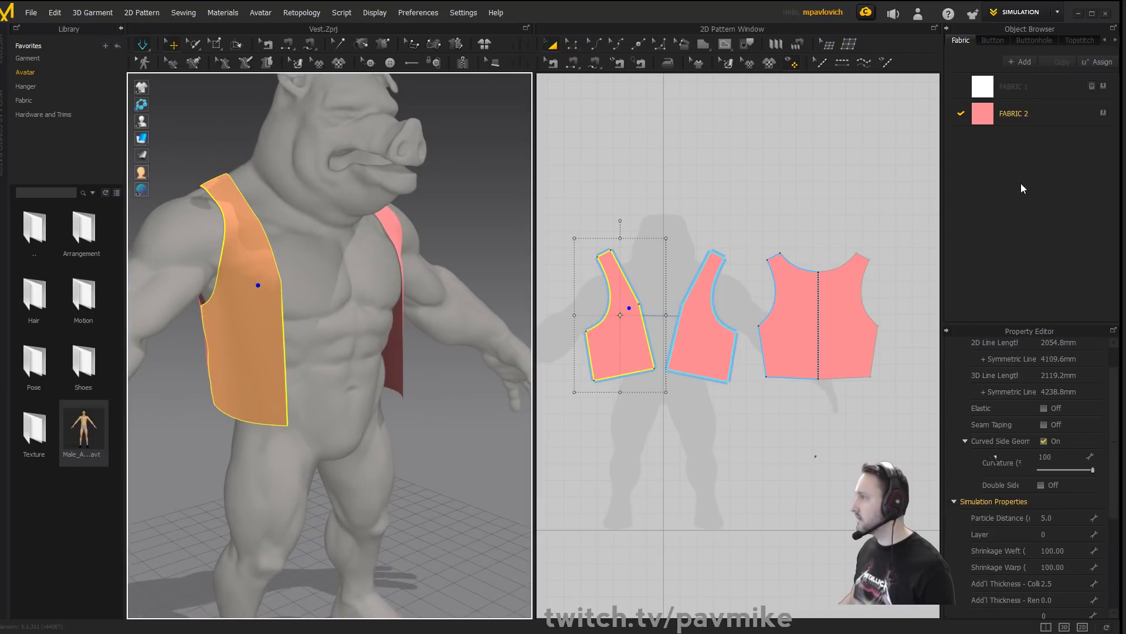
Change the FABRIC 2 colour to a light grey.
left_click(996, 114)
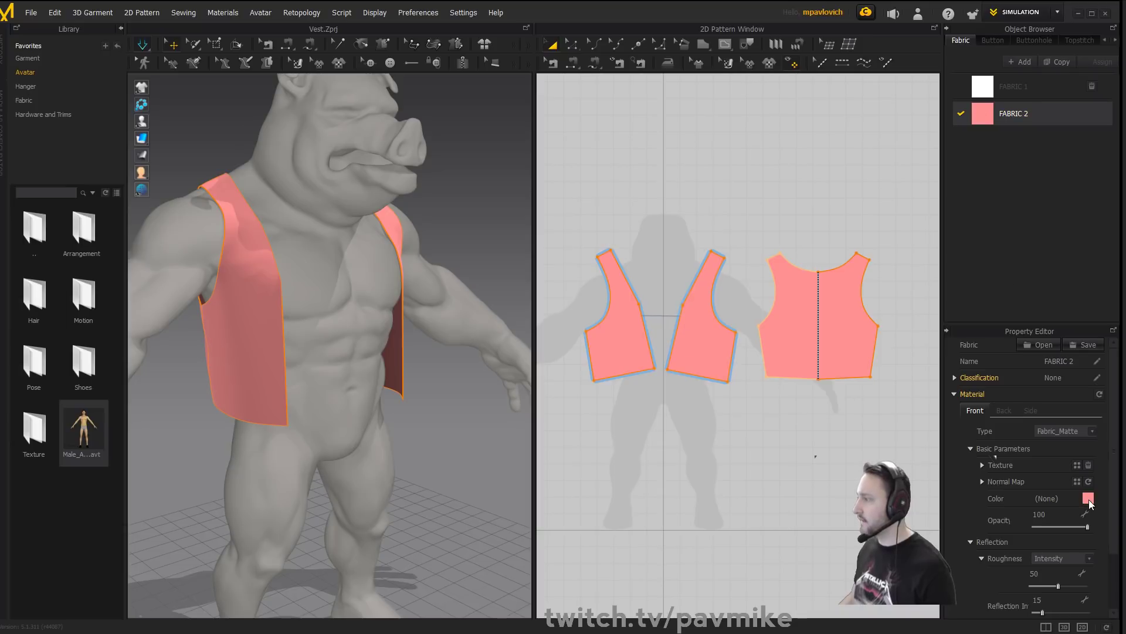
left_click(1088, 498)
left_click_drag(441, 187, 428, 164)
left_click(522, 448)
Tug the front panel on the avatar's left side to adjust its drape, and clear the selection.
right_click_drag(327, 372, 323, 246)
left_click(419, 196)
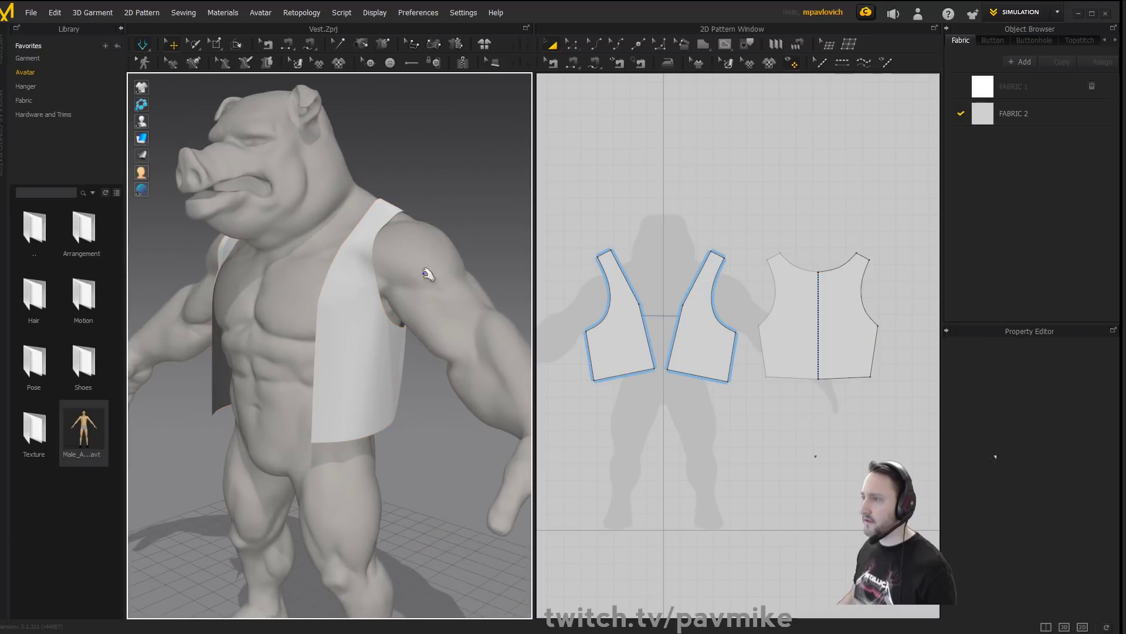
right_click_drag(428, 272, 371, 359)
left_click(371, 359)
left_click(478, 192)
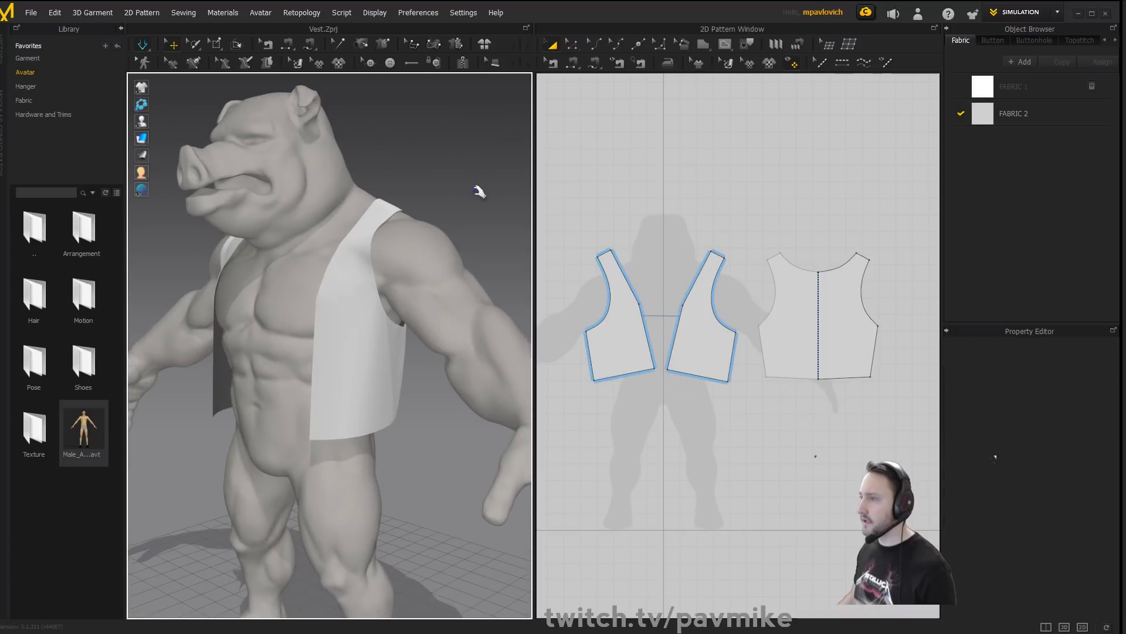
Apply the Cotton_Canvas physical property preset to FABRIC 2.
left_click(1024, 115)
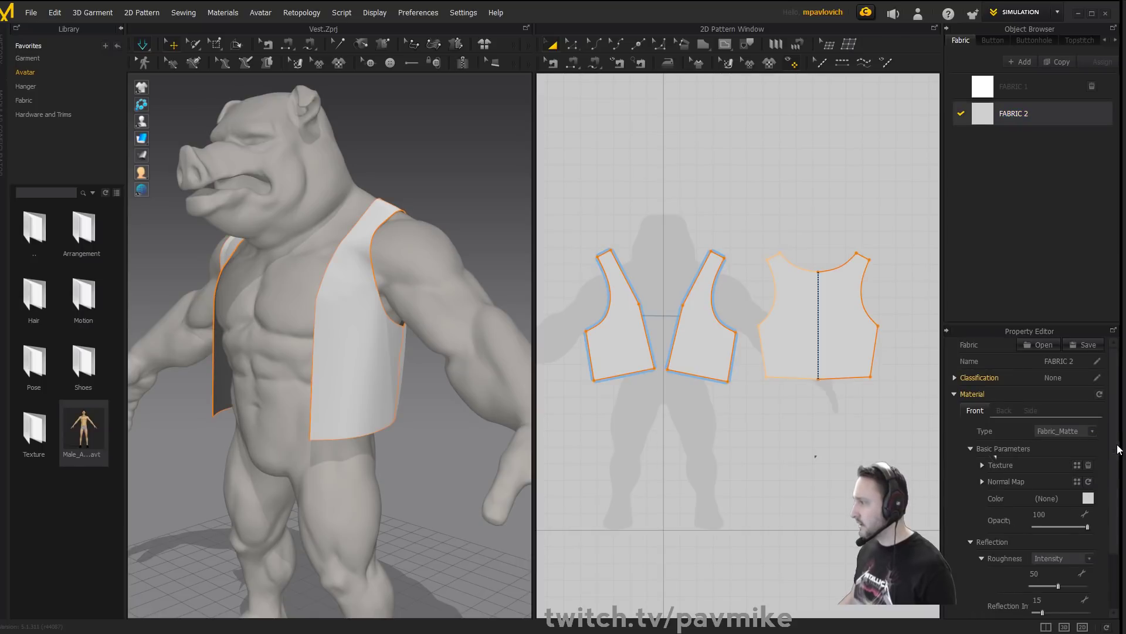
left_click_drag(1113, 451, 1116, 518)
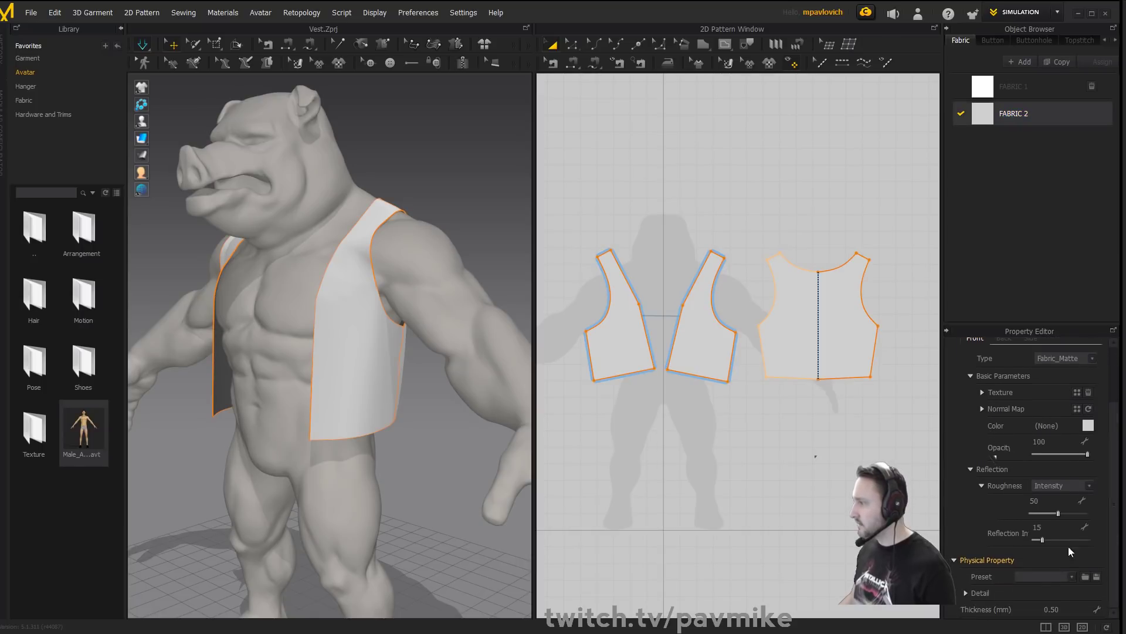
left_click(1073, 576)
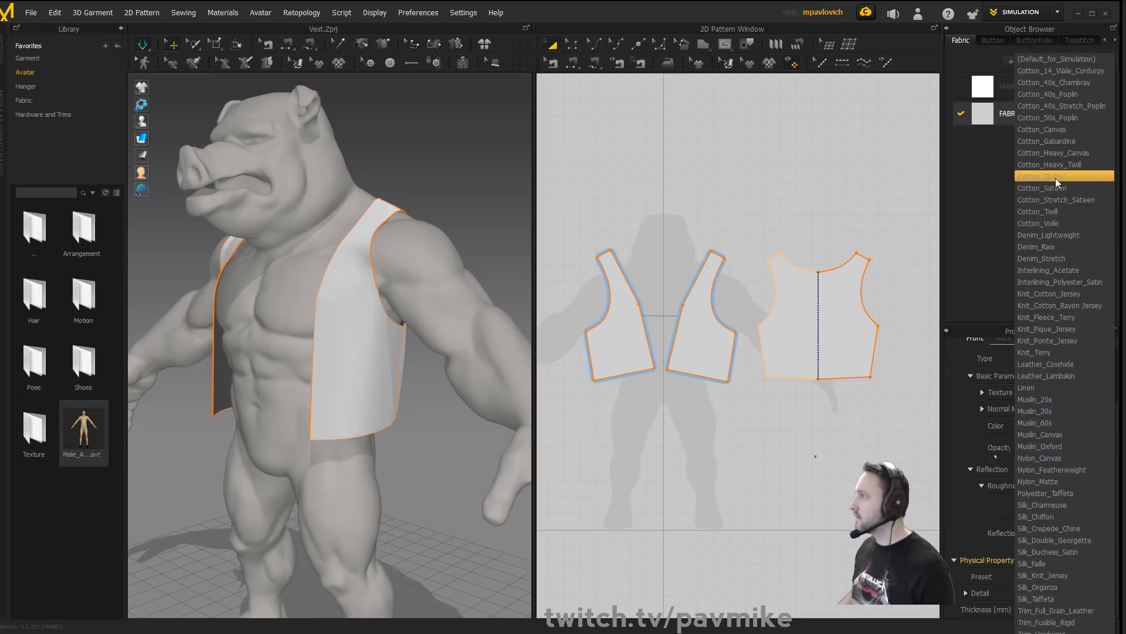
left_click(1057, 131)
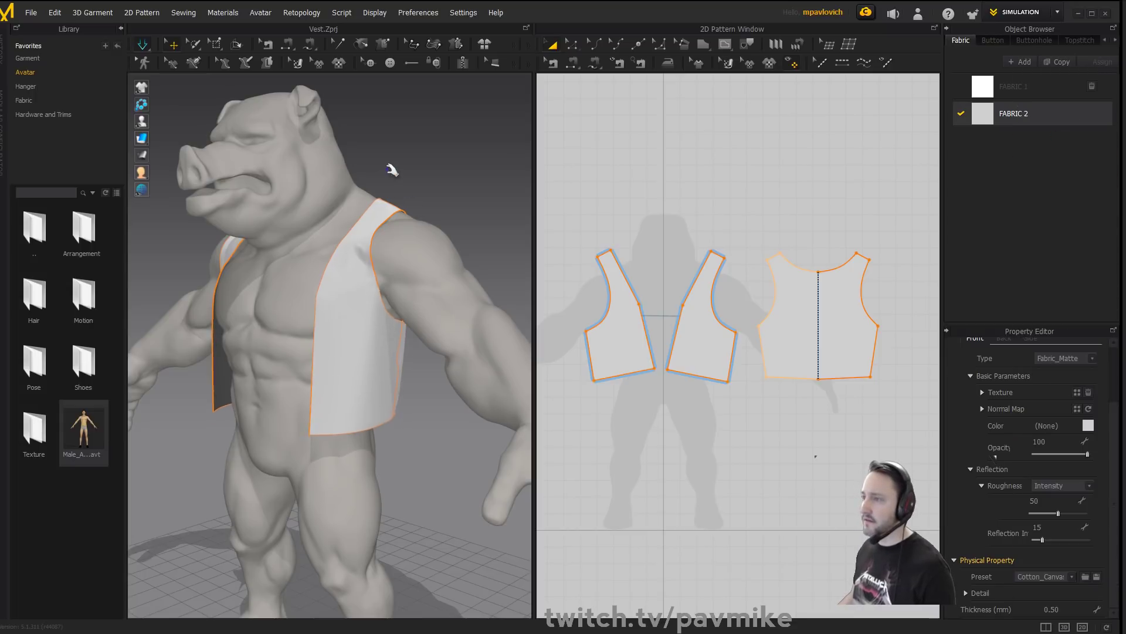
Pull on the vest's back panel during the simulation to test how the cotton canvas drapes across the back.
right_click_drag(389, 166, 450, 167)
middle_click_drag(391, 188, 435, 176)
right_click_drag(437, 181, 390, 302)
left_click(441, 181)
left_click(239, 322)
right_click_drag(359, 226, 360, 290)
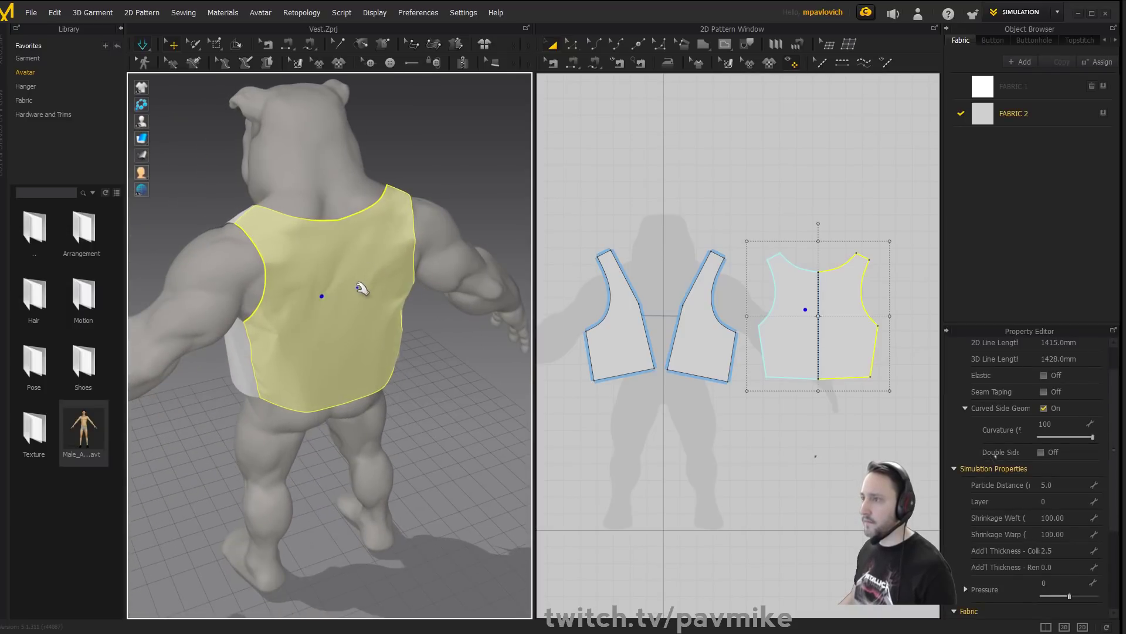
right_click_drag(455, 178, 419, 151)
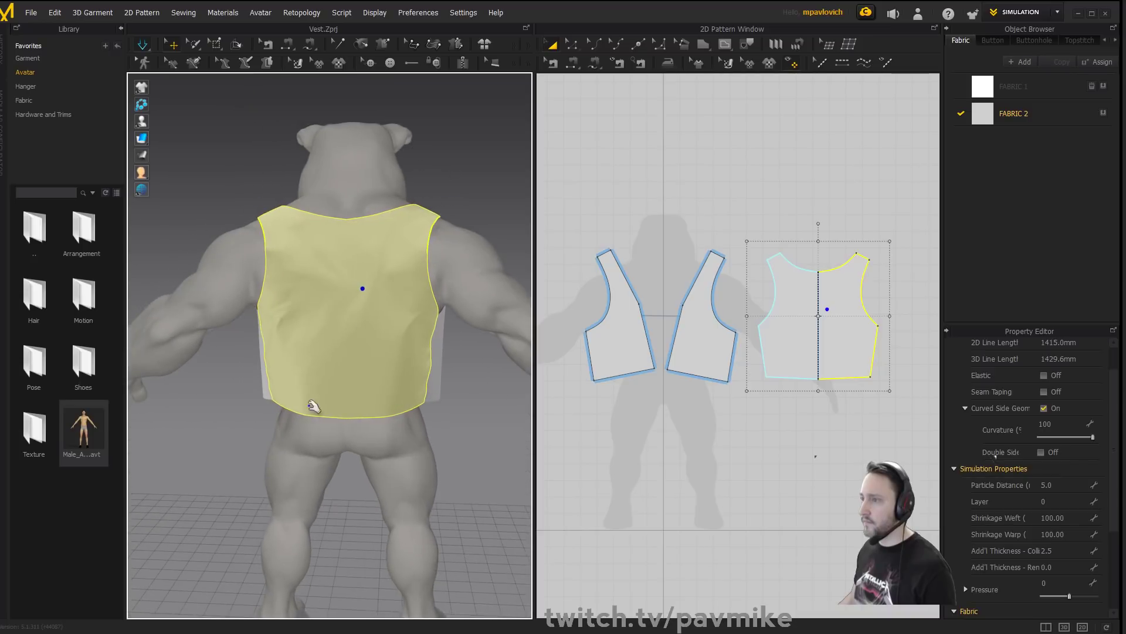
right_click_drag(302, 395, 309, 322)
Tug the left and right front panels around the torso while the simulation runs to settle their drape.
left_click(309, 341)
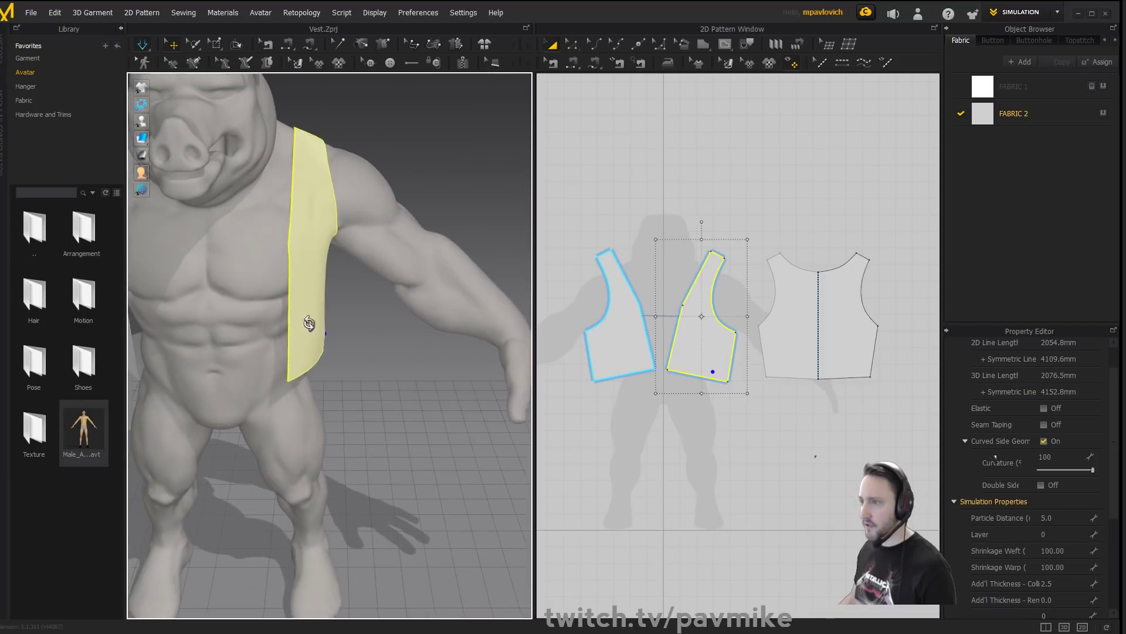
scroll(252, 282, "down", 3)
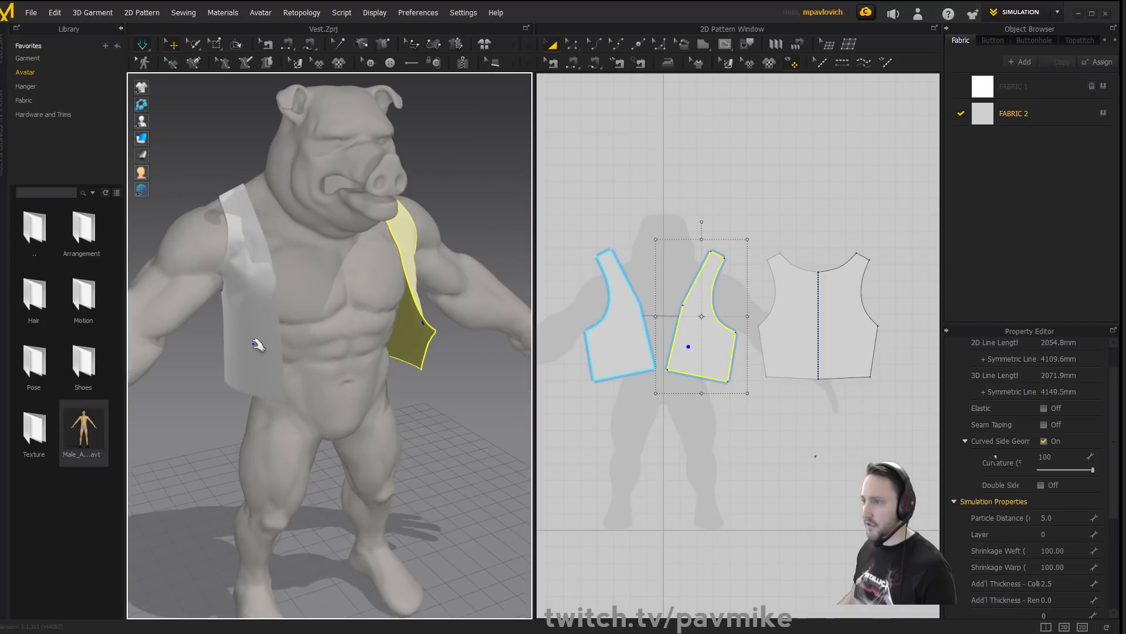
left_click(253, 349)
right_click_drag(253, 349, 445, 398)
left_click(444, 398)
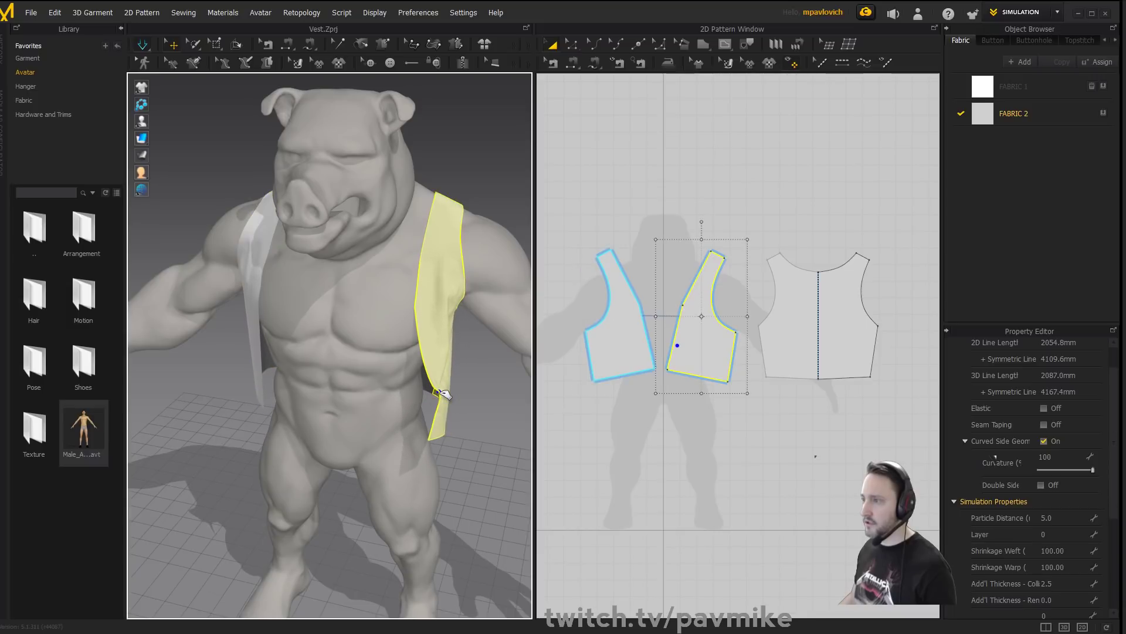
right_click_drag(444, 394, 352, 340)
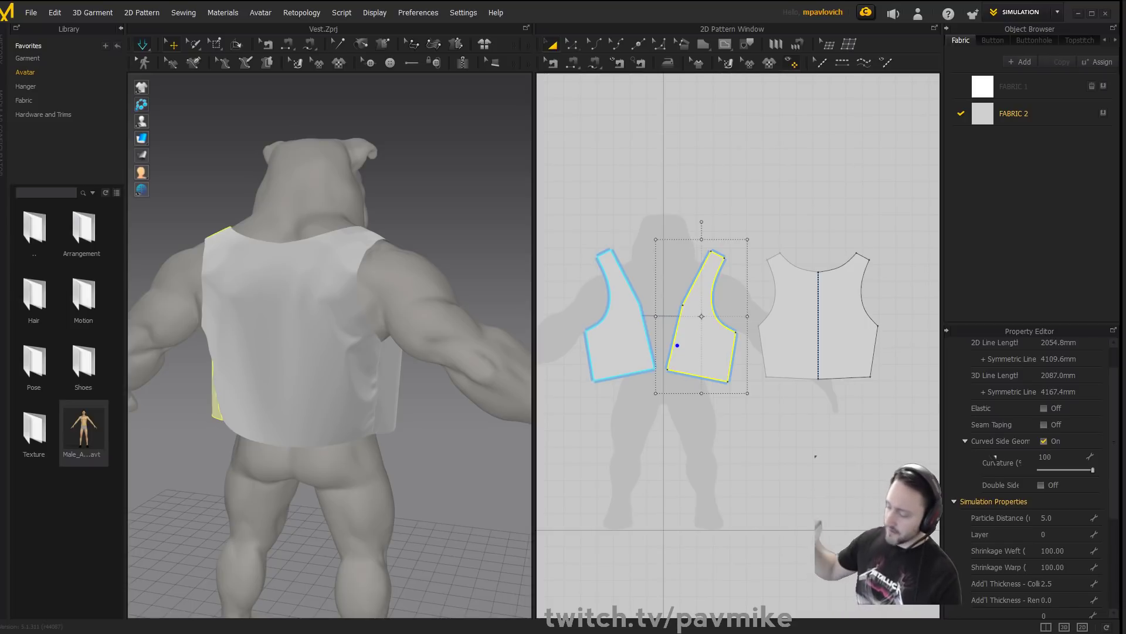
Tug the lower back panel to settle it, and check the vest from the front.
left_click(437, 215)
right_click_drag(432, 301, 380, 283)
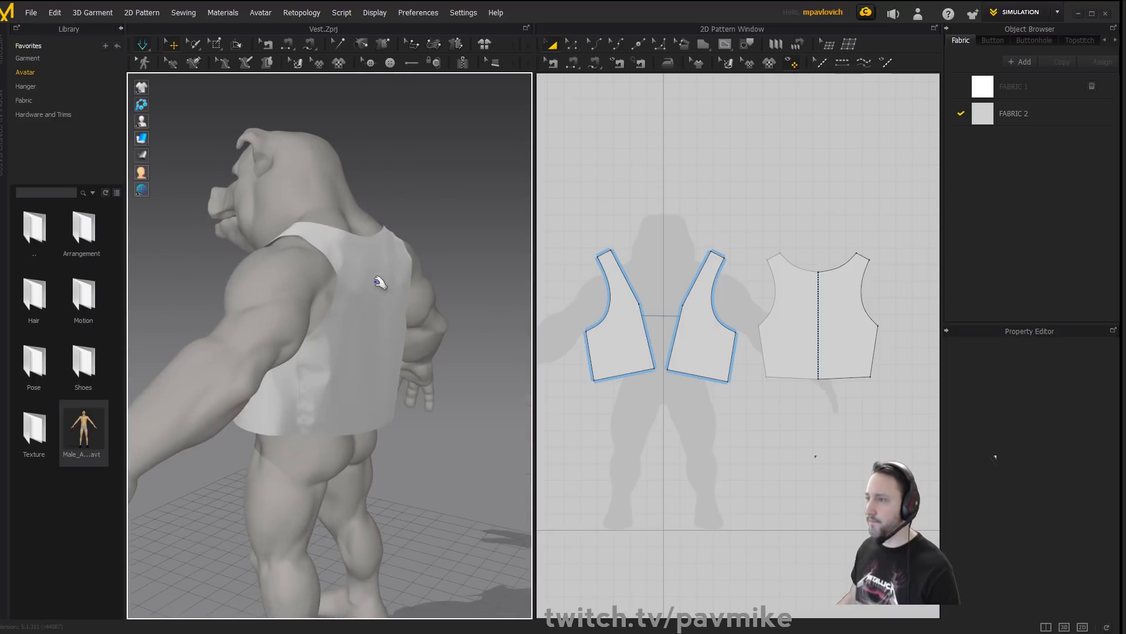
left_click(369, 375)
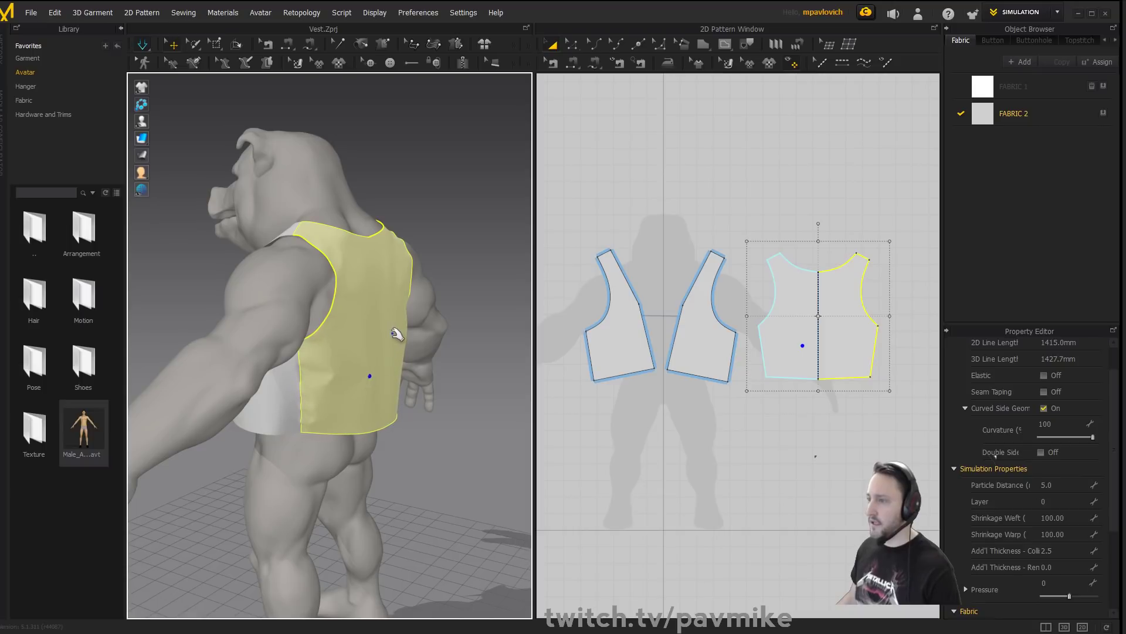
right_click_drag(368, 372, 368, 328)
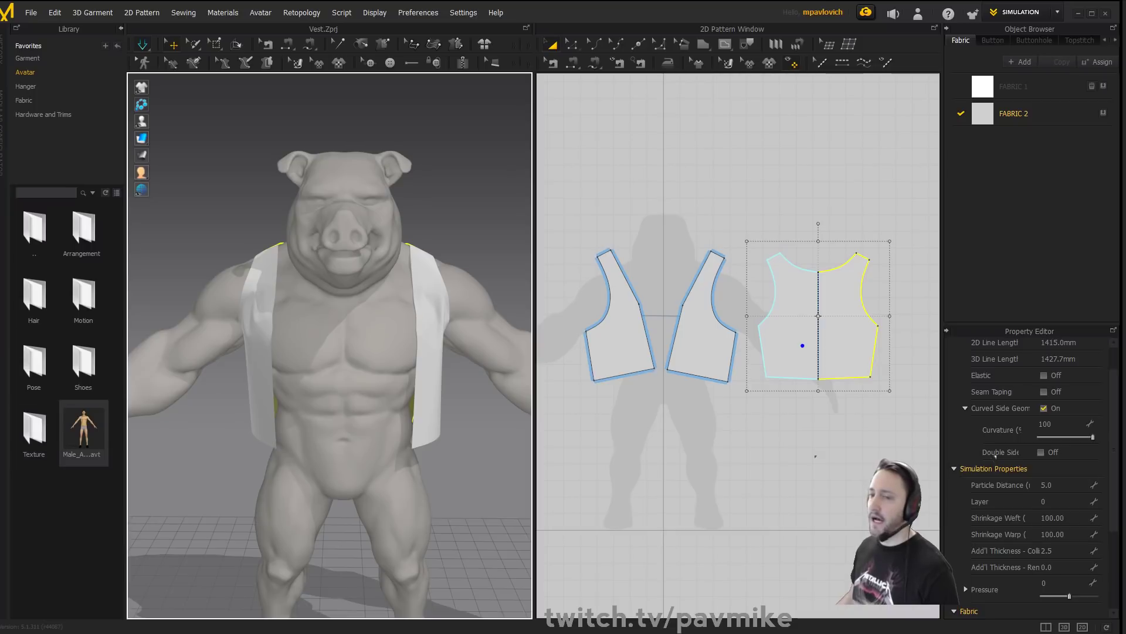
Deselect the back panel and examine how the cotton canvas vest drapes around the torso.
right_click_drag(406, 298, 344, 310)
right_click_drag(366, 246, 391, 305)
left_click(442, 212)
middle_click_drag(392, 305, 359, 316)
scroll(349, 241, "up", 3)
right_click_drag(359, 316, 420, 305)
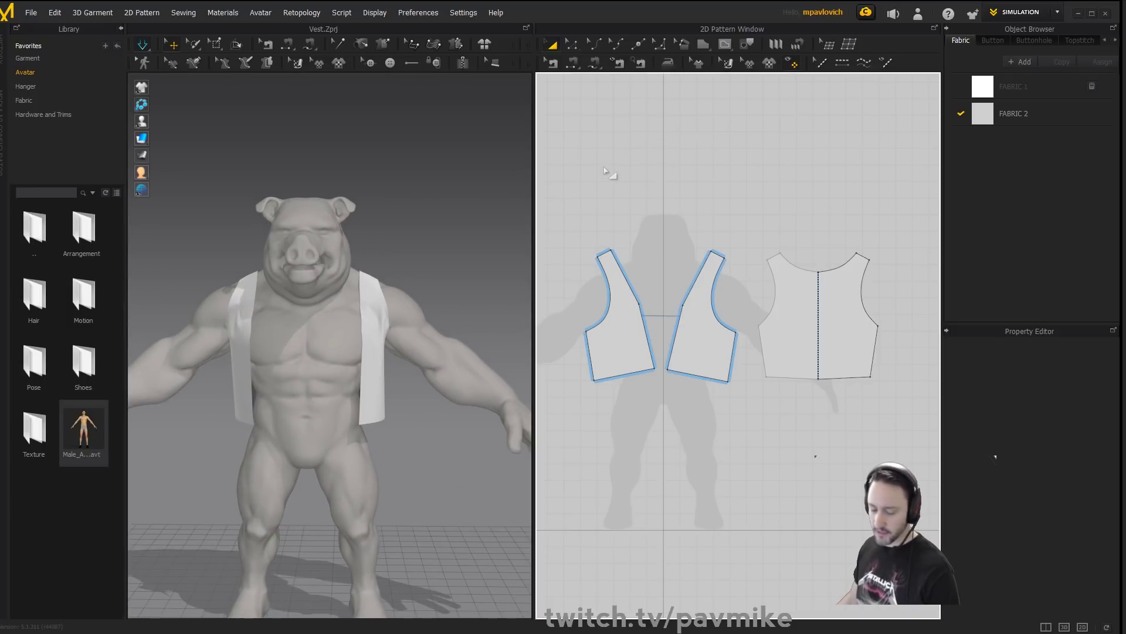
Select all the vest pattern pieces and review their line, simulation and fabric properties.
left_click_drag(565, 198, 927, 401)
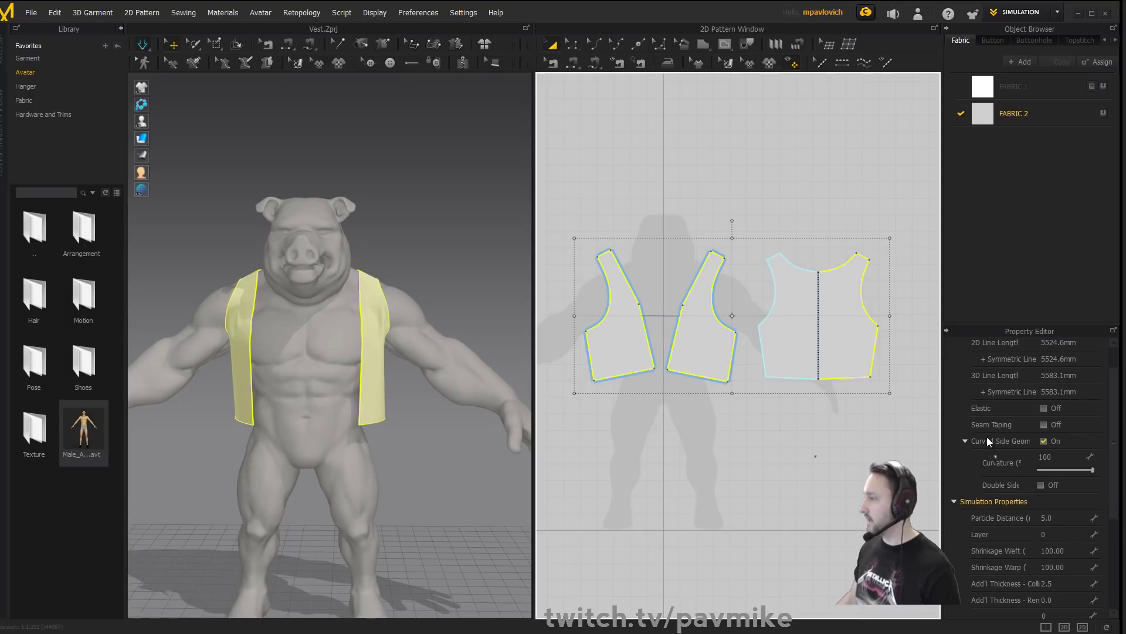
right_click_drag(470, 252, 506, 277)
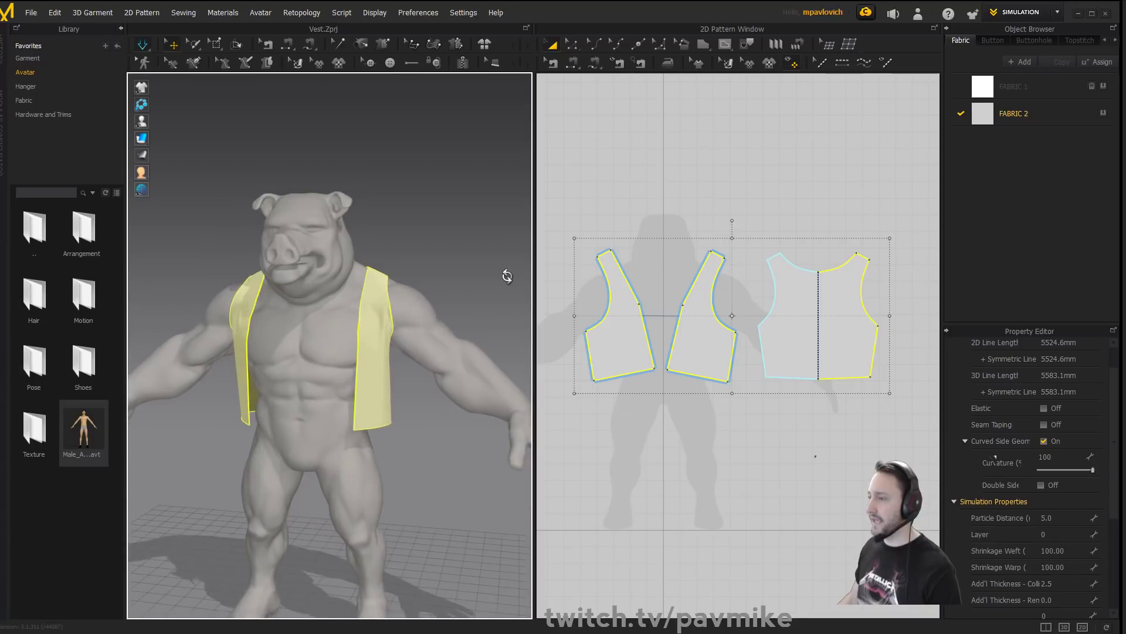
scroll(959, 408, "down", 5)
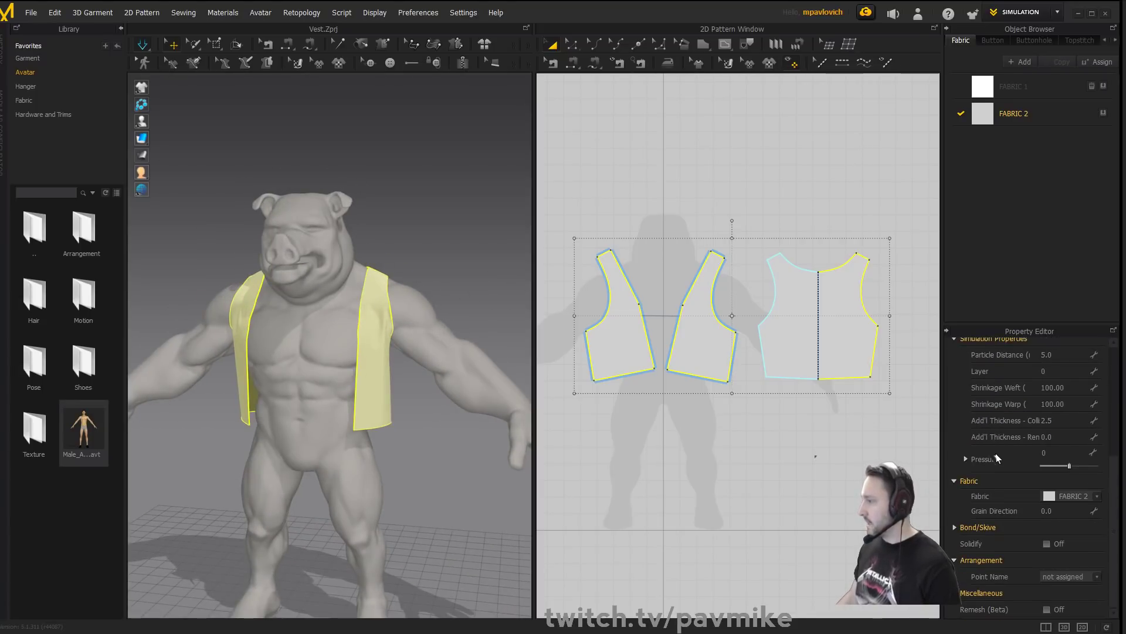
scroll(992, 452, "up", 6)
scroll(850, 434, "down", 3)
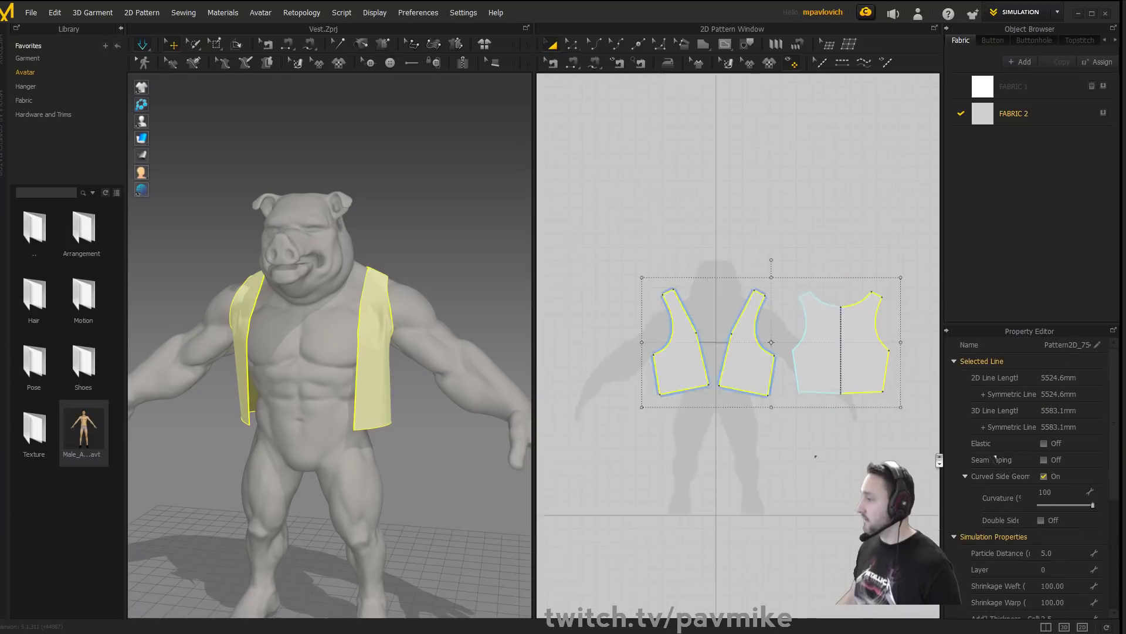
scroll(850, 433, "up", 3)
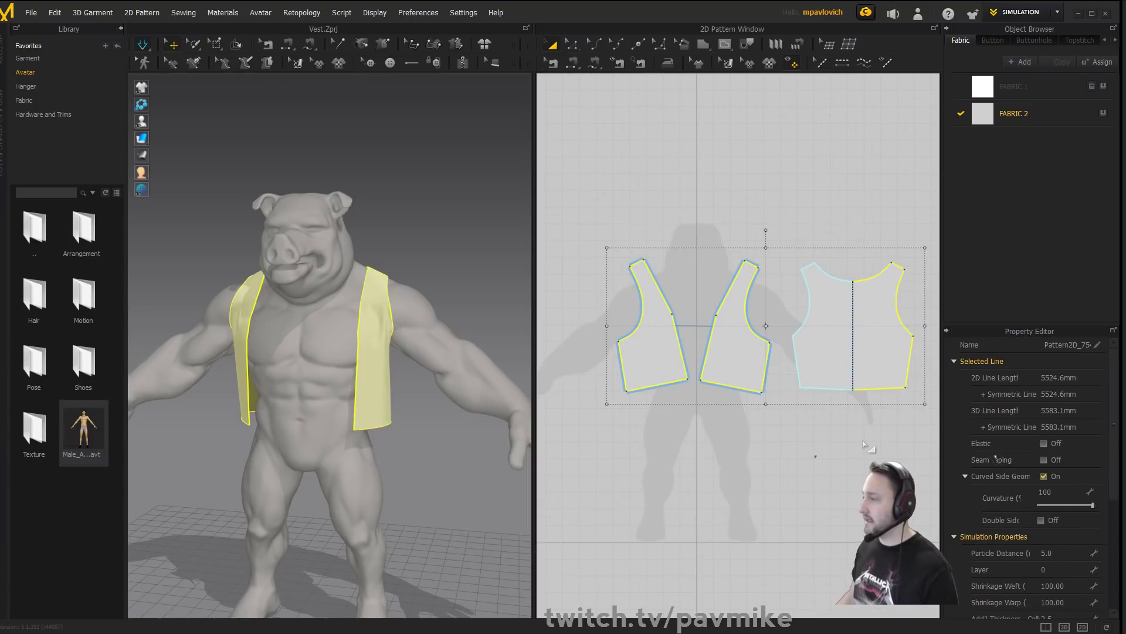
middle_click_drag(868, 445, 845, 447)
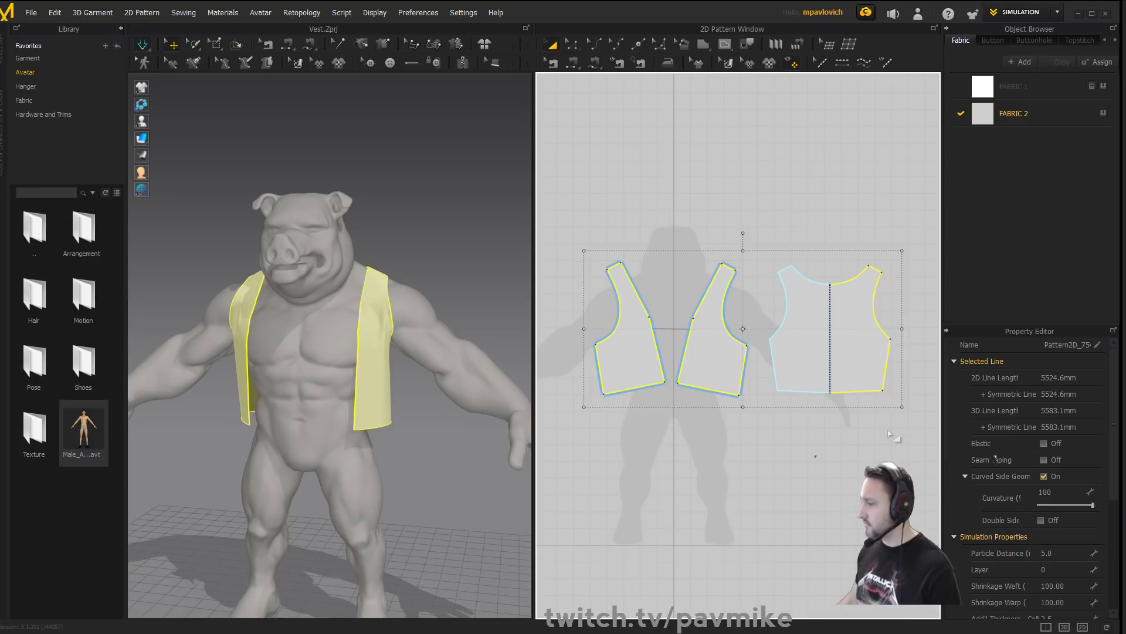
mouse_move(814, 442)
middle_mouse_down()
mouse_move(802, 460)
mouse_move(812, 457)
middle_mouse_up()
right_click_drag(465, 284, 426, 274)
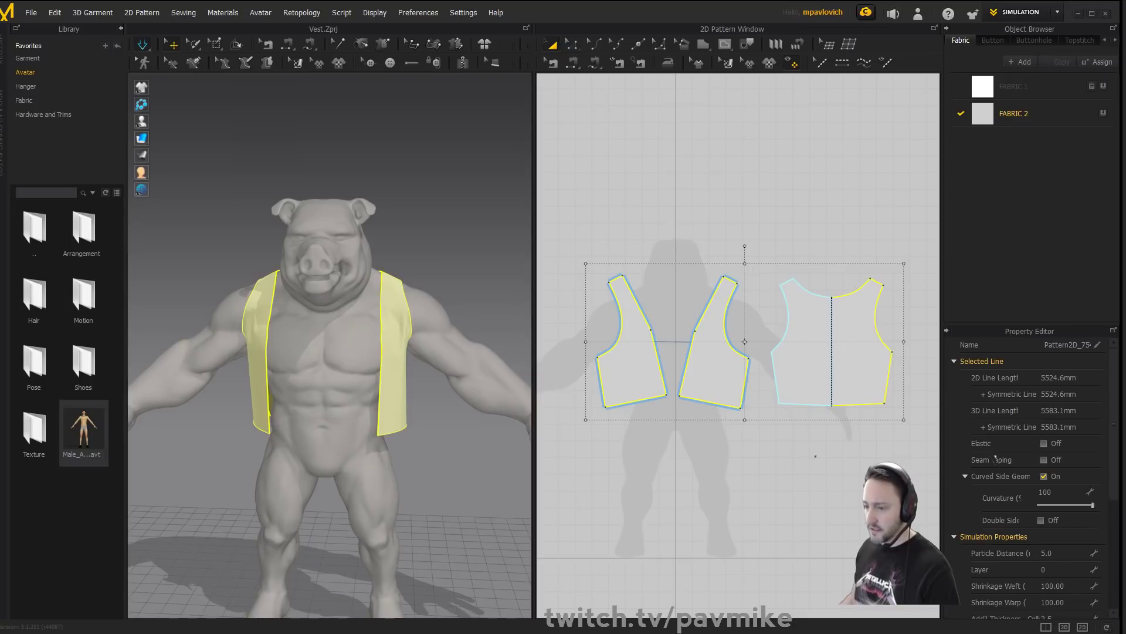
Inspect the vest's front openings and shoulders from several angles, and leave all pattern pieces deselected.
right_click_drag(362, 363, 244, 373)
right_click_drag(388, 290, 375, 291)
left_click(435, 241)
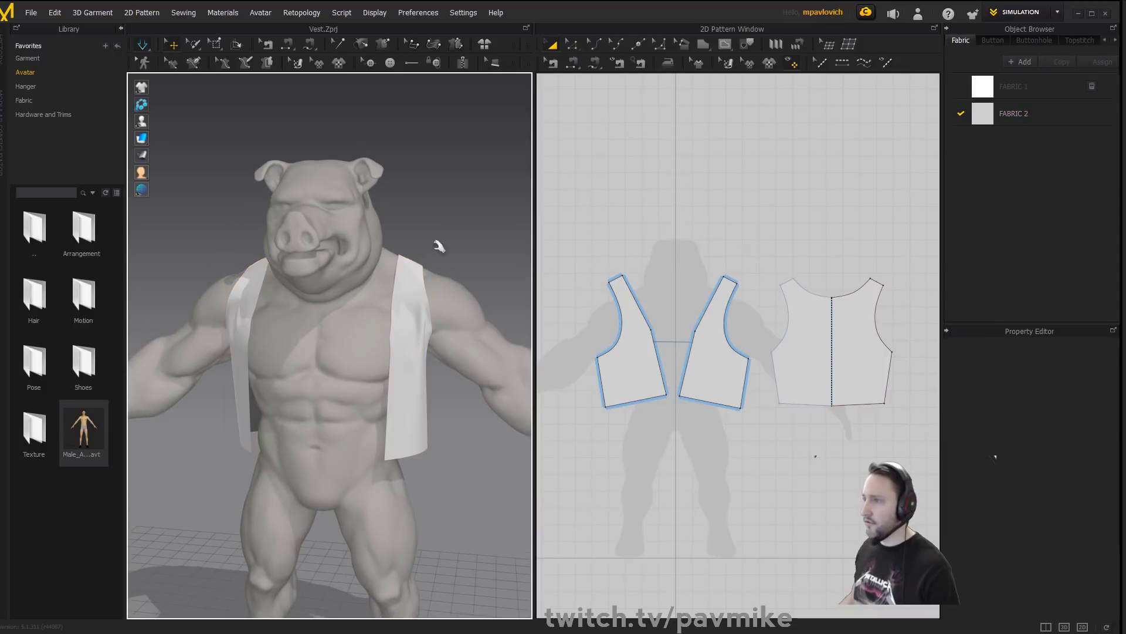
right_click_drag(456, 255, 450, 218)
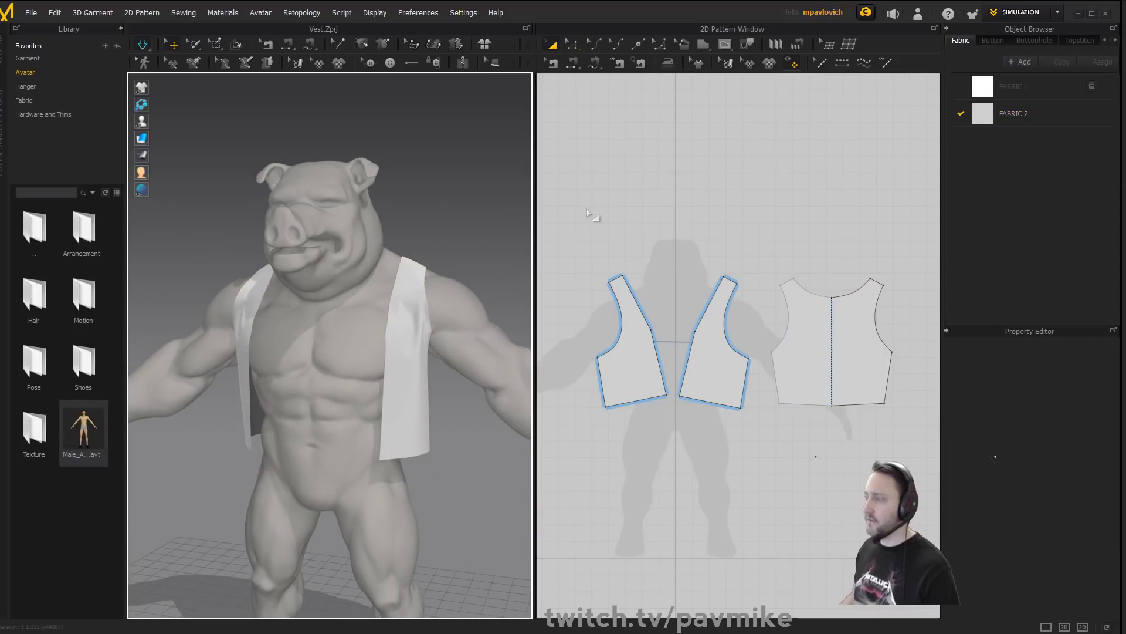
left_click_drag(588, 217, 902, 424)
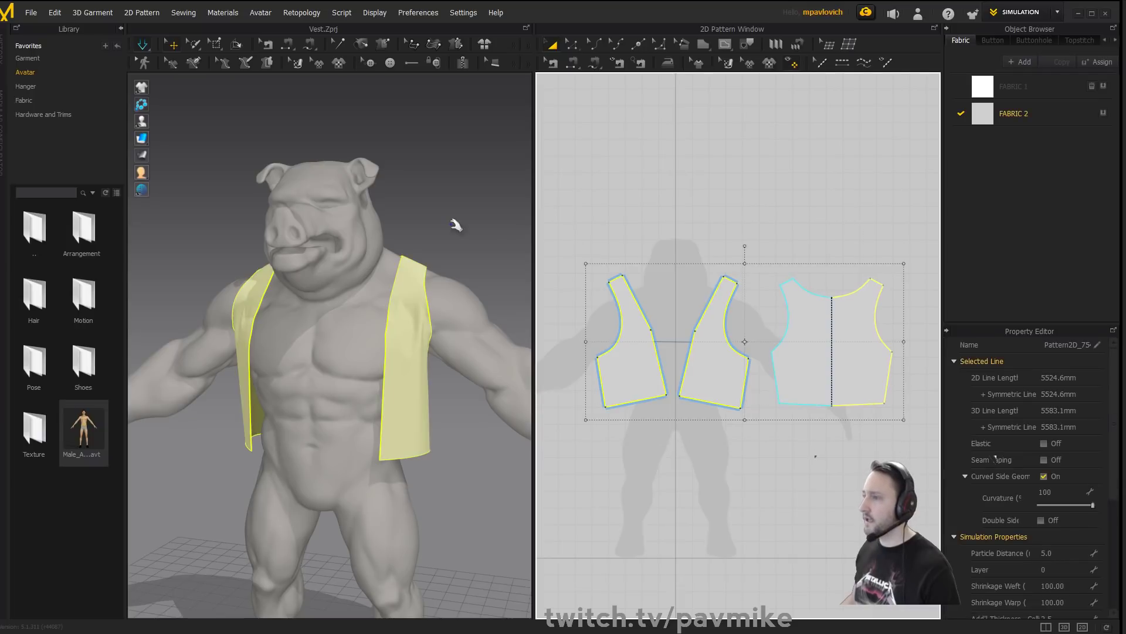
right_click_drag(456, 225, 460, 188)
left_click(226, 128)
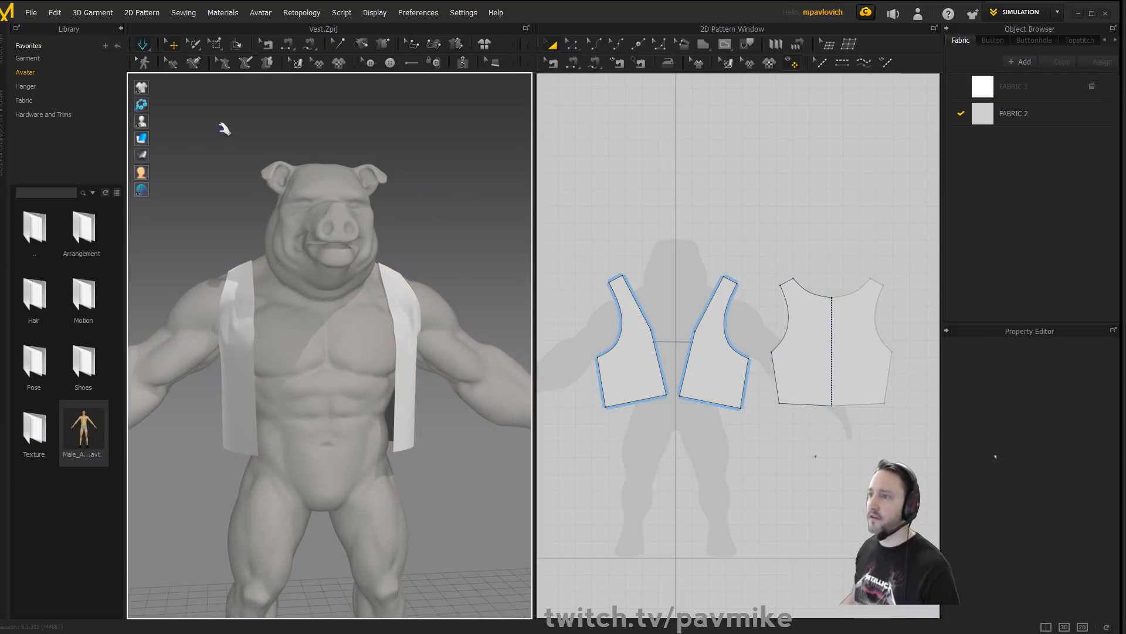
Export all patterns as a thin, welded single-object OBJ in mm named VestCottonCanvas on the Desktop.
left_click(33, 16)
mouse_move(55, 153)
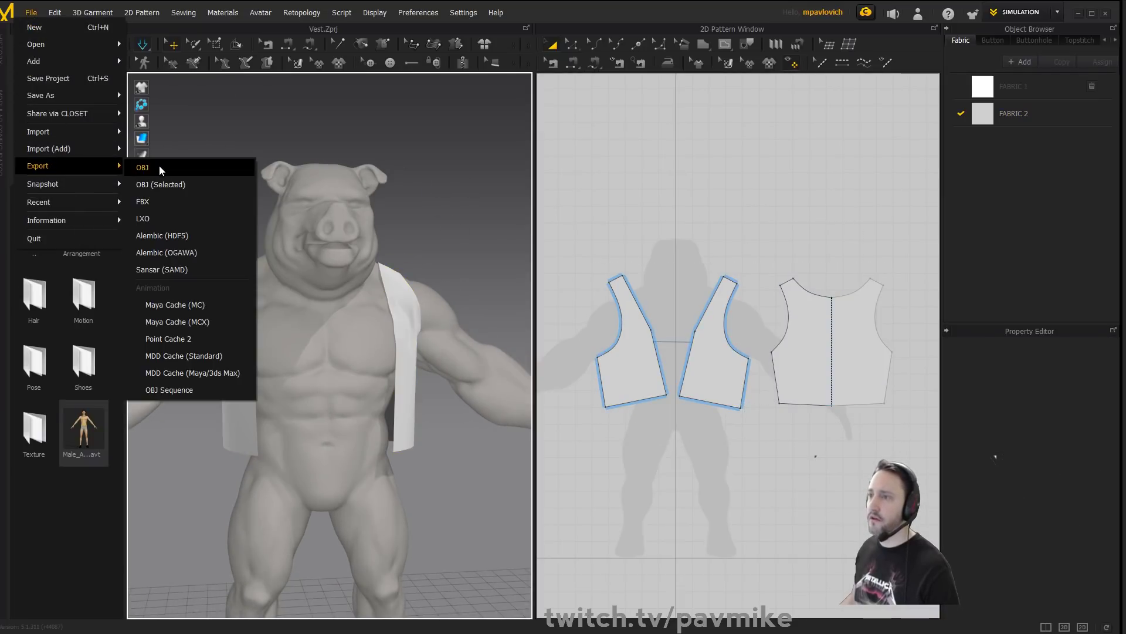
left_click(159, 166)
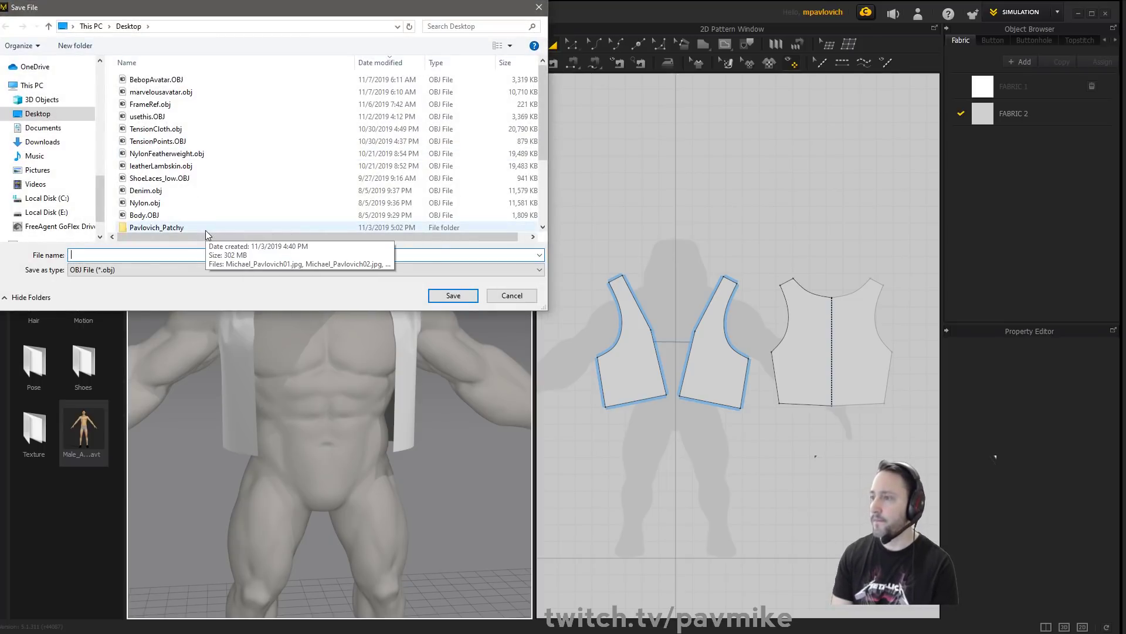
type("VestCotton")
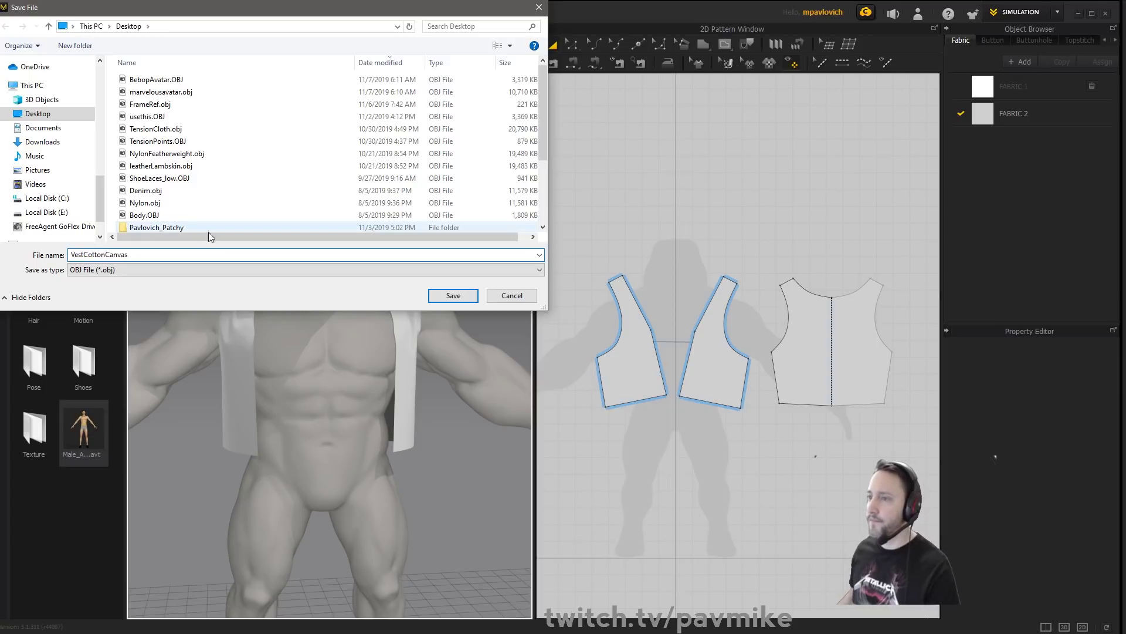
type("Canvas")
left_click(451, 291)
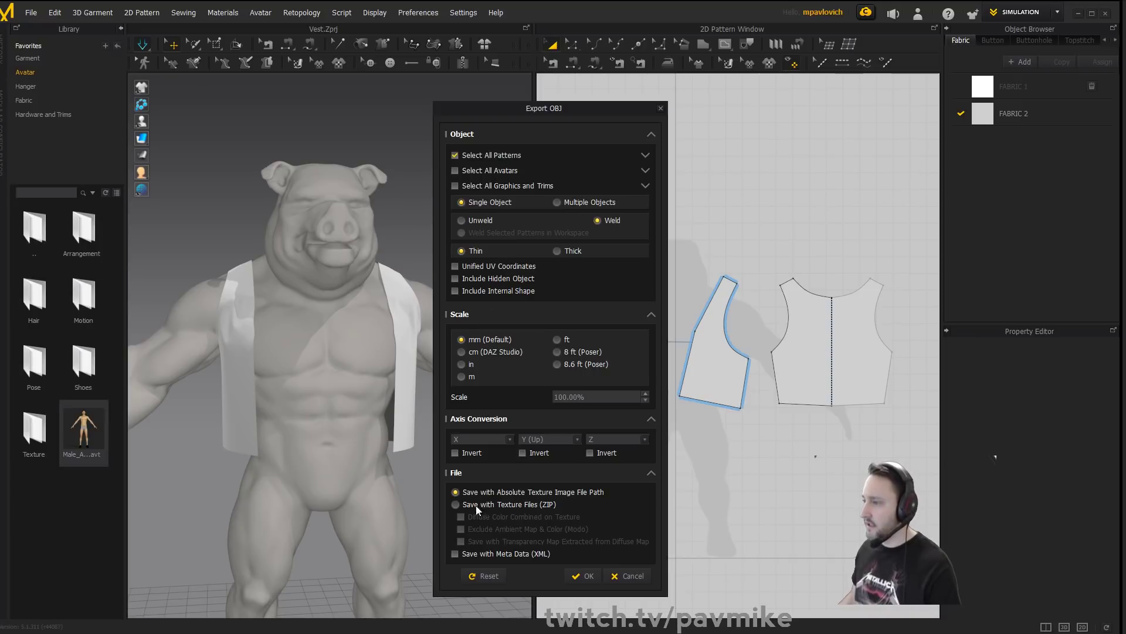
left_click(581, 574)
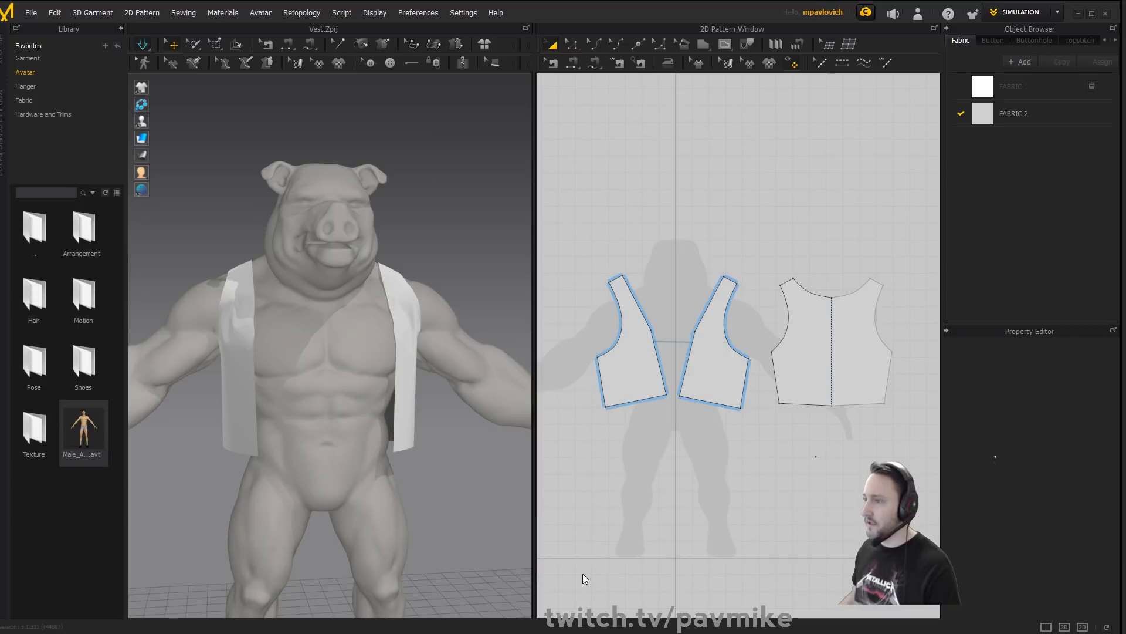
Apply the Cotton_Heavy_Canvas physical property preset to FABRIC 2.
mouse_move(446, 182)
right_mouse_down()
mouse_move(389, 188)
mouse_move(425, 189)
right_mouse_up()
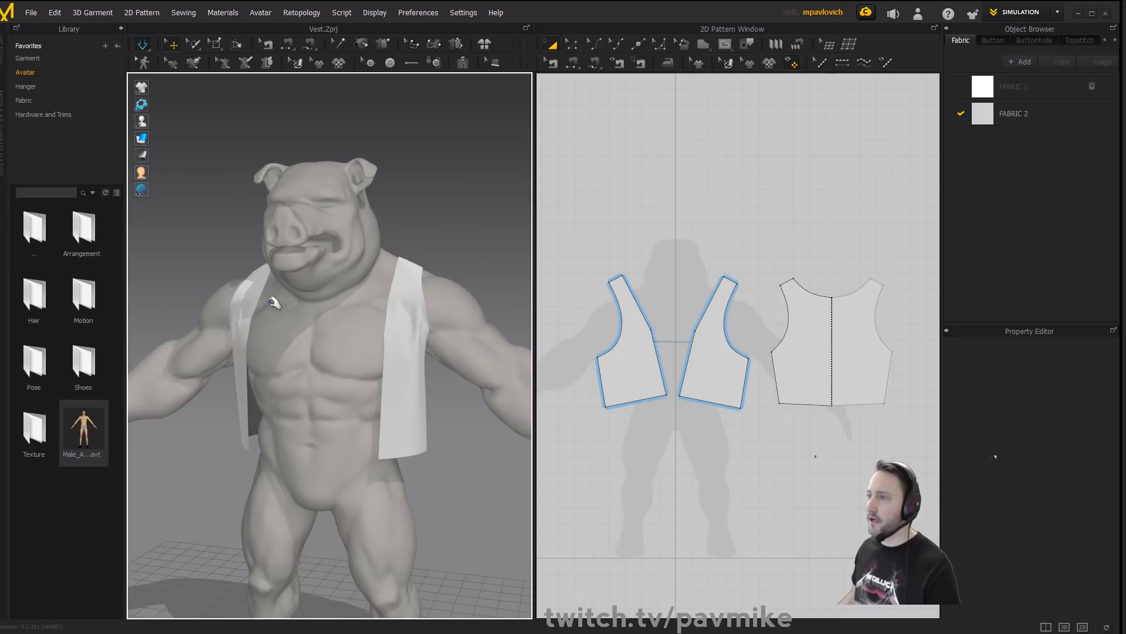
left_click(1012, 116)
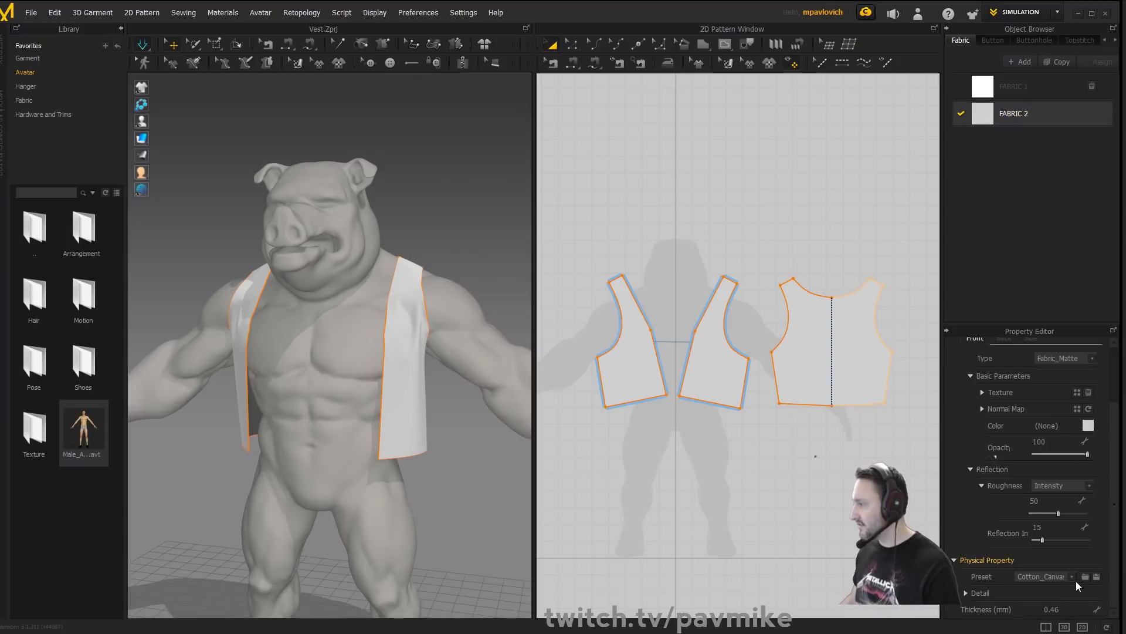
left_click(1072, 576)
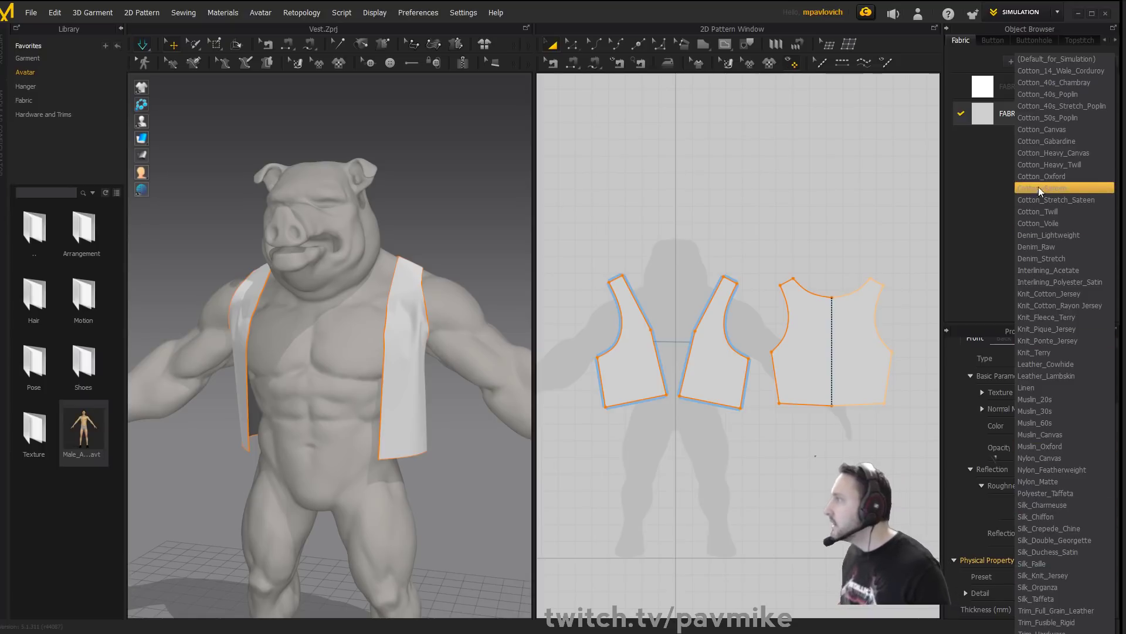
left_click(1069, 151)
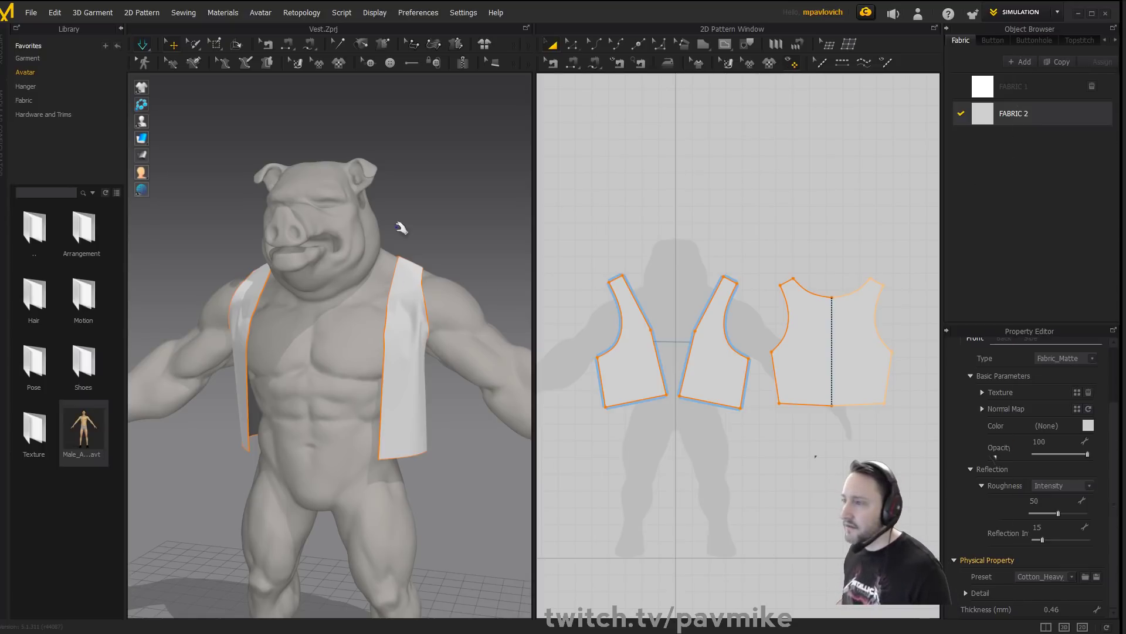
Tug both front panels during the simulation to test how the heavy canvas drapes over the chest.
right_click_drag(417, 213, 422, 284)
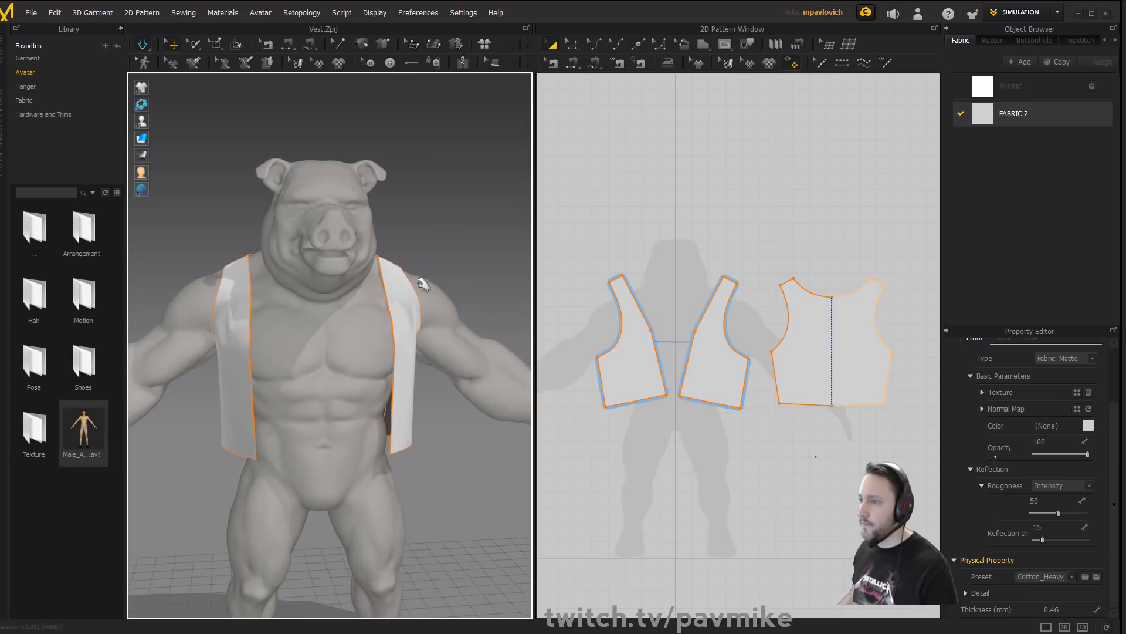
left_click(249, 346)
right_click_drag(241, 352, 440, 302)
left_click(422, 361)
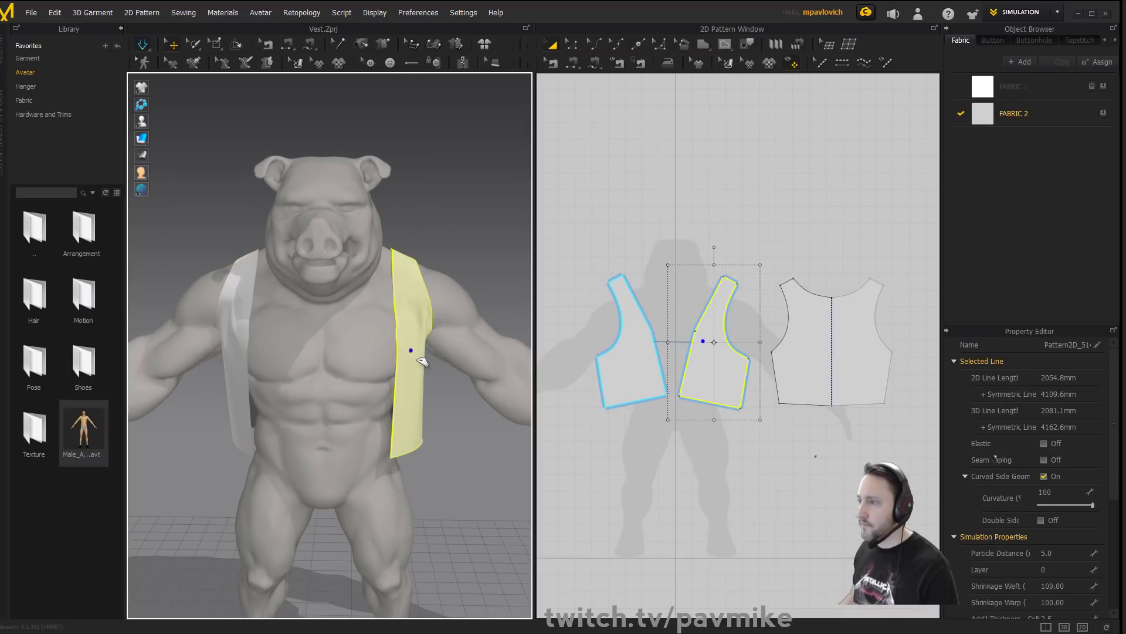
right_click_drag(422, 361, 278, 628)
Pull on the vest's back panel to settle the heavy canvas across the back and sides.
left_click(405, 373)
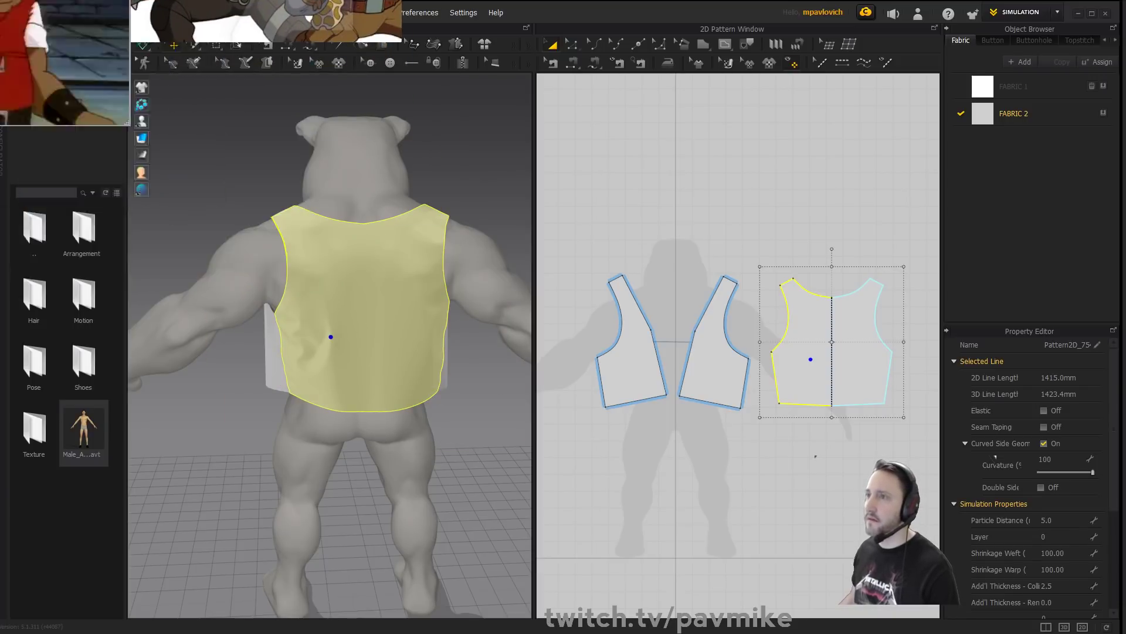
right_click_drag(368, 276, 377, 329)
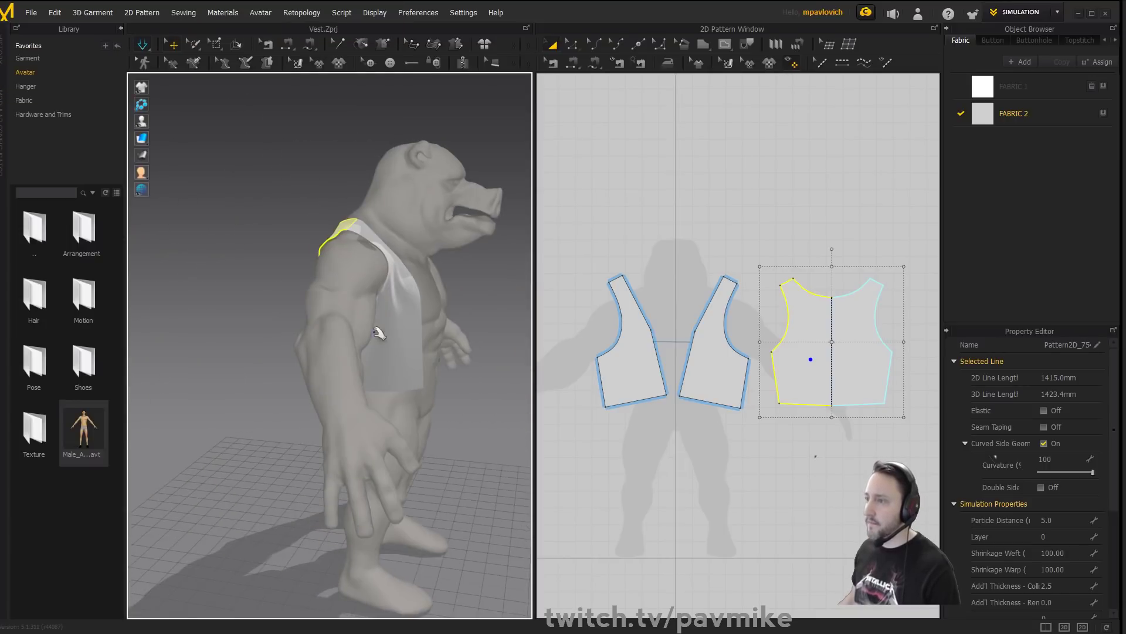
left_click(422, 340)
right_click_drag(457, 339, 335, 382)
left_click(336, 389)
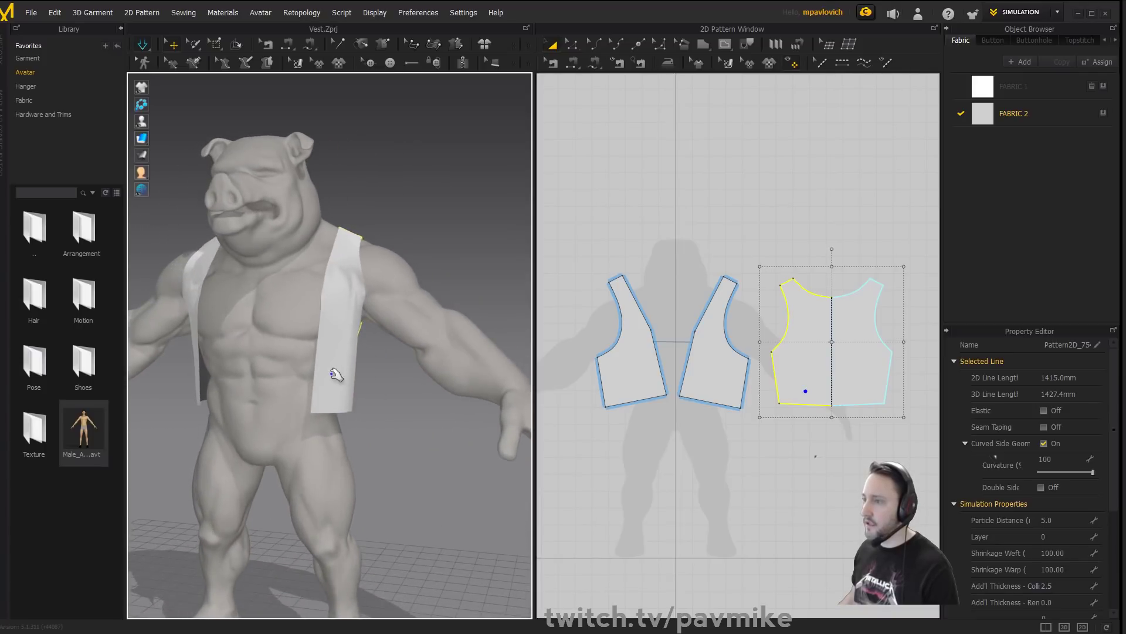
Tug the lower edge of the avatar's left front panel, and check the deselected vest from the front.
left_click(333, 377)
right_click_drag(414, 386, 314, 400)
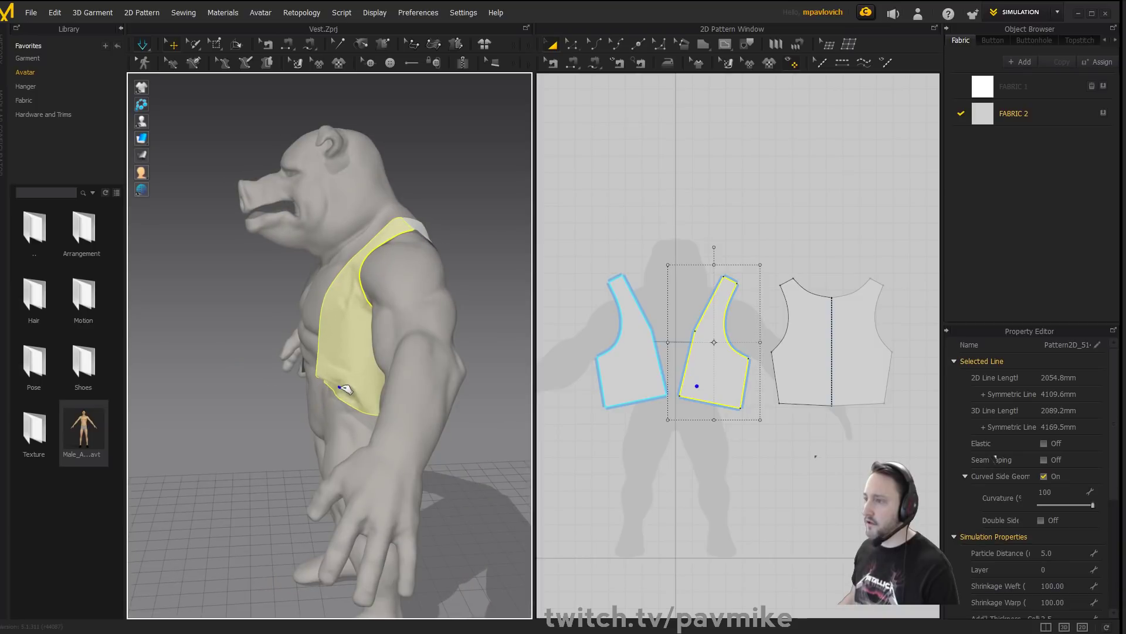
right_click_drag(278, 388, 397, 368)
left_click(436, 271)
scroll(372, 324, "up", 2)
scroll(372, 324, "up", 1)
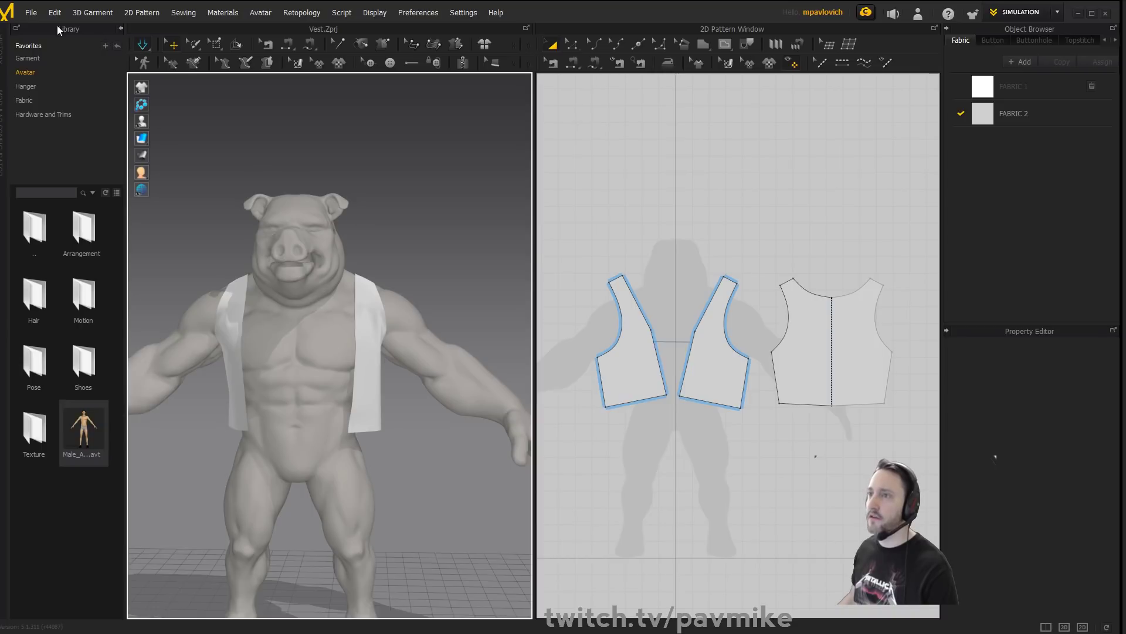
Export the heavy canvas version of all patterns as a thin, welded OBJ named VestCottonHeavy on the Desktop.
left_click(31, 13)
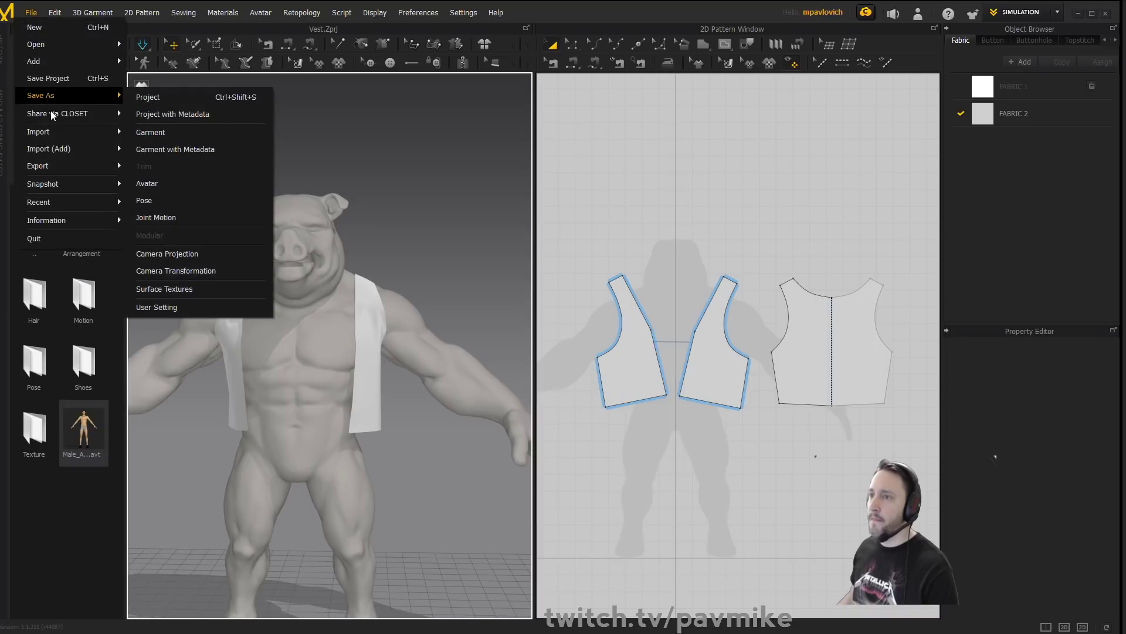
mouse_move(68, 165)
left_click(144, 166)
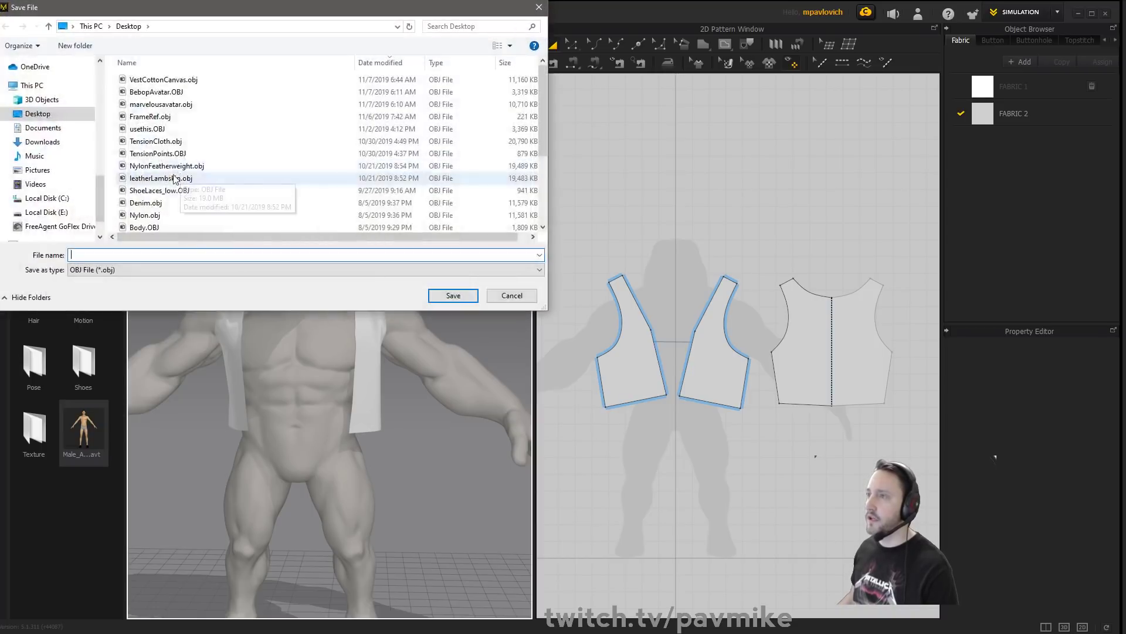
left_click(159, 80)
left_click(106, 255)
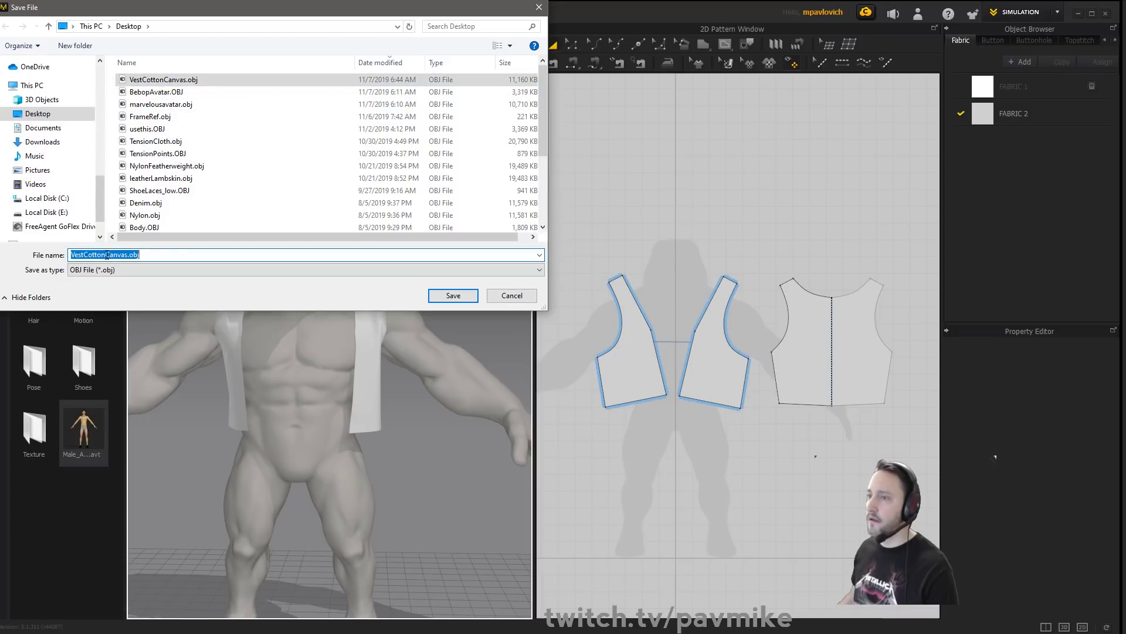
left_click_drag(106, 254, 182, 259)
type("Heavy")
key("Return")
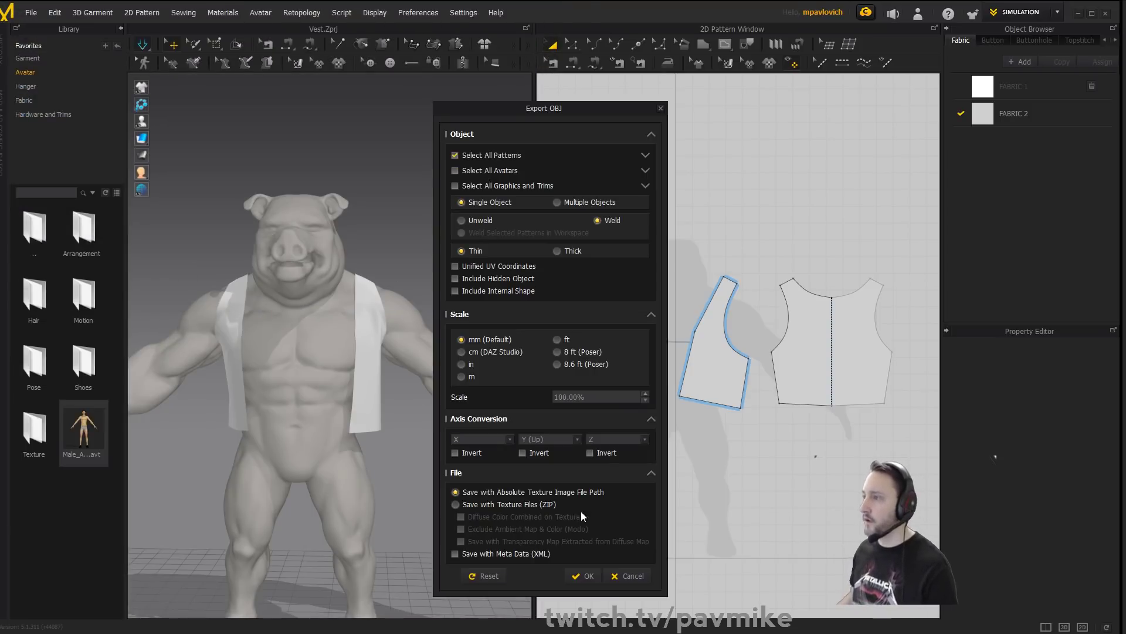
left_click(583, 576)
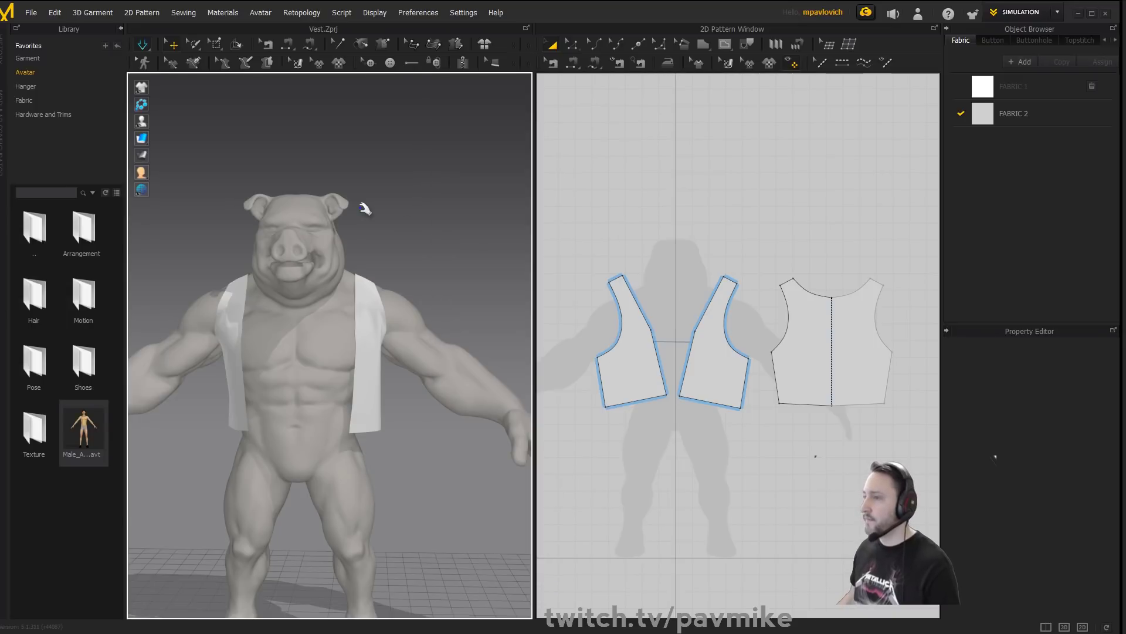
Export all patterns and avatars as a single thin, welded OBJ, replacing the existing VestCottonHeavy file on the Desktop.
left_click(31, 13)
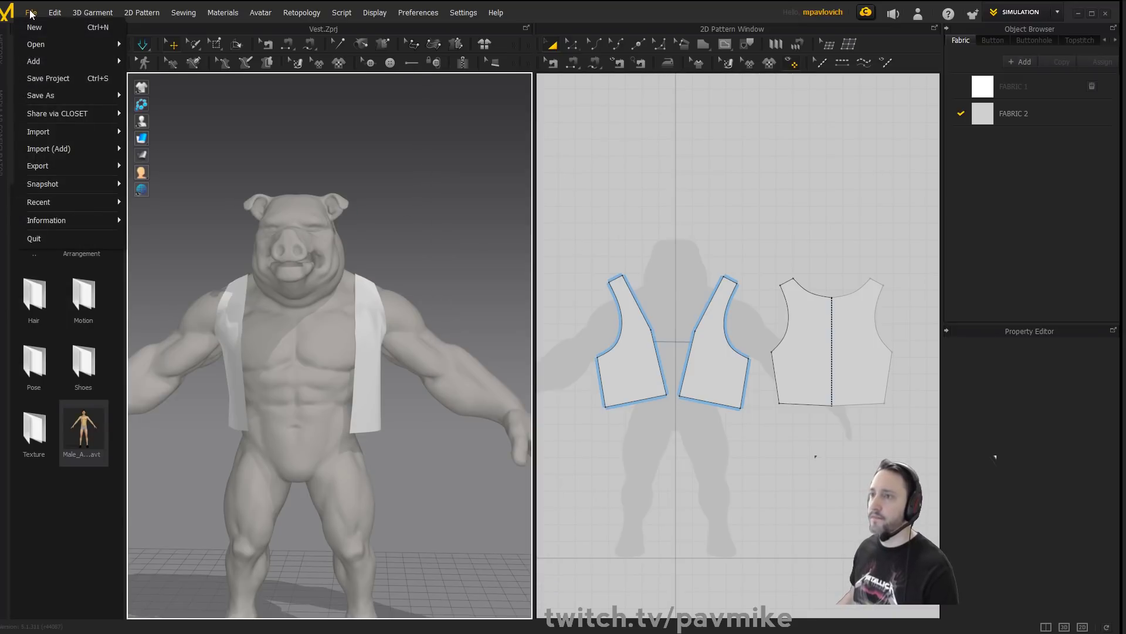
mouse_move(53, 167)
left_click(138, 168)
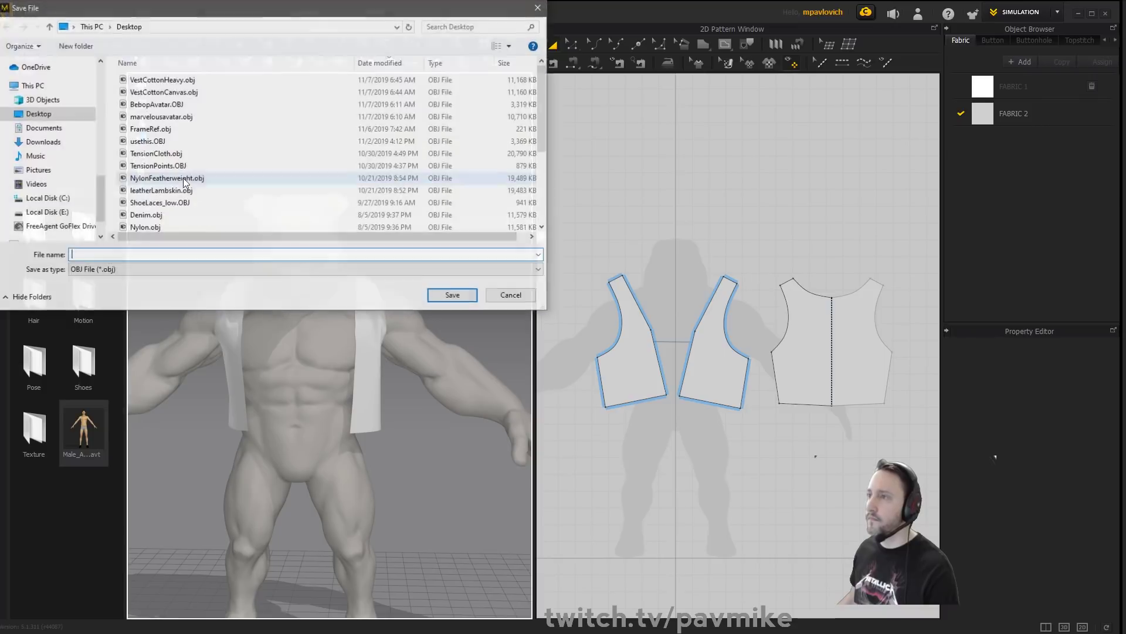
double_click(188, 84)
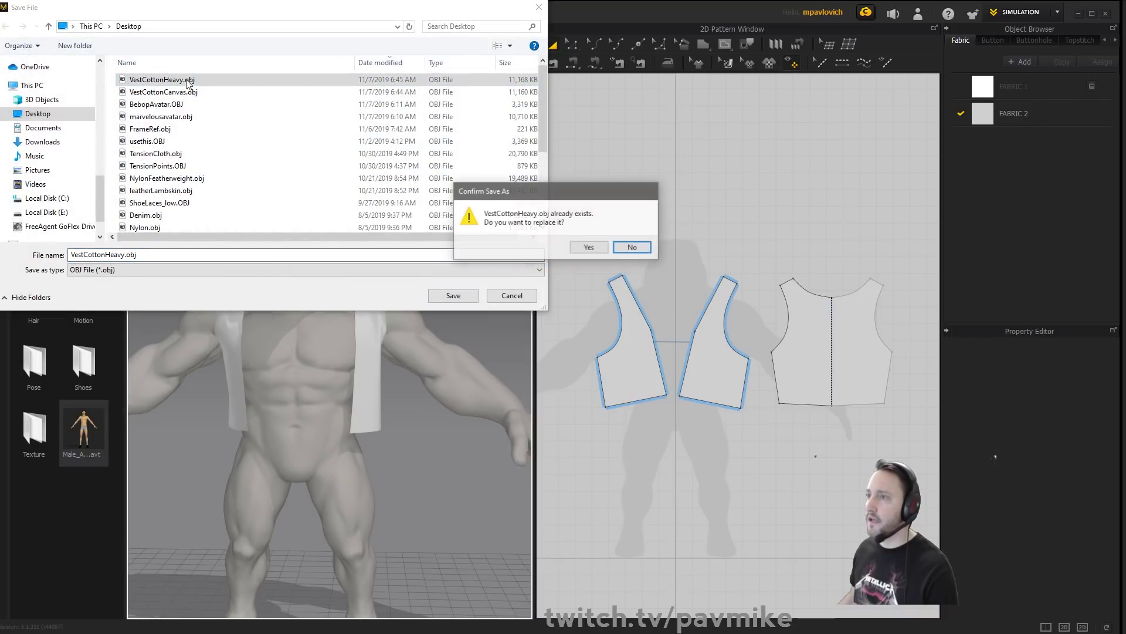
left_click(569, 248)
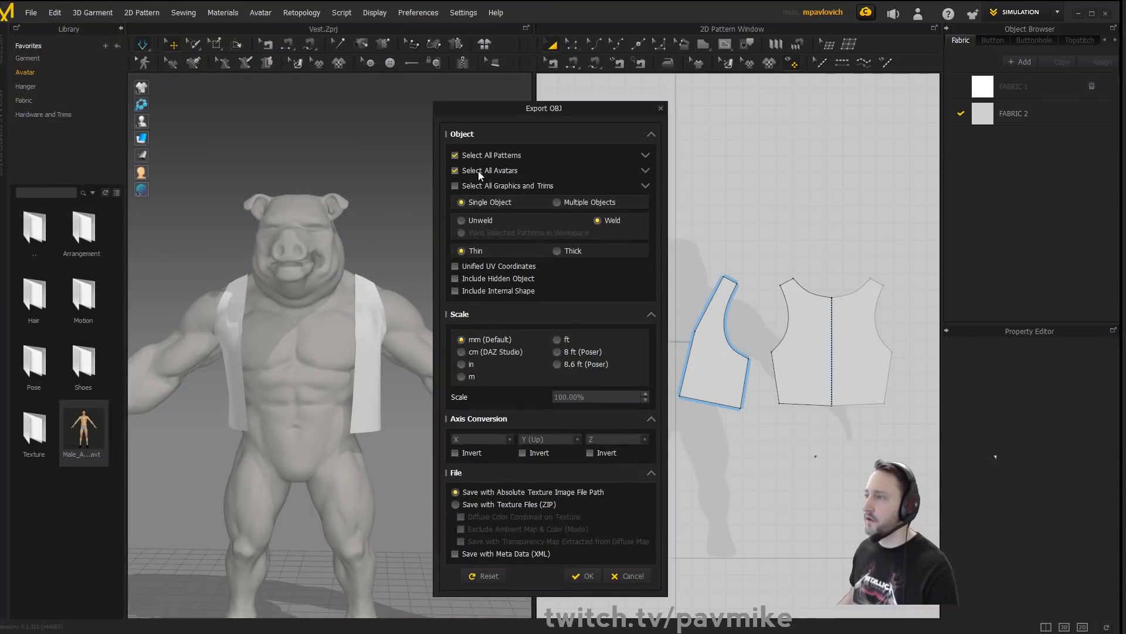
left_click(583, 575)
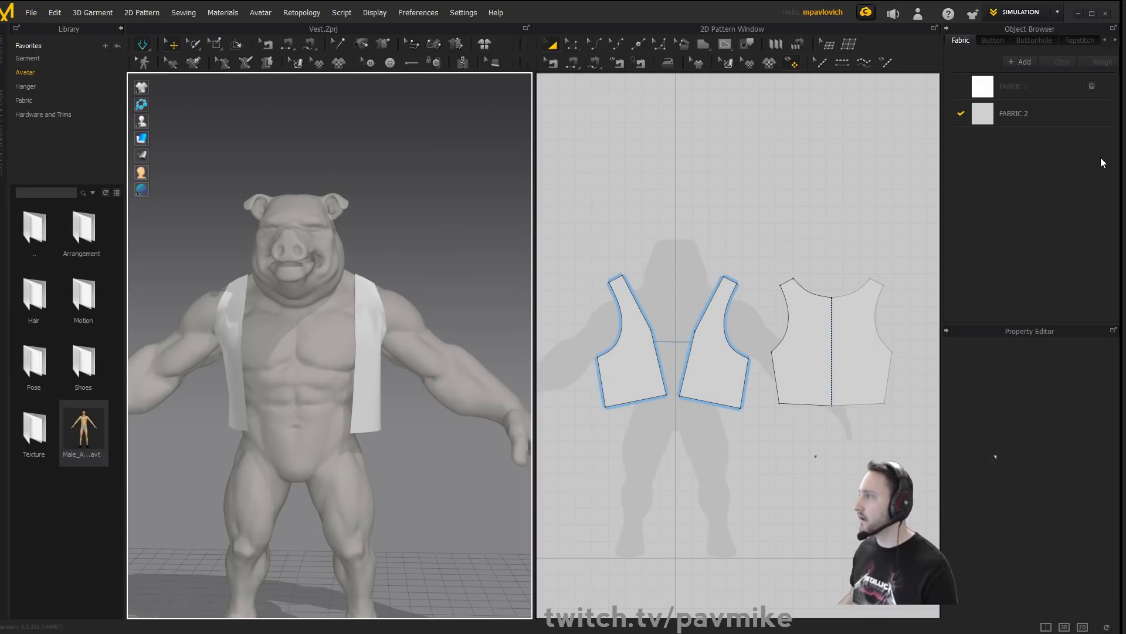
Set the physical property preset of FABRIC 2 to Nylon_Featherweight.
left_click(1045, 115)
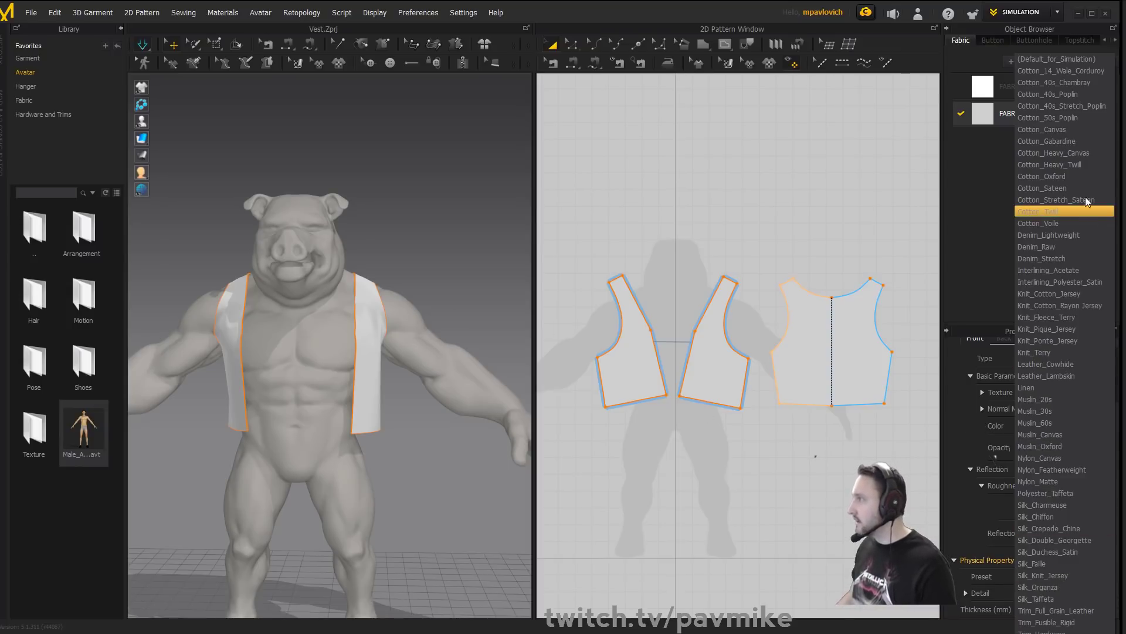
left_click(1088, 165)
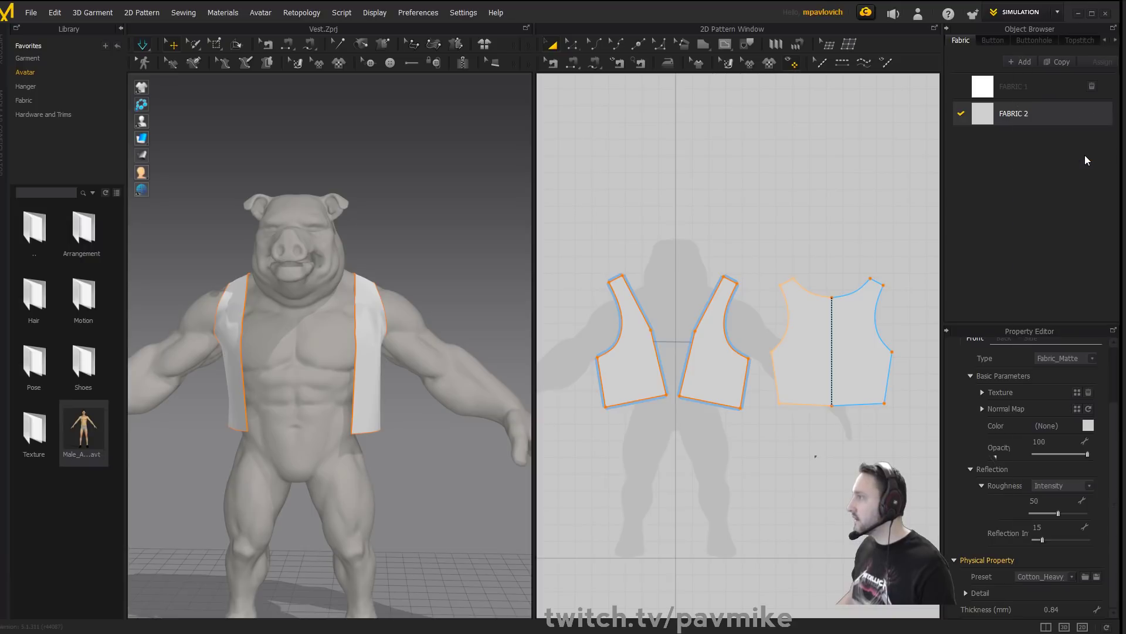
left_click(1073, 579)
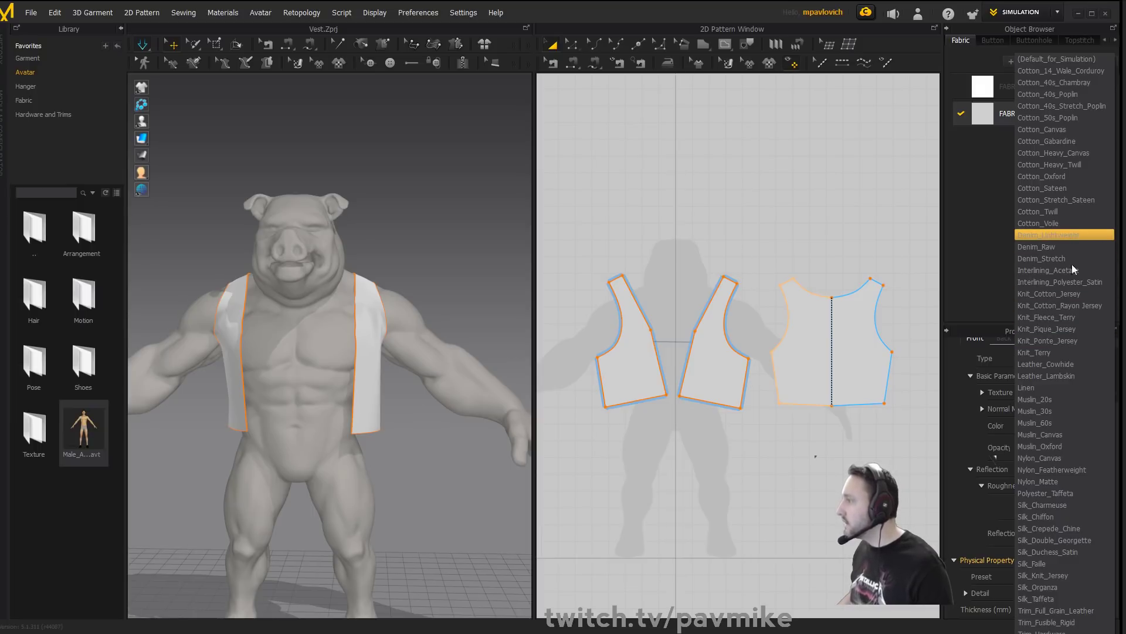
left_click(1076, 470)
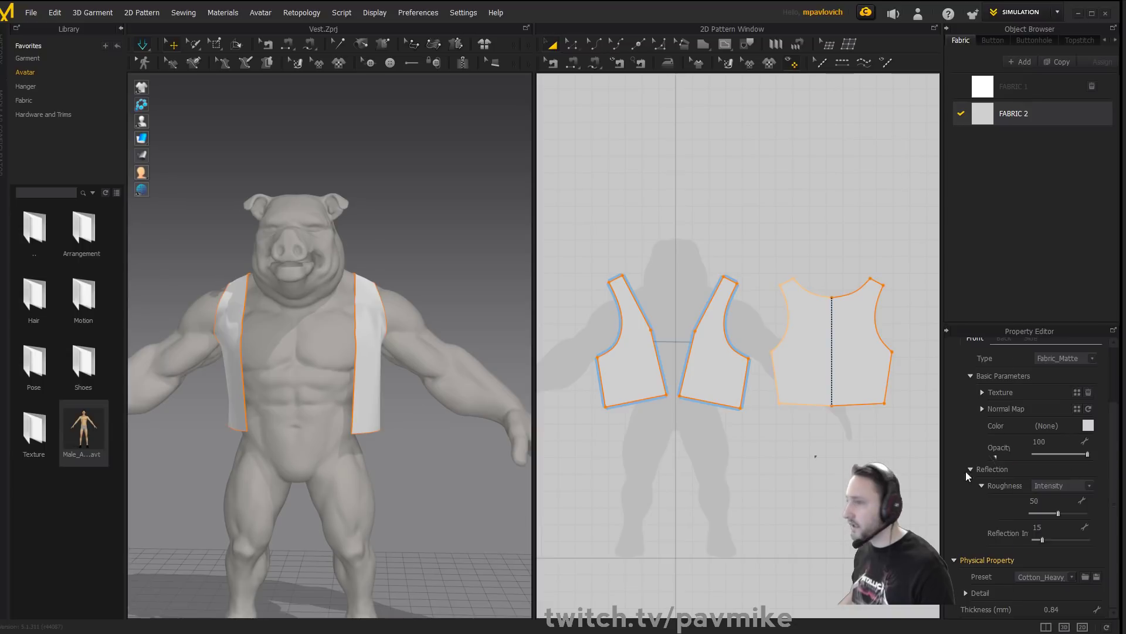
Tug the lower part of the vest's back panel during the simulation to test how the featherweight nylon drapes.
right_click_drag(390, 183, 293, 232)
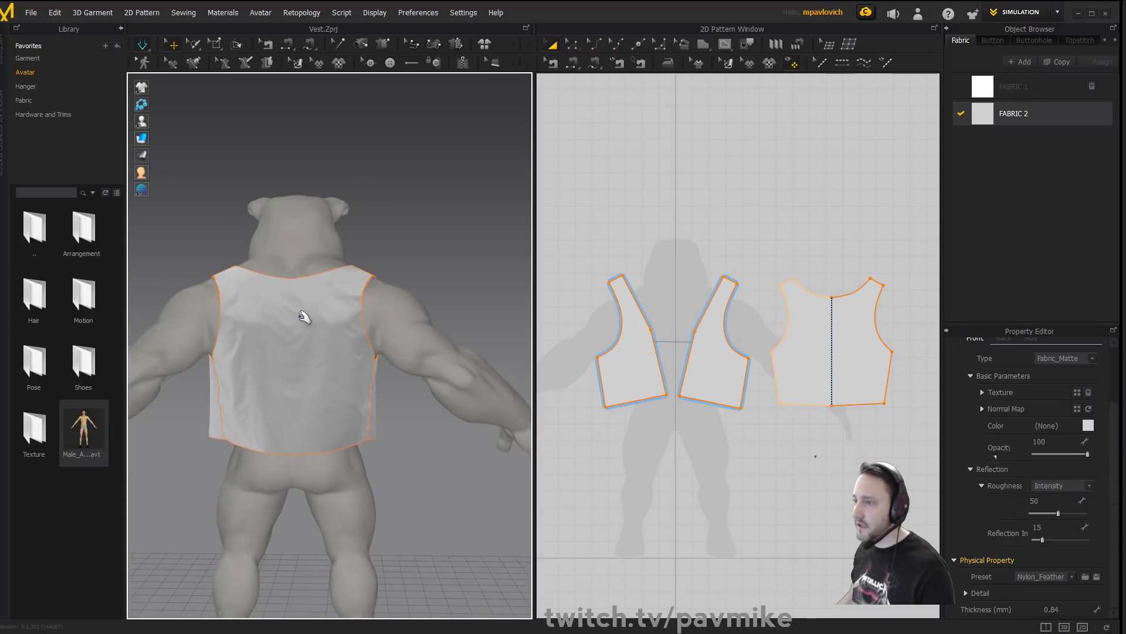
right_click_drag(304, 317, 242, 217)
left_click(406, 214)
right_click_drag(406, 213, 456, 290)
right_click_drag(307, 346, 284, 394)
left_click(281, 399)
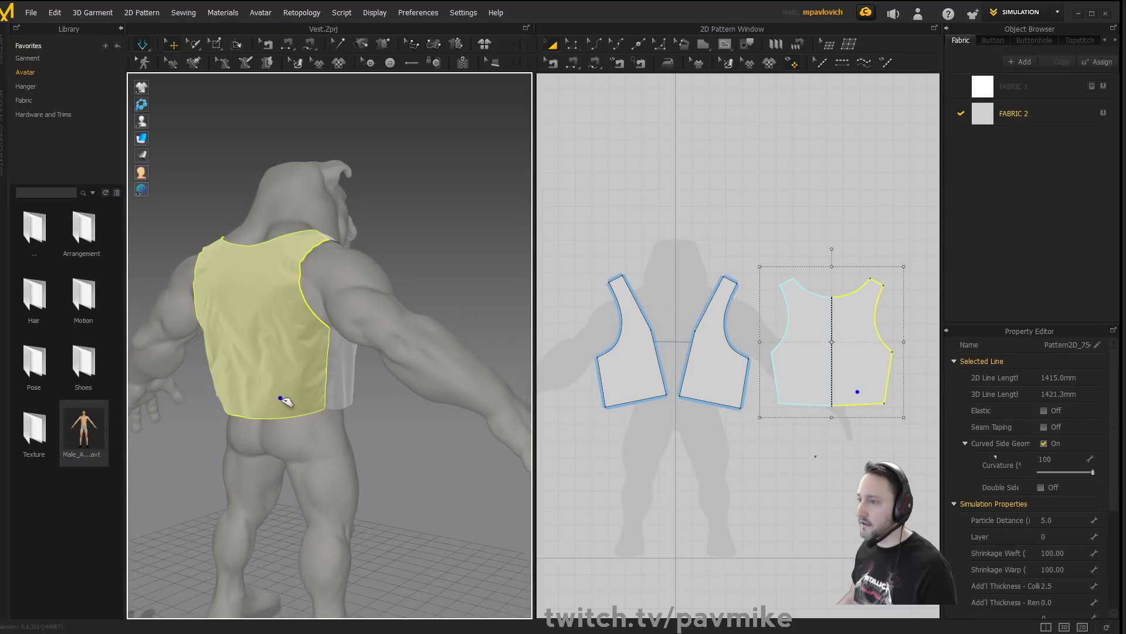
right_click_drag(281, 395, 364, 272)
left_click(391, 238)
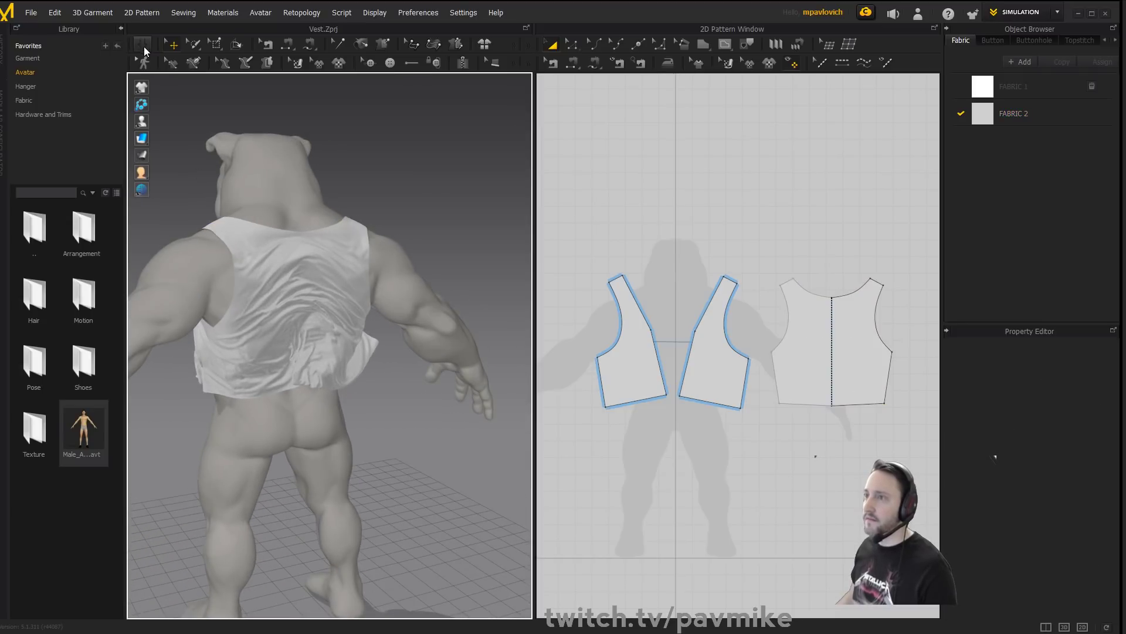
Switch the simulation mode to Simulate (Normal).
left_click(144, 45)
left_click(170, 81)
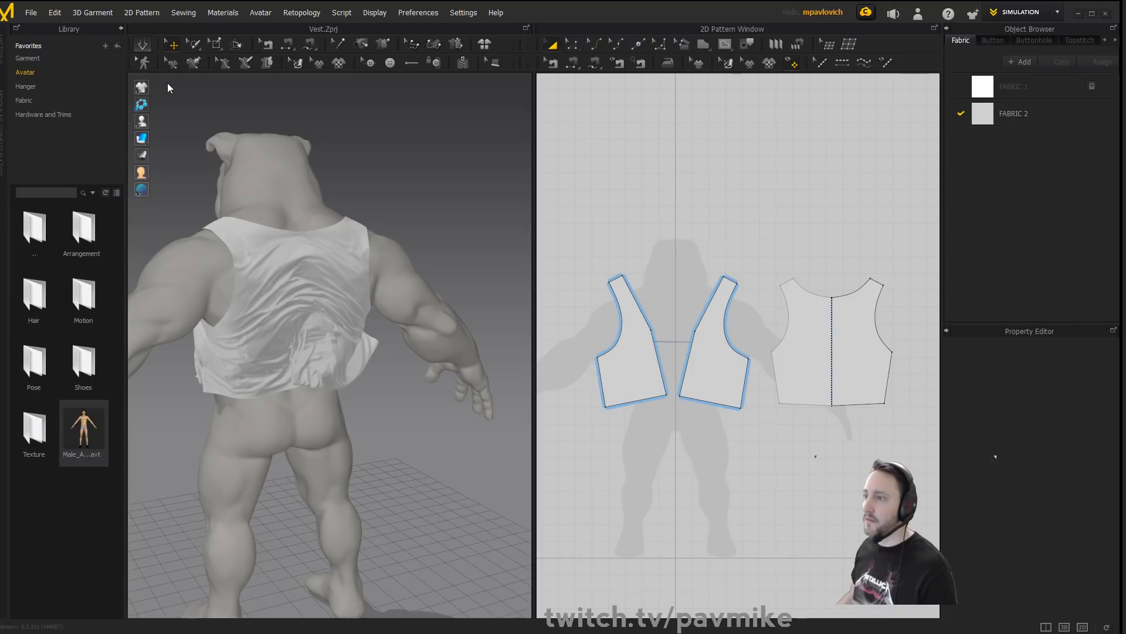
left_click(304, 272)
Select all the vest patterns and set their particle distance to 20.
left_click(798, 216)
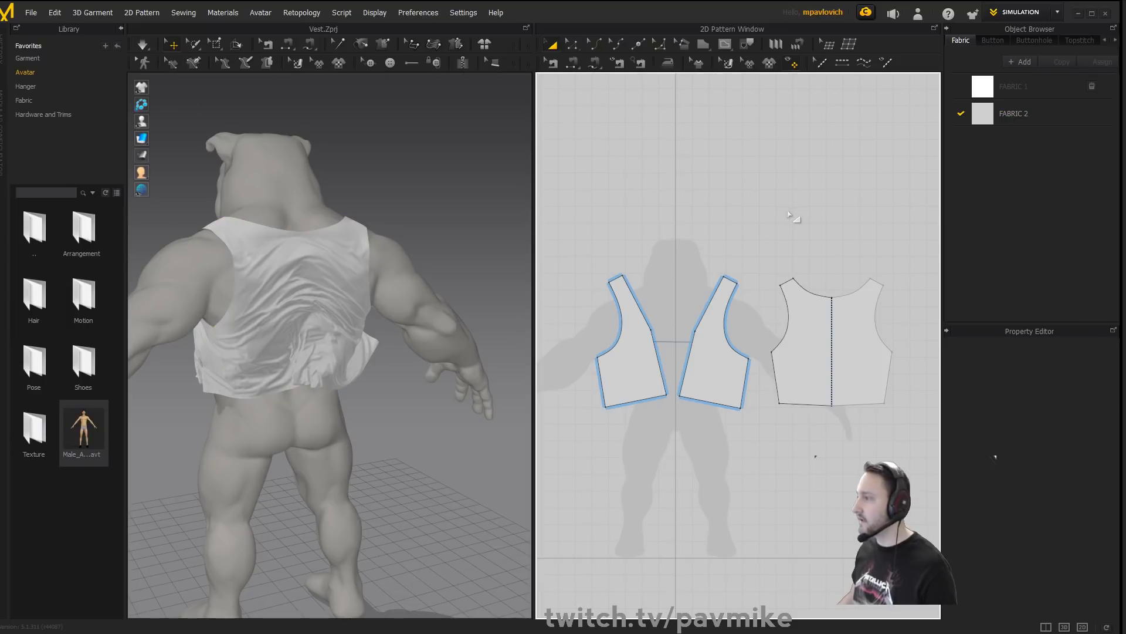
left_click_drag(558, 227, 941, 495)
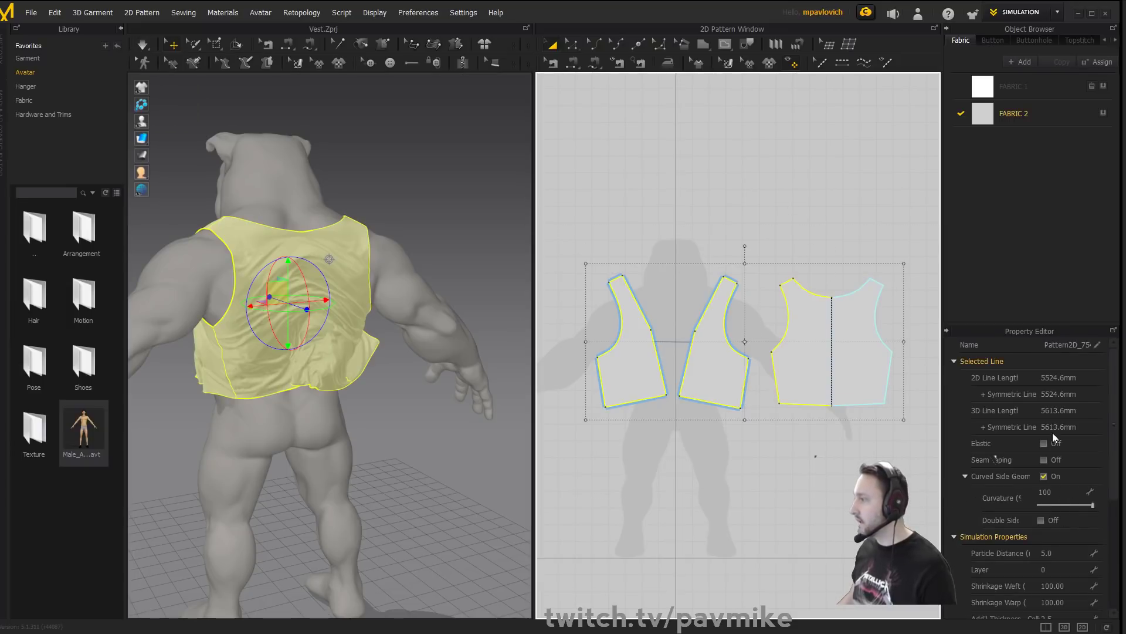
left_click(1059, 553)
type("20")
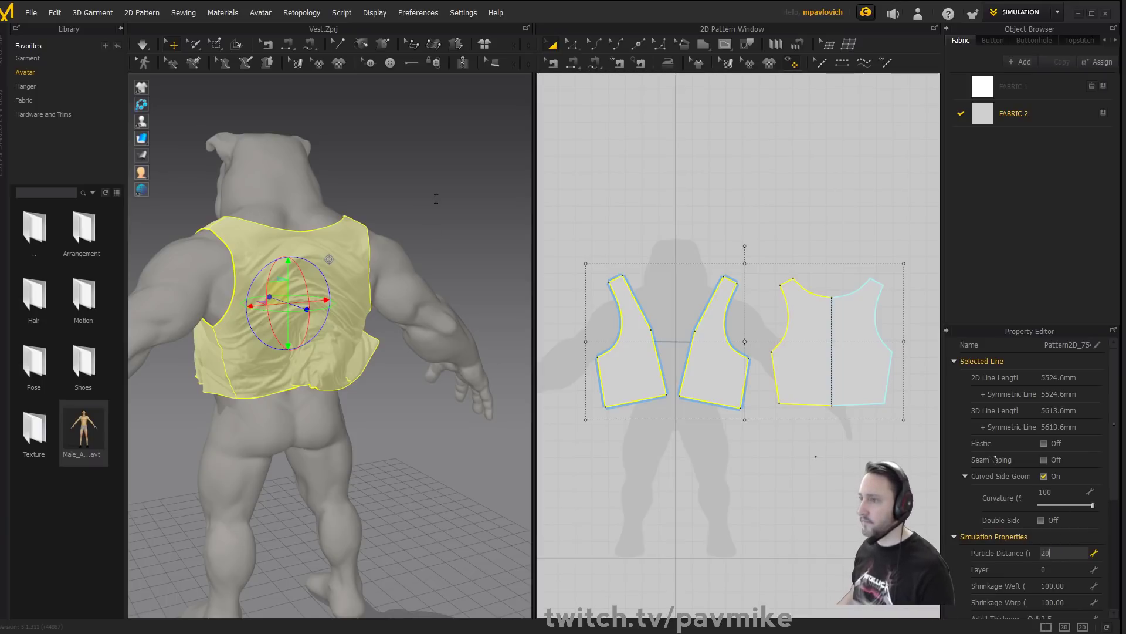
key("Return")
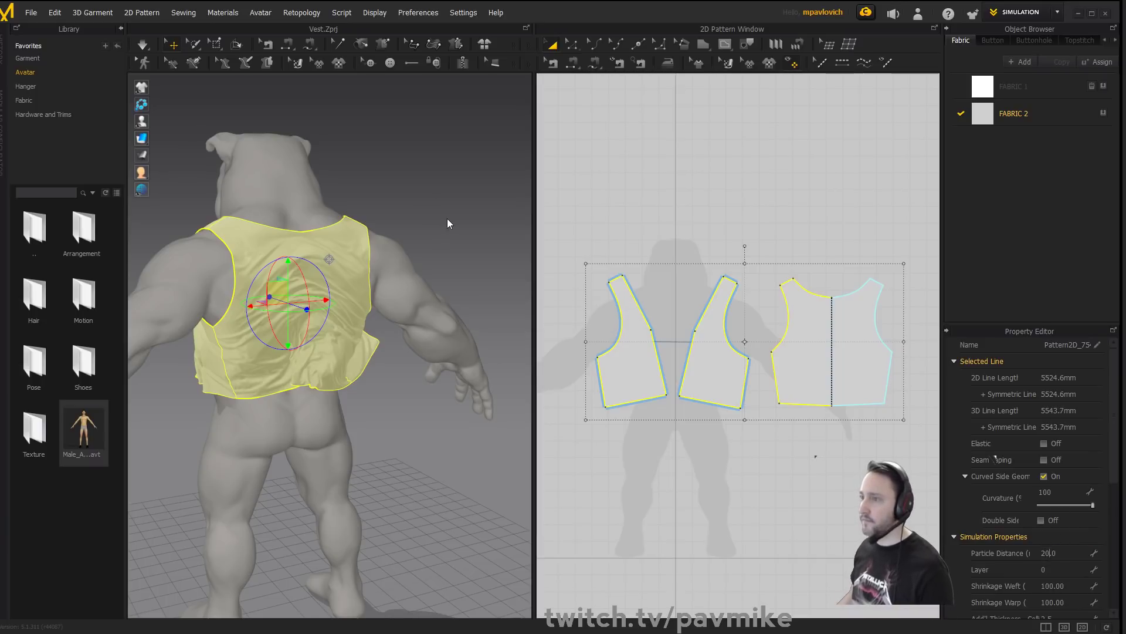
Run the simulation with the coarser mesh to settle the crumpled vest, and check it from behind and the front.
left_click(442, 206)
right_click_drag(416, 198, 436, 185)
key("space")
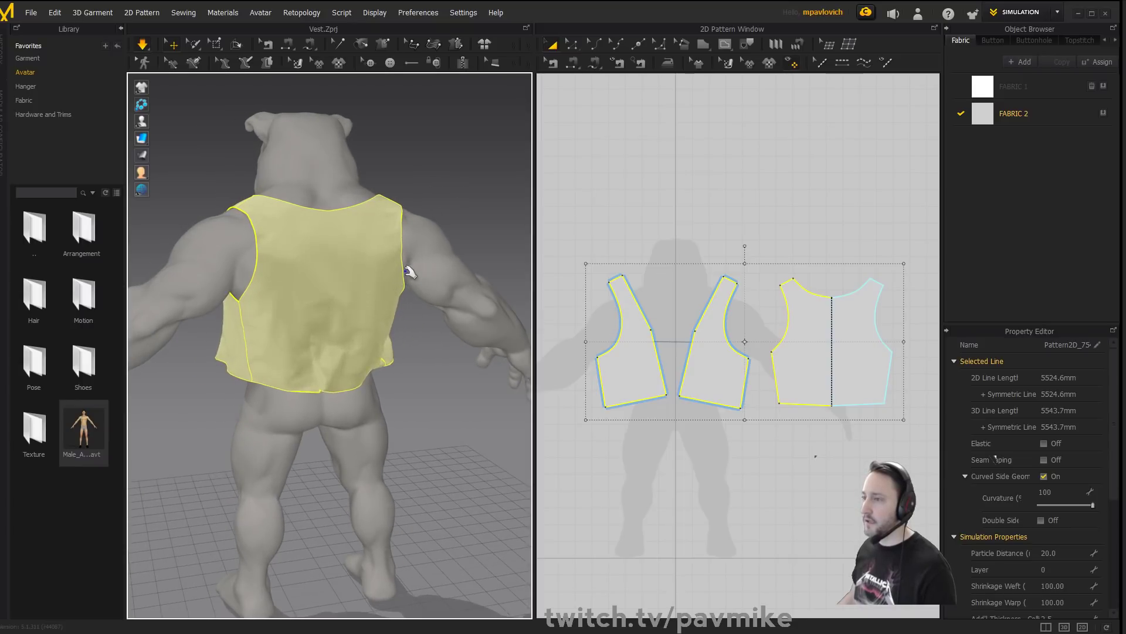
right_click_drag(327, 292, 485, 258)
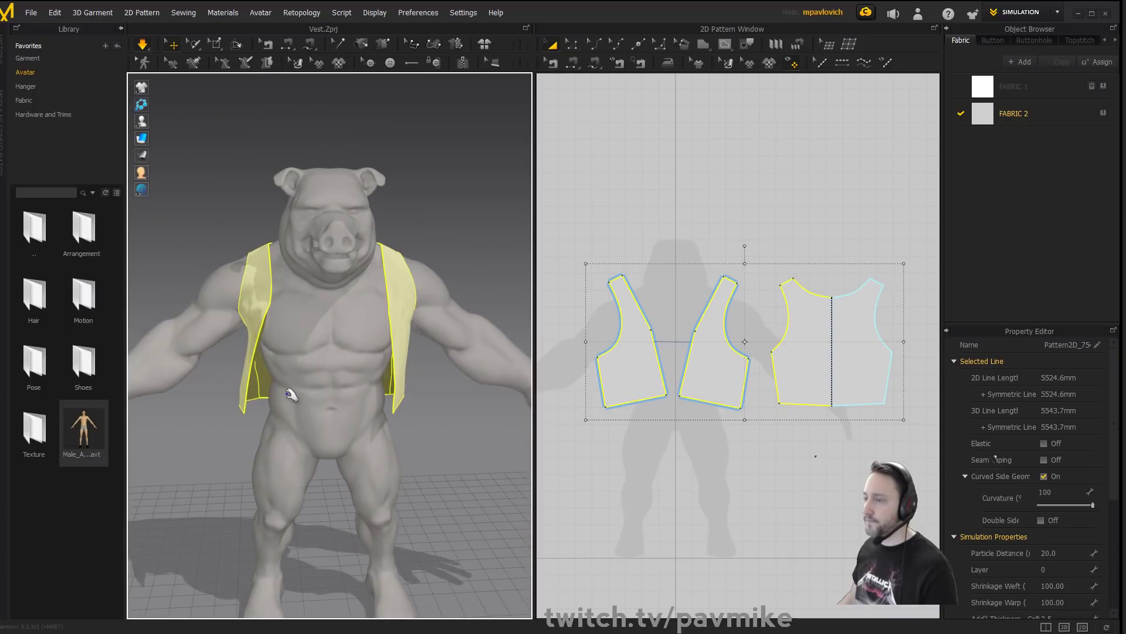
Switch the simulation to GPU mode and review its simulation properties.
left_click(144, 46)
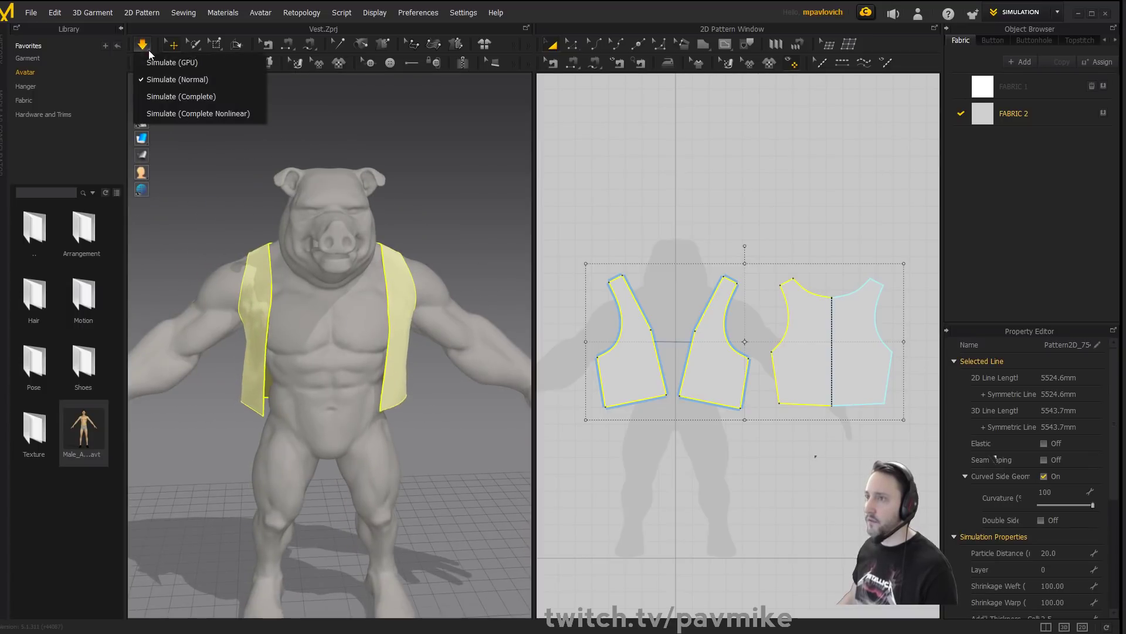
left_click(152, 66)
right_click_drag(415, 164, 184, 166)
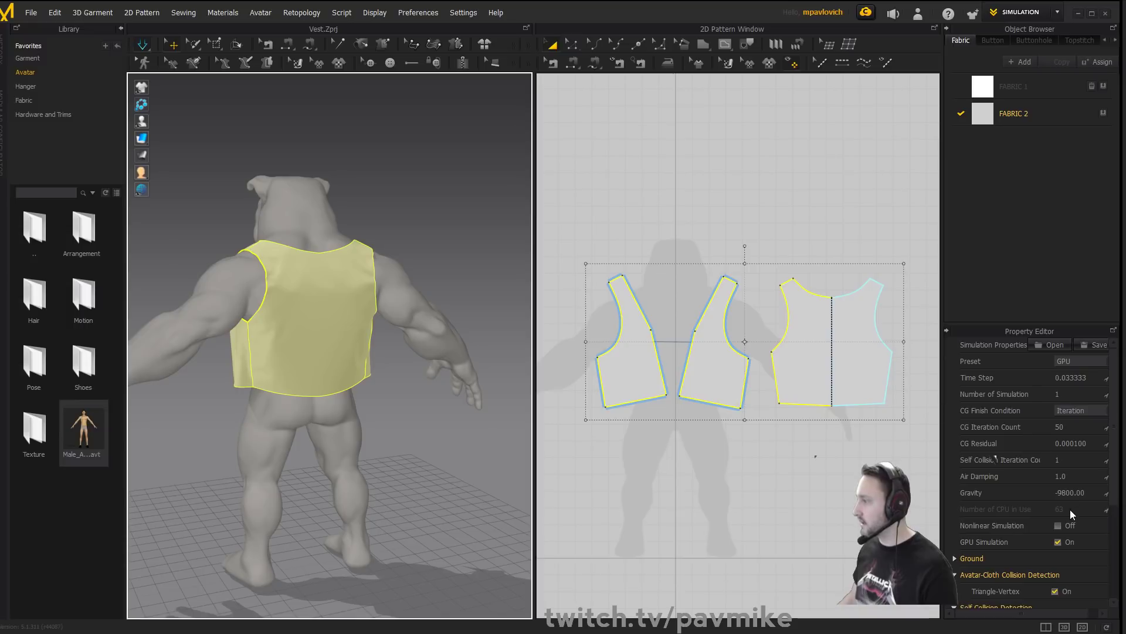
scroll(1063, 467, "down", 3)
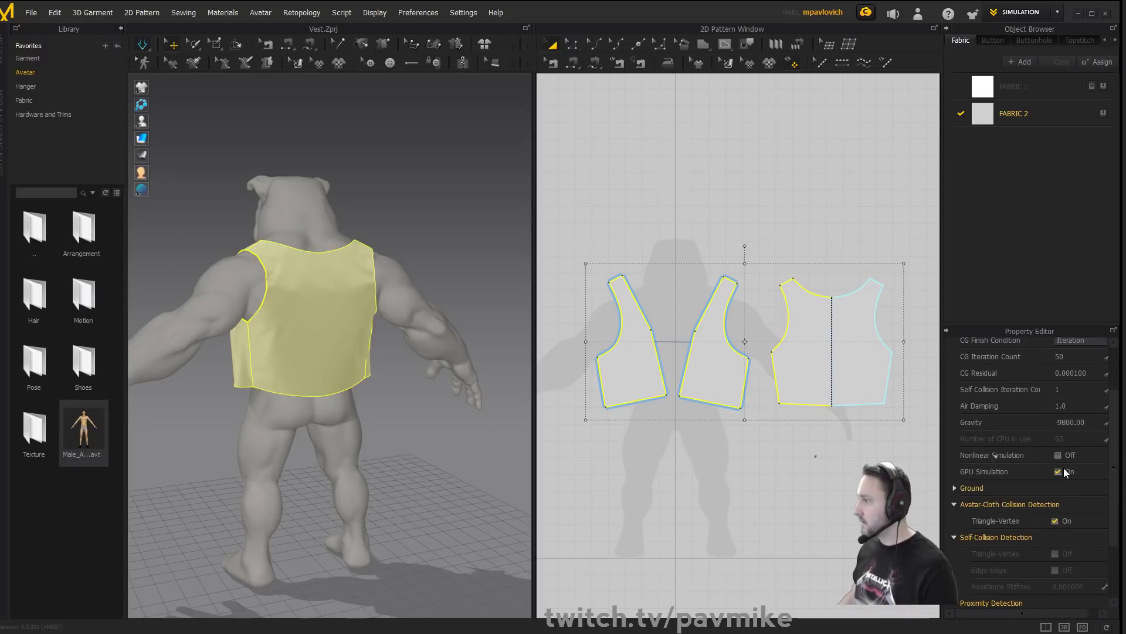
scroll(1060, 476, "up", 3)
Set the particle distance of all vest patterns to 5 and simulate the vest at the finer resolution.
left_click(598, 243)
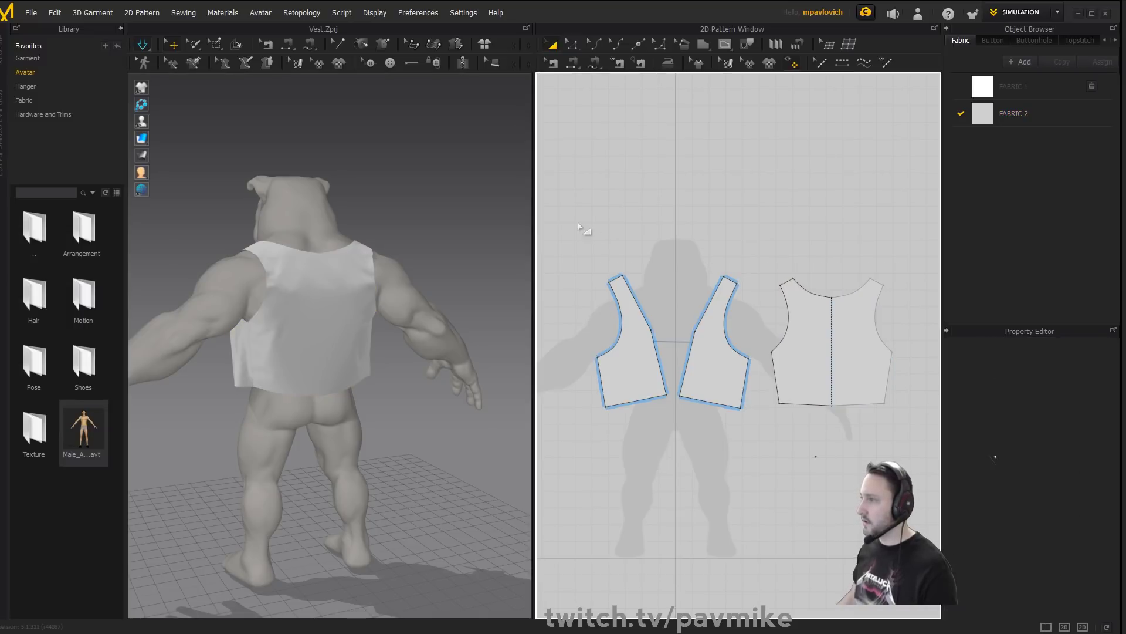
left_click_drag(572, 179, 918, 449)
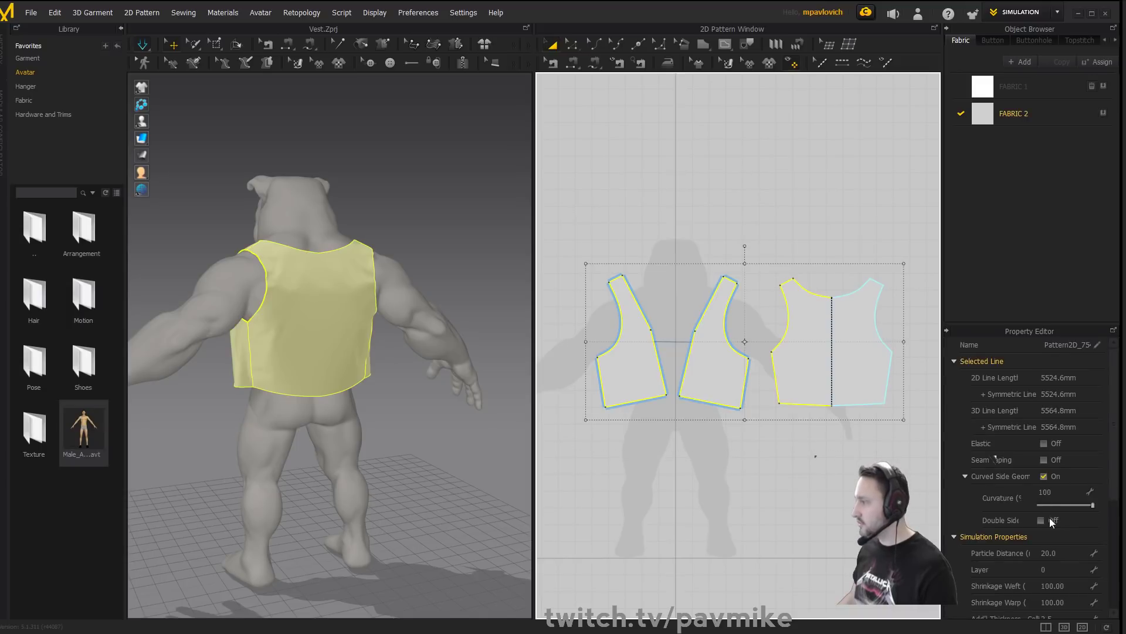
left_click(1048, 553)
type("5")
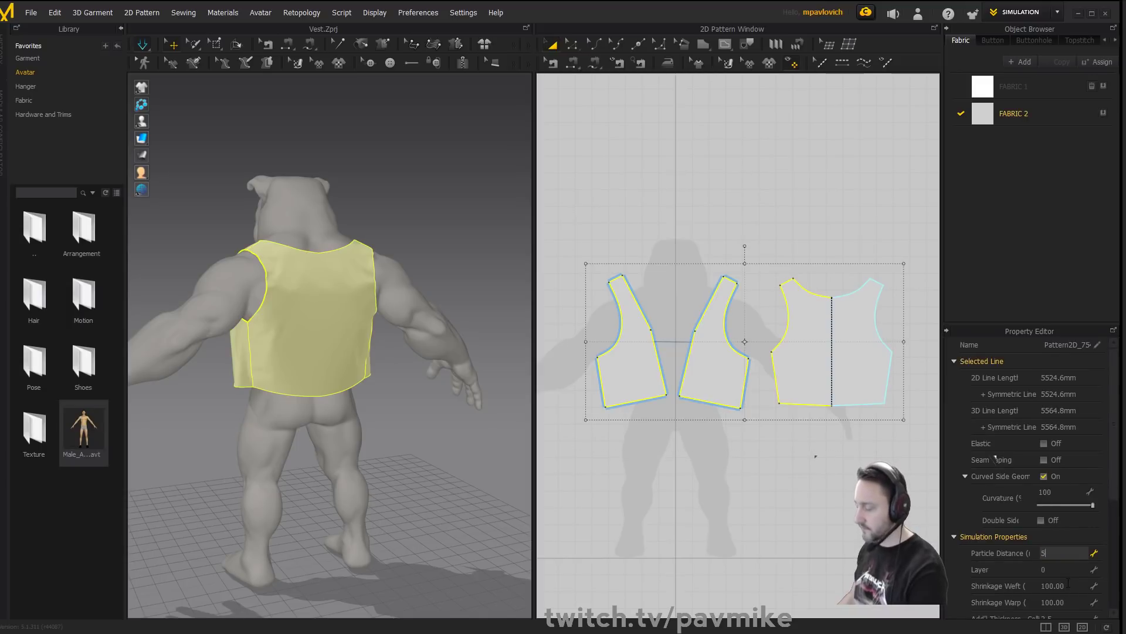
key("Return")
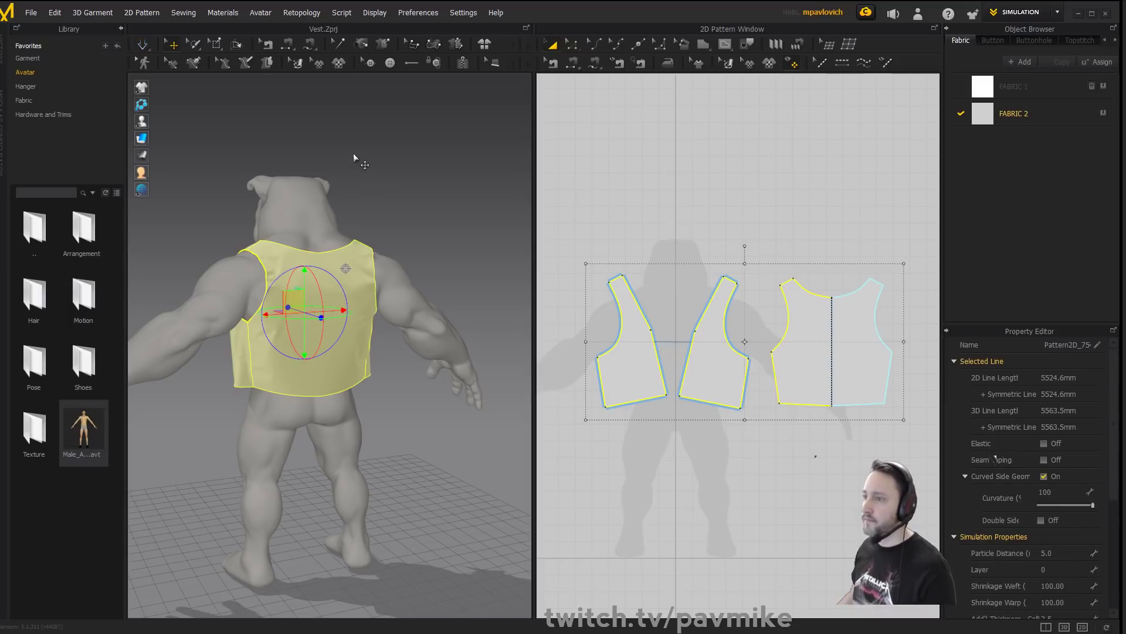
key("8")
left_click(141, 44)
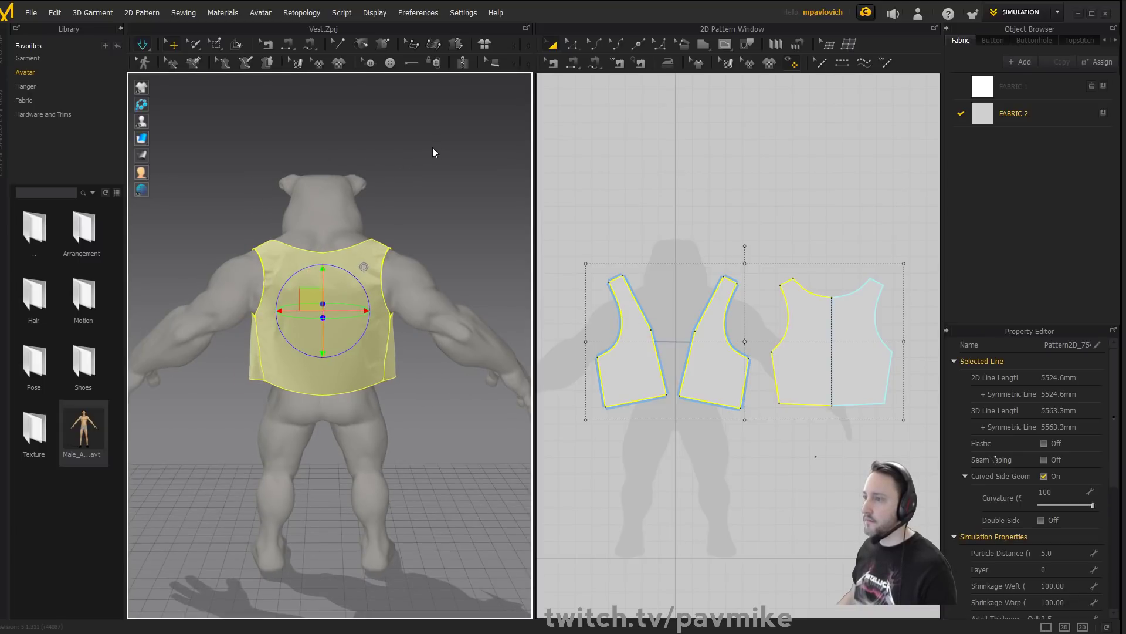
Deselect the vest and examine the featherweight nylon's drape from the back, side and front.
left_click(368, 137)
right_click_drag(368, 138, 306, 171)
right_click_drag(424, 221, 469, 252)
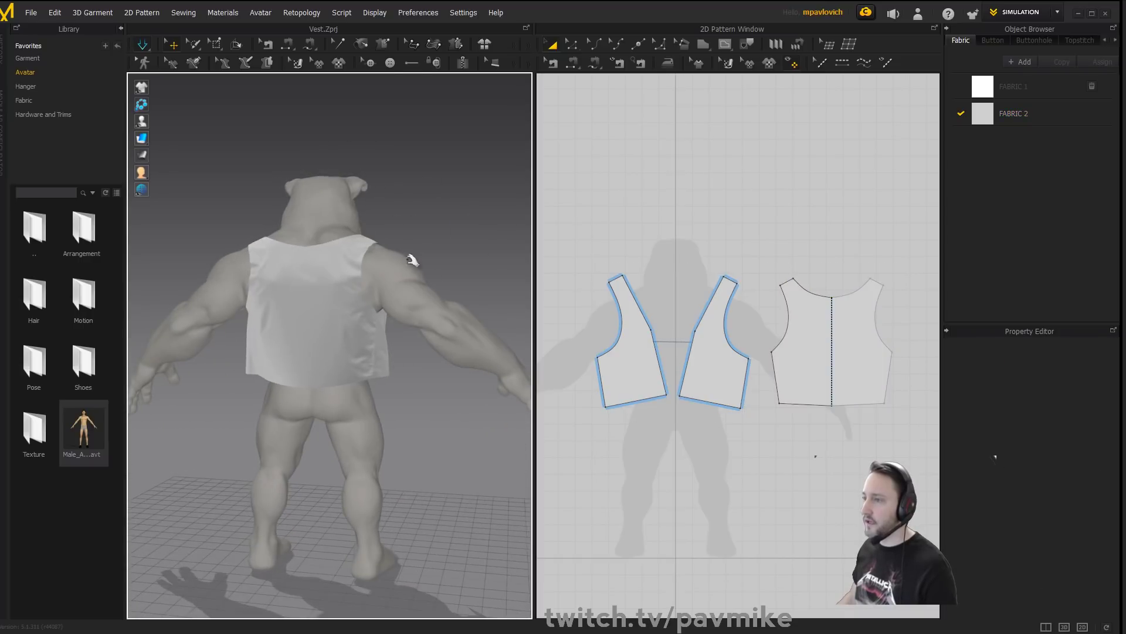
right_click_drag(470, 198, 227, 203)
right_click_drag(411, 154, 490, 194)
scroll(449, 174, "up", 2)
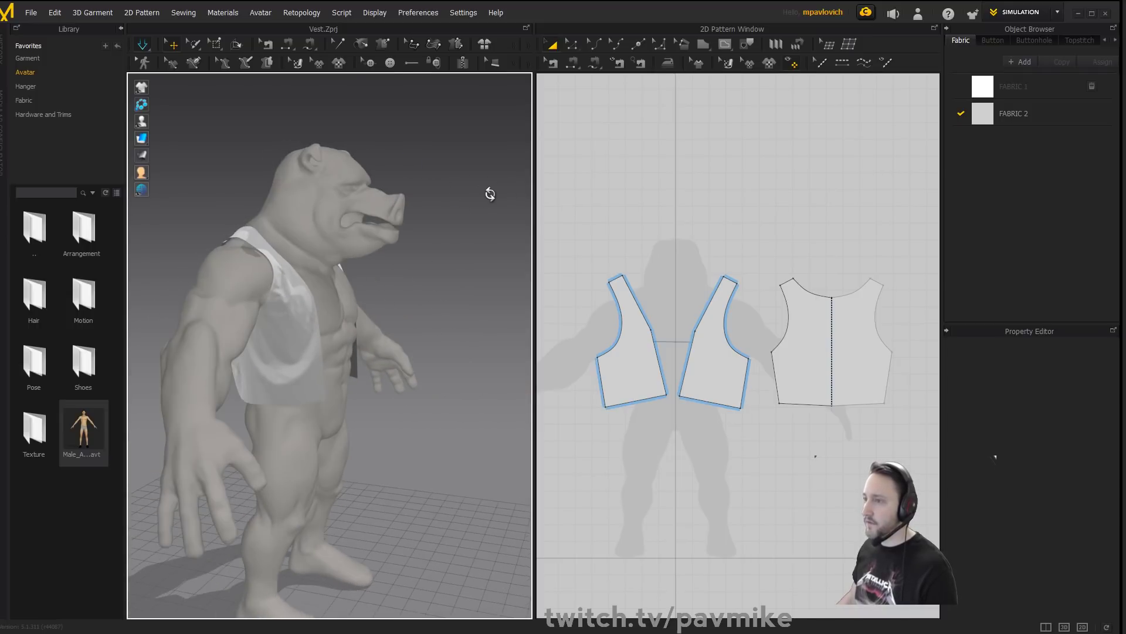
right_click_drag(431, 132, 365, 139)
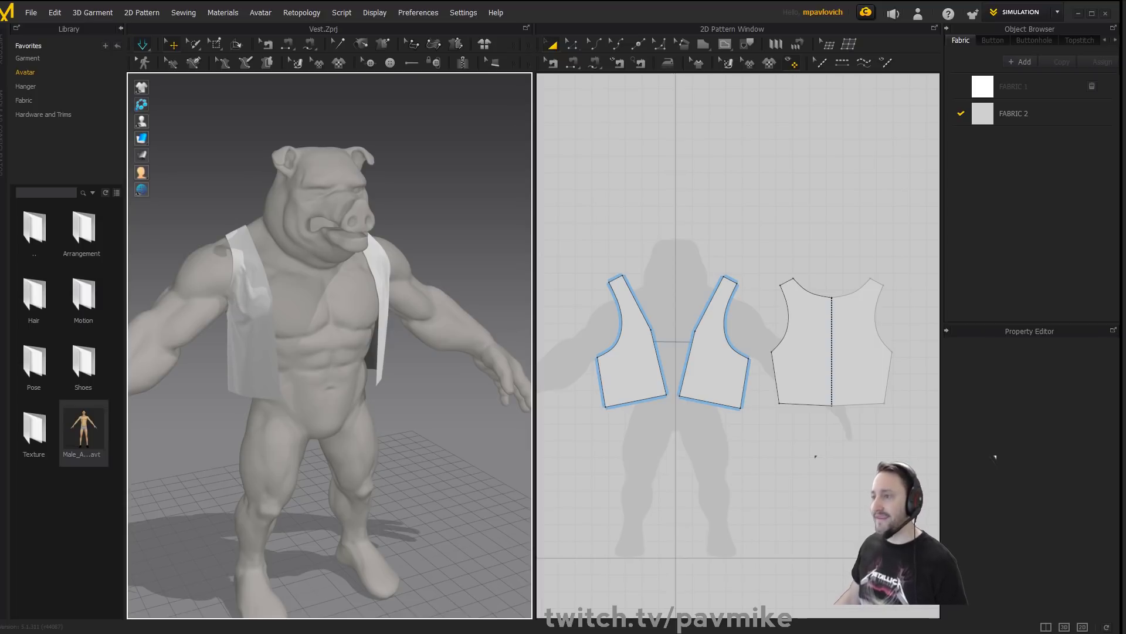
right_click_drag(244, 168, 217, 128)
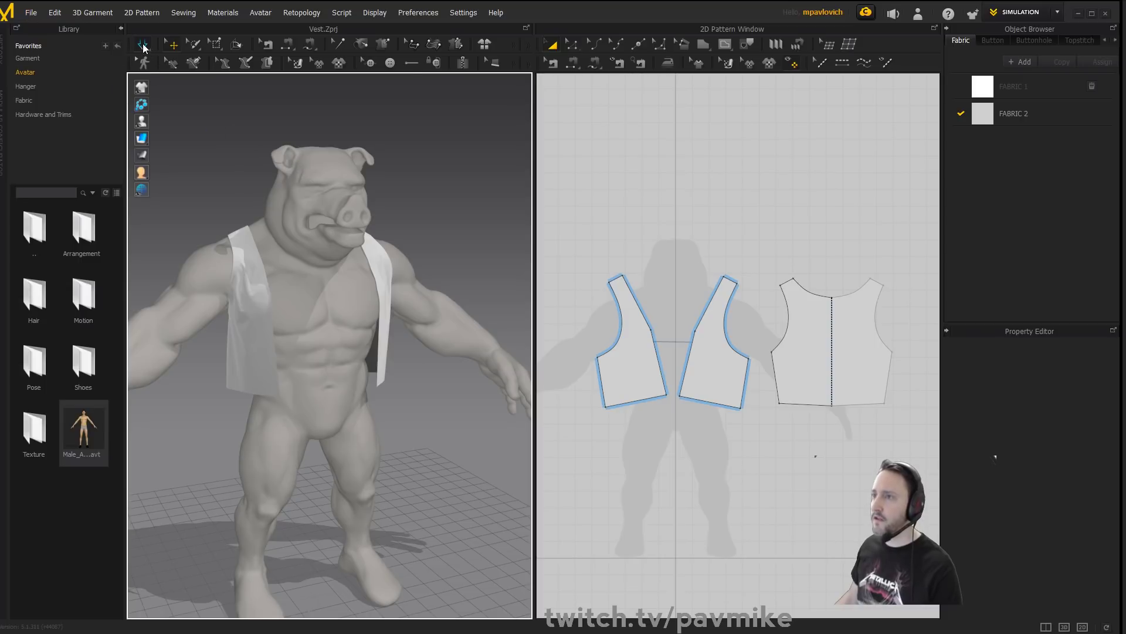
Export the vest and avatar to the Desktop as VestLightweightNylon in OBJ format, keeping the existing export options.
left_click(30, 12)
mouse_move(54, 162)
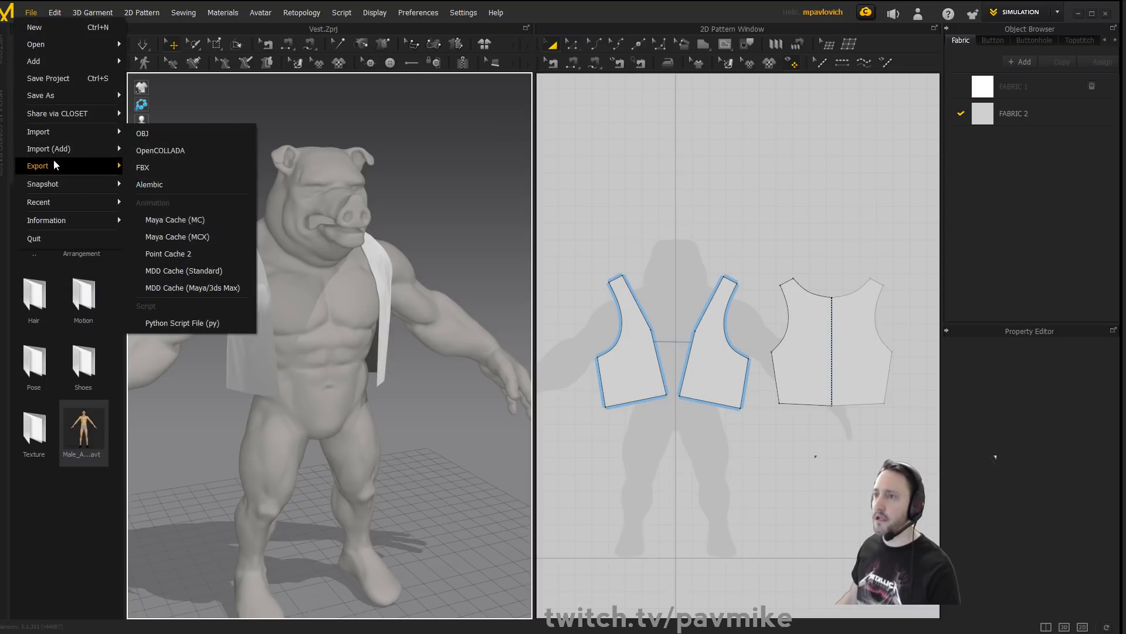
left_click(149, 166)
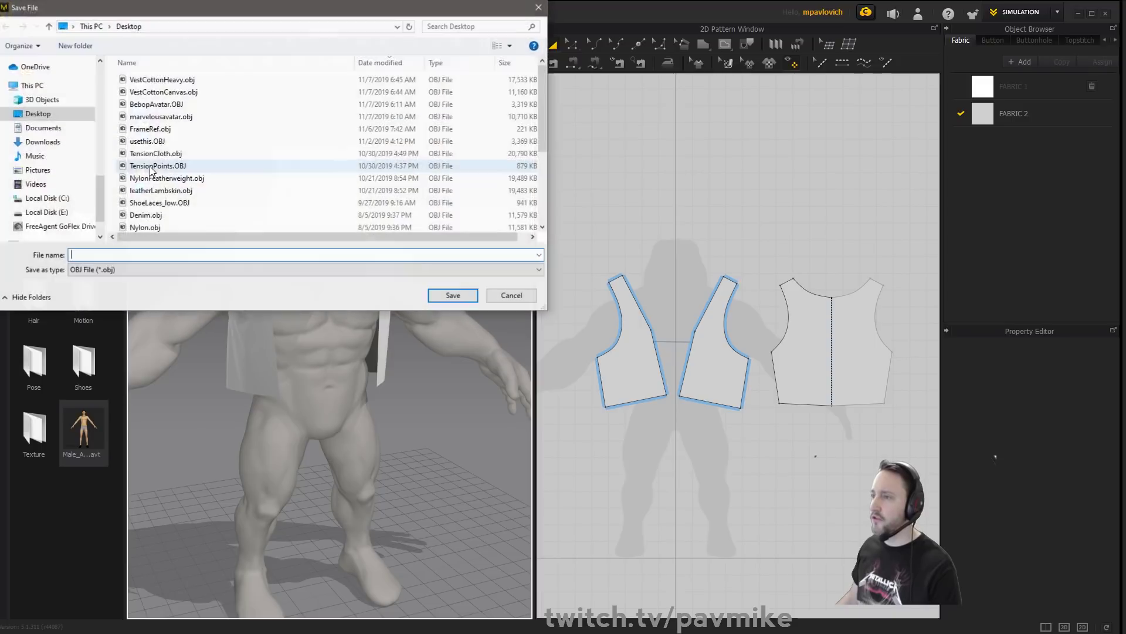
left_click(174, 81)
left_click(85, 256)
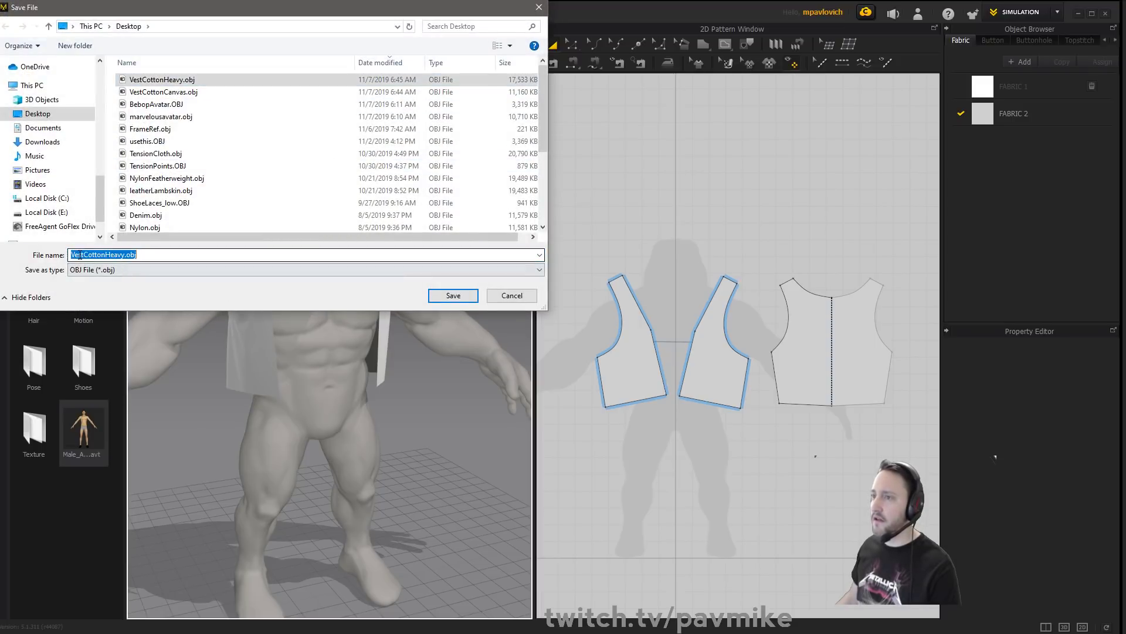
left_click_drag(84, 256, 233, 262)
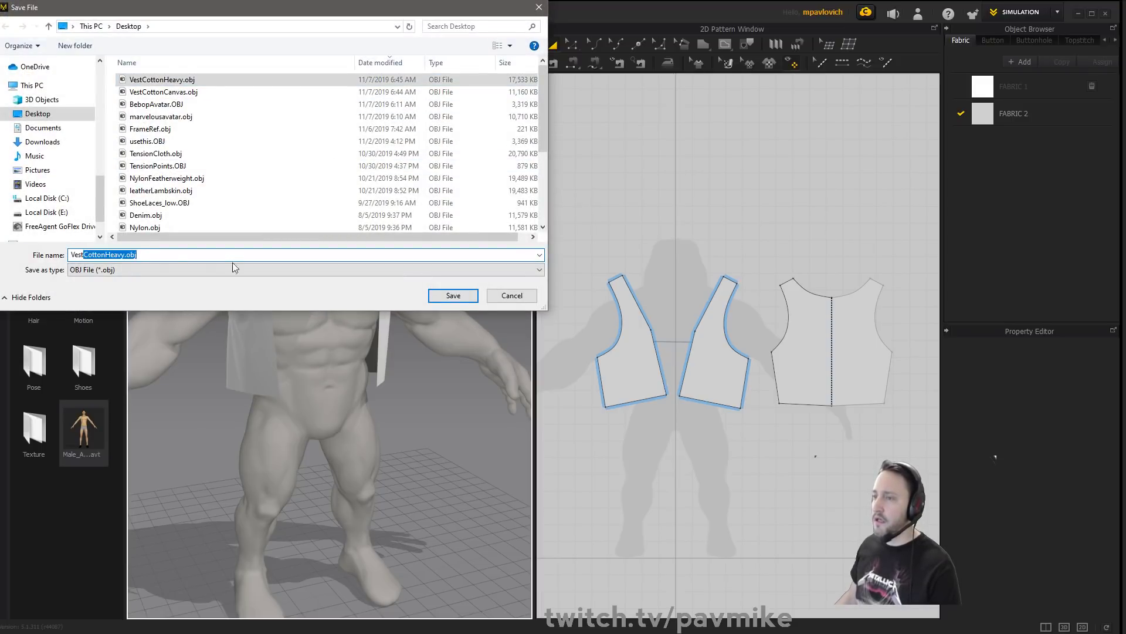
type("Lightw")
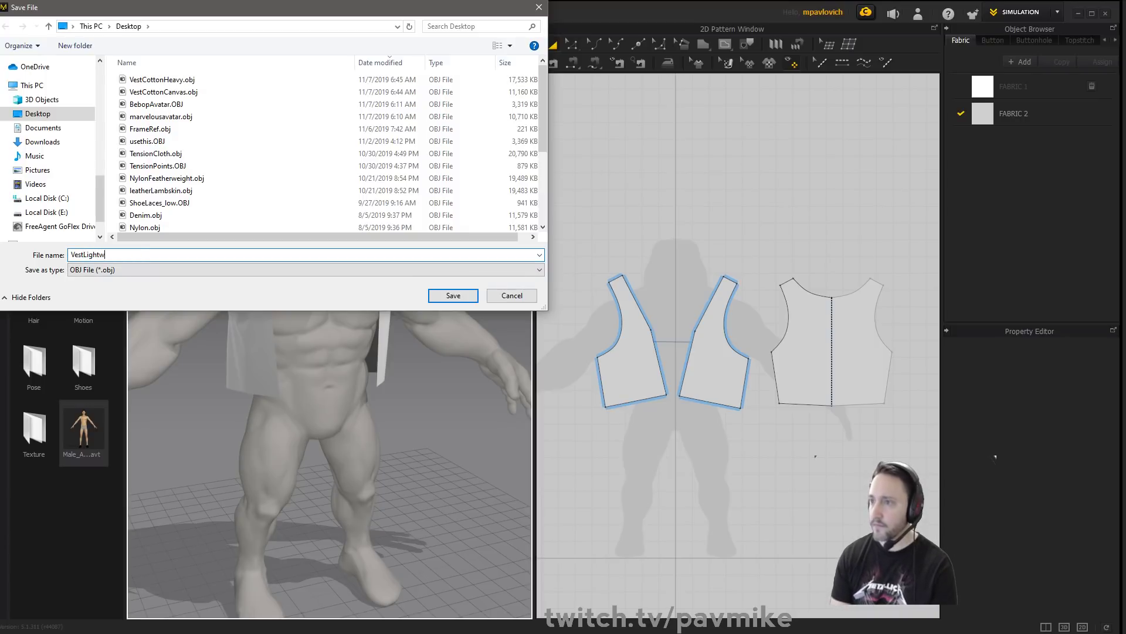
type("eightNylon")
key("Return")
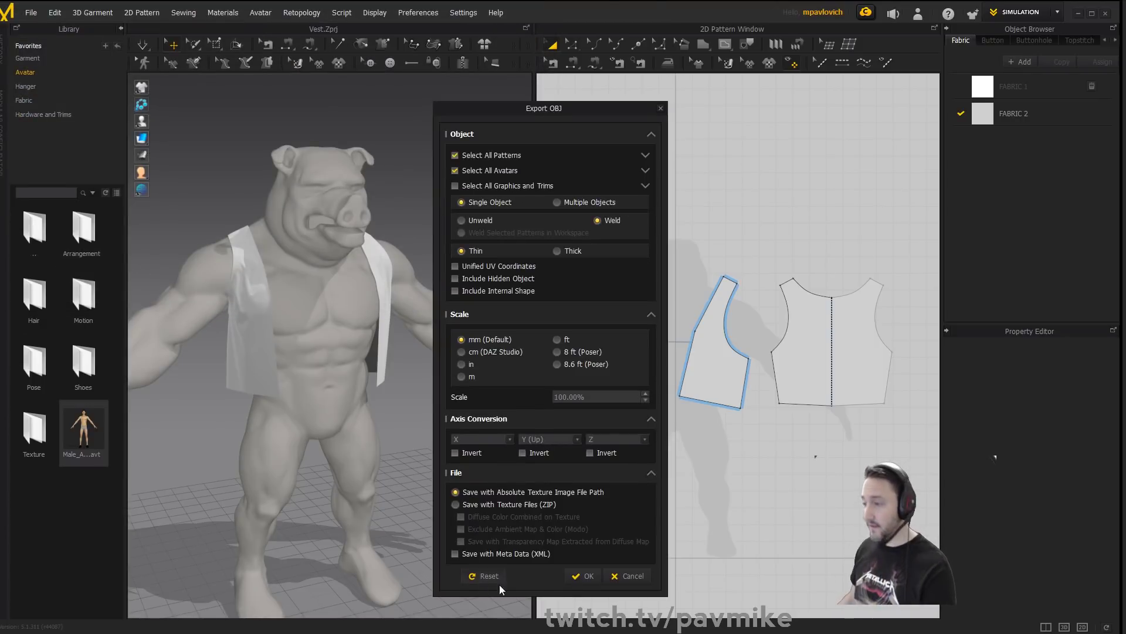
left_click(583, 576)
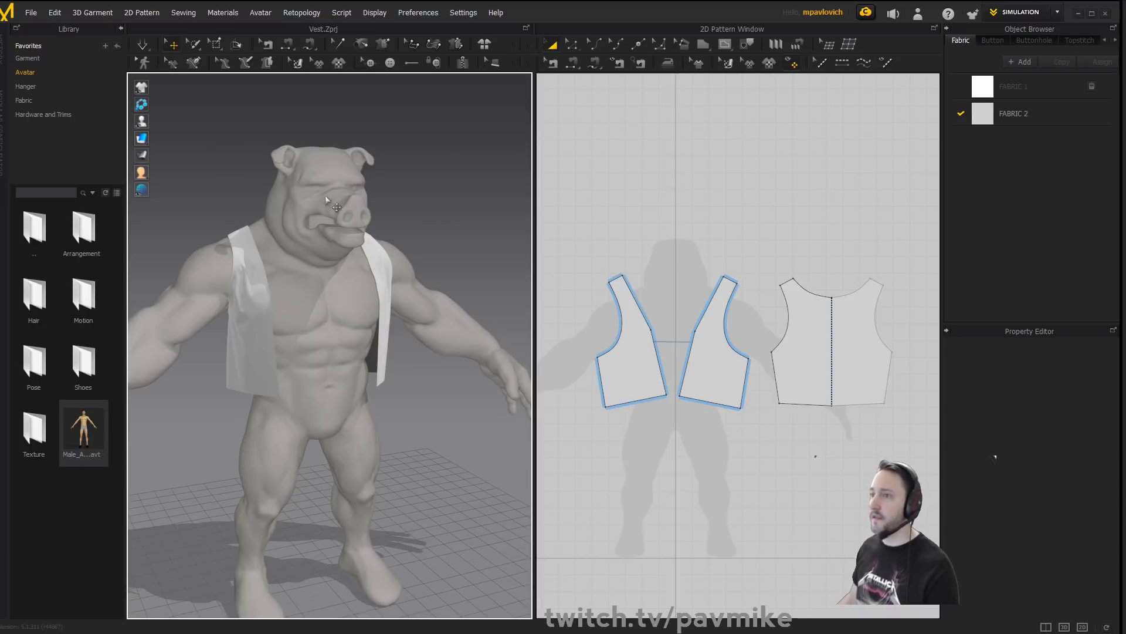
Set the particle distance of all vest patterns to 10.
left_click_drag(600, 203, 906, 472)
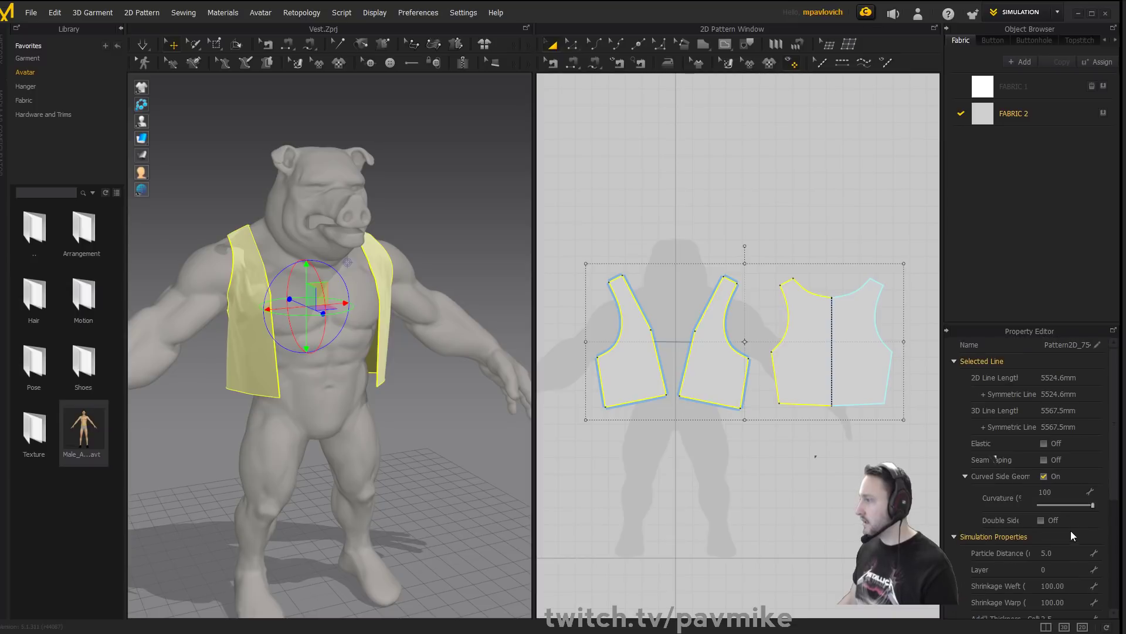
scroll(1063, 493, "down", 2)
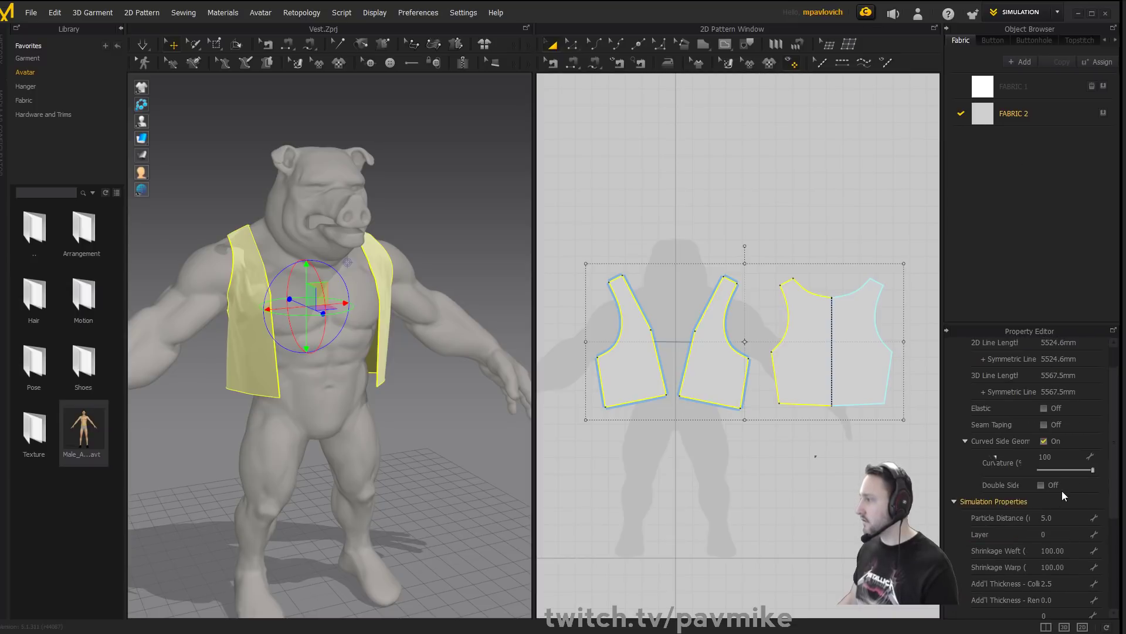
type("10")
key("Return")
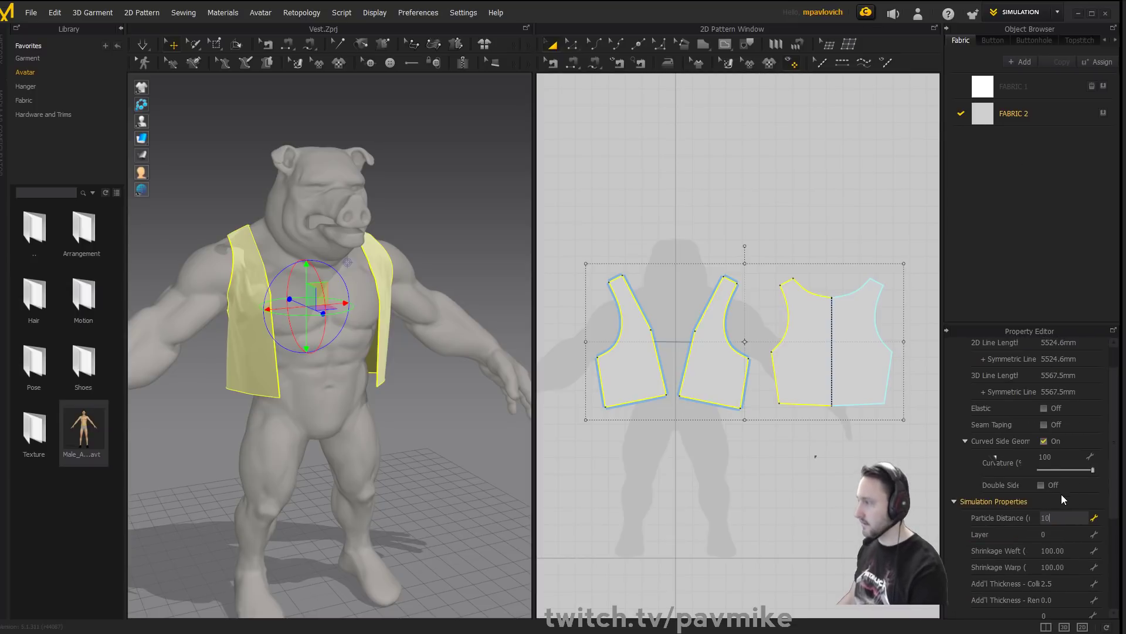
Apply the Cotton_Heavy_Canvas physical property preset to Fabric 2.
left_click(1032, 123)
left_click(1053, 576)
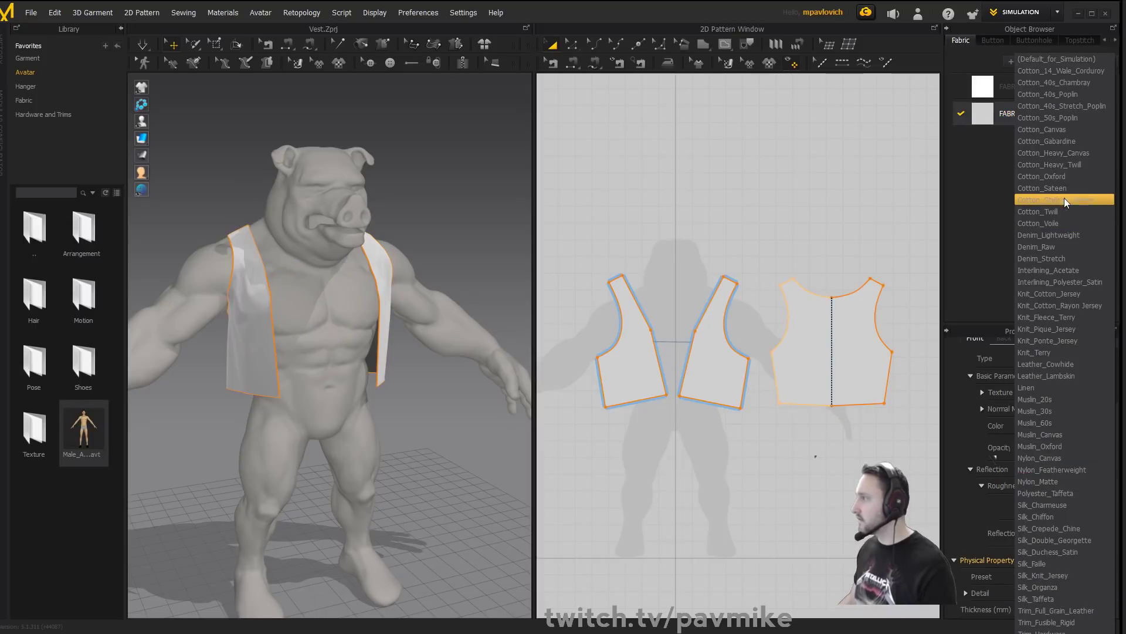
left_click(1062, 153)
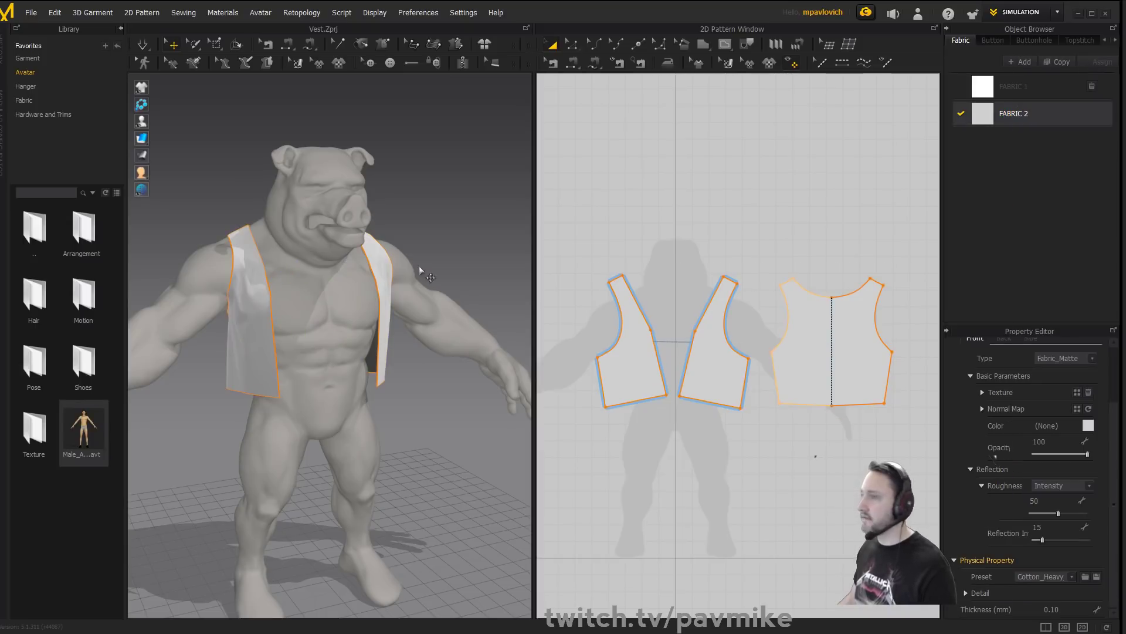
Simulate the vest with the new fabric preset, deselect it, and save the project.
right_click_drag(447, 171, 418, 162)
key("space")
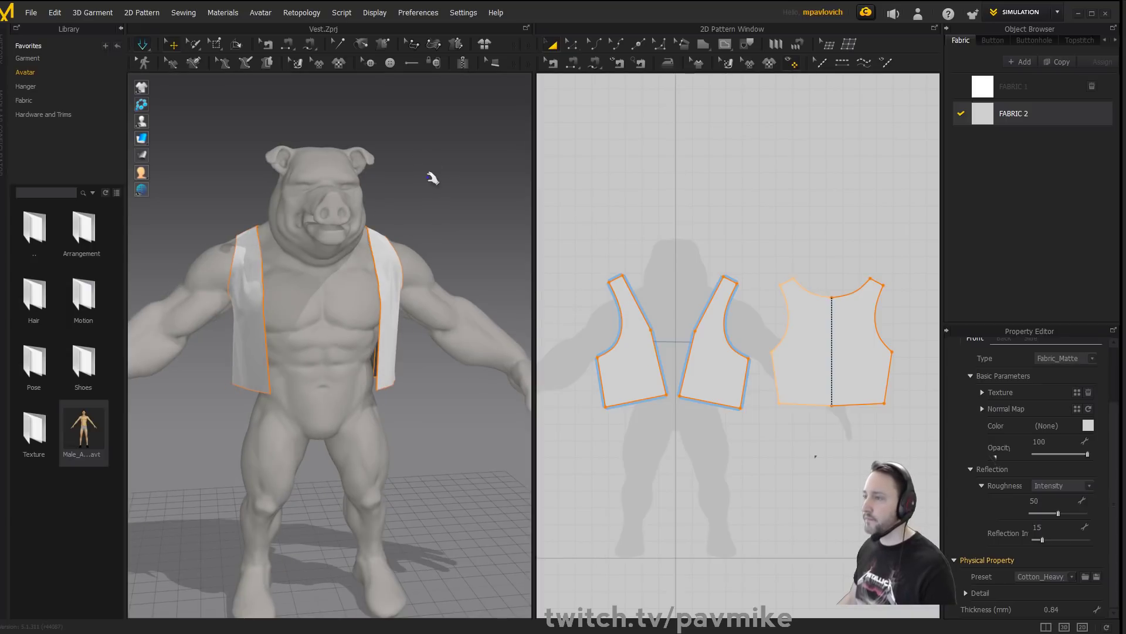
right_click_drag(470, 225, 452, 211)
left_click(428, 171)
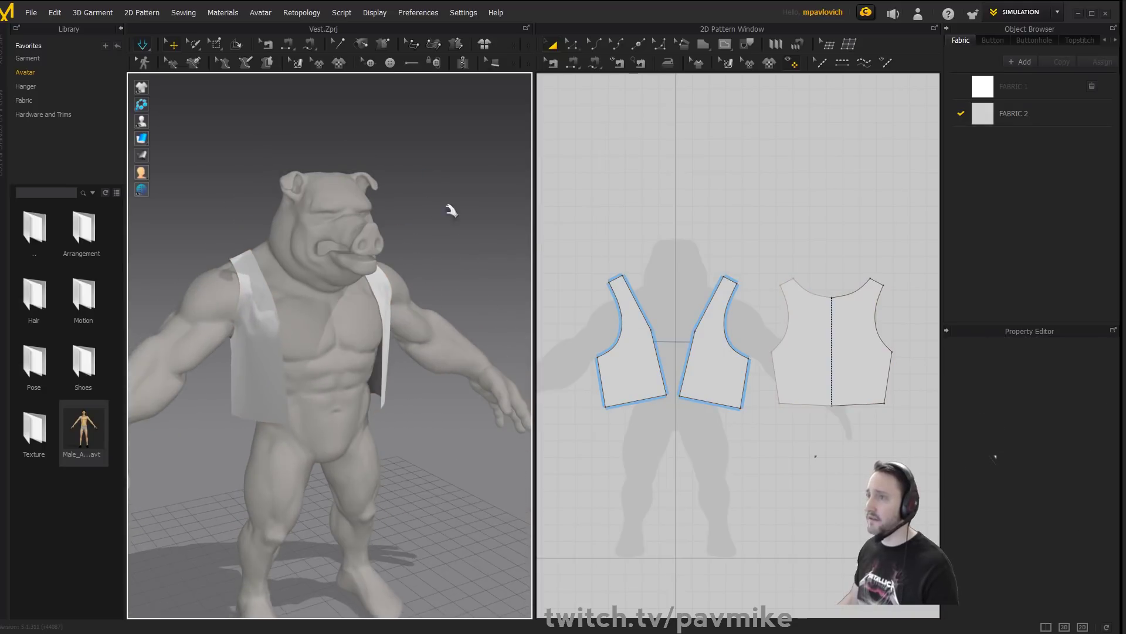
left_click(31, 12)
left_click(41, 75)
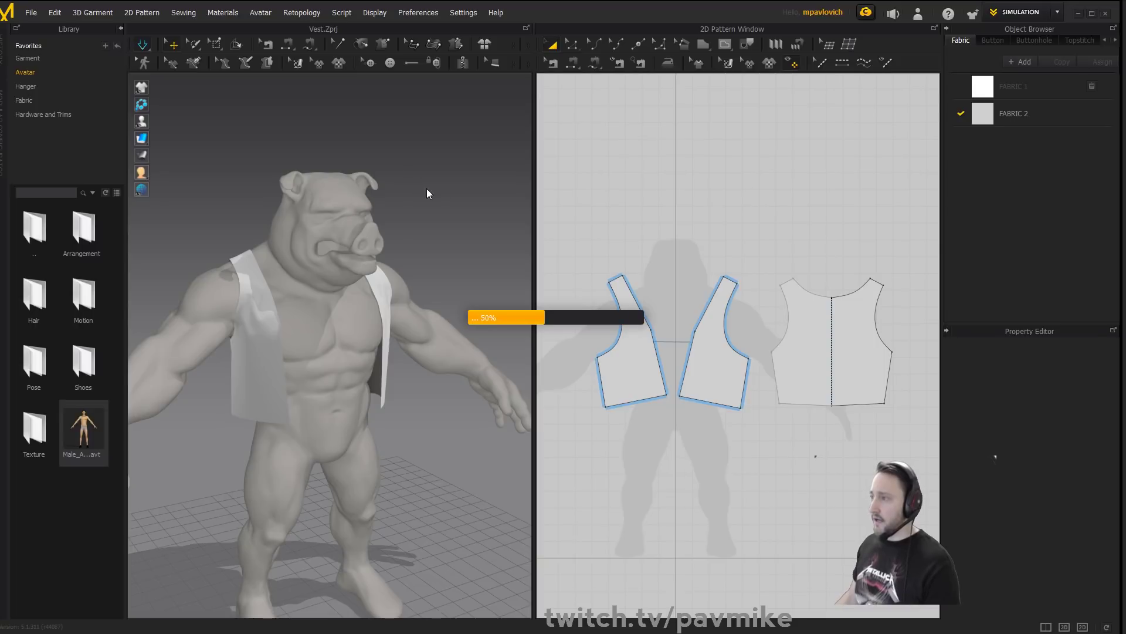
Trace a closed retopology outline around the brighter front vest panel, placing points at its corners, the neckline bend and along the armhole curve.
left_click(846, 45)
scroll(756, 193, "up", 6)
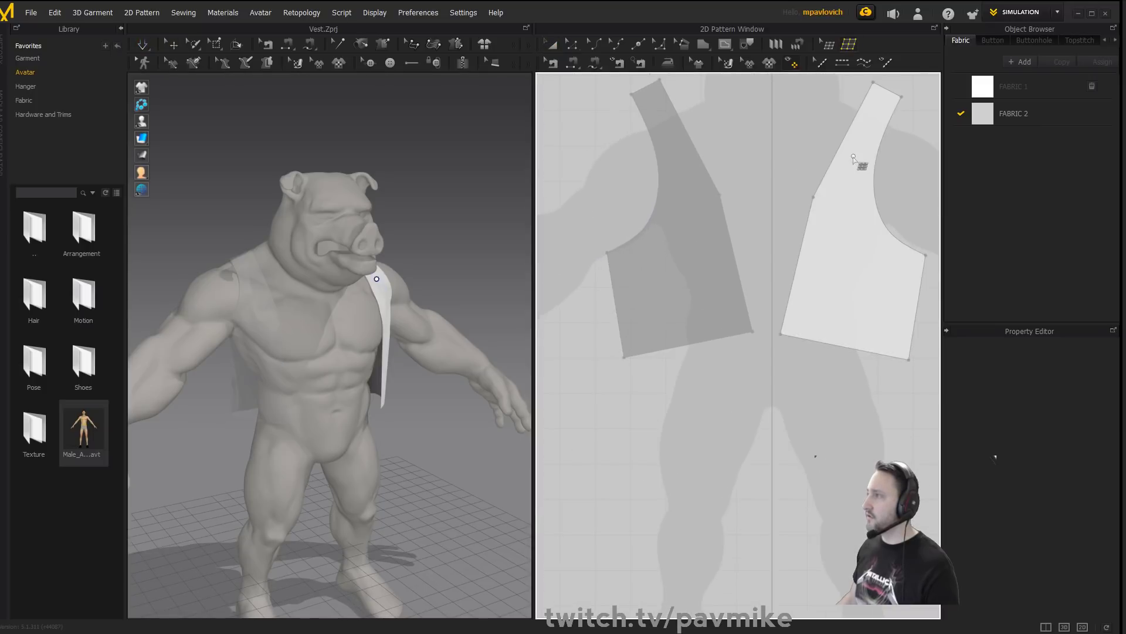
middle_click_drag(853, 156, 821, 217)
left_click(840, 143)
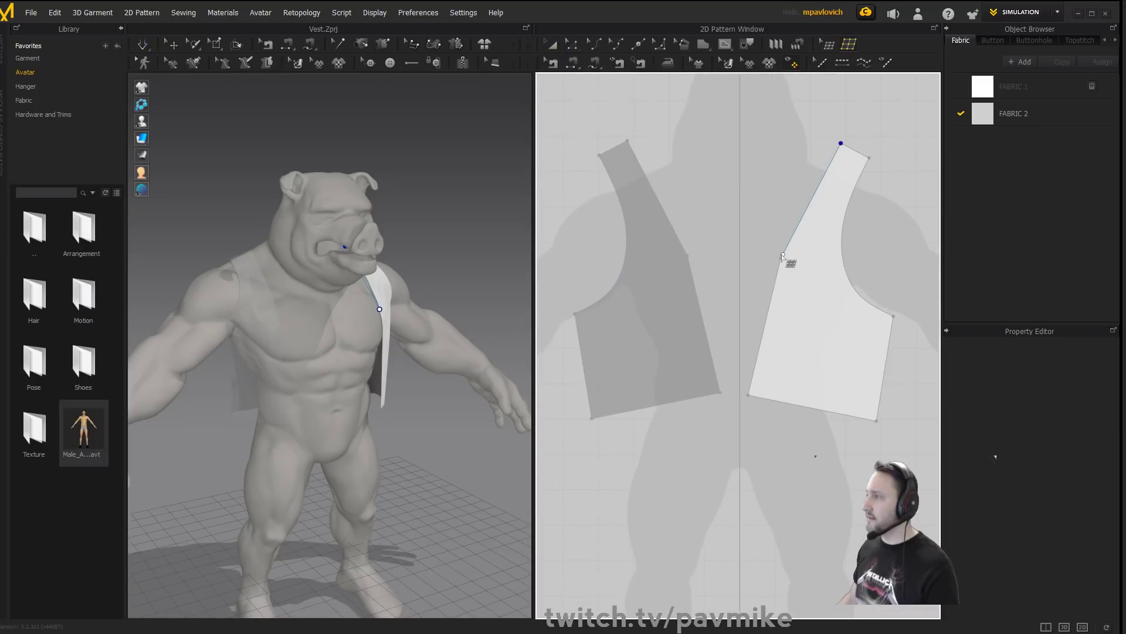
left_click(780, 259)
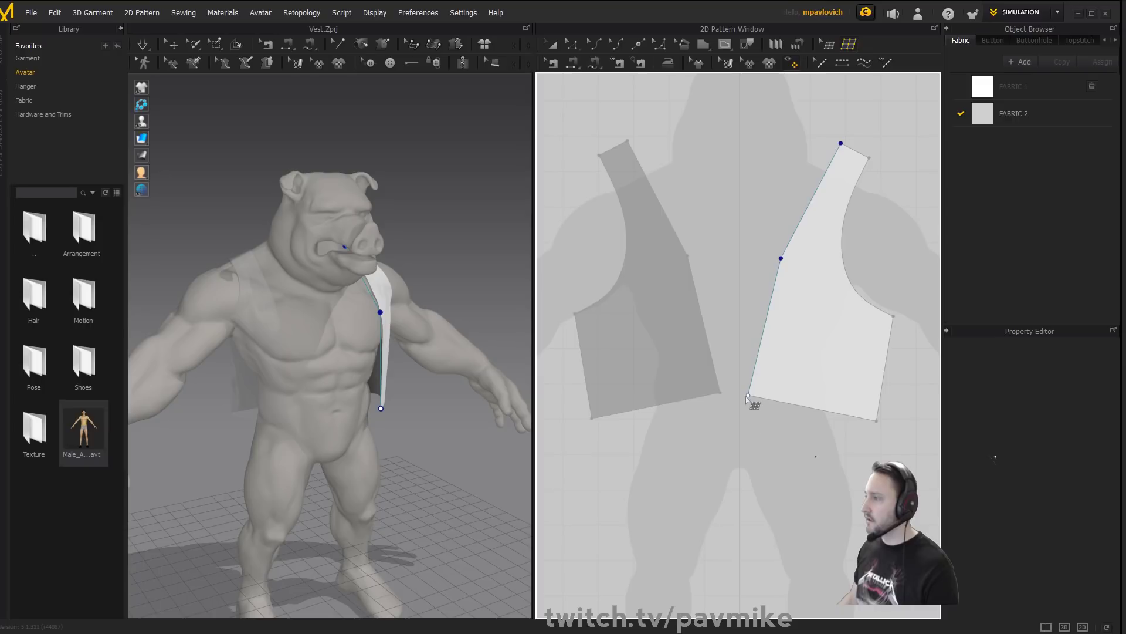
left_click(748, 396)
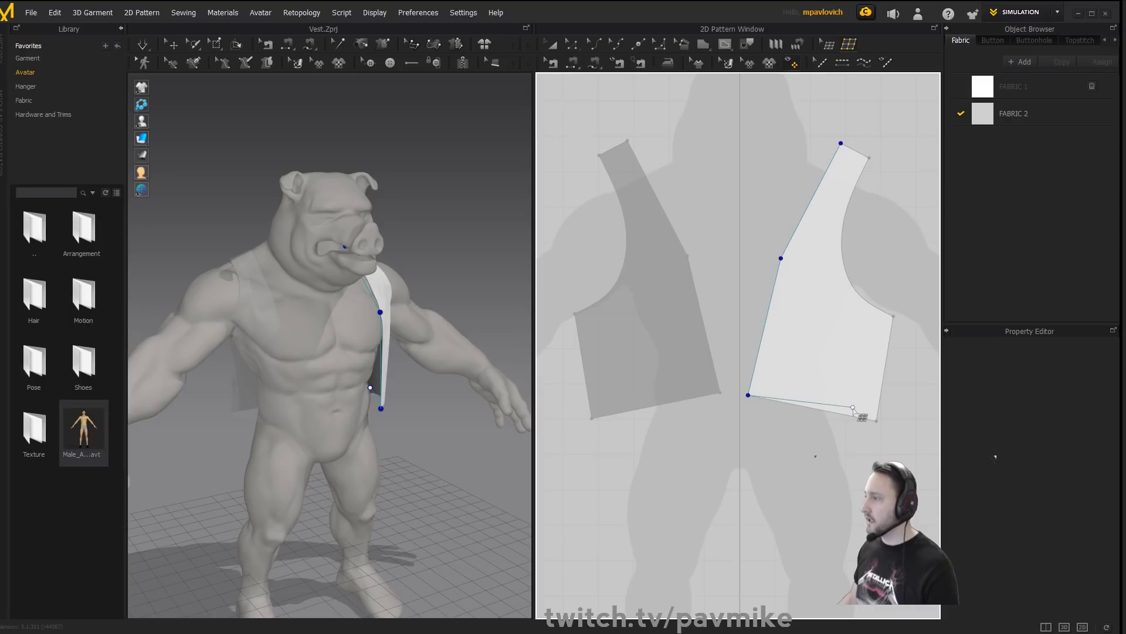
left_click(893, 316)
left_click(860, 295)
left_click(842, 253)
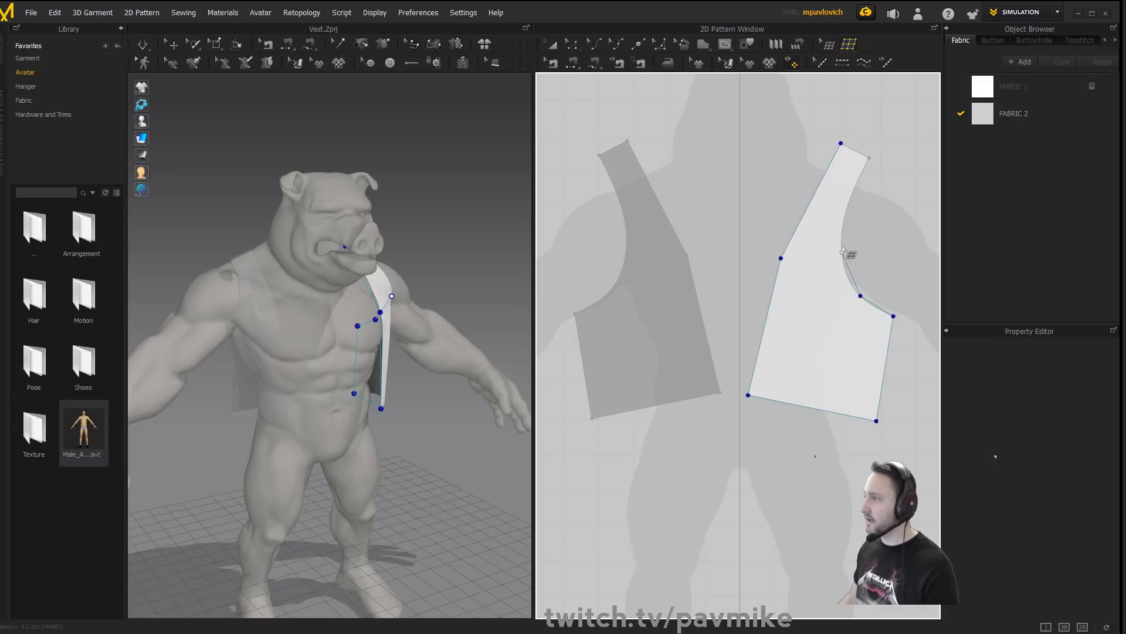
left_click(847, 207)
left_click(869, 157)
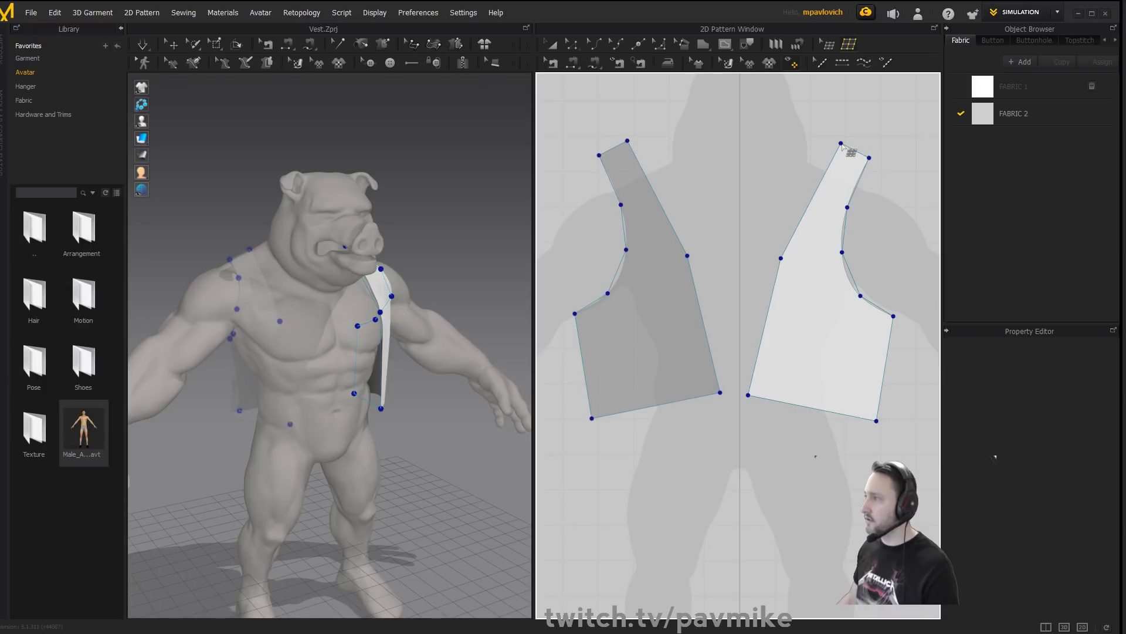
Split off the shoulder strap of the front panel with a line across it and fill it as a retopology quad.
left_click(816, 192)
left_click(848, 207)
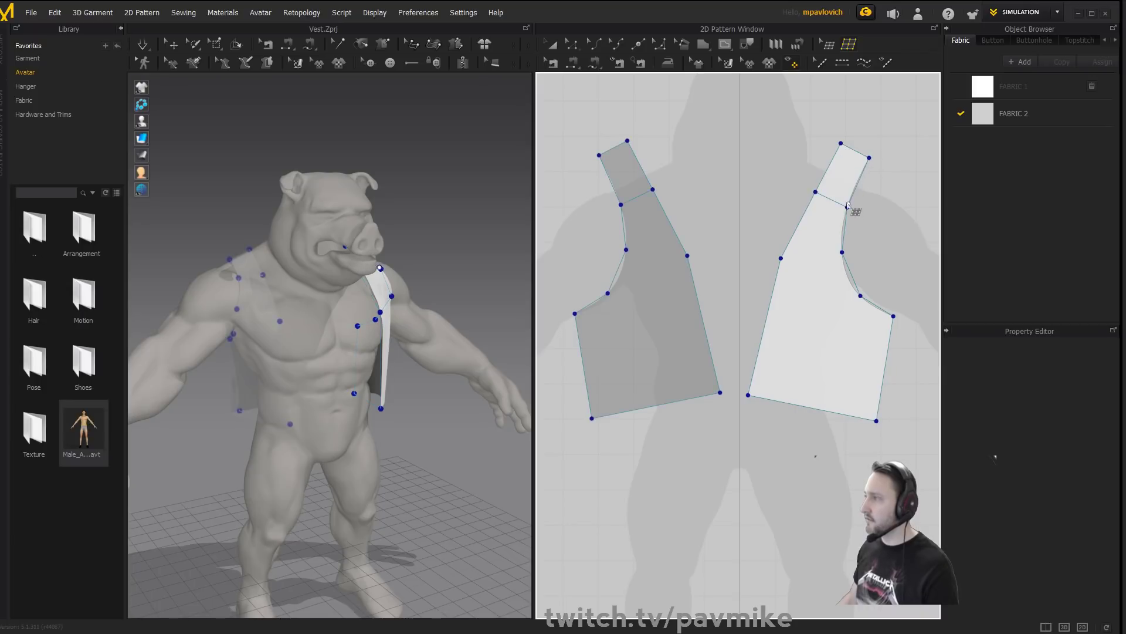
left_click(815, 192)
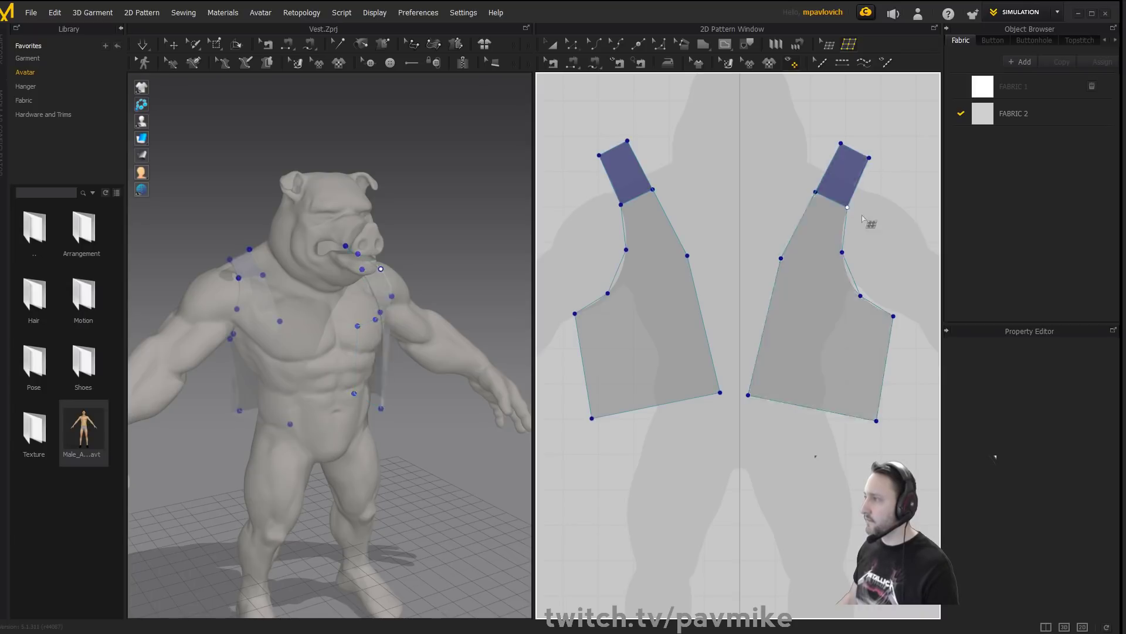
middle_click_drag(861, 214, 849, 224)
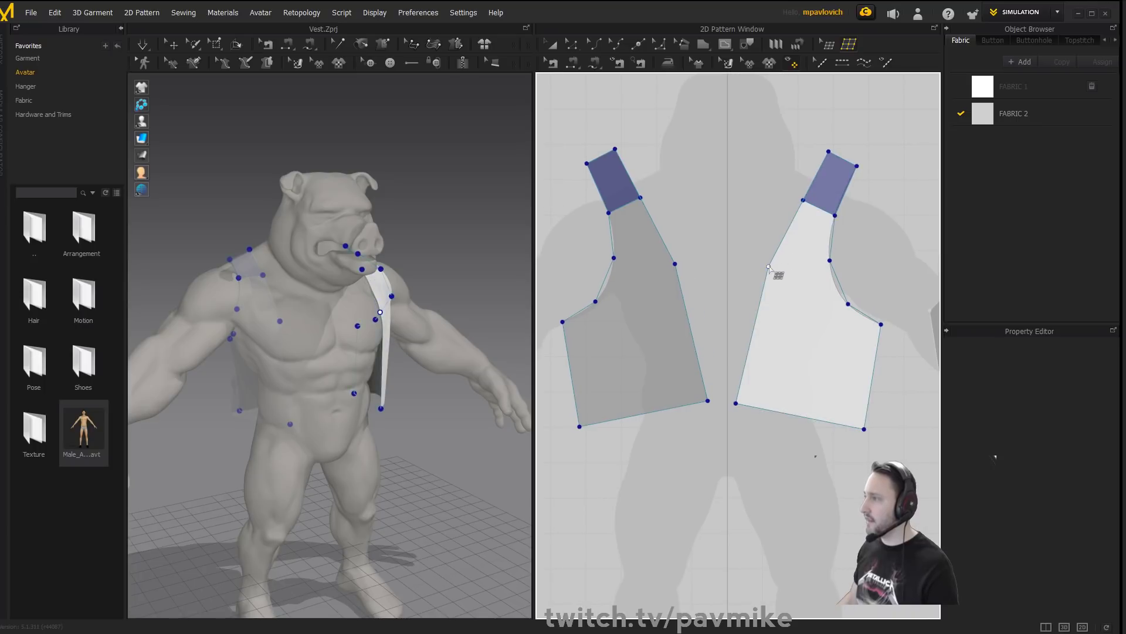
Draw a retopology line from the neckline bend through an interior point to the side seam, and close the underarm quad at the armhole.
left_click(769, 266)
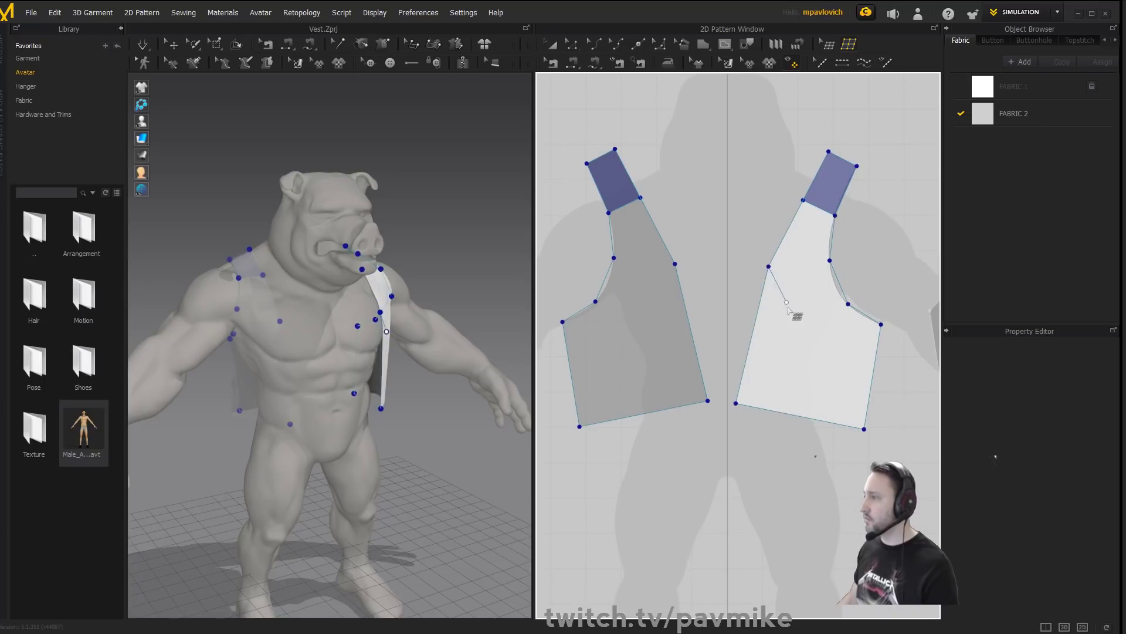
left_click(807, 345)
left_click(873, 370)
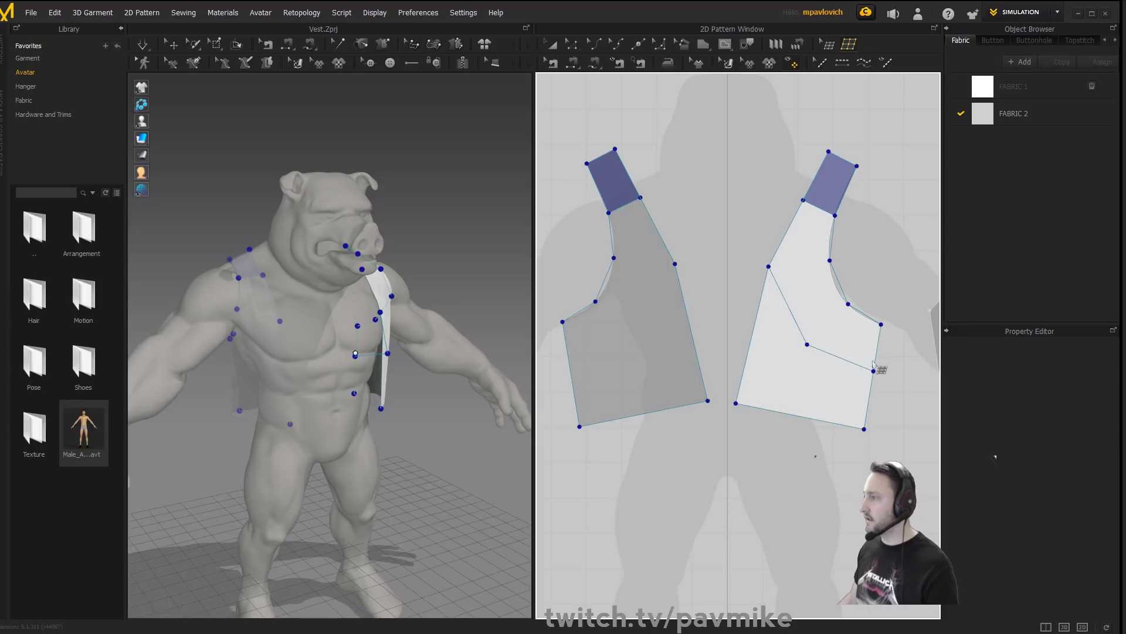
left_click(807, 345)
left_click(848, 304)
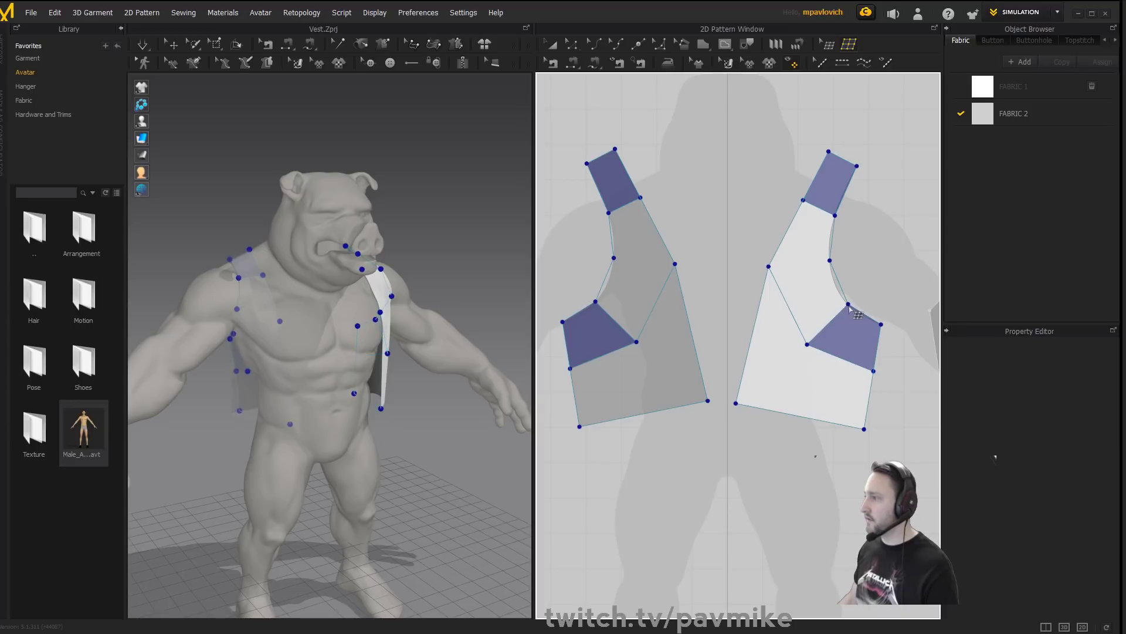
Fill the chest area between the underarm quad and the shoulder strap with two retopology quads.
left_click(769, 267)
left_click(829, 260)
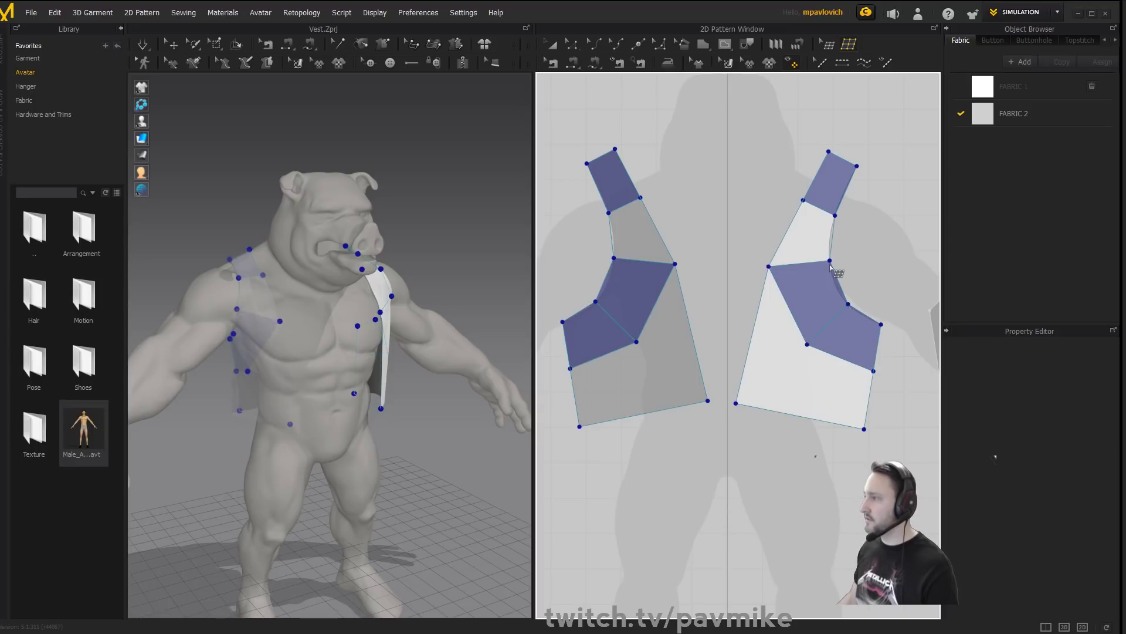
left_click(804, 200)
left_click(769, 267)
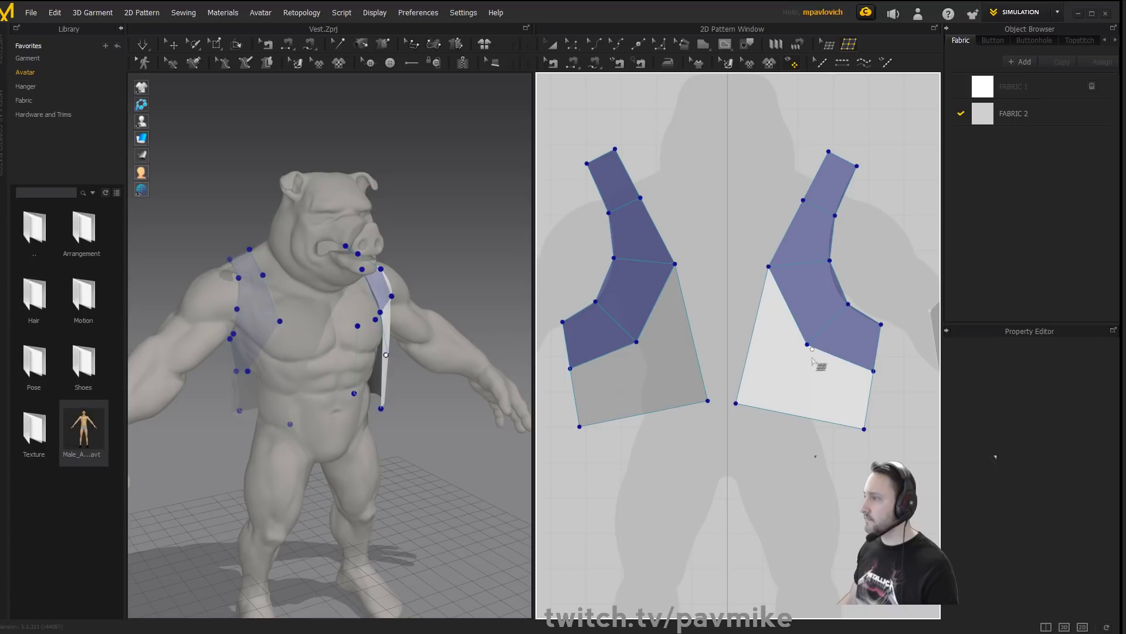
Draw a retopology line across the lower front panel above the hem and fill the two quads above it.
left_click(747, 357)
left_click(800, 382)
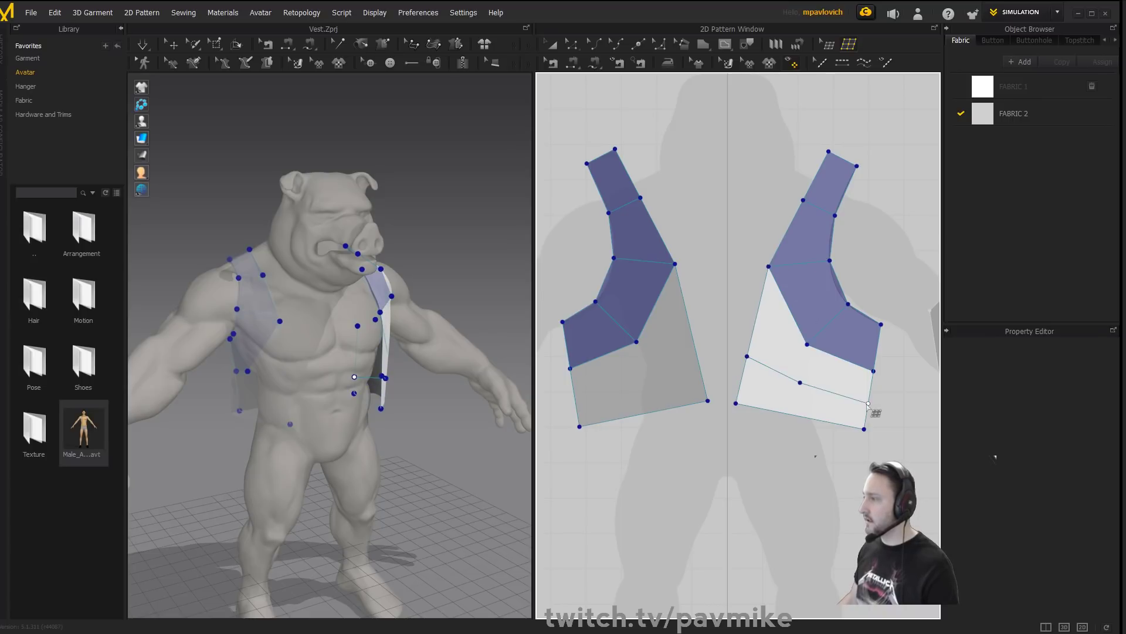
left_click(868, 403)
left_click(874, 371)
left_click(801, 382)
left_click(808, 345)
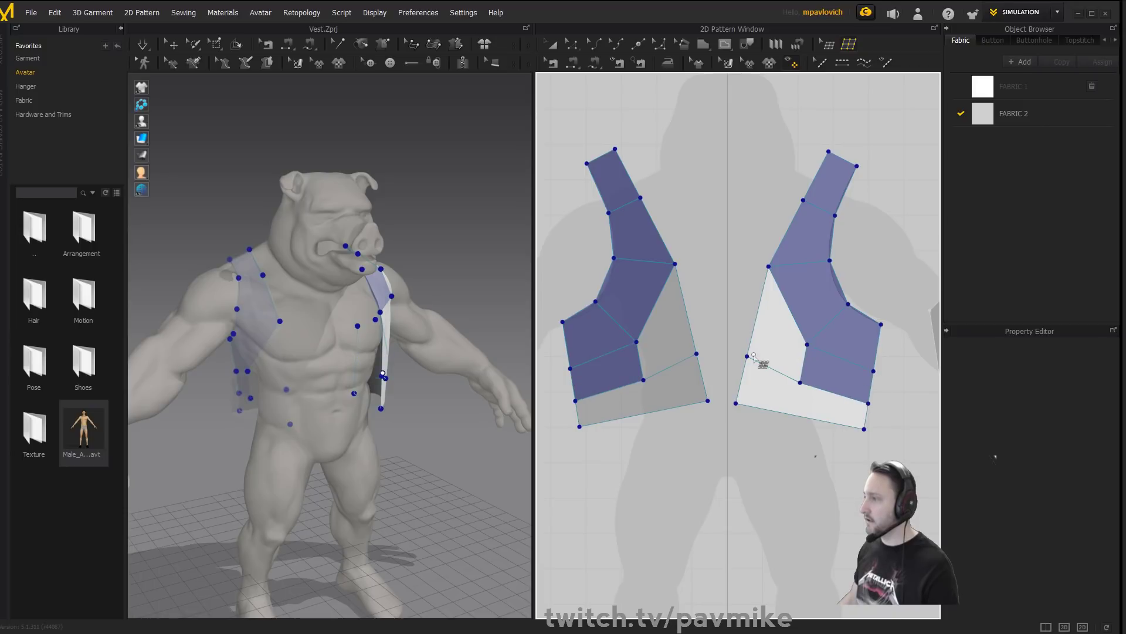
left_click(747, 356)
left_click(768, 267)
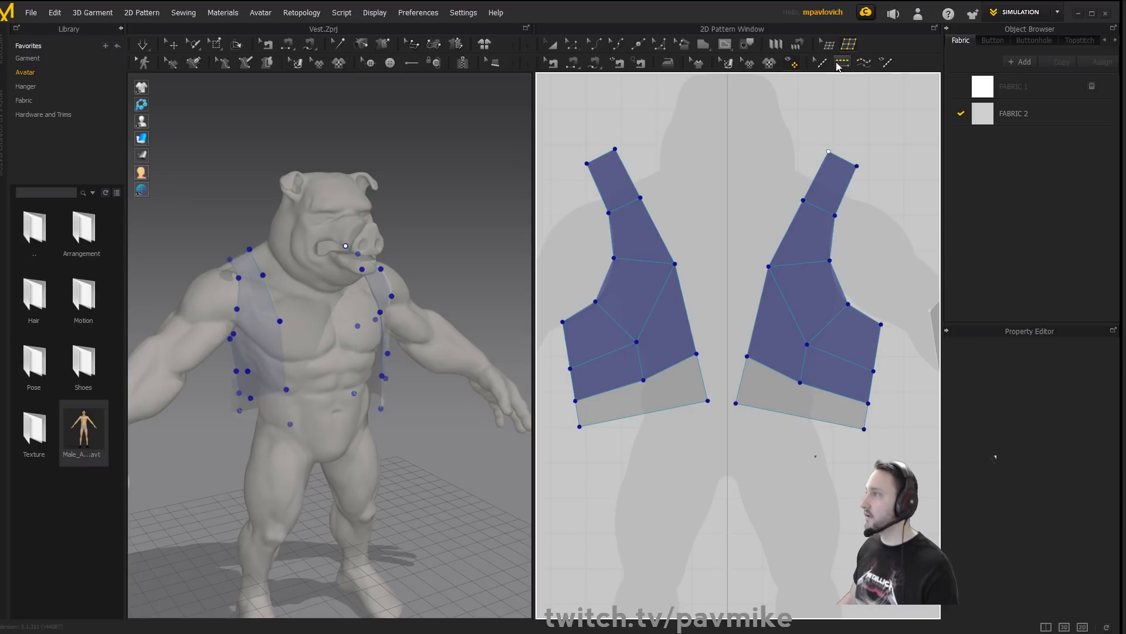
Select the two lower edges of the front panel's retopology mesh and extrude them down to the hem.
left_click(827, 47)
left_click(787, 379)
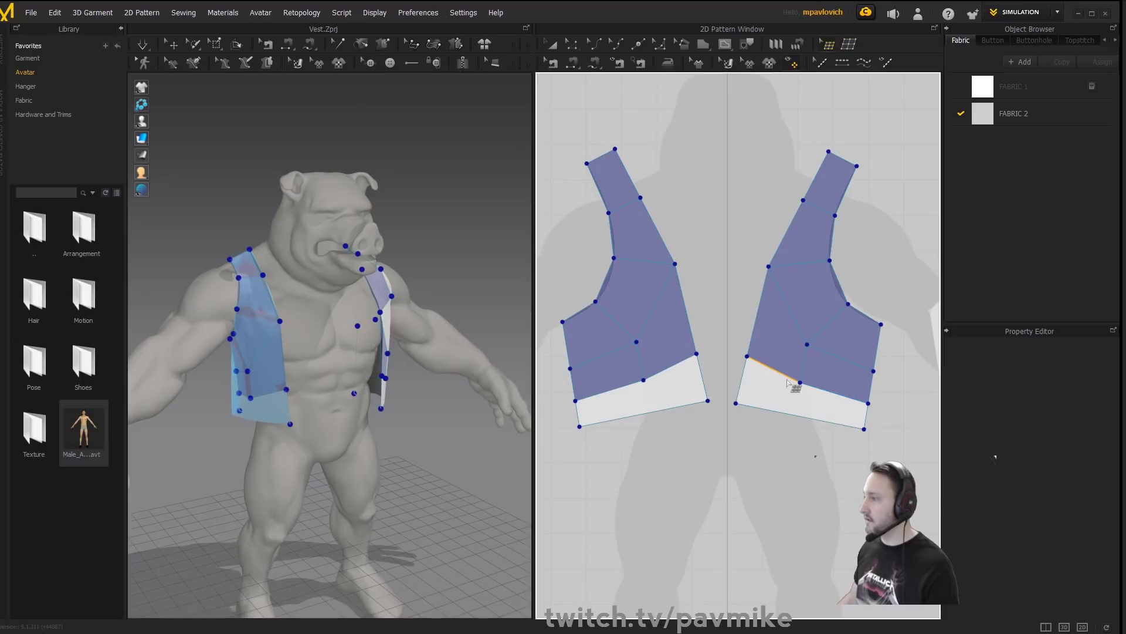
left_click(814, 387, "shift")
left_click_drag(774, 369, 790, 414, "ctrl")
Reposition the front panel's lower and interior retopology points to even out the quads, and undo the last point adjustment.
left_click_drag(747, 356, 819, 331)
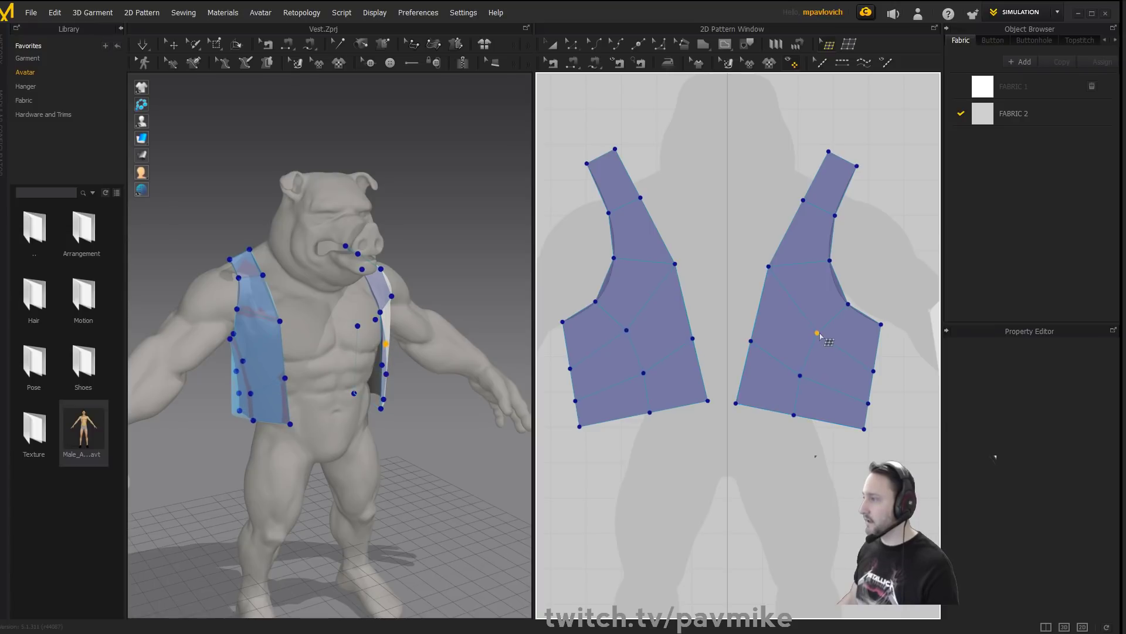
left_click(769, 267)
key("ctrl+z")
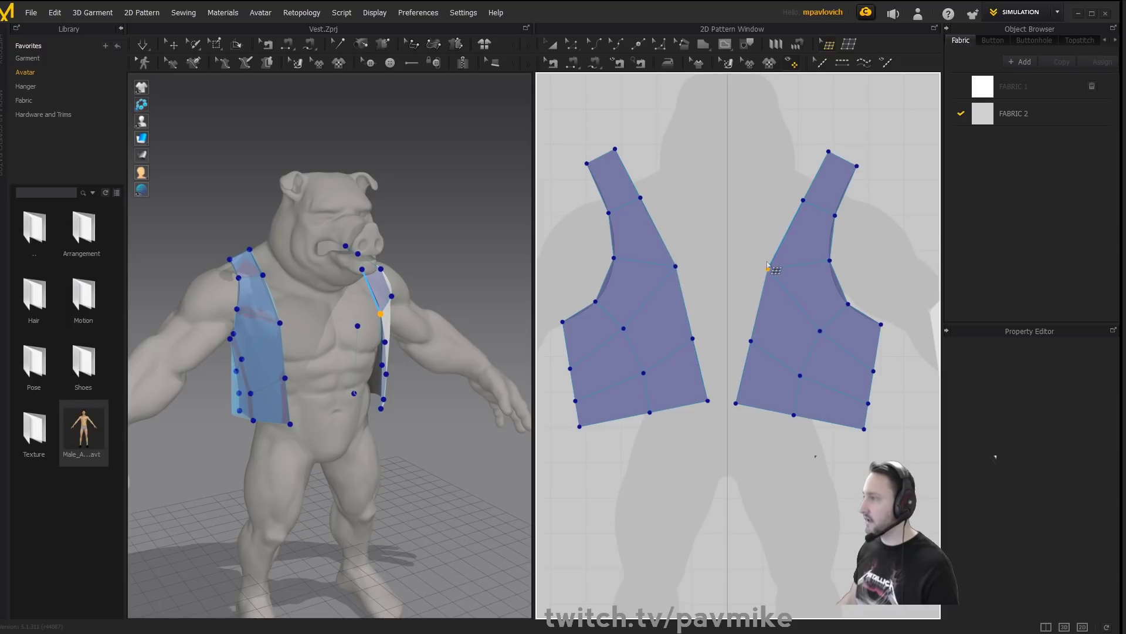
Undo the last adjustments to the retopology point on the front panel's inner edge at chest height.
left_click(767, 265)
key("ctrl+z")
key("ctrl+z")
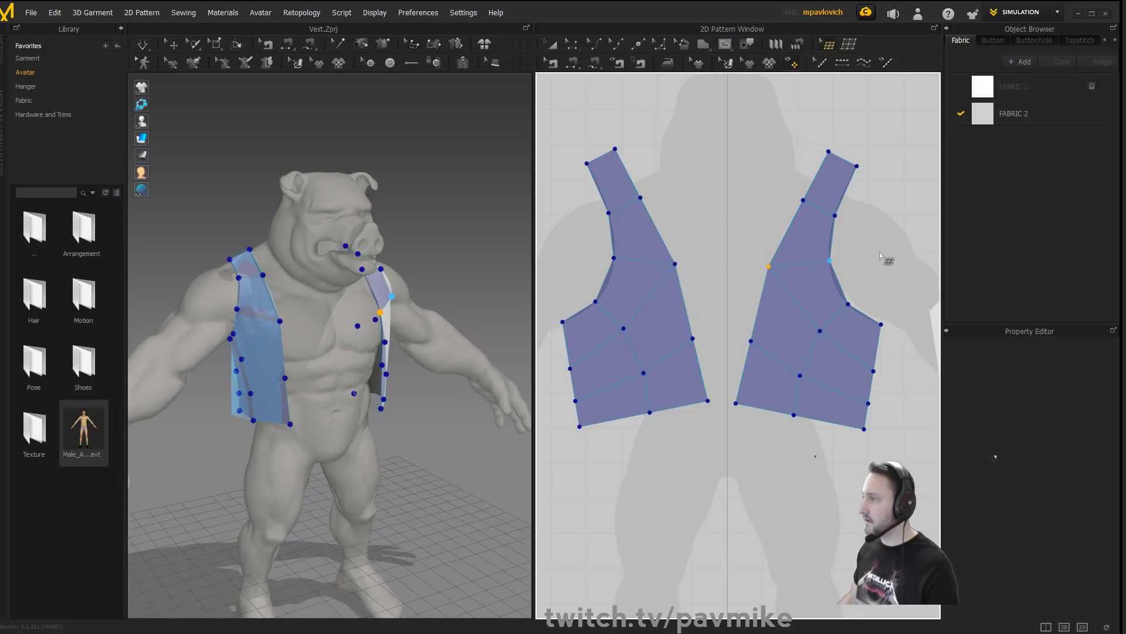
Try subdividing the coarse retopology mesh of both front panels twice with Add All Division.
right_click(792, 102)
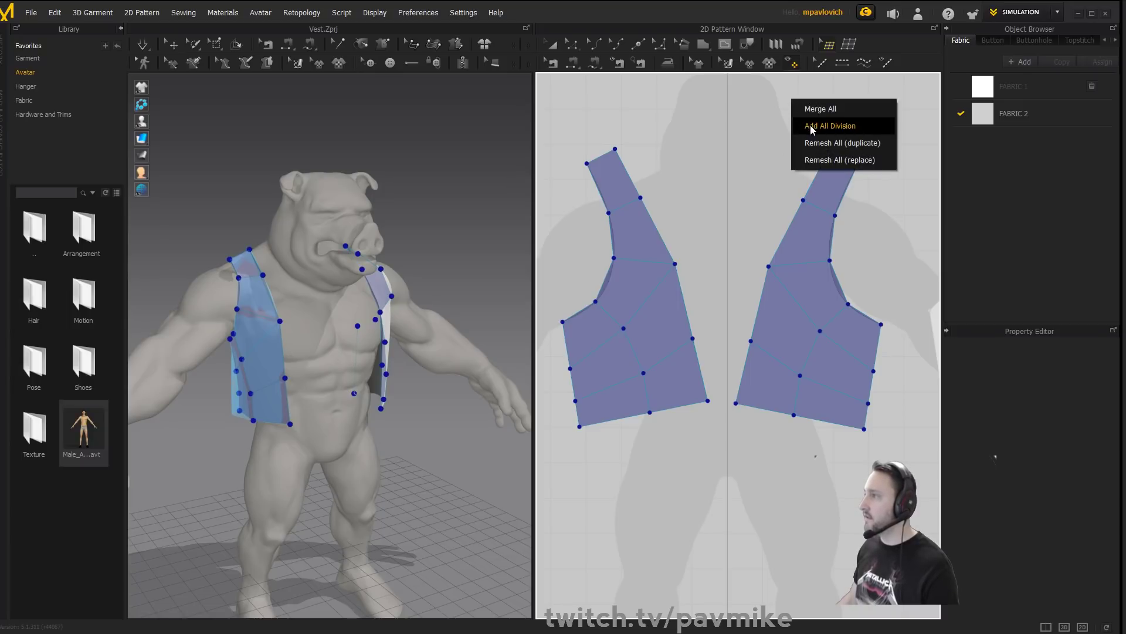
left_click(811, 126)
right_click(808, 109)
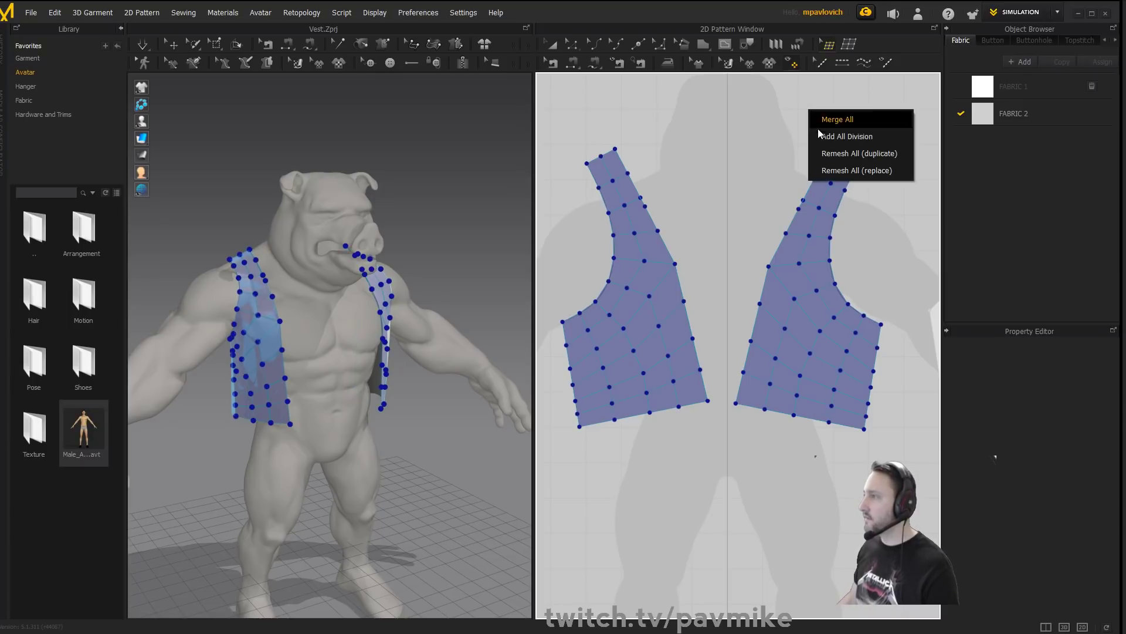
left_click(808, 88)
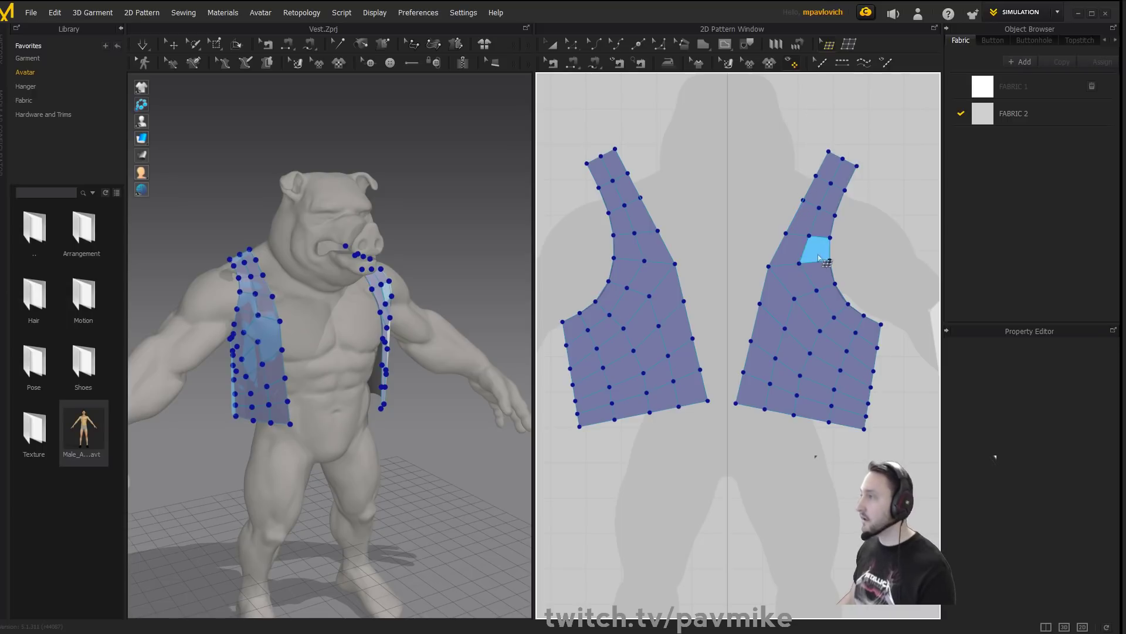
right_click(842, 92)
left_click(859, 118)
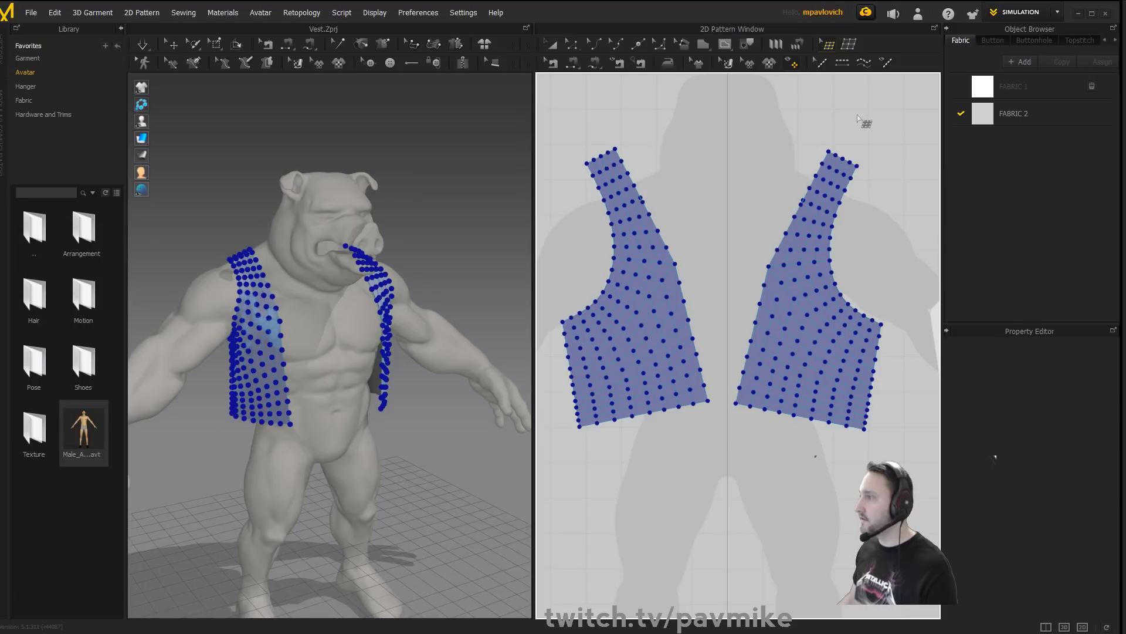
Undo the divisions and adjust the retopology point on the inner edge of the front panel's shoulder strap.
scroll(802, 207, "up", 3)
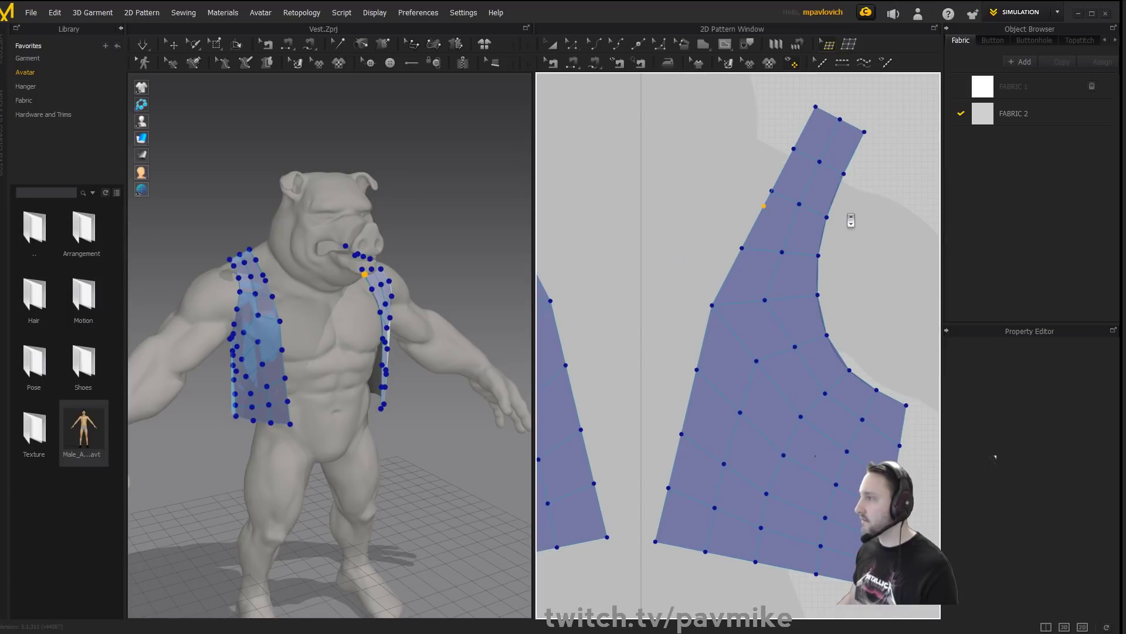
scroll(851, 220, "down", 1, "ctrl")
mouse_move(772, 190)
left_mouse_down()
mouse_move(763, 202)
mouse_move(802, 186)
mouse_move(800, 198)
mouse_move(762, 193)
left_mouse_up()
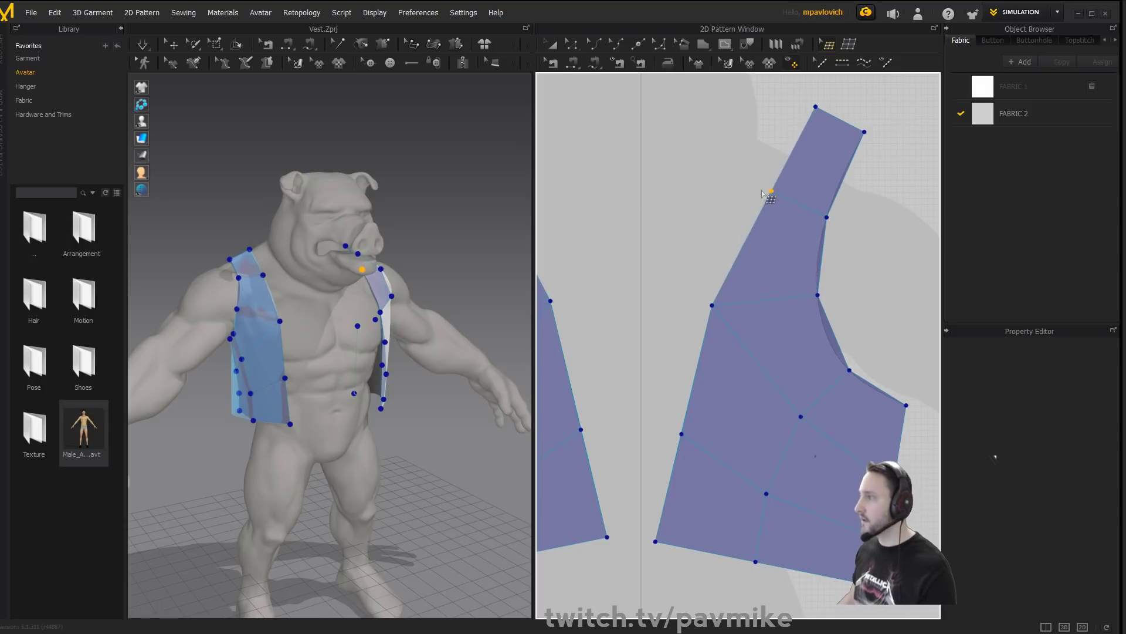
Subdivide the retopology mesh of both front panels three times with Add All Division and check the dense mesh on the avatar.
scroll(763, 193, "down", 2)
right_click(867, 181)
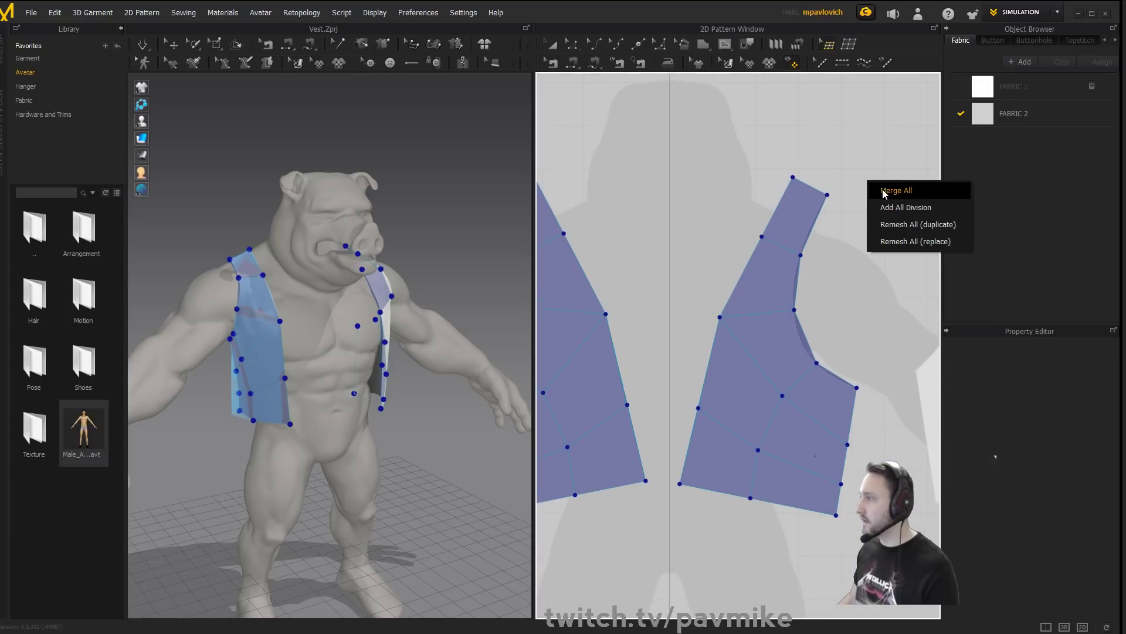
left_click(896, 207)
right_click(884, 173)
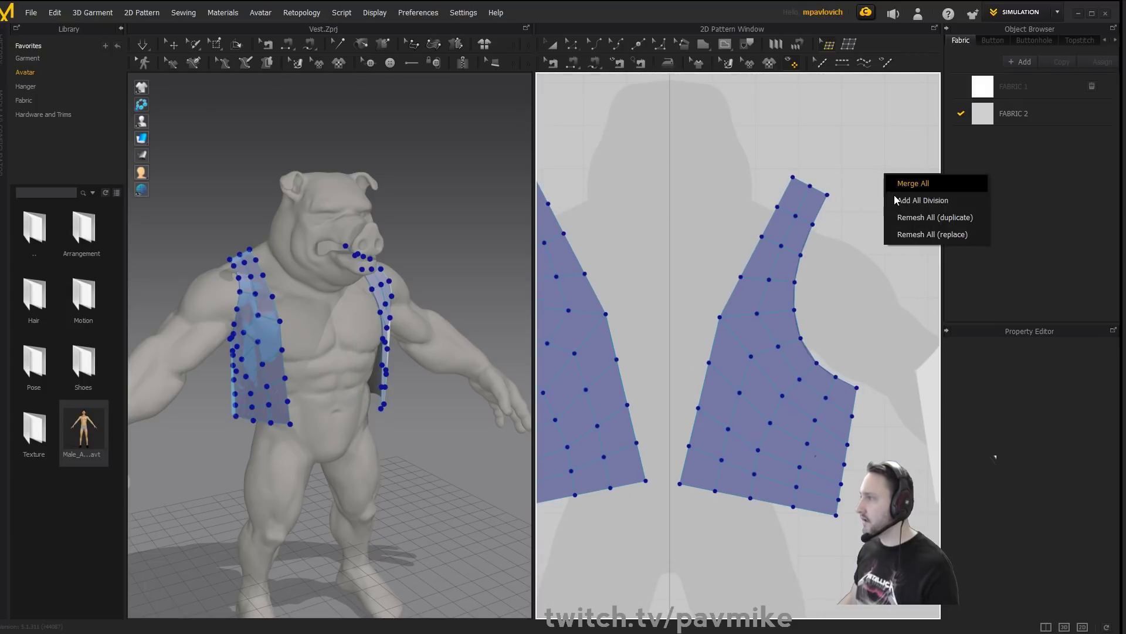
left_click(895, 200)
scroll(873, 204, "down", 2)
right_click(853, 198)
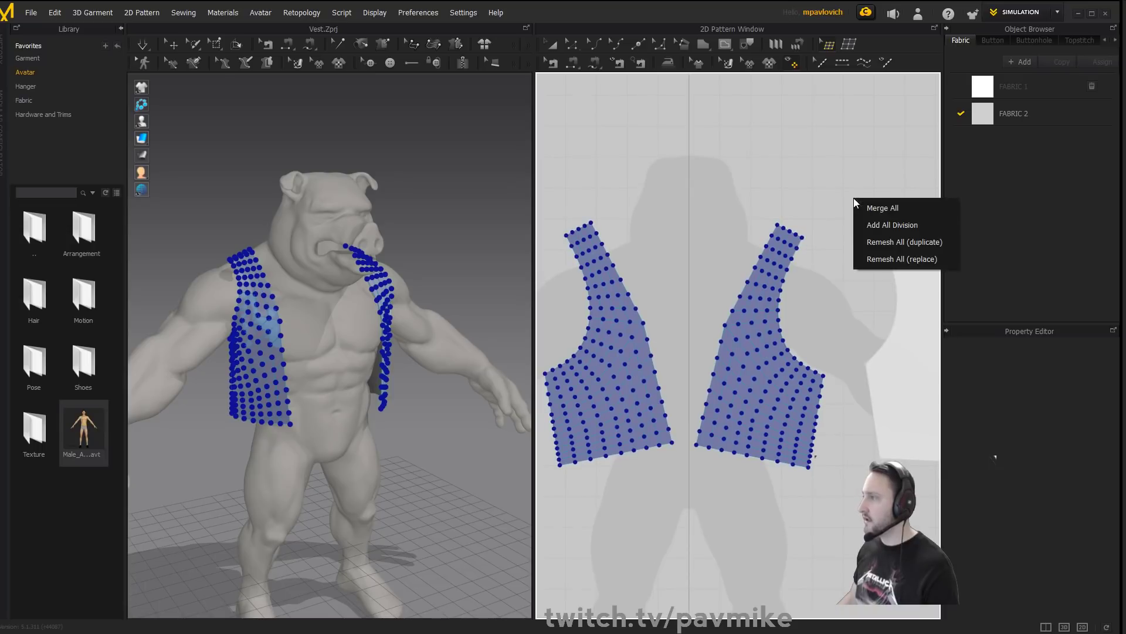
left_click(870, 226)
scroll(839, 173, "up", 2)
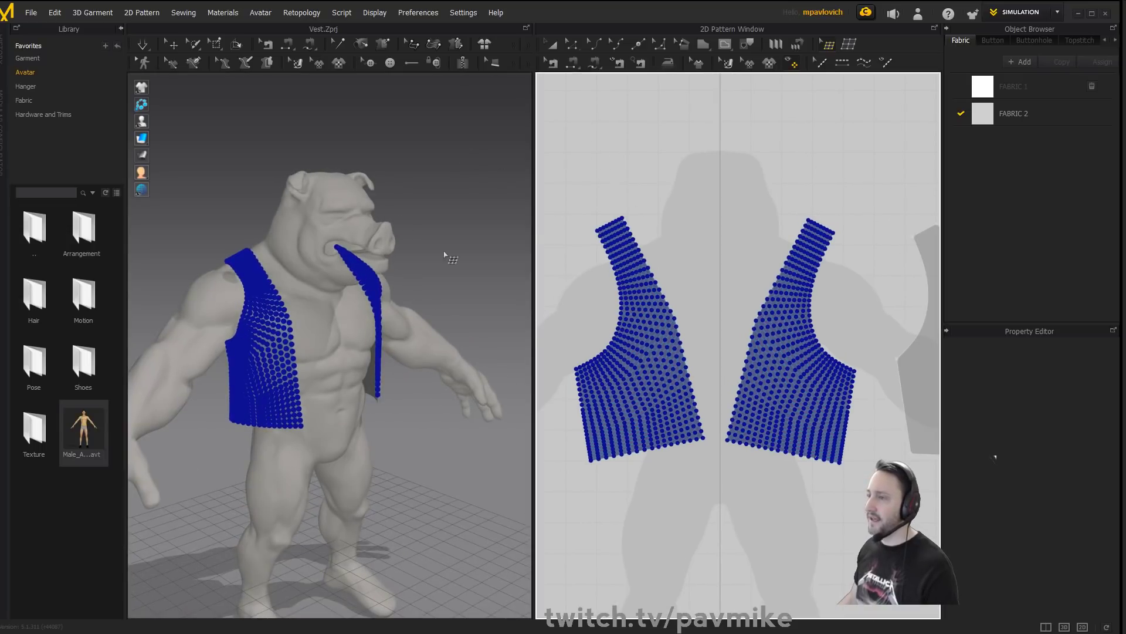
right_click_drag(417, 256, 405, 215)
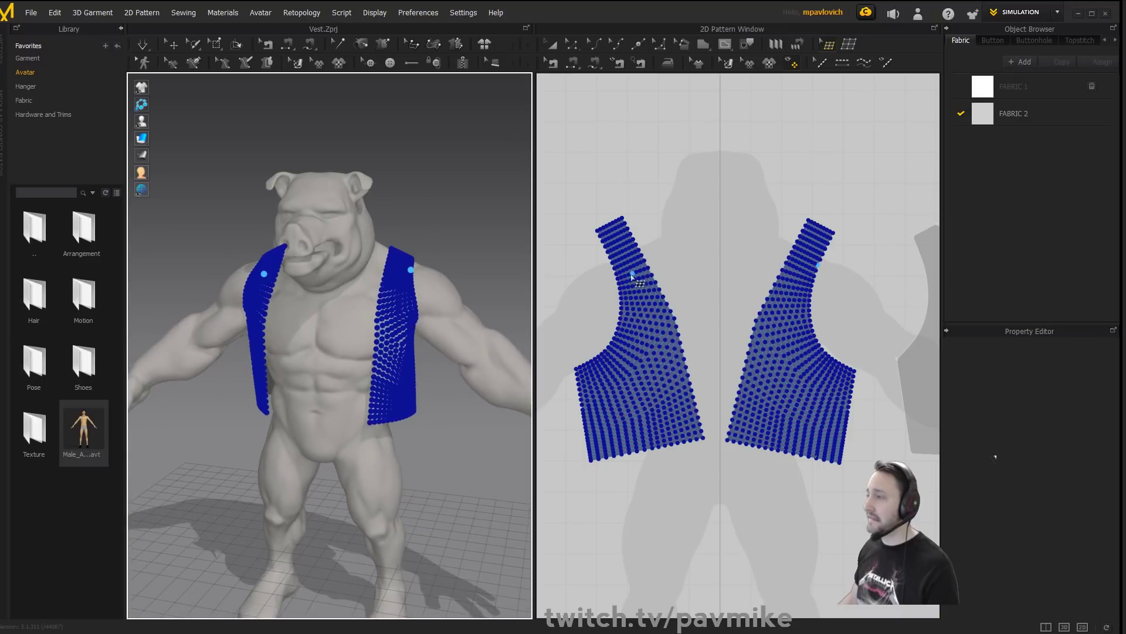
Remesh the retopology meshes on both vest front panels with Remesh All (duplicate), and return to the Select/Move tool.
right_click(615, 180)
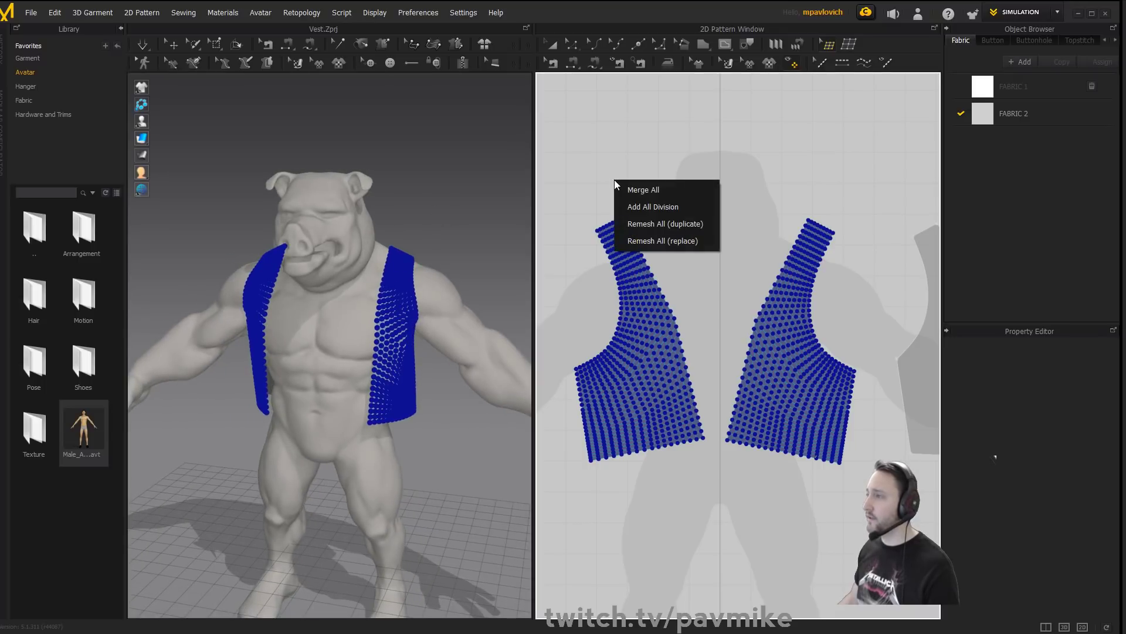
left_click(662, 224)
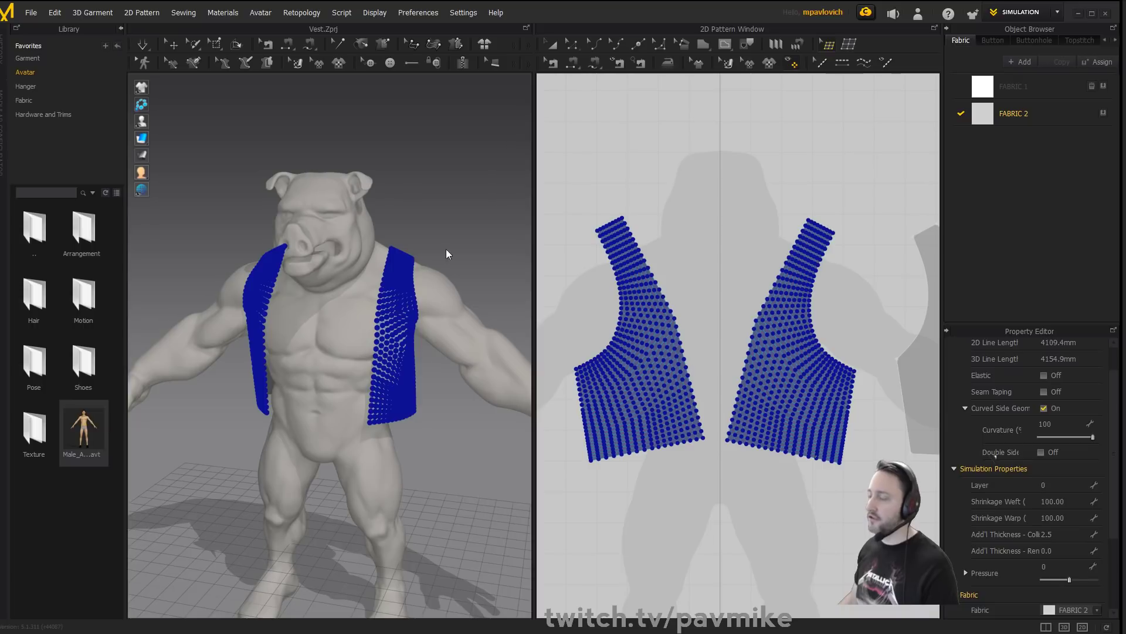
right_click_drag(427, 199, 534, 192)
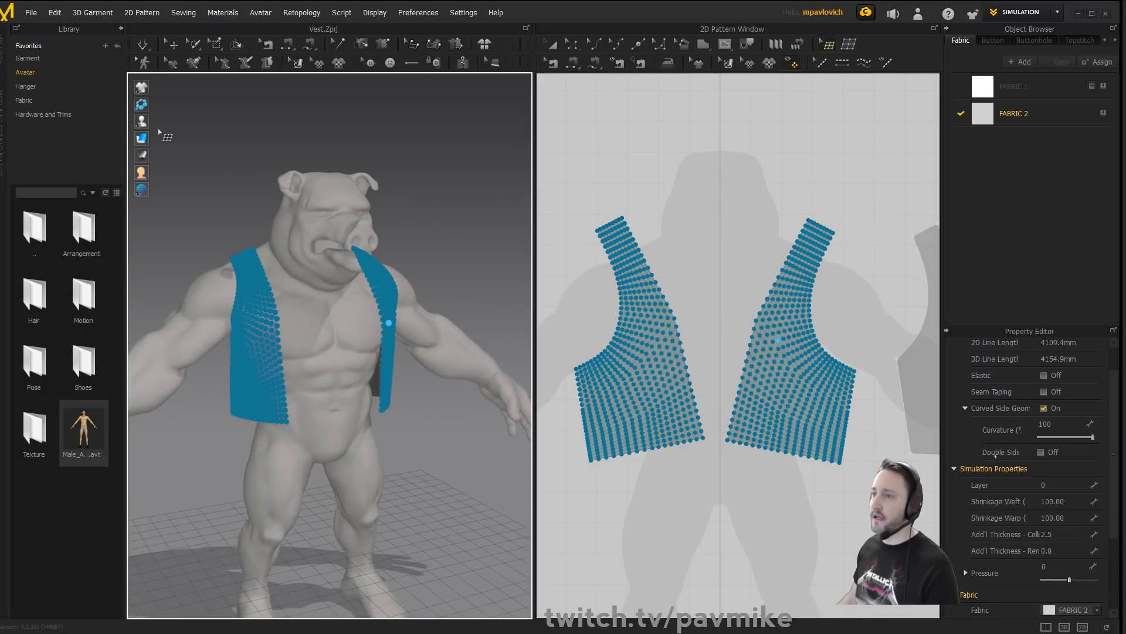
mouse_move(143, 140)
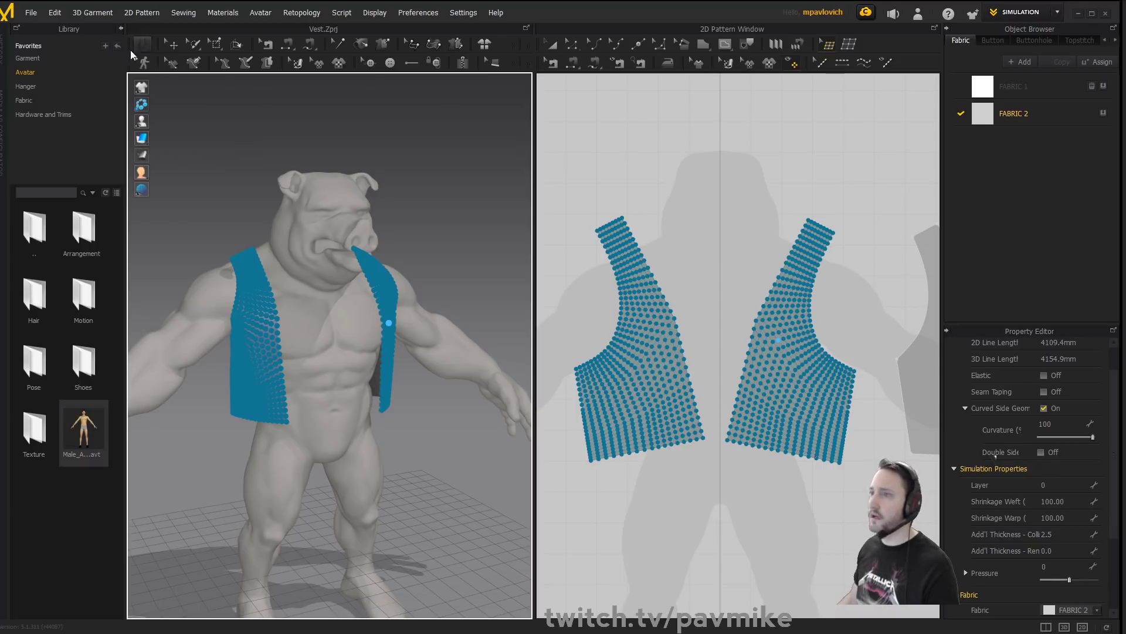
left_click(173, 46)
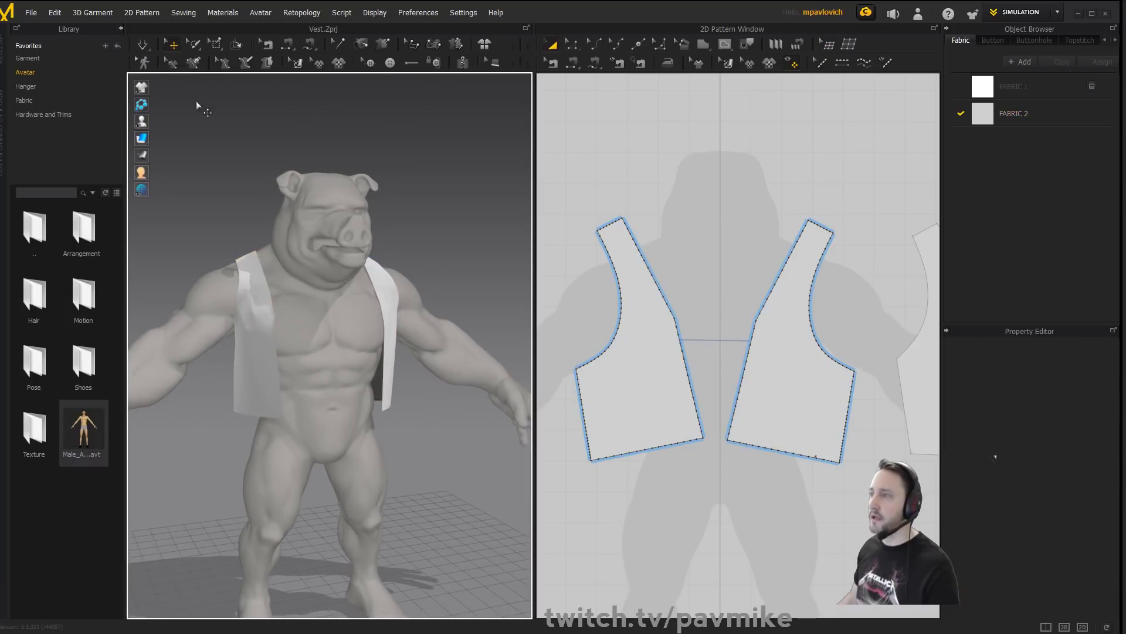
Export the vest and avatar as the OBJ file VestRemeshTest, using a welded thin single object at mm scale.
left_click(34, 14)
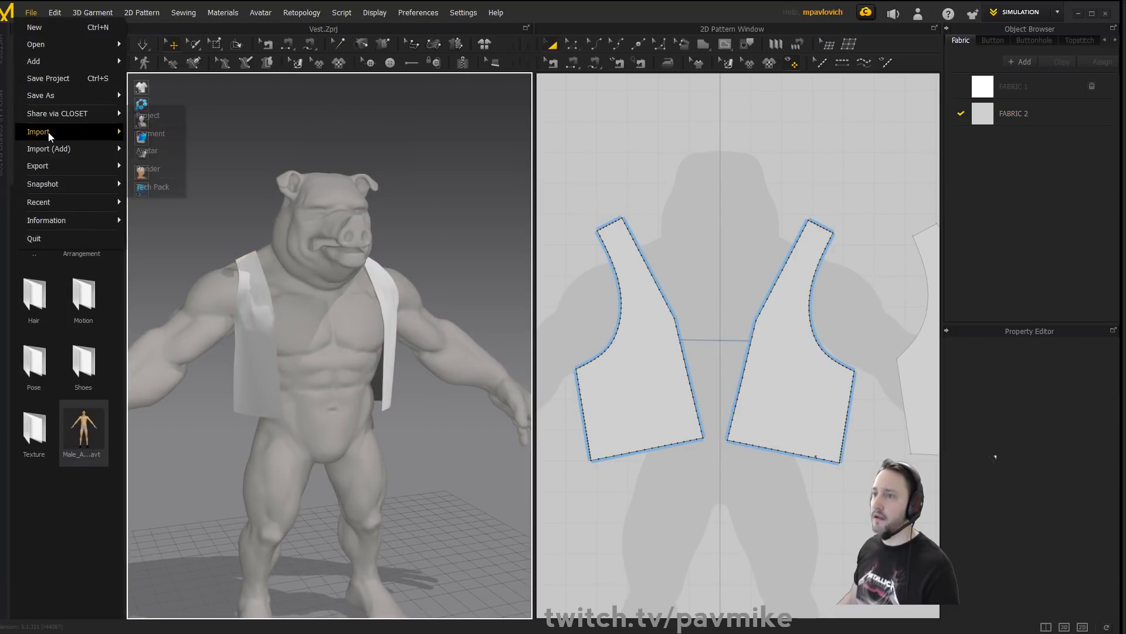
mouse_move(52, 166)
left_click(142, 167)
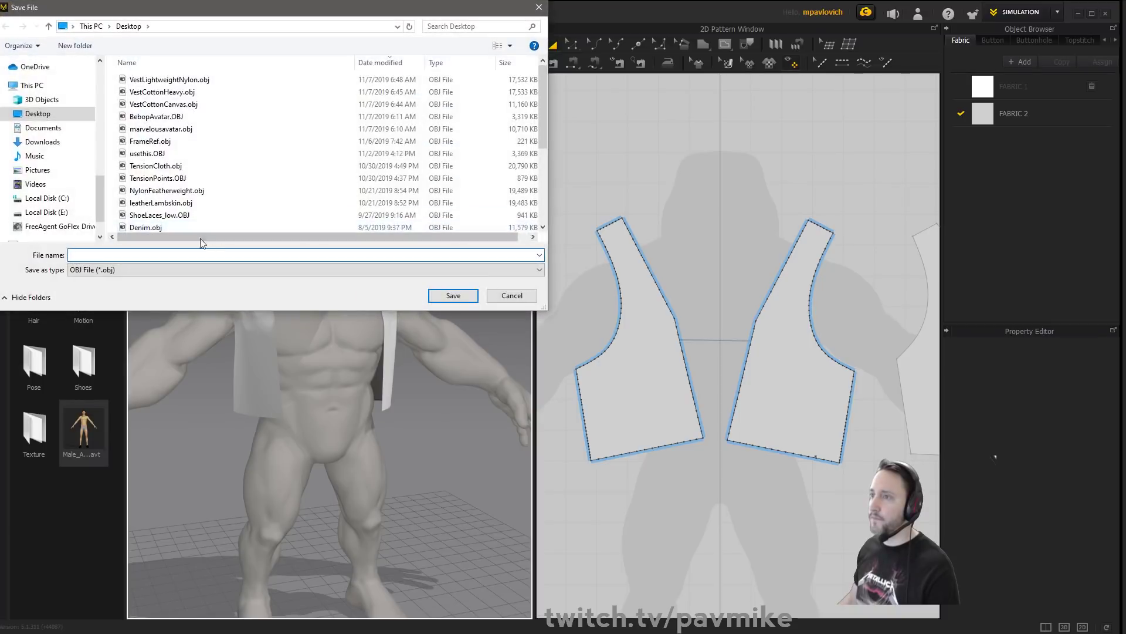
key("BackSpace")
type("VestRemeshTest")
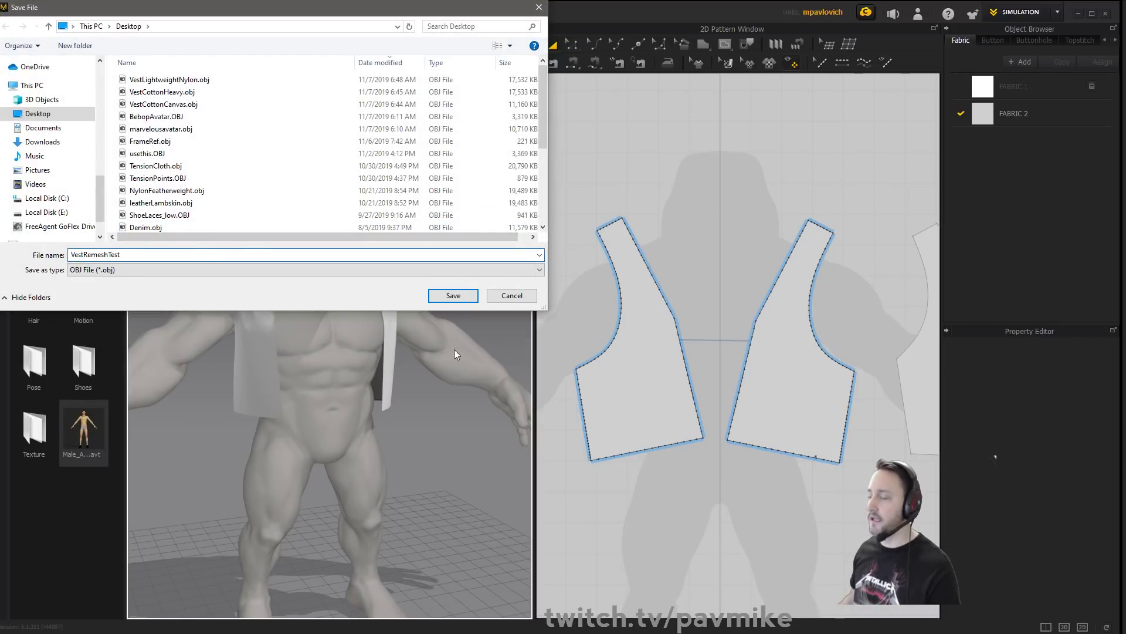
left_click(445, 295)
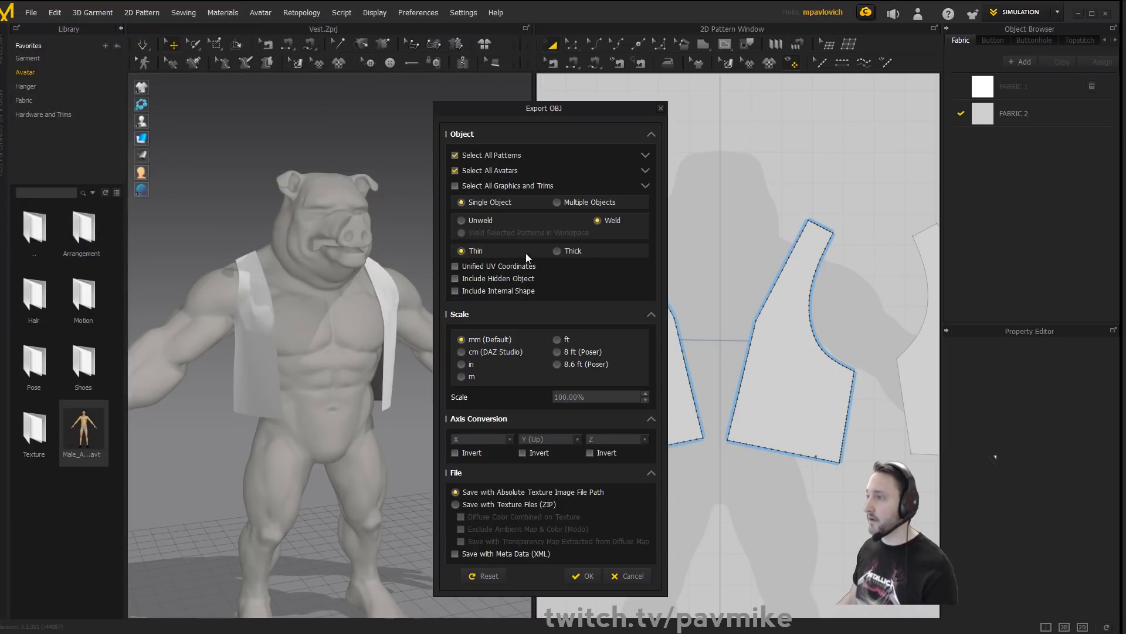
left_click(575, 577)
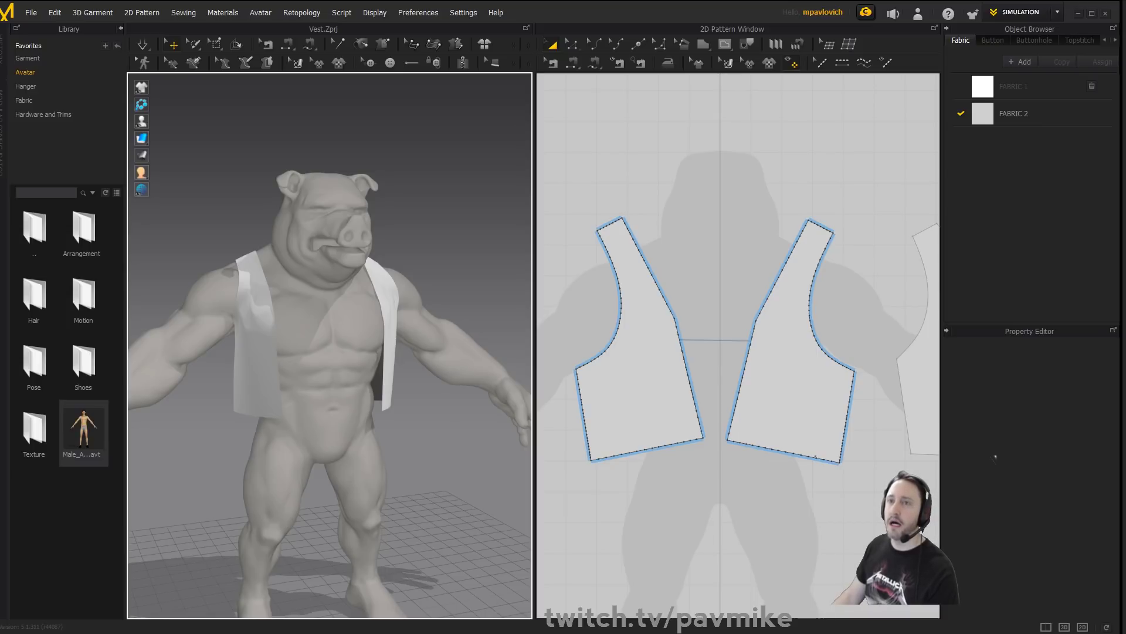
Switch to ZBrush and split the masked points of the sphere and bead strand mesh into a separate subtool.
key("alt+Tab")
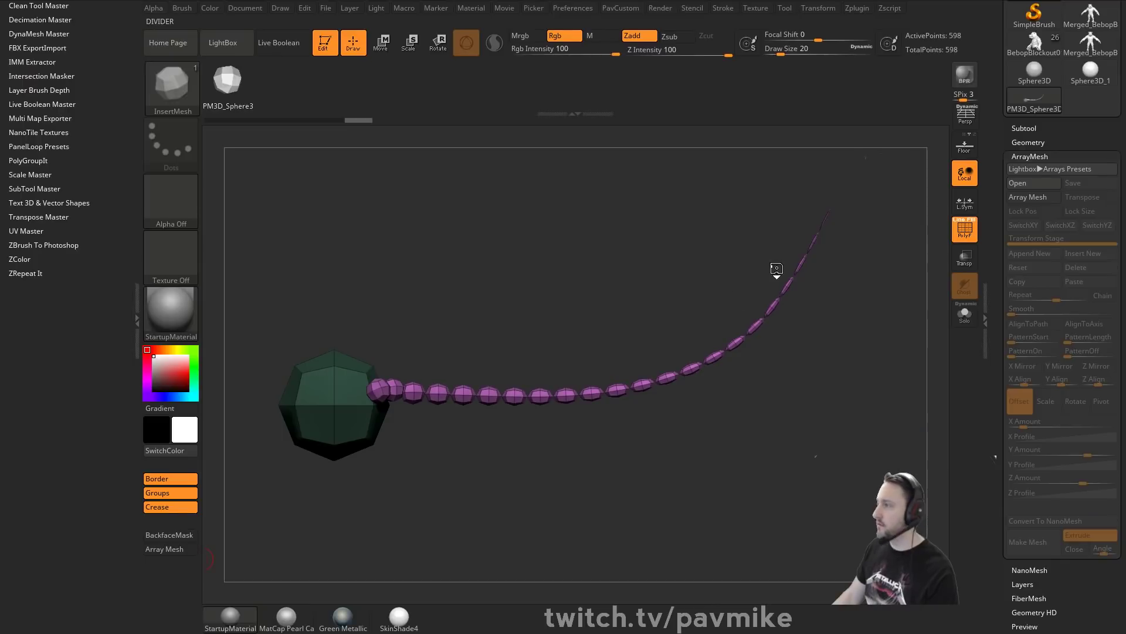
left_click_drag(654, 252, 587, 301)
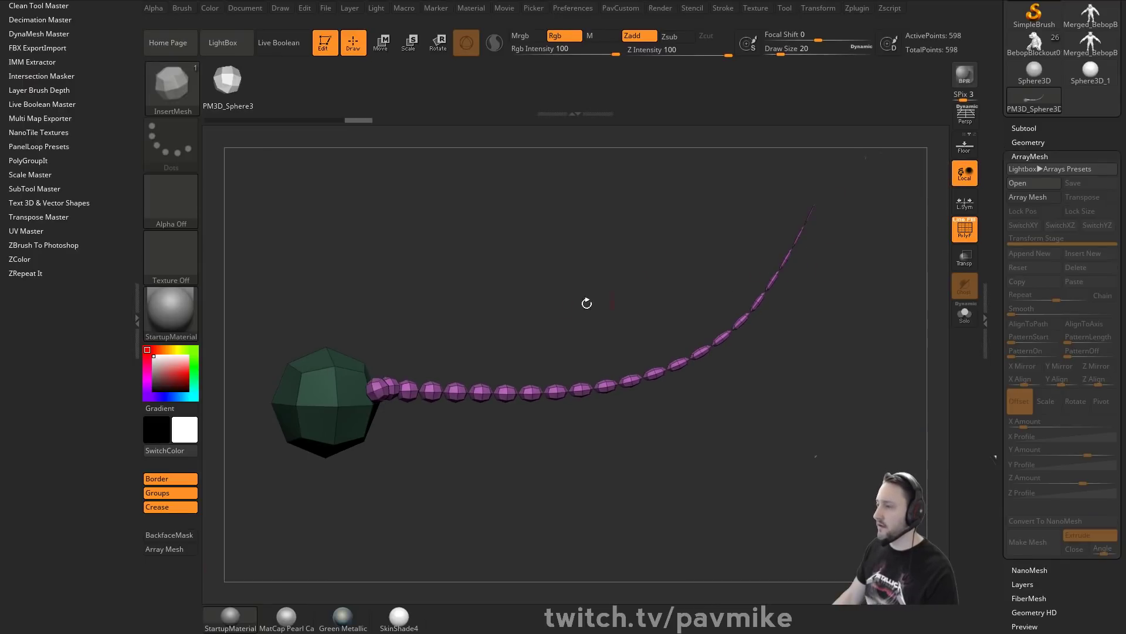
key("ctrl+space")
left_click(588, 269)
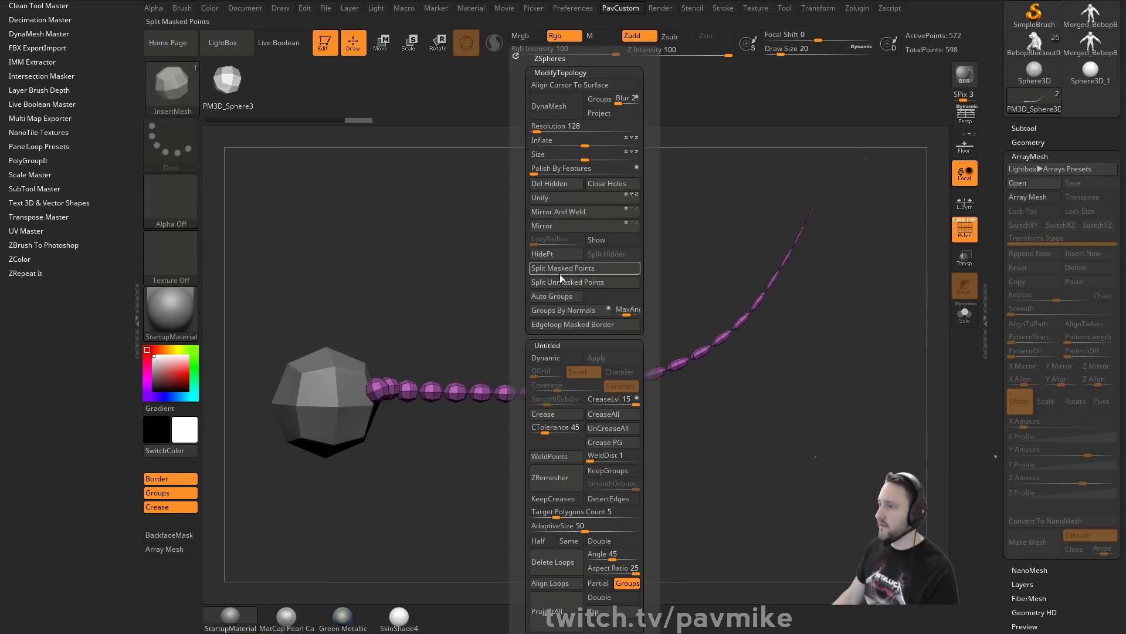
key("ctrl+space")
Unwrap the UVs of the bead strand and the large sphere with UV Master, with Symmetry turned off.
left_click(858, 10)
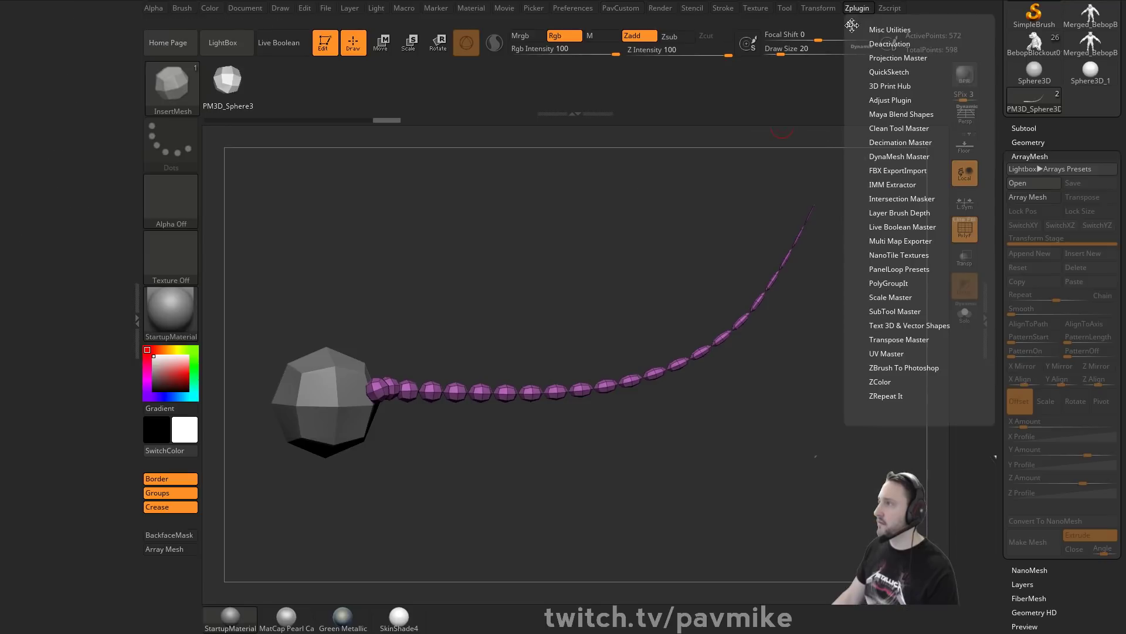
key("shift")
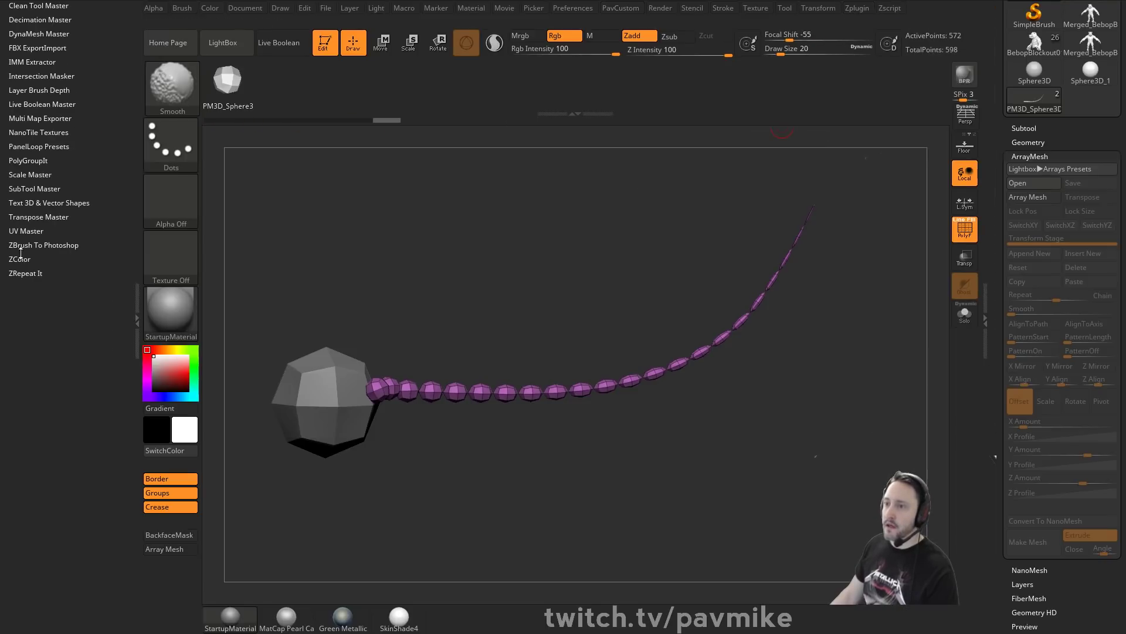
left_click(21, 230)
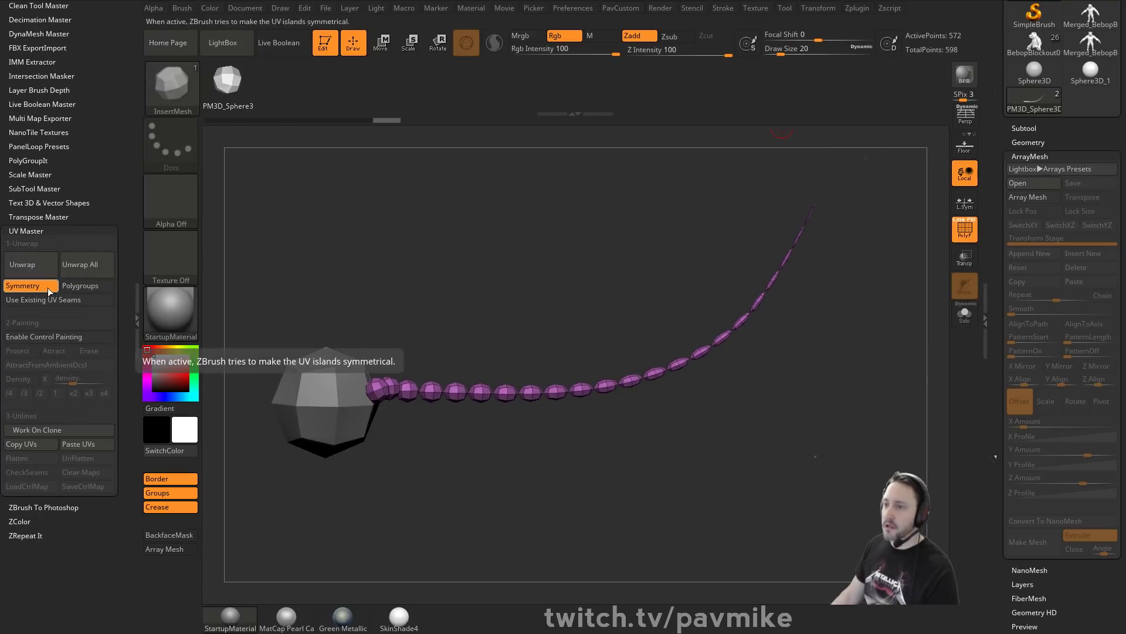
left_click(39, 285)
left_click(68, 285)
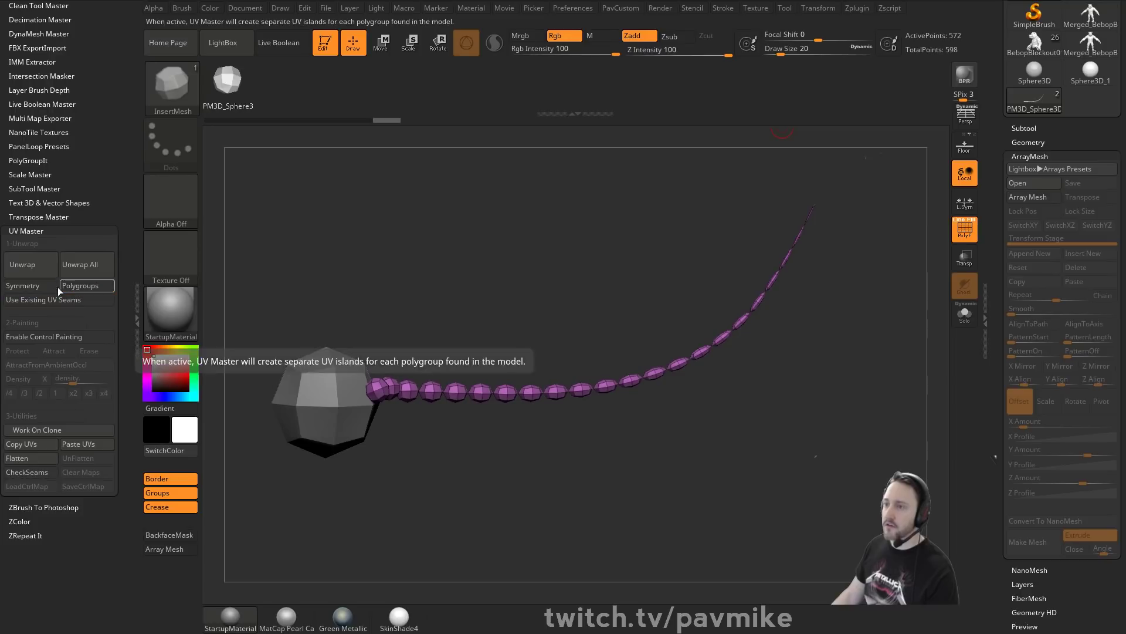
left_click(23, 264)
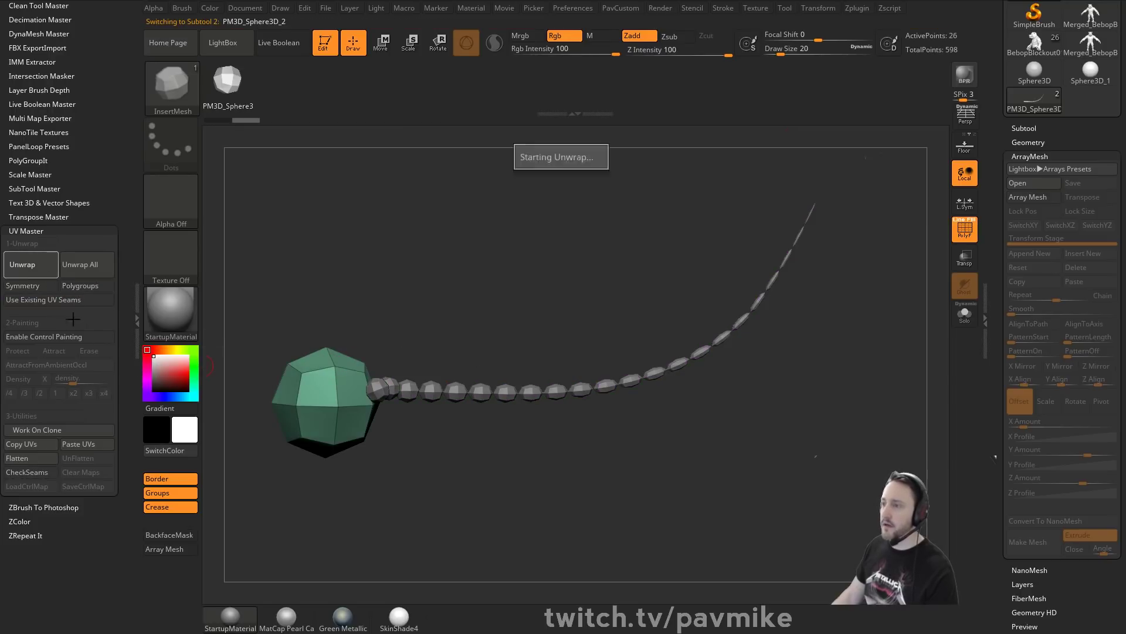
Select the bead strand subtool, enable the Uv option for merging subtools, and expand the subtool Split options.
left_click(1024, 128)
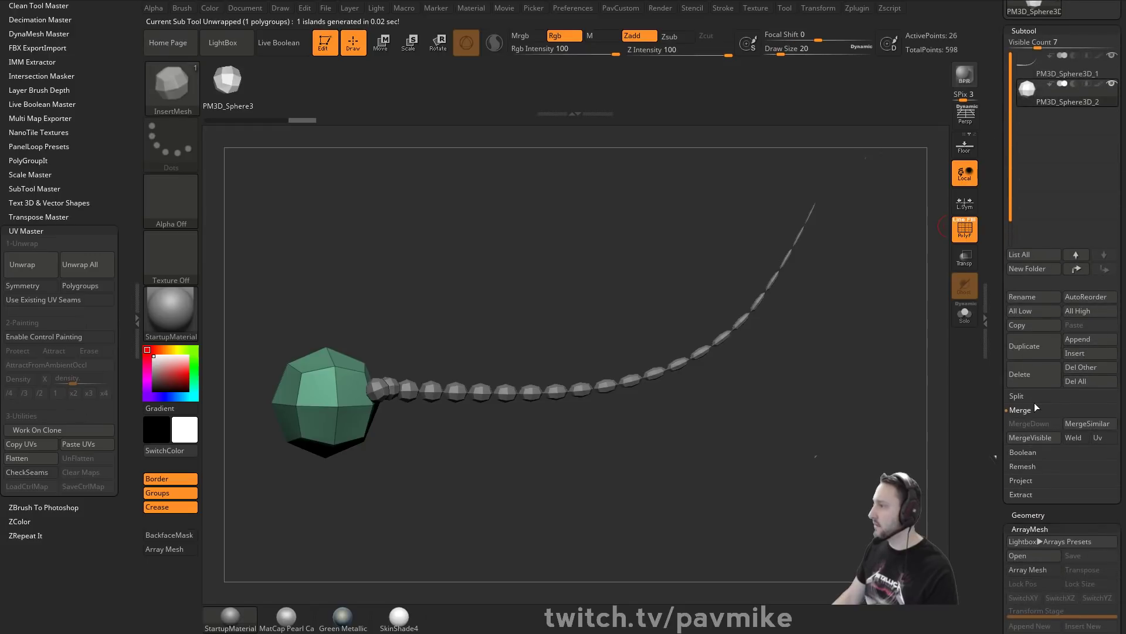
left_click(1103, 437)
left_click(1050, 70)
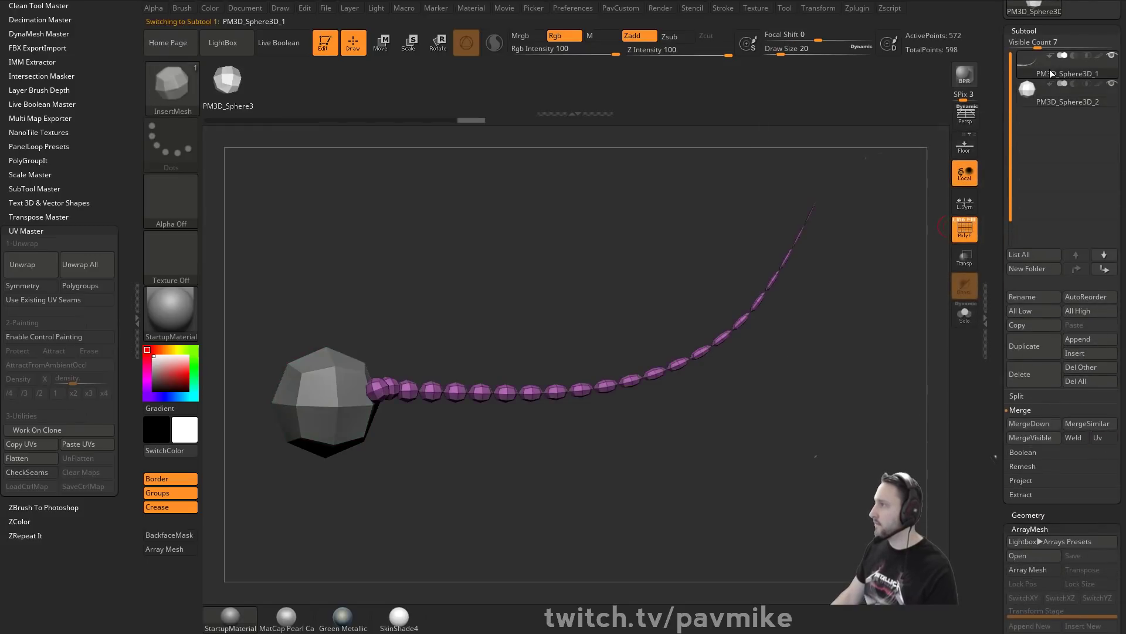
left_click(1105, 442)
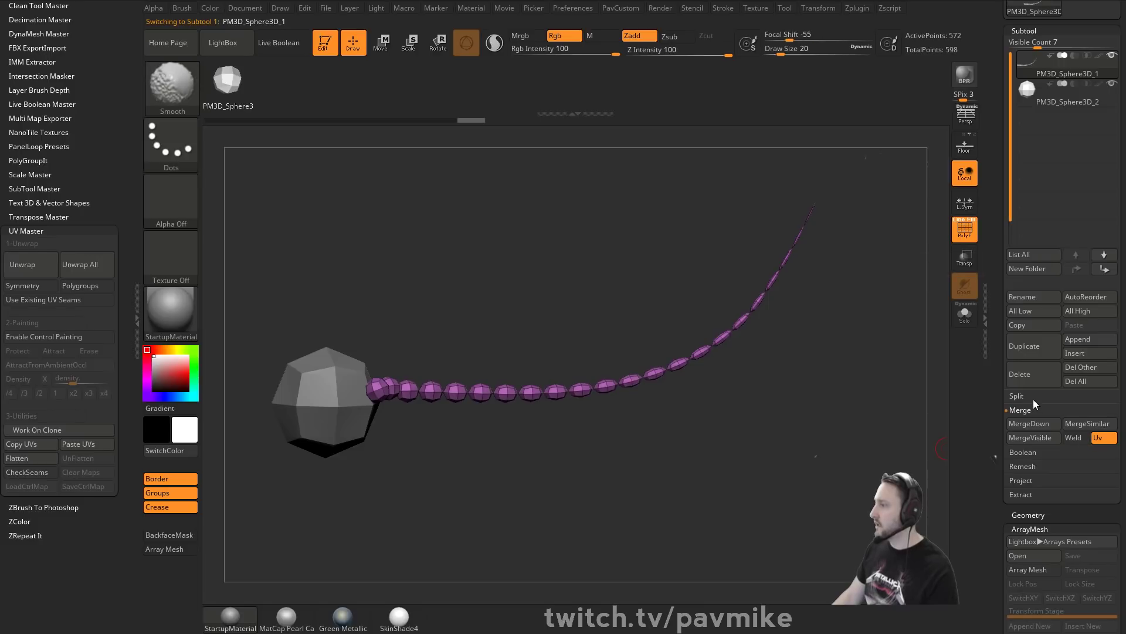
left_click(1101, 396)
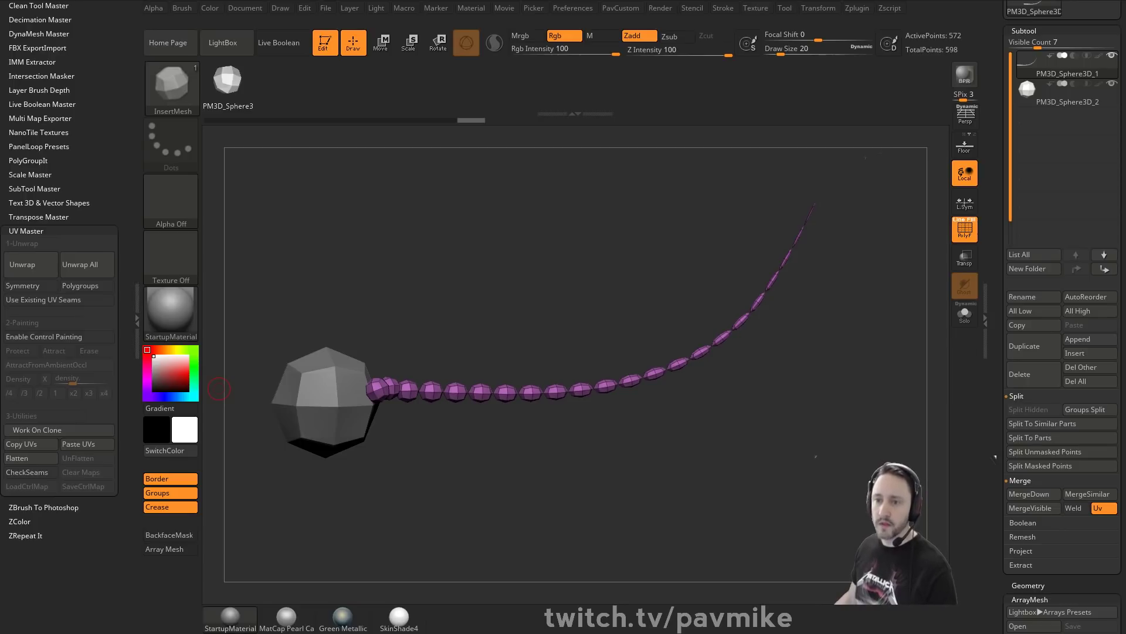
left_click_drag(660, 290, 623, 256)
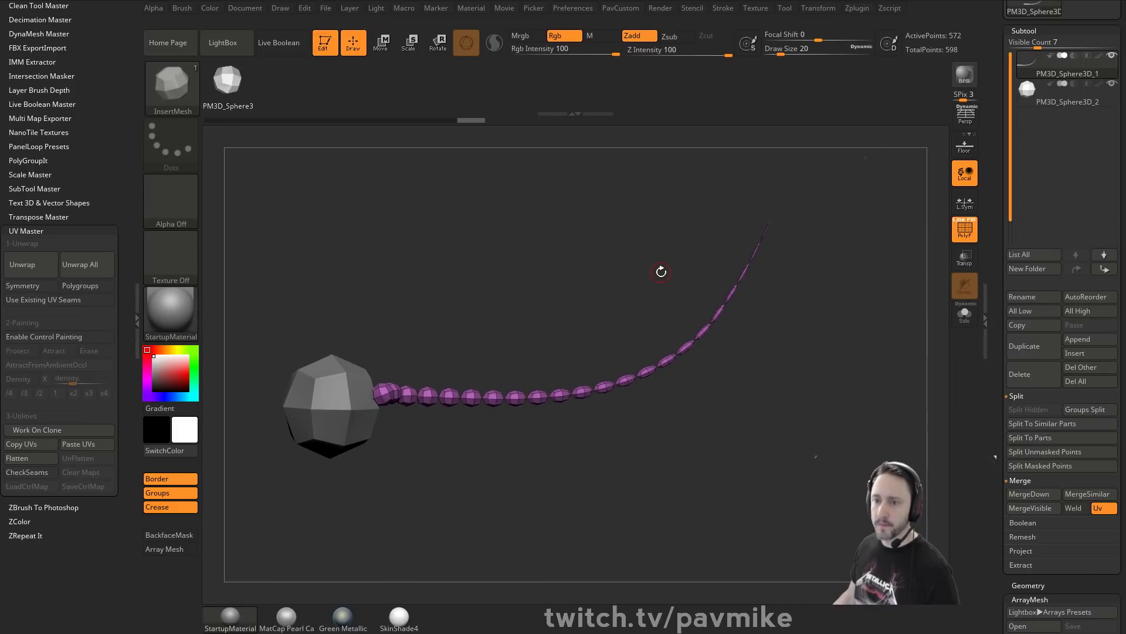
left_click_drag(654, 272, 640, 263)
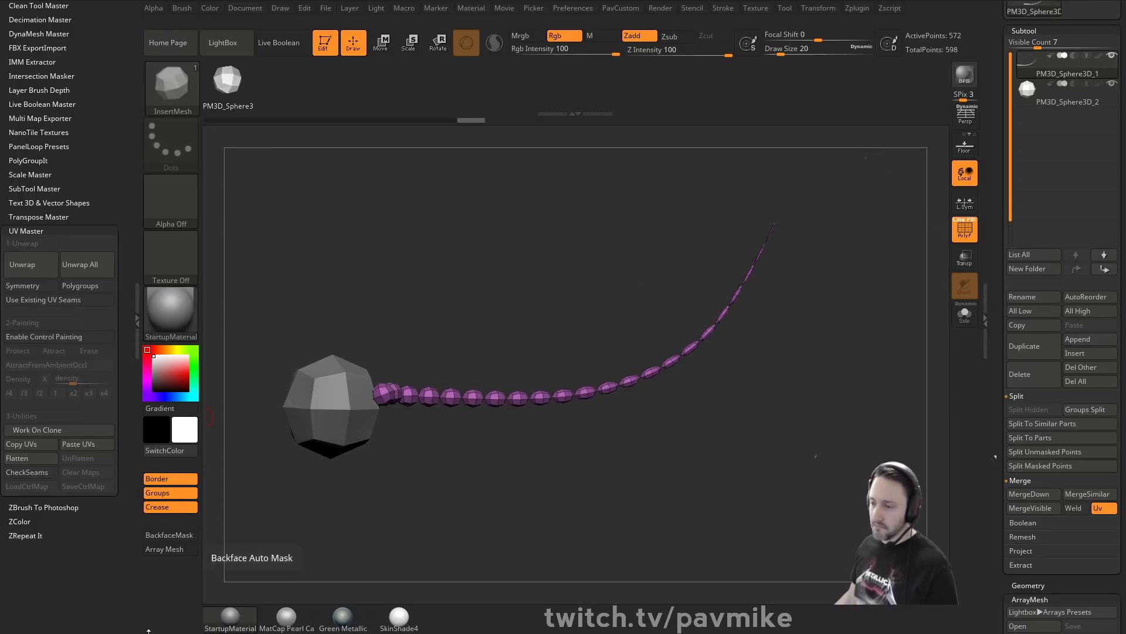
key("alt+Tab")
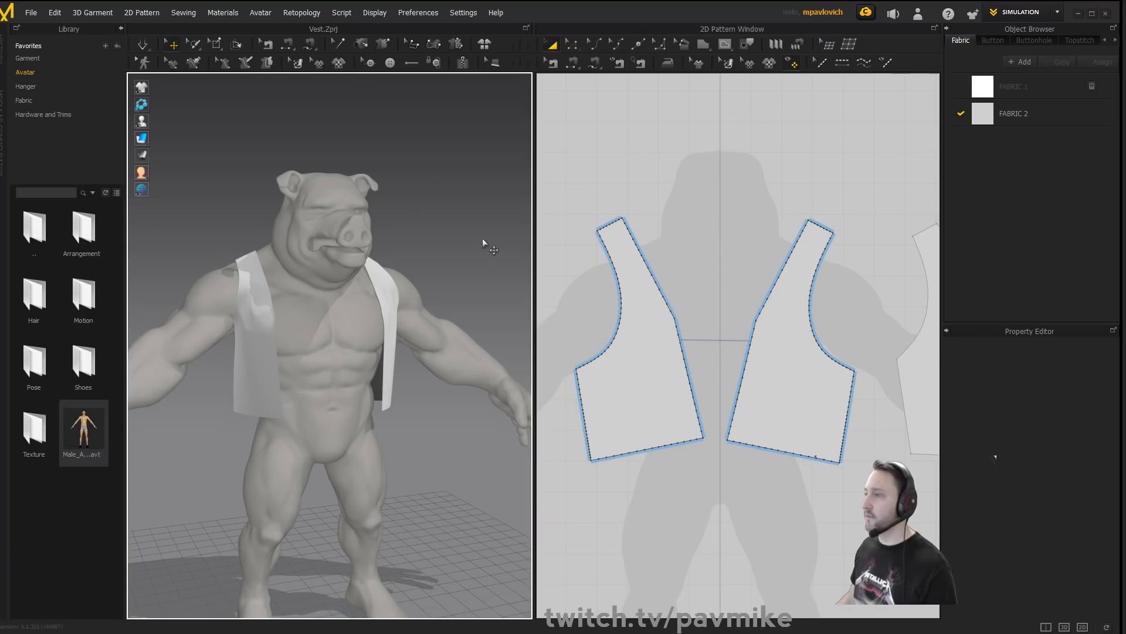
key("alt+Tab")
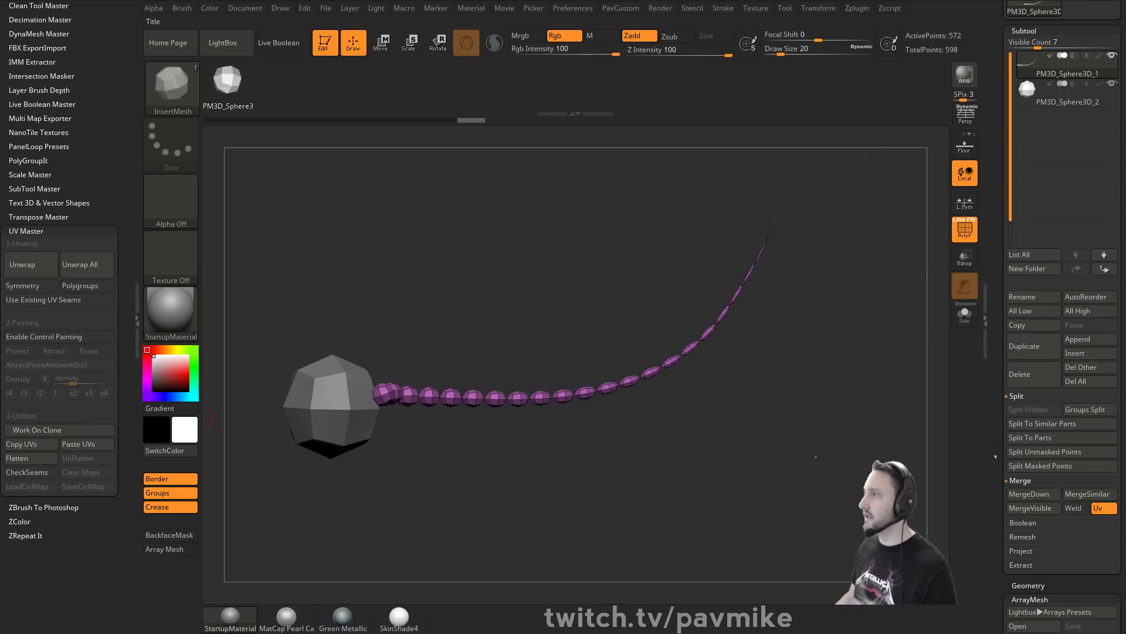
left_click_drag(591, 226, 389, 110)
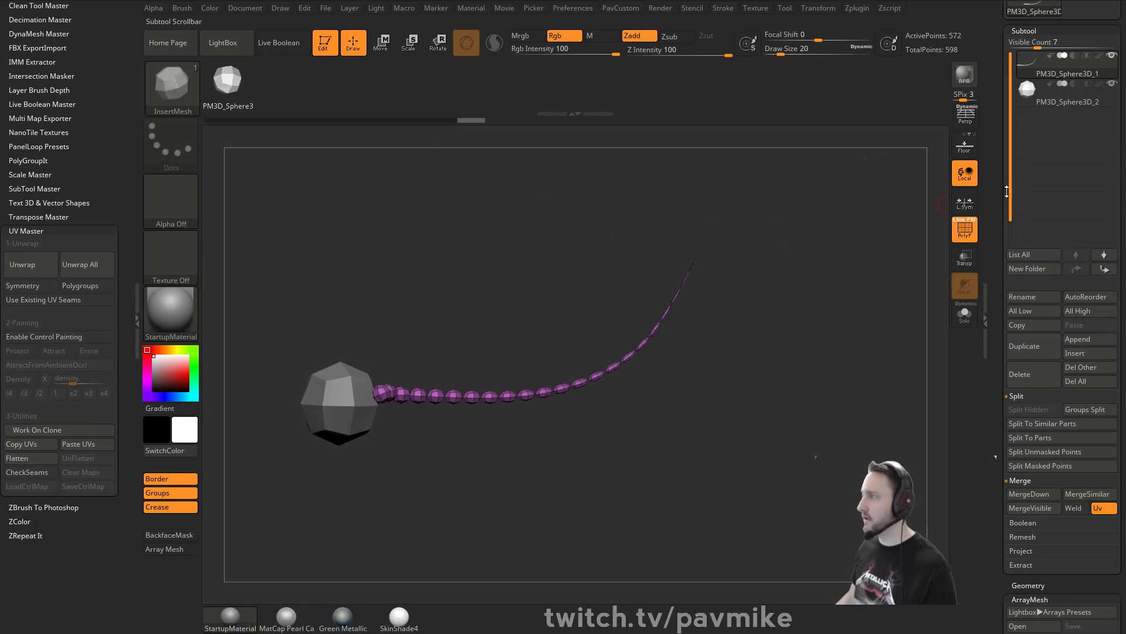
Delete all subtools of the sphere and bead strand tool.
left_click(1084, 378)
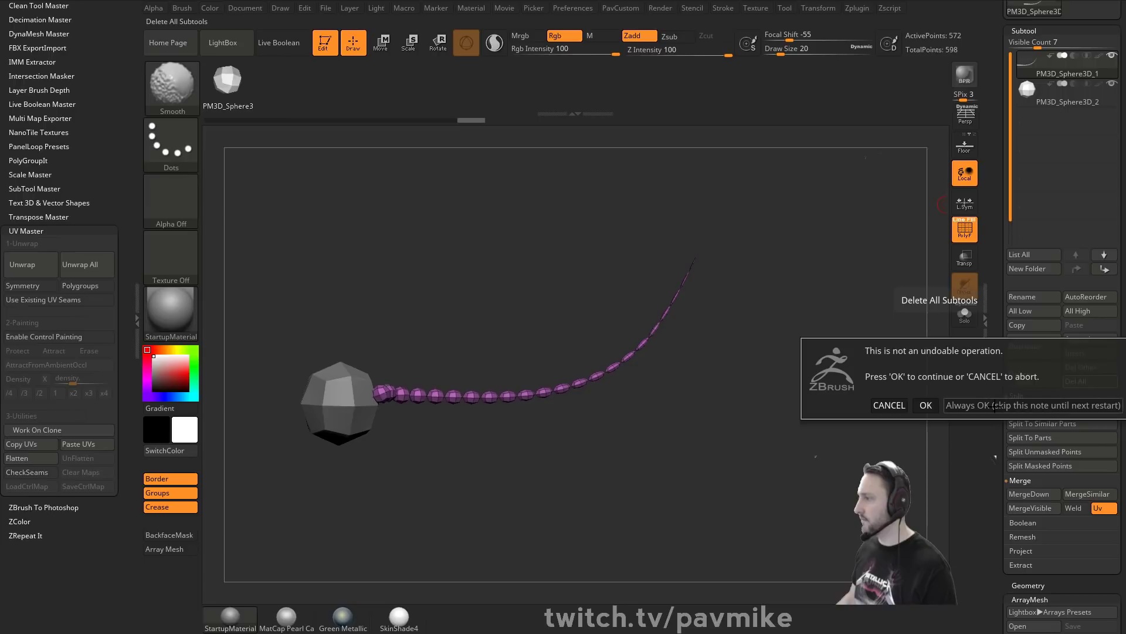
key("Escape")
left_click_drag(1002, 215, 948, 335)
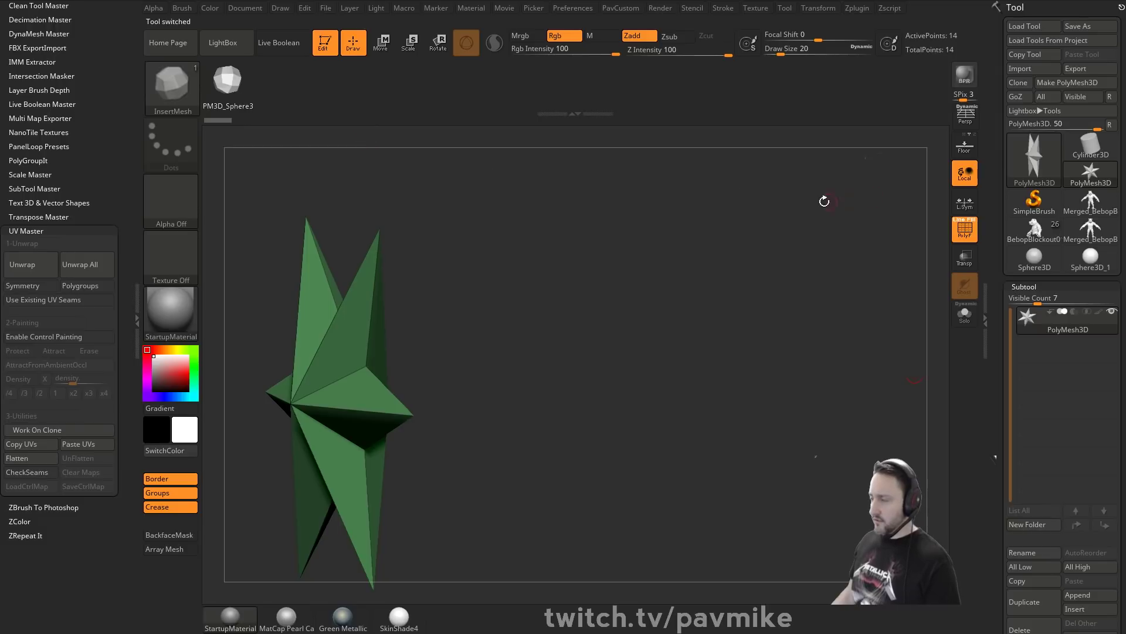
Set the brush draw size to 18.
key("s")
left_click(776, 208)
mouse_move(708, 195)
left_mouse_down("alt")
mouse_move(673, 230)
mouse_move(701, 206)
mouse_move(734, 236)
left_mouse_up("alt")
key("s")
left_click(696, 212)
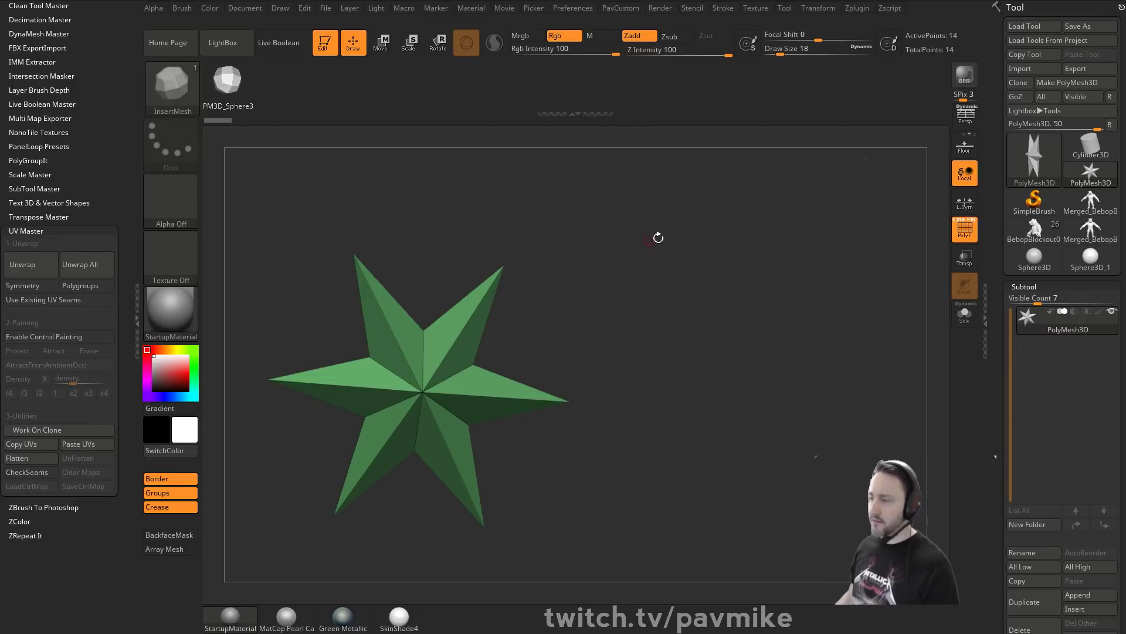
left_click_drag(658, 171, 687, 249, "alt")
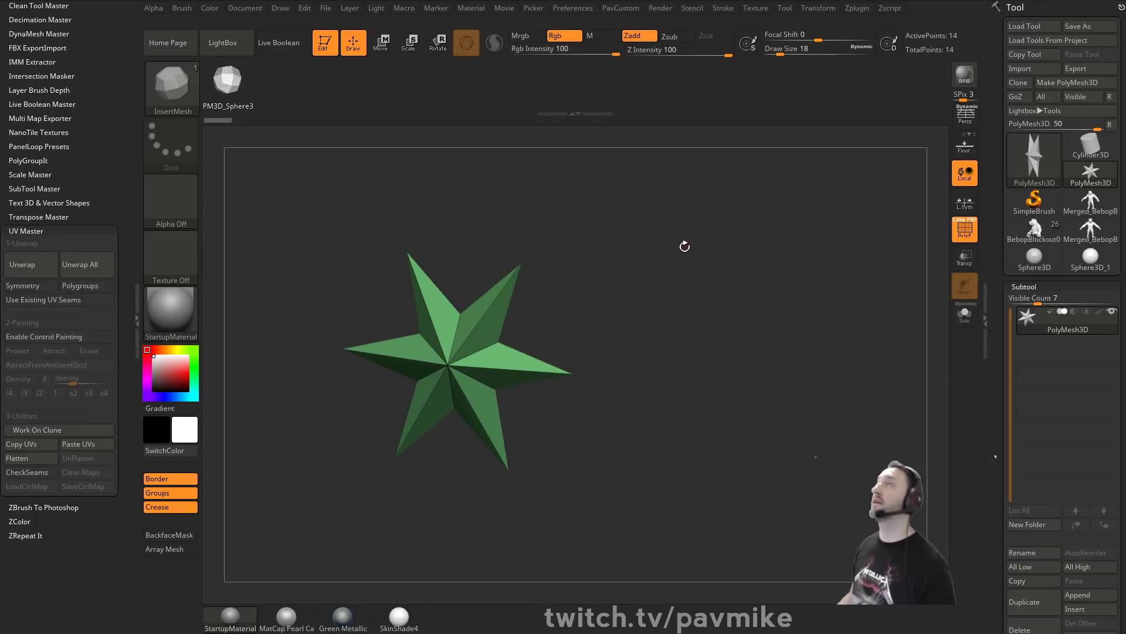
mouse_move(665, 258)
left_mouse_down()
mouse_move(653, 267)
mouse_move(692, 275)
mouse_move(664, 276)
left_mouse_up()
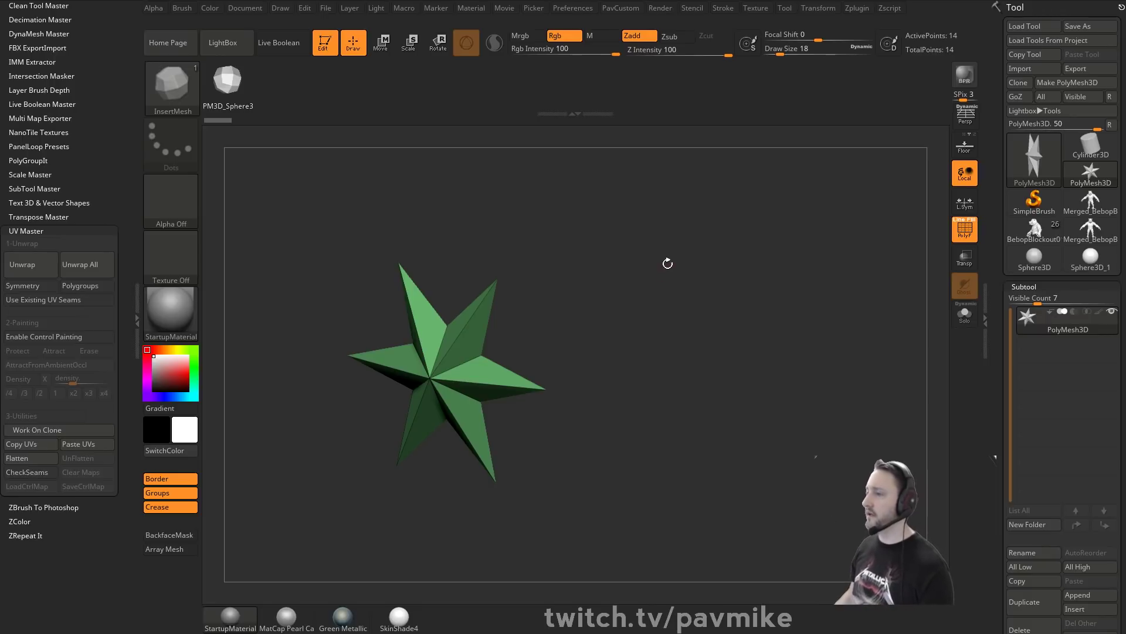
left_click_drag(536, 294, 571, 303)
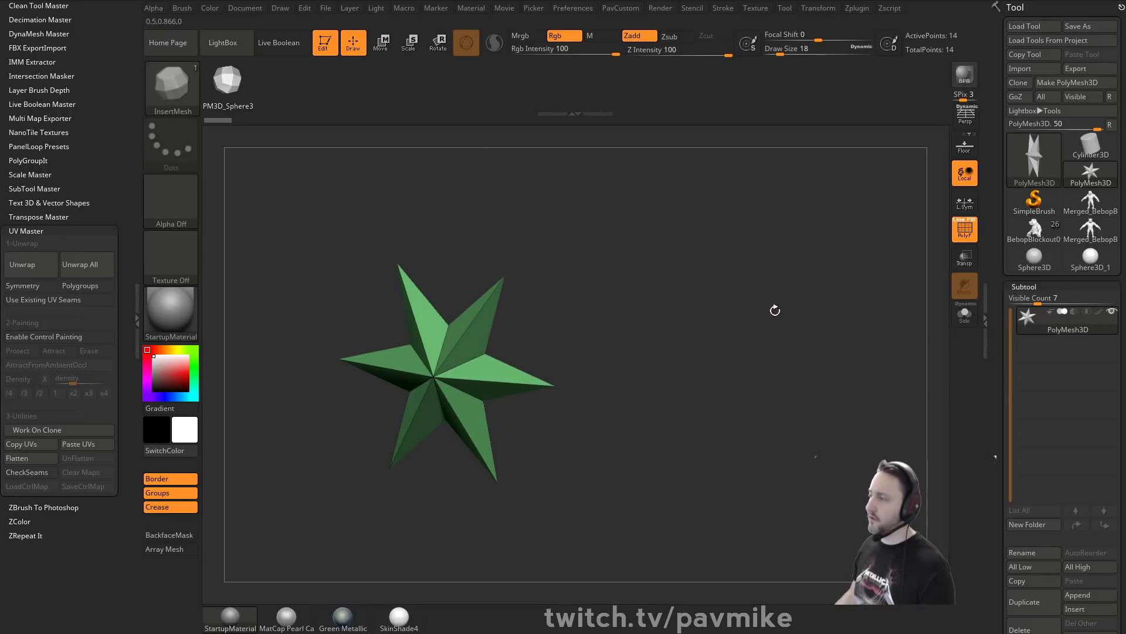
left_click_drag(690, 281, 605, 259)
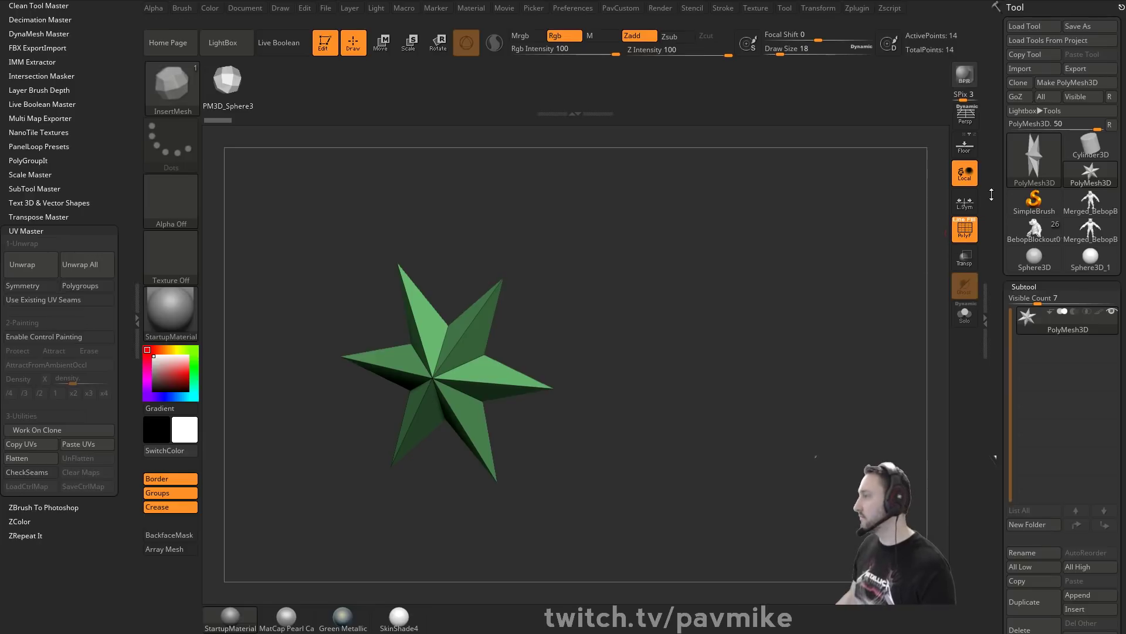
left_click_drag(833, 249, 467, 319)
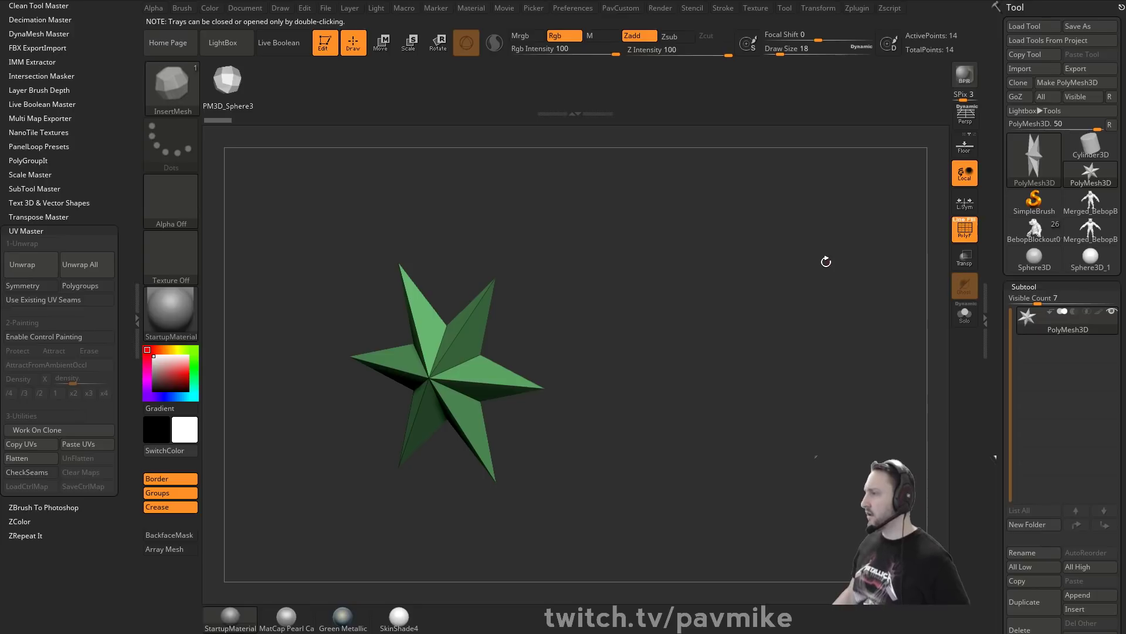
Compare the merged Bebop meshes and make the multi-subtool BebopBlockout character the active tool.
left_click(1093, 210)
left_click_drag(816, 261, 869, 431)
left_click(1080, 206)
left_click_drag(846, 263, 813, 335, "alt")
left_click(1026, 240)
Examine the XYZ Size of the BebopBlockout character's geometry, and collapse the Position and Size sections.
left_click_drag(992, 372, 989, 154)
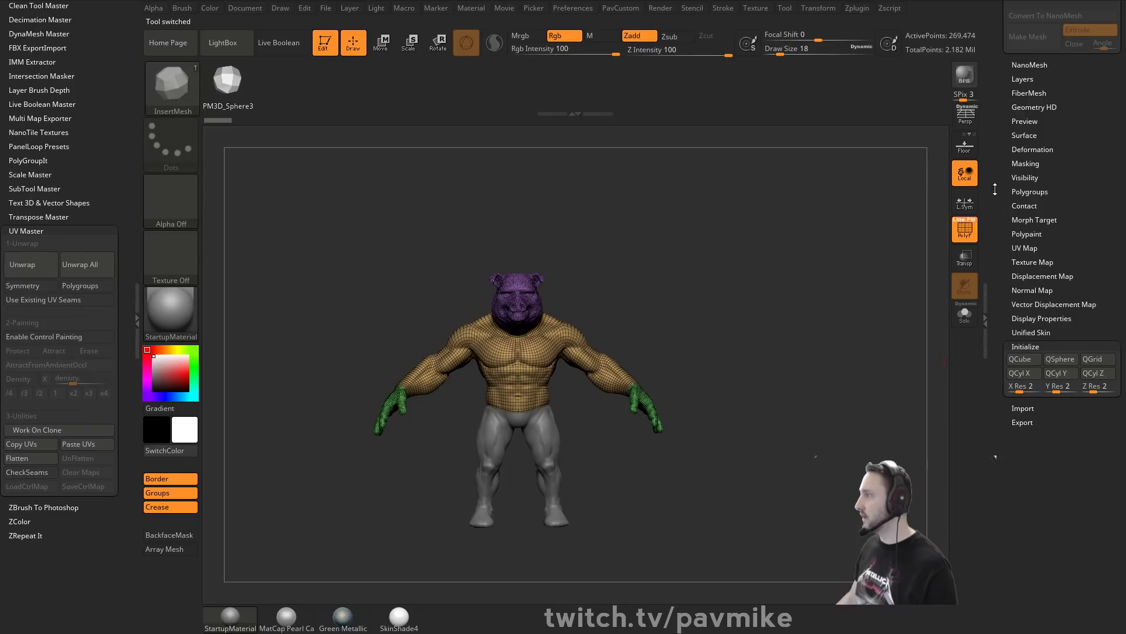
mouse_move(995, 189)
left_mouse_down()
mouse_move(994, 329)
mouse_move(1000, 99)
left_mouse_up()
left_click(1027, 116, "shift")
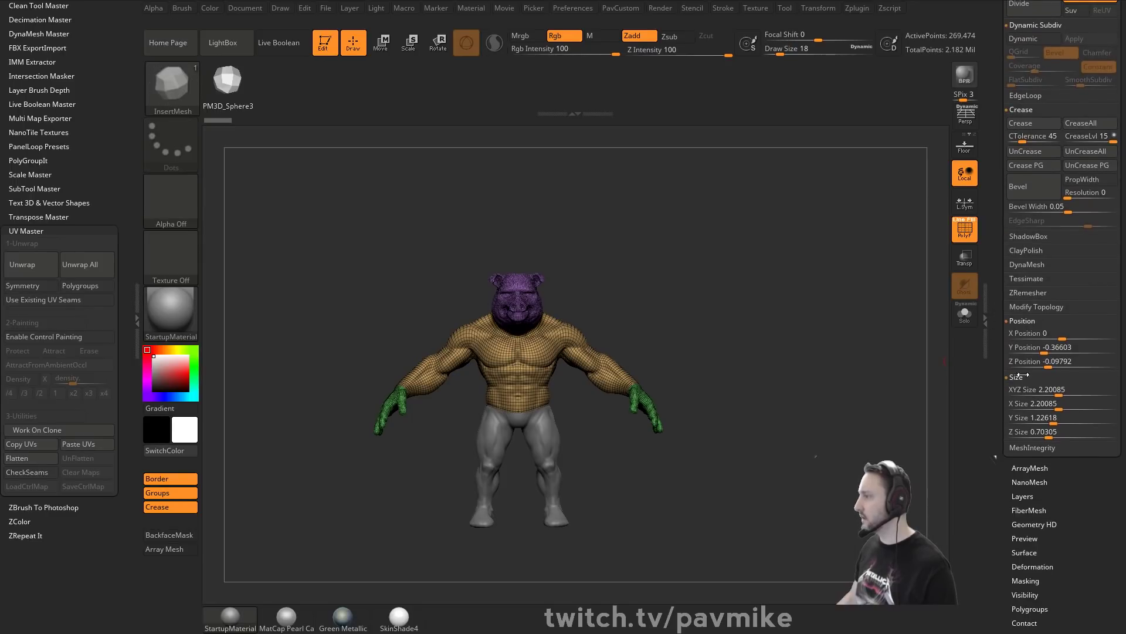
left_click(1049, 396)
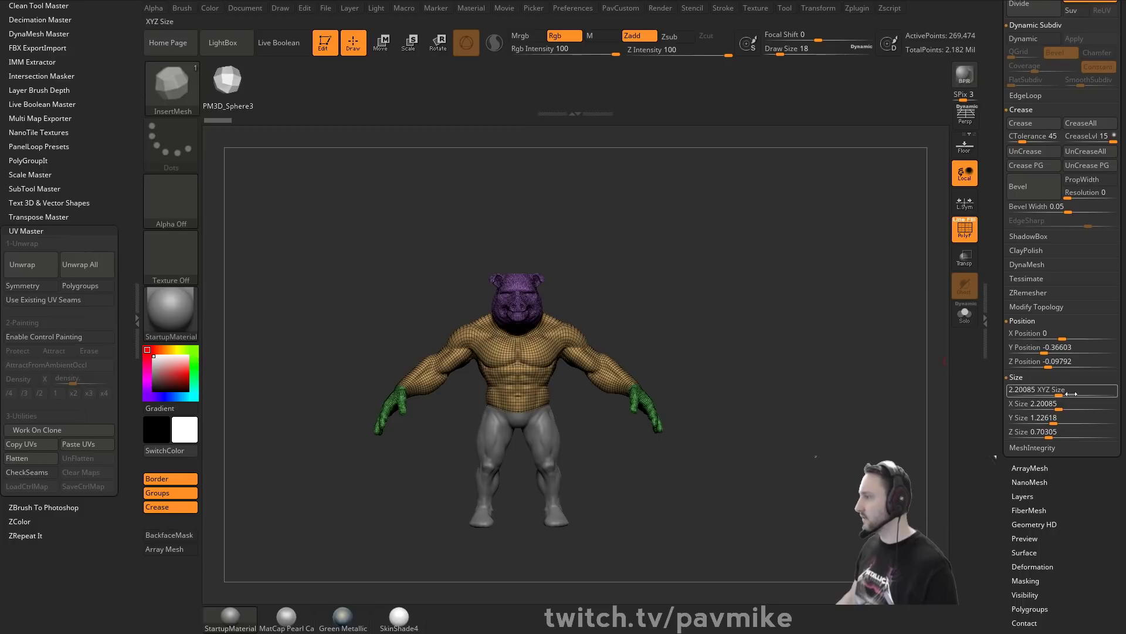
left_click(1024, 320, "shift")
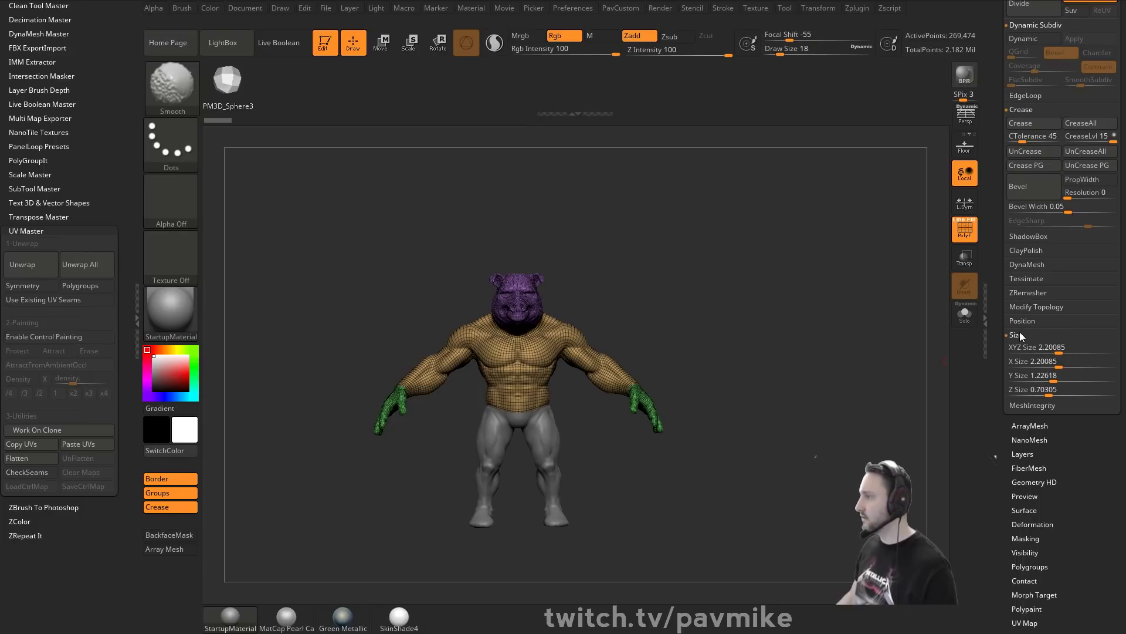
left_click(1020, 332, "shift")
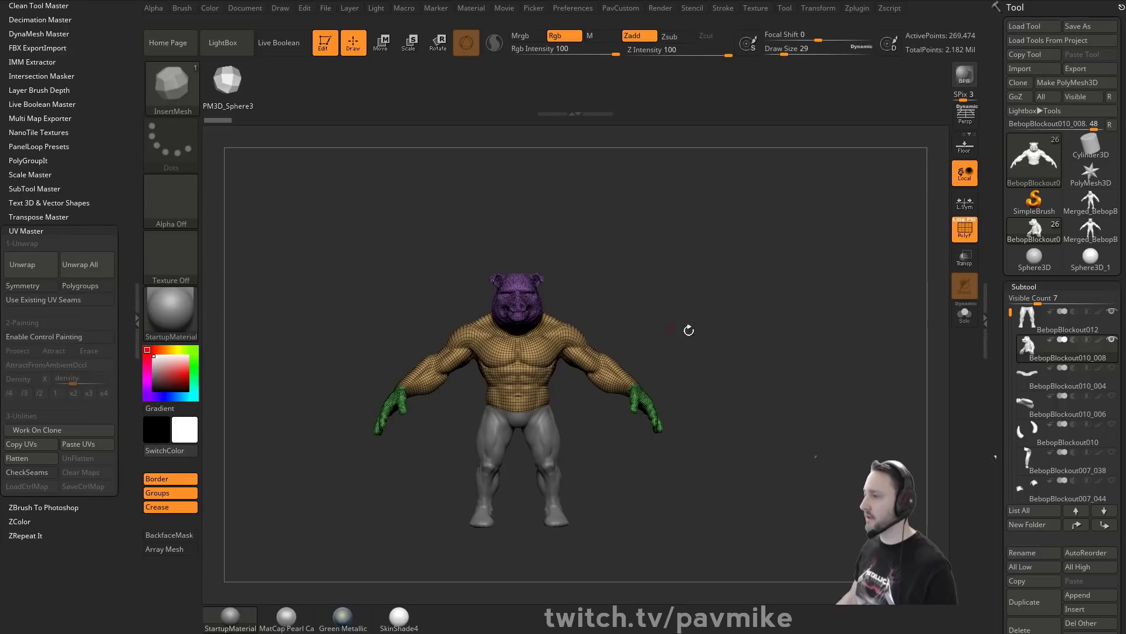
Leave Edit mode, clear the canvas of the character and select the PolyMesh3D star as the tool.
left_click_drag(688, 330, 776, 345)
left_click(330, 53)
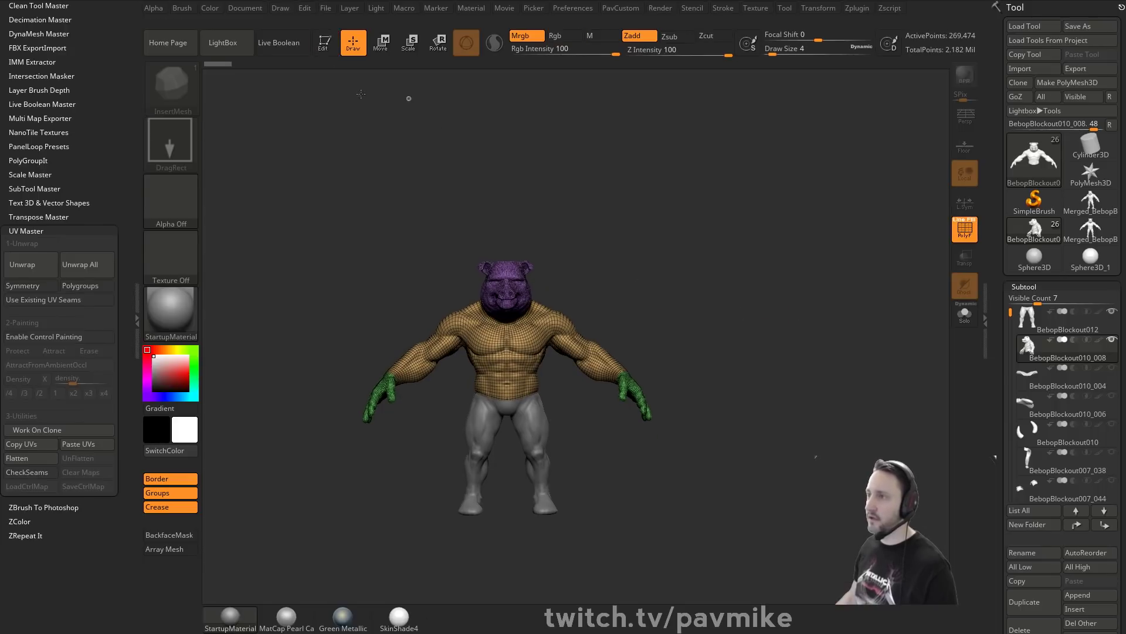
key("ctrl+n")
left_click(1090, 172)
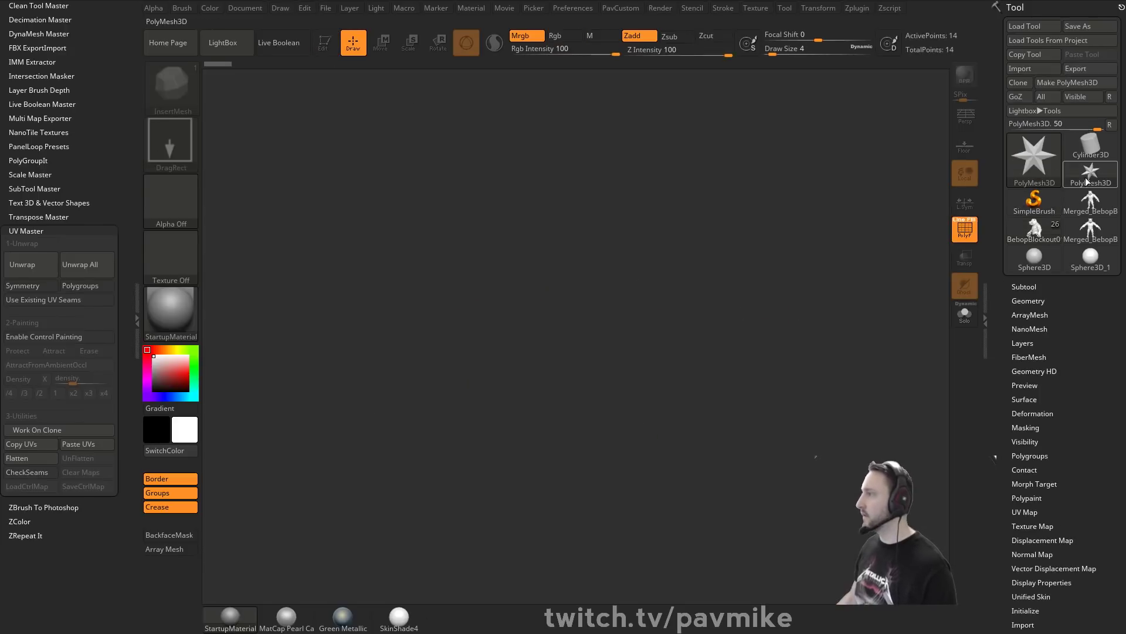
left_click(1040, 71)
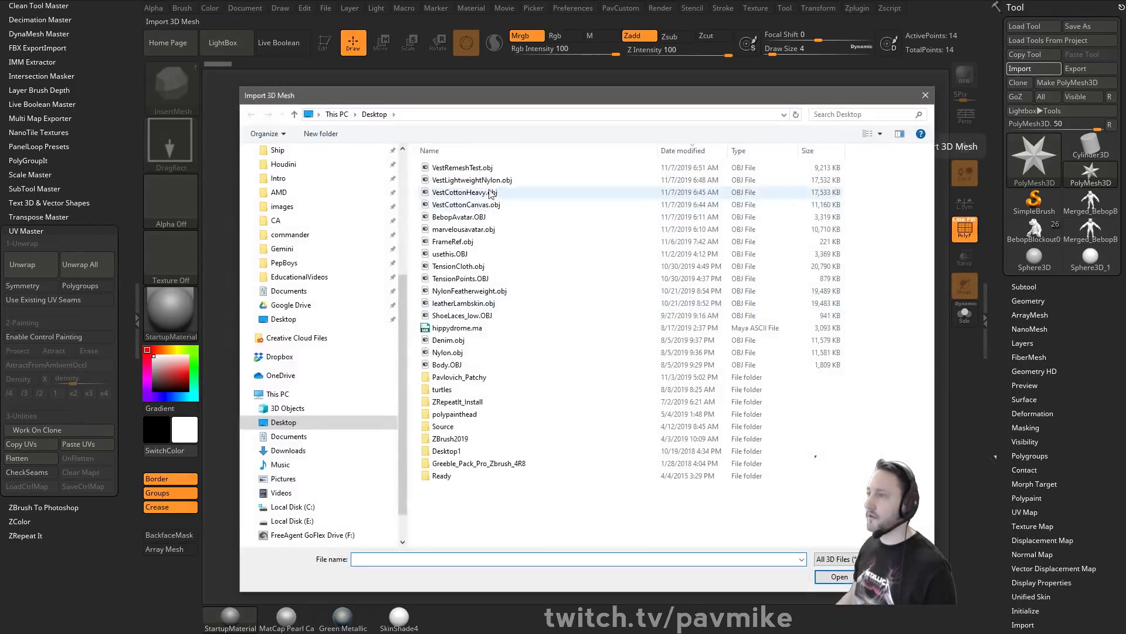
left_click(487, 169)
left_click(485, 180)
left_click(484, 193)
left_click(483, 204)
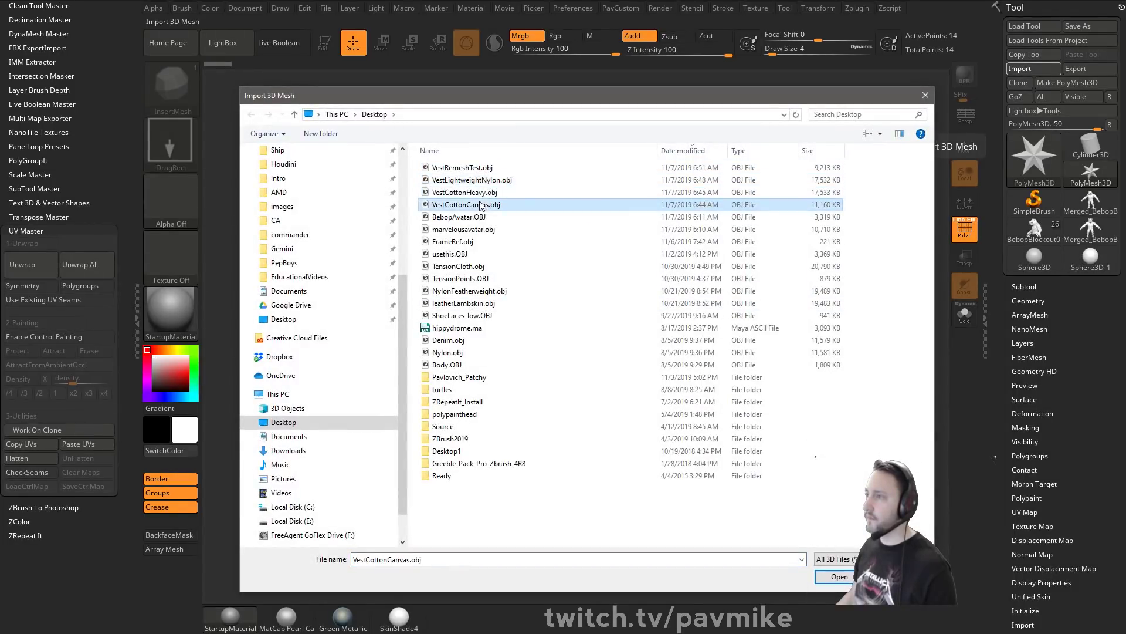
left_click(925, 96)
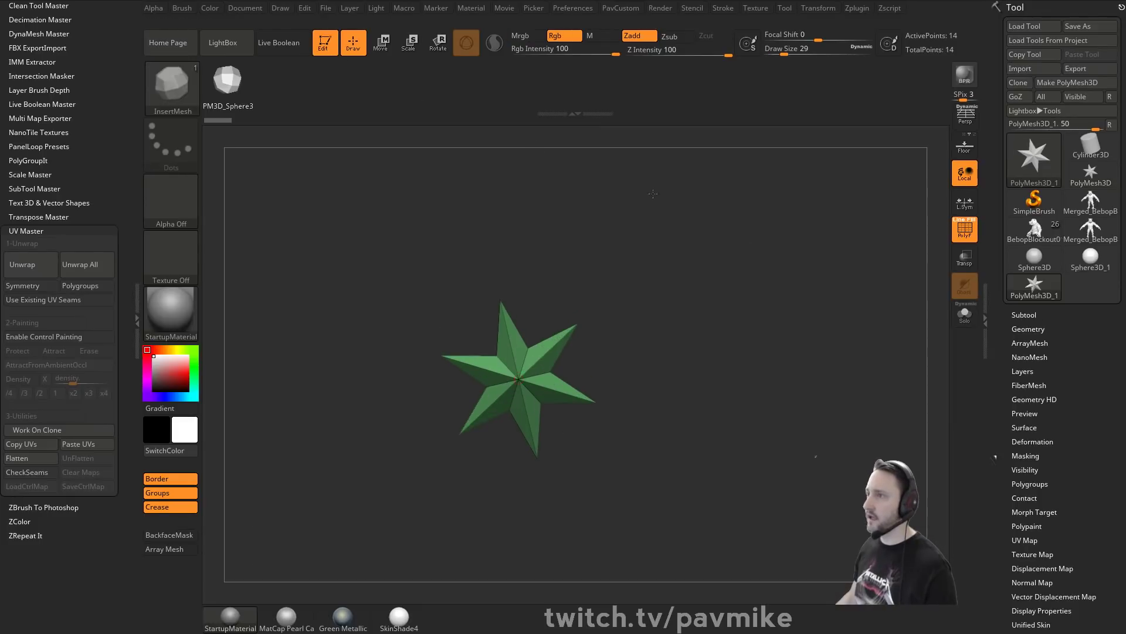
With SubTool Master's MultiAppend, load VestRemeshTest.obj, VestLightweightNylon.obj, VestCottonHeavy.obj and VestCottonCanvas.obj into the star tool.
left_click_drag(653, 193, 660, 187, "shift")
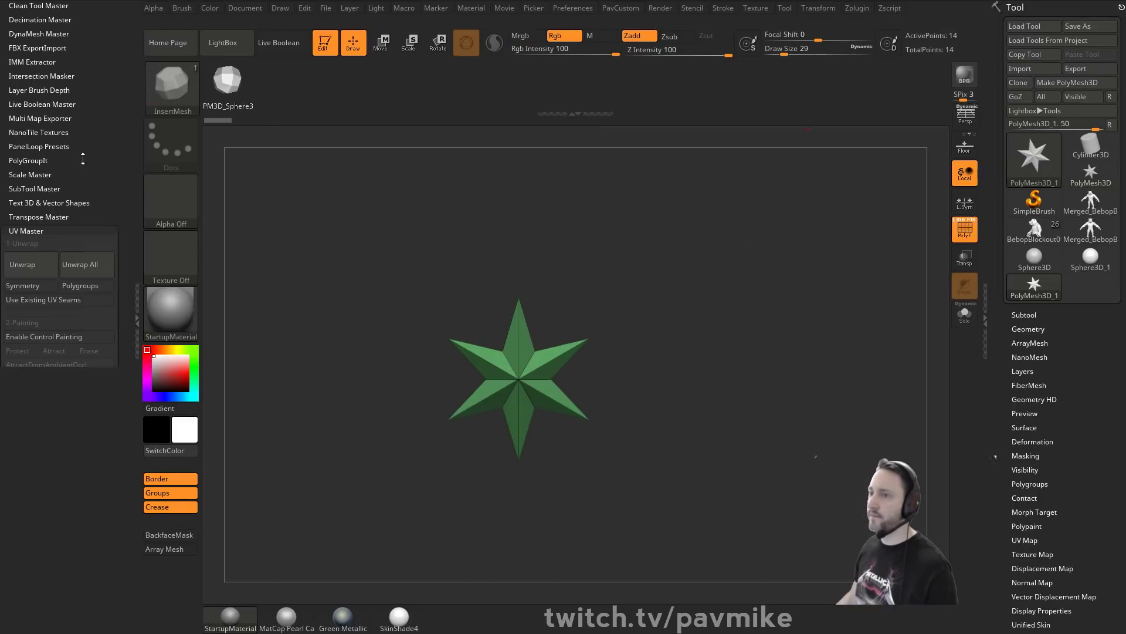
left_click(42, 230, "shift")
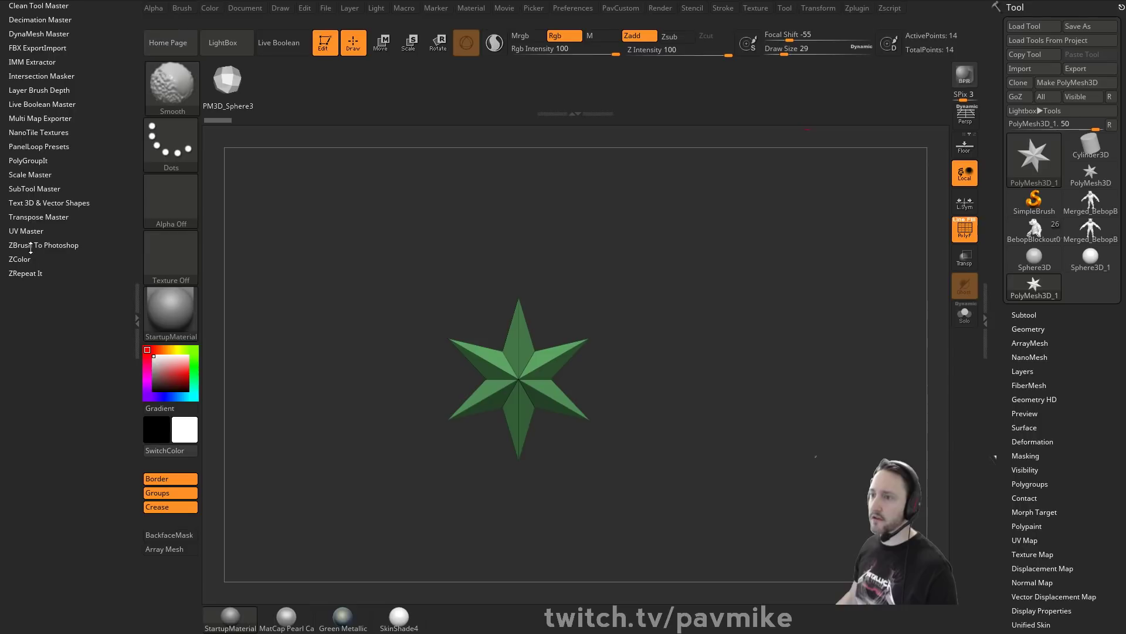
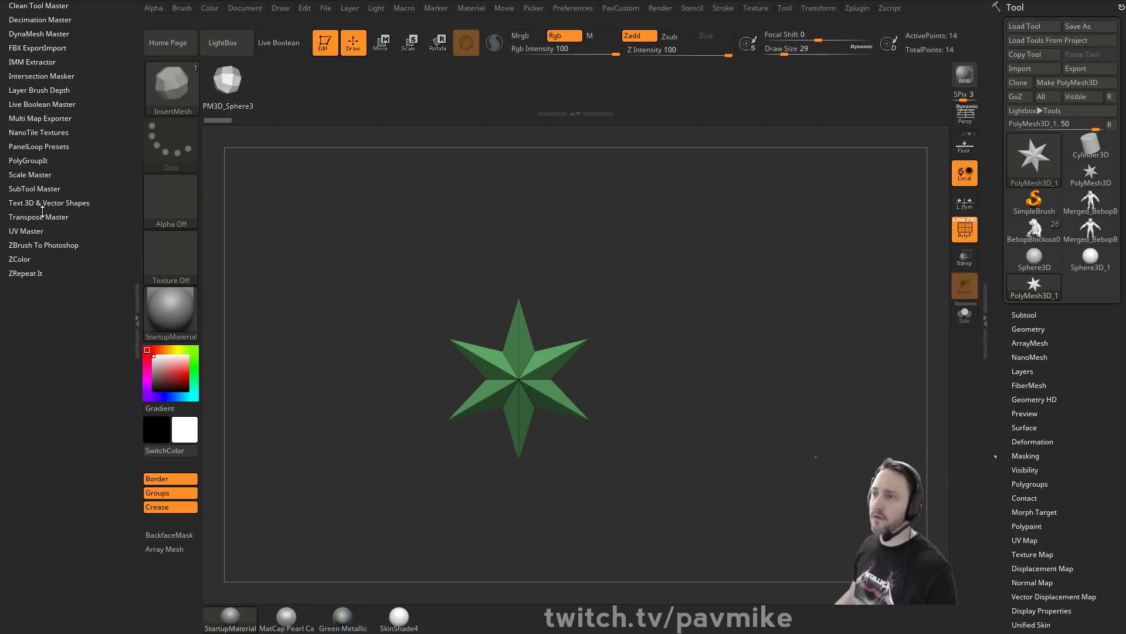
key("shift")
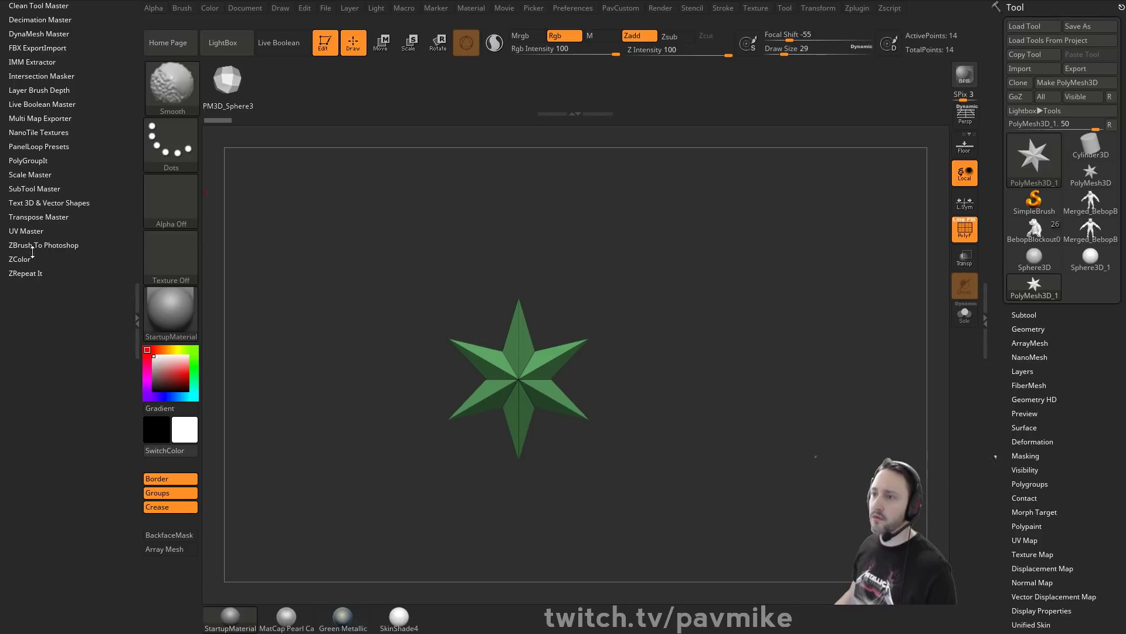
left_click(30, 188)
left_click(32, 230)
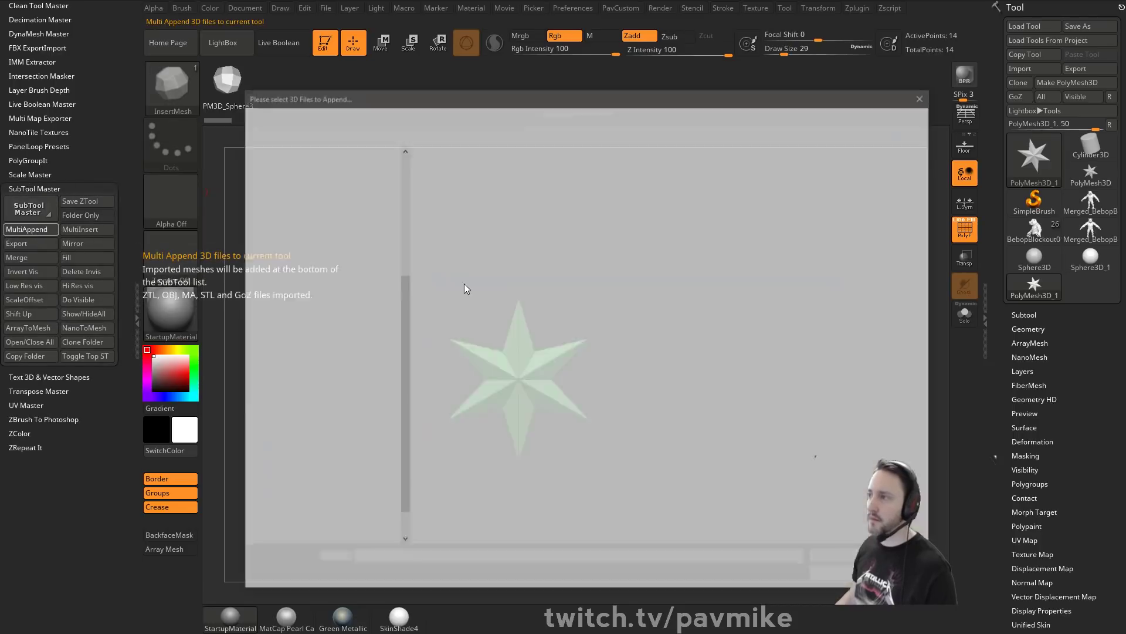
left_click(463, 168)
left_click(481, 193, "shift")
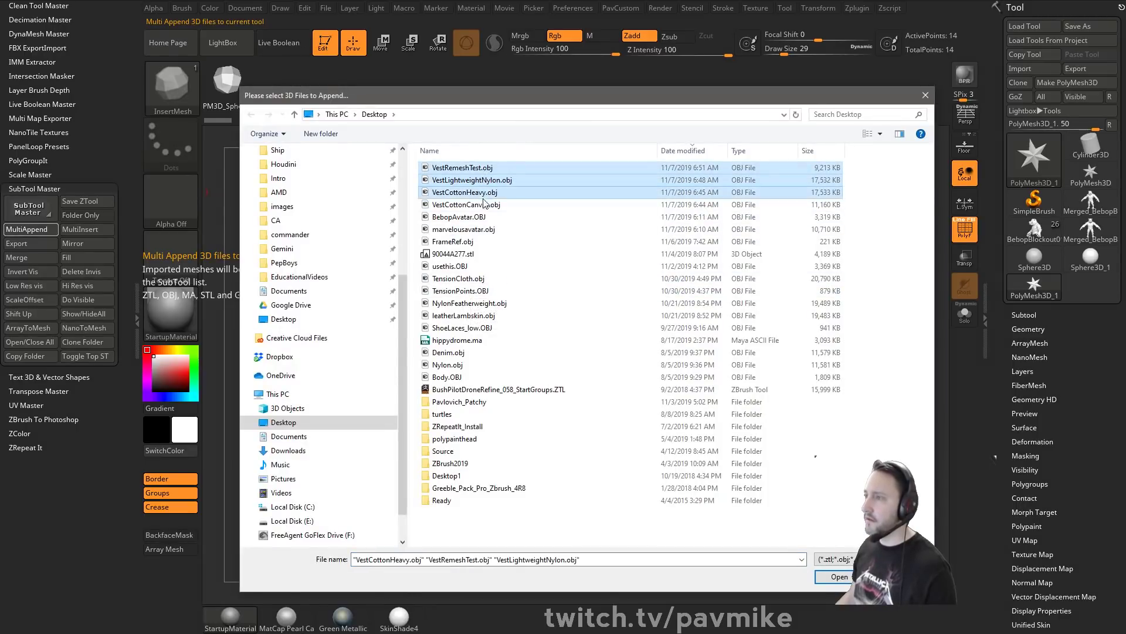
left_click(484, 205, "ctrl")
left_click(838, 576)
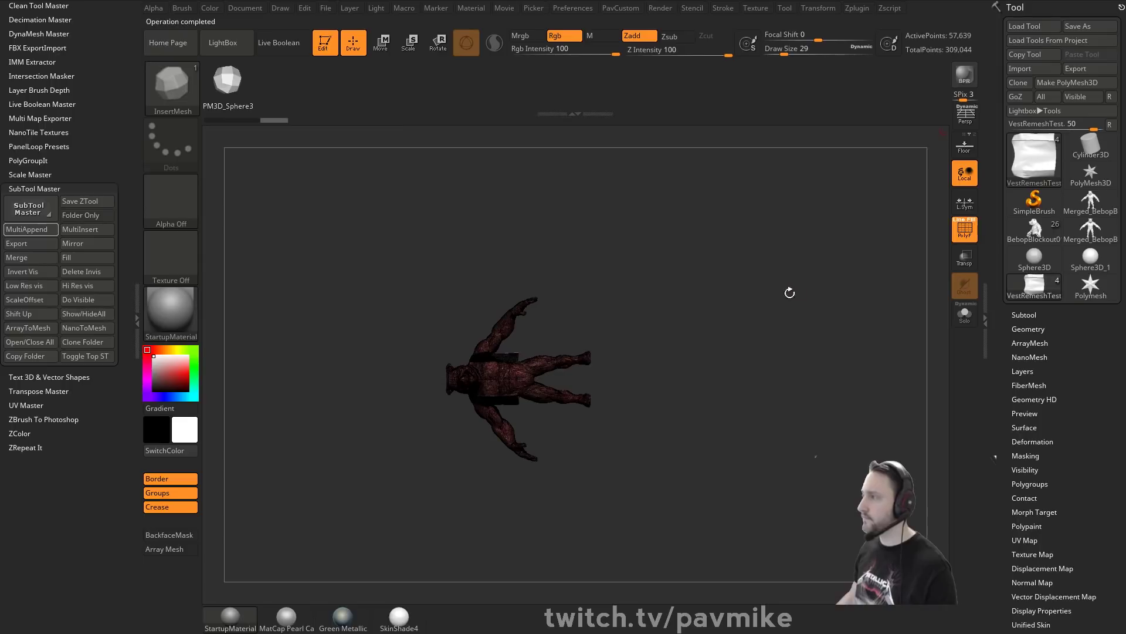
Turn on the floor grid and turn off PolyFrame for the imported vest meshes.
left_click(968, 156)
mouse_move(868, 199)
left_mouse_down()
mouse_move(767, 326)
mouse_move(757, 272)
mouse_move(722, 279)
mouse_move(794, 346)
left_mouse_up()
mouse_move(794, 347)
left_mouse_down()
mouse_move(791, 337)
mouse_move(931, 292)
left_mouse_up()
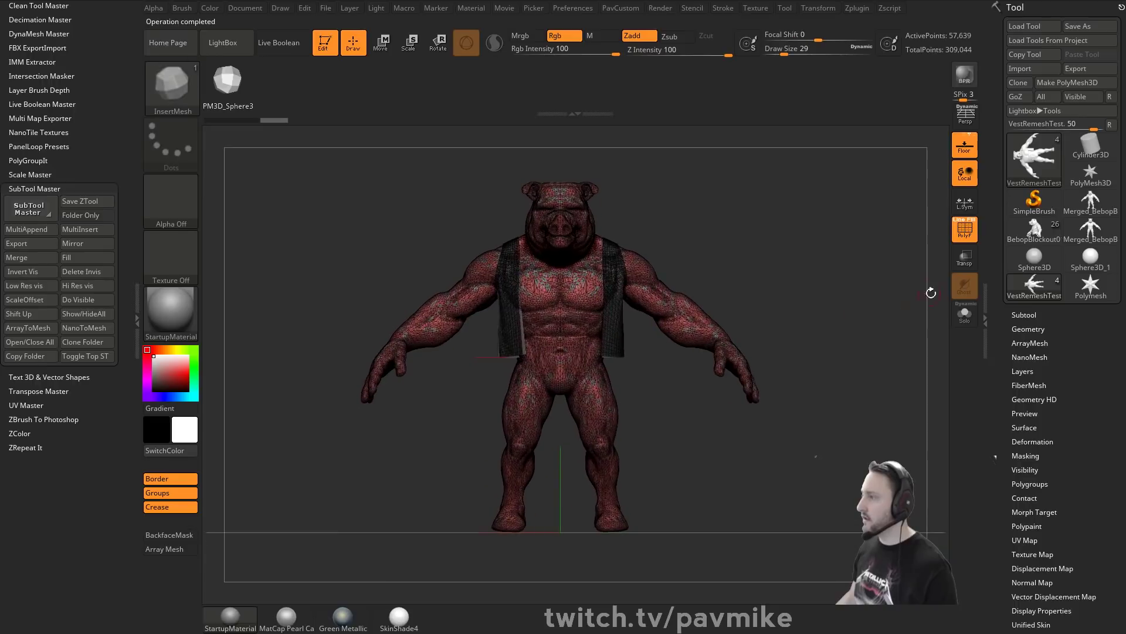
left_click(959, 239)
left_click_drag(865, 241, 850, 248, "alt")
key("s")
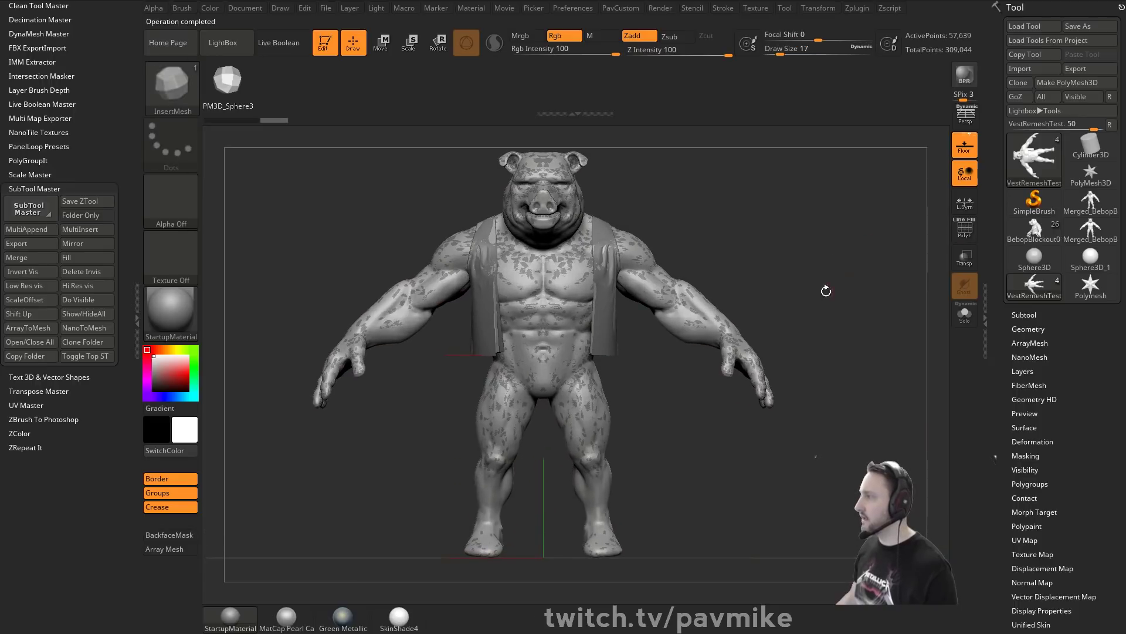
left_click_drag(825, 290, 798, 292)
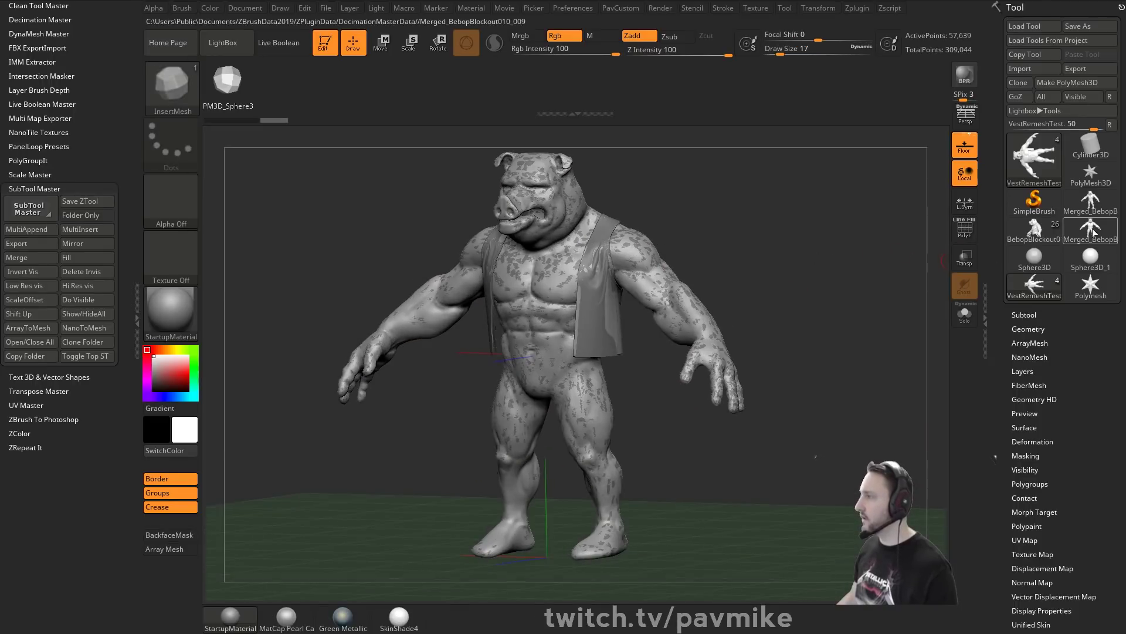
Compare the two merged Bebop body tools with the Subtool section expanded, ending on Merged_BebopBlockout010_008.
mouse_move(1094, 232)
mouse_move(1092, 208)
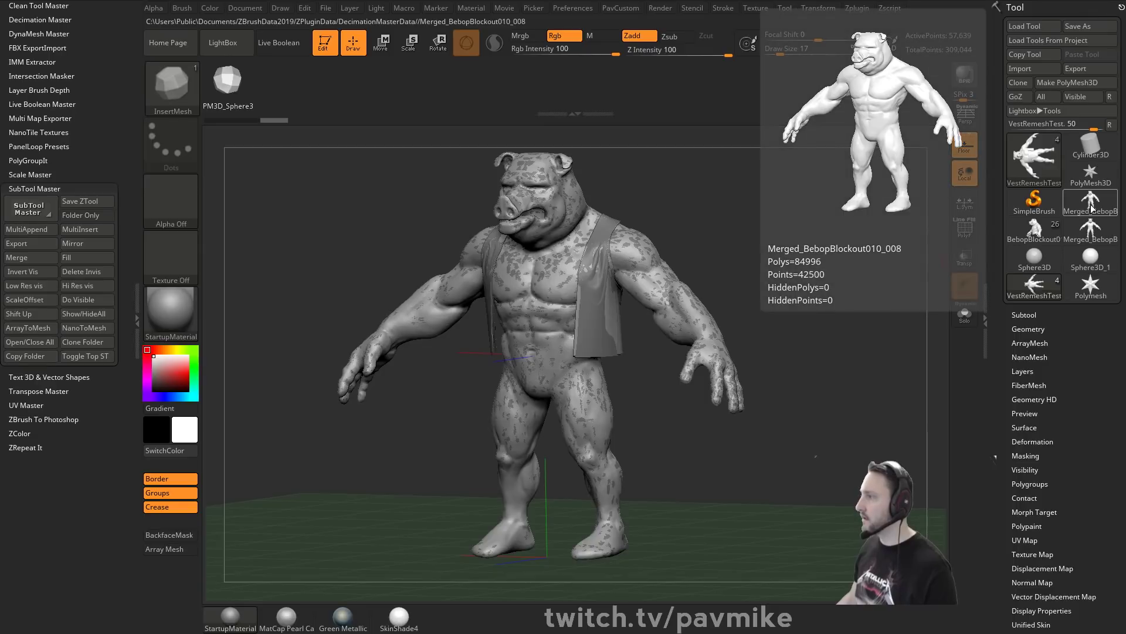
left_click(1090, 211)
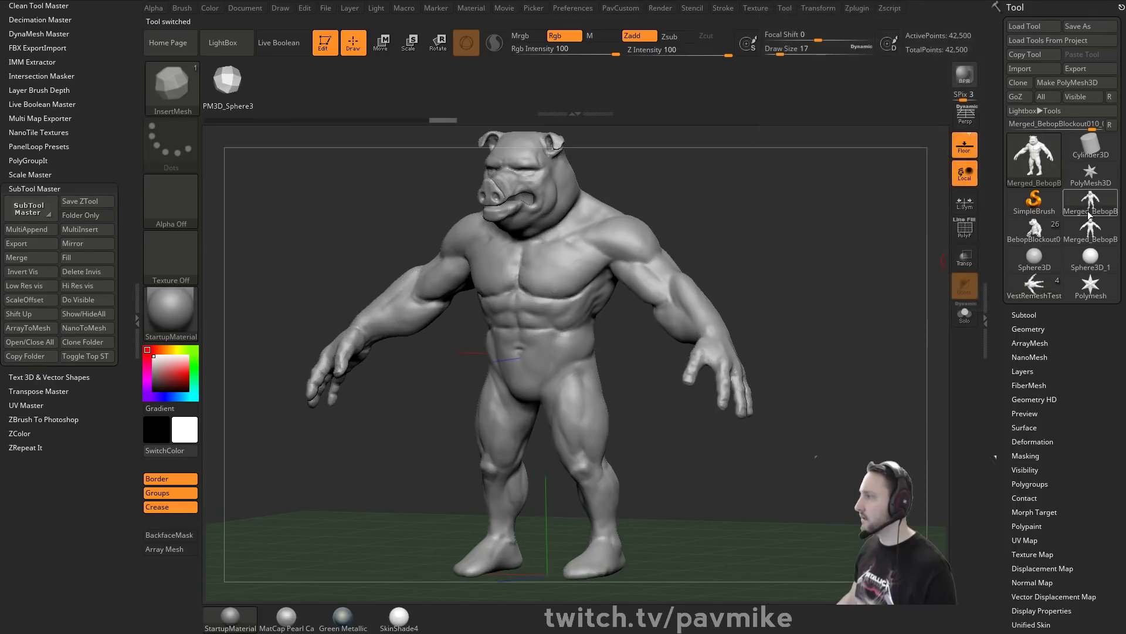
left_click_drag(824, 251, 845, 250)
left_click(1016, 315, "shift")
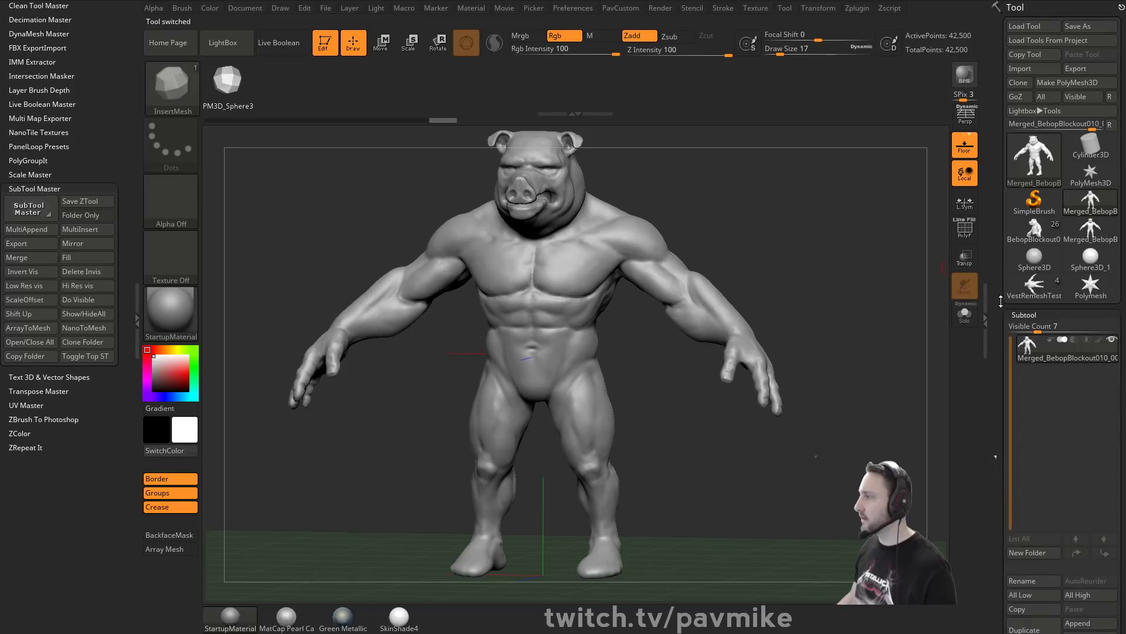
left_click(1085, 241)
left_click(1089, 211)
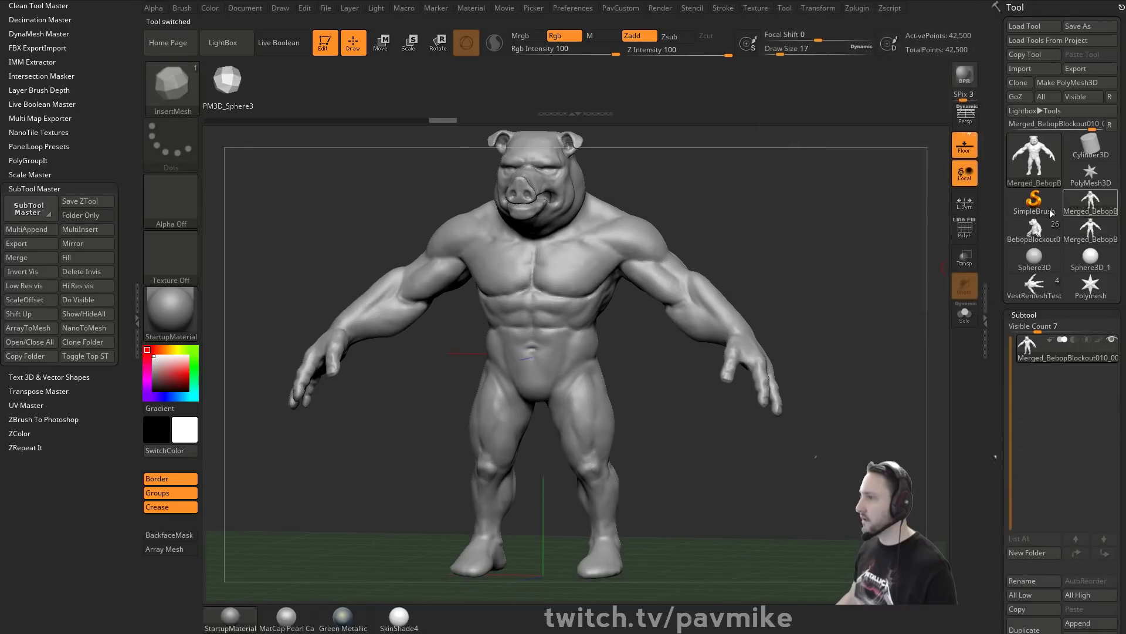
mouse_move(849, 273)
left_mouse_down("alt")
mouse_move(832, 254)
mouse_move(868, 265)
left_mouse_up("alt")
Expand the Export settings, switch to Merged_BebopBlockout010_009 and examine its export scale and offsets.
left_click_drag(1001, 310, 1003, 141)
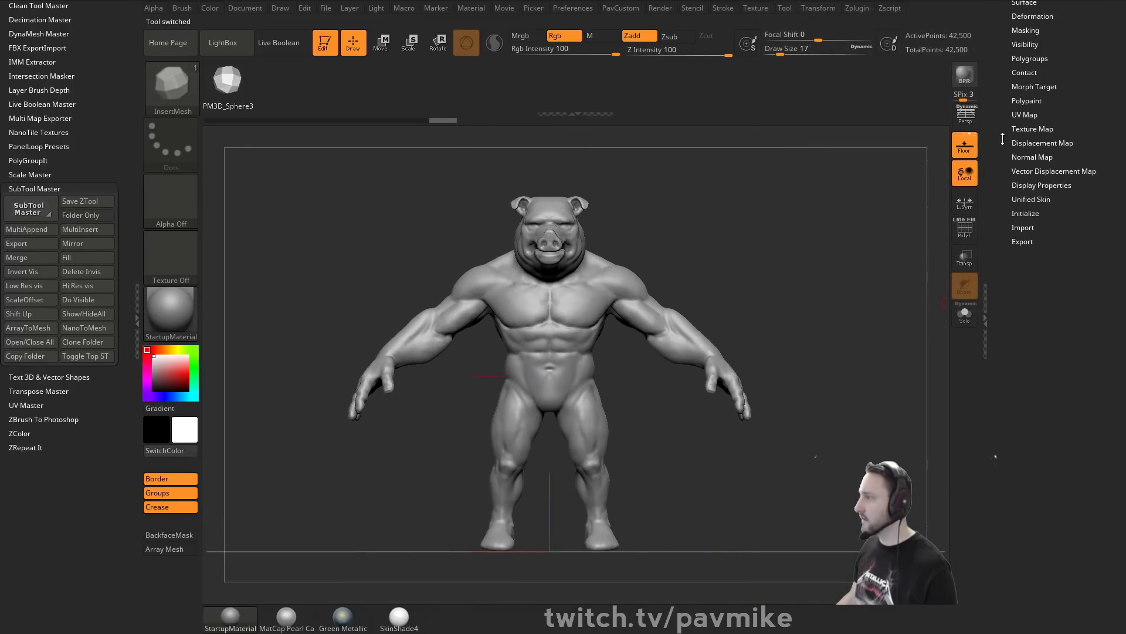
left_click(1020, 232)
left_click_drag(1000, 225, 1007, 405)
left_click(1088, 189)
left_click_drag(1000, 284, 1010, 94)
left_click(1023, 428)
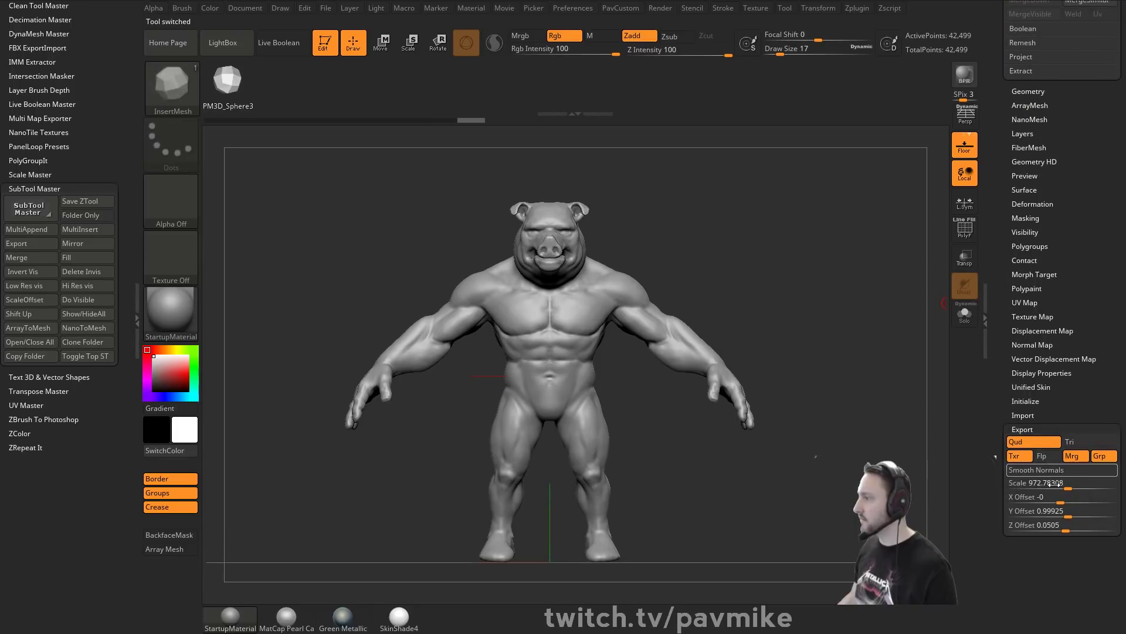
left_click_drag(1000, 265, 1003, 411)
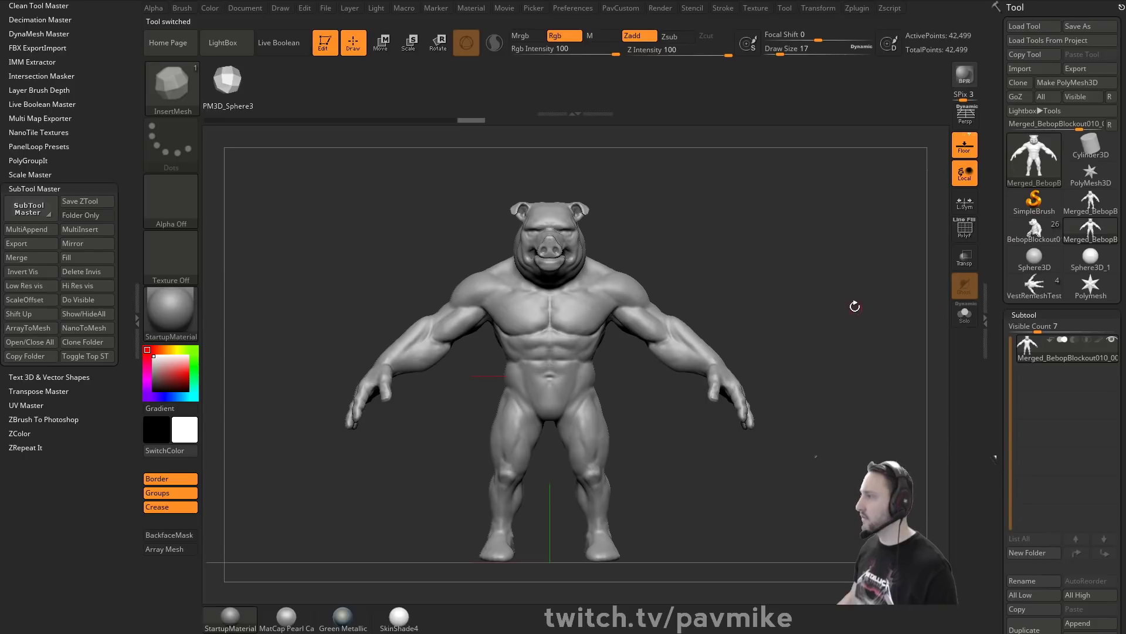
Rename the Merged_BebopBlockout010_009 subtool to MarvelousScale.
left_click_drag(855, 305, 809, 304, "alt")
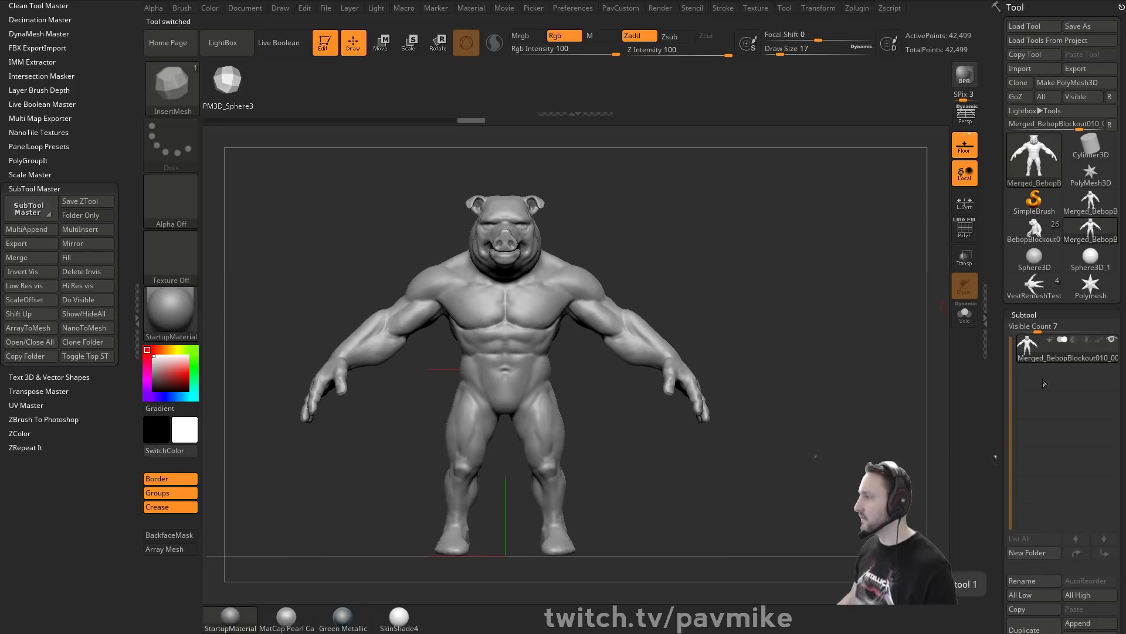
left_click_drag(998, 394, 1000, 367)
left_click(1024, 517)
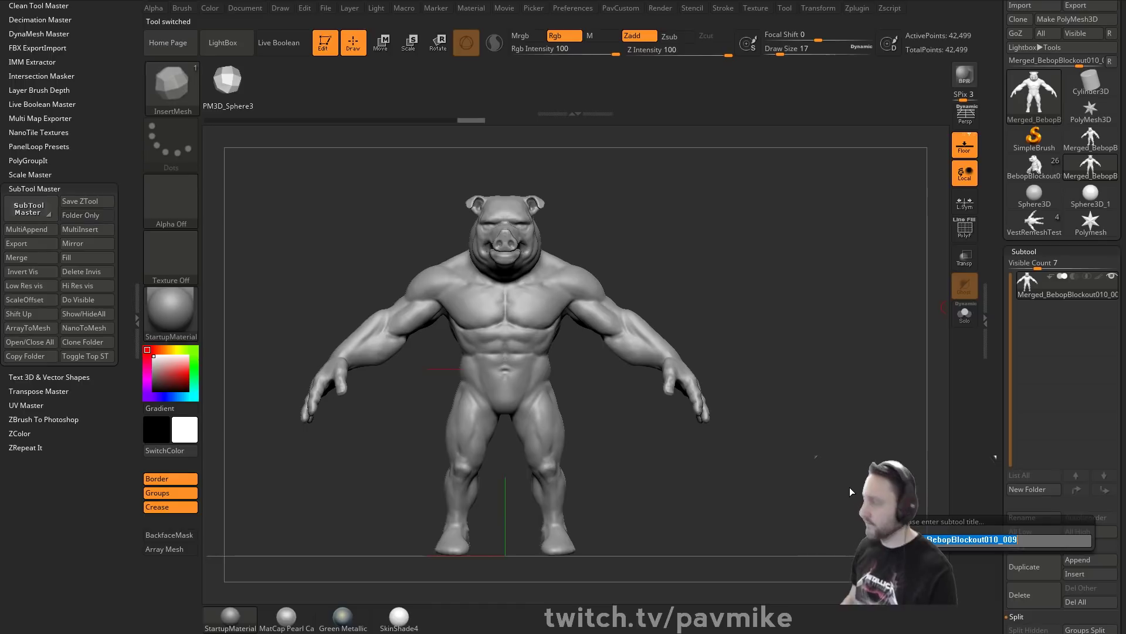
type("MarvelousScale")
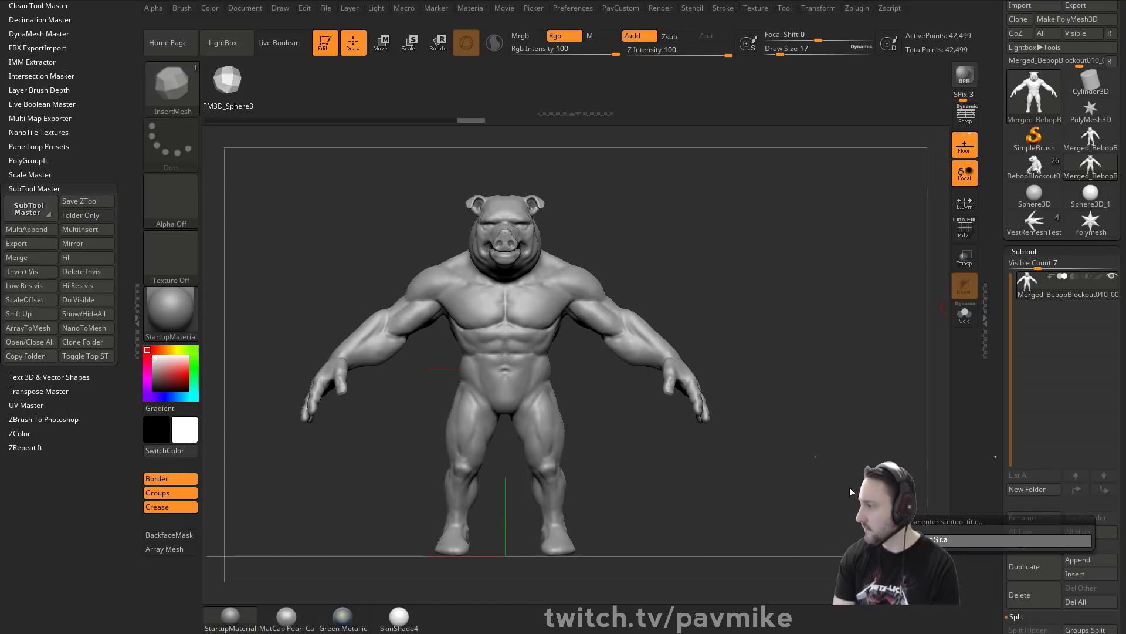
key("Return")
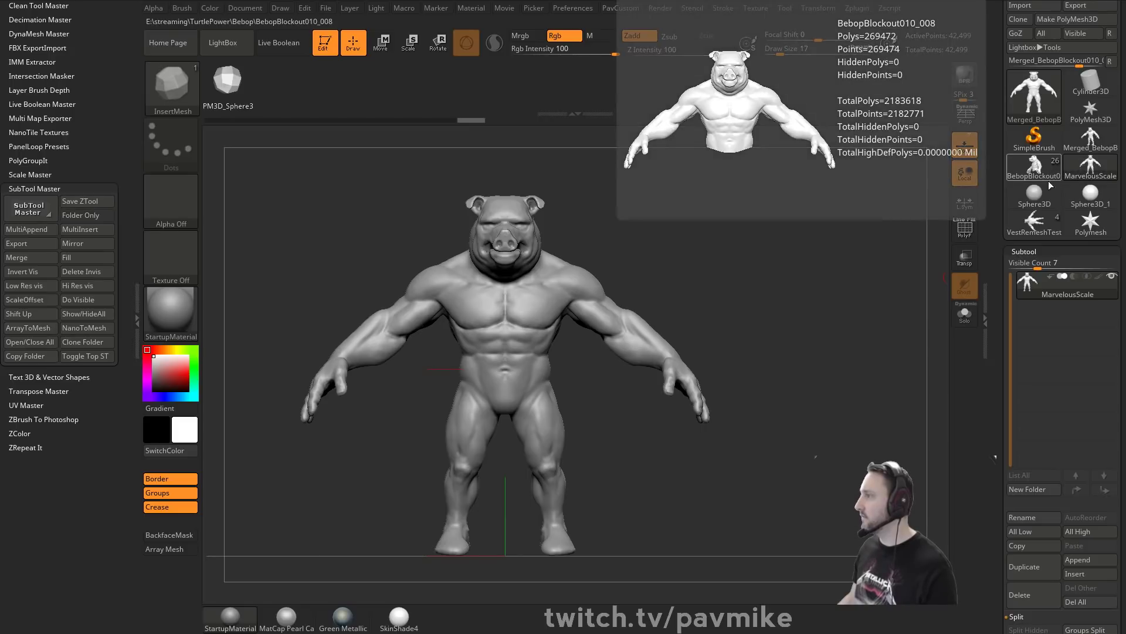
Switch to the imported vest tool, select its VestRemeshTest subtool and append the MarvelousScale body.
left_click(1043, 222)
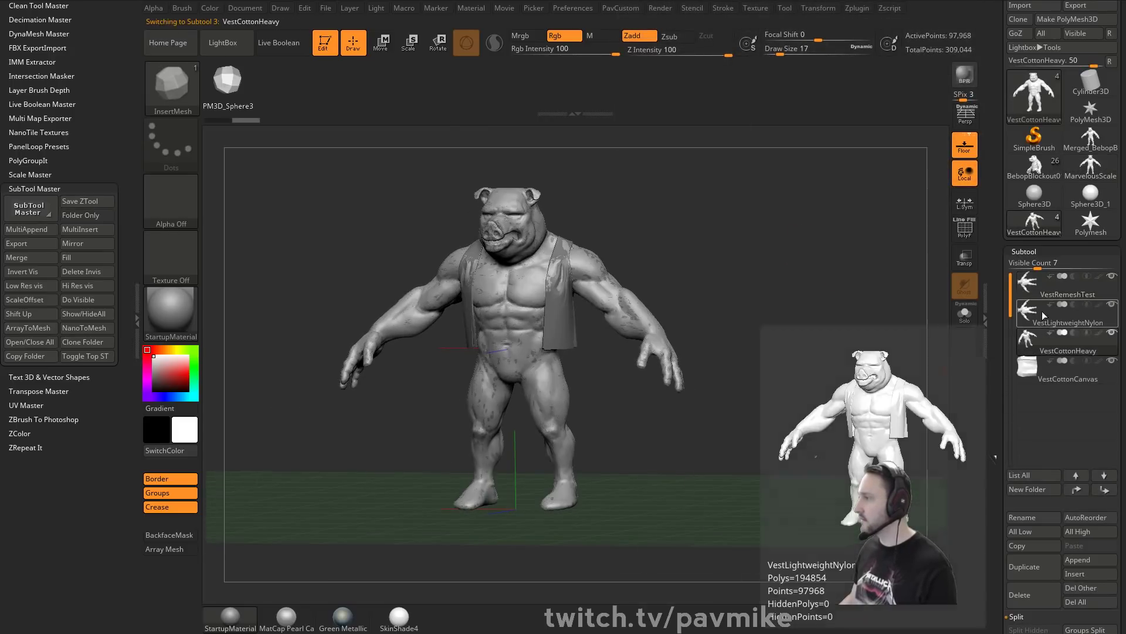
scroll(1075, 410, "down", 3)
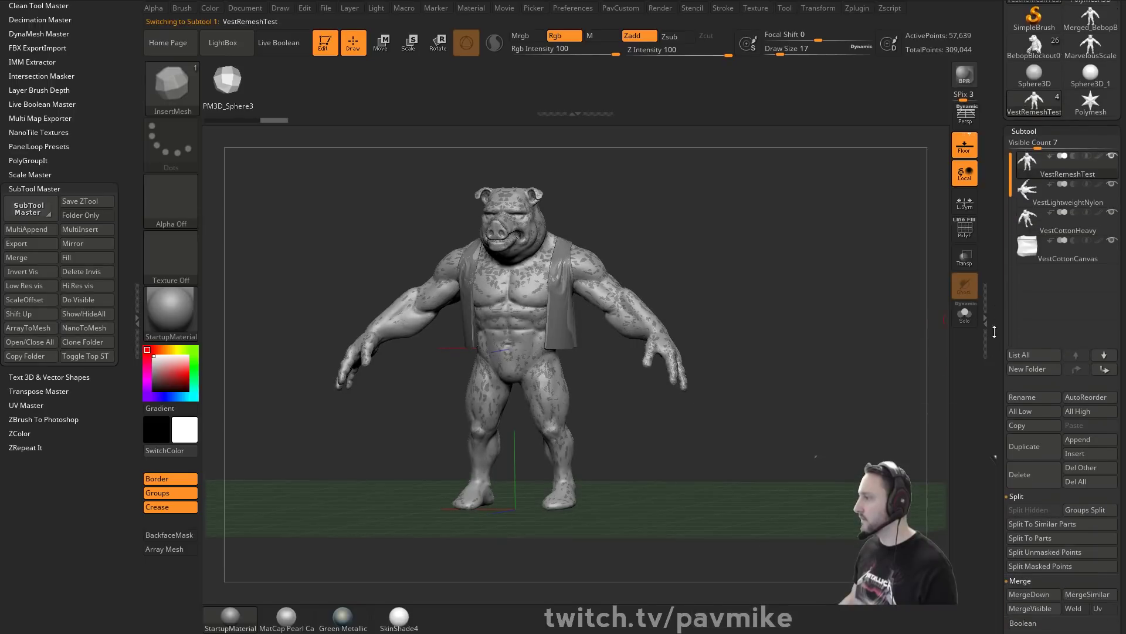
left_click(1083, 439)
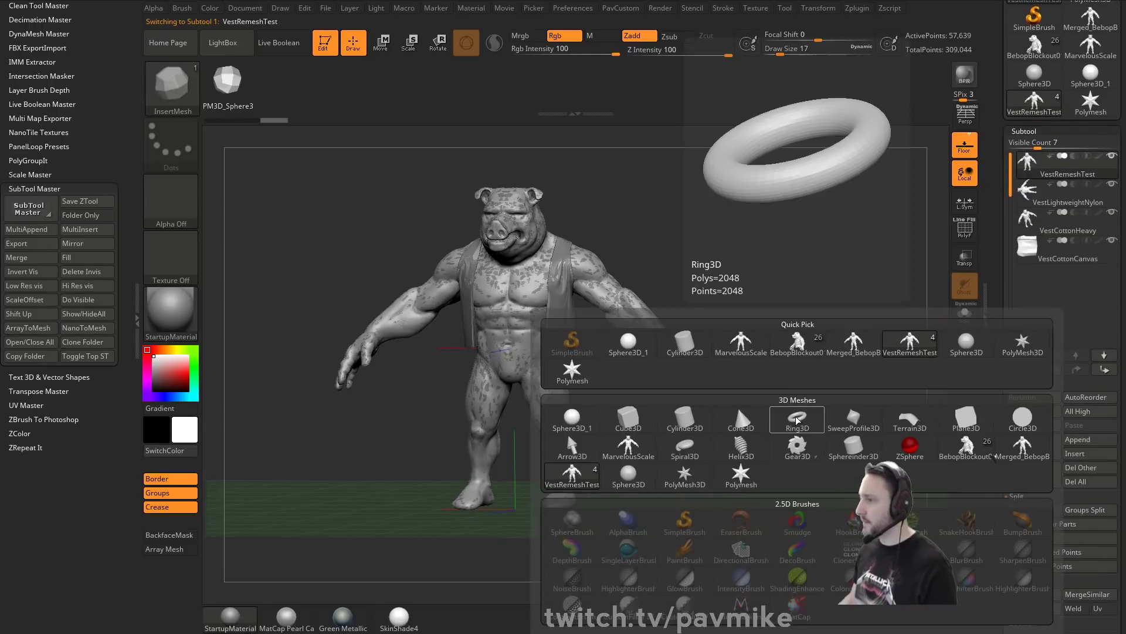
left_click(638, 458)
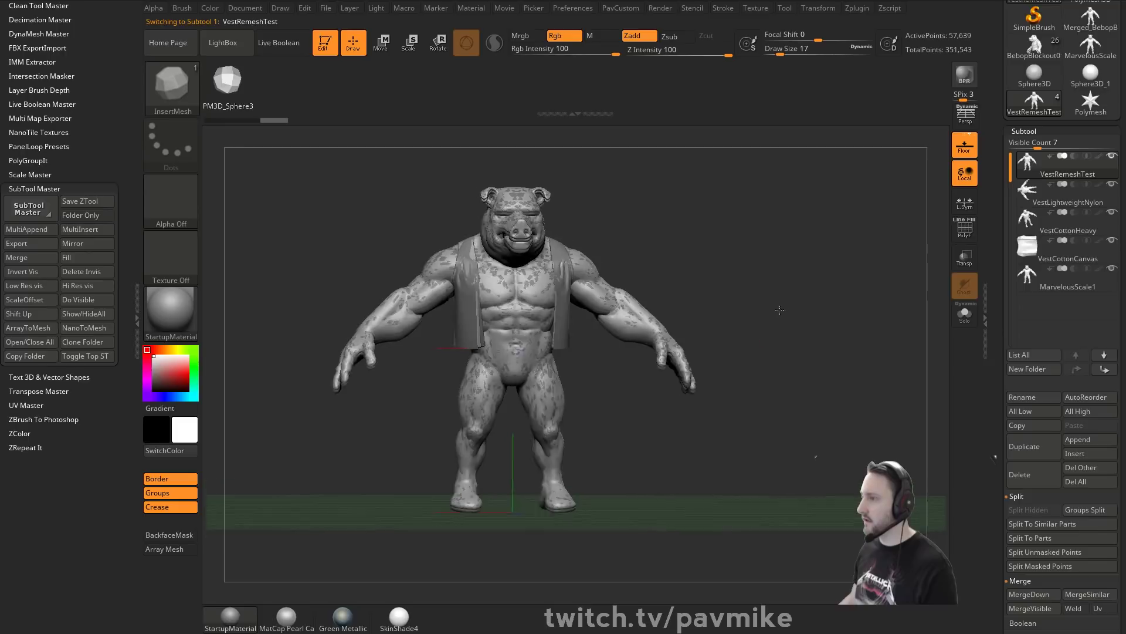
Check the vest export against the appended body, and delete the MarvelousScale1 subtool from the vest tool.
left_click_drag(811, 330, 761, 332)
left_click_drag(760, 332, 777, 307, "alt")
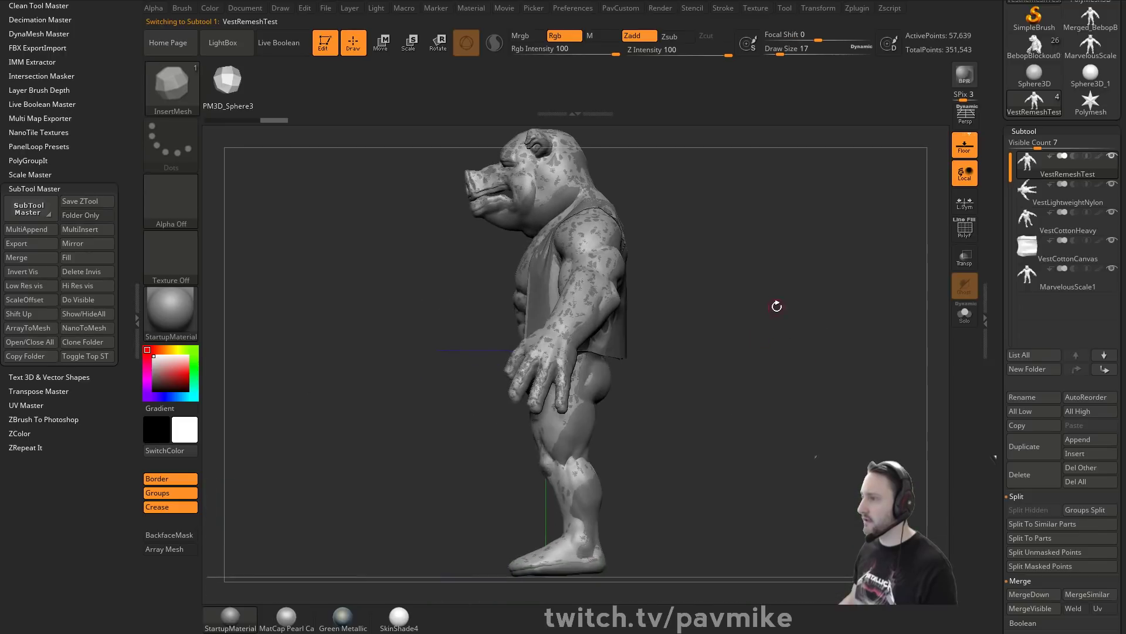
key("w")
left_click_drag(541, 284, 542, 283)
key("q")
left_click_drag(657, 254, 787, 269)
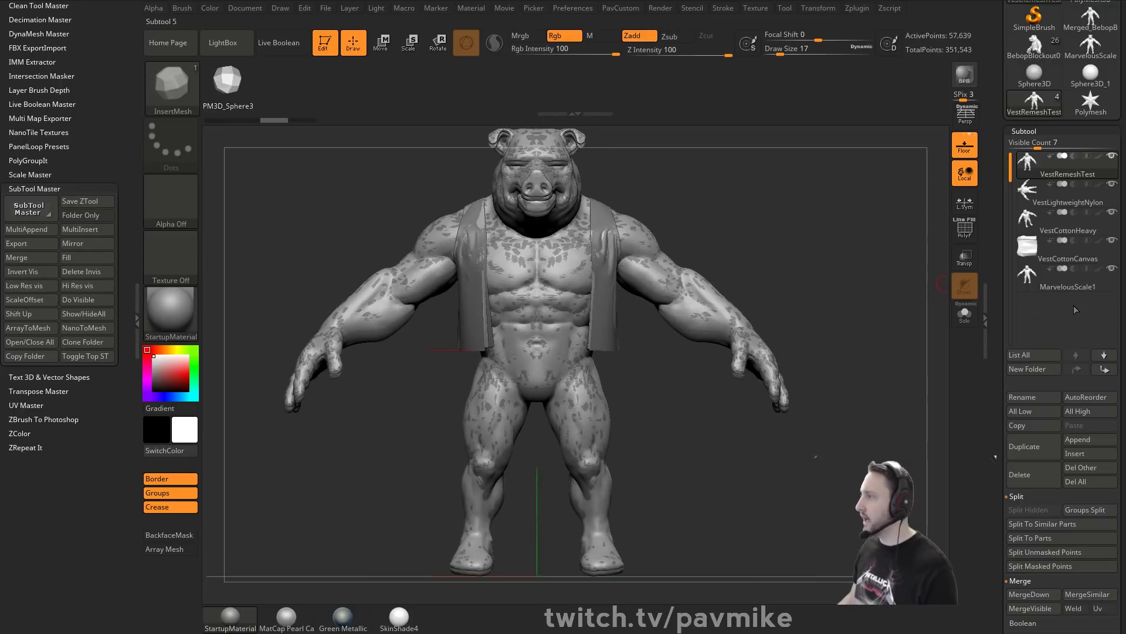
left_click(1037, 481)
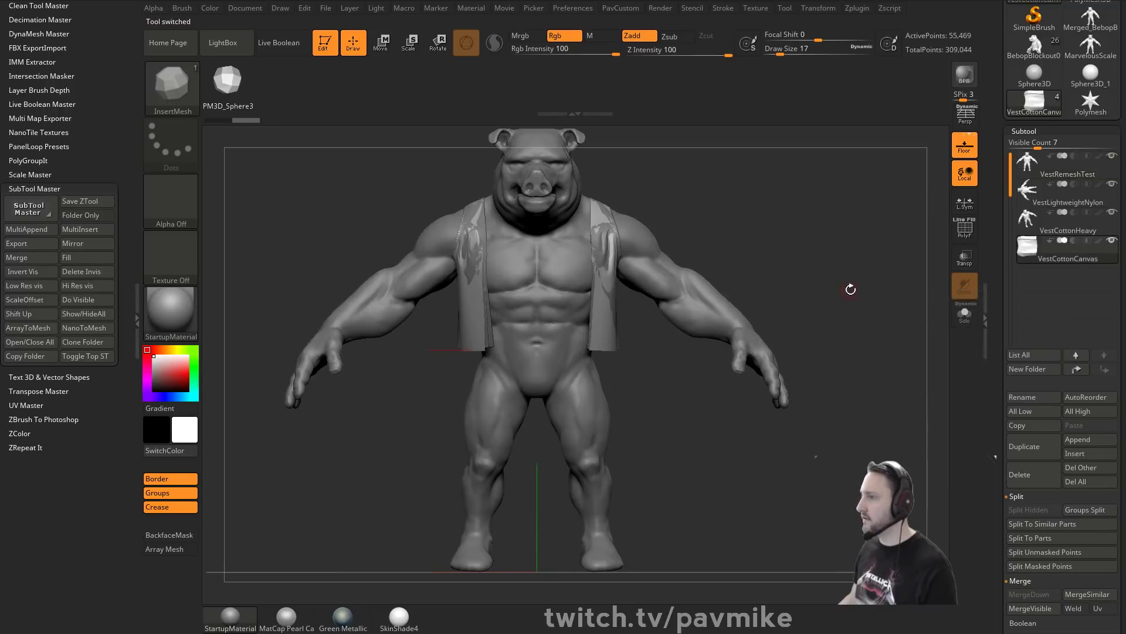
left_click_drag(851, 289, 821, 295)
left_click_drag(660, 277, 812, 246)
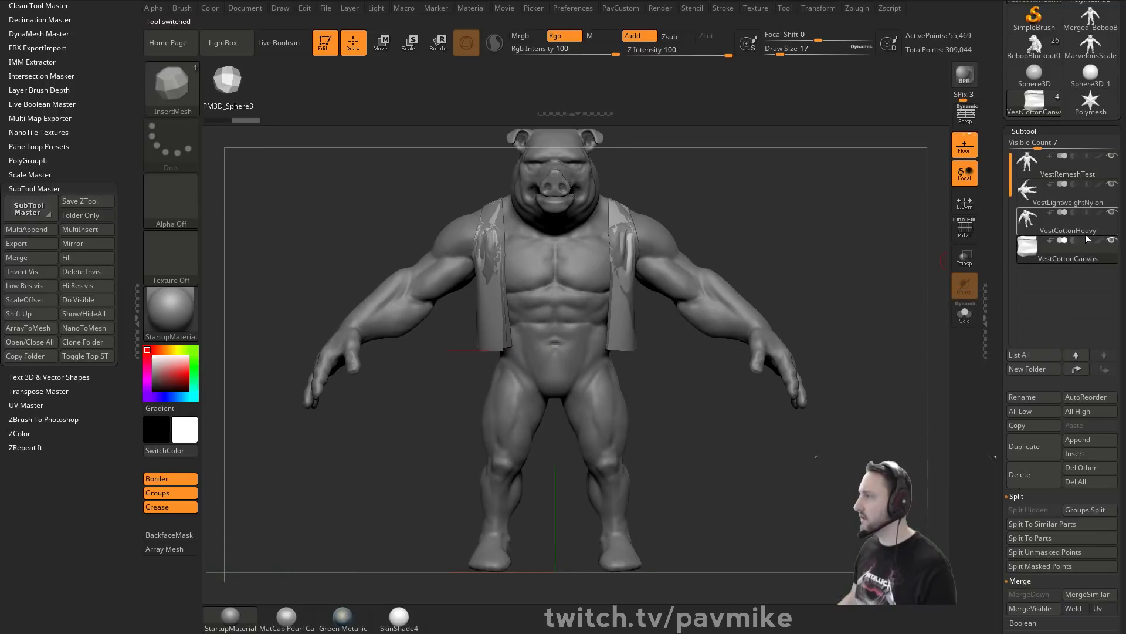
Isolate the VestRemeshTest subtool and place it in a new subtool folder titled Vests.
left_click(566, 253, "alt")
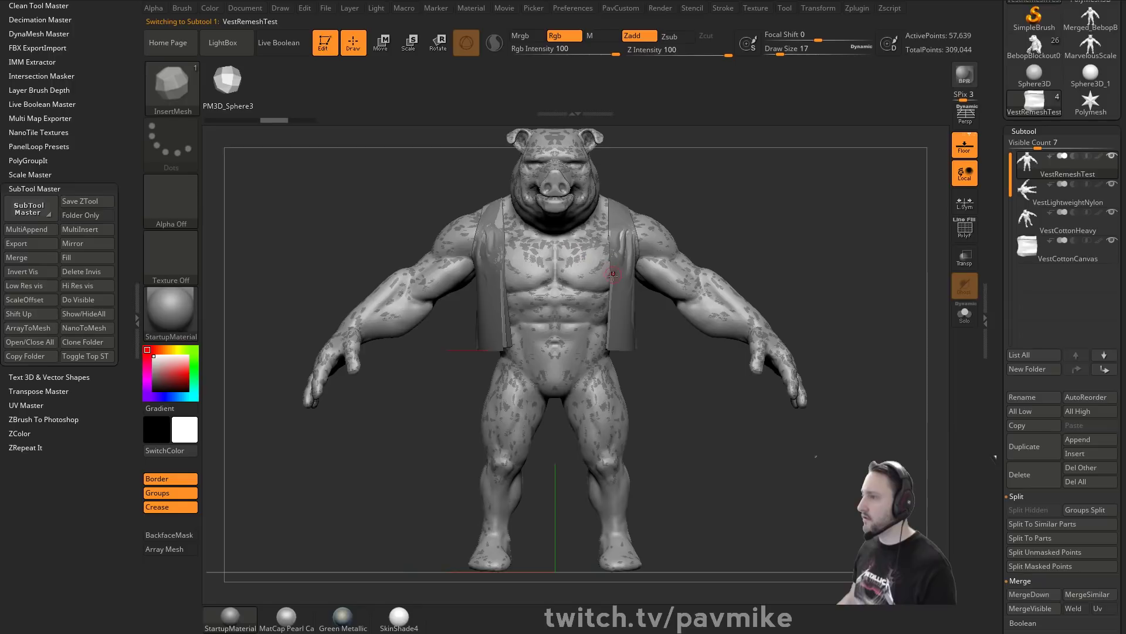
left_click_drag(809, 210, 816, 263, "alt")
left_click(965, 314)
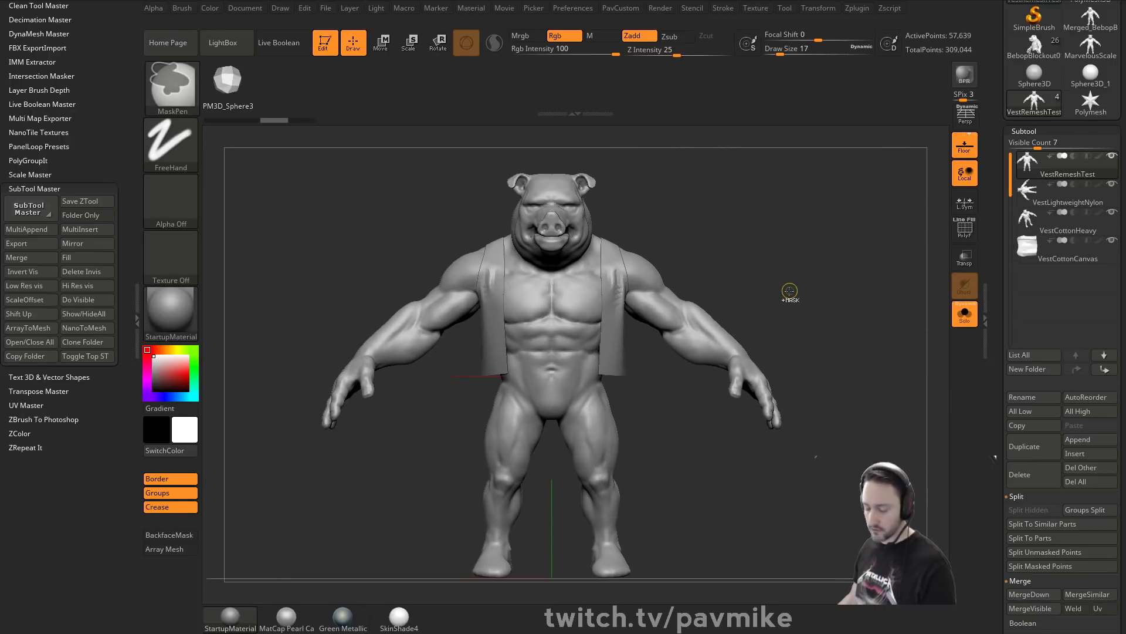
key("ctrl+g")
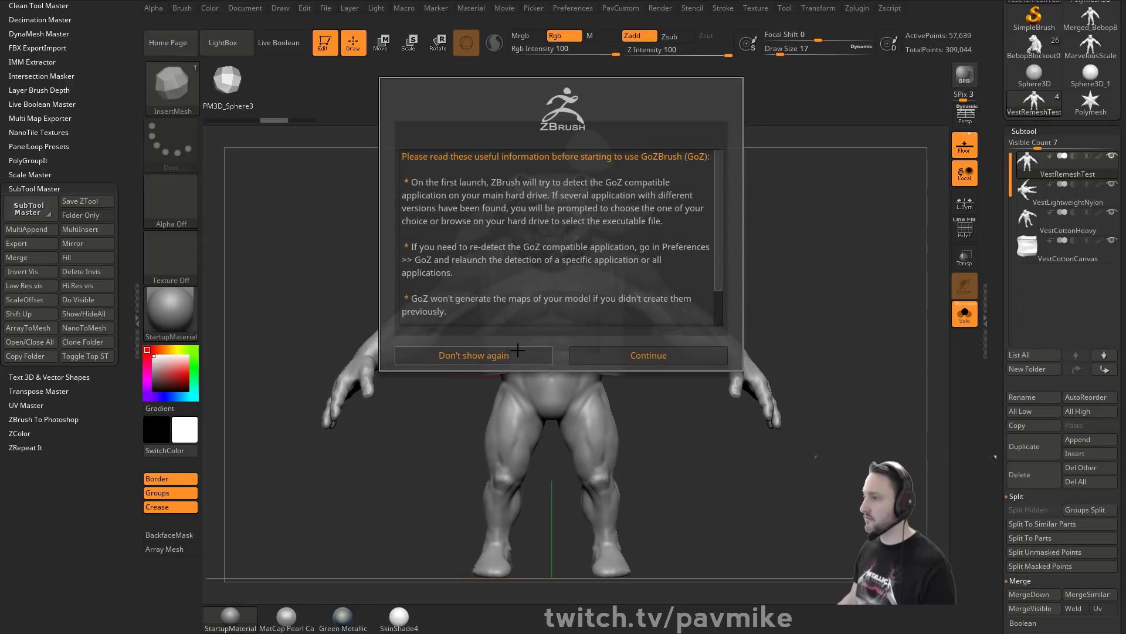
left_click(517, 351)
key("ctrl+f")
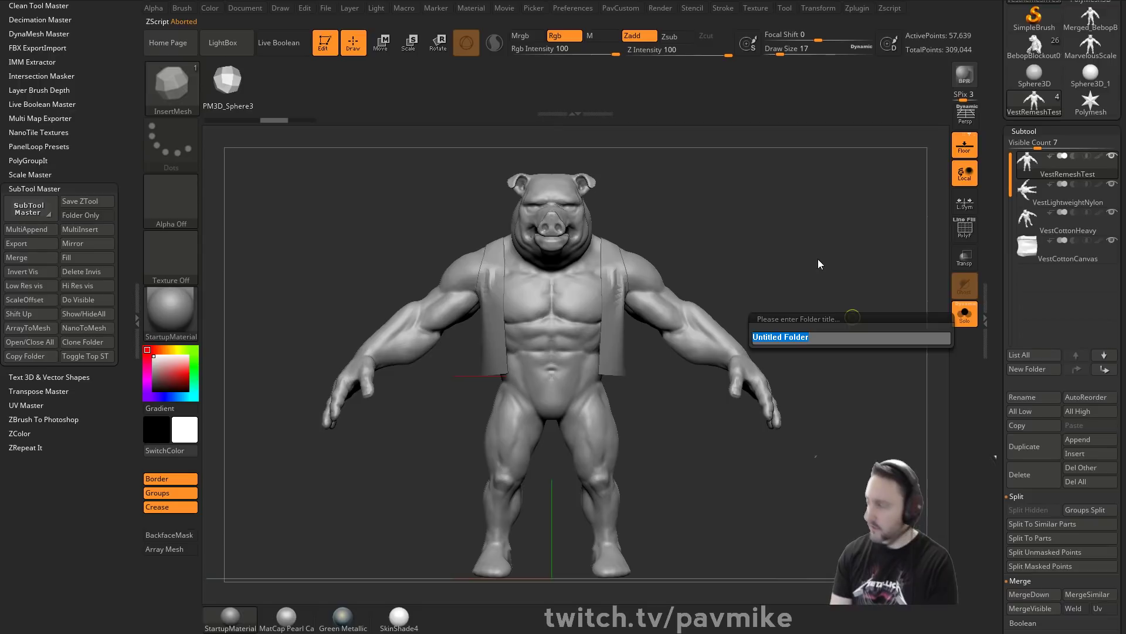
key("shift")
type("Vests")
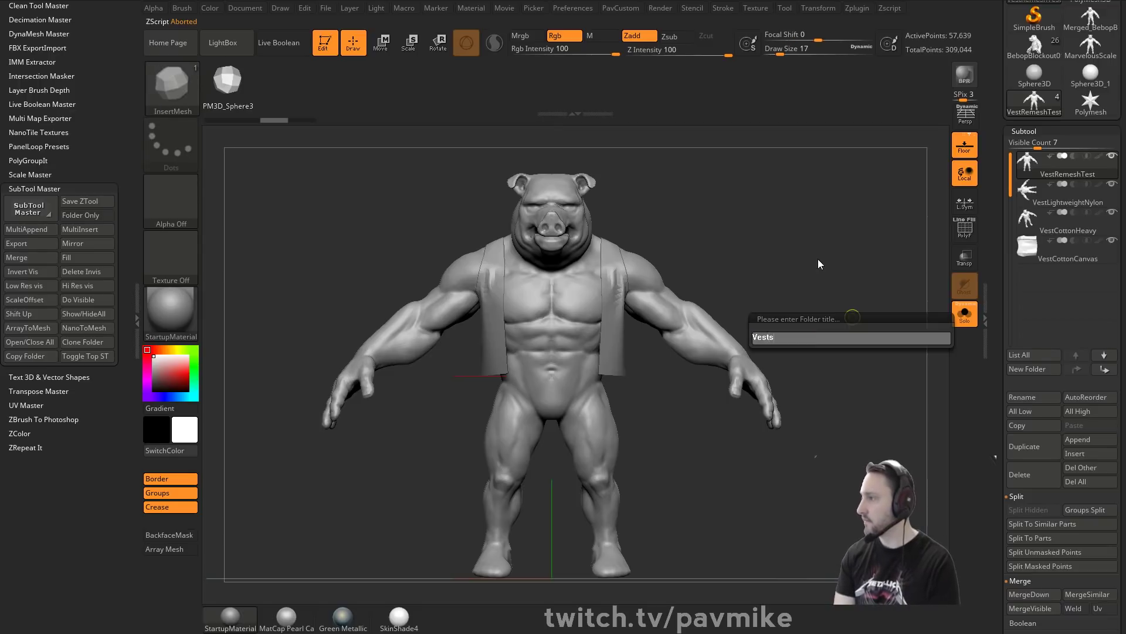
key("Return")
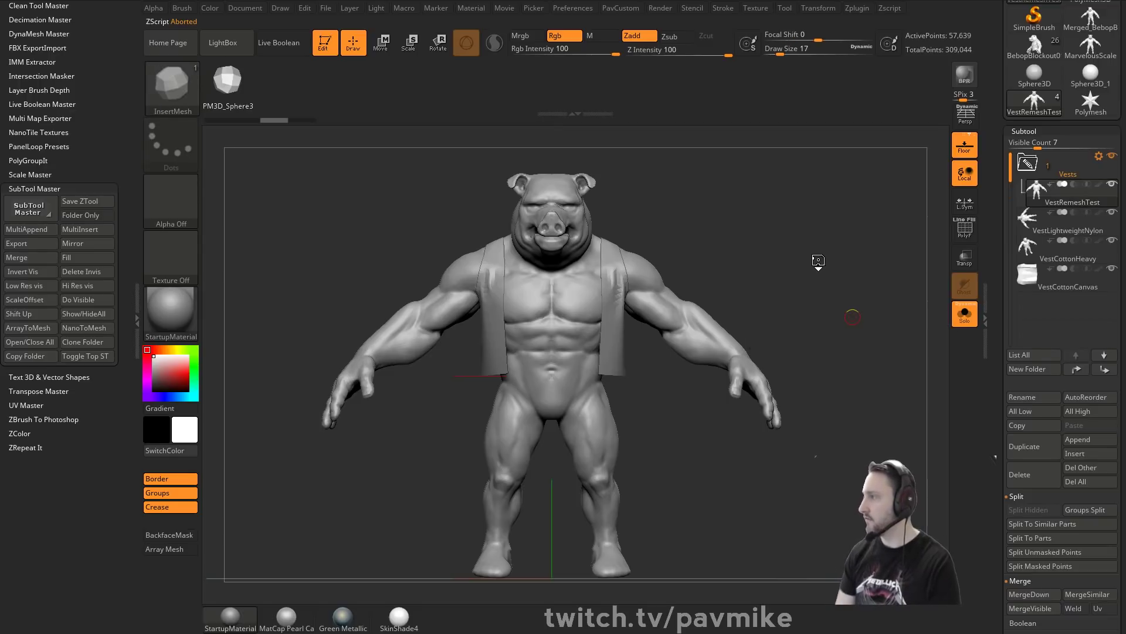
Hide the body in the VestLightweightNylon subtool and delete the hidden geometry, keeping only the vest.
left_click(1043, 230)
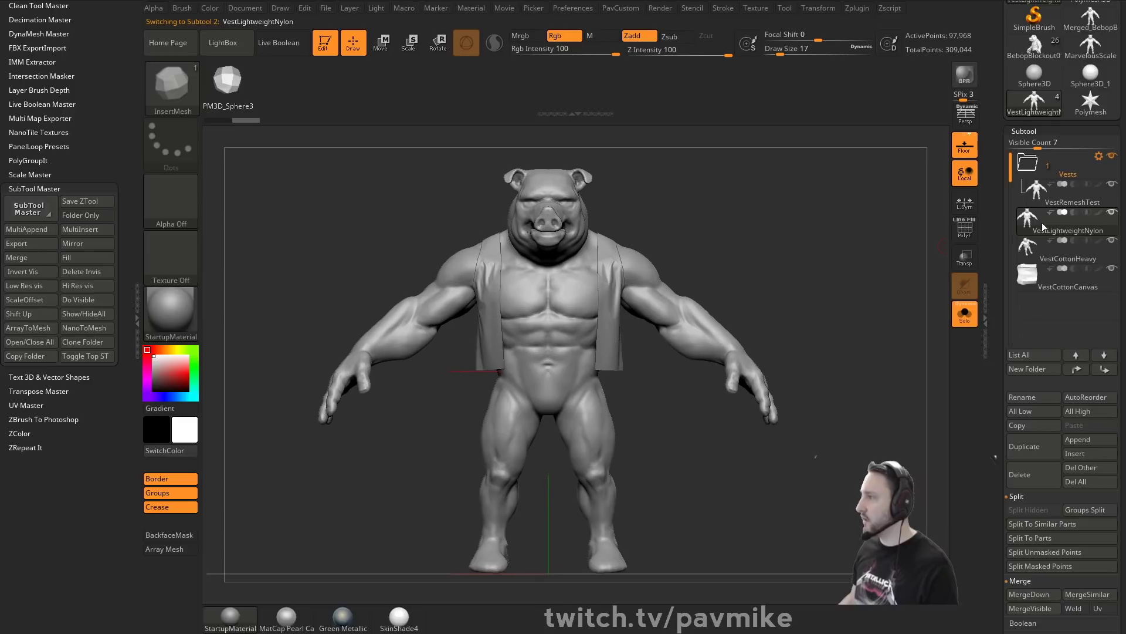
mouse_move(1075, 203)
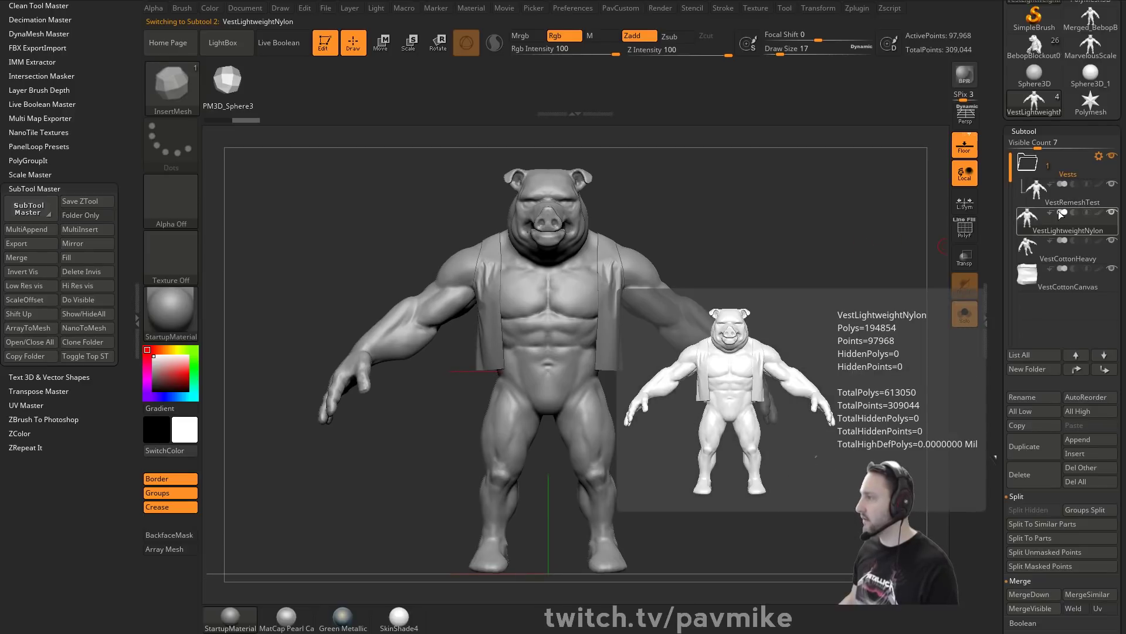
left_click(965, 315)
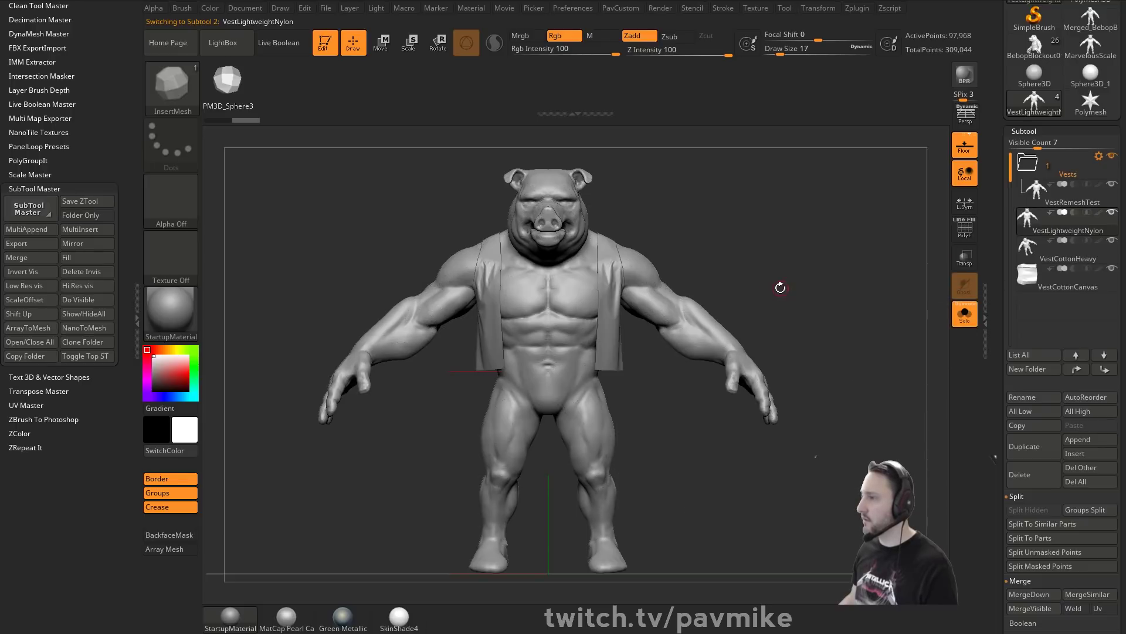
left_click_drag(754, 283, 696, 336, "ctrl+shift")
key("ctrl+shift+a")
left_click_drag(844, 297, 900, 327, "ctrl+shift")
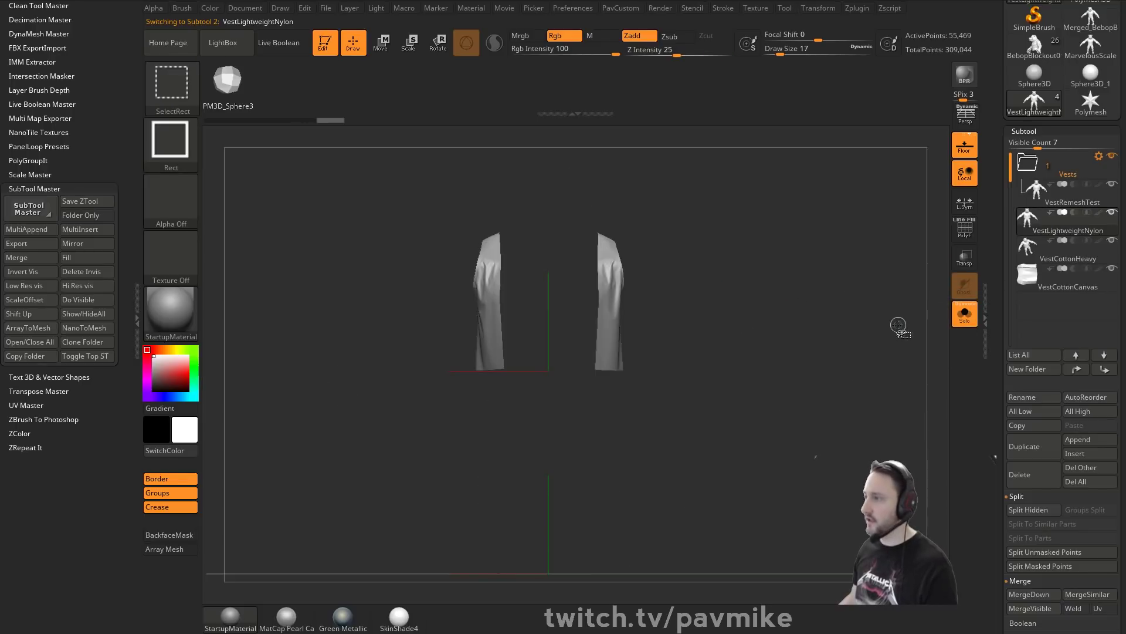
key("space")
left_click(868, 185)
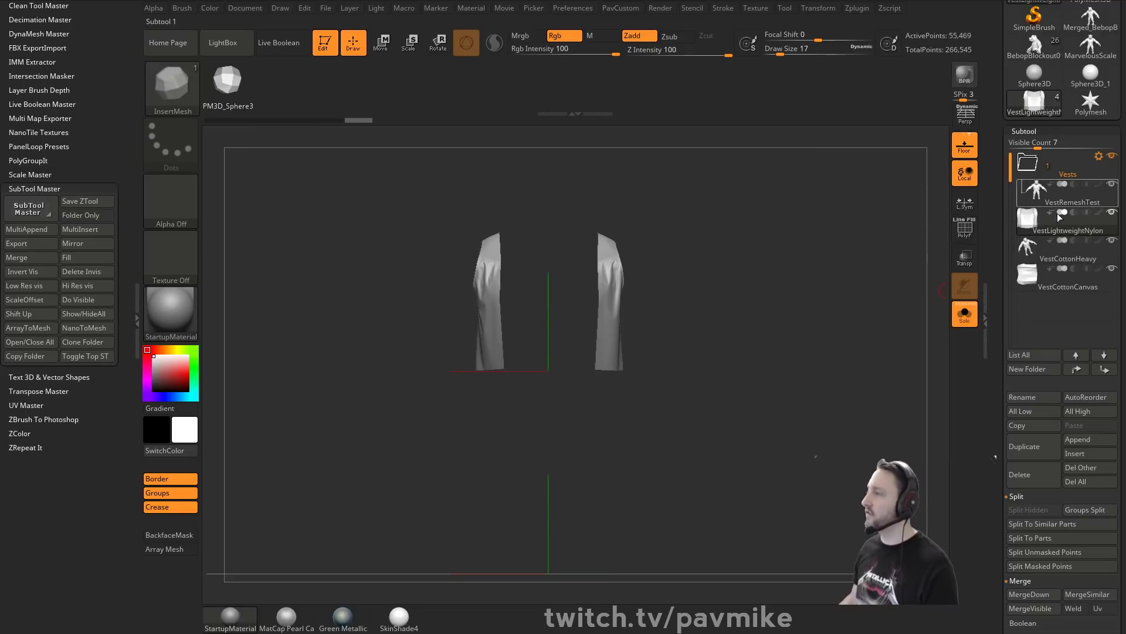
Strip the body out of the VestCottonHeavy subtool by hiding it and deleting the hidden geometry.
left_click(1075, 255)
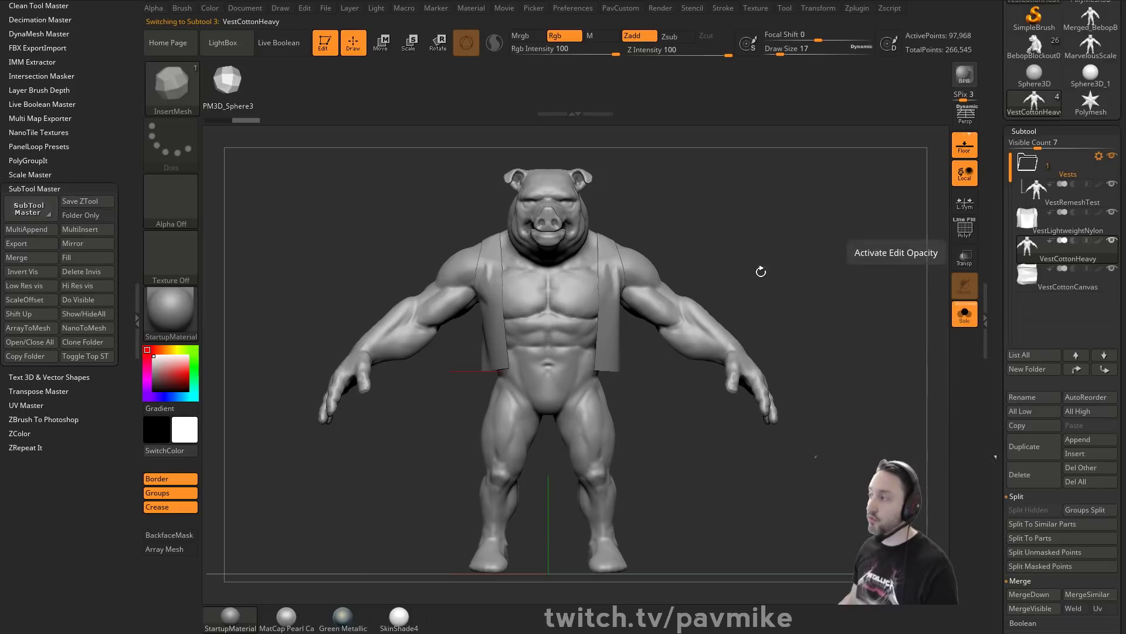
left_click_drag(677, 237, 645, 221, "alt")
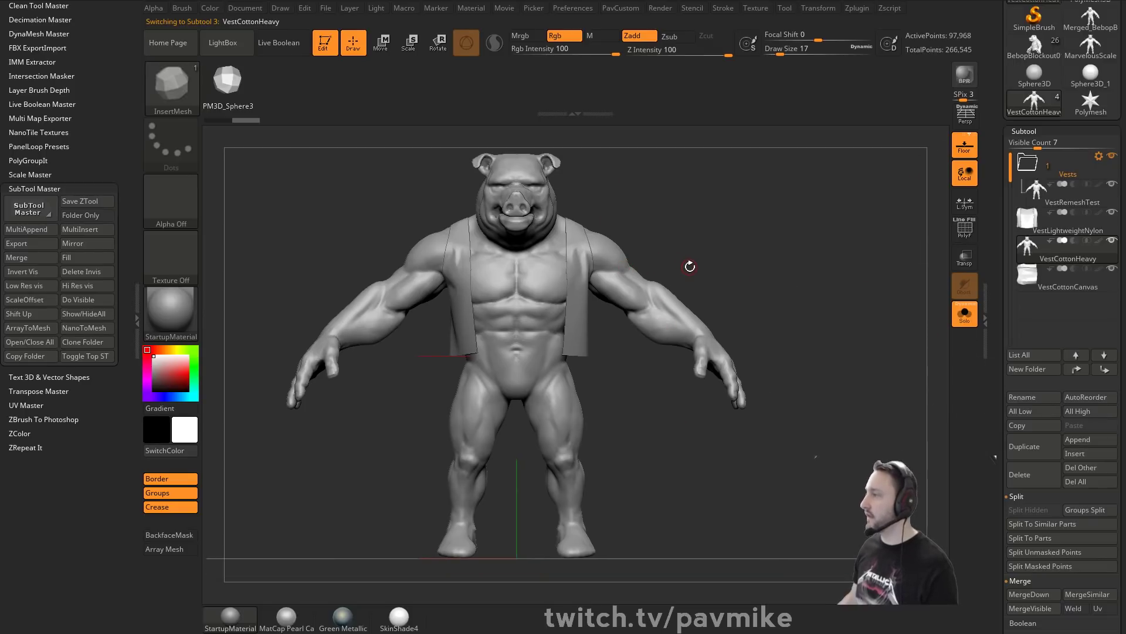
left_click_drag(696, 266, 648, 300, "ctrl+shift")
key("ctrl+shift+a")
left_click_drag(798, 253, 828, 292, "ctrl+shift")
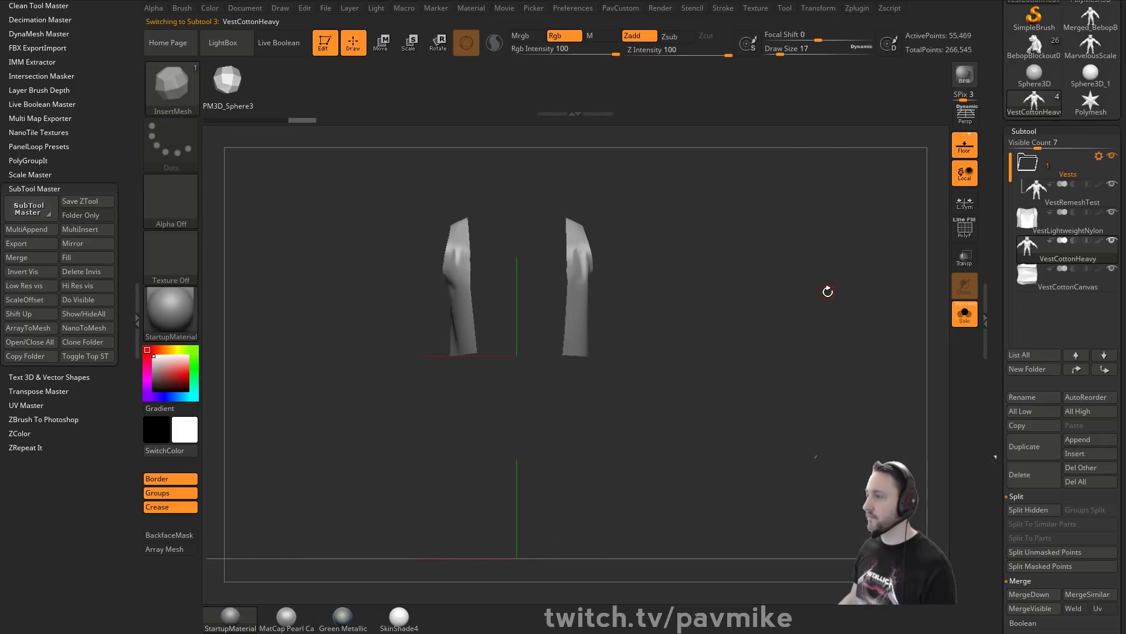
key("2")
left_click(801, 184)
left_click_drag(729, 229, 739, 260, "alt")
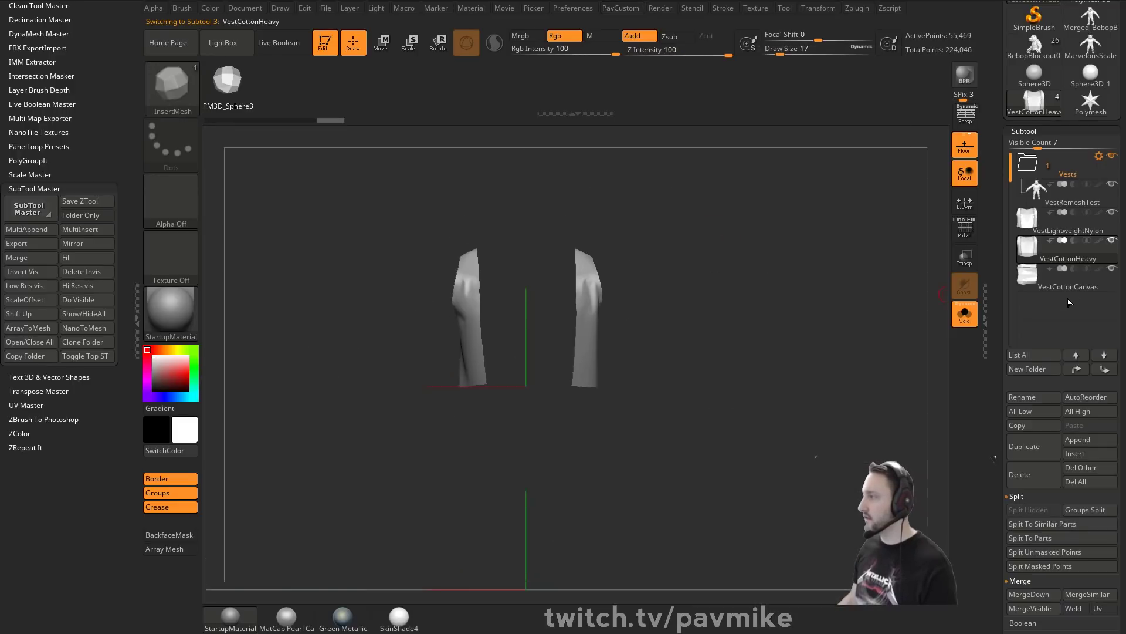
Move the VestLightweightNylon, VestCottonHeavy and VestCottonCanvas subtools into the Vests folder with VestRemeshTest.
left_click(1067, 280)
left_click_drag(816, 313, 816, 317)
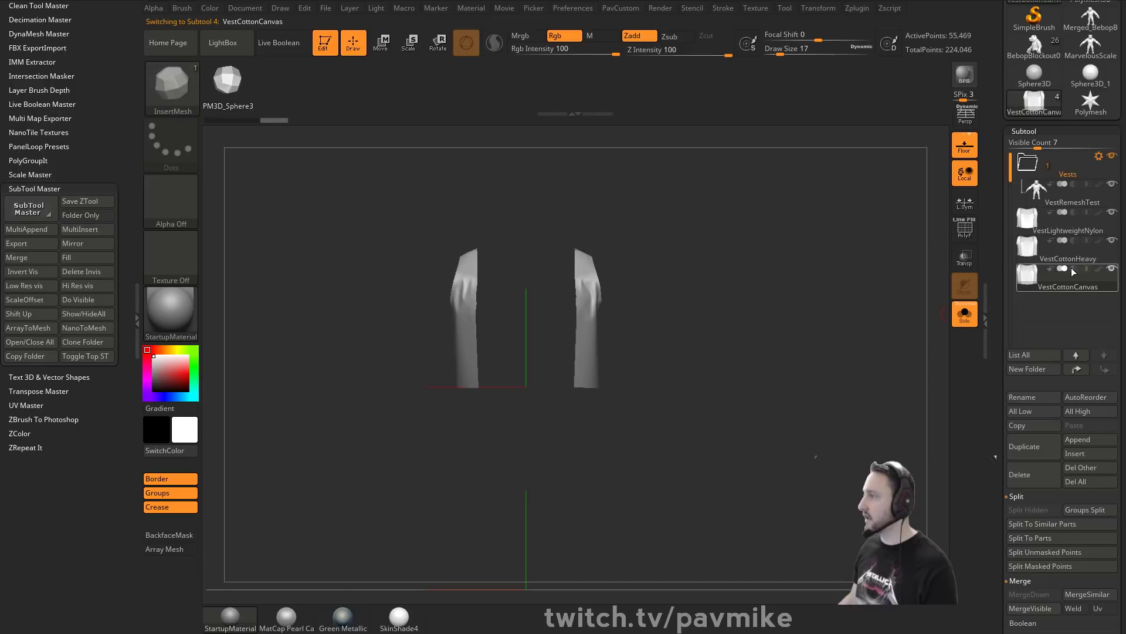
left_click(1069, 213)
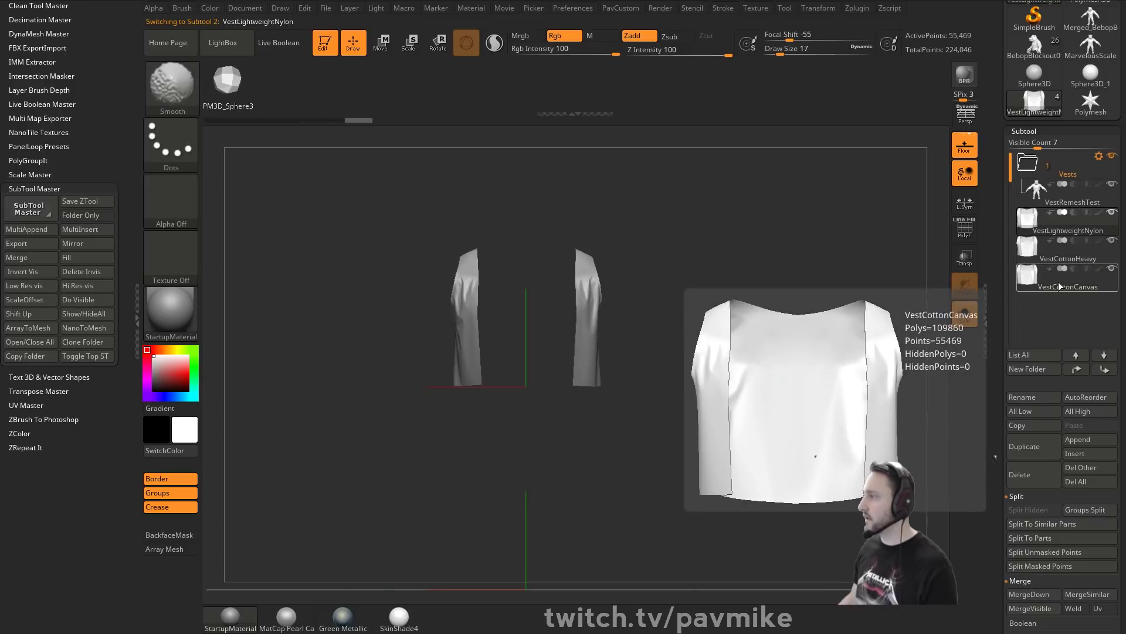
left_click_drag(1058, 229, 1065, 181)
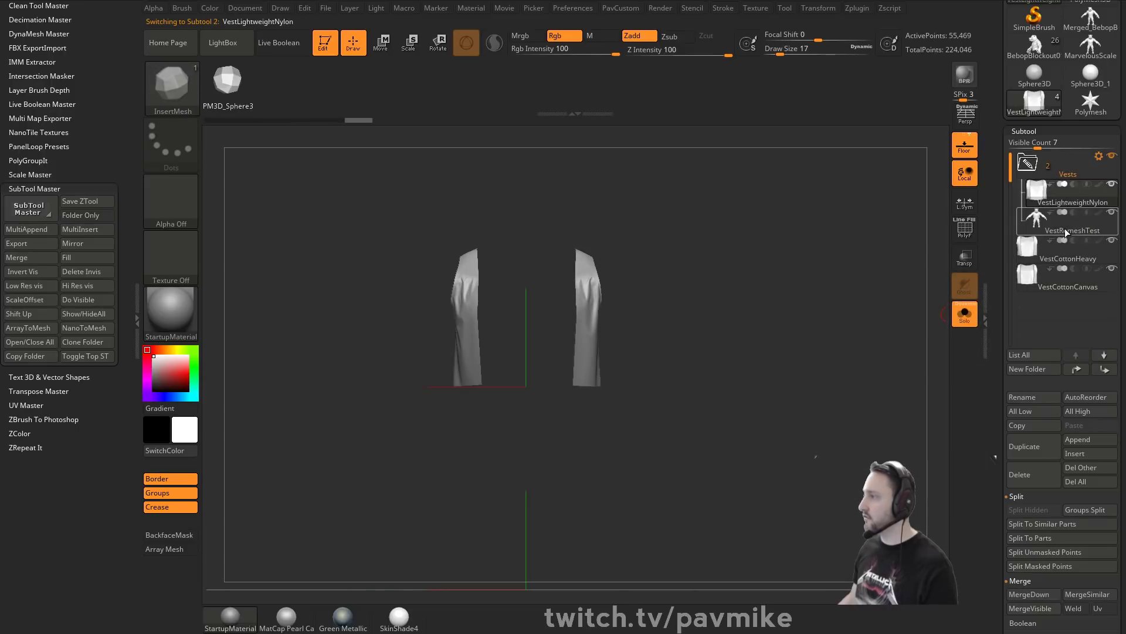
left_click_drag(1057, 257, 1062, 224)
left_click_drag(996, 166, 990, 207)
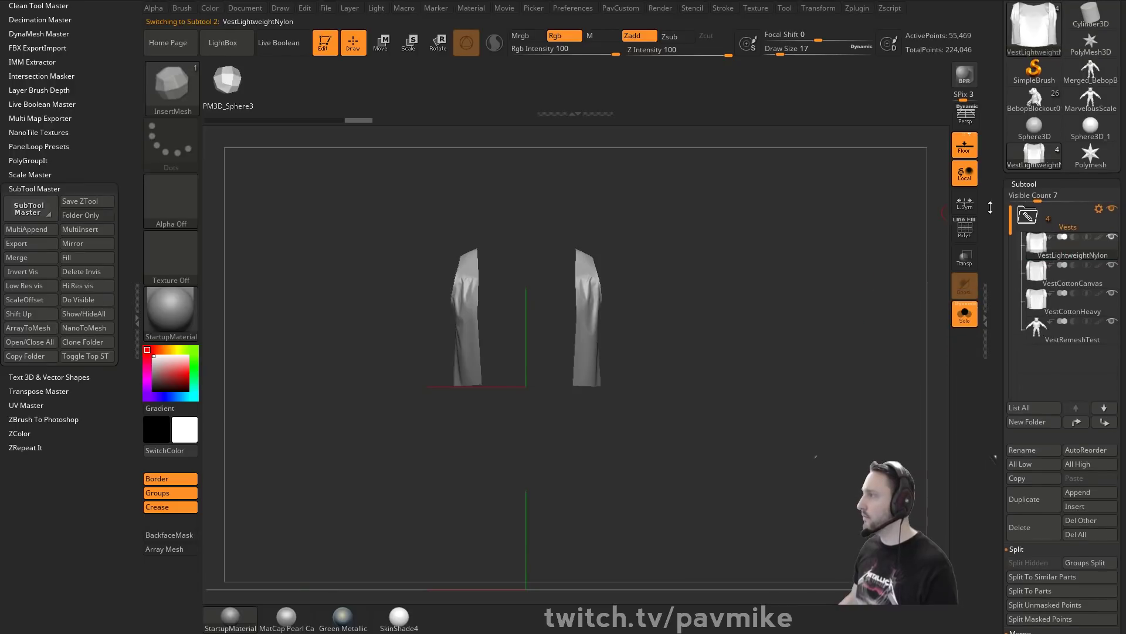
Switch to the Bebop blockout tool, view the whole character with all subtools shown, and leave only the upper body and legs visible.
left_click(1036, 101)
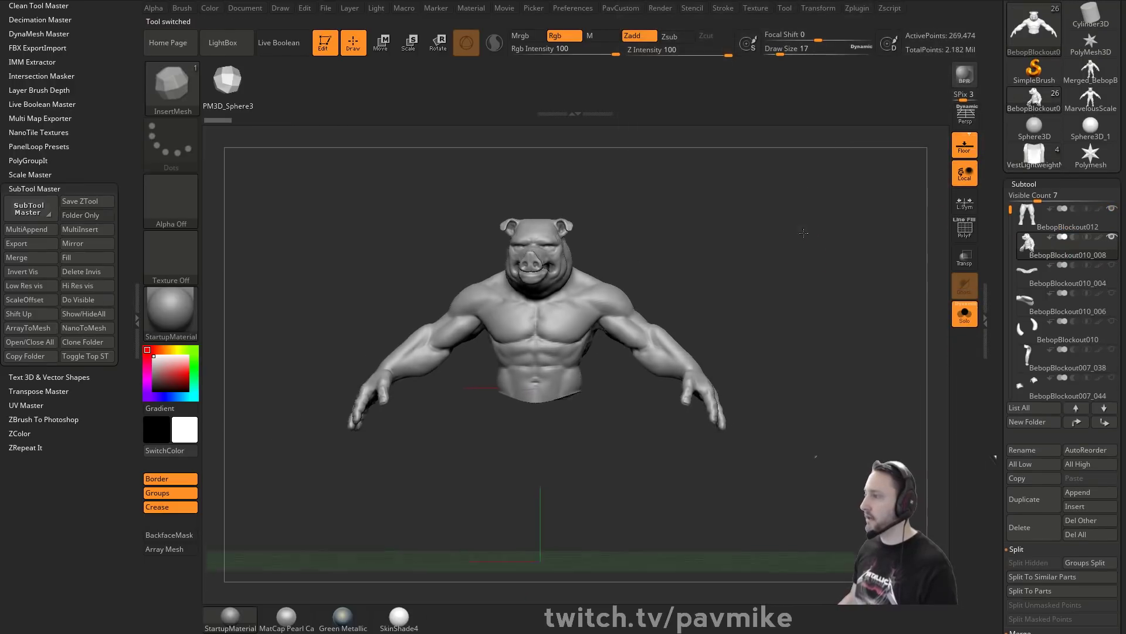
mouse_move(849, 285)
left_mouse_down("shift")
mouse_move(824, 264)
mouse_move(799, 295)
mouse_move(841, 290)
left_mouse_up("shift")
left_click(1113, 239)
left_click(1112, 240)
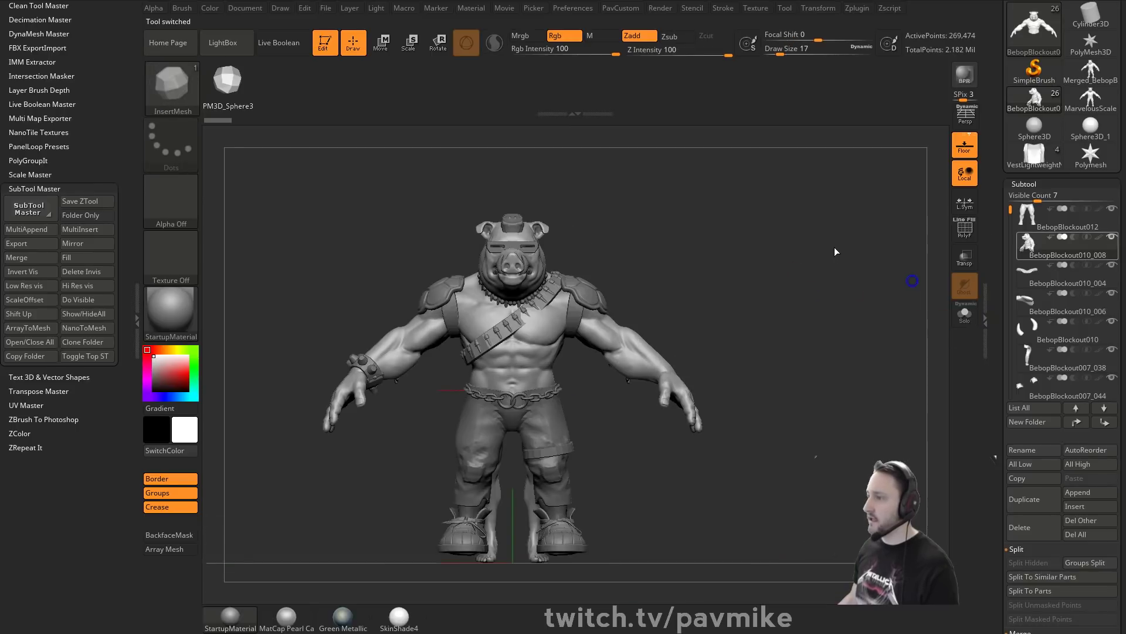
mouse_move(837, 251)
left_mouse_down()
mouse_move(780, 250)
mouse_move(823, 262)
left_mouse_up()
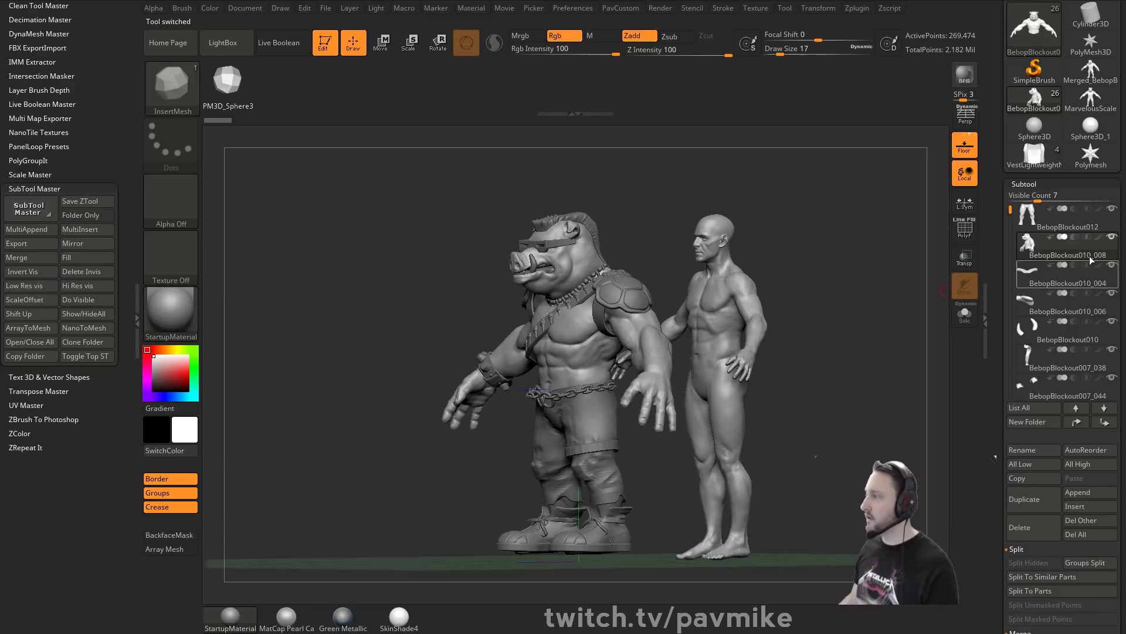
left_click(1111, 237)
left_click(1112, 209)
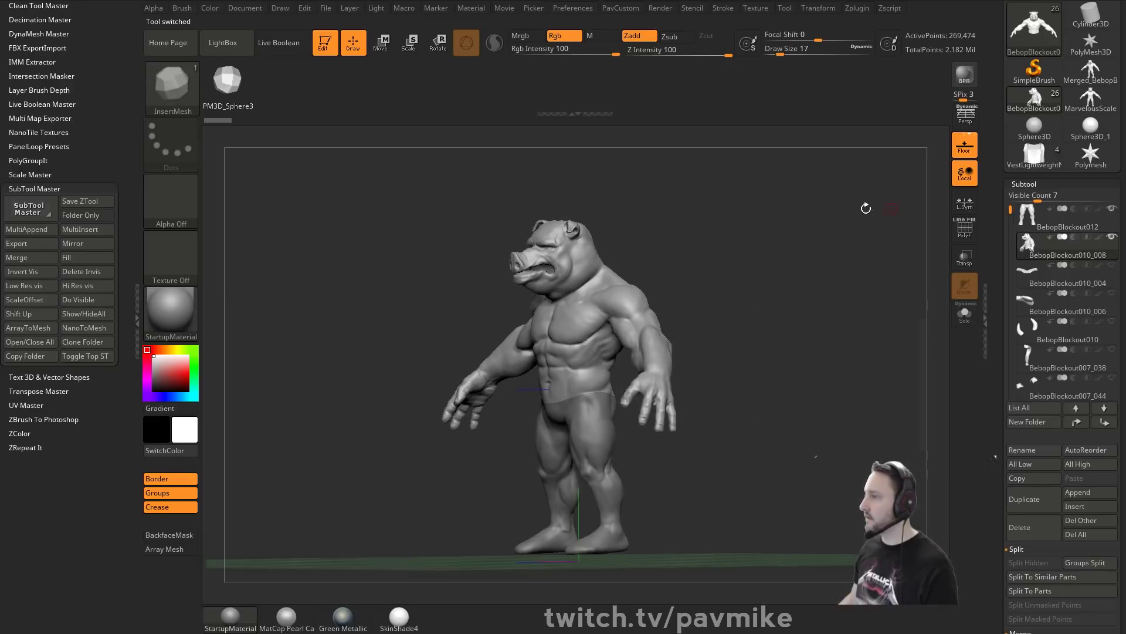
left_click_drag(866, 208, 856, 213, "shift")
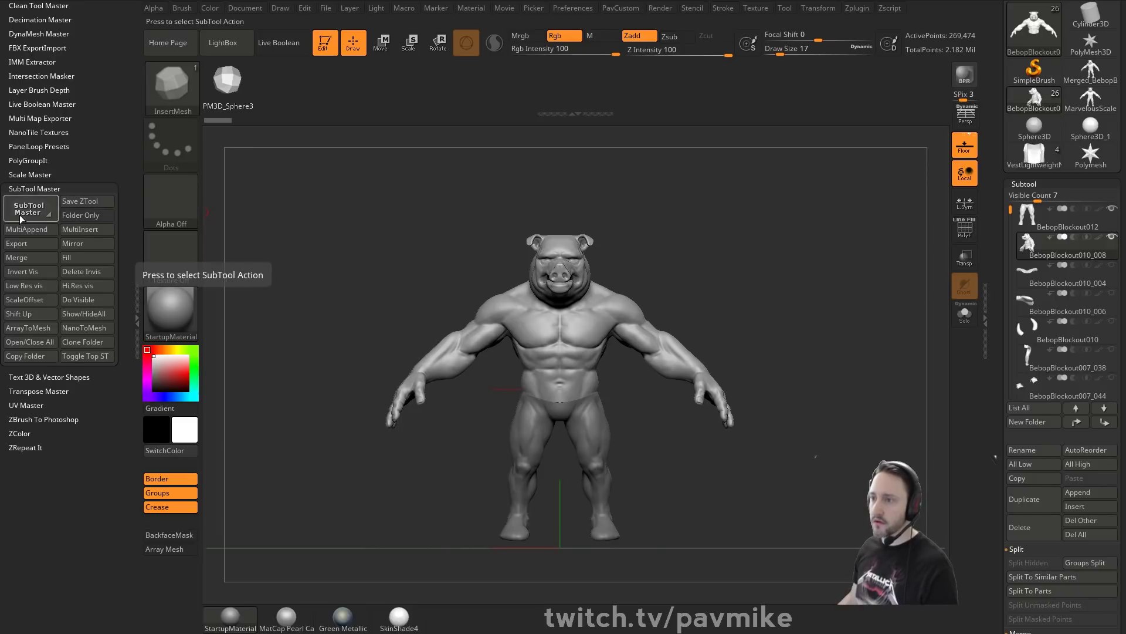
Copy the Vests folder from the vest tool and paste it into the Bebop blockout tool.
left_click(29, 360)
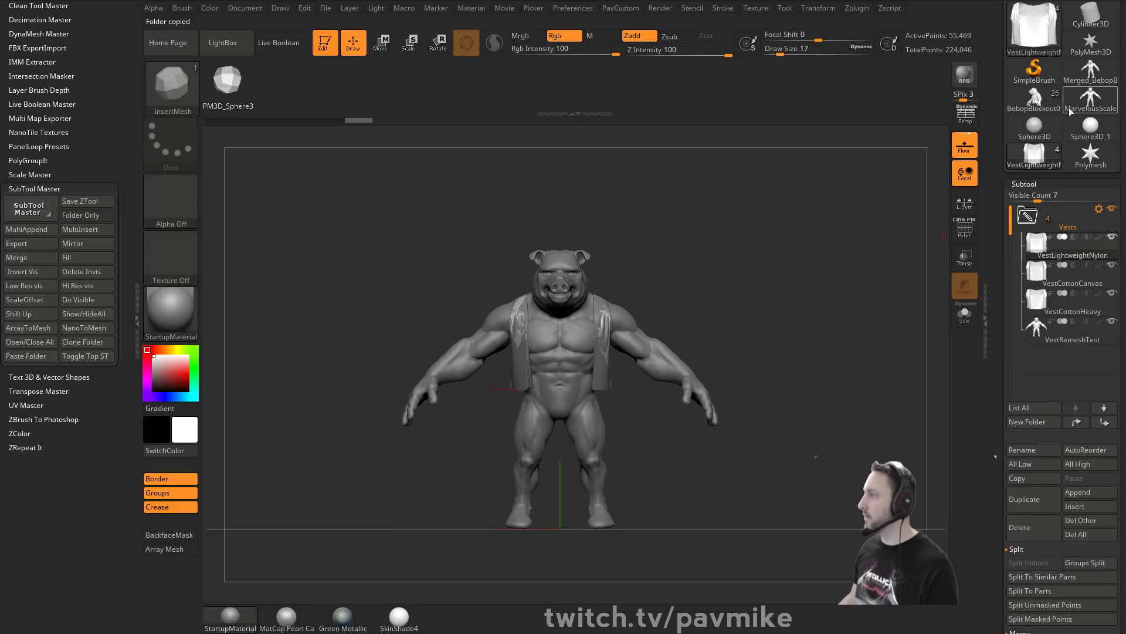
left_click(1035, 101)
left_click(27, 356)
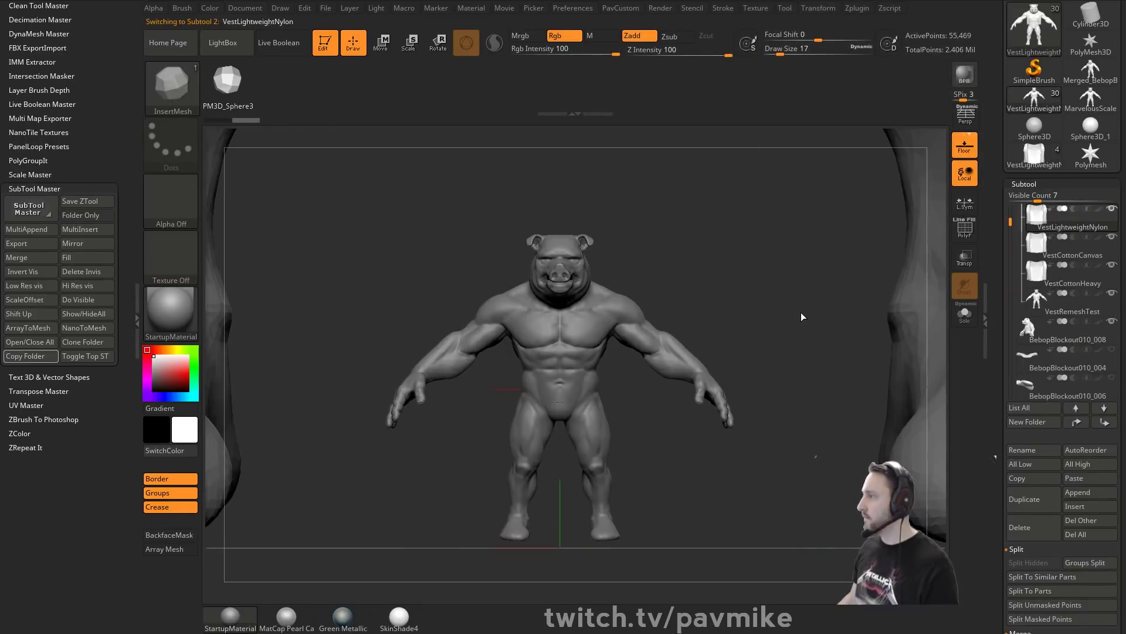
Collapse the pasted Vests folder and move it directly below the BebopBlockout010_008 subtool.
left_click_drag(1009, 222, 1009, 209)
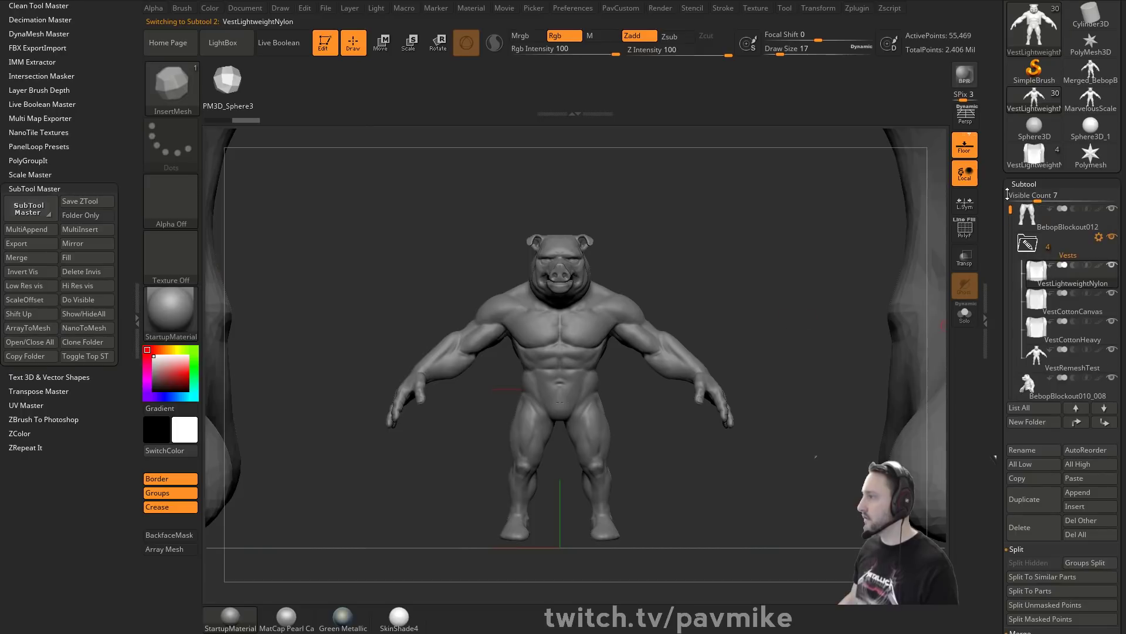
left_click(1027, 244)
left_click_drag(1062, 265, 1058, 289)
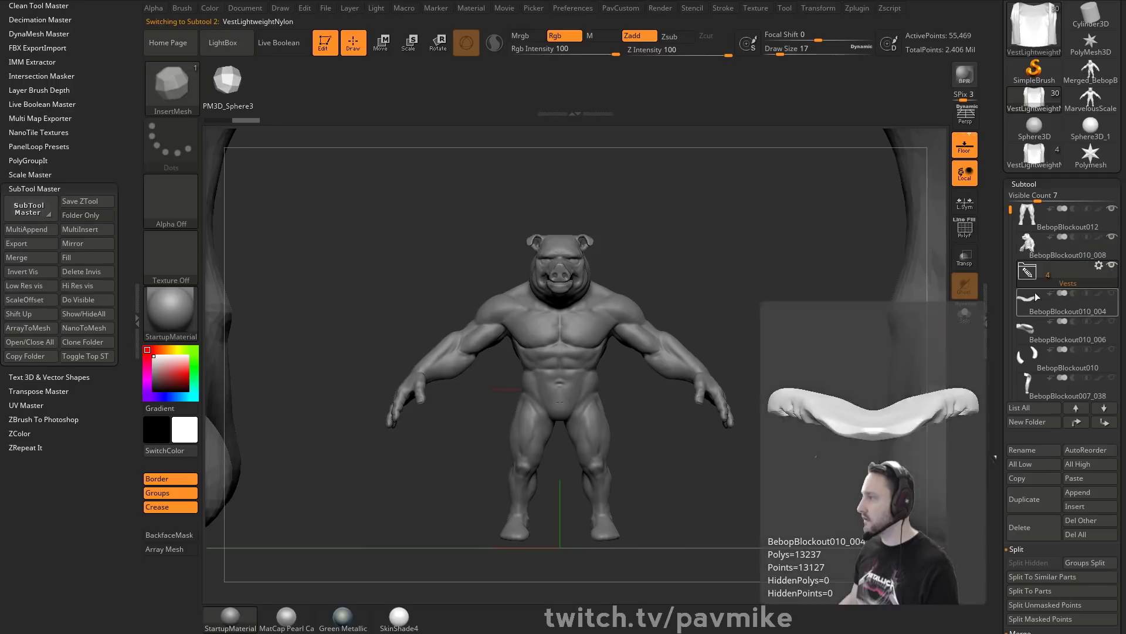
Set every subtool in the Vests folder for transposing and scale the folder down uniformly to roughly the Bebop blockout's size.
left_click_drag(778, 240, 772, 279, "alt")
left_click_drag(867, 227, 880, 251, "alt")
left_click(1098, 266)
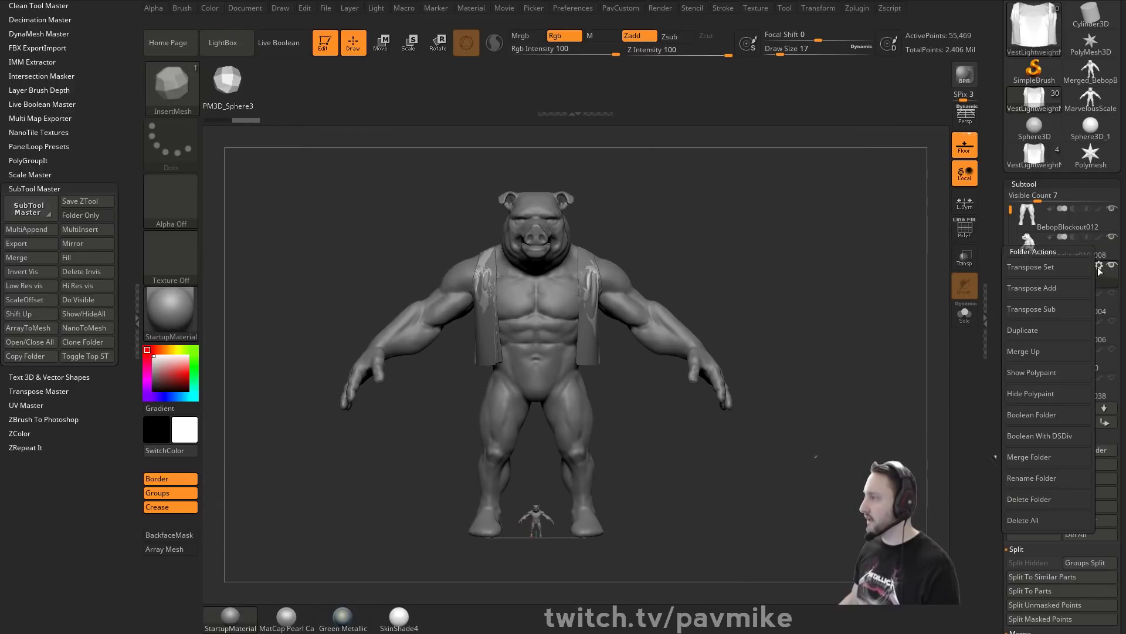
left_click(1065, 268)
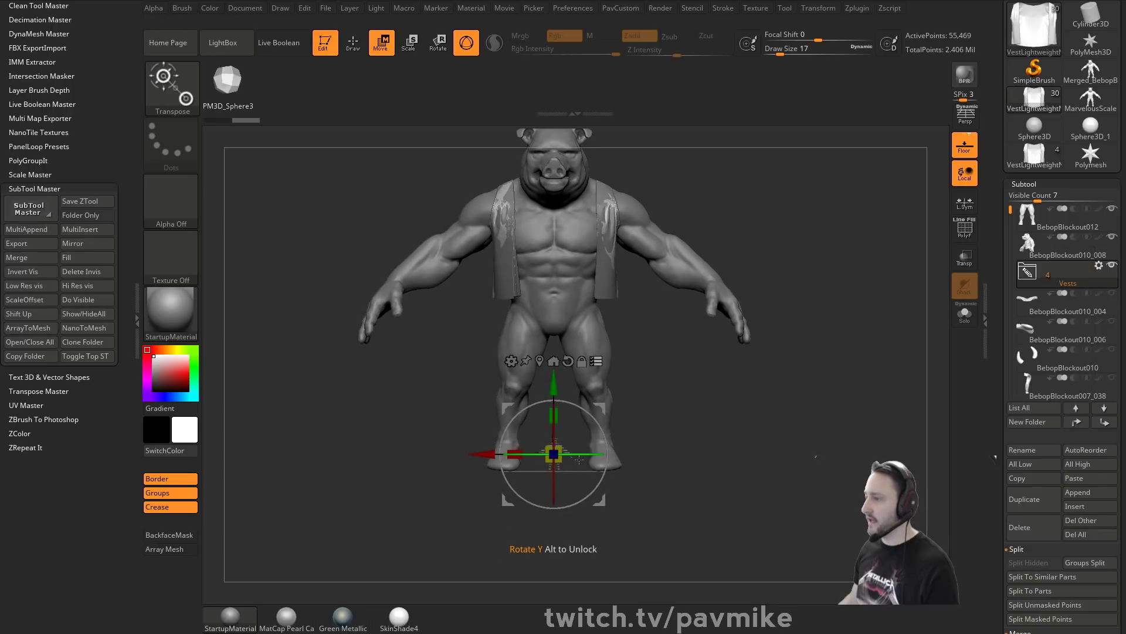
left_click_drag(553, 454, 551, 474)
left_click_drag(678, 322, 707, 396, "alt")
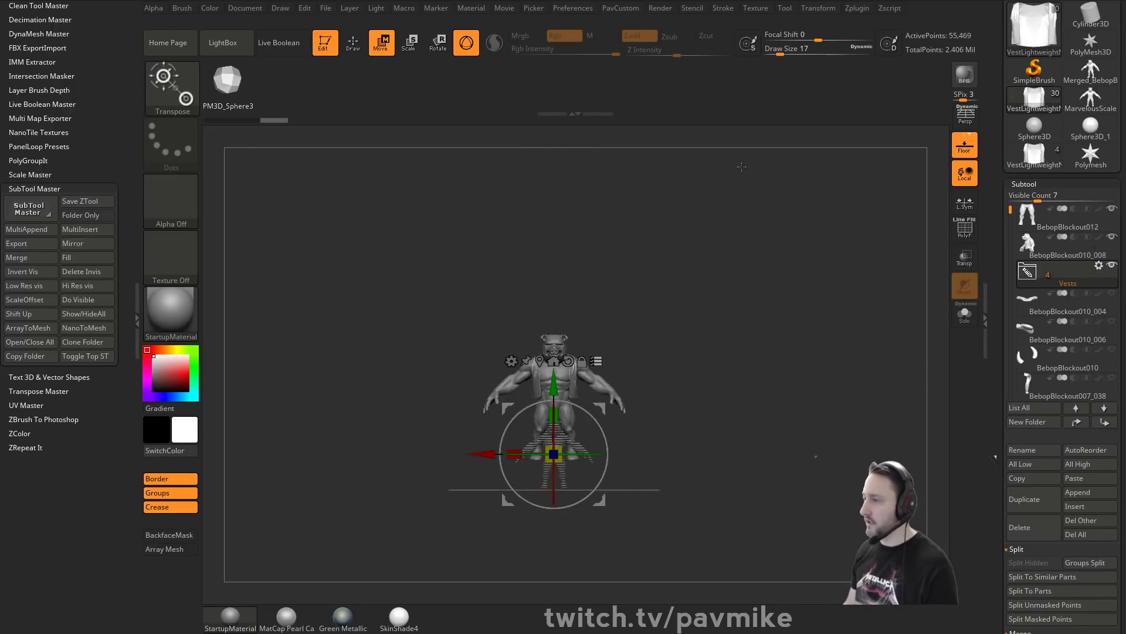
Reposition the Vests folder vertically and in depth so its body lines up with the Bebop blockout in side view.
left_click_drag(742, 167, 759, 261, "alt")
left_click_drag(857, 262, 784, 264, "shift")
left_click_drag(557, 388, 557, 412)
left_click_drag(555, 338, 556, 422)
left_click_drag(741, 328, 766, 346, "alt")
left_click_drag(498, 433, 488, 434)
left_click_drag(701, 332, 680, 360, "alt")
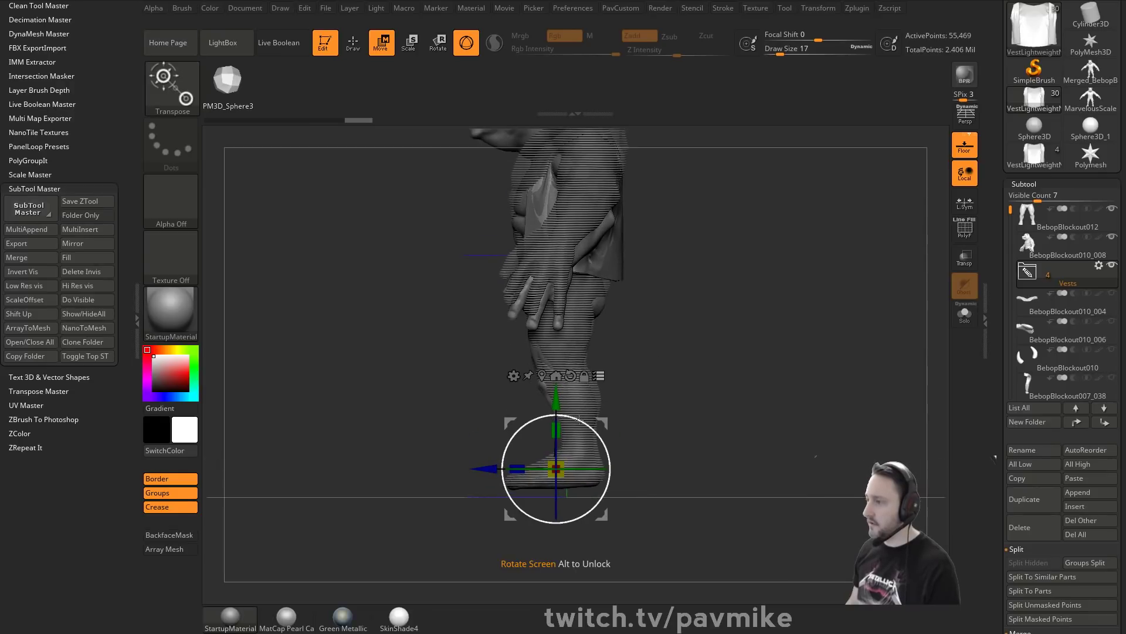
Undo the accidental gizmo change, then rescale and nudge the Vests folder to match the character's profile.
left_click_drag(578, 420, 580, 421)
key("ctrl+z")
left_click_drag(624, 357, 699, 400, "alt")
left_click_drag(542, 513, 555, 502)
left_click_drag(646, 444, 495, 507)
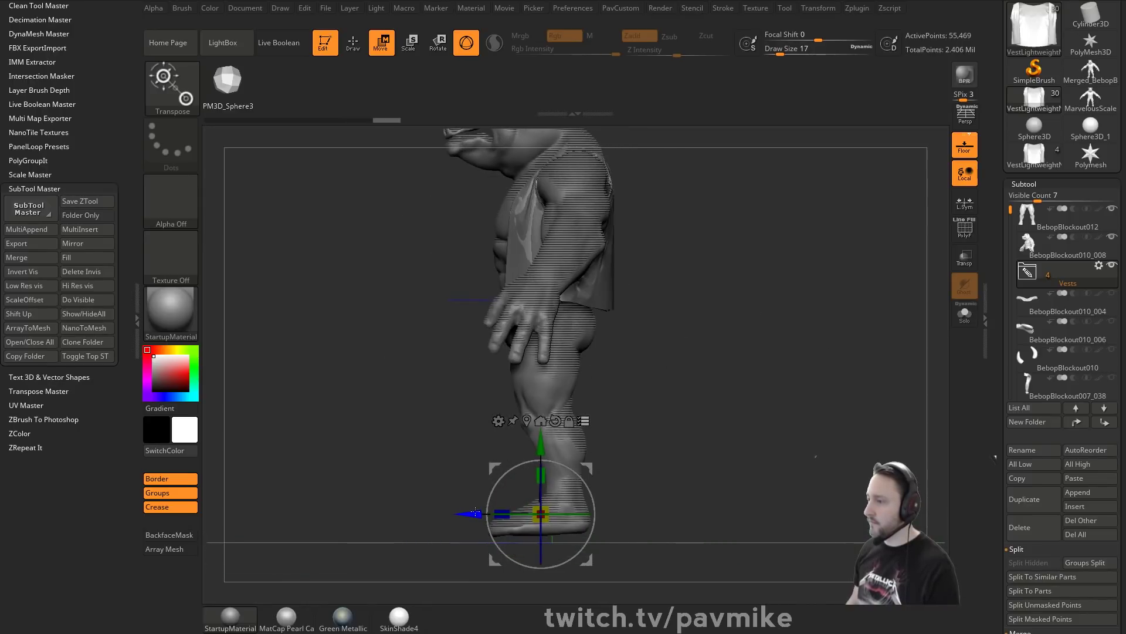
left_click_drag(538, 456, 538, 446)
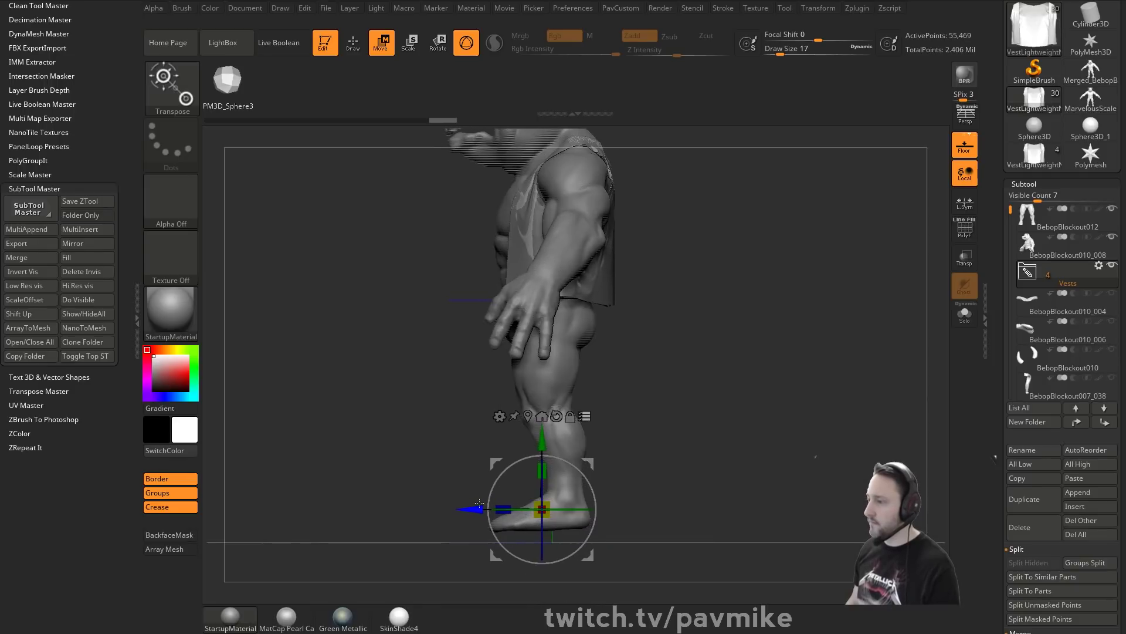
left_click_drag(480, 503, 480, 503)
Lower the gizmo pivot to the soles of the feet and fine-tune the Vests folder's scale, checking side and front views.
right_click_drag(480, 503, 566, 466)
left_click_drag(536, 449, 535, 468, "alt")
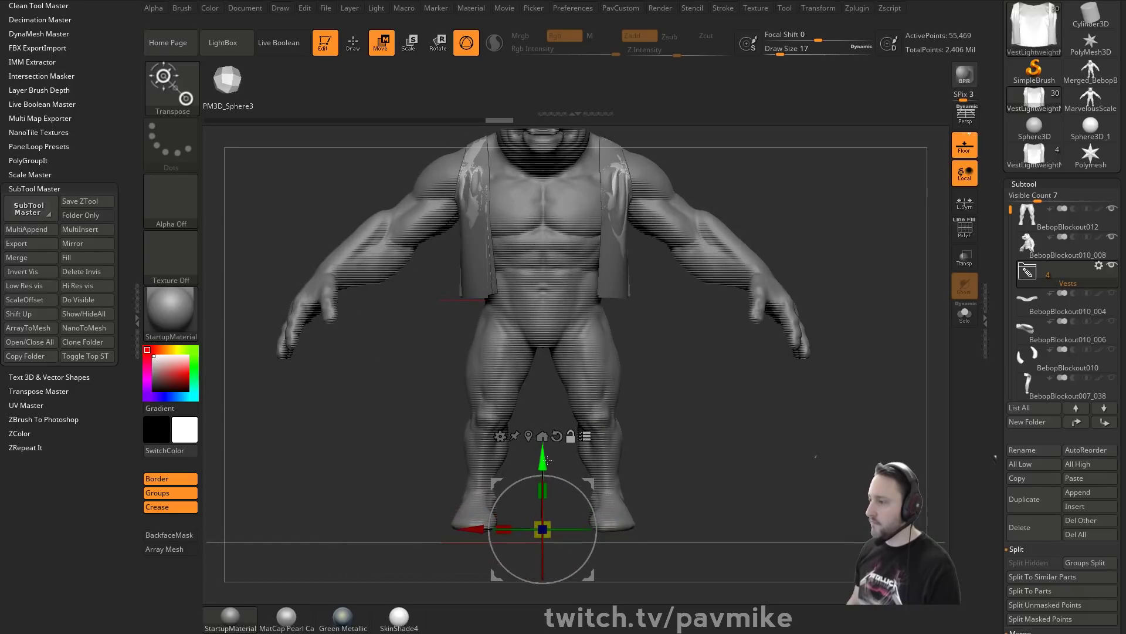
right_click_drag(547, 459, 598, 439, "shift")
left_click_drag(547, 461, 546, 460, "alt")
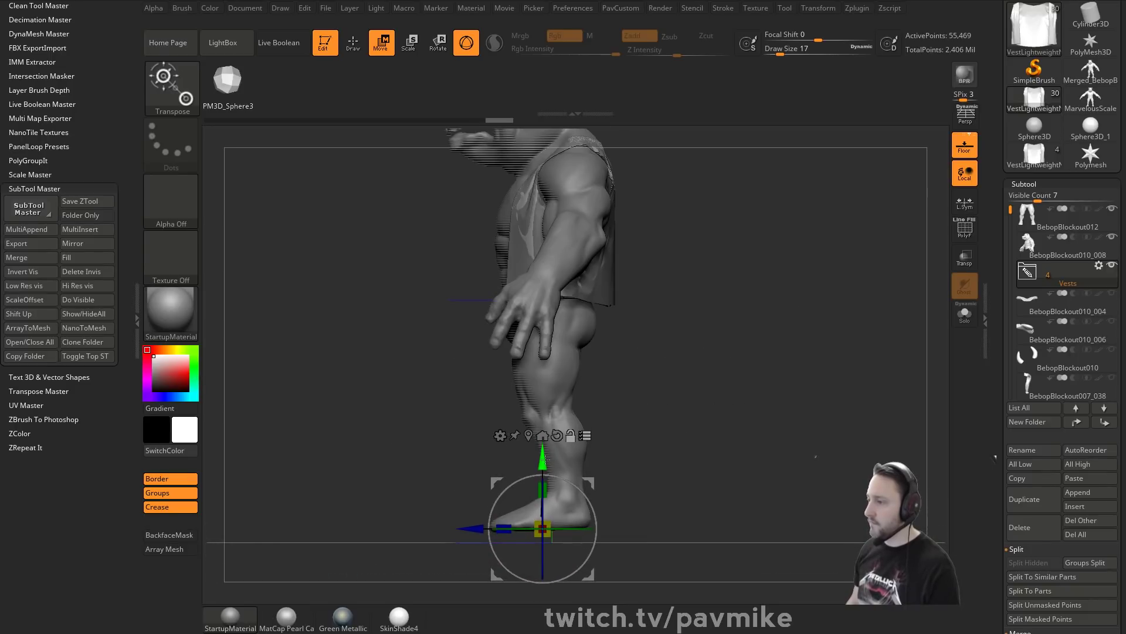
right_click_drag(687, 402, 736, 373)
left_click_drag(546, 537, 545, 538)
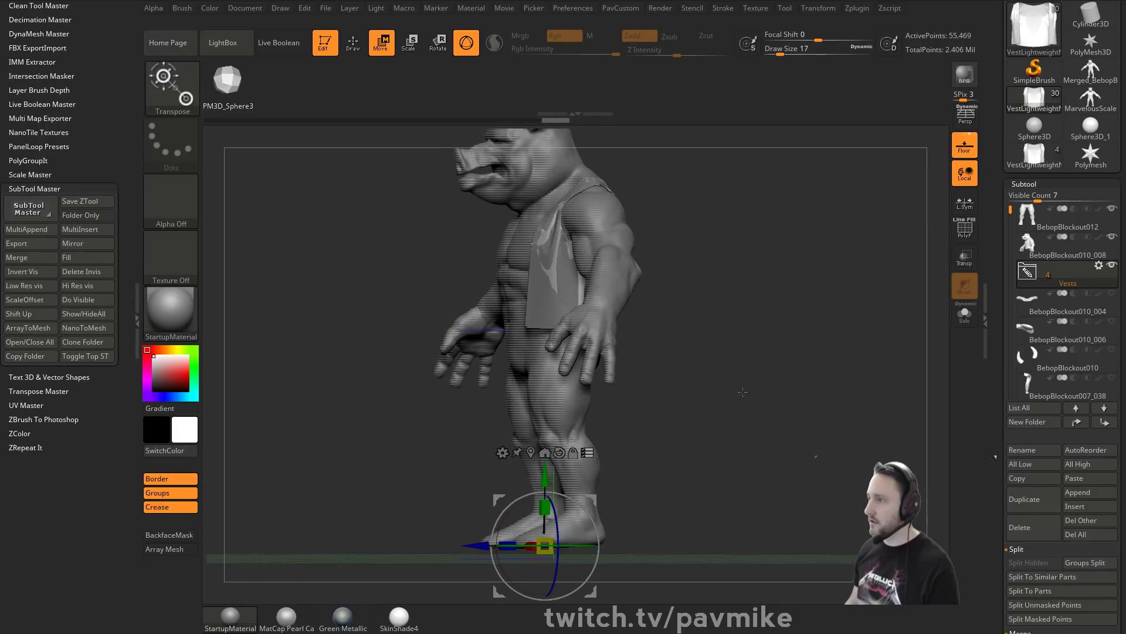
right_click_drag(743, 392, 746, 365, "shift")
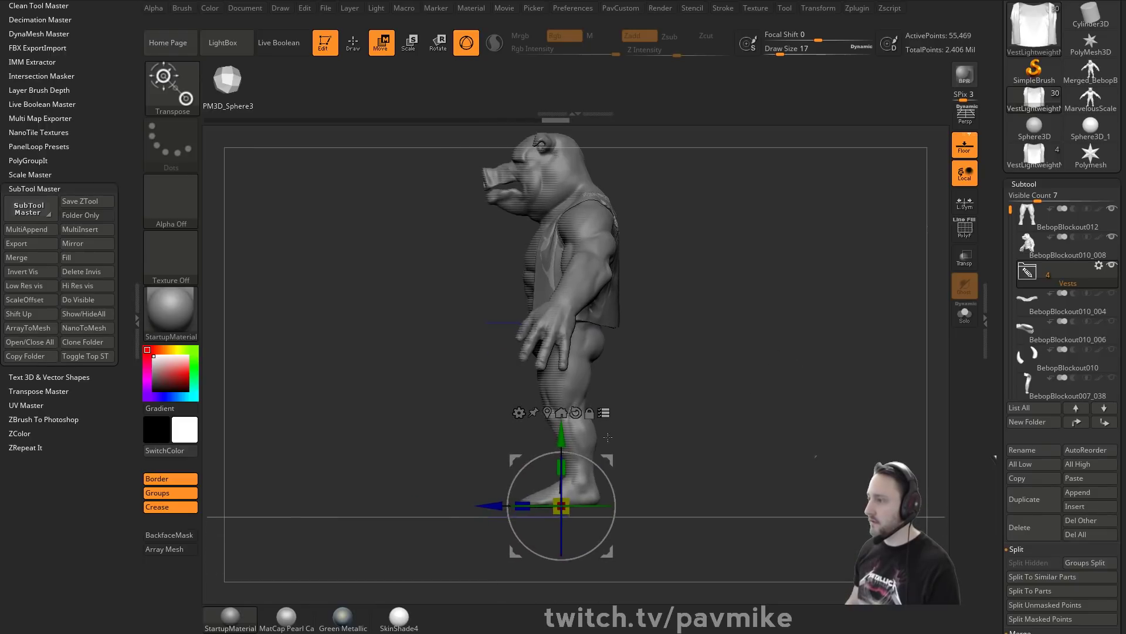
right_click_drag(812, 326, 880, 345, "shift")
key("q")
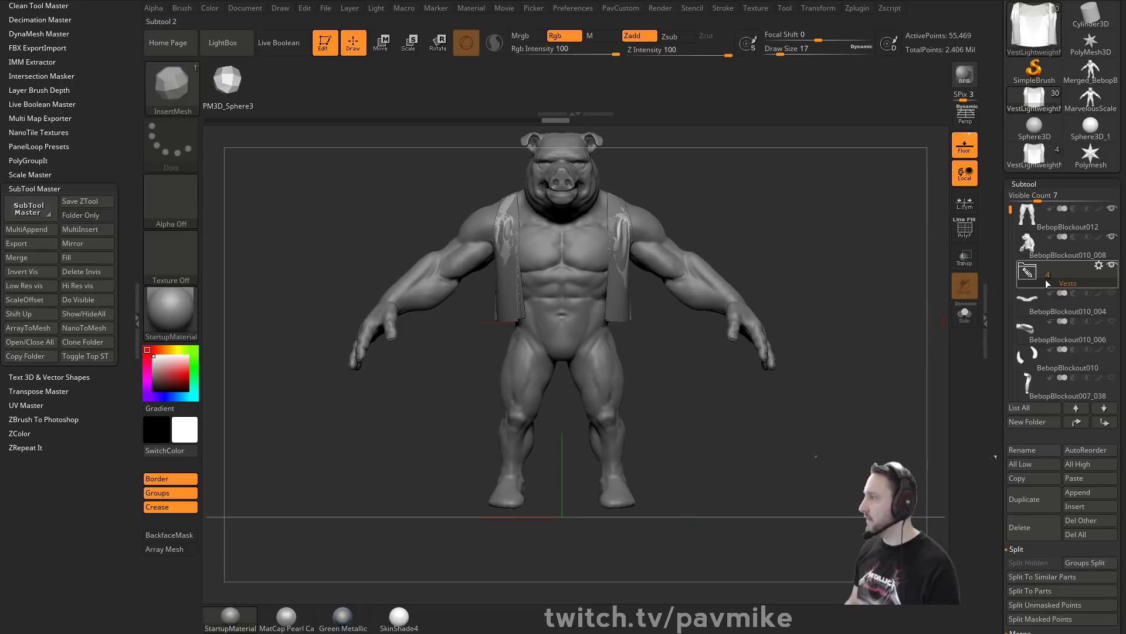
Solo the VestRemeshTest subtool, hide its body geometry and delete the hidden part so only the vest remains.
left_click(1027, 272)
left_click(1056, 387)
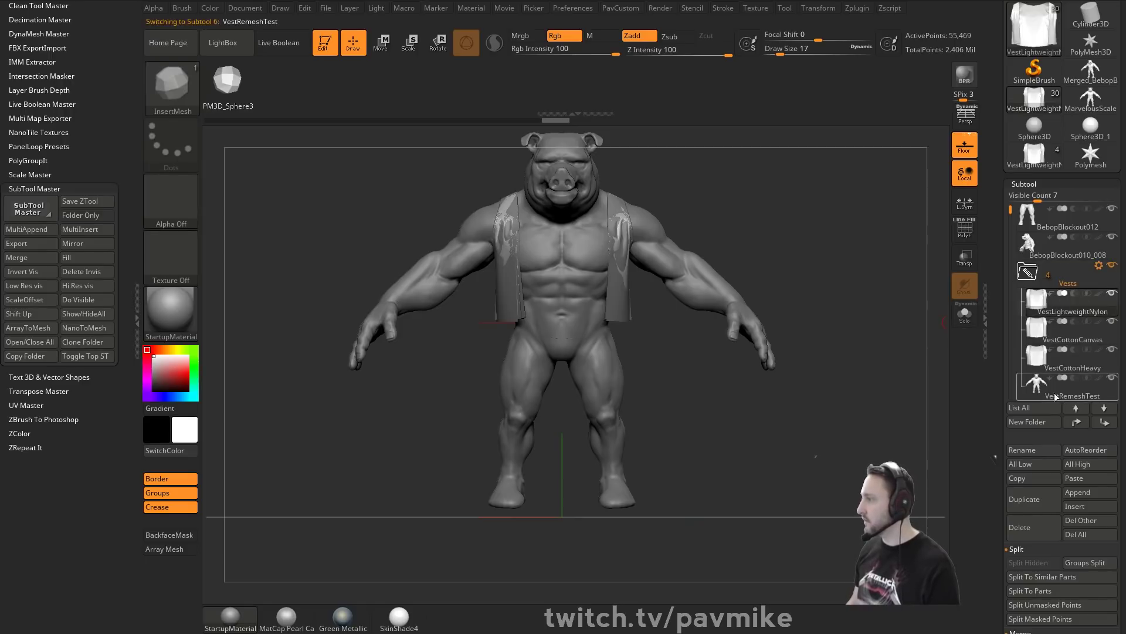
left_click(964, 314)
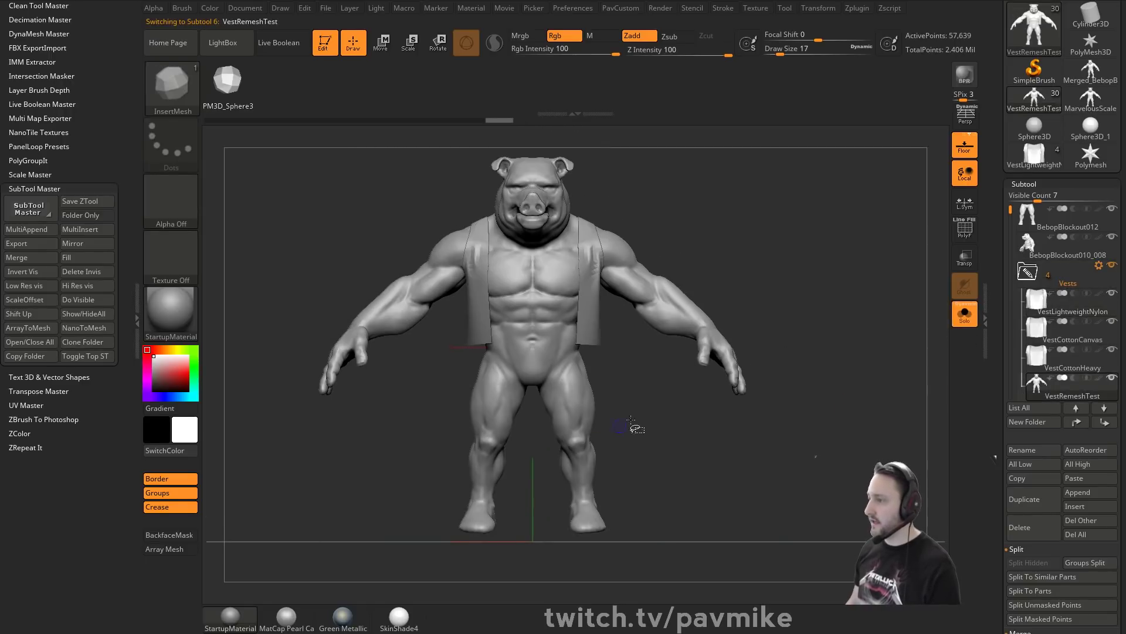
left_click(565, 444, "ctrl+shift")
left_click(810, 347, "ctrl+shift")
left_click_drag(814, 345, 825, 281, "ctrl+shift")
key("c")
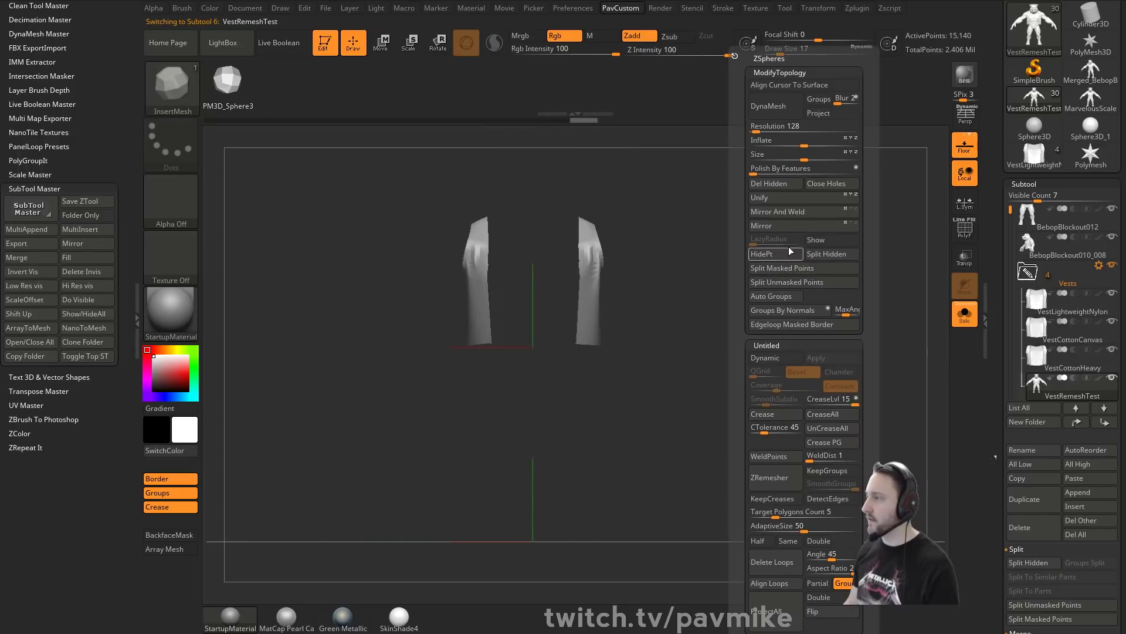
left_click(781, 187)
Show the vest's wireframe and polygroups and assign Auto Groups to its separate mesh pieces.
key("shift+f")
left_click_drag(892, 244, 843, 353)
key("c")
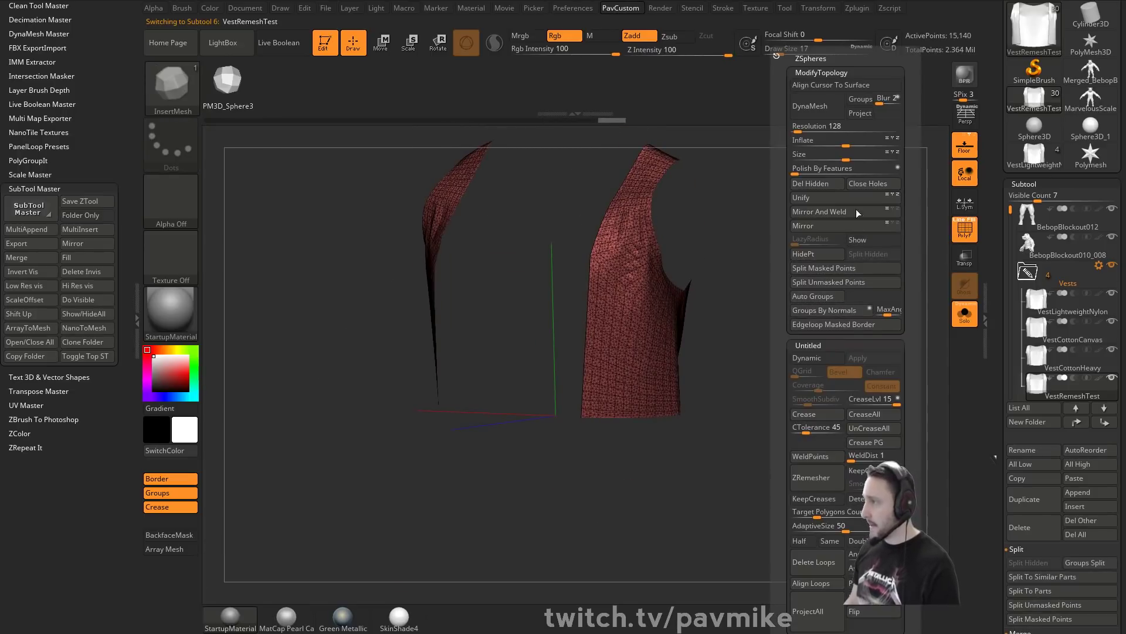
left_click_drag(787, 430, 787, 394)
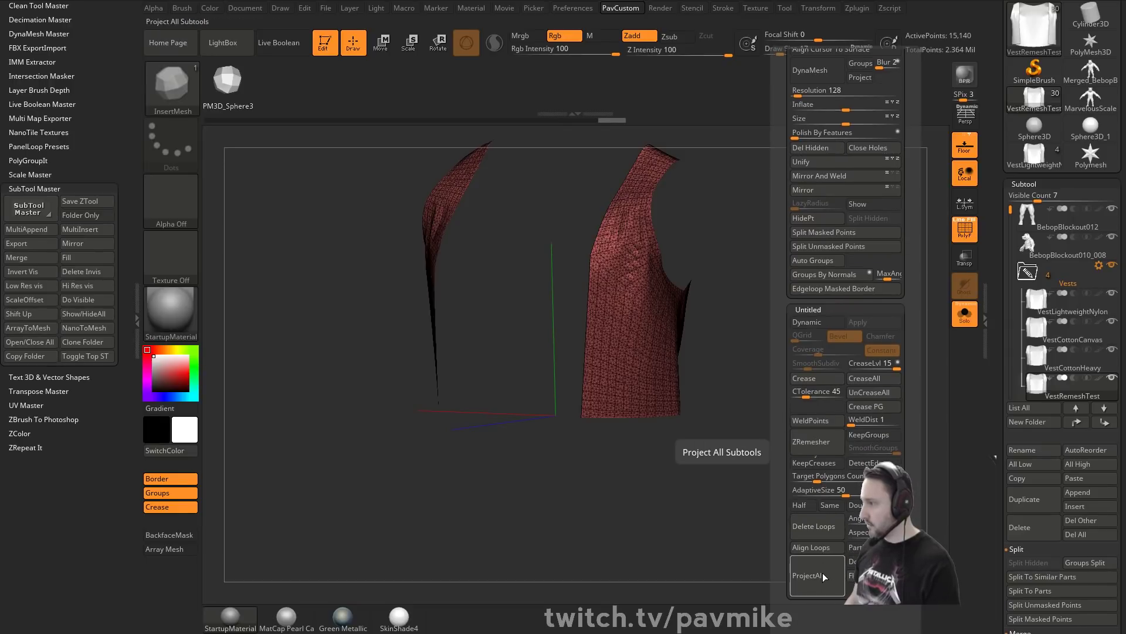
left_click(824, 445)
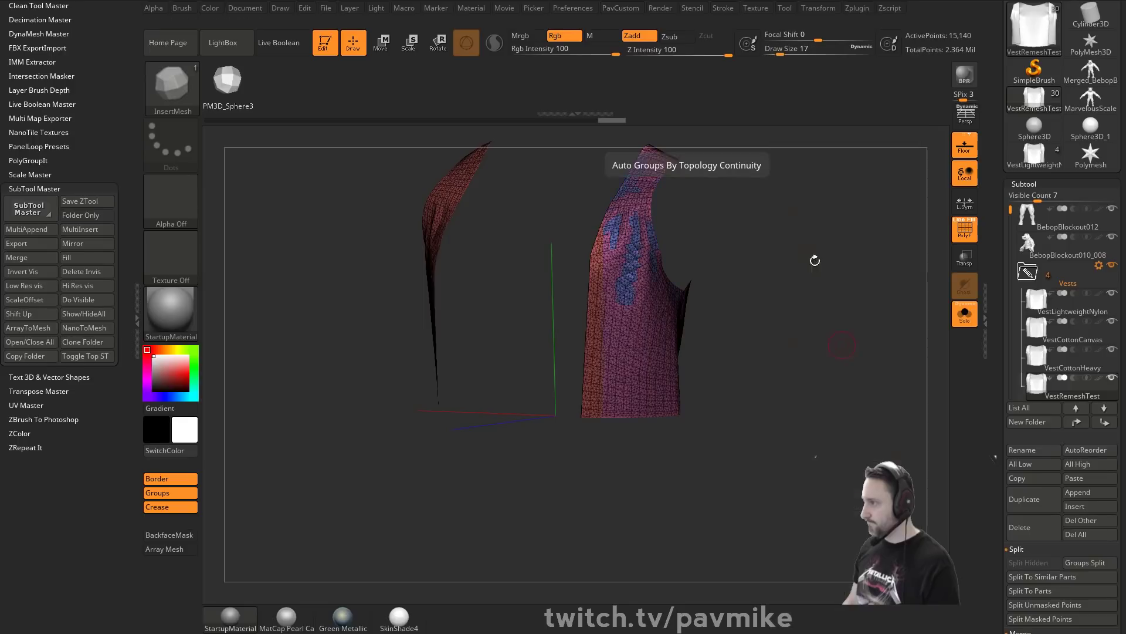
left_click_drag(790, 356, 793, 338)
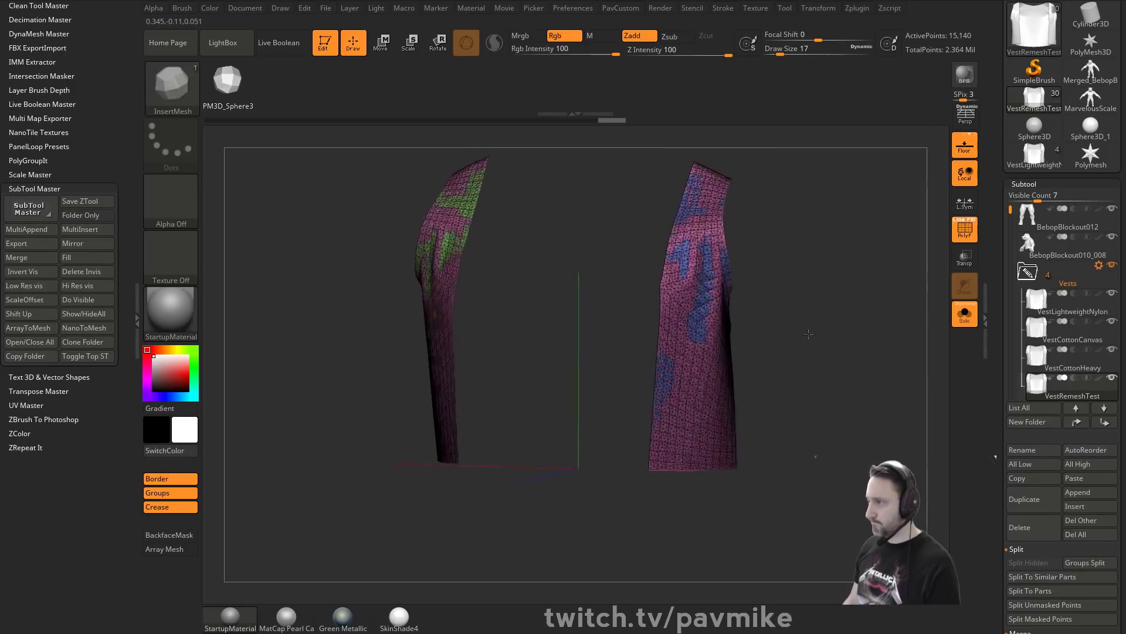
Isolate the dense triangulated vest mesh and split the hidden low-poly front panels into their own subtool.
left_click(673, 291, "ctrl+shift")
left_click_drag(845, 279, 777, 327)
key("ctrl+space")
left_click(899, 256)
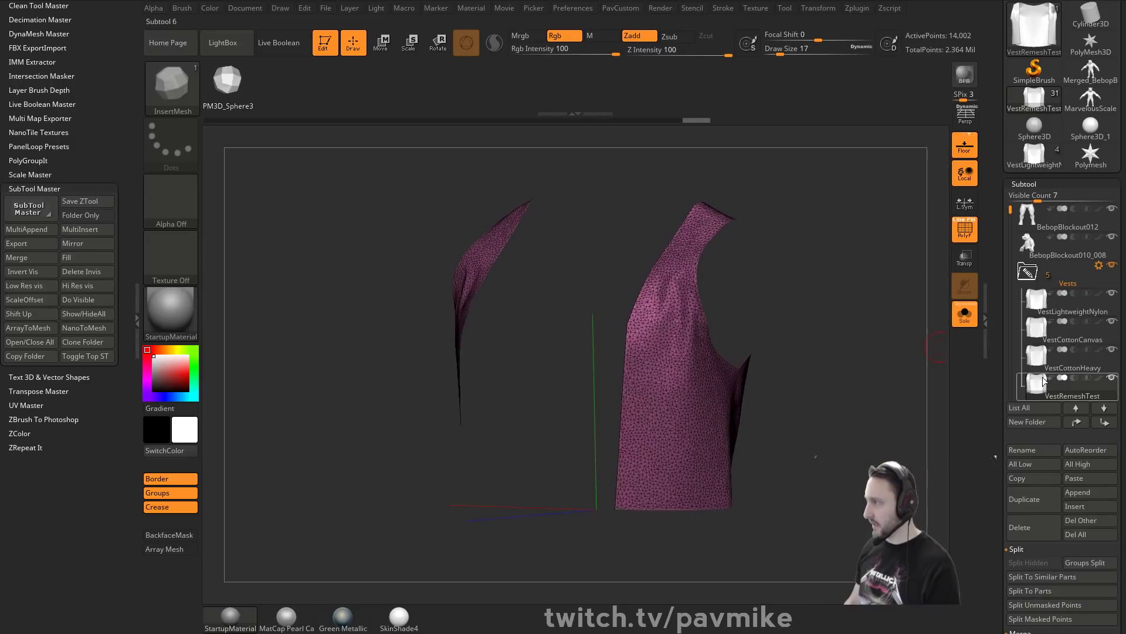
Compare the VestRemeshTest and VestRemeshTest1 subtools and examine the low-poly panels' quad topology.
left_click(1067, 368)
left_click_drag(1009, 211, 1008, 227)
left_click(1072, 309)
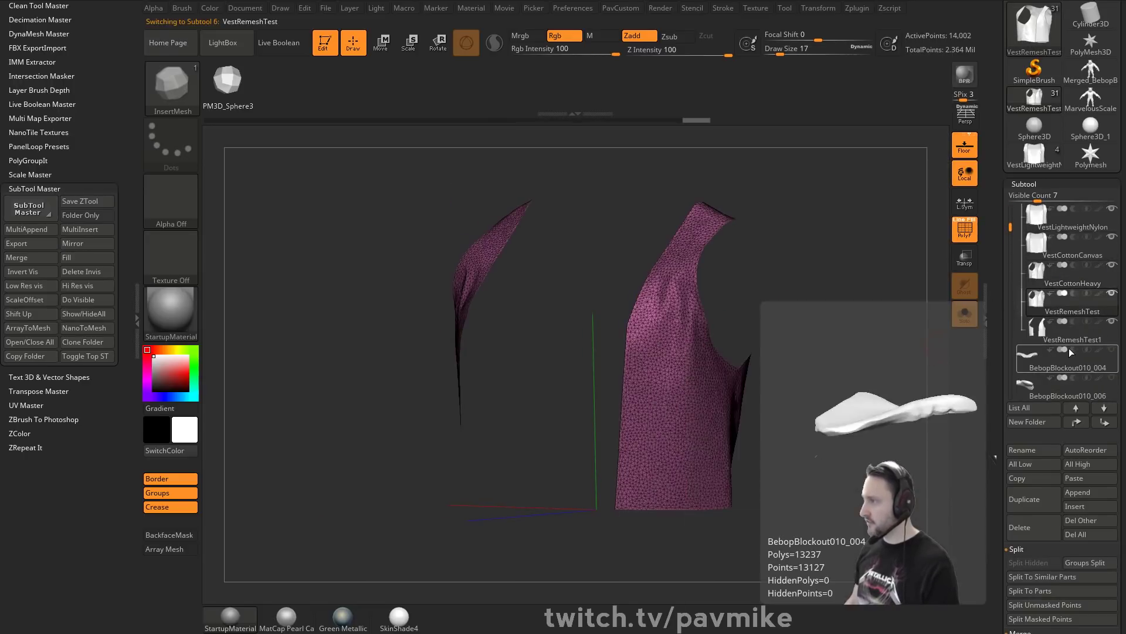
left_click(1070, 339)
mouse_move(835, 364)
left_mouse_down()
mouse_move(748, 367)
mouse_move(862, 352)
mouse_move(845, 339)
mouse_move(838, 373)
left_mouse_up()
left_click(1074, 311)
left_click(1055, 337)
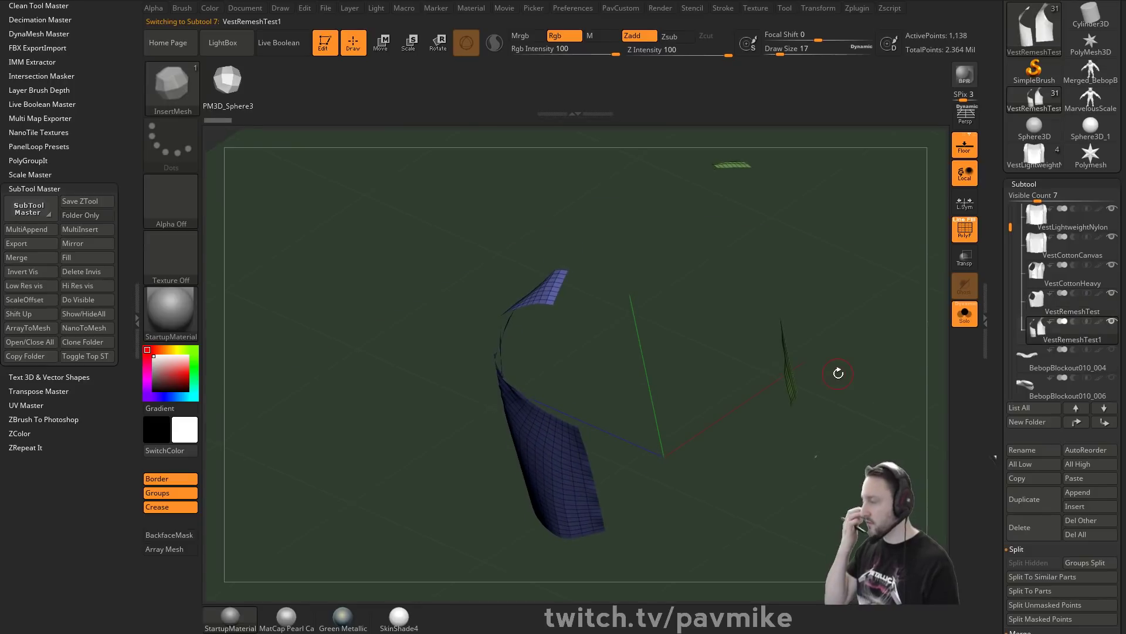
left_click_drag(833, 207, 823, 269)
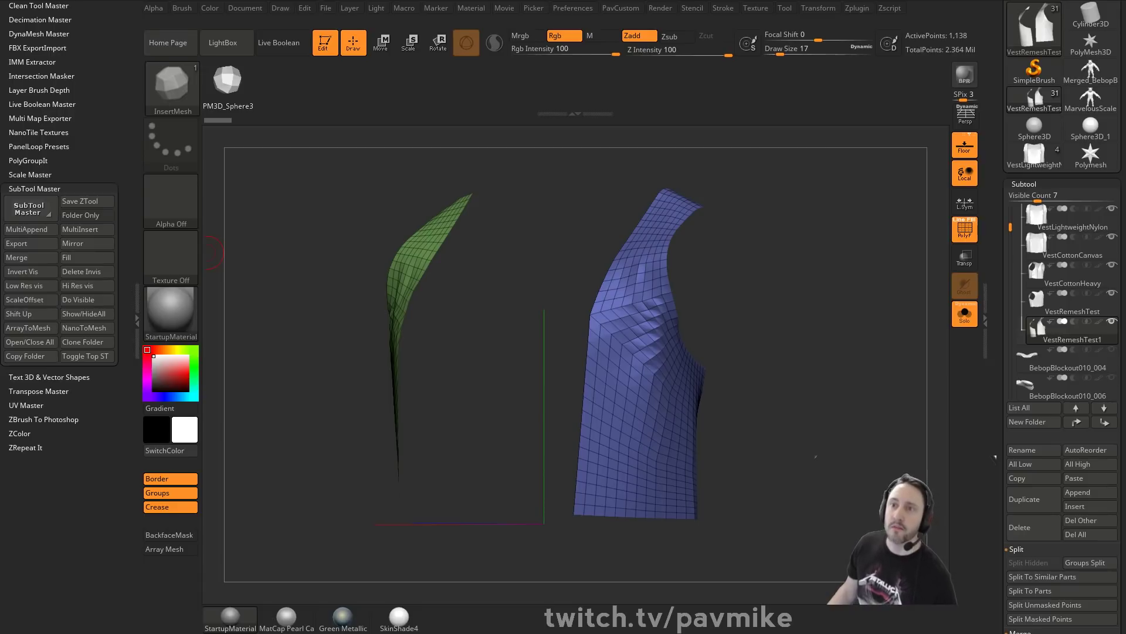
Leave solo mode, enable perspective and examine the low-poly vest panels on the full Bebop character from several angles.
left_click(965, 313)
left_click_drag(896, 312, 872, 193)
key("p")
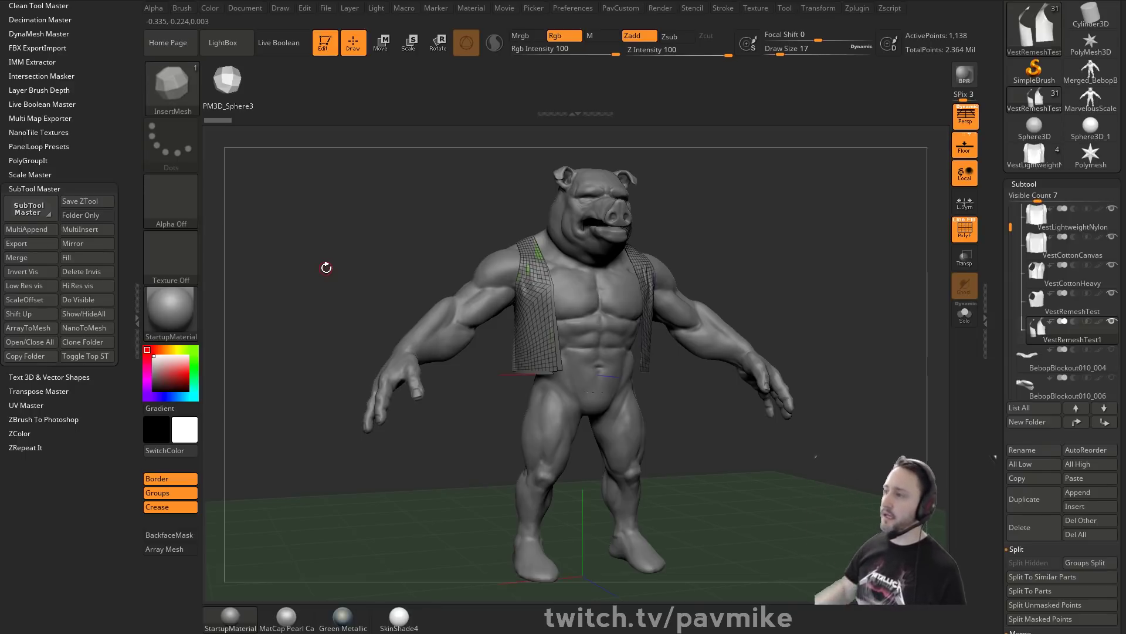
left_click_drag(732, 196, 751, 237)
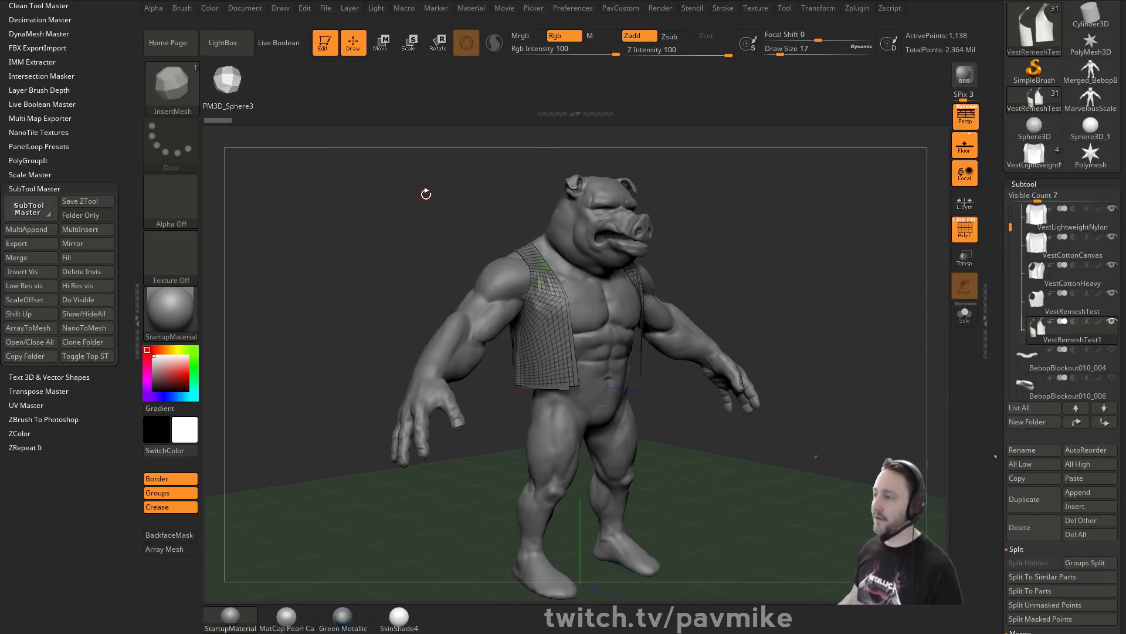
mouse_move(428, 175)
left_mouse_down()
mouse_move(407, 189)
mouse_move(427, 181)
mouse_move(412, 172)
left_mouse_up()
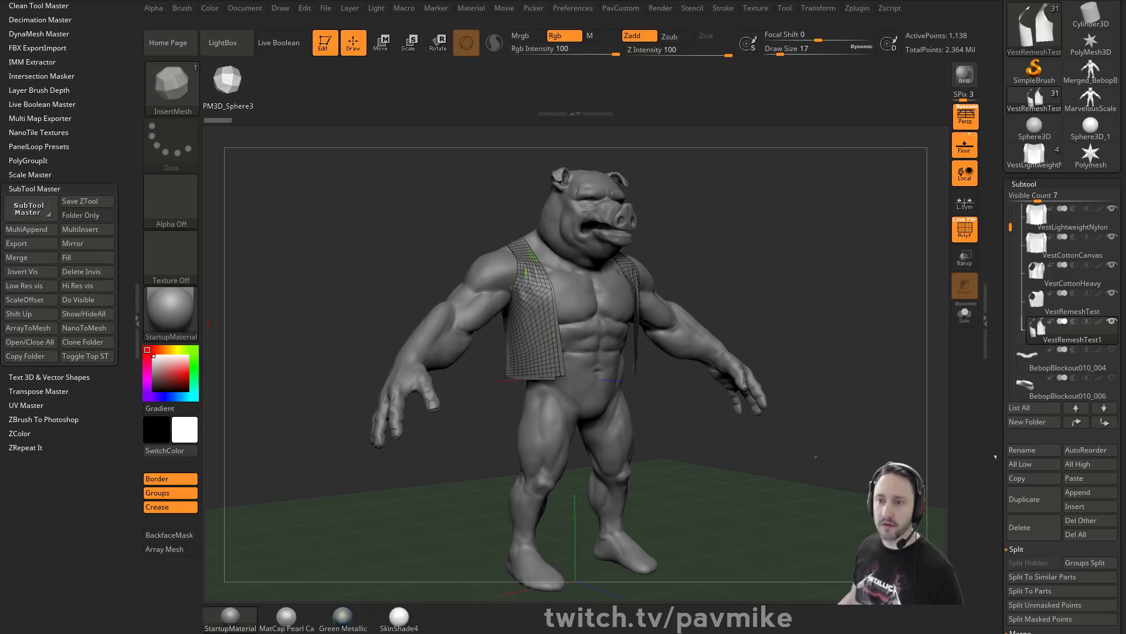
Collapse the plugin sections and expand the Scale Master plugin's settings.
left_click(857, 8)
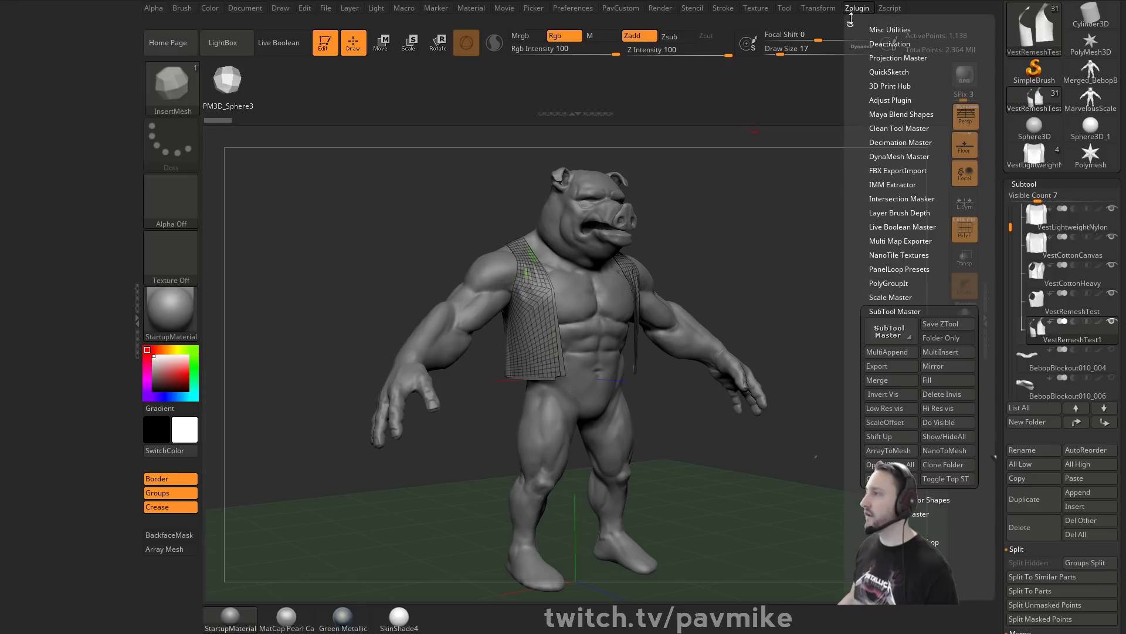
key("shift")
left_click(33, 192, "shift")
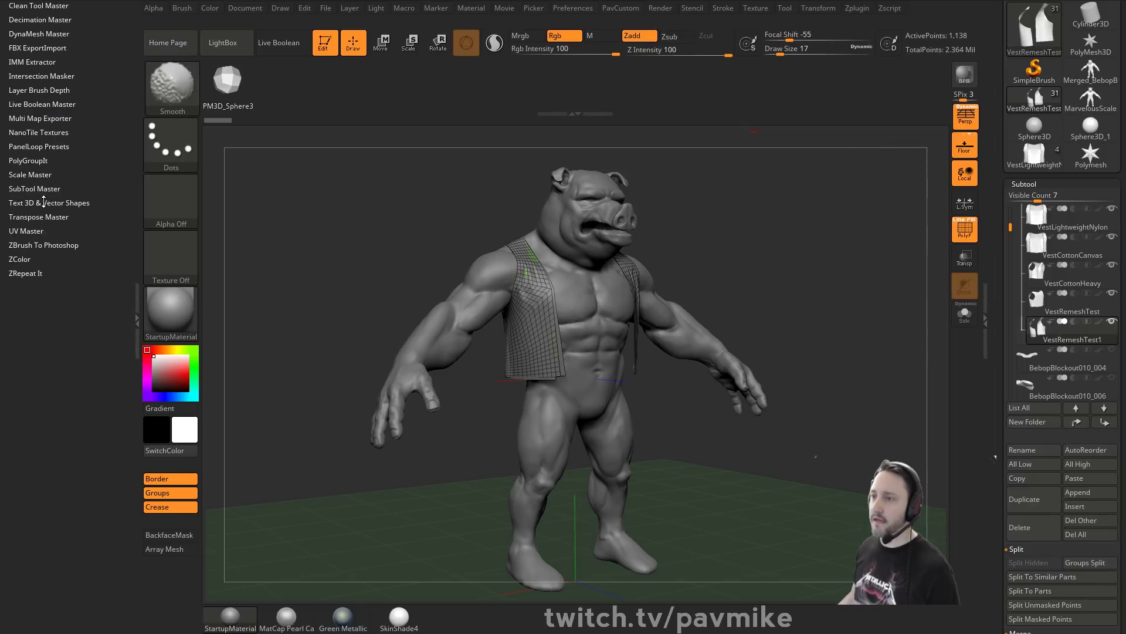
left_click_drag(85, 293, 79, 332)
left_click_drag(107, 227, 99, 287)
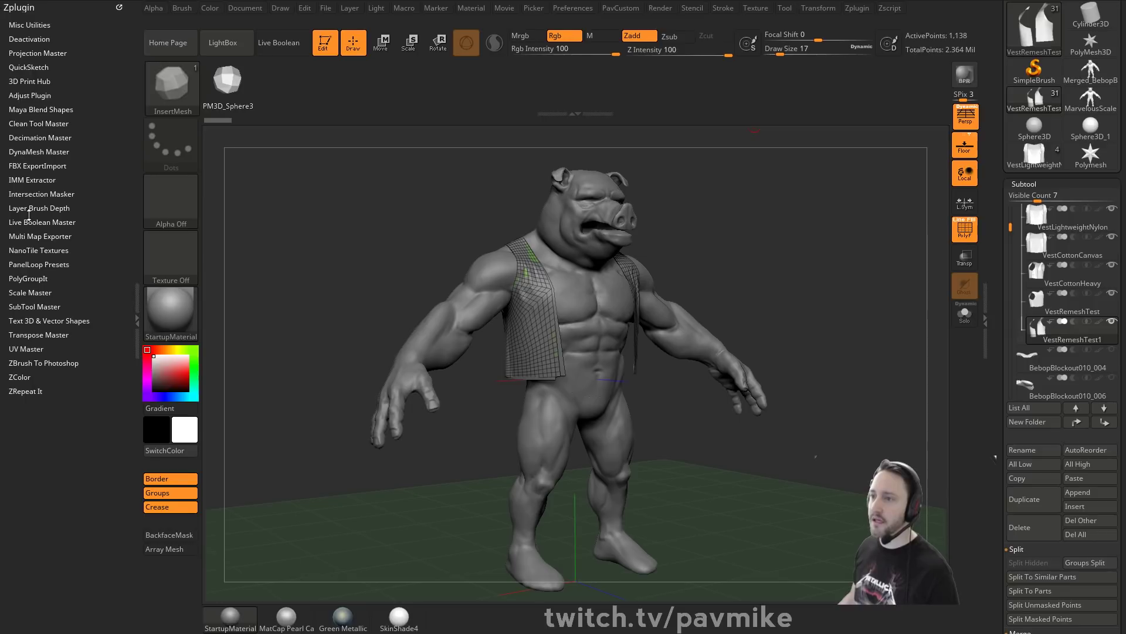
left_click(36, 292)
Open the Scale Master plugin's information page and its YouTube usage video, select the video's address, and return to ZBrush.
left_click(59, 311)
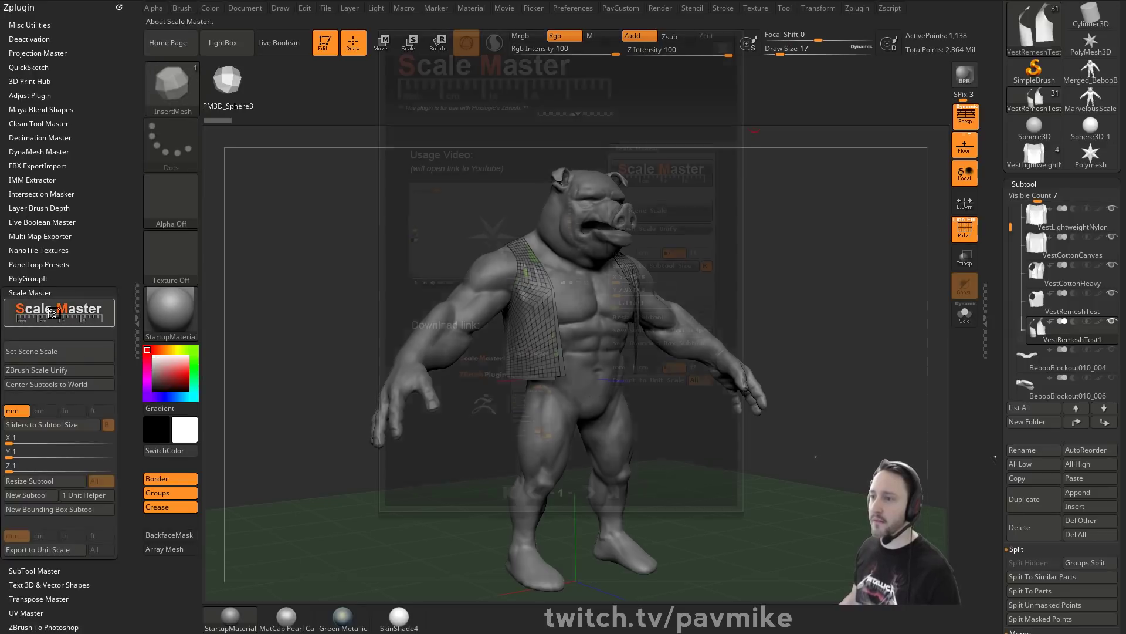
left_click(481, 223)
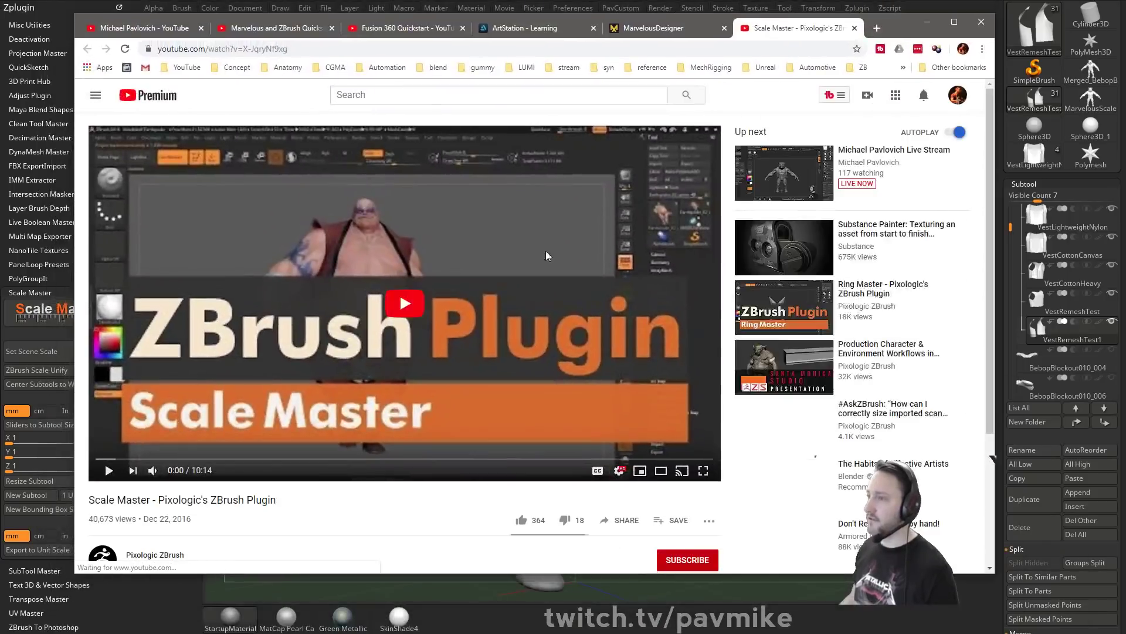
left_click(308, 48)
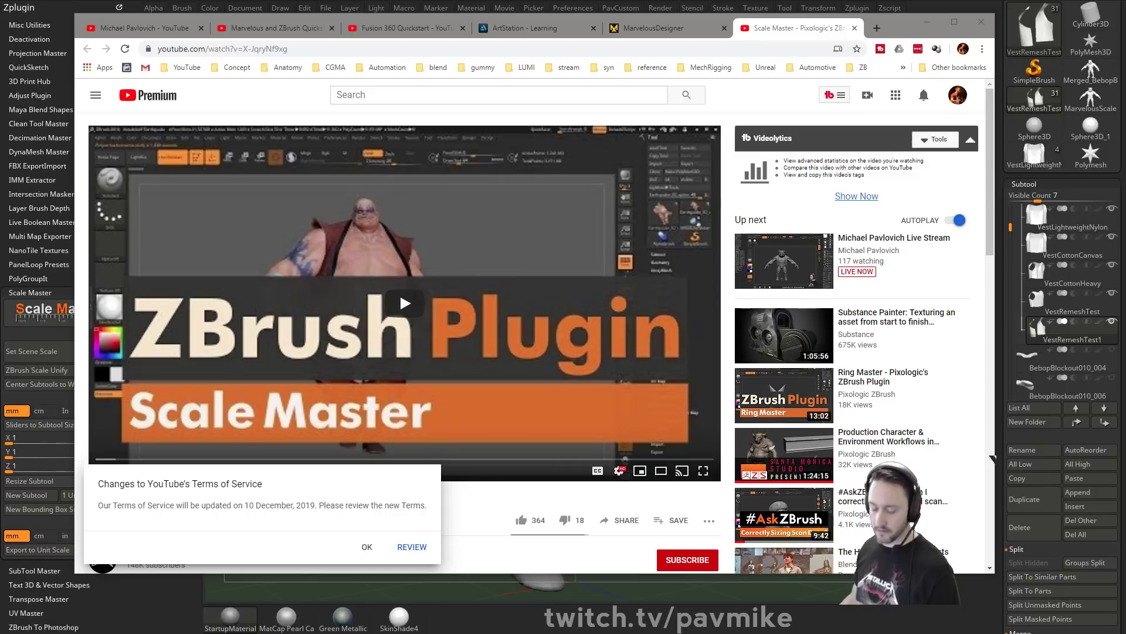
left_click_drag(911, 29, 933, 632)
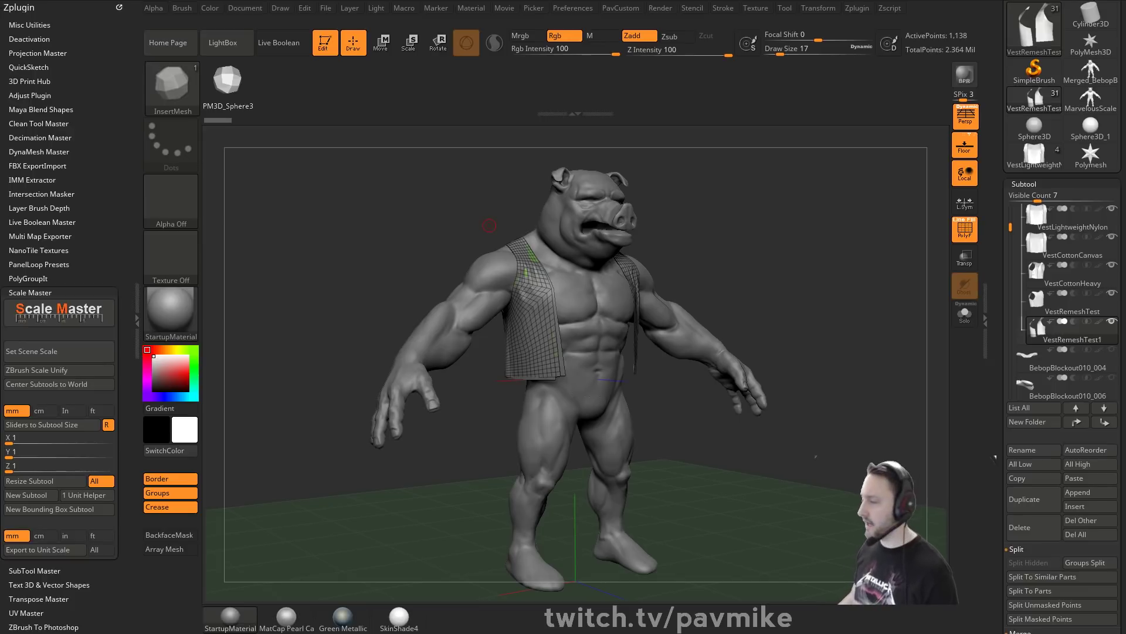
Switch to the Marvelous Designer learning page in the browser, examine the new MD 9 features, and return to ZBrush.
key("alt+Tab")
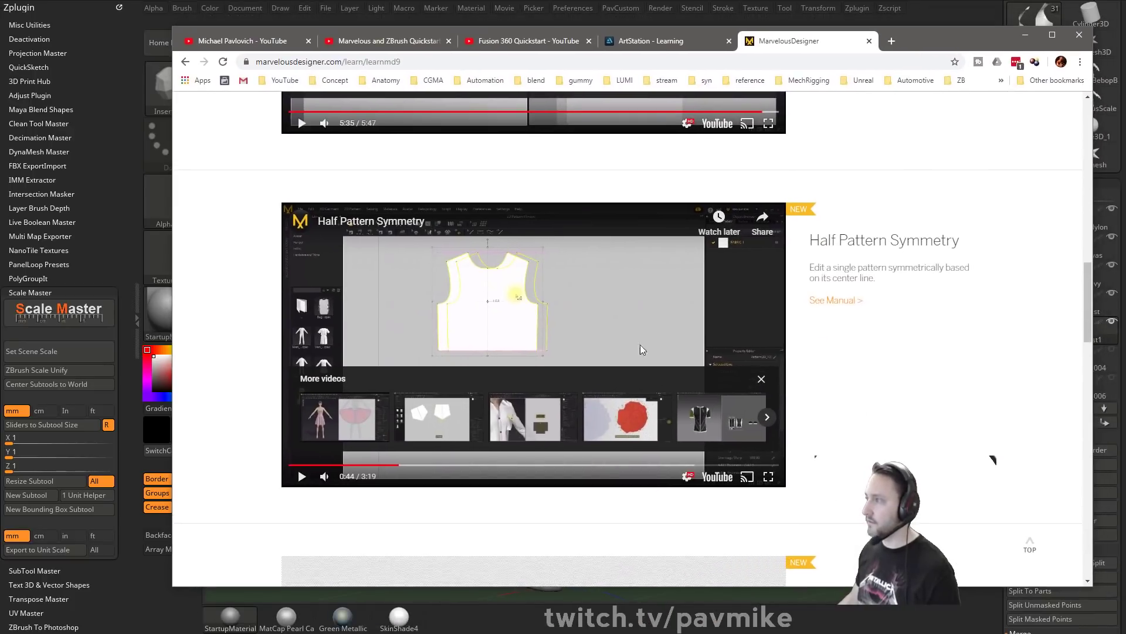
scroll(530, 350, "down", 5)
scroll(532, 352, "down", 2)
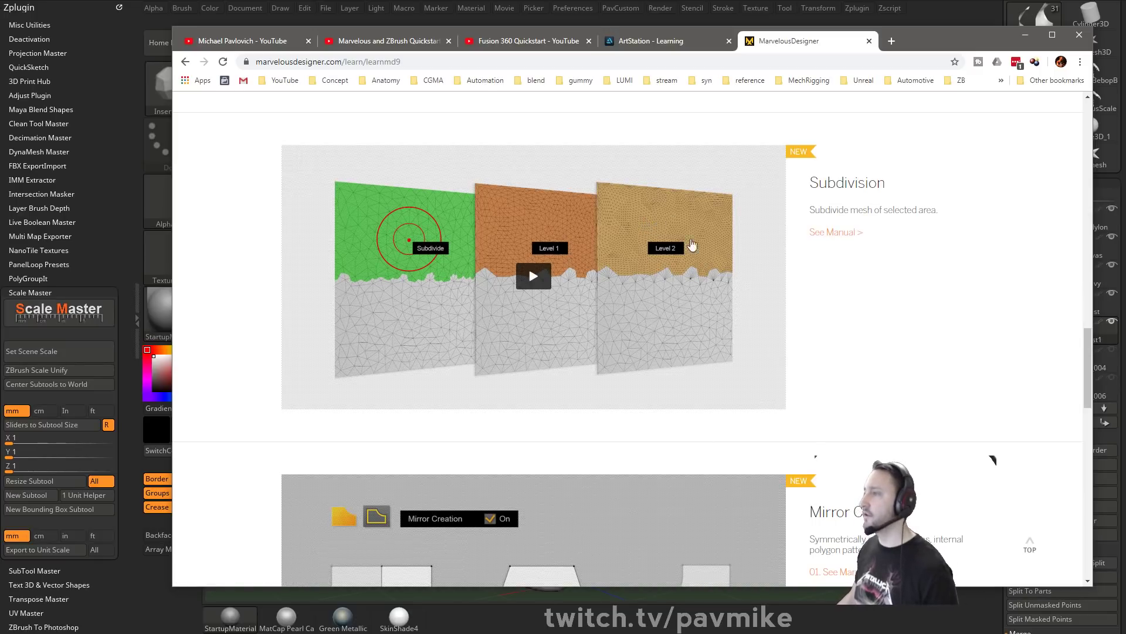
scroll(651, 234, "down", 3)
scroll(650, 234, "up", 13)
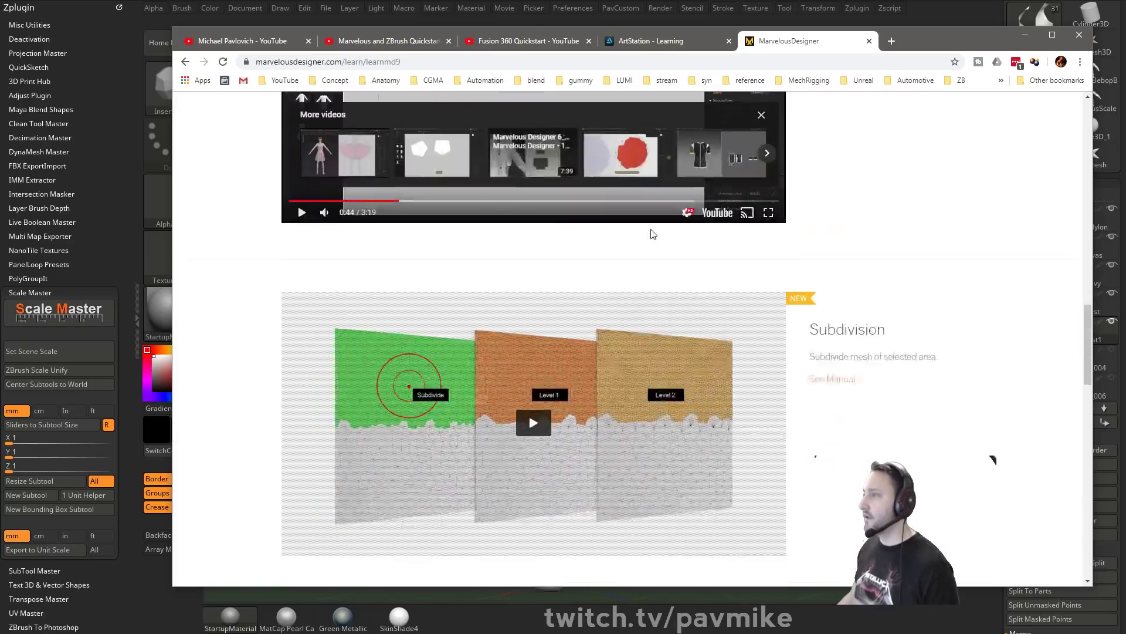
scroll(748, 298, "up", 3)
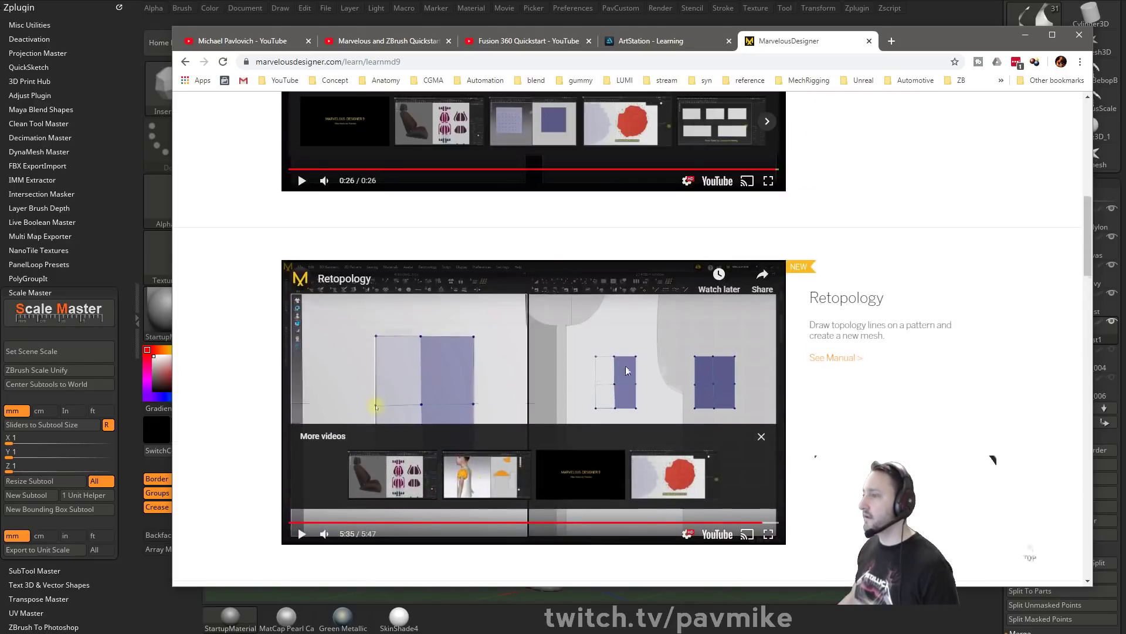
scroll(626, 371, "down", 12)
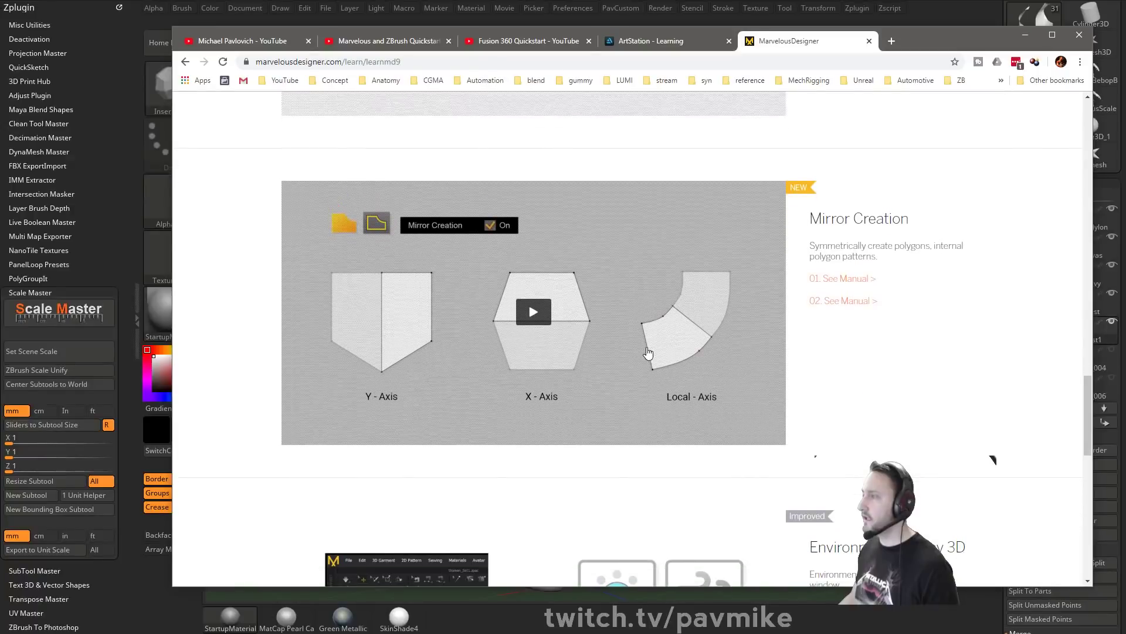
scroll(647, 353, "down", 9)
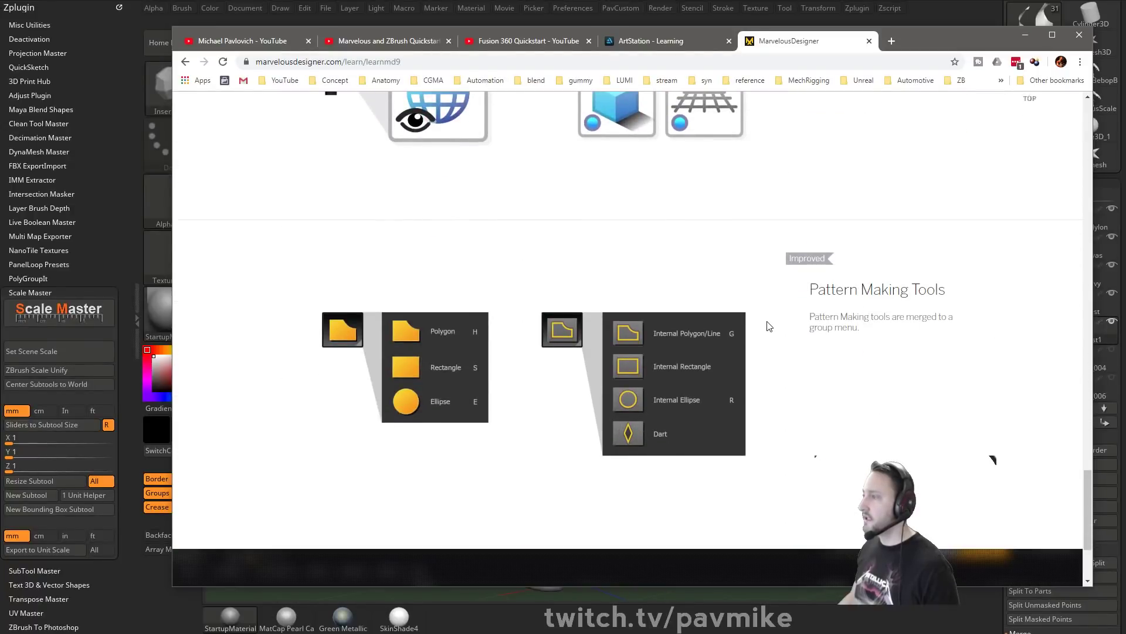
scroll(762, 293, "up", 12)
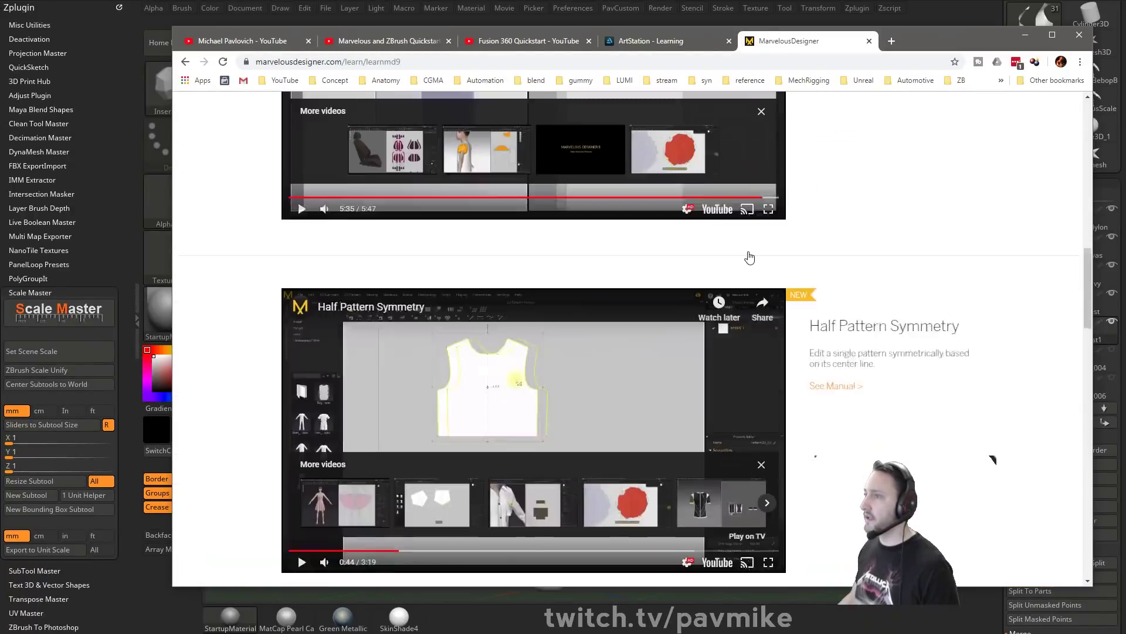
scroll(748, 256, "up", 10)
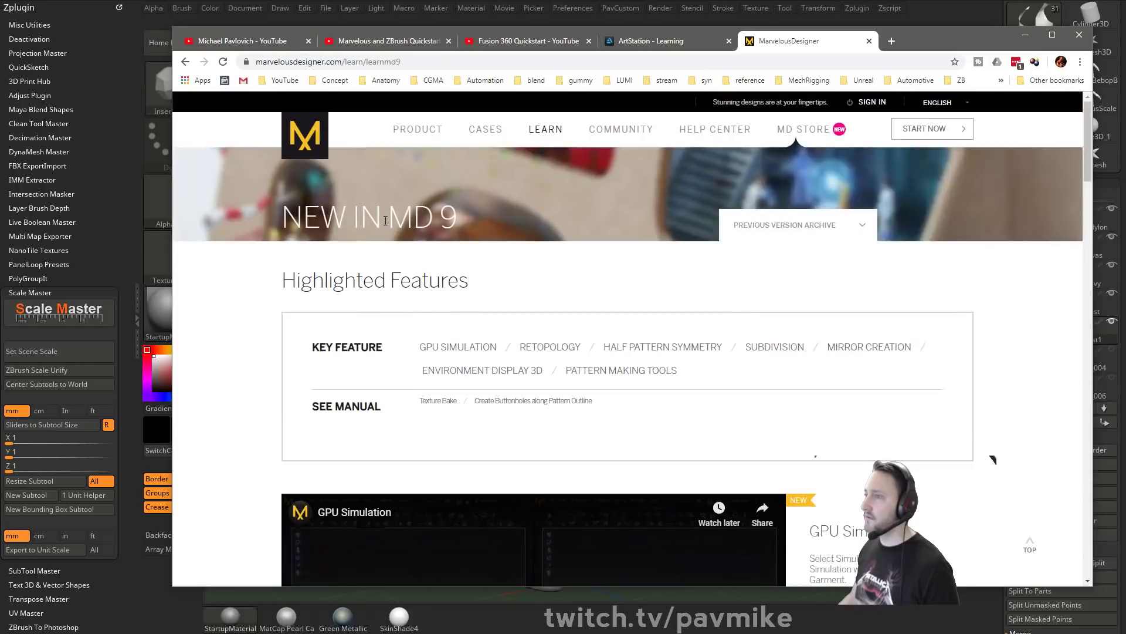
left_click(1025, 34)
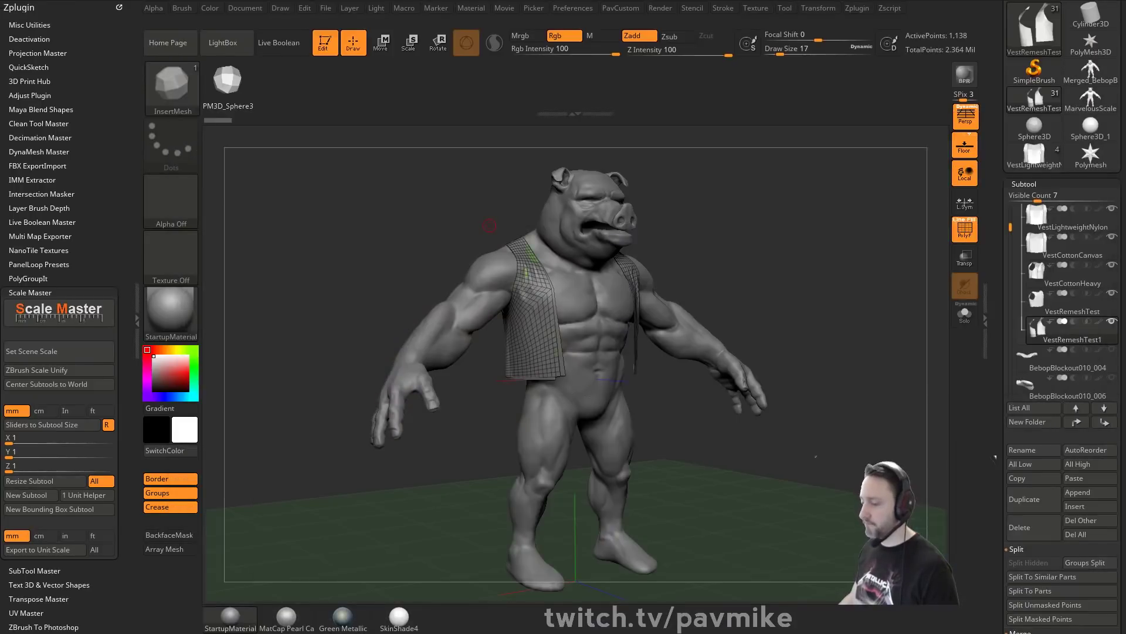
Orbit to a closer view of the vest on Bebop and choose the Standard brush.
left_click_drag(747, 244, 801, 278)
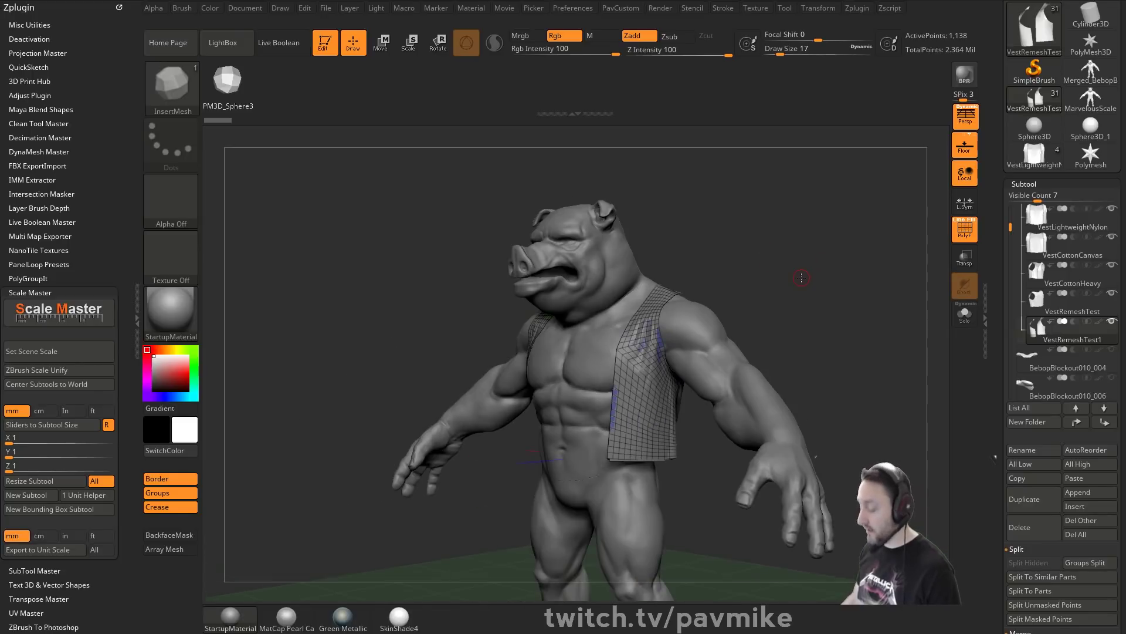
mouse_move(823, 205)
left_mouse_down()
mouse_move(828, 230)
mouse_move(884, 233)
mouse_move(857, 250)
mouse_move(880, 246)
mouse_move(829, 264)
mouse_move(859, 265)
mouse_move(866, 314)
mouse_move(765, 335)
mouse_move(887, 294)
left_mouse_up()
key("s")
key("b")
key("s")
key("t")
Hide every subtool except VestRemeshTest1 and display its polyframe.
left_click(965, 228)
key("s")
key("s")
left_click(1110, 322, "shift")
left_click(964, 230)
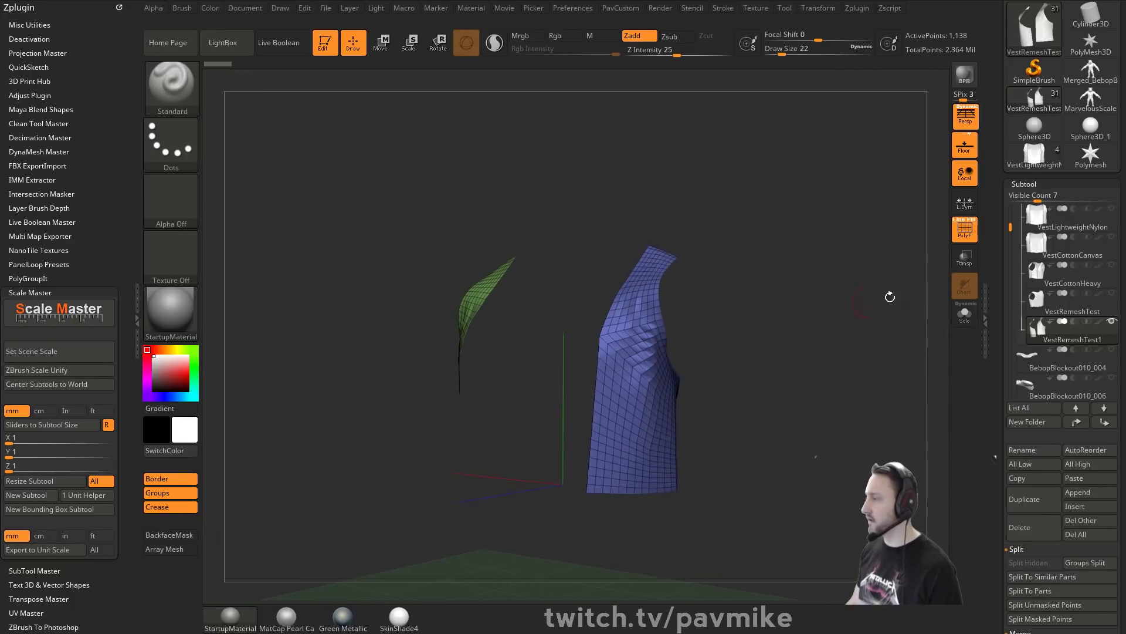
Compare the VestRemeshTest and VestCottonHeavy subtools, turning off the polyframe to examine their smooth surfaces.
left_click(1086, 312)
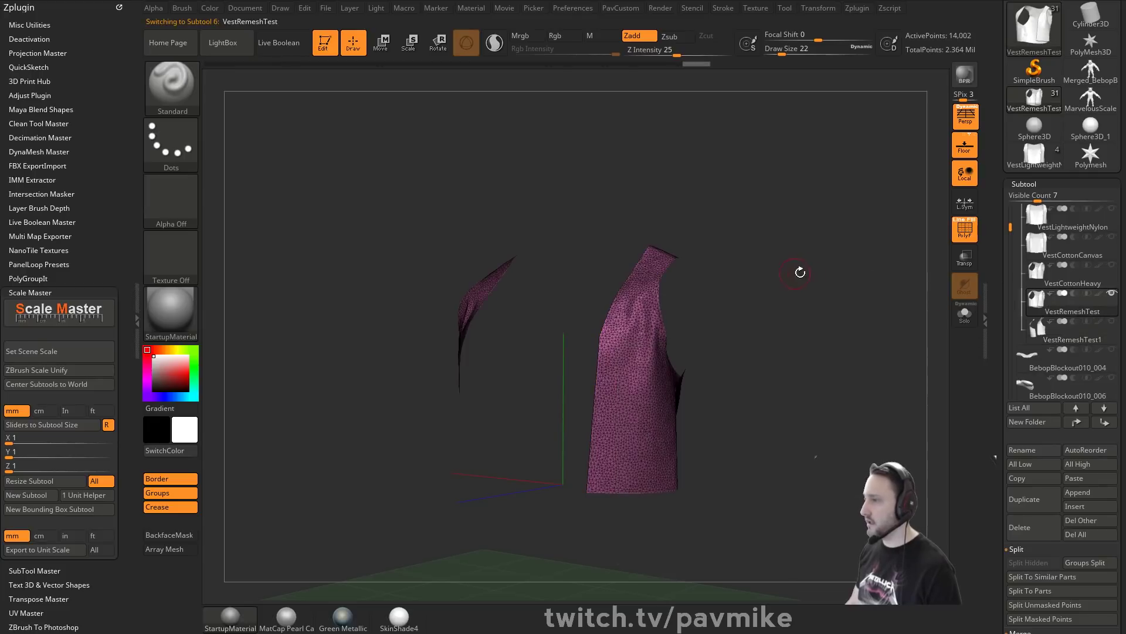
left_click_drag(800, 271, 705, 318)
left_click(956, 237)
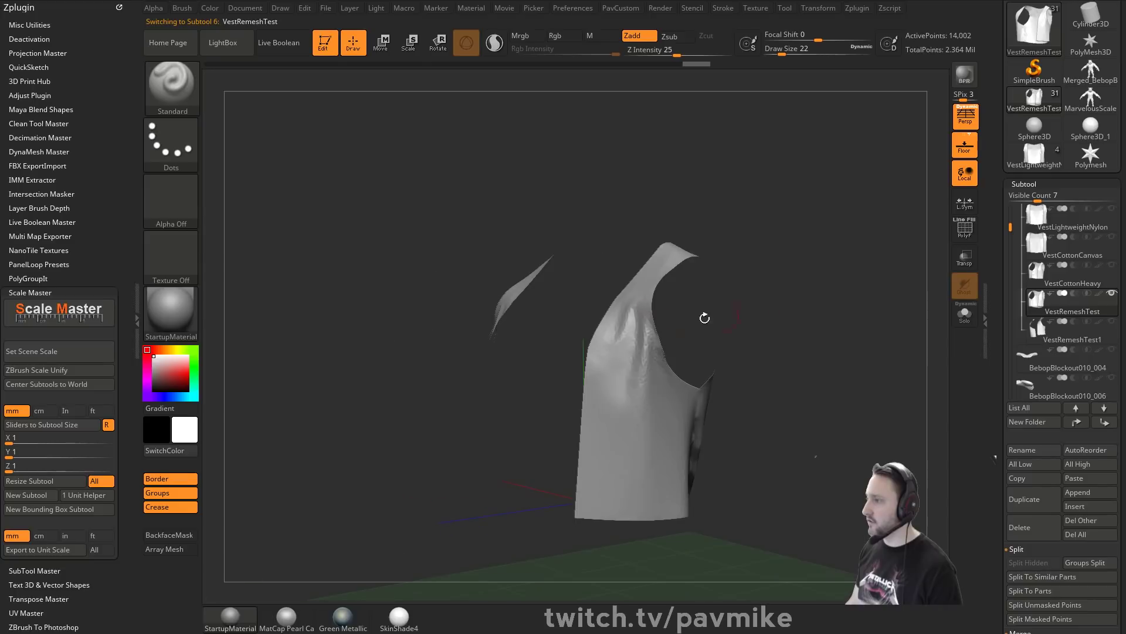
left_click(1068, 282)
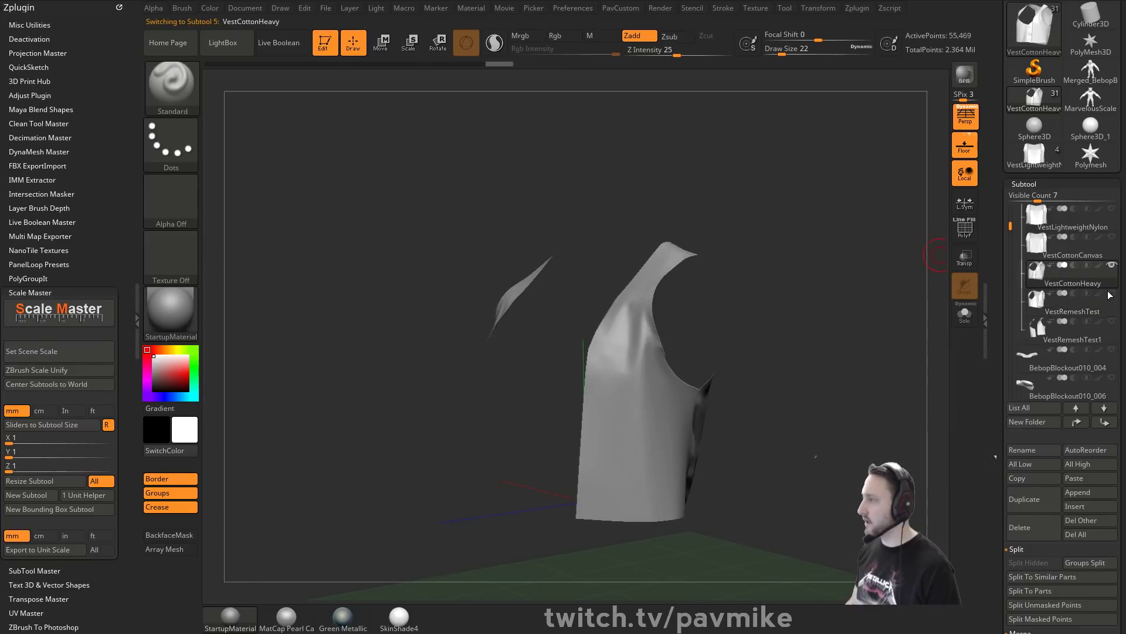
left_click_drag(844, 310, 801, 312)
Compare the folds of VestCottonCanvas and VestCottonHeavy in solo mode from front and back, and leave solo mode.
left_click(1057, 255)
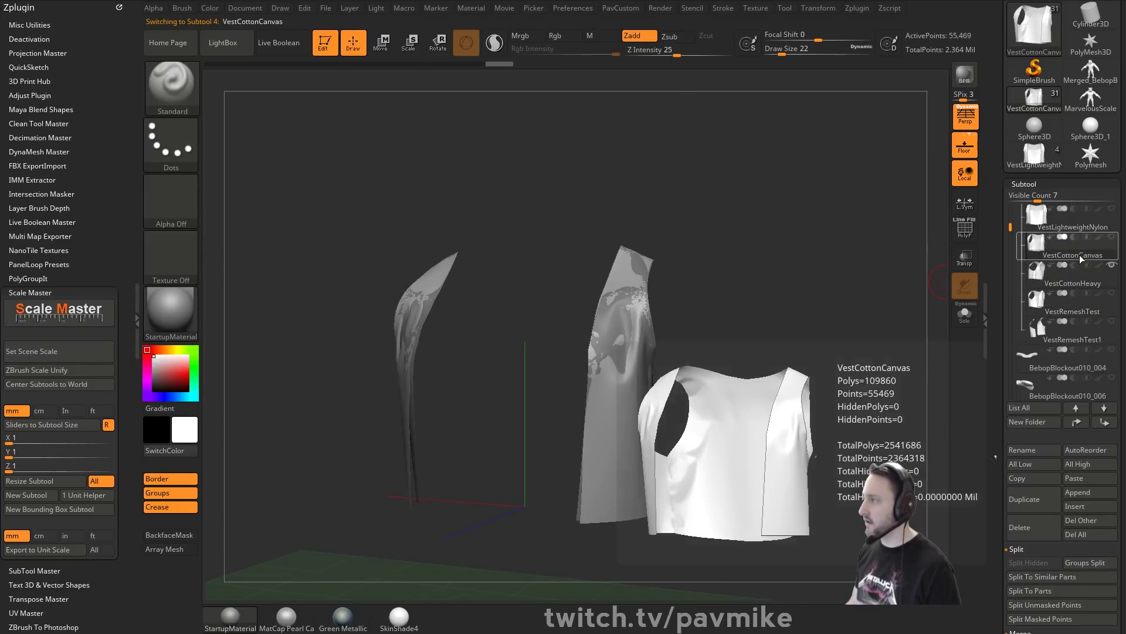
left_click(963, 316)
left_click(1083, 224)
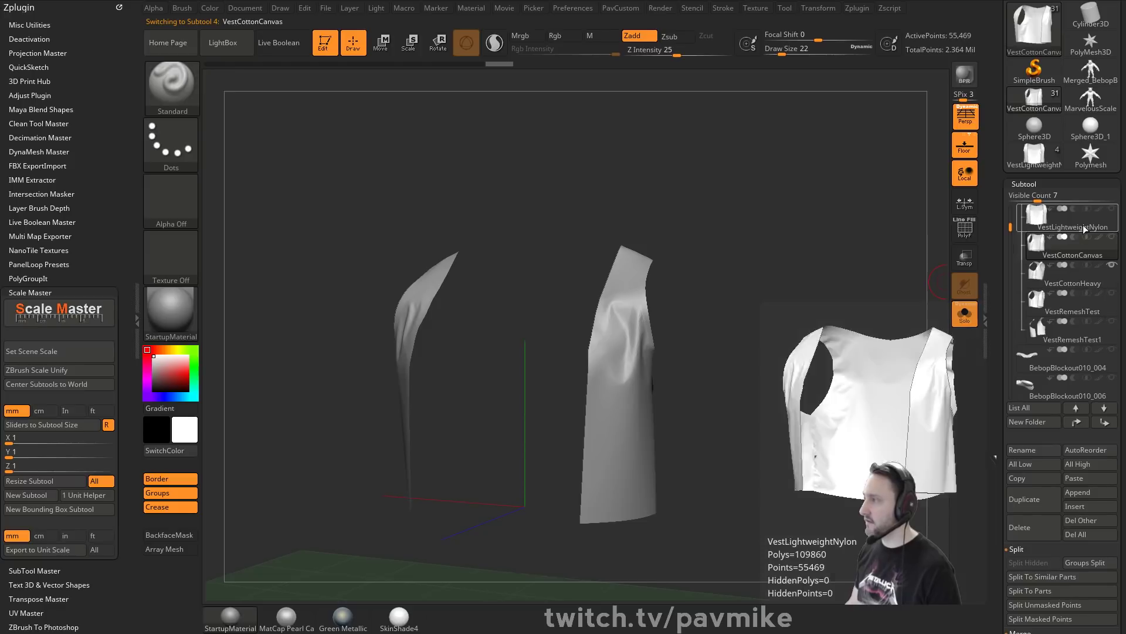
left_click_drag(841, 300, 753, 305)
left_click(1089, 258)
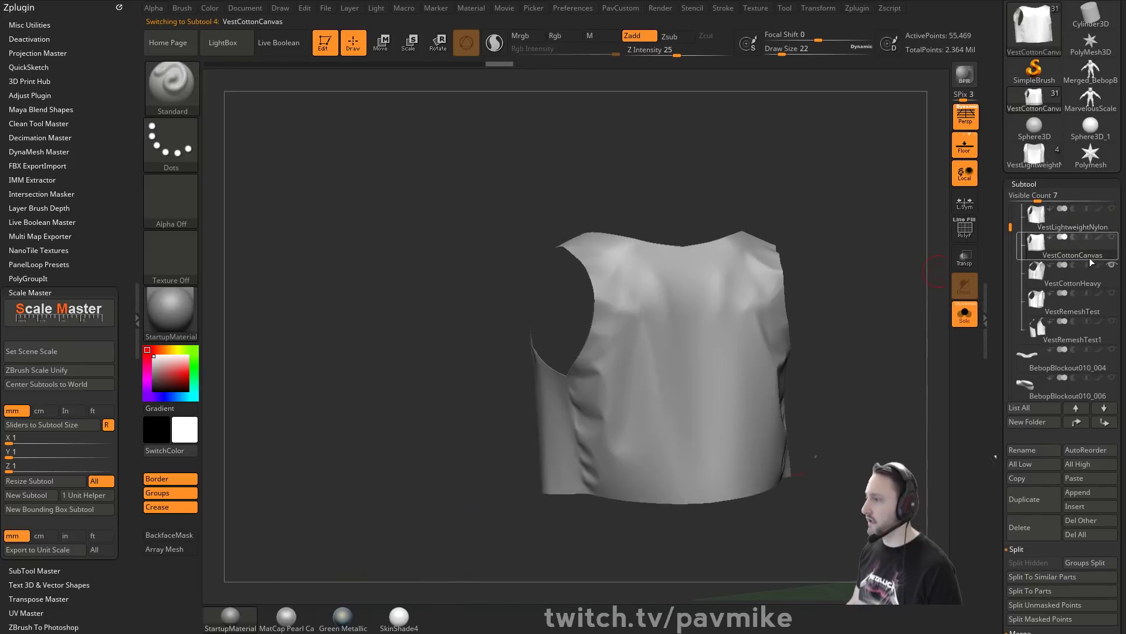
left_click(1085, 283)
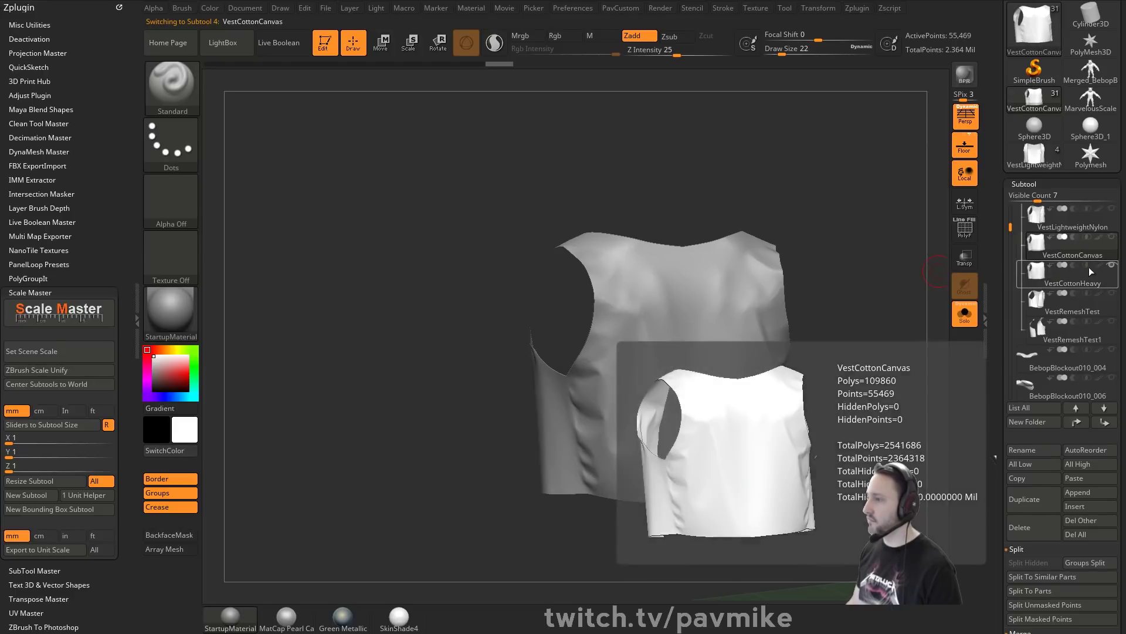
left_click_drag(861, 245, 926, 272)
left_click_drag(821, 282, 913, 299)
left_click(1069, 285)
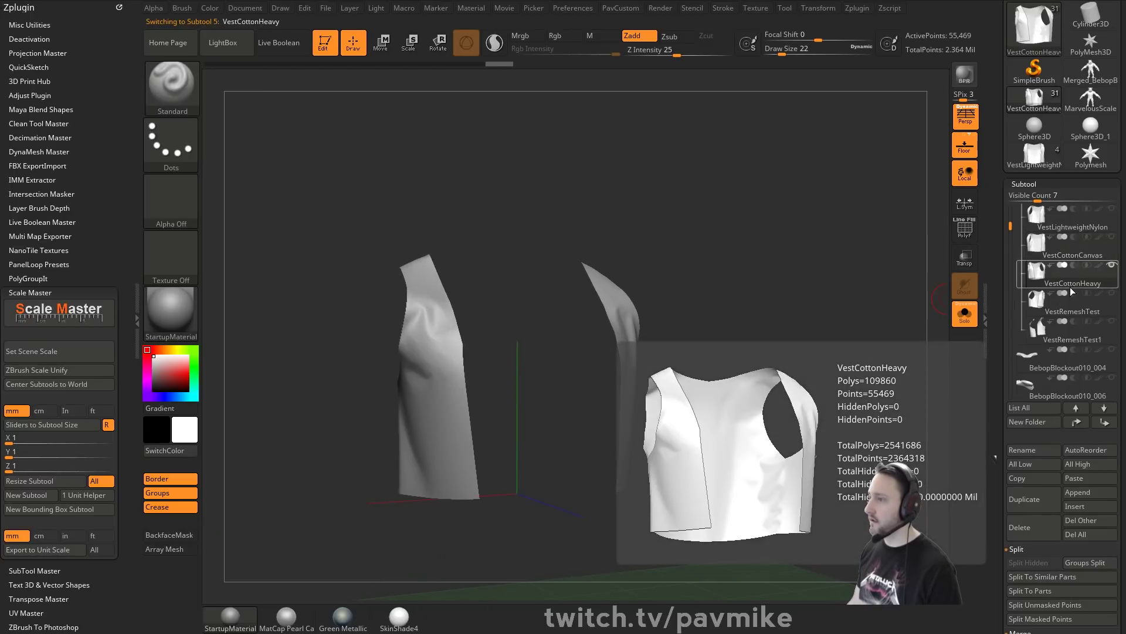
left_click(1050, 260)
left_click_drag(909, 296, 944, 284)
left_click(959, 313)
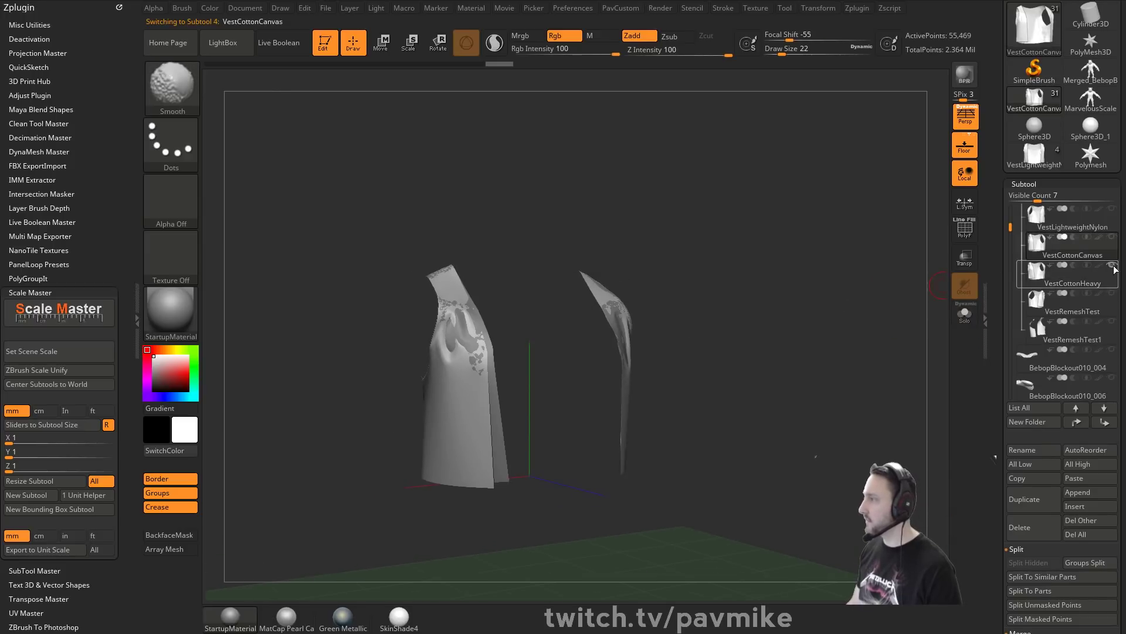
Show the BebopBlockout010_008 upper-body subtool together with the vests.
left_click_drag(1010, 226, 1006, 206)
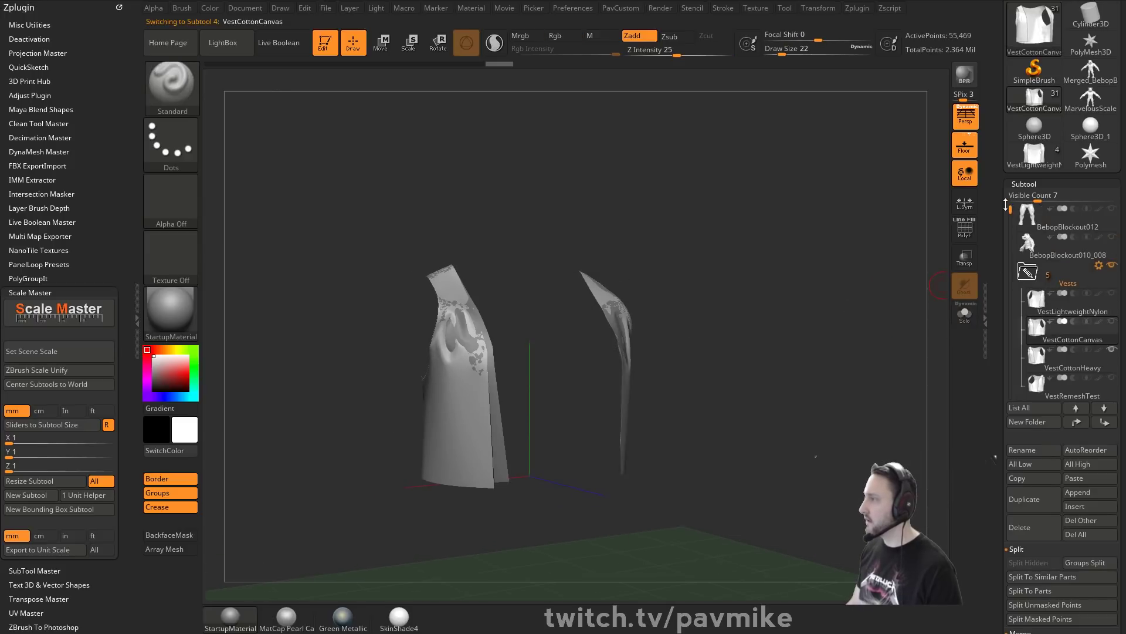
left_click(1111, 236)
left_click_drag(868, 280, 937, 276)
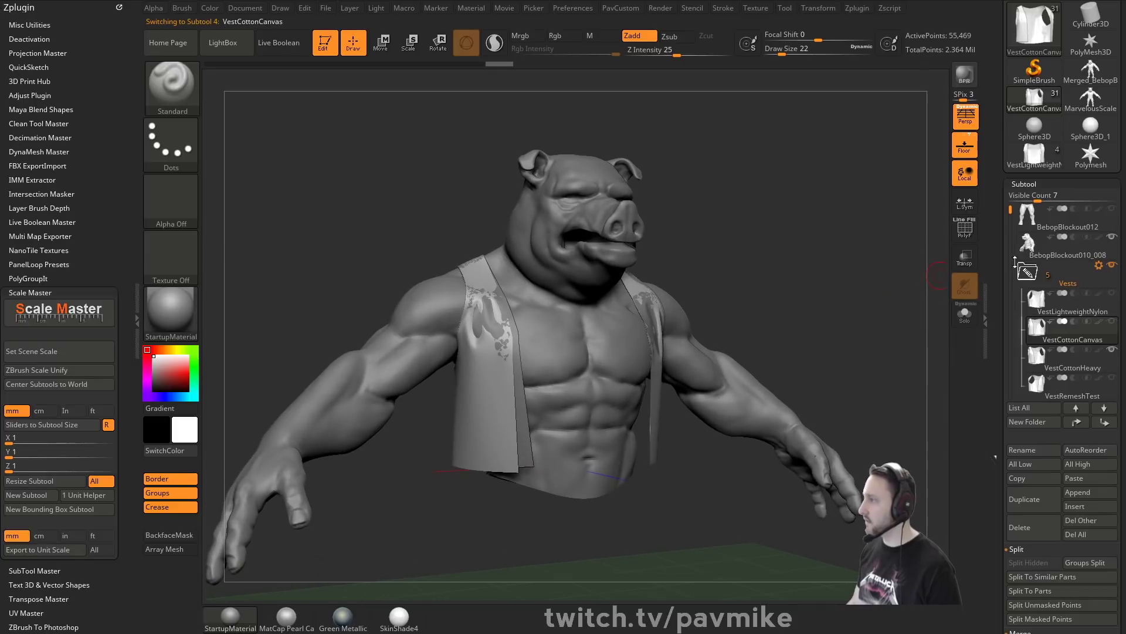
Compare how VestCottonHeavy, VestCottonCanvas and VestLightweightNylon drape on Bebop's upper body by switching between the subtools.
left_click_drag(1010, 209, 1007, 226)
left_click(1082, 280)
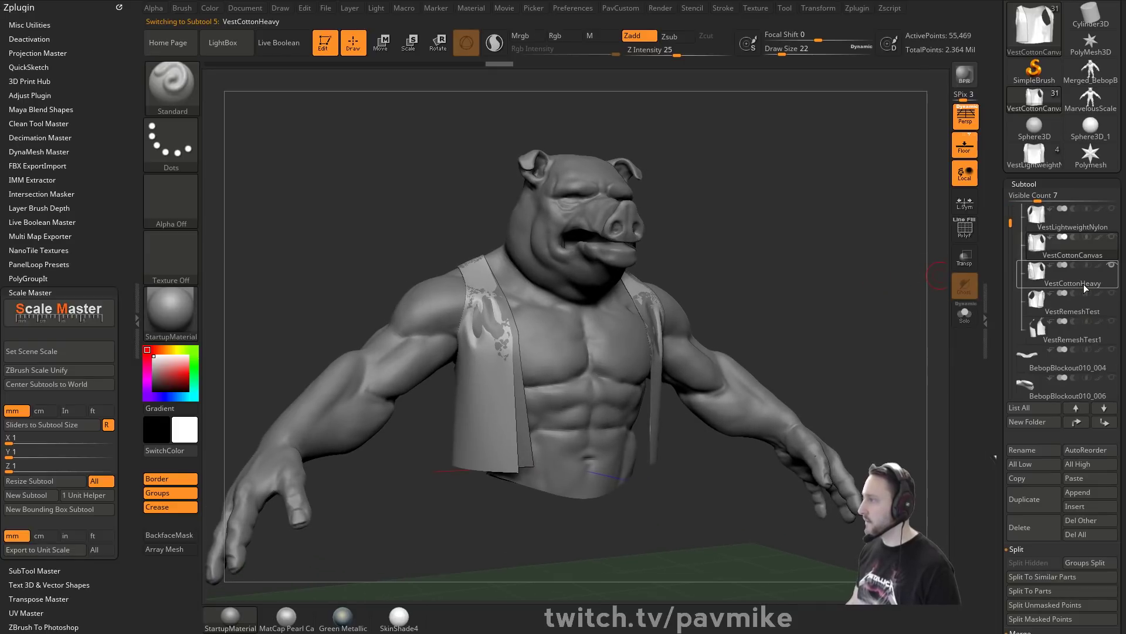
left_click_drag(920, 274, 891, 271)
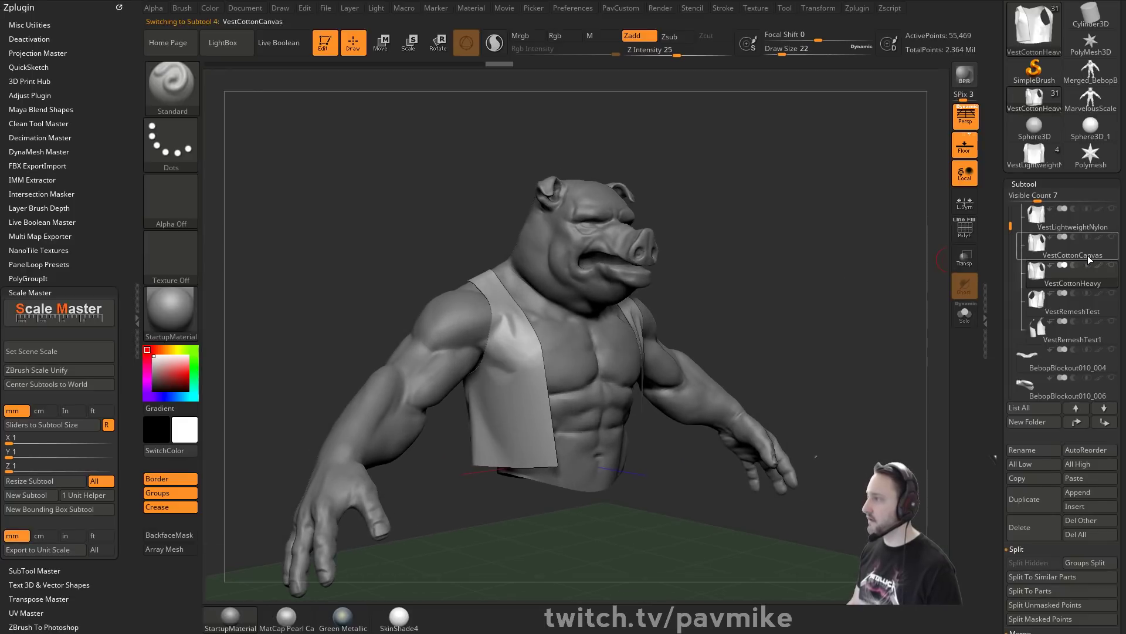
left_click(1083, 283)
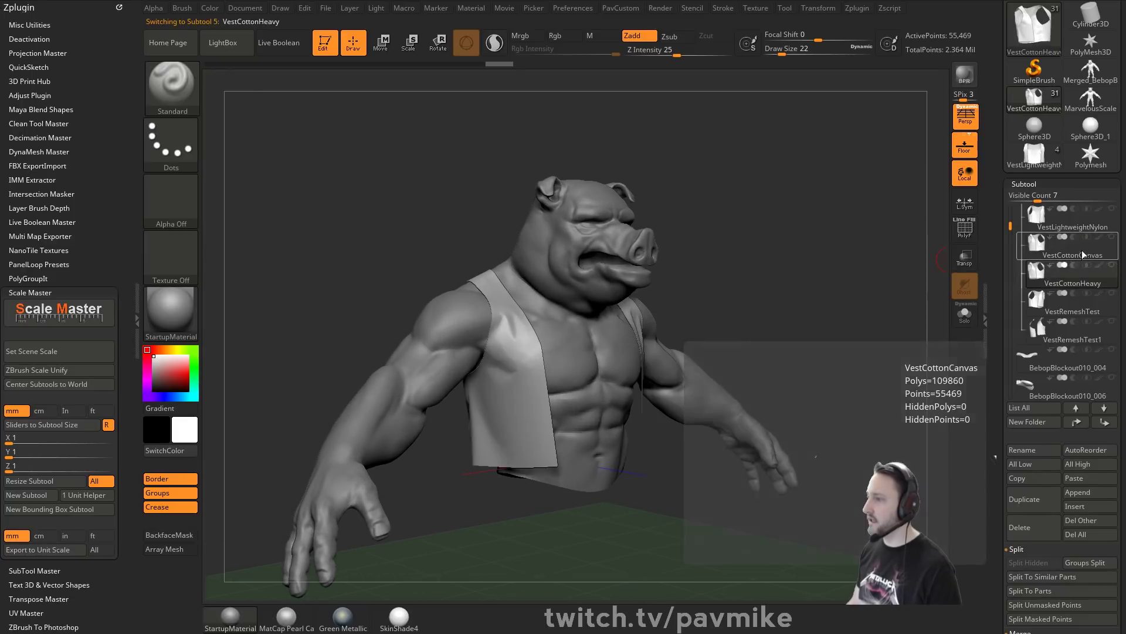
left_click(1081, 251)
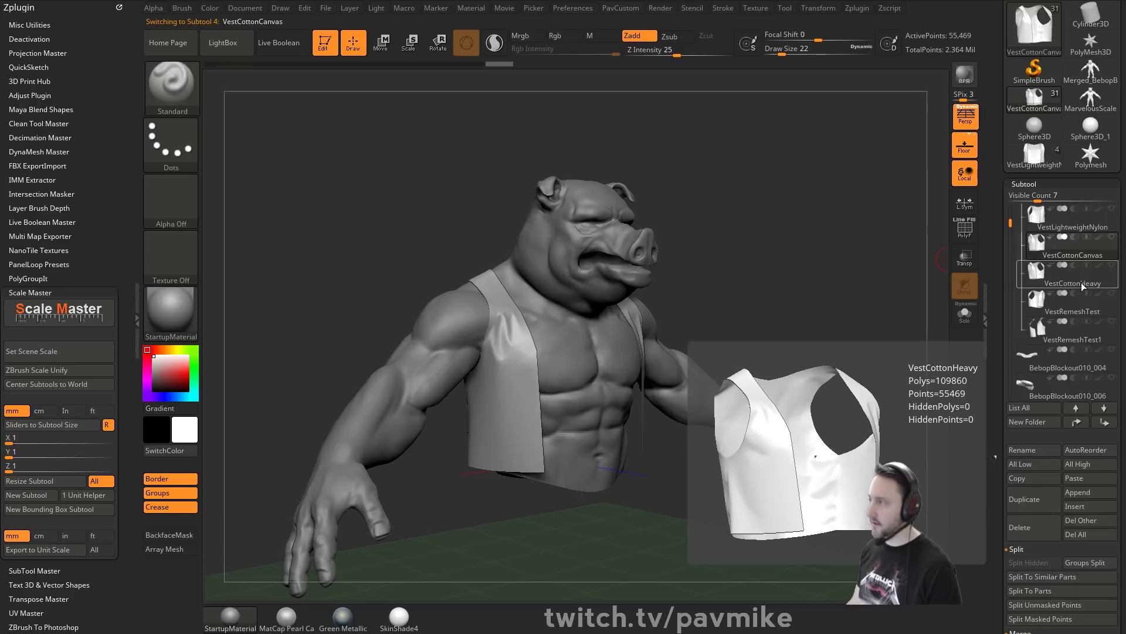
left_click(1075, 282)
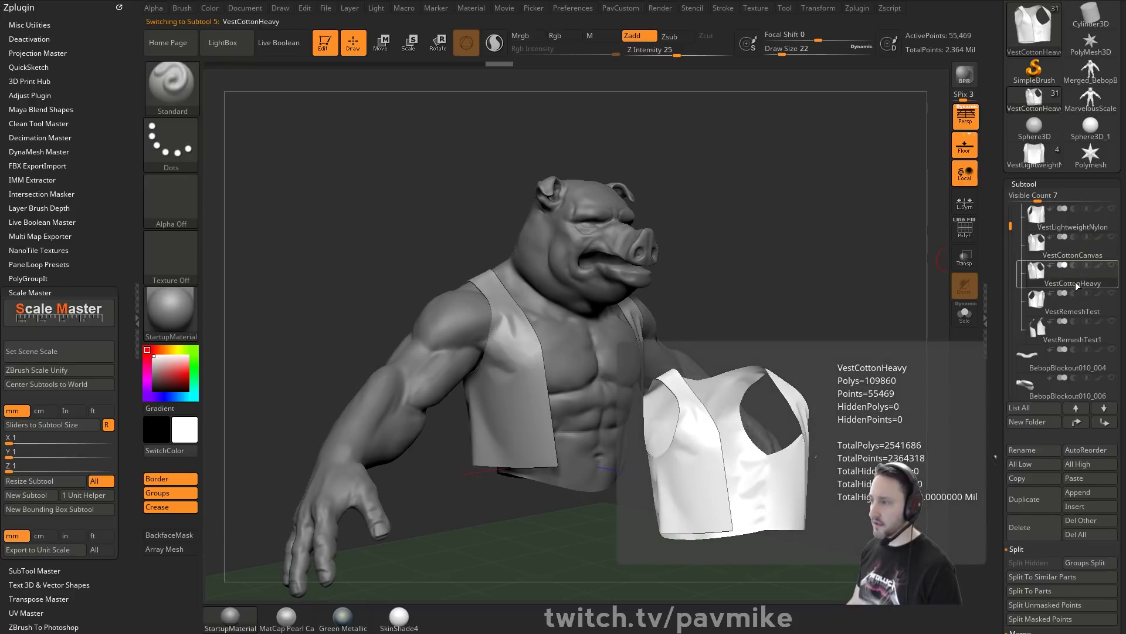
left_click(1080, 255)
mouse_move(872, 309)
left_mouse_down()
mouse_move(811, 300)
mouse_move(870, 289)
left_mouse_up()
left_click(1028, 230)
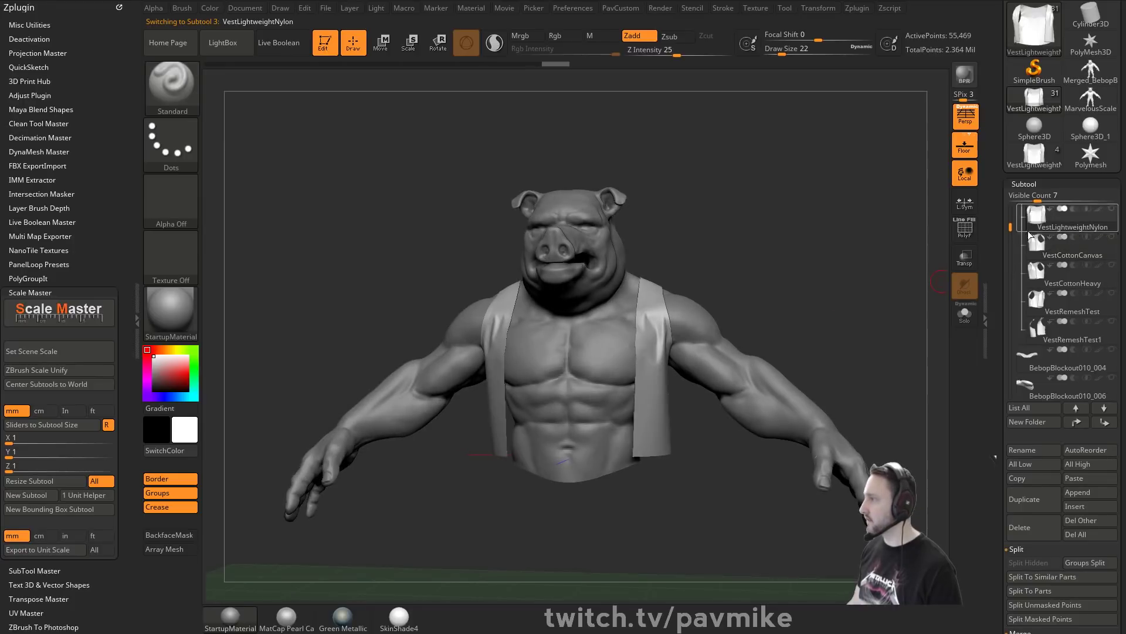
Start saving the tool under a new name and browse to the streaming > TurtlePower > Bebop folder.
left_click_drag(1010, 227, 1010, 210)
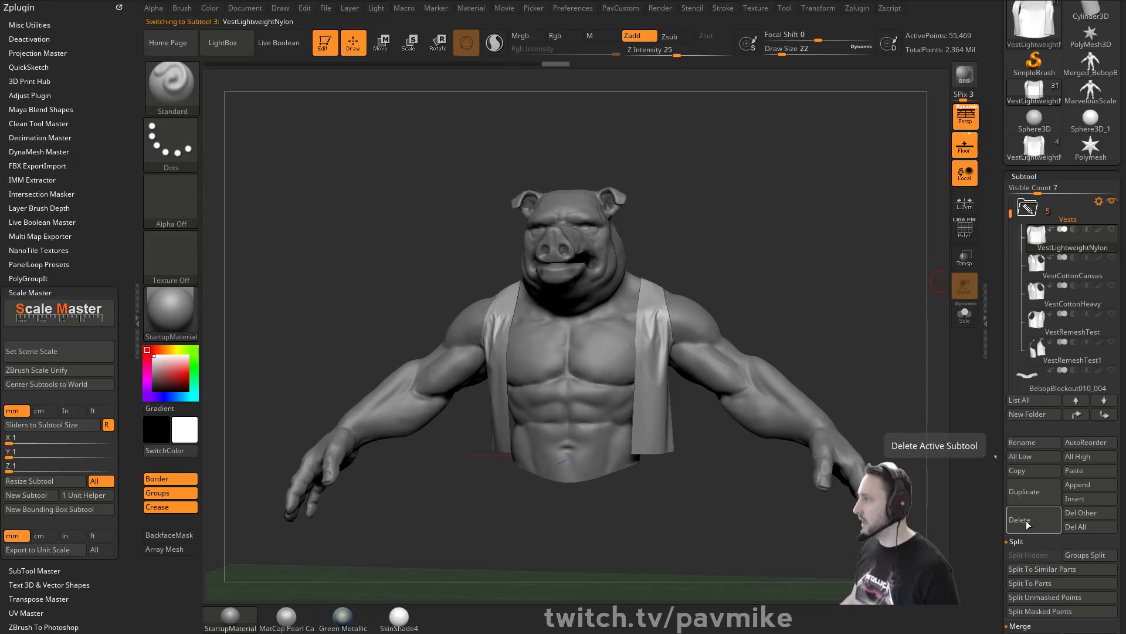
left_click_drag(1000, 54, 1001, 196)
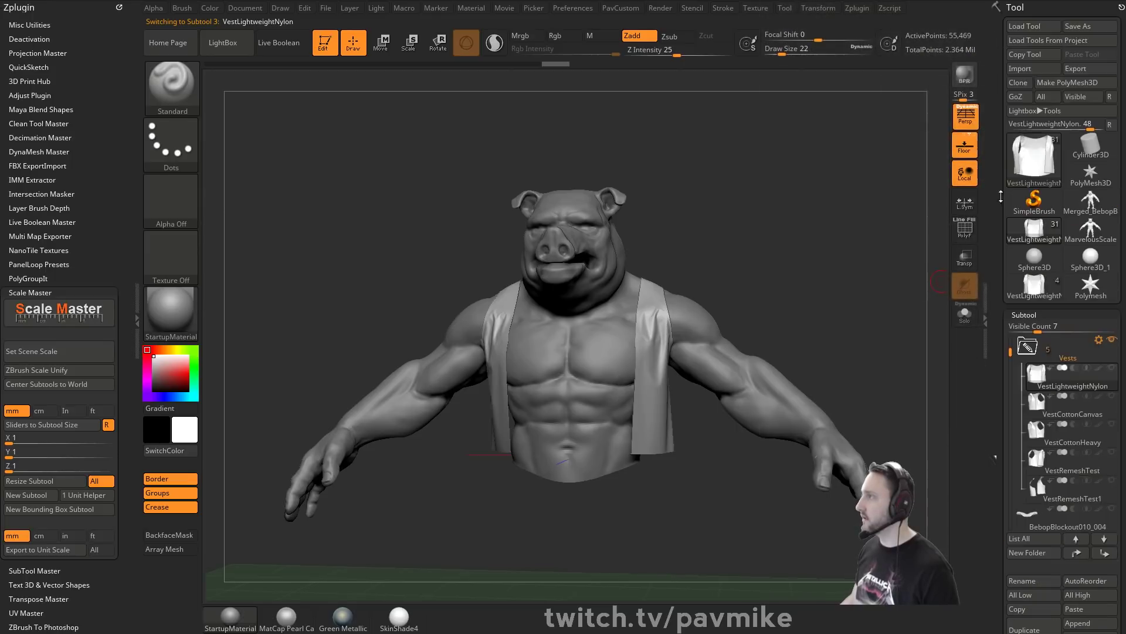
left_click(1089, 26)
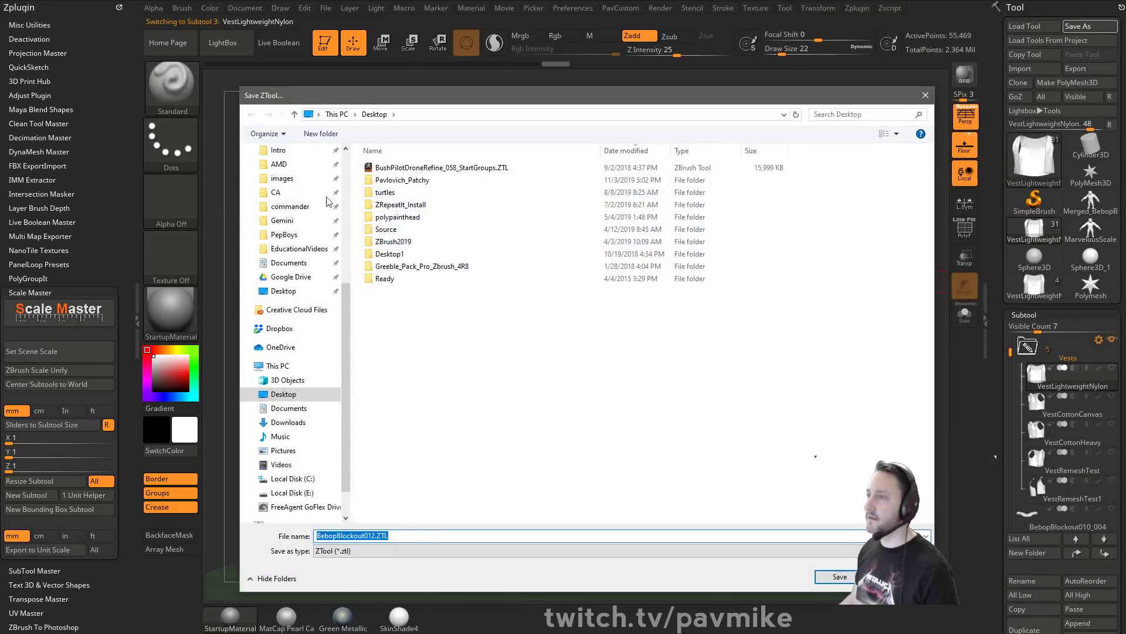
scroll(327, 202, "up", 6)
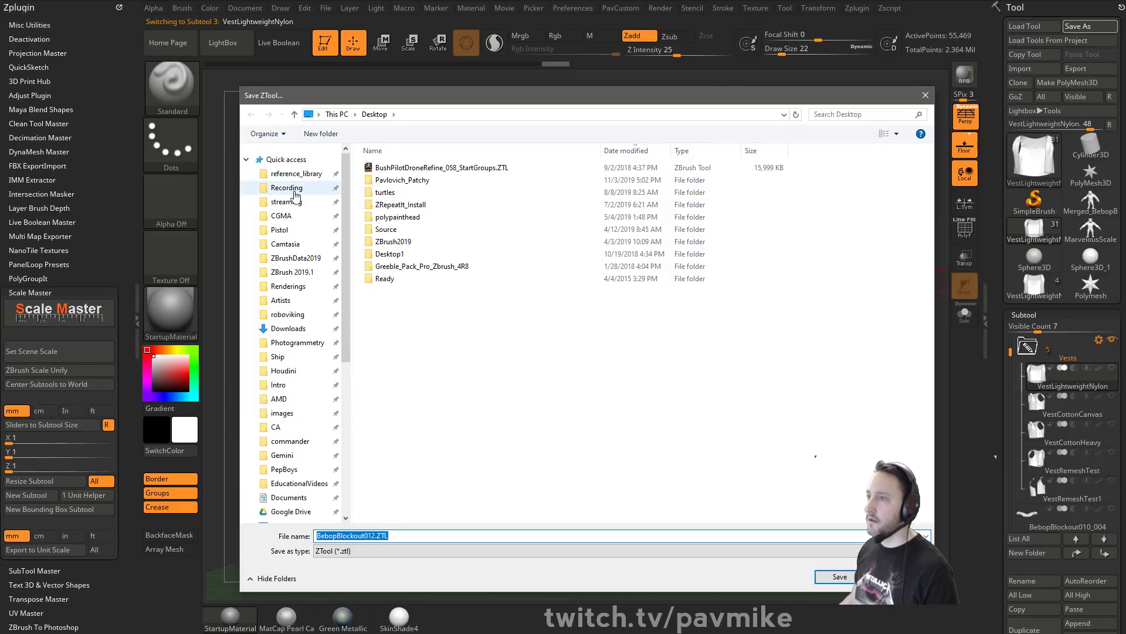
left_click(291, 187)
left_click(286, 201)
scroll(405, 352, "down", 3)
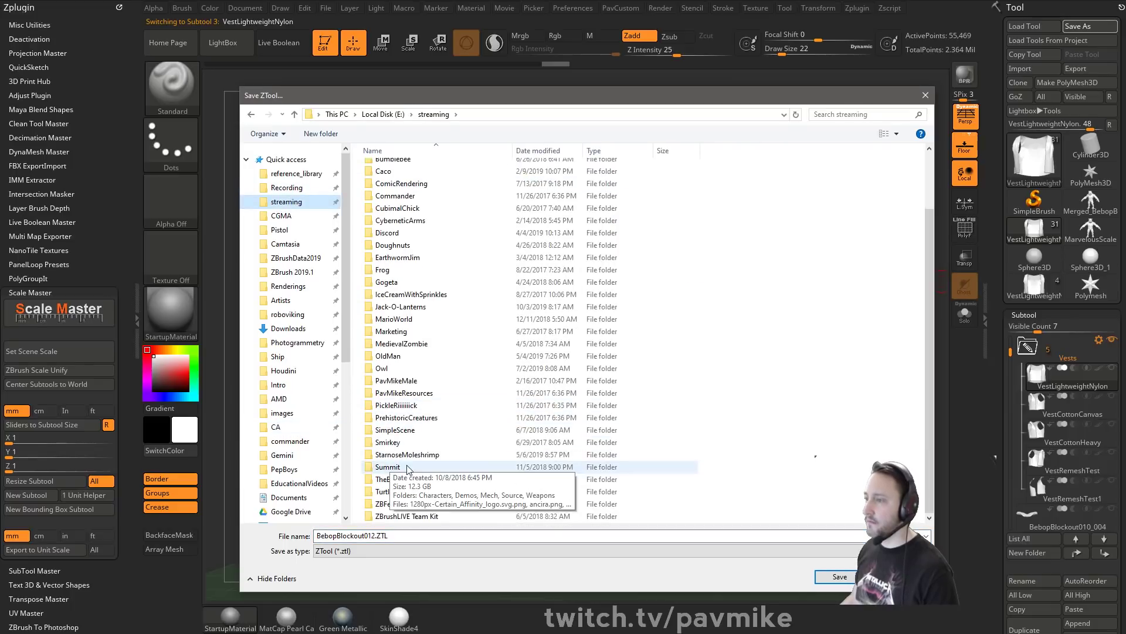
double_click(407, 492)
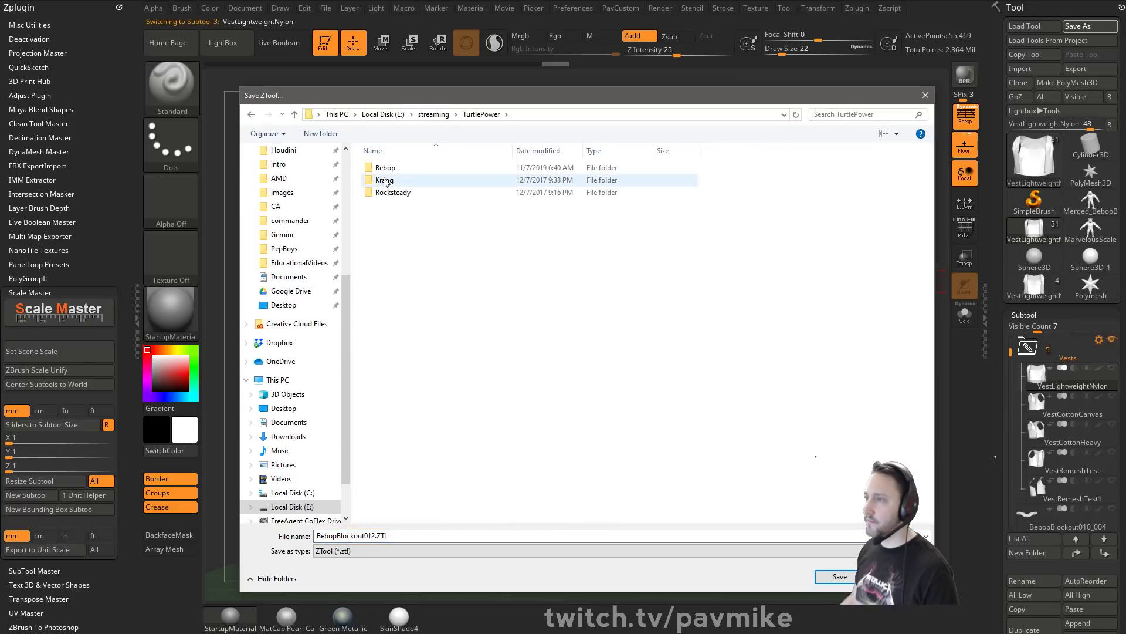
double_click(386, 168)
Save the tool as BebopBlockout012_FashionShowVest.
left_click(360, 532)
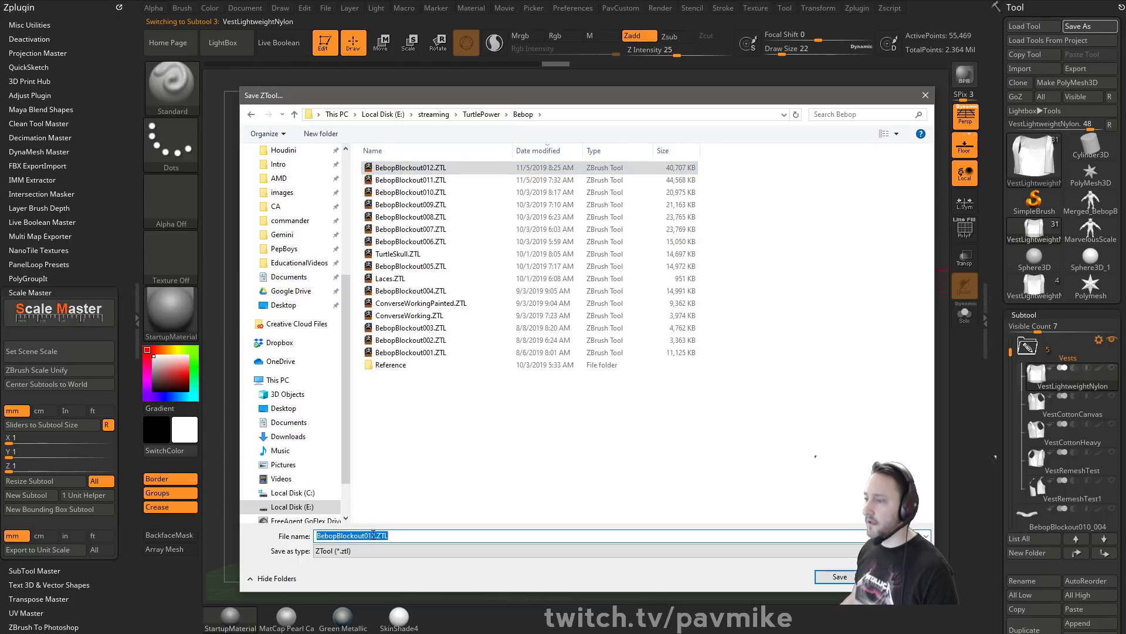
left_click(375, 535)
type("_FashionShowVest")
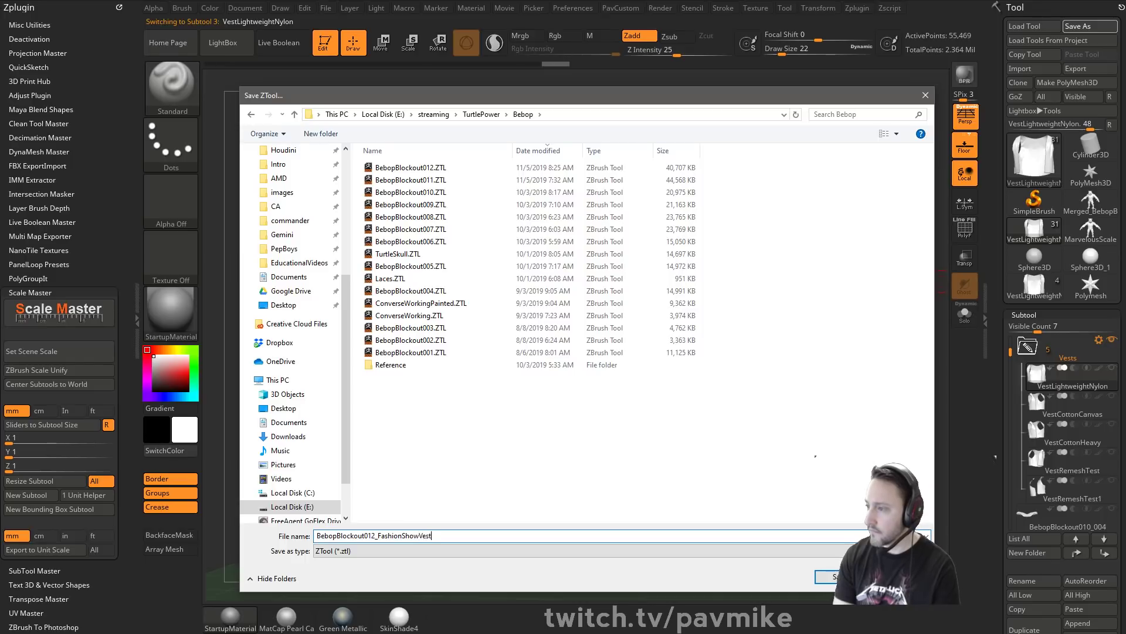
key("Return")
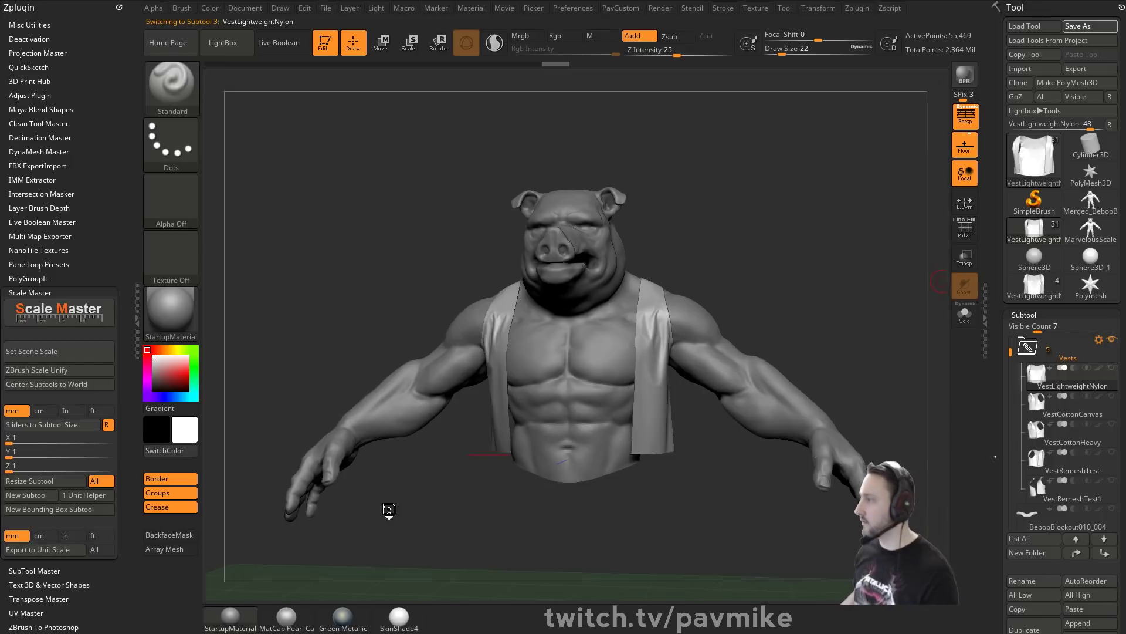
Delete the VestLightweightNylon, VestCottonHeavy, VestRemeshTest and VestRemeshTest1 subtools, keeping only VestCottonCanvas in the Vests folder.
left_click_drag(1001, 326, 999, 278)
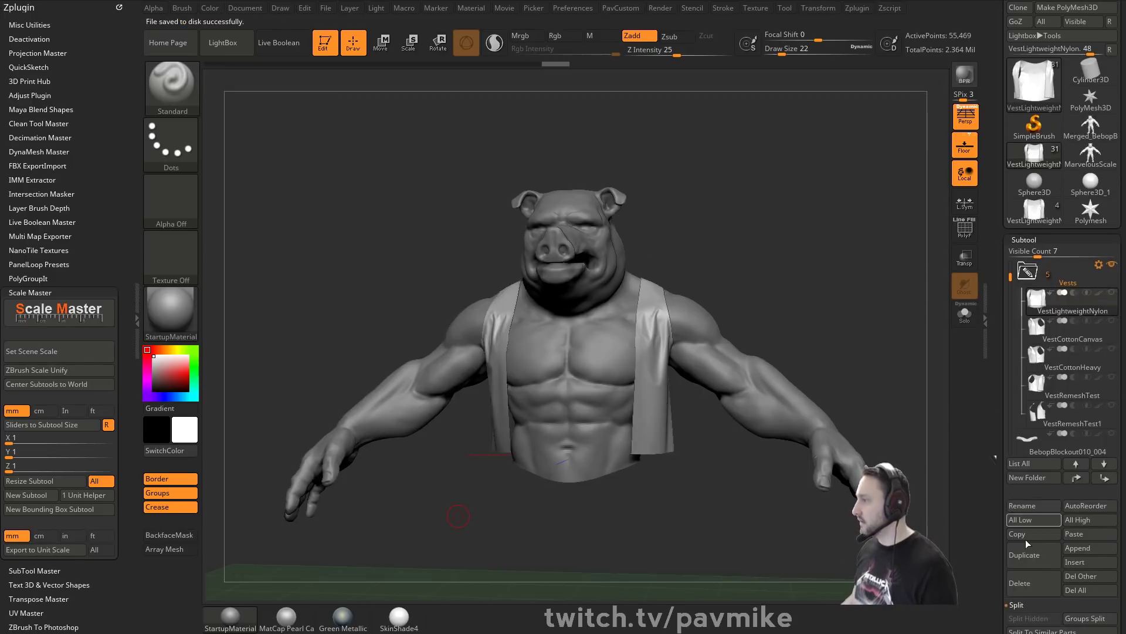
left_click(1033, 585)
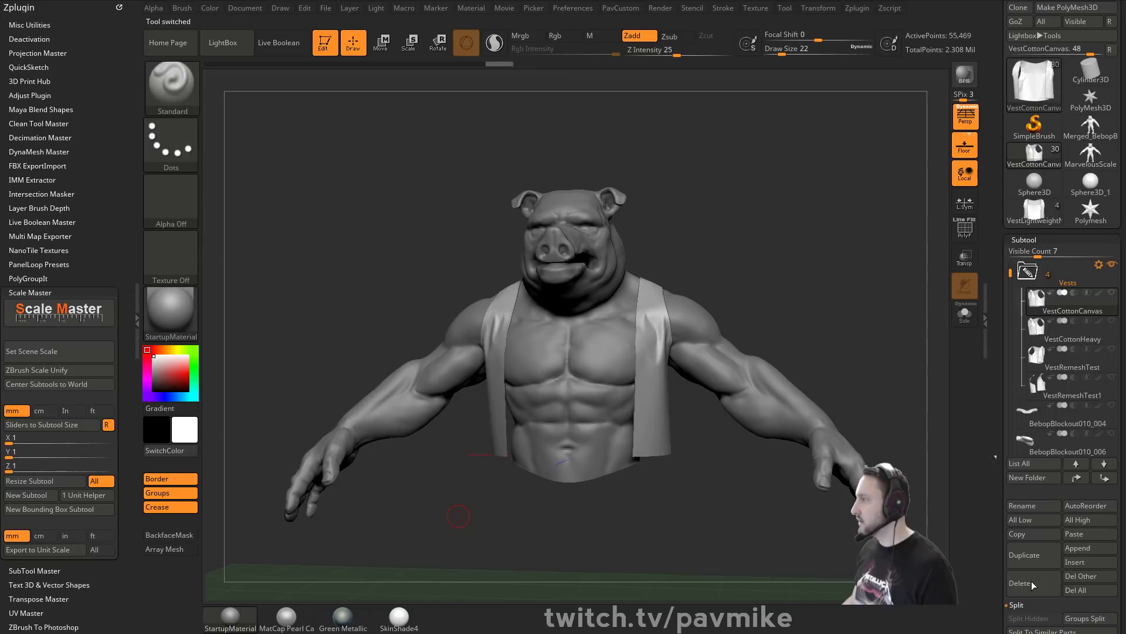
left_click_drag(822, 292, 921, 299)
left_click(1073, 337)
left_click(1075, 308)
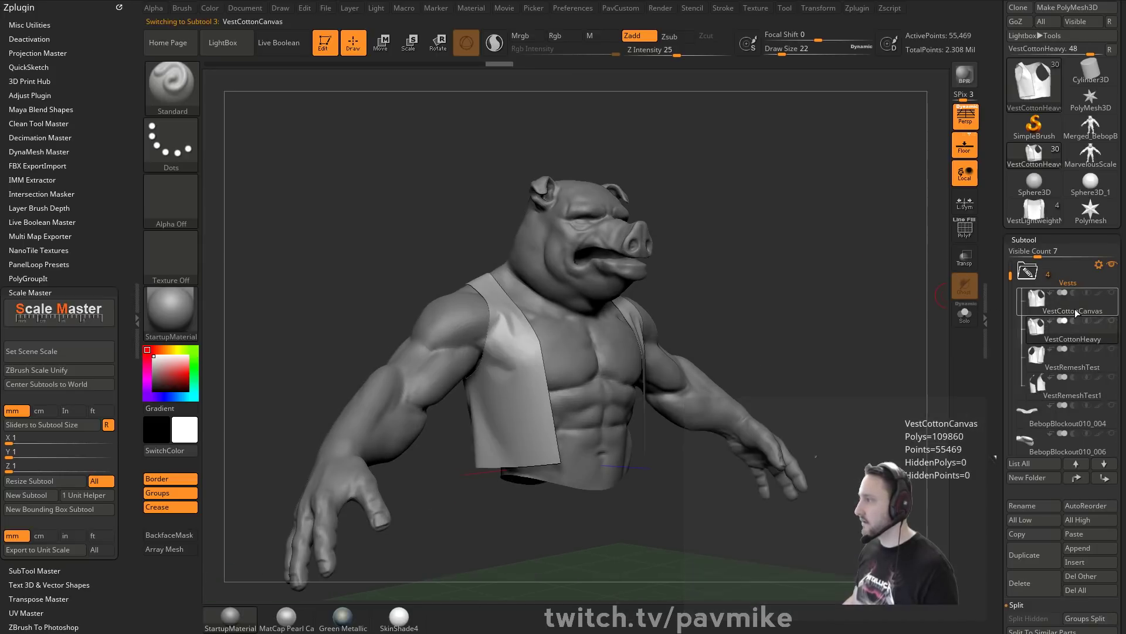
left_click(1072, 338)
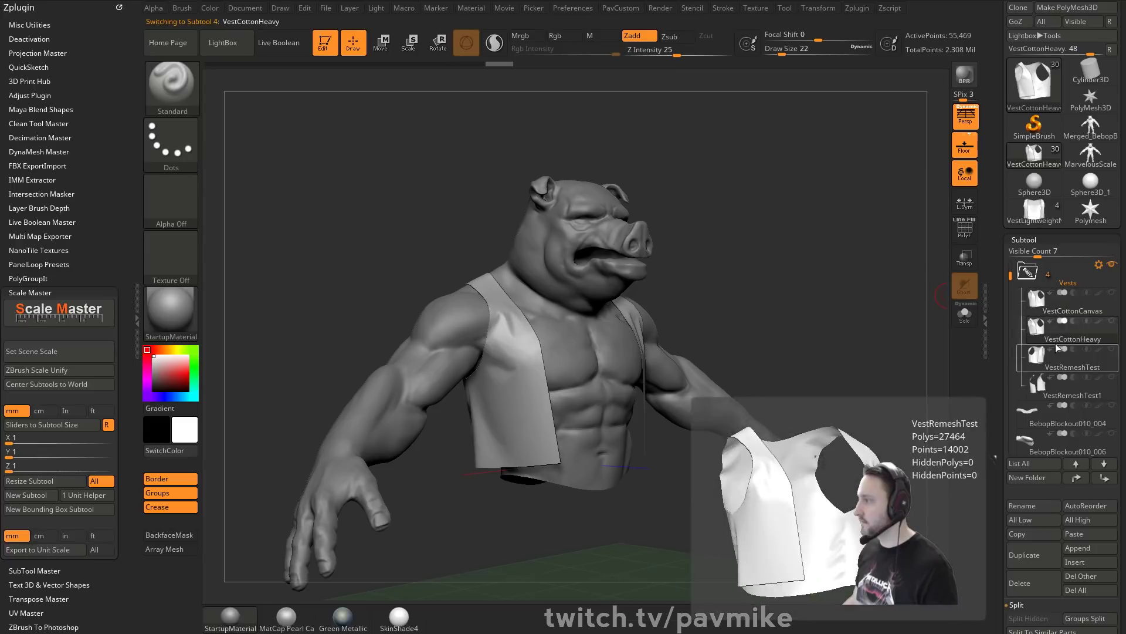
left_click(1033, 577)
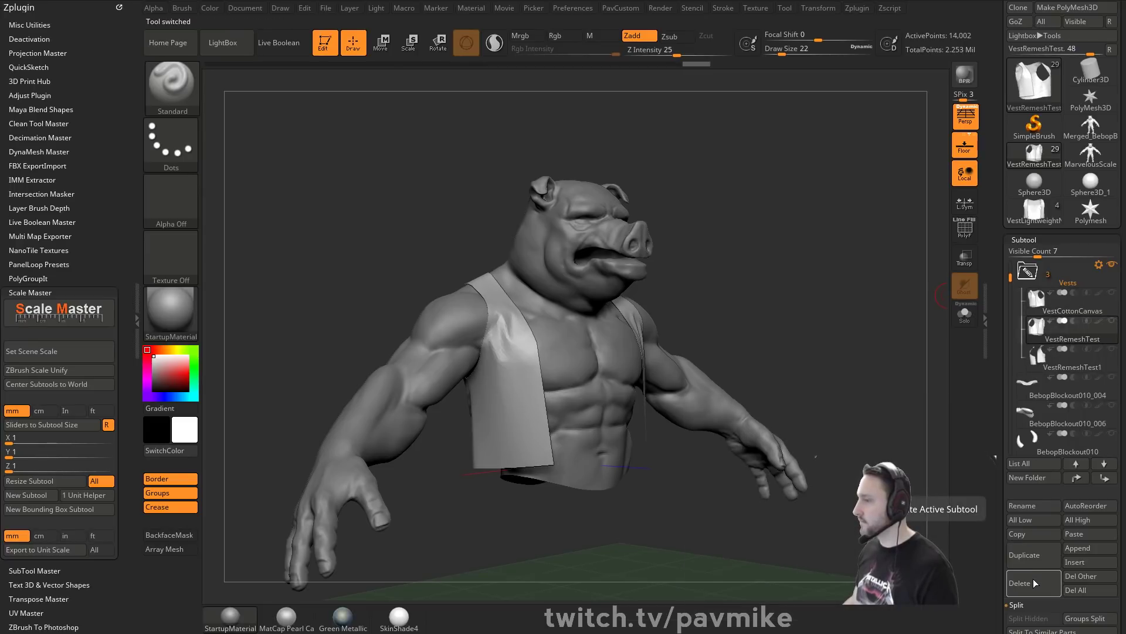
left_click(1033, 578)
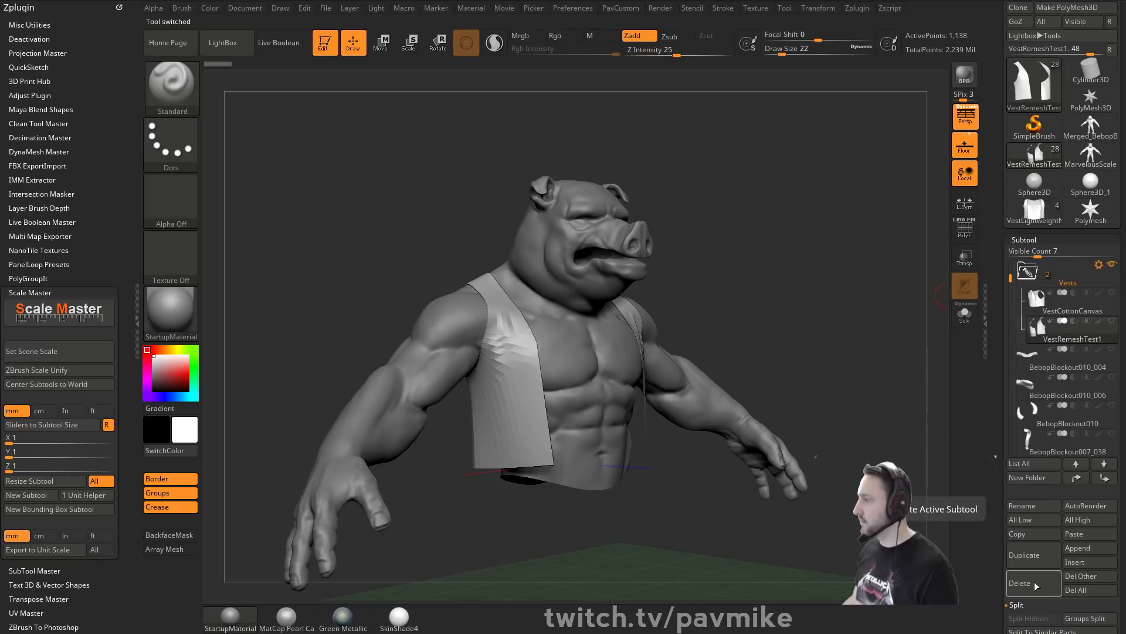
left_click_drag(837, 345, 742, 345, "shift")
Take VestCottonCanvas out of the Vests folder and keep it as the active subtool.
left_click(1050, 301)
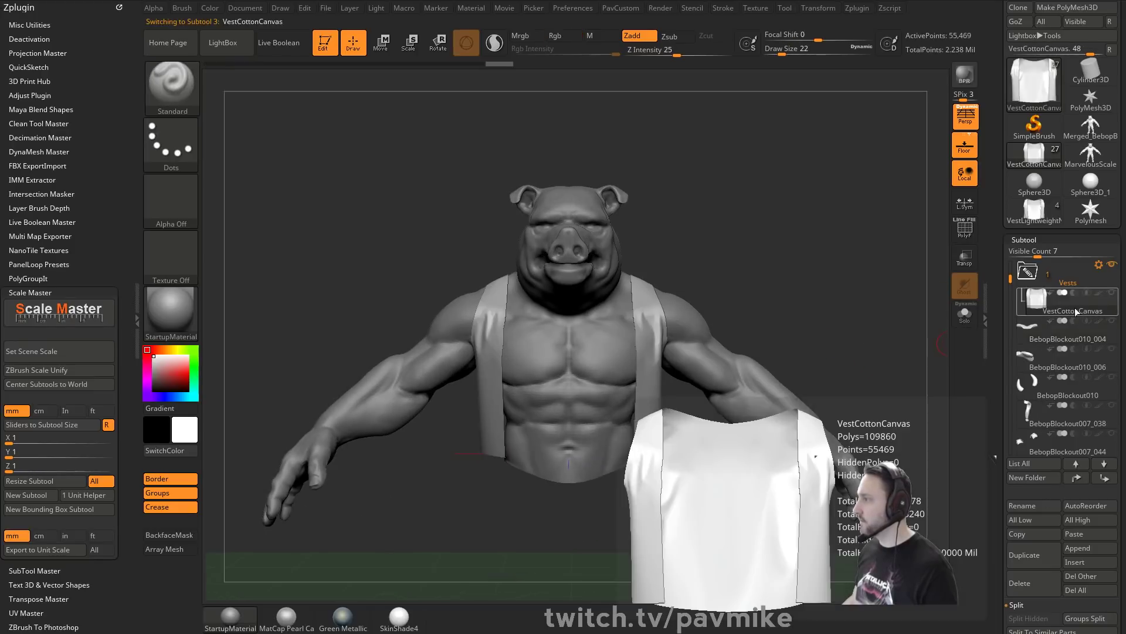
left_click_drag(1049, 300, 1009, 261)
left_click(1050, 321)
Turn on the polyframe and view the canvas vest's mesh on Bebop's back.
mouse_move(846, 273)
left_mouse_down("alt")
mouse_move(835, 287)
mouse_move(856, 287)
mouse_move(799, 294)
mouse_move(860, 284)
mouse_move(810, 287)
mouse_move(833, 282)
mouse_move(797, 274)
left_mouse_up("alt")
key("shift+f")
key("s")
left_click_drag(847, 241, 875, 246)
key("s")
left_click_drag(874, 246, 879, 248)
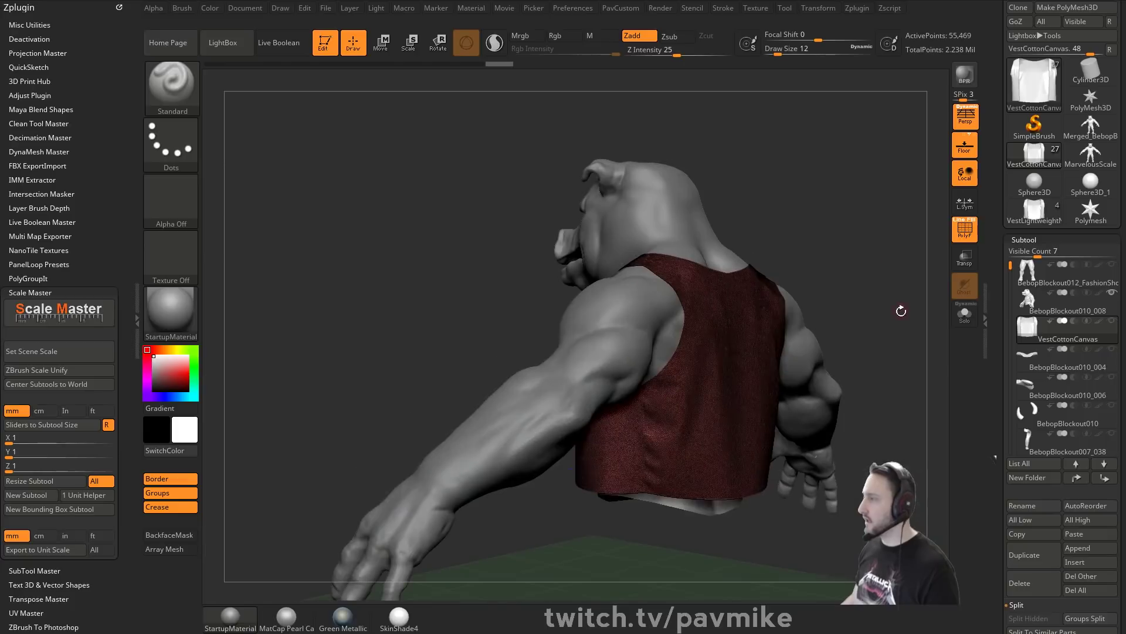
Duplicate VestCottonCanvas and isolate the duplicate in solo mode.
scroll(1033, 469, "down", 3)
left_click(1024, 485)
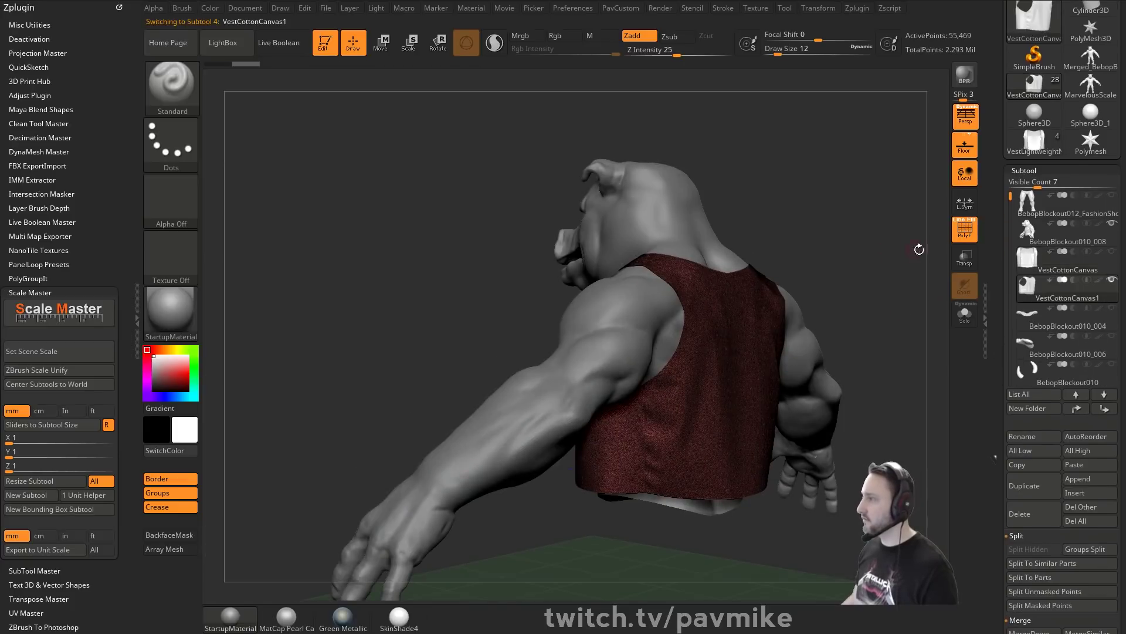
left_click(964, 317)
left_click_drag(927, 196, 843, 206)
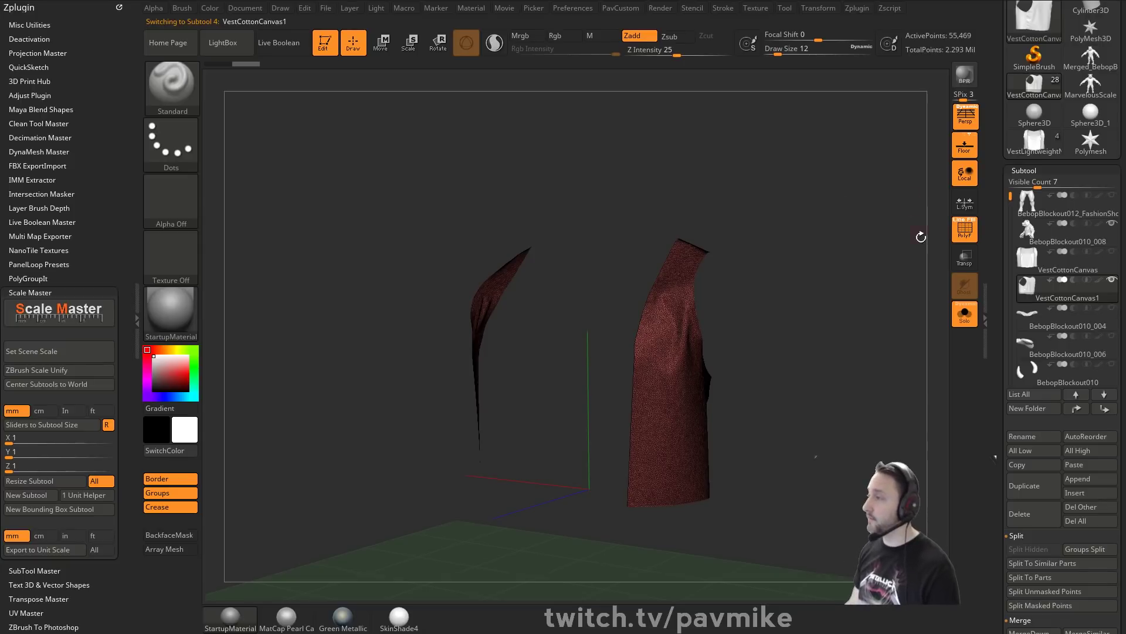
Examine the duplicated vest from the front, leaving solo mode to check its fit on Bebop's upper body.
key("s")
mouse_move(921, 236)
left_mouse_down()
mouse_move(866, 267)
mouse_move(877, 261)
mouse_move(875, 278)
mouse_move(837, 277)
left_mouse_up()
key("s")
key("s")
left_click(964, 316)
key("s")
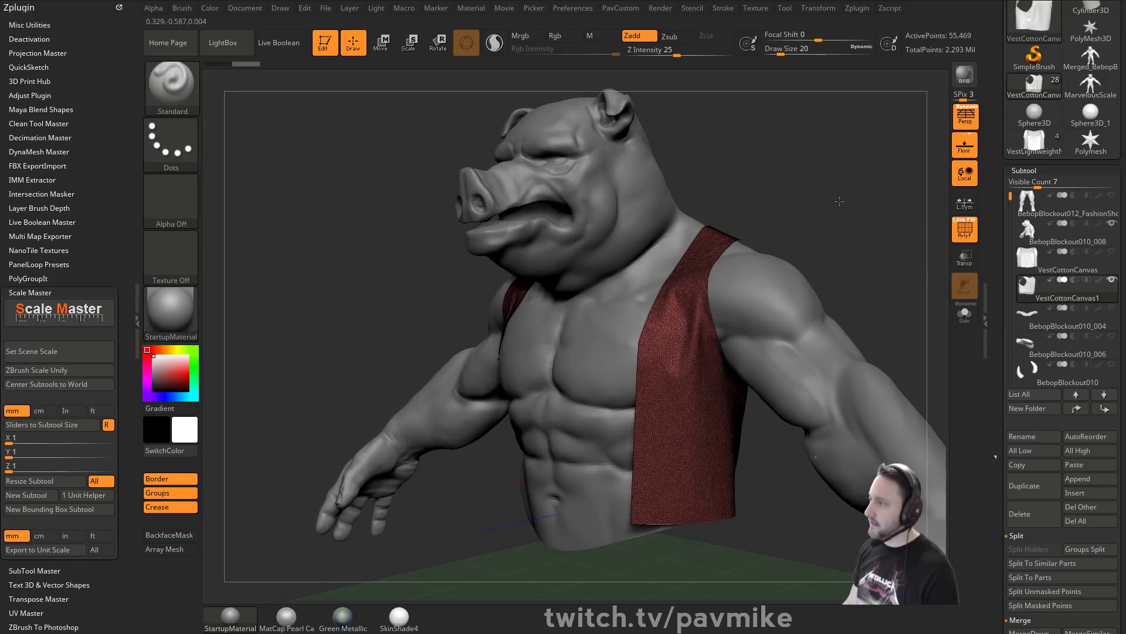
key("f")
key("f")
mouse_move(840, 201)
left_mouse_down("shift")
mouse_move(803, 240)
mouse_move(840, 257)
left_mouse_up("shift")
key("s")
mouse_move(841, 257)
left_mouse_down()
mouse_move(812, 264)
mouse_move(825, 264)
left_mouse_up()
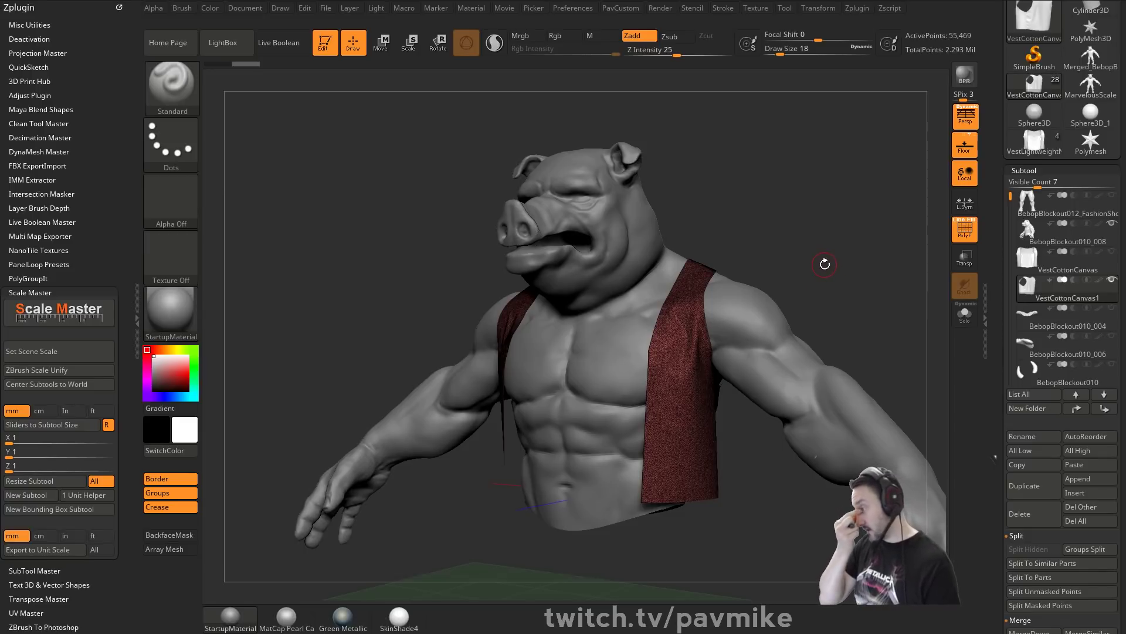
left_click_drag(773, 200, 827, 238)
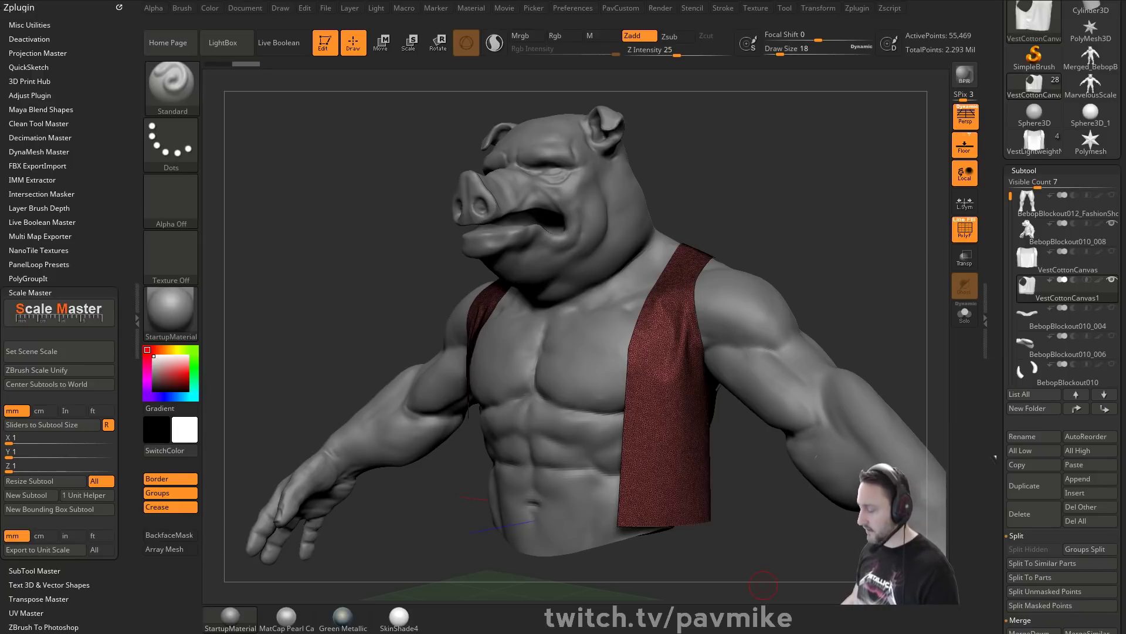
Switch to the browser, look through the tutorial projects in the signed-in artist's ArtStation portfolio, and return to ZBrush.
left_click_drag(861, 633, 875, 100)
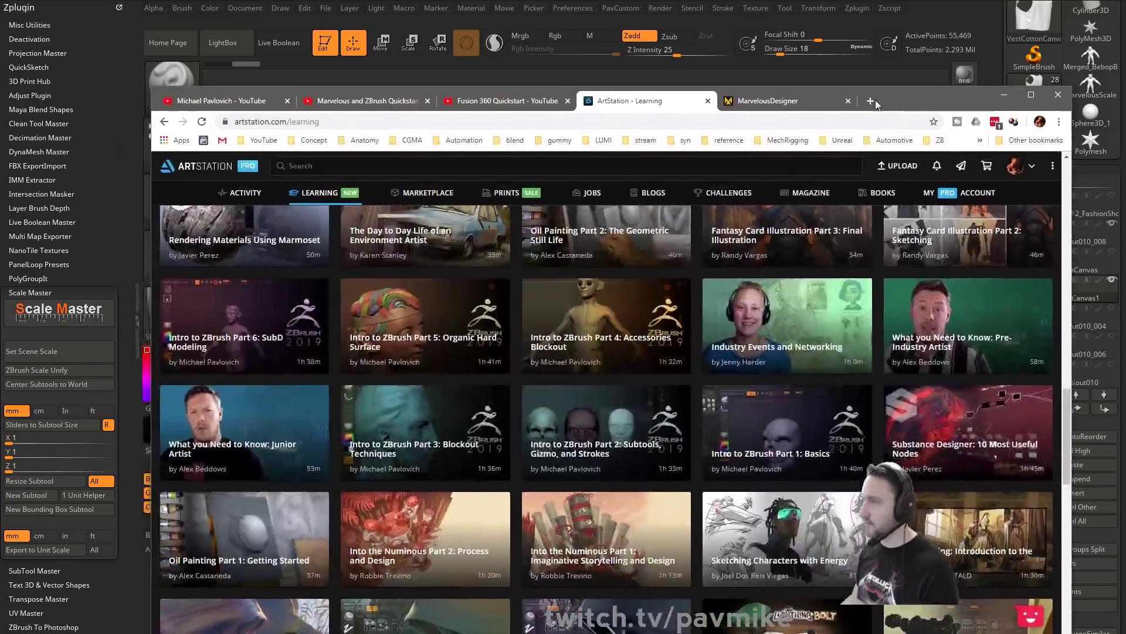
left_click(1032, 167)
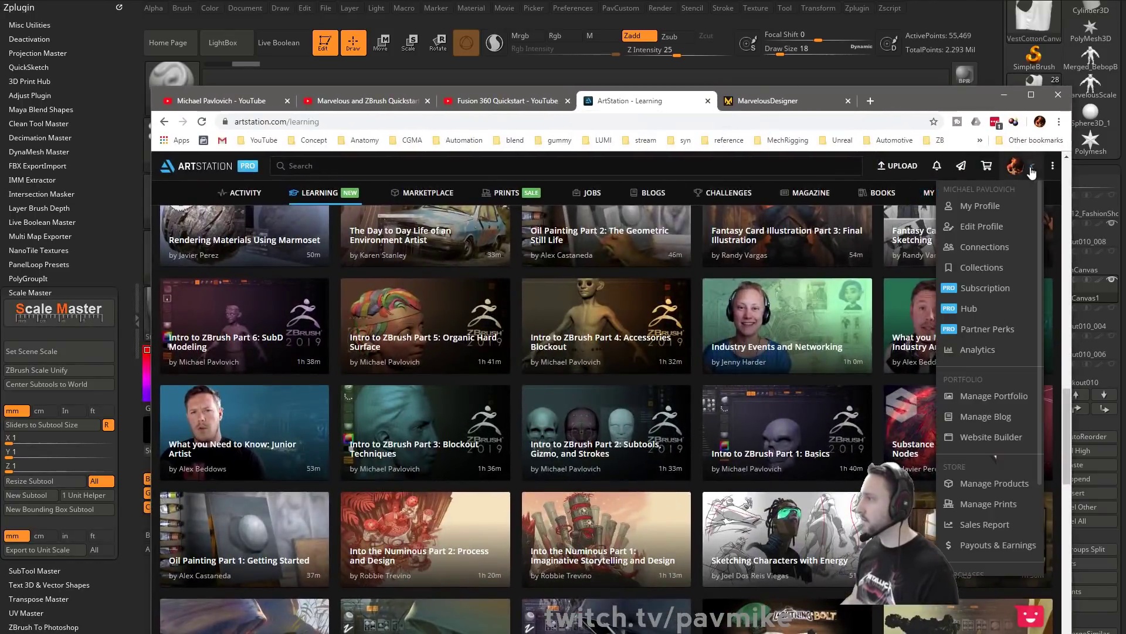
left_click(978, 206)
scroll(406, 519, "down", 20)
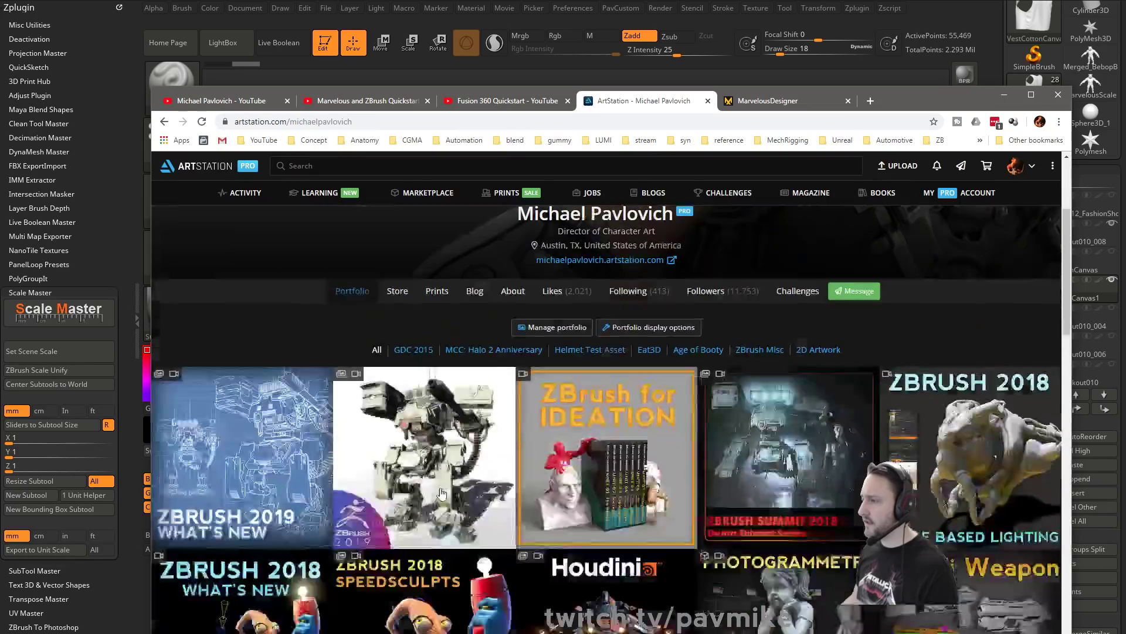
scroll(443, 498, "down", 4)
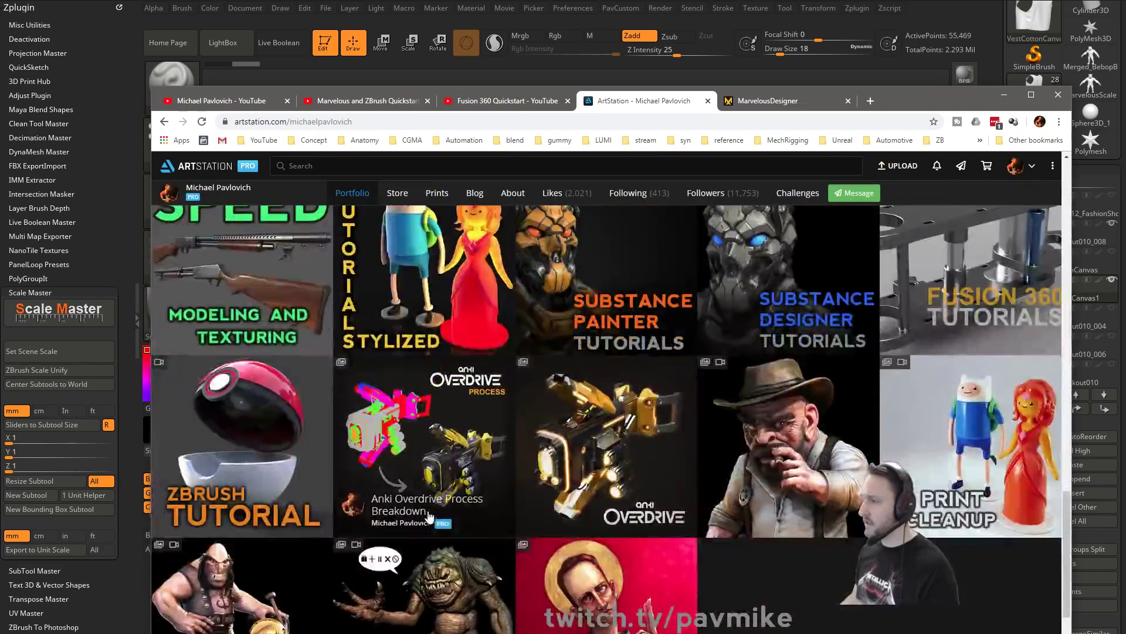
scroll(443, 498, "up", 3)
left_click(1005, 95)
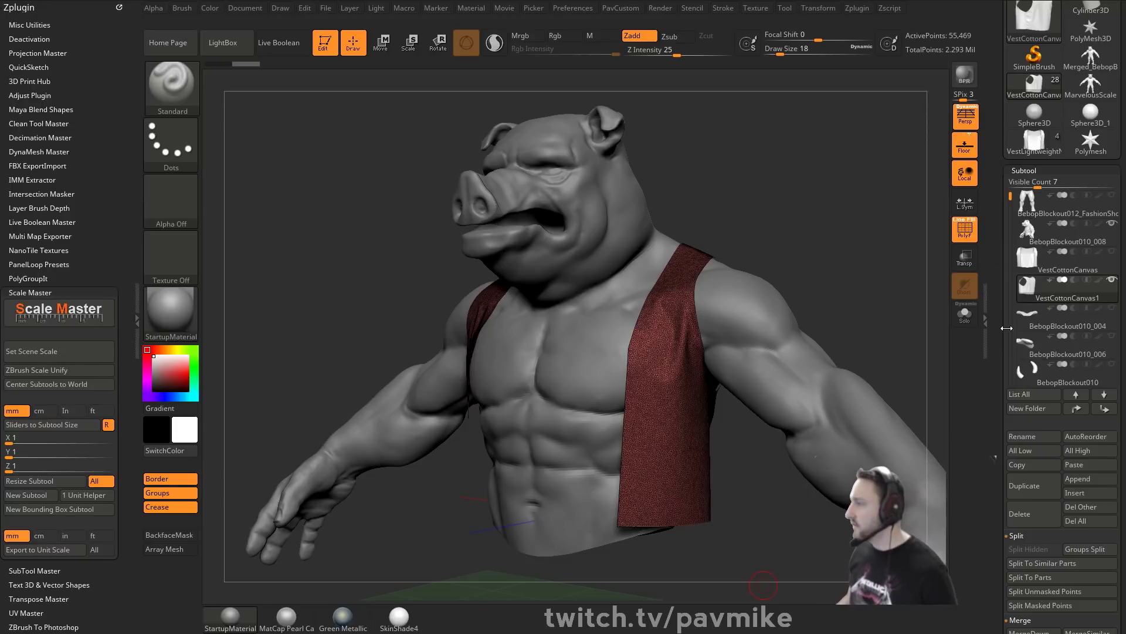
Set the duplicated vest's X Position to 0 in its geometry settings and check its placement on the torso.
scroll(1020, 246, "down", 10)
key("shift")
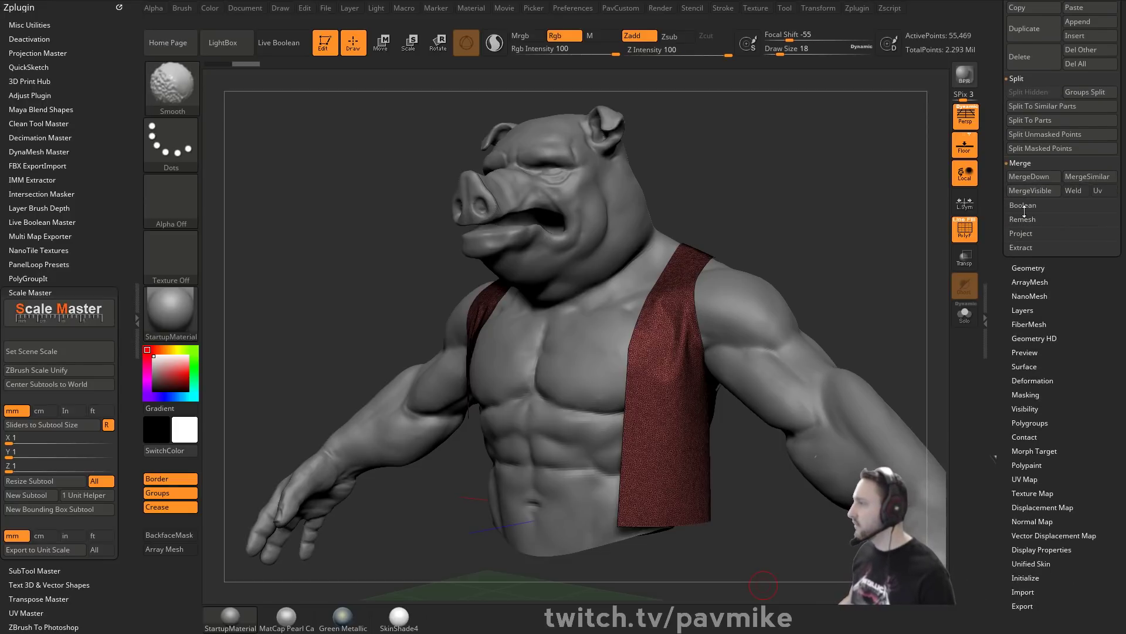
left_click(1028, 268)
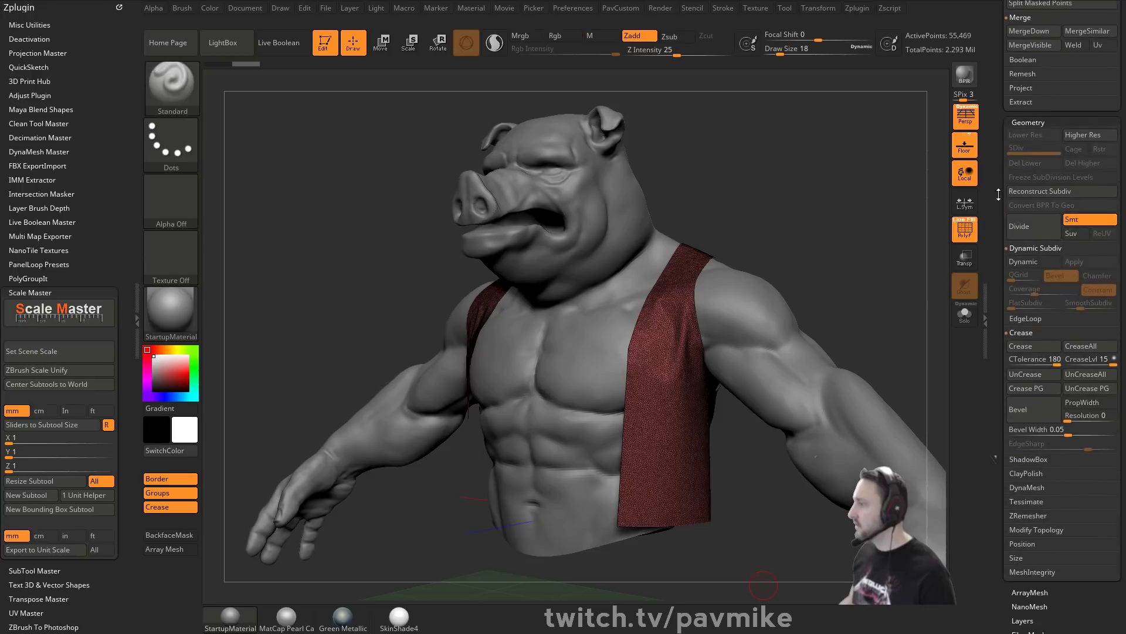
left_click(1022, 534)
left_click(1058, 552)
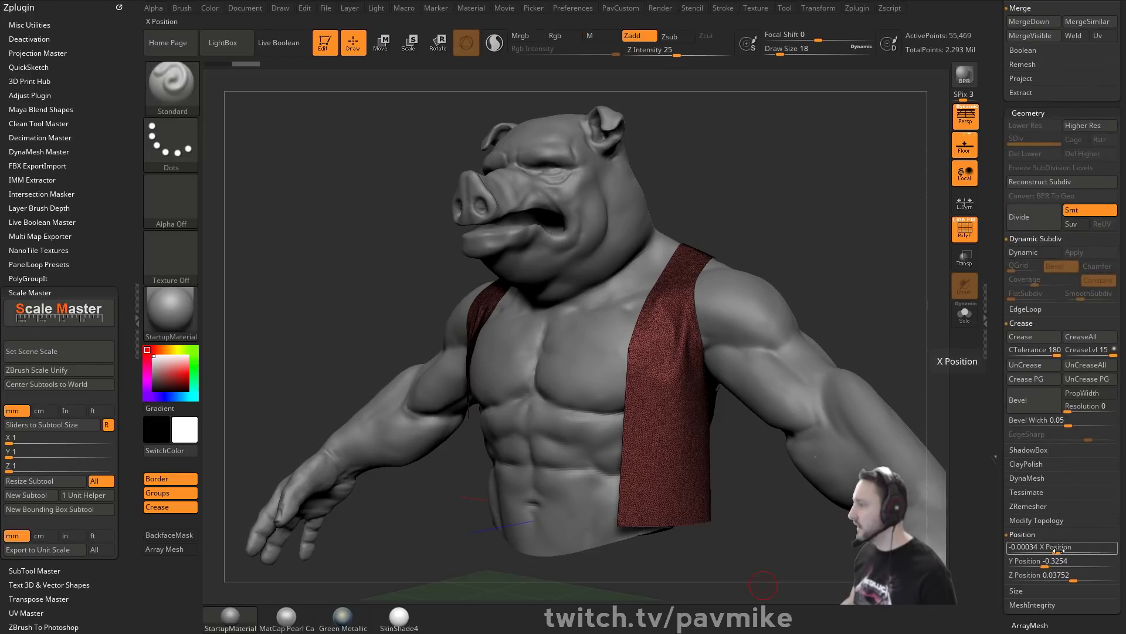
type("0")
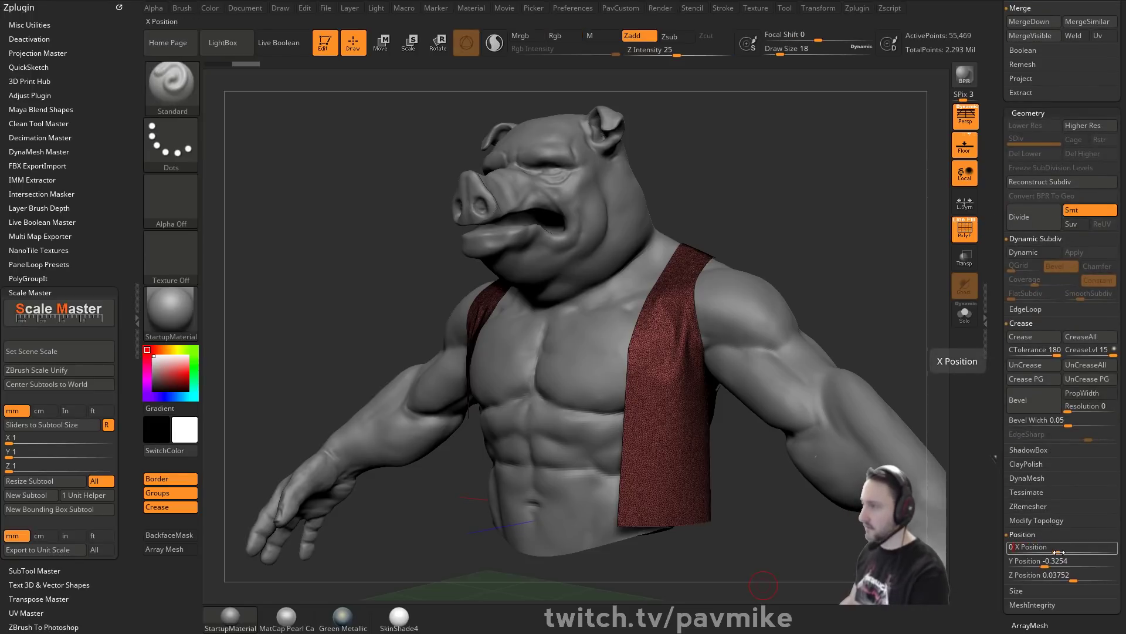
key("Return")
left_click_drag(822, 227, 828, 230)
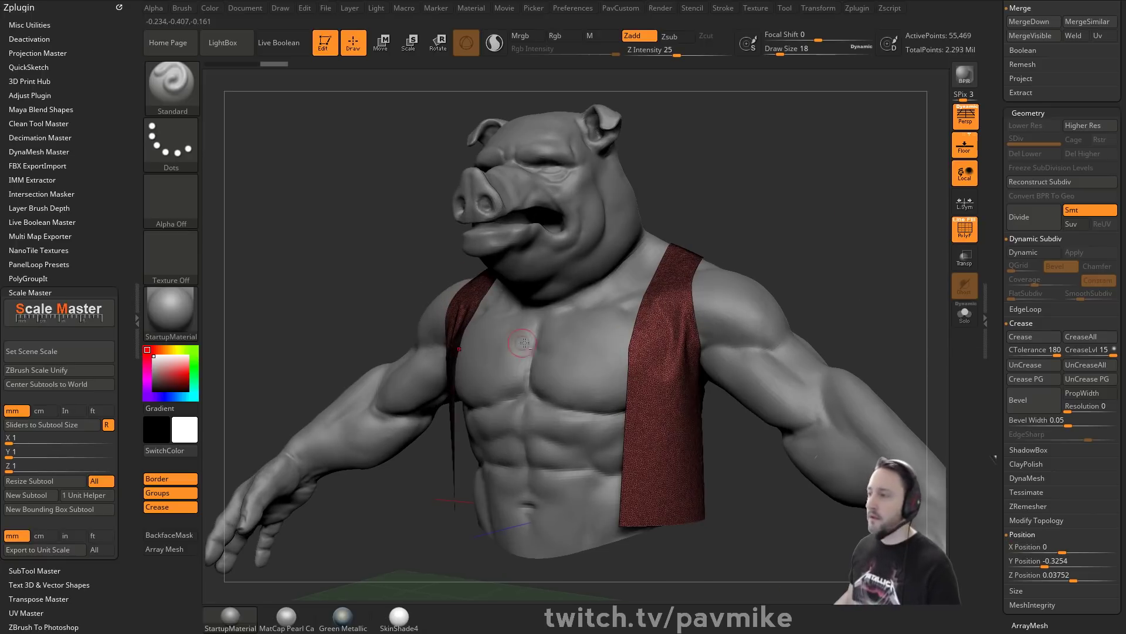
left_click(828, 390, "alt")
left_click(652, 300, "alt")
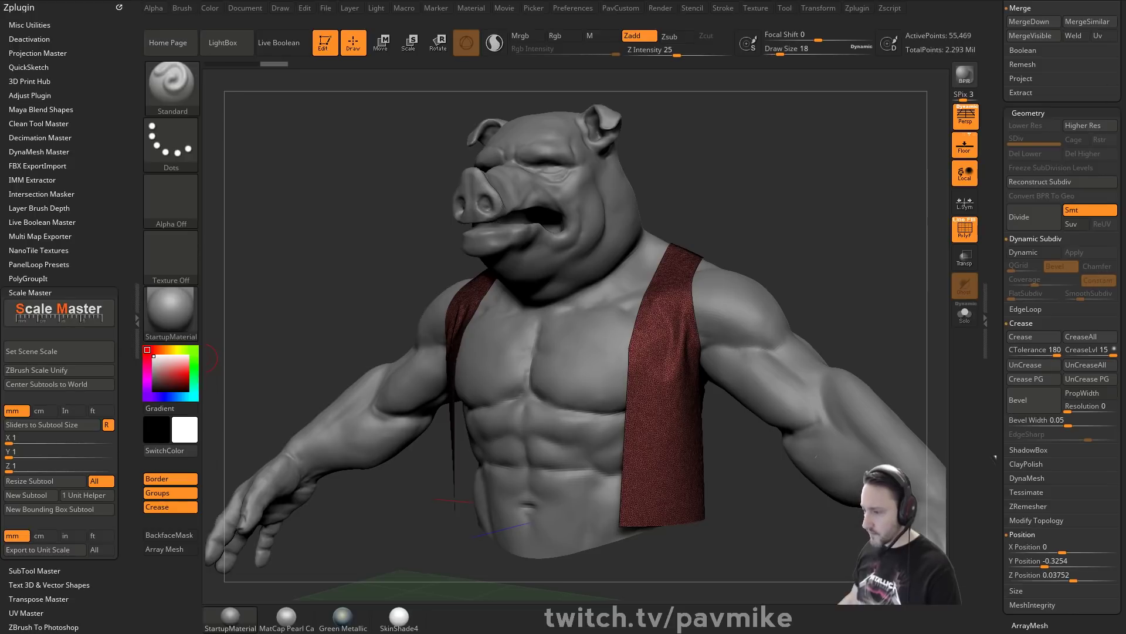
Review the HairProcess.jpg hair workflow sheet in the image viewer and return to ZBrush.
left_click_drag(525, 201, 225, 5)
left_click_drag(416, 380, 1125, 633)
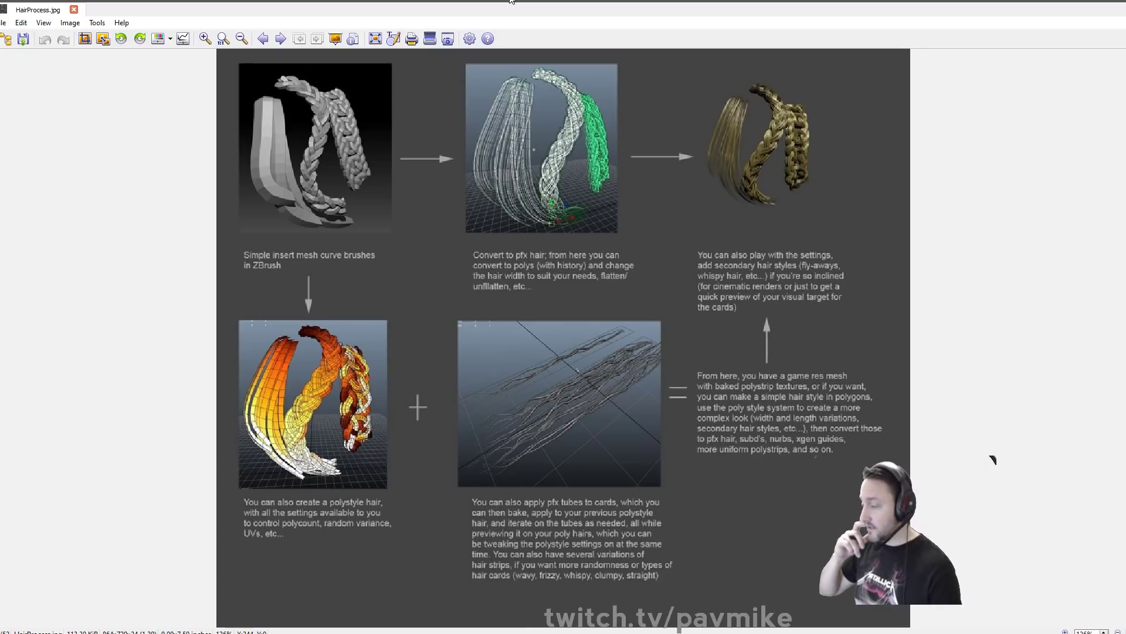
left_click_drag(511, 1, 564, 633)
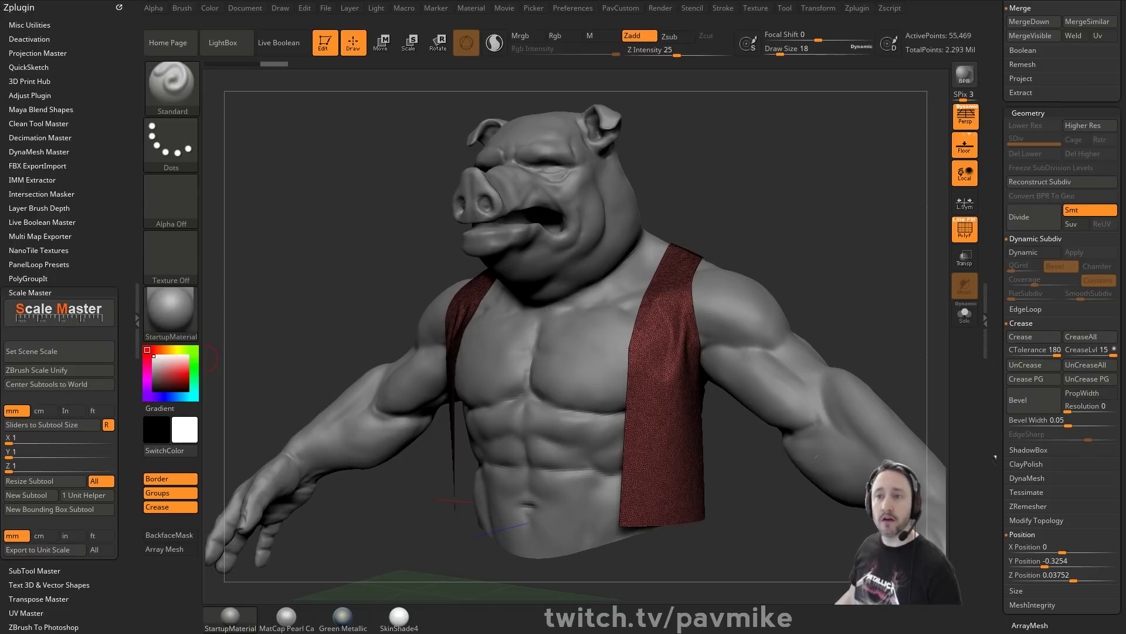
Quick-save the project and turn off the polyframe display to view the vest on Bebop from the front and side.
key("ctrl+s")
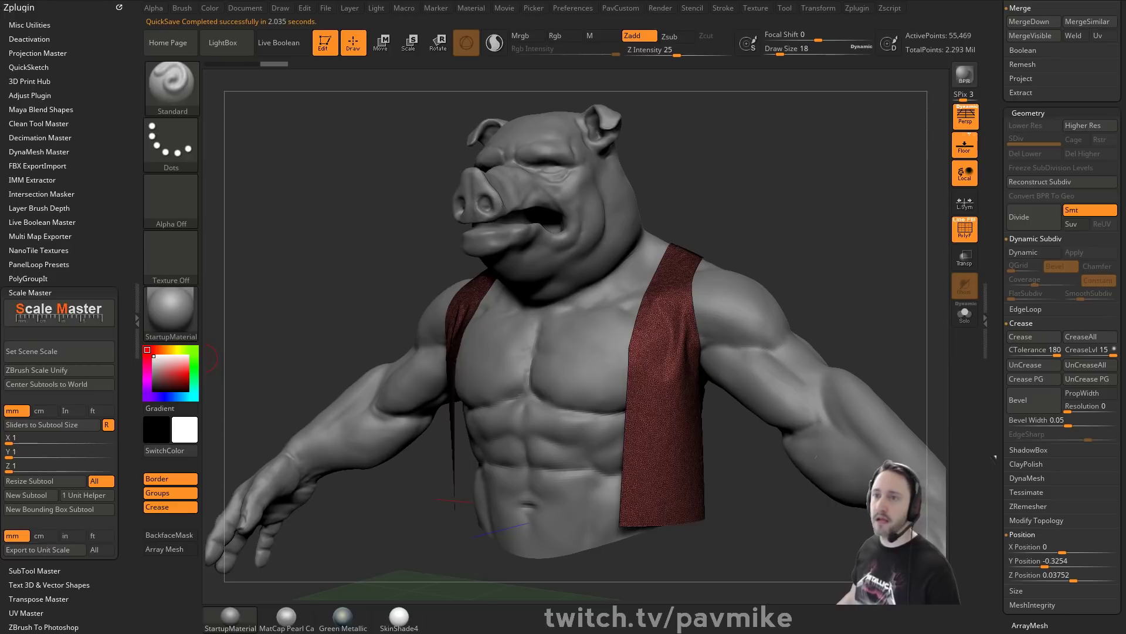
left_click_drag(655, 193, 850, 221)
left_click(965, 229)
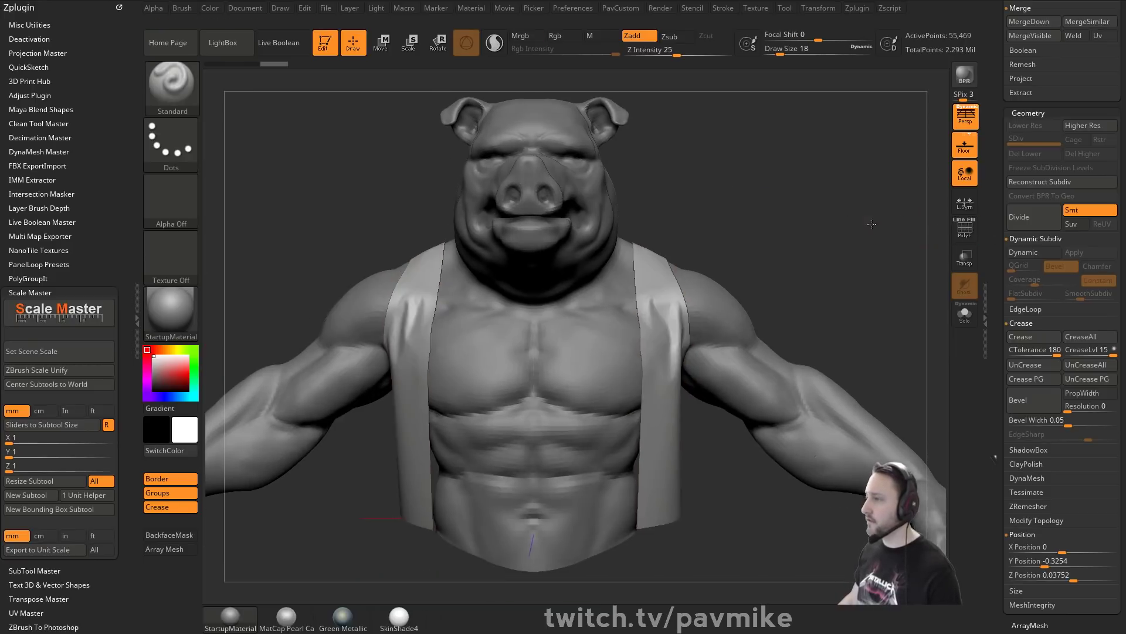
left_click_drag(943, 230, 989, 382)
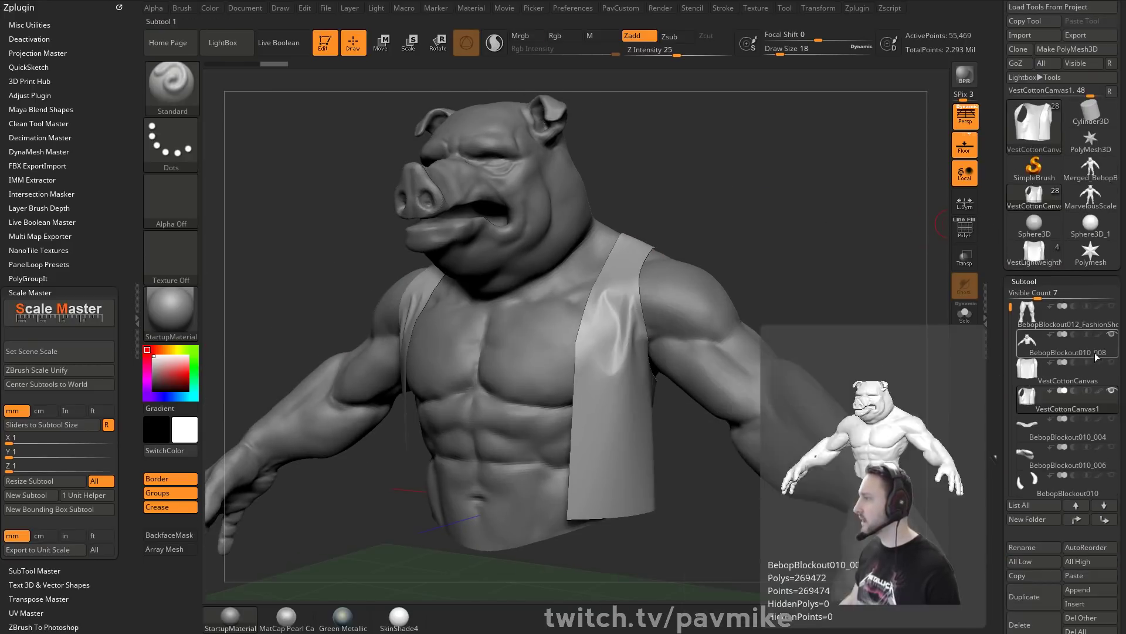
Hide every subtool except VestCottonCanvas and VestCottonCanvas1, and keep the duplicate VestCottonCanvas1 as the active subtool.
key("shift")
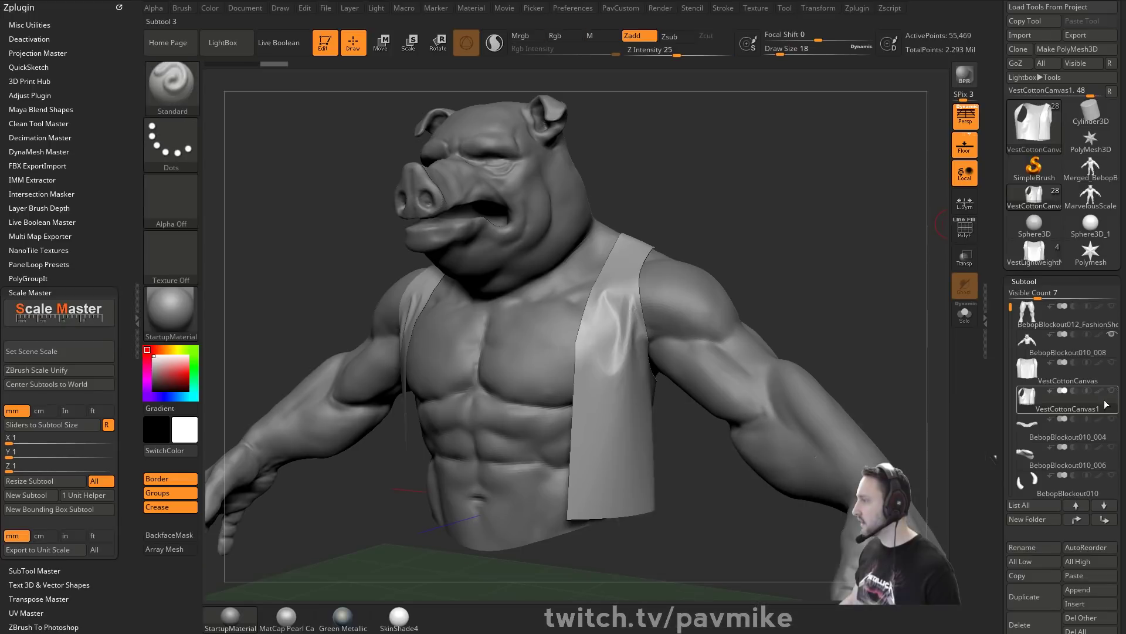
key("shift")
left_click(1108, 392, "shift")
left_click(1108, 392, "shift")
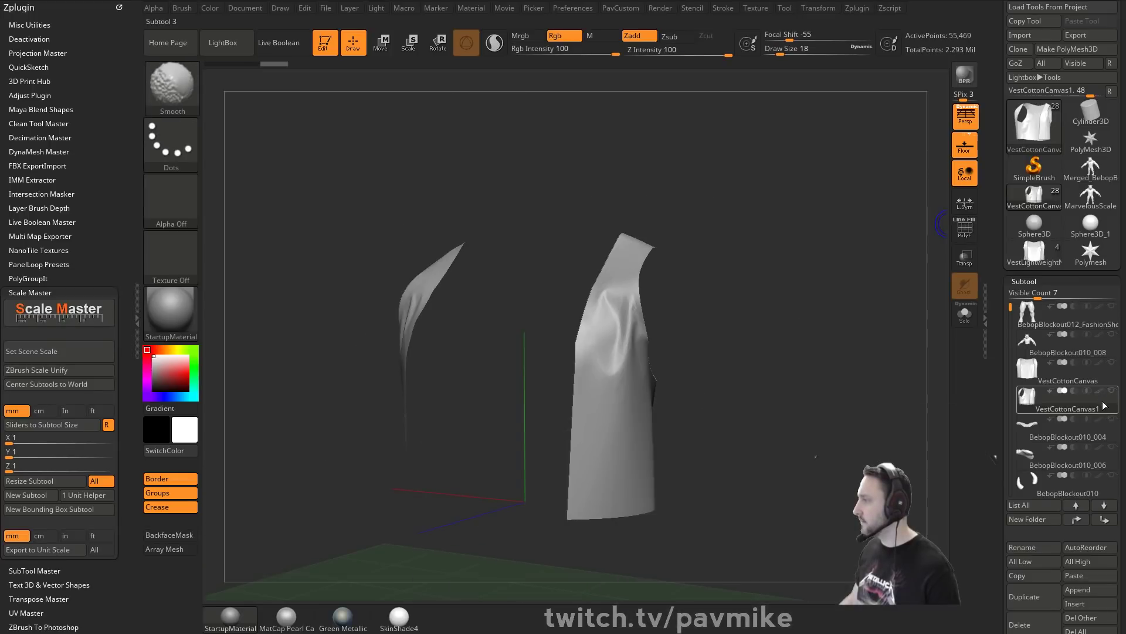
left_click(1109, 364)
left_click(1050, 380)
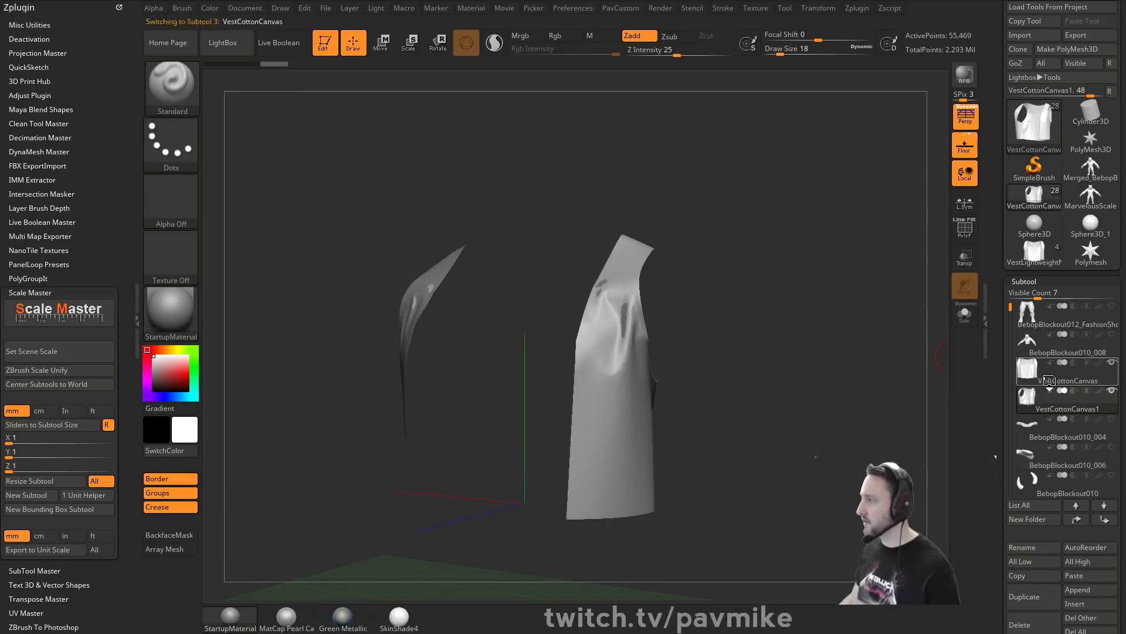
left_click(1053, 403)
Isolate the duplicated vest in solo mode with the polyframe on, seen from its side.
left_click_drag(818, 317, 797, 284)
left_click(964, 231)
left_click_drag(920, 242, 845, 258)
mouse_move(619, 289)
left_mouse_down()
mouse_move(760, 298)
mouse_move(711, 280)
mouse_move(677, 214)
mouse_move(677, 182)
mouse_move(699, 195)
mouse_move(700, 227)
left_mouse_up()
left_click(961, 319)
key("5")
Slice the vest vertically under the armhole with the SliceCurve brush to separate front and back into different polygroups.
left_click(179, 89, "ctrl+shift")
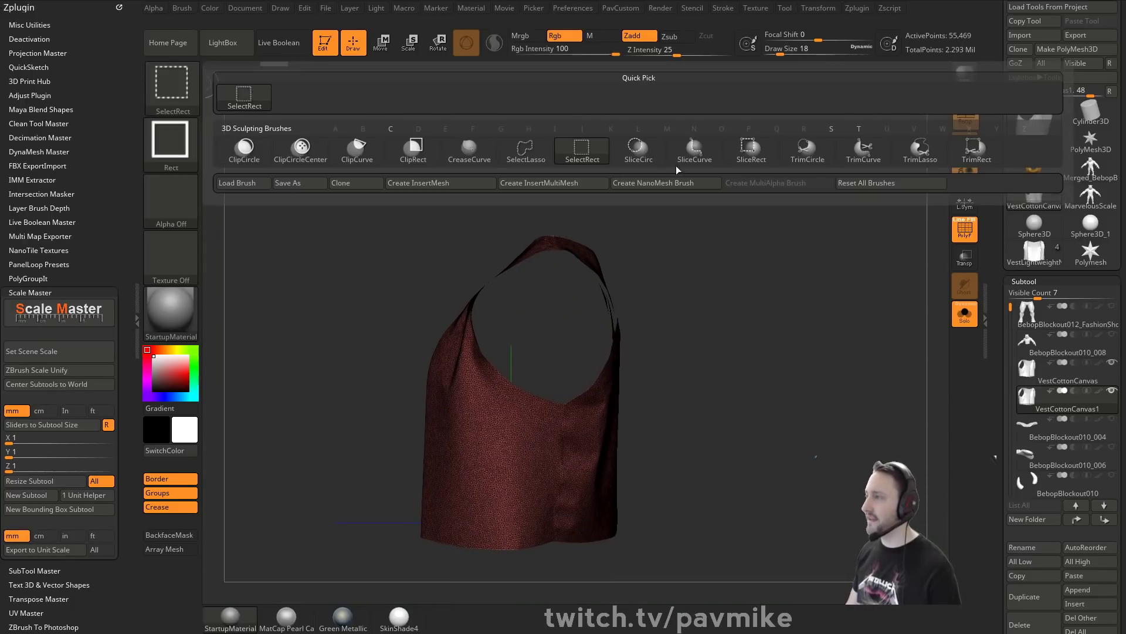
left_click(691, 154, "ctrl+shift")
left_click_drag(734, 287, 732, 216, "alt")
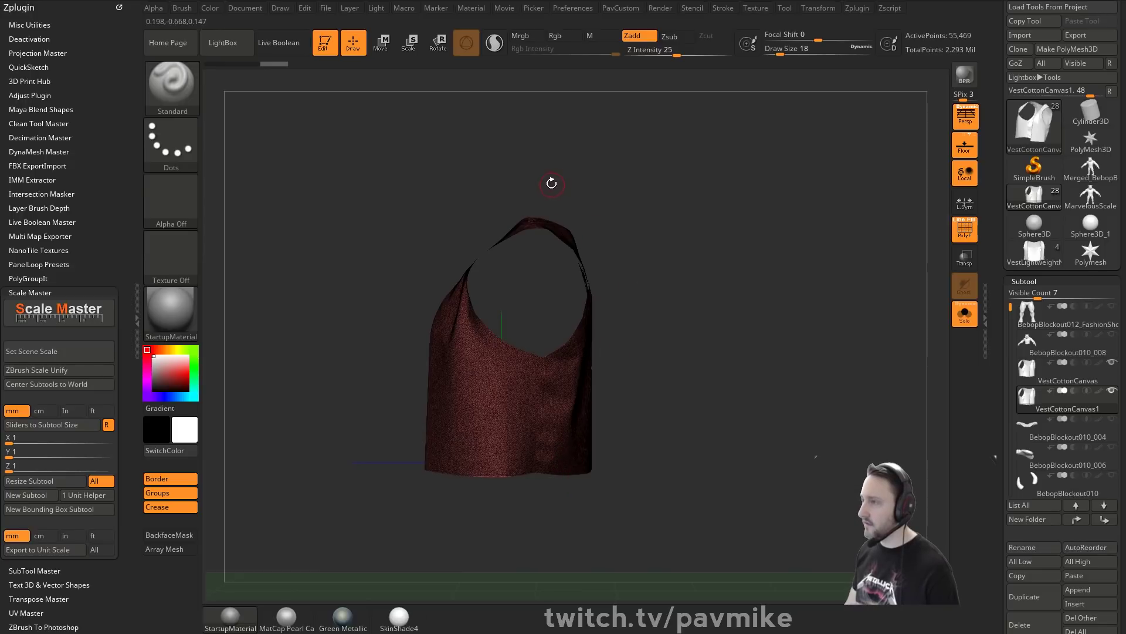
left_click_drag(551, 183, 551, 208)
mouse_move(533, 161)
left_mouse_down("ctrl+shift")
mouse_move(549, 281)
mouse_move(531, 519)
left_mouse_up("ctrl+shift")
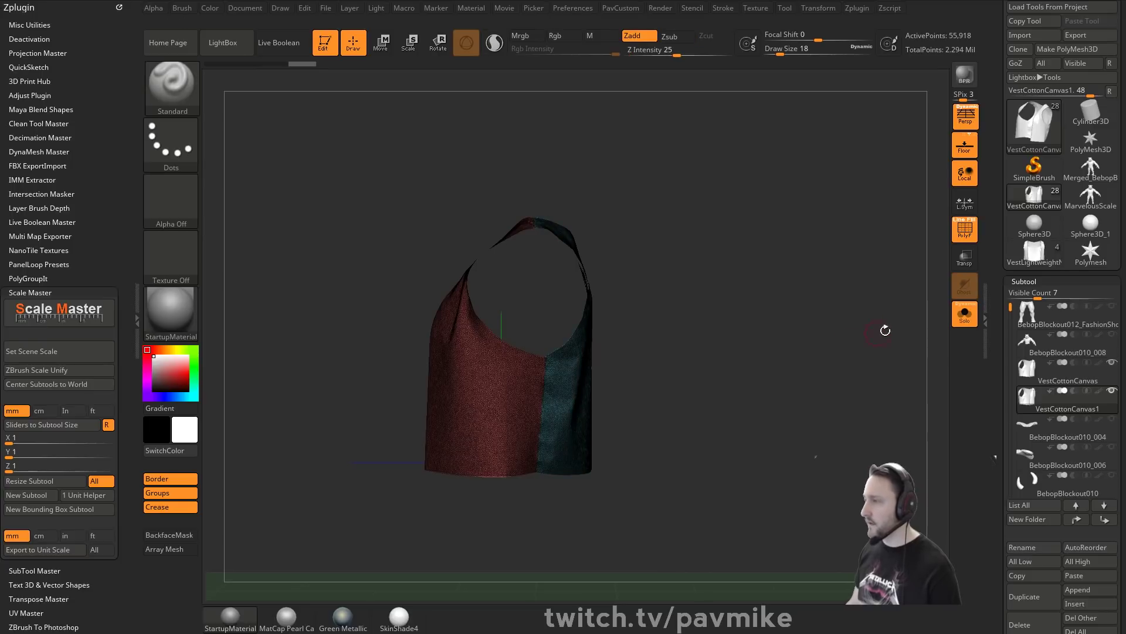
left_click_drag(857, 307, 874, 375)
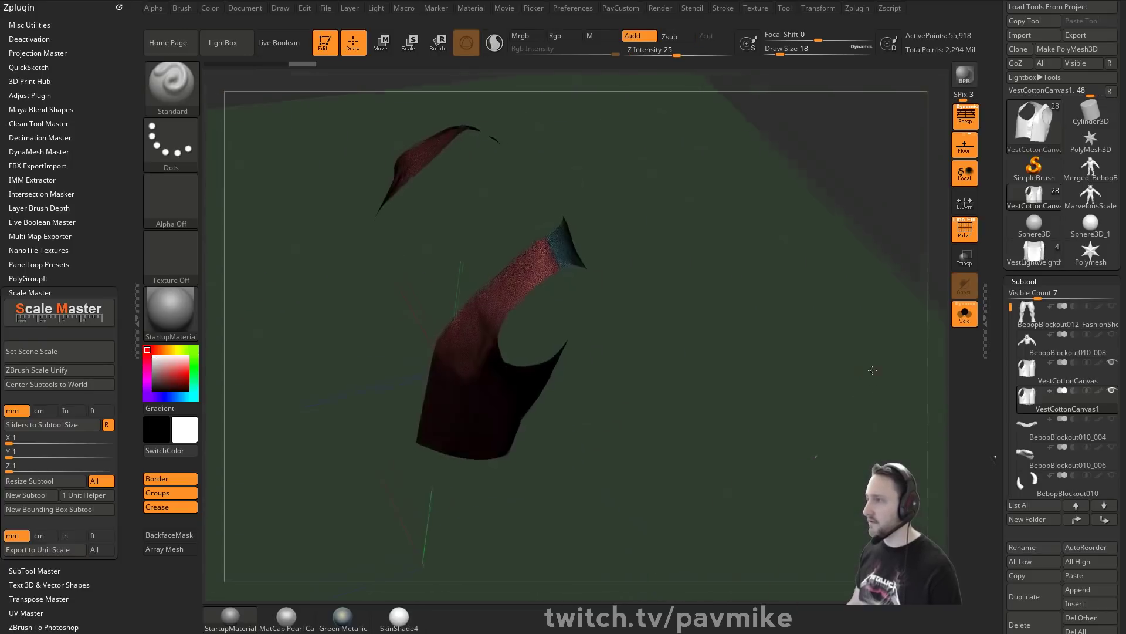
ZRemesh the sliced vest at Half density with AdaptiveSize 6, KeepGroups on and SmoothGroups 0.
left_click(967, 233)
left_click_drag(901, 267, 843, 300)
left_click(966, 230)
key("space")
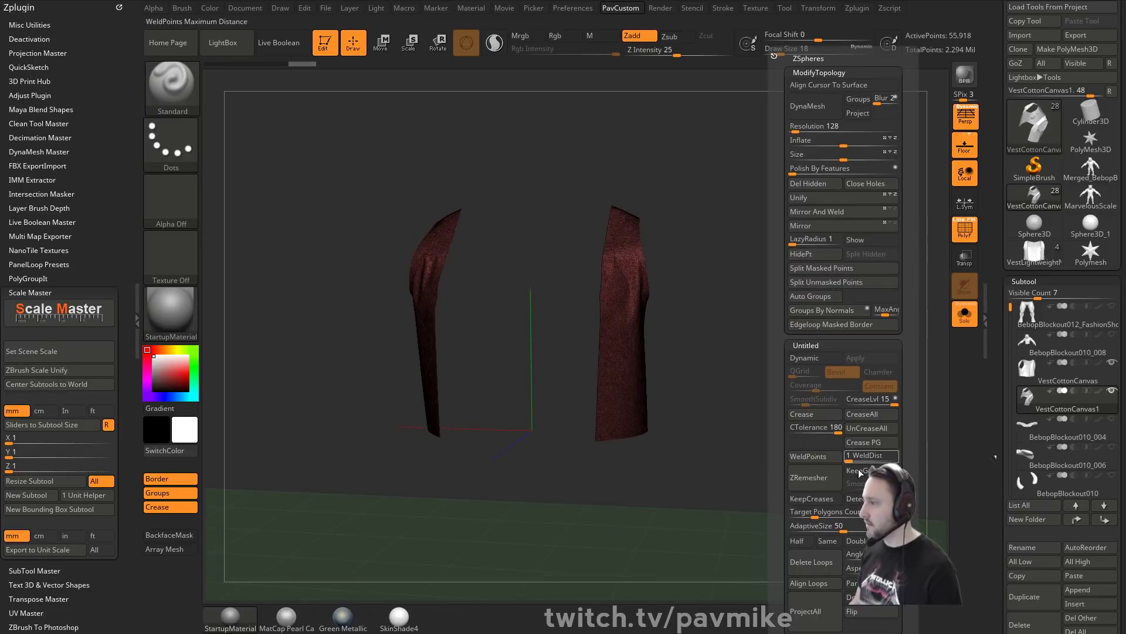
left_click(797, 540)
left_click_drag(833, 526, 796, 528)
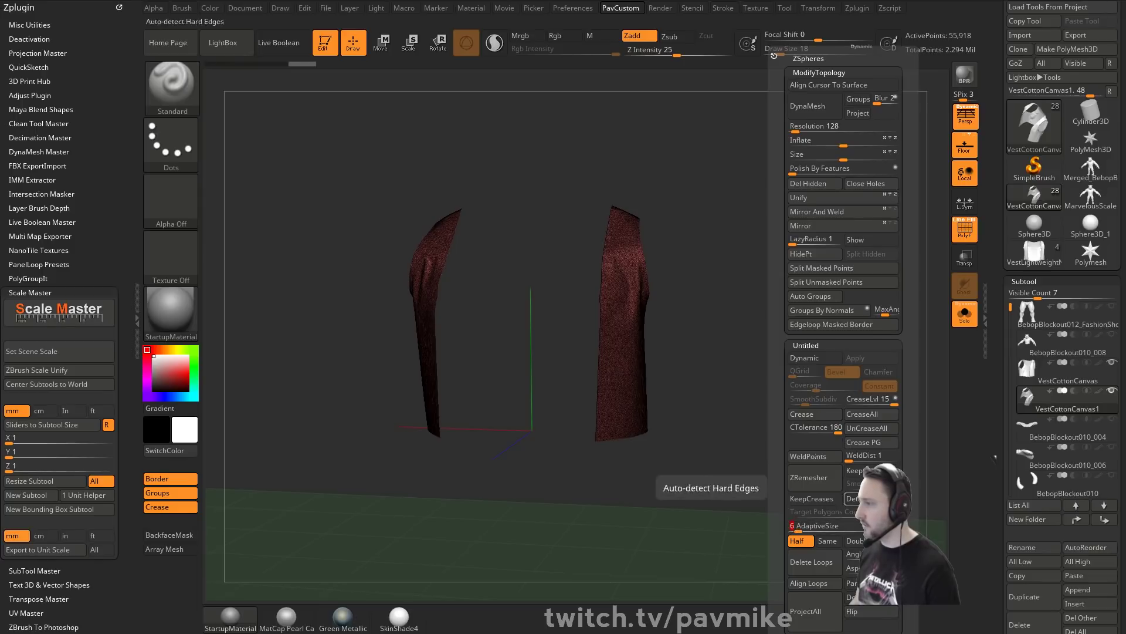
left_click(857, 469)
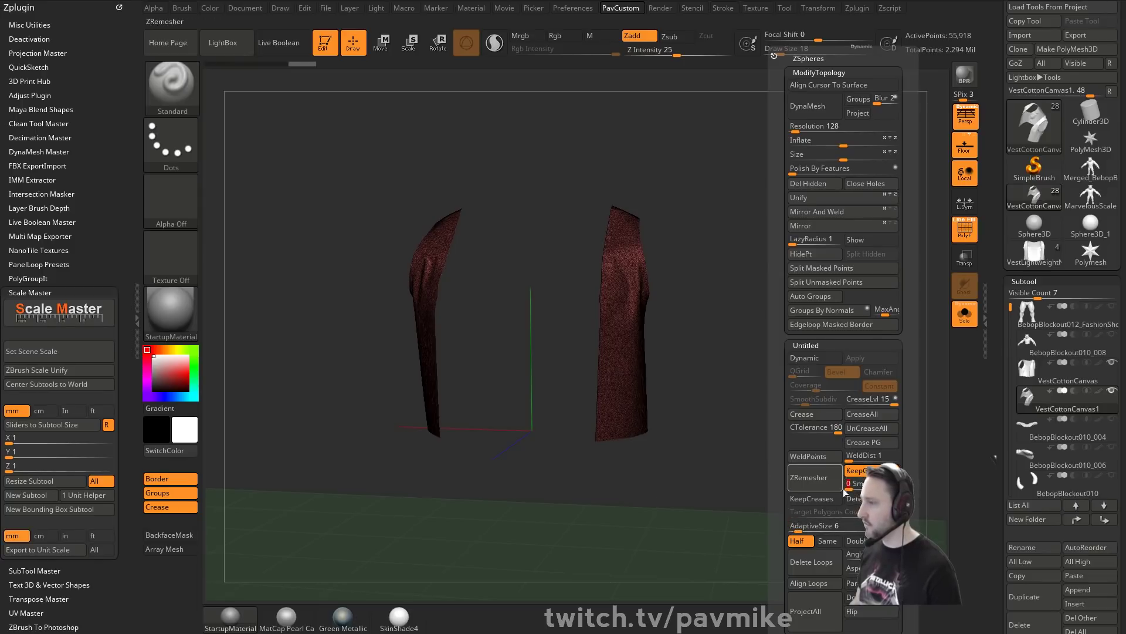
left_click(812, 482)
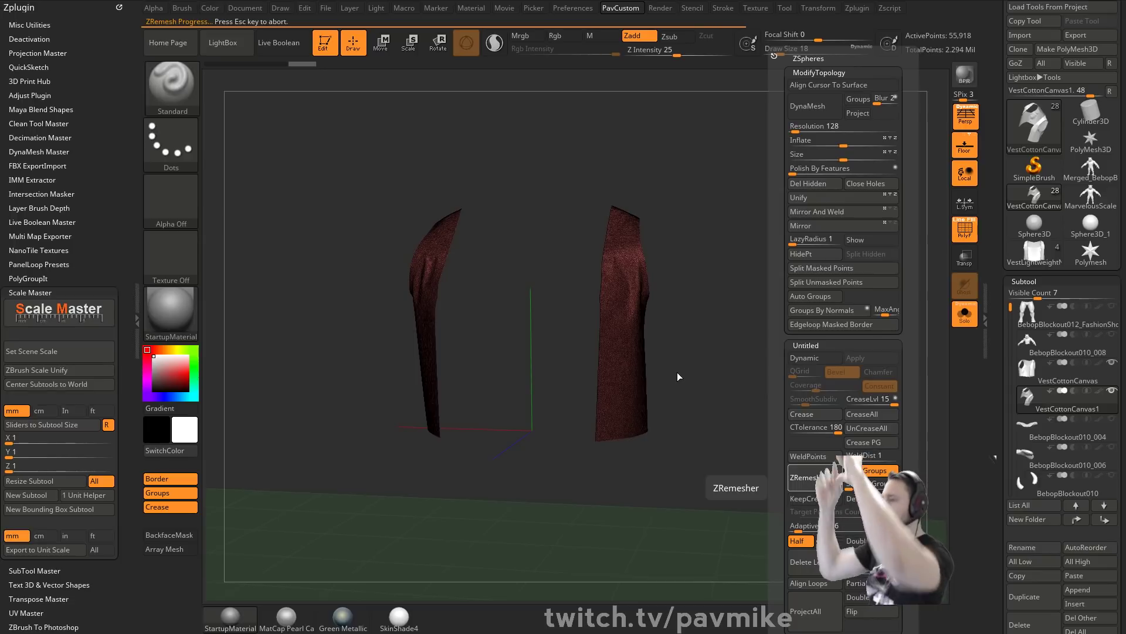
Run ZRemesher repeatedly on the vest at Half density to reduce it to a light mesh that keeps both polygroups.
left_click_drag(788, 213, 684, 338)
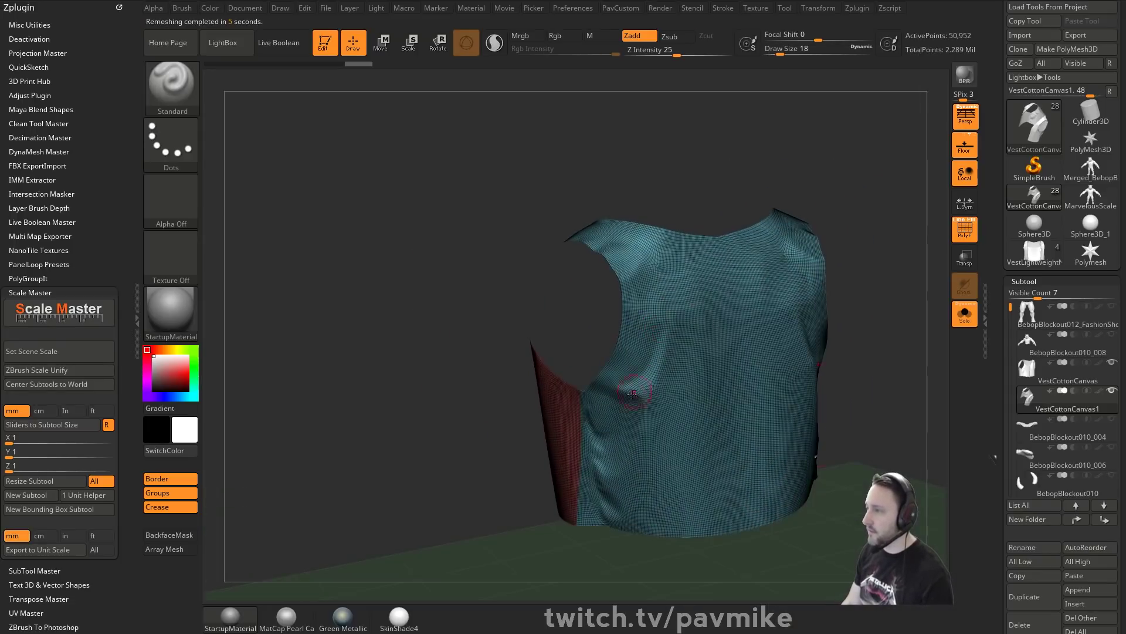
left_click_drag(880, 292, 935, 269)
key("grave")
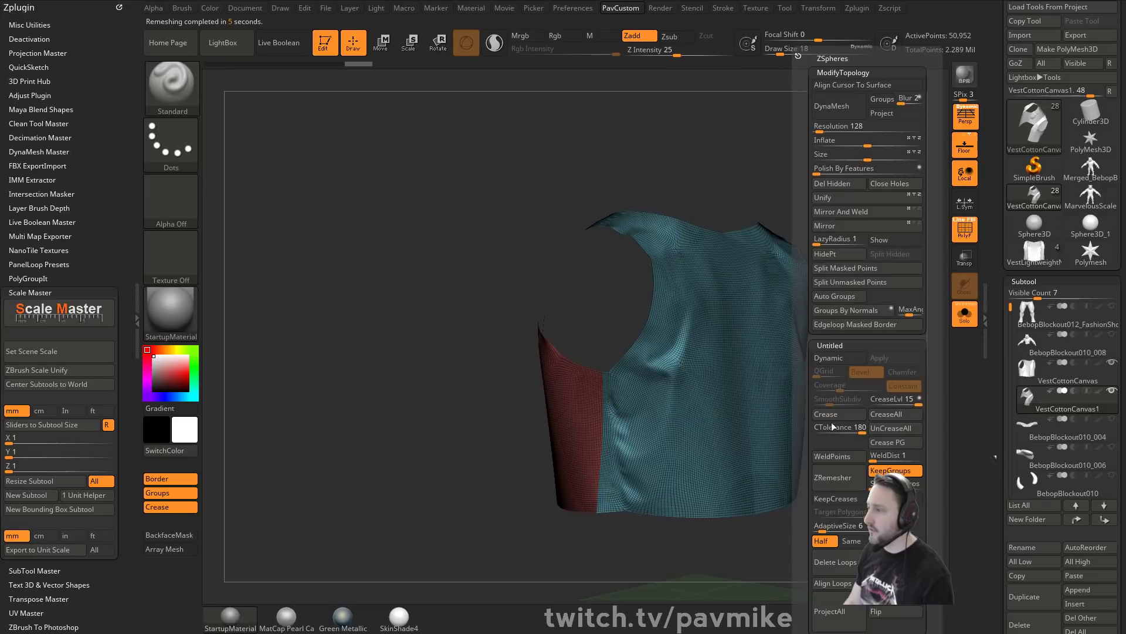
left_click(837, 476)
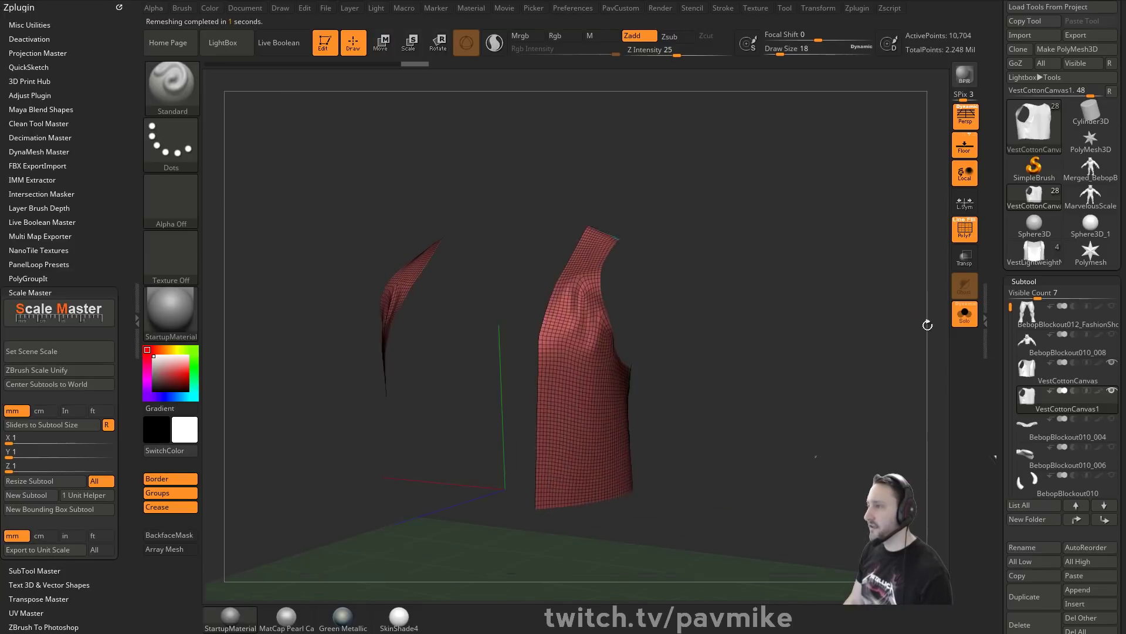
left_click_drag(928, 325, 543, 296)
key("space")
left_click(829, 481)
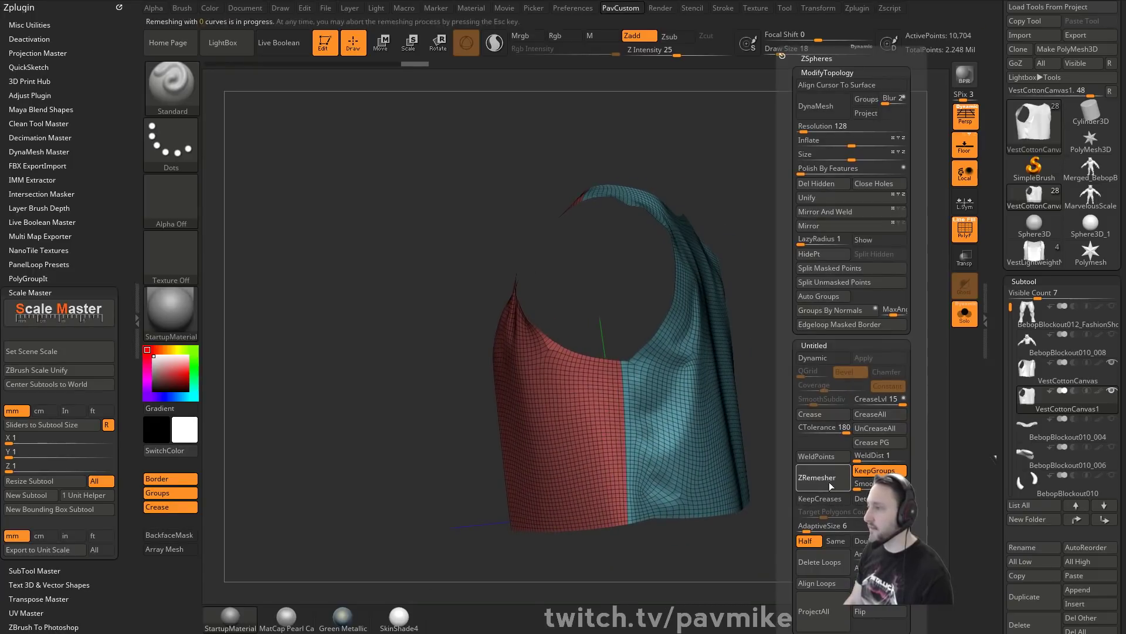
left_click(829, 478)
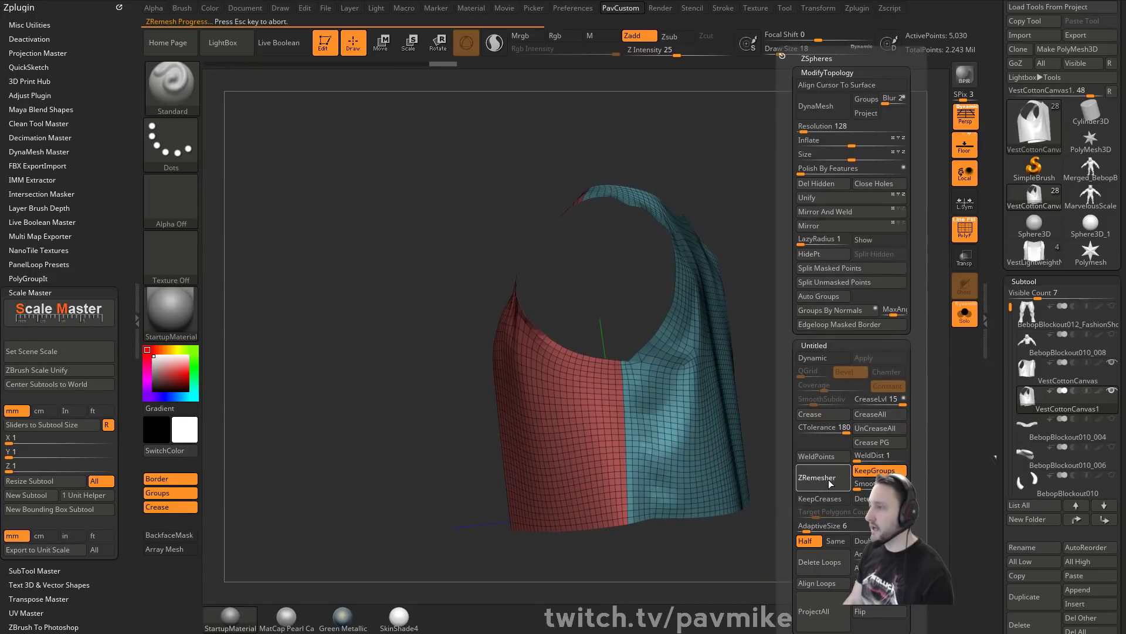
Choose the ZModeler brush, set its edge action to Split, and split edges at the underarm seam corner.
left_click_drag(862, 329, 824, 349)
key("b")
key("z")
key("m")
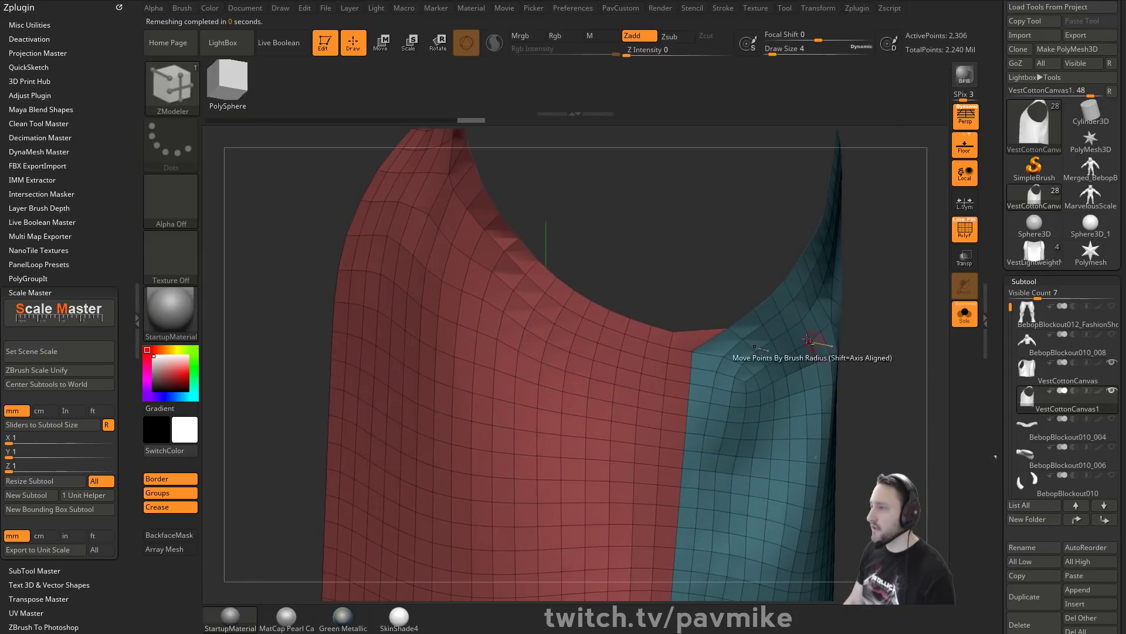
key("space")
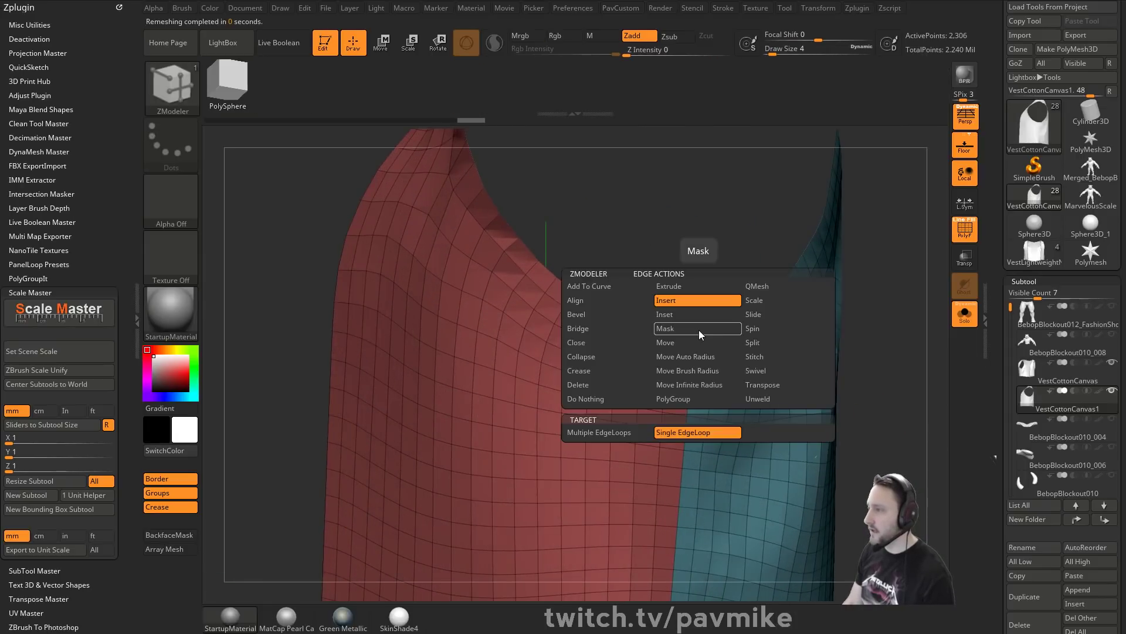
left_click(754, 315)
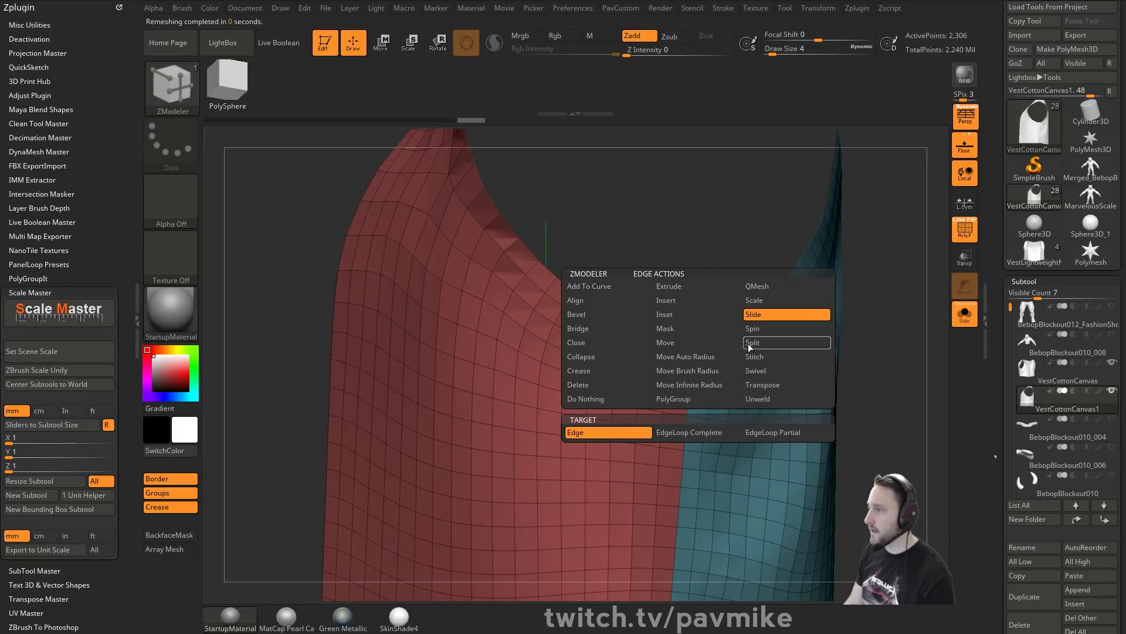
left_click(750, 343)
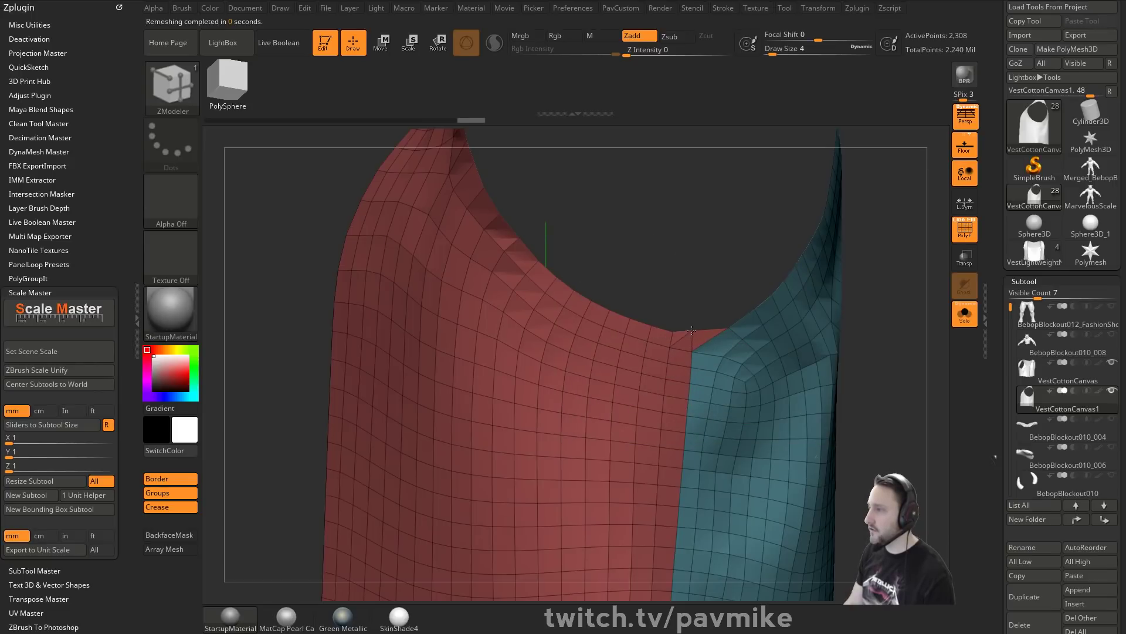
Switch ZModeler's edge action to Delete and back to Split, and split the edge beside the underarm seam corner.
key("space")
left_click(562, 385)
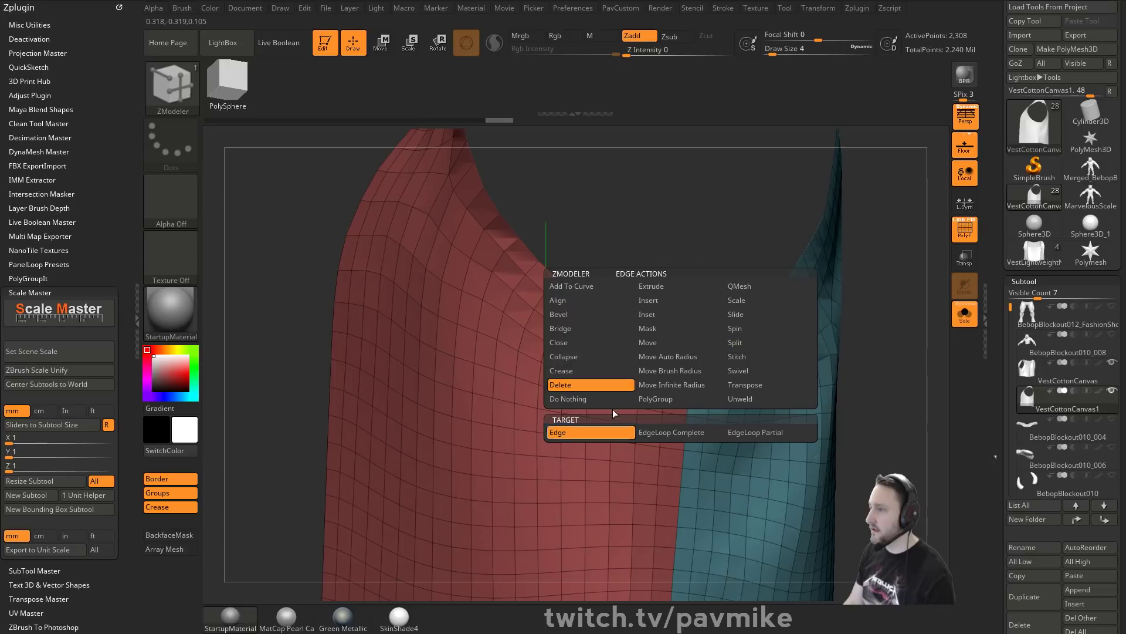
left_click_drag(870, 317, 839, 341, "alt")
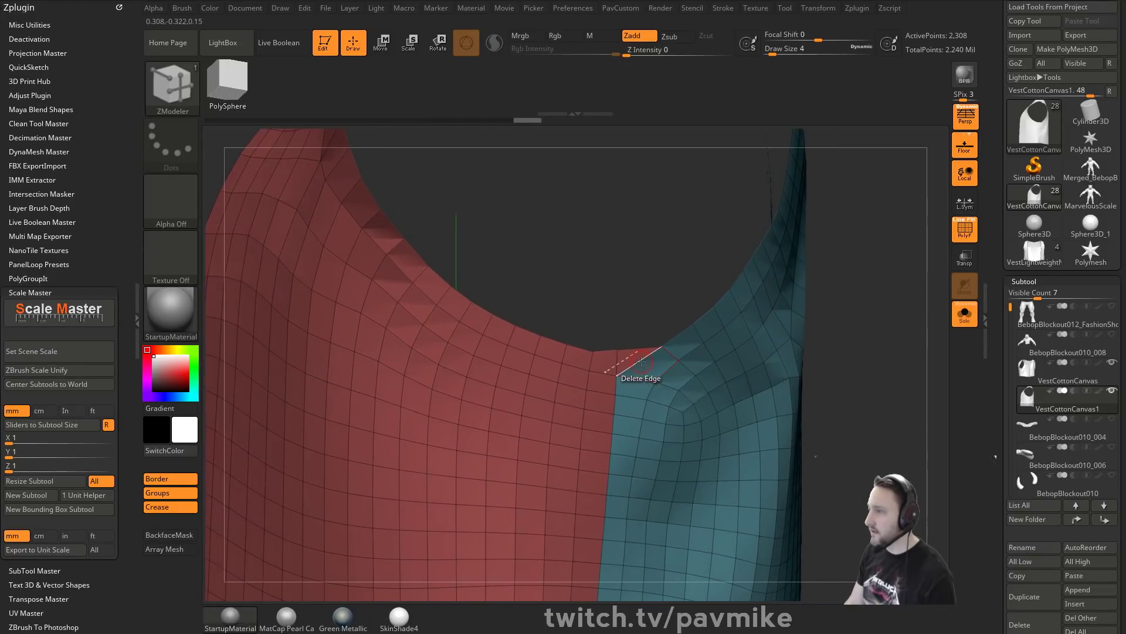
key("space")
left_click(704, 344)
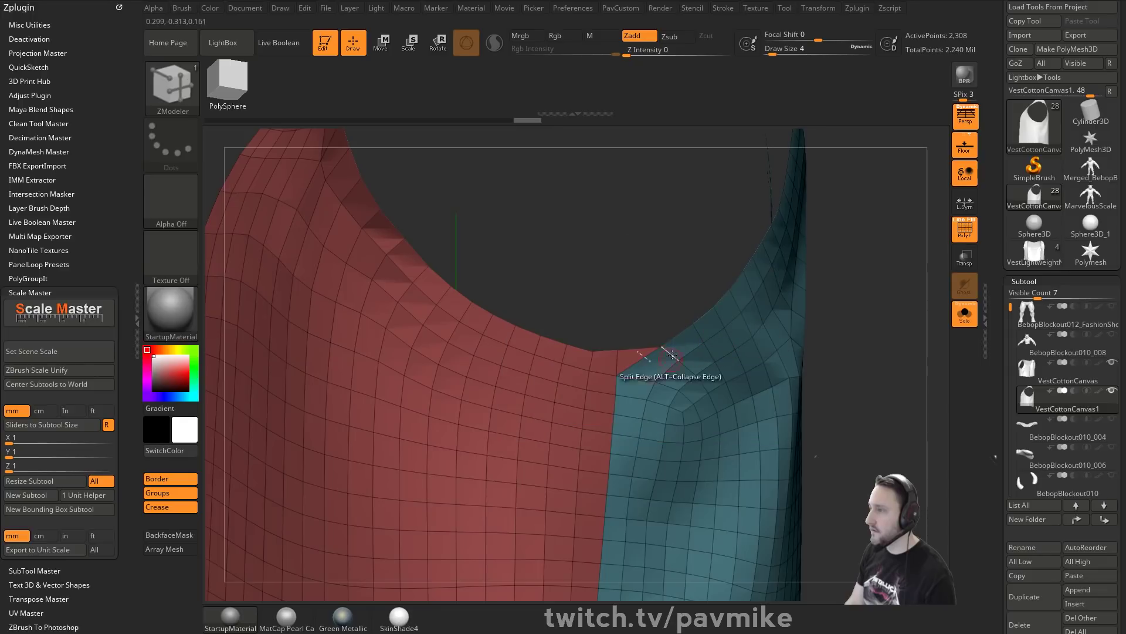
left_click_drag(669, 331, 868, 328)
left_click_drag(777, 293, 834, 361)
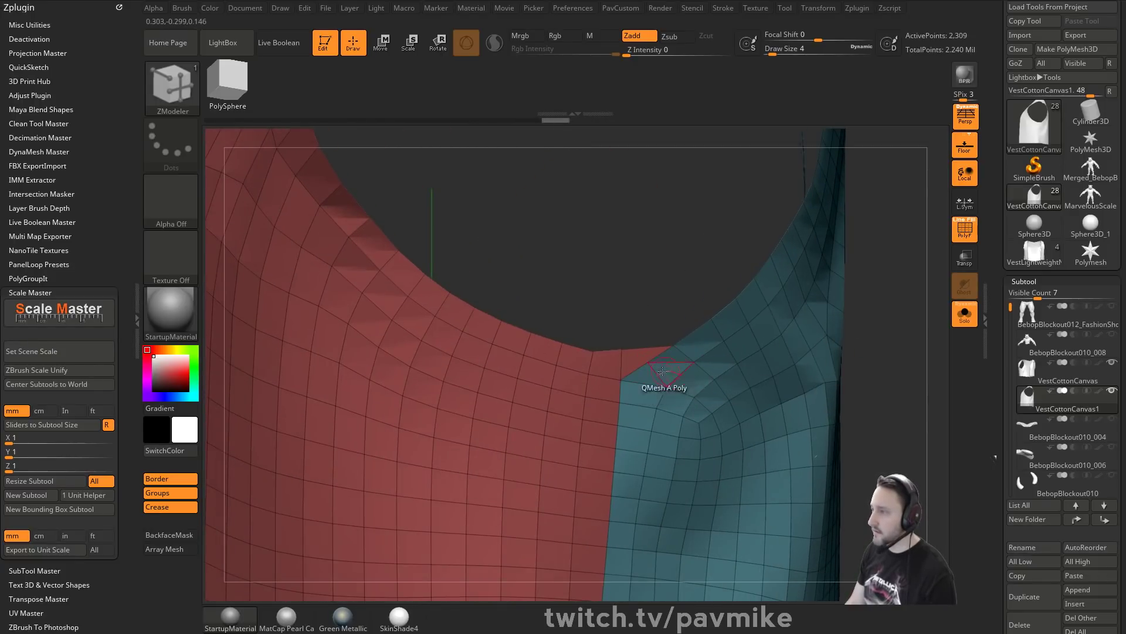
Reduce the Move brush's draw size to 3 and nudge the points at the underarm seam corner.
key("shift")
key("s")
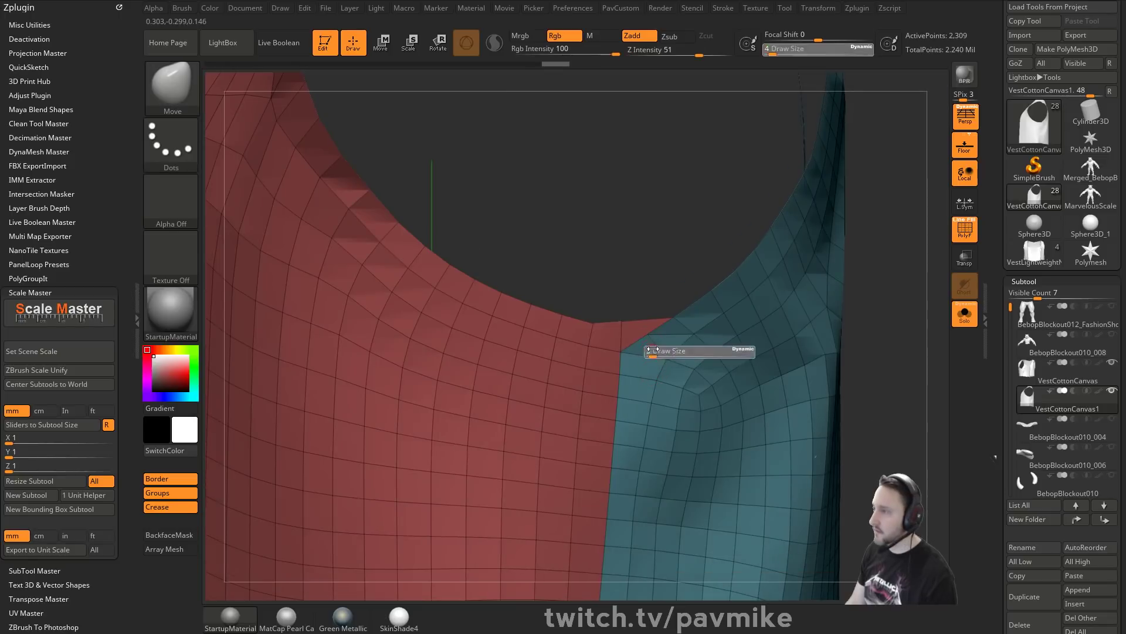
left_click(655, 355)
left_click_drag(650, 363, 657, 373)
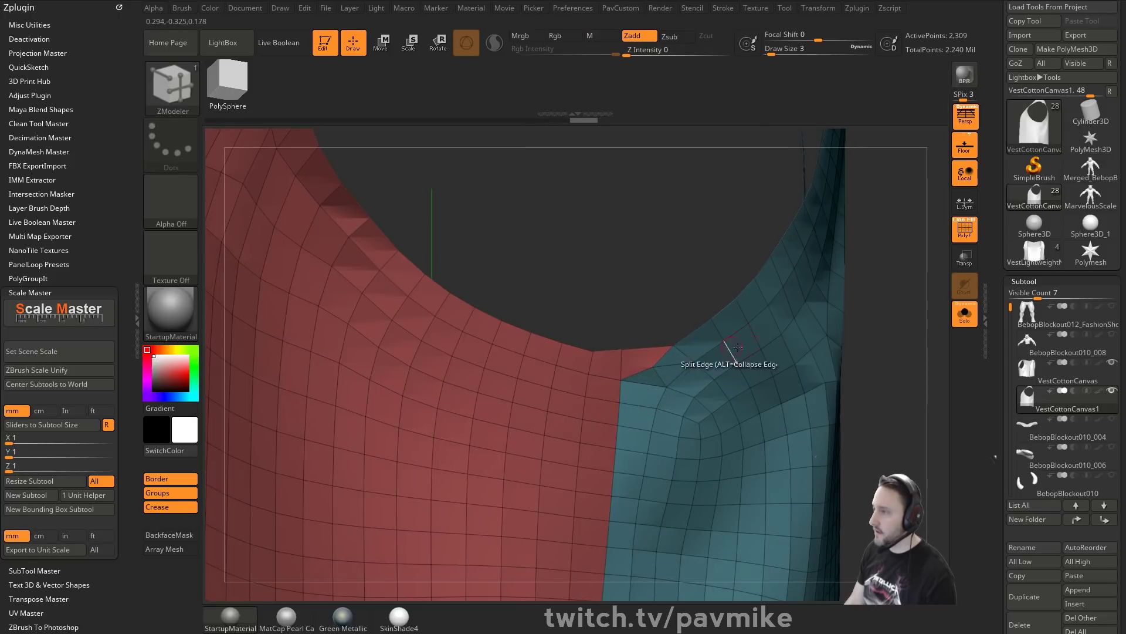
Set ZModeler's edge action to Delete and tidy the armhole's seam corner, reshaping its points with the Move brush.
key("space")
left_click(578, 371)
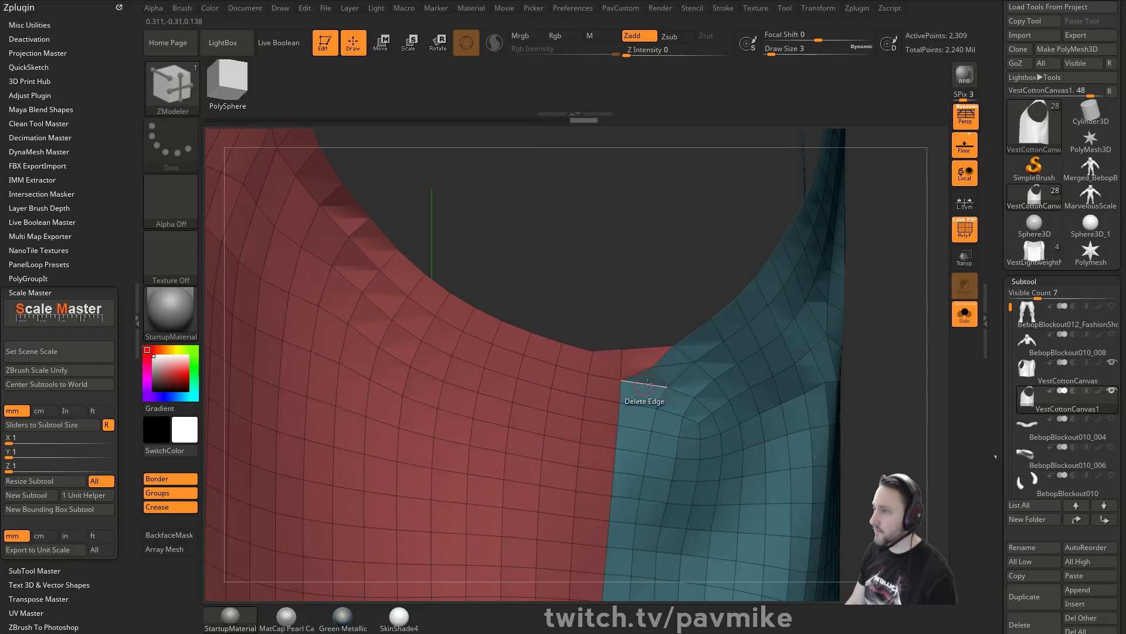
mouse_move(874, 343)
left_mouse_down()
mouse_move(897, 328)
mouse_move(804, 316)
left_mouse_up()
key("b")
key("m")
key("v")
key("b")
key("z")
key("m")
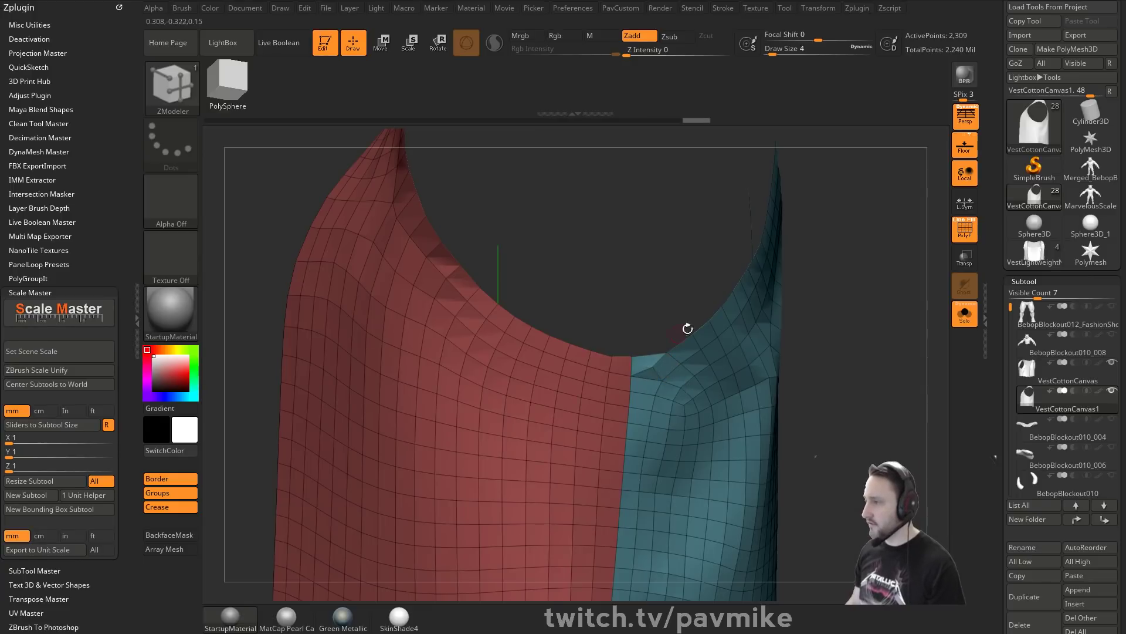
Leave solo mode to compare the remeshed vest with the original, and subdivide the remeshed vest twice.
left_click_drag(687, 328, 522, 302)
left_click_drag(857, 294, 733, 296)
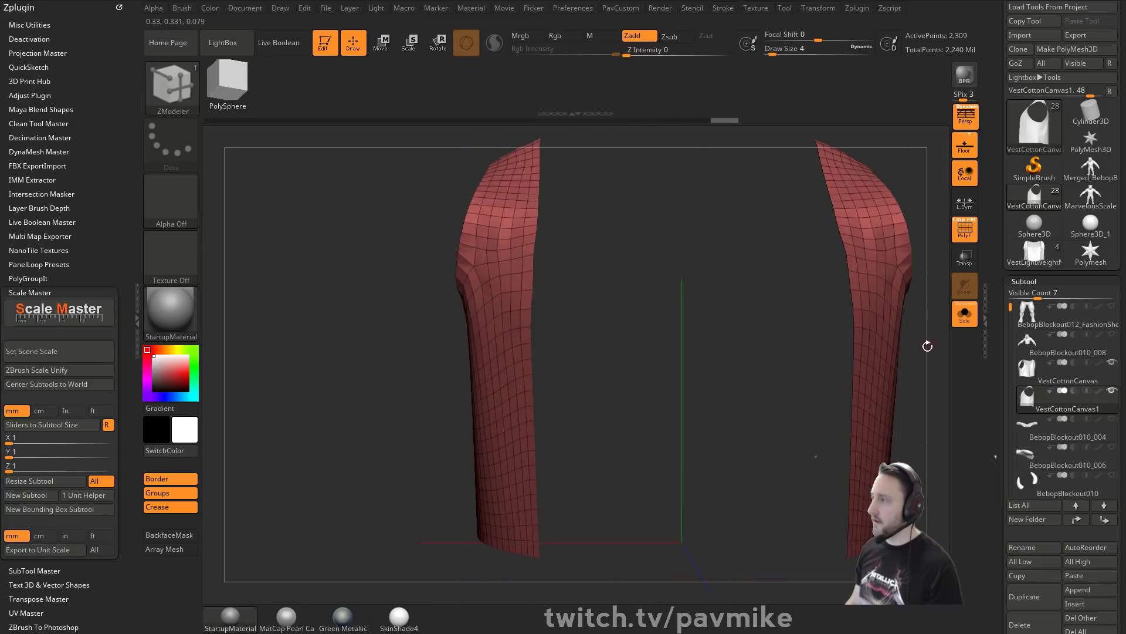
left_click_drag(927, 346, 833, 379)
left_click(964, 314)
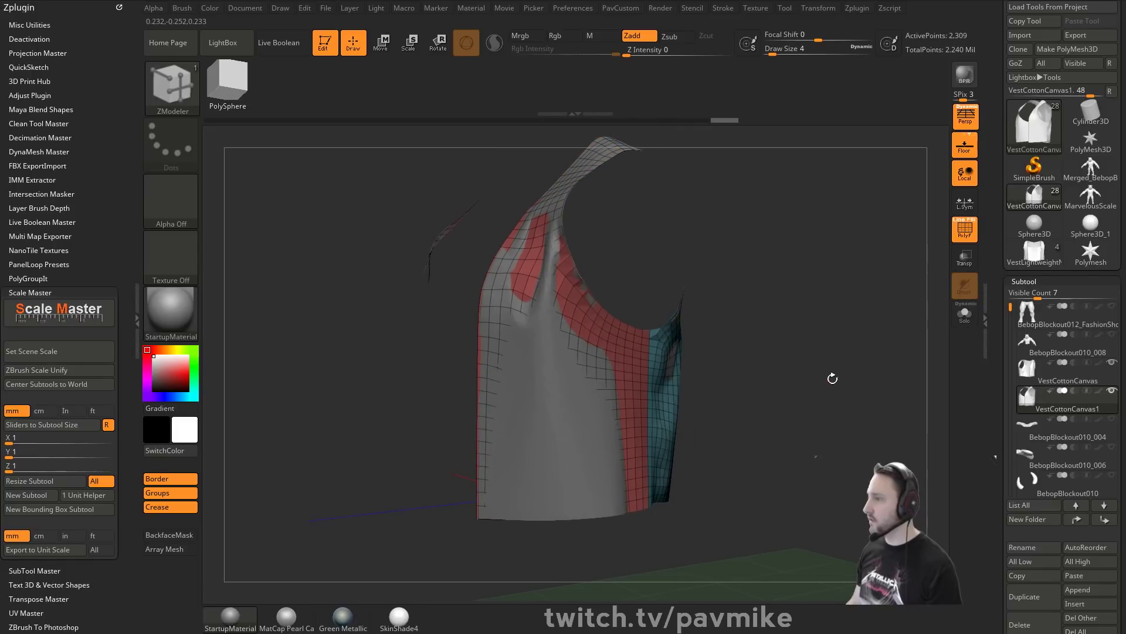
key("grave")
mouse_move(776, 404)
left_mouse_down()
mouse_move(837, 377)
mouse_move(822, 372)
left_mouse_up()
key("ctrl")
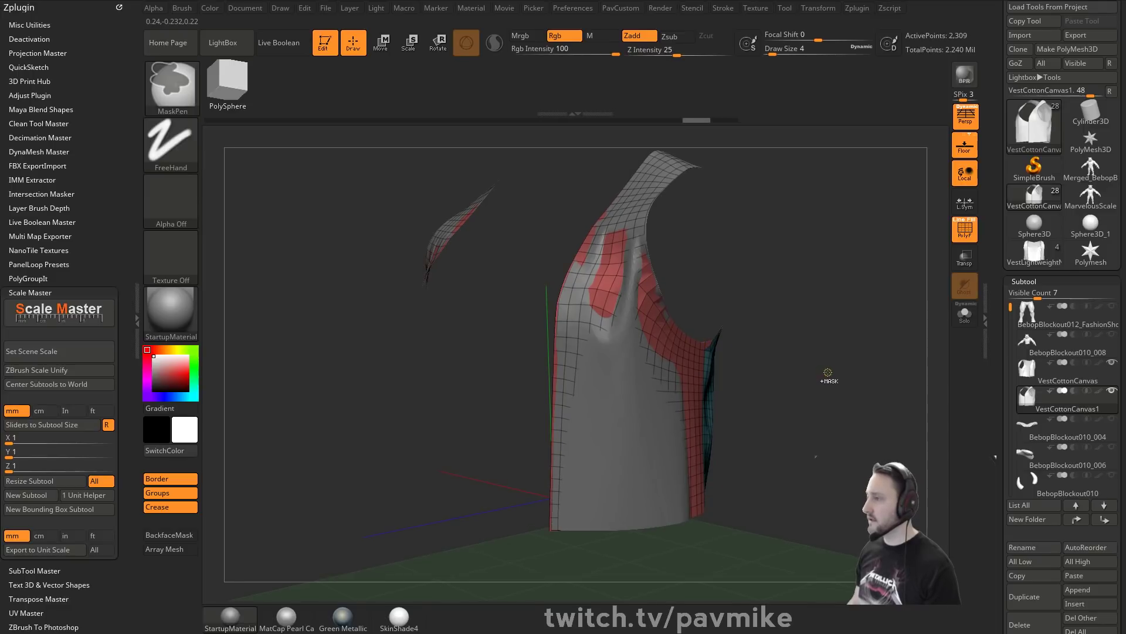
key("ctrl+d")
key("ctrl+d")
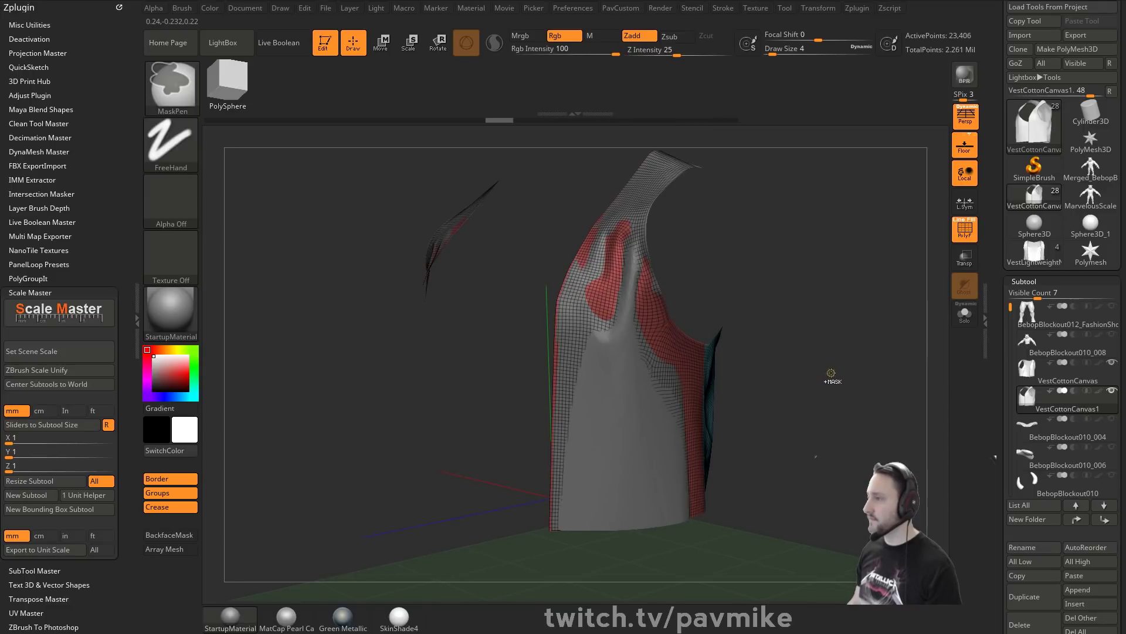
Undo the edits on the duplicated vest back to its dense triangulated mesh and ZRemesh it with Half and KeepGroups.
key("ctrl+z")
key("ctrl+z")
left_click_drag(831, 374, 717, 380)
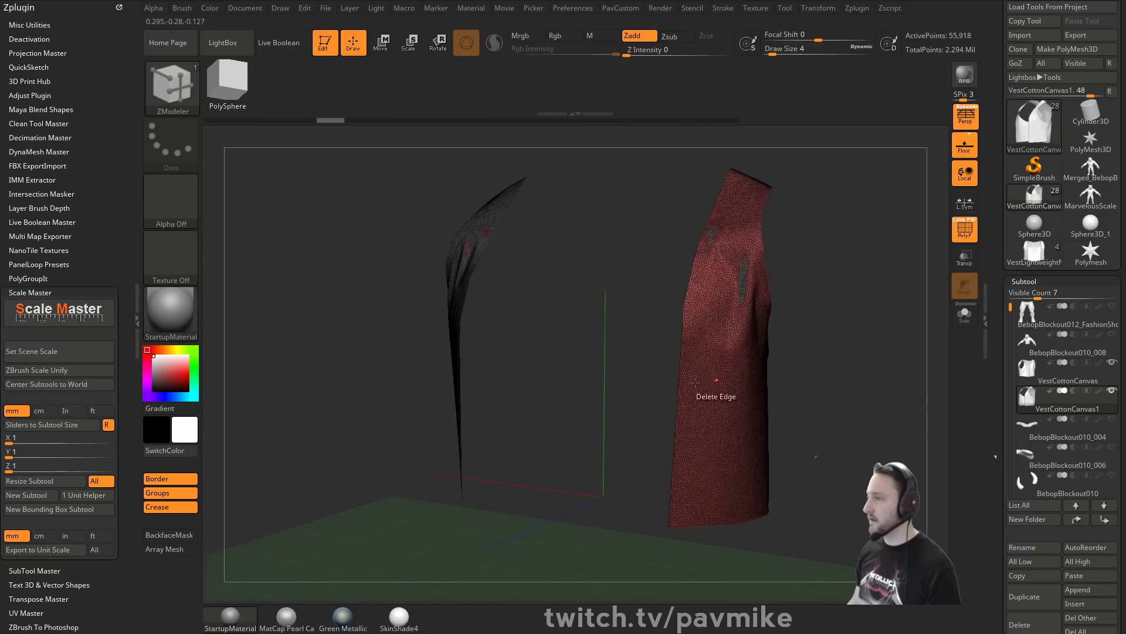
mouse_move(833, 361)
left_mouse_down()
mouse_move(854, 352)
mouse_move(831, 364)
mouse_move(841, 362)
left_mouse_up()
key("2")
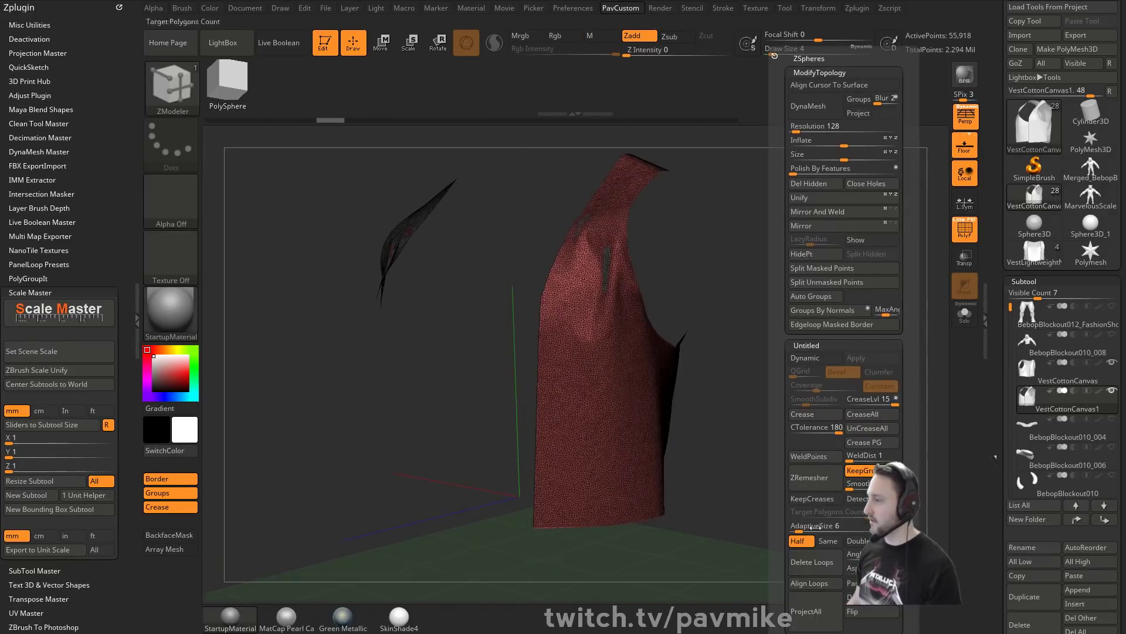
left_click(812, 484)
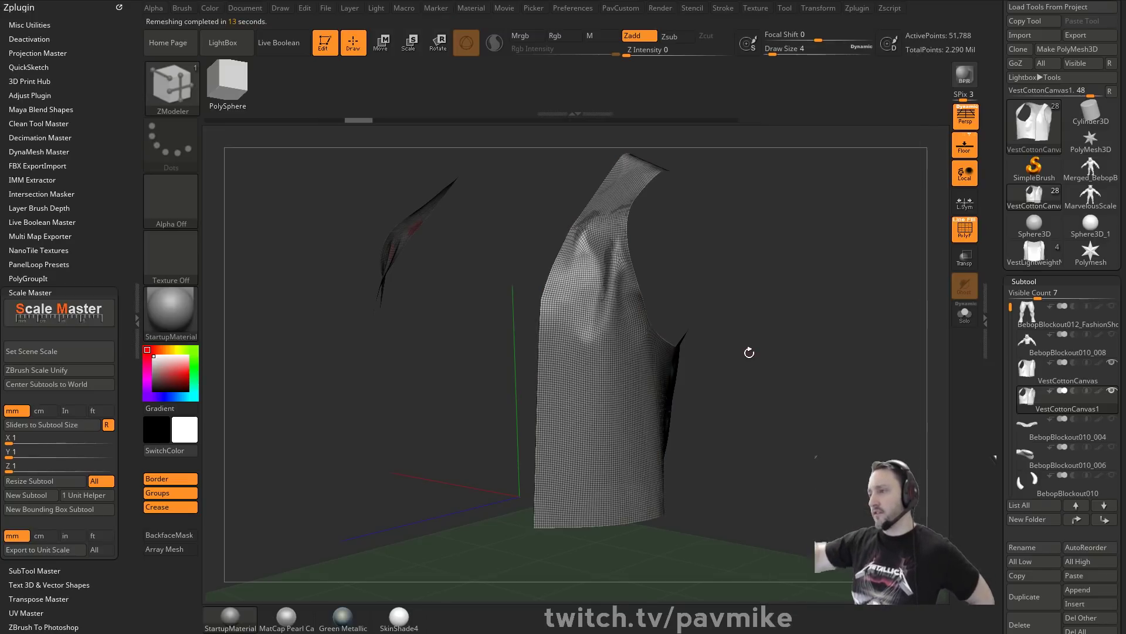
Project the remeshed vest onto the original and ZRemesh it at Half once more.
mouse_move(719, 284)
left_mouse_down()
mouse_move(737, 316)
mouse_move(809, 289)
mouse_move(809, 357)
mouse_move(804, 322)
mouse_move(820, 342)
left_mouse_up()
key("1")
left_click(781, 610)
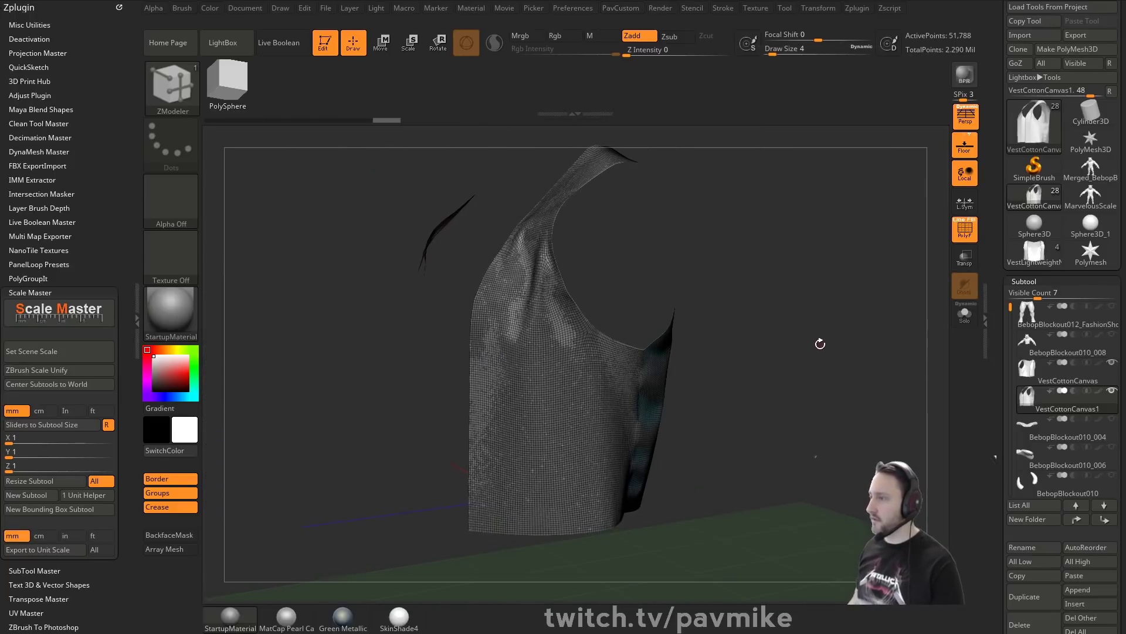
key("1")
left_click(789, 477)
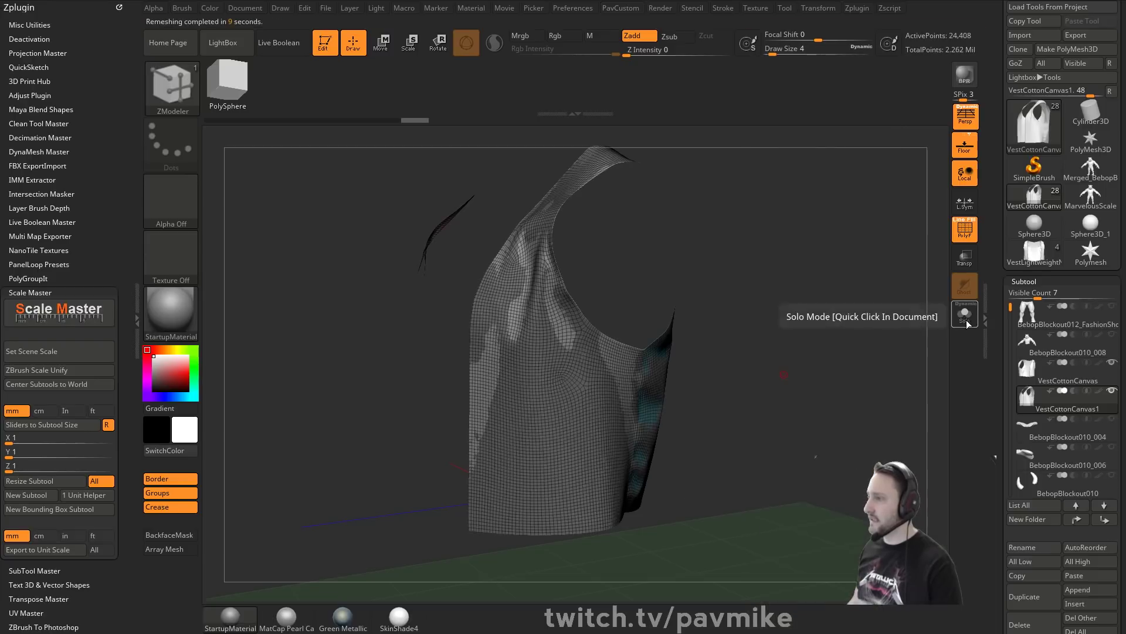
Isolate the remeshed vest in solo mode and ZRemesh it three times at Half with groups kept.
left_click(965, 321)
left_click_drag(835, 356, 821, 333)
key("grave")
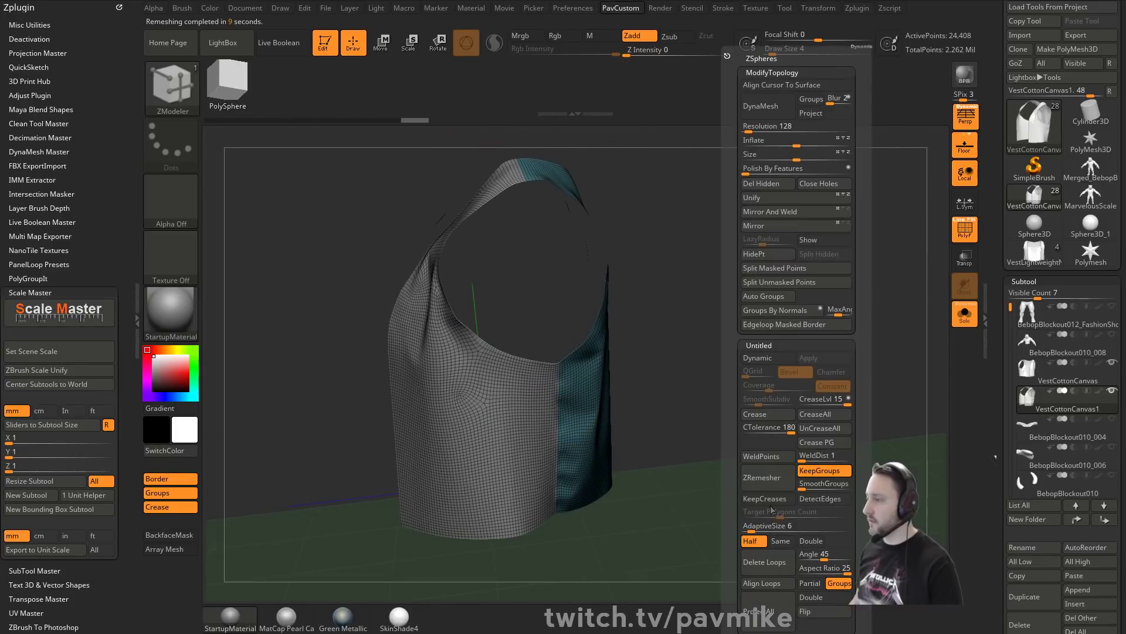
left_click(764, 477)
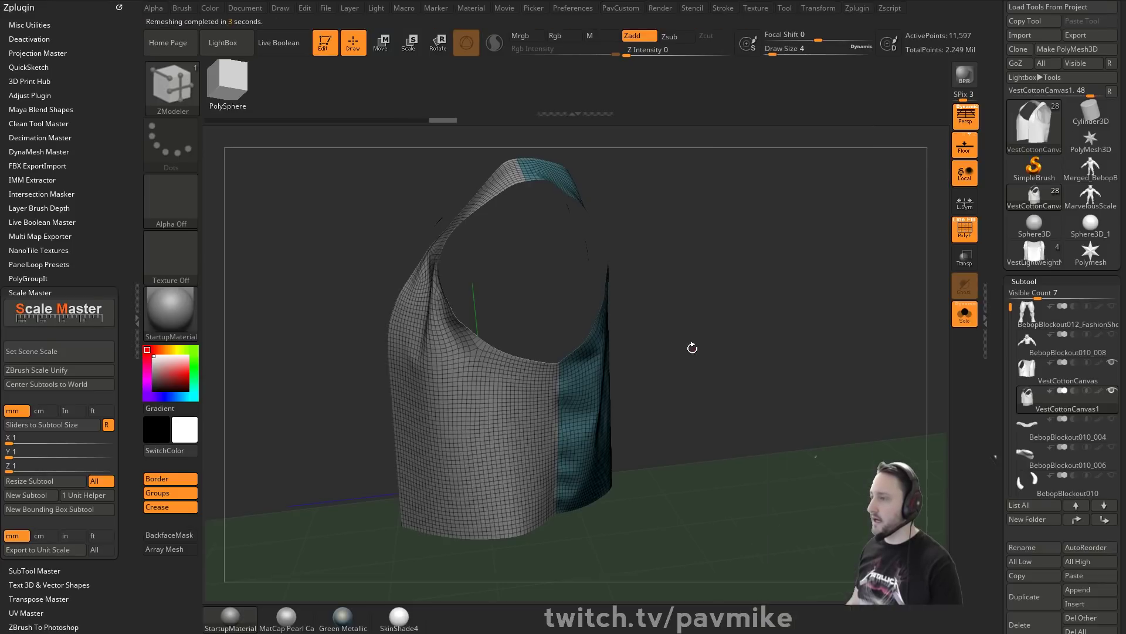
left_click_drag(692, 359, 784, 312)
key("grave")
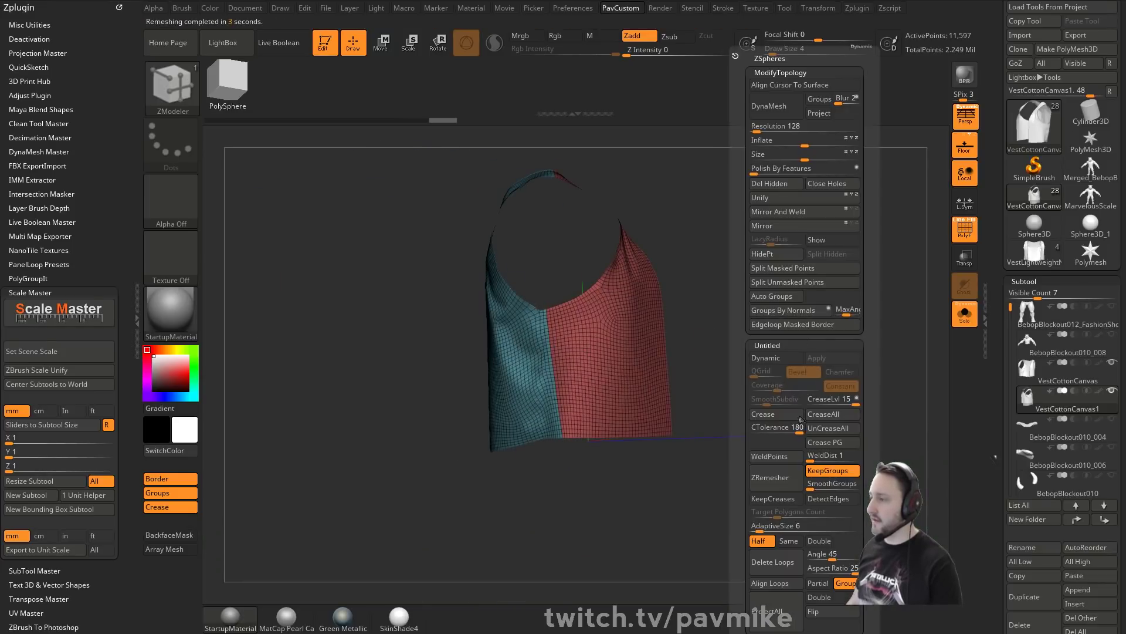
left_click(782, 479)
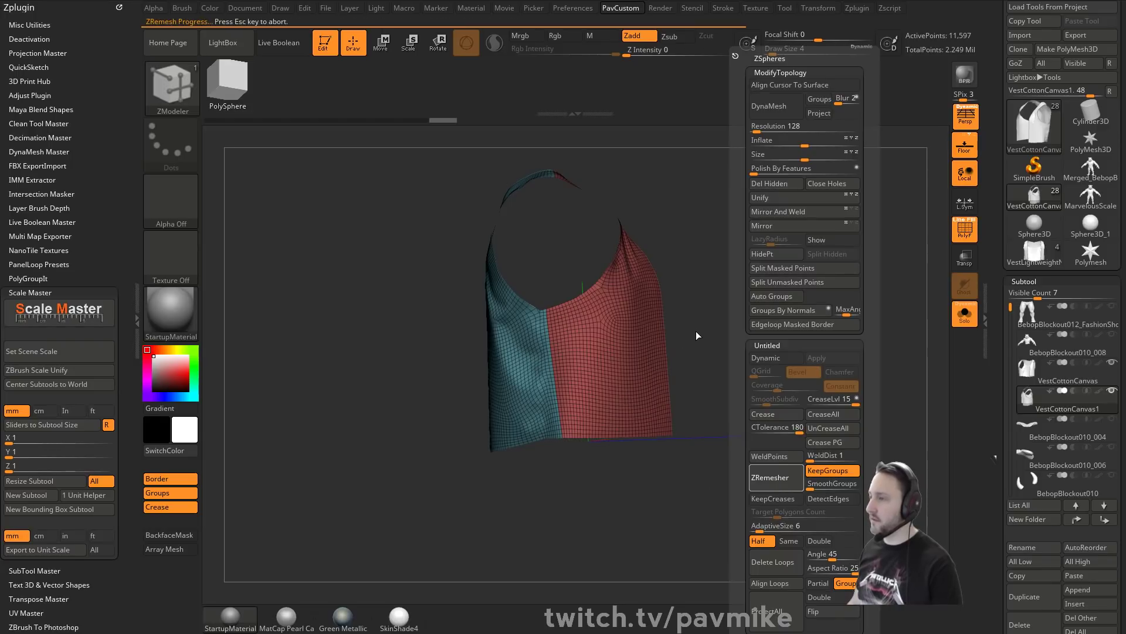
left_click_drag(736, 336, 834, 339)
key("grave")
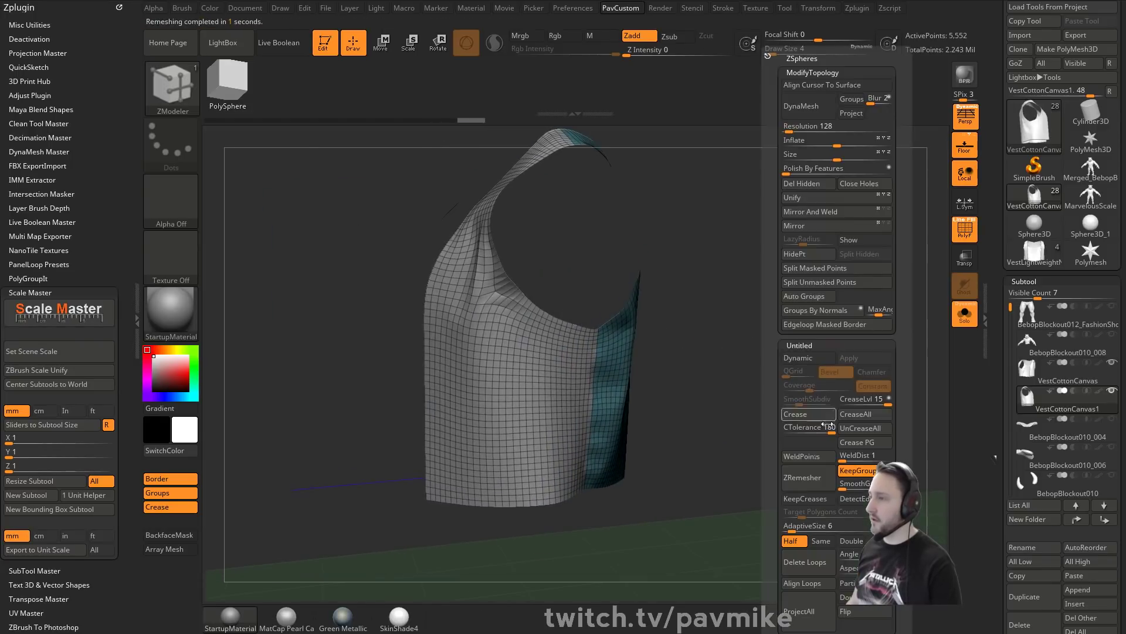
left_click_drag(762, 411, 775, 352)
key("grave")
key("grave")
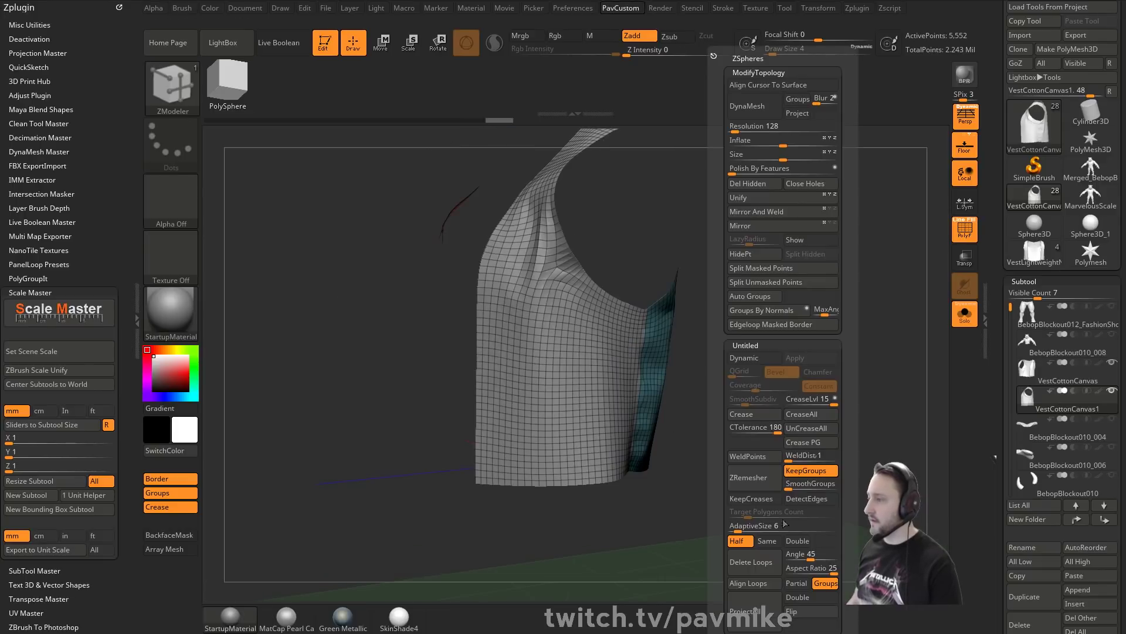
left_click(750, 476)
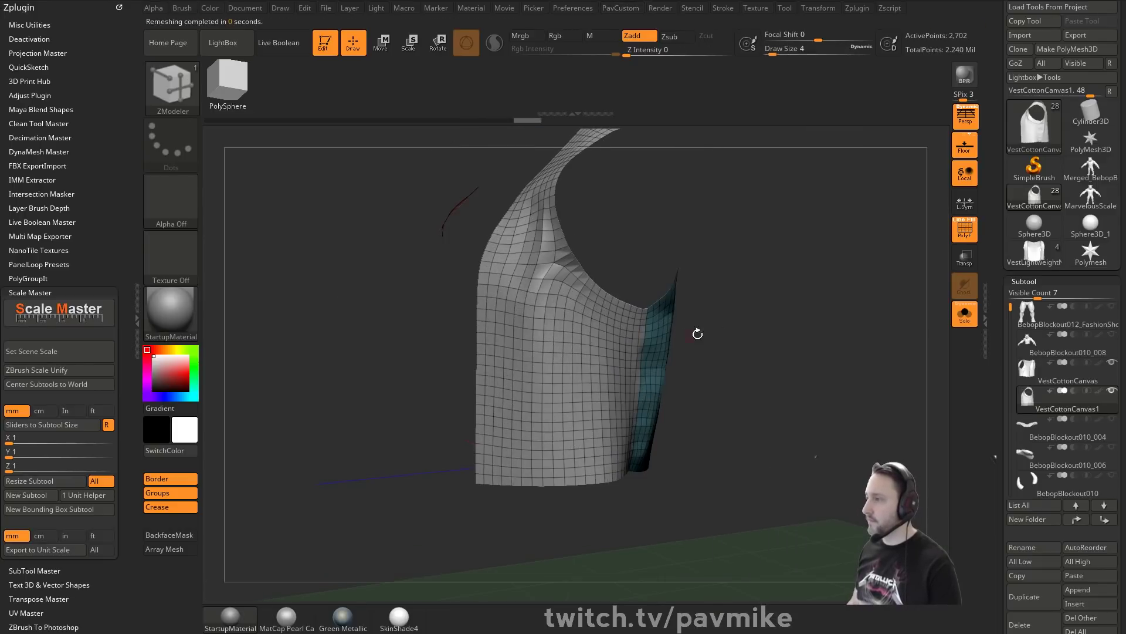
Run two further Half ZRemesher passes to bring the vest down to a very low-poly cage.
left_click_drag(697, 329, 804, 339)
key("grave")
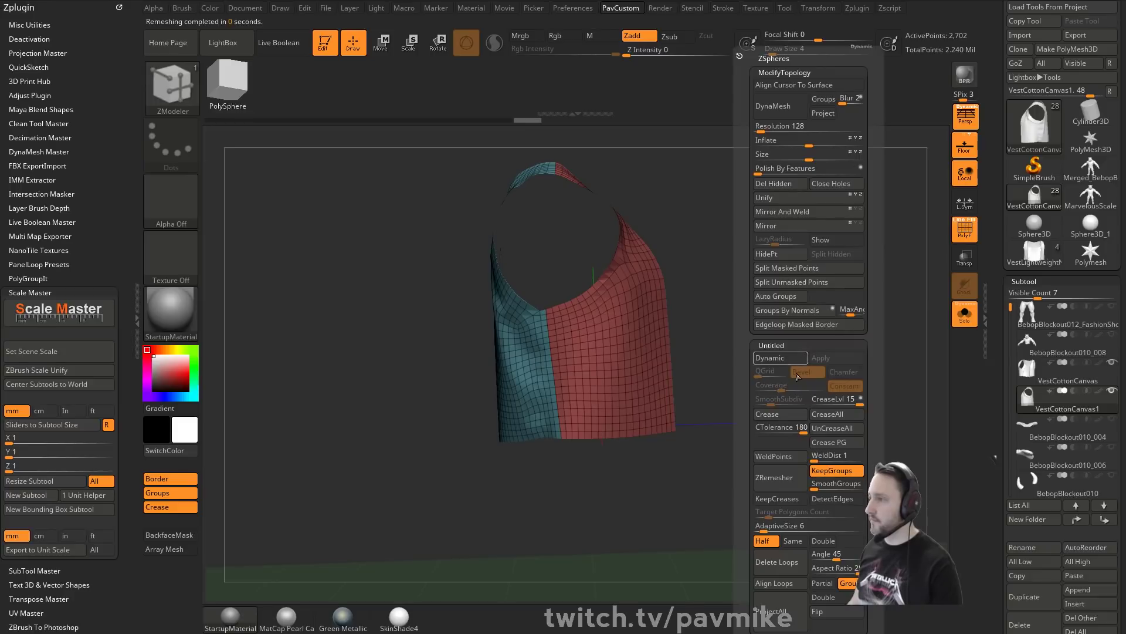
key("grave")
key("grave")
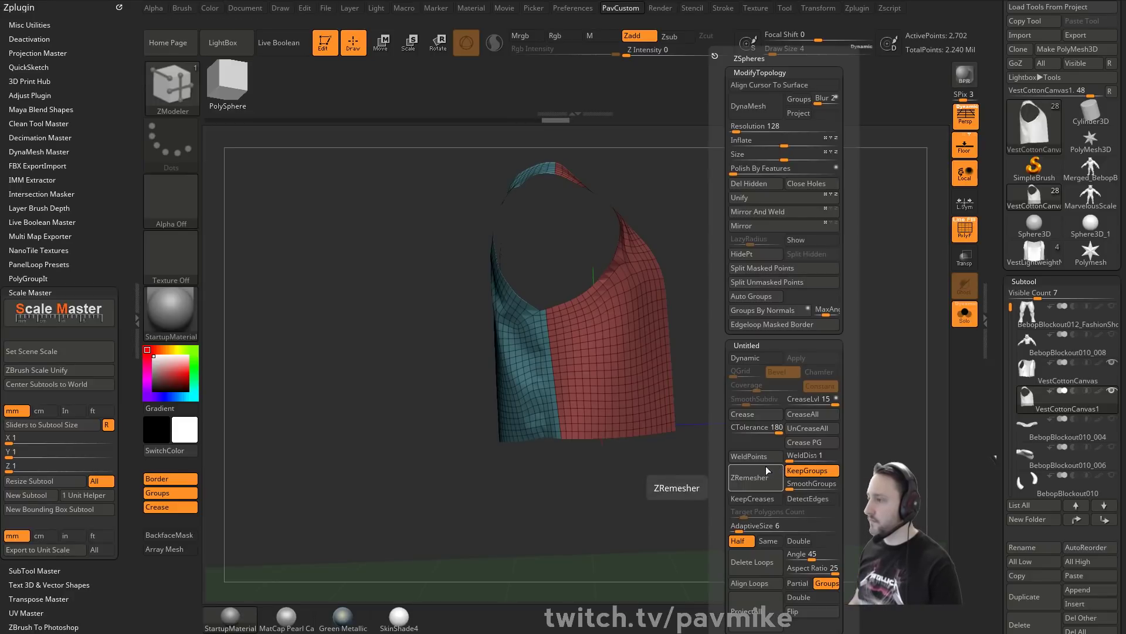
left_click(763, 472)
left_click_drag(779, 305, 759, 319)
key("grave")
key("grave")
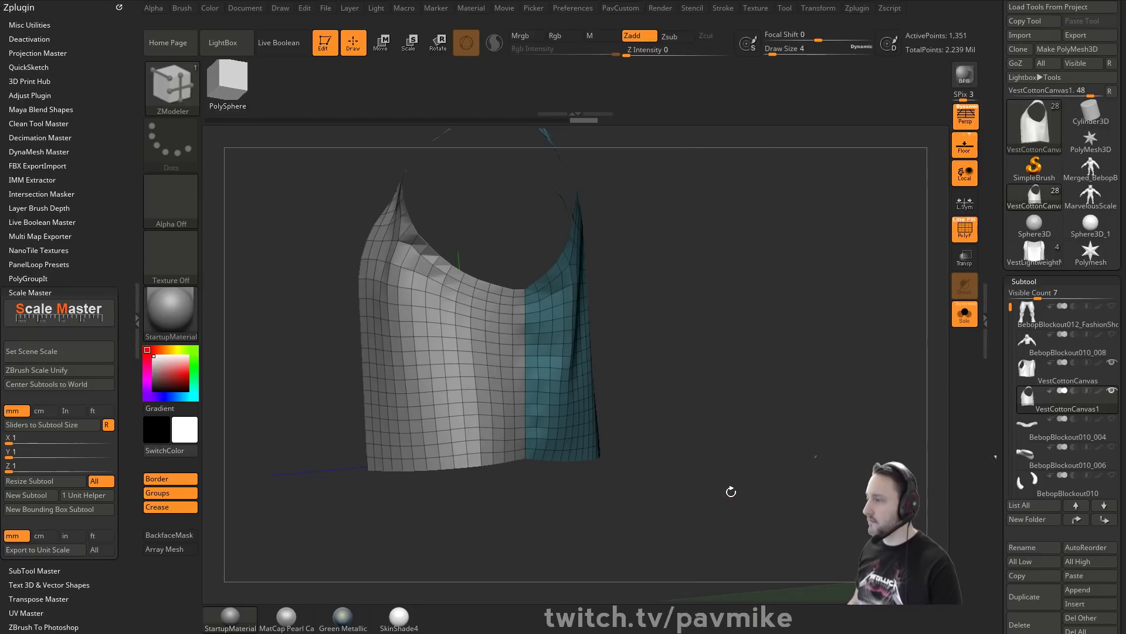
key("grave")
left_click(722, 478)
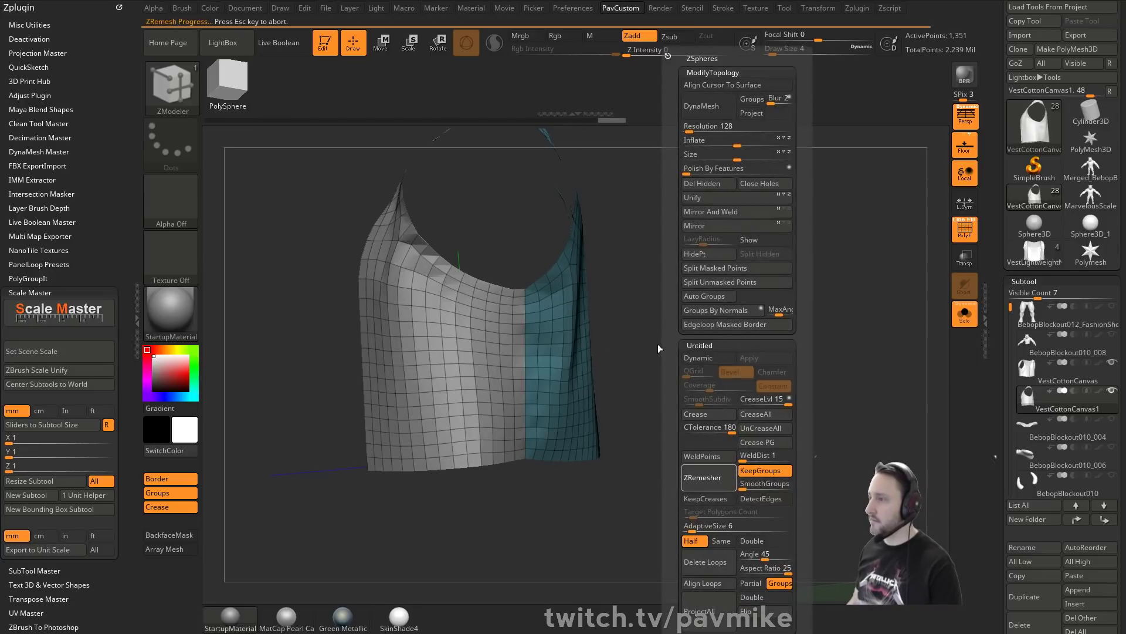
Project the low-poly vest onto the original and leave solo mode to compare the two.
left_click_drag(724, 338, 819, 470)
key("grave")
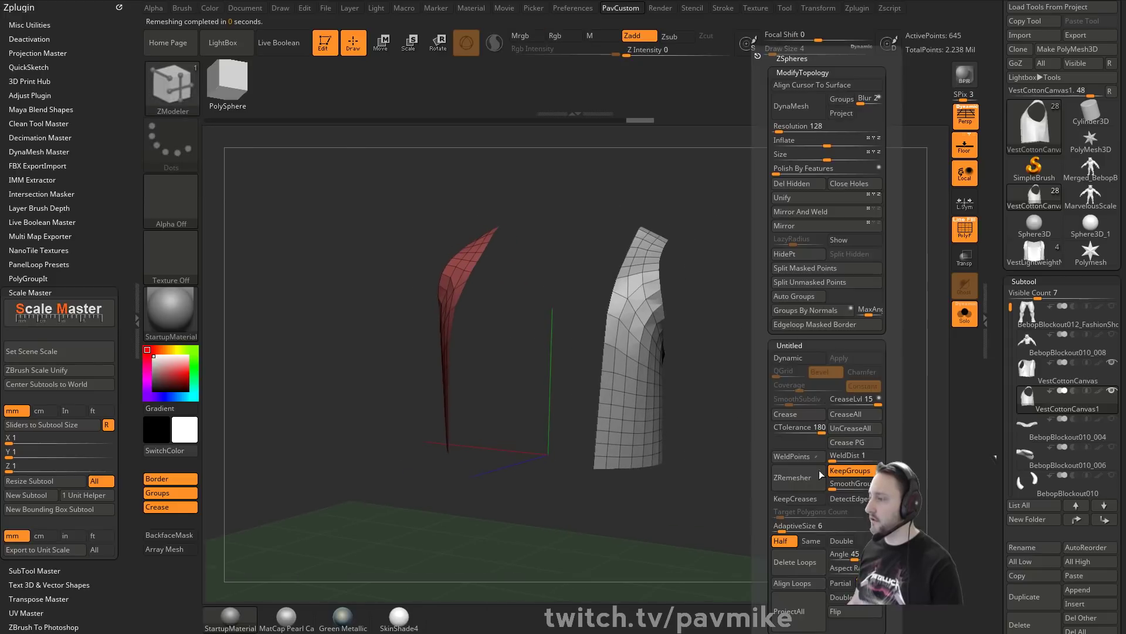
left_click(790, 613)
left_click_drag(809, 320, 850, 341, "alt")
left_click(1111, 390, "shift")
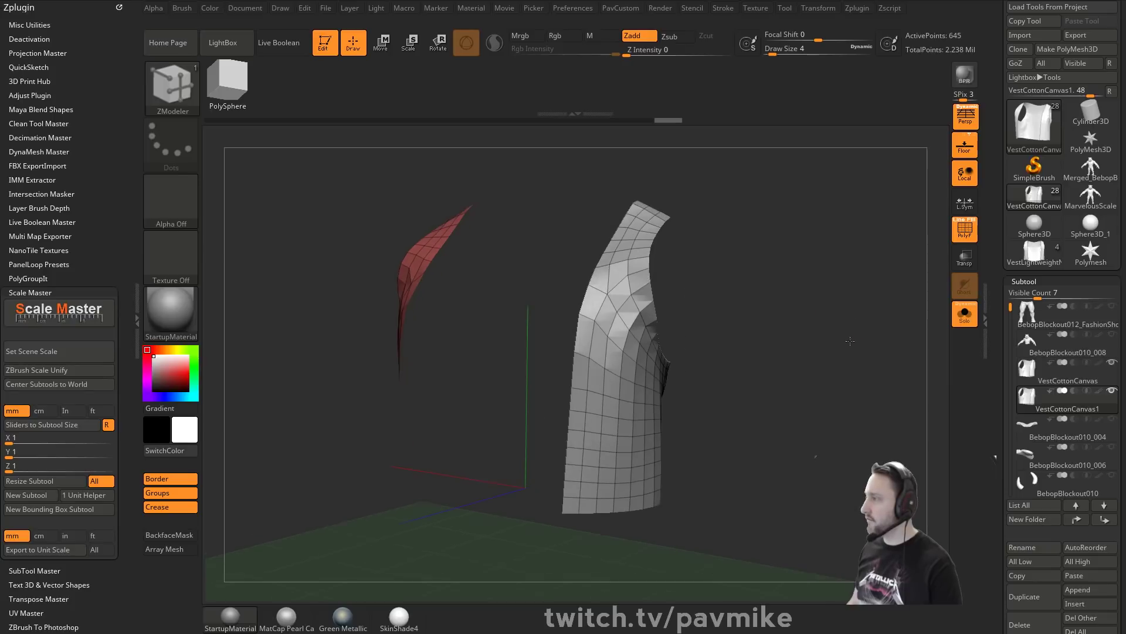
left_click(966, 322)
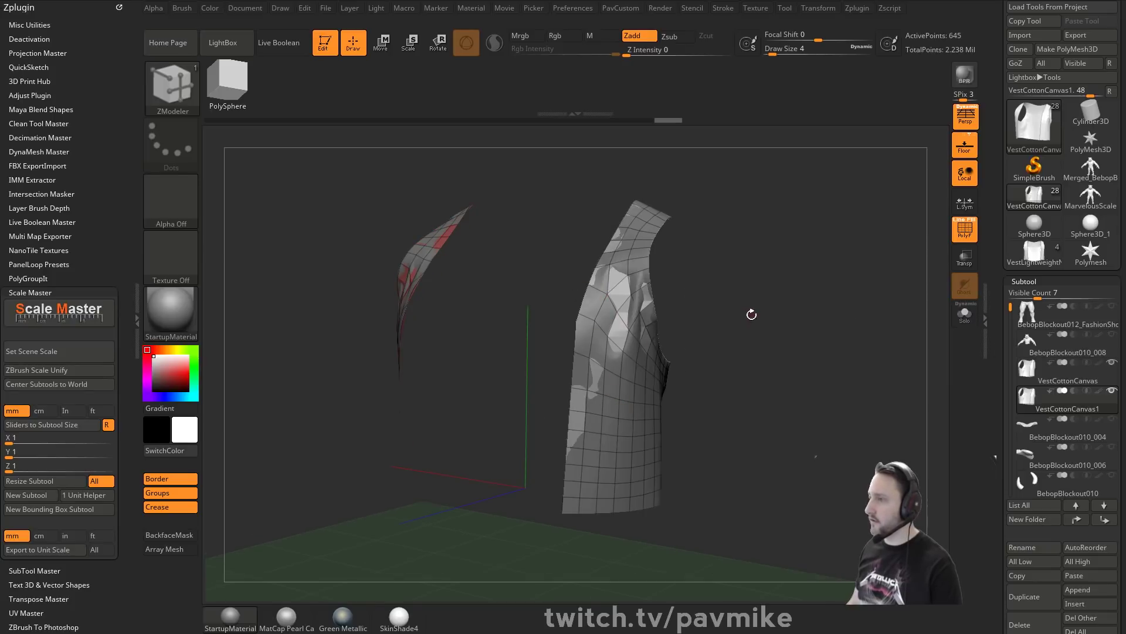
Switch to the Standard brush and set its draw size to 11.
mouse_move(752, 314)
left_mouse_down()
mouse_move(817, 319)
mouse_move(630, 355)
left_mouse_up()
key("b")
key("s")
key("t")
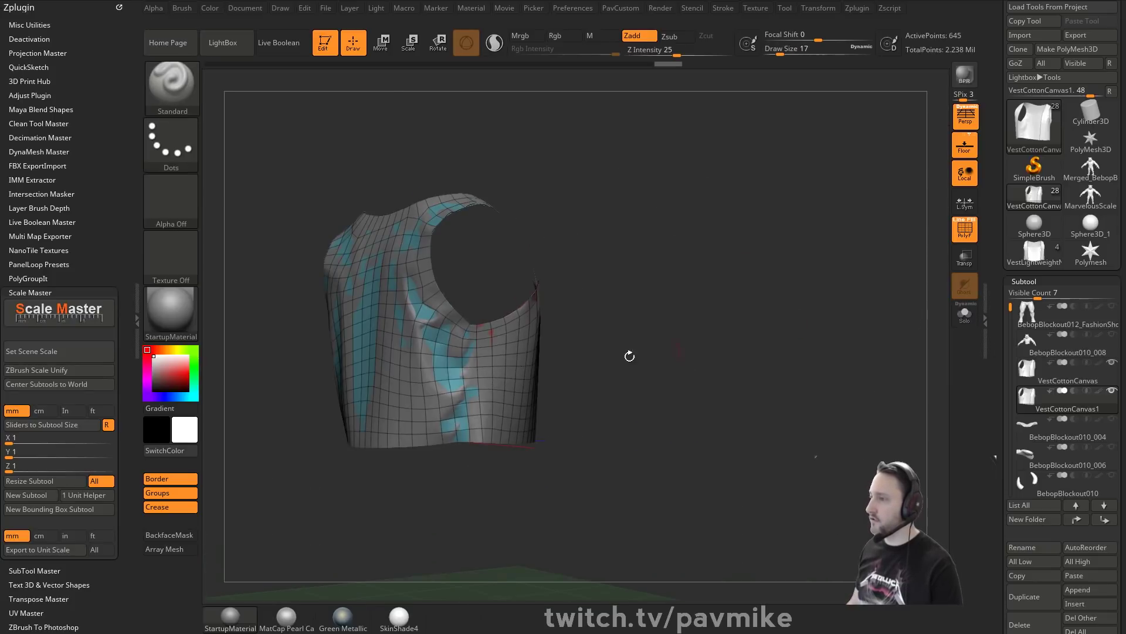
key("s")
mouse_move(689, 292)
left_mouse_down()
mouse_move(741, 305)
mouse_move(732, 307)
mouse_move(862, 299)
mouse_move(820, 338)
mouse_move(822, 326)
mouse_move(799, 324)
mouse_move(926, 388)
left_mouse_up()
left_click(742, 305)
key("s")
Duplicate the low-poly vest and isolate the copy, trying one subdivision and undoing it.
left_click(1018, 590)
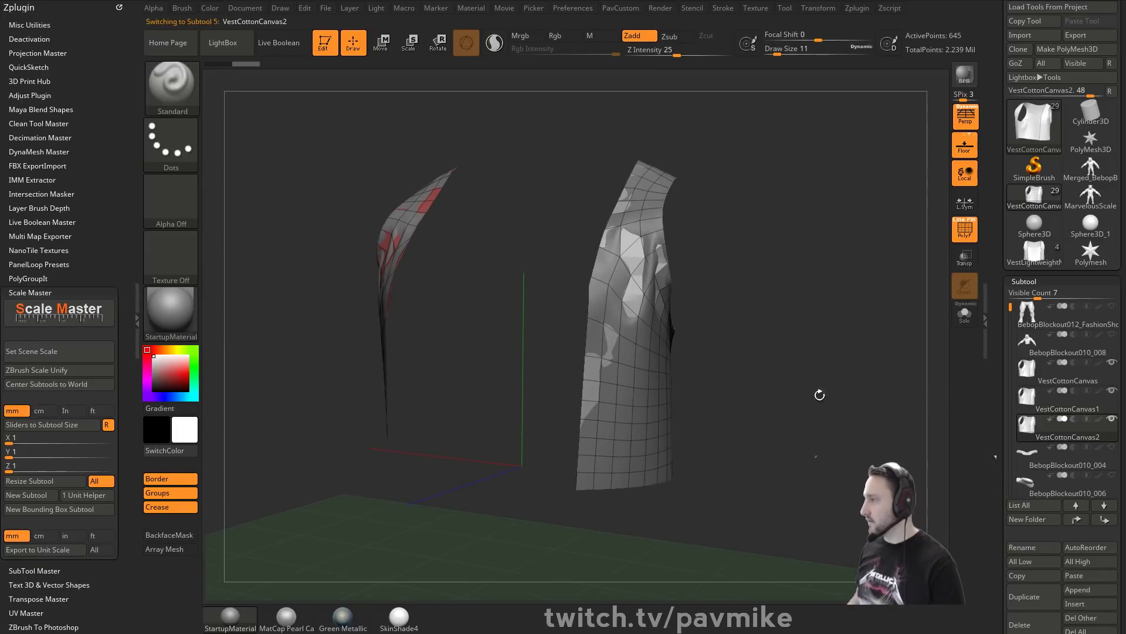
mouse_move(758, 309)
left_mouse_down()
mouse_move(877, 324)
mouse_move(862, 322)
mouse_move(868, 333)
mouse_move(836, 356)
mouse_move(793, 364)
left_mouse_up()
left_click(962, 314)
key("ctrl")
key("ctrl+d")
key("ctrl+z")
Turn off subdivision smoothing (Smt) for the duplicated low-poly vest.
left_click_drag(715, 387, 851, 344)
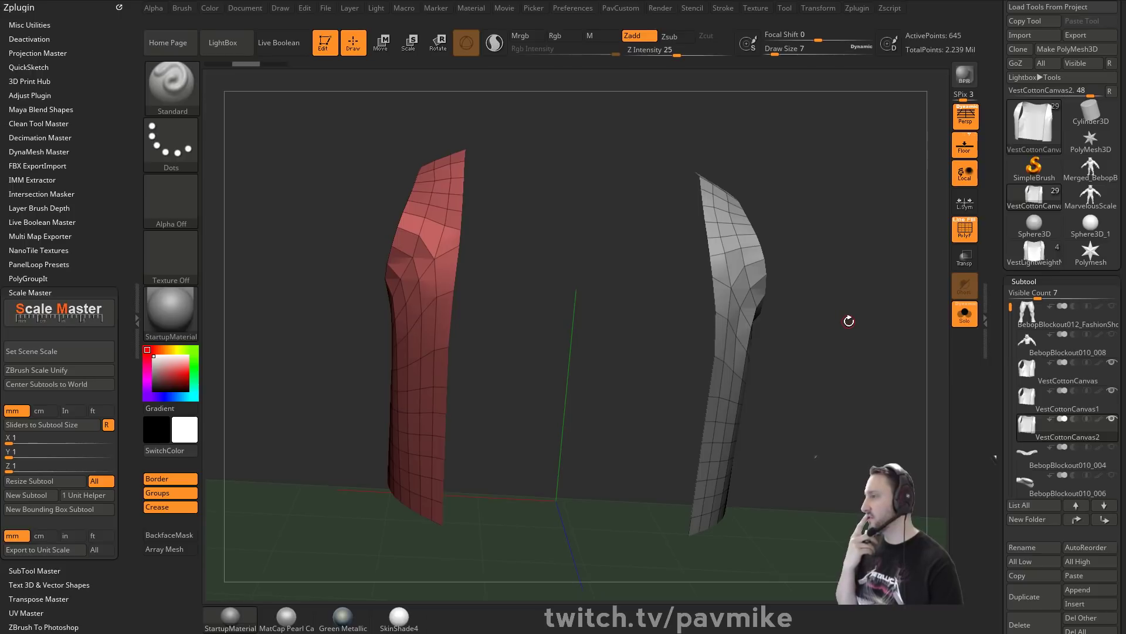
left_click_drag(850, 293, 821, 291, "alt")
scroll(1079, 386, "down", 10)
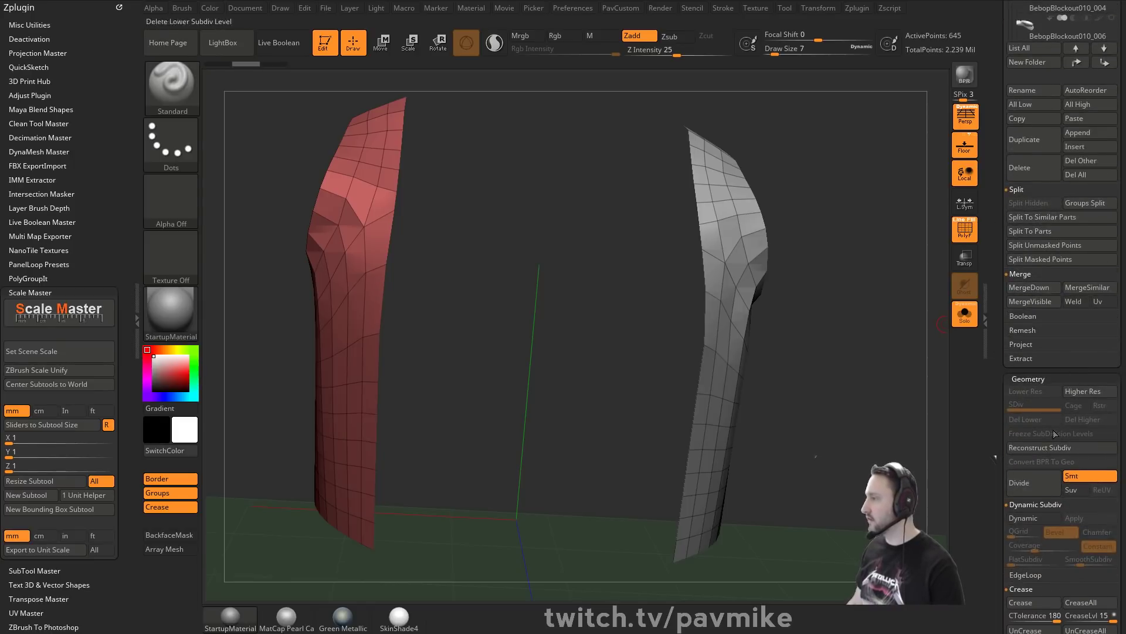
left_click(1075, 478)
left_click_drag(870, 397, 824, 380)
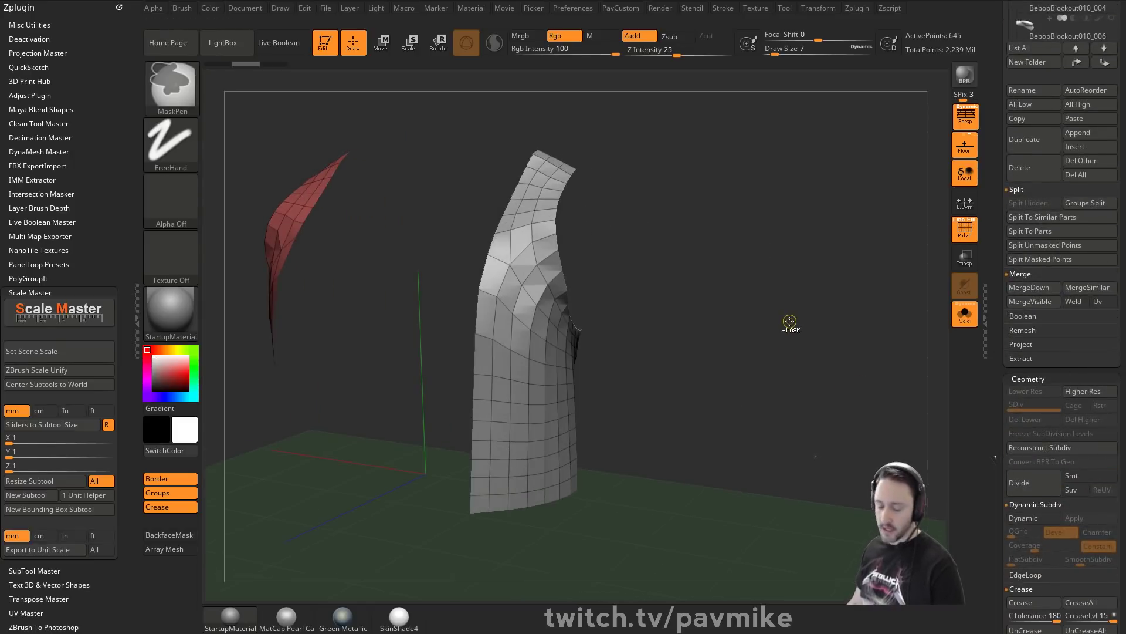
Subdivide the duplicated vest twice without smoothing and project it onto the original.
key("ctrl+d")
left_click_drag(792, 325, 842, 332, "alt")
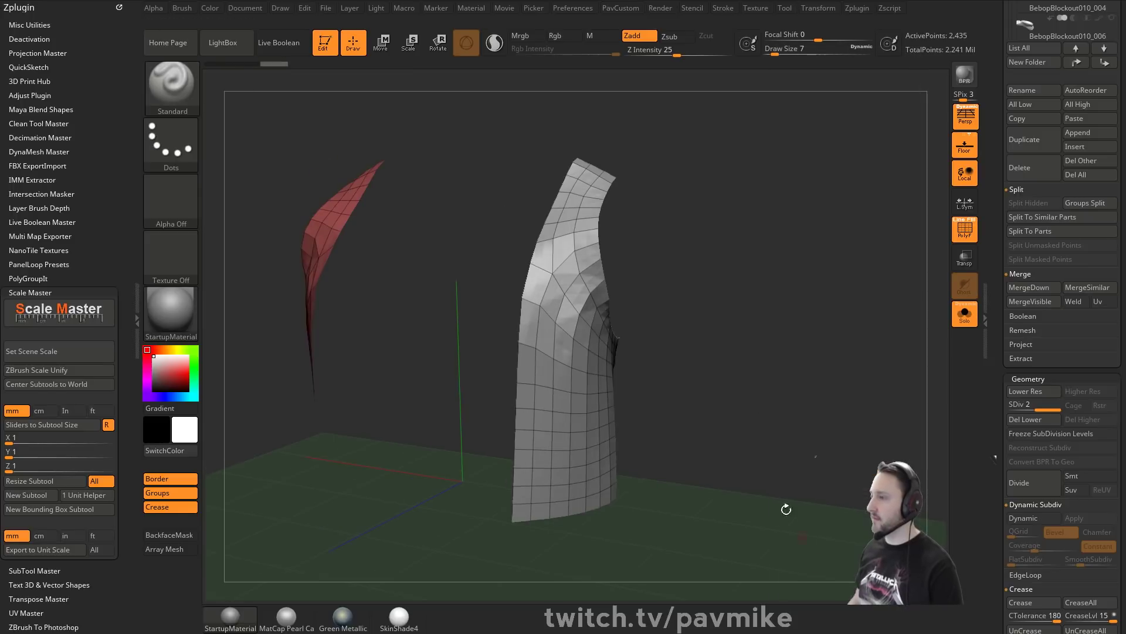
key("ctrl+d")
key("3")
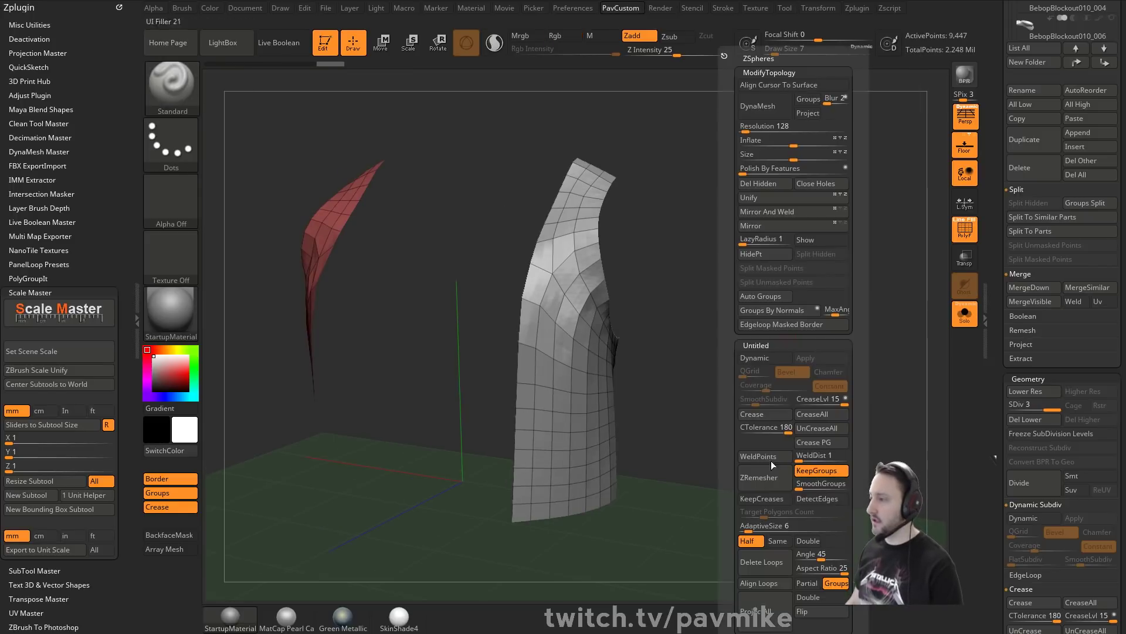
left_click(756, 607)
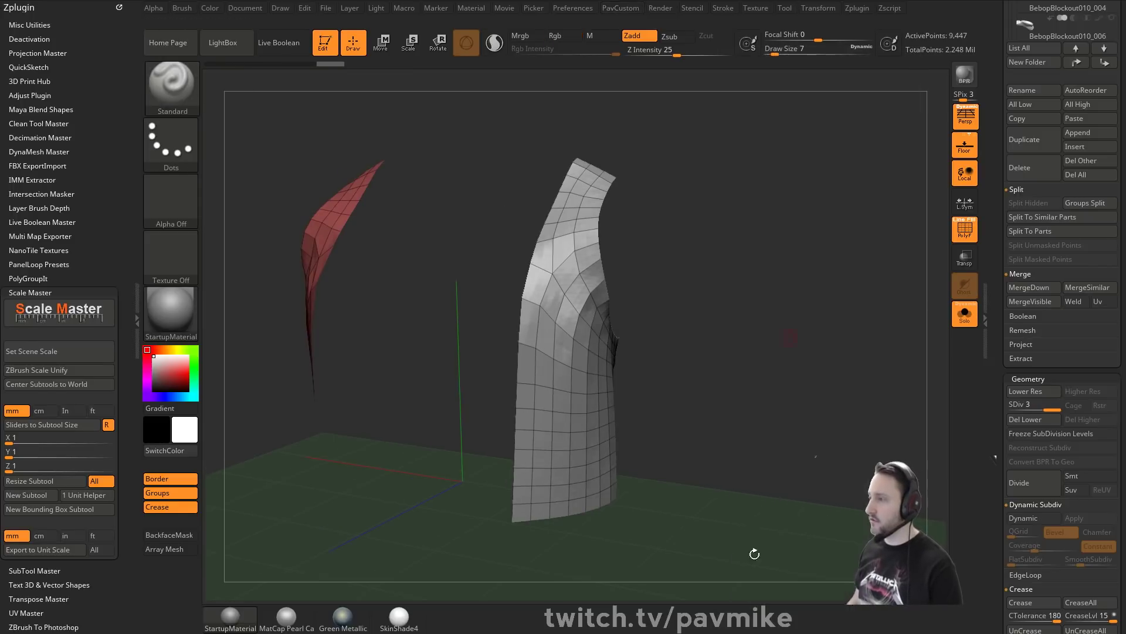
Leave solo mode, subdivide the duplicate to level 4 and project it onto the original vest again.
left_click(964, 315)
left_click_drag(915, 308, 862, 297)
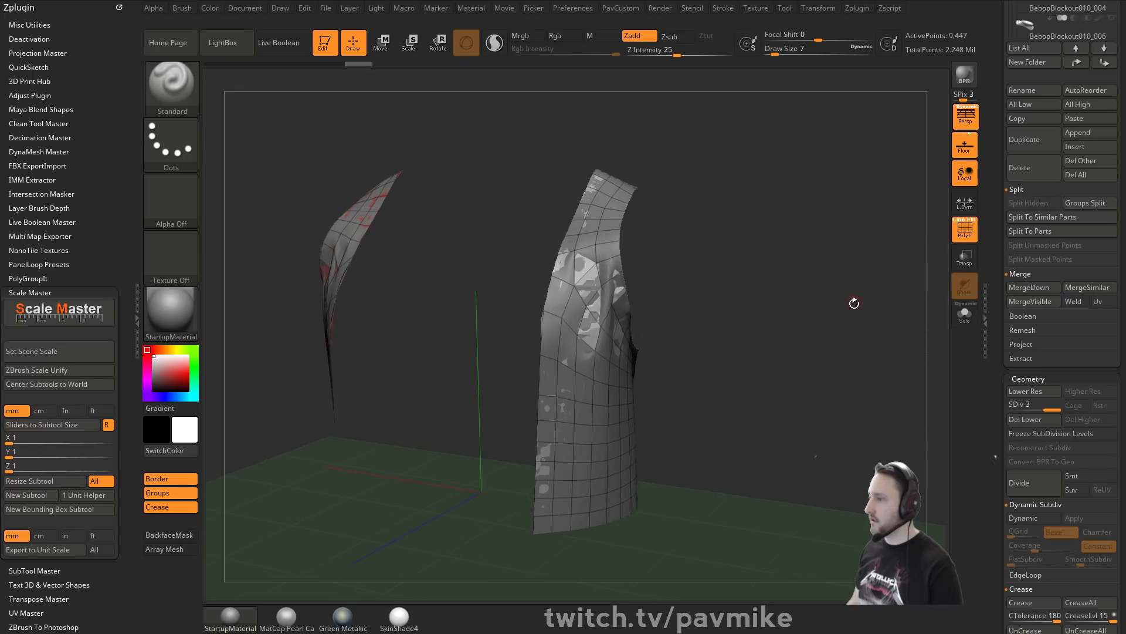
key("ctrl+d")
key("3")
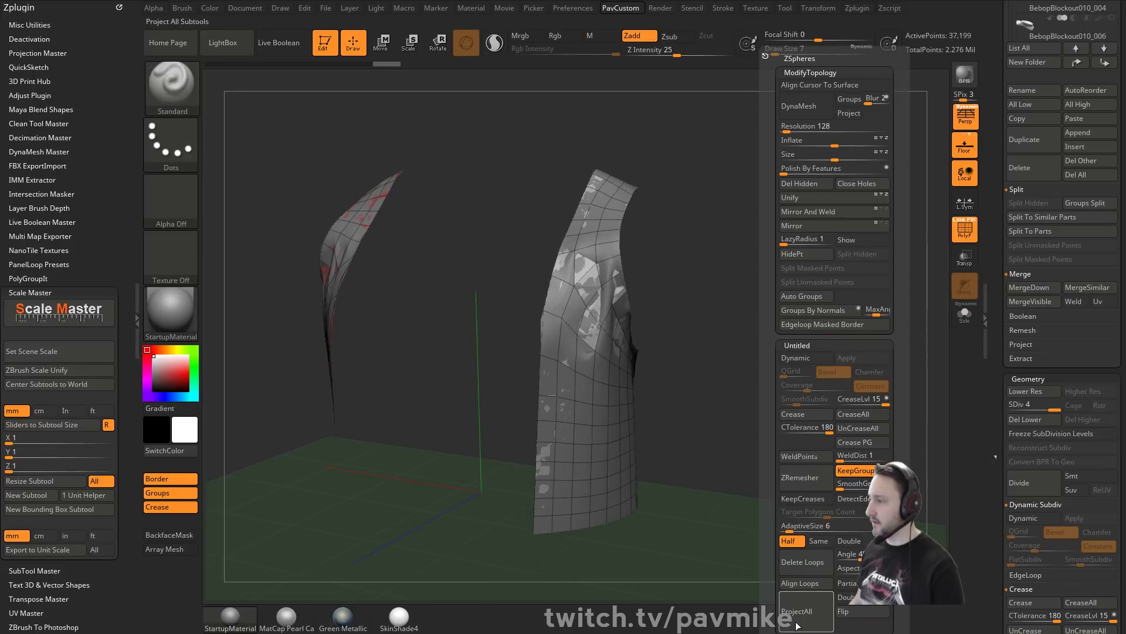
Examine the projected duplicate's surface in and out of solo mode against the original vest.
left_click(964, 315)
left_click_drag(932, 329, 871, 338)
key("3")
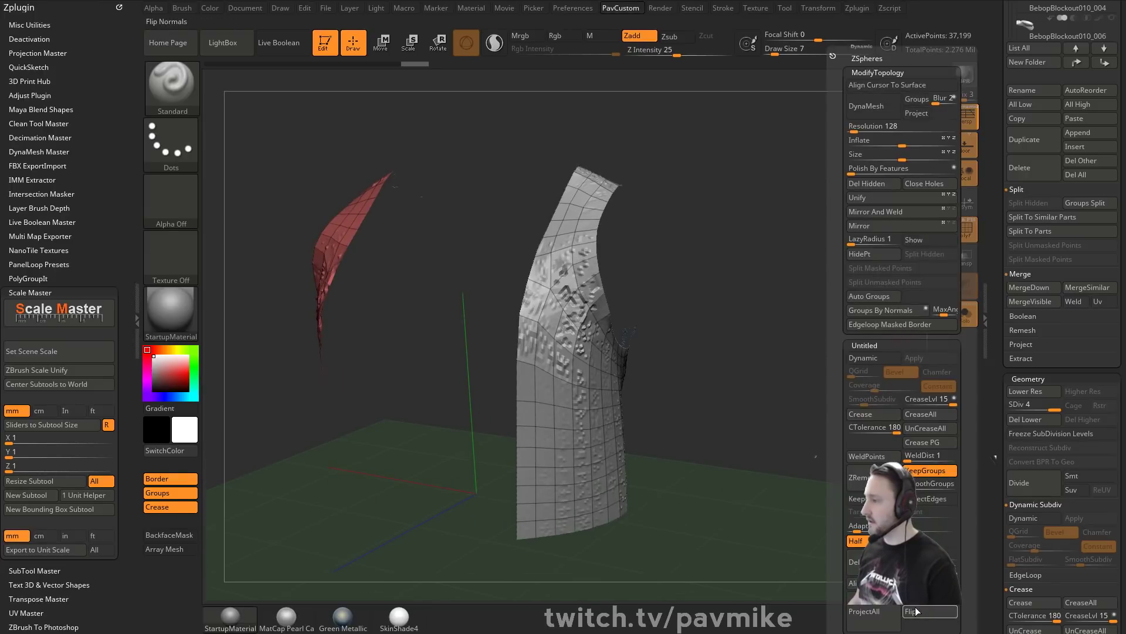
left_click_drag(757, 329, 794, 314)
left_click(966, 315)
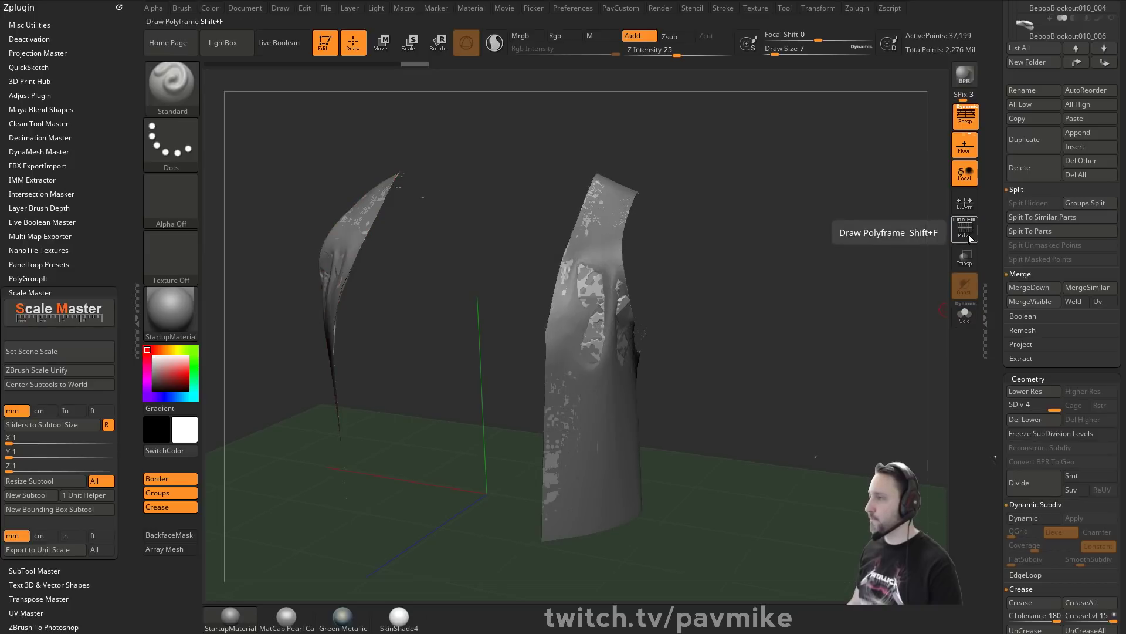
left_click(963, 322)
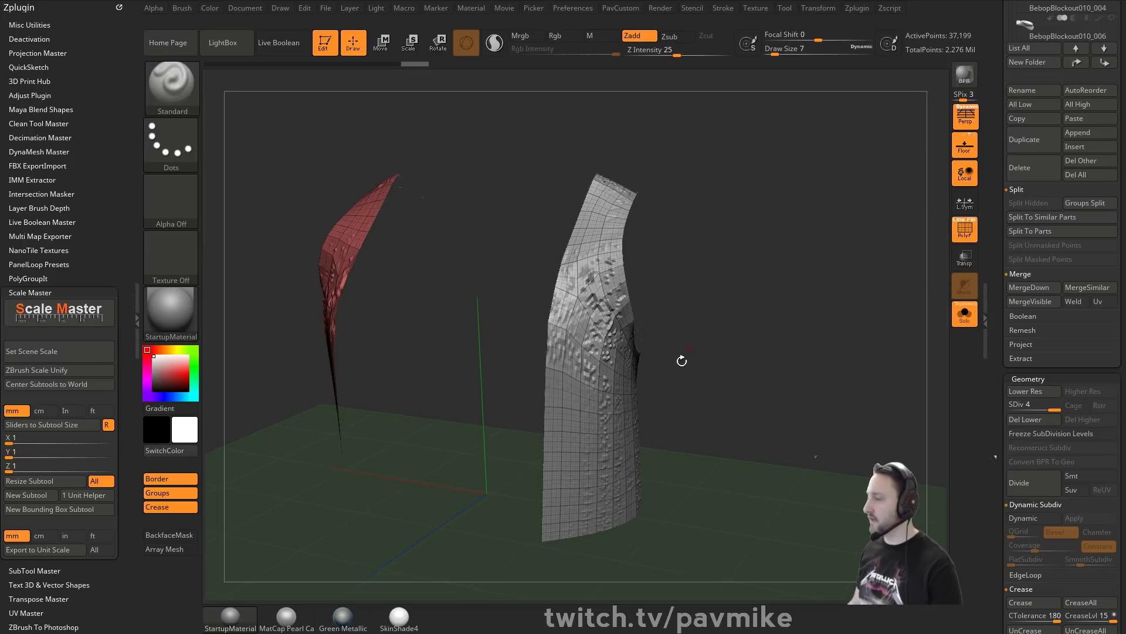
mouse_move(786, 302)
left_mouse_down()
mouse_move(757, 296)
mouse_move(798, 307)
left_mouse_up()
Undo the projections and subdivisions on the duplicated vest and select the VestCottonCanvas1 subtool.
key("ctrl+z")
key("shift+d")
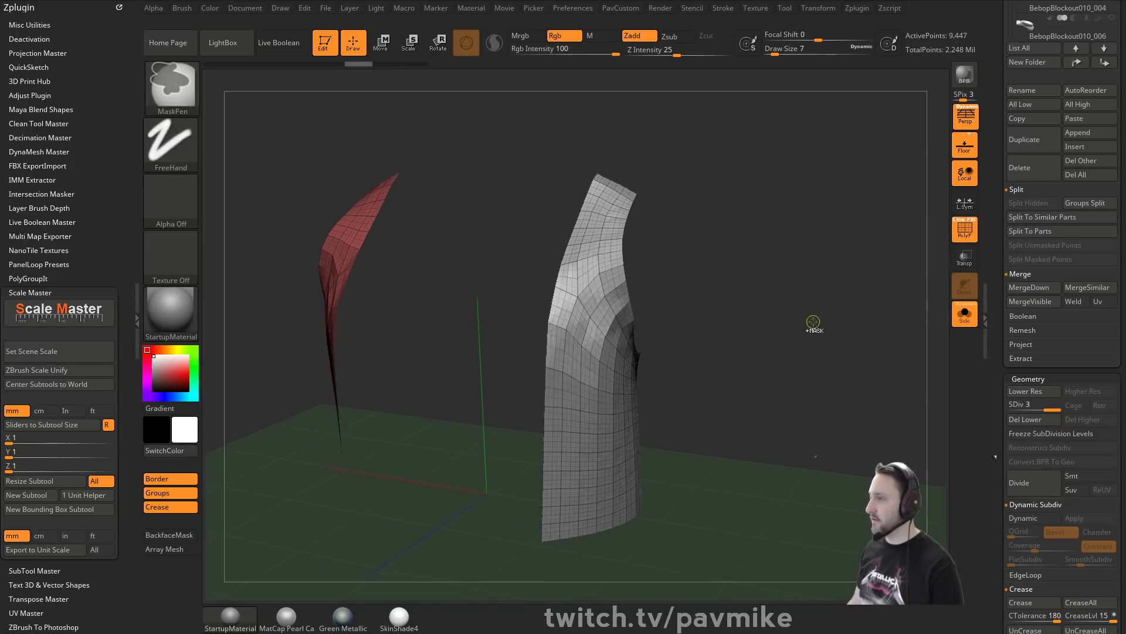
key("shift+d")
scroll(1000, 439, "up", 5)
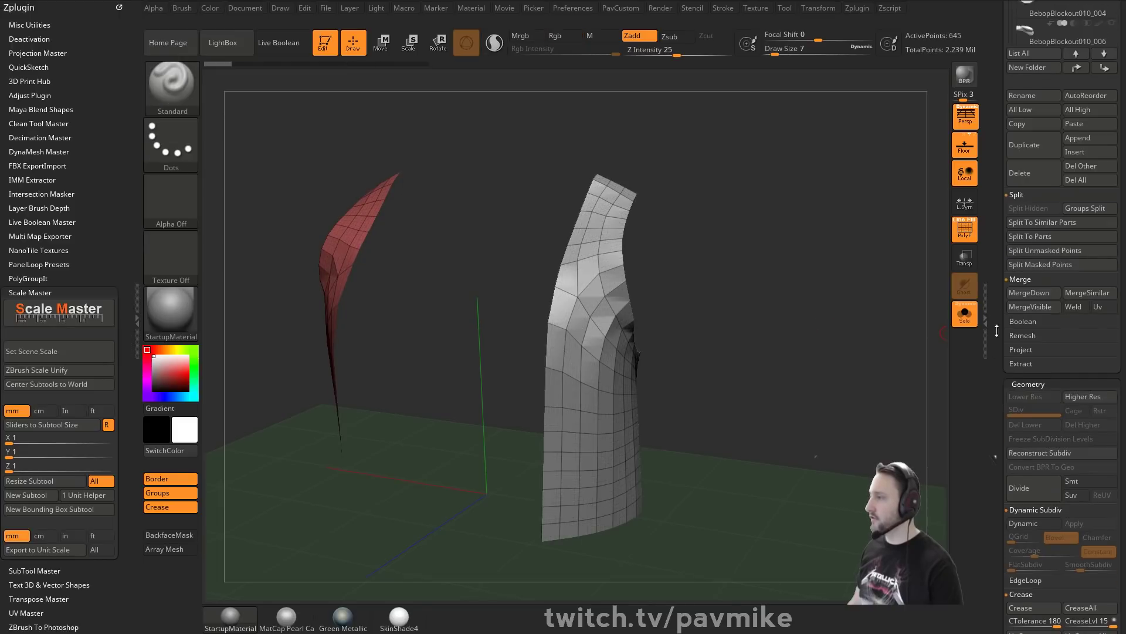
left_click(1090, 347)
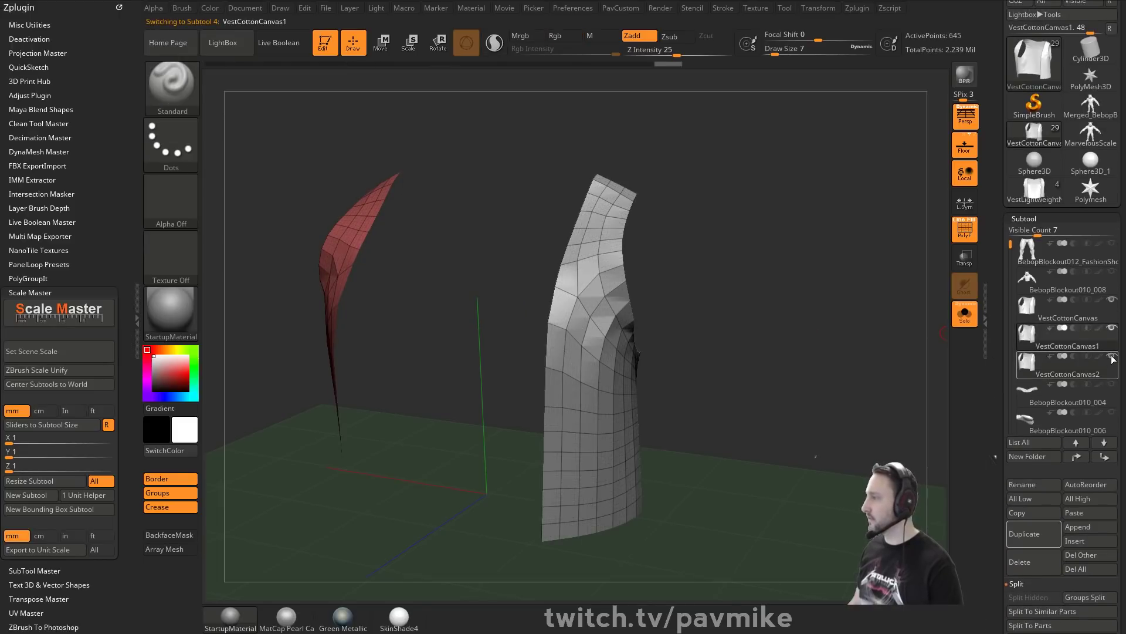
Select the VestCottonCanvas2 subtool and compare it with the original vest in and out of solo mode.
mouse_move(1089, 364)
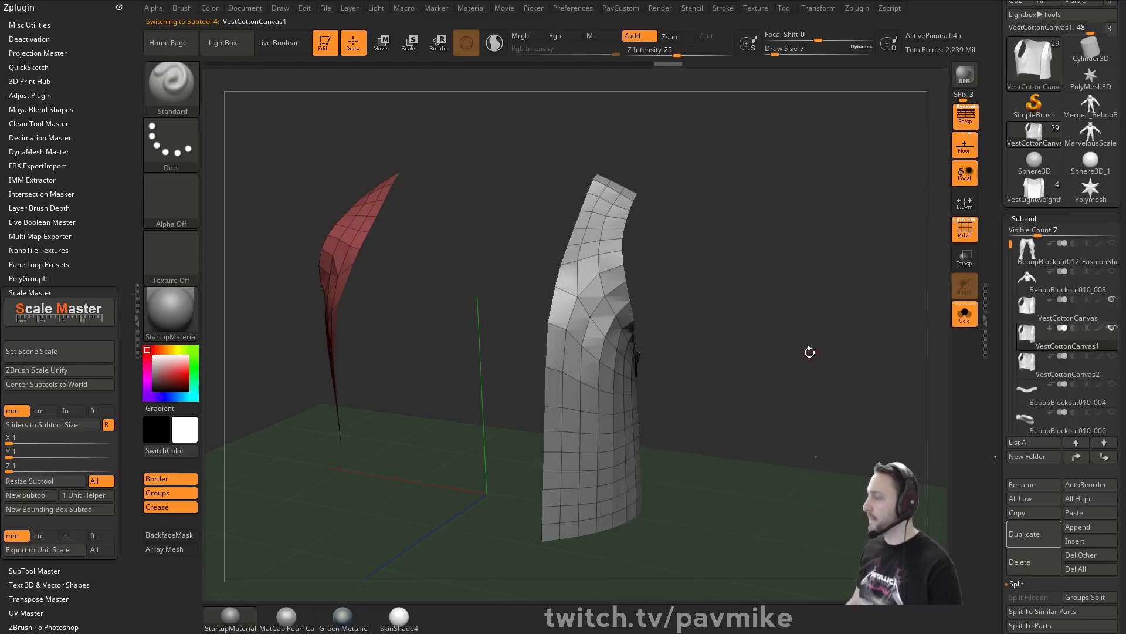
left_click_drag(810, 350, 823, 332)
mouse_move(996, 373)
left_mouse_down()
mouse_move(999, 235)
mouse_move(999, 355)
left_mouse_up()
left_click(1039, 356)
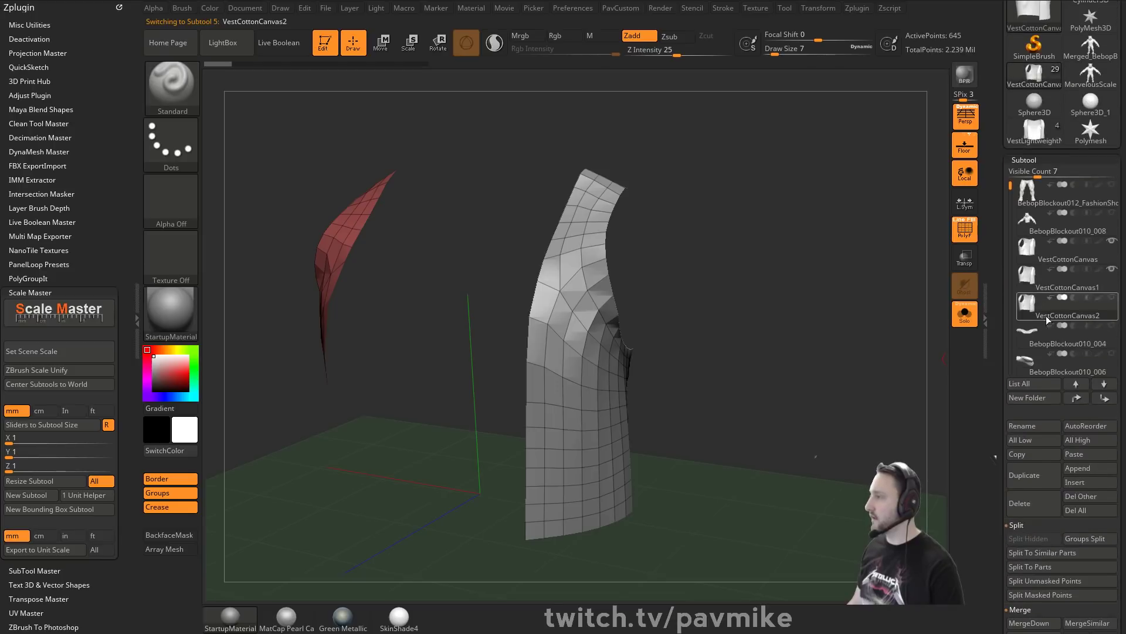
scroll(1052, 298, "down", 5)
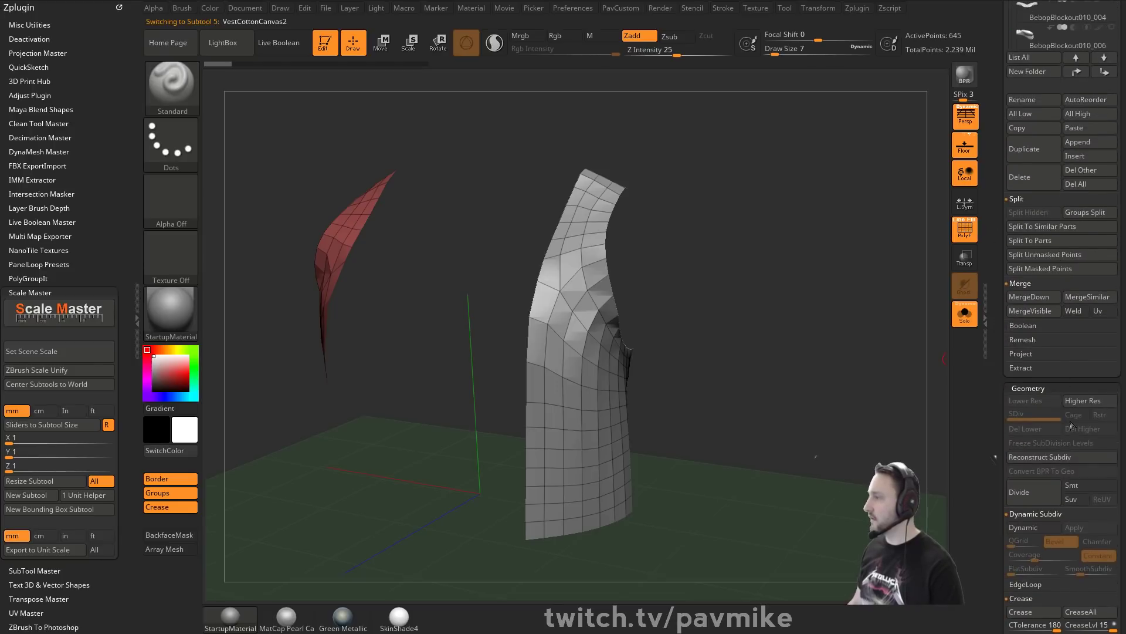
left_click_drag(848, 332, 784, 303)
left_click(963, 317)
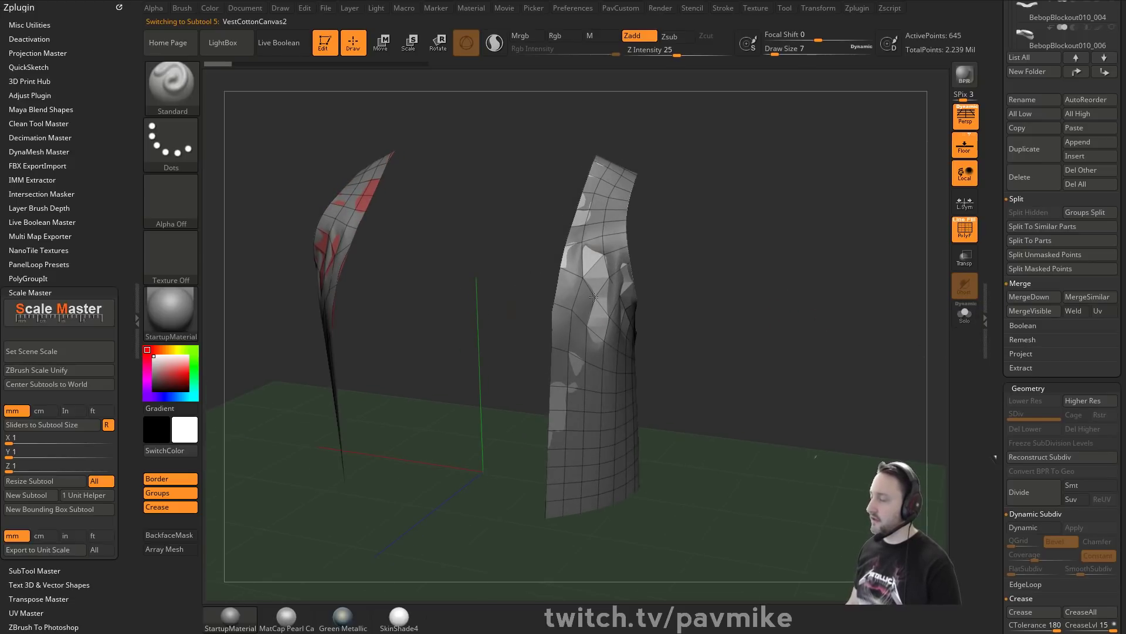
left_click(963, 323)
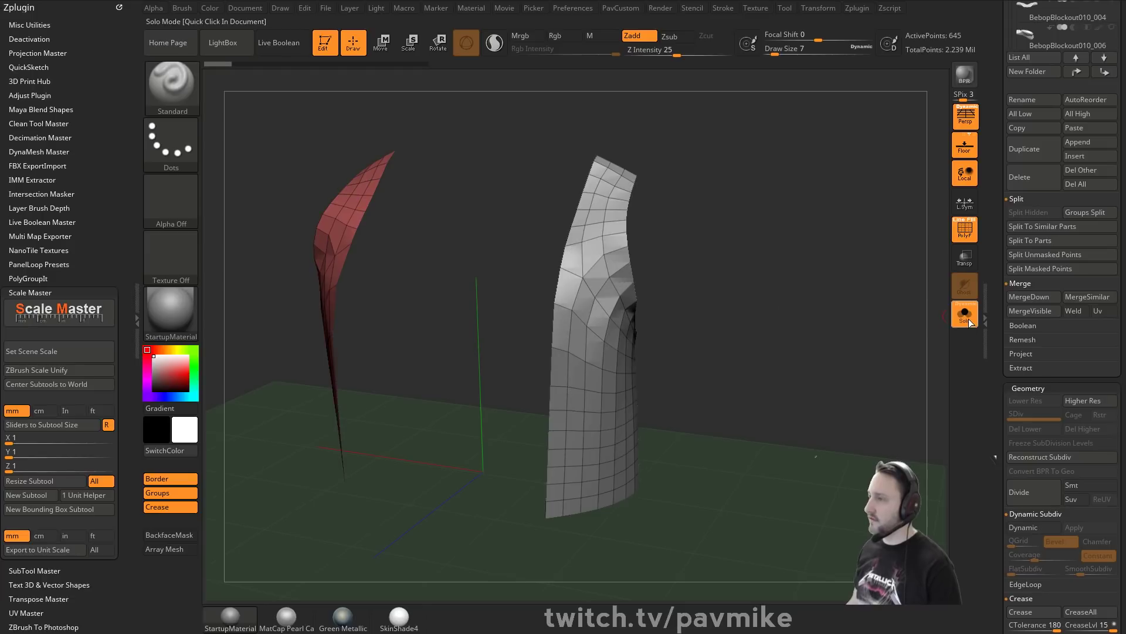
left_click(964, 322)
Subdivide the VestCottonCanvas2 mesh to level 2 and project it onto the original vest.
key("space")
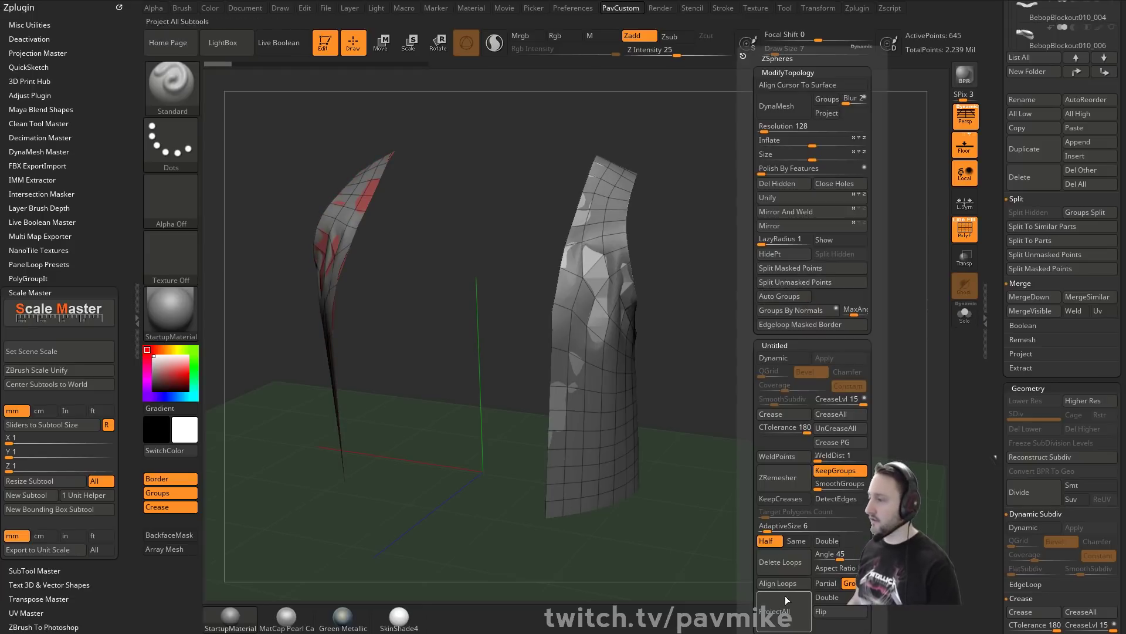
key("ctrl+d")
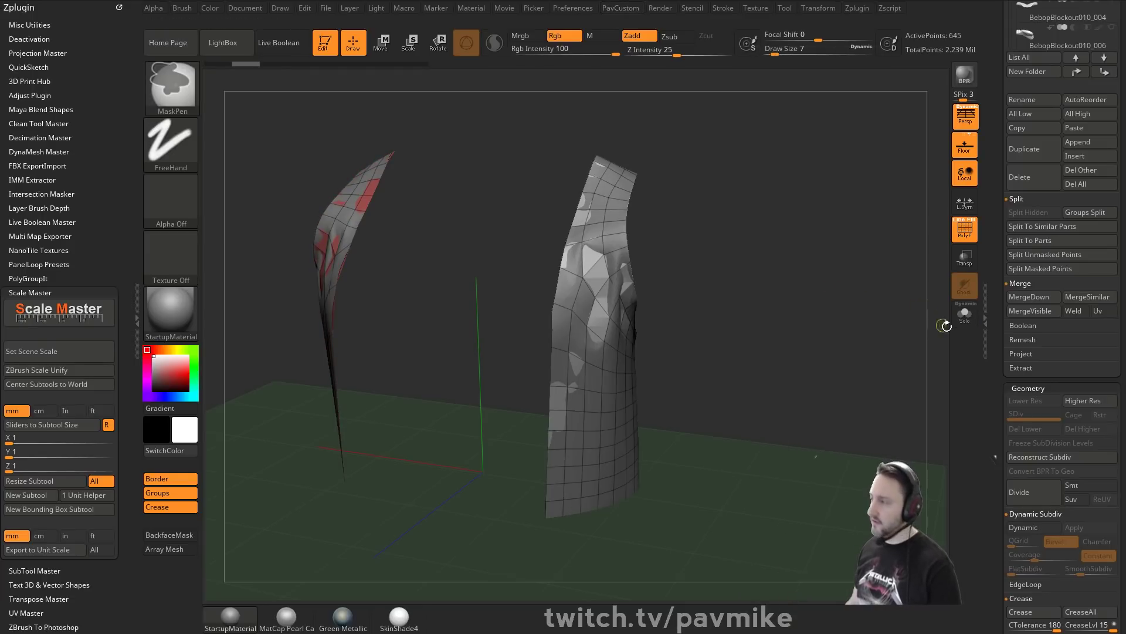
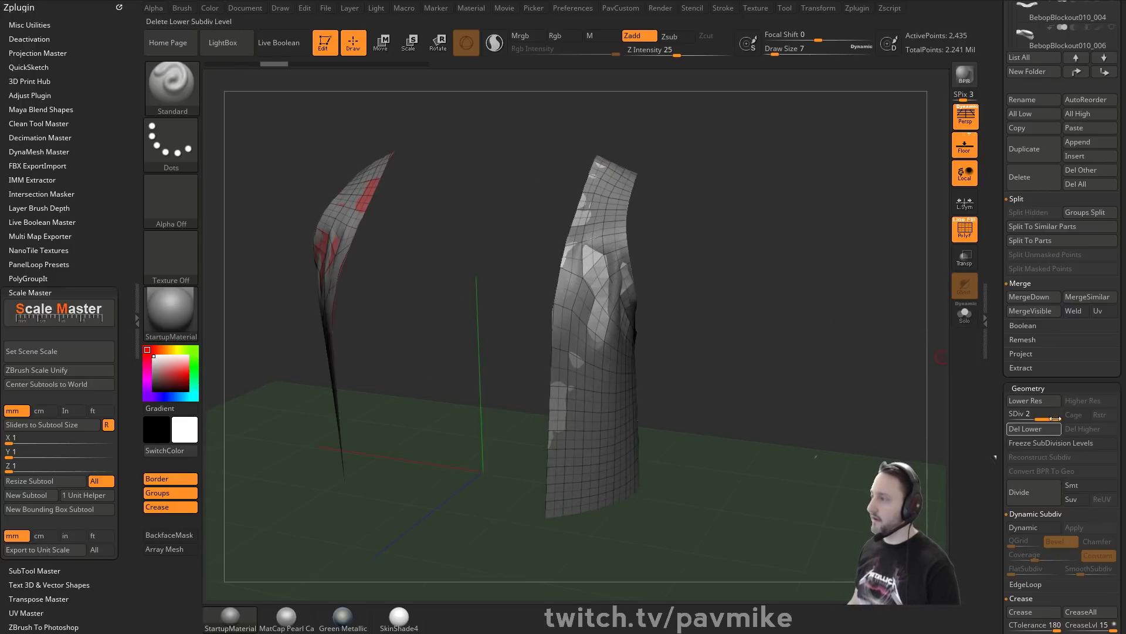
key("grave")
left_click(965, 315)
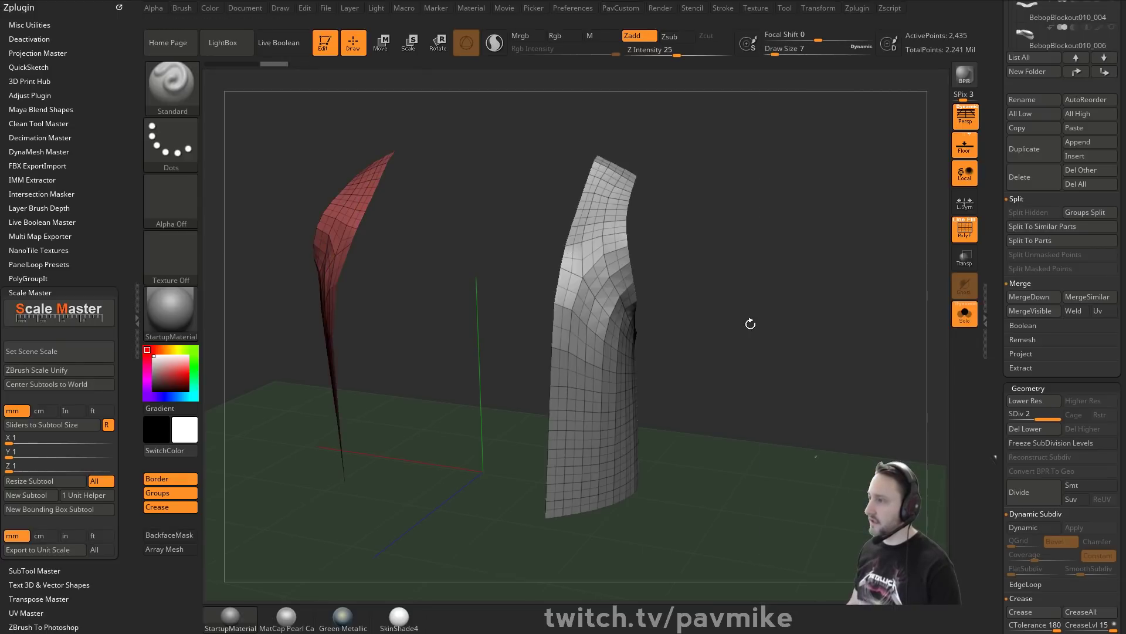
left_click(958, 319)
key("grave")
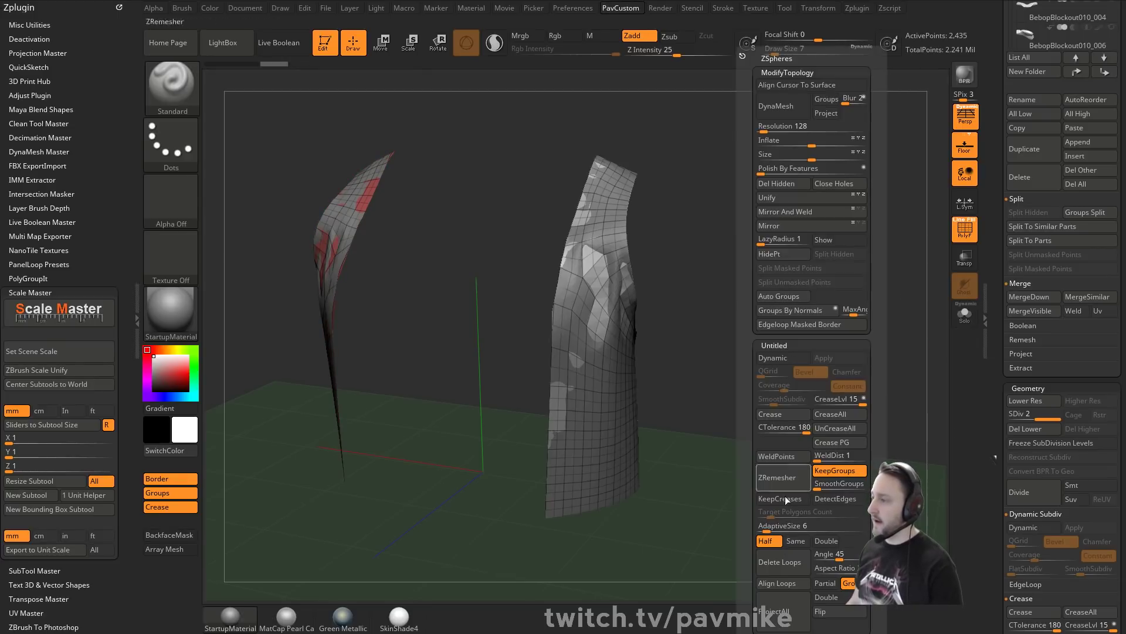
left_click(781, 610)
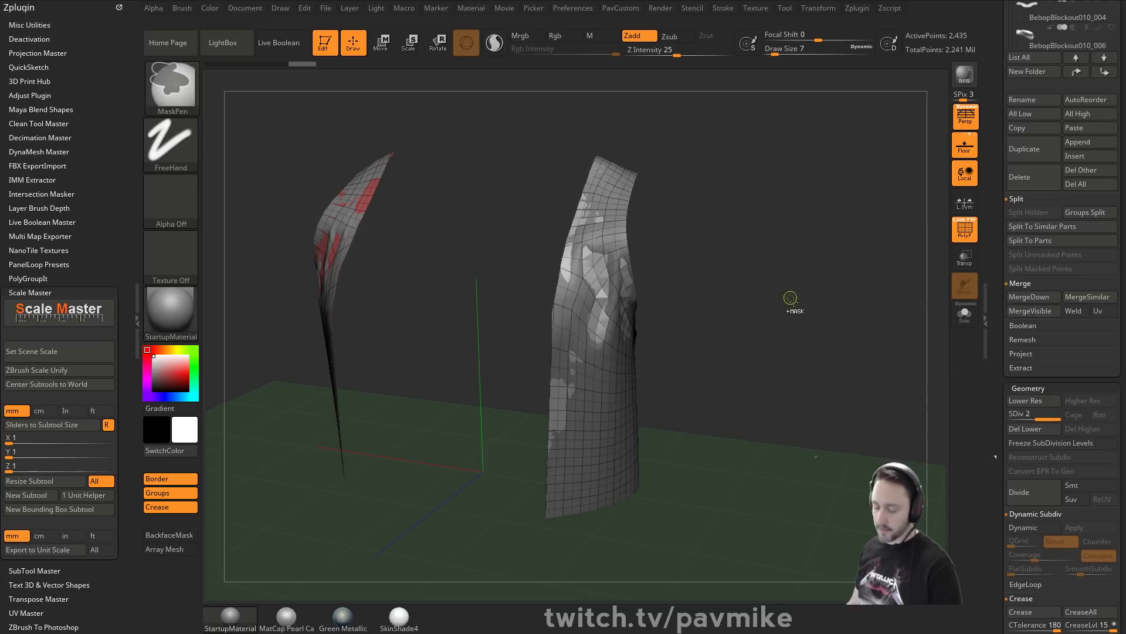
Subdivide the duplicated vest up to level 5, projecting it onto the original after each division.
key("ctrl+d")
key("grave")
left_click(766, 608)
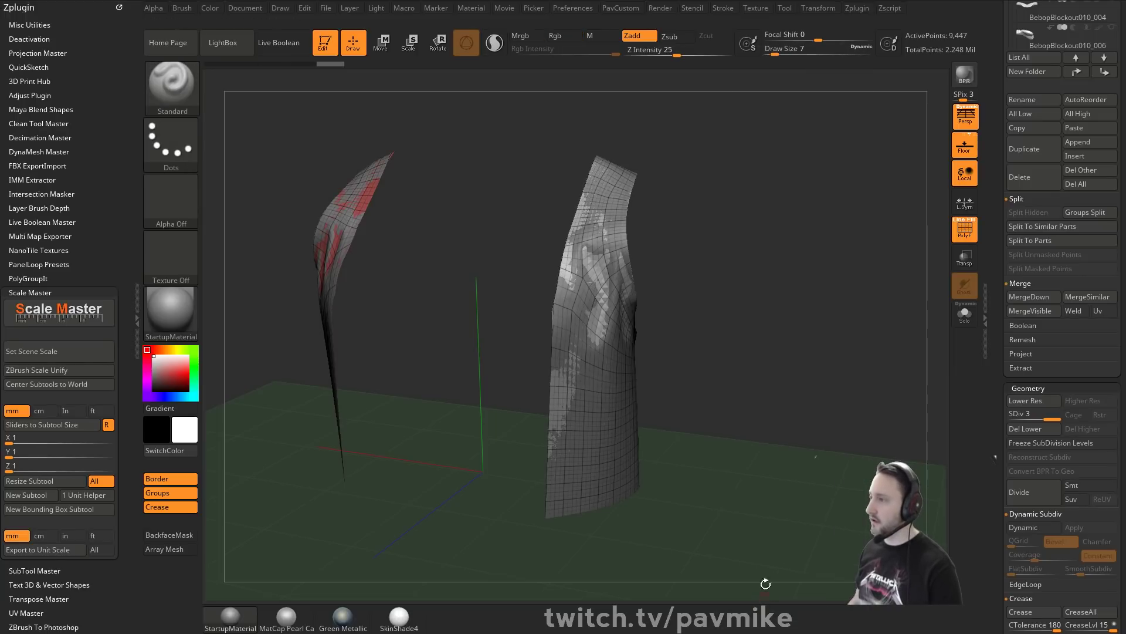
key("ctrl+d")
key("grave")
left_click(769, 597)
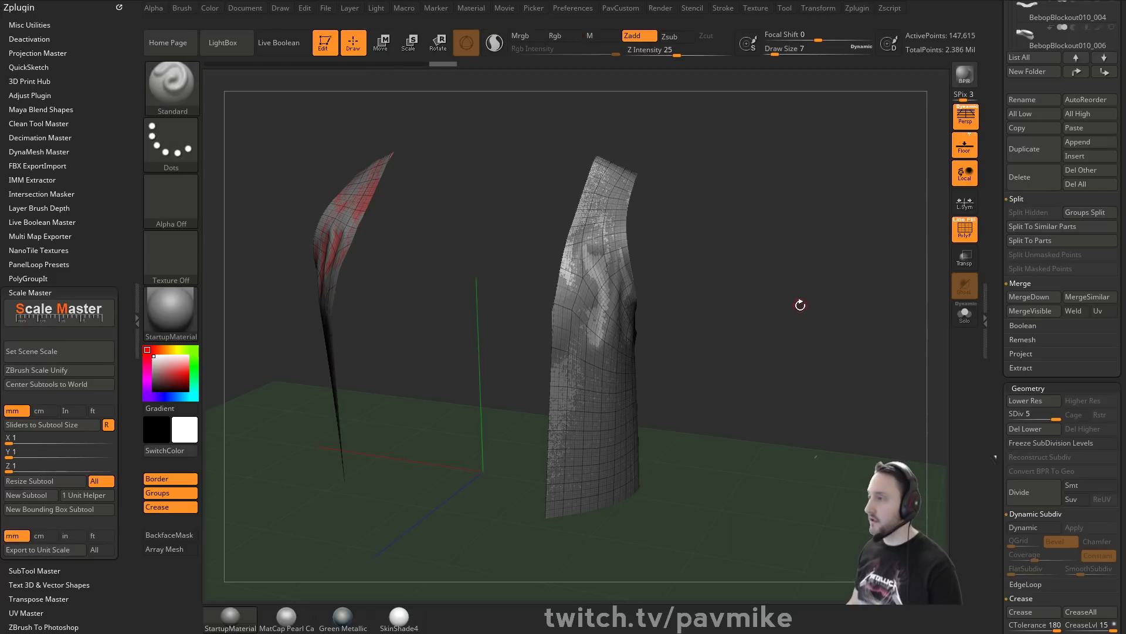
key("ctrl+d")
key("grave")
left_click(790, 598)
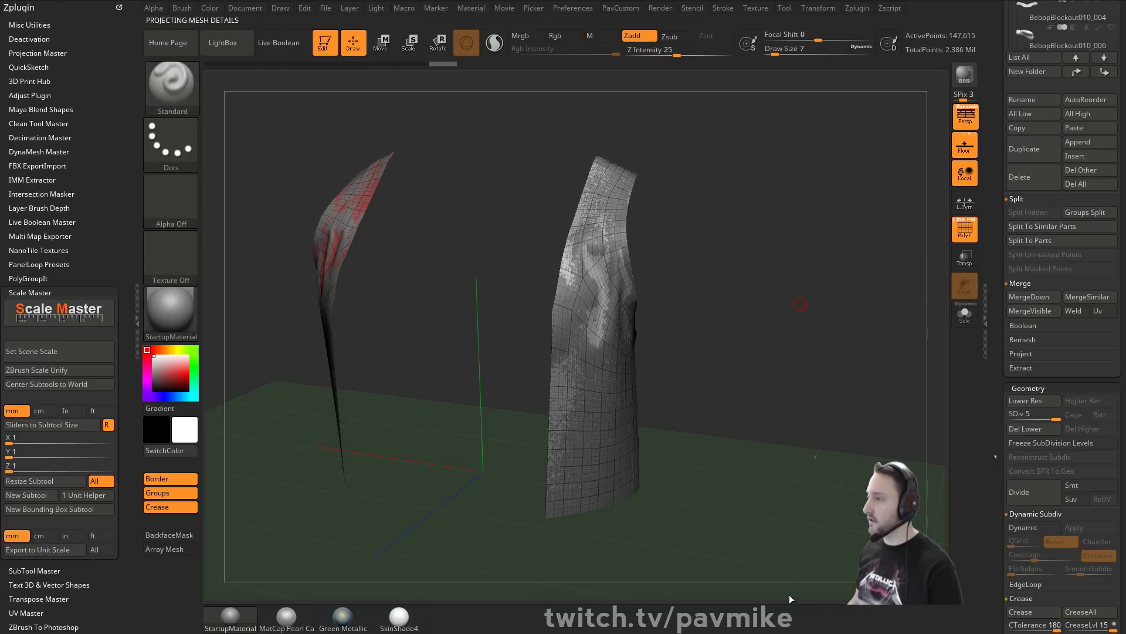
Compare the VestCottonCanvas, VestCottonCanvas1 and VestCottonCanvas2 surfaces in solo mode without the wireframe.
left_click(963, 313)
left_click_drag(998, 147, 997, 352)
key("shift+f")
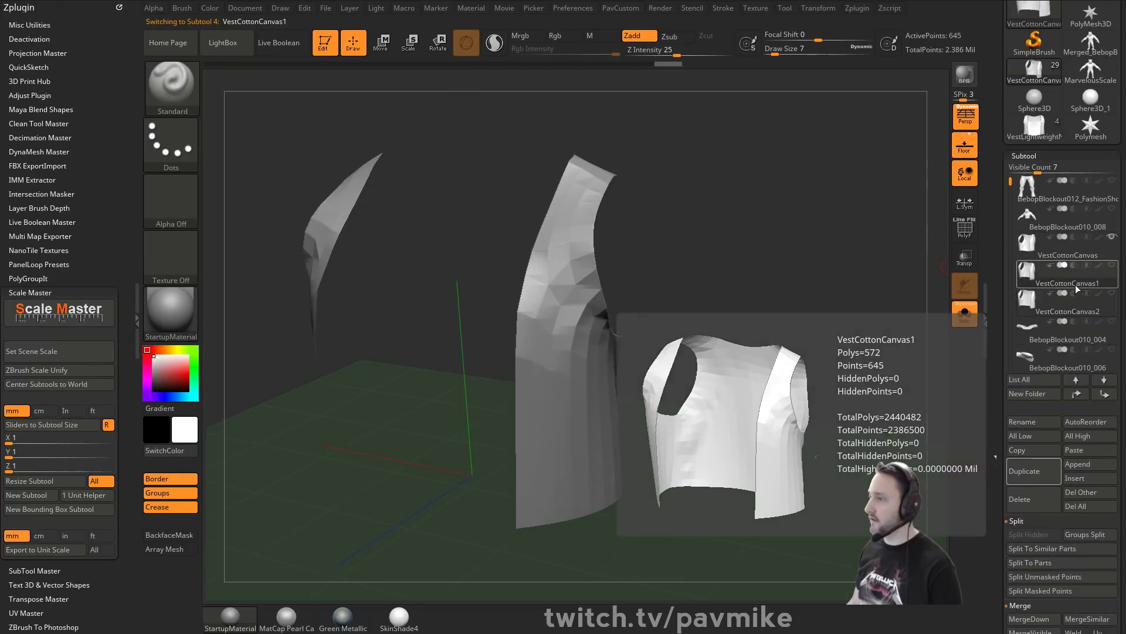
left_click(1084, 258)
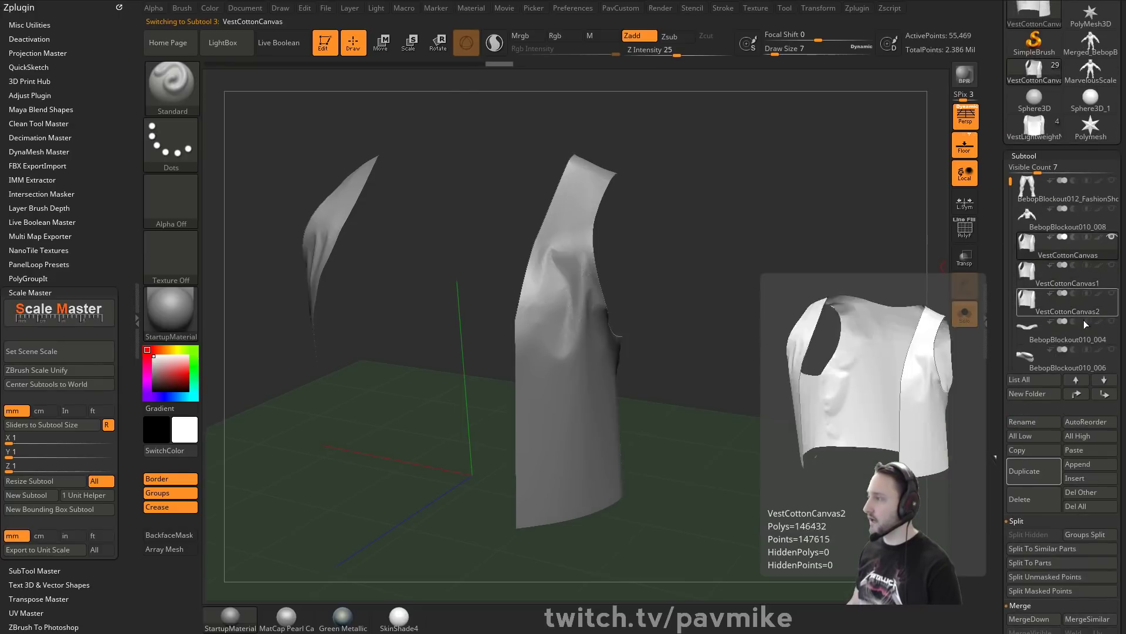
left_click(1079, 312)
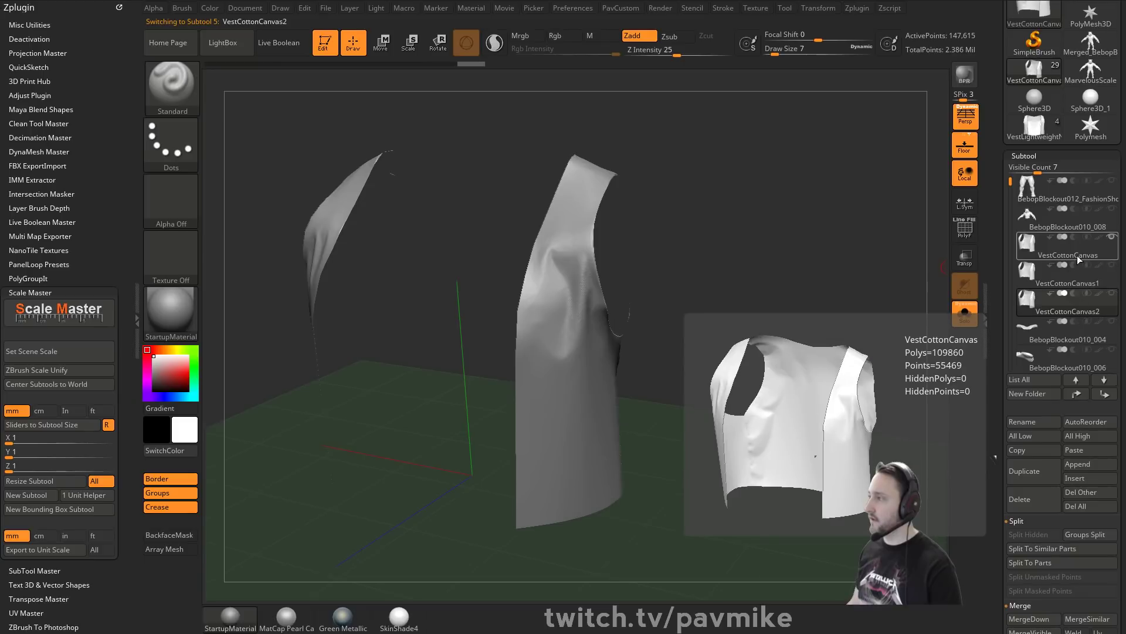
left_click(1080, 255)
left_click(1072, 311)
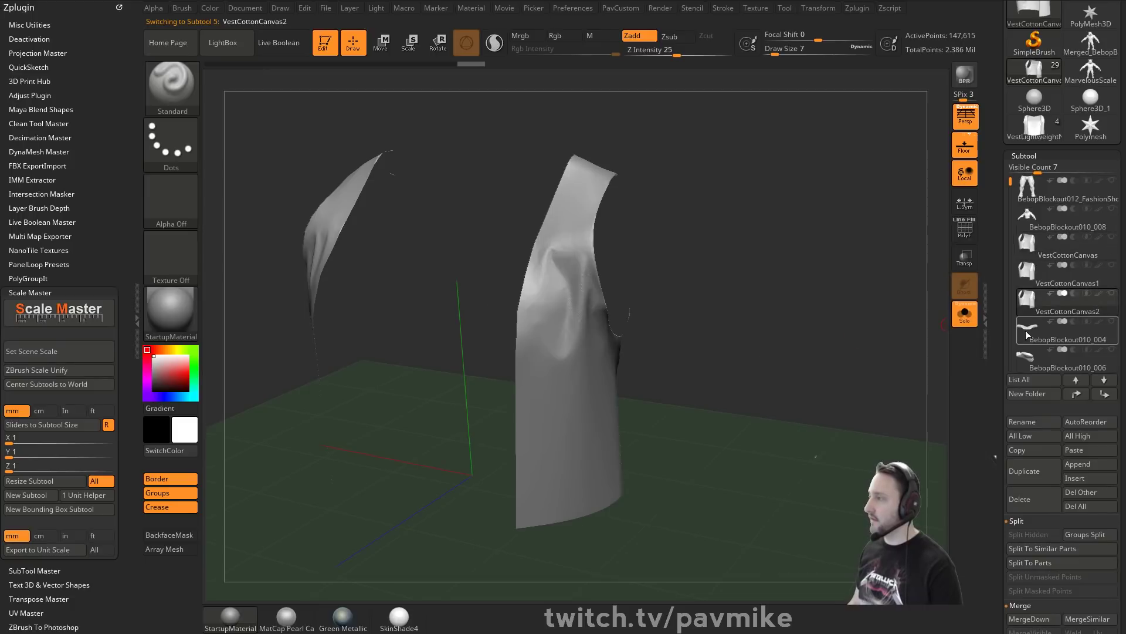
left_click_drag(822, 307, 743, 291)
left_click(965, 229)
key("shift+f")
Freeze the subdivision levels of VestCottonCanvas2 and show its low-poly wireframe.
left_click_drag(1007, 350, 1004, 235)
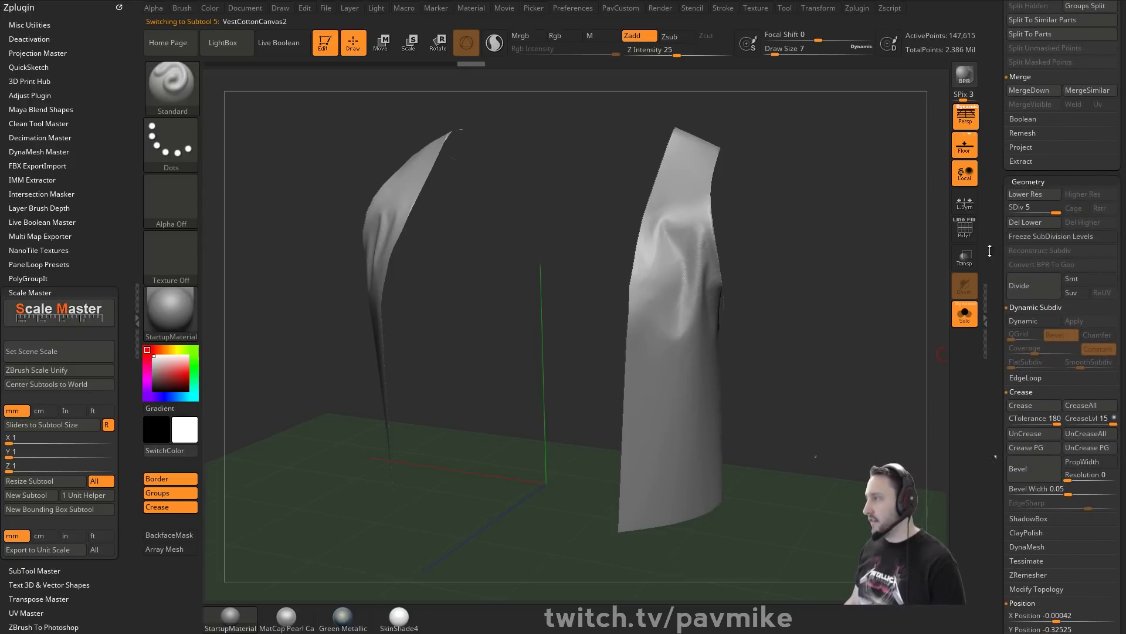
left_click(1032, 236)
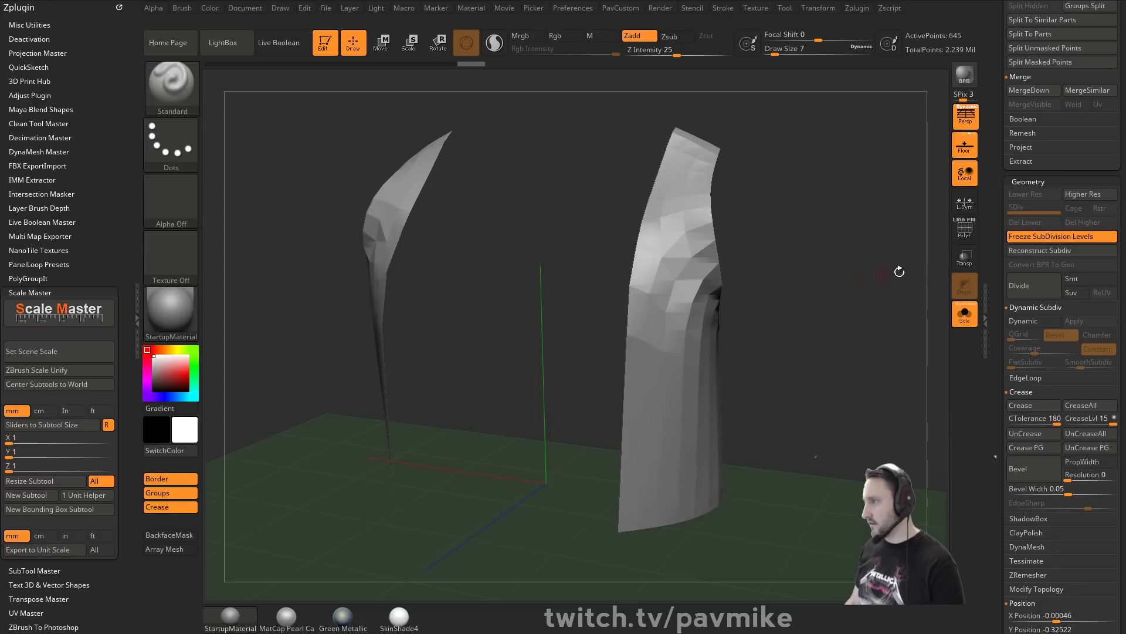
left_click(964, 230)
mouse_move(884, 267)
left_mouse_down("alt")
mouse_move(832, 290)
mouse_move(872, 315)
left_mouse_up("alt")
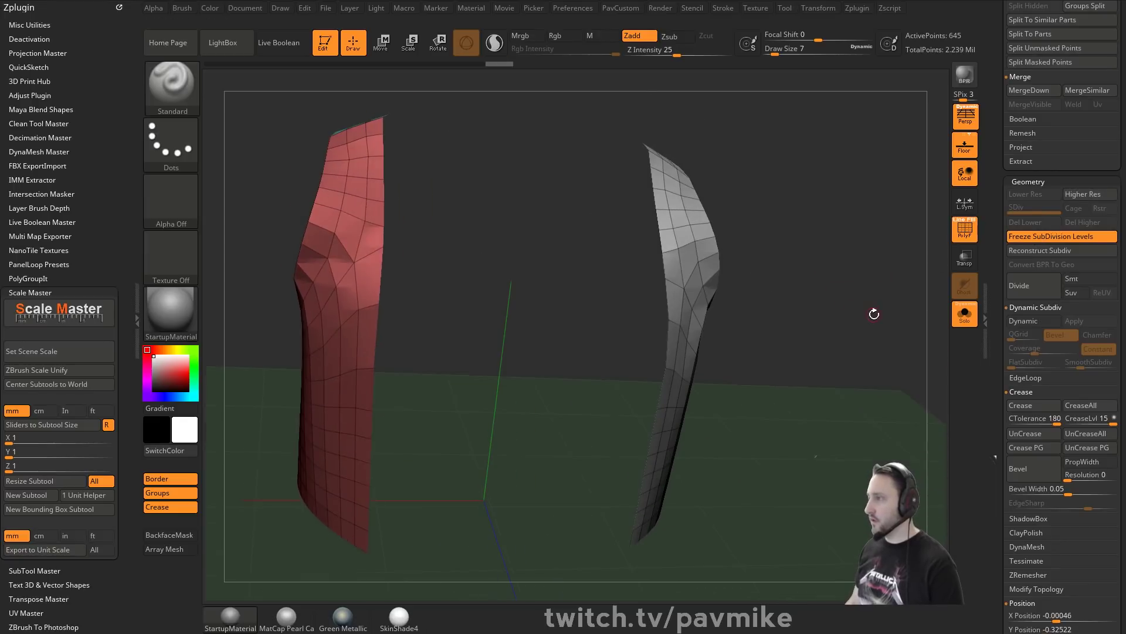
Thicken the vest with ZModeler's QMesh action on all polygons and flip its normals.
key("b")
key("z")
key("m")
key("space")
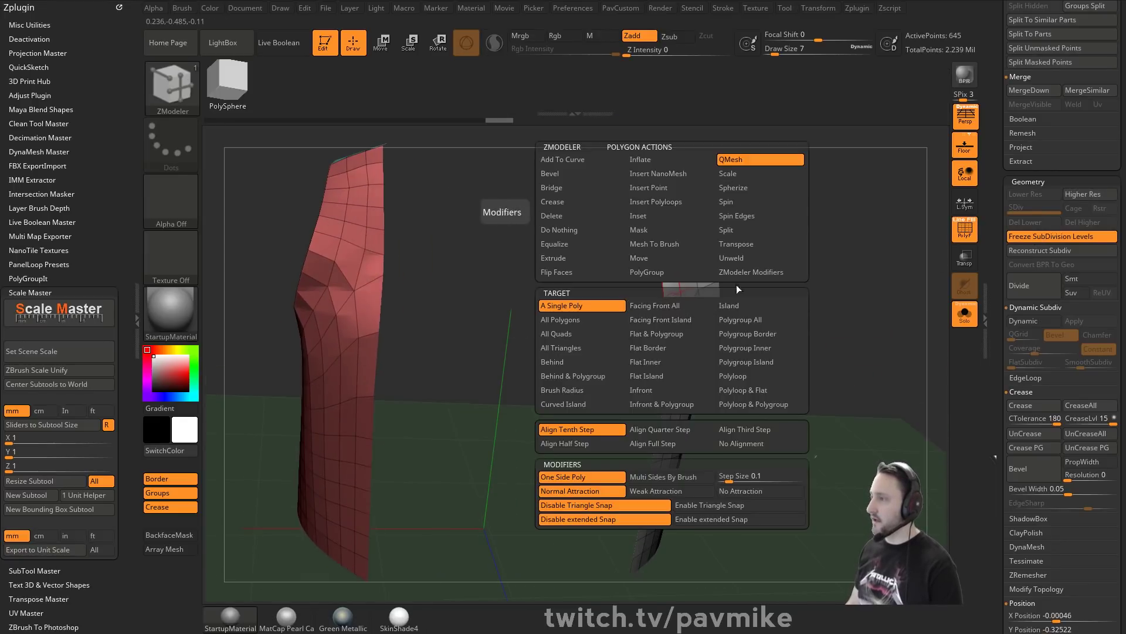
left_click(561, 319)
left_click_drag(674, 300, 654, 313)
key("grave")
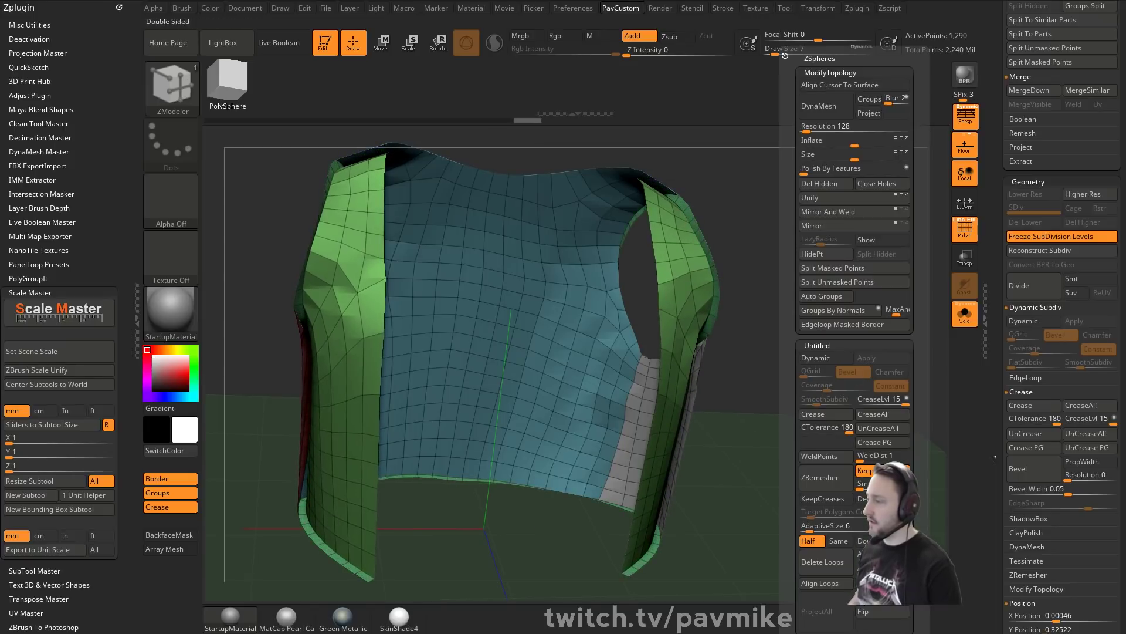
left_click(872, 613)
Unfreeze the subdivision levels and inspect the thickened vest's edges with the wireframe and solo mode off.
right_click_drag(677, 379, 592, 340)
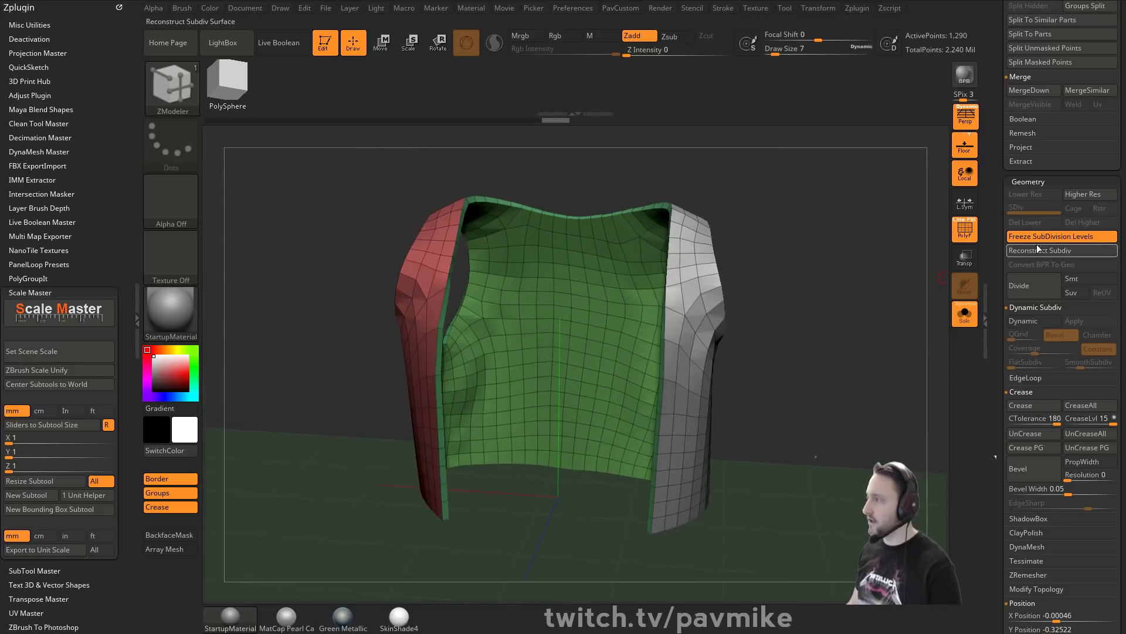
right_click_drag(828, 299, 863, 320, "ctrl")
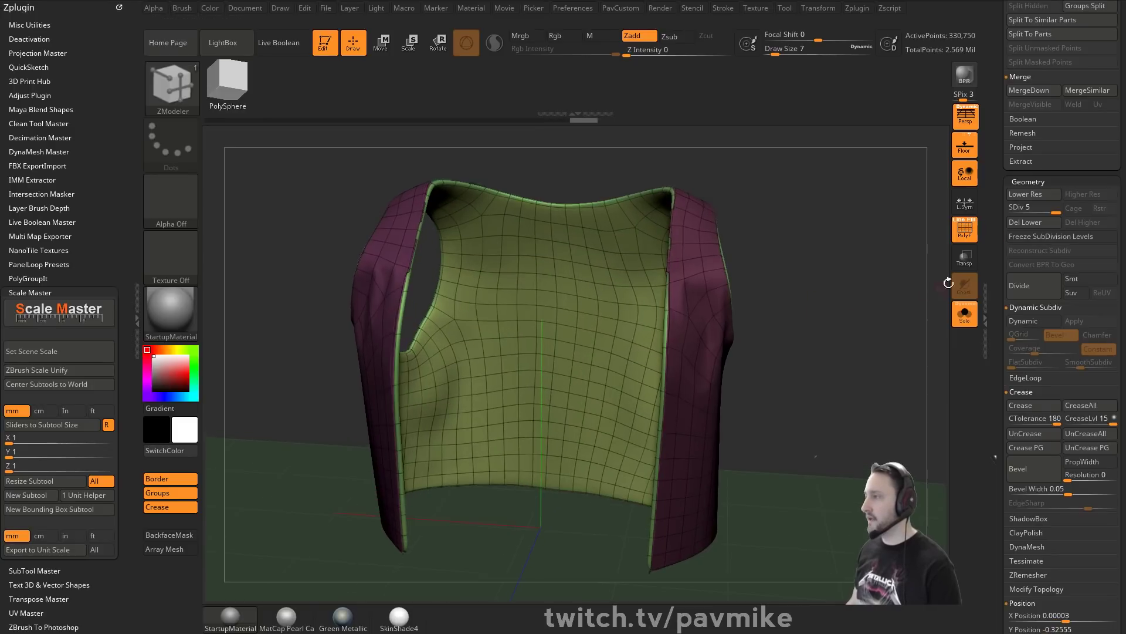
left_click(965, 234)
right_click_drag(895, 273, 674, 176)
mouse_move(675, 176)
right_mouse_down("ctrl")
mouse_move(679, 212)
mouse_move(757, 269)
mouse_move(868, 299)
right_mouse_up("ctrl")
left_click(964, 313)
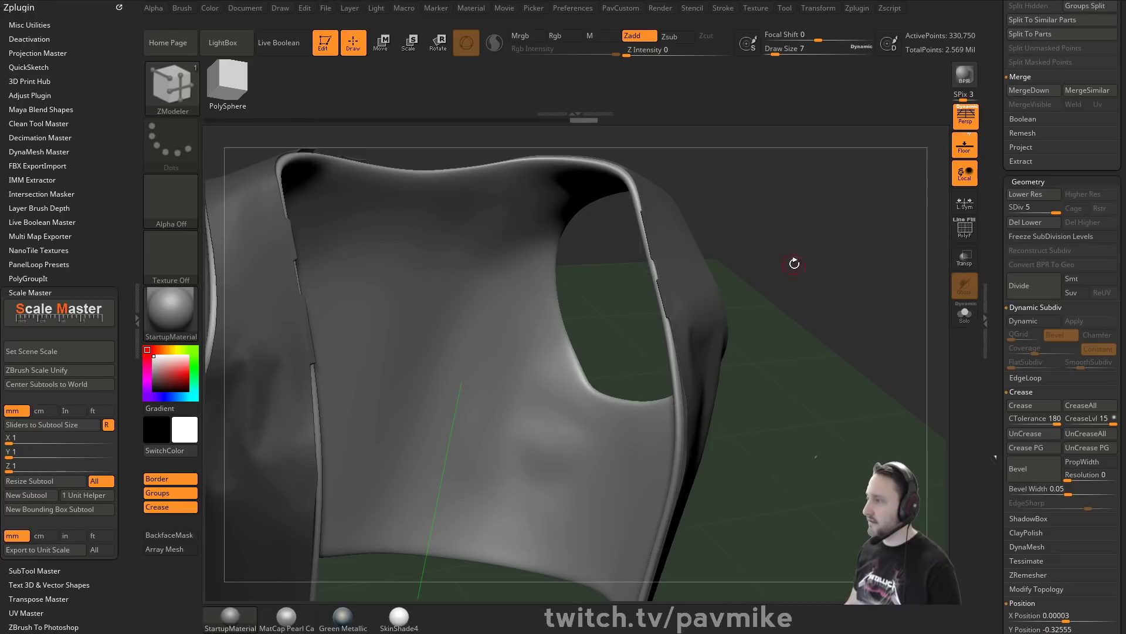
Switch to the Standard brush and smooth the jagged rim along one front panel's opening edge.
key("b")
key("s")
key("t")
key("s")
left_click_drag(798, 266, 792, 266)
left_click_drag(643, 173, 639, 182, "shift")
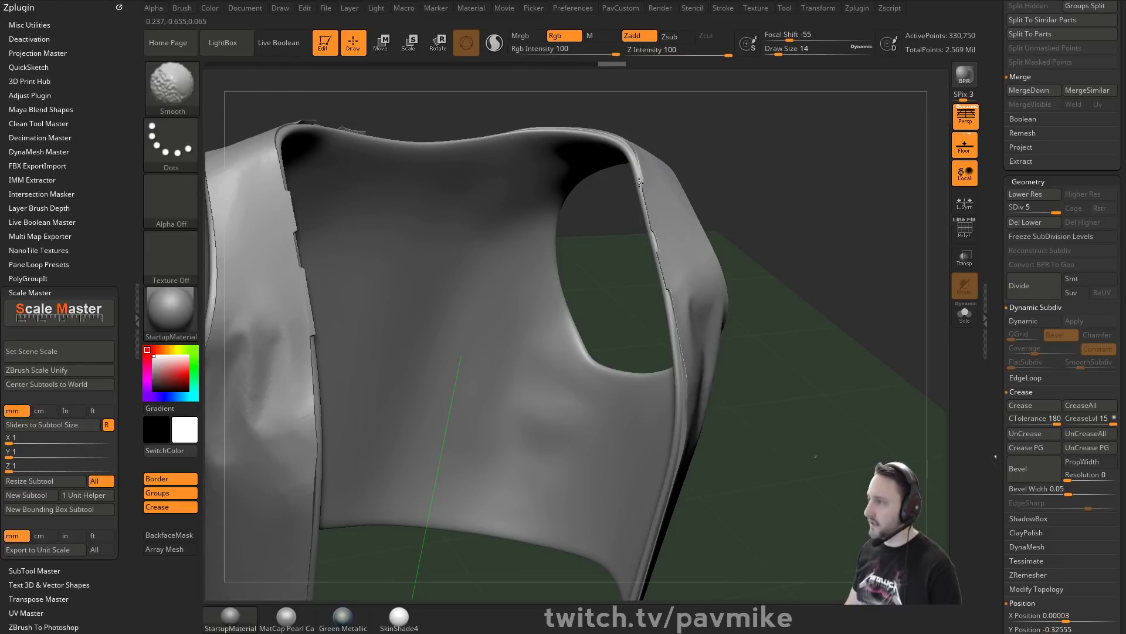
left_click_drag(670, 305, 679, 367, "shift")
right_click_drag(850, 287, 829, 254)
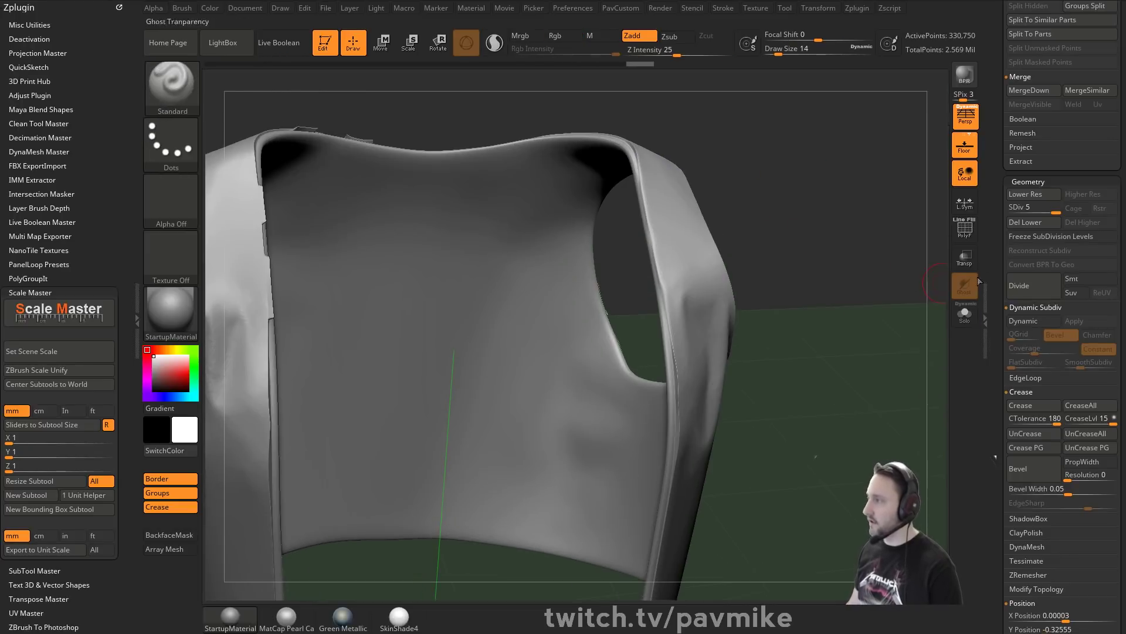
Restrict feature masking to borders while the front panel's polygroup is isolated, and bring back the whole unmasked vest.
left_click(965, 229)
left_click(697, 289, "ctrl+shift")
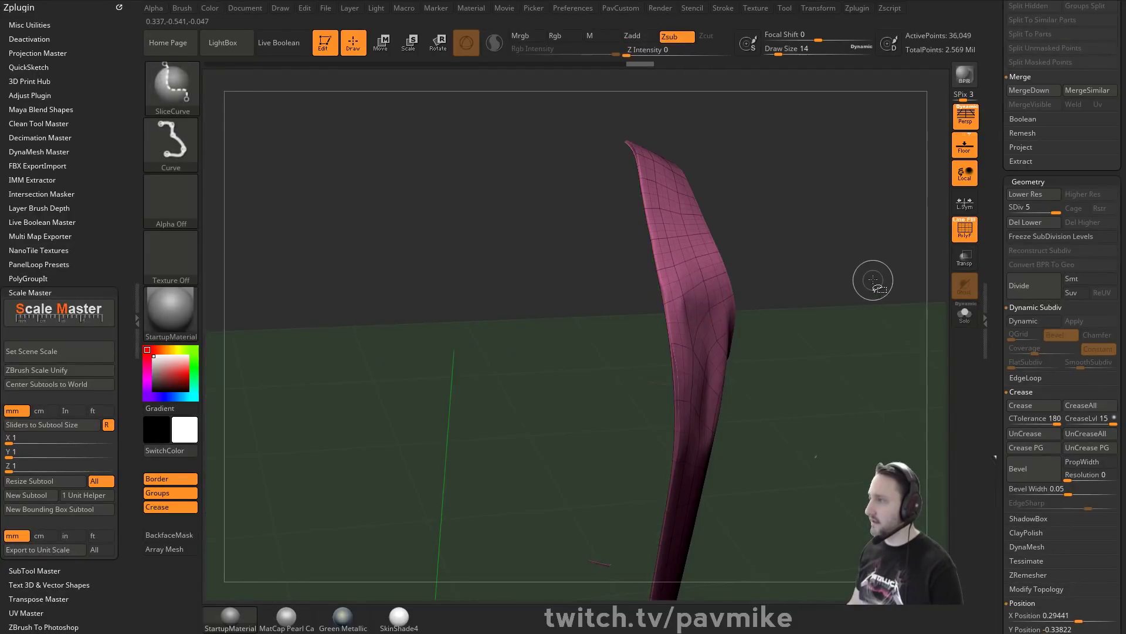
left_click_drag(1002, 332, 1061, 190)
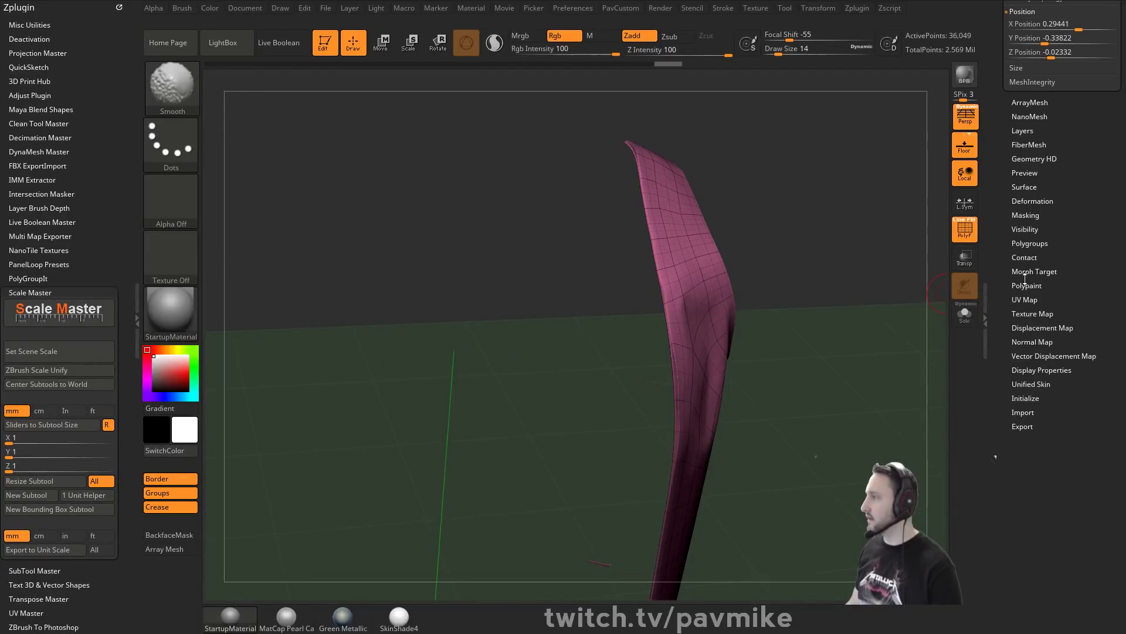
left_click(1027, 216)
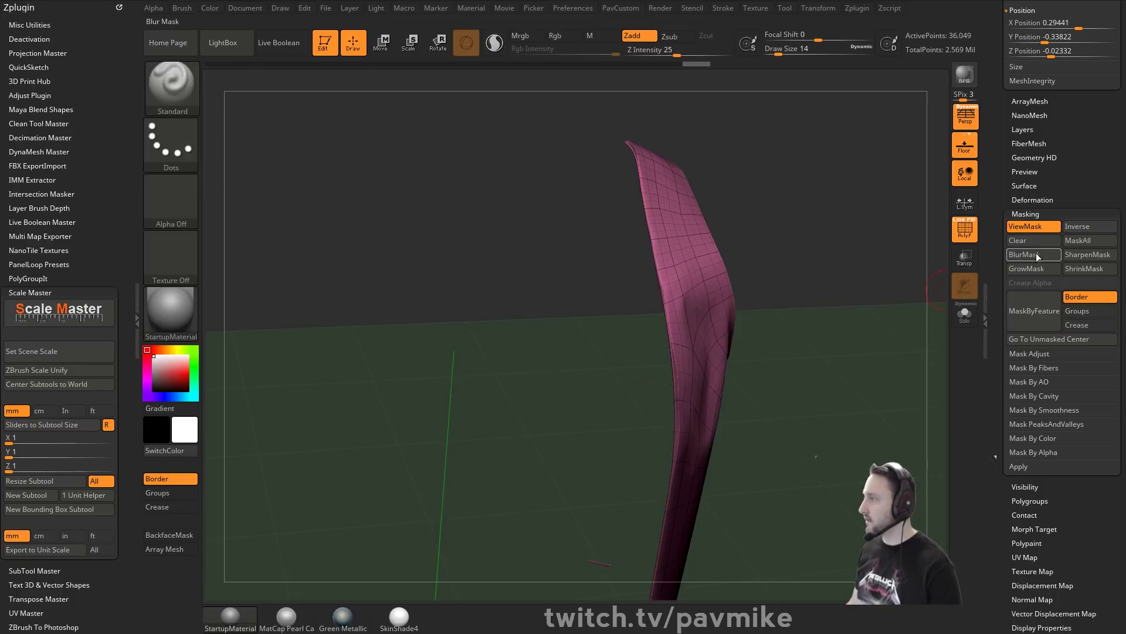
left_click(885, 250, "ctrl+shift")
left_click_drag(887, 247, 924, 273, "ctrl")
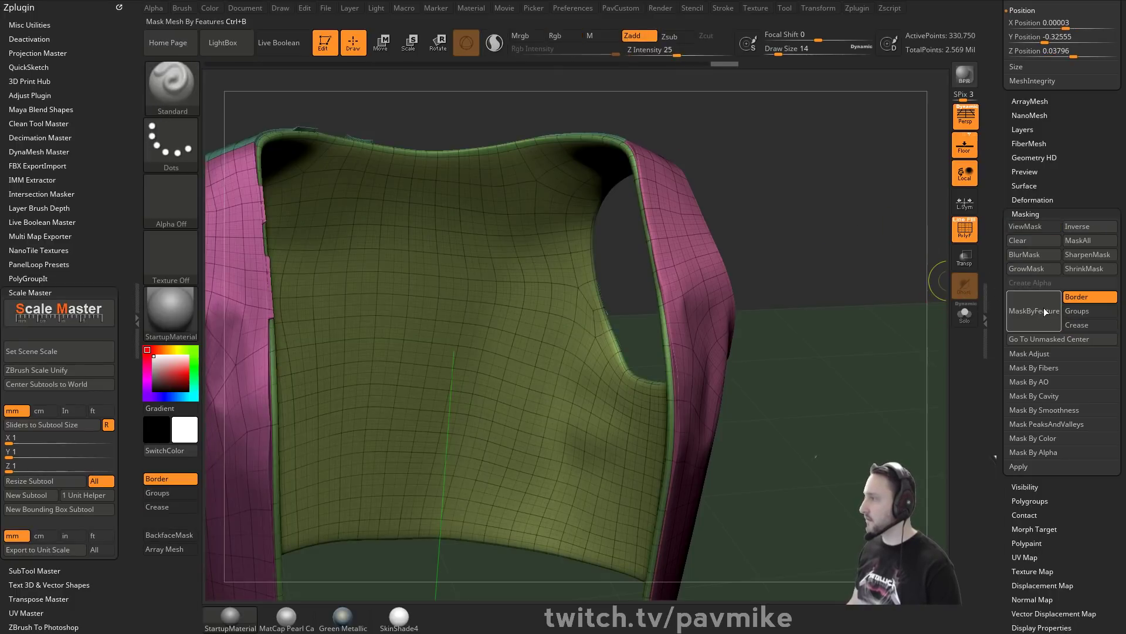
Mask the vest by its polygroup boundaries, grow the mask and invert it to leave the rims unmasked.
left_click(1030, 270)
mouse_move(872, 262)
left_mouse_down()
mouse_move(907, 264)
mouse_move(865, 271)
left_mouse_up()
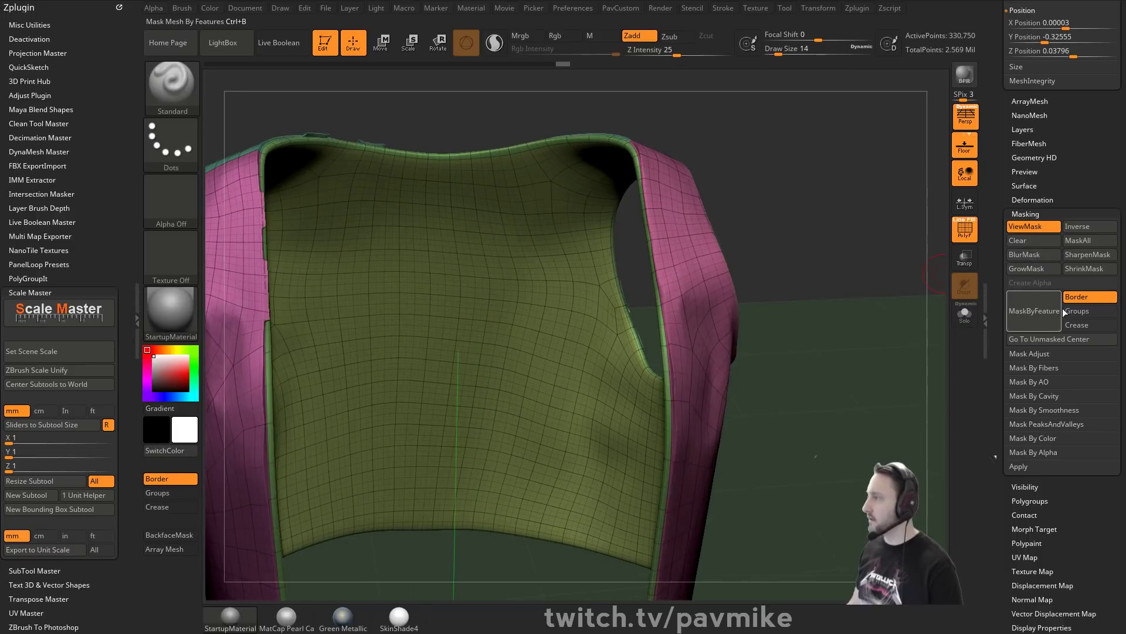
left_click(1068, 311)
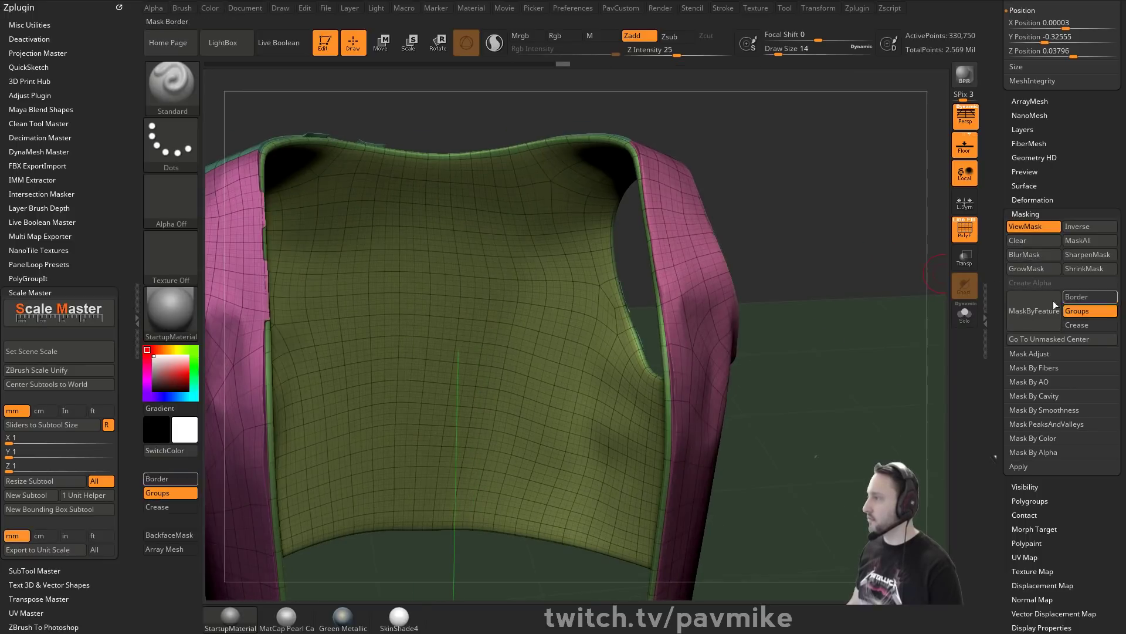
left_click(1019, 270)
left_click(886, 252, "ctrl")
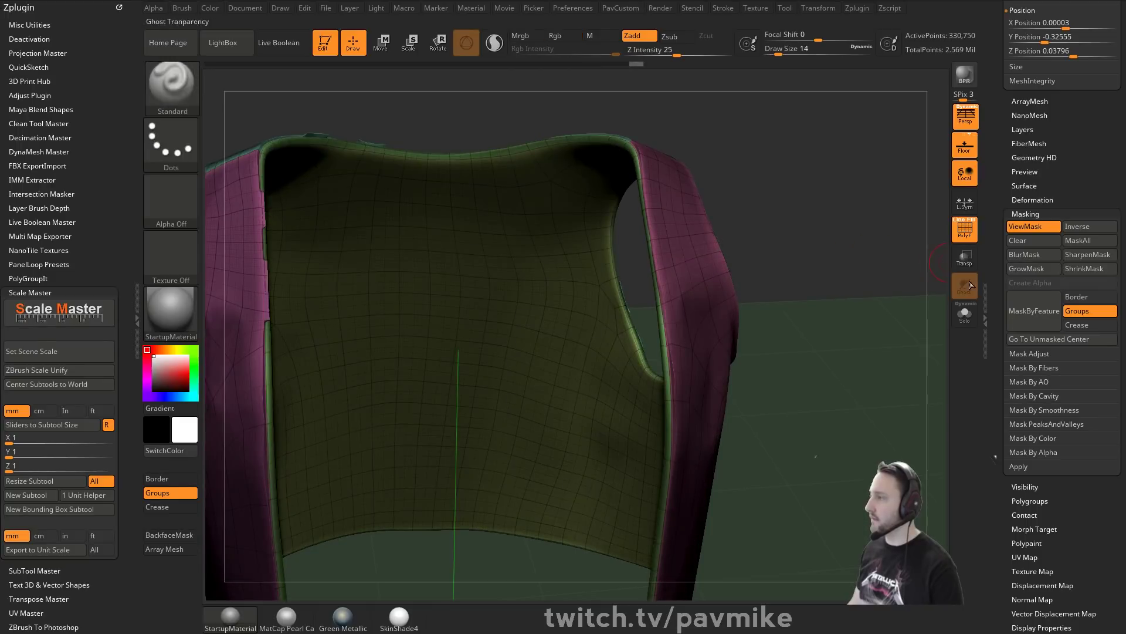
Smooth the unmasked rim along the front panel's opening edge with the wireframe hidden, and reduce the draw size to 8.
left_click(965, 230)
mouse_move(895, 251)
left_mouse_down()
mouse_move(916, 243)
mouse_move(907, 250)
left_mouse_up()
left_click_drag(666, 302, 675, 395, "shift")
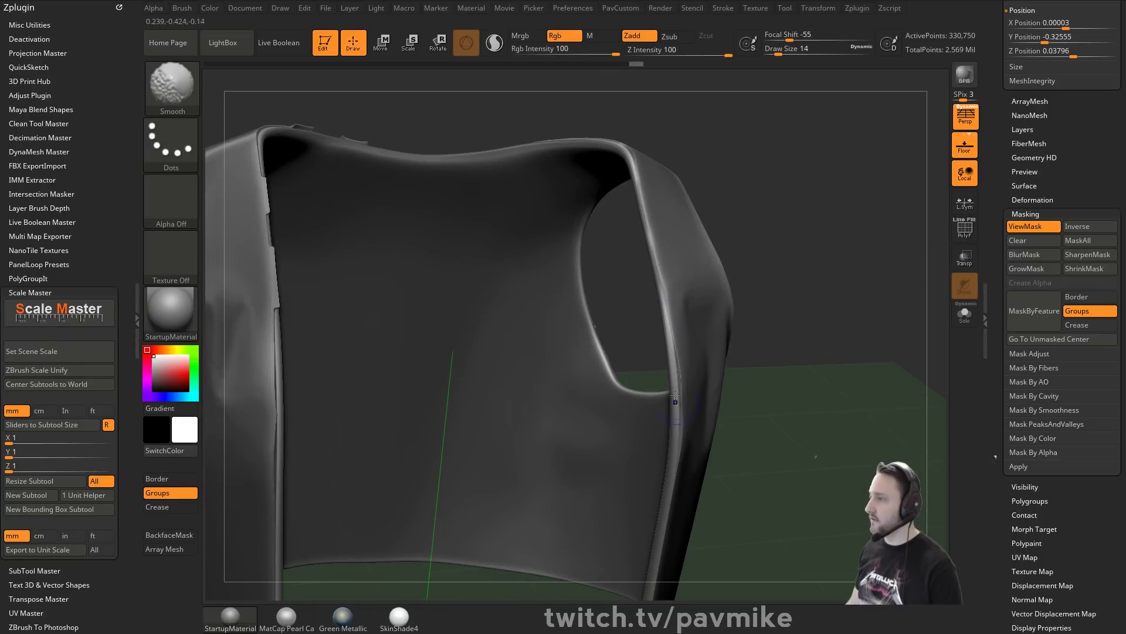
mouse_move(799, 297)
left_mouse_down()
mouse_move(815, 272)
mouse_move(882, 231)
mouse_move(835, 219)
mouse_move(813, 256)
left_mouse_up()
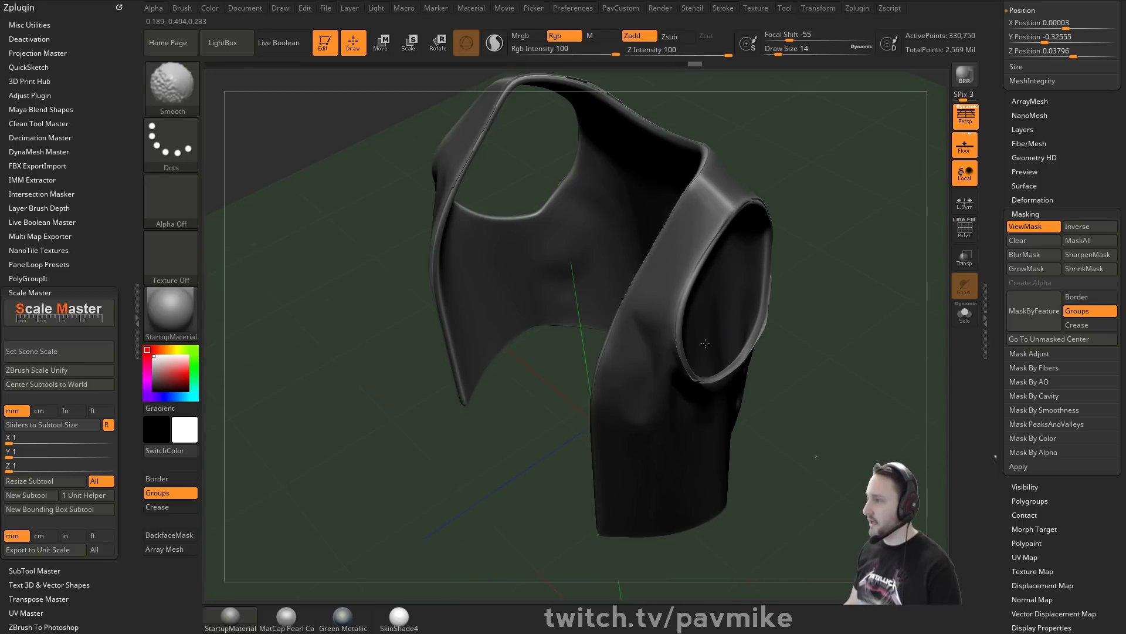
left_click_drag(798, 293, 805, 213)
mouse_move(921, 287)
left_mouse_down("ctrl")
mouse_move(905, 302)
mouse_move(941, 268)
left_mouse_up("ctrl")
key("s")
left_click(867, 284)
left_click_drag(999, 242, 1001, 420)
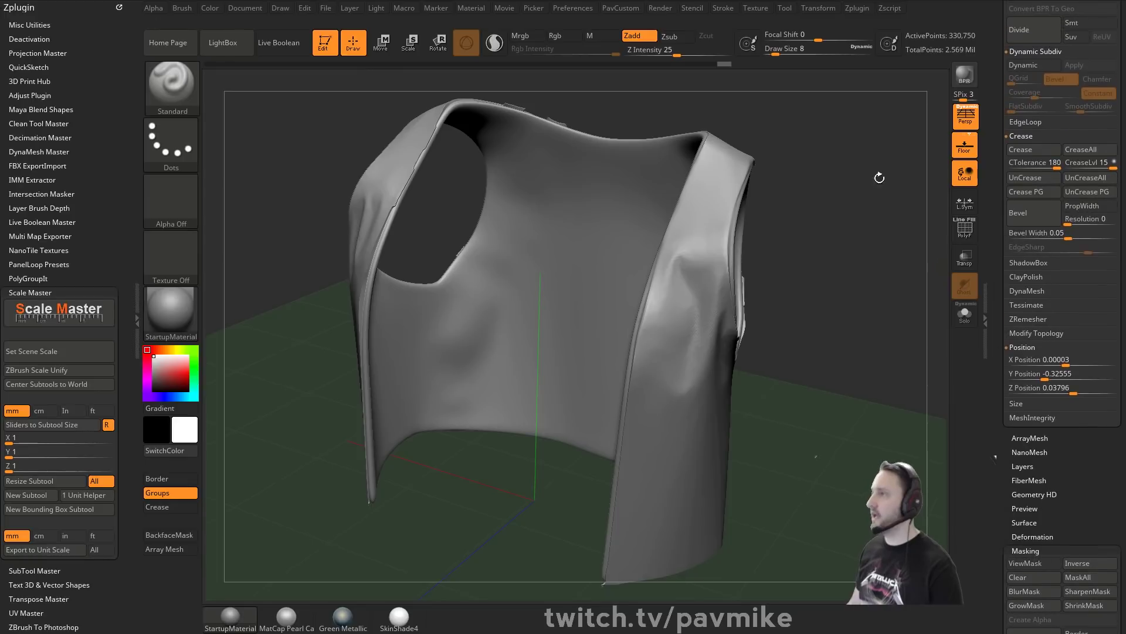
Turn mask viewing back on and roll the undo history back to the unthickened vest at subdivision level 5.
key("ctrl+h")
left_click_drag(642, 68, 538, 62)
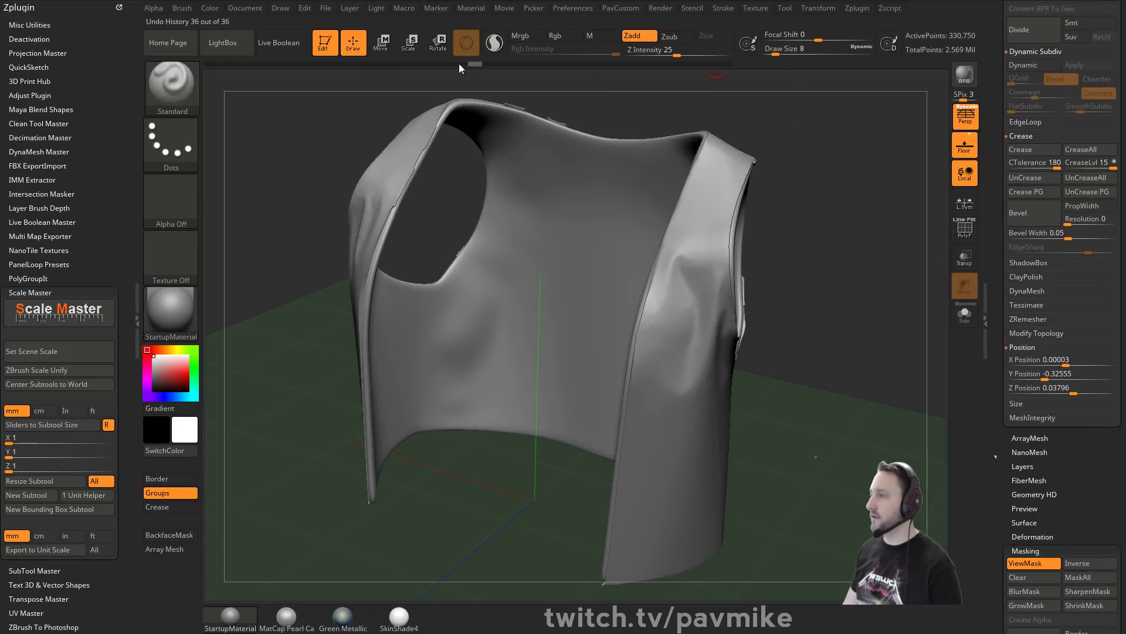
left_click_drag(459, 65, 345, 53)
mouse_move(827, 222)
left_mouse_down()
mouse_move(942, 214)
mouse_move(992, 297)
left_mouse_up()
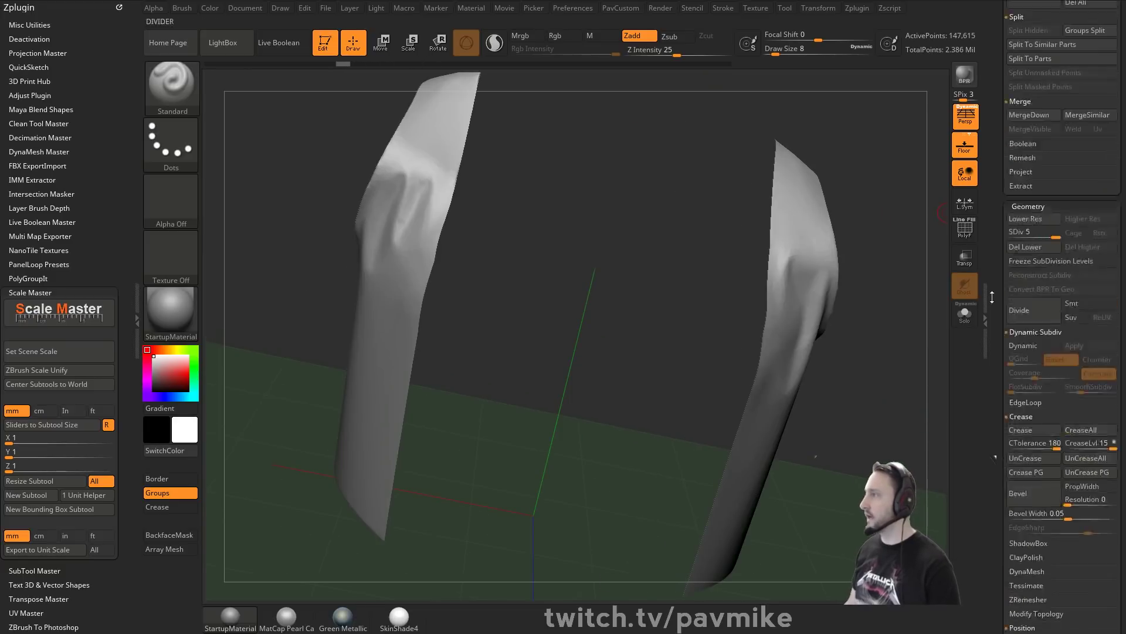
Delete the vest's lower subdivision levels and show its wireframe.
left_click_drag(942, 264, 925, 315)
left_click(1029, 246)
key("shift+f")
Store a morph target of the single-layer vest in its current shape.
left_click_drag(1002, 300, 980, 49)
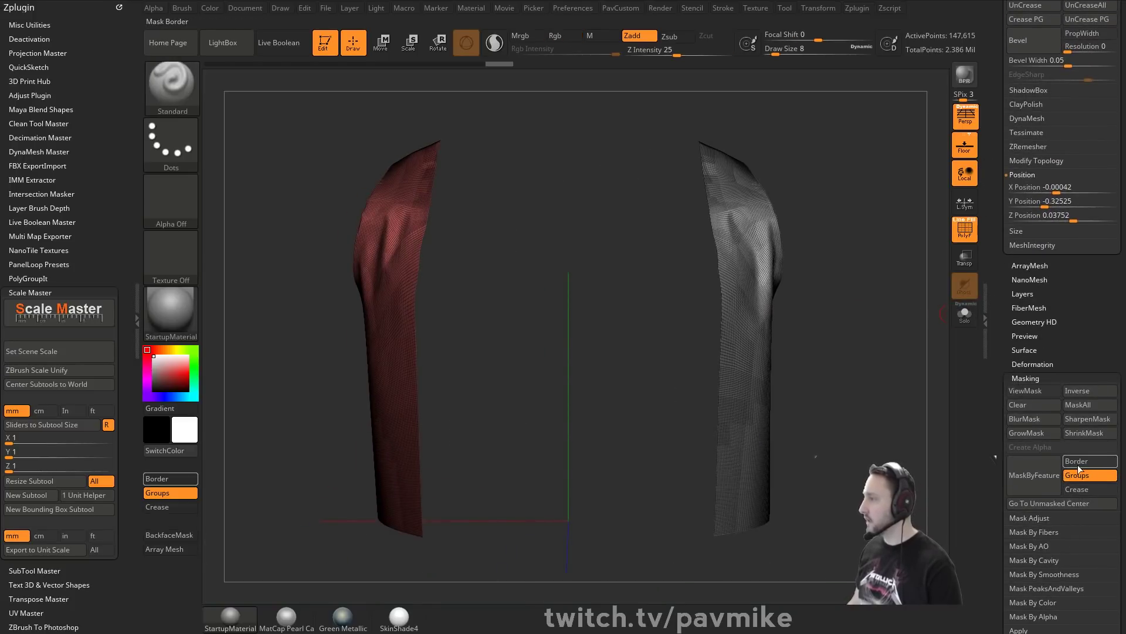
left_click(1031, 379, "shift")
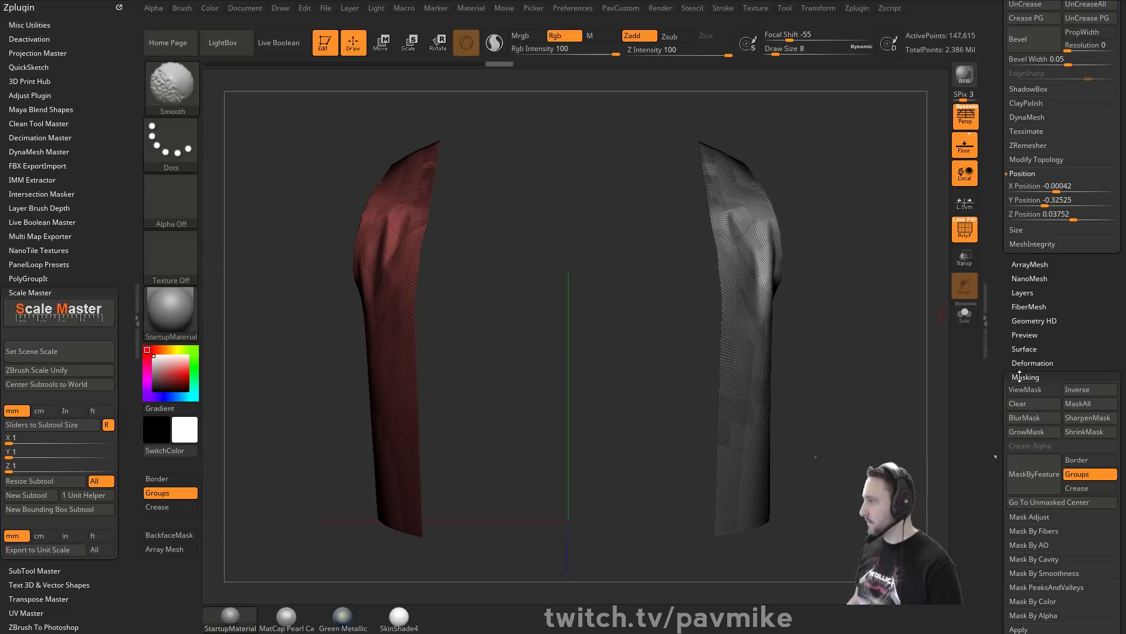
left_click(1030, 432)
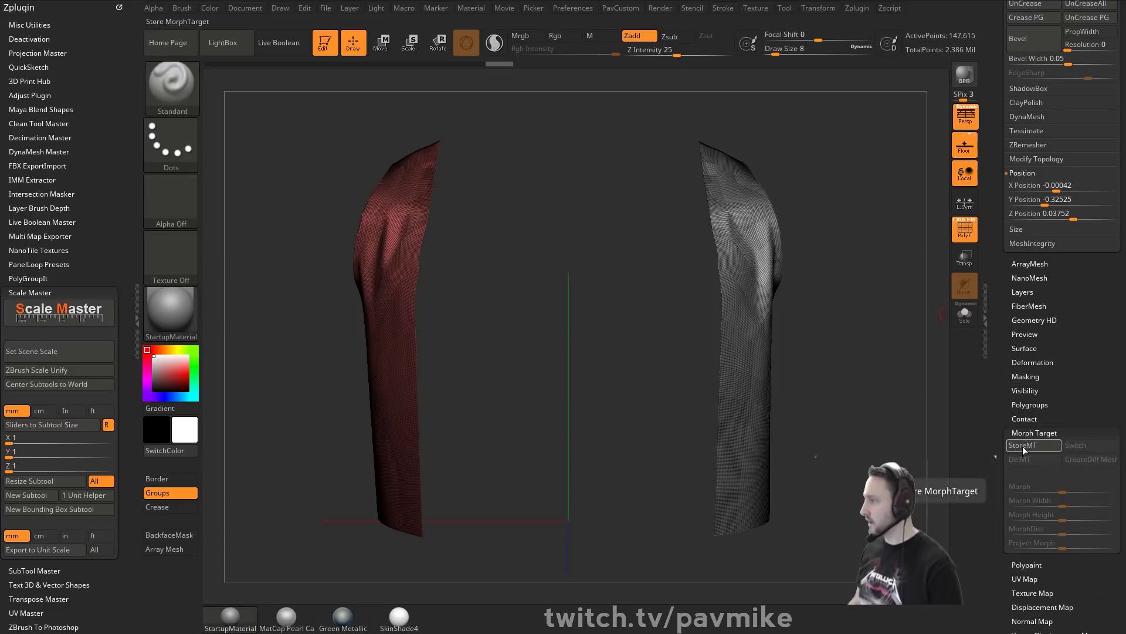
Activate the Move gizmo and reposition it on the vest's centreline, checking the back and side.
mouse_move(884, 320)
left_mouse_down()
mouse_move(888, 330)
mouse_move(780, 275)
mouse_move(745, 171)
left_mouse_up()
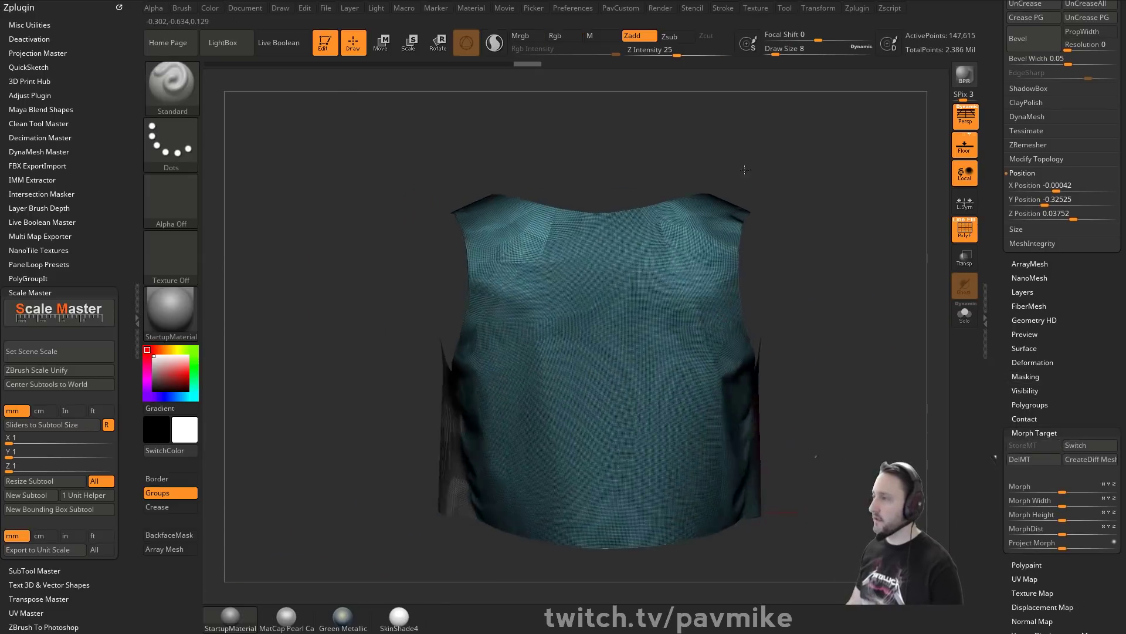
key("w")
left_click_drag(615, 320, 675, 320, "alt")
left_click_drag(804, 254, 827, 260, "shift")
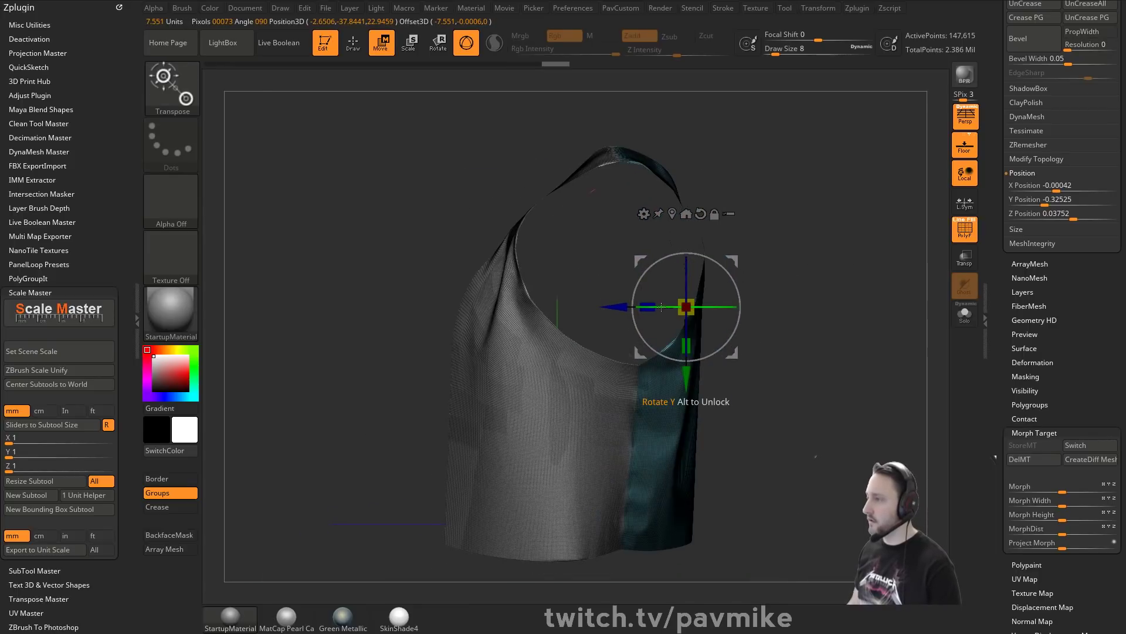
left_click_drag(735, 262, 651, 257, "alt")
left_click(589, 210, "alt")
left_click_drag(760, 194, 827, 200, "shift")
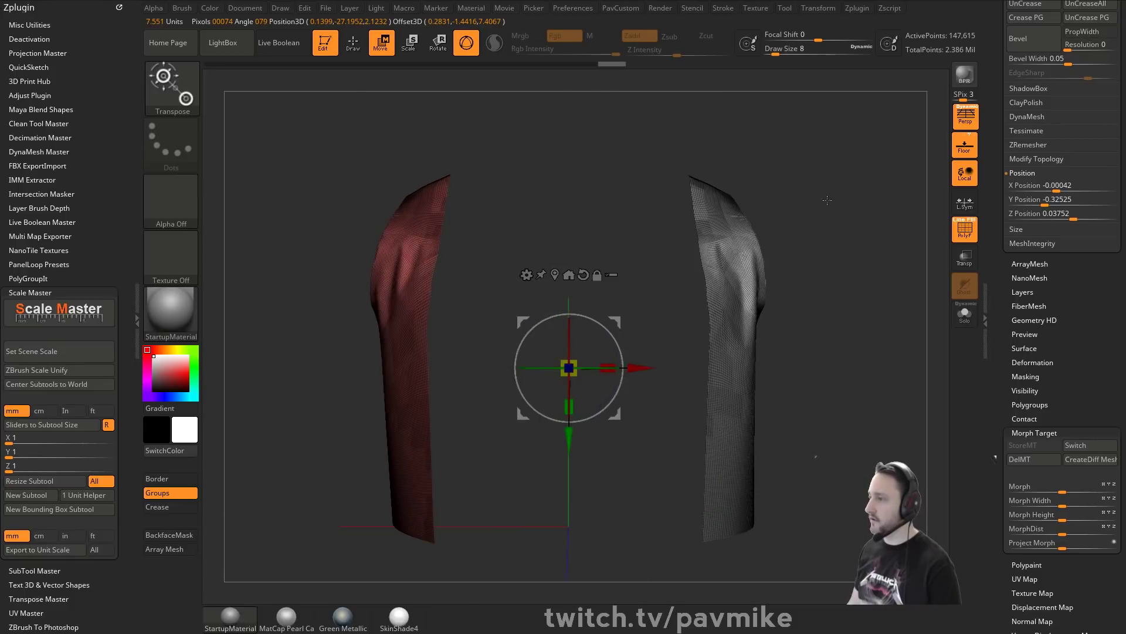
Scale the vest slightly narrower with the gizmo, and scale it vertically by 0.99 from the lower hem.
left_click_drag(607, 363, 602, 365)
left_click_drag(638, 400, 638, 344, "alt")
key("ctrl+z")
left_click_drag(611, 306, 600, 307)
left_click_drag(568, 370, 570, 517, "alt")
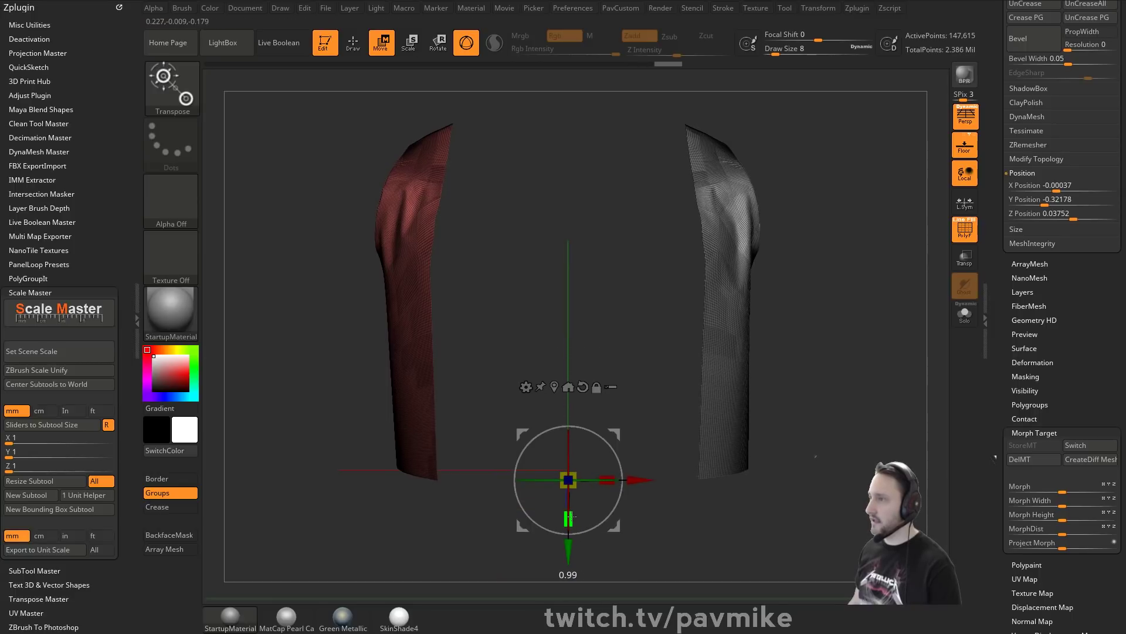
mouse_move(834, 412)
left_mouse_down("alt")
mouse_move(822, 402)
mouse_move(817, 352)
mouse_move(827, 382)
mouse_move(766, 385)
mouse_move(822, 343)
left_mouse_up("alt")
Return to draw mode with a draw size of 25 and create a difference mesh from the stored morph target.
key("q")
key("s")
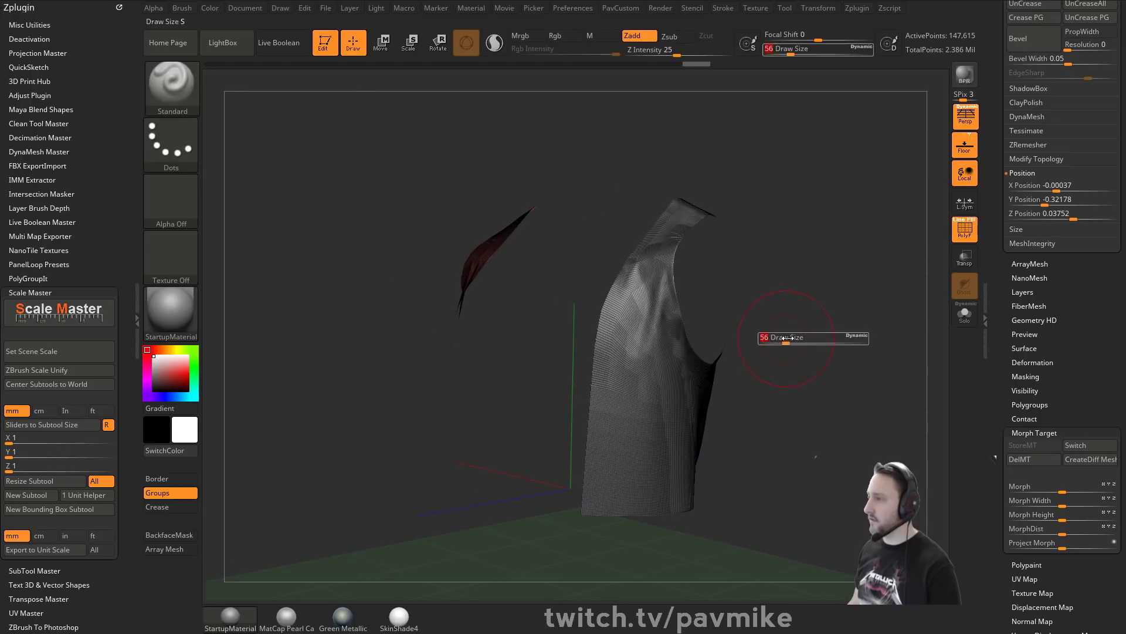
left_click_drag(785, 344, 781, 343)
left_click_drag(730, 311, 719, 312, "alt")
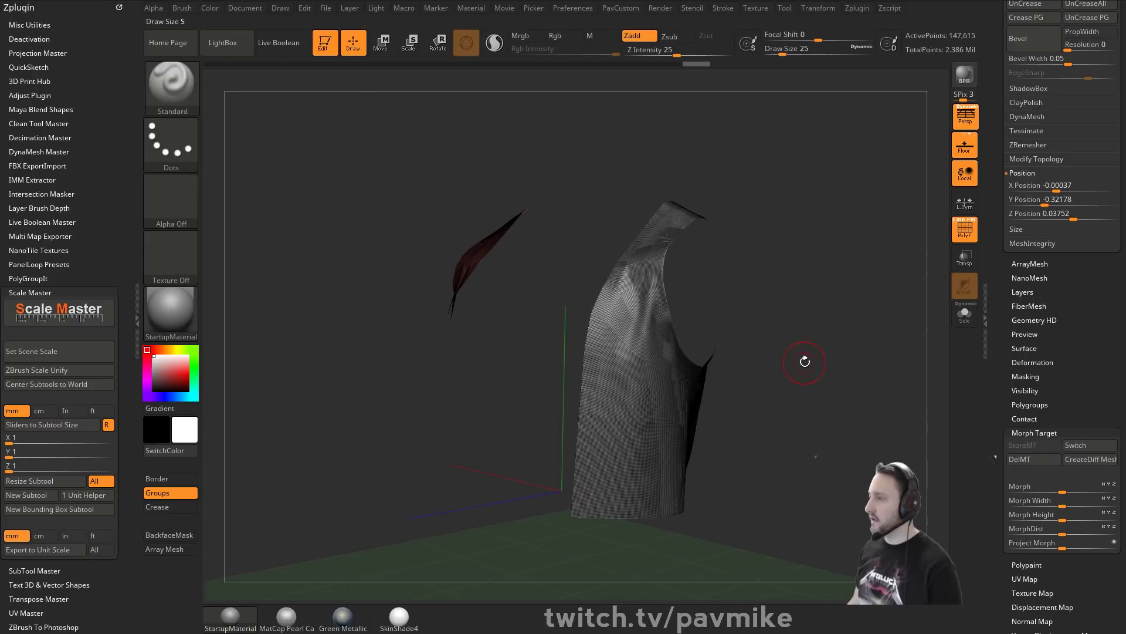
mouse_move(805, 361)
left_mouse_down()
mouse_move(828, 354)
mouse_move(795, 361)
mouse_move(813, 343)
left_mouse_up()
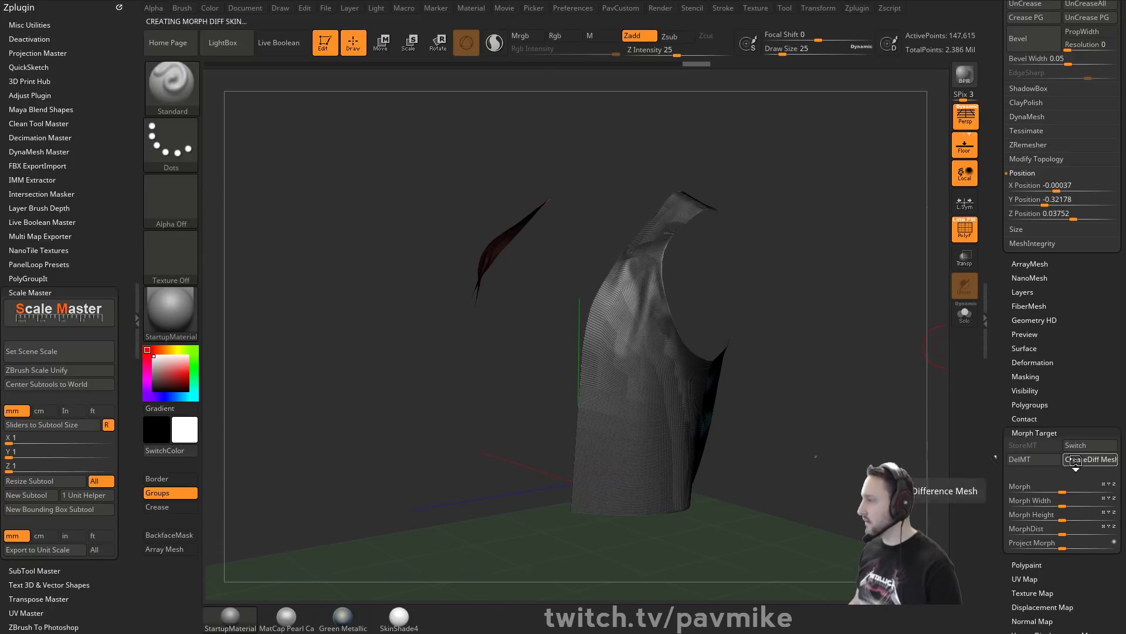
Switch the active tool to the MorphDiff_VestCottonCanvas2 mesh.
left_click_drag(996, 377, 991, 443)
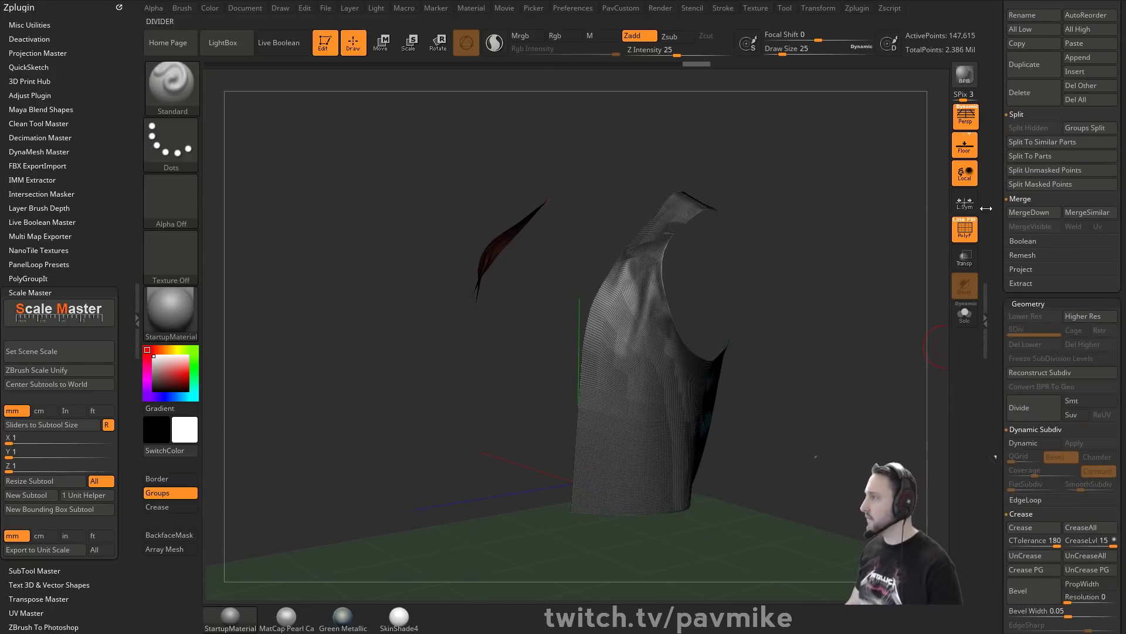
left_click_drag(996, 261, 1008, 353)
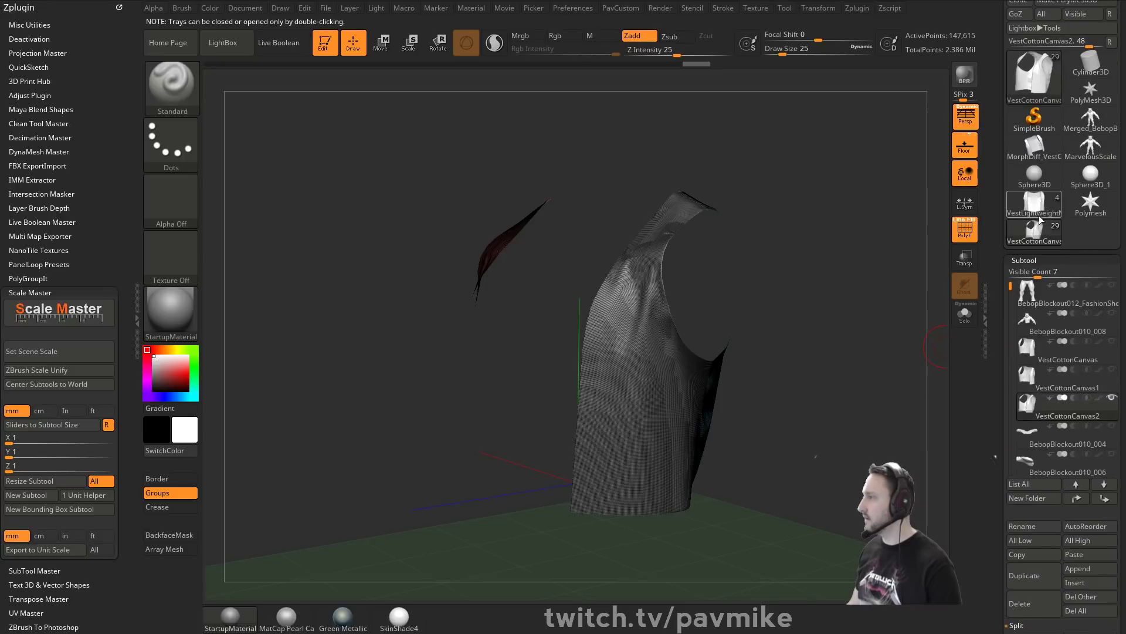
mouse_move(1042, 214)
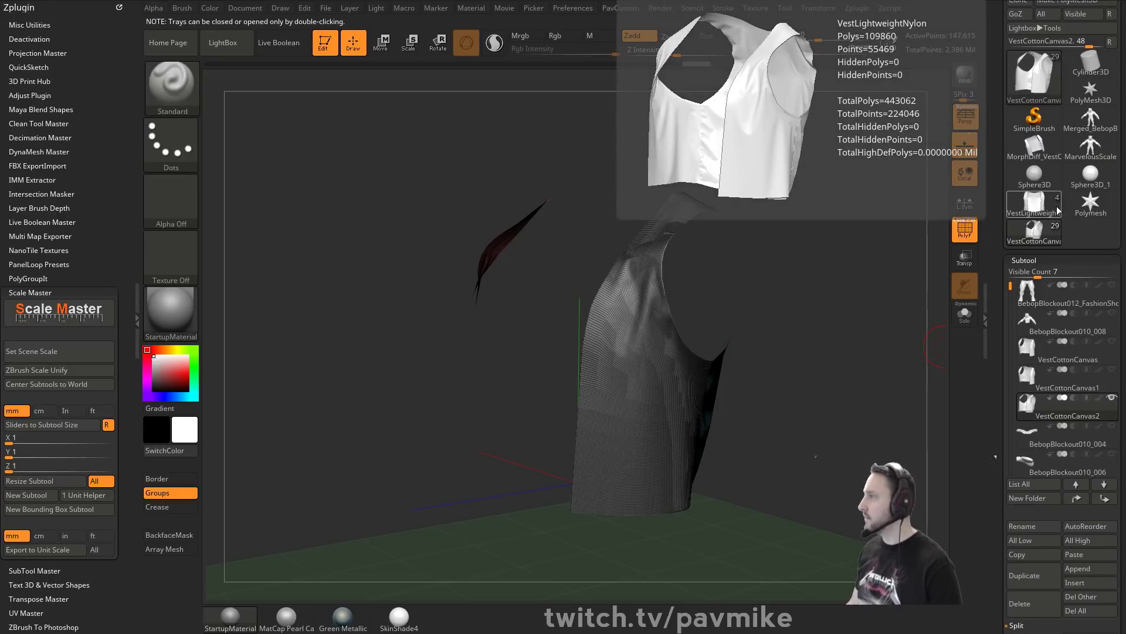
left_click(1034, 147)
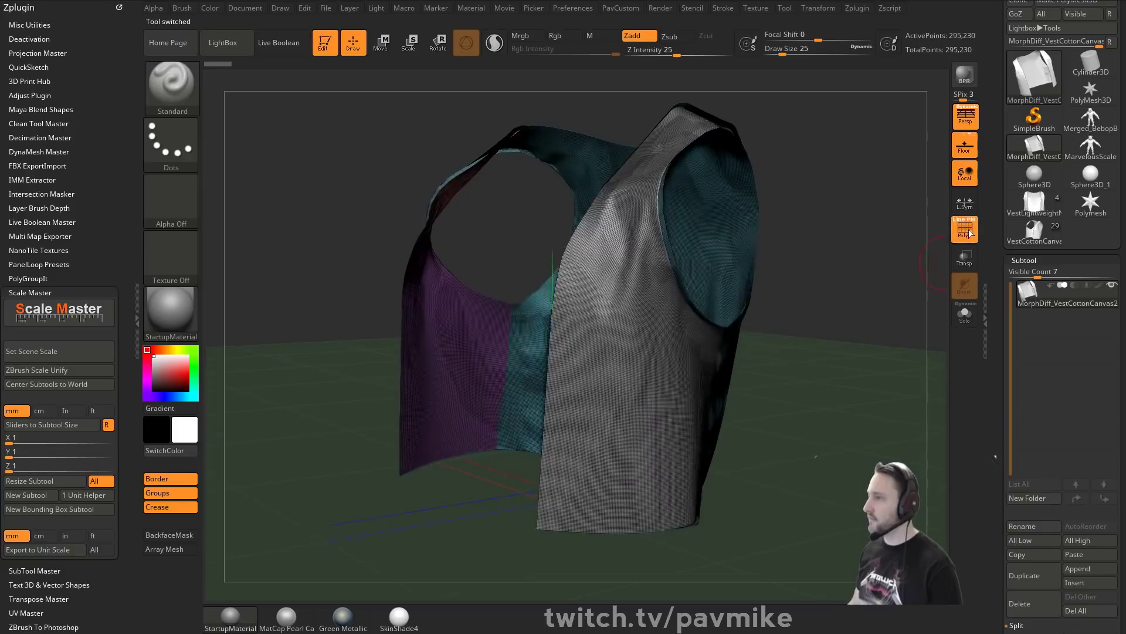
Hide the wireframe, set the draw size to 16 and flip the difference mesh's normals.
left_click(969, 233)
mouse_move(939, 258)
left_mouse_down()
mouse_move(878, 264)
mouse_move(921, 268)
left_mouse_up()
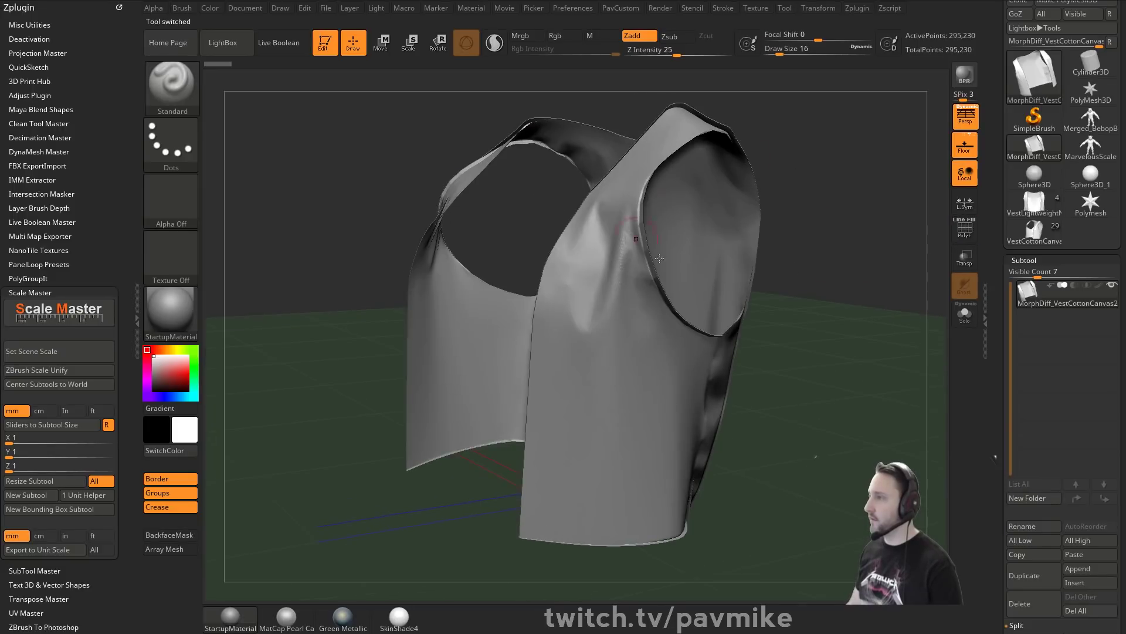
key("space")
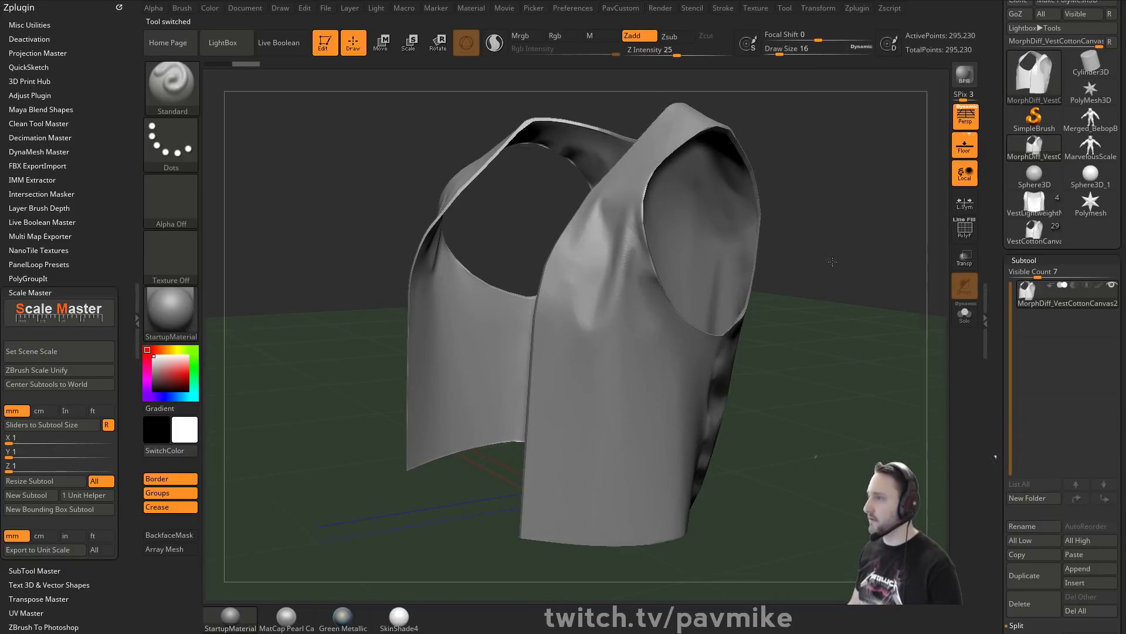
left_click_drag(832, 262, 822, 299)
Show the thickened vest's wireframe and try to reconstruct a lower subdivision level.
left_click(964, 235)
left_click(965, 232)
left_click_drag(840, 263, 922, 236)
left_click(965, 231)
left_click_drag(840, 241, 927, 258)
scroll(1059, 227, "down", 10)
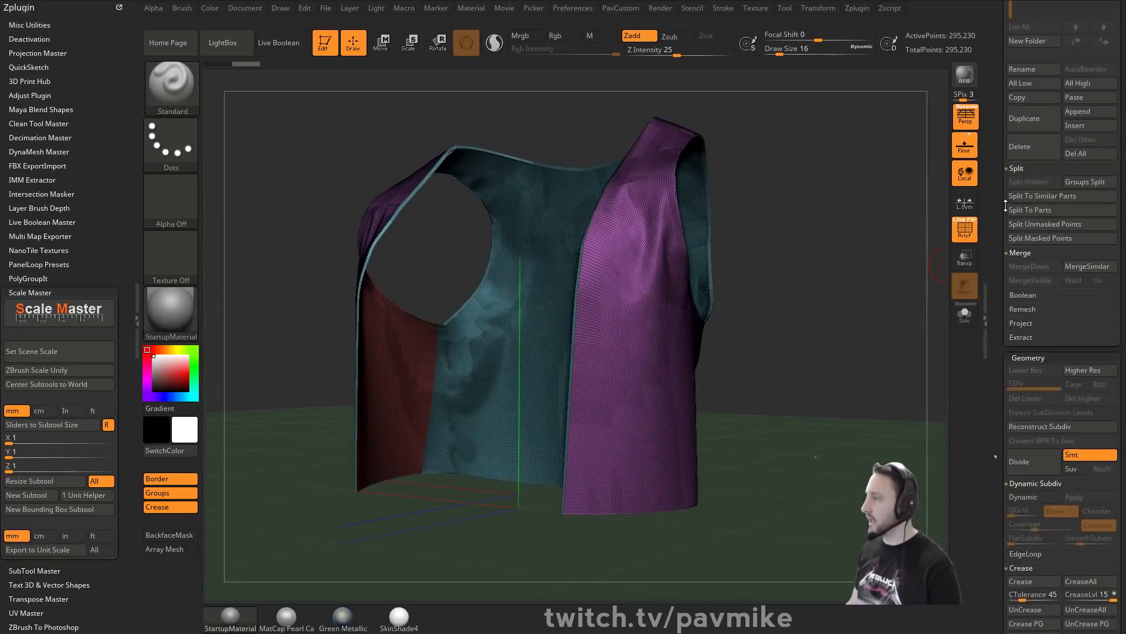
mouse_move(840, 270)
left_mouse_down()
mouse_move(772, 305)
mouse_move(822, 326)
mouse_move(862, 282)
mouse_move(808, 387)
mouse_move(845, 356)
mouse_move(818, 371)
mouse_move(780, 367)
mouse_move(877, 268)
mouse_move(827, 264)
left_mouse_up()
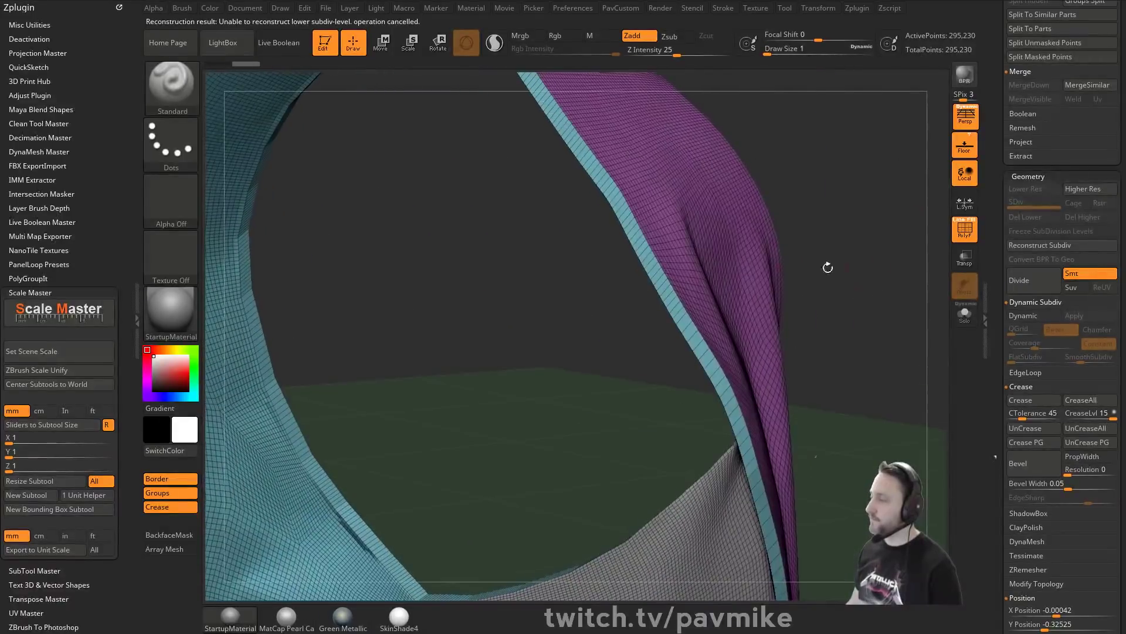
Switch to the ZModeler brush and set its edge action to Insert.
key("b")
key("z")
key("m")
key("space")
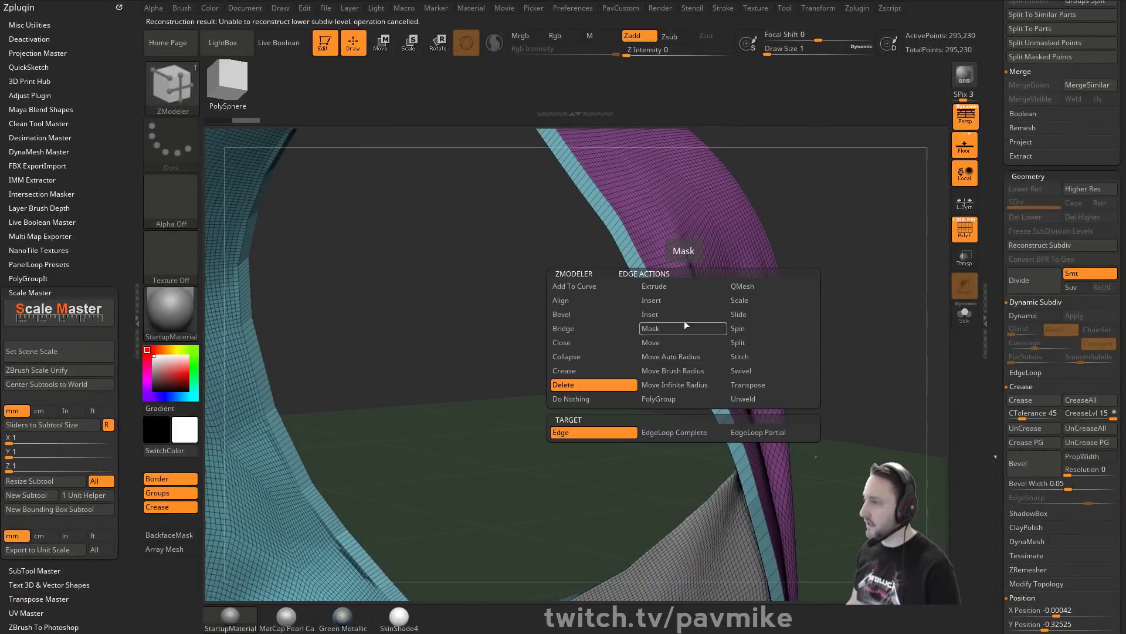
left_click(675, 304)
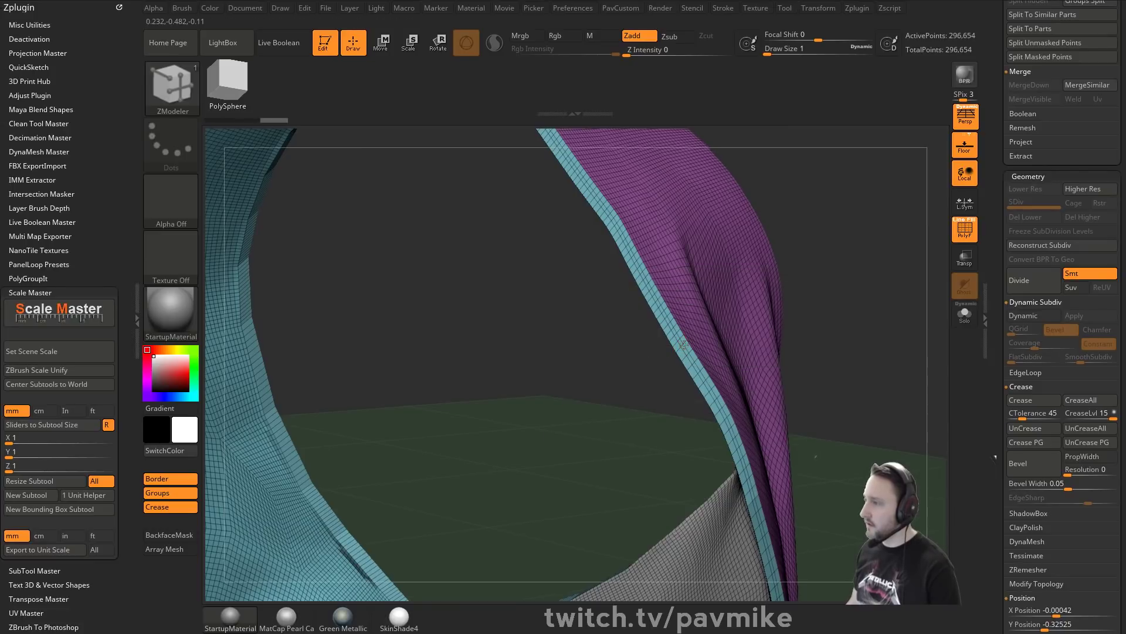
Try reconstructing a lower subdivision level with extra edge loops inserted along the rim, and undo the loops.
left_click(679, 350)
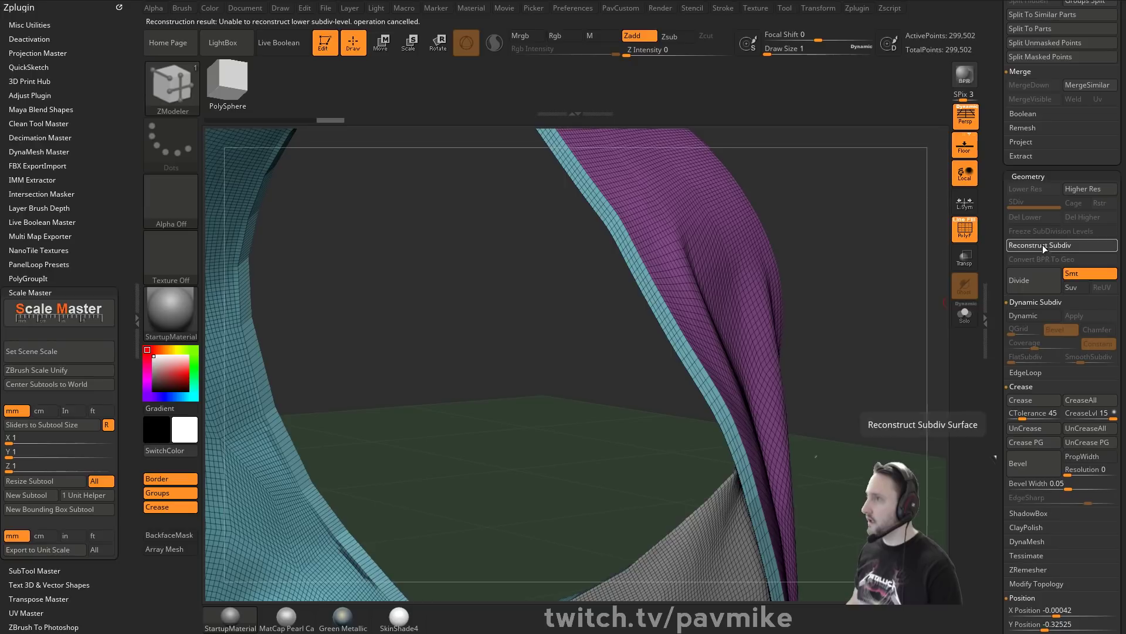
key("ctrl+z")
key("ctrl+z")
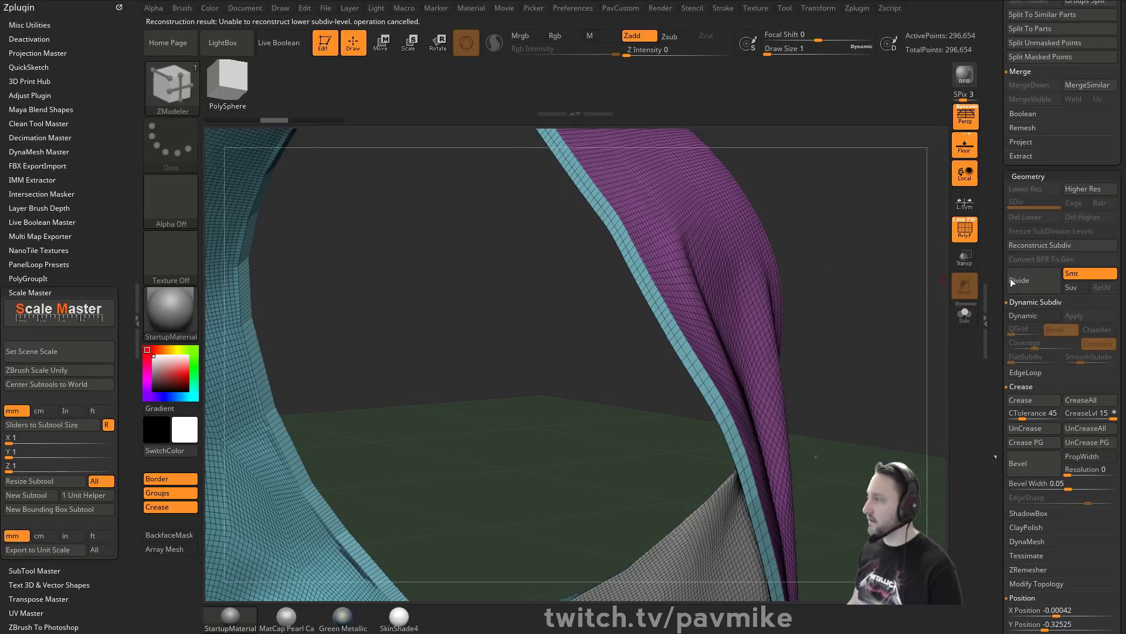
key("ctrl")
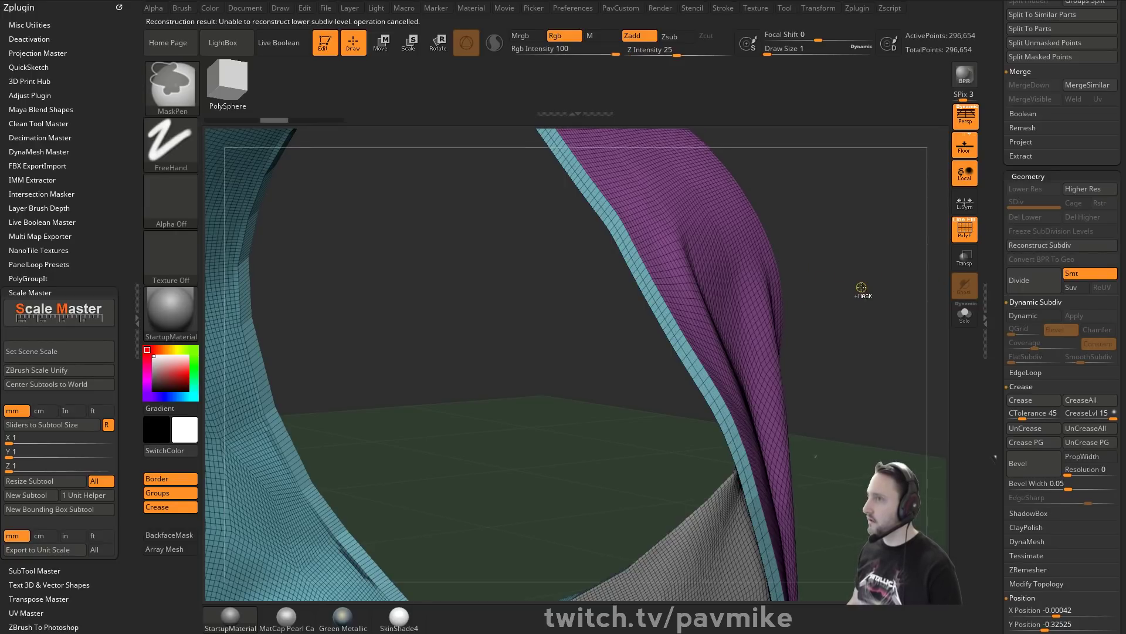
key("ctrl+z")
Try different edge loop insertions across the front rim's thickness, and undo them all.
left_click_drag(892, 279, 885, 351, "alt")
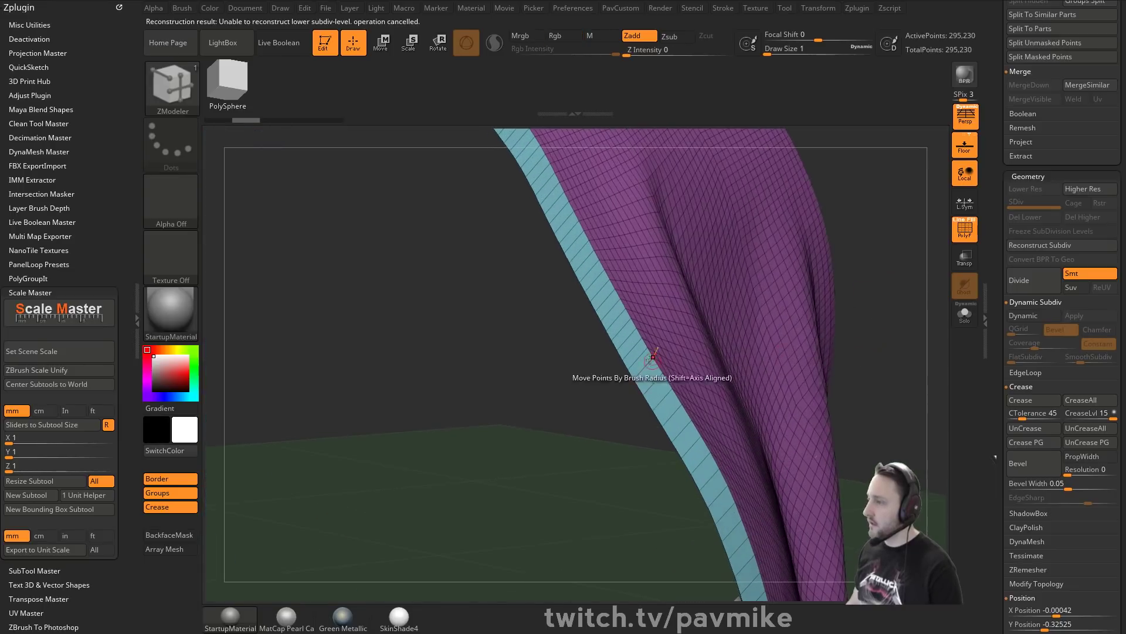
left_click(632, 348)
left_click(635, 347)
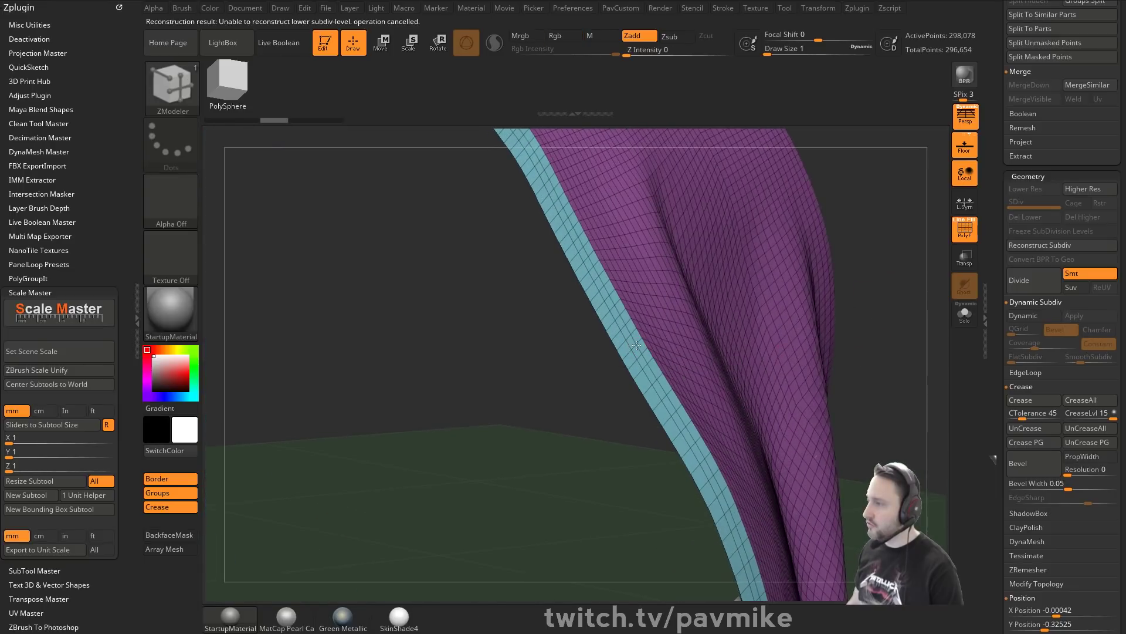
left_click(629, 355)
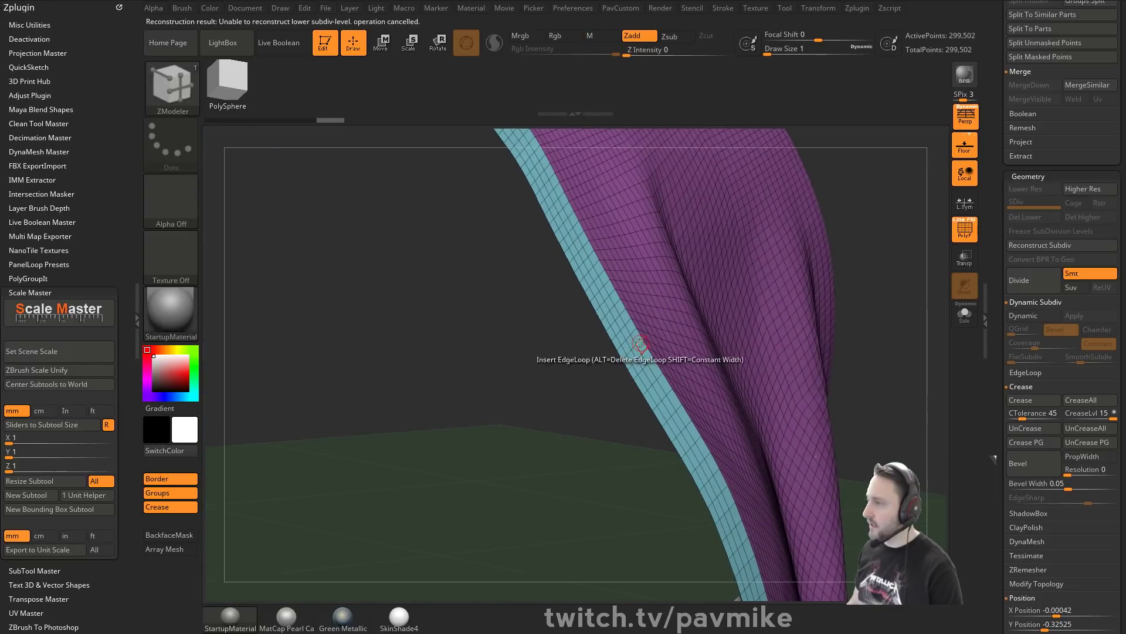
key("ctrl+z")
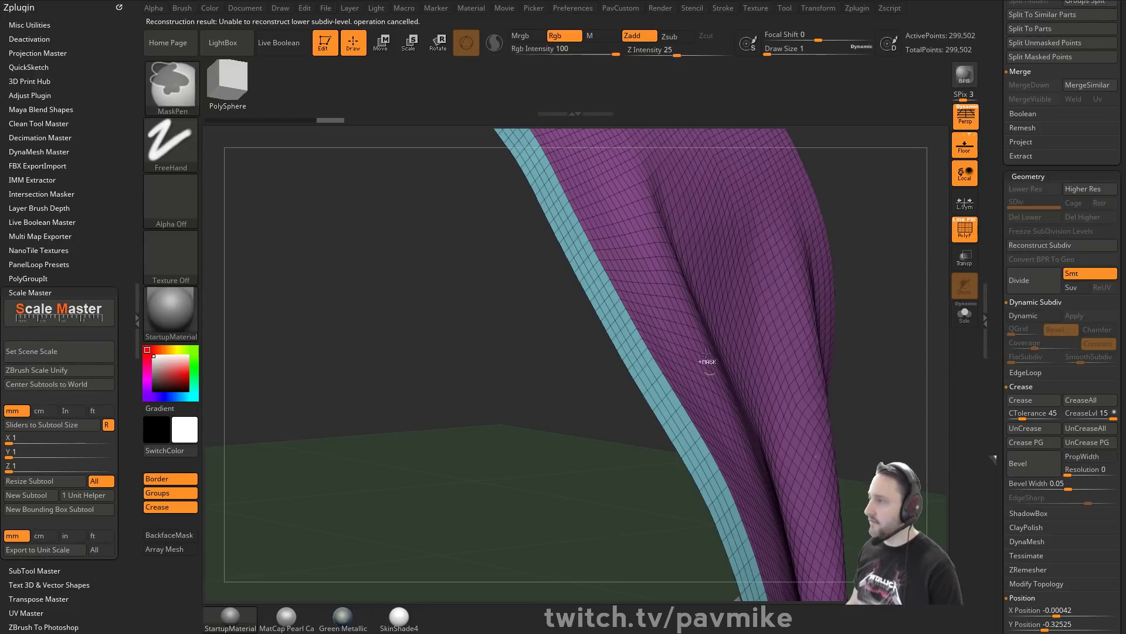
key("ctrl+z")
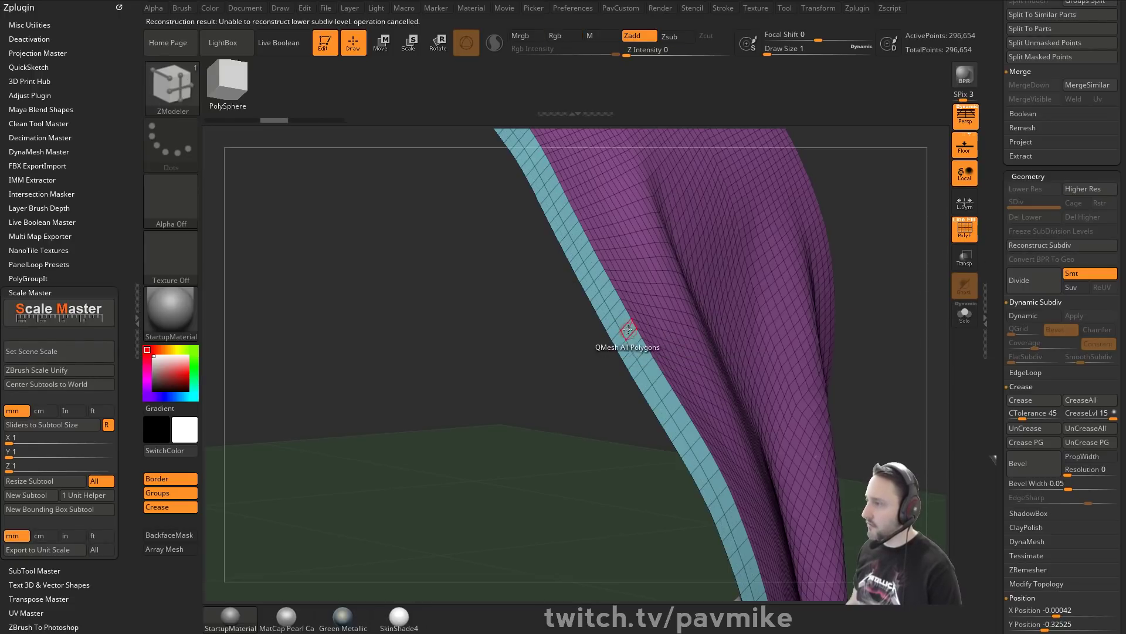
key("ctrl+z")
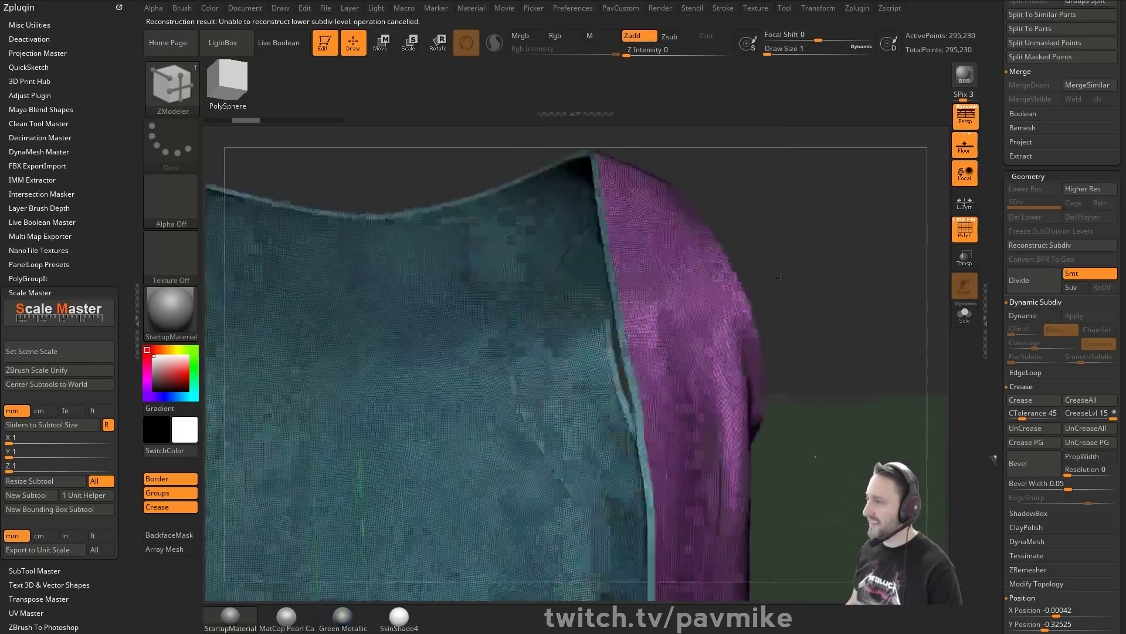
left_click_drag(781, 277, 618, 362)
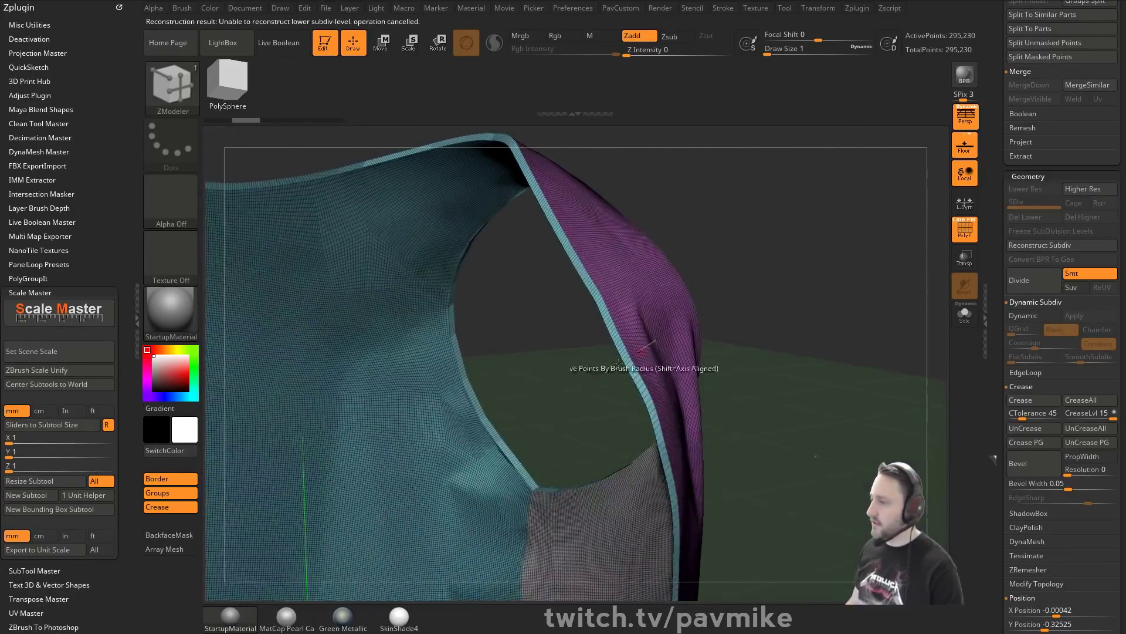
Insert edge loops across the thickness of the vest's rims, working around the front and armhole openings.
left_click_drag(737, 305, 497, 320)
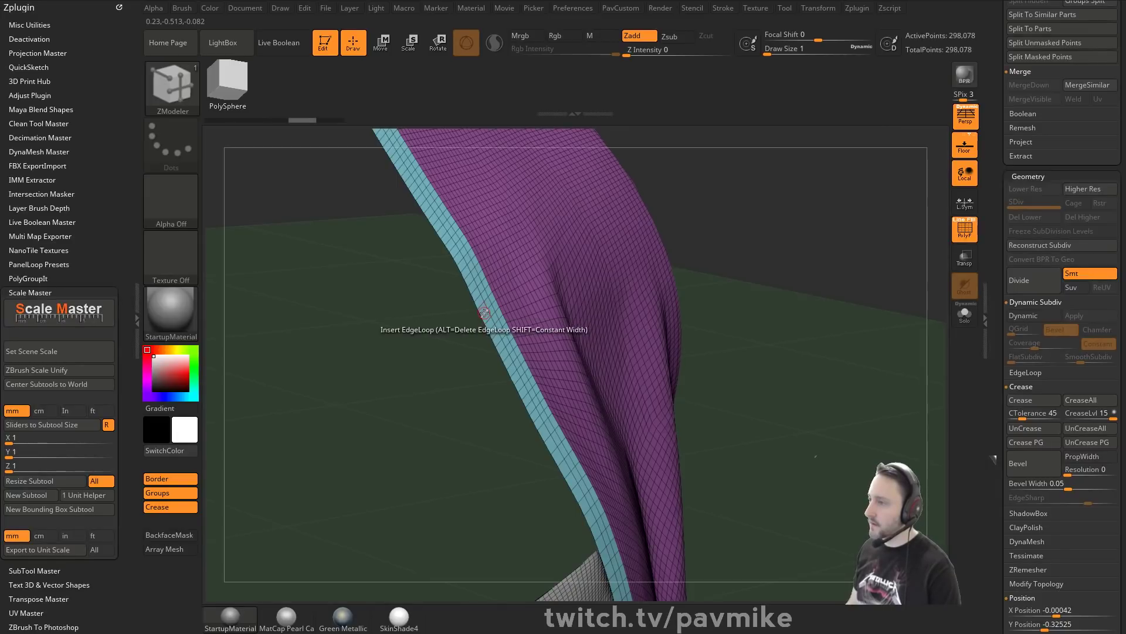
left_click(484, 313)
left_click_drag(742, 257, 532, 311)
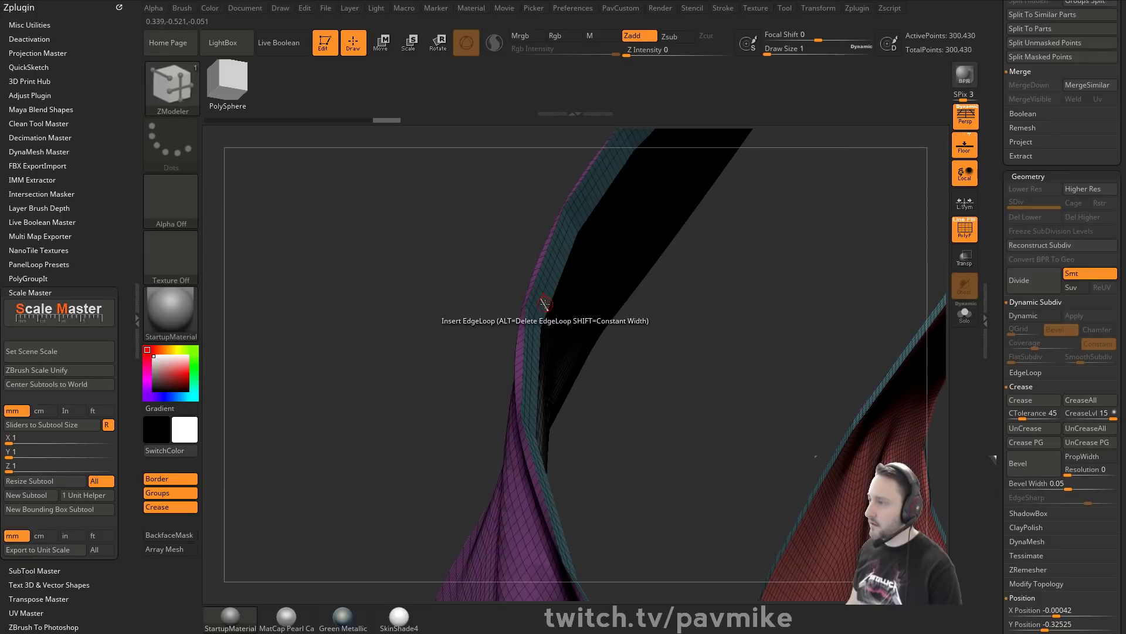
left_click_drag(674, 335, 428, 244)
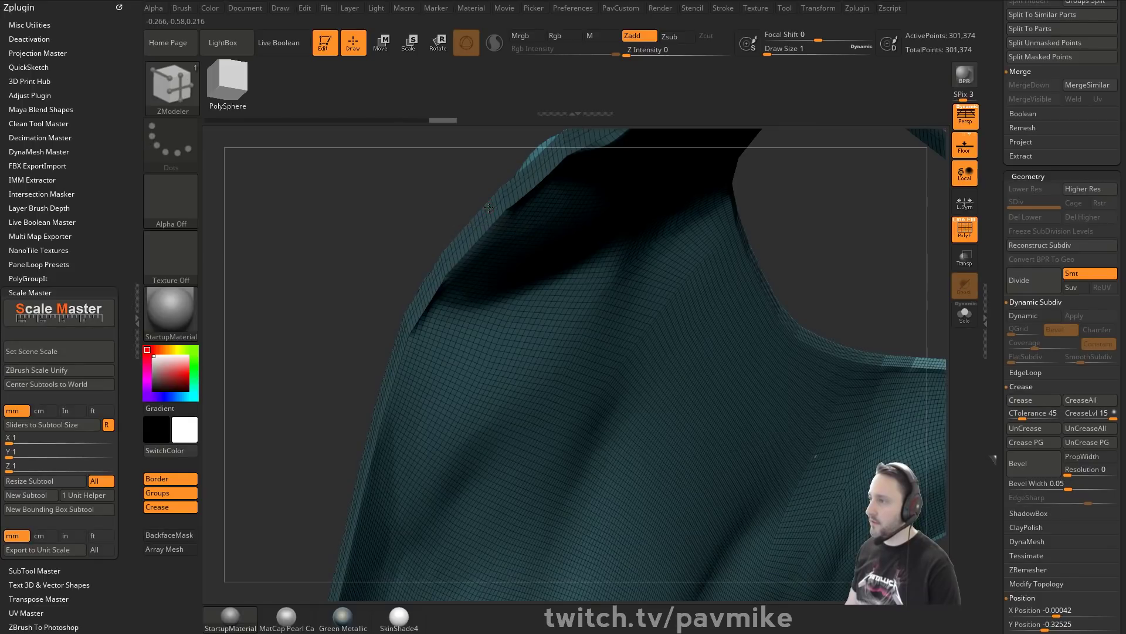
left_click_drag(491, 218, 987, 251)
Reconstruct all lower subdivision levels of the thickened vest, return to subdivision level 3, and hide the wireframe.
left_click(1028, 247)
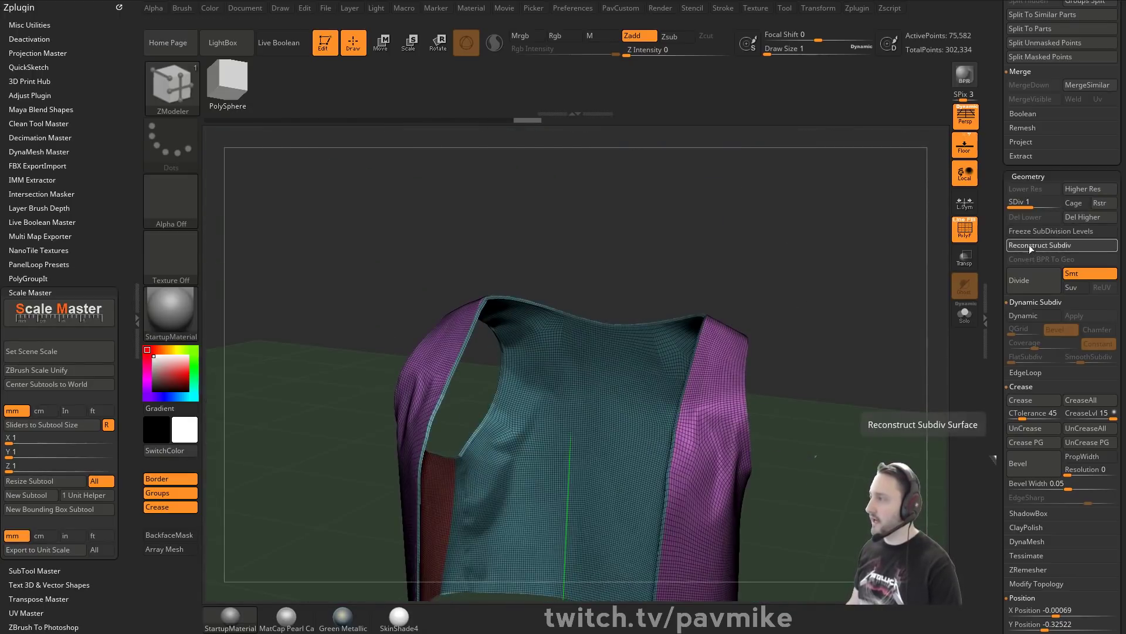
left_click_drag(849, 275, 874, 253)
left_click_drag(1022, 203, 1050, 203)
mouse_move(884, 264)
left_mouse_down("shift")
mouse_move(874, 279)
mouse_move(893, 261)
mouse_move(830, 271)
mouse_move(904, 267)
left_mouse_up("shift")
left_click(972, 237)
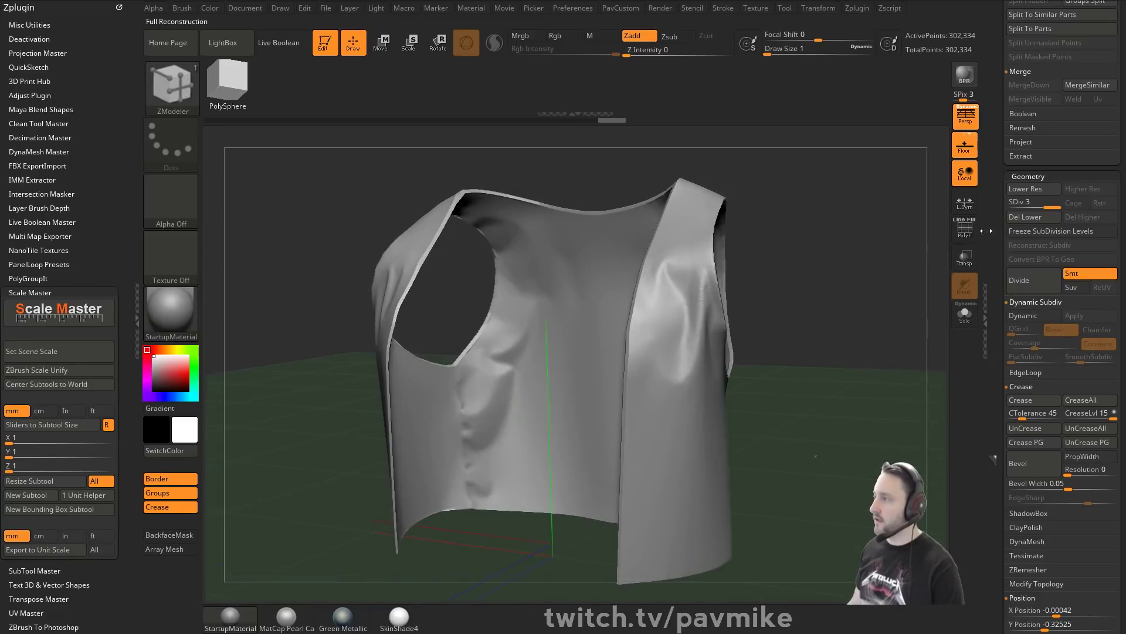
Compare the vest's shape at subdivision levels 1 and 3, and examine its front, rims and inside at level 3.
left_click(1015, 203)
left_click_drag(837, 244, 675, 267)
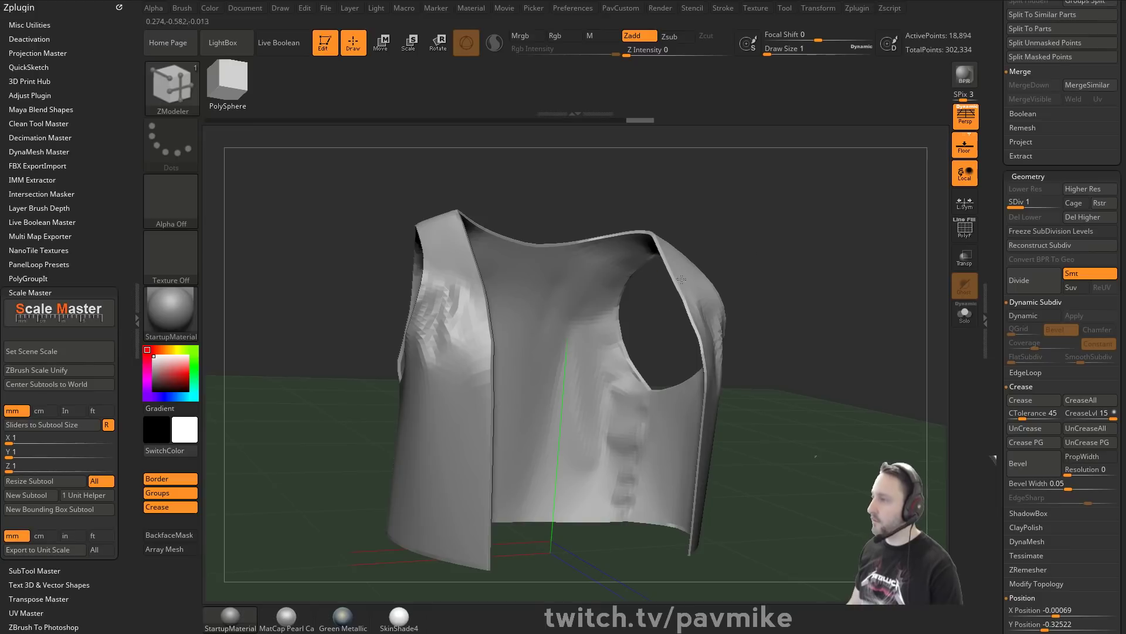
left_click_drag(756, 279, 776, 247)
left_click_drag(774, 352, 669, 370)
left_click(1060, 202)
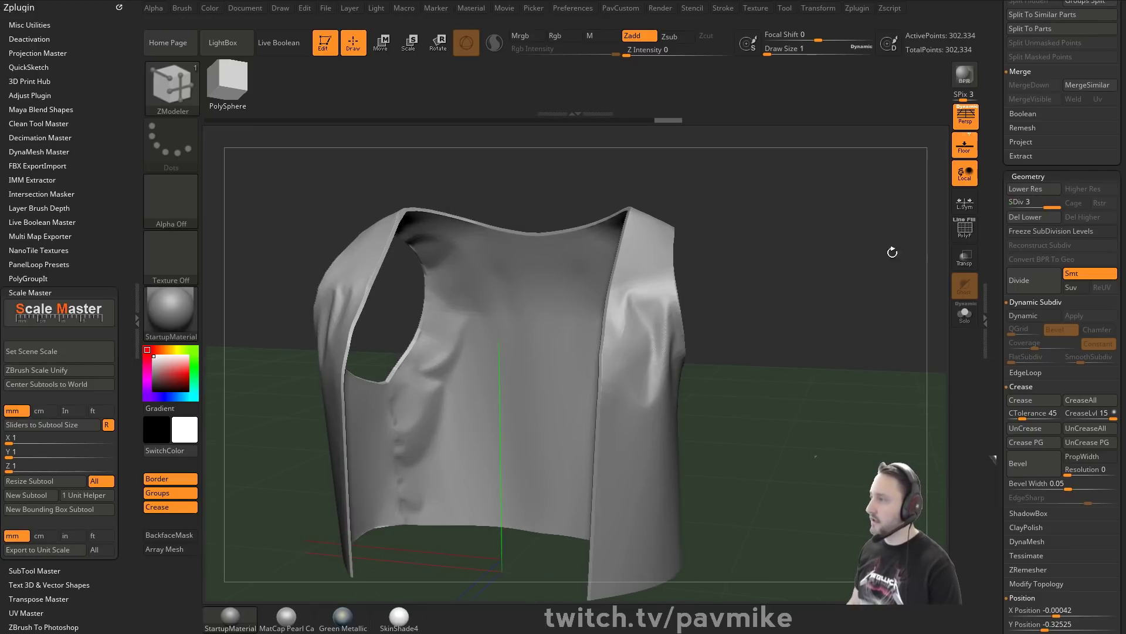
left_click_drag(892, 252, 586, 361)
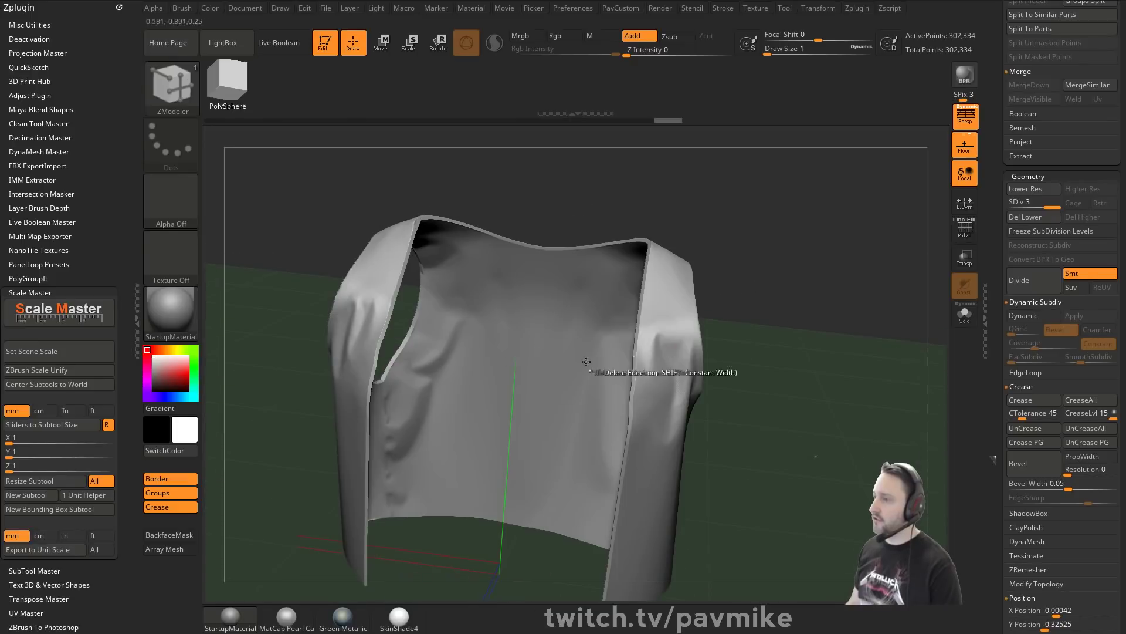
left_click_drag(836, 288, 848, 205, "alt")
Switch from ZModeler to the Standard brush and bring up the list of loaded tools.
left_click_drag(1001, 248, 998, 470)
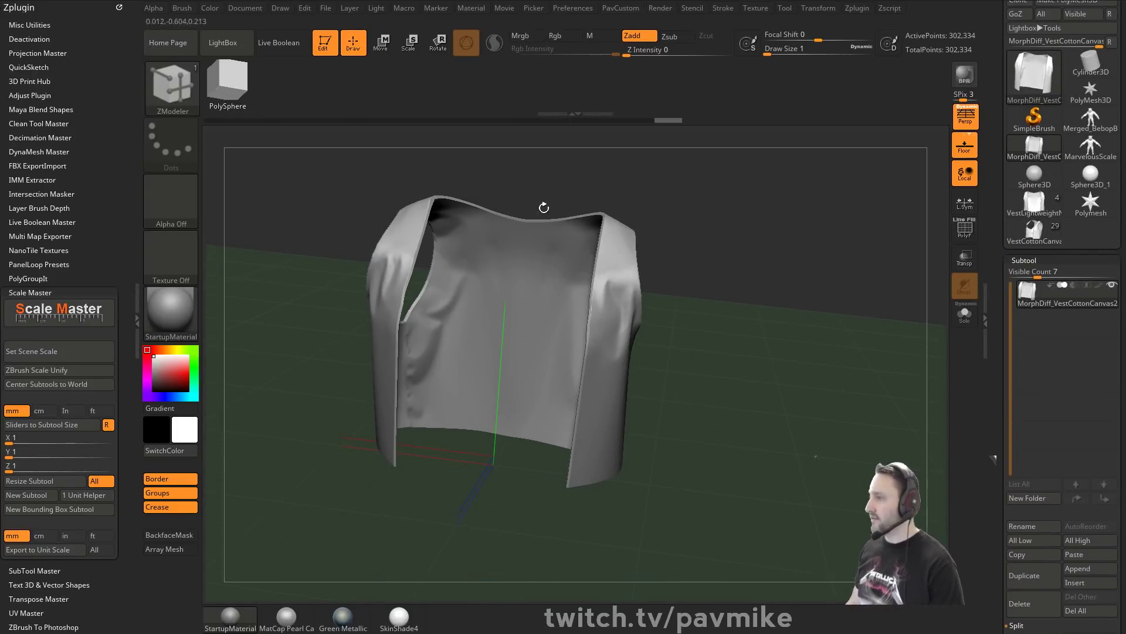
left_click_drag(544, 207, 695, 224)
mouse_move(559, 262)
left_mouse_down()
mouse_move(737, 287)
mouse_move(691, 257)
mouse_move(698, 277)
mouse_move(766, 285)
left_mouse_up()
key("s")
left_click_drag(766, 285, 718, 298)
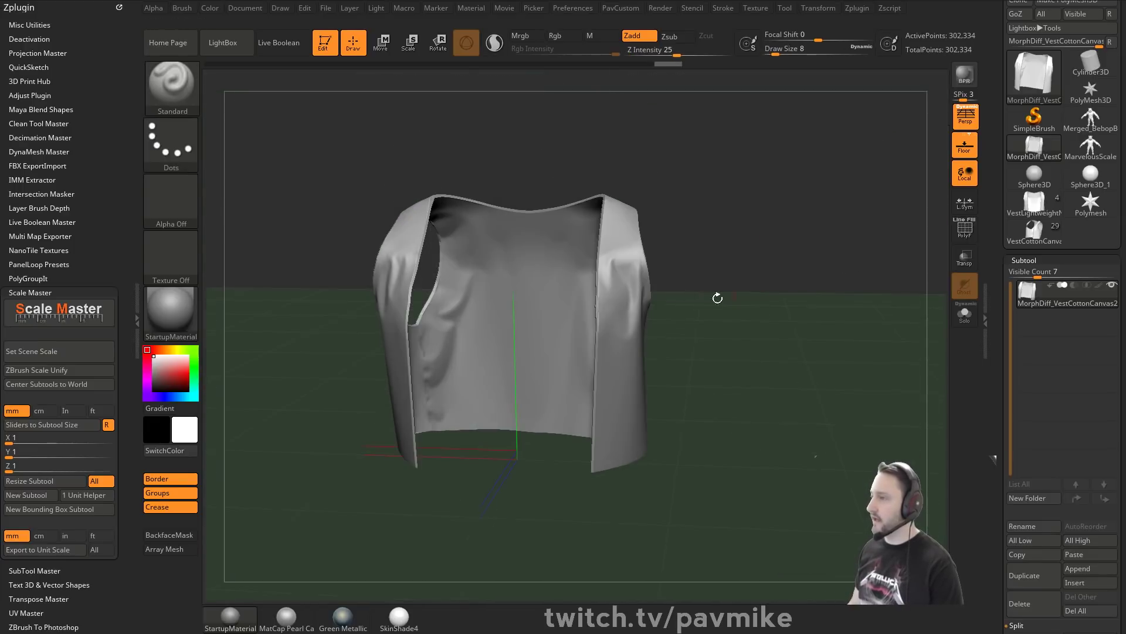
mouse_move(998, 312)
left_mouse_down()
mouse_move(1001, 300)
mouse_move(1000, 320)
left_mouse_up()
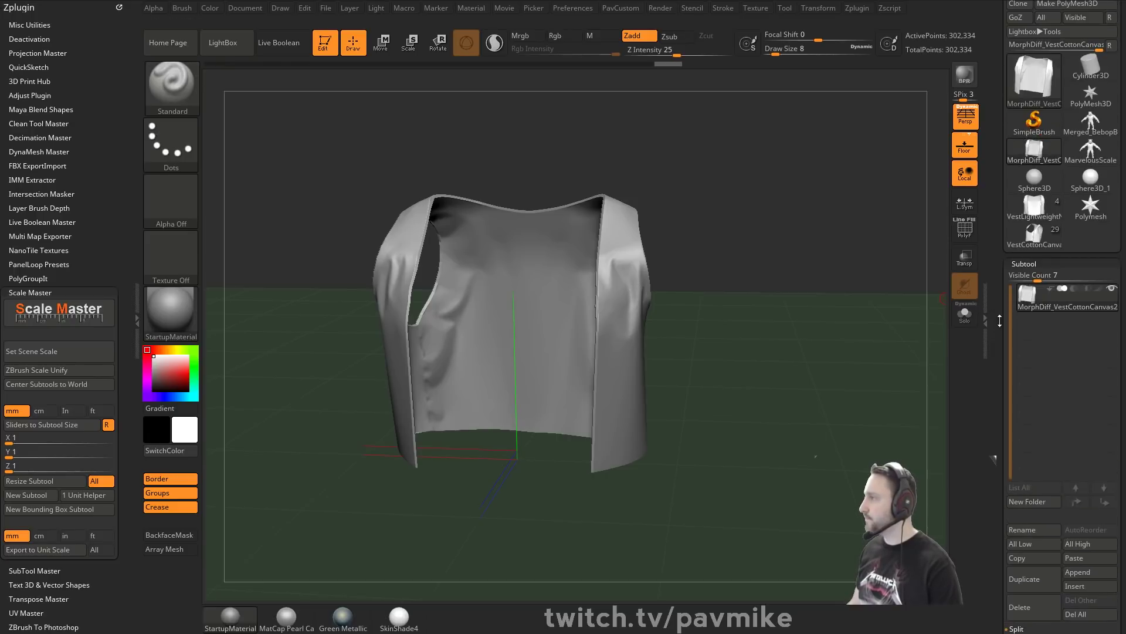
Switch to the VestCottonCanvas tool, select its VestCottonCanvas subtool, and show the wireframe.
left_click(1035, 234)
mouse_move(913, 254)
left_mouse_down()
mouse_move(880, 238)
mouse_move(901, 237)
left_mouse_up()
left_click(1036, 235)
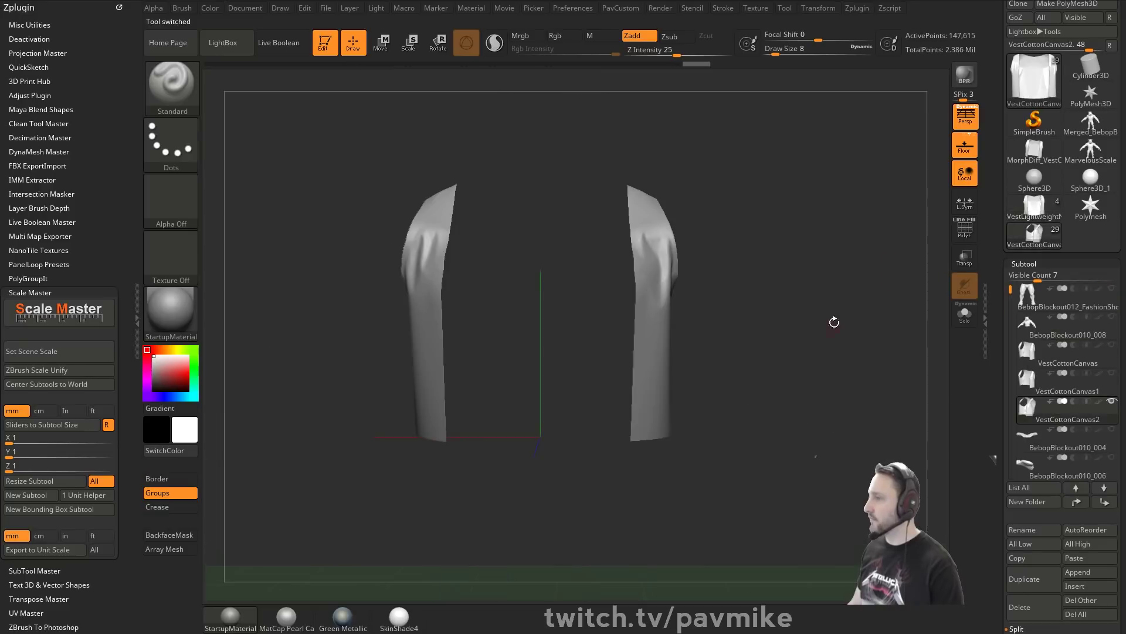
left_click_drag(834, 321, 805, 328)
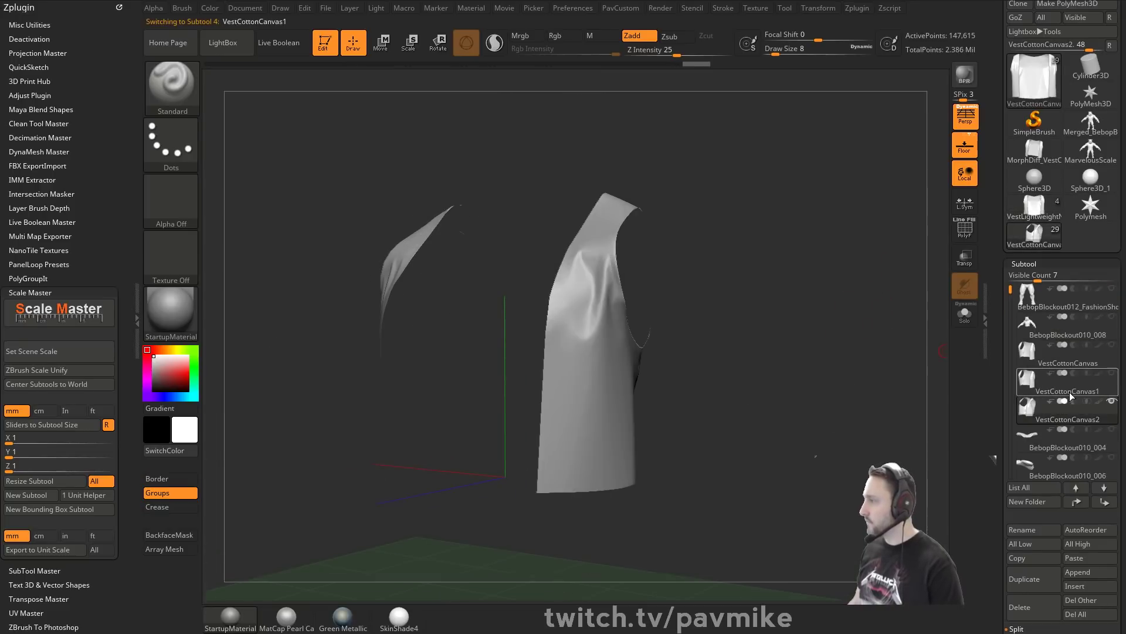
left_click(1068, 364)
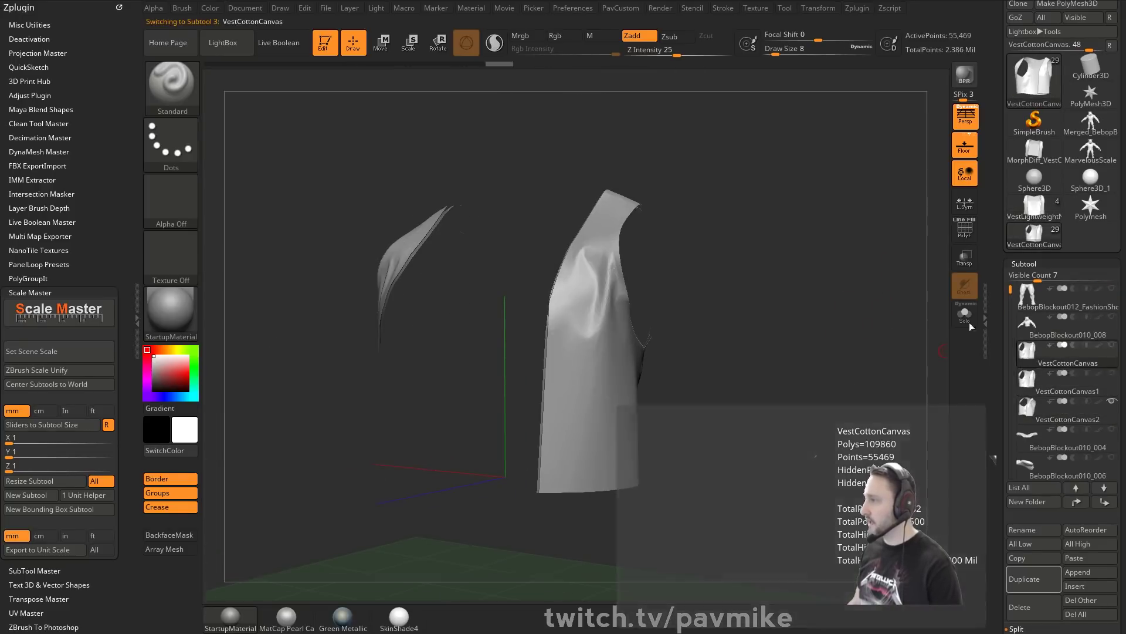
left_click(965, 229)
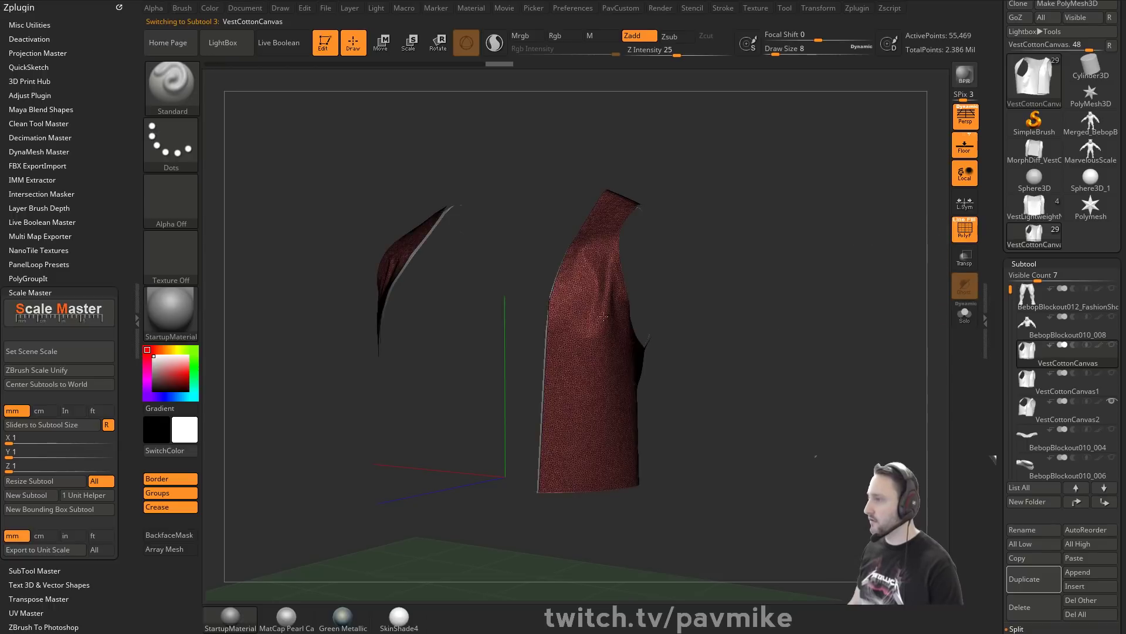
Check the wireframes of the VestCottonCanvas1 and VestCottonCanvas2 subtools, leaving VestCottonCanvas2 active with its Geometry settings shown.
left_click(1069, 388)
mouse_move(880, 375)
left_mouse_down()
mouse_move(910, 390)
mouse_move(784, 388)
mouse_move(874, 376)
left_mouse_up()
left_click(1074, 415)
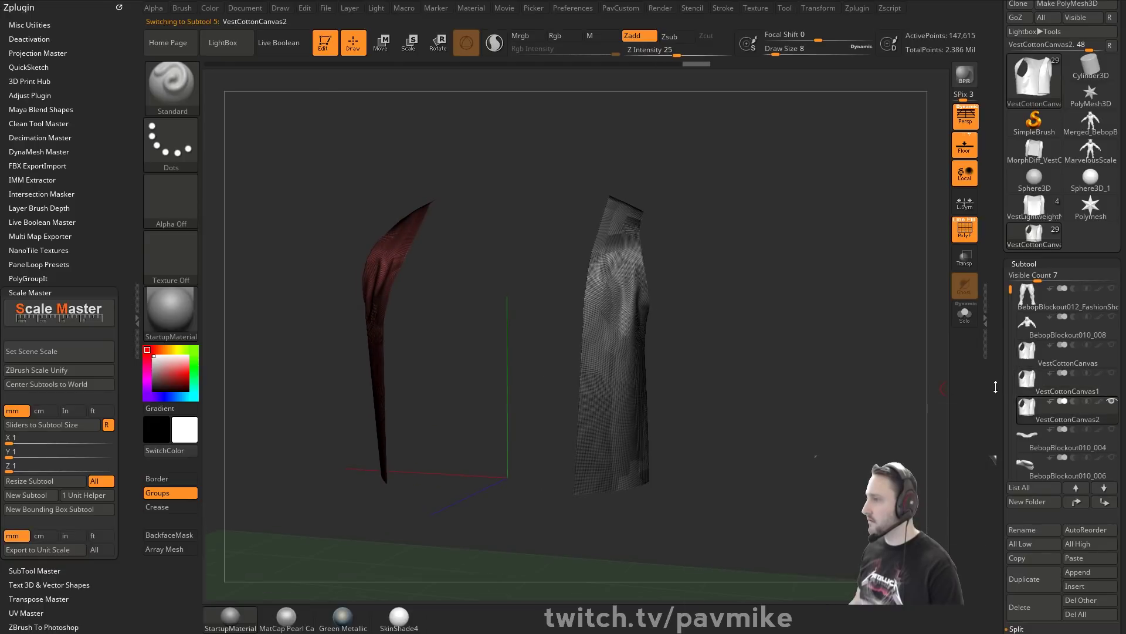
mouse_move(882, 366)
left_mouse_down()
mouse_move(843, 374)
mouse_move(891, 369)
left_mouse_up()
left_click_drag(997, 390, 999, 117)
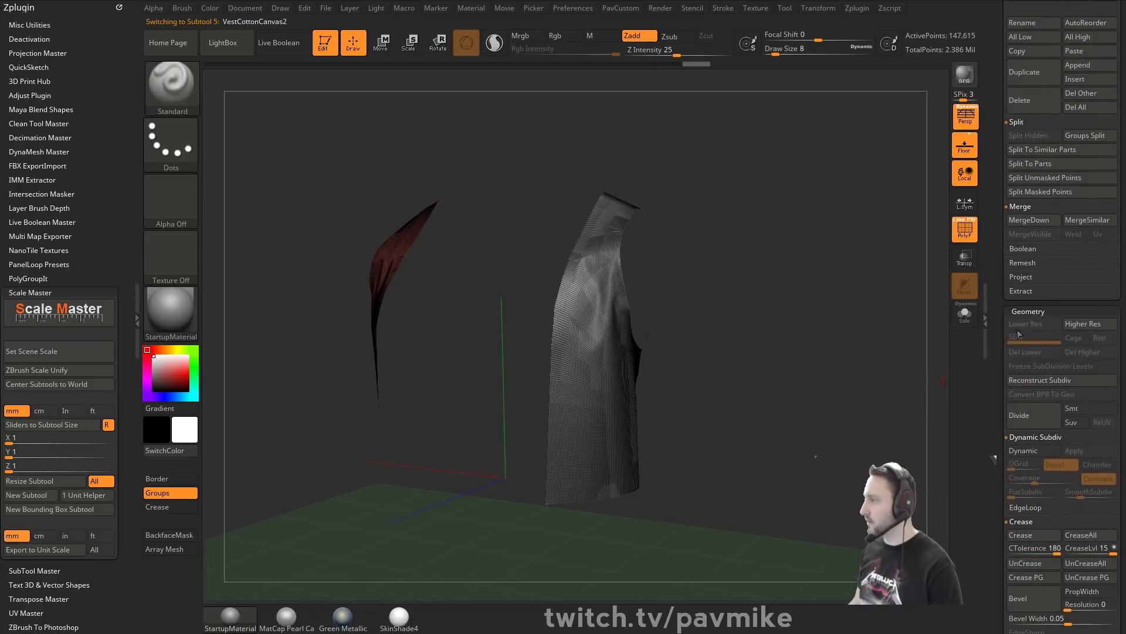
left_click_drag(1001, 365, 1001, 344)
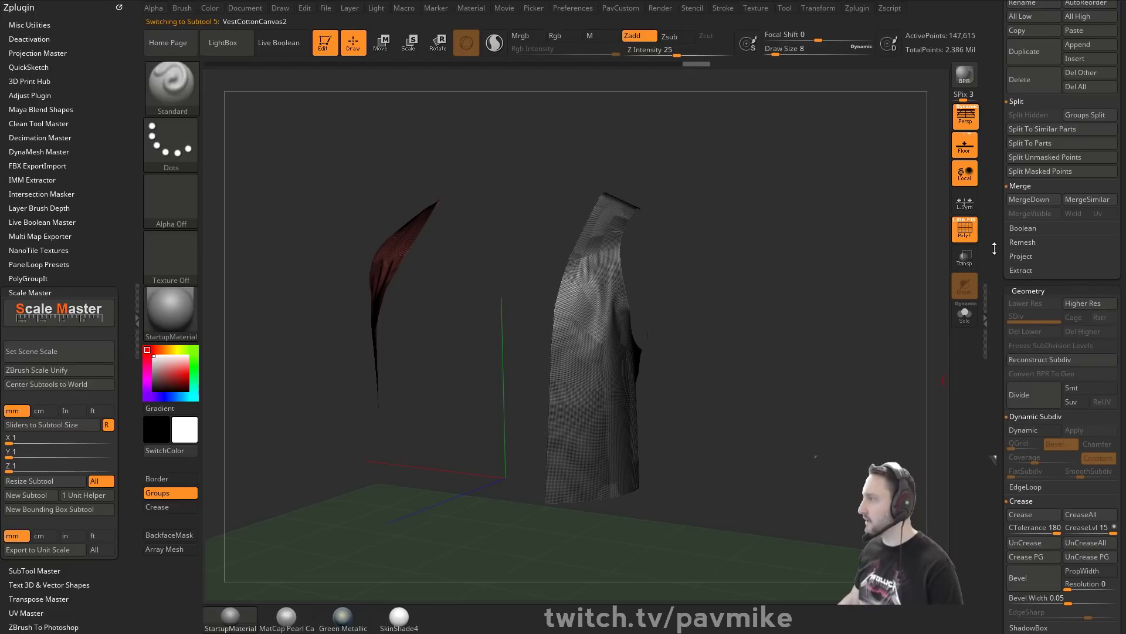
Delete the VestCottonCanvas2 subtool.
scroll(994, 259, "down", 4)
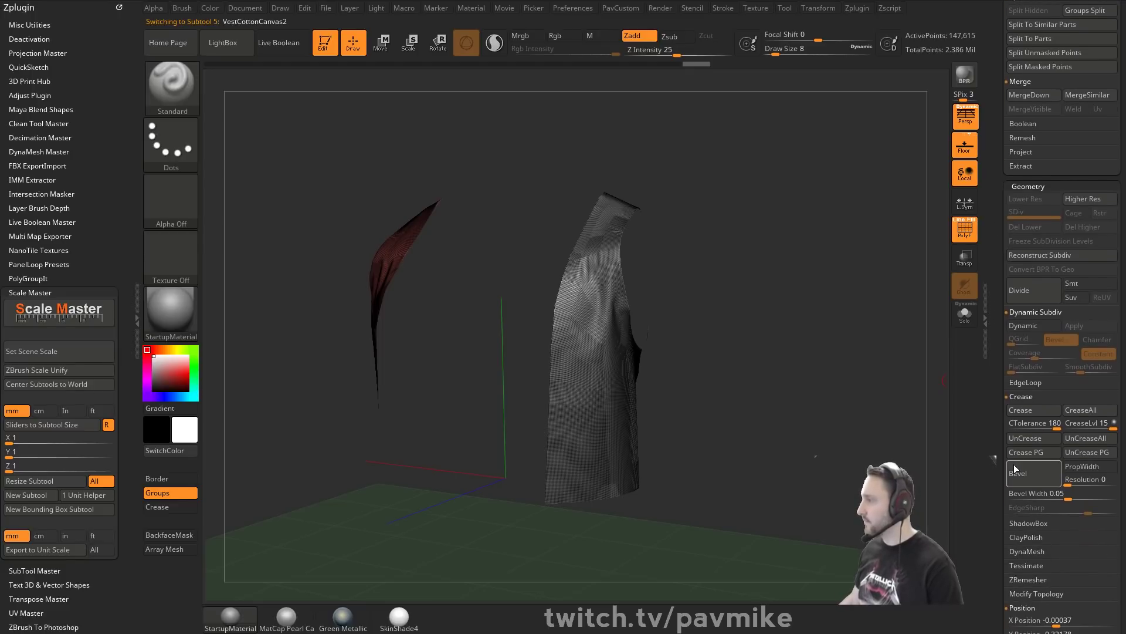
left_click_drag(1002, 423, 1004, 610)
left_click_drag(1001, 522, 1008, 444)
left_click(1031, 477)
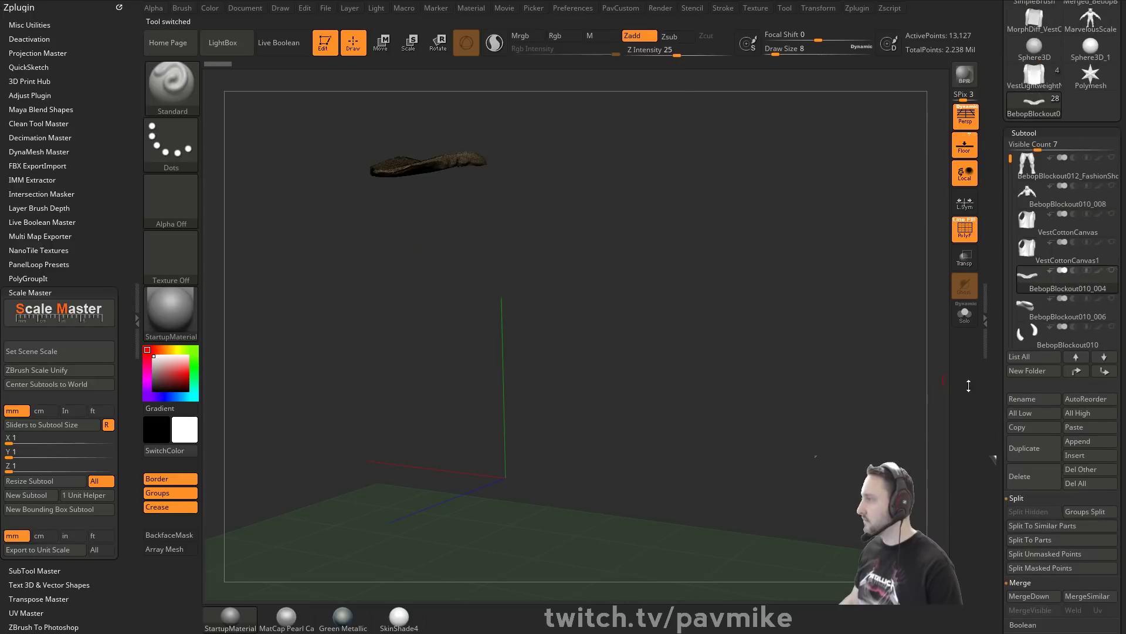
Select VestCottonCanvas1, hide every subtool except it and VestCottonCanvas, and turn on Solo for it.
left_click(1050, 259)
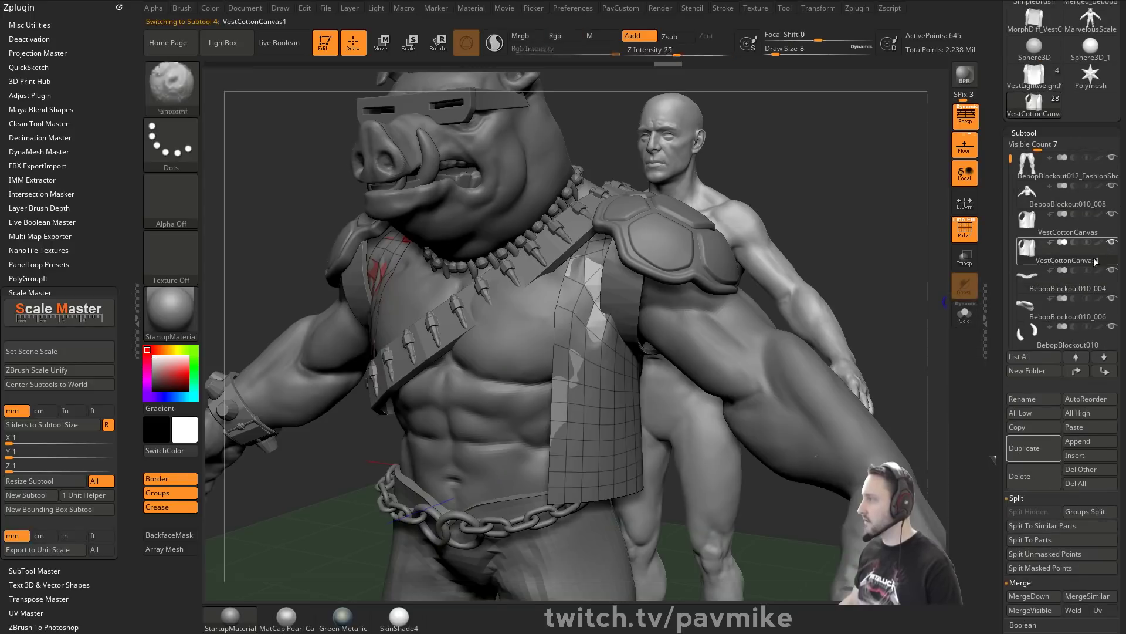
left_click(1113, 215)
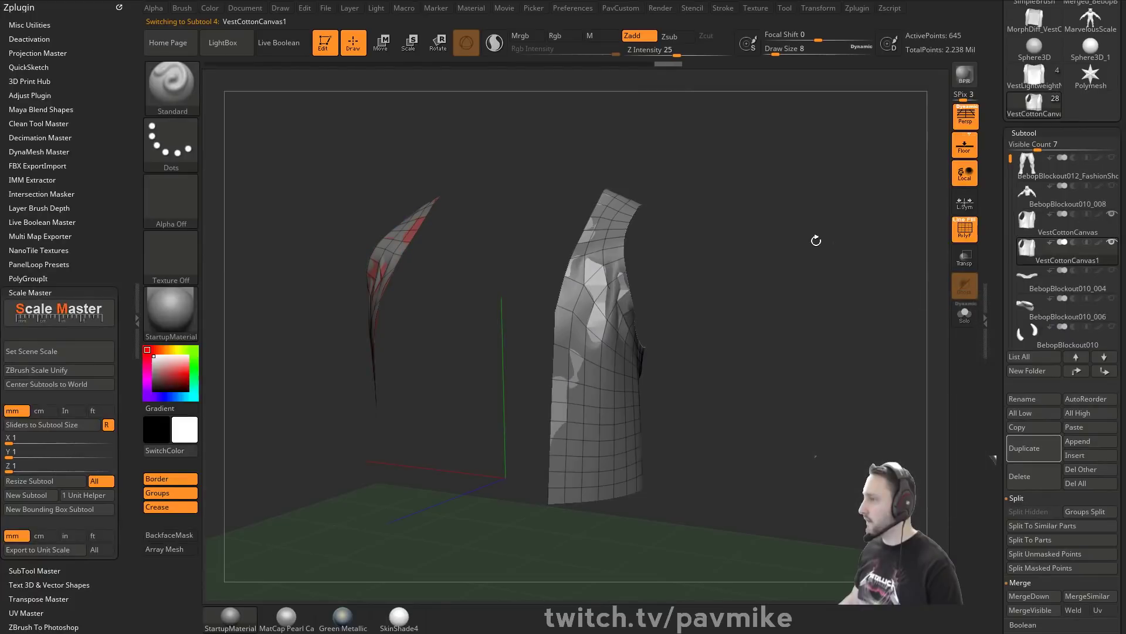
left_click_drag(816, 240, 809, 275)
left_click(964, 316)
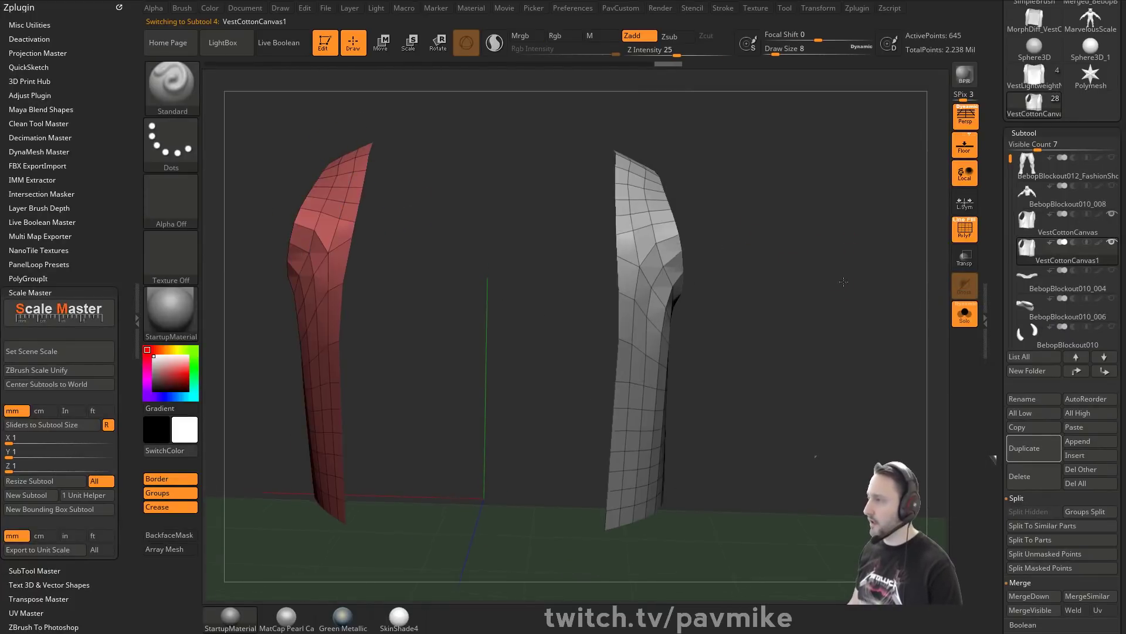
Thicken the vest with the ZModeler Extrude action on All Polygons, and flip its normals.
left_click_drag(789, 226, 812, 249)
key("b")
key("z")
key("m")
key("space")
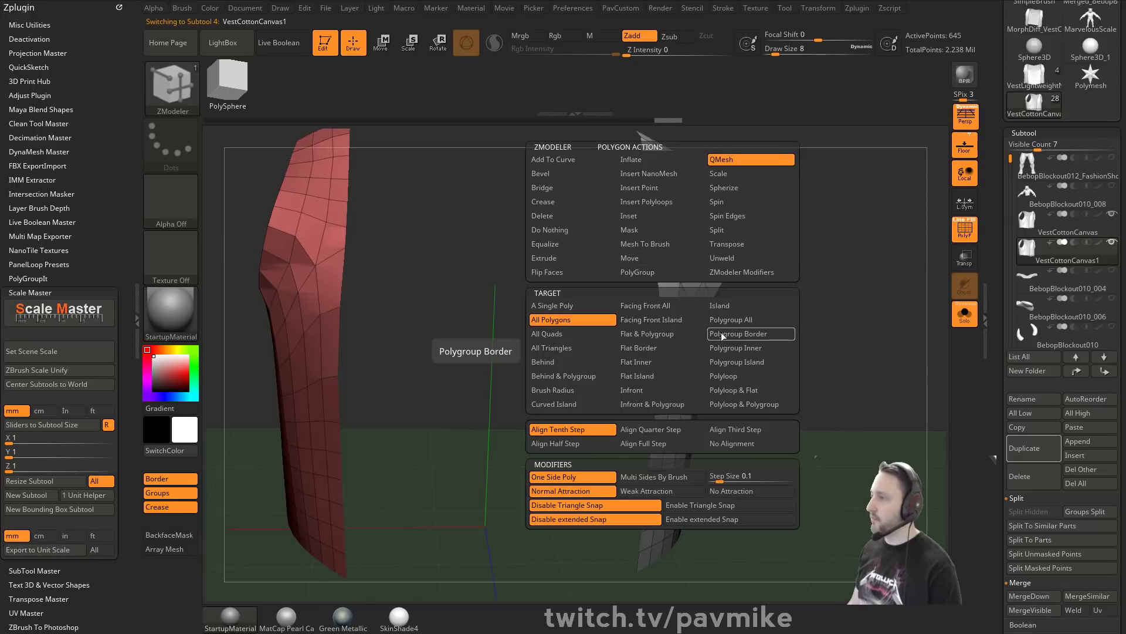
left_click_drag(604, 282, 646, 303)
key("space")
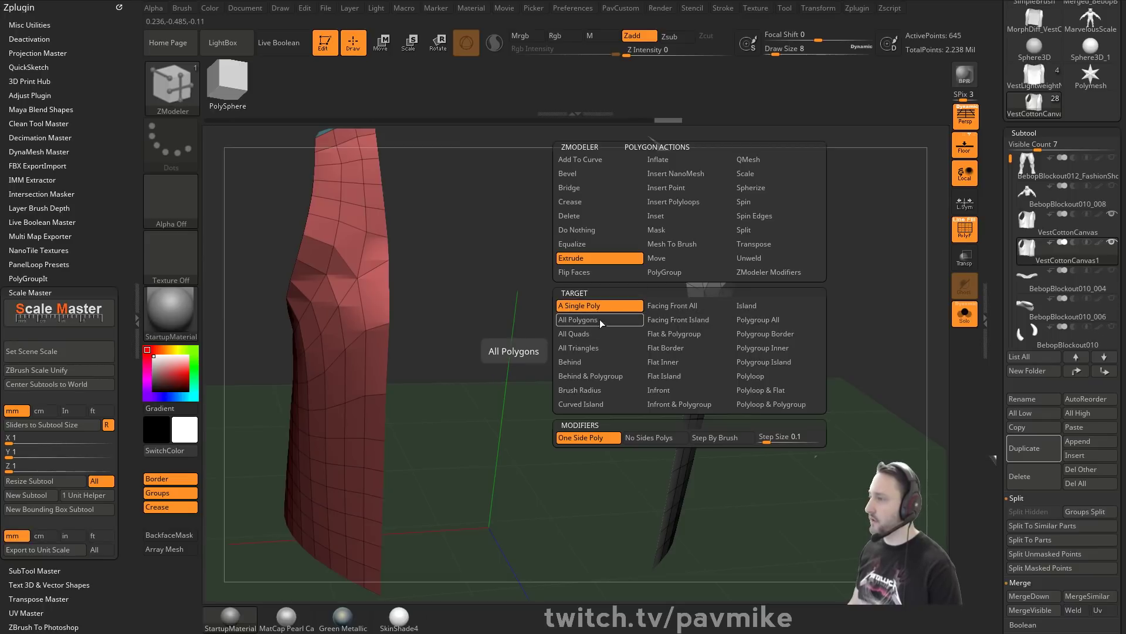
left_click(602, 320)
left_click_drag(689, 271, 815, 285)
key("grave")
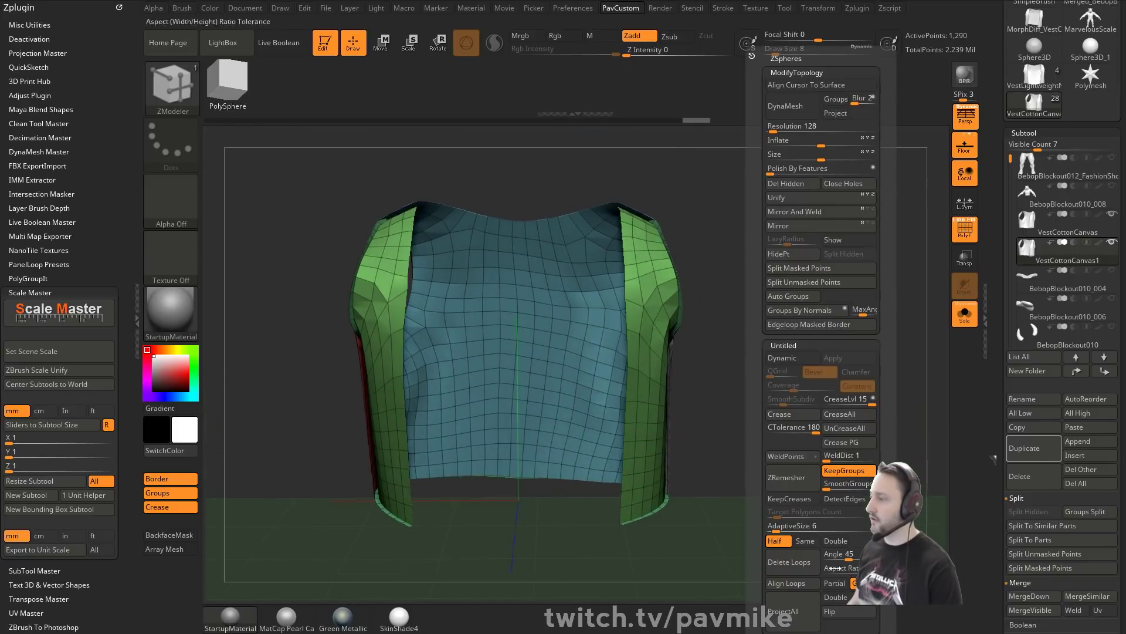
left_click(842, 612)
Examine the thickened vest from several angles, both alone and together with the original VestCottonCanvas.
scroll(1011, 356, "down", 10)
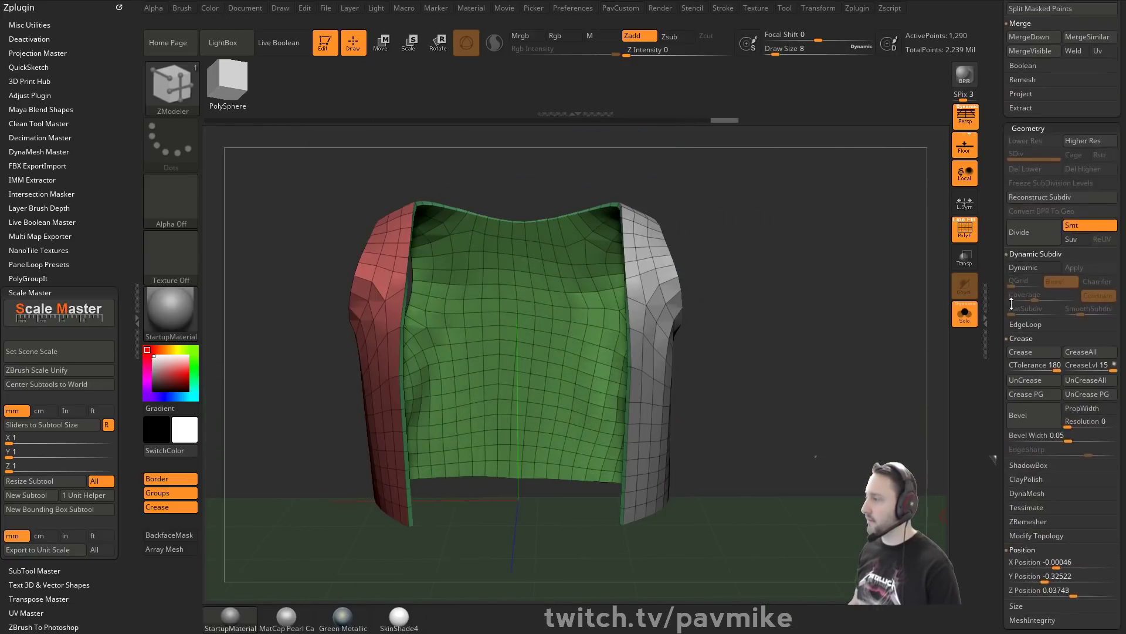
left_click(1012, 359, "shift")
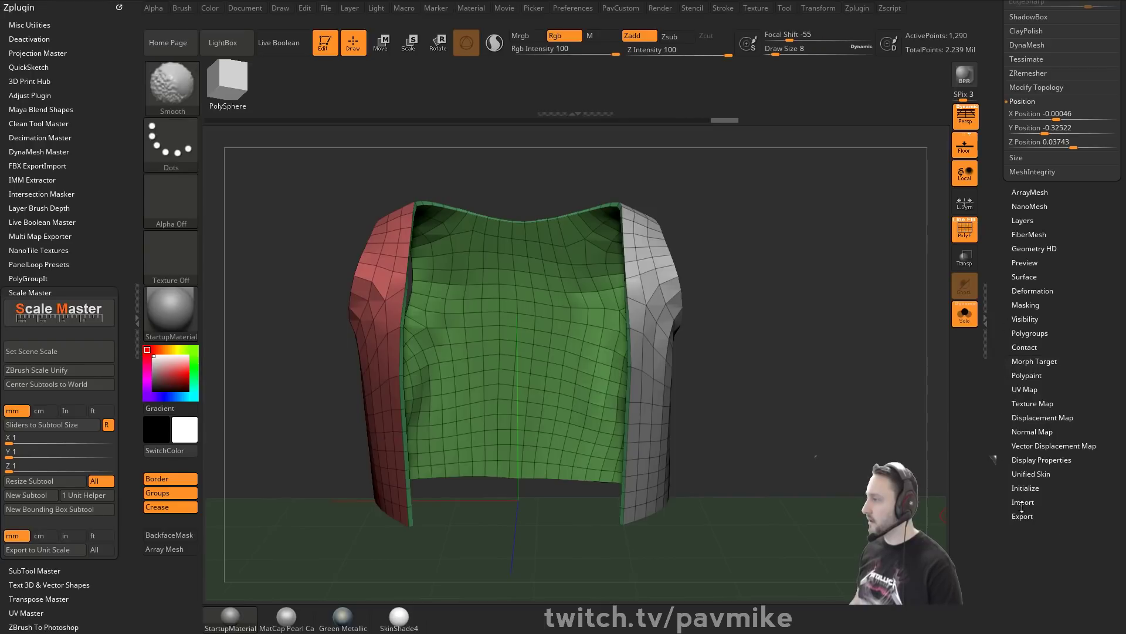
left_click(1026, 459, "shift")
left_click(1026, 471)
left_click_drag(1022, 486, 1021, 595)
left_click_drag(818, 332, 680, 325)
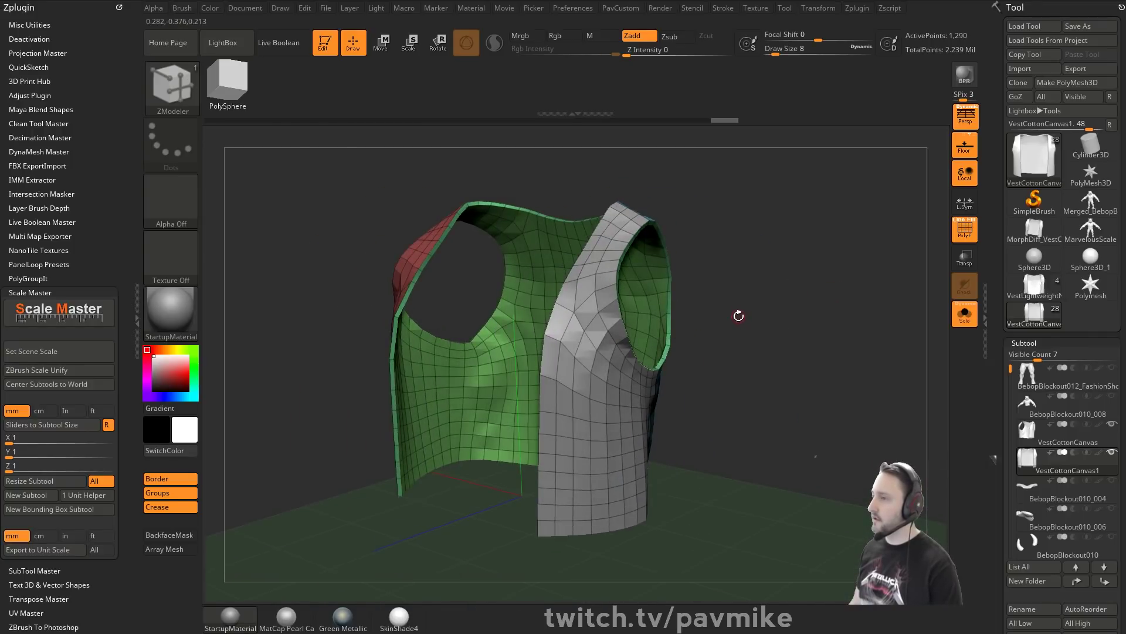
left_click_drag(792, 295, 941, 335)
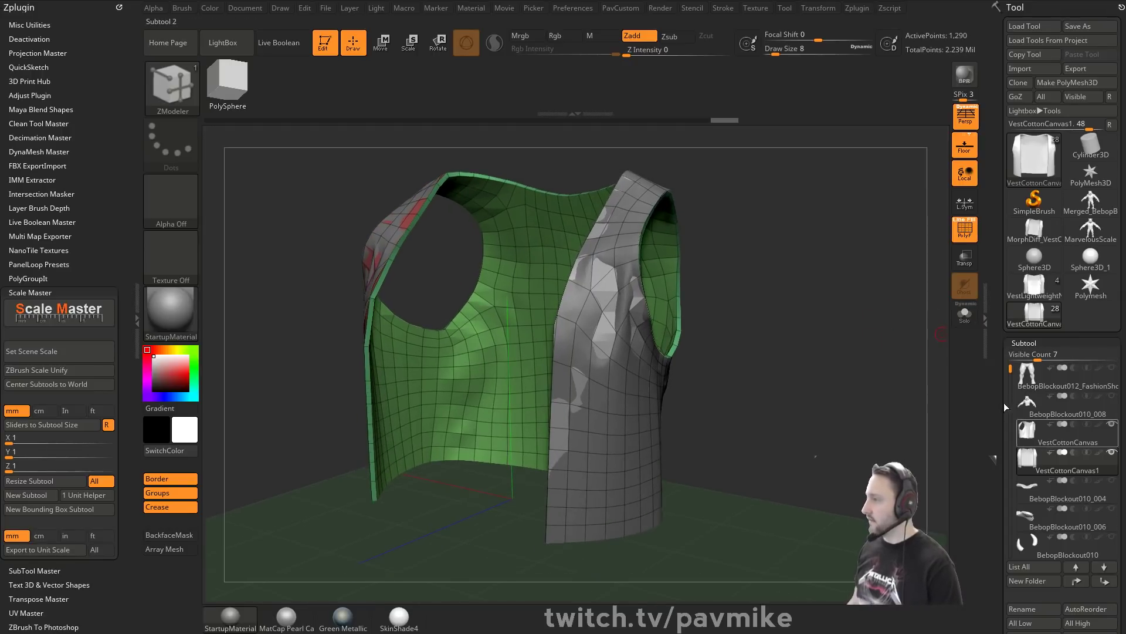
left_click_drag(845, 302, 822, 309)
mouse_move(761, 286)
left_mouse_down()
mouse_move(647, 295)
mouse_move(774, 304)
mouse_move(757, 311)
left_mouse_up()
Switch the selection brush to SelectRect and isolate the outer shell polygroups of VestCottonCanvas1.
key("ctrl+shift")
key("ctrl+shift")
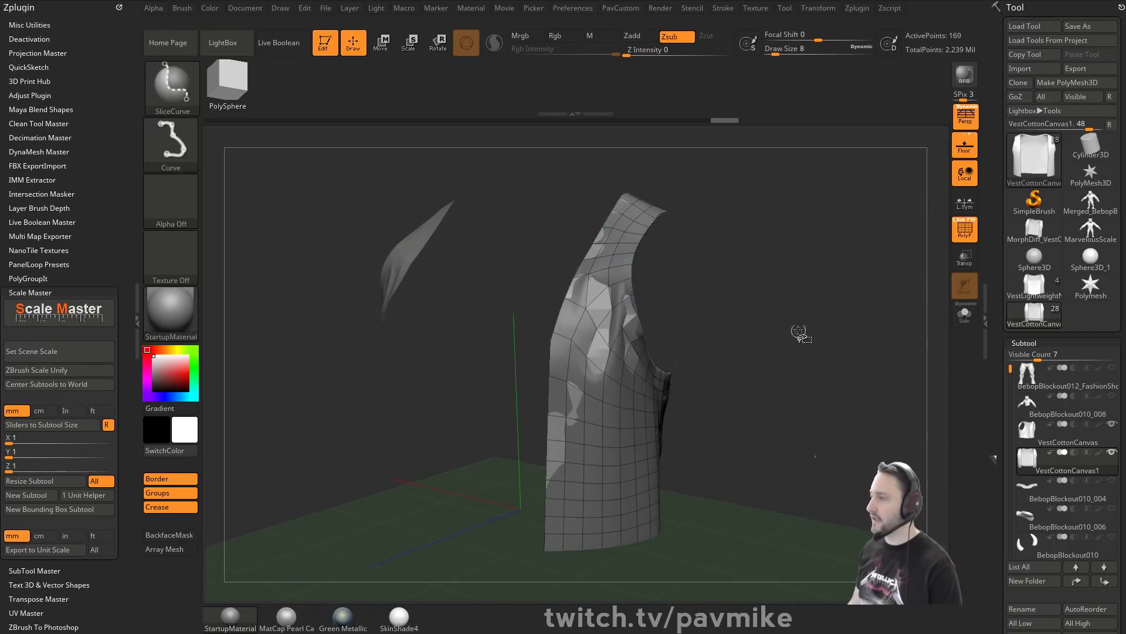
left_click(189, 99, "ctrl+shift")
left_click(243, 100, "ctrl+shift")
left_click_drag(804, 246, 818, 324, "ctrl+shift")
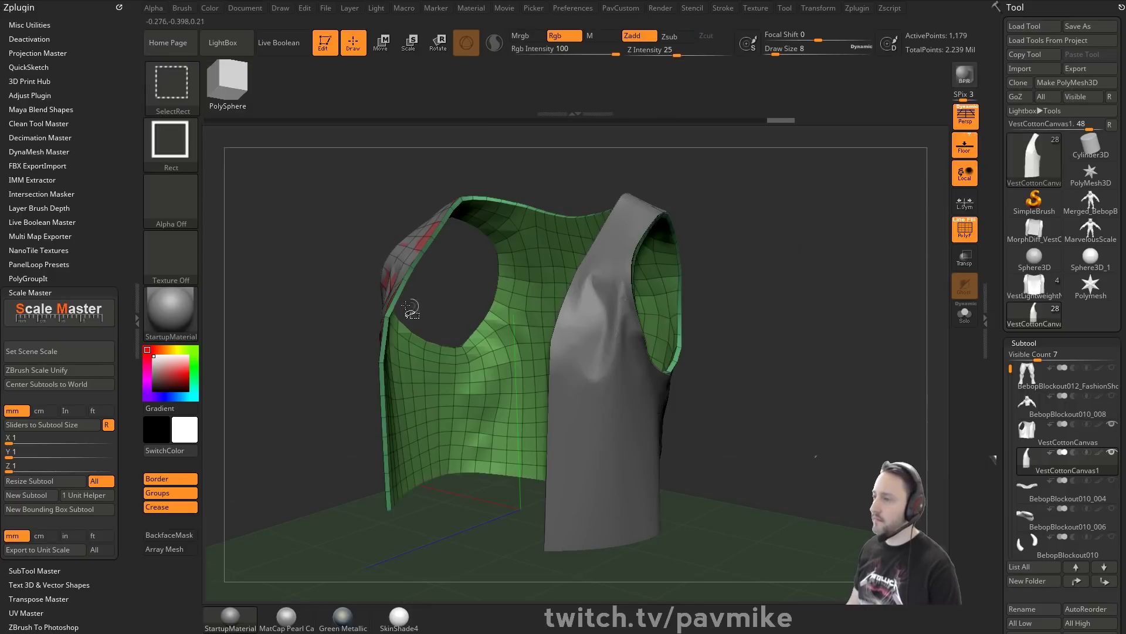
mouse_move(780, 259)
left_mouse_down()
mouse_move(546, 282)
mouse_move(783, 261)
left_mouse_up()
left_click(404, 288, "ctrl+shift")
left_click_drag(732, 244, 762, 323, "ctrl+shift")
Project the isolated outer shell onto the original VestCottonCanvas with ProjectAll.
left_click_drag(763, 308, 797, 300)
key("grave")
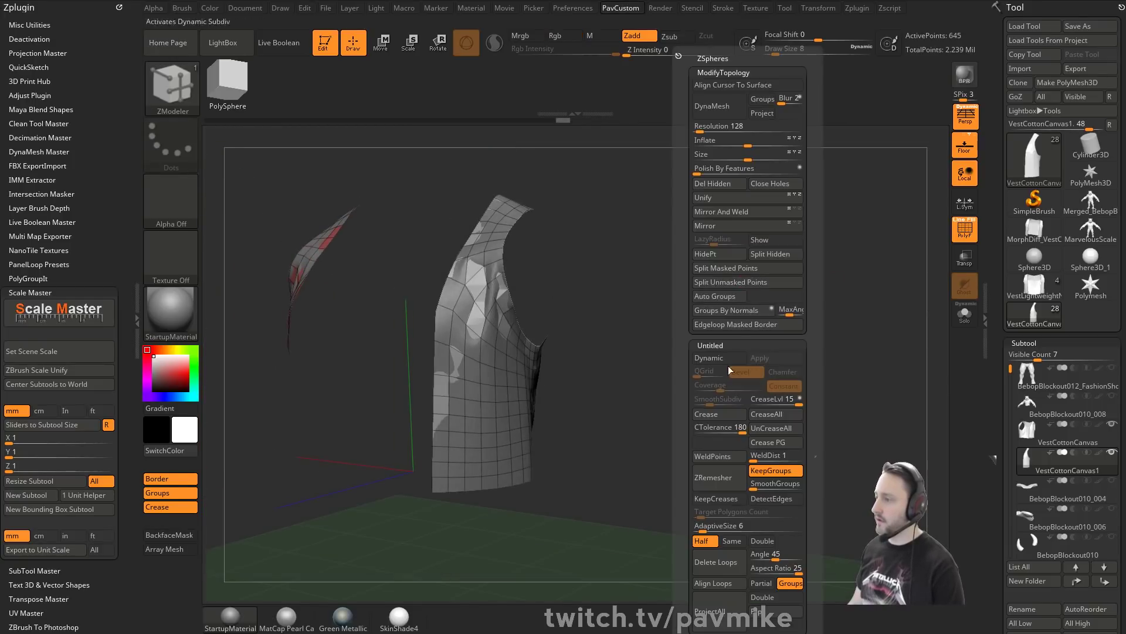
left_click(716, 607)
Crease the full vest by polygroup, and crease its sharp edges with a crease tolerance of 49.
key("grave")
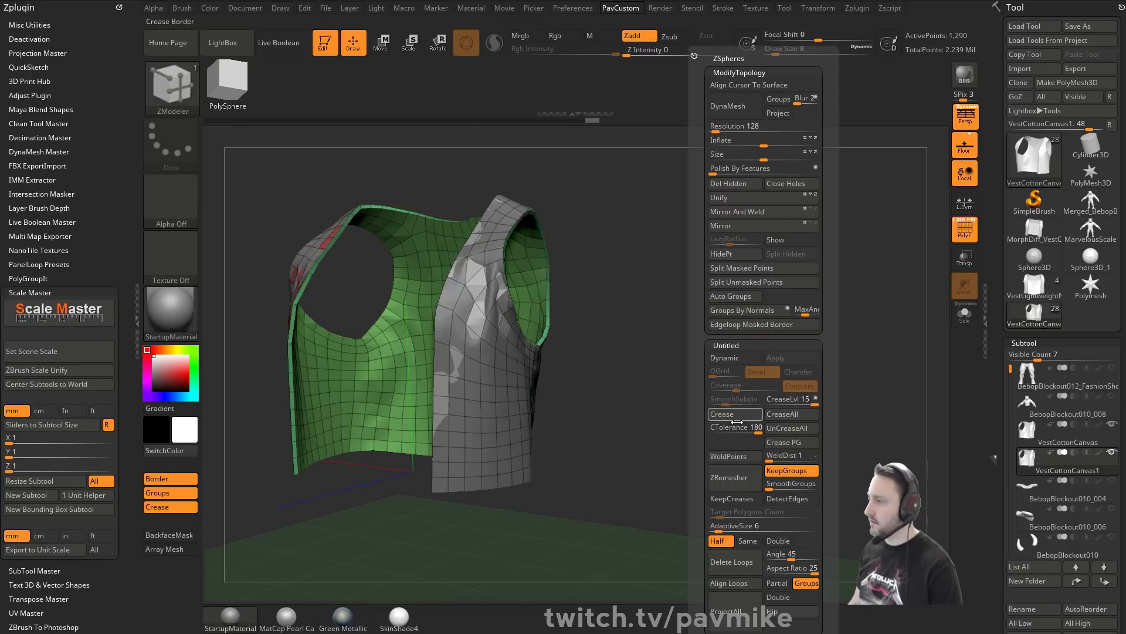
left_click(776, 443)
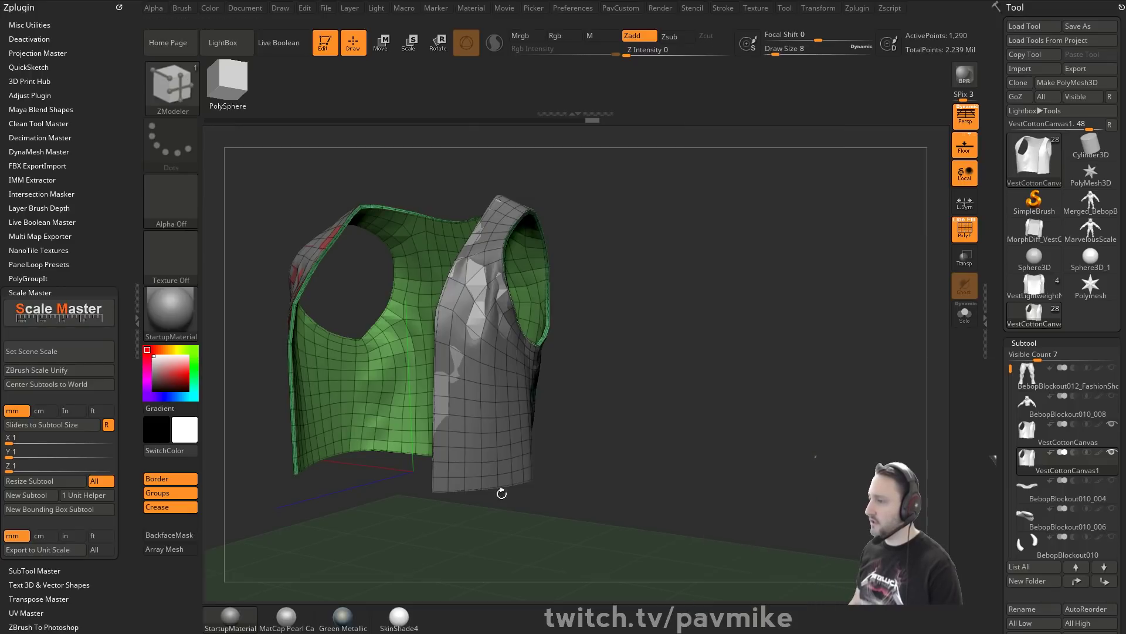
key("grave")
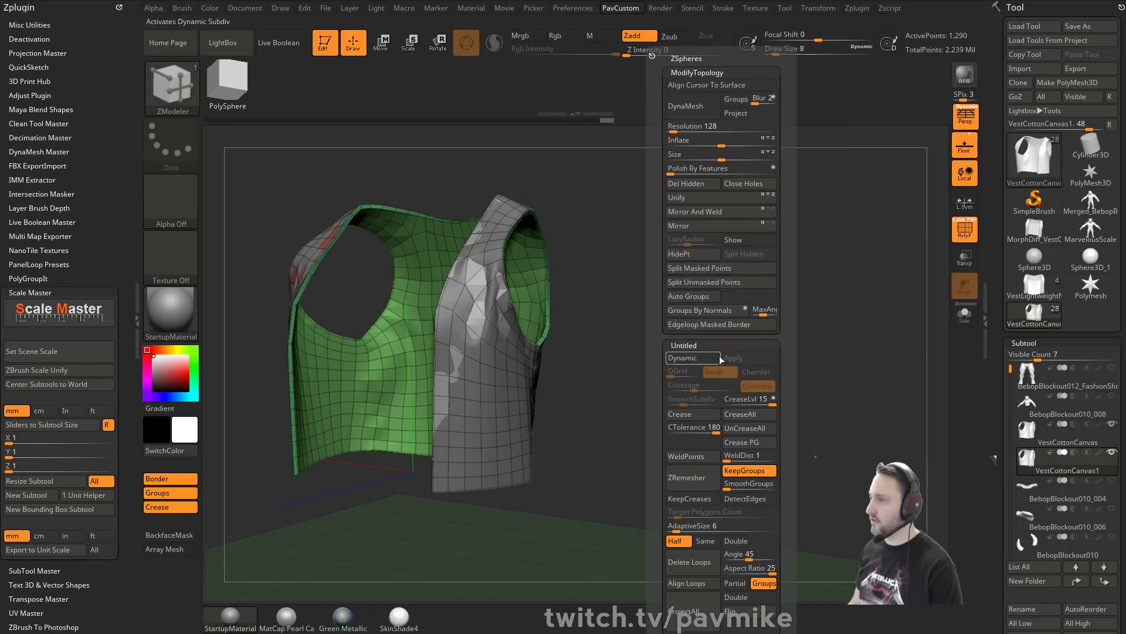
left_click_drag(689, 426, 691, 428)
left_click(690, 414)
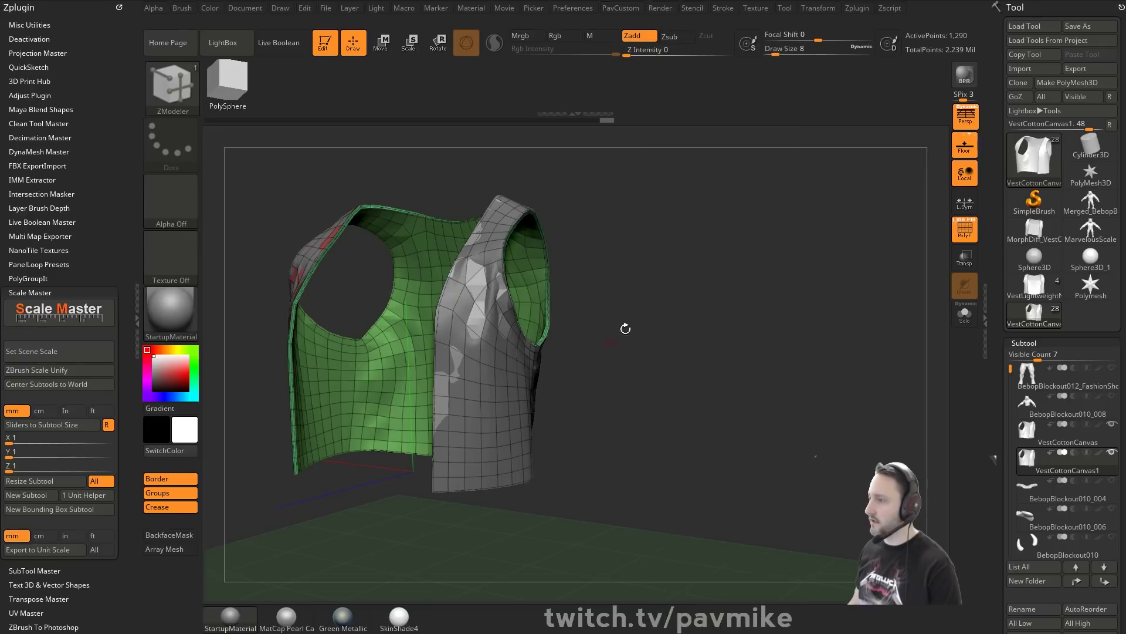
Preview the creased vest with dynamic subdivision and examine its edges and armholes from several angles.
left_click_drag(728, 328, 779, 326)
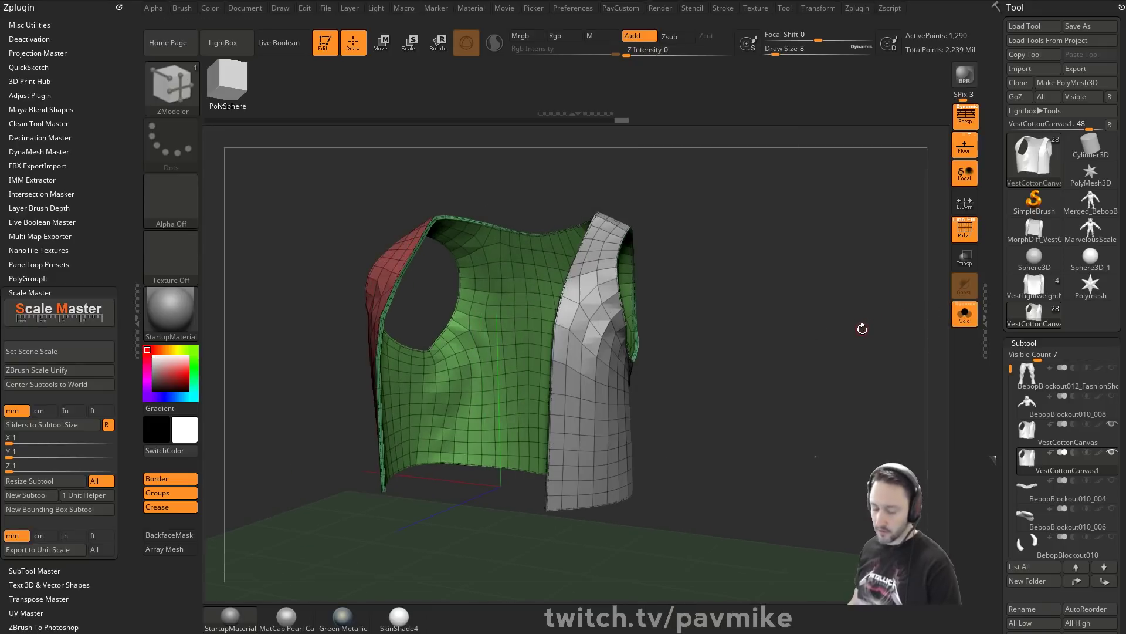
key("d")
left_click(637, 202)
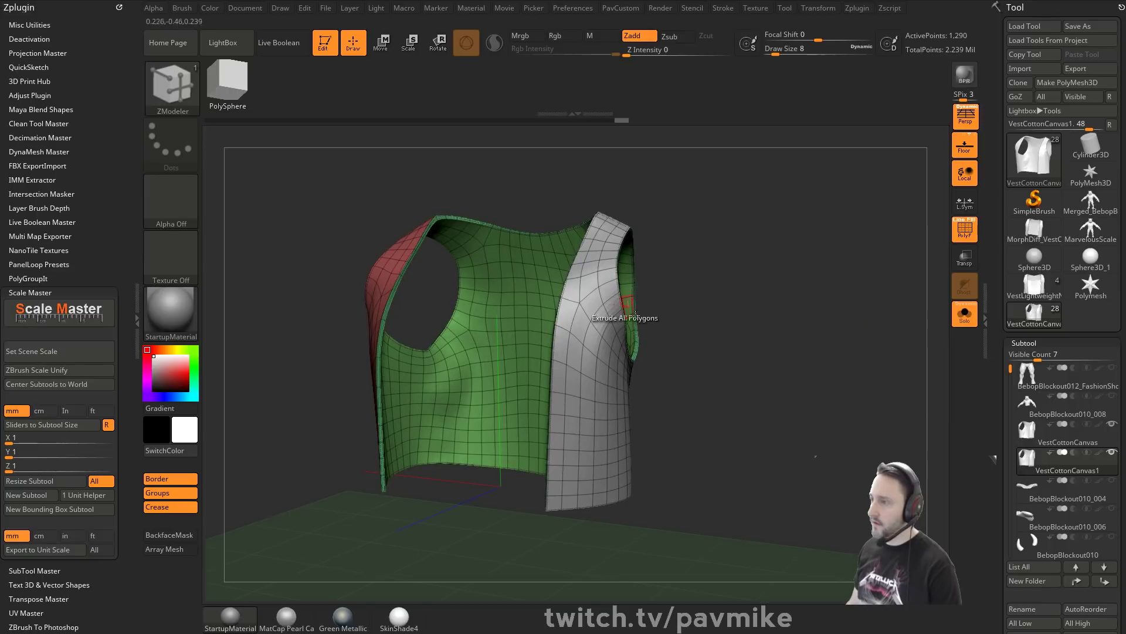
left_click_drag(641, 315, 805, 307)
scroll(837, 284, "up", 5)
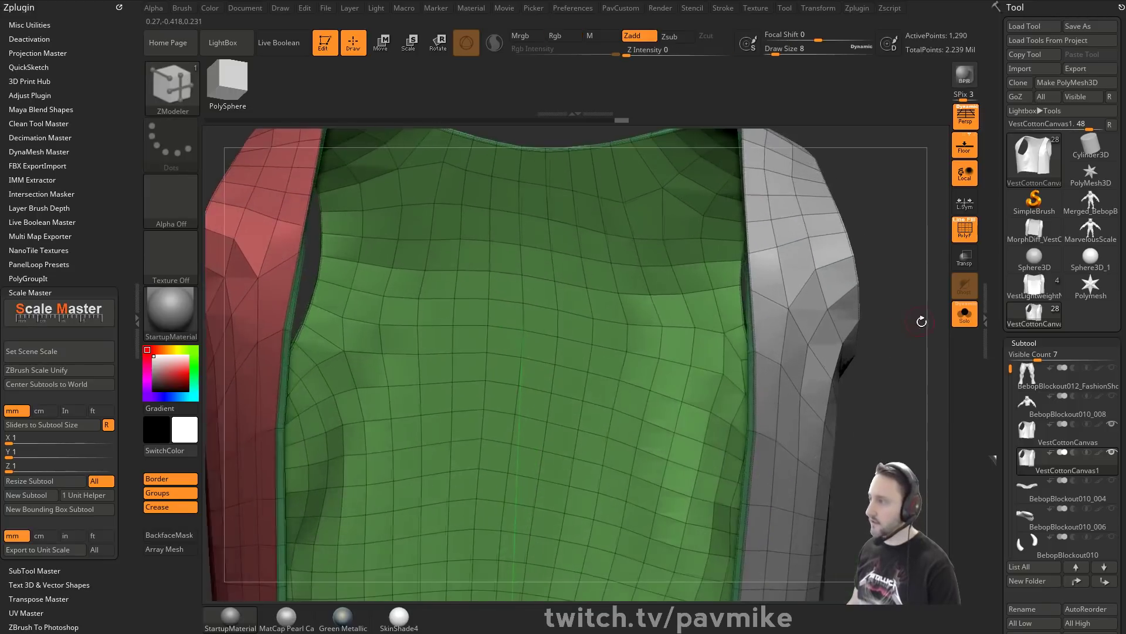
key("space")
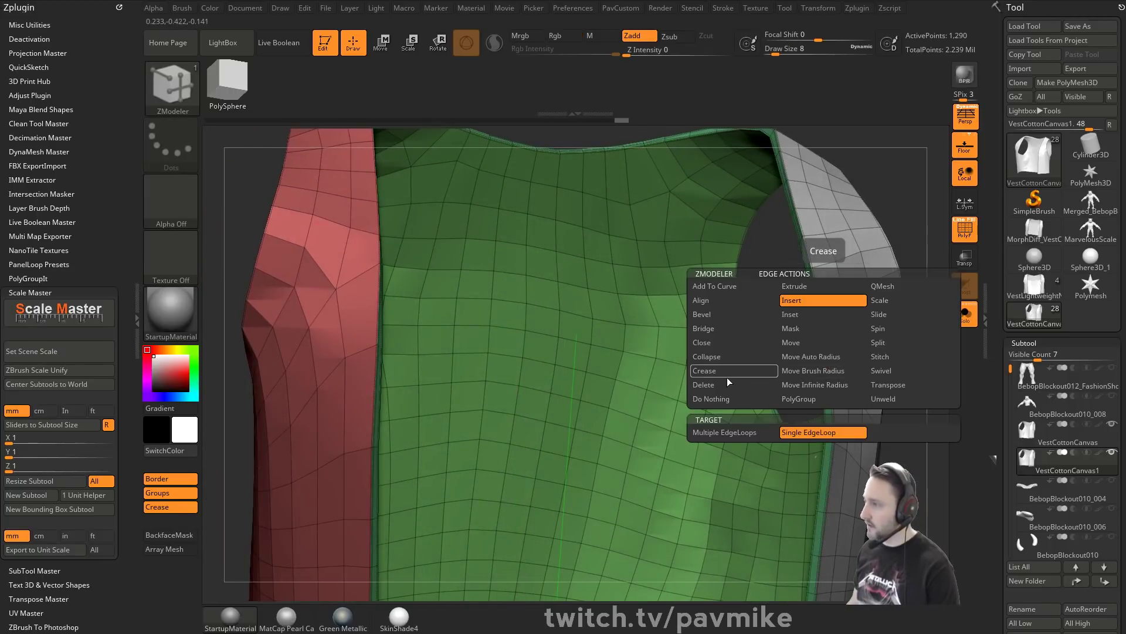
left_click_drag(796, 354, 570, 392)
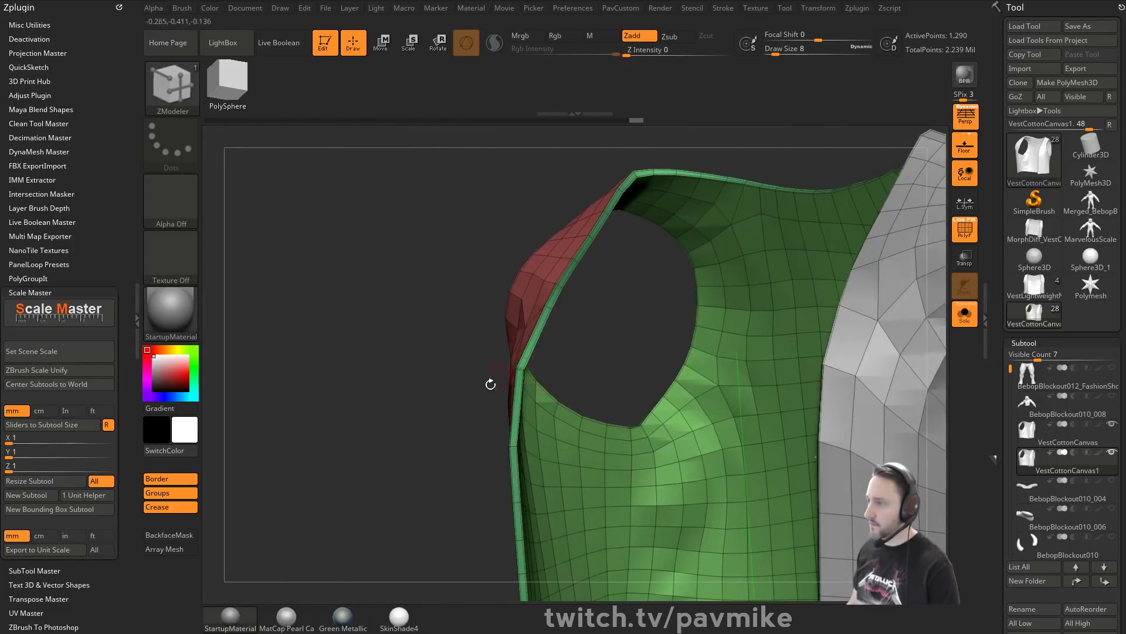
key("f")
left_click_drag(898, 323, 945, 306)
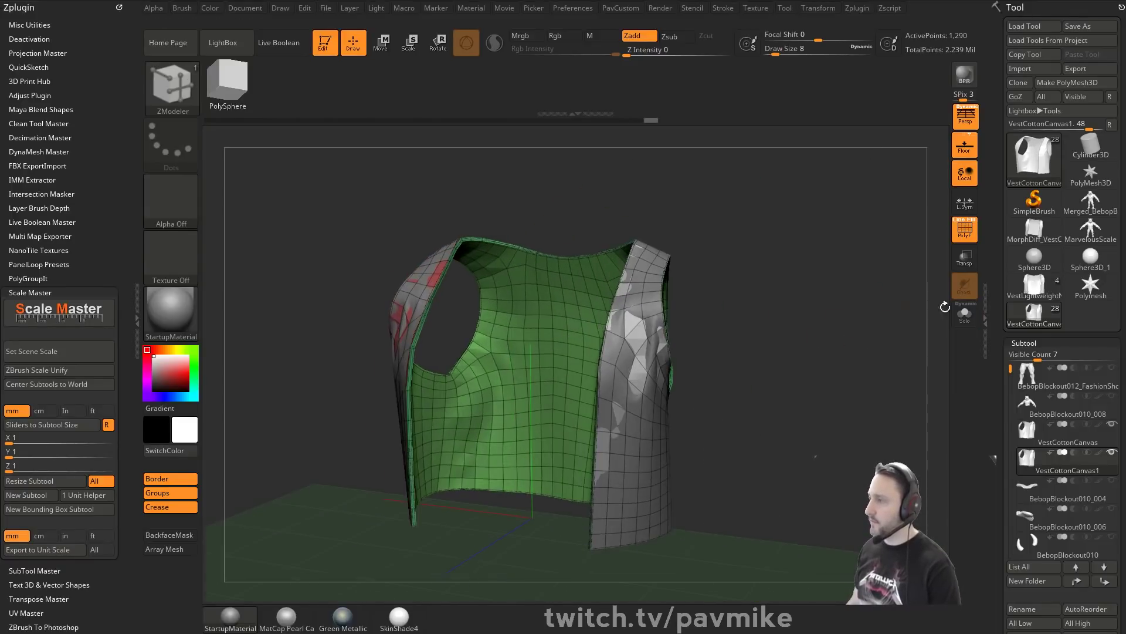
left_click(965, 319)
left_click_drag(815, 369, 845, 371)
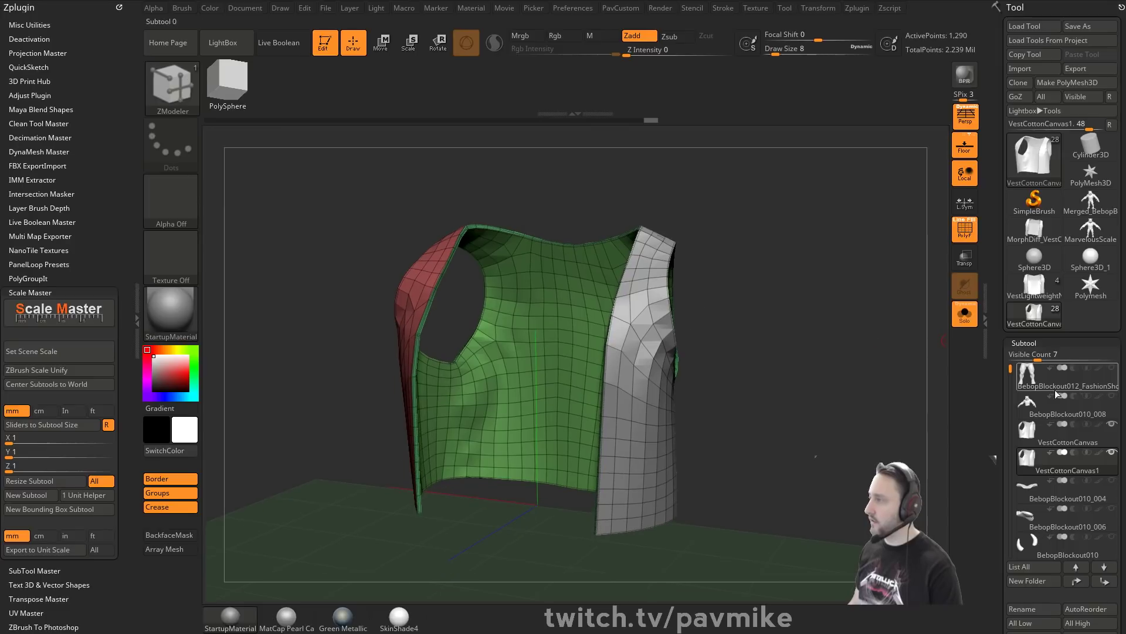
Divide the vest once, then isolate its outer shell and project it onto the original VestCottonCanvas.
left_click_drag(865, 313, 861, 306)
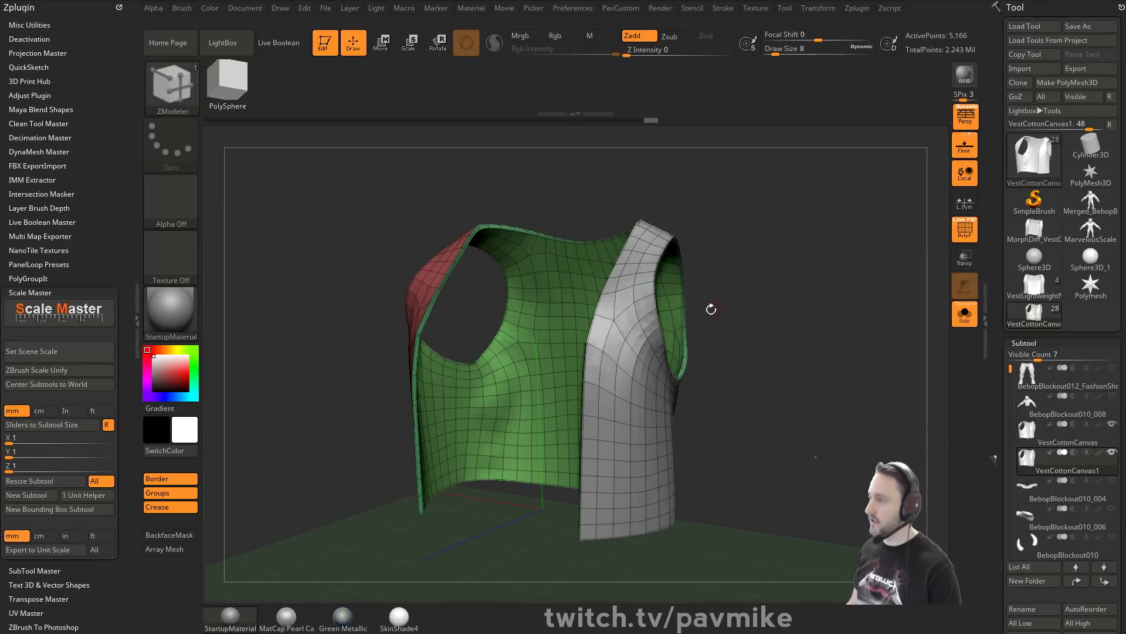
left_click(638, 322, "ctrl+shift")
left_click(765, 279, "ctrl+shift")
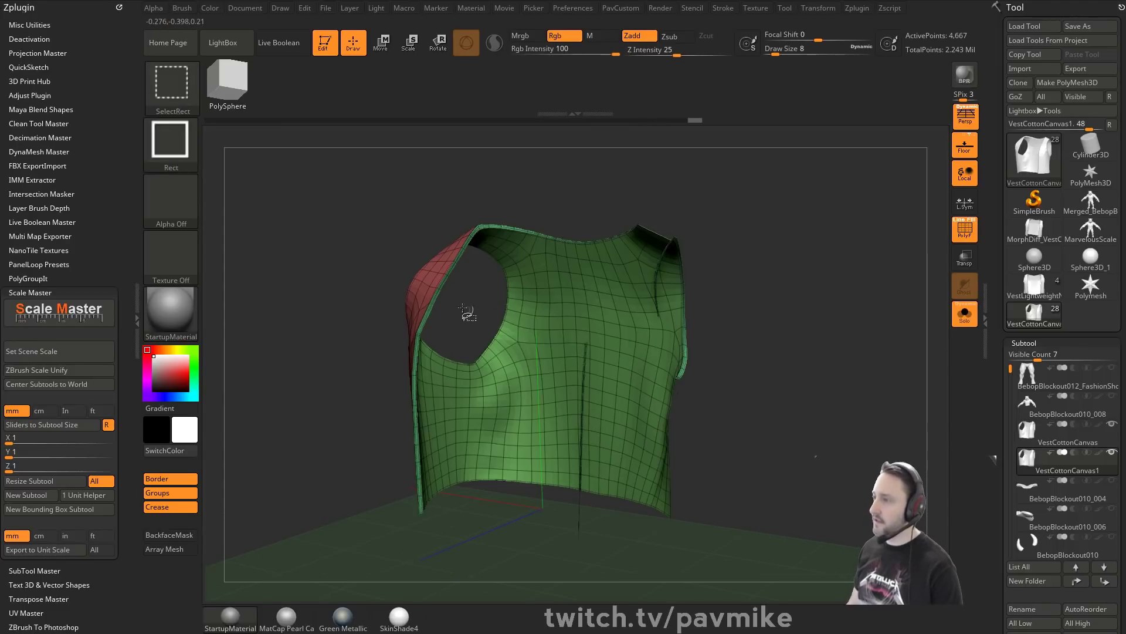
left_click(426, 286, "ctrl+shift")
left_click_drag(903, 286, 639, 290)
left_click(432, 289, "ctrl+shift")
left_click_drag(786, 275, 872, 289, "ctrl+shift")
key("grave")
left_click(833, 619)
Restore the full vest, divide it a second time, and project only its outer shell onto VestCottonCanvas.
left_click_drag(798, 375, 827, 352, "alt")
left_click(874, 337, "ctrl+shift")
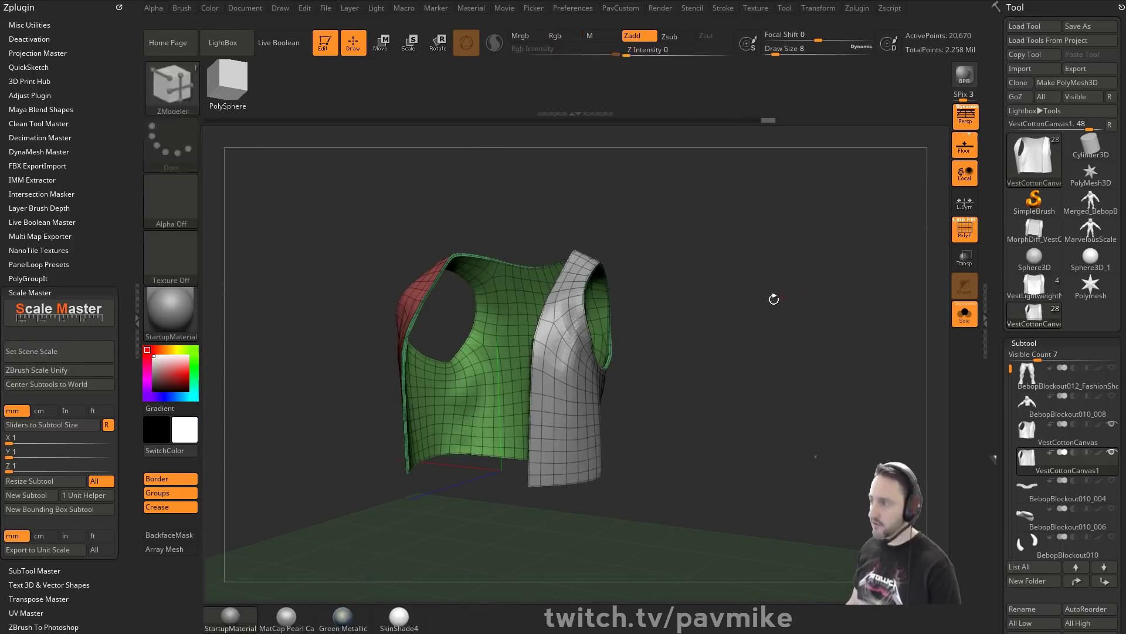
left_click(589, 364, "ctrl+shift")
left_click_drag(707, 300, 484, 347)
left_click(365, 343, "ctrl+shift")
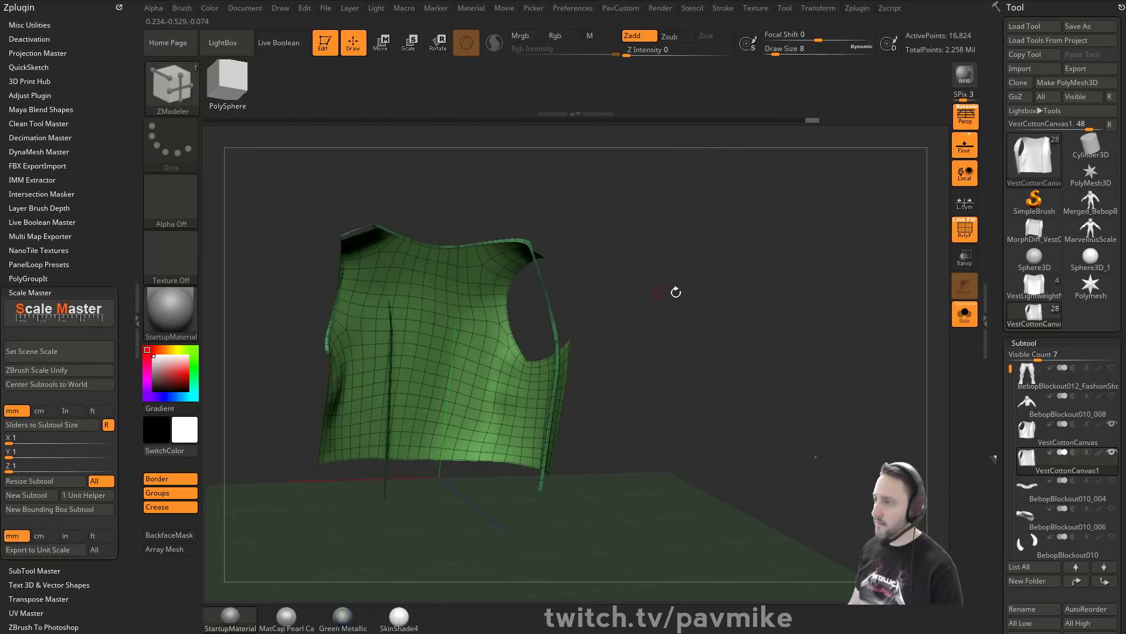
left_click_drag(674, 292, 711, 315)
left_click(454, 312, "ctrl+shift")
left_click_drag(709, 258, 735, 296, "ctrl+shift")
key("3")
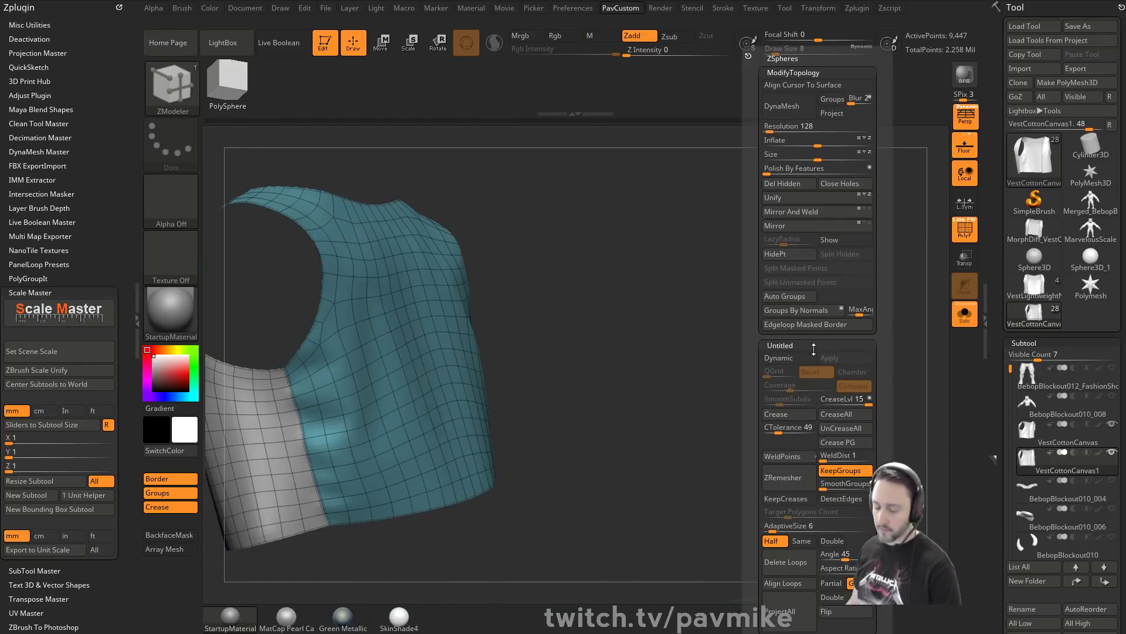
mouse_move(709, 364)
left_mouse_down()
mouse_move(755, 309)
mouse_move(812, 325)
mouse_move(713, 283)
mouse_move(609, 362)
mouse_move(765, 316)
left_mouse_up()
Divide the full vest a third time and reproject its isolated outer shell onto VestCottonCanvas.
left_click(801, 328, "ctrl+shift")
left_click(593, 410, "ctrl+shift")
left_click_drag(765, 316, 730, 313)
left_click(448, 358, "ctrl+shift")
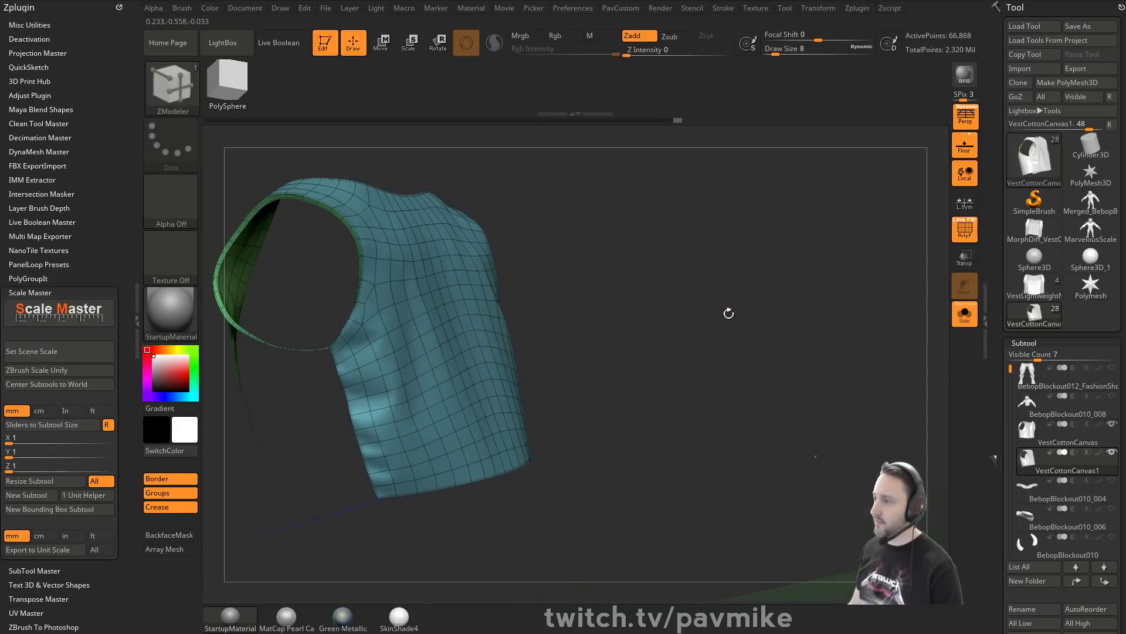
left_click(465, 389, "ctrl+shift")
left_click_drag(799, 316, 807, 332, "ctrl+shift")
key("2")
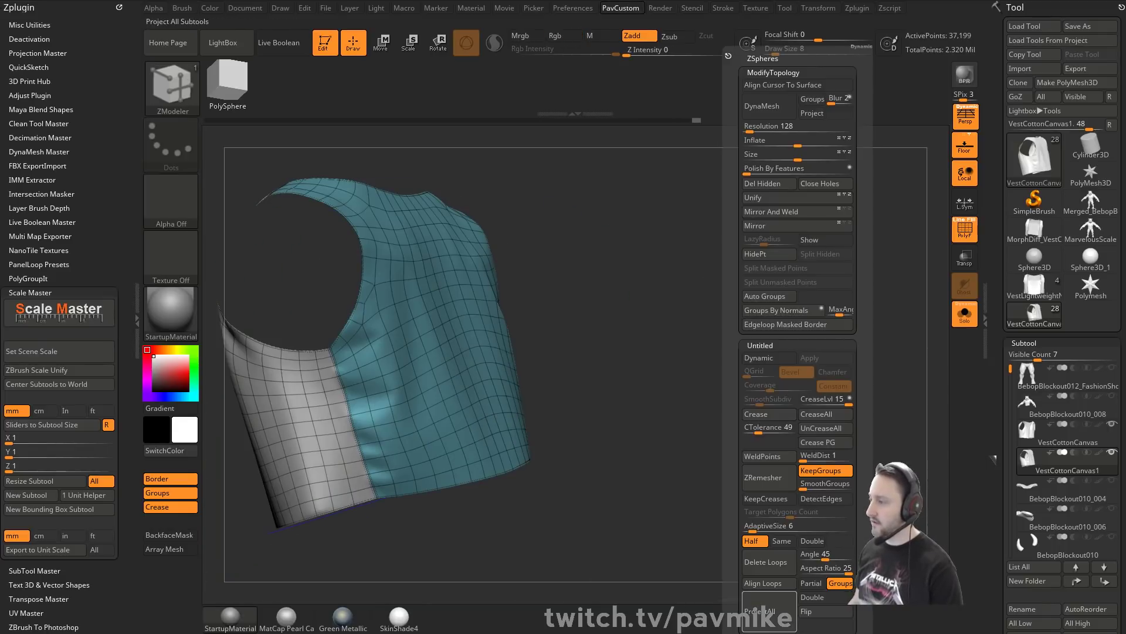
left_click_drag(692, 314, 879, 364)
Divide the full vest a fourth time and project its isolated outer shell onto VestCottonCanvas for the fine cloth folds.
left_click(839, 332, "ctrl+shift")
left_click(610, 357, "ctrl+shift")
left_click(804, 341, "ctrl+shift")
left_click(339, 398, "ctrl+shift")
left_click_drag(725, 274, 449, 399, "ctrl+shift")
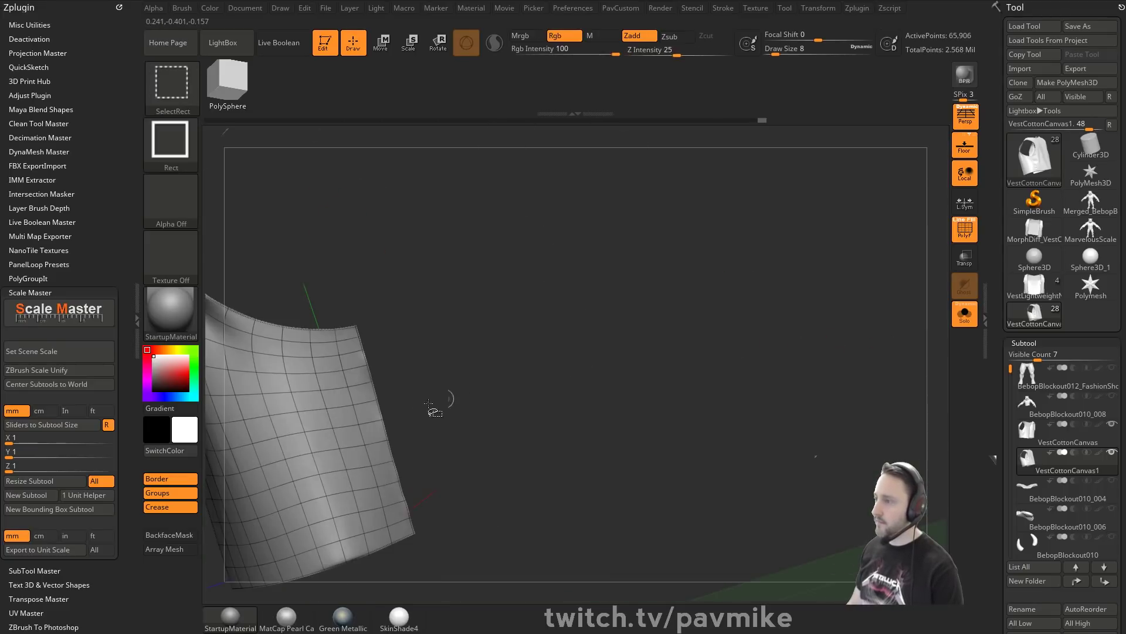
left_click_drag(527, 345, 769, 305, "alt")
left_click(489, 398, "ctrl+shift")
left_click_drag(739, 252, 807, 354, "ctrl+shift")
left_click_drag(808, 354, 829, 300)
key("3")
left_click(815, 561)
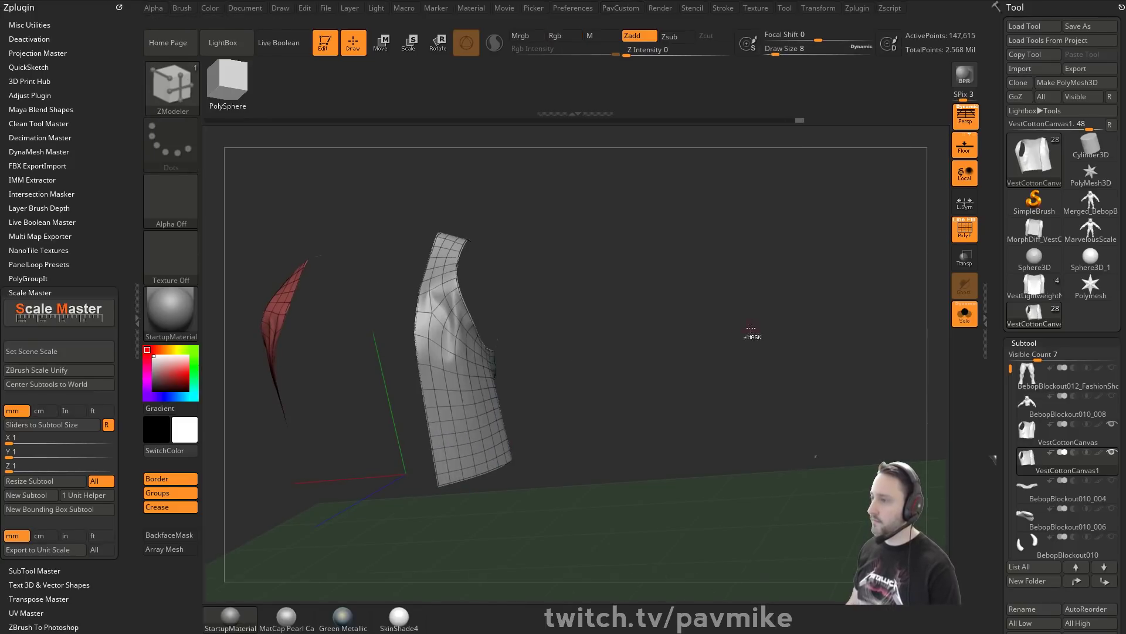
Restore the full vest from its isolated outer shell and turn off its wireframe display.
left_click(751, 328, "ctrl+shift")
left_click_drag(751, 329, 845, 328)
left_click(962, 231)
left_click_drag(926, 258, 881, 293)
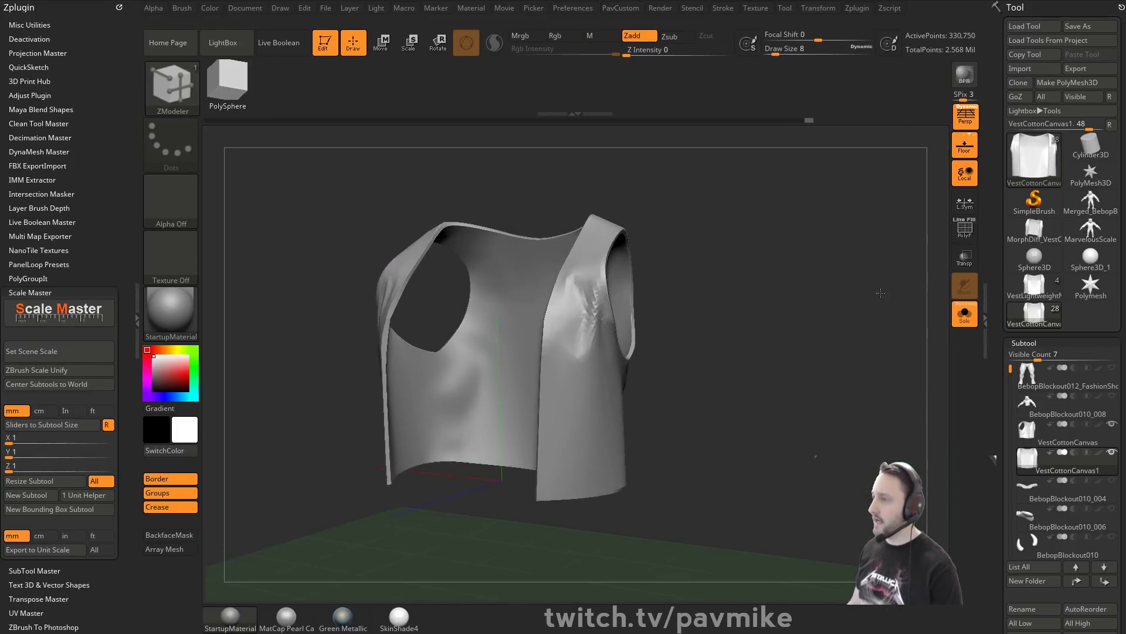
Compare the vest at subdivision levels 1 and 5, examining the projected folds and the shell thickness from several sides.
left_click_drag(995, 401, 1010, 234)
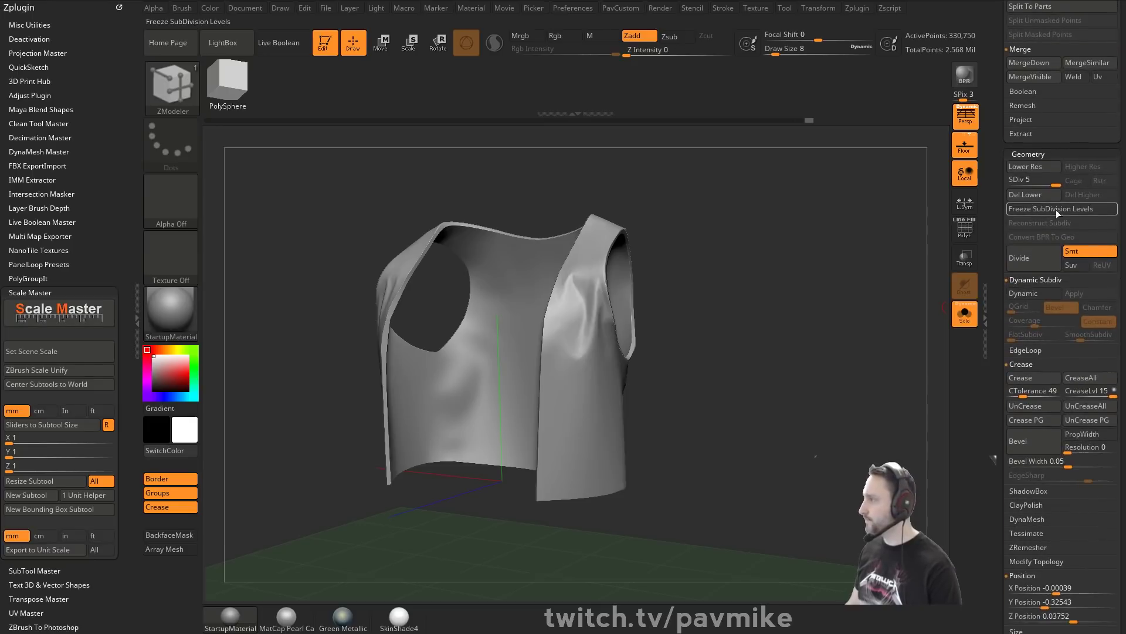
left_click(1013, 184)
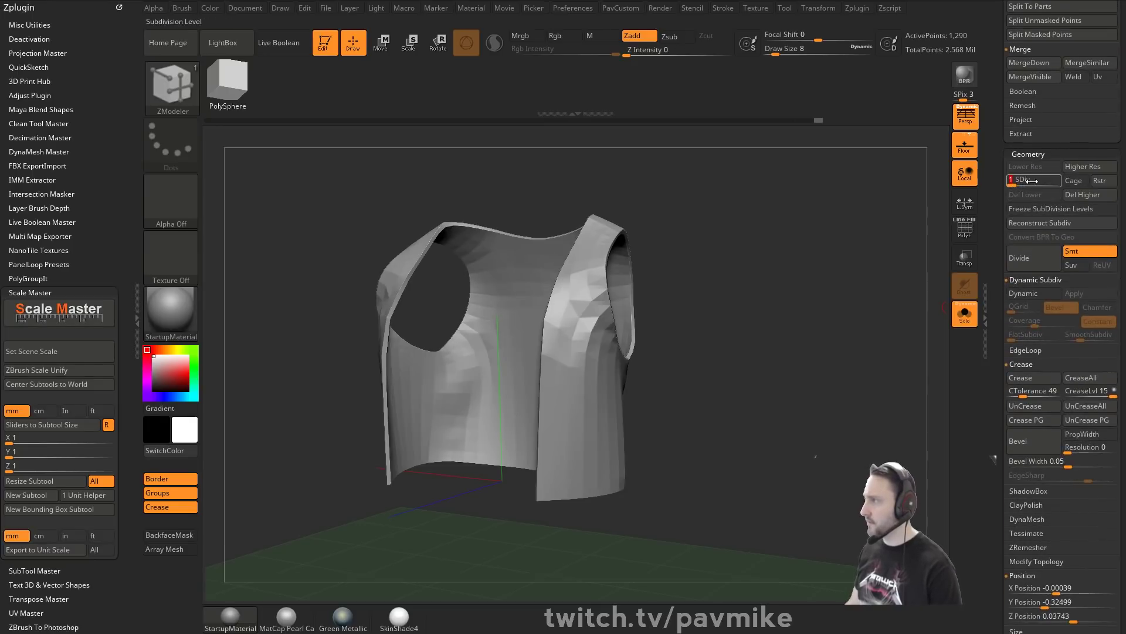
left_click(1057, 183)
left_click_drag(730, 285, 817, 301)
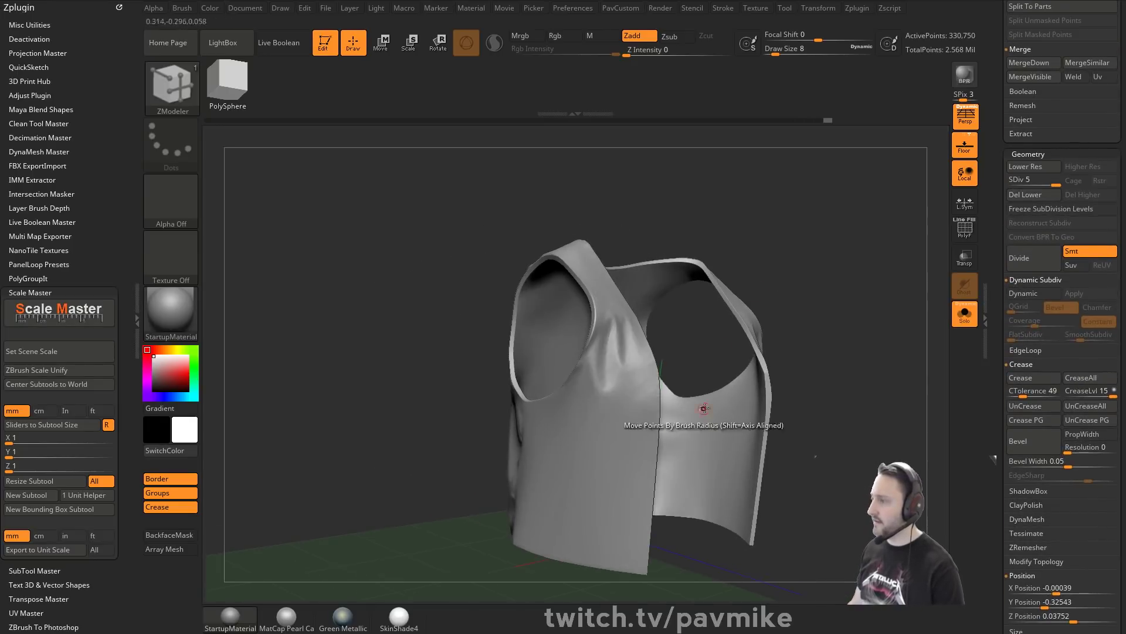
right_click_drag(704, 405, 827, 334)
right_click_drag(659, 390, 862, 262)
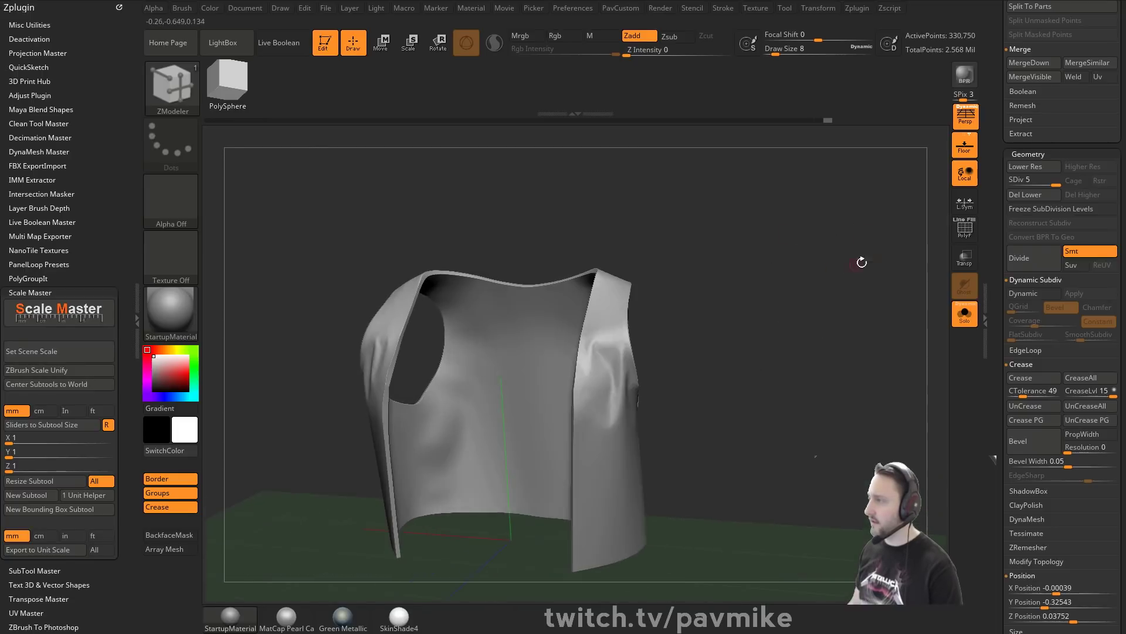
Delete the original VestCottonCanvas subtool and keep the thick, subdivided VestCottonCanvas1.
left_click_drag(994, 266, 996, 381)
left_click_drag(836, 359, 883, 306)
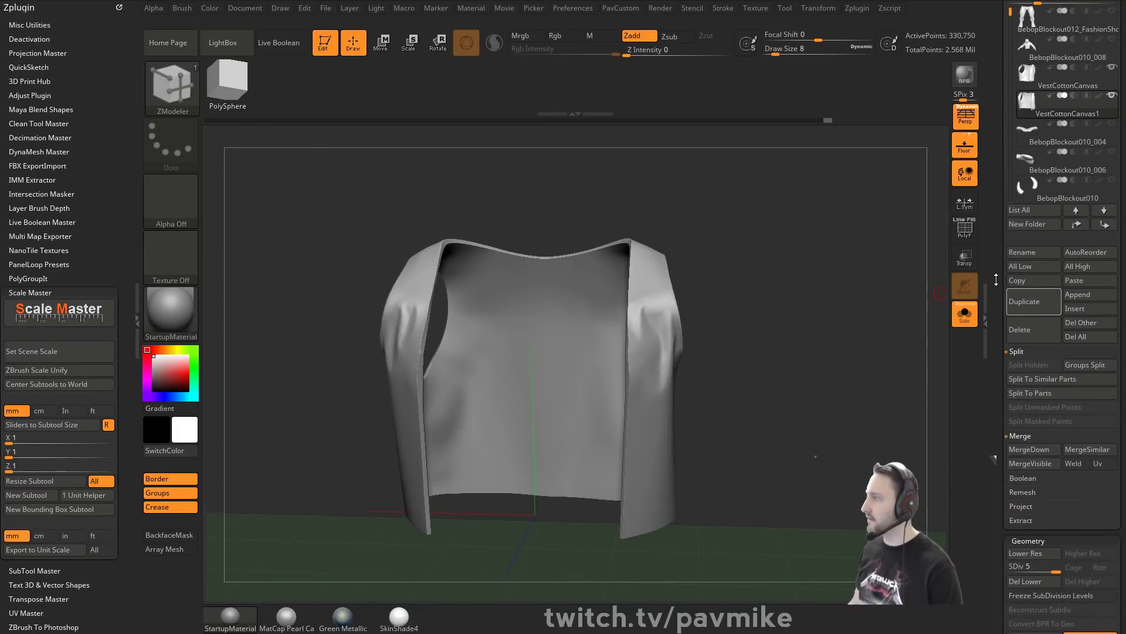
left_click_drag(993, 282, 995, 337)
left_click(1056, 285)
left_click_drag(903, 317, 876, 329)
mouse_move(1070, 307)
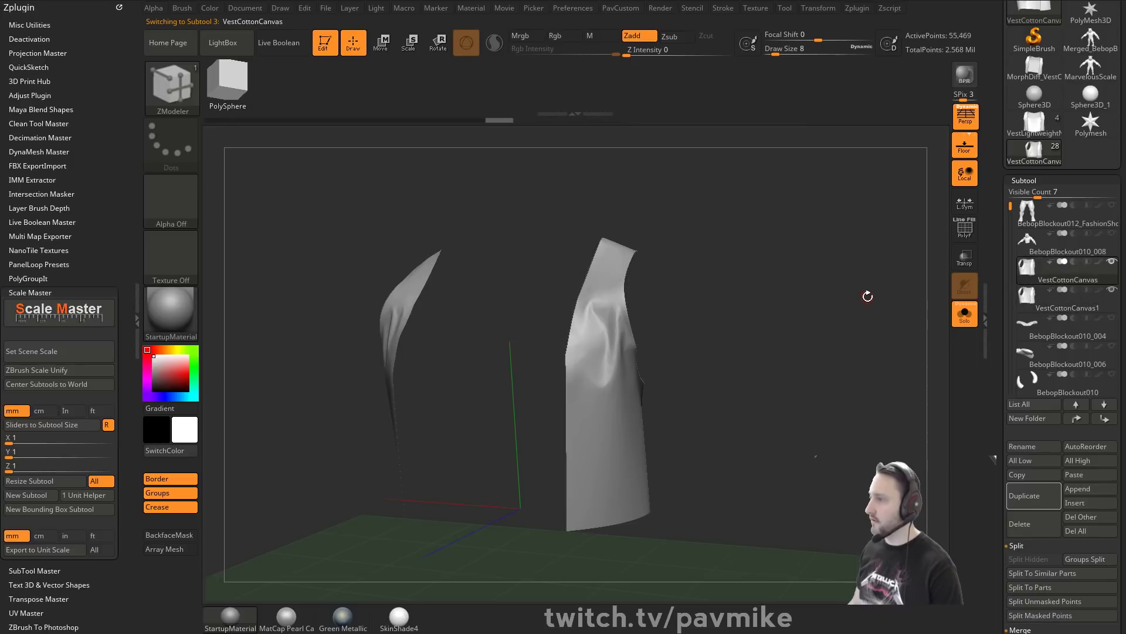
left_click_drag(996, 375, 1004, 294)
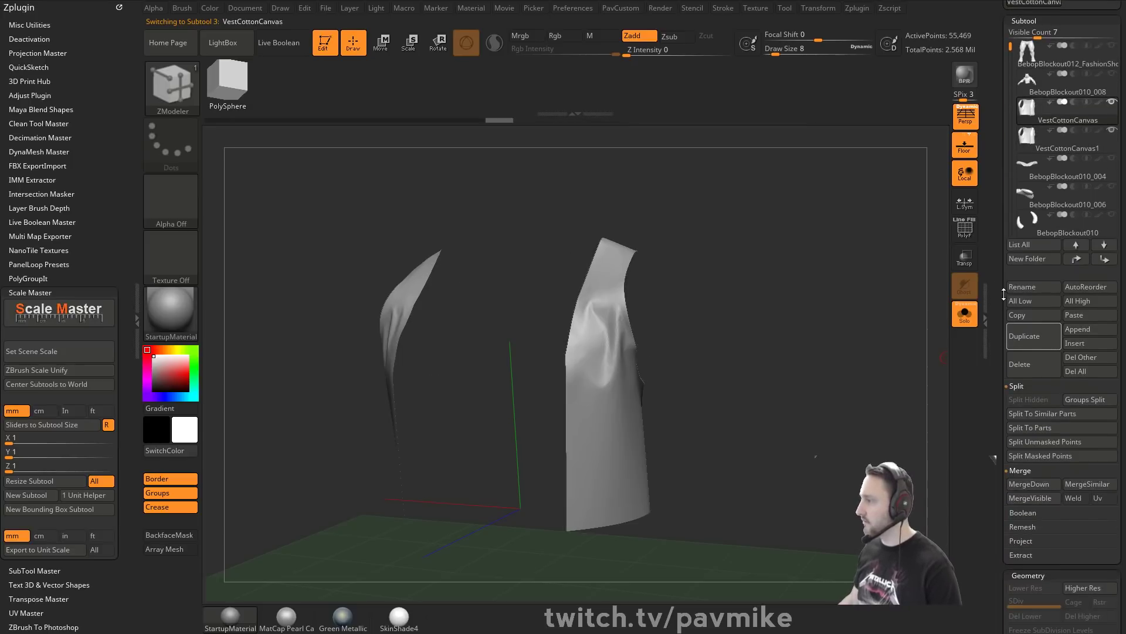
left_click(1020, 365)
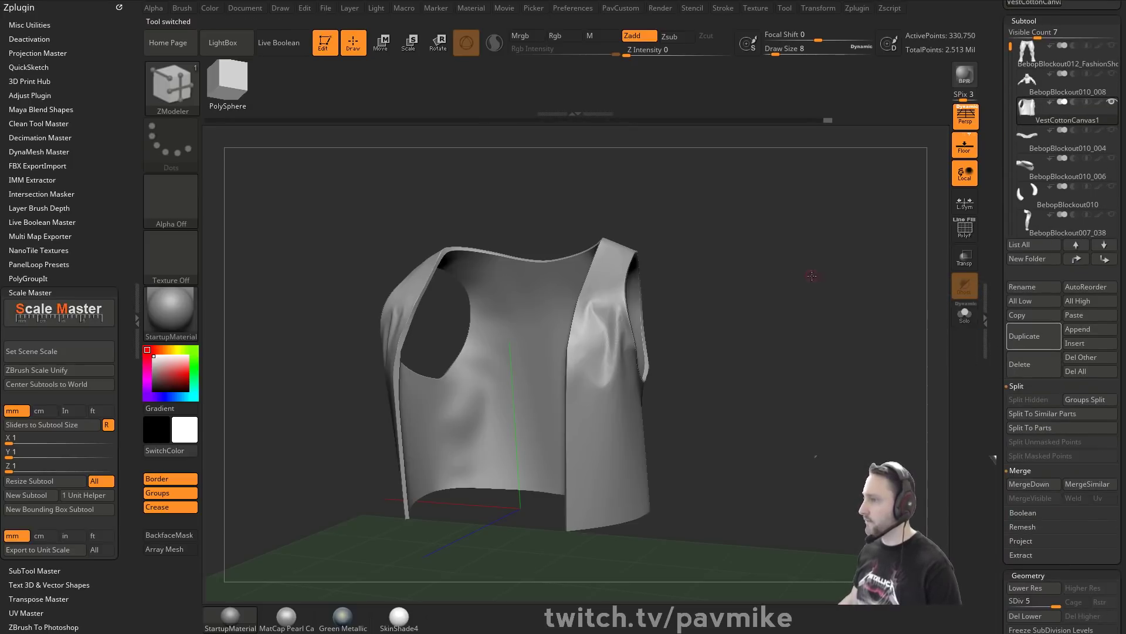
Show all subtools of the character and delete the old blockout vest BebopBlockout007_007.
mouse_move(812, 275)
left_mouse_down("shift")
mouse_move(932, 259)
mouse_move(855, 221)
mouse_move(748, 231)
left_mouse_up("shift")
left_click(1112, 103, "shift")
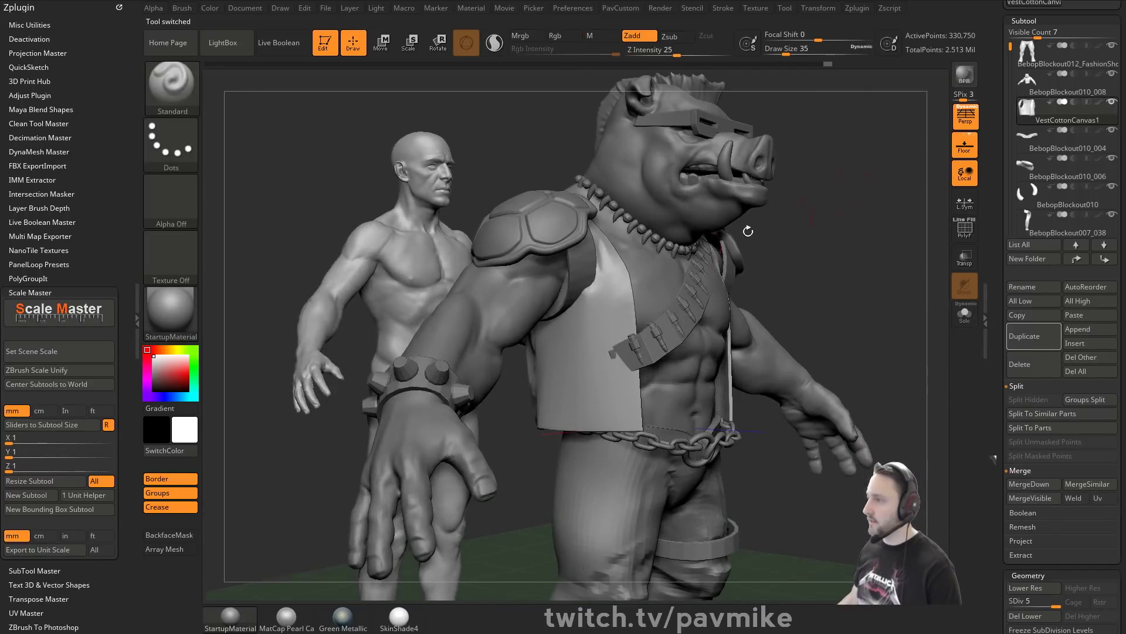
left_click(585, 265, "alt")
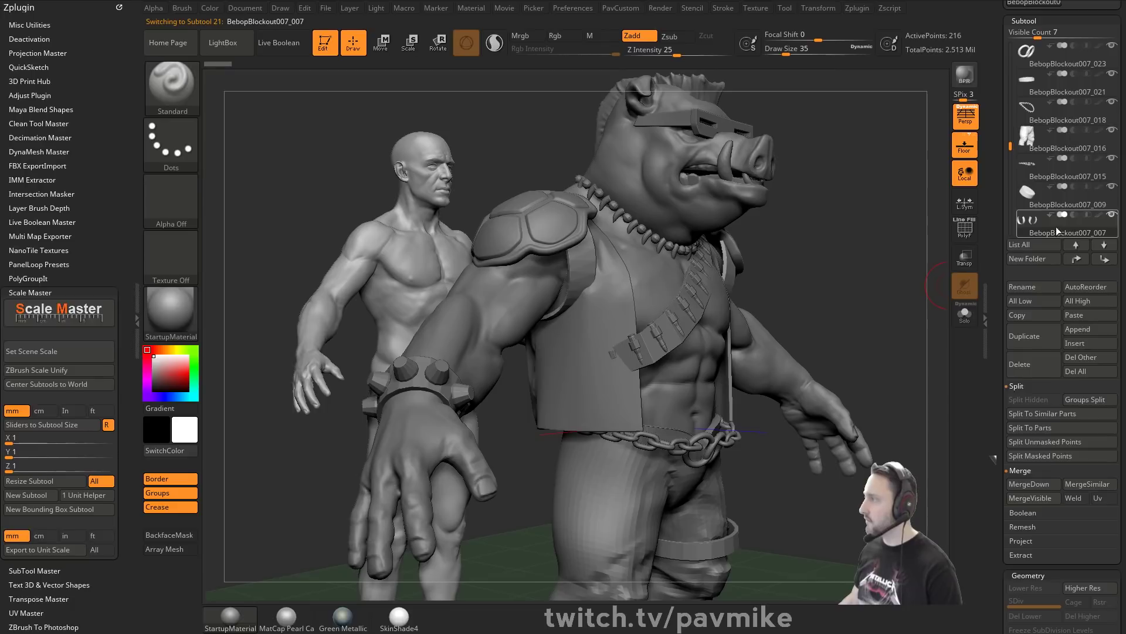
left_click(1026, 364)
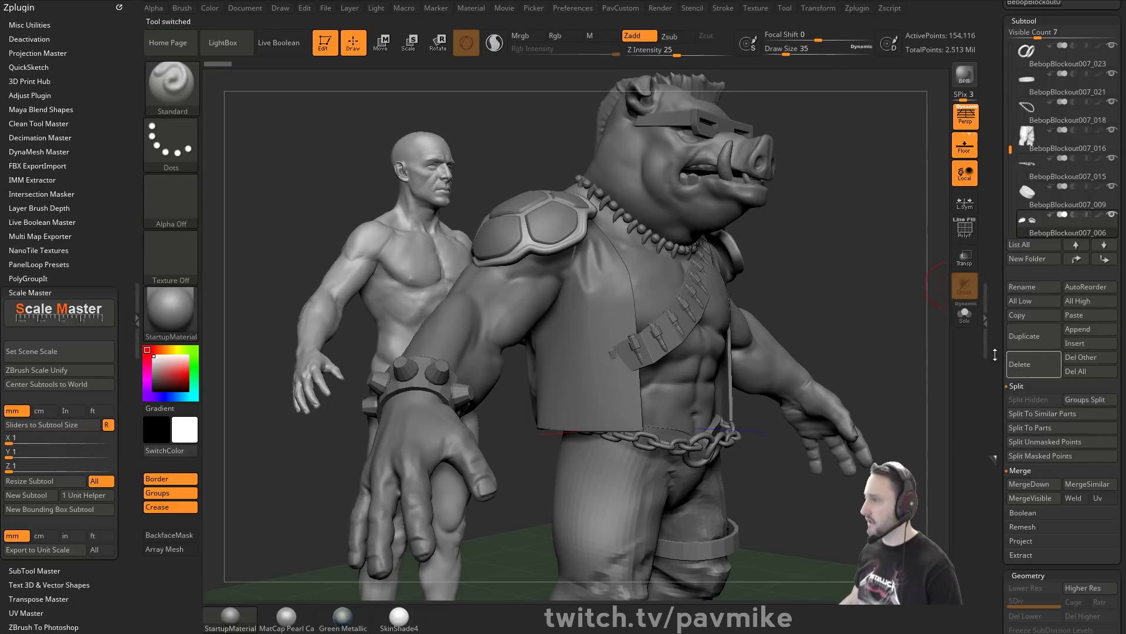
Hide the bandolier strap across the chest together with its bullets so the vest is unobstructed.
left_click_drag(890, 155, 851, 182, "alt")
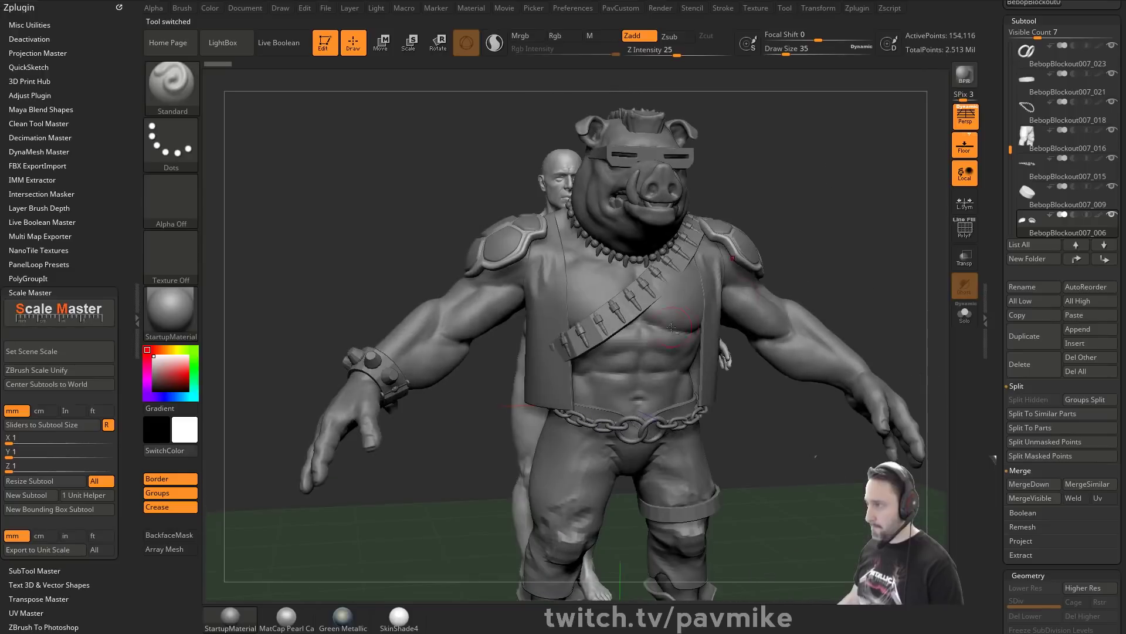
left_click(616, 327, "alt")
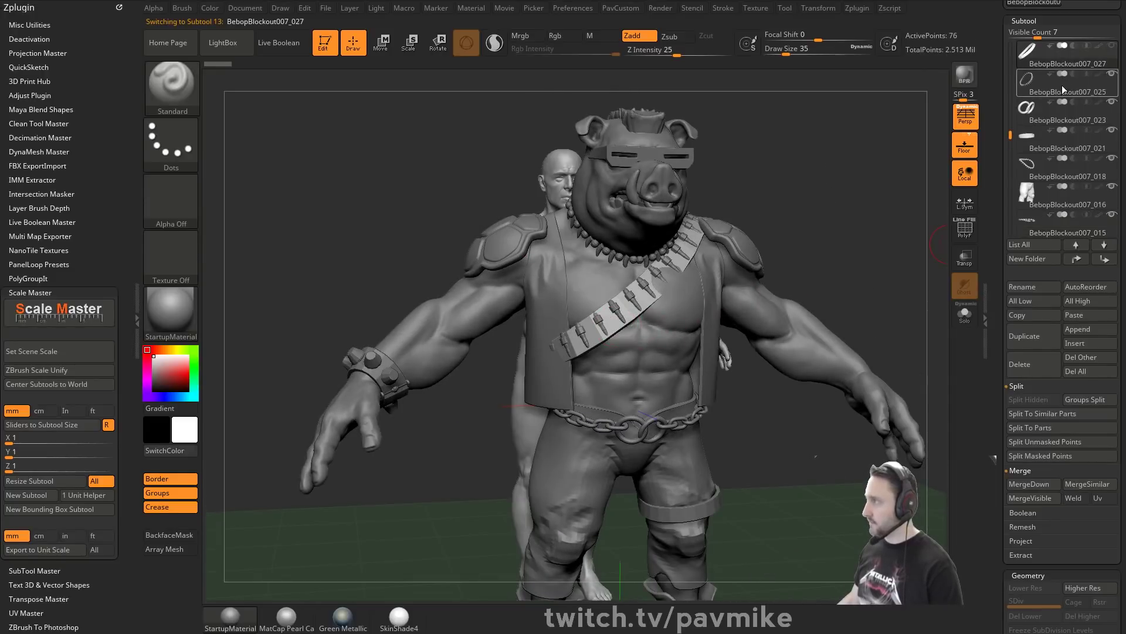
left_click(1062, 118)
left_click_drag(897, 181, 850, 175, "shift")
Select VestCottonCanvas1 on the character and lower it to subdivision level 1.
left_click(719, 276, "alt")
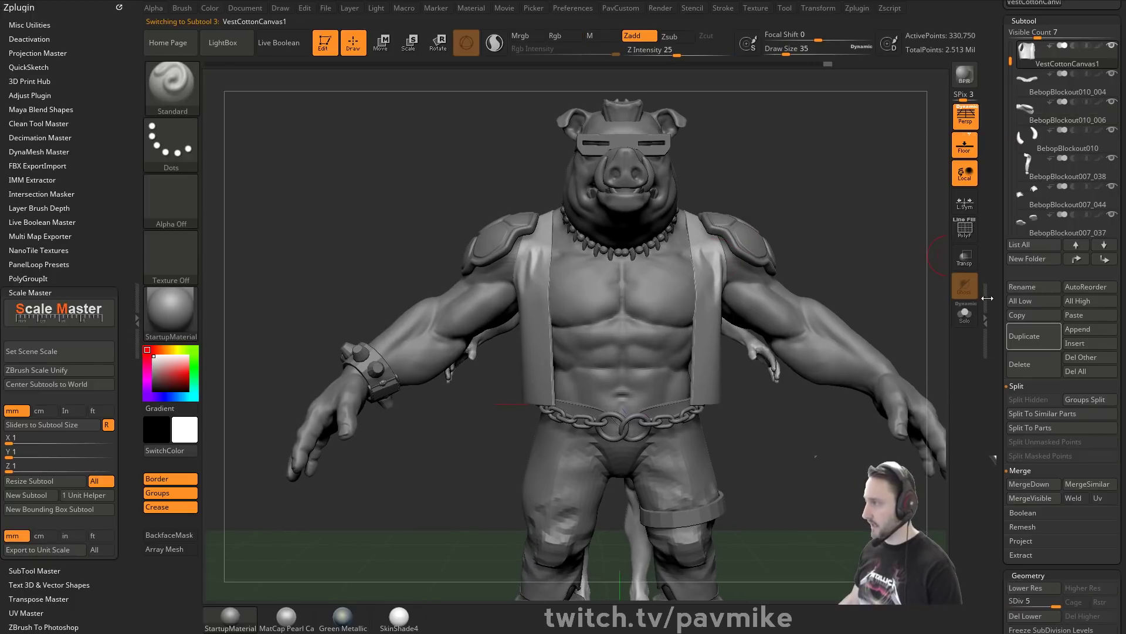
scroll(1001, 225, "down", 6)
left_click(1002, 212)
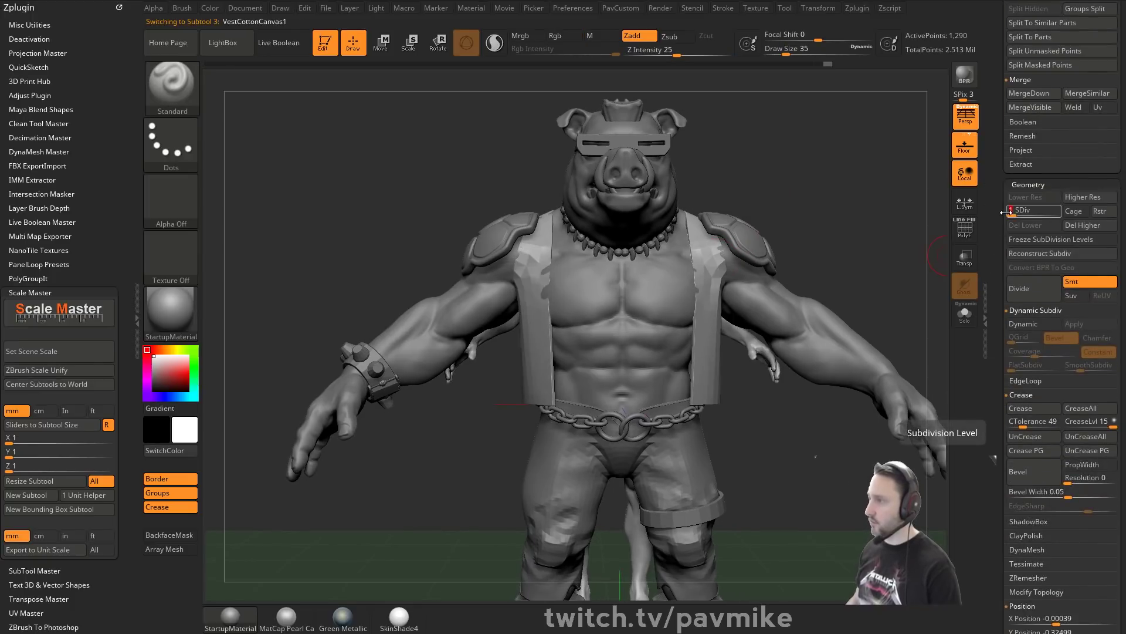
left_click_drag(769, 170, 833, 182)
left_click_drag(721, 237, 825, 264)
Adjust the vest's shape on the torso with the Move brush at draw size 197, and return to the Standard brush.
key("s")
key("s")
left_click_drag(696, 281, 691, 281)
key("b")
key("m")
key("v")
left_click_drag(612, 298, 680, 298)
key("s")
left_click_drag(442, 343, 688, 253)
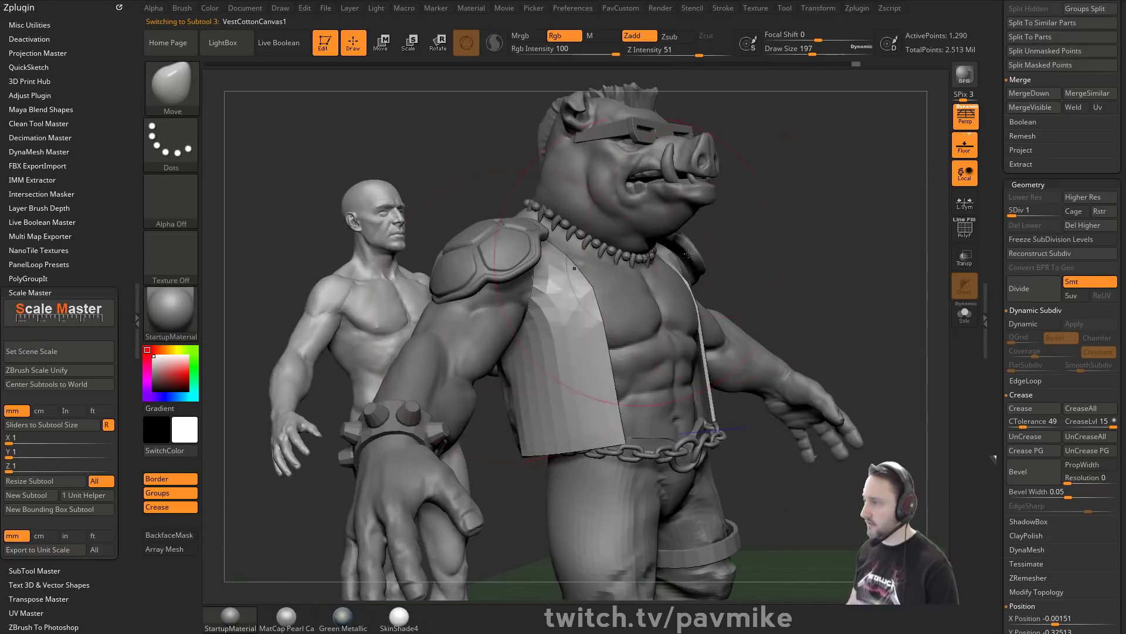
mouse_move(834, 253)
left_mouse_down()
mouse_move(798, 242)
mouse_move(717, 270)
mouse_move(759, 258)
mouse_move(750, 264)
left_mouse_up()
key("b")
key("s")
key("t")
key("s")
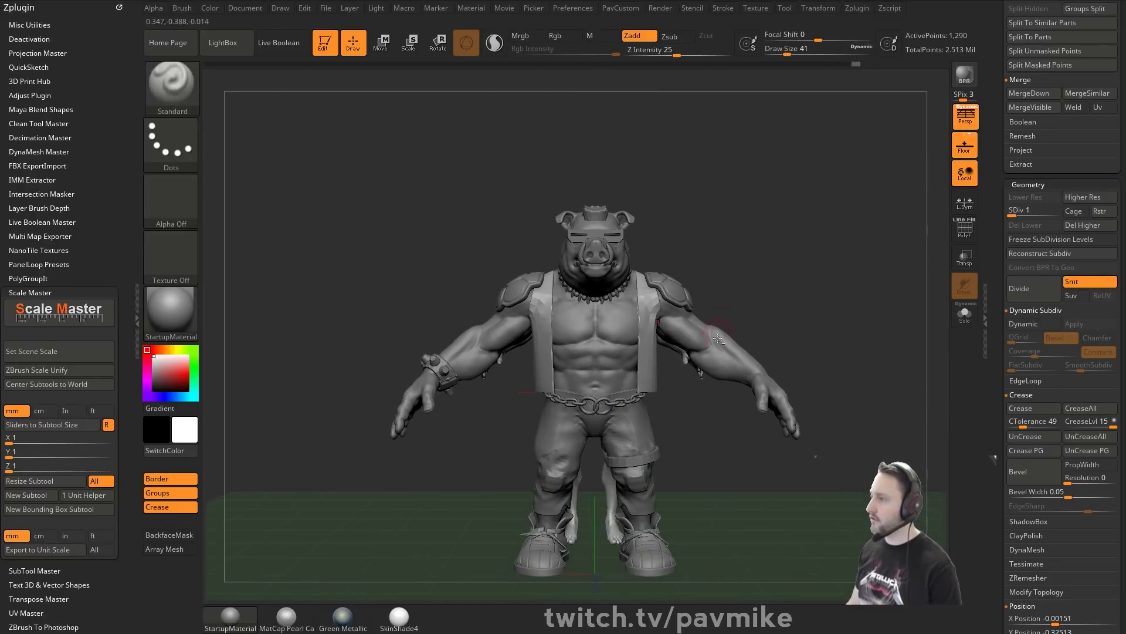
Select the upper body BebopBlockout010_008, hide every other subtool, and show only the legs subtool with it.
left_click(719, 337, "alt")
left_click_drag(814, 284, 807, 263, "alt")
left_click_drag(872, 294, 856, 300, "alt")
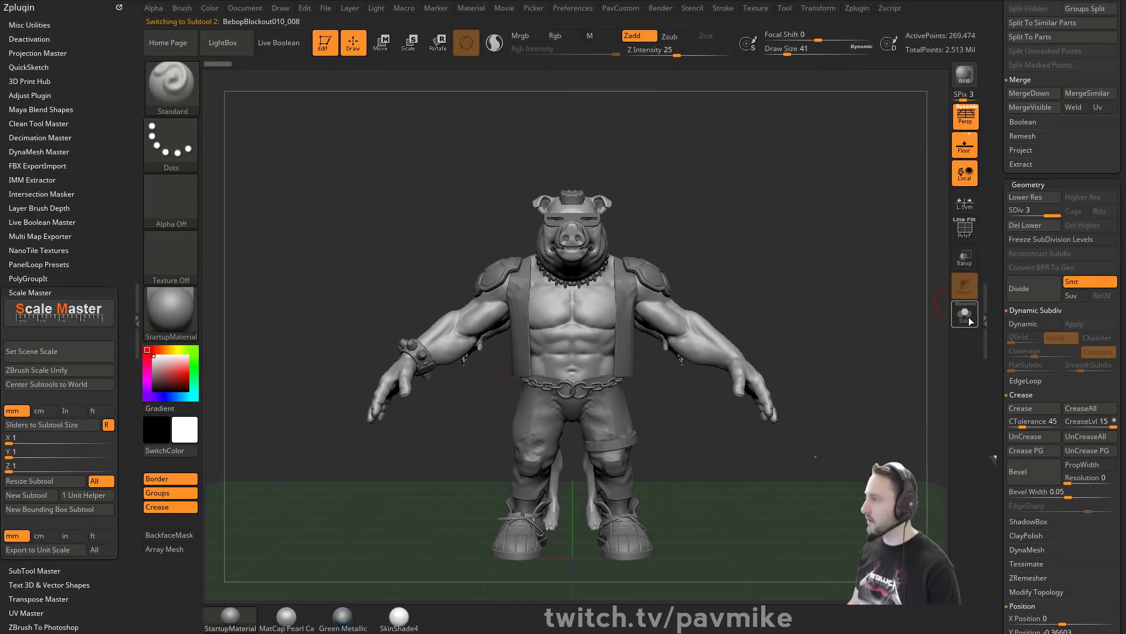
scroll(1080, 253, "up", 10)
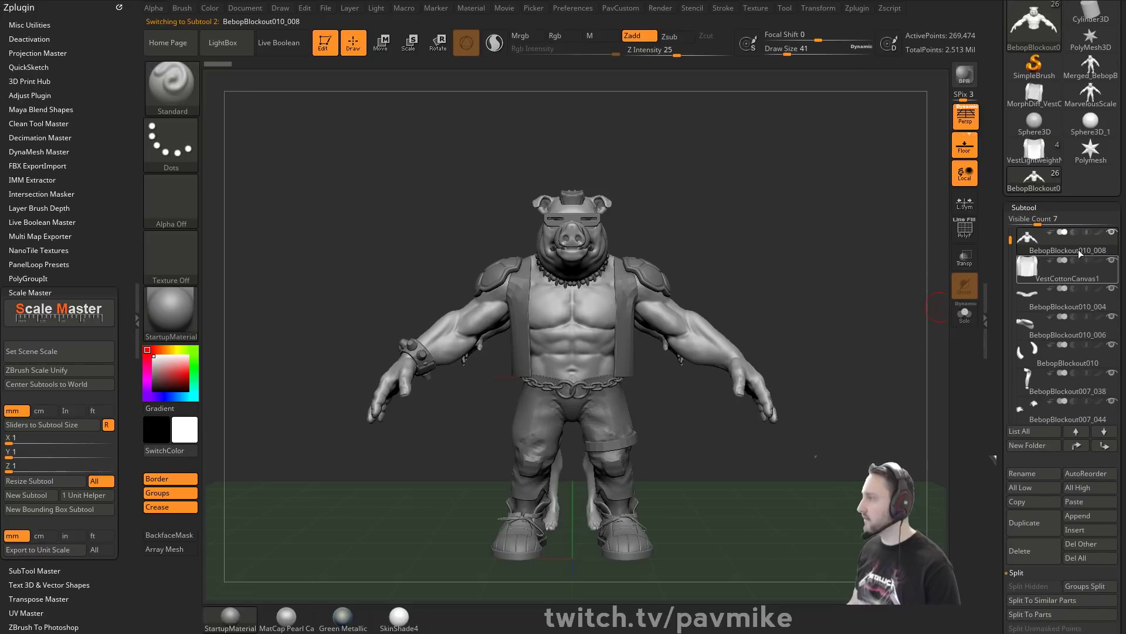
left_click_drag(1009, 232, 1009, 227)
left_click(1112, 261, "shift")
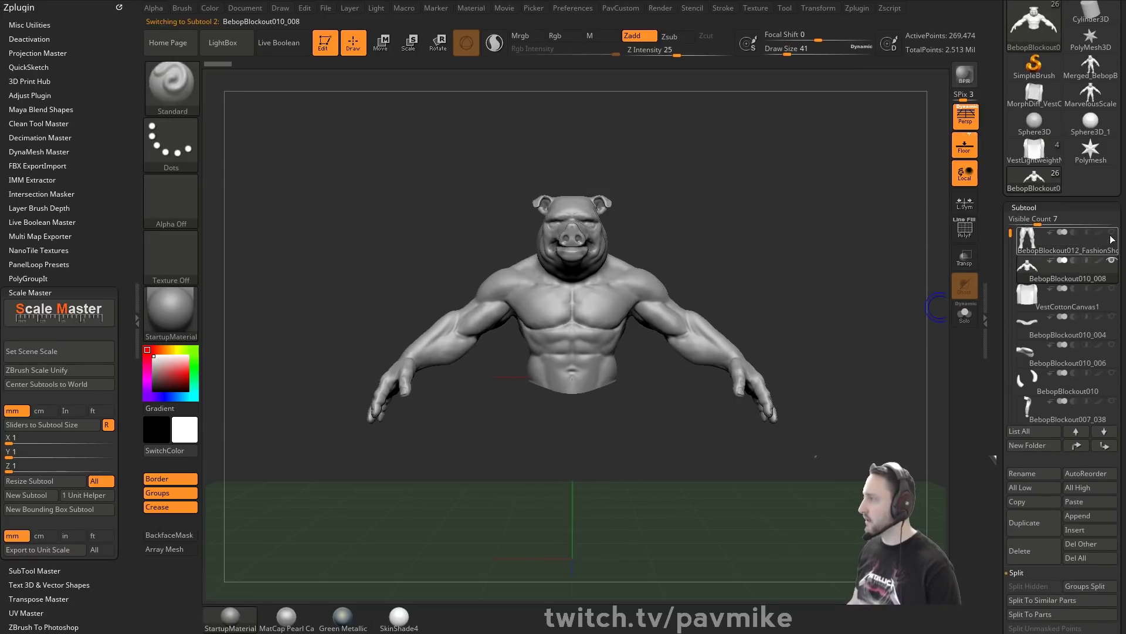
left_click(1110, 233)
left_click_drag(836, 288, 987, 275)
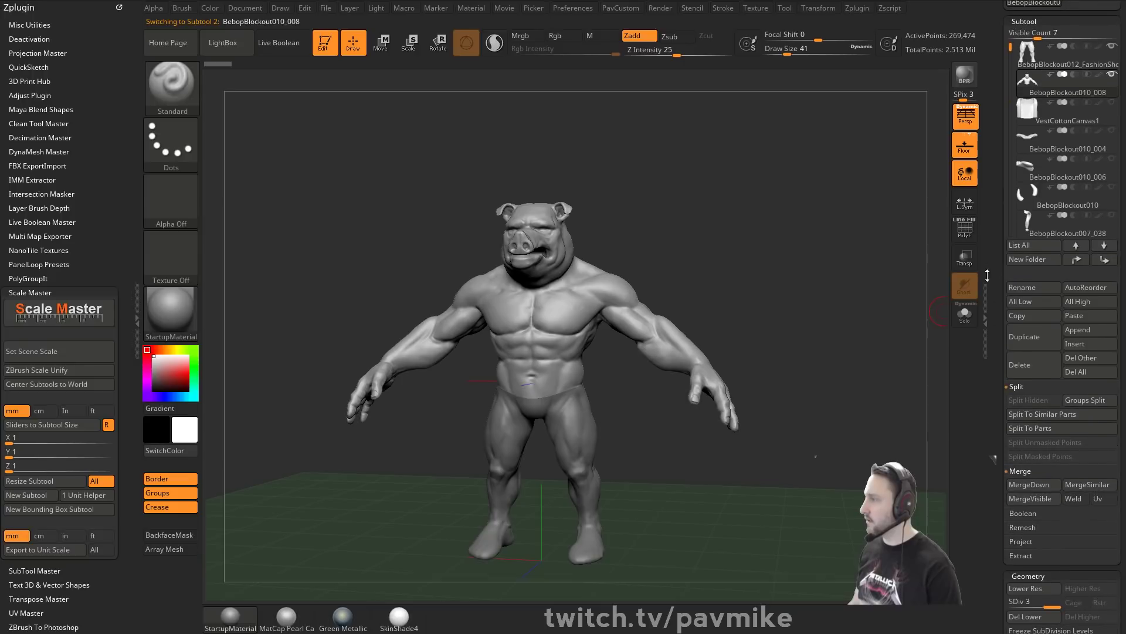
Insert the merged full body Merged_BebopBlockout010_010 as a subtool below the upper body.
scroll(1030, 382, "down", 3)
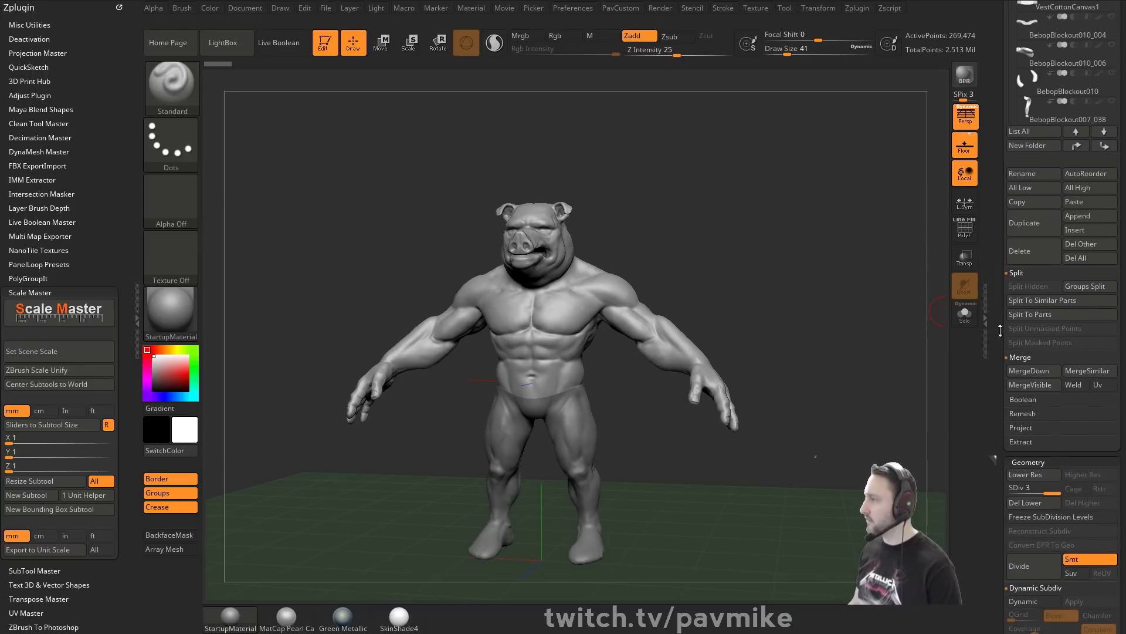
left_click_drag(1001, 330, 1033, 400)
left_click(1079, 393)
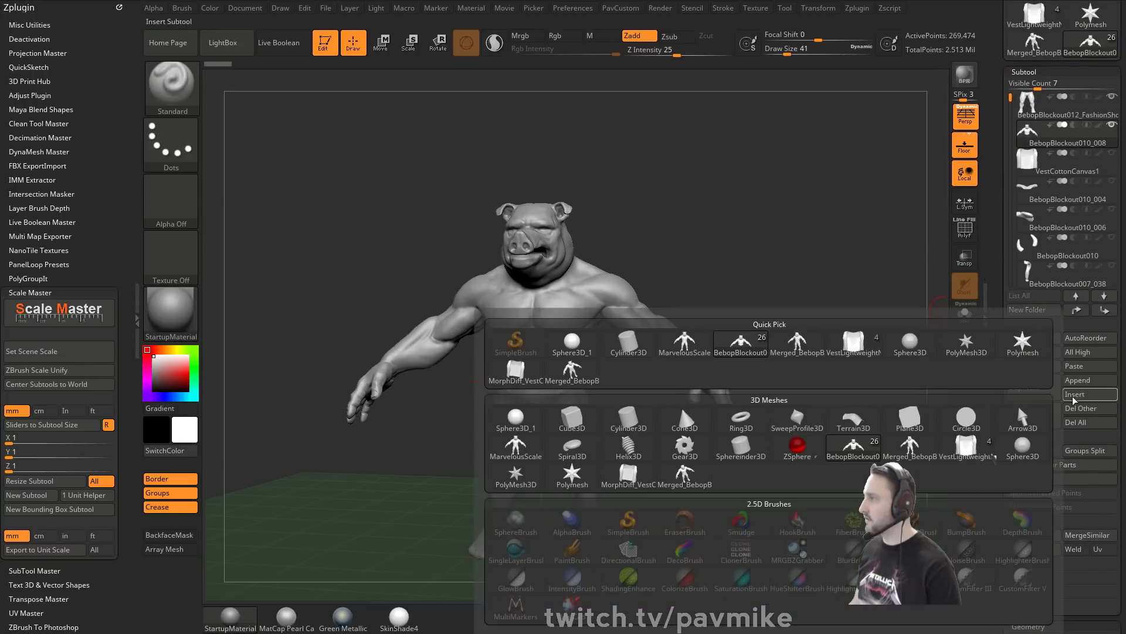
left_click(572, 373)
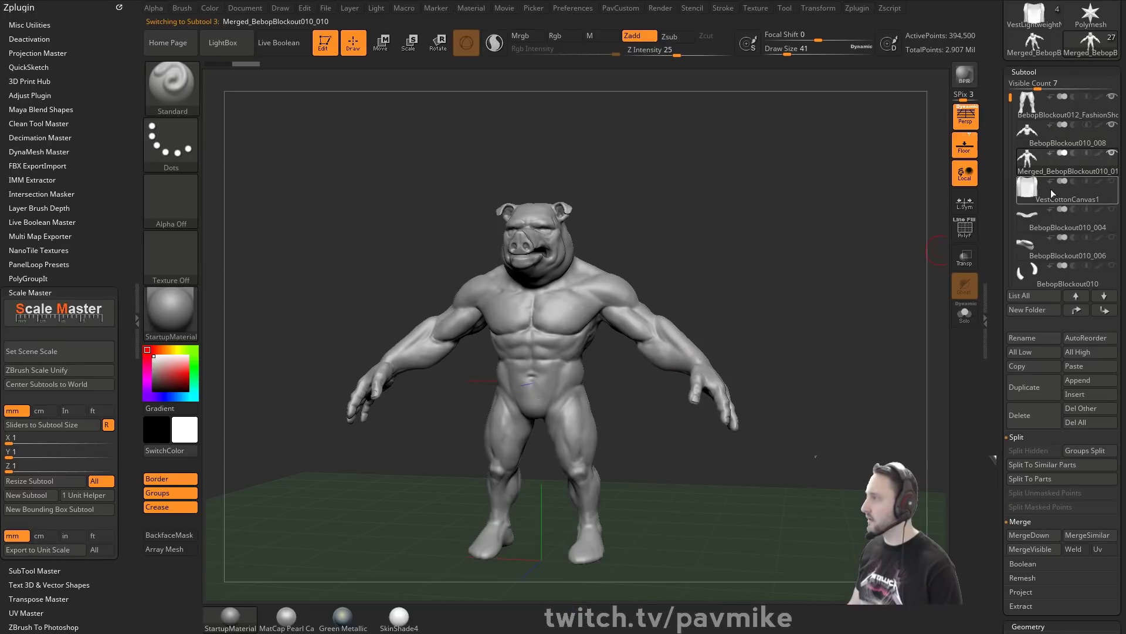
Isolate the merged body and DynaMesh it at resolution 288 without freezing its subdivision levels.
key("3")
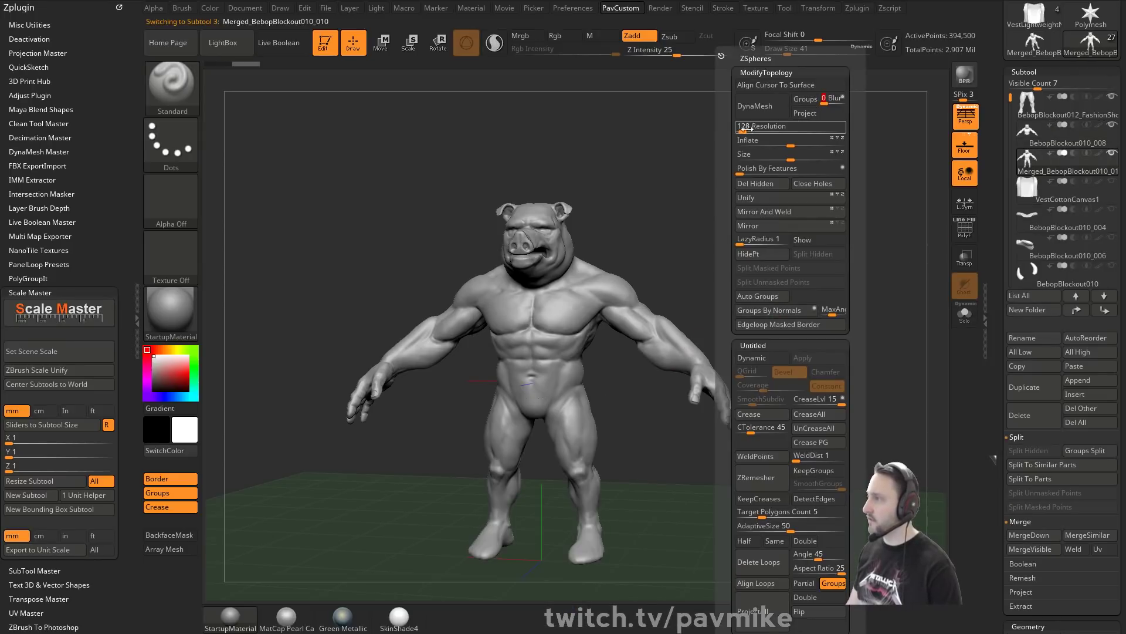
left_click(755, 106)
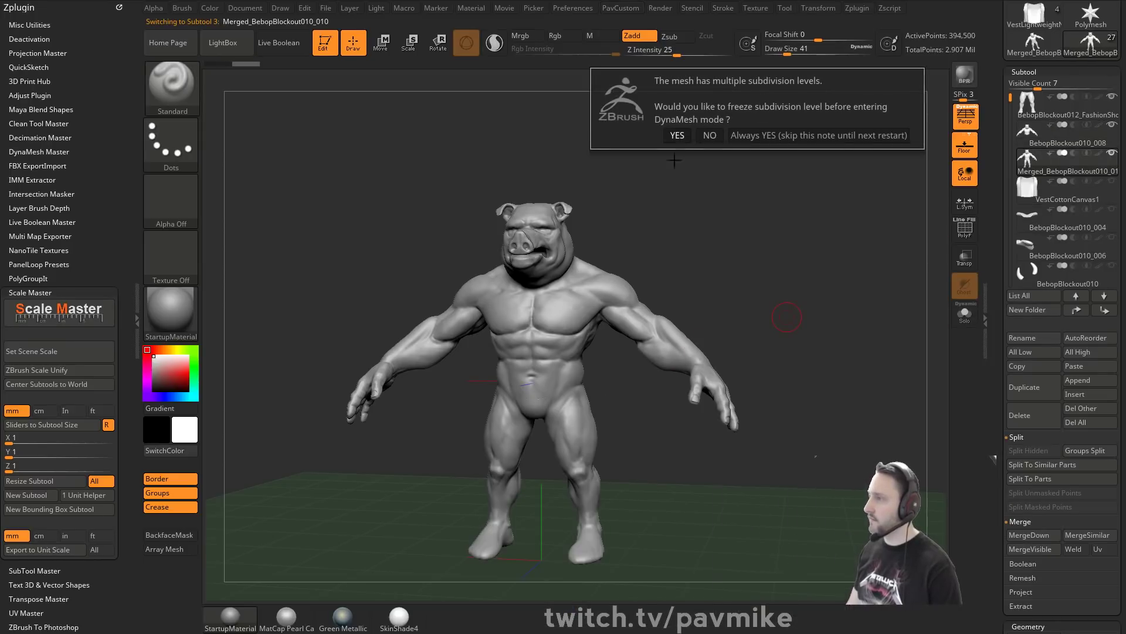
left_click(701, 136)
left_click_drag(821, 244, 799, 282)
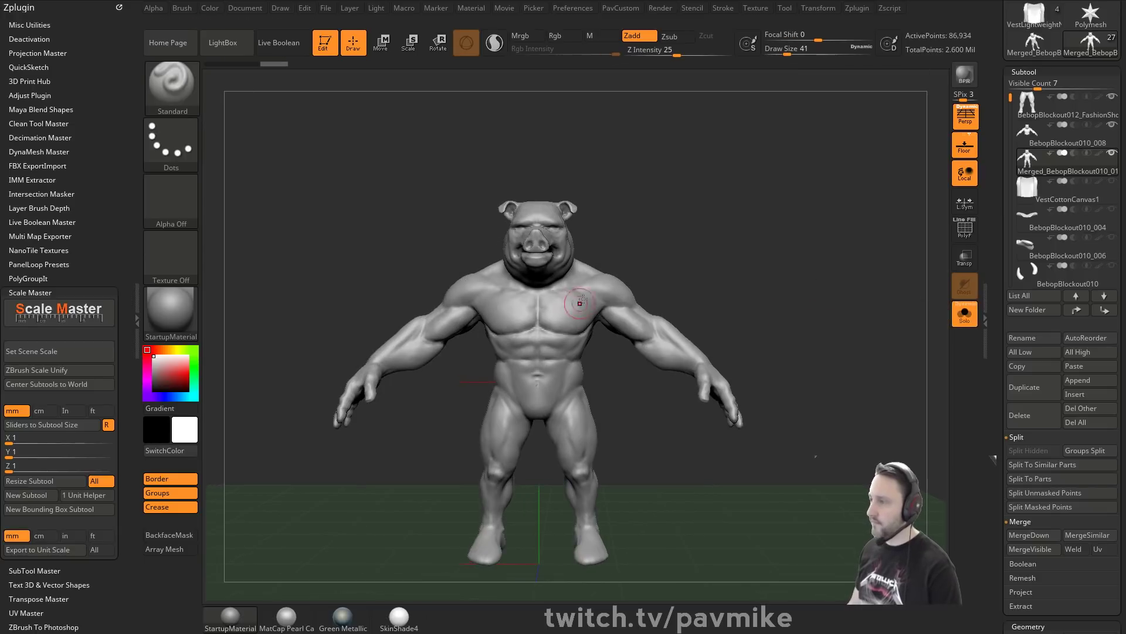
key("3")
left_click(706, 215)
mouse_move(765, 248)
left_mouse_down("alt")
mouse_move(777, 229)
mouse_move(801, 243)
mouse_move(487, 214)
left_mouse_up("alt")
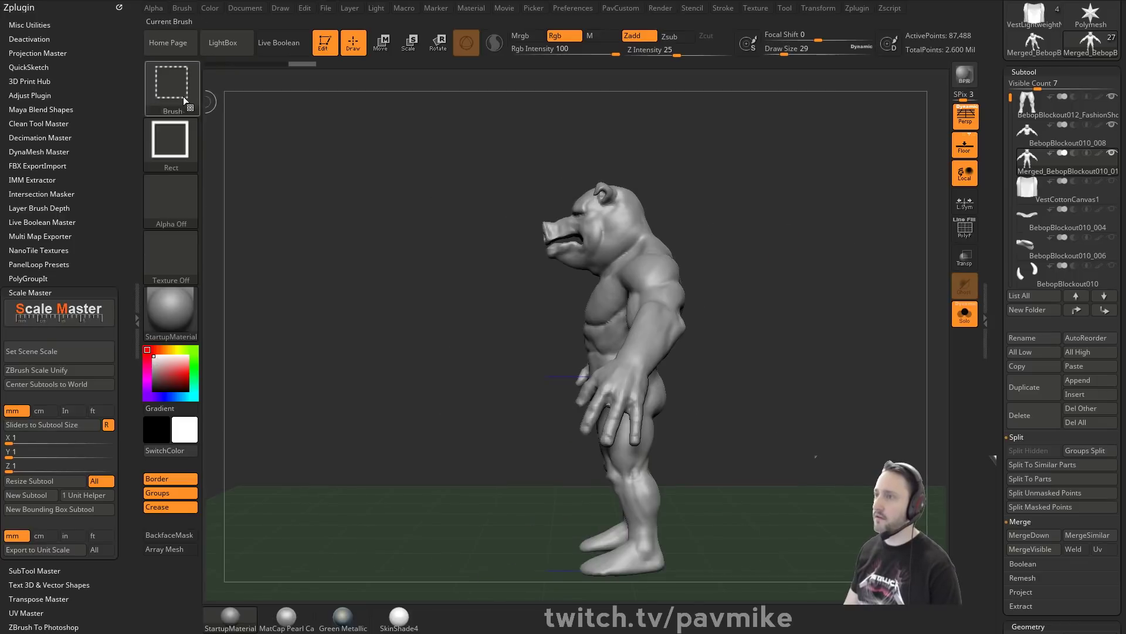
Choose the SliceCurve brush, show the polygroups, combine the whole body into a single polygroup, and turn off perspective.
key("ctrl+shift+b")
left_click(685, 159)
left_click_drag(767, 229, 982, 243)
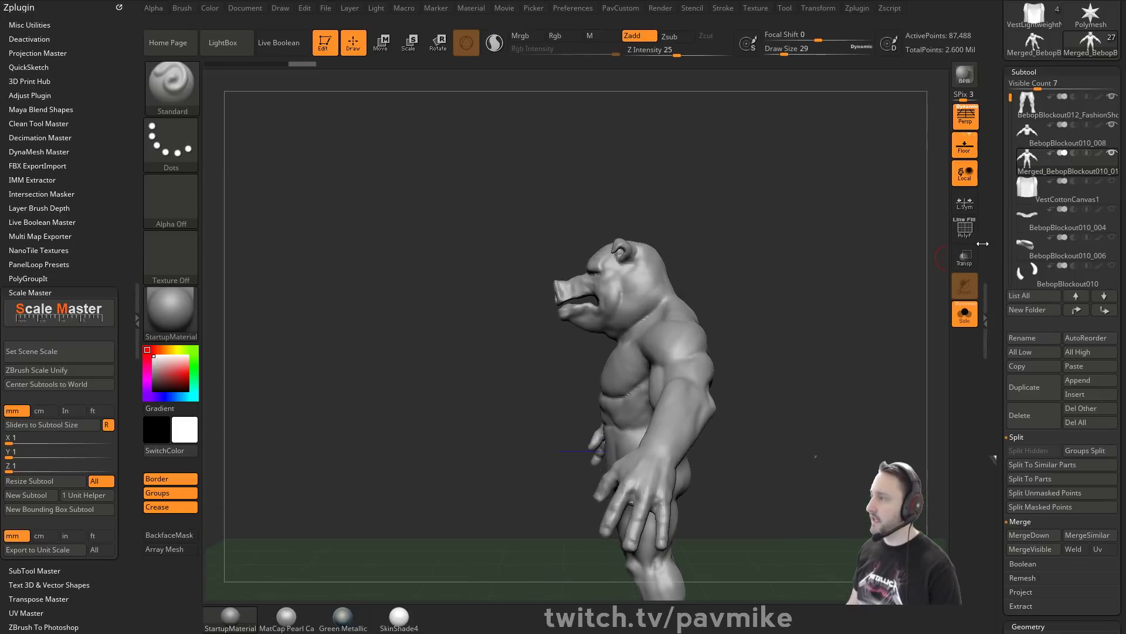
left_click(965, 237)
left_click_drag(825, 254, 824, 239, "alt")
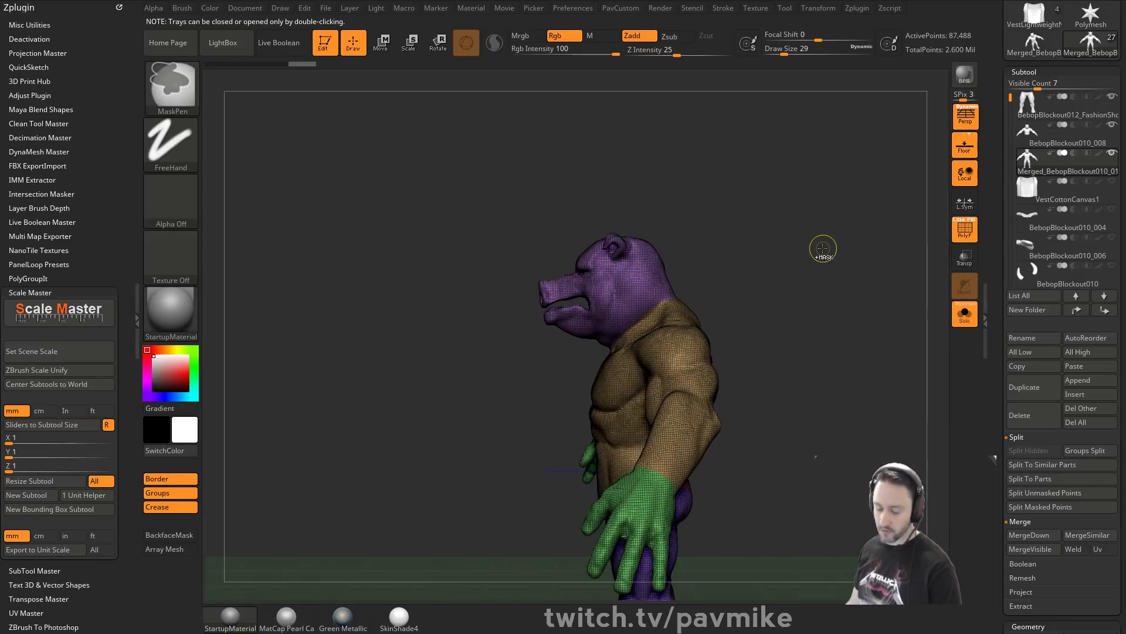
key("ctrl+w")
left_click(965, 116)
Slice the head from the body along a curve under the jaw and up behind the neck as its own polygroup.
mouse_move(496, 249)
left_mouse_down("ctrl+shift")
mouse_move(557, 350)
mouse_move(612, 336)
left_mouse_up("ctrl+shift")
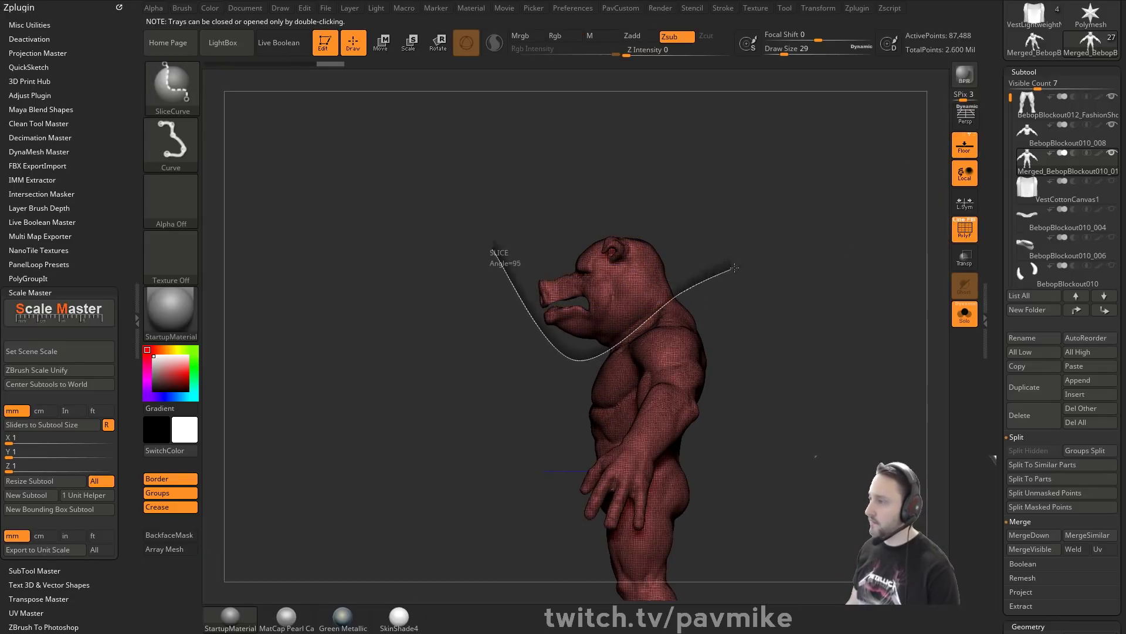
left_click_drag(832, 352, 809, 246, "alt")
left_click_drag(808, 253, 842, 254, "shift")
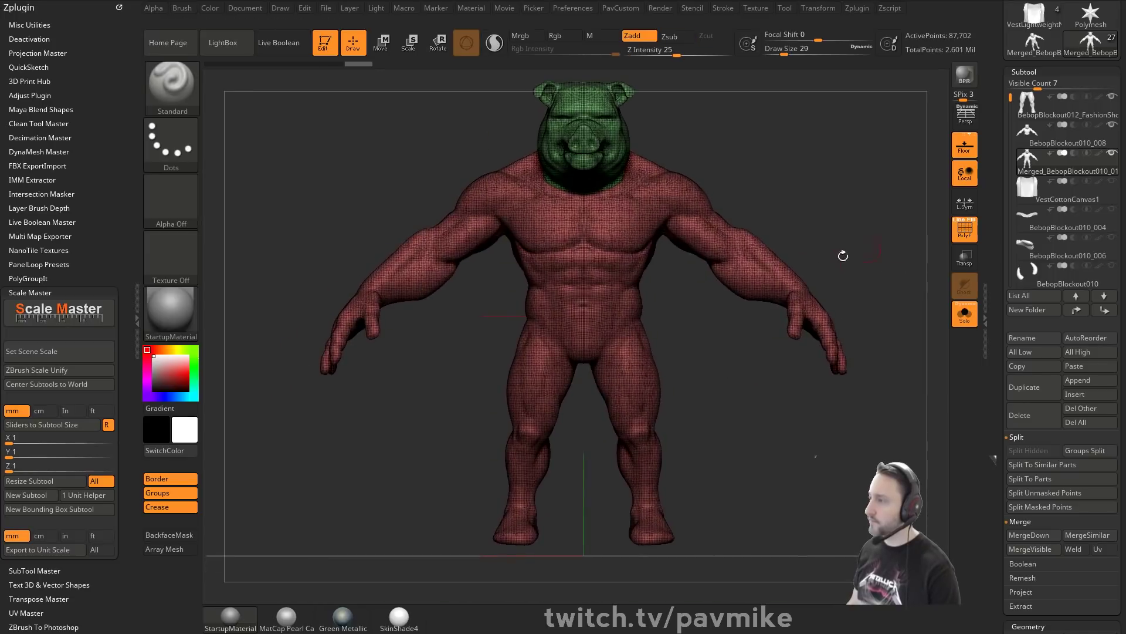
left_click_drag(831, 169, 704, 302, "ctrl+shift")
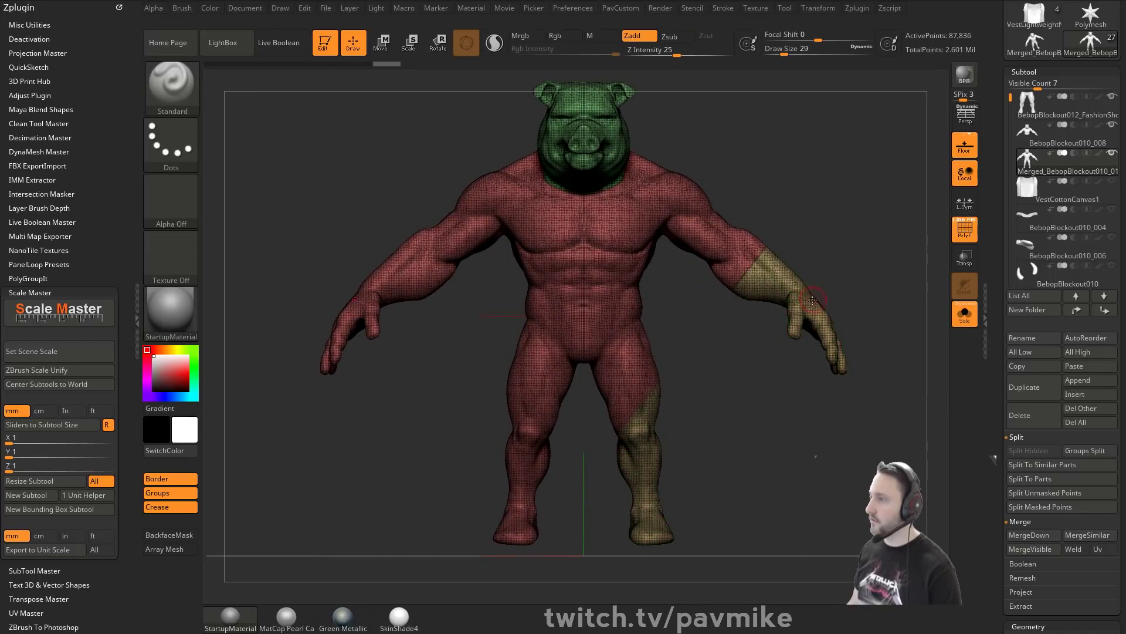
left_click_drag(874, 298, 879, 275)
key("ctrl+z")
Slice the forearm and the lower legs into their own polygroups, and mirror and weld the body so both sides match.
left_click_drag(706, 295, 751, 581, "ctrl+shift")
left_click_drag(742, 430, 429, 462, "shift")
left_click_drag(758, 309, 848, 282, "alt")
key("grave")
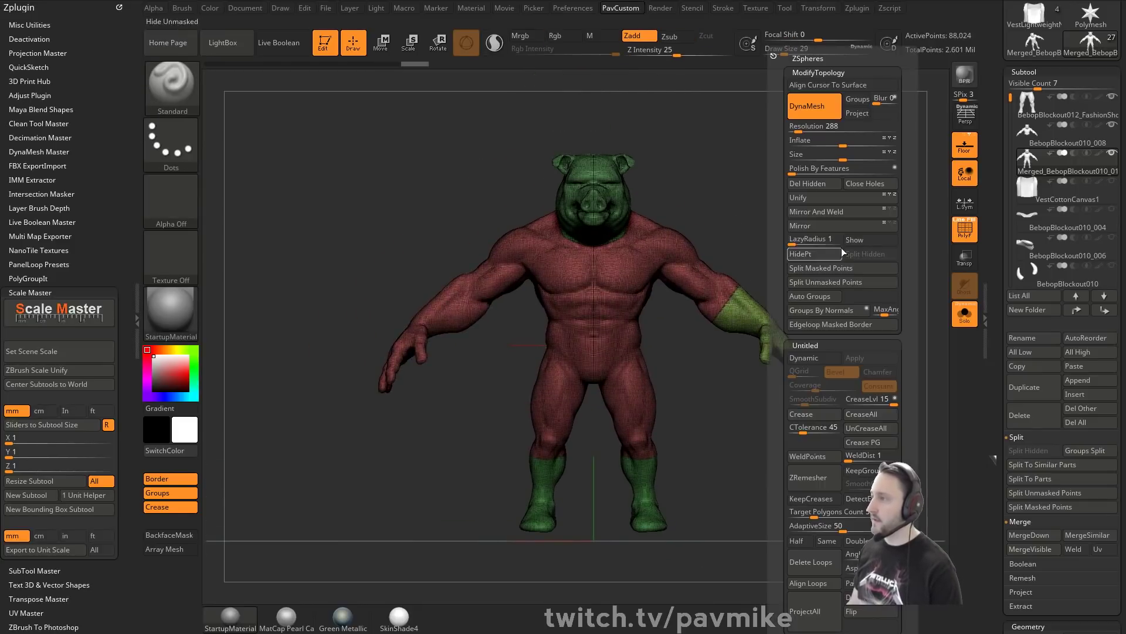
Isolate the torso-and-thighs polygroup and delete the hidden head, forearms and lower legs.
left_click(563, 293, "ctrl+shift")
key("grave")
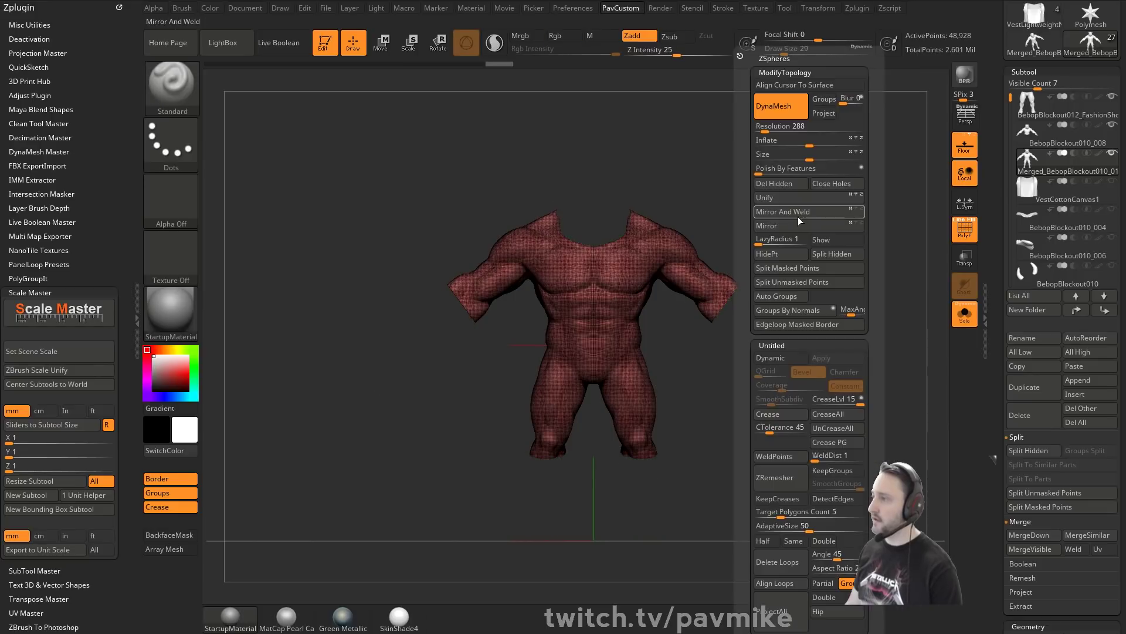
left_click(784, 184)
left_click_drag(785, 185, 806, 239)
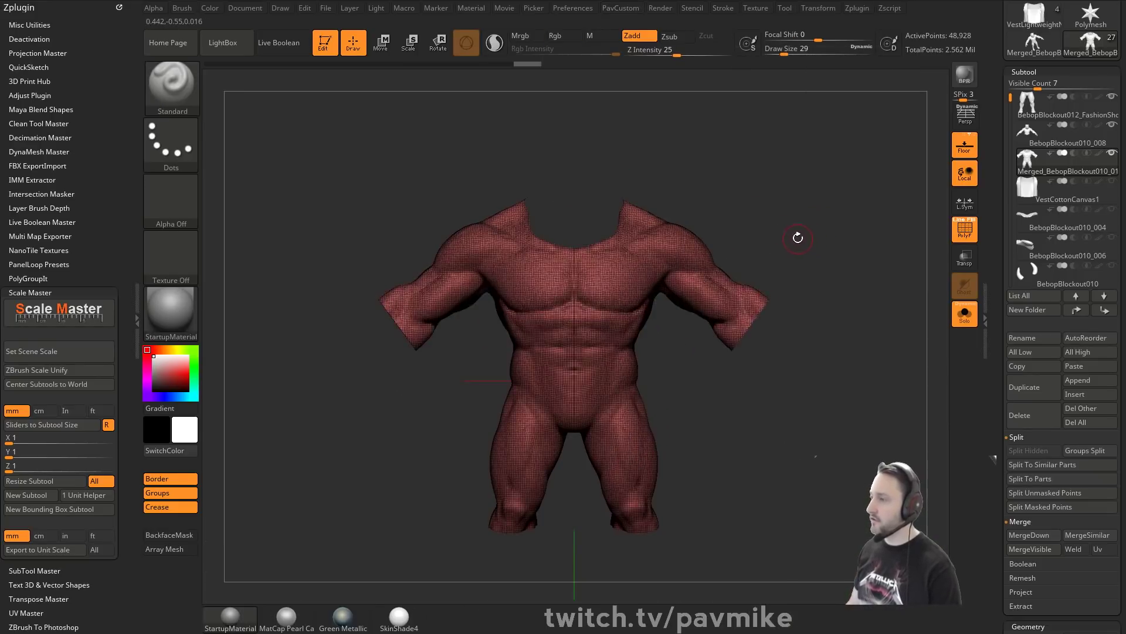
ZRemesh the torso to half its polygon count with AdaptiveSize 7.
key("grave")
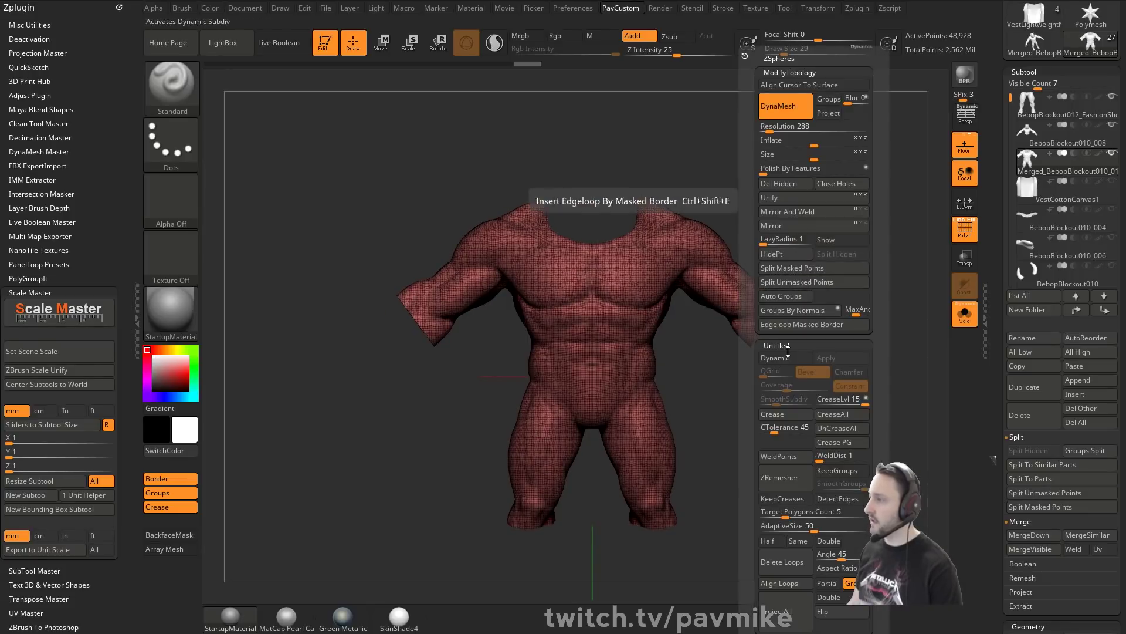
key("grave")
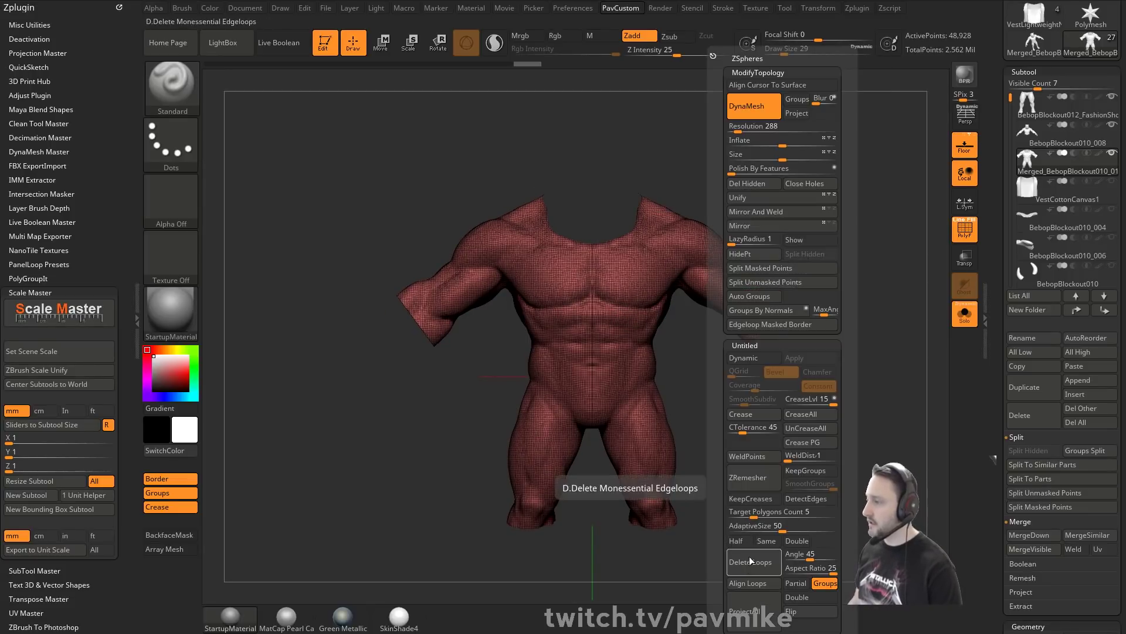
left_click(737, 540)
left_click_drag(748, 526, 738, 526)
left_click(761, 480)
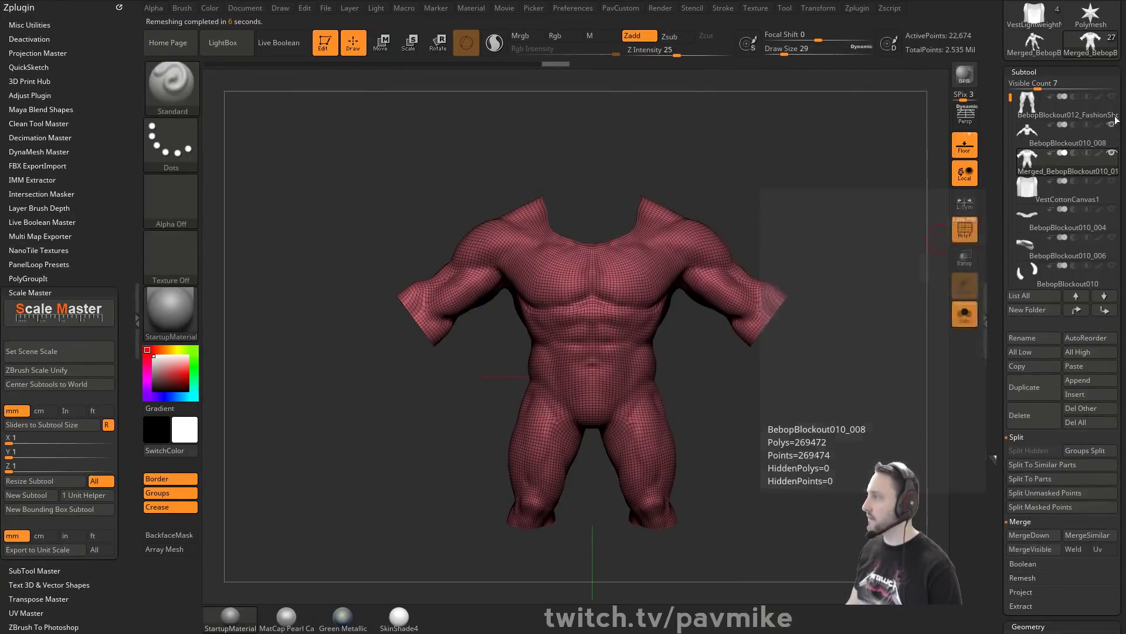
Project the original body's muscle detail onto the remeshed torso with ProjectAll.
left_click_drag(848, 237, 850, 242)
key("2")
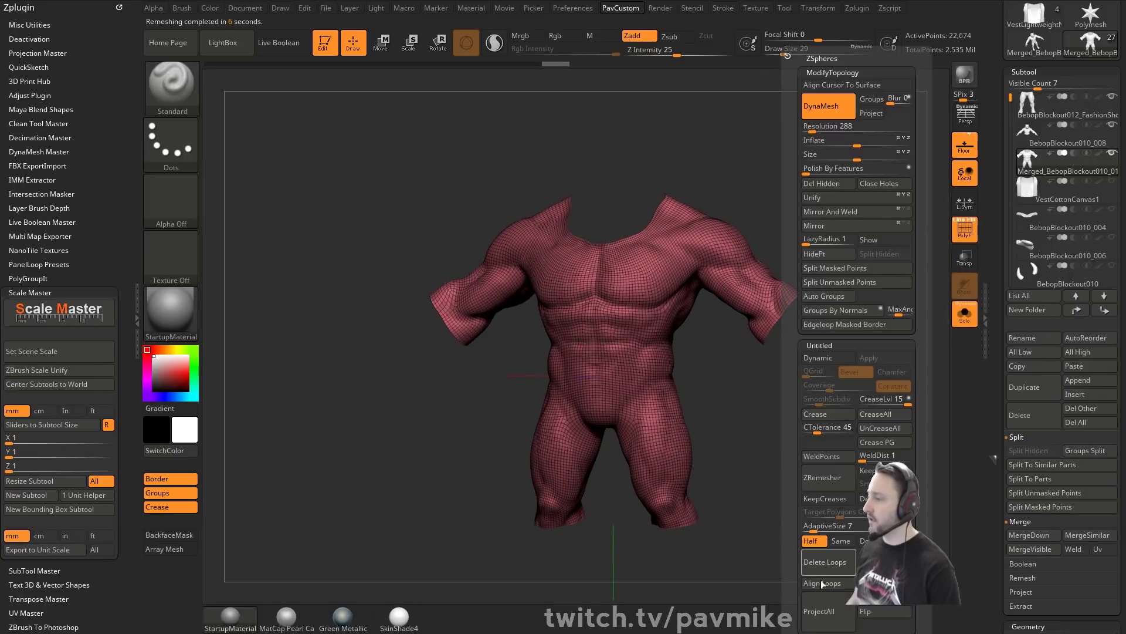
left_click(823, 612)
left_click_drag(893, 292, 520, 415)
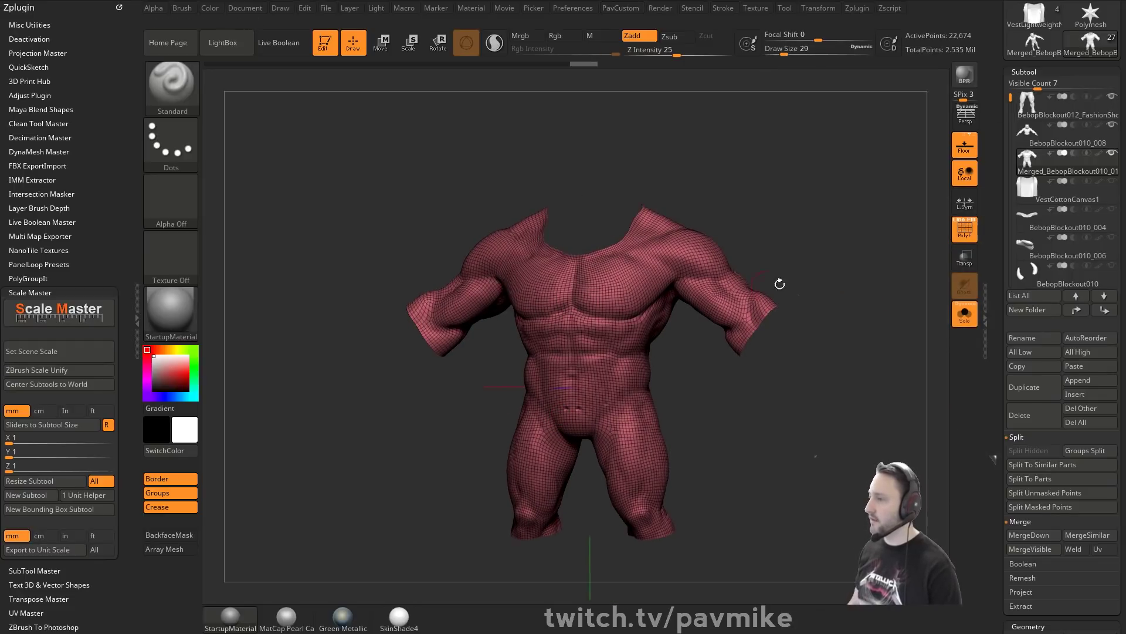
left_click_drag(779, 284, 854, 285)
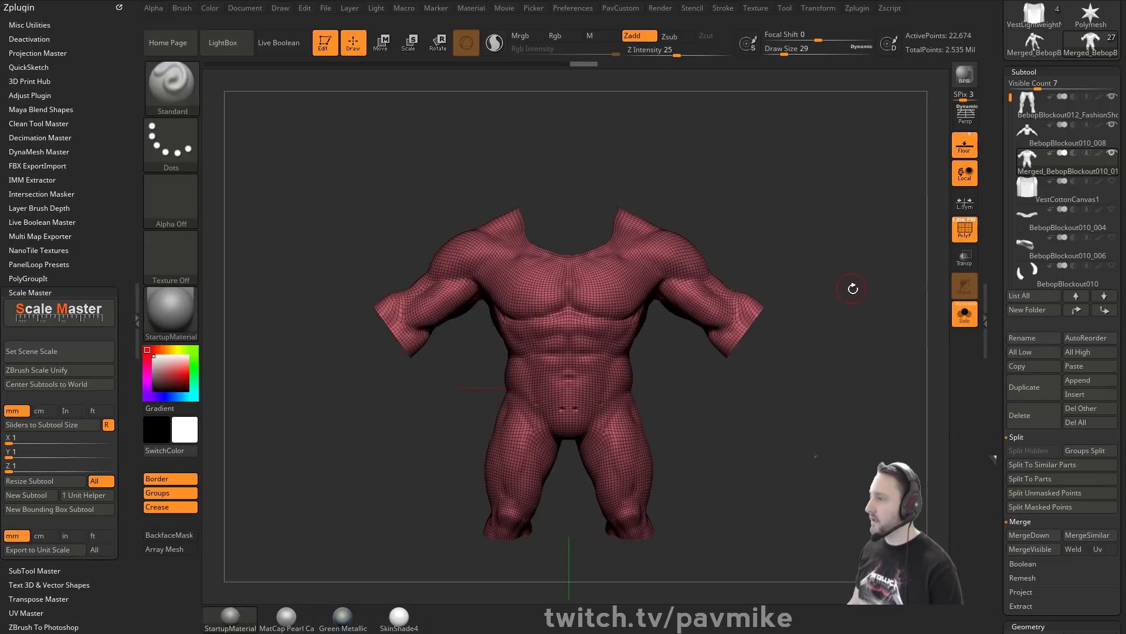
ZRemesh the torso repeatedly at Half to reduce it to a coarse, even quad mesh.
key("2")
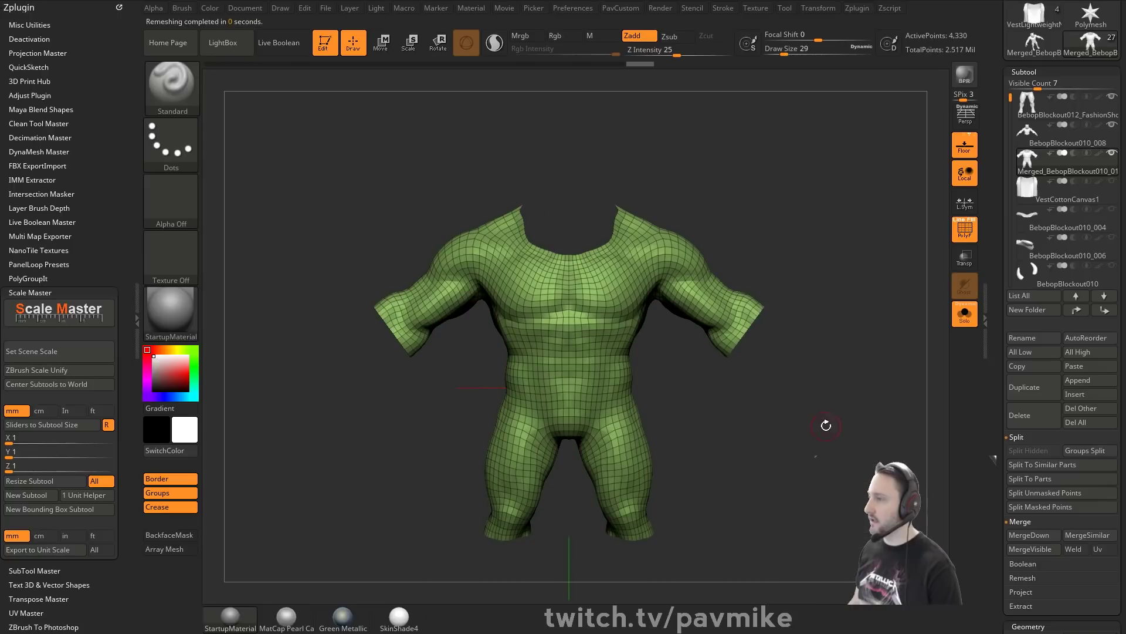
left_click_drag(824, 425, 844, 431)
key("space")
left_click(833, 478)
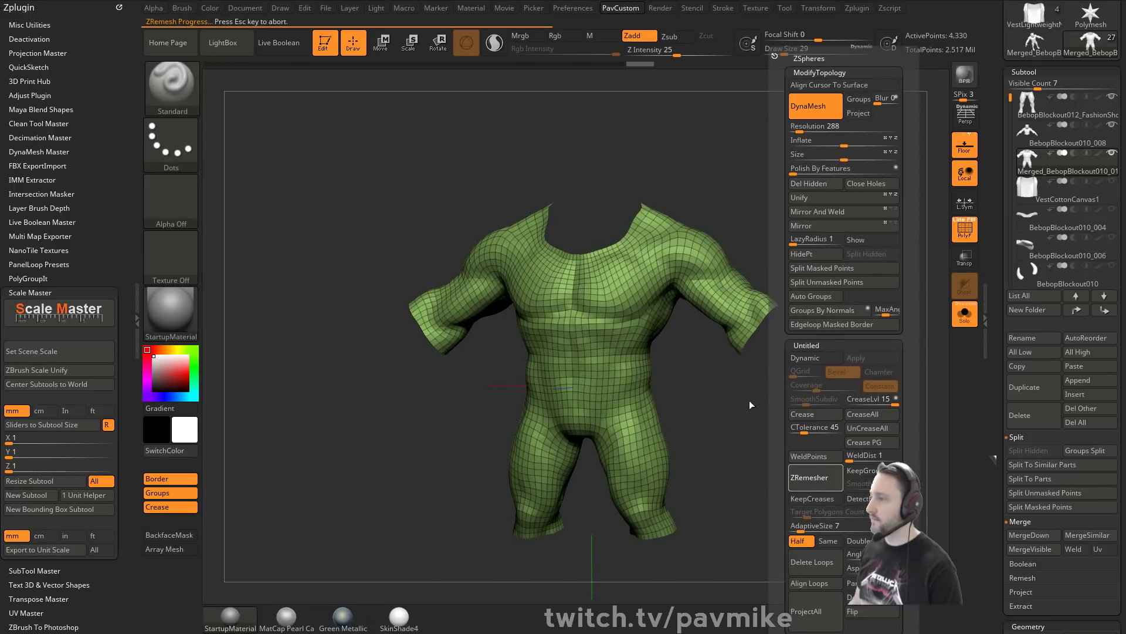
left_click_drag(732, 399, 807, 395)
key("space")
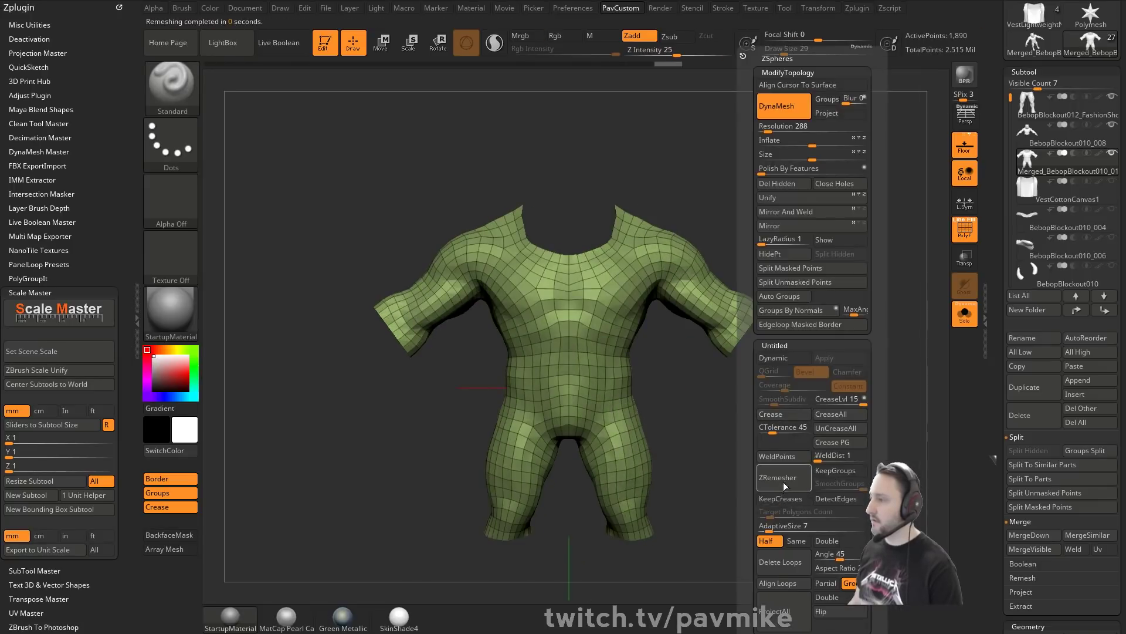
Choose the ZModeler brush, set its edge action to Close with the Convex Hole target, and cap the neck opening.
mouse_move(871, 257)
left_mouse_down("alt")
mouse_move(881, 223)
mouse_move(885, 297)
left_mouse_up("alt")
key("b")
key("z")
key("m")
key("space")
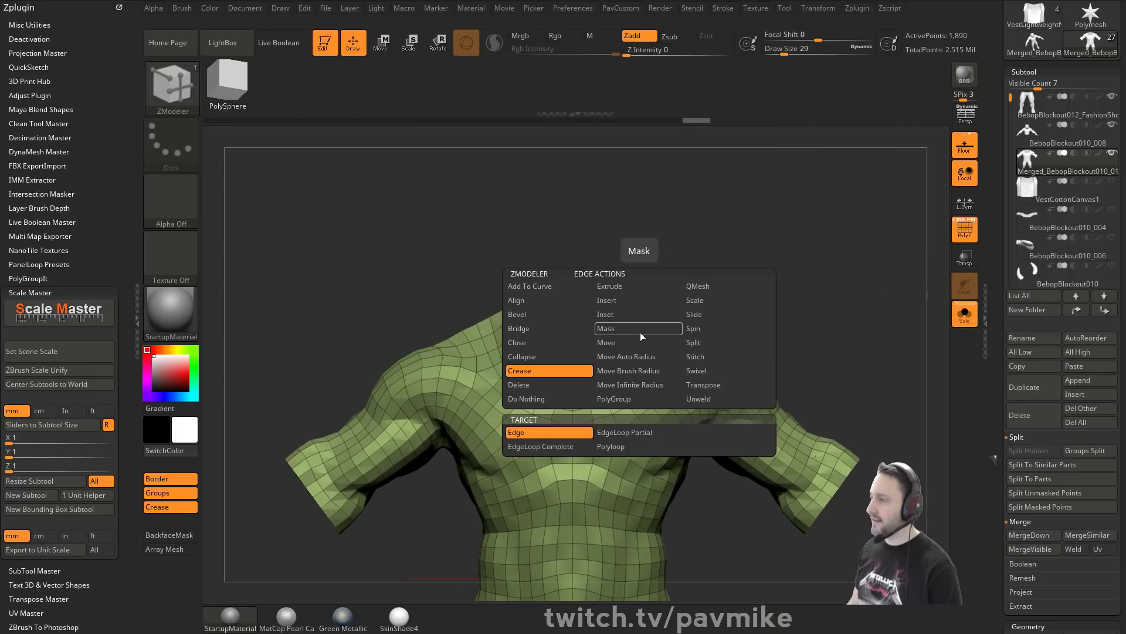
left_click(519, 342)
left_click(625, 432)
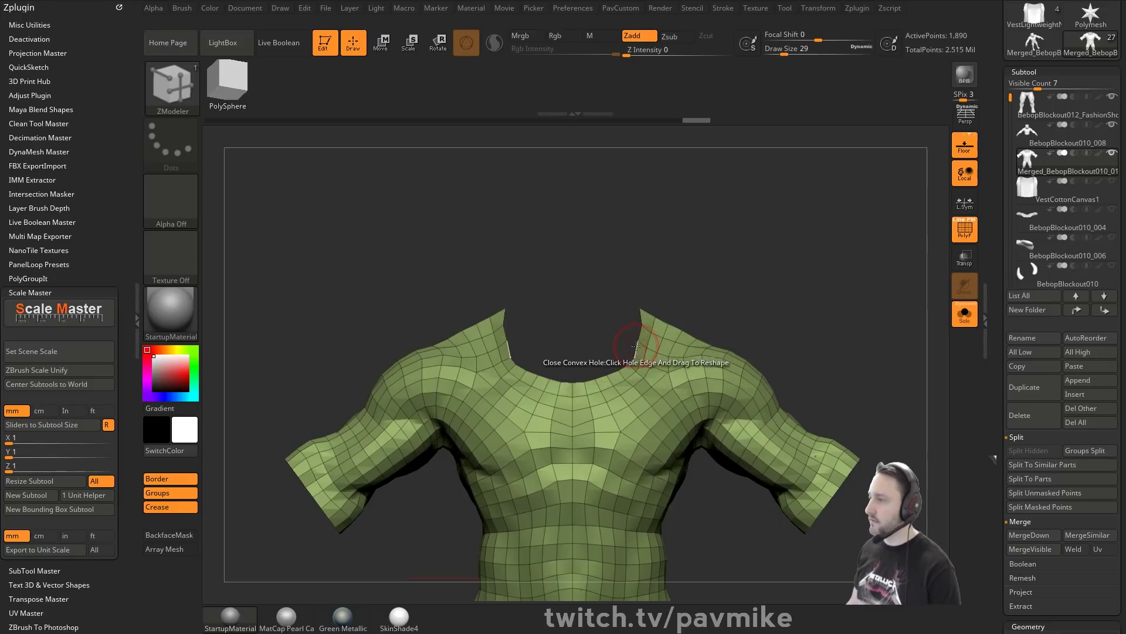
left_click(636, 346)
key("f")
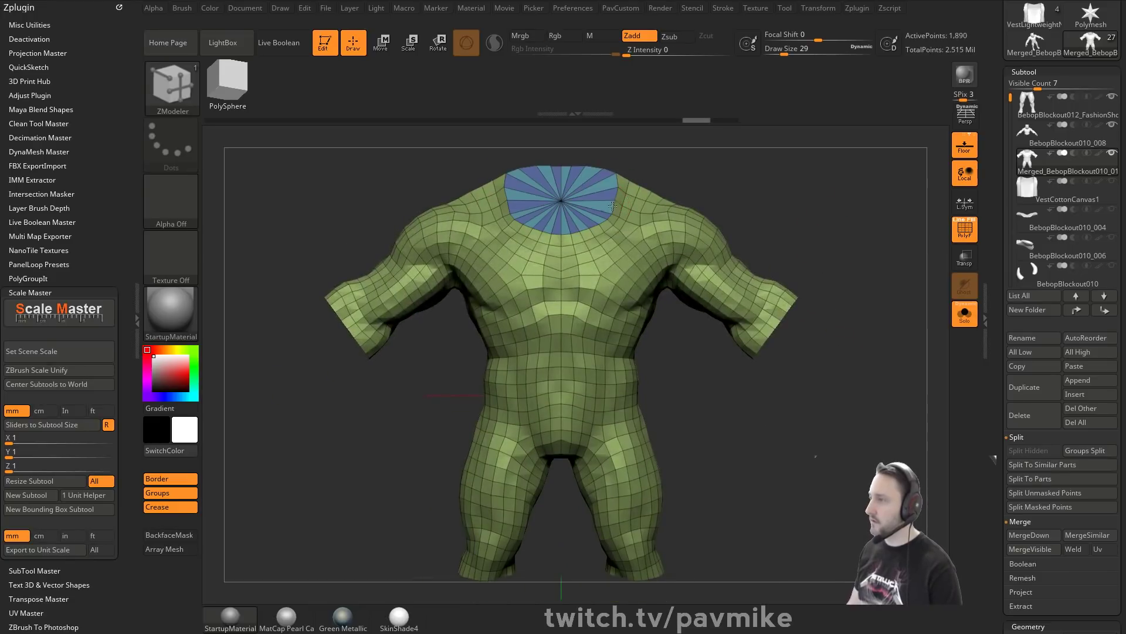
Undo the neck cap, try closing the neck opening again, and undo that cap too.
left_click_drag(819, 370, 816, 328, "alt")
left_click_drag(815, 328, 757, 261)
left_click_drag(833, 241, 865, 301)
key("ctrl+z")
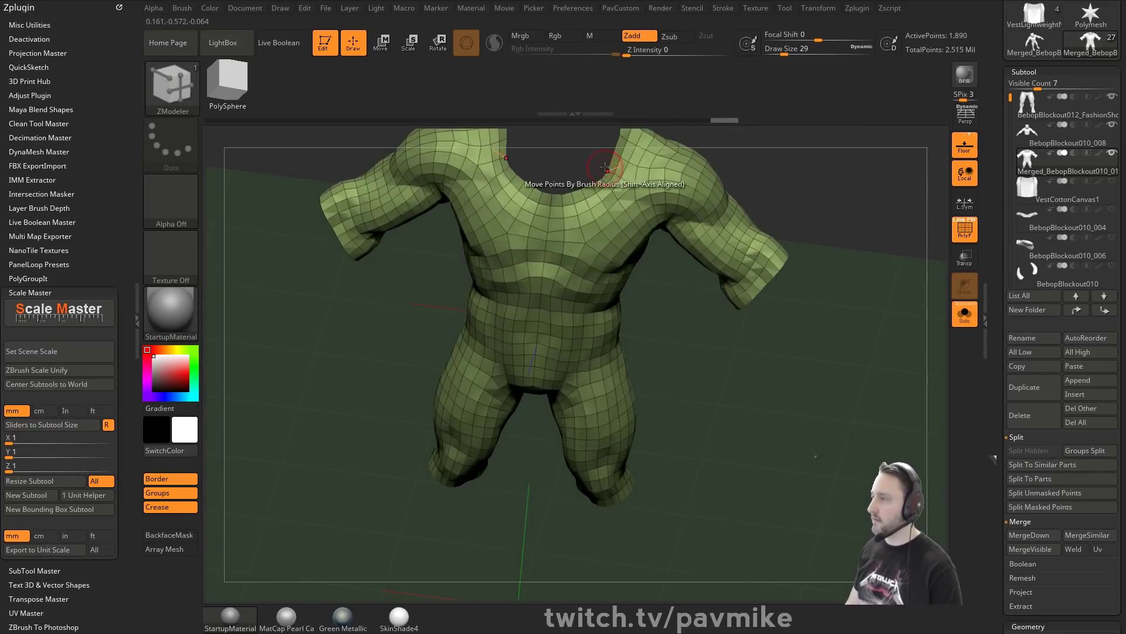
left_click(609, 161)
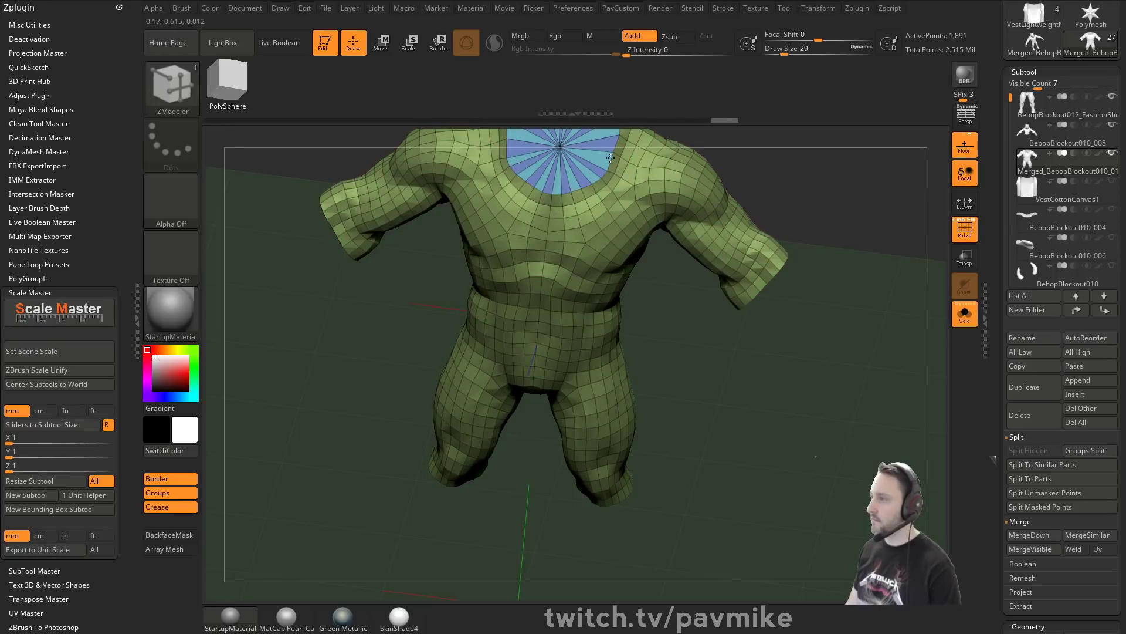
left_click_drag(845, 258, 933, 213)
key("ctrl+z")
Close the neck, arm and leg openings of the torso with convex hole caps.
left_click_drag(765, 140, 805, 315, "alt")
left_click(638, 274)
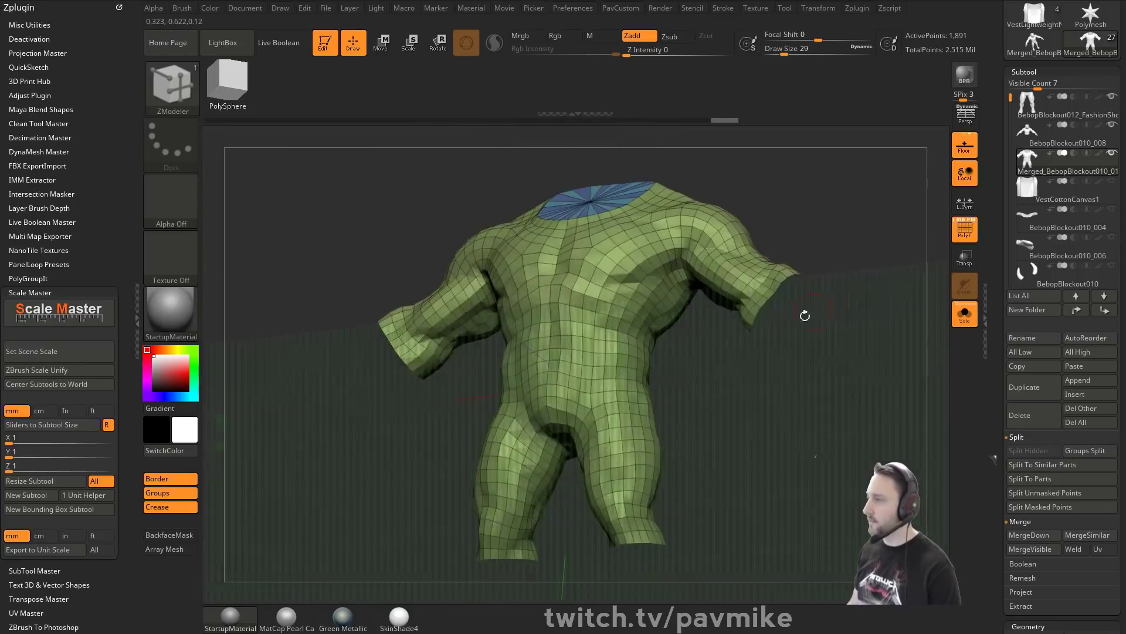
left_click(770, 296)
left_click_drag(794, 357, 789, 288)
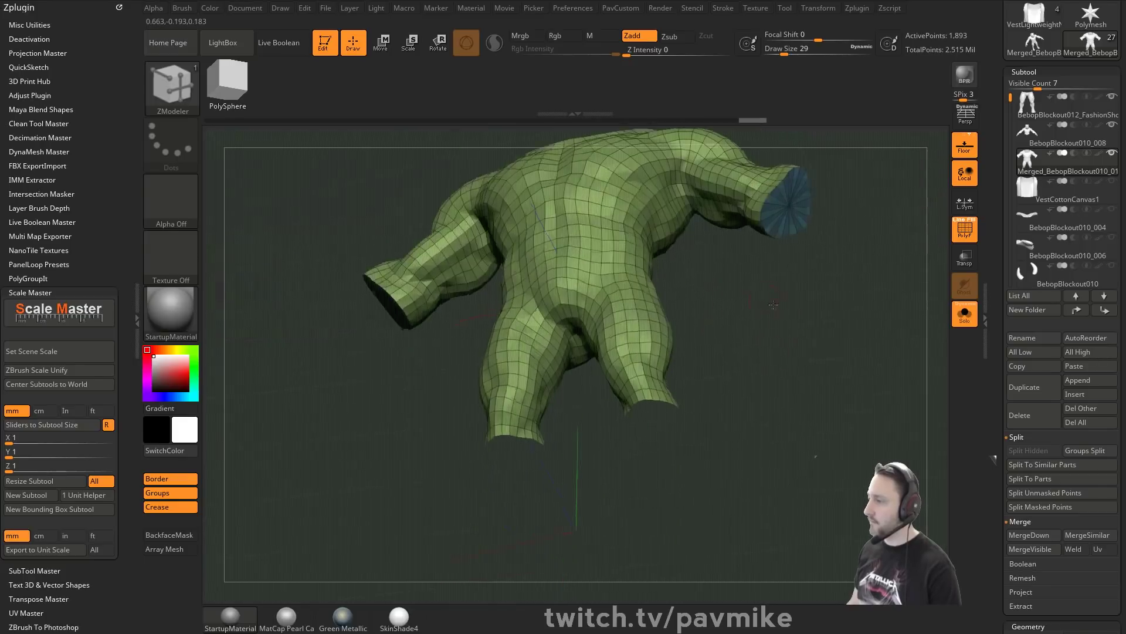
left_click(649, 395)
Isolate the neck, arm and leg caps, assign them their own polygroup, then show the whole torso and hide the floor grid.
left_click(652, 411, "ctrl+shift")
key("ctrl+w")
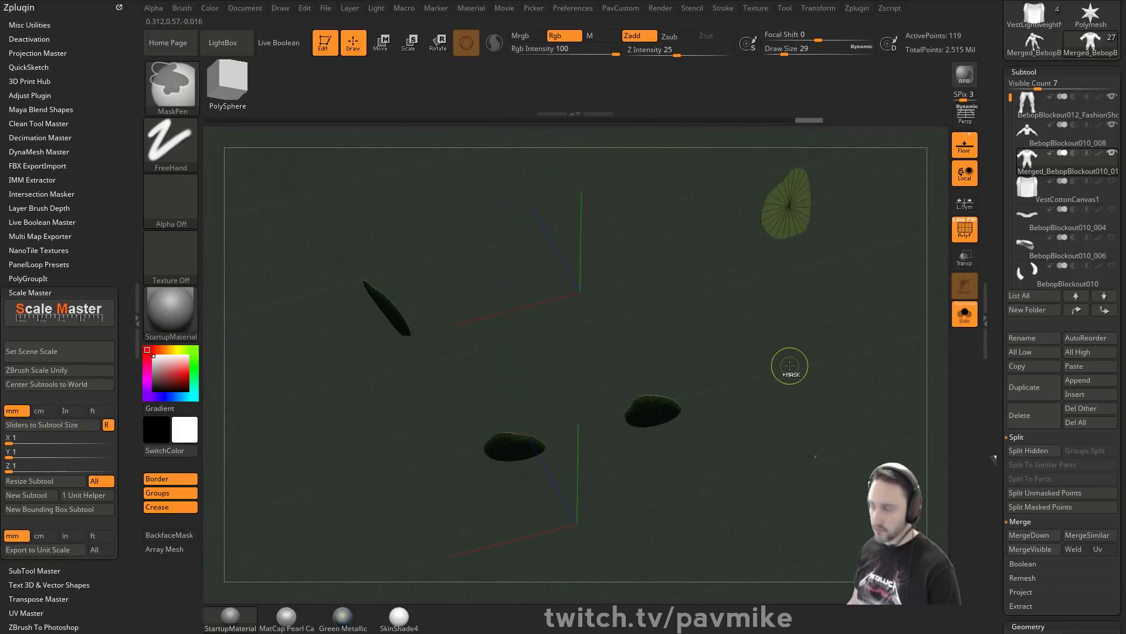
left_click(789, 366, "ctrl+shift")
mouse_move(789, 365)
left_mouse_down()
mouse_move(874, 340)
mouse_move(799, 343)
left_mouse_up()
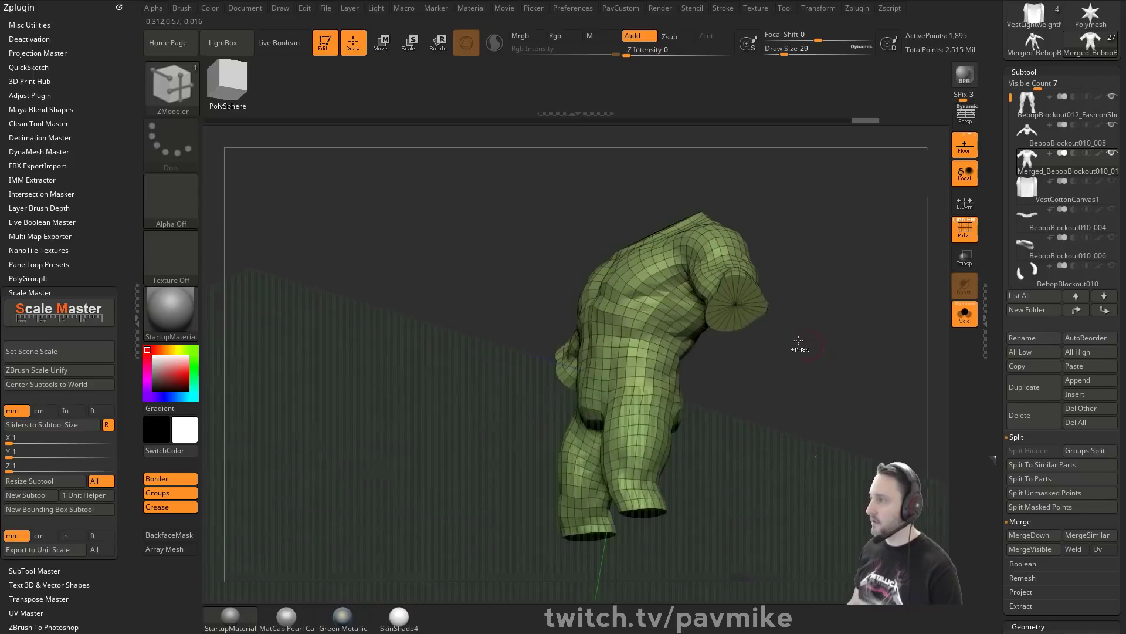
left_click(748, 304, "ctrl+shift")
key("ctrl+w")
left_click(853, 295, "ctrl+shift")
left_click(964, 144)
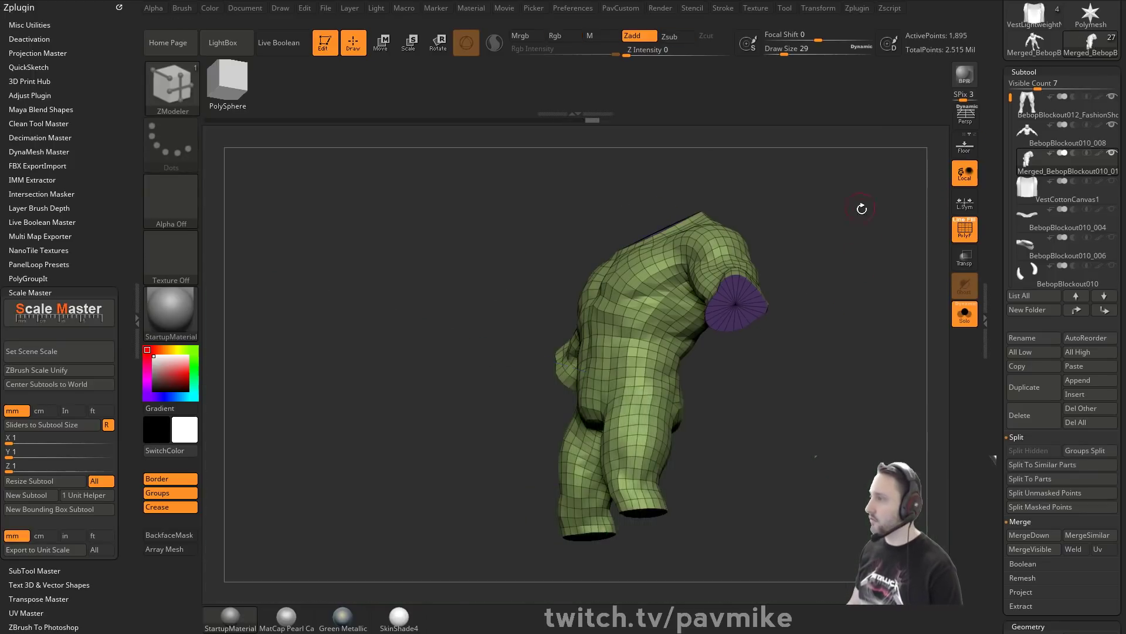
Crease the torso's edges along the polygroup borders of the caps.
left_click_drag(861, 208, 879, 267, "shift")
key("space")
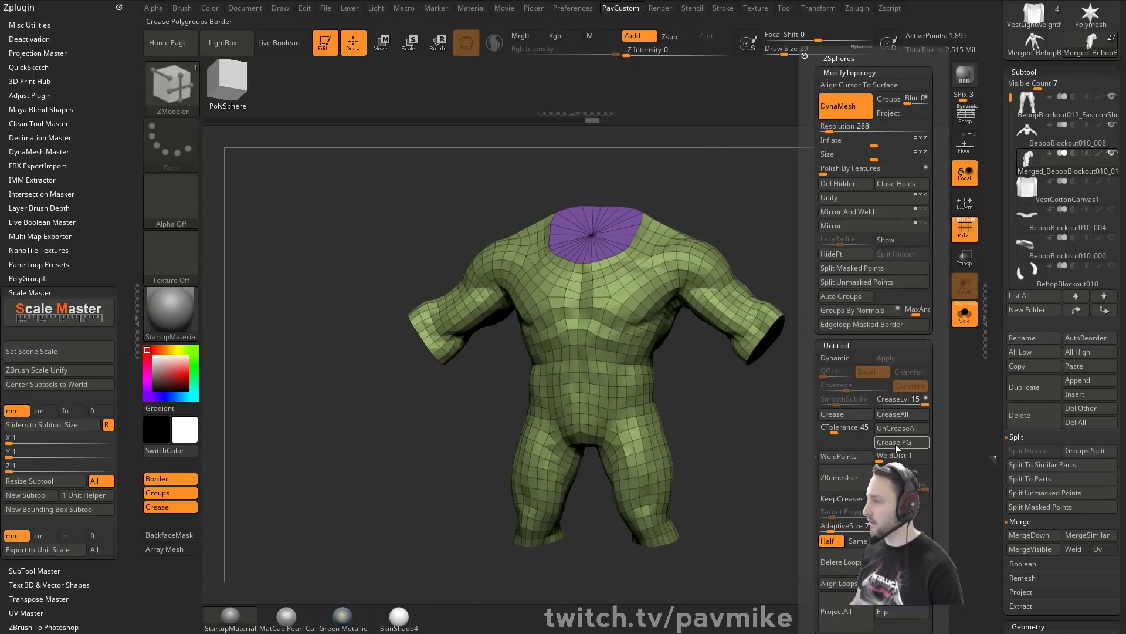
left_click(895, 444)
left_click_drag(784, 428, 760, 440, "alt")
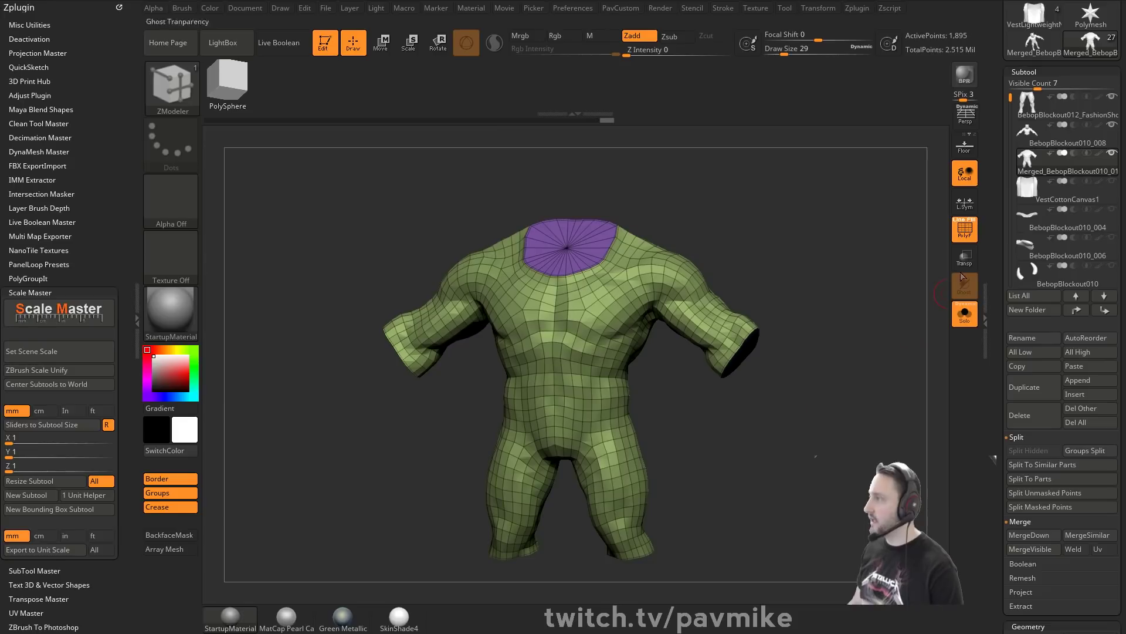
Show the other body subtools, subdivide the torso once, and project their detail onto it with ProjectAll.
left_click(954, 321)
key("ctrl+d")
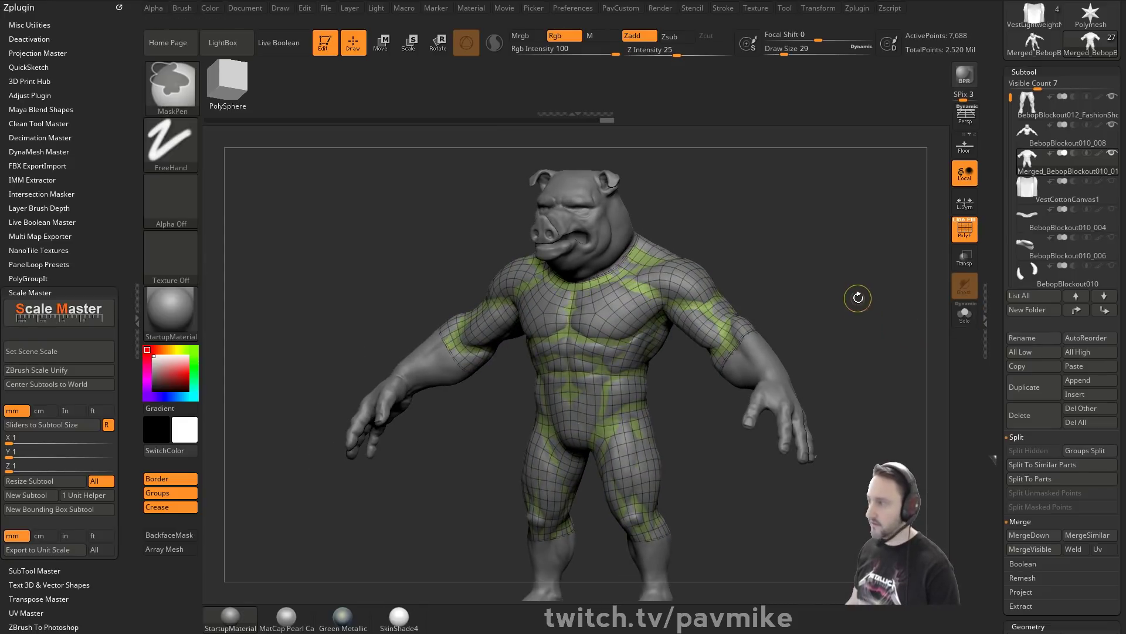
left_click(958, 317)
mouse_move(902, 316)
left_mouse_down()
mouse_move(891, 292)
mouse_move(904, 300)
left_mouse_up()
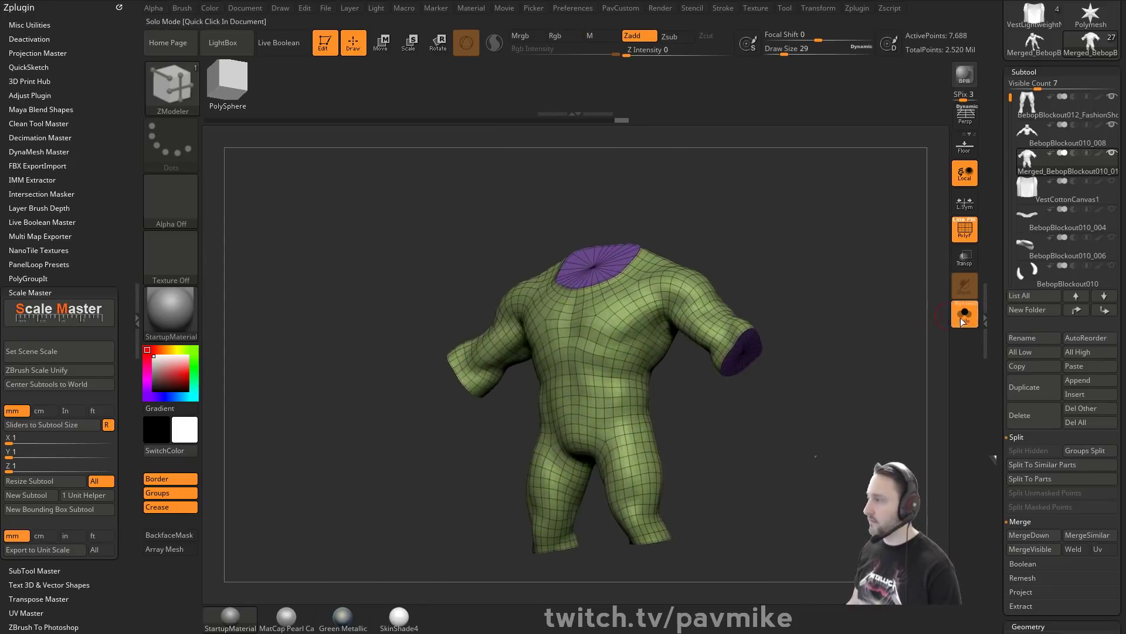
left_click(965, 314)
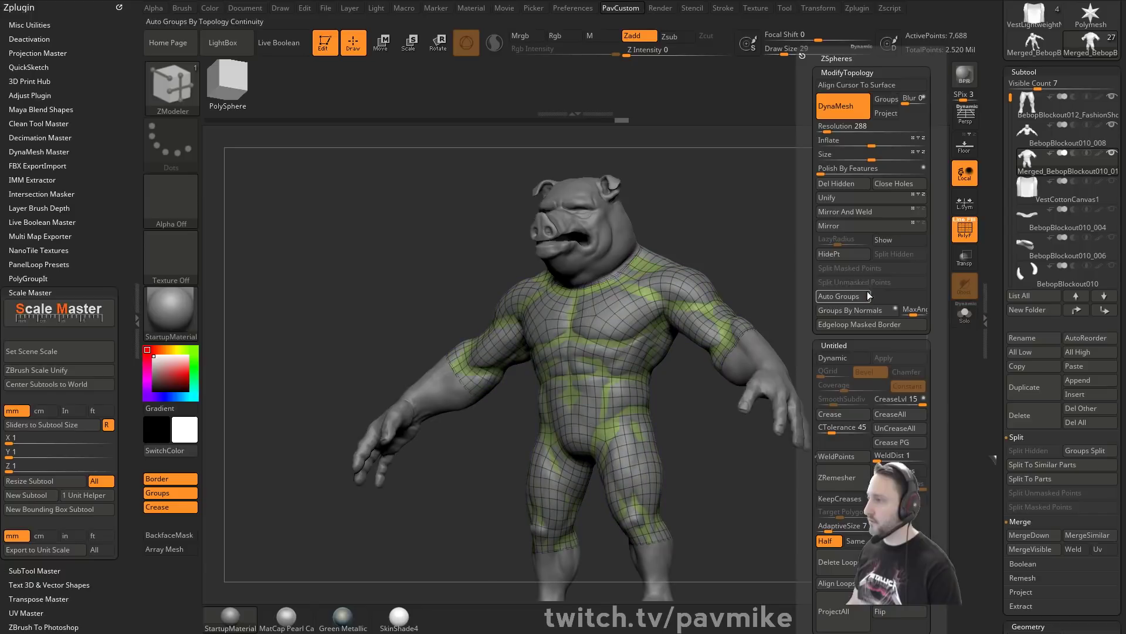
left_click(964, 314)
left_click(964, 314)
left_click_drag(892, 293, 852, 262)
key("space")
Subdivide the torso three more times, projecting the body's detail onto it at each level.
key("ctrl+d")
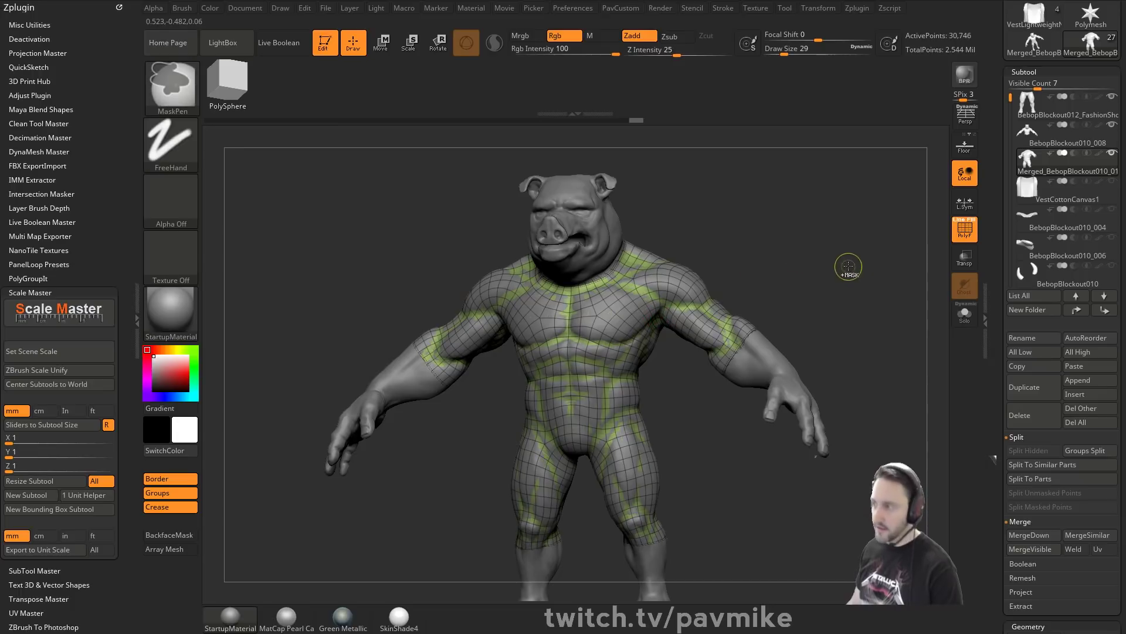
key("space")
key("ctrl+d")
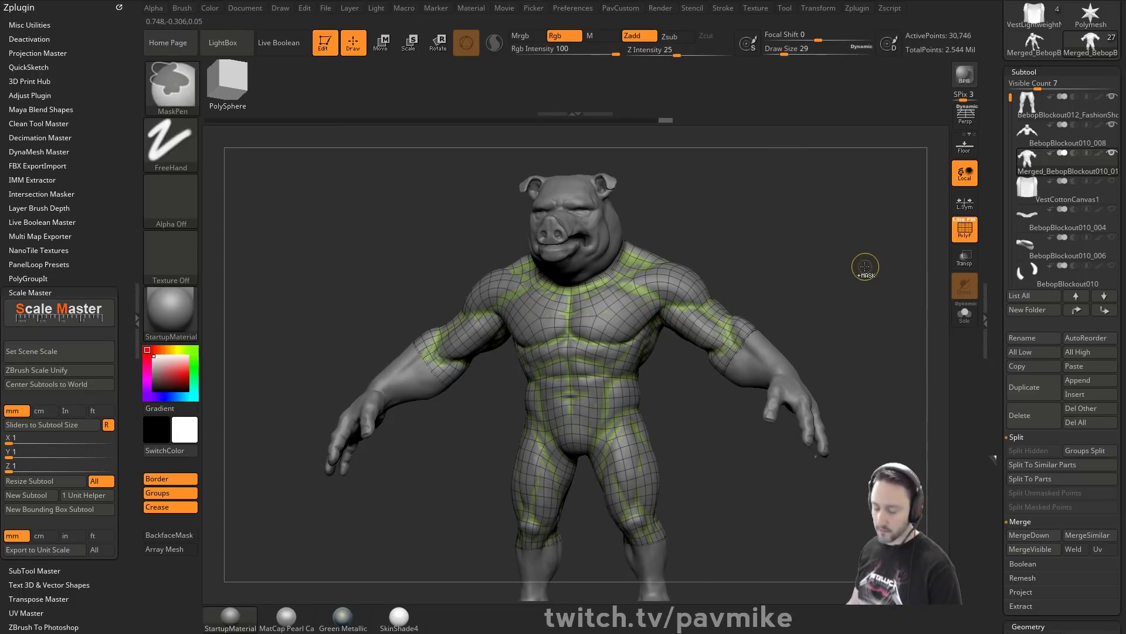
key("space")
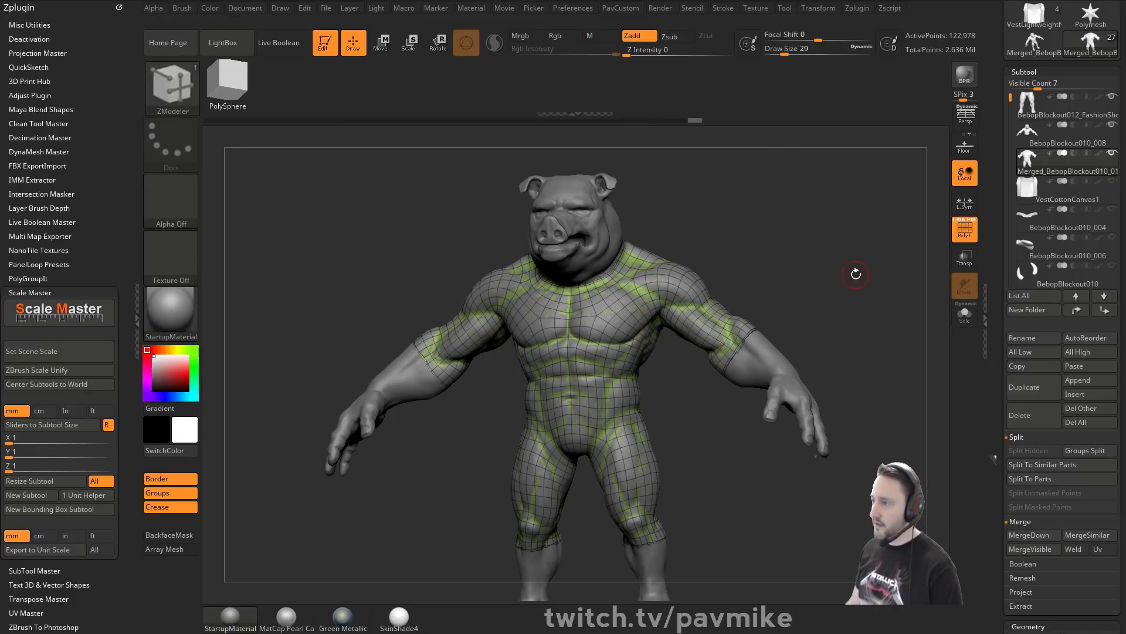
key("space")
key("ctrl+d")
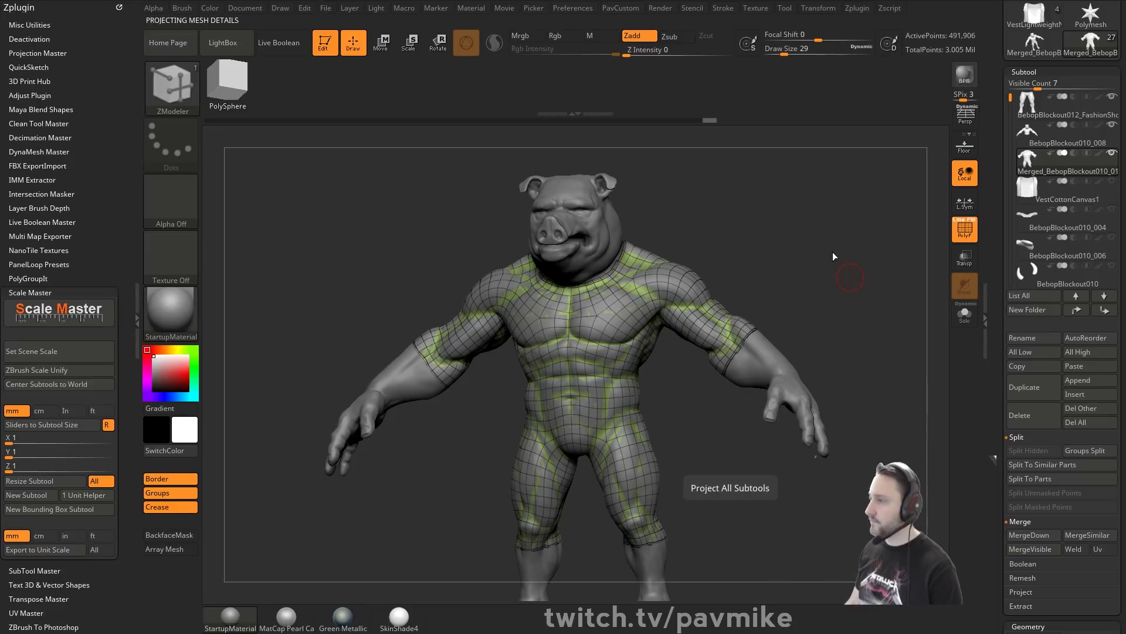
Turn off the polyframe display and hide the pants and upper-body subtools, leaving only the projected torso visible.
left_click_drag(847, 257, 902, 319, "shift")
left_click(965, 229)
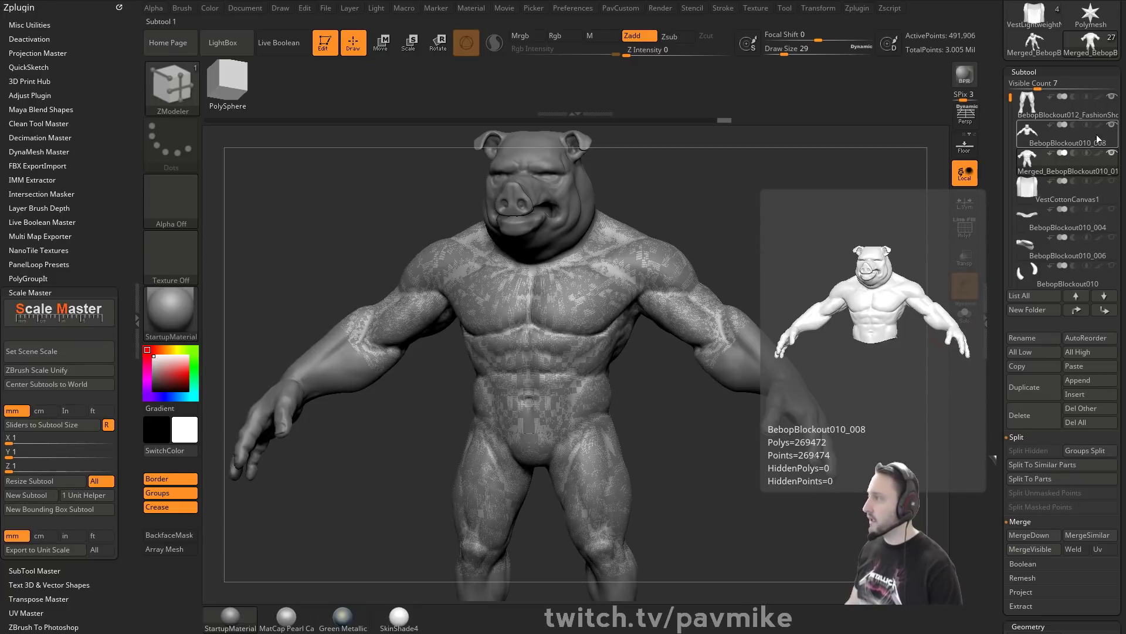
left_click(1116, 111)
left_click(1113, 98)
left_click_drag(827, 238, 838, 221)
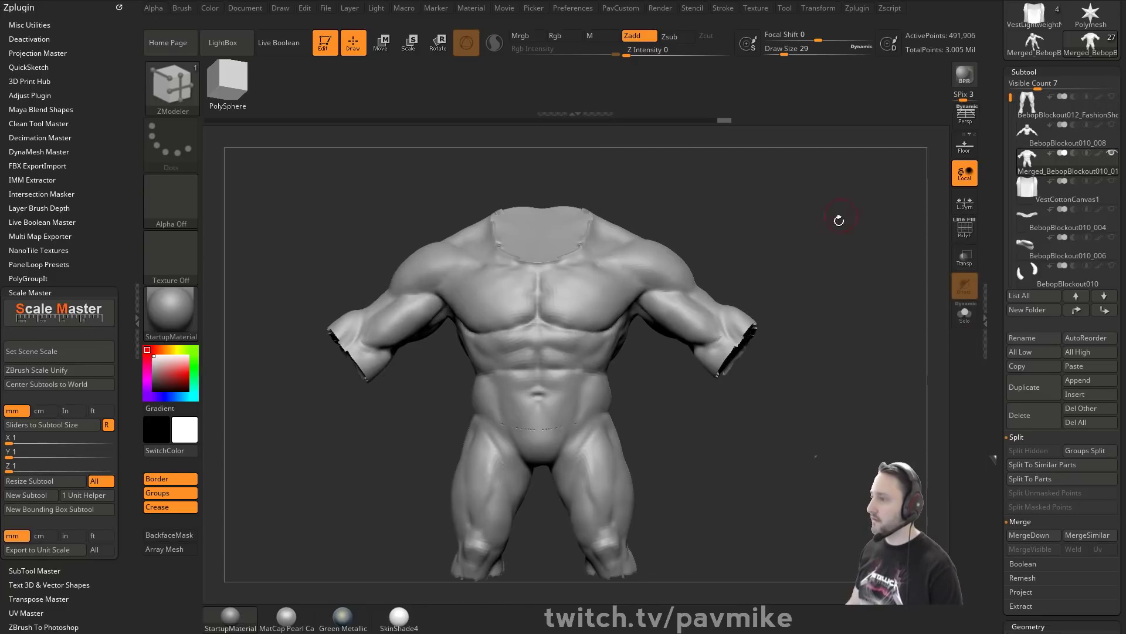
mouse_move(785, 263)
left_mouse_down()
mouse_move(815, 193)
mouse_move(762, 260)
left_mouse_up()
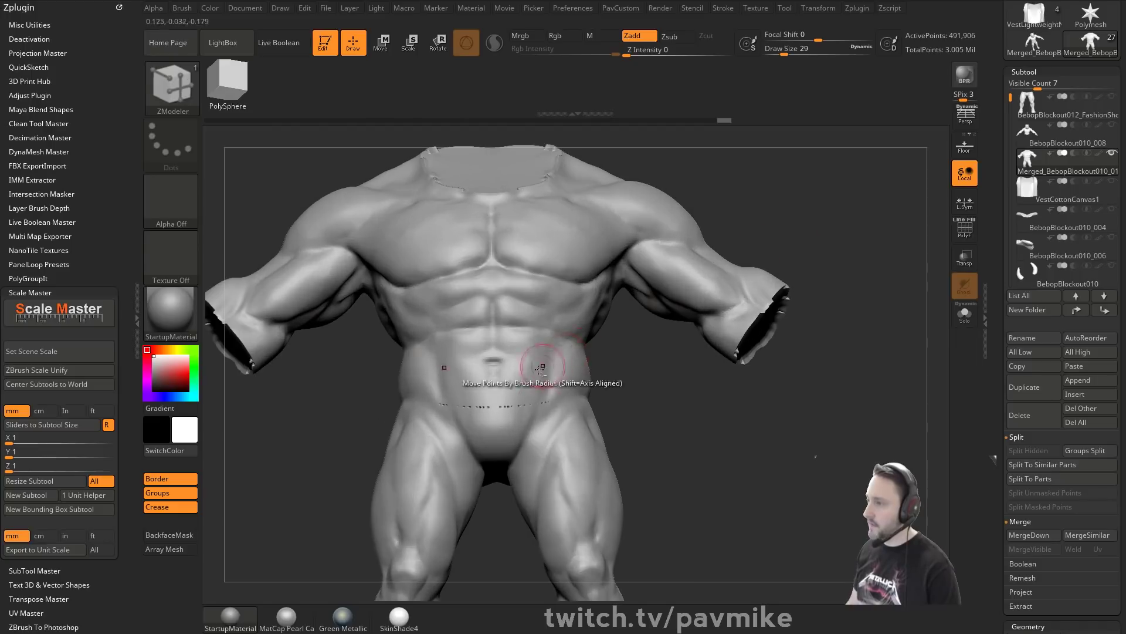
Smooth the projection seam across the lower belly and the jagged arm and neck ends, using the Standard brush at draw size 27.
key("shift")
left_click_drag(479, 376, 527, 372, "shift")
mouse_move(839, 405)
left_mouse_down()
mouse_move(812, 407)
mouse_move(628, 346)
left_mouse_up()
mouse_move(775, 305)
left_mouse_down("alt")
mouse_move(794, 232)
mouse_move(862, 246)
left_mouse_up("alt")
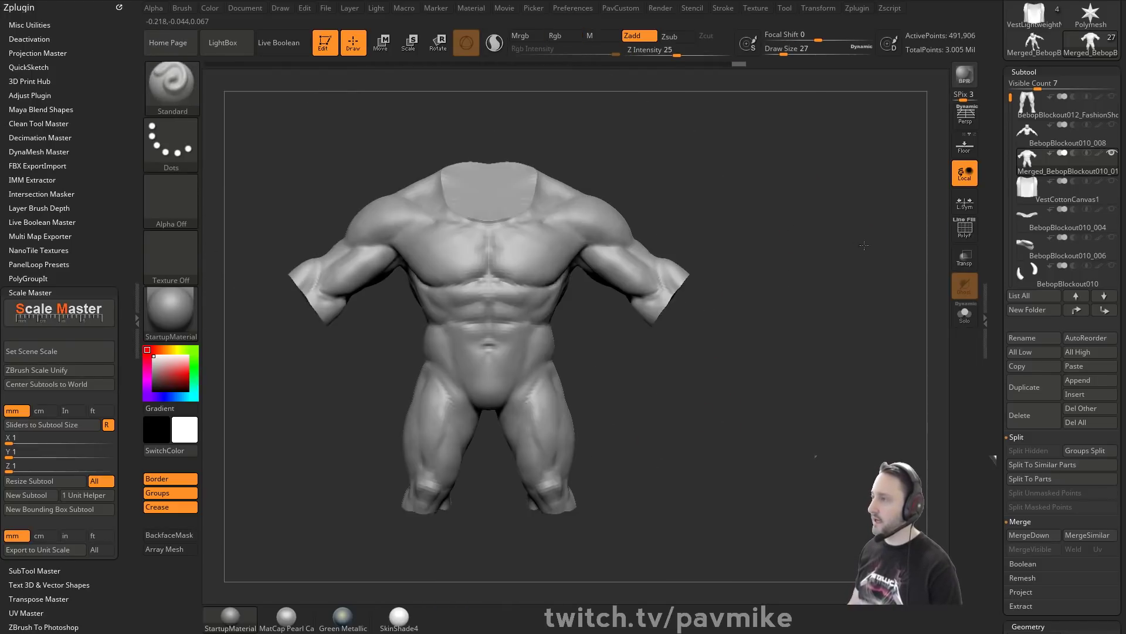
Smooth the jagged rims of the cut lower legs and the capped neck on the isolated torso.
left_click_drag(760, 218, 836, 276, "alt")
mouse_move(583, 116)
left_mouse_down()
mouse_move(587, 188)
mouse_move(522, 196)
mouse_move(547, 252)
mouse_move(622, 195)
mouse_move(819, 179)
left_mouse_up()
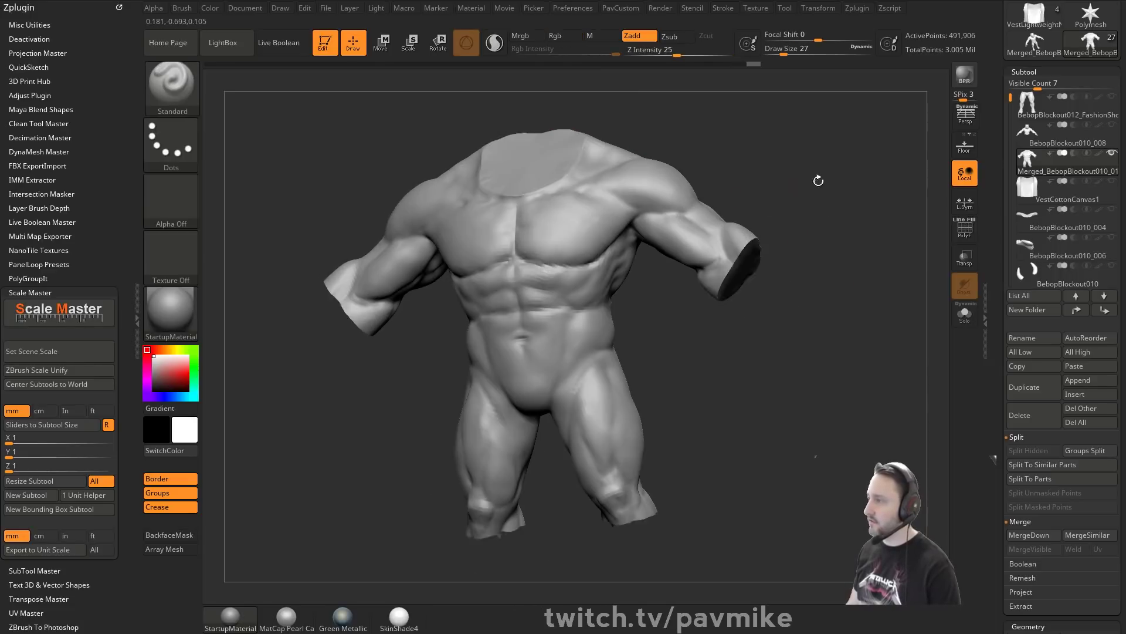
left_click_drag(729, 295, 770, 283)
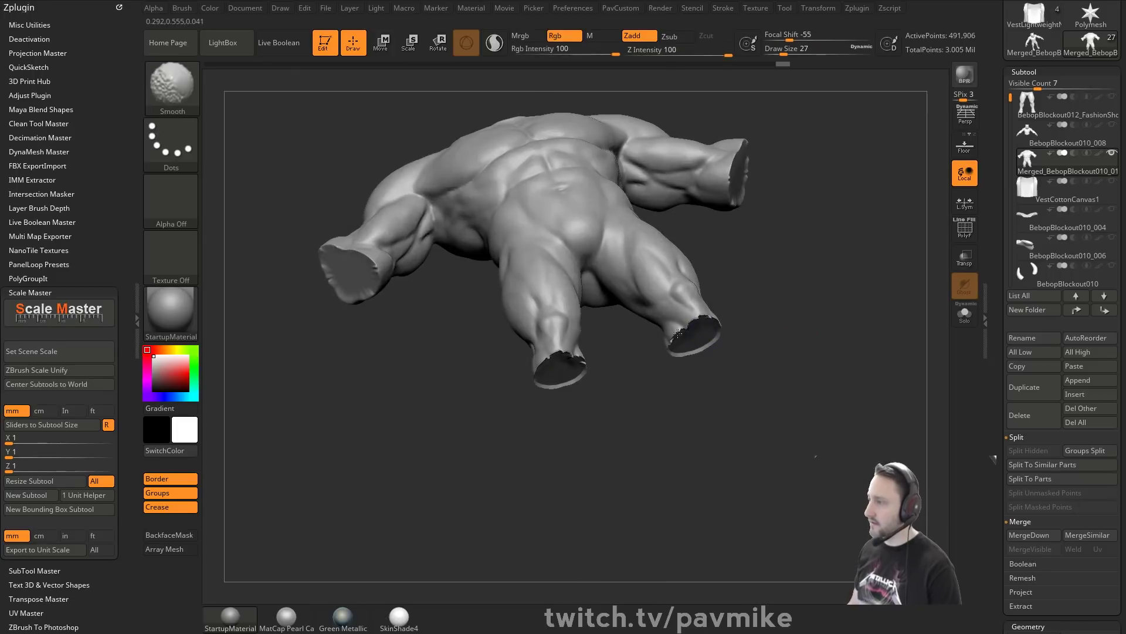
mouse_move(708, 313)
left_mouse_down("shift")
mouse_move(693, 352)
mouse_move(714, 340)
left_mouse_up("shift")
left_click_drag(763, 376, 690, 322)
mouse_move(763, 375)
left_mouse_down()
mouse_move(786, 279)
mouse_move(591, 258)
mouse_move(750, 354)
left_mouse_up()
left_click_drag(868, 236, 866, 305)
key("shift")
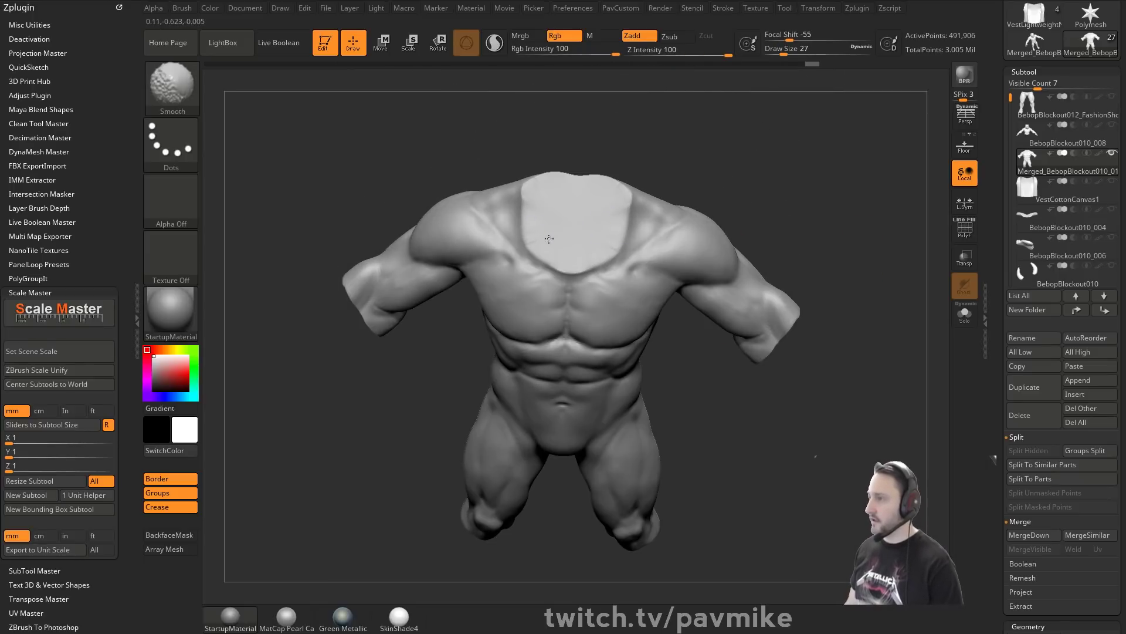
left_click_drag(549, 238, 558, 213, "shift")
mouse_move(704, 187)
left_mouse_down("shift")
mouse_move(880, 262)
mouse_move(871, 269)
left_mouse_up("shift")
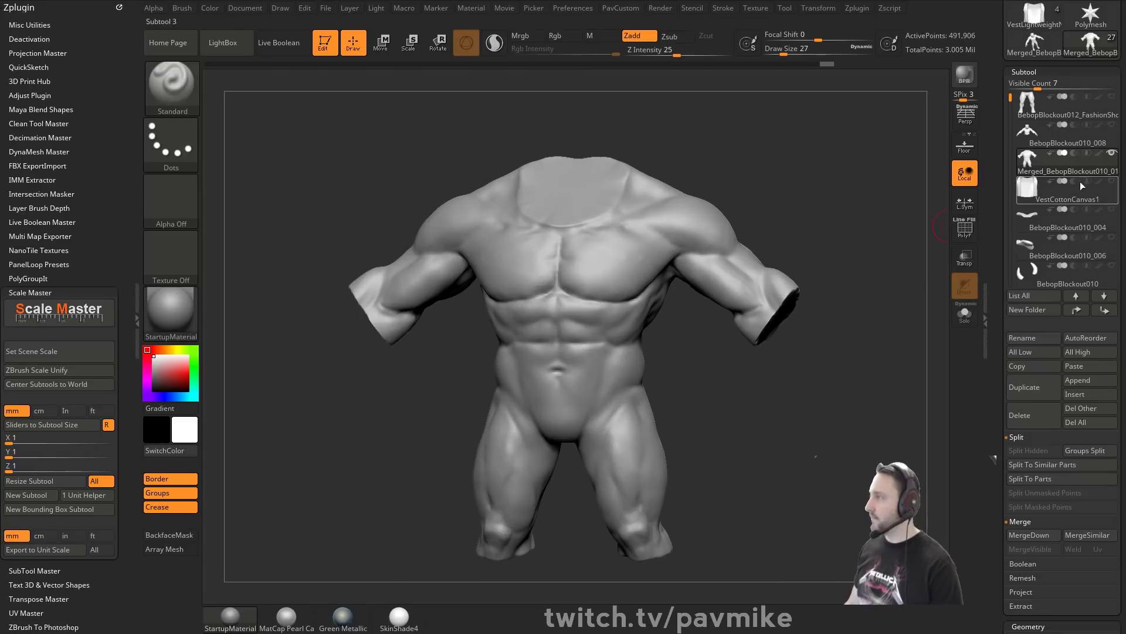
Show the pants and upper-body subtools together with the projected torso.
left_click(1112, 126)
left_click(1112, 96)
left_click_drag(925, 208, 861, 227, "alt")
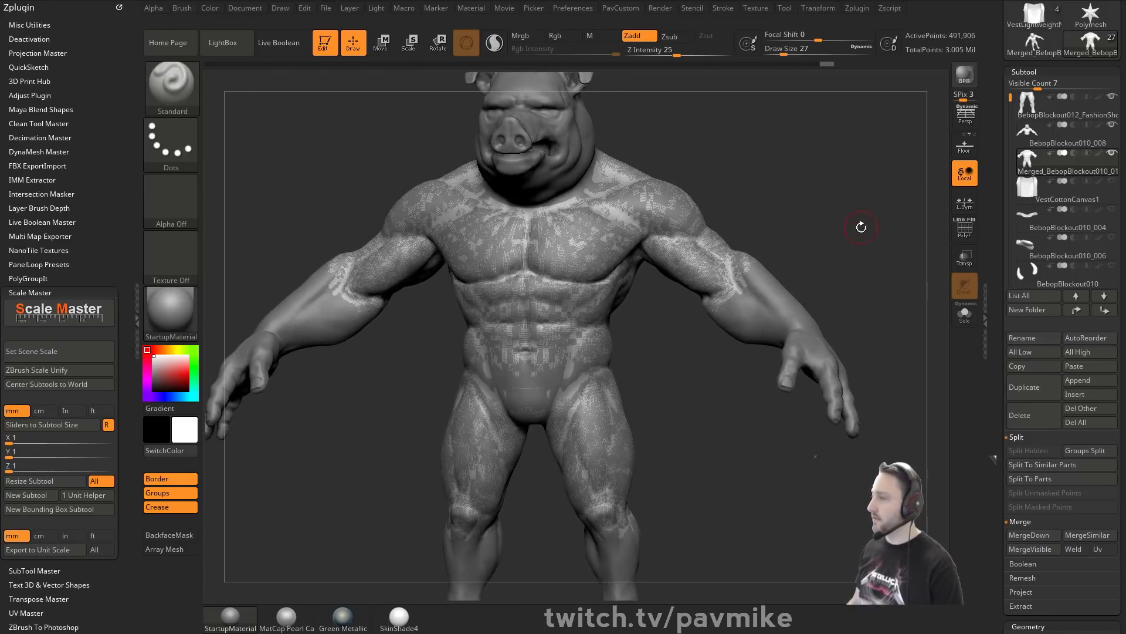
key("1")
left_click(861, 147)
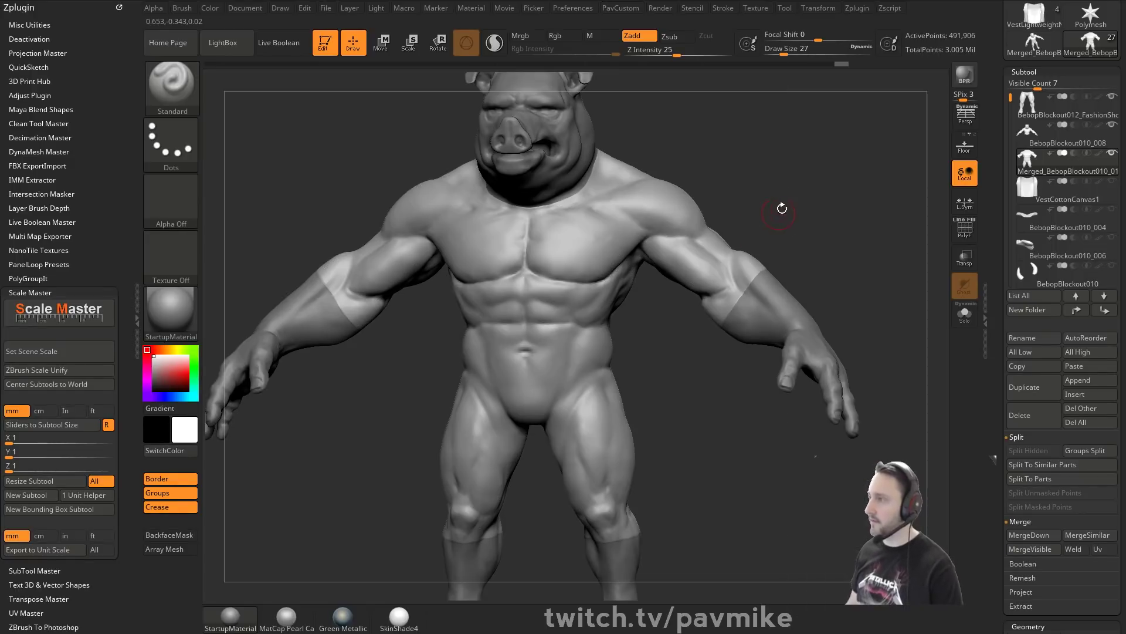
Make SmoothStronger the active smoothing brush.
mouse_move(780, 208)
left_mouse_down()
mouse_move(819, 194)
mouse_move(770, 227)
mouse_move(794, 196)
mouse_move(579, 279)
left_mouse_up()
key("shift")
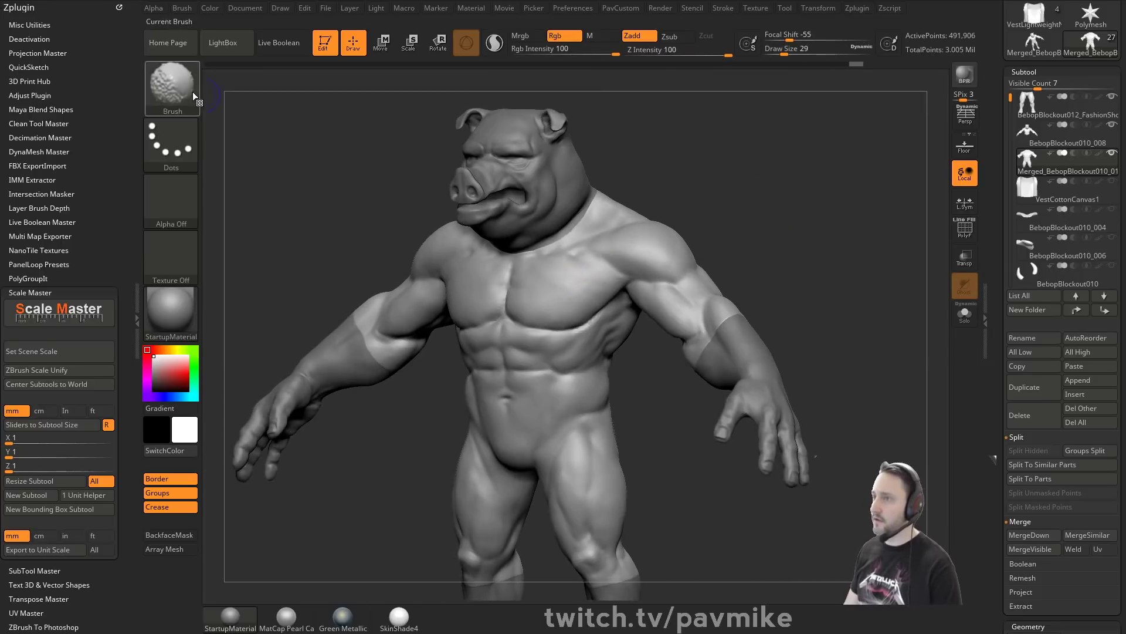
left_click(190, 97)
left_click(311, 405)
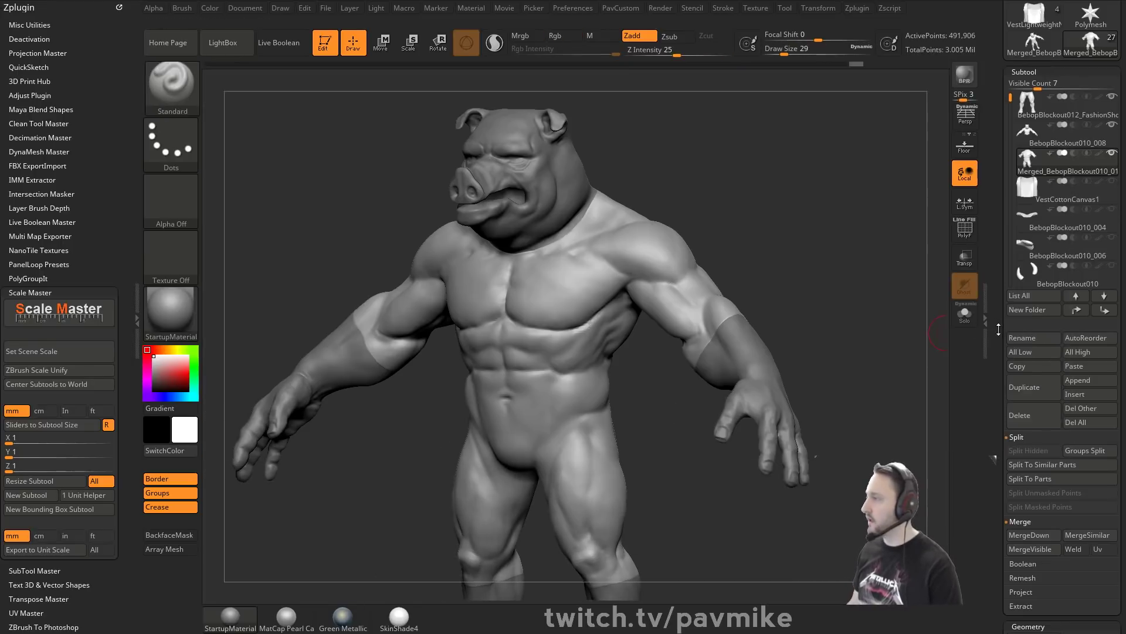
Lower the torso to subdivision level 3 and smooth the chest, with the draw size reduced to 14.
left_click_drag(998, 330, 990, 200)
left_click(1044, 260)
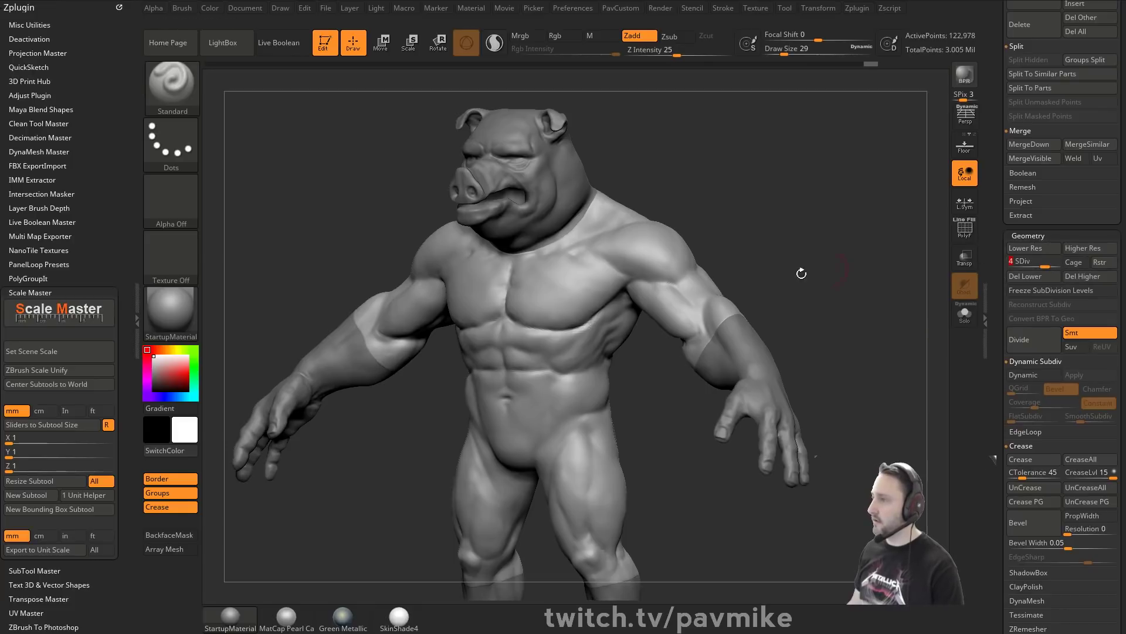
left_click(1032, 262)
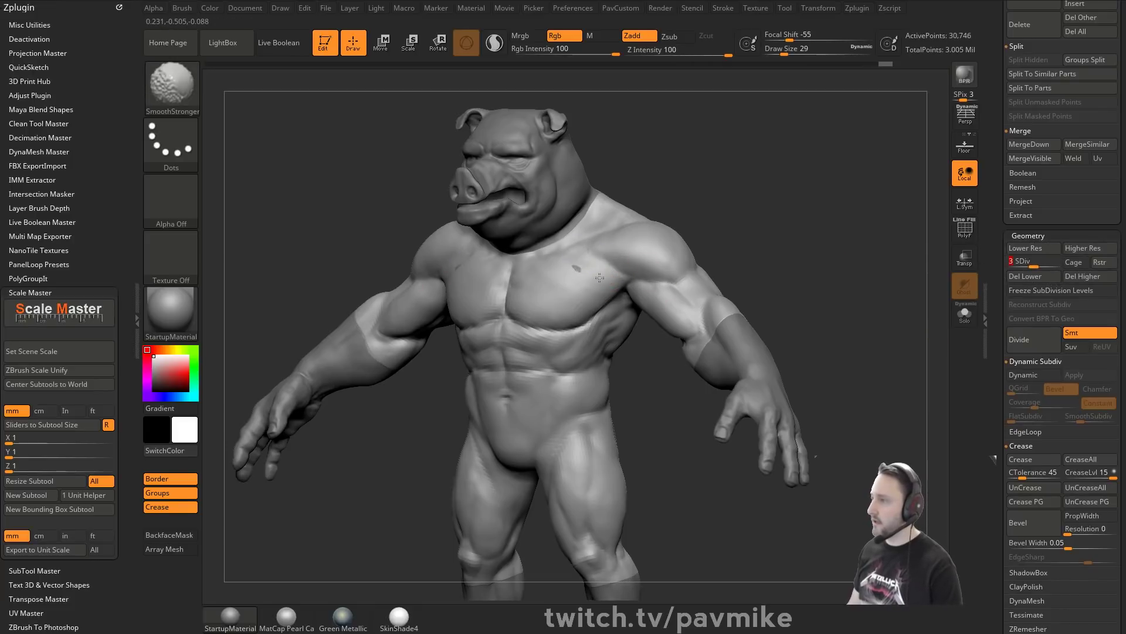
left_click_drag(573, 264, 590, 321, "shift")
mouse_move(781, 223)
left_mouse_down("shift")
mouse_move(823, 227)
mouse_move(819, 207)
mouse_move(845, 216)
left_mouse_up("shift")
mouse_move(851, 216)
left_mouse_down()
mouse_move(819, 216)
mouse_move(684, 270)
left_mouse_up()
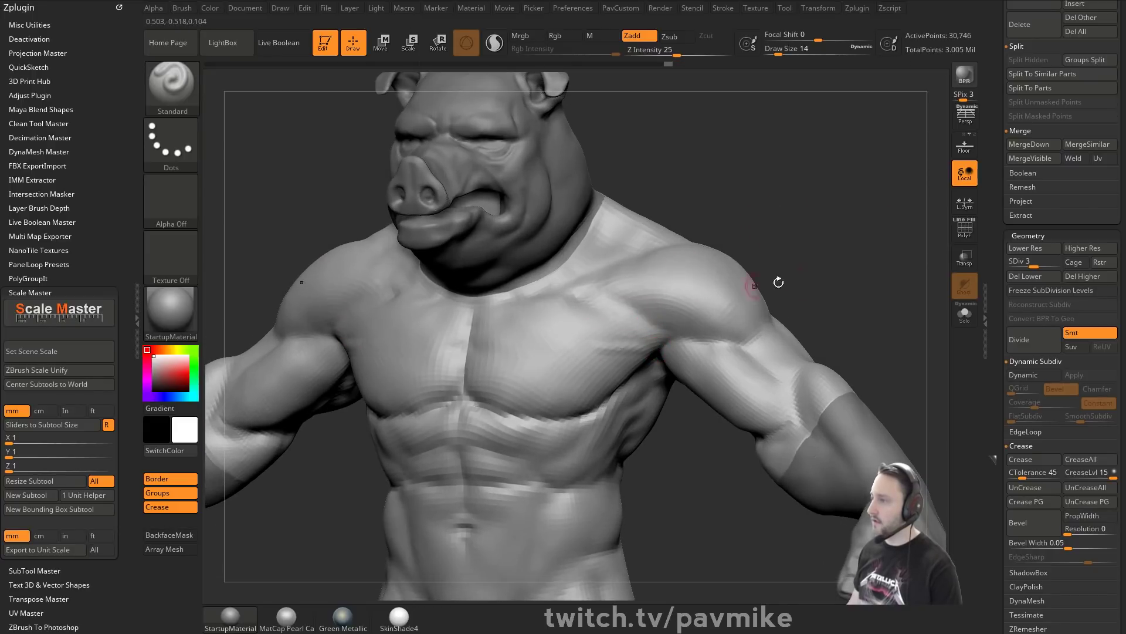
left_click_drag(777, 279, 812, 277, "shift")
Sculpt diagonal Standard brush strokes across the upper abdomen toward the navel at draw size 14.
left_click_drag(812, 277, 814, 187, "alt")
left_click_drag(626, 425, 599, 314)
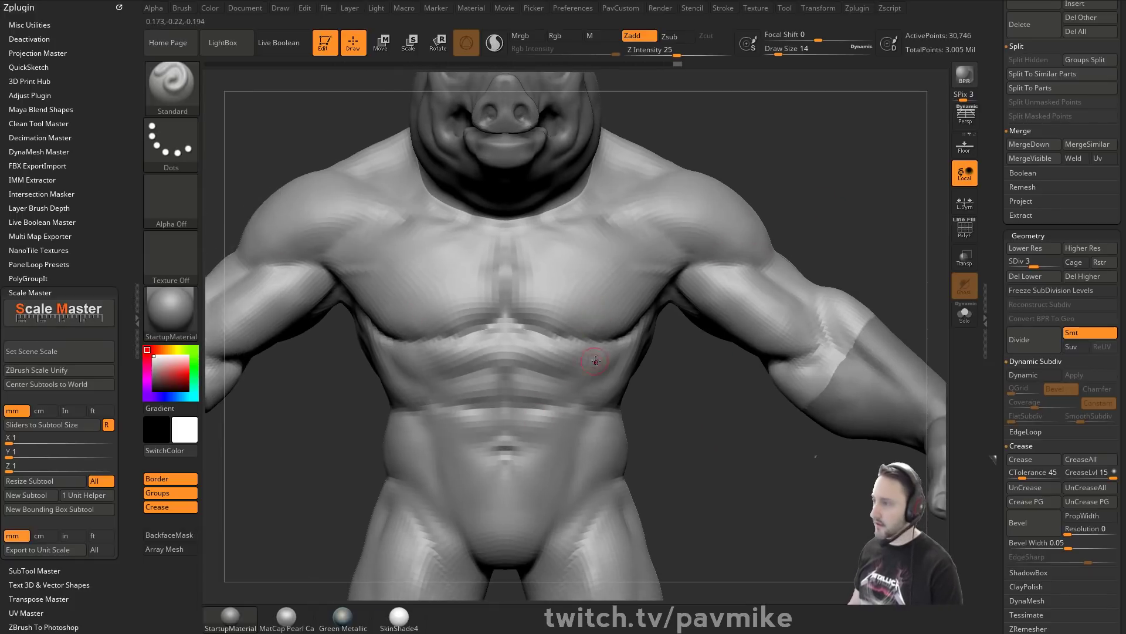
left_click_drag(596, 361, 524, 406)
left_click_drag(584, 380, 525, 406)
left_click_drag(600, 408, 506, 444)
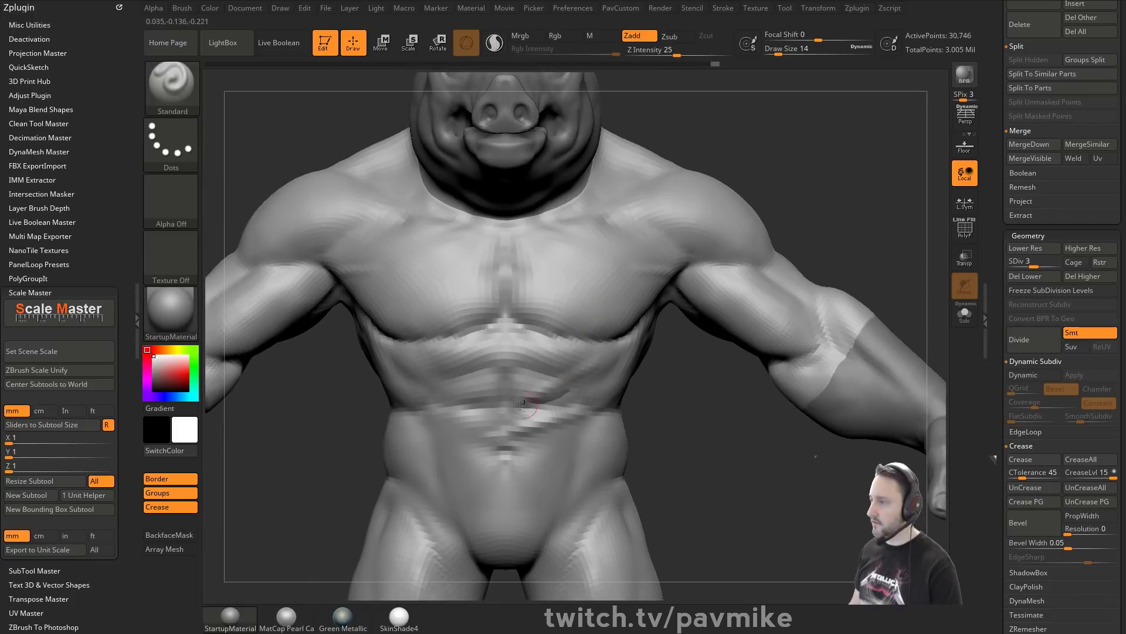
mouse_move(593, 386)
left_mouse_down()
mouse_move(535, 402)
mouse_move(544, 399)
left_mouse_up()
left_click_drag(658, 395, 686, 352, "alt")
left_click_drag(812, 253, 798, 280, "alt")
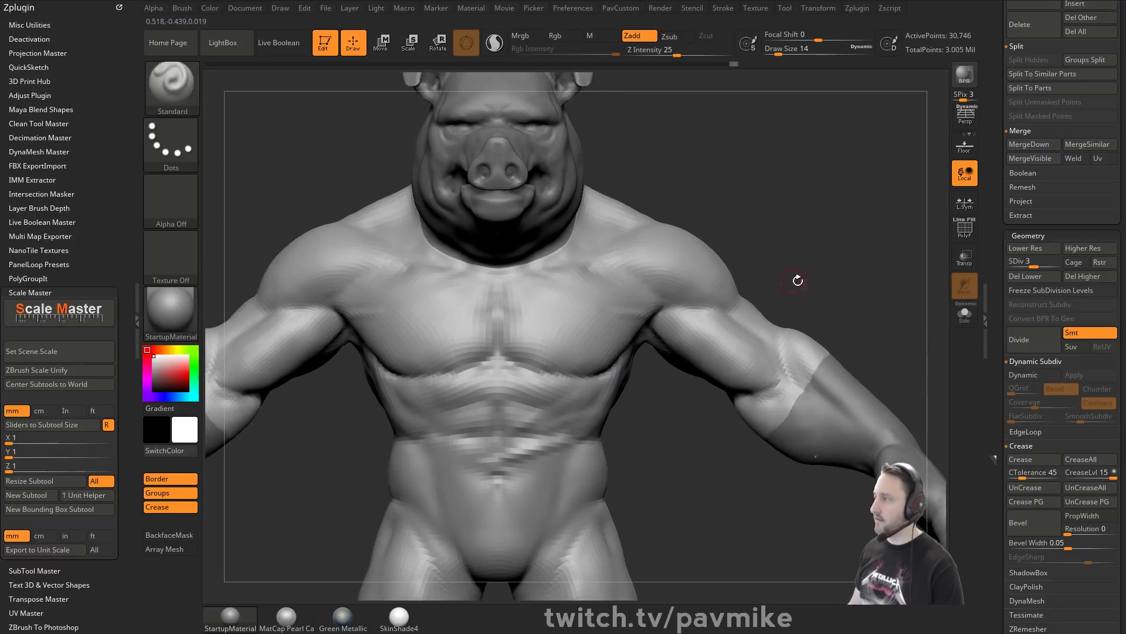
Raise the torso to subdivision level 4 and smooth the sculpted area beside the navel.
key("d")
left_click_drag(875, 260, 638, 397)
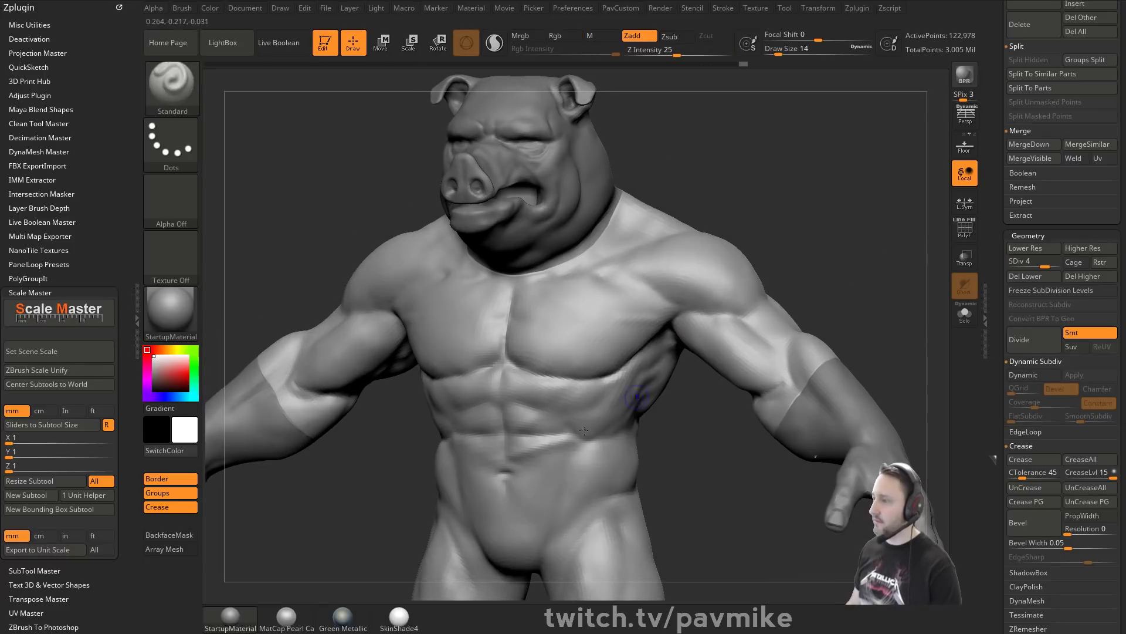
key("shift")
left_click_drag(561, 452, 581, 447, "shift")
left_click_drag(763, 205, 801, 188, "shift")
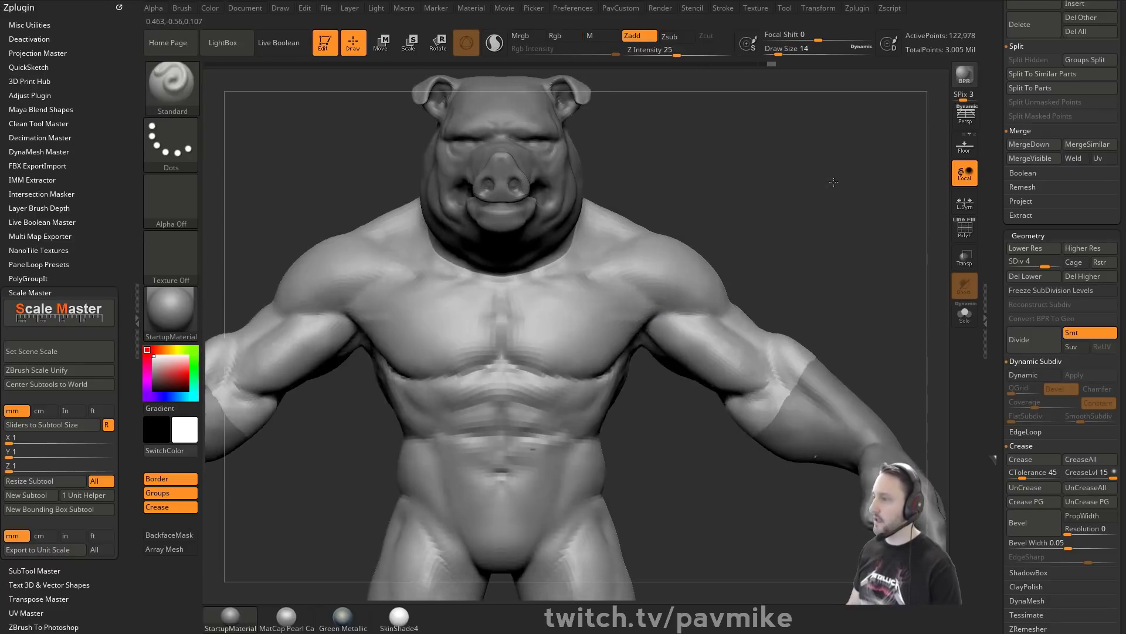
Load the MagicFolds_Soft cloth brush from the brush library and set its draw size to 31.
left_click_drag(786, 287, 806, 214, "alt")
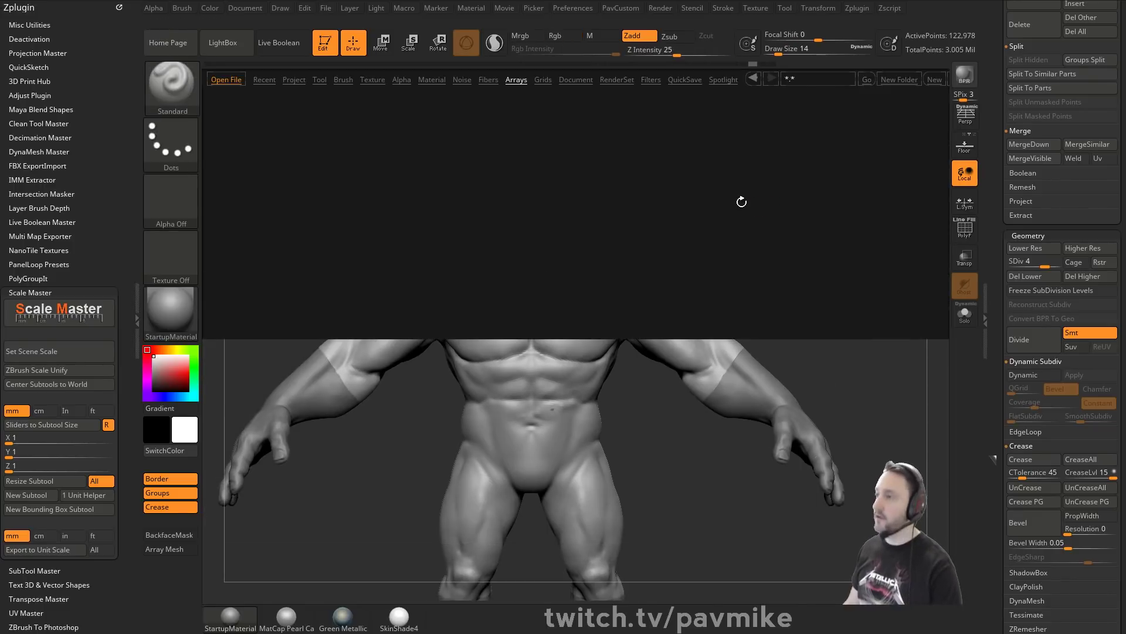
left_click(343, 80)
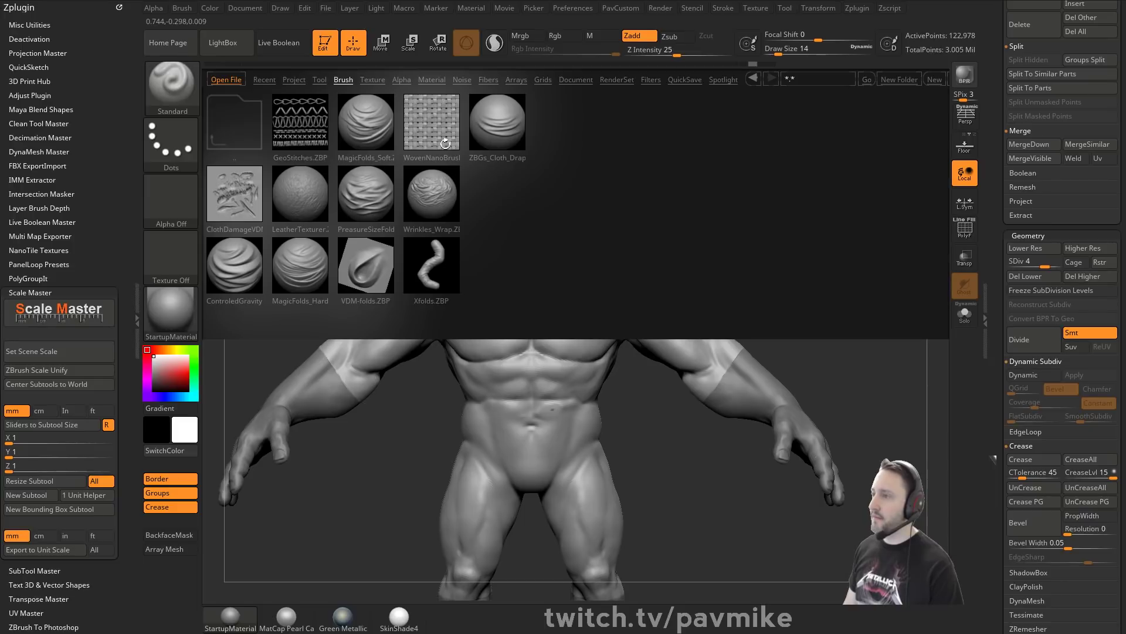
double_click(368, 118)
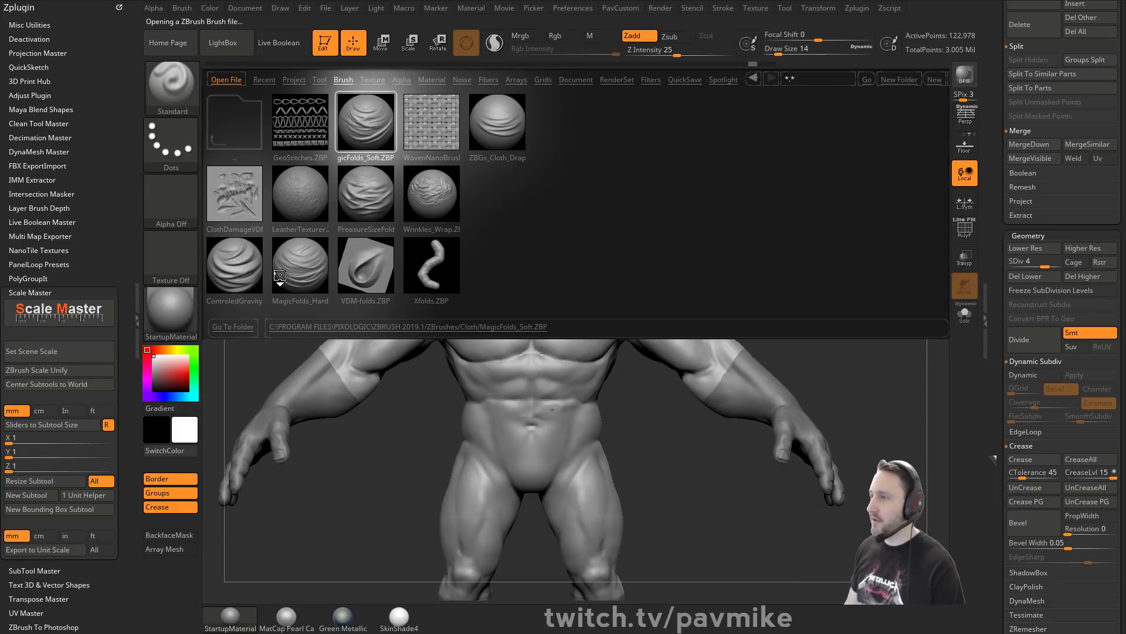
key("s")
left_click_drag(644, 320, 589, 273)
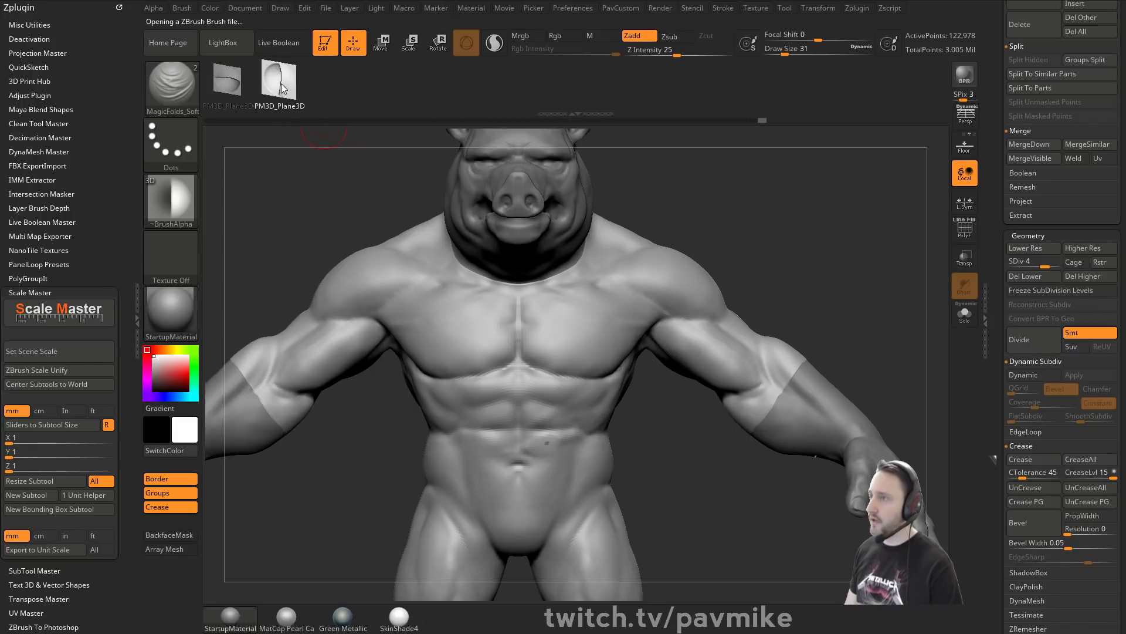
left_click_drag(733, 223, 682, 219)
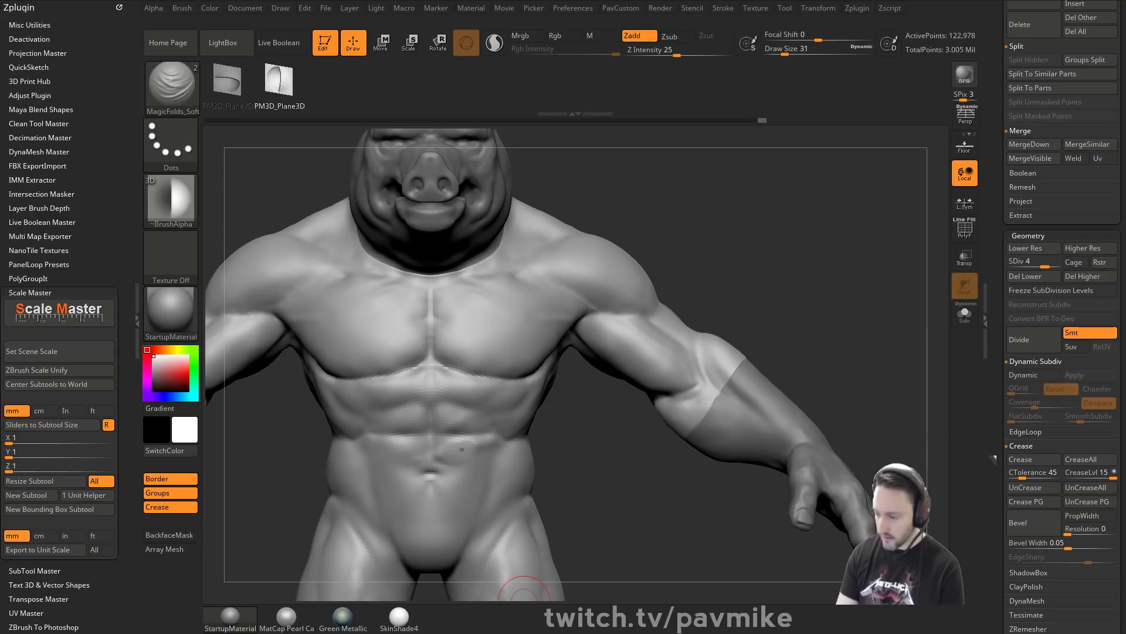
Switch to the browser, look through the YouTube channel's video results for "vdm", and return to ZBrush.
key("alt+Tab")
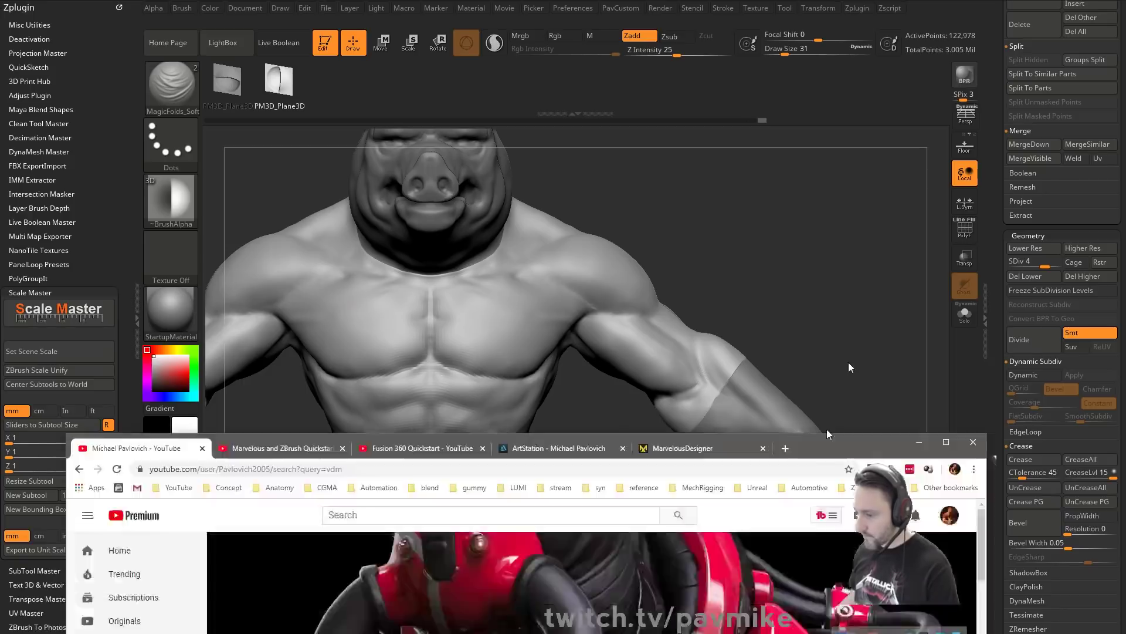
scroll(643, 381, "down", 2)
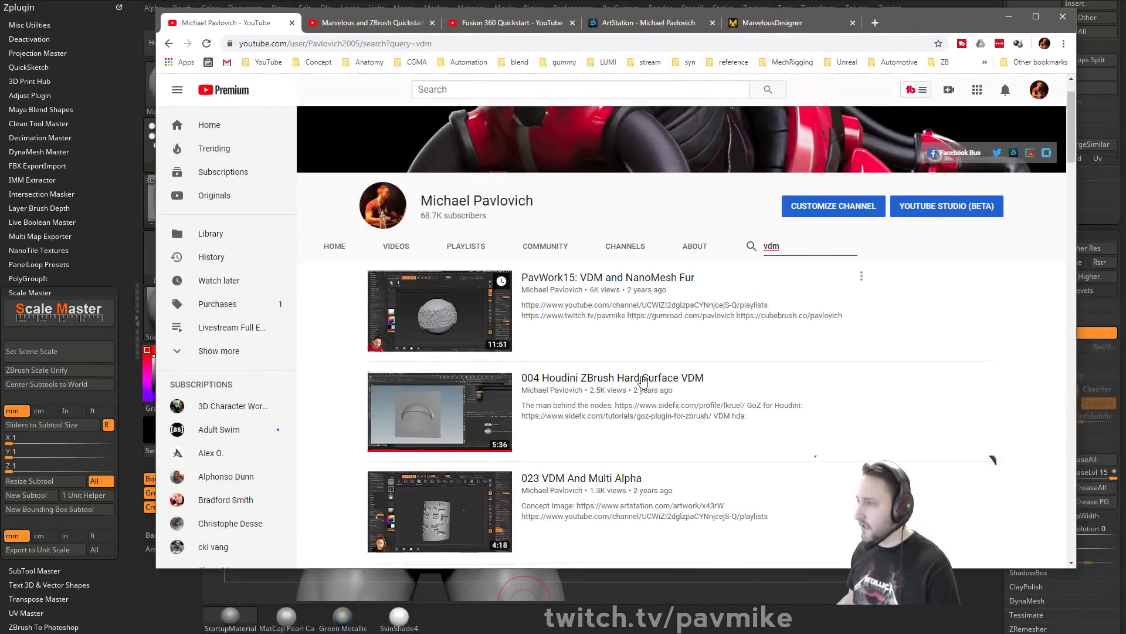
scroll(643, 381, "down", 2)
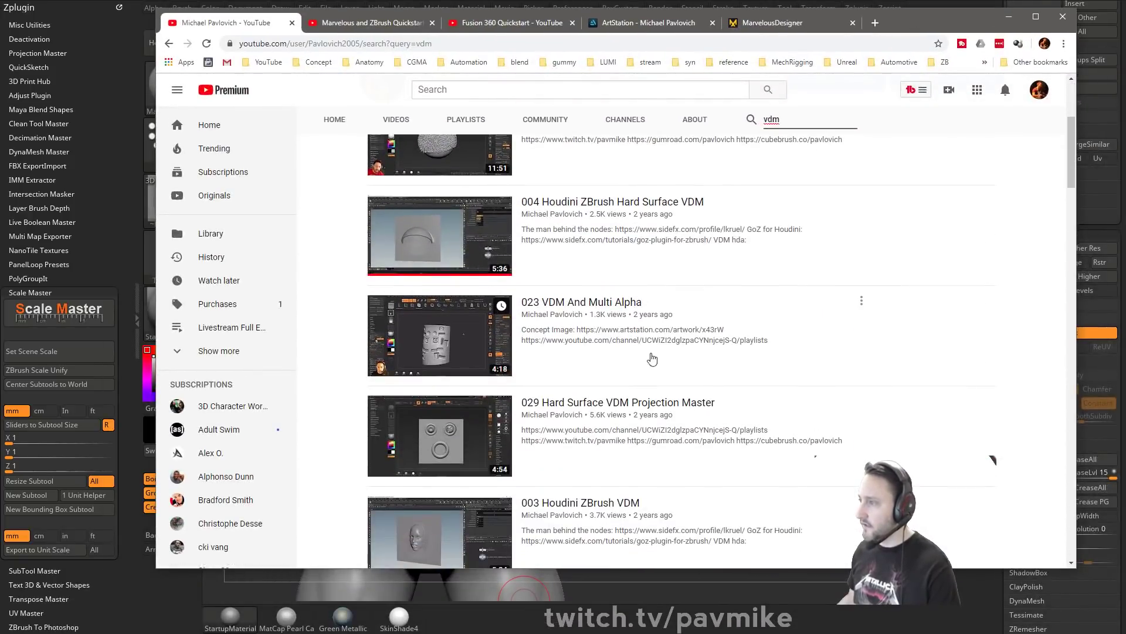
scroll(645, 333, "down", 2)
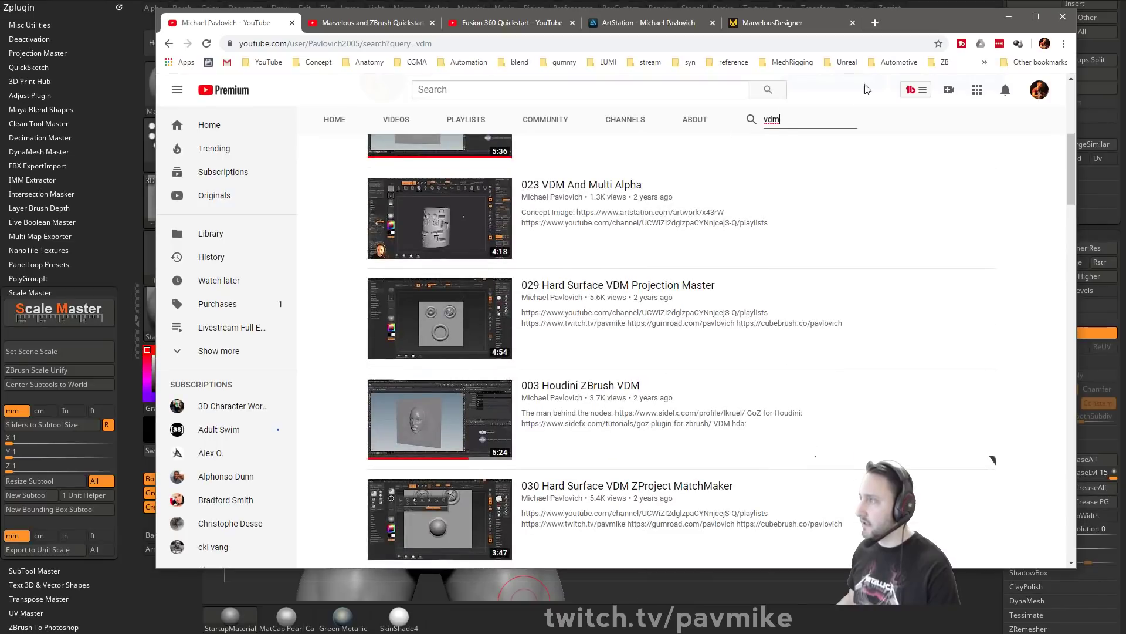
scroll(679, 367, "down", 3)
scroll(679, 367, "up", 6)
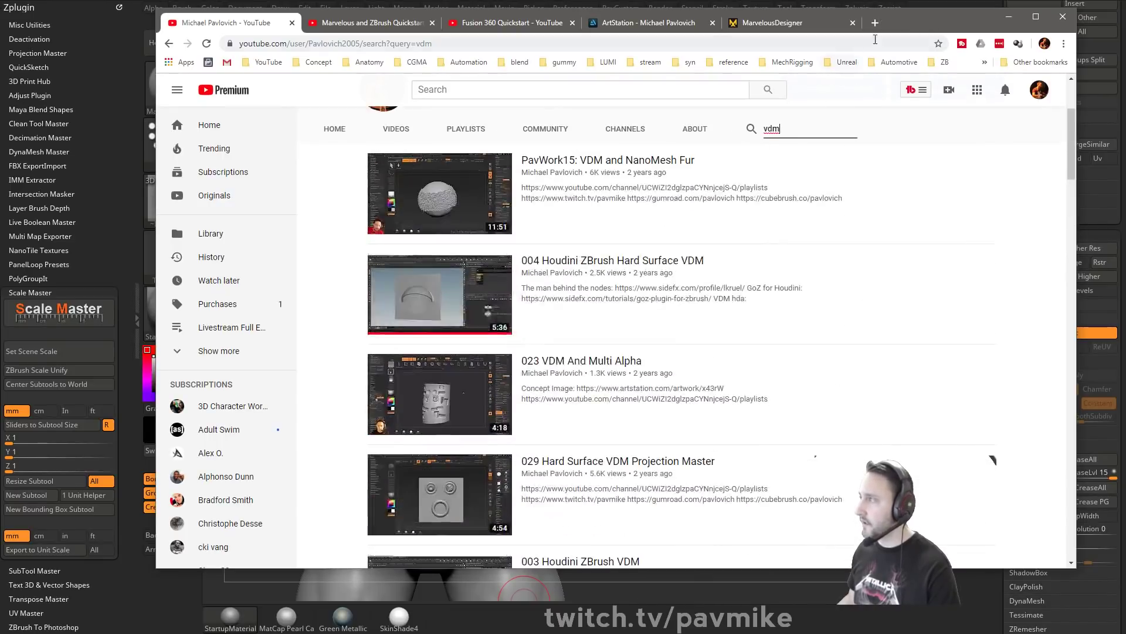
left_click(1009, 17)
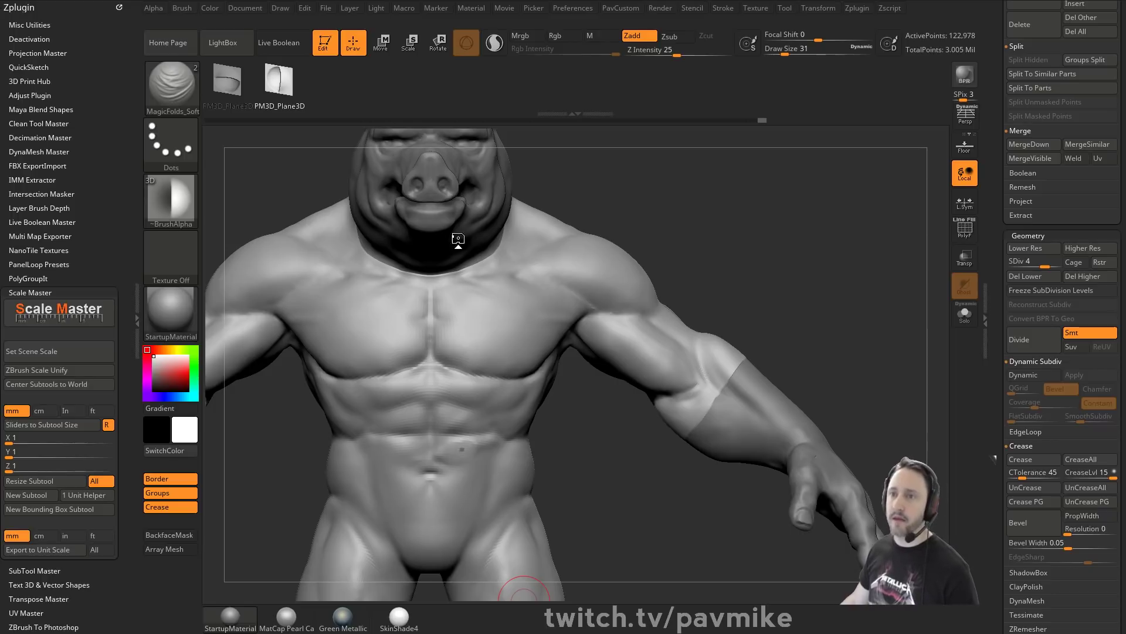
View the vest and its pattern pieces on the pig character in Marvelous Designer, and switch back to ZBrush.
left_click_drag(644, 247, 634, 196)
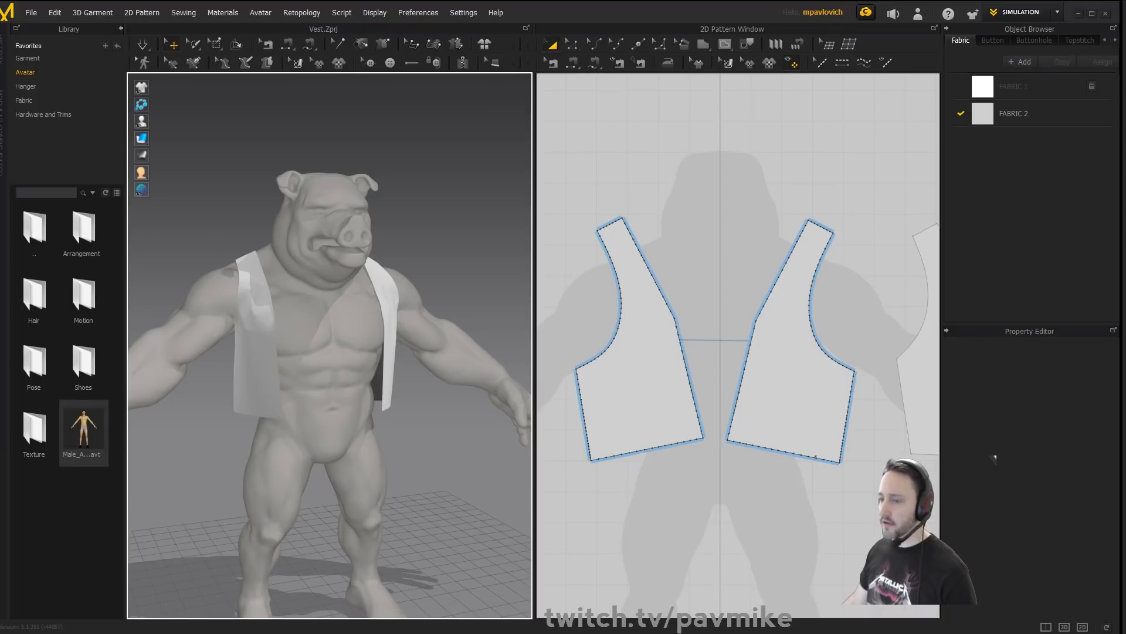
key("alt+Tab")
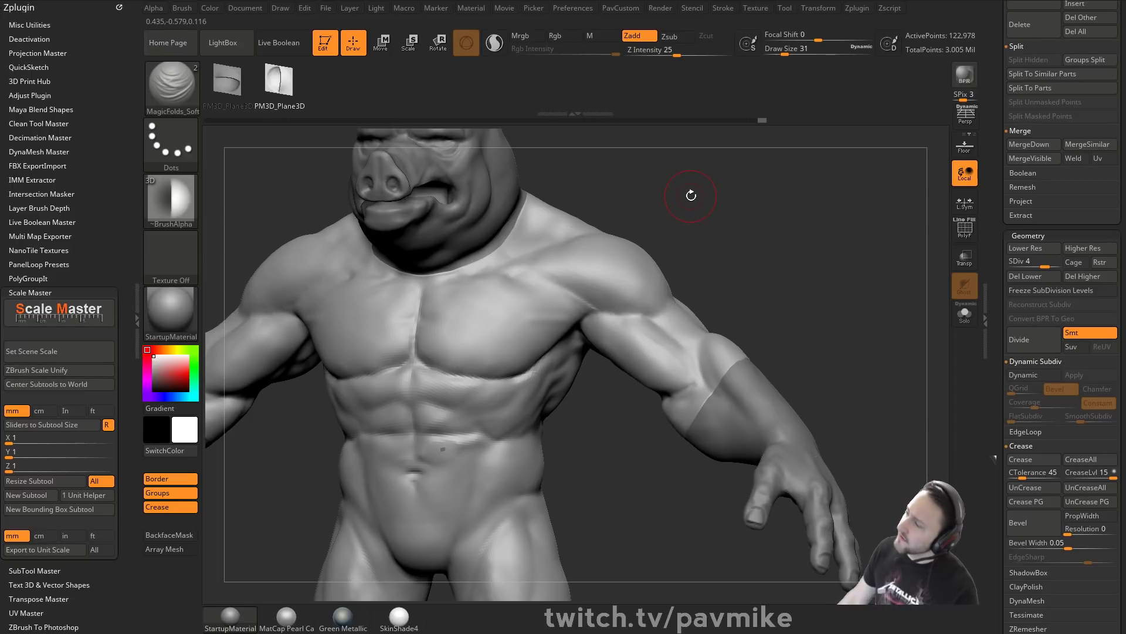
Remove the small dent beside the navel by smoothing, and switch to the Clay brush at draw size 33.
mouse_move(755, 153)
left_mouse_down()
mouse_move(754, 181)
mouse_move(719, 192)
left_mouse_up()
key("1")
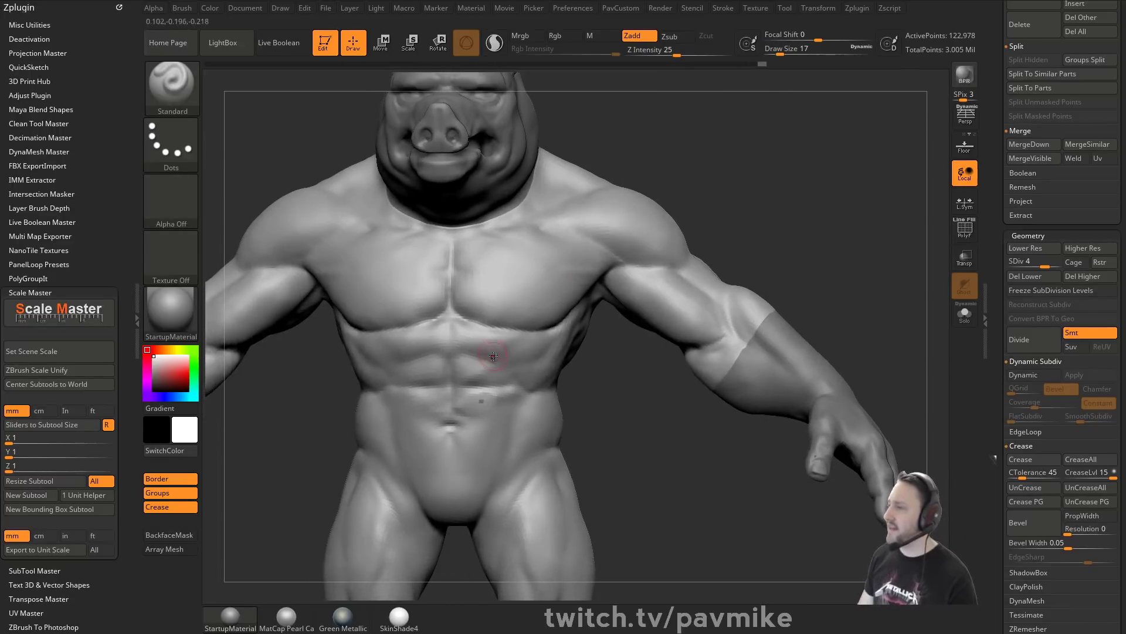
left_click_drag(467, 399, 481, 401, "shift")
left_click_drag(599, 397, 605, 401)
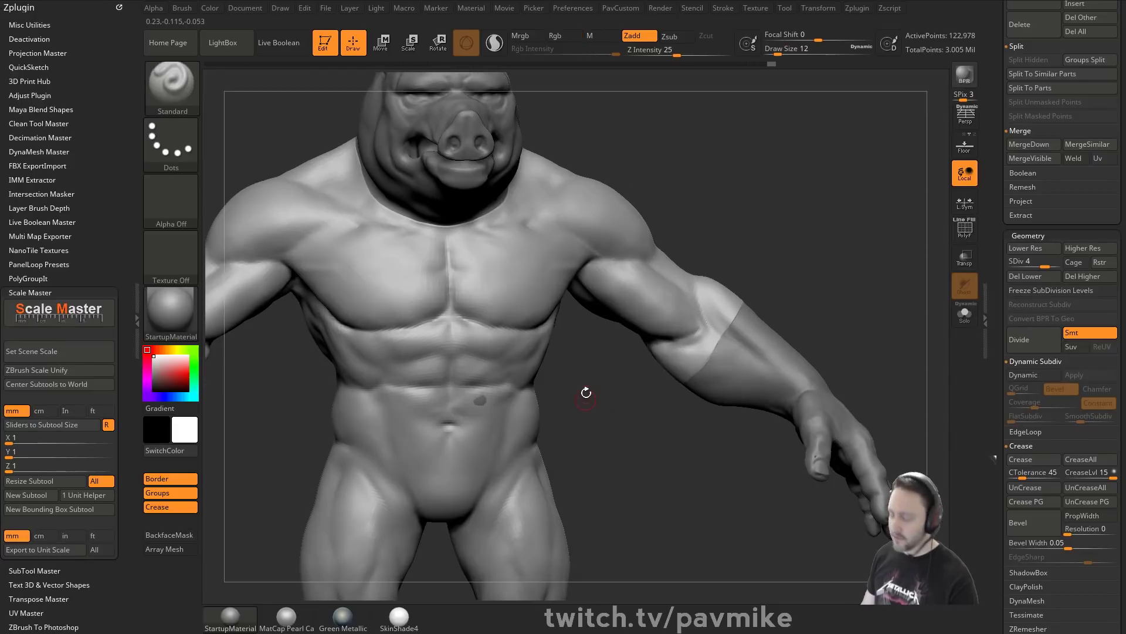
left_click_drag(577, 366, 555, 381)
key("s")
left_click_drag(470, 402, 478, 402)
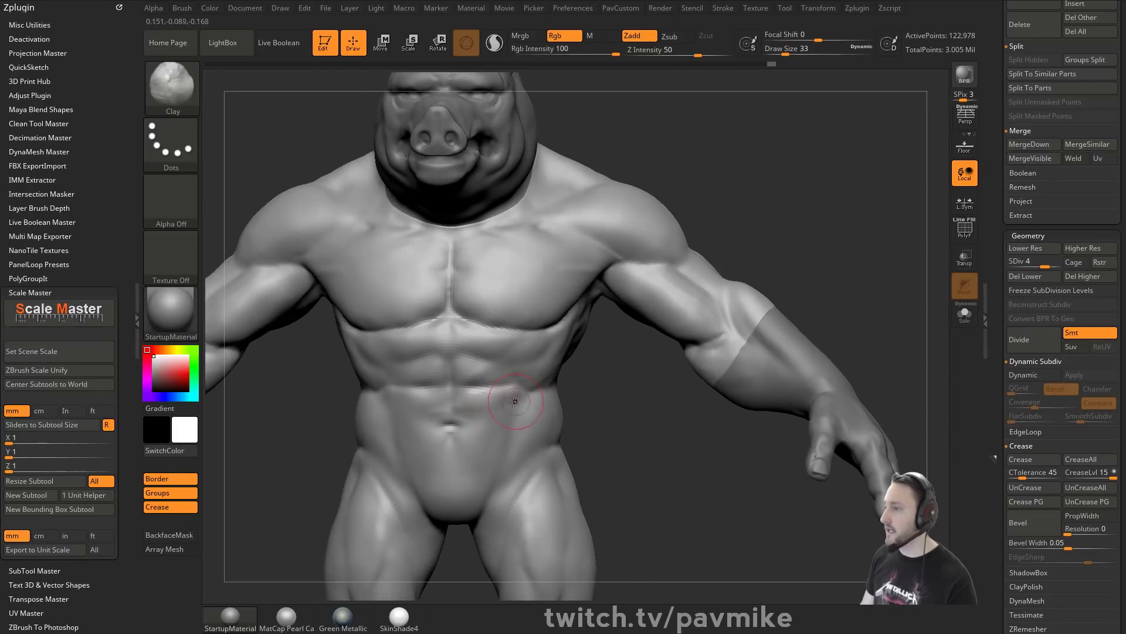
Reduce the Clay brush's draw size to 20 and smooth small areas around the armpits and upper arms.
left_click_drag(613, 410, 601, 410, "shift")
mouse_move(754, 273)
left_mouse_down("alt")
mouse_move(769, 211)
mouse_move(754, 255)
left_mouse_up("alt")
key("s")
mouse_move(759, 279)
left_mouse_down()
mouse_move(776, 270)
mouse_move(765, 276)
left_mouse_up()
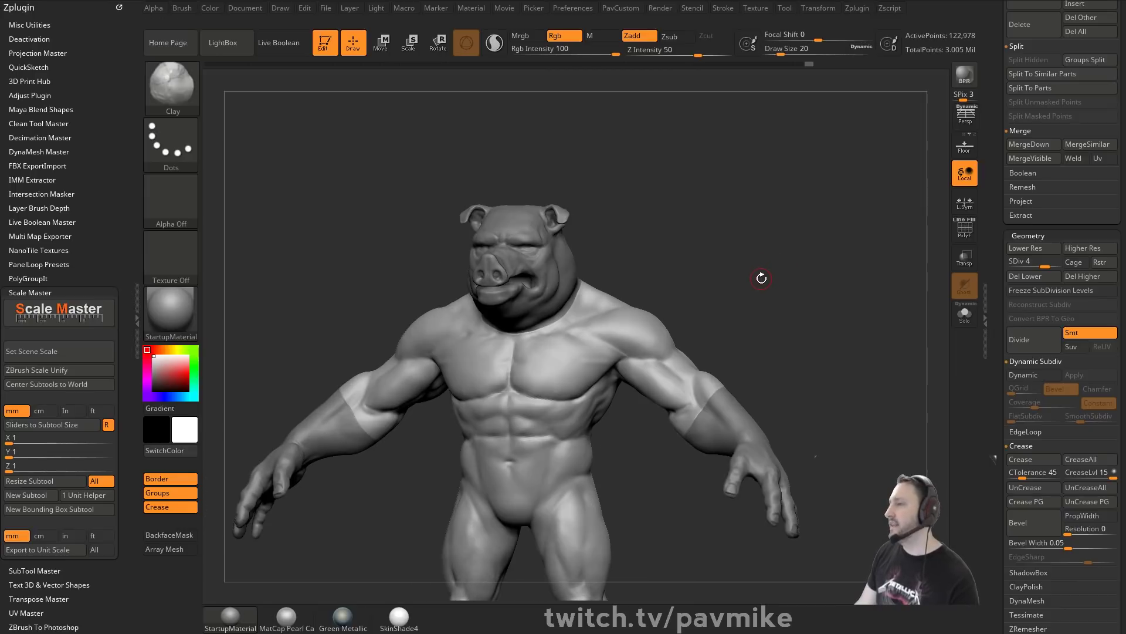
left_click_drag(596, 353, 612, 366, "shift")
mouse_move(734, 283)
left_mouse_down("alt")
mouse_move(727, 331)
mouse_move(741, 300)
left_mouse_up("alt")
left_click_drag(393, 373, 411, 379, "shift")
mouse_move(734, 307)
left_mouse_down("shift")
mouse_move(751, 272)
mouse_move(792, 257)
mouse_move(774, 256)
mouse_move(763, 280)
left_mouse_up("shift")
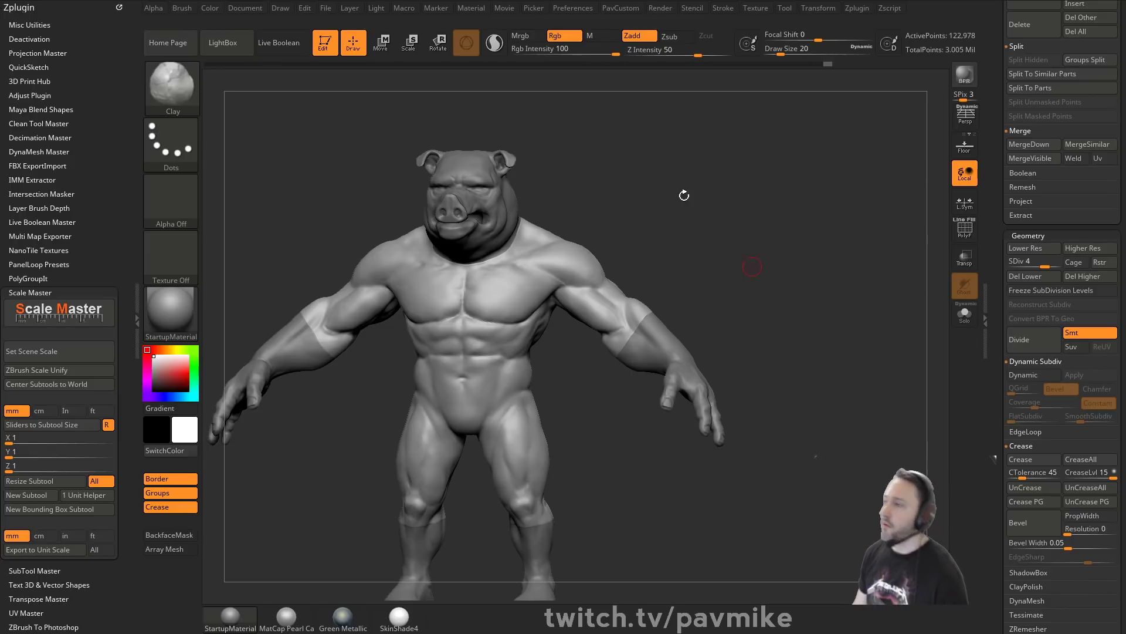
Switch back to the Standard brush at draw size 17 and view the character from the front.
mouse_move(703, 221)
left_mouse_down("alt")
mouse_move(709, 214)
mouse_move(714, 249)
mouse_move(717, 234)
mouse_move(671, 248)
mouse_move(649, 209)
mouse_move(621, 219)
mouse_move(441, 211)
mouse_move(639, 207)
mouse_move(650, 196)
left_mouse_up("alt")
key("b")
key("s")
key("t")
mouse_move(589, 231)
left_mouse_down()
mouse_move(511, 253)
mouse_move(600, 227)
left_mouse_up()
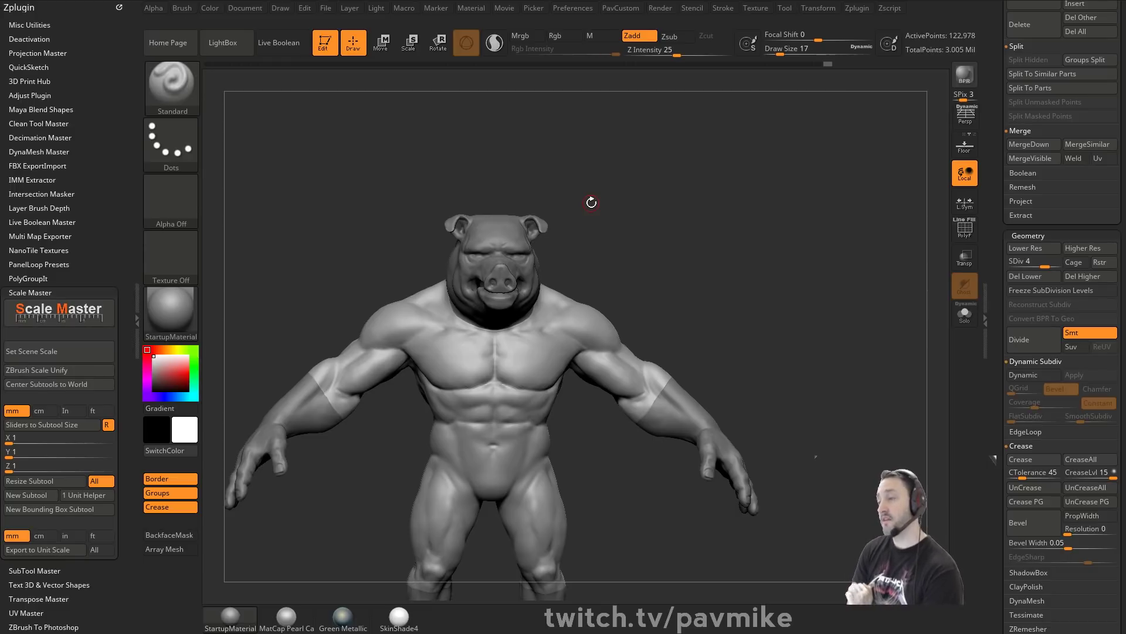
Examine the character's head, chest and arms from the front and both three-quarter angles.
left_click_drag(681, 189, 622, 168)
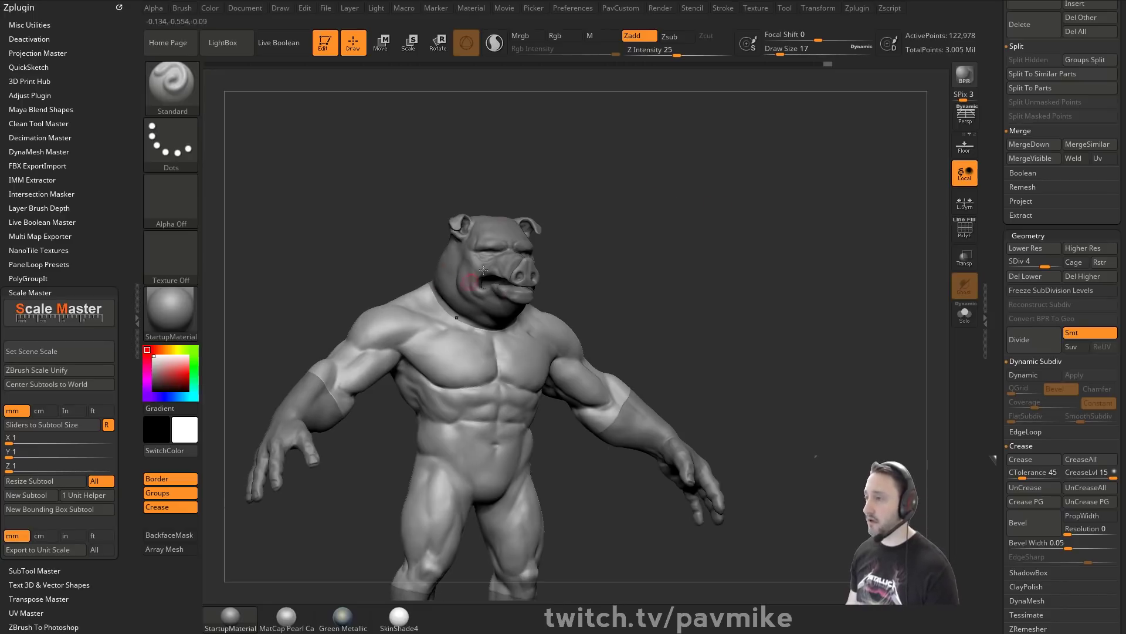
left_click_drag(738, 241, 711, 254)
key("s")
mouse_move(712, 253)
left_mouse_down()
mouse_move(729, 254)
mouse_move(737, 283)
left_mouse_up()
key("s")
left_click_drag(621, 255, 661, 246)
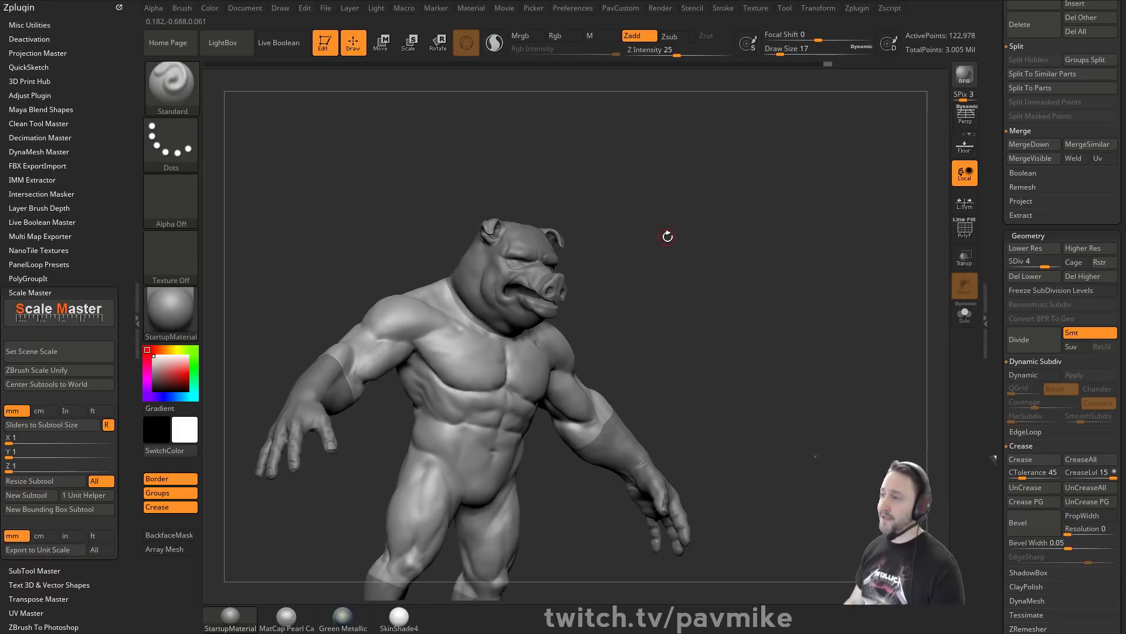
mouse_move(668, 237)
left_mouse_down()
mouse_move(677, 234)
mouse_move(645, 233)
mouse_move(704, 234)
mouse_move(692, 253)
mouse_move(747, 264)
left_mouse_up()
key("s")
key("s")
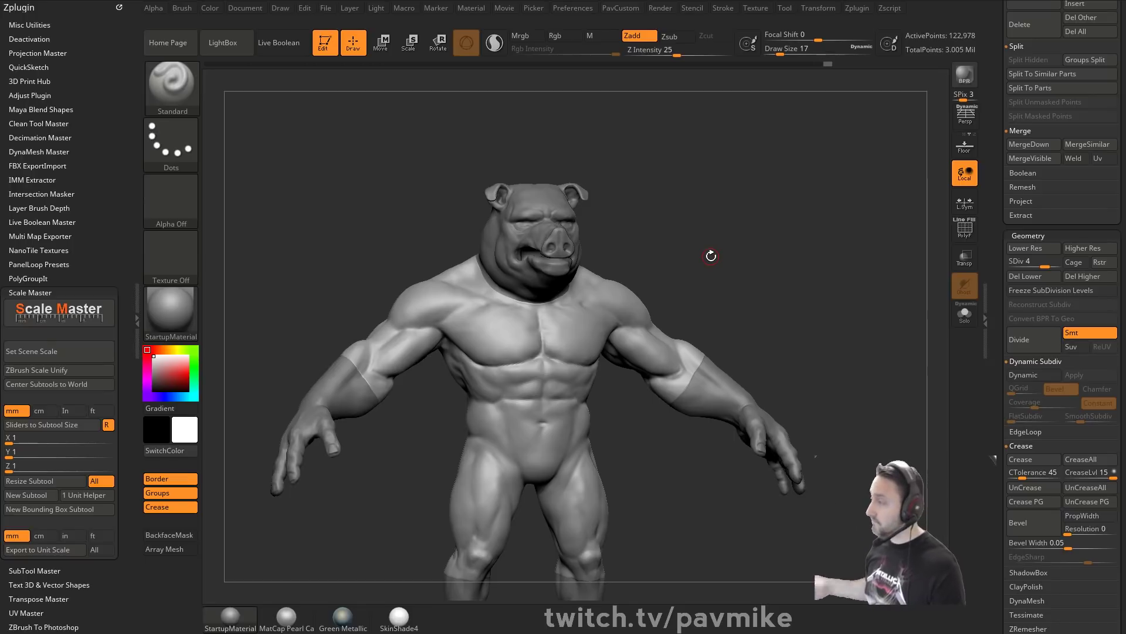
mouse_move(644, 215)
left_mouse_down()
mouse_move(688, 244)
mouse_move(733, 243)
left_mouse_up()
key("s")
key("s")
left_click(722, 248)
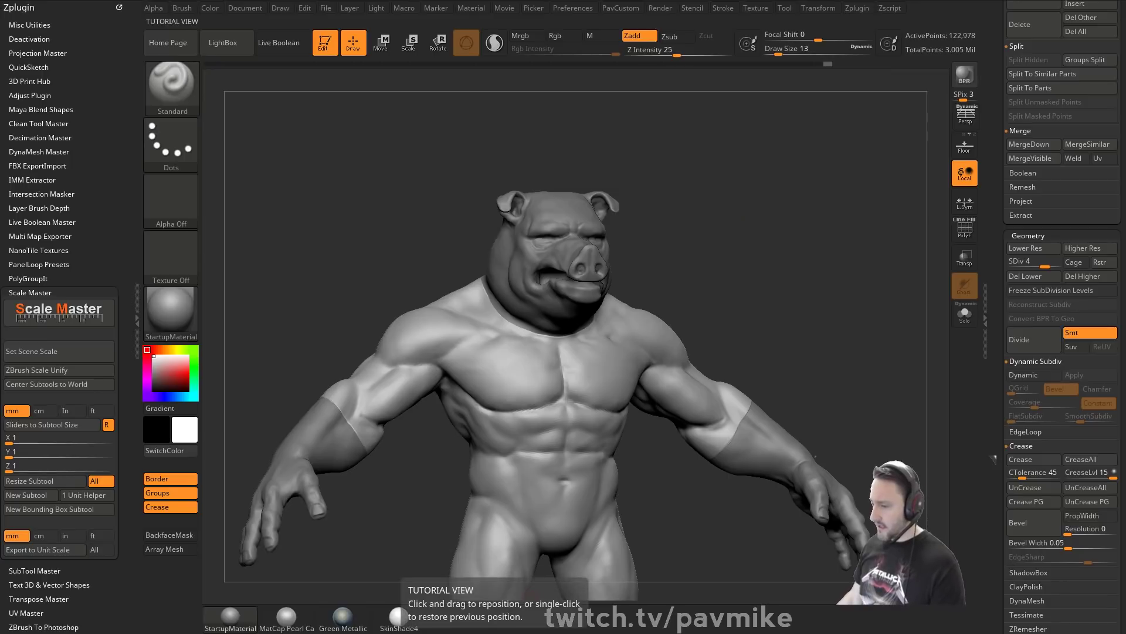
left_click_drag(681, 230, 772, 276)
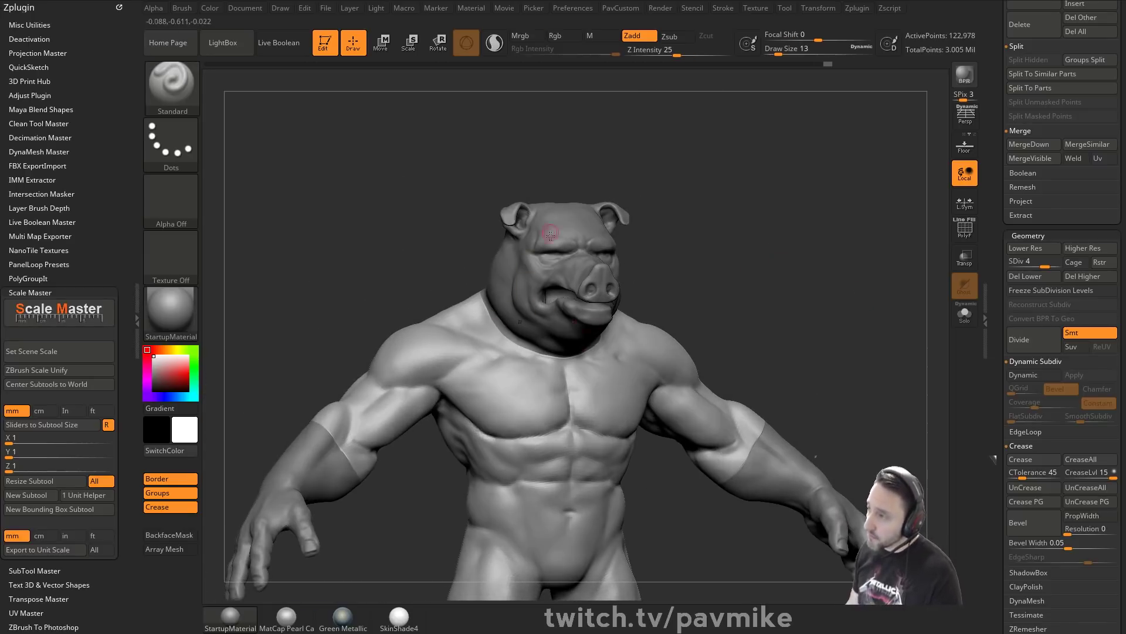
key("s")
left_click_drag(679, 264, 686, 255)
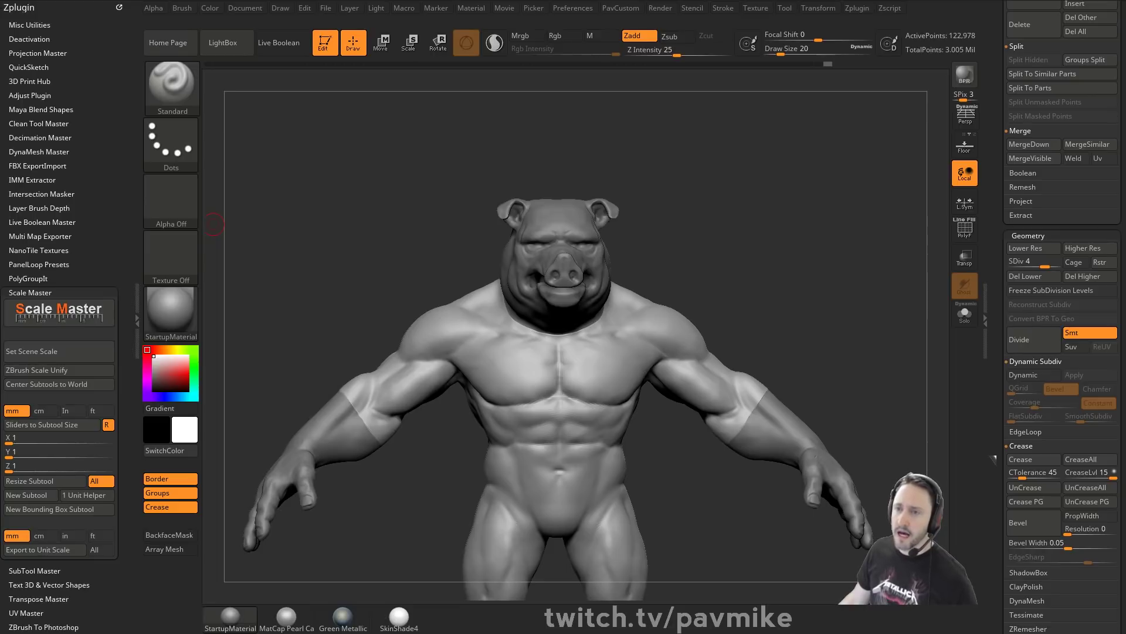
Set the Standard brush's draw size to 17 and sculpt along the outer chest toward the armpit.
mouse_move(709, 241)
left_mouse_down("shift")
mouse_move(740, 277)
mouse_move(755, 218)
left_mouse_up("shift")
left_click_drag(794, 279, 817, 216, "alt")
key("s")
left_click_drag(661, 317, 659, 317)
left_click_drag(810, 233, 718, 241)
key("s")
left_click_drag(628, 327, 670, 331)
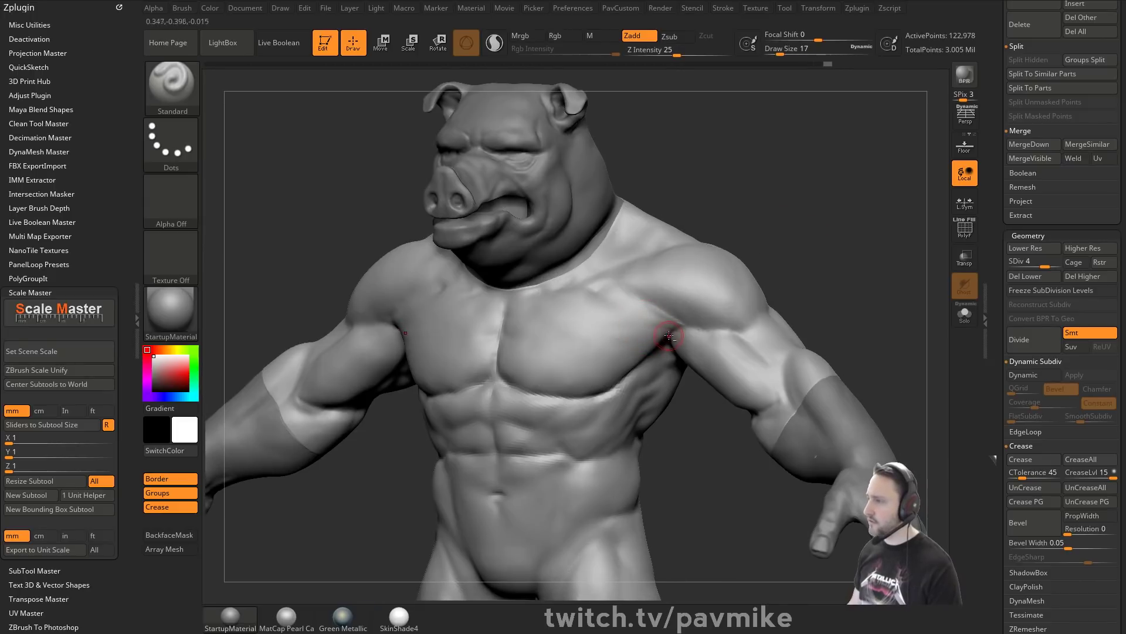
Reduce the draw size to 11 and sculpt fine skin folds running from the armpit across the outer chest.
mouse_move(768, 226)
left_mouse_down()
mouse_move(812, 219)
mouse_move(830, 192)
mouse_move(897, 194)
left_mouse_up()
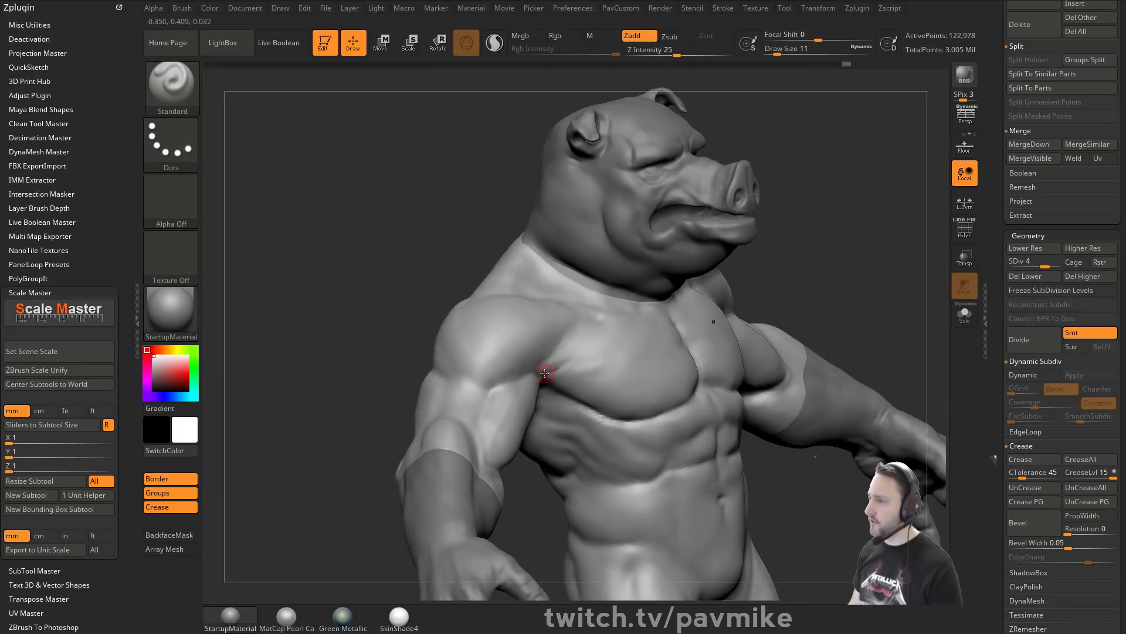
left_click_drag(546, 373, 576, 360)
mouse_move(805, 236)
left_mouse_down()
mouse_move(819, 231)
mouse_move(828, 258)
left_mouse_up()
mouse_move(505, 357)
left_mouse_down()
mouse_move(569, 363)
mouse_move(559, 356)
left_mouse_up()
left_click_drag(852, 261, 848, 233)
mouse_move(525, 374)
left_mouse_down()
mouse_move(577, 365)
mouse_move(617, 378)
left_mouse_up()
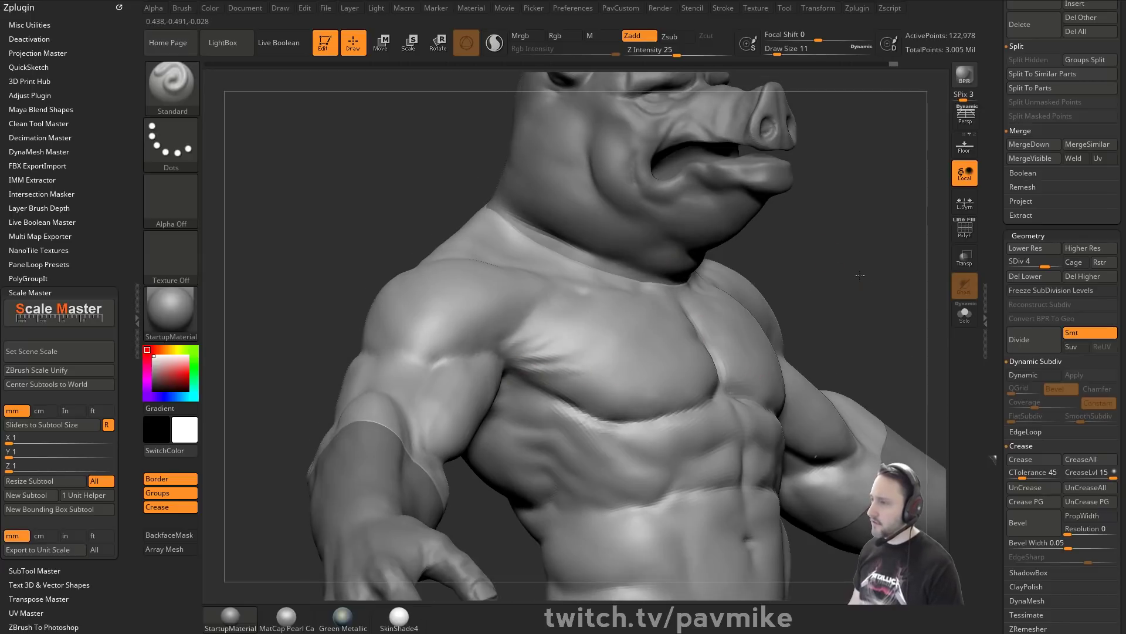
Add creases where the front of the shoulder meets the upper arm and smooth them near the armpit.
left_click_drag(859, 274, 678, 272)
left_click_drag(815, 313, 727, 188)
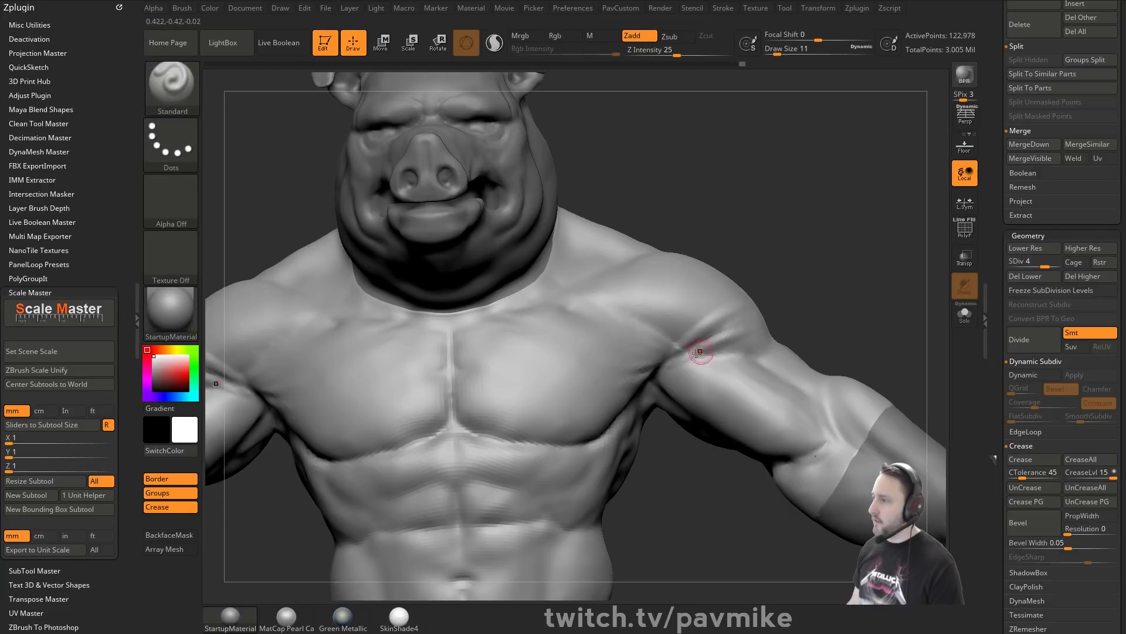
left_click_drag(808, 307, 722, 334)
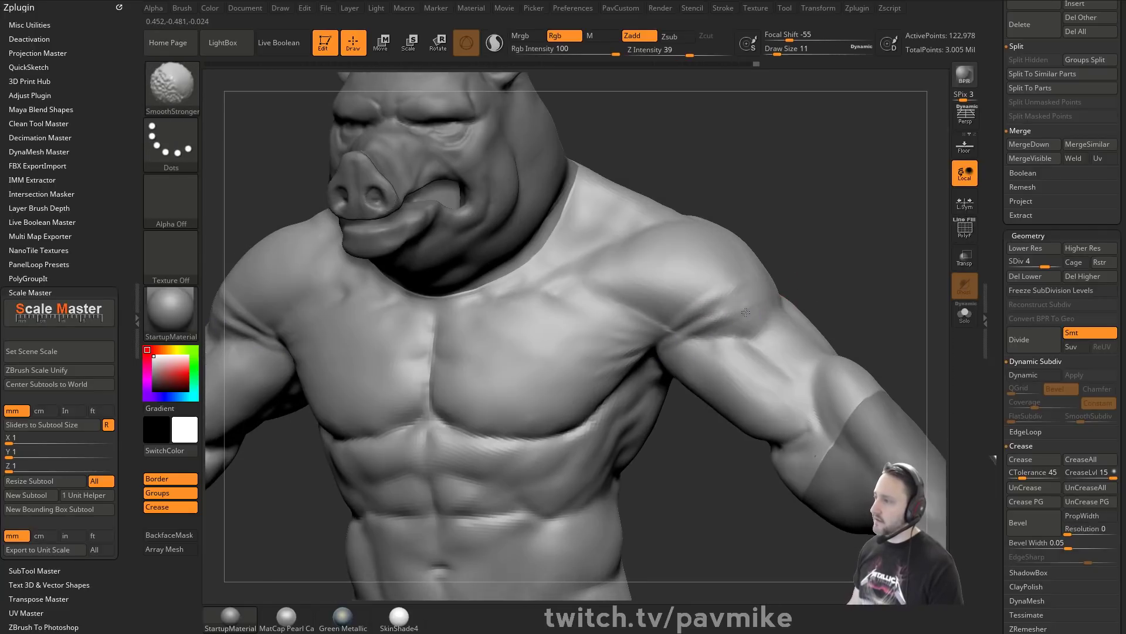
left_click_drag(819, 231, 865, 233)
left_click_drag(668, 340, 681, 352, "shift")
mouse_move(813, 250)
left_mouse_down()
mouse_move(820, 219)
mouse_move(757, 208)
left_mouse_up()
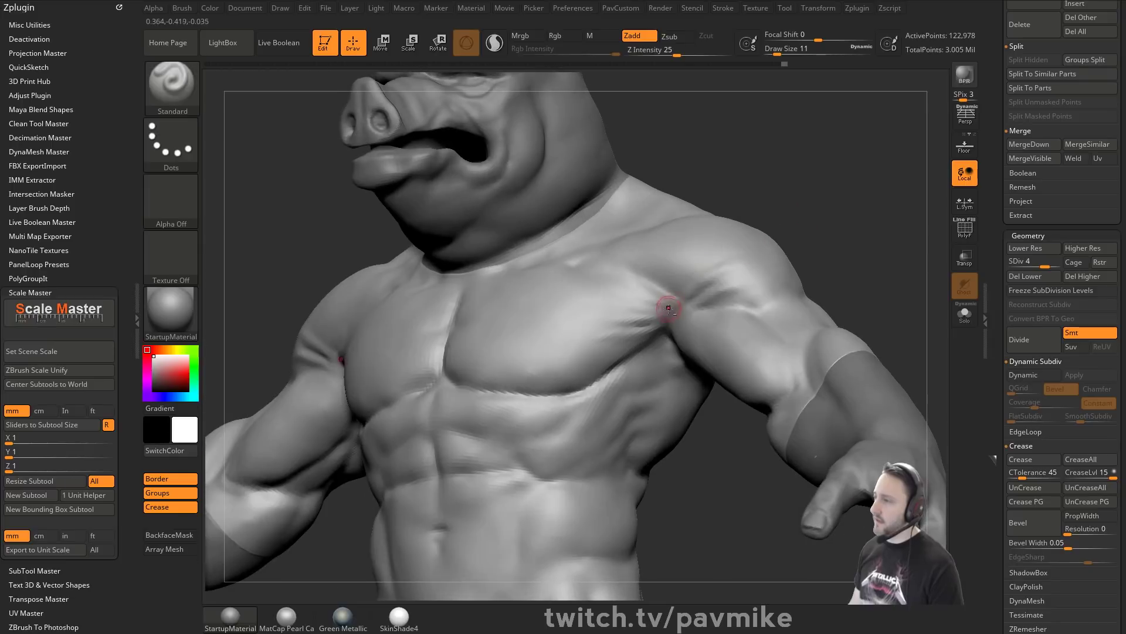
Deepen the armpit folds, sculpt along the side below the chest, and smooth the outer chest muscle.
mouse_move(671, 323)
left_mouse_down()
mouse_move(608, 336)
mouse_move(651, 326)
left_mouse_up()
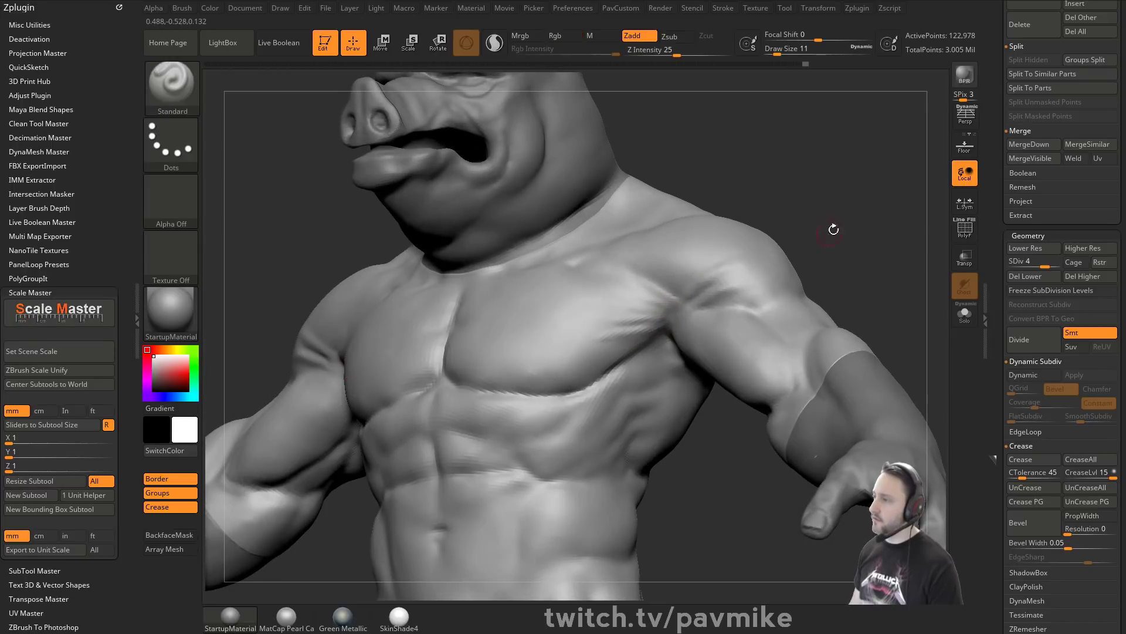
left_click_drag(832, 229, 875, 176, "alt")
left_click_drag(665, 338, 592, 388)
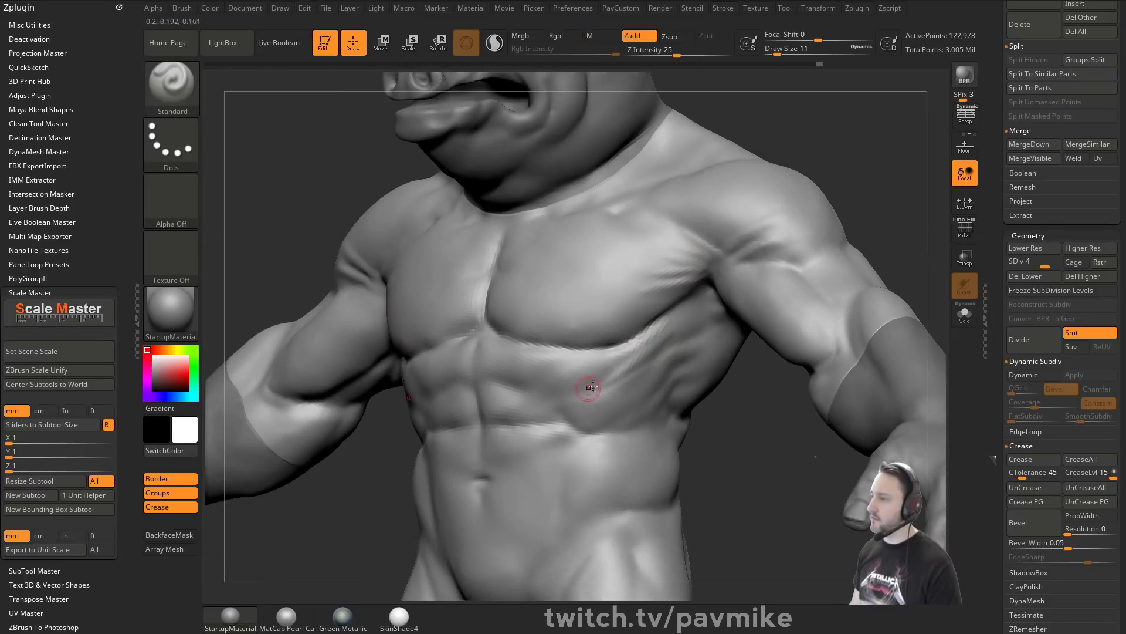
mouse_move(865, 197)
left_mouse_down("alt")
mouse_move(865, 231)
mouse_move(913, 233)
mouse_move(868, 238)
left_mouse_up("alt")
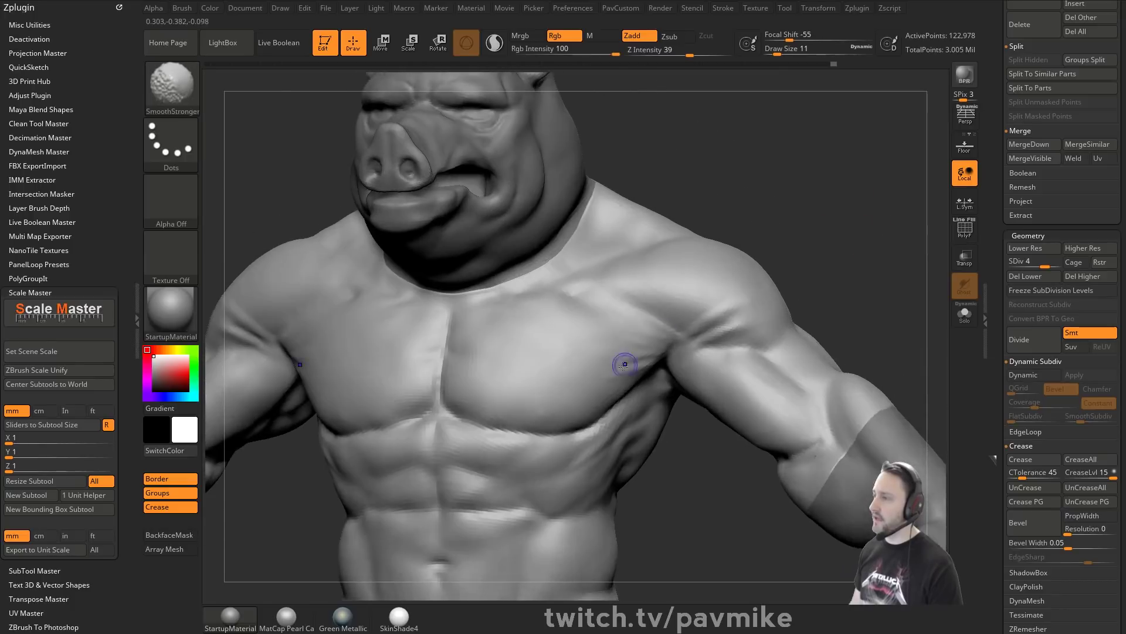
left_click_drag(623, 364, 623, 353, "shift")
Sculpt long skin folds from the side of the neck down toward the collarbone.
mouse_move(780, 206)
left_mouse_down()
mouse_move(822, 199)
mouse_move(752, 183)
mouse_move(741, 223)
mouse_move(777, 188)
mouse_move(782, 234)
mouse_move(678, 317)
left_mouse_up()
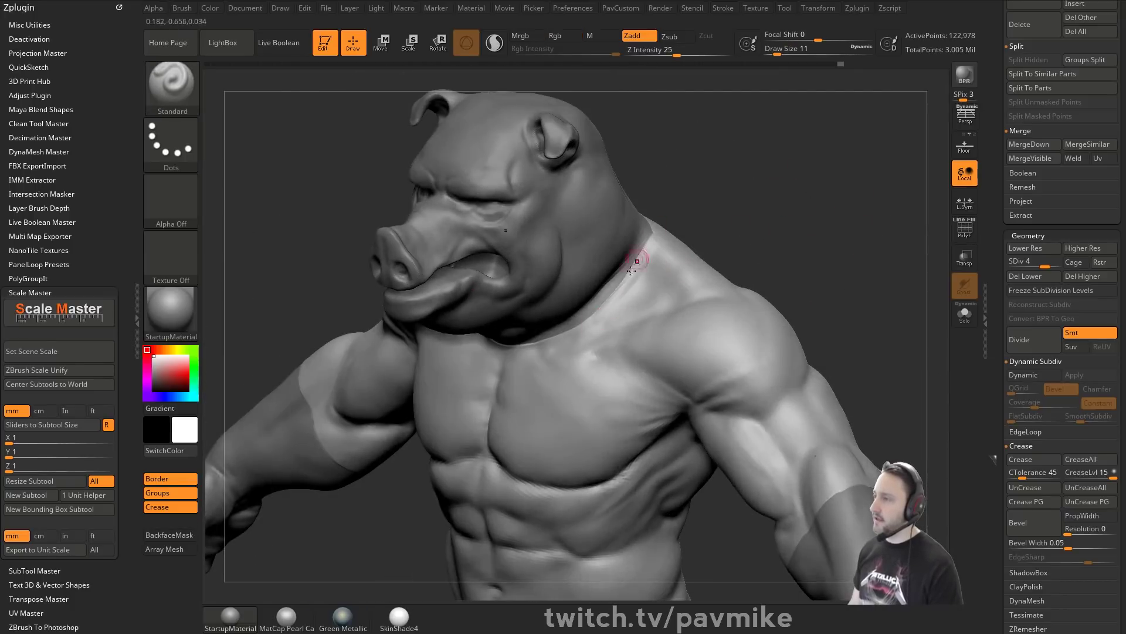
left_click_drag(645, 269, 610, 316)
left_click_drag(659, 269, 600, 319)
left_click_drag(769, 223, 821, 225)
left_click_drag(664, 261, 607, 318)
left_click_drag(656, 267, 612, 319)
Sculpt crease lines across the inner elbows beside the forearm seam and soften them by smoothing.
mouse_move(768, 273)
left_mouse_down("alt")
mouse_move(774, 234)
mouse_move(794, 226)
mouse_move(797, 251)
left_mouse_up("alt")
mouse_move(829, 311)
left_mouse_down("alt")
mouse_move(794, 269)
mouse_move(769, 283)
left_mouse_up("alt")
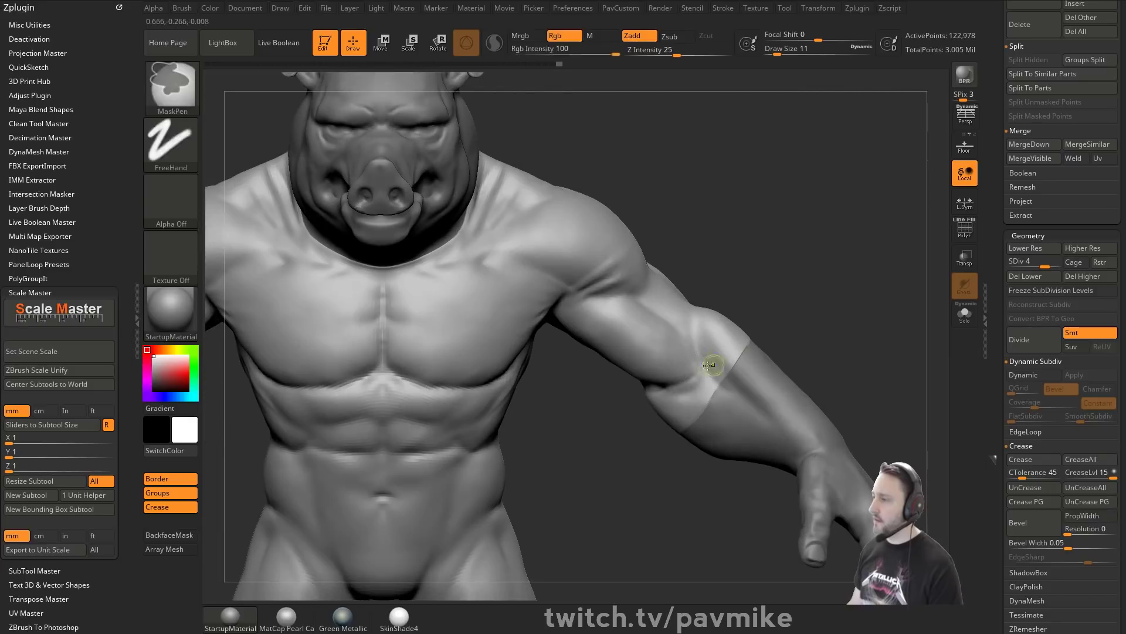
left_click_drag(714, 362, 697, 373, "shift")
left_click_drag(703, 329, 688, 391)
left_click_drag(770, 305, 799, 287)
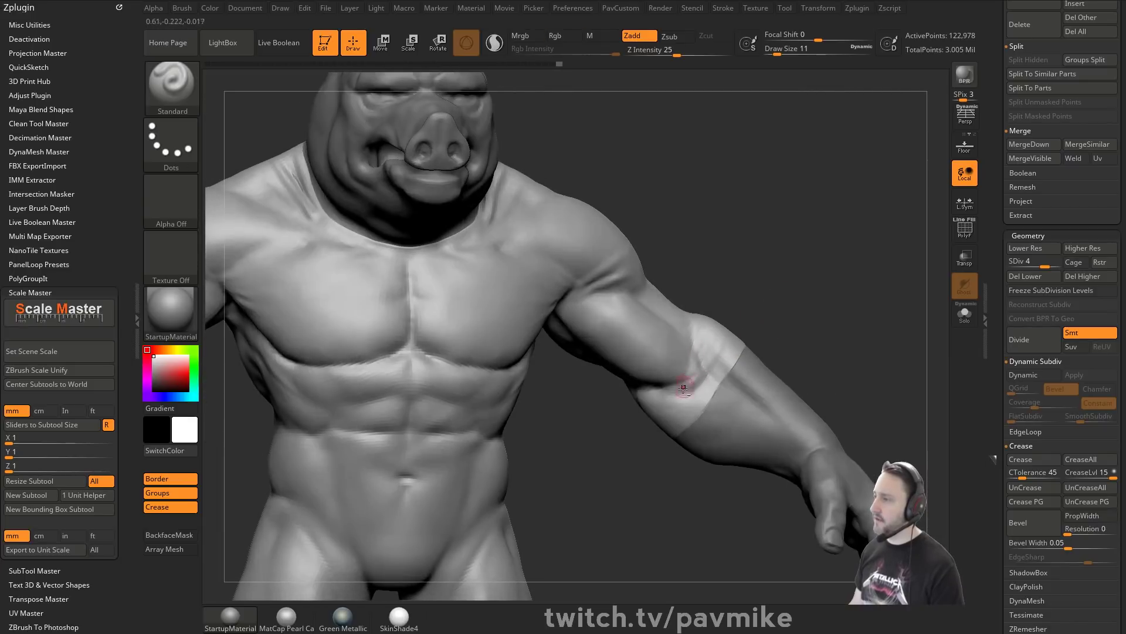
mouse_move(713, 343)
left_mouse_down()
mouse_move(685, 381)
mouse_move(707, 347)
left_mouse_up()
mouse_move(773, 264)
left_mouse_down()
mouse_move(765, 311)
mouse_move(772, 251)
left_mouse_up()
left_click_drag(772, 251, 772, 276, "alt")
mouse_move(710, 315)
left_mouse_down()
mouse_move(697, 357)
mouse_move(719, 326)
left_mouse_up()
left_click_drag(773, 284, 789, 262)
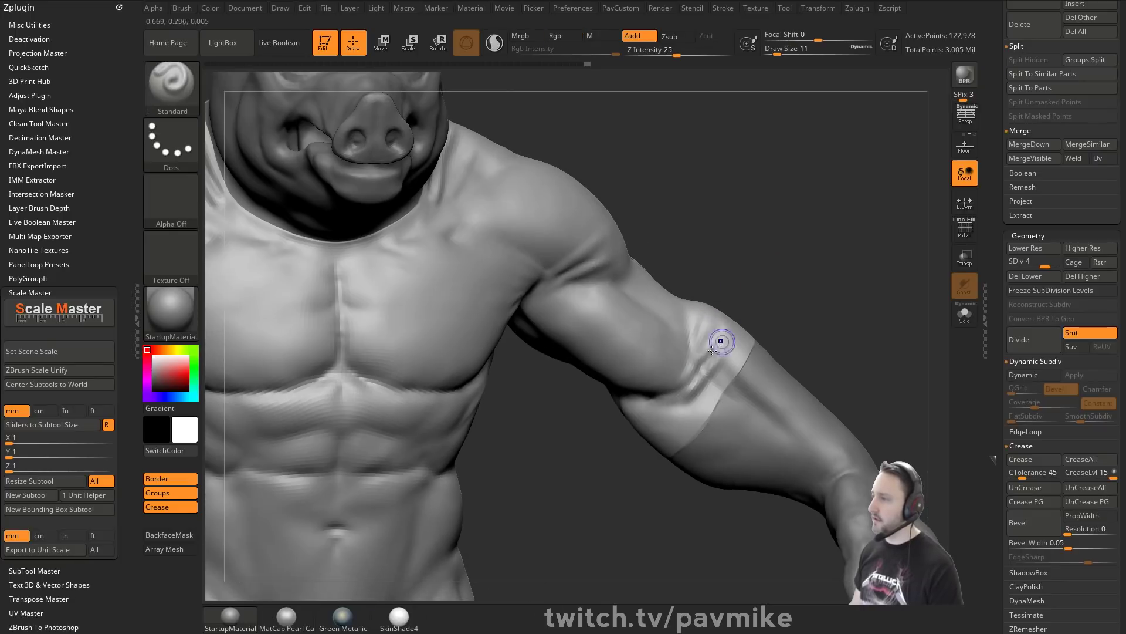
left_click_drag(720, 340, 701, 387, "shift")
left_click_drag(772, 326, 762, 279, "alt")
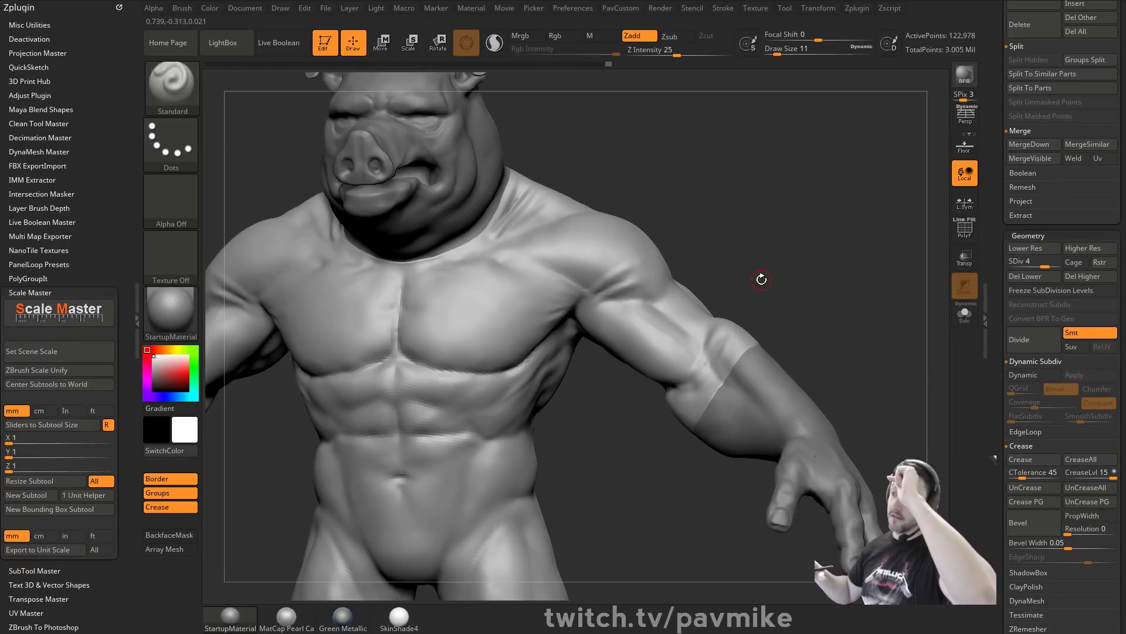
Smooth the crease at the side of the abdomen and quick-save the project.
left_click_drag(714, 223, 693, 243)
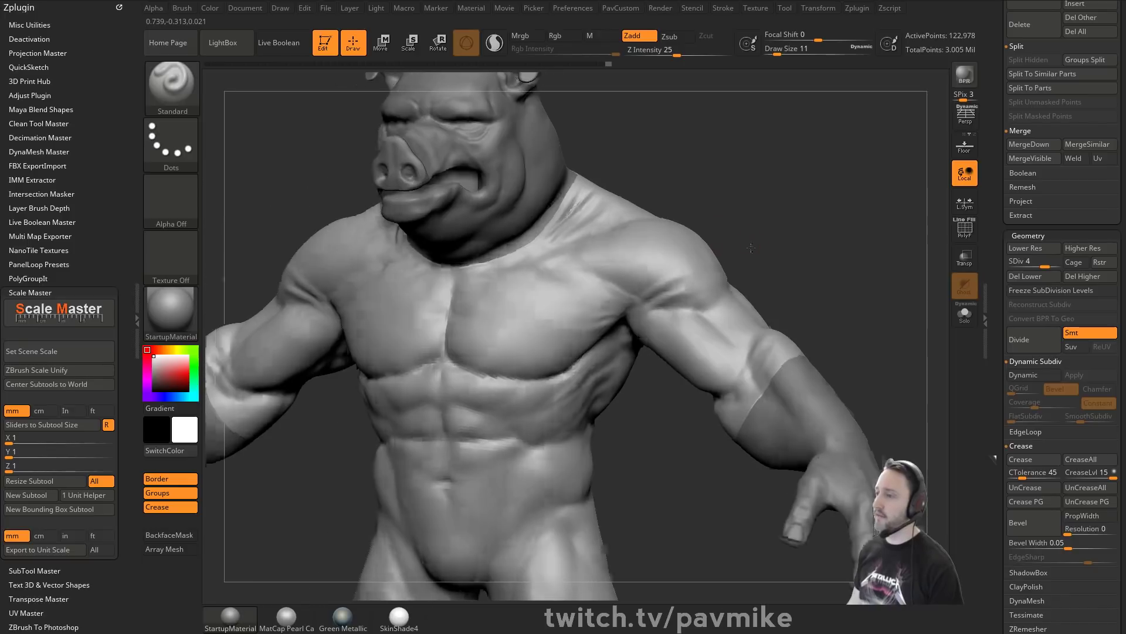
left_click_drag(664, 427, 633, 360, "alt")
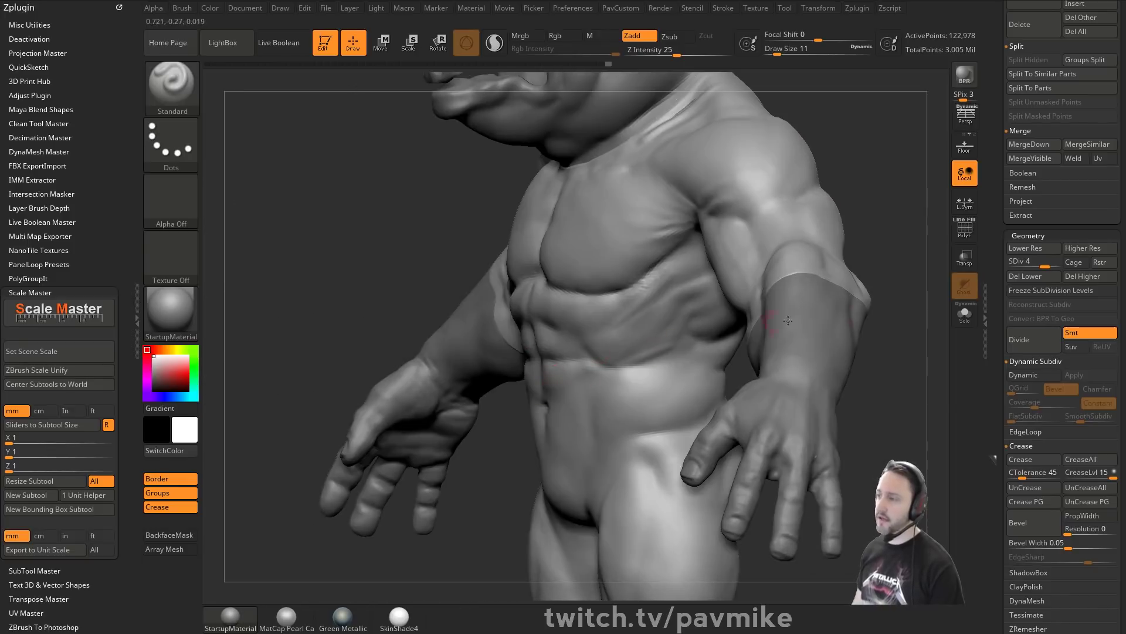
left_click_drag(880, 316, 938, 311)
left_click_drag(605, 346, 545, 358, "shift")
key("ctrl+s")
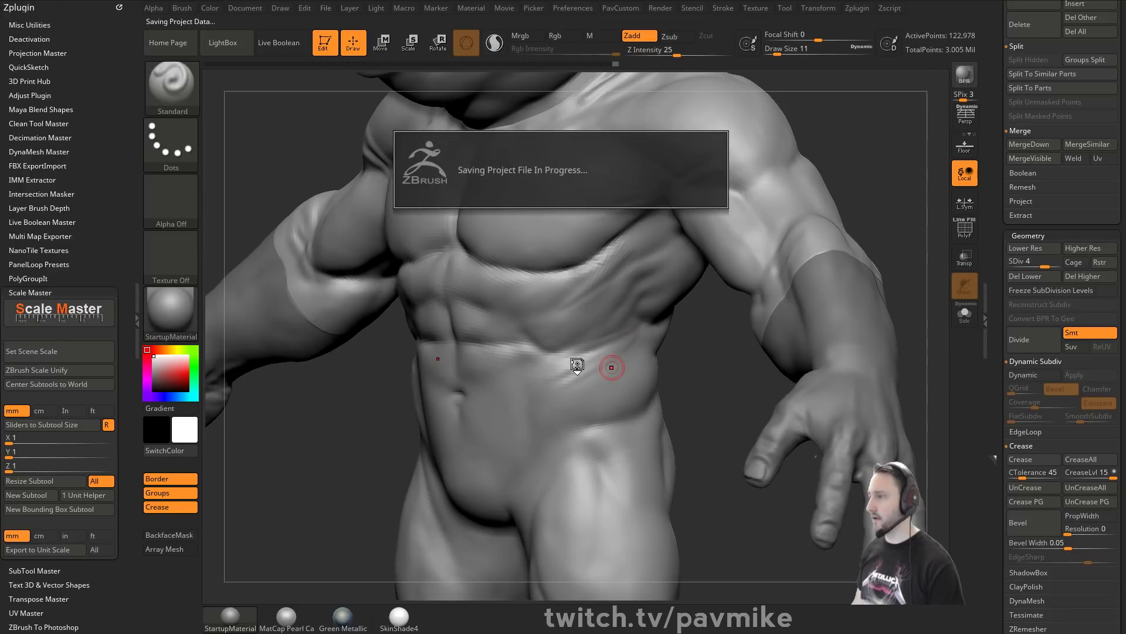
Smooth the side of the abdomen and sculpt diagonal skin folds across the waist above the hip.
key("shift")
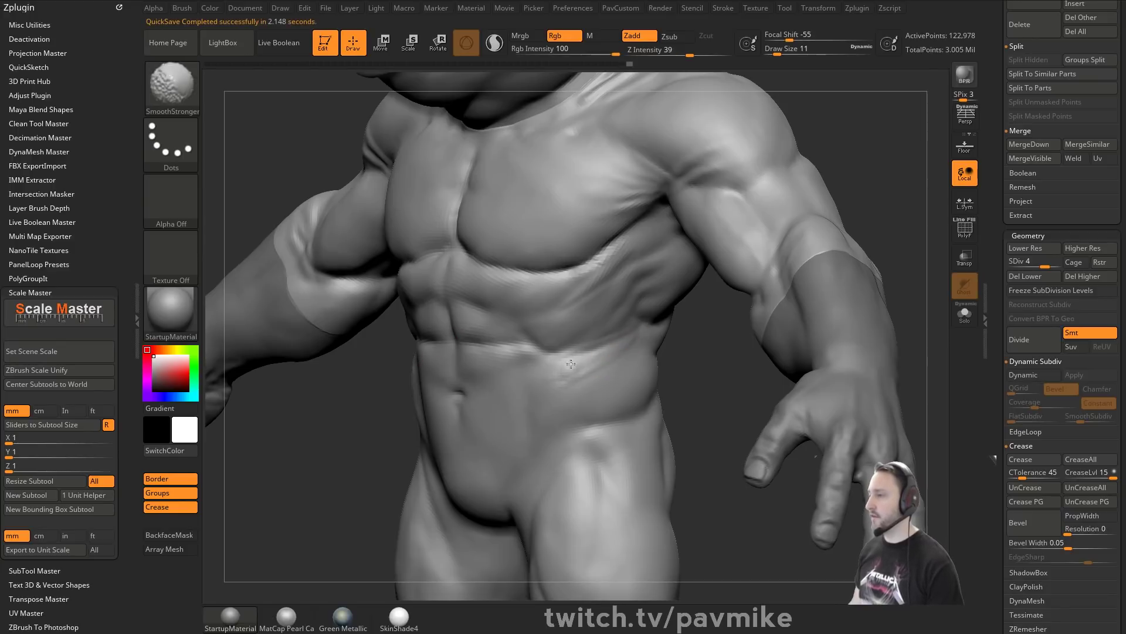
left_click_drag(581, 357, 610, 350, "shift")
left_click_drag(675, 359, 694, 336)
left_click_drag(597, 317, 535, 350)
mouse_move(680, 358)
left_mouse_down()
mouse_move(628, 365)
mouse_move(560, 415)
left_mouse_up()
left_click_drag(624, 390, 556, 415)
left_click_drag(694, 370, 665, 361)
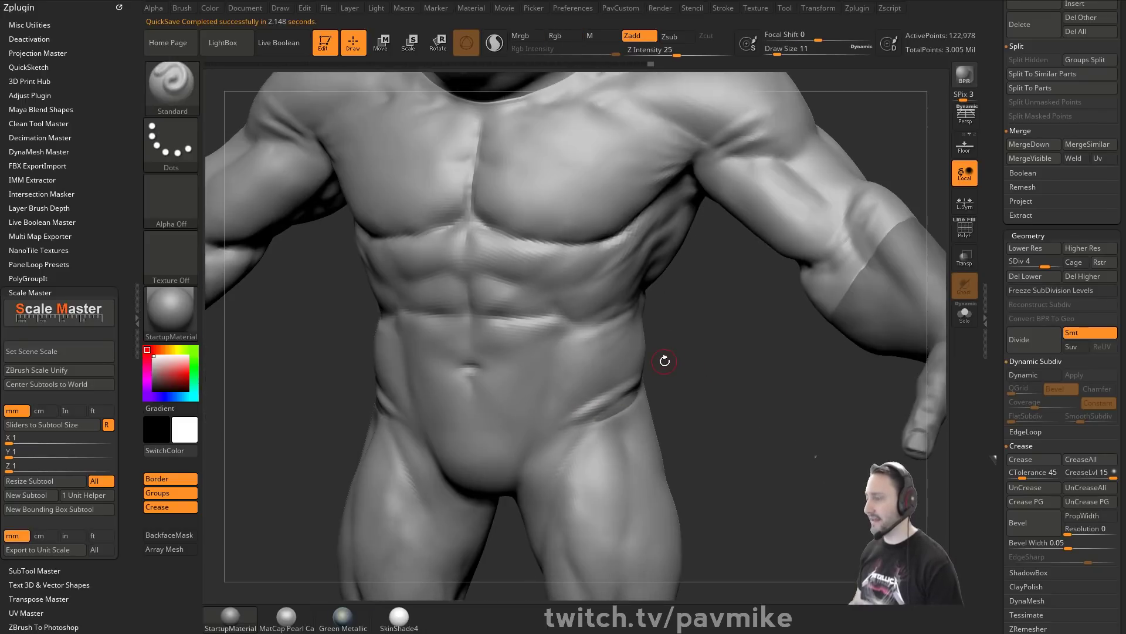
Add more folds along the hip crease and smooth their inner ends.
left_click_drag(637, 403, 563, 439)
left_click_drag(627, 402, 570, 437)
left_click_drag(569, 415, 576, 406, "shift")
left_click_drag(692, 384, 611, 395)
mouse_move(714, 369)
left_mouse_down("shift")
mouse_move(724, 369)
mouse_move(689, 368)
left_mouse_up("shift")
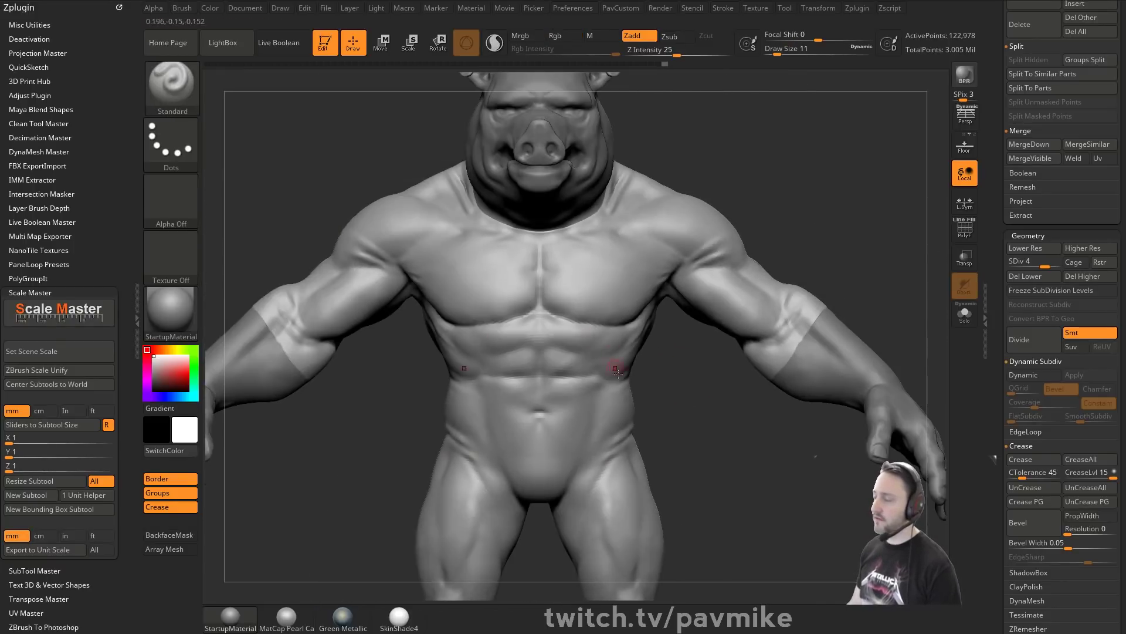
Sculpt skin folds on the back of the shoulders above the armpits and smooth the area below the shoulder blades.
mouse_move(780, 293)
left_mouse_down("alt")
mouse_move(808, 264)
mouse_move(773, 267)
mouse_move(810, 241)
mouse_move(833, 270)
mouse_move(826, 223)
left_mouse_up("alt")
mouse_move(682, 369)
left_mouse_down()
mouse_move(707, 306)
mouse_move(744, 308)
left_mouse_up()
left_click_drag(748, 274, 763, 291)
left_click_drag(689, 357, 736, 310)
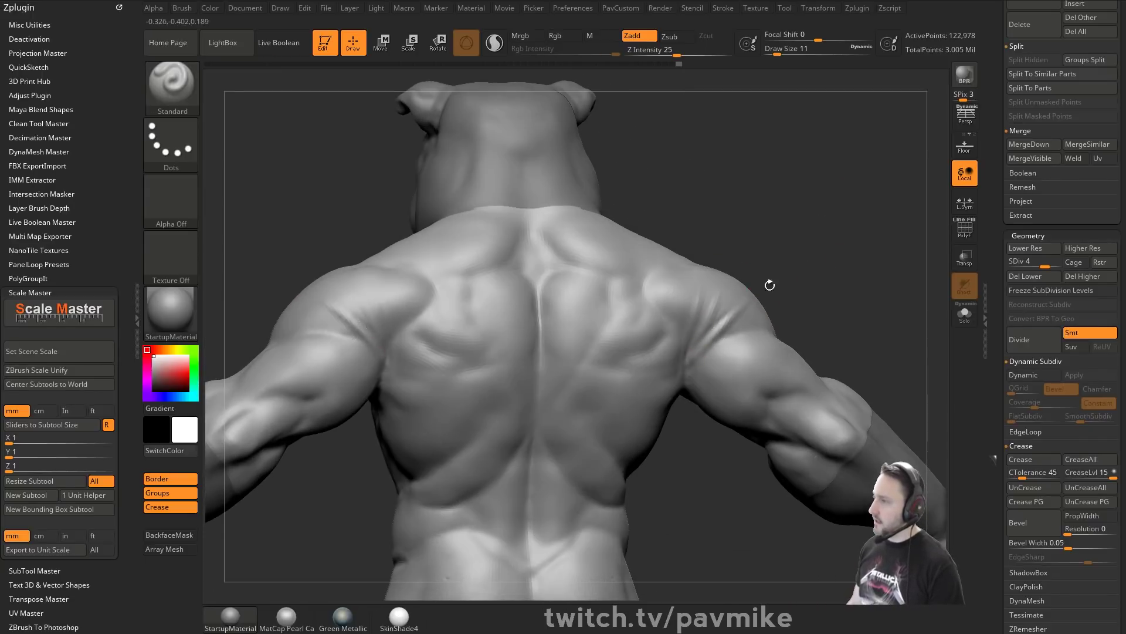
mouse_move(798, 291)
left_mouse_down()
mouse_move(793, 272)
mouse_move(805, 278)
left_mouse_up()
left_click_drag(707, 347, 726, 322)
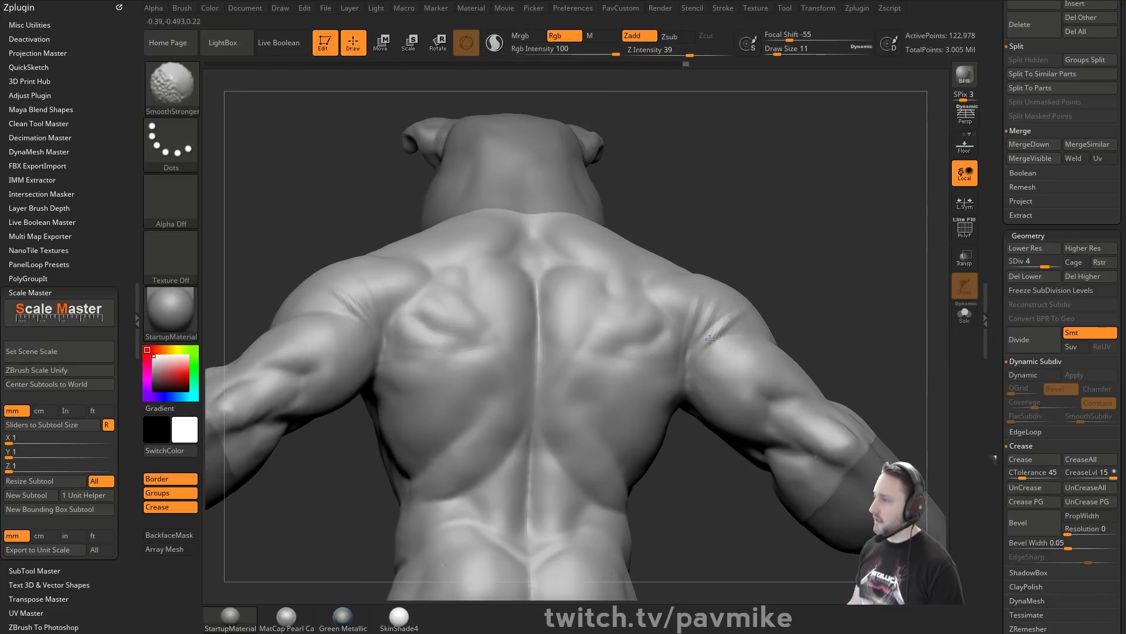
left_click_drag(812, 285, 809, 266)
mouse_move(746, 307)
left_mouse_down("shift")
mouse_move(716, 317)
mouse_move(741, 292)
mouse_move(800, 283)
mouse_move(823, 294)
mouse_move(811, 295)
left_mouse_up("shift")
left_click_drag(630, 391, 606, 416, "shift")
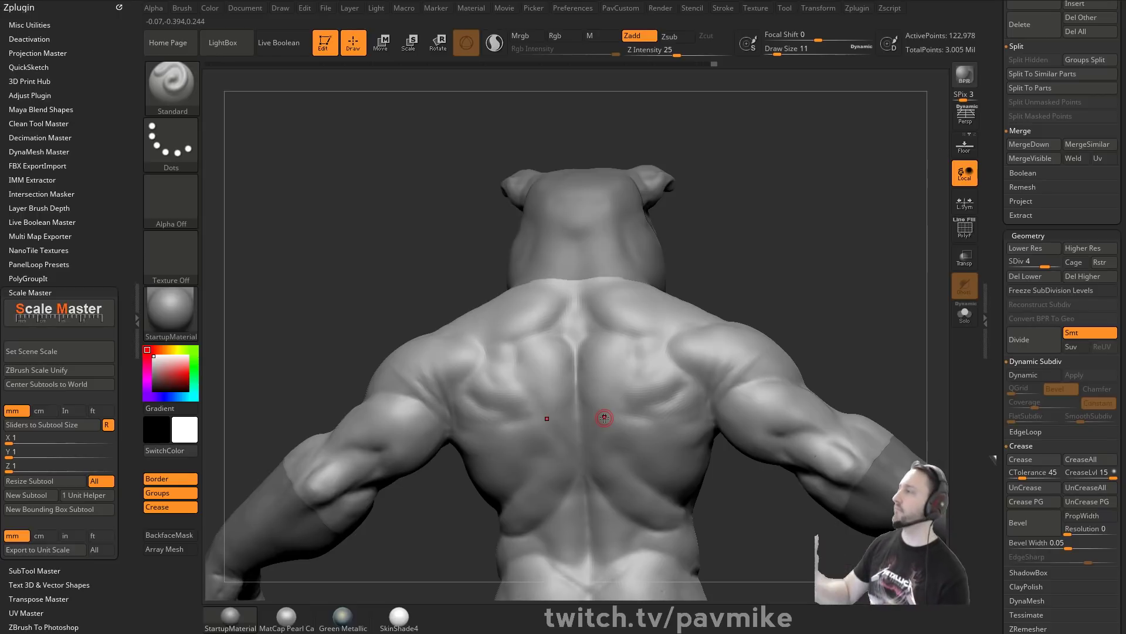
Sculpt fine folds on the back of the elbows near the forearm seam.
mouse_move(697, 192)
left_mouse_down()
mouse_move(754, 257)
mouse_move(727, 252)
mouse_move(794, 252)
mouse_move(768, 231)
mouse_move(757, 253)
mouse_move(848, 231)
mouse_move(712, 302)
left_mouse_up()
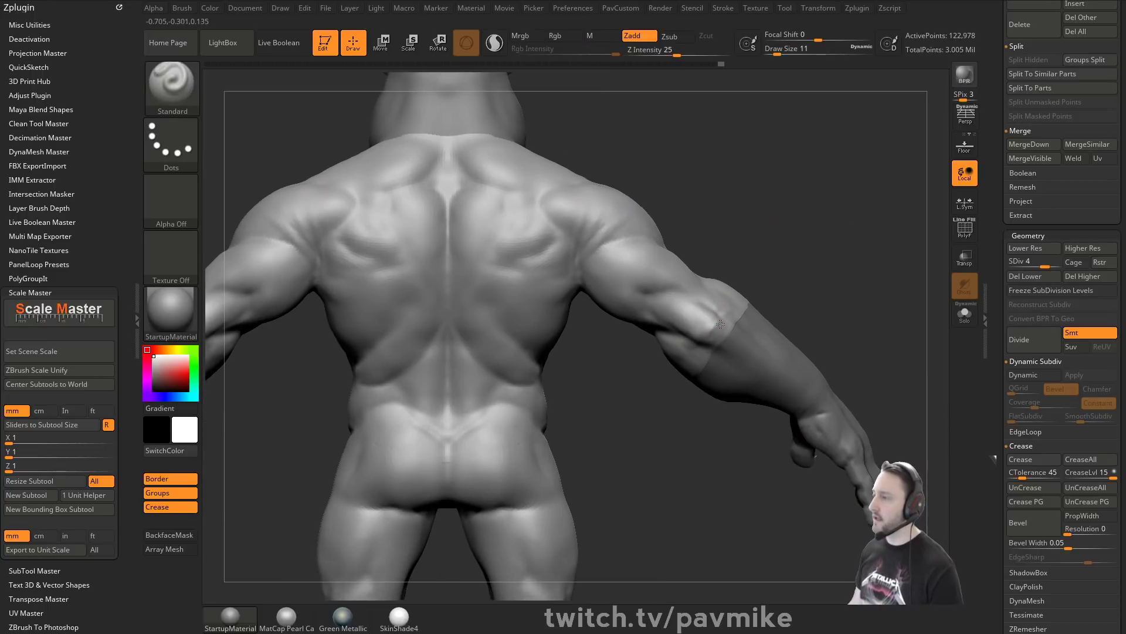
left_click_drag(789, 247, 786, 218, "alt")
mouse_move(786, 235)
left_mouse_down()
mouse_move(328, 294)
mouse_move(857, 206)
mouse_move(847, 171)
mouse_move(847, 247)
mouse_move(755, 269)
mouse_move(721, 329)
left_mouse_up()
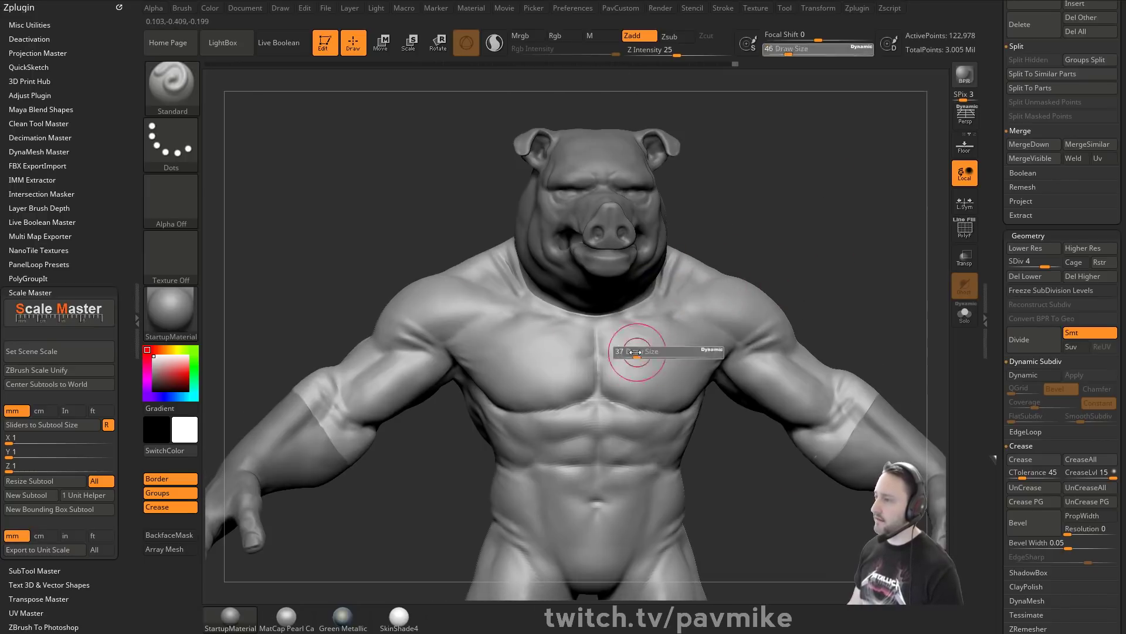
Set the draw size to 17 and smooth the centre and inner edges of the chest.
left_click_drag(754, 261, 701, 271)
mouse_move(565, 342)
left_mouse_down("shift")
mouse_move(560, 384)
mouse_move(591, 392)
left_mouse_up("shift")
left_click_drag(752, 235, 686, 273)
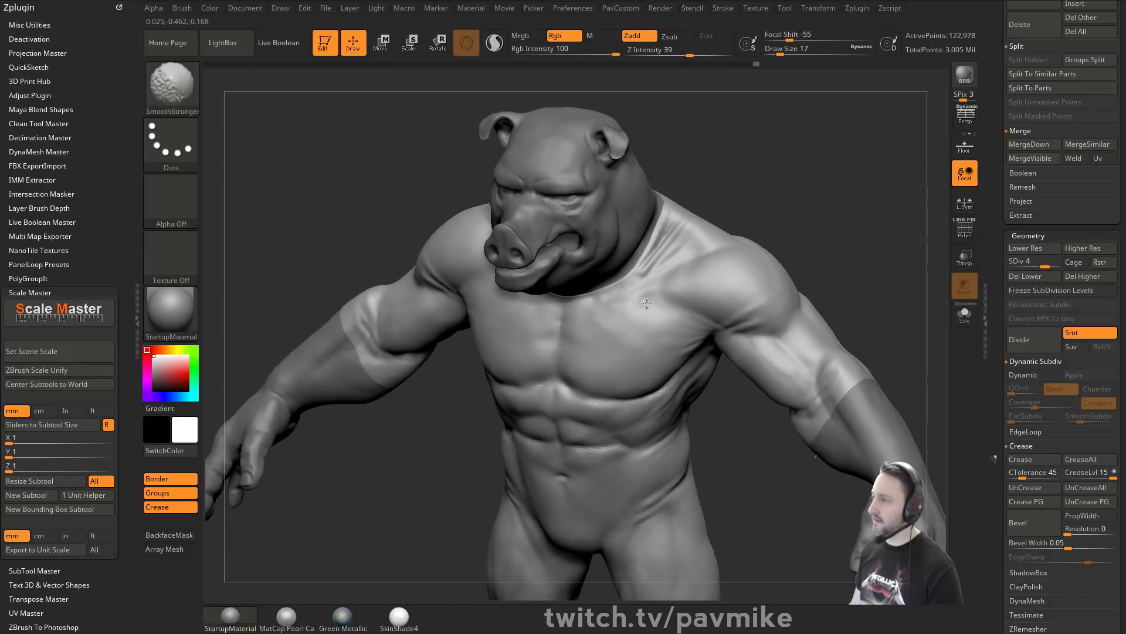
left_click_drag(865, 278, 848, 207)
left_click_drag(512, 350, 501, 393, "shift")
Smooth the rough creases under the chest and between the upper abdominal muscles.
left_click_drag(649, 408, 542, 371)
left_click_drag(675, 423, 669, 382)
left_click_drag(564, 390, 561, 376, "shift")
left_click_drag(668, 411, 625, 384)
left_click_drag(619, 353, 604, 346, "shift")
left_click_drag(597, 389, 635, 374, "shift")
Smooth the folds around the collarbone, the lower outer chest and the flank.
left_click_drag(804, 285, 847, 276)
left_click_drag(657, 333, 634, 281, "shift")
left_click_drag(813, 232, 865, 264)
left_click_drag(662, 350, 650, 354, "shift")
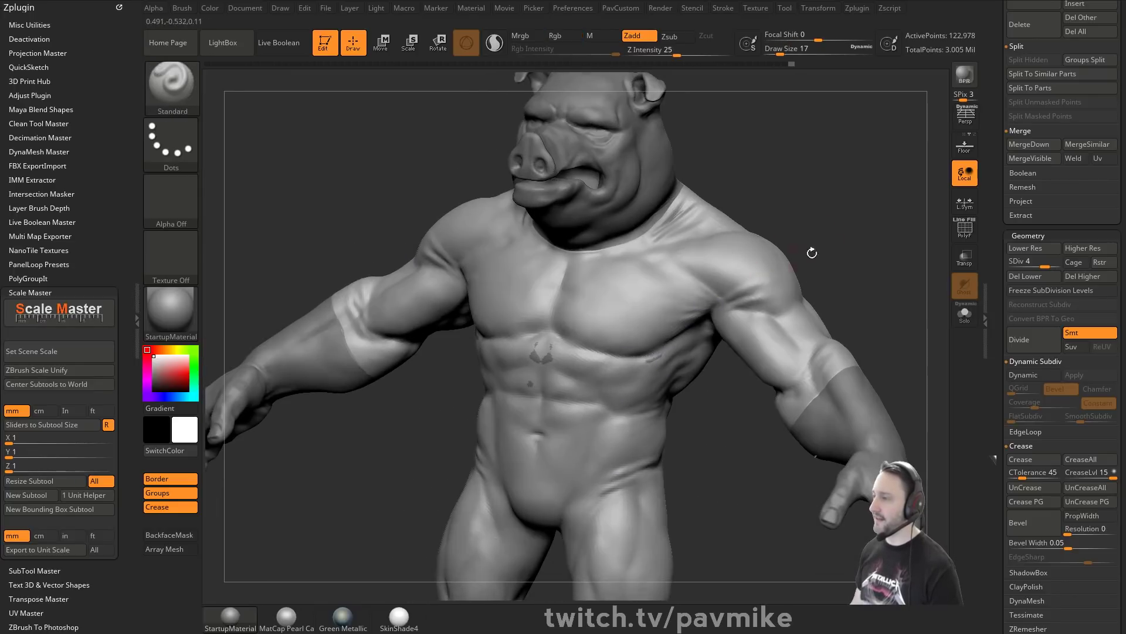
left_click_drag(812, 252, 842, 253)
left_click_drag(474, 345, 485, 354, "shift")
Switch to the Inflat brush.
left_click_drag(783, 273, 951, 251)
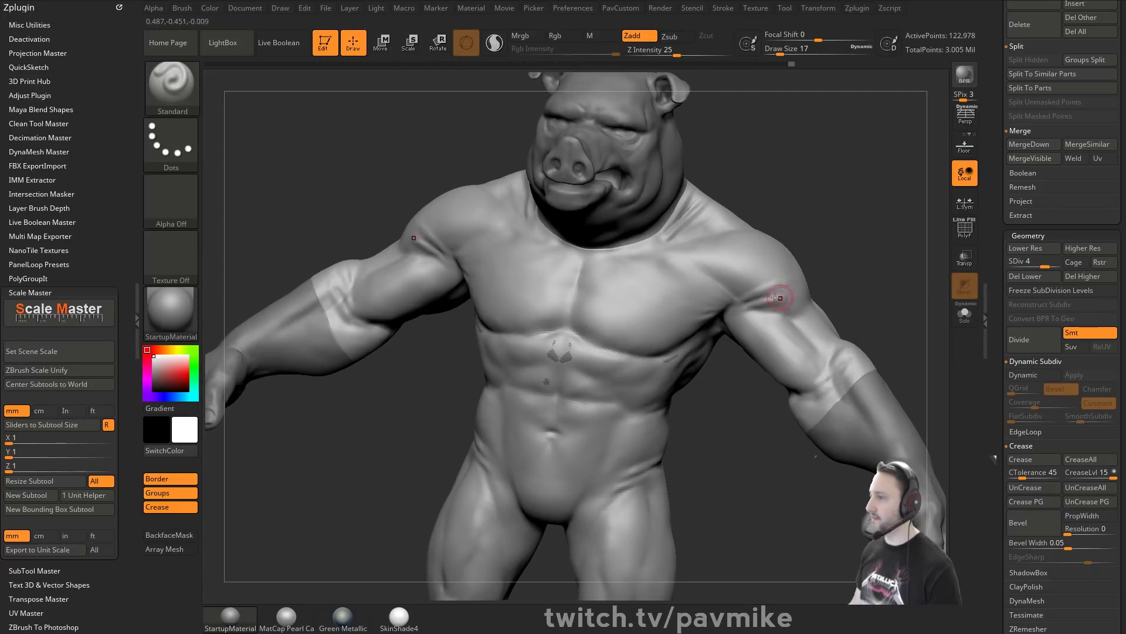
key("b")
key("i")
key("n")
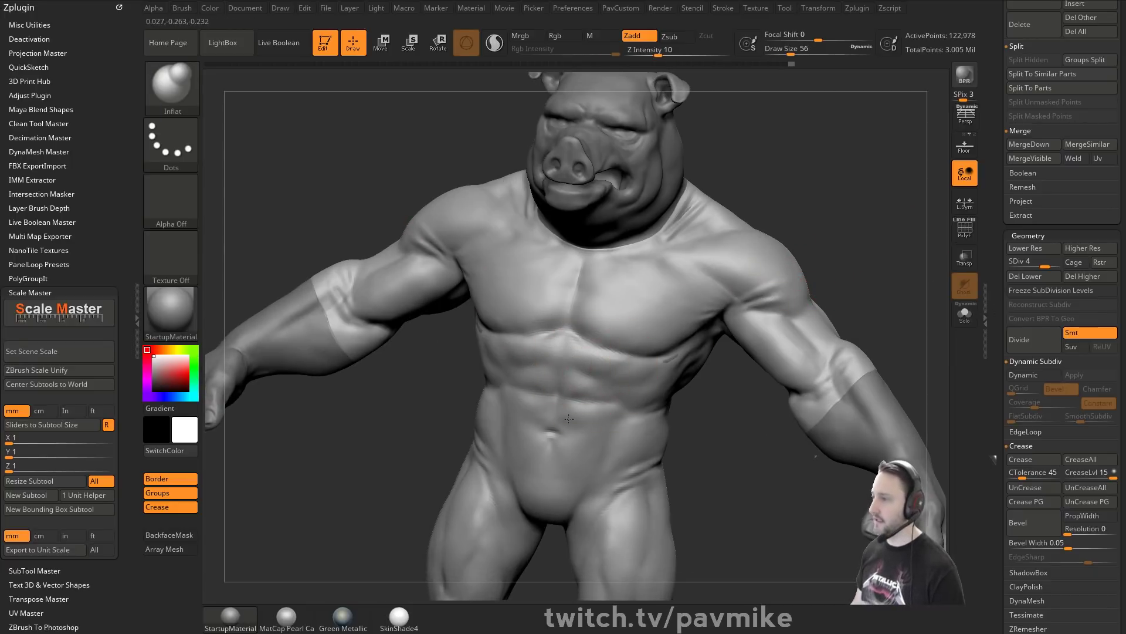
Reduce the draw size of the Inflat brush.
left_click_drag(569, 418, 577, 402)
left_click_drag(829, 215, 783, 191)
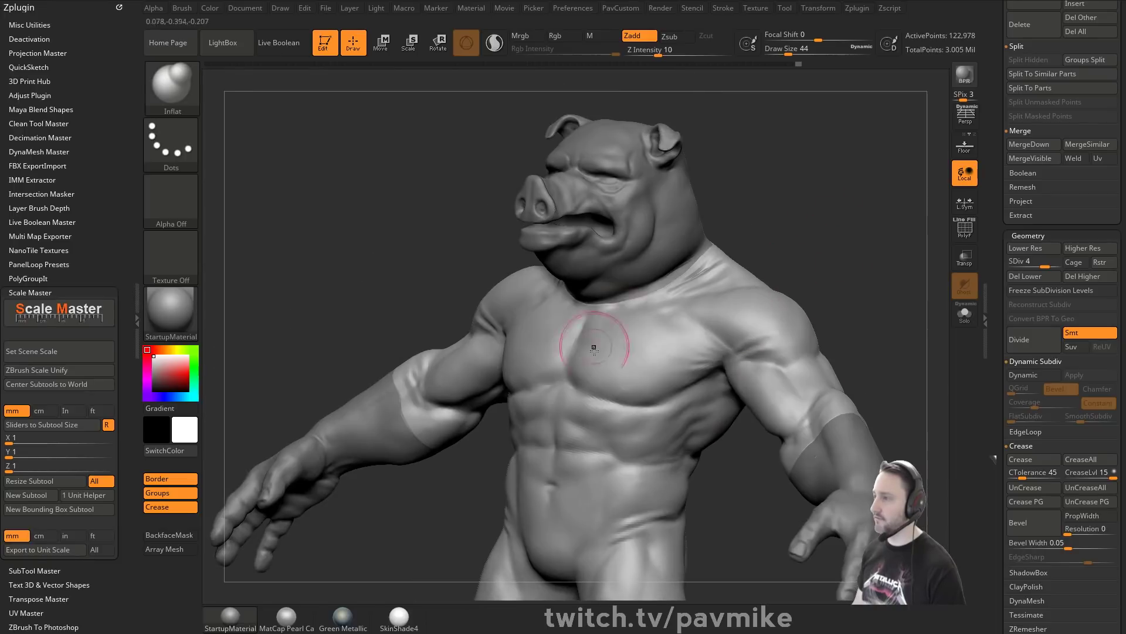
left_click_drag(594, 349, 595, 343)
key("bracketleft")
mouse_move(816, 264)
left_mouse_down()
mouse_move(877, 271)
mouse_move(603, 284)
left_mouse_up()
Switch to the Standard brush and set its draw size to 8.
key("b")
key("s")
key("t")
key("s")
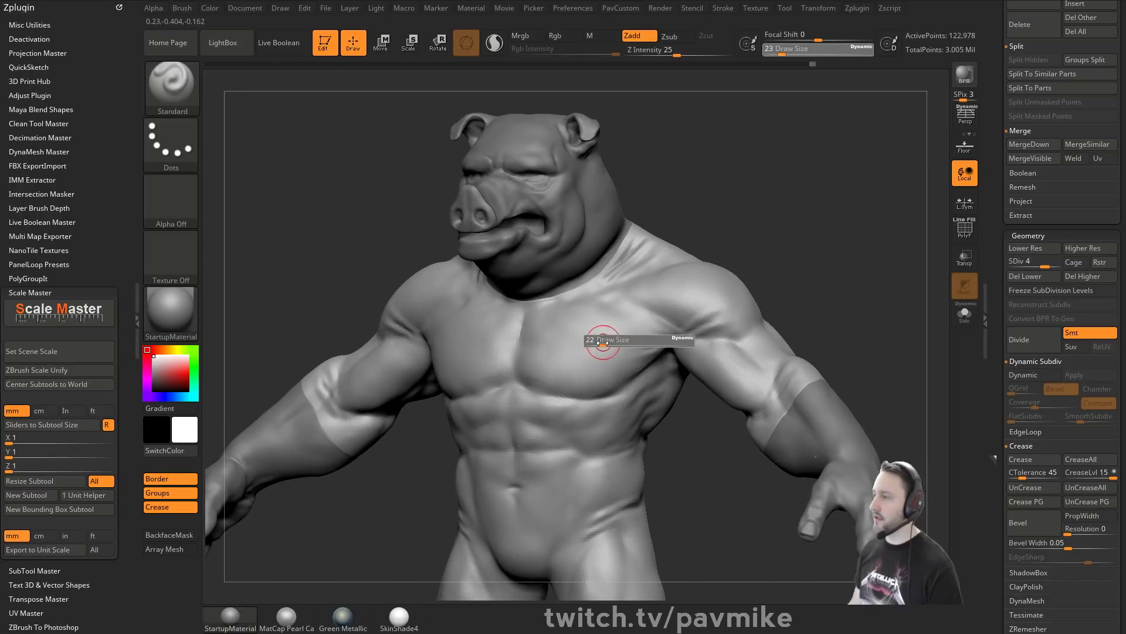
left_click_drag(603, 342, 597, 343)
mouse_move(783, 264)
left_mouse_down("alt")
mouse_move(769, 253)
mouse_move(813, 254)
mouse_move(812, 291)
left_mouse_up("alt")
key("comma")
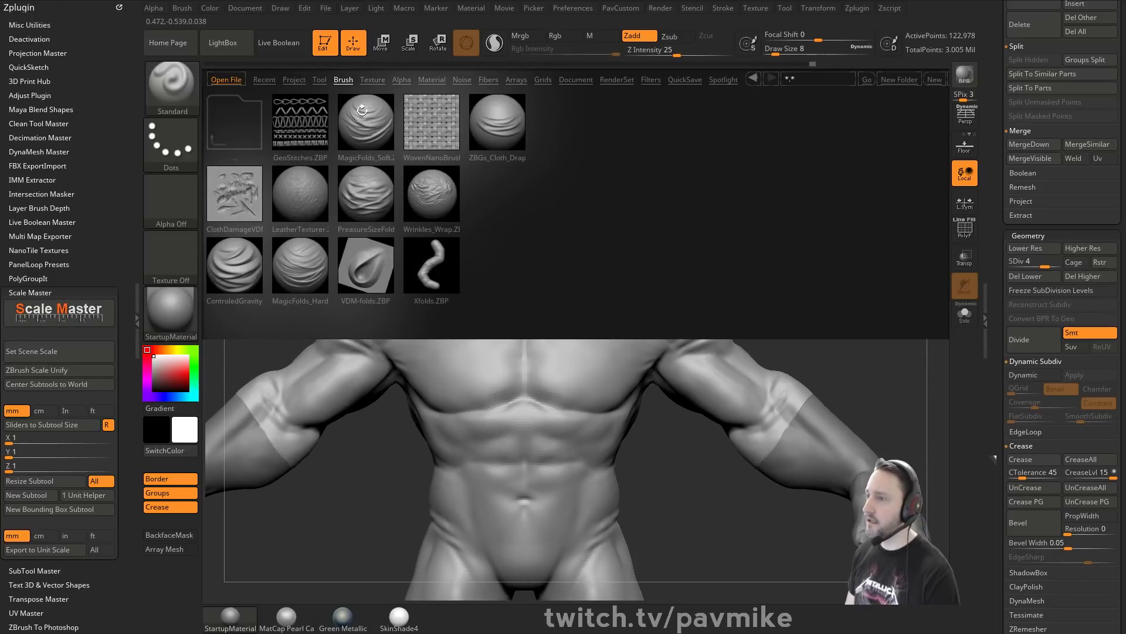
key("comma")
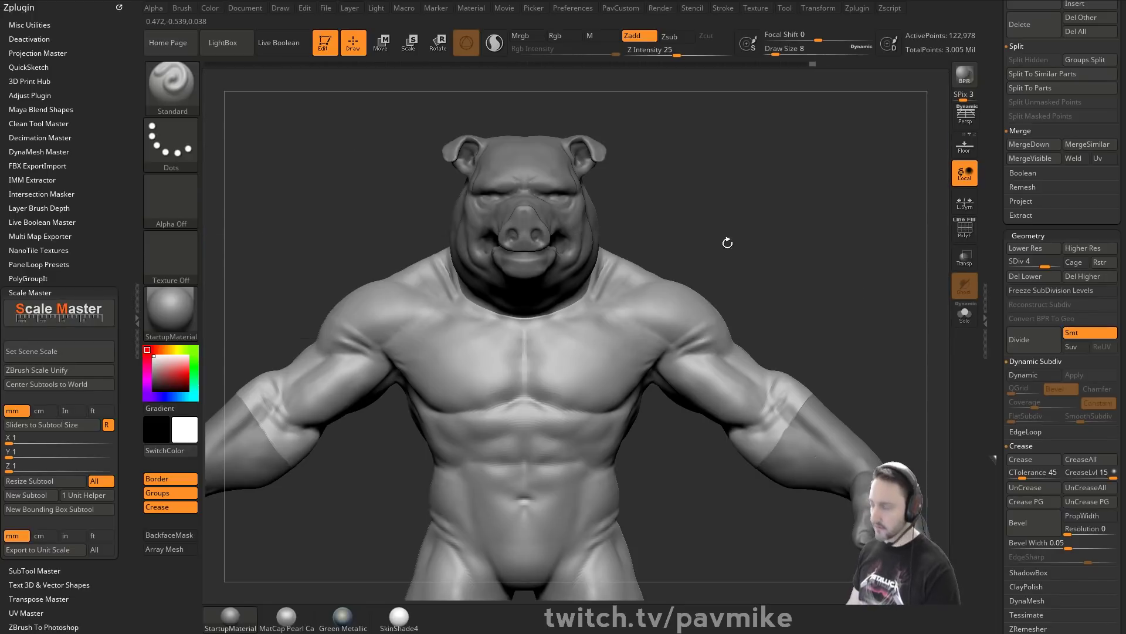
Switch to the DamStandard brush.
key("b")
key("d")
key("s")
Try to carve a crease from the armpit up along the front of the shoulder.
left_click_drag(824, 262, 816, 311, "alt")
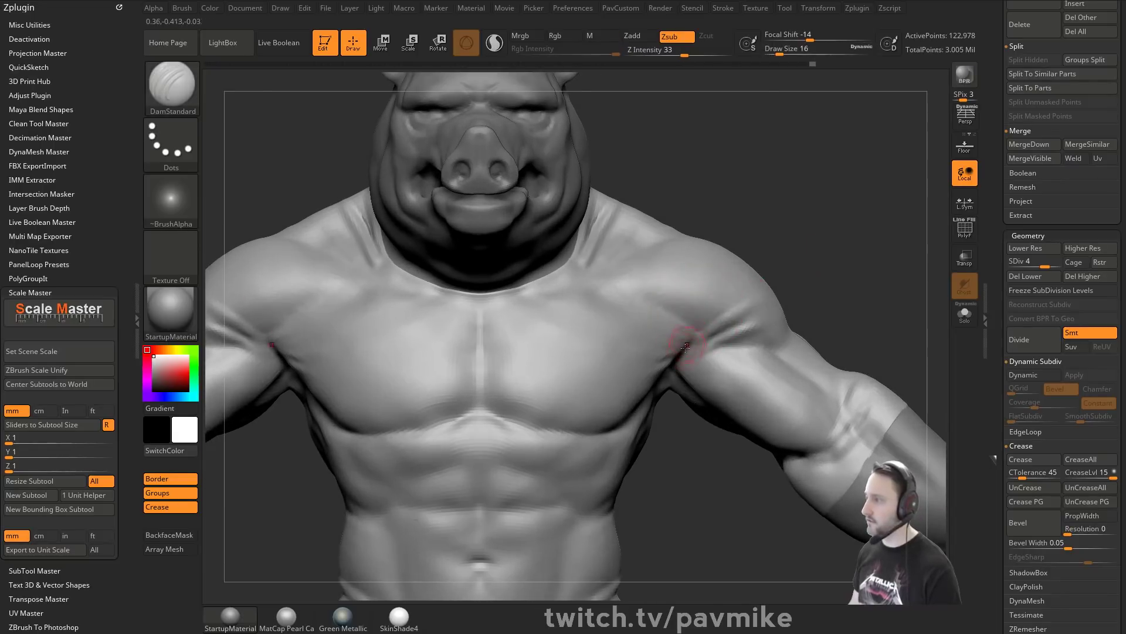
left_click_drag(696, 329, 710, 277)
mouse_move(806, 233)
left_mouse_down()
mouse_move(762, 245)
mouse_move(787, 266)
mouse_move(780, 291)
left_mouse_up()
key("ctrl+z")
Raise the body to subdivision level 5 and carve a fine crease up from the armpit with a draw size of 7.
key("bracketleft")
left_click(1055, 264)
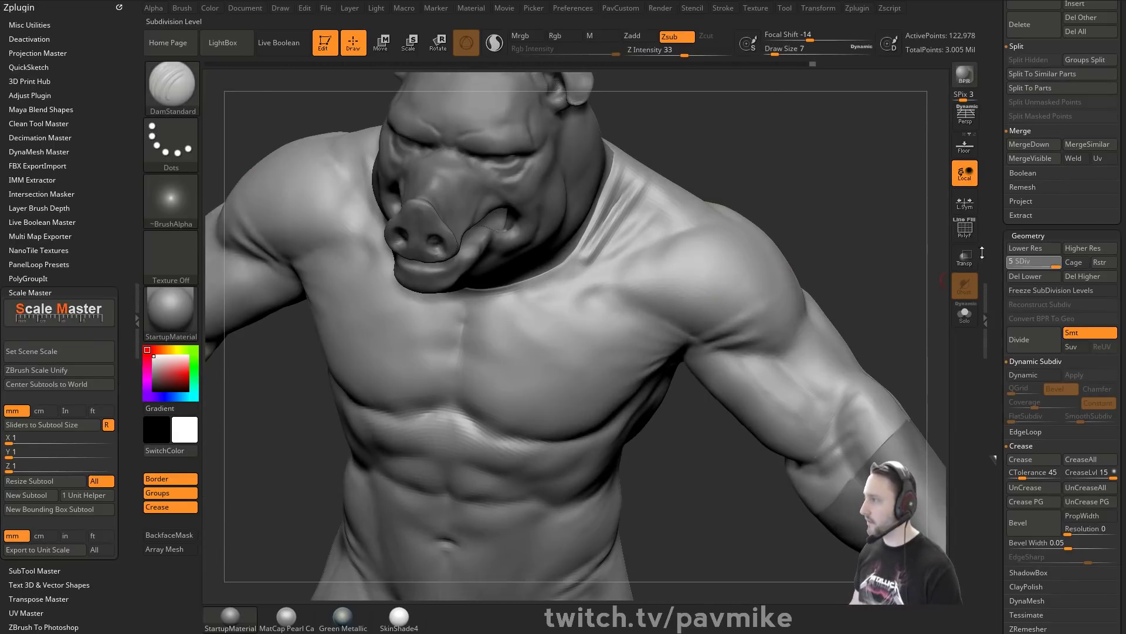
left_click_drag(835, 226, 827, 169)
left_click_drag(688, 346, 714, 284)
left_click_drag(825, 262, 792, 248, "alt")
mouse_move(769, 206)
left_mouse_down("alt")
mouse_move(739, 226)
mouse_move(752, 215)
left_mouse_up("alt")
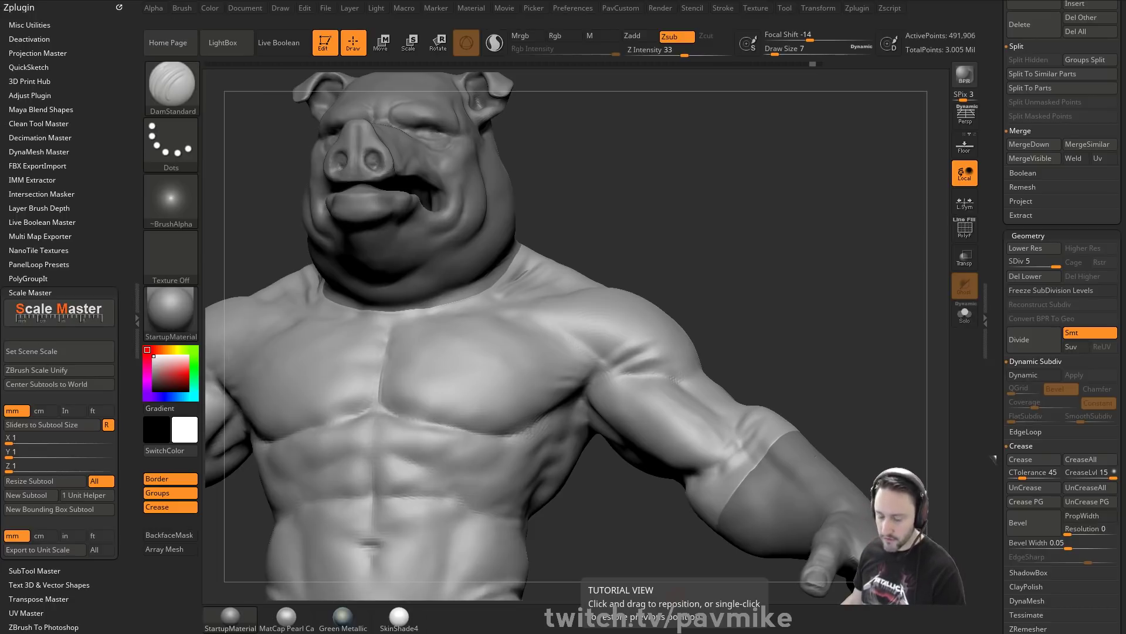
Switch to the web browser and examine the Sculpt & Paint in Morph UV section on the ZBrush 2020 features page.
left_click_drag(0, 29, 919, 87)
scroll(389, 378, "down", 11)
scroll(285, 361, "down", 8)
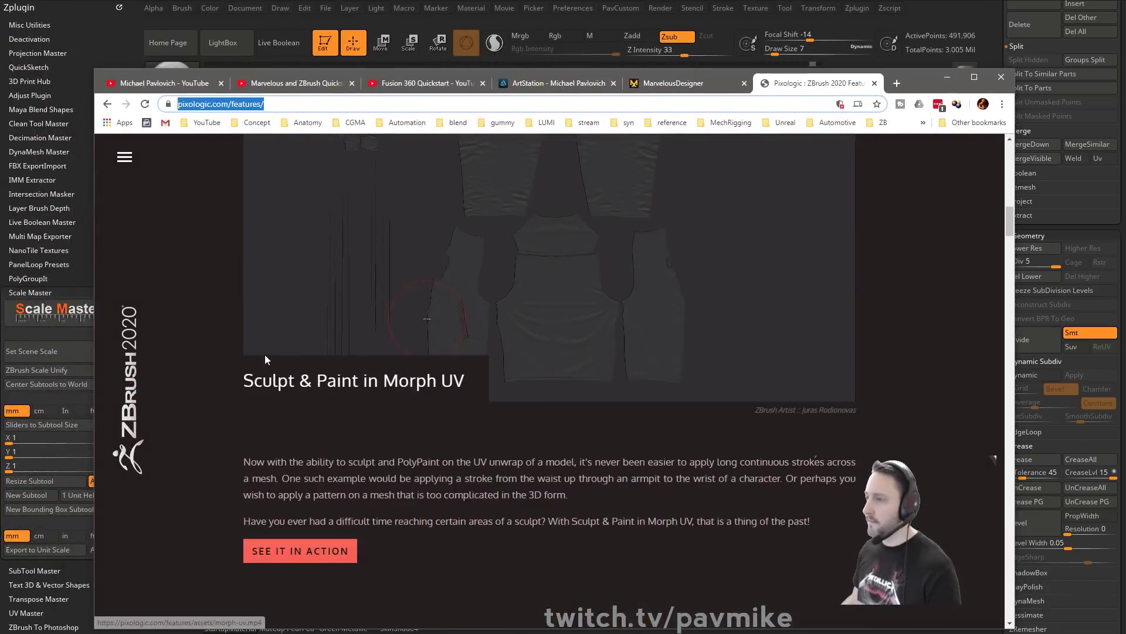
scroll(516, 407, "up", 4)
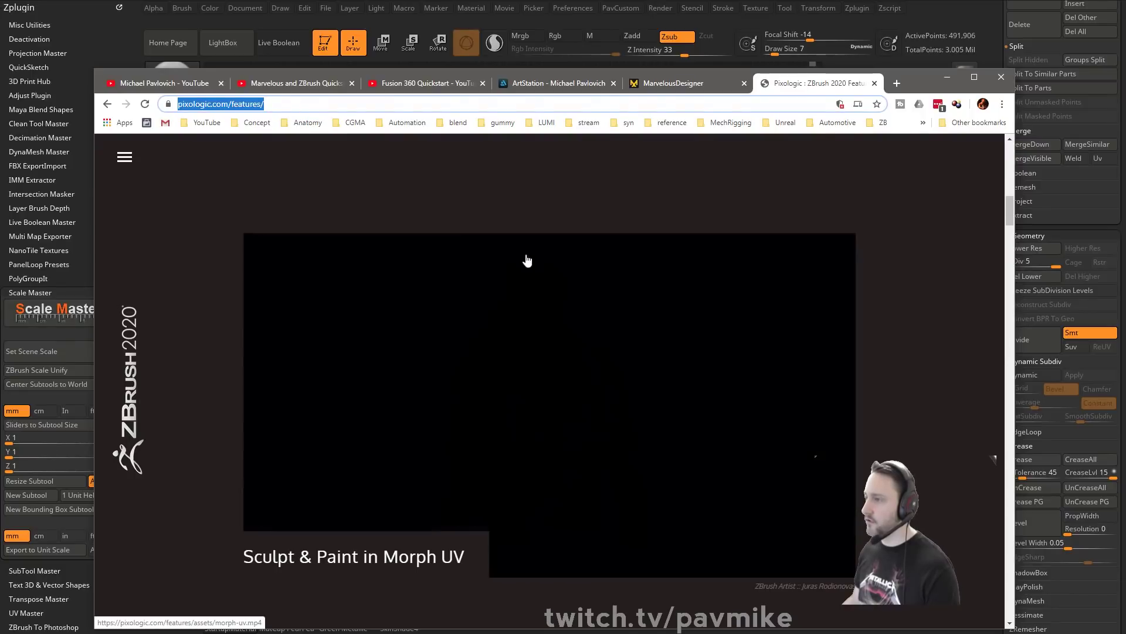
left_click_drag(909, 85, 0, 82)
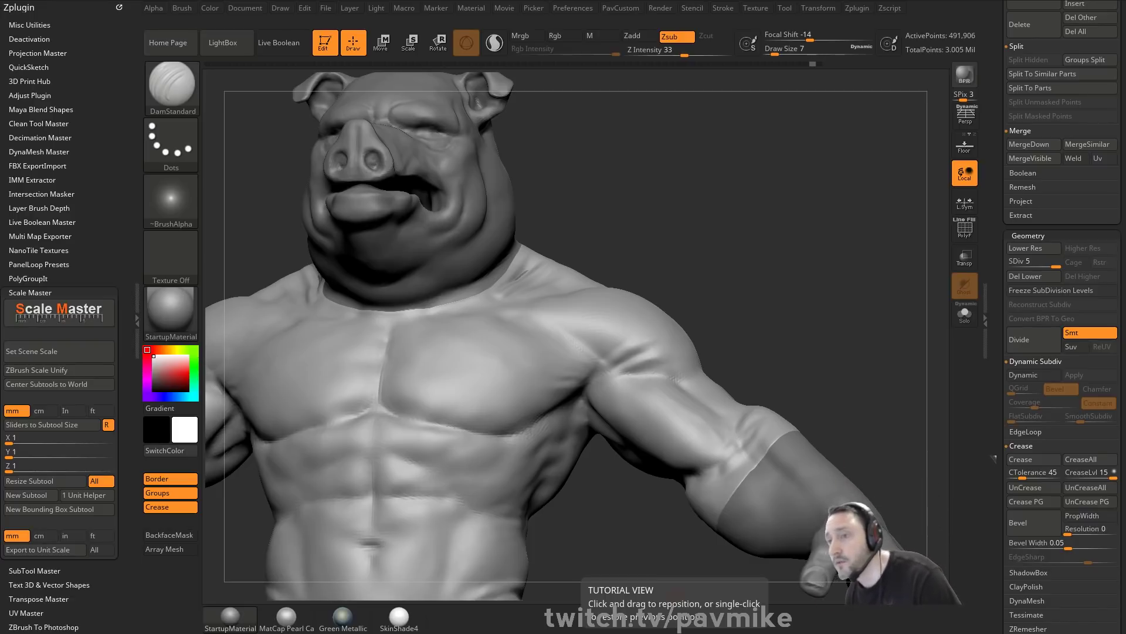
Save the work, then smooth around the collarbone and the lower centre of the chest with a draw size of 11.
key("ctrl+s")
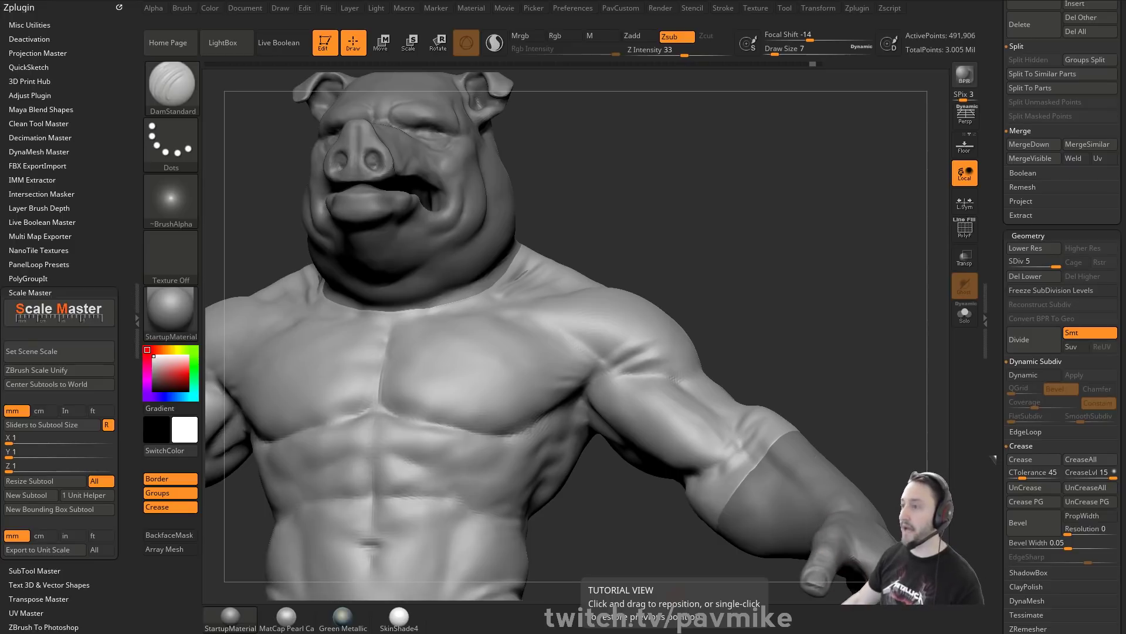
mouse_move(646, 163)
left_mouse_down()
mouse_move(666, 199)
mouse_move(691, 181)
mouse_move(534, 329)
mouse_move(535, 344)
mouse_move(556, 307)
mouse_move(545, 324)
left_mouse_up()
key("shift")
key("s")
left_click_drag(684, 284, 698, 269, "shift")
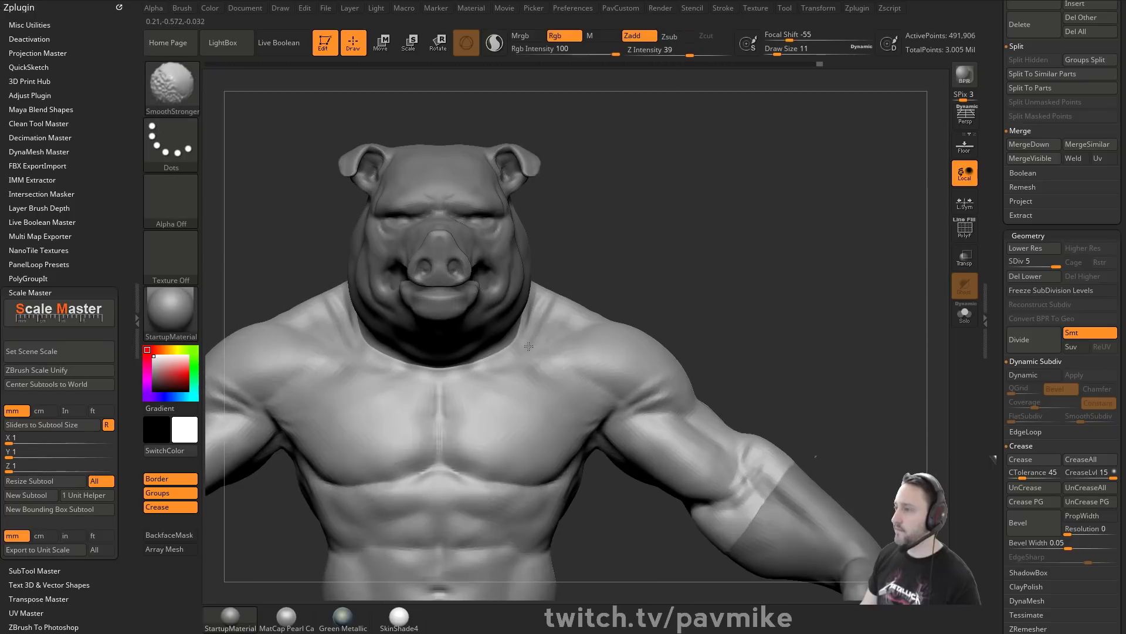
mouse_move(740, 357)
left_mouse_down("alt")
mouse_move(745, 319)
mouse_move(674, 292)
left_mouse_up("alt")
key("shift")
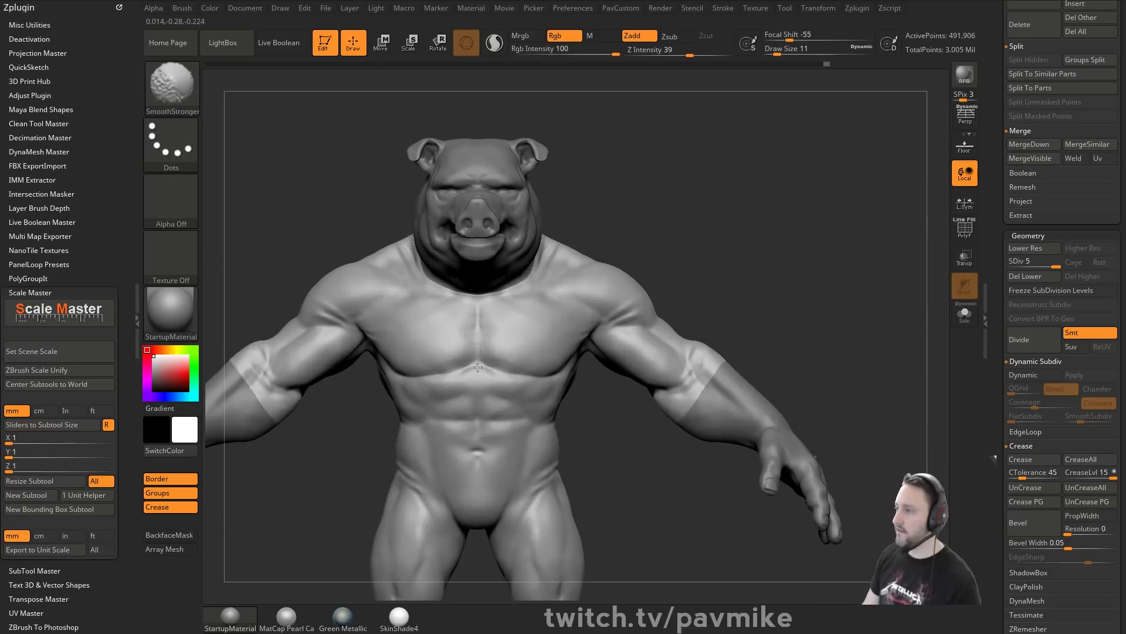
mouse_move(790, 330)
left_mouse_down("alt")
mouse_move(787, 268)
mouse_move(772, 267)
mouse_move(772, 306)
mouse_move(763, 283)
left_mouse_up("alt")
mouse_move(763, 283)
left_mouse_down()
mouse_move(841, 291)
mouse_move(517, 541)
mouse_move(782, 294)
mouse_move(914, 301)
left_mouse_up()
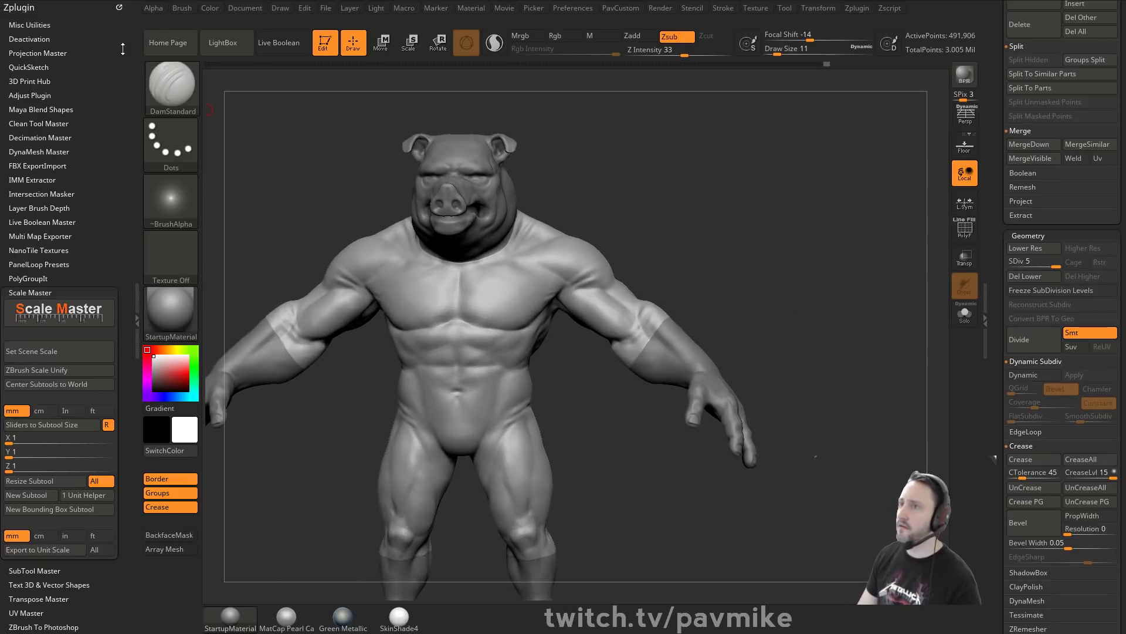
Collapse the Scale Master plugin options.
left_click(44, 291)
left_click_drag(95, 264, 96, 243)
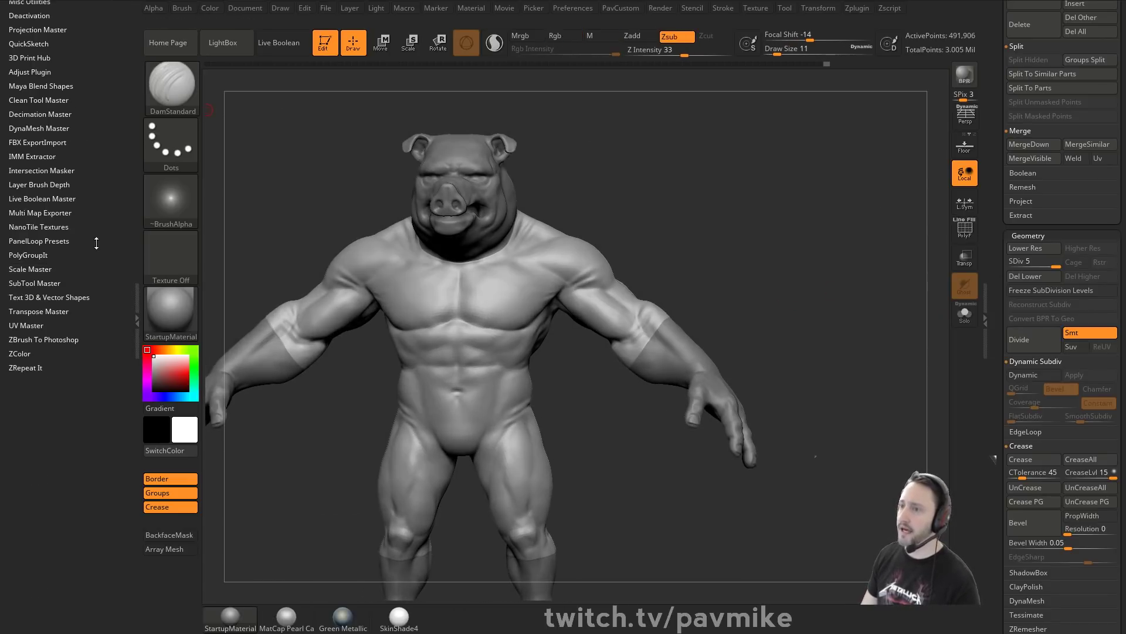
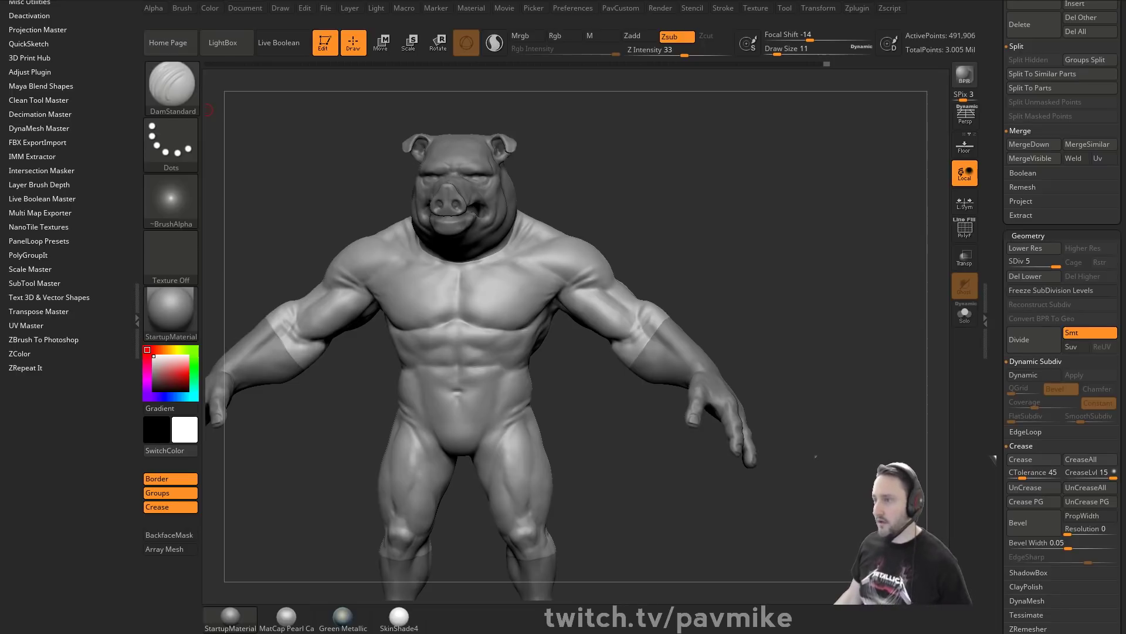
left_click_drag(569, 175, 719, 178)
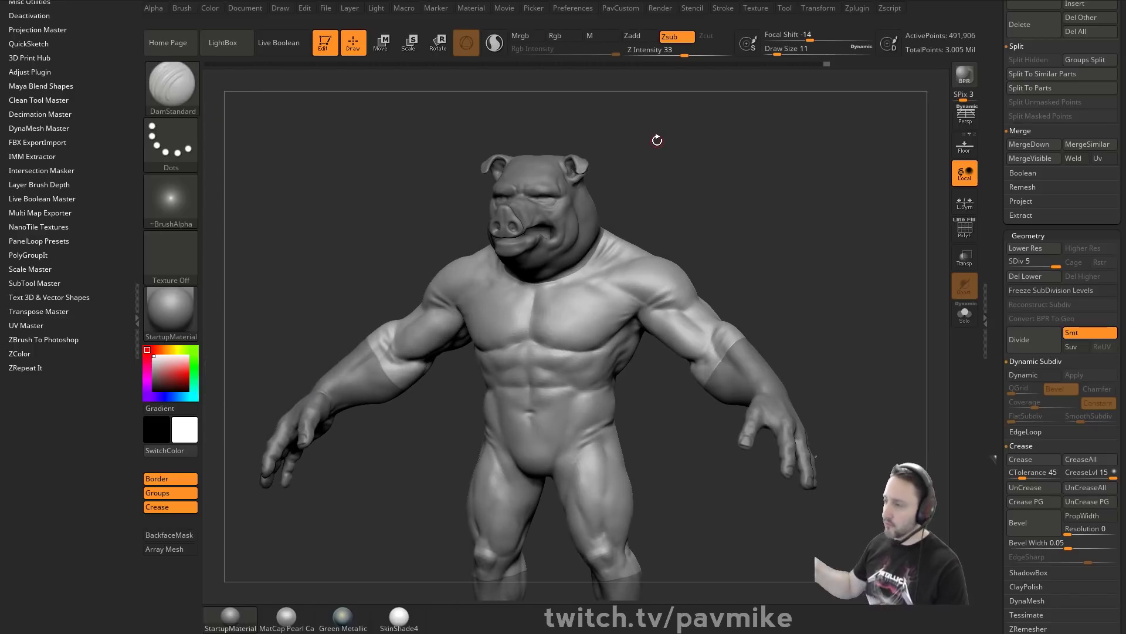
left_click_drag(794, 227, 789, 218)
Switch to the Standard brush and reduce its draw size to 12.
key("b")
key("s")
key("t")
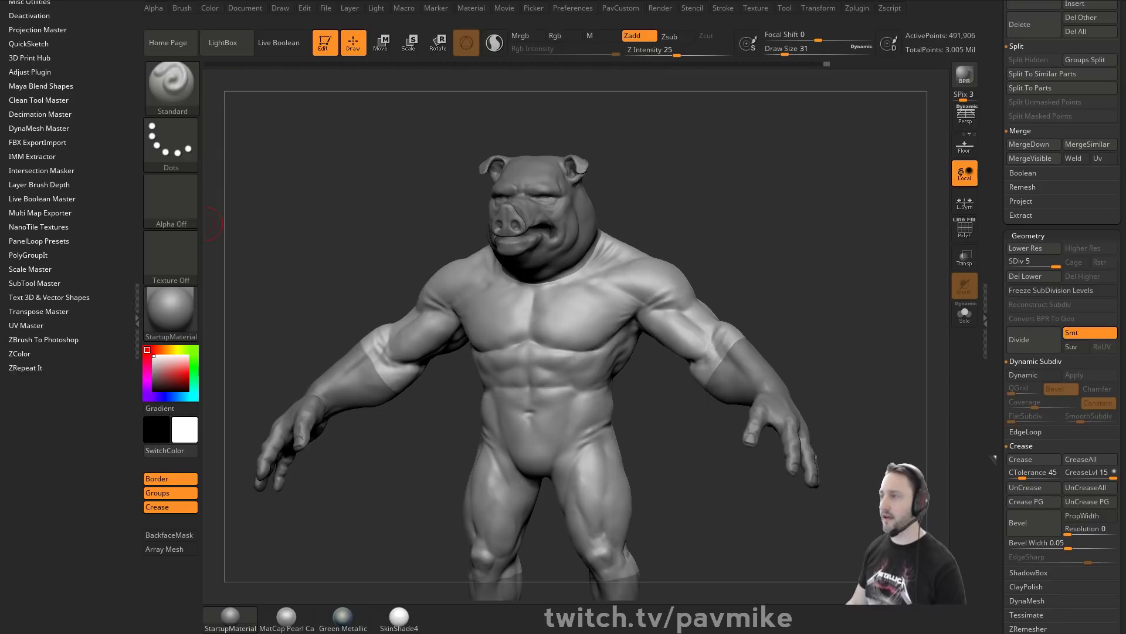
mouse_move(214, 224)
left_mouse_down()
mouse_move(528, 371)
mouse_move(797, 228)
mouse_move(736, 259)
mouse_move(809, 249)
mouse_move(795, 244)
mouse_move(845, 251)
mouse_move(809, 253)
left_mouse_up()
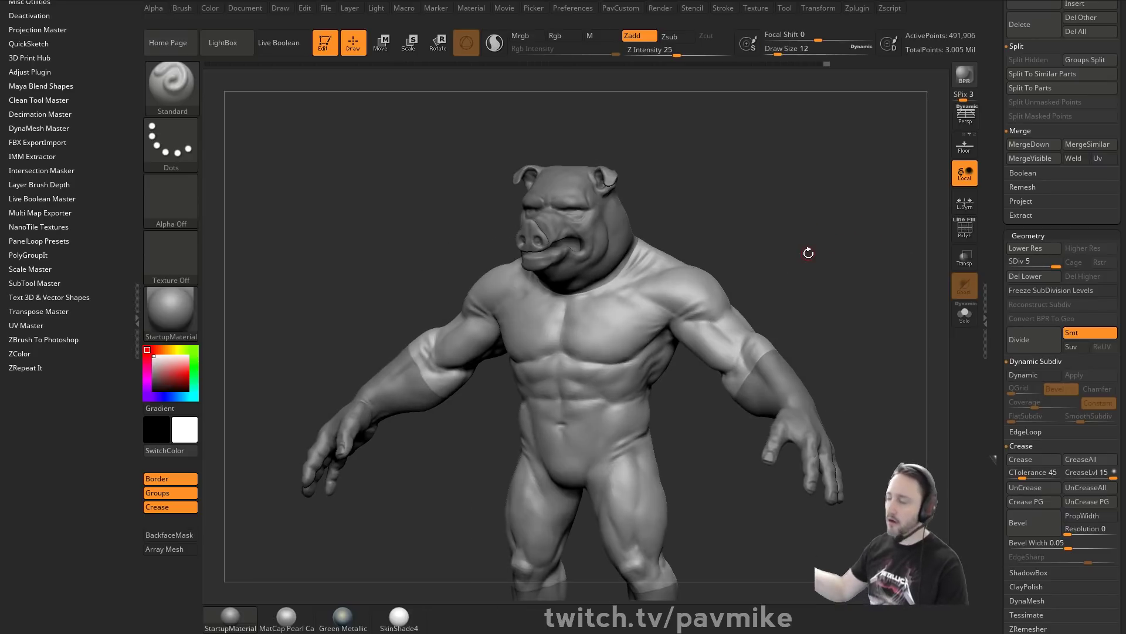
left_click_drag(877, 255, 799, 254)
Set the draw size to 18 and smooth the muscle forms on the lower back.
key("shift")
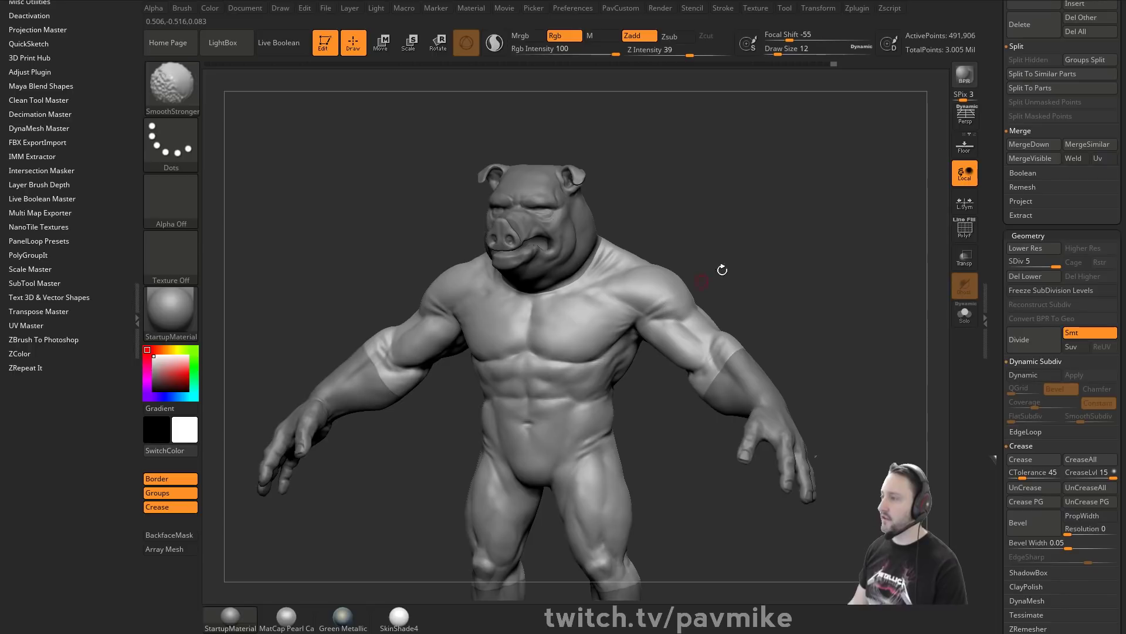
key("shift")
mouse_move(611, 211)
left_mouse_down()
mouse_move(785, 231)
mouse_move(779, 219)
left_mouse_up()
key("s")
left_click(770, 238)
mouse_move(783, 248)
right_mouse_down()
mouse_move(705, 248)
mouse_move(833, 208)
mouse_move(744, 245)
right_mouse_up()
key("s")
left_click(768, 234)
key("shift")
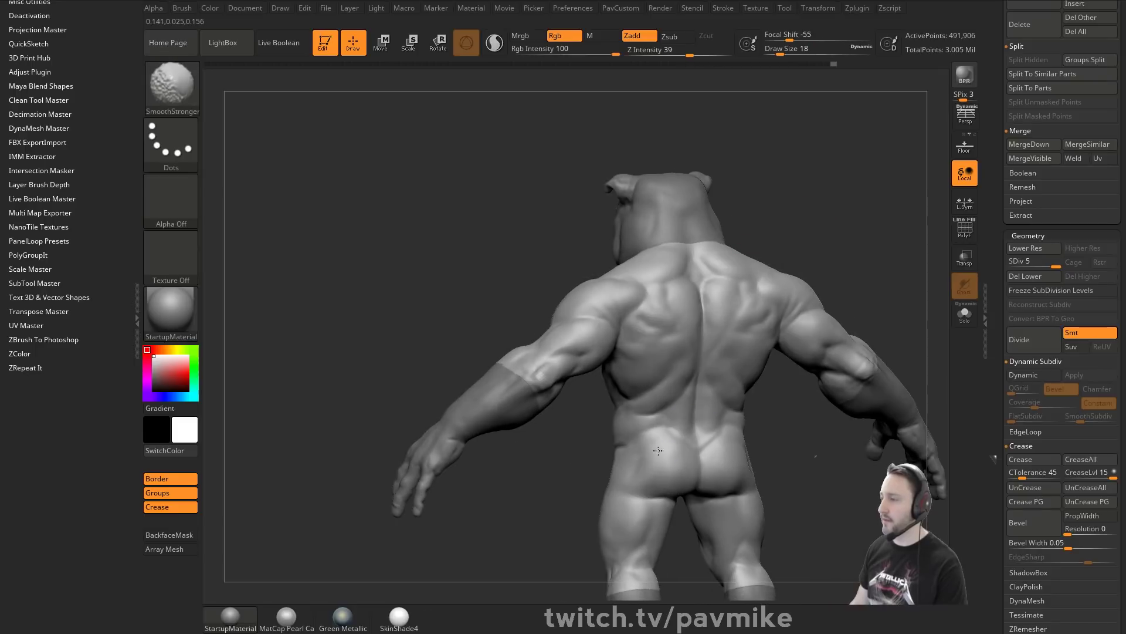
Turn on perspective for the full-figure view and examine the body's proportions.
mouse_move(802, 198)
right_mouse_down()
mouse_move(848, 227)
mouse_move(820, 239)
mouse_move(842, 234)
mouse_move(836, 201)
mouse_move(831, 213)
right_mouse_up()
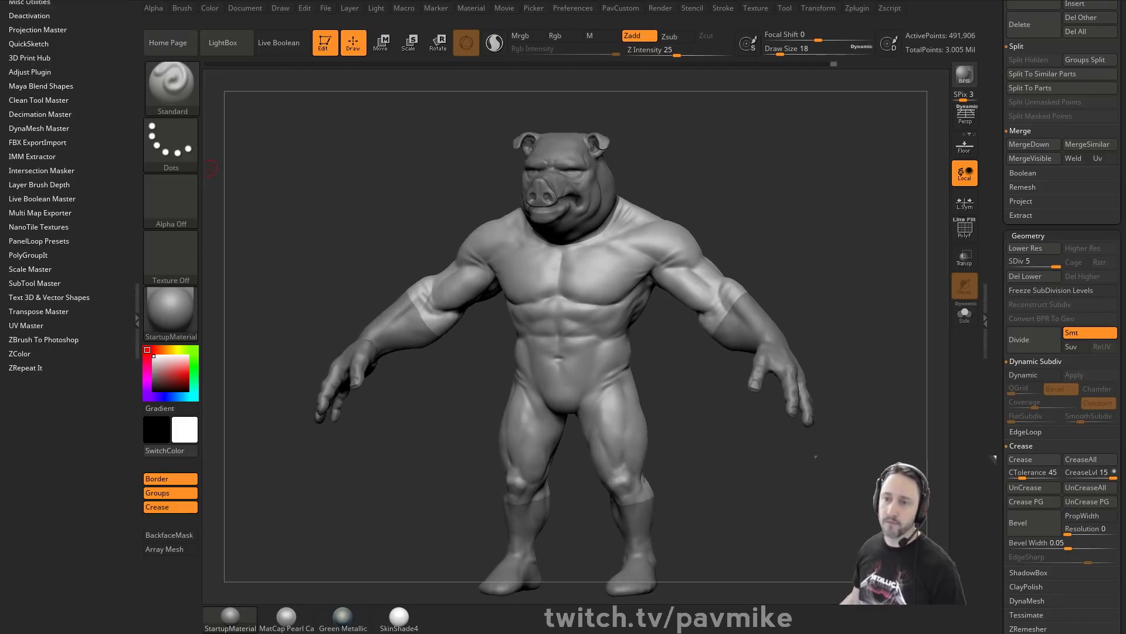
right_click_drag(699, 171, 687, 169)
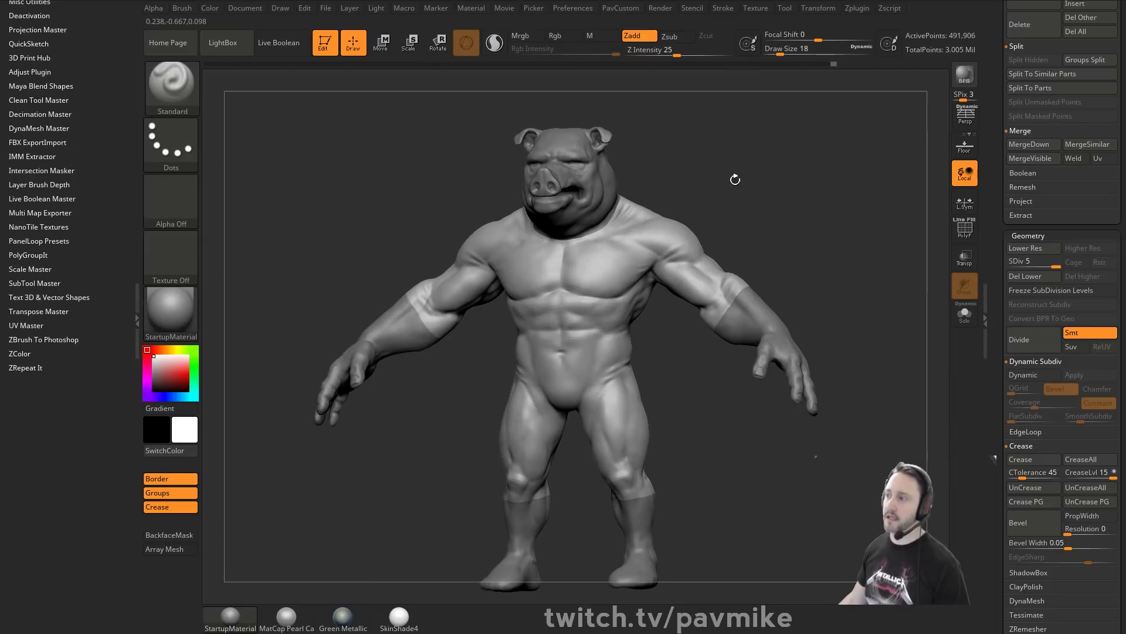
right_click_drag(814, 198, 803, 198)
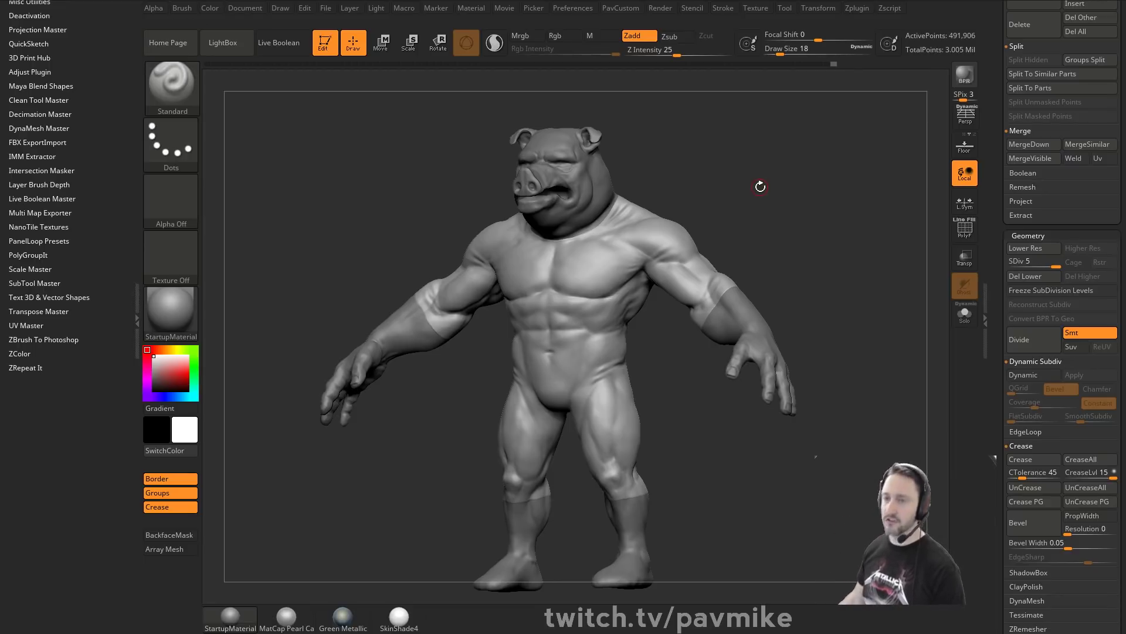
left_click_drag(847, 169, 940, 132)
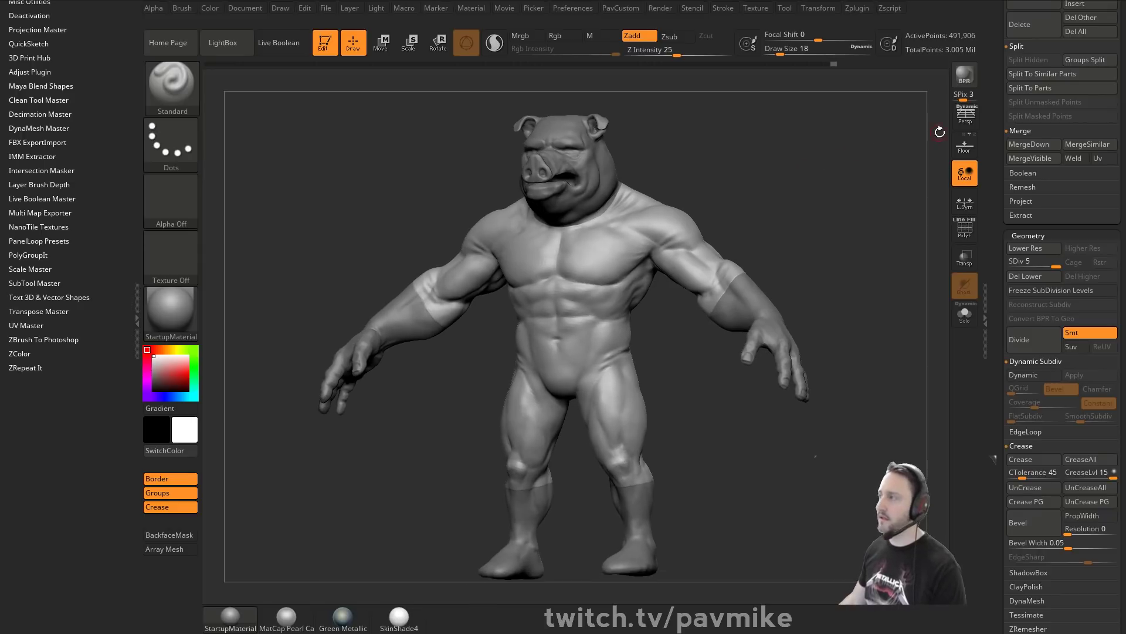
left_click(965, 115)
mouse_move(783, 147)
left_mouse_down()
mouse_move(805, 154)
mouse_move(801, 141)
mouse_move(790, 148)
left_mouse_up()
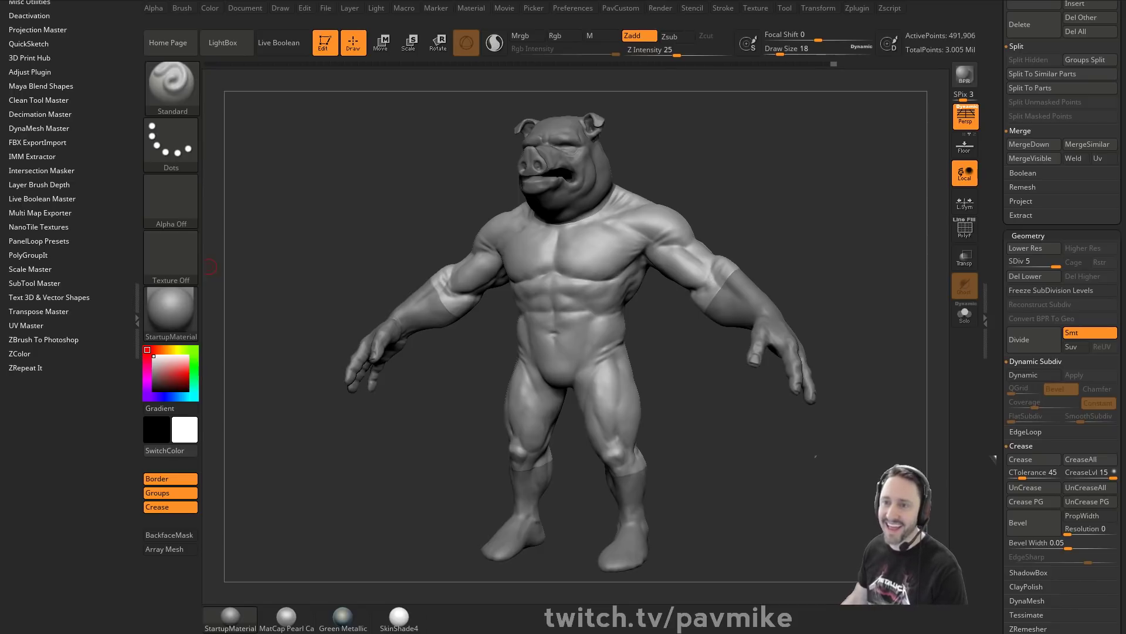
mouse_move(824, 228)
left_mouse_down()
mouse_move(867, 236)
mouse_move(855, 248)
mouse_move(857, 239)
mouse_move(889, 242)
mouse_move(822, 244)
mouse_move(875, 250)
mouse_move(803, 269)
mouse_move(780, 261)
left_mouse_up()
left_click_drag(724, 220, 761, 200)
Lower the body mesh to subdivision level 3 and delete its higher subdivision levels.
left_click_drag(1000, 217, 991, 441)
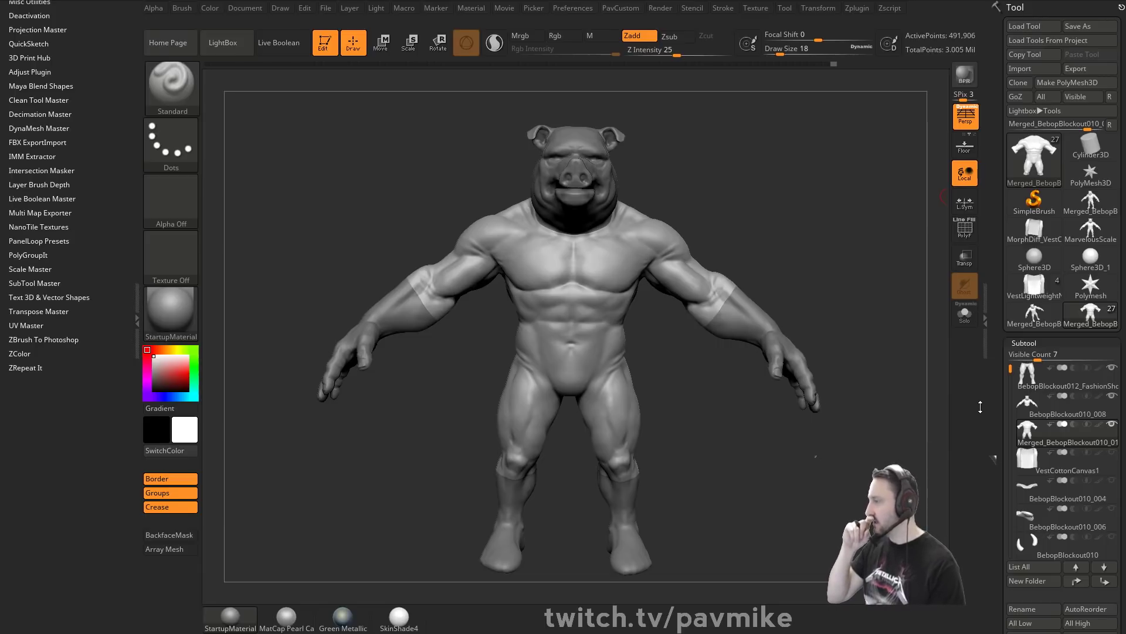
left_click_drag(903, 171, 943, 209)
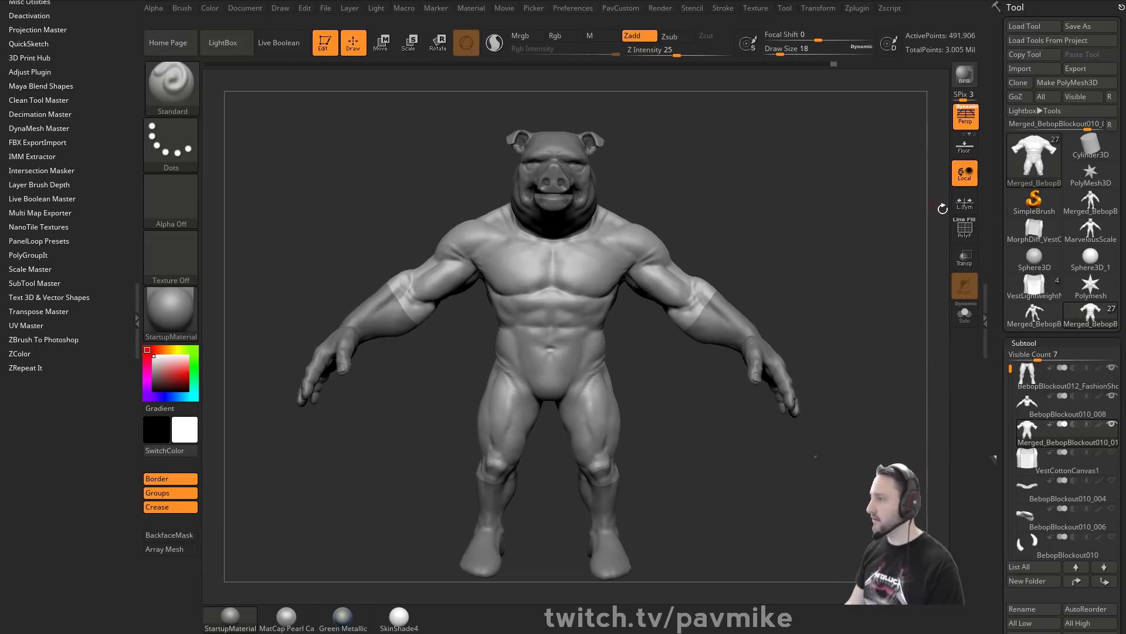
left_click_drag(998, 301, 988, 234)
left_click_drag(996, 323, 998, 185)
key("shift+d")
key("shift+d")
key("shift+d")
key("shift+d")
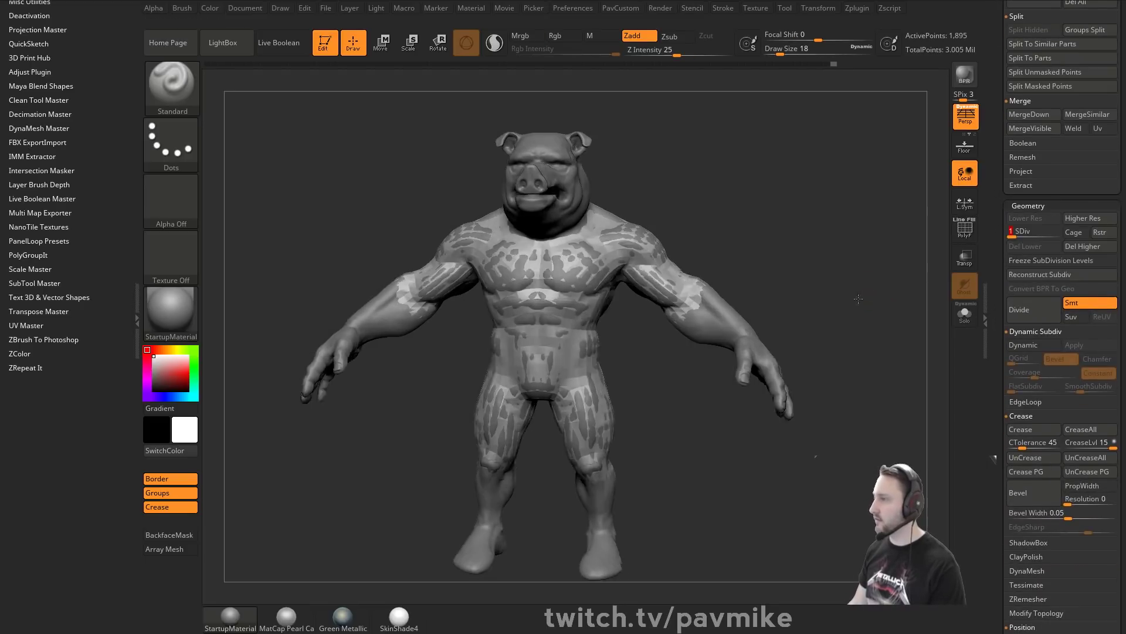
left_click(1038, 237)
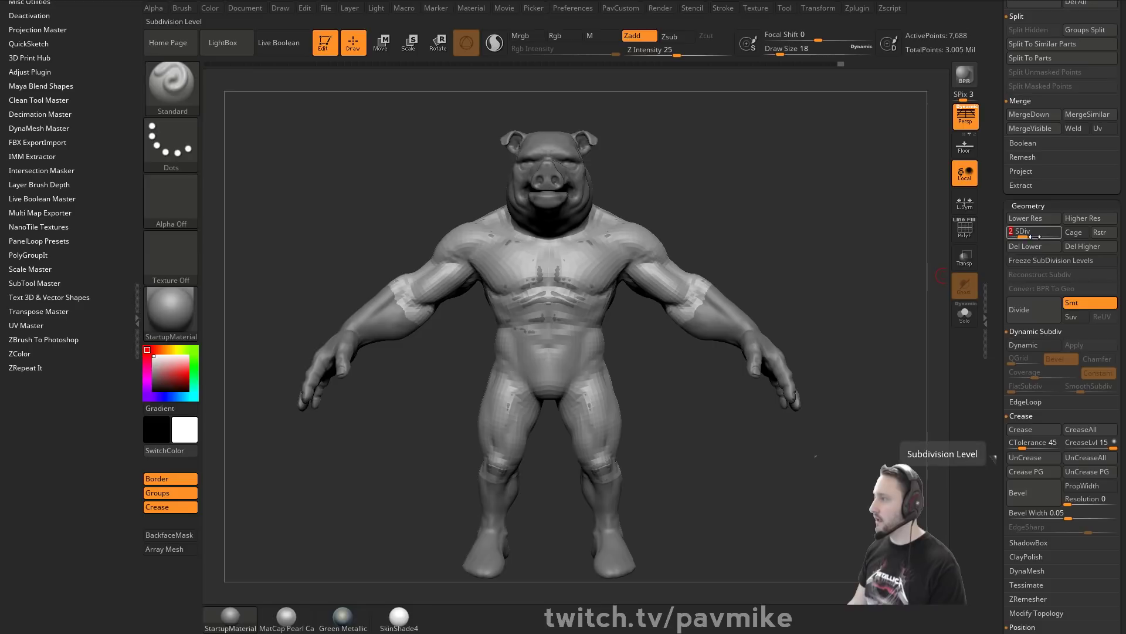
left_click(1040, 237)
left_click(1083, 246)
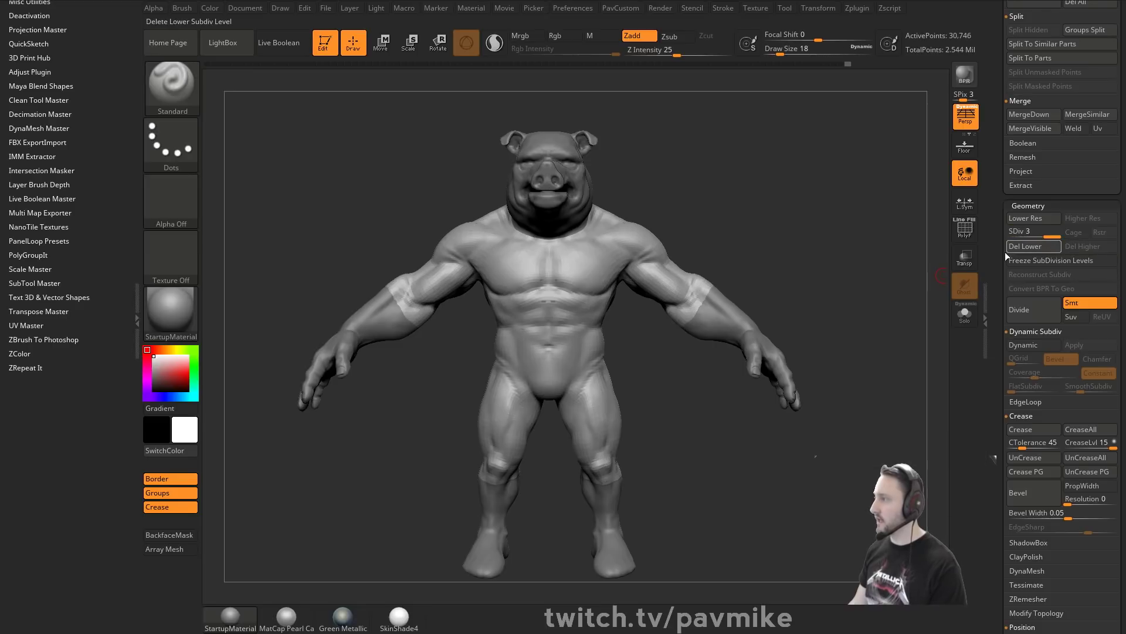
Solo the body mesh and isolate its main polygroup to hide the caps at the neck and limb ends.
left_click_drag(845, 284, 890, 289)
left_click(965, 313)
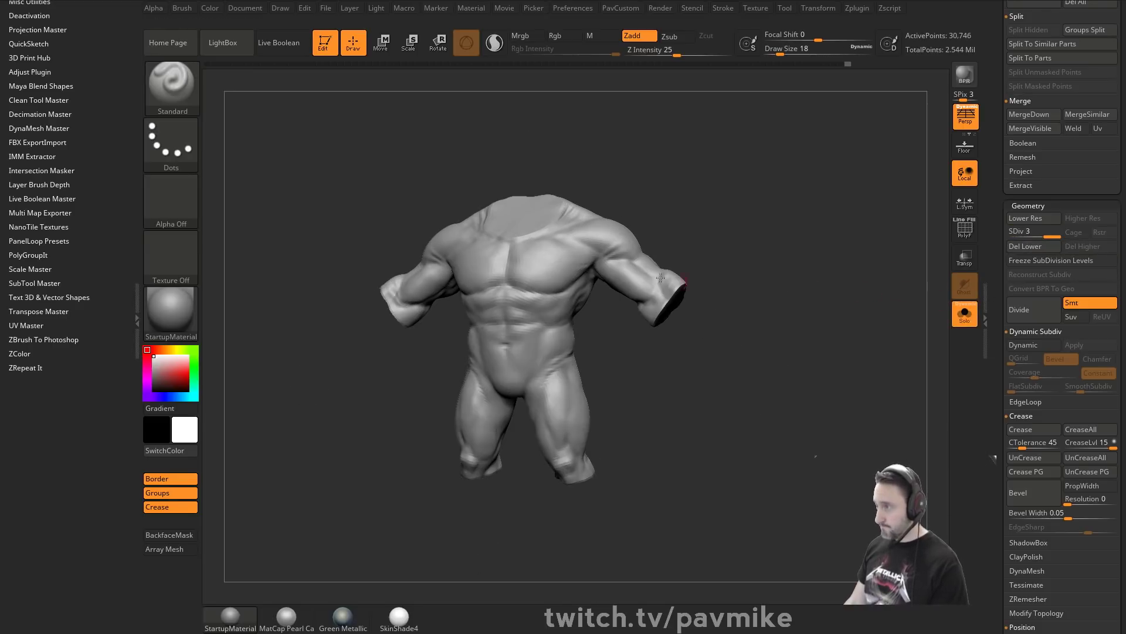
left_click(596, 241, "ctrl+shift")
key("1")
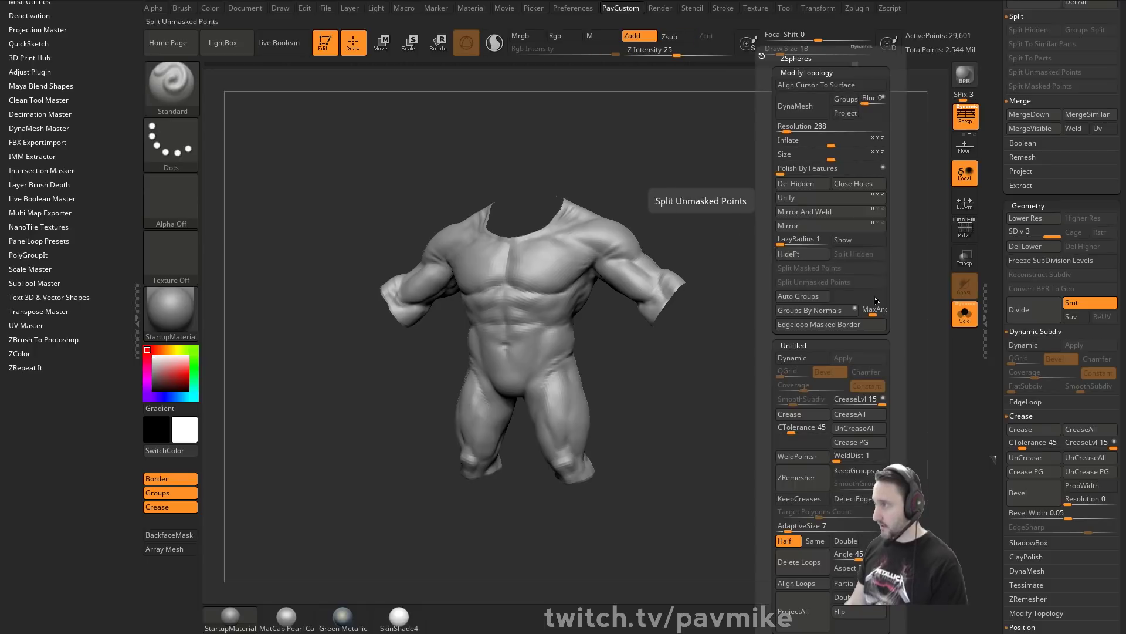
Open the Deformation options for the isolated body mesh.
scroll(1050, 411, "down", 10)
key("shift")
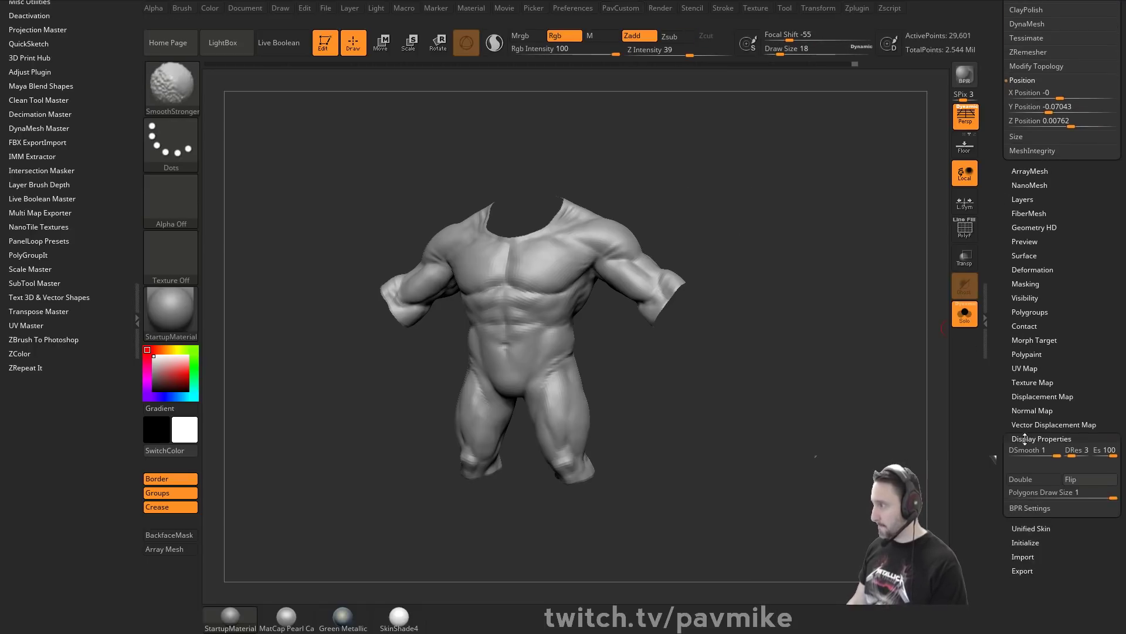
left_click(1024, 438)
left_click(1022, 267)
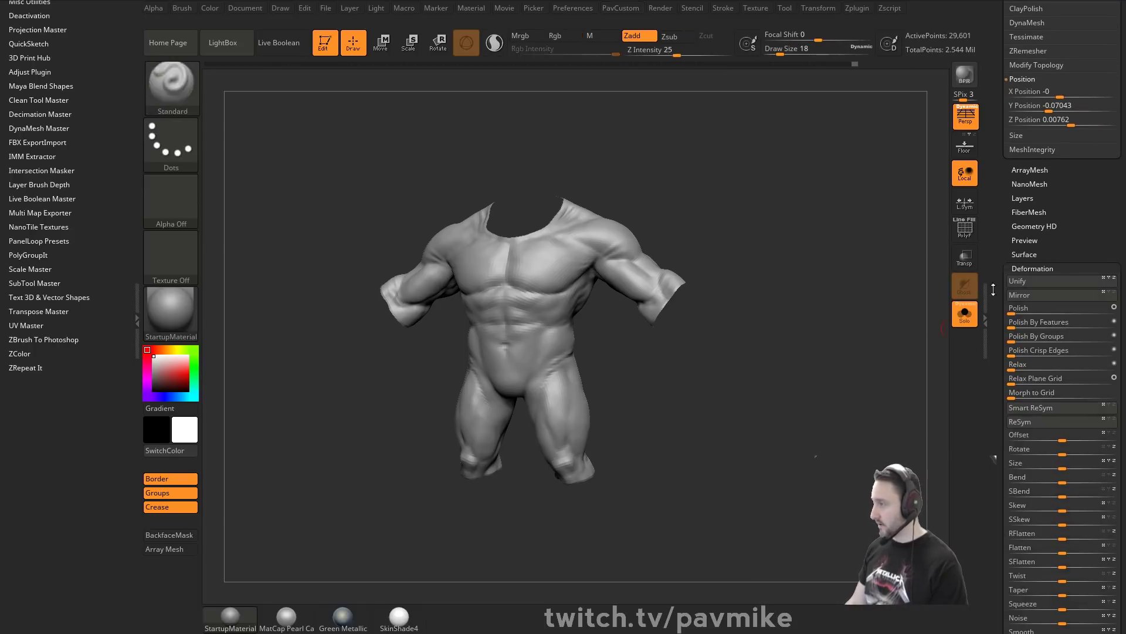
Polish the isolated body with the Polish deformation, and restore the full figure with the hidden caps.
left_click(1015, 301)
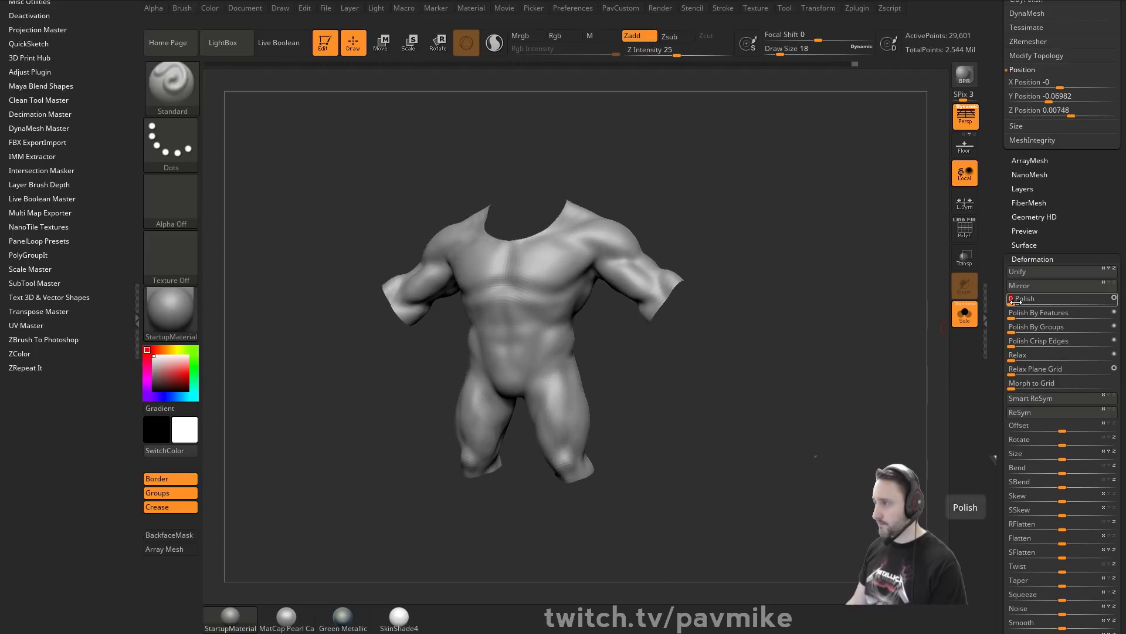
left_click_drag(939, 299, 784, 317, "ctrl")
left_click(965, 314)
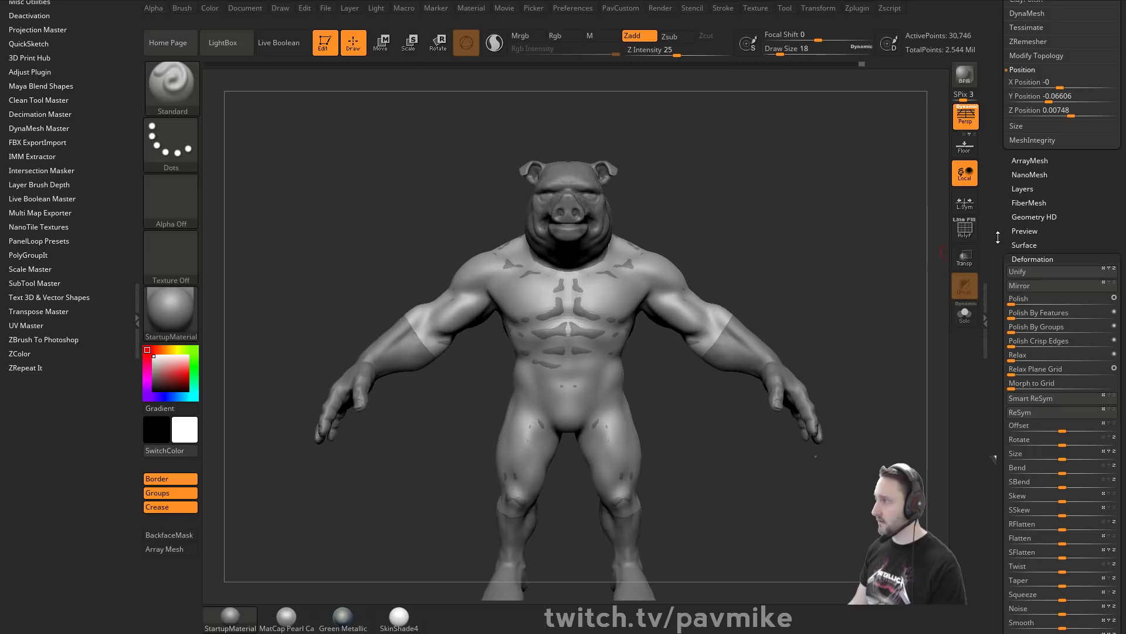
Freeze the body's subdivision levels and display its polyframe around the neck and shoulder.
left_click_drag(999, 238, 999, 403)
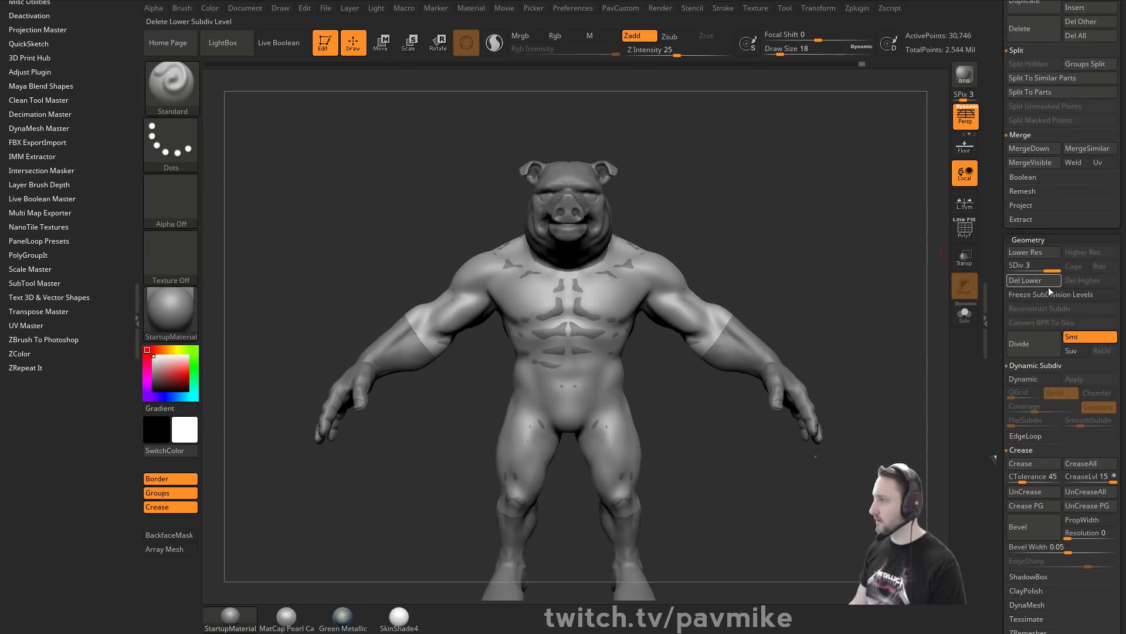
left_click(1048, 294)
key("shift+f")
left_click_drag(845, 223, 815, 304, "alt")
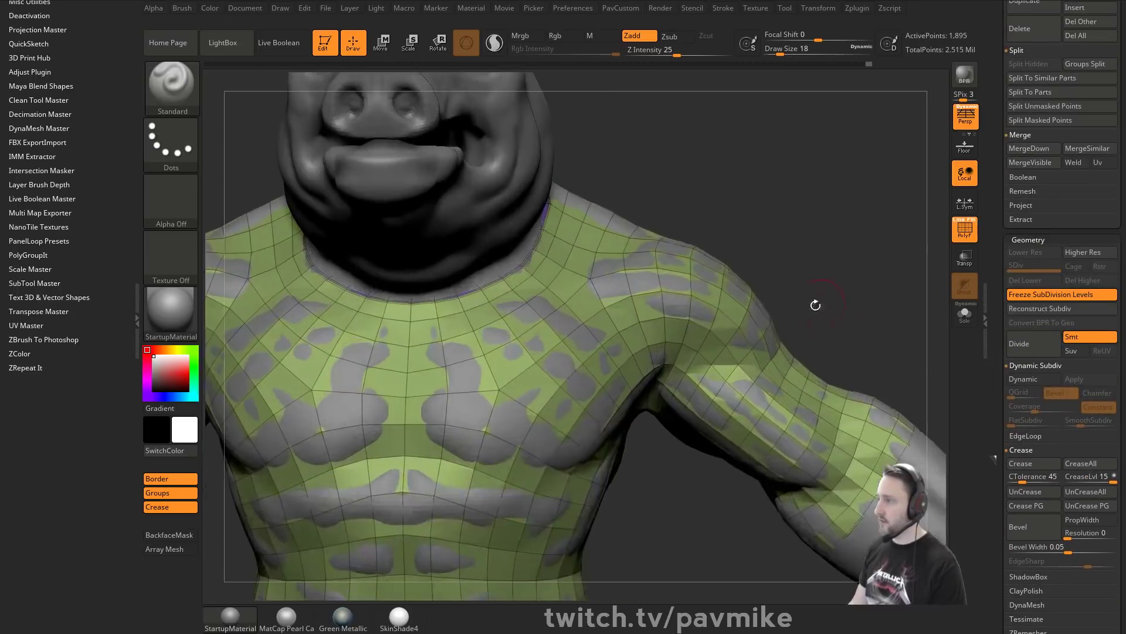
Try the ZModeler brush with the polygon target Polygroup All, and restore the subdivision levels with the polyframe hidden.
key("b")
key("z")
key("m")
key("space")
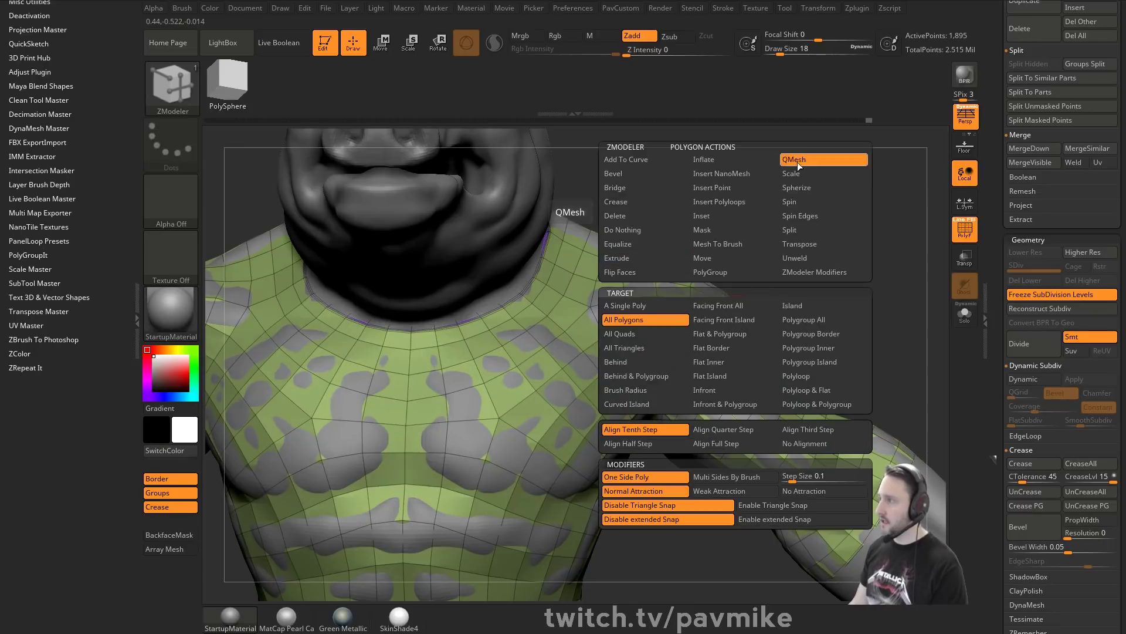
left_click(803, 319)
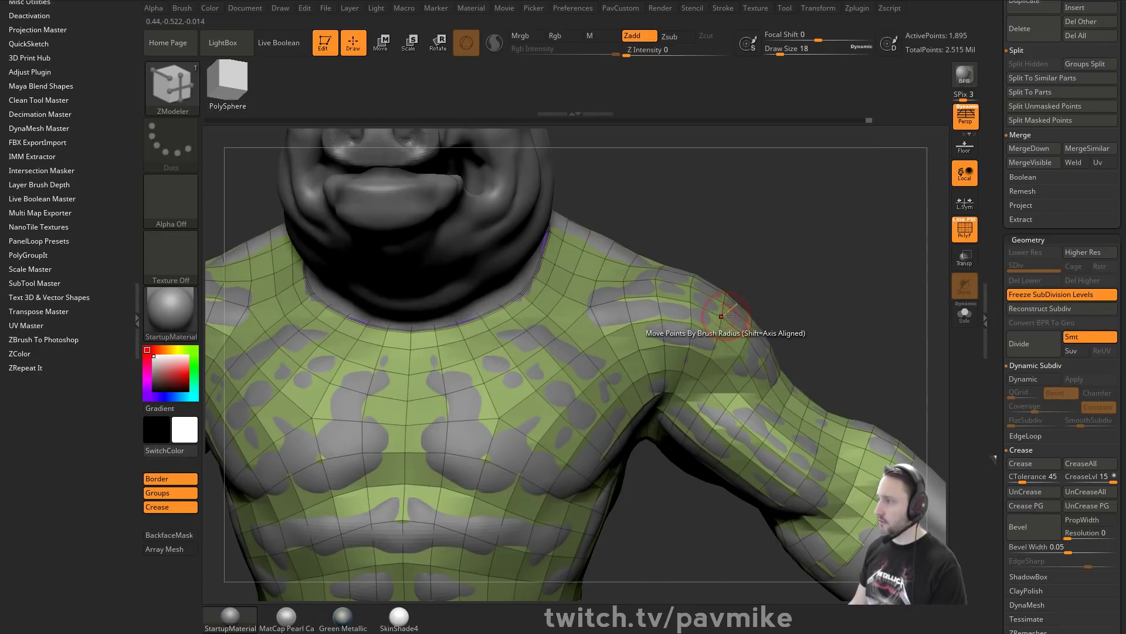
left_click_drag(824, 314, 815, 230, "alt")
left_click_drag(815, 229, 790, 244)
left_click(1028, 294)
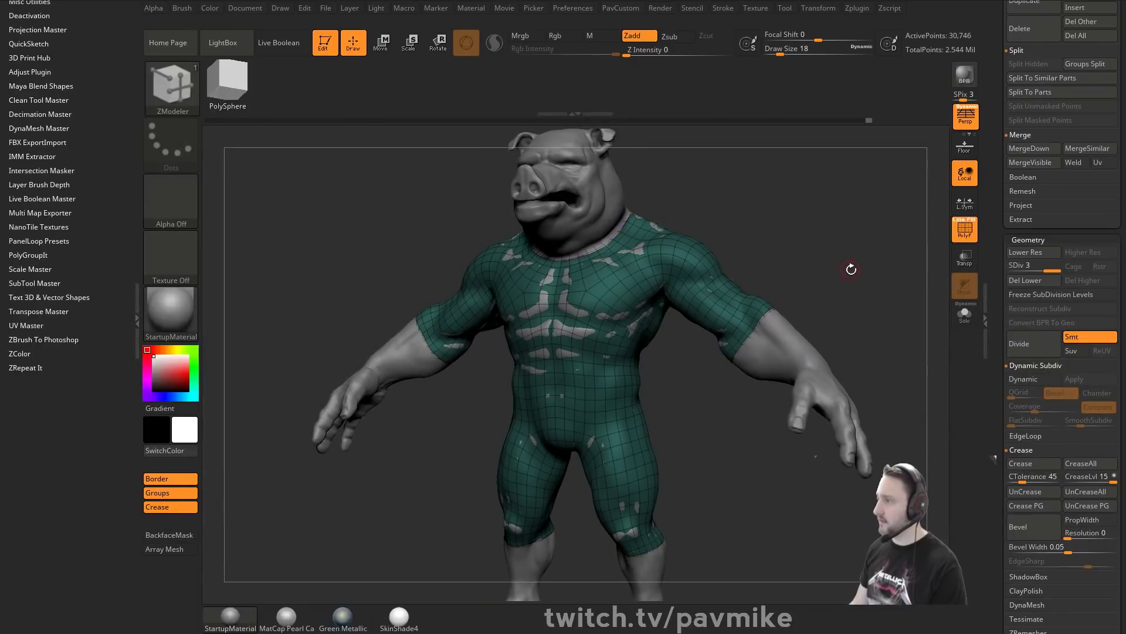
left_click_drag(886, 292, 741, 269)
left_click(954, 236)
left_click_drag(826, 215, 844, 267, "ctrl")
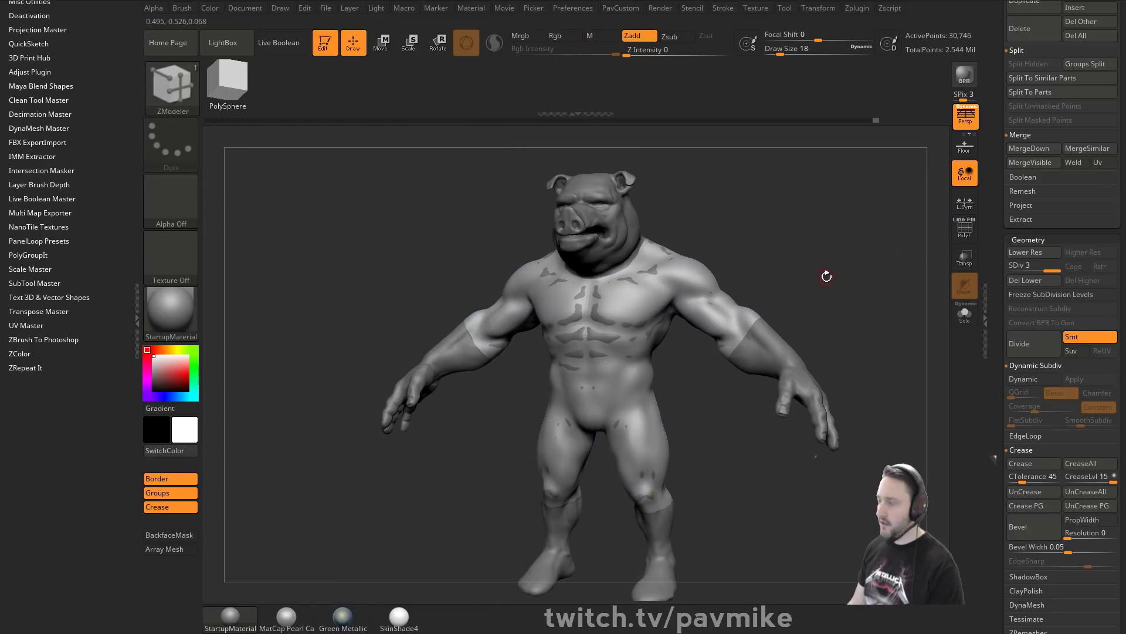
Inflate the body's shoulder and upper arm using the Inflat brush at Draw Size 112.
key("b")
key("i")
key("n")
key("s")
mouse_move(624, 299)
left_mouse_down()
mouse_move(654, 296)
mouse_move(658, 320)
mouse_move(637, 395)
mouse_move(593, 346)
mouse_move(695, 288)
left_mouse_up()
left_click_drag(787, 226, 701, 288)
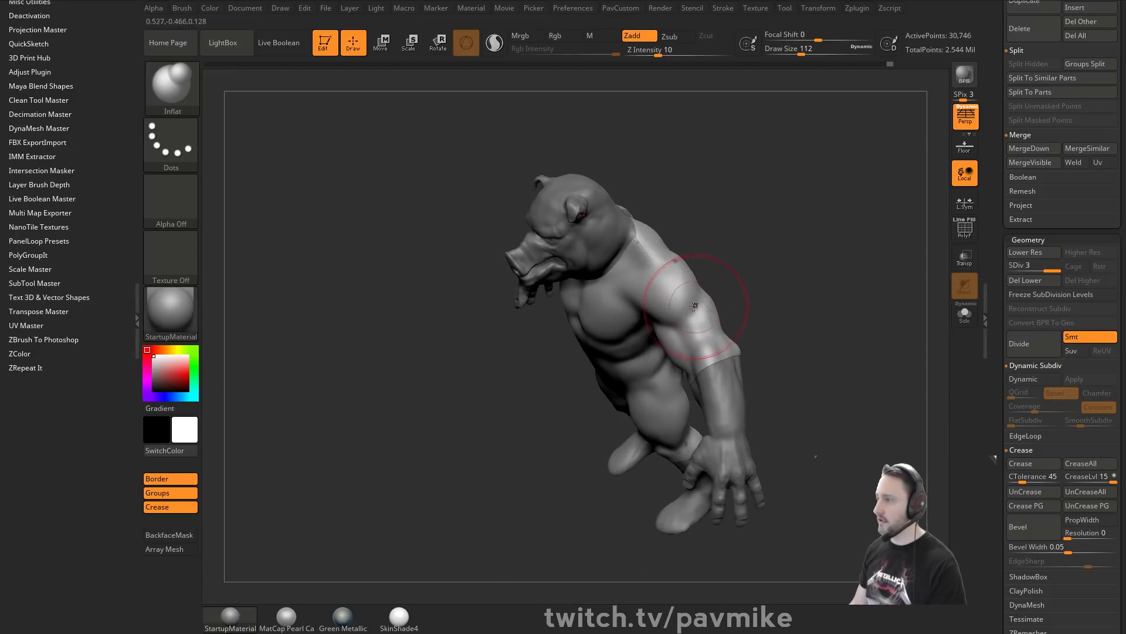
mouse_move(727, 216)
left_mouse_down()
mouse_move(757, 182)
mouse_move(662, 194)
left_mouse_up()
left_click_drag(678, 323, 671, 360)
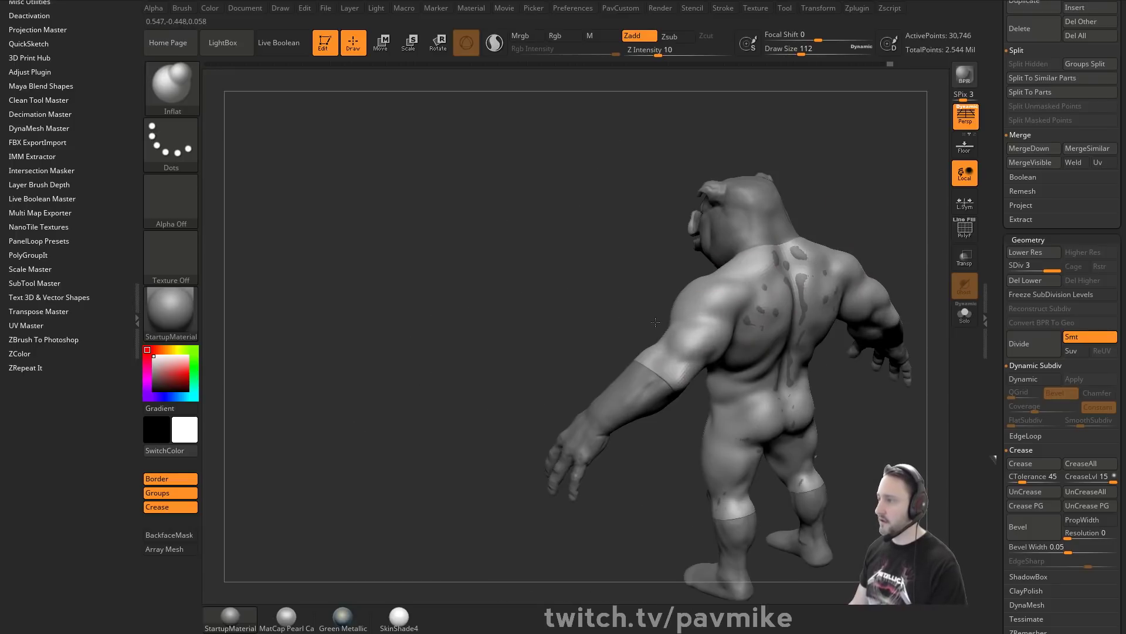
left_click_drag(795, 206, 858, 215)
Smooth away the body's muscle definition with Polish By Features and inflate the whole body mesh by 11.
key("b")
key("s")
key("t")
left_click_drag(744, 301, 806, 278)
key("space")
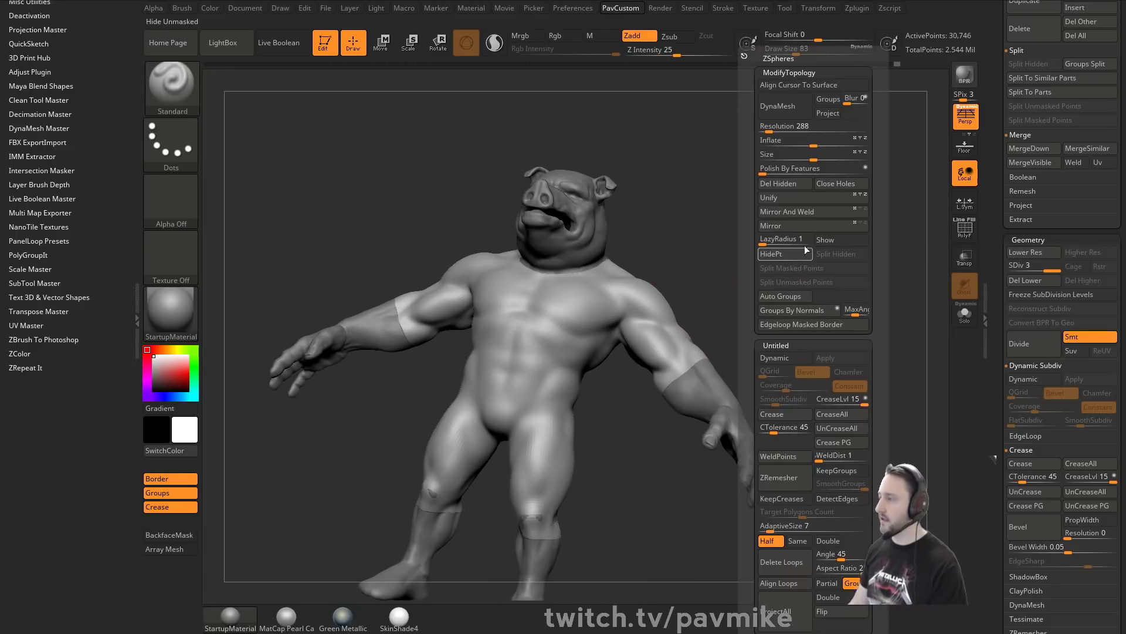
left_click(772, 169)
left_click_drag(692, 176, 731, 206, "shift")
key("space")
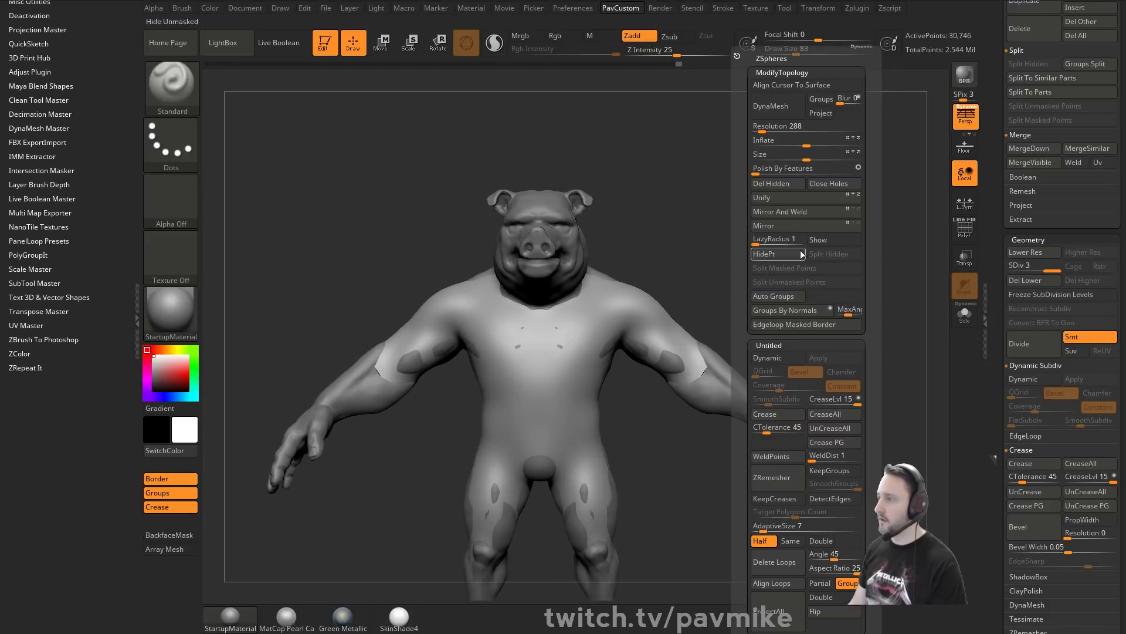
left_click_drag(807, 146, 813, 144)
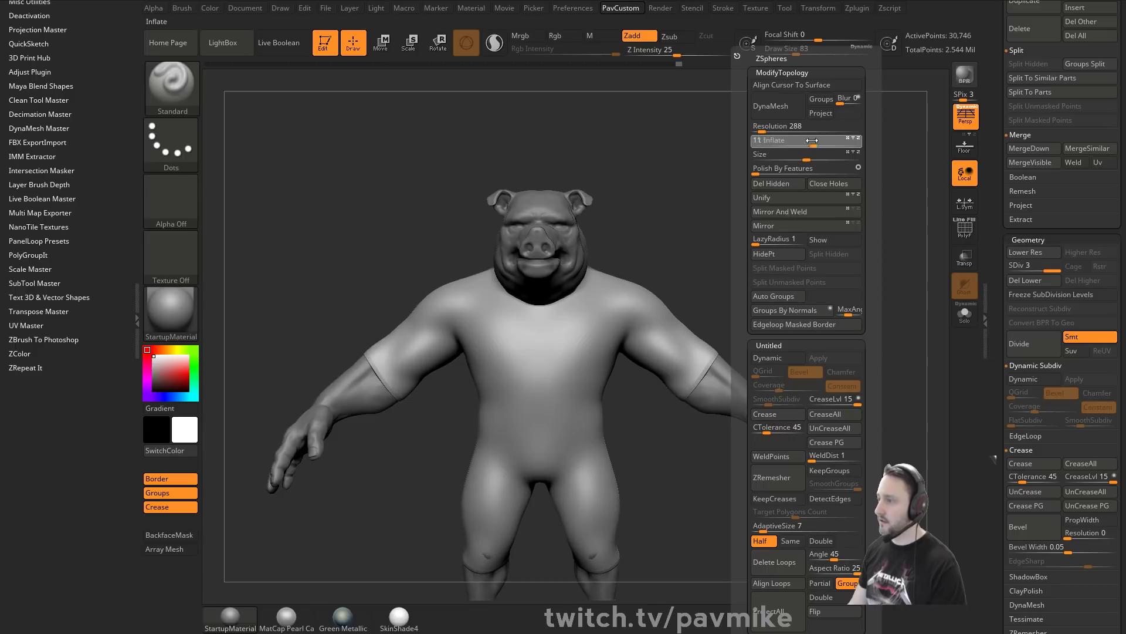
Pull the trouser leg and its hem outward around the knee in side view using the Move brush.
mouse_move(770, 217)
left_mouse_down()
mouse_move(817, 339)
mouse_move(797, 345)
left_mouse_up()
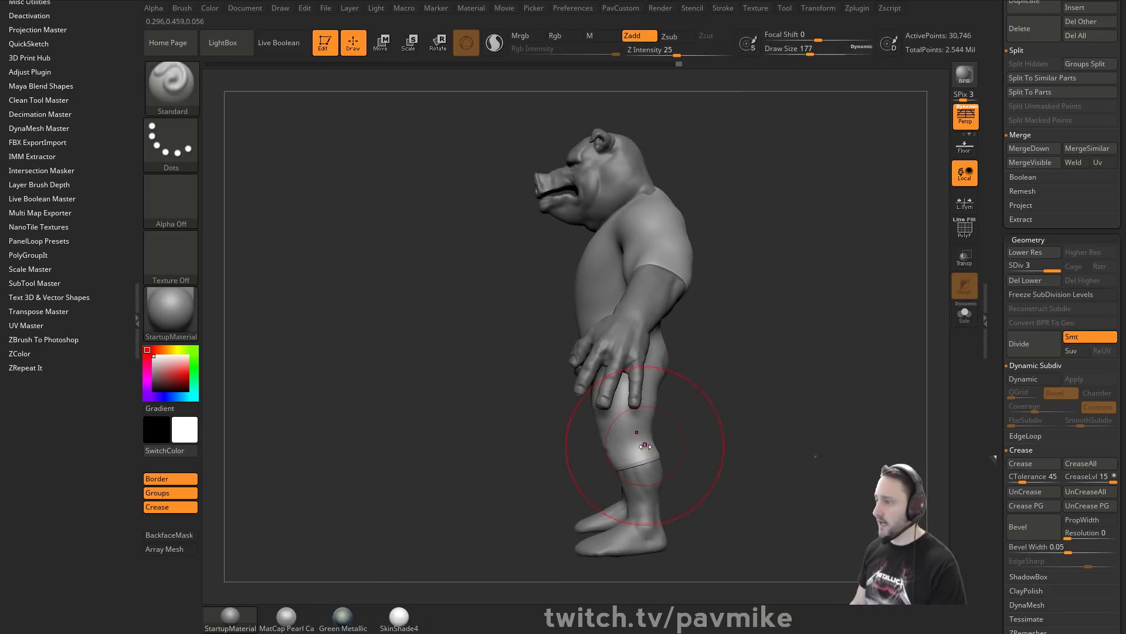
key("b")
key("m")
key("v")
key("s")
left_click_drag(658, 445, 663, 448)
left_click_drag(608, 445, 600, 446)
left_click_drag(654, 419, 664, 421)
left_click_drag(666, 381, 674, 413)
key("s")
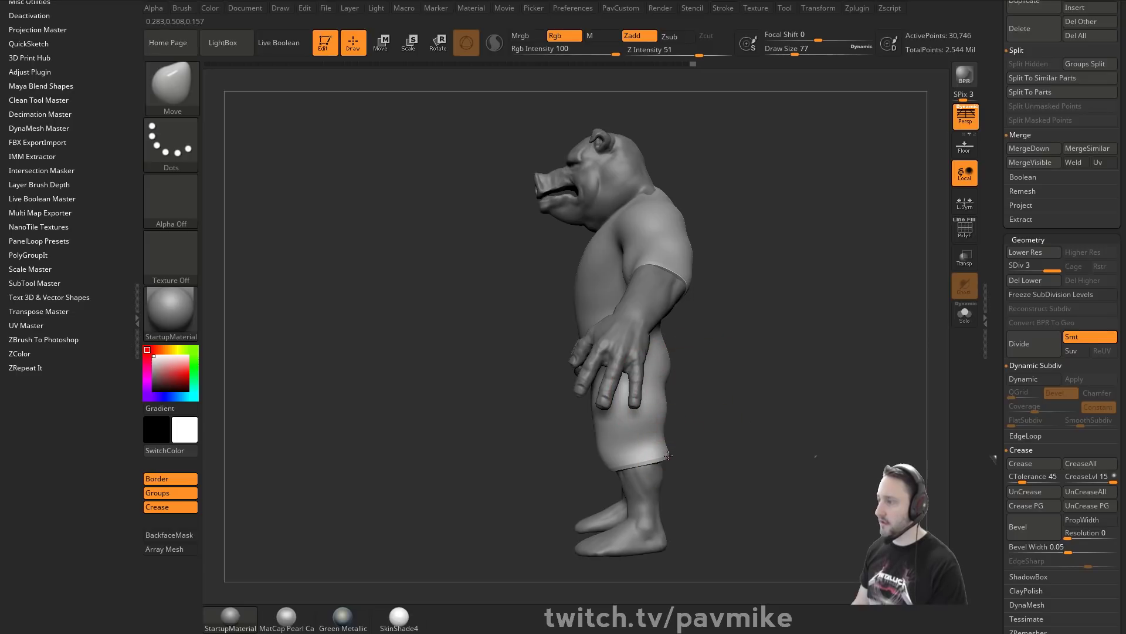
mouse_move(666, 452)
left_mouse_down()
mouse_move(606, 456)
mouse_move(648, 392)
left_mouse_up()
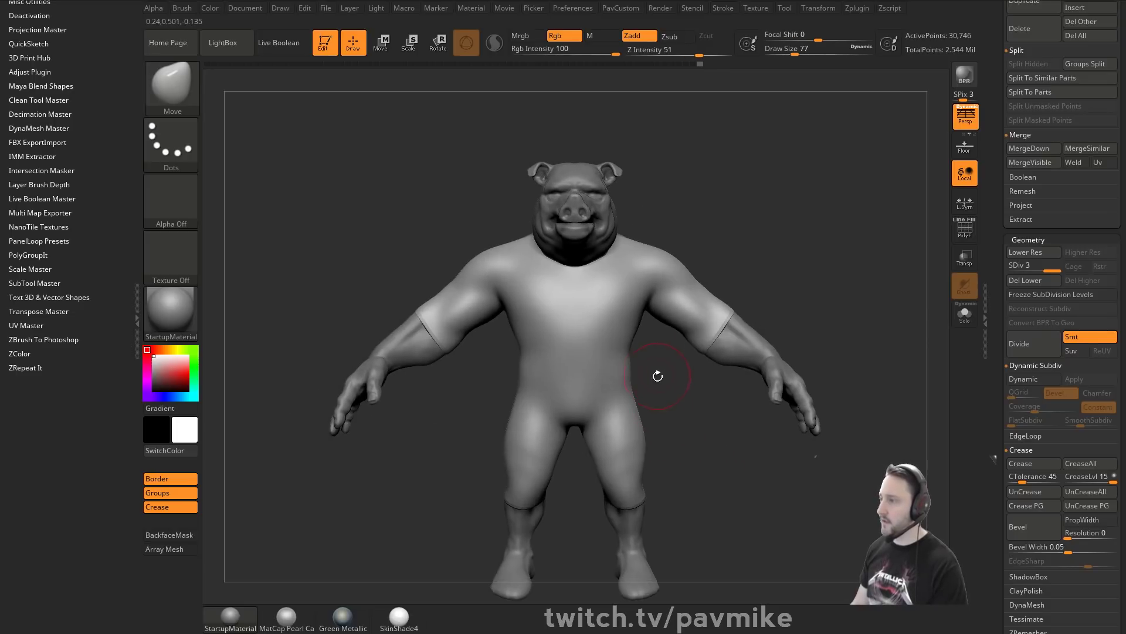
Widen the trouser leg near the knee and the side of the torso in front view with the Move brush.
mouse_move(537, 502)
left_mouse_down()
mouse_move(556, 504)
mouse_move(501, 484)
left_mouse_up()
left_click_drag(793, 262, 782, 294, "alt")
mouse_move(658, 355)
left_mouse_down()
mouse_move(650, 363)
mouse_move(675, 376)
left_mouse_up()
mouse_move(793, 327)
left_mouse_down()
mouse_move(714, 334)
mouse_move(678, 373)
left_mouse_up()
Lower the body to subdivision level 1 and pull the sleeve openings into a looser shape.
left_click_drag(1037, 270, 1012, 270)
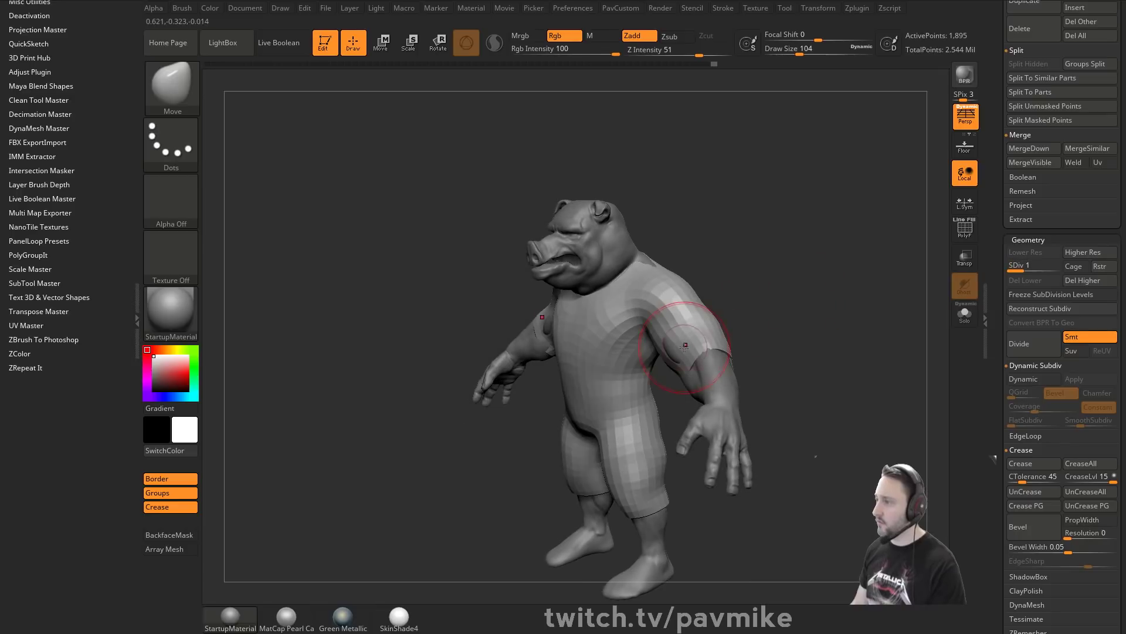
left_click_drag(779, 322, 715, 350)
right_click_drag(695, 345, 731, 346)
key("s")
key("s")
left_click_drag(728, 390, 752, 388)
left_click_drag(792, 350, 793, 342)
mouse_move(793, 343)
right_mouse_down()
mouse_move(845, 293)
mouse_move(859, 260)
mouse_move(769, 303)
right_mouse_up()
Select the Standard brush at Draw Size 83 and turn off perspective for the front view.
key("b")
key("s")
key("t")
key("s")
left_click(965, 118)
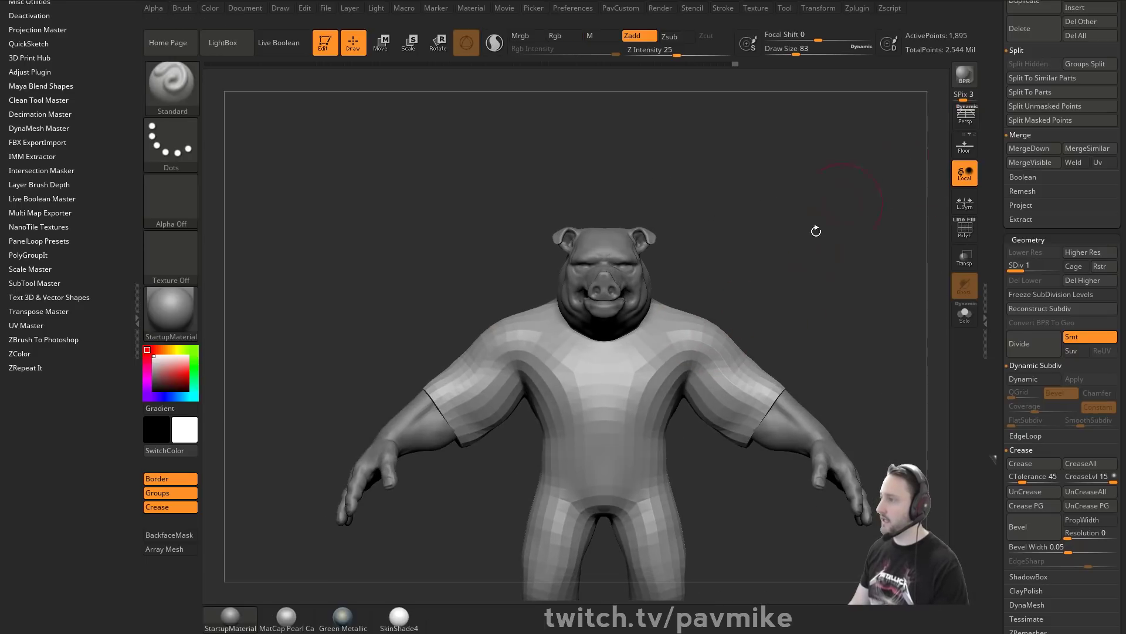
Adjust the shoulder outline of the clothing with the Move brush at subdivision level 1.
key("s")
key("b")
key("m")
key("v")
key("s")
left_click_drag(718, 325, 715, 324)
mouse_move(711, 317)
right_mouse_down()
mouse_move(850, 320)
mouse_move(711, 364)
right_mouse_up()
mouse_move(624, 402)
right_mouse_down()
mouse_move(807, 338)
mouse_move(730, 246)
right_mouse_up()
Extend the underside of the sleeves downward near the elbows with the Move brush.
key("b")
key("s")
key("t")
right_click_drag(685, 370, 713, 354, "alt")
key("b")
key("m")
key("v")
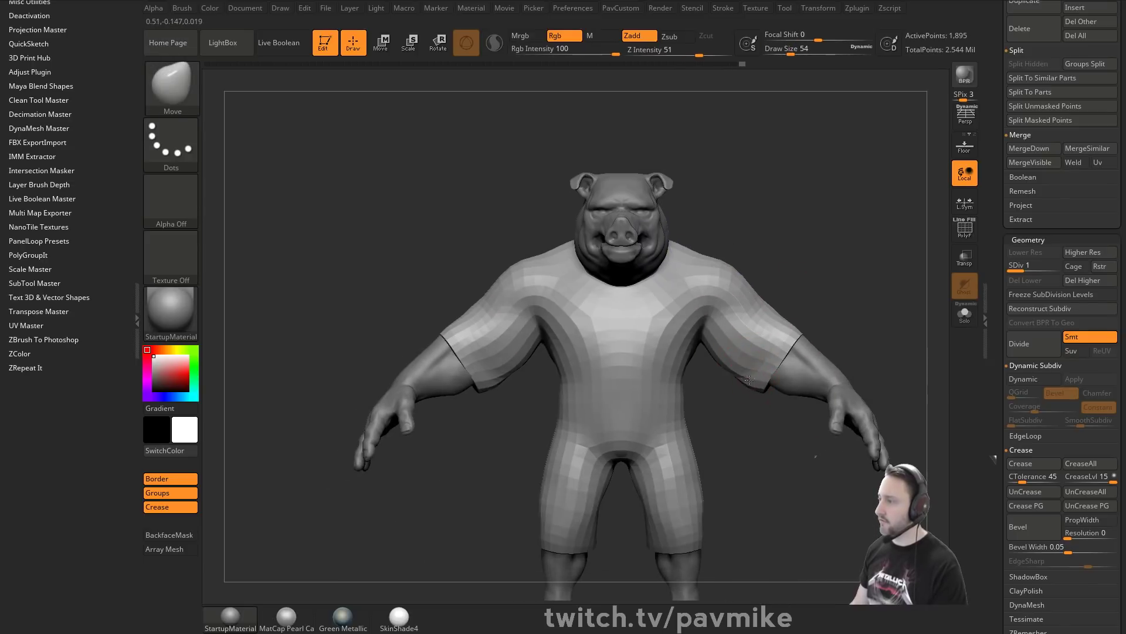
mouse_move(792, 368)
right_mouse_down()
mouse_move(780, 382)
mouse_move(817, 372)
mouse_move(839, 317)
mouse_move(825, 395)
right_mouse_up()
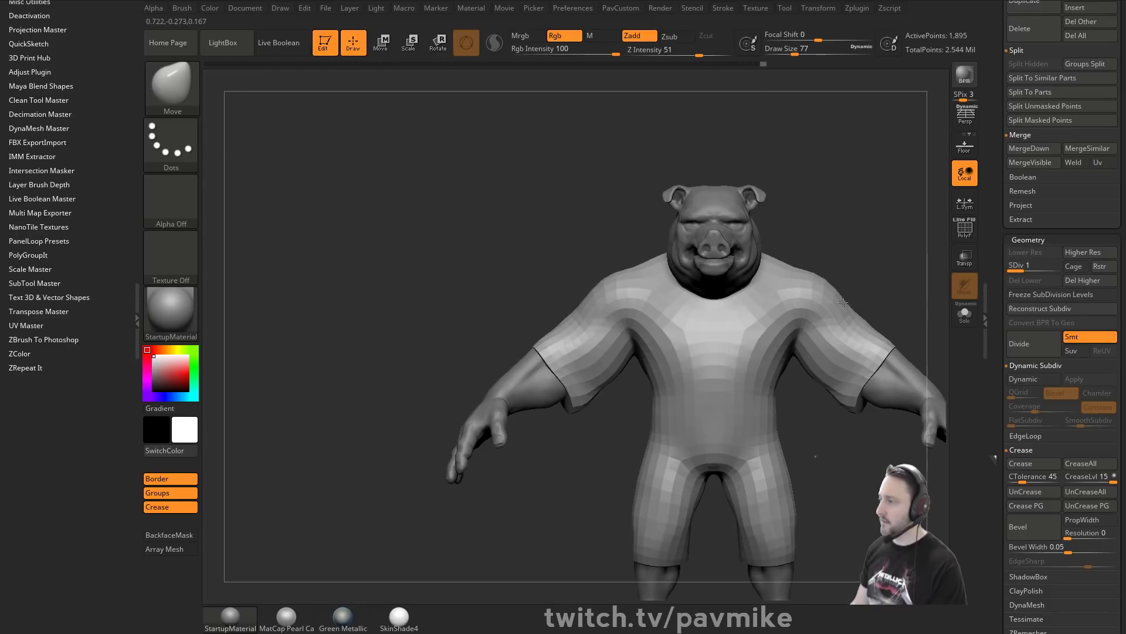
Switch to the Standard brush at Draw Size 44 and raise the body to subdivision level 2.
key("b")
key("s")
key("t")
right_click_drag(821, 302, 745, 301)
right_click_drag(848, 314, 824, 257)
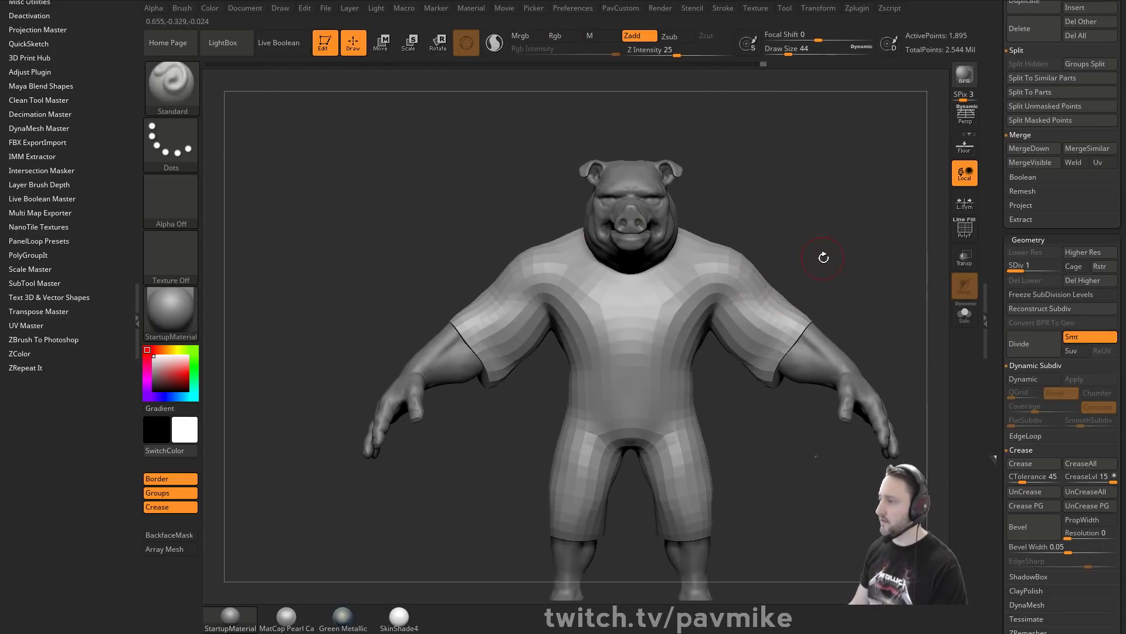
left_click_drag(1022, 266, 1033, 265)
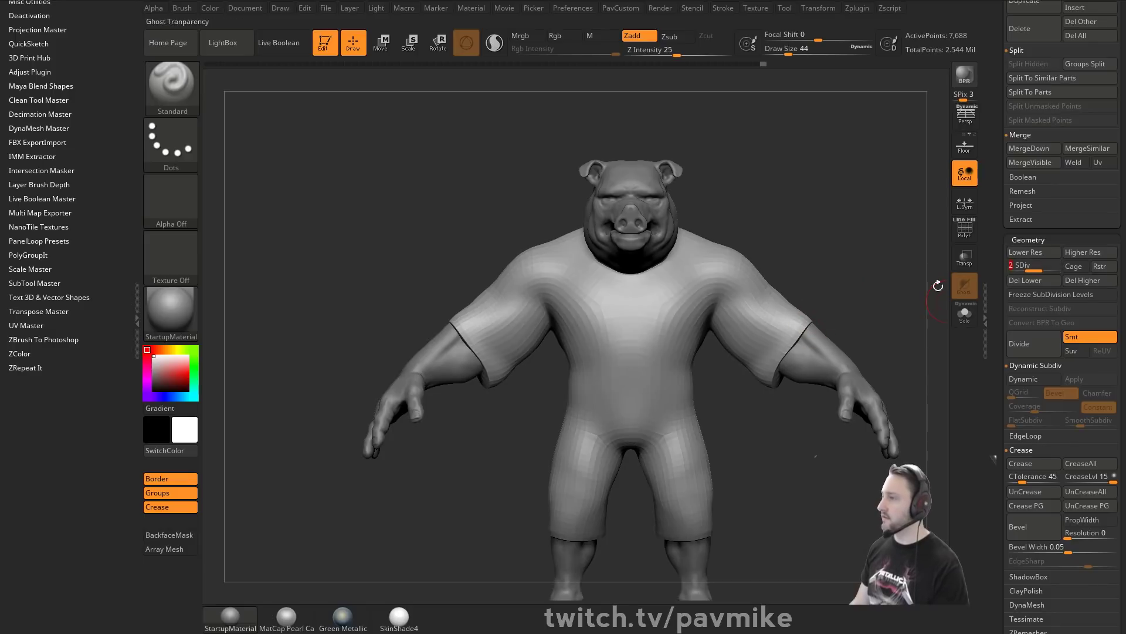
right_click_drag(836, 307, 849, 301)
right_click_drag(824, 265, 822, 247)
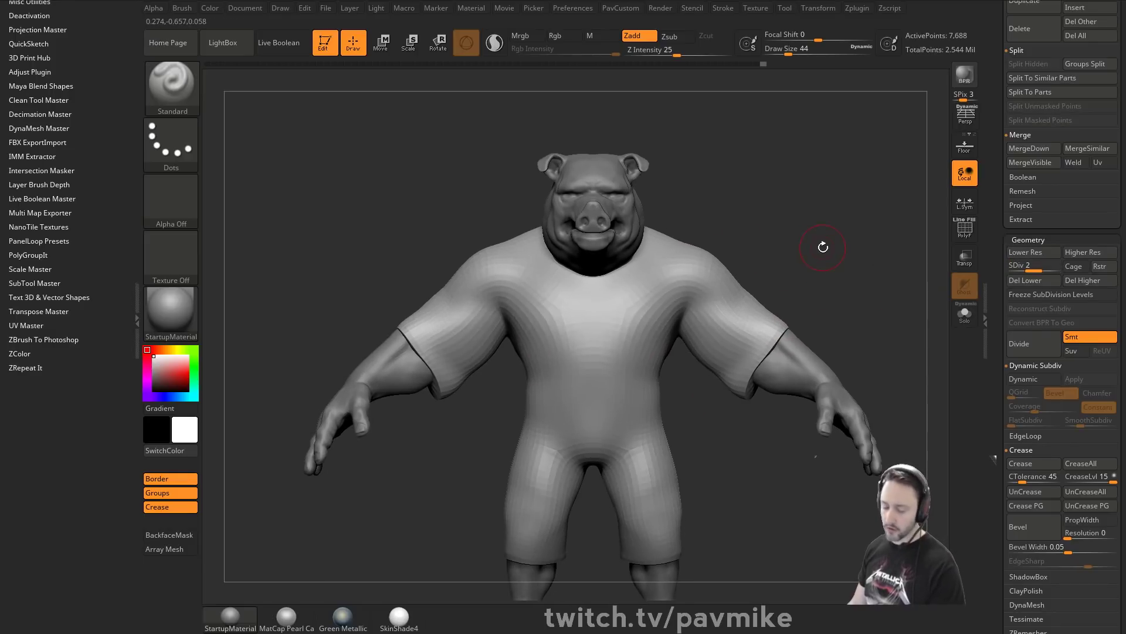
Sculpt fabric folds across the front of both sleeves with the MagicFolds_Soft brush.
key("b")
left_click(493, 575)
key("s")
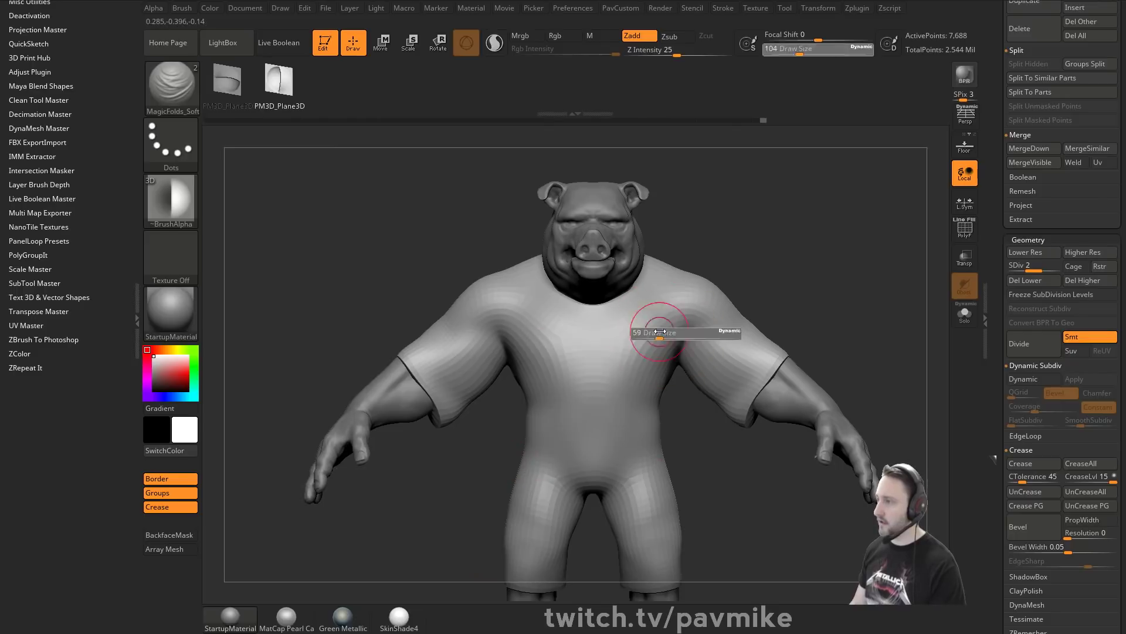
mouse_move(701, 349)
left_mouse_down()
mouse_move(758, 323)
mouse_move(773, 355)
mouse_move(754, 343)
left_mouse_up()
key("1")
key("s")
left_click_drag(691, 324, 753, 326)
Sculpt diagonal shirt folds across the belly and from the armpit over the chest with the Standard brush at Draw Size 33.
left_click_drag(785, 247, 786, 280, "alt")
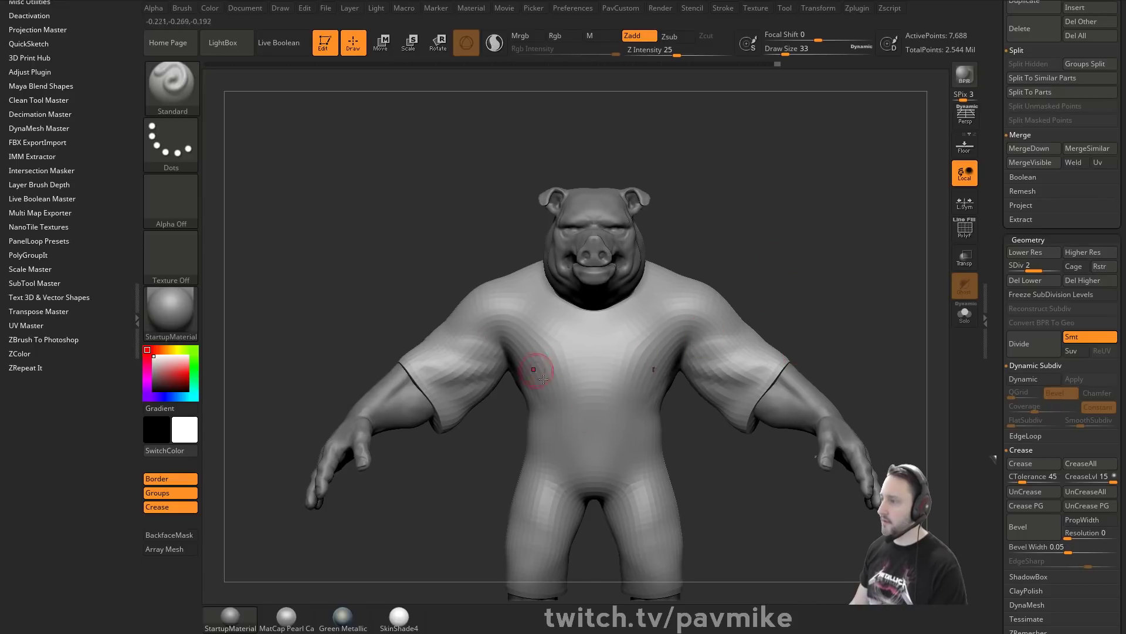
left_click_drag(543, 379, 640, 430)
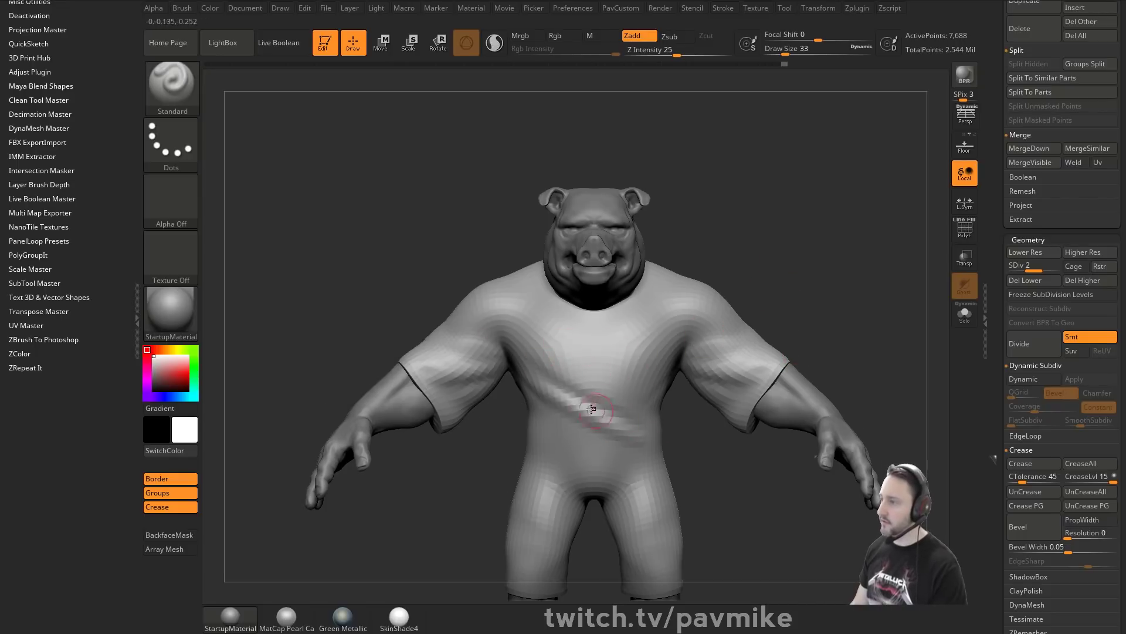
mouse_move(546, 433)
left_mouse_down()
mouse_move(636, 434)
mouse_move(631, 446)
left_mouse_up()
mouse_move(803, 277)
left_mouse_down()
mouse_move(610, 334)
mouse_move(681, 299)
left_mouse_up()
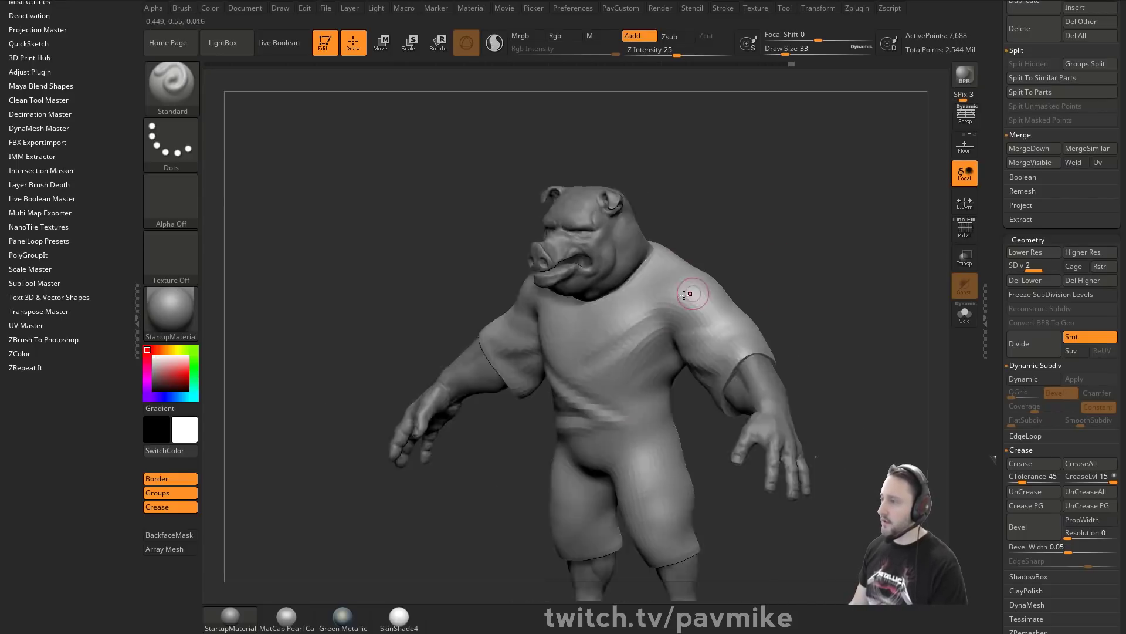
left_click_drag(670, 345, 592, 383)
Sculpt folds on the character's left trouser leg below the crotch and soften them with smoothing.
mouse_move(786, 263)
left_mouse_down("shift")
mouse_move(825, 250)
mouse_move(774, 218)
left_mouse_up("shift")
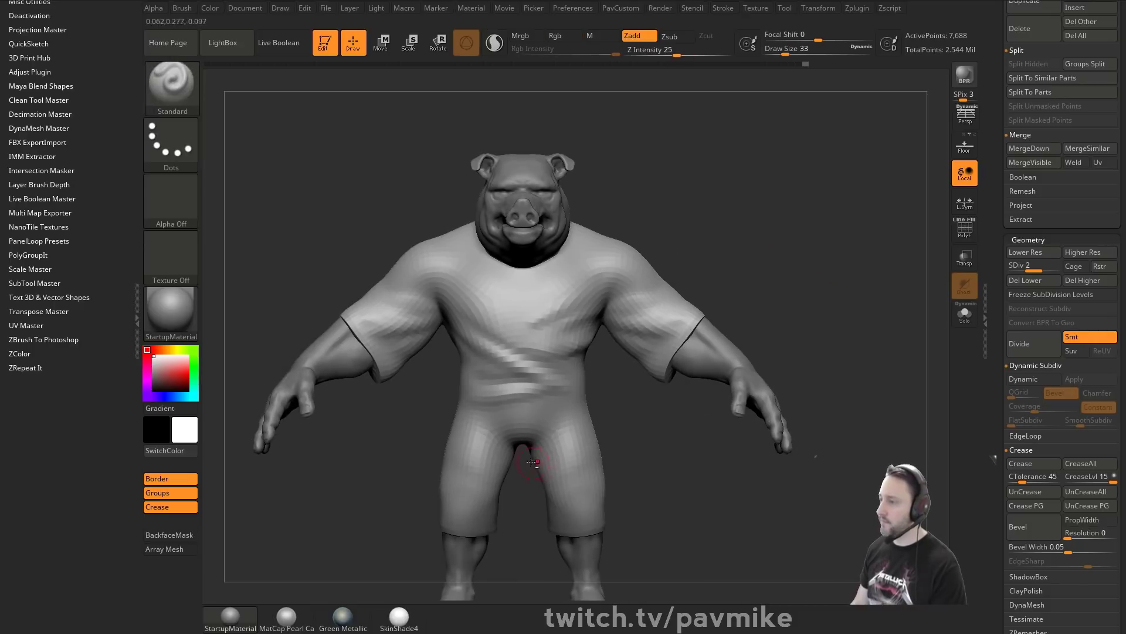
mouse_move(632, 478)
left_mouse_down()
mouse_move(656, 468)
mouse_move(681, 432)
mouse_move(683, 478)
left_mouse_up()
mouse_move(561, 451)
left_mouse_down()
mouse_move(611, 474)
mouse_move(604, 498)
mouse_move(586, 477)
left_mouse_up()
left_click_drag(692, 458, 663, 450, "shift")
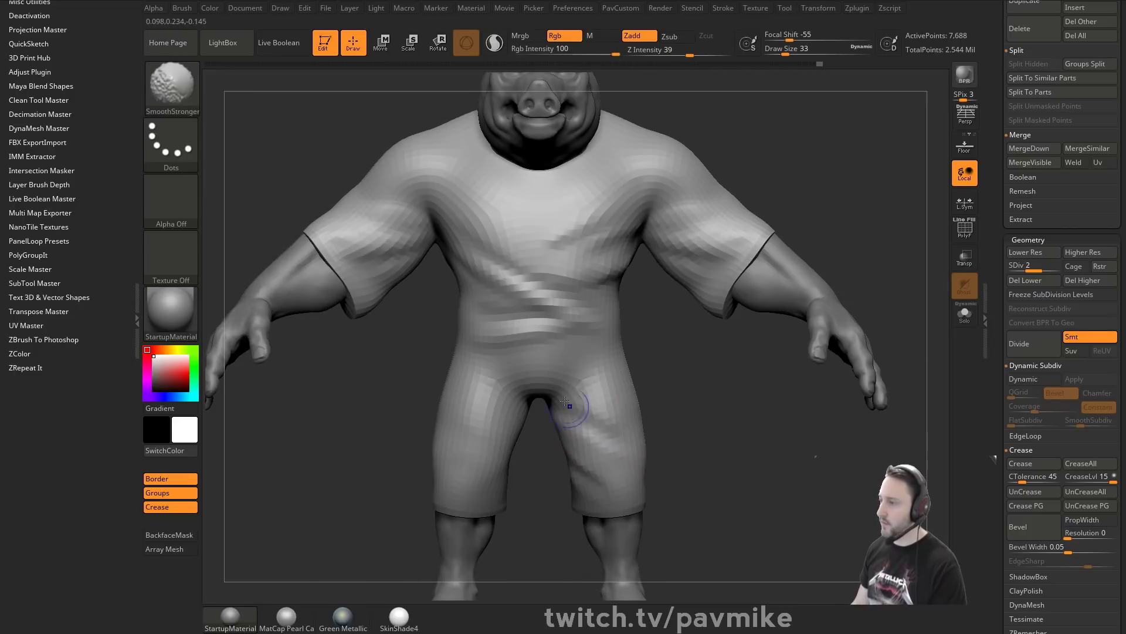
mouse_move(564, 402)
left_mouse_down("shift")
mouse_move(628, 473)
mouse_move(580, 455)
mouse_move(591, 456)
left_mouse_up("shift")
Sculpt fabric folds from the armpit across the back of the character's left sleeve.
left_click_drag(670, 391, 676, 490, "alt")
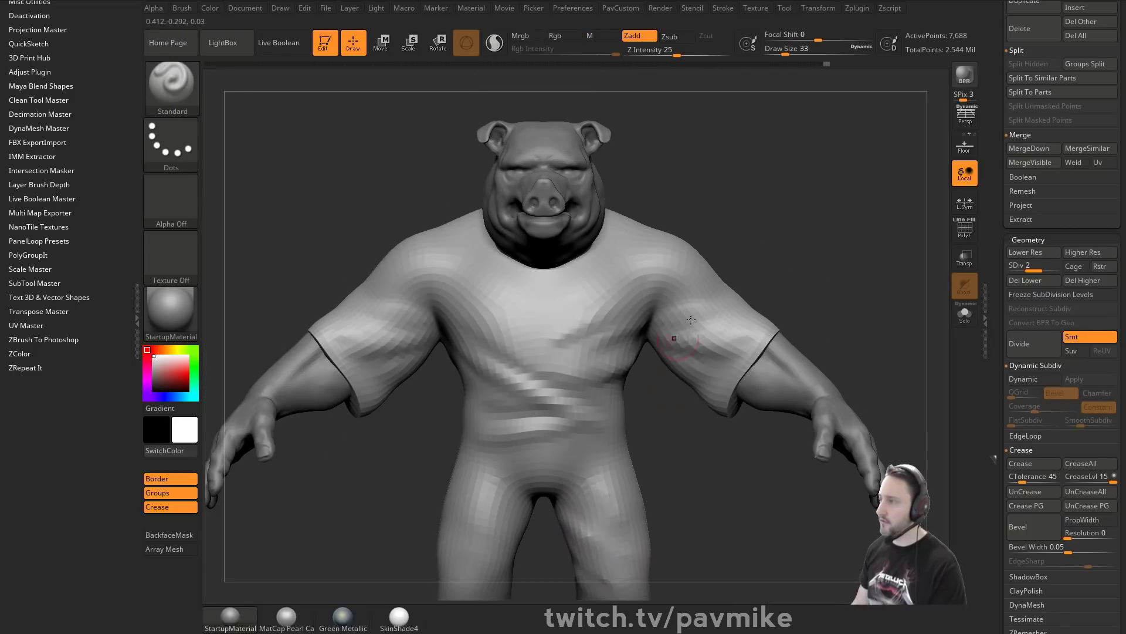
mouse_move(772, 206)
left_mouse_down("alt")
mouse_move(789, 283)
mouse_move(646, 311)
left_mouse_up("alt")
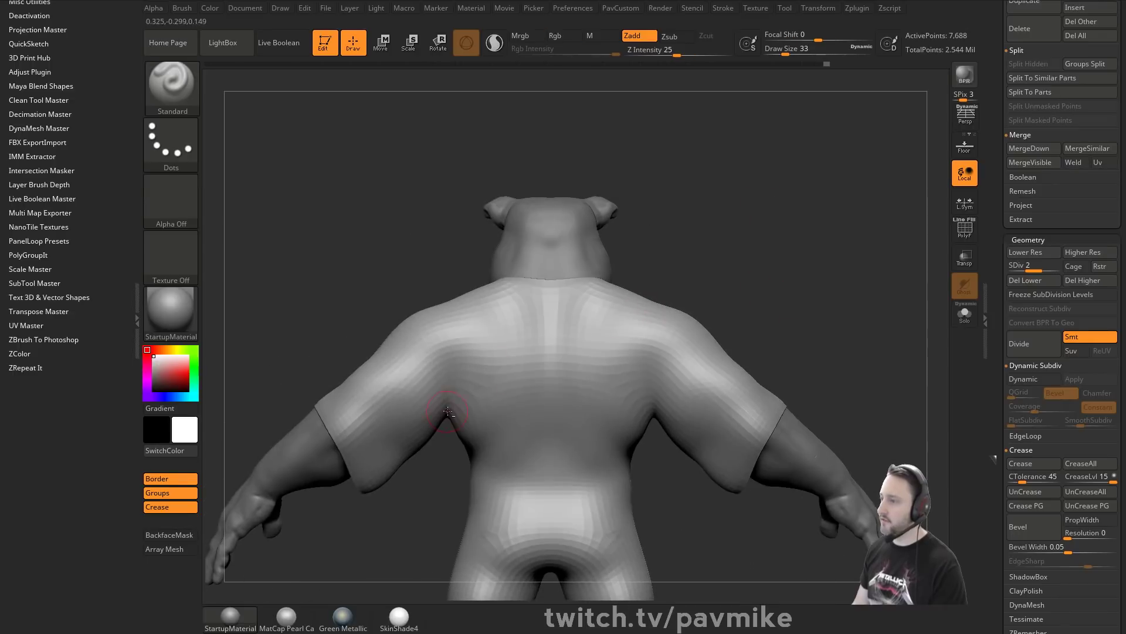
left_click_drag(446, 407, 339, 420)
left_click_drag(436, 418, 355, 446)
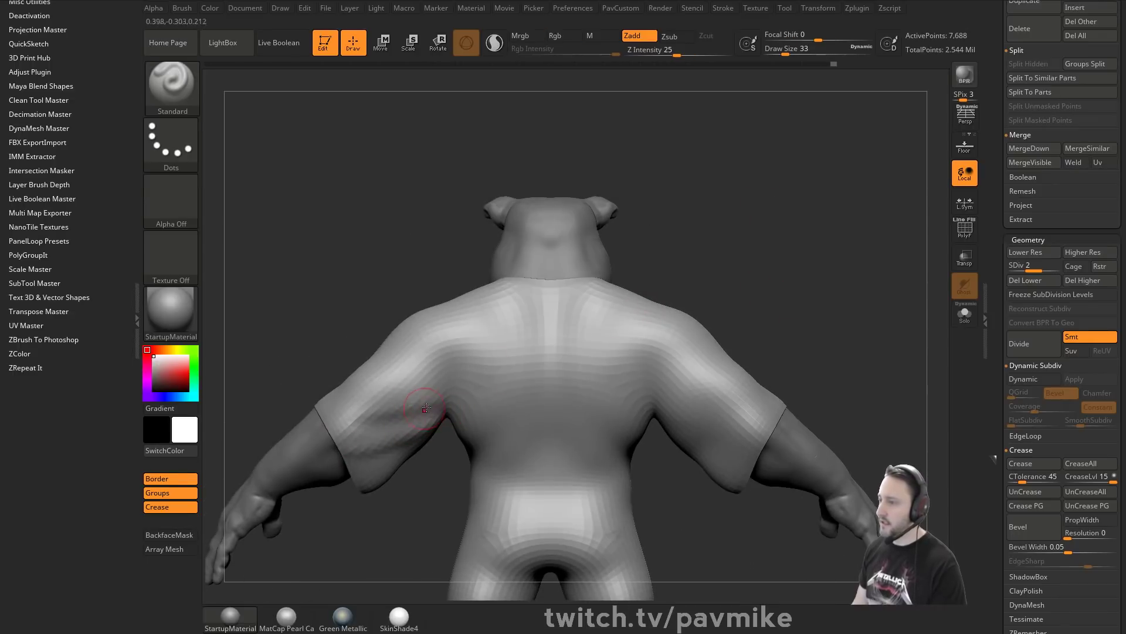
mouse_move(427, 407)
left_mouse_down()
mouse_move(357, 436)
mouse_move(359, 420)
mouse_move(403, 415)
left_mouse_up()
Sculpt matching fabric folds from the armpit across the back of the character's right sleeve.
left_click_drag(728, 270, 703, 257, "alt")
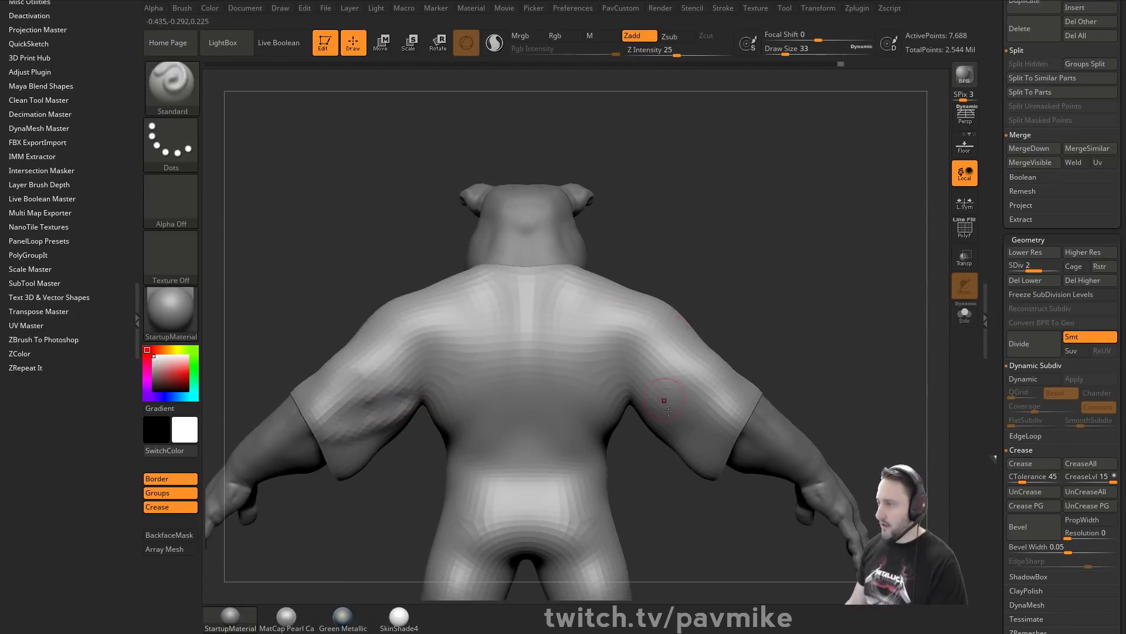
mouse_move(647, 401)
left_mouse_down()
mouse_move(721, 440)
mouse_move(722, 425)
left_mouse_up()
key("shift")
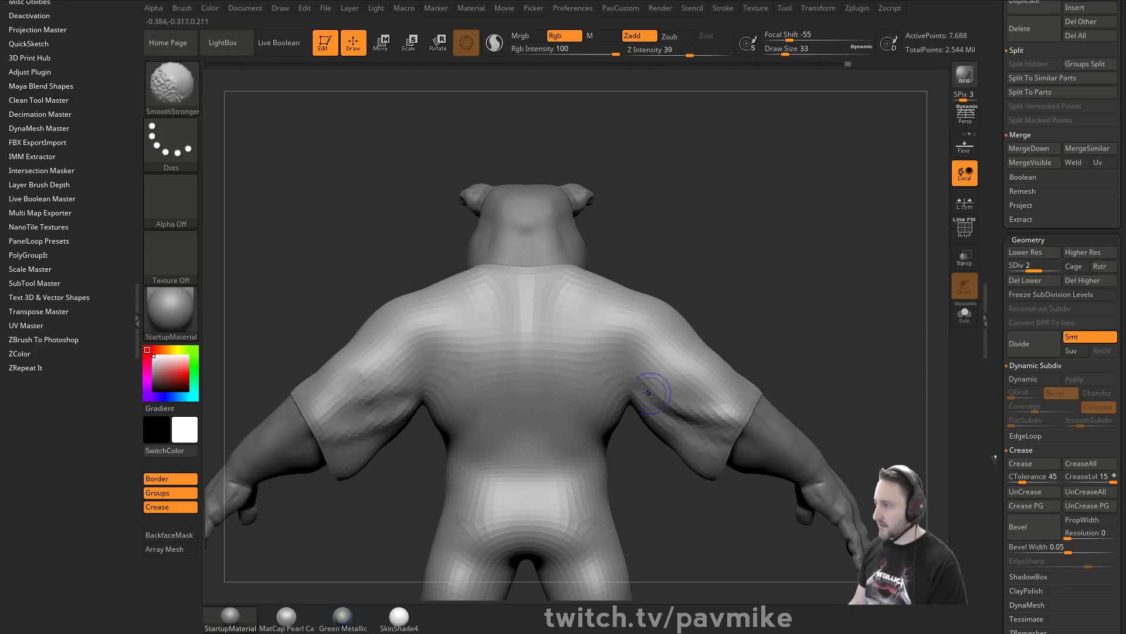
left_click_drag(640, 412, 729, 441)
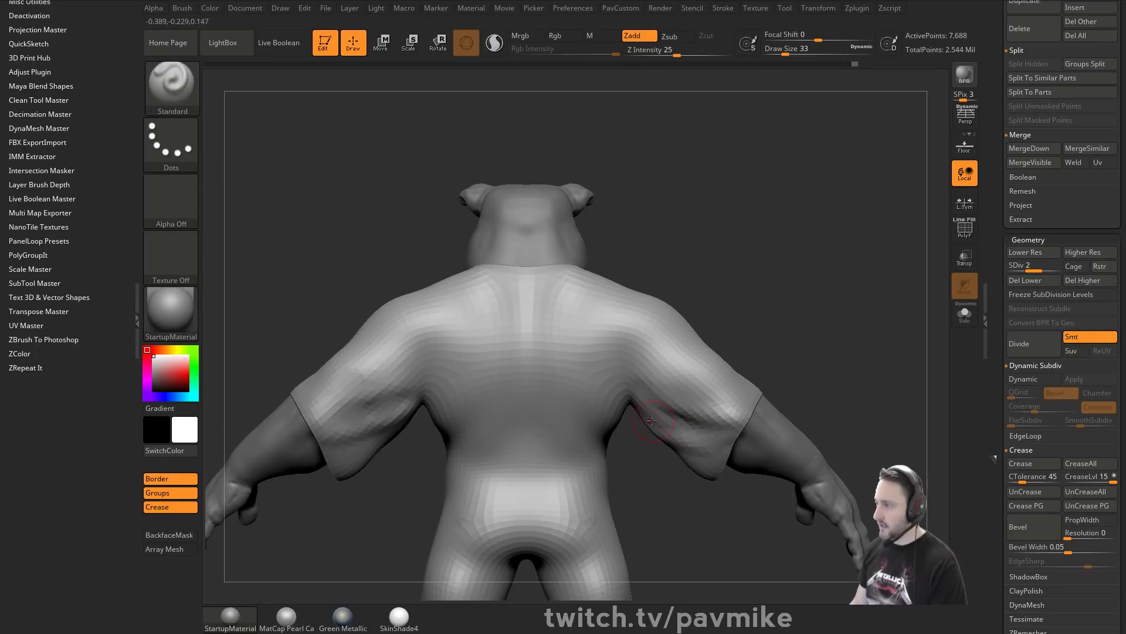
Sculpt fabric folds from the armpit across the front of the character's left sleeve.
left_click_drag(744, 339, 843, 333)
left_click_drag(611, 440, 546, 415)
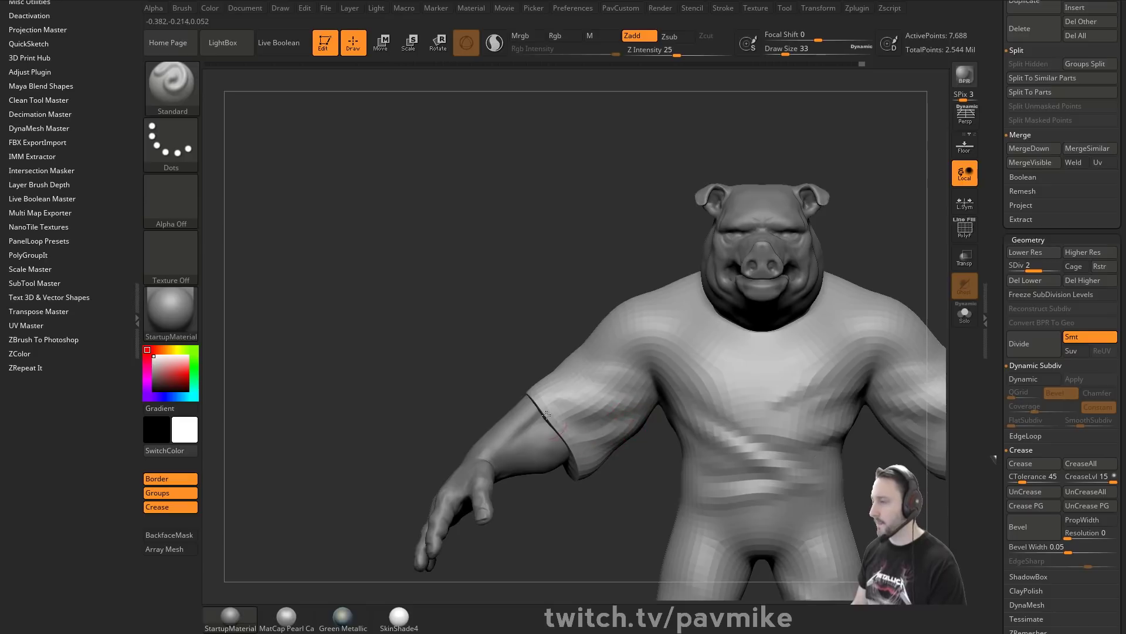
left_click_drag(943, 305, 743, 309, "alt")
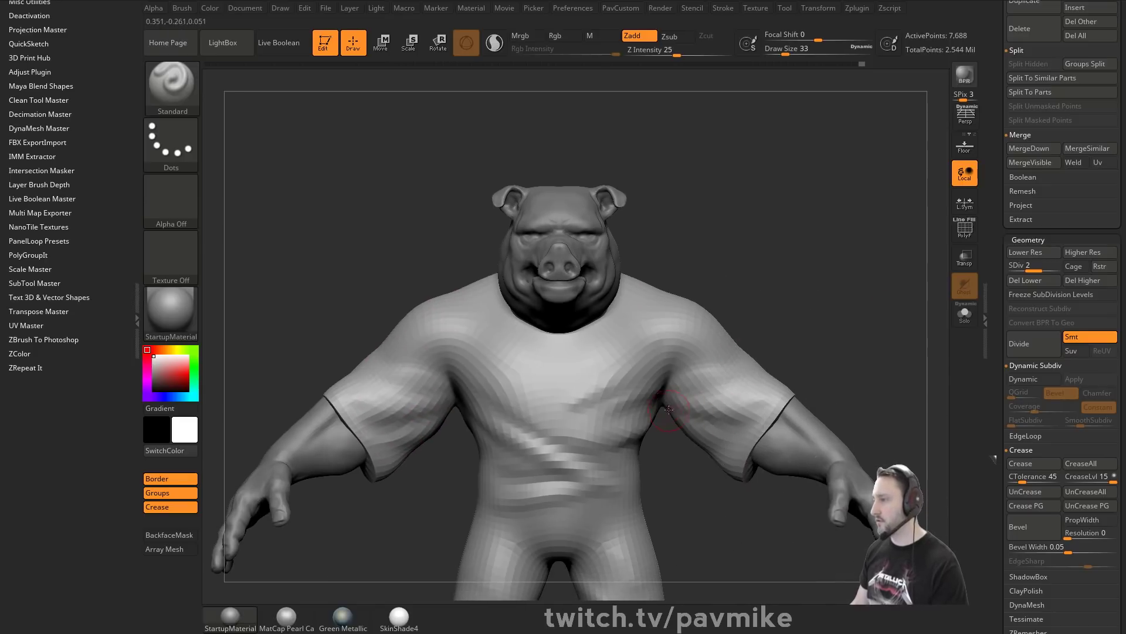
left_click_drag(669, 409, 768, 430)
mouse_move(763, 305)
left_mouse_down()
mouse_move(666, 322)
mouse_move(724, 308)
left_mouse_up()
left_click_drag(804, 295, 812, 233, "shift")
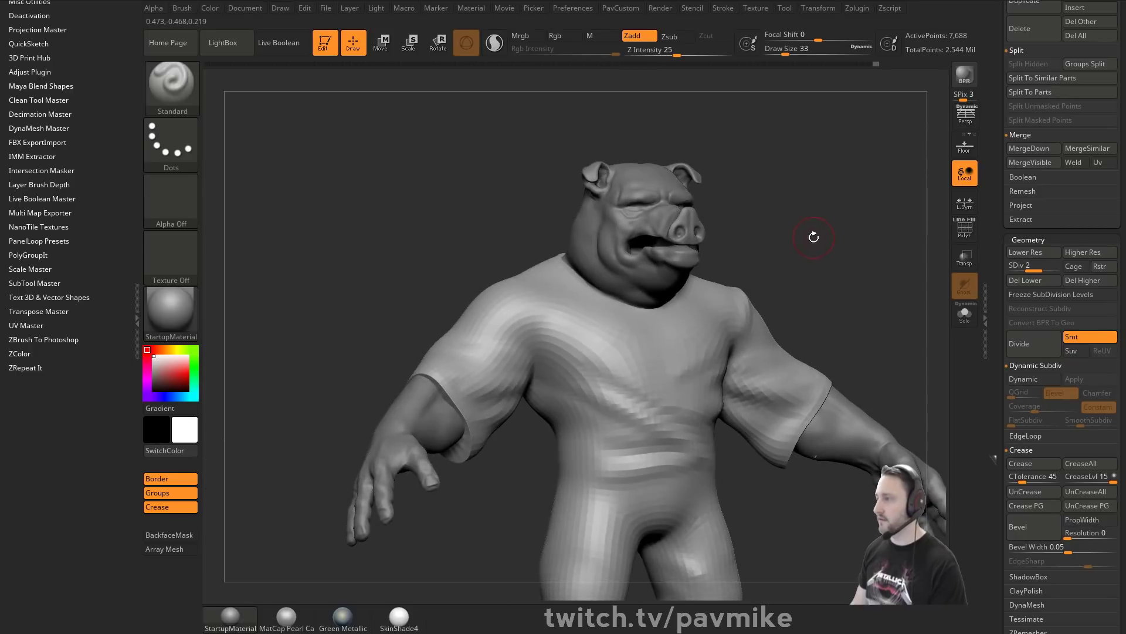
Sculpt a raised fold where the sleeves meet the shoulders and soften it with smoothing.
mouse_move(753, 305)
left_mouse_down()
mouse_move(736, 302)
mouse_move(696, 347)
mouse_move(727, 294)
mouse_move(680, 343)
left_mouse_up()
left_click_drag(775, 241, 789, 197)
left_click_drag(712, 328, 674, 352)
left_click_drag(719, 293, 739, 261)
left_click_drag(692, 332, 693, 357, "shift")
mouse_move(772, 275)
left_mouse_down("shift")
mouse_move(805, 267)
mouse_move(764, 283)
left_mouse_up("shift")
left_click_drag(785, 373, 795, 316, "alt")
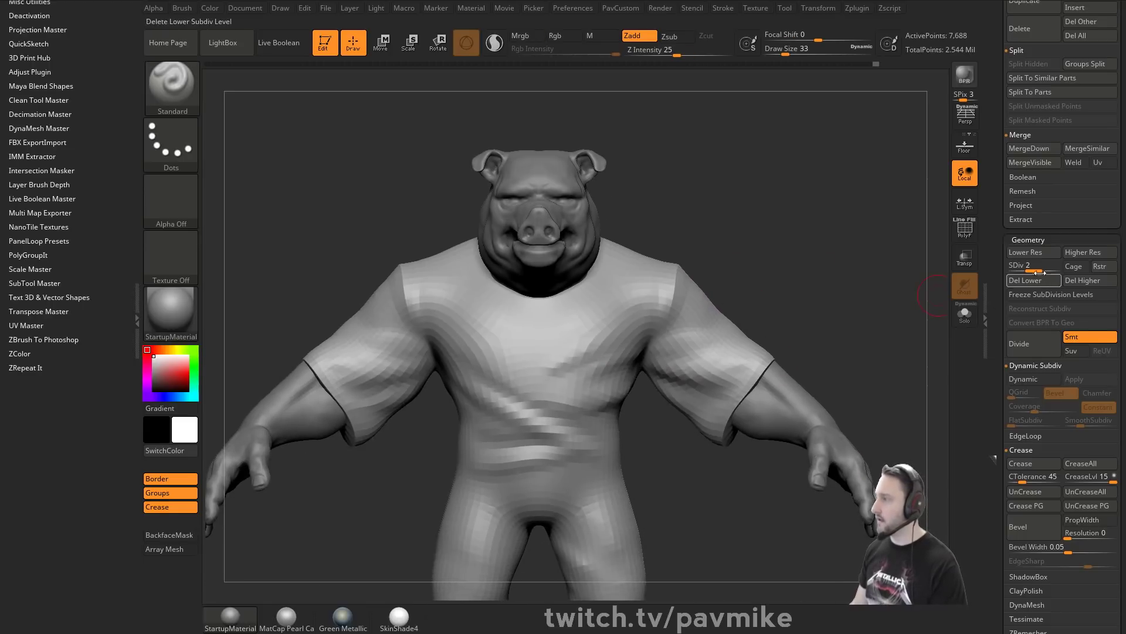
Raise the clothing mesh to subdivision level 3 and carve a crease at the sleeve's armpit with DamStandard at Draw Size 31.
left_click_drag(1040, 273, 1054, 271)
mouse_move(842, 286)
left_mouse_down()
mouse_move(686, 260)
mouse_move(667, 355)
mouse_move(607, 397)
mouse_move(657, 352)
left_mouse_up()
key("b")
key("d")
key("s")
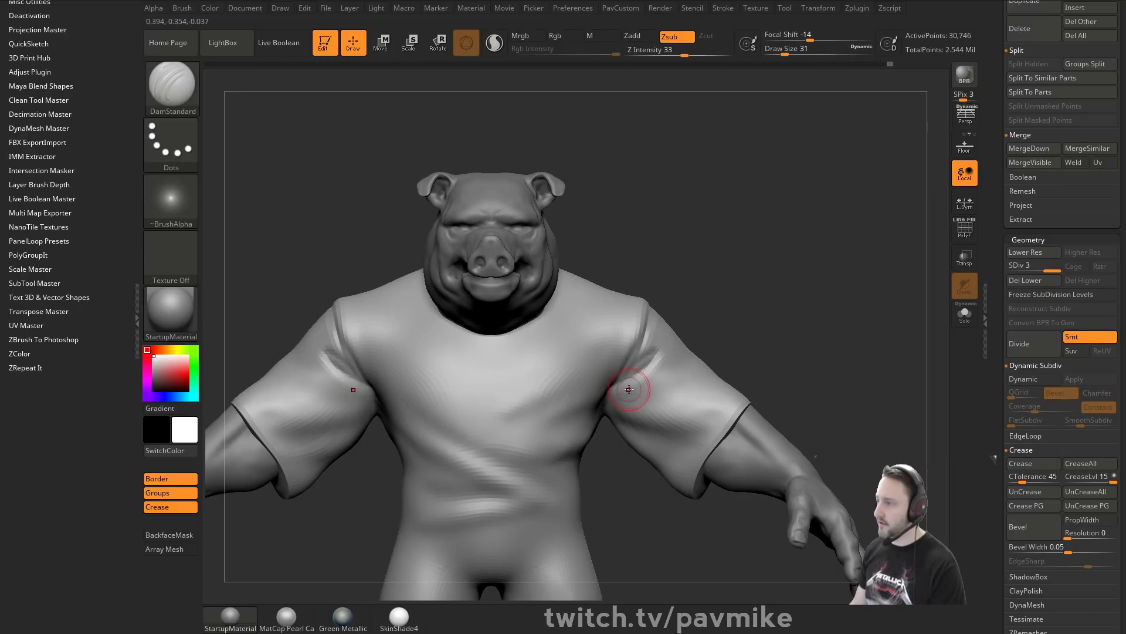
mouse_move(627, 390)
left_mouse_down()
mouse_move(658, 385)
mouse_move(659, 362)
mouse_move(663, 396)
left_mouse_up()
Refine the armpit and shoulder folds by alternating the Standard and DamStandard brushes, and smooth the front of the sleeve.
key("b")
key("s")
key("t")
mouse_move(775, 342)
left_mouse_down()
mouse_move(762, 330)
mouse_move(668, 343)
mouse_move(625, 372)
left_mouse_up()
key("b")
key("d")
key("s")
left_click_drag(498, 309, 554, 317)
key("s")
left_click_drag(606, 334, 649, 378)
mouse_move(817, 222)
left_mouse_down()
mouse_move(802, 226)
mouse_move(925, 207)
left_mouse_up()
mouse_move(629, 353)
left_mouse_down("shift")
mouse_move(598, 379)
mouse_move(604, 394)
mouse_move(639, 383)
left_mouse_up("shift")
mouse_move(761, 309)
left_mouse_down()
mouse_move(809, 300)
mouse_move(784, 319)
mouse_move(799, 322)
left_mouse_up()
Subdivide the clothing mesh twice to level 5 and switch to the Standard brush.
key("ctrl+d")
key("ctrl+d")
key("b")
key("s")
key("t")
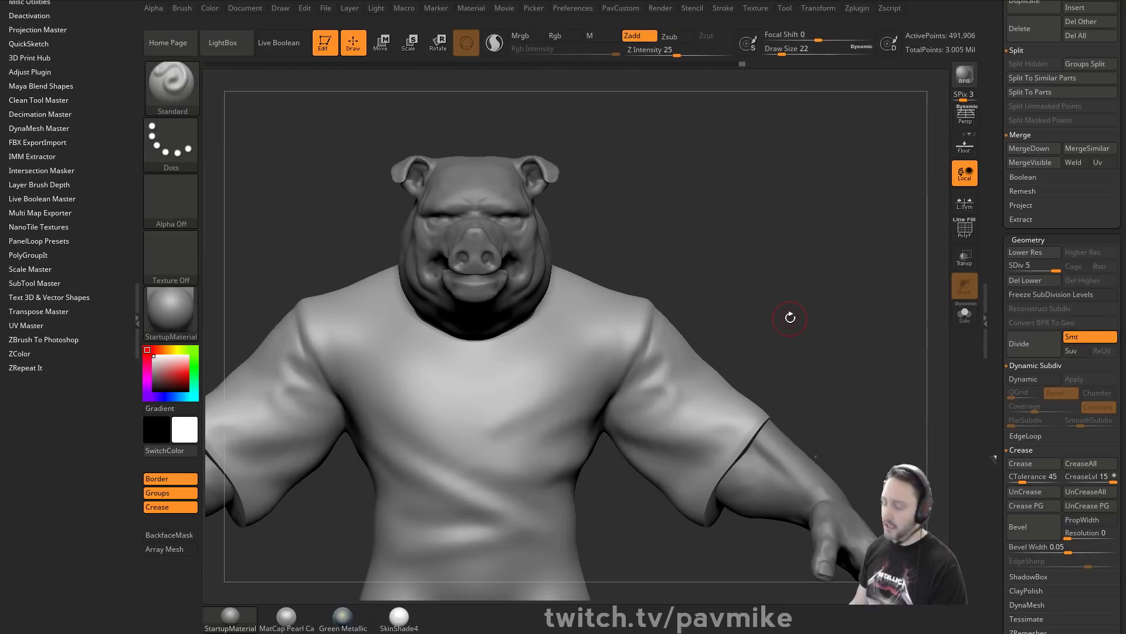
Choose the MagicFolds_Soft brush and enlarge its Draw Size to 54.
key("b")
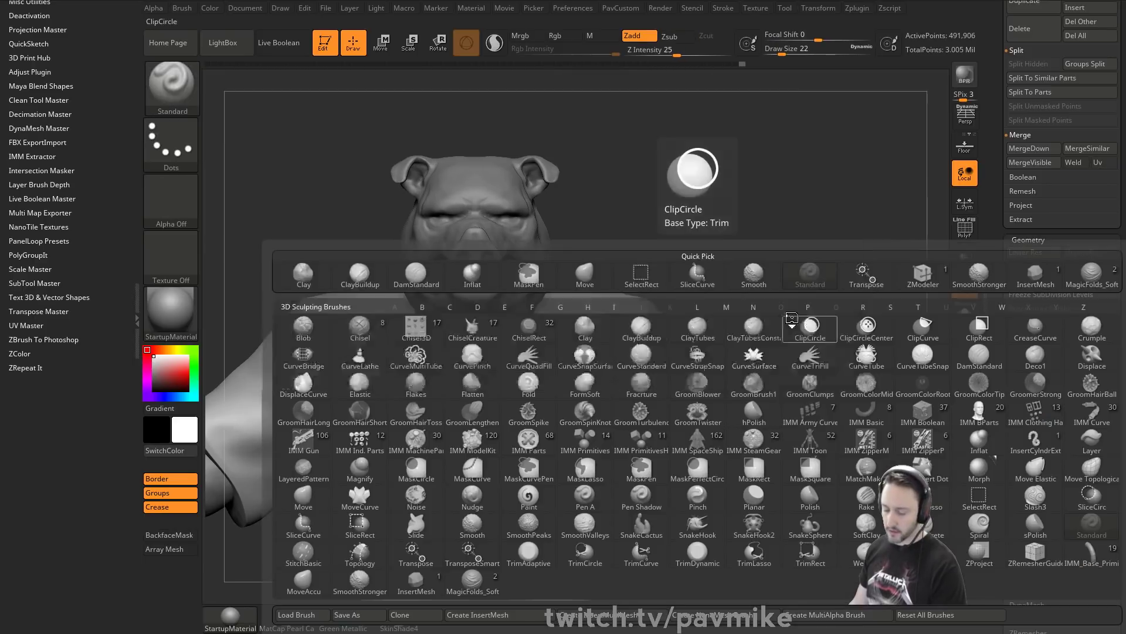
left_click(471, 580)
right_click_drag(668, 399, 654, 394, "alt")
key("bracketright")
key("bracketright")
key("bracketright")
Try MagicFolds_Soft strokes from the armpit across the front of the sleeves, smooth them, and undo them.
left_click_drag(594, 412, 754, 412)
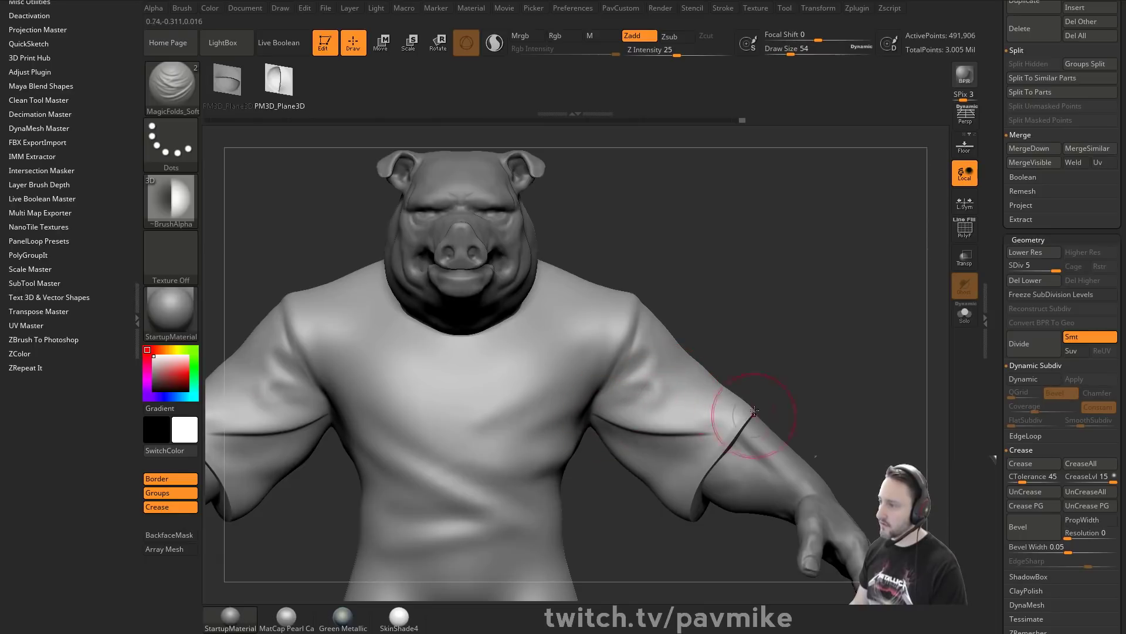
mouse_move(595, 414)
left_mouse_down()
mouse_move(664, 463)
mouse_move(617, 421)
mouse_move(653, 457)
left_mouse_up()
left_click_drag(636, 420, 669, 399, "shift")
key("ctrl+z")
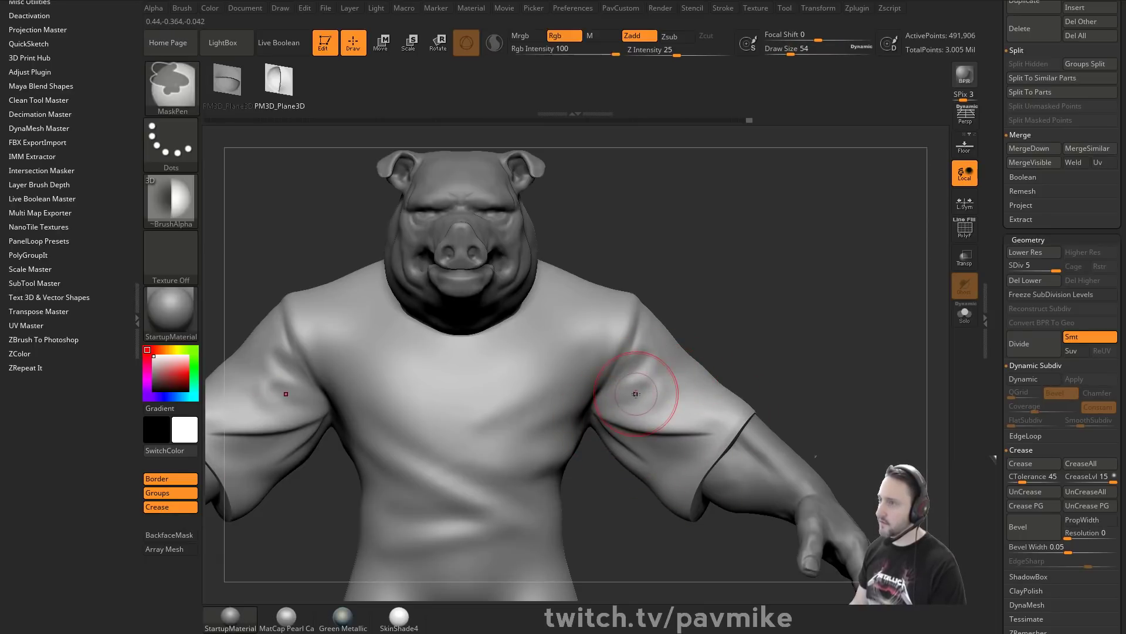
mouse_move(613, 425)
left_mouse_down("shift")
mouse_move(759, 397)
mouse_move(640, 417)
left_mouse_up("shift")
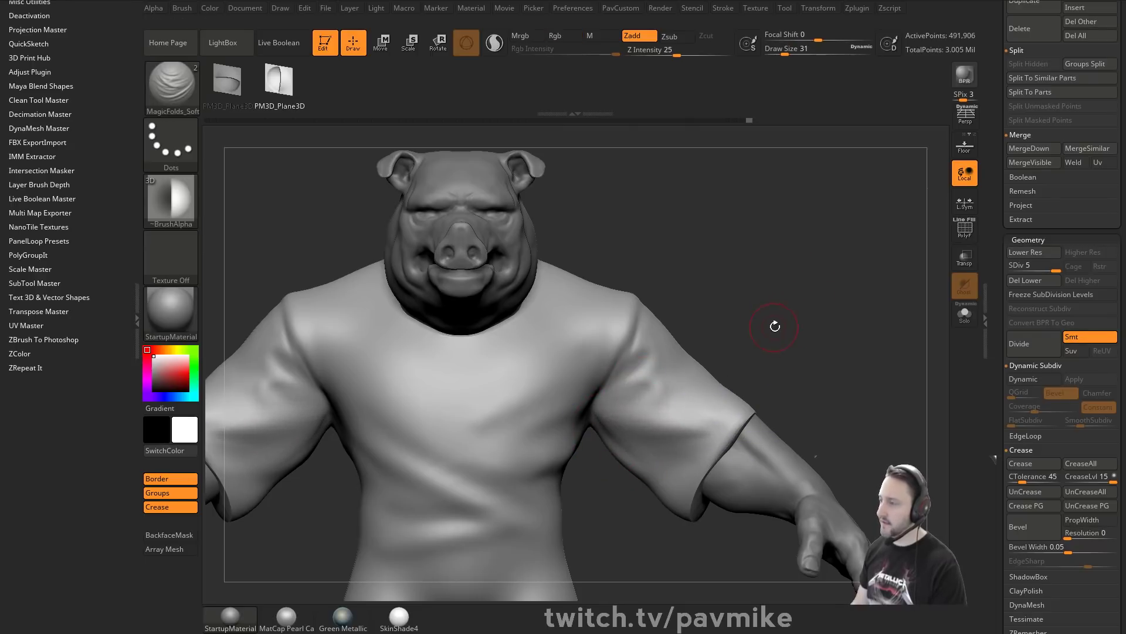
left_click_drag(735, 296, 797, 297, "alt")
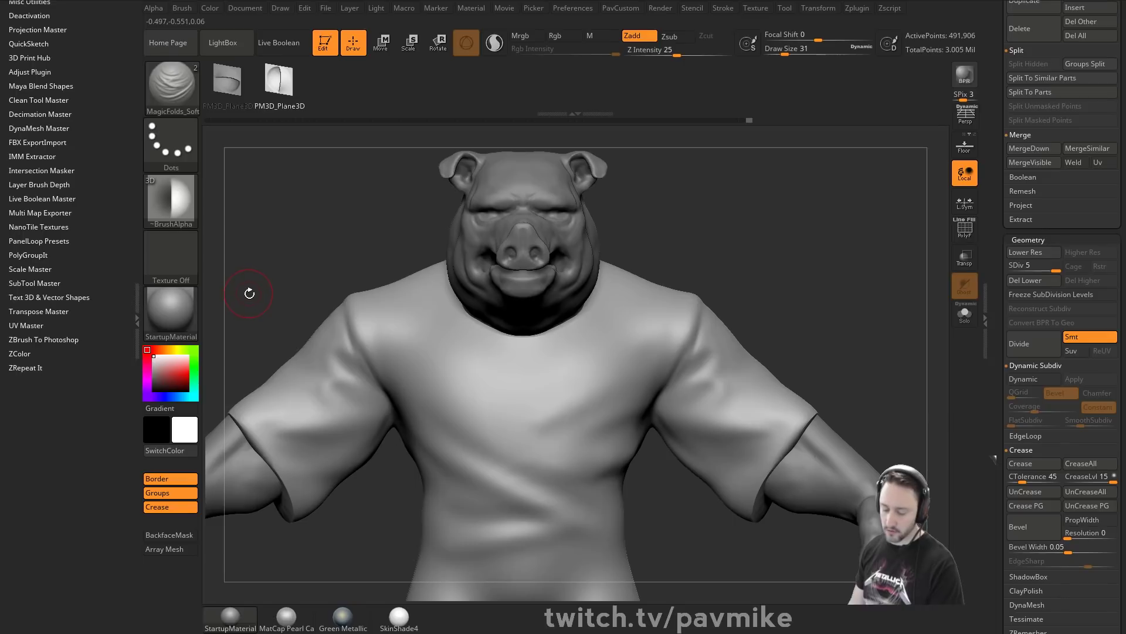
Load the SmoothDirectional brush from the LightBox Smooth brushes as the smoothing brush.
key("b")
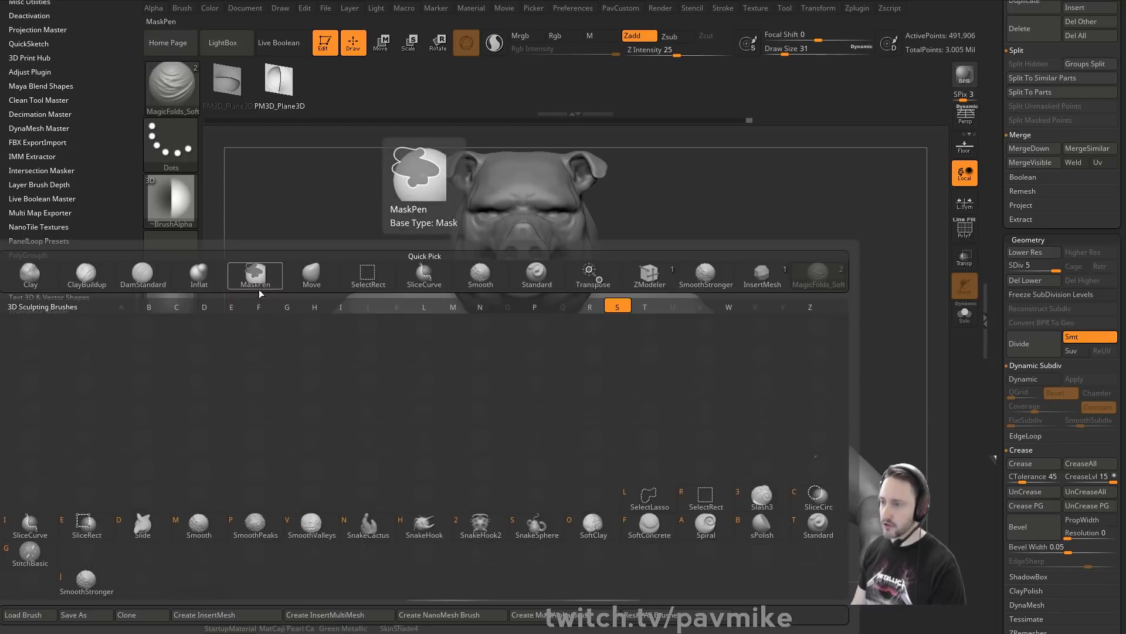
key("comma")
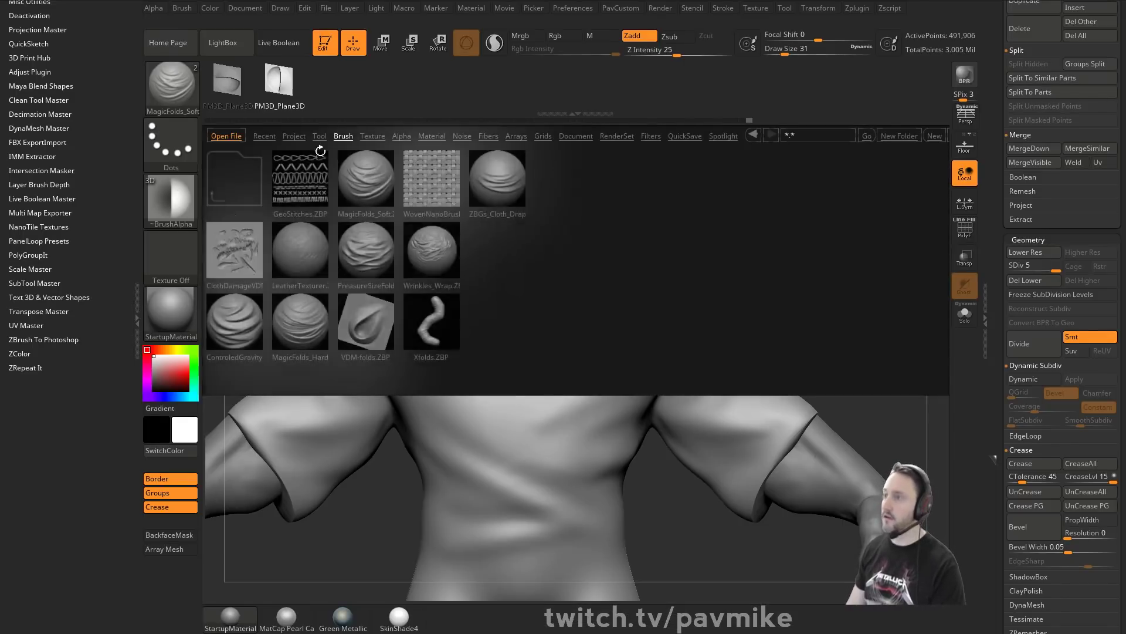
left_click(343, 136)
mouse_move(665, 329)
left_mouse_down()
mouse_move(494, 329)
mouse_move(745, 328)
mouse_move(651, 331)
left_mouse_up()
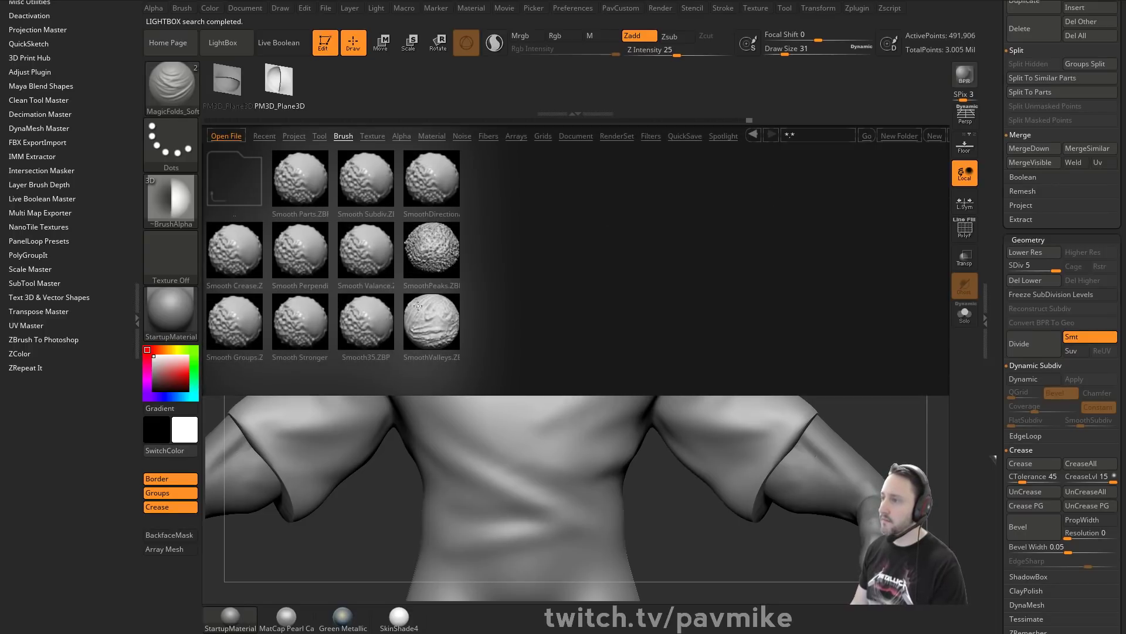
double_click(432, 189)
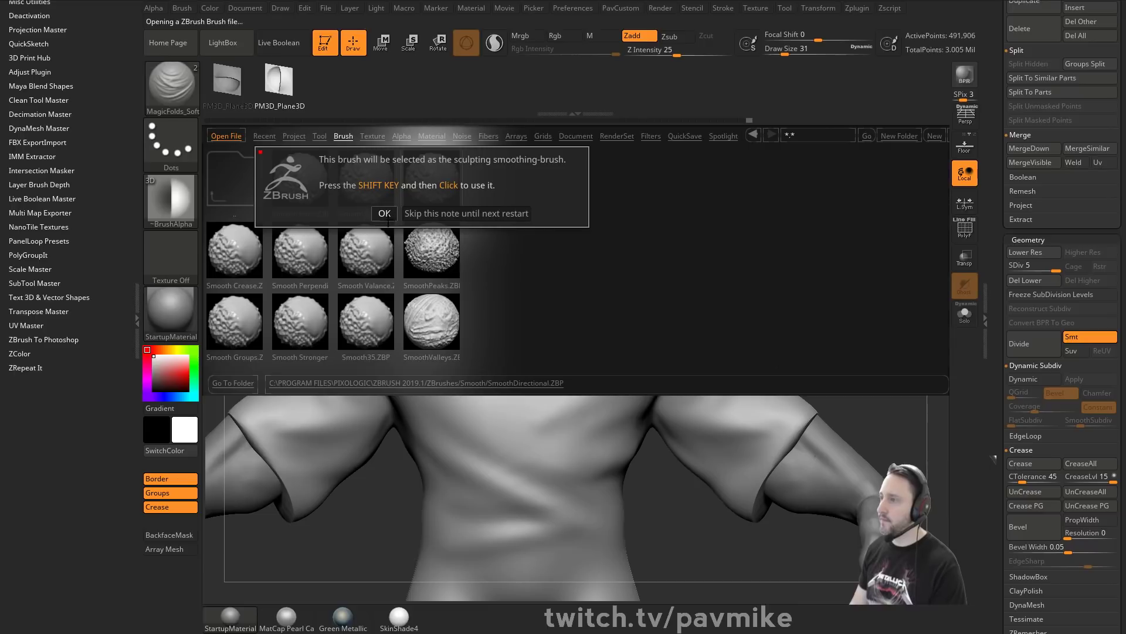
left_click(384, 213)
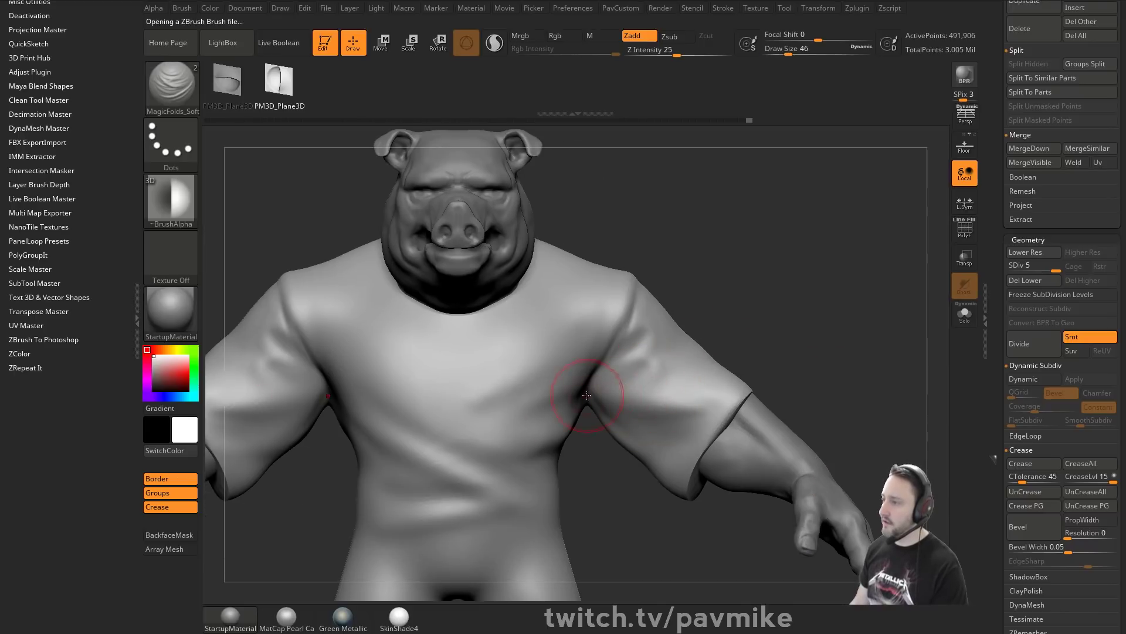
Sculpt a MagicFolds_Soft fold from the armpit across the front of the sleeves at Draw Size 46, undoing the second fold below it.
left_click_drag(590, 383, 702, 413)
key("ctrl+z")
left_click_drag(591, 382, 703, 412)
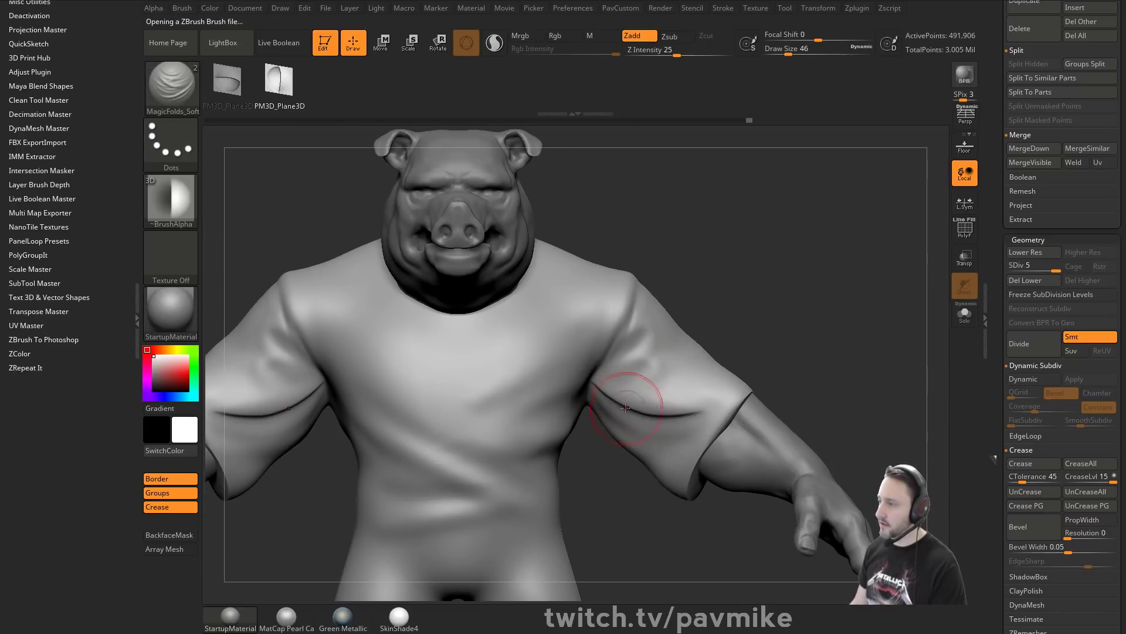
left_click_drag(595, 392, 680, 429)
key("ctrl+z")
left_click_drag(595, 394, 681, 429)
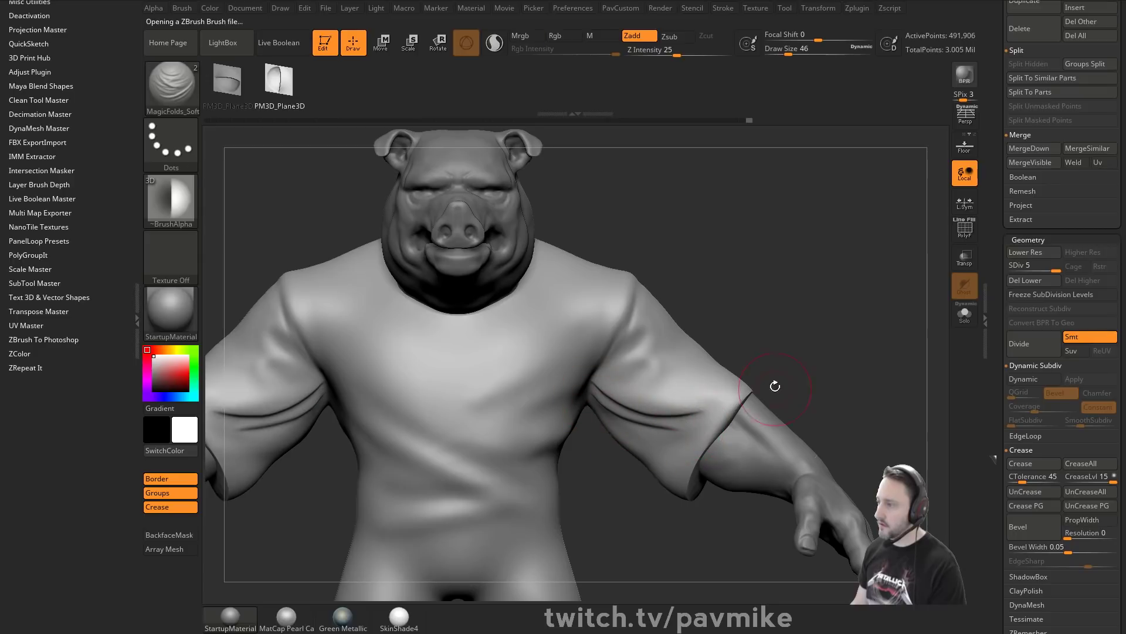
key("ctrl+z")
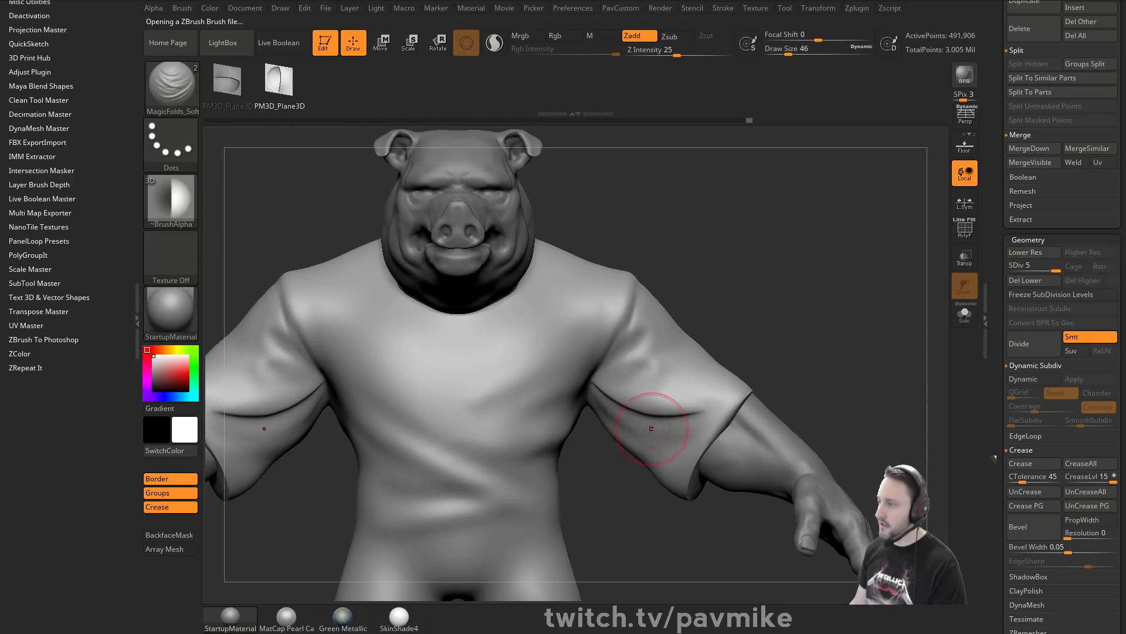
Work over the folds on the back of the sleeves with SmoothDirectional, undoing the last smoothing stroke.
left_click_drag(805, 372, 634, 377)
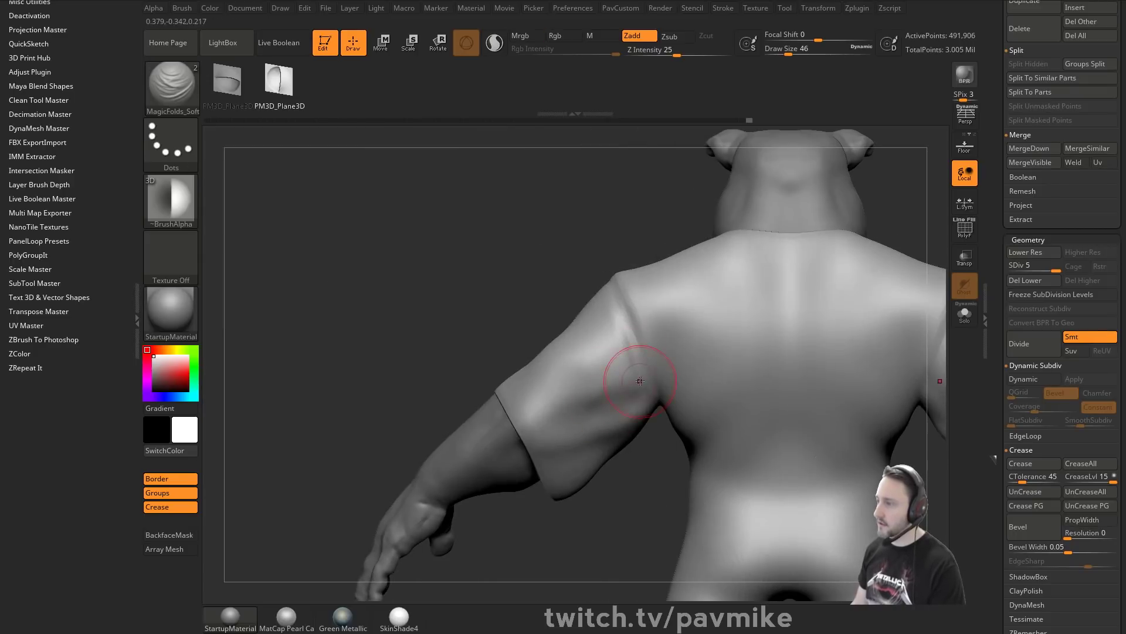
key("shift")
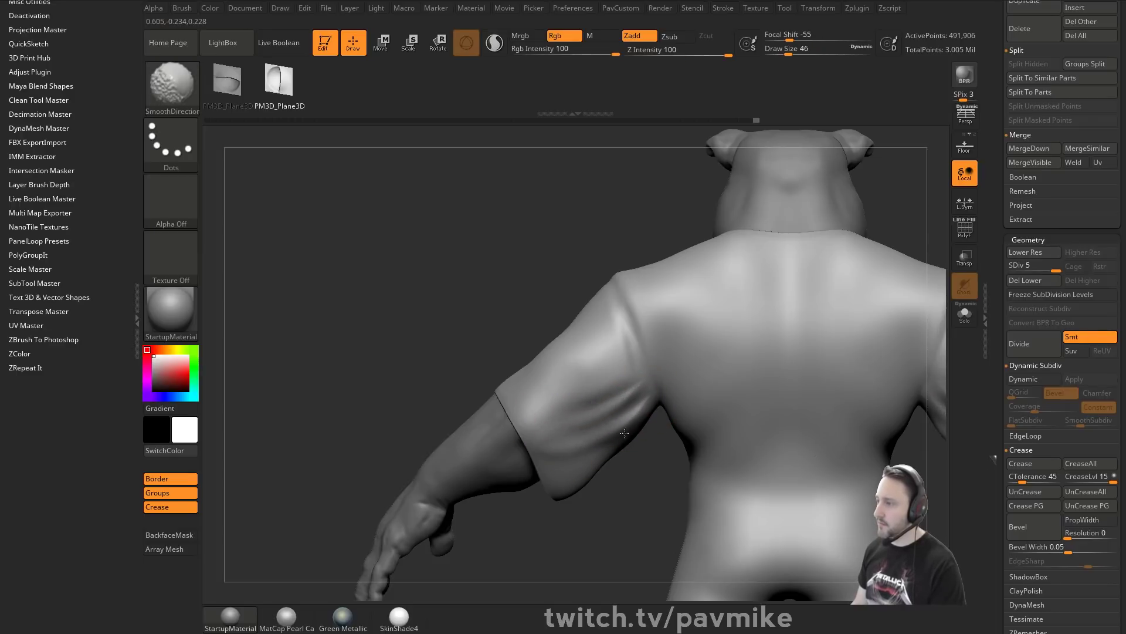
mouse_move(633, 402)
left_mouse_down("shift")
mouse_move(651, 400)
mouse_move(636, 379)
left_mouse_up("shift")
key("ctrl+z")
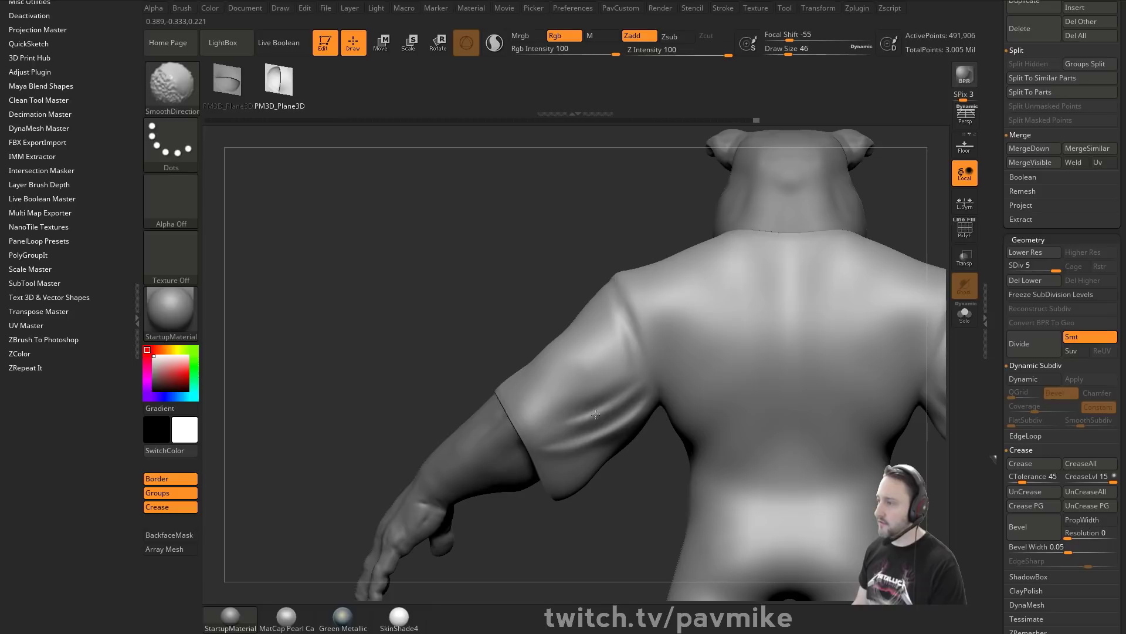
left_click_drag(469, 329, 704, 346)
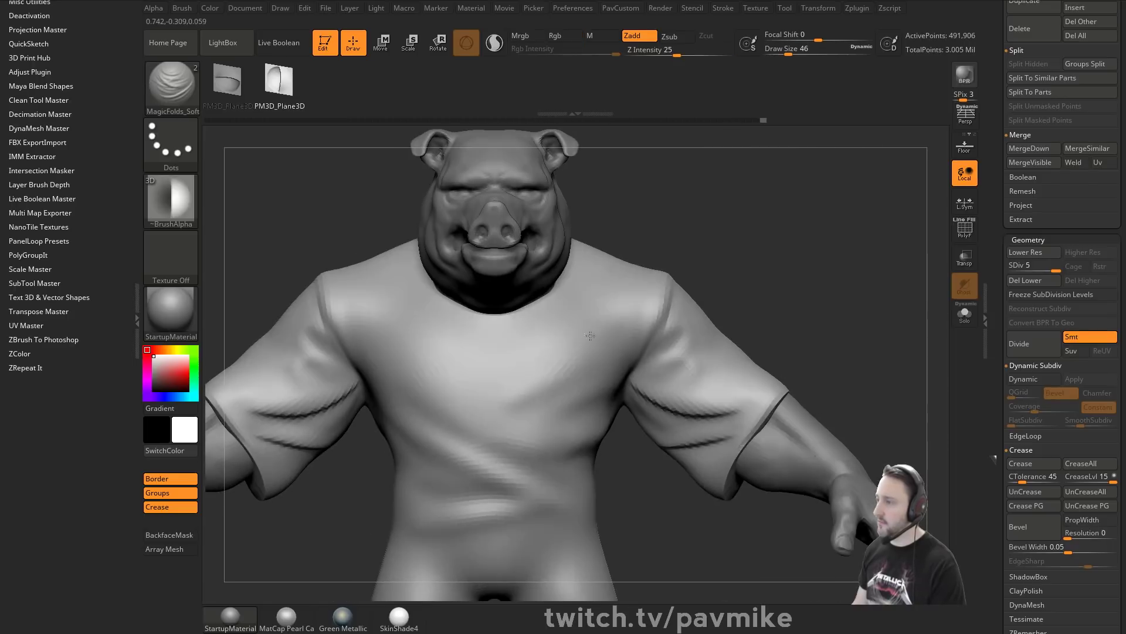
Soften the rough folds on the front of the sleeves with SmoothDirectional at Draw Size 46.
mouse_move(620, 390)
left_mouse_down("shift")
mouse_move(704, 416)
mouse_move(686, 445)
left_mouse_up("shift")
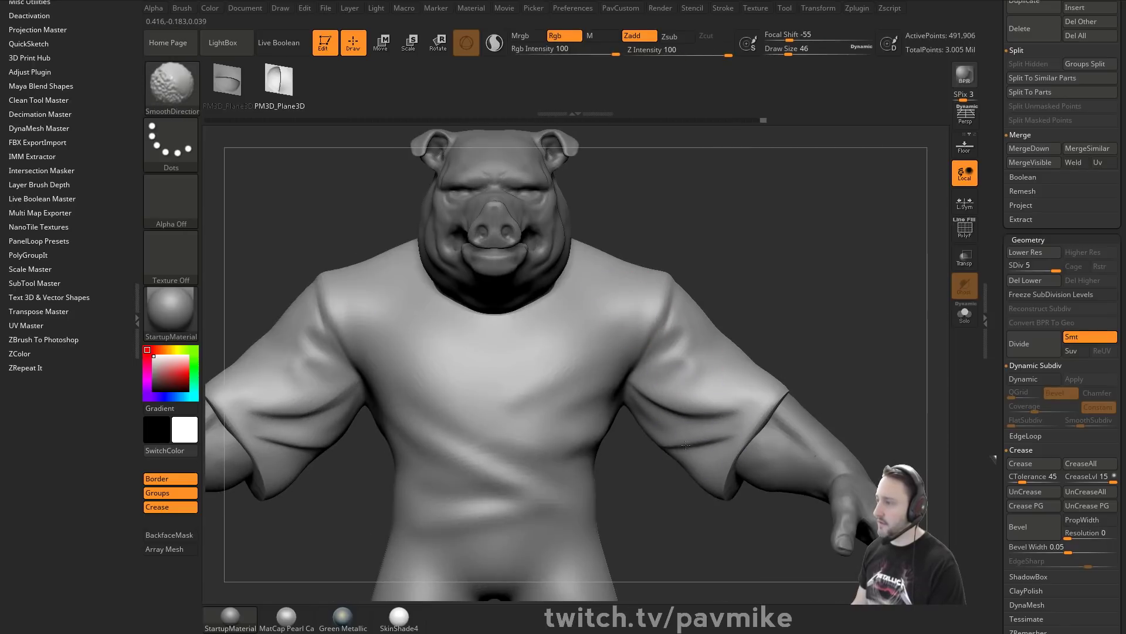
left_click_drag(740, 317, 803, 264)
mouse_move(608, 411)
left_mouse_down()
mouse_move(675, 415)
mouse_move(644, 418)
left_mouse_up()
left_click_drag(767, 287, 748, 293, "shift")
Sculpt short folds on the upper front of the sleeves near the shoulder with the Standard brush at Draw Size 22 and smooth them.
key("s")
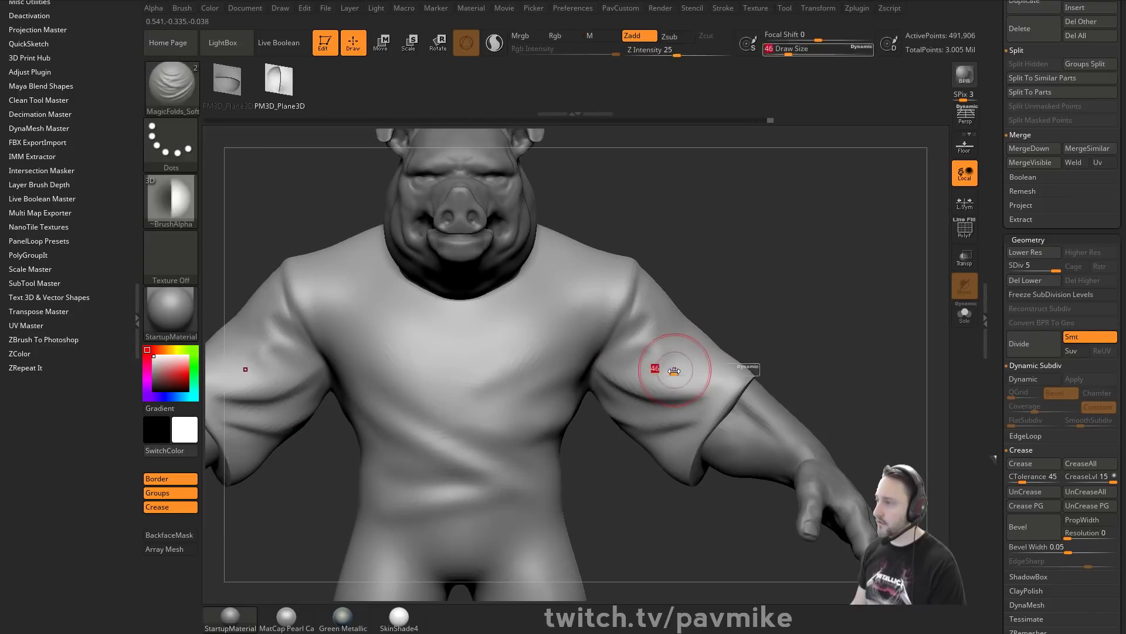
left_click_drag(674, 371, 671, 371)
mouse_move(734, 276)
left_mouse_down("alt")
mouse_move(780, 299)
mouse_move(765, 312)
left_mouse_up("alt")
key("s")
left_click_drag(685, 350, 655, 362)
key("shift")
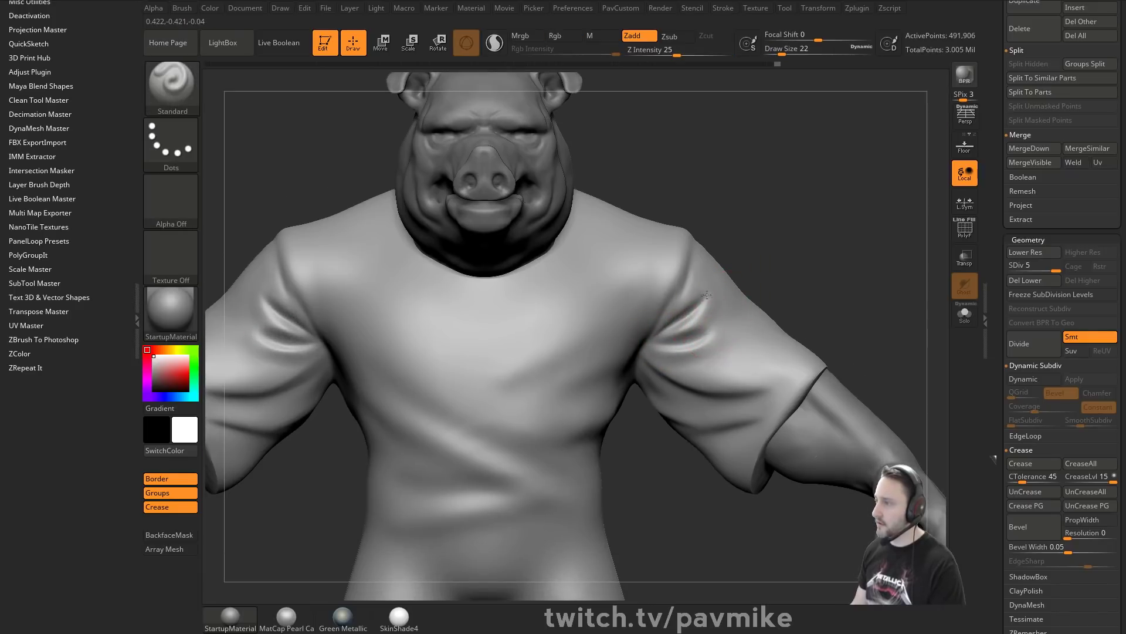
mouse_move(711, 320)
left_mouse_down("shift")
mouse_move(696, 342)
mouse_move(708, 342)
left_mouse_up("shift")
Load the VDM-folds brush from LightBox, try stamping folds on the back of the upper sleeves, and undo them.
mouse_move(822, 329)
right_mouse_down("alt")
mouse_move(719, 337)
mouse_move(800, 311)
mouse_move(716, 296)
right_mouse_up("alt")
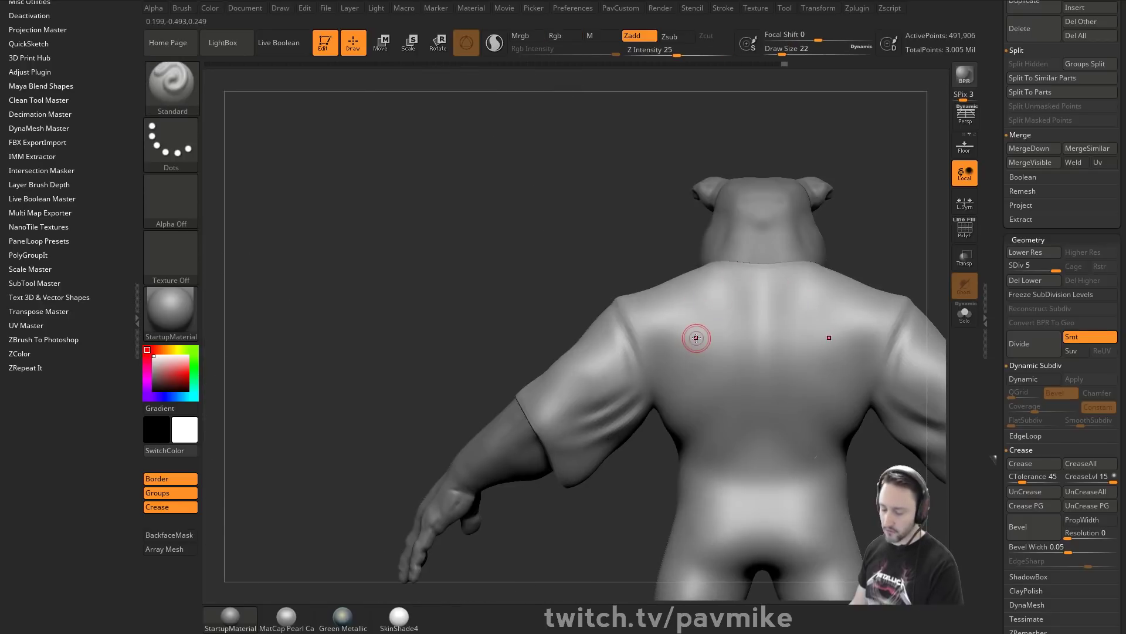
key("comma")
left_click(345, 80)
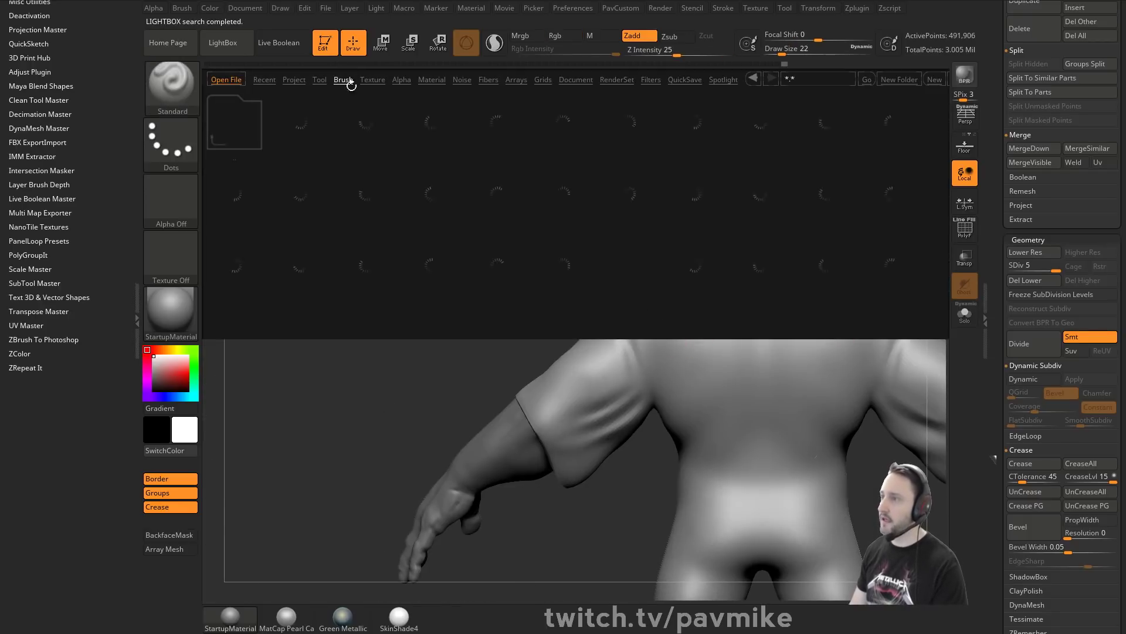
left_click(316, 211)
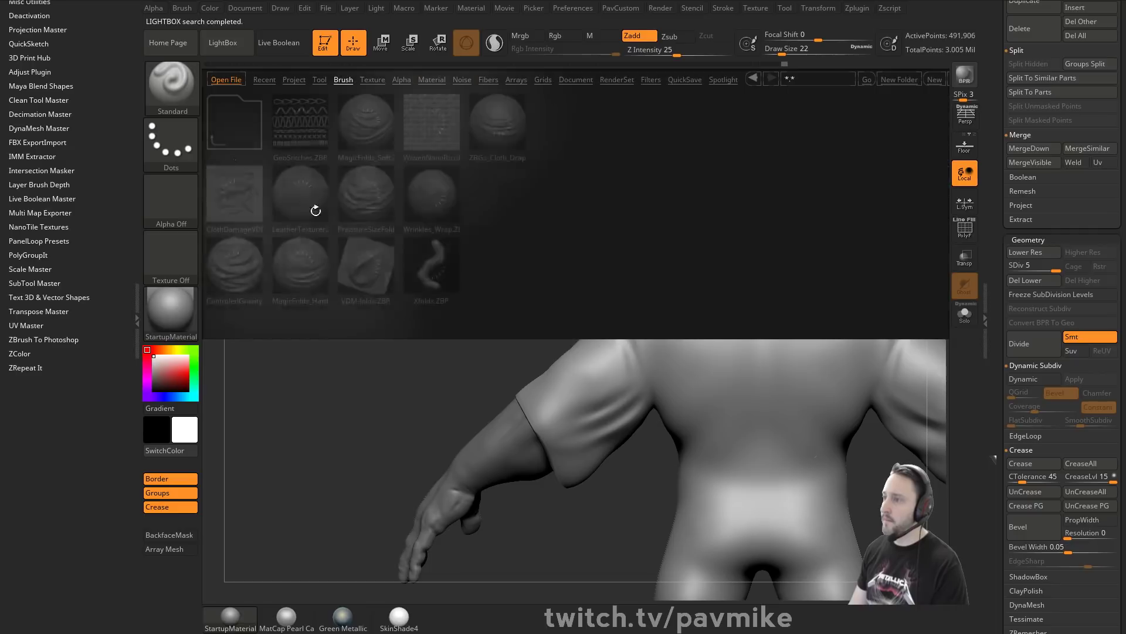
double_click(359, 275)
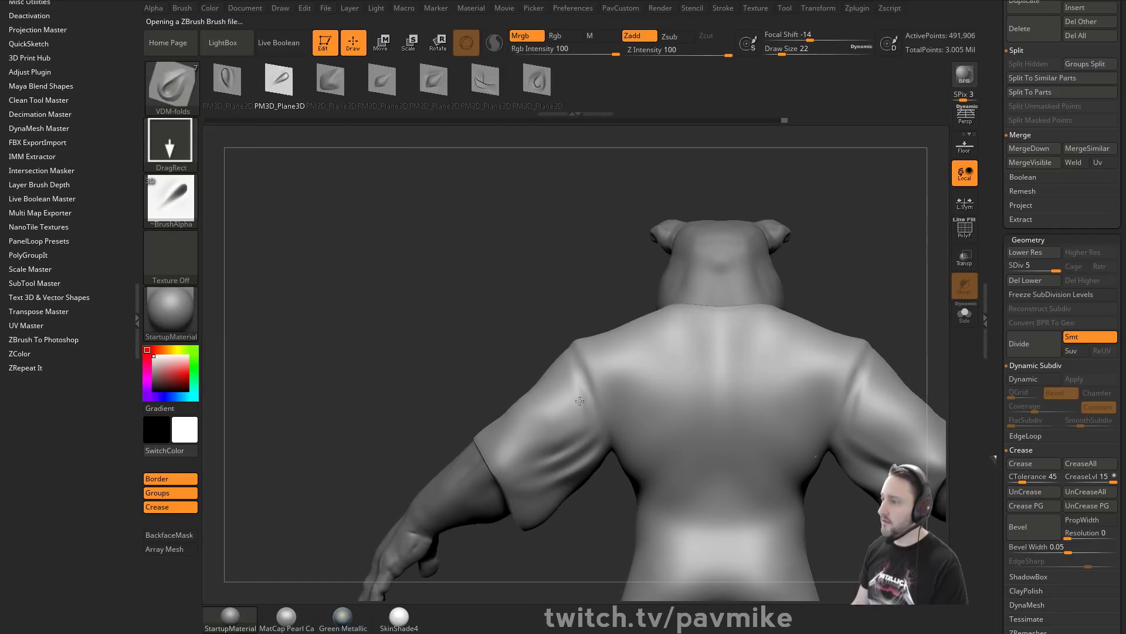
mouse_move(603, 417)
left_mouse_down()
mouse_move(534, 389)
mouse_move(588, 415)
mouse_move(569, 421)
left_mouse_up()
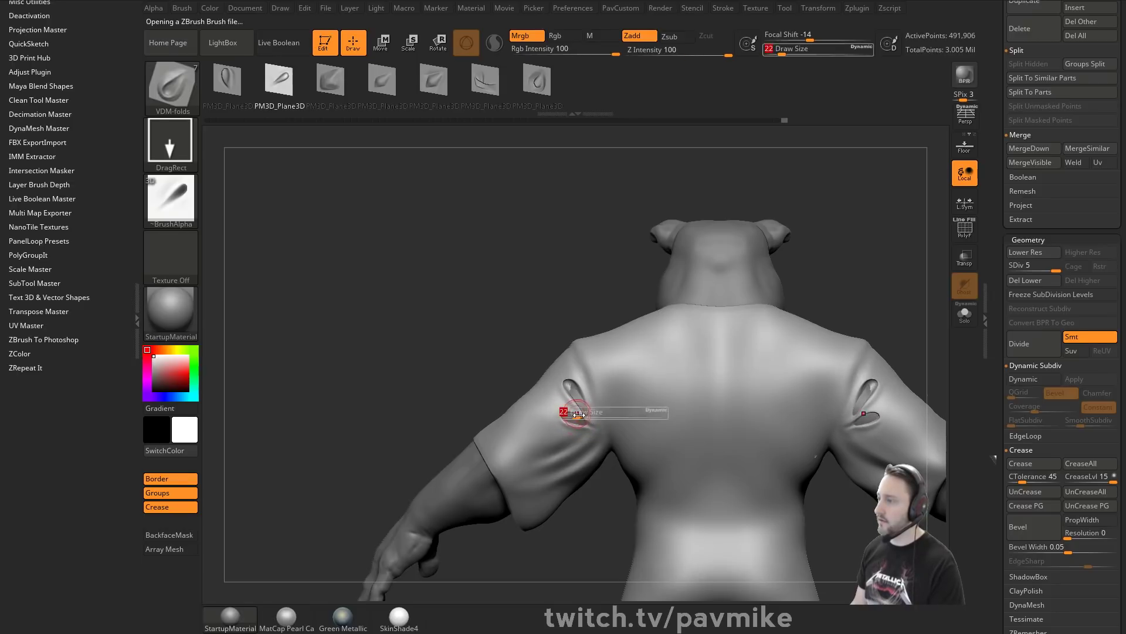
key("shift")
left_click_drag(558, 357, 604, 334)
key("ctrl+z")
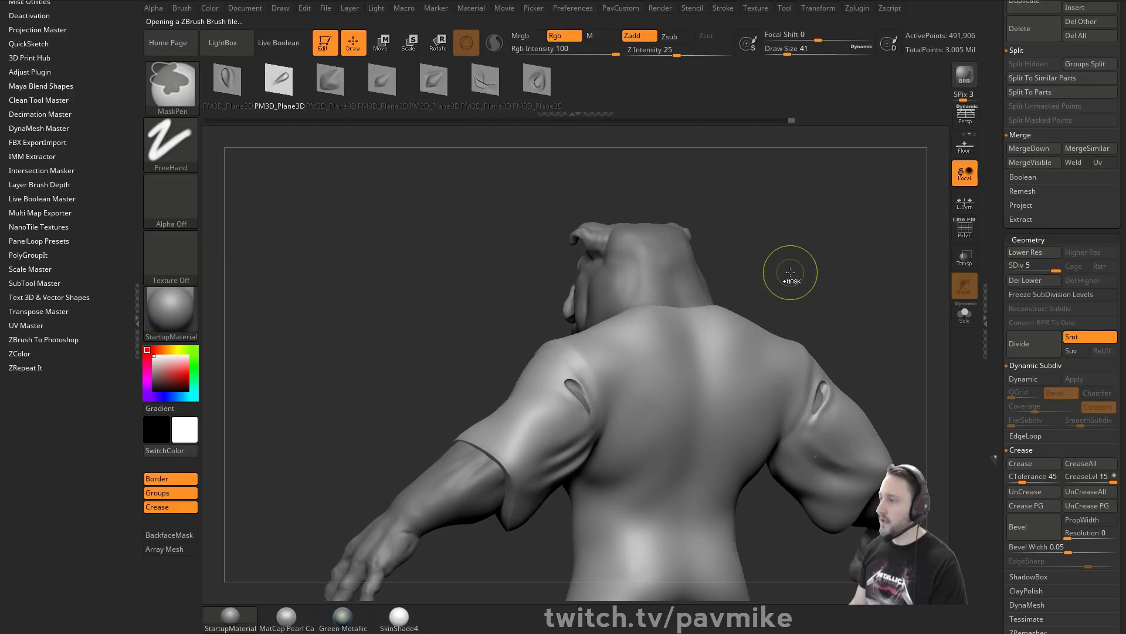
key("ctrl+z")
left_click_drag(789, 281, 839, 302)
Load the Xfolds brush from LightBox, sculpt crossing folds over the character's left upper sleeve, and set Draw Size to 74.
key("comma")
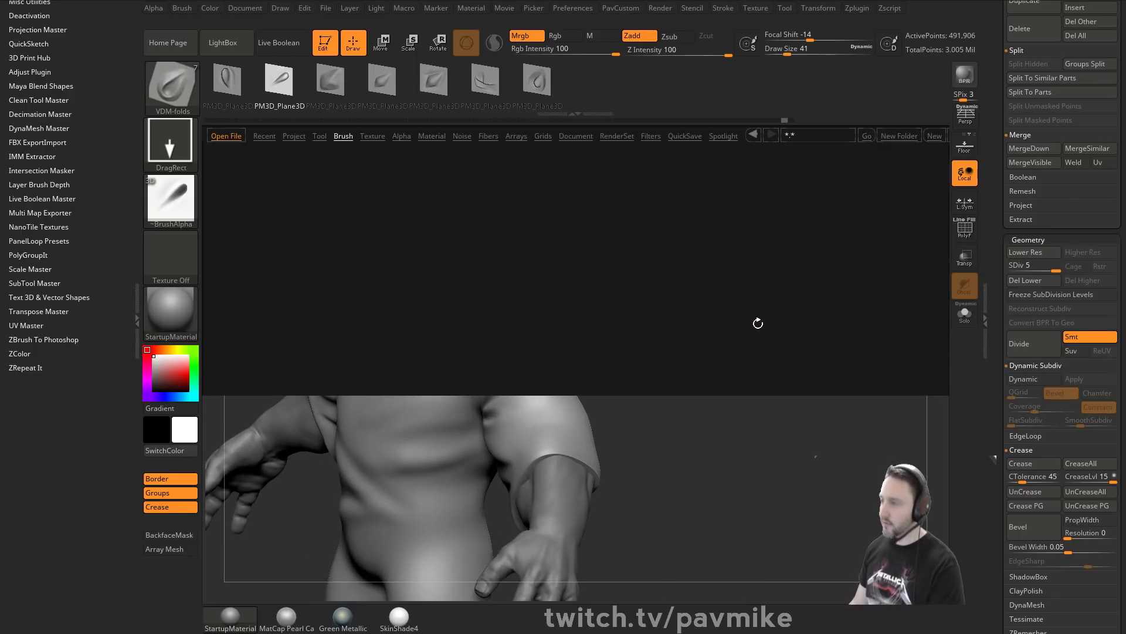
double_click(430, 320)
left_click_drag(637, 423, 641, 370)
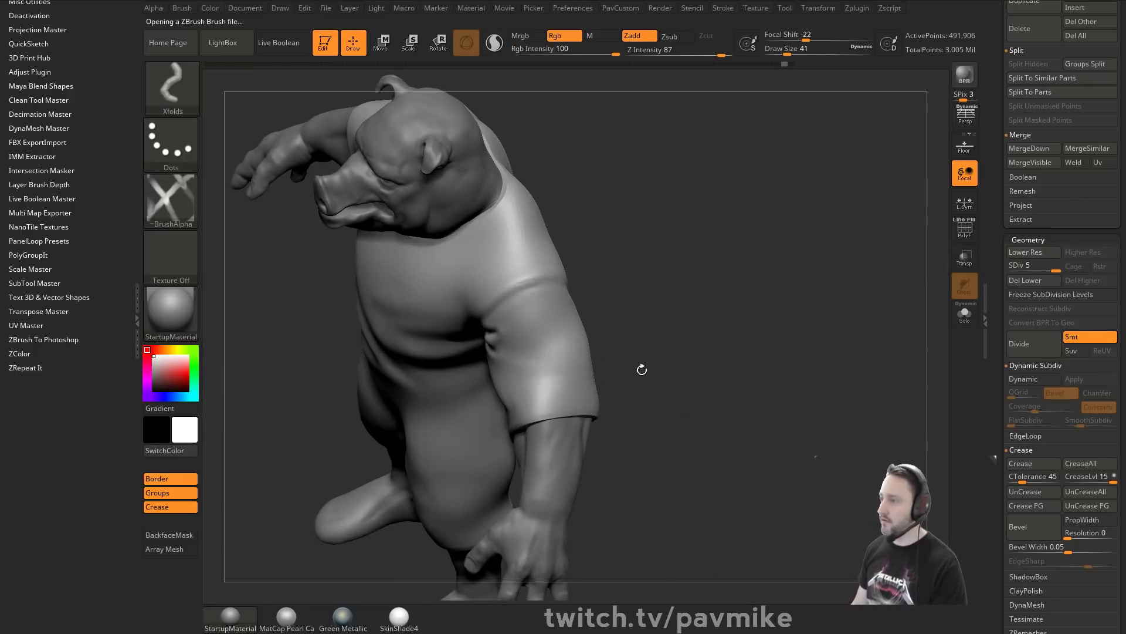
key("s")
left_click_drag(554, 351, 558, 351)
left_click_drag(601, 350, 619, 337)
left_click_drag(692, 333, 546, 331)
key("s")
left_click_drag(640, 320, 671, 302)
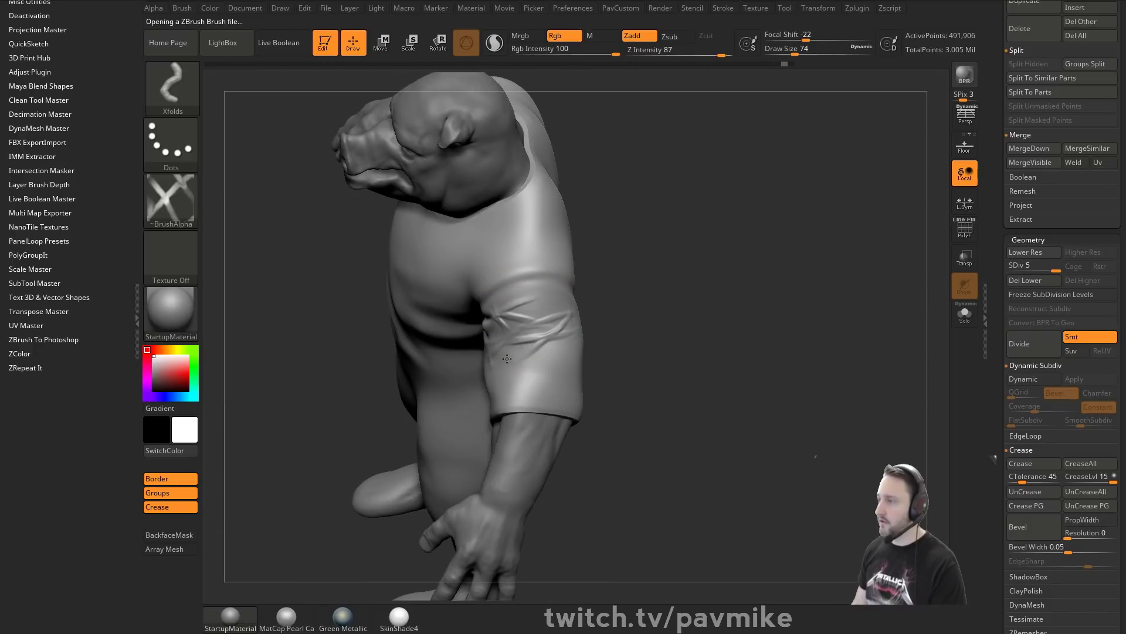
Sculpt crossing folds on the outer side of the character's left sleeve with the Xfolds brush at Draw Size 83.
left_click_drag(506, 359, 571, 352)
key("ctrl+z")
key("s")
left_click_drag(520, 323, 523, 323)
mouse_move(490, 320)
left_mouse_down()
mouse_move(560, 297)
mouse_move(546, 335)
mouse_move(573, 376)
mouse_move(513, 323)
left_mouse_up()
key("s")
left_click_drag(509, 315, 507, 315)
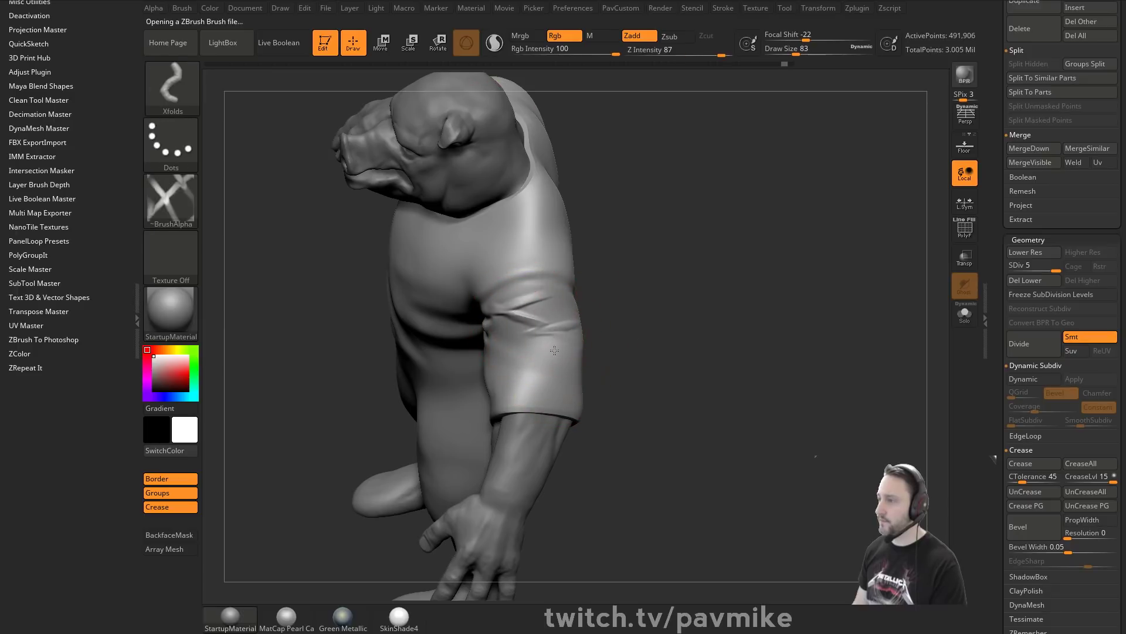
left_click_drag(537, 372, 572, 384)
mouse_move(637, 358)
left_mouse_down()
mouse_move(587, 357)
mouse_move(557, 381)
left_mouse_up()
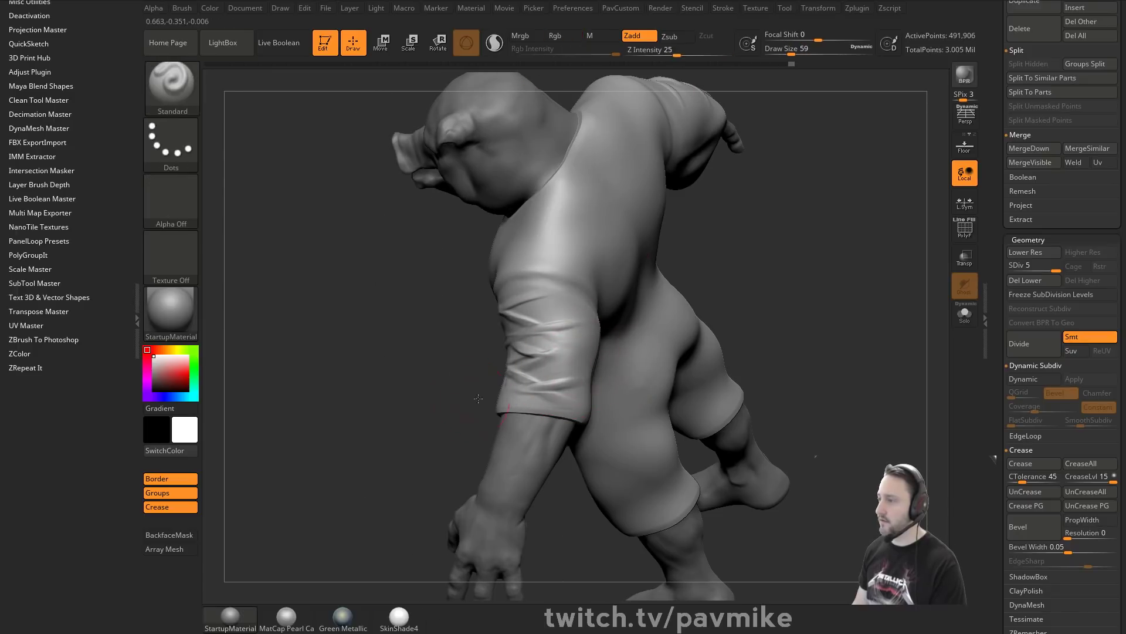
Smooth the Xfolds creases on the outer and front sides of the sleeve, raising Draw Size to 68.
left_click_drag(411, 387, 487, 384)
left_click_drag(498, 369, 492, 384, "shift")
left_click_drag(624, 316, 562, 335)
key("s")
left_click_drag(572, 335, 592, 333, "shift")
left_click_drag(531, 356, 519, 359, "shift")
mouse_move(464, 352)
left_mouse_down()
mouse_move(507, 352)
mouse_move(546, 375)
mouse_move(722, 327)
mouse_move(540, 322)
mouse_move(613, 388)
mouse_move(600, 383)
left_mouse_up()
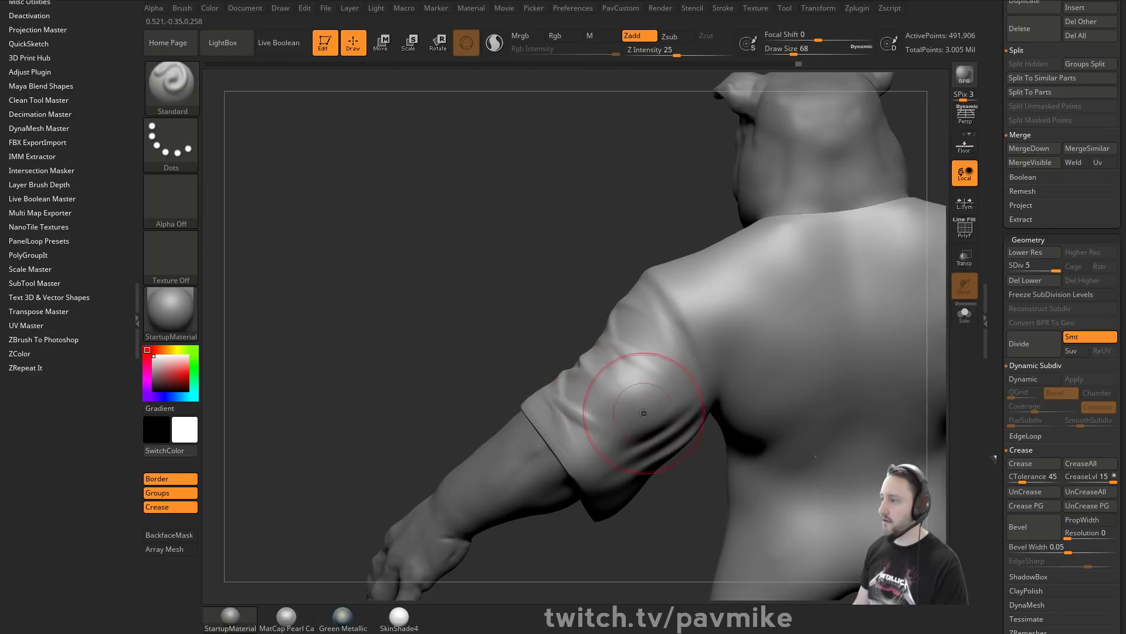
Stamp Xfolds creases on the back of the sleeve at Draw Size 68 and soften them with SmoothDirectional at Draw Size 56.
key("b")
left_click(570, 578)
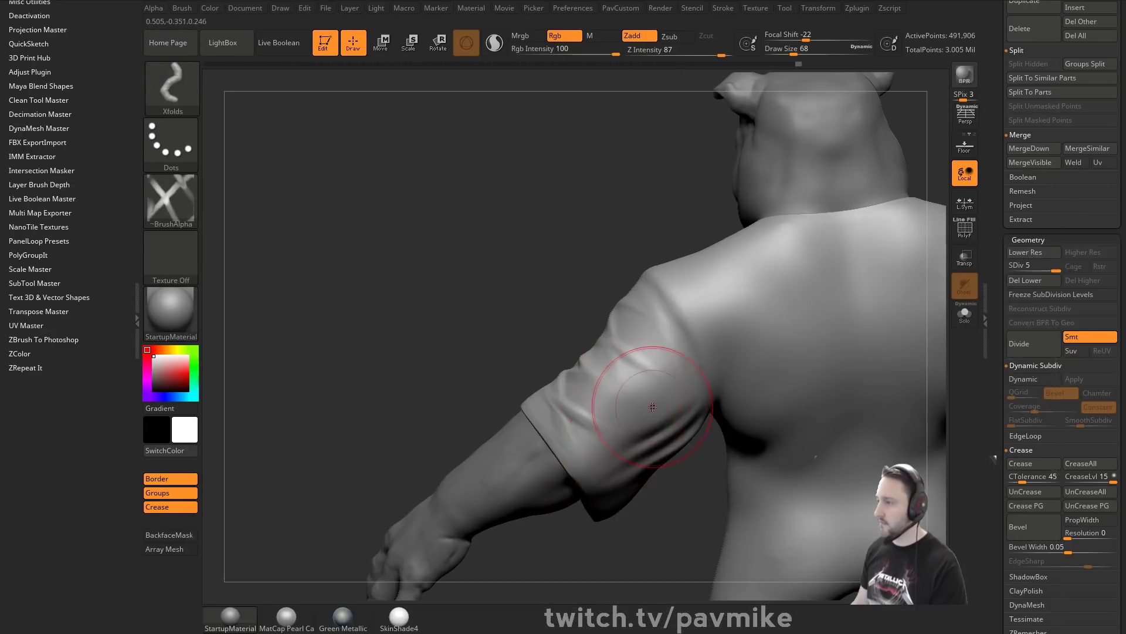
left_click_drag(598, 375, 652, 412)
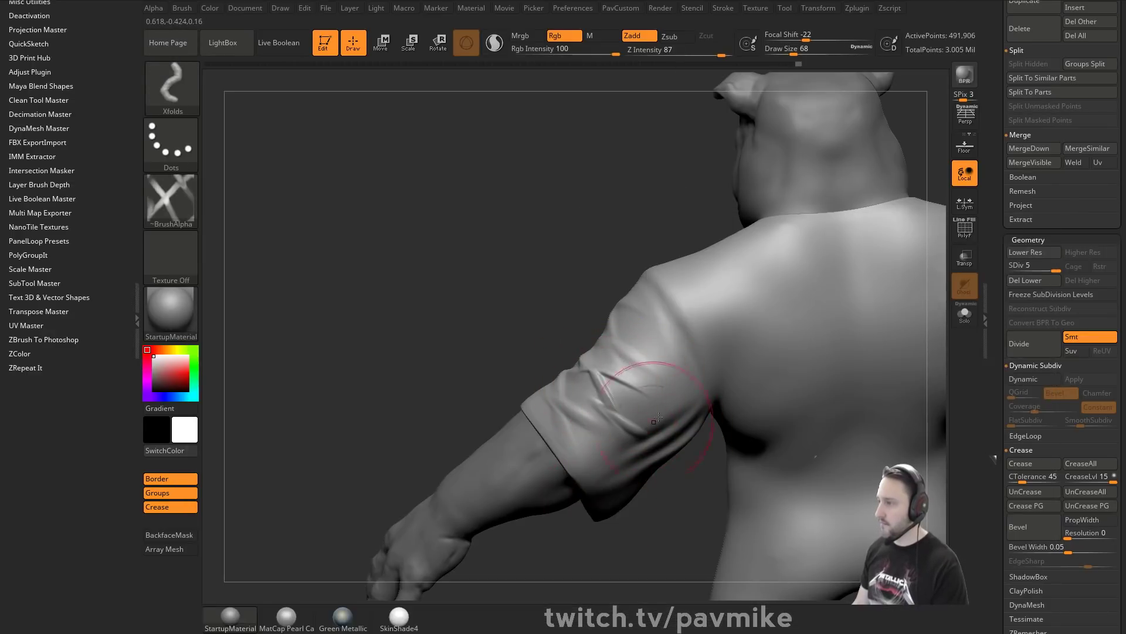
key("s")
mouse_move(650, 366)
left_mouse_down("shift")
mouse_move(666, 384)
mouse_move(622, 364)
left_mouse_up("shift")
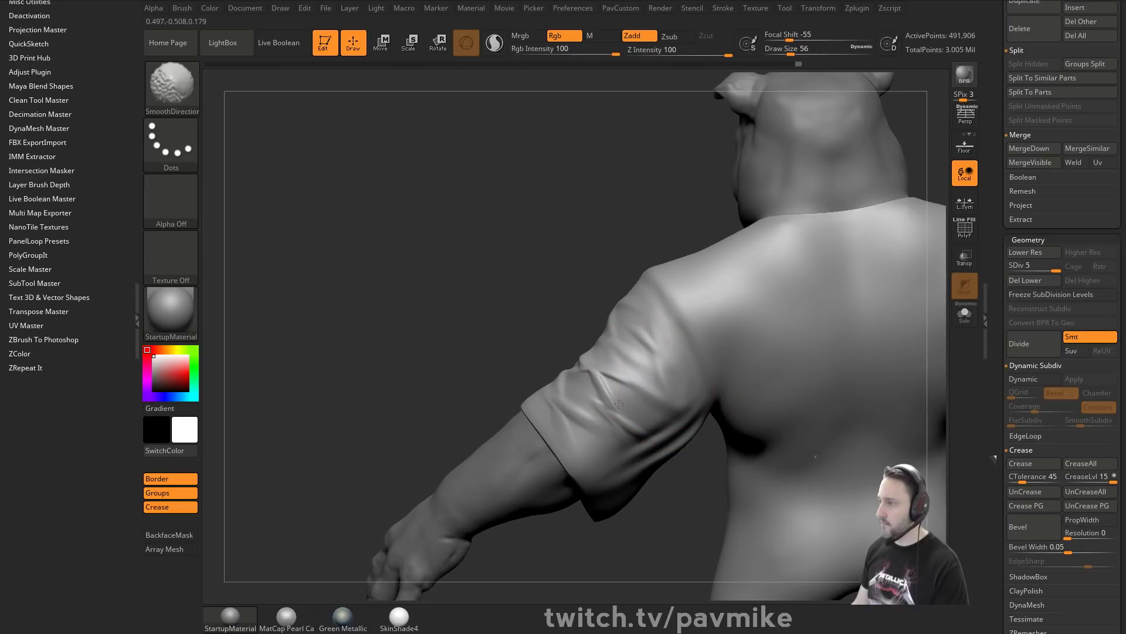
Soften the folds on the front of the sleeves with SmoothDirectional at Draw Size 27.
mouse_move(528, 335)
left_mouse_down()
mouse_move(773, 338)
mouse_move(718, 335)
mouse_move(707, 346)
left_mouse_up()
mouse_move(604, 431)
left_mouse_down()
mouse_move(675, 390)
mouse_move(663, 393)
left_mouse_up()
mouse_move(724, 329)
left_mouse_down("shift")
mouse_move(740, 316)
mouse_move(659, 356)
left_mouse_up("shift")
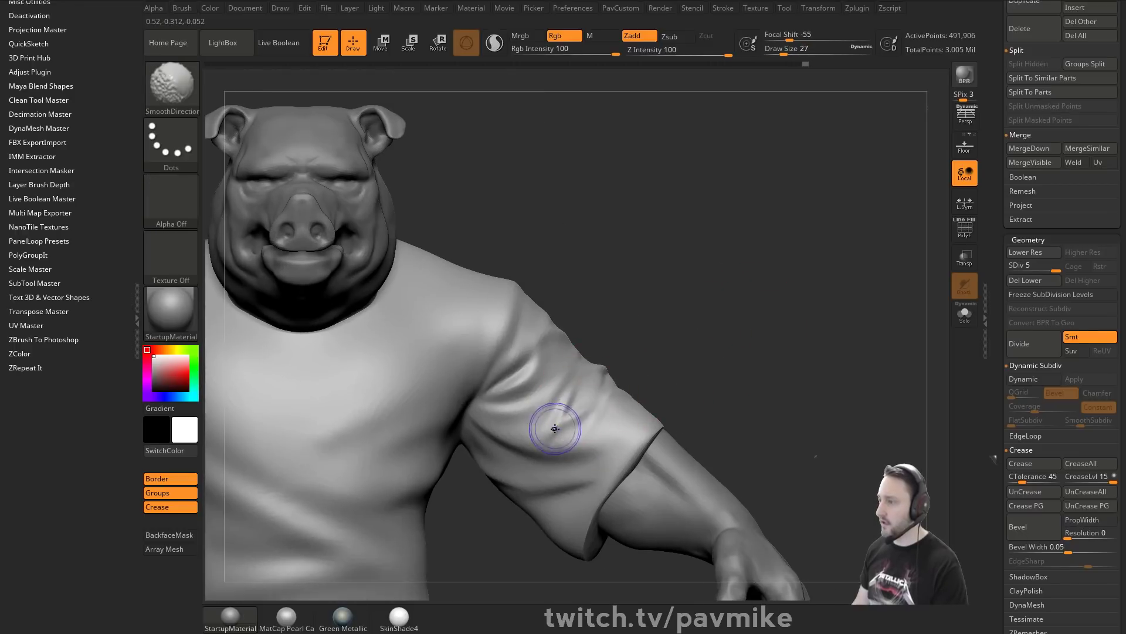
left_click_drag(555, 427, 553, 429, "shift")
mouse_move(647, 309)
left_mouse_down()
mouse_move(677, 314)
mouse_move(678, 305)
mouse_move(571, 335)
mouse_move(634, 332)
mouse_move(567, 326)
left_mouse_up()
Switch to the Inflat brush at Draw Size 25, try inflating a fold, undo it, and smooth the sleeve.
key("b")
key("i")
key("n")
key("s")
left_click(567, 334)
key("ctrl+z")
key("ctrl+z")
left_click_drag(572, 323, 591, 316, "shift")
Inflate the fold ridges on the back of the sleeve with the Inflat brush at Draw Size 25 and smooth their edges.
mouse_move(675, 275)
left_mouse_down()
mouse_move(741, 254)
mouse_move(592, 276)
left_mouse_up()
left_click_drag(619, 284, 604, 303)
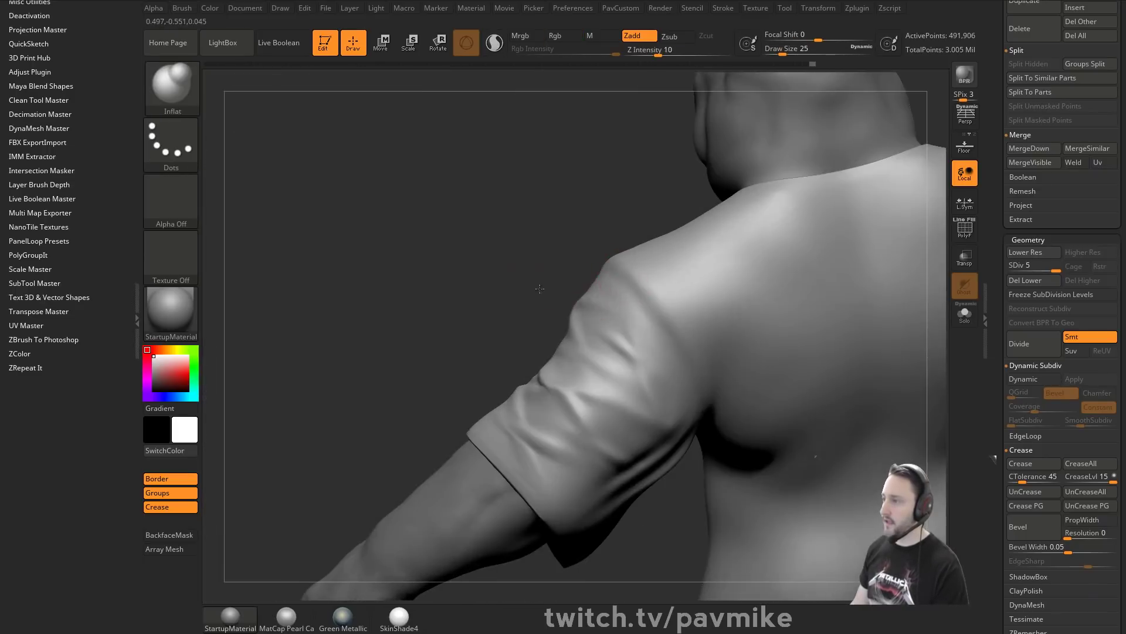
left_click_drag(535, 282, 546, 319)
left_click_drag(628, 340, 612, 331)
left_click_drag(516, 326, 574, 399)
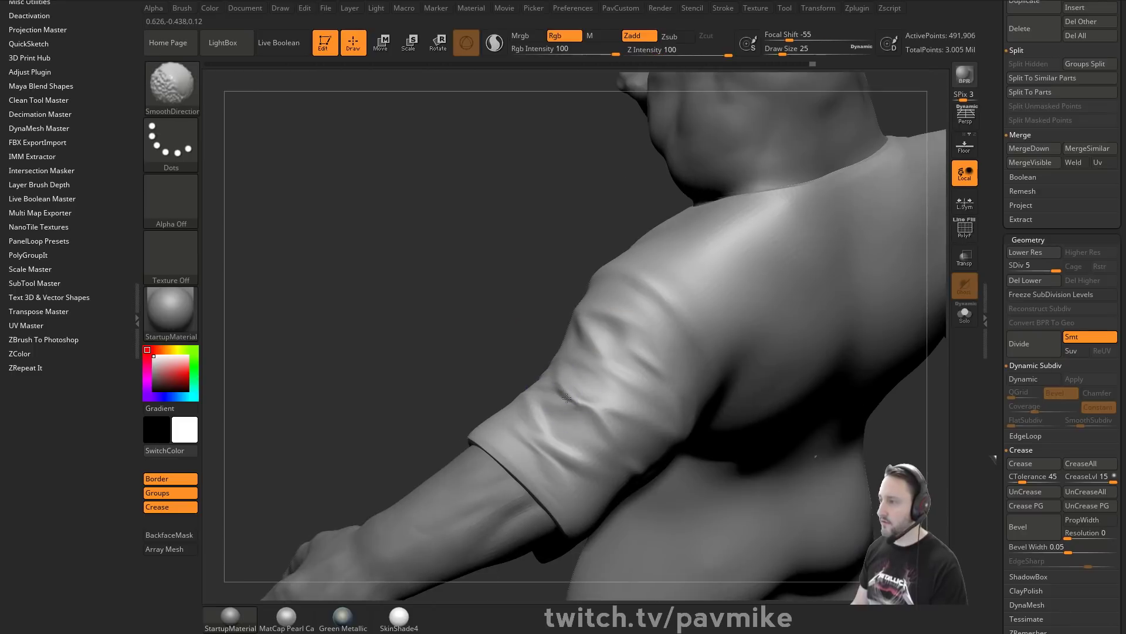
left_click_drag(452, 369, 504, 359)
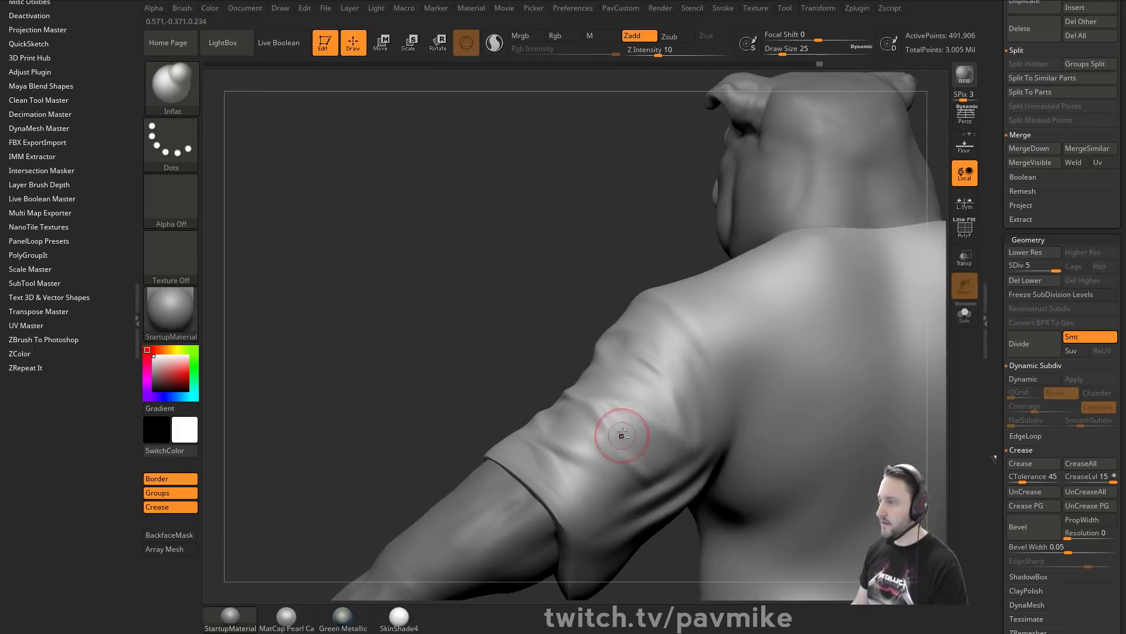
left_click_drag(621, 437, 627, 423)
Sculpt small sharp folds on the back of the upper sleeves with the Standard brush at Draw Size 16 and smooth them.
key("b")
key("s")
key("t")
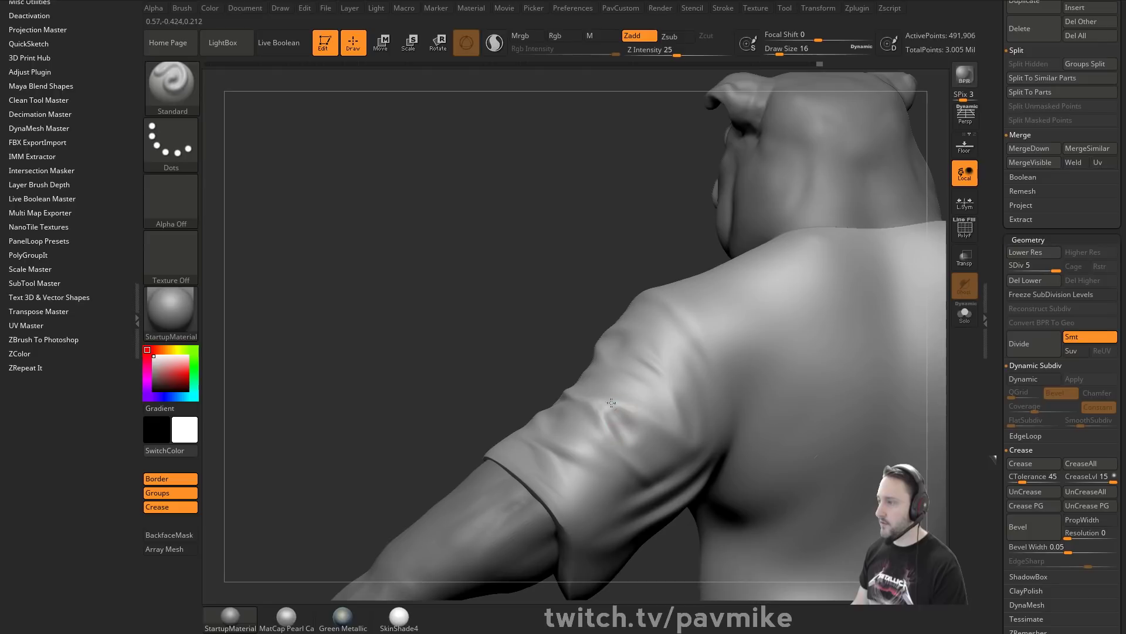
key("shift")
left_click_drag(425, 343, 371, 320)
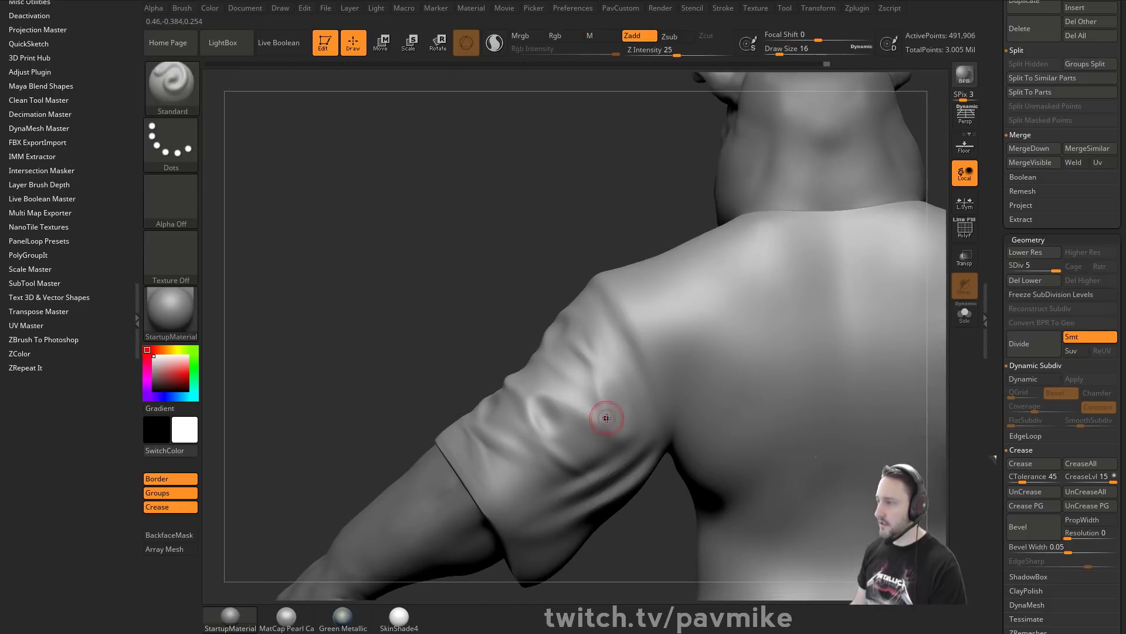
mouse_move(607, 392)
left_mouse_down()
mouse_move(621, 417)
mouse_move(627, 398)
left_mouse_up()
key("shift")
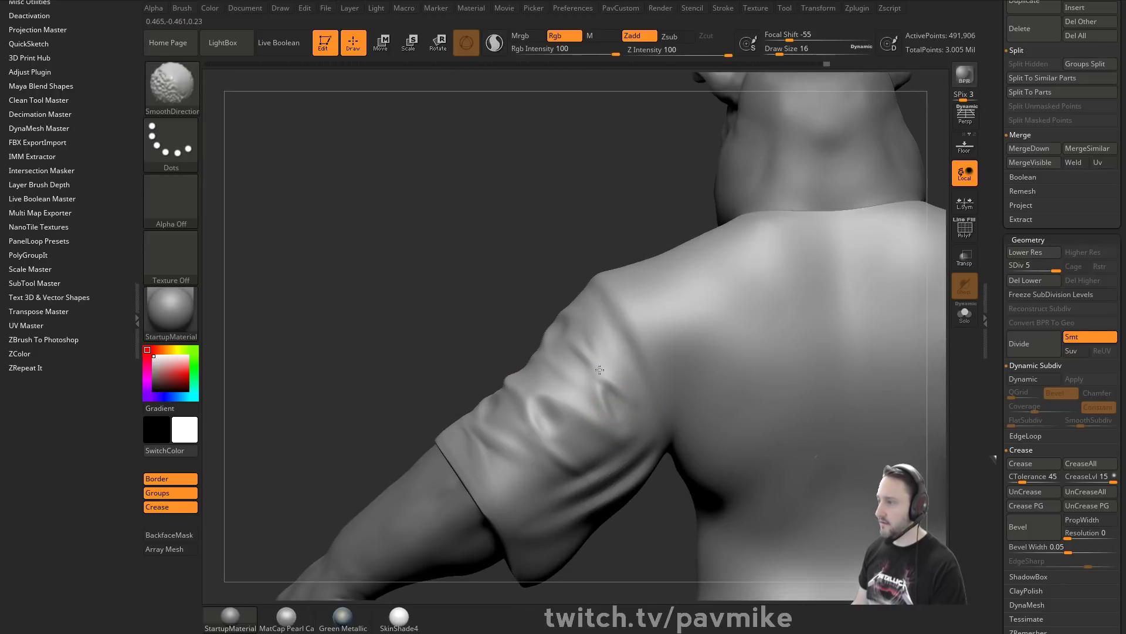
left_click_drag(505, 305, 485, 273, "alt")
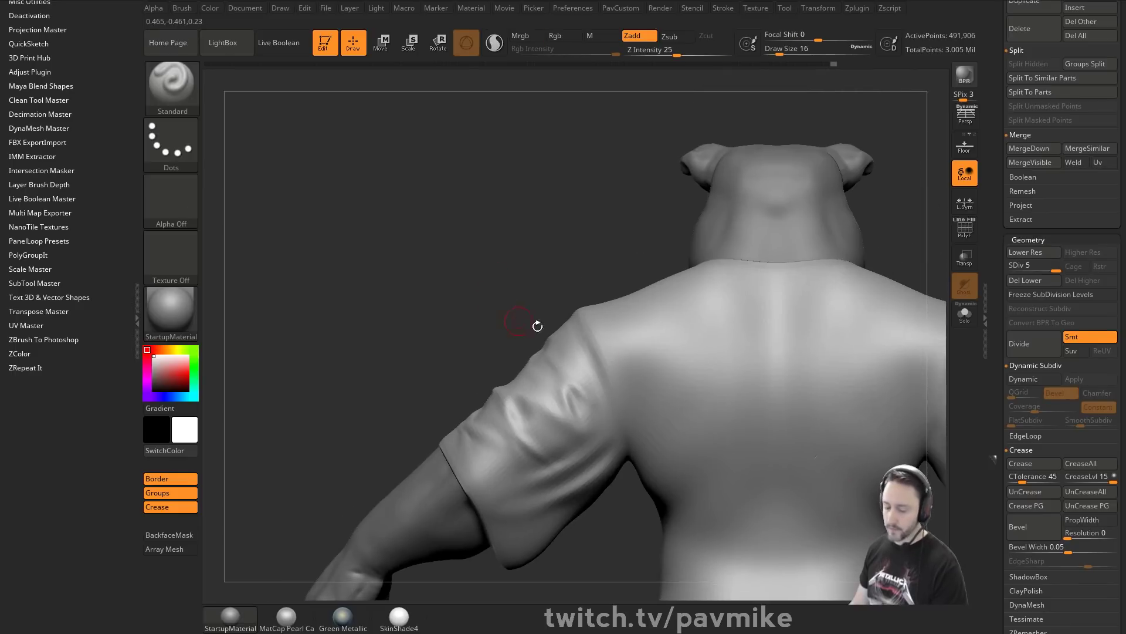
Carve a crease into the back of the sleeve with the DamStandard brush, and return to the Standard brush at Draw Size 33.
key("b")
key("d")
key("s")
key("s")
mouse_move(623, 393)
left_mouse_down()
mouse_move(598, 389)
mouse_move(619, 428)
left_mouse_up()
mouse_move(426, 340)
left_mouse_down()
mouse_move(698, 327)
mouse_move(797, 262)
mouse_move(745, 349)
mouse_move(761, 335)
mouse_move(693, 323)
left_mouse_up()
key("s")
key("b")
key("s")
key("t")
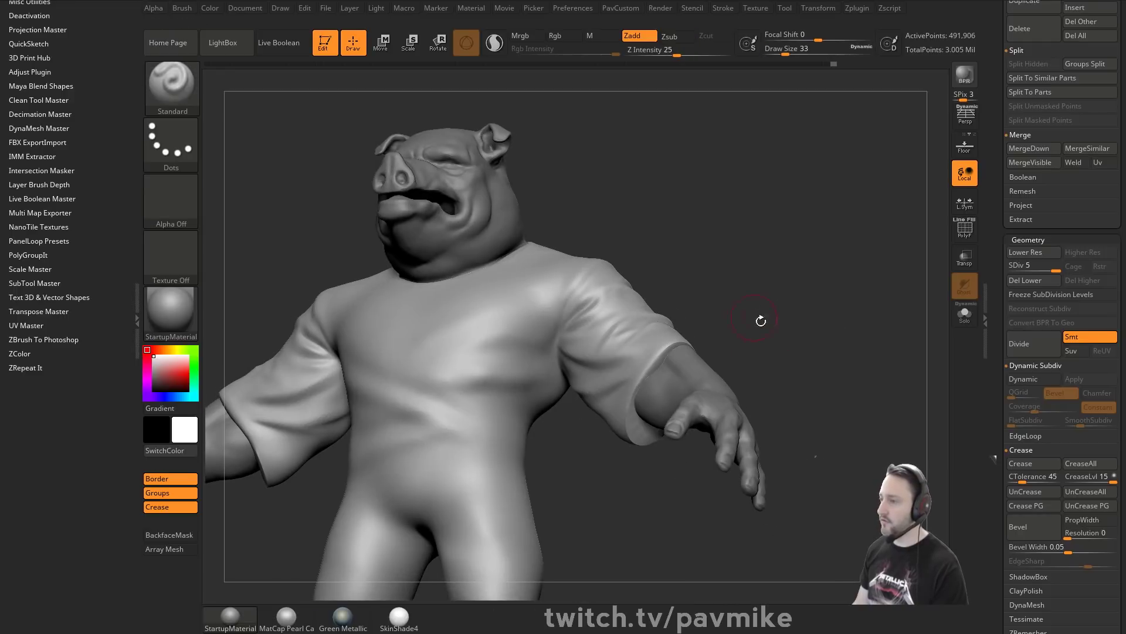
left_click_drag(783, 352, 815, 434, "shift")
mouse_move(816, 434)
left_mouse_down("alt")
mouse_move(795, 382)
mouse_move(719, 314)
left_mouse_up("alt")
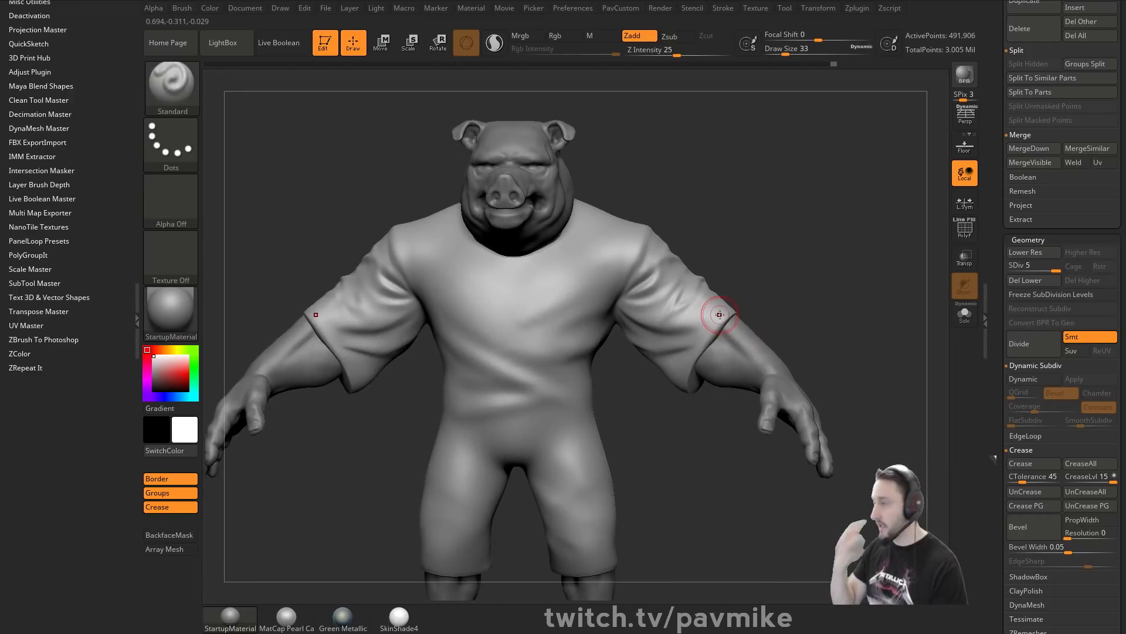
Clone the clothed character tool and rewind the merged body subtool's undo history to the muscular, unclothed state.
left_click(995, 287)
left_click_drag(998, 266, 998, 451)
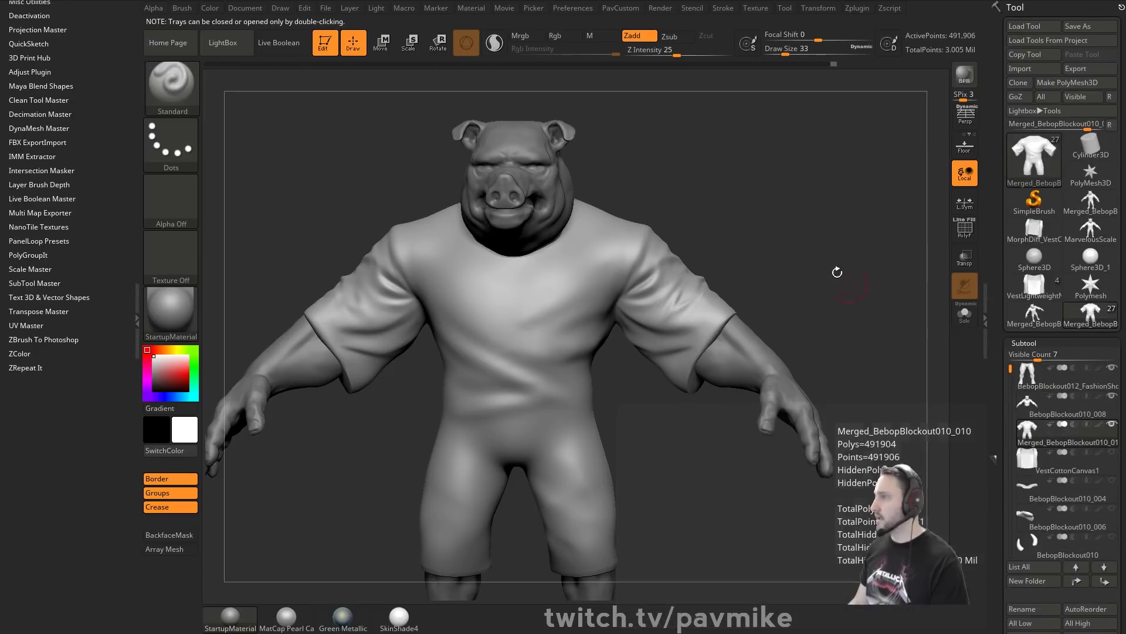
left_click(1018, 83)
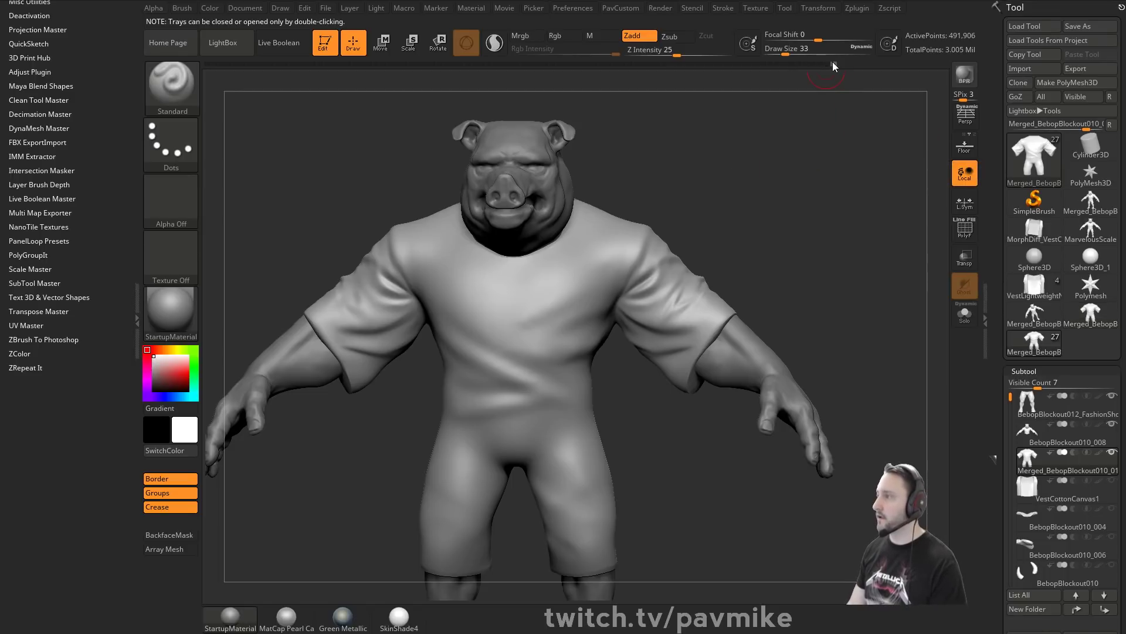
mouse_move(794, 66)
left_mouse_down()
mouse_move(469, 54)
mouse_move(519, 52)
left_mouse_up()
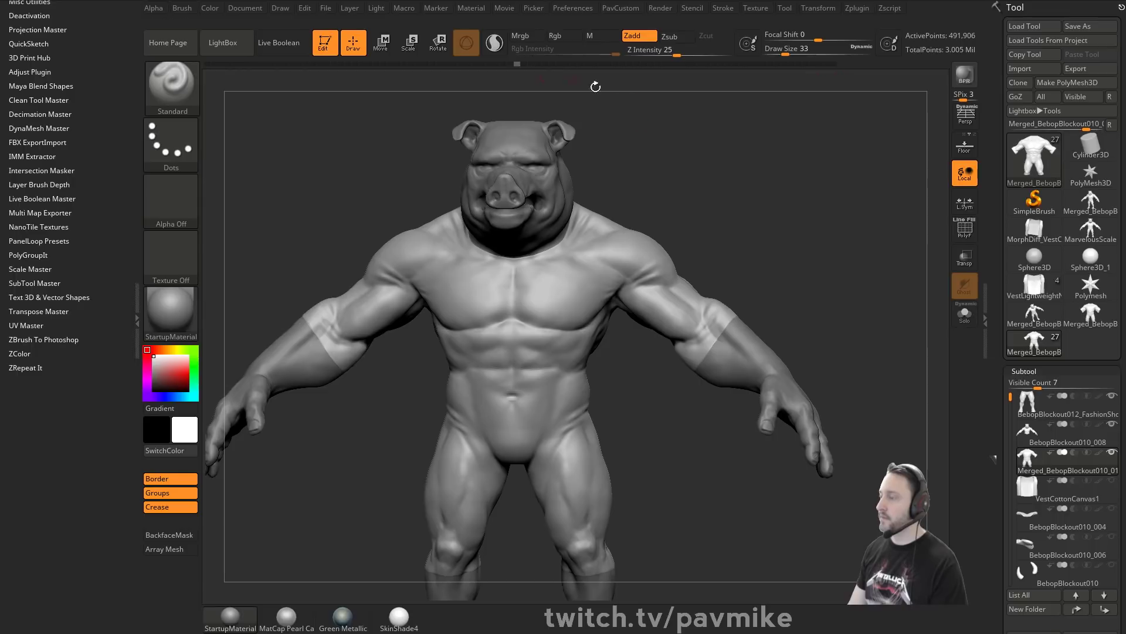
left_click_drag(996, 370, 996, 319)
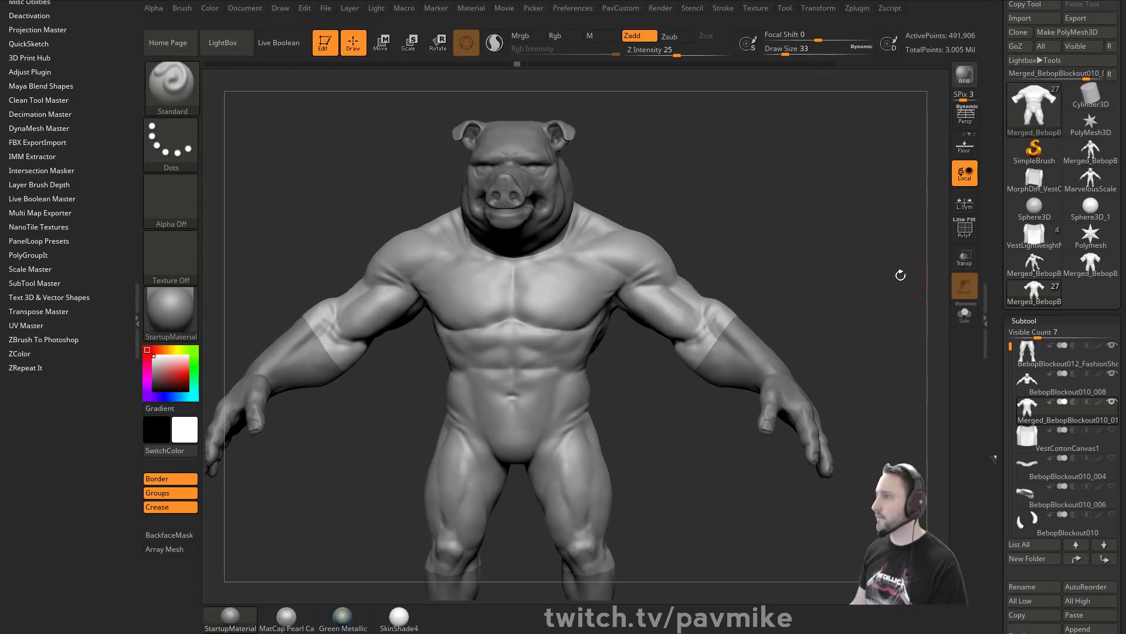
Make test strokes on the chest with the Standard brush at Draw Size 18, and set SmoothStronger as the smoothing brush.
key("s")
left_click_drag(583, 282, 578, 281)
left_click(589, 288)
left_click(593, 334)
key("shift")
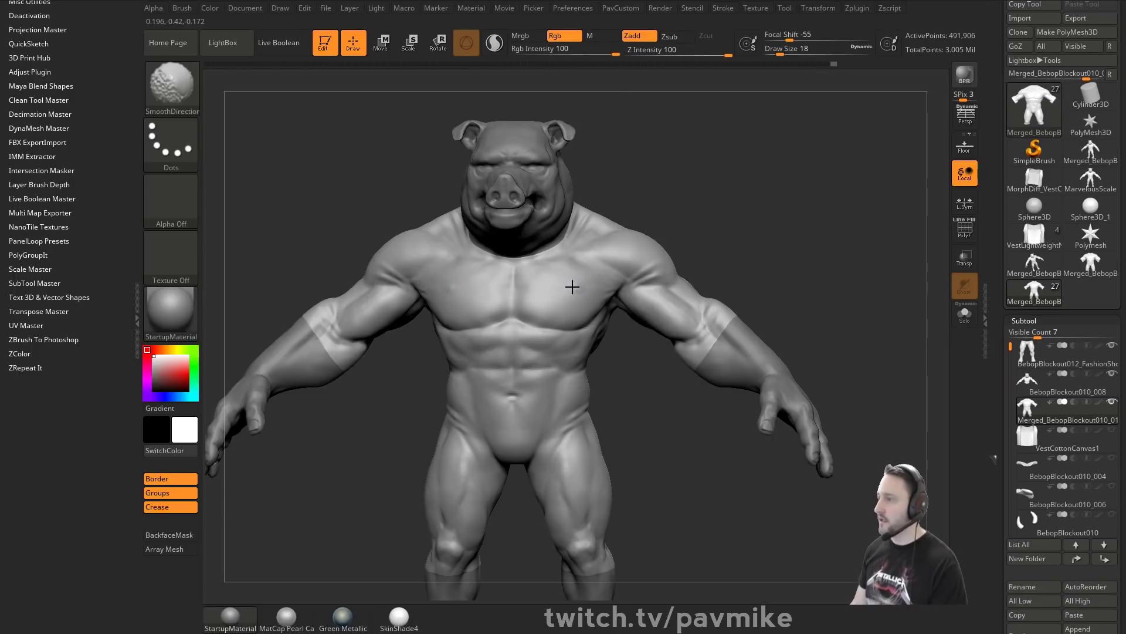
left_click(168, 100)
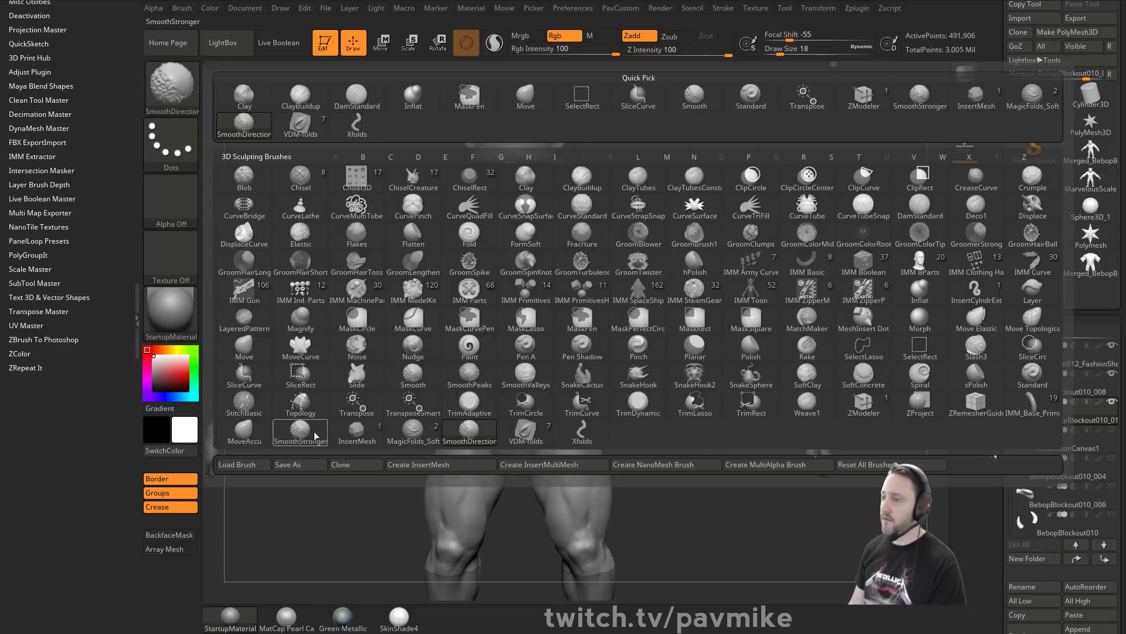
key("shift")
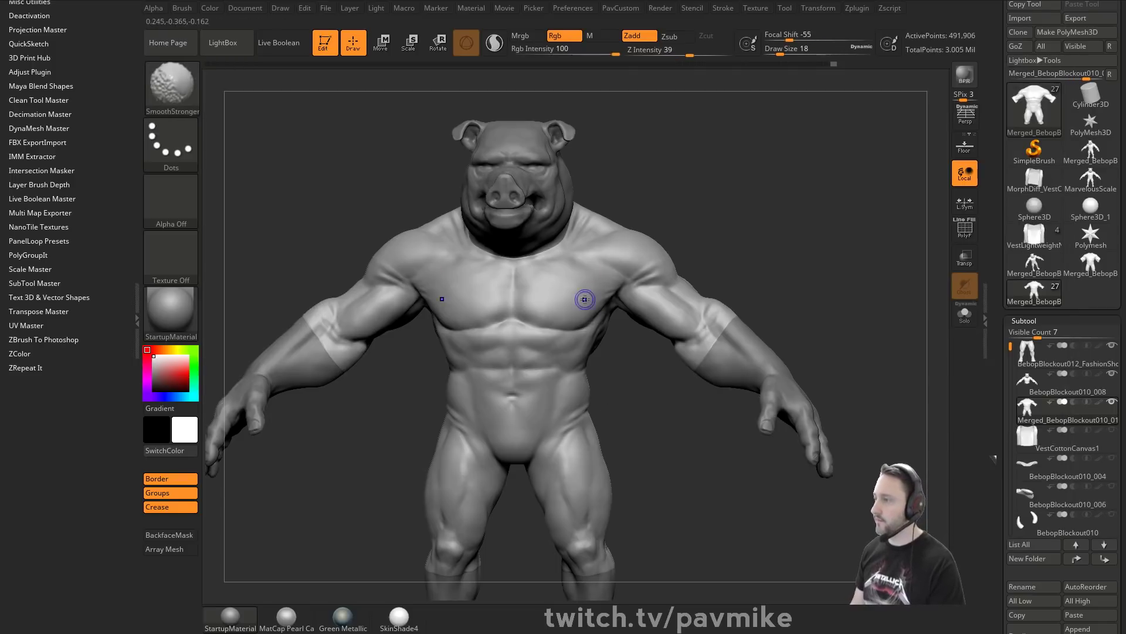
left_click_drag(754, 256, 762, 212, "alt")
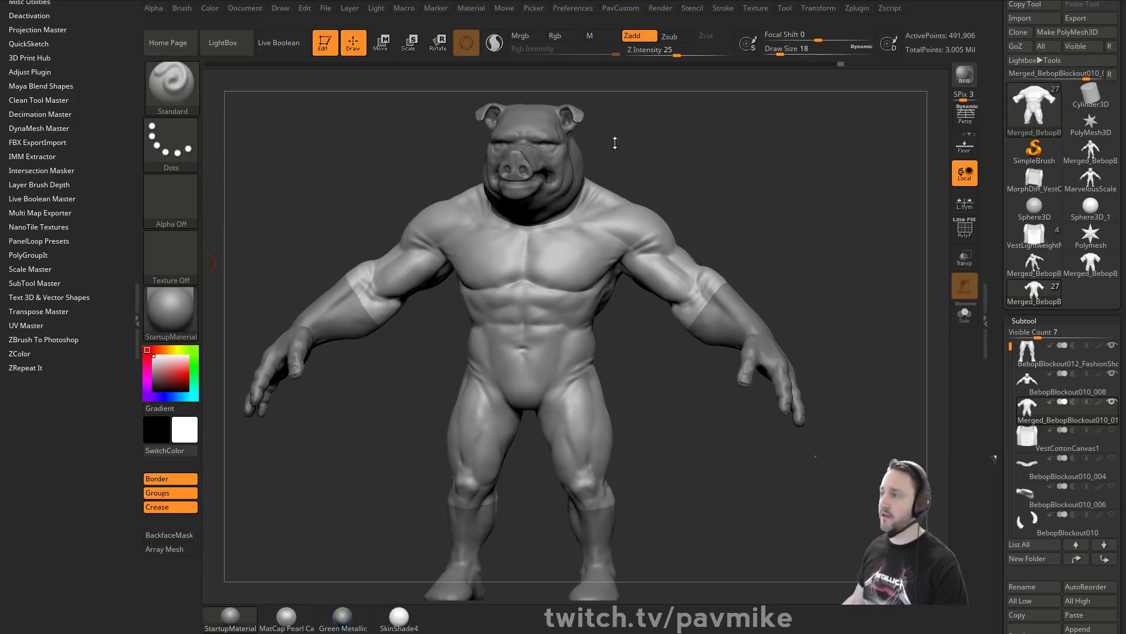
left_click_drag(669, 137, 695, 132)
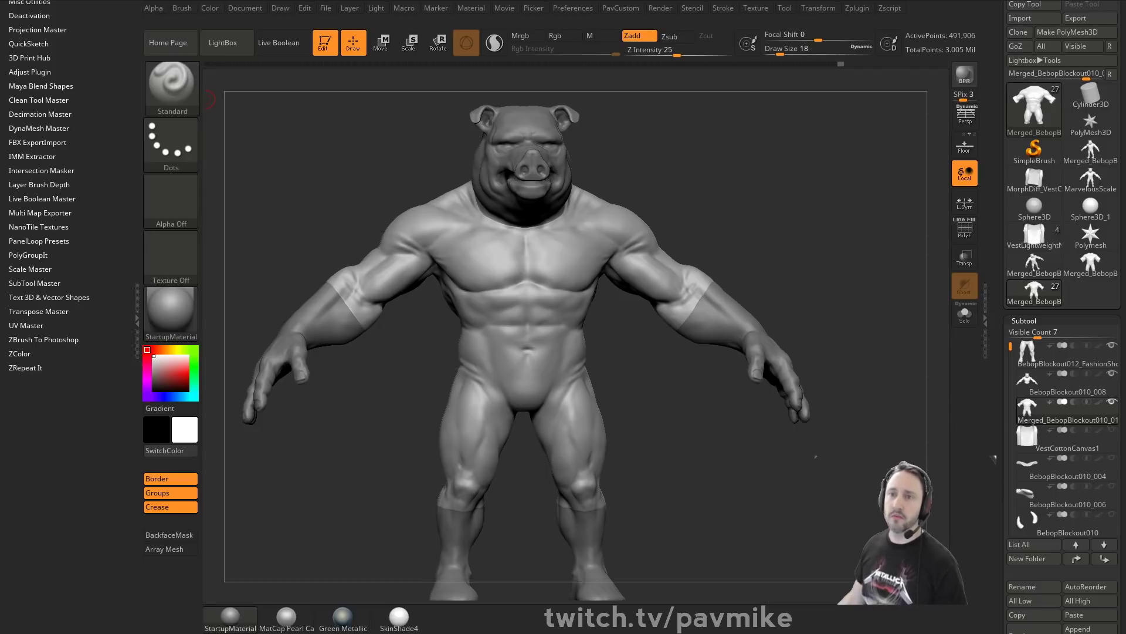
left_click_drag(0, 41, 423, 22)
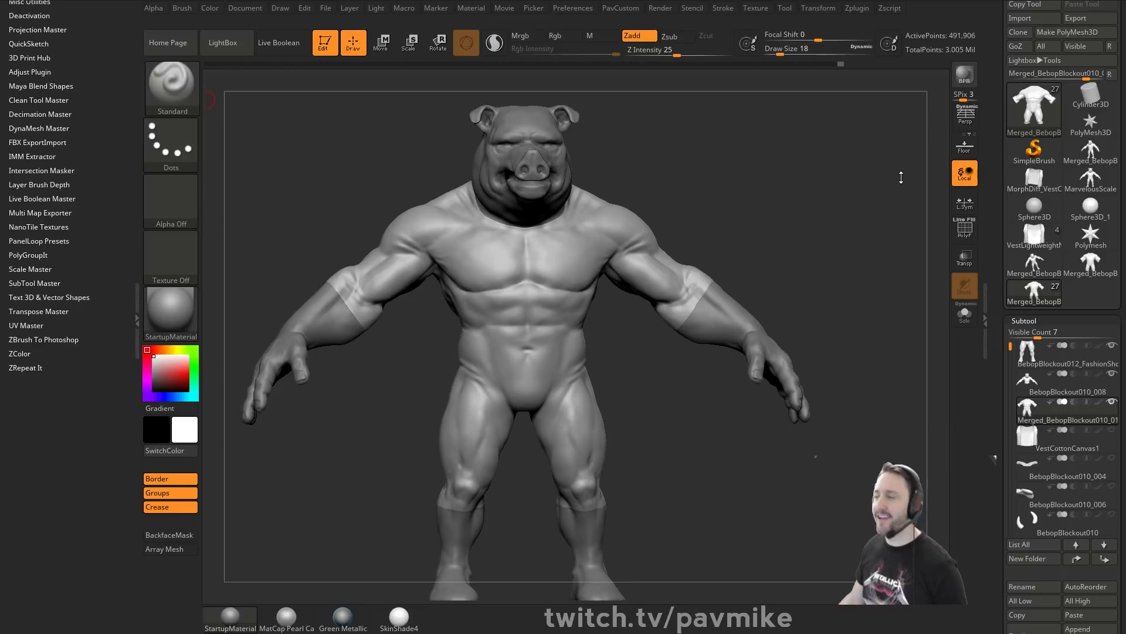
mouse_move(900, 175)
left_mouse_down()
mouse_move(820, 155)
mouse_move(731, 168)
left_mouse_up()
key("s")
mouse_move(731, 168)
left_mouse_down()
mouse_move(749, 171)
mouse_move(736, 167)
mouse_move(742, 220)
left_mouse_up()
key("s")
left_click_drag(626, 221, 624, 220)
Make the head-and-arms subtool BebopBlockout010_008 active and set Draw Size to 22.
left_click(588, 223, "alt")
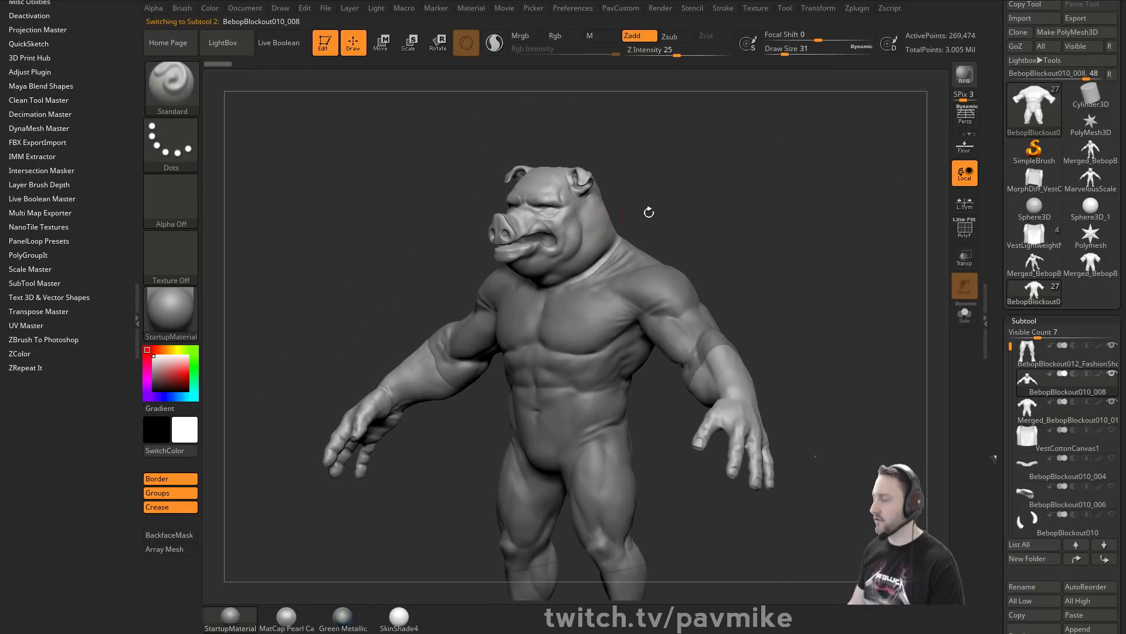
mouse_move(741, 233)
left_mouse_down("alt")
mouse_move(733, 191)
mouse_move(697, 158)
left_mouse_up("alt")
left_click(580, 284, "alt")
mouse_move(766, 225)
left_mouse_down()
mouse_move(731, 229)
mouse_move(683, 211)
mouse_move(789, 219)
left_mouse_up()
key("f")
key("s")
key("s")
mouse_move(788, 219)
left_mouse_down()
mouse_move(817, 219)
mouse_move(764, 274)
mouse_move(797, 249)
left_mouse_up()
key("s")
left_click(801, 224)
left_click(755, 290, "alt")
key("s")
left_click(771, 272)
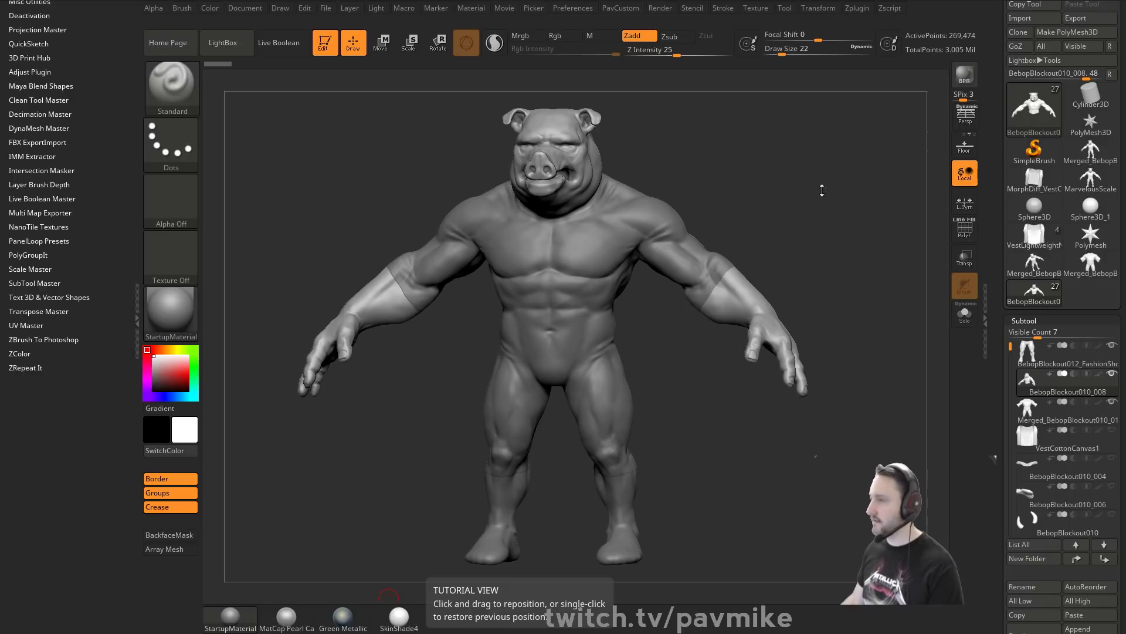
left_click_drag(873, 209, 813, 169)
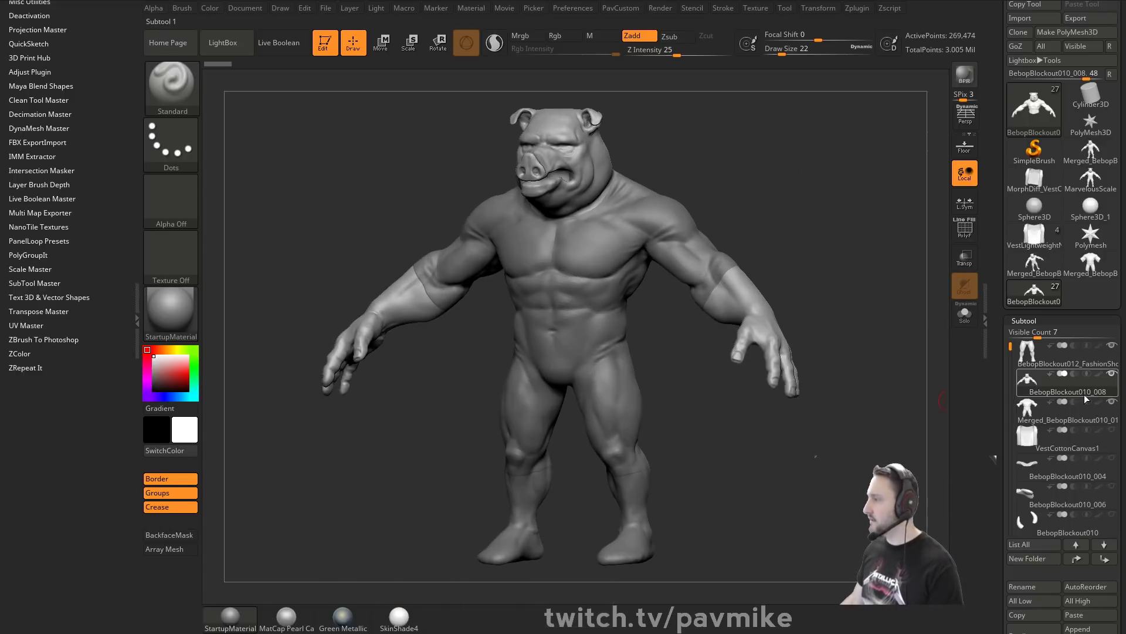
Select the VestCottonCanvas1 subtool, display its polyframe, and show the BebopBlockout010_008 subtool together with it.
left_click(1076, 421)
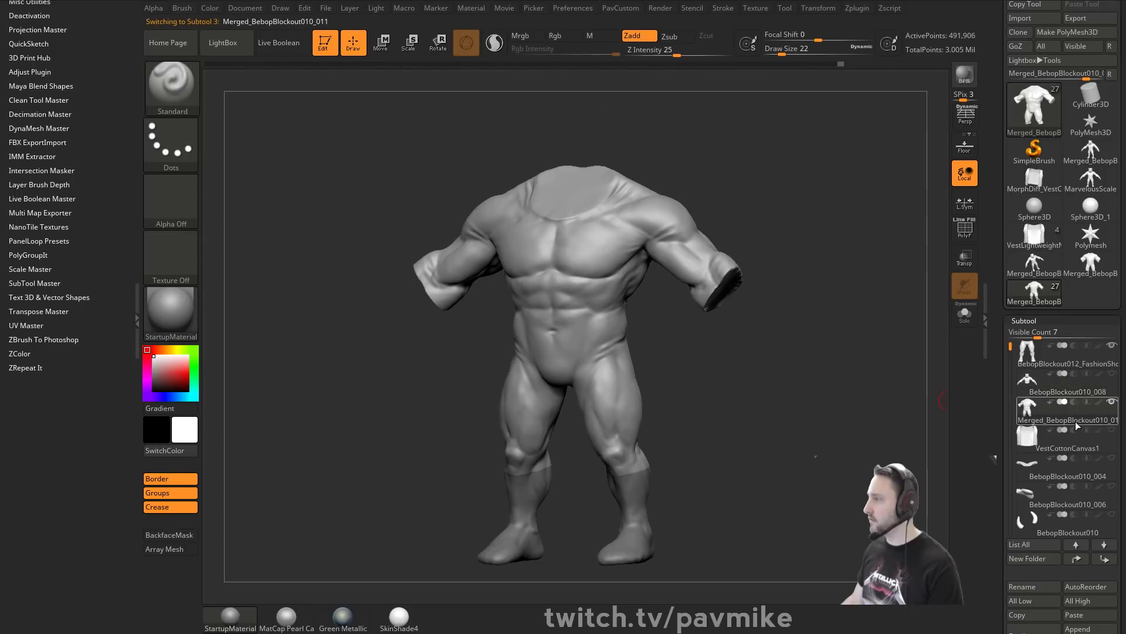
left_click(1067, 448)
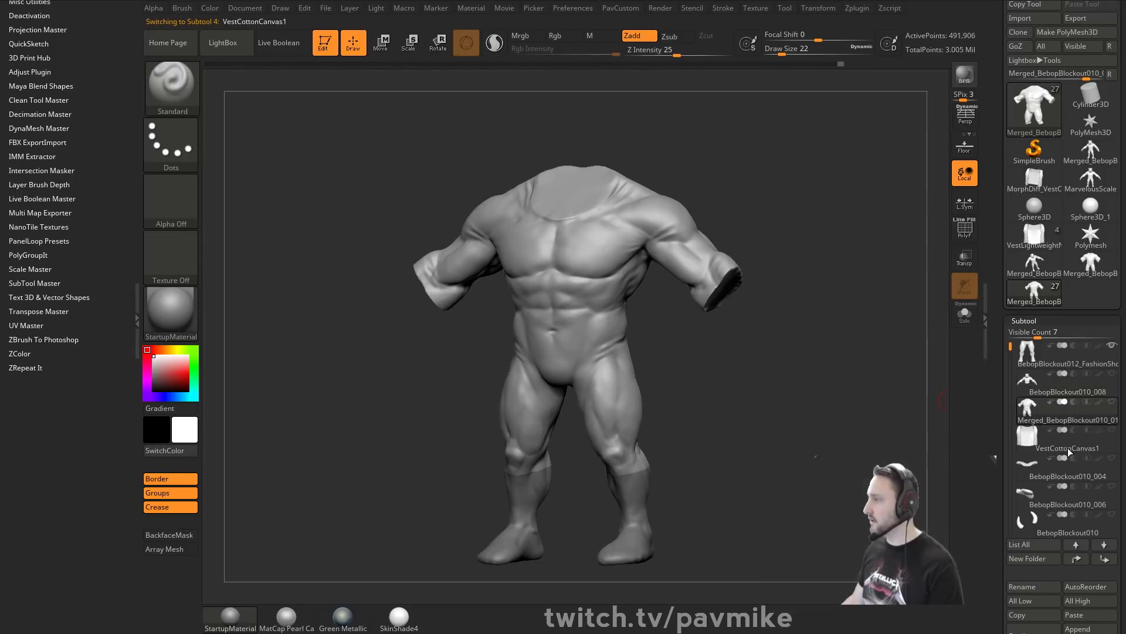
left_click(975, 240)
left_click(1113, 374)
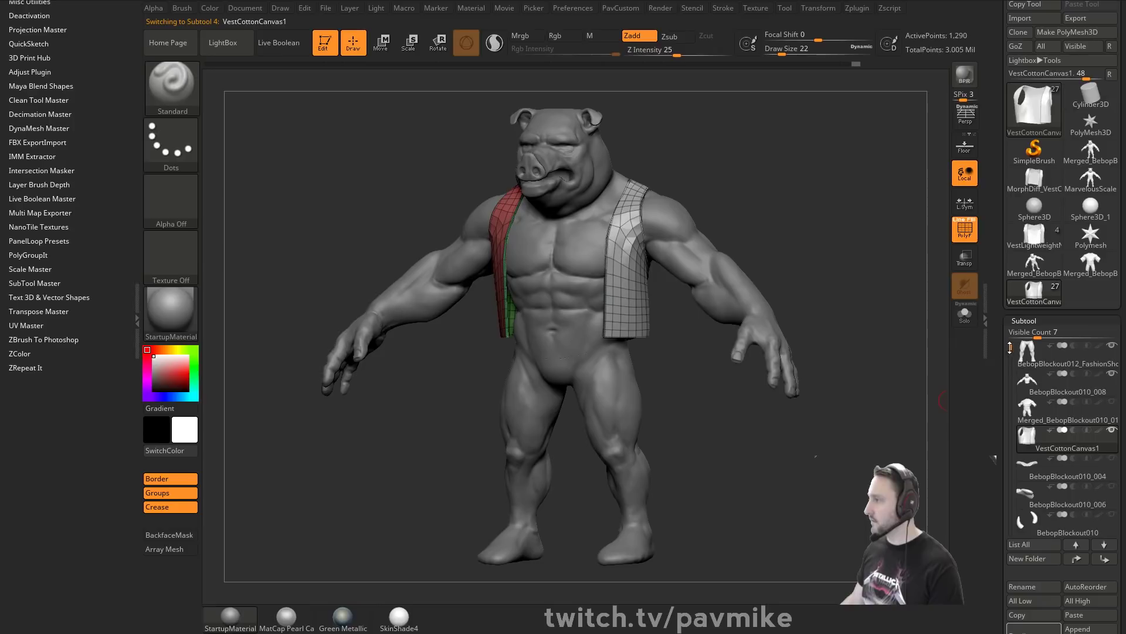
left_click_drag(821, 259, 851, 299, "shift")
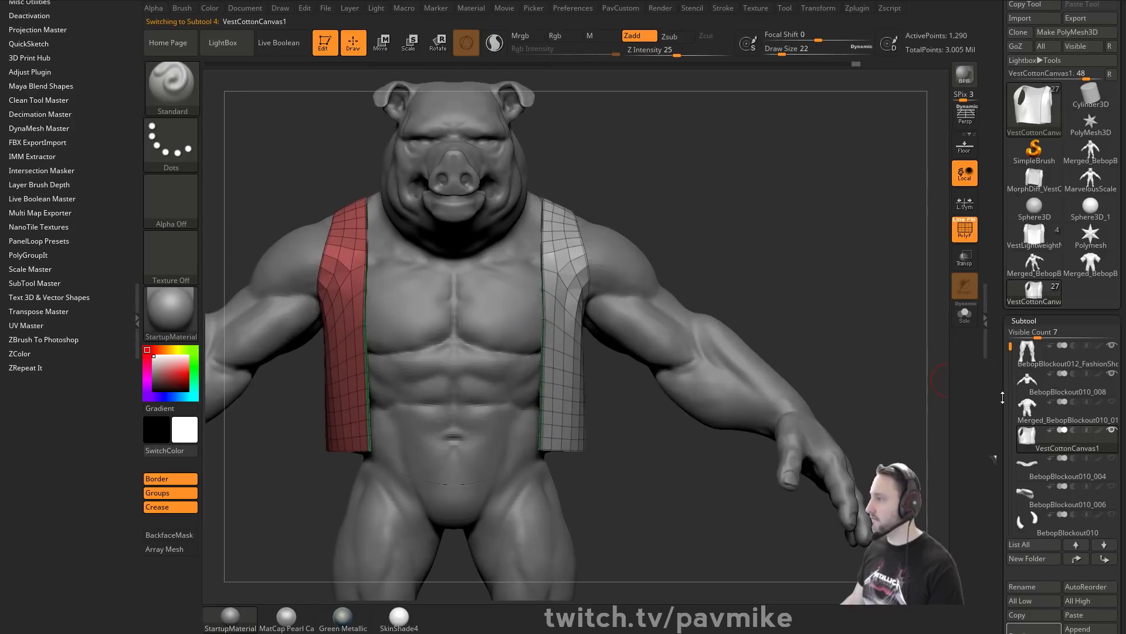
Raise the vest to subdivision level 5 and turn off the polyframe display.
left_click_drag(1003, 397, 994, 249)
left_click_drag(1040, 397, 1056, 397)
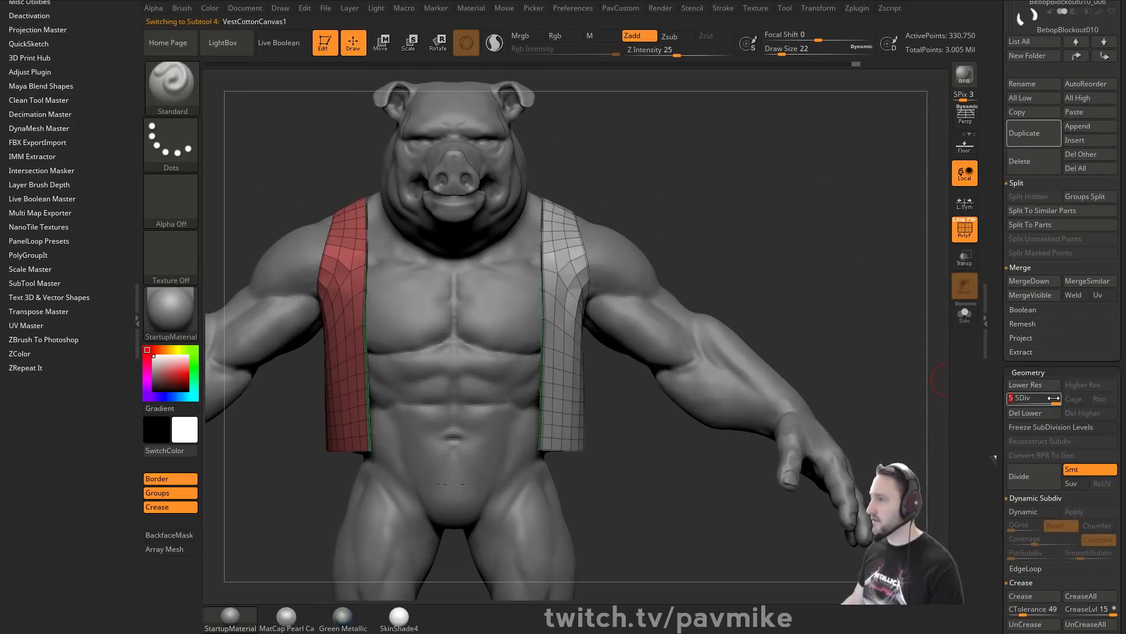
left_click(964, 229)
left_click_drag(844, 256, 868, 267)
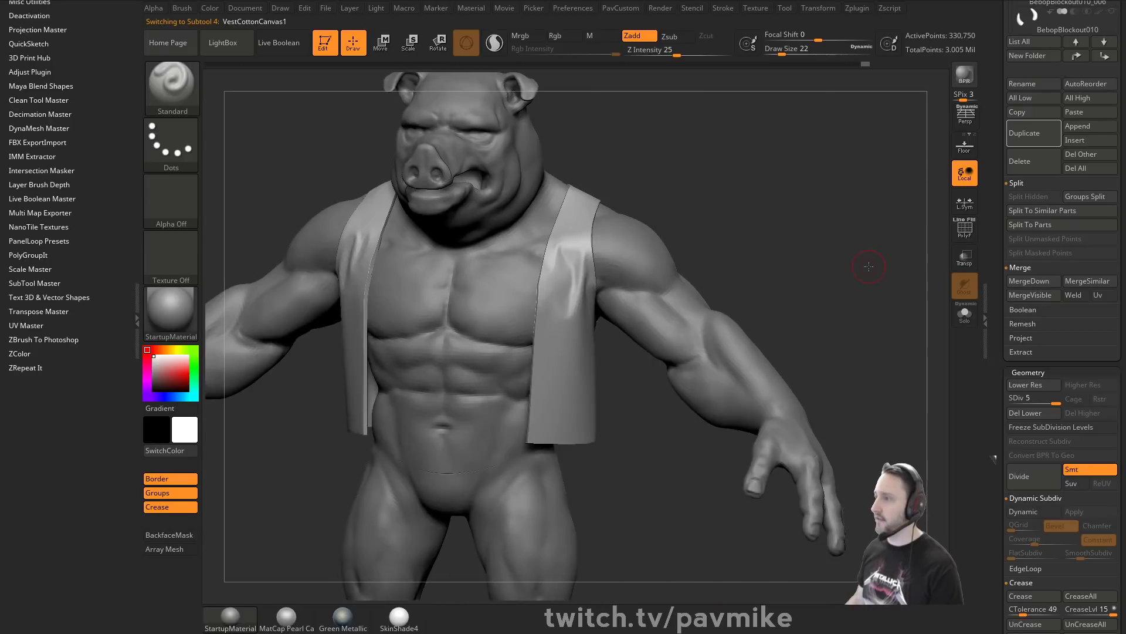
Set the Draw Size to 9 and display the polyframe on the vest.
mouse_move(786, 148)
left_mouse_down("alt")
mouse_move(776, 185)
mouse_move(816, 203)
left_mouse_up("alt")
key("s")
key("s")
mouse_move(815, 203)
left_mouse_down()
mouse_move(700, 215)
mouse_move(748, 193)
mouse_move(644, 195)
left_mouse_up()
left_click_drag(770, 223, 810, 222)
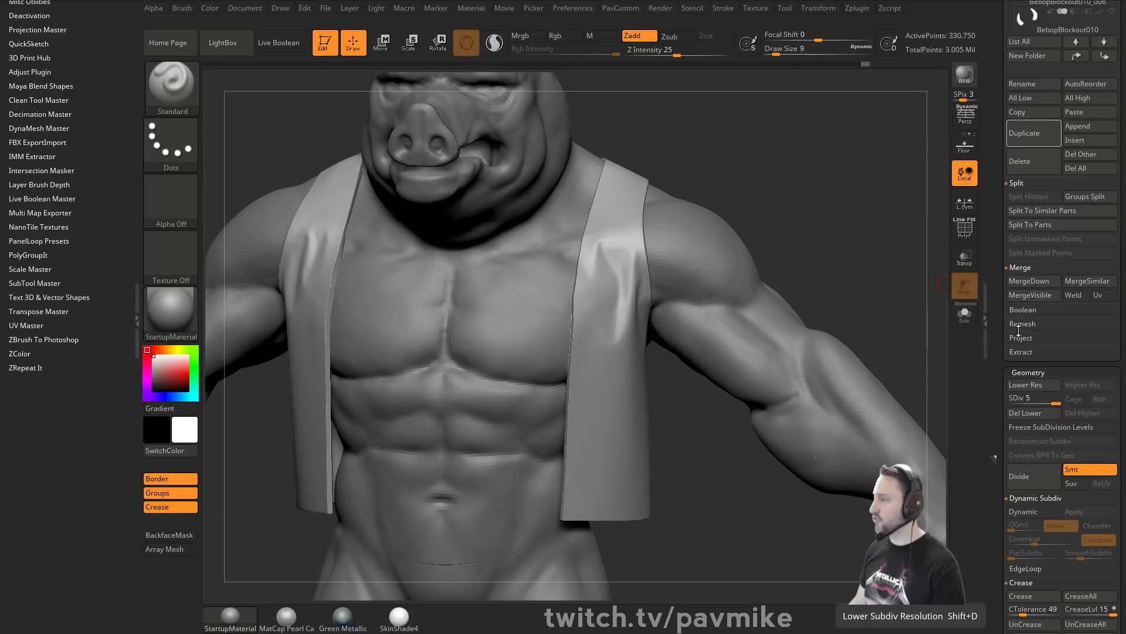
left_click(964, 229)
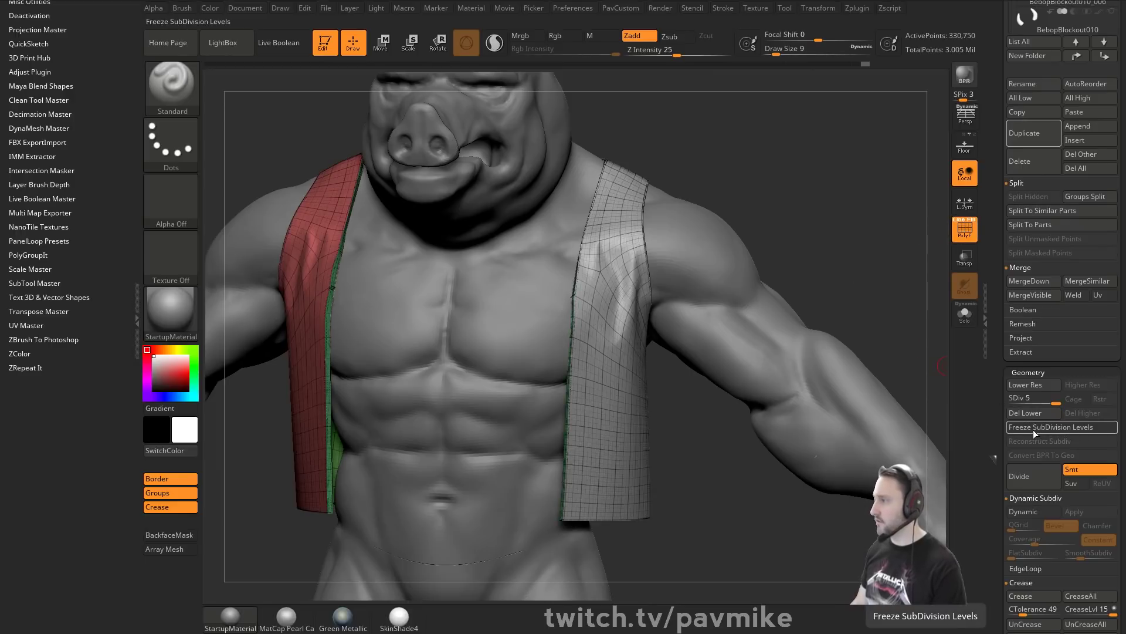
Freeze the vest's subdivision levels and isolate the vest subtool with Solo.
left_click(1032, 430)
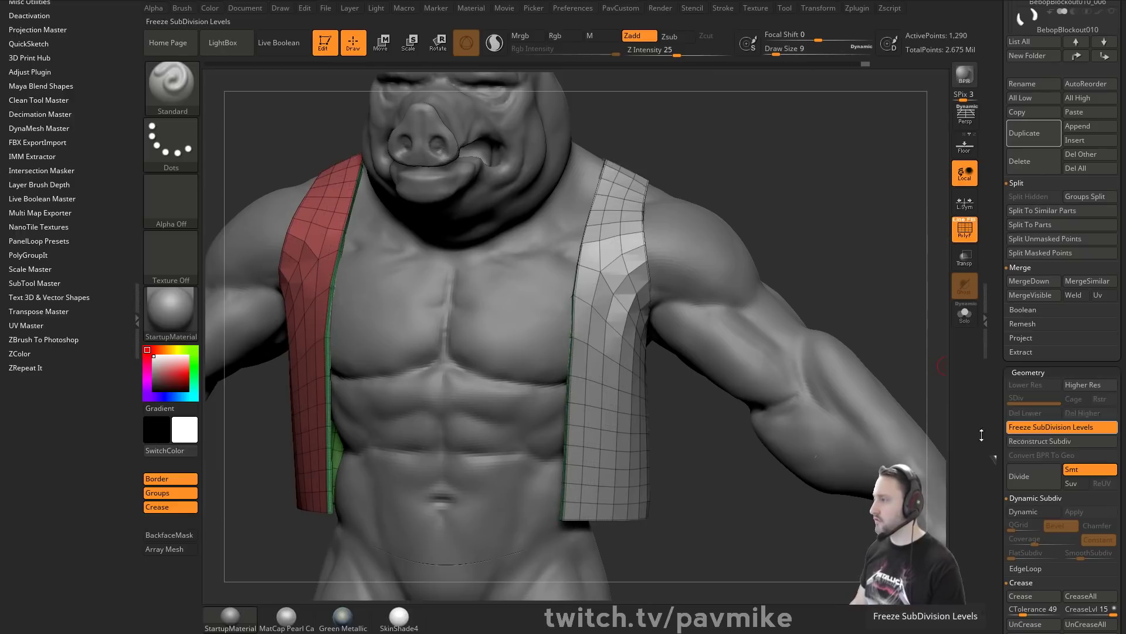
left_click(962, 314)
mouse_move(898, 279)
left_mouse_down()
mouse_move(863, 314)
mouse_move(864, 269)
mouse_move(840, 235)
mouse_move(875, 219)
mouse_move(845, 253)
left_mouse_up()
Extrude the thin rim polygroup of the vest with the ZModeler brush, and unfreeze the subdivision levels.
key("b")
key("z")
key("m")
key("space")
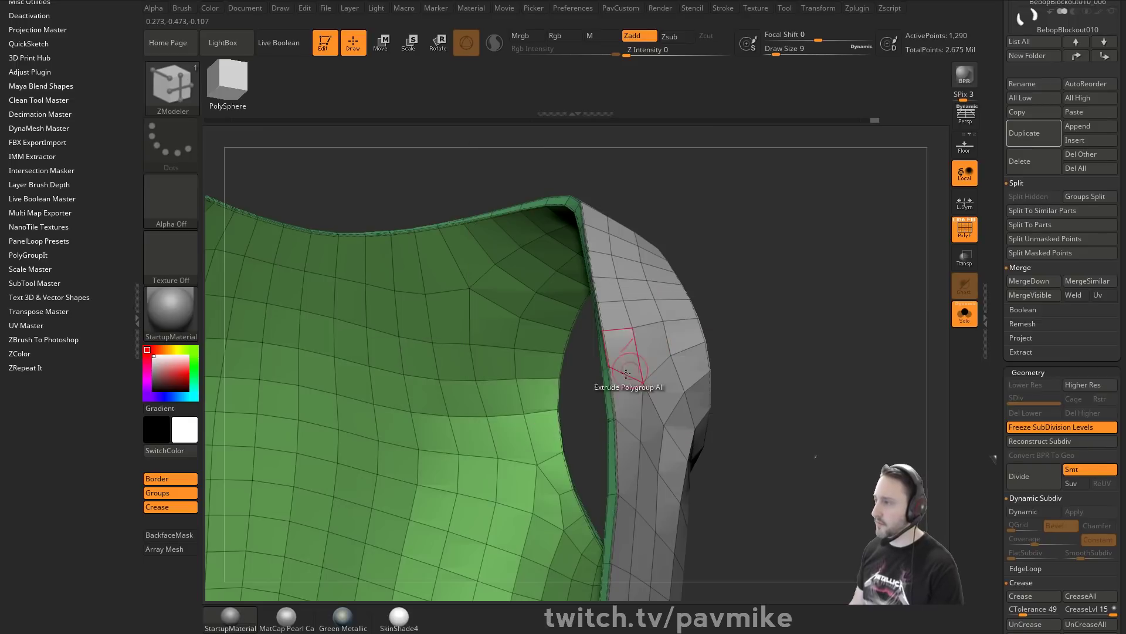
left_click_drag(603, 390, 592, 389)
left_click_drag(804, 393, 822, 340, "alt")
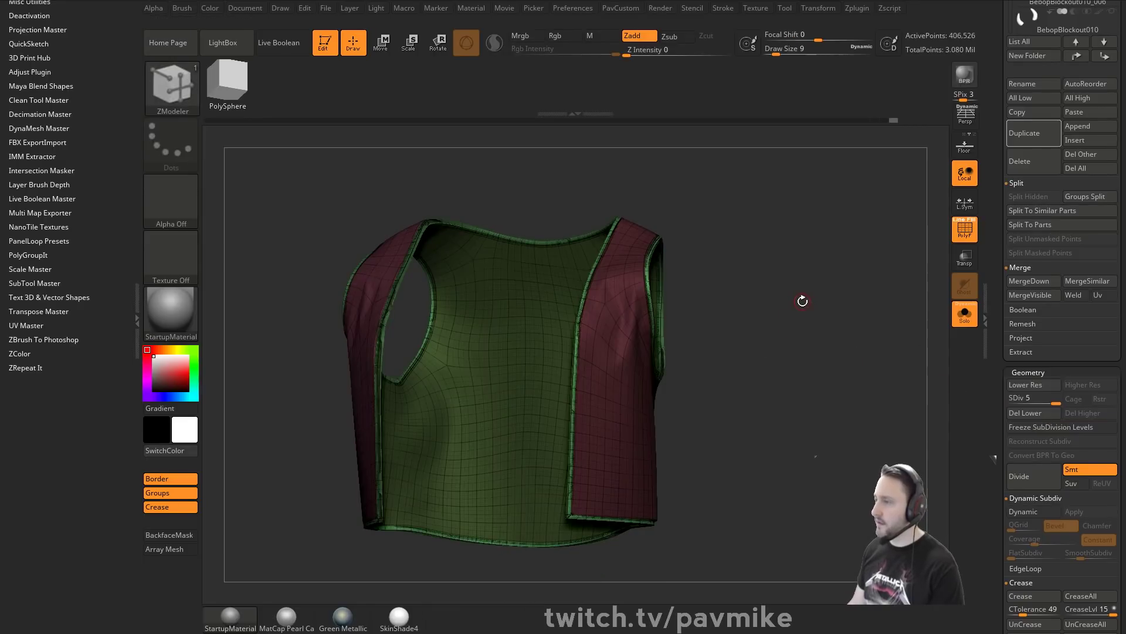
Hide the polyframe and inspect the extruded rim along the vest's front edges and neckline.
mouse_move(802, 301)
left_mouse_down("shift")
mouse_move(995, 304)
mouse_move(862, 286)
mouse_move(815, 301)
left_mouse_up("shift")
key("shift+f")
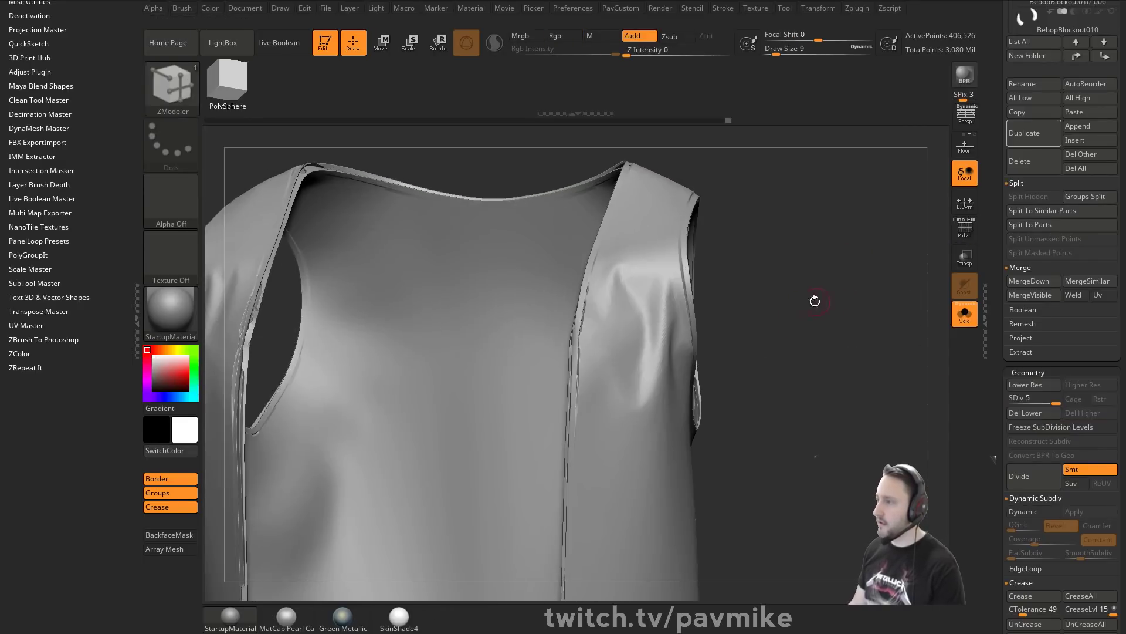
key("shift")
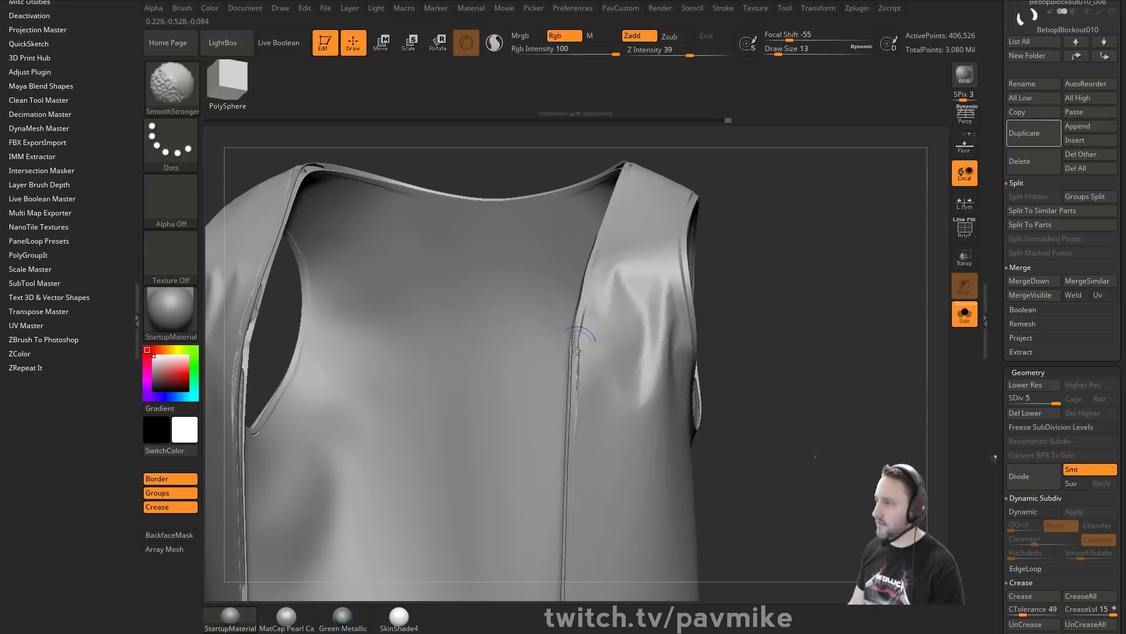
mouse_move(770, 252)
left_mouse_down()
mouse_move(784, 252)
mouse_move(787, 267)
left_mouse_up()
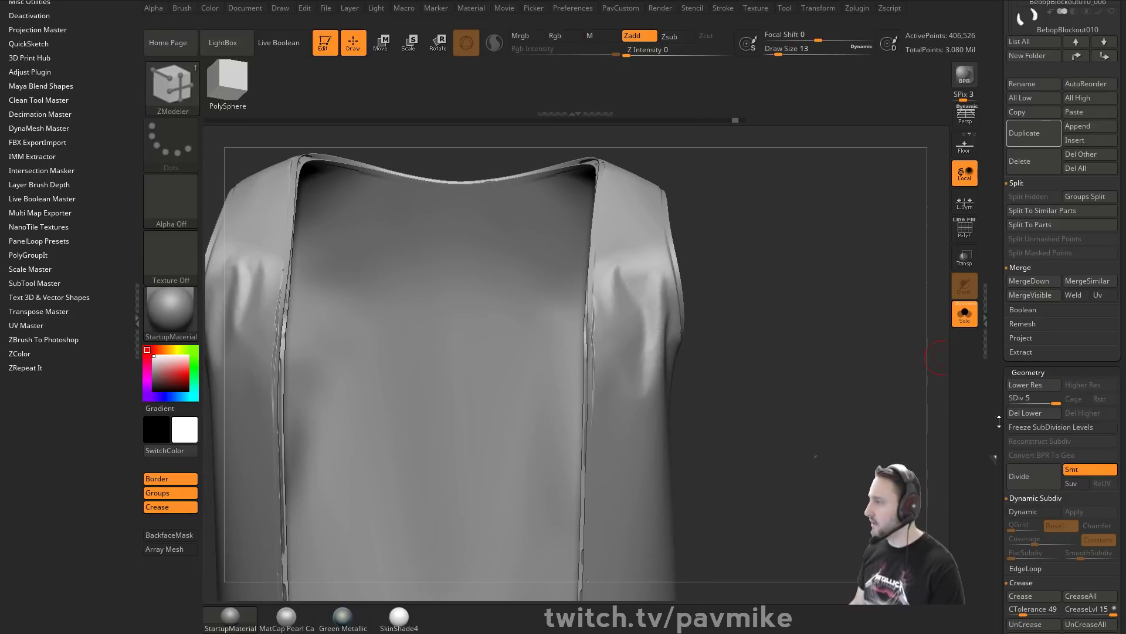
Limit Mask By Feature to Groups, with Border and Crease off, and apply it to the vest.
left_click_drag(999, 421, 997, 55)
left_click(1026, 315)
left_click(1077, 412)
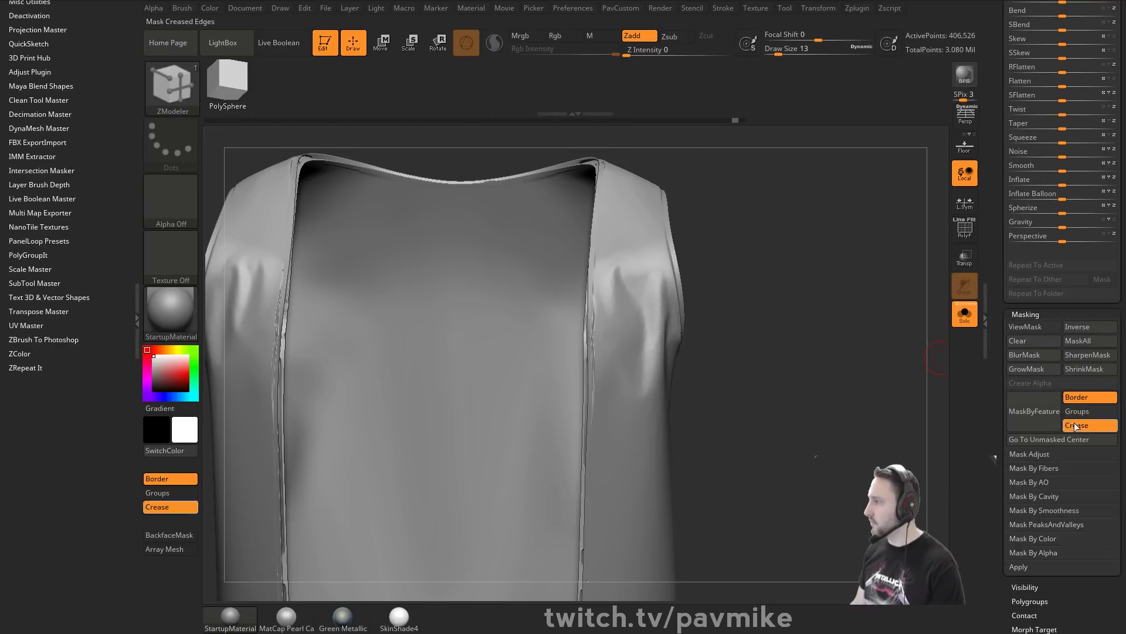
left_click(1077, 427)
left_click(1046, 422)
left_click(1075, 414)
left_click(1077, 398)
left_click(1038, 413)
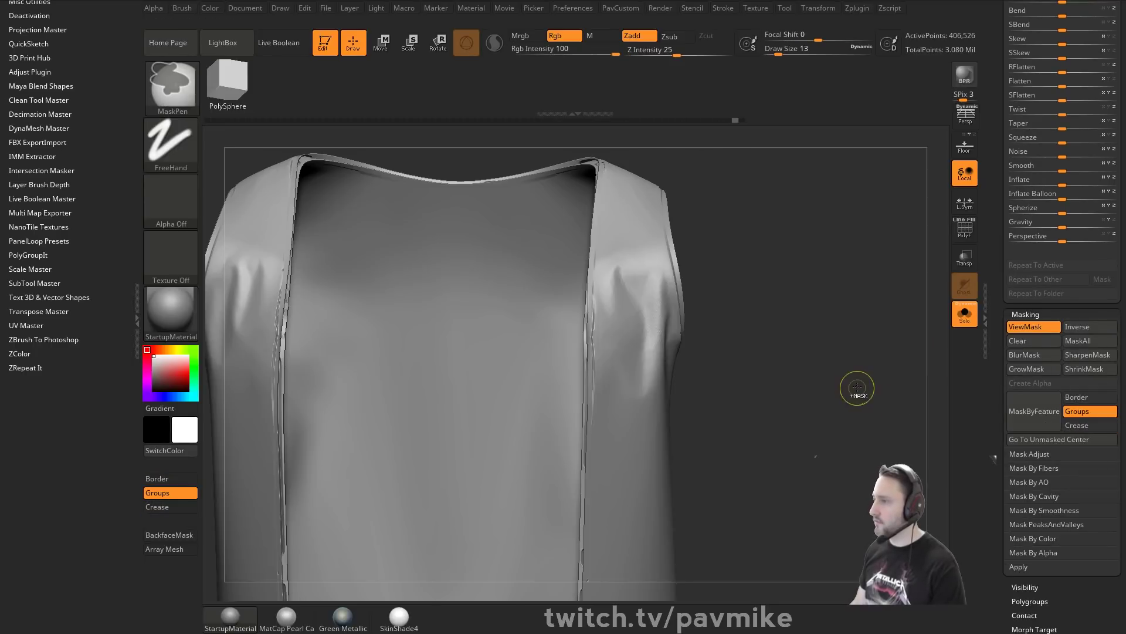
Rebuild the polygroup border mask from scratch, grow it, and invert it so only the vest's borders can be edited.
left_click(857, 389, "ctrl")
left_click_drag(880, 396, 906, 414, "ctrl")
left_click(1016, 421)
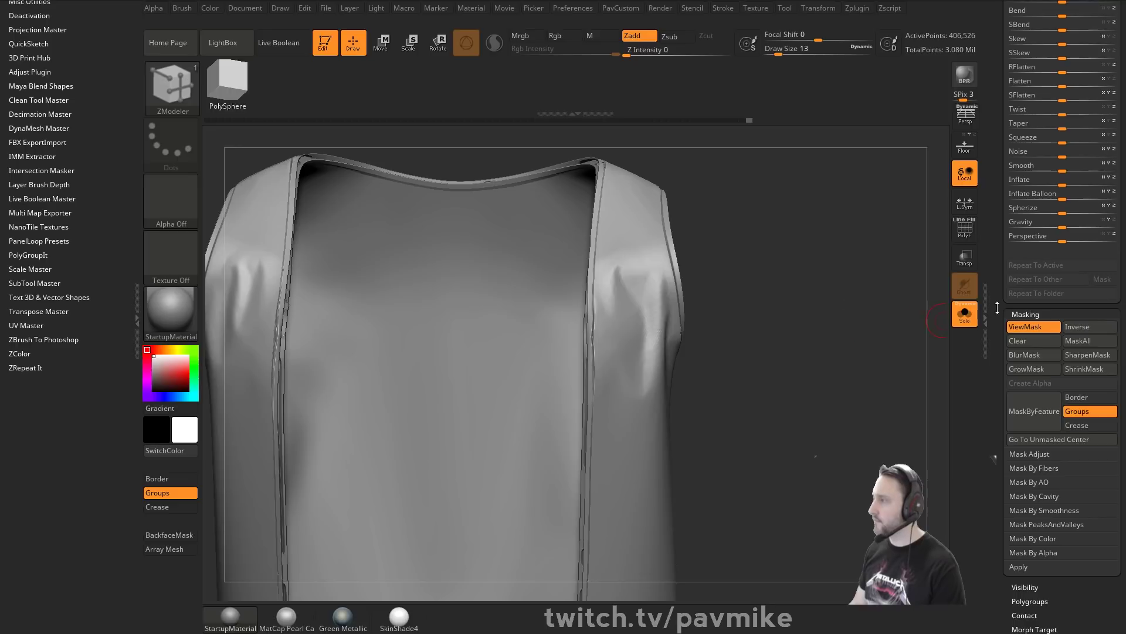
left_click(1025, 369)
left_click(859, 330, "ctrl")
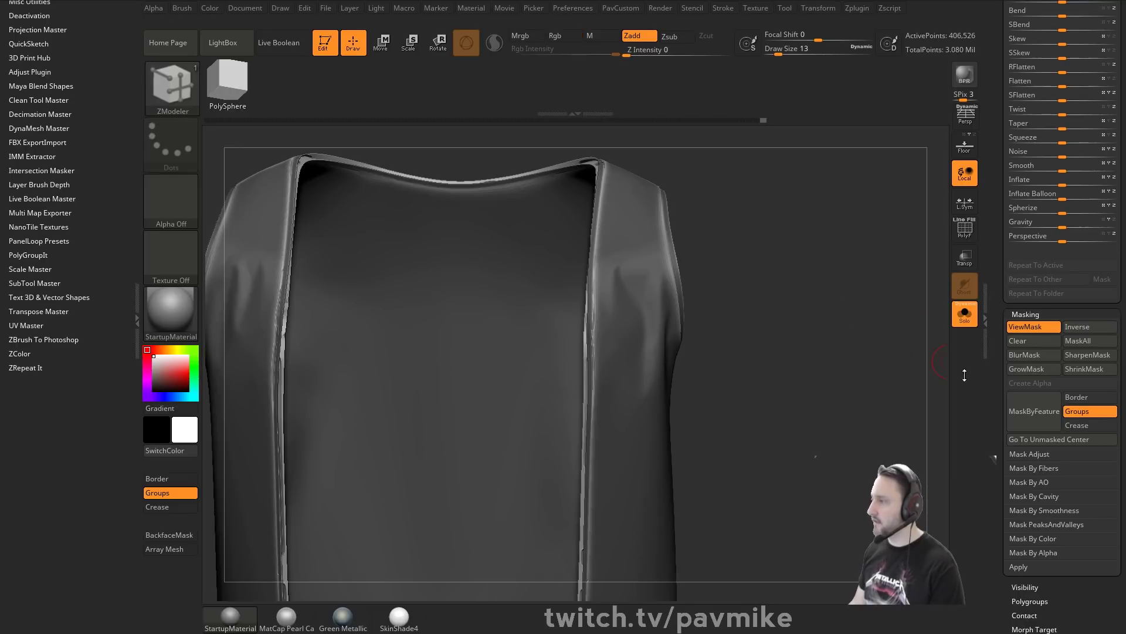
left_click(1031, 333)
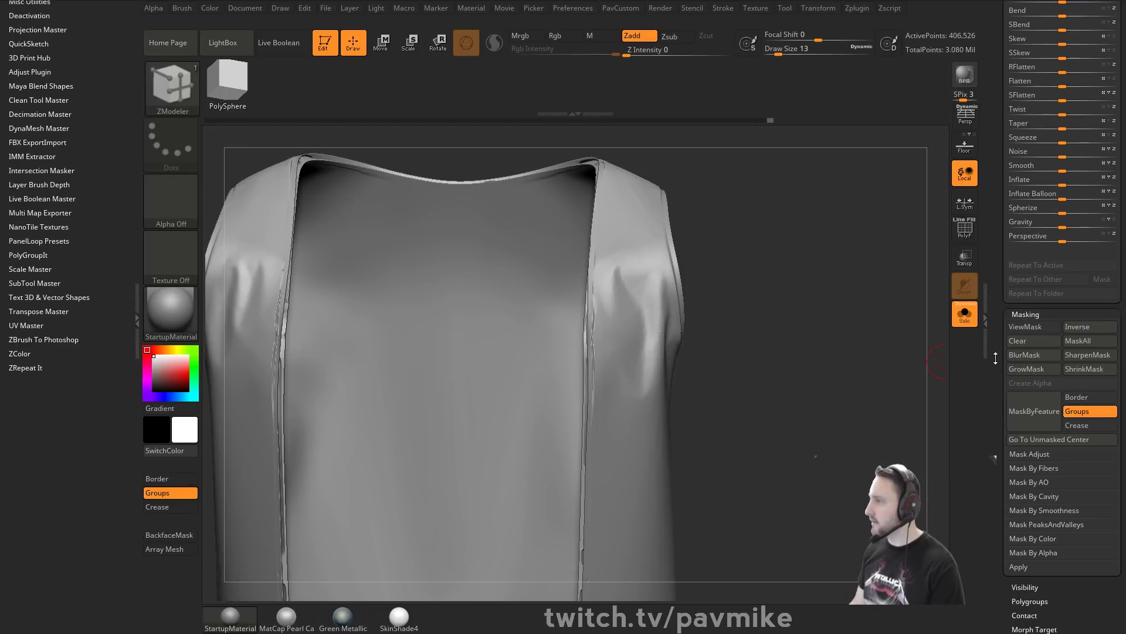
Polish the unmasked polygroup borders with the Polish deformation and check the vest's edges.
scroll(1001, 376, "down", 3)
key("3")
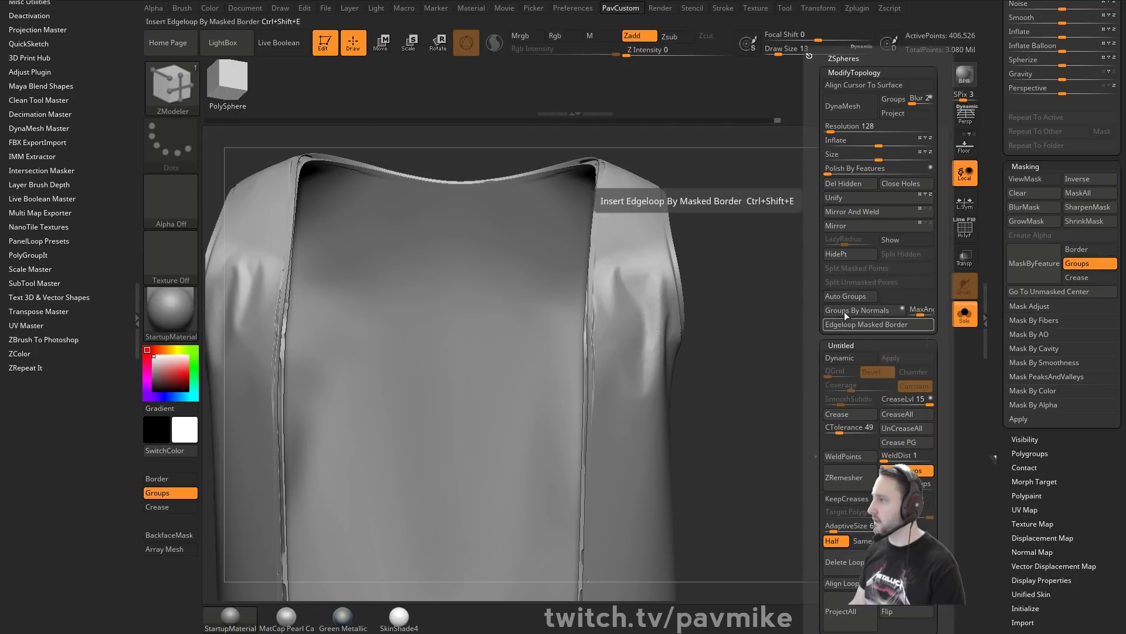
left_click_drag(1015, 495, 1022, 390)
left_click_drag(997, 214, 1011, 481)
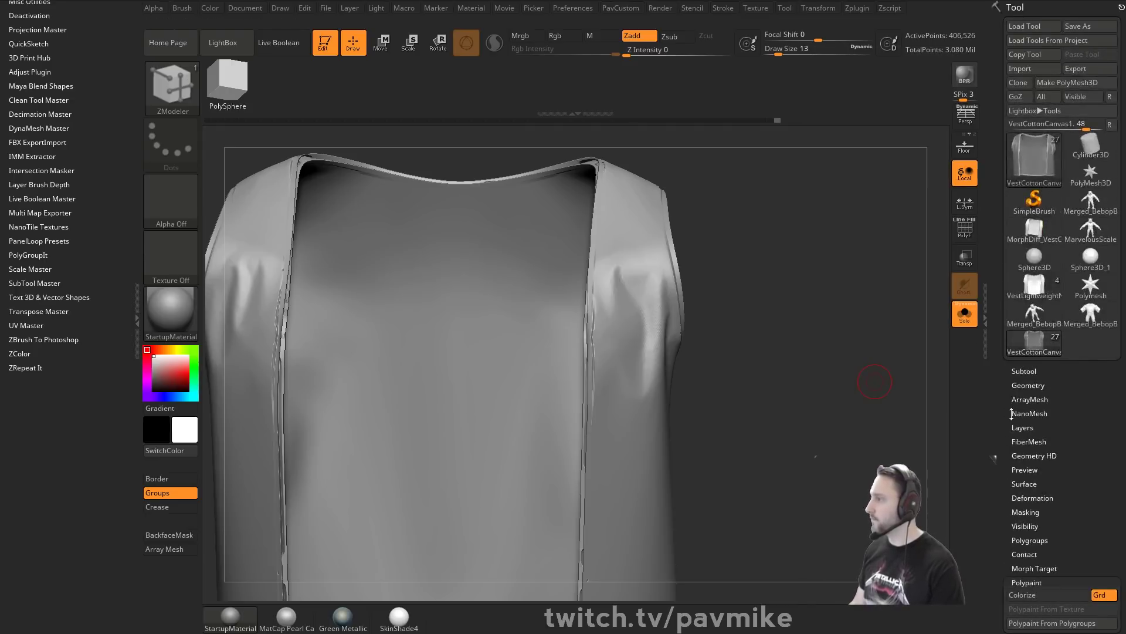
left_click_drag(1003, 434, 997, 311)
left_click(1027, 189)
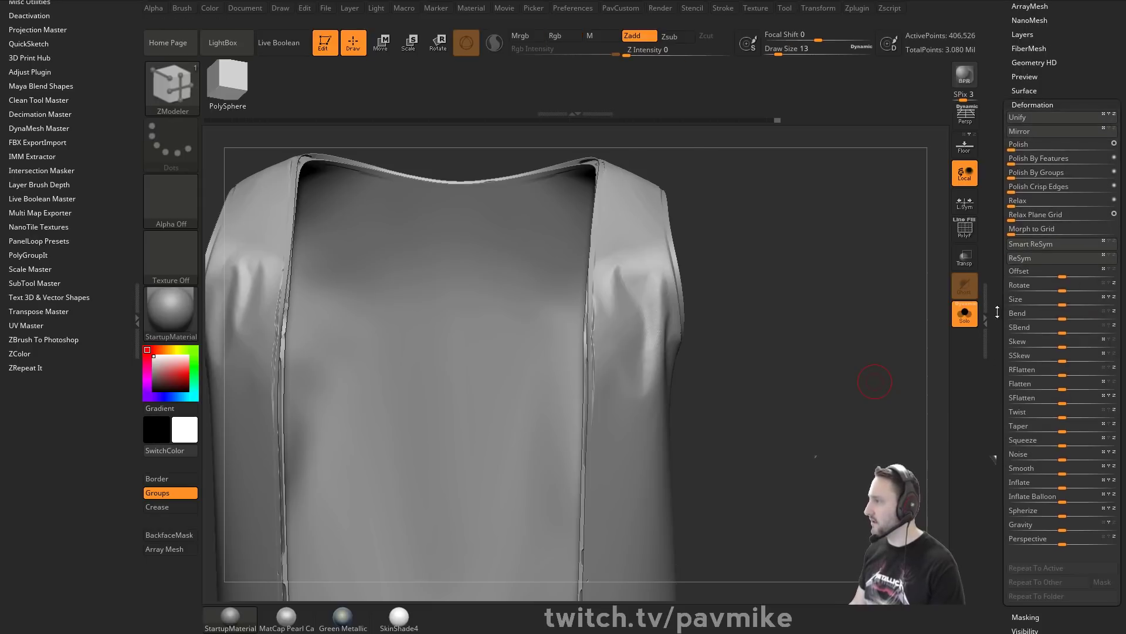
left_click(1016, 147)
left_click_drag(865, 258, 870, 258)
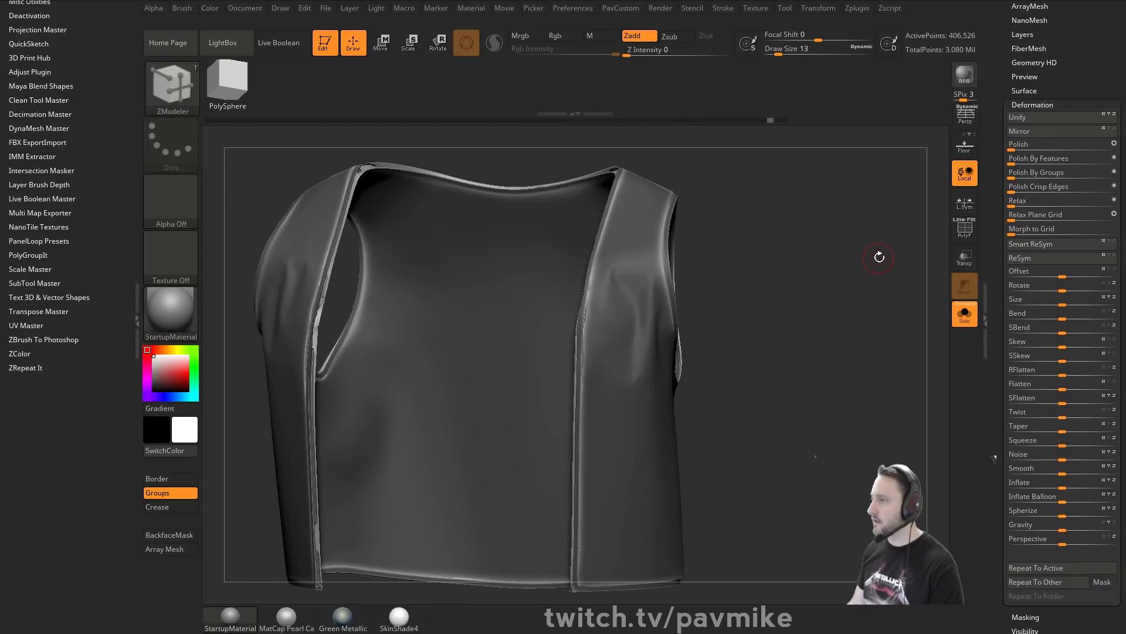
left_click(1018, 146)
left_click_drag(885, 192, 864, 250, "shift")
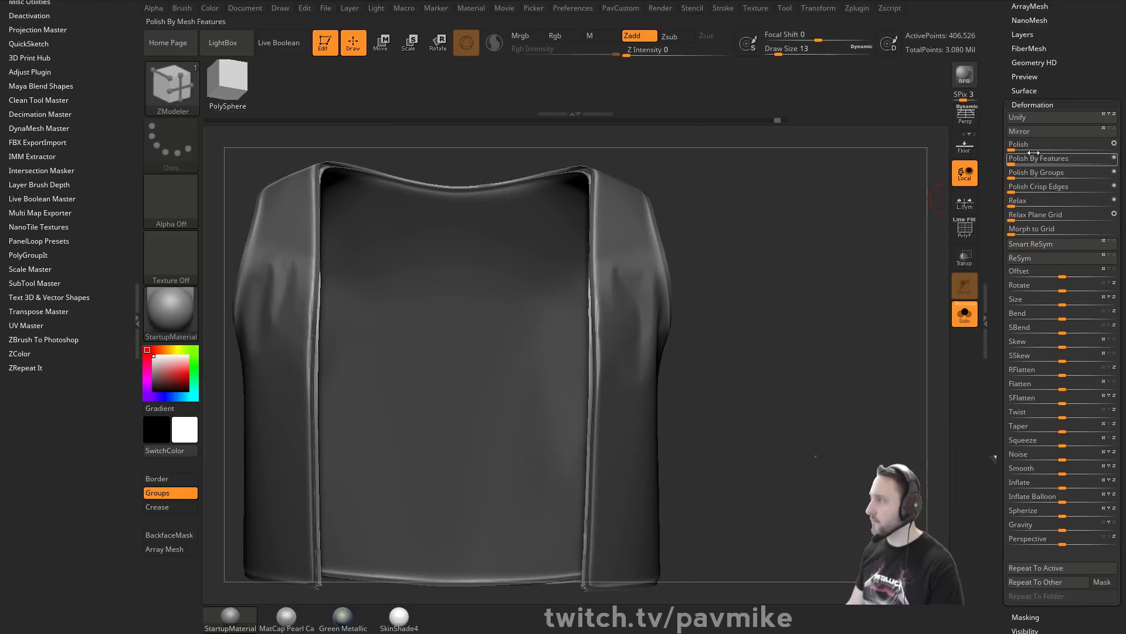
left_click_drag(797, 239, 813, 265)
left_click_drag(769, 221, 820, 261)
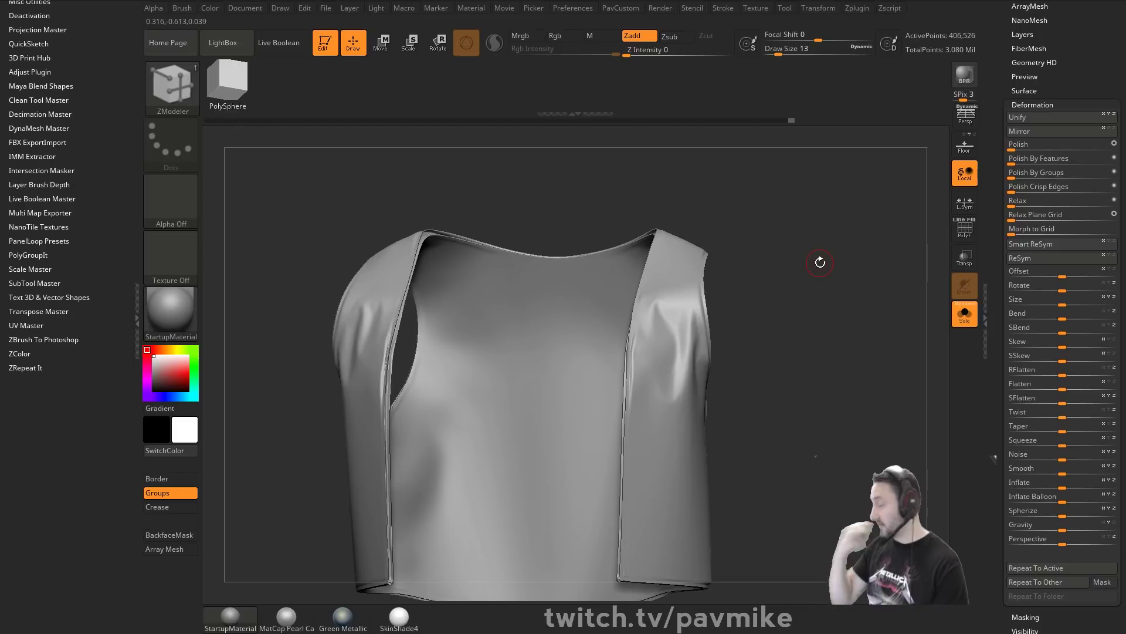
left_click_drag(799, 221, 804, 255)
Undo the polishing and masking done on the vest's rim.
key("ctrl+z")
key("ctrl+z")
key("ctrl+z")
key("ctrl+z")
key("ctrl+z")
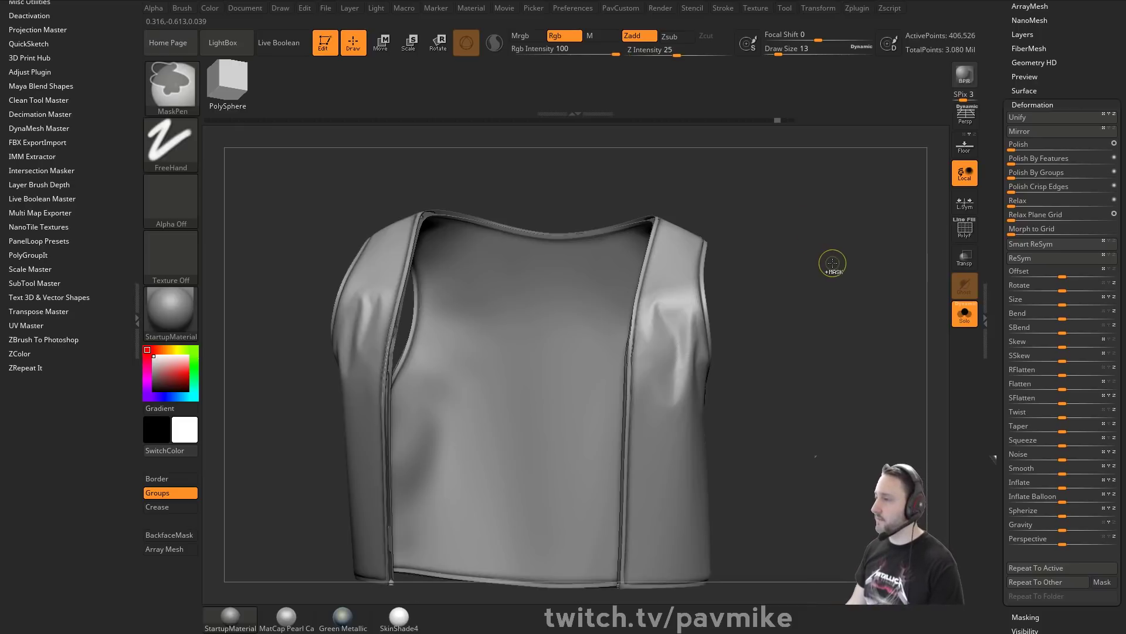
key("ctrl+z")
key("ctrl+z")
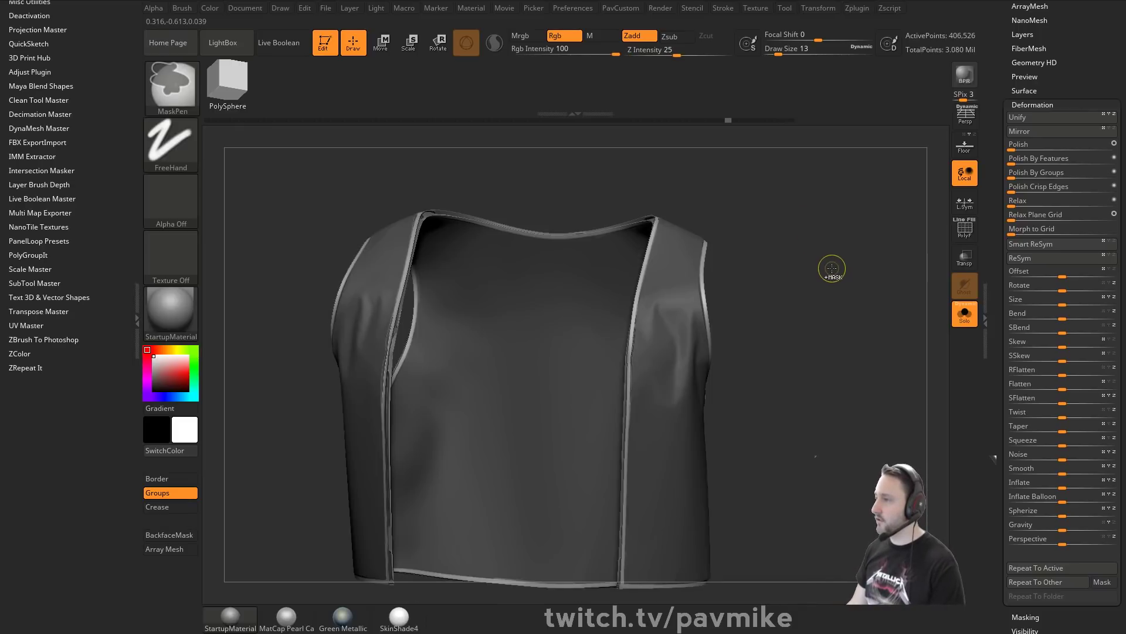
key("ctrl+z")
Step the undo history back to before the rim extrusion and the freezing of subdivision levels.
scroll(991, 250, "up", 5)
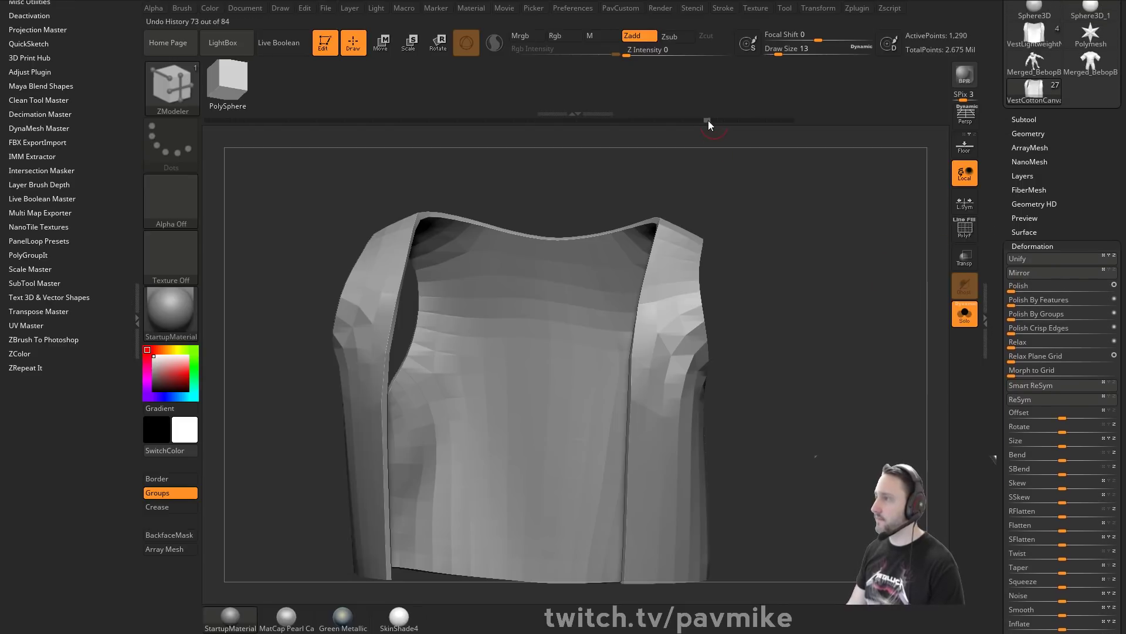
left_click_drag(708, 120, 713, 120)
left_click(1032, 246)
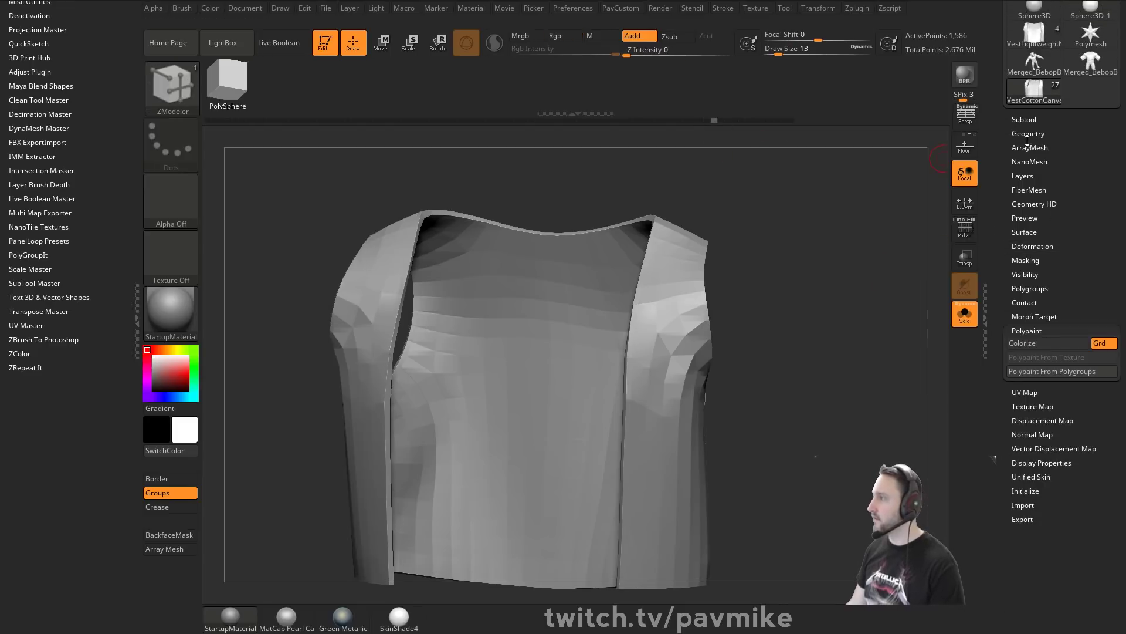
left_click(1028, 133)
key("ctrl+z")
key("ctrl+z")
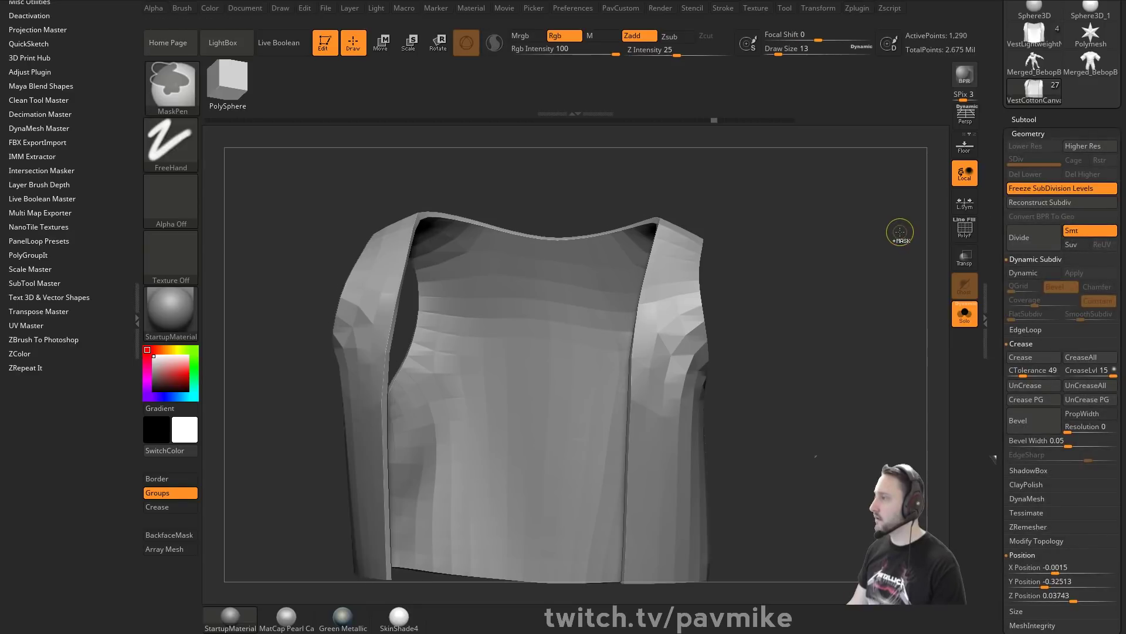
mouse_move(898, 231)
left_mouse_down()
mouse_move(837, 248)
mouse_move(860, 252)
mouse_move(844, 261)
mouse_move(783, 250)
mouse_move(855, 237)
mouse_move(675, 167)
left_mouse_up()
Display the polyframe on the vest, activate the Standard brush, and set the Draw Size to 7.
left_click(960, 233)
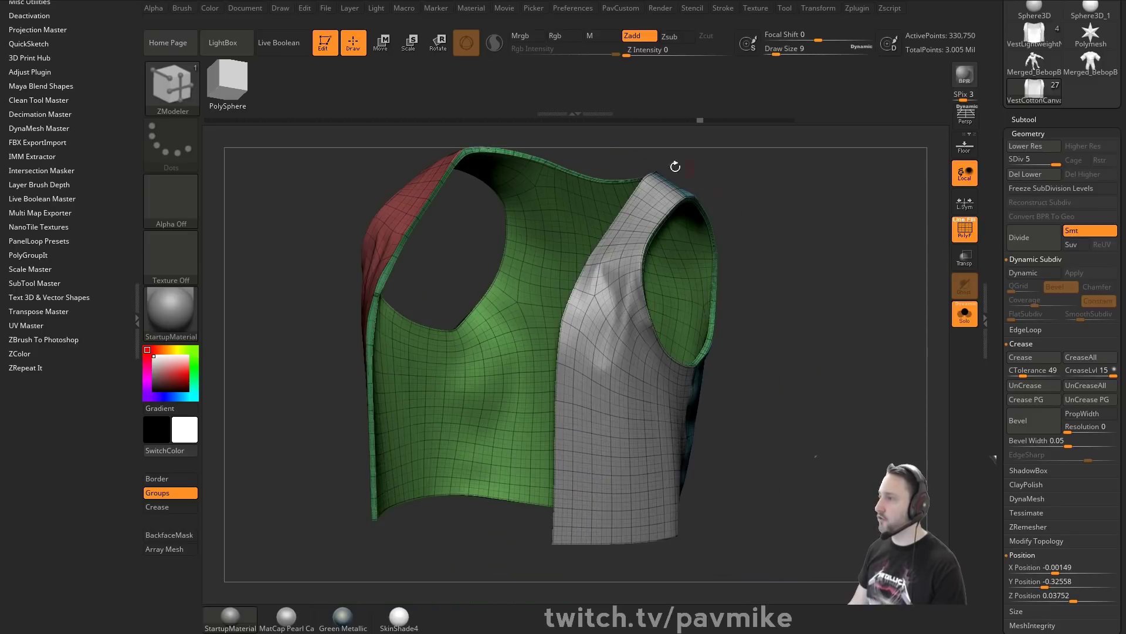
key("b")
key("s")
key("t")
mouse_move(845, 194)
left_mouse_down("alt")
mouse_move(808, 266)
mouse_move(832, 307)
mouse_move(812, 290)
mouse_move(817, 309)
mouse_move(807, 309)
mouse_move(790, 287)
mouse_move(813, 254)
mouse_move(836, 260)
mouse_move(845, 245)
left_mouse_up("alt")
key("s")
key("s")
Open the masking settings and isolate the polygroup of the vest's front panel.
key("shift")
left_click_drag(990, 317, 992, 178)
left_click(1024, 308, "shift")
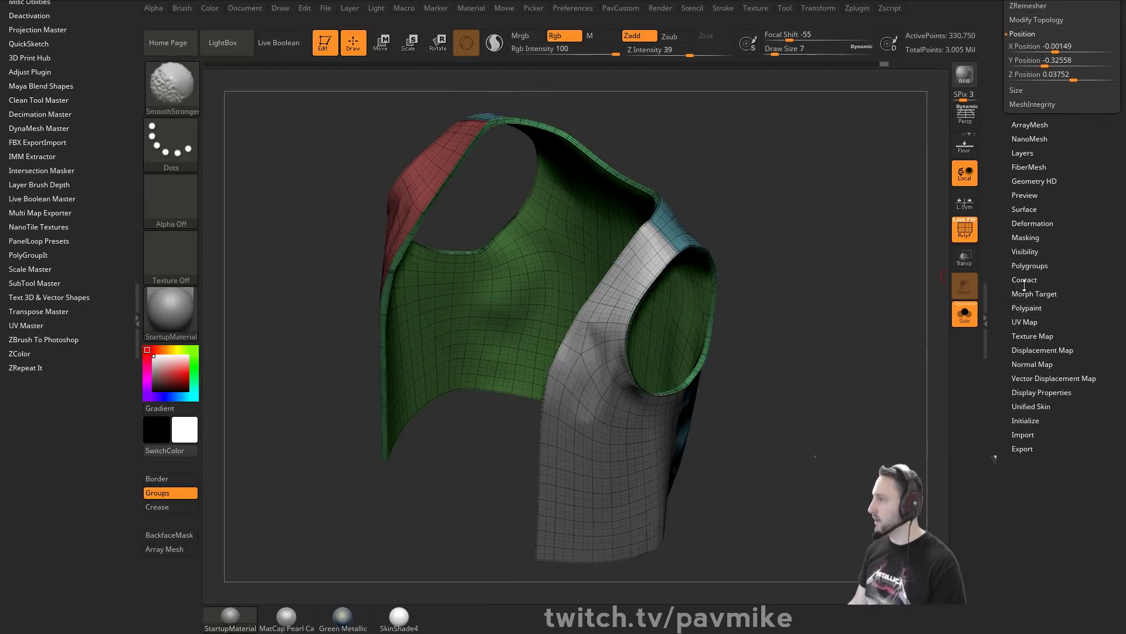
left_click(1026, 236)
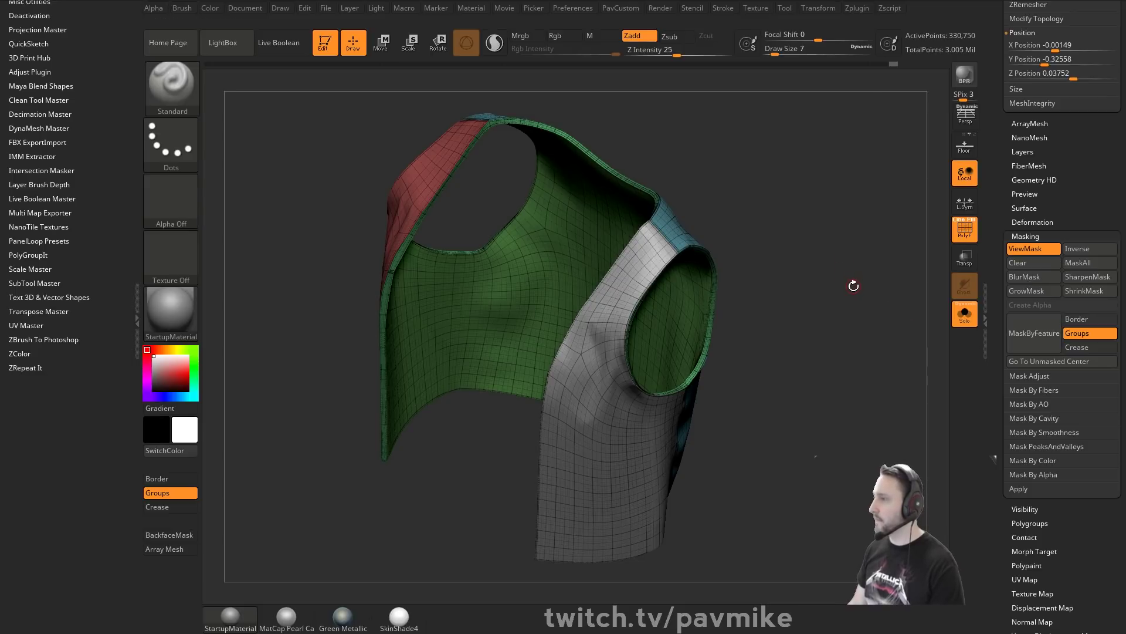
left_click(670, 238, "ctrl+shift")
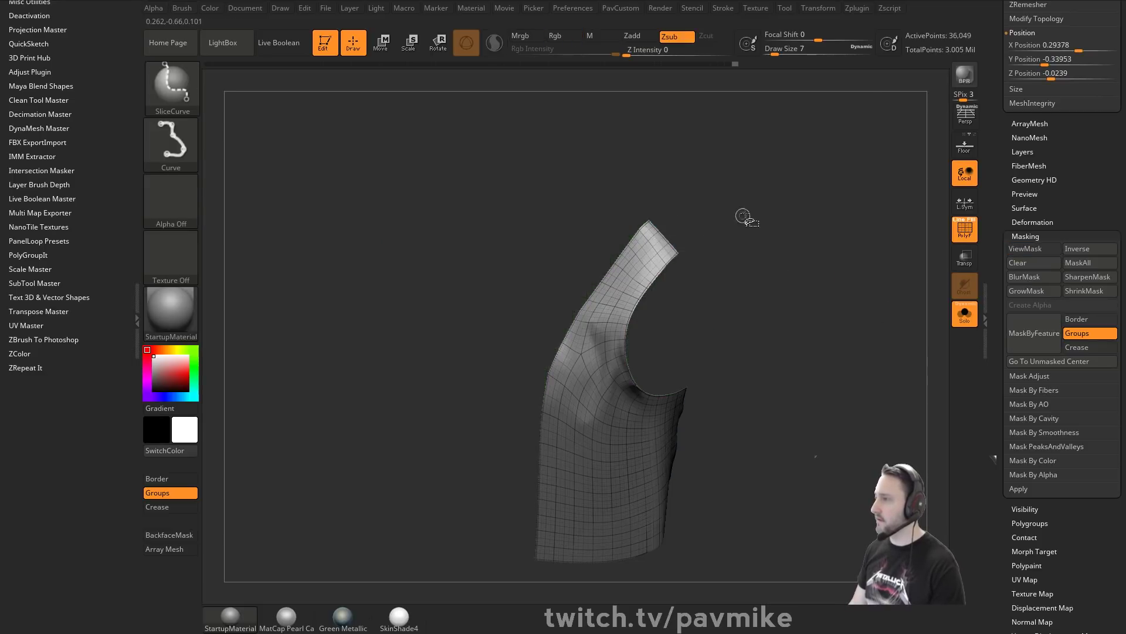
left_click_drag(765, 184, 786, 246, "ctrl+shift")
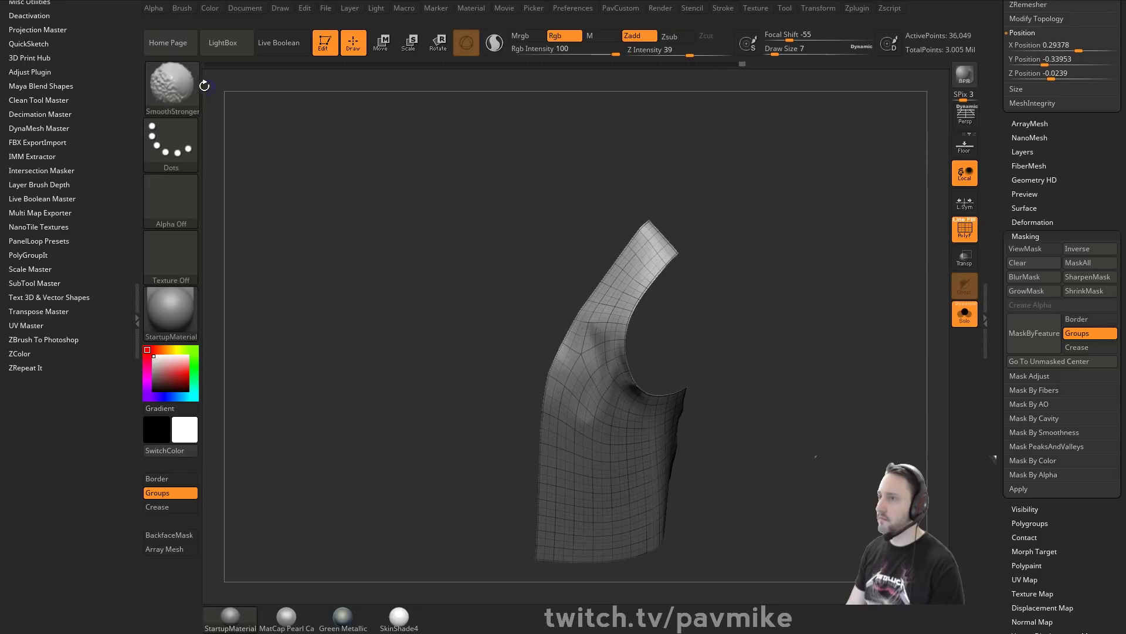
Set SelectRect as the selection brush, and hide the rim and inner polygroups so only the vest's outer panels show.
left_click(186, 91, "shift")
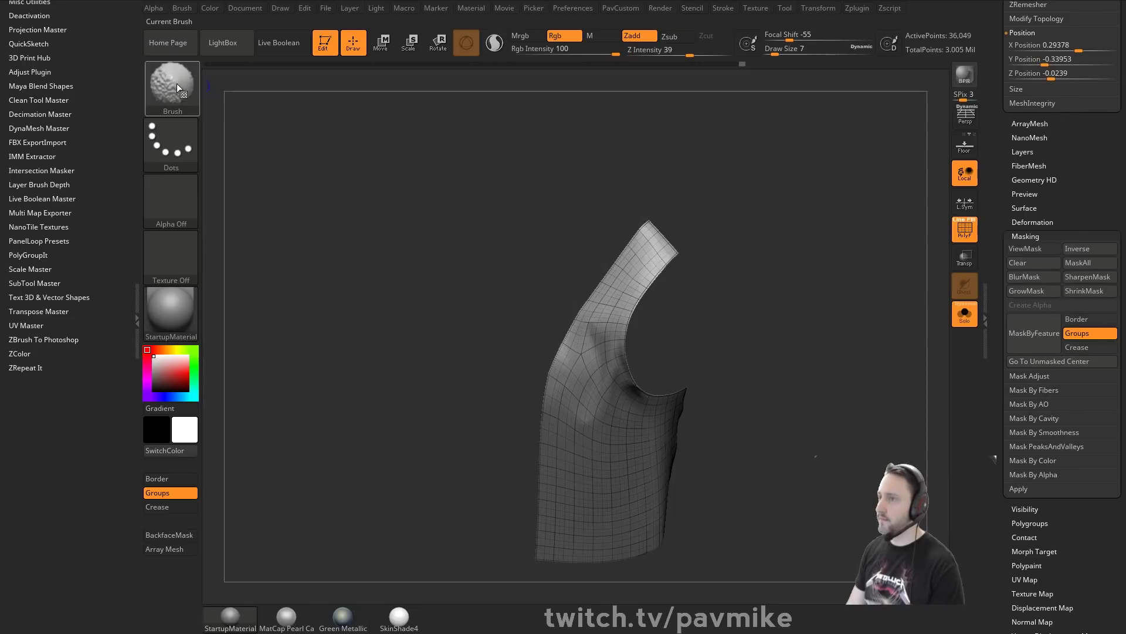
left_click(182, 90, "ctrl+shift")
left_click(244, 98)
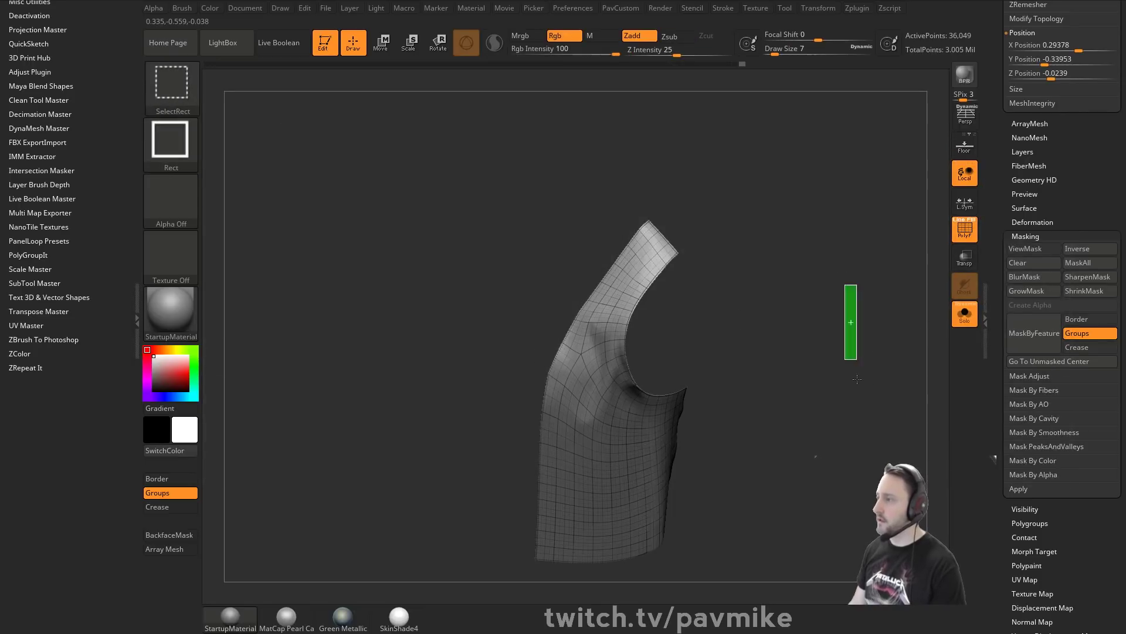
left_click(851, 322, "ctrl+shift")
mouse_move(891, 274)
left_mouse_down("ctrl+shift")
mouse_move(840, 277)
mouse_move(859, 242)
mouse_move(741, 239)
left_mouse_up("ctrl+shift")
Turn off the polyframe, mask the polygroup seams of the outer panels, and invert the mask.
key("shift+f")
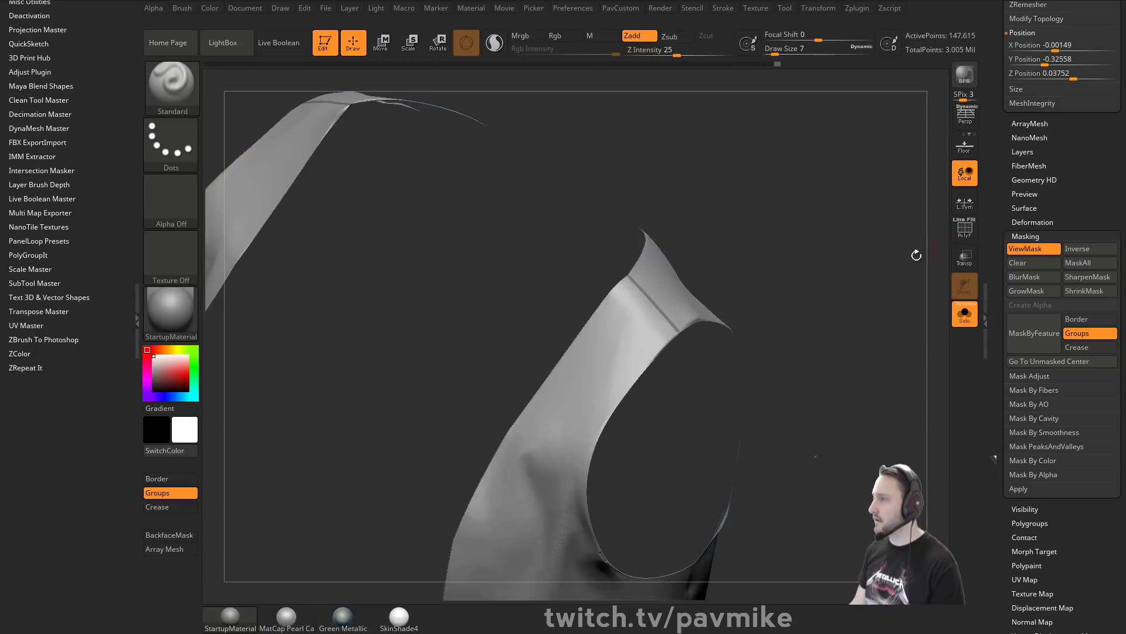
mouse_move(915, 254)
left_mouse_down("alt")
mouse_move(856, 316)
mouse_move(881, 288)
mouse_move(863, 297)
mouse_move(872, 300)
left_mouse_up("alt")
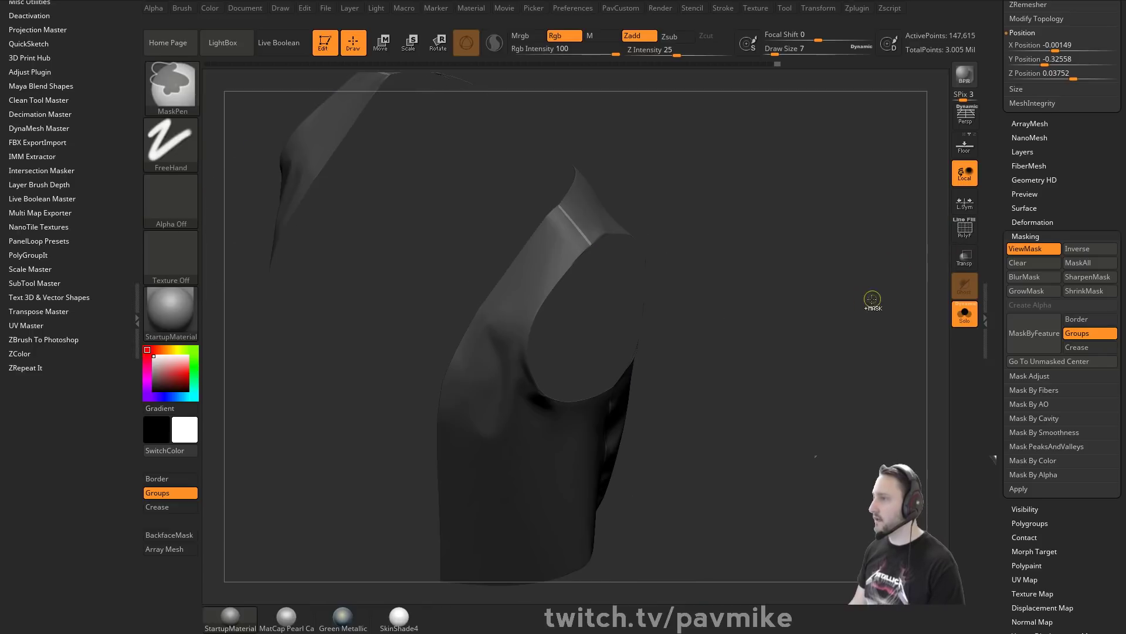
left_click(864, 304, "ctrl+shift")
key("ctrl+z")
left_click(865, 300, "ctrl")
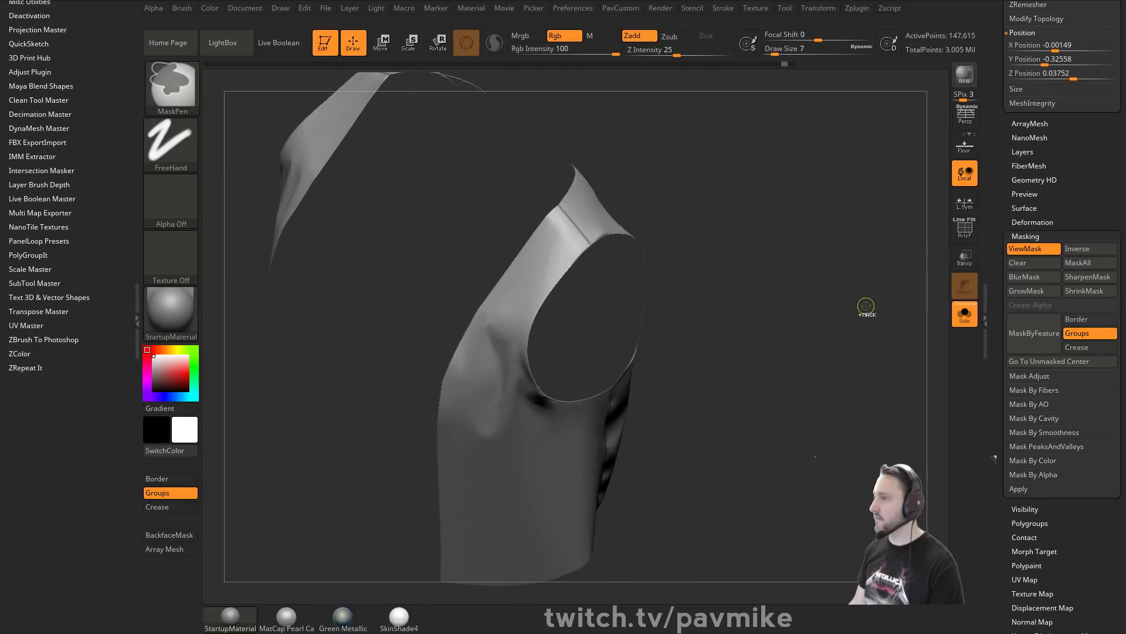
Unhide the whole vest, leave only the panel seams unmasked, and push them inward with the Inflate deformation.
left_click(865, 300, "ctrl+shift")
left_click(866, 300, "ctrl")
key("2")
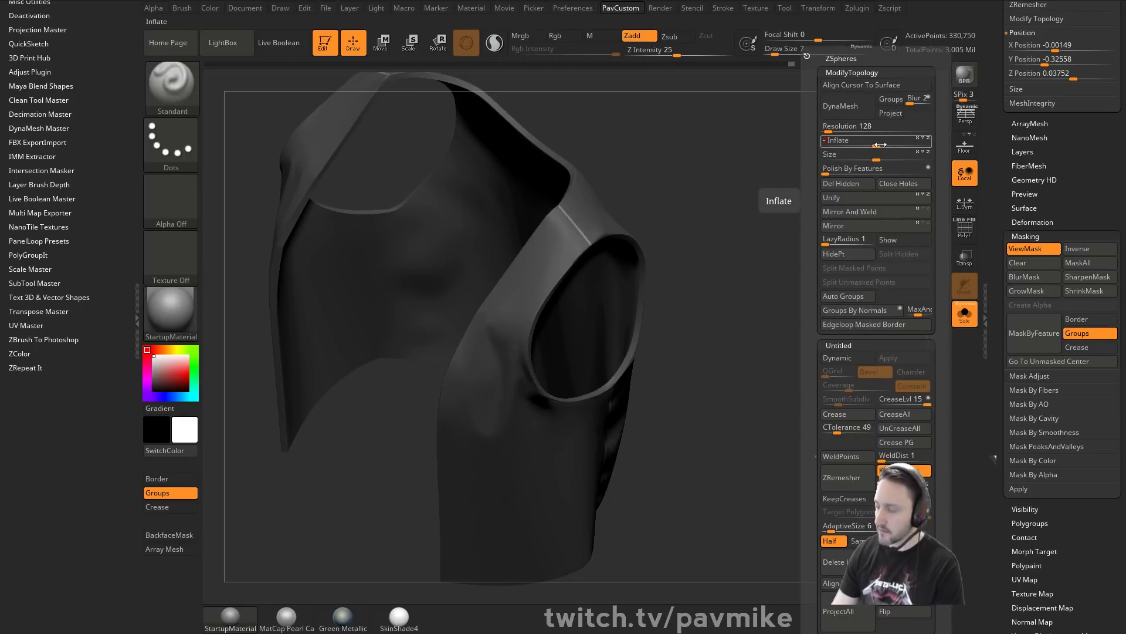
key("Escape")
key("2")
left_click(850, 145)
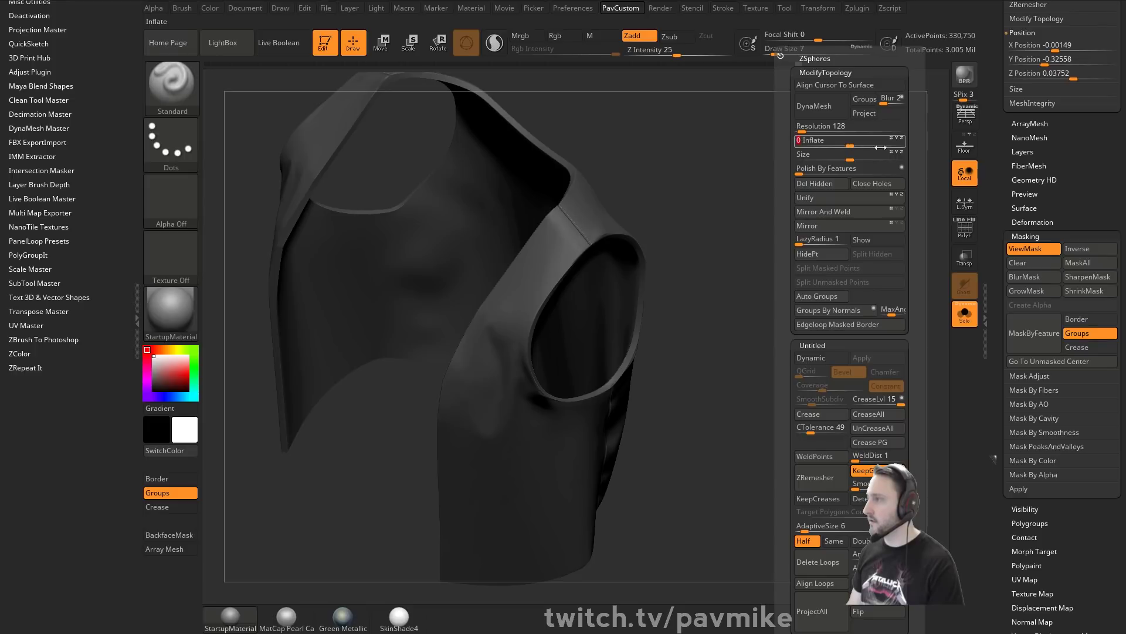
Clear the vest's mask, try smoothing the sunken shoulder seam, and undo the smoothing stroke.
key("shift+f")
mouse_move(824, 234)
left_mouse_down()
mouse_move(940, 240)
mouse_move(920, 224)
mouse_move(802, 254)
left_mouse_up()
key("shift+f")
left_click_drag(643, 316, 675, 357, "shift")
key("ctrl+z")
Set the SmoothStronger brush to Z Intensity 26 and Draw Size 14 for softening the shoulder seam.
key("s")
left_click(762, 273)
left_click_drag(762, 273, 728, 316)
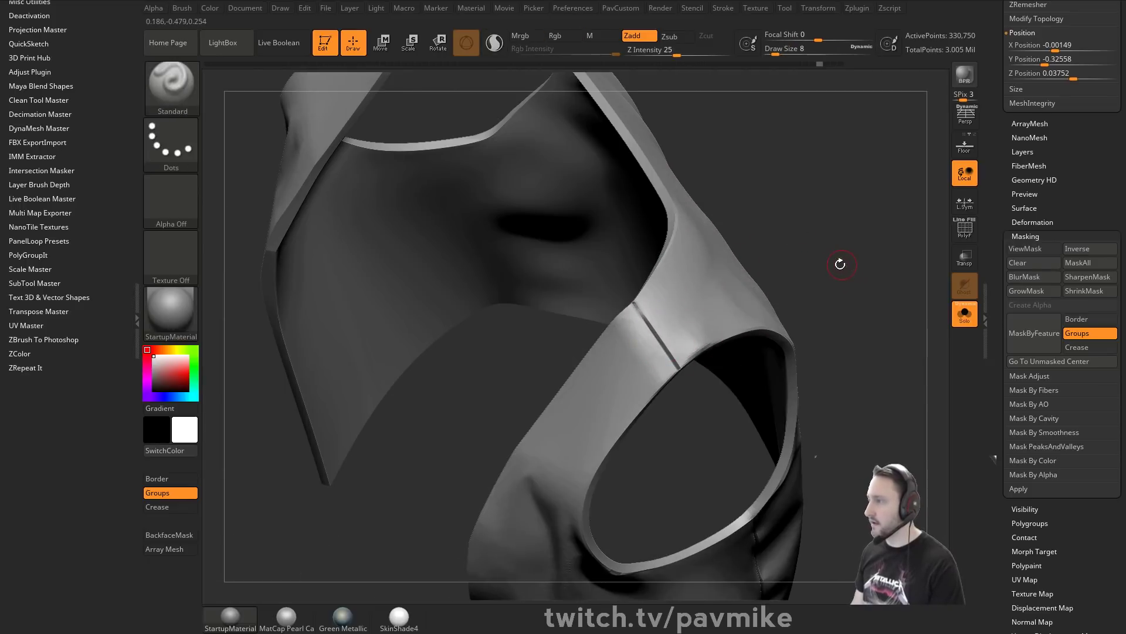
key("shift")
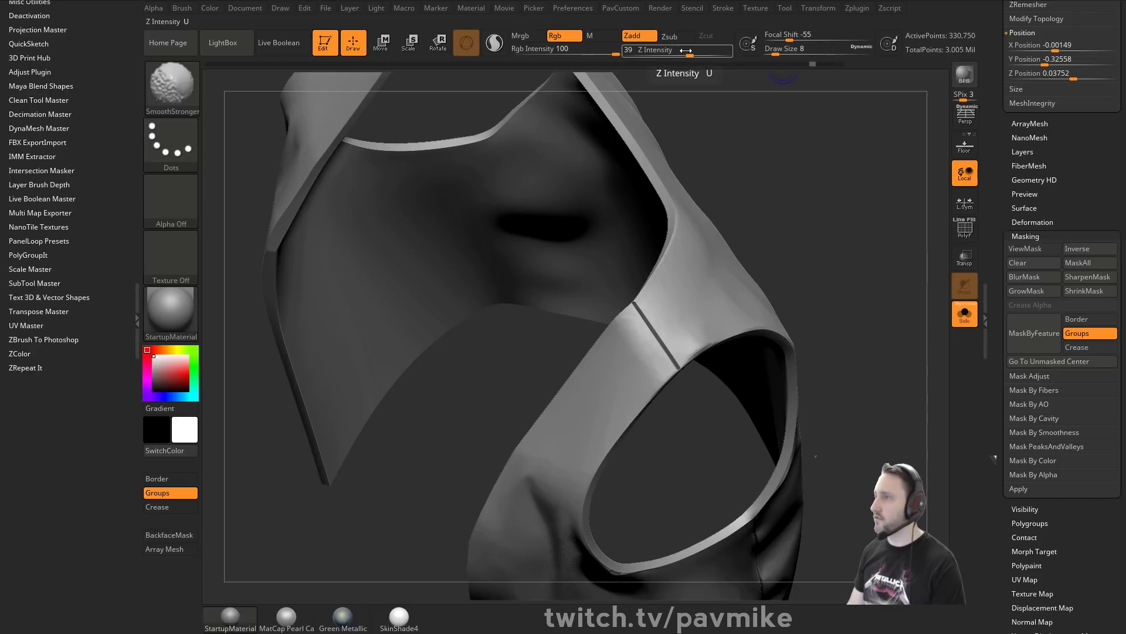
key("s")
left_click_drag(671, 326, 653, 324)
key("shift")
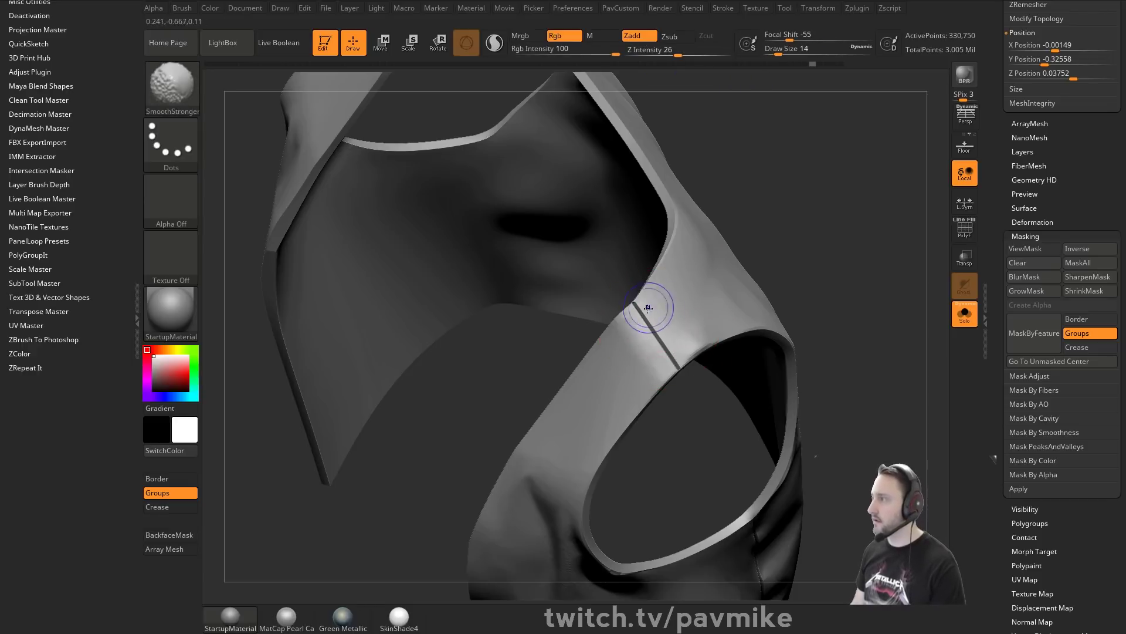
Soften the groove of the shoulder seam beside the armhole with the SmoothStronger brush.
left_click_drag(994, 186, 994, 427)
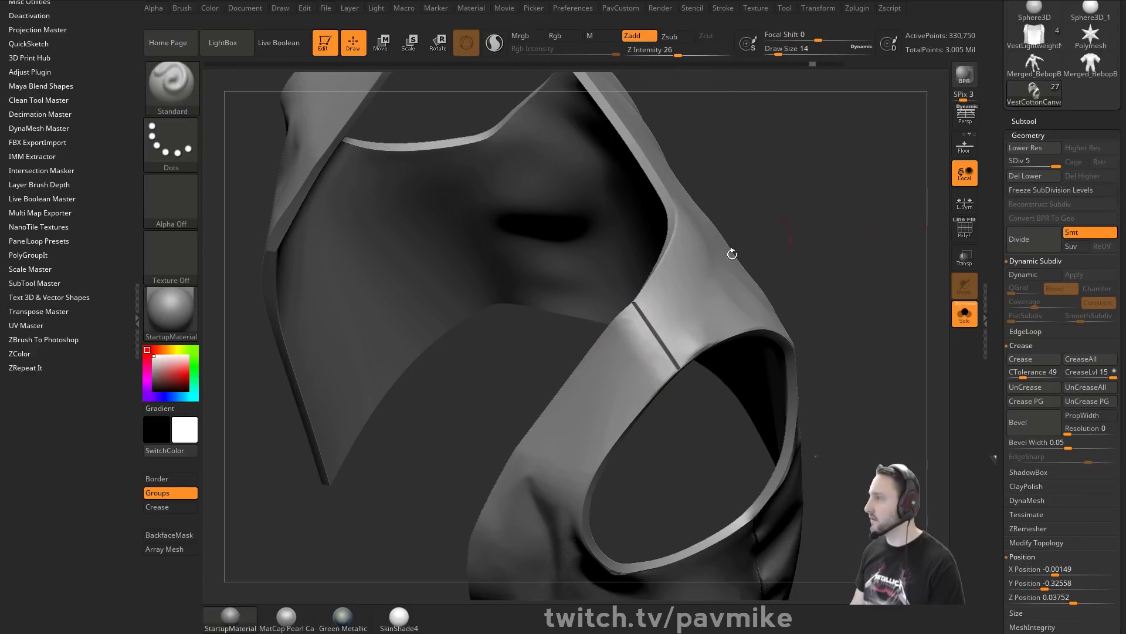
key("shift")
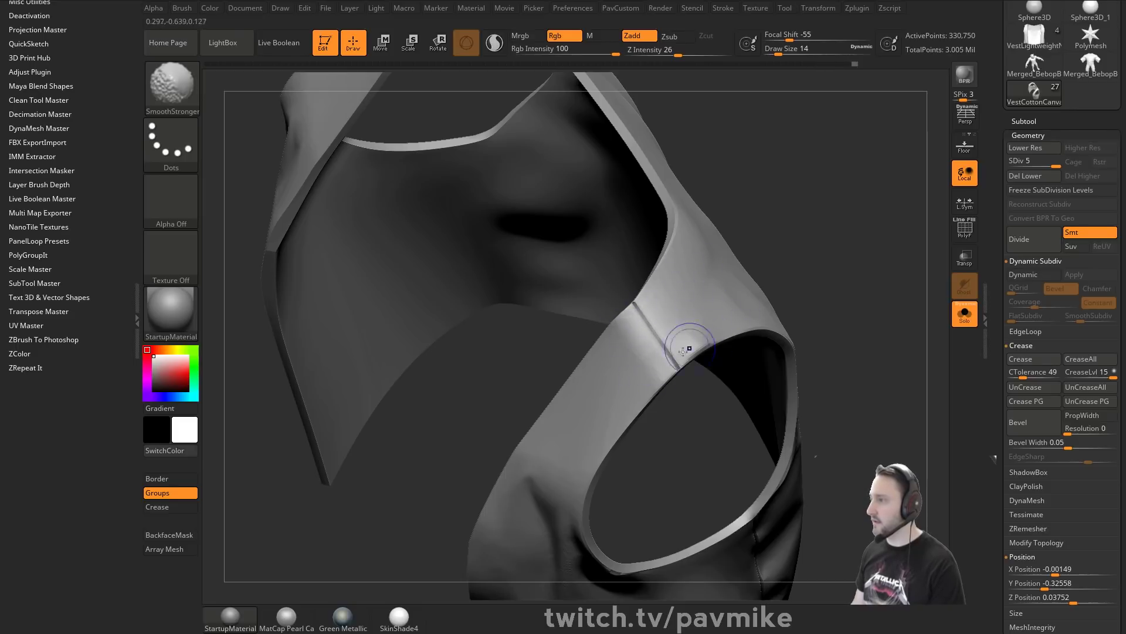
mouse_move(805, 300)
left_mouse_down()
mouse_move(835, 280)
mouse_move(783, 259)
left_mouse_up()
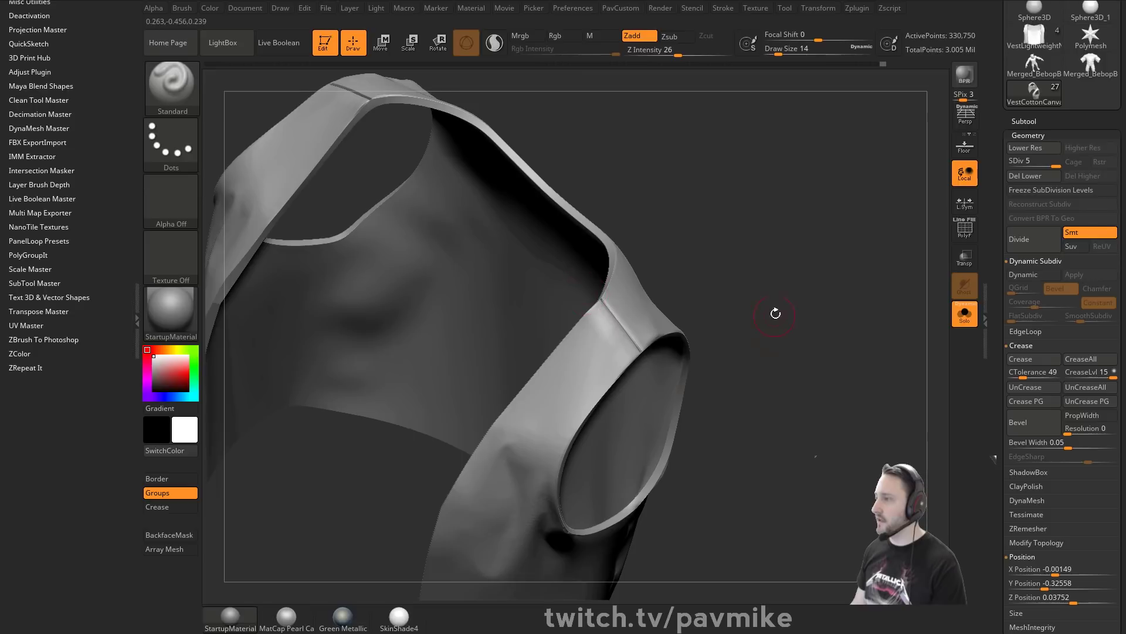
Set the brush draw size to 18 and smooth the vest strap beside the shoulder seam.
mouse_move(775, 313)
left_mouse_down()
mouse_move(738, 287)
mouse_move(731, 301)
left_mouse_up()
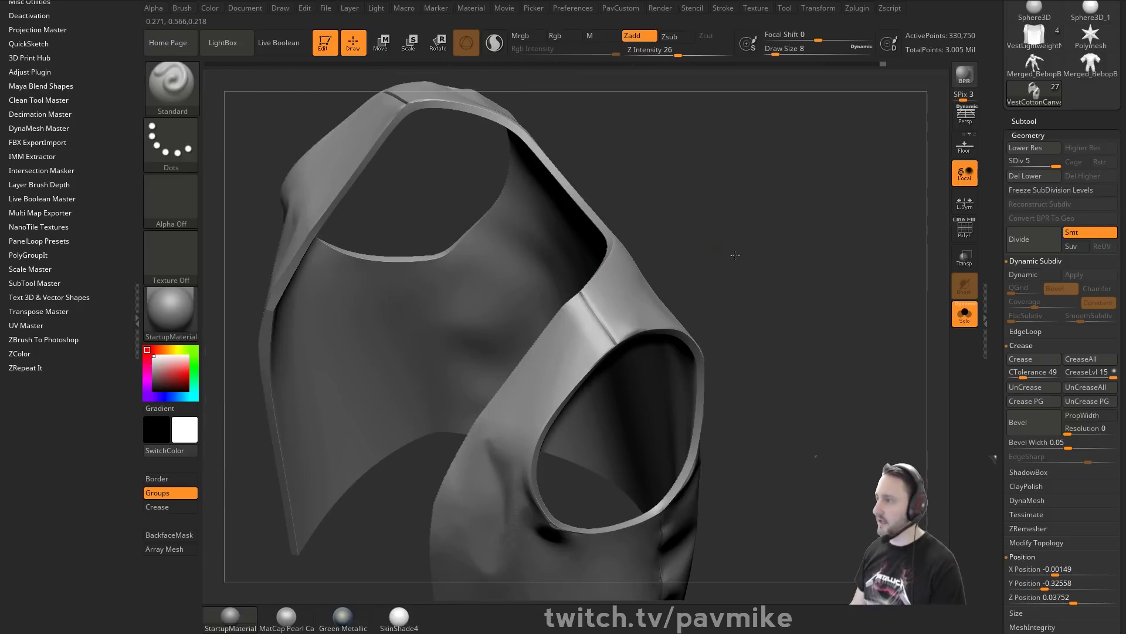
mouse_move(735, 255)
left_mouse_down()
mouse_move(699, 227)
mouse_move(767, 298)
mouse_move(743, 265)
mouse_move(783, 329)
mouse_move(763, 345)
left_mouse_up()
key("s")
left_click_drag(510, 385, 551, 386)
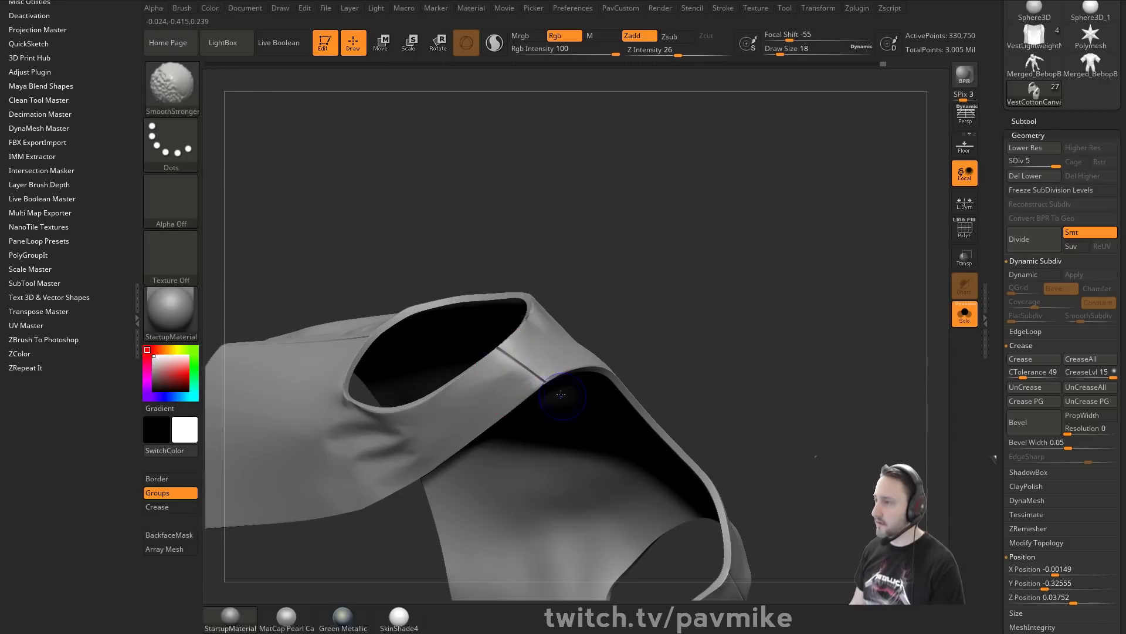
Smooth the puckered wrinkles along the vest's side seam below the armhole.
left_click_drag(821, 410, 845, 276)
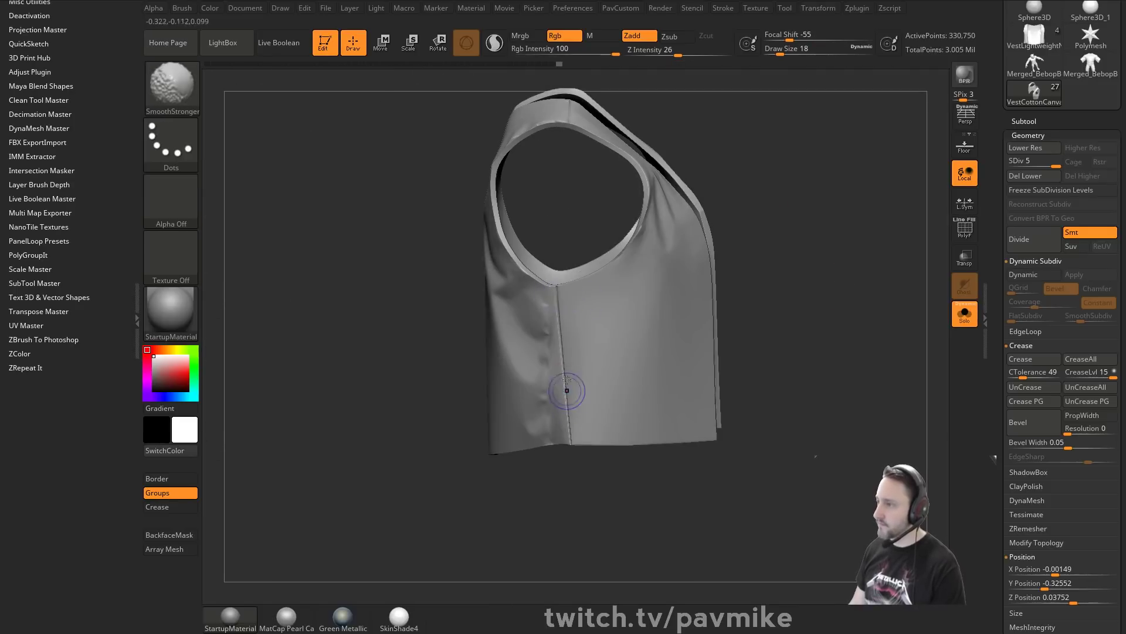
left_click_drag(763, 364, 851, 335)
left_click_drag(578, 427, 576, 413, "shift")
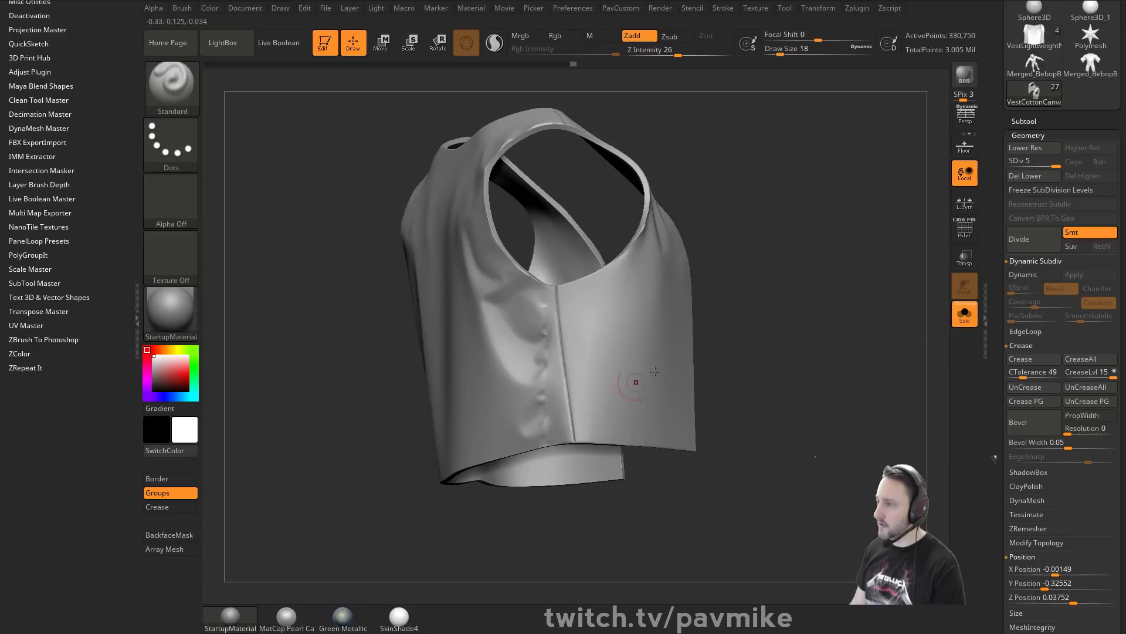
left_click_drag(716, 332, 773, 305)
left_click_drag(704, 258, 711, 282, "alt")
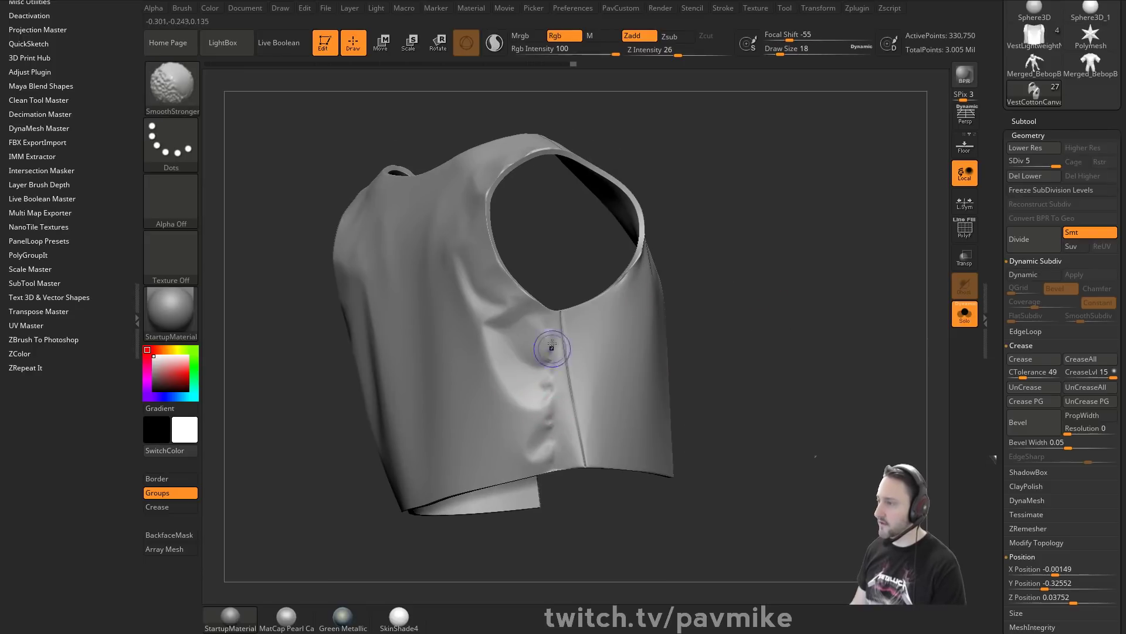
left_click_drag(550, 352, 540, 364, "shift")
Inspect the vest's side seams, back and armholes from several angles.
left_click_drag(856, 264, 754, 229)
left_click_drag(922, 146, 740, 284)
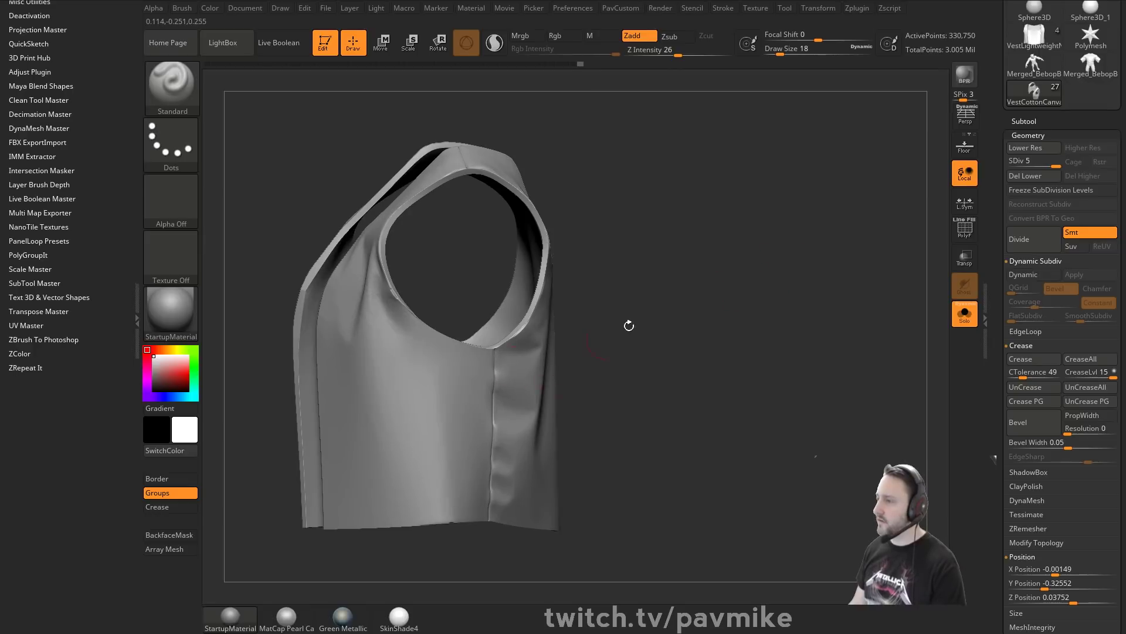
left_click_drag(629, 326, 556, 379)
left_click_drag(813, 318, 539, 370)
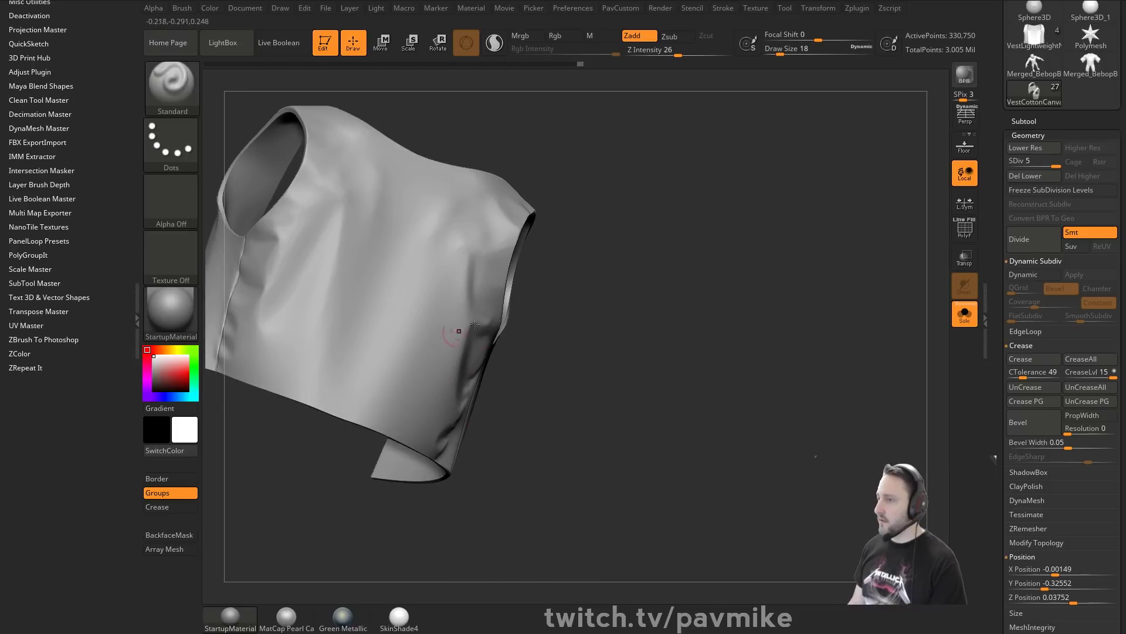
left_click_drag(475, 324, 514, 347)
left_click_drag(815, 321, 691, 329)
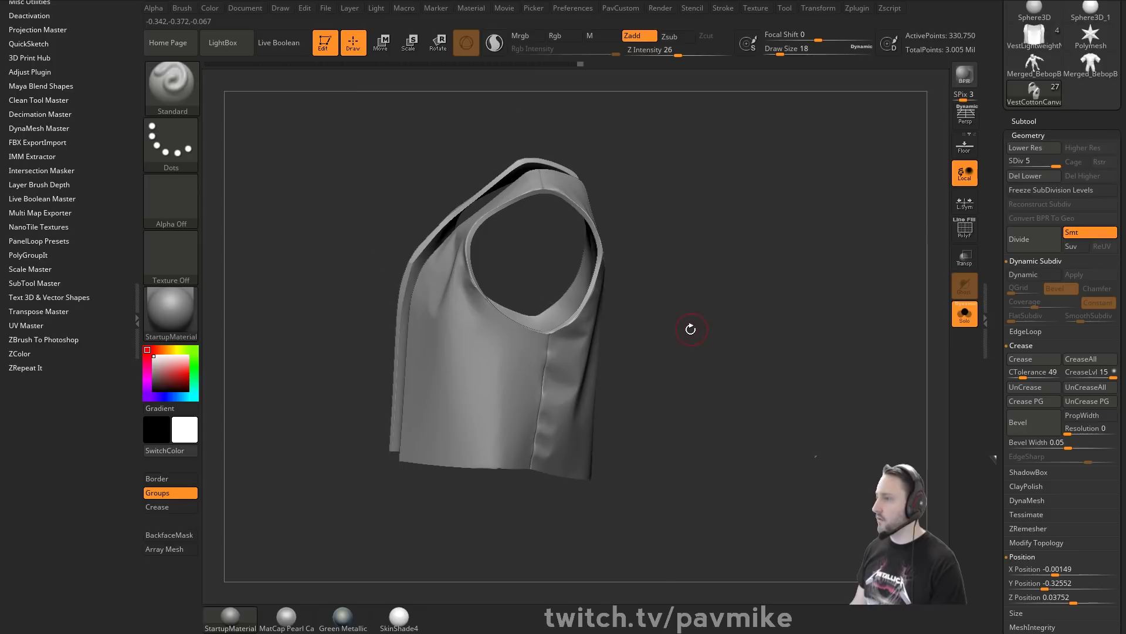
left_click_drag(784, 316, 822, 334)
Isolate the vest's outer fabric polygroups and mask their borders with MaskByFeature set to Groups.
left_click_drag(999, 359, 994, 198)
left_click_drag(684, 266, 861, 302)
left_click_drag(893, 265, 815, 264)
left_click(613, 358, "ctrl+shift")
left_click_drag(741, 250, 754, 261, "ctrl+shift")
left_click(656, 328, "ctrl+shift")
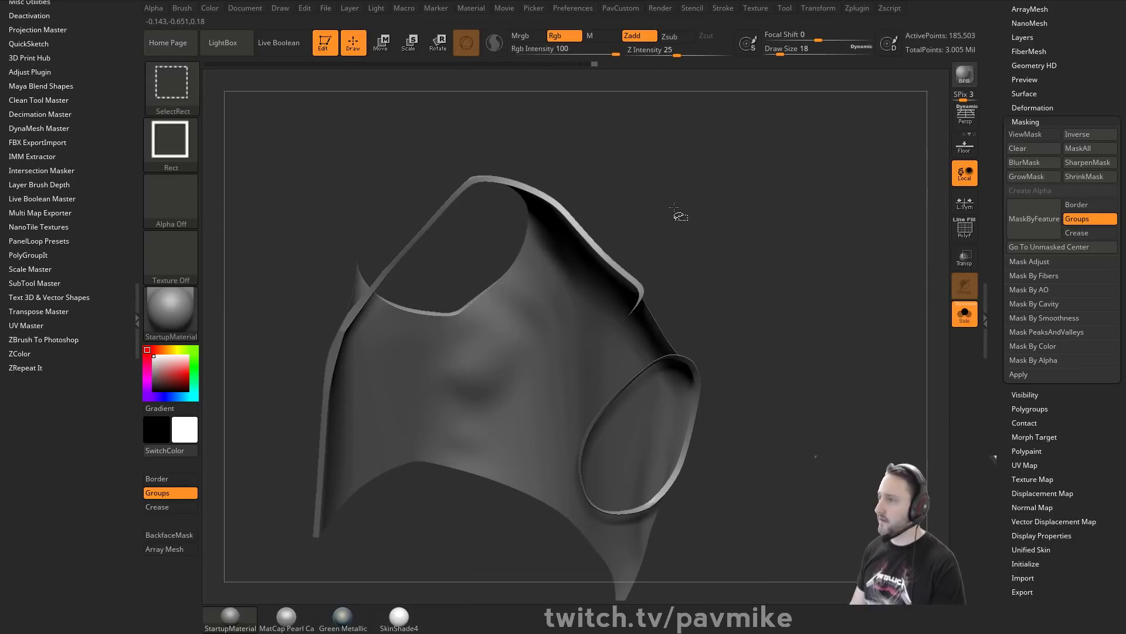
left_click_drag(824, 228, 810, 341, "ctrl+shift")
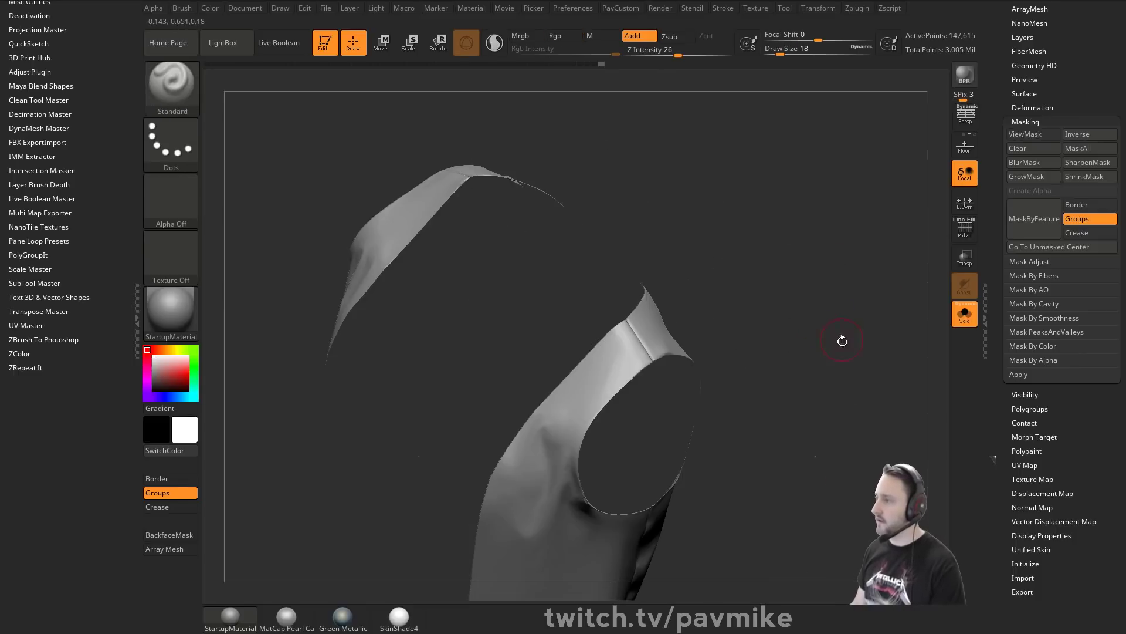
left_click(1040, 224)
Invert the mask so only the seam borders are editable, and unhide the rest of the vest.
mouse_move(892, 275)
left_mouse_down()
mouse_move(835, 294)
mouse_move(860, 297)
mouse_move(874, 282)
left_mouse_up()
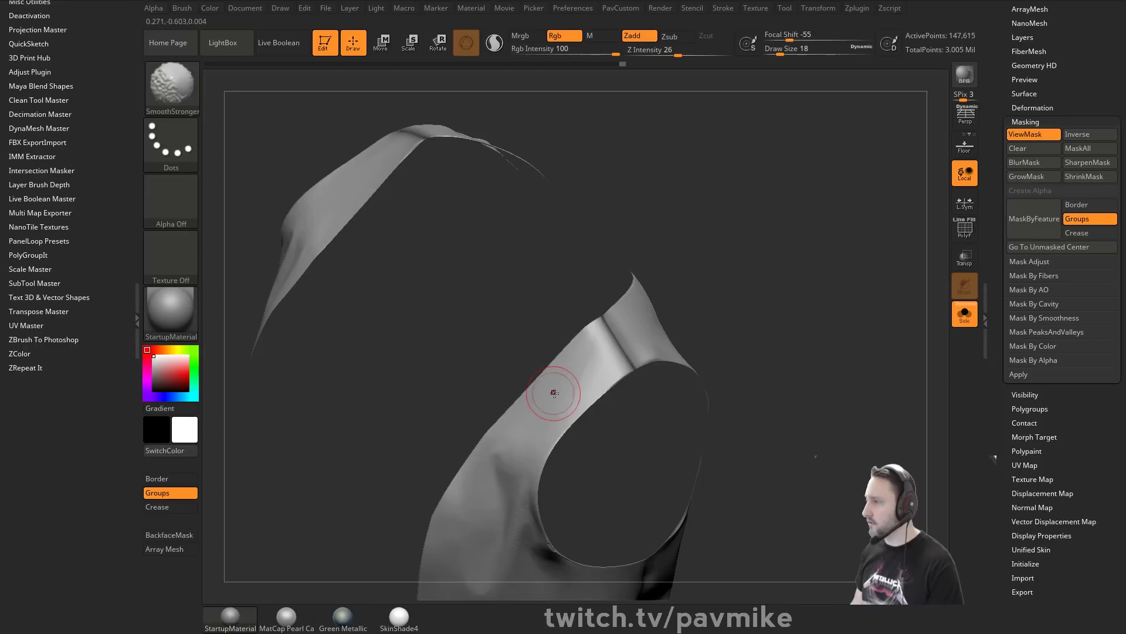
key("ctrl")
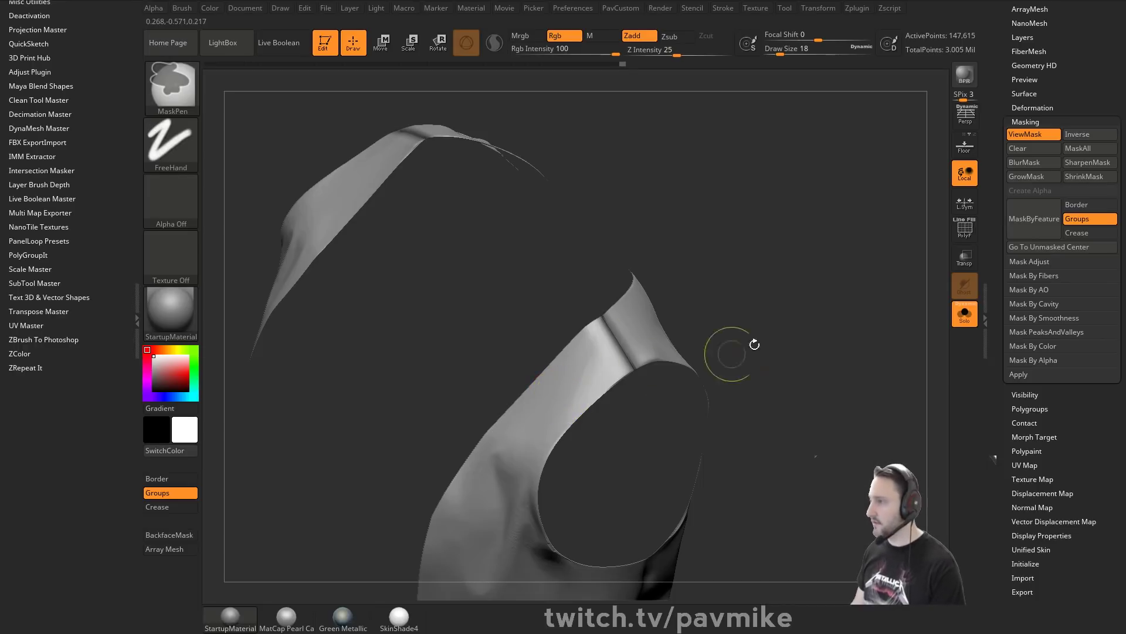
left_click_drag(754, 345, 813, 287)
key("ctrl+shift")
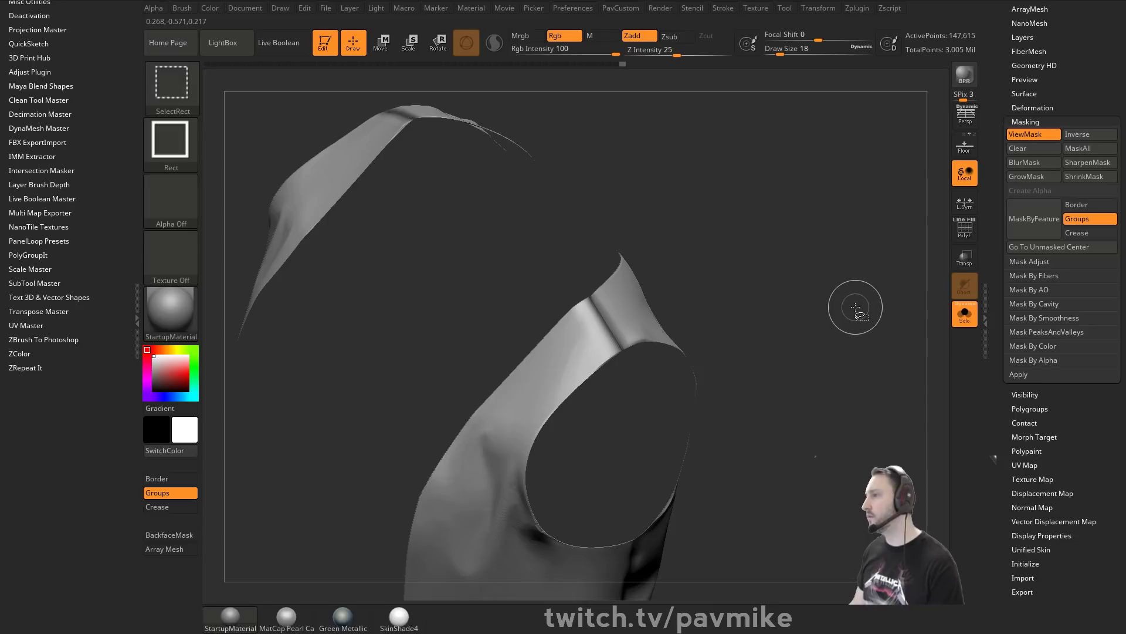
left_click(859, 308, "ctrl+shift")
key("ctrl+z")
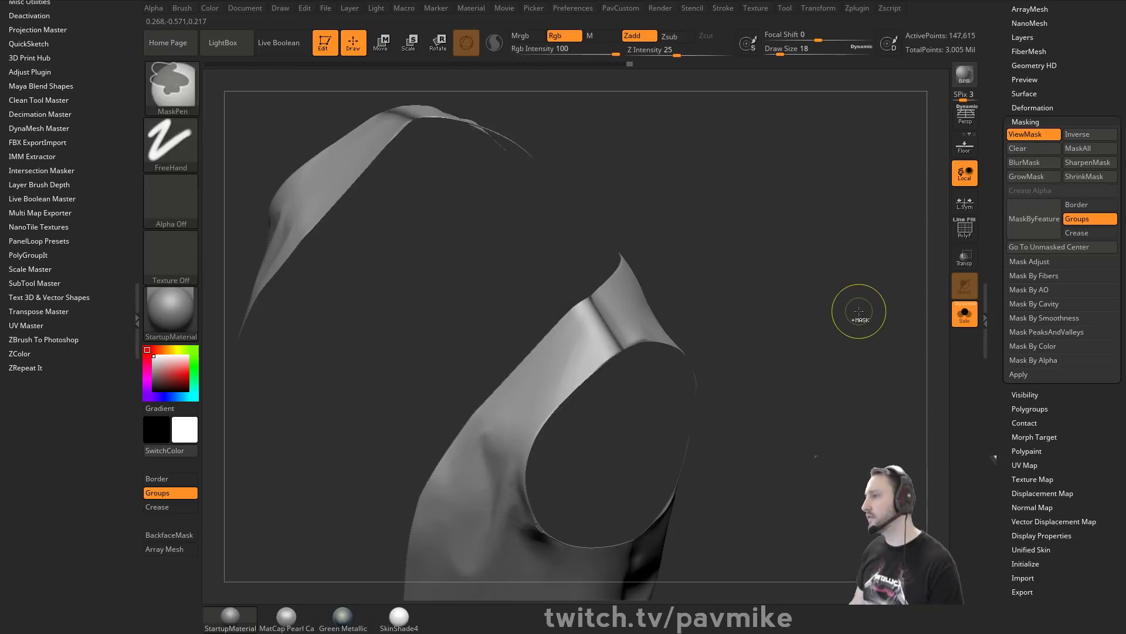
left_click(859, 313, "ctrl")
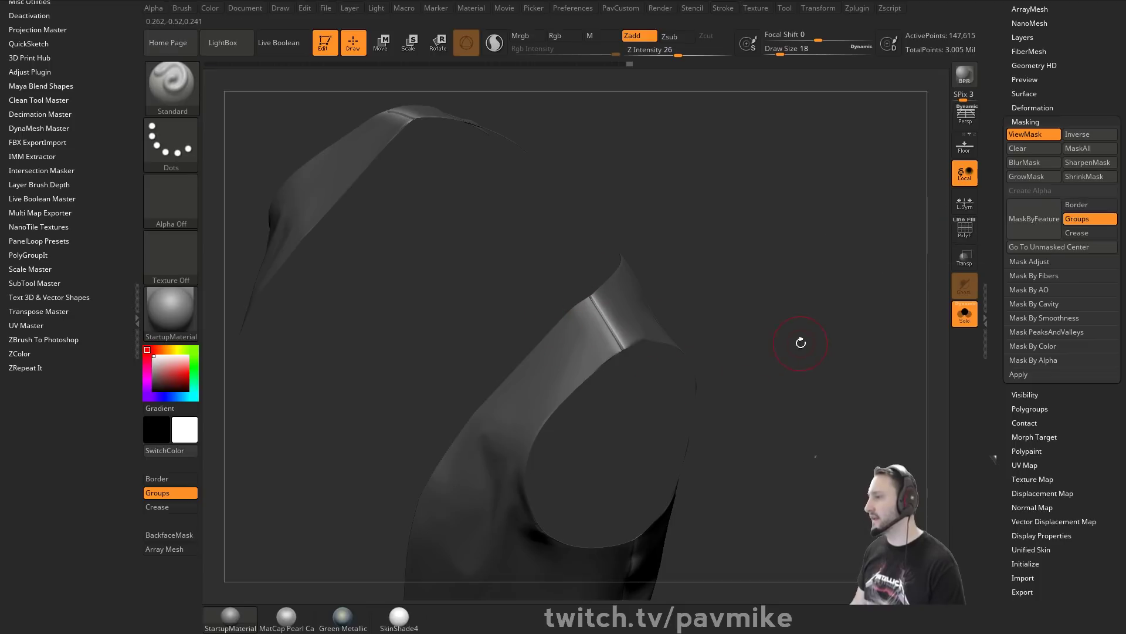
left_click(834, 299, "ctrl")
left_click(838, 298, "ctrl+shift")
left_click(846, 291, "ctrl")
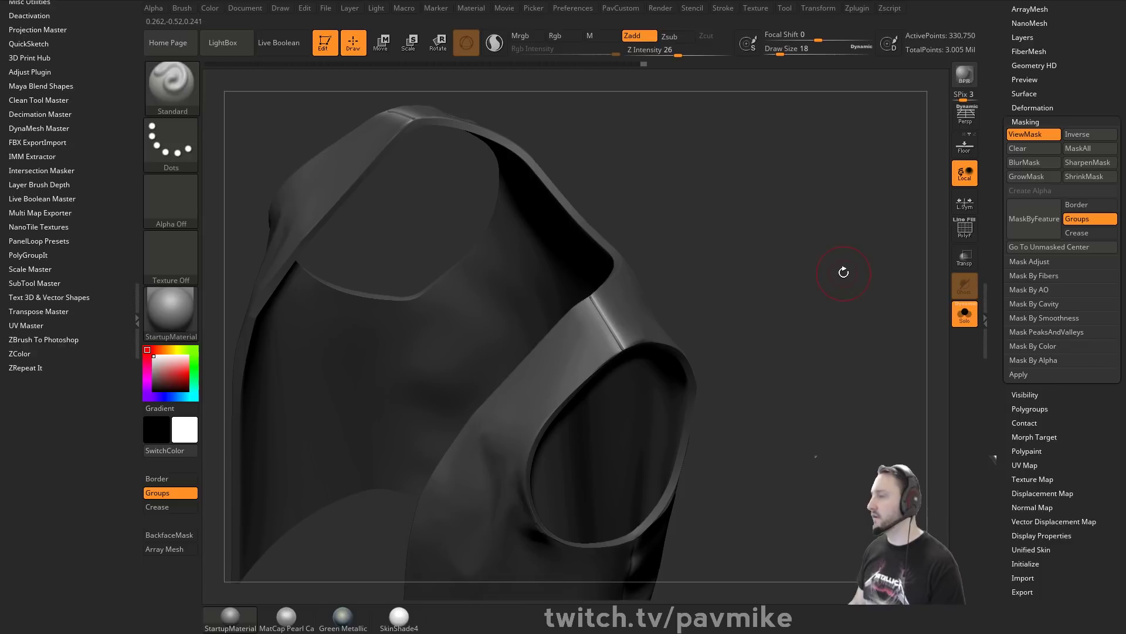
Turn off Solo mode to show the character's body together with the masked vest.
key("grave")
left_click(845, 169)
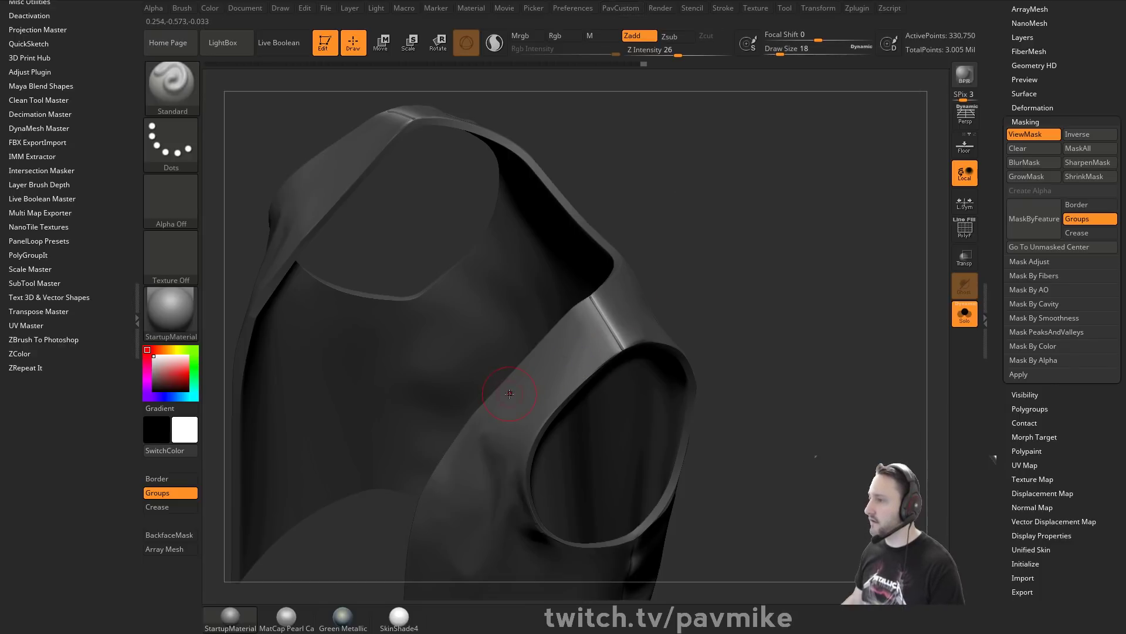
key("grave")
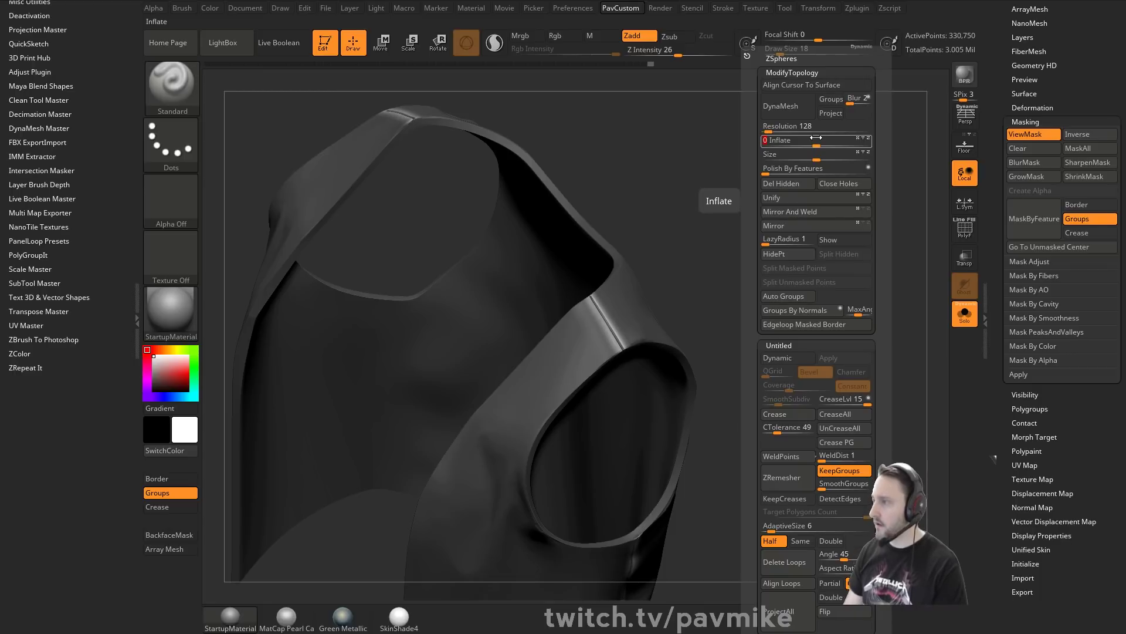
left_click(965, 312)
mouse_move(862, 297)
left_mouse_down("ctrl")
mouse_move(818, 307)
mouse_move(827, 289)
mouse_move(853, 316)
left_mouse_up("ctrl")
key("ctrl+h")
left_click(748, 261, "ctrl")
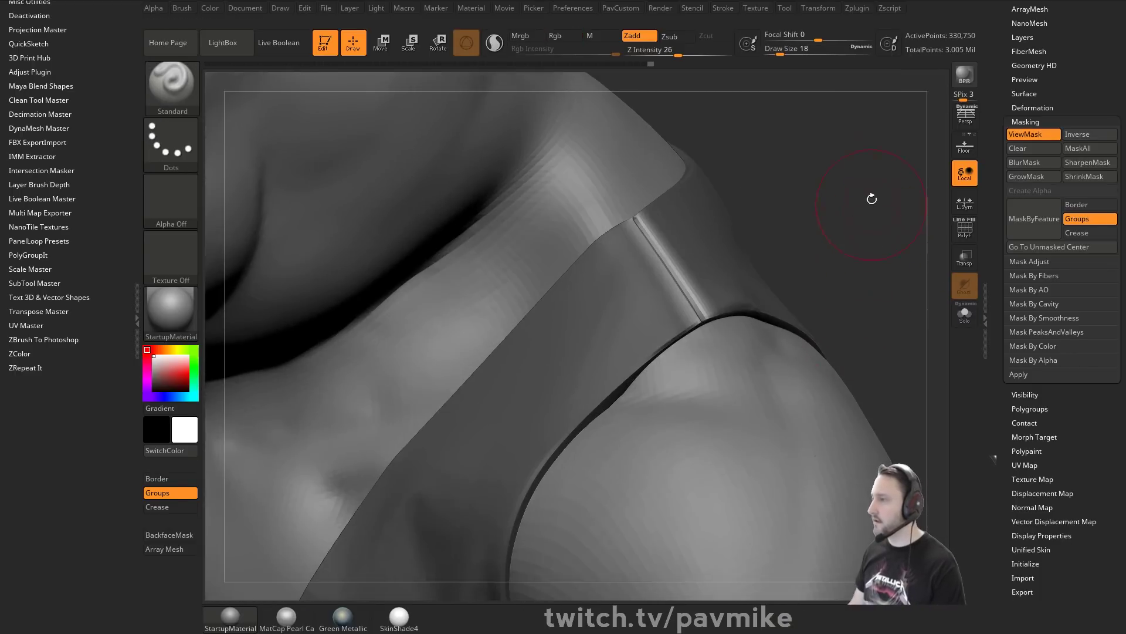
Try to inflate the unmasked shoulder seam of the vest.
key("grave")
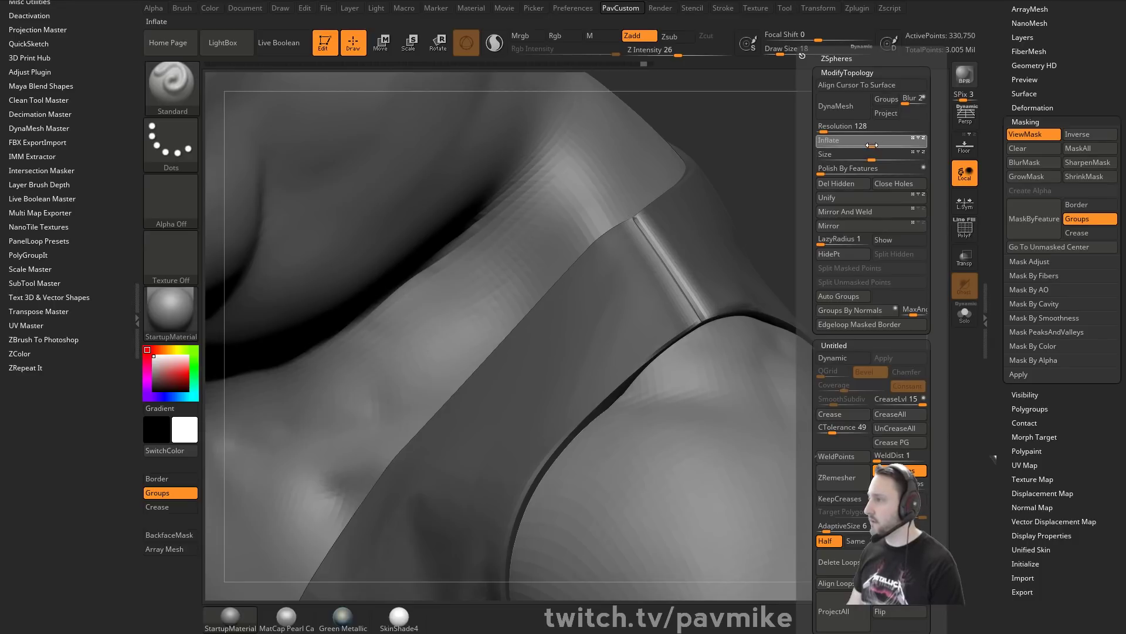
left_click_drag(873, 145, 805, 169)
key("ctrl+h")
Subdivide the vest to subdivision level 6 and set the brush draw size to 8.
scroll(997, 201, "up", 5)
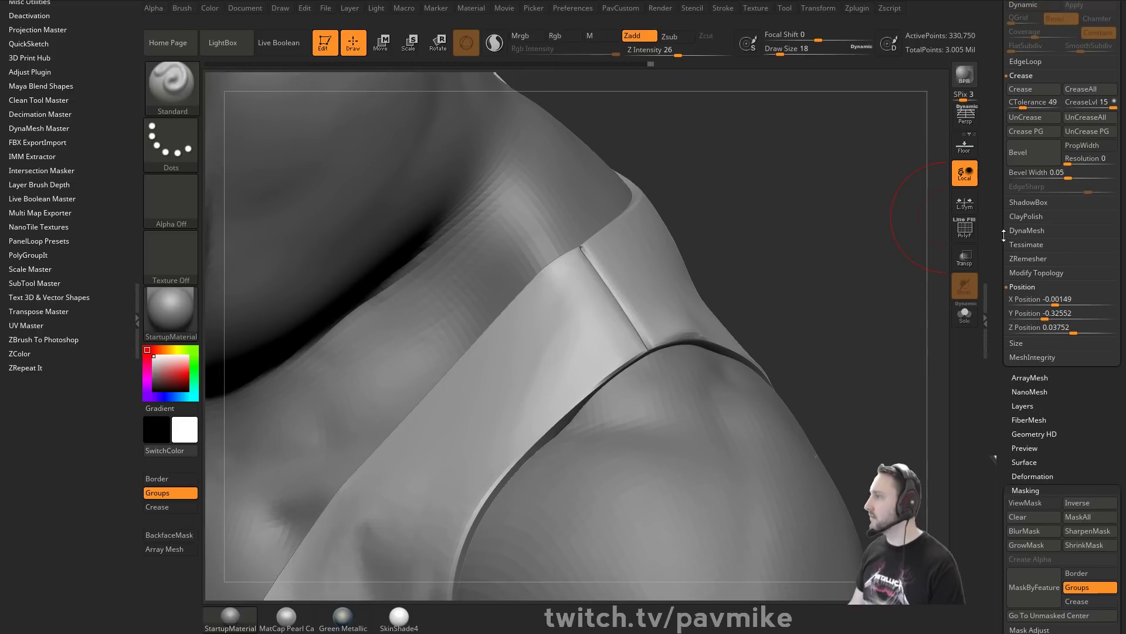
scroll(989, 139, "up", 12)
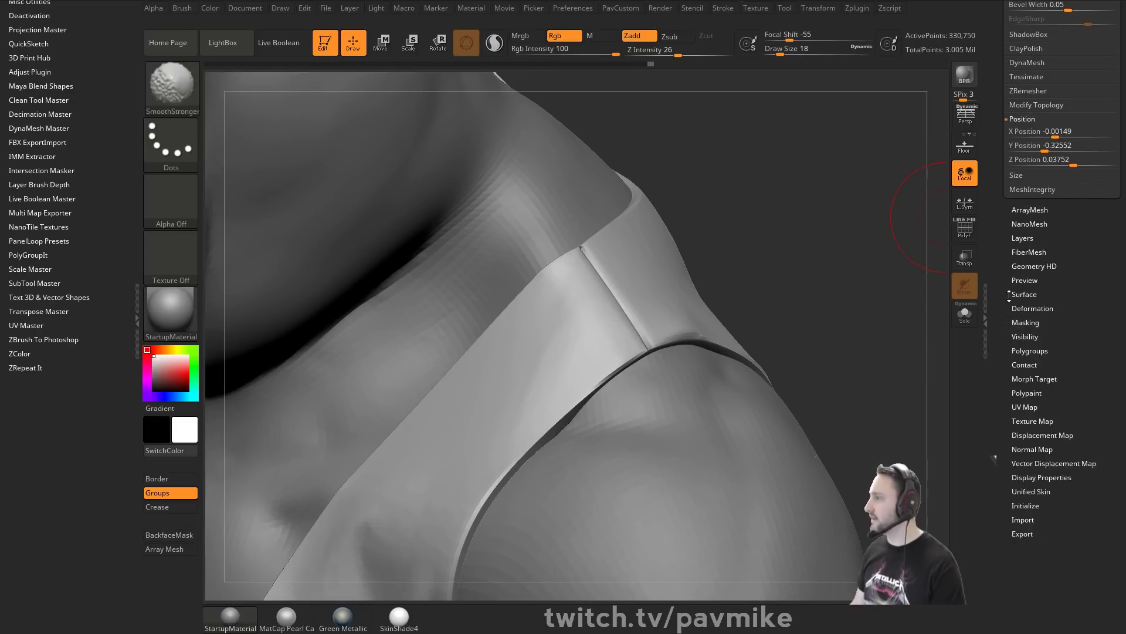
key("ctrl+d")
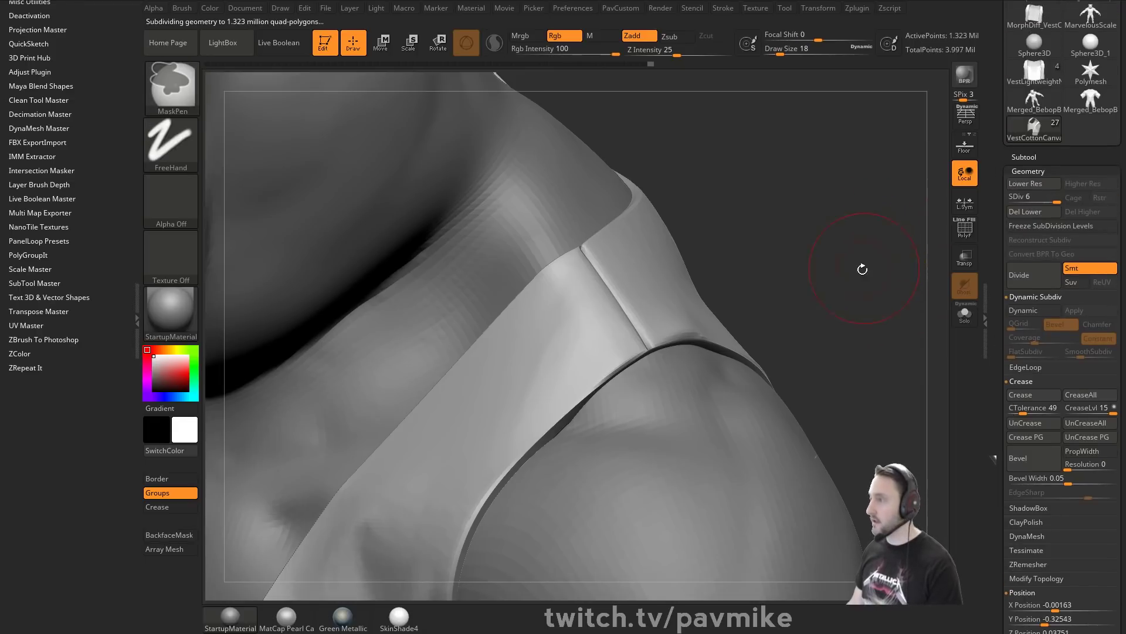
mouse_move(863, 266)
left_mouse_down("alt")
mouse_move(672, 303)
mouse_move(777, 280)
left_mouse_up("alt")
key("[")
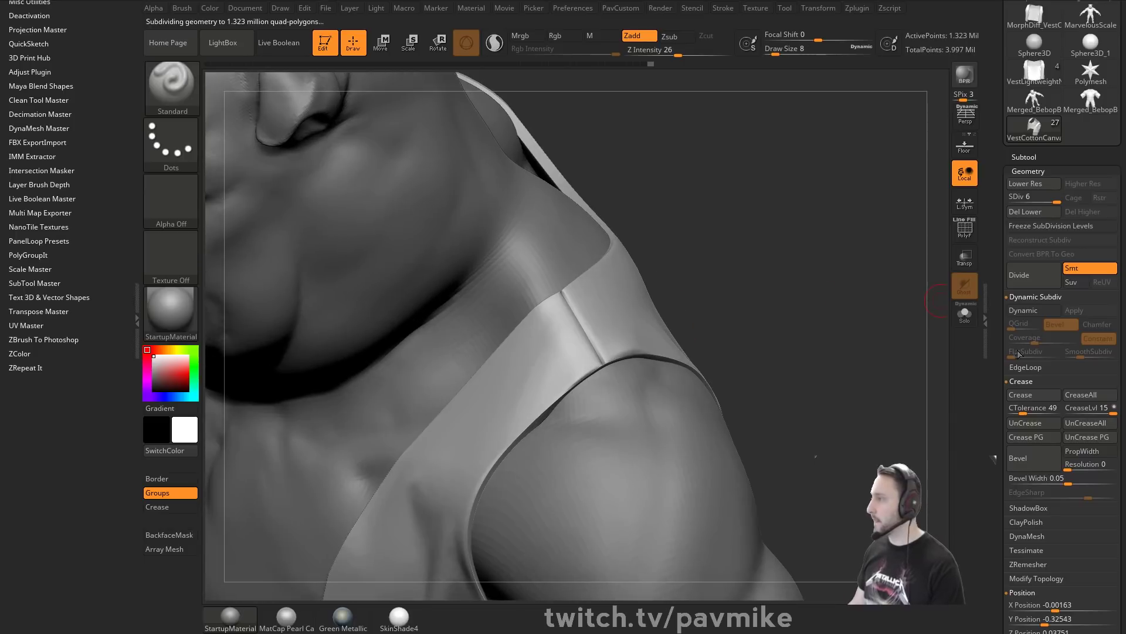
Isolate the outer fabric panels of the subdivided vest, hiding its edge and inner polygroups.
left_click_drag(996, 299, 995, 233)
left_click(636, 305, "ctrl+shift")
left_click_drag(750, 228, 853, 311, "ctrl+shift")
left_click(541, 358, "ctrl+shift")
left_click(378, 300, "ctrl+shift")
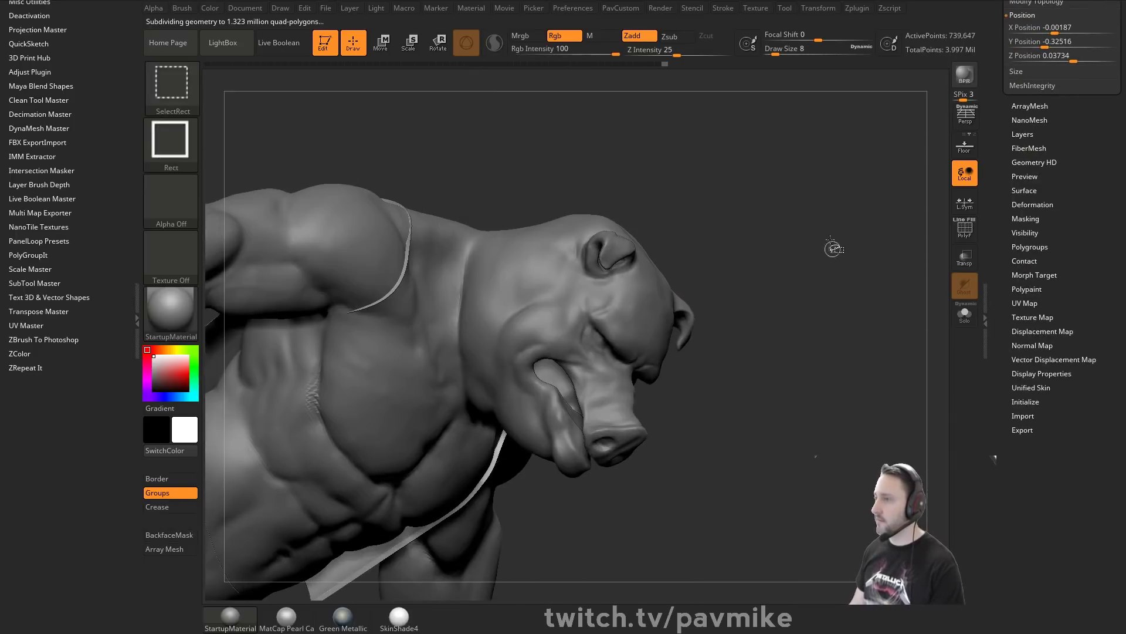
mouse_move(829, 238)
left_mouse_down("ctrl+shift")
mouse_move(846, 340)
mouse_move(867, 311)
mouse_move(837, 261)
left_mouse_up("ctrl+shift")
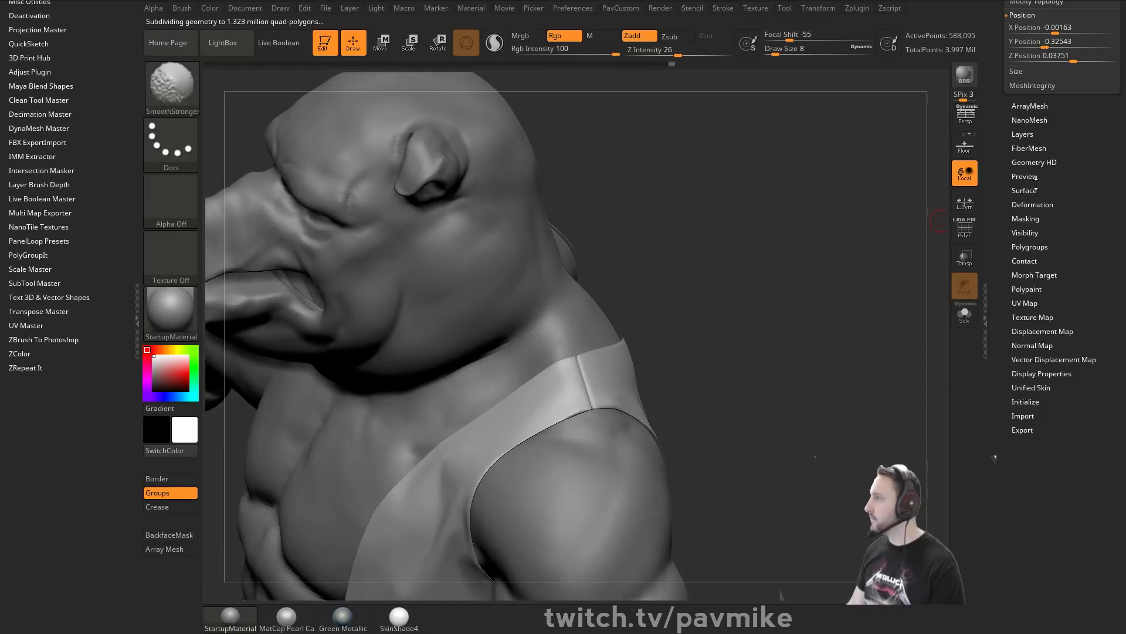
Mask the borders between the visible fabric panels by feature, using polygroups.
left_click(1025, 219)
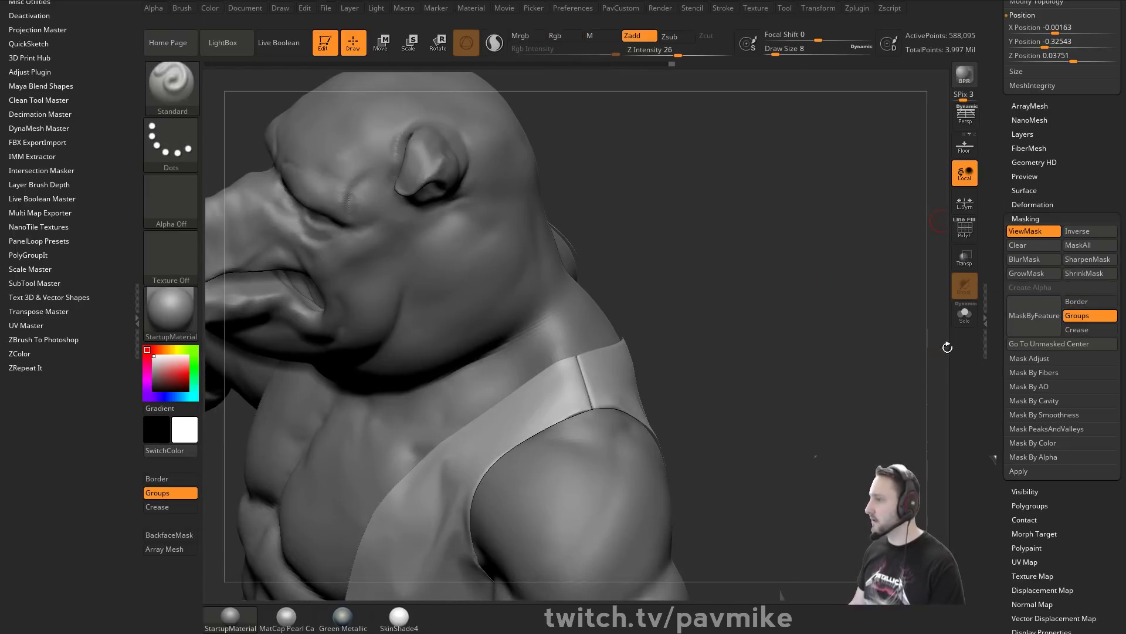
mouse_move(880, 352)
left_mouse_down()
mouse_move(866, 318)
mouse_move(979, 326)
left_mouse_up()
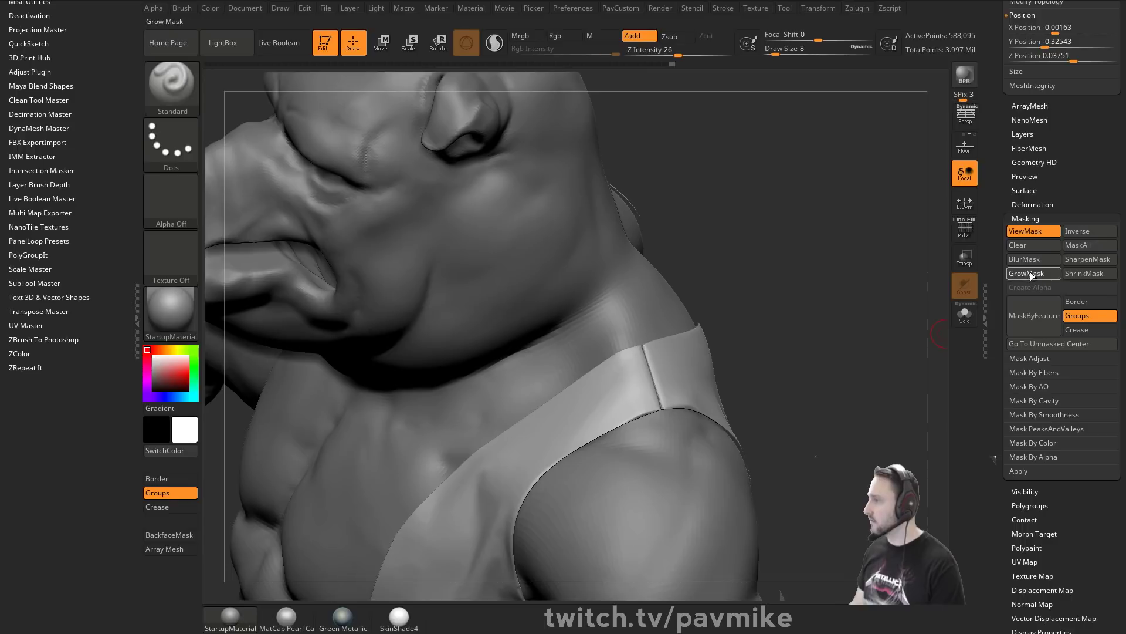
key("ctrl")
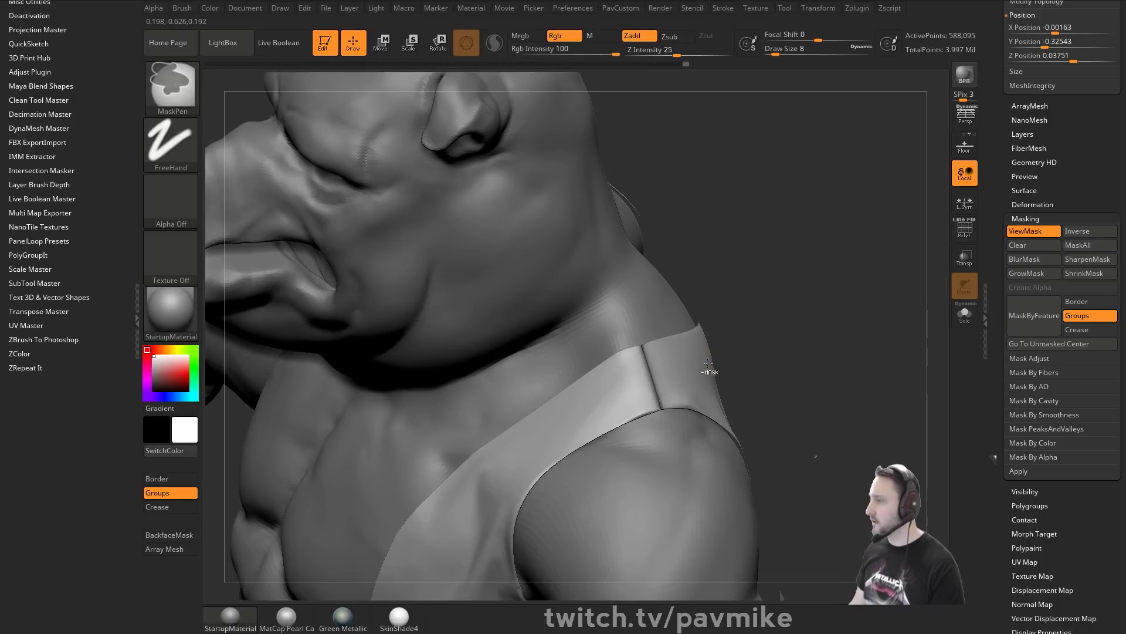
left_click(1035, 321)
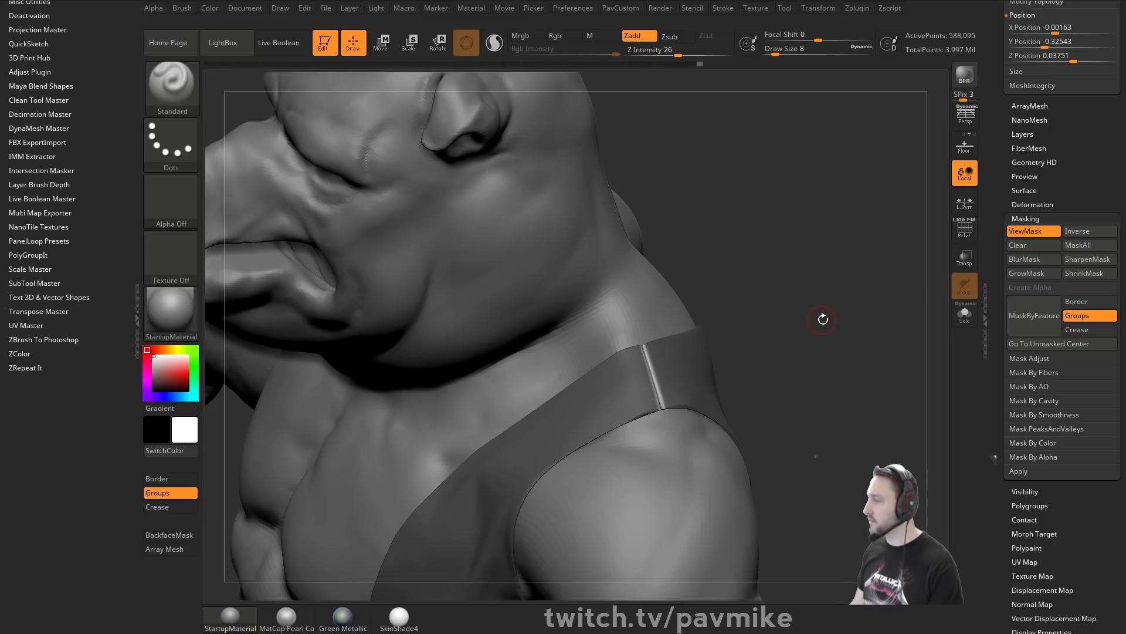
Invert the seam mask and show the whole subdivided vest again.
left_click(836, 326, "ctrl")
left_click(861, 324, "ctrl+shift")
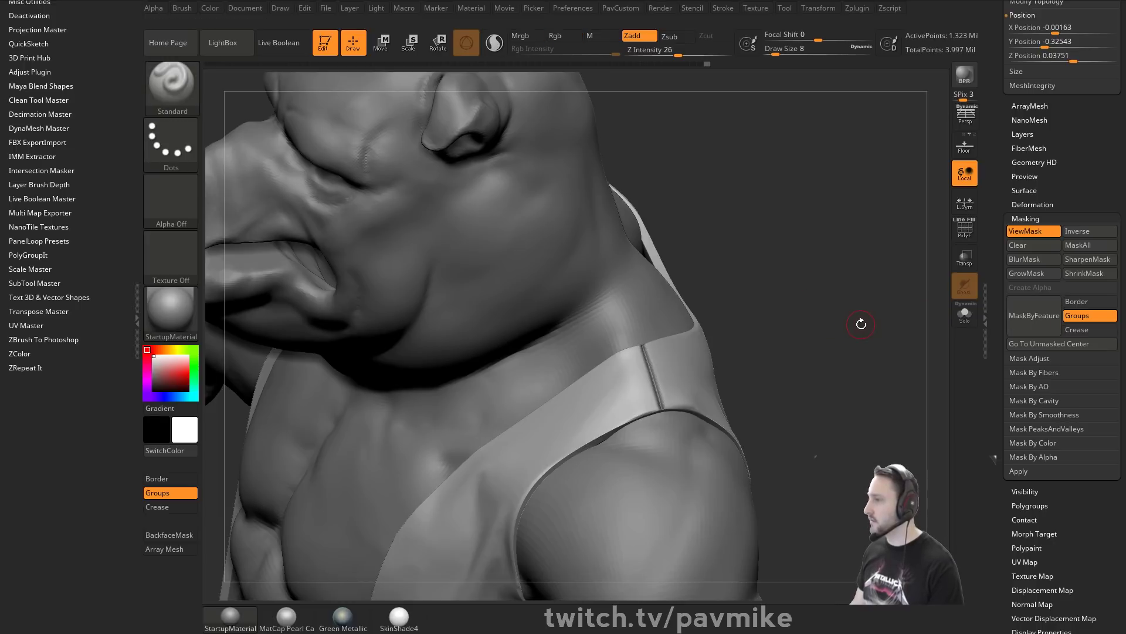
left_click(871, 321, "ctrl")
left_click_drag(883, 318, 842, 312, "alt")
Try inflating the unmasked seam by 4, and undo the inflation.
key("3")
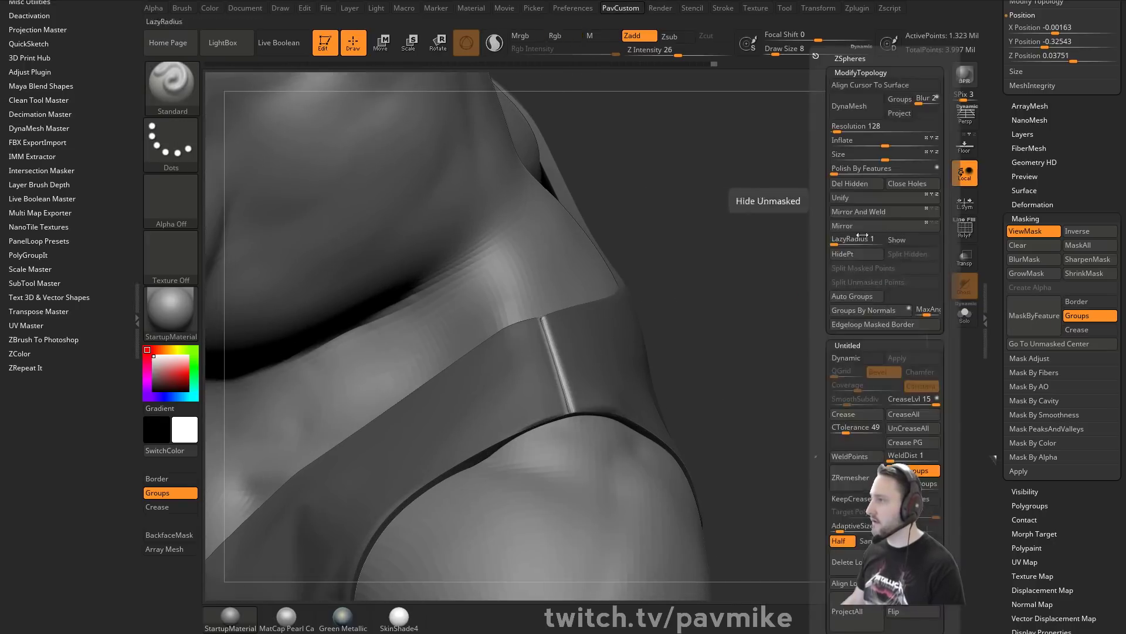
left_click(880, 141)
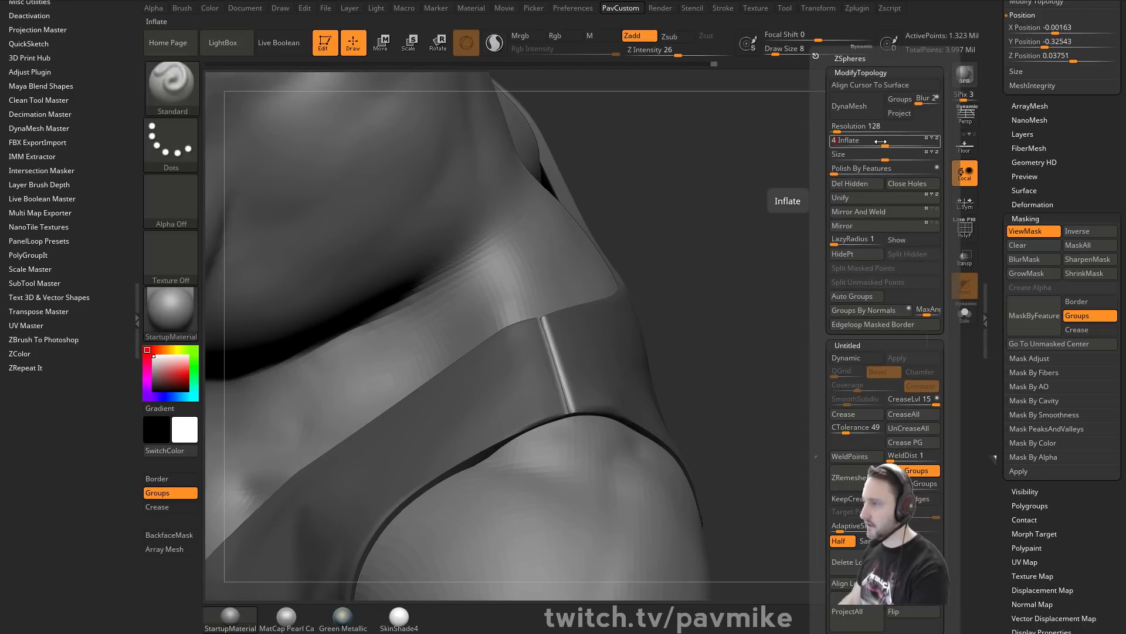
type("4")
key("Return")
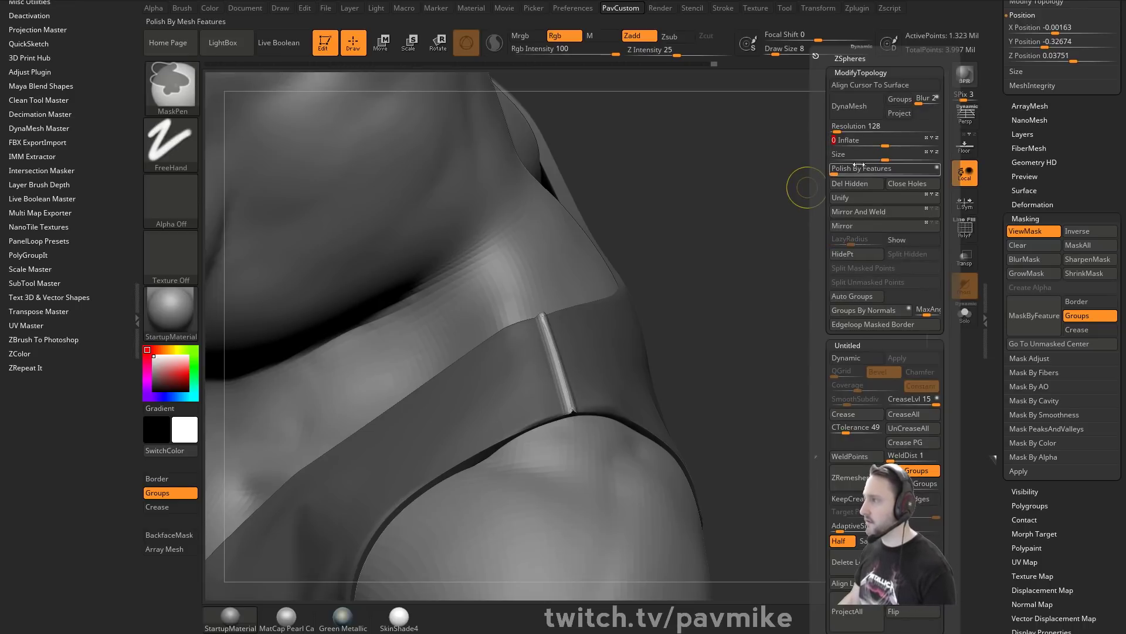
key("ctrl+z")
Try inflating the unmasked seam by 2, compare it with the mask display hidden, and undo the inflation.
left_click(882, 144)
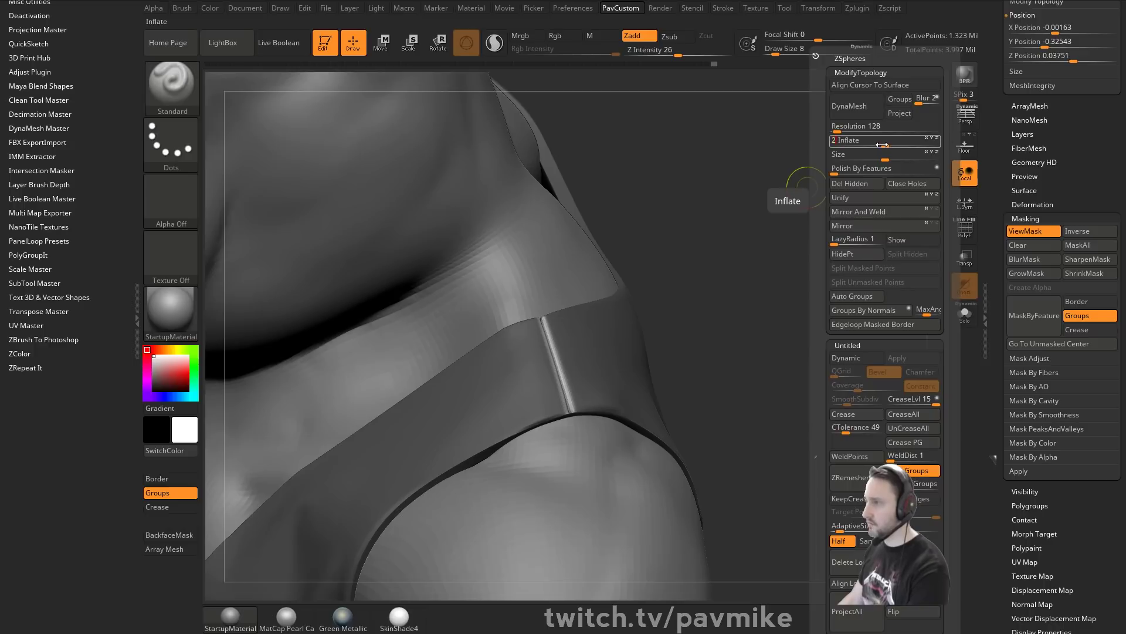
key("Return")
left_click_drag(796, 183, 835, 225, "ctrl")
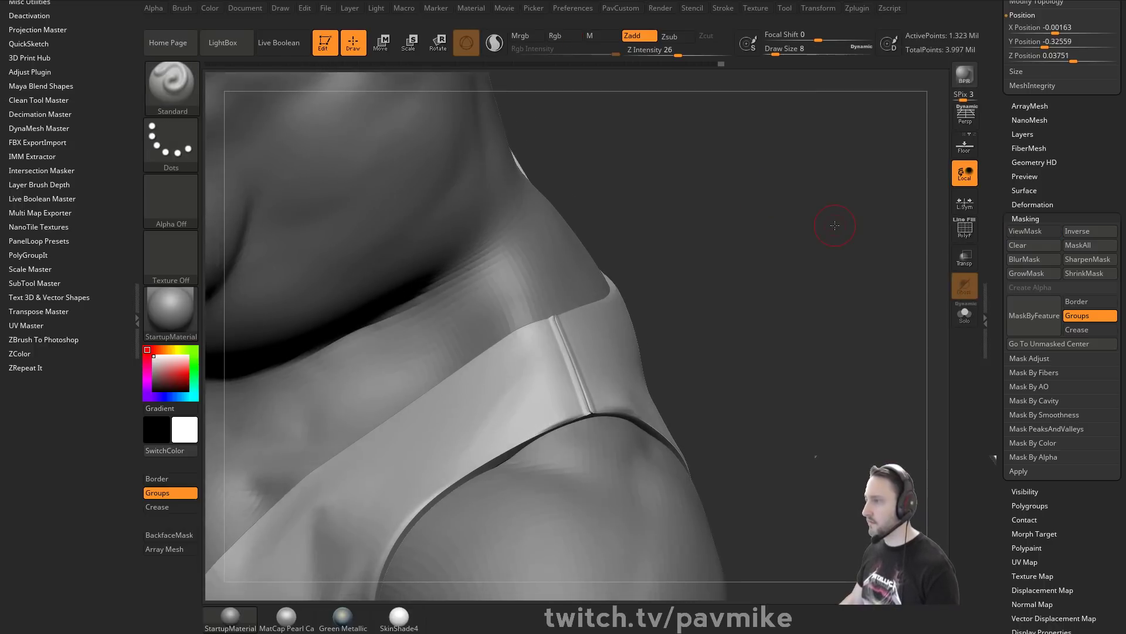
key("ctrl+h")
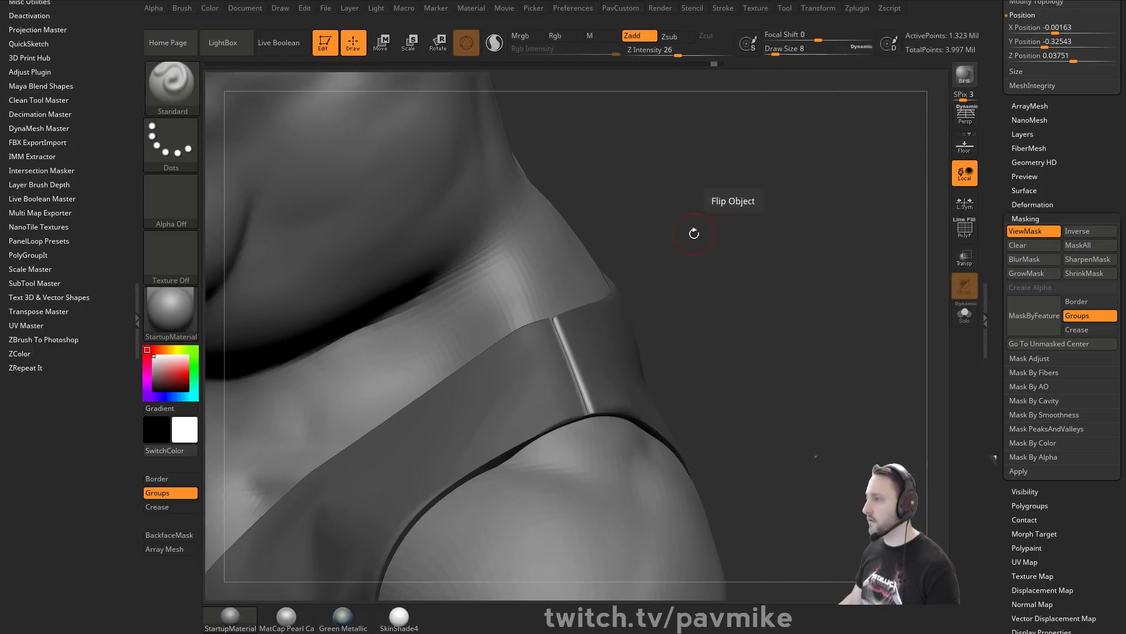
Inflate the vest's unmasked seams by 2 and hide the mask display.
left_click_drag(694, 234, 776, 151, "alt")
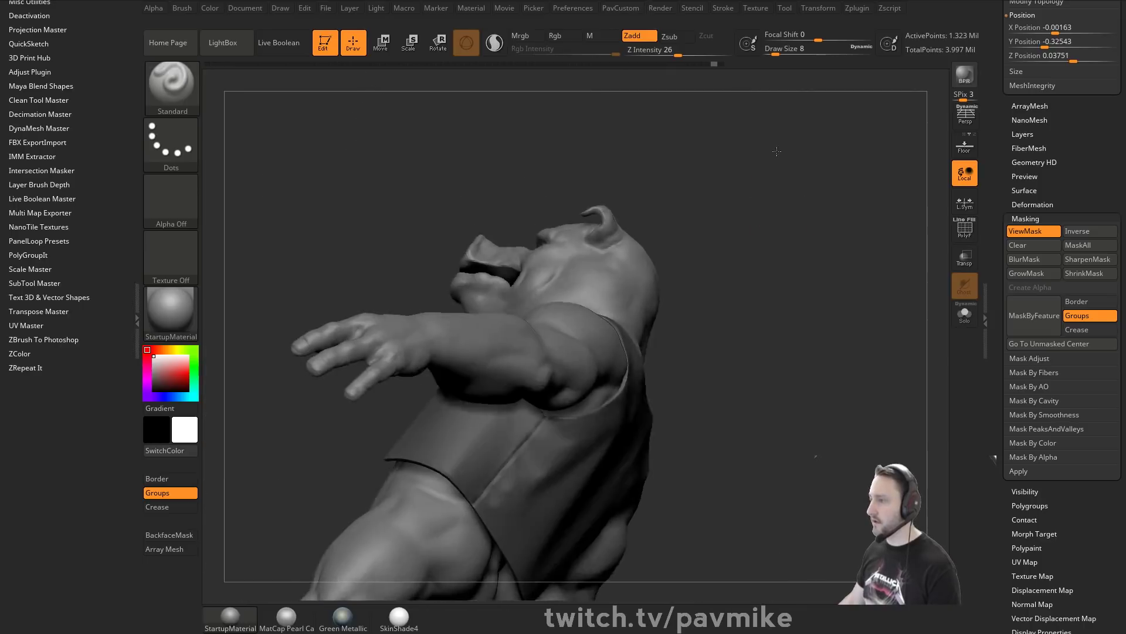
left_click_drag(792, 196, 857, 317)
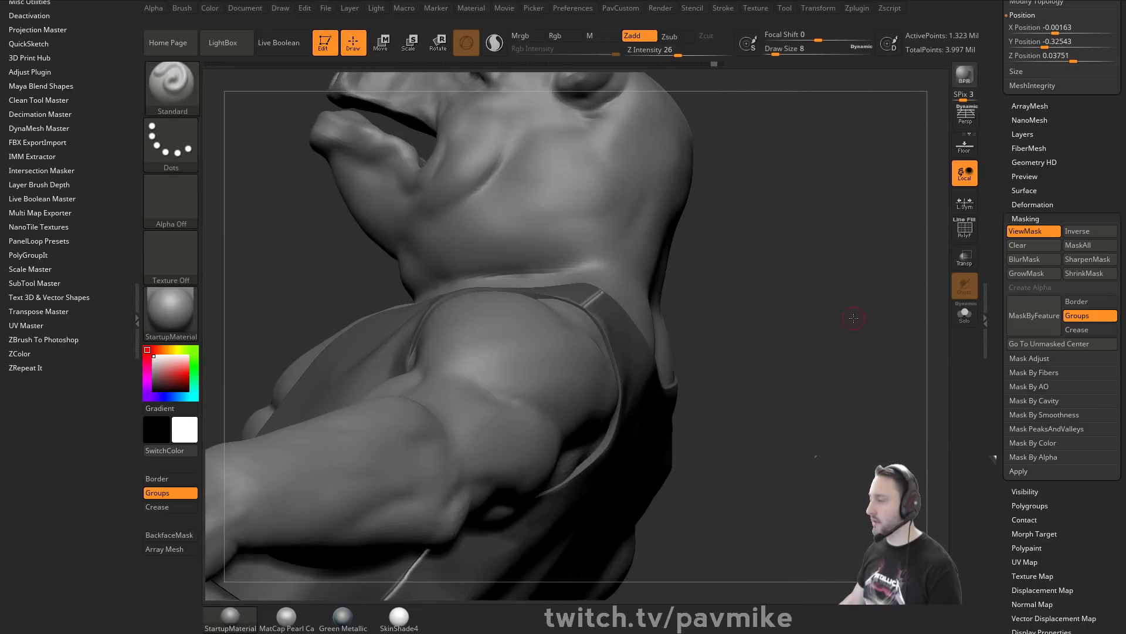
key("2")
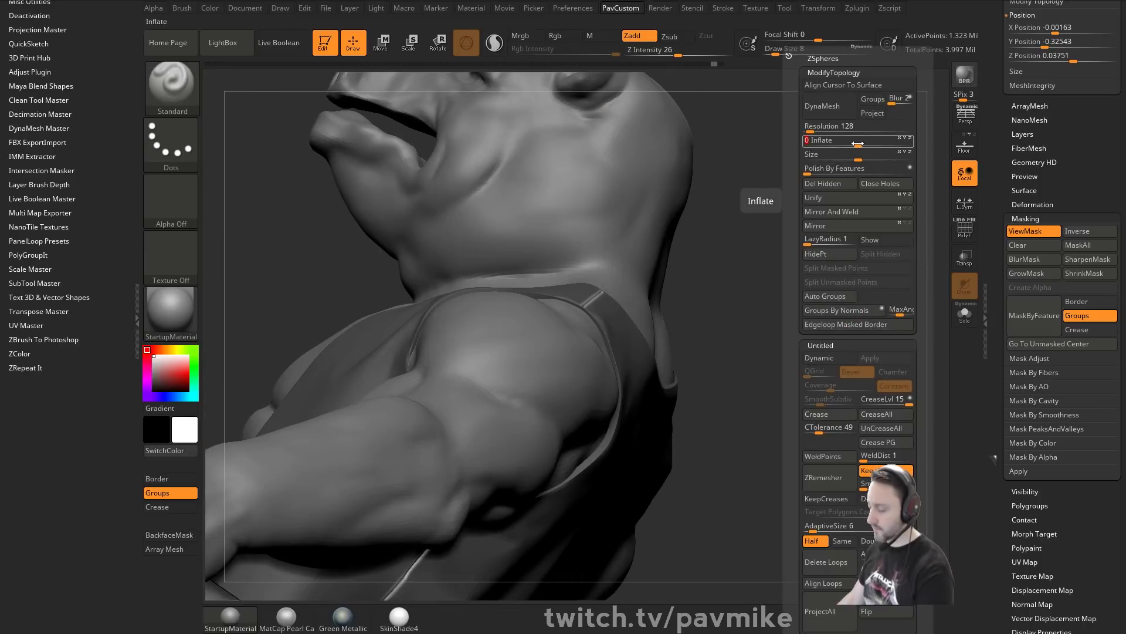
mouse_move(709, 221)
left_mouse_down()
mouse_move(812, 234)
mouse_move(844, 275)
mouse_move(827, 339)
mouse_move(762, 328)
left_mouse_up()
key("ctrl+h")
Adjust the brush size and smooth the vest fabric around the shoulder seam and upper back.
key("s")
left_click_drag(642, 322, 647, 321)
left_click_drag(704, 328, 657, 346)
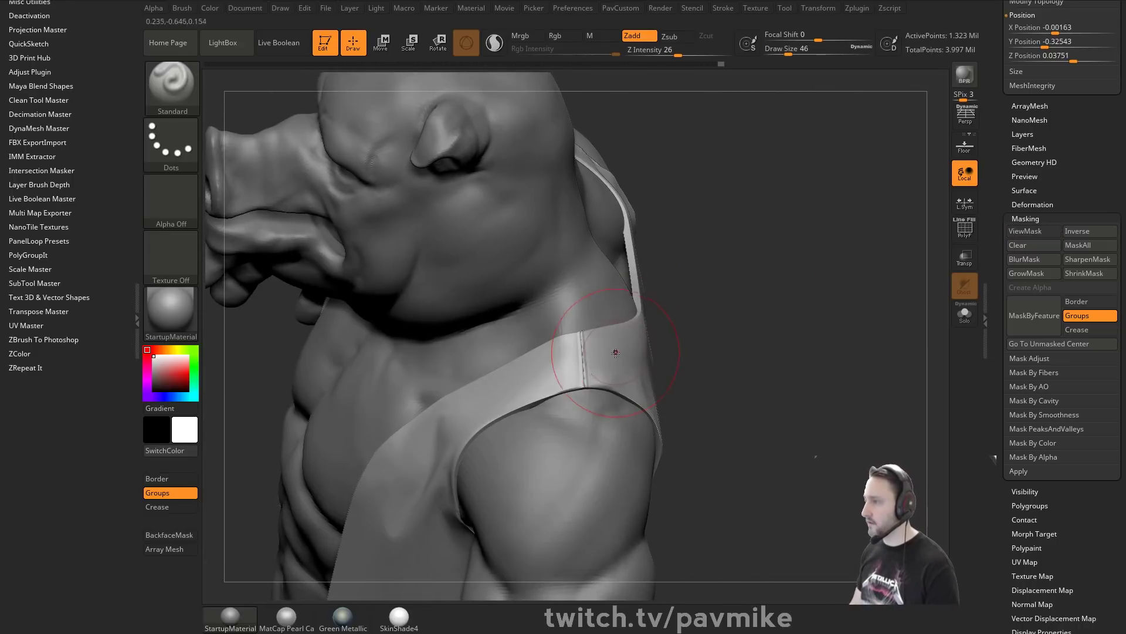
left_click_drag(727, 375, 815, 346, "alt")
mouse_move(745, 217)
left_mouse_down()
mouse_move(847, 209)
mouse_move(825, 309)
mouse_move(863, 329)
mouse_move(811, 372)
mouse_move(756, 369)
left_mouse_up()
left_click_drag(628, 312, 619, 272, "shift")
mouse_move(786, 300)
left_mouse_down("shift")
mouse_move(847, 326)
mouse_move(780, 297)
left_mouse_up("shift")
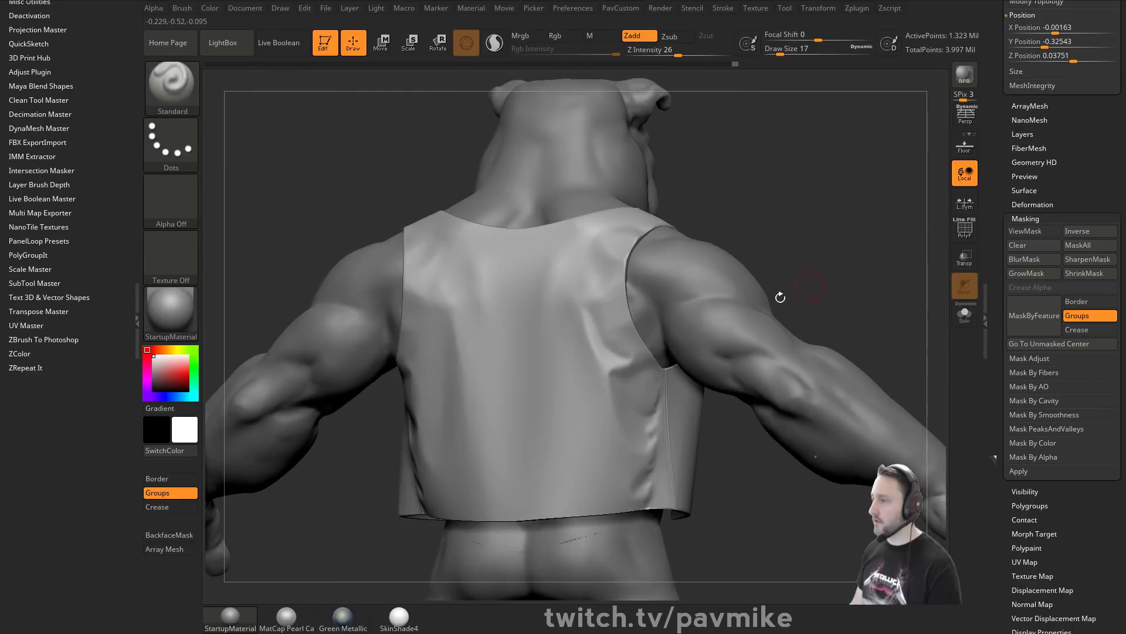
Isolate the back panel of the vest and set its subdivision level to 5.
left_click_drag(741, 443, 788, 479)
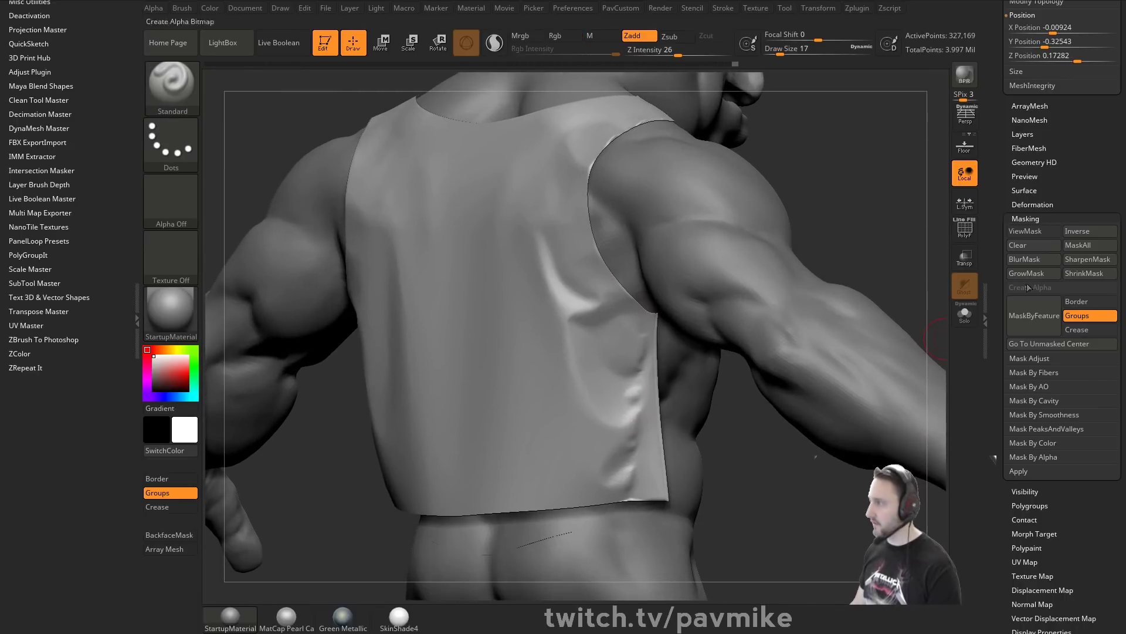
scroll(1038, 264, "up", 10)
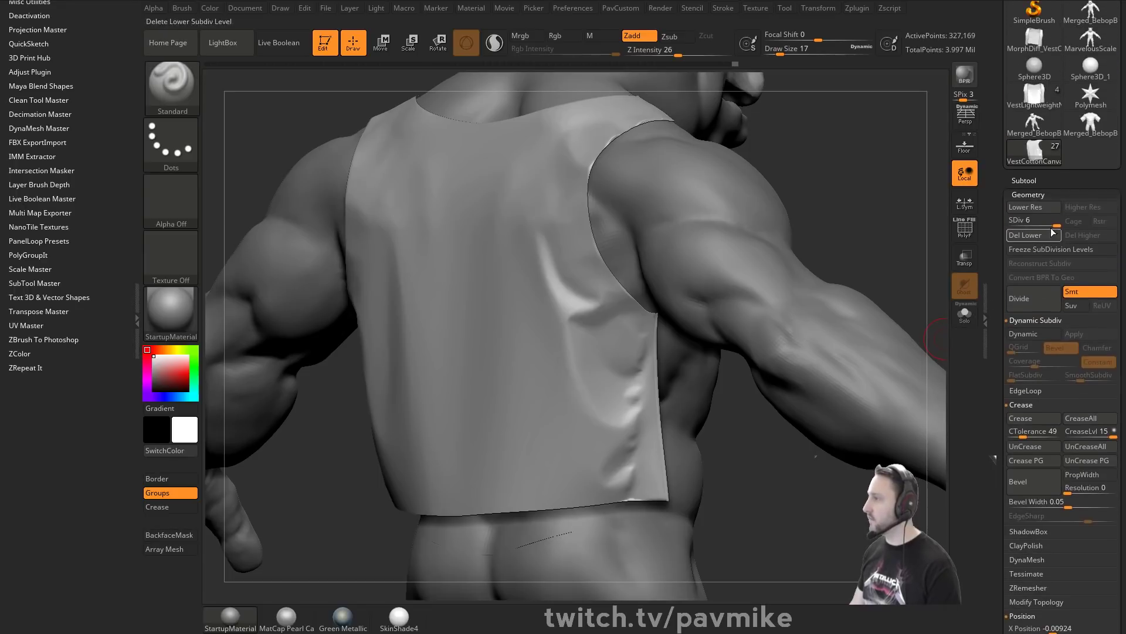
left_click(1037, 224)
type("5")
key("Return")
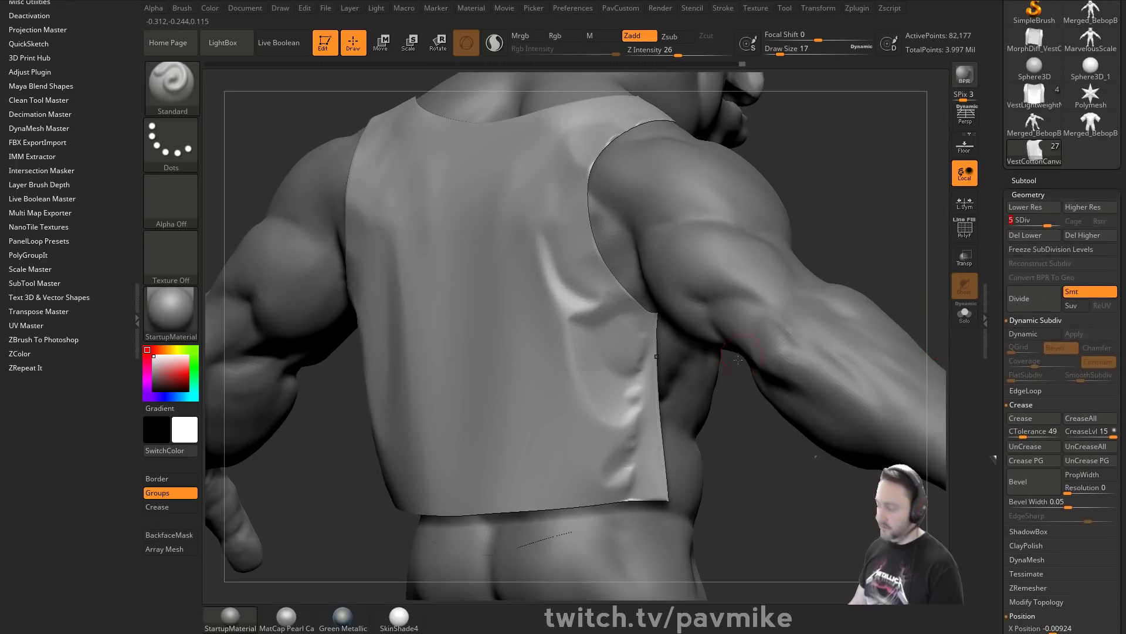
Sculpt folds along the back panel's side edge with the MagicFolds_Soft brush, undoing unwanted strokes and smoothing the rest.
key("b")
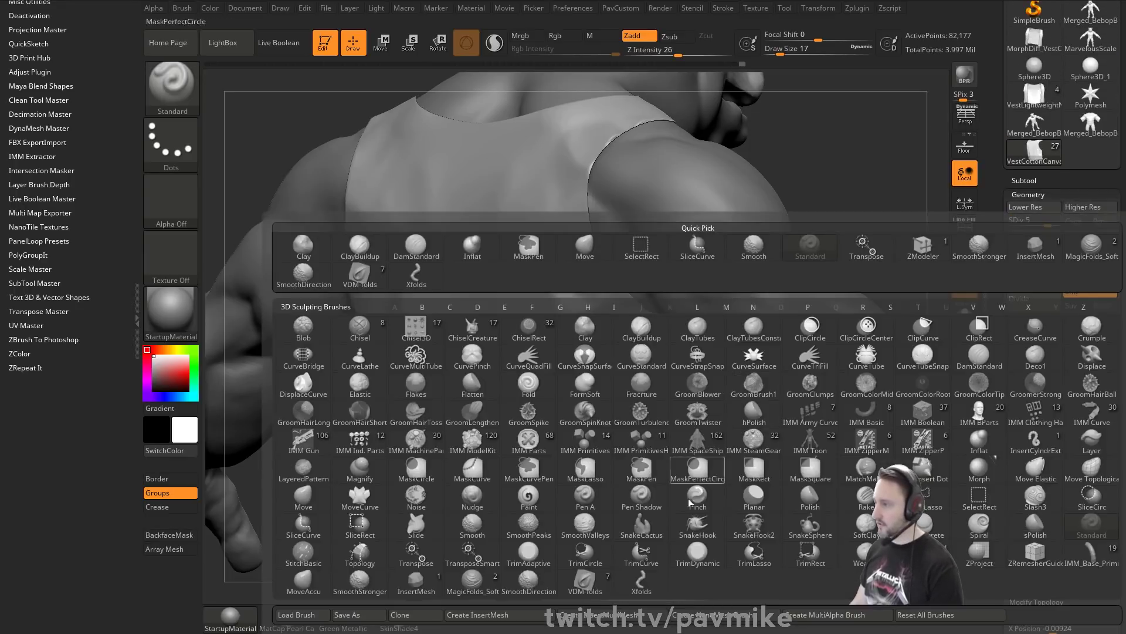
left_click(486, 594)
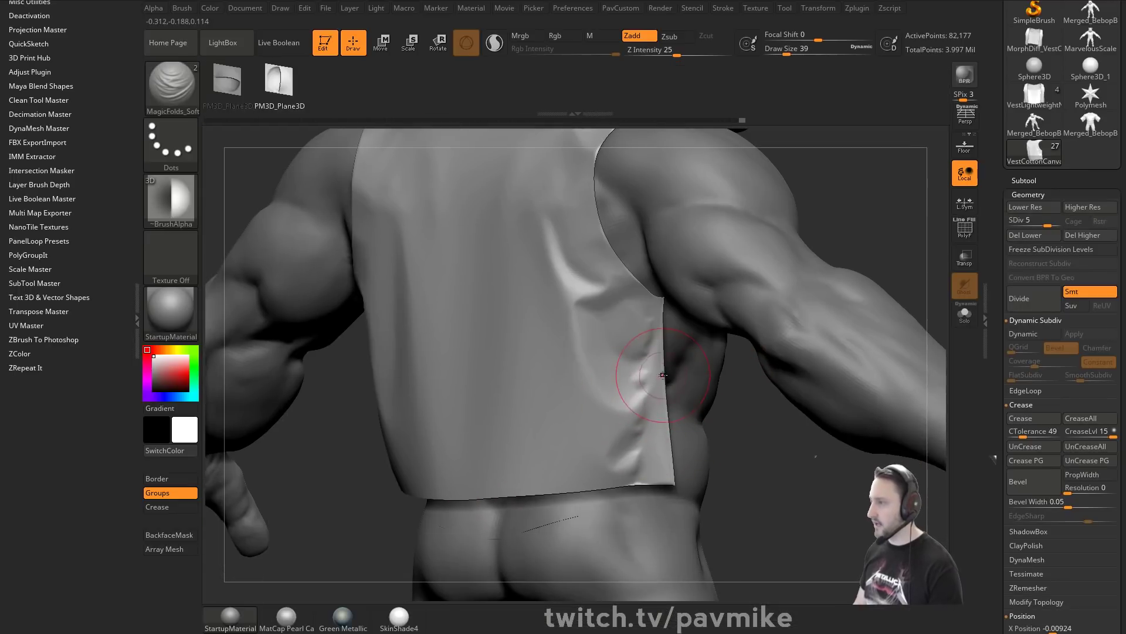
key("ctrl+z")
left_click_drag(648, 394, 643, 385)
key("ctrl+z")
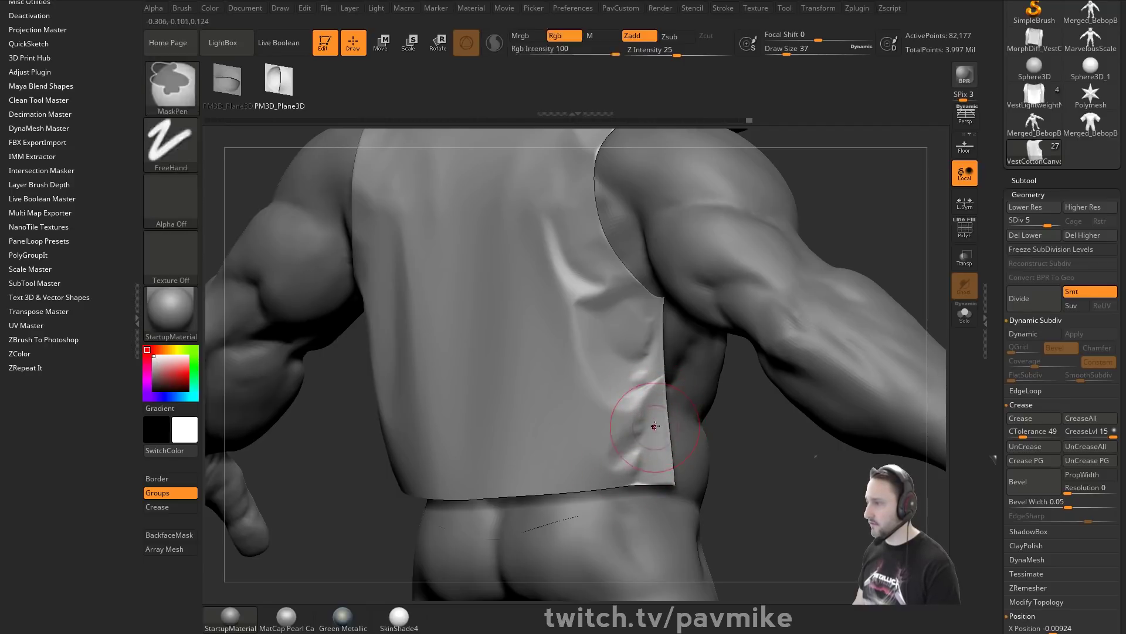
left_click_drag(654, 427, 635, 460, "shift")
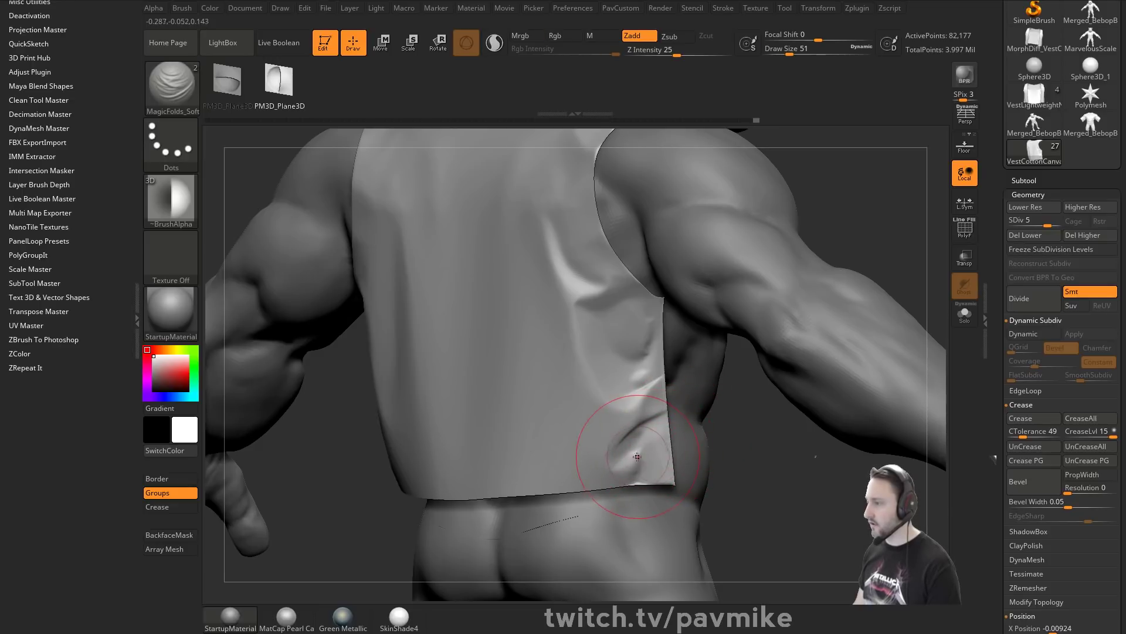
left_click_drag(663, 445, 644, 463, "shift")
Switch to the Standard brush at a smaller size and refine and smooth the folds beside the back panel's side edge.
key("s")
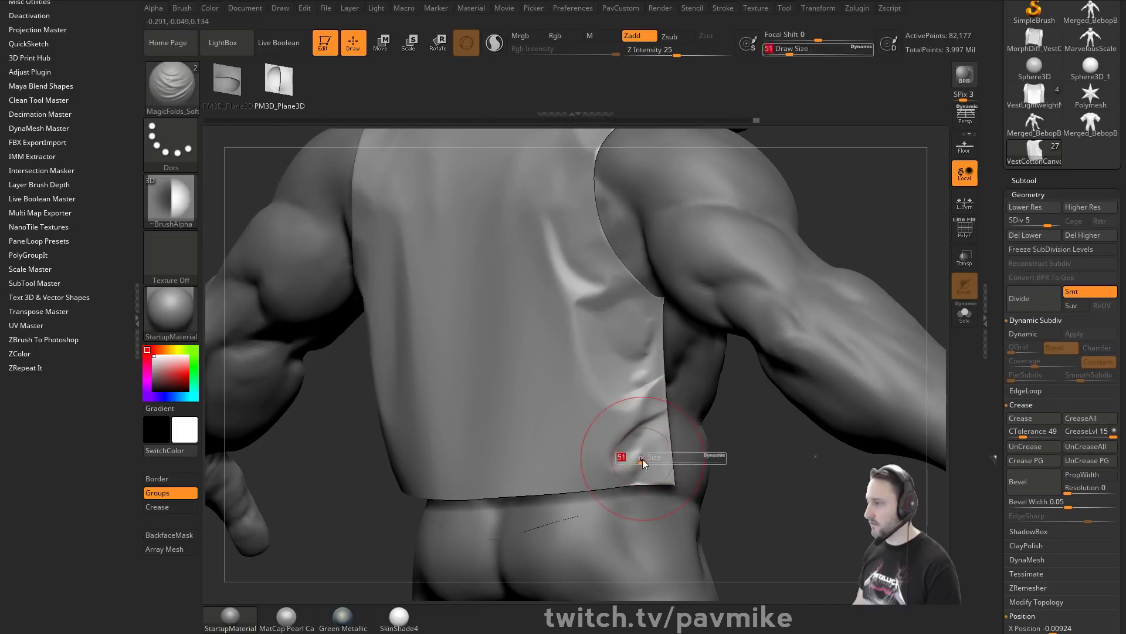
key("b")
key("s")
key("t")
key("s")
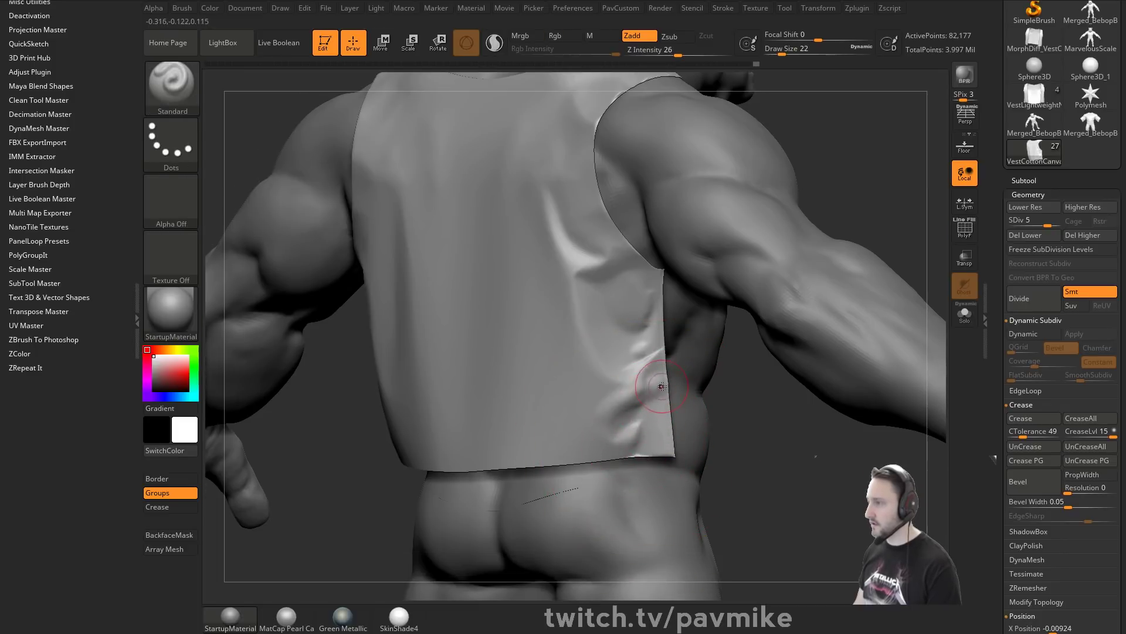
left_click_drag(621, 396, 613, 402, "shift")
left_click(173, 85)
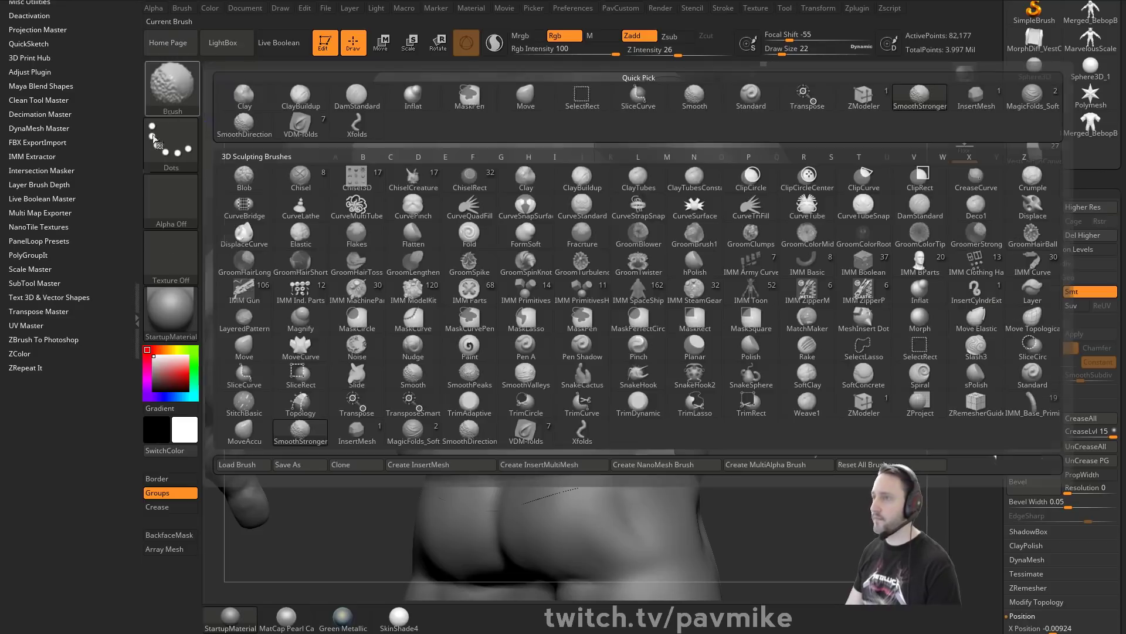
left_click_drag(611, 401, 623, 402, "shift")
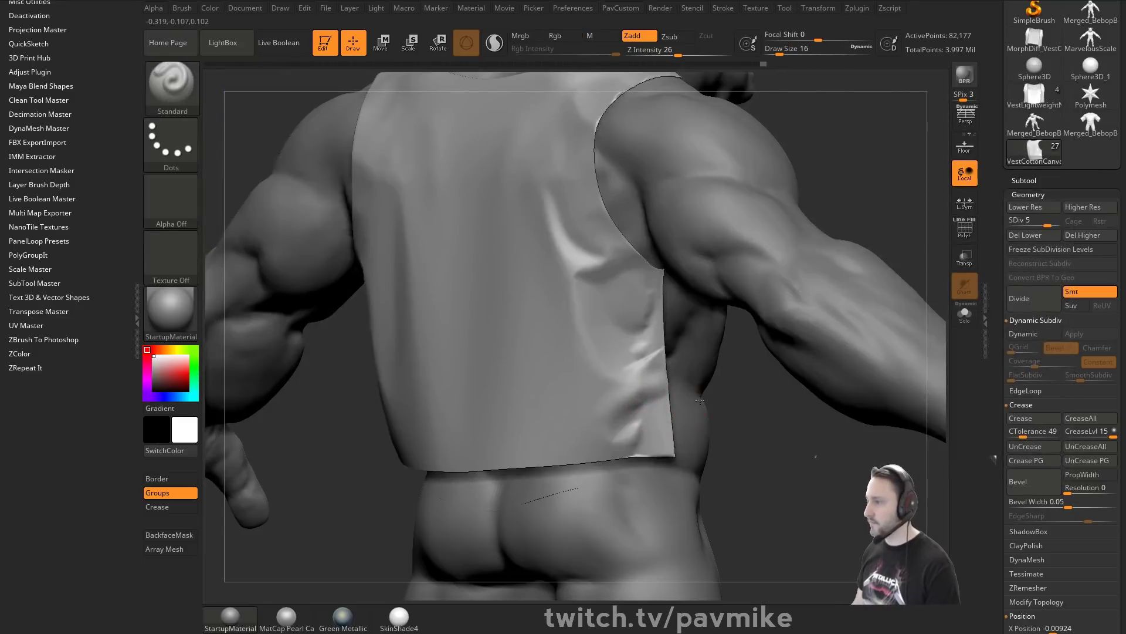
Shape and smooth the small folds near the back panel's lower side corner with the Standard brush at size 16.
right_click_drag(677, 403, 653, 418, "alt")
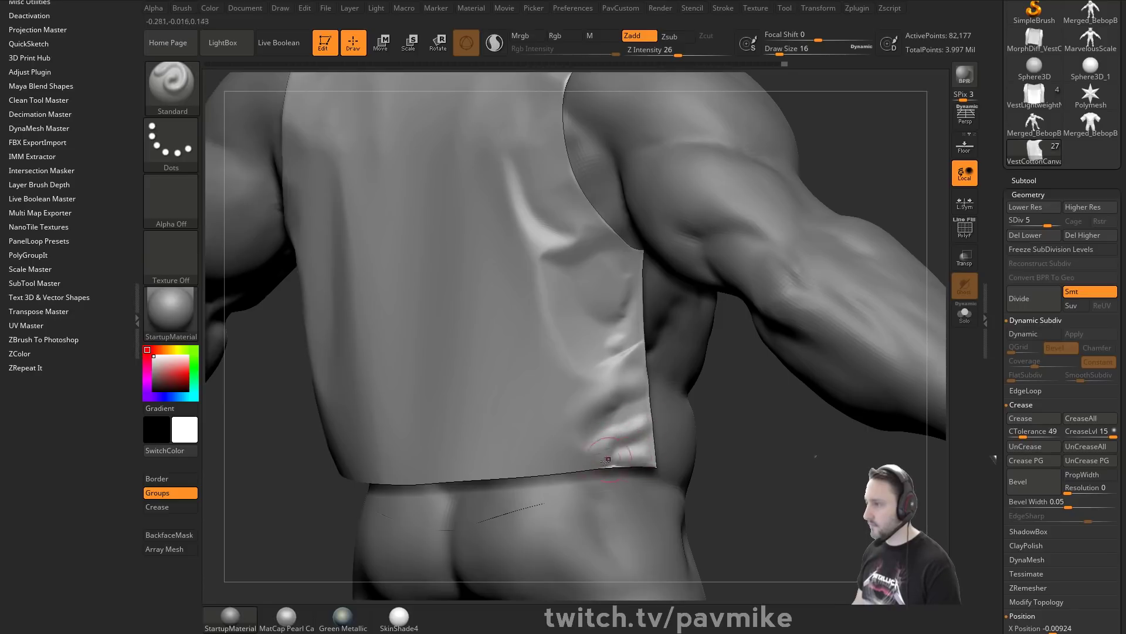
left_click_drag(607, 460, 629, 455, "shift")
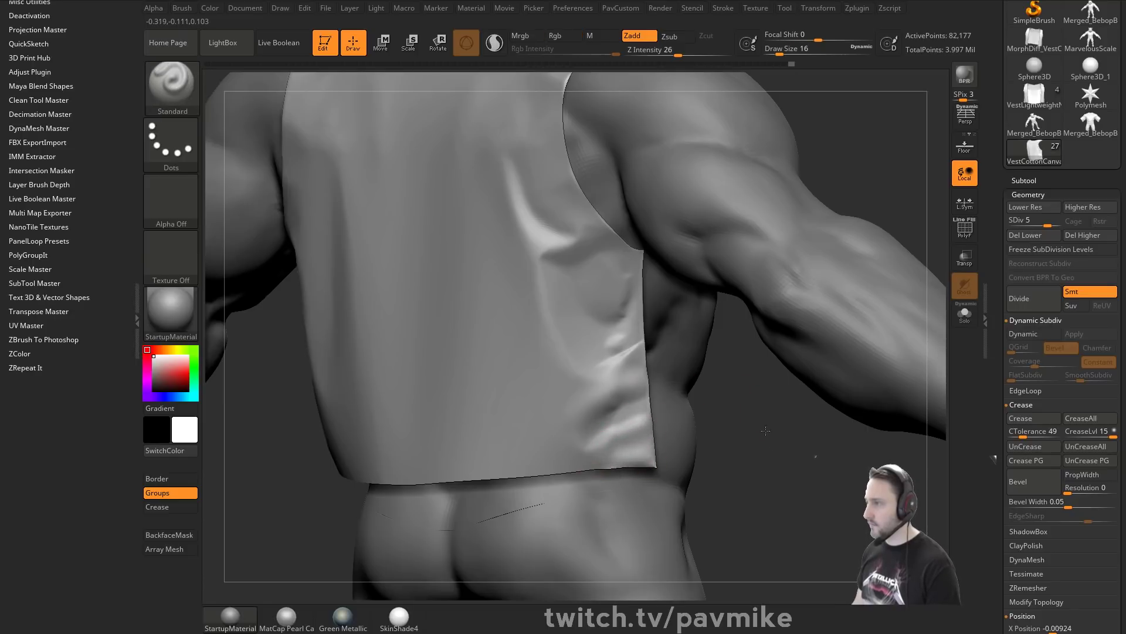
right_click_drag(646, 437, 621, 331)
left_click_drag(611, 328, 620, 336, "shift")
left_click_drag(733, 418, 751, 435)
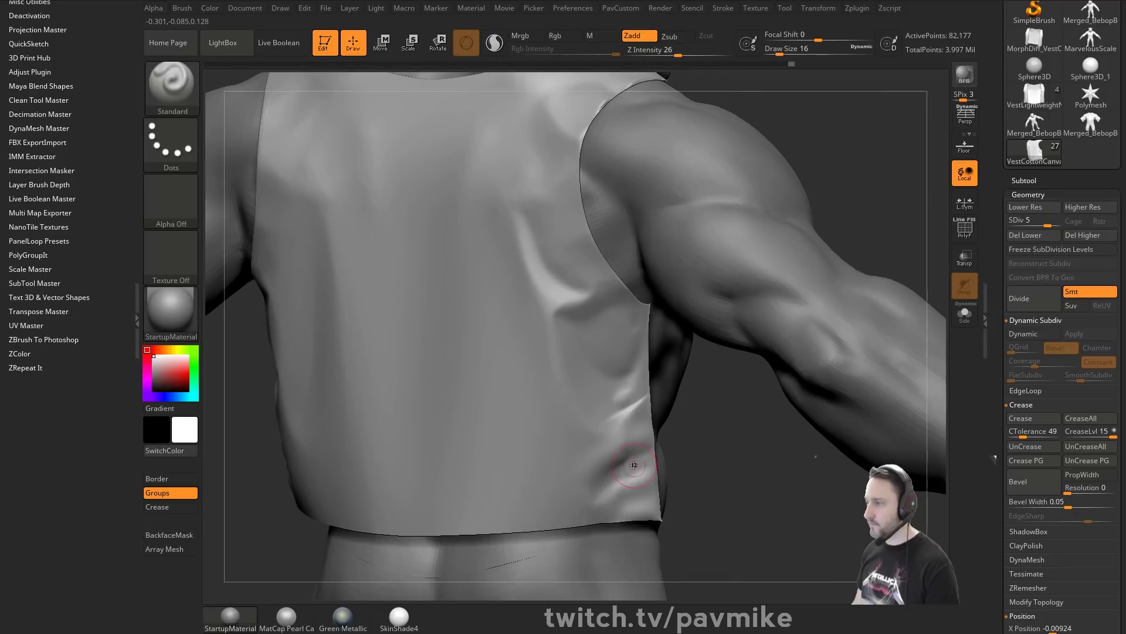
left_click_drag(631, 461, 623, 452, "shift")
left_click_drag(711, 426, 728, 420)
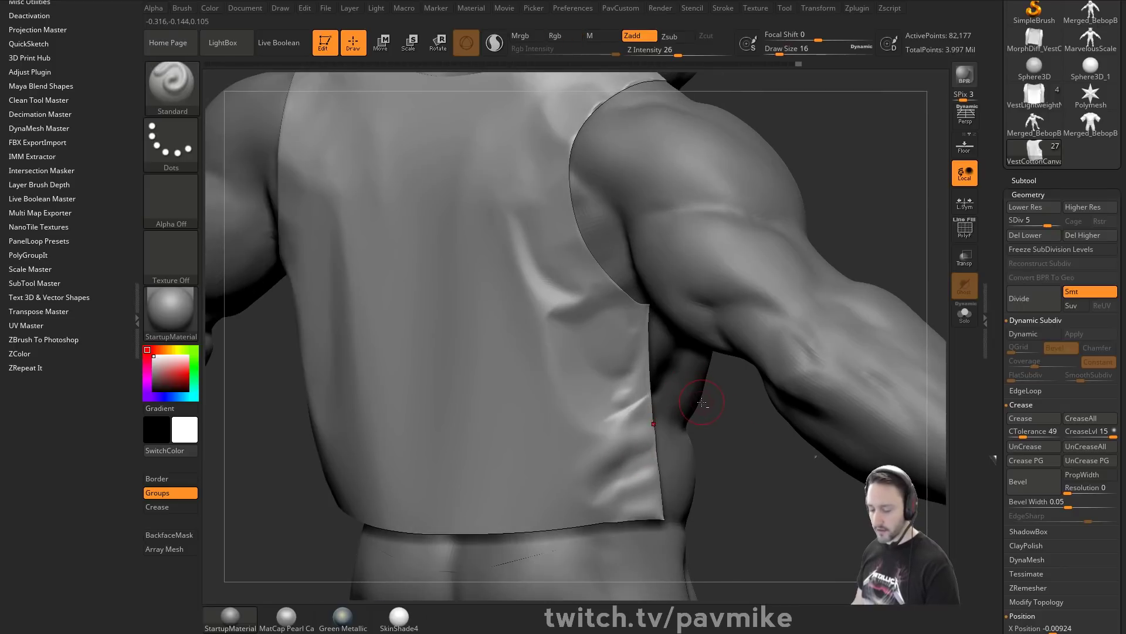
Add folds along the back panel's side edge below the armhole with the MagicFolds_Soft brush, undoing the first stroke.
key("b")
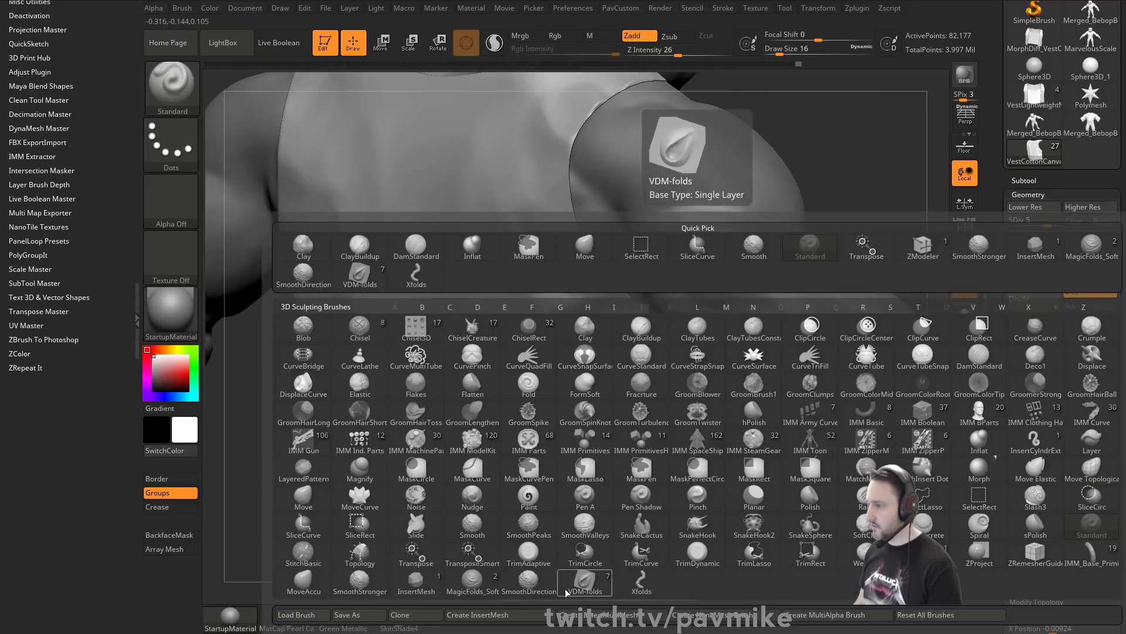
left_click(473, 584)
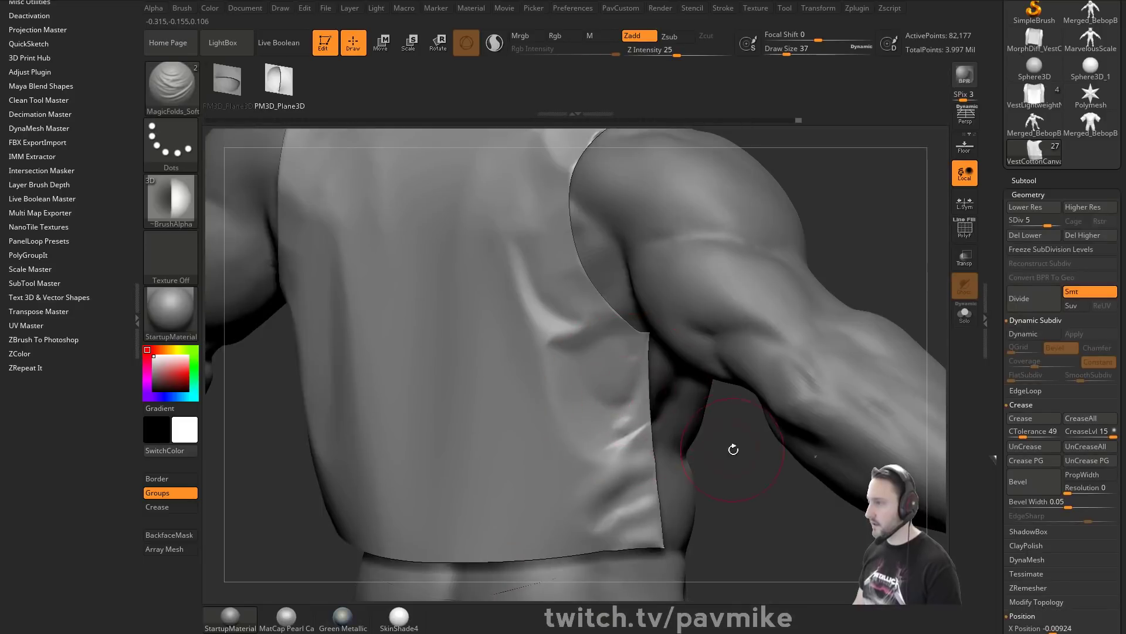
left_click_drag(733, 450, 650, 400)
right_click_drag(583, 407, 641, 391)
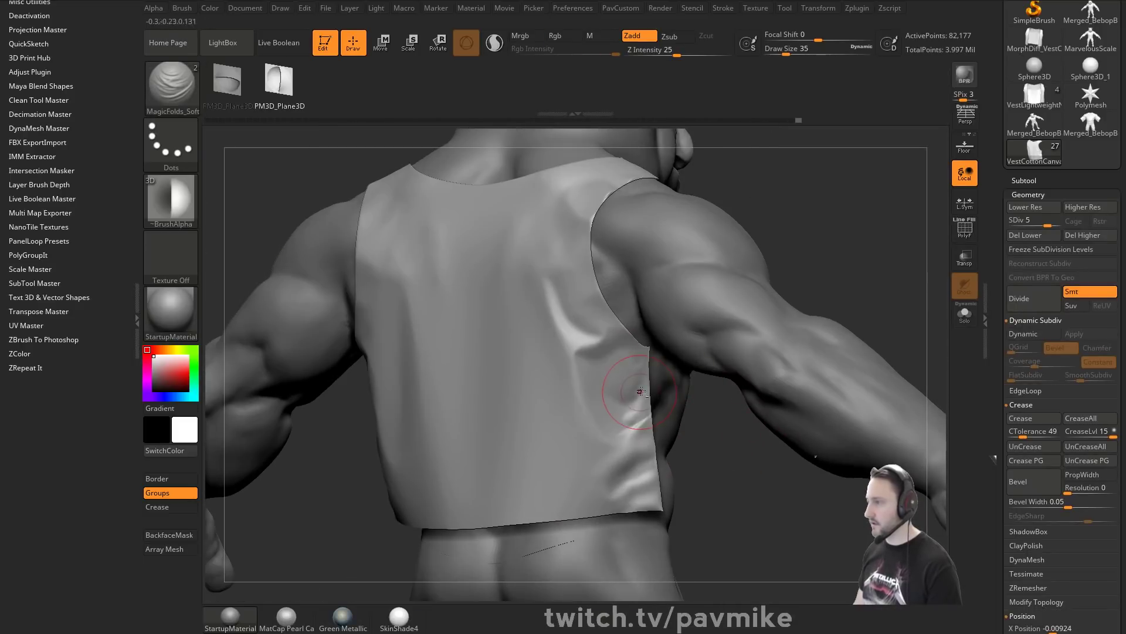
key("ctrl+z")
key("s")
left_click_drag(643, 407, 646, 407)
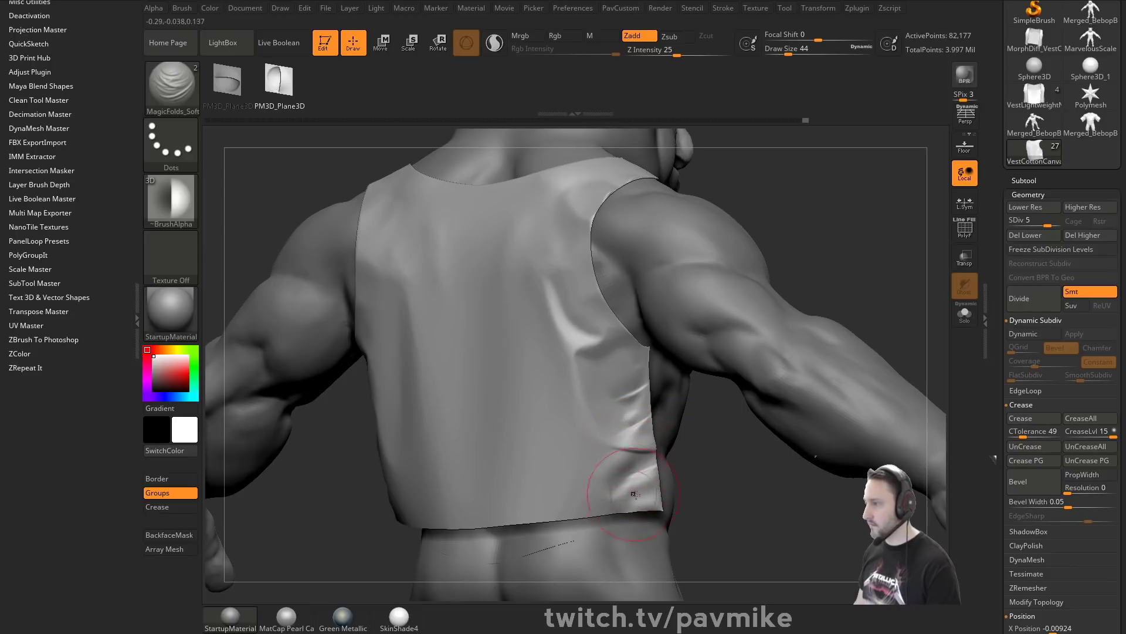
Rework the folds by the back panel's hem corner, undoing unwanted strokes and smoothing the result.
mouse_move(616, 504)
left_mouse_down()
mouse_move(656, 481)
mouse_move(596, 475)
left_mouse_up()
key("ctrl+z")
key("ctrl+z")
key("shift")
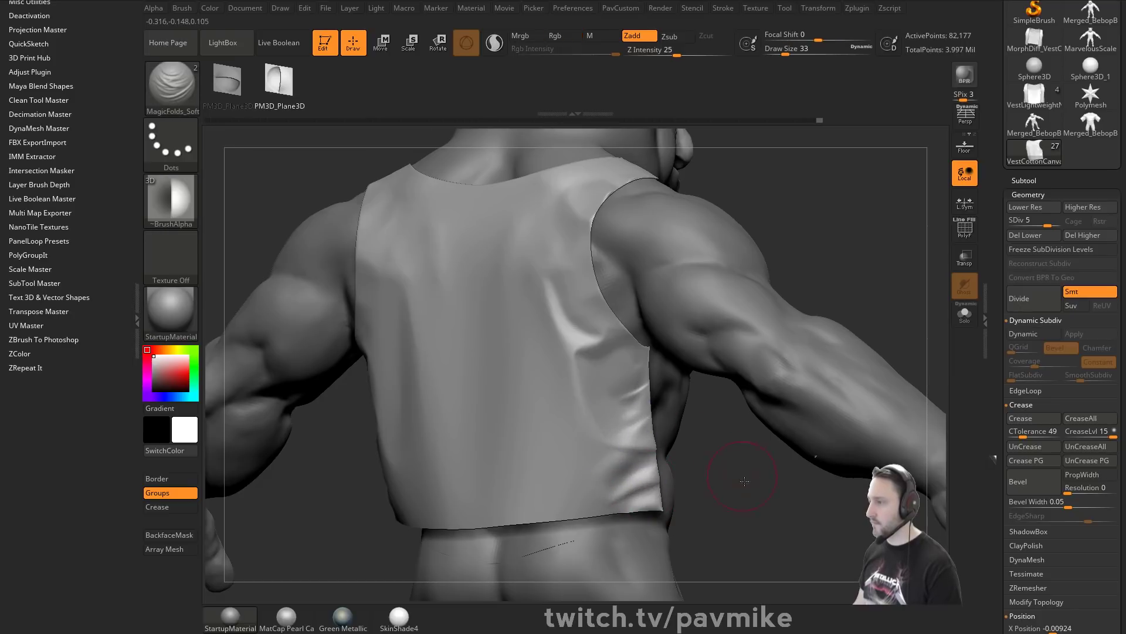
Show the whole vest again and smooth the folds beside the side seam with a brush size of 8.
left_click_drag(755, 477, 777, 477)
mouse_move(759, 483)
left_mouse_down("ctrl")
mouse_move(733, 513)
mouse_move(729, 500)
left_mouse_up("ctrl")
key("s")
left_click(737, 449, "ctrl+shift")
left_click_drag(737, 446, 656, 451)
key("shift")
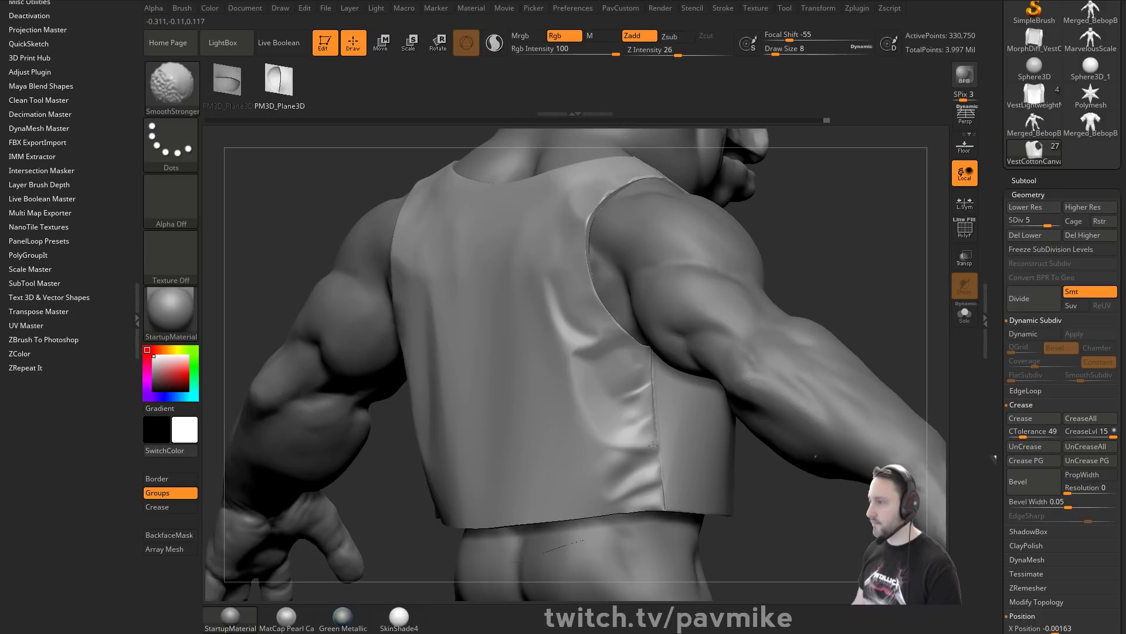
left_click_drag(631, 398, 616, 376, "shift")
Switch to the Standard brush and smooth the vest's upper back below the neckline with SmoothStronger.
mouse_move(717, 309)
left_mouse_down()
mouse_move(780, 305)
mouse_move(829, 233)
mouse_move(874, 269)
mouse_move(909, 271)
left_mouse_up()
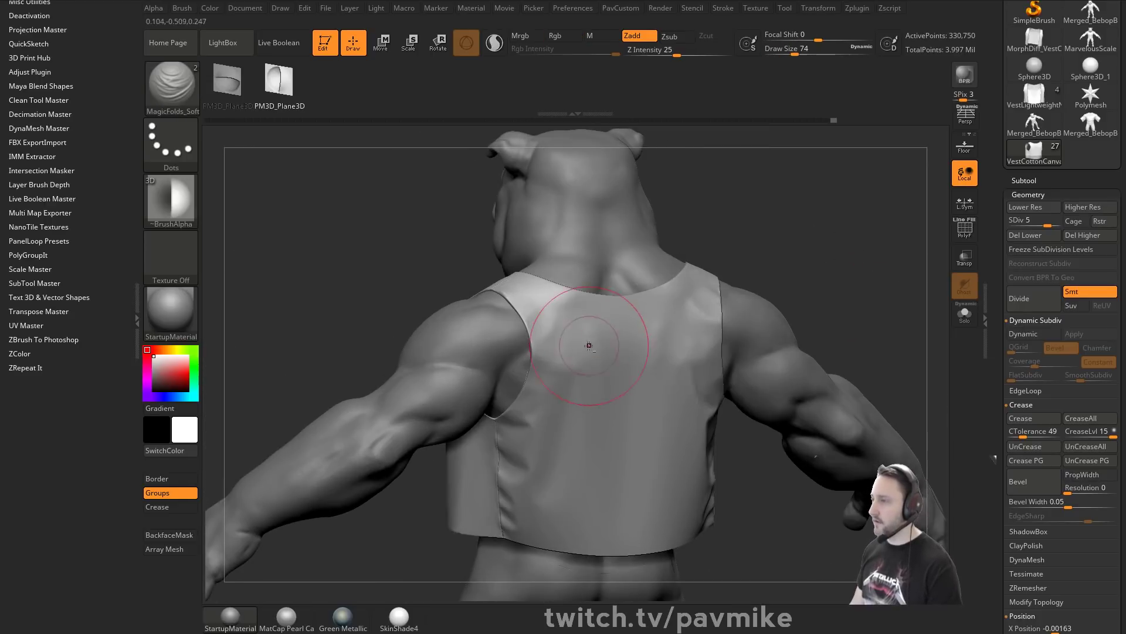
key("b")
key("s")
key("t")
key("shift")
left_click_drag(551, 287, 595, 287, "shift")
left_click_drag(783, 229, 826, 232)
left_click_drag(559, 304, 562, 312, "shift")
left_click_drag(864, 228, 777, 255, "alt")
left_click_drag(637, 311, 624, 295, "shift")
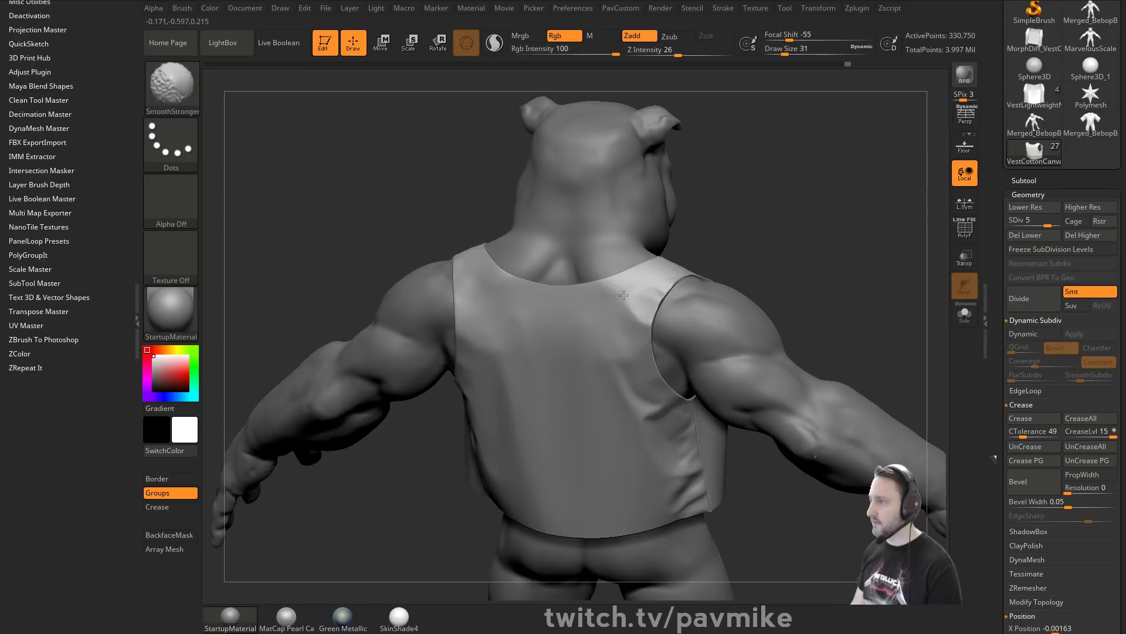
Even out the vest's back around the shoulders with further smoothing strokes.
left_click_drag(687, 242, 714, 228)
left_click_drag(842, 305, 822, 232, "alt")
left_click_drag(411, 258, 623, 288)
left_click_drag(677, 208, 813, 299, "alt")
left_click_drag(630, 283, 630, 304, "shift")
Resize the brush and smooth the fabric of the vest's front panel below the shoulder folds.
left_click_drag(718, 293, 853, 255)
mouse_move(710, 275)
left_mouse_down("alt")
mouse_move(775, 261)
mouse_move(778, 246)
mouse_move(610, 319)
mouse_move(468, 363)
left_mouse_up("alt")
key("s")
left_click(582, 347)
left_click_drag(699, 346, 762, 330, "alt")
mouse_move(763, 330)
left_mouse_down()
mouse_move(850, 239)
mouse_move(913, 235)
left_mouse_up()
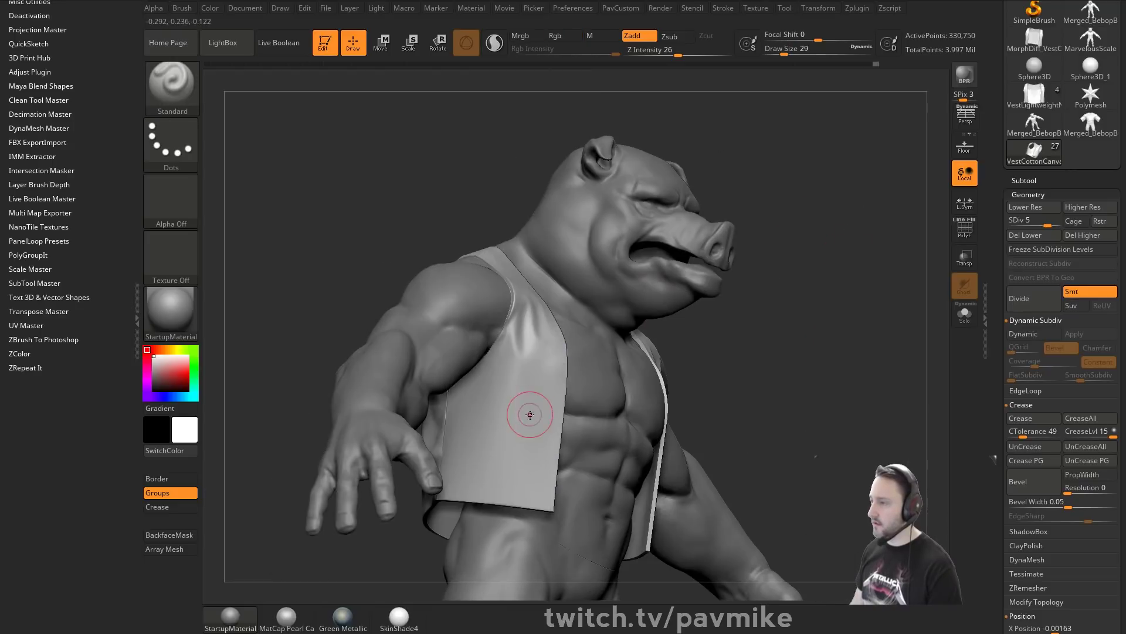
mouse_move(522, 387)
left_mouse_down("shift")
mouse_move(518, 370)
mouse_move(519, 384)
left_mouse_up("shift")
Enlarge the brush and smooth the lower areas of the vest's front panels down to the hem.
left_click_drag(780, 284, 572, 227)
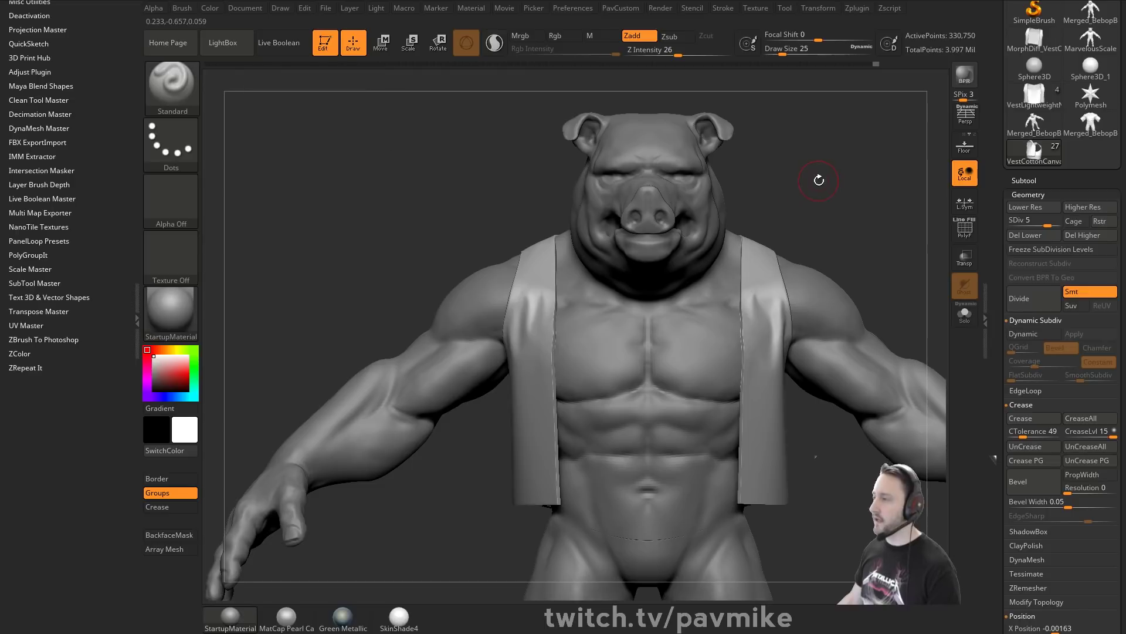
left_click_drag(818, 181, 716, 159, "alt")
left_click_drag(852, 226, 727, 262)
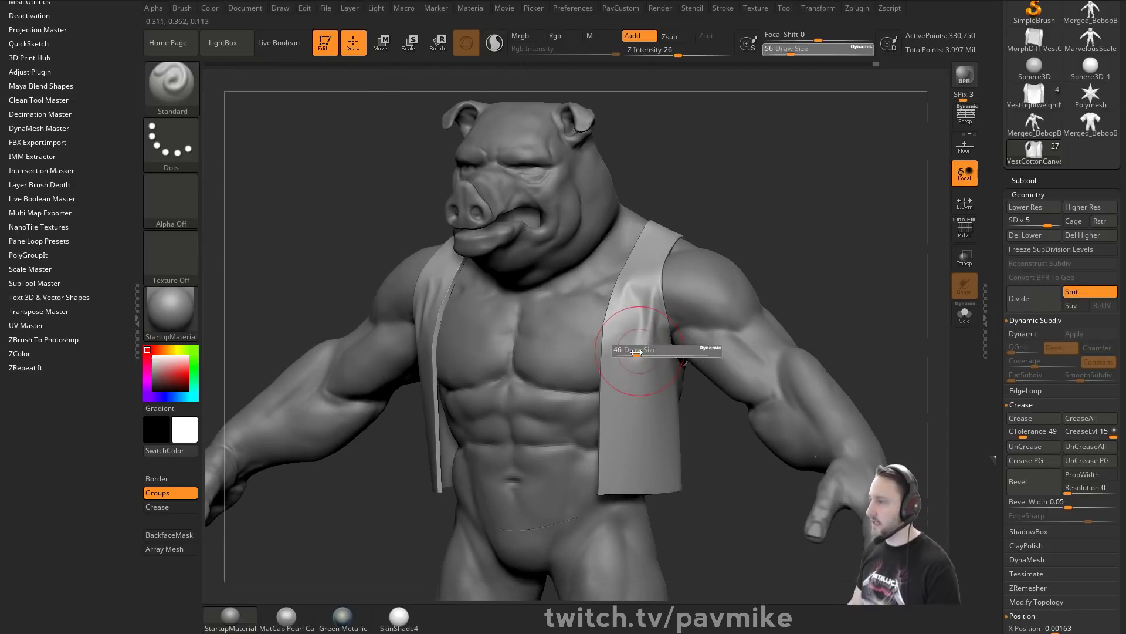
key("shift")
left_click_drag(606, 479, 427, 364)
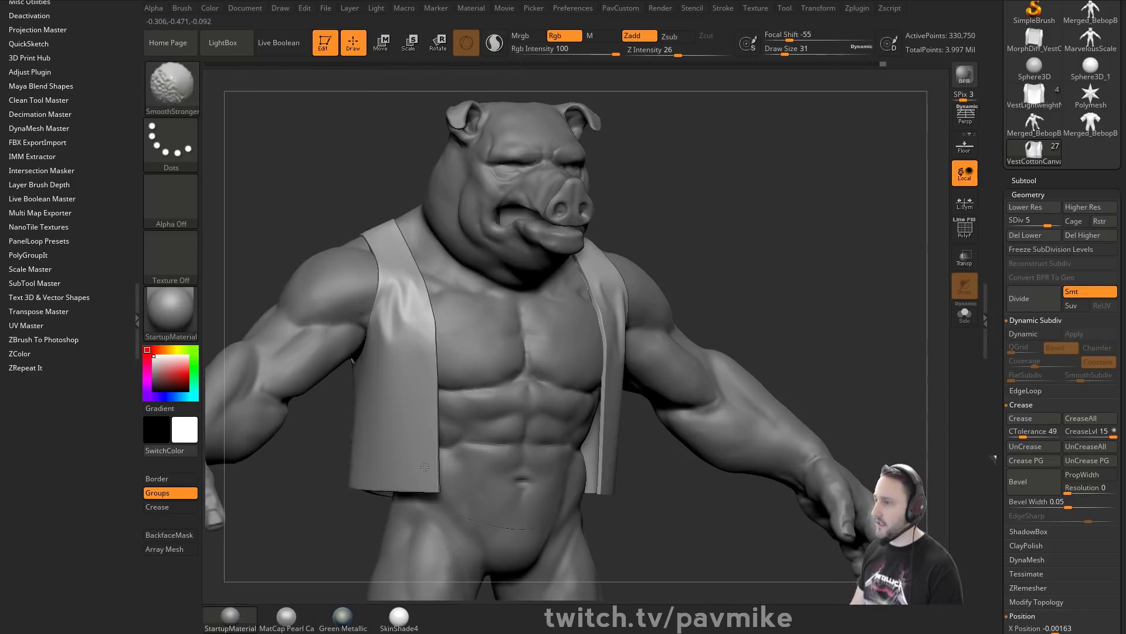
Smooth the remaining unevenness on the vest's back and front shoulder areas with SmoothStronger.
mouse_move(759, 241)
left_mouse_down()
mouse_move(724, 272)
mouse_move(750, 368)
left_mouse_up()
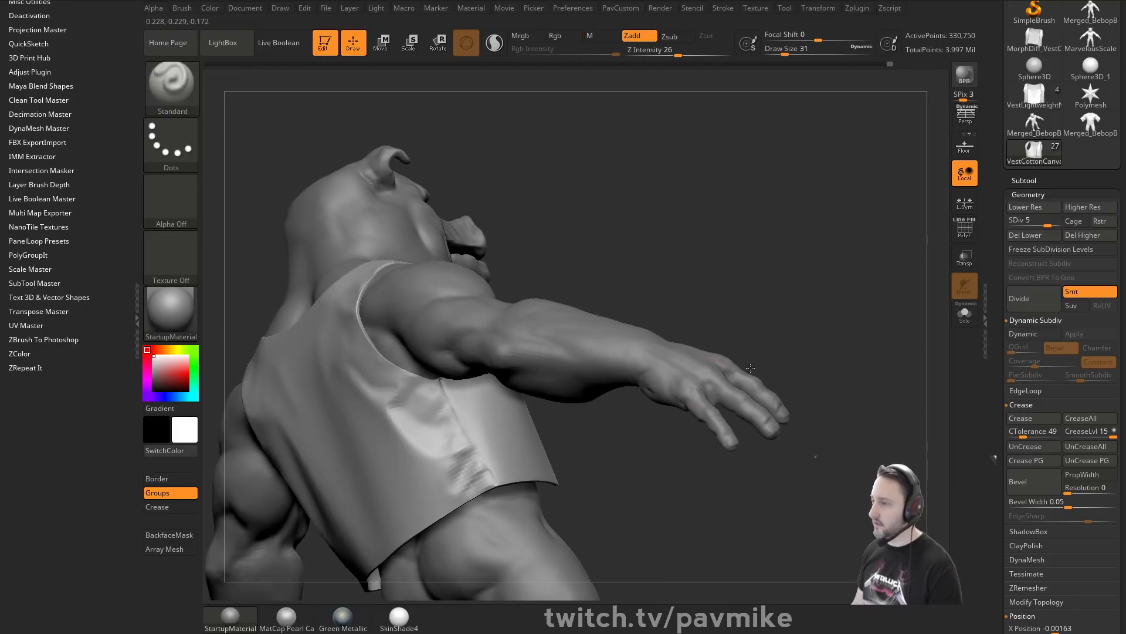
left_click_drag(850, 249, 603, 320)
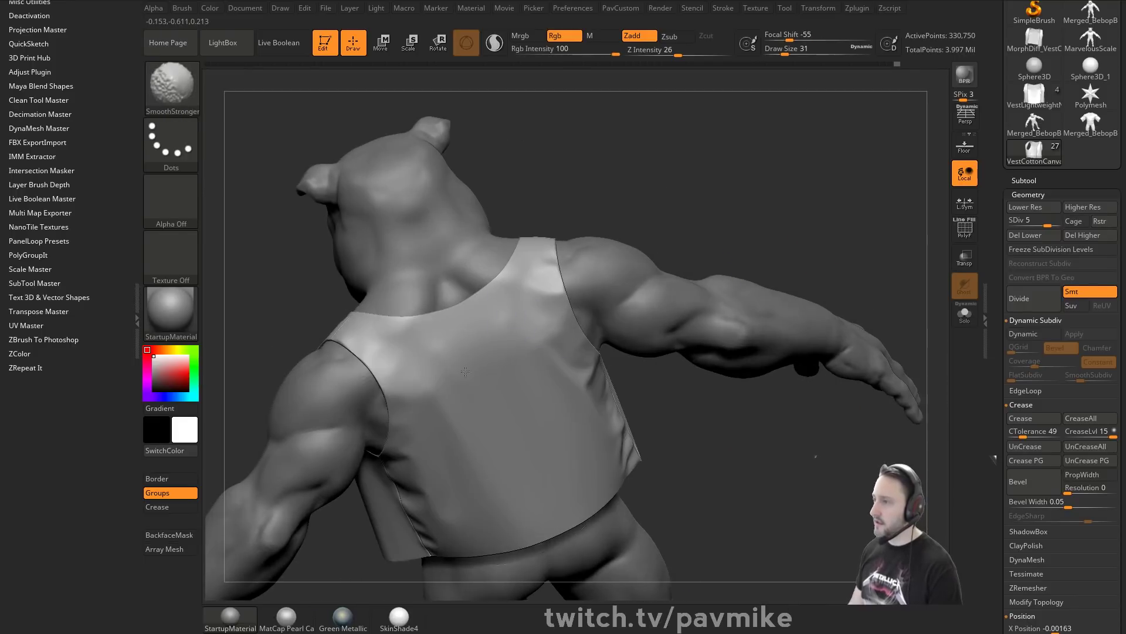
mouse_move(465, 372)
left_mouse_down()
mouse_move(452, 366)
mouse_move(516, 323)
mouse_move(513, 520)
mouse_move(734, 291)
mouse_move(748, 255)
mouse_move(782, 265)
left_mouse_up()
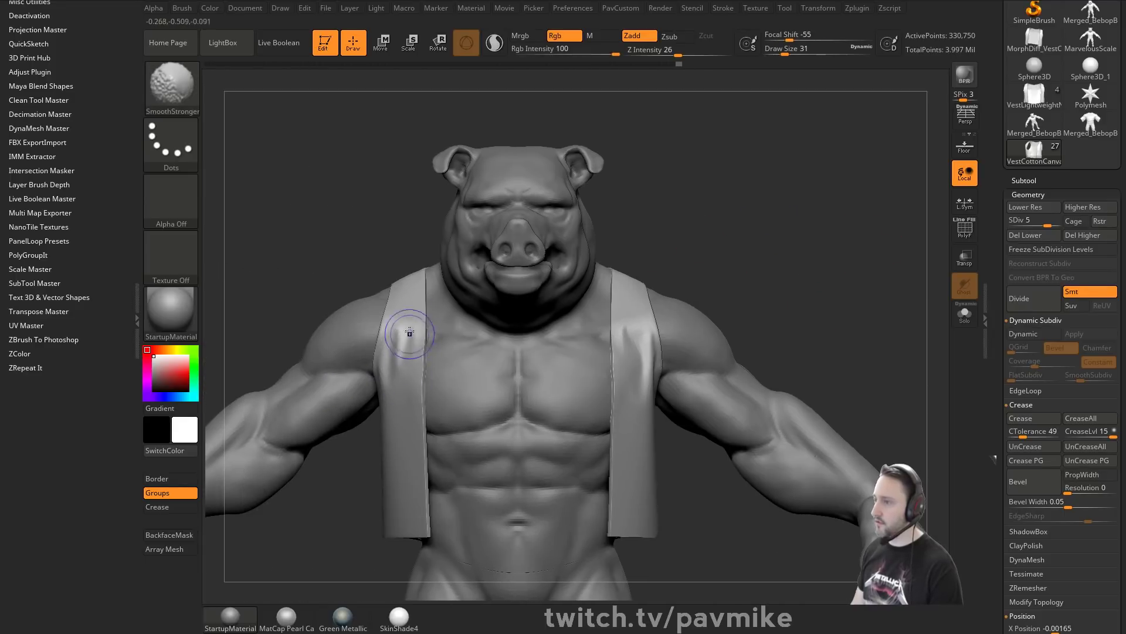
mouse_move(805, 267)
left_mouse_down()
mouse_move(771, 286)
mouse_move(709, 202)
mouse_move(572, 461)
mouse_move(812, 249)
left_mouse_up()
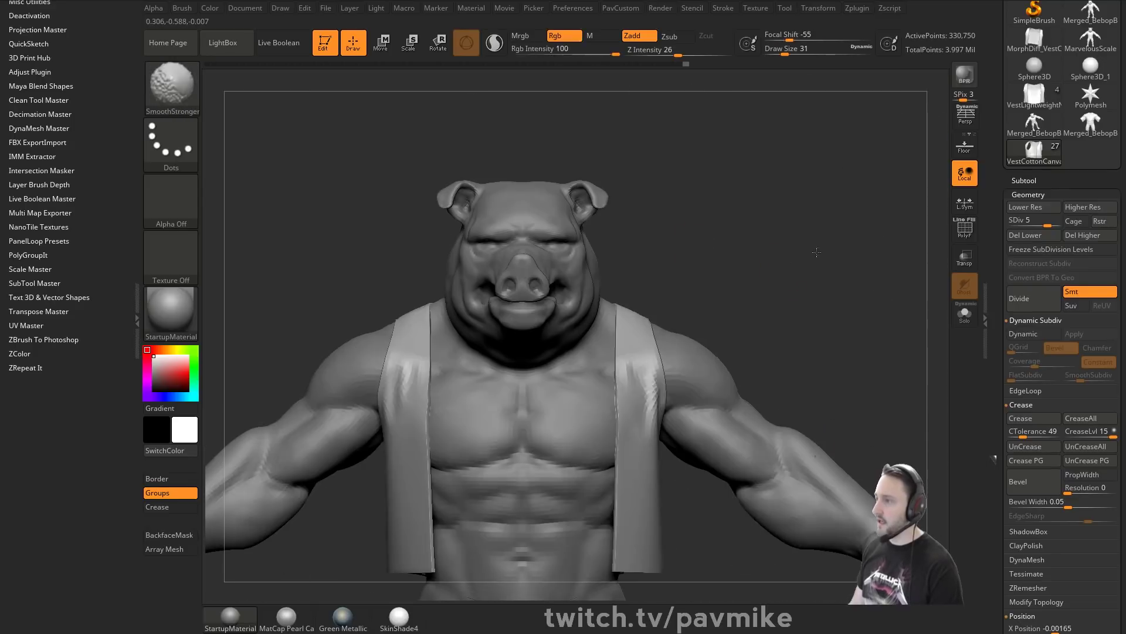
Set the Standard brush's draw size to 16 and inspect the vest's back and side seam from several angles.
mouse_move(810, 311)
left_mouse_down("alt")
mouse_move(802, 257)
mouse_move(789, 277)
mouse_move(841, 273)
mouse_move(786, 259)
mouse_move(827, 228)
mouse_move(676, 337)
left_mouse_up("alt")
key("s")
left_click(788, 280)
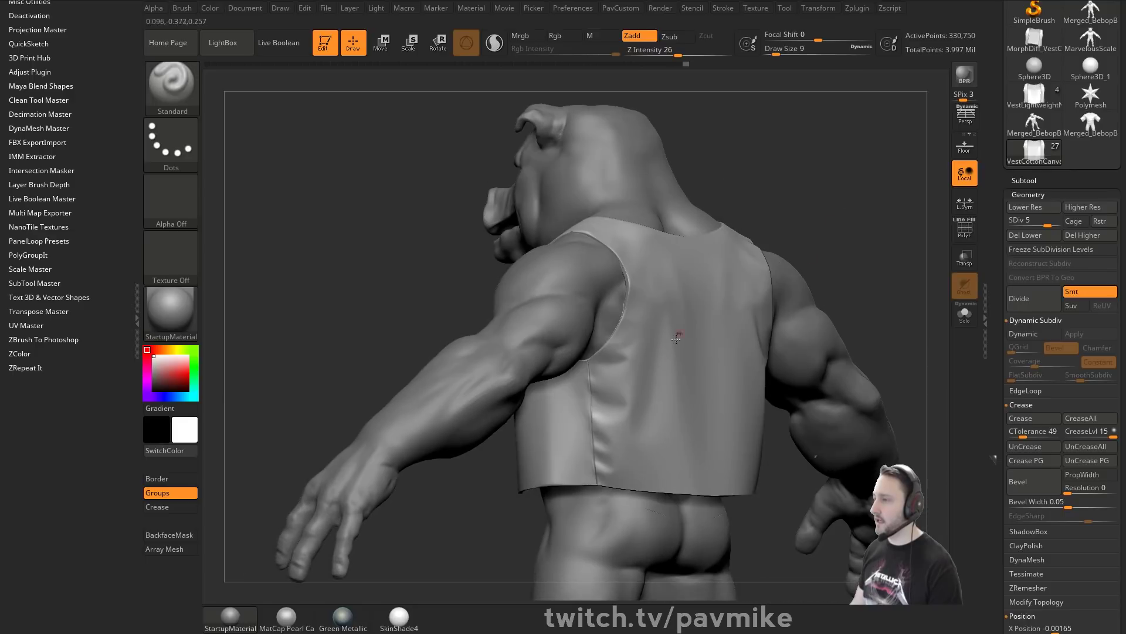
key("s")
left_click(654, 364)
key("s")
left_click(649, 366)
left_click_drag(760, 235, 794, 262)
key("s")
left_click(794, 264)
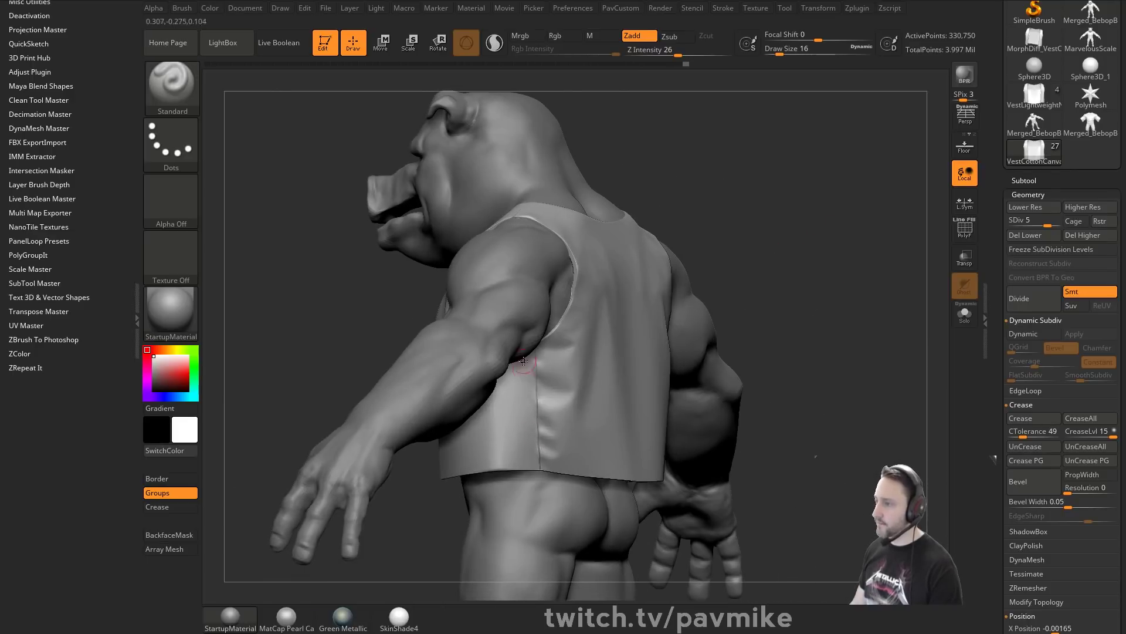
right_click_drag(528, 436, 689, 339)
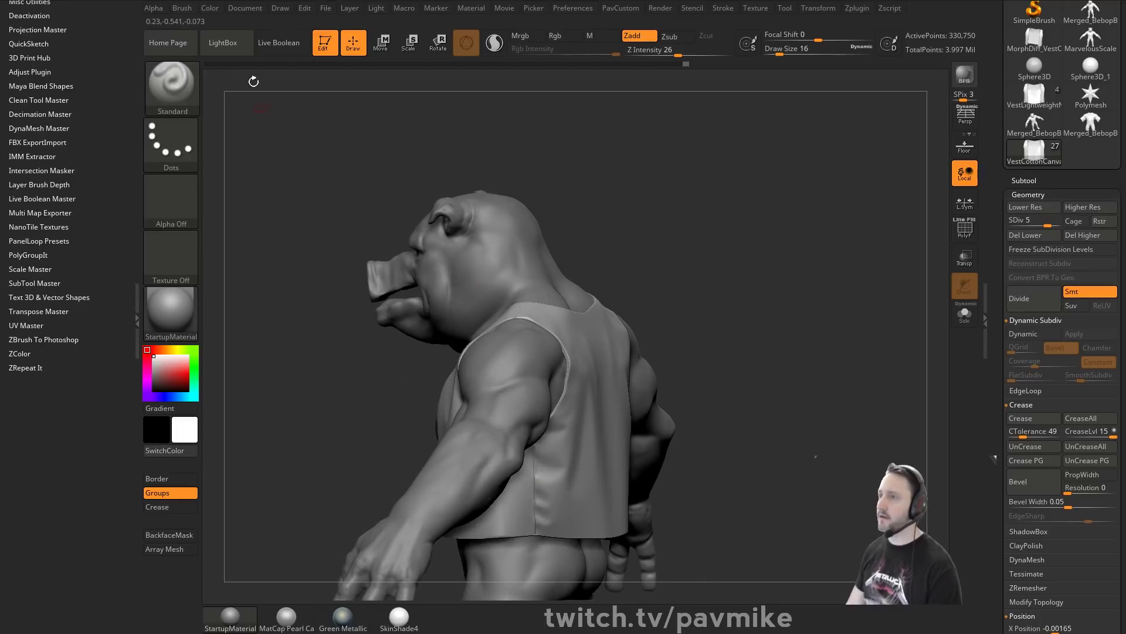
Clear the vest model from the canvas, draw a PolyMesh3D star and make it editable.
left_click(329, 51)
key("ctrl+n")
left_click(996, 193)
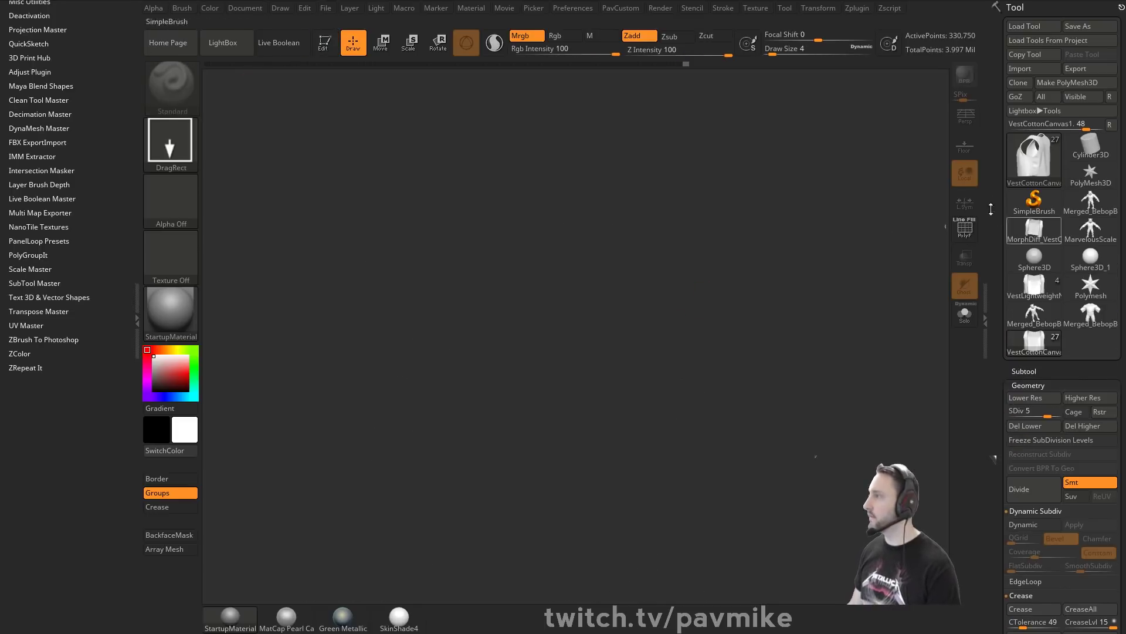
left_click(1034, 202)
left_click(1077, 174)
left_click_drag(626, 321, 553, 258)
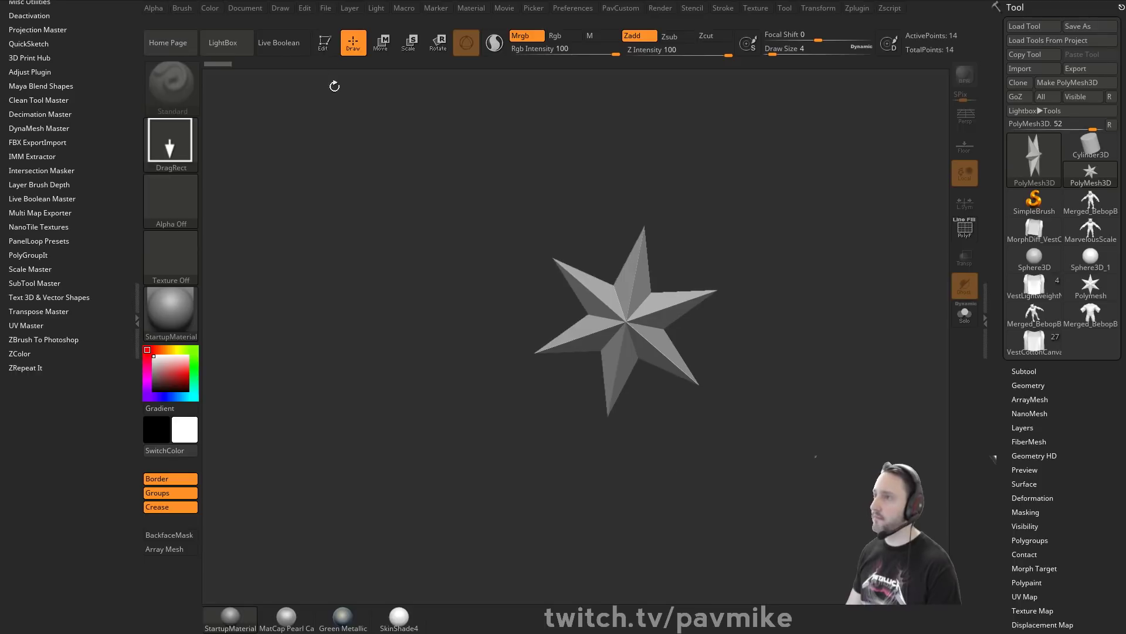
key("t")
Initialize the star as a QCube and stretch it vertically into a tall, narrow block.
left_click(988, 289)
left_click_drag(995, 288, 1036, 221)
left_click(1025, 171, "shift")
left_click_drag(833, 230, 793, 269, "alt")
key("w")
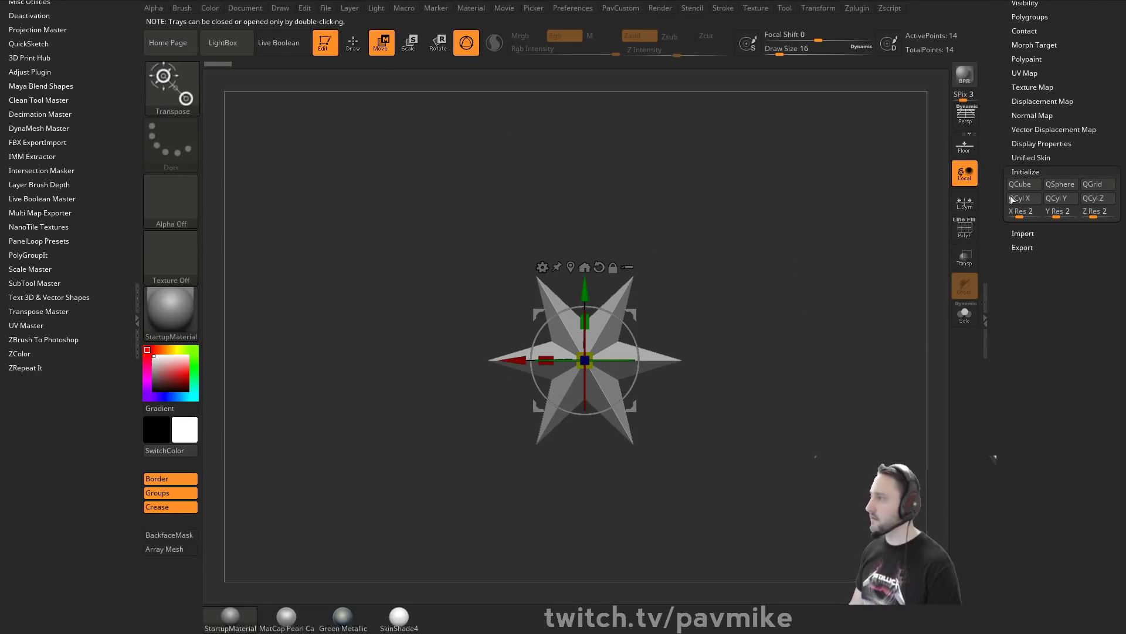
left_click(1020, 183)
left_click_drag(587, 321, 587, 276)
key("q")
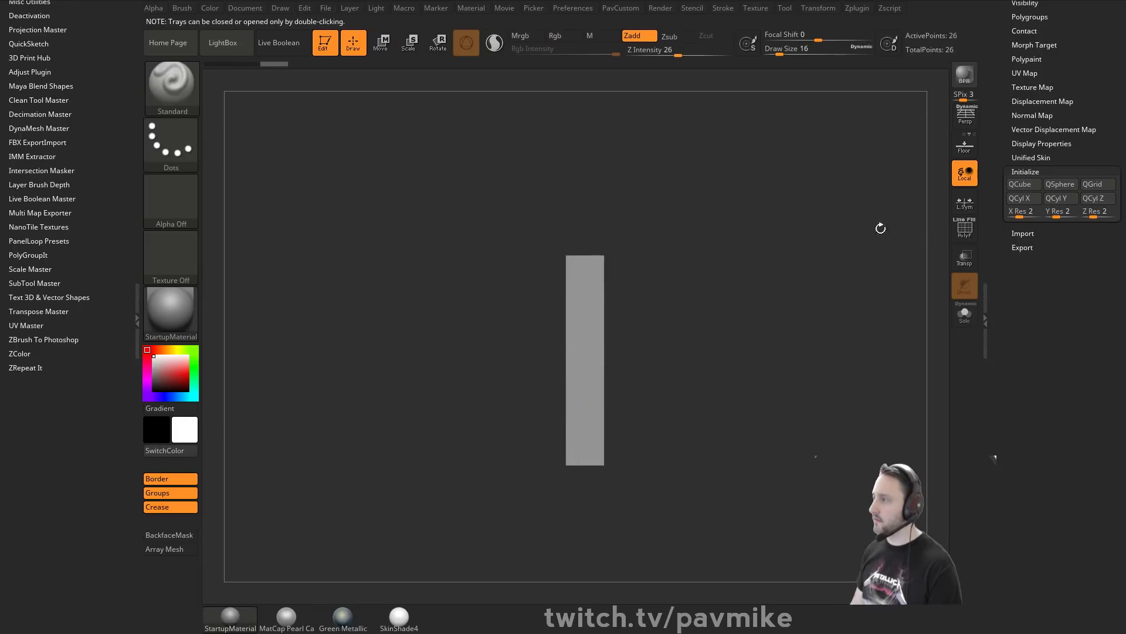
Show the polyframe, isolate one flat face of the block and delete the hidden geometry.
key("shift+f")
left_click_drag(835, 244, 843, 285)
left_click_drag(690, 153, 539, 570, "ctrl+shift")
left_click_drag(775, 304, 785, 302)
key("grave")
left_click(754, 185)
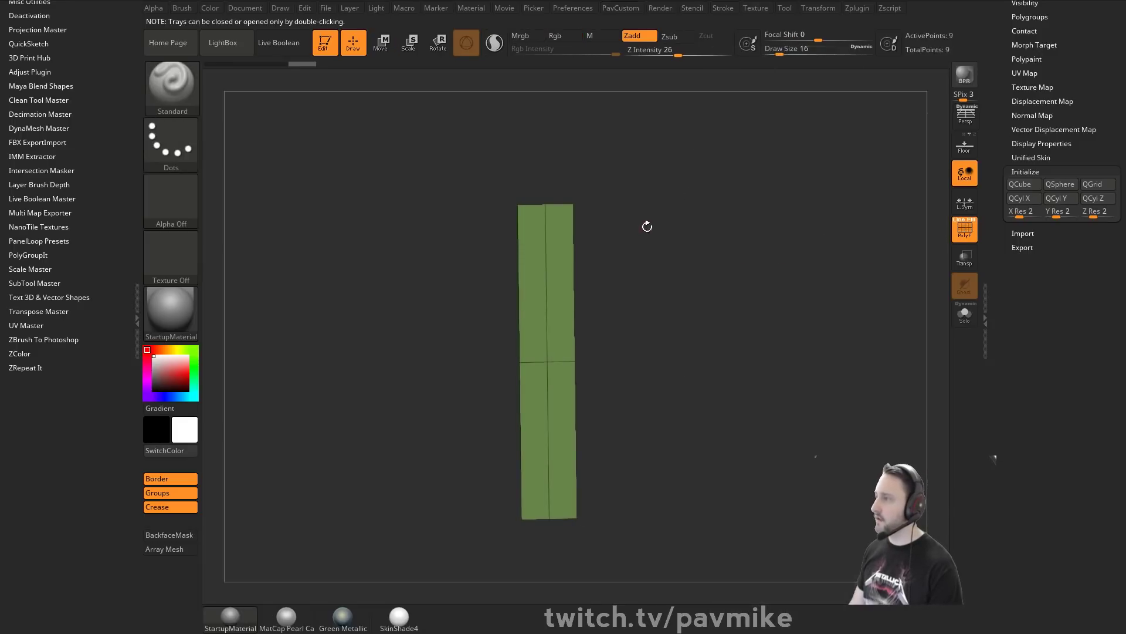
ZRemesh the strip repeatedly at adaptive size 0 with half the polygons and square its upper corner with MoveAccu.
left_click_drag(646, 224, 719, 276, "shift")
key("grave")
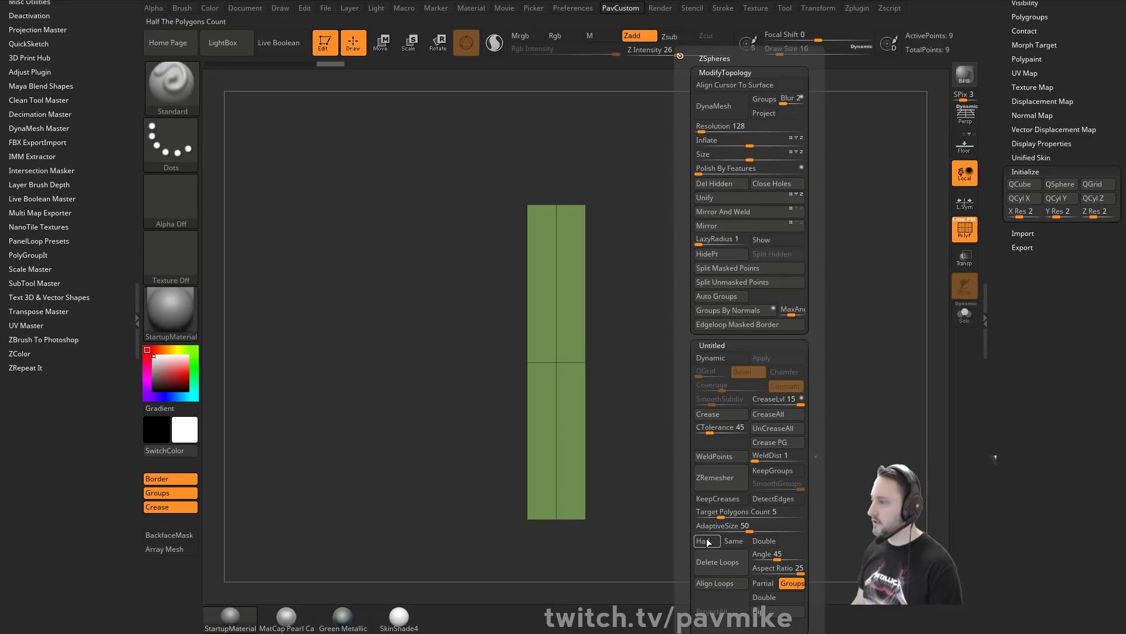
left_click_drag(713, 527, 697, 526)
left_click(733, 485)
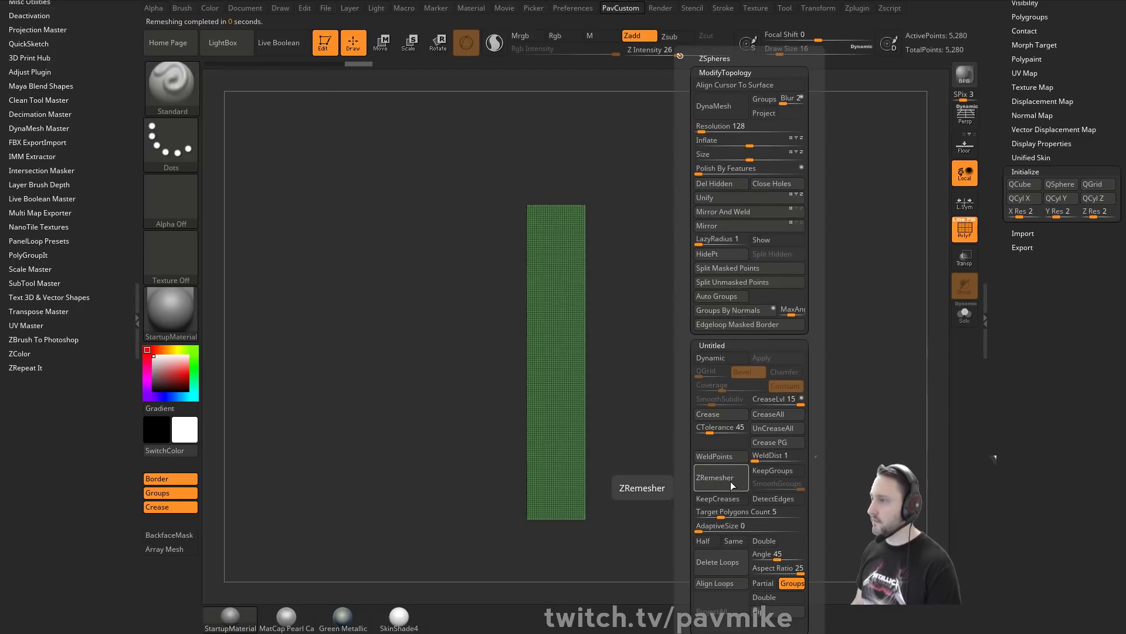
left_click(703, 540)
left_click(727, 480)
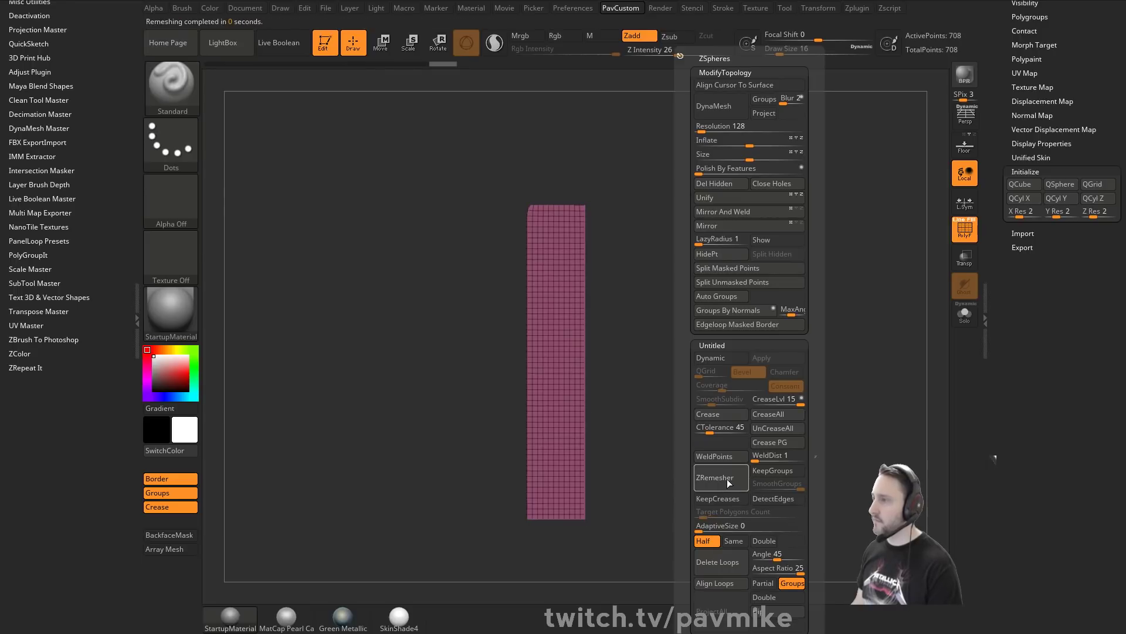
left_click(727, 483)
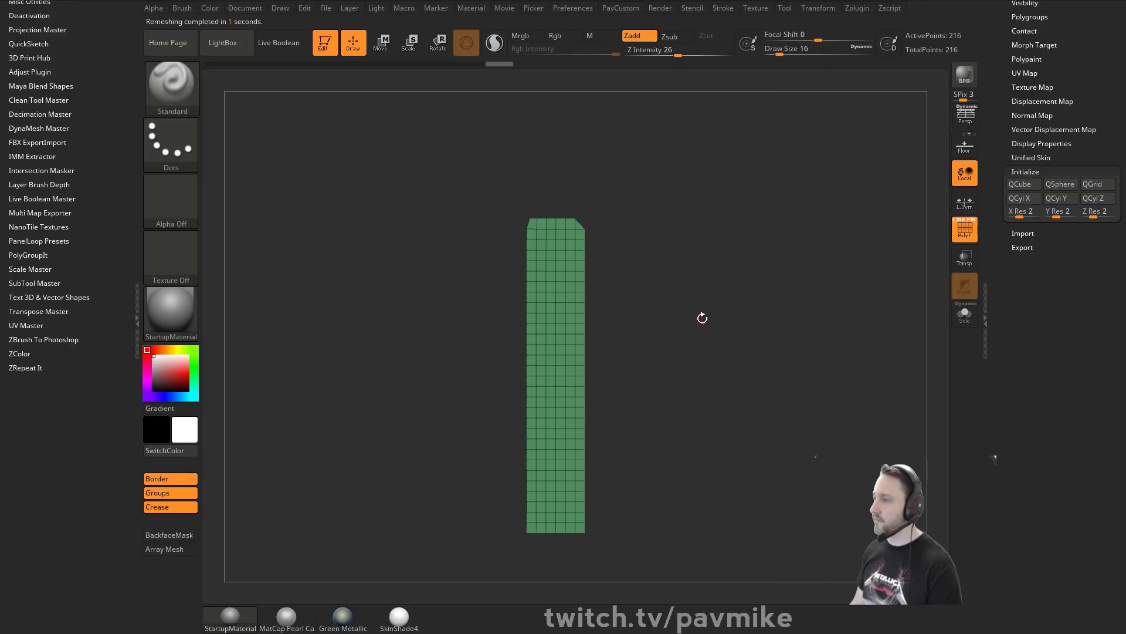
left_click_drag(727, 268, 726, 281, "alt")
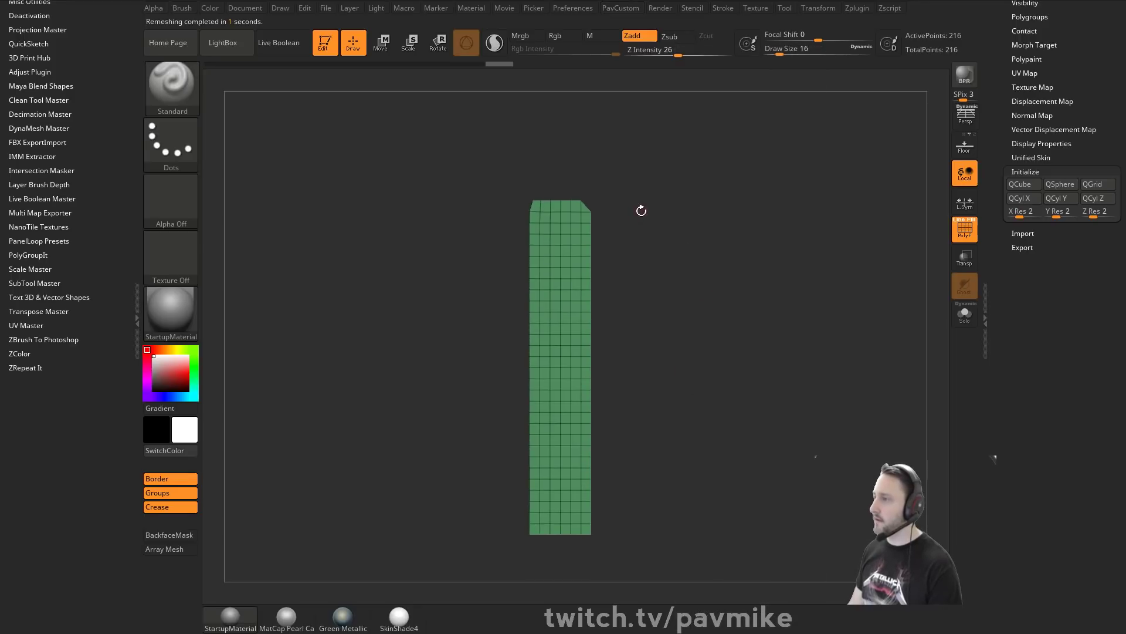
key("1")
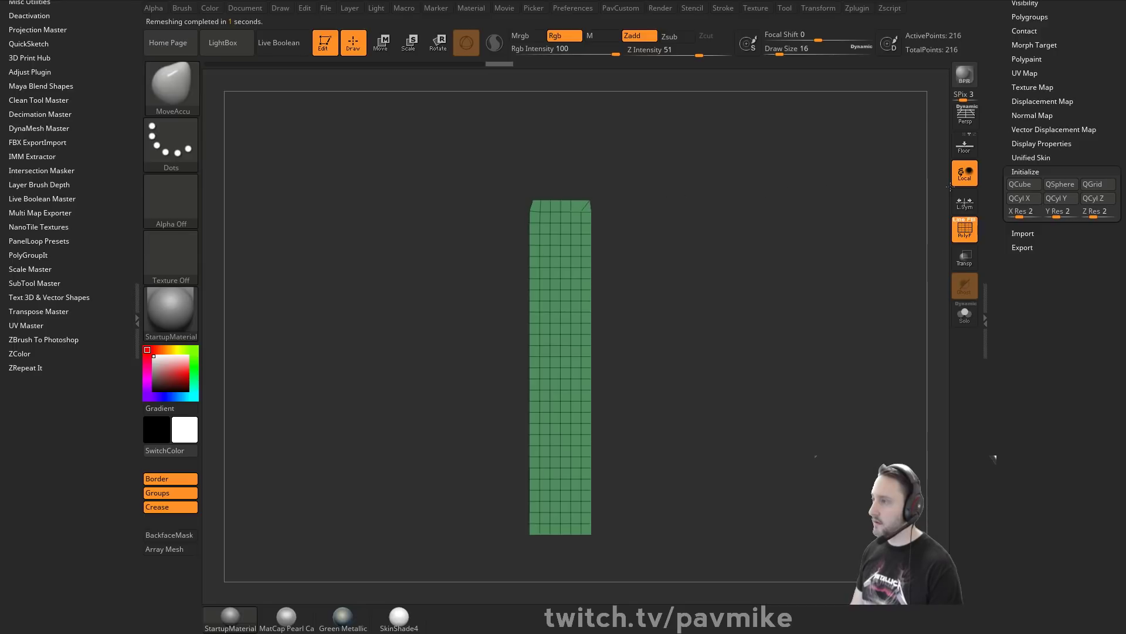
Switch to the Plane3D primitive and convert it to a PolyMesh3D.
left_click_drag(997, 182, 996, 419)
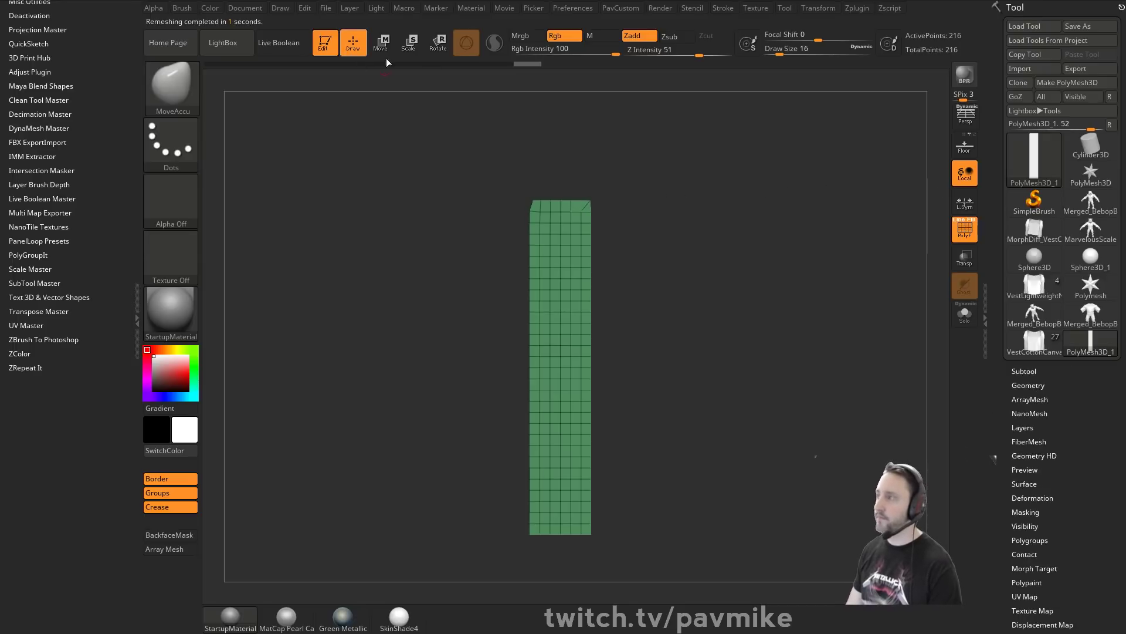
left_click(1033, 167)
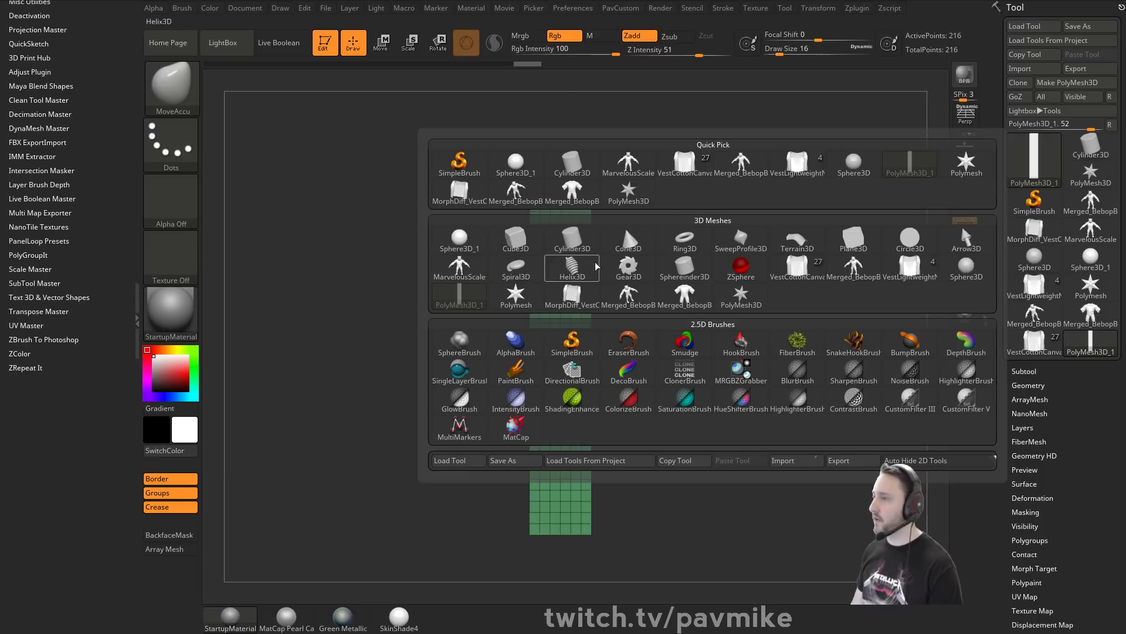
left_click(854, 240)
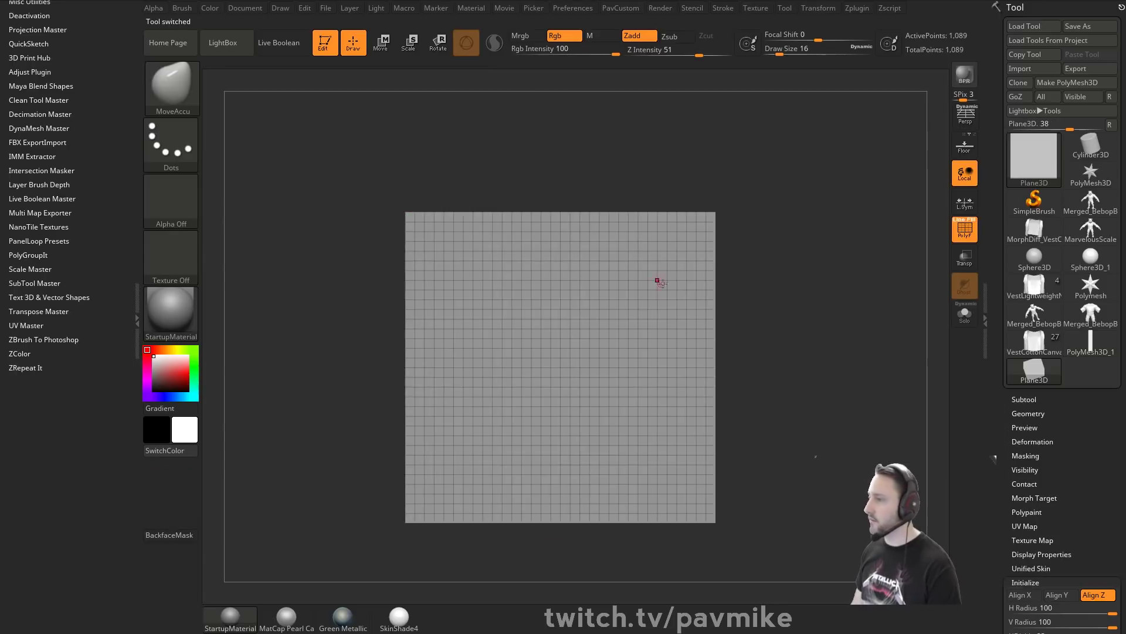
left_click(1074, 83)
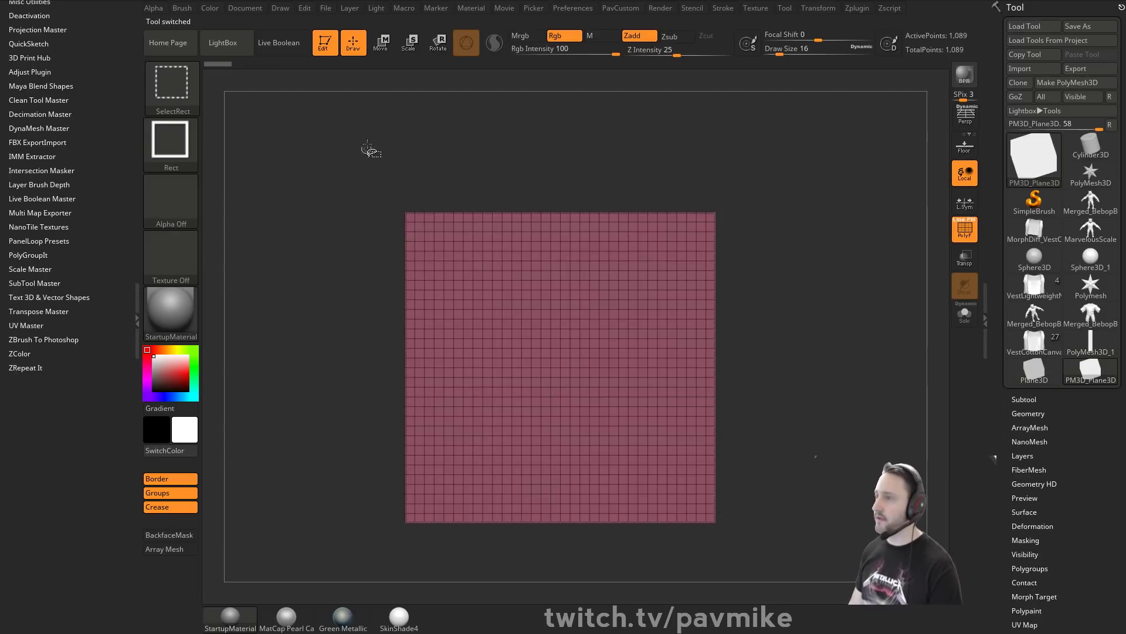
Isolate a narrow vertical strip of the plane and delete the hidden geometry.
left_click_drag(364, 146, 505, 561, "ctrl+shift")
left_click_drag(607, 173, 475, 564, "ctrl+alt+shift")
key("grave")
left_click(725, 184)
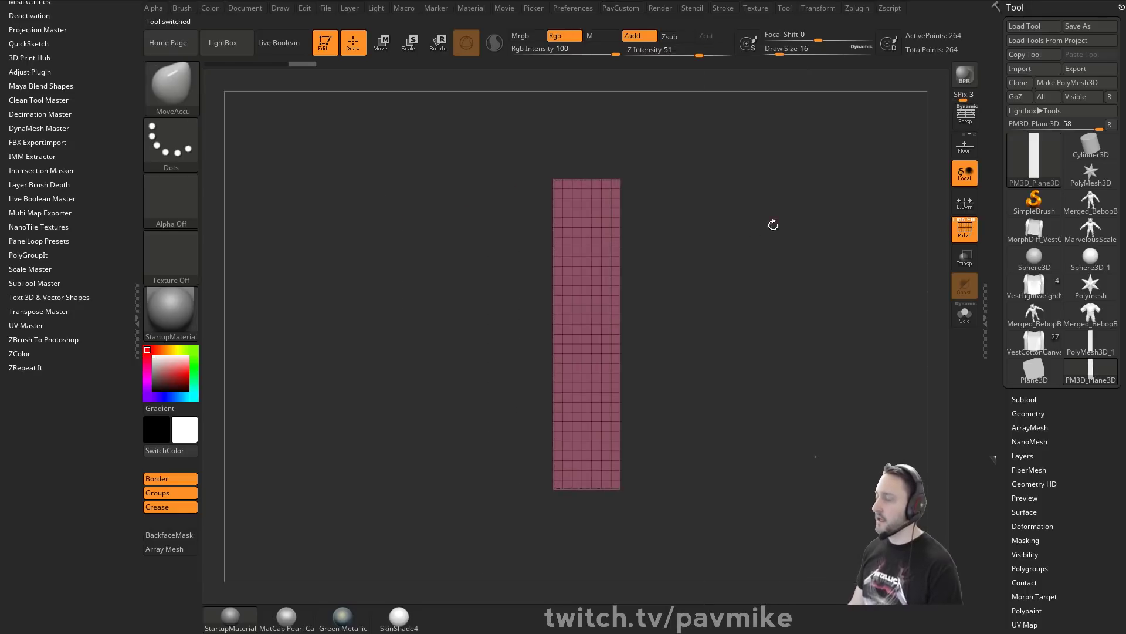
Hide the polyframe and switch to the Standard brush.
left_click(963, 234)
key("b")
key("s")
key("t")
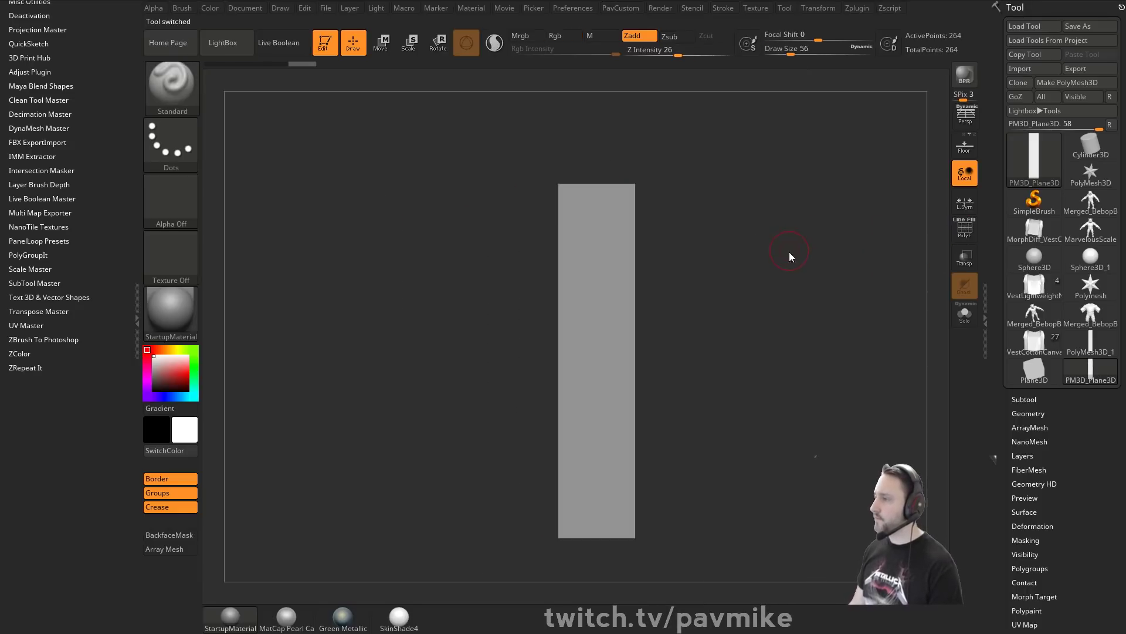
left_click_drag(756, 282, 804, 270)
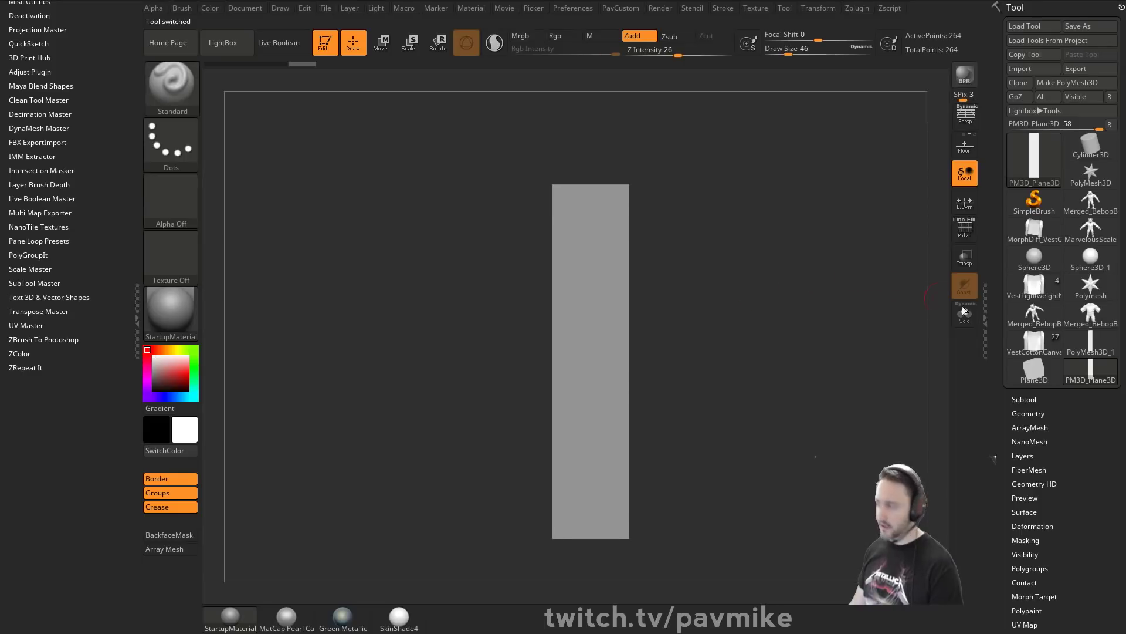
Turn off subdivision smoothing and divide the strip up to subdivision level 5.
left_click_drag(999, 392, 1001, 216)
left_click(1035, 239)
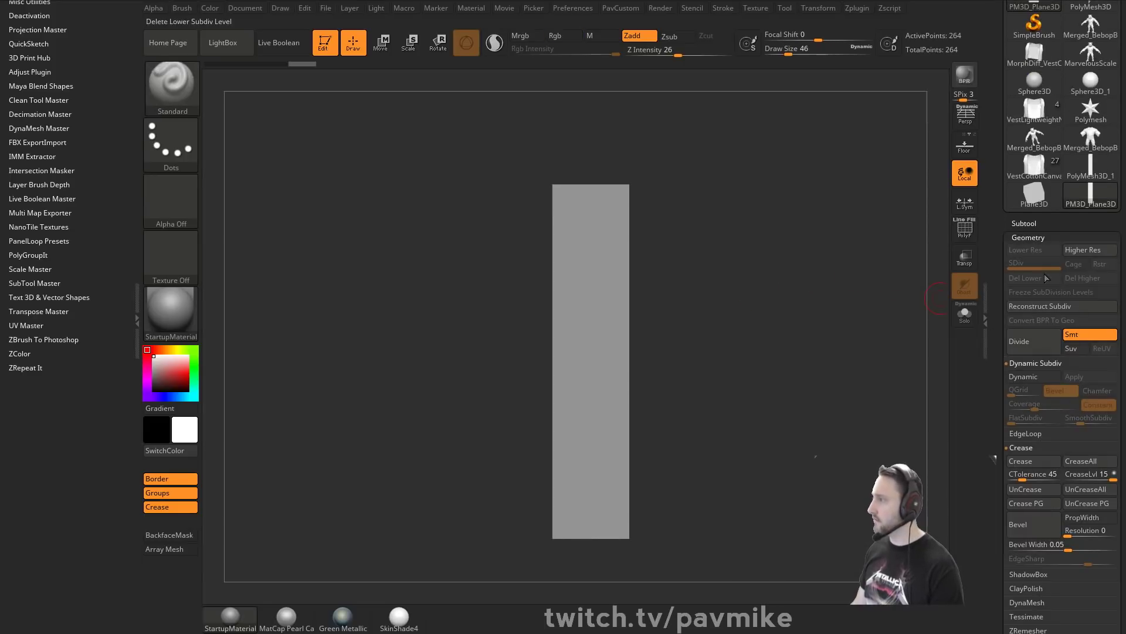
left_click(1077, 333)
left_click(1030, 346)
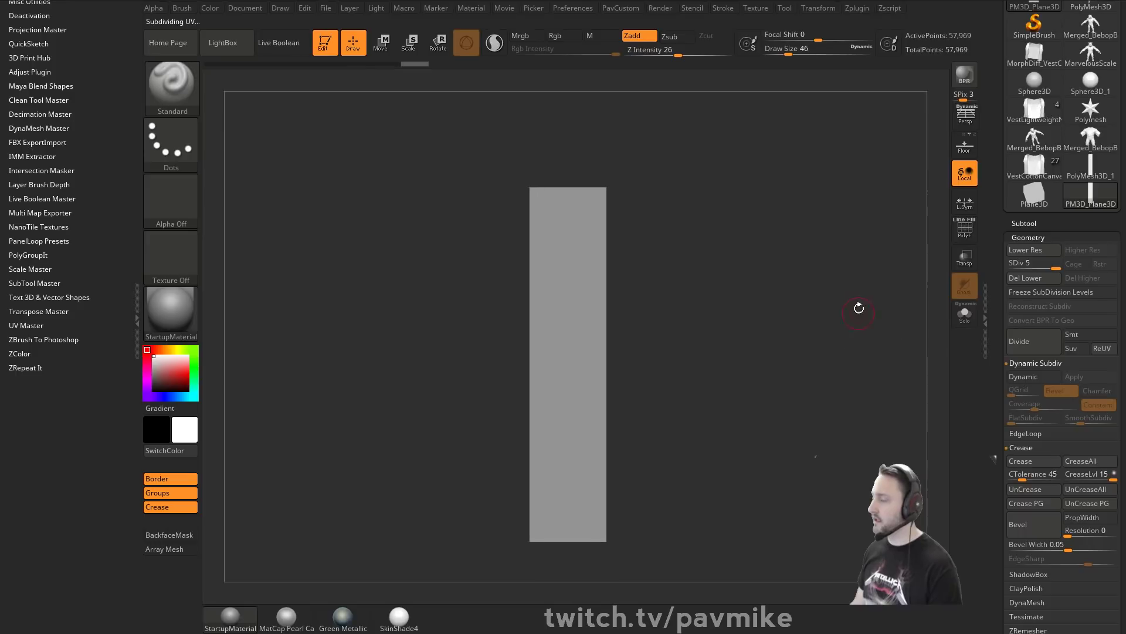
Mask the strip except for a narrow vertical band and bring up the move gizmo.
mouse_move(557, 158)
left_mouse_down("ctrl")
mouse_move(571, 469)
mouse_move(551, 562)
left_mouse_up("ctrl")
left_click_drag(673, 412, 699, 317)
left_click(692, 286, "ctrl")
key("w")
left_click_drag(751, 218, 770, 334)
left_click(444, 380, "alt")
Offset the unmasked band outward and sideways with the gizmo to form a raised seam along the strip.
left_click_drag(614, 302, 717, 279, "shift")
left_click_drag(717, 280, 789, 268, "alt")
left_click_drag(552, 332, 556, 366)
key("q")
mouse_move(654, 283)
left_mouse_down()
mouse_move(661, 336)
mouse_move(688, 358)
mouse_move(716, 353)
left_mouse_up()
left_click_drag(716, 352, 714, 279, "shift")
key("w")
left_click_drag(597, 346, 551, 374)
key("q")
mouse_move(726, 247)
left_mouse_down()
mouse_move(761, 287)
mouse_move(792, 299)
mouse_move(812, 277)
left_mouse_up()
key("f")
Polish the strip by features and inflate the raised seam near its upper end with the Inflat brush.
key("5")
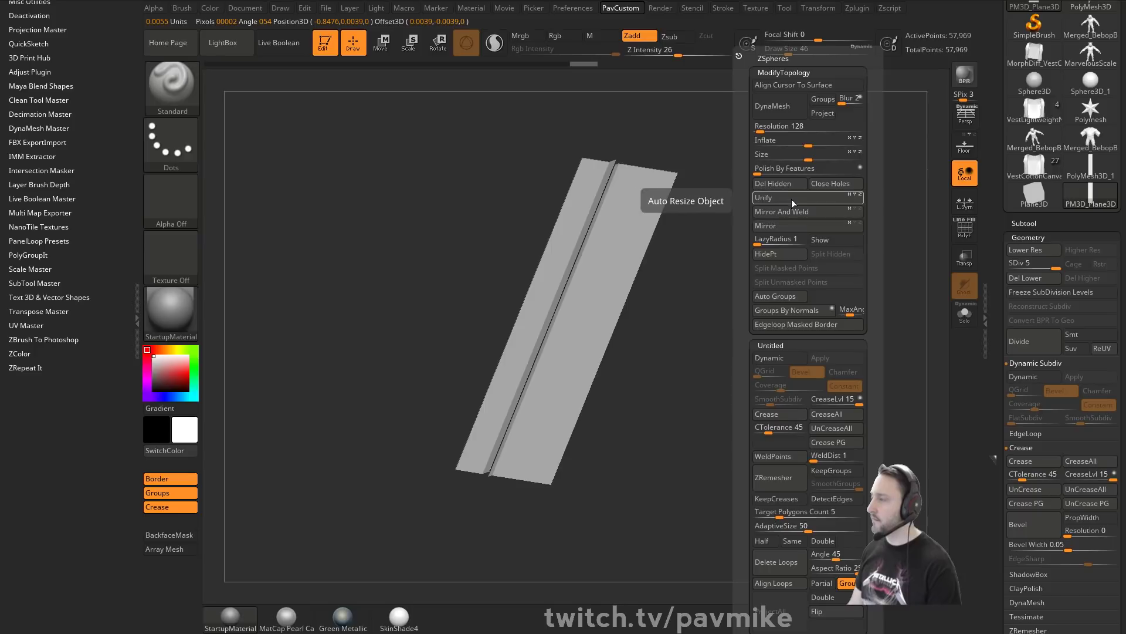
left_click(764, 170)
left_click_drag(678, 188, 740, 246)
key("b")
key("i")
key("n")
key("s")
left_click_drag(564, 176, 578, 168)
key("s")
Smooth the raised seam along the strip's length with SmoothStronger at draw size 74.
key("shift")
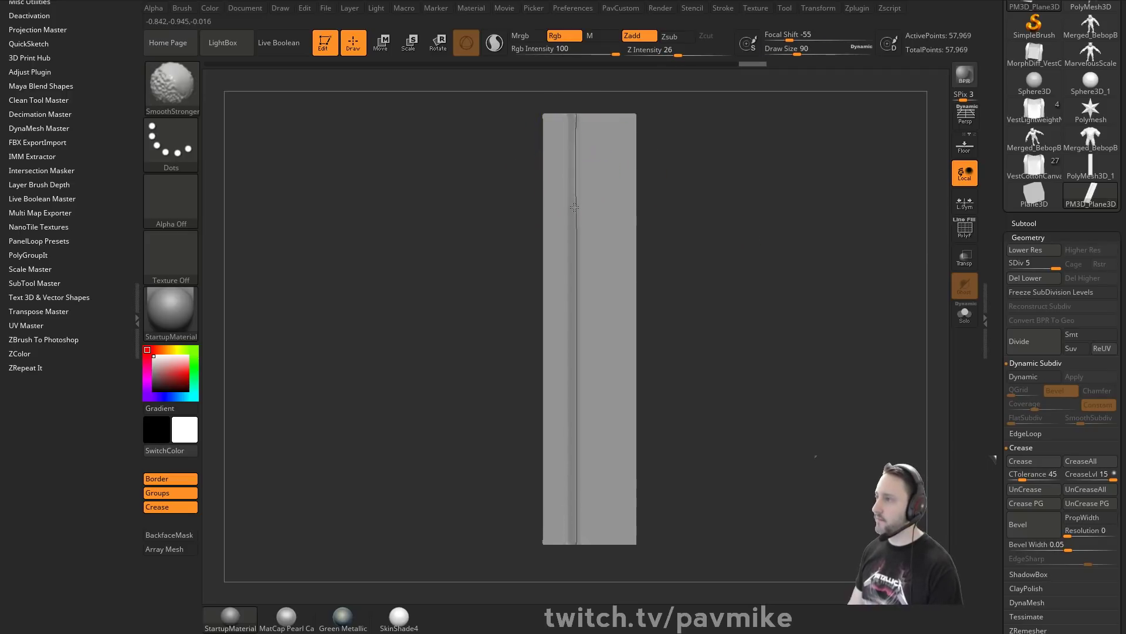
key("s")
left_click_drag(566, 247, 581, 153, "shift")
left_click_drag(583, 139, 585, 149, "shift")
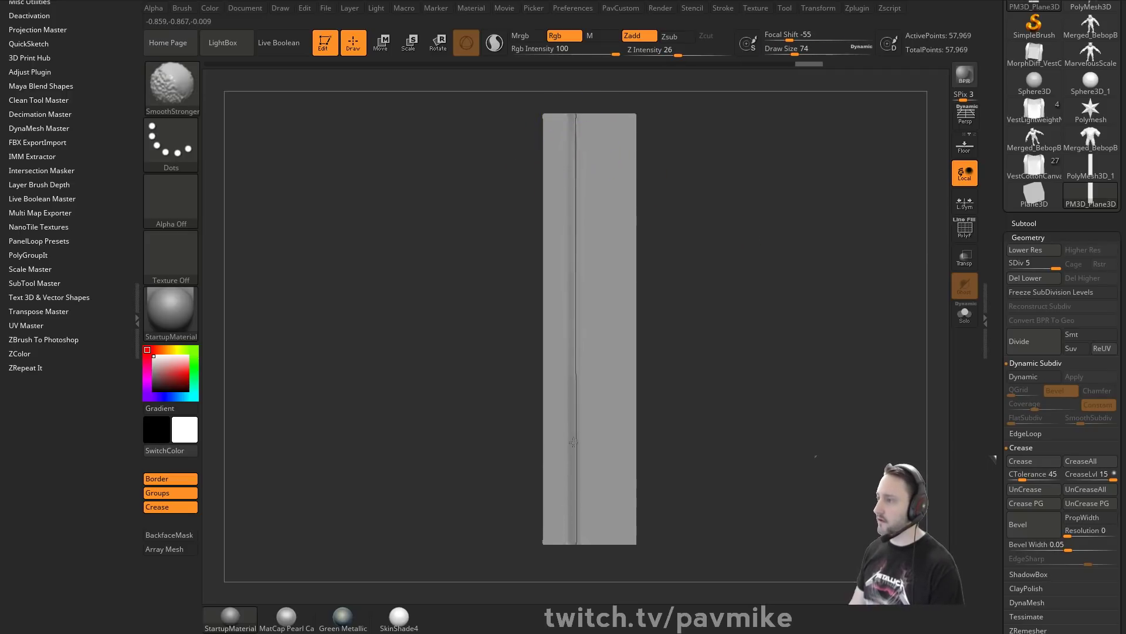
left_click_drag(573, 442, 574, 280, "shift")
mouse_move(751, 399)
left_mouse_down()
mouse_move(733, 376)
mouse_move(769, 342)
left_mouse_up()
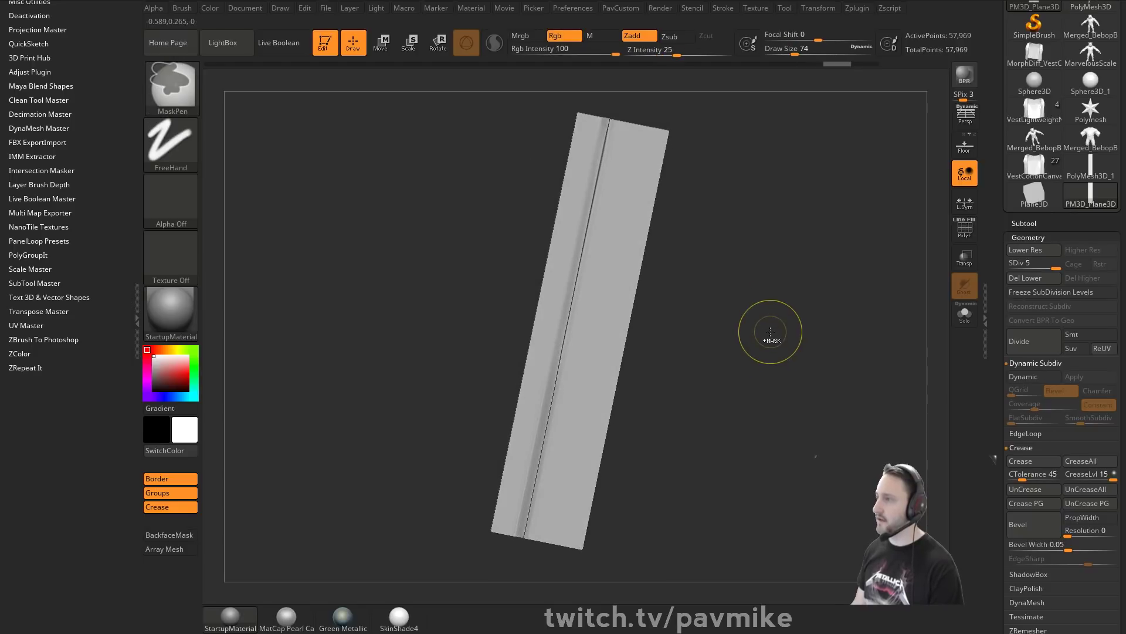
Undo the polishing, inflating and smoothing of the strip's seam.
left_click(768, 331, "ctrl")
key("ctrl+z")
key("ctrl+z")
key("ctrl+z")
key("ctrl+z")
key("ctrl+z")
key("ctrl+z")
key("ctrl+z")
key("ctrl+z")
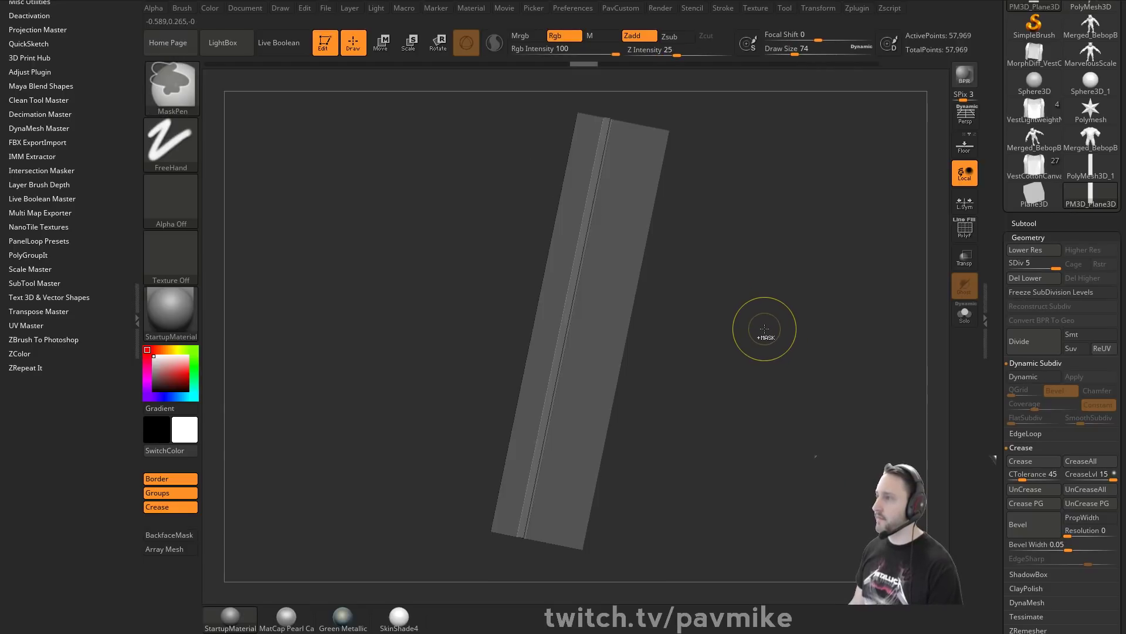
Clear the mask and mask the flat strip again, leaving only a narrow vertical band unmasked.
left_click_drag(767, 326, 782, 322, "shift")
left_click_drag(789, 269, 793, 343, "ctrl")
left_click_drag(774, 344, 752, 289, "alt")
key("b")
key("d")
key("s")
mouse_move(559, 133)
left_mouse_down("ctrl")
mouse_move(589, 428)
mouse_move(577, 545)
left_mouse_up("ctrl")
left_click(720, 322, "ctrl")
left_click_drag(728, 322, 749, 288)
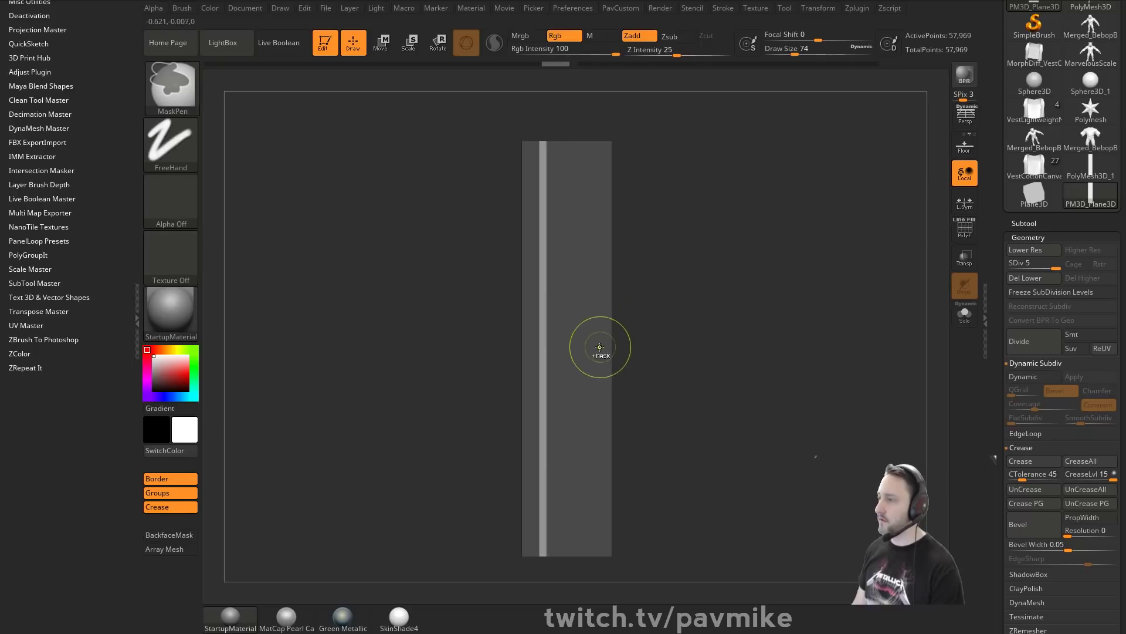
Soften the mask edge, offset the strip's unmasked band in depth with the Move gizmo to form the seam, and clear the mask.
left_click(598, 352, "ctrl")
left_click(603, 357, "ctrl")
key("w")
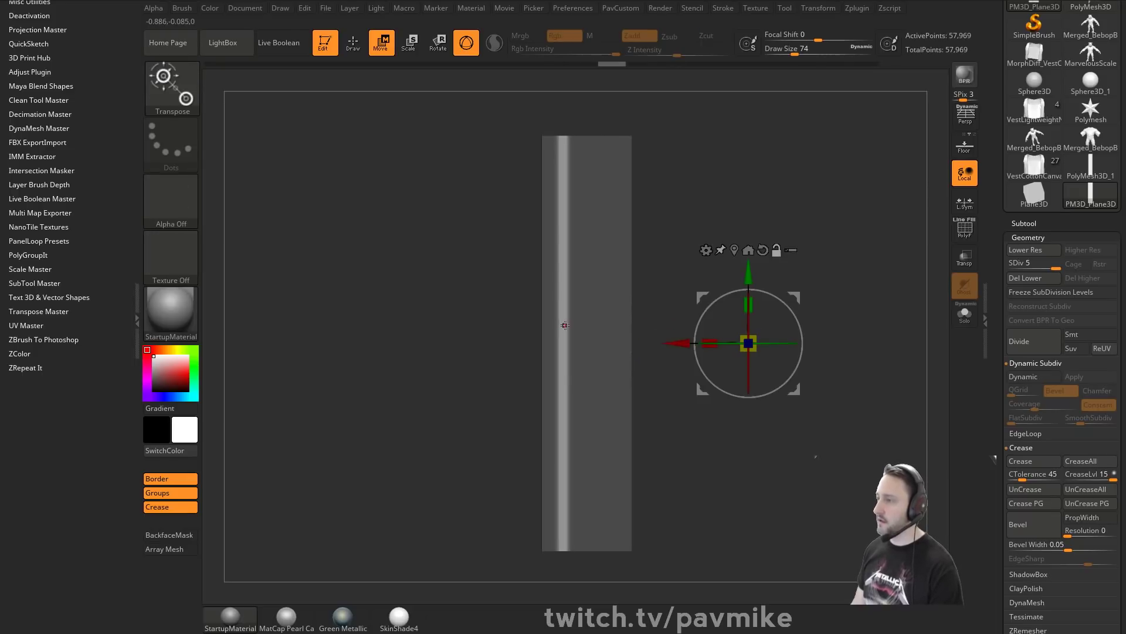
left_click(565, 325)
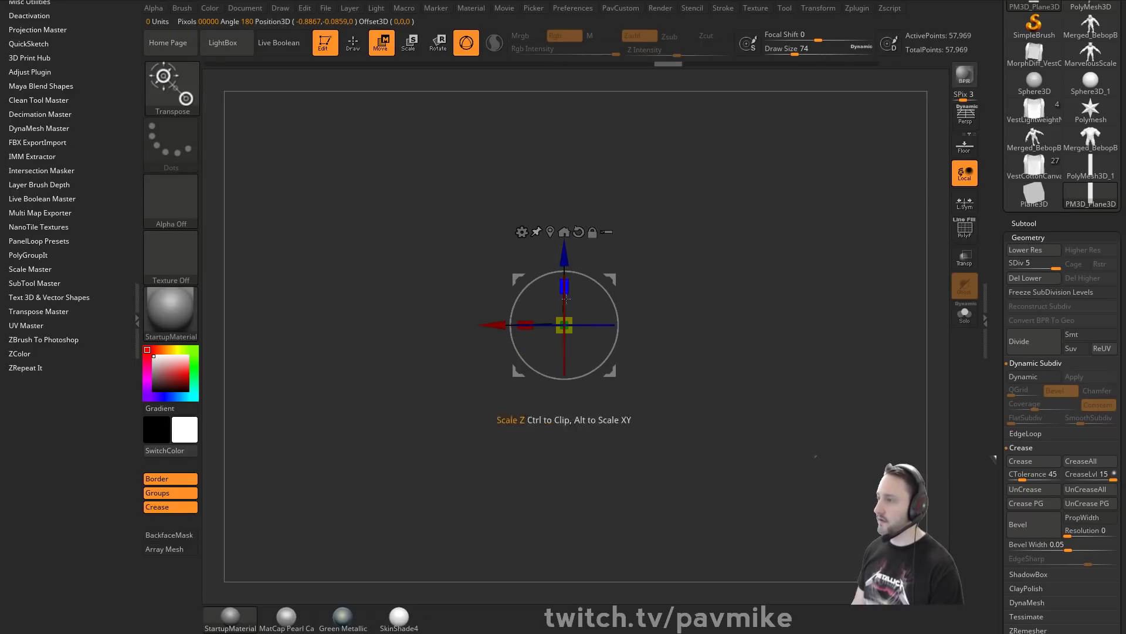
mouse_move(546, 306)
left_mouse_down()
mouse_move(527, 326)
mouse_move(554, 324)
left_mouse_up()
left_click_drag(666, 311, 678, 312, "shift")
left_click_drag(586, 320, 595, 323)
key("q")
mouse_move(660, 298)
left_mouse_down("ctrl")
mouse_move(695, 320)
mouse_move(732, 317)
mouse_move(723, 328)
left_mouse_up("ctrl")
Choose the Standard brush and mask the narrow side of the strip up to the seam.
key("b")
key("s")
key("t")
key("s")
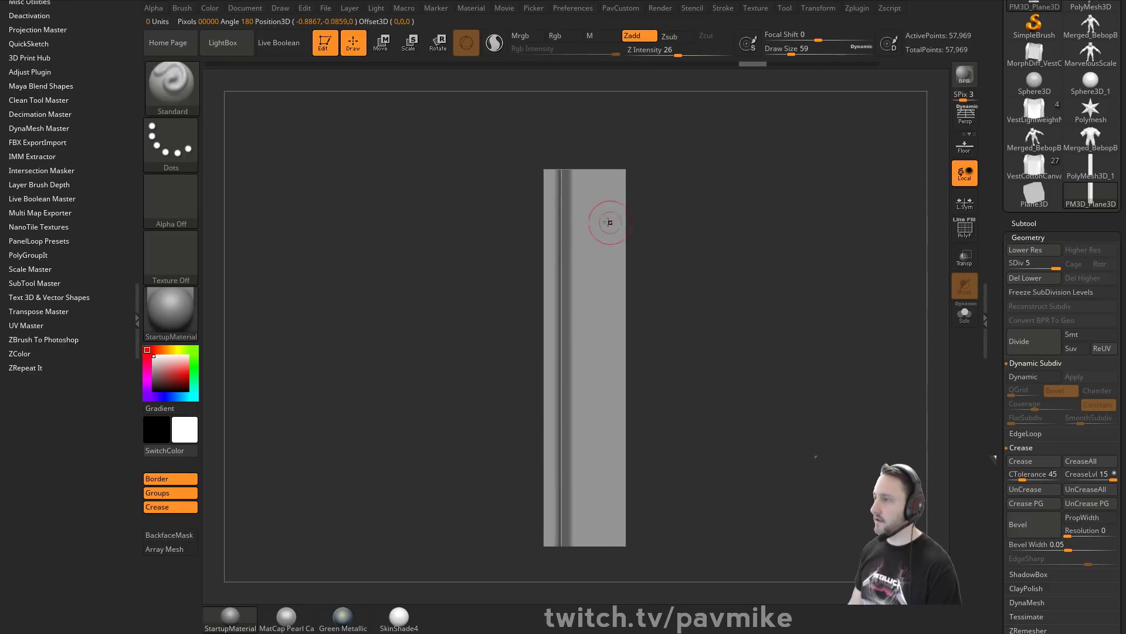
key("s")
mouse_move(457, 131)
left_mouse_down("ctrl")
mouse_move(563, 559)
mouse_move(563, 493)
left_mouse_up("ctrl")
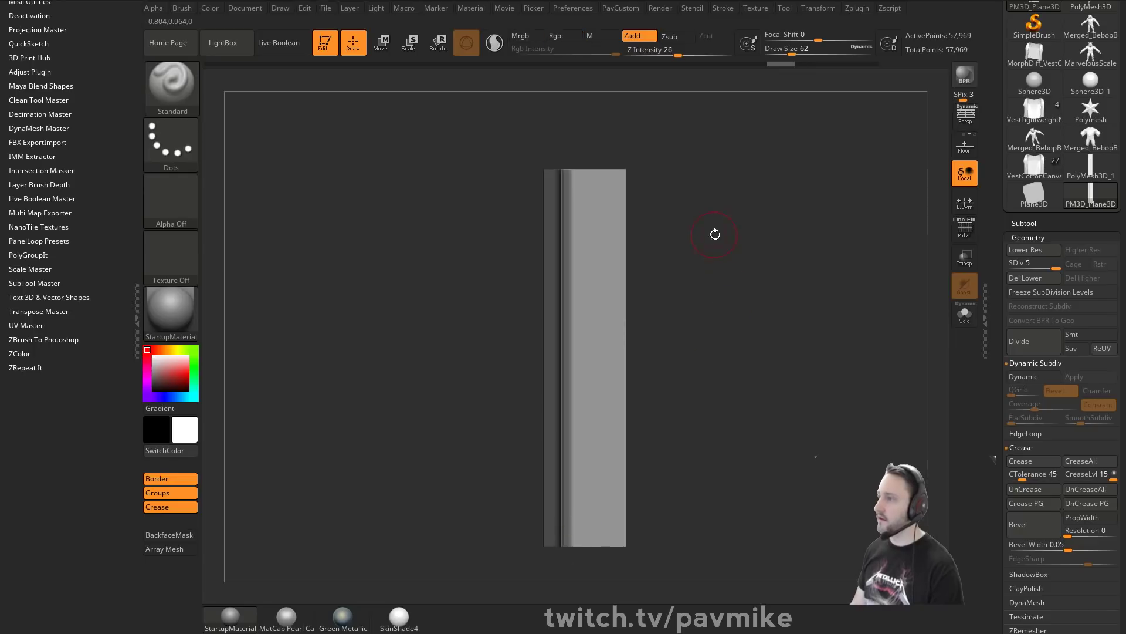
Sculpt slanted folds across the wide unmasked side of the strip with the MagicFolds_Soft brush at draw sizes 177 and 124.
left_click_drag(716, 234, 657, 229)
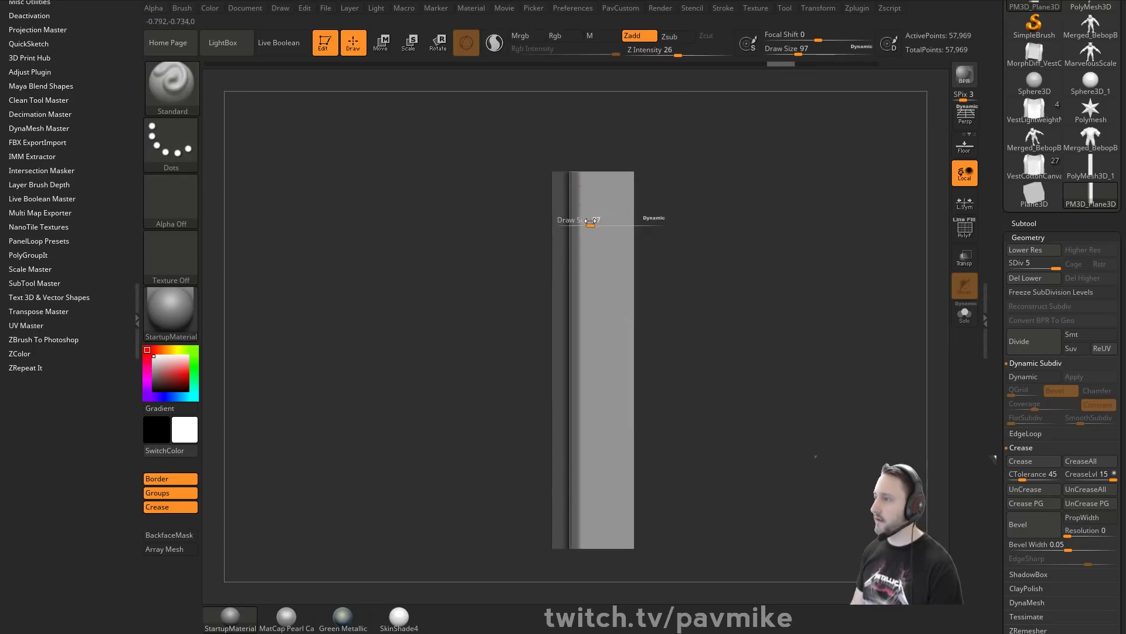
mouse_move(833, 241)
left_mouse_down()
mouse_move(807, 189)
mouse_move(835, 317)
mouse_move(817, 302)
left_mouse_up()
key("b")
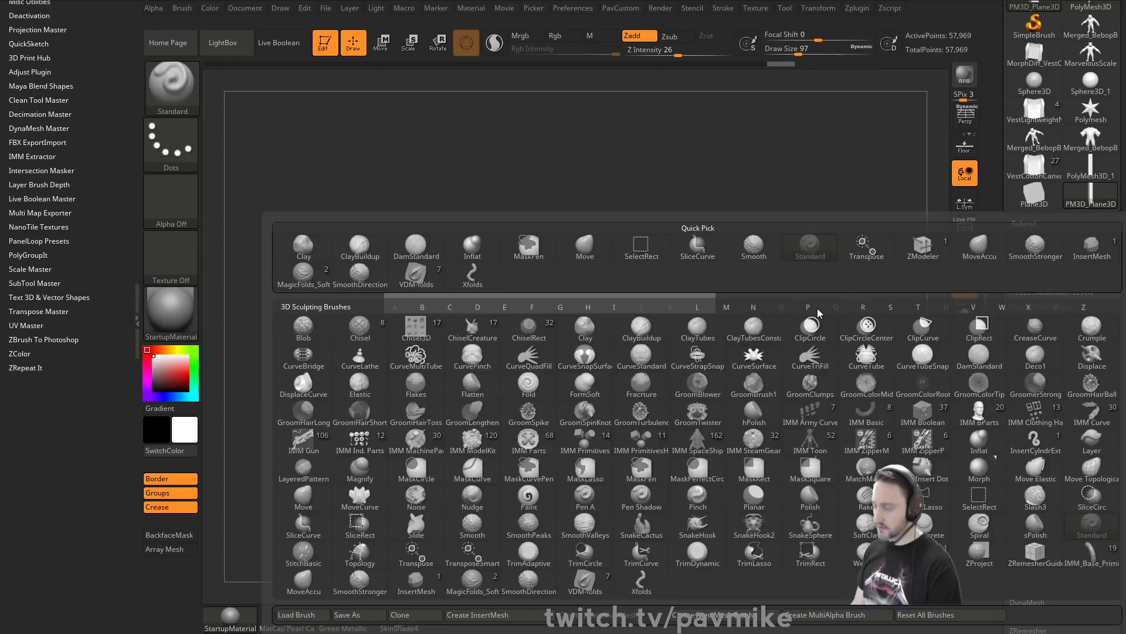
left_click(469, 580)
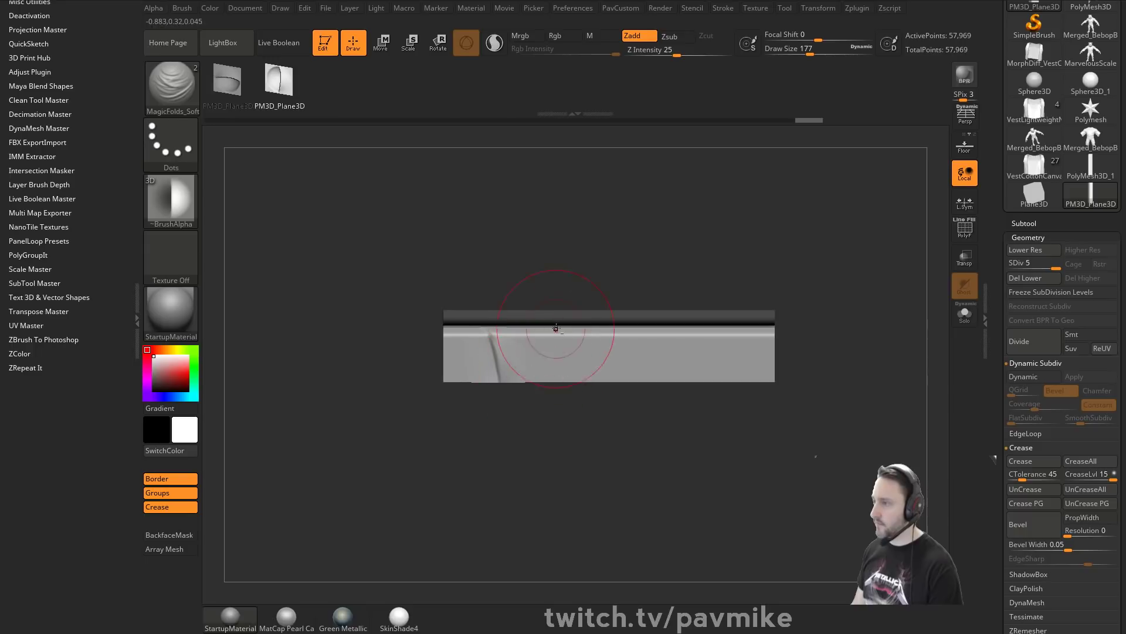
mouse_move(556, 328)
left_mouse_down()
mouse_move(594, 364)
mouse_move(734, 334)
mouse_move(745, 380)
left_mouse_up()
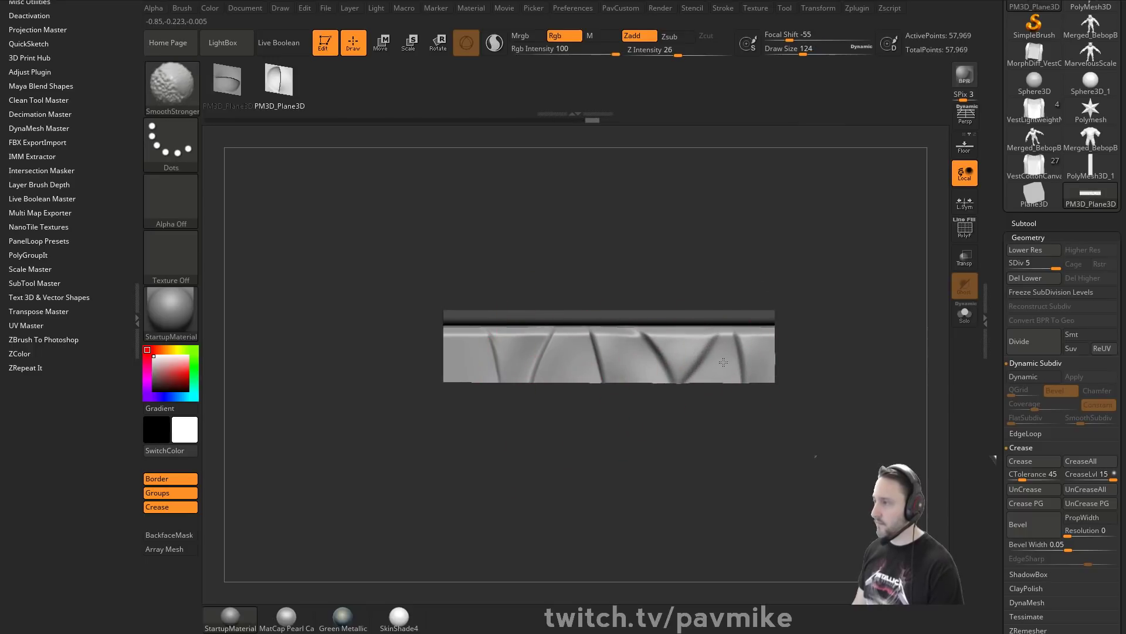
right_click_drag(529, 352, 504, 370, "alt")
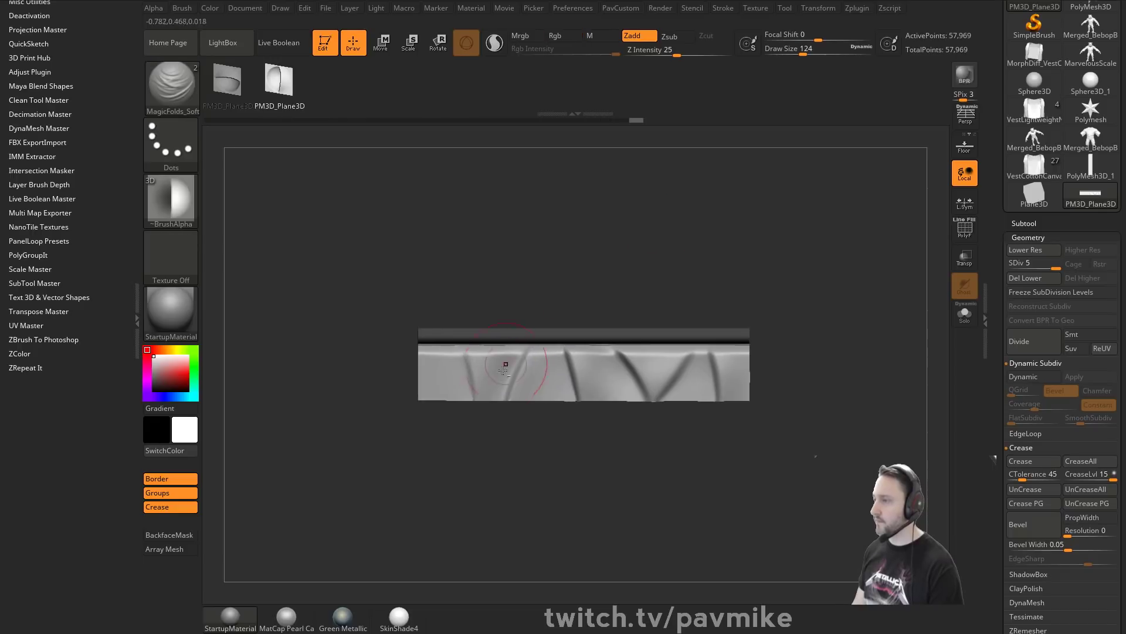
left_click_drag(450, 351, 437, 418)
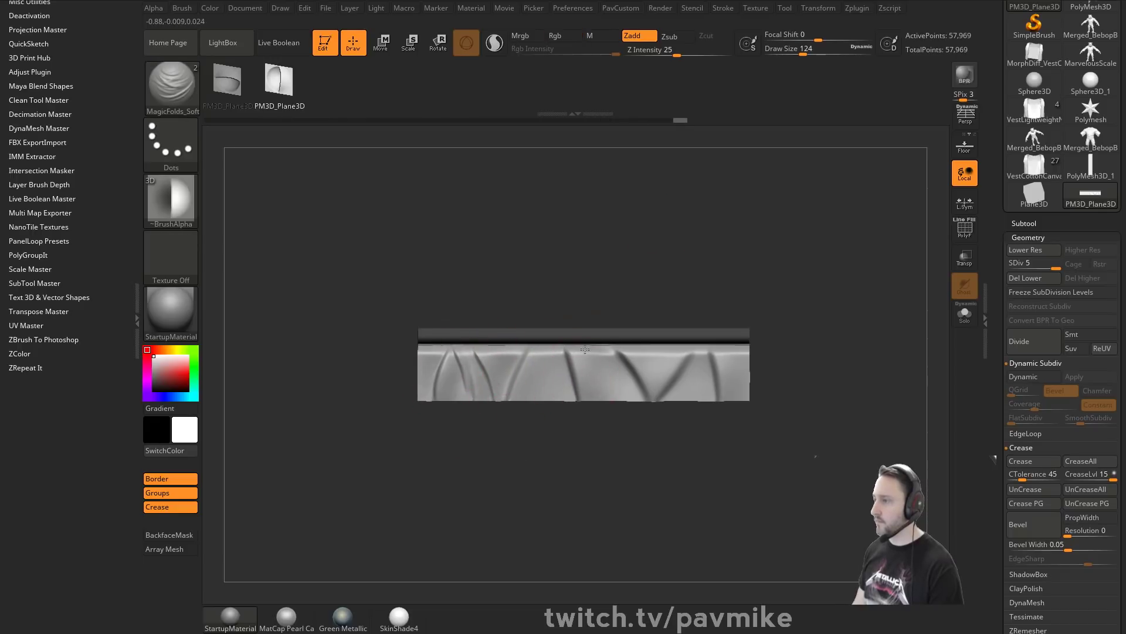
left_click_drag(585, 349, 630, 408)
left_click_drag(618, 370, 666, 372, "shift")
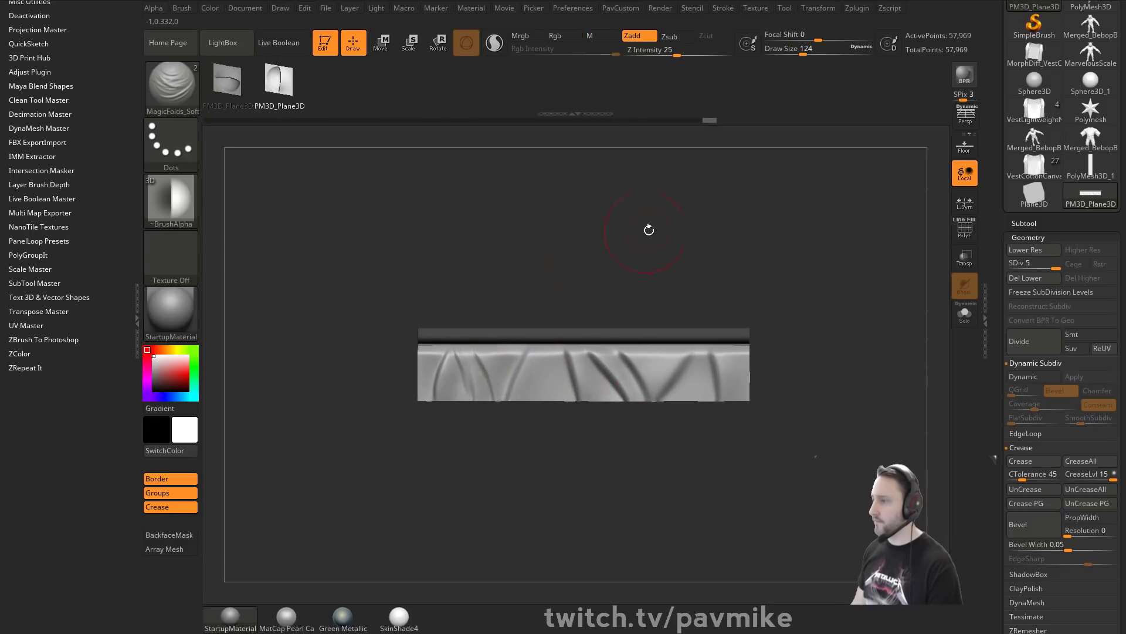
Lower the strip to subdivision level 3 and smooth its folds with SmoothStronger.
mouse_move(649, 226)
left_mouse_down()
mouse_move(757, 336)
mouse_move(643, 374)
left_mouse_up()
key("shift")
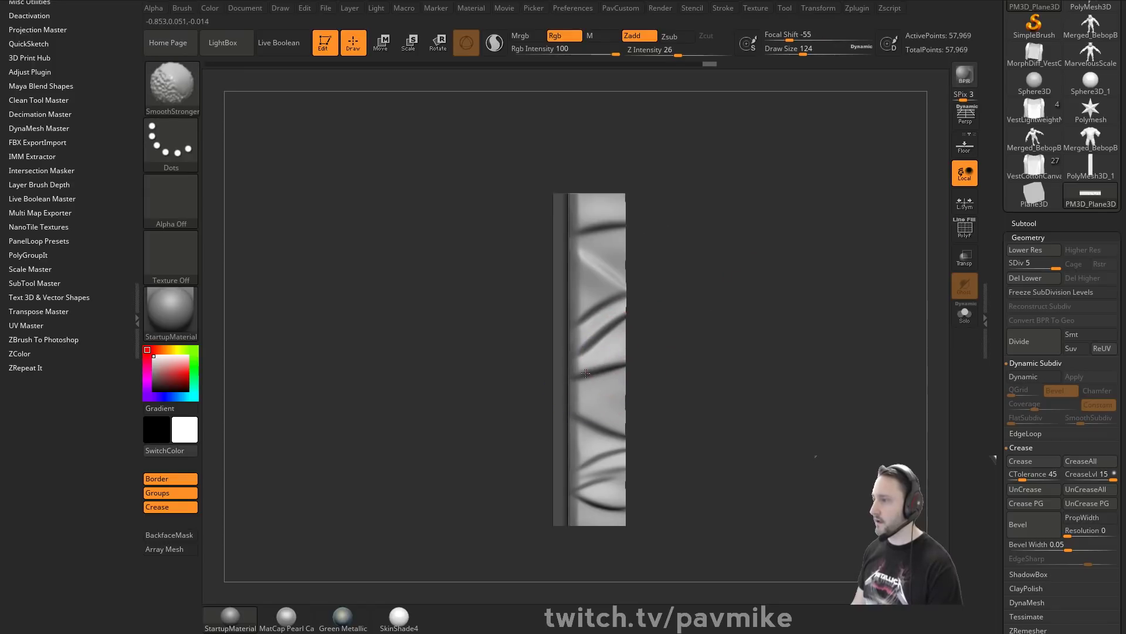
left_click(1035, 266)
key("shift")
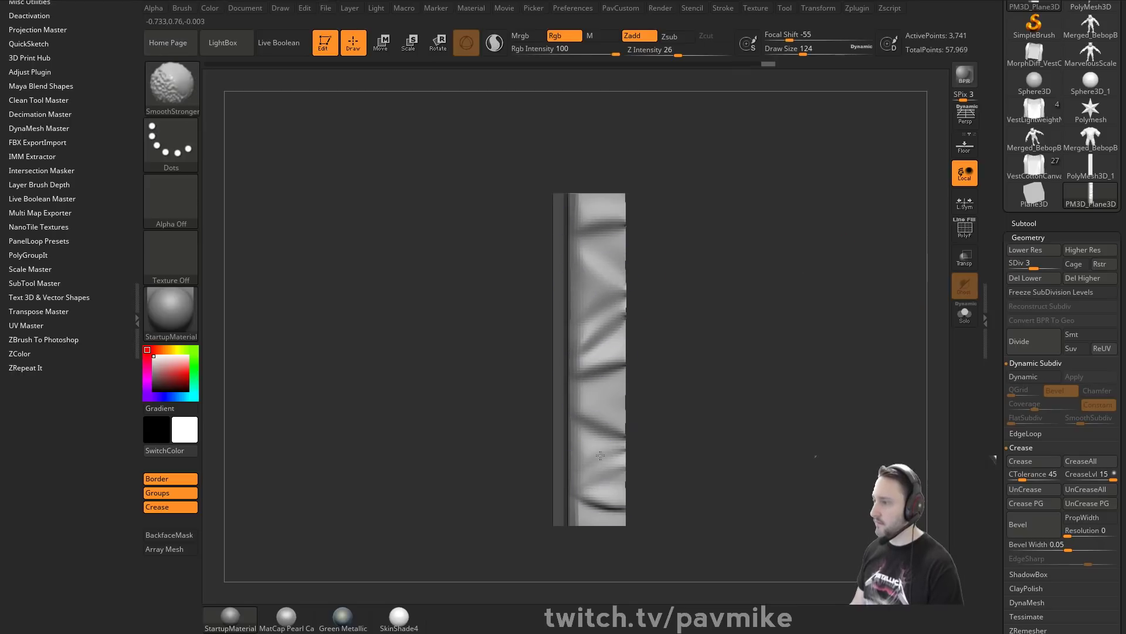
left_click_drag(664, 263, 663, 306, "alt")
left_click_drag(605, 257, 607, 290, "shift")
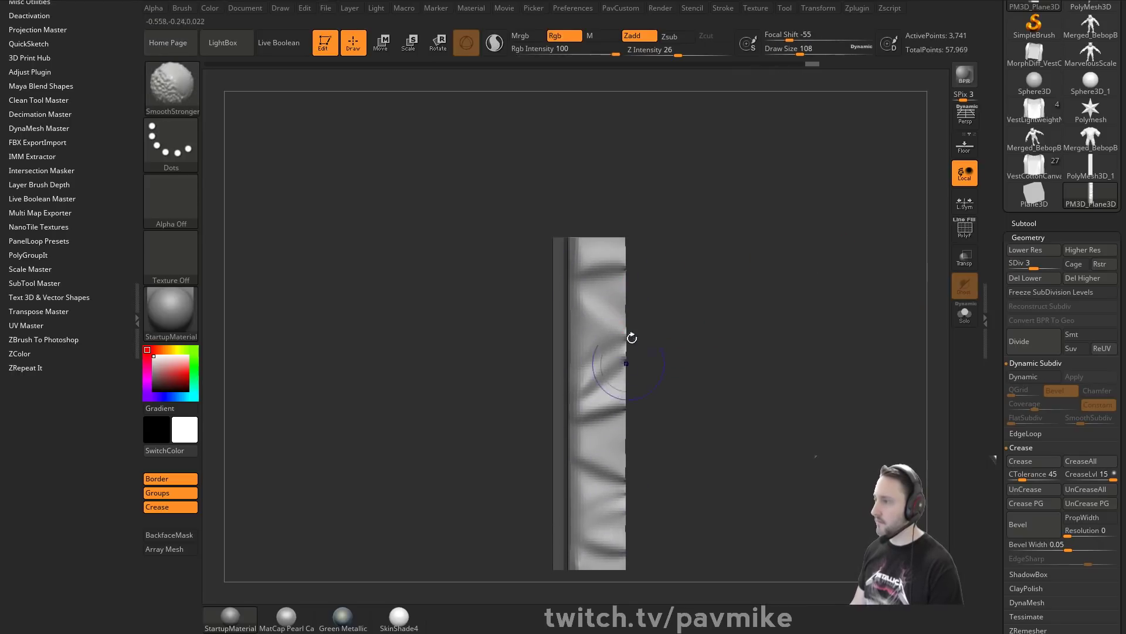
Set the strip to subdivision level 4, sculpt puffs between the folds with the Standard brush at draw size 87, and smooth the lower folds.
mouse_move(631, 337)
left_mouse_down()
mouse_move(708, 384)
mouse_move(668, 250)
mouse_move(777, 215)
mouse_move(716, 302)
mouse_move(533, 368)
mouse_move(714, 297)
mouse_move(777, 368)
mouse_move(833, 351)
mouse_move(764, 276)
left_mouse_up()
key("s")
left_click(666, 296)
left_click(1043, 264)
left_click_drag(576, 317, 560, 283, "shift")
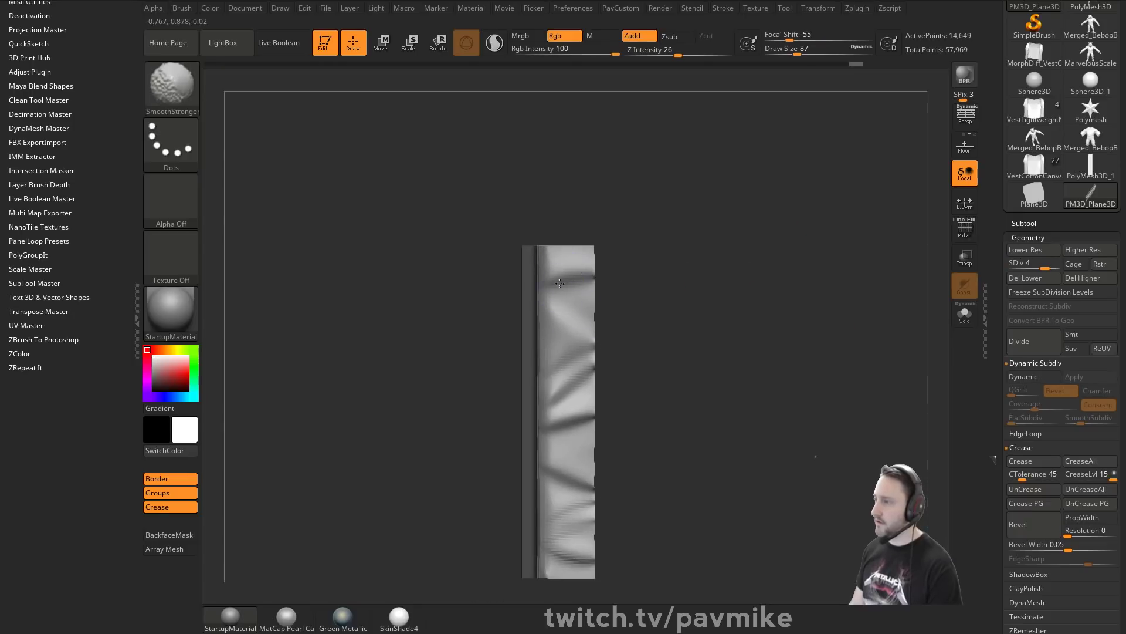
left_click_drag(646, 382, 625, 313, "alt+shift")
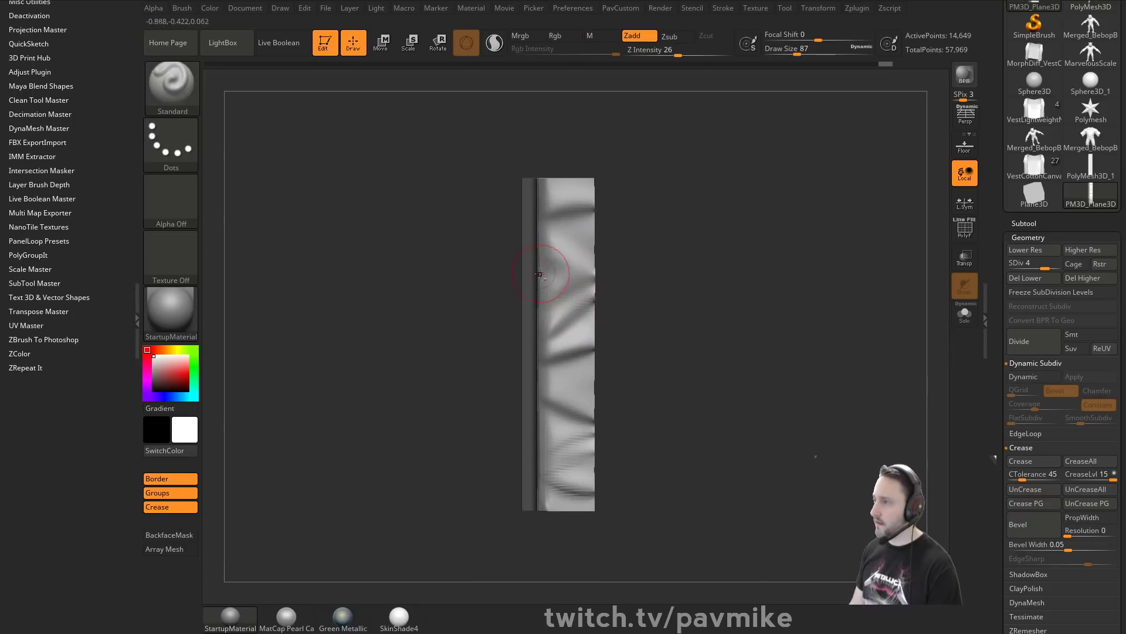
left_click_drag(539, 241, 585, 235)
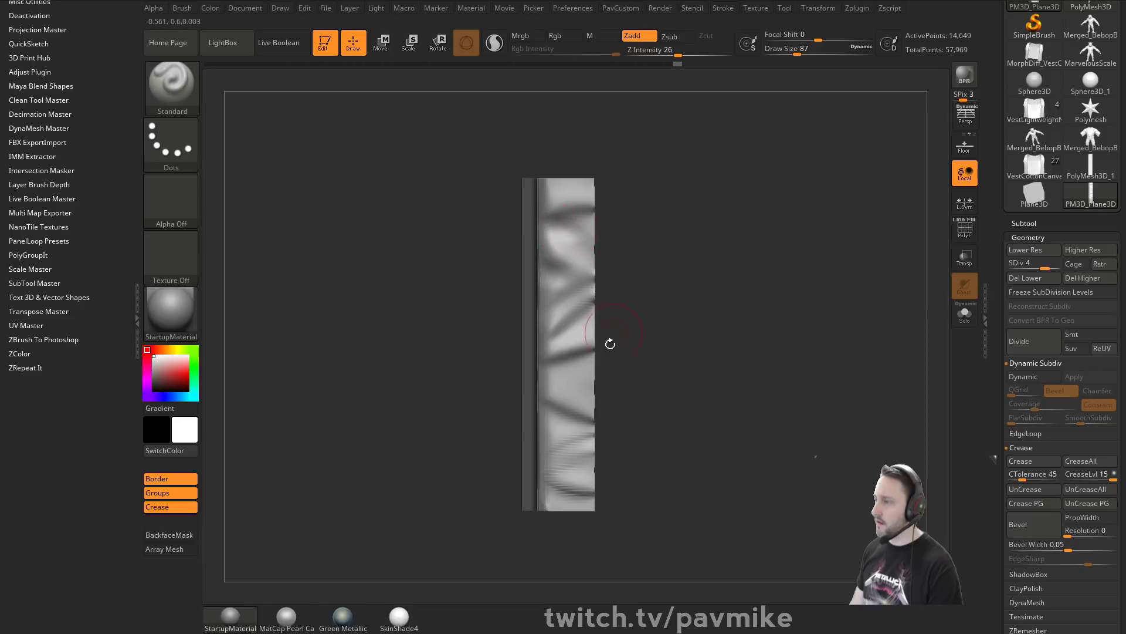
mouse_move(558, 372)
left_mouse_down("shift")
mouse_move(579, 384)
mouse_move(567, 444)
mouse_move(551, 445)
mouse_move(572, 469)
left_mouse_up("shift")
Clear the mask and smooth the folds near the strip's upper end with SmoothStronger at draw size 101.
mouse_move(693, 319)
left_mouse_down("alt")
mouse_move(701, 349)
mouse_move(751, 396)
left_mouse_up("alt")
key("s")
mouse_move(685, 338)
left_mouse_down("alt")
mouse_move(720, 337)
mouse_move(708, 341)
mouse_move(712, 354)
left_mouse_up("alt")
key("s")
key("s")
left_click_drag(593, 260, 603, 274)
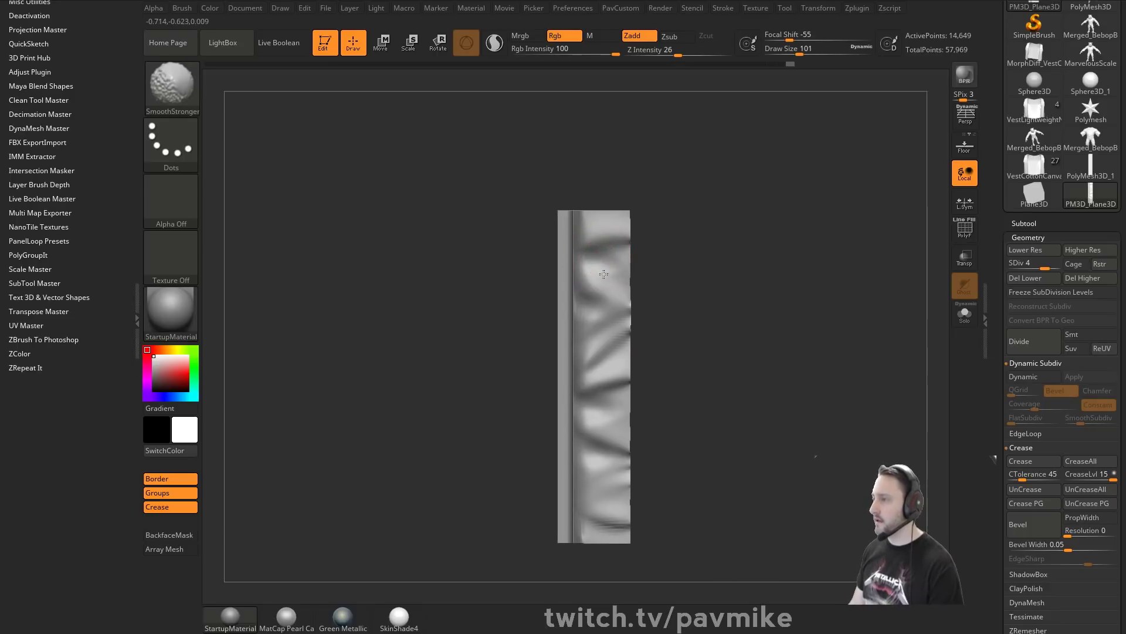
Quick-save the project and turn off Edit mode with the upright strip enlarged on the canvas.
left_click_drag(699, 286, 679, 314, "alt")
key("ctrl+s")
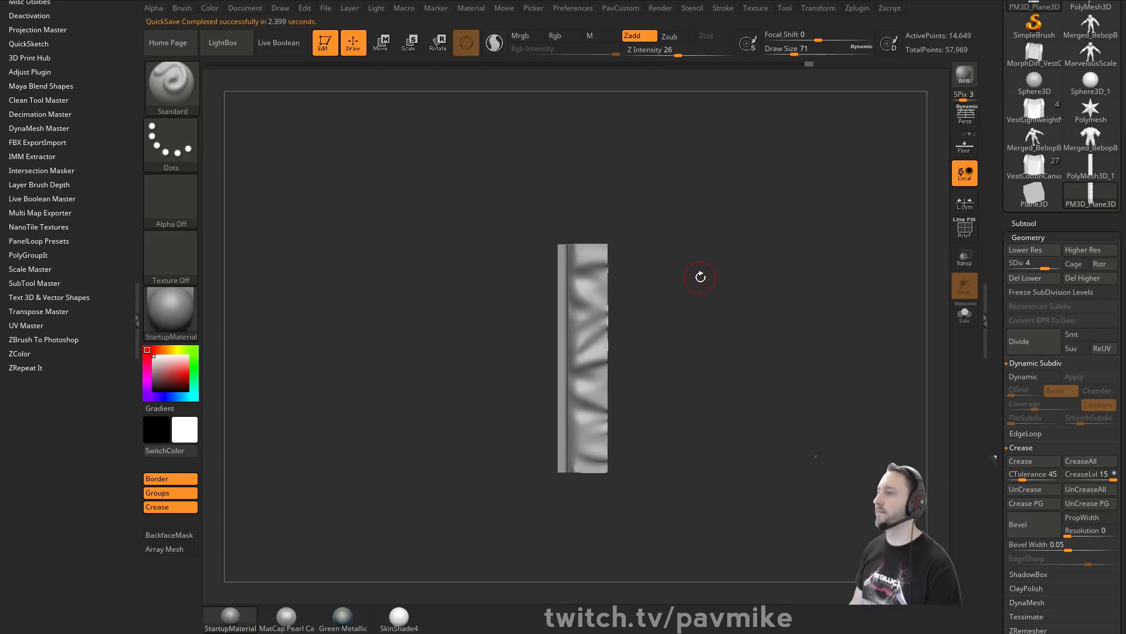
mouse_move(704, 278)
left_mouse_down("alt")
mouse_move(700, 252)
mouse_move(718, 300)
mouse_move(726, 282)
mouse_move(748, 282)
left_mouse_up("alt")
key("s")
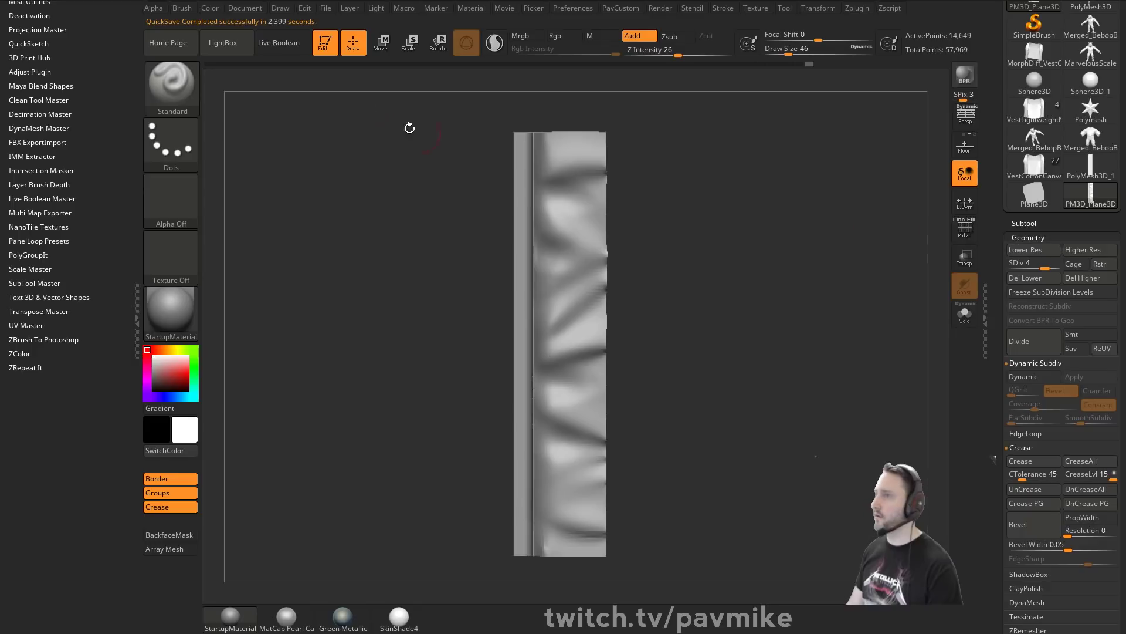
left_click(325, 49)
left_click_drag(996, 217, 998, 334)
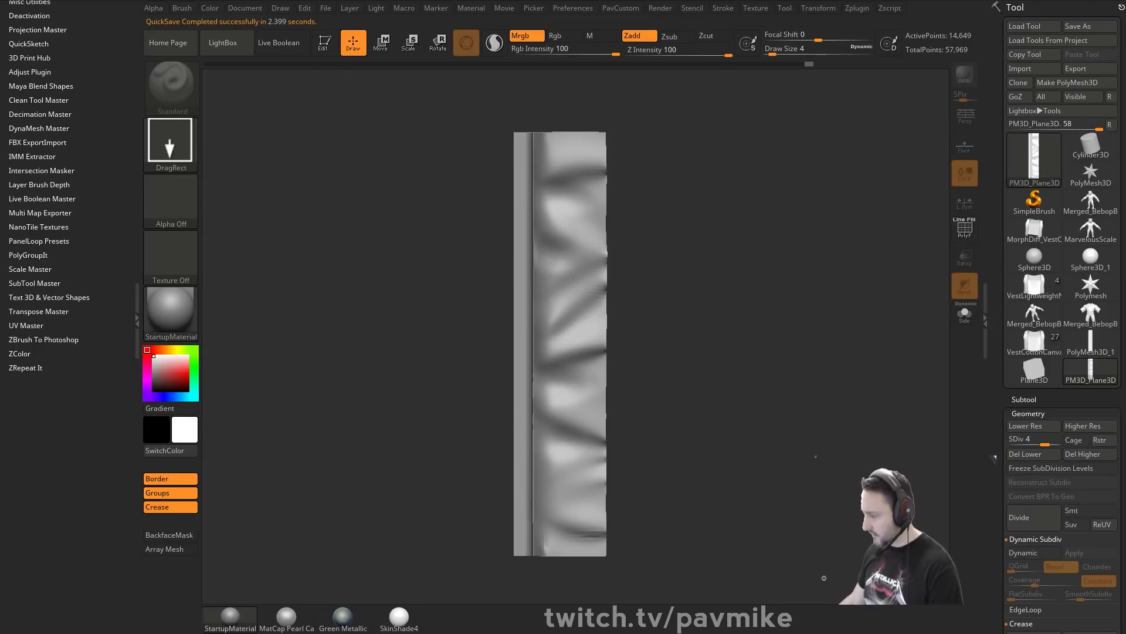
Switch to the web browser, examine the XTractor Brushes section of the ZBrush 2020 features page, and return to ZBrush.
left_click_drag(890, 633, 886, 35)
scroll(533, 284, "up", 7)
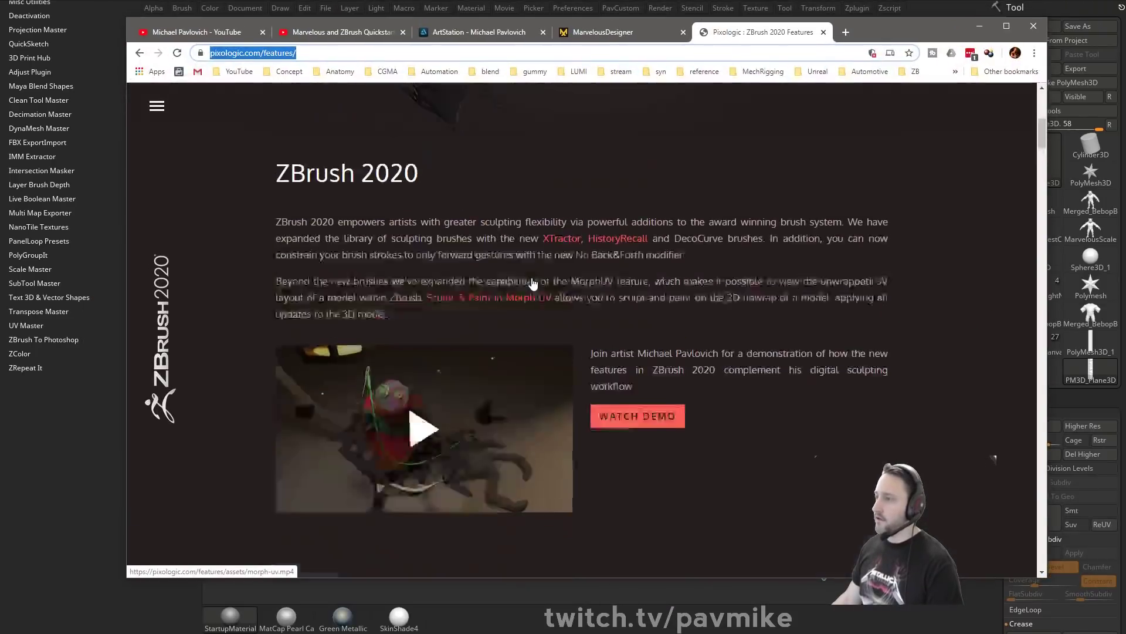
scroll(532, 284, "up", 5)
scroll(531, 282, "down", 15)
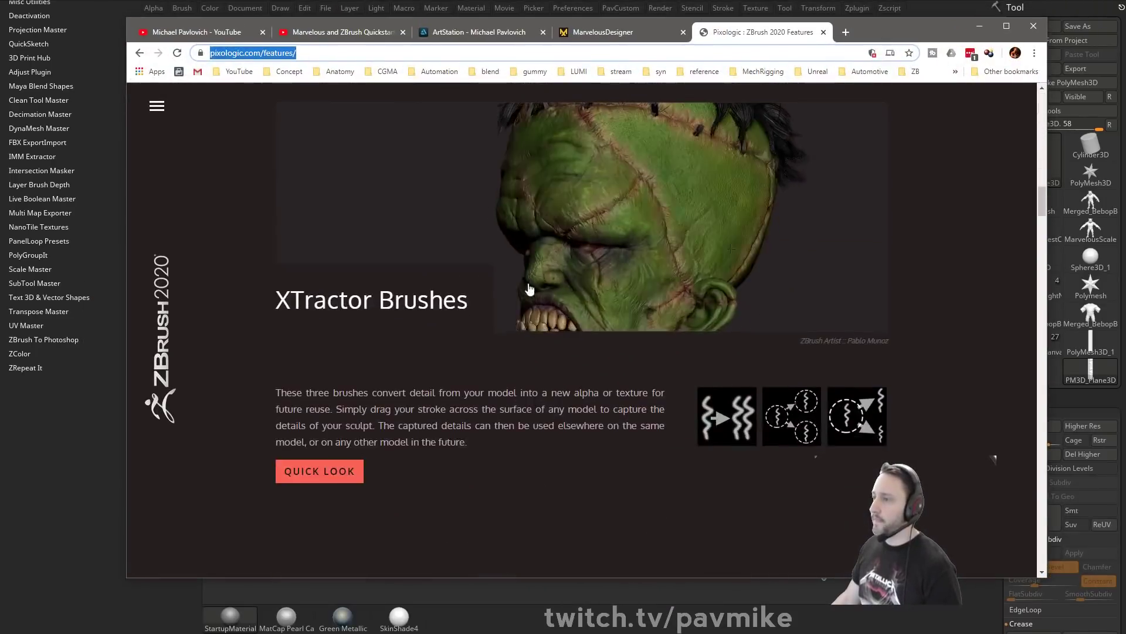
scroll(667, 410, "up", 3)
scroll(738, 338, "down", 1)
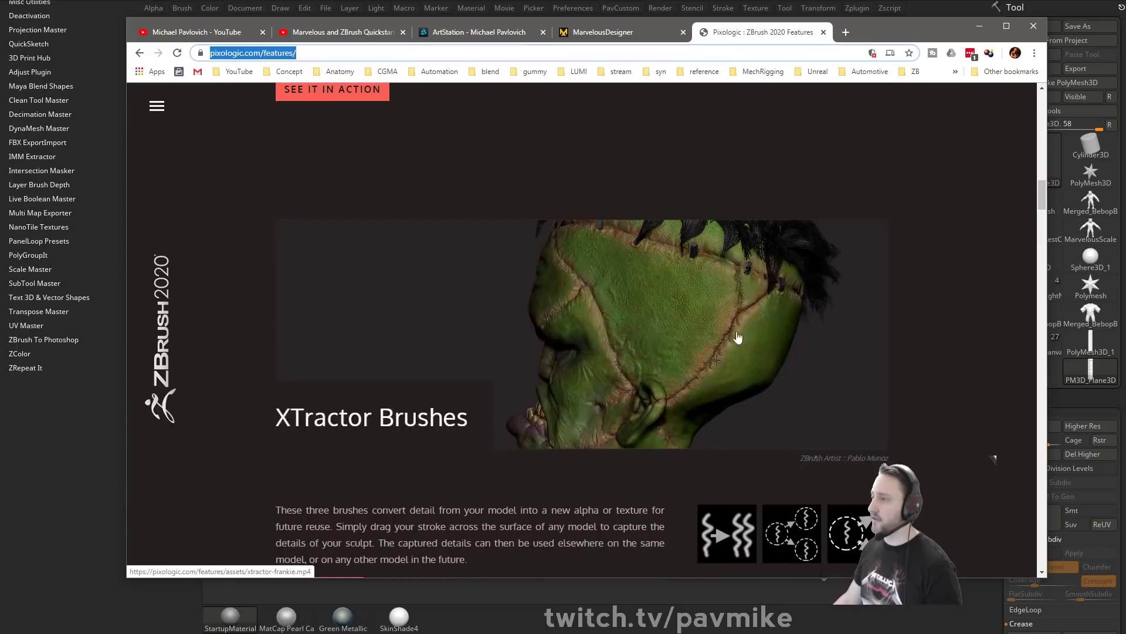
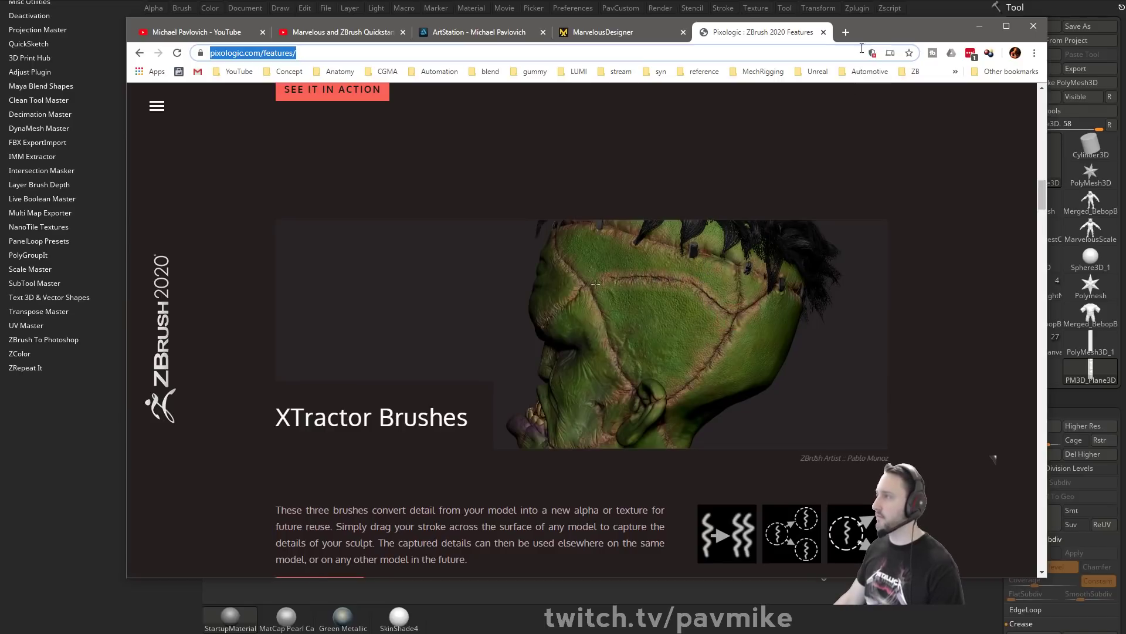
left_click(979, 26)
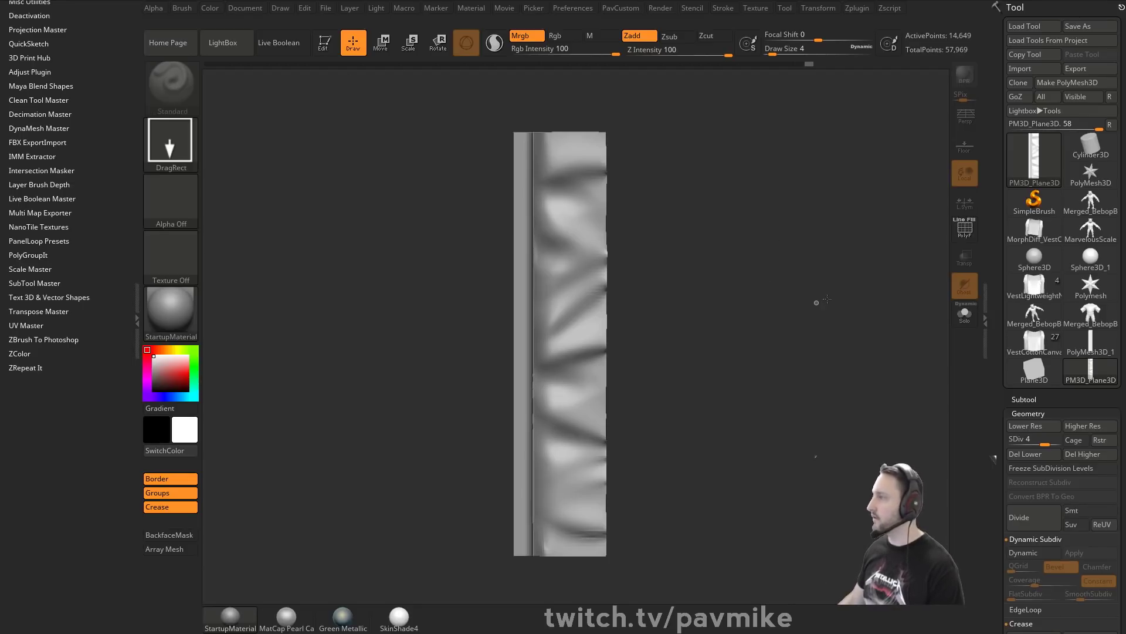
Capture the whole strip as a depth alpha with MRGBZGrabber and clear the grabbed texture.
left_click(1014, 198)
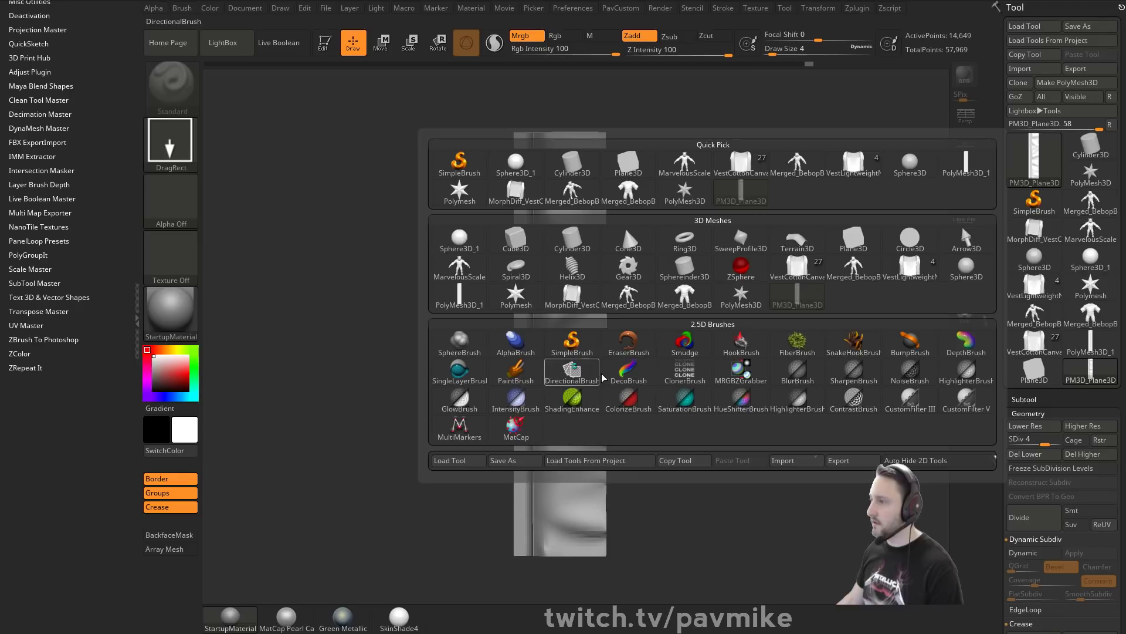
left_click(727, 375)
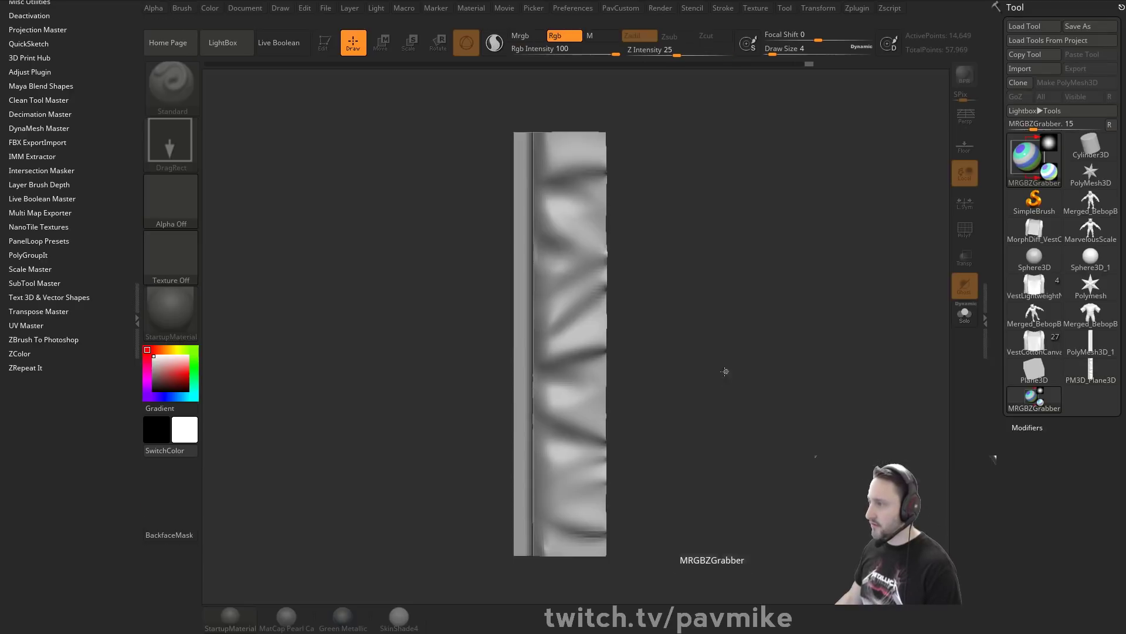
left_click_drag(601, 437, 604, 555)
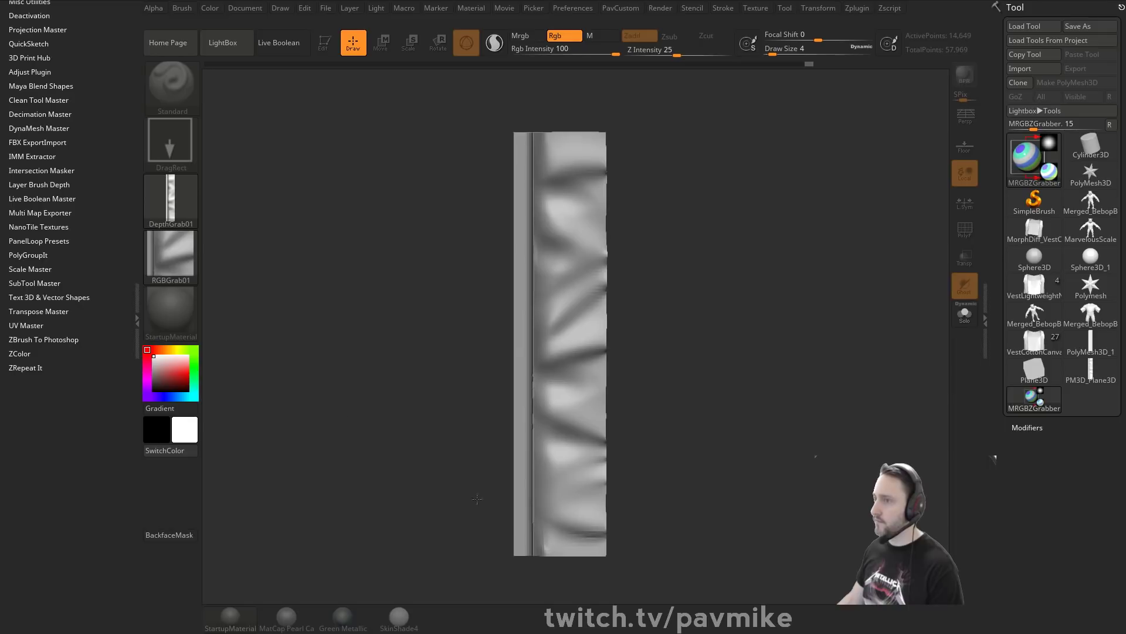
left_click(173, 264)
left_click(239, 276)
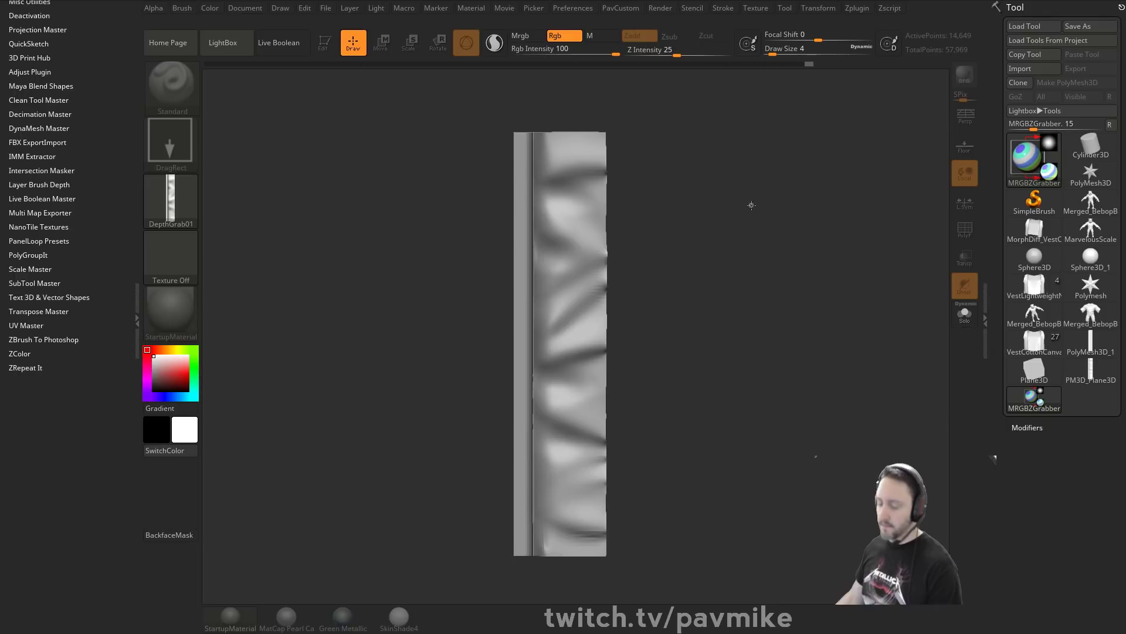
Clear the canvas, bring in a Sphere3D in Edit mode, and convert it to a PolyMesh3D.
key("ctrl+n")
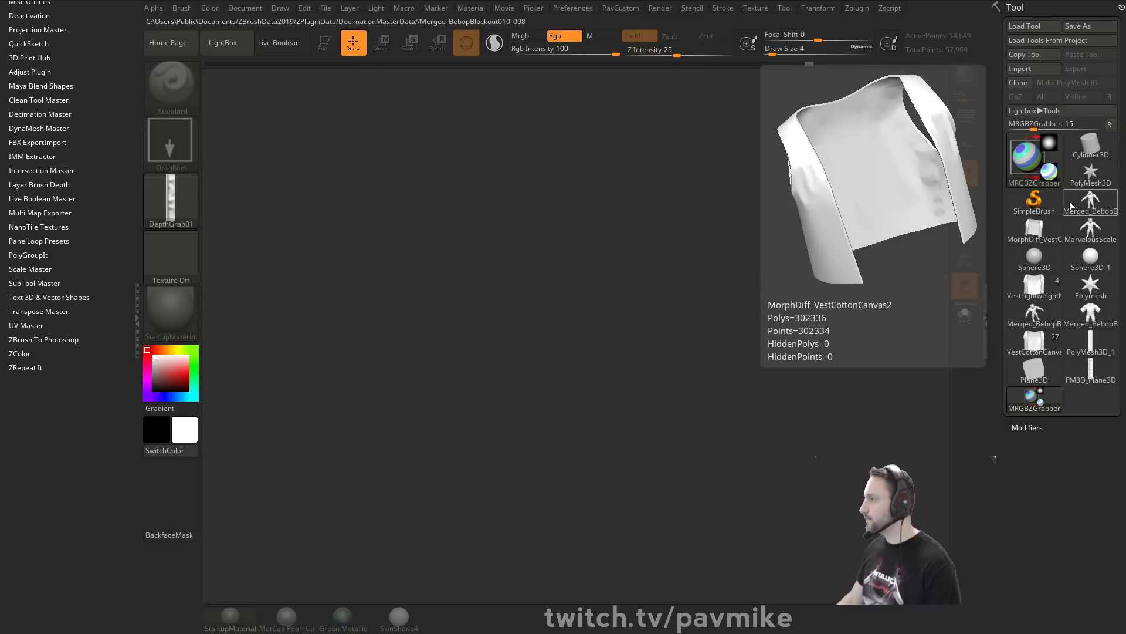
left_click(1034, 258)
left_click(325, 42)
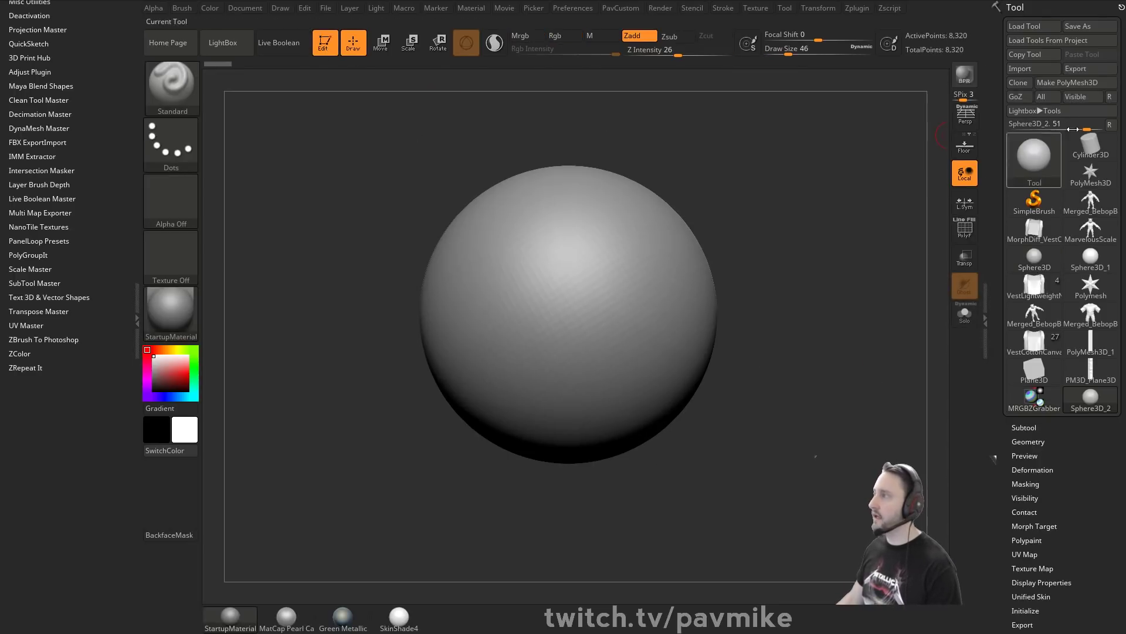
left_click(1067, 83)
left_click_drag(784, 209, 802, 227, "alt")
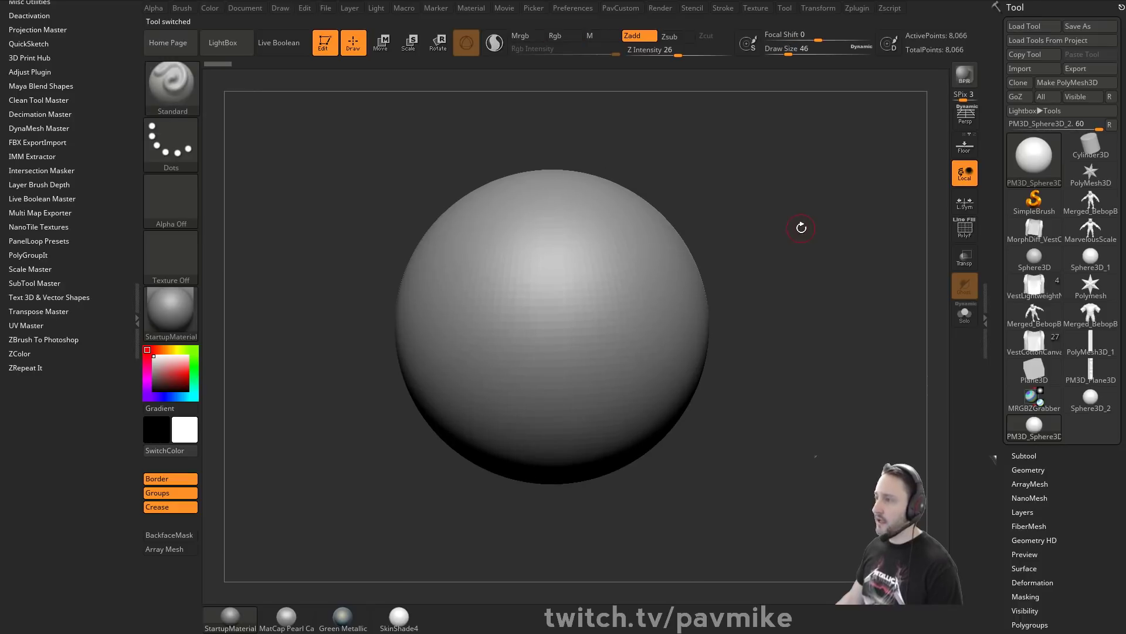
Load the Stitch1 brush from the LightBox Stitch folder and assign the DepthGrab01 alpha to it.
left_click(176, 87)
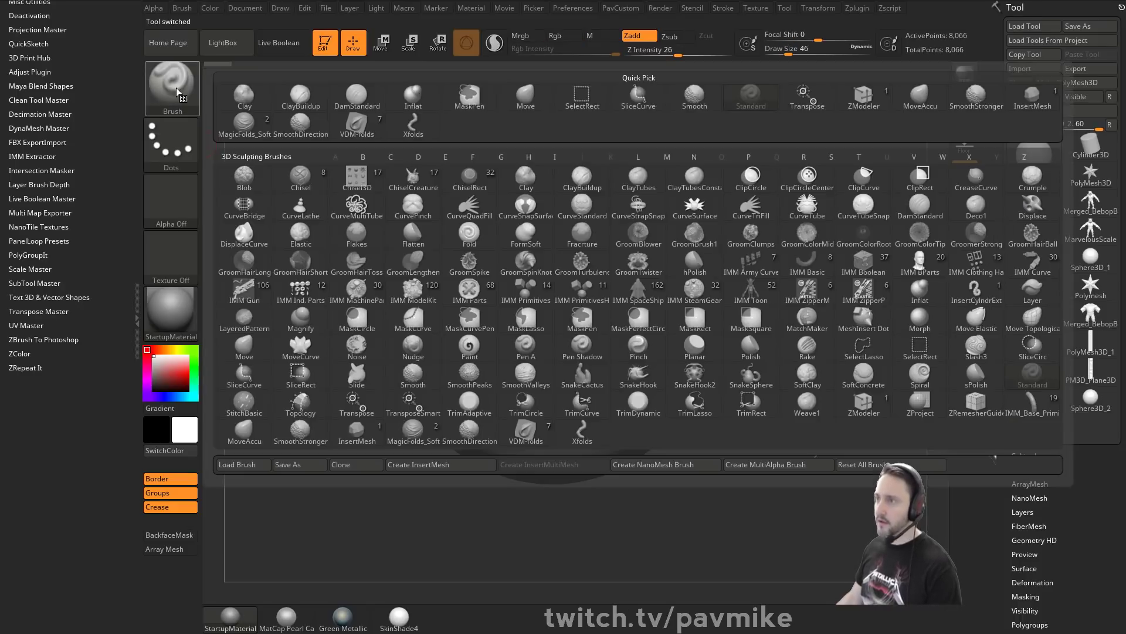
key("s")
key("t")
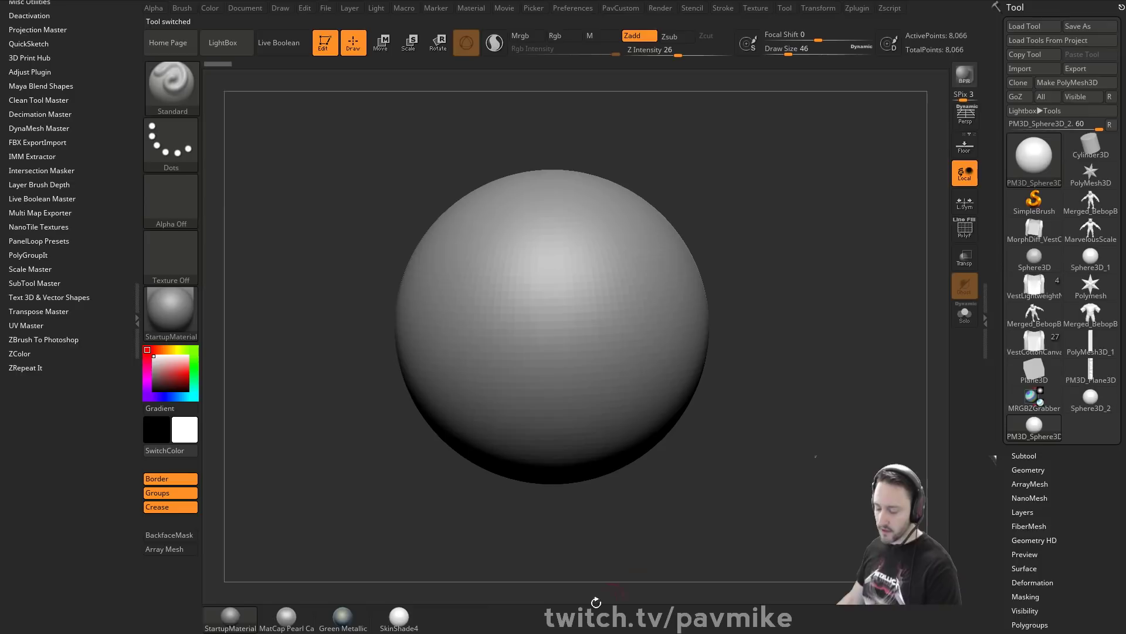
key("comma")
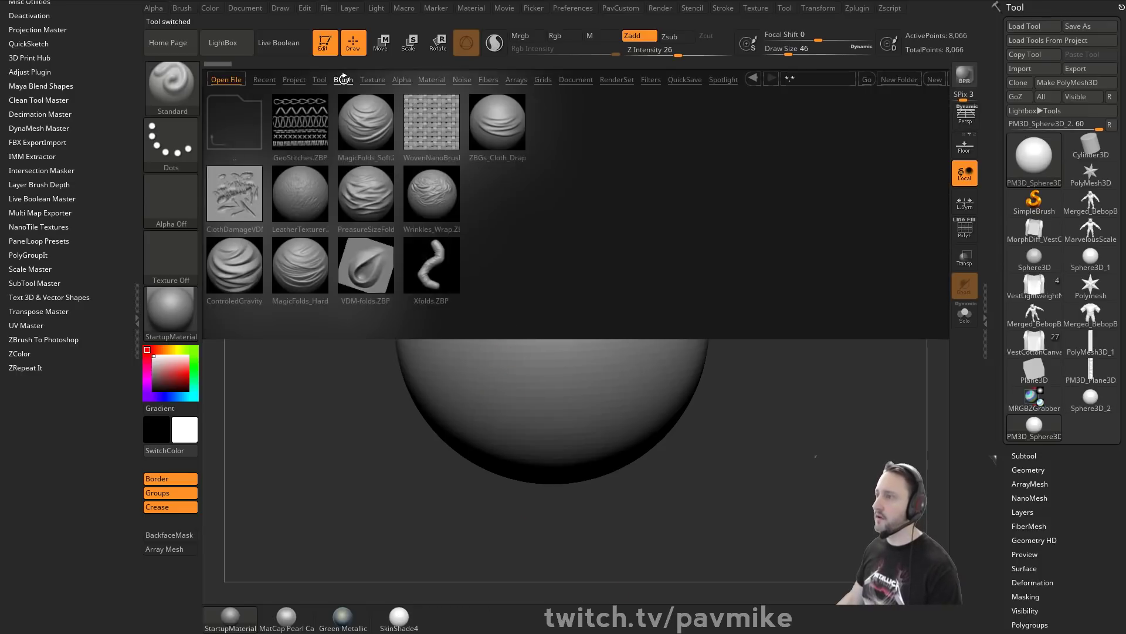
left_click_drag(625, 210, 596, 215)
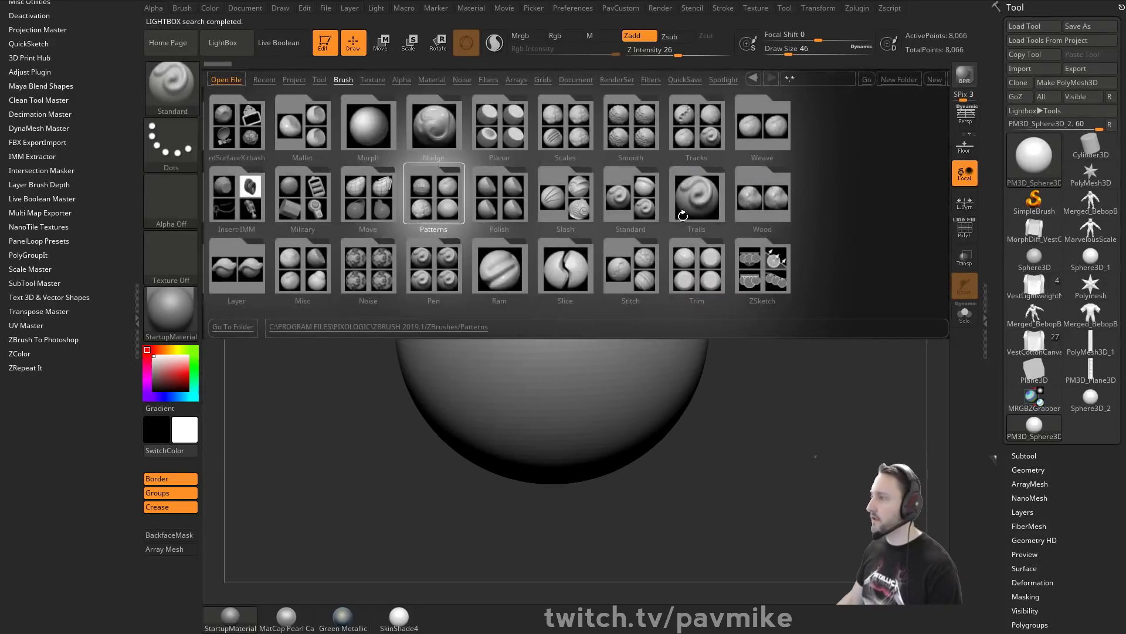
double_click(627, 272)
double_click(235, 193)
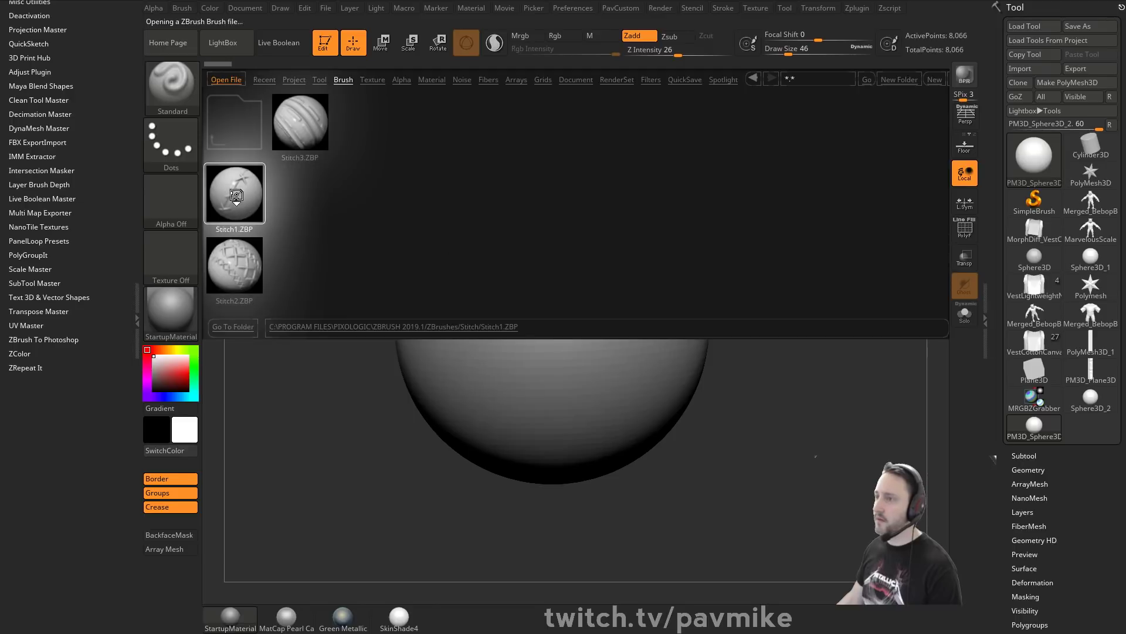
left_click(170, 200)
left_click(514, 214)
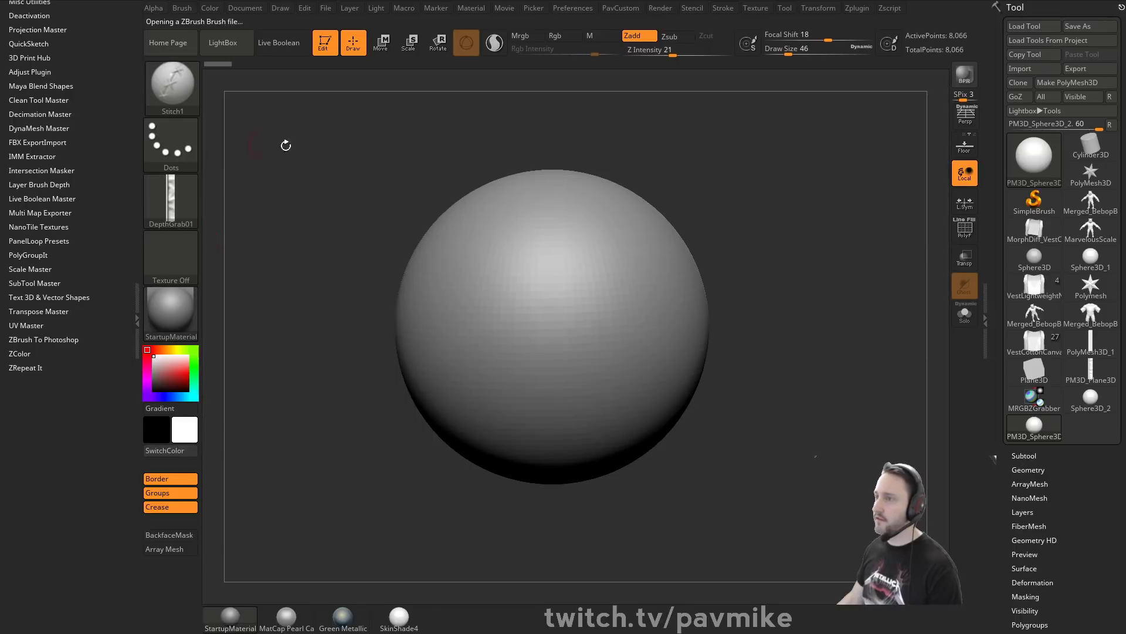
Subdivide the sphere once, test a diagonal seam stroke at Draw Size 149, and undo the stroke.
key("ctrl+d")
key("s")
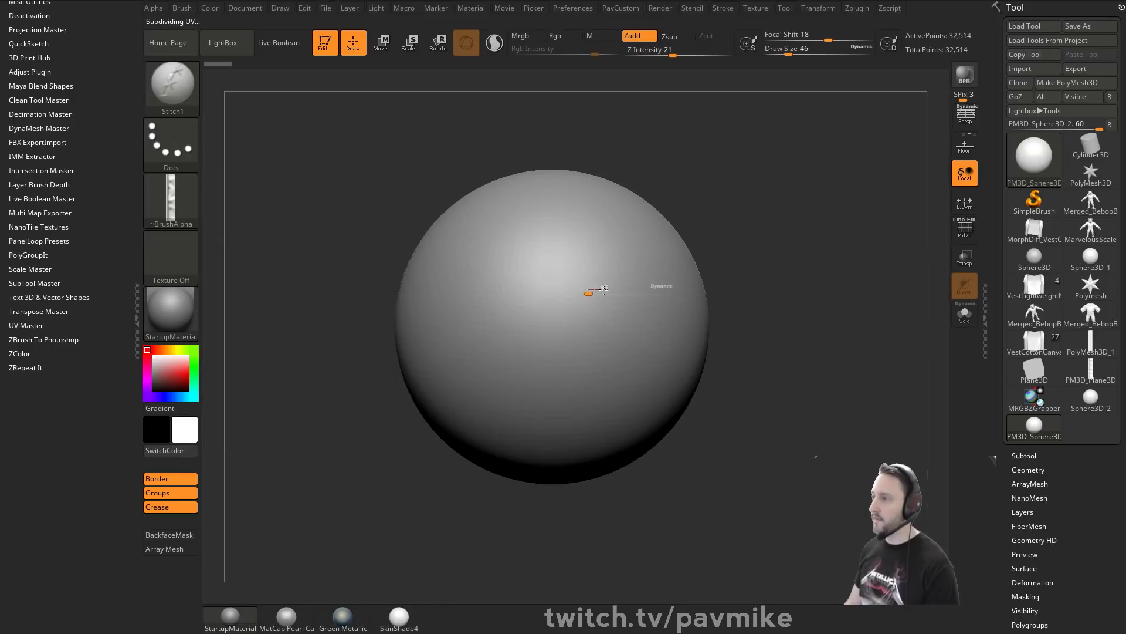
mouse_move(588, 289)
left_mouse_down()
mouse_move(613, 289)
mouse_move(515, 379)
left_mouse_up()
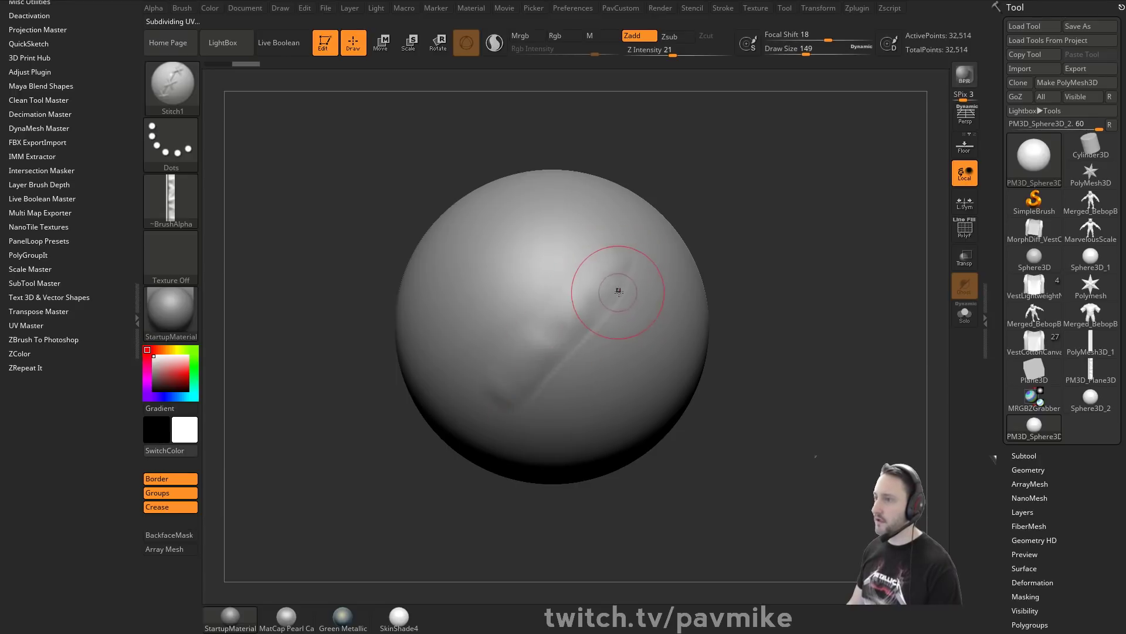
key("ctrl+z")
Set Draw Size to 94 and Z Intensity to 41, test another diagonal seam stroke, and undo it.
key("[")
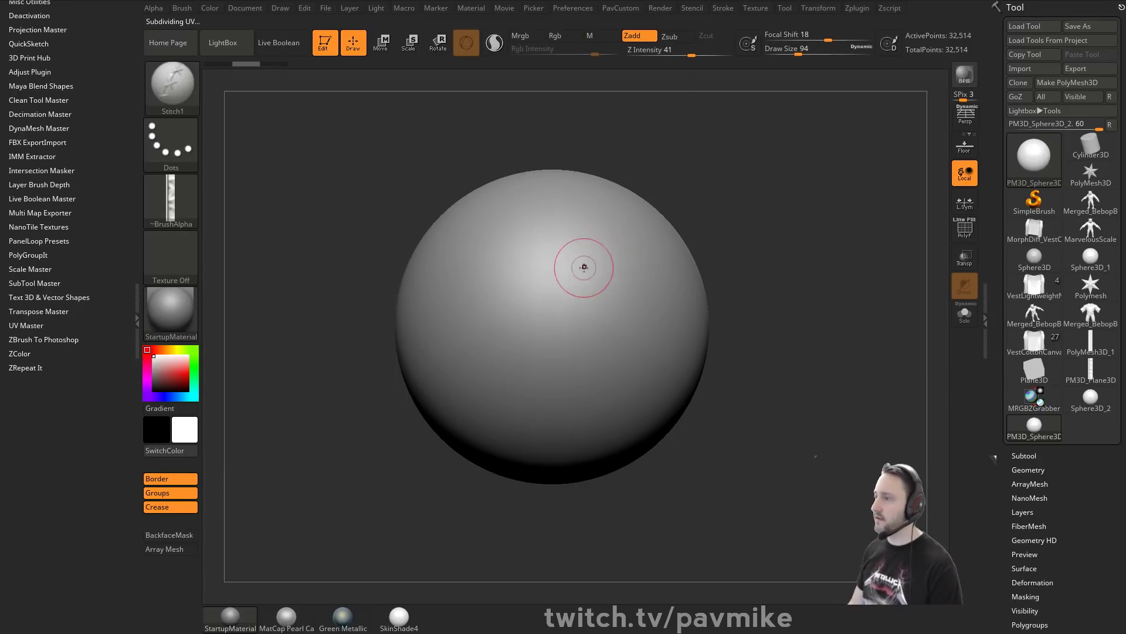
mouse_move(585, 268)
left_mouse_down()
mouse_move(530, 341)
mouse_move(512, 388)
left_mouse_up()
left_click_drag(760, 269, 778, 274, "alt")
left_click_drag(778, 274, 793, 253)
key("ctrl+z")
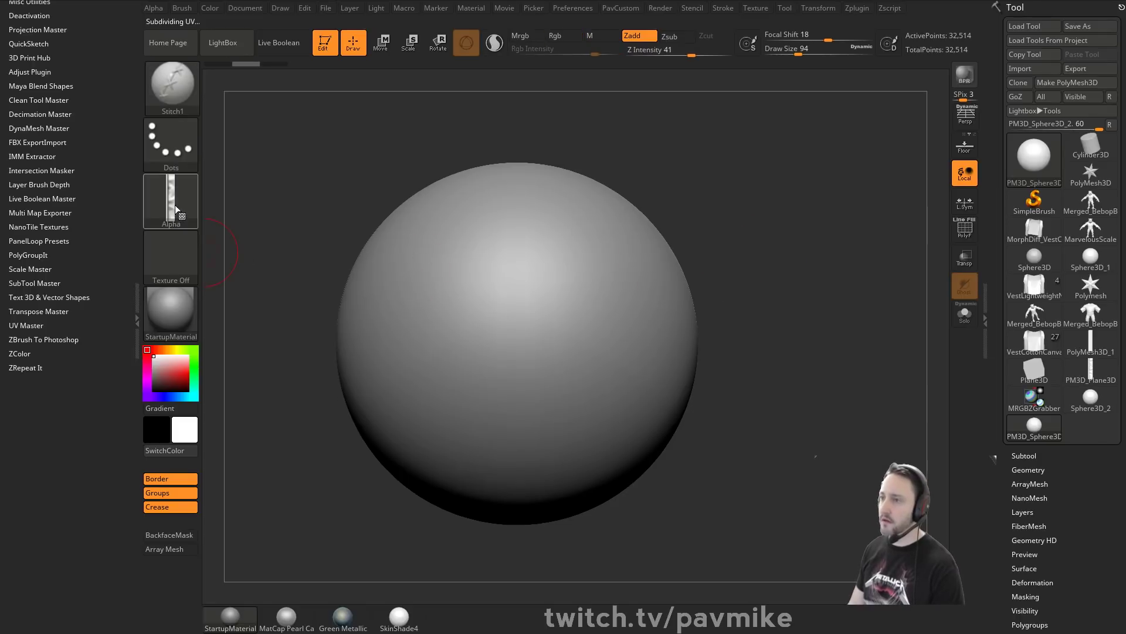
Show the alpha's Modify settings and test seam strokes while raising MidValue to 82, undoing each stroke.
left_click(156, 8)
left_click(149, 25)
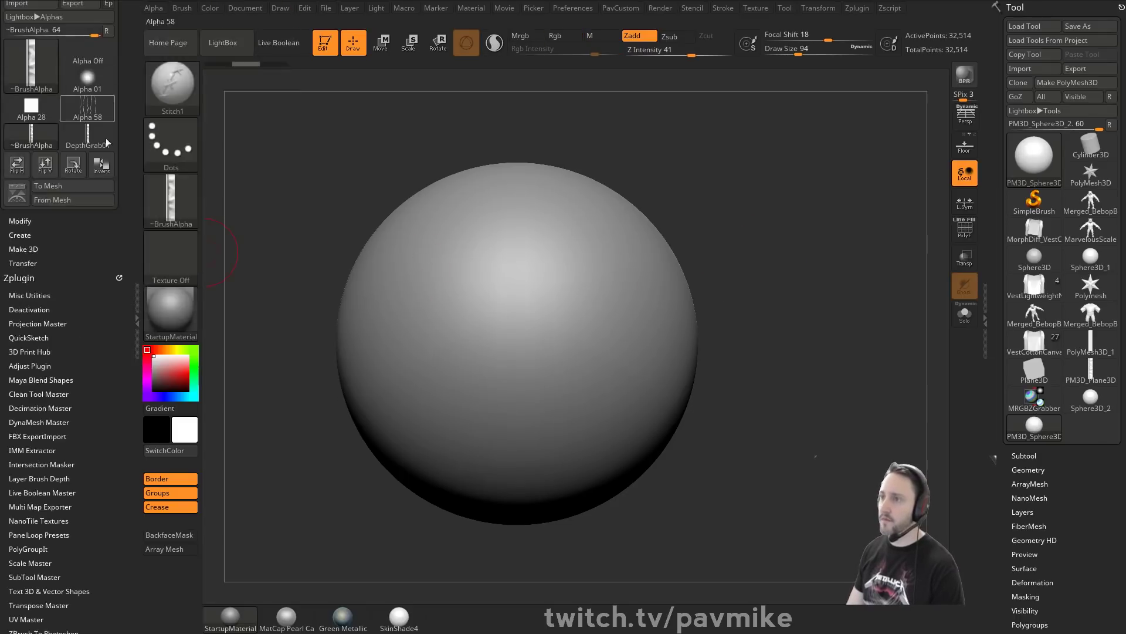
left_click(44, 223)
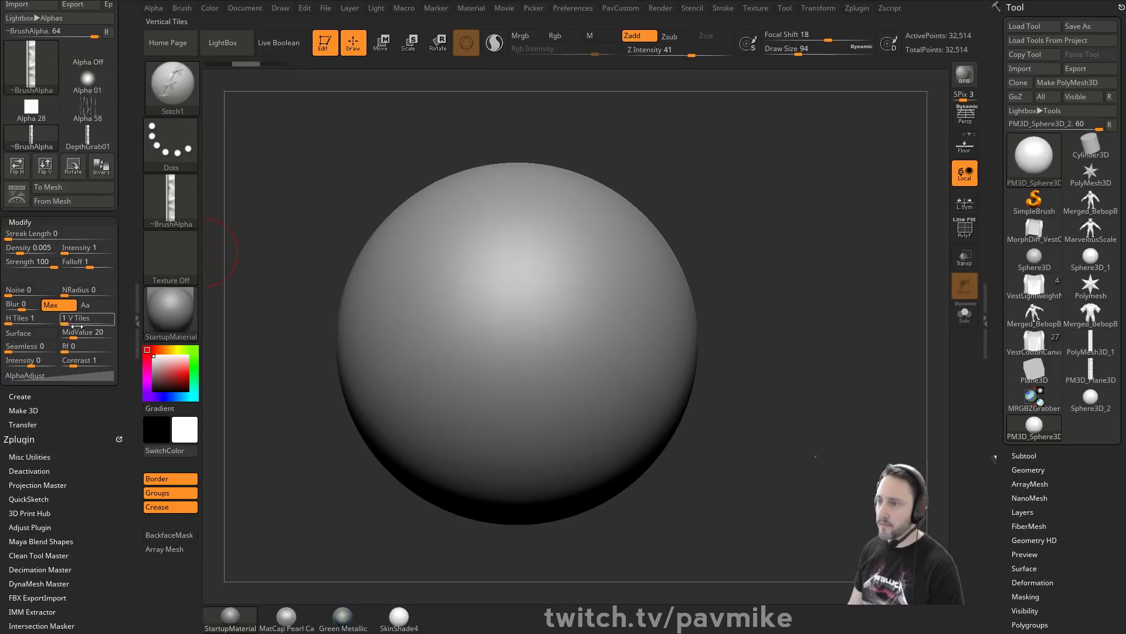
left_click_drag(75, 333, 87, 334)
left_click_drag(555, 245, 447, 394)
key("ctrl+z")
left_click_drag(87, 334, 102, 335)
mouse_move(563, 241)
left_mouse_down()
mouse_move(516, 334)
mouse_move(437, 413)
left_mouse_up()
key("ctrl+z")
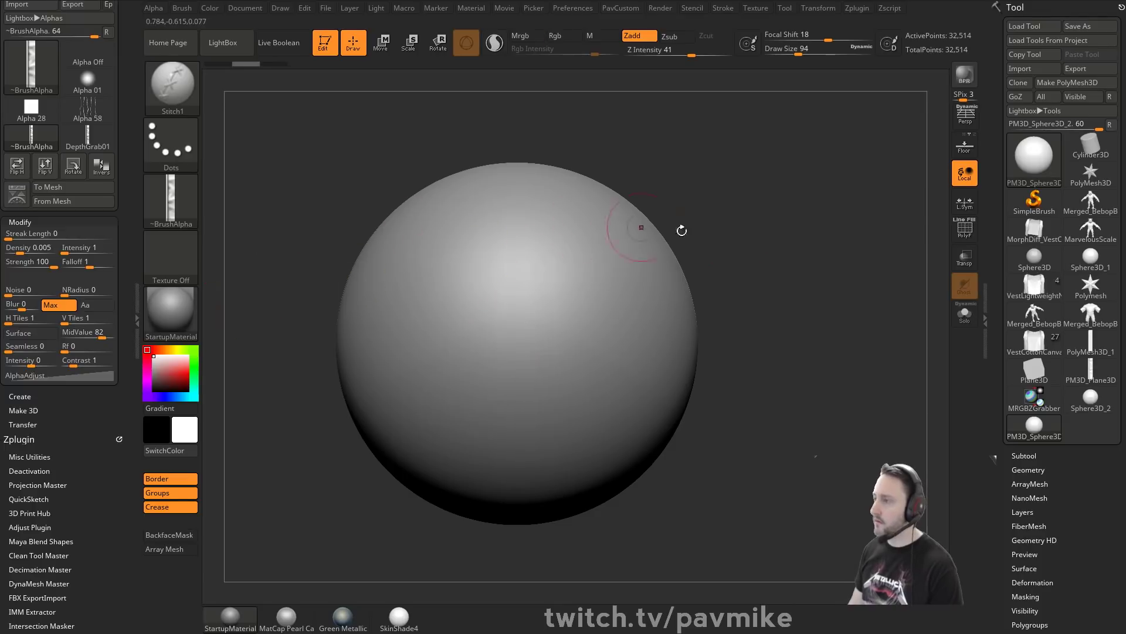
Subdivide the sphere two more times, testing a seam stroke at each level down to Draw Size 65 and undoing both strokes.
key("ctrl+d")
left_click_drag(608, 234, 480, 383)
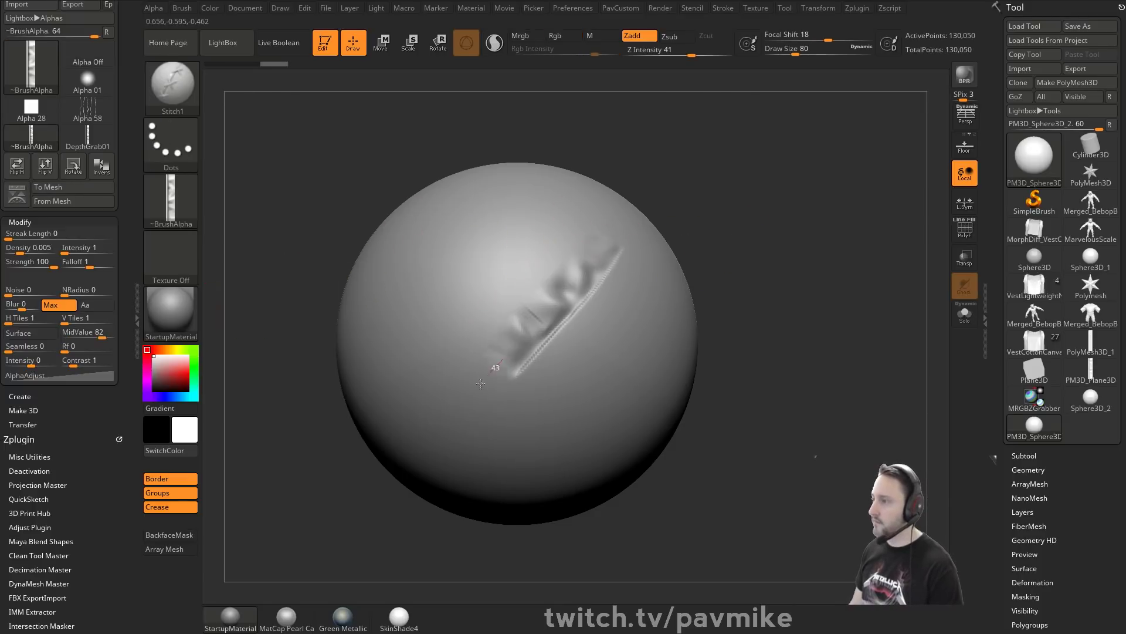
key("ctrl+z")
key("ctrl+d")
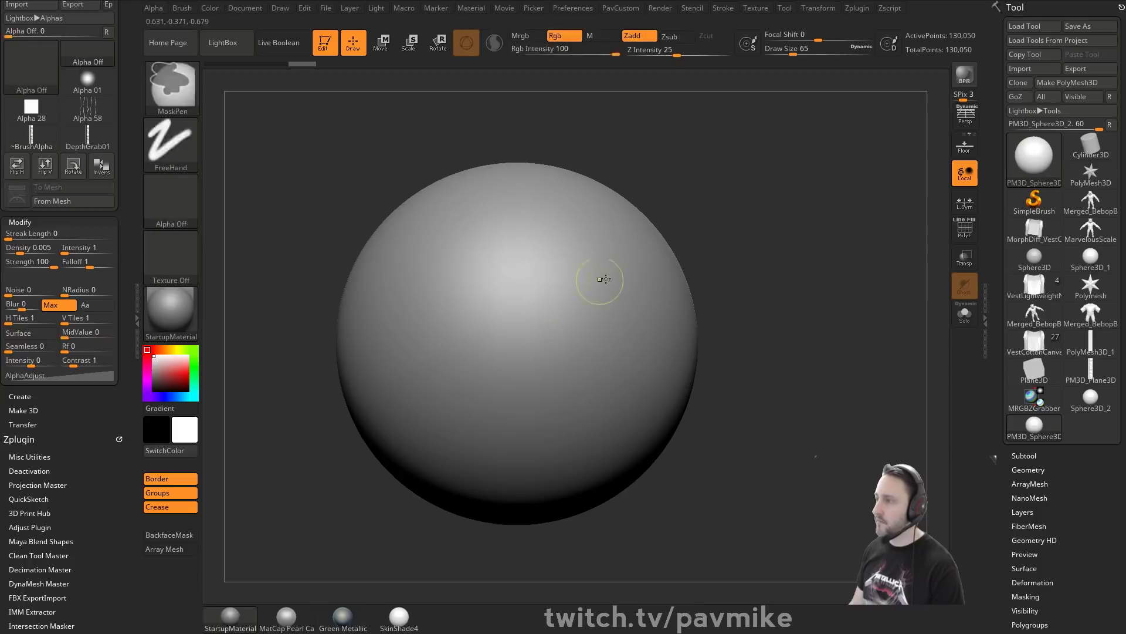
left_click_drag(578, 246, 434, 453)
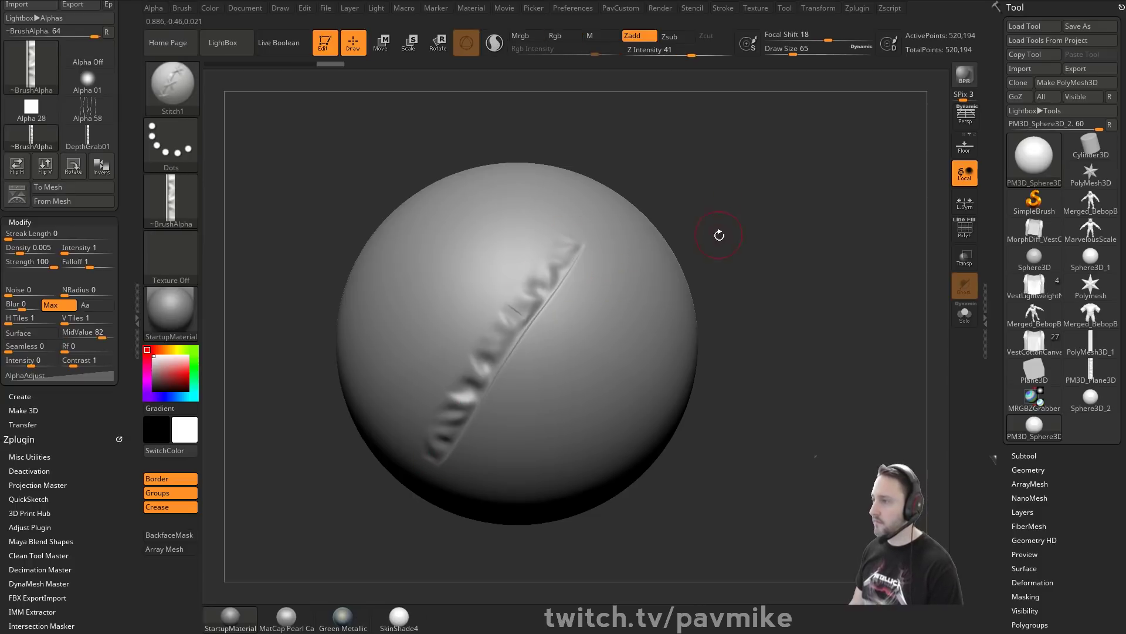
left_click_drag(719, 236, 724, 234)
key("ctrl+z")
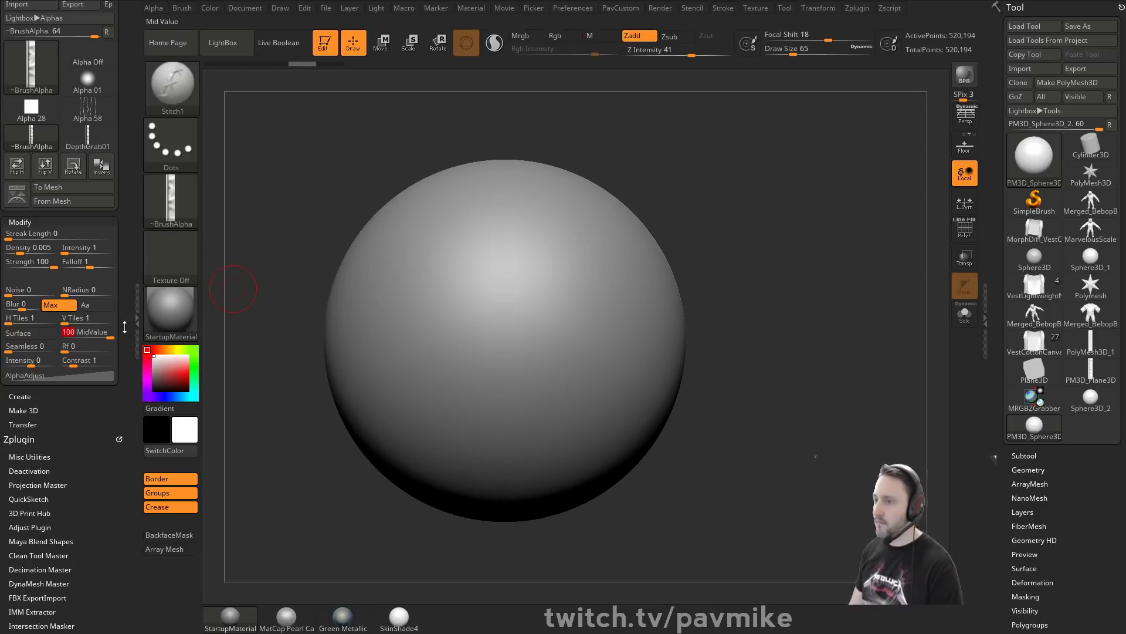
Try seam strokes on the sphere with the alpha's MidValue at 100 and at 0, undoing each stroke.
left_click_drag(586, 250, 426, 447)
key("ctrl+z")
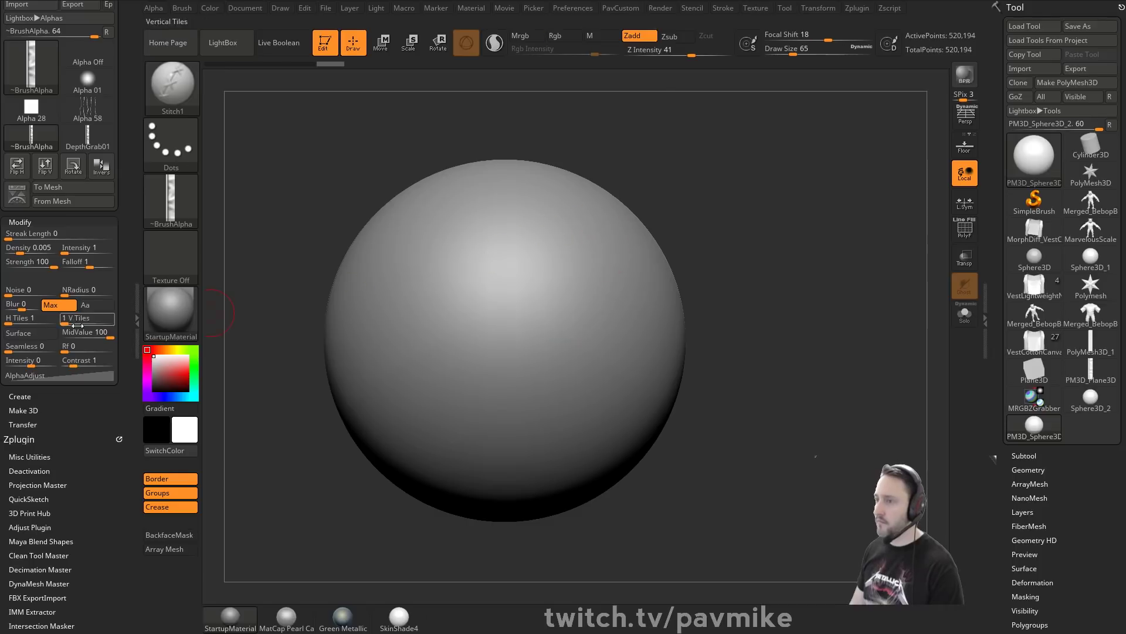
left_click_drag(108, 332, 53, 335)
left_click_drag(600, 262, 437, 429)
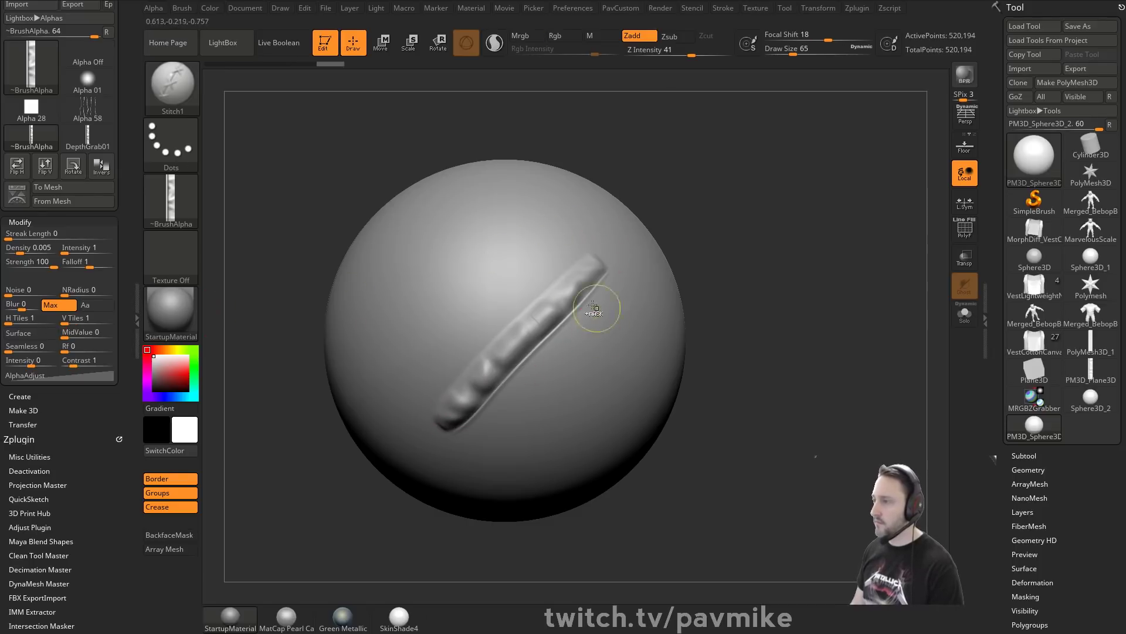
key("ctrl+z")
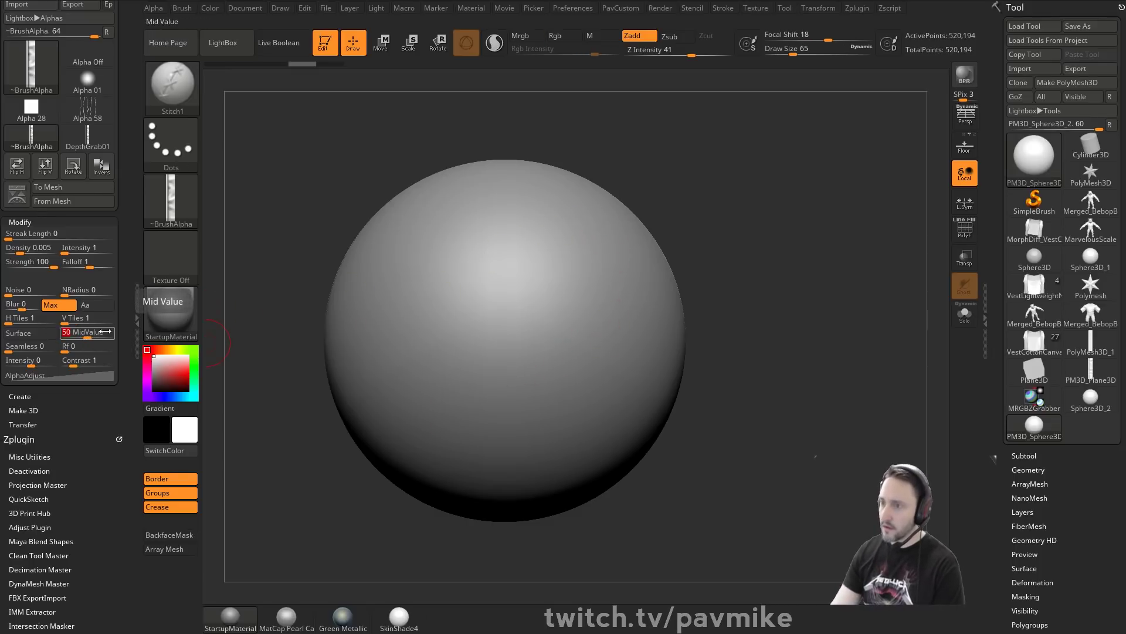
Set the alpha's MidValue to 50 and draw three folded seam strokes side by side across the sphere.
left_click_drag(604, 262, 465, 437)
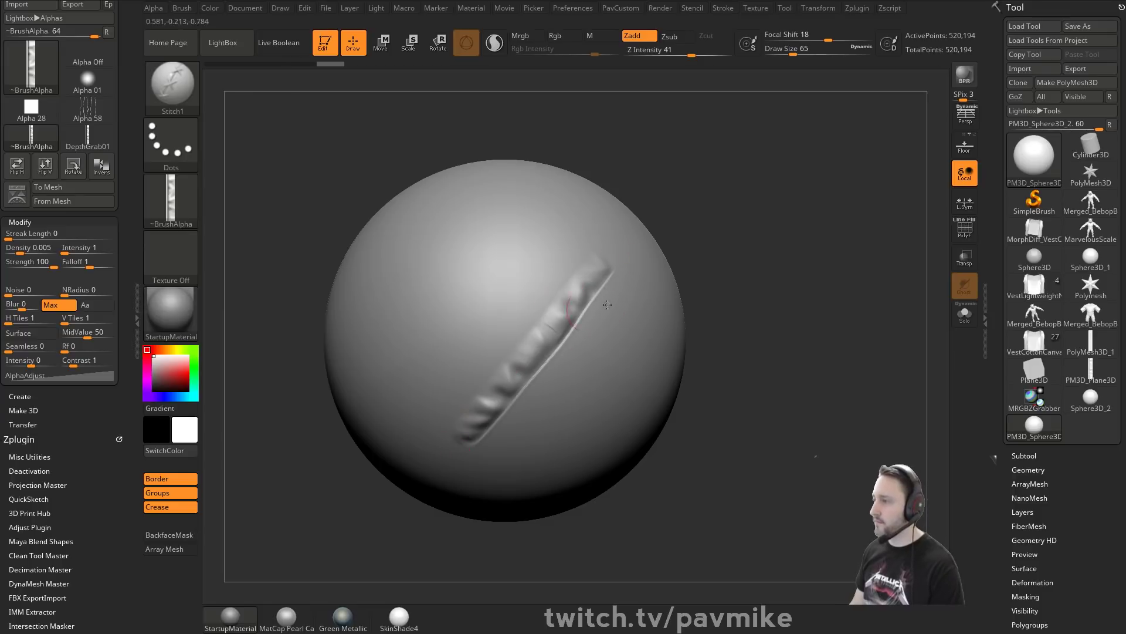
mouse_move(690, 276)
left_mouse_down()
mouse_move(777, 246)
mouse_move(792, 269)
mouse_move(723, 256)
left_mouse_up()
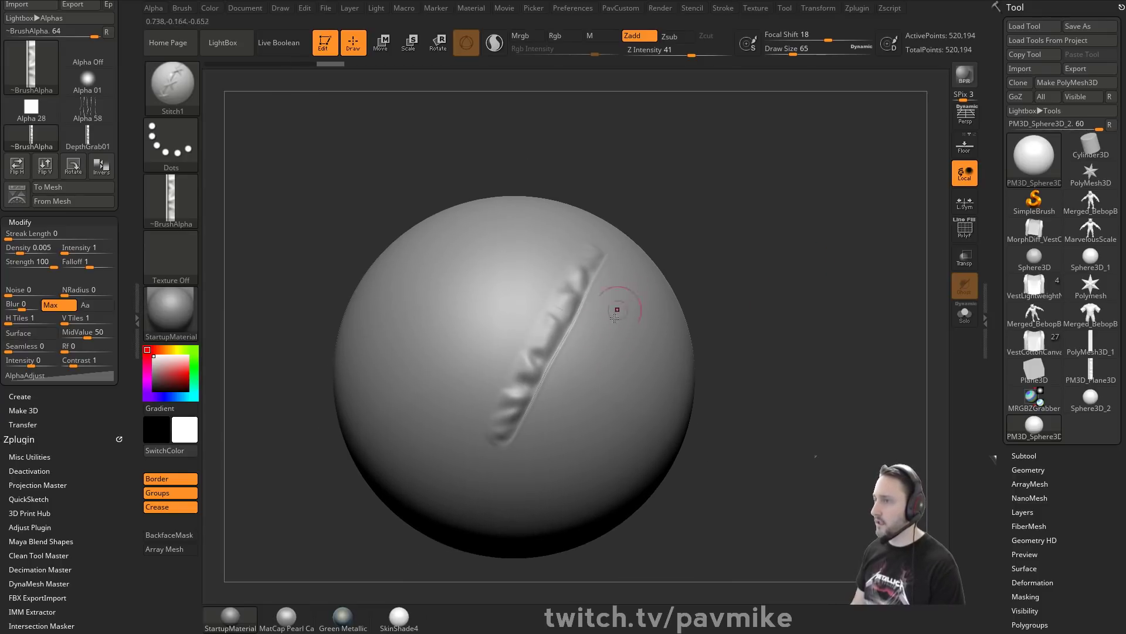
left_click_drag(620, 280, 590, 285)
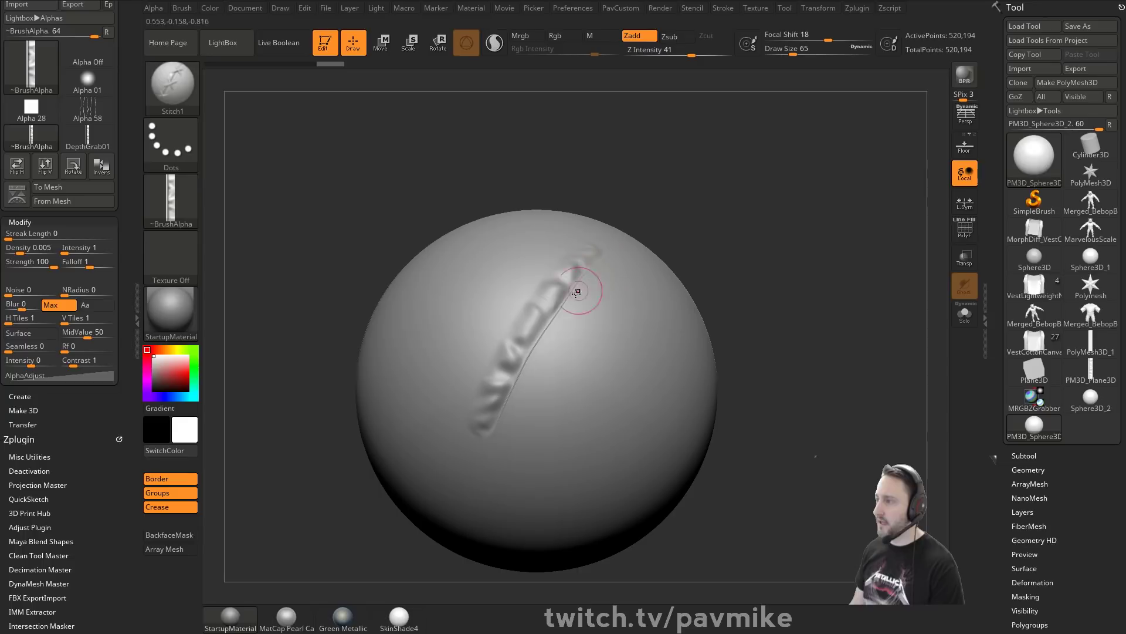
left_click_drag(603, 328, 488, 503)
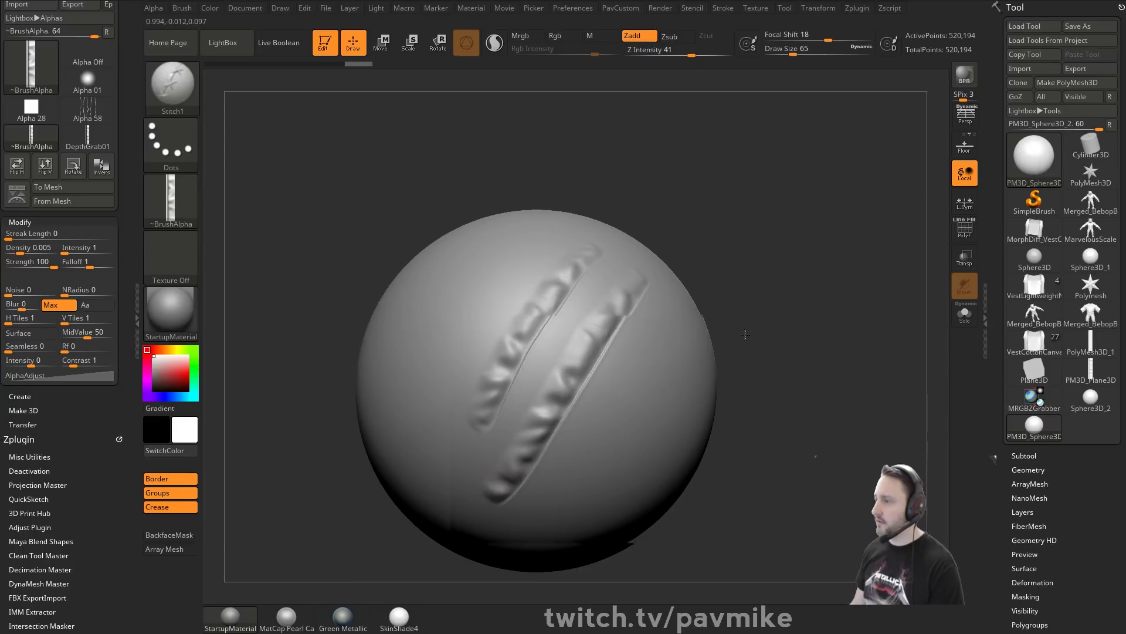
left_click_drag(747, 334, 727, 273)
mouse_move(537, 448)
left_mouse_down()
mouse_move(611, 347)
mouse_move(646, 328)
left_mouse_up()
left_click_drag(736, 303, 734, 190, "alt")
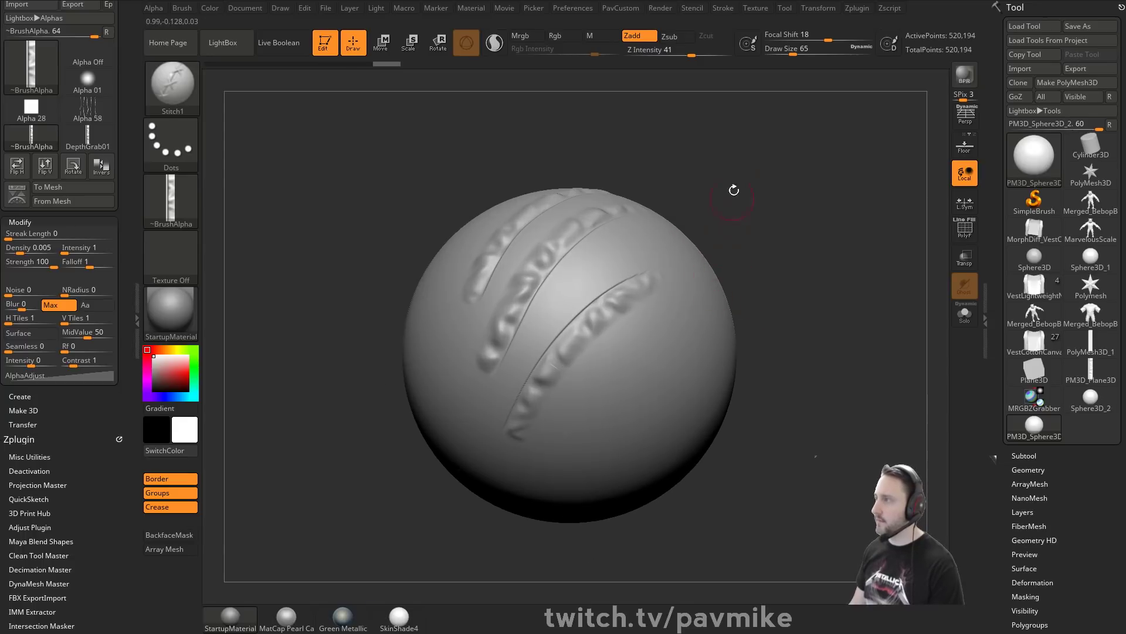
Draw two finer seam strokes beside the others on the sphere with Z Intensity 30 and Draw Size 54.
left_click_drag(692, 52, 682, 51)
key("s")
left_click_drag(602, 396, 599, 397)
left_click_drag(546, 463, 680, 320)
left_click_drag(813, 340, 748, 305)
mouse_move(575, 486)
left_mouse_down()
mouse_move(611, 431)
mouse_move(732, 354)
left_mouse_up()
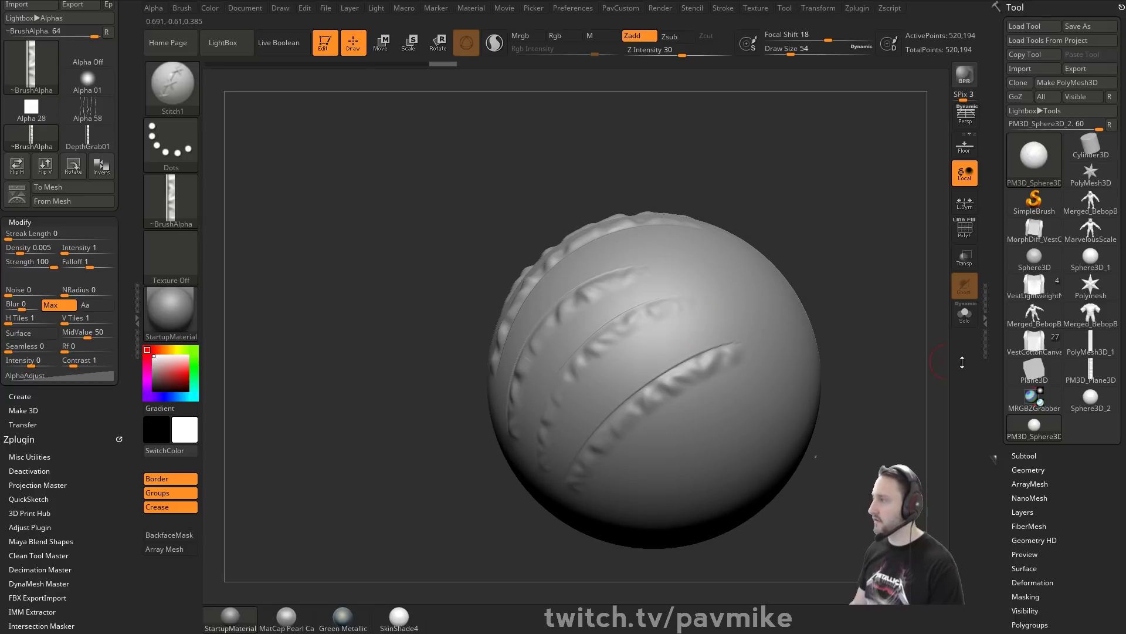
Switch to the VestCottonCanvas tool and brush a folded seam down the vest's side with Draw Size 12 and Z Intensity 24.
left_click(1037, 347)
left_click_drag(831, 323, 836, 447)
mouse_move(897, 469)
left_mouse_down("alt")
mouse_move(868, 392)
mouse_move(813, 334)
left_mouse_up("alt")
key("s")
left_click_drag(582, 395, 573, 394)
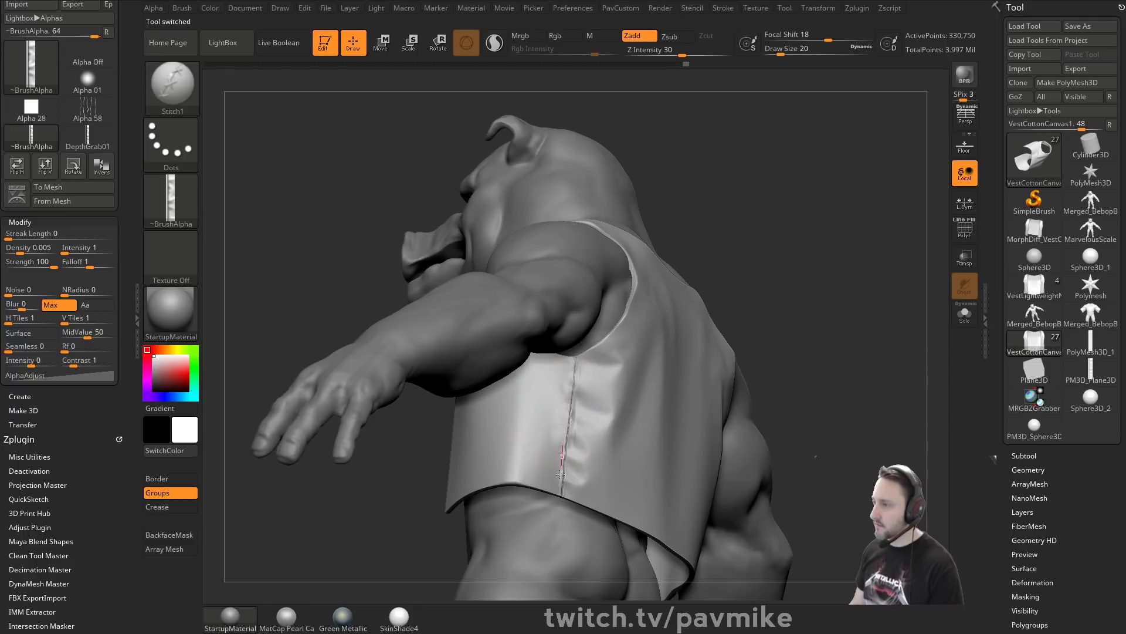
left_click_drag(560, 474, 561, 480)
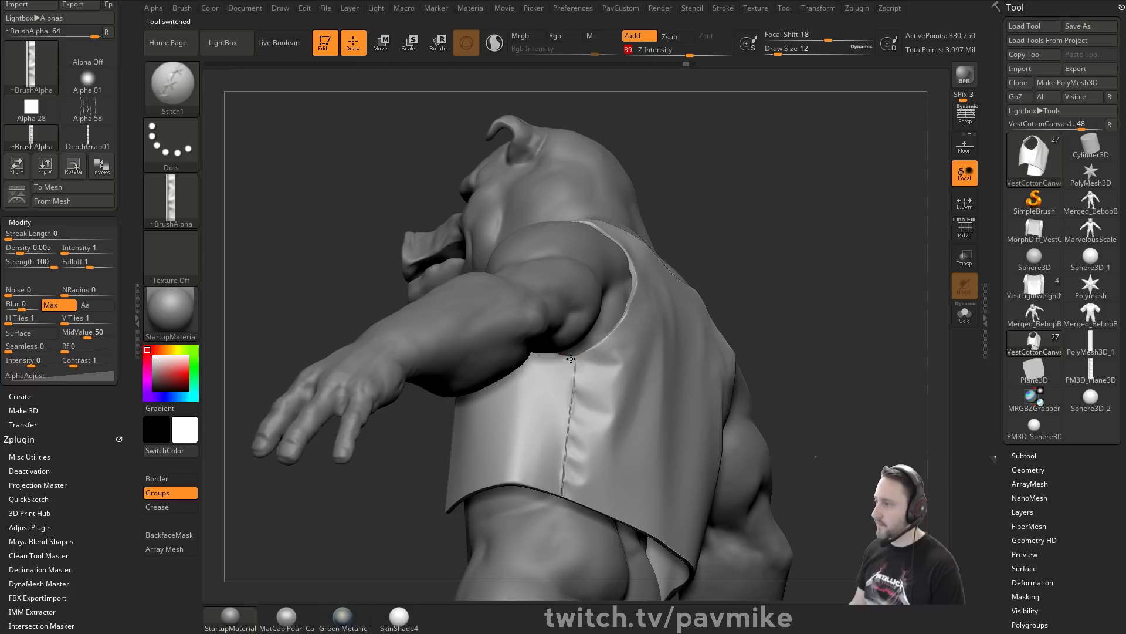
key("ctrl+z")
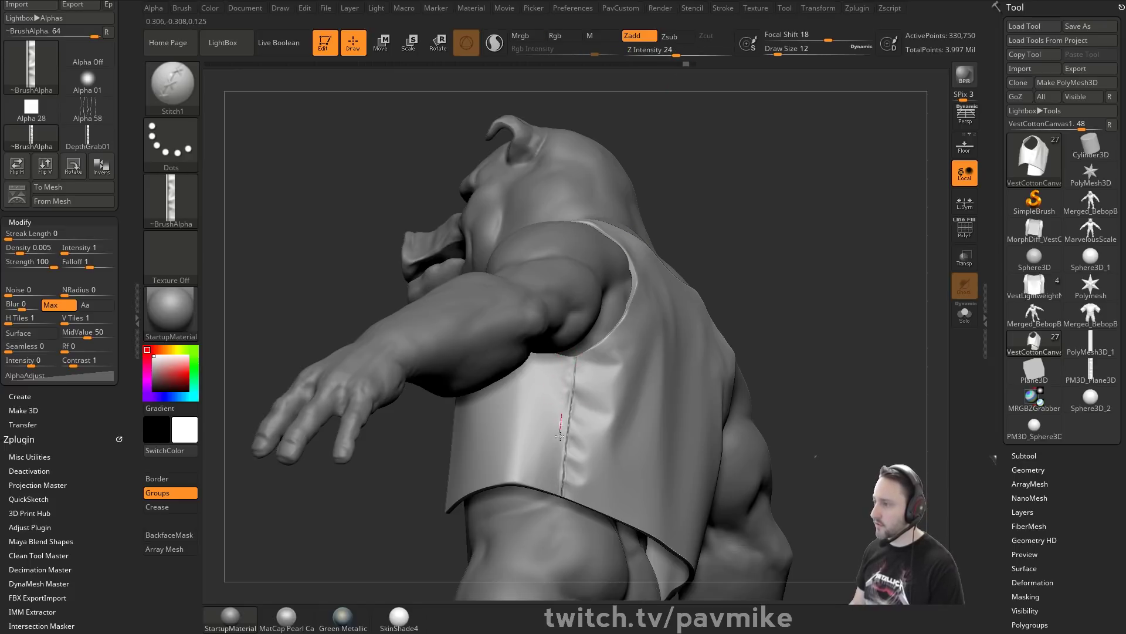
left_click_drag(821, 274, 712, 344)
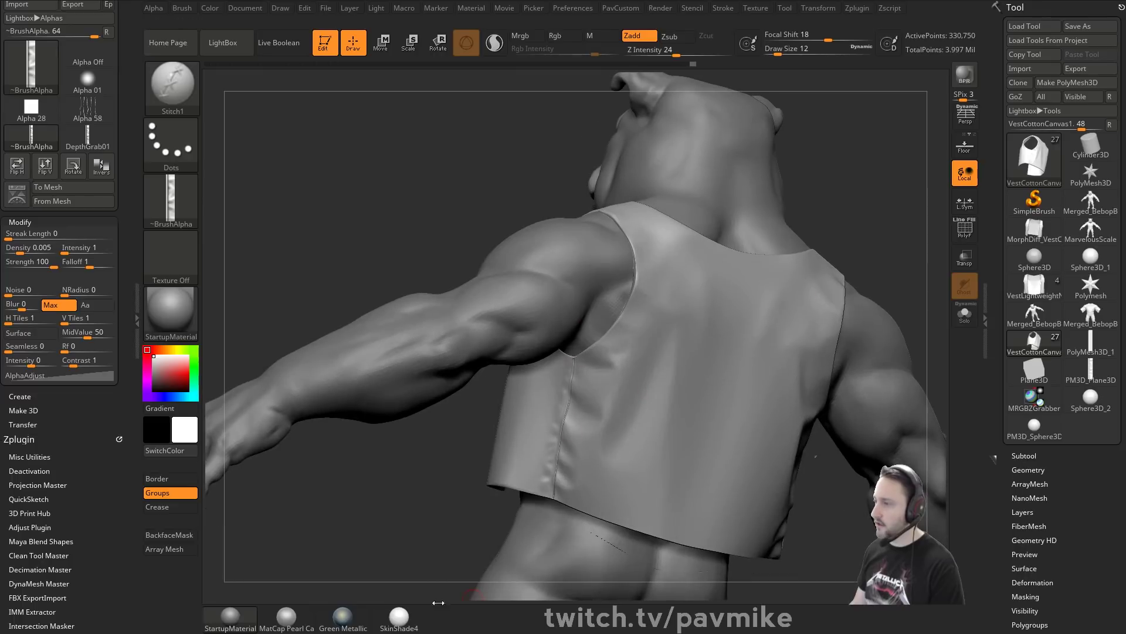
left_click_drag(413, 542, 487, 525)
left_click_drag(804, 258, 886, 278)
mouse_move(733, 293)
left_mouse_down()
mouse_move(856, 304)
mouse_move(830, 293)
left_mouse_up()
Switch to the Standard brush, frame the character from the front, and set Draw Size to 22.
key("1")
key("s")
left_click(846, 303)
mouse_move(830, 293)
left_mouse_down()
mouse_move(843, 297)
mouse_move(835, 284)
mouse_move(819, 291)
mouse_move(845, 291)
left_mouse_up()
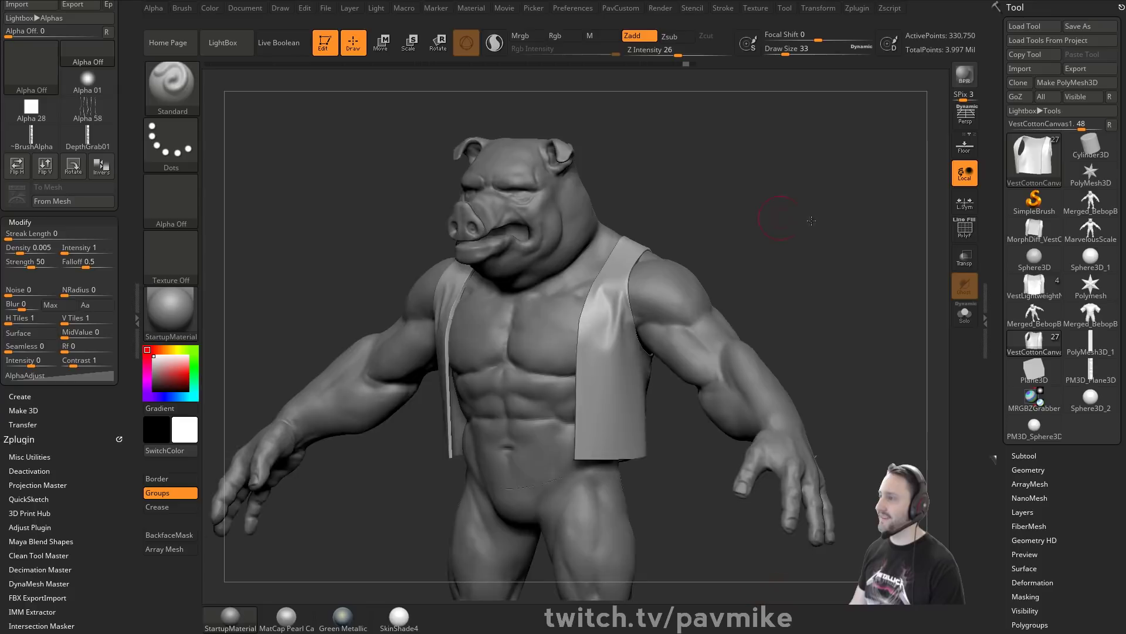
mouse_move(812, 220)
left_mouse_down()
mouse_move(787, 219)
mouse_move(812, 239)
mouse_move(756, 250)
left_mouse_up()
key("s")
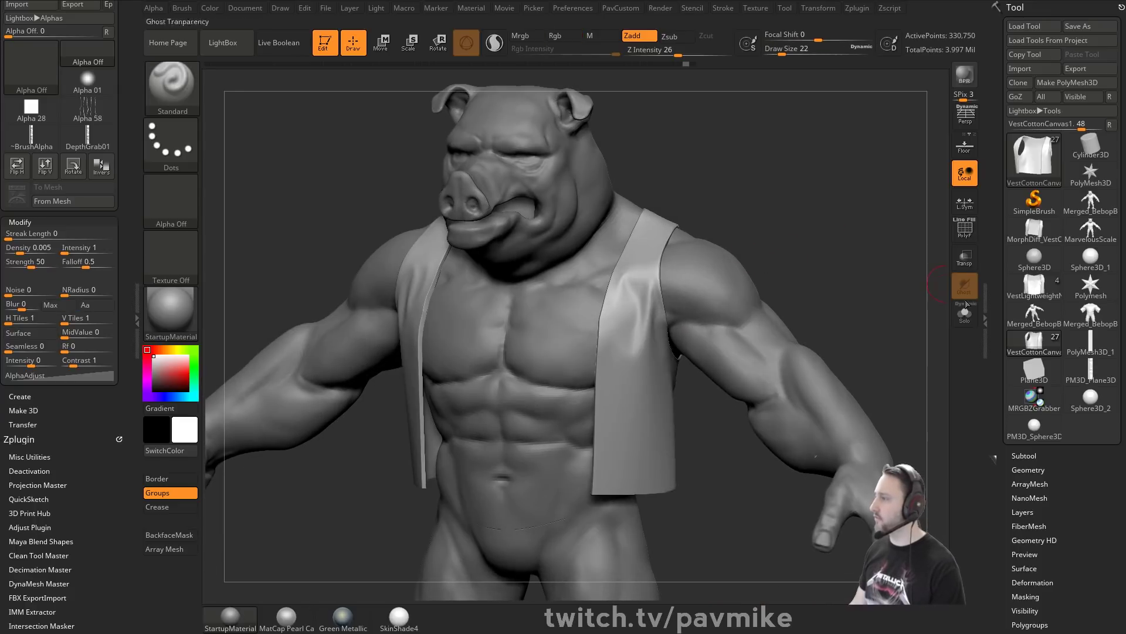
Remove the docked Alpha palette and expand the UV Master plugin options.
left_click_drag(123, 22, 110, 139)
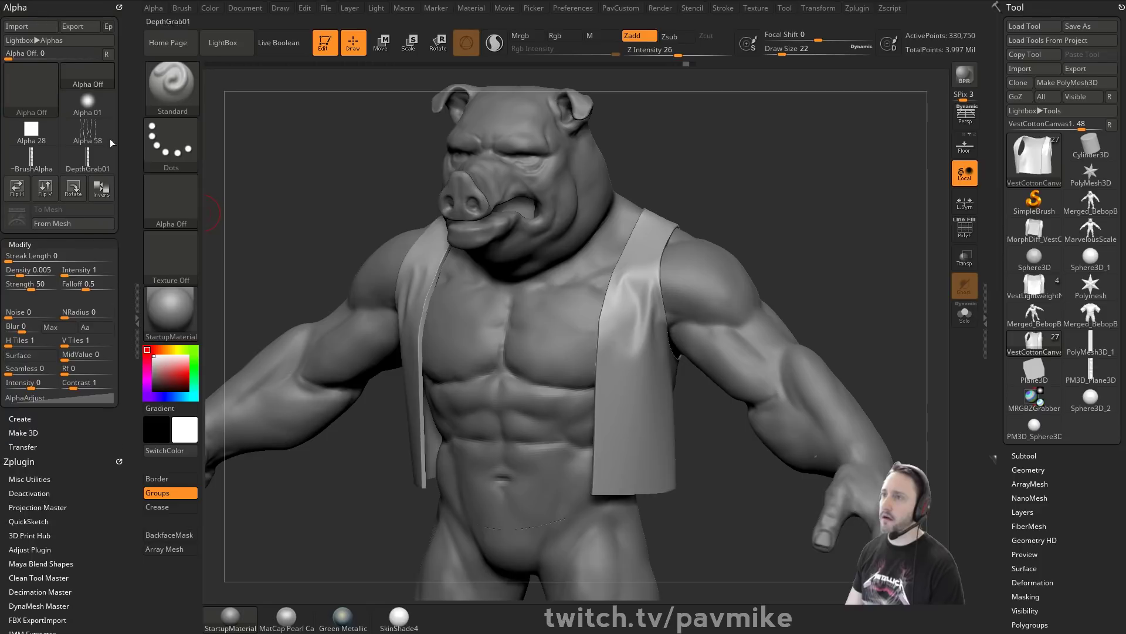
left_click(120, 6)
key("shift")
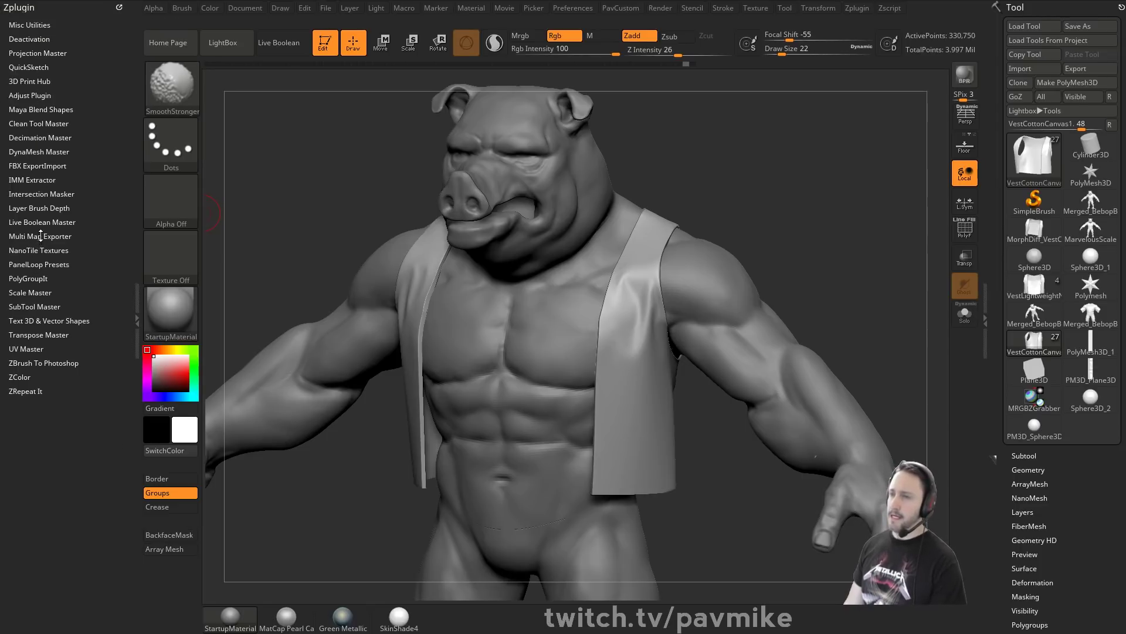
left_click(26, 348)
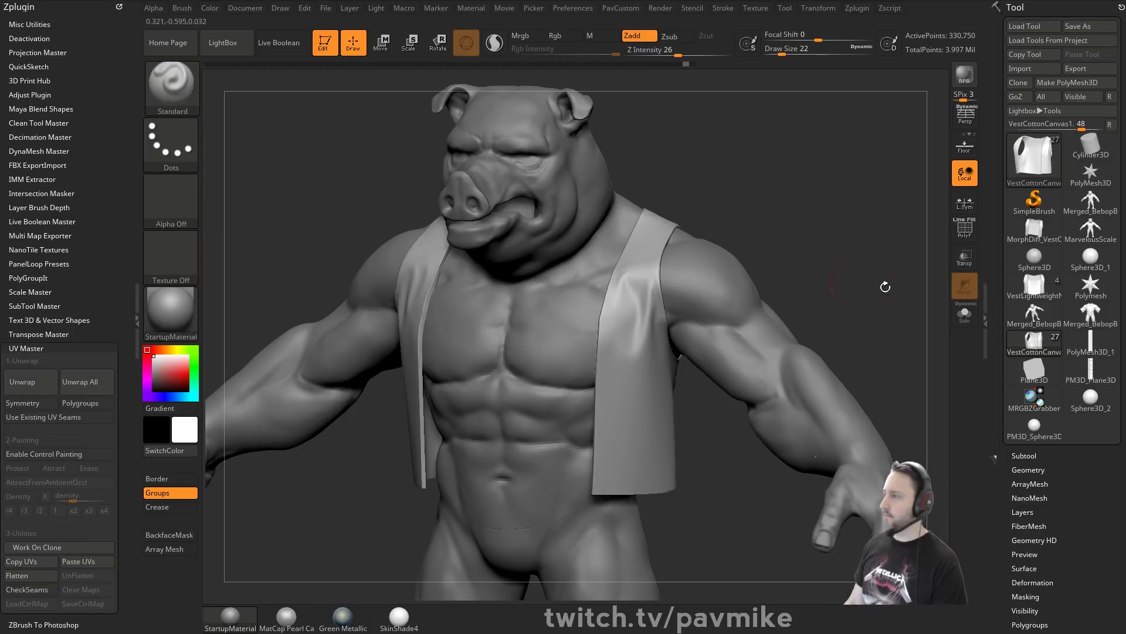
Create a UV Master work clone of the vest and display its polyframe to check the polygroups from the back and side.
left_click(36, 546)
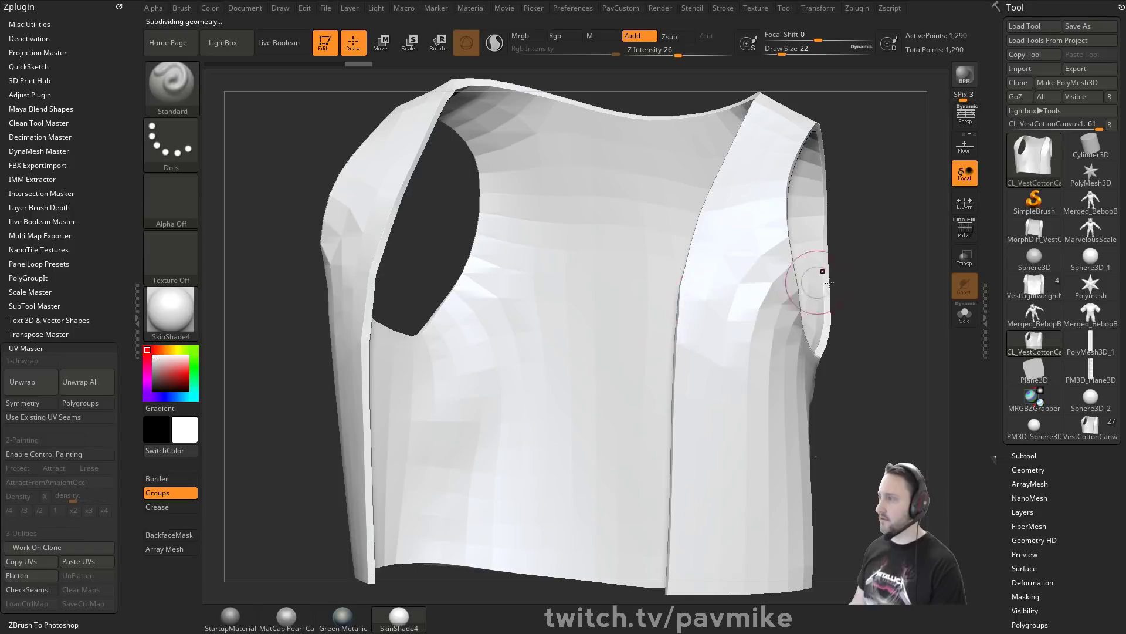
left_click(967, 234)
left_click_drag(905, 294, 932, 282, "alt")
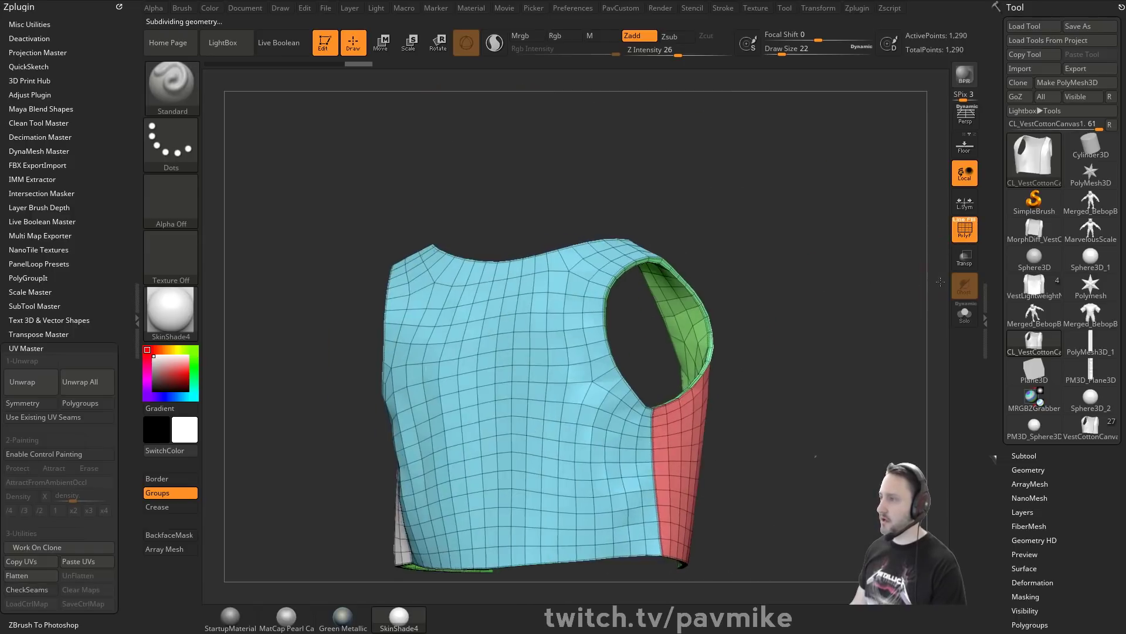
left_click_drag(830, 281, 580, 296)
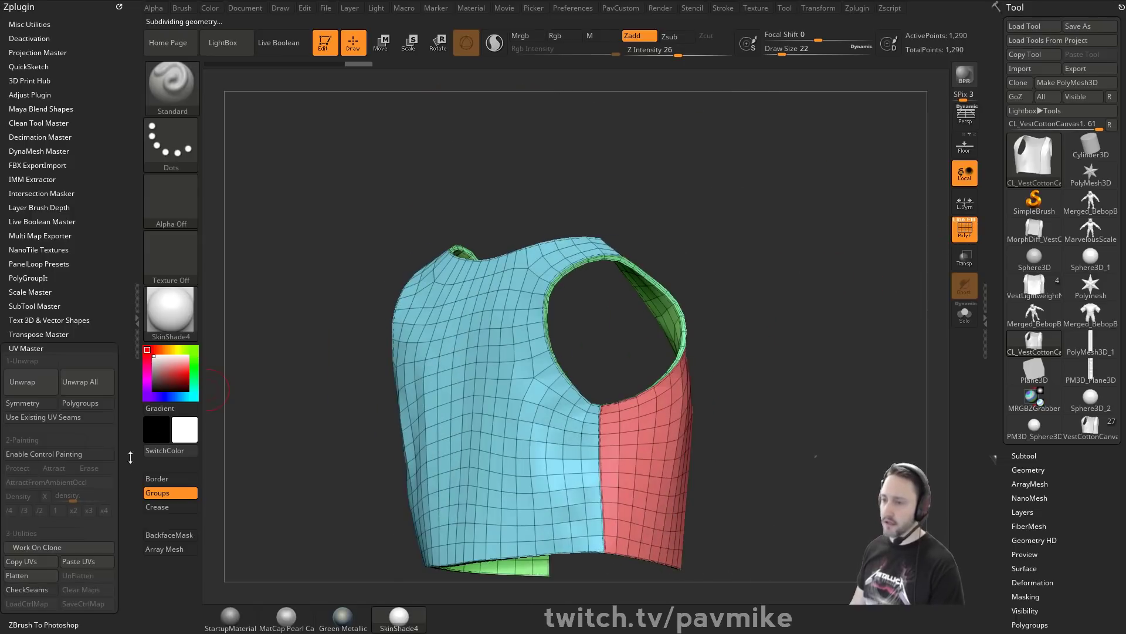
Unwrap the vest clone with separate UV islands per polygroup and flatten the UV layout.
left_click(80, 403)
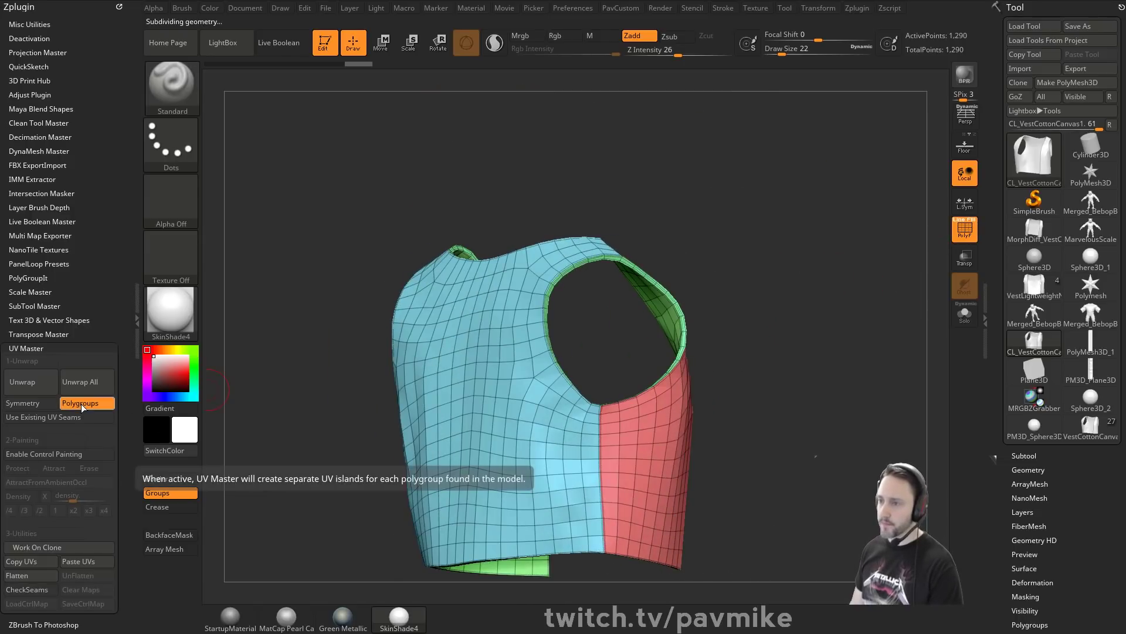
left_click(39, 389)
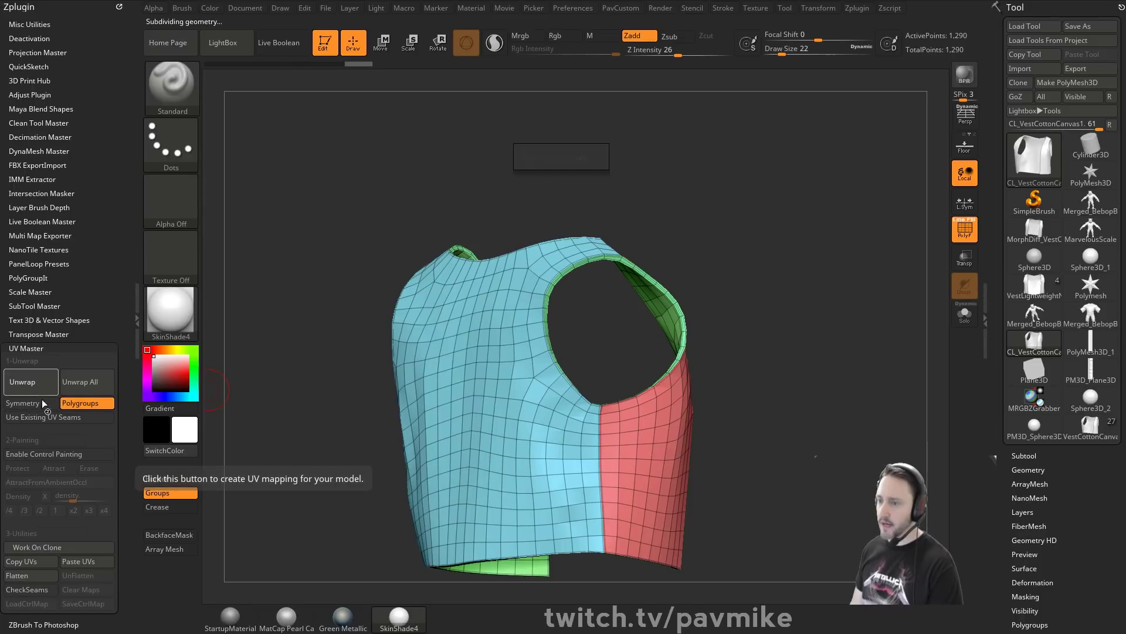
left_click(34, 577)
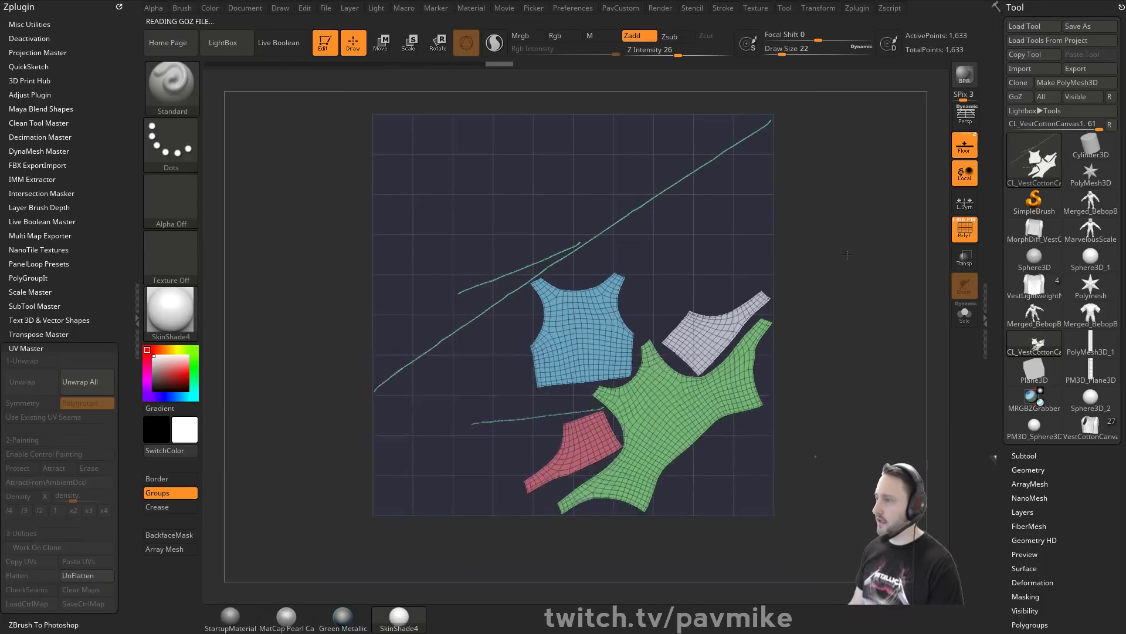
Rotate the green UV island upright into the upper part of the UV square and place the blue island beside it.
key("f")
key("w")
left_click(683, 414, "ctrl")
left_click_drag(715, 382, 714, 419)
left_click_drag(729, 376, 581, 131)
left_click(593, 341, "ctrl")
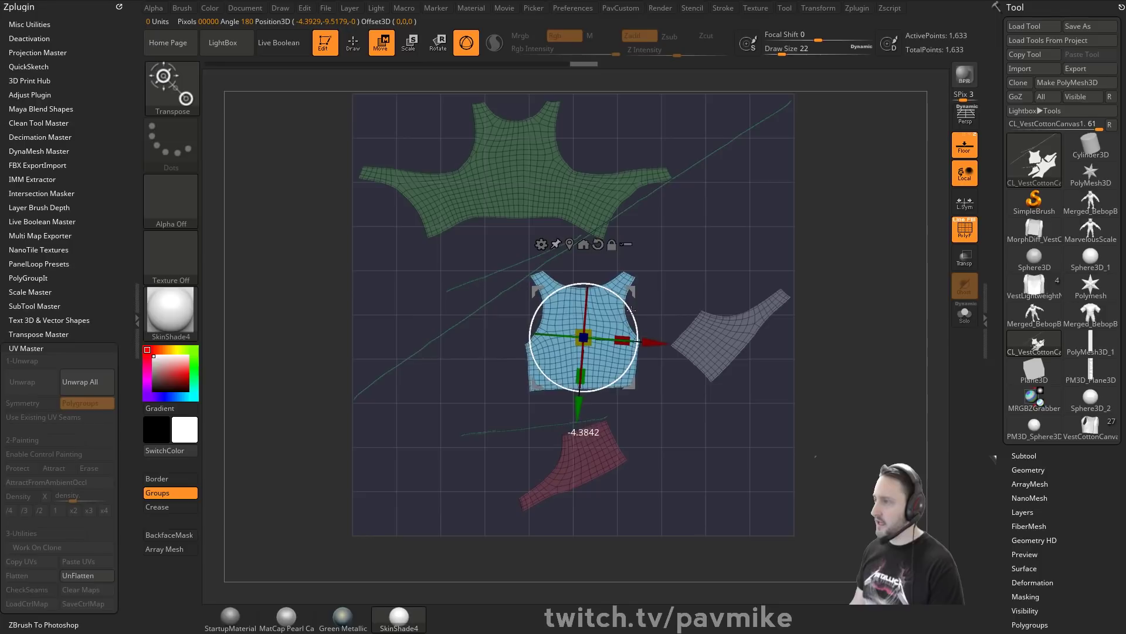
left_click_drag(632, 301, 775, 199)
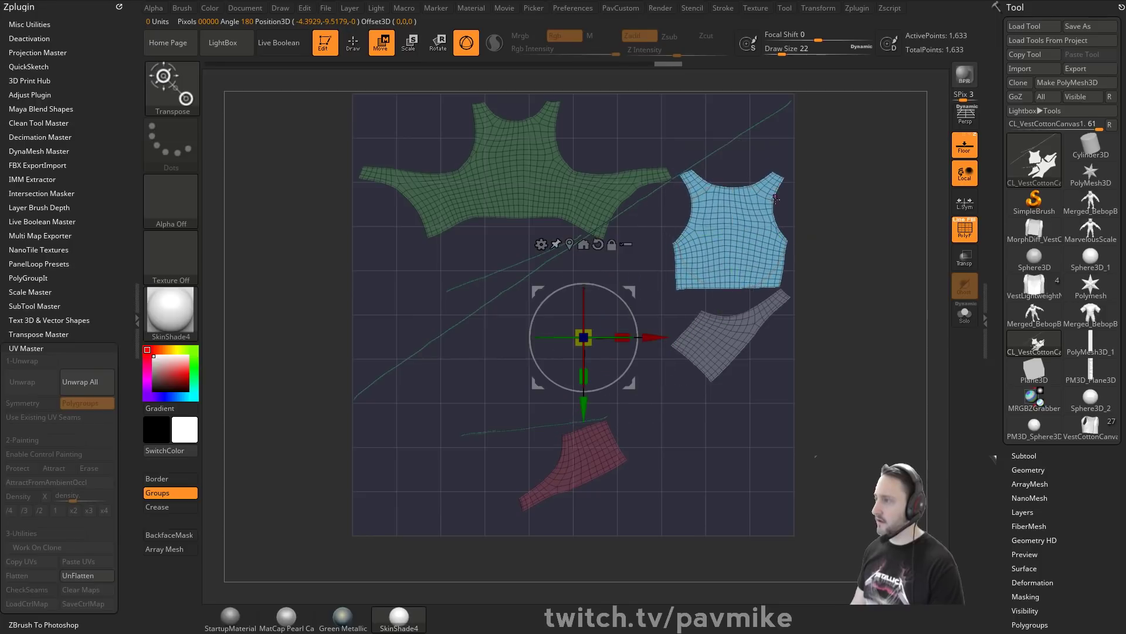
Rotate the white and red front-panel islands upright and arrange them side by side below the larger islands.
left_click(716, 344, "ctrl")
left_click_drag(760, 313, 690, 297)
left_click(594, 450, "ctrl")
left_click_drag(616, 406, 620, 498)
left_click_drag(636, 415, 744, 404)
Isolate the thin green edge strips and rotate them towards vertical near the left edge of the UV square.
left_click(507, 342, "ctrl")
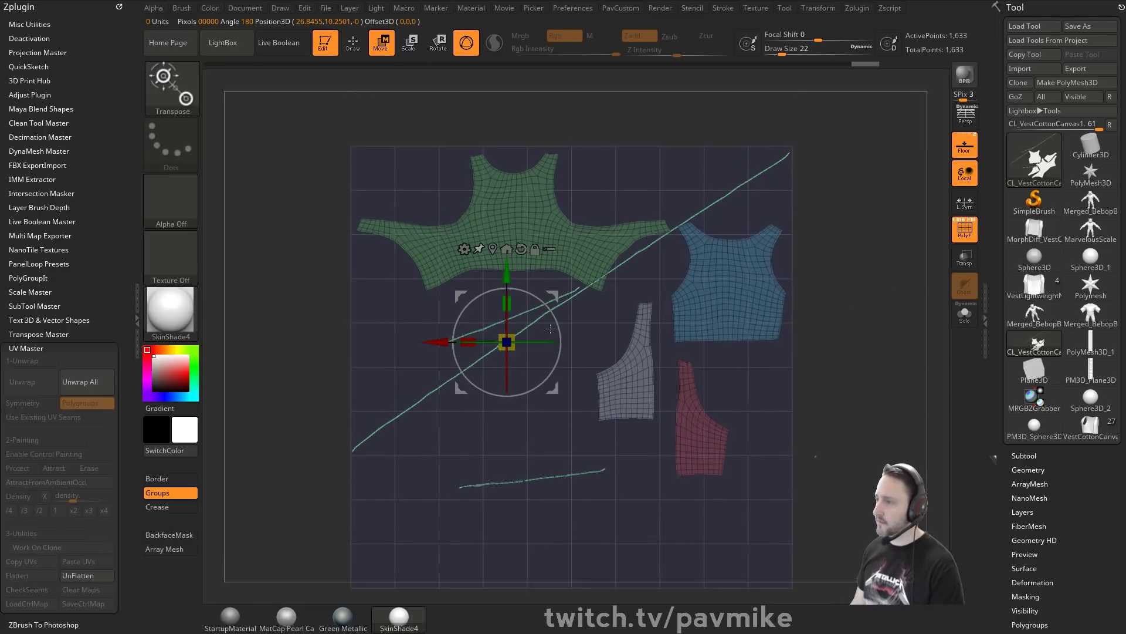
left_click_drag(550, 329, 374, 346)
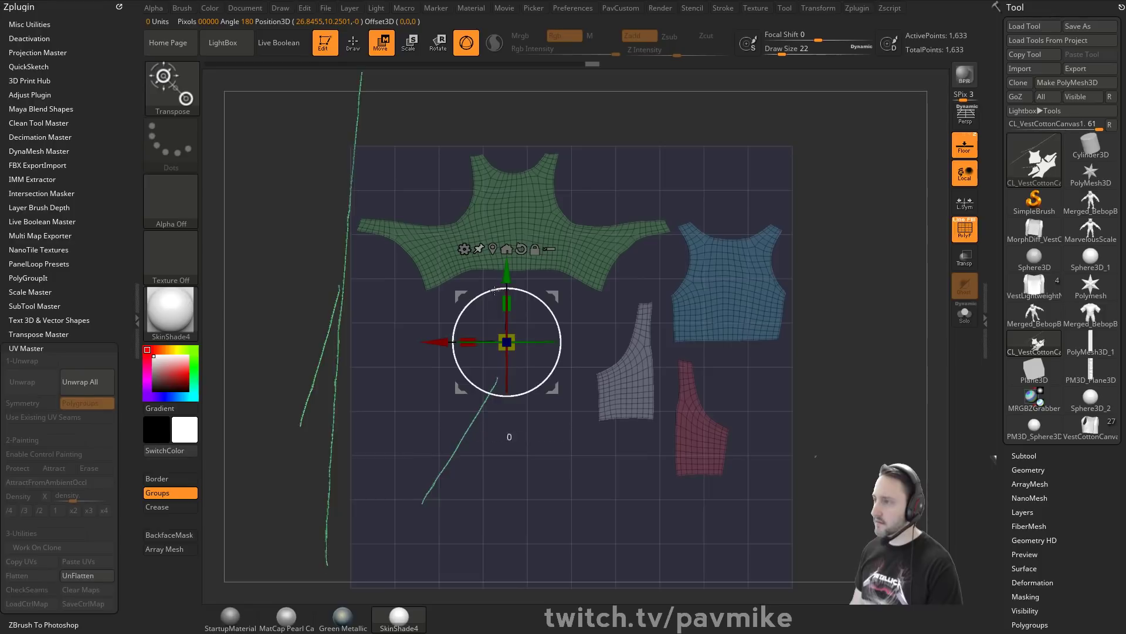
left_click_drag(494, 290, 492, 291)
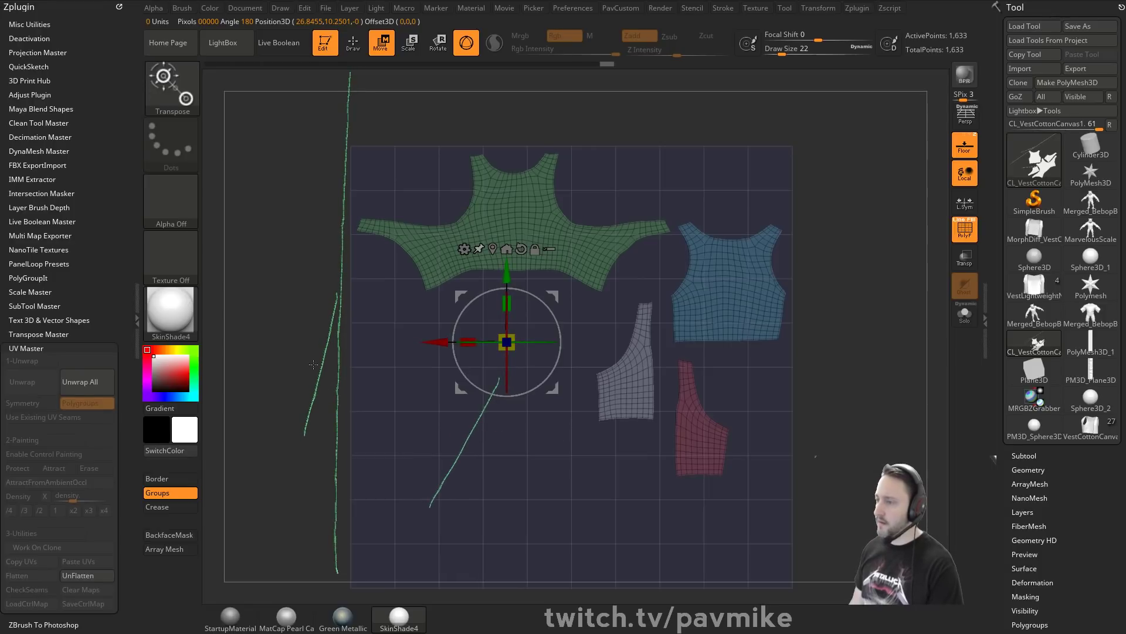
Isolate the short edge strip outside the UV square, straighten it alongside the long strip, and clear the mask.
left_click_drag(302, 365, 335, 397, "ctrl+shift")
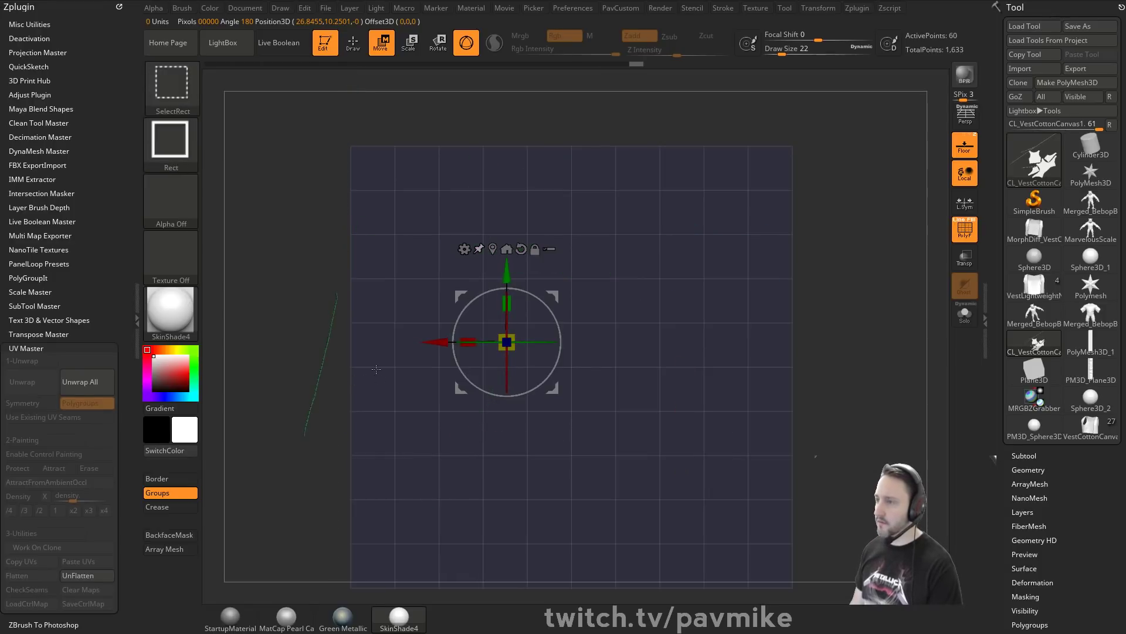
left_click(376, 369, "ctrl+shift")
left_click(376, 369, "ctrl")
left_click(320, 374, "alt")
left_click_drag(371, 362, 376, 335)
left_click_drag(437, 384, 455, 405, "ctrl")
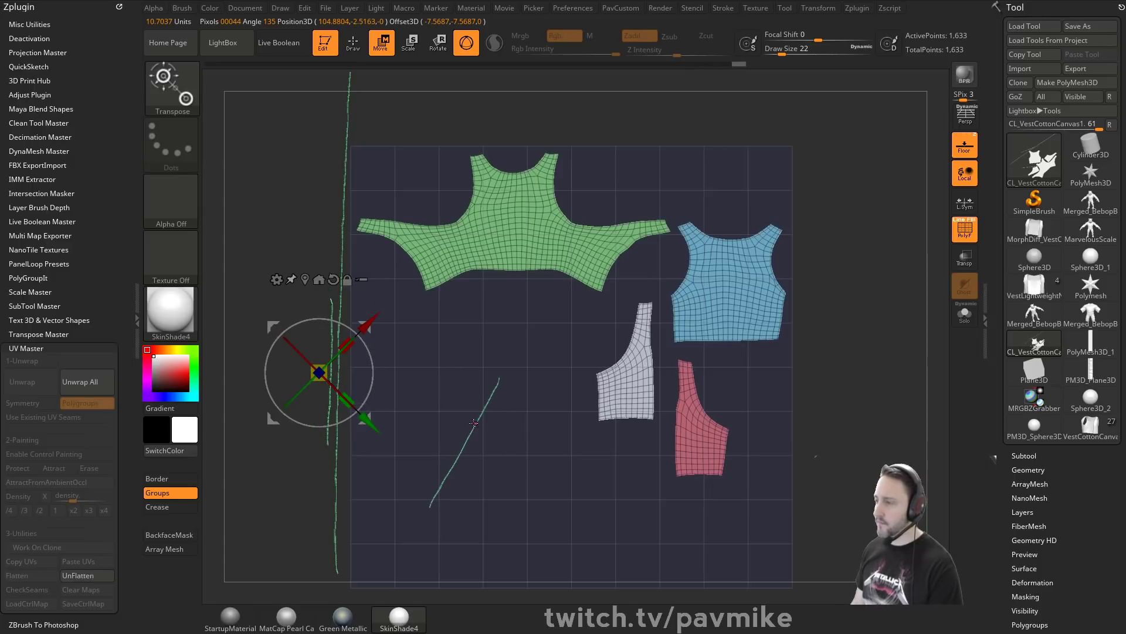
Isolate the slanted strip inside the UV square, place it upright beside the other strips, and clear the mask.
left_click_drag(407, 355, 519, 534, "ctrl+shift")
left_click(540, 519, "ctrl")
left_click(553, 487, "ctrl+shift")
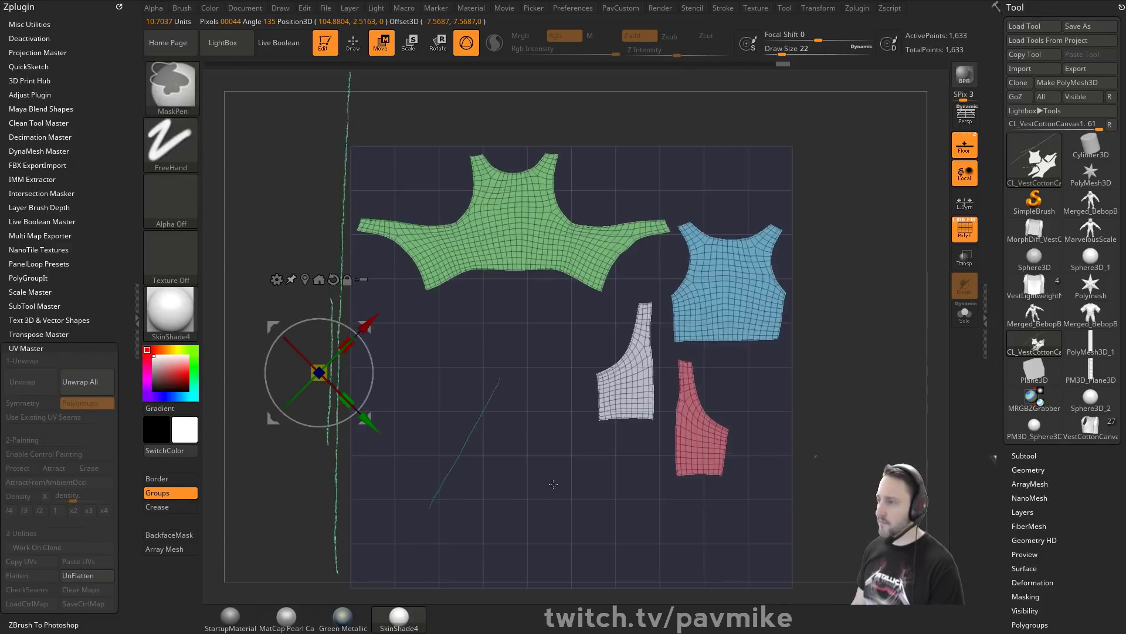
left_click(552, 484, "ctrl")
left_click(465, 439, "alt")
left_click_drag(525, 447, 368, 317)
key("q")
mouse_move(855, 238)
left_mouse_down("ctrl")
mouse_move(887, 295)
mouse_move(878, 338)
left_mouse_up("ctrl")
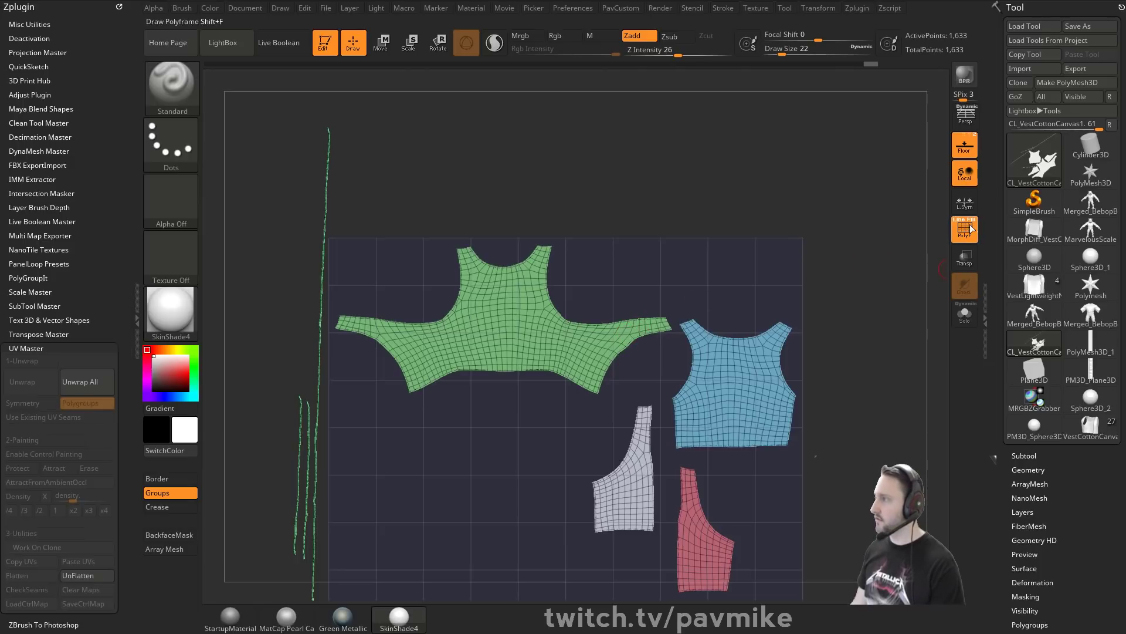
left_click(965, 204)
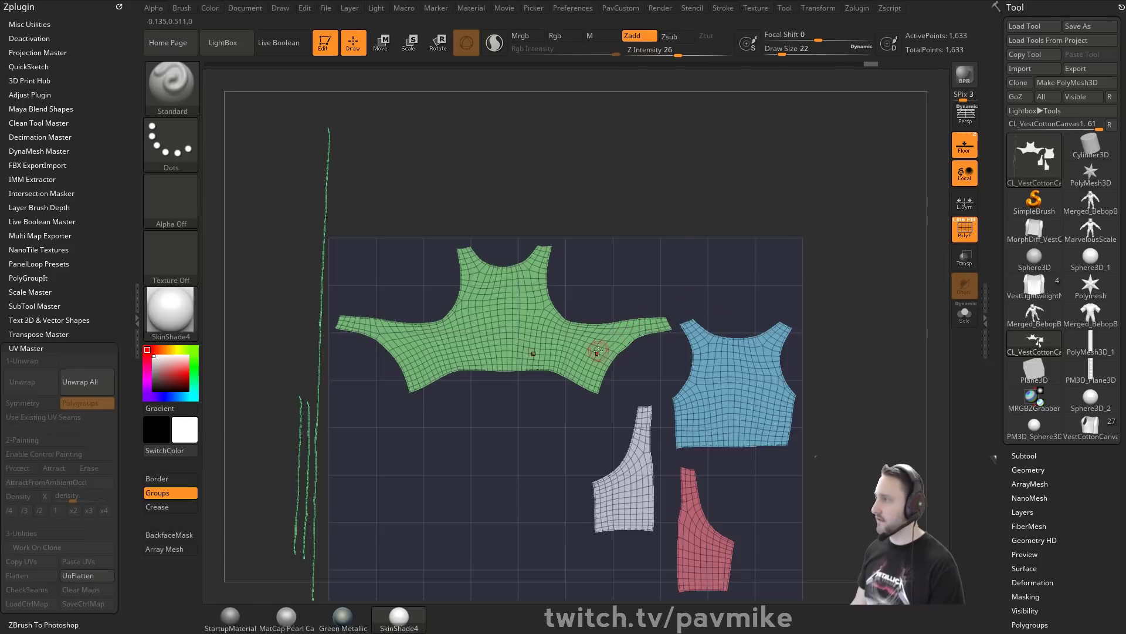
mouse_move(634, 266)
left_mouse_down("alt")
mouse_move(648, 293)
mouse_move(615, 312)
left_mouse_up("alt")
key("s")
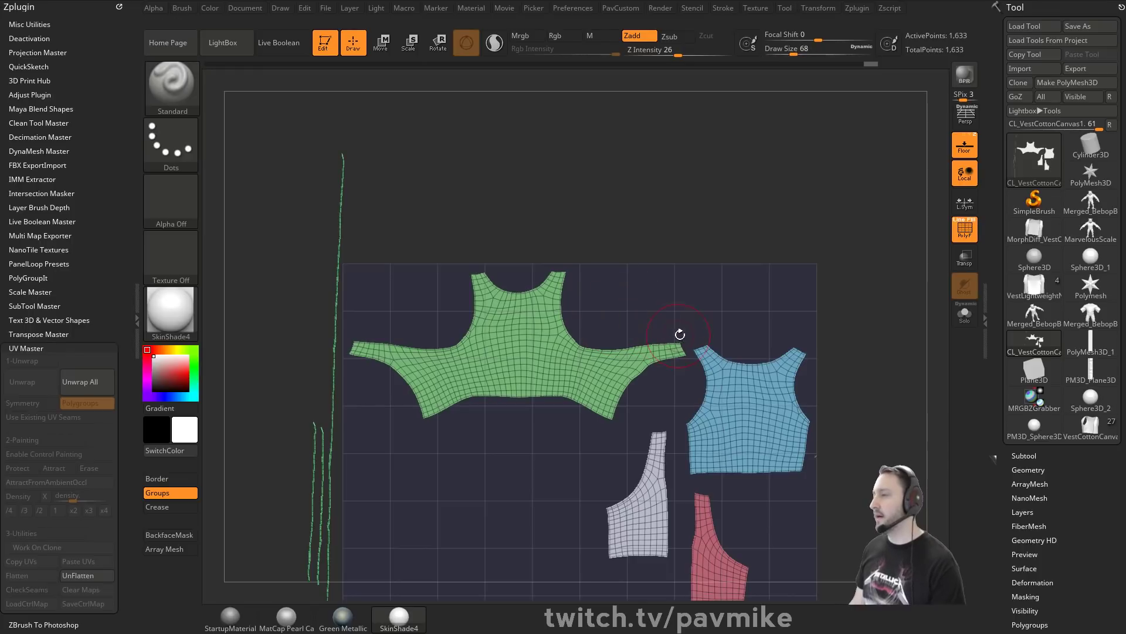
mouse_move(692, 322)
left_mouse_down("ctrl")
mouse_move(645, 381)
mouse_move(585, 401)
mouse_move(578, 426)
left_mouse_up("ctrl")
left_click_drag(435, 284, 451, 303, "ctrl")
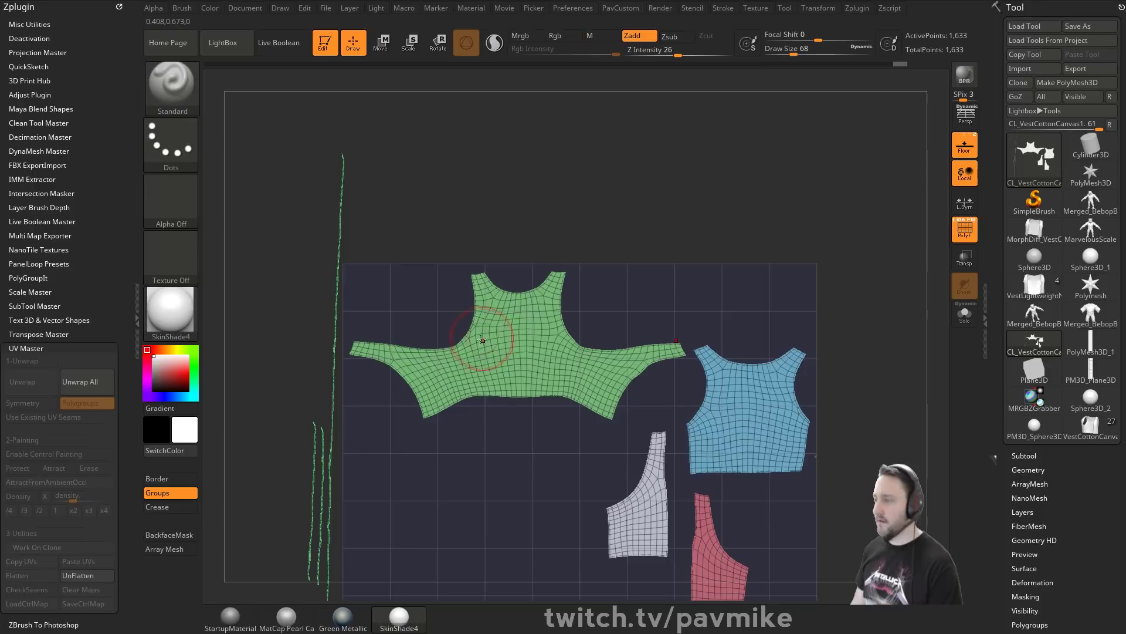
Change the masking brush to MaskLasso.
key("ctrl")
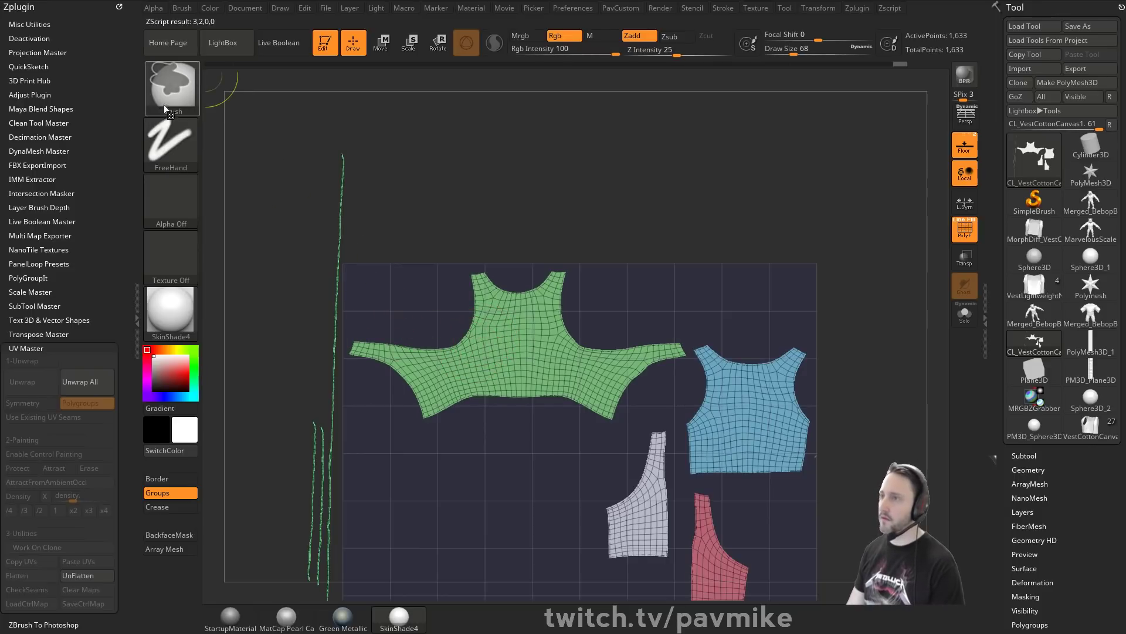
left_click(168, 44)
left_click(921, 29)
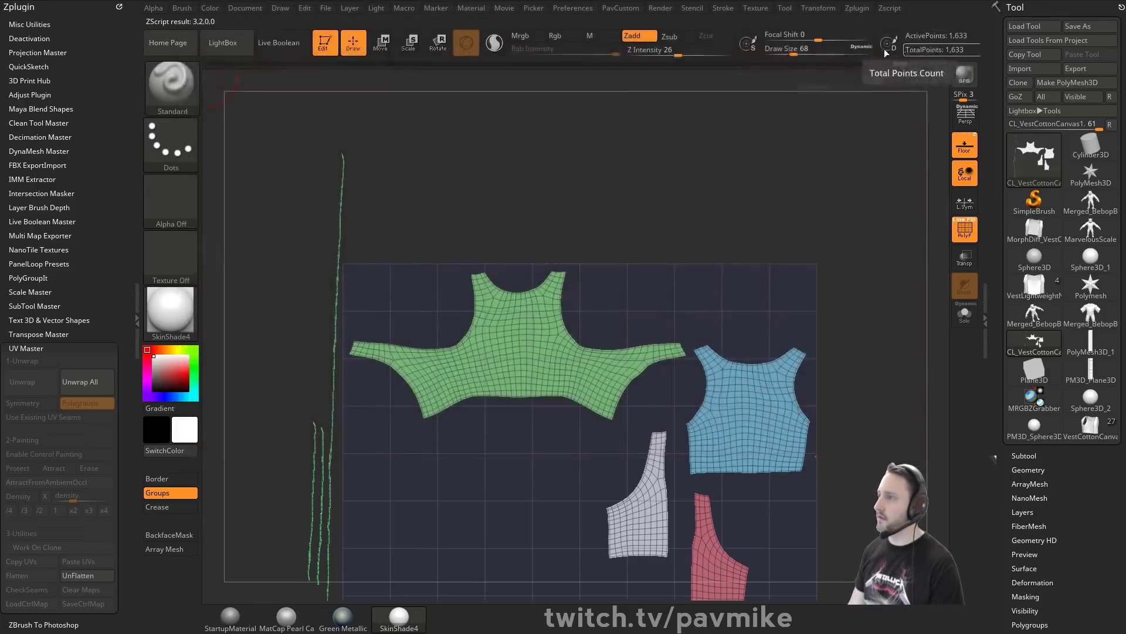
left_click(172, 88, "ctrl")
left_click(413, 150)
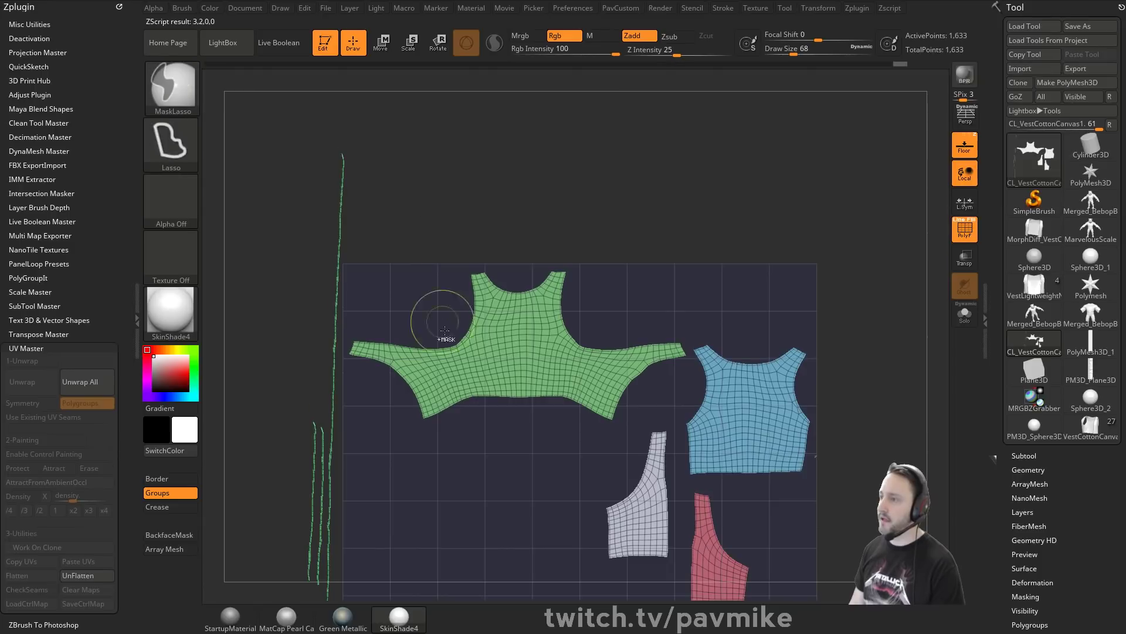
Lasso-mask the green island's left wing, invert the mask, rotate the wing upwards, and clear the mask.
mouse_move(440, 339)
left_mouse_down("ctrl")
mouse_move(349, 337)
mouse_move(444, 451)
mouse_move(472, 450)
left_mouse_up("ctrl")
left_click(471, 429, "ctrl")
key("w")
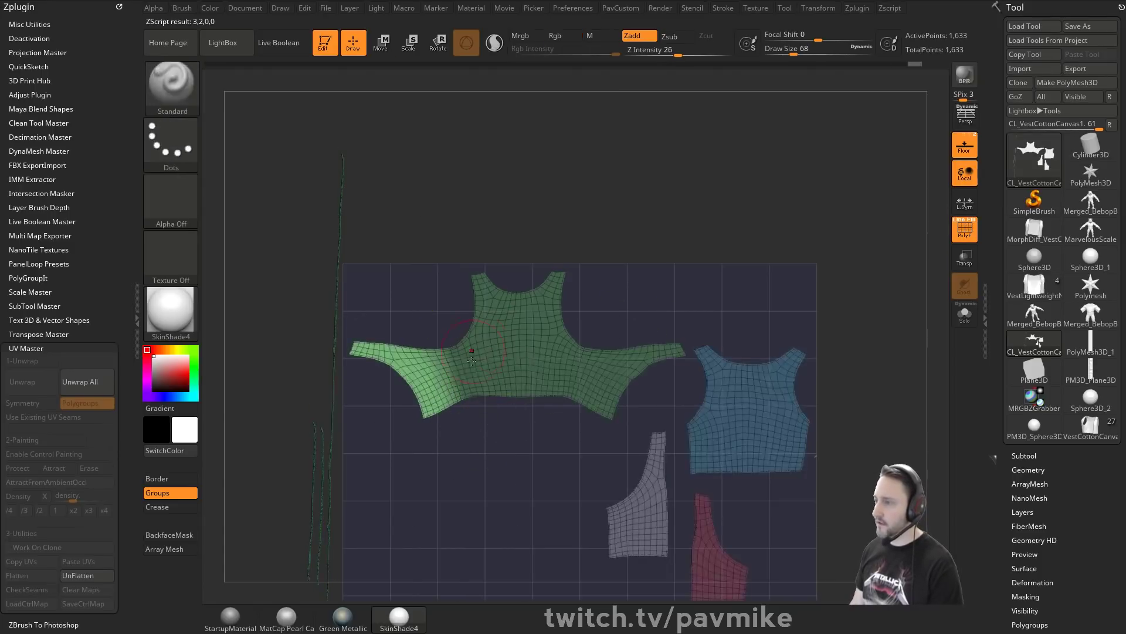
left_click_drag(504, 370, 502, 365)
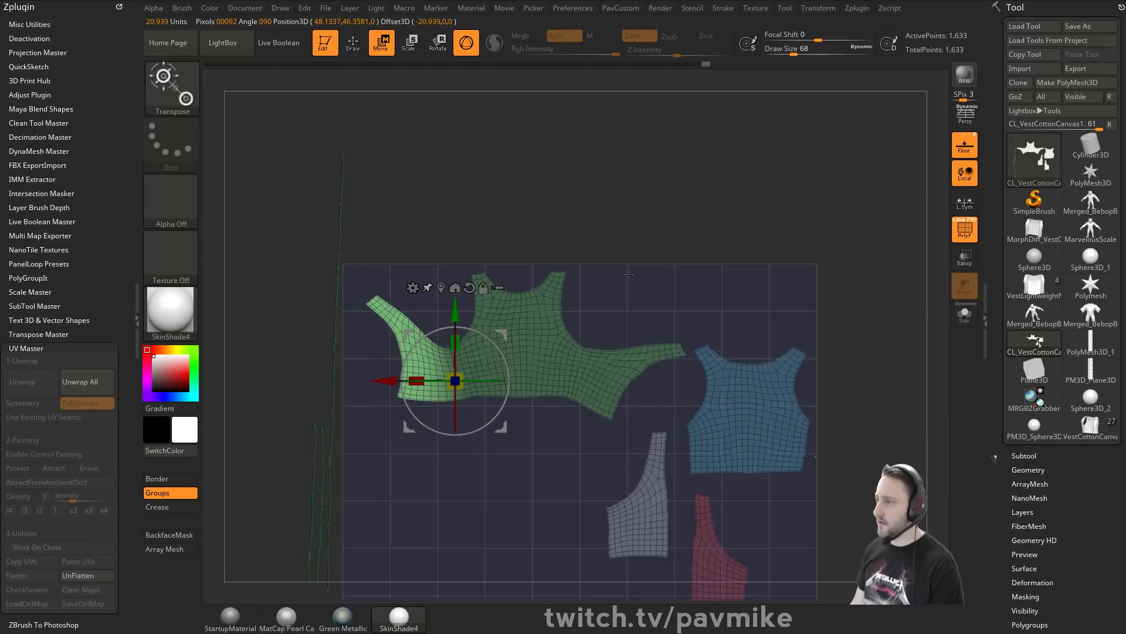
key("q")
mouse_move(637, 272)
left_mouse_down("ctrl")
mouse_move(683, 269)
mouse_move(684, 281)
left_mouse_up("ctrl")
Isolate the left wing's shoulder strap with a lasso mask, rotate it upright about its base, and clear the mask.
mouse_move(411, 285)
left_mouse_down("ctrl")
mouse_move(355, 336)
mouse_move(429, 347)
left_mouse_up("ctrl")
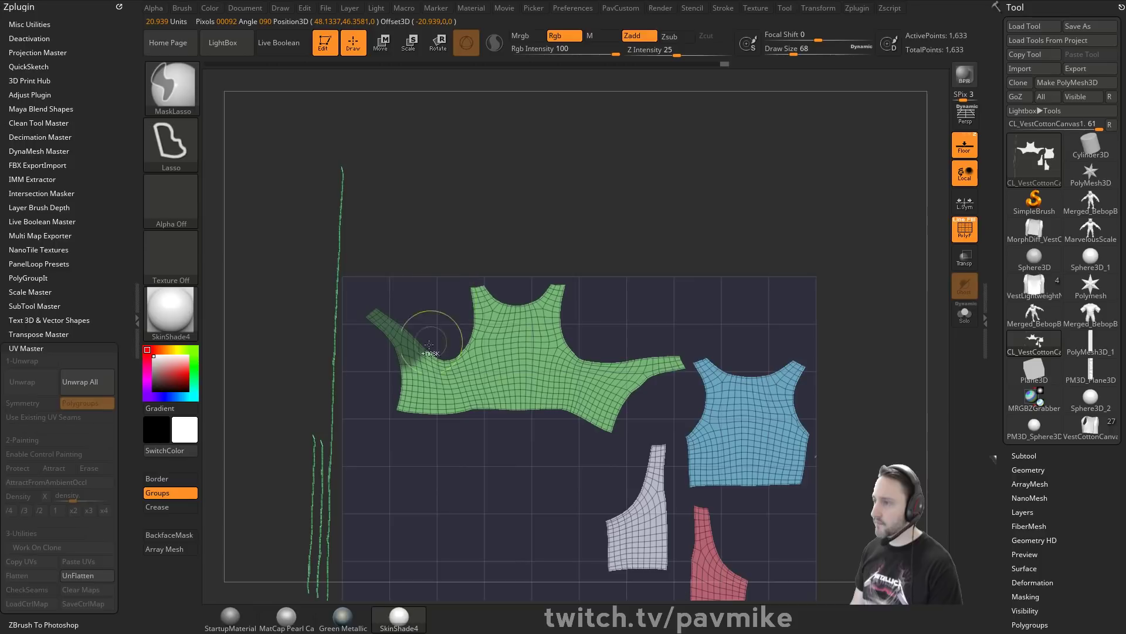
left_click(444, 345, "ctrl")
key("w")
left_click_drag(545, 431, 468, 325, "alt")
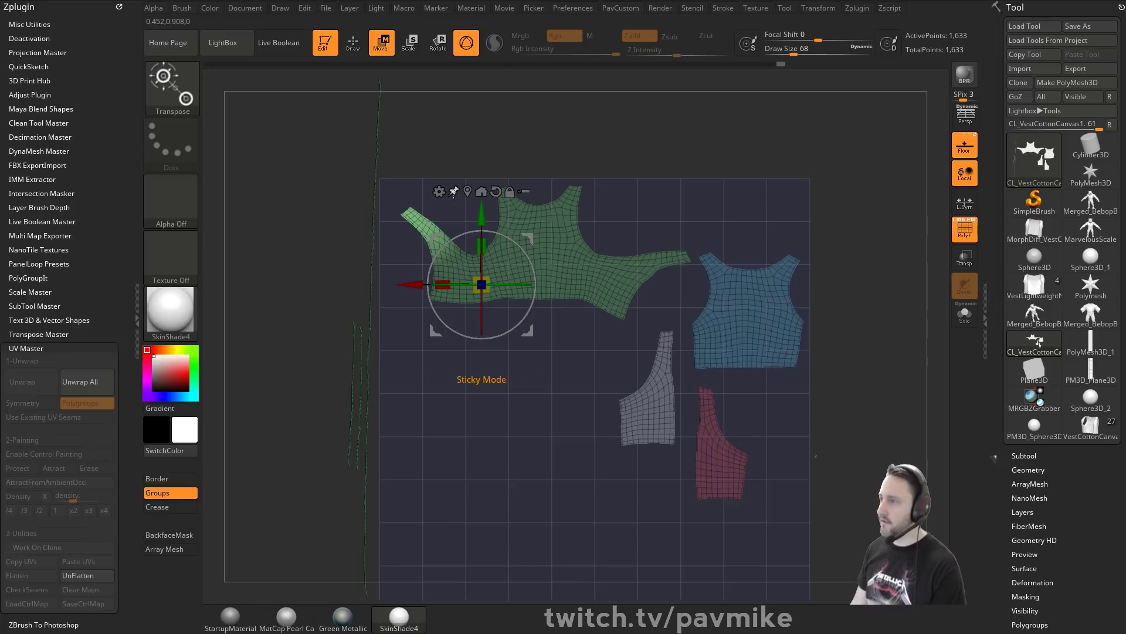
left_click_drag(529, 237, 468, 327, "alt")
left_click_drag(603, 158, 595, 276, "alt")
left_click(426, 349, "alt")
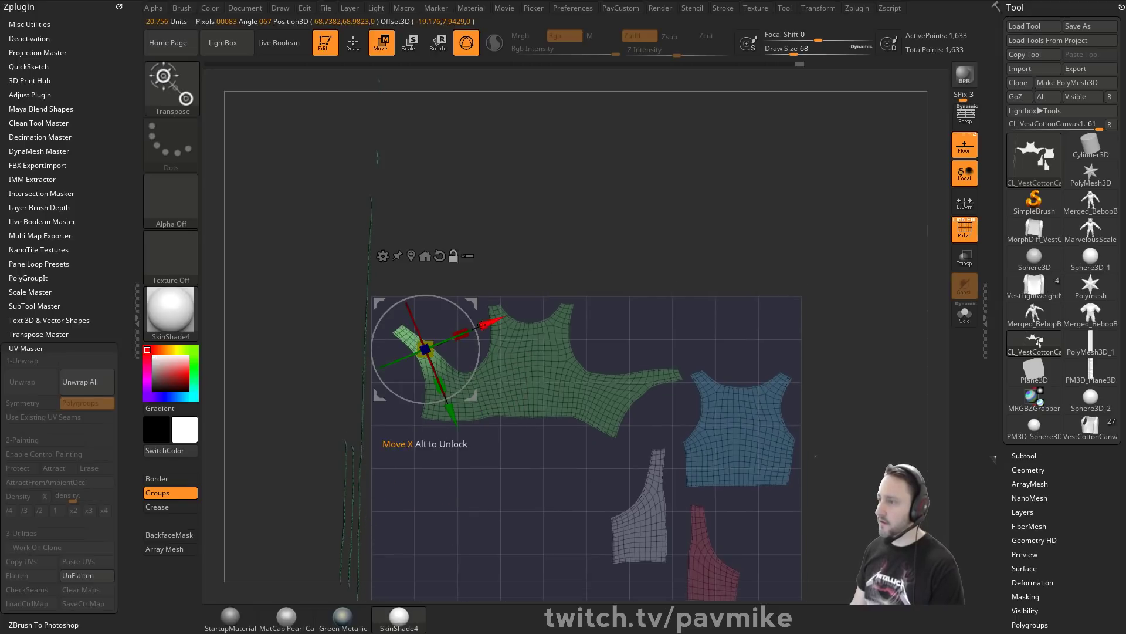
left_click_drag(476, 329, 479, 353)
left_click_drag(474, 303, 476, 317)
left_click_drag(468, 441, 463, 455, "ctrl")
Switch to the Move brush and set Draw Size to 23.
key("q")
key("s")
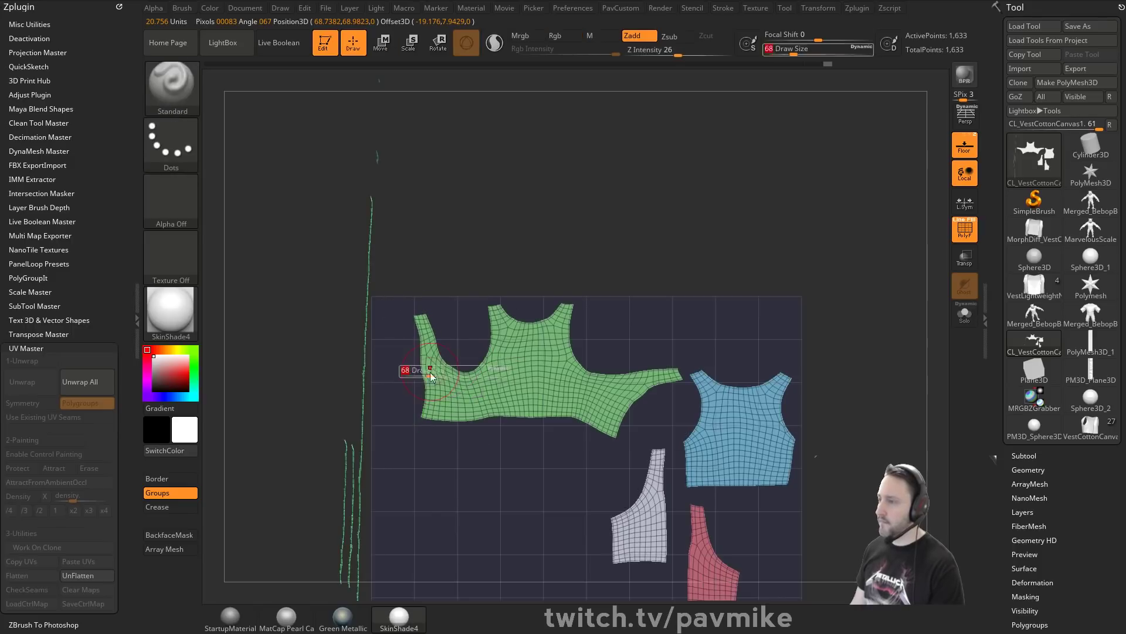
left_click_drag(430, 371, 443, 354)
key("b")
key("m")
key("v")
key("s")
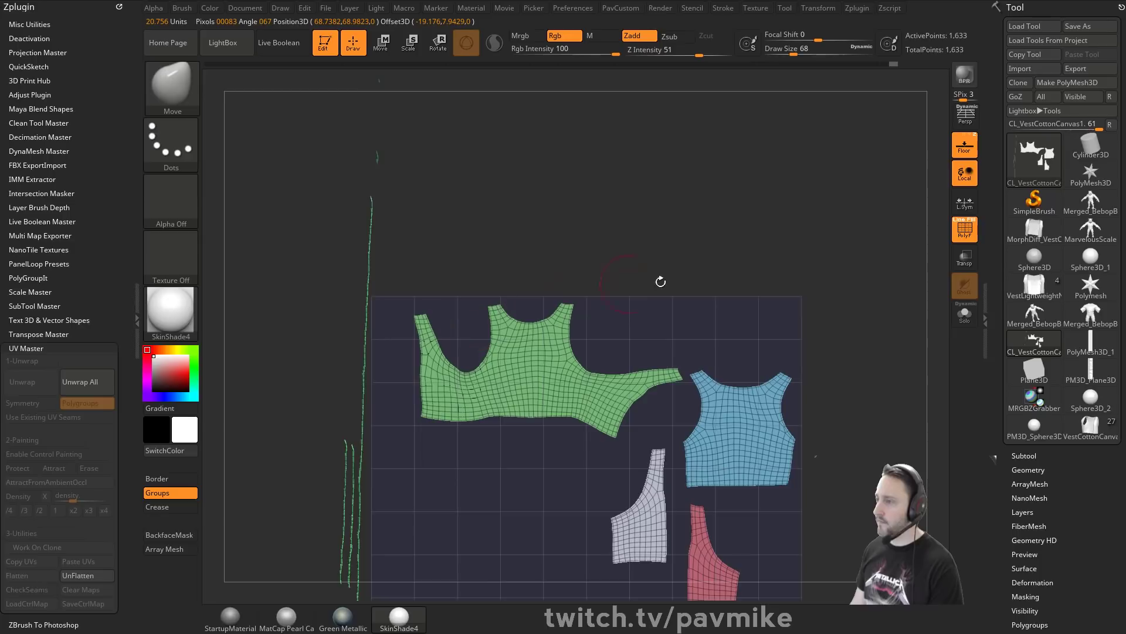
key("s")
left_click_drag(664, 282, 597, 290, "alt")
Isolate the green island's right wing with a lasso mask and rotate it upwards in line with the main body.
left_click_drag(623, 355, 536, 409, "ctrl")
left_click_drag(589, 315, 612, 339, "ctrl")
mouse_move(539, 381)
left_mouse_down("ctrl")
mouse_move(545, 449)
mouse_move(623, 393)
left_mouse_up("ctrl")
left_click_drag(626, 336, 626, 338, "ctrl")
key("w")
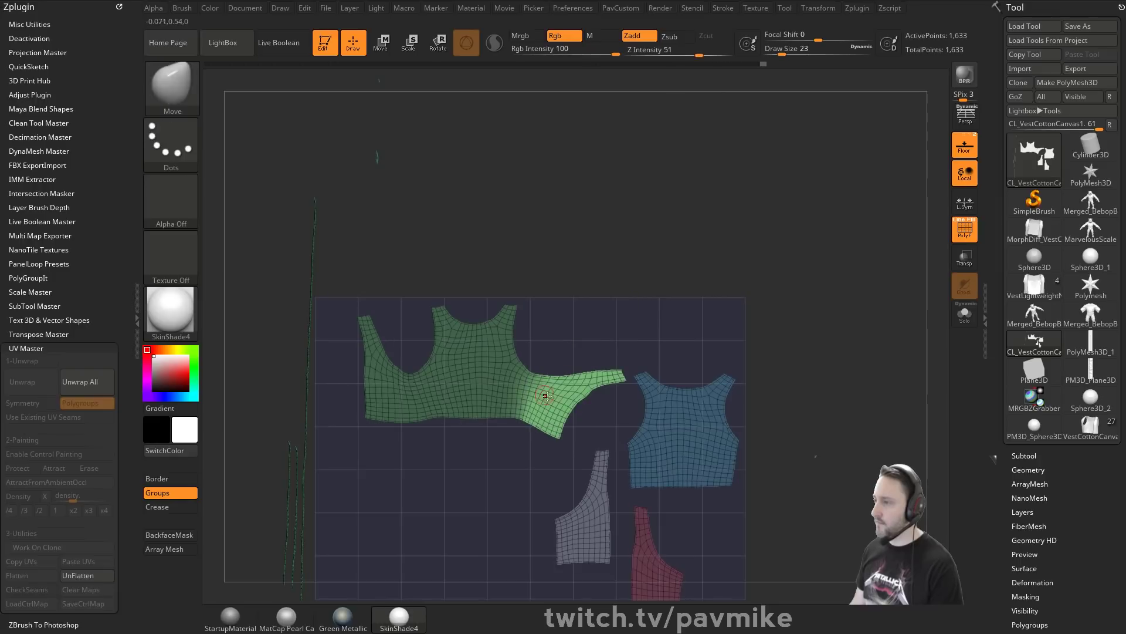
mouse_move(576, 391)
left_mouse_down()
mouse_move(581, 350)
mouse_move(639, 342)
mouse_move(550, 347)
mouse_move(554, 435)
mouse_move(599, 383)
mouse_move(479, 393)
left_mouse_up()
Isolate the outer part of the green island's right wing, rotate it further upright, and clear the mask.
key("q")
key("ctrl+i")
key("w")
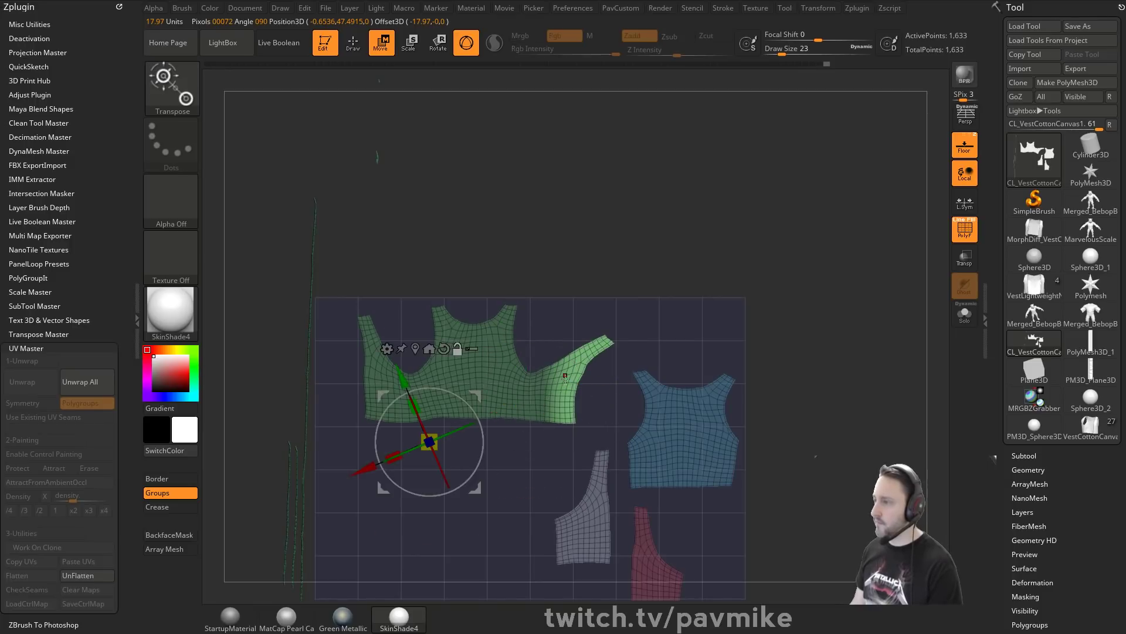
left_click(565, 375, "alt")
left_click_drag(619, 358, 617, 351)
mouse_move(636, 274)
left_mouse_down("ctrl")
mouse_move(644, 291)
mouse_move(610, 384)
mouse_move(594, 367)
mouse_move(622, 313)
left_mouse_up("ctrl")
Rotate the right wing's strap upright and even out its outline with the Move brush at Draw Size 56 and 51.
key("q")
key("ctrl+i")
key("w")
left_click(573, 363, "alt")
key("q")
left_click(610, 359, "ctrl")
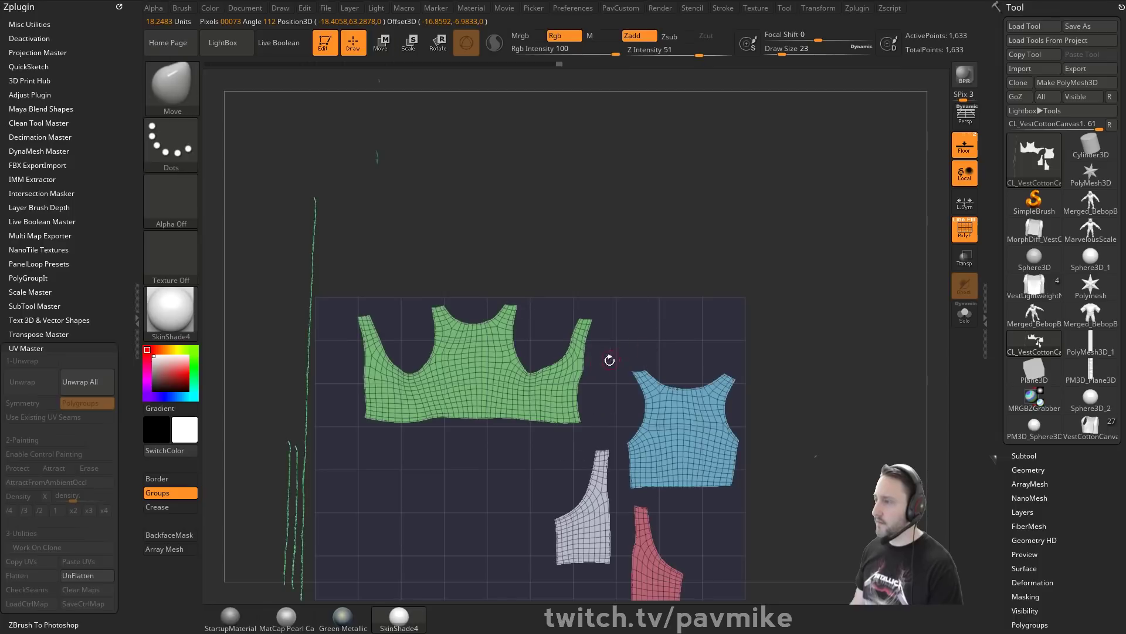
key("bracketleft")
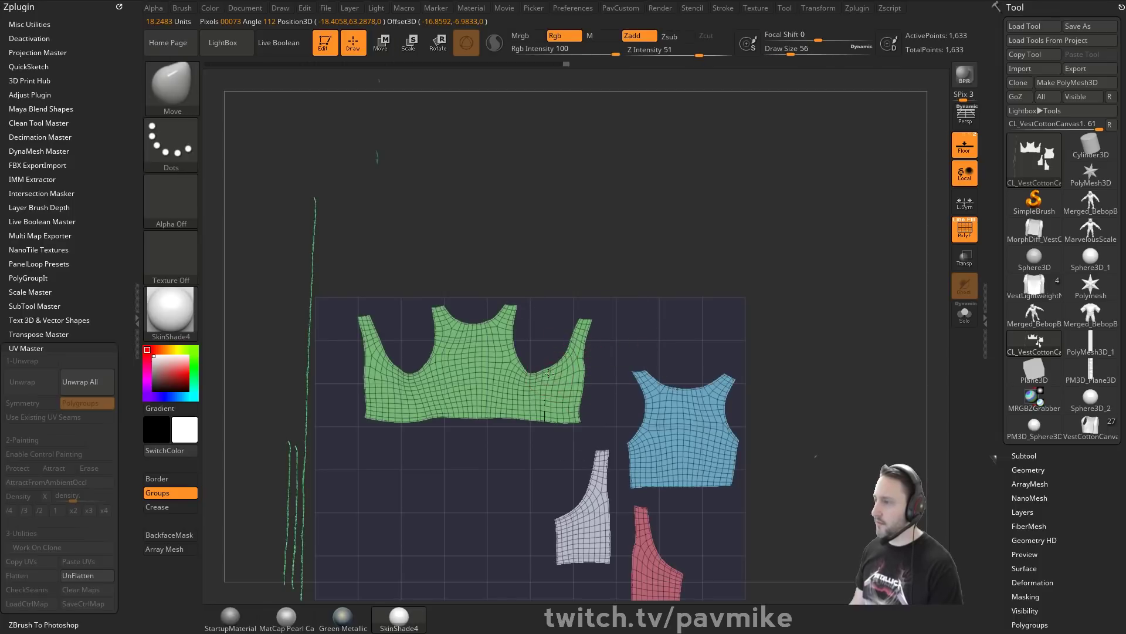
key("bracketright")
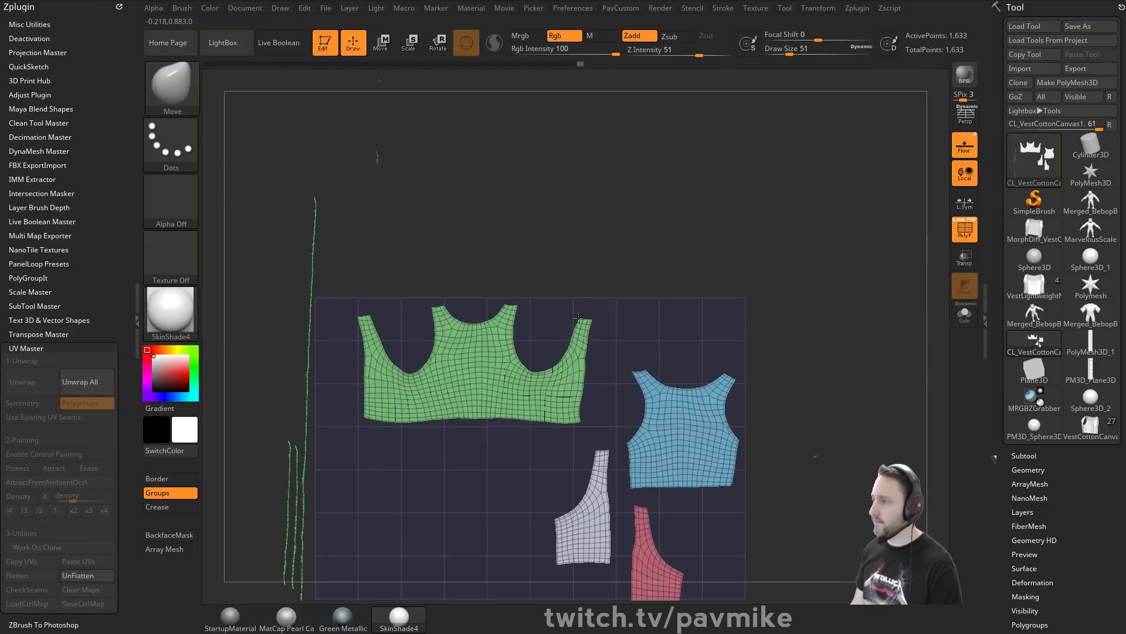
Unflatten the rearranged UV layout to restore the vest clone's 3D shape.
right_click_drag(753, 311, 704, 274, "ctrl")
right_click_drag(689, 420, 690, 365, "alt")
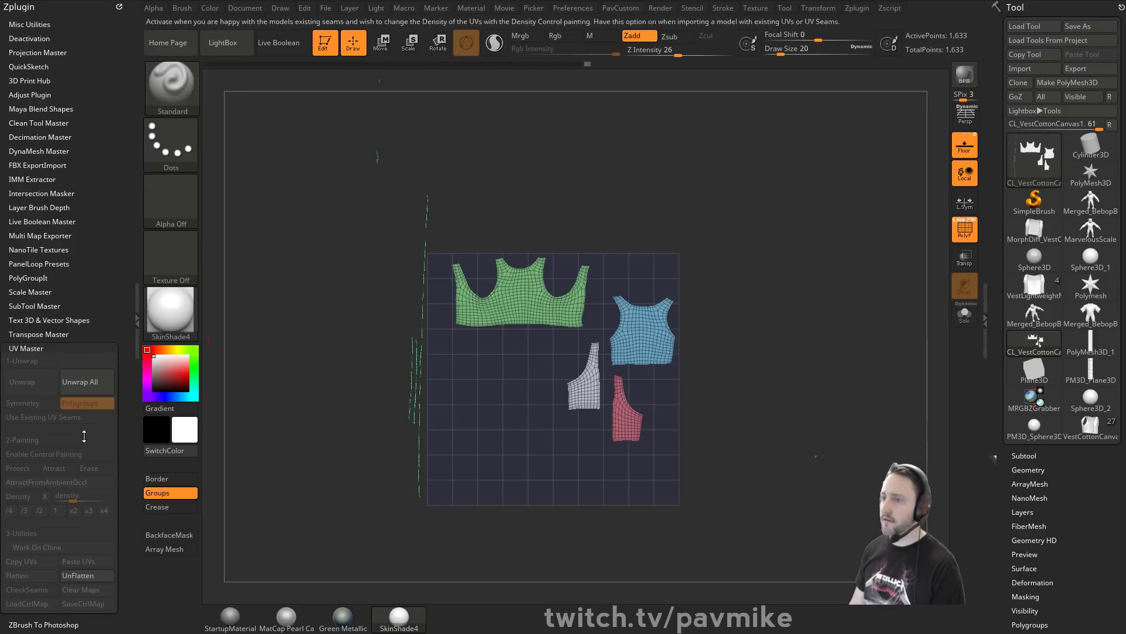
left_click(82, 575)
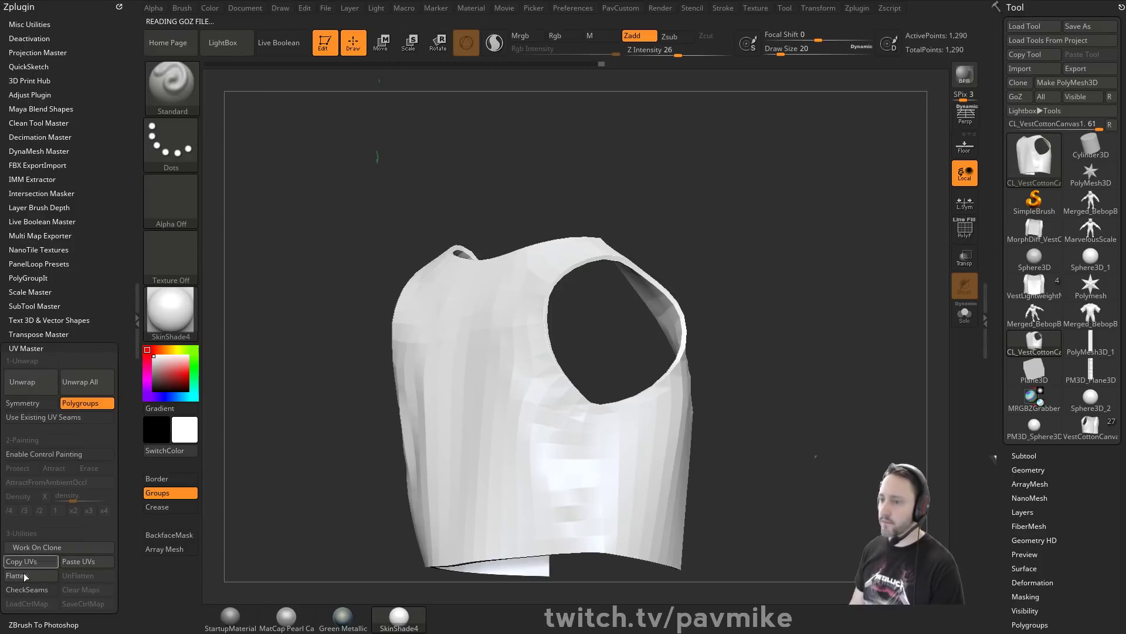
Copy the clone's UVs, paste them onto the original VestCottonCanvas1_1 vest, and display the model with StartupMaterial.
left_click(25, 563)
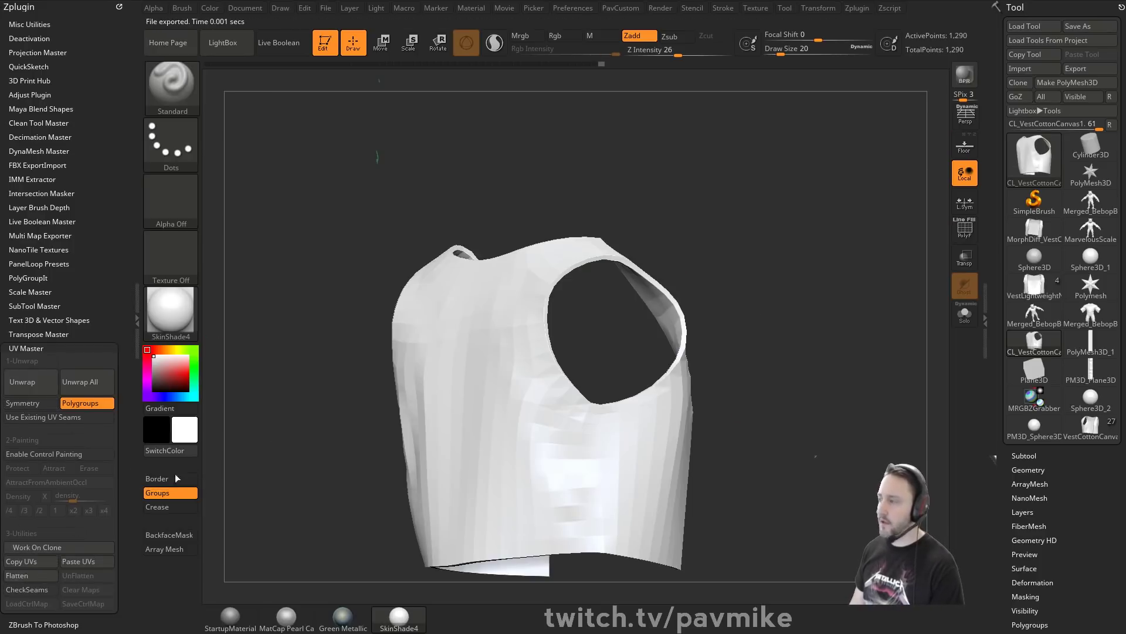
left_click(1084, 433)
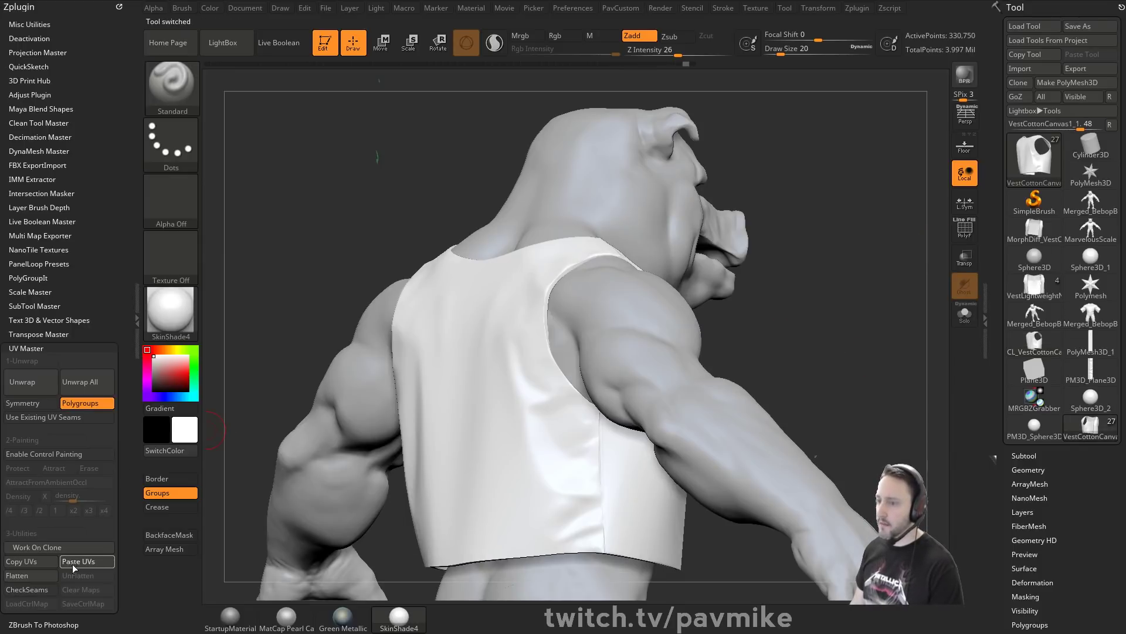
left_click_drag(815, 290, 872, 280)
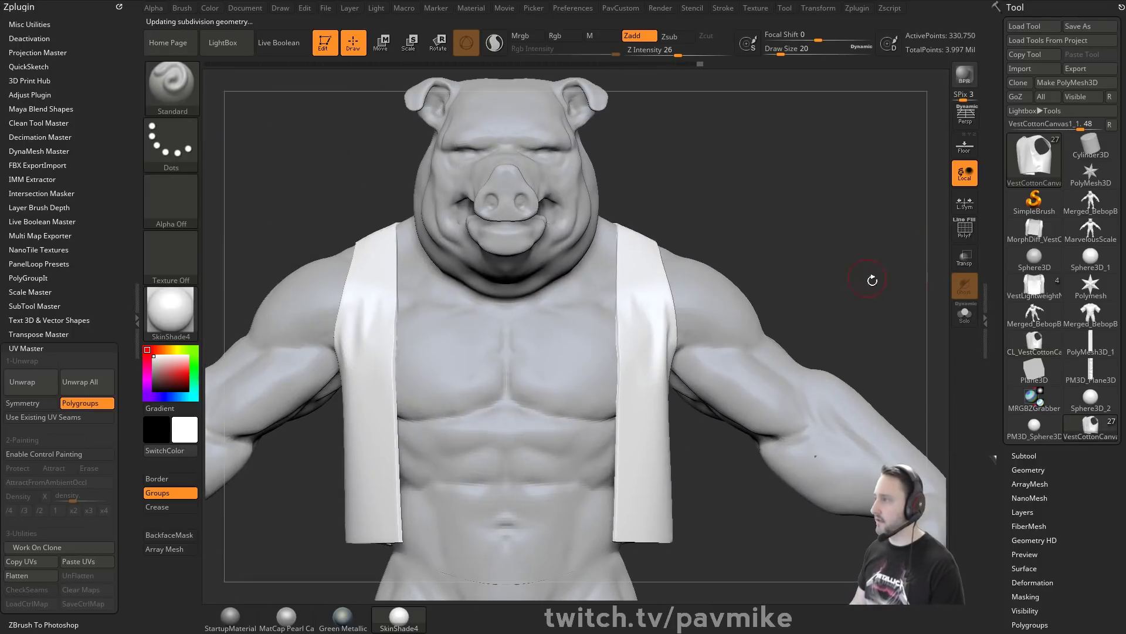
left_click(230, 616)
left_click_drag(734, 297, 939, 286)
Add surface noise to the vest in NoiseMaker and choose Weave as the NoisePlug pattern.
left_click(1023, 455)
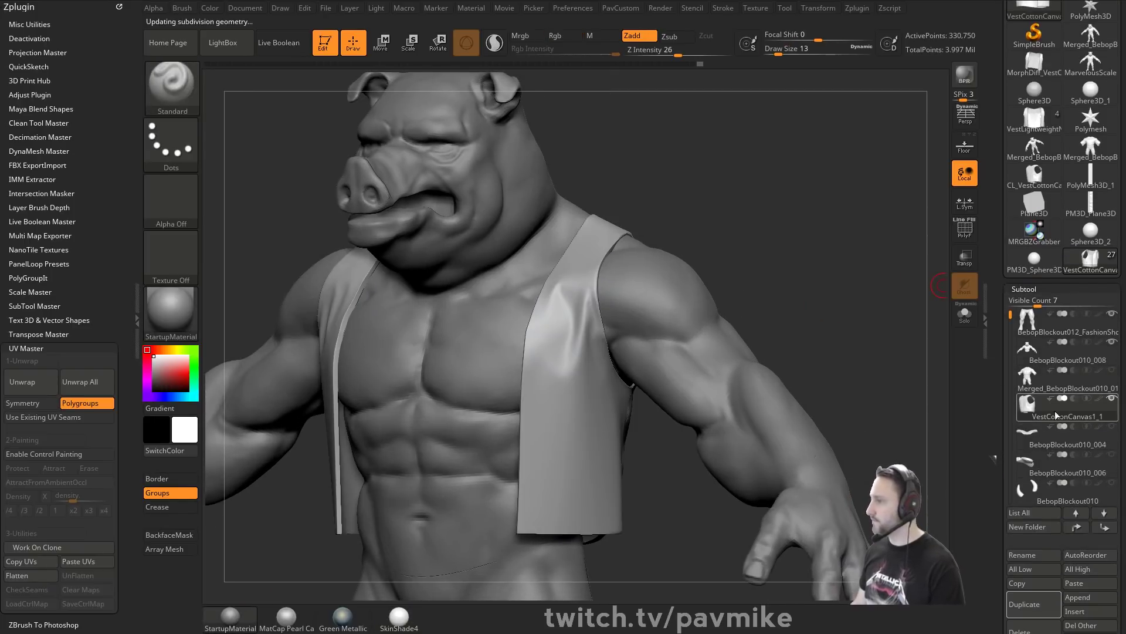
left_click_drag(999, 451, 1014, 307)
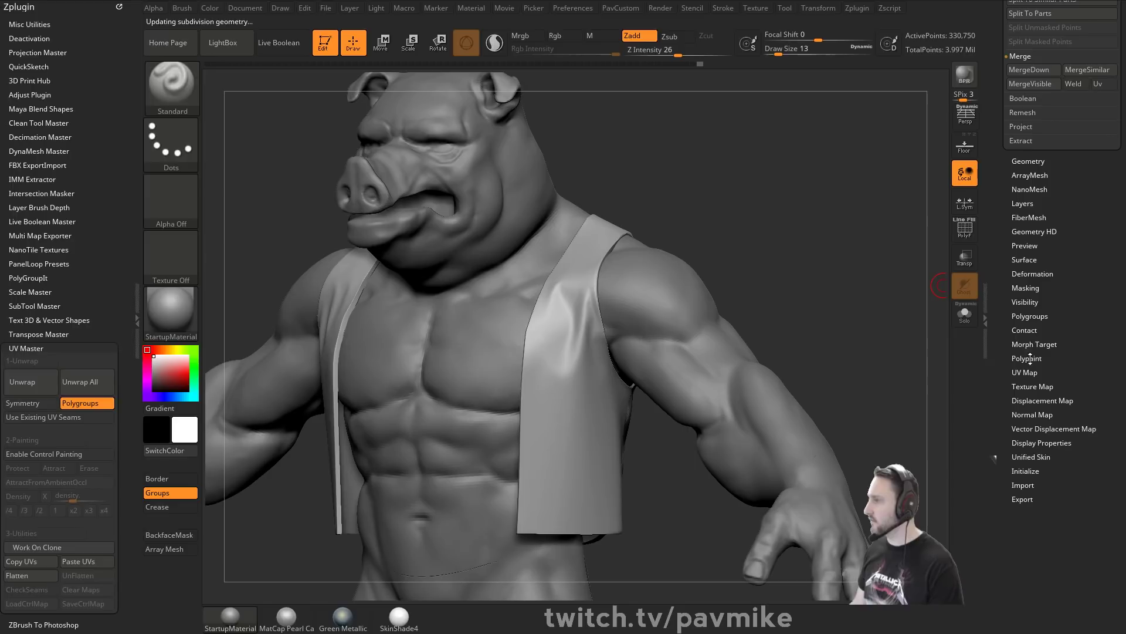
key("shift")
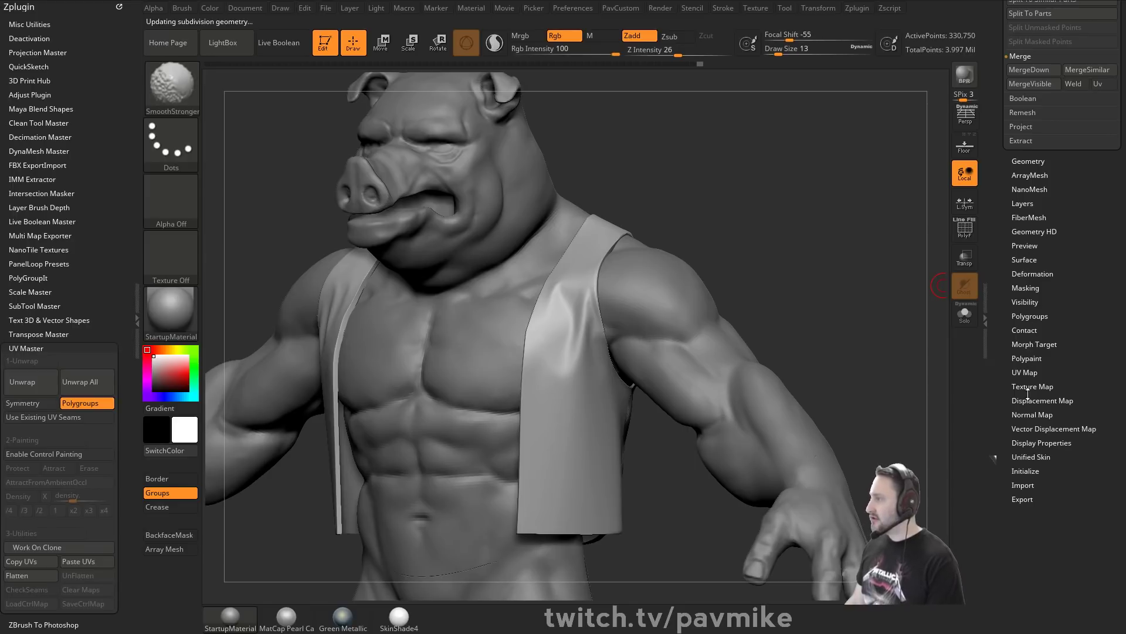
left_click(1027, 260)
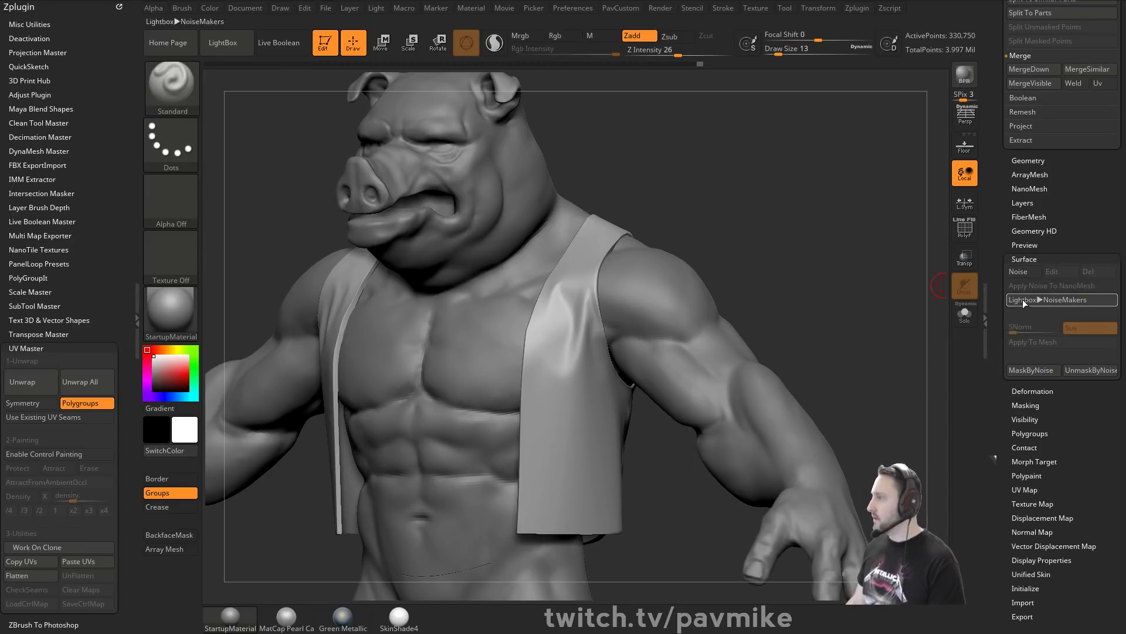
left_click(1022, 300)
left_click_drag(953, 283, 946, 365, "alt")
left_click(1037, 199)
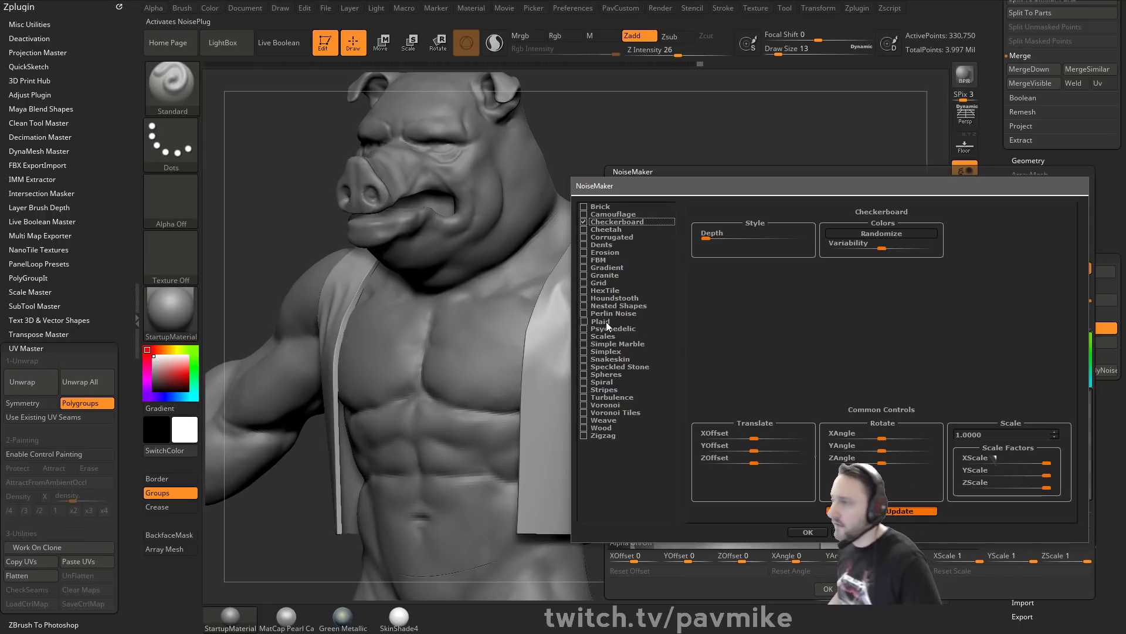
left_click(584, 291)
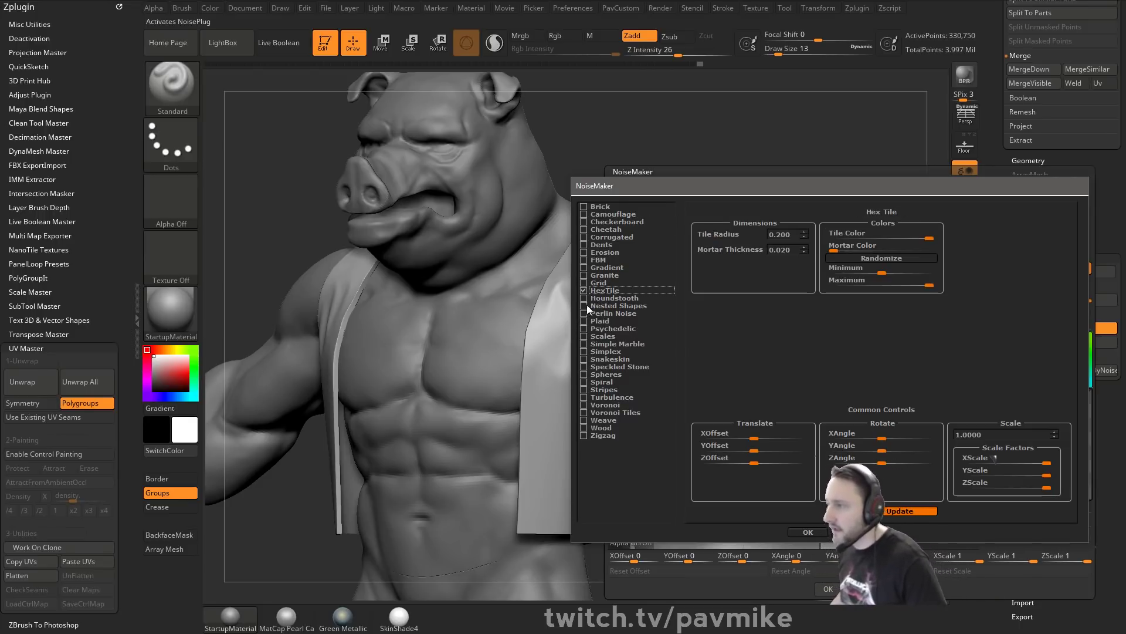
left_click(584, 420)
left_click(808, 532)
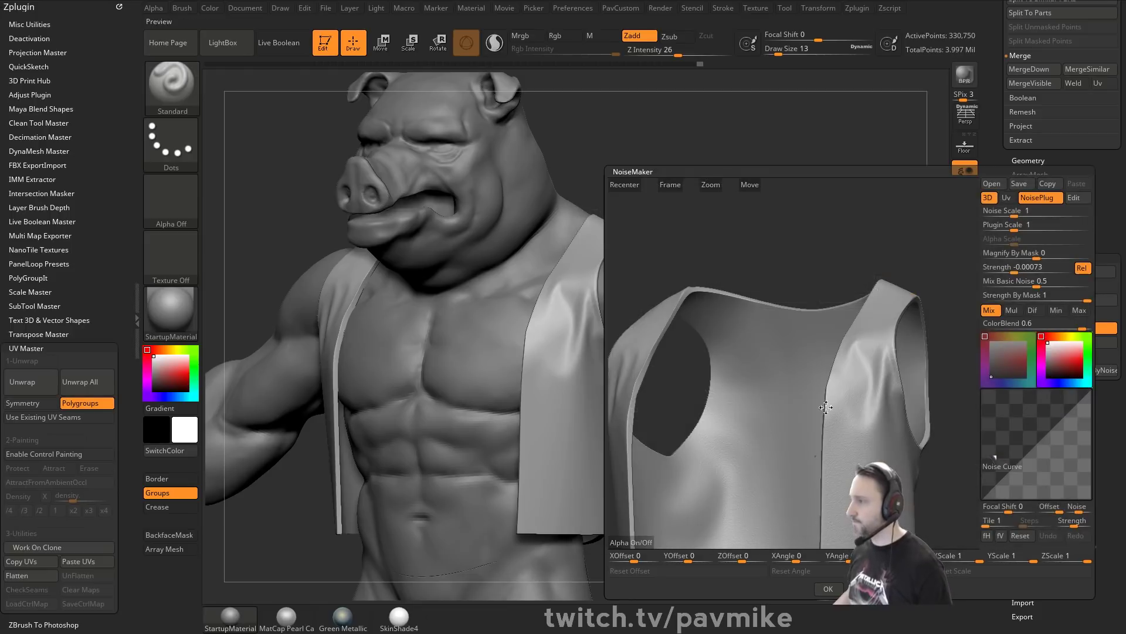
Set the weave noise to Mix Basic Noise 0, Strength -0.1594 and Plugin Scale 0.00455.
left_click_drag(858, 346, 868, 305, "alt")
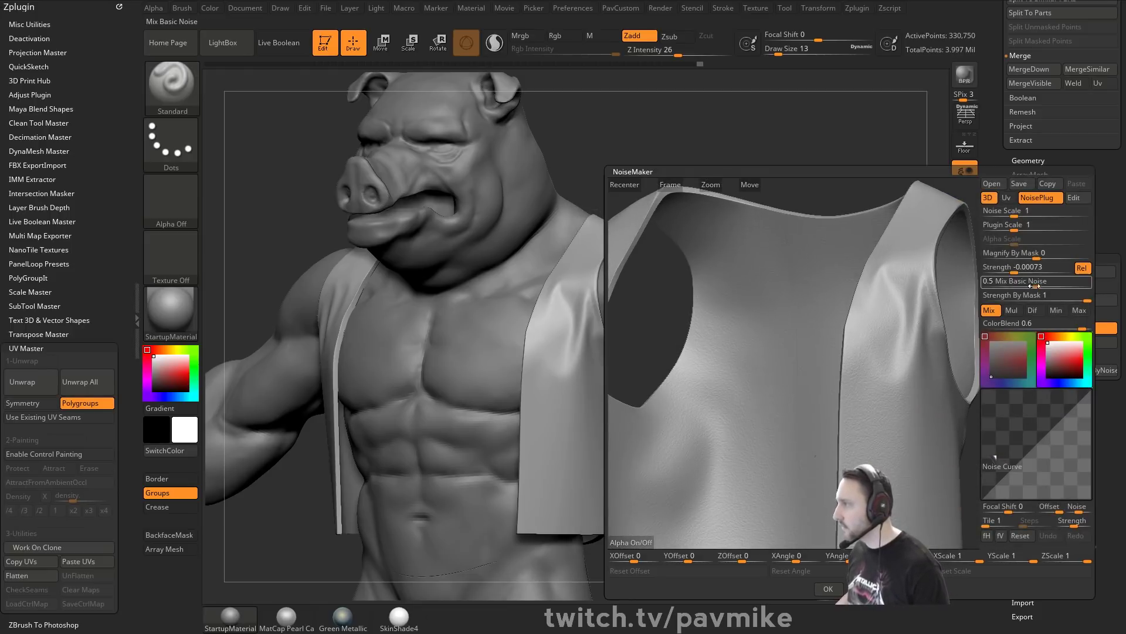
mouse_move(1017, 285)
left_mouse_down()
mouse_move(976, 289)
mouse_move(1005, 271)
left_mouse_up()
left_click(1009, 271)
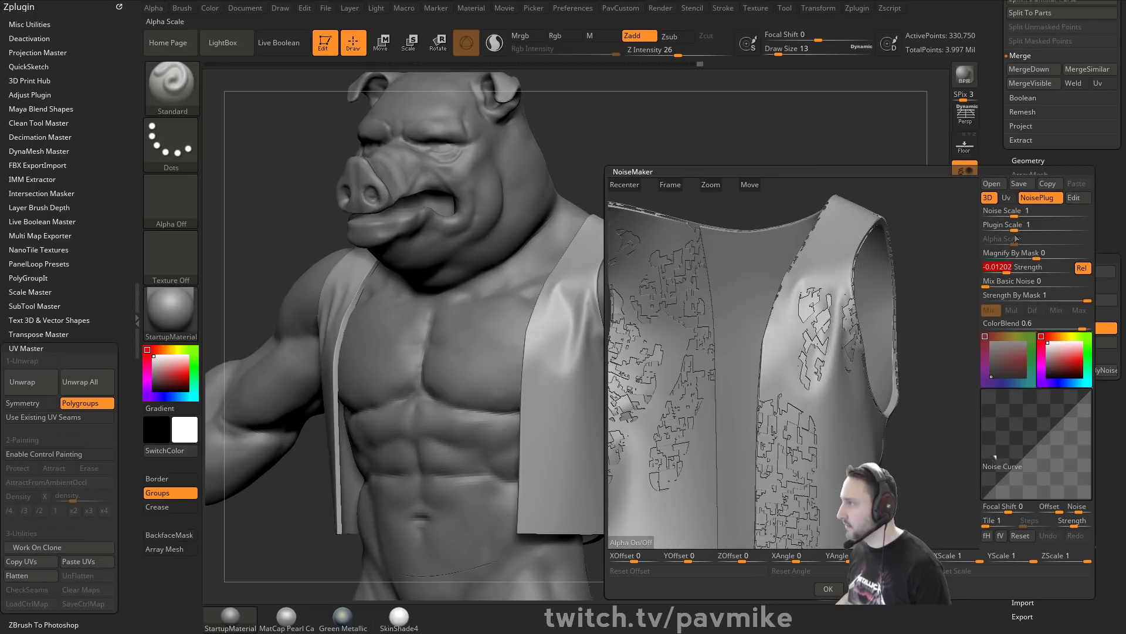
left_click_drag(1015, 229, 992, 272)
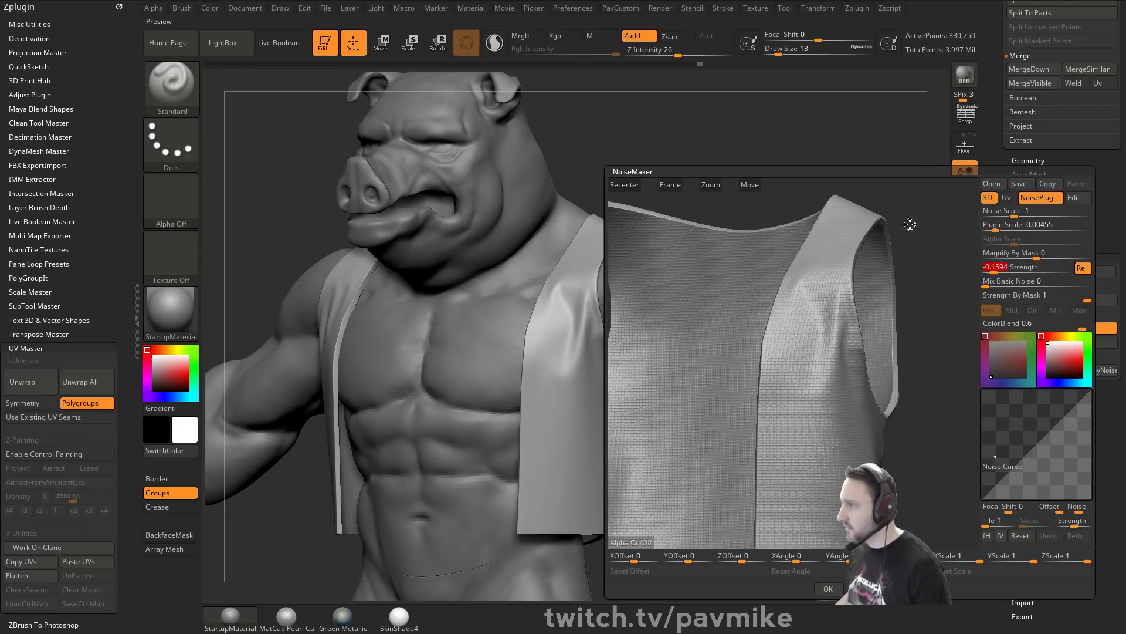
left_click(993, 209)
left_click_drag(903, 223, 762, 351)
Switch the weave noise from 3D to UV mapping and inspect its direction around the side seam, armhole and shoulder.
left_click(1034, 224)
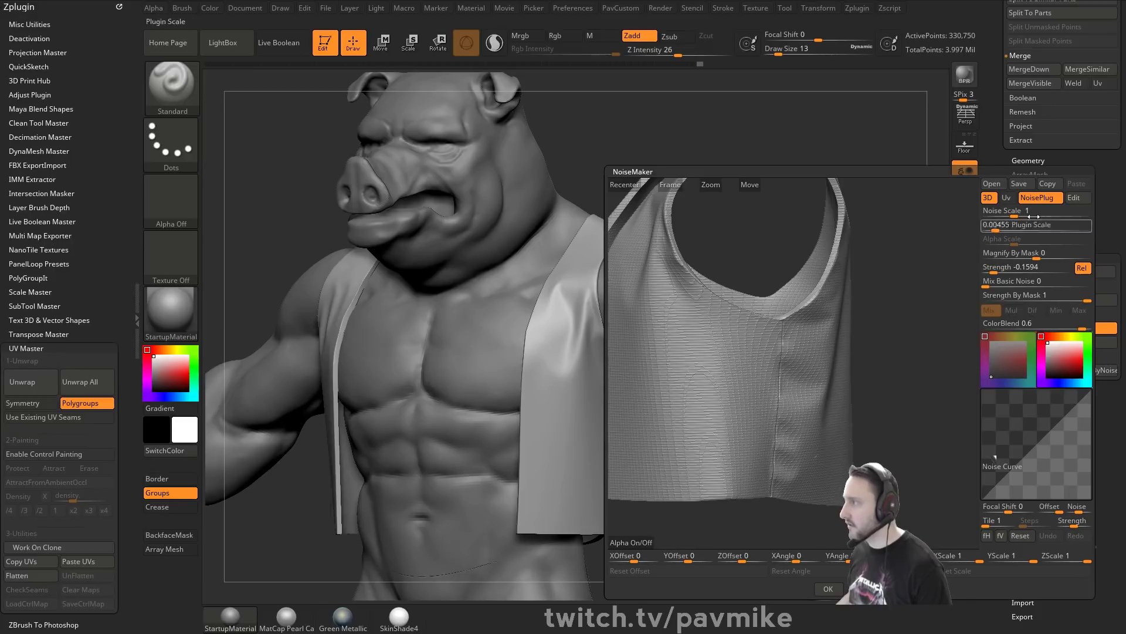
left_click(1008, 198)
left_click_drag(892, 292, 962, 323)
left_click(1017, 267)
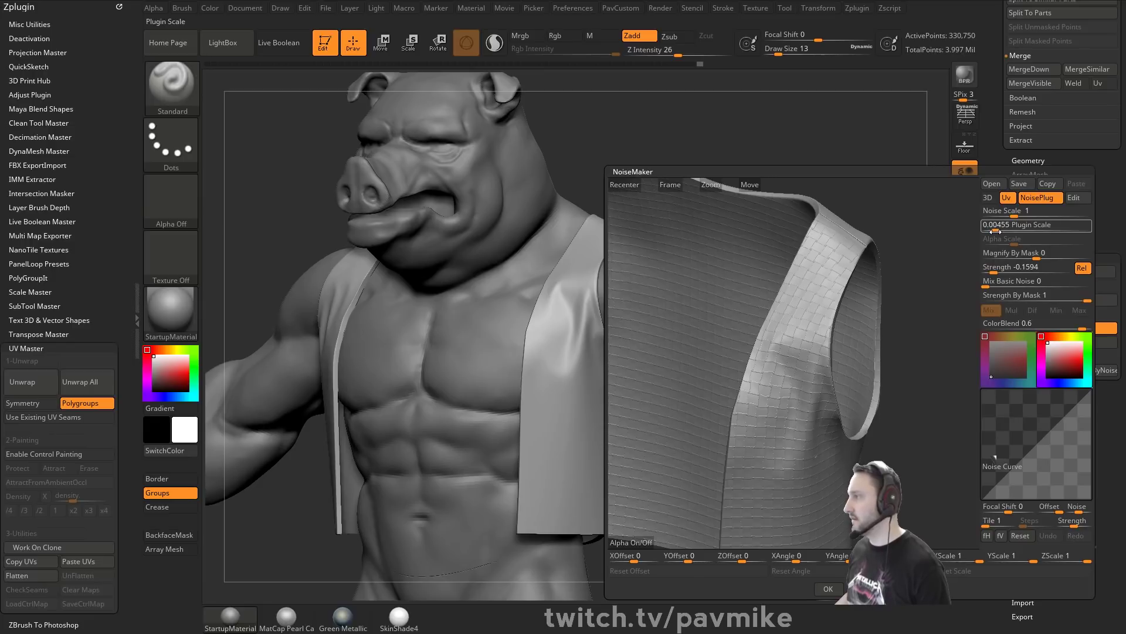
left_click_drag(917, 214, 700, 365)
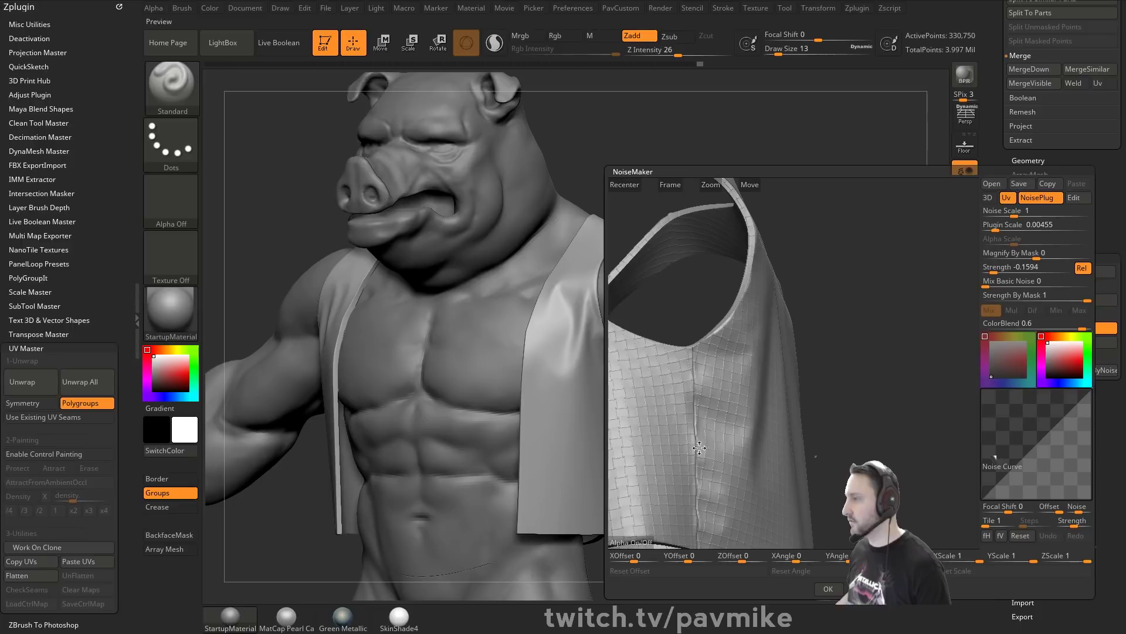
left_click_drag(700, 448, 912, 386)
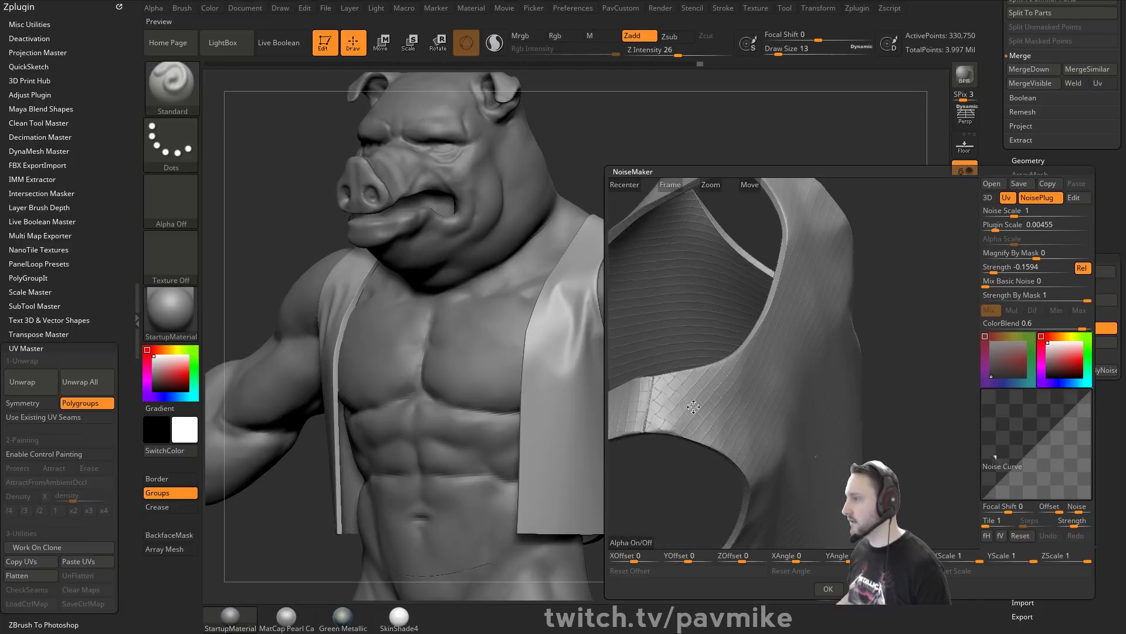
left_click_drag(693, 407, 893, 360)
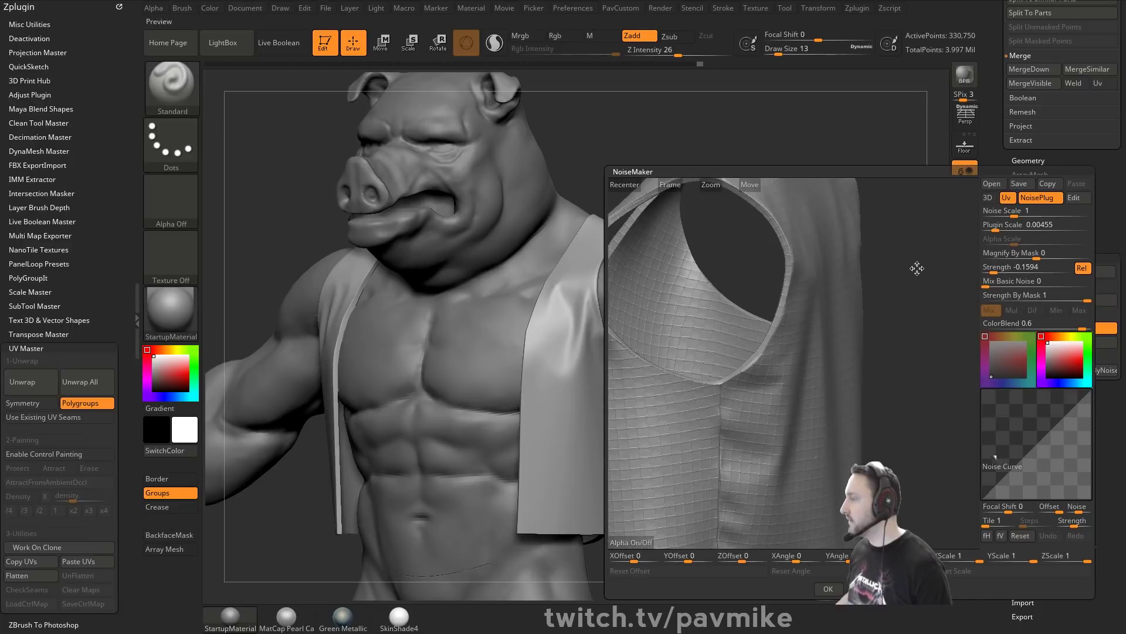
Set the weave's Plugin Scale to 0.00243 and Strength to 0.00357 with Rel off, and accept the noise.
left_click_drag(995, 229, 993, 229)
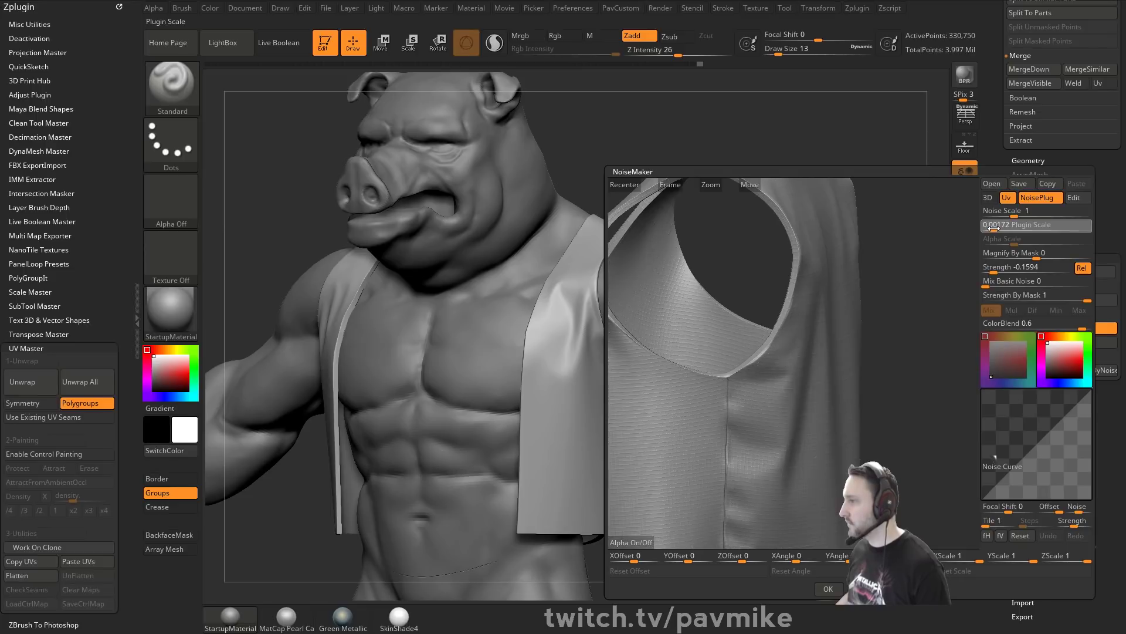
left_click_drag(993, 271, 1043, 280)
left_click(1083, 268)
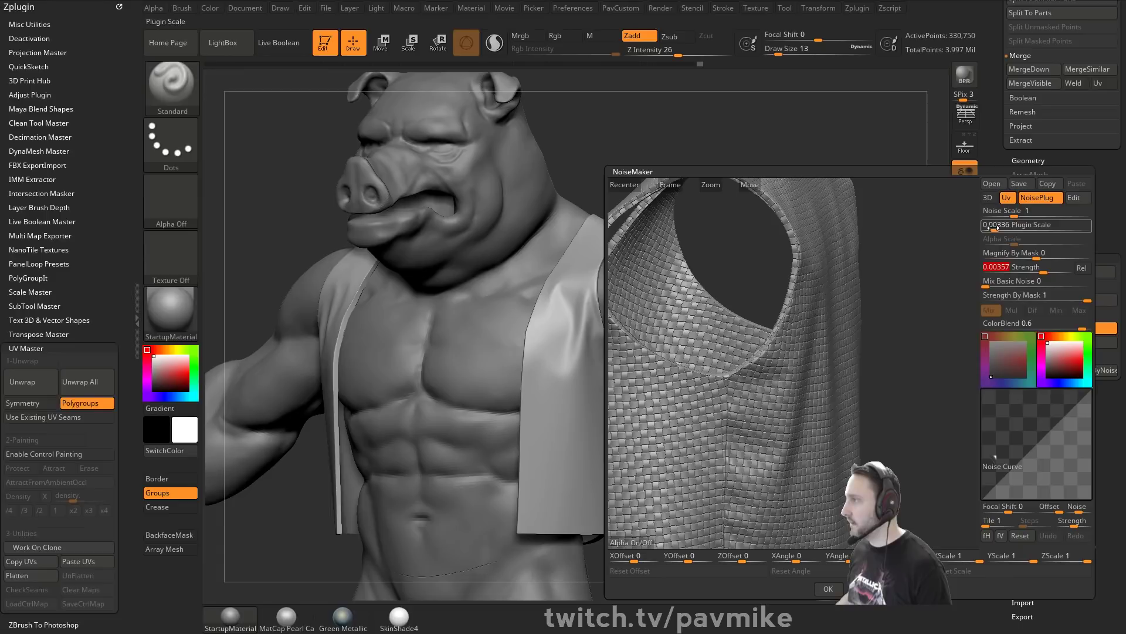
left_click_drag(992, 229, 992, 230)
left_click(829, 590)
Examine the weave on the vest from several angles and compare the surface with the noise off and on.
mouse_move(873, 284)
left_mouse_down()
mouse_move(892, 258)
mouse_move(787, 267)
left_mouse_up()
key("s")
mouse_move(509, 198)
left_mouse_down()
mouse_move(570, 214)
mouse_move(758, 180)
left_mouse_up()
key("s")
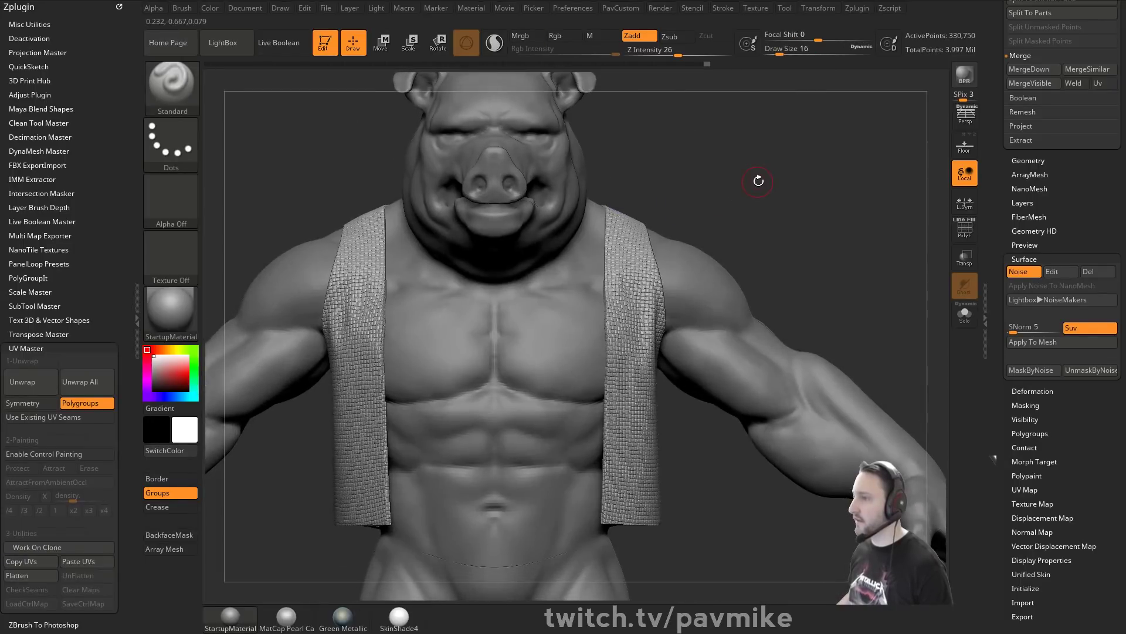
left_click(1026, 273)
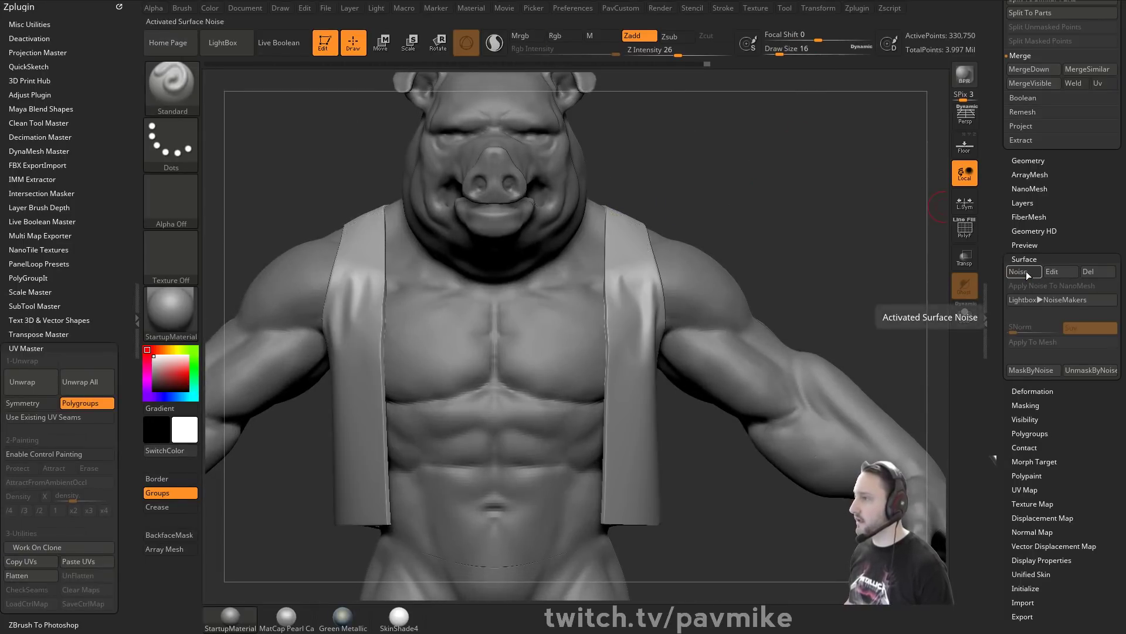
left_click(1025, 272)
left_click_drag(927, 261, 890, 262, "alt")
key("s")
Edit the vest's noise and load Woven pattern 01.jpg from ZAlphas/Cloth/Tileable Alphas as its alpha.
left_click(1052, 271)
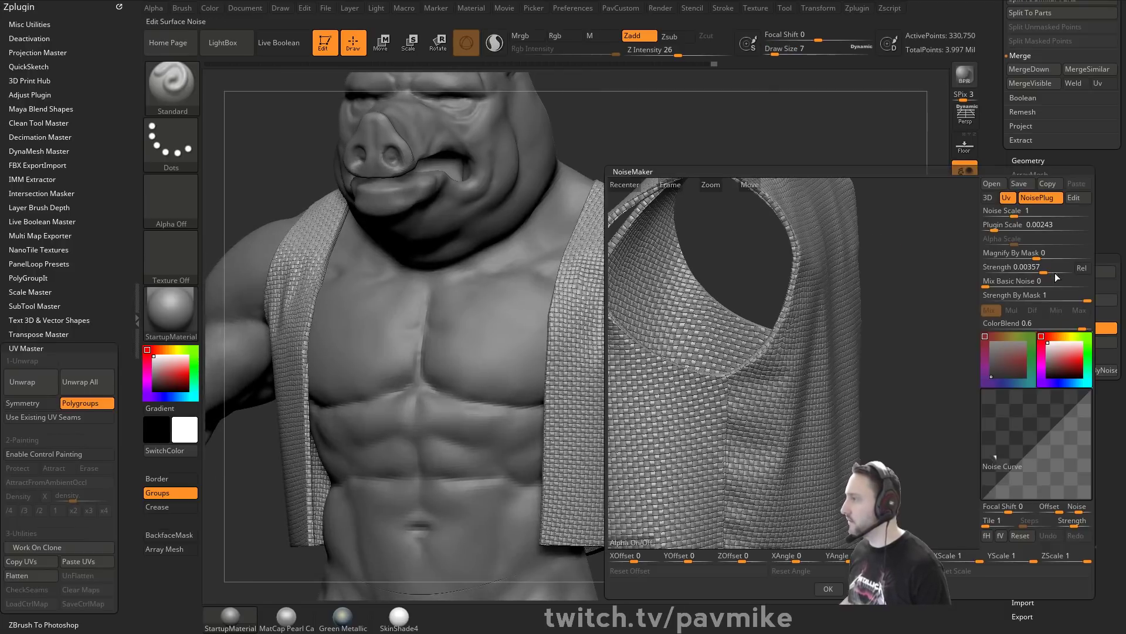
left_click(623, 543)
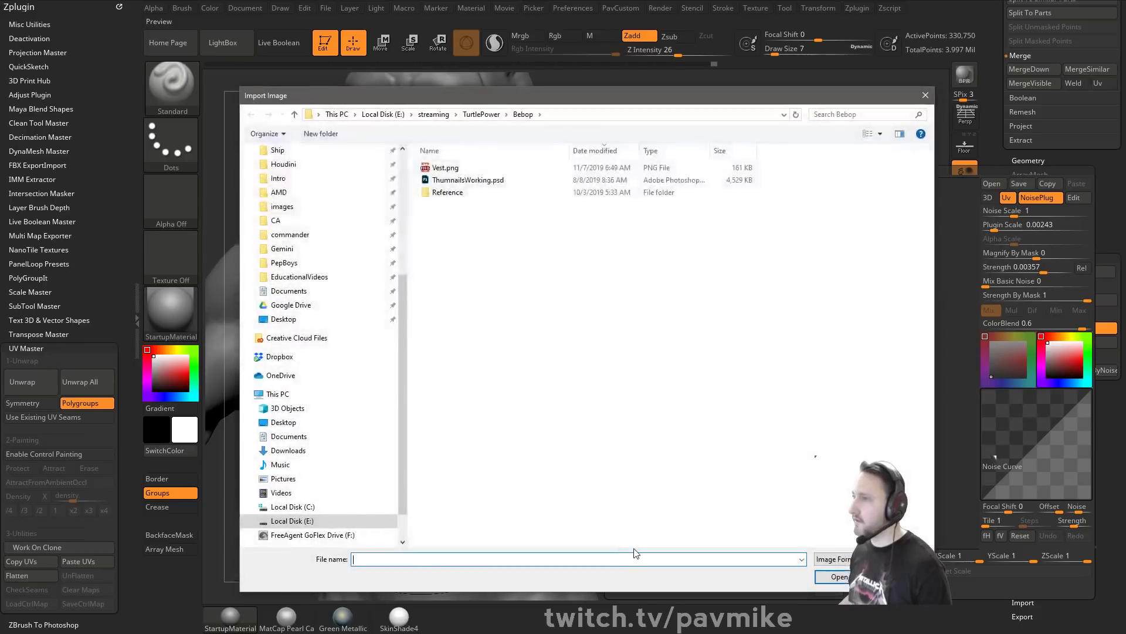
scroll(339, 286, "up", 5)
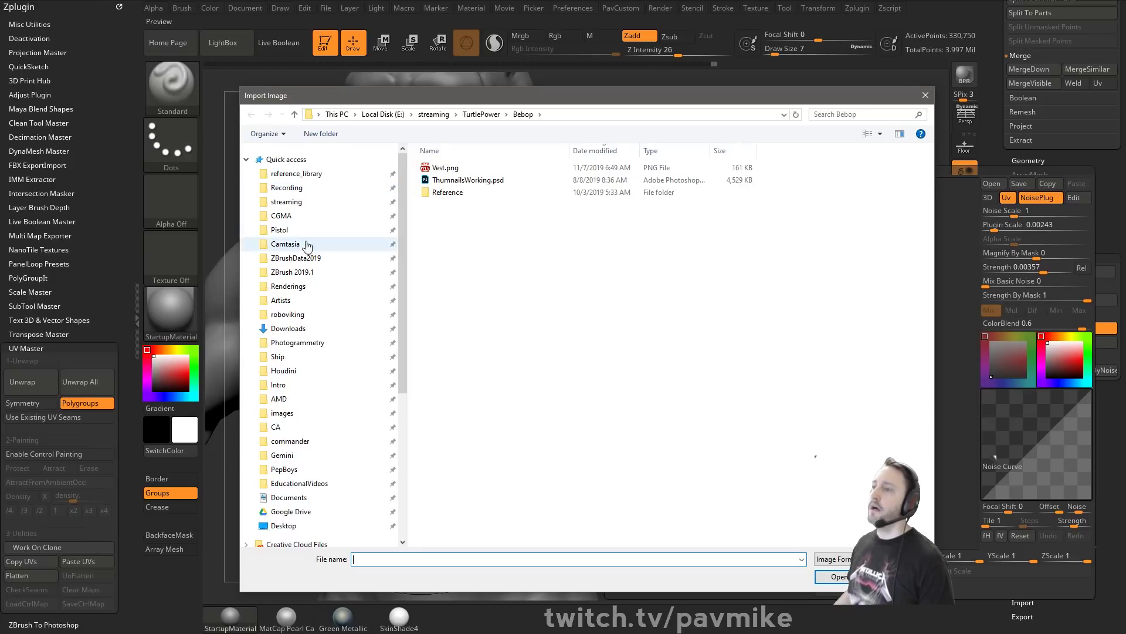
left_click_drag(477, 96, 477, 105)
key("Escape")
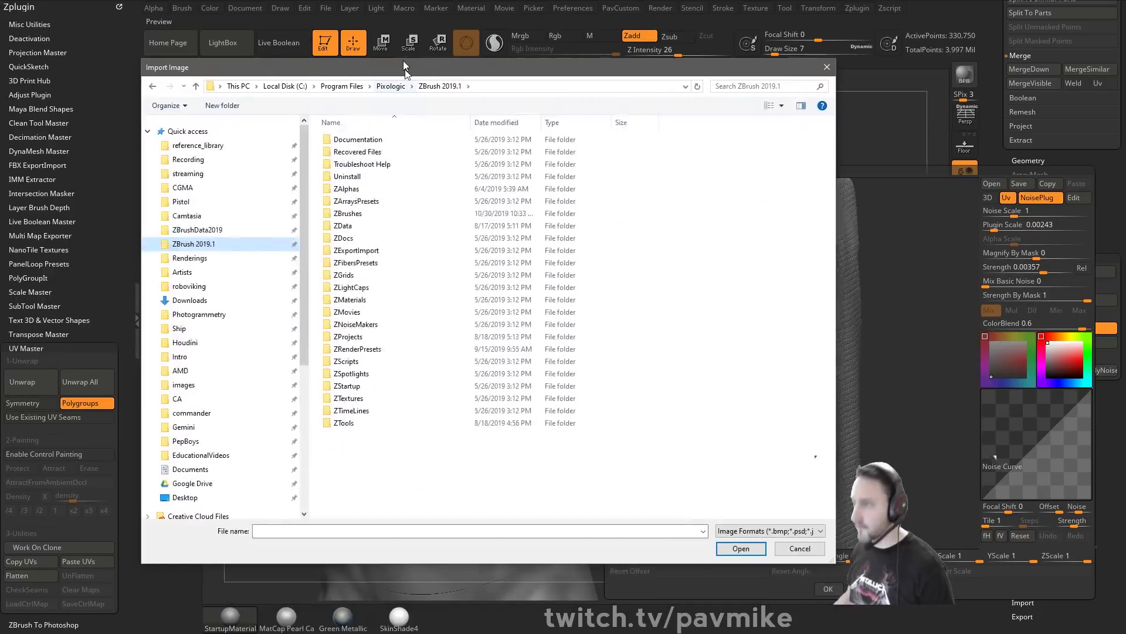
left_click_drag(403, 61, 400, 45)
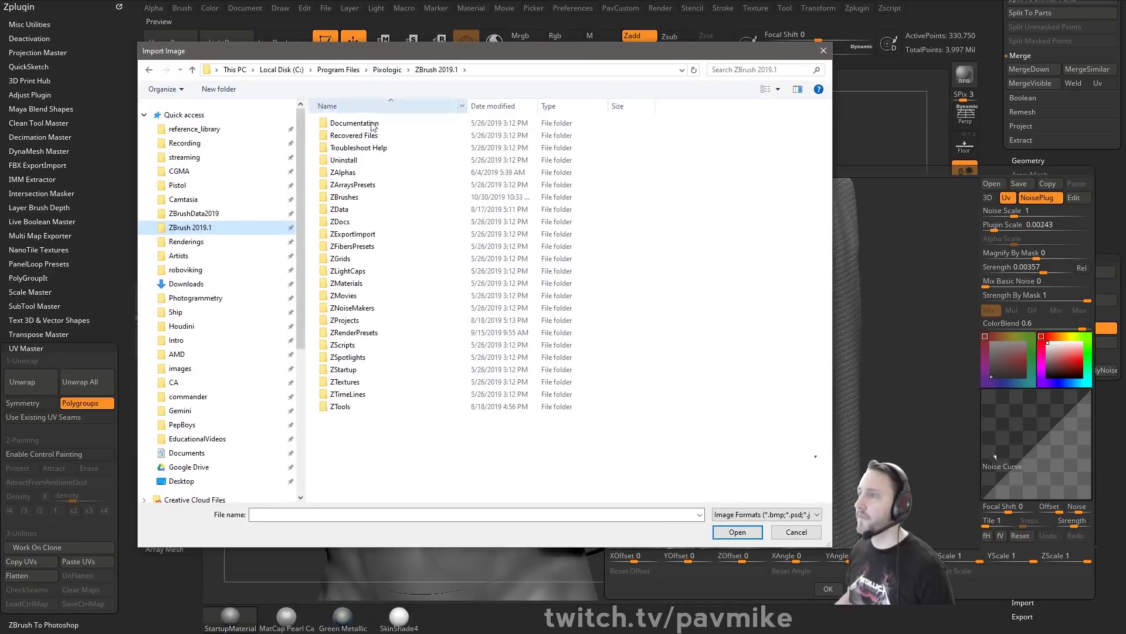
double_click(376, 175)
double_click(379, 122)
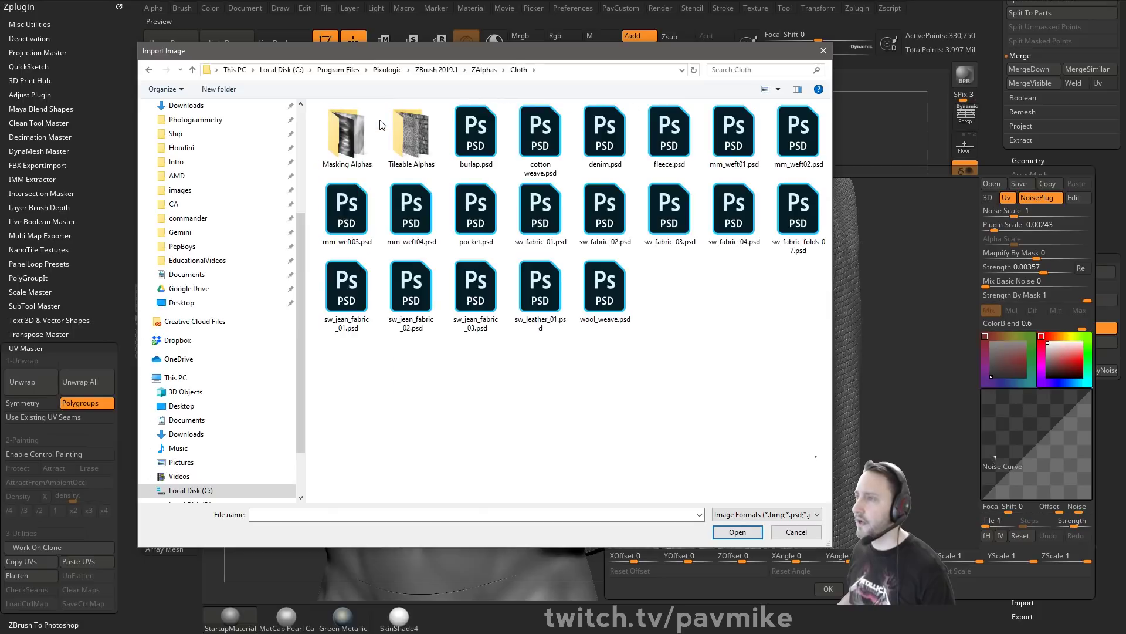
double_click(419, 140)
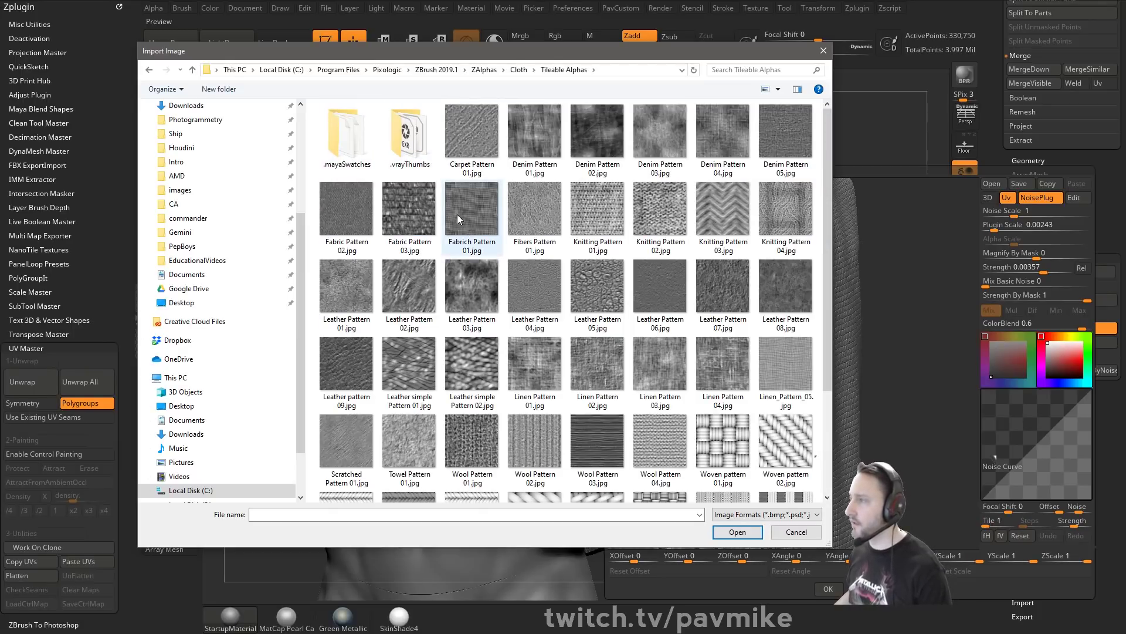
double_click(720, 435)
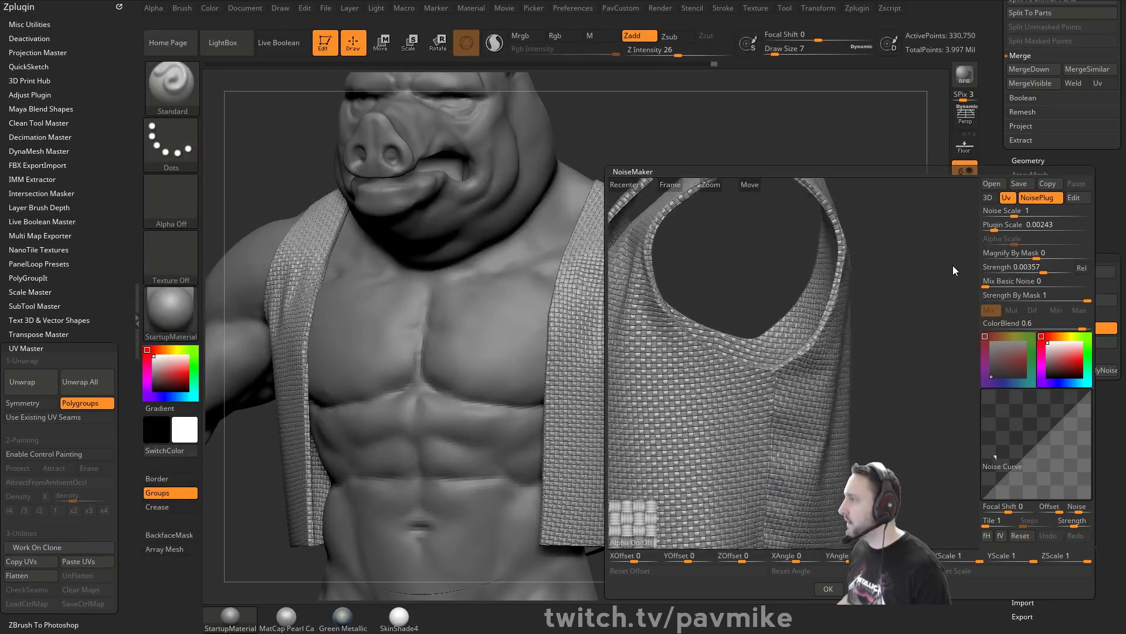
Turn off the noise plugin so the loaded weave alpha drives the noise, and set its Alpha Scale to 0.01027.
left_click(1024, 210)
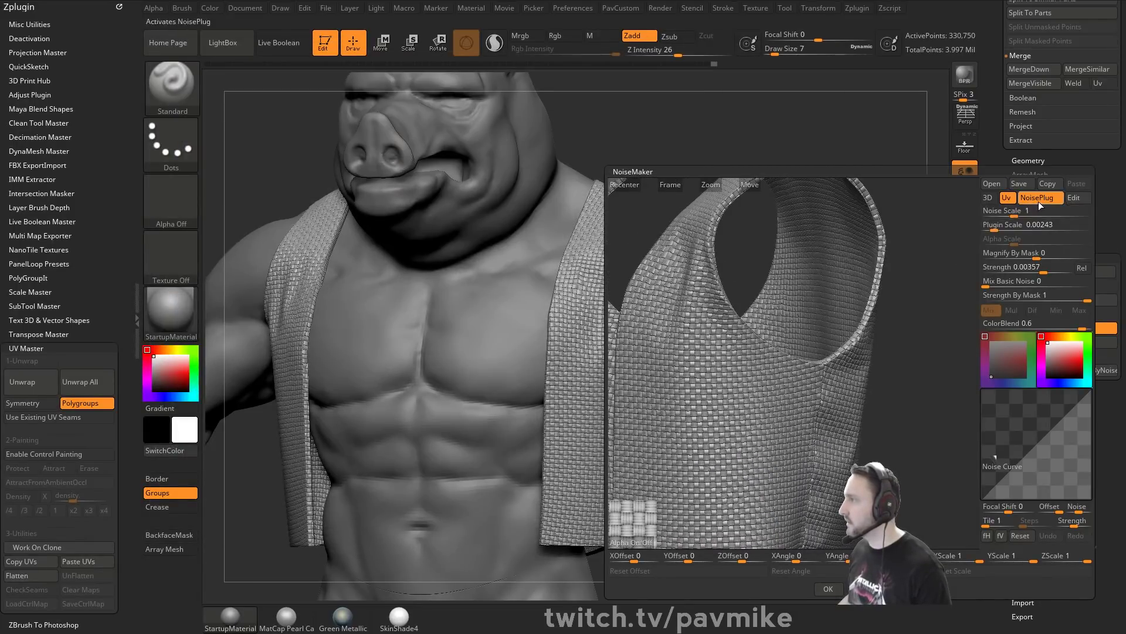
left_click(1040, 199)
left_click(991, 282)
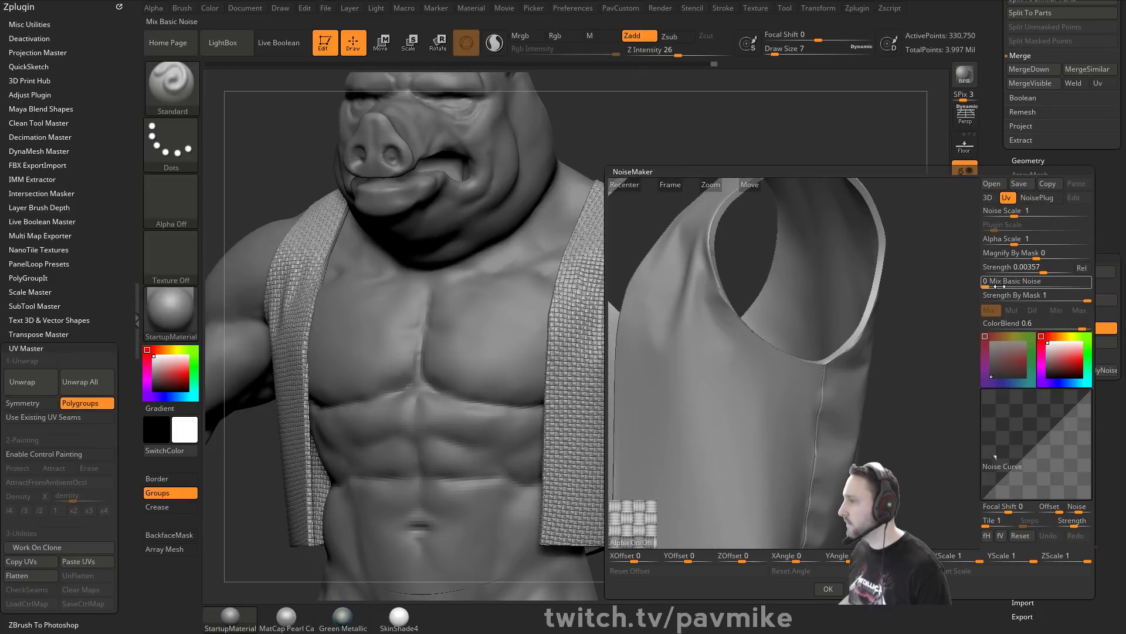
left_click(1007, 271)
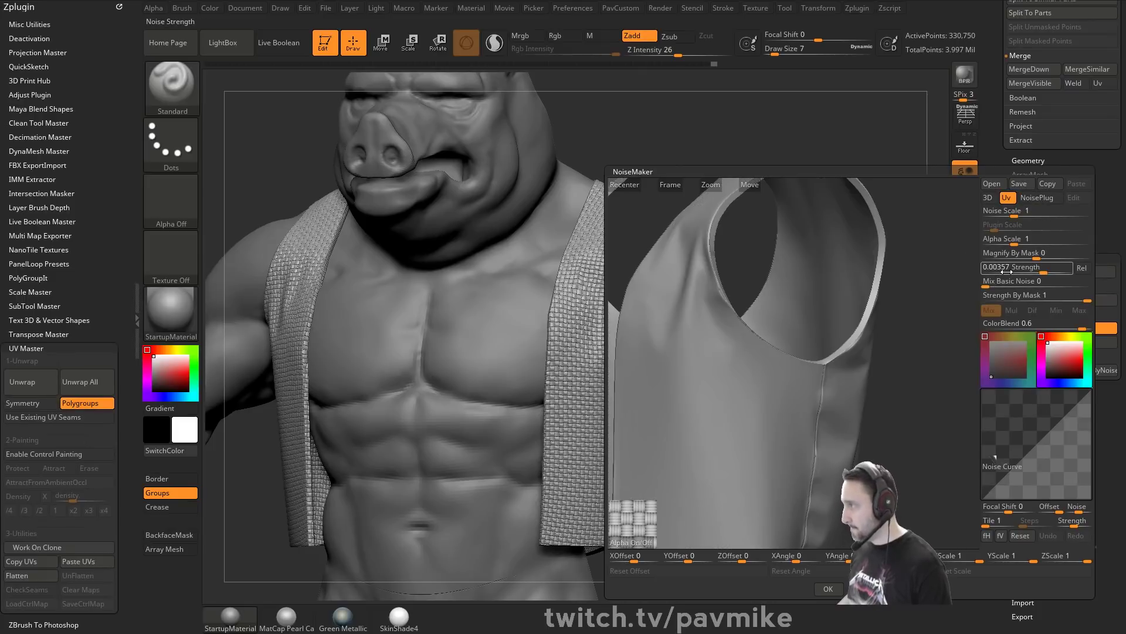
left_click(1020, 241)
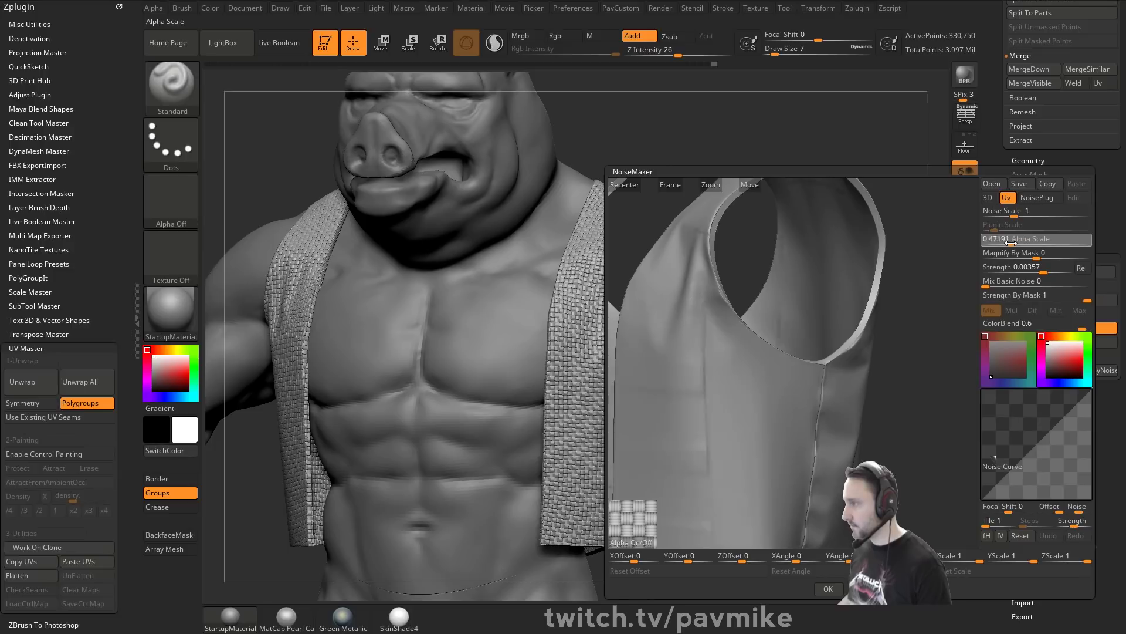
left_click_drag(1010, 243, 998, 245)
Enable Rel for the noise, set Strength to -0.1594, and inspect the weave in the preview.
left_click(1082, 269)
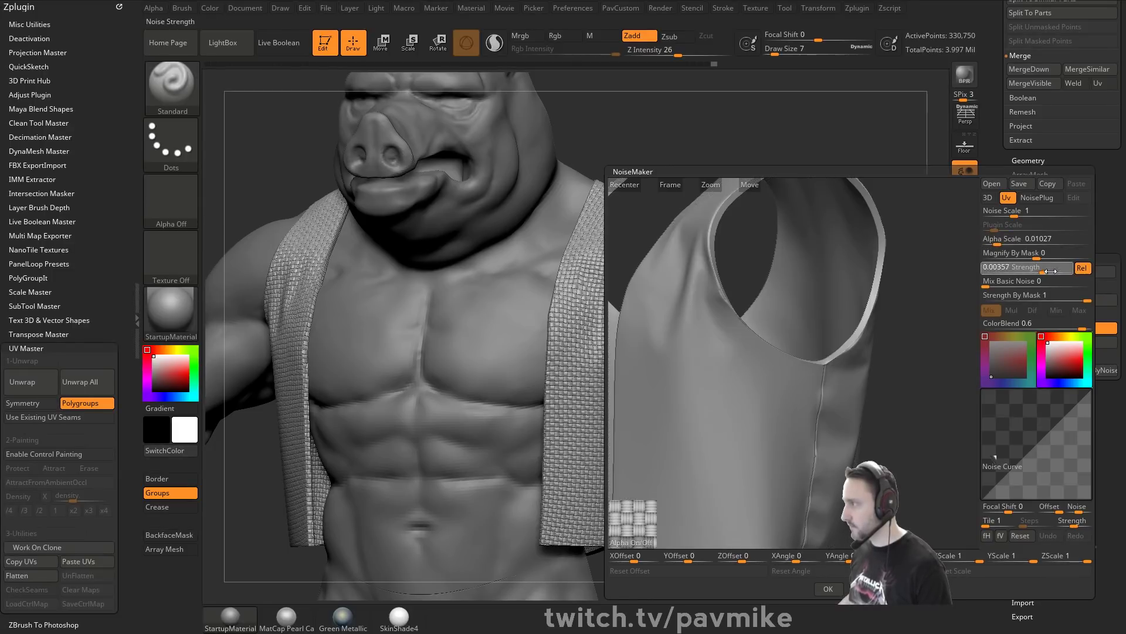
left_click_drag(1050, 271, 1056, 273)
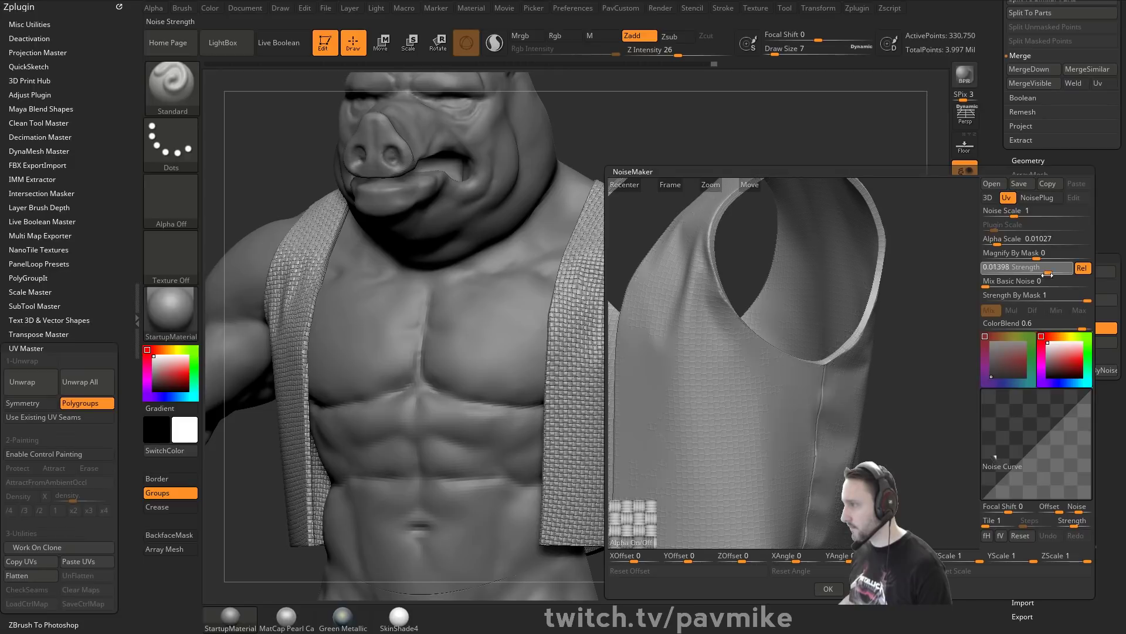
left_click_drag(1003, 278, 990, 280)
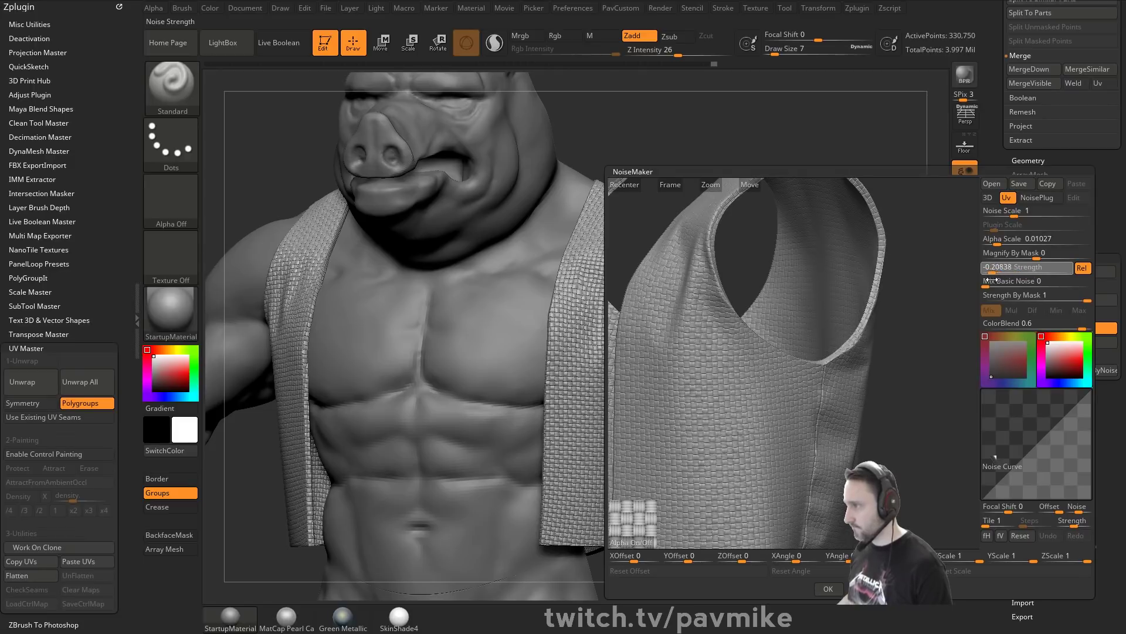
left_click_drag(922, 322, 943, 339)
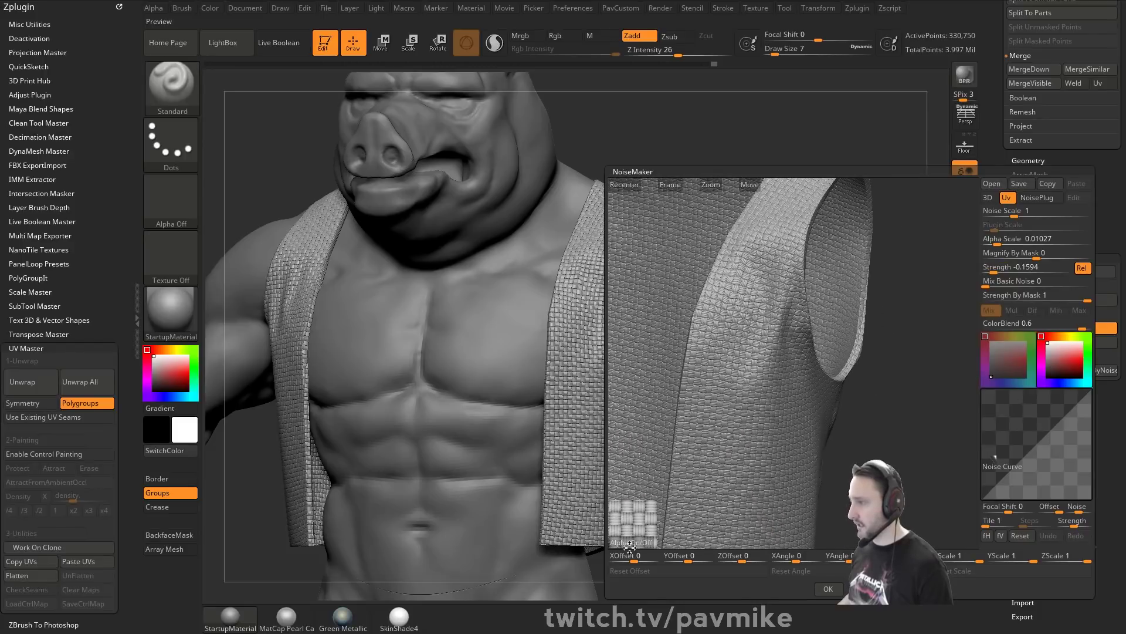
Try Knitting Pattern 03.jpg as the noise alpha with Alpha Scale 0.04606 and Strength -0.05163.
left_click(630, 545)
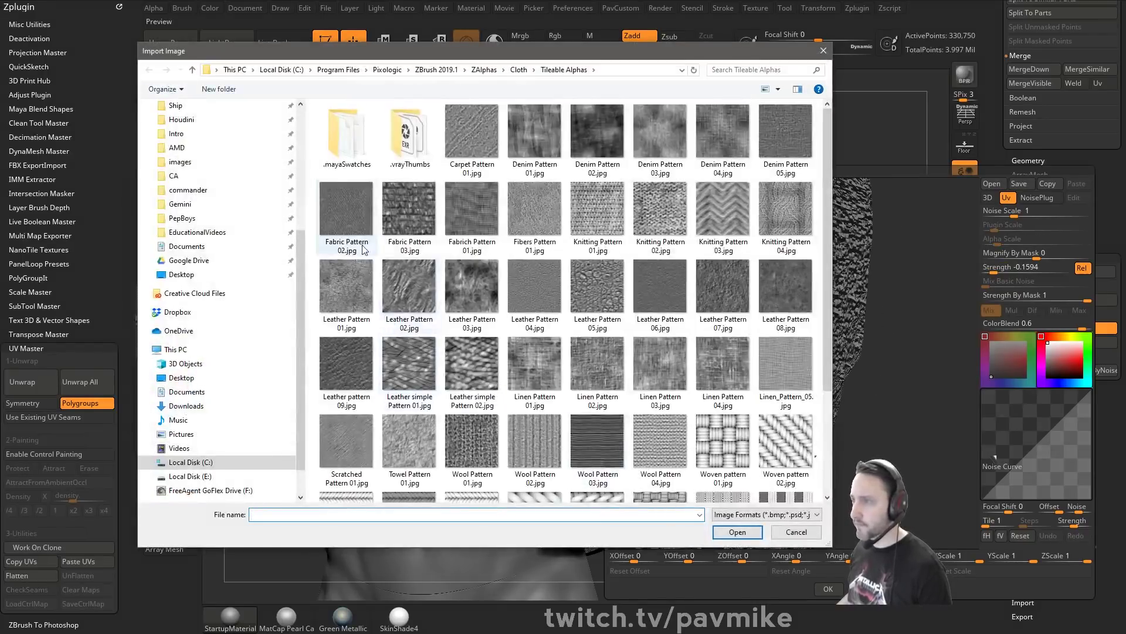
double_click(709, 209)
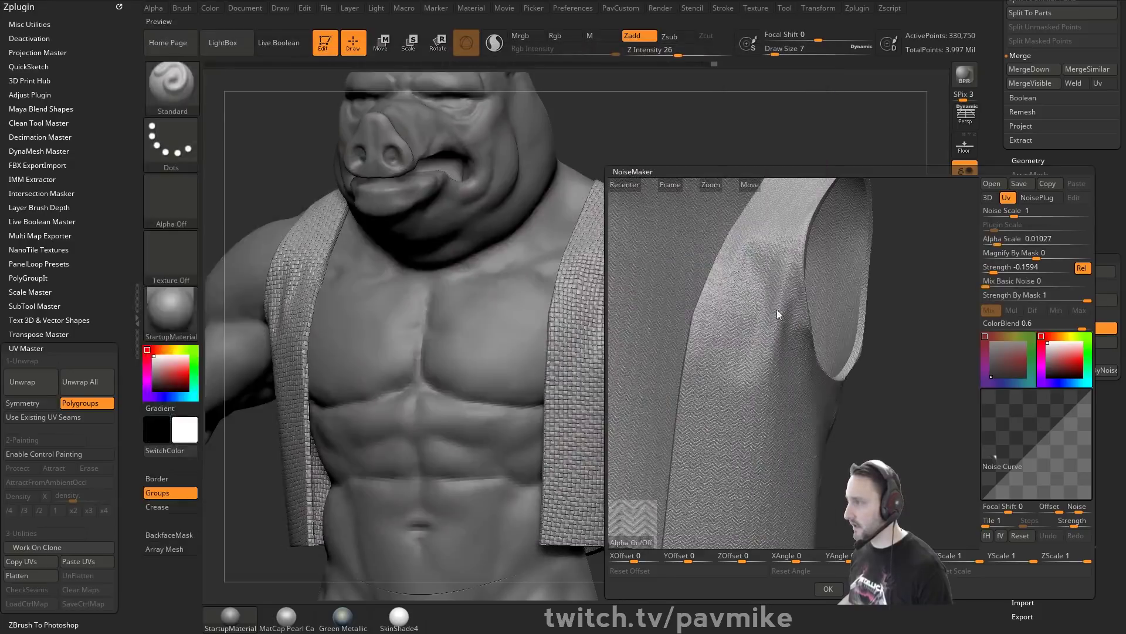
left_click_drag(1000, 242, 1001, 272)
left_click(993, 271)
Replace the alpha with Woven pattern 05.jpg, set Alpha Scale to 0.02556 and Strength to -0.22714, and accept the noise.
left_click(636, 542)
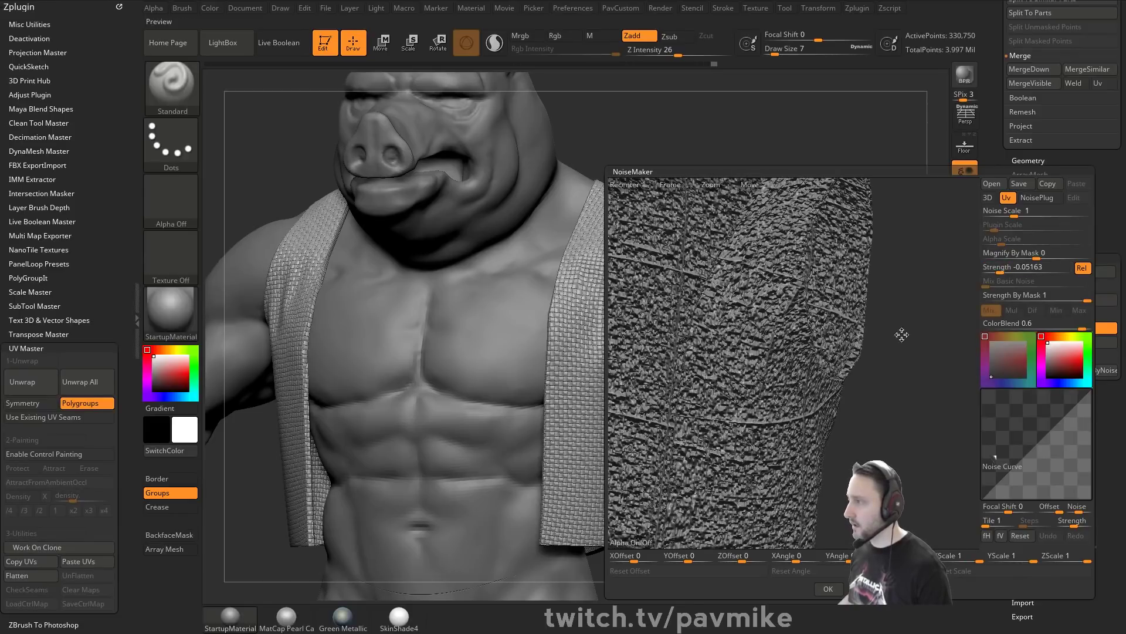
left_click(636, 543)
scroll(622, 462, "down", 2)
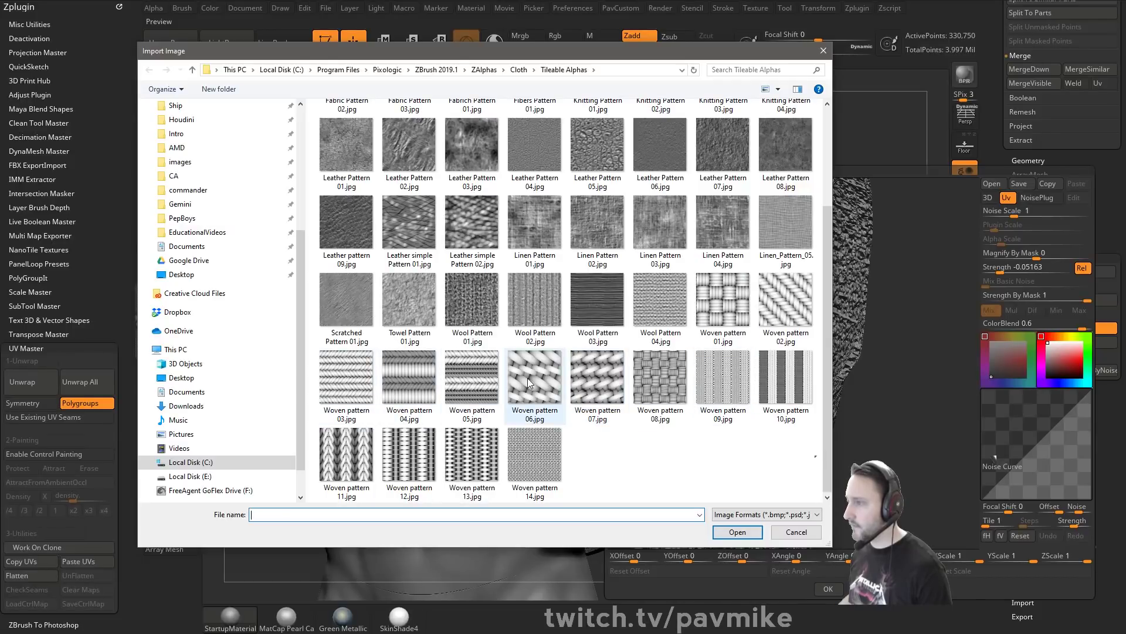
double_click(476, 382)
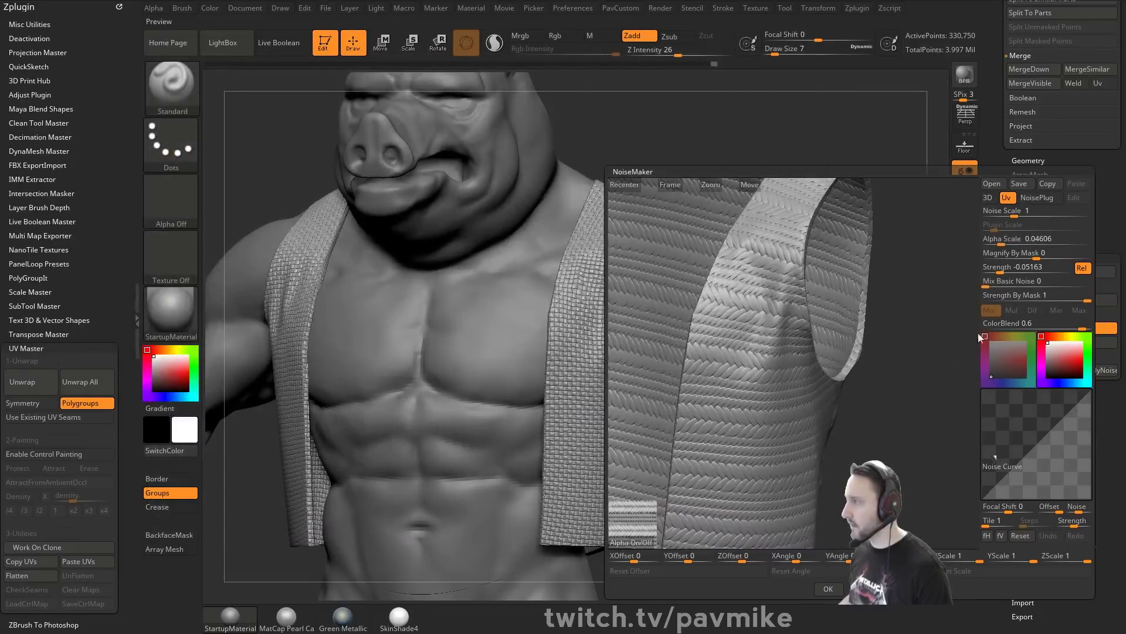
left_click_drag(1002, 270, 998, 240)
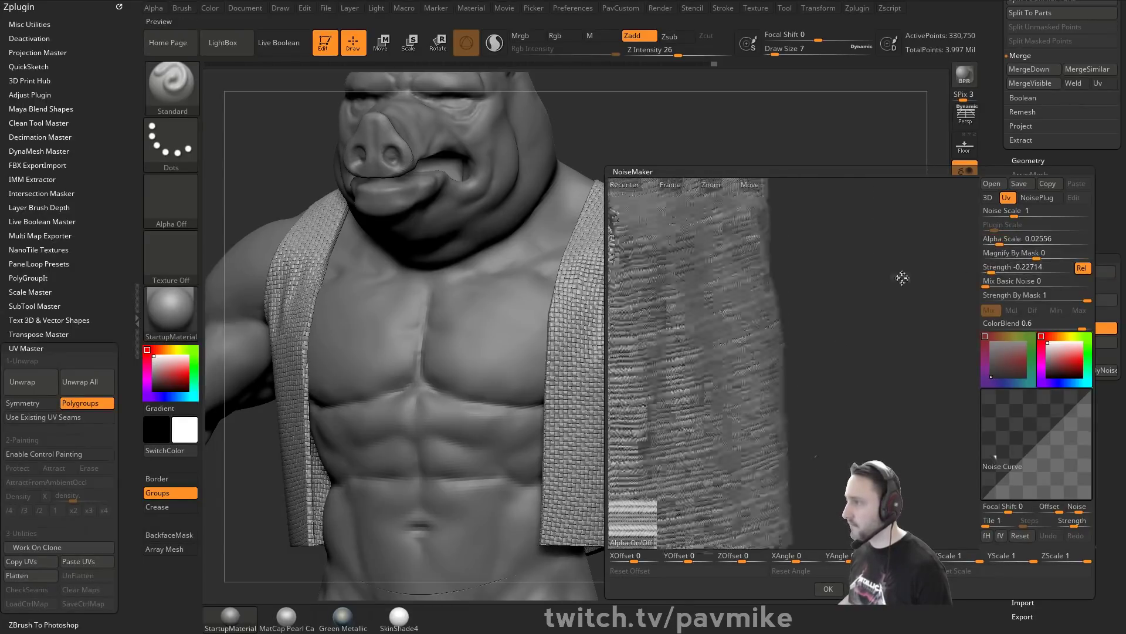
left_click(828, 589)
left_click_drag(847, 352, 860, 259)
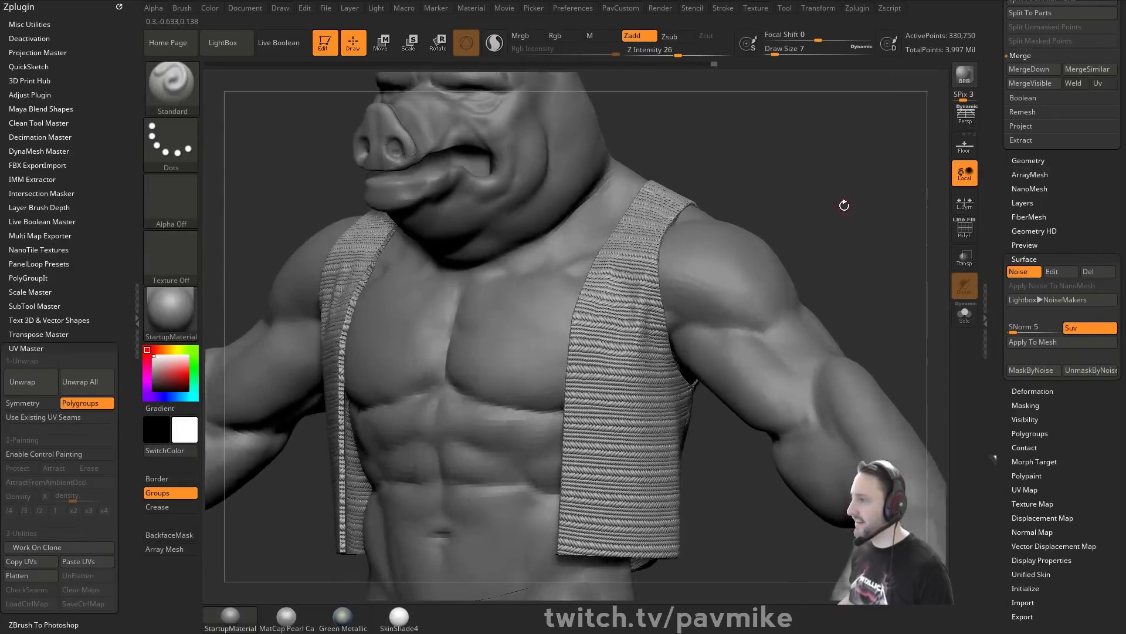
Reopen the vest's noise settings and load Woven pattern 06.jpg with Strength -0.43114 and Alpha Scale 0.00606.
left_click(1024, 272)
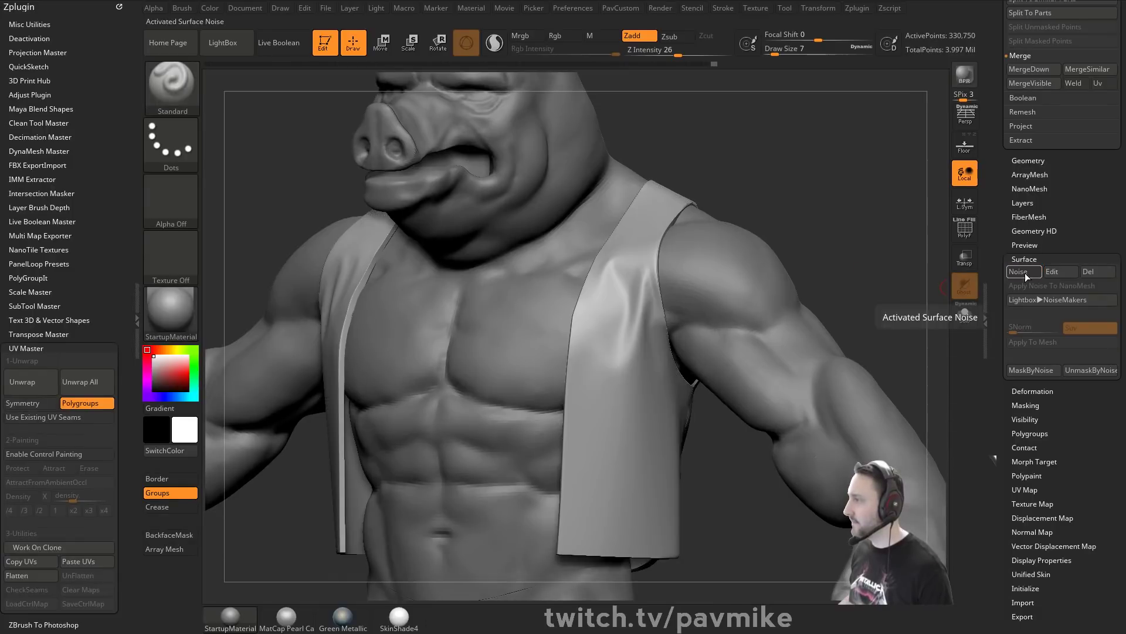
left_click(1055, 271)
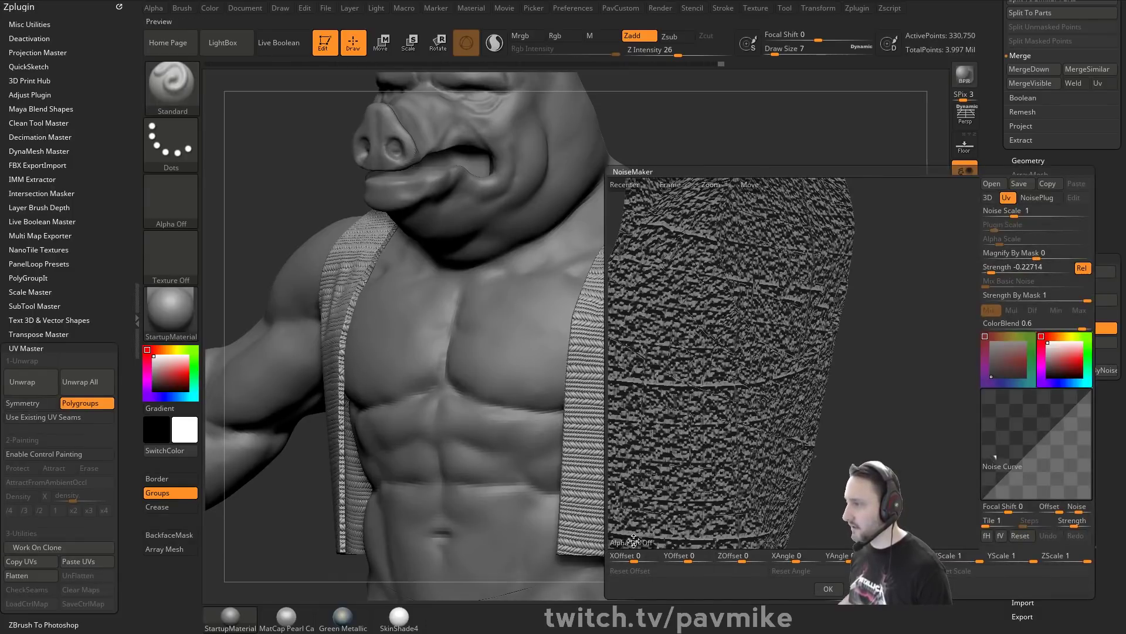
left_click(634, 539)
scroll(679, 449, "down", 2)
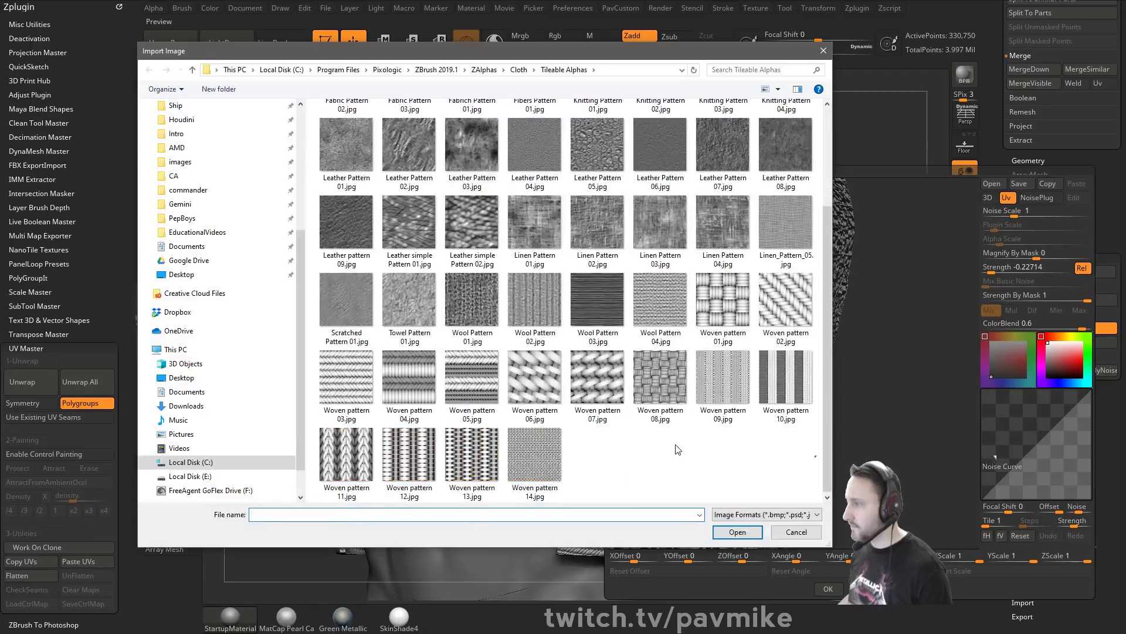
double_click(535, 379)
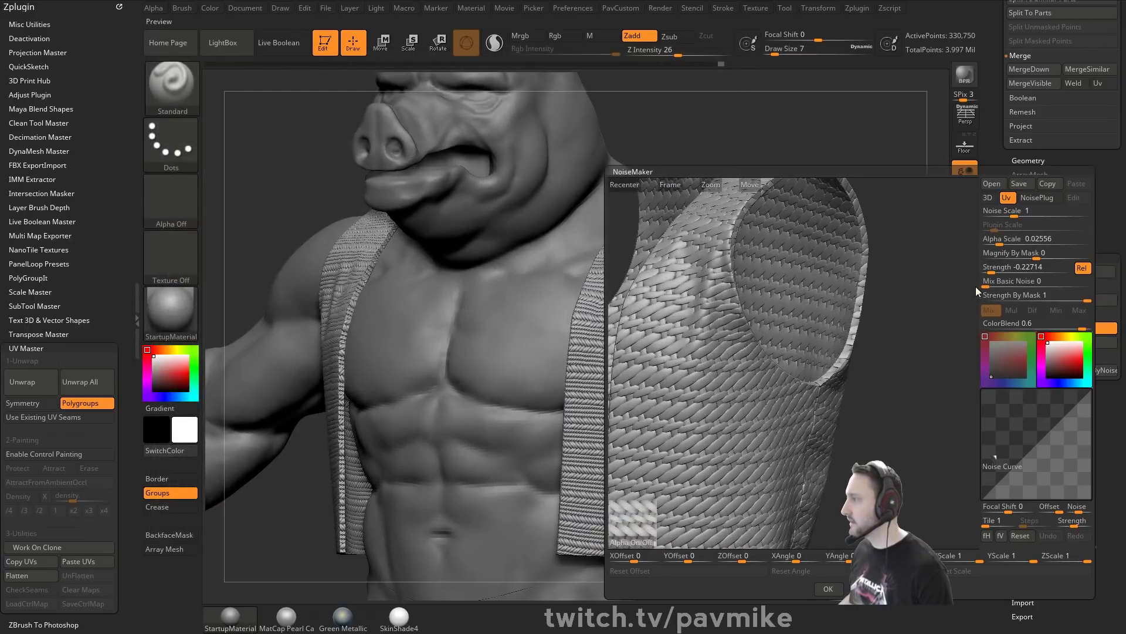
left_click_drag(991, 271, 986, 269)
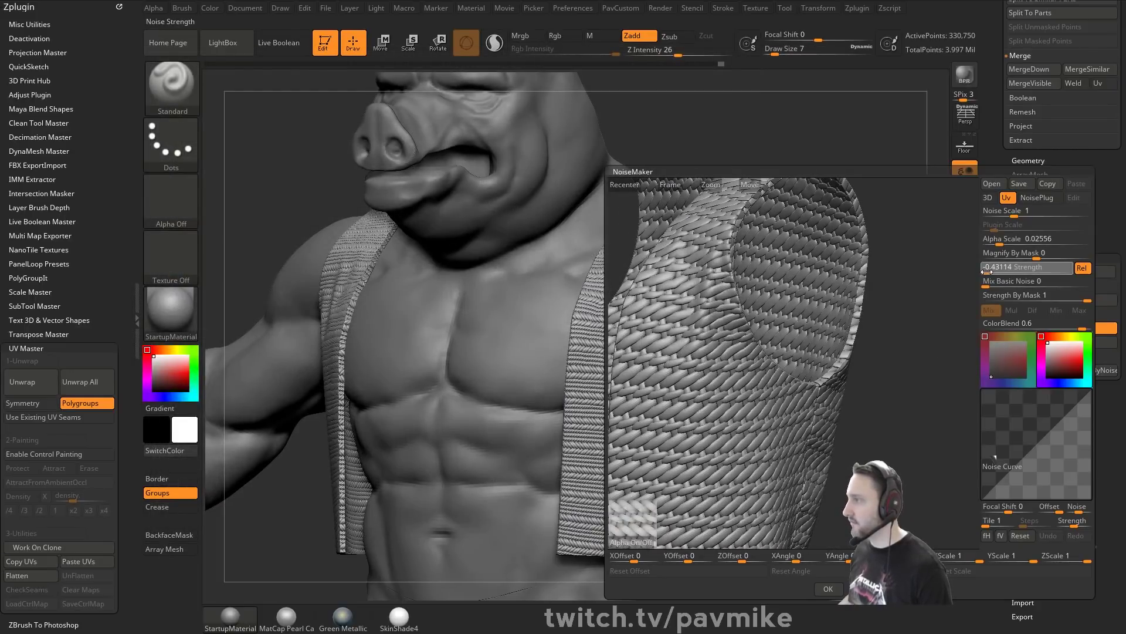
left_click_drag(891, 219, 933, 342, "alt")
left_click_drag(1000, 243, 996, 246)
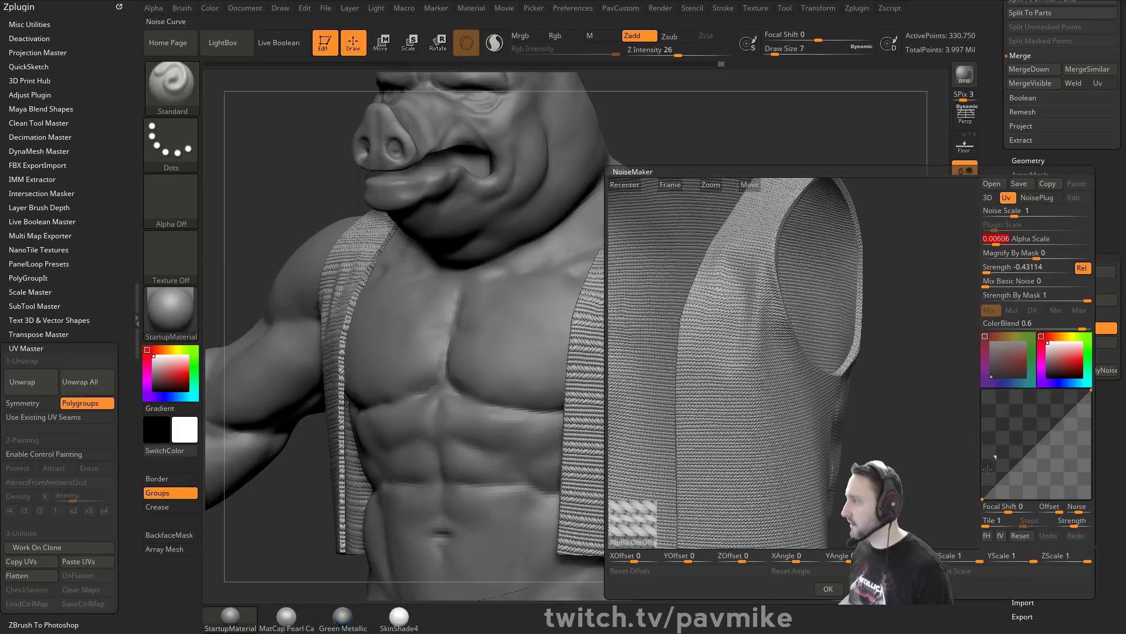
Try Linen_Pattern_05.jpg as the noise alpha with Strength -0.05163 and Alpha Scale 0.12563.
left_click(639, 546)
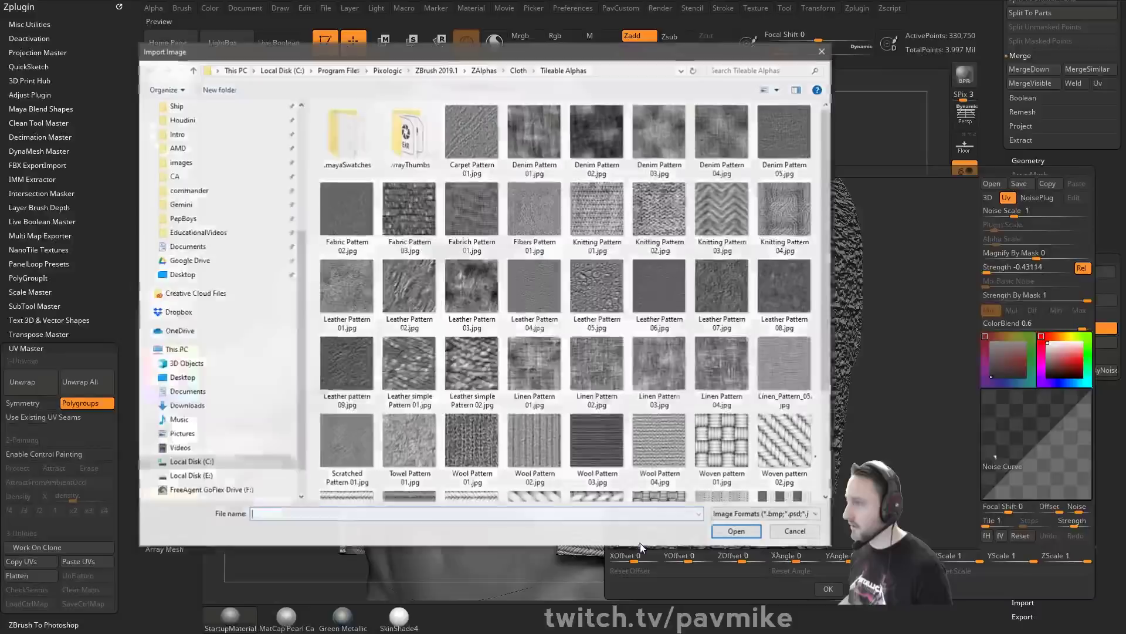
scroll(562, 367, "down", 3)
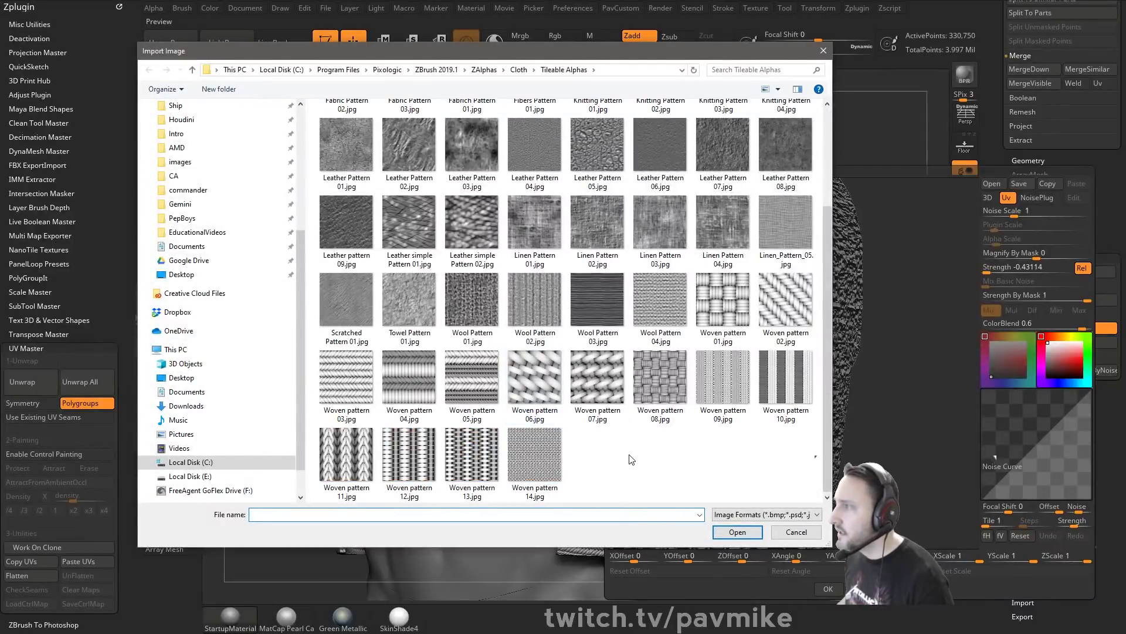
scroll(624, 459, "up", 3)
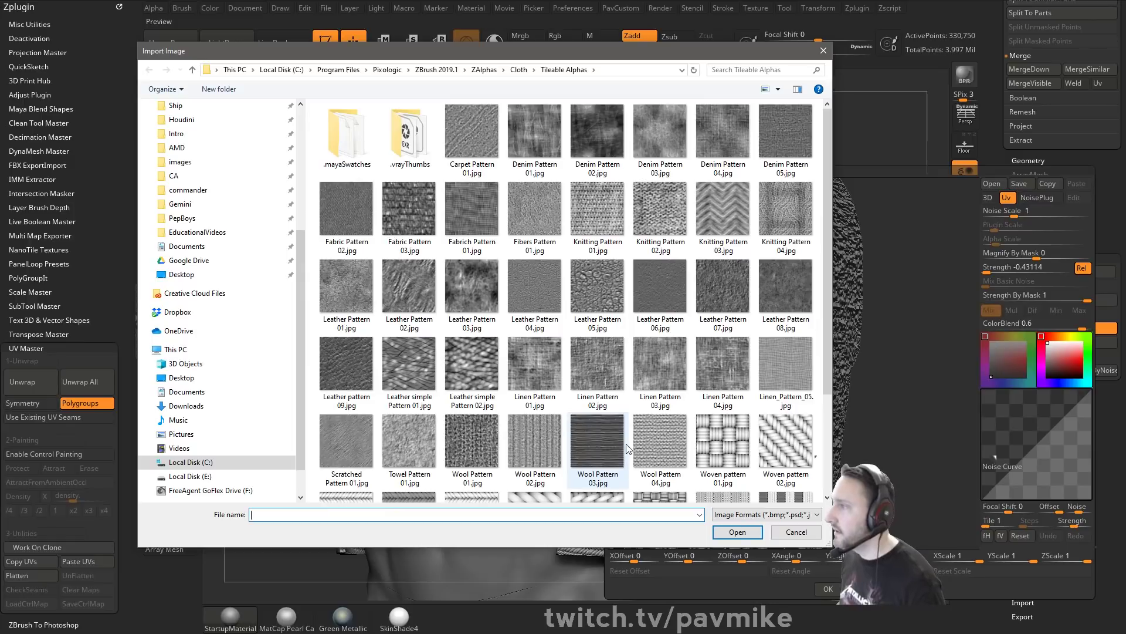
left_click(778, 371)
double_click(778, 370)
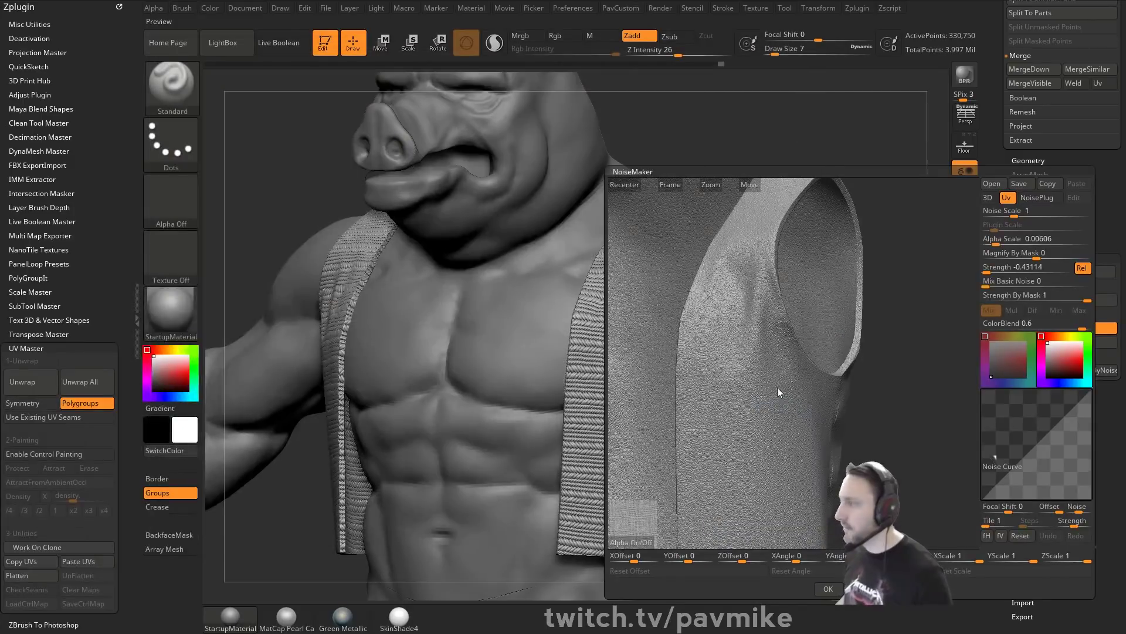
left_click(997, 267)
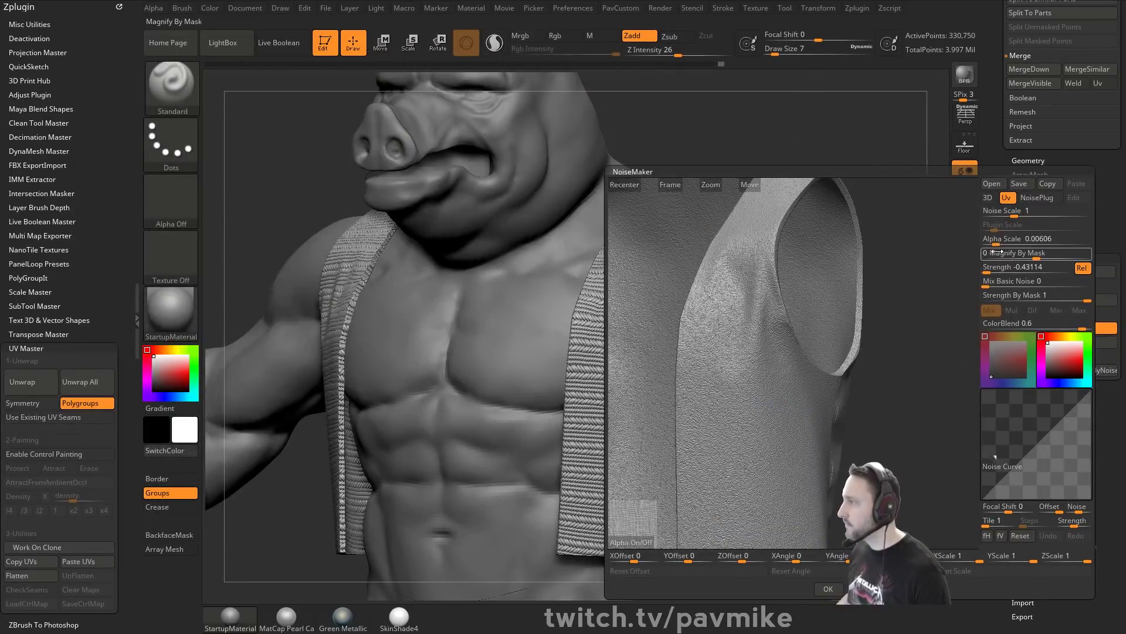
mouse_move(996, 243)
left_mouse_down()
mouse_move(988, 273)
mouse_move(1002, 273)
mouse_move(1005, 244)
left_mouse_up()
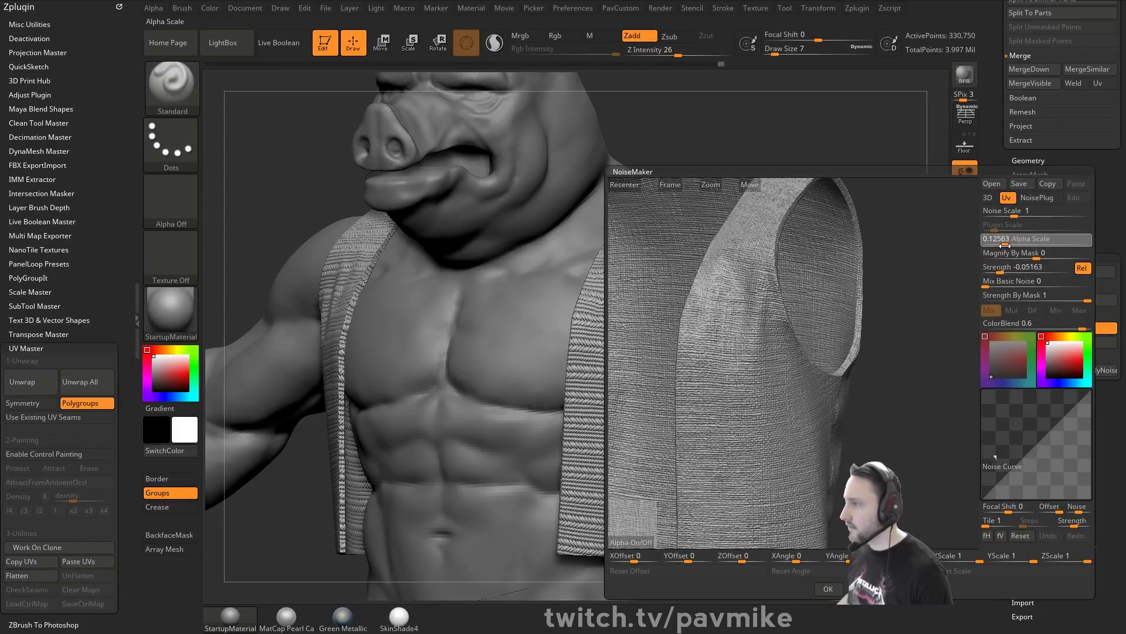
Inspect the linen texture on the vest's back and front, and set its Alpha Scale to 0.1941.
left_click_drag(928, 256, 958, 233)
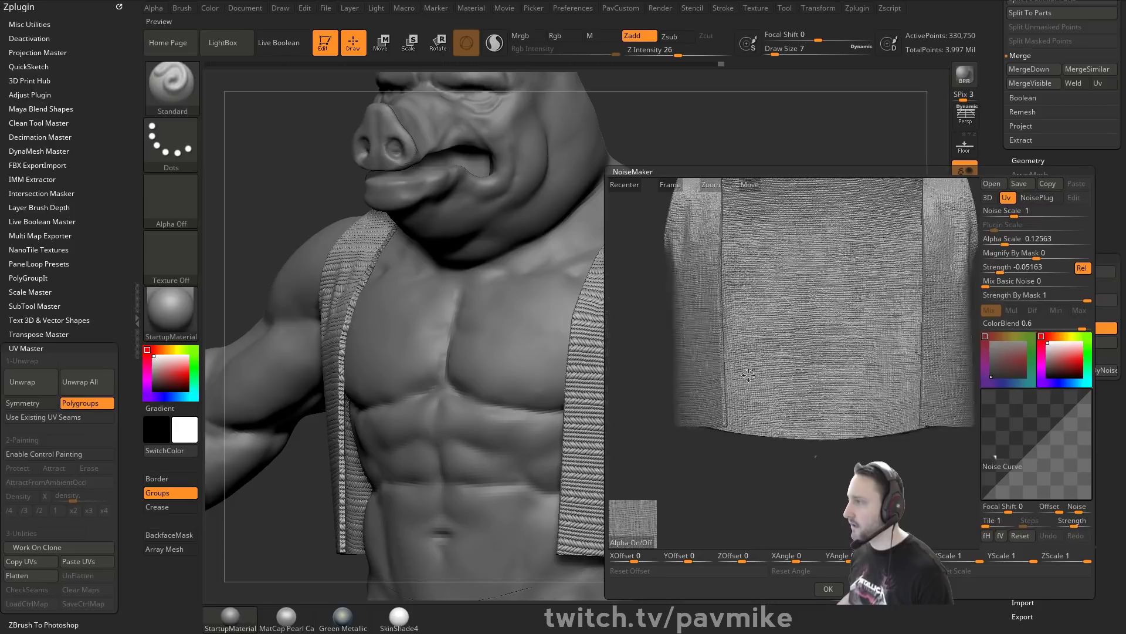
left_click_drag(791, 476, 913, 417)
left_click_drag(1004, 240, 880, 352)
left_click(1017, 239)
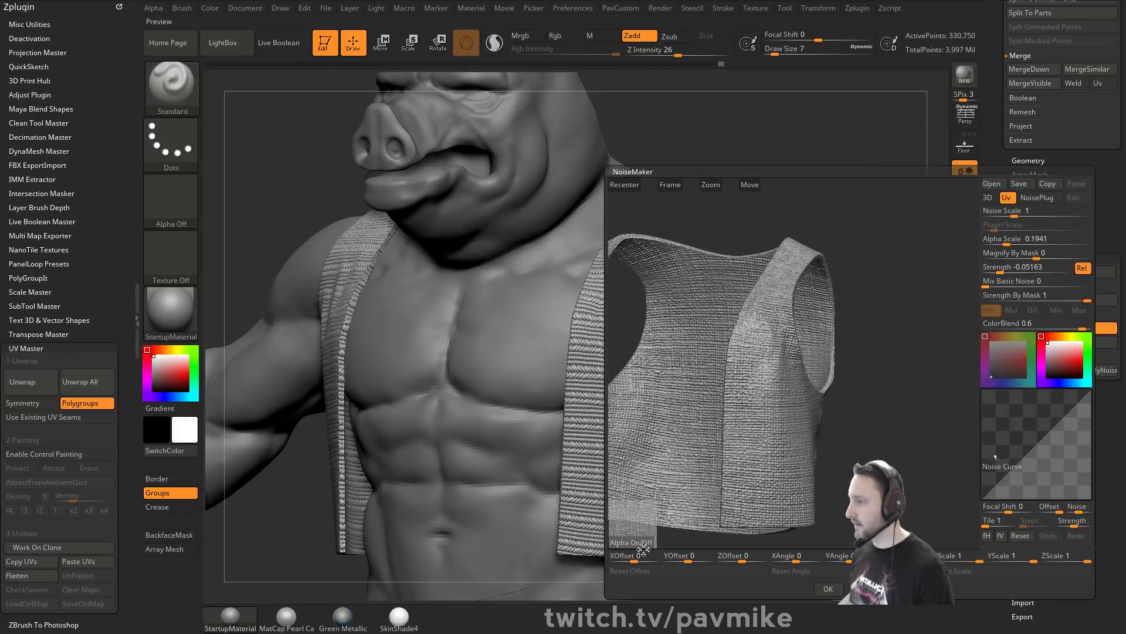
Load Woven pattern 06.jpg as the alpha, set Alpha Scale to 0.00795 and Strength to -0.1453, accept, and check the vest all around.
left_click(633, 542)
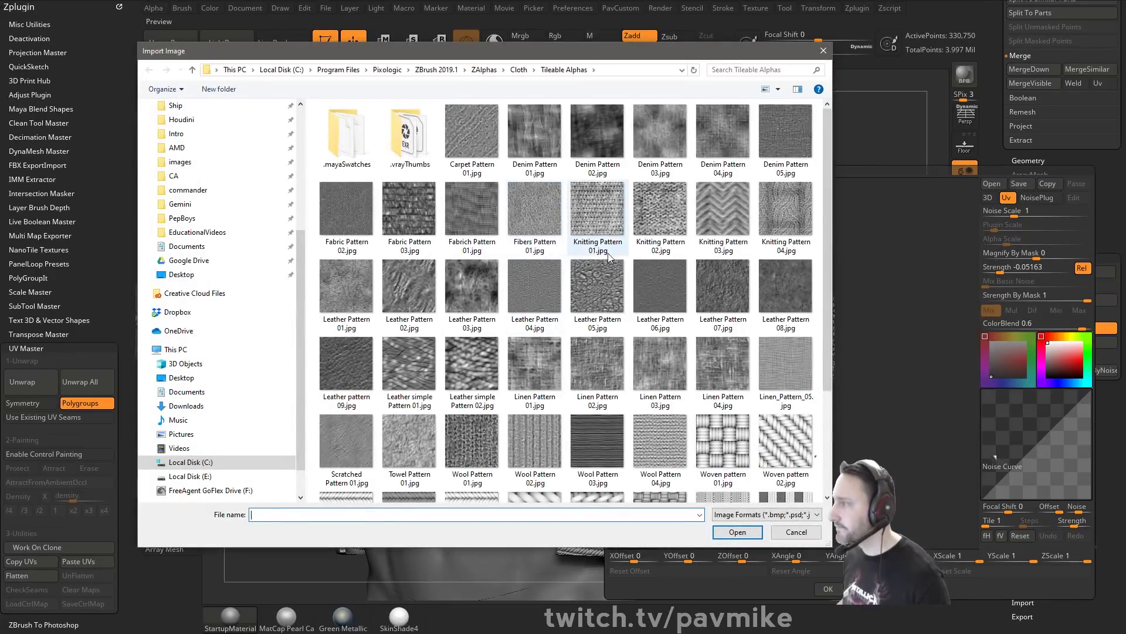
scroll(587, 252, "down", 2)
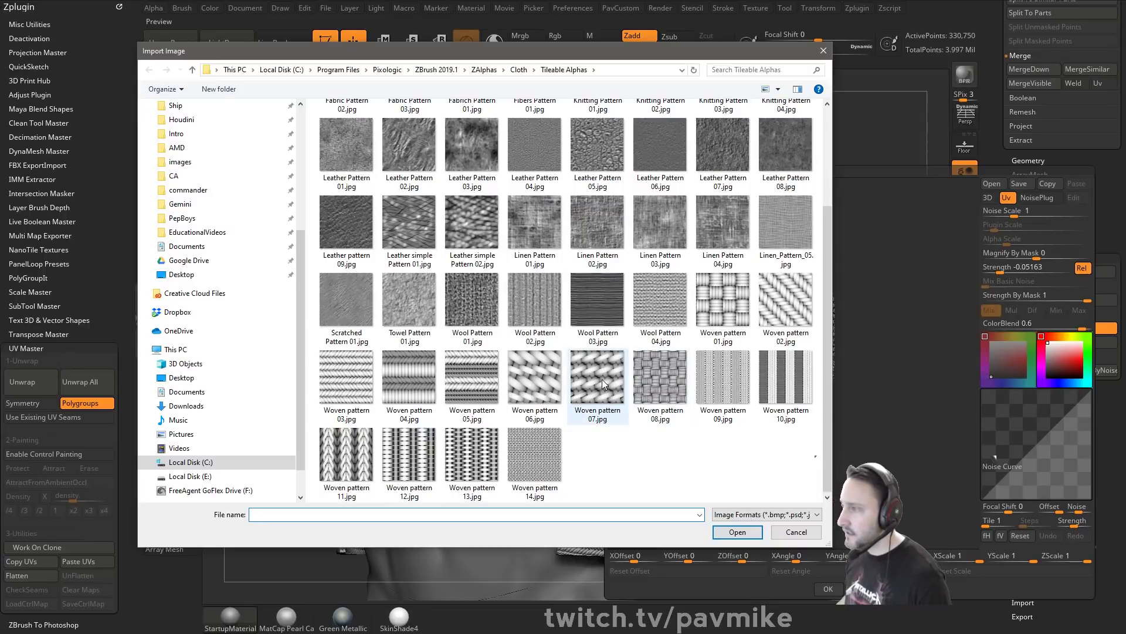
double_click(540, 373)
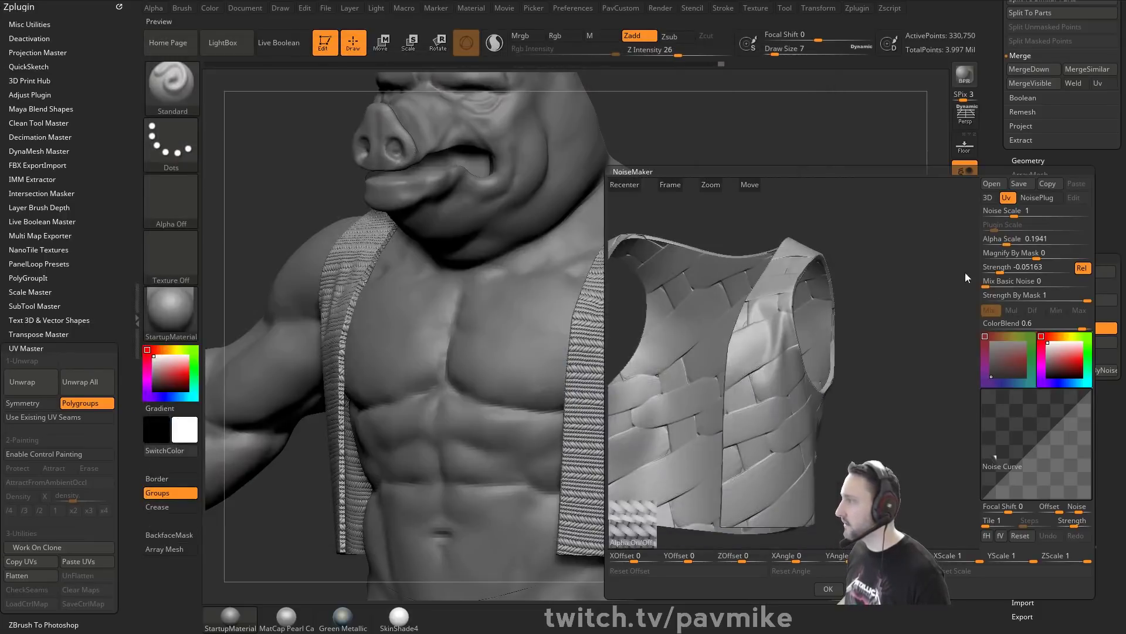
left_click_drag(1007, 239, 1000, 239)
left_click_drag(1000, 268, 995, 274)
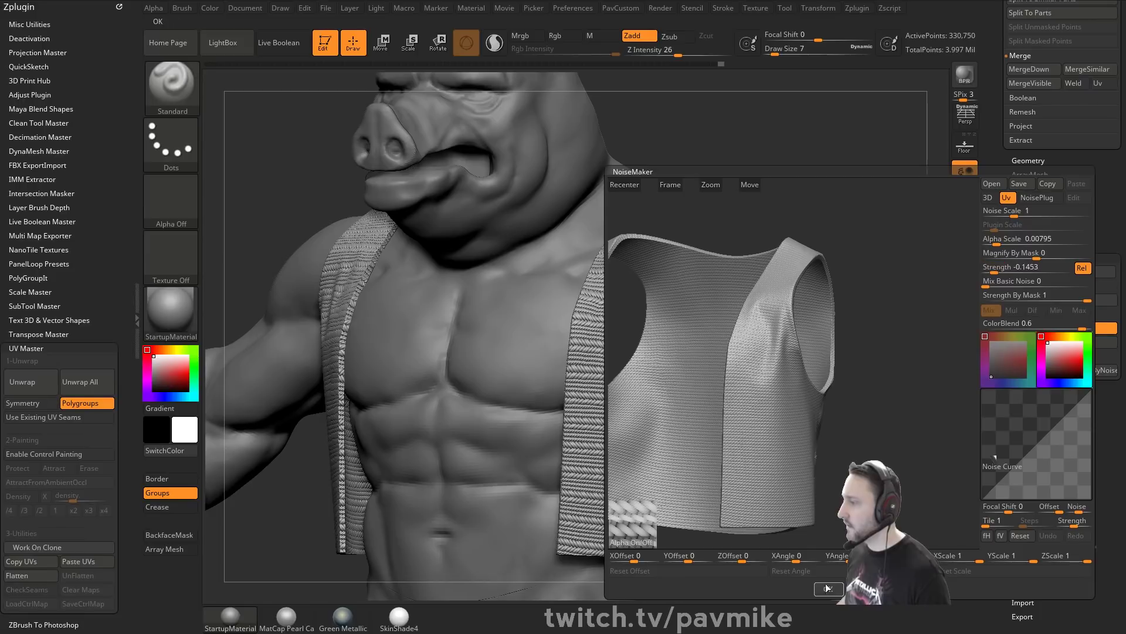
left_click(828, 588)
left_click_drag(857, 226, 773, 264, "alt")
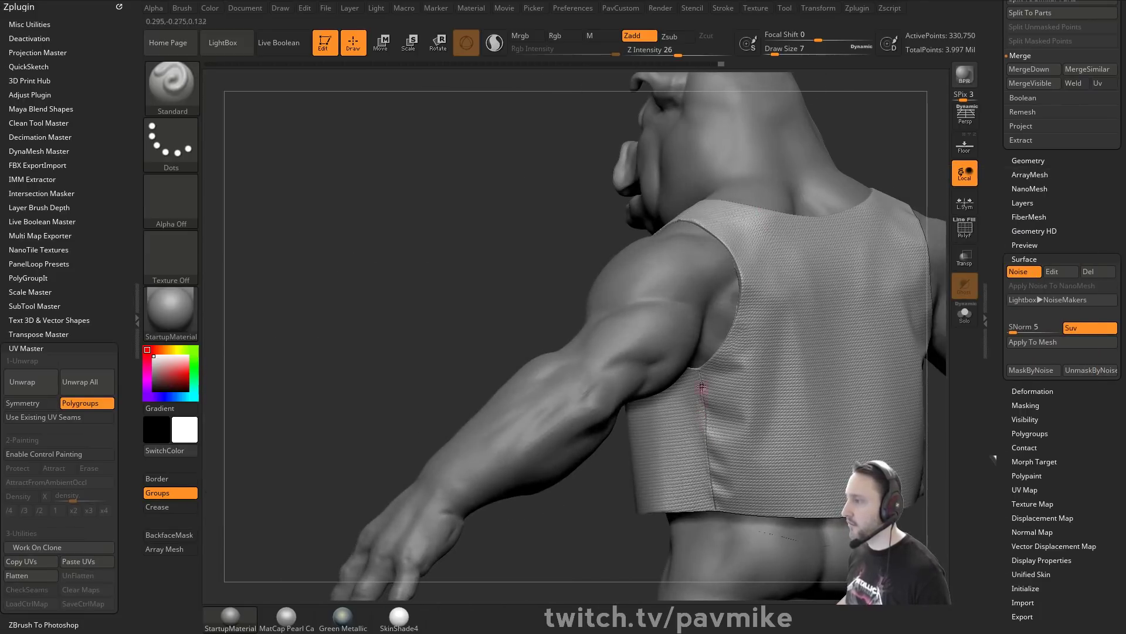
left_click_drag(514, 240, 793, 230)
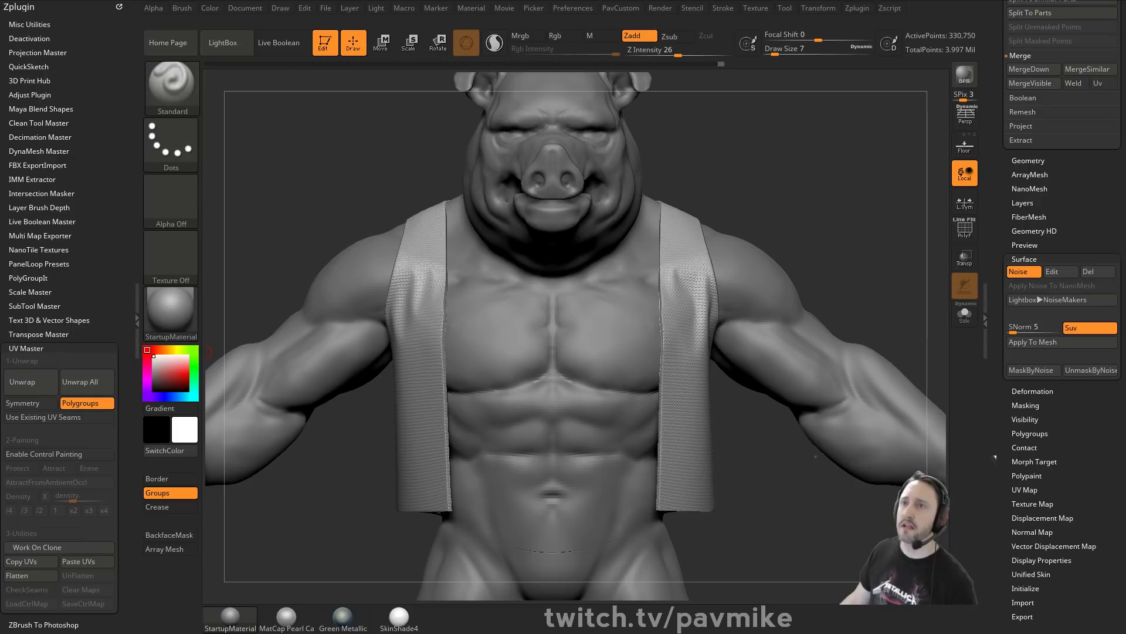
Switch to Marvelous Designer to view the vest on the pig avatar from the front, and return to ZBrush.
left_click(95, 631)
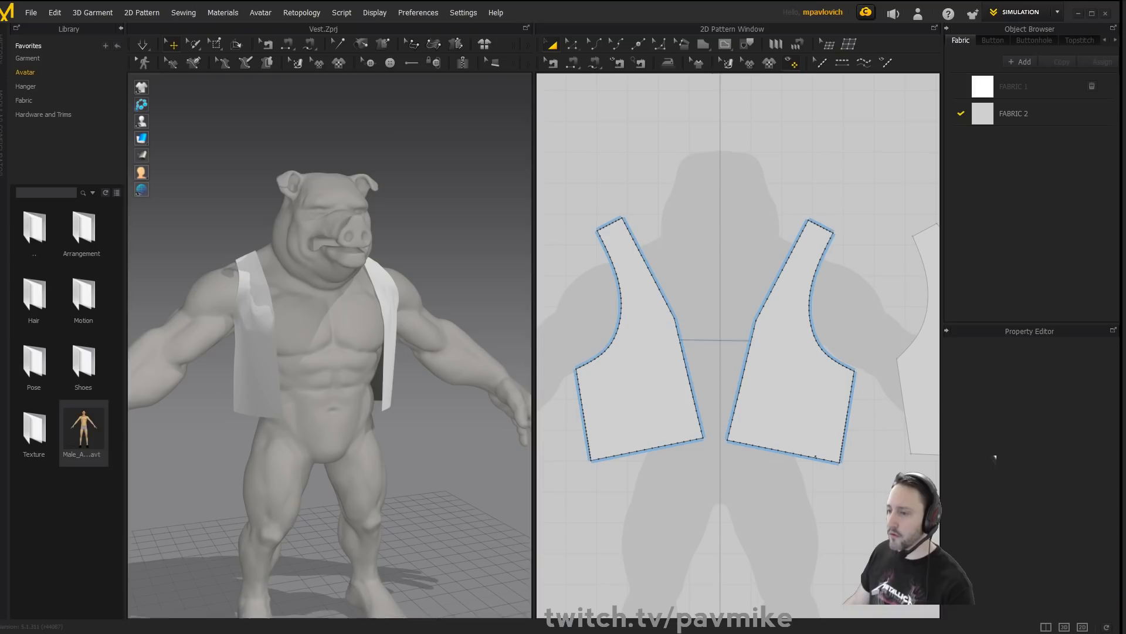
right_click_drag(441, 202, 418, 197)
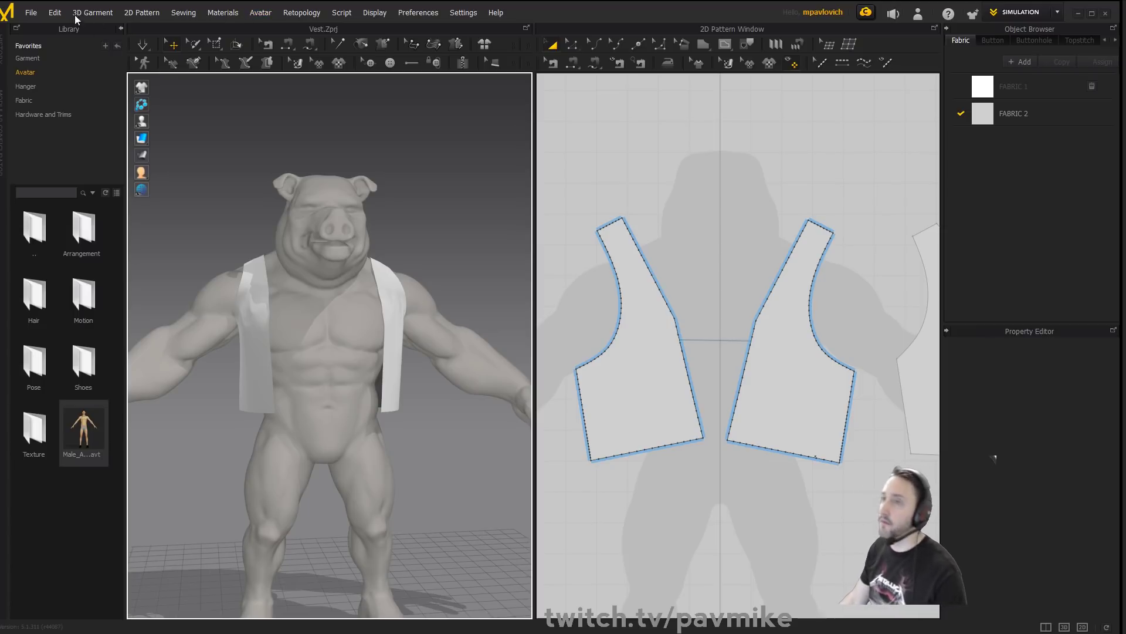
key("alt+Tab")
Try applying the vest's woven noise to the mesh, and undo it.
left_click_drag(389, 211, 801, 154)
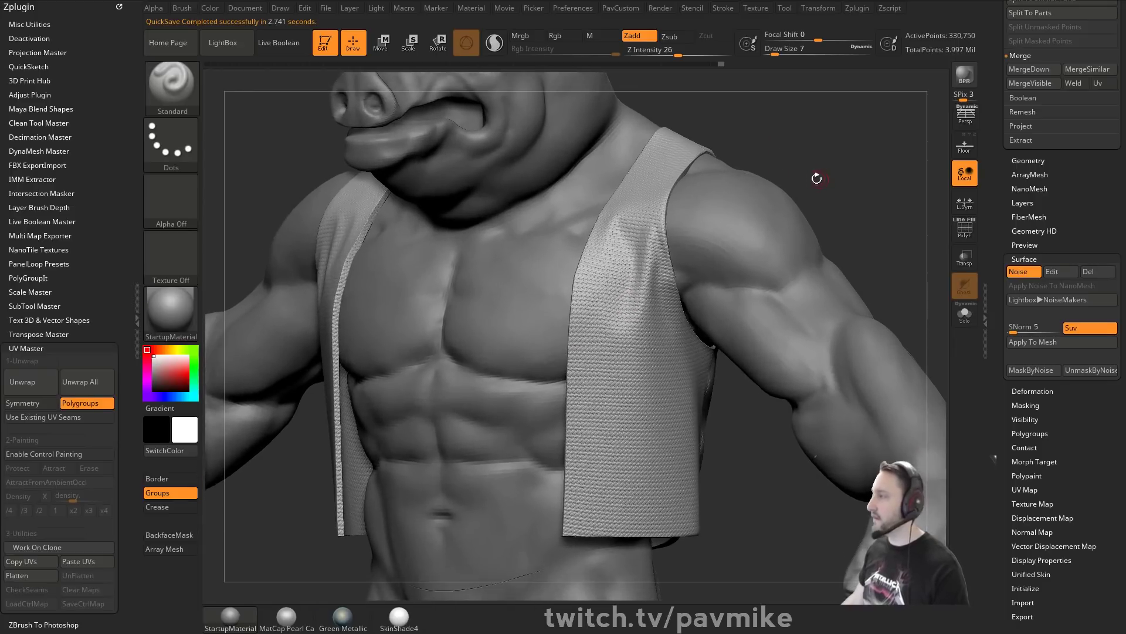
left_click(1046, 344)
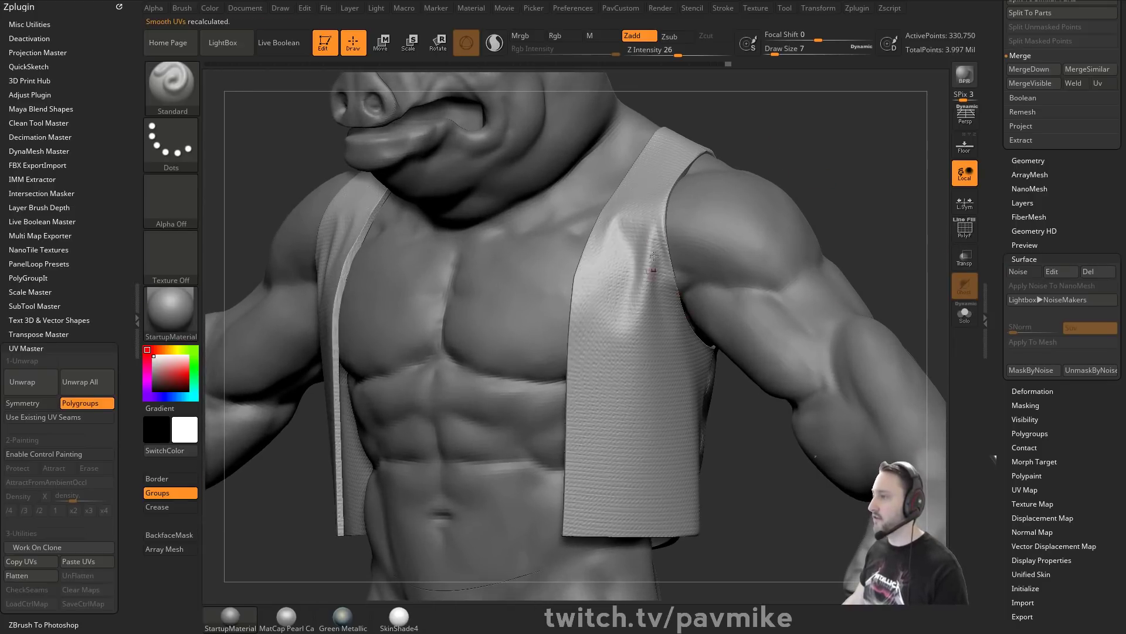
key("ctrl+z")
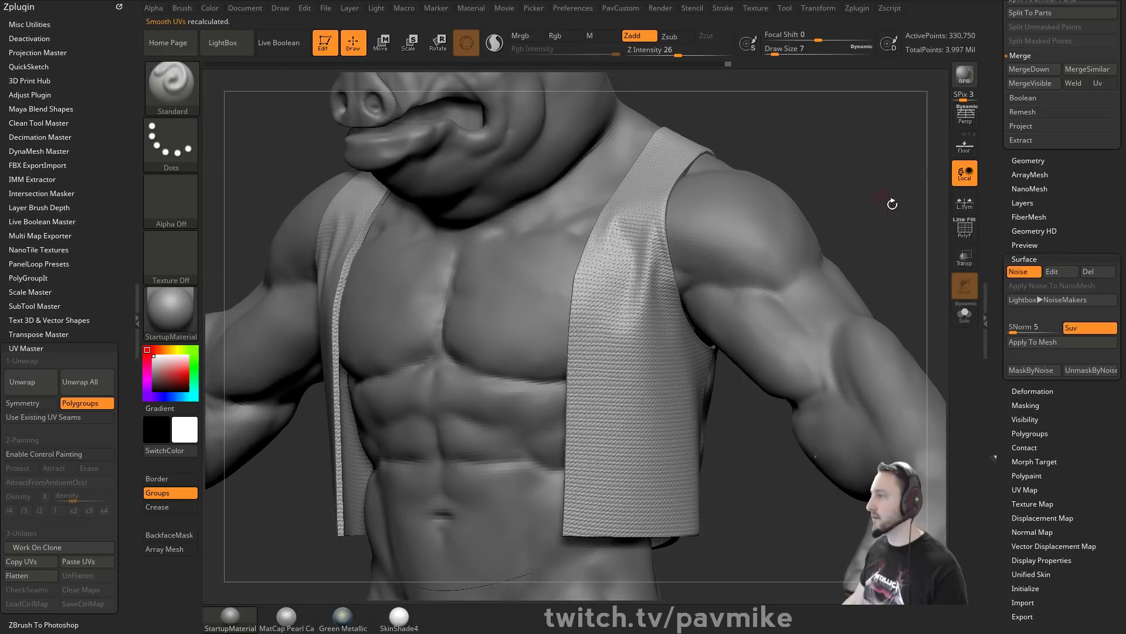
Reopen the vest's noise settings, raise the Alpha Scale for a larger, coarser weave, and accept.
left_click(1062, 271)
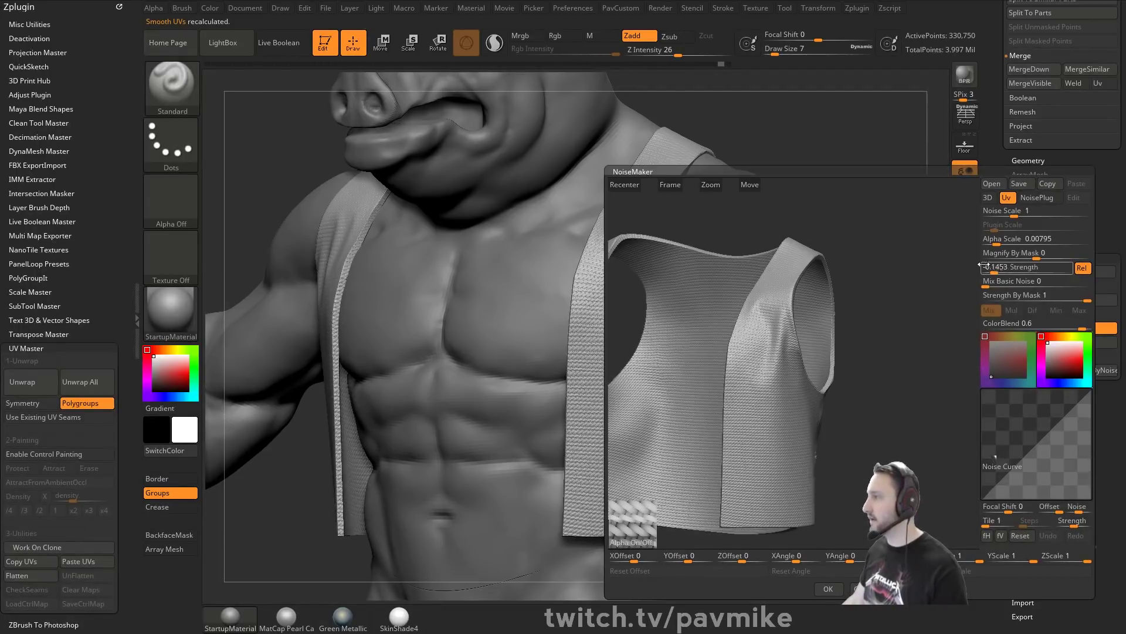
left_click_drag(995, 243, 1008, 271)
left_click(828, 589)
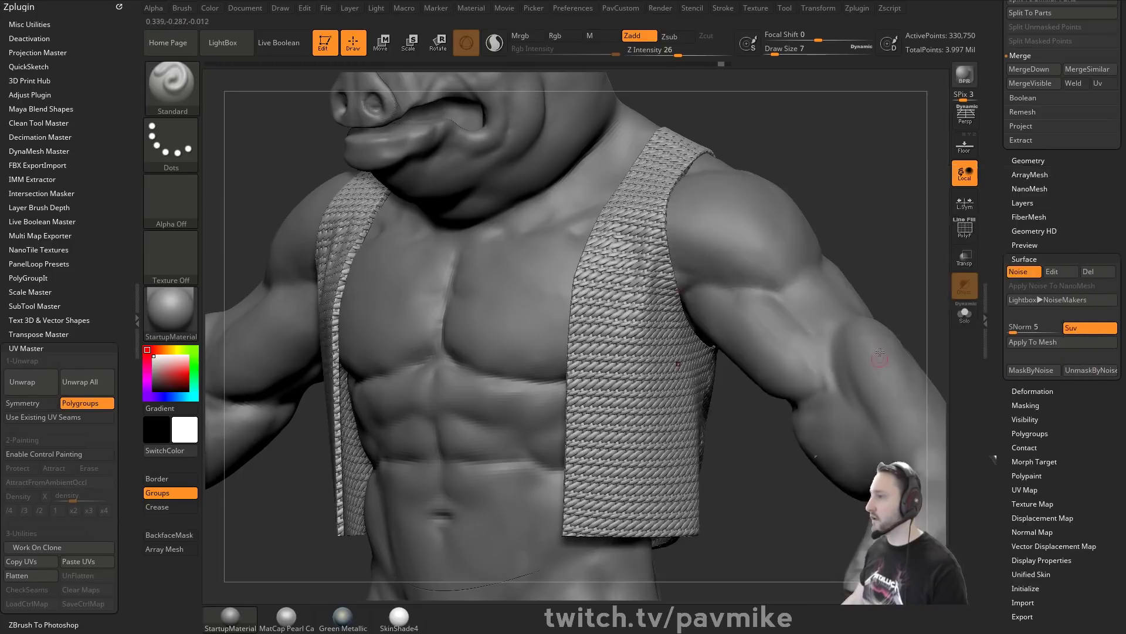
Raise the vest to its highest subdivision level, 6, and create a new layer on it.
left_click(1023, 203)
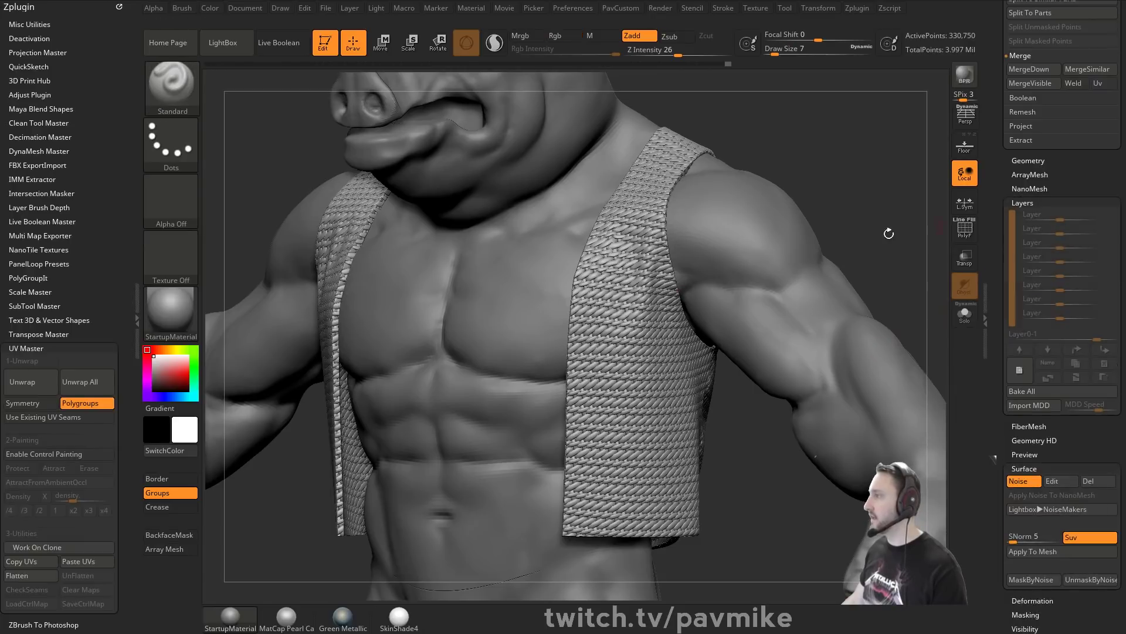
scroll(1017, 314, "down", 2)
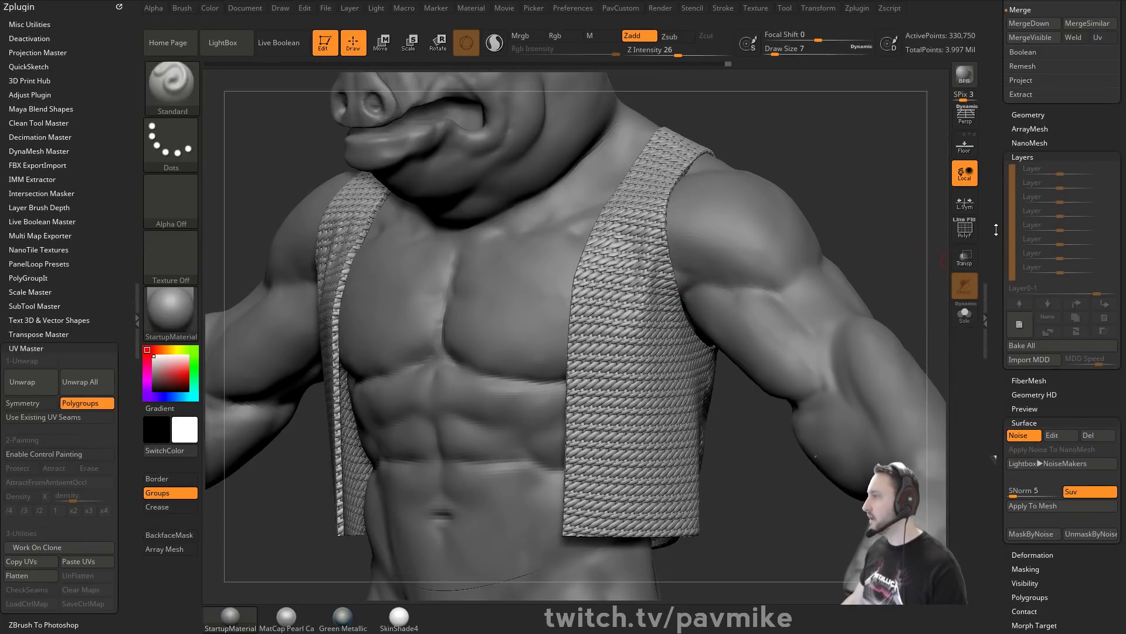
left_click(1018, 318)
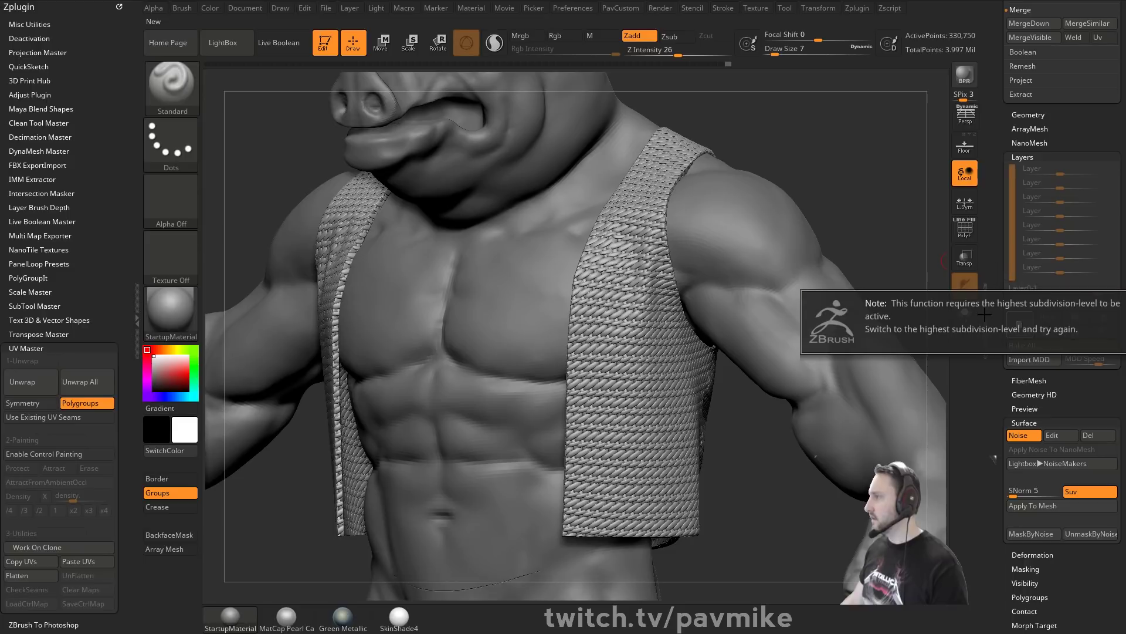
left_click(1028, 115)
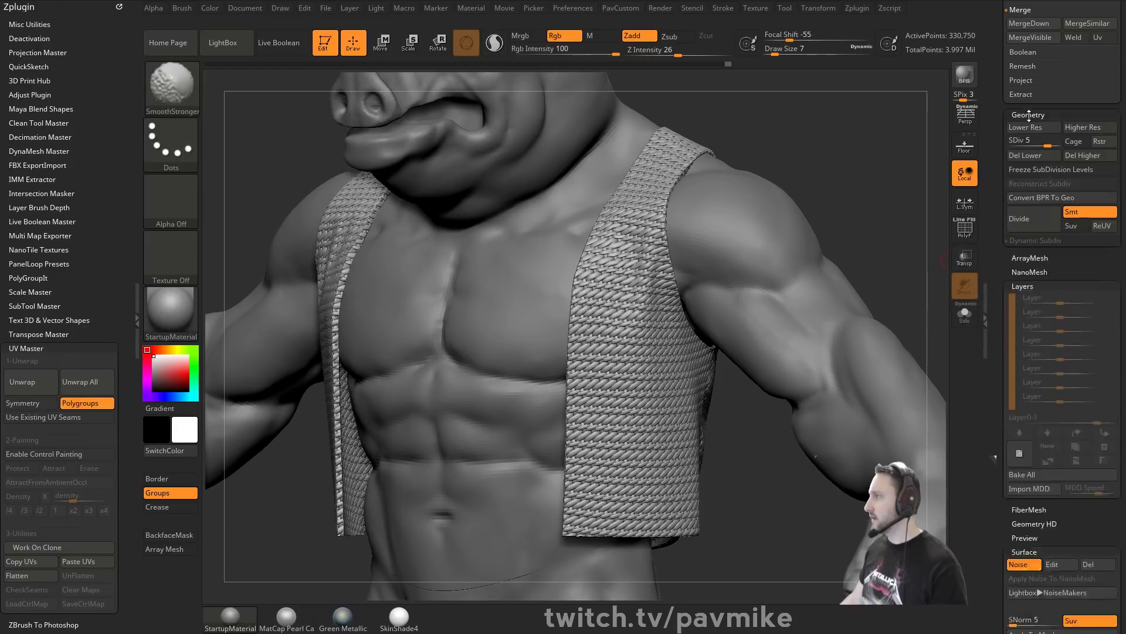
left_click_drag(1020, 140, 1028, 135)
left_click(1028, 115)
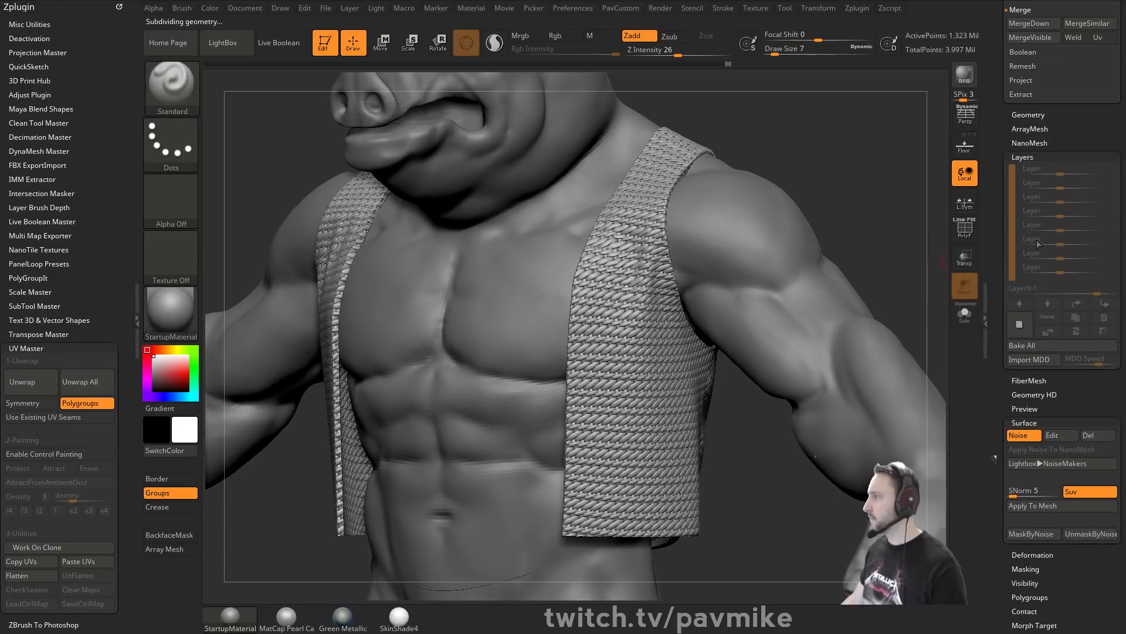
left_click(1023, 322)
Store a morph target for the vest and apply the woven noise to its mesh on the new layer.
left_click_drag(995, 311, 995, 197)
left_click(1018, 275)
left_click(1021, 285)
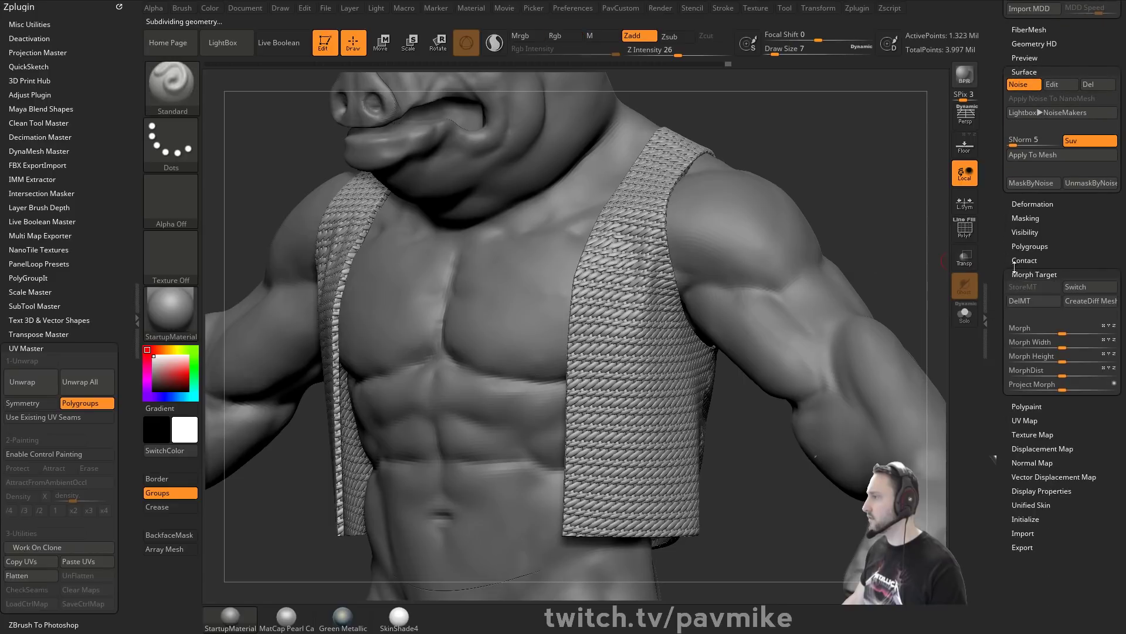
left_click_drag(1002, 241, 1002, 324)
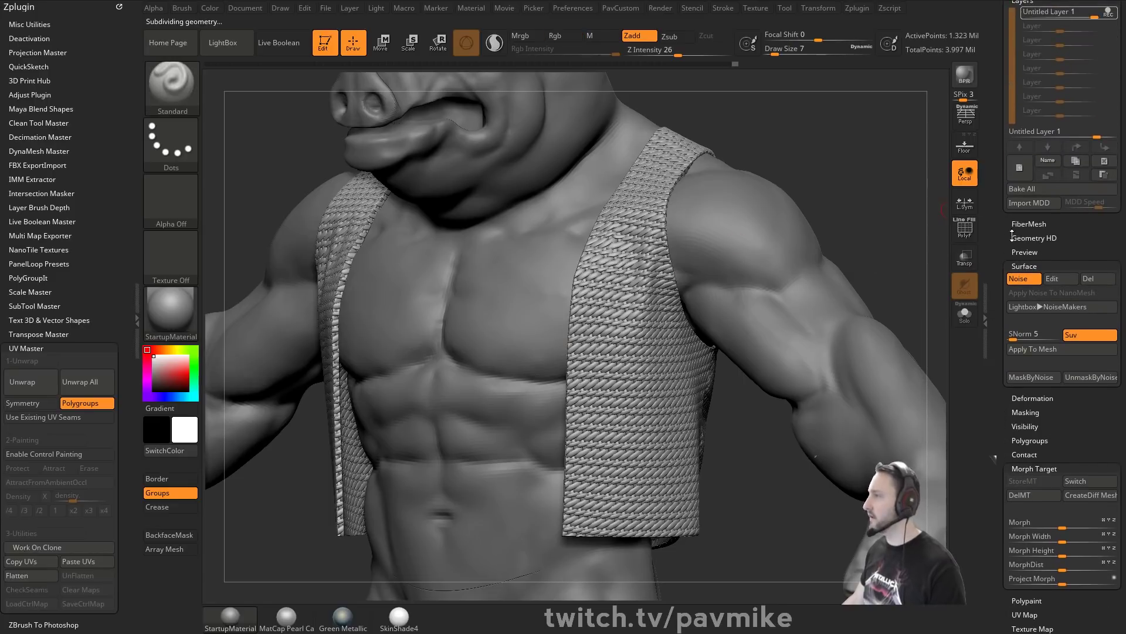
left_click(1033, 349)
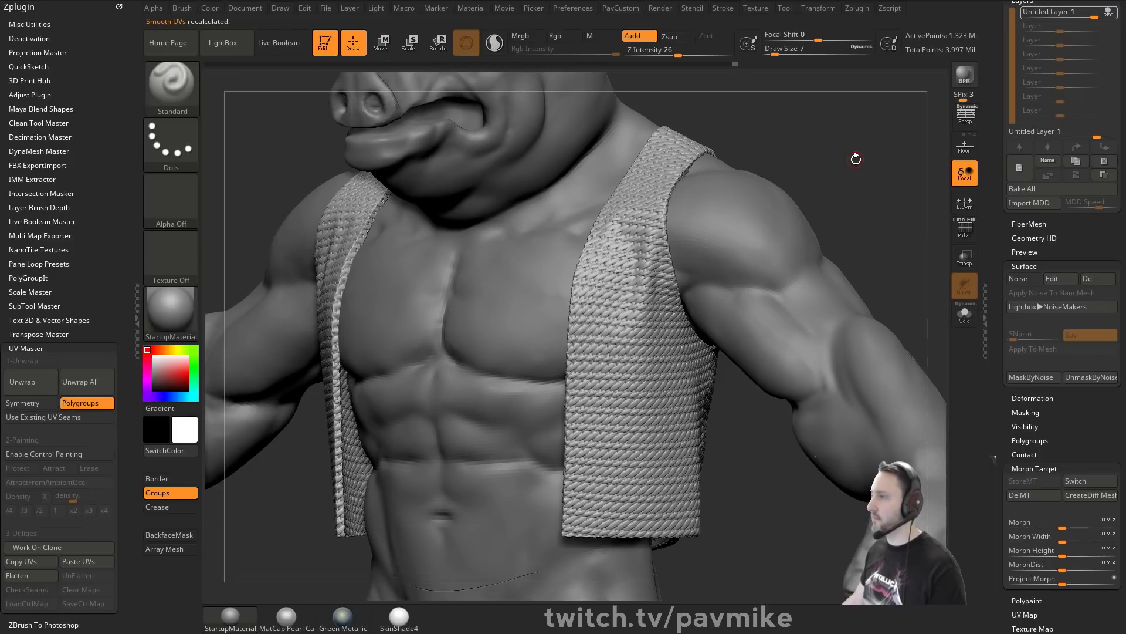
mouse_move(855, 159)
left_mouse_down()
mouse_move(872, 151)
mouse_move(855, 154)
left_mouse_up()
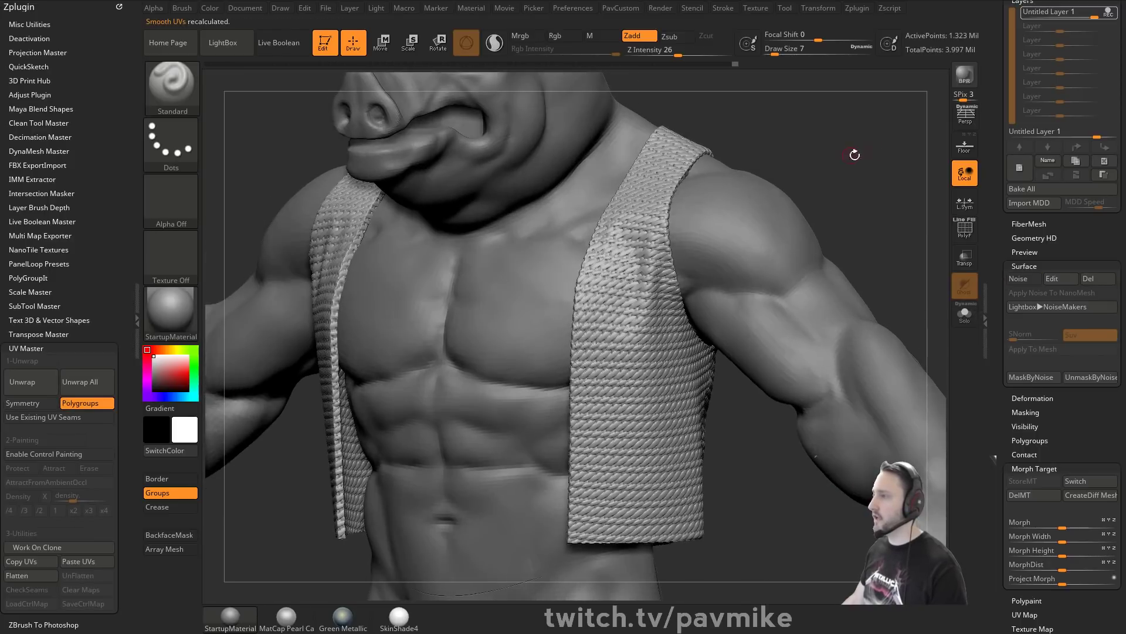
Set the vest layer's intensity to 1.80512 and inspect the woven texture on the whole character.
scroll(1021, 71, "up", 3)
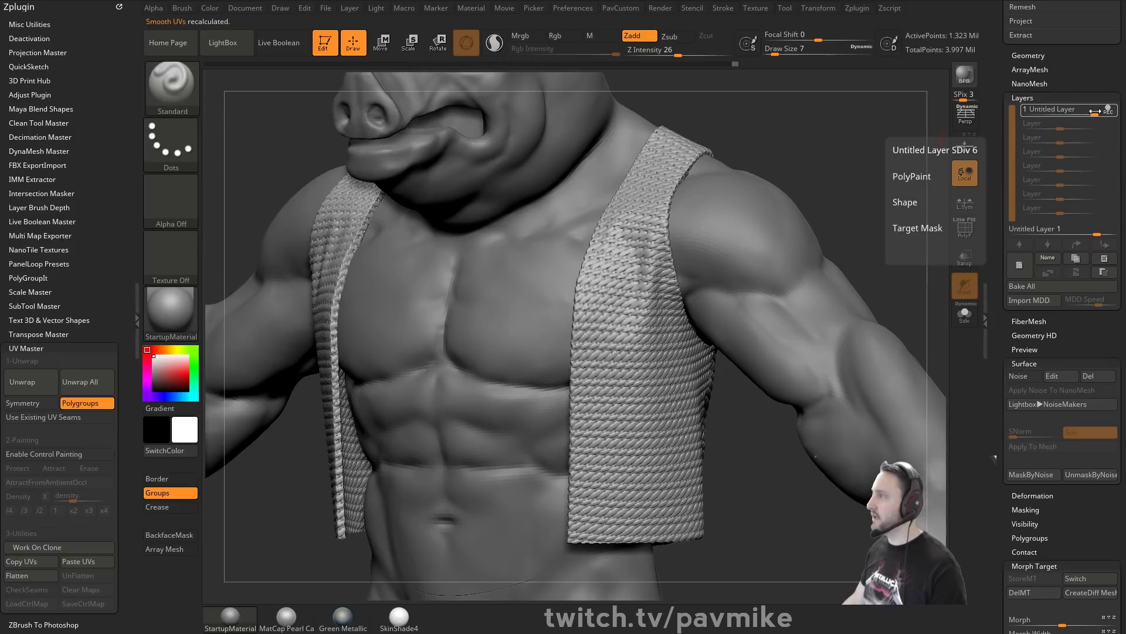
mouse_move(1095, 113)
left_mouse_down()
mouse_move(1070, 118)
mouse_move(1110, 119)
left_mouse_up()
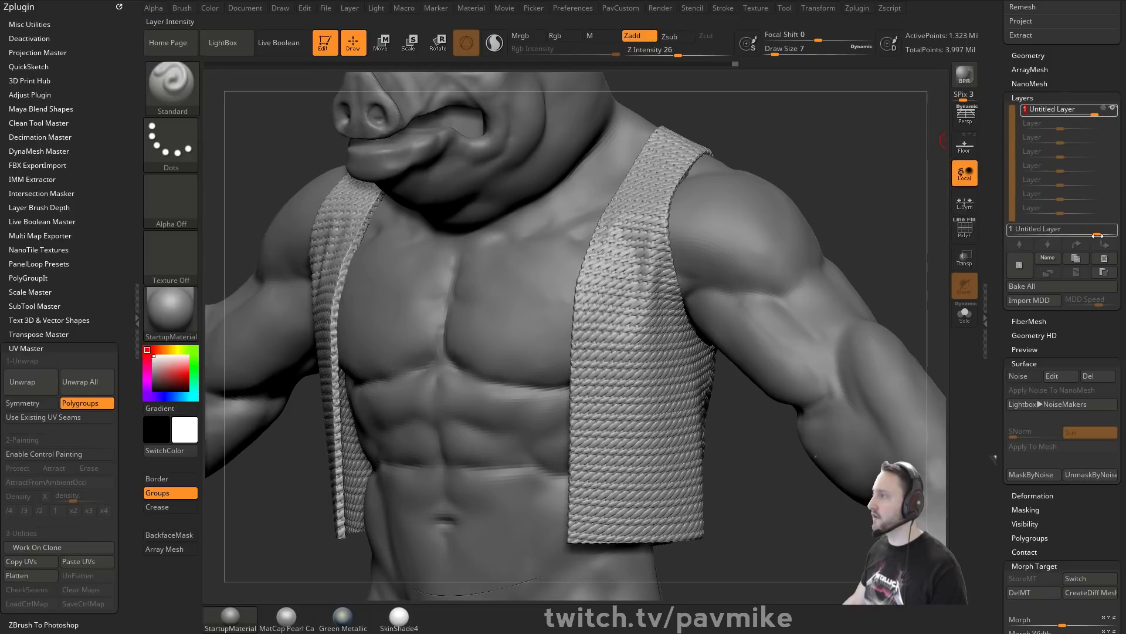
left_click_drag(1094, 234, 1102, 234)
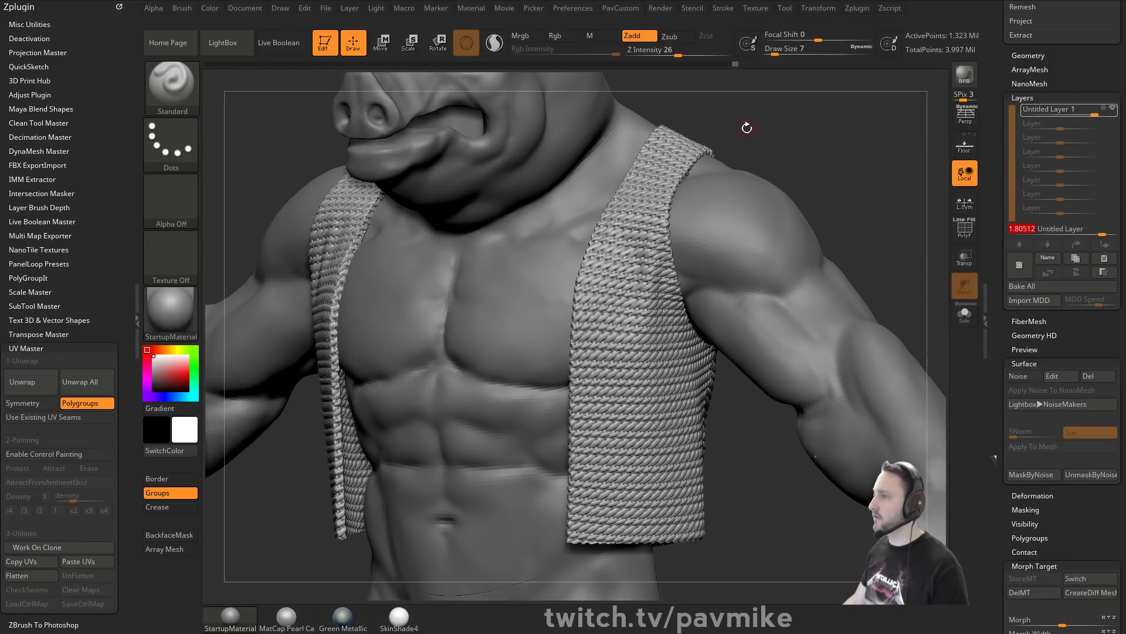
key("f")
left_click_drag(802, 172, 641, 214, "alt")
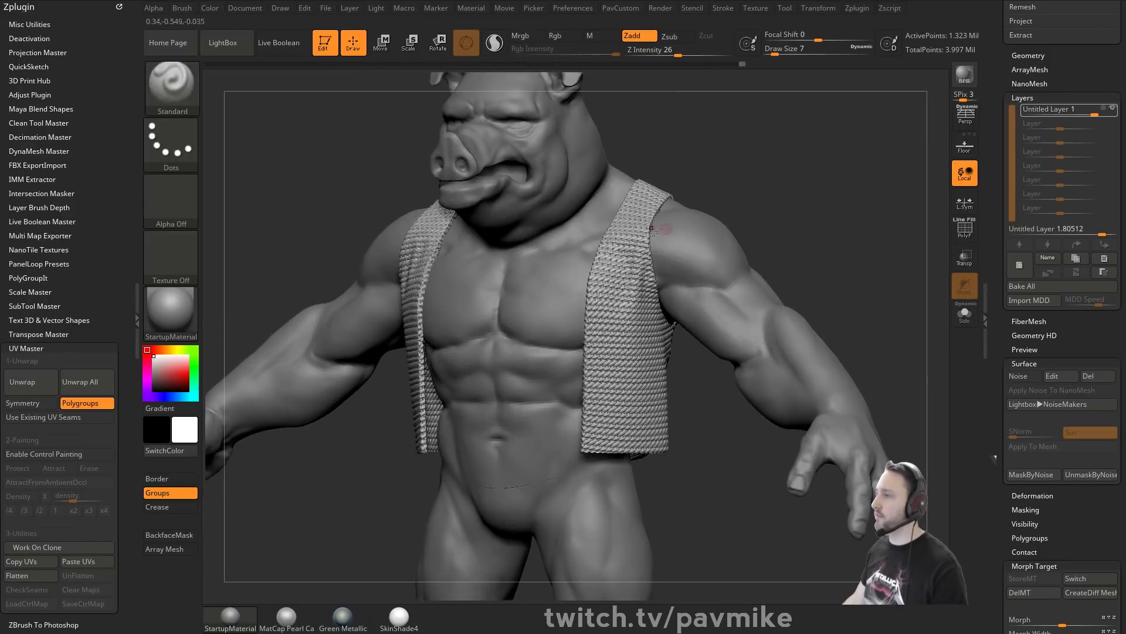
left_click_drag(777, 175, 705, 310, "alt")
left_click_drag(897, 120, 713, 223, "alt")
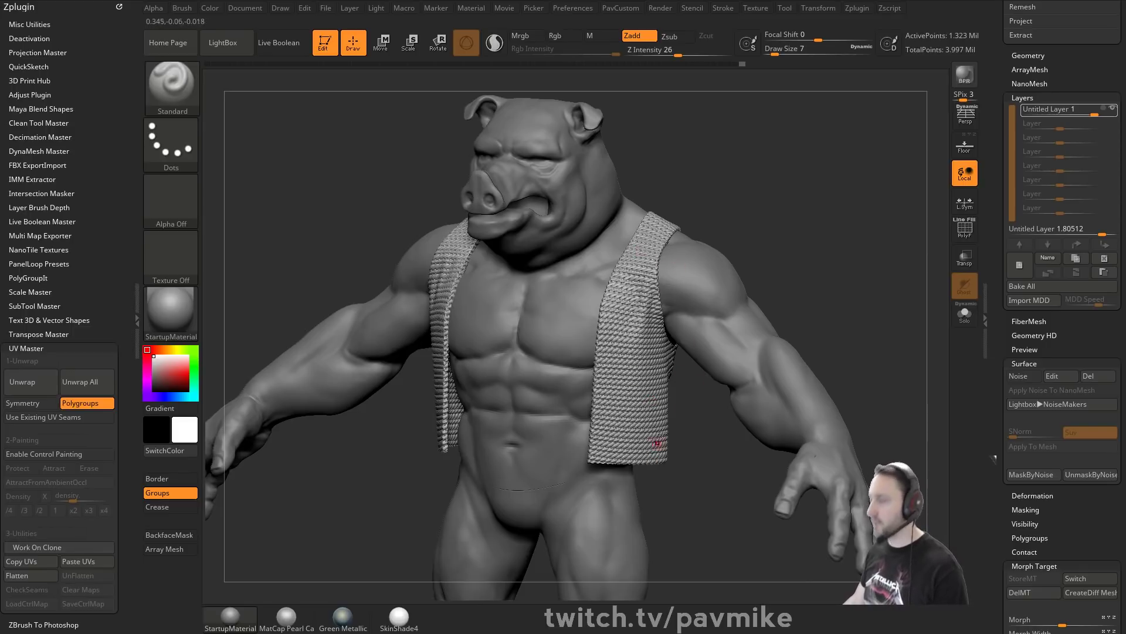
left_click_drag(813, 234, 810, 228)
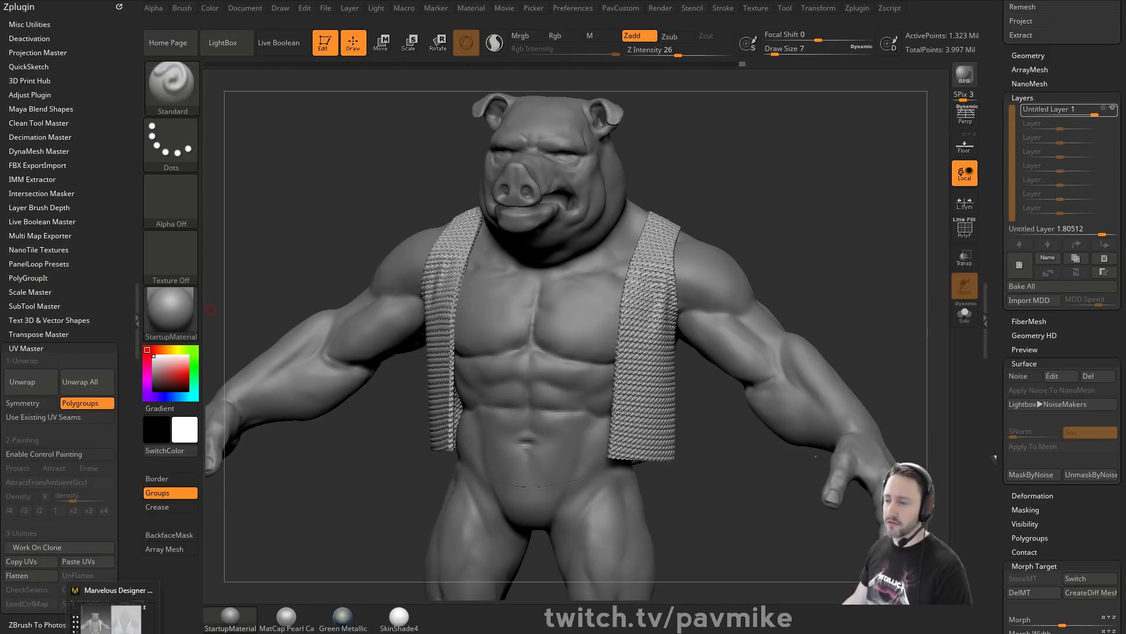
Switch to Marvelous Designer, duplicate the front panel on the pig's left side, and place the copy above the shoulder in both views.
left_click(113, 630)
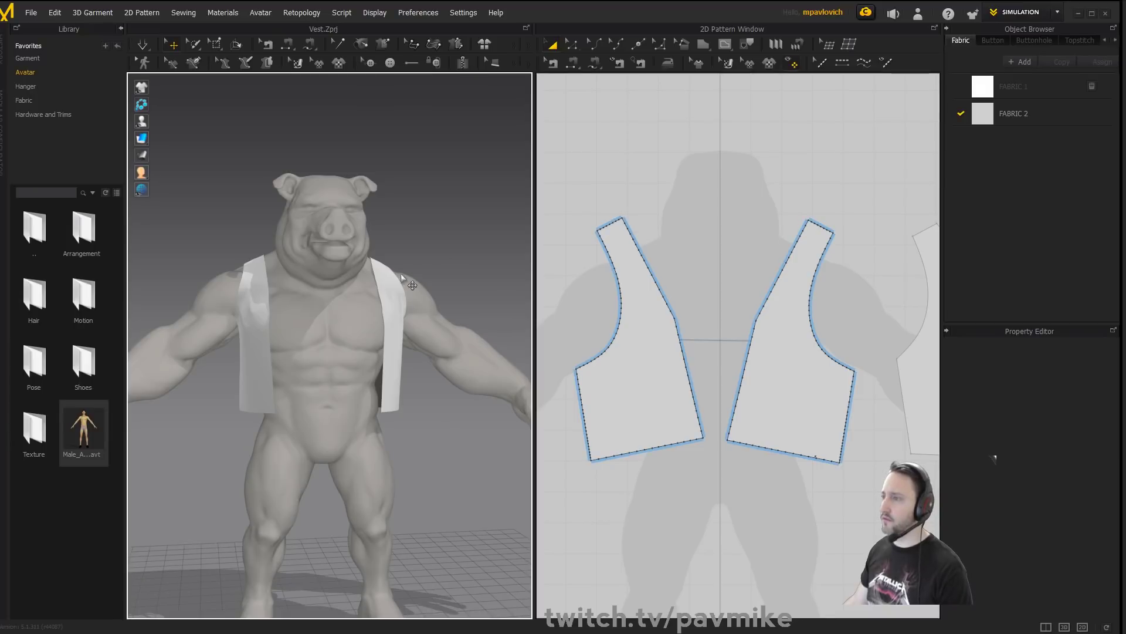
right_click_drag(411, 284, 372, 269)
middle_click_drag(663, 236, 493, 234)
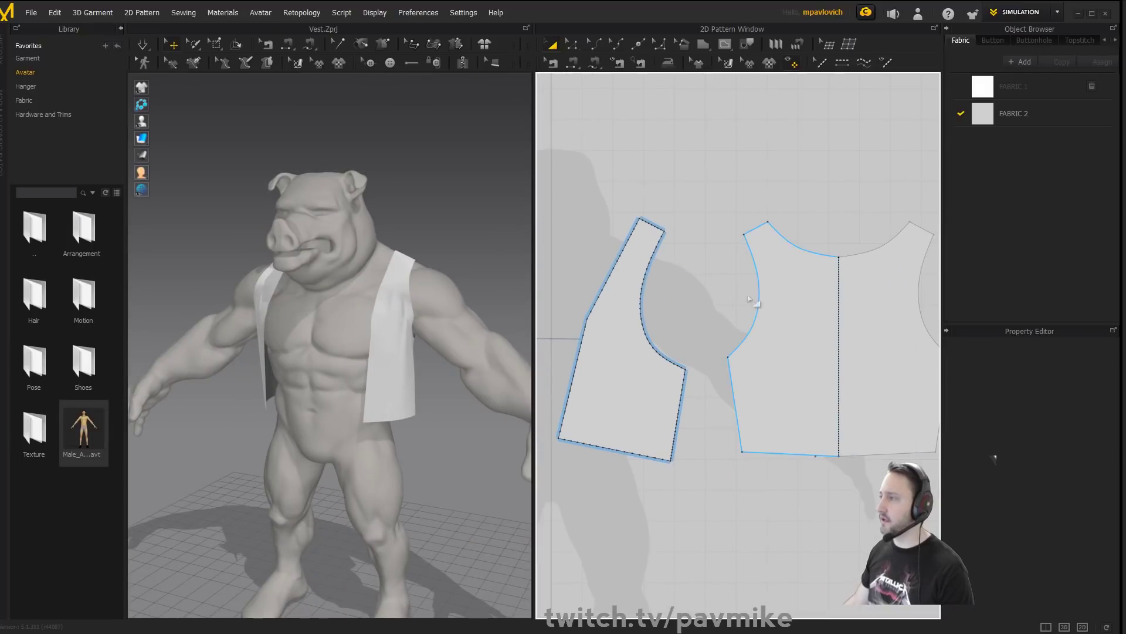
left_click(628, 288)
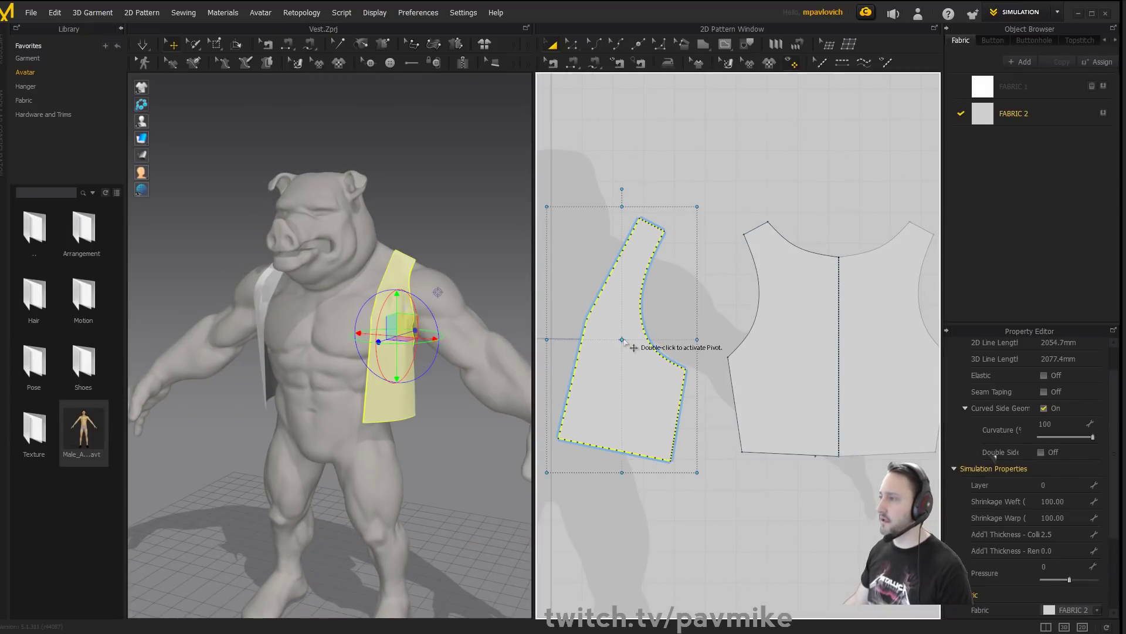
left_click(657, 304)
left_click(630, 333)
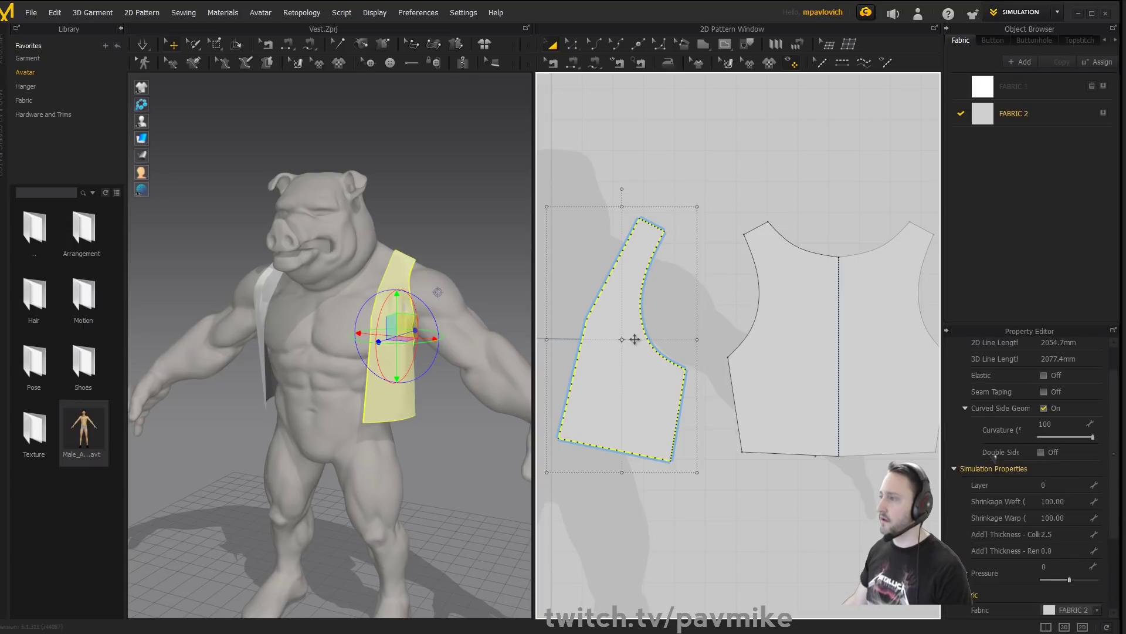
left_click_drag(631, 333, 718, 169)
scroll(840, 169, "down", 2)
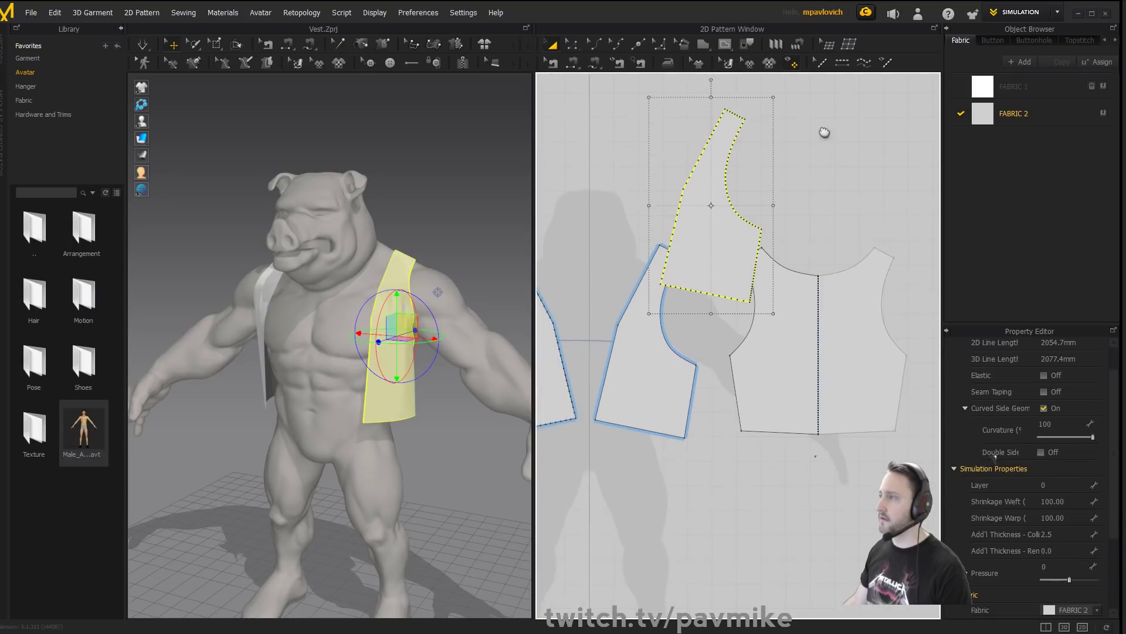
middle_click_drag(825, 134, 876, 172)
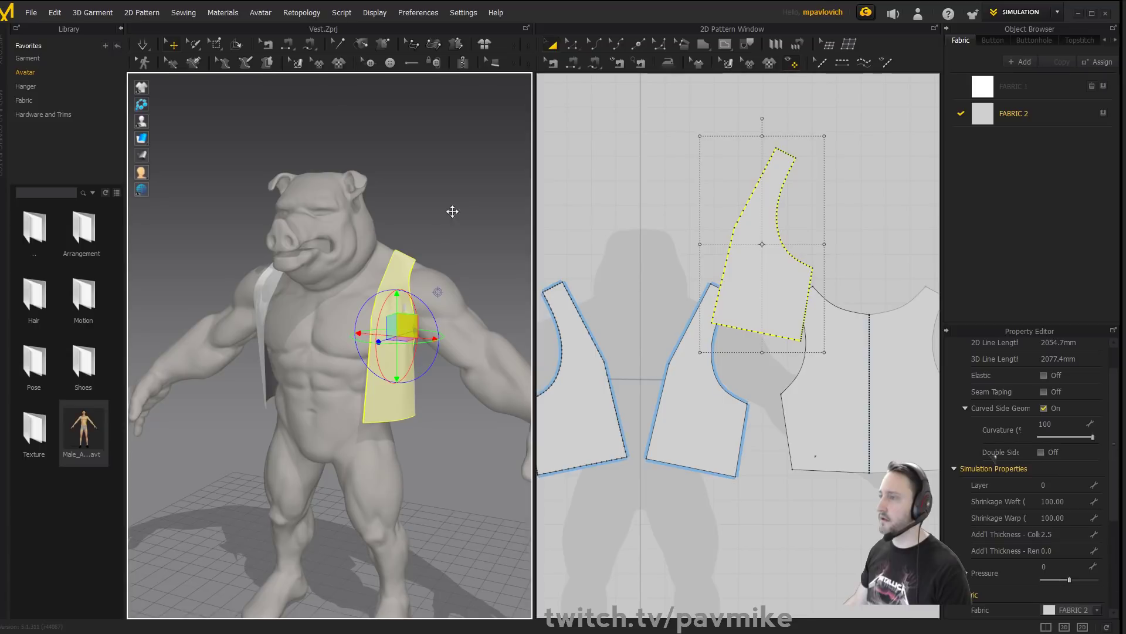
left_click_drag(405, 317, 455, 208)
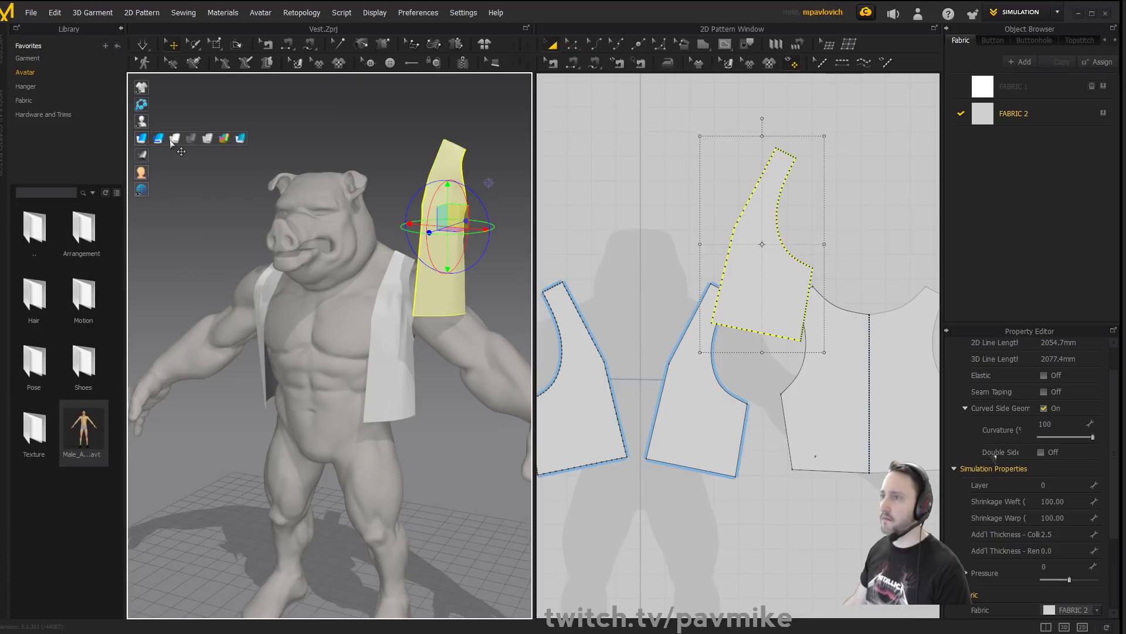
Show the garment's mesh in the 3D view and compare the copied panel's mesh with the vest's from front and back.
left_click(172, 141)
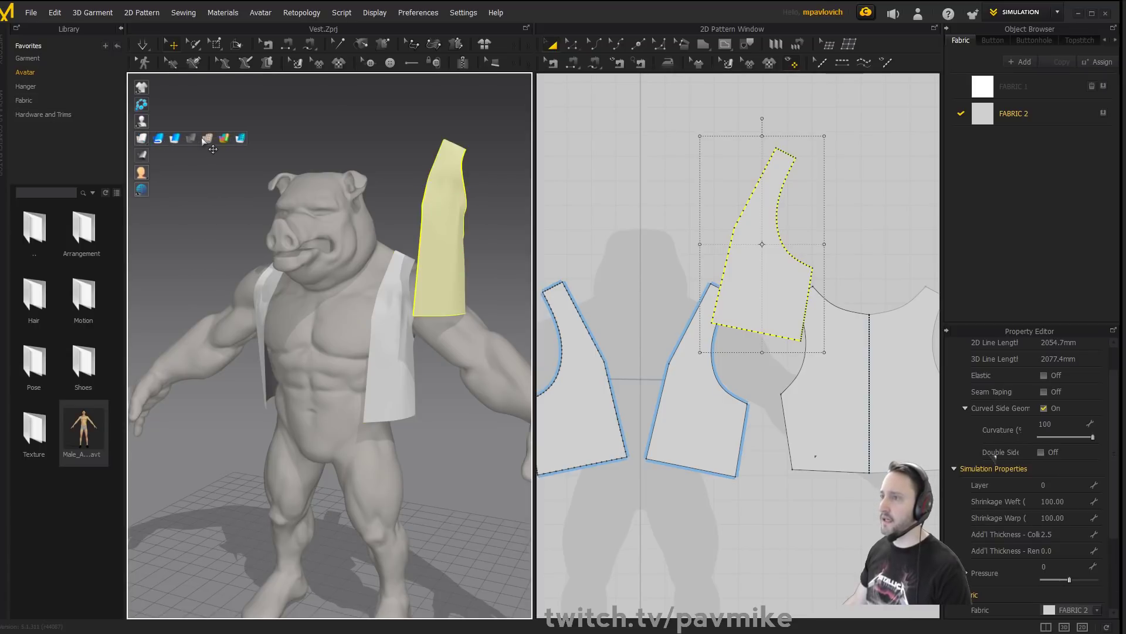
left_click(207, 138)
right_click_drag(284, 143, 319, 161)
right_click_drag(492, 189, 284, 197)
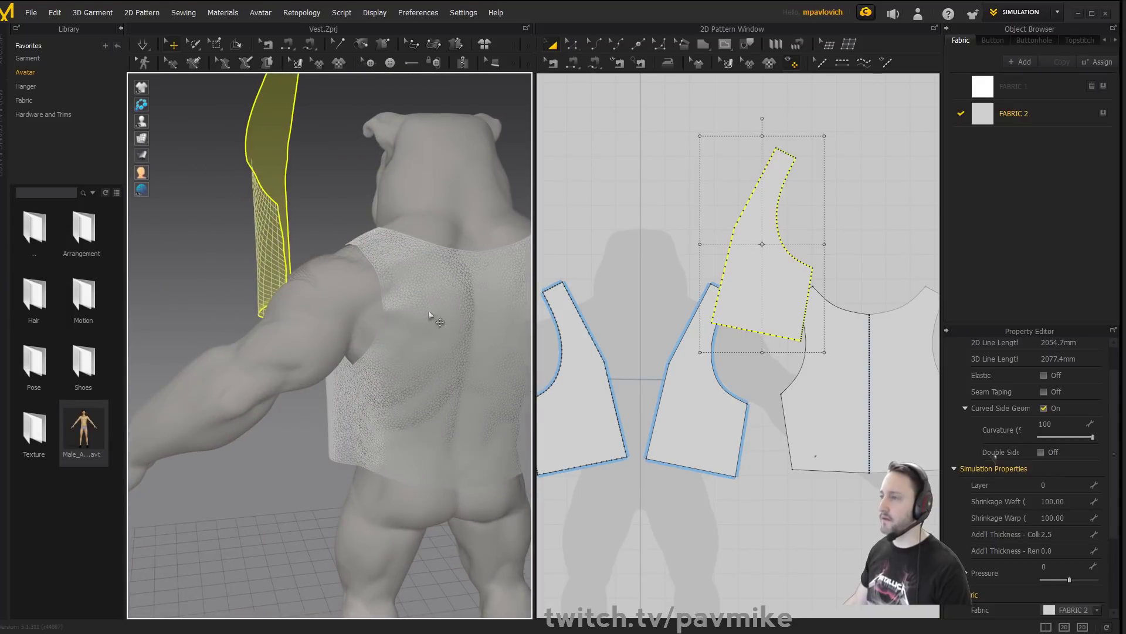
right_click_drag(429, 315, 359, 206)
left_click(446, 204)
left_click(359, 206)
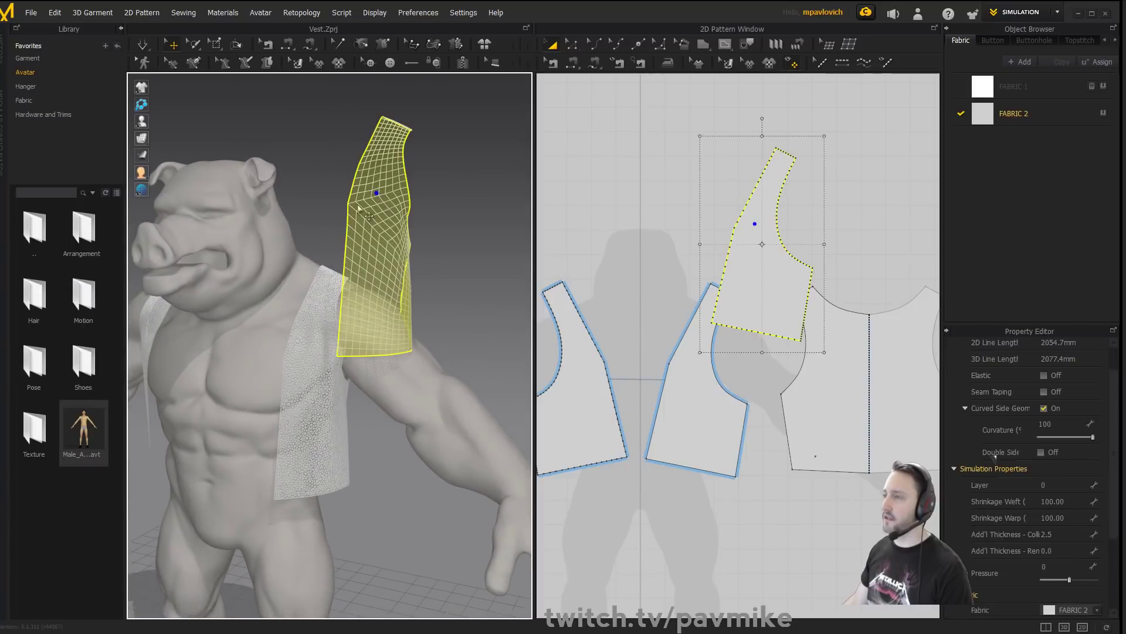
right_click_drag(429, 183, 281, 161)
right_click_drag(399, 253, 506, 290)
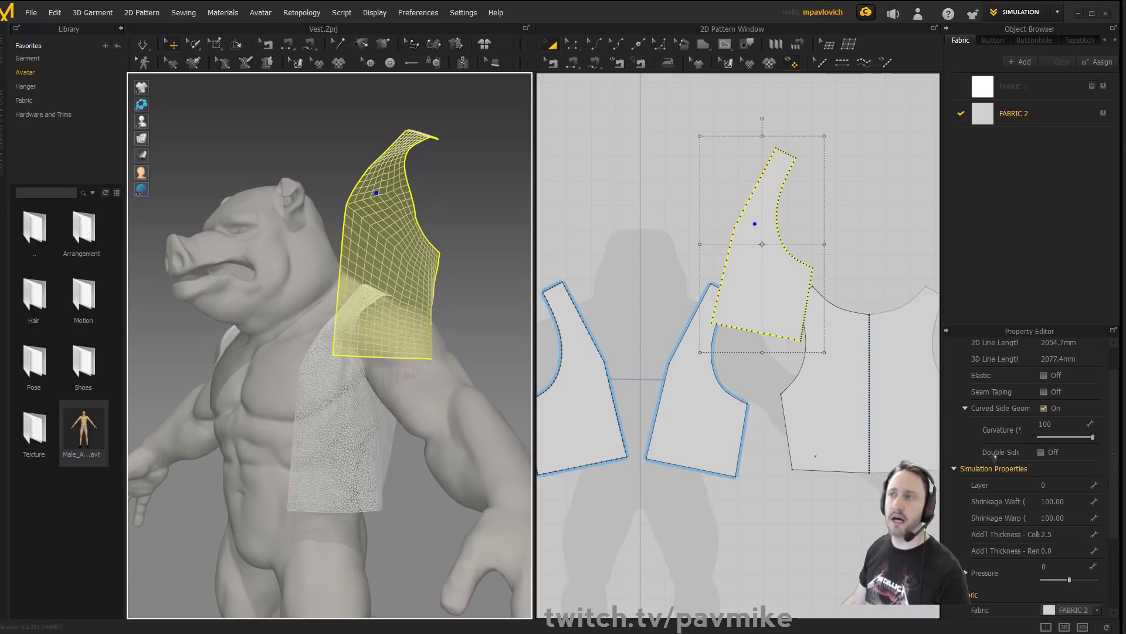
Switch to ZBrush, leave edit mode and clear the character from the canvas.
key("alt+Tab")
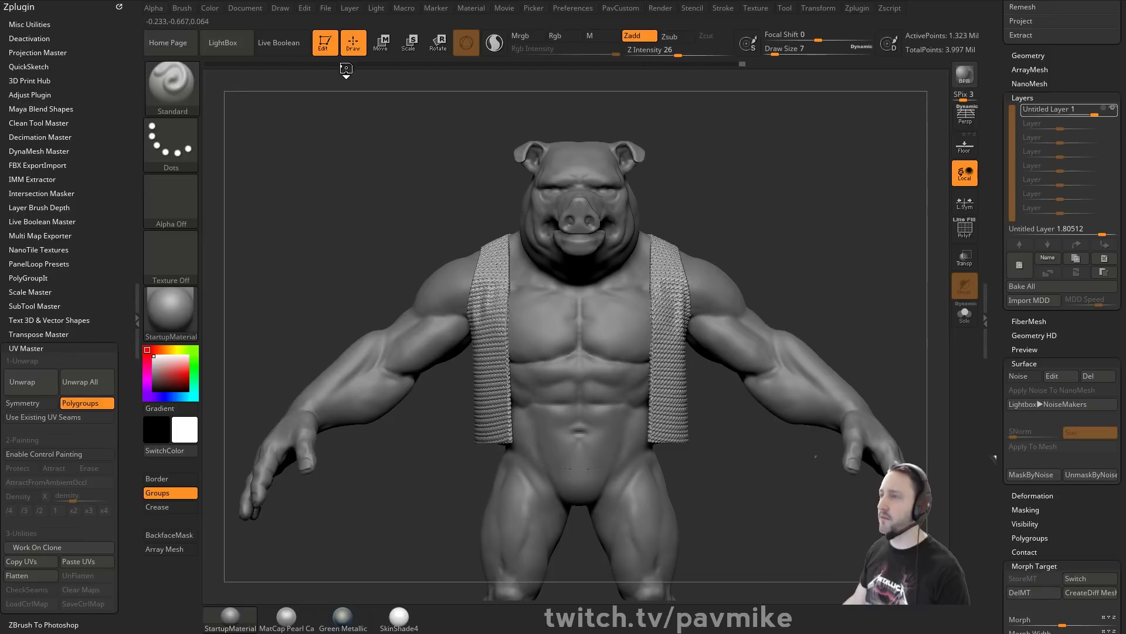
left_click(333, 50)
key("ctrl+n")
left_click_drag(999, 166, 999, 376)
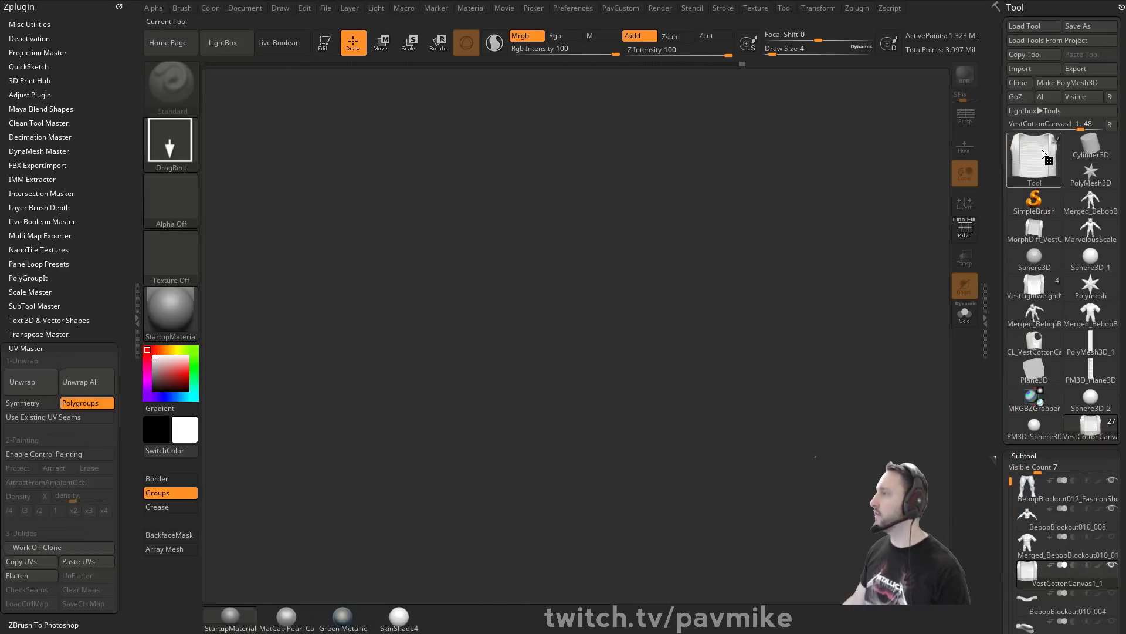
Draw a Plane3D on the empty canvas, convert it to a PolyMesh3D and square it to the front view.
left_click(1035, 202)
left_click(1034, 159)
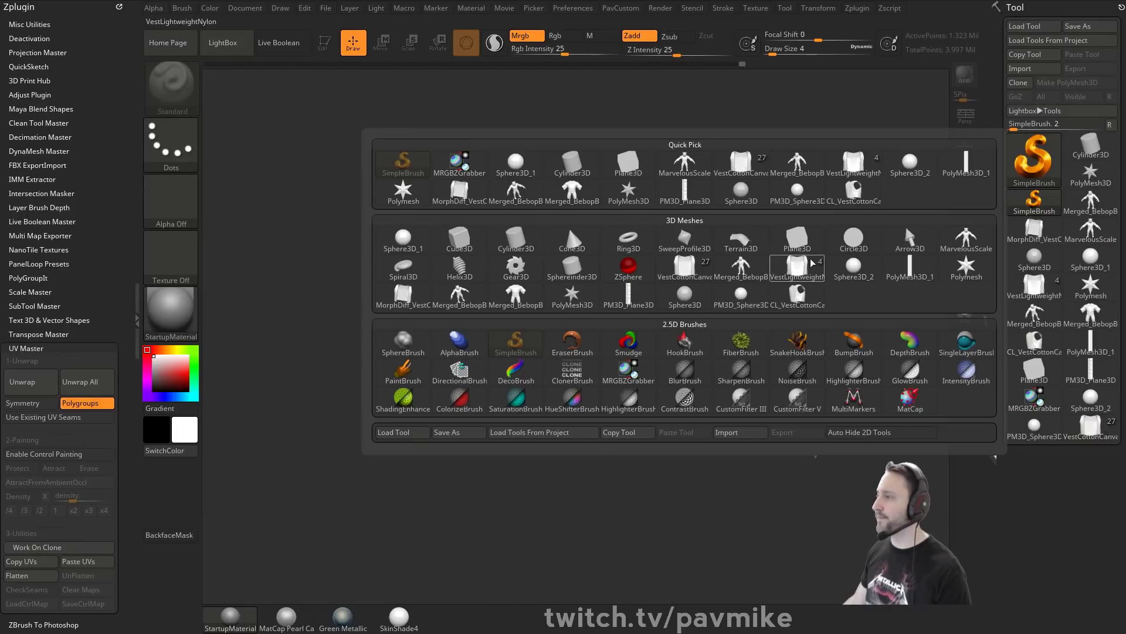
left_click(798, 241)
left_click_drag(558, 342, 639, 375)
left_click(339, 52)
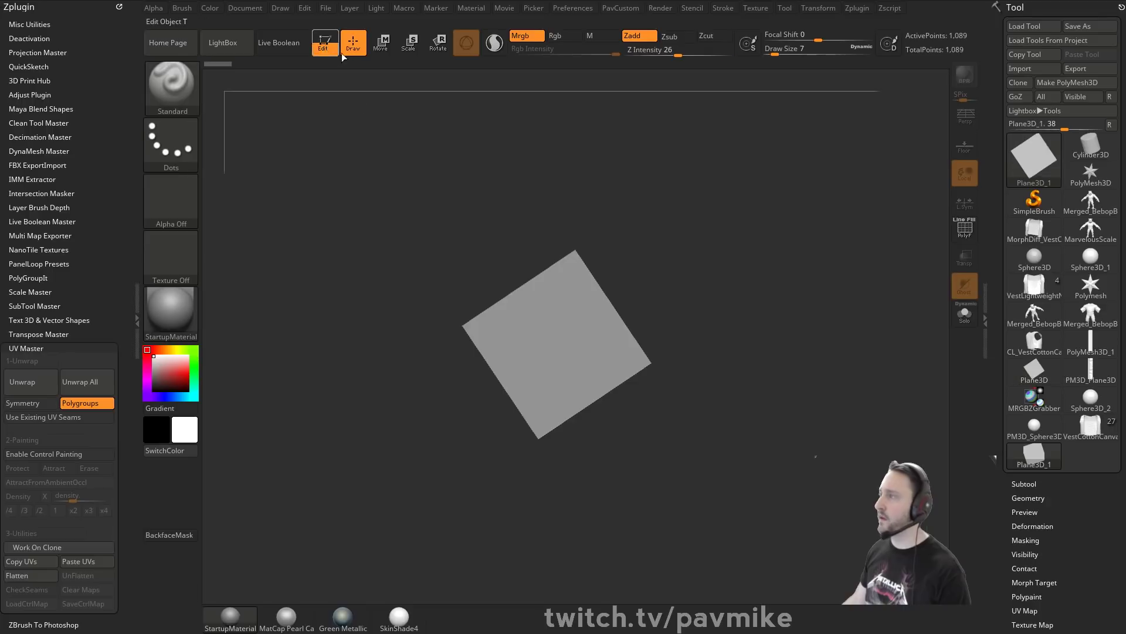
left_click(1077, 84)
left_click_drag(807, 164, 809, 176, "shift")
Subdivide the plane up to SDiv 4 with subdivision smoothing turned off.
left_click(1024, 498)
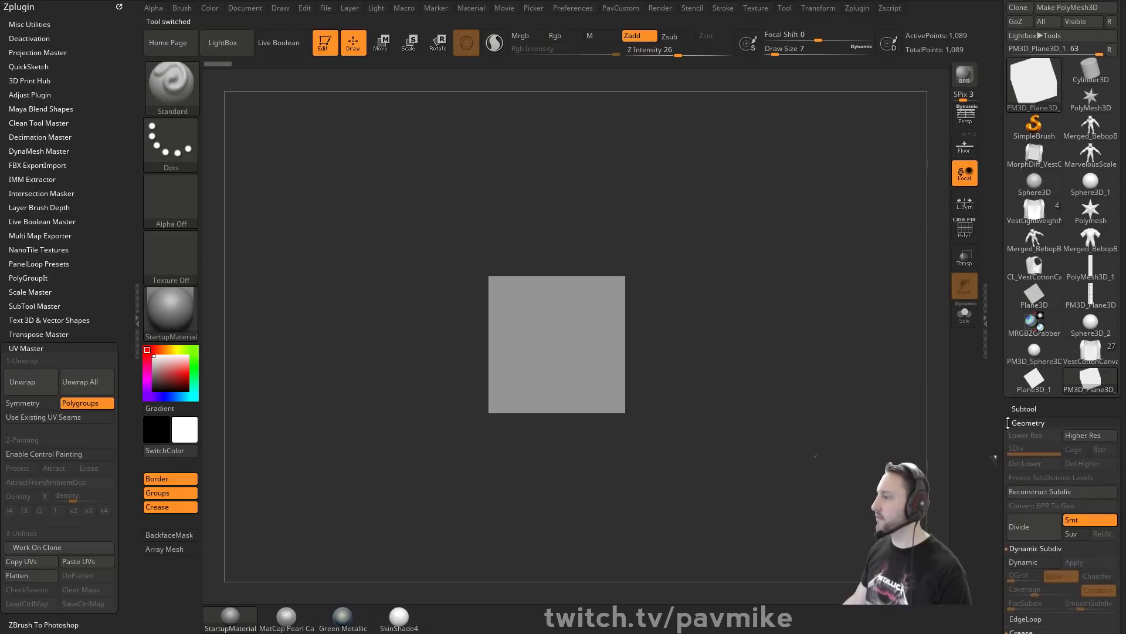
left_click(1025, 528)
left_click(1024, 528)
left_click(1021, 529)
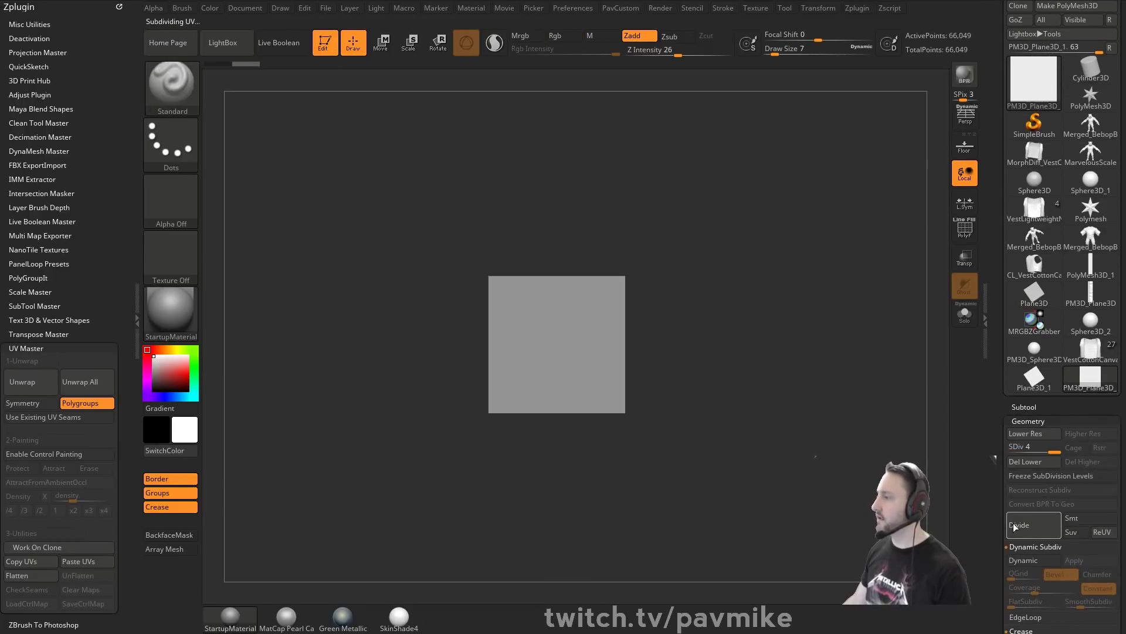
left_click_drag(798, 333, 817, 370, "alt")
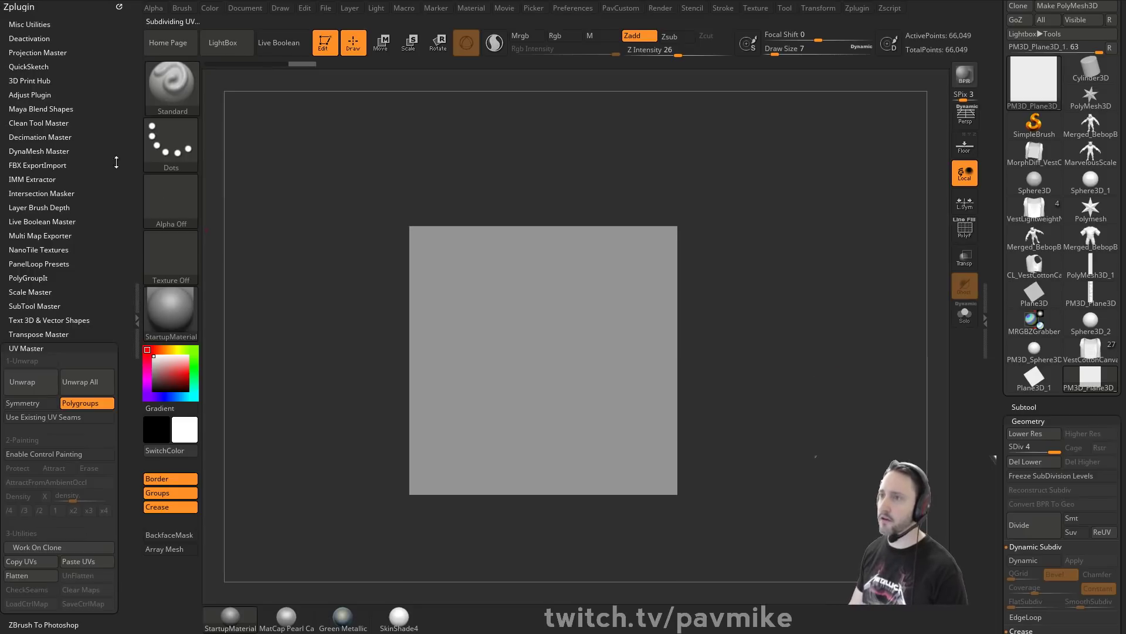
Show the Standard brush's curve settings and set its WrapMode to 1.
left_click(182, 8)
left_click(179, 15)
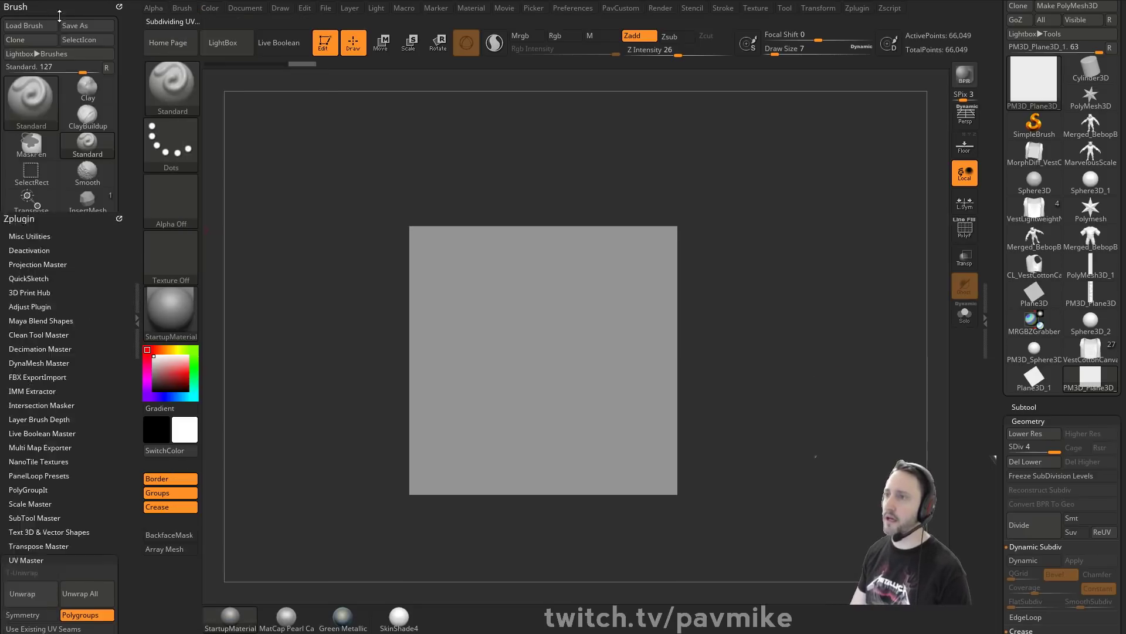
left_click_drag(48, 470, 61, 370)
left_click(25, 435, "shift")
left_click(21, 352, "shift")
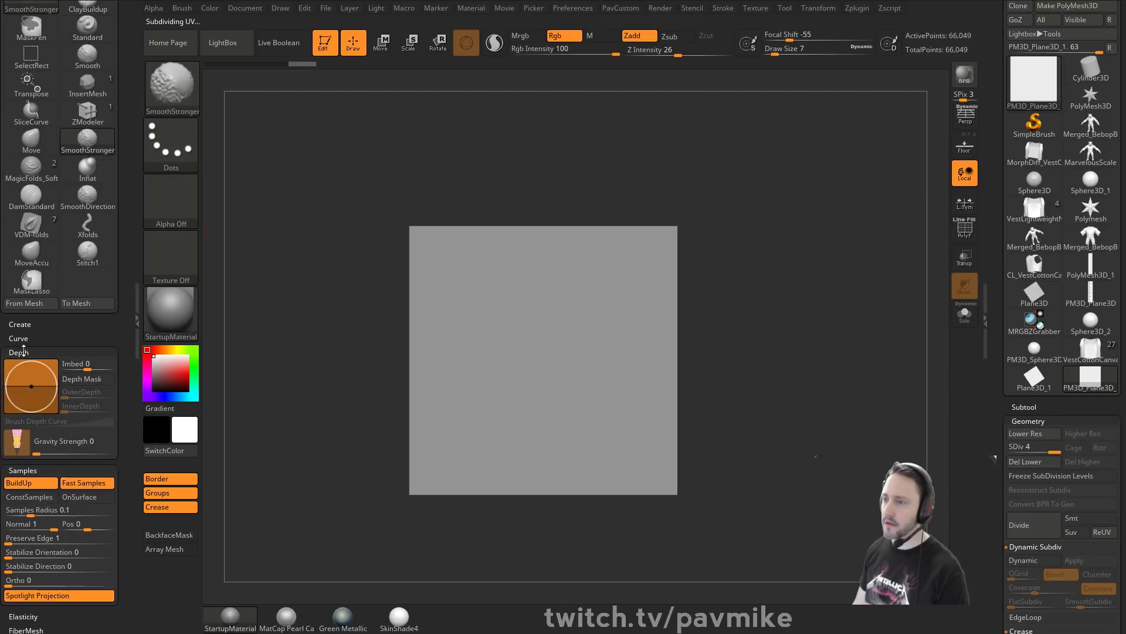
left_click(21, 352)
left_click(24, 336, "shift")
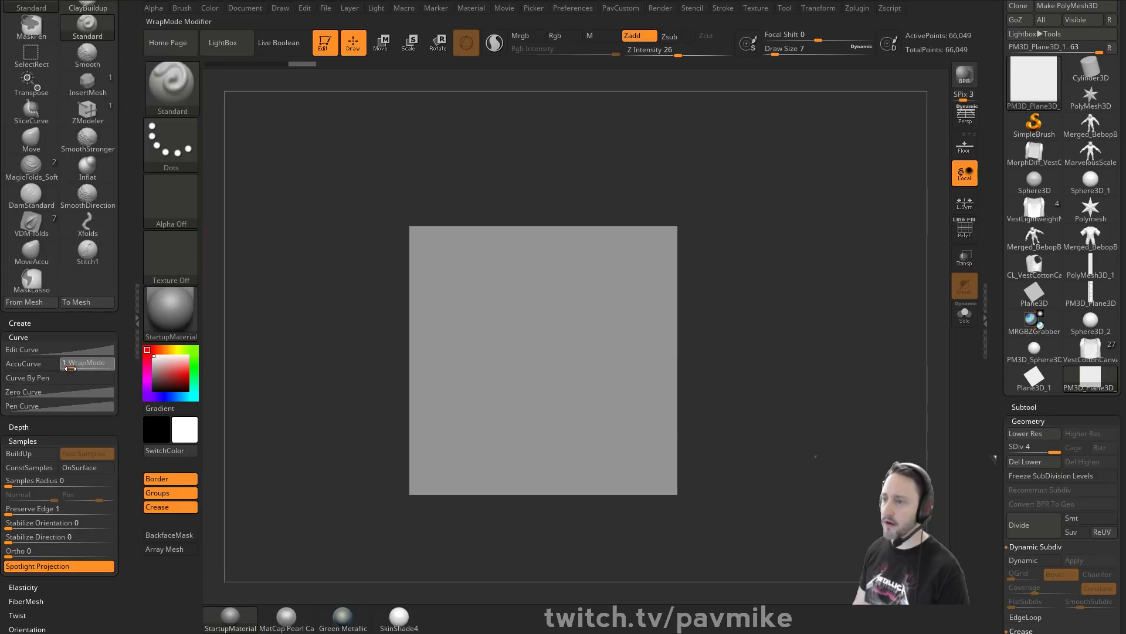
Sculpt diagonal and horizontal Standard brush strokes across the plane's edges so they wrap around, and reduce the draw size to 59.
right_click_drag(483, 282, 435, 314, "alt")
key("s")
left_click_drag(435, 314, 491, 226)
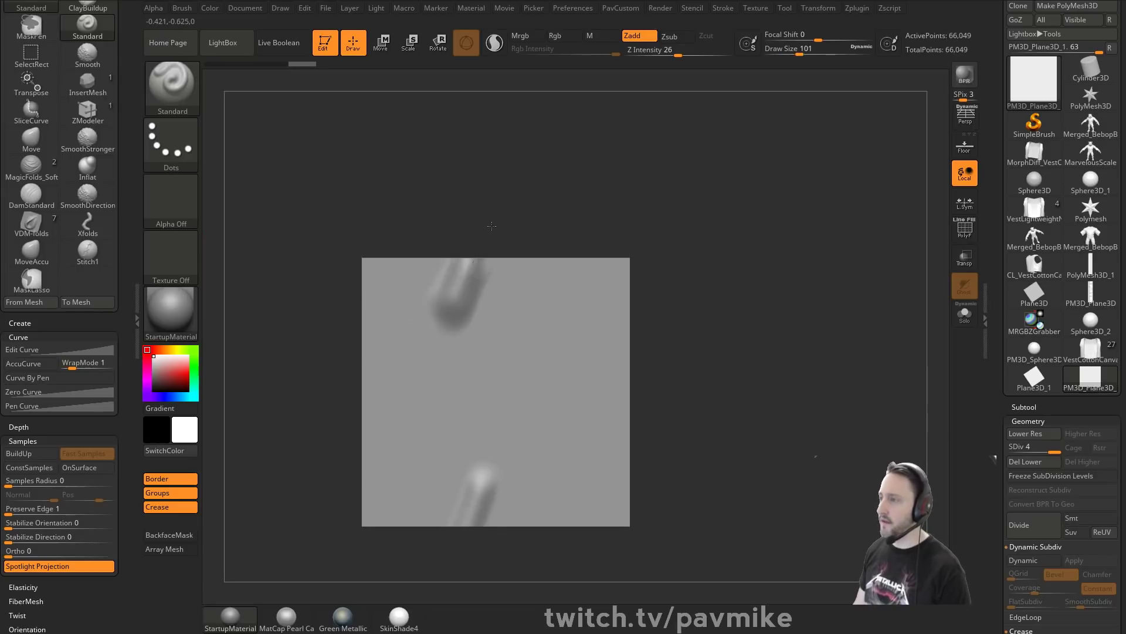
left_click_drag(554, 364, 716, 364)
left_click_drag(533, 332, 602, 183)
right_click_drag(779, 329, 747, 339, "alt")
key("s")
left_click_drag(557, 338, 550, 338)
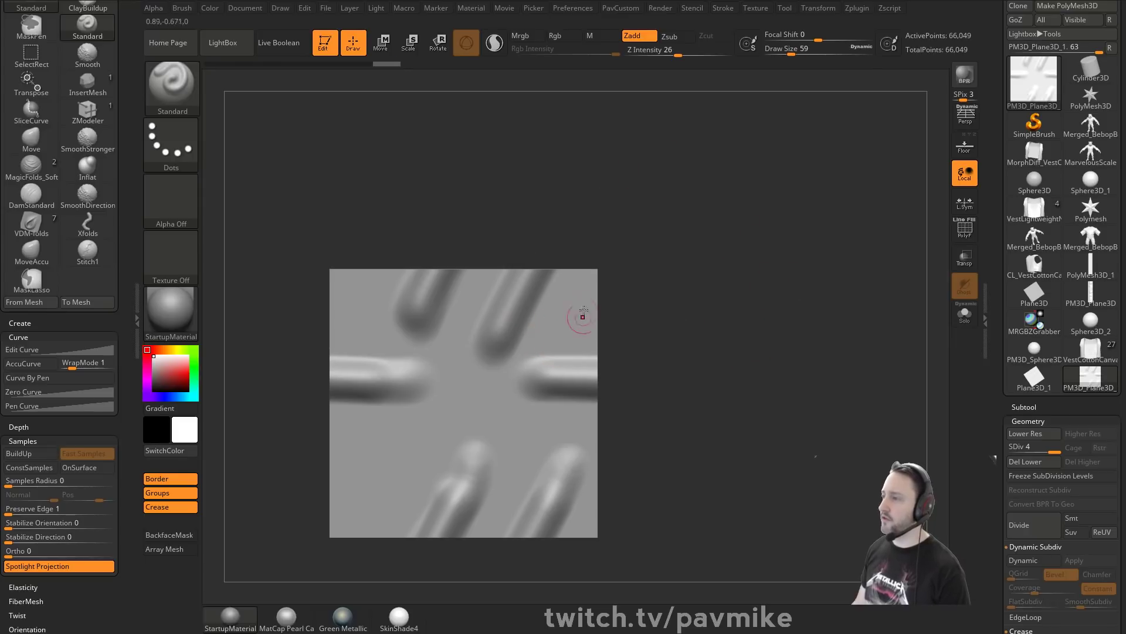
Check the Move brush's WrapMode, return to the Standard brush and set its draw size to 49.
key("b")
key("m")
key("v")
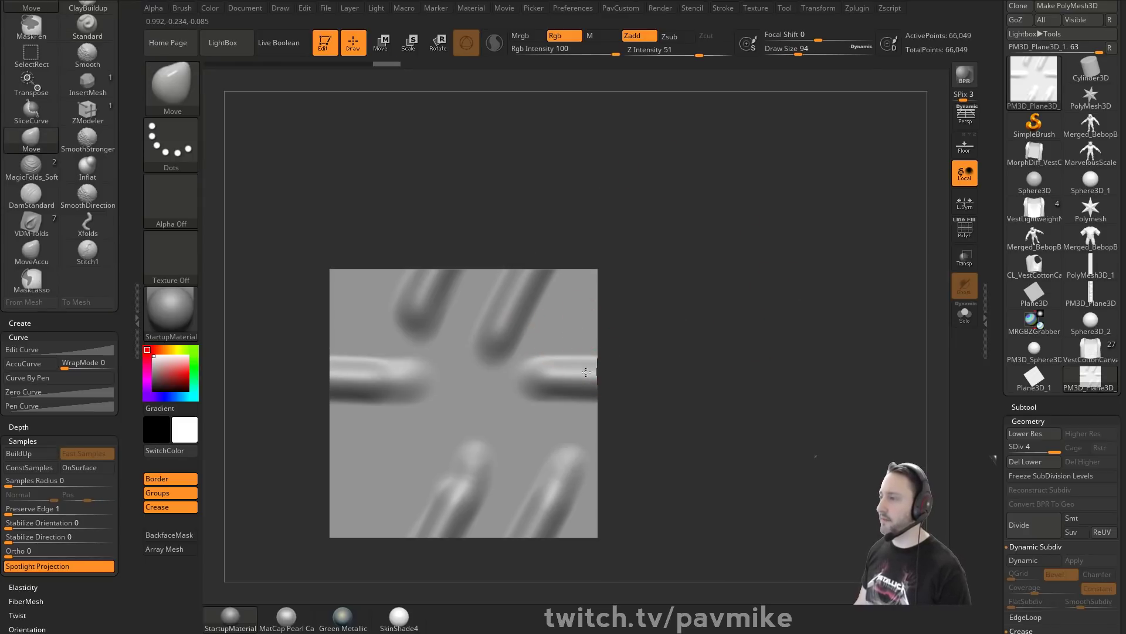
key("b")
key("s")
key("t")
key("s")
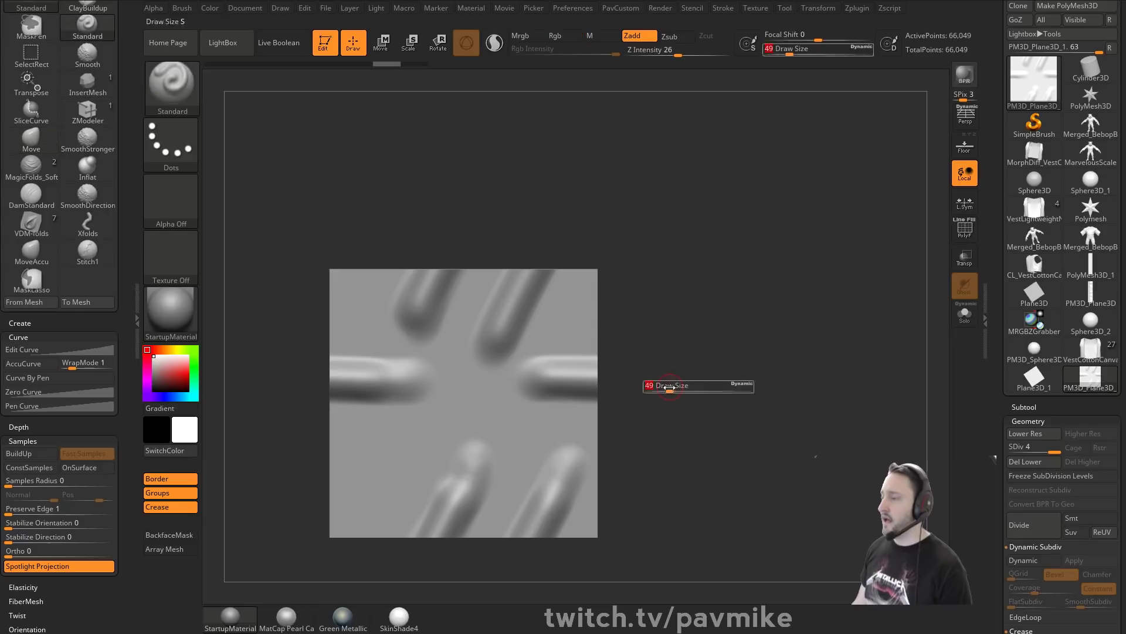
left_click_drag(676, 360, 685, 359)
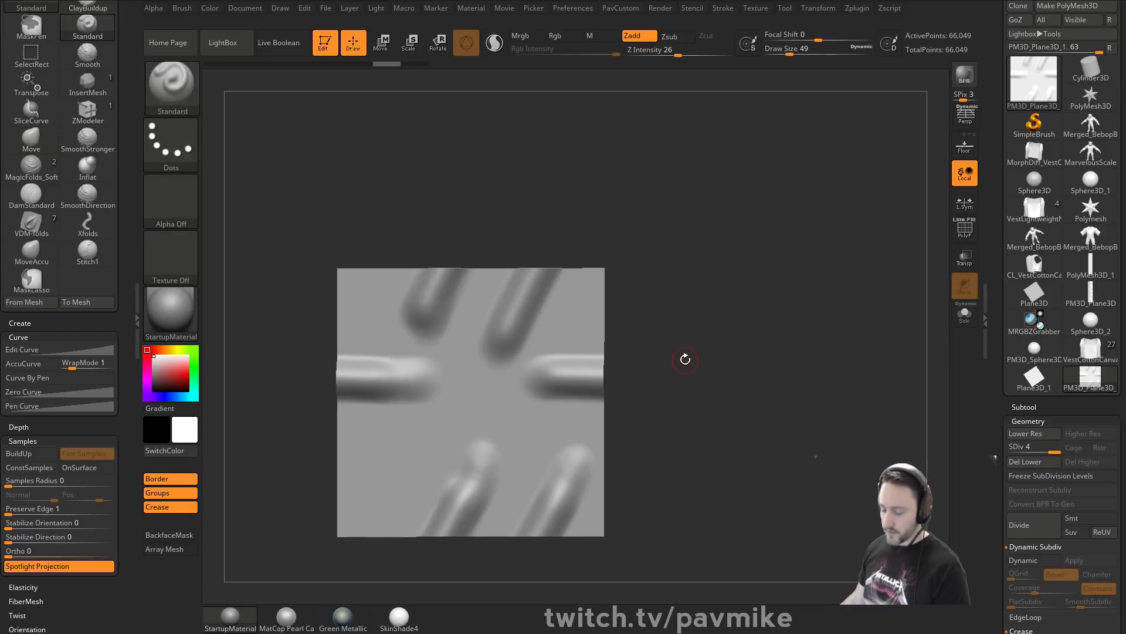
Show the NanoTile Textures plugin's tile creation and seamless map options.
left_click(856, 7)
left_click_drag(850, 24, 13, 72)
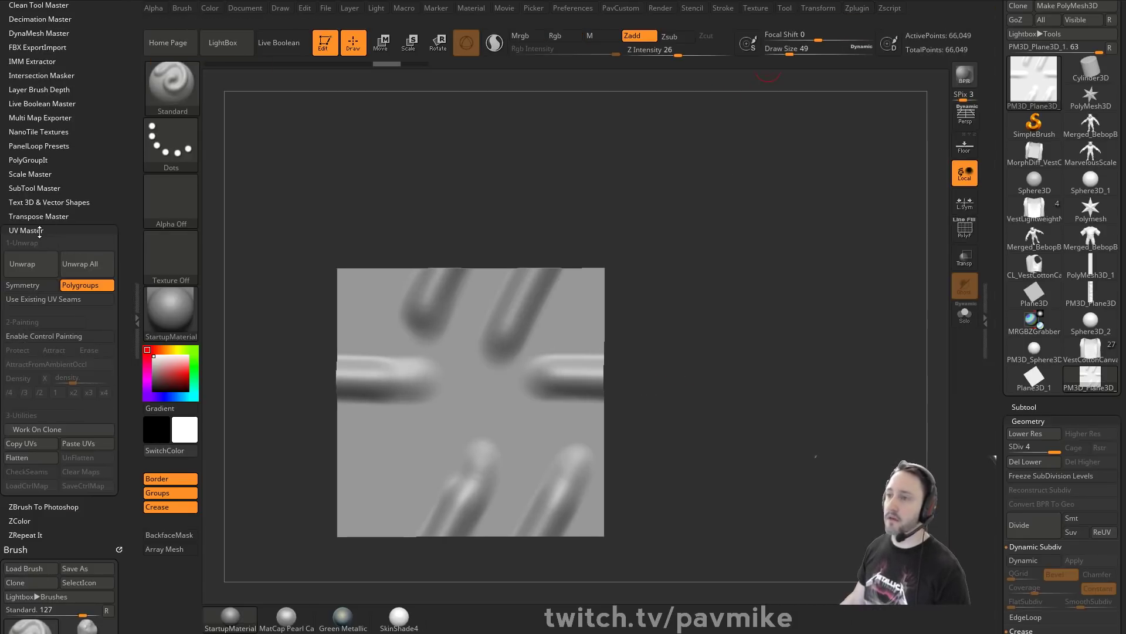
left_click(51, 229)
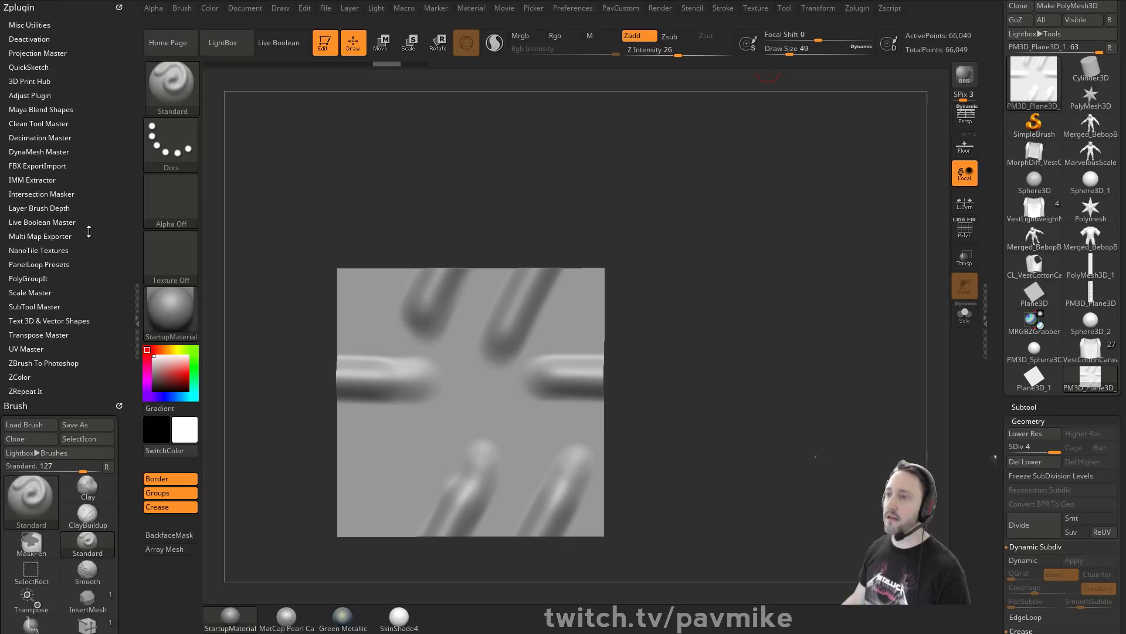
left_click(41, 250)
left_click_drag(91, 269, 88, 144)
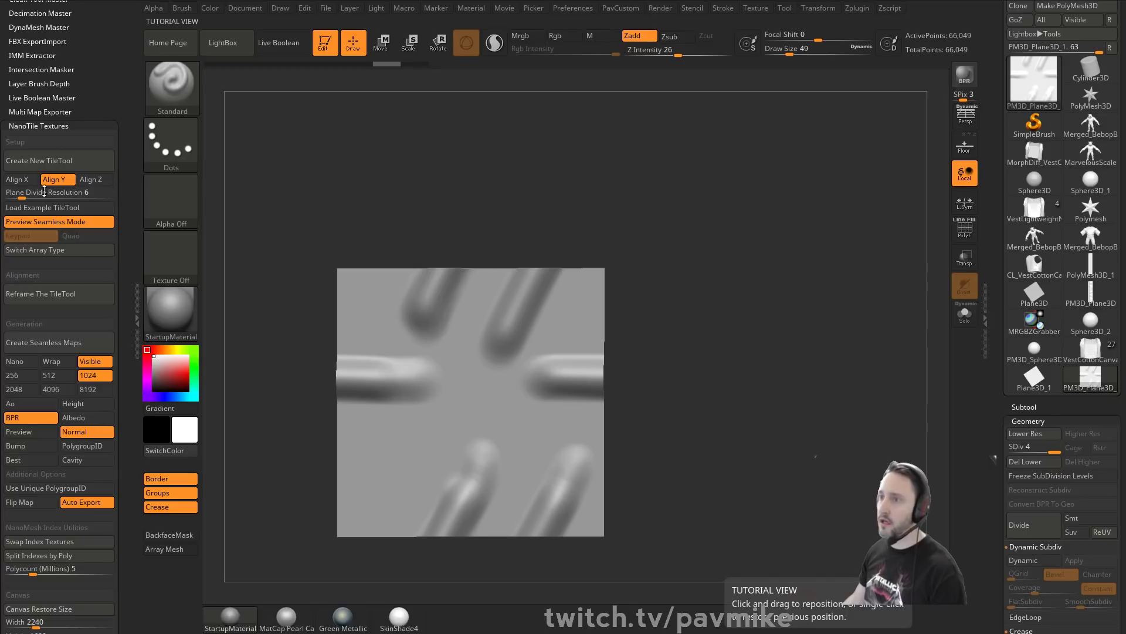
Switch to the YouTube channel in the browser, search it for "nano tile" and look through the results.
key("alt+Tab")
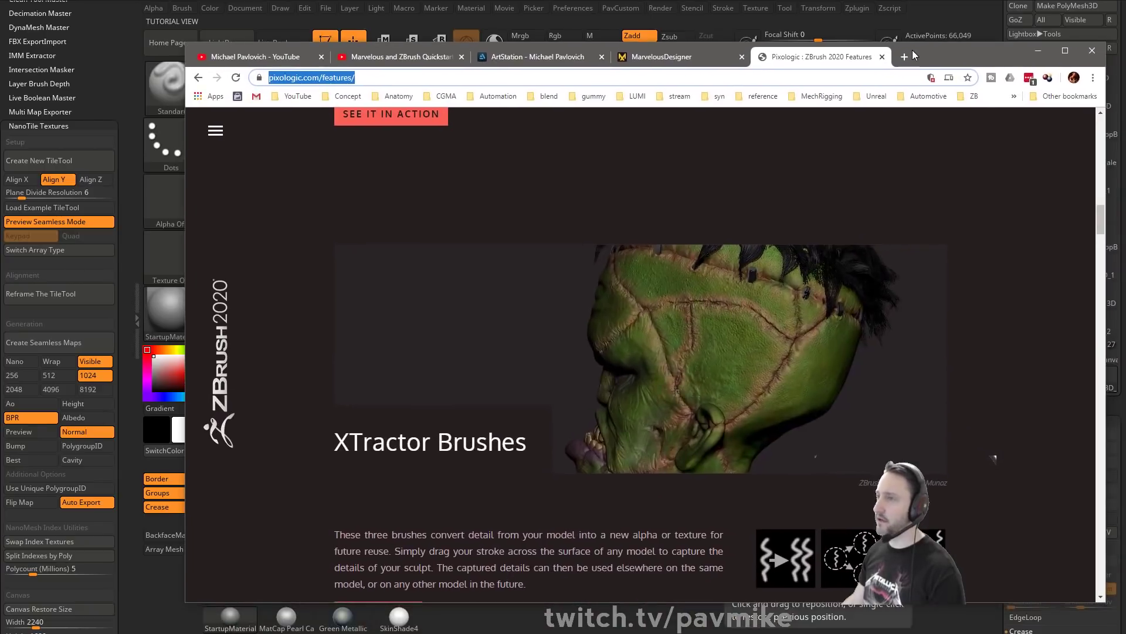
left_click(262, 56)
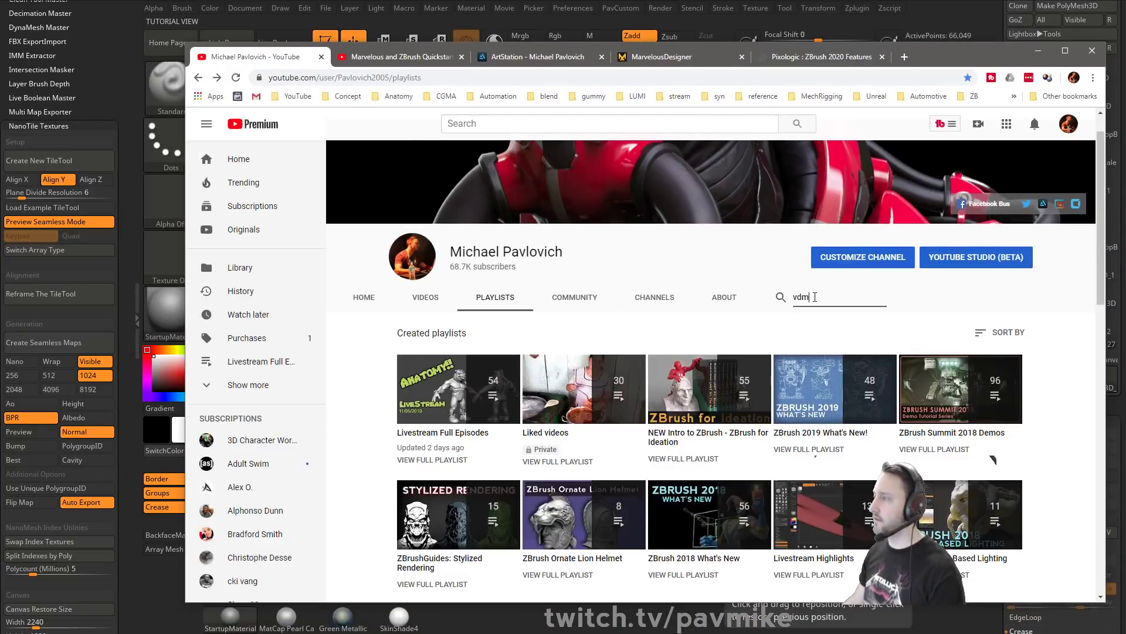
left_click_drag(815, 297, 727, 293)
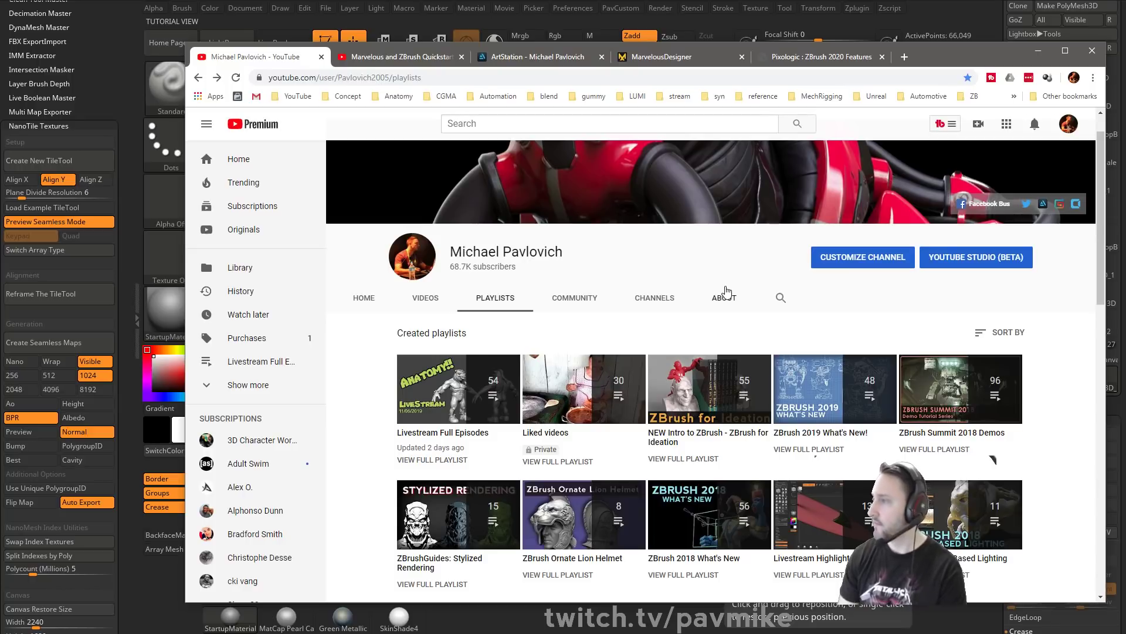
left_click(780, 300)
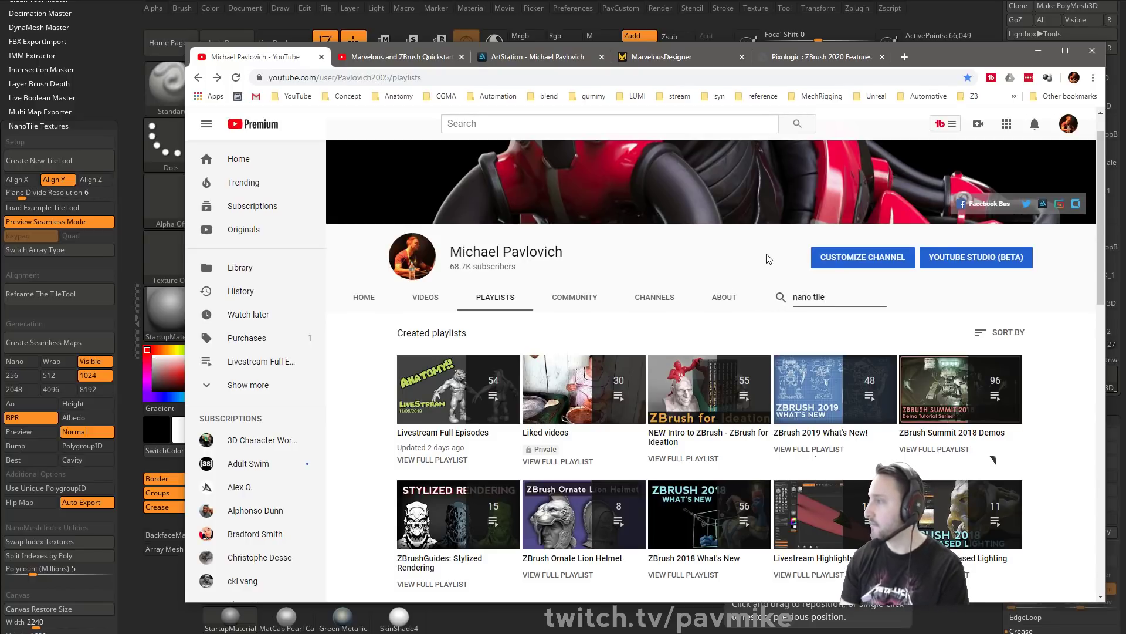
key("Return")
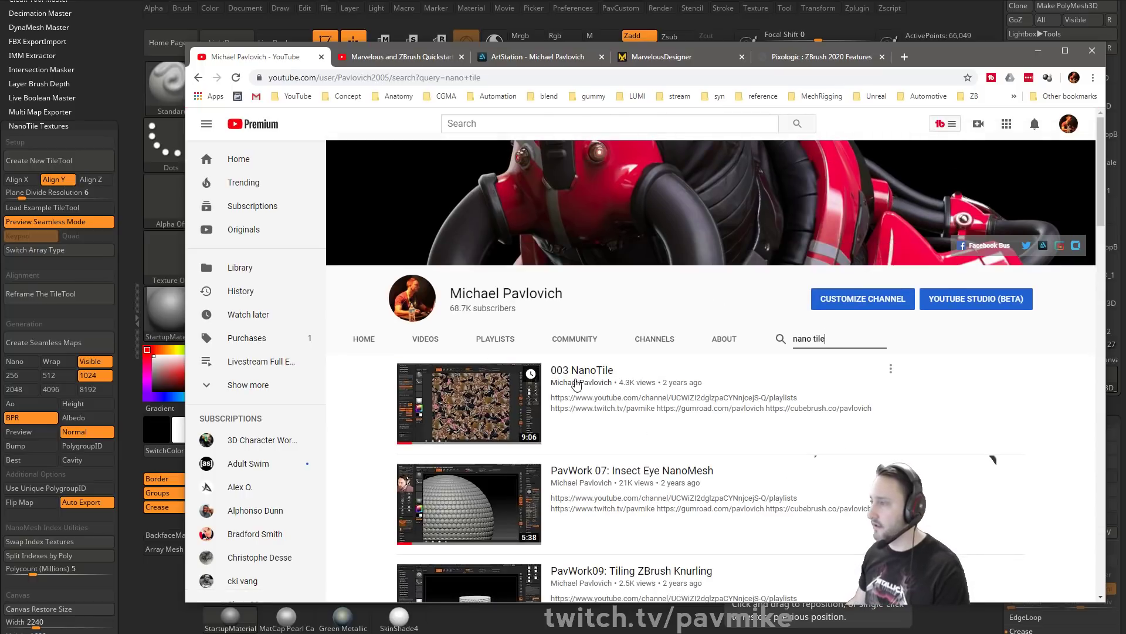
scroll(577, 384, "down", 3)
scroll(335, 169, "up", 3)
Return to the channel's playlists and open the full NanoTile playlist.
left_click(199, 77)
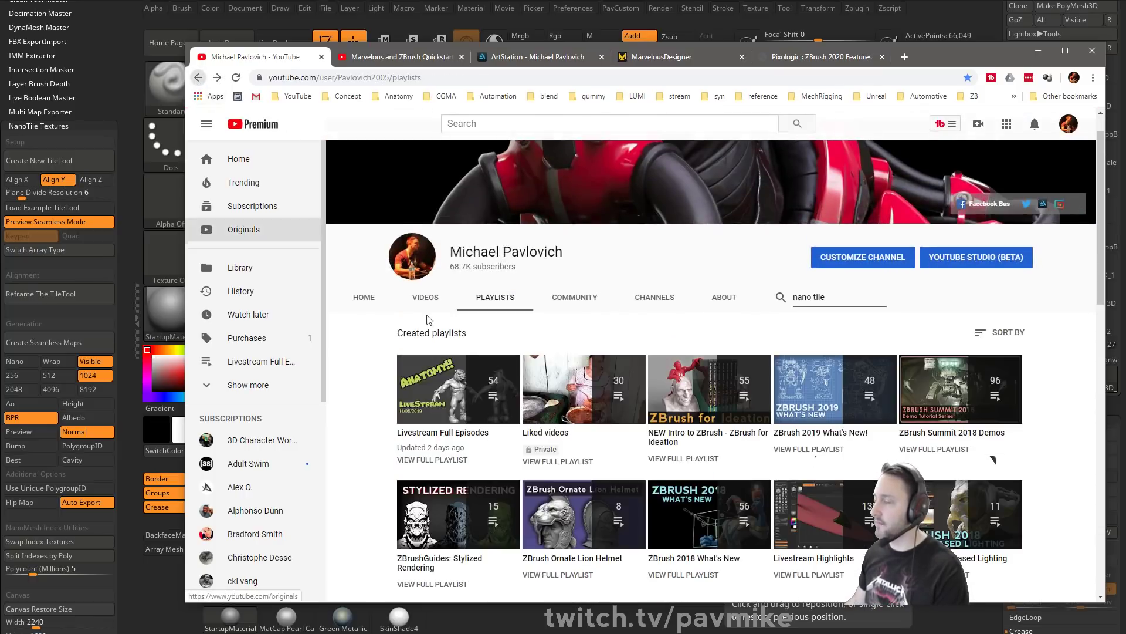
scroll(627, 364, "down", 4)
scroll(626, 363, "down", 4)
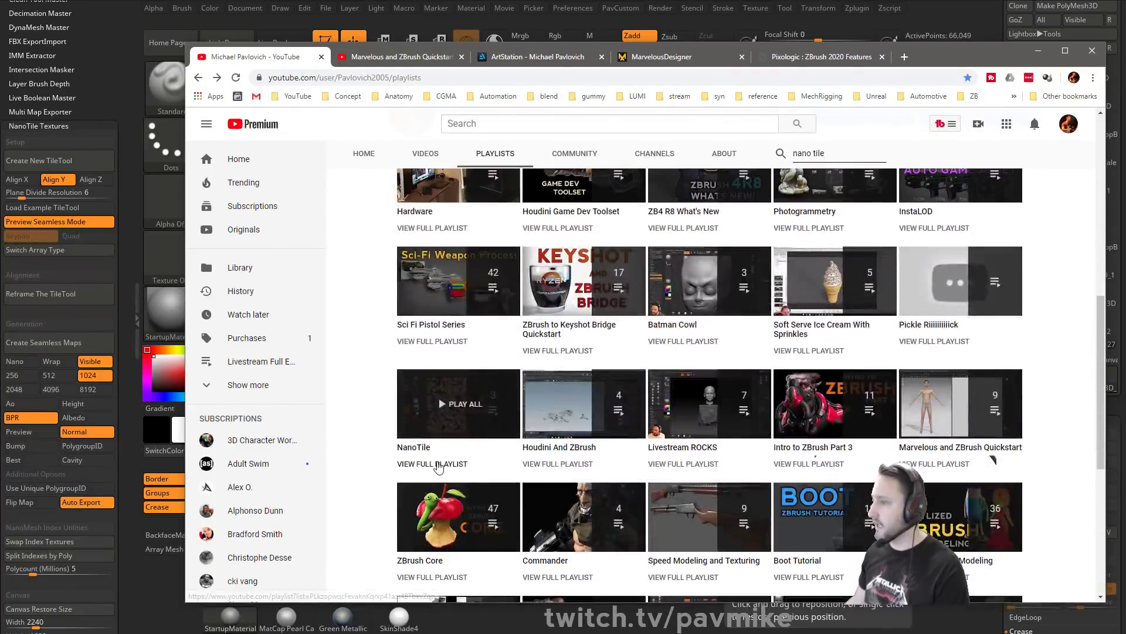
left_click(437, 464)
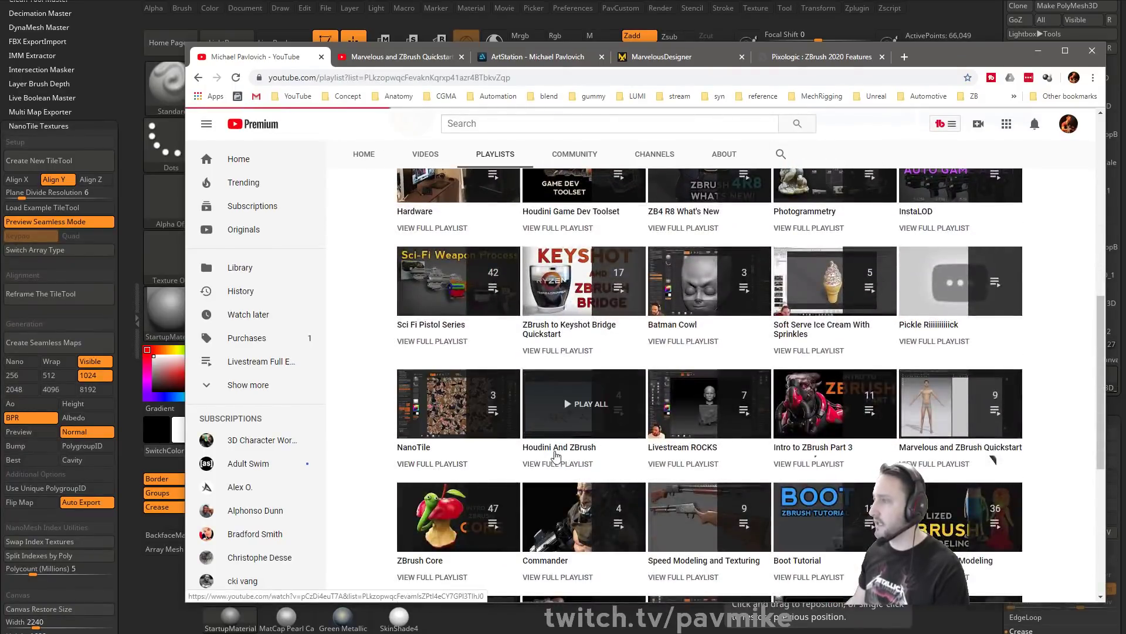
key("ctrl+l")
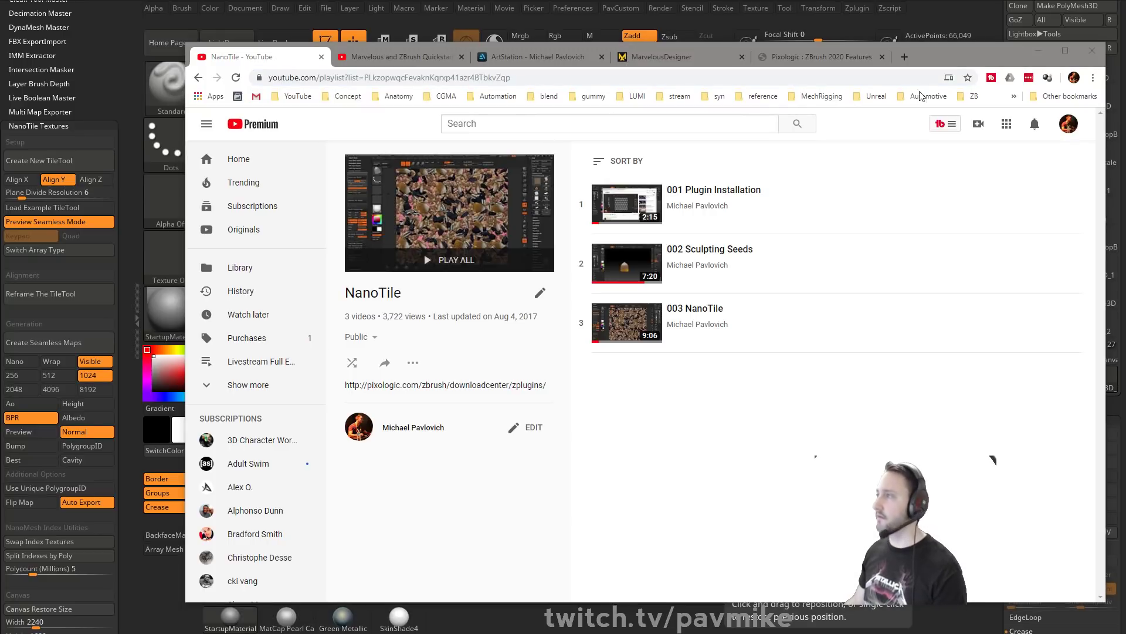
left_click_drag(949, 54, 1085, 633)
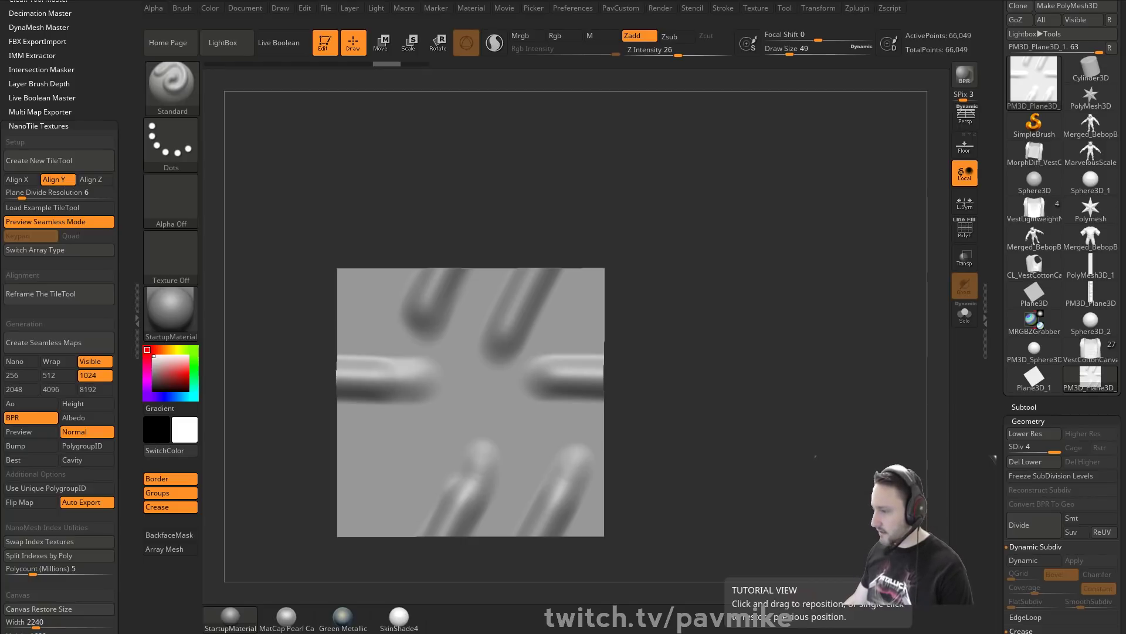
Review the Marvelous and ZBrush Quickstart playlist in the browser and put the browser away.
key("alt+Tab")
scroll(763, 314, "down", 2)
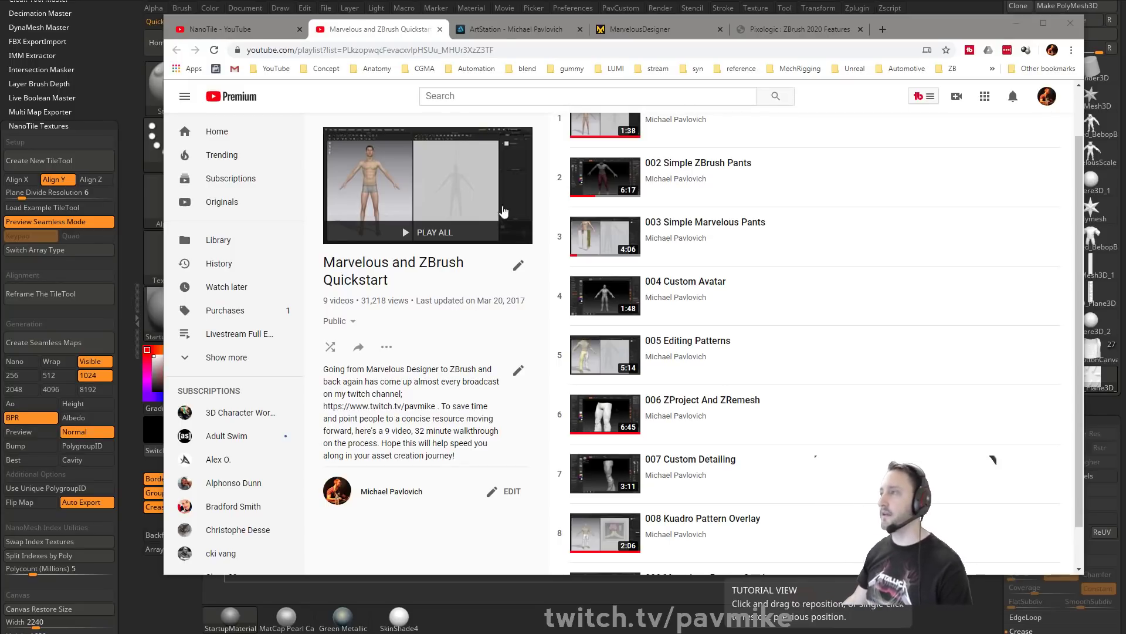
left_click(1016, 24)
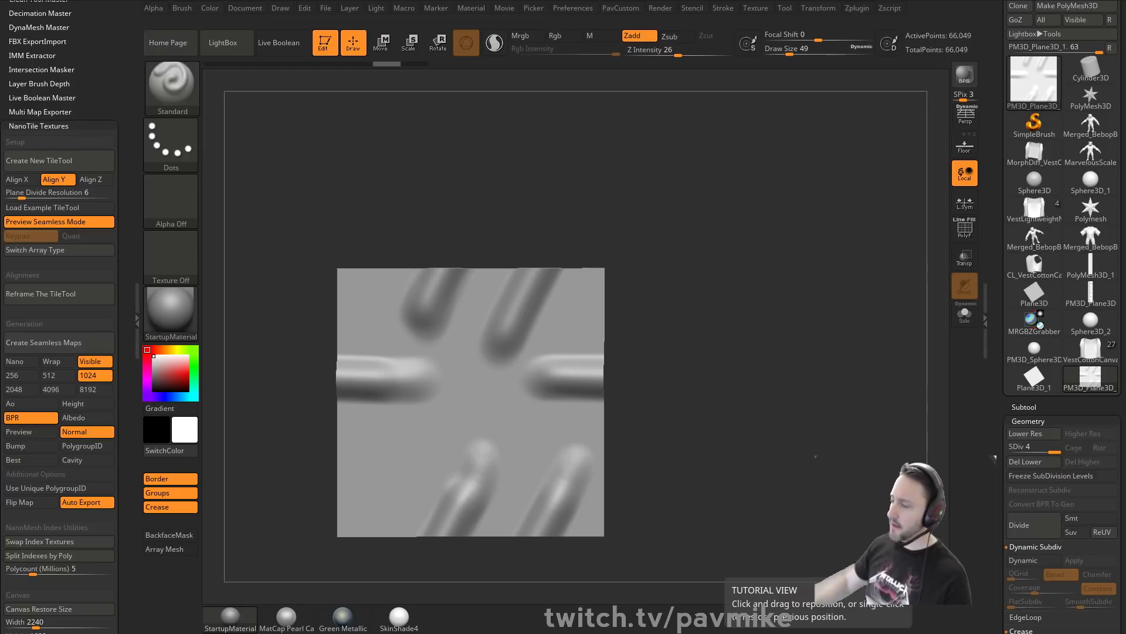
Reopen the browser, go from the NanoTile playlist to the channel's home page and browse its uploads.
key("alt+Tab")
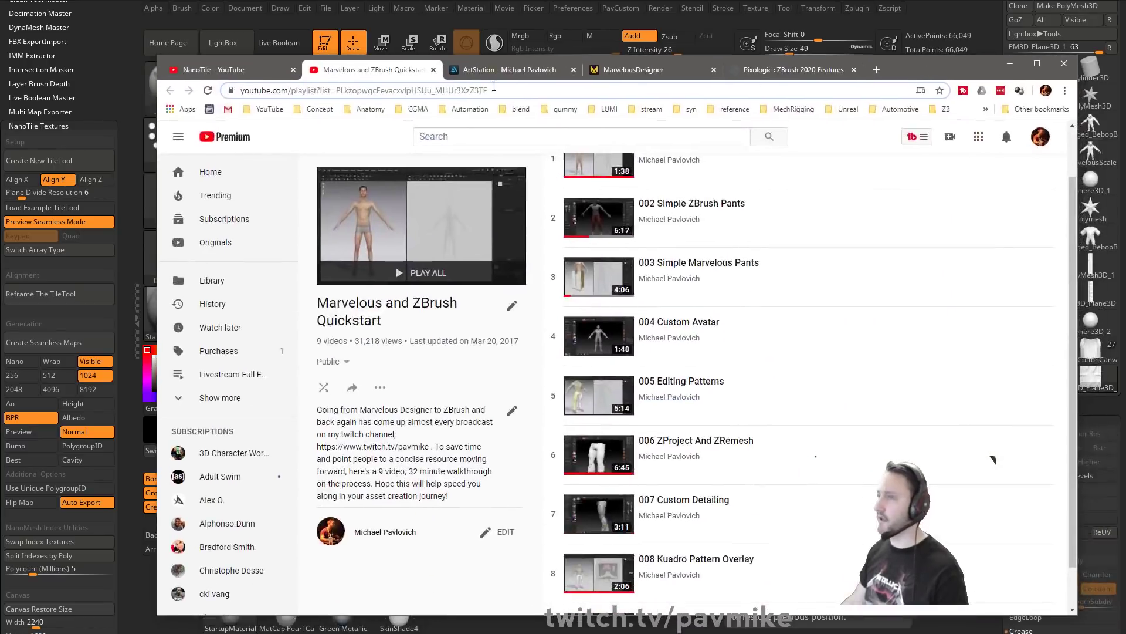
left_click(267, 73)
left_click(263, 109)
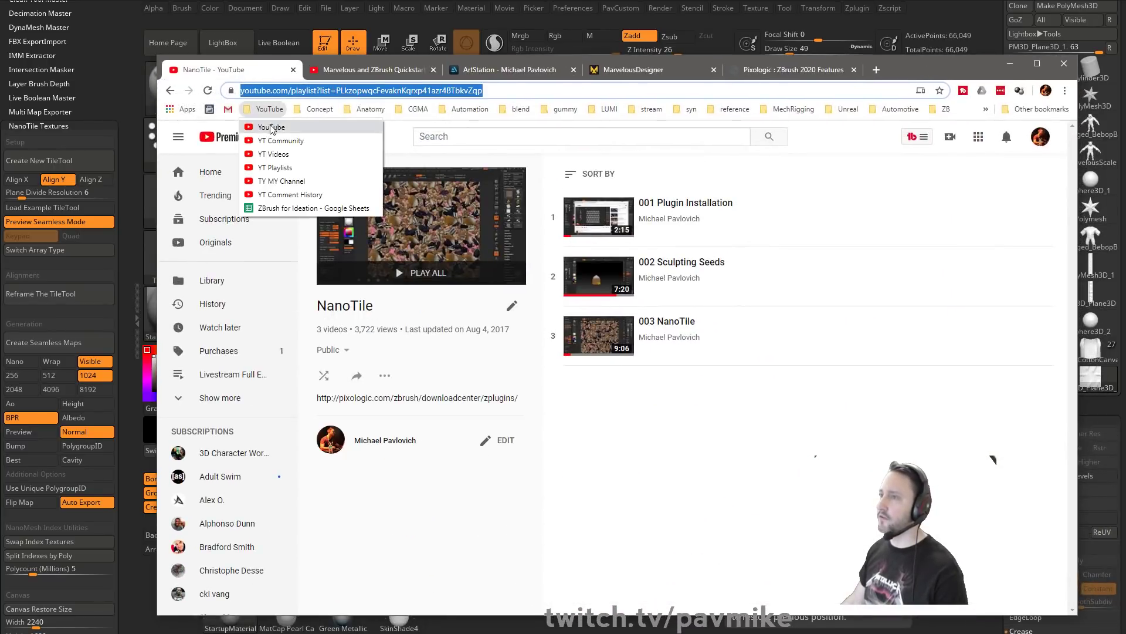
left_click(273, 128)
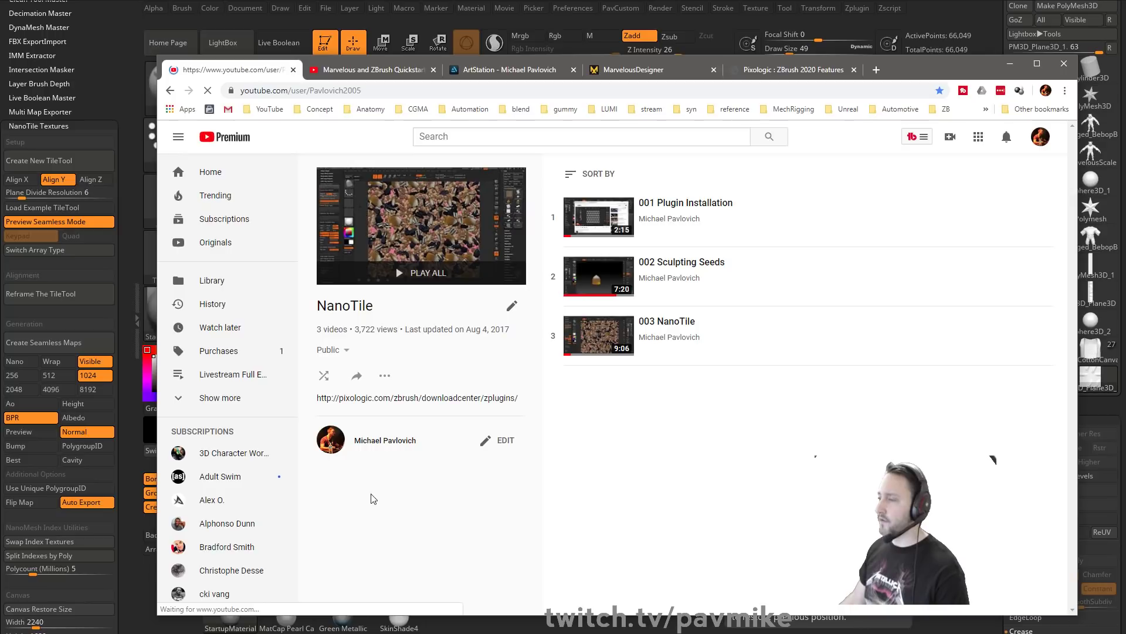
scroll(481, 334, "down", 3)
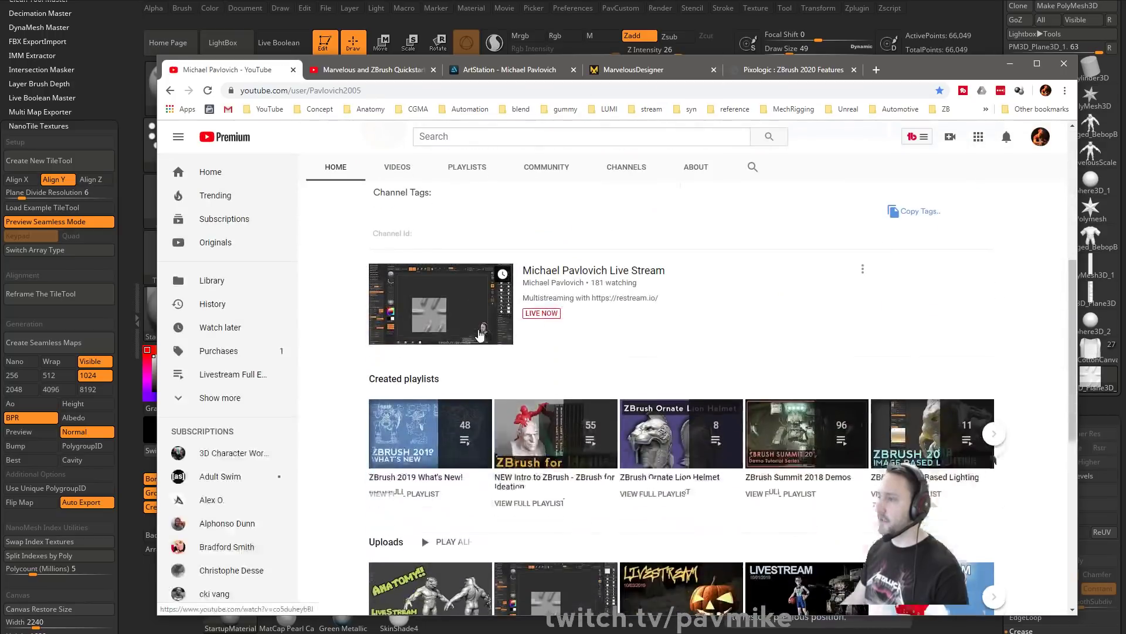
scroll(430, 374, "down", 4)
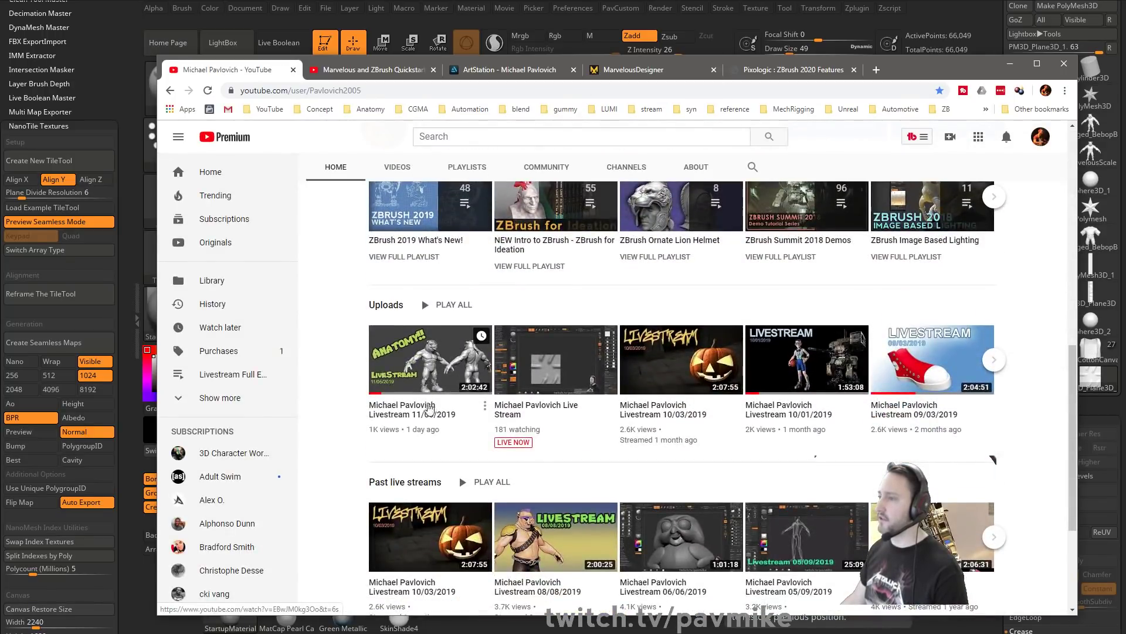
Open the bookmarked ZBrushLIVE workshop broadcasts playlist in a new browser tab and look through to its earliest videos.
left_click(876, 70)
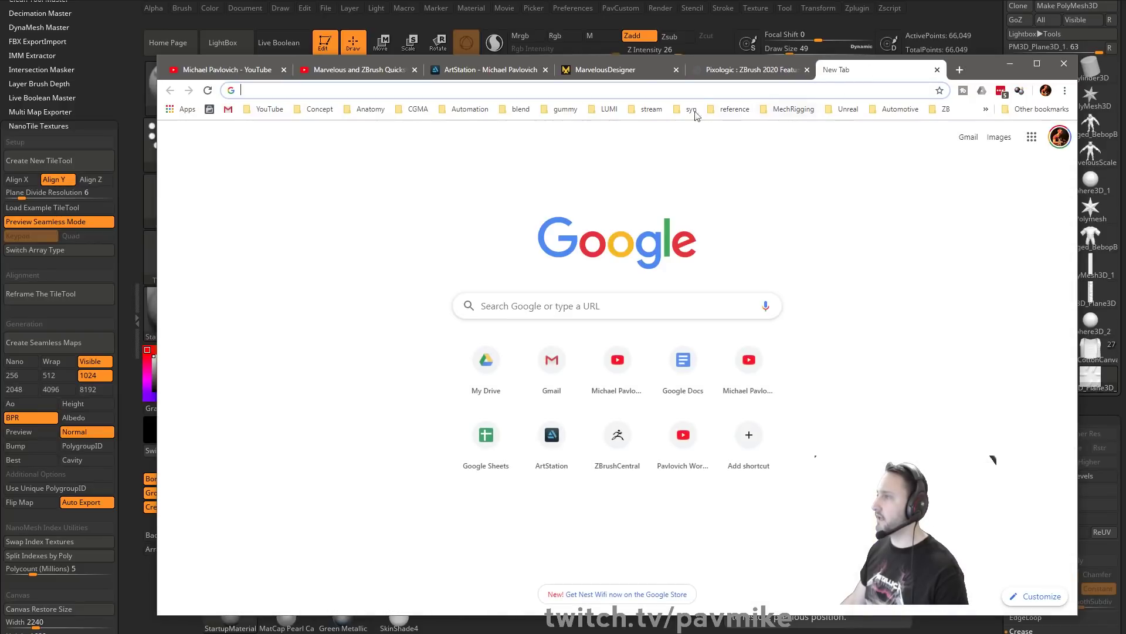
left_click(651, 109)
left_click(673, 181)
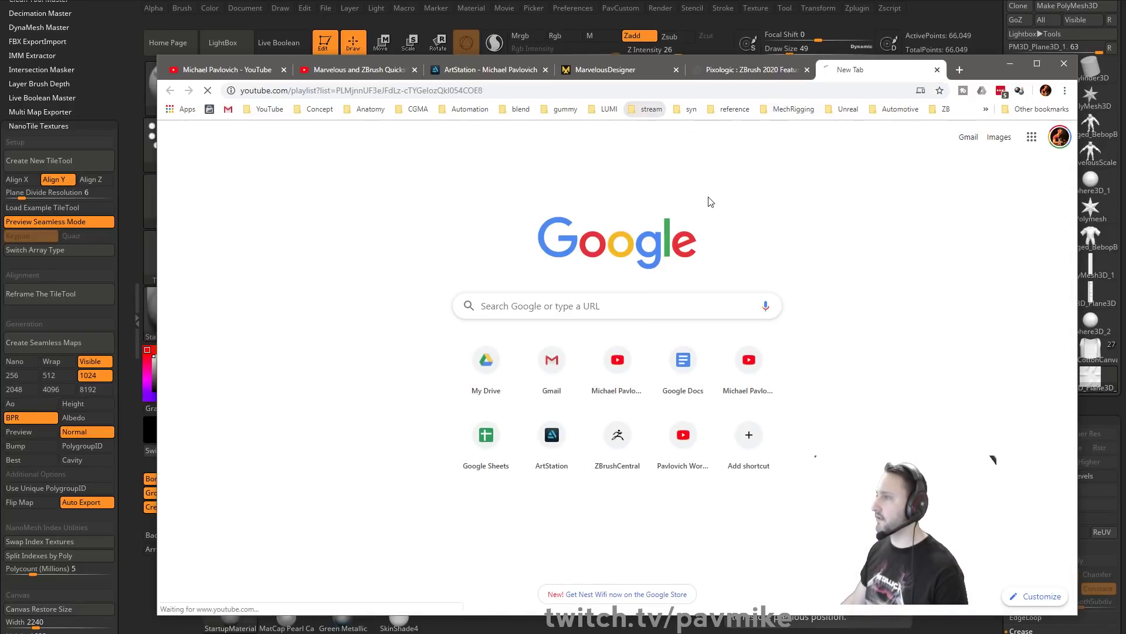
left_click(516, 90)
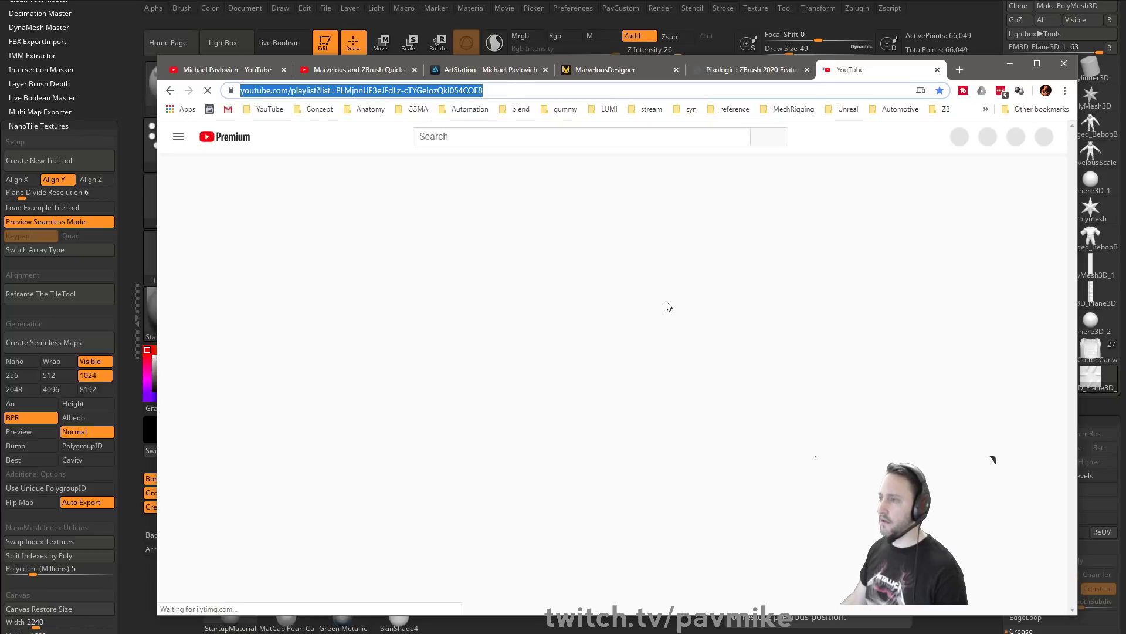
scroll(698, 288, "down", 20)
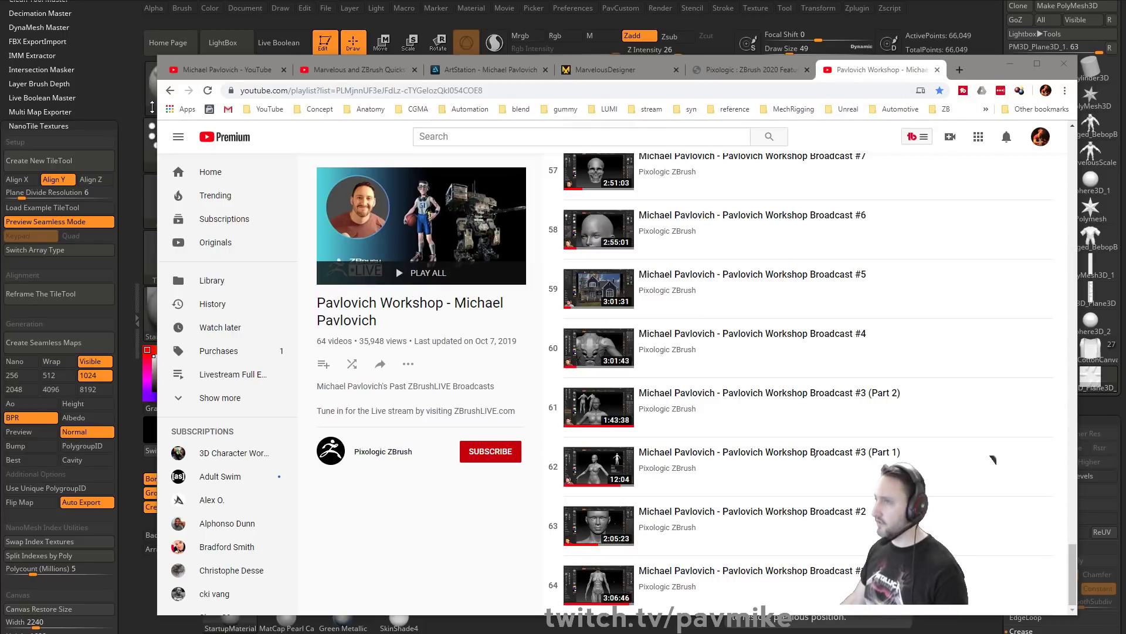
Return to the YouTube channel's home page, then put the browser away to get back to ZBrush.
left_click(241, 72)
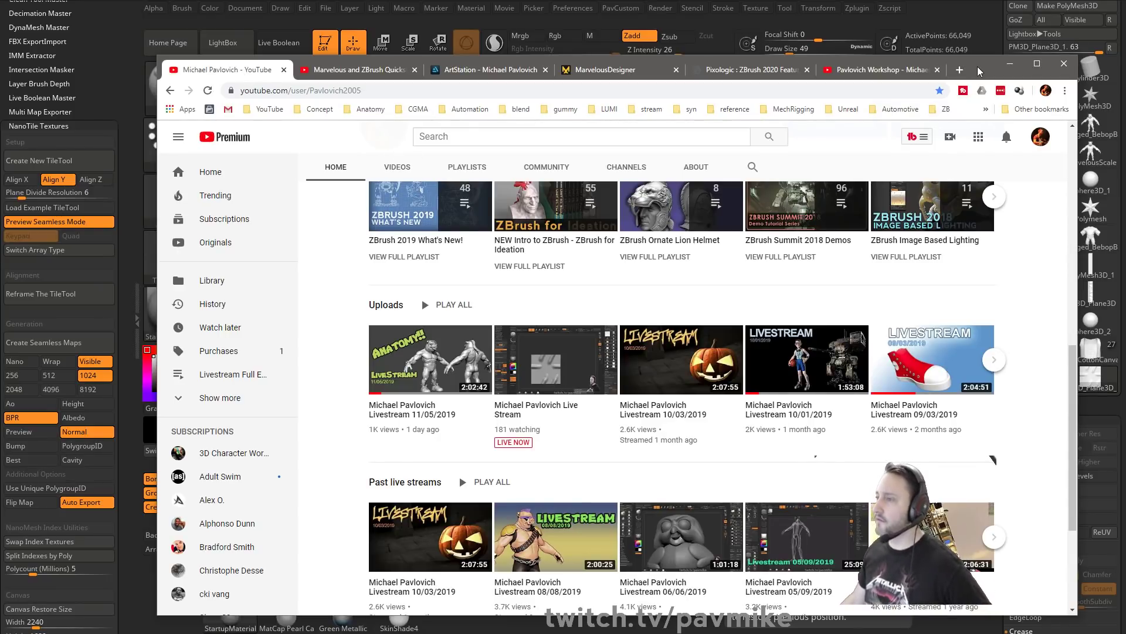
left_click_drag(978, 70, 977, 71)
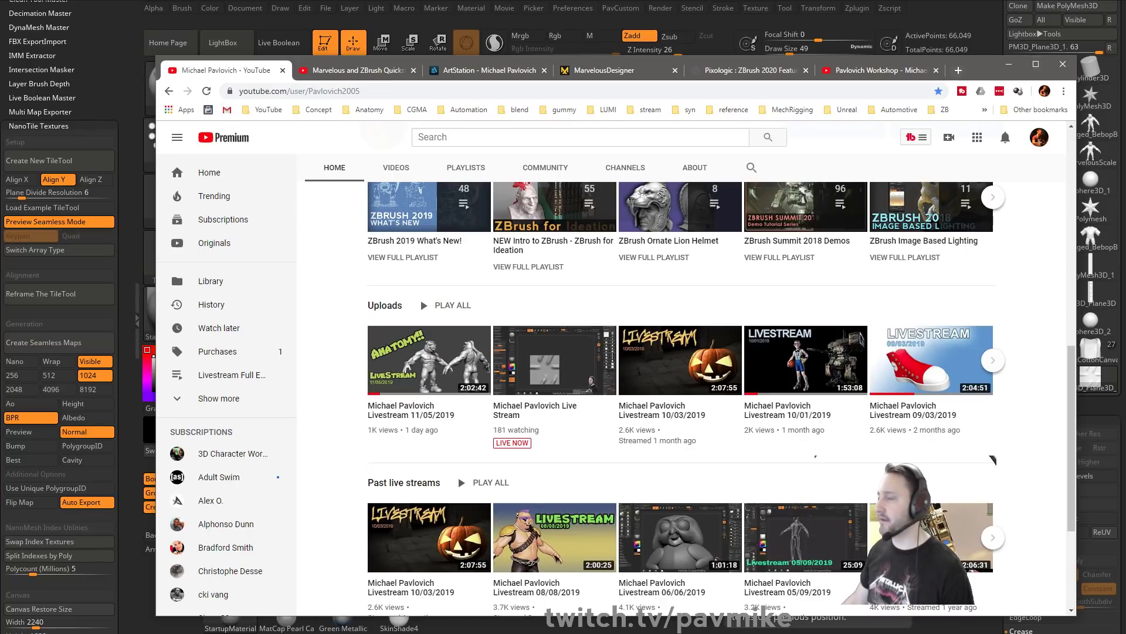
left_click(1009, 64)
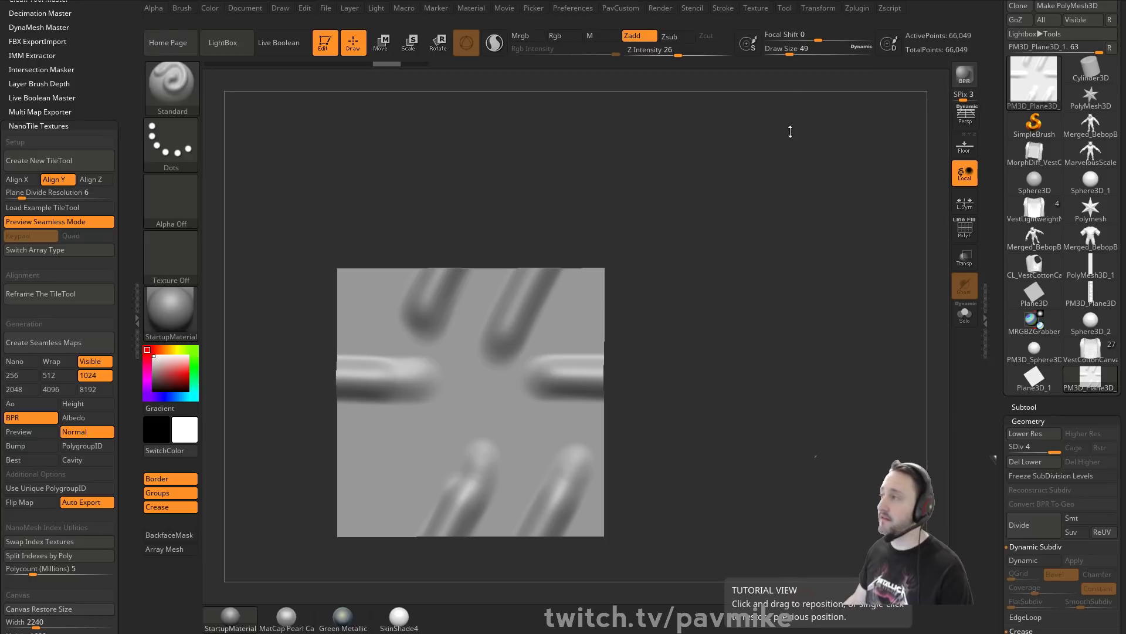
mouse_move(754, 170)
left_mouse_down()
mouse_move(685, 180)
mouse_move(754, 199)
left_mouse_up()
mouse_move(754, 199)
left_mouse_down("alt")
mouse_move(764, 169)
mouse_move(769, 187)
mouse_move(740, 196)
left_mouse_up("alt")
key("s")
key("s")
key("s")
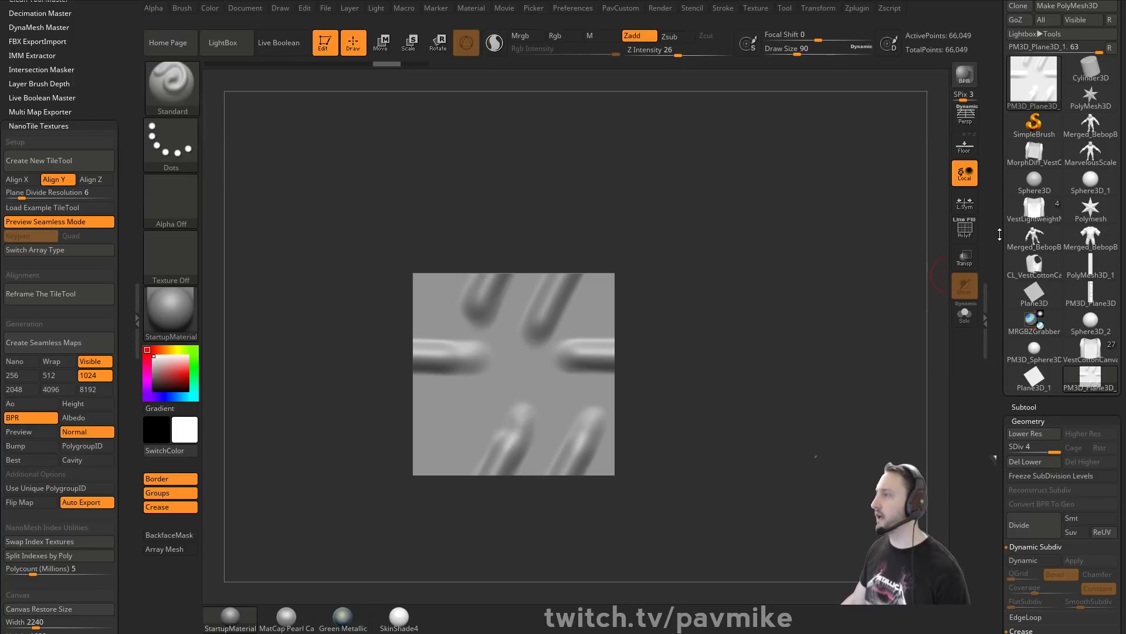
left_click_drag(1002, 50, 1002, 127)
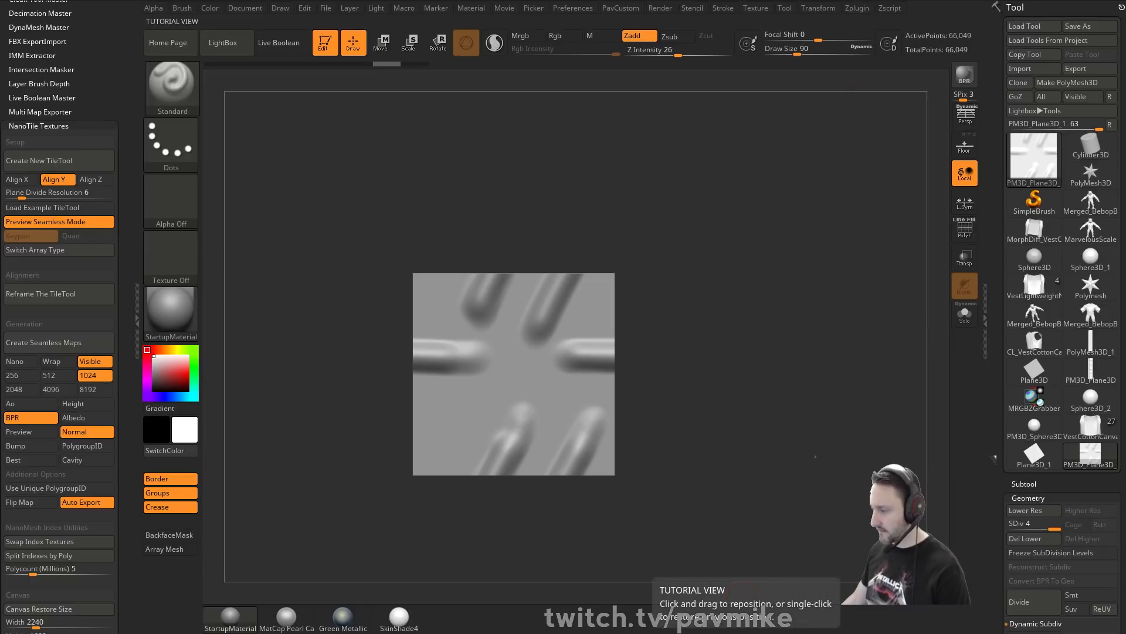
Review the release notes on the ZBrush 2020 features page in the browser, highlight the new import/export extensions, and return to ZBrush.
left_click_drag(851, 633, 887, 47)
scroll(535, 354, "down", 20)
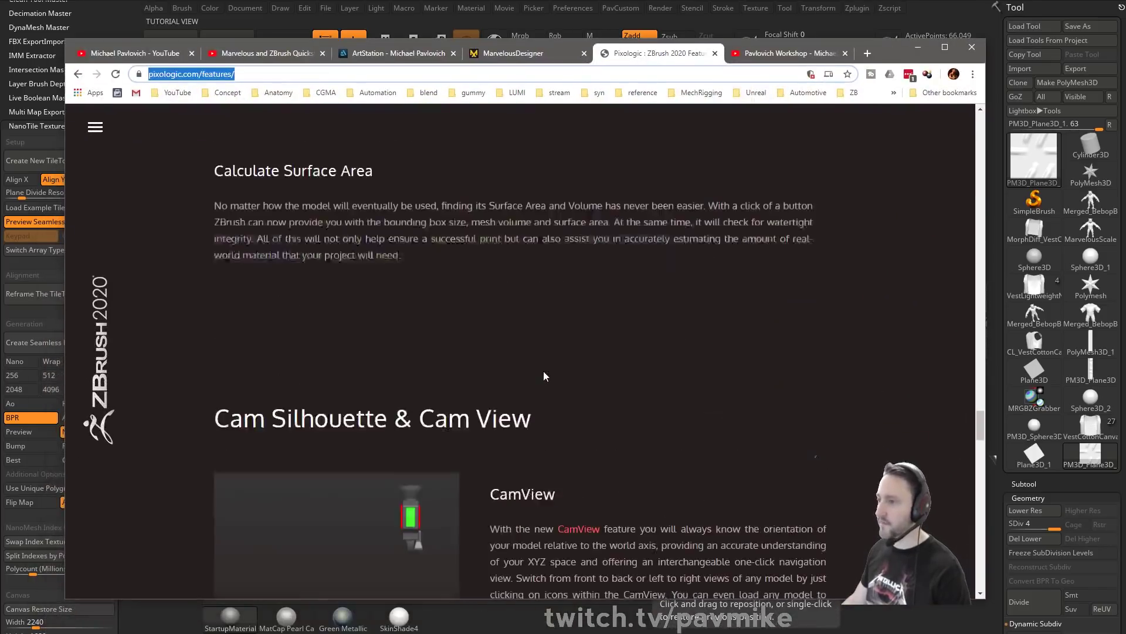
scroll(540, 383, "down", 20)
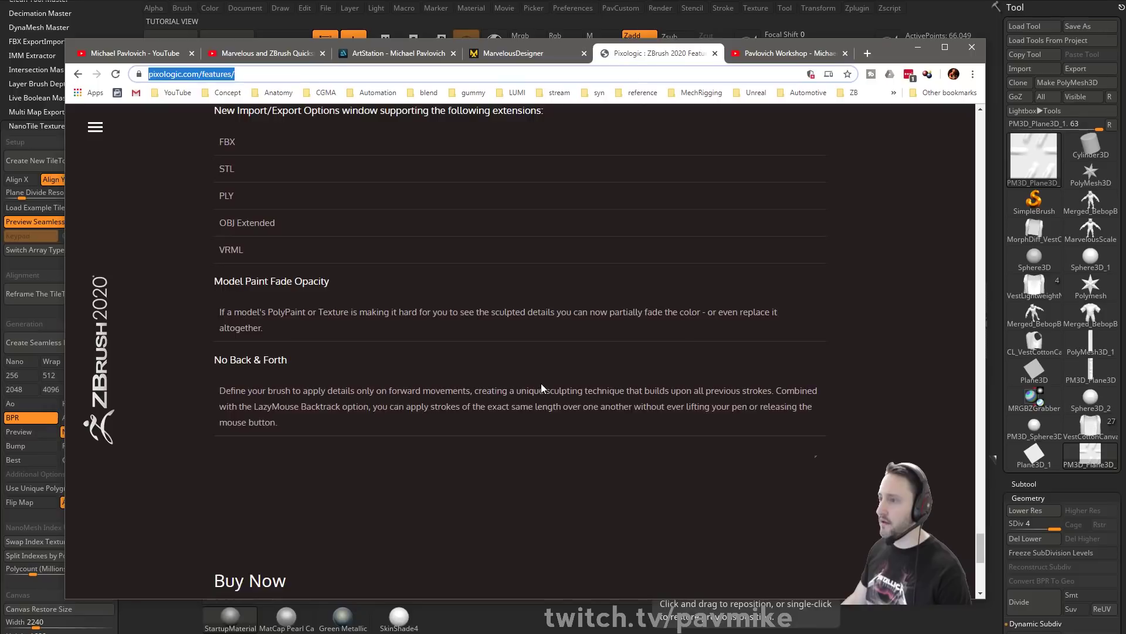
scroll(542, 386, "up", 2)
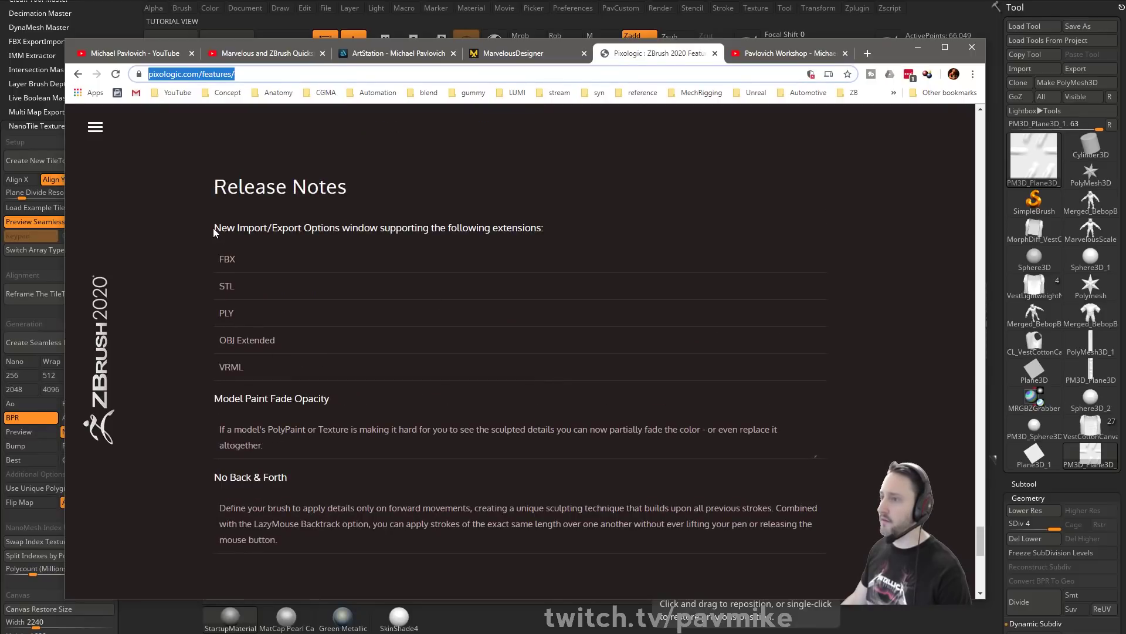
left_click_drag(214, 227, 427, 362)
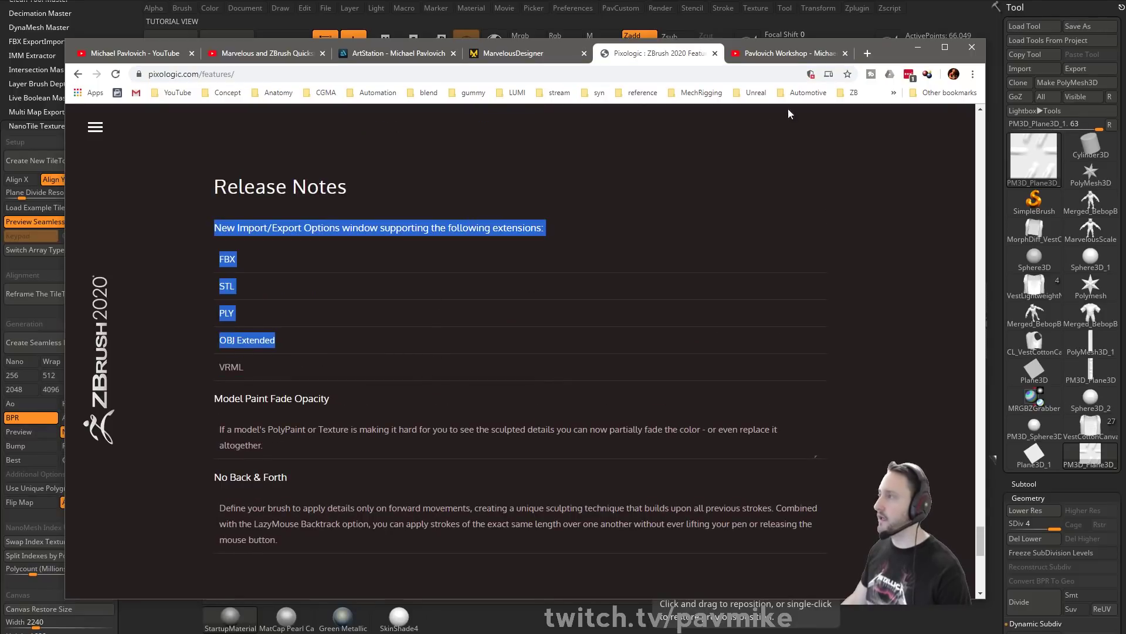
left_click(918, 47)
Collapse the NanoTile Textures plugin section and expand the FBX ExportImport options.
left_click(864, 8)
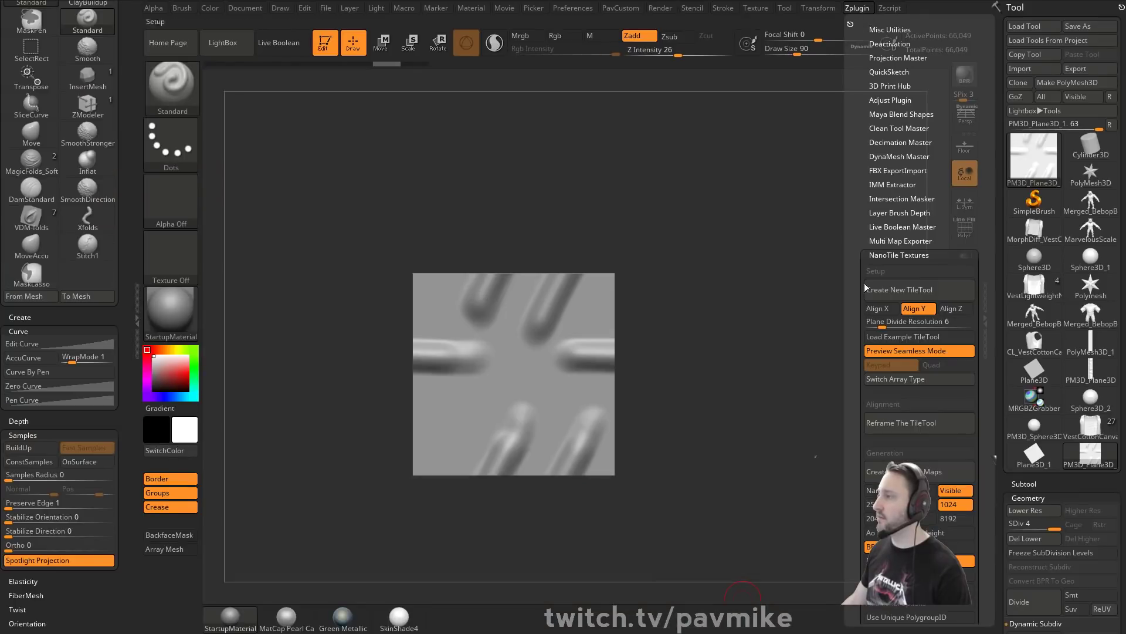
left_click(880, 255)
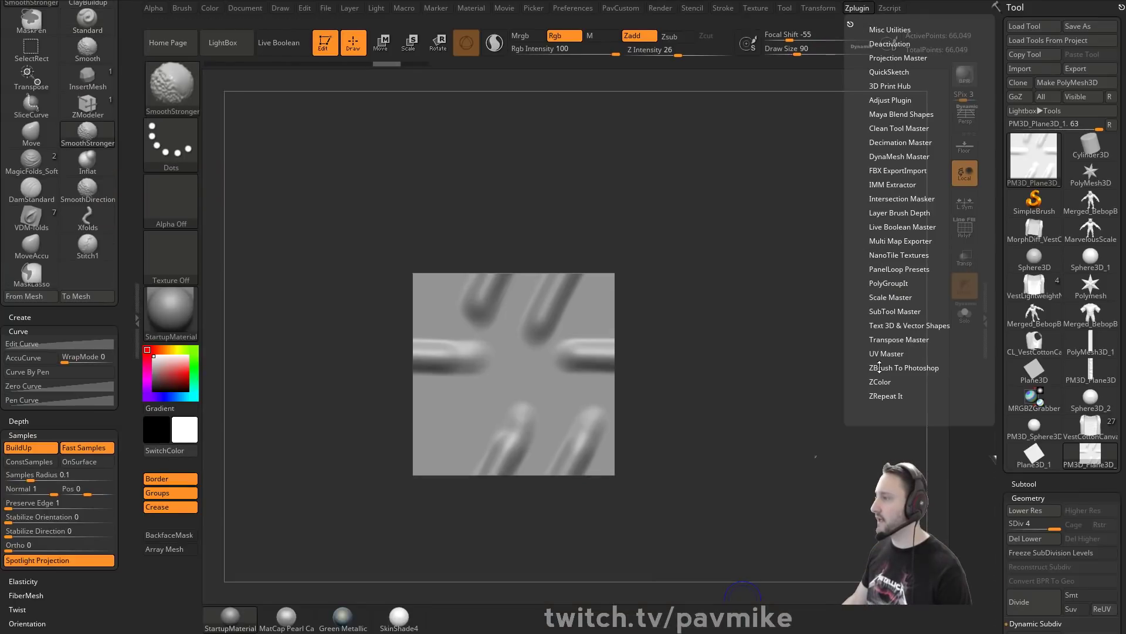
left_click(886, 171)
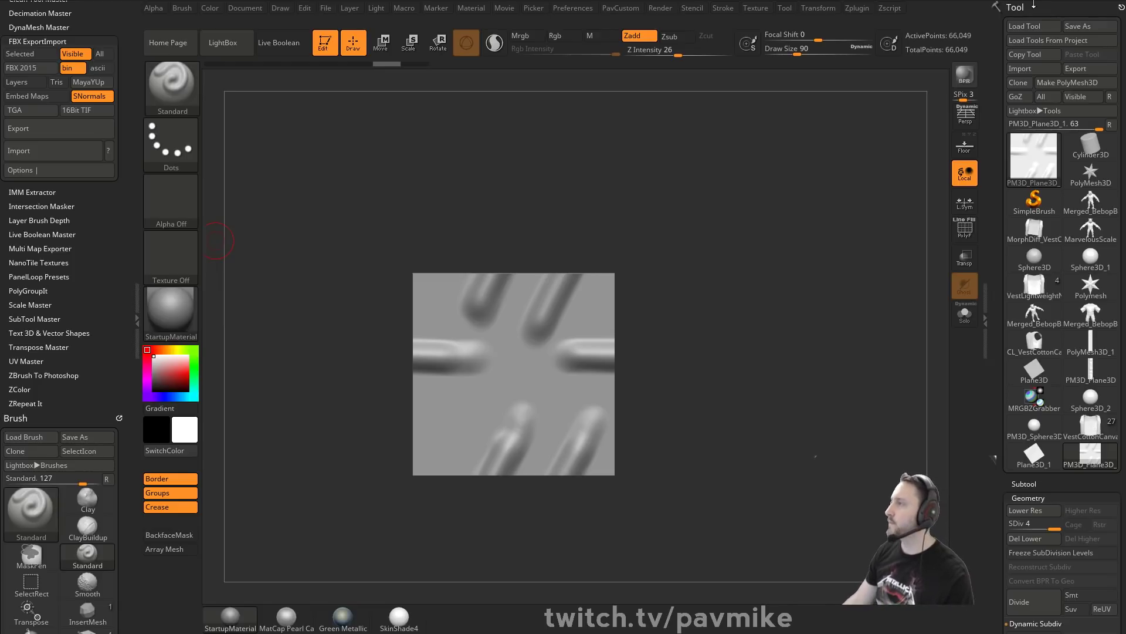
Switch the active tool to the VestLightweightNylon vest with the pig character and set the draw size to 25.
left_click(1034, 286)
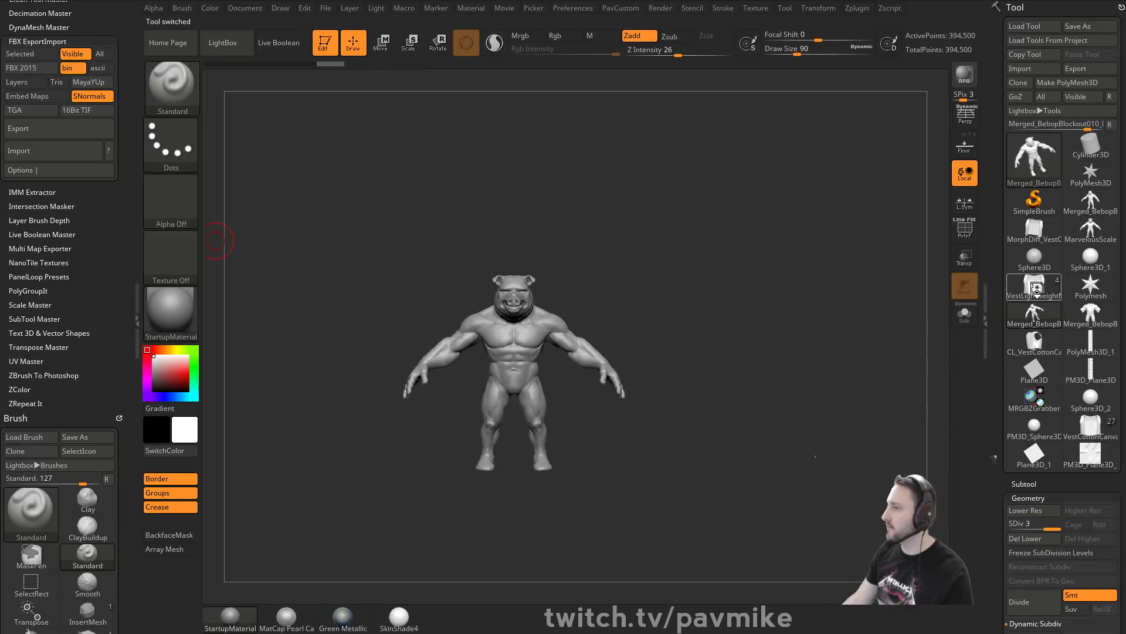
mouse_move(792, 250)
right_mouse_down("ctrl")
mouse_move(837, 263)
mouse_move(854, 220)
right_mouse_up("ctrl")
key("s")
left_click_drag(853, 220, 842, 221)
mouse_move(842, 220)
right_mouse_down("ctrl")
mouse_move(837, 211)
mouse_move(814, 222)
mouse_move(808, 198)
mouse_move(830, 206)
right_mouse_up("ctrl")
key("s")
left_click(817, 221)
mouse_move(830, 205)
right_mouse_down("ctrl")
mouse_move(817, 217)
mouse_move(647, 237)
mouse_move(845, 205)
mouse_move(824, 204)
right_mouse_up("ctrl")
right_click_drag(824, 204, 765, 230, "alt")
right_click_drag(678, 353, 873, 337)
right_click_drag(873, 337, 849, 355, "alt")
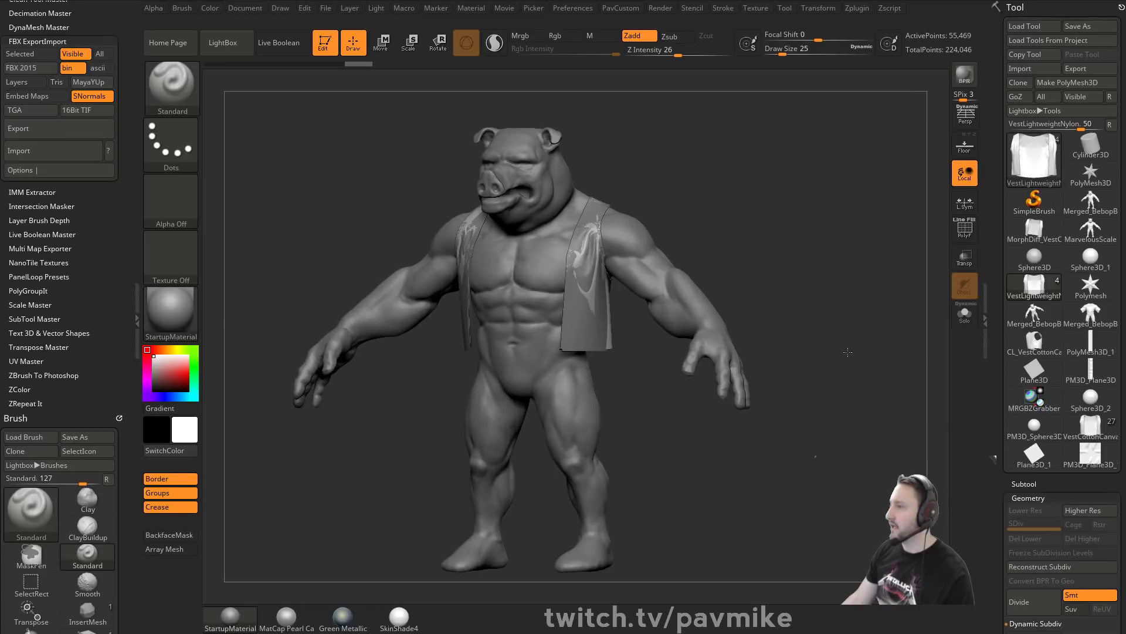